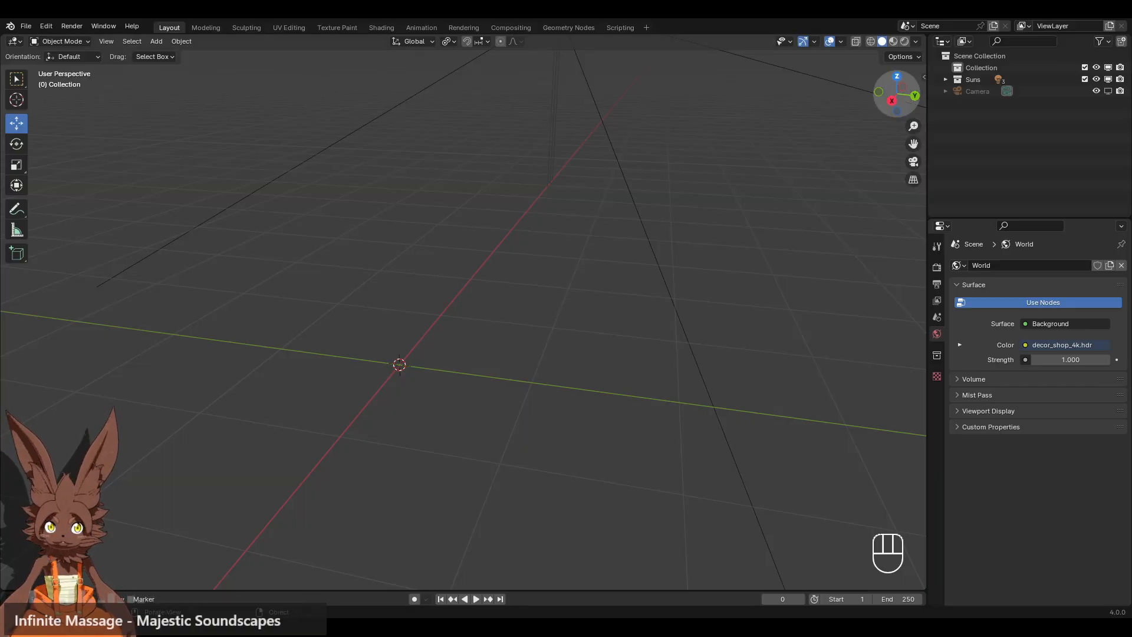
click(1032, 150)
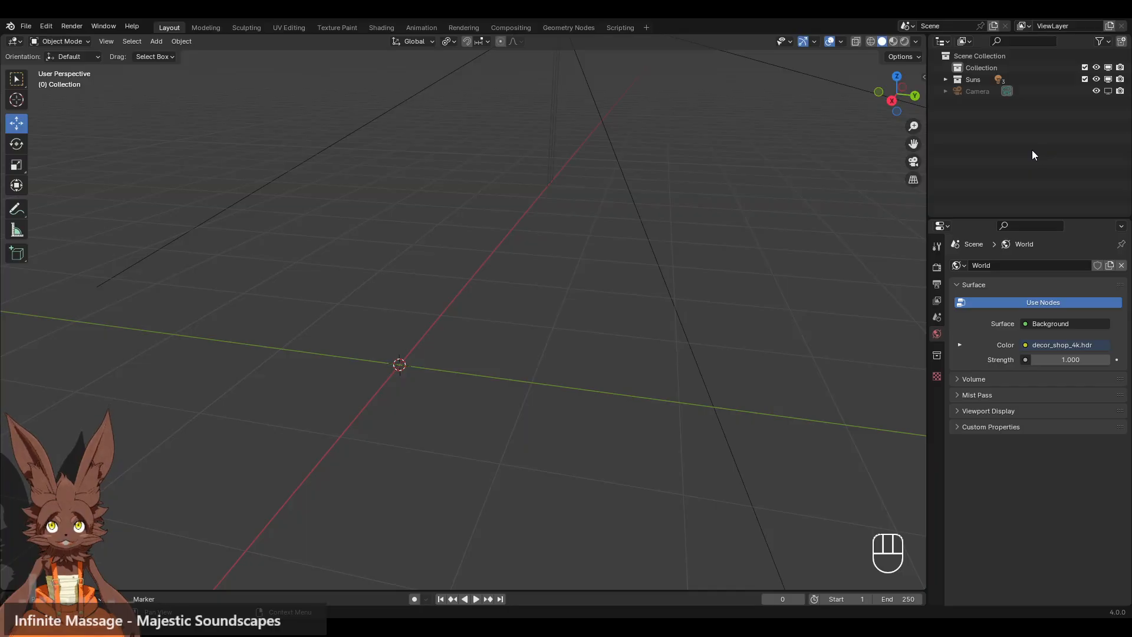
click(26, 27)
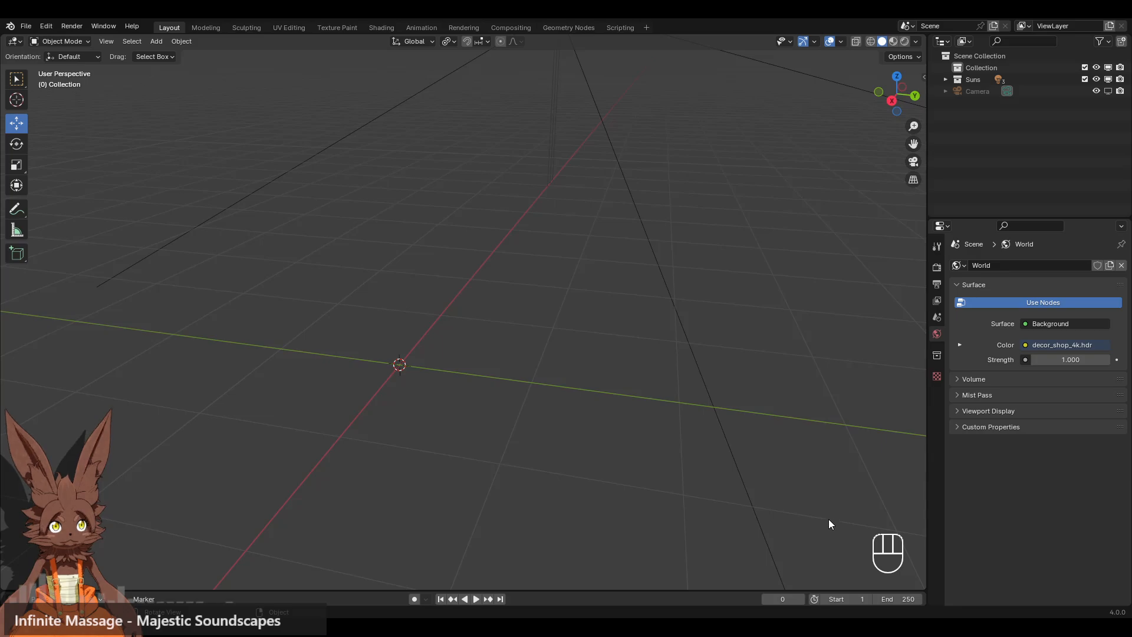
key(ctrl+s)
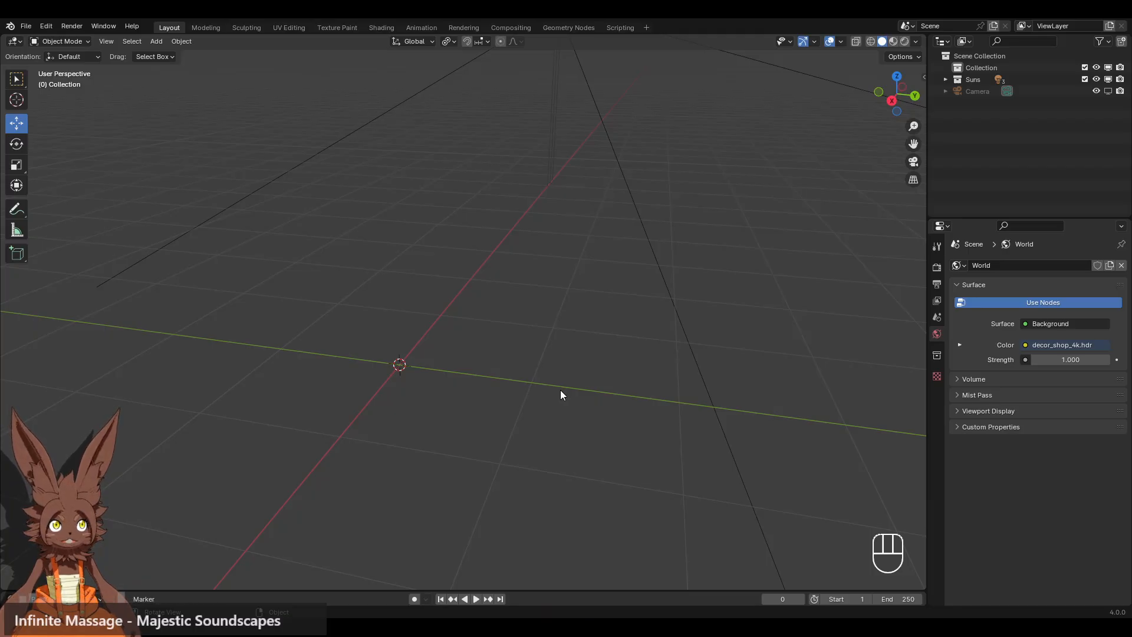
middle_drag(560, 392, 487, 316)
drag(913, 144, 998, 198)
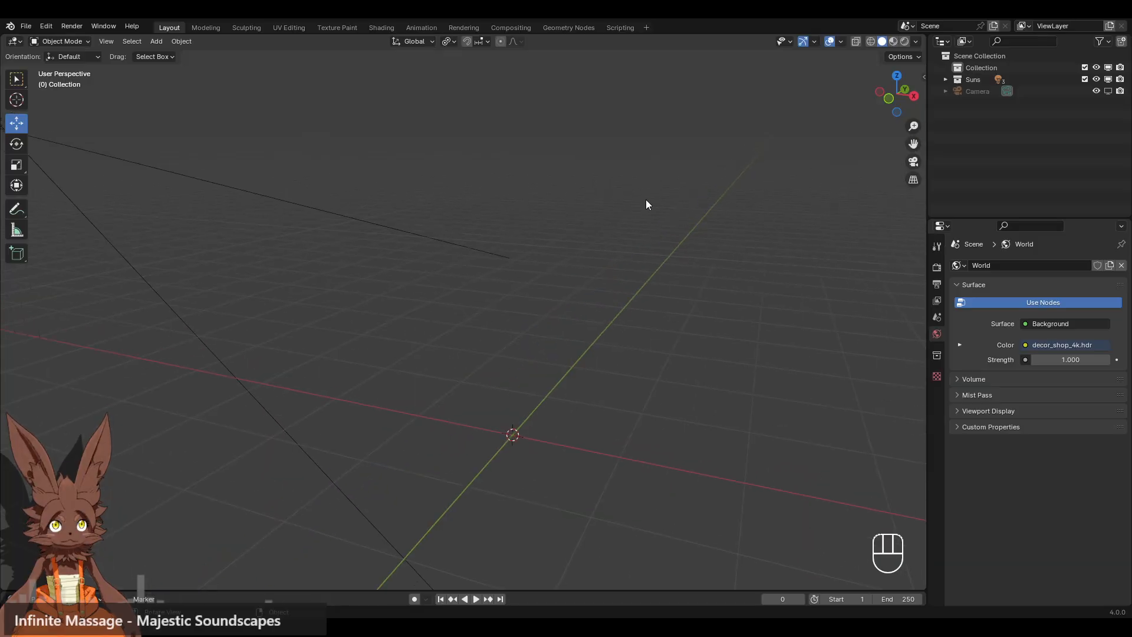
scroll(628, 205, down, 1)
middle_drag(558, 206, 547, 210)
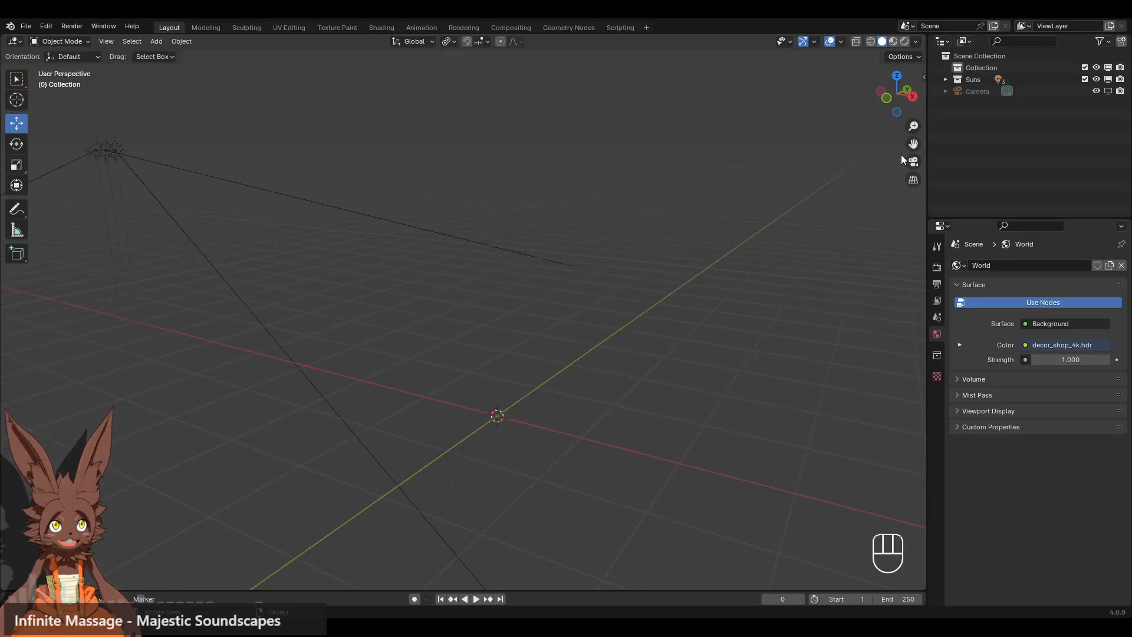
drag(914, 144, 985, 184)
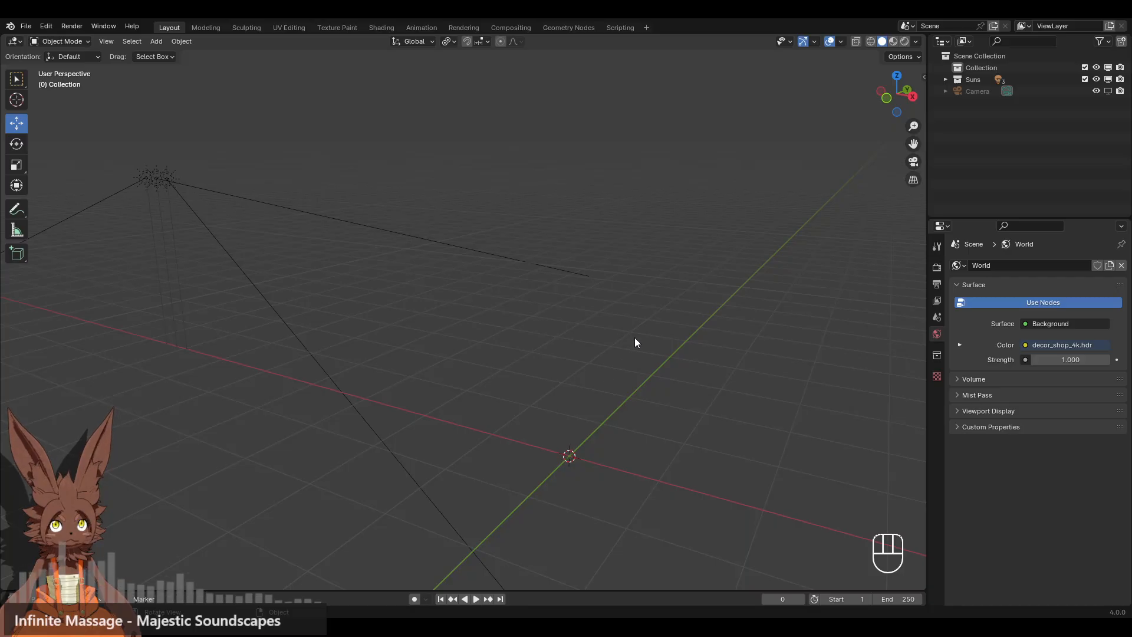
scroll(576, 407, up, 1)
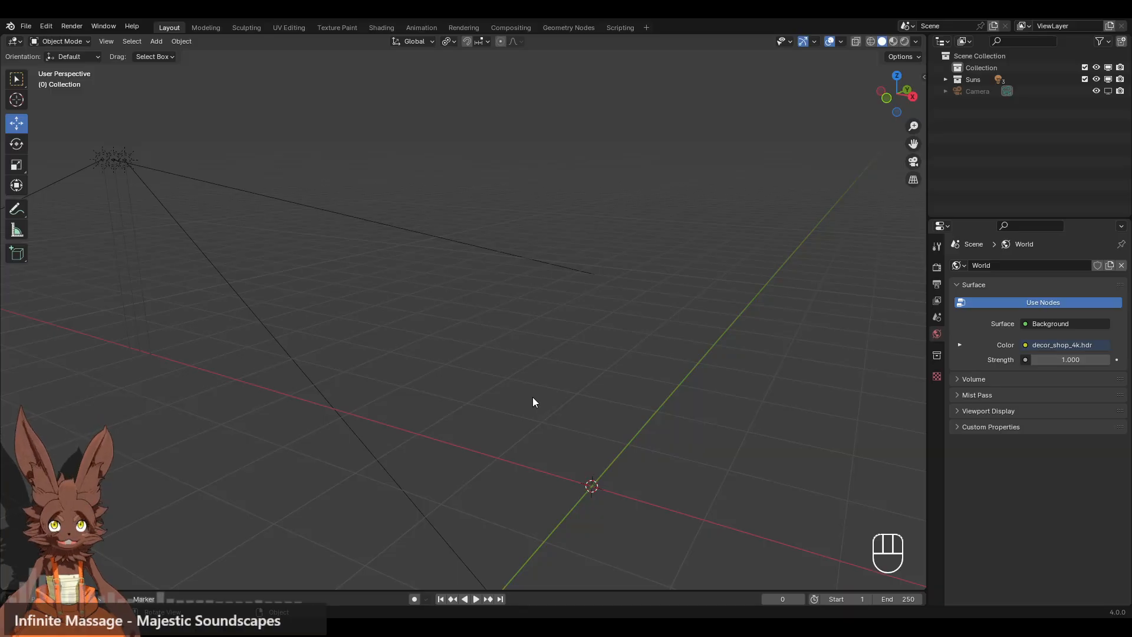
Add a 2 m plane mesh at the world origin.
click(68, 41)
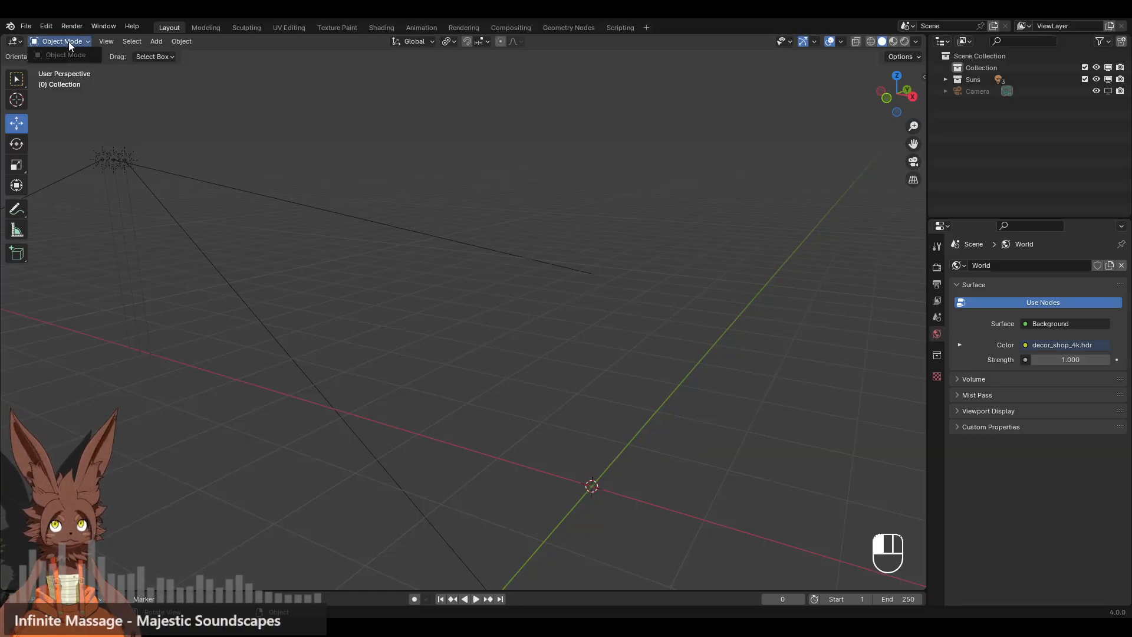
click(157, 41)
mouse_move(238, 54)
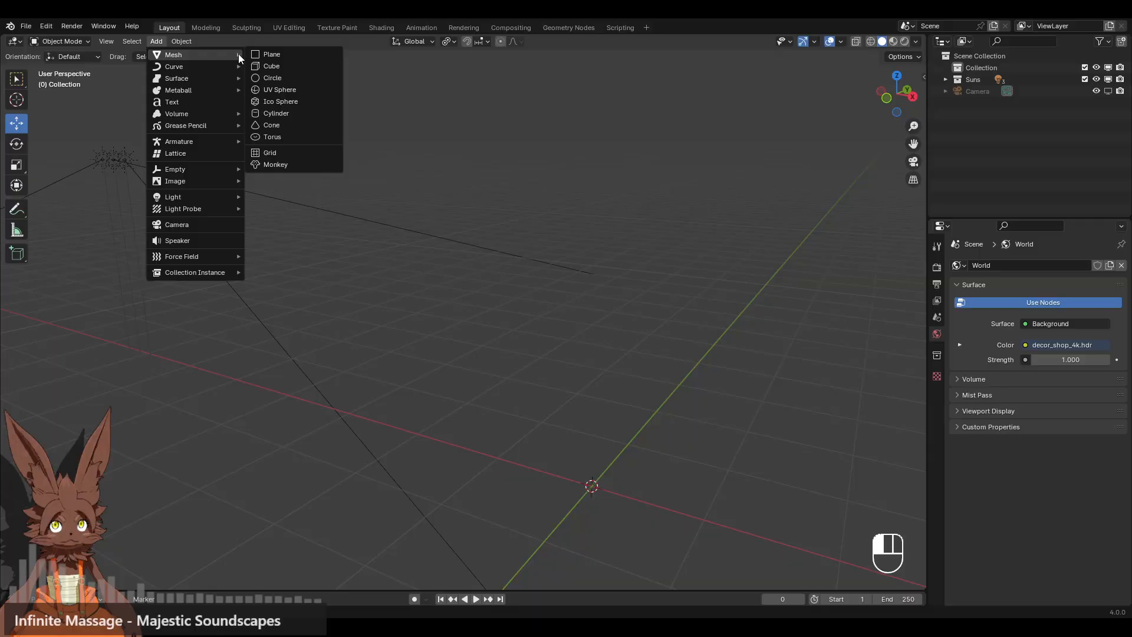
click(281, 54)
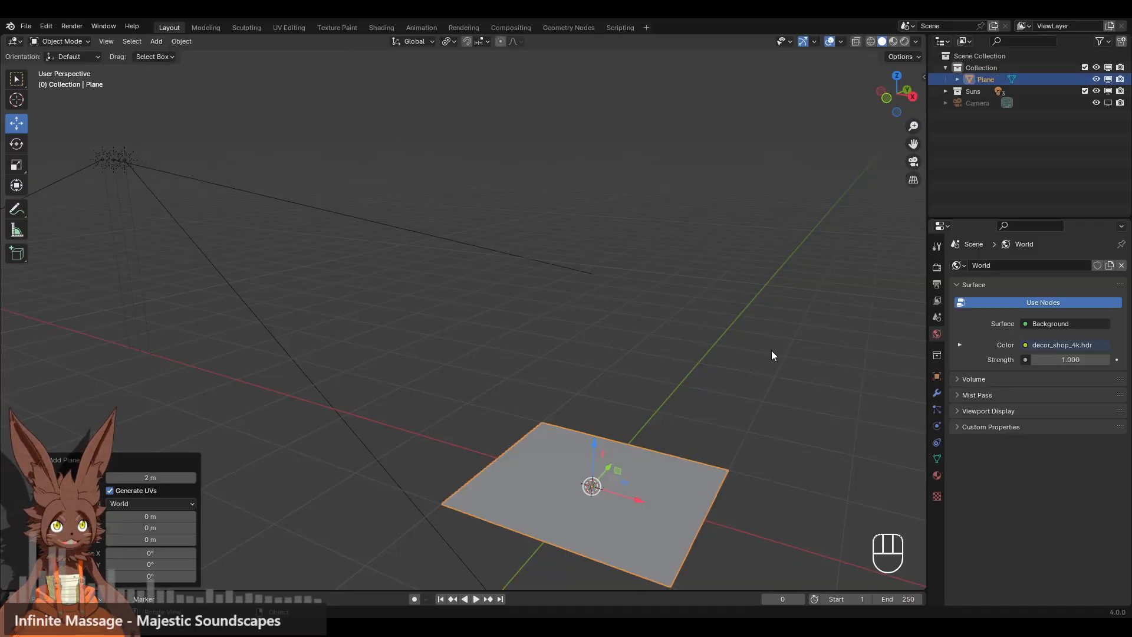
scroll(635, 335, down, 1)
middle_drag(635, 335, 673, 330)
scroll(714, 318, up, 1)
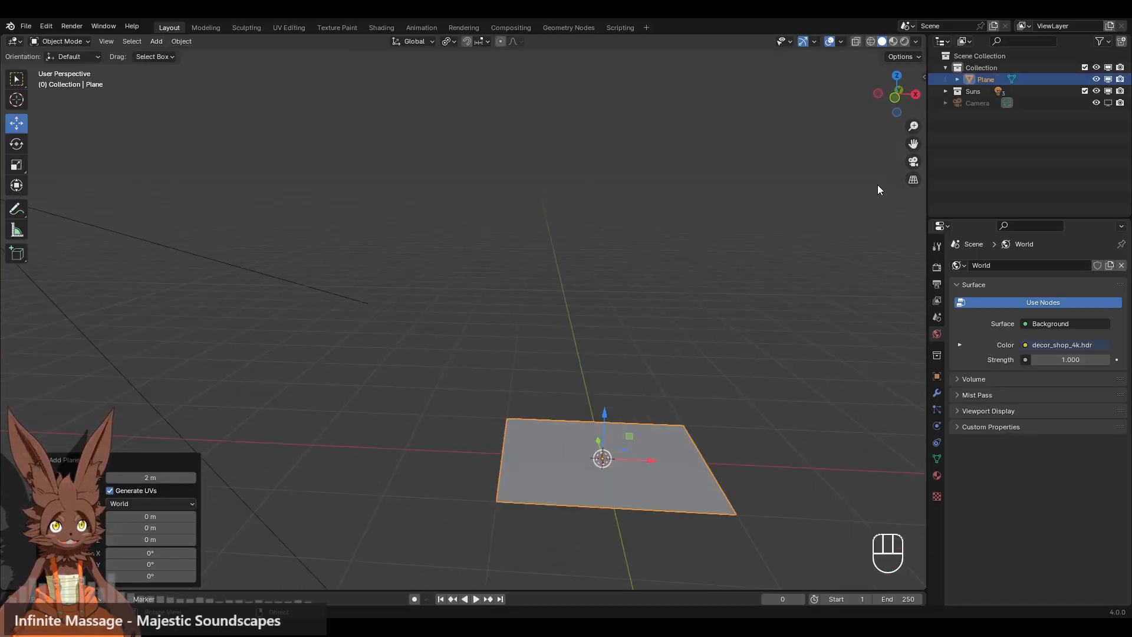
drag(914, 144, 812, 257)
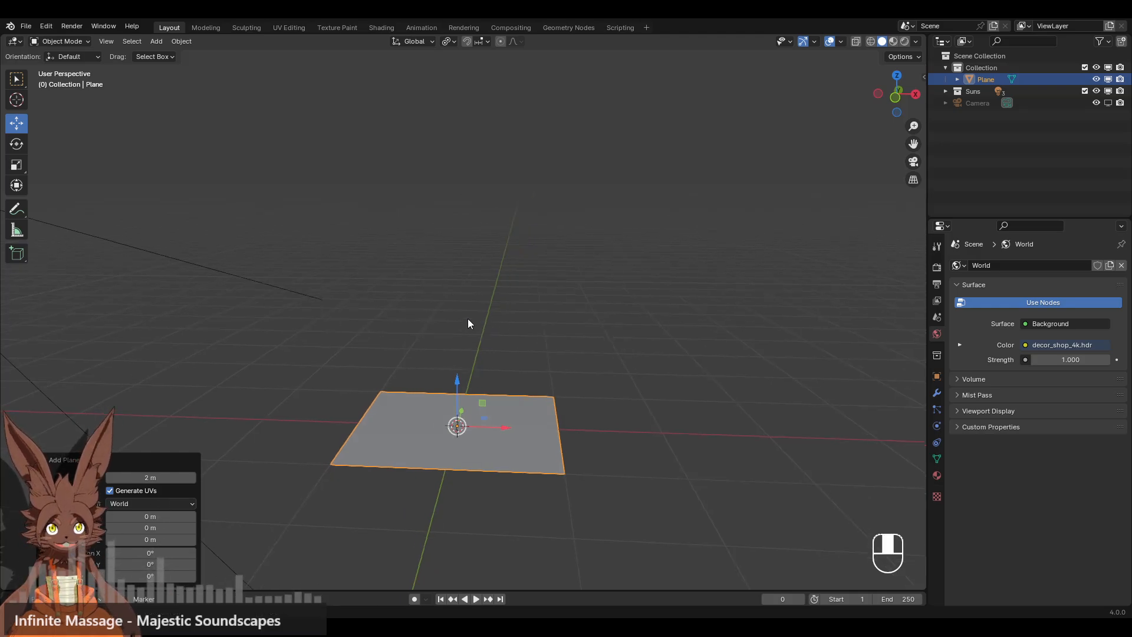
shift+middle_drag(466, 317, 544, 323)
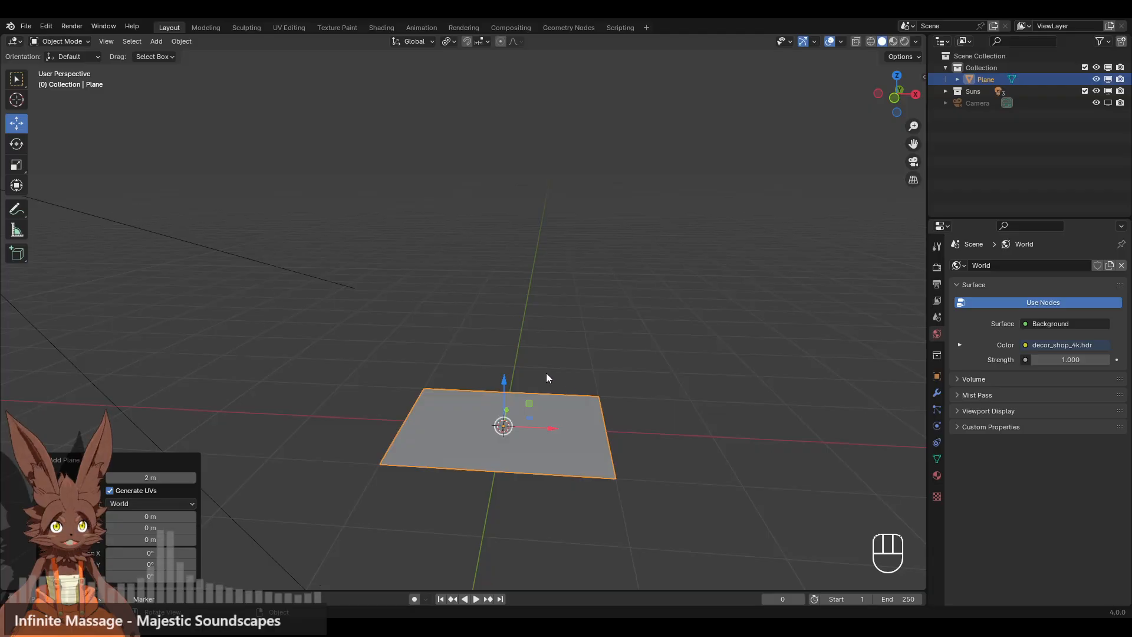
scroll(546, 374, up, 2)
mouse_move(581, 368)
middle_down()
mouse_move(541, 378)
mouse_move(532, 360)
mouse_move(575, 357)
middle_up()
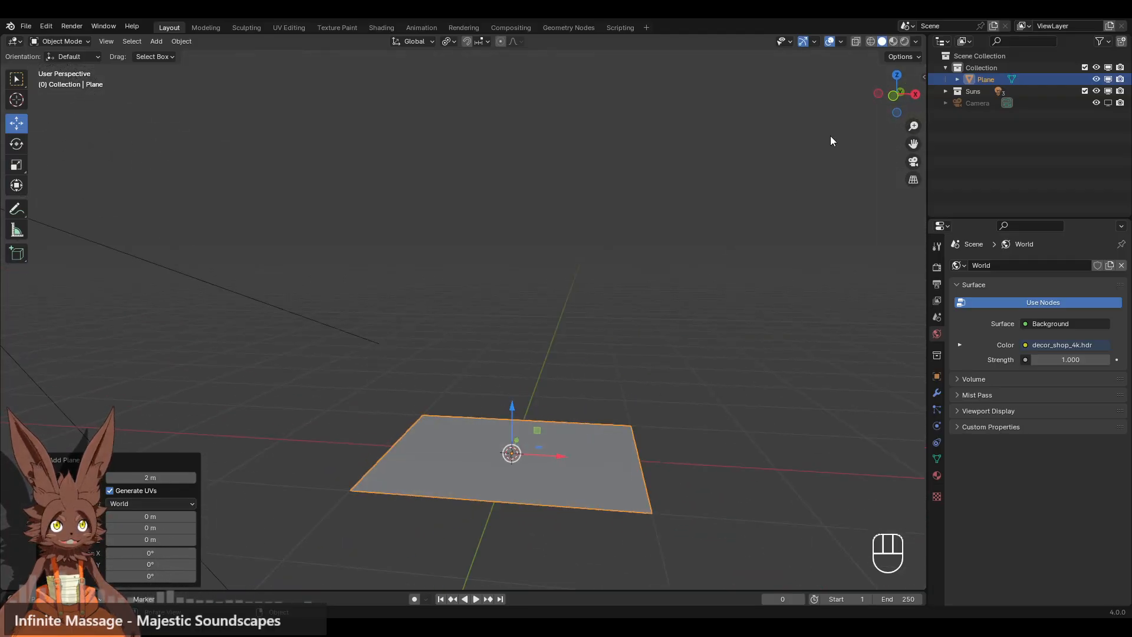
click(893, 95)
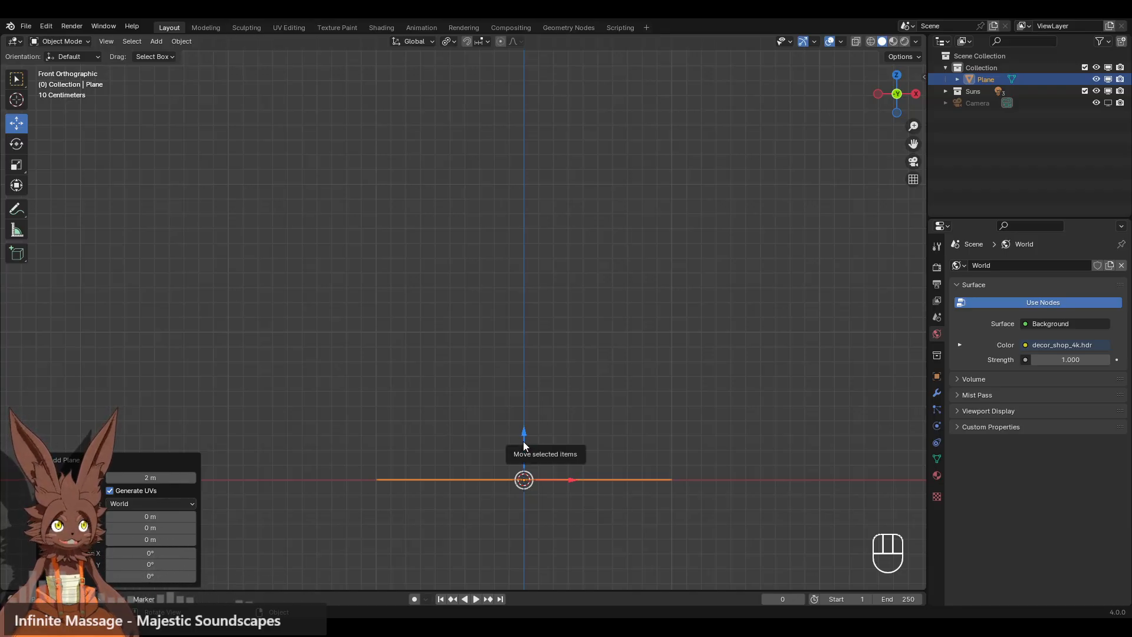
Switch the plane from Object Mode to Edit Mode.
click(62, 41)
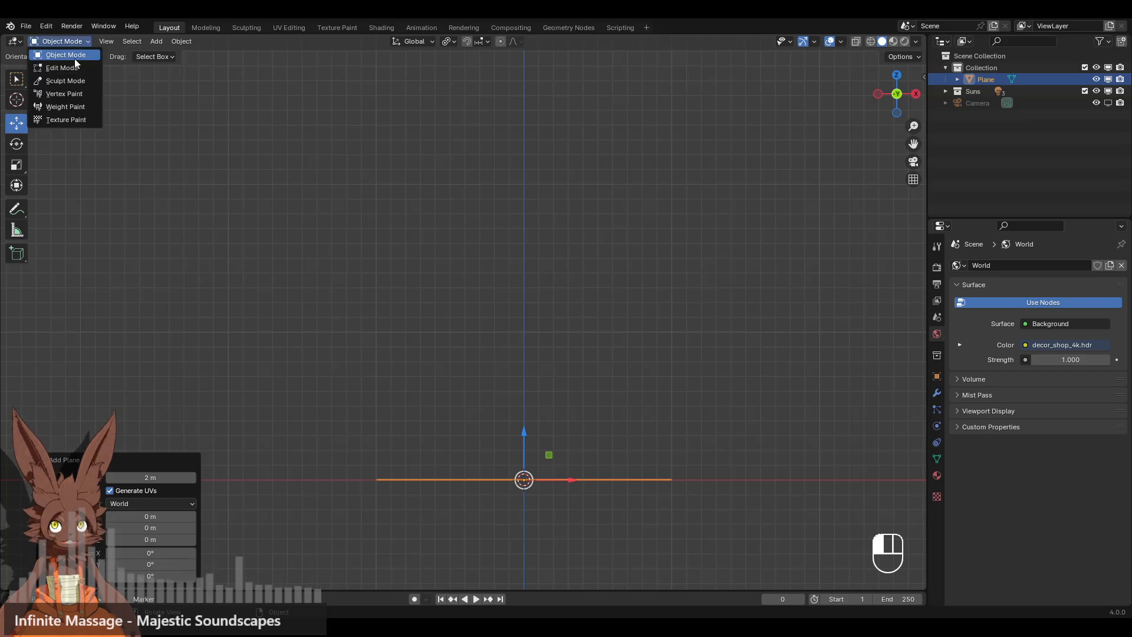
key(Tab)
middle_drag(558, 193, 576, 225)
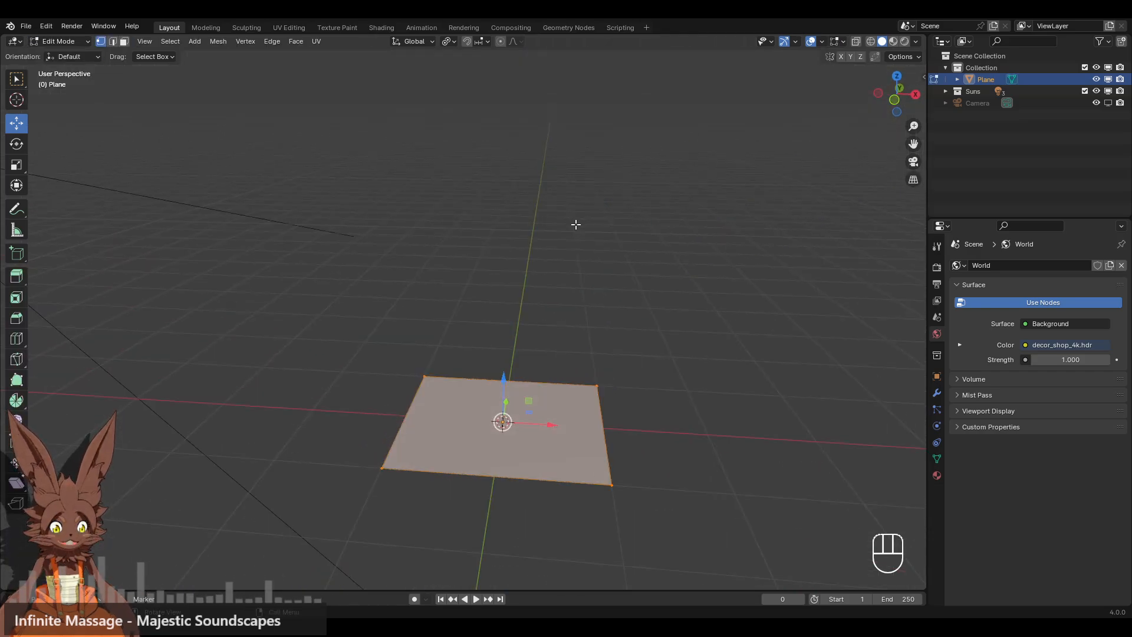
key(r)
key(y)
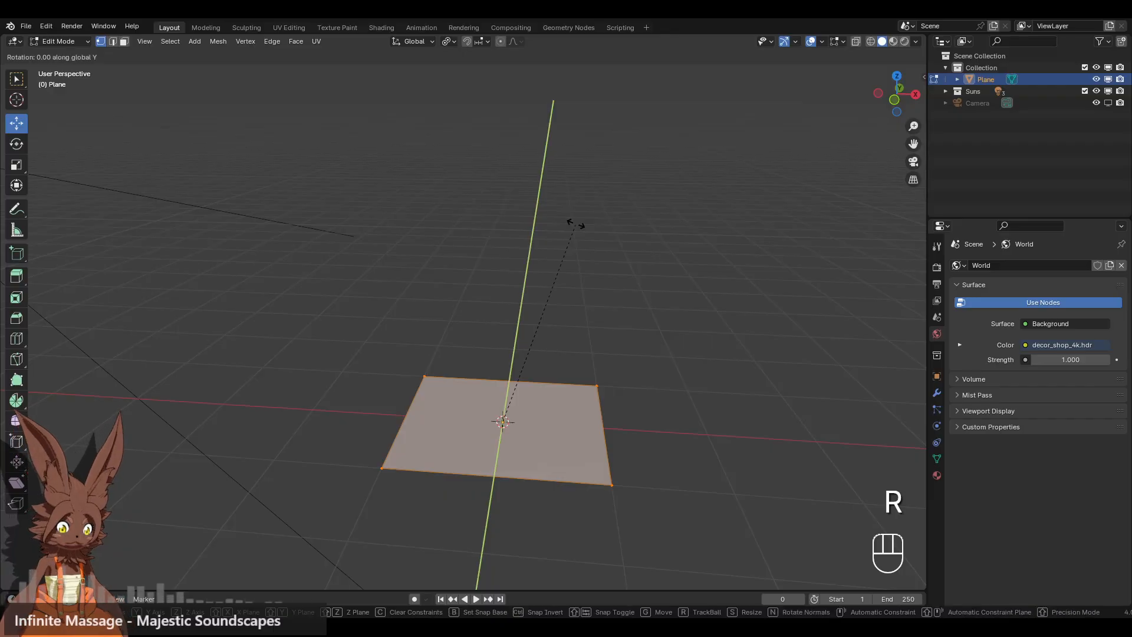
key(minus)
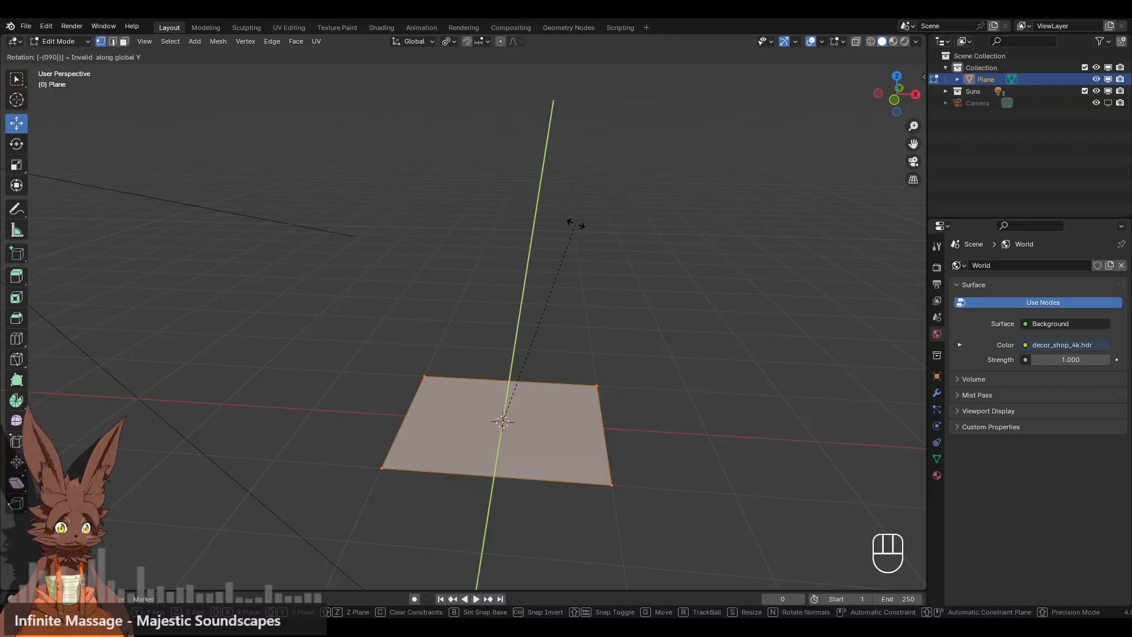
key(Escape)
Rotate the plane's geometry 90° around the global Y axis so it stands upright.
key(r)
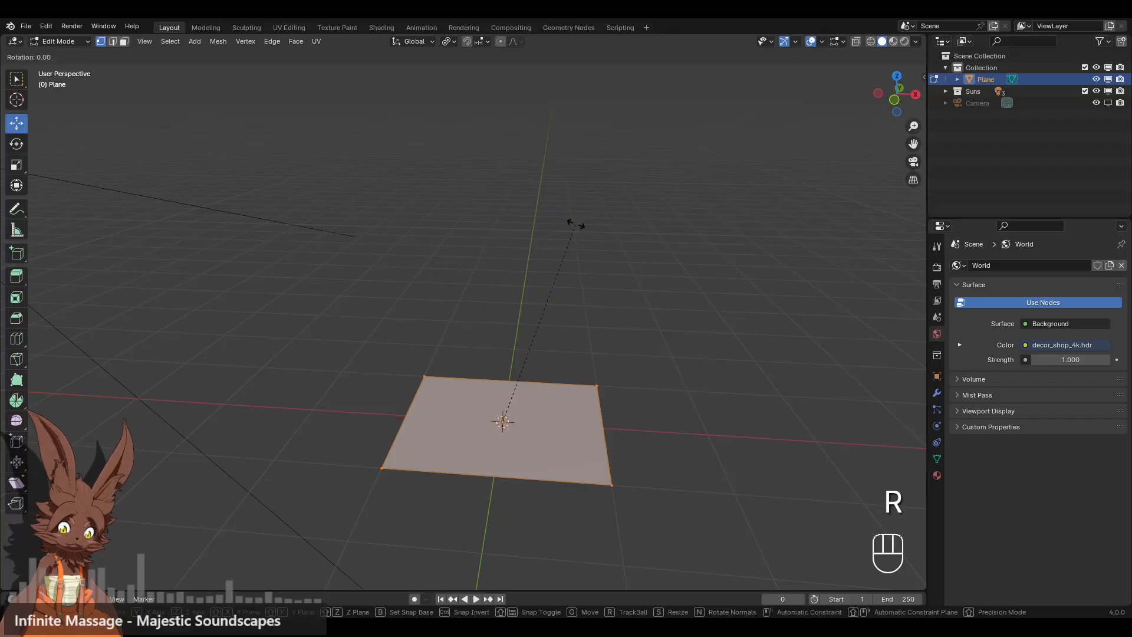
key(y)
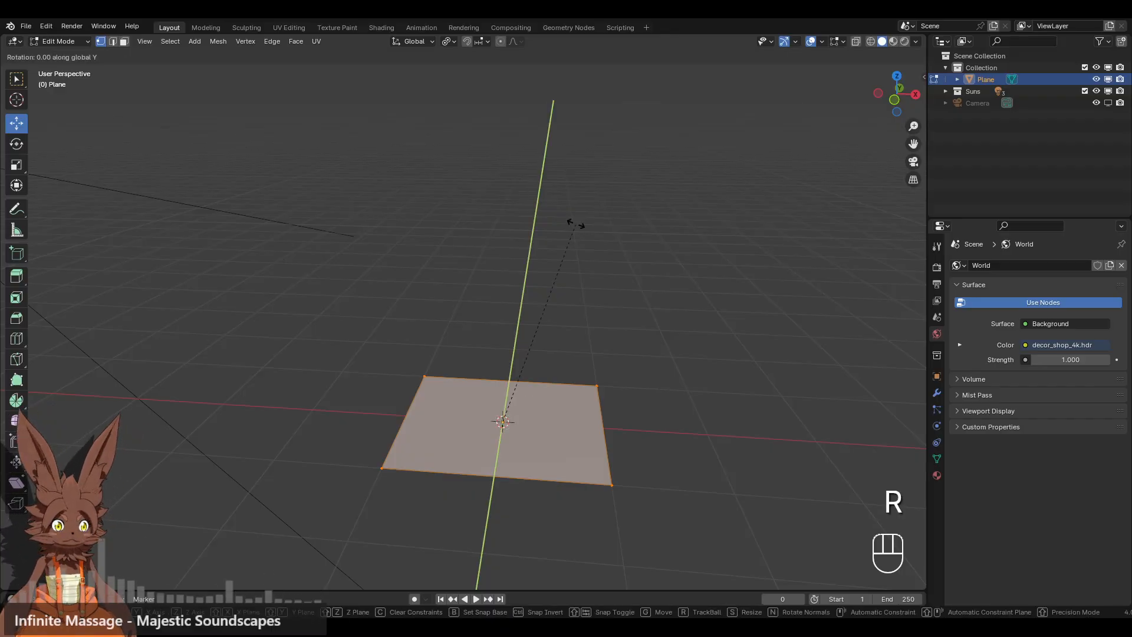
text(90)
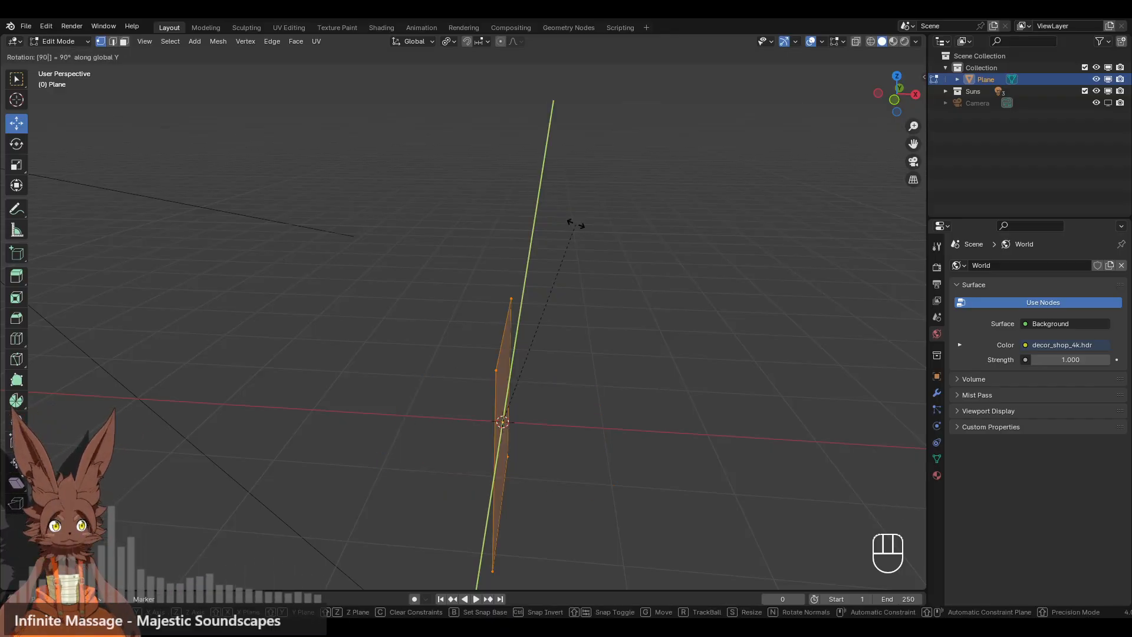
key(Return)
In the right orthographic view, raise the plane's geometry along Z by about 1.62 m and another 0.71 m.
middle_drag(622, 354, 529, 341)
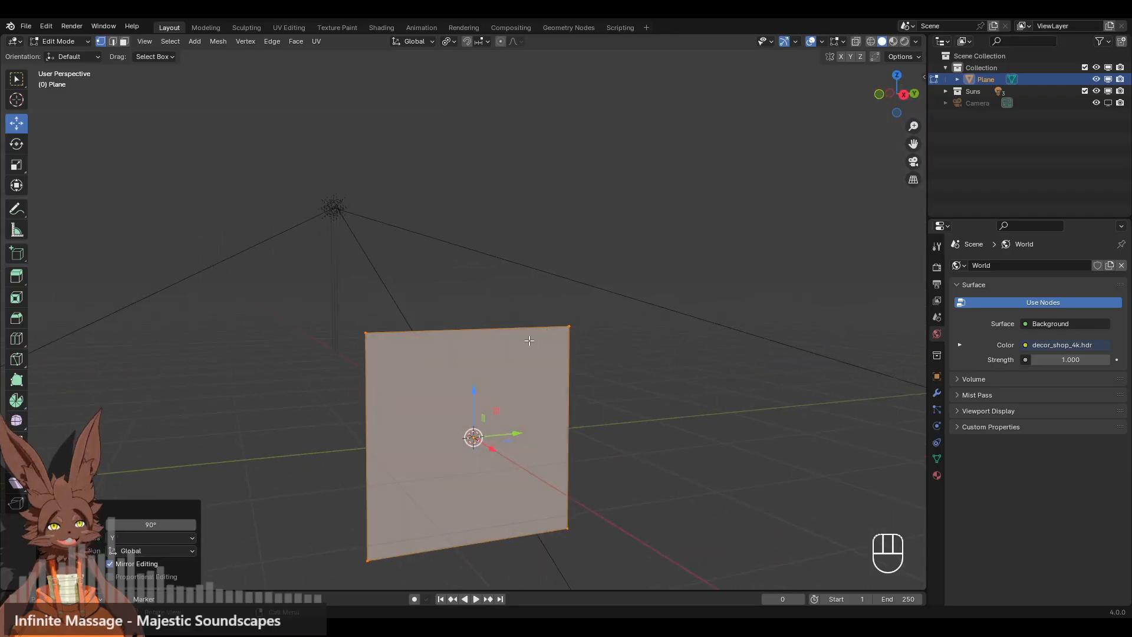
click(904, 98)
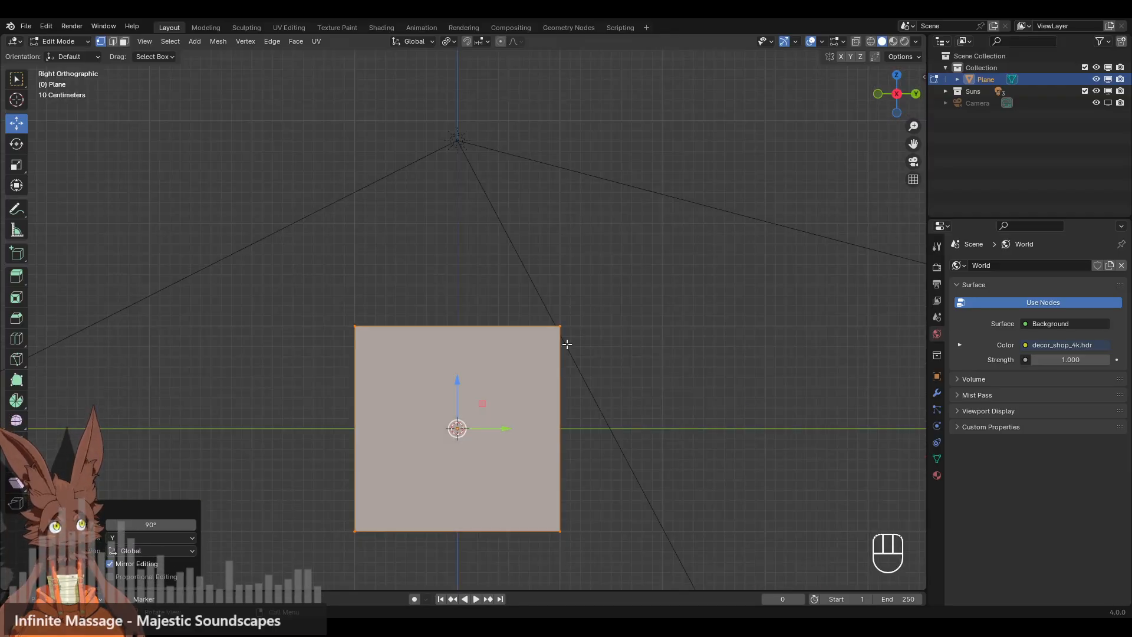
shift+middle_drag(313, 281, 465, 212)
scroll(673, 260, up, 2)
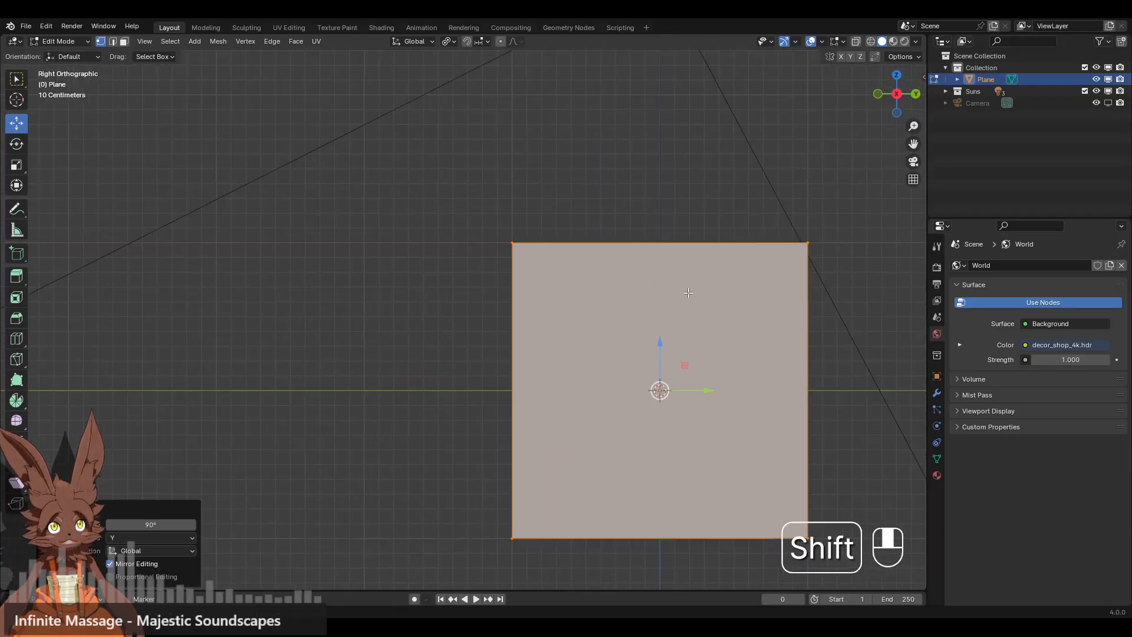
shift+middle_drag(698, 292, 560, 277)
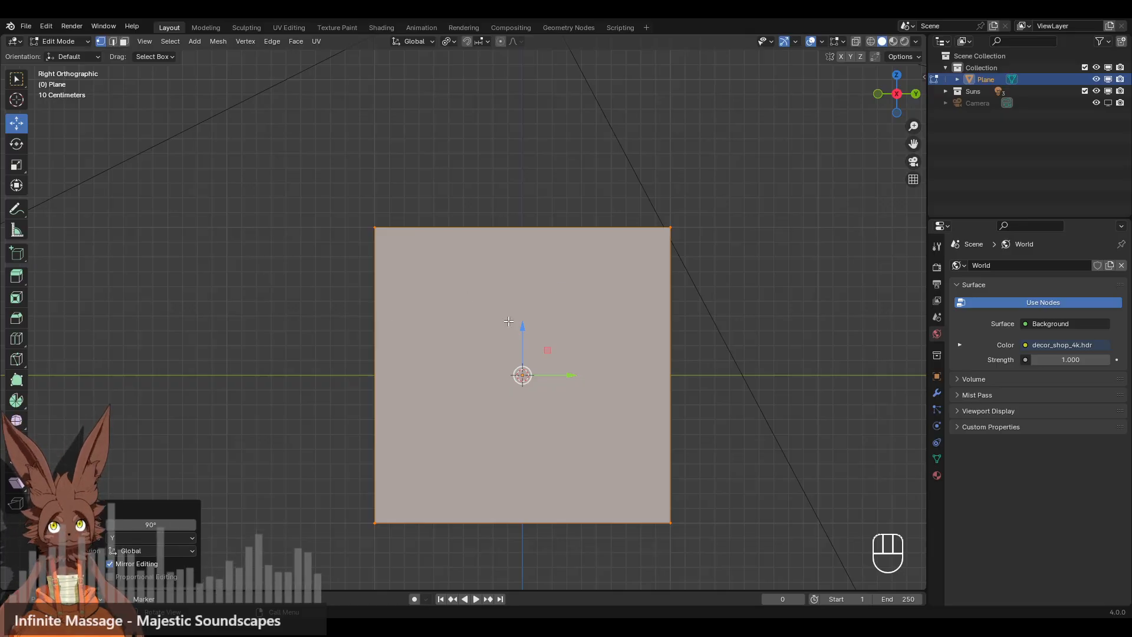
drag(524, 341, 524, 101)
shift+middle_drag(523, 107, 512, 312)
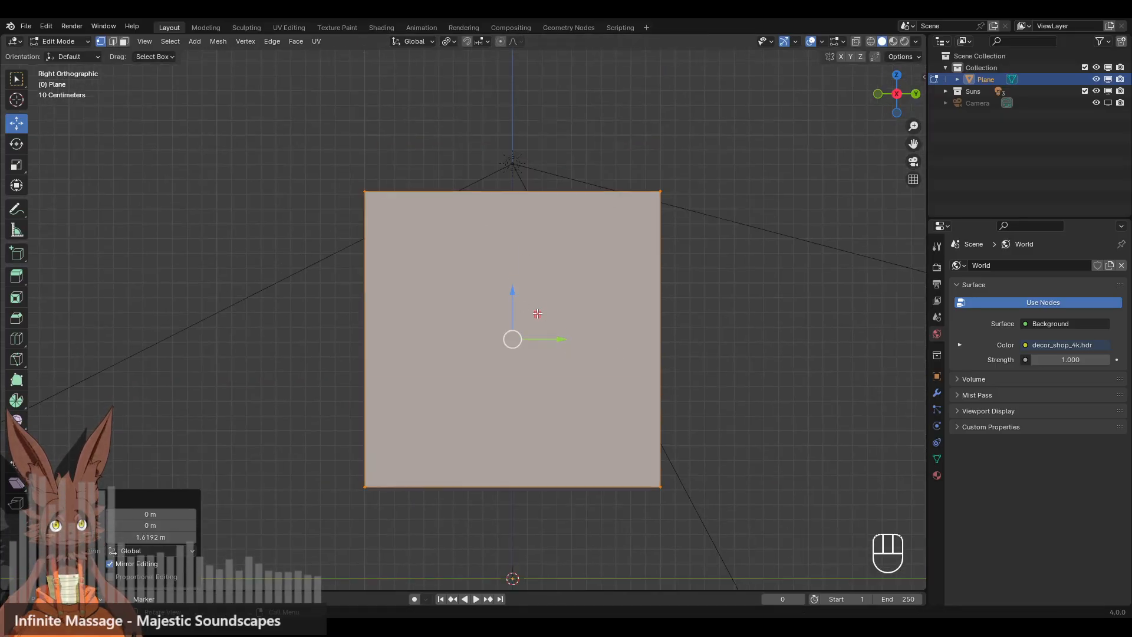
drag(513, 312, 492, 200)
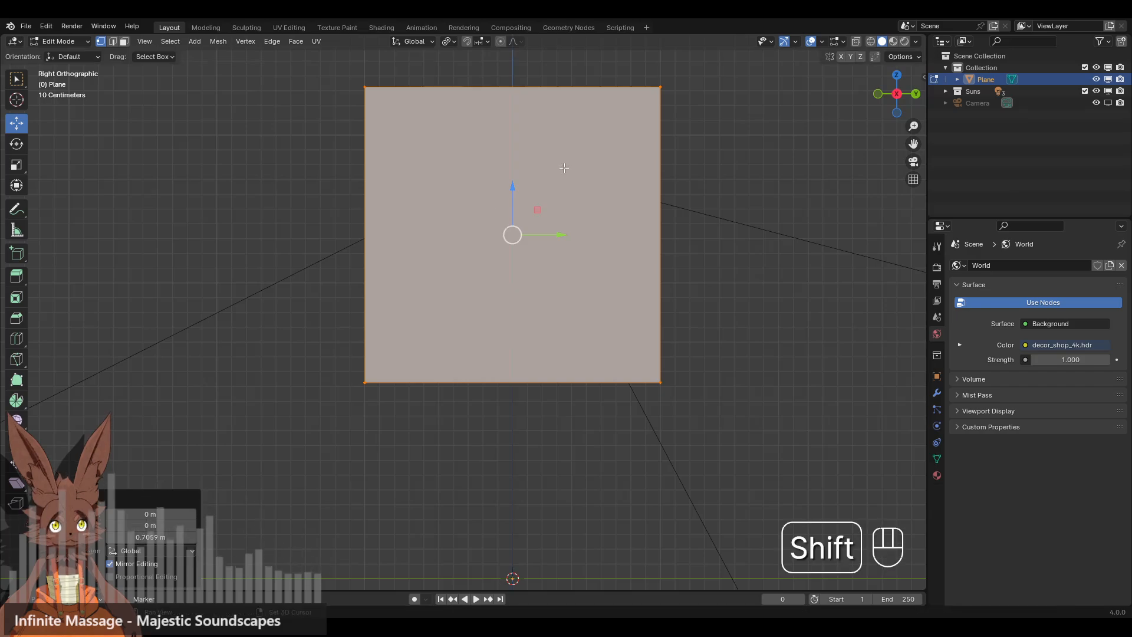
Flatten the plane into a wide, low rectangle by scaling its geometry along Z to about 0.202.
shift+middle_drag(574, 185, 599, 222)
scroll(600, 221, up, 1)
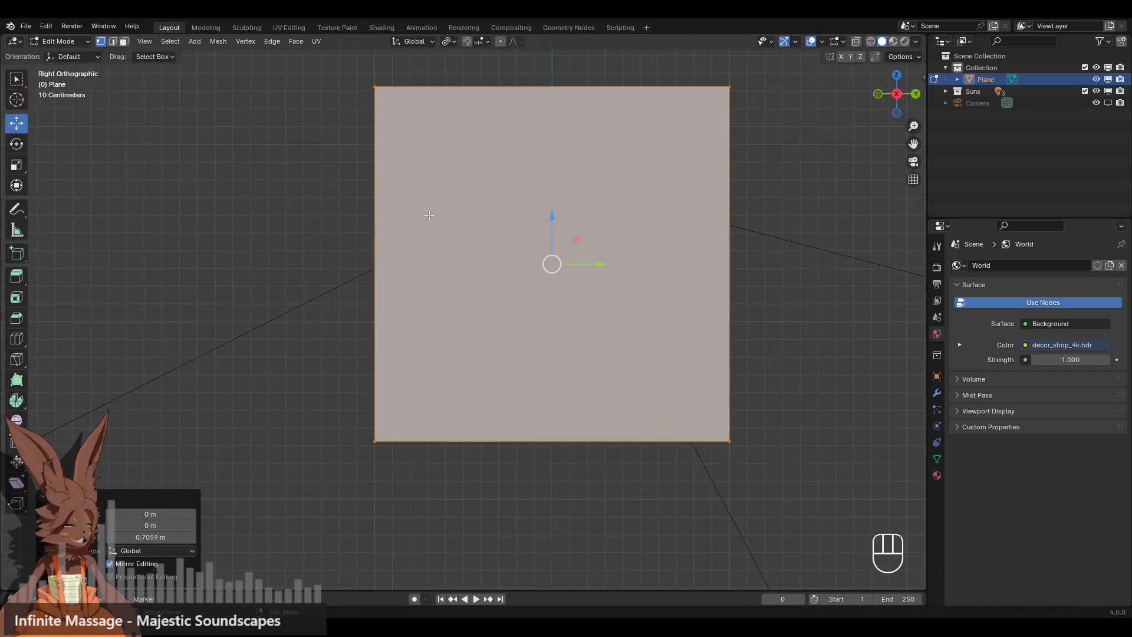
key(s)
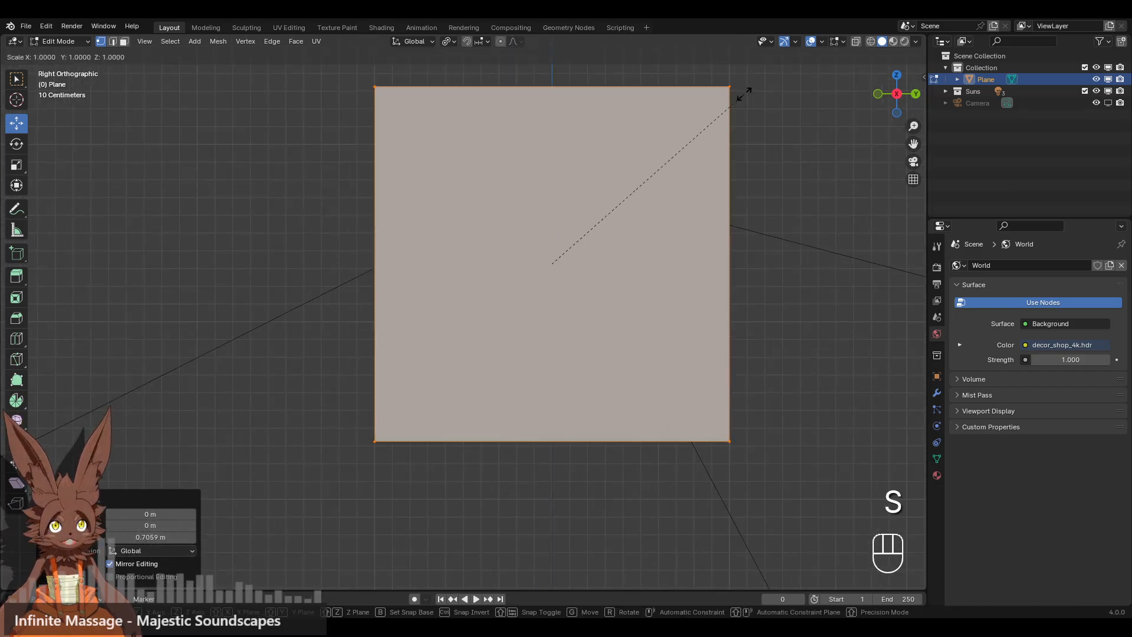
key(z)
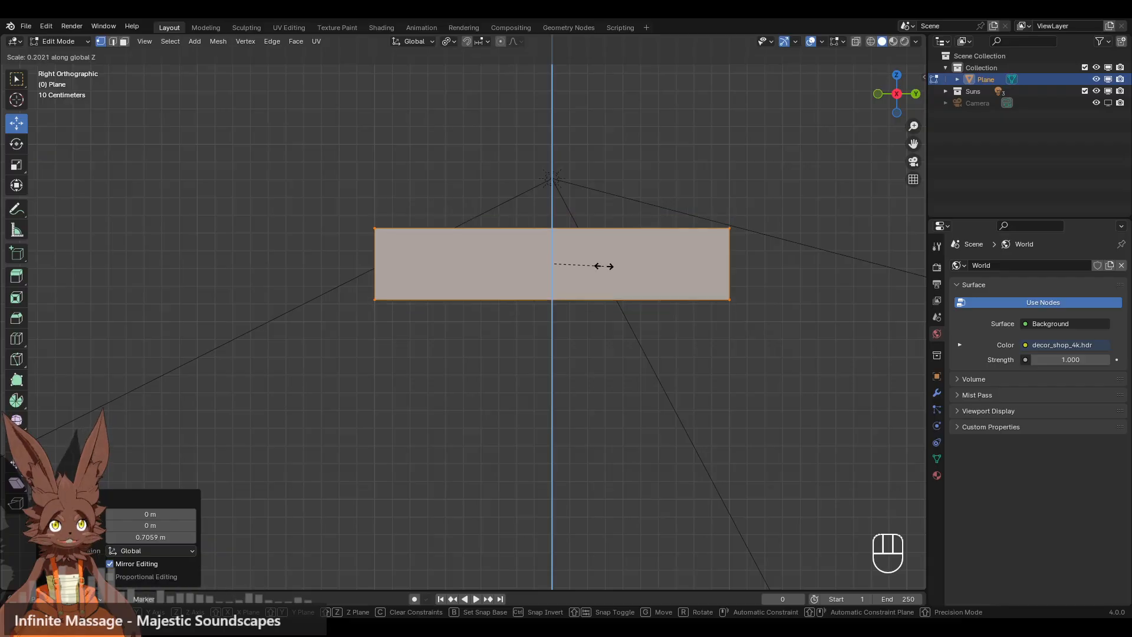
click(599, 266)
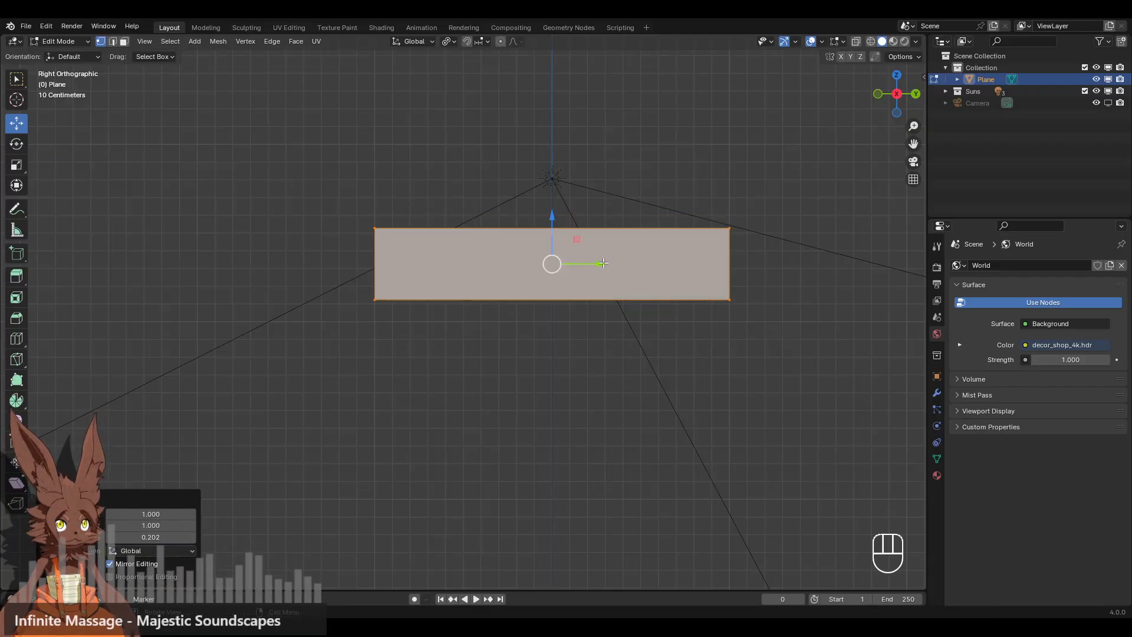
Delete three of the rectangle's corner vertices, keeping only the upper-left one, and select that remaining vertex.
ctrl+drag(676, 133, 781, 392)
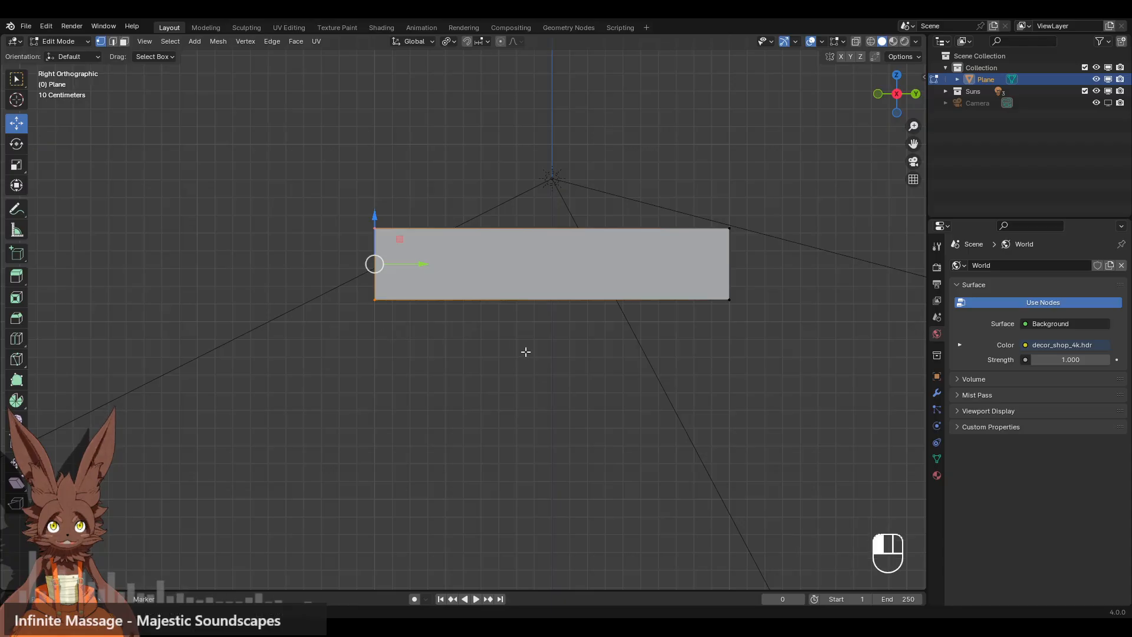
drag(654, 156, 781, 392)
ctrl+drag(357, 276, 453, 383)
shift+click(372, 290)
key(x)
click(444, 372)
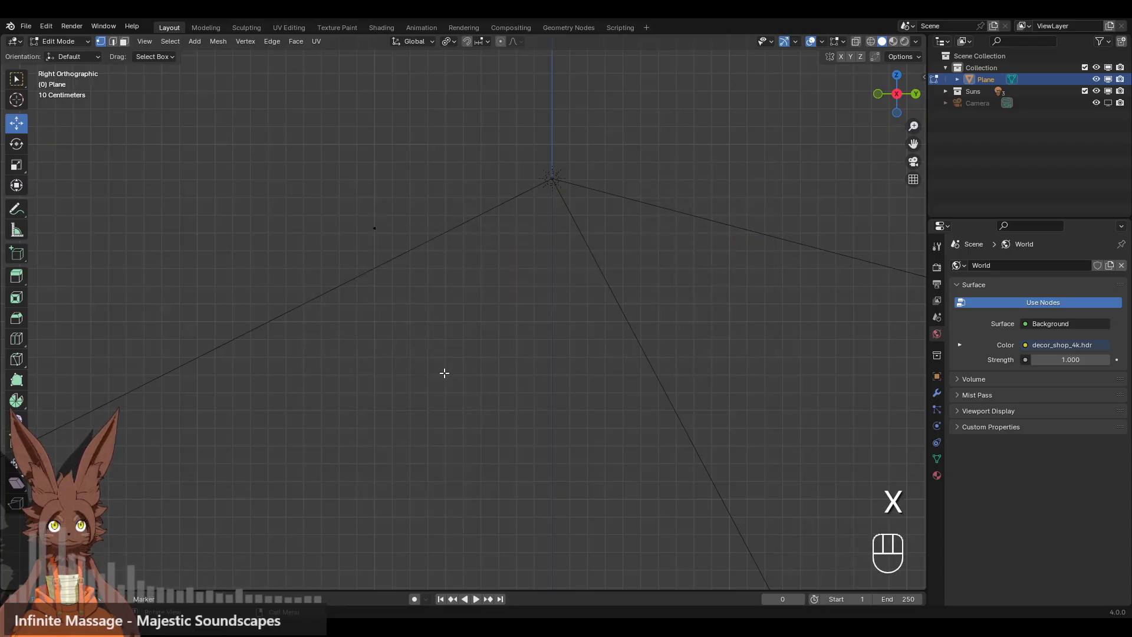
click(374, 227)
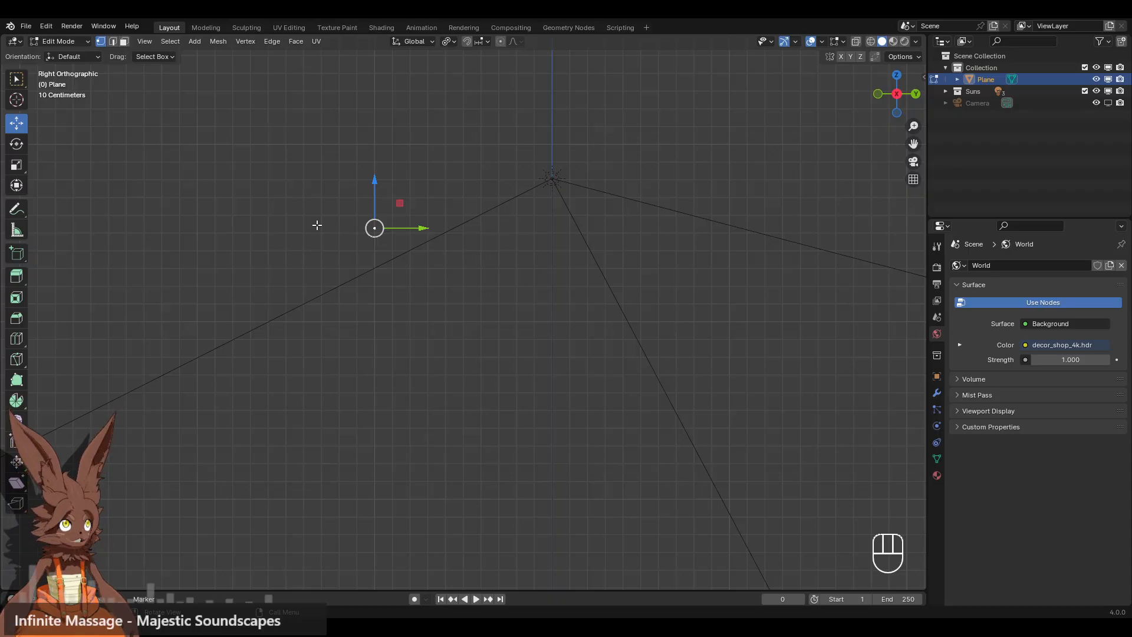
Extrude the vertex about 2.25 m along Y, add a short 0.15 m end edge, and return about 1.22 m along -Y with a slight drop.
key(e)
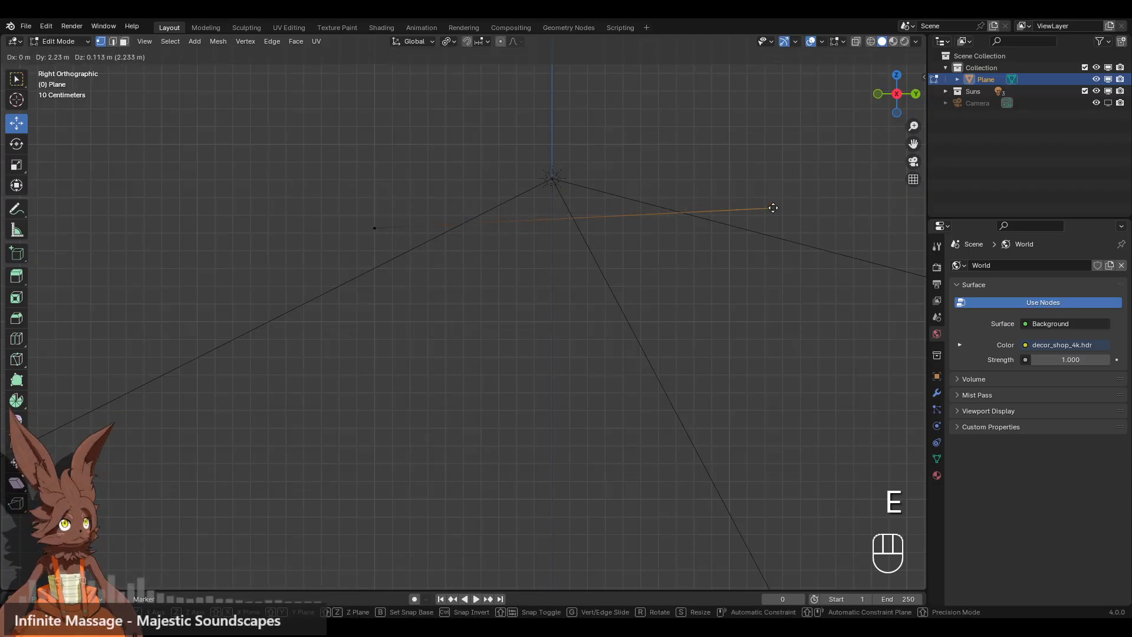
click(775, 207)
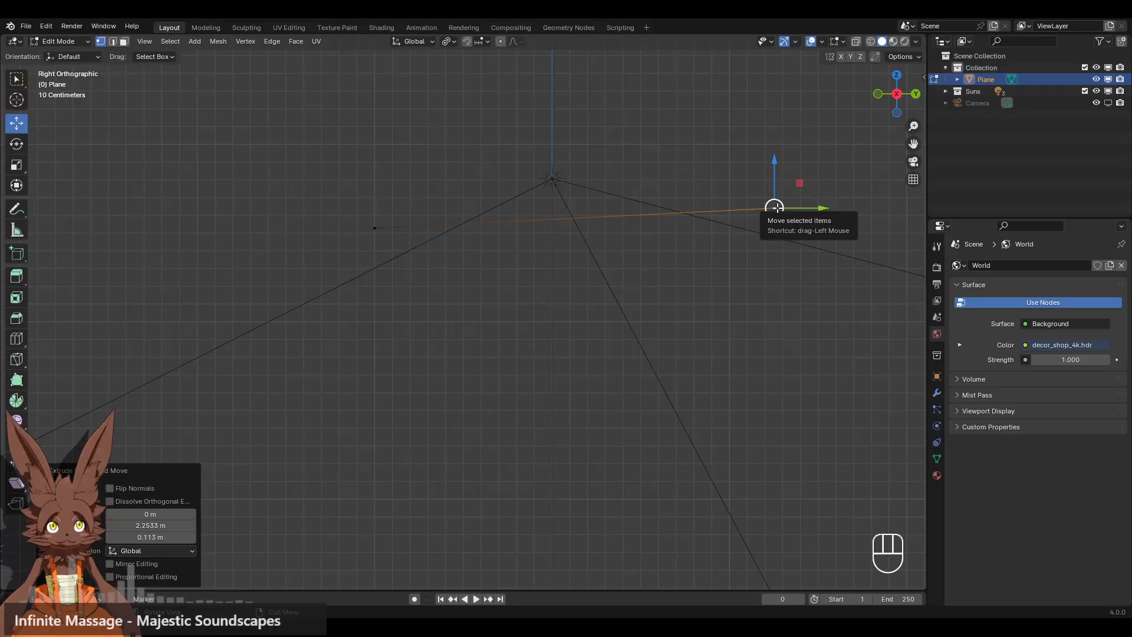
key(e)
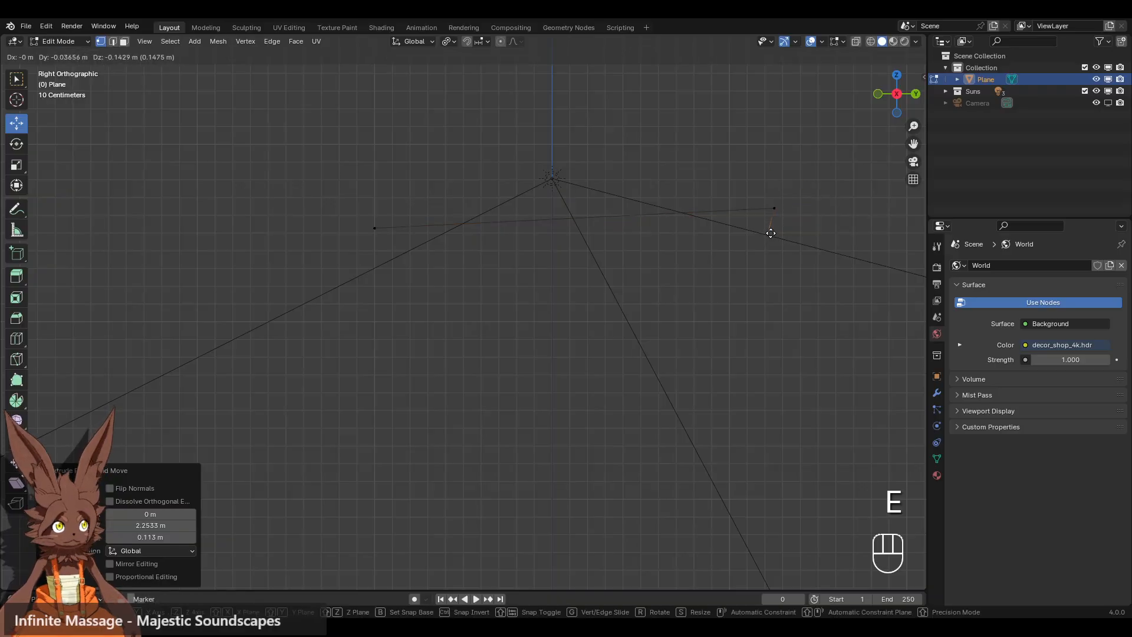
click(771, 233)
key(e)
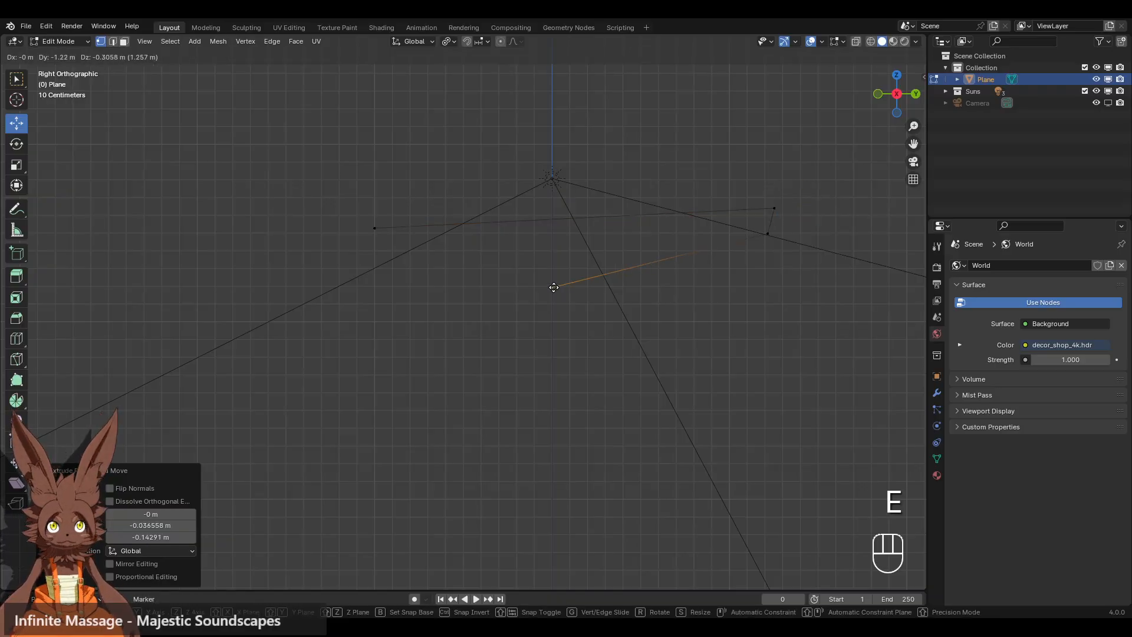
click(554, 287)
key(e)
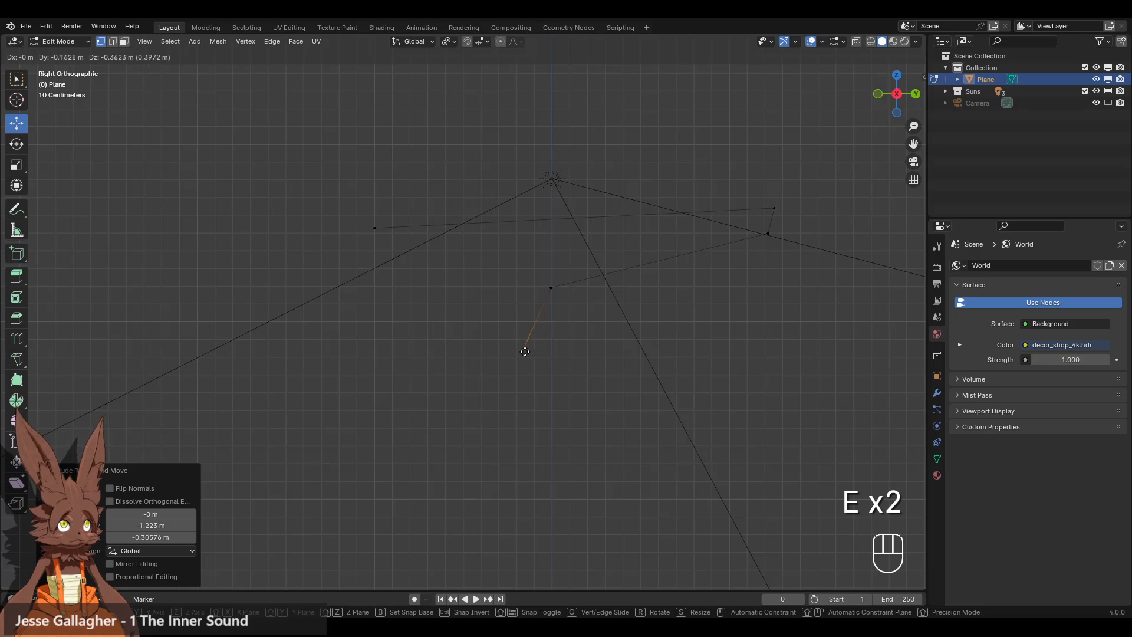
click(509, 366)
key(e)
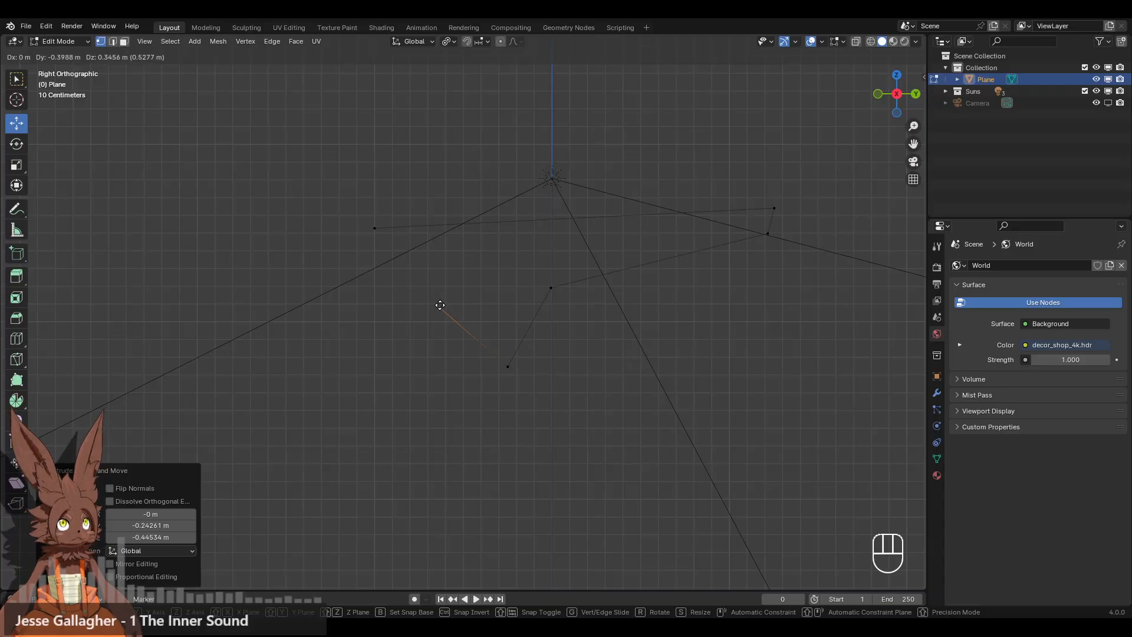
right_click(440, 306)
key(ctrl+z)
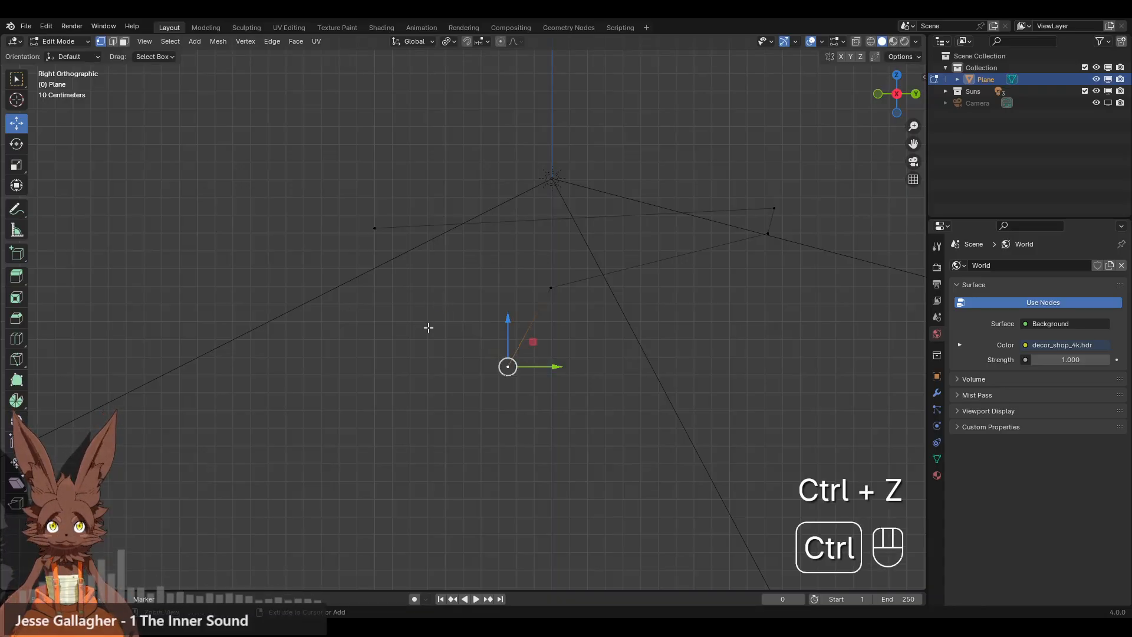
key(ctrl+z)
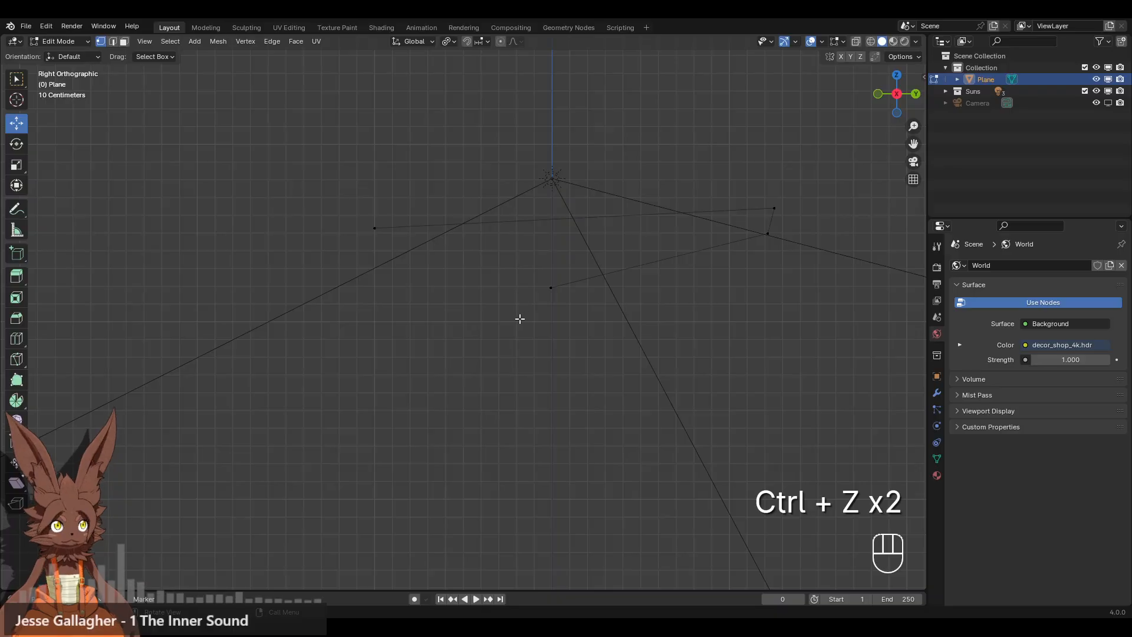
Move the upper edge's starting vertex about 0.69 m along Y, and the lower edge's end vertex about 0.09 m along Y and 0.04 m up.
click(375, 228)
drag(391, 229, 497, 235)
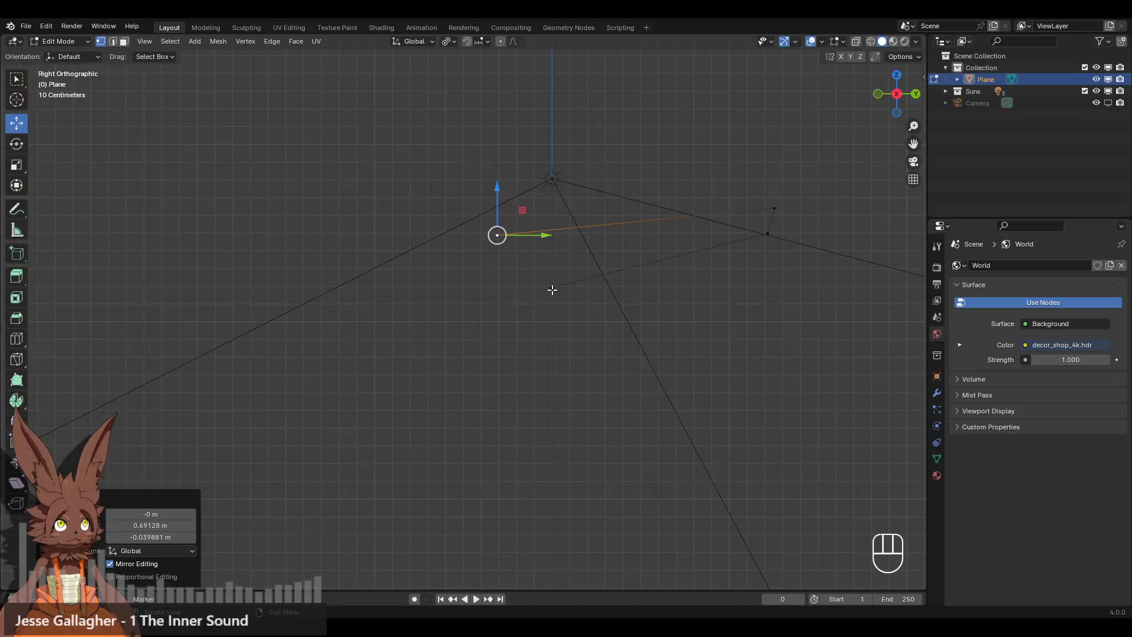
drag(552, 289, 568, 280)
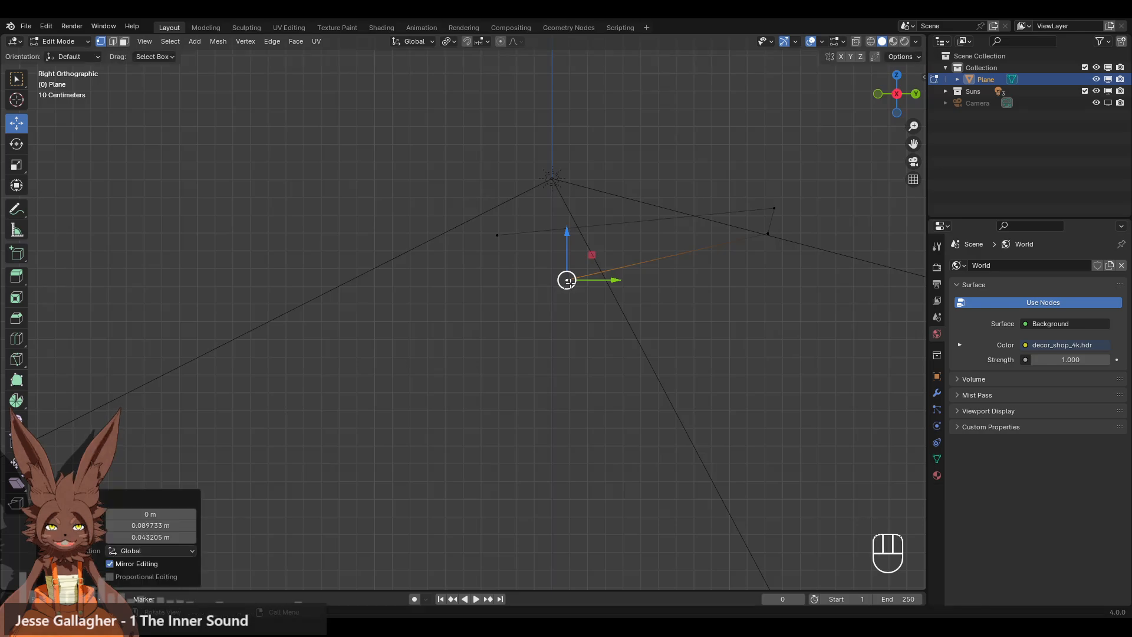
Extrude two edges from the lower edge's end vertex, down and back up along -Y, and one slanting down from the upper edge's starting vertex.
click(542, 339)
key(e)
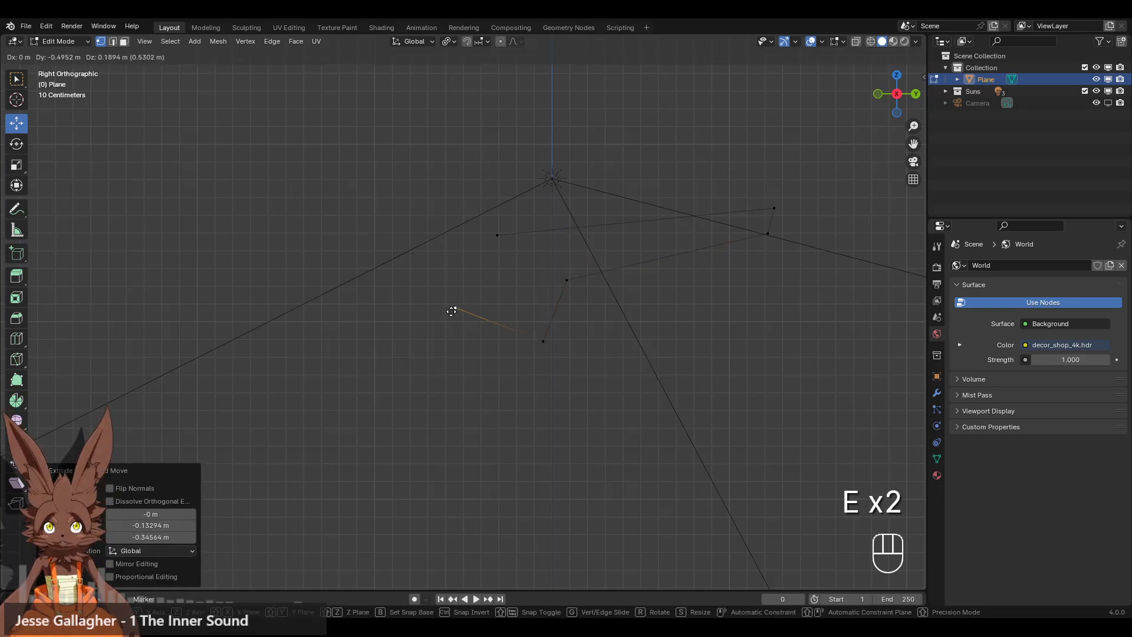
click(455, 309)
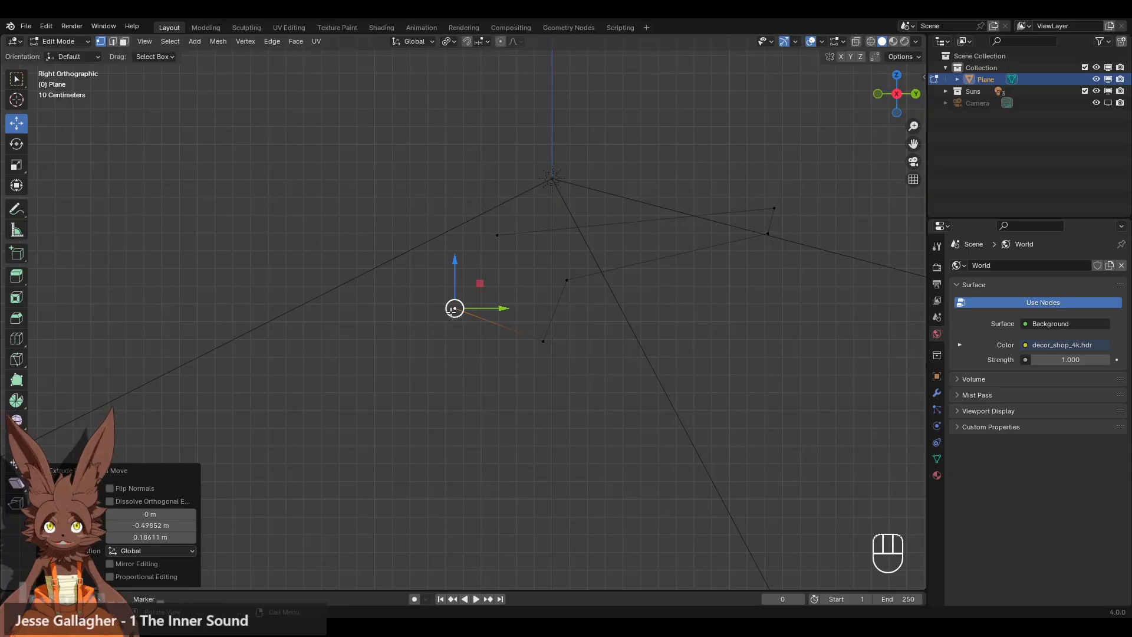
key(e)
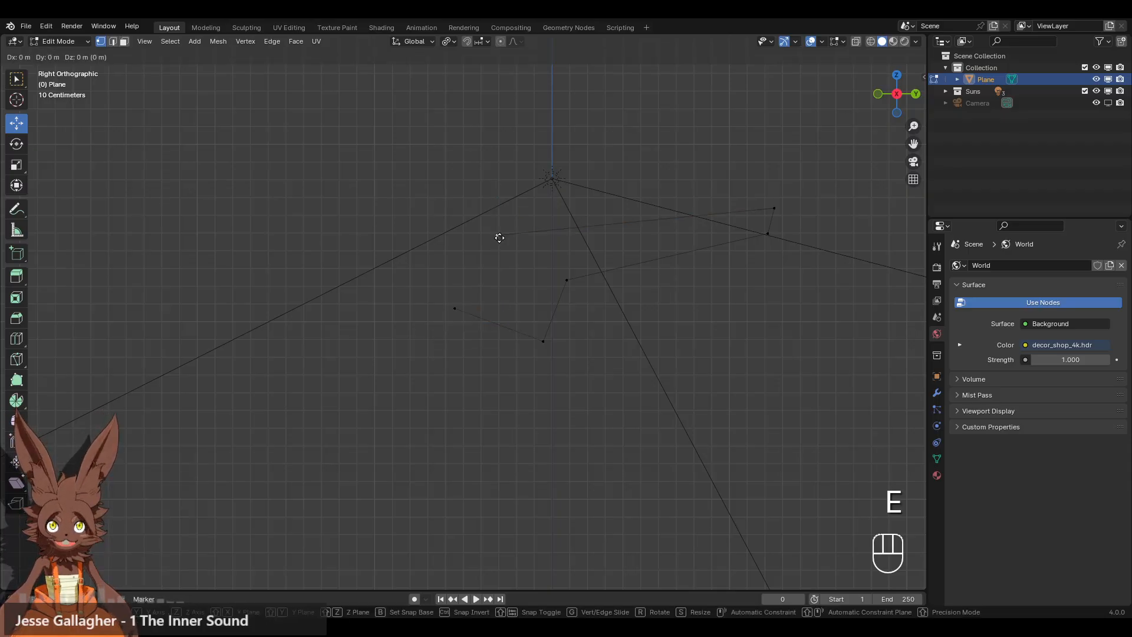
click(446, 293)
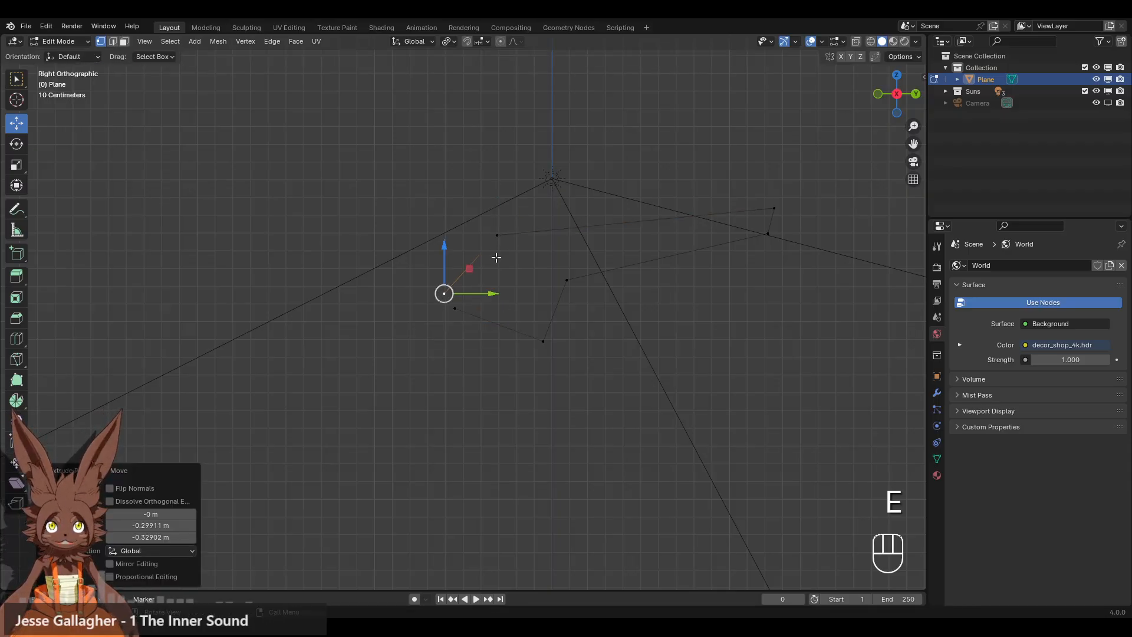
Shift the outline's inner corner vertex slightly along -Y and the lowest vertex about 0.19 m along -Y.
click(566, 280)
drag(567, 280, 554, 282)
click(581, 351)
click(516, 347)
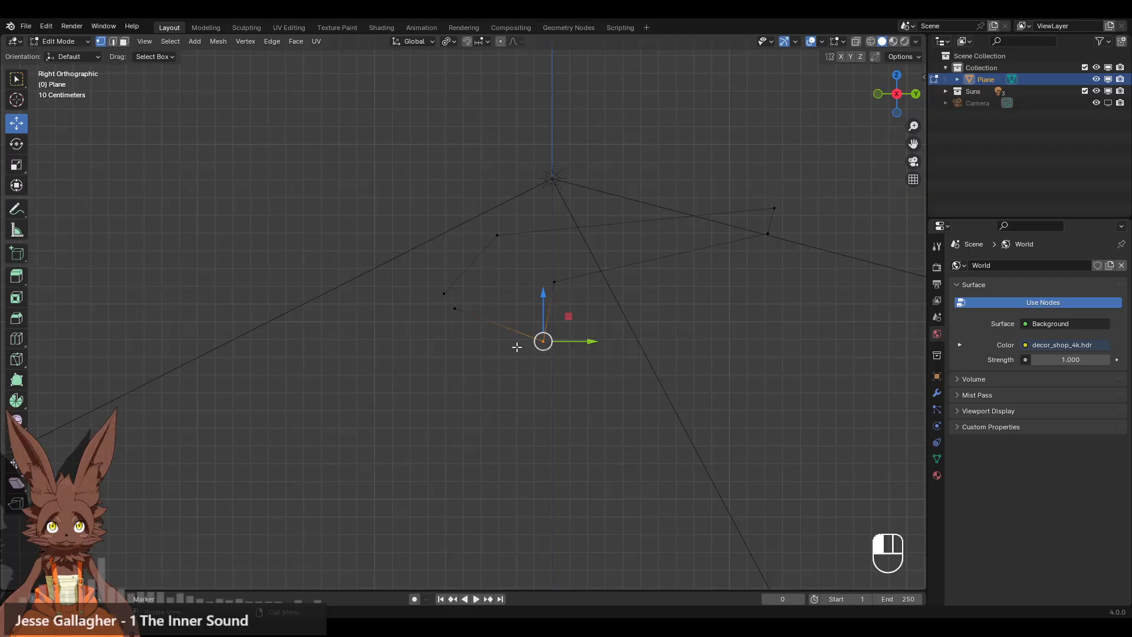
click(543, 343)
drag(543, 342, 509, 346)
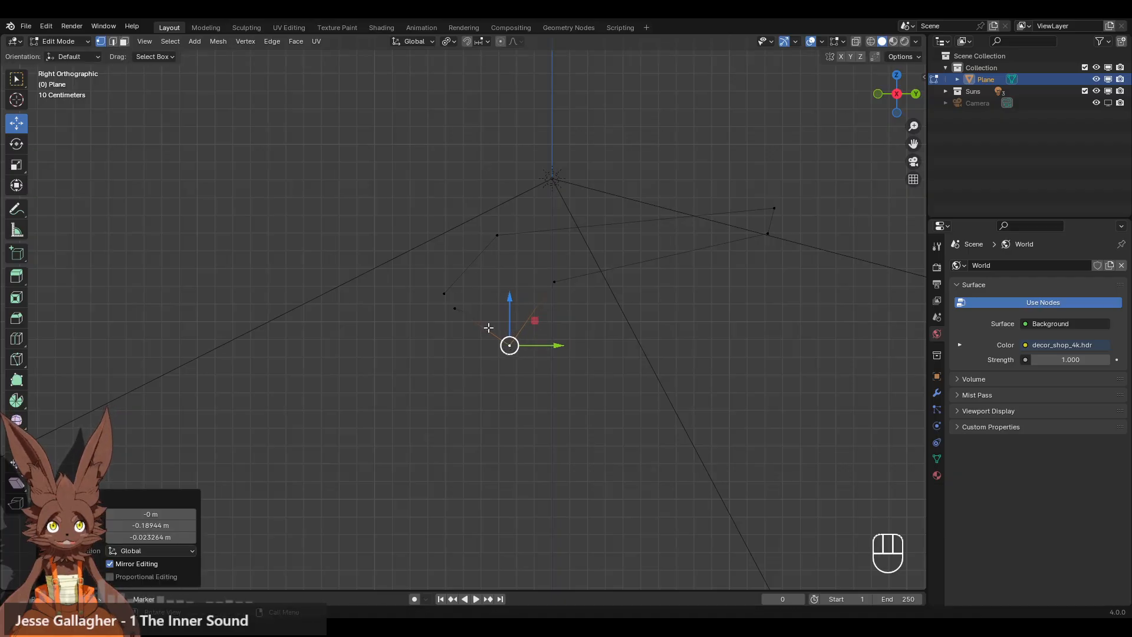
Merge the outline's two open end vertices at their centre and nudge the merged vertex slightly outward and up.
click(443, 293)
shift+click(454, 308)
right_click(519, 288)
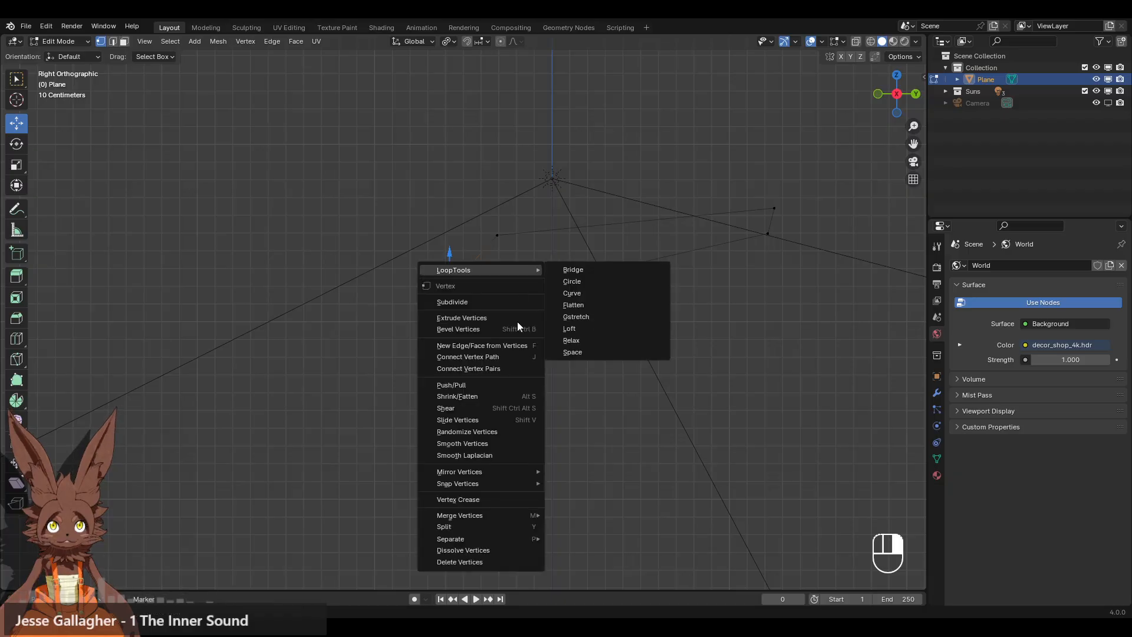
mouse_move(494, 515)
click(578, 515)
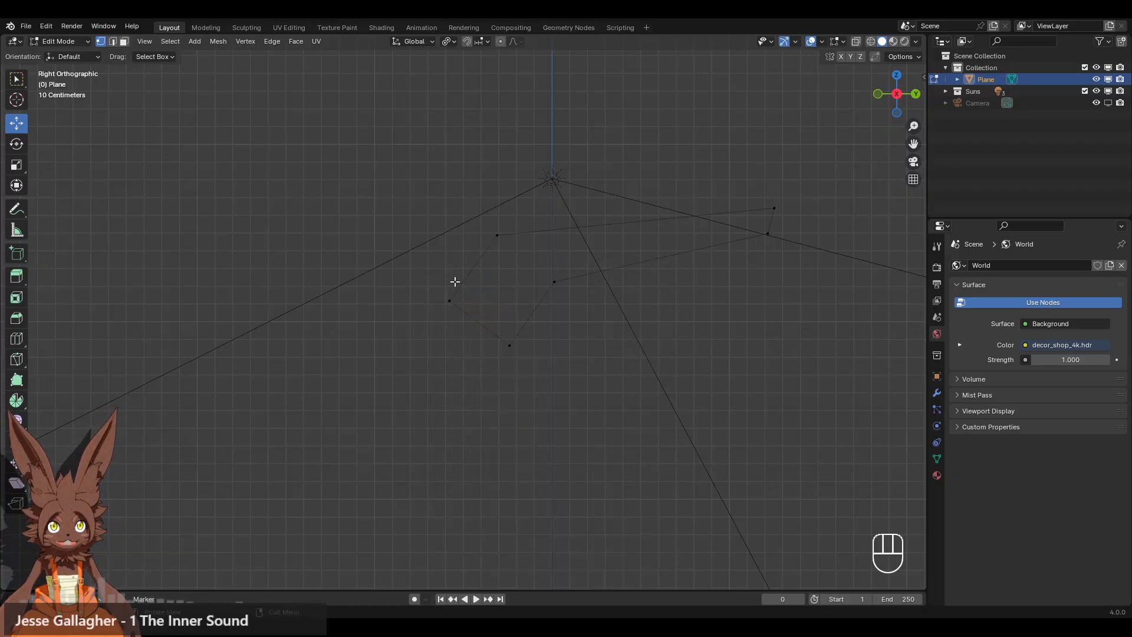
mouse_move(423, 293)
mouse_down()
mouse_move(462, 337)
mouse_move(441, 293)
mouse_up()
click(581, 316)
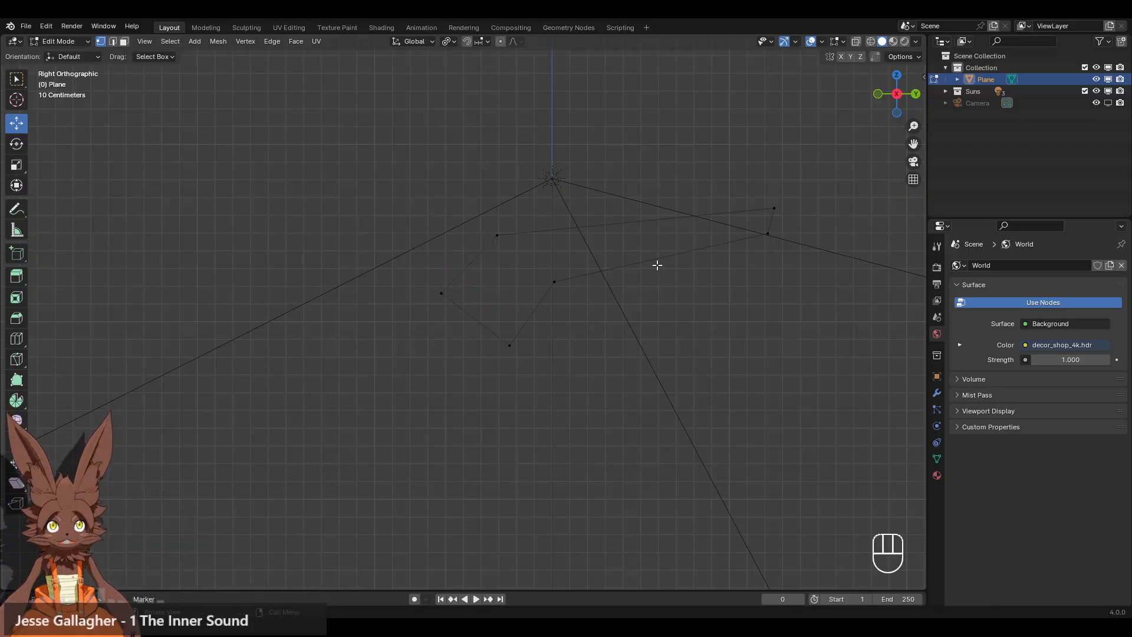
Subdivide the upper slanted edge of the outline and pull its midpoint inward by about 0.078 m in Y and -0.089 m in Z.
scroll(637, 272, up, 1)
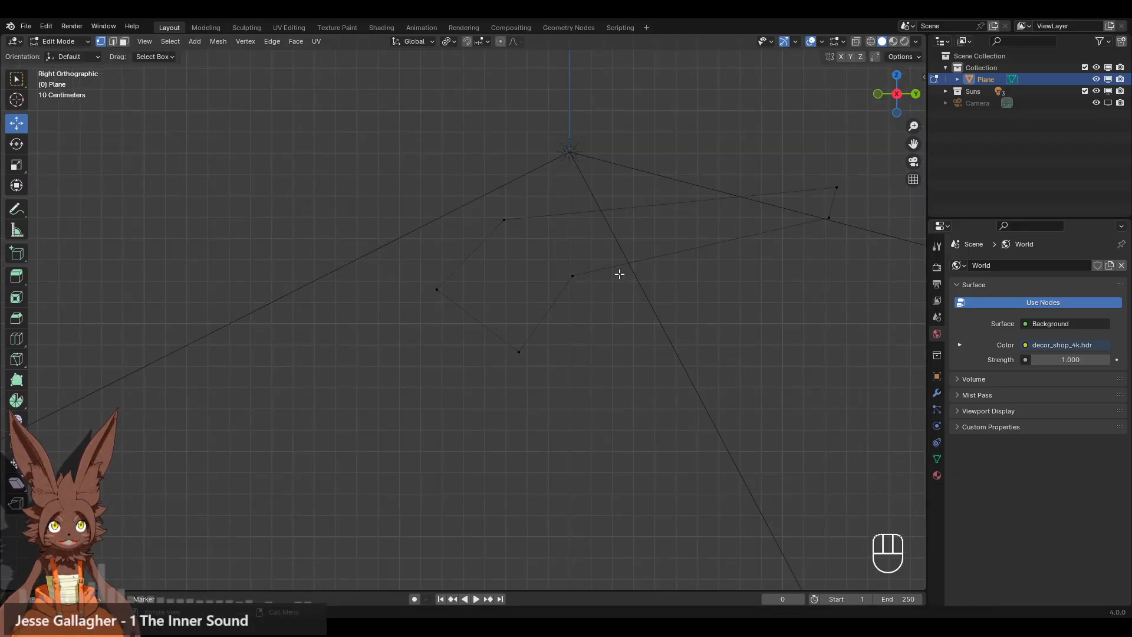
scroll(619, 273, down, 2)
scroll(597, 271, up, 2)
shift+middle_drag(598, 273, 582, 297)
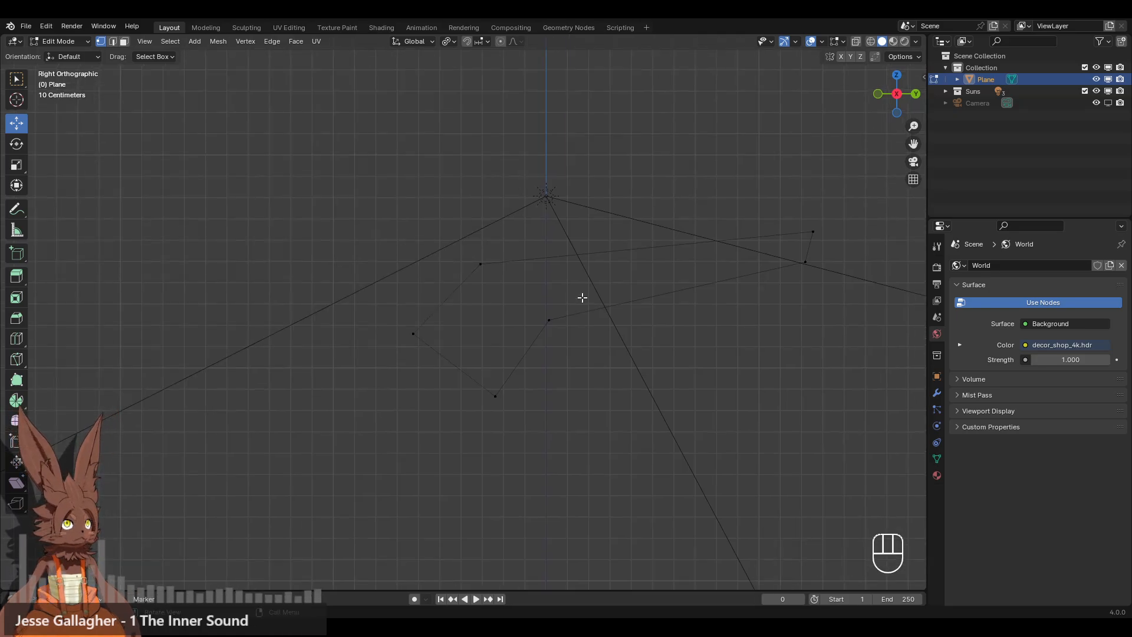
shift+click(483, 263)
right_click(507, 310)
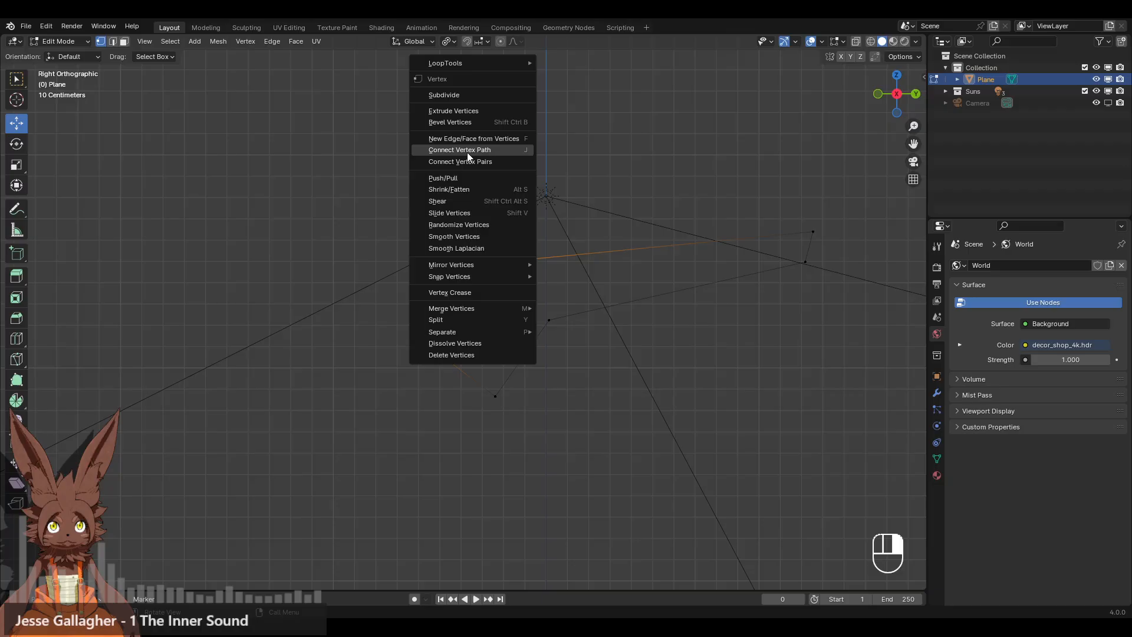
click(471, 90)
click(447, 300)
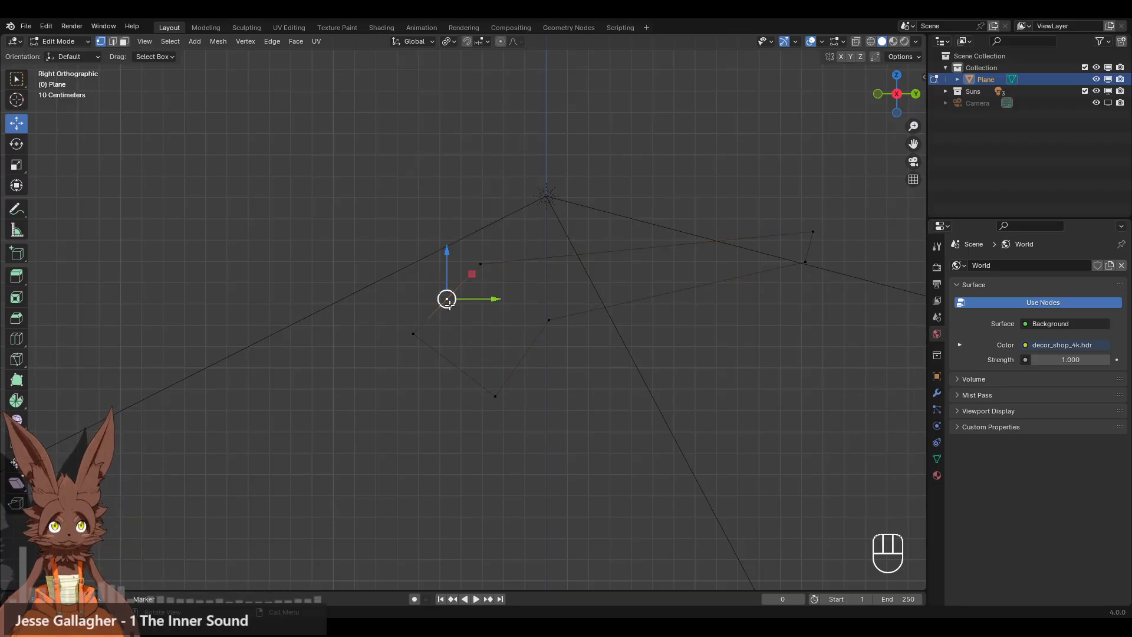
drag(446, 300, 463, 318)
Bevel the pulled-in midpoint as a vertex bevel with 4 segments and a width of about 0.189 m.
click(16, 317)
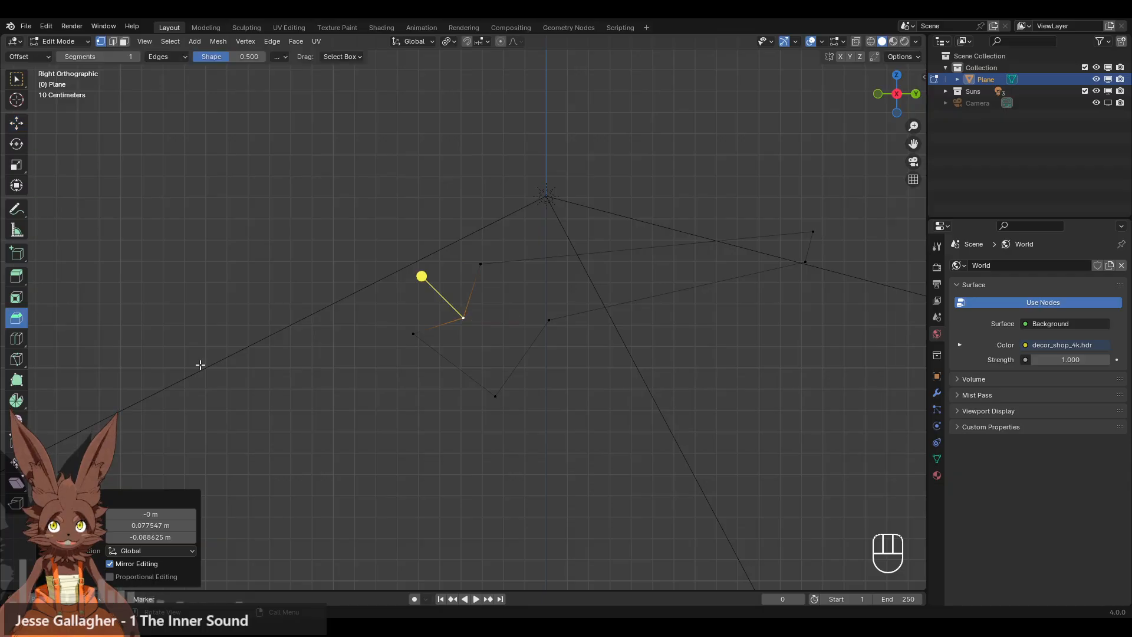
drag(420, 278, 394, 265)
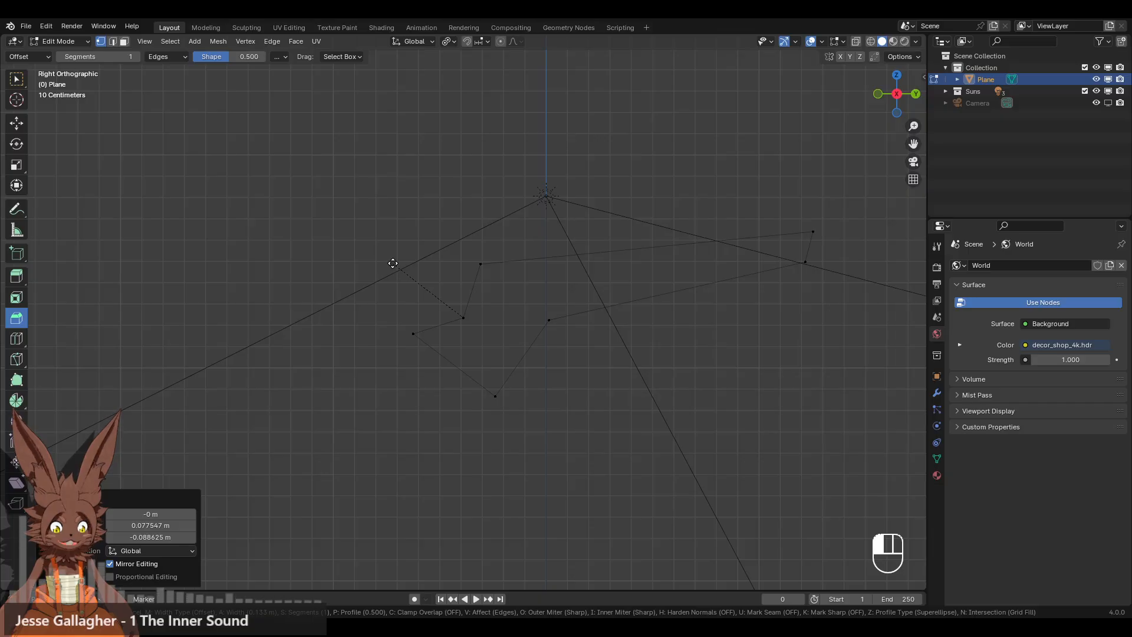
key(v)
drag(393, 263, 382, 260)
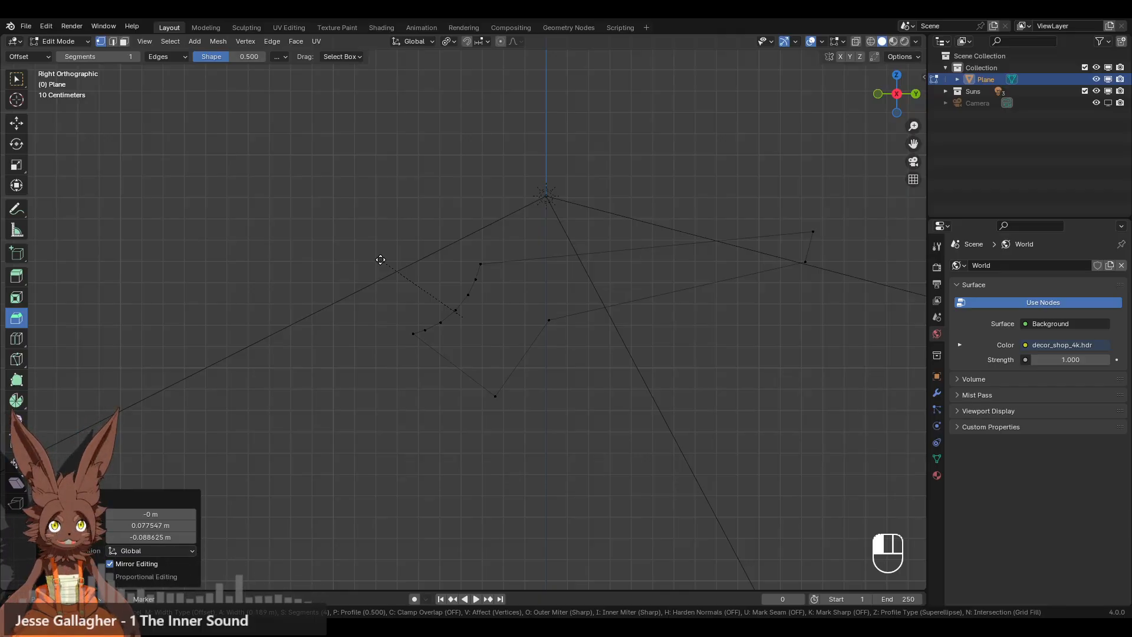
click(381, 260)
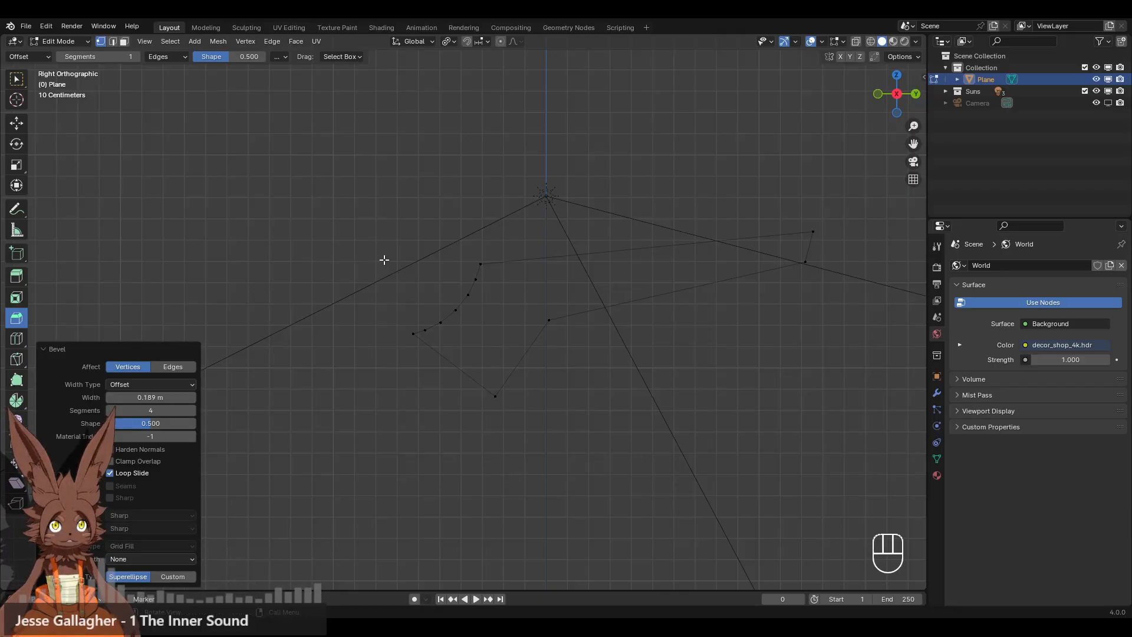
Subdivide each of the two edges that meet at the outline's lowest vertex.
click(549, 319)
shift+click(509, 390)
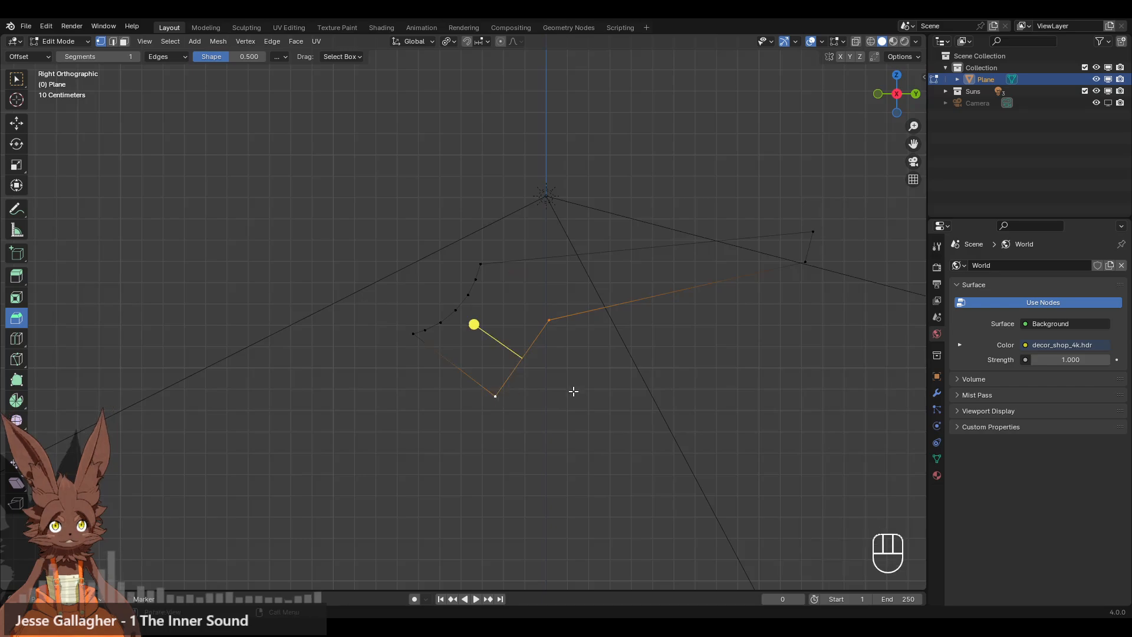
right_click(580, 362)
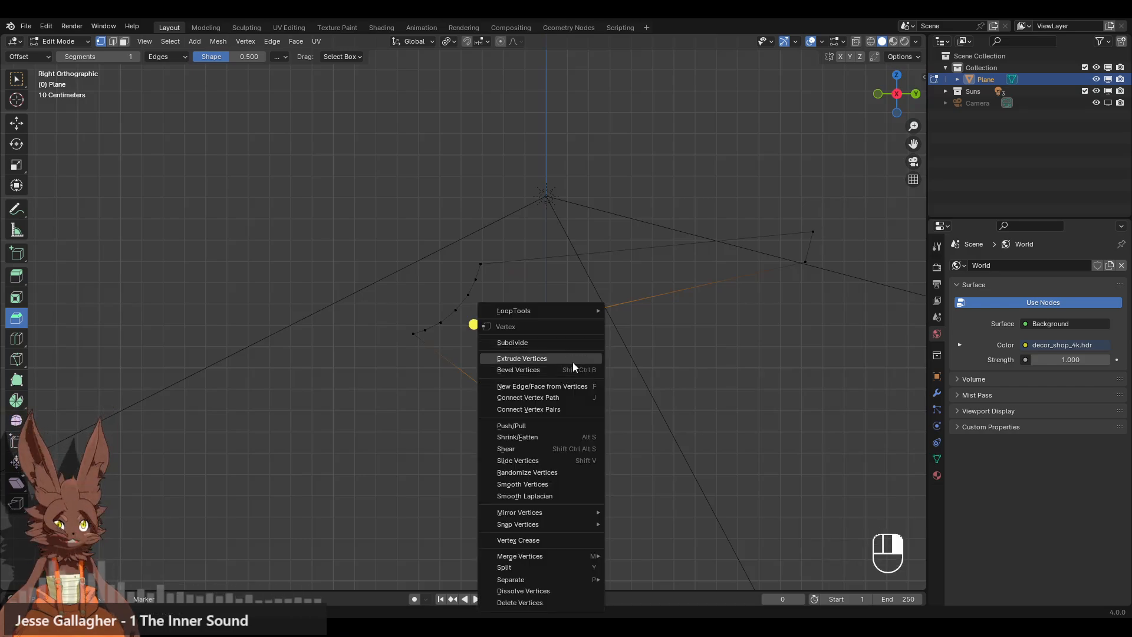
right_click(579, 358)
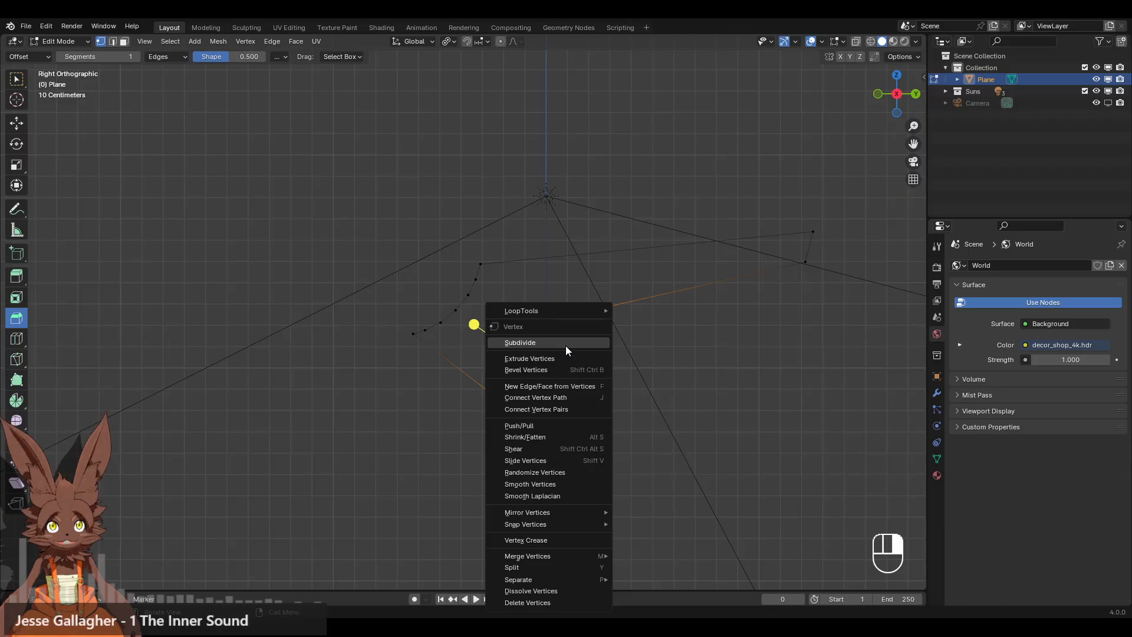
click(565, 344)
shift+click(413, 343)
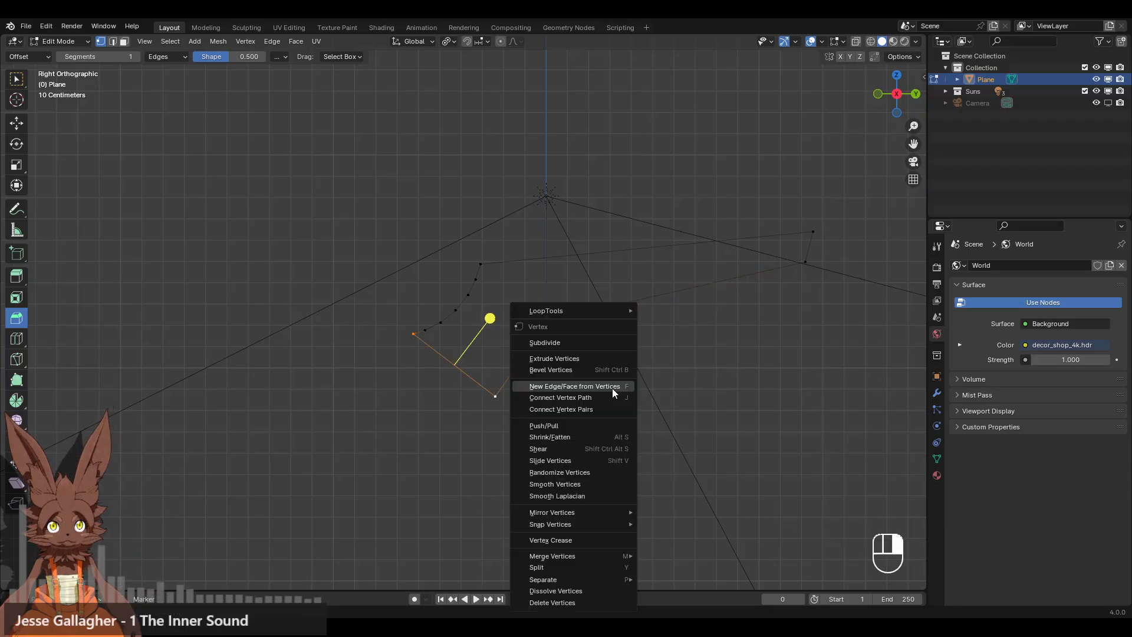
right_click(581, 354)
click(584, 343)
click(590, 367)
Pull the midpoint of the edge between the lowest vertex and the inner corner inward by about -0.053 m in Y and 0.033 m in Z.
click(524, 357)
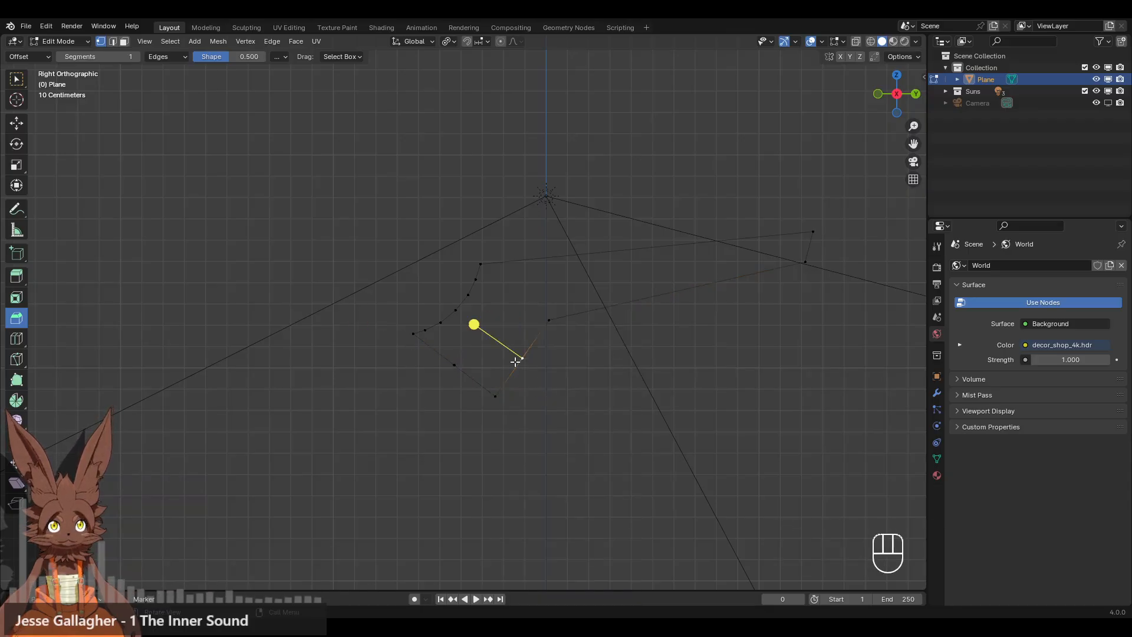
click(16, 123)
drag(522, 358, 511, 351)
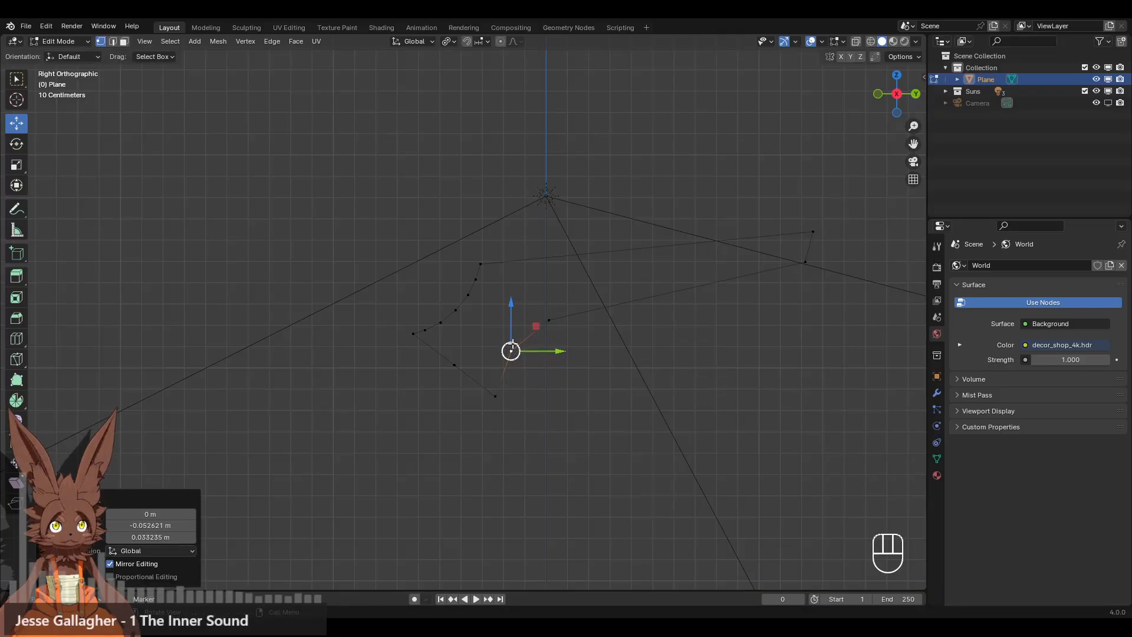
click(16, 317)
drag(462, 316, 464, 321)
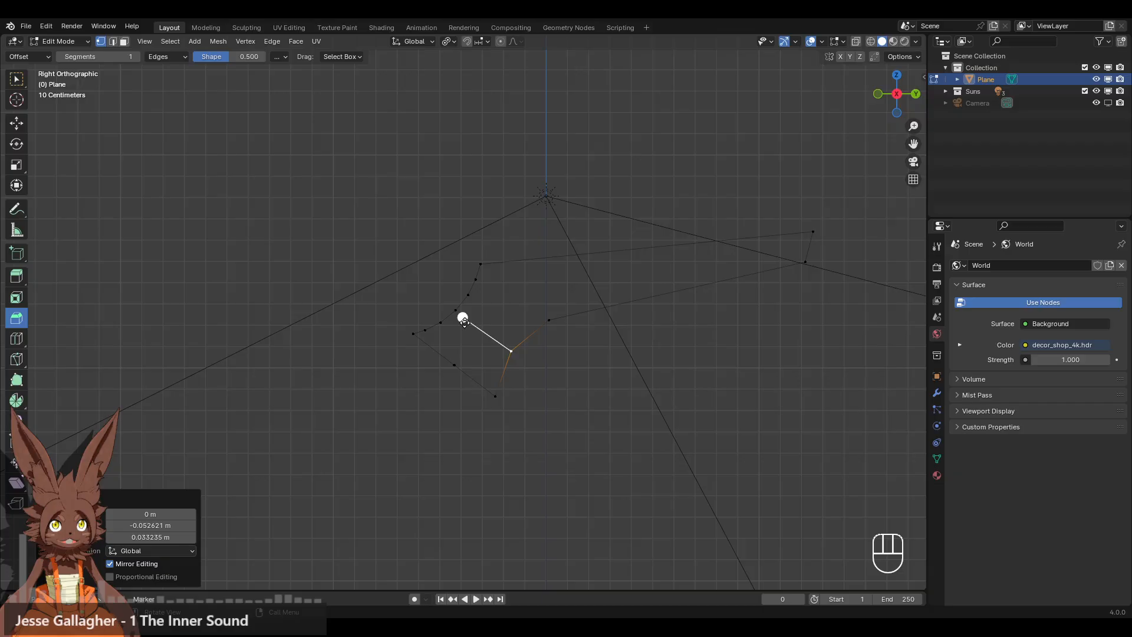
Pull the midpoint of the other lower edge inward by about 0.039 m in Y and 0.061 m in Z.
click(15, 126)
click(344, 381)
click(451, 362)
drag(455, 364, 462, 352)
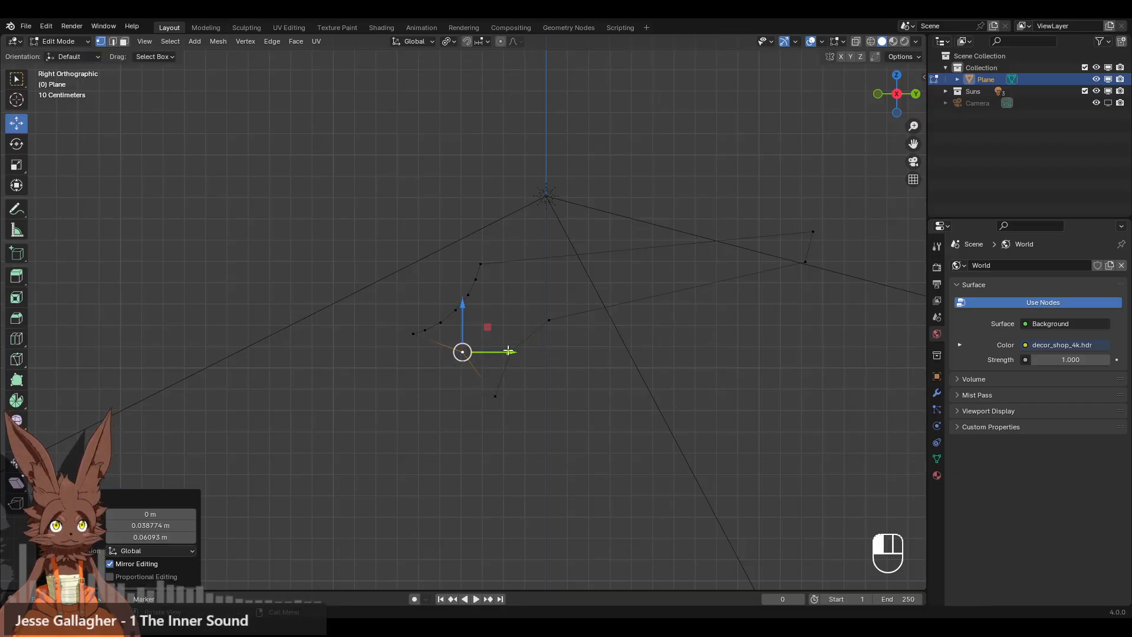
Bevel the pulled-in midpoint between the lowest vertex and the inner corner as a 4-segment vertex bevel about 0.174 m wide.
click(511, 352)
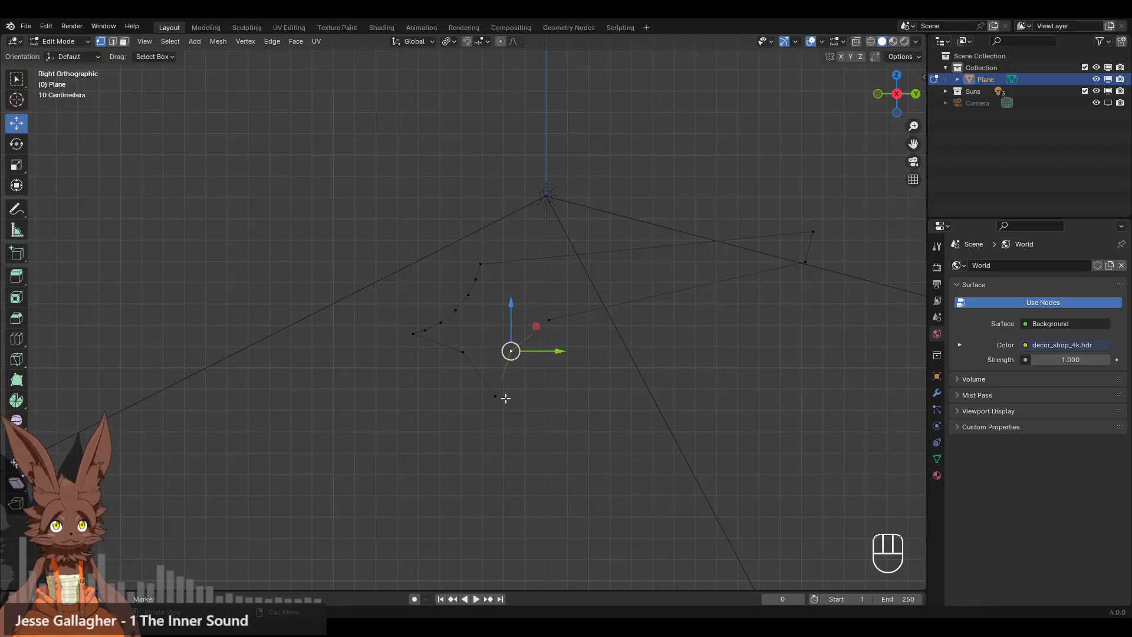
click(17, 317)
drag(463, 316, 429, 299)
key(v)
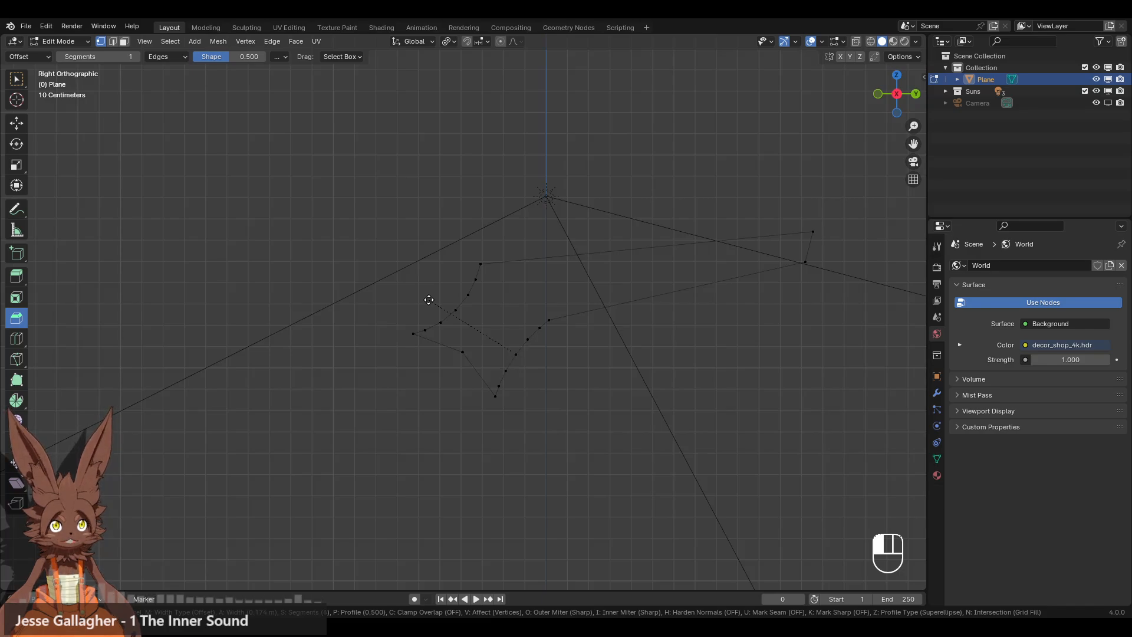
drag(429, 300, 429, 300)
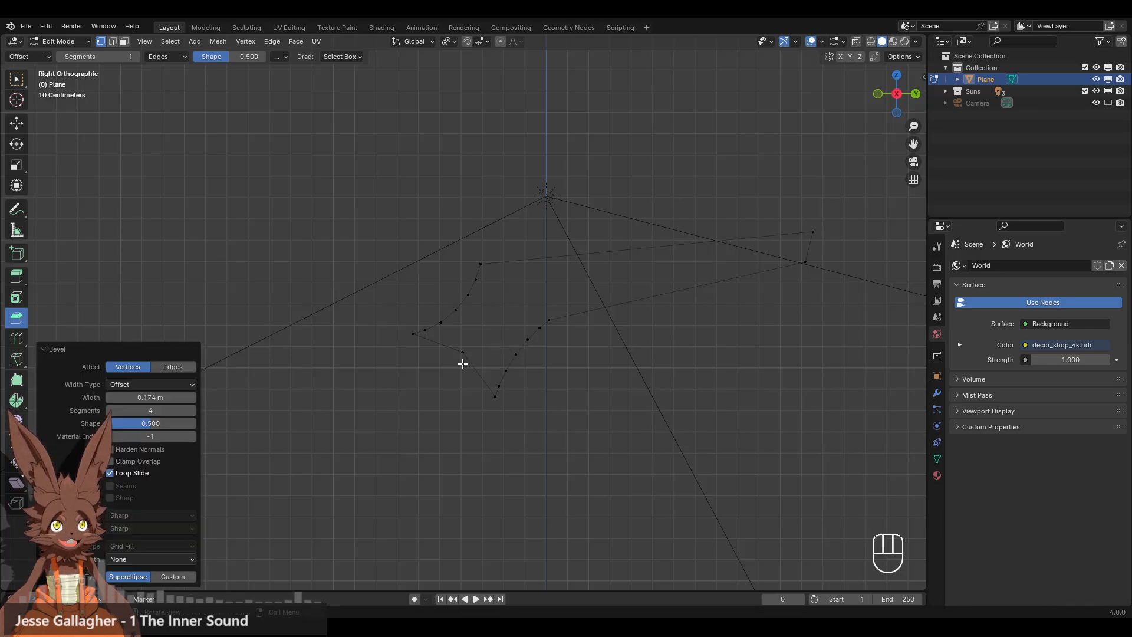
Bevel the pulled-in midpoint of the other lower edge as a vertex bevel with 4 segments and a width of about 0.17 m.
click(463, 363)
drag(498, 305, 530, 276)
key(v)
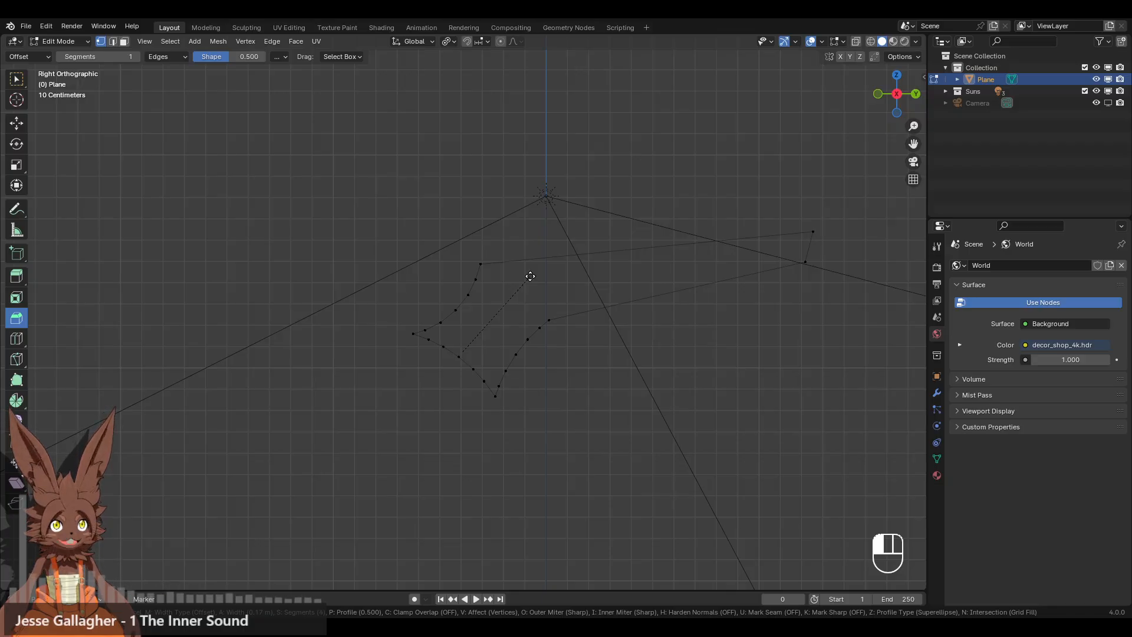
drag(530, 276, 530, 276)
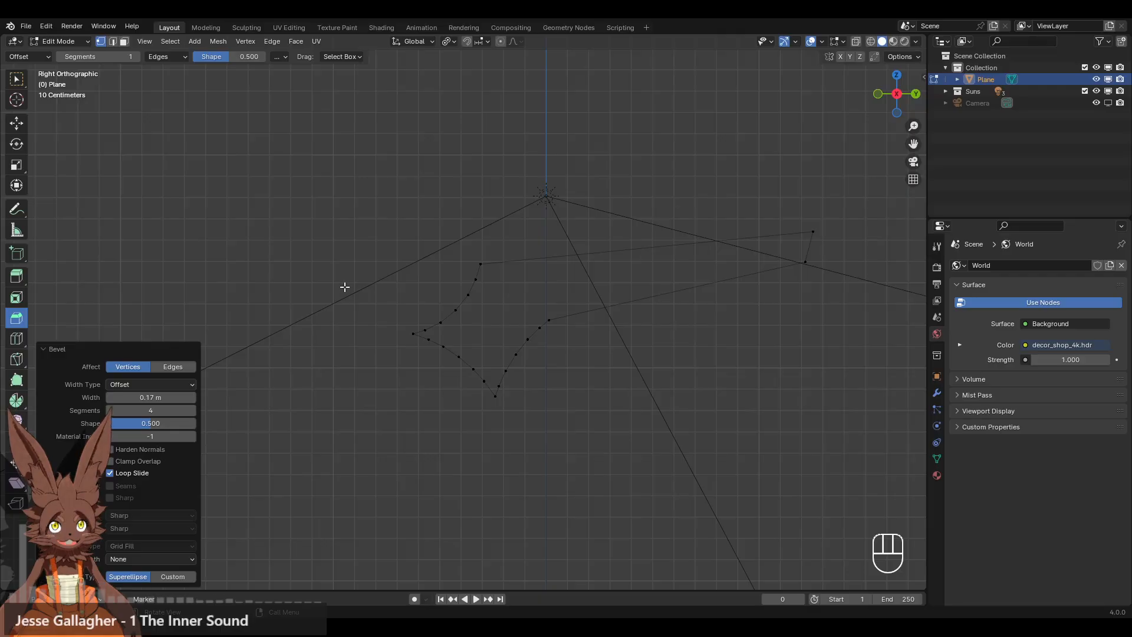
Select the whole outline and rotate it by about 5.17 degrees so its long upper edge is roughly horizontal.
drag(348, 164, 829, 465)
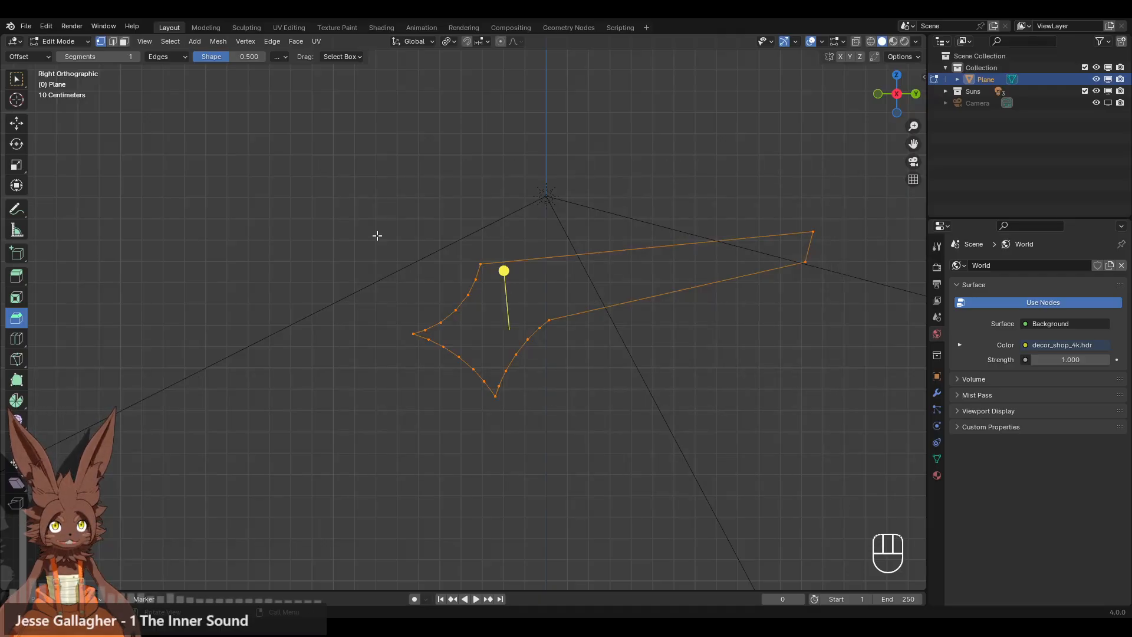
key(r)
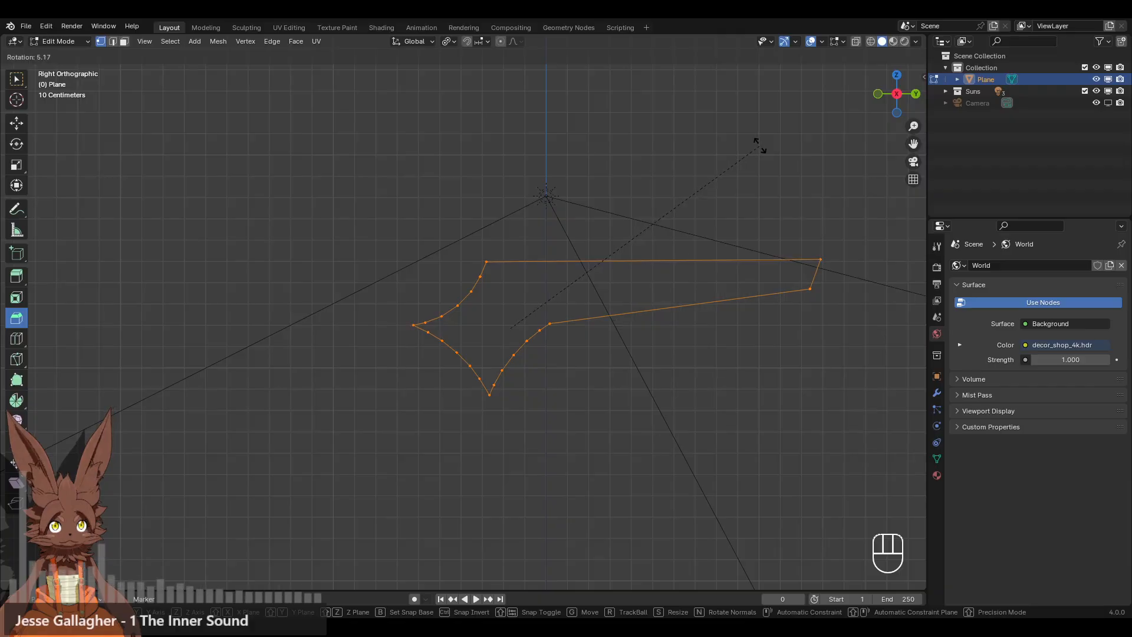
click(759, 146)
Shift the curve from the lowest vertex to the inner corner slightly in positive Y, using proportional editing with a small influence radius.
click(541, 445)
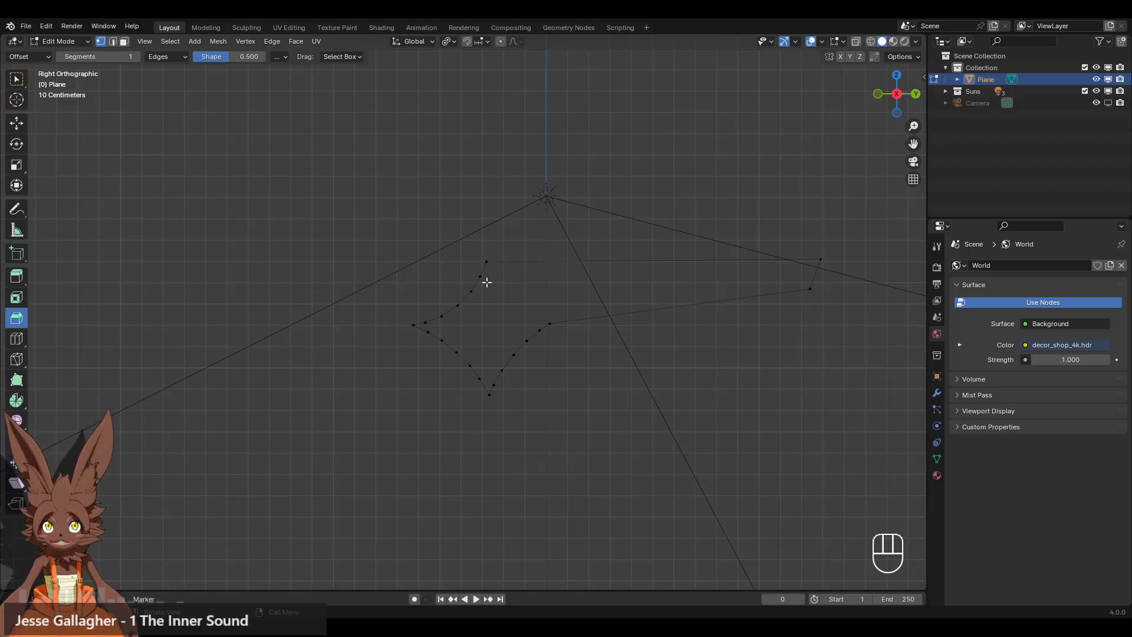
drag(493, 300, 649, 464)
shift+click(489, 396)
click(501, 41)
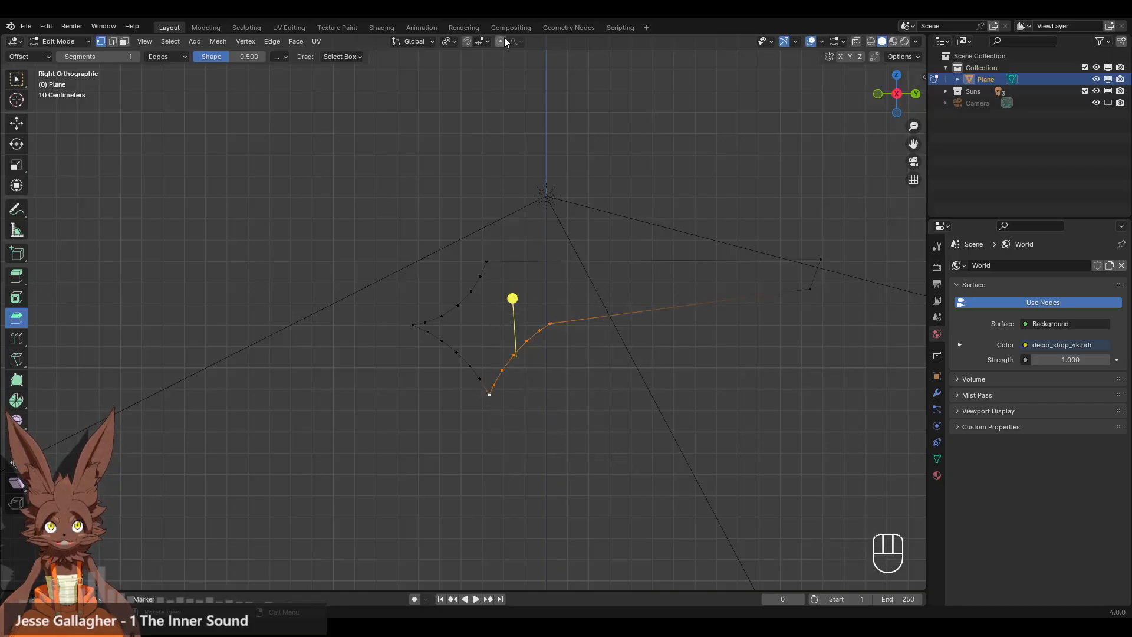
click(16, 123)
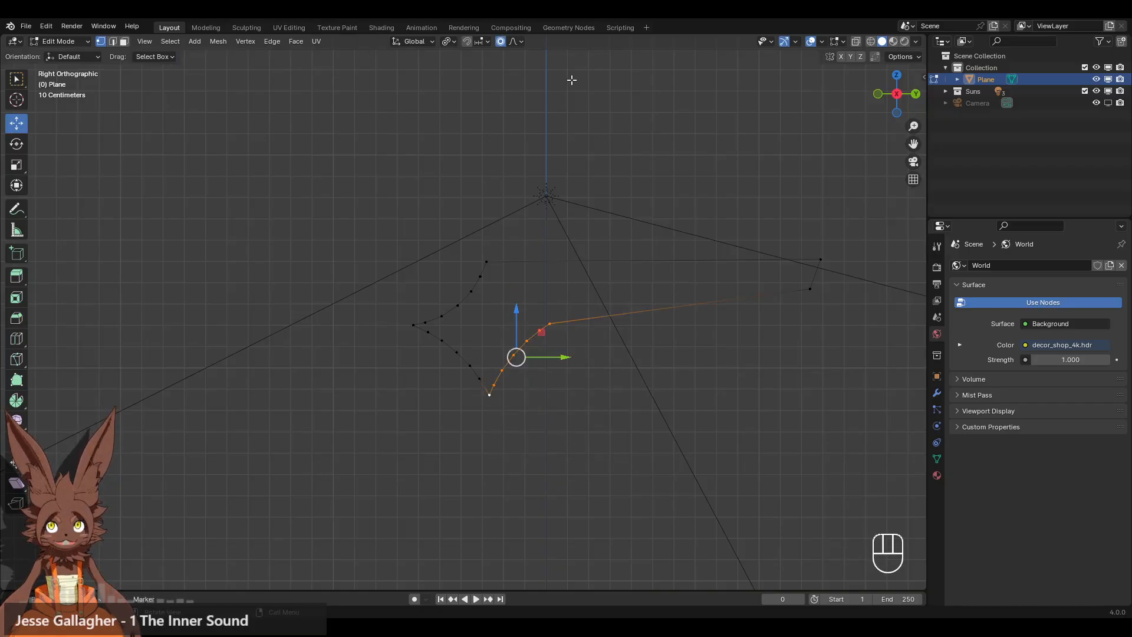
click(509, 40)
click(512, 40)
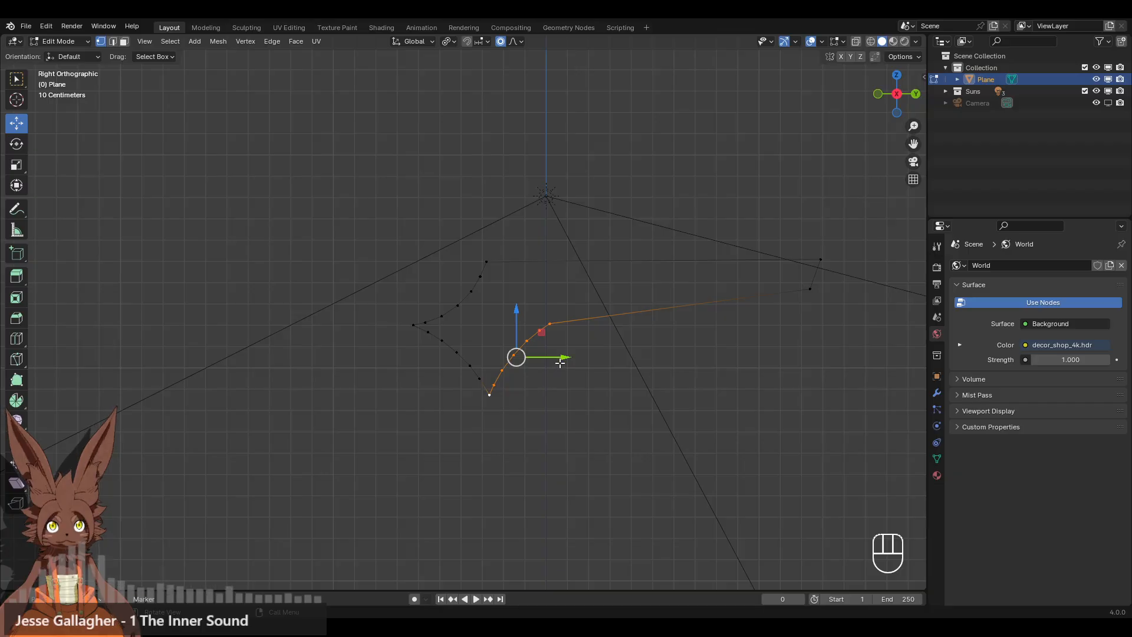
drag(560, 358, 574, 364)
scroll(564, 361, down, 12)
scroll(571, 362, down, 2)
click(594, 427)
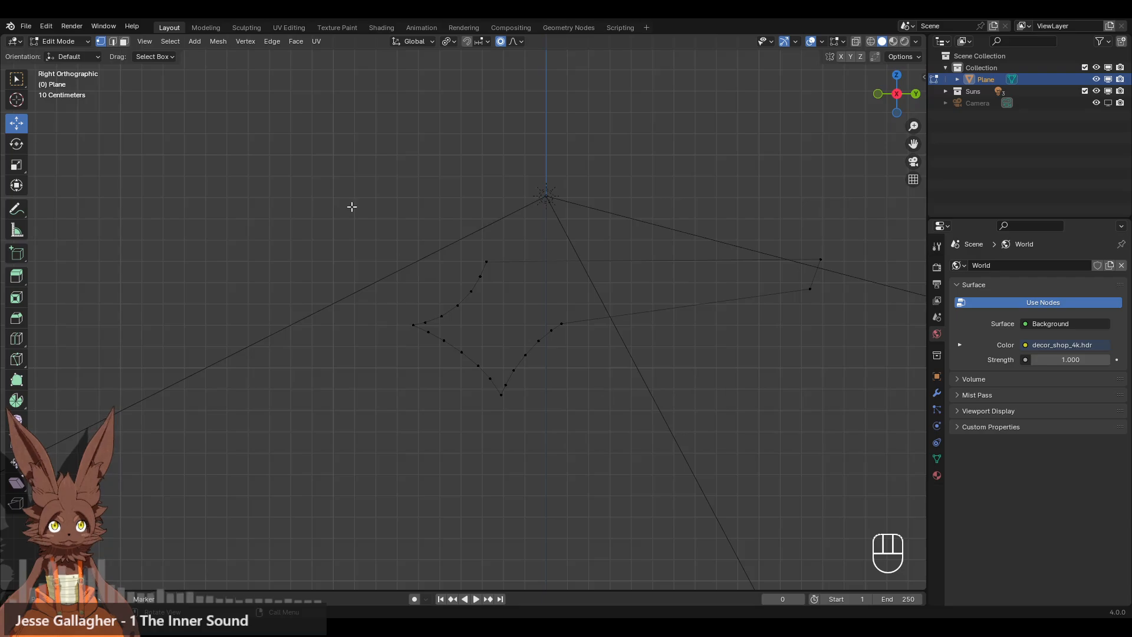
Subdivide the outline's long upper edge once and select its midpoint.
click(823, 260)
shift+click(479, 269)
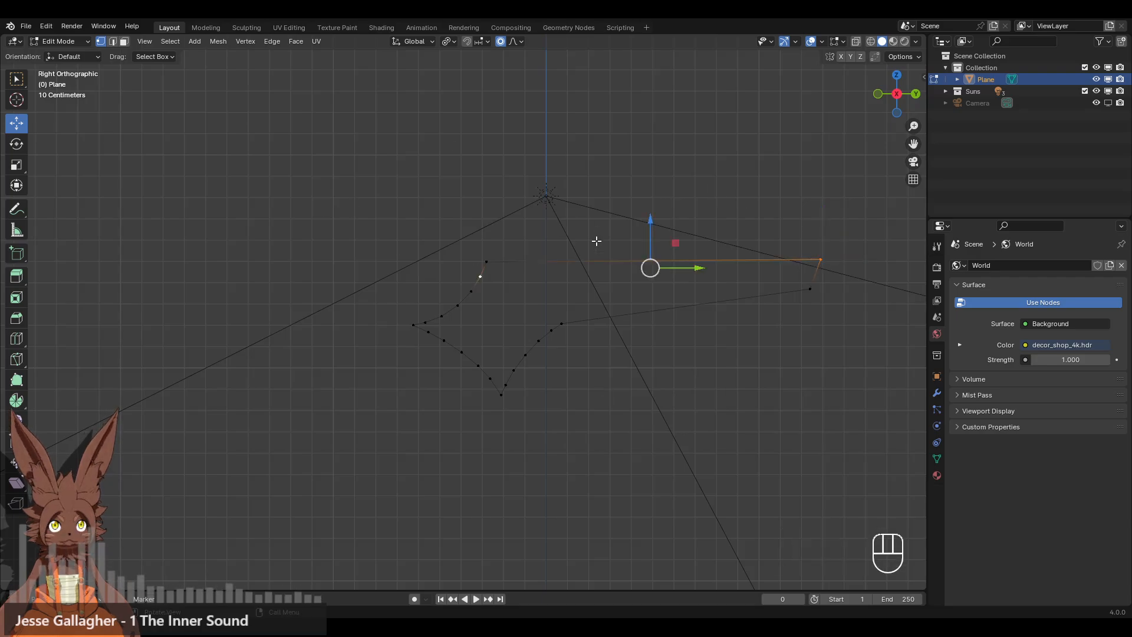
click(480, 270)
shift+click(807, 255)
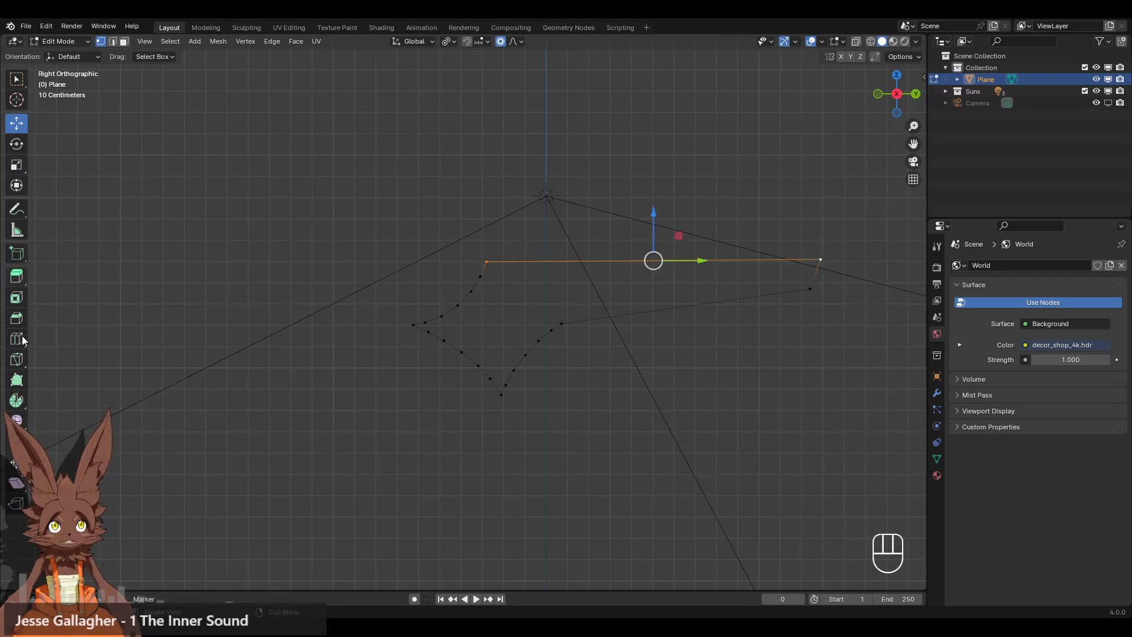
right_click(415, 154)
click(412, 154)
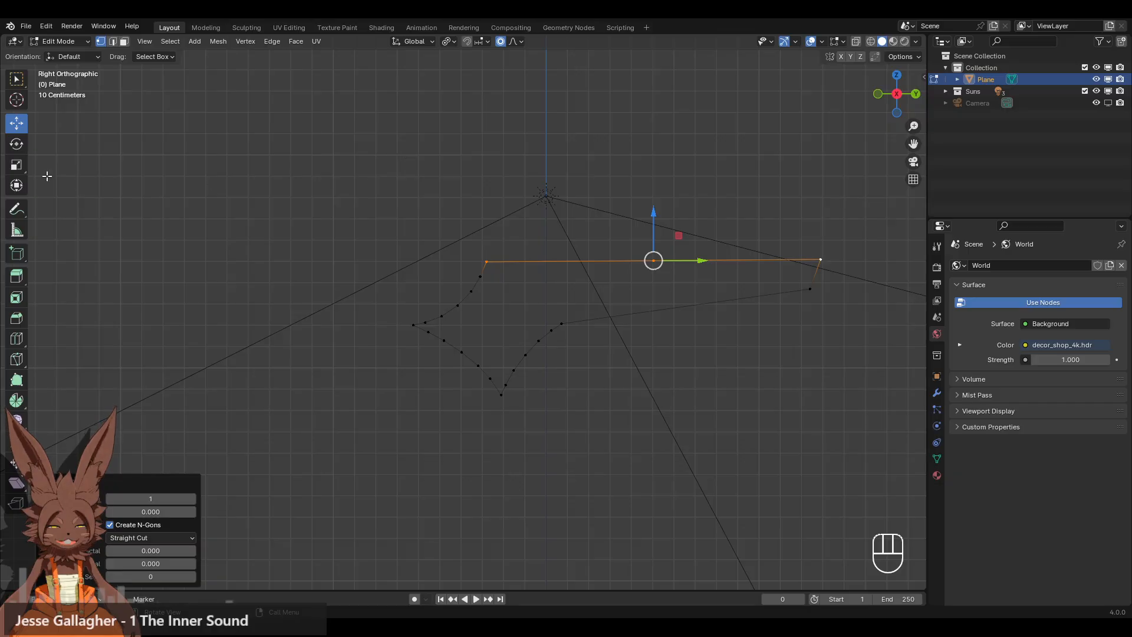
click(654, 260)
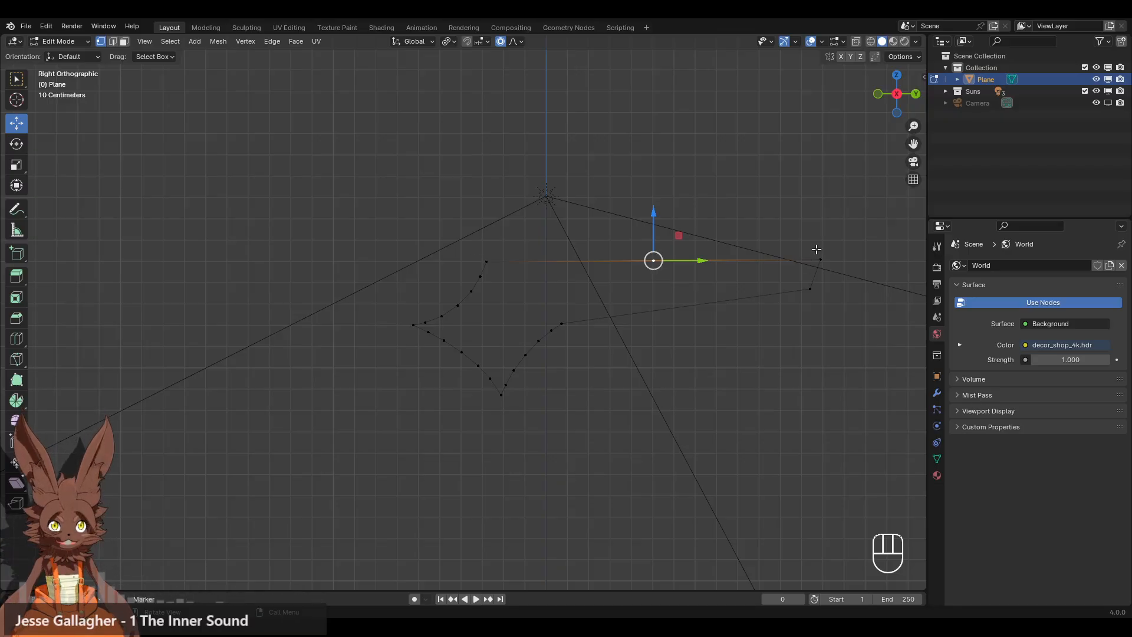
Select the two vertices at the outline's narrow end, undo the last change to them and turn off proportional editing.
drag(799, 223, 815, 282)
key(ctrl+z)
click(501, 41)
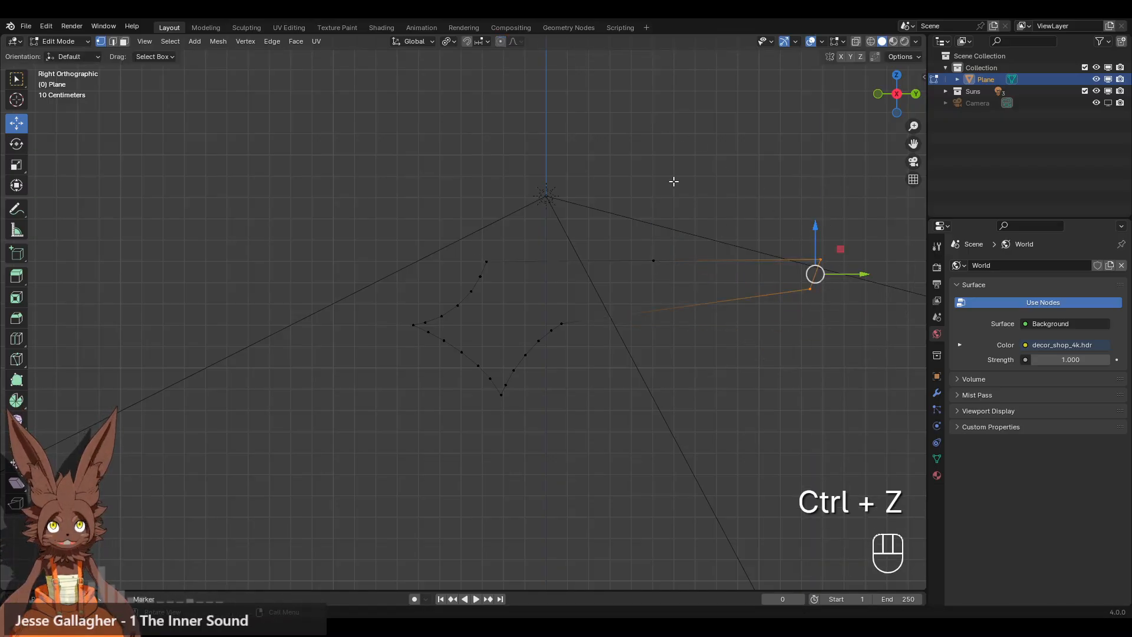
Dissolve the midpoint vertex on the long upper edge.
click(654, 261)
key(x)
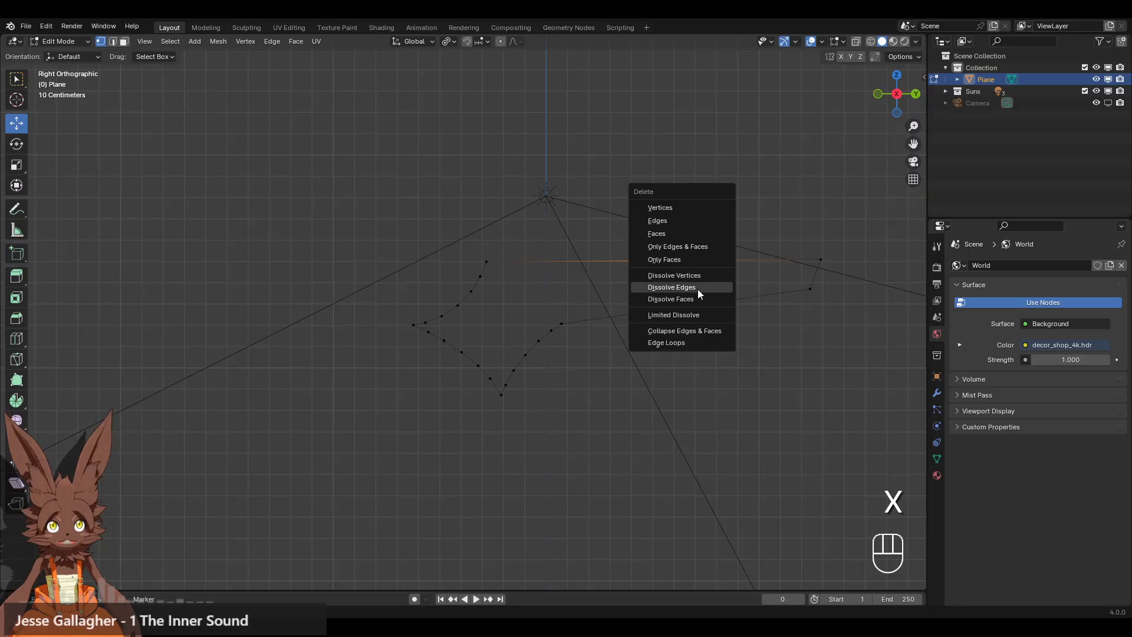
click(688, 275)
Lower the narrow end's two vertices in Z and move the lower one about -0.017 m in Y and 0.039 m in Z.
drag(693, 210, 856, 371)
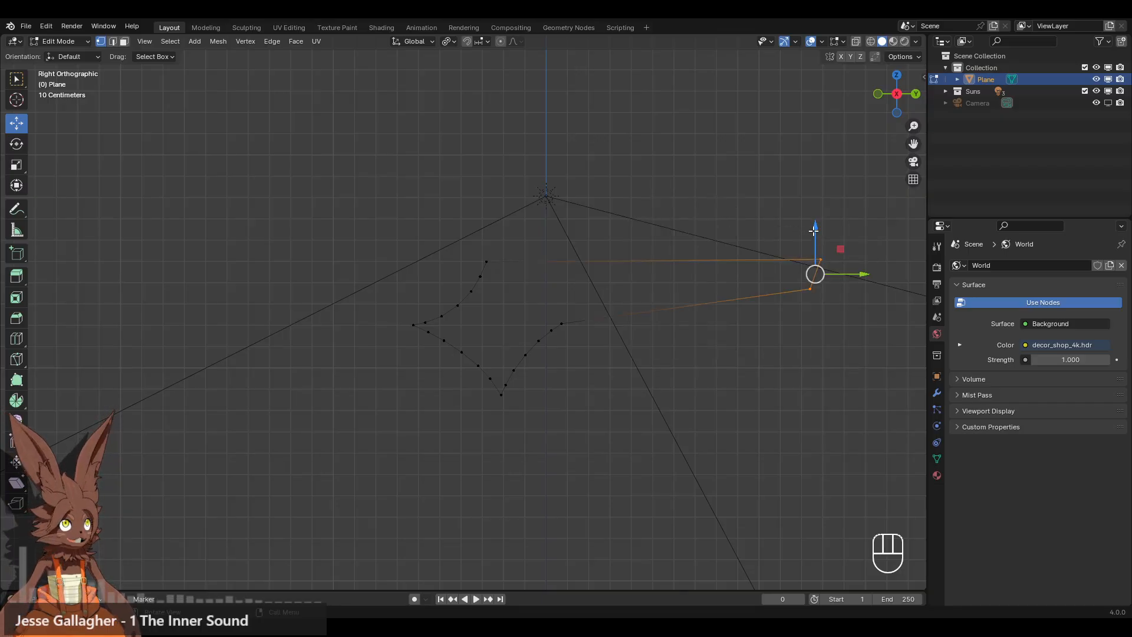
drag(814, 230, 807, 305)
click(810, 320)
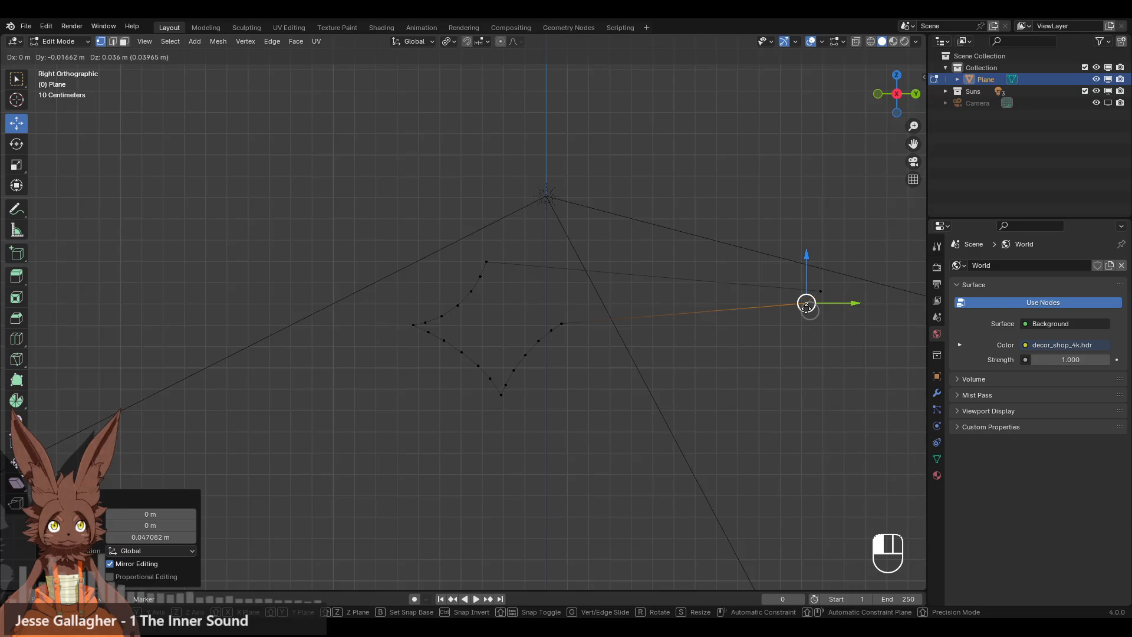
drag(807, 304, 807, 303)
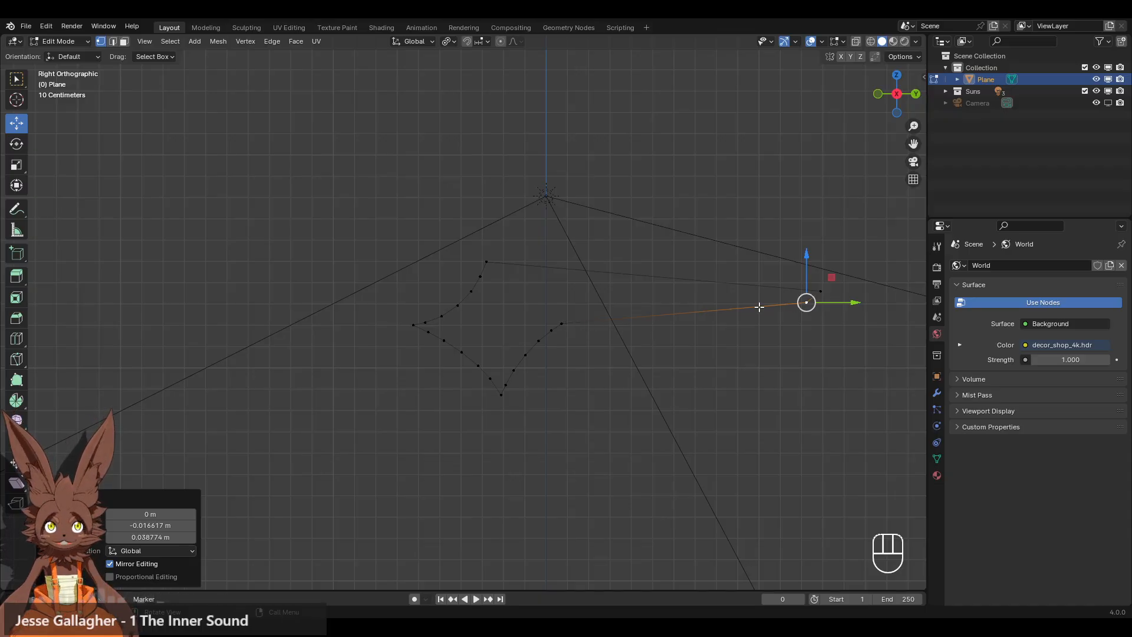
mouse_move(796, 264)
mouse_down()
mouse_move(826, 343)
mouse_move(809, 254)
mouse_up()
Raise the upper vertex at the wide end slightly along Z with proportional editing on.
click(487, 260)
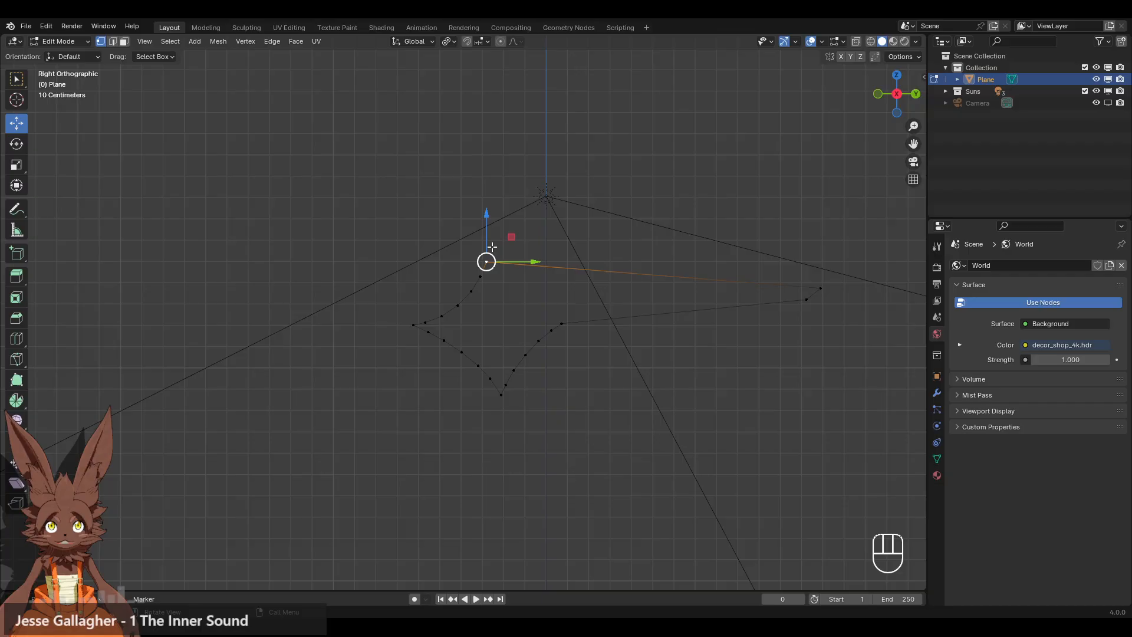
click(502, 41)
drag(485, 236, 489, 221)
click(633, 211)
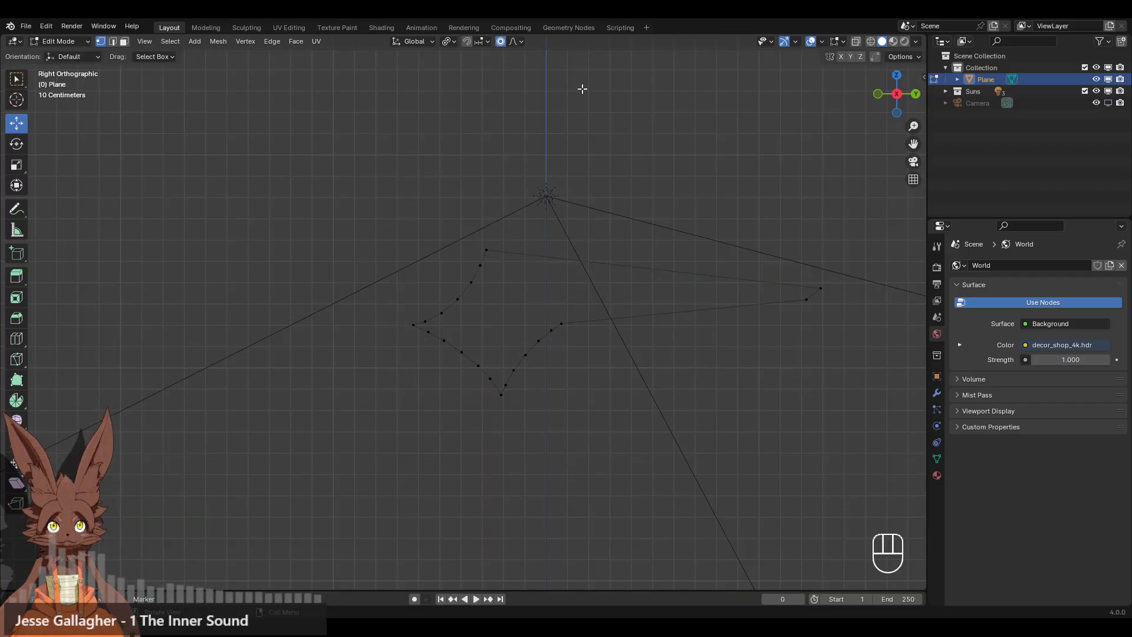
Subdivide the long upper edge between the raised vertex and the narrow end once.
click(821, 288)
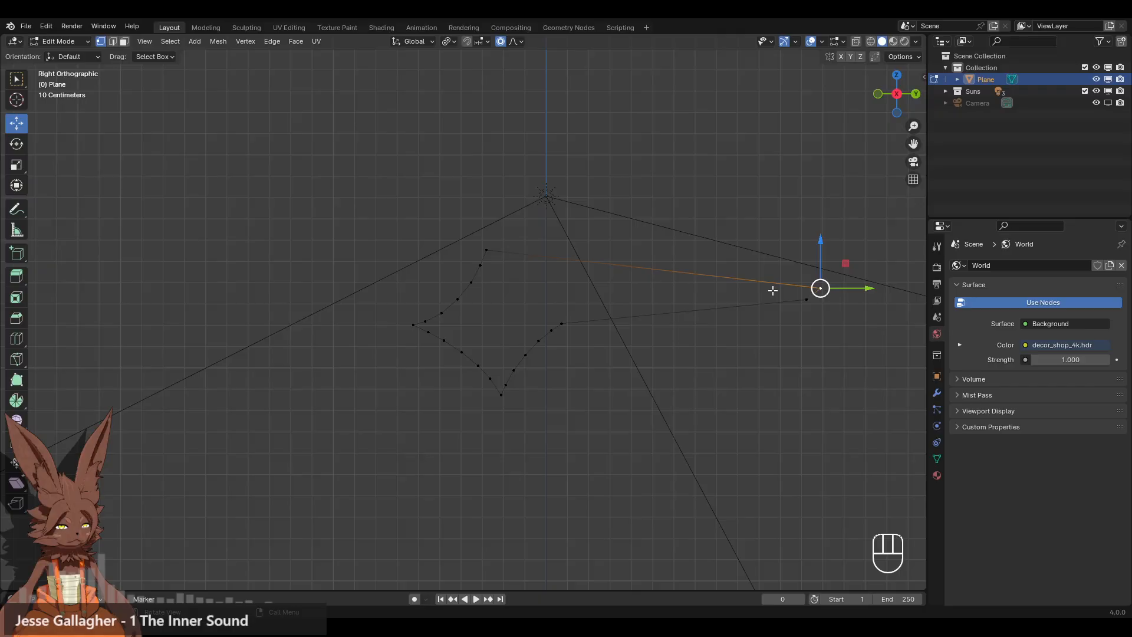
shift+click(487, 250)
right_click(541, 143)
click(574, 165)
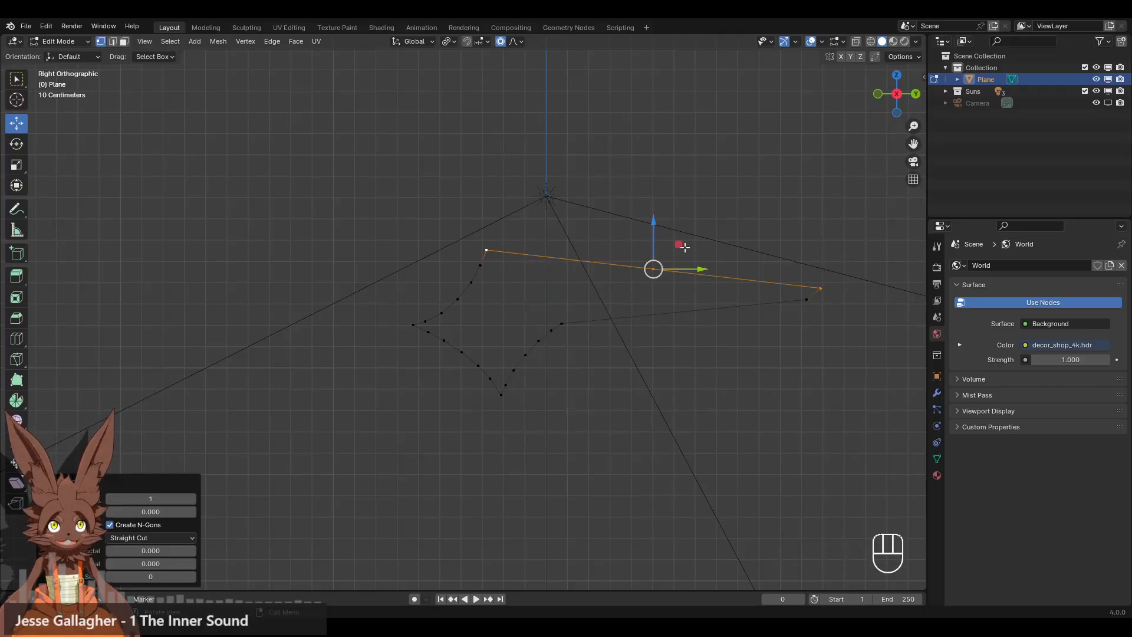
With proportional editing off, raise the new midpoint about 0.1 m in Z and shift it a further -0.075 m in Y and 0.047 m in Z.
drag(654, 237, 654, 231)
key(ctrl+z)
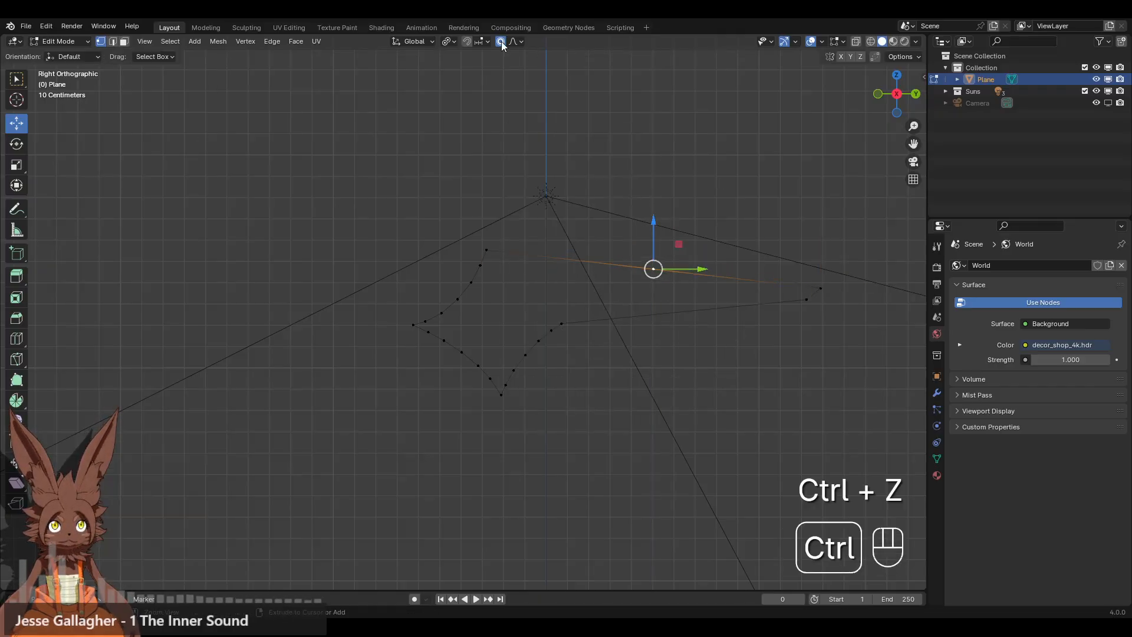
drag(653, 225, 655, 214)
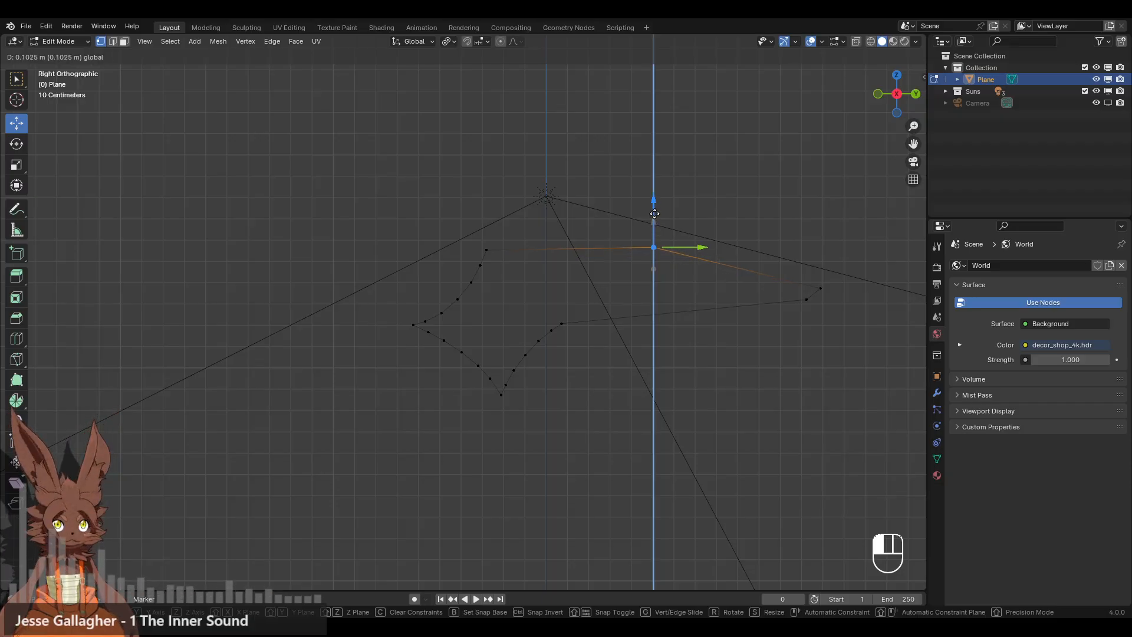
drag(654, 216, 637, 237)
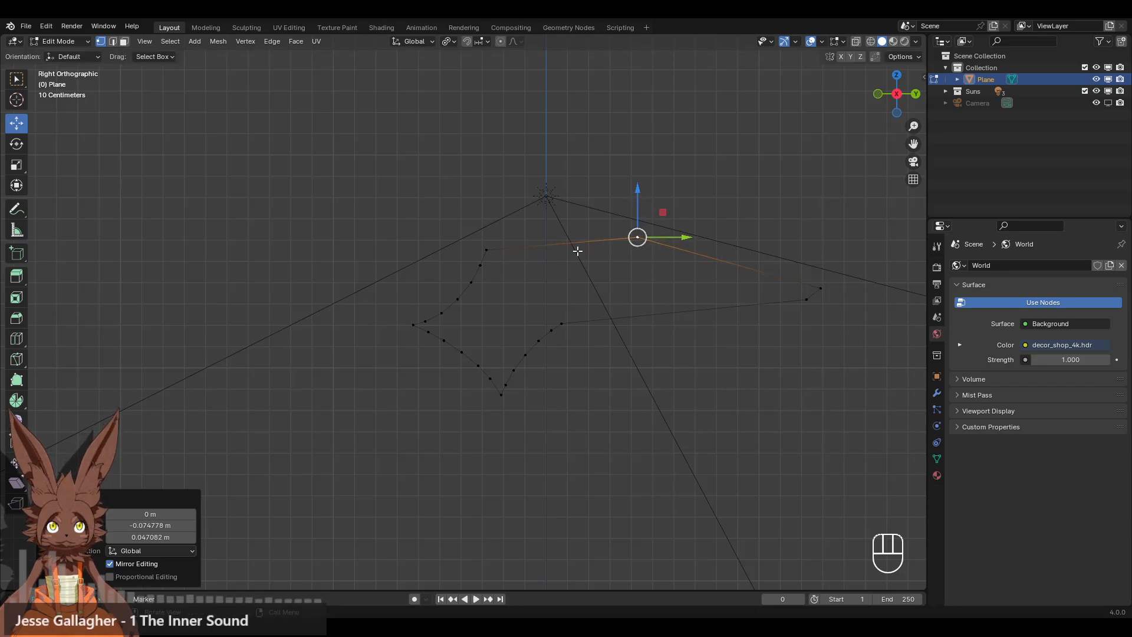
Try to round the raised upper midpoint with a wide multi-segment vertex bevel, and undo it.
click(17, 318)
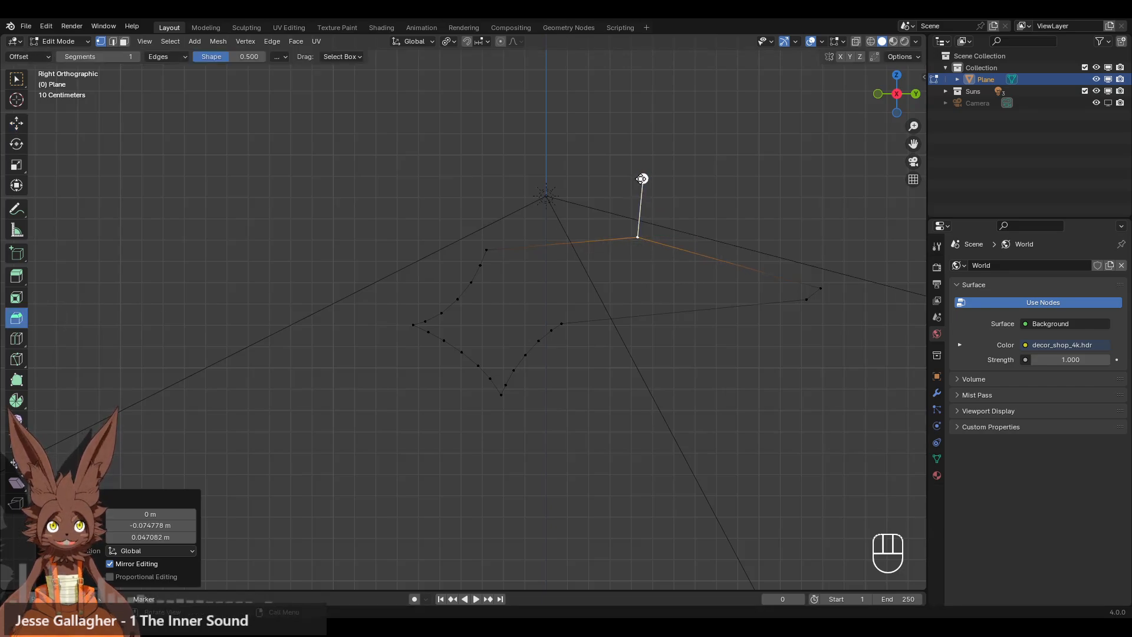
drag(636, 165, 482, 123)
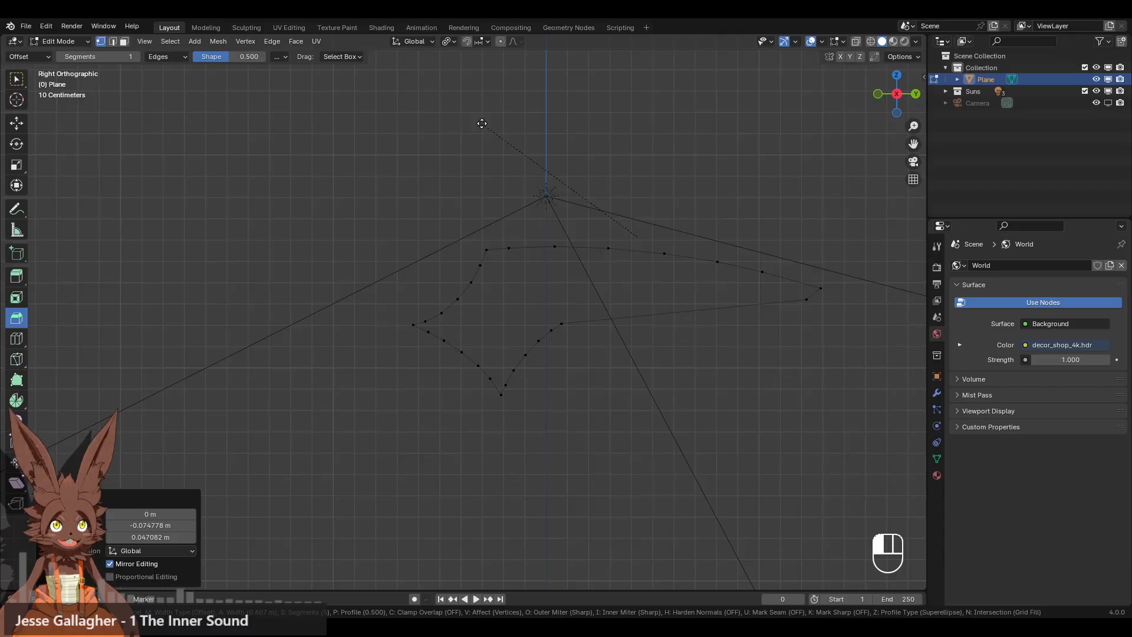
drag(482, 123, 472, 116)
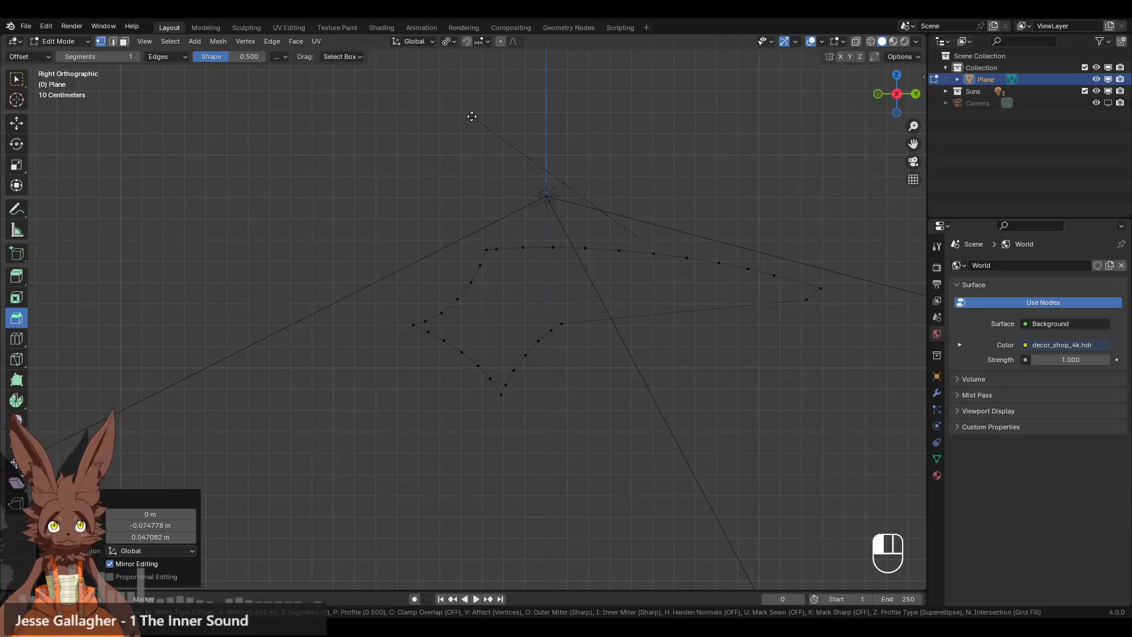
click(472, 116)
key(ctrl+z)
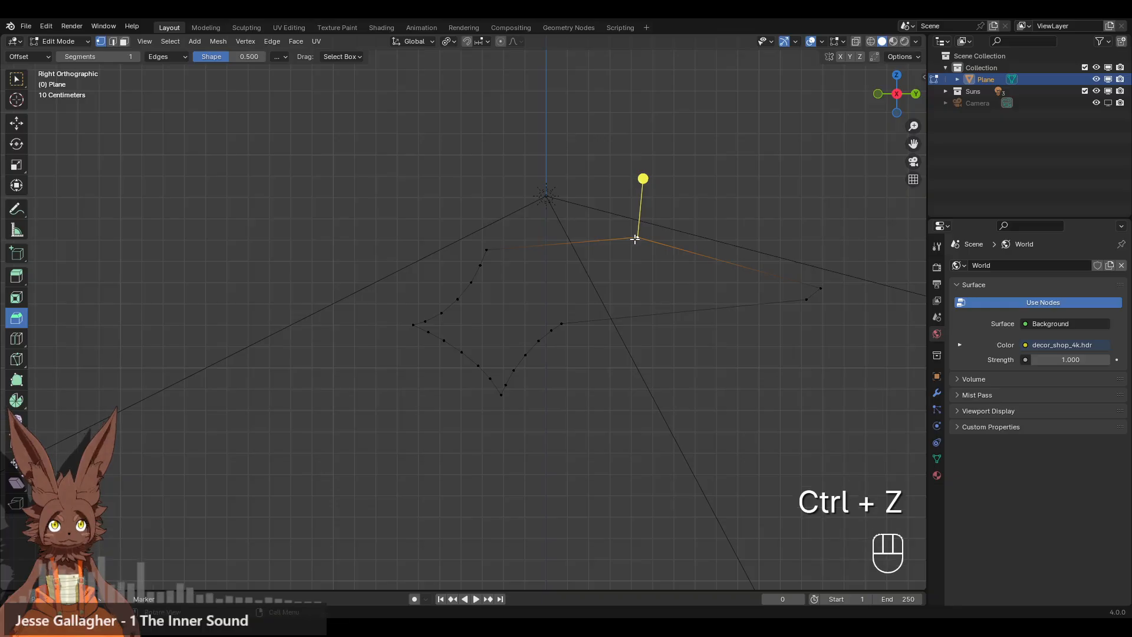
Shift the raised upper midpoint about 0.086 m in Y and round it with a wide multi-segment vertex bevel.
click(16, 122)
drag(637, 236, 656, 237)
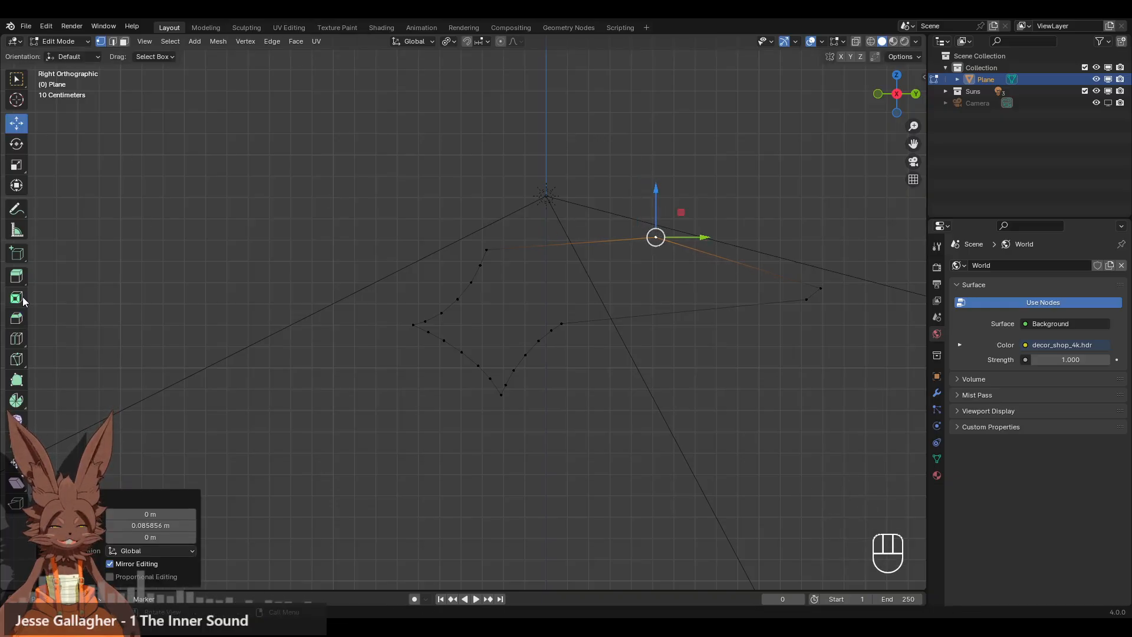
click(22, 317)
drag(664, 180, 531, 74)
key(v)
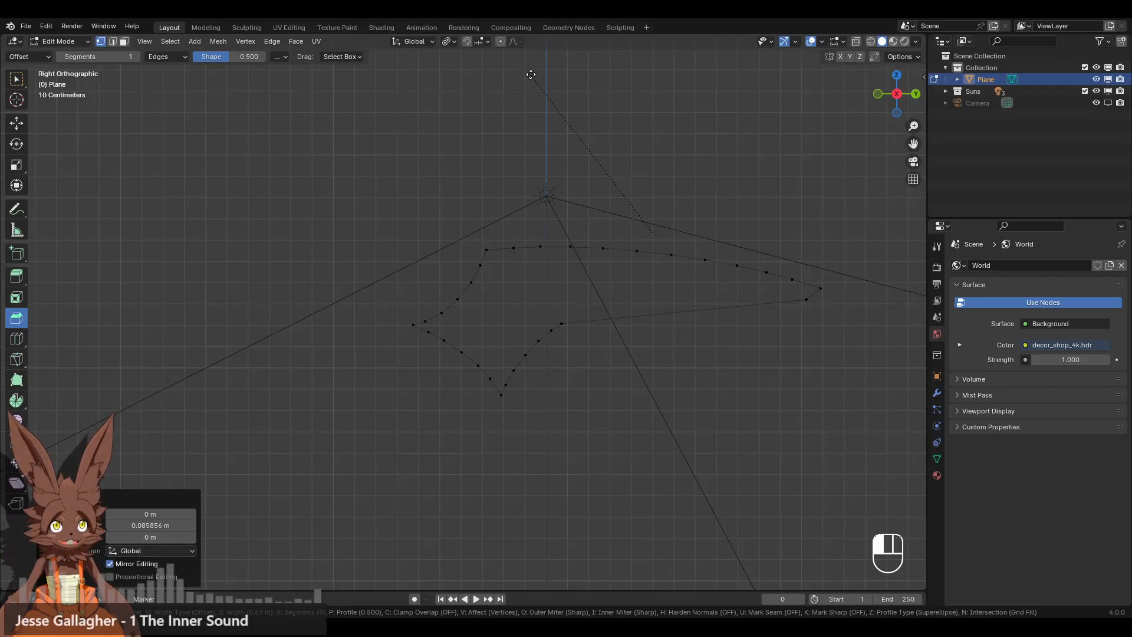
drag(530, 75, 521, 76)
Subdivide the long lower edge once and move its new midpoint about -0.097 m in Y and 0.144 m in Z.
click(564, 323)
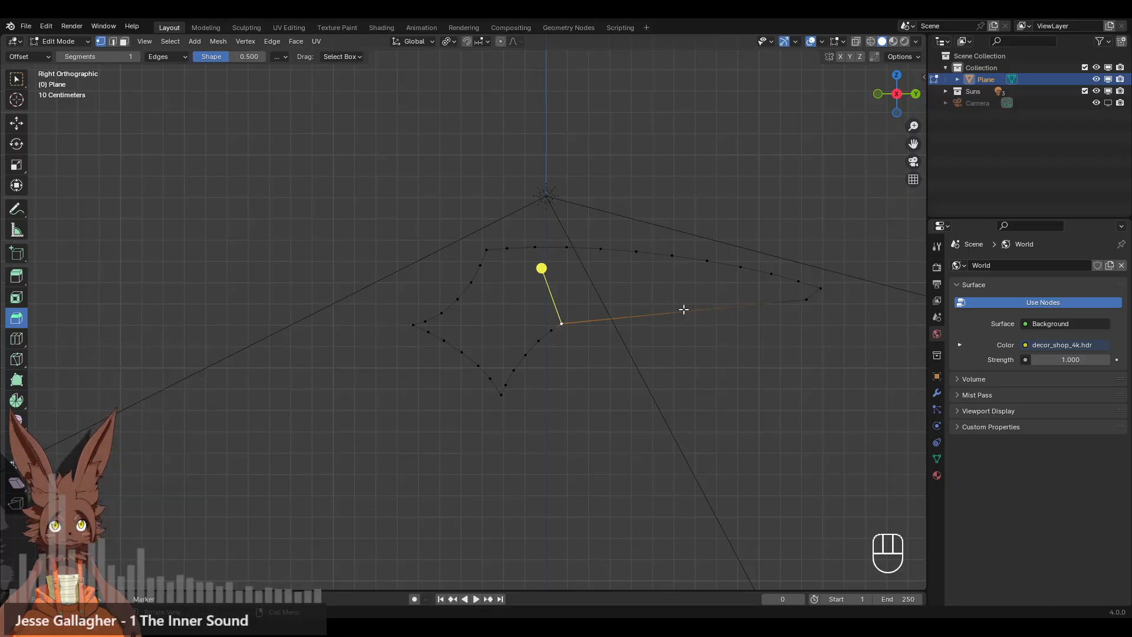
shift+click(807, 299)
right_click(695, 281)
click(683, 284)
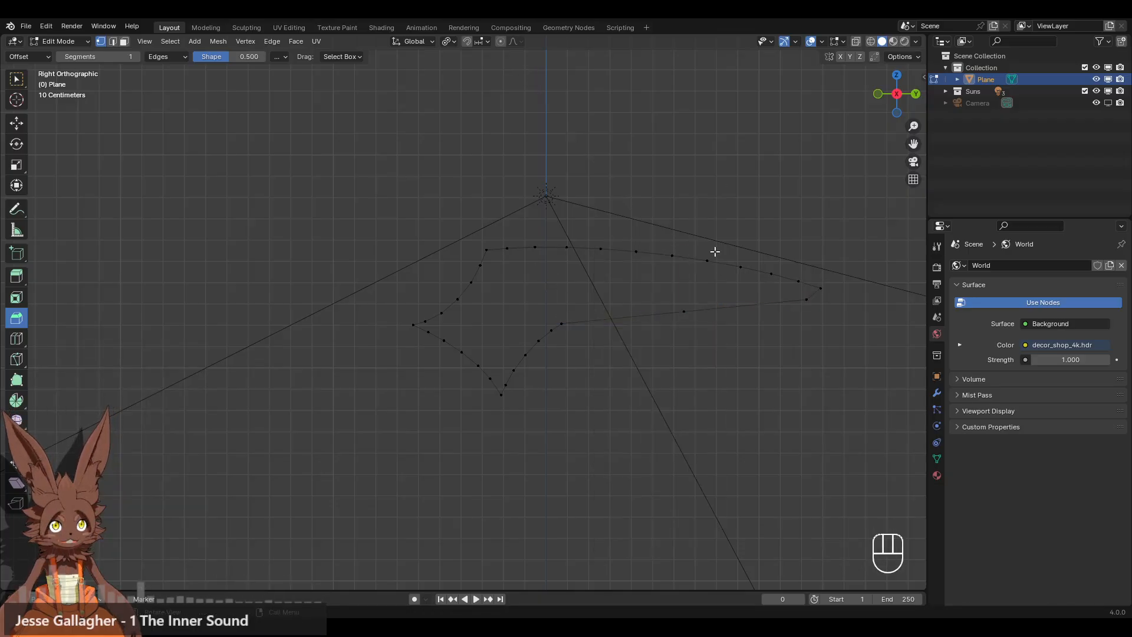
click(19, 128)
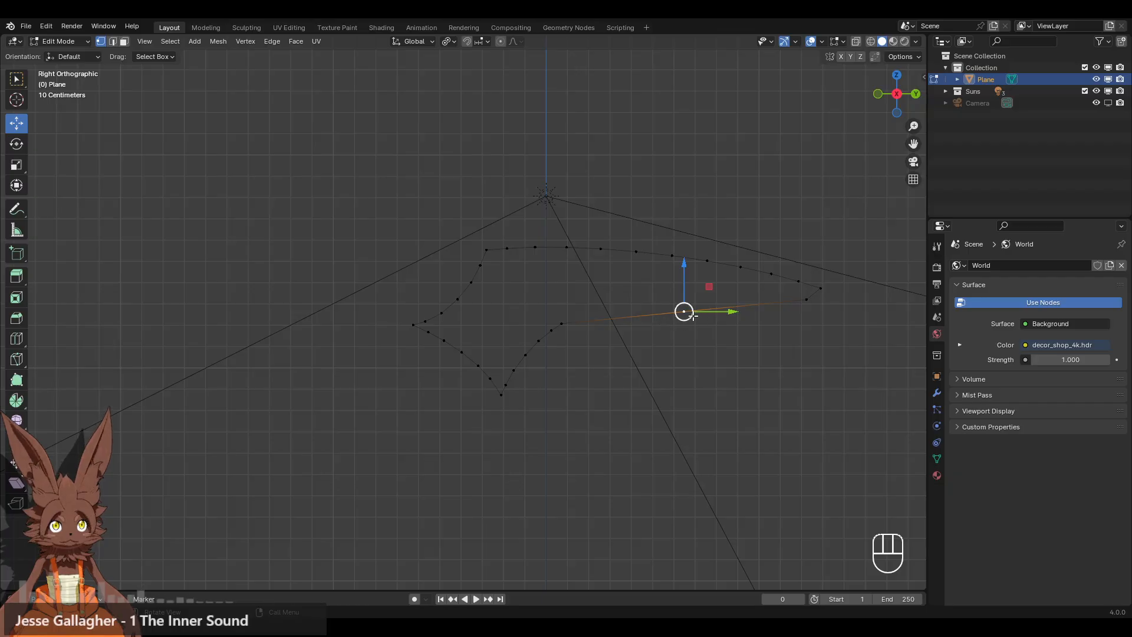
drag(684, 312, 663, 280)
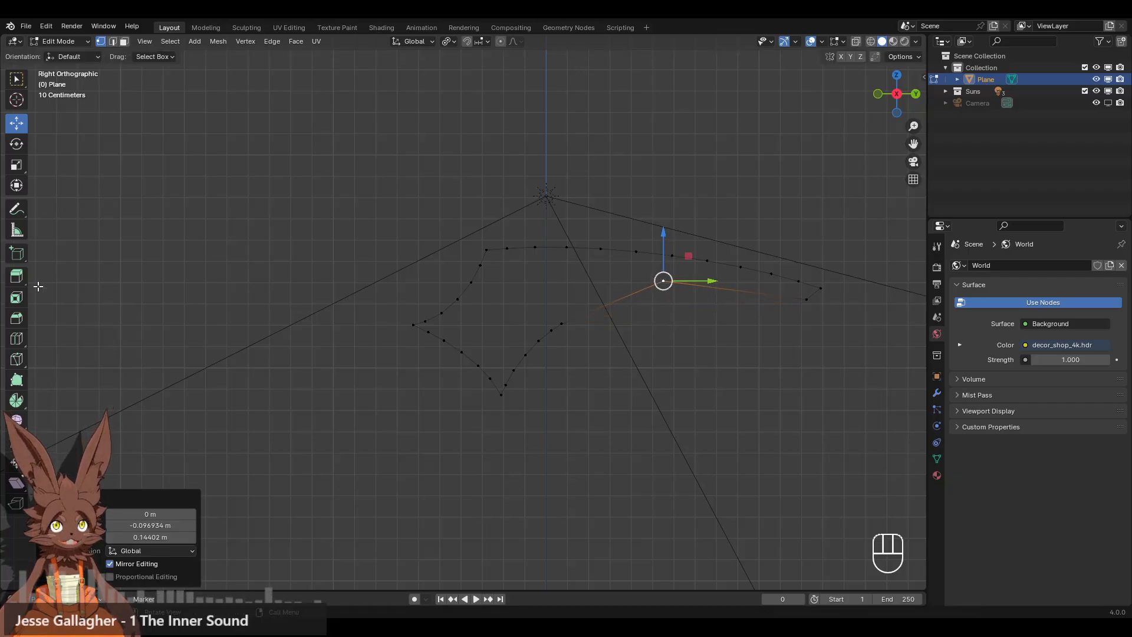
Try to round the raised lower midpoint with an 11-segment vertex bevel about 0.447 m wide, and undo it.
click(17, 318)
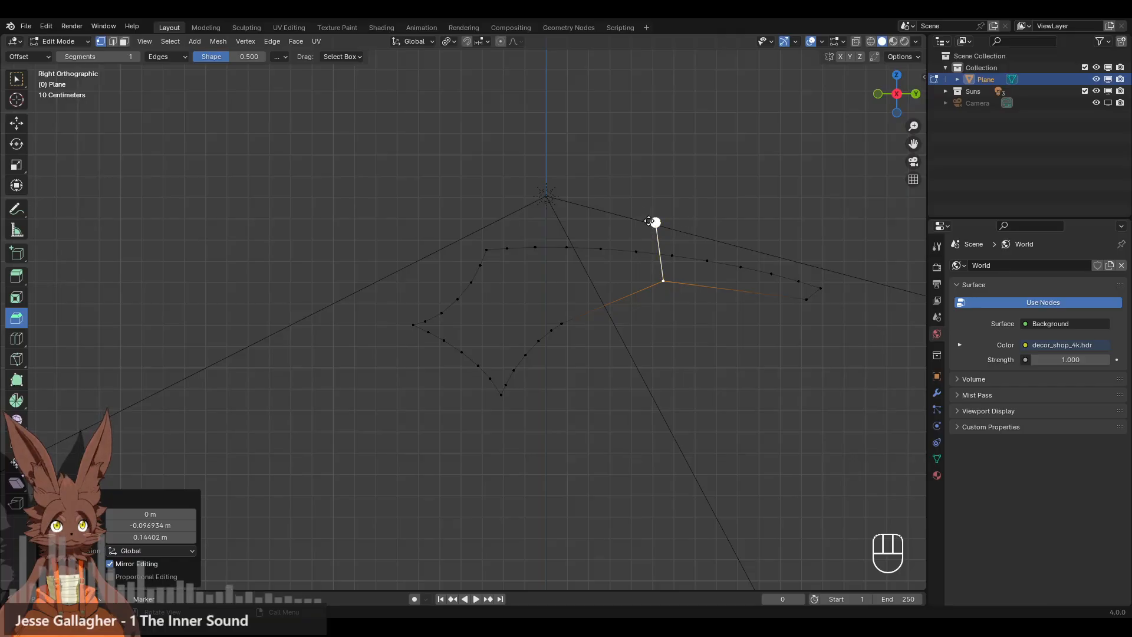
drag(655, 222, 559, 162)
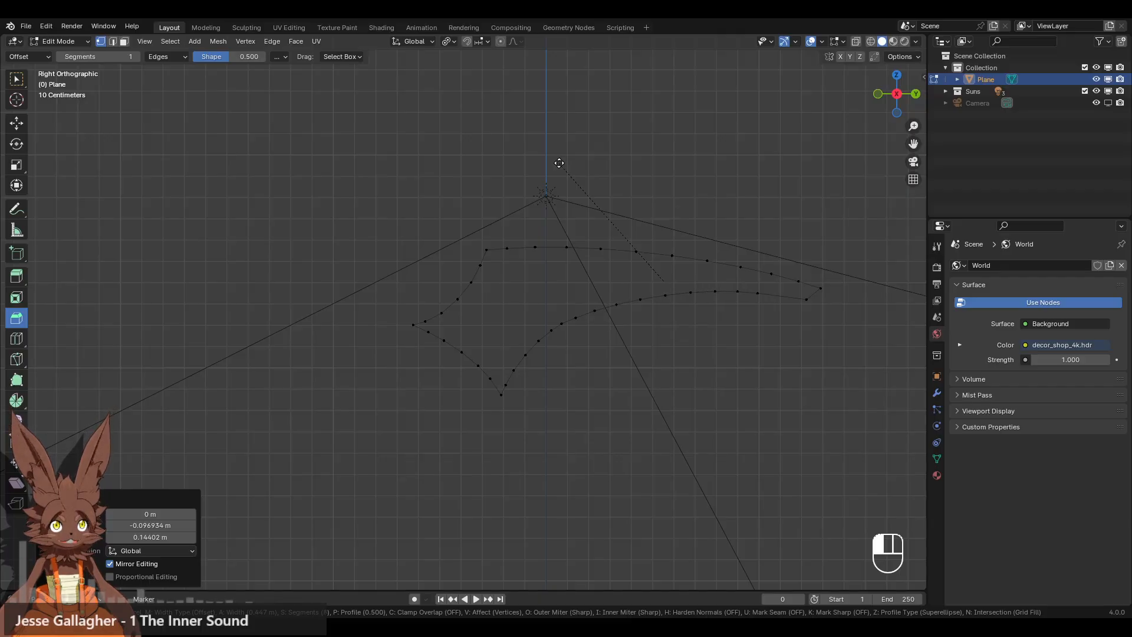
scroll(559, 163, up, 1)
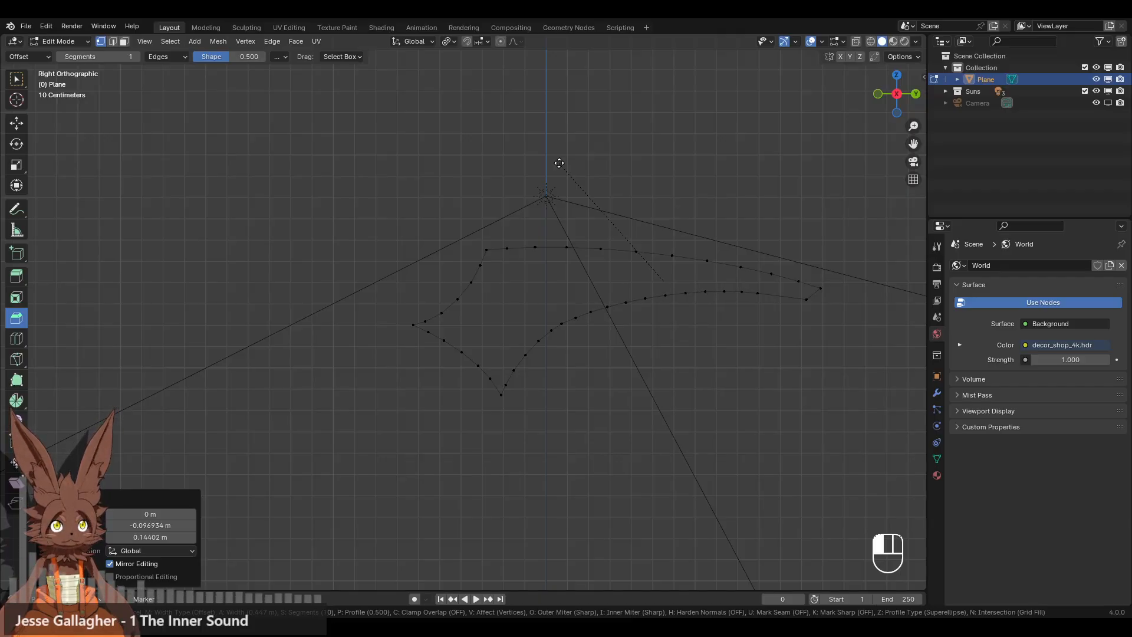
click(559, 163)
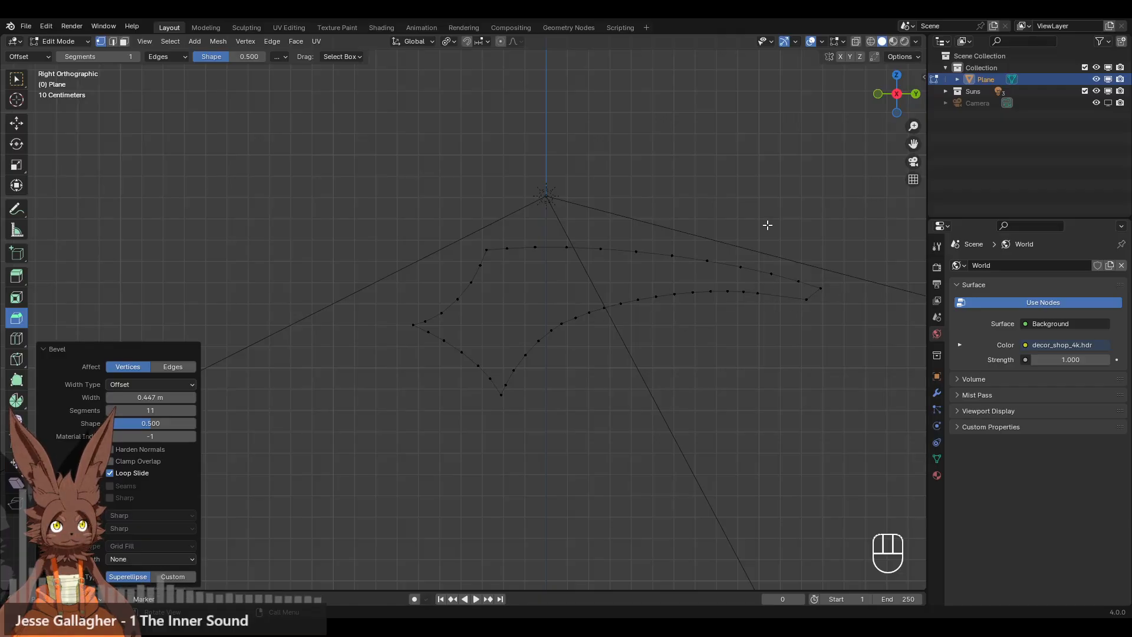
key(ctrl+z)
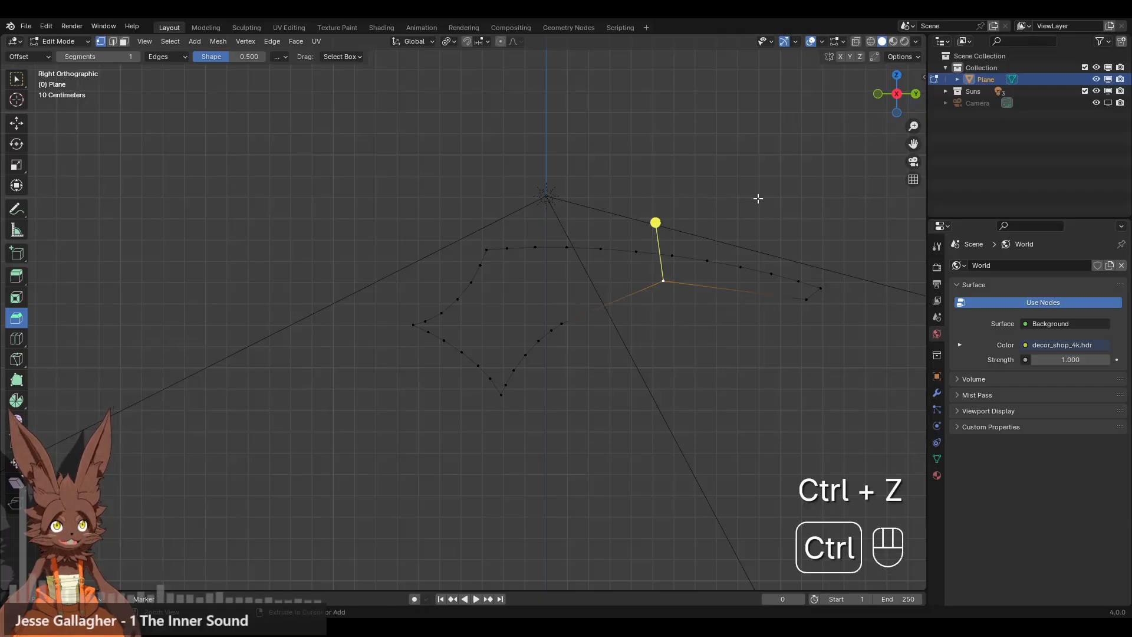
Shift the raised lower midpoint slightly toward the narrow end and round it with a wide 11-segment vertex bevel.
click(17, 123)
drag(664, 283, 679, 279)
key(shift+space)
key(b)
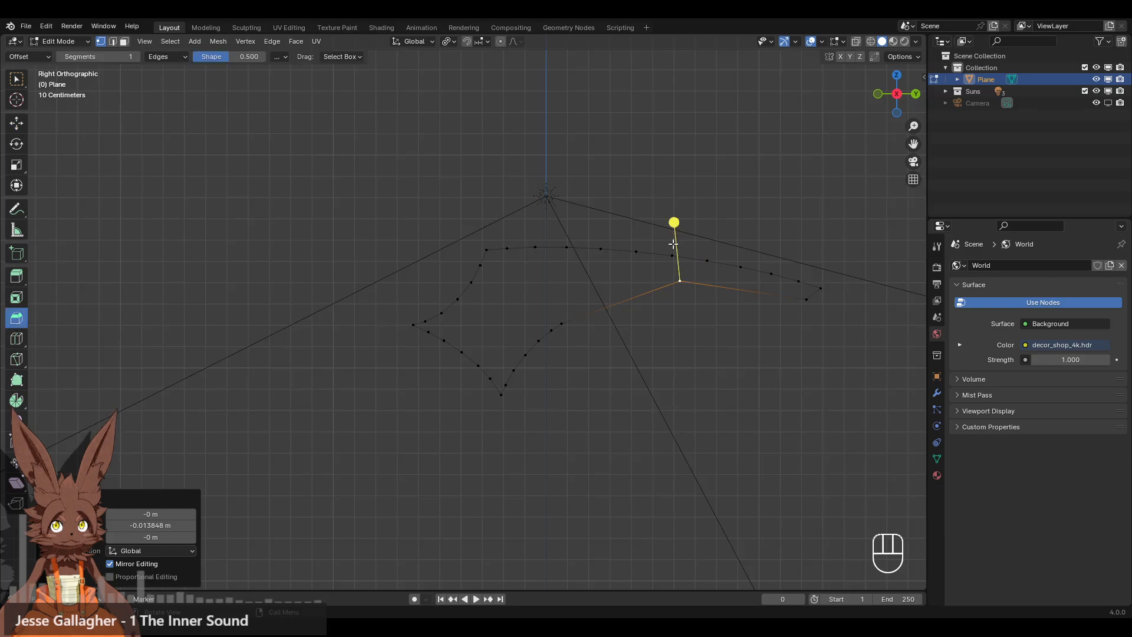
drag(672, 222, 576, 149)
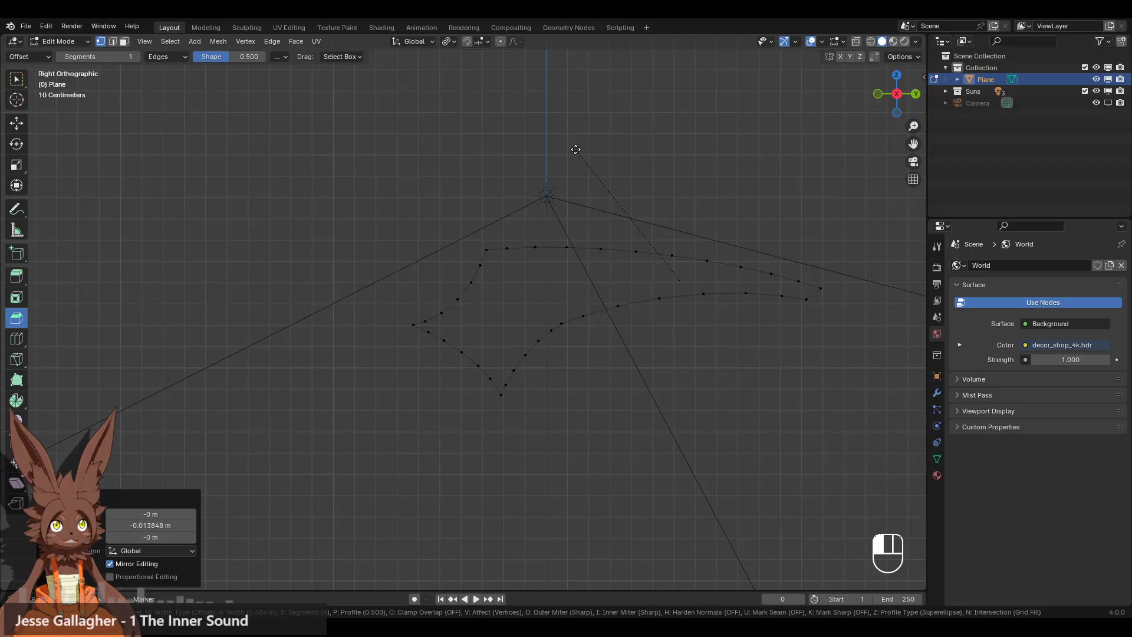
scroll(576, 149, up, 2)
drag(575, 149, 568, 146)
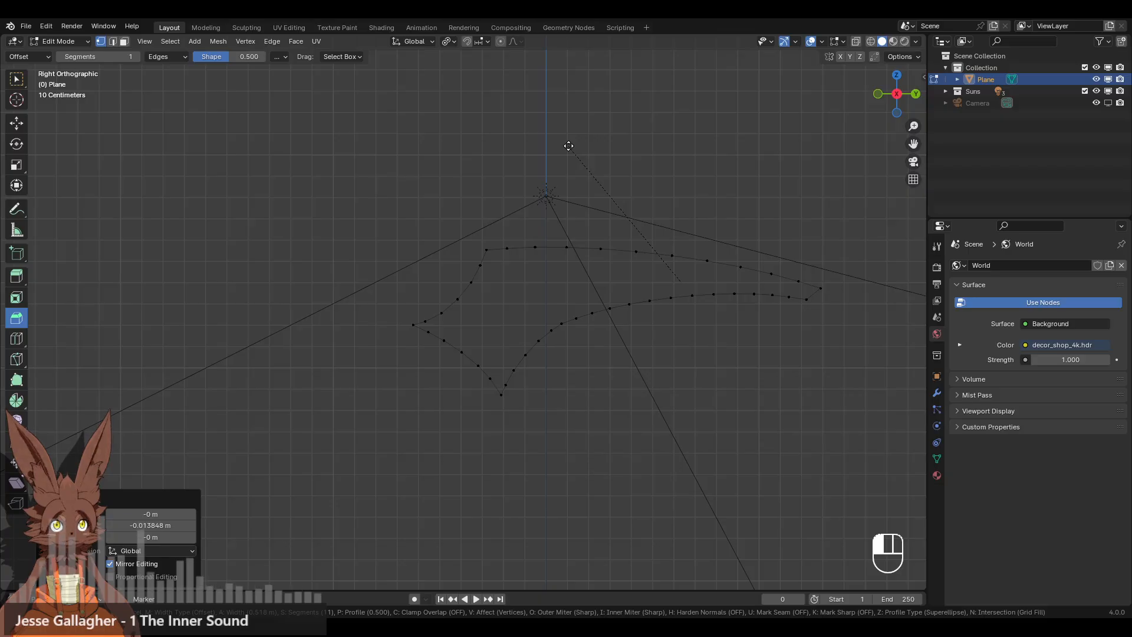
click(569, 146)
click(697, 167)
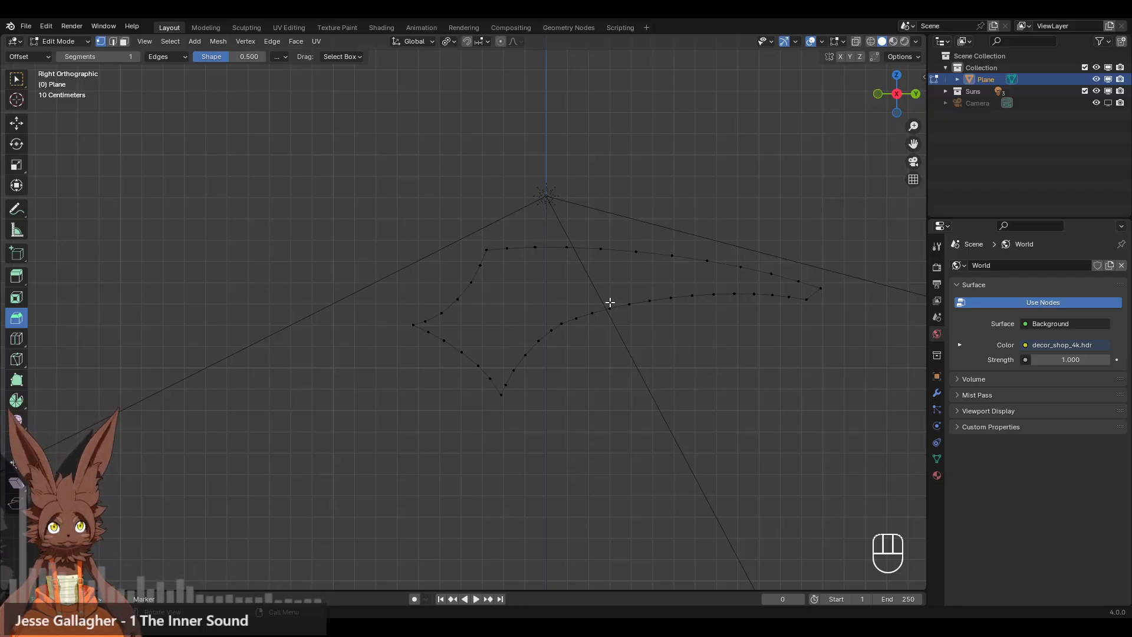
Try to raise the vertex where the two lower curves meet with proportional editing on, and undo the move.
click(565, 323)
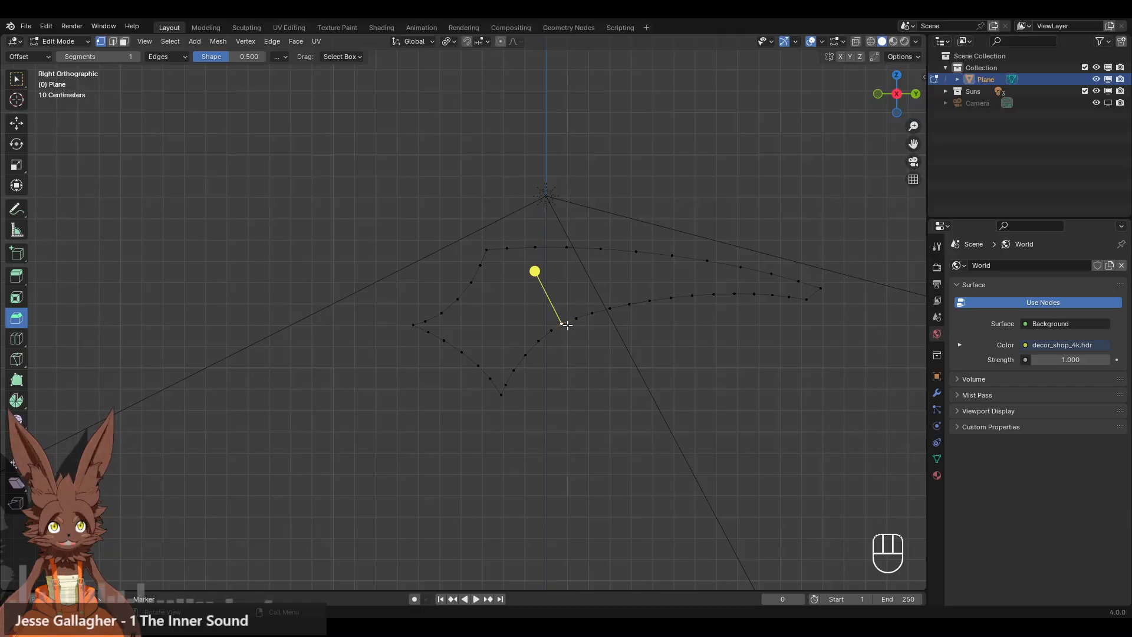
click(16, 123)
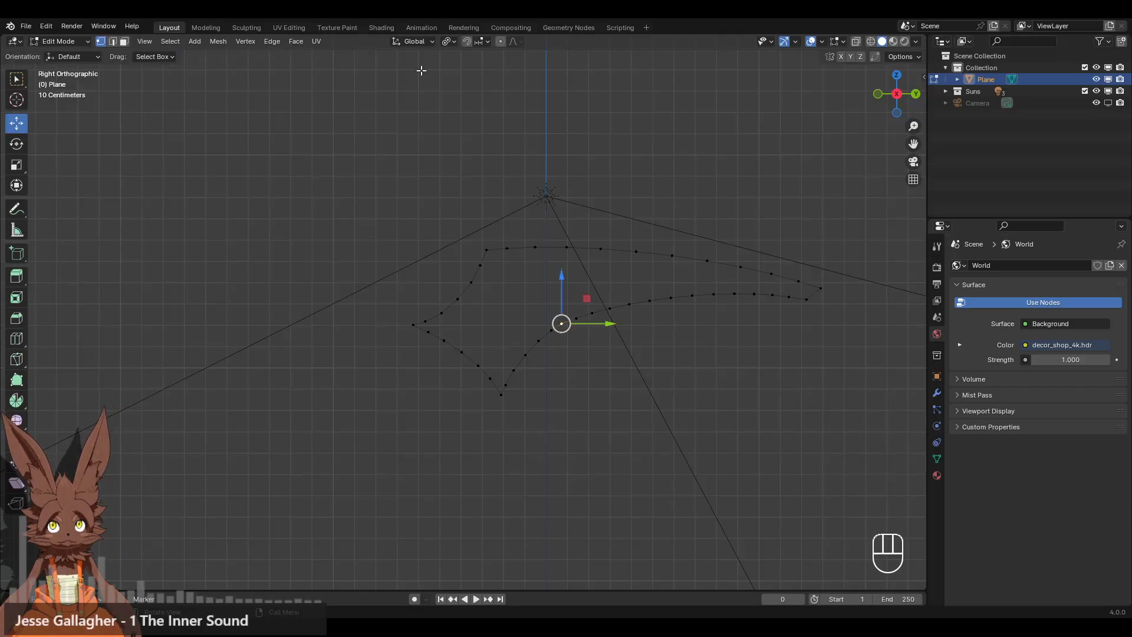
click(500, 41)
drag(564, 283, 574, 263)
scroll(566, 275, down, 3)
scroll(569, 273, down, 3)
scroll(574, 265, up, 2)
key(ctrl+z)
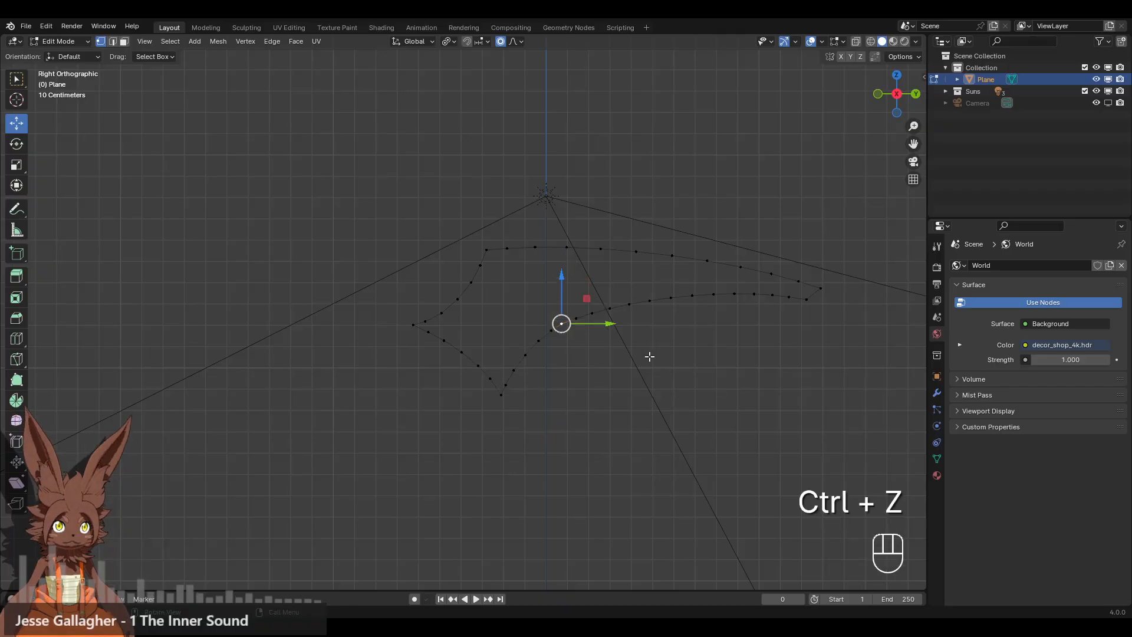
Try to raise both ends of the new lower curve about 0.03 m in Z with proportional editing, and undo it.
shift+click(791, 297)
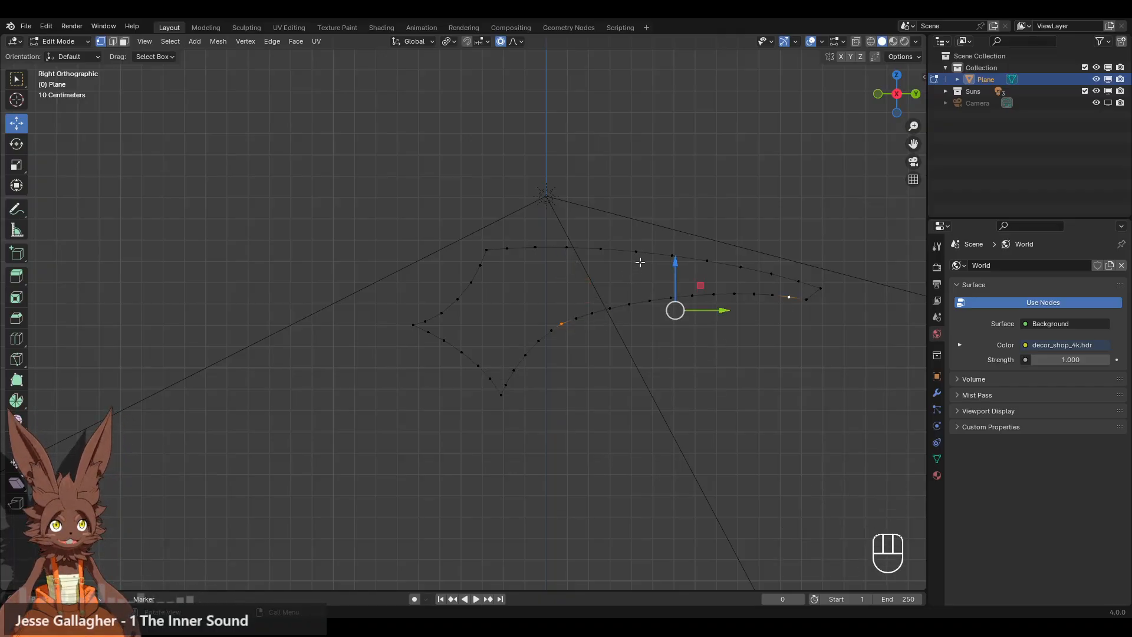
drag(675, 266, 676, 259)
scroll(676, 268, up, 5)
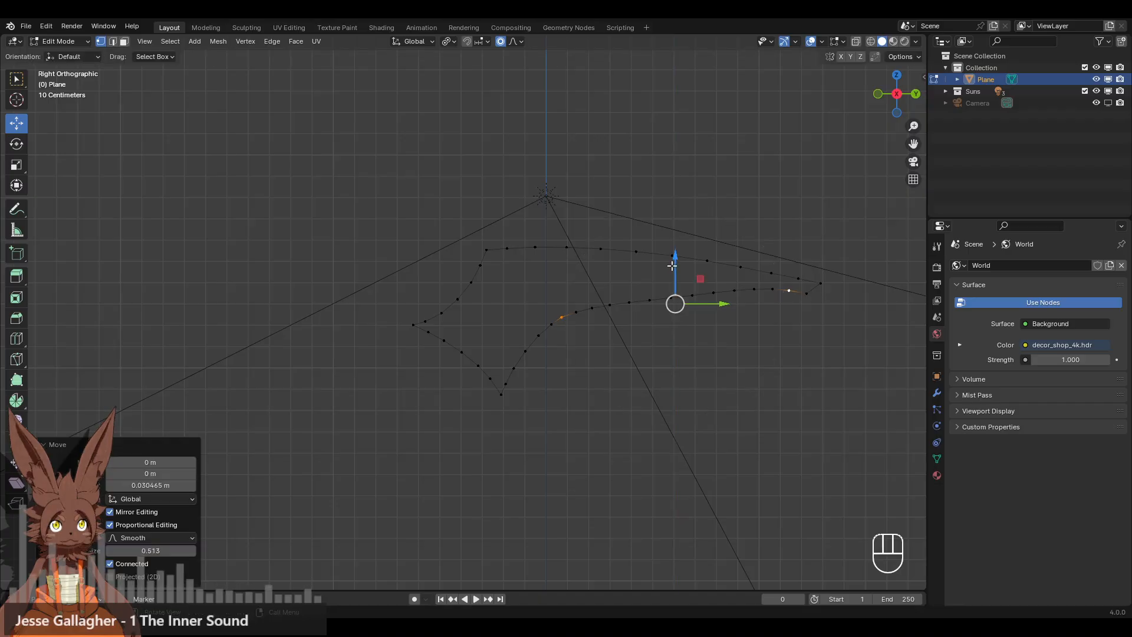
key(ctrl+z)
key(ctrl+z)
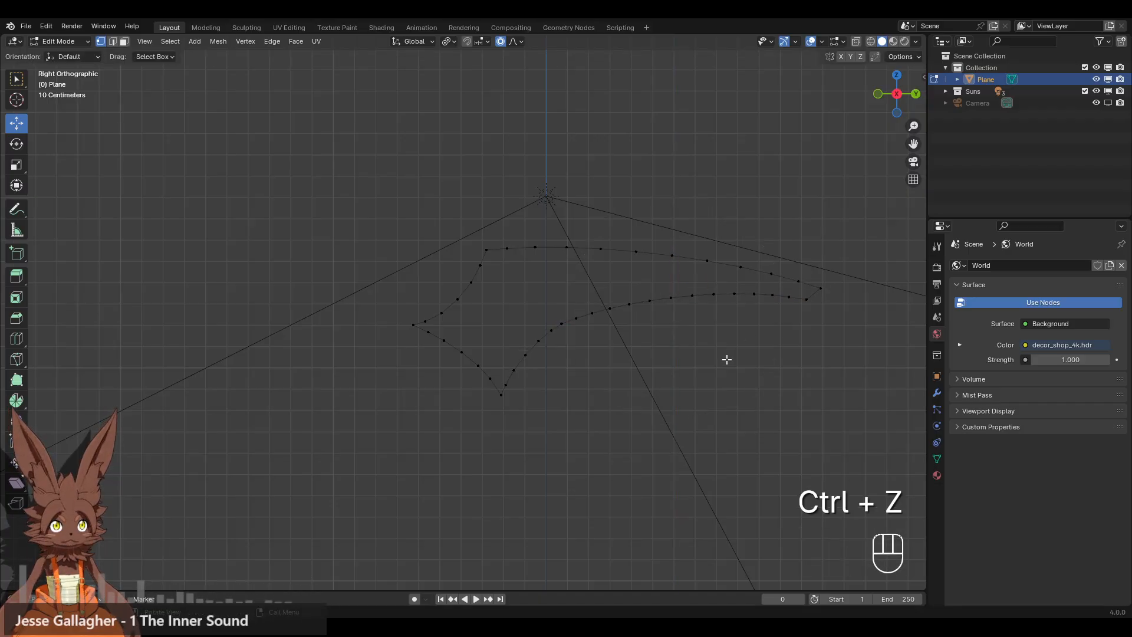
Flatten the whole outline by scaling it along Z to about three quarters of its height, and deselect it.
key(a)
key(z)
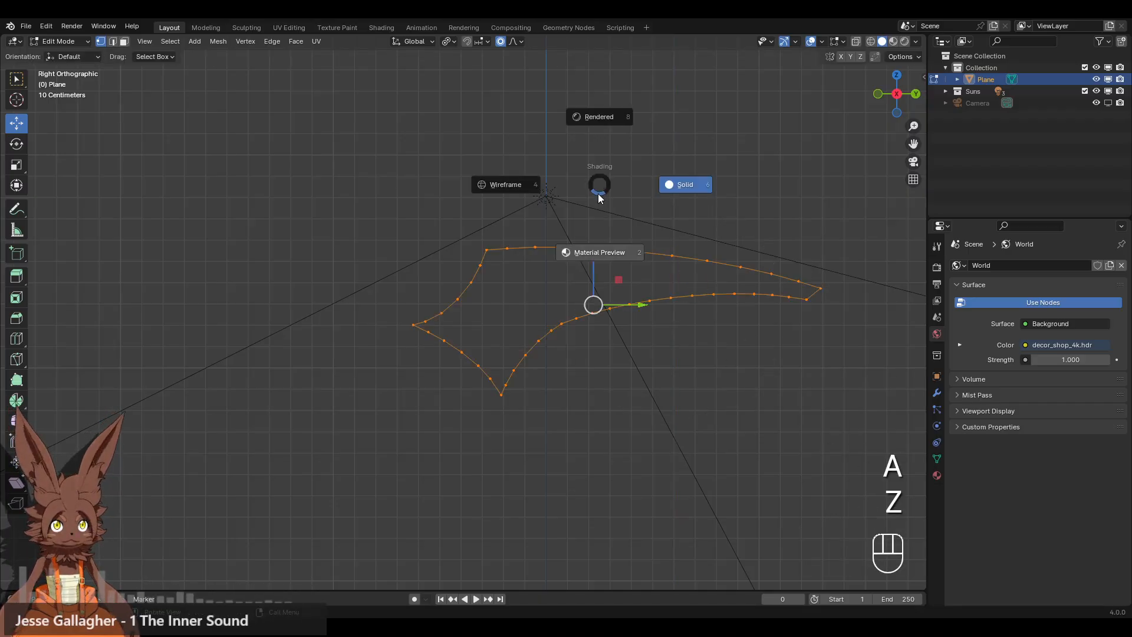
key(s)
middle_click(757, 177)
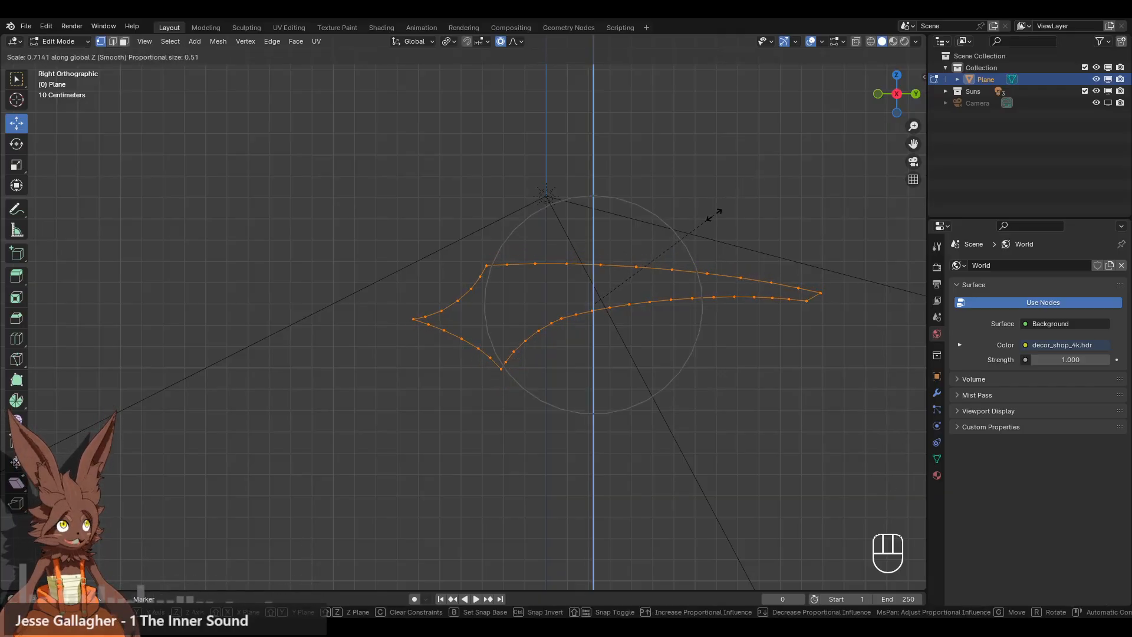
click(713, 214)
key(s)
middle_click(751, 182)
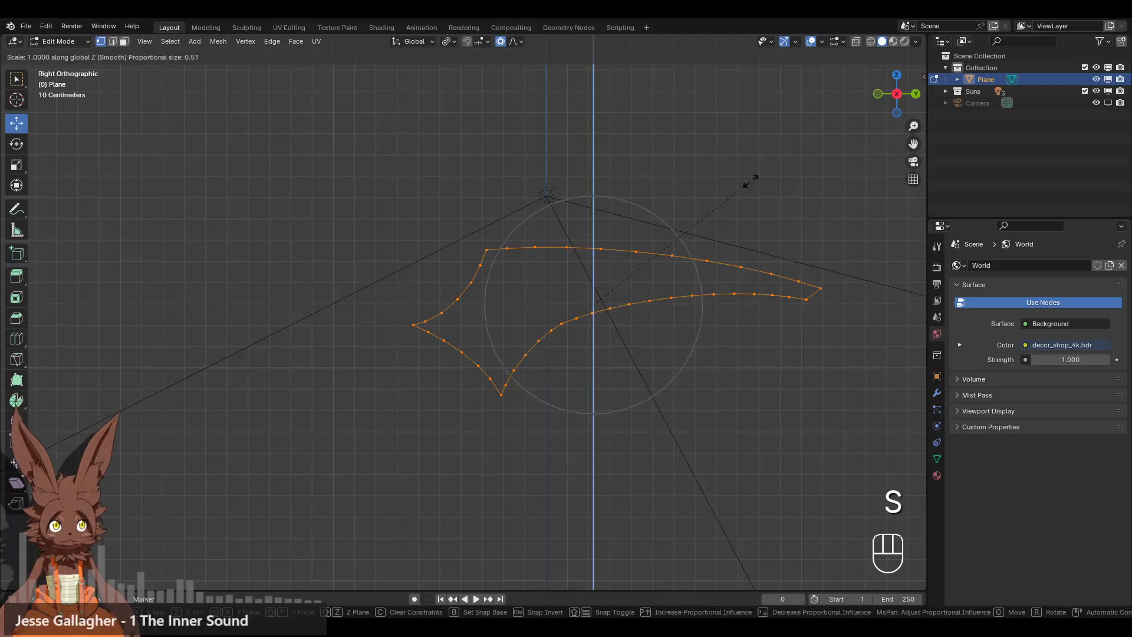
click(704, 210)
click(753, 207)
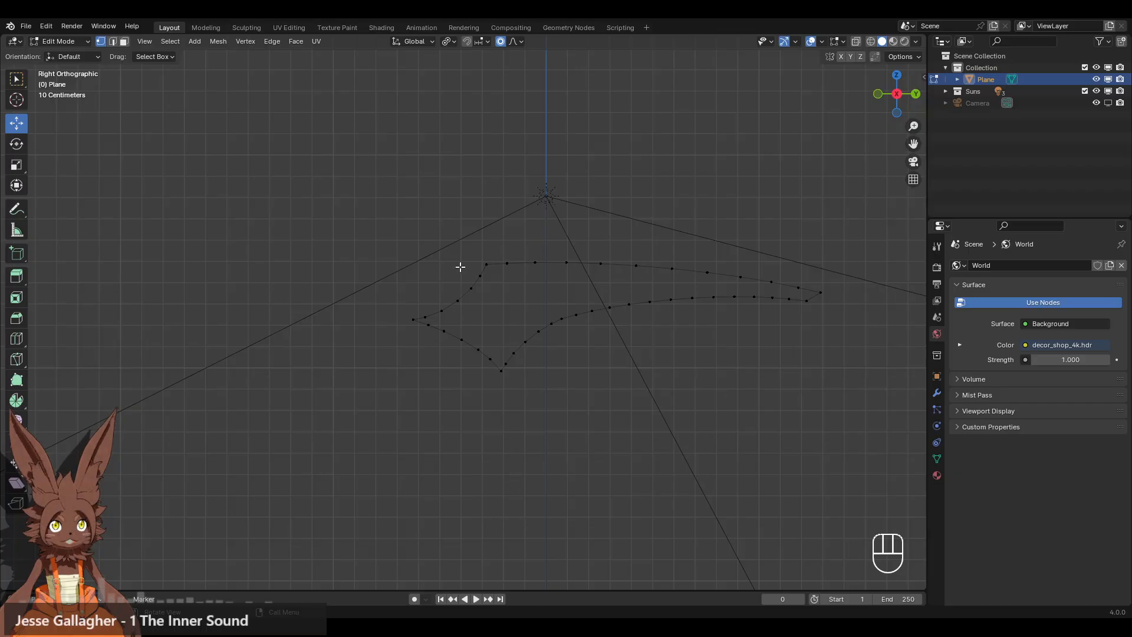
Fill a four-sided face between the last four vertices at the outline's narrow tip.
click(798, 289)
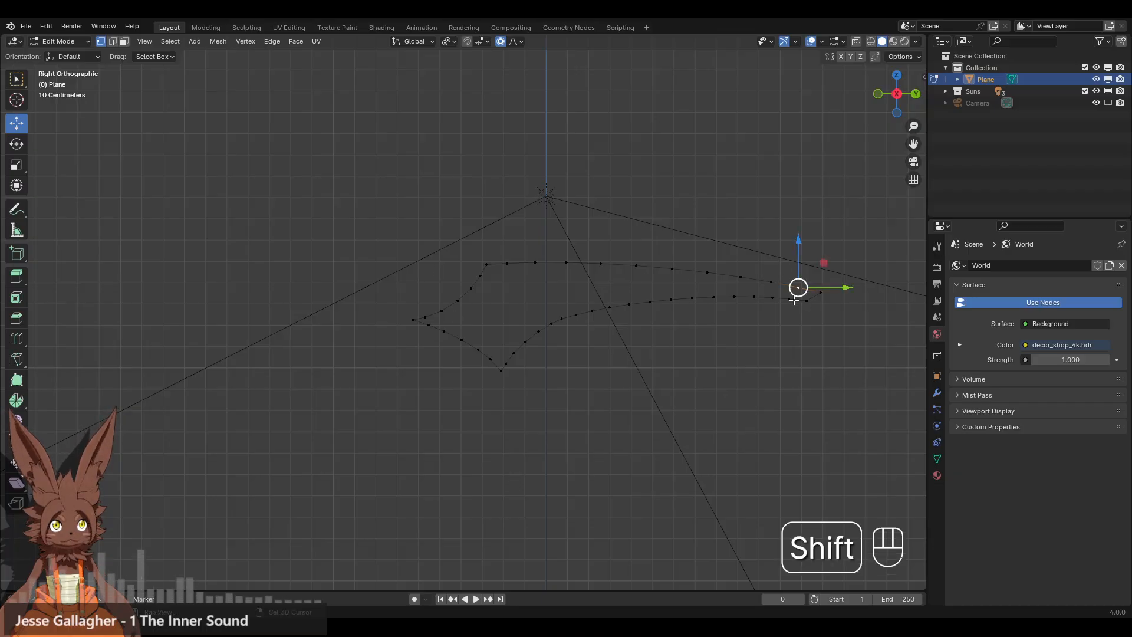
shift+click(790, 299)
shift+click(806, 301)
shift+click(821, 292)
key(f)
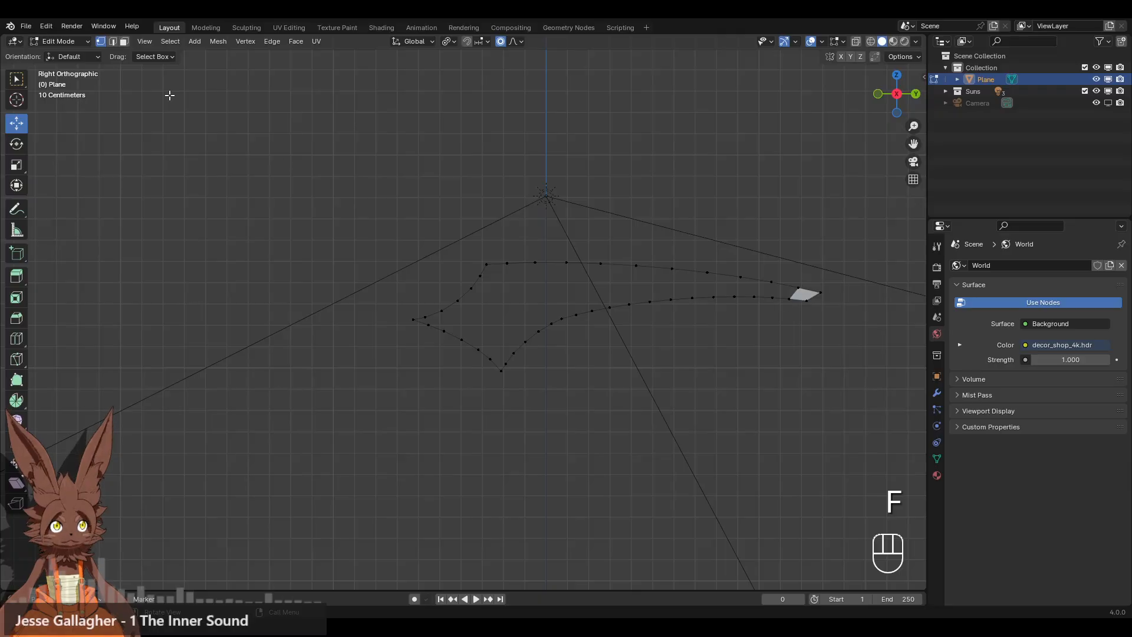
Select the tip face's inner edge and try toggling the wireframe geometry overlay.
click(113, 41)
click(790, 295)
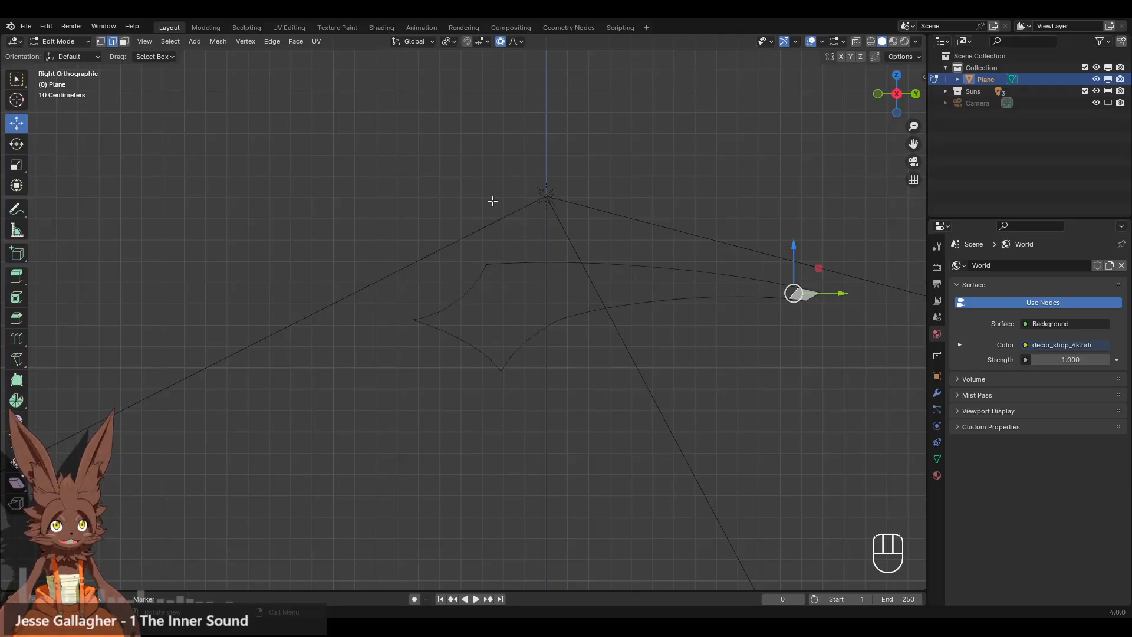
click(101, 43)
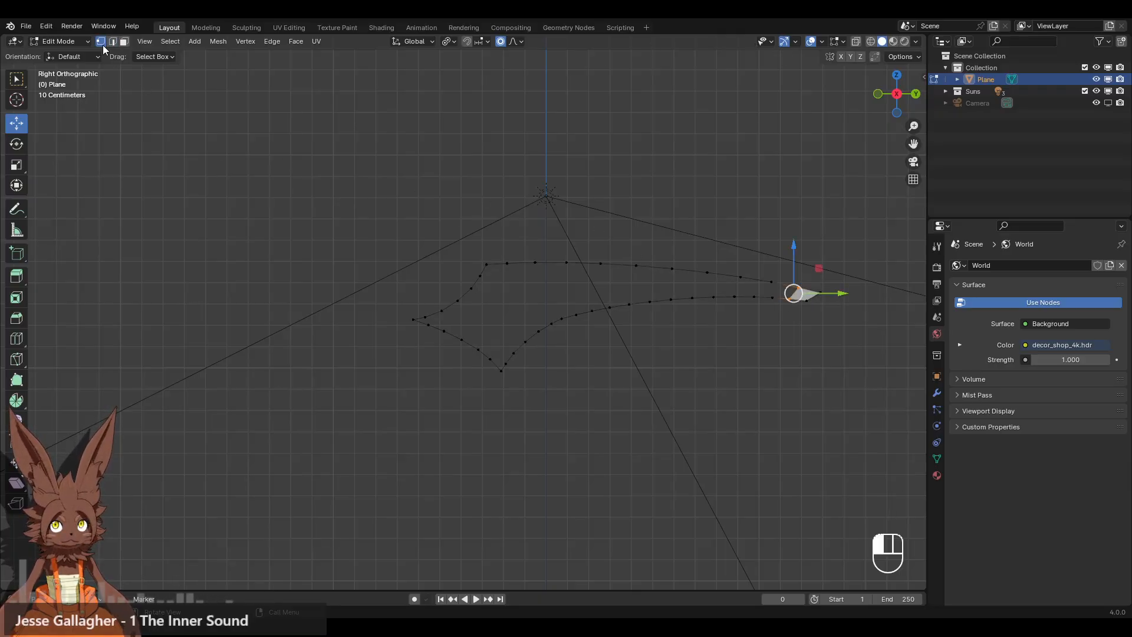
click(794, 41)
click(823, 42)
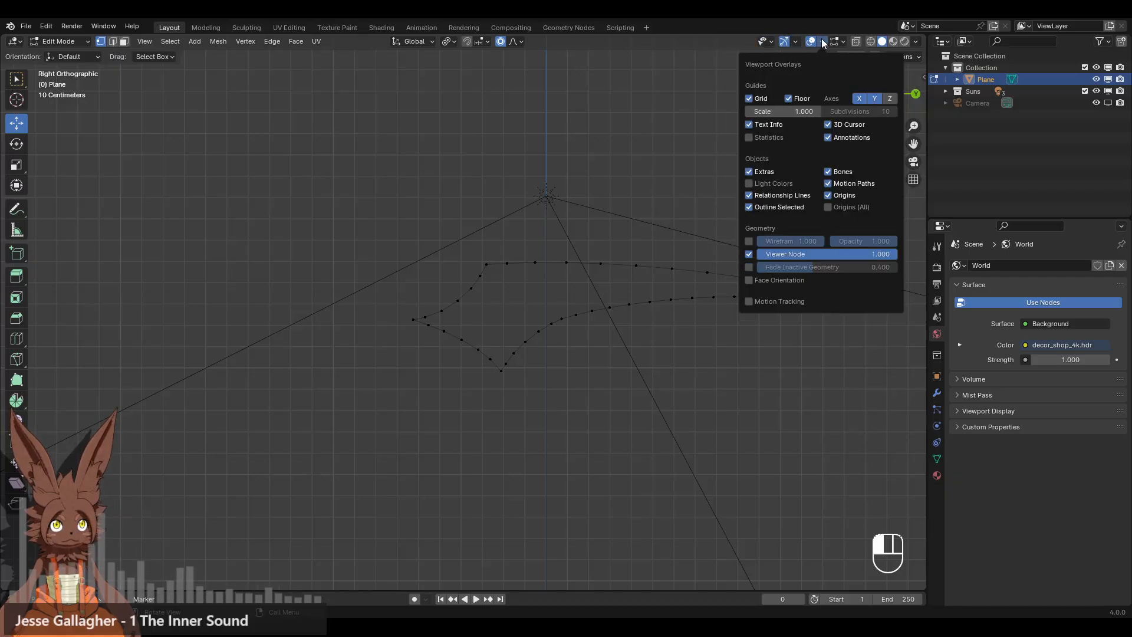
click(748, 242)
click(624, 196)
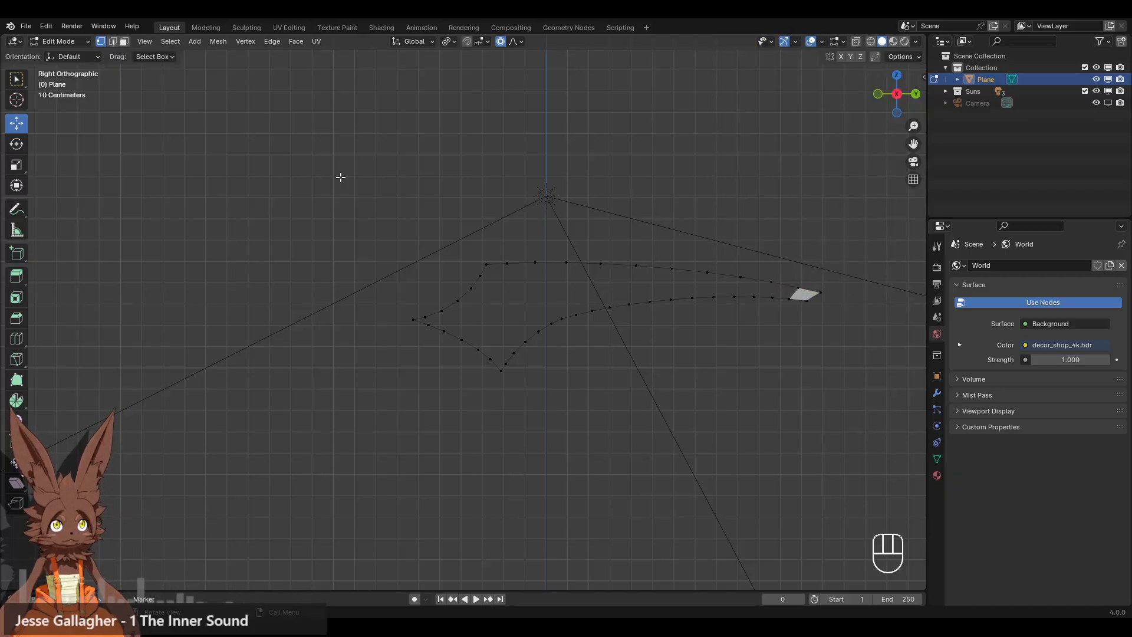
Fill successive four-sided faces from the tip face's inner edge along the long body, stopping one vertex short of the upper corner.
shift+click(798, 290)
click(113, 41)
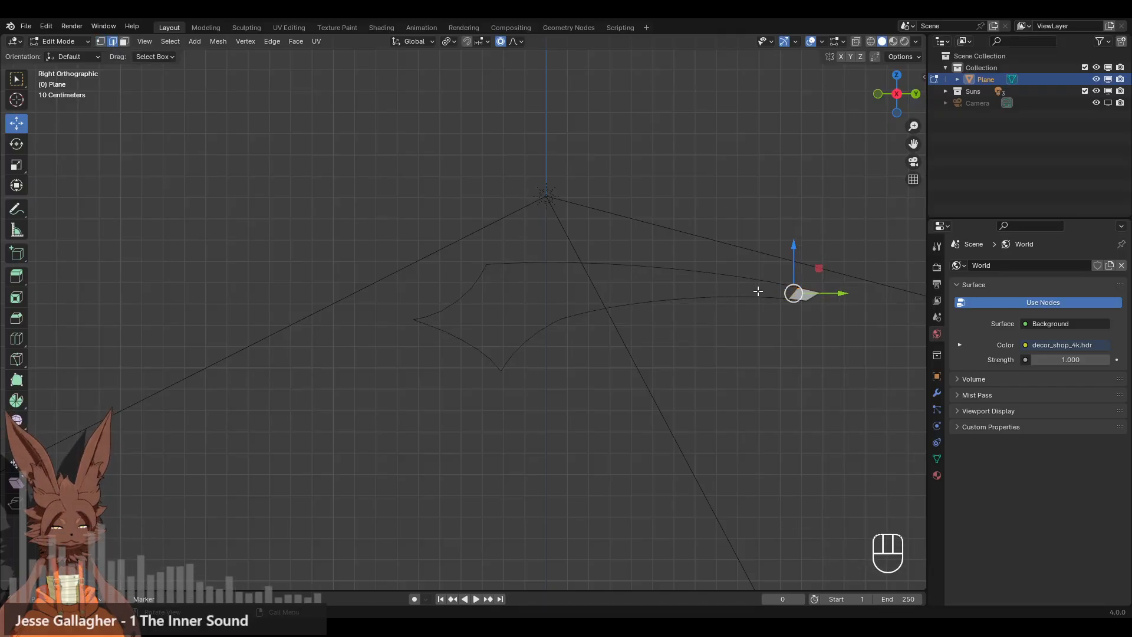
key(f)
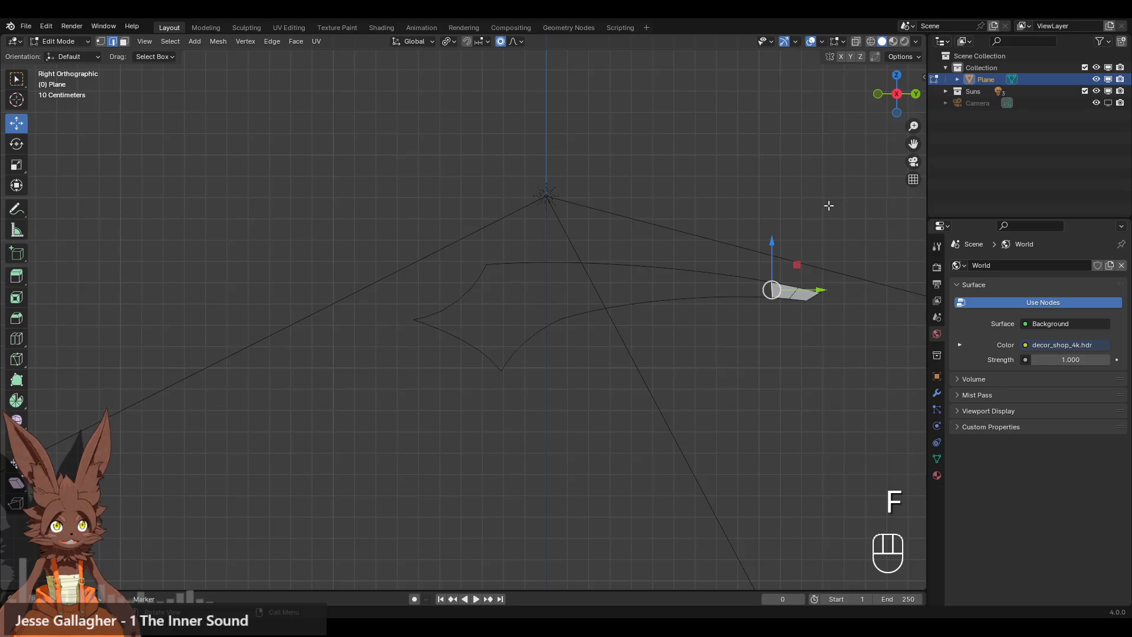
key(f)
key(f)
key(f)
key(f)
key(f)
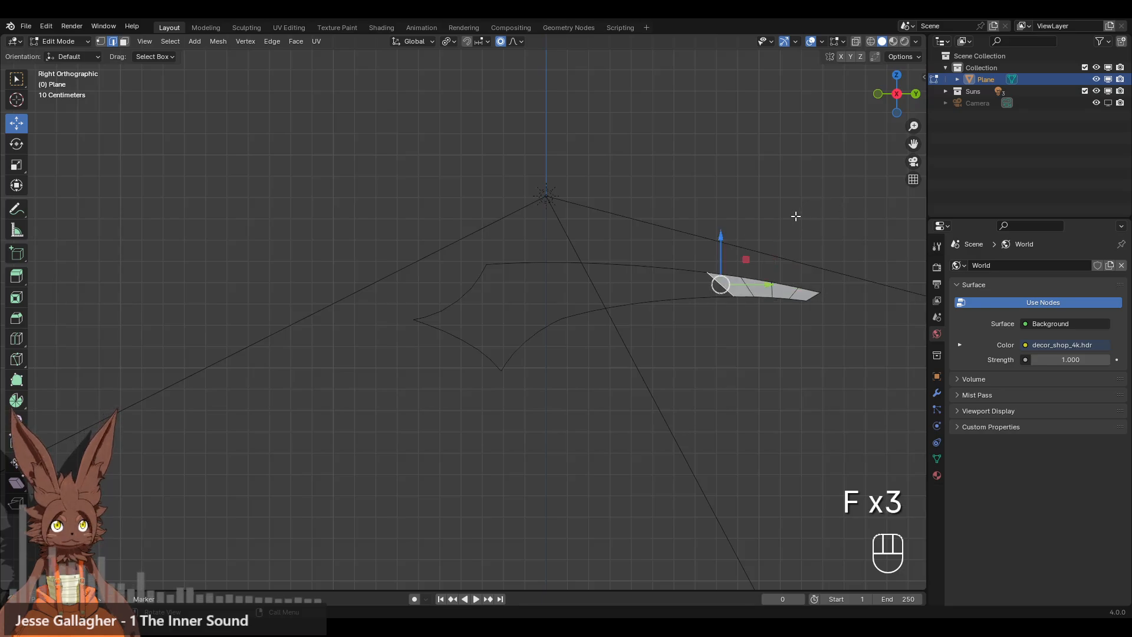
key(f)
key(f)
key(f)
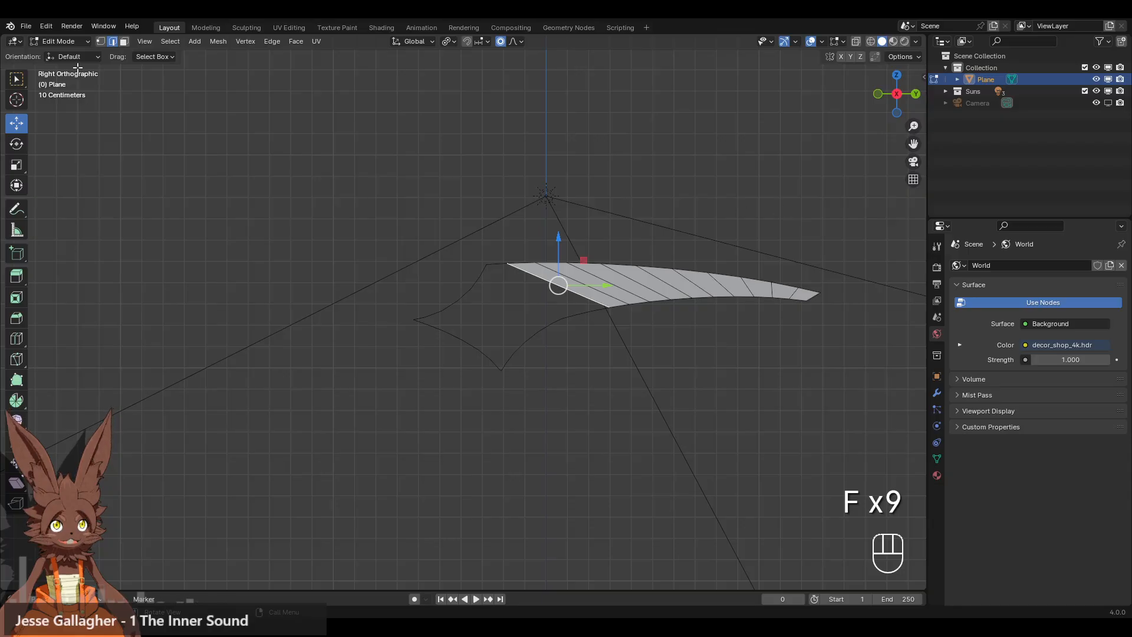
Fill one more face in the strip so it ends at the upper corner vertex, and return to vertex selection.
click(100, 42)
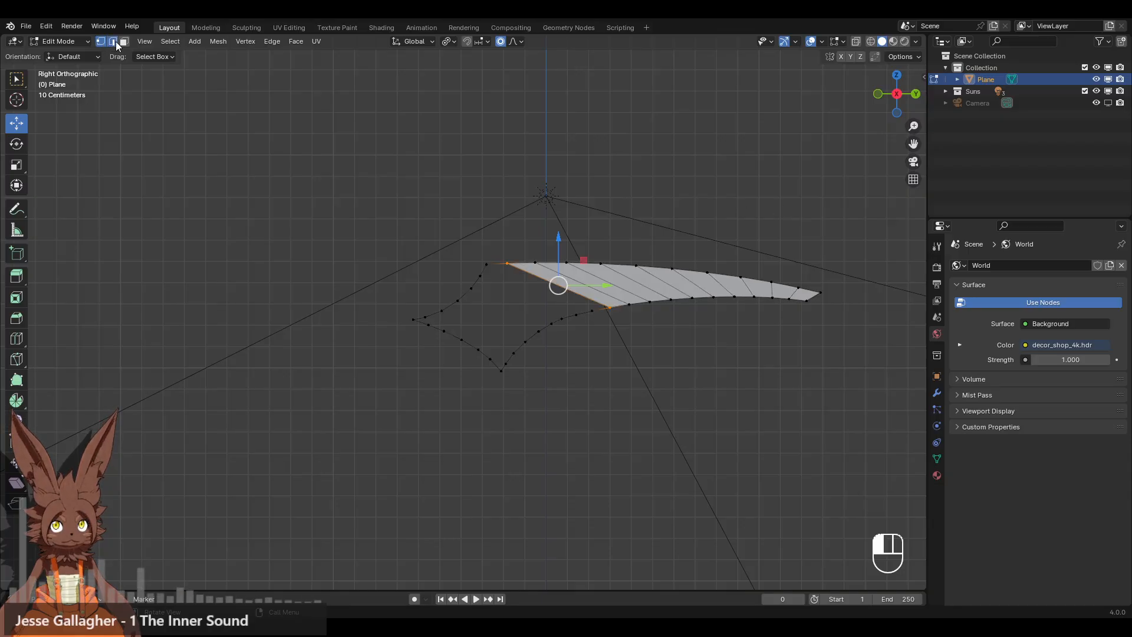
click(113, 41)
key(f)
click(100, 42)
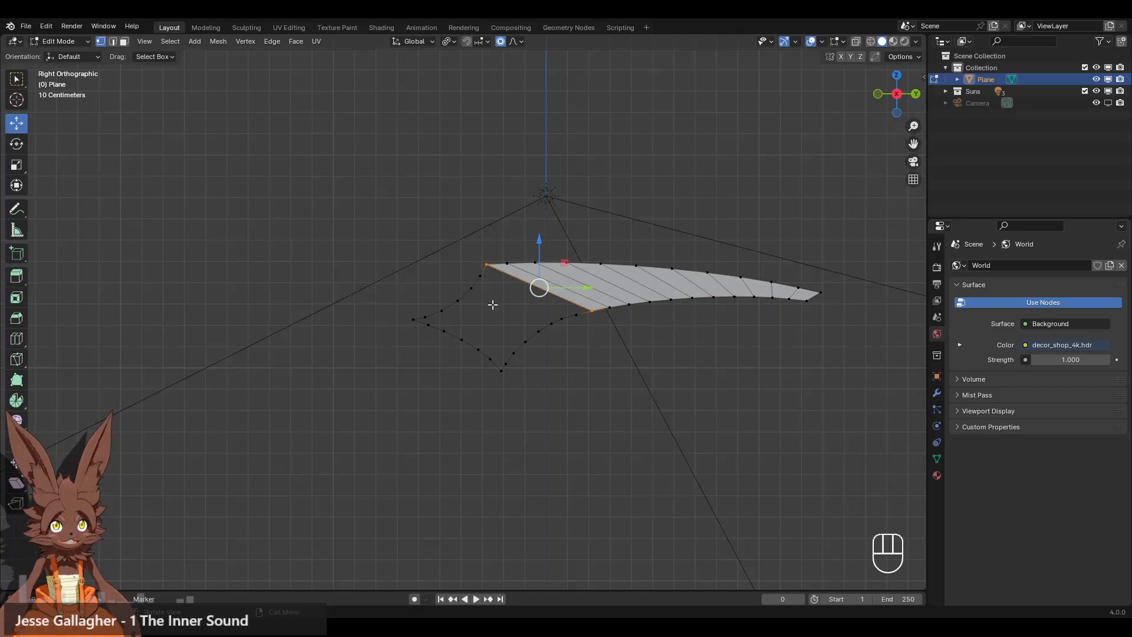
click(112, 42)
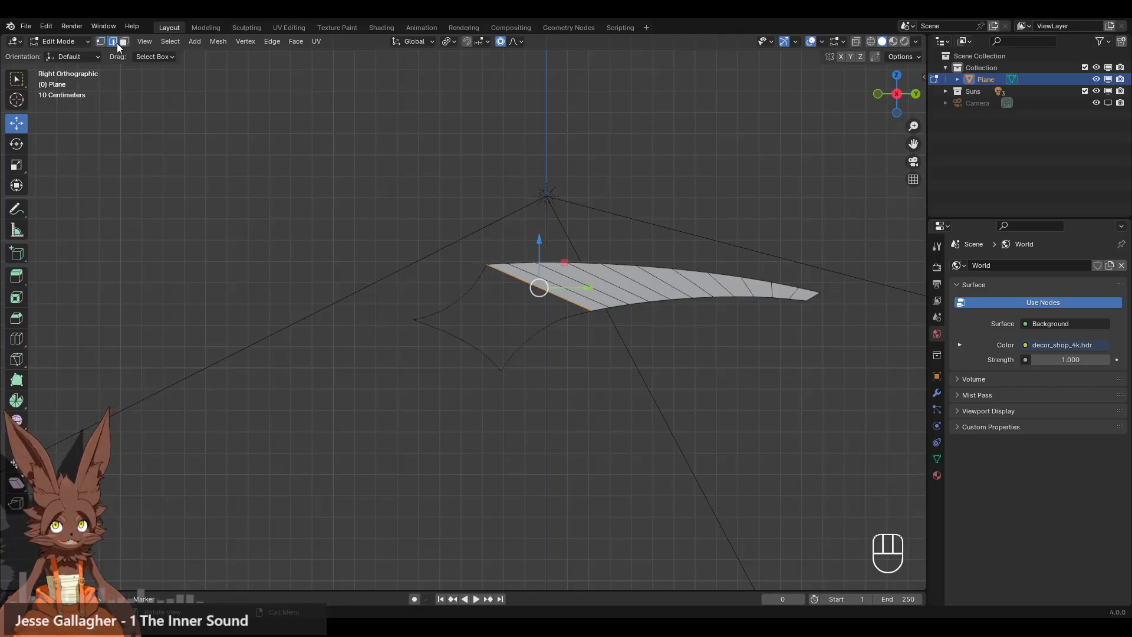
key(f)
key(f)
key(f)
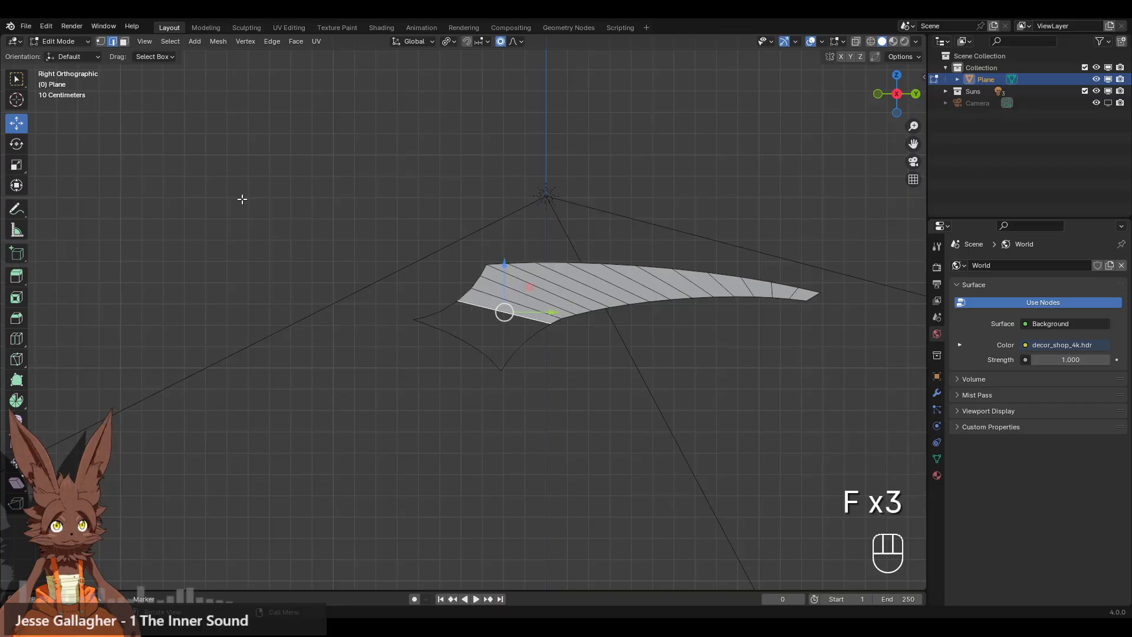
click(101, 42)
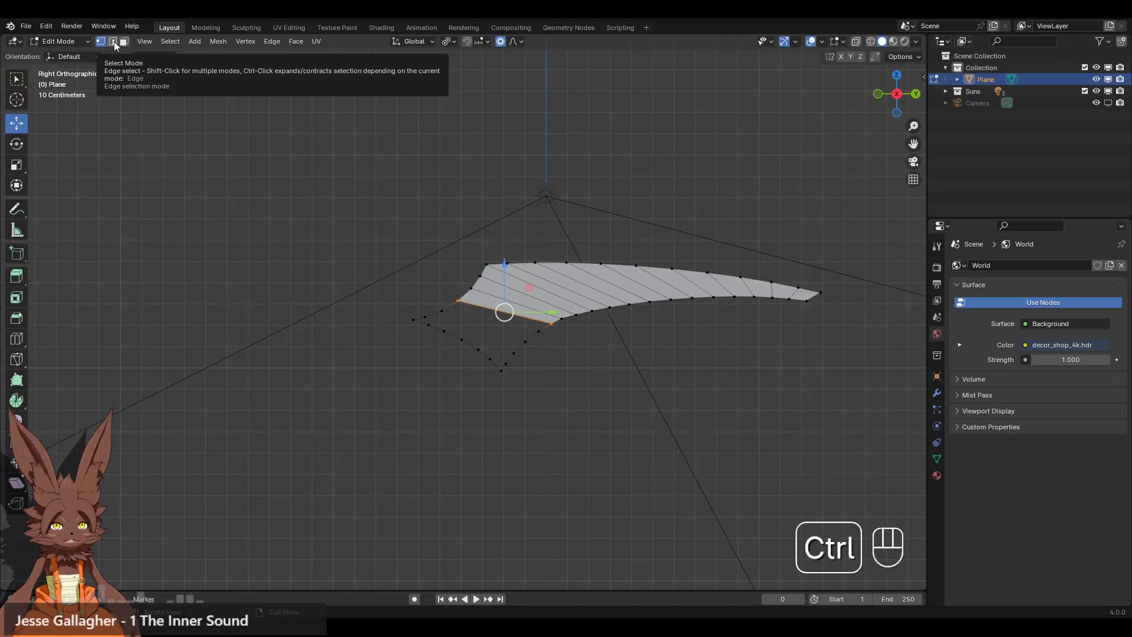
key(ctrl+z)
key(ctrl+z)
key(ctrl+z)
key(ctrl+z)
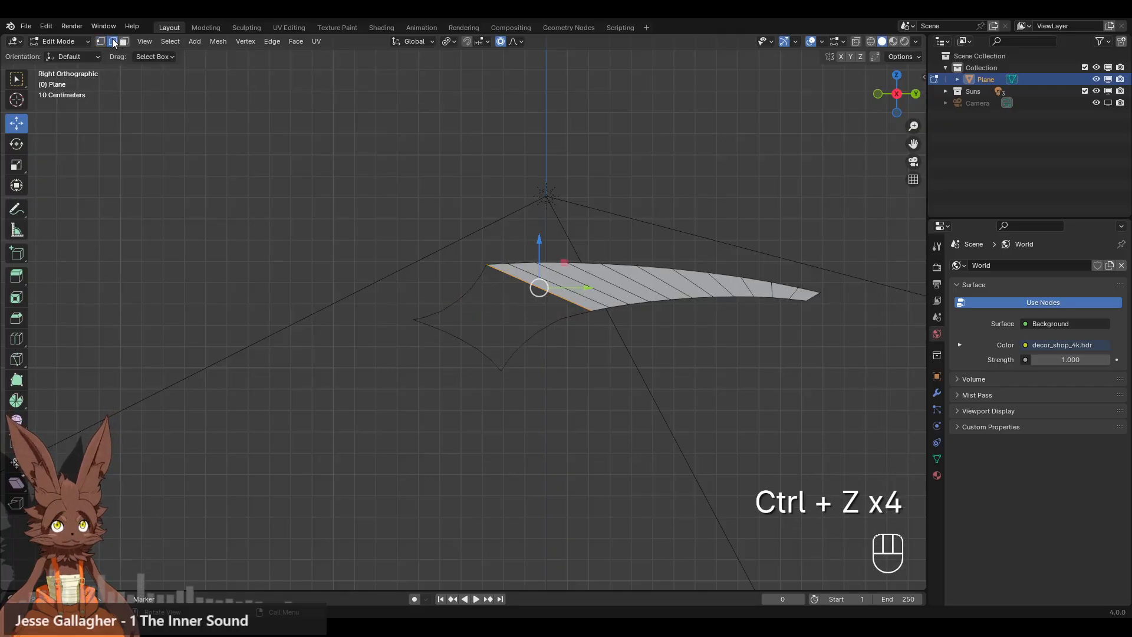
click(102, 41)
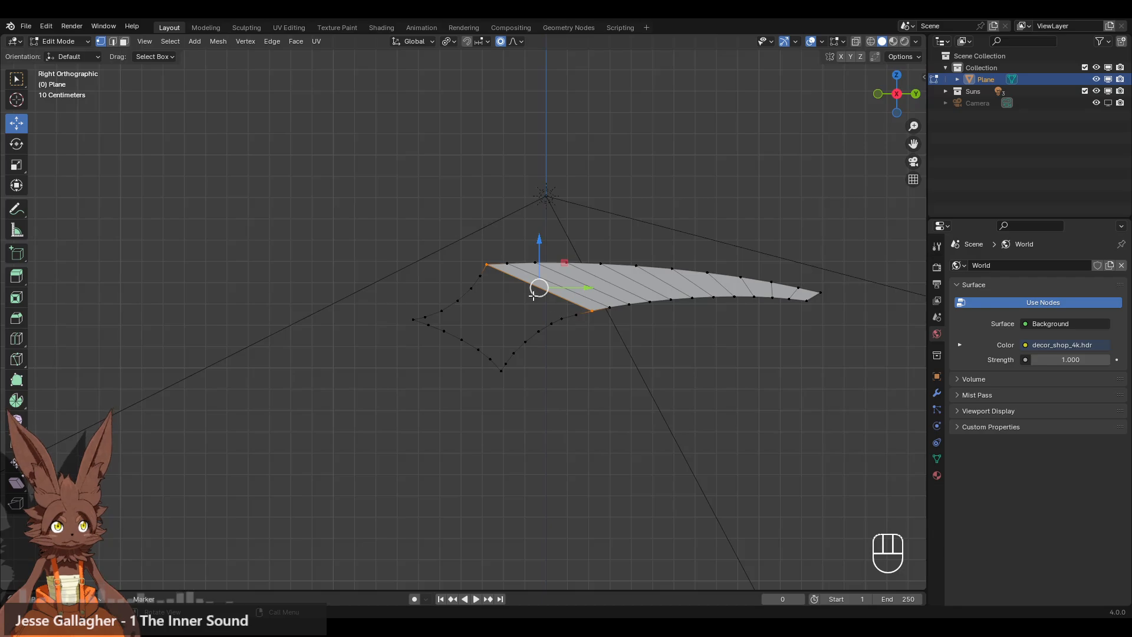
Check opposite vertices one pair at a time along the unfilled section's upper and lower curves to see whether they match up.
click(534, 390)
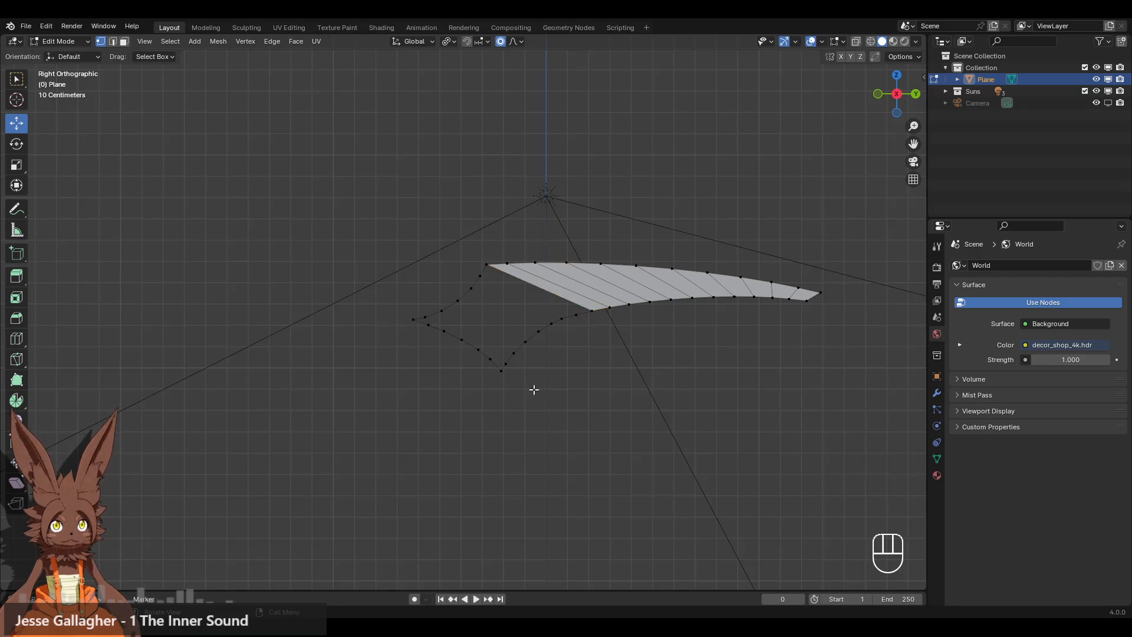
shift+click(427, 316)
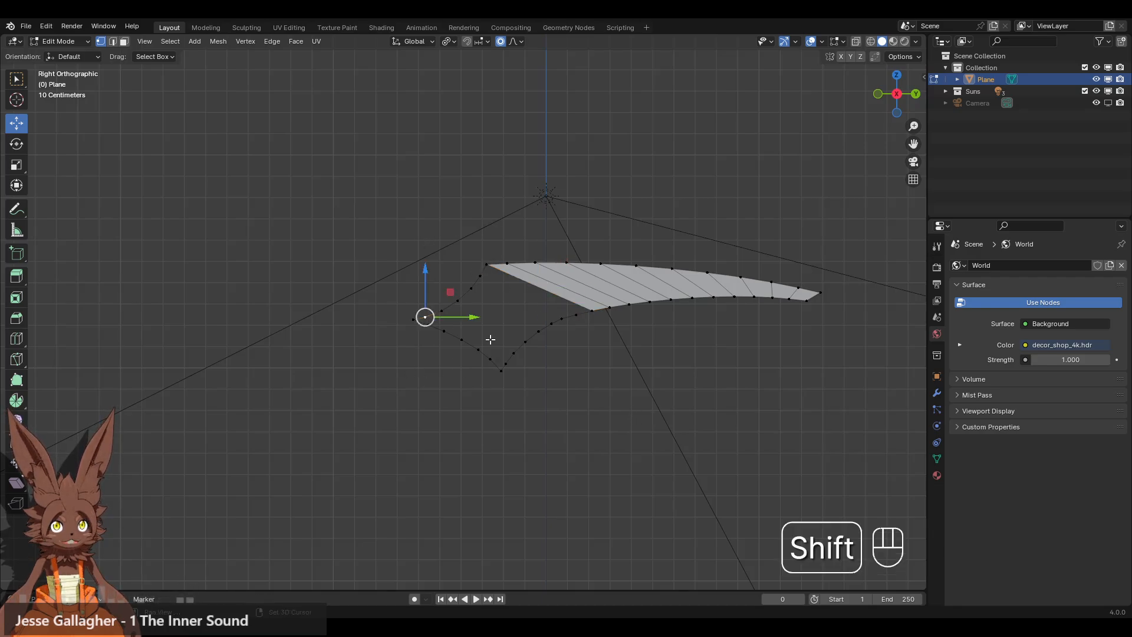
shift+click(506, 365)
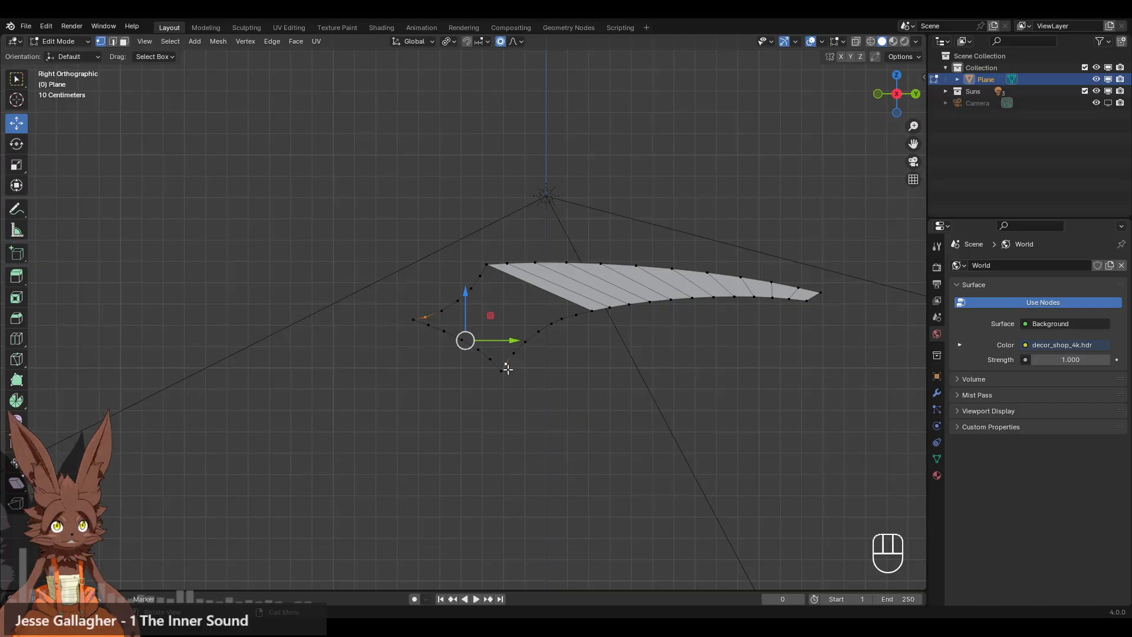
click(448, 314)
click(515, 352)
click(459, 299)
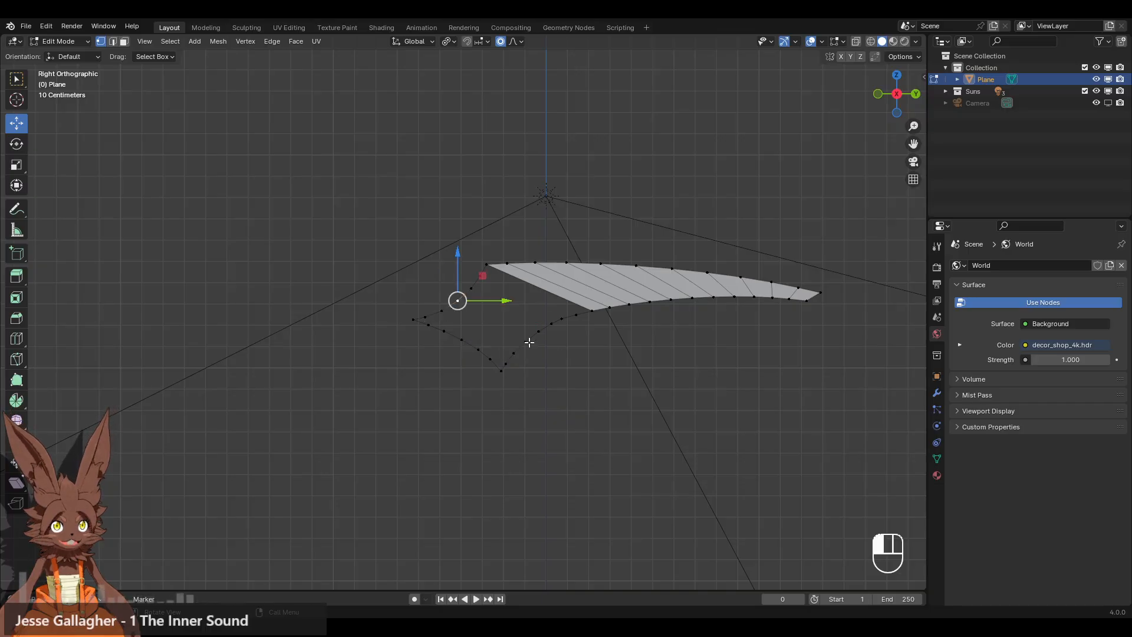
click(514, 352)
click(475, 289)
click(534, 328)
click(481, 277)
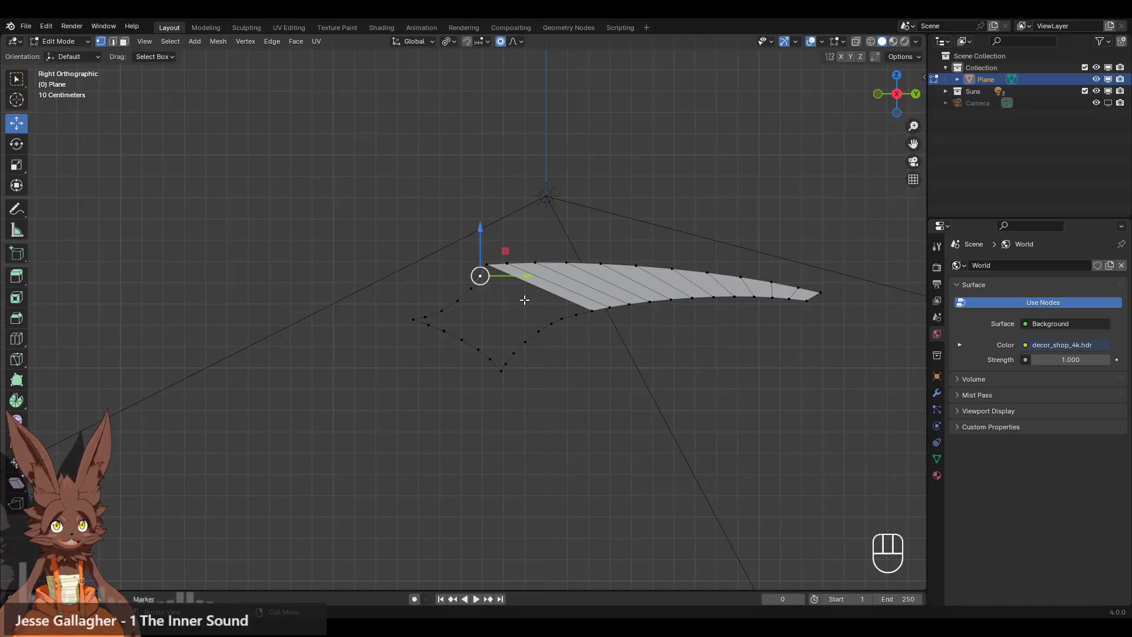
click(458, 301)
click(425, 317)
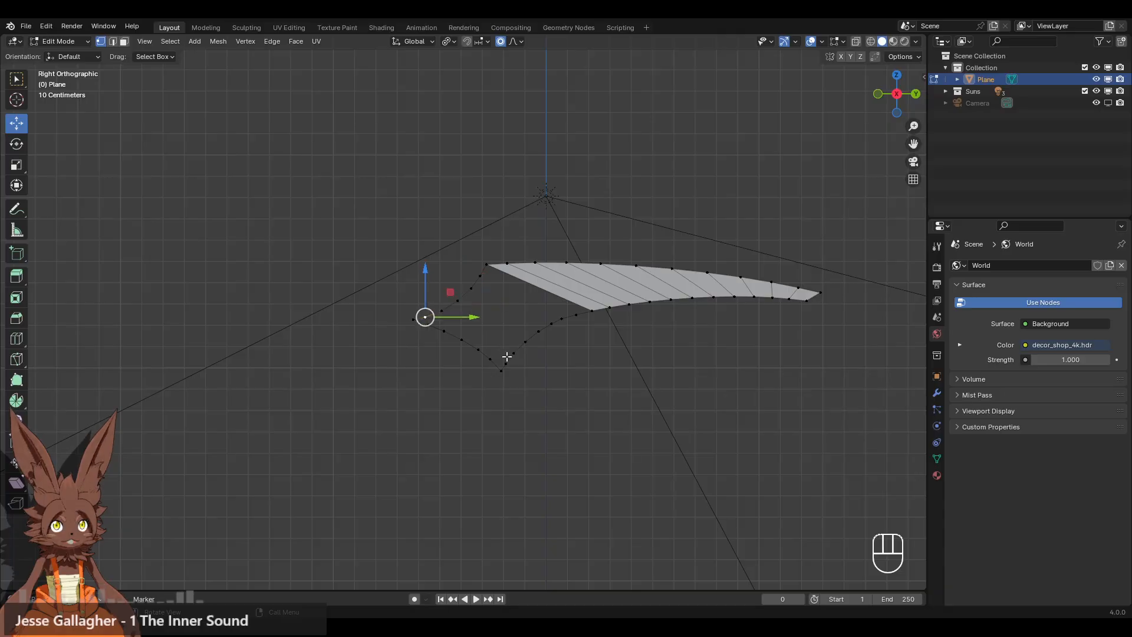
click(506, 362)
click(441, 312)
click(515, 351)
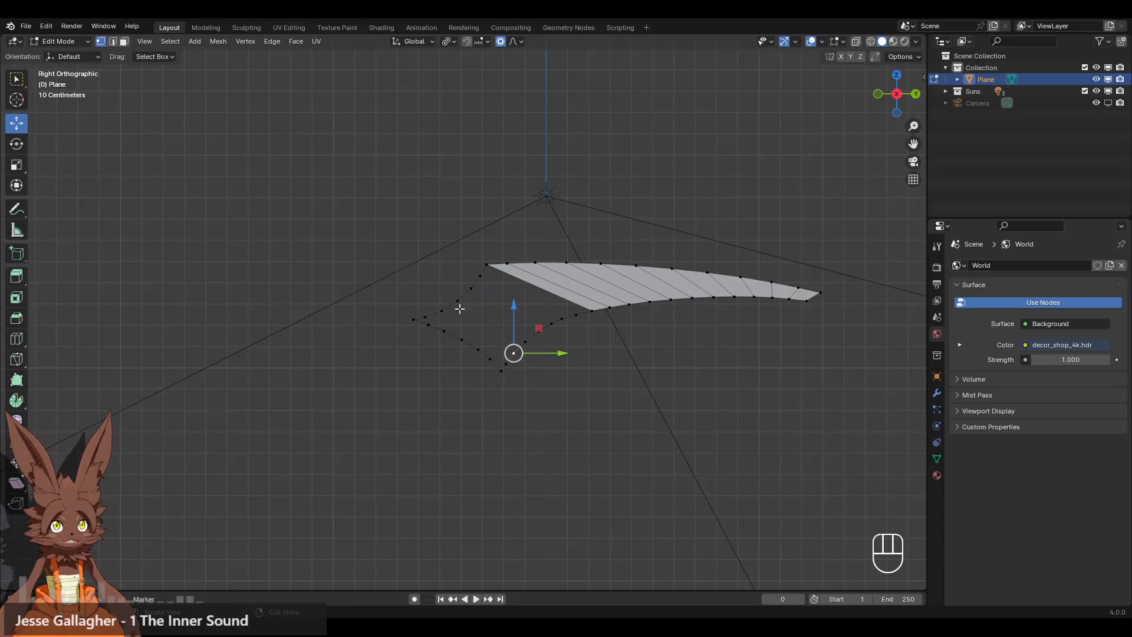
click(458, 302)
click(526, 340)
click(471, 289)
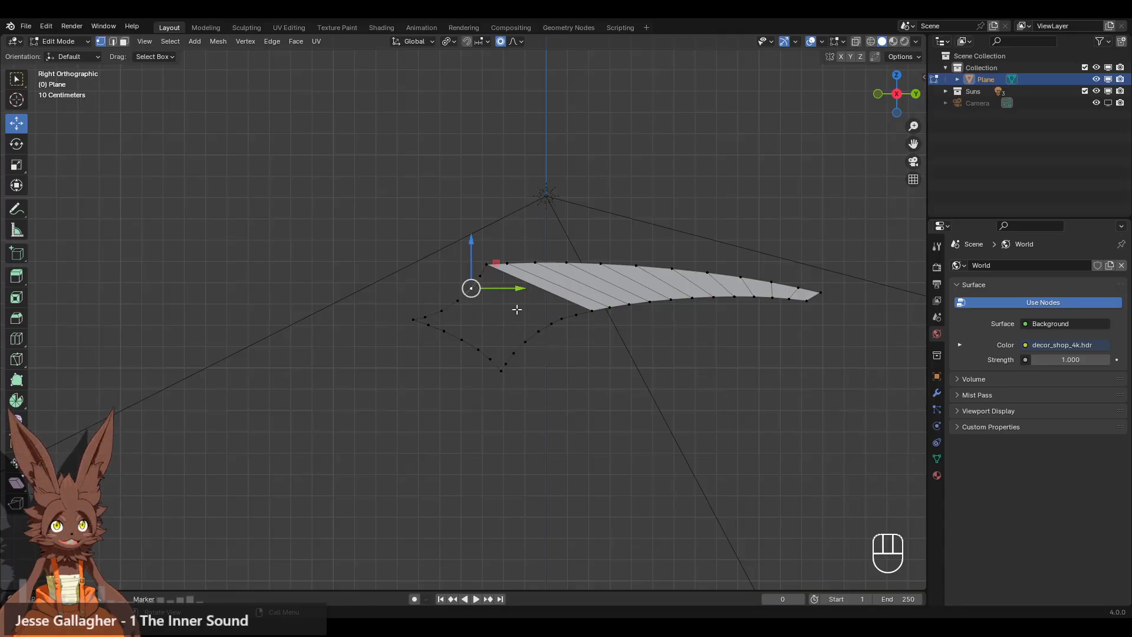
click(540, 331)
click(482, 277)
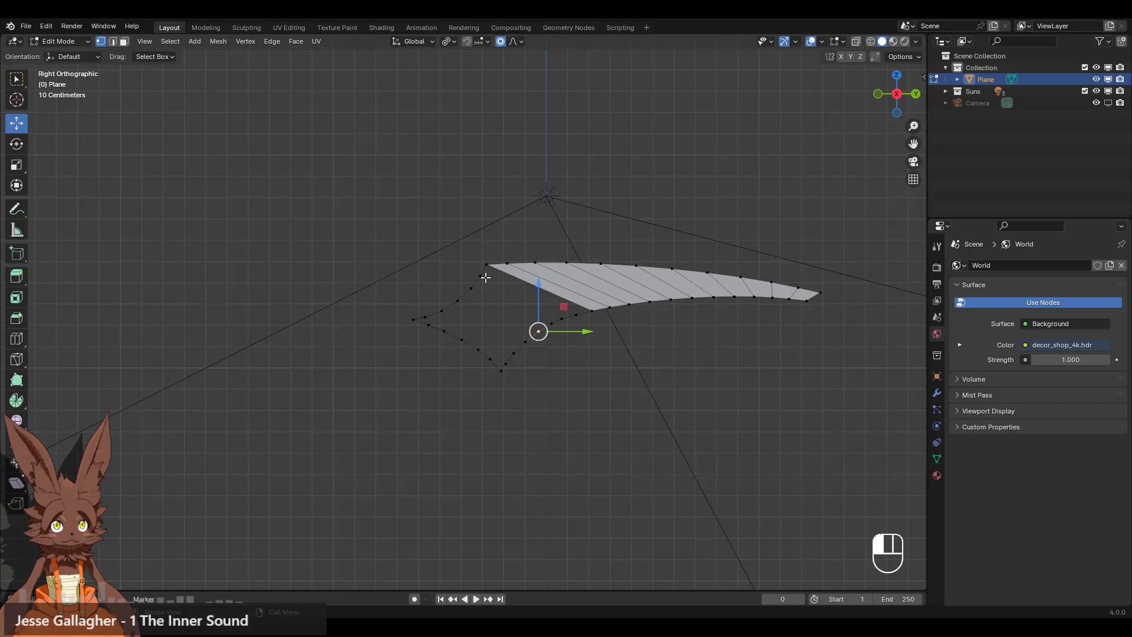
click(552, 322)
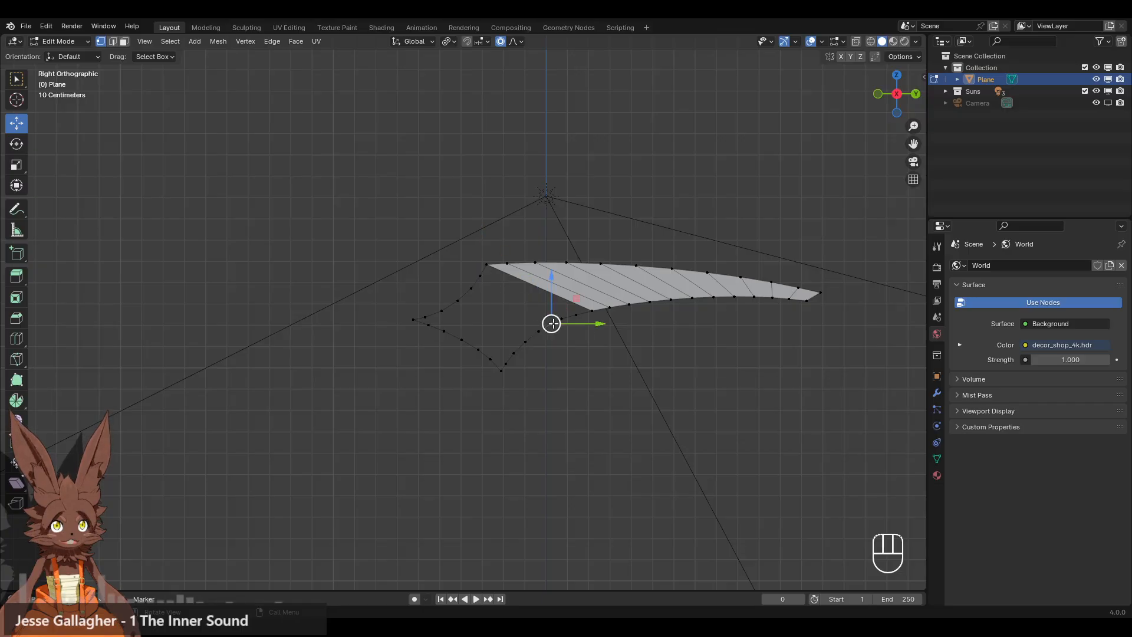
click(484, 263)
click(562, 318)
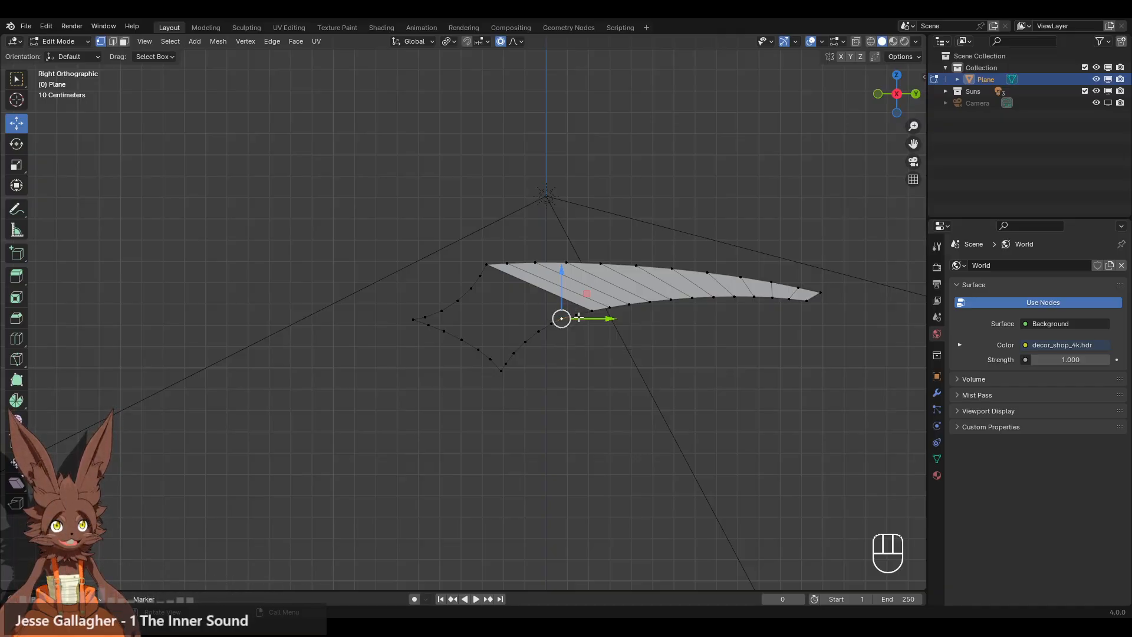
Dissolve the vertex just before the filled strip's lower corner and shift the neighbouring lower-edge vertices toward the gap to even their spacing.
key(x)
click(693, 334)
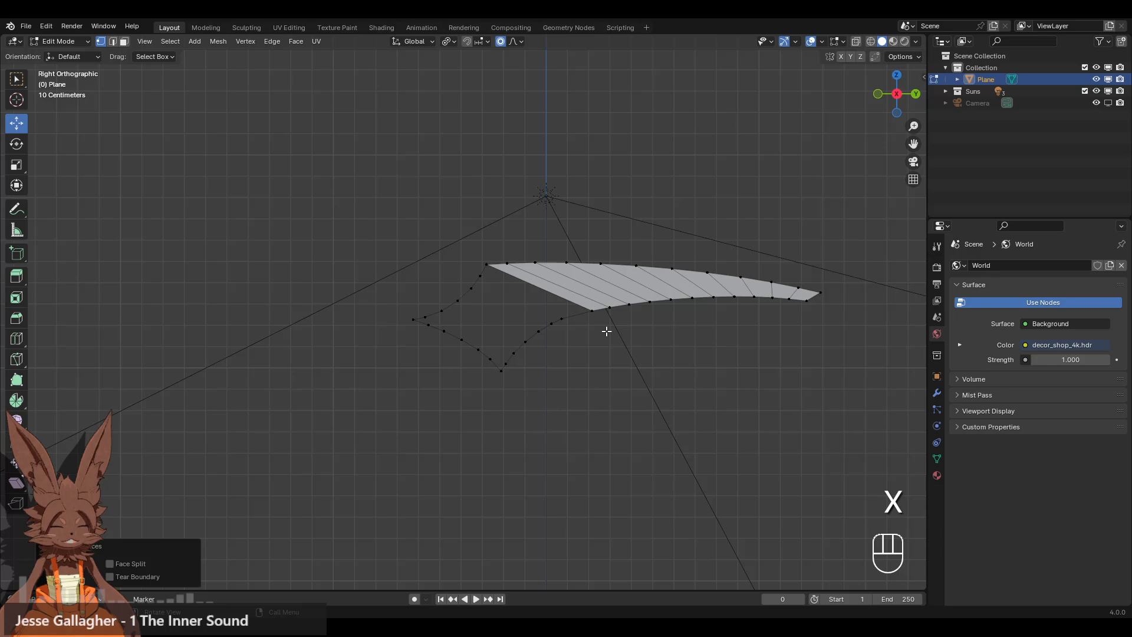
click(606, 332)
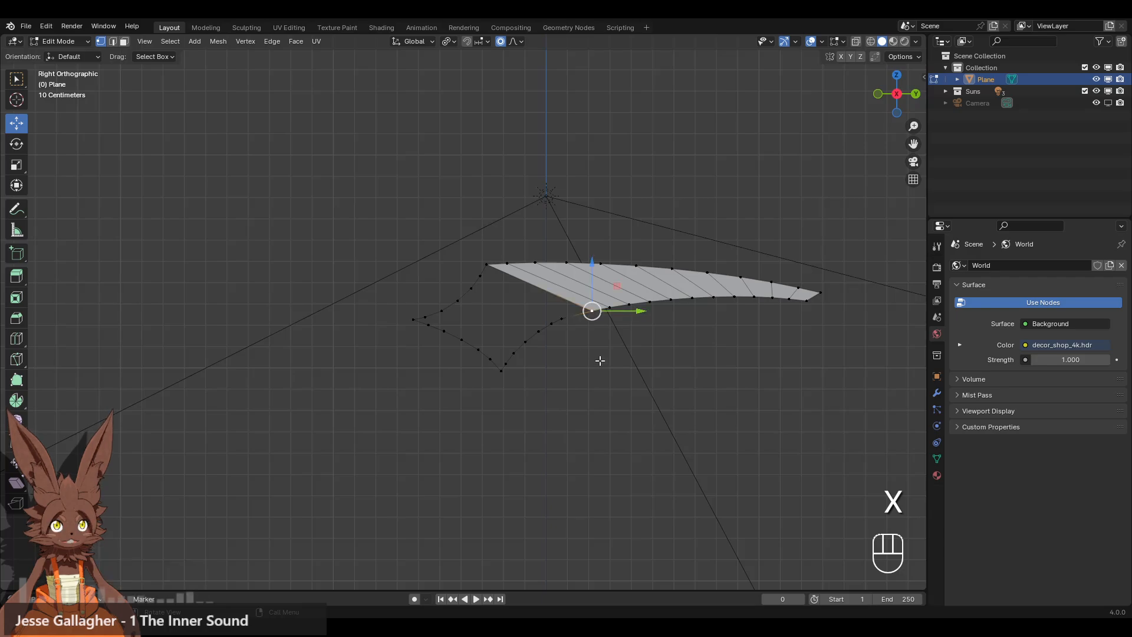
drag(588, 312, 626, 304)
key(ctrl+z)
click(609, 307)
click(629, 305)
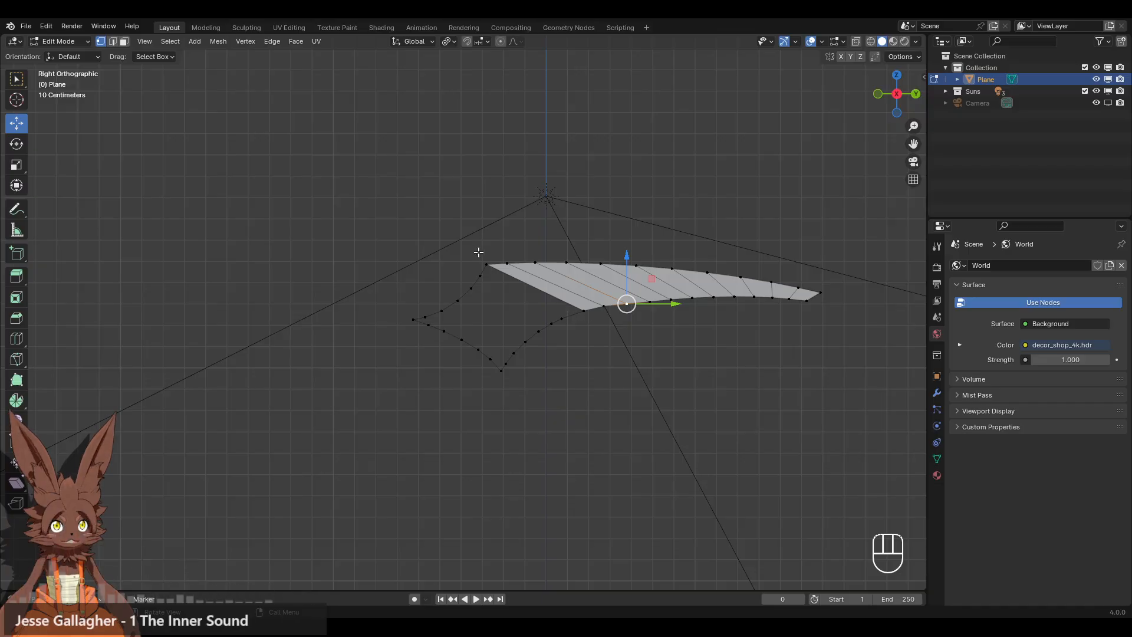
click(586, 311)
key(x)
click(613, 349)
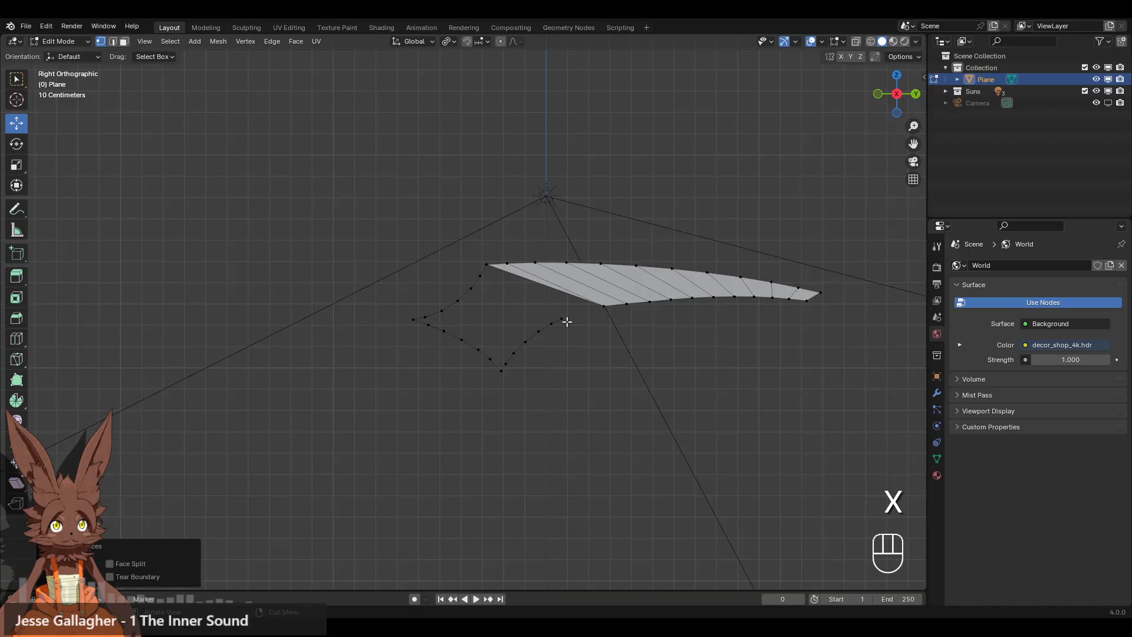
key(ctrl+z)
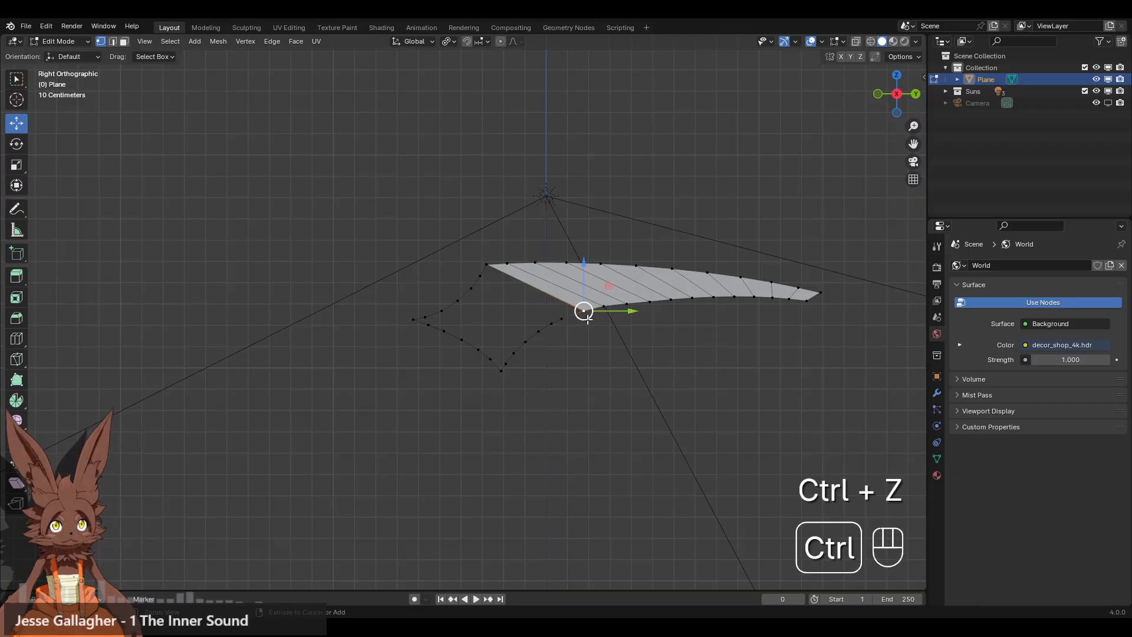
right_click(590, 348)
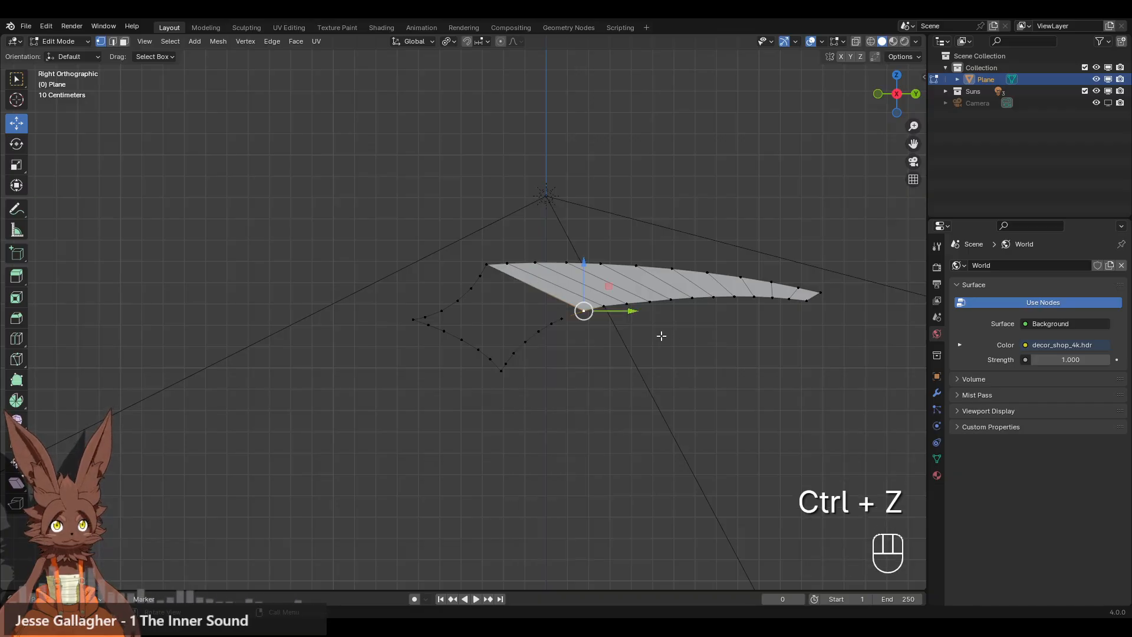
click(580, 325)
Delete only the last face of the strip beside the upper corner, keeping its outline edges.
click(124, 41)
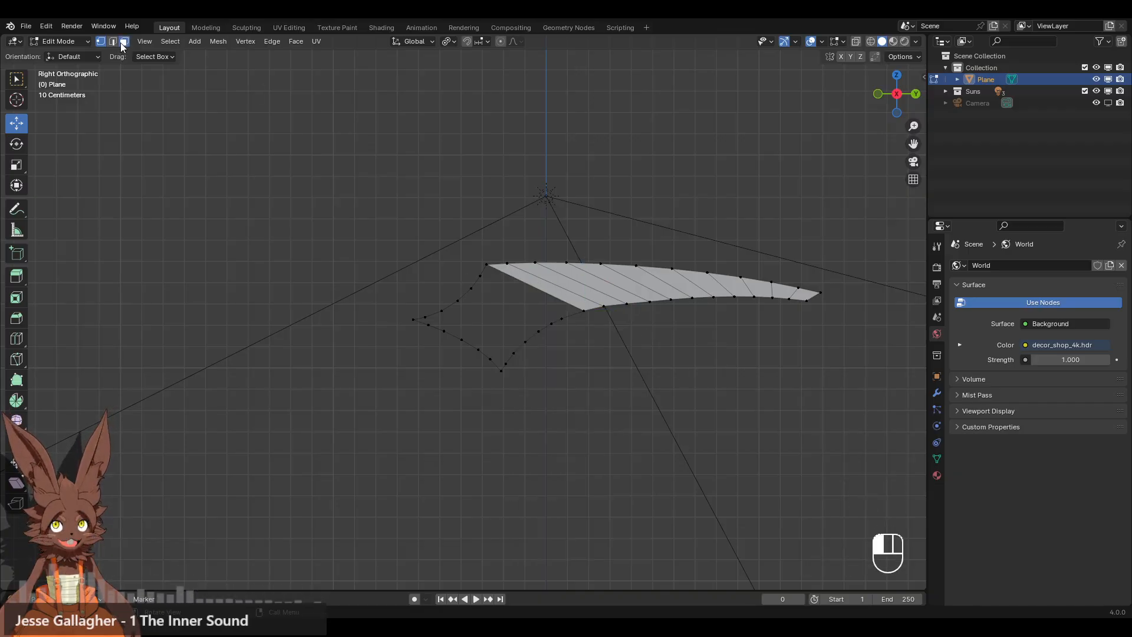
click(575, 302)
key(x)
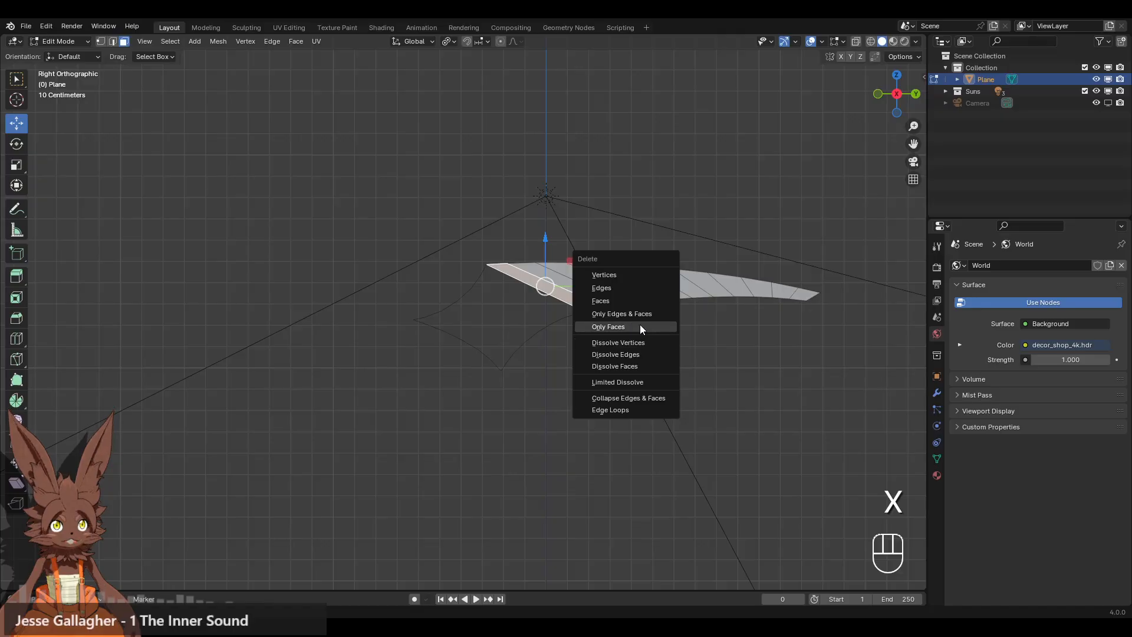
click(627, 302)
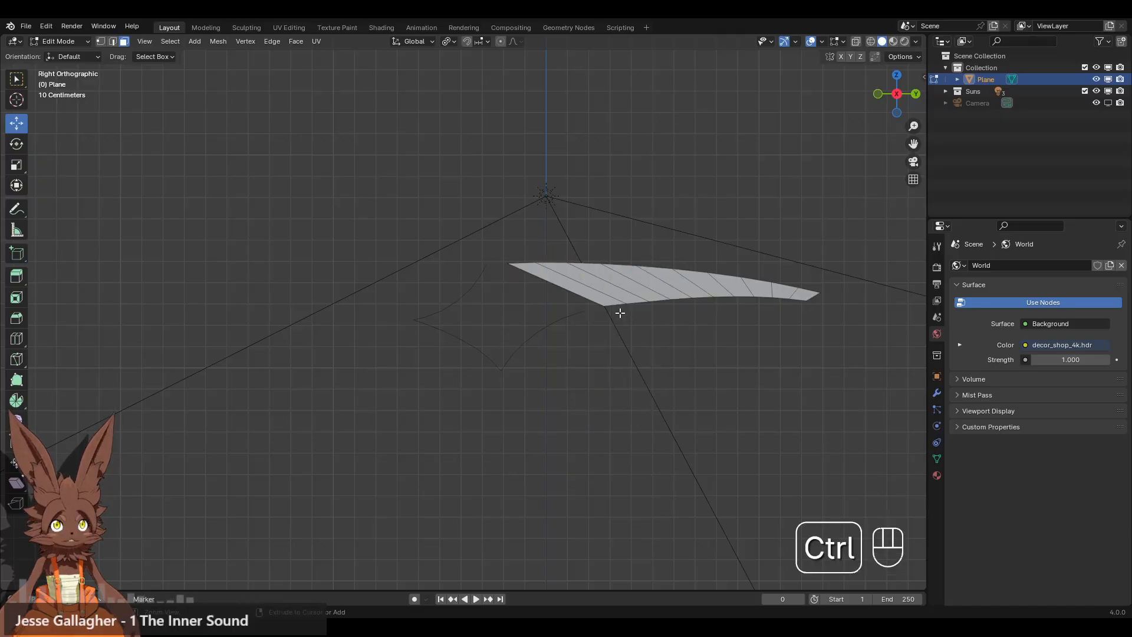
key(ctrl+z)
key(x)
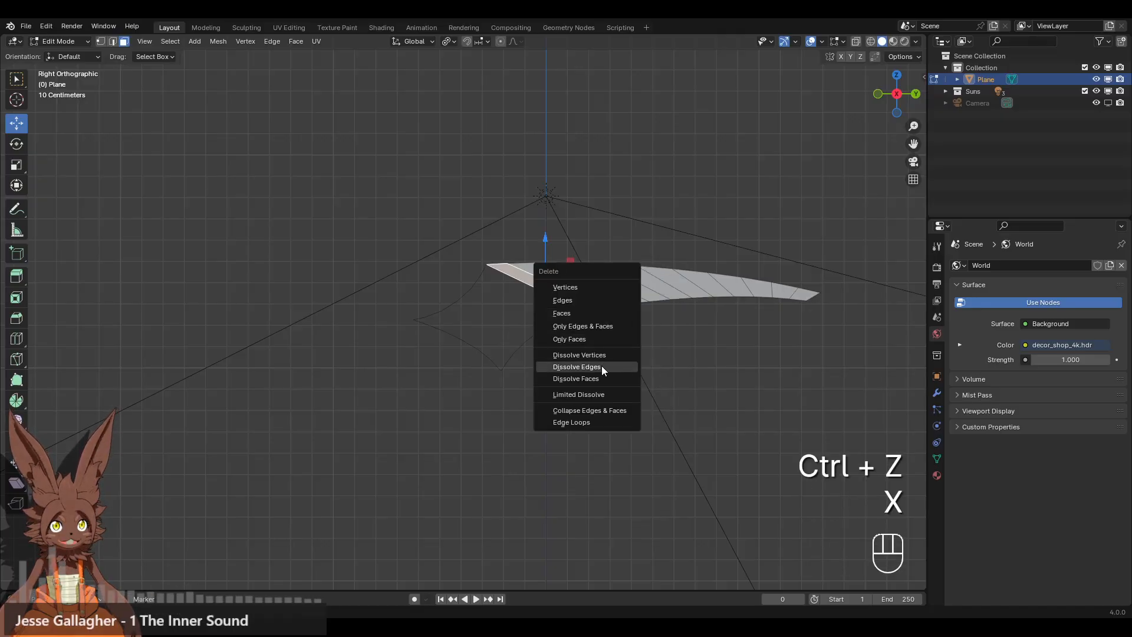
click(606, 377)
key(x)
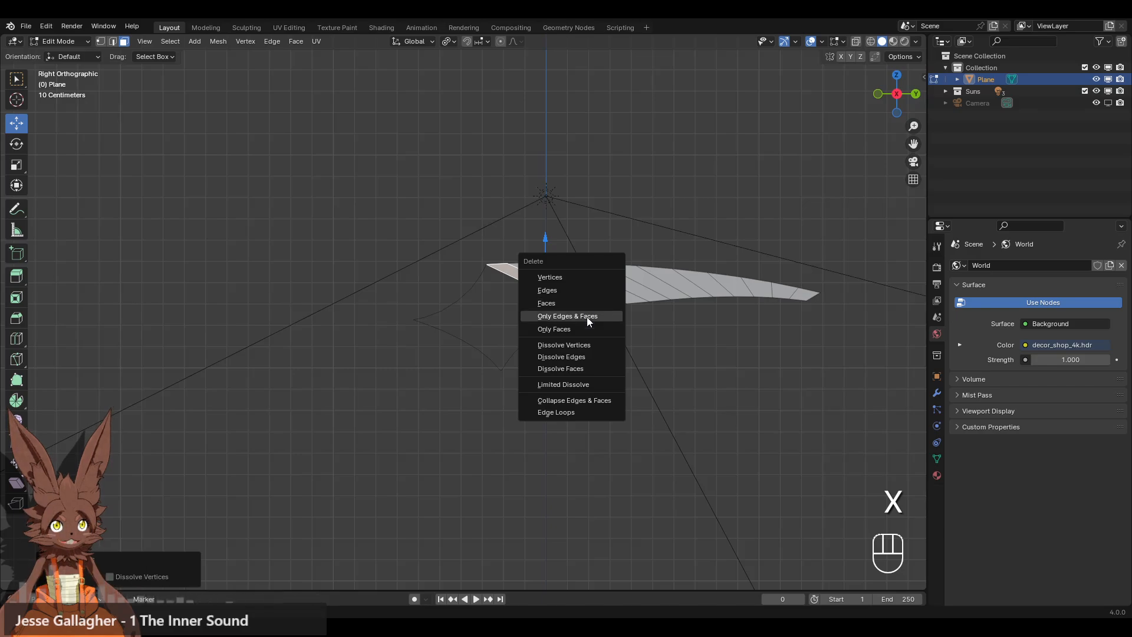
click(589, 329)
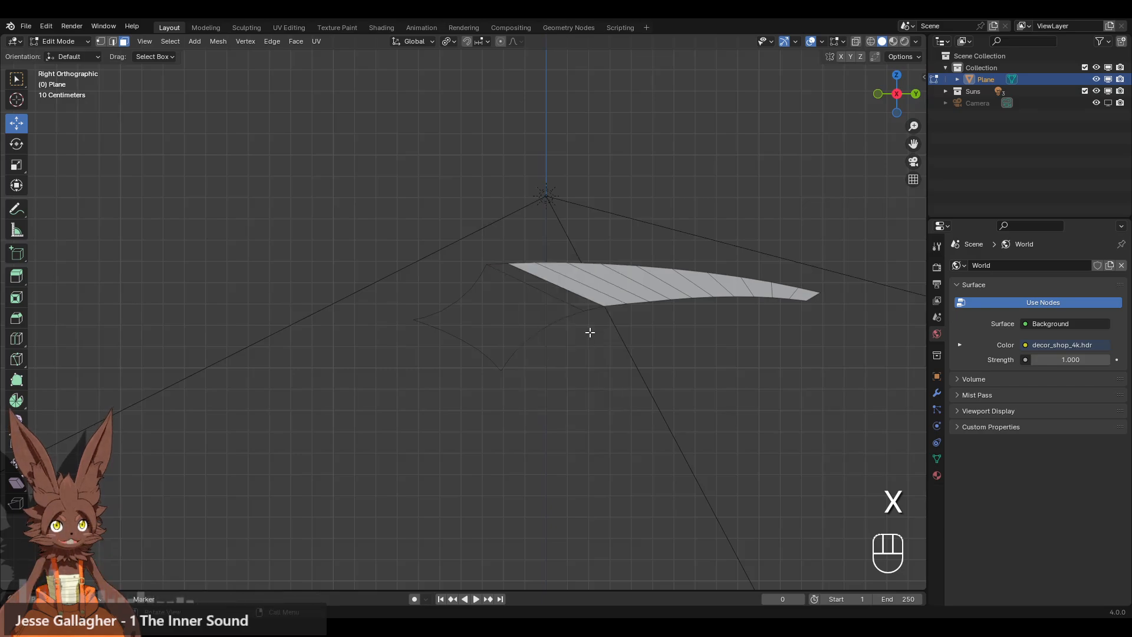
Delete the leftover diagonal edge running from the upper corner to the lower curve, keeping its vertices.
click(112, 41)
click(558, 288)
key(x)
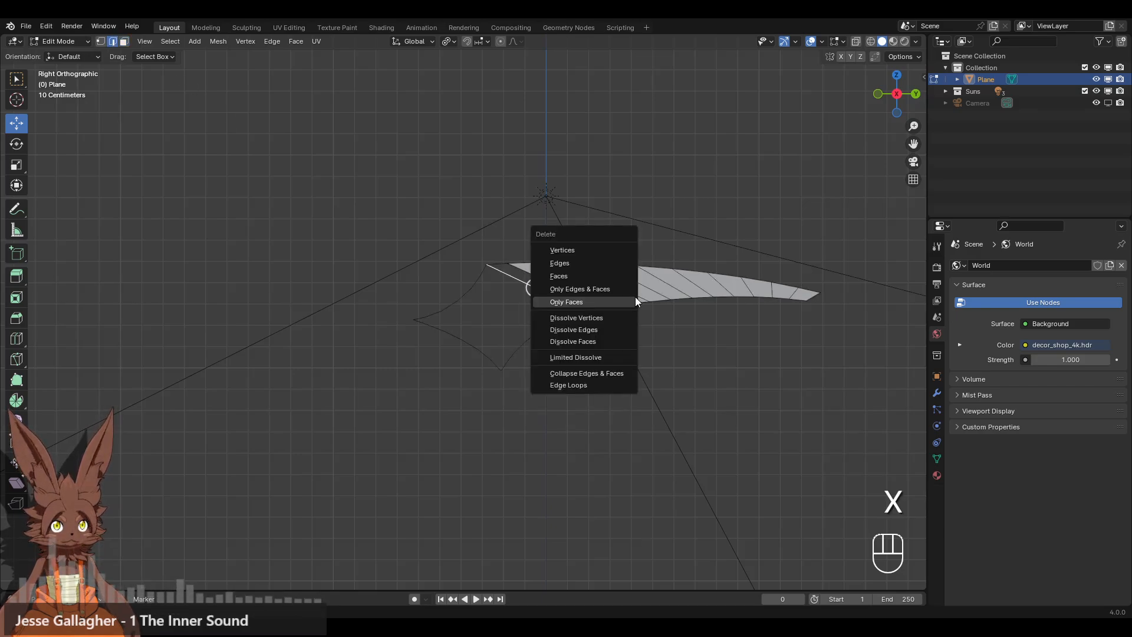
click(596, 289)
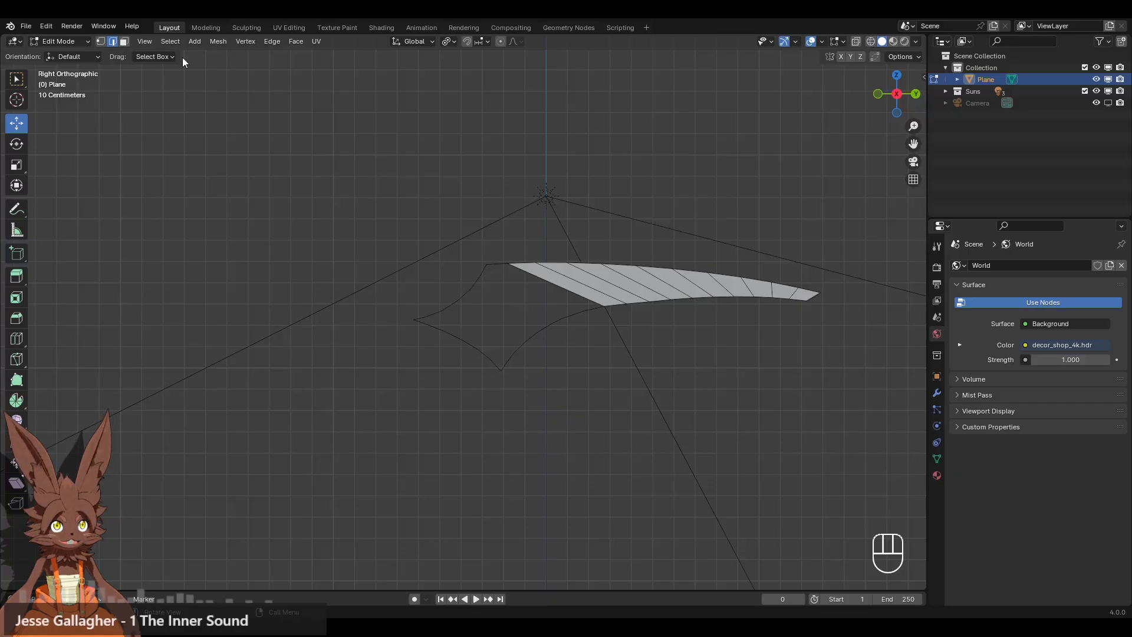
Nudge the nearest lower-curve vertex toward the filled strip and dissolve the vertex between it and the strip's lower corner.
click(104, 42)
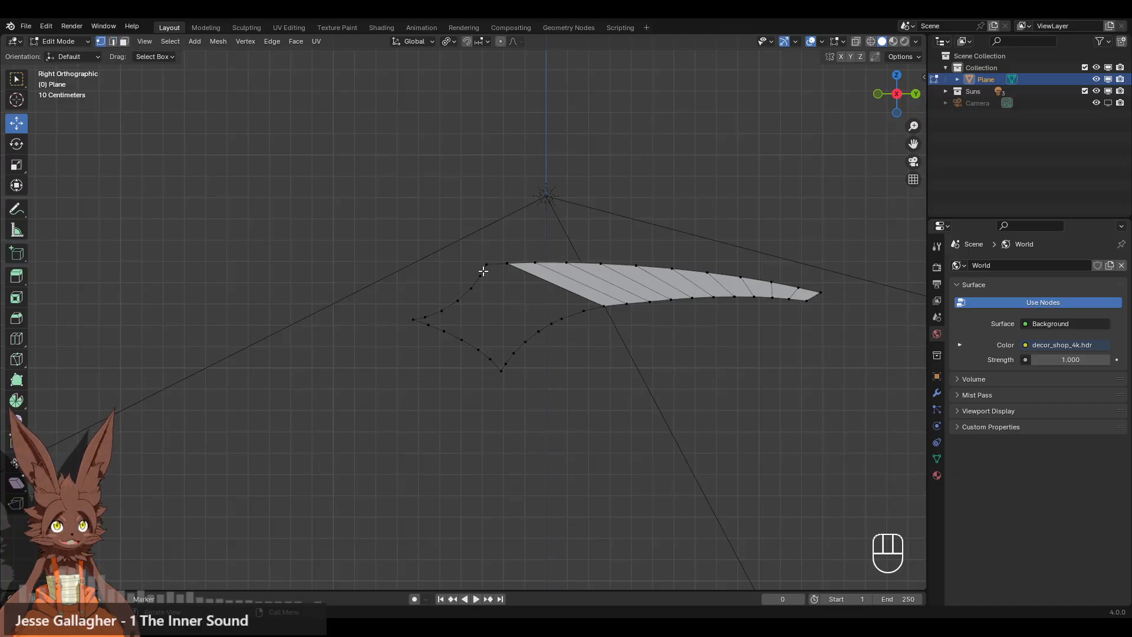
click(561, 319)
drag(561, 318, 569, 315)
click(577, 359)
click(583, 312)
key(x)
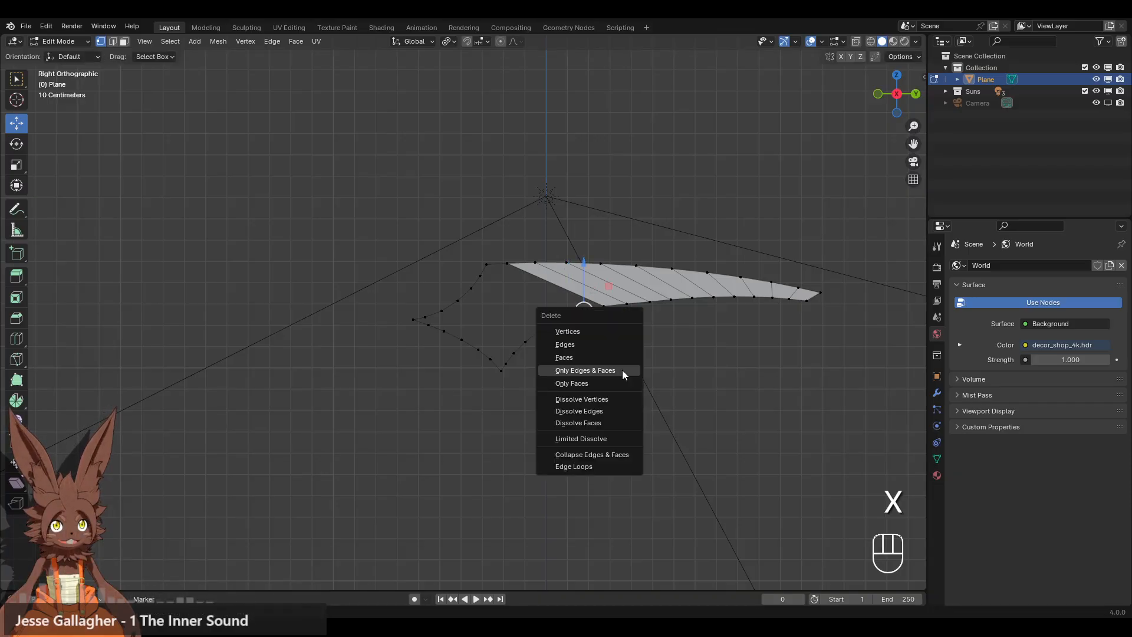
click(606, 398)
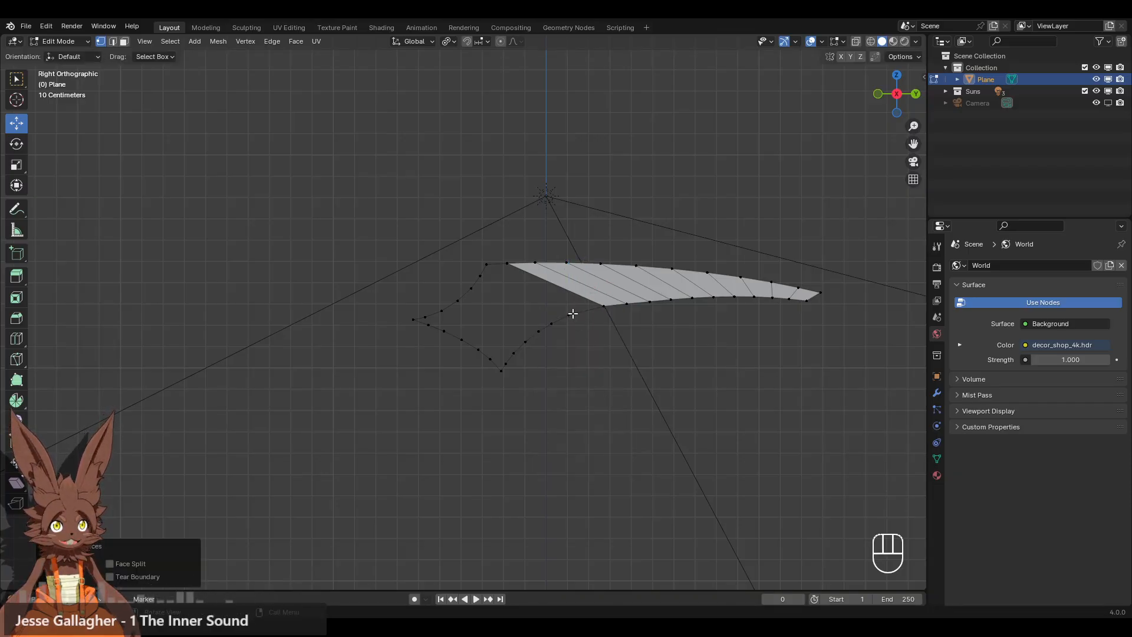
Move the strip's lower corner vertex and the next lower-edge vertices toward the unfilled section to space them evenly.
click(603, 306)
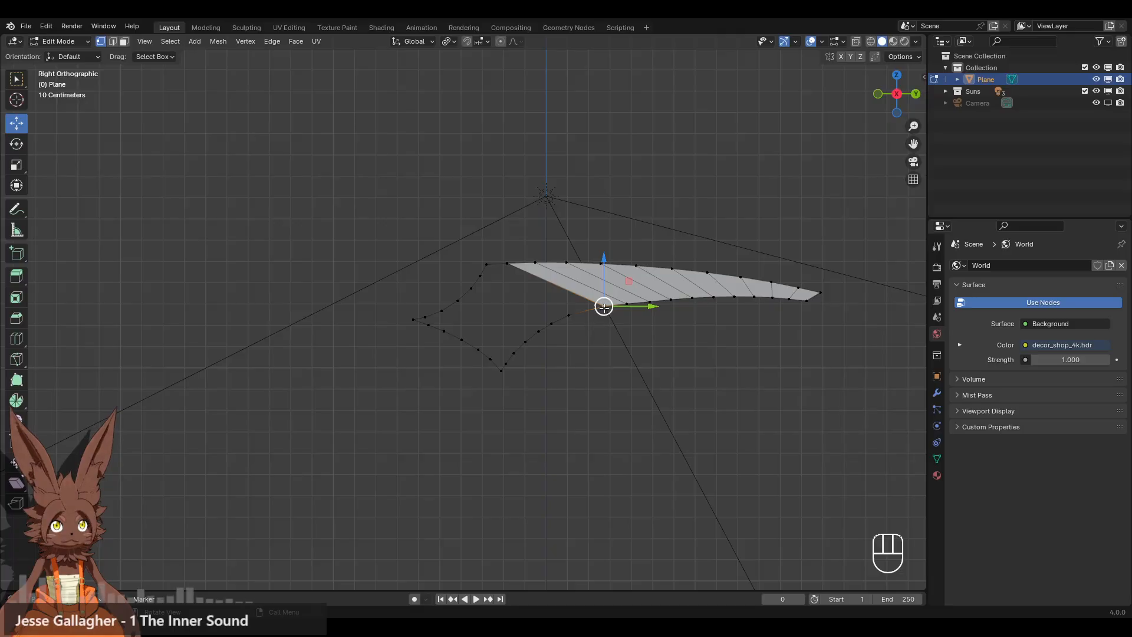
drag(604, 306, 668, 266)
click(627, 307)
click(671, 299)
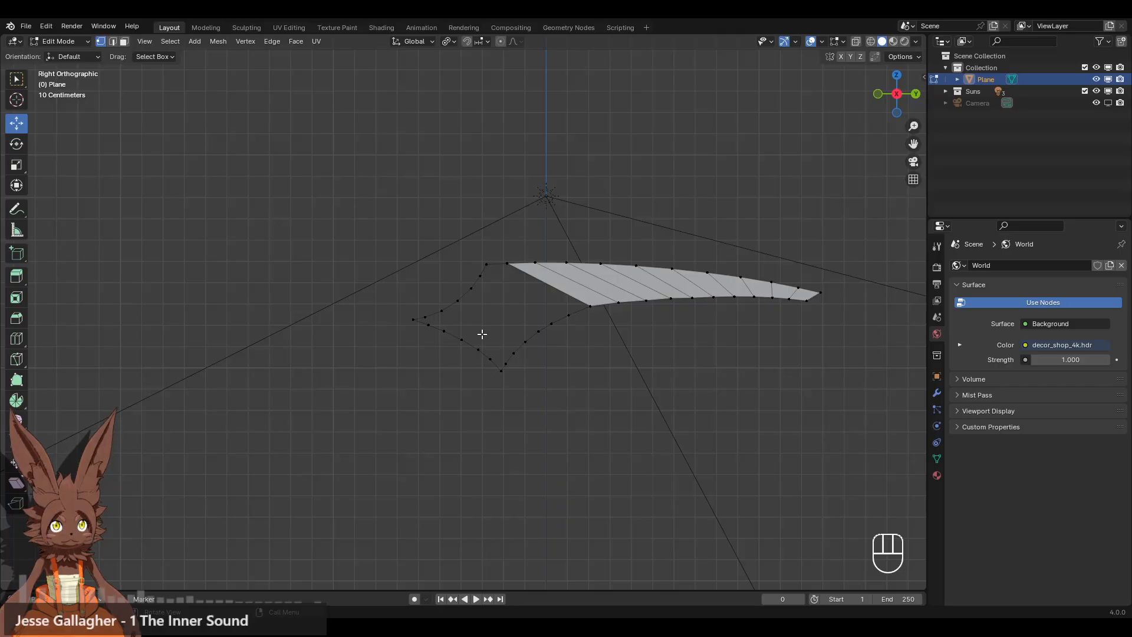
Check that the vertices of the two facing curves pair up across the unfilled section, from the lower end to the upper corner.
click(503, 361)
click(447, 316)
click(512, 345)
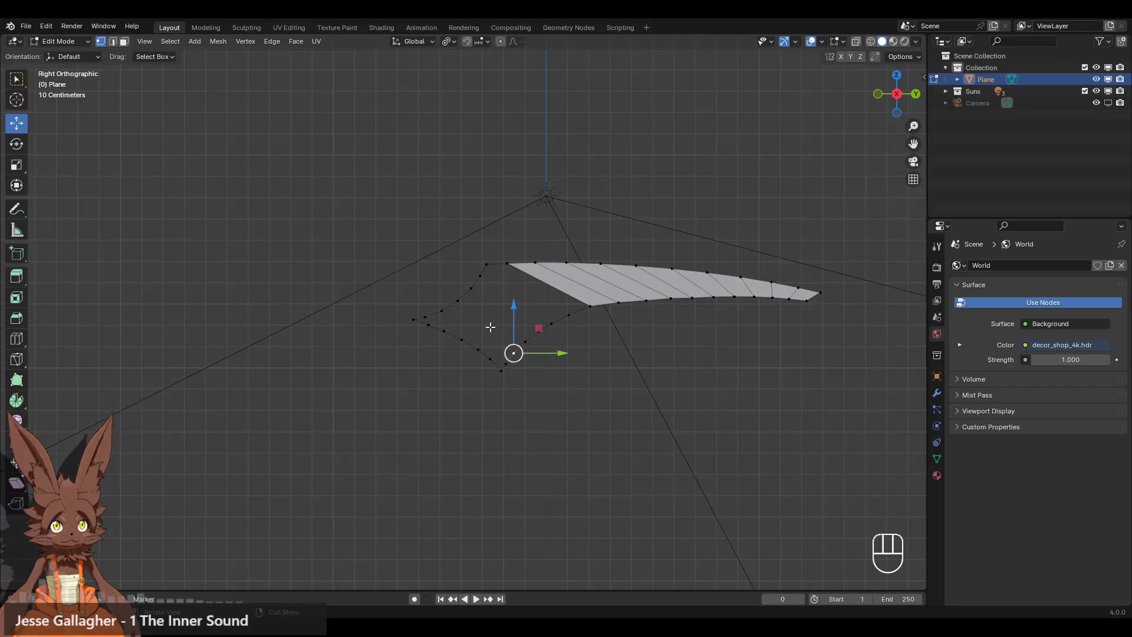
click(462, 305)
click(526, 342)
click(497, 306)
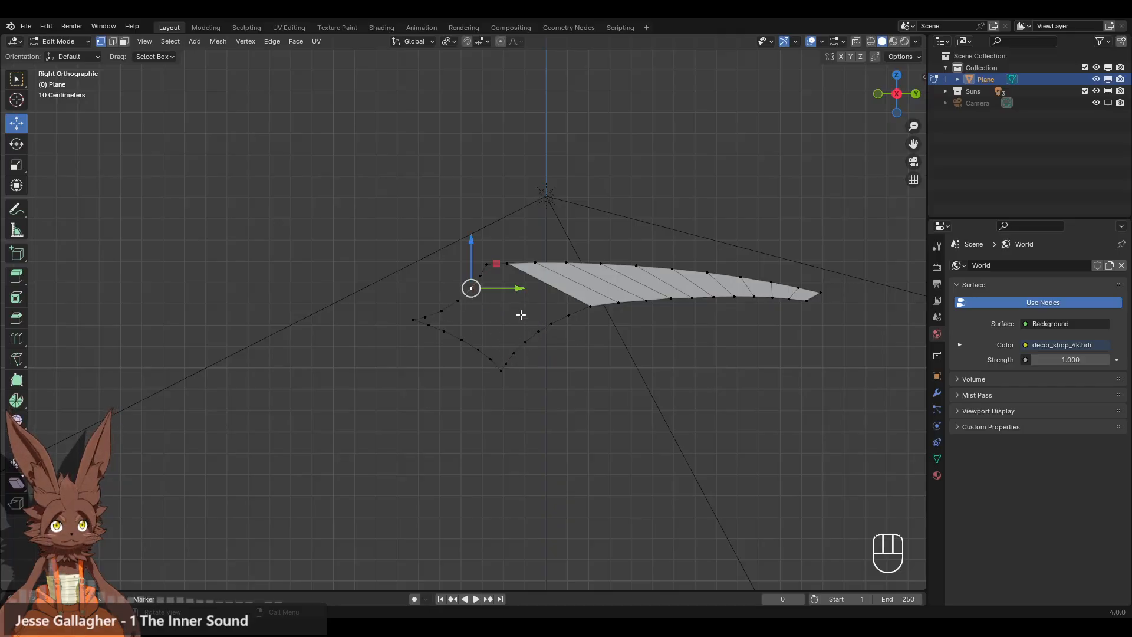
click(537, 334)
click(484, 279)
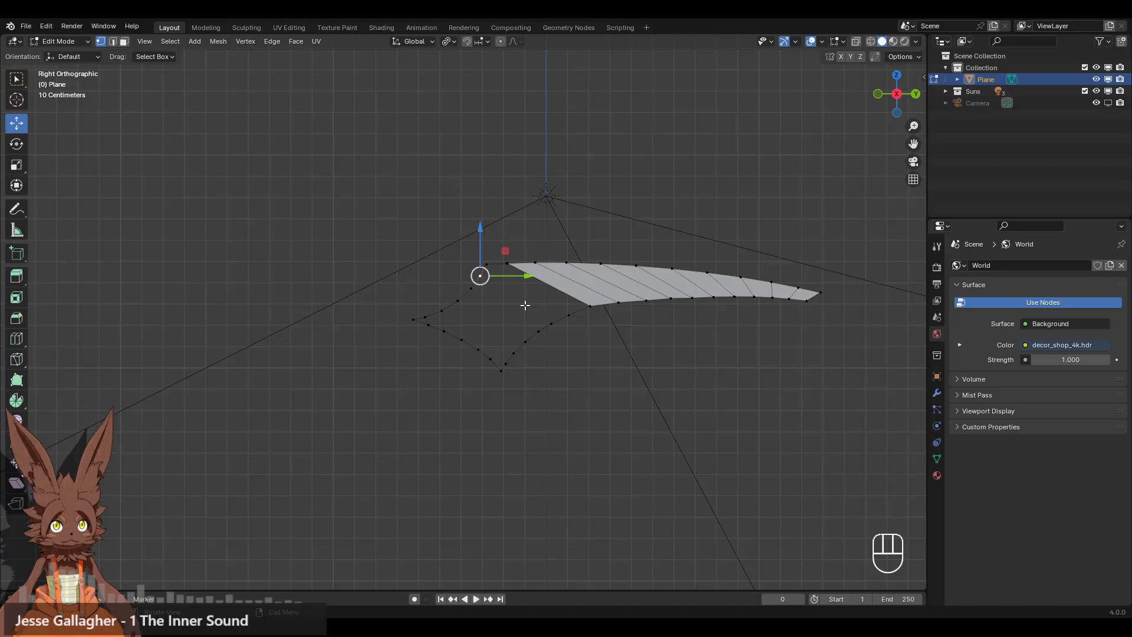
click(551, 322)
click(487, 264)
click(568, 315)
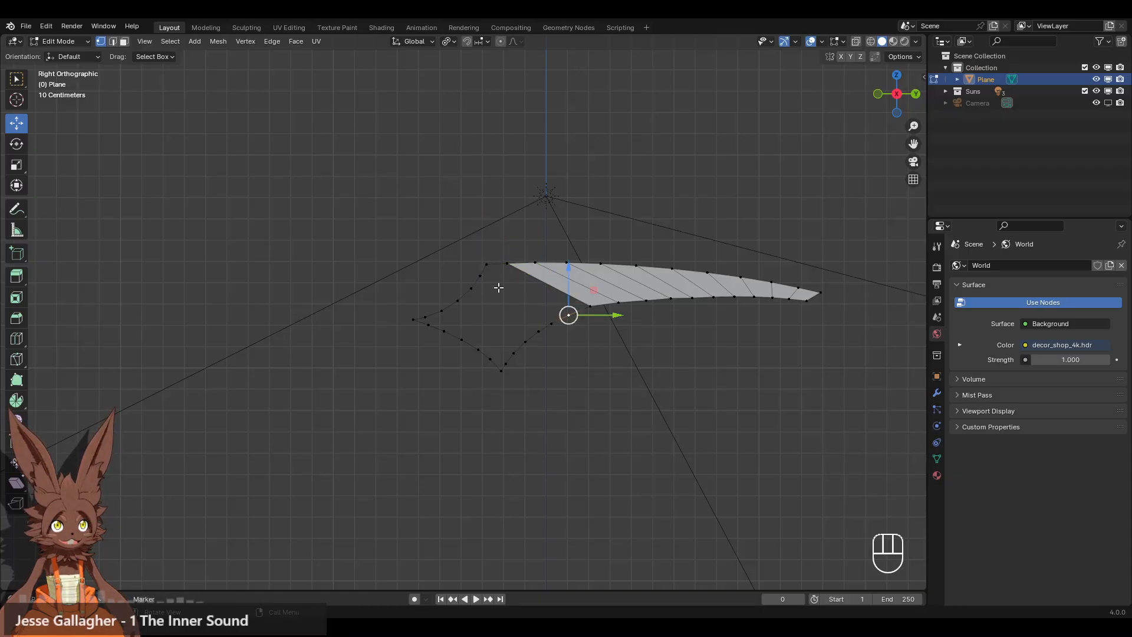
Fill a four-sided face between the upper corner, the vertex below it and the two opposite vertices on the lower curve.
click(487, 264)
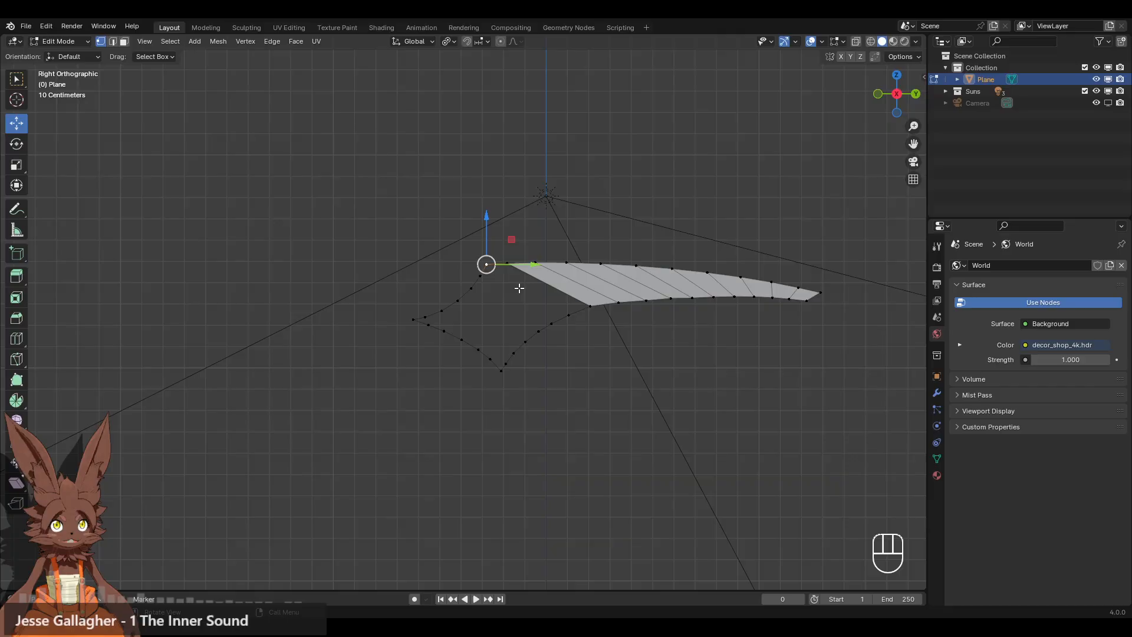
shift+click(569, 316)
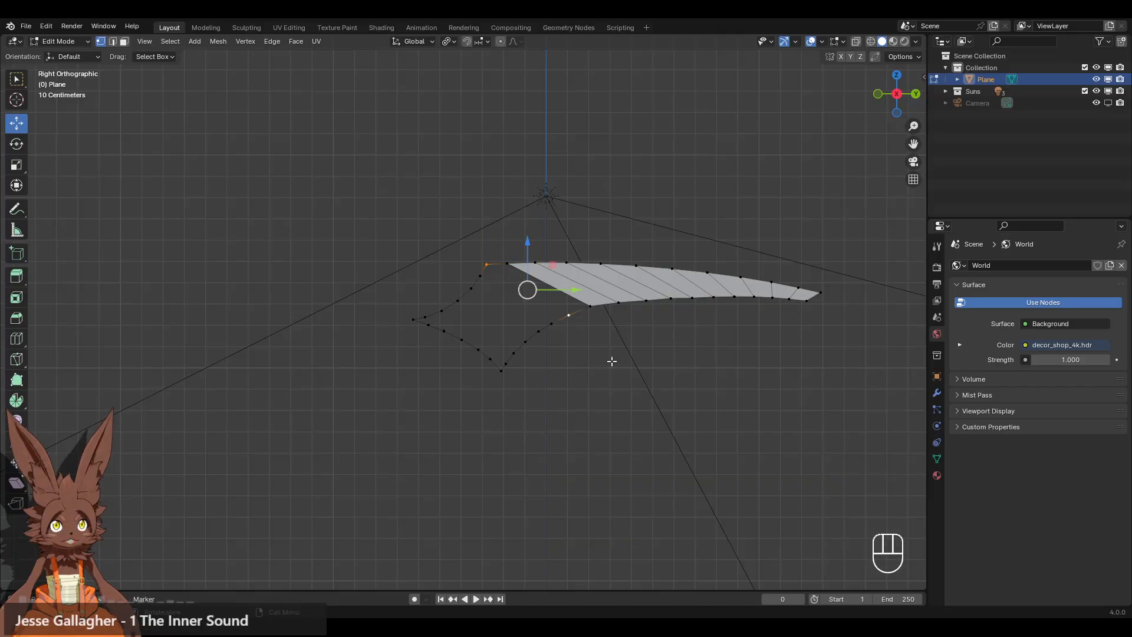
shift+click(480, 276)
shift+click(551, 323)
key(f)
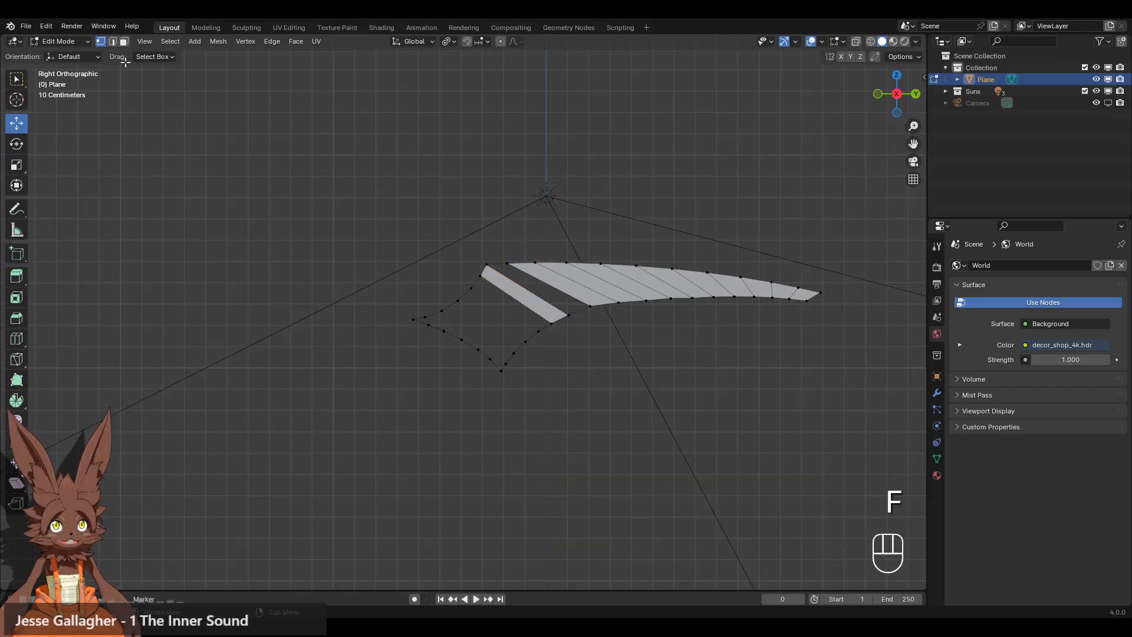
Extend the new face edge by edge into a strip of four-sided faces reaching the outline's two end corners.
click(113, 41)
click(513, 299)
key(f)
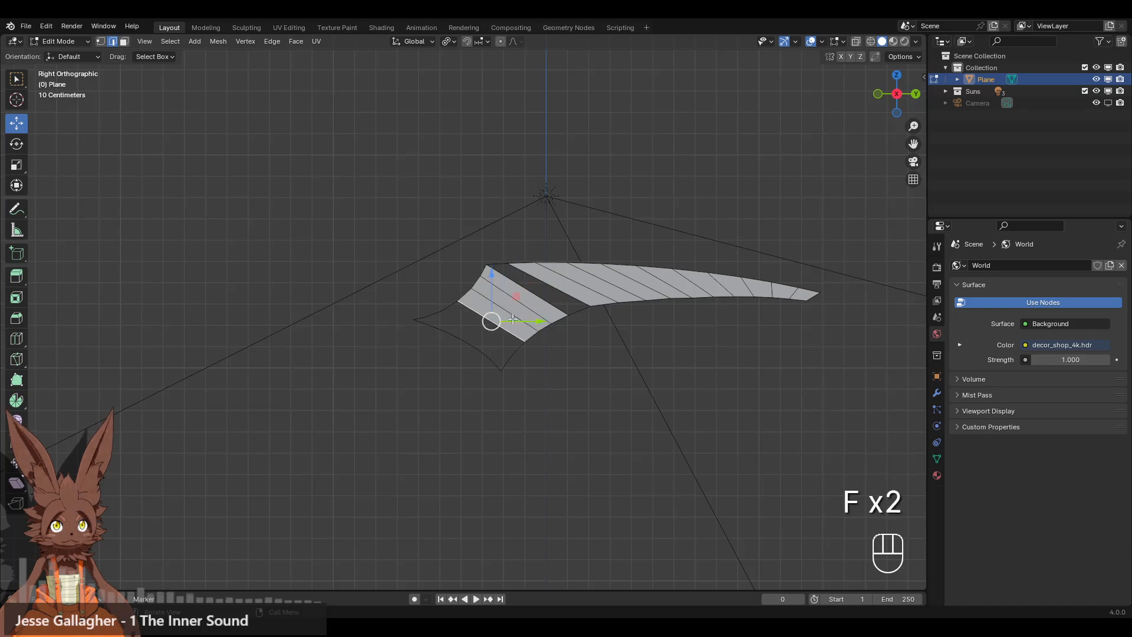
key(f)
key(f)
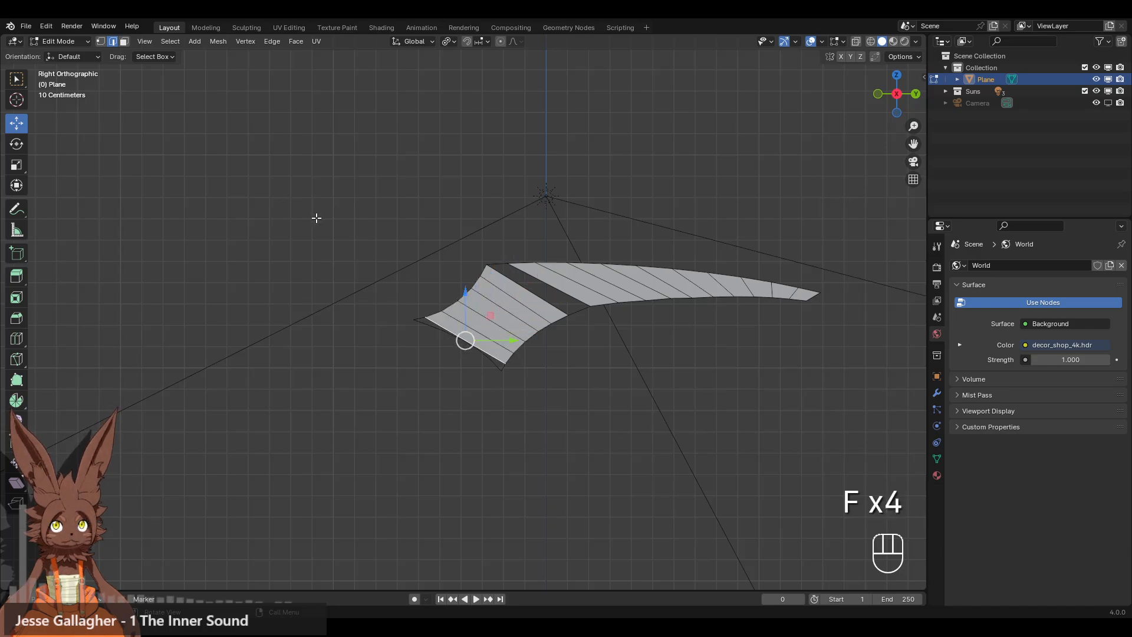
key(f)
Add a loop cut with 3 cuts running lengthwise through the new strip of faces.
click(100, 41)
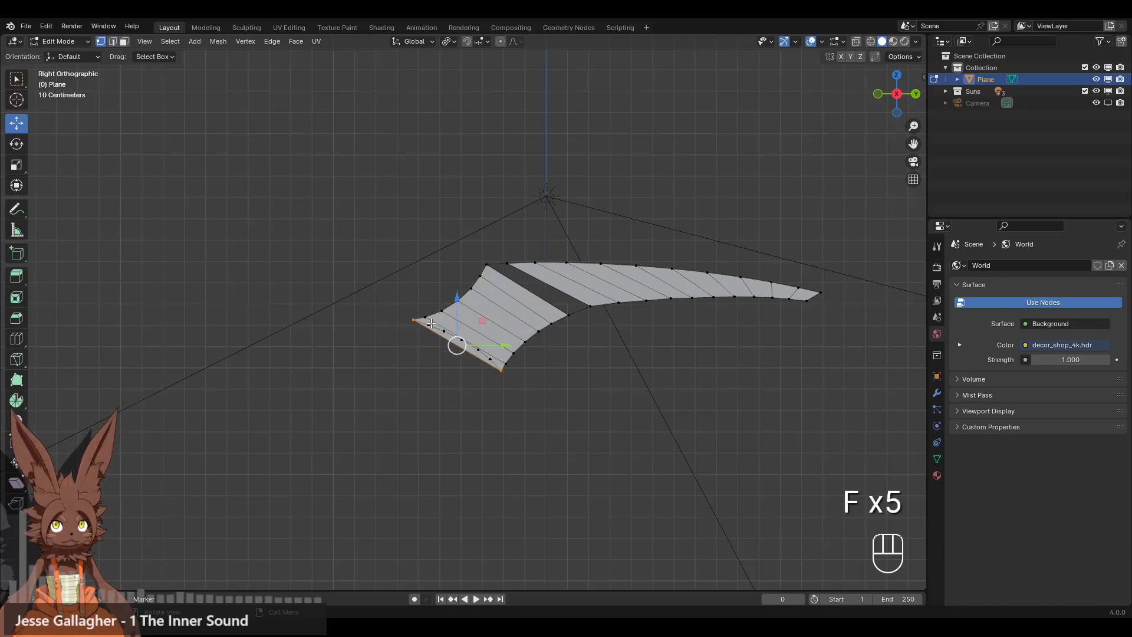
click(17, 338)
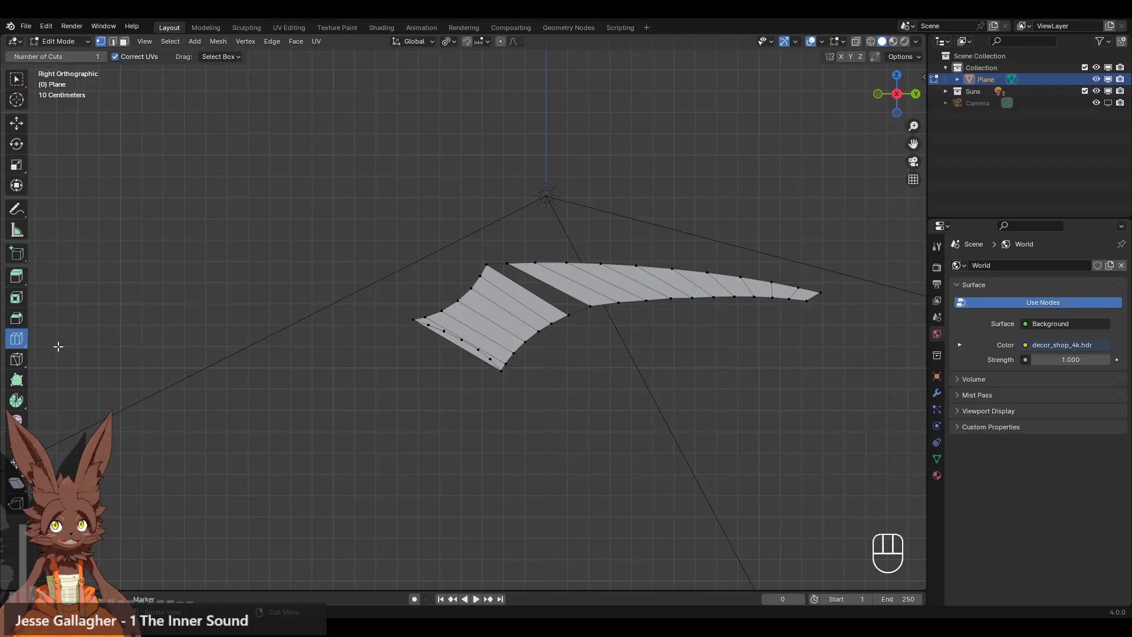
click(501, 318)
click(193, 473)
click(194, 474)
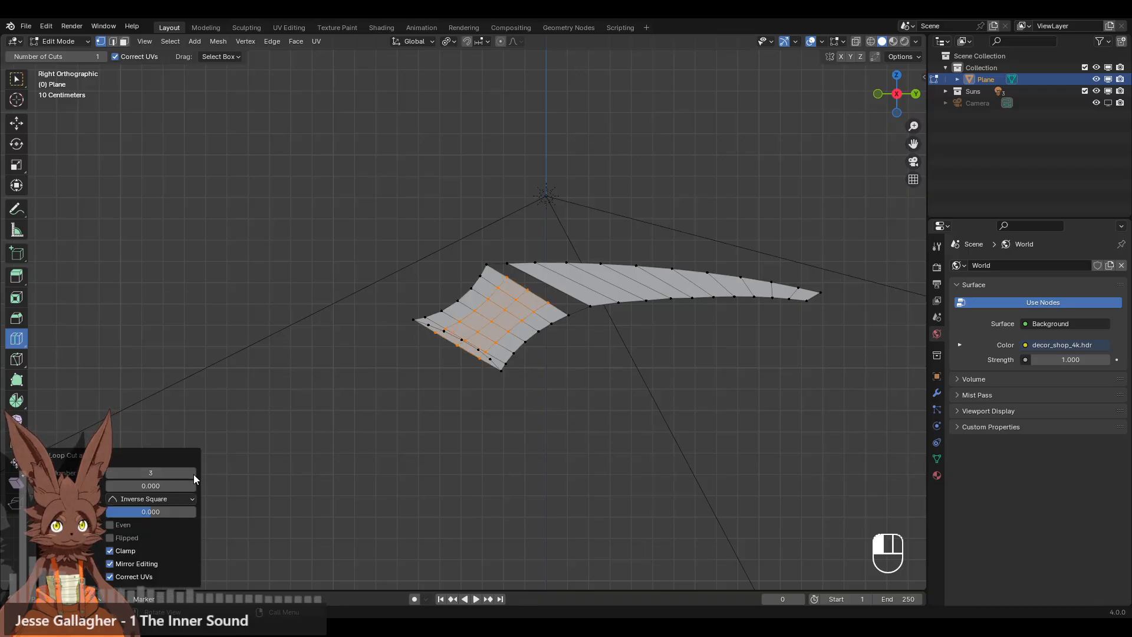
click(16, 123)
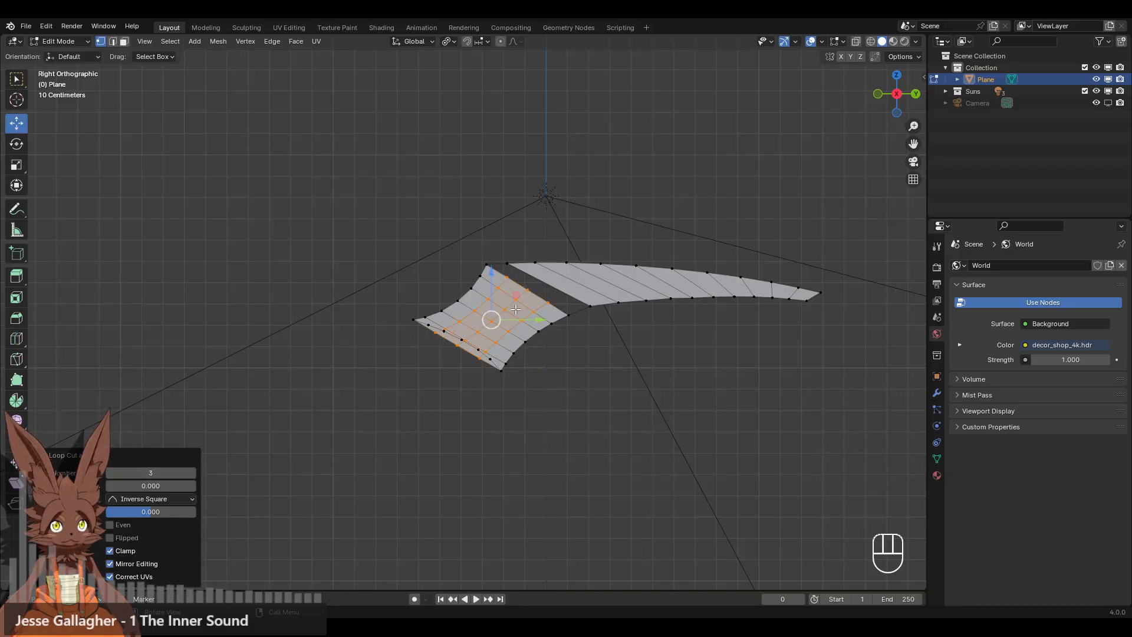
click(569, 389)
Undo the three loop cuts and the last face at the strip's curved end.
scroll(568, 389, up, 3)
scroll(474, 370, up, 1)
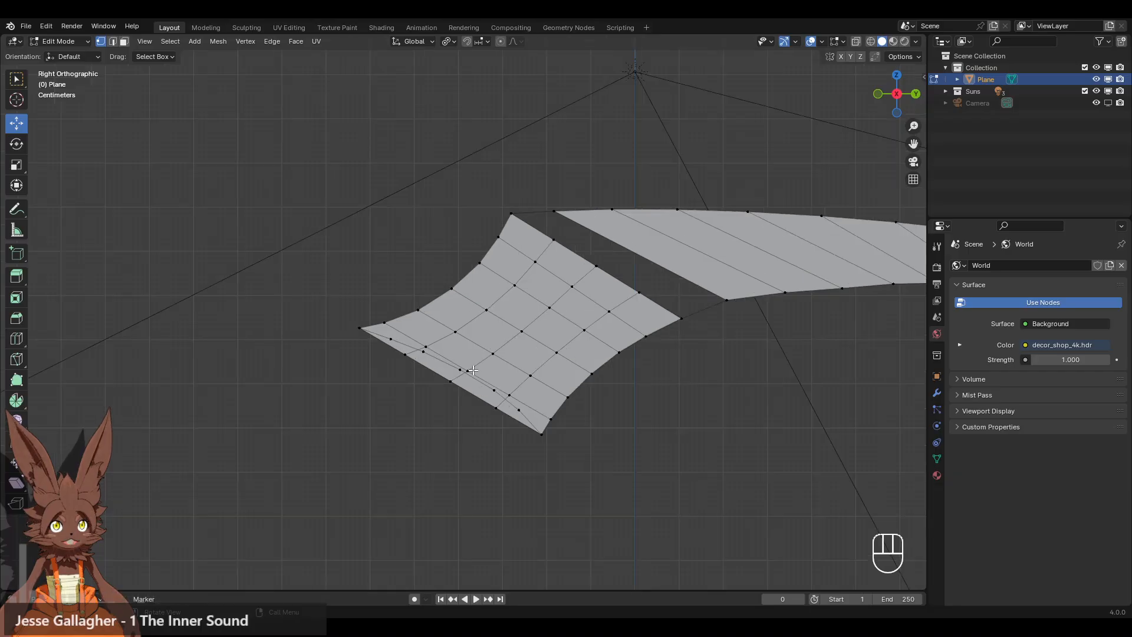
scroll(452, 370, up, 1)
key(ctrl+z)
key(ctrl+z)
key(ctrl+z)
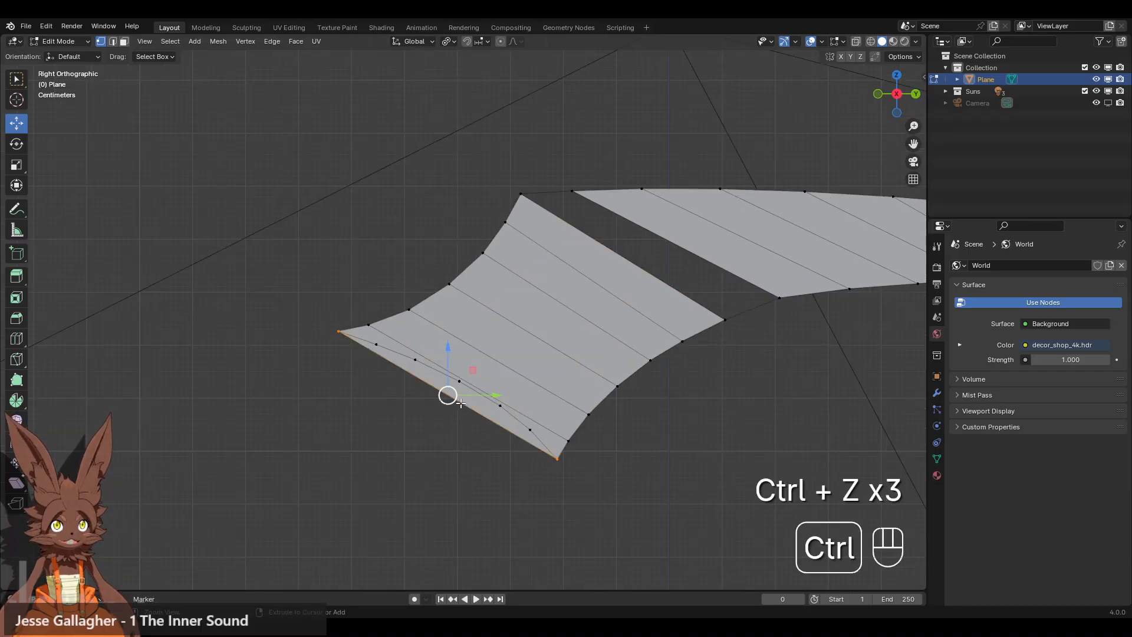
key(ctrl+z)
key(ctrl+z)
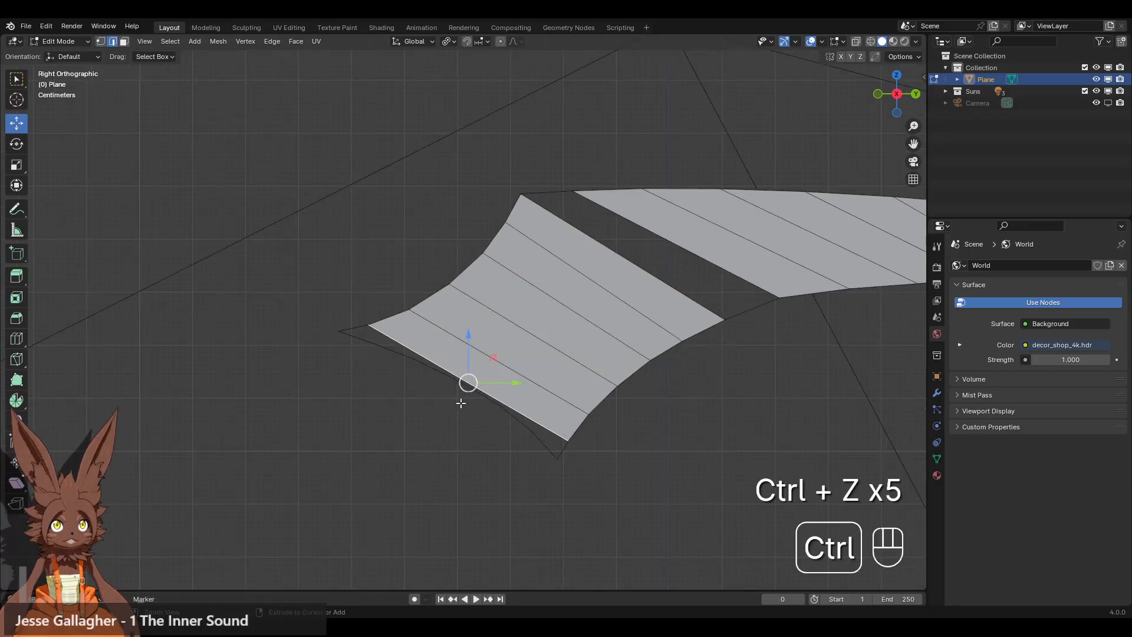
Fill the curved end of the outline with a single face spanning the strip's last edge and all the end-curve vertices.
click(100, 41)
click(439, 408)
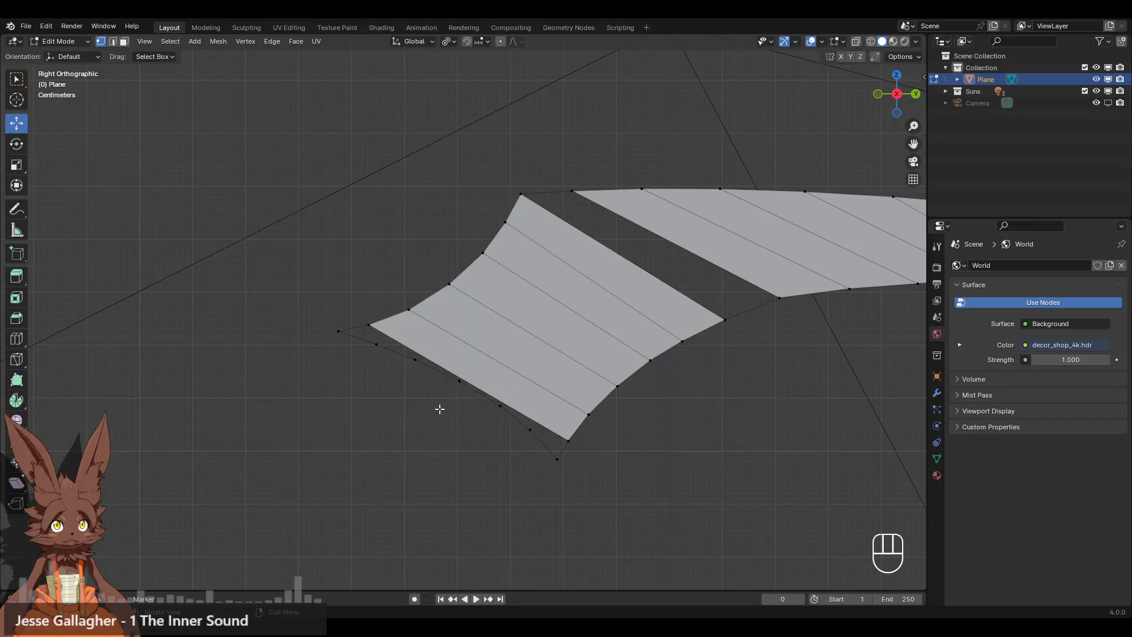
click(368, 324)
shift+click(338, 331)
shift+click(376, 343)
shift+click(416, 359)
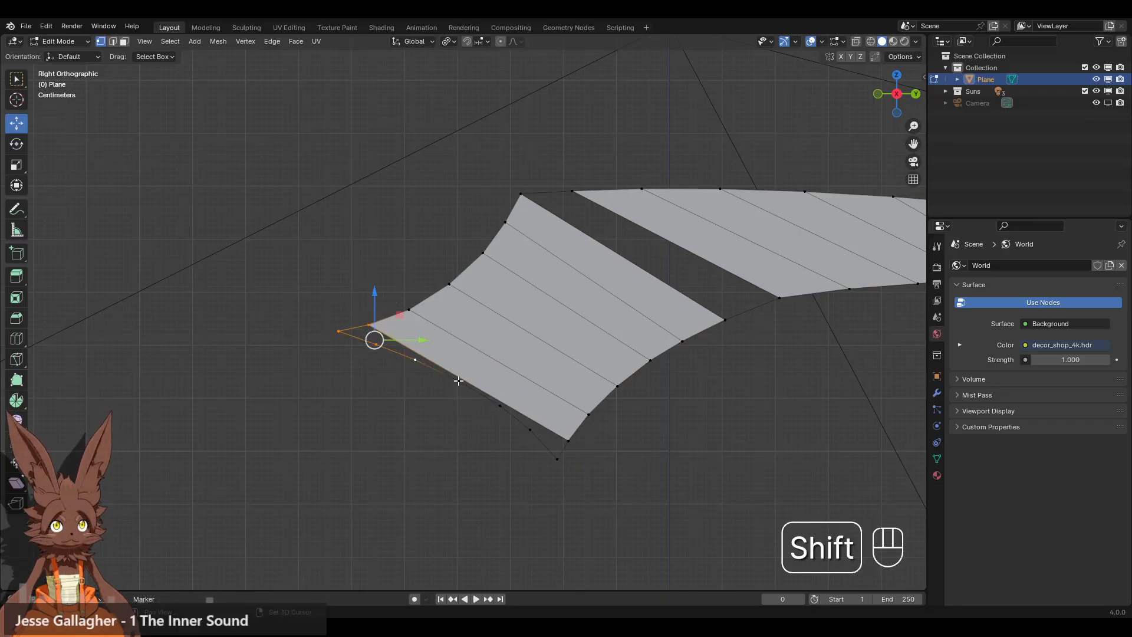
shift+click(459, 381)
shift+click(500, 405)
shift+click(530, 430)
shift+click(557, 458)
shift+click(568, 440)
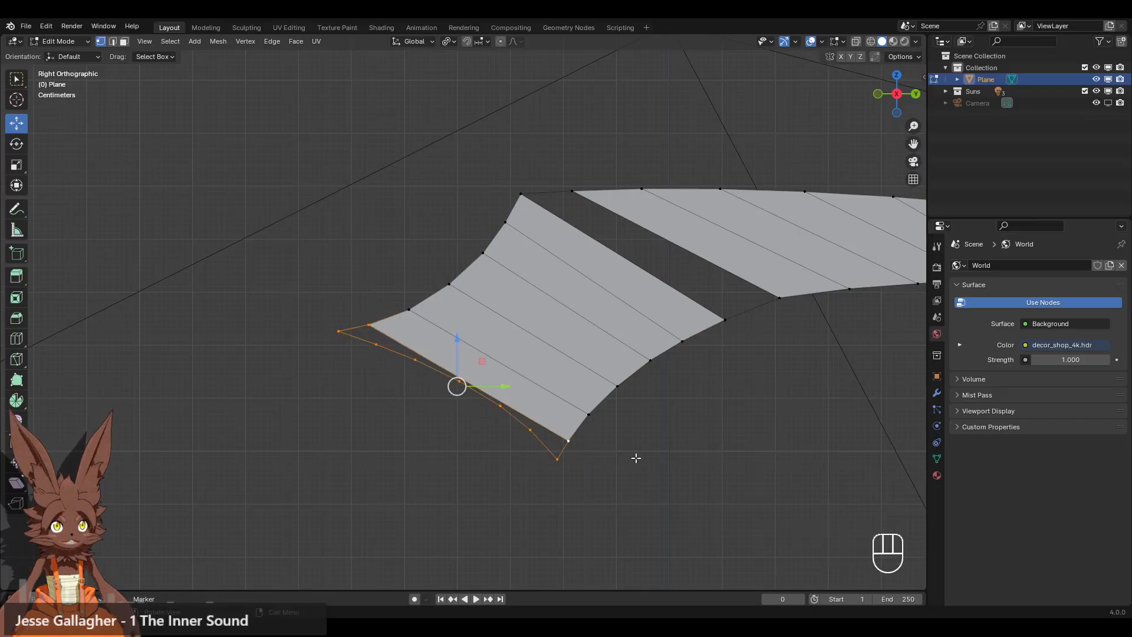
key(f)
click(646, 455)
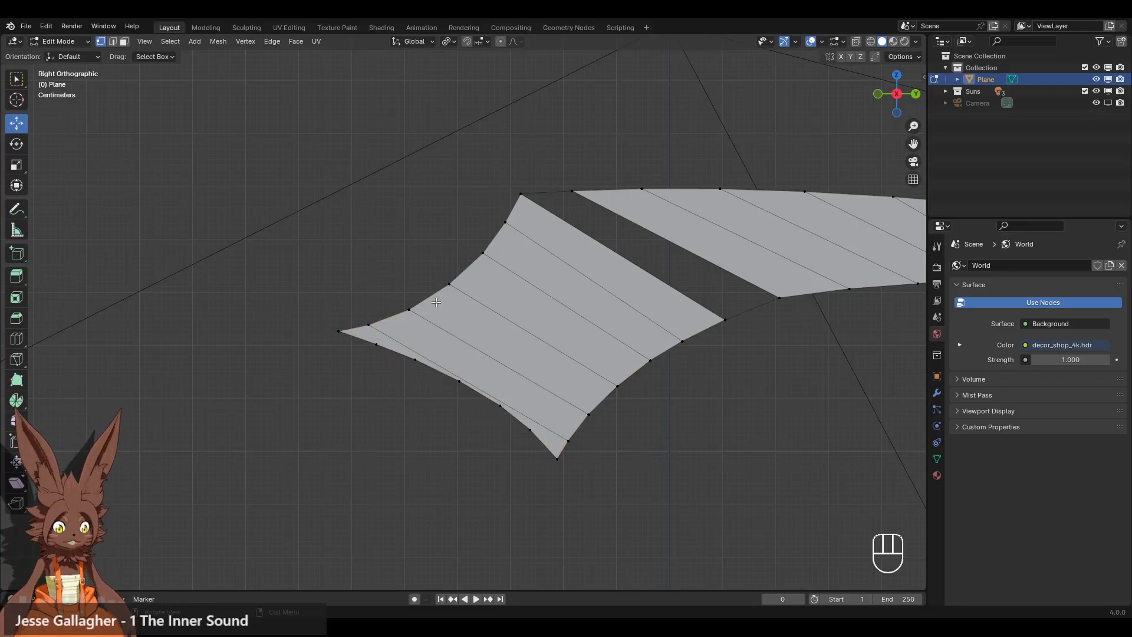
Try three parallel knife cuts from the end-curve vertices across the strip to its opposite straight edge.
key(k)
click(376, 344)
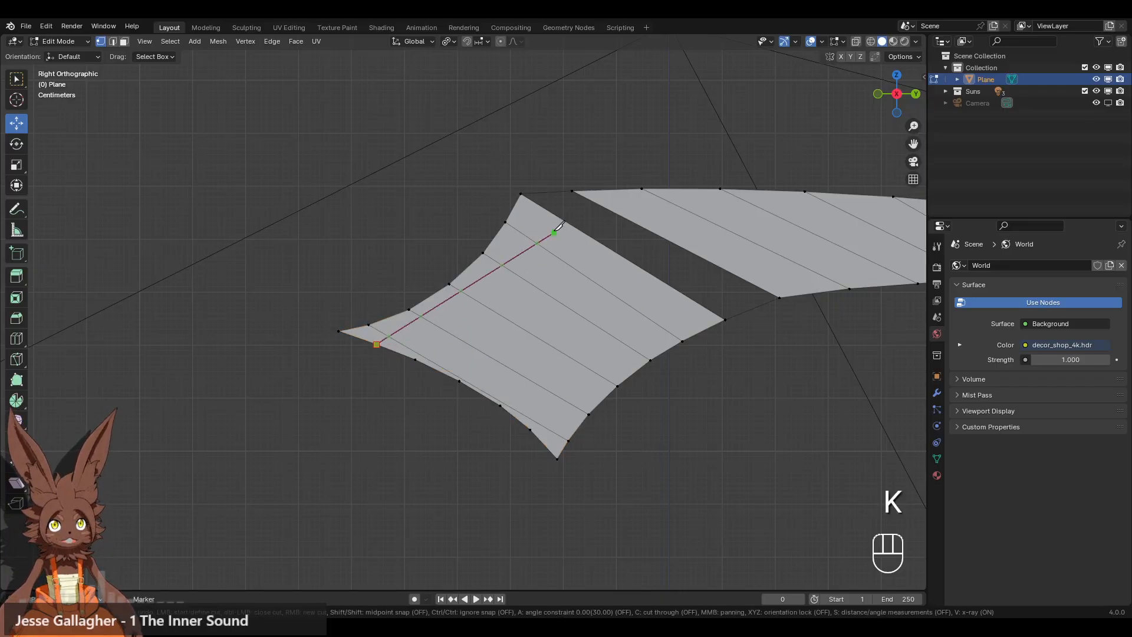
click(552, 212)
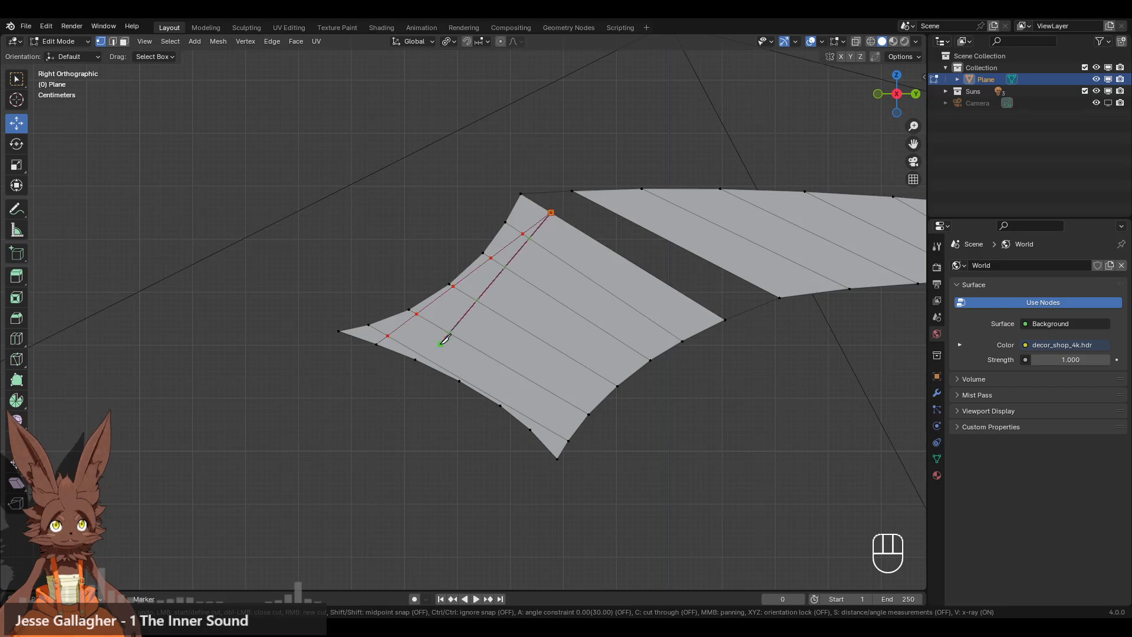
right_click(442, 337)
click(415, 359)
click(583, 231)
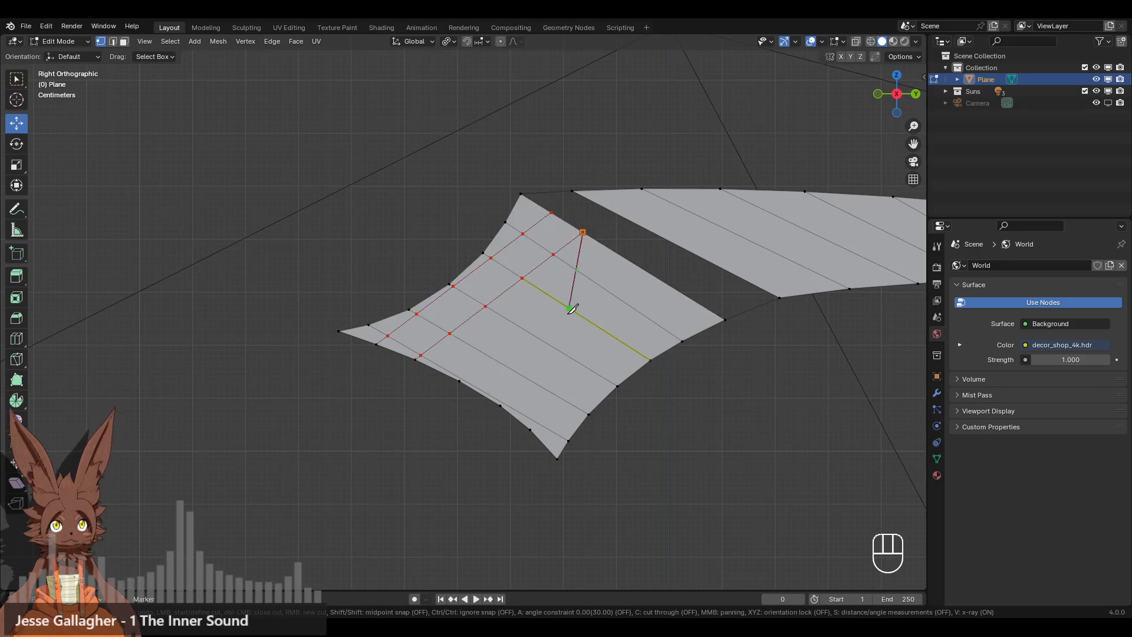
right_click(577, 303)
click(460, 380)
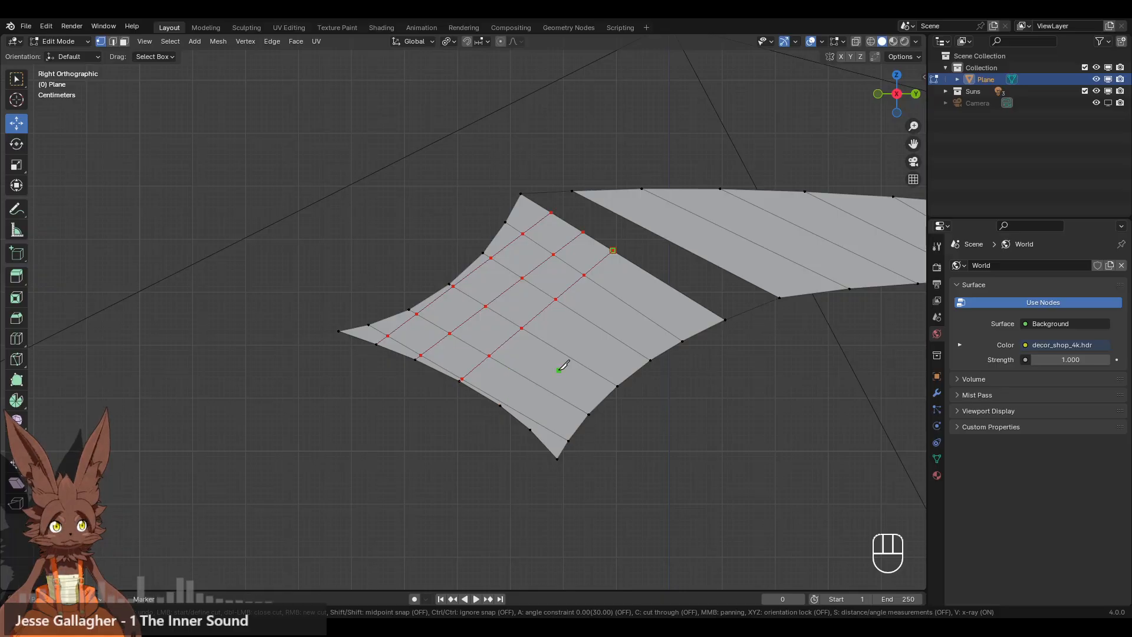
Undo the pending knife cuts across the strip and leave the Knife tool.
key(ctrl+z)
key(ctrl+z)
key(ctrl+z)
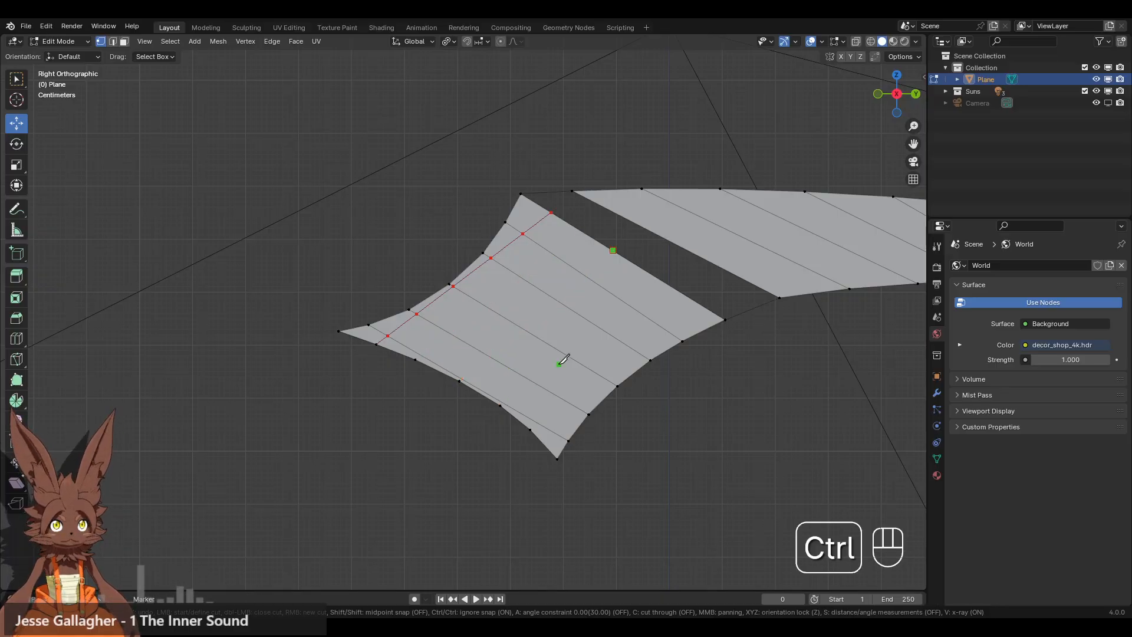
key(ctrl+z)
key(ctrl+z)
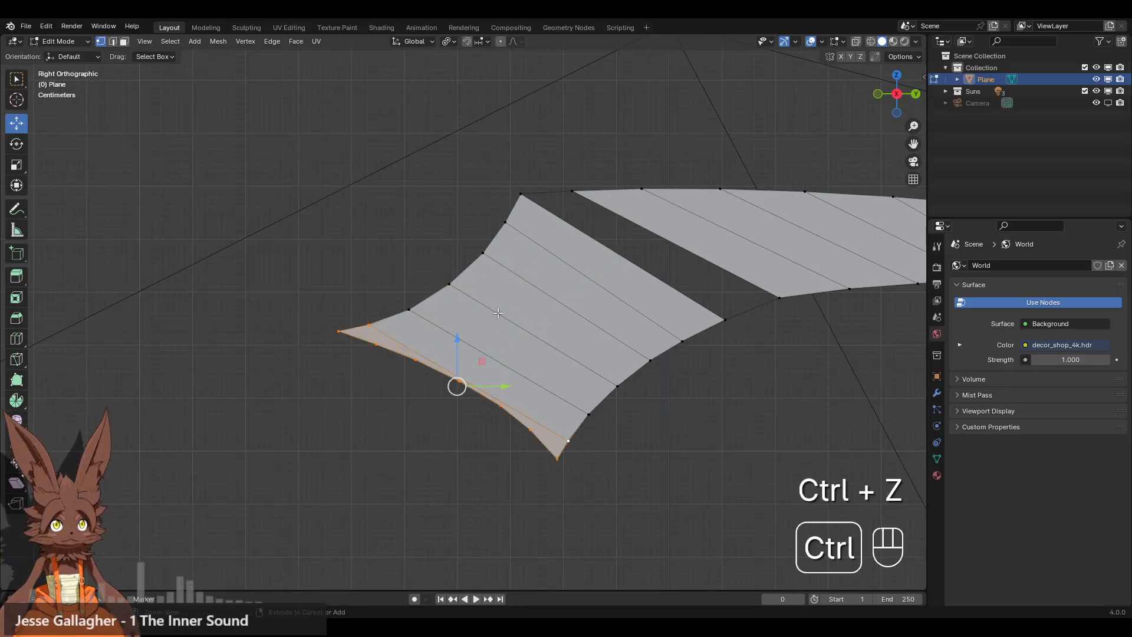
Undo the end face and every face of the new strip, back to the open outline.
key(ctrl+z)
key(ctrl+z)
key(ctrl+z)
key(ctrl+z)
key(ctrl+z)
key(ctrl+z)
key(ctrl+z)
key(ctrl+z)
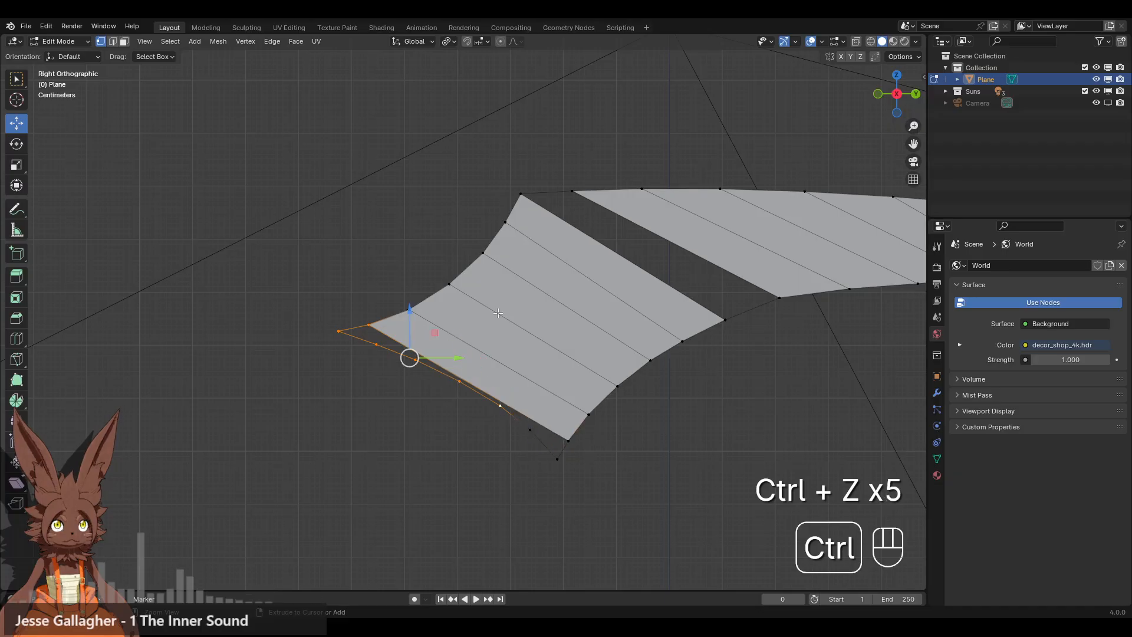
key(ctrl+z)
key(ctrl+z)
key(ctrl+z)
key(ctrl+z)
key(ctrl+z)
key(ctrl+z)
key(ctrl+z)
key(ctrl+z)
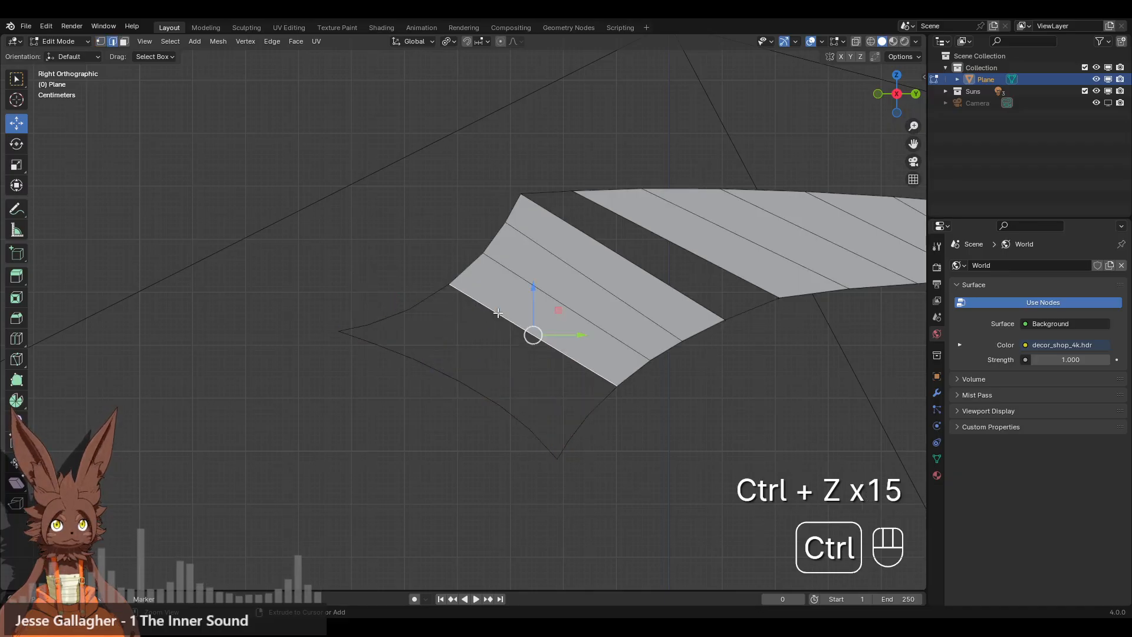
key(ctrl+z)
key(ctrl+z)
key(ctrl+z)
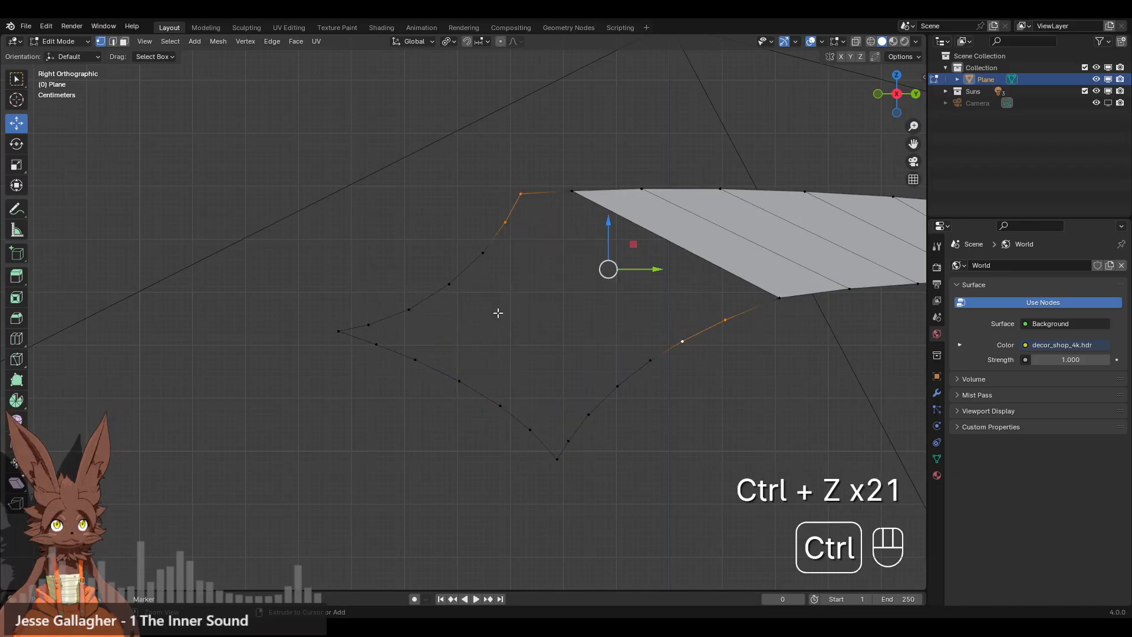
Connect the upper corner vertex to the opposite lower-curve vertex with a single edge.
click(453, 176)
shift+click(520, 192)
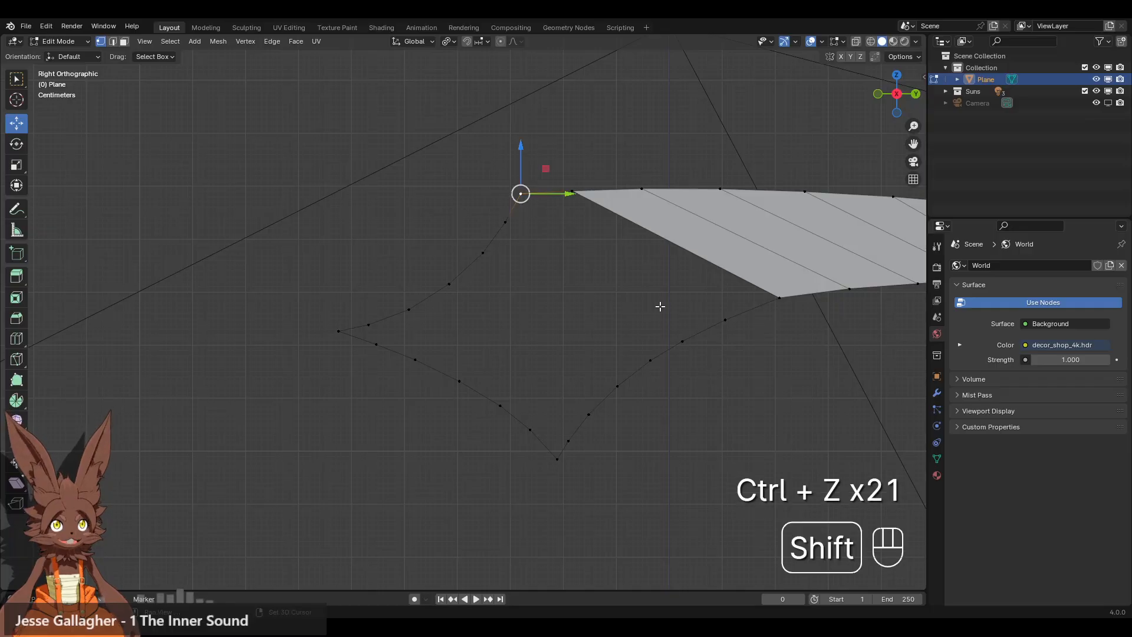
shift+click(725, 319)
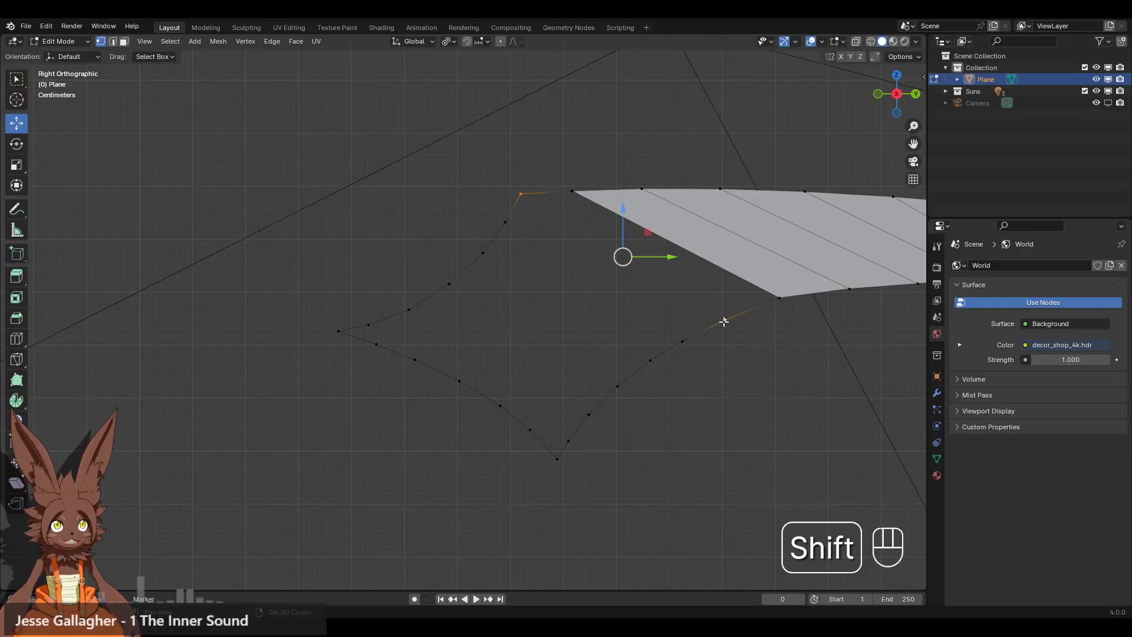
key(f)
click(558, 291)
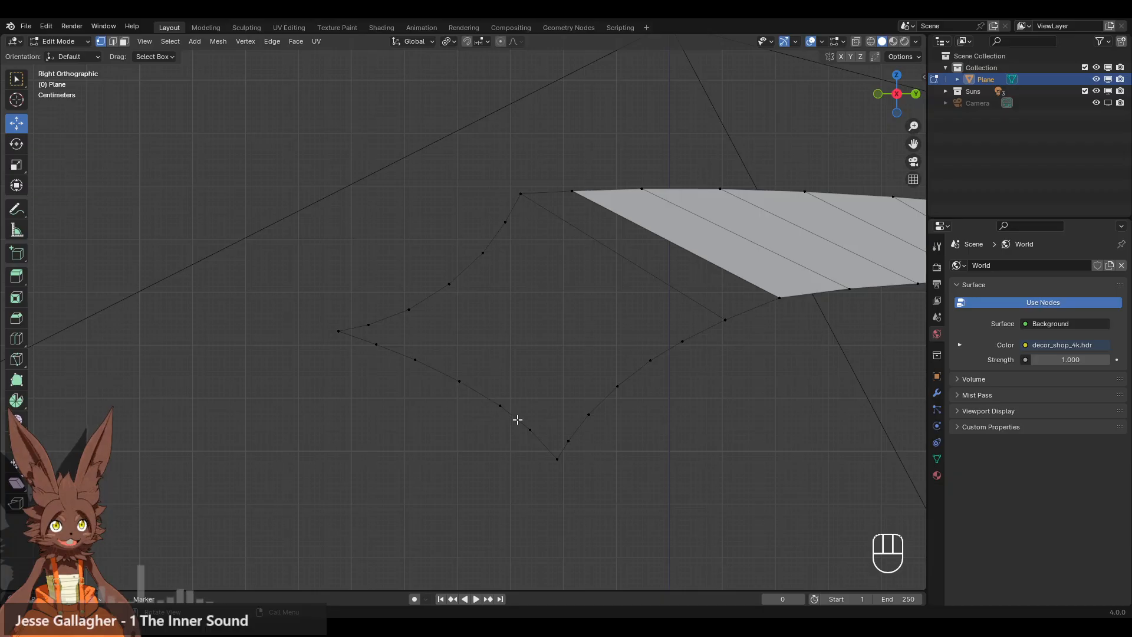
Subdivide the new diagonal edge between the upper corner and the lower curve with 5 cuts.
click(520, 193)
shift+click(726, 320)
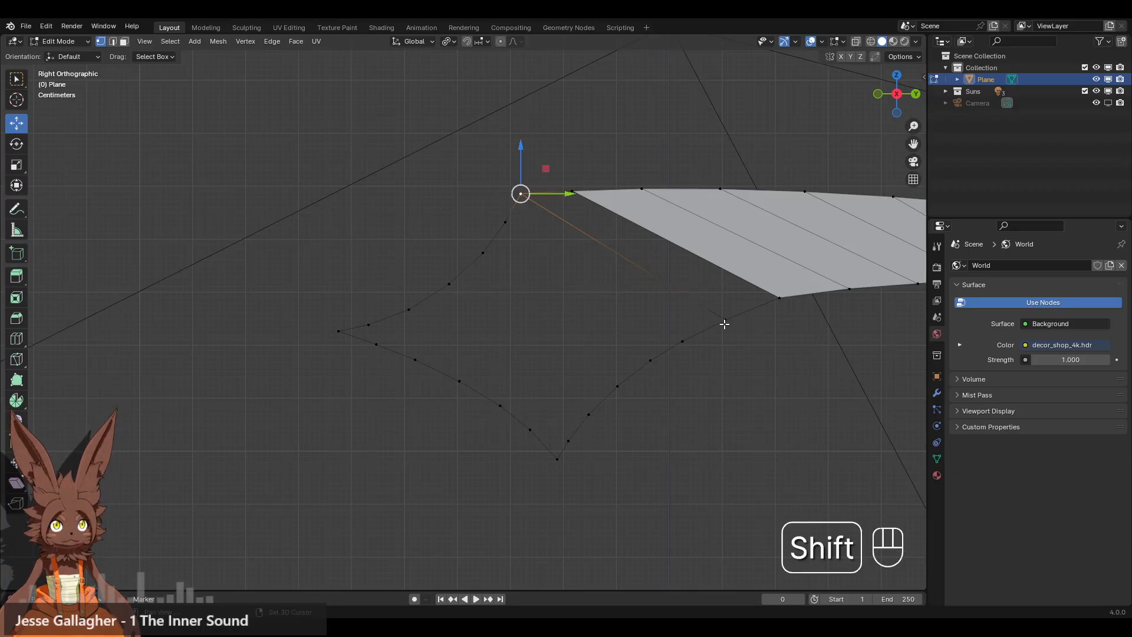
right_click(538, 299)
click(538, 301)
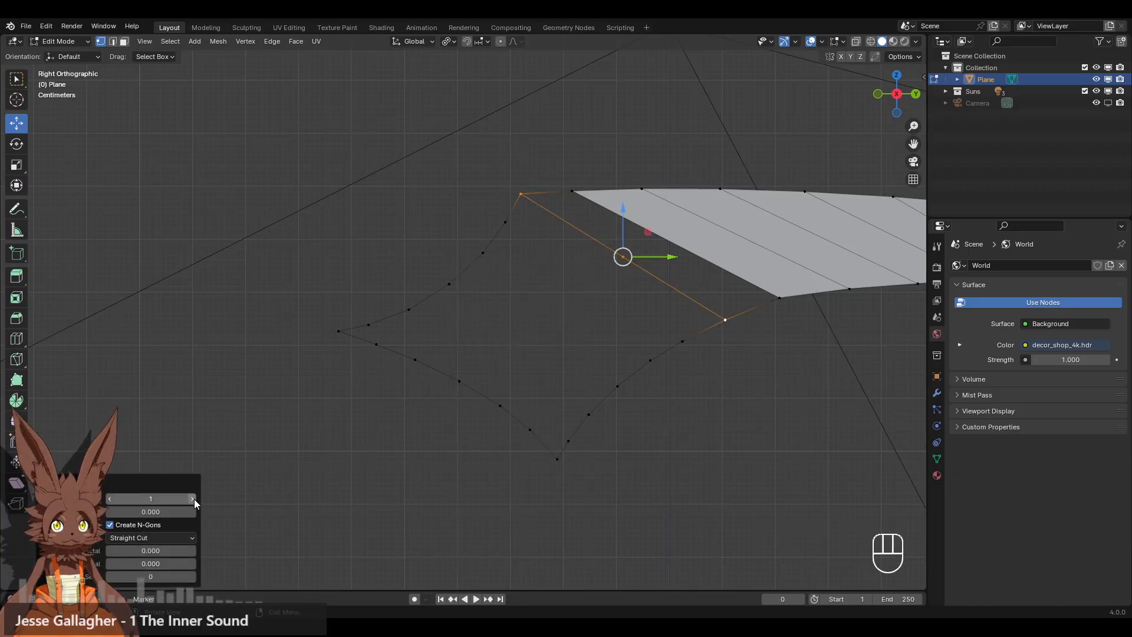
drag(150, 499, 193, 499)
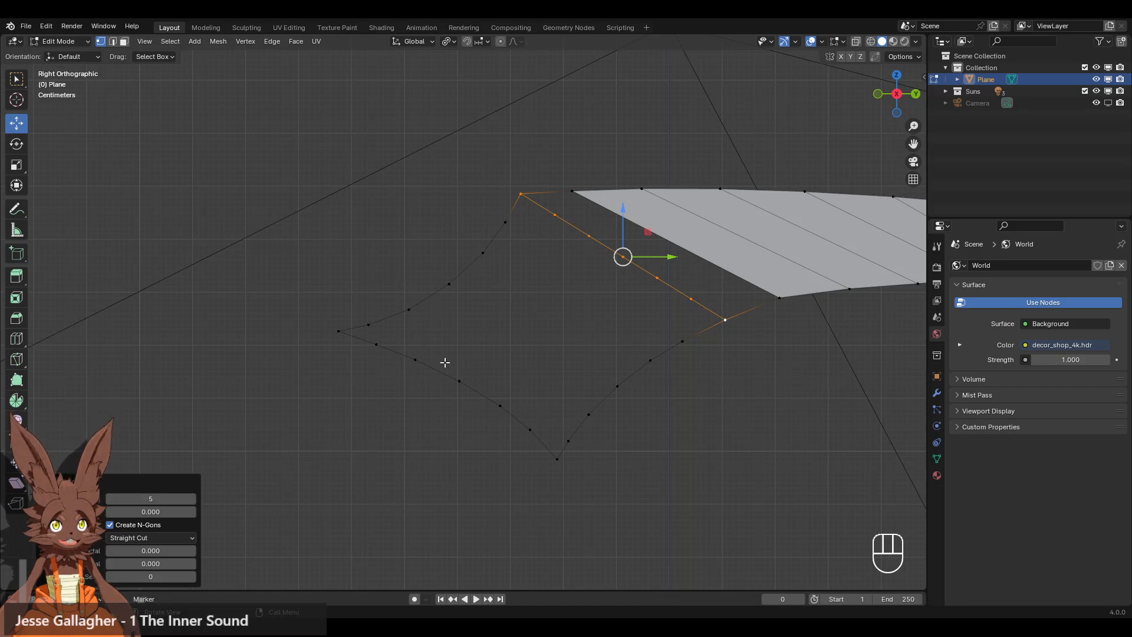
Select the closed diamond-shaped outline bounded by the new diagonal edge, without the strip's end gap, and fill it with Grid Fill.
click(548, 321)
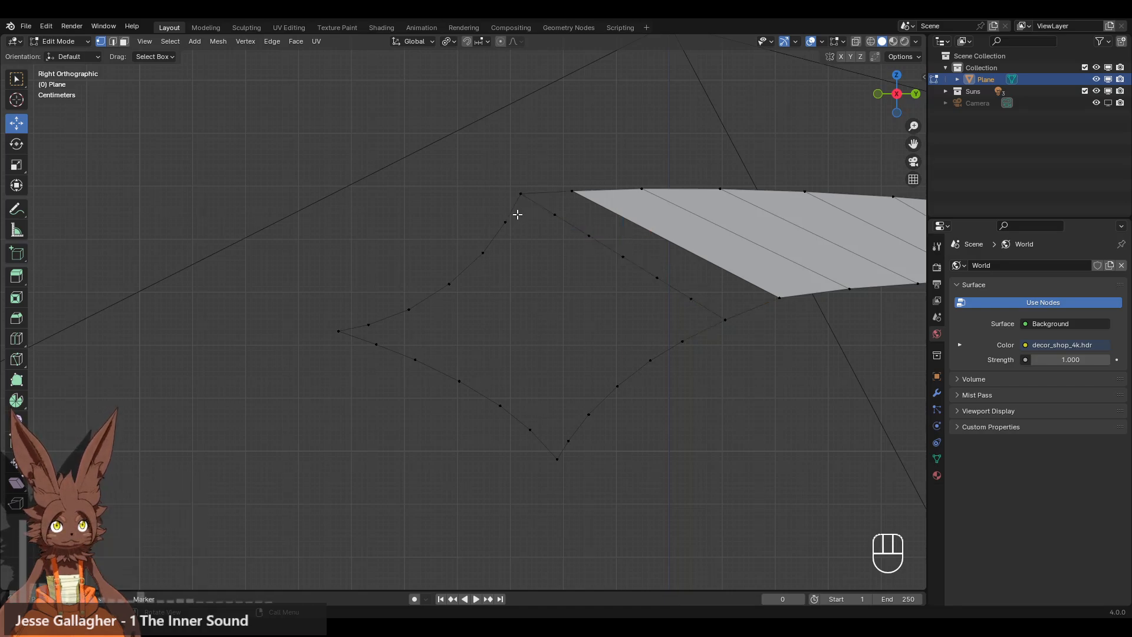
alt+click(553, 213)
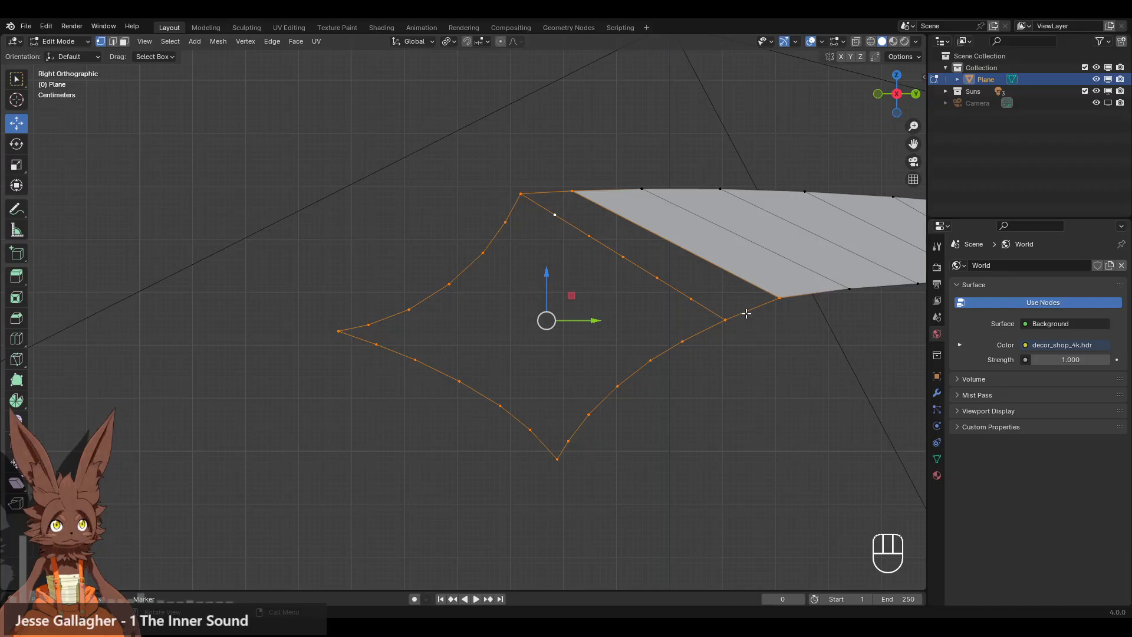
ctrl+click(578, 190)
scroll(745, 361, down, 4)
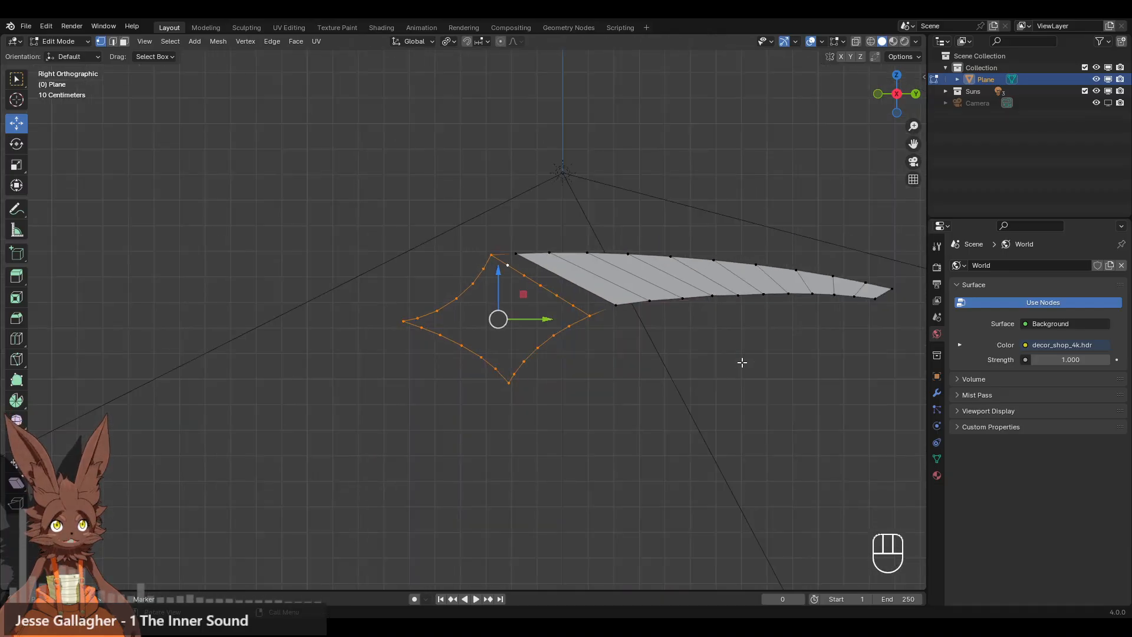
scroll(741, 362, up, 4)
click(291, 40)
mouse_move(317, 44)
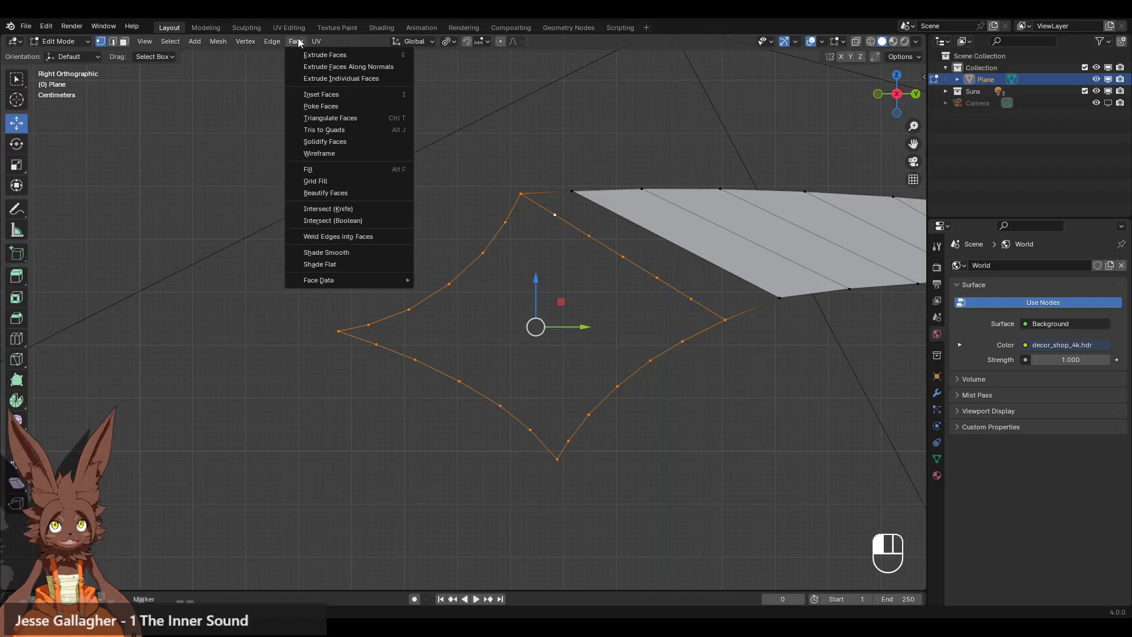
click(330, 183)
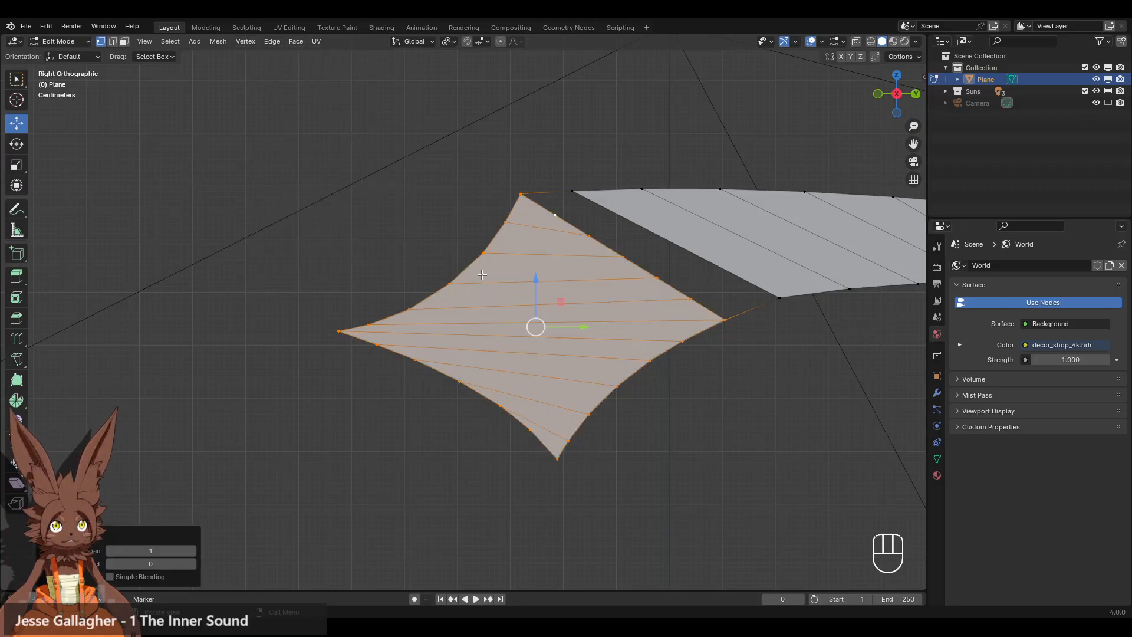
Set the grid fill's span to 7.
click(193, 550)
click(196, 551)
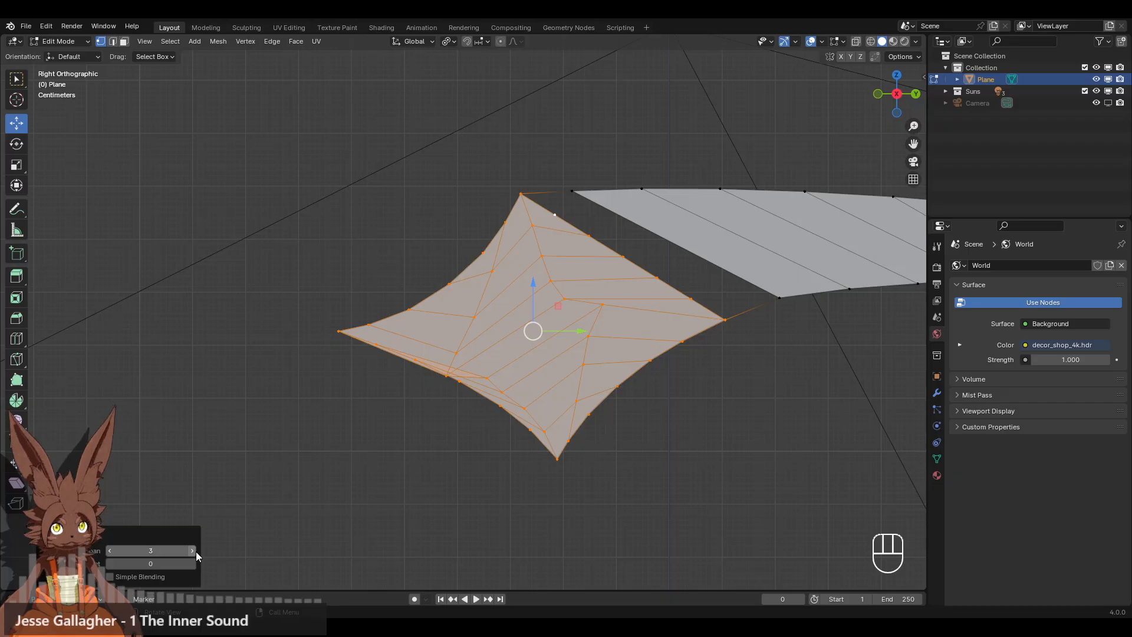
click(196, 551)
click(196, 551)
click(196, 550)
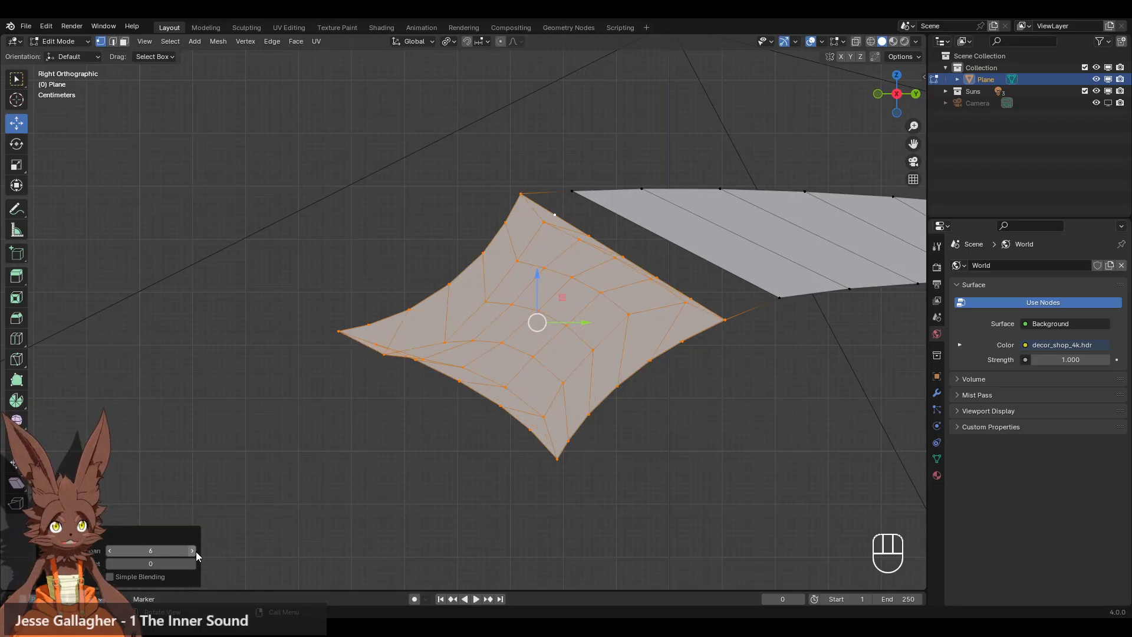
click(196, 551)
click(196, 550)
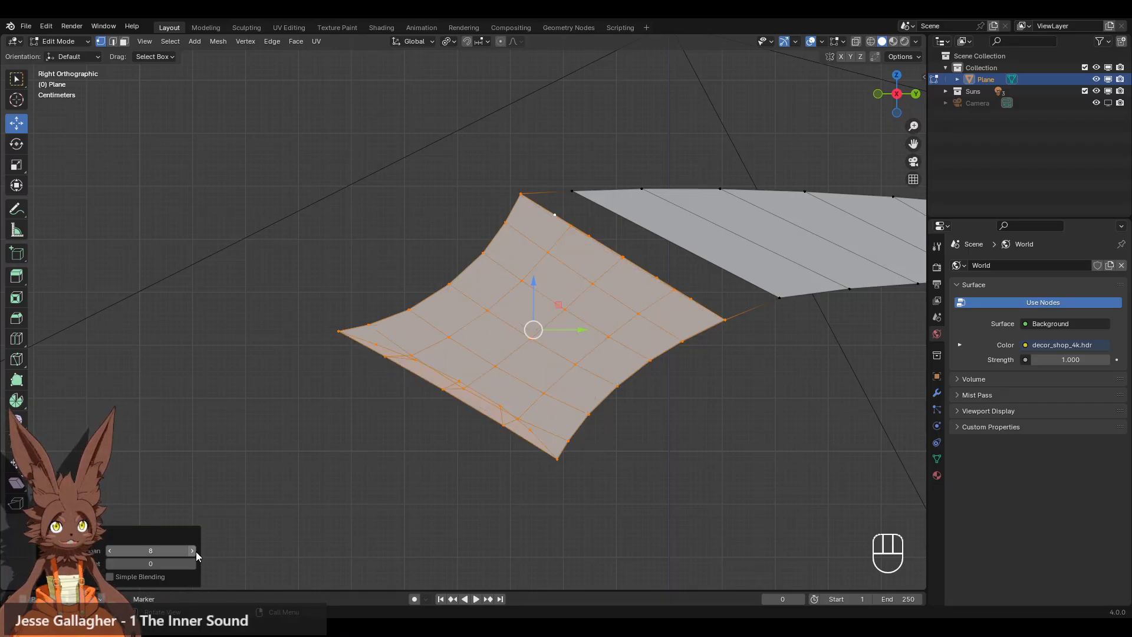
click(109, 550)
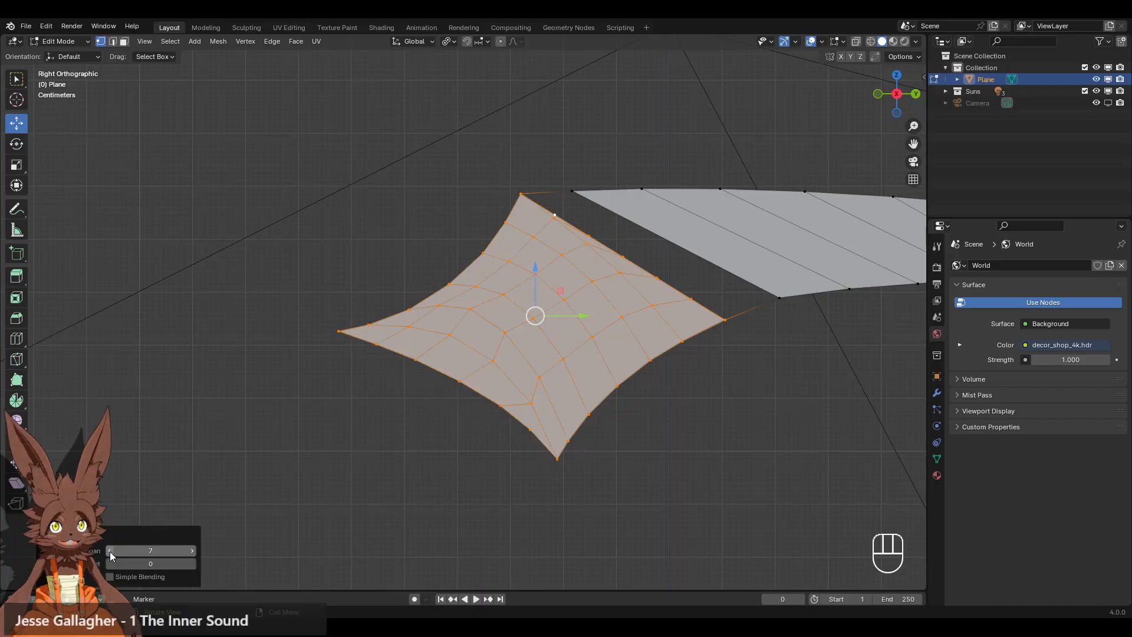
Try grid fill offsets from 1 to 6 and return the offset to 0.
click(194, 564)
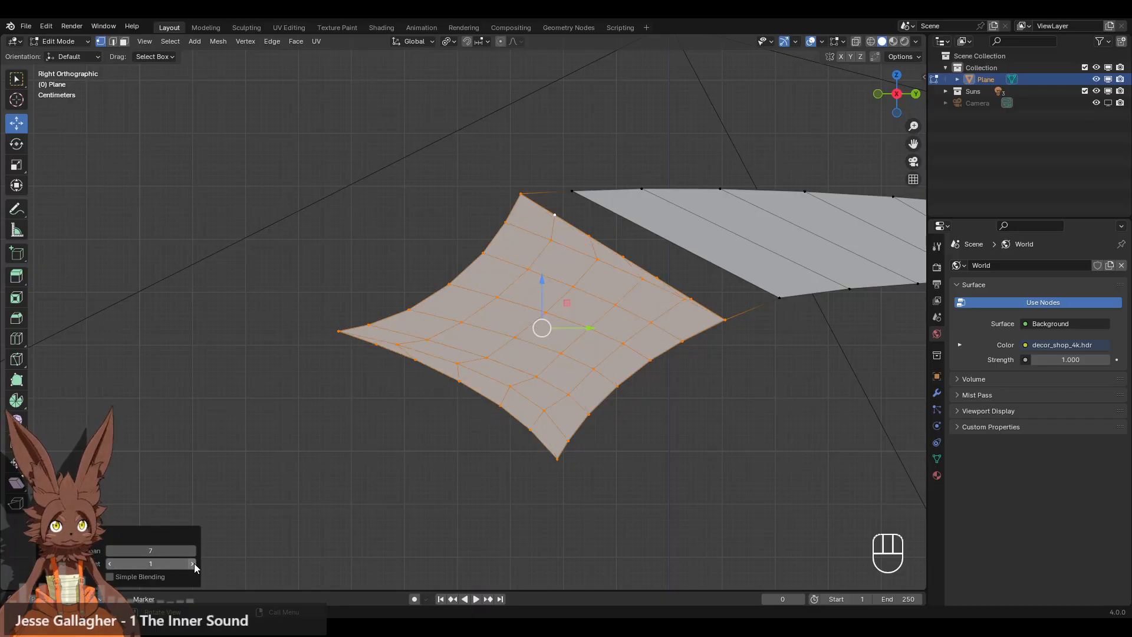
click(194, 563)
click(193, 564)
click(194, 563)
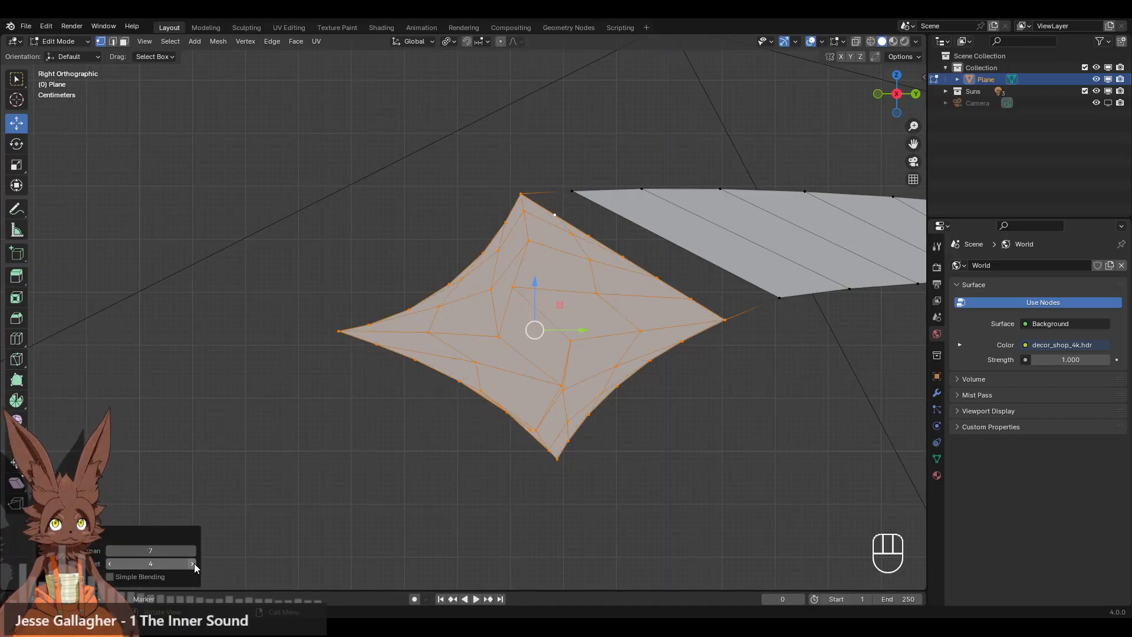
click(193, 564)
click(193, 564)
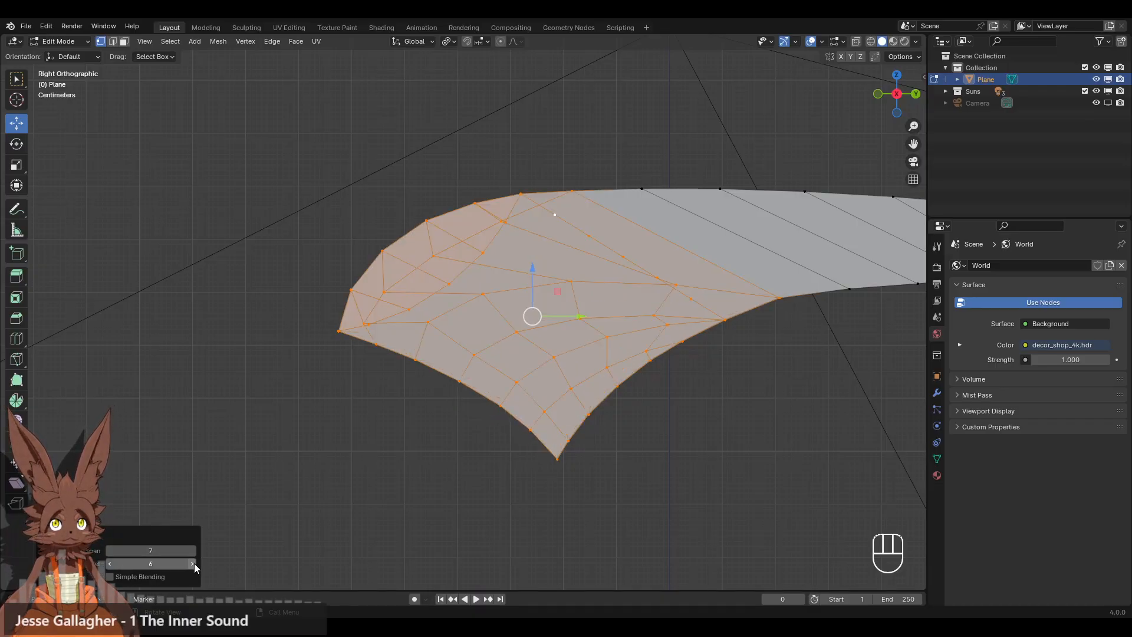
click(109, 564)
click(110, 563)
click(109, 563)
click(109, 563)
click(109, 564)
click(109, 563)
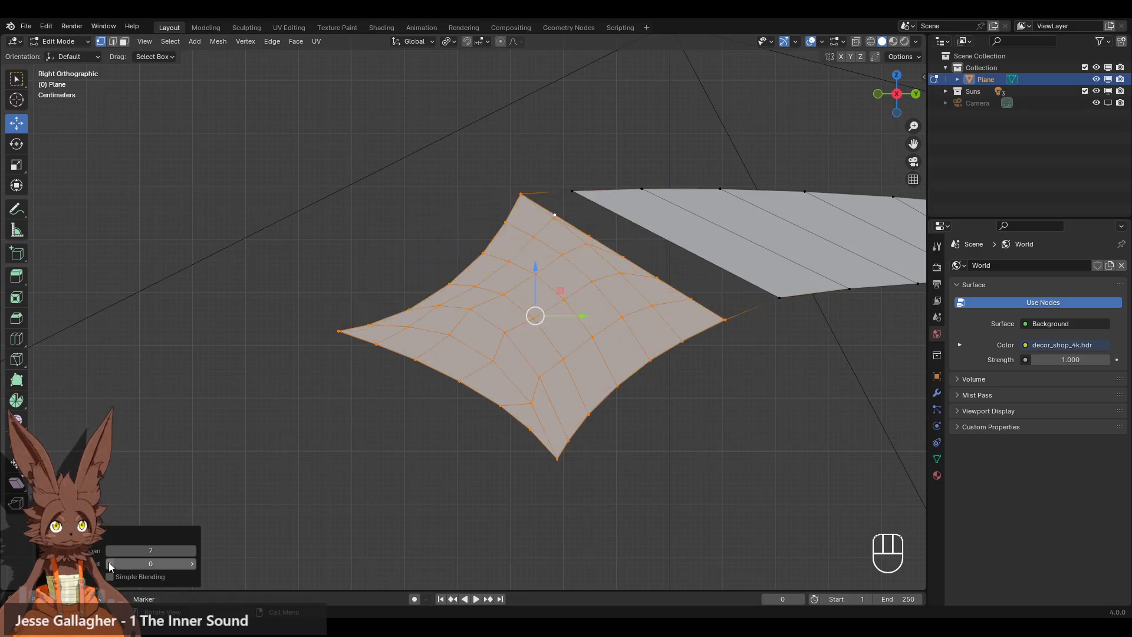
Enable Simple Blending for the grid fill, compare other span values, keep span 7 and deselect the mesh.
click(110, 577)
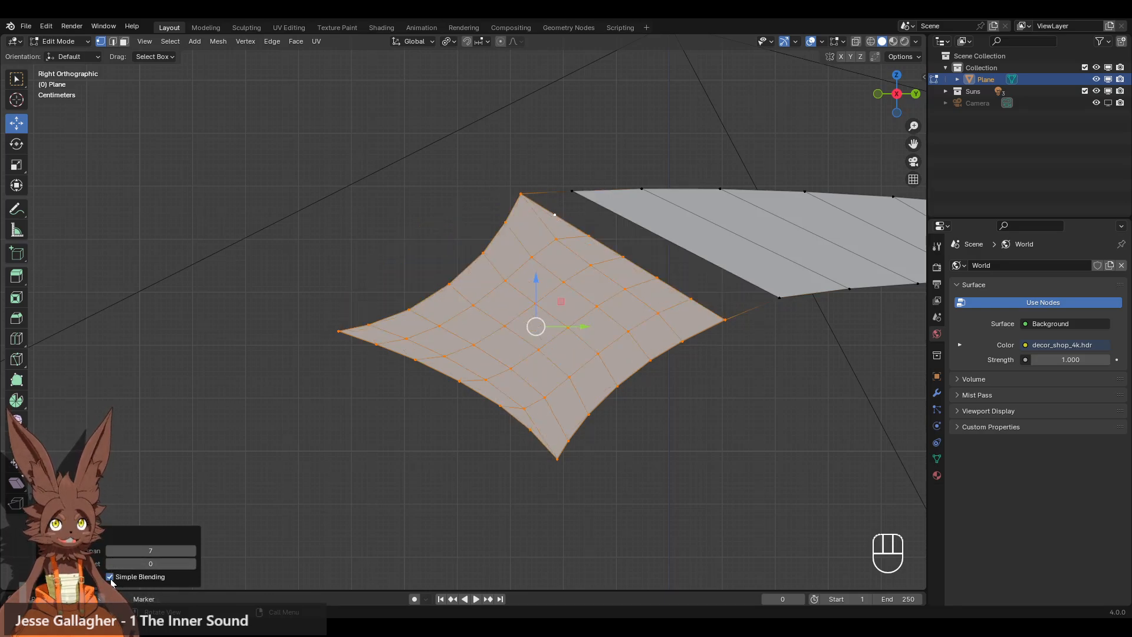
click(192, 551)
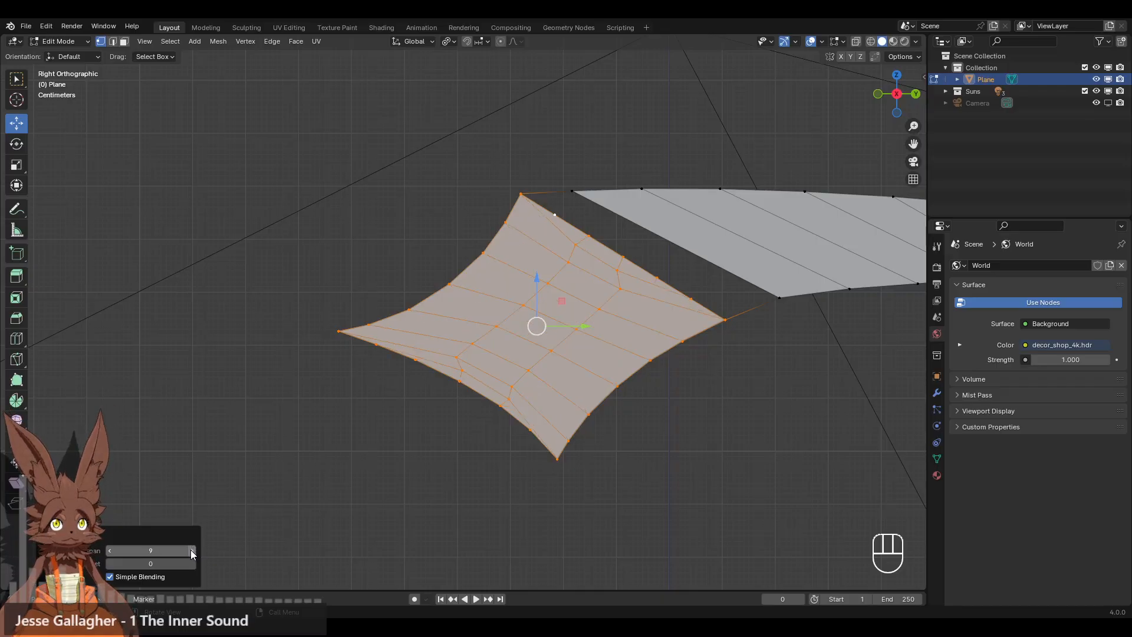
click(109, 551)
click(109, 551)
click(110, 551)
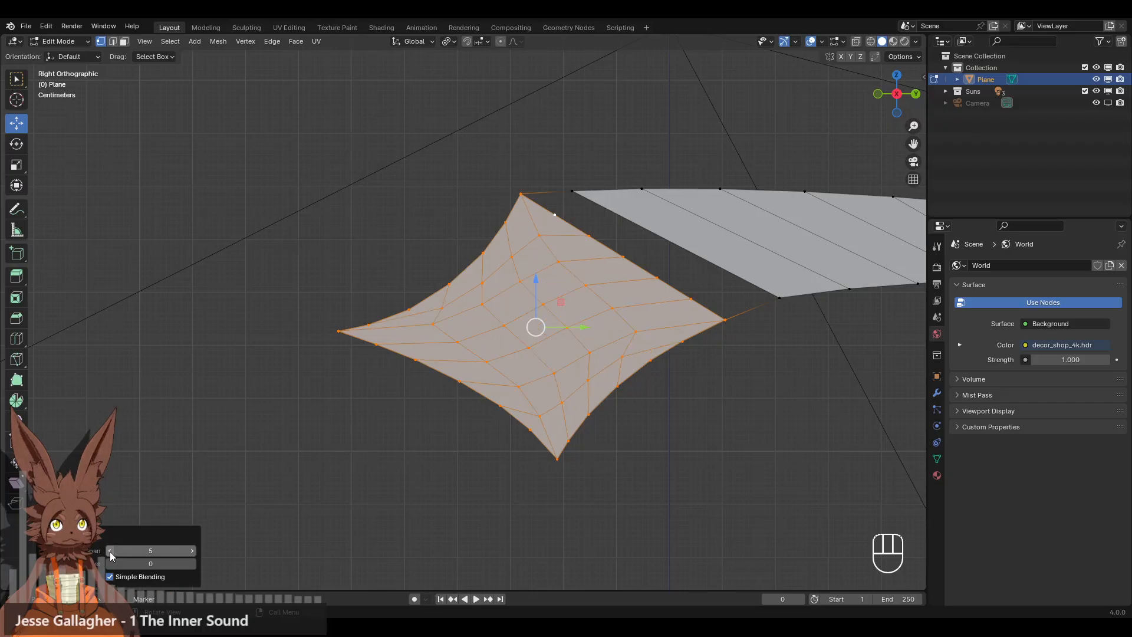
click(192, 550)
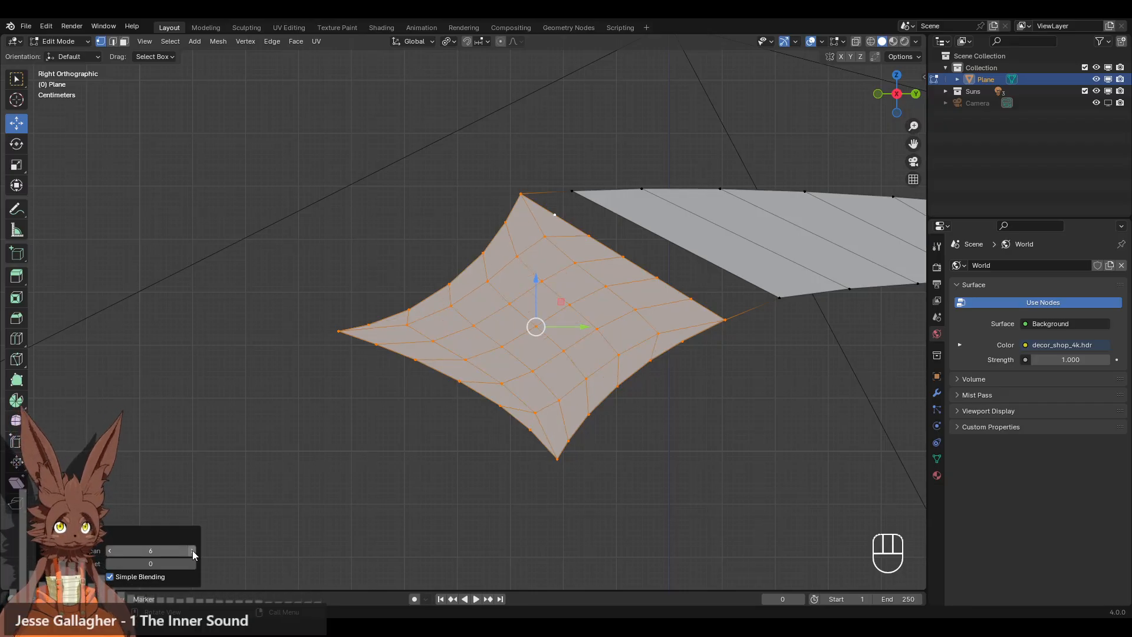
click(192, 550)
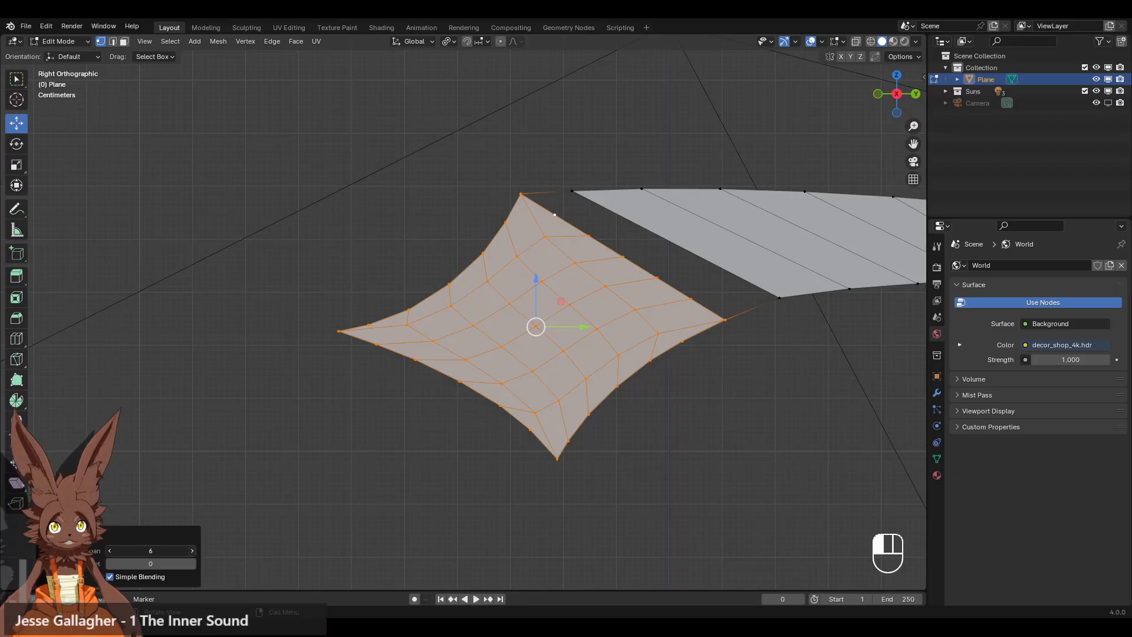
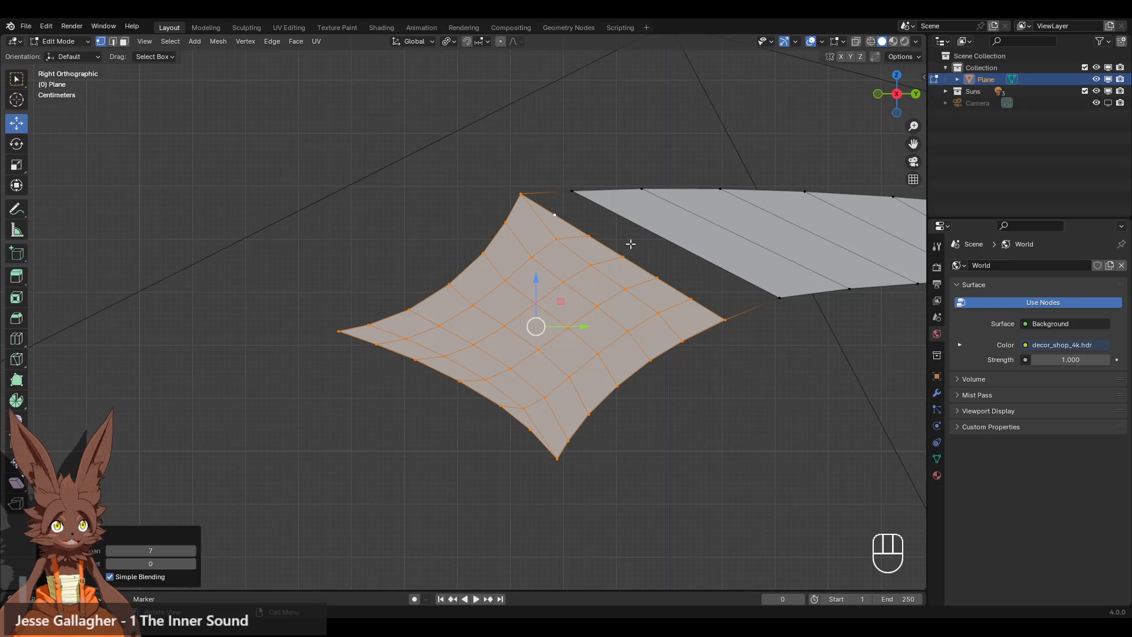
click(278, 321)
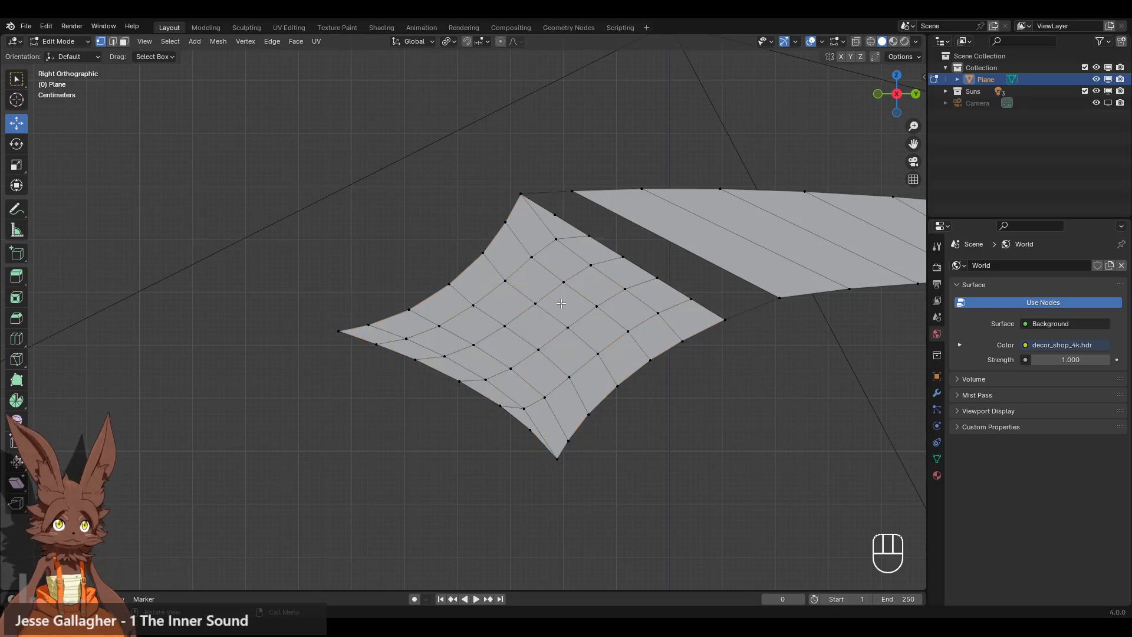
click(549, 252)
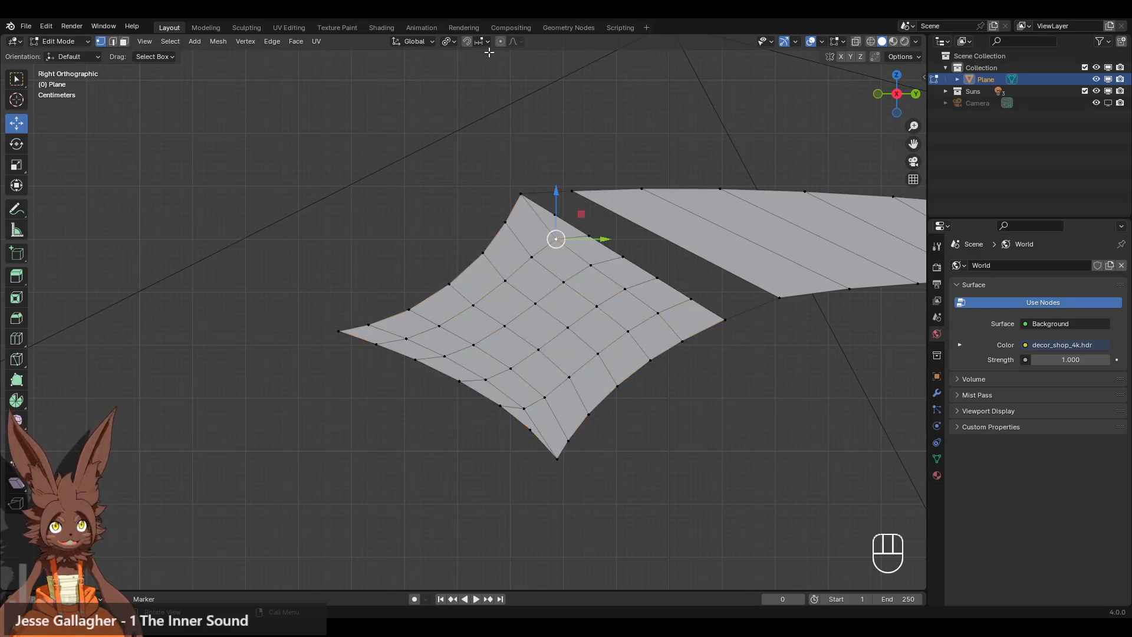
click(381, 187)
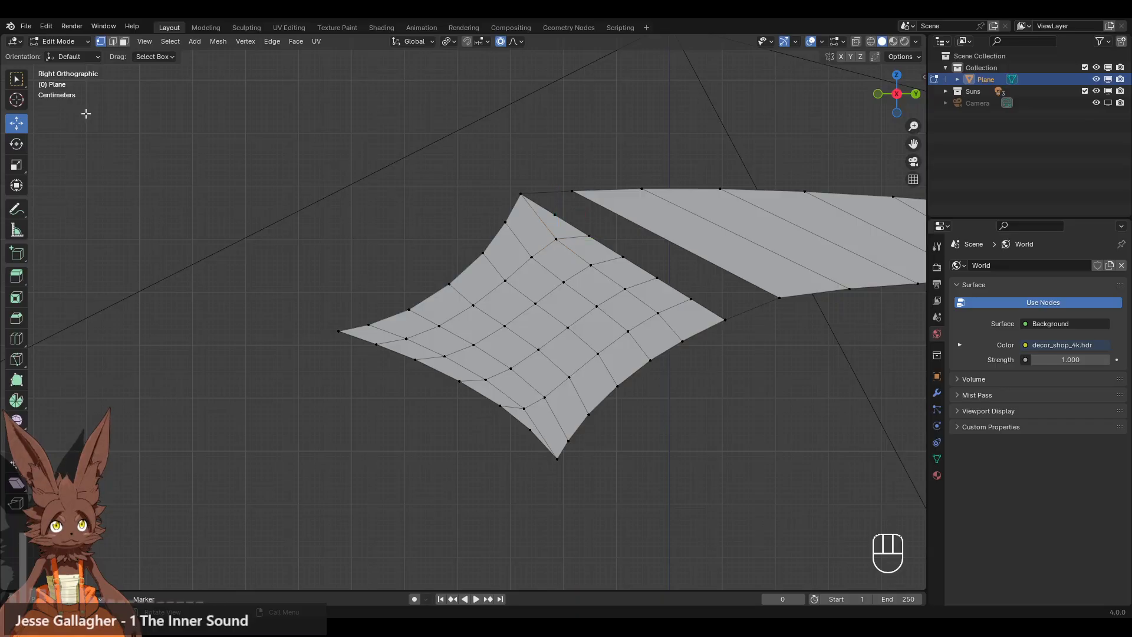
click(500, 42)
Move the four interior grid vertices alongside the diagonal edge up and toward negative Y by about 0.03 m each.
click(547, 233)
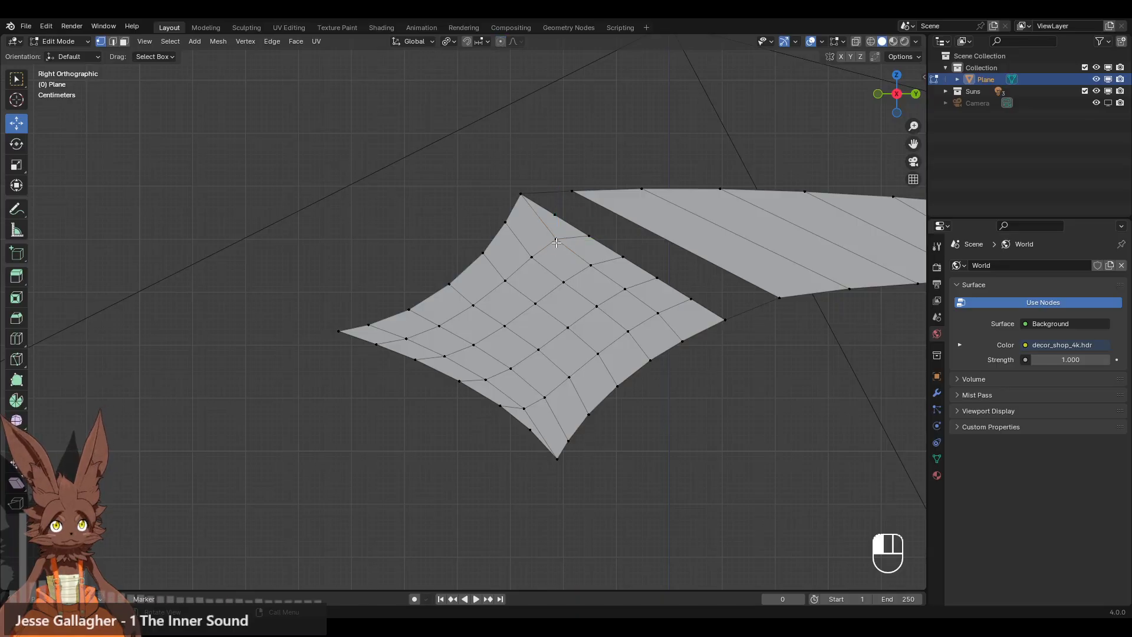
drag(556, 238, 545, 231)
click(591, 268)
drag(591, 270, 572, 256)
click(621, 287)
drag(622, 288, 608, 273)
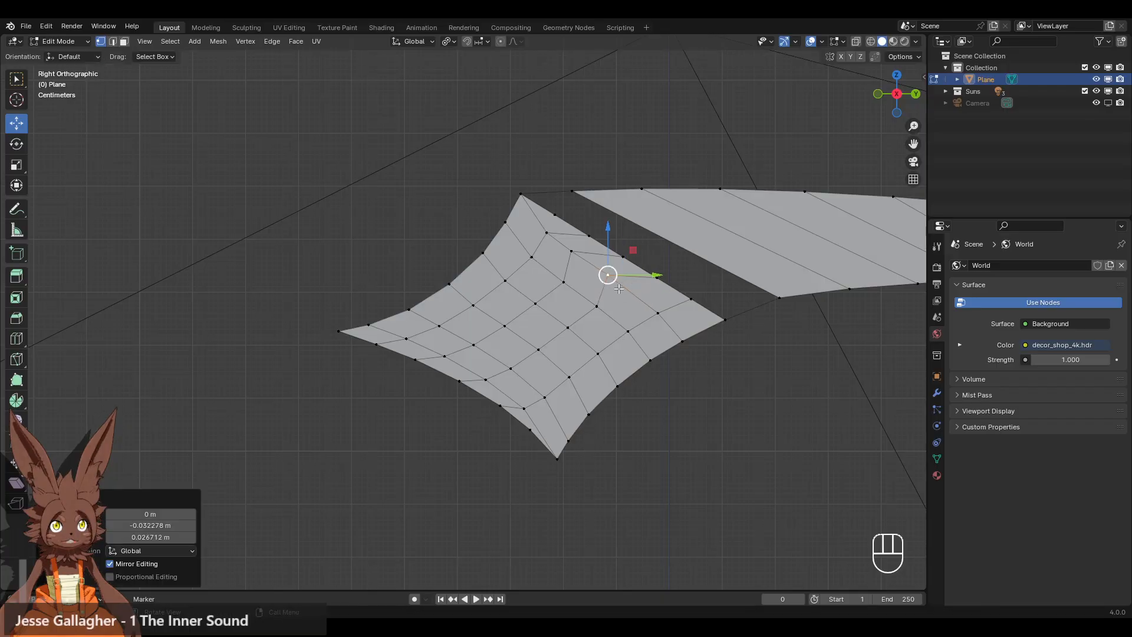
click(658, 313)
drag(658, 313, 640, 296)
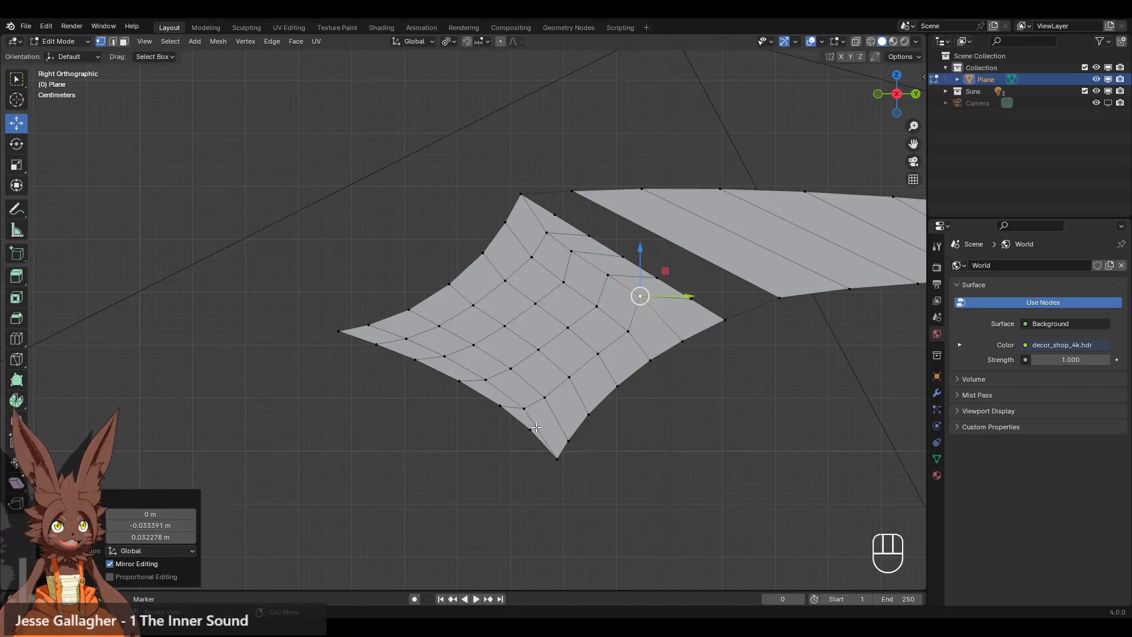
Knife a new edge line through the faces beside the concave lower-right curve, from the bottom corner area up to near the diagonal edge.
key(k)
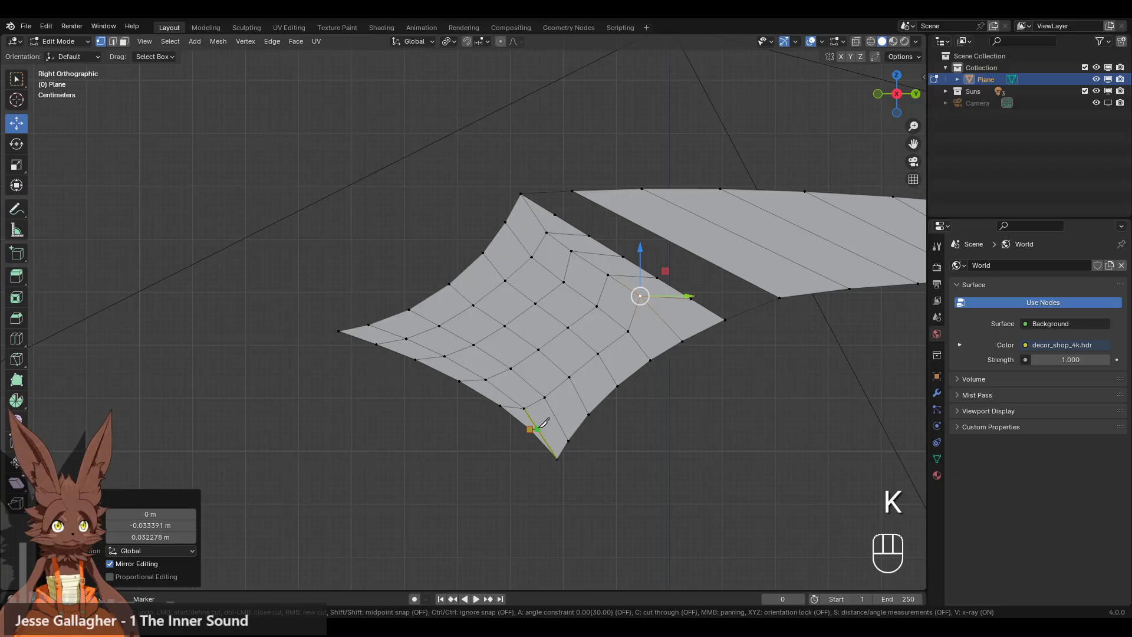
click(557, 416)
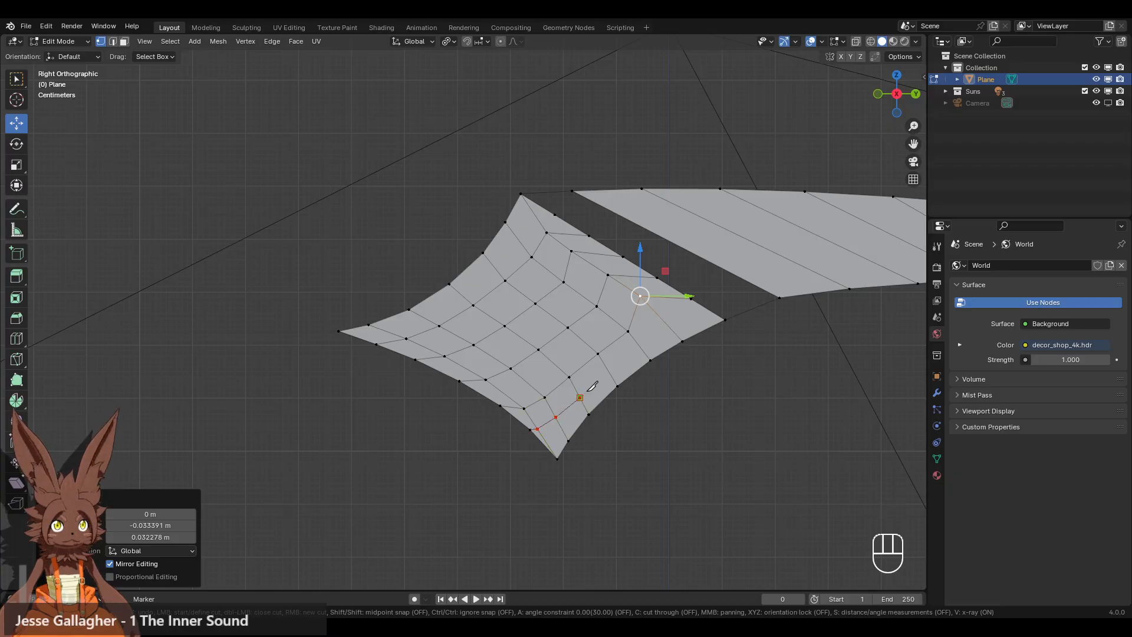
click(609, 369)
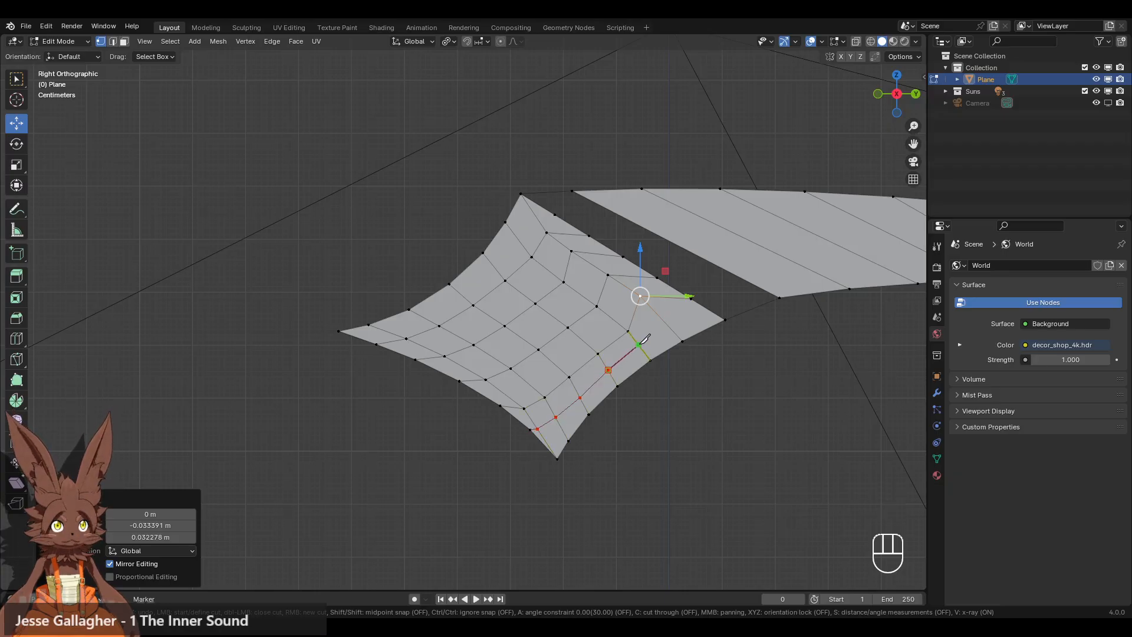
click(663, 321)
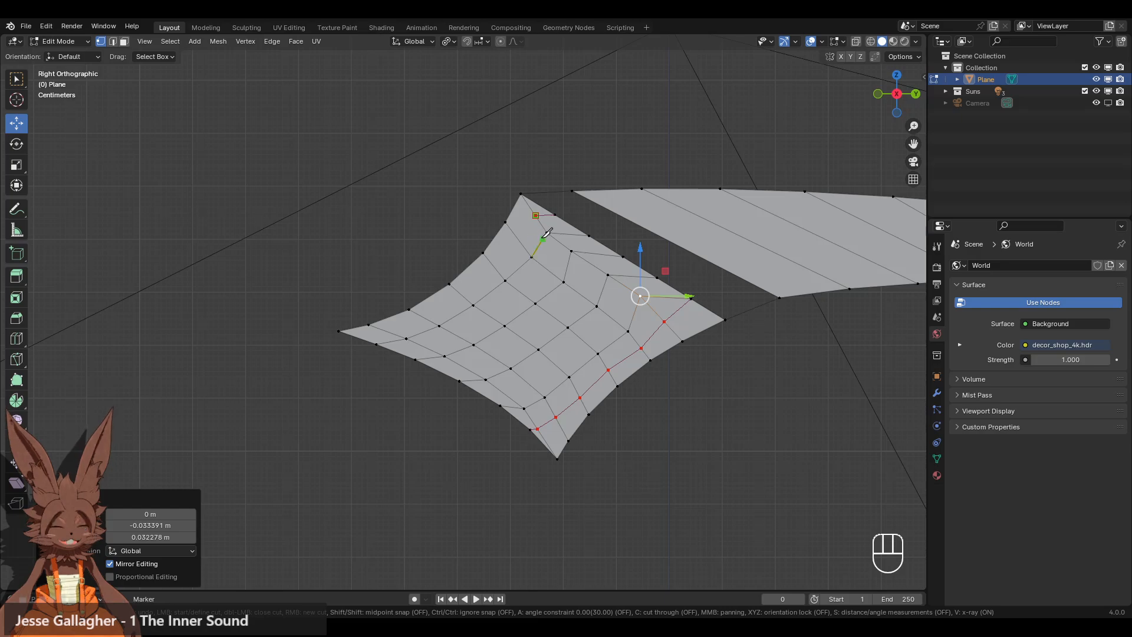
key(ctrl)
key(Return)
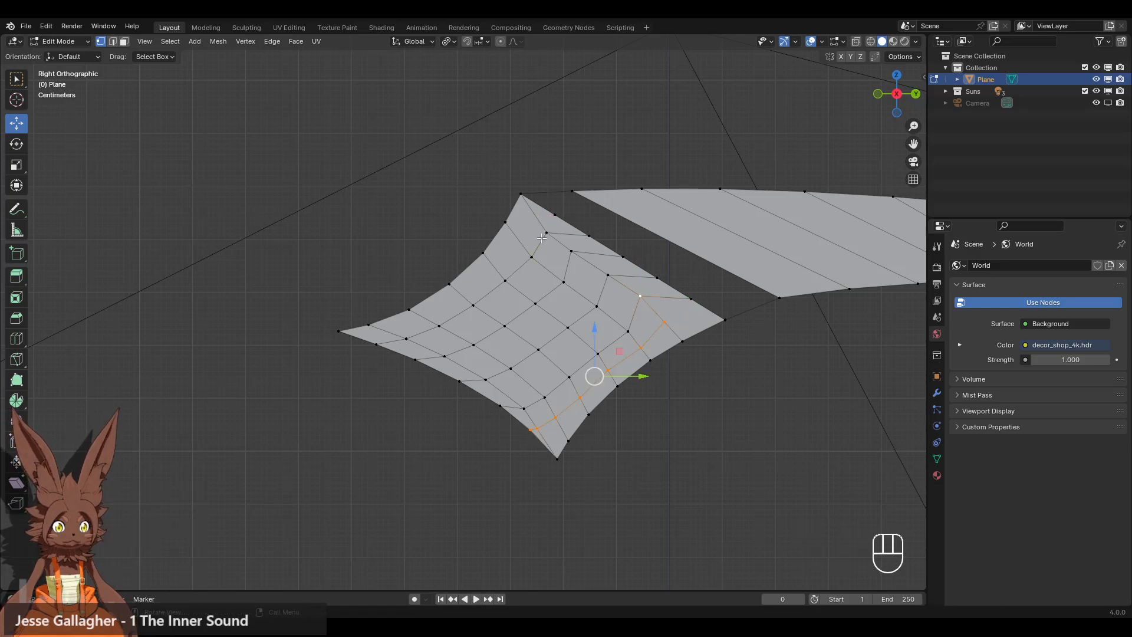
Connect the upper end of the new cut to the adjacent vertex on the diagonal edge with the Knife.
key(alt+a)
key(l)
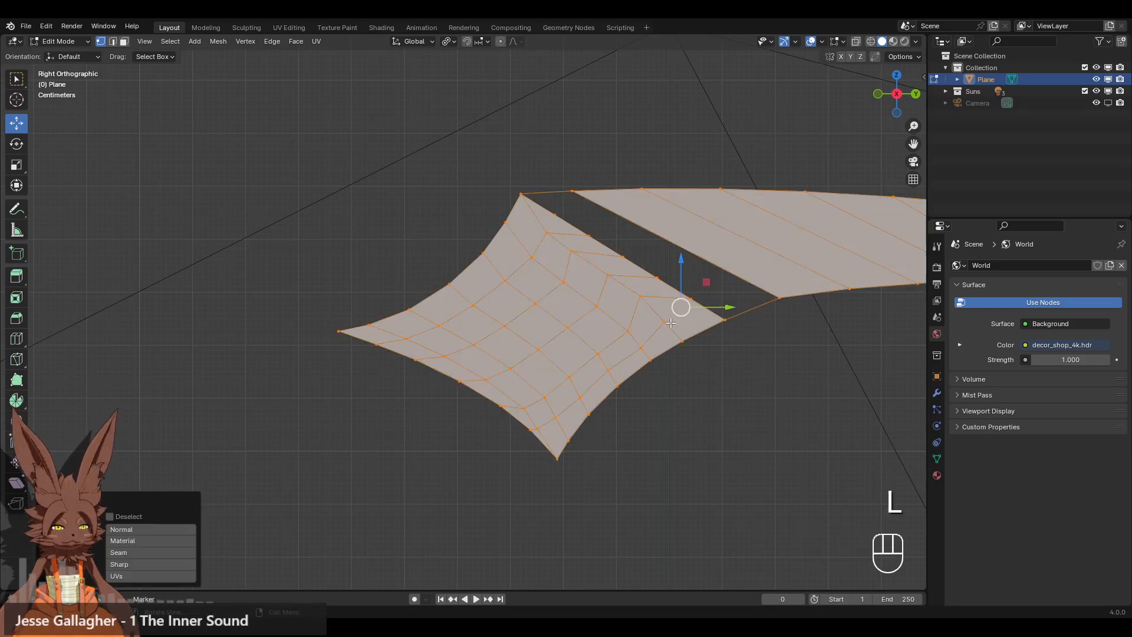
key(k)
click(664, 322)
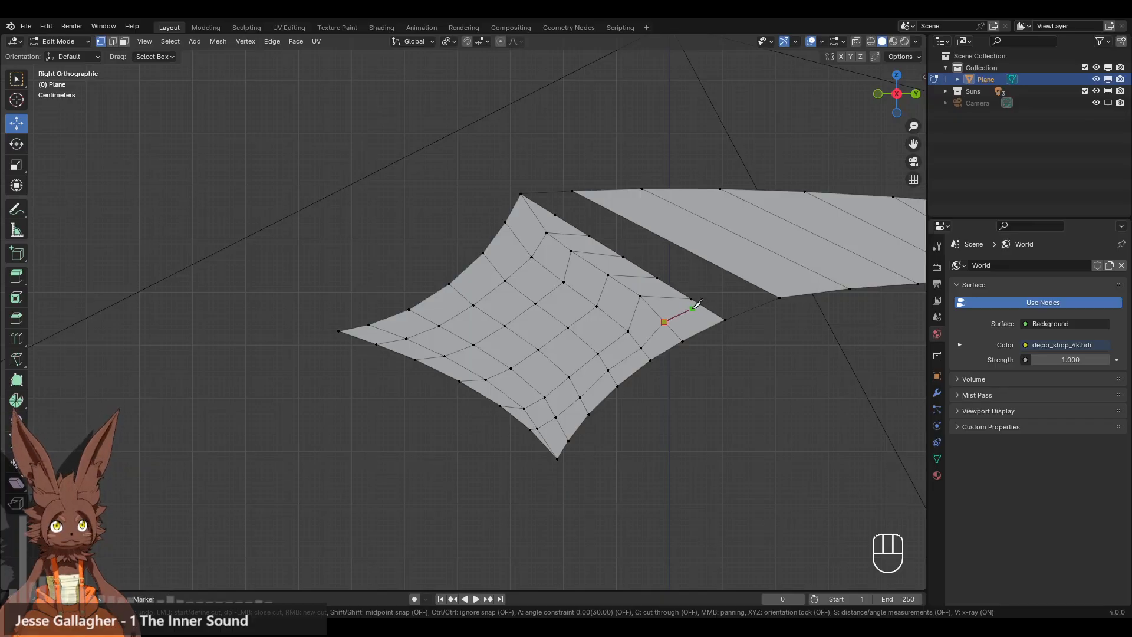
click(733, 299)
key(Return)
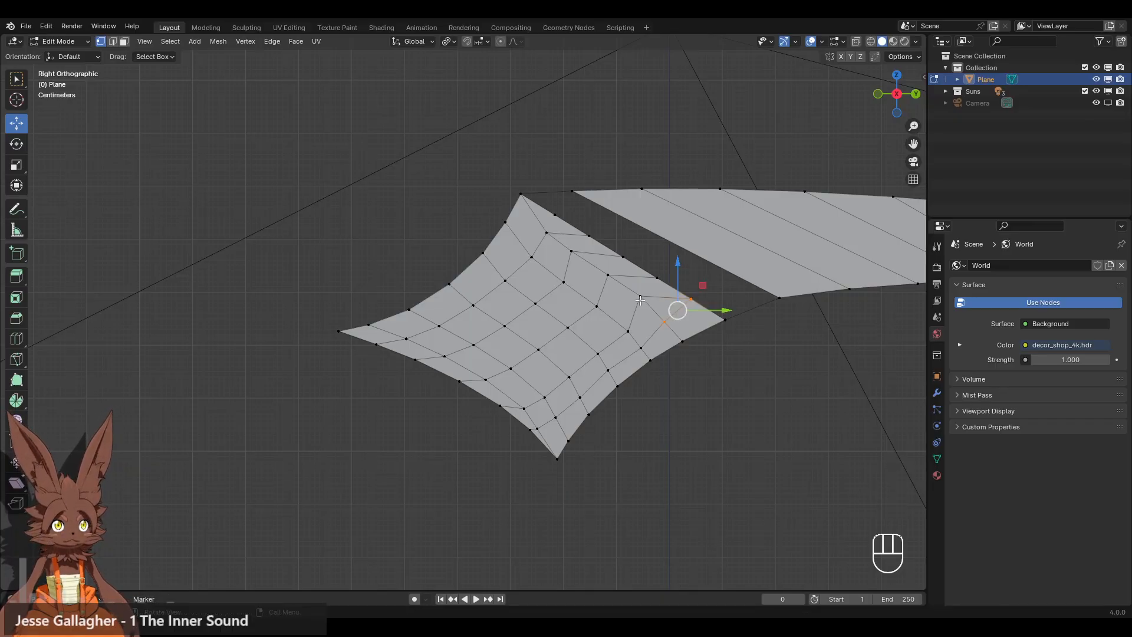
Knife four short edges connecting the interior vertices beside the diagonal edge to the vertices directly opposite on that edge.
key(l)
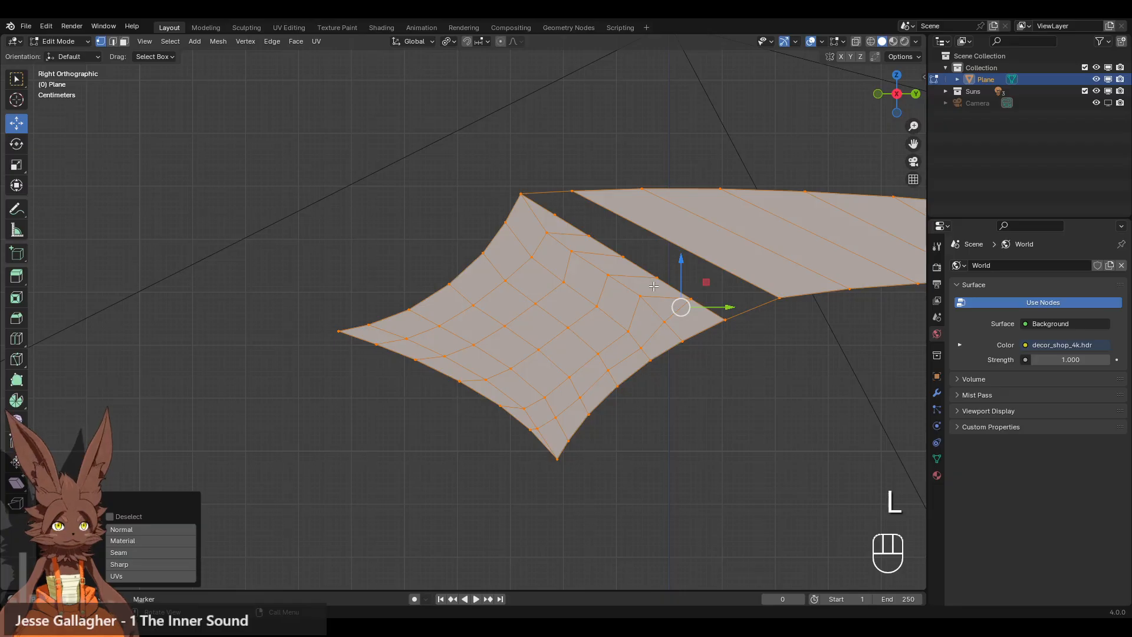
click(732, 381)
key(k)
click(640, 296)
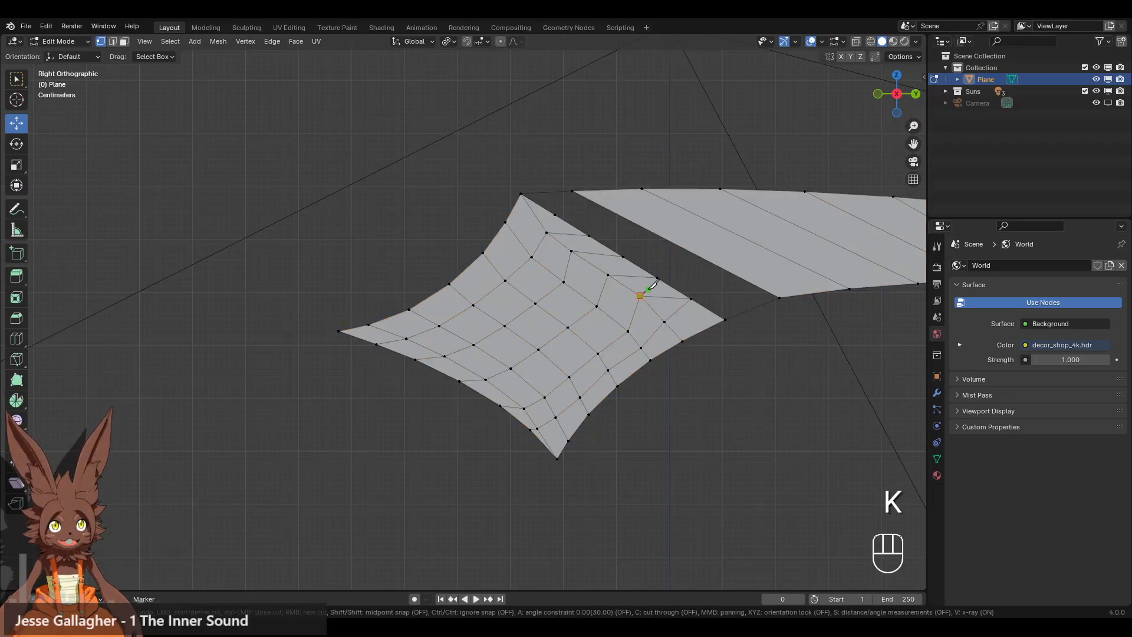
click(609, 274)
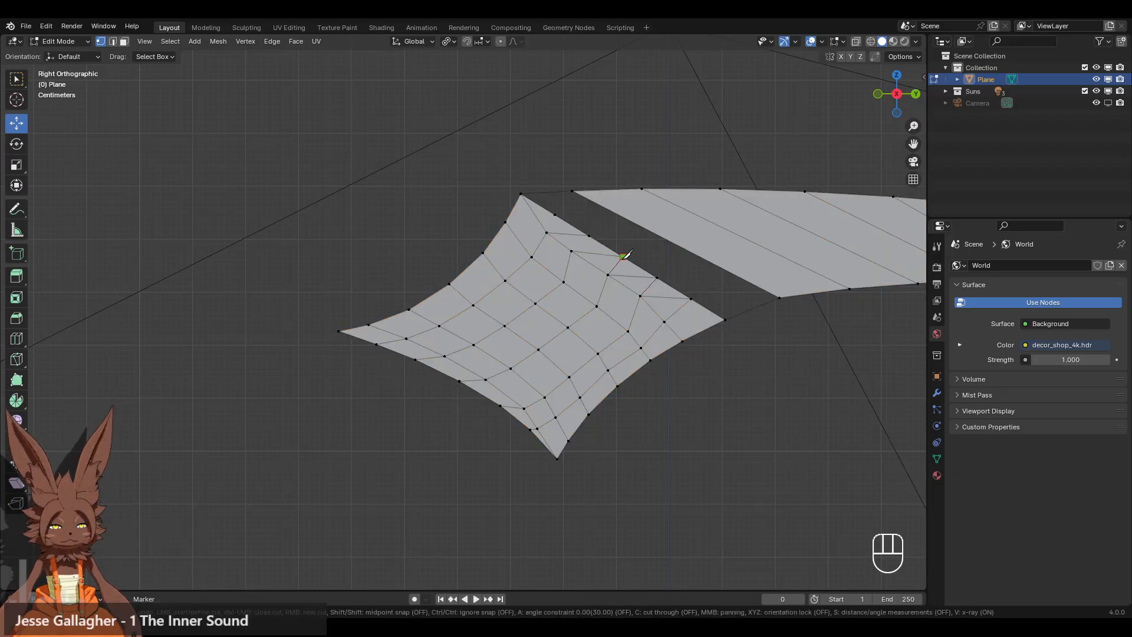
click(571, 251)
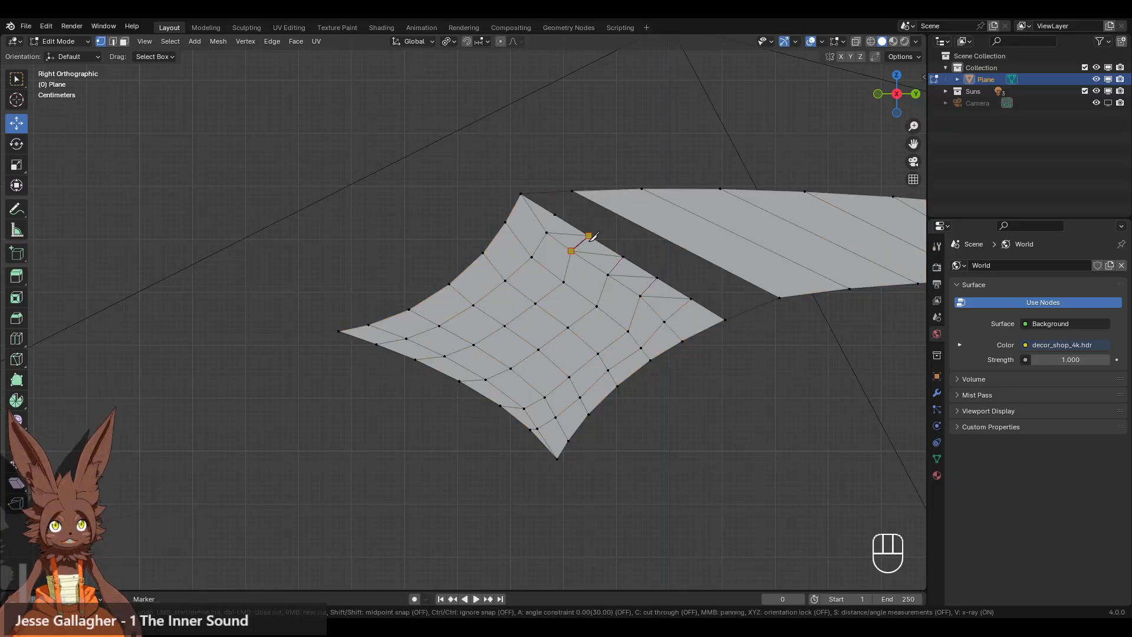
click(549, 231)
key(Return)
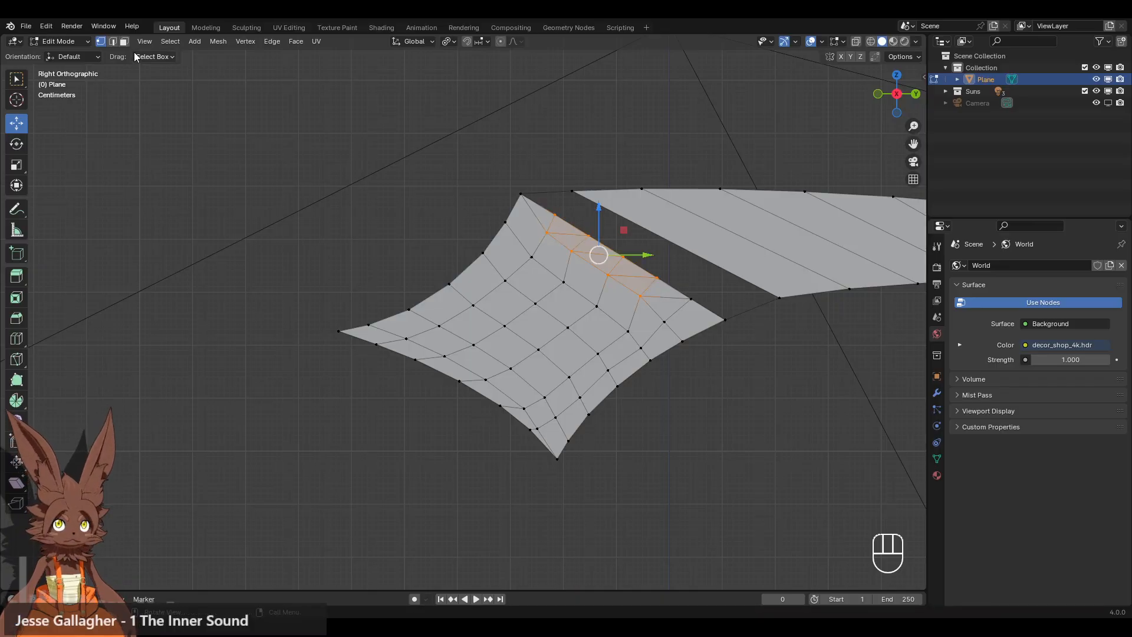
Dissolve the four old slanted edges along the diagonal edge, leaving the straight connecting cuts.
key(2)
click(565, 235)
shift+click(598, 255)
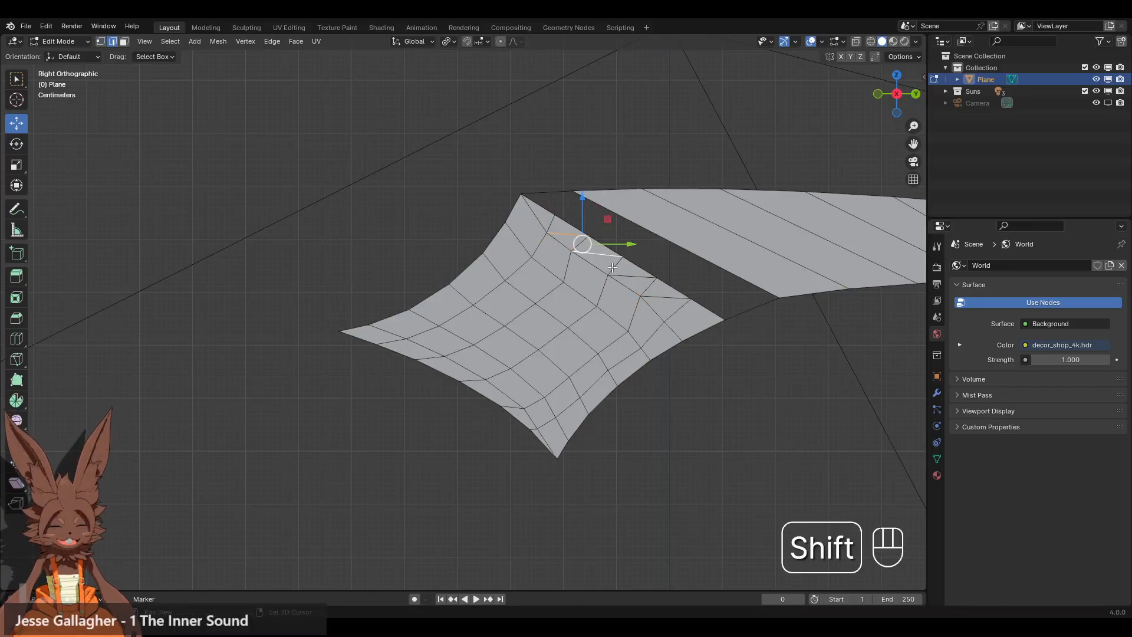
shift+click(637, 279)
shift+click(670, 304)
key(x)
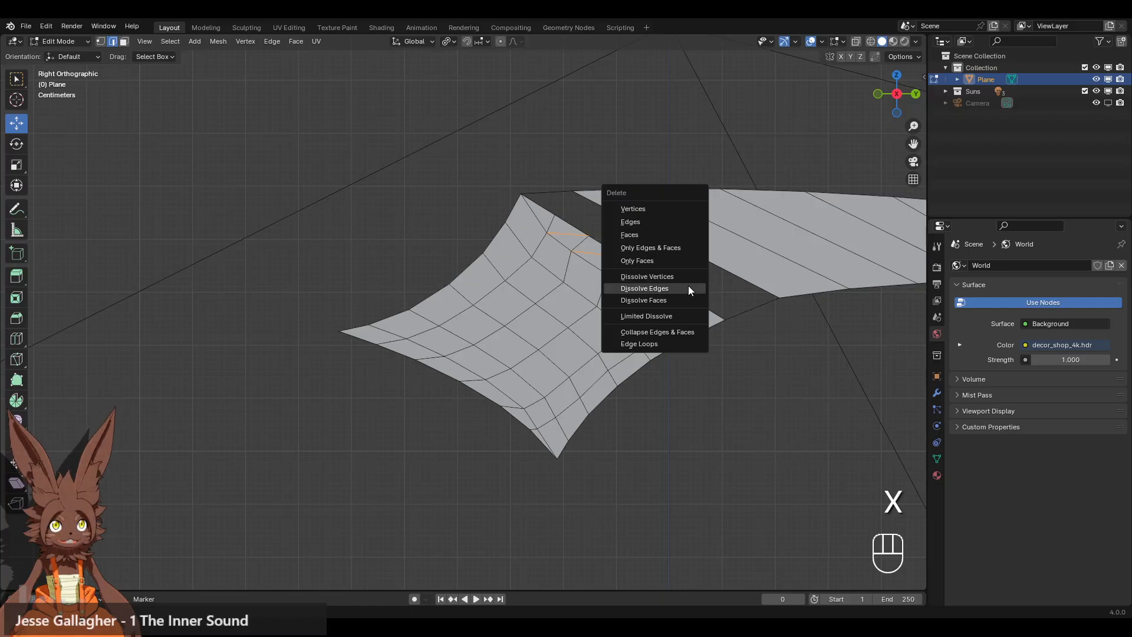
click(689, 286)
click(658, 345)
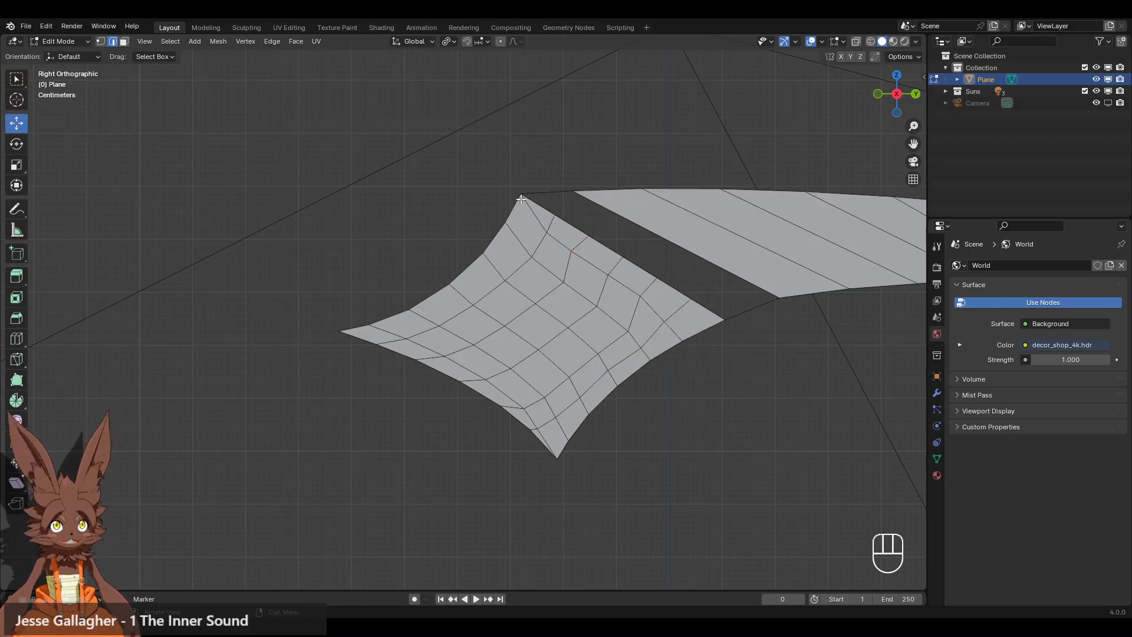
Enter Sculpt Mode, set the brush radius to 101 px and smooth the vertex spacing across the grid section.
click(100, 42)
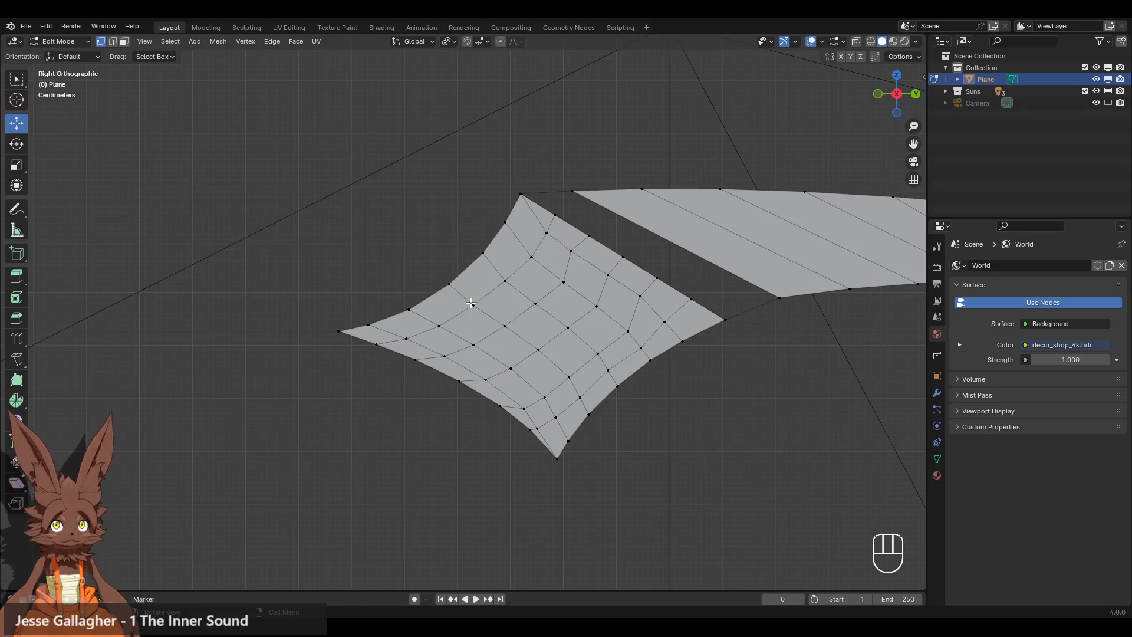
click(74, 42)
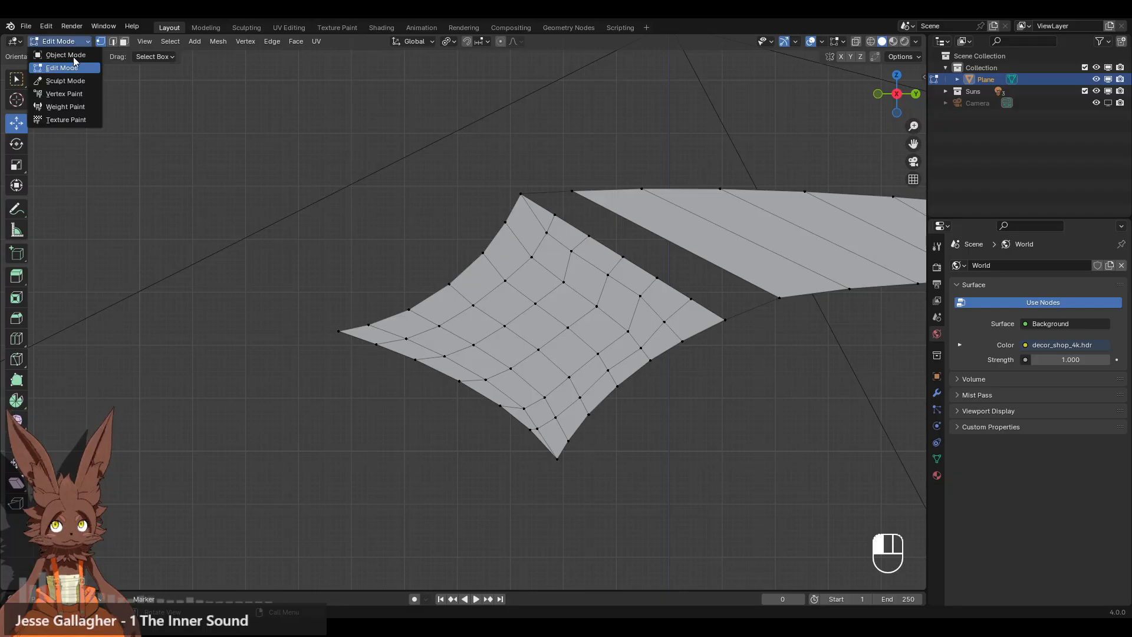
key(Return)
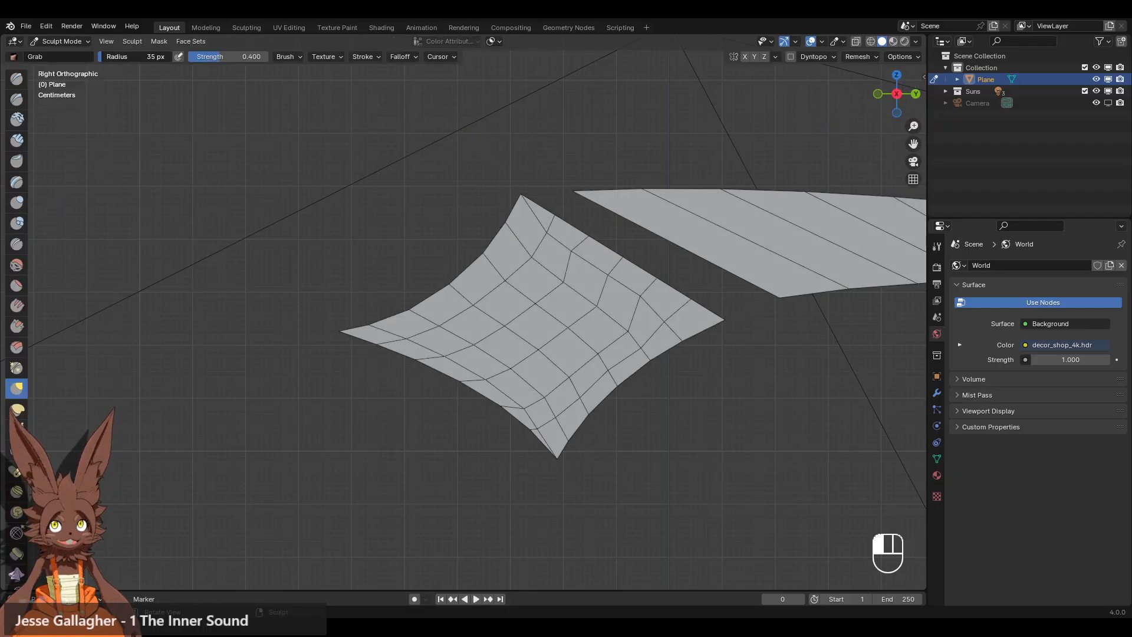
drag(110, 57, 112, 56)
mouse_move(568, 304)
shift+mouse_down()
mouse_move(497, 313)
mouse_move(550, 255)
mouse_move(576, 342)
mouse_move(609, 326)
mouse_move(548, 384)
mouse_move(553, 368)
mouse_move(505, 391)
mouse_move(508, 303)
mouse_move(521, 313)
mouse_move(591, 307)
mouse_move(576, 366)
mouse_move(574, 351)
mouse_move(543, 415)
shift+mouse_up()
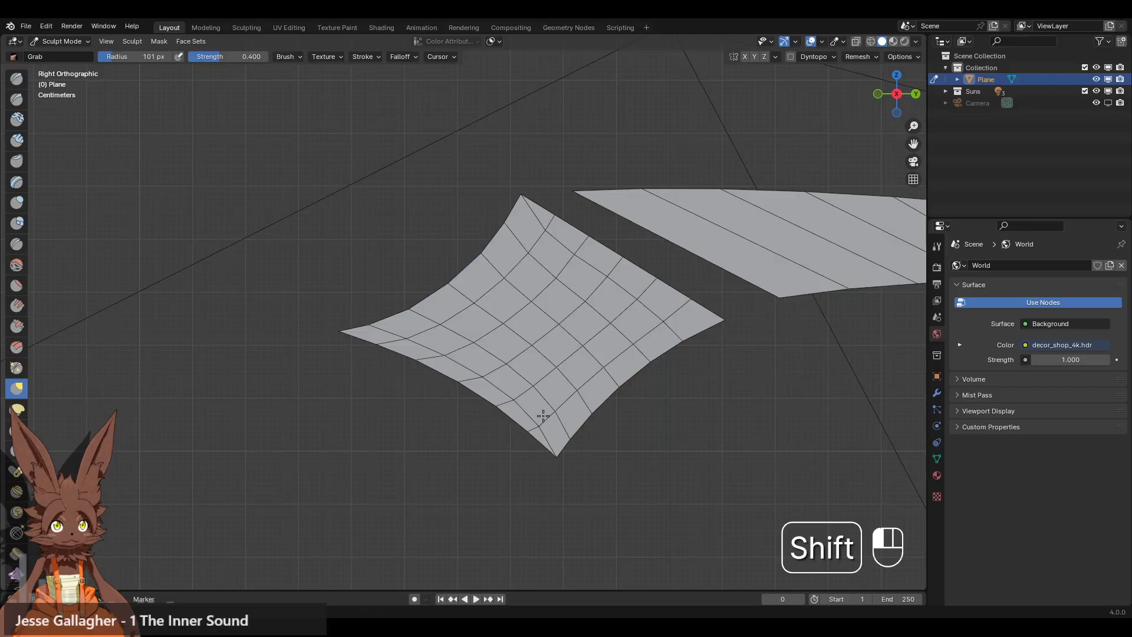
mouse_move(556, 299)
shift+mouse_down()
mouse_move(531, 318)
mouse_move(602, 314)
mouse_move(582, 329)
mouse_move(625, 326)
mouse_move(523, 316)
mouse_move(505, 344)
mouse_move(531, 313)
mouse_move(583, 344)
mouse_move(566, 336)
mouse_move(585, 310)
shift+mouse_up()
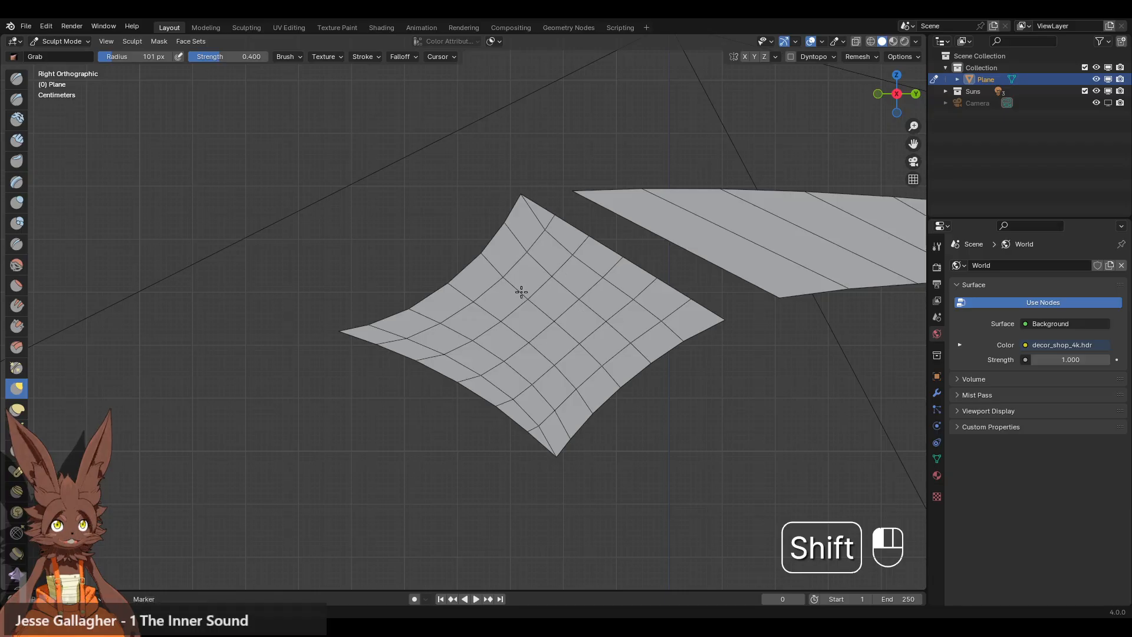
shift+drag(521, 292, 525, 301)
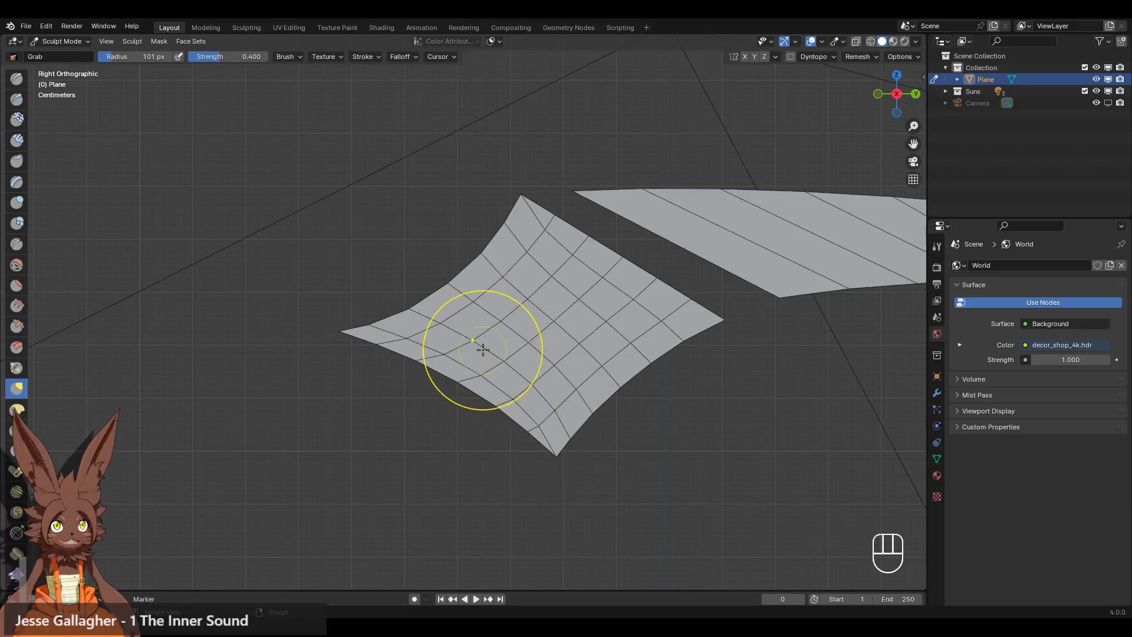
Return to Edit Mode and check the vertices near the grid's bottom and upper corners, leaving nothing selected.
click(70, 42)
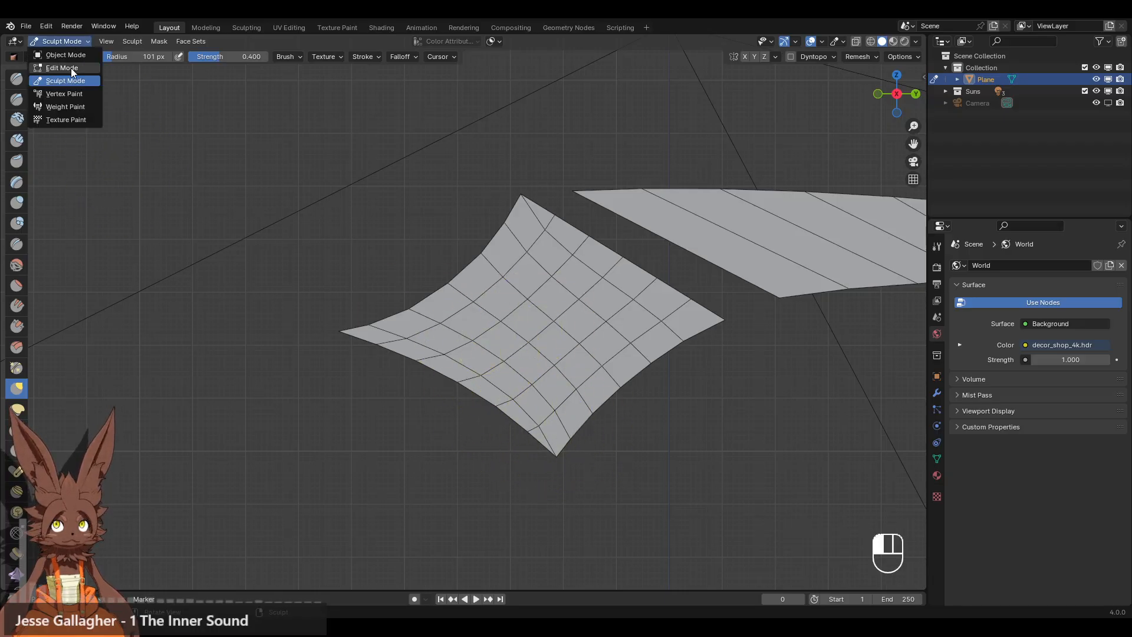
click(70, 68)
click(529, 432)
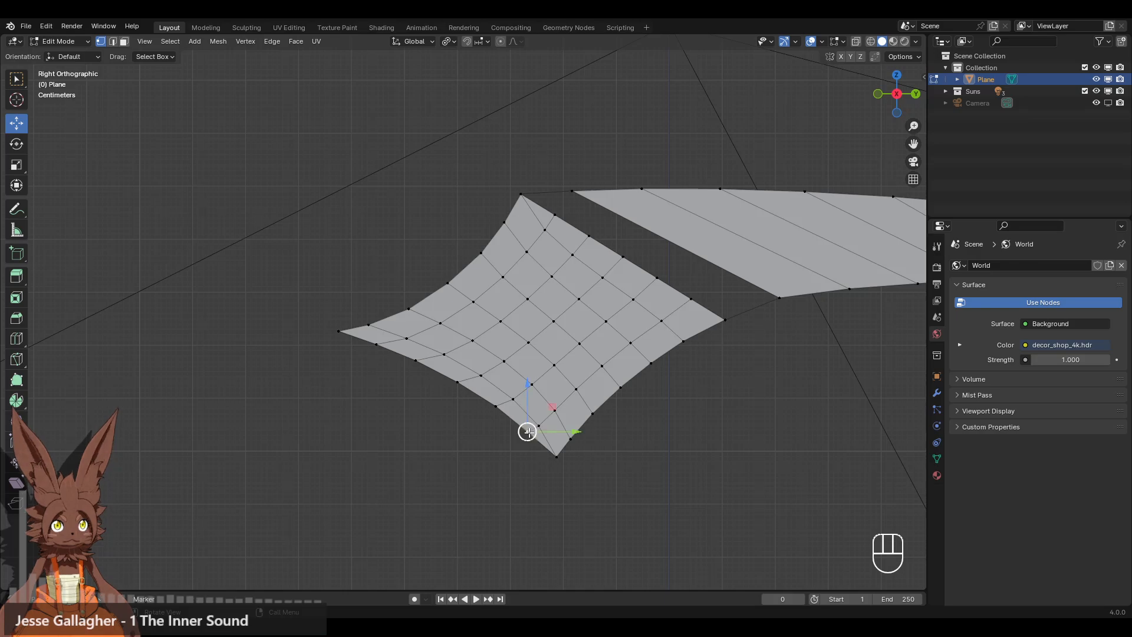
click(539, 425)
click(556, 457)
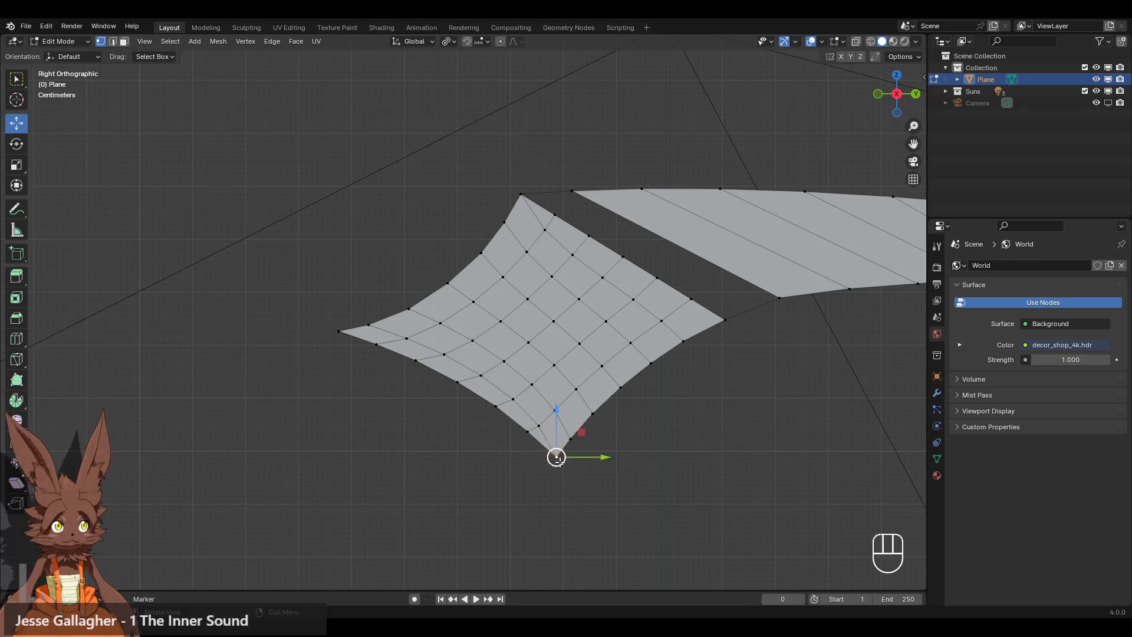
click(554, 215)
click(545, 229)
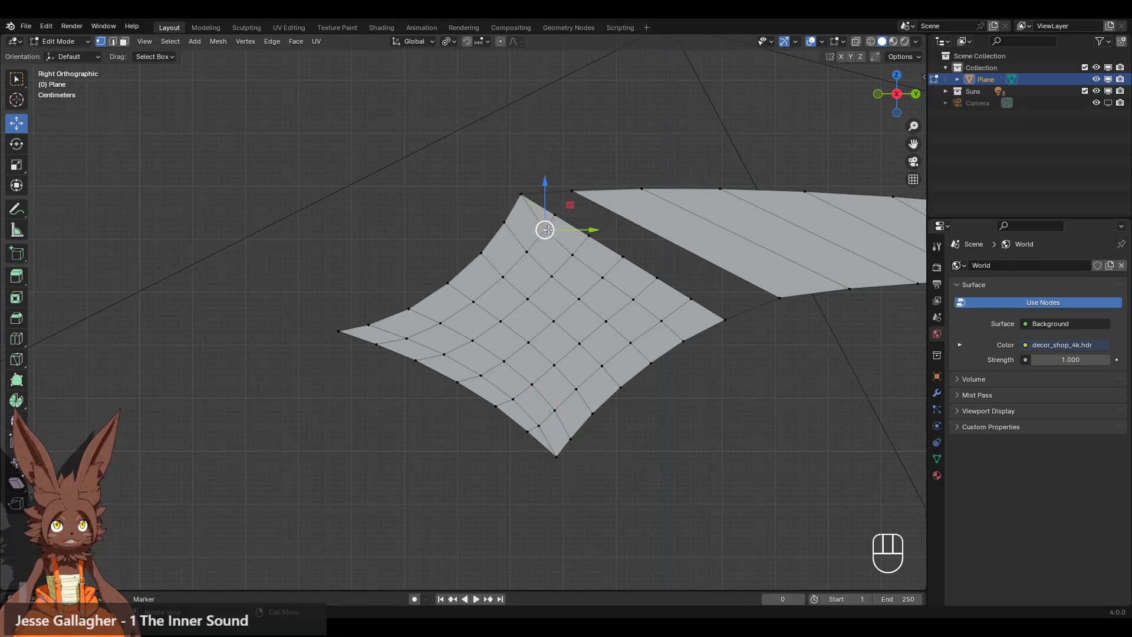
click(758, 351)
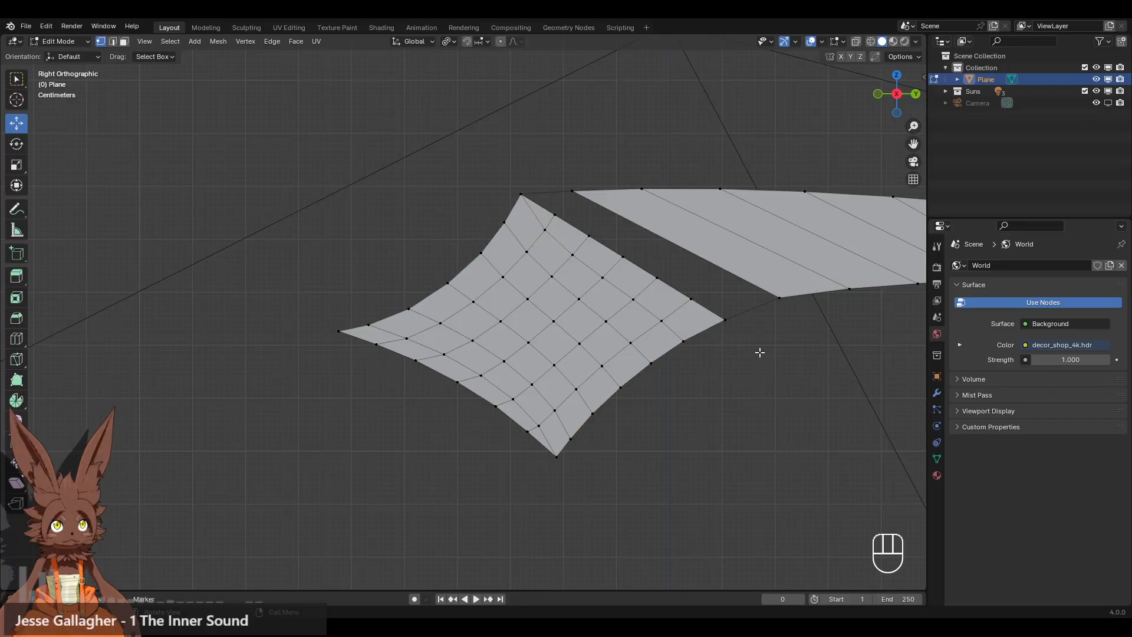
Fill the gap between the grid's diagonal edge and the long strip's two end corners with a single face.
scroll(755, 352, down, 2)
shift+middle_drag(752, 351, 515, 394)
scroll(516, 394, up, 2)
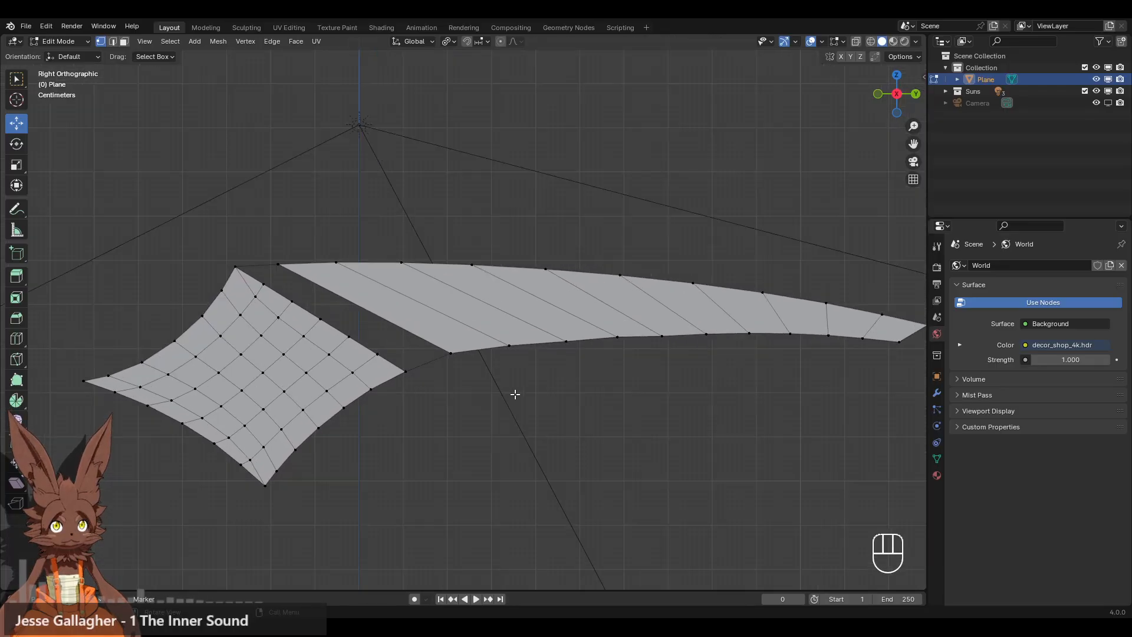
alt+click(312, 320)
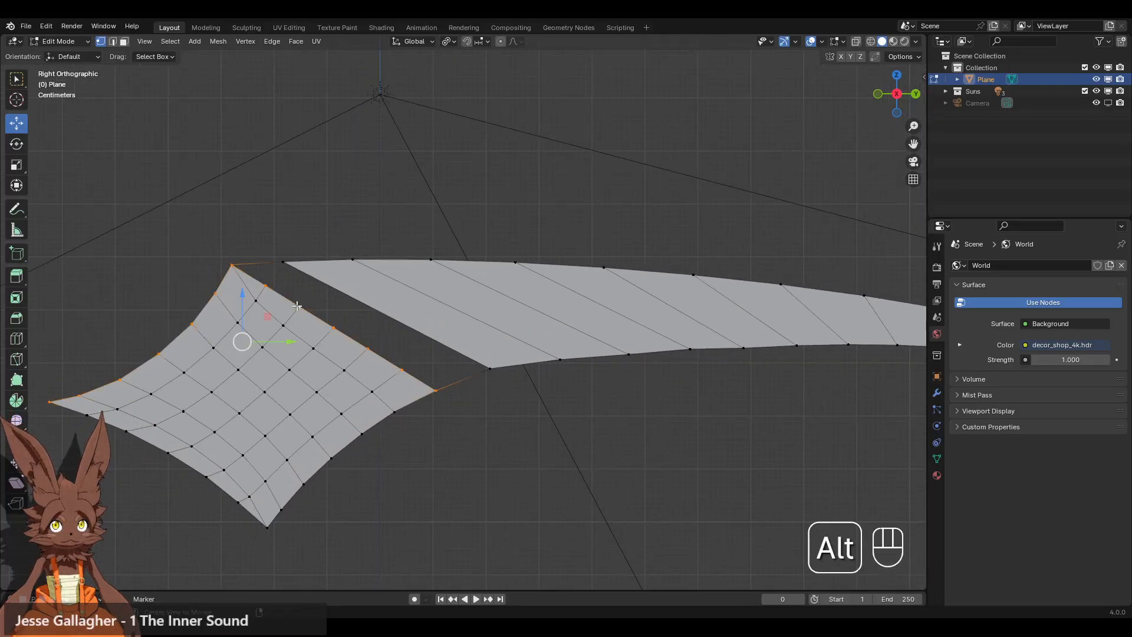
ctrl+drag(196, 413, 35, 282)
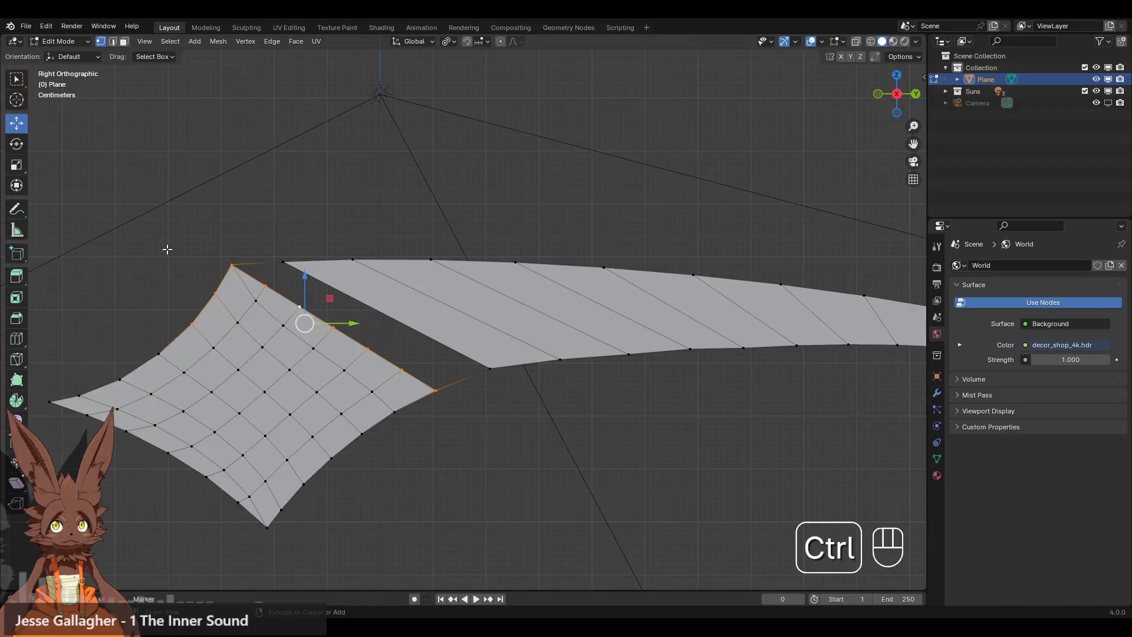
ctrl+drag(167, 248, 227, 345)
shift+click(283, 261)
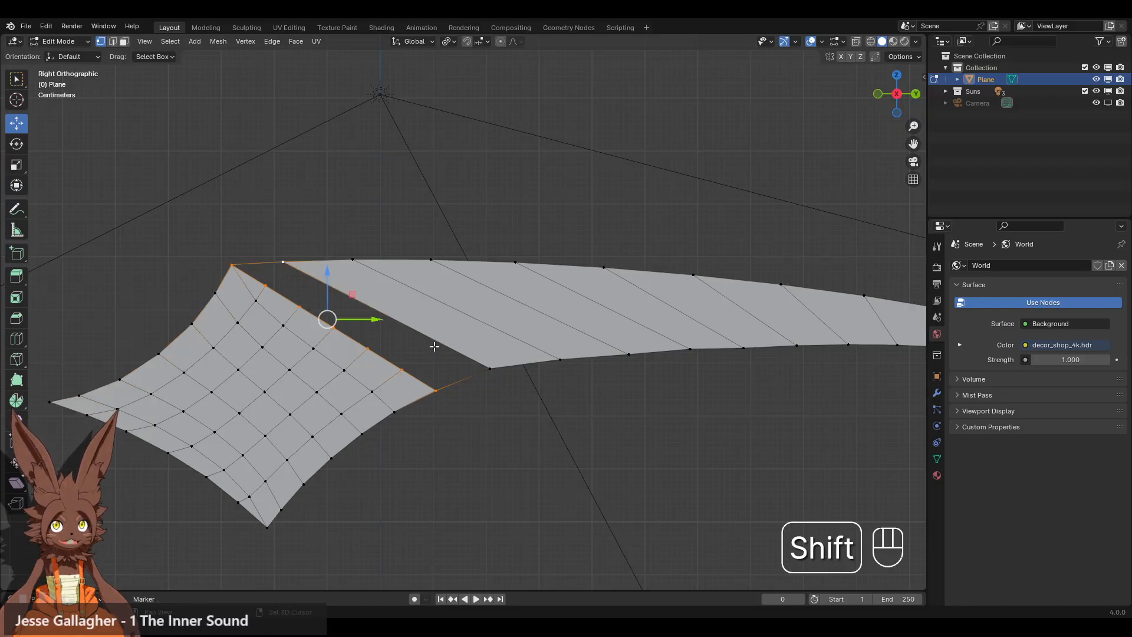
shift+click(490, 368)
key(f)
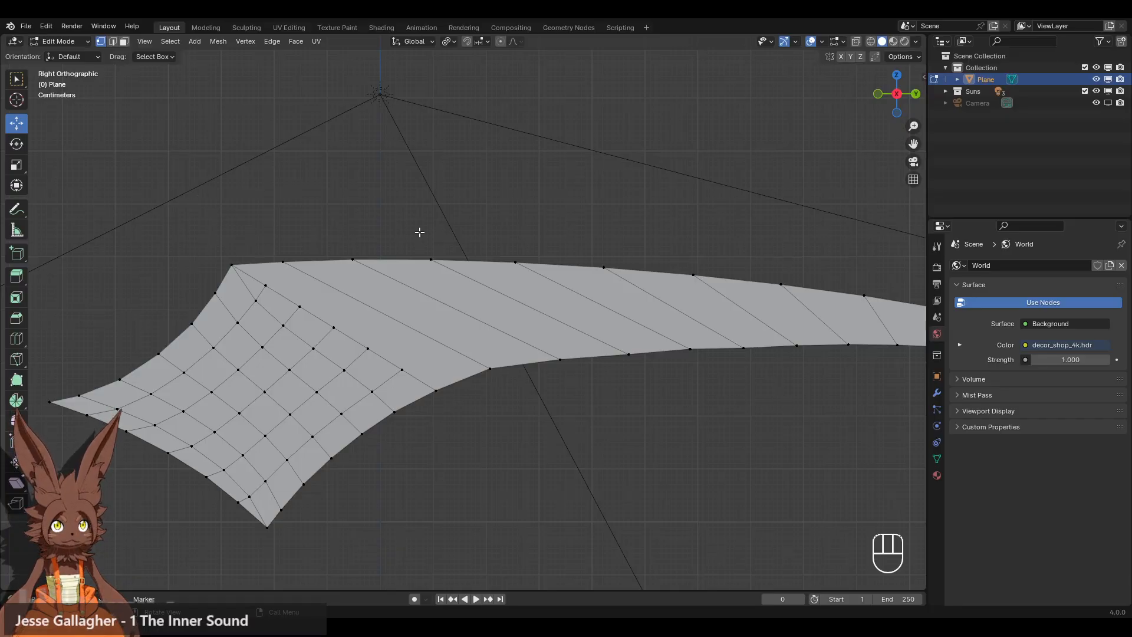
Knife a lengthwise edge line just below the strip's upper outline, from the grid's first diagonal vertex to the last crosswise edge before the tip.
key(k)
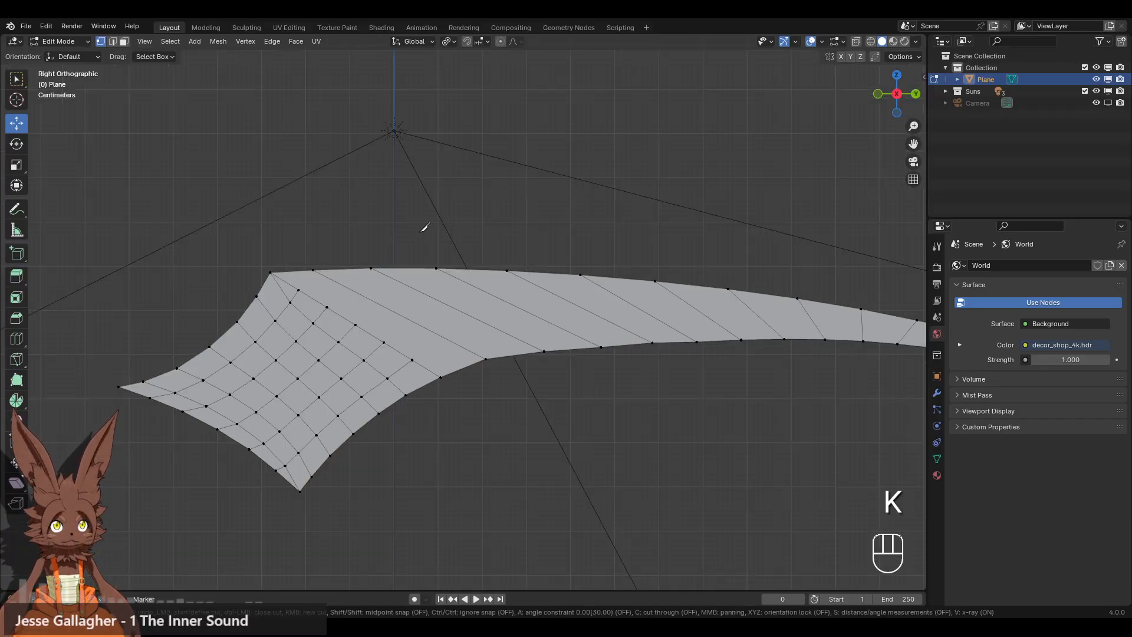
click(337, 283)
click(397, 280)
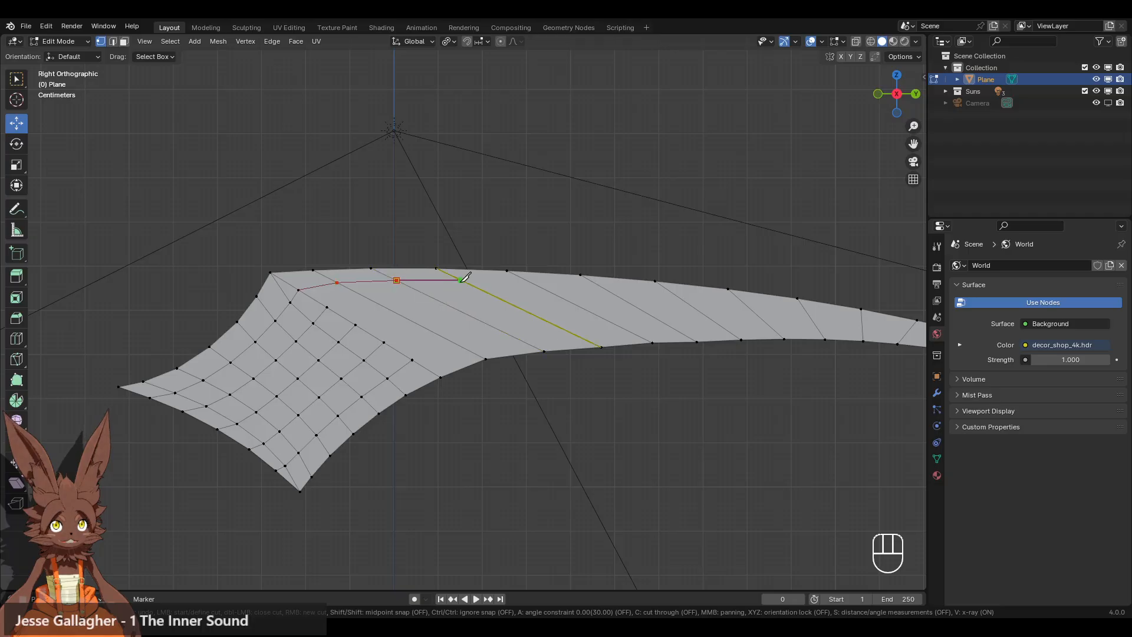
click(463, 281)
click(532, 283)
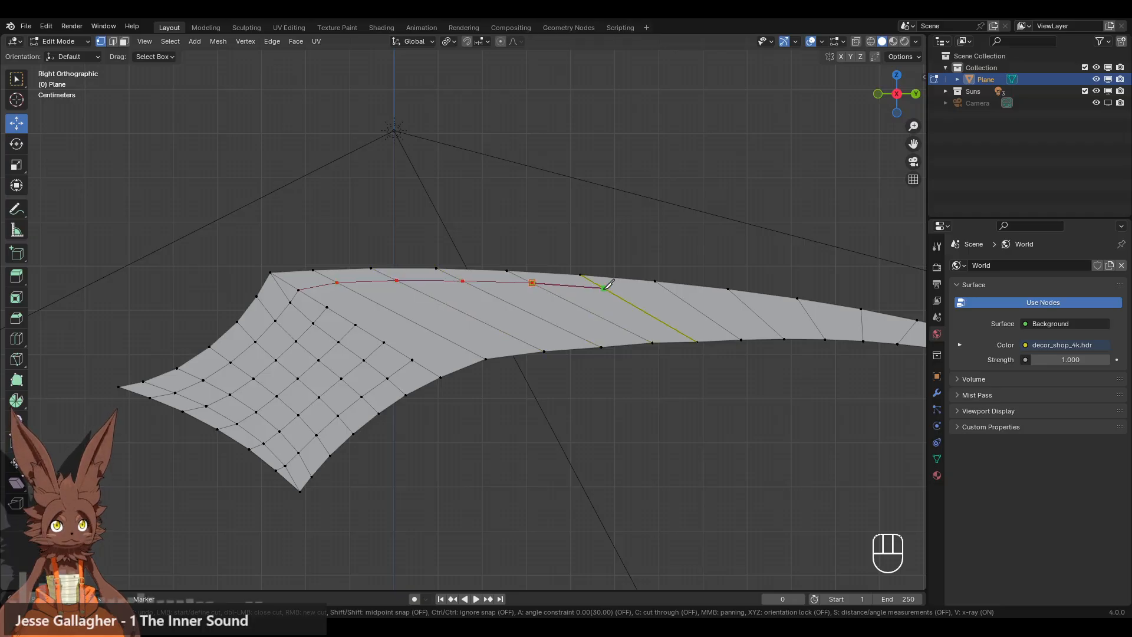
click(604, 288)
click(682, 299)
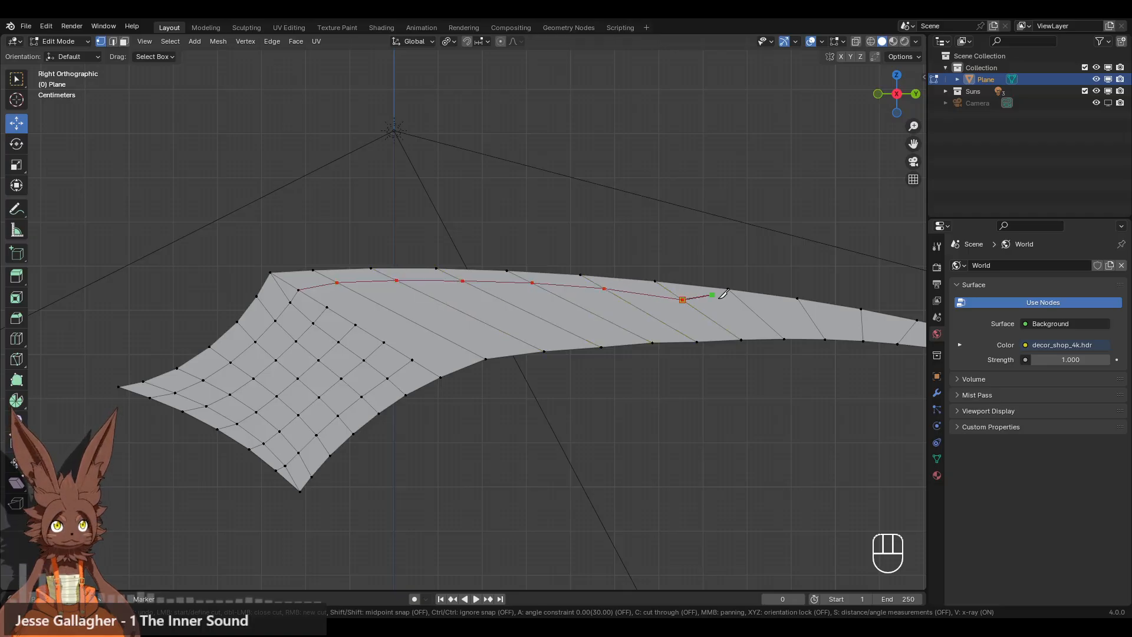
click(744, 303)
click(808, 314)
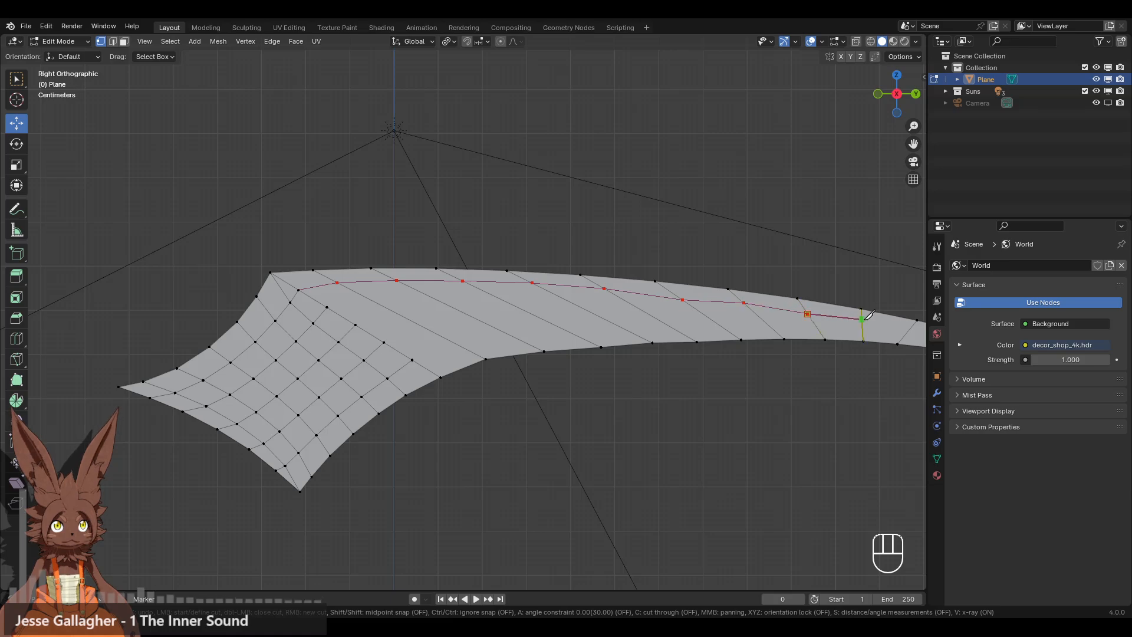
click(908, 328)
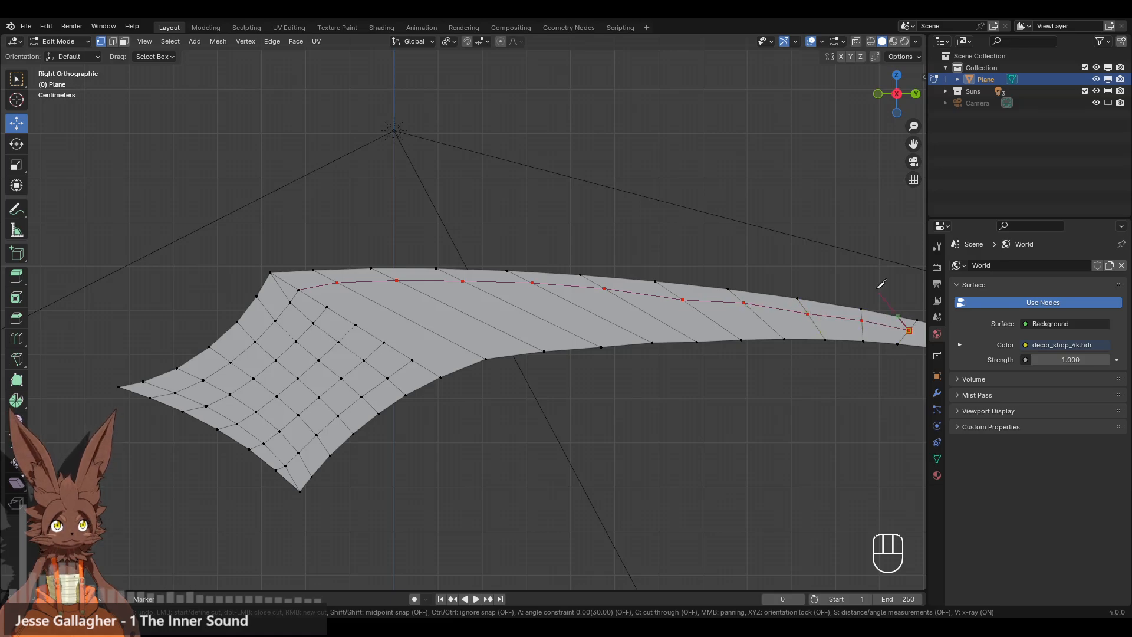
key(Return)
Try to extend the lengthwise cut with the Knife from its last vertex to the middle of the strip's short tip edge.
drag(914, 144, 728, 126)
key(l)
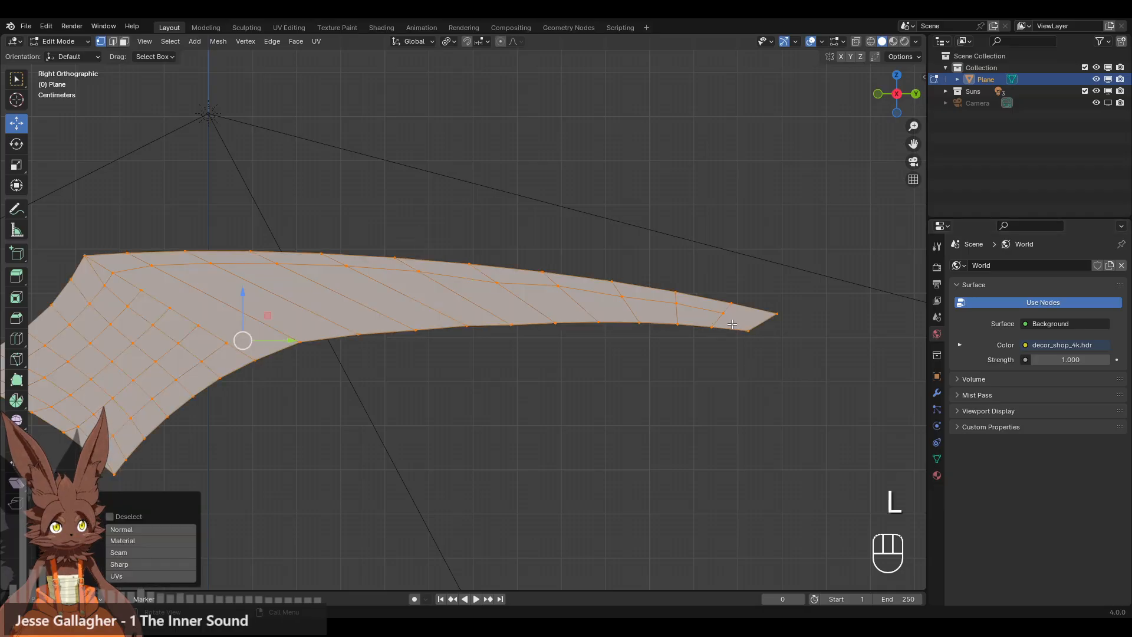
click(721, 336)
key(k)
click(724, 313)
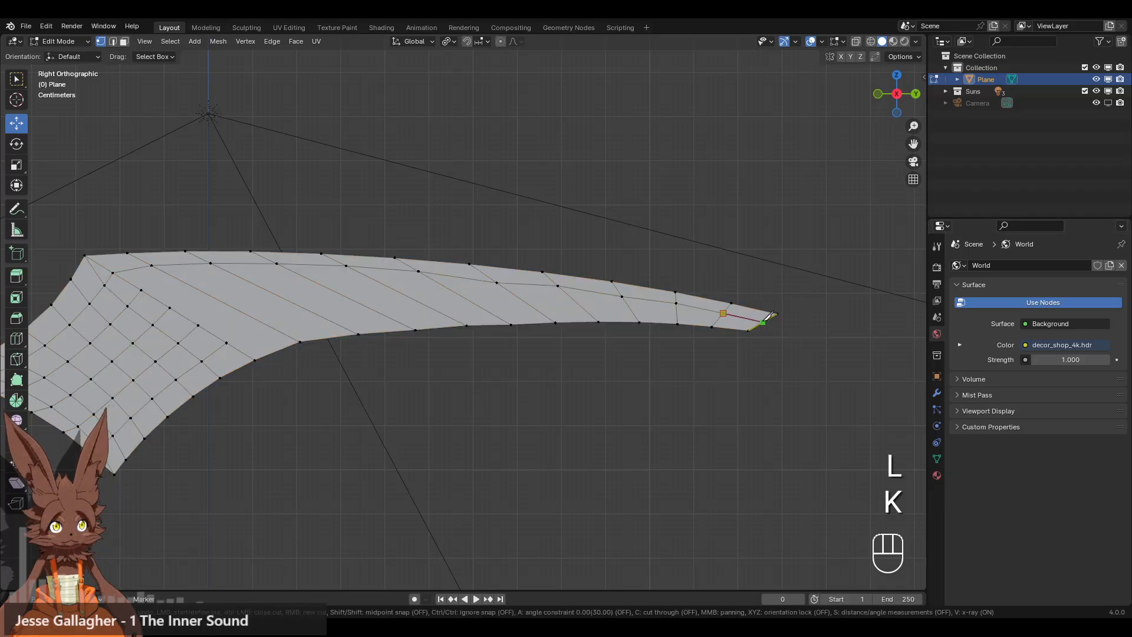
click(762, 322)
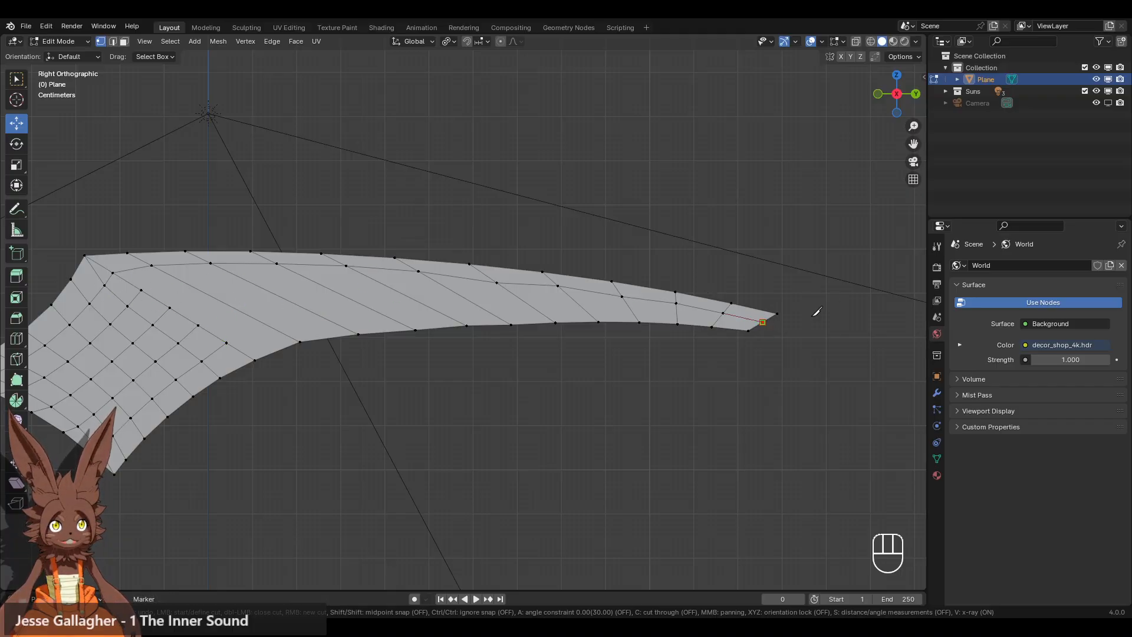
shift+middle_drag(426, 395, 373, 352)
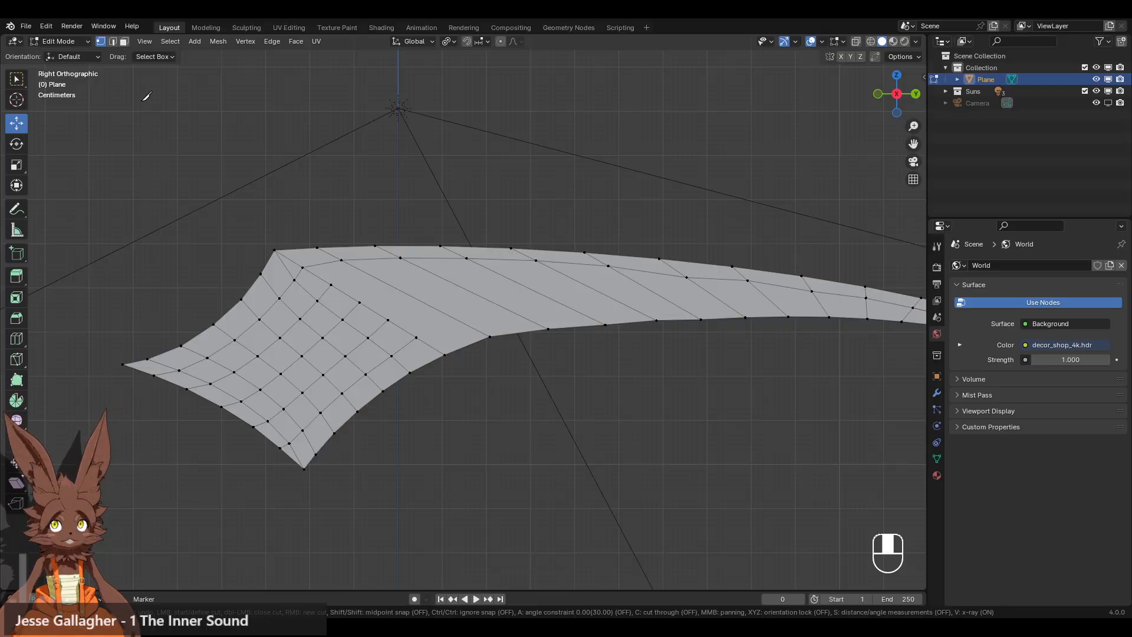
key(Escape)
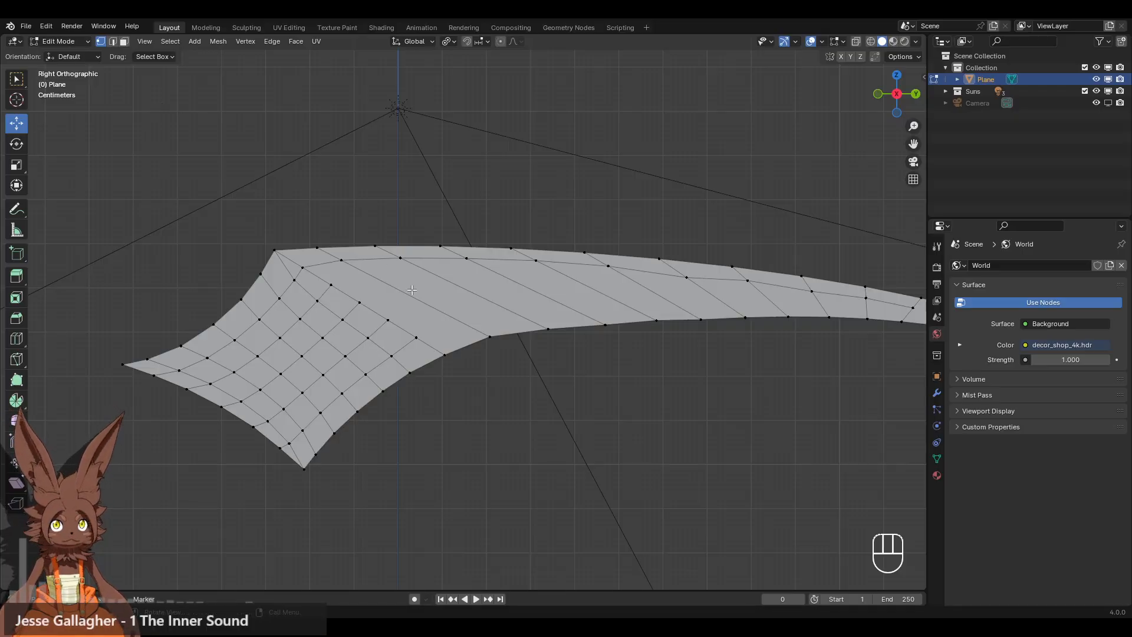
Undo the lengthwise knife cuts, going back to the filled face between the grid and the strip.
key(ctrl+z)
key(ctrl+z)
key(ctrl+z)
key(ctrl+z)
key(ctrl+z)
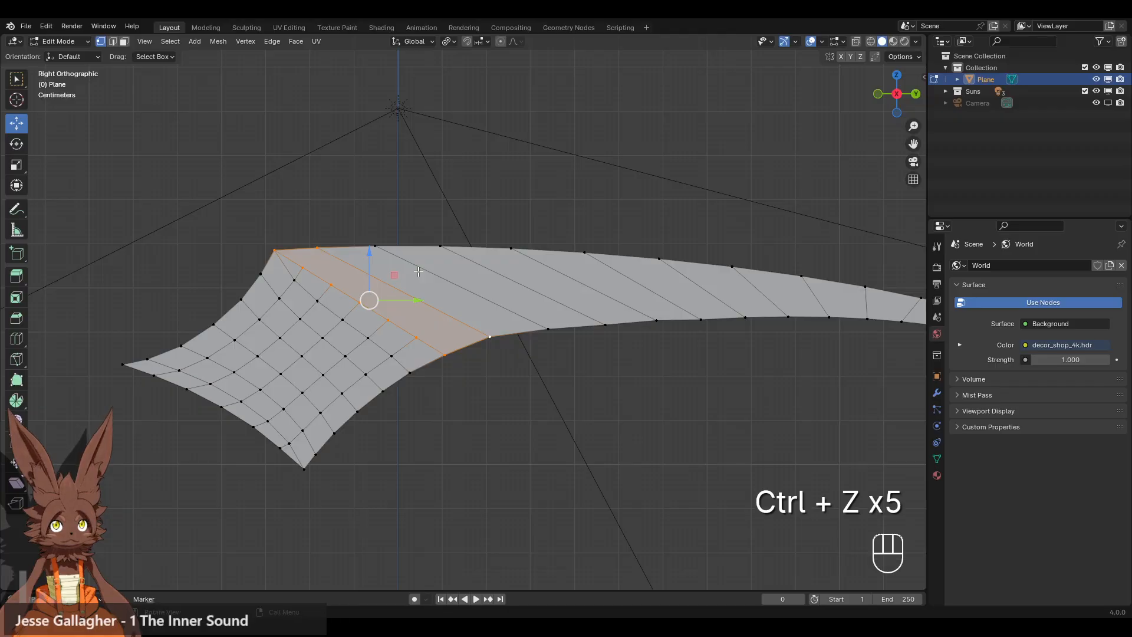
Dissolve the grid's two lengthwise edge loops nearest its lower curved side.
alt+click(398, 354)
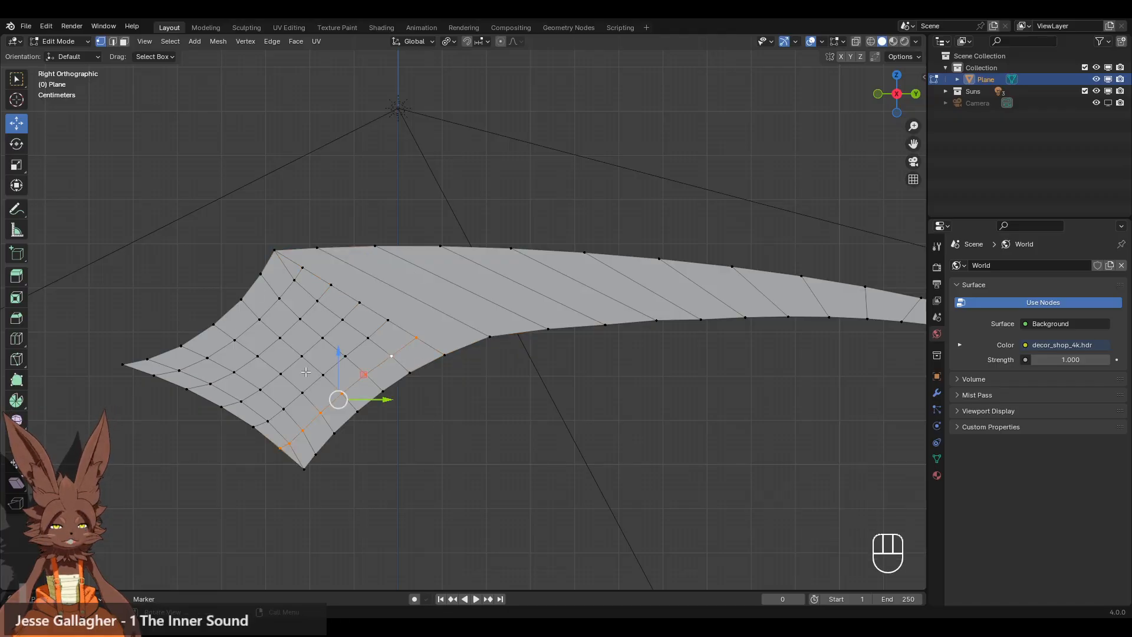
click(113, 42)
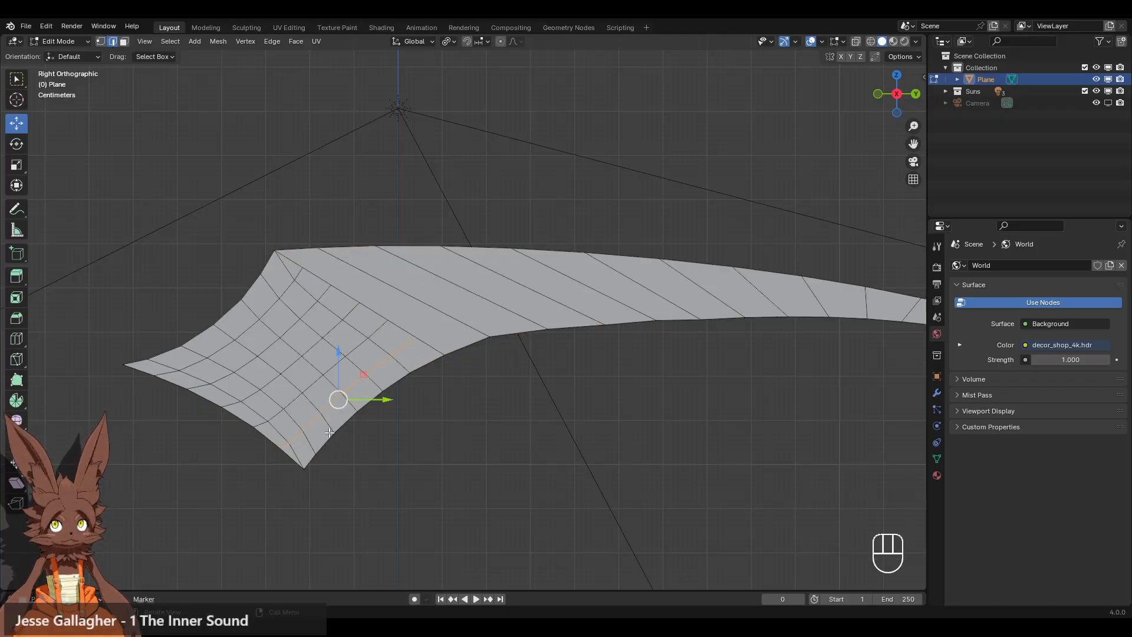
key(x)
click(434, 281)
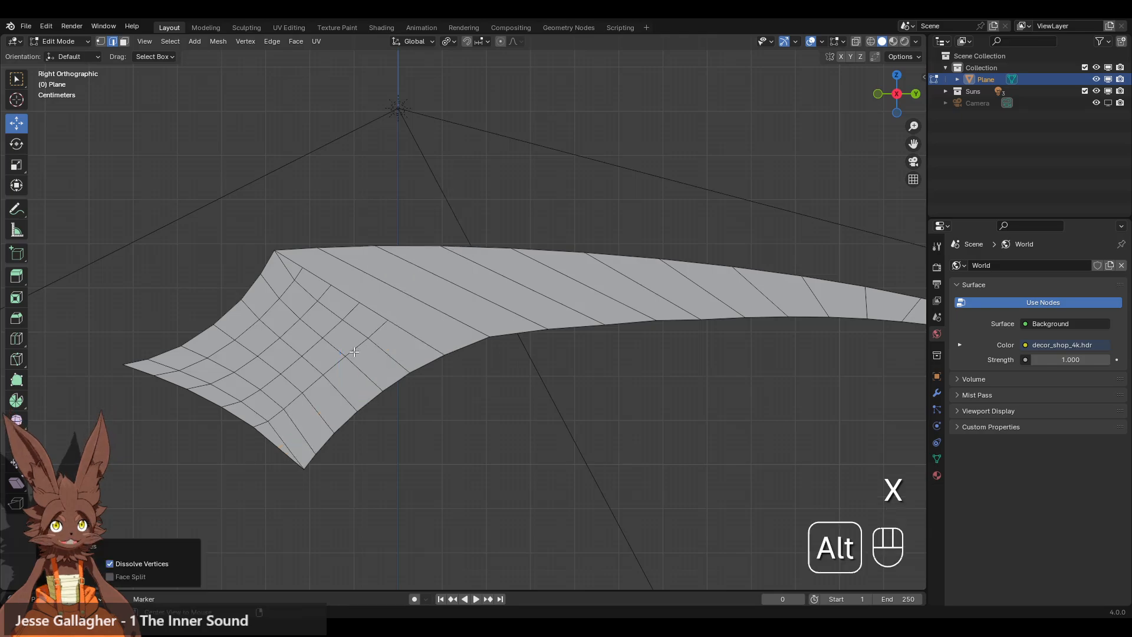
key(x)
click(423, 304)
Dissolve the grid's remaining three lengthwise edge loops one by one, leaving only crosswise edges between the two curved sides.
alt+click(321, 343)
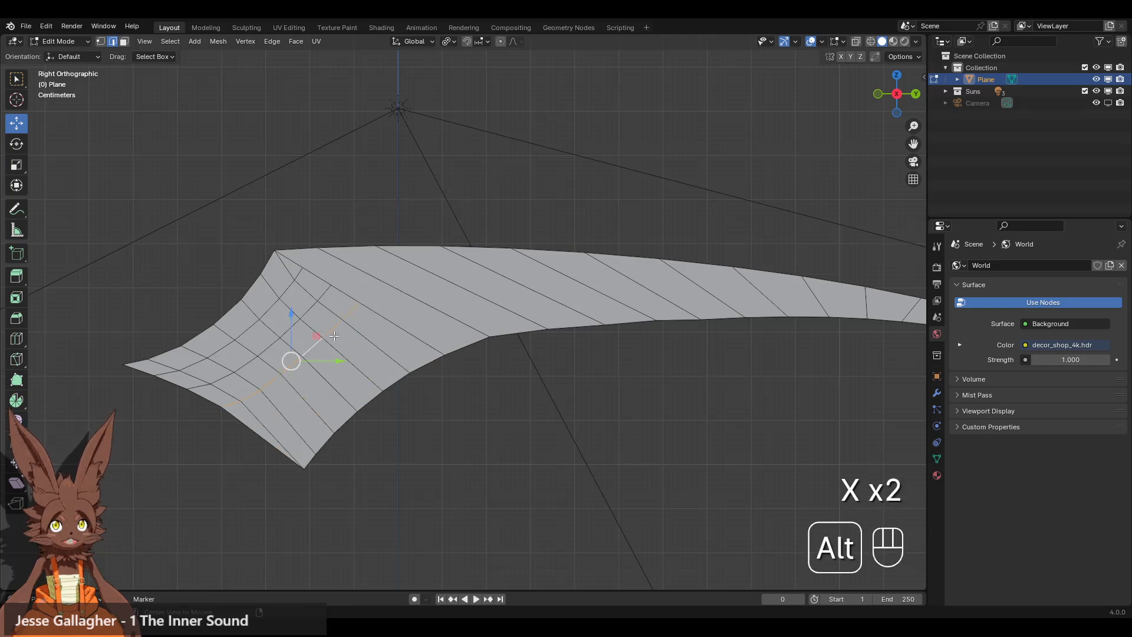
key(x)
click(408, 300)
alt+click(395, 291)
key(x)
click(394, 291)
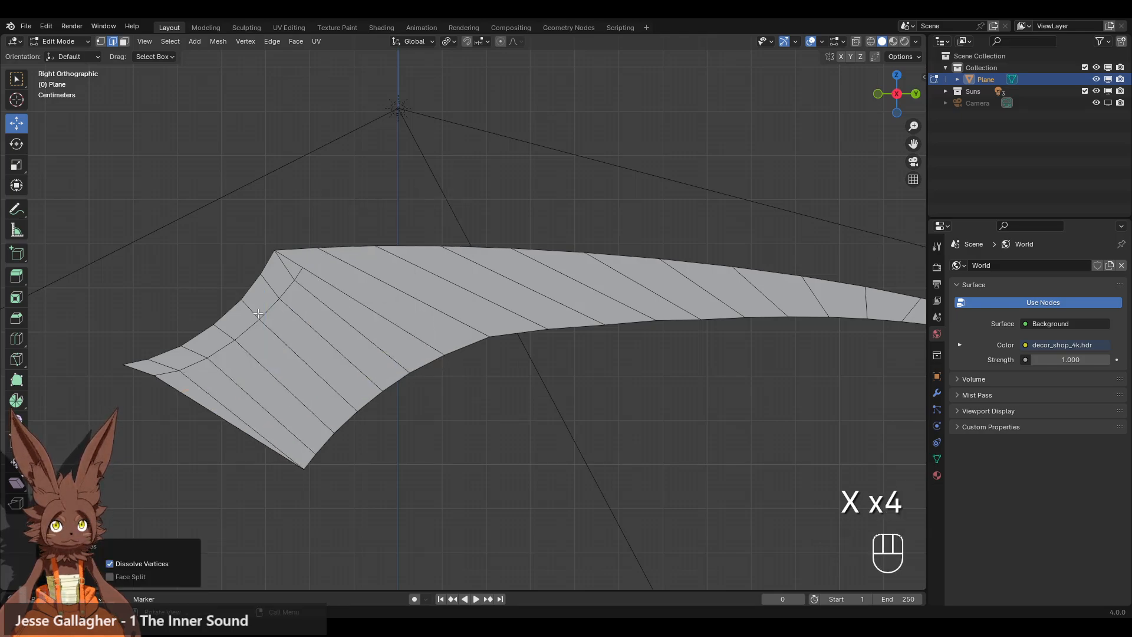
alt+click(268, 313)
key(x)
click(416, 285)
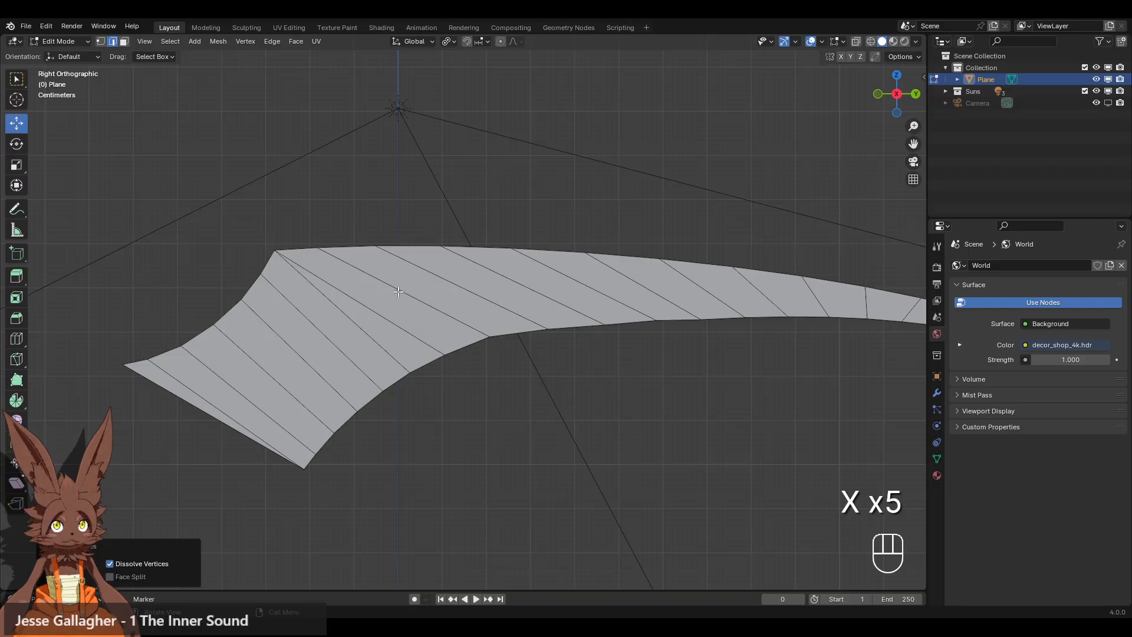
Move the wide section's lowest corner vertex slightly outward along the end edge and deselect it.
shift+middle_drag(288, 300, 318, 303)
scroll(318, 303, up, 2)
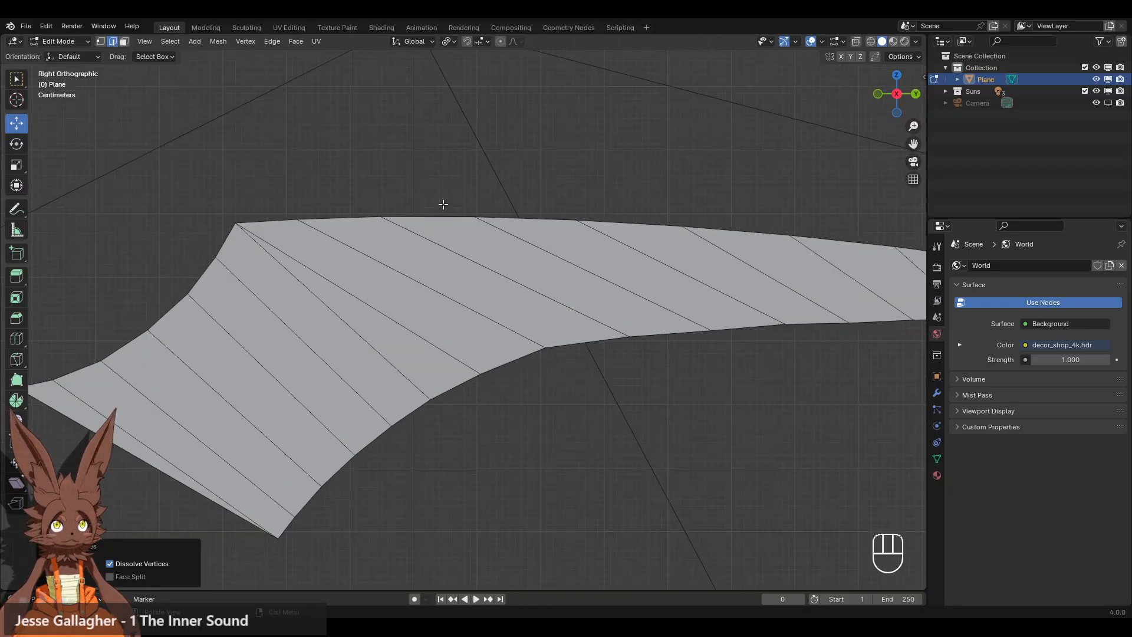
shift+middle_drag(443, 204, 549, 203)
click(100, 41)
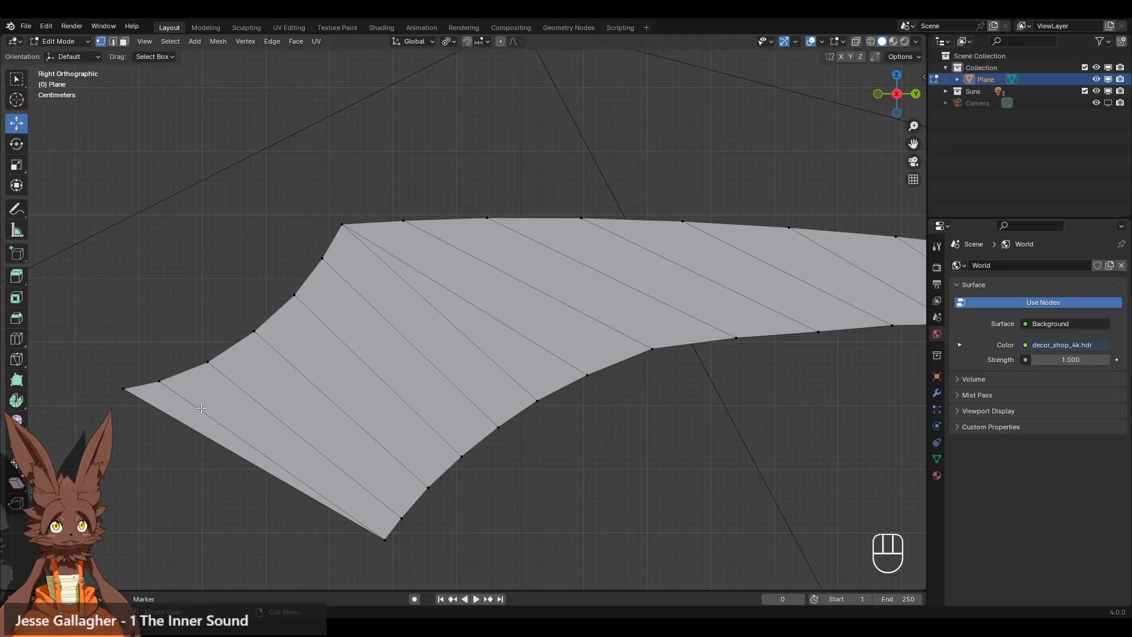
click(384, 539)
drag(388, 549, 380, 542)
click(372, 538)
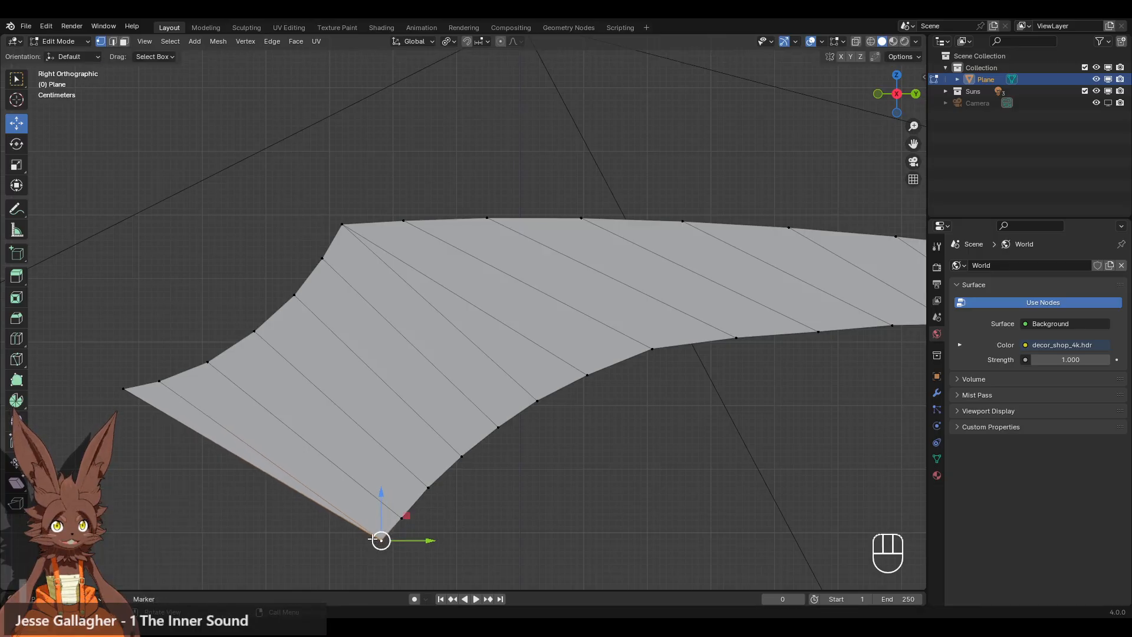
click(469, 541)
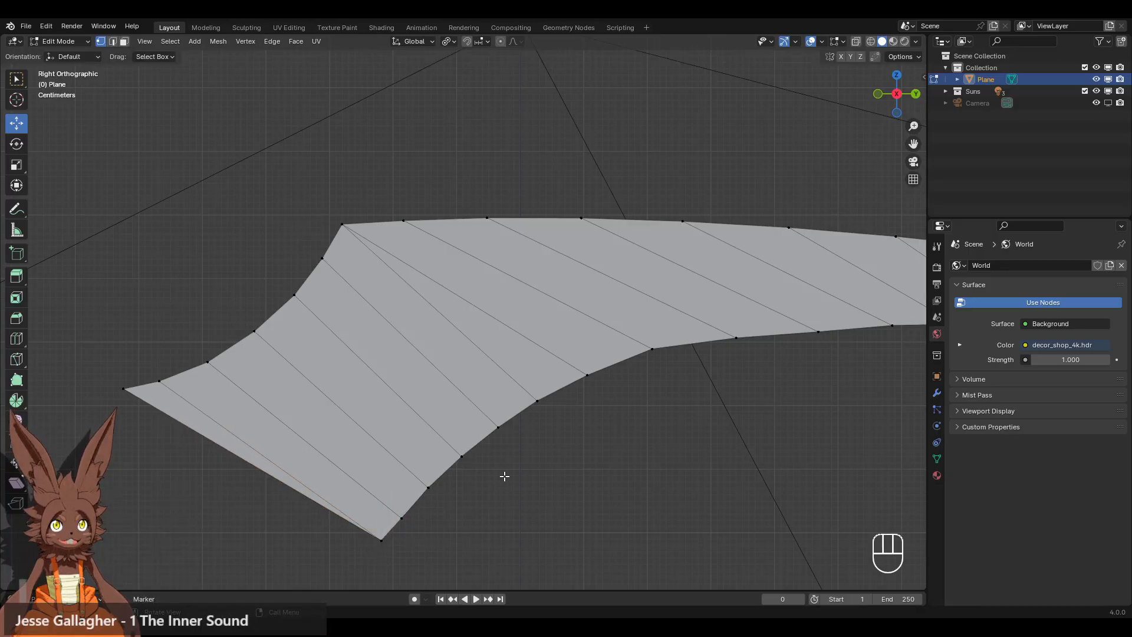
scroll(516, 457, down, 3)
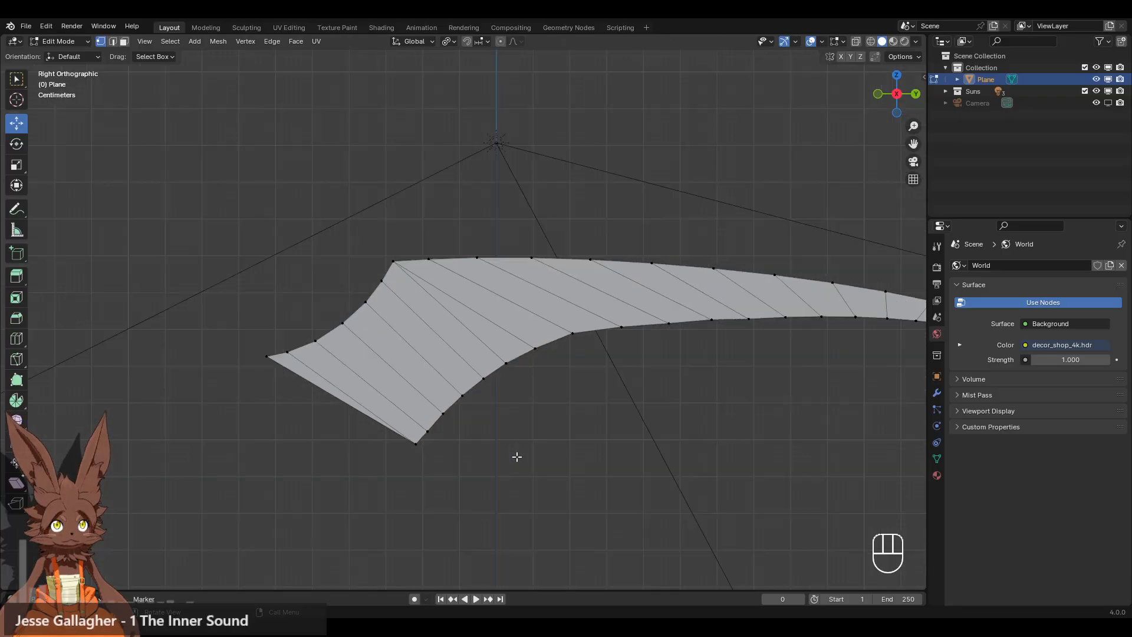
scroll(517, 456, up, 3)
click(113, 40)
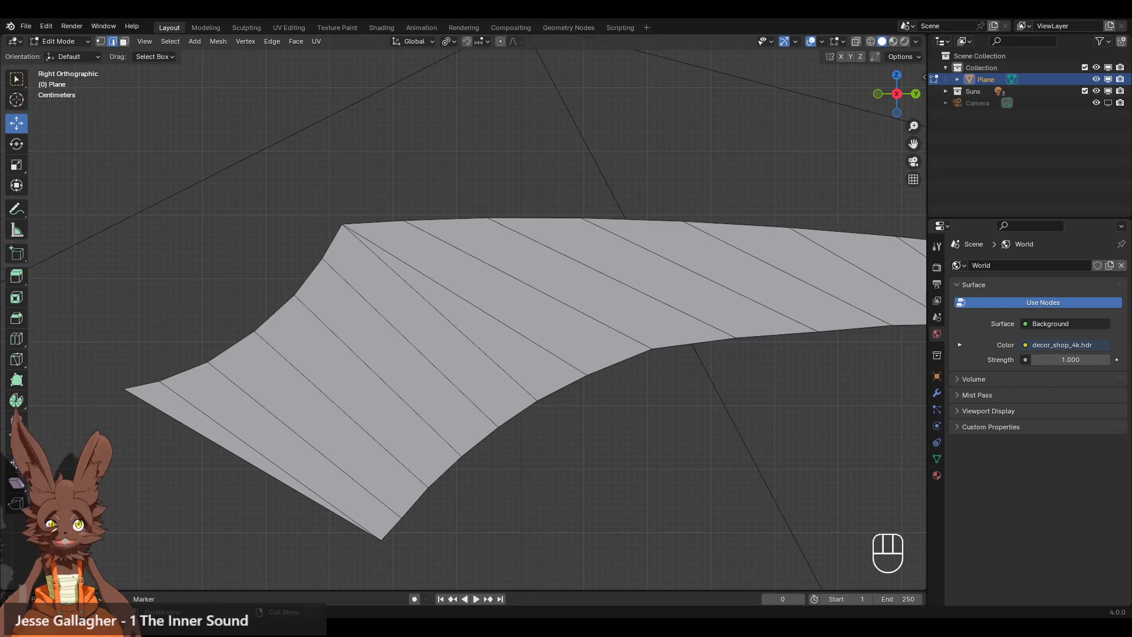
click(453, 323)
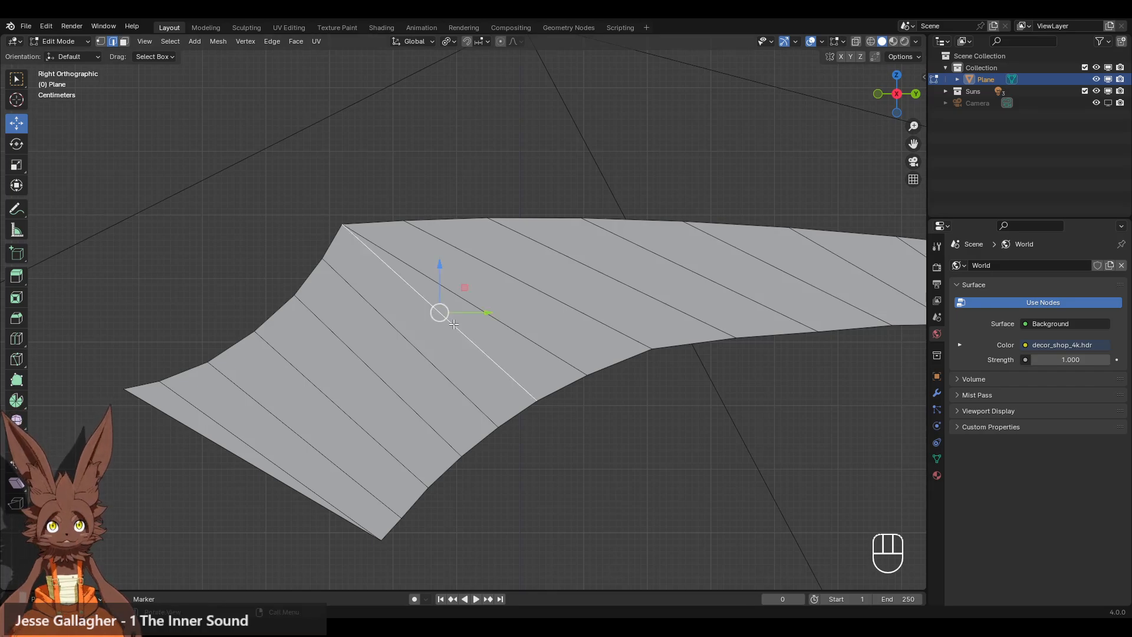
click(496, 321)
click(441, 311)
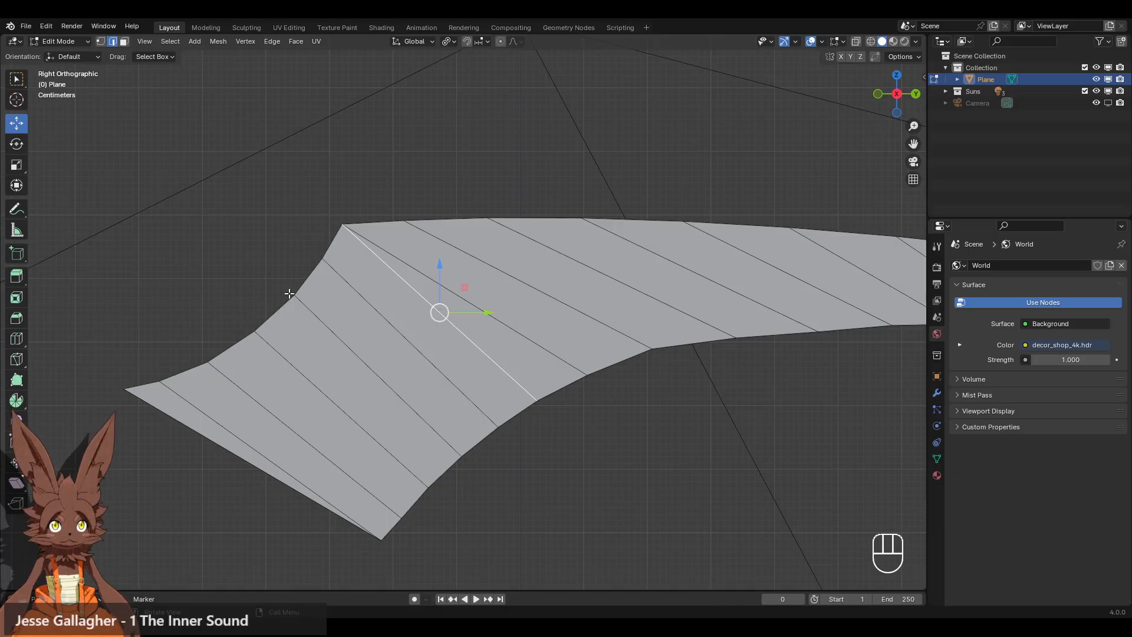
Delete the vertices on both curved sides of the wide section, keeping the strip from its upper corner vertex onward.
scroll(290, 295, down, 1)
click(101, 41)
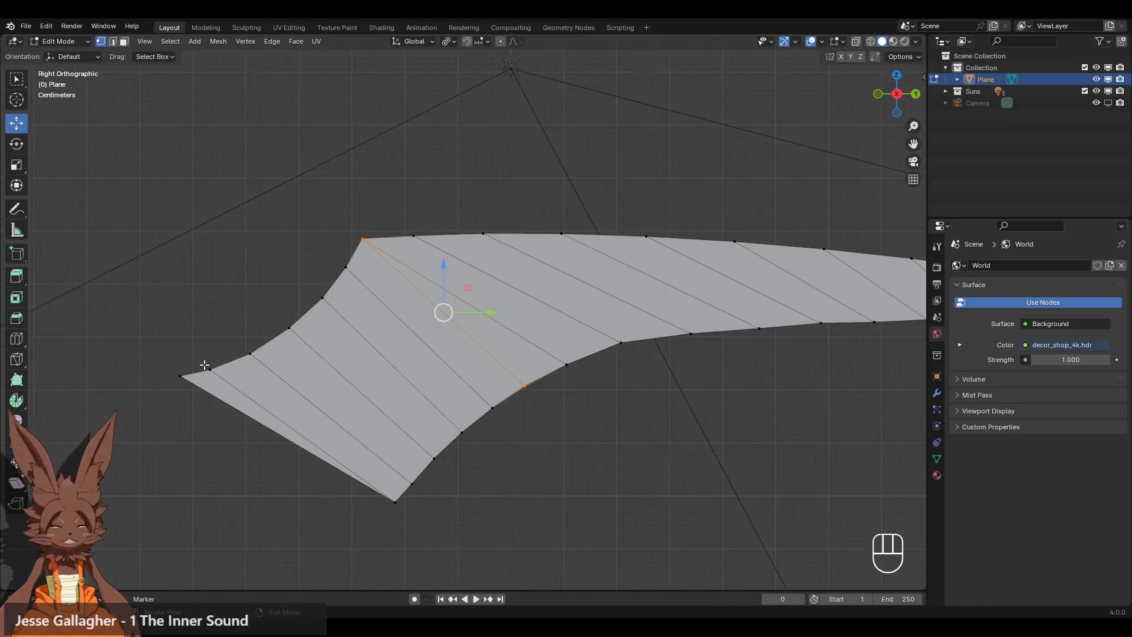
drag(115, 239, 354, 481)
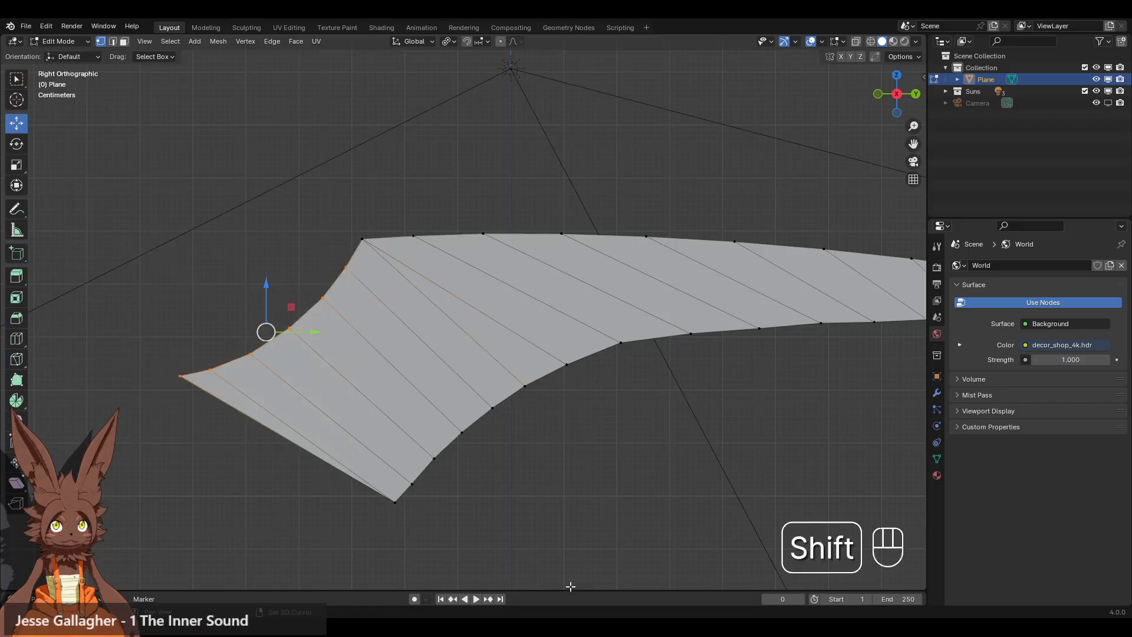
shift+drag(571, 588, 276, 375)
key(x)
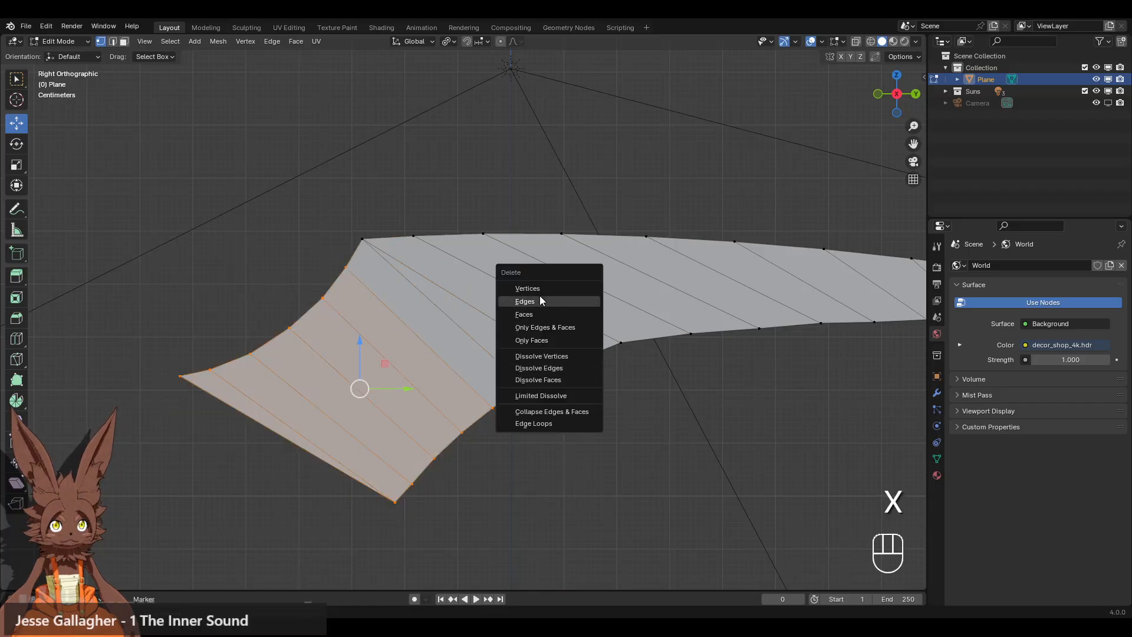
click(538, 288)
Extrude the strip's open diagonal end edge five times in a row, diagonally downward and away from the tip.
click(113, 41)
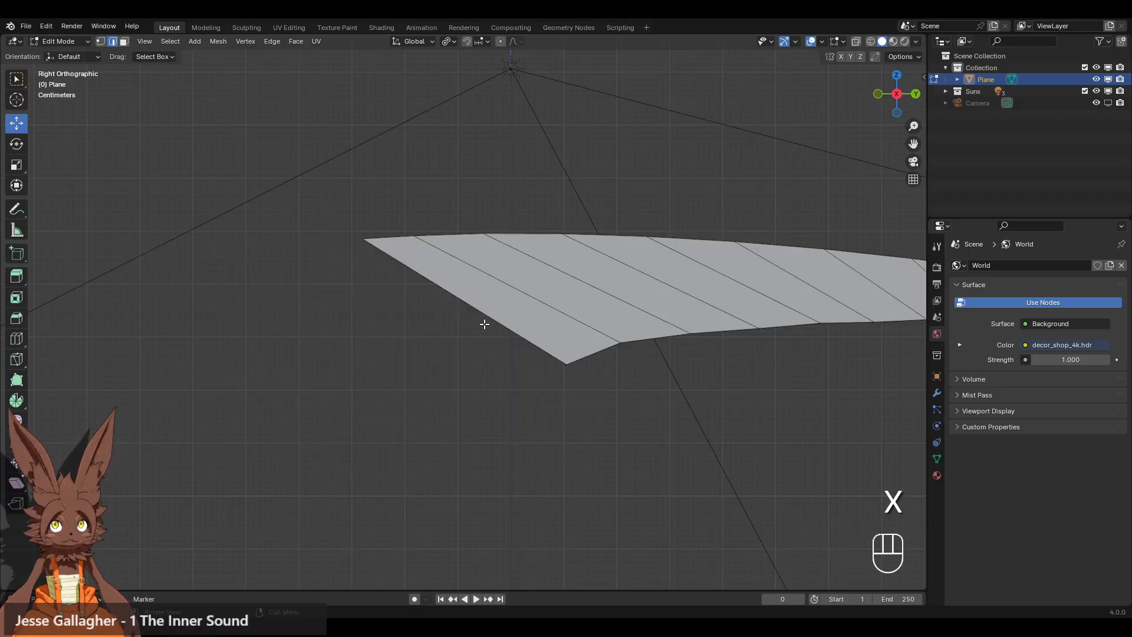
click(475, 315)
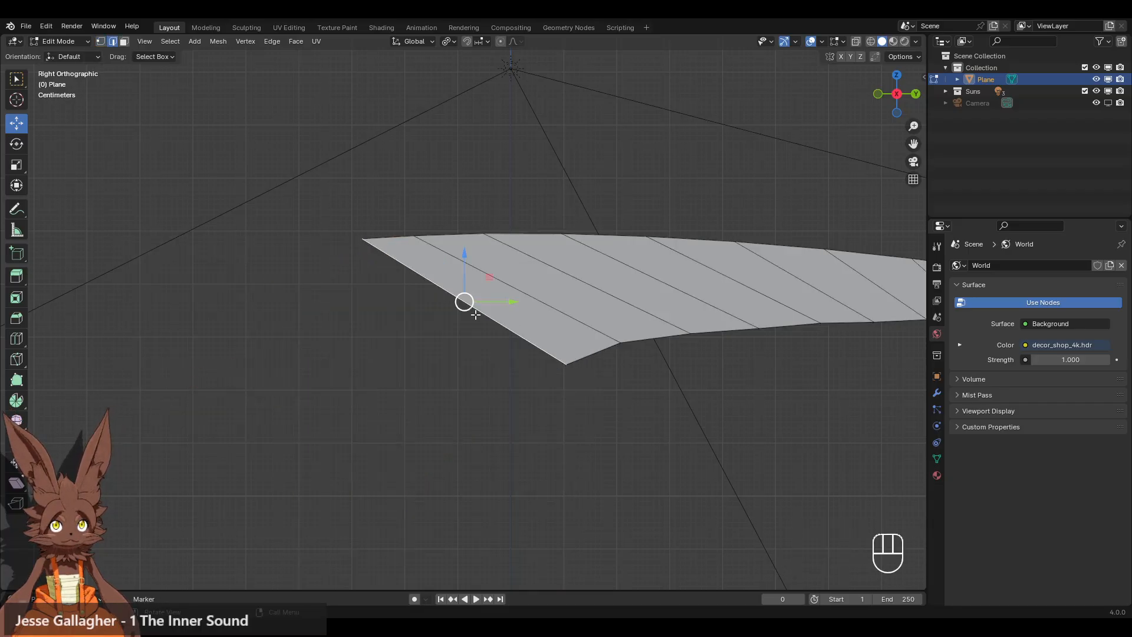
click(103, 41)
key(e)
click(412, 348)
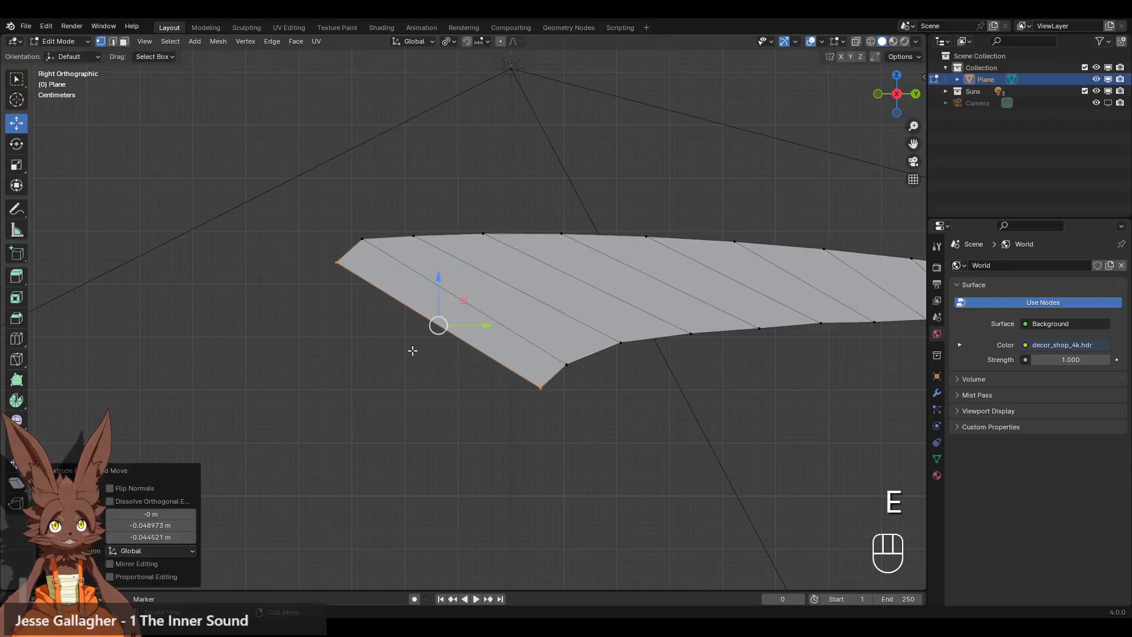
key(e)
click(376, 378)
key(e)
click(344, 417)
key(e)
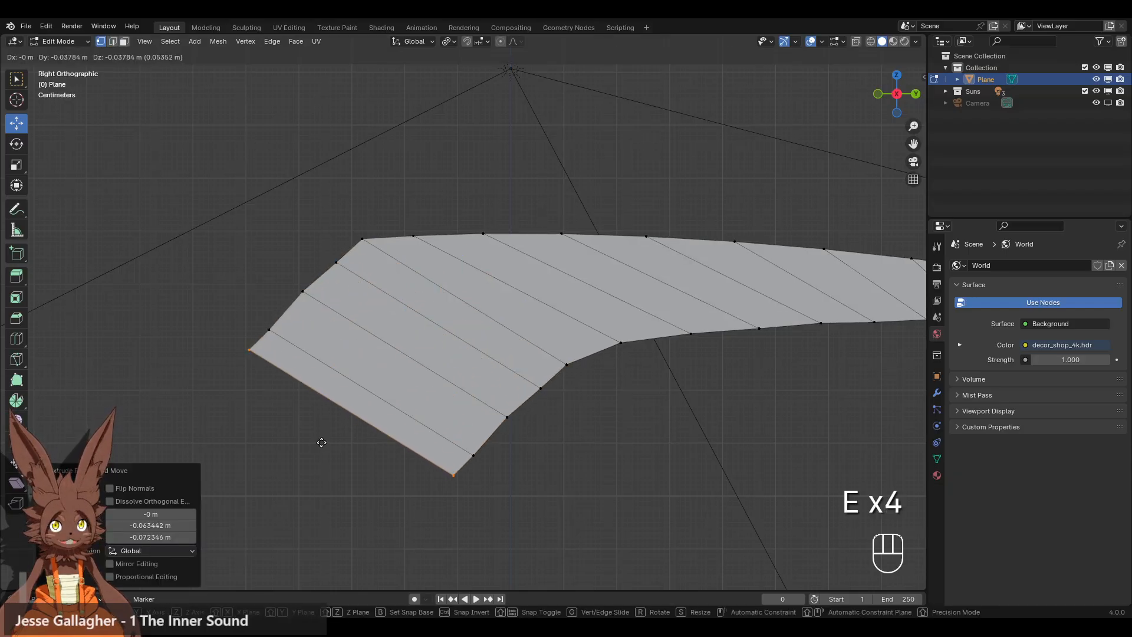
click(319, 445)
key(e)
click(292, 480)
scroll(525, 435, down, 4)
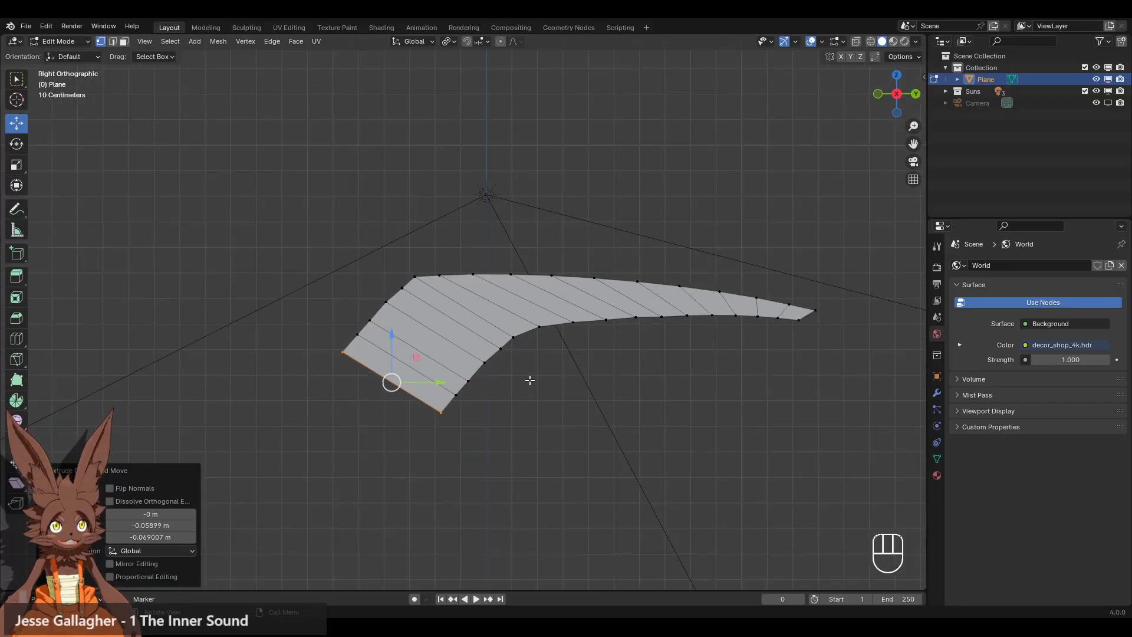
Try a Loop Cut with five lengthwise cuts through the whole strip, and undo it.
scroll(529, 380, up, 3)
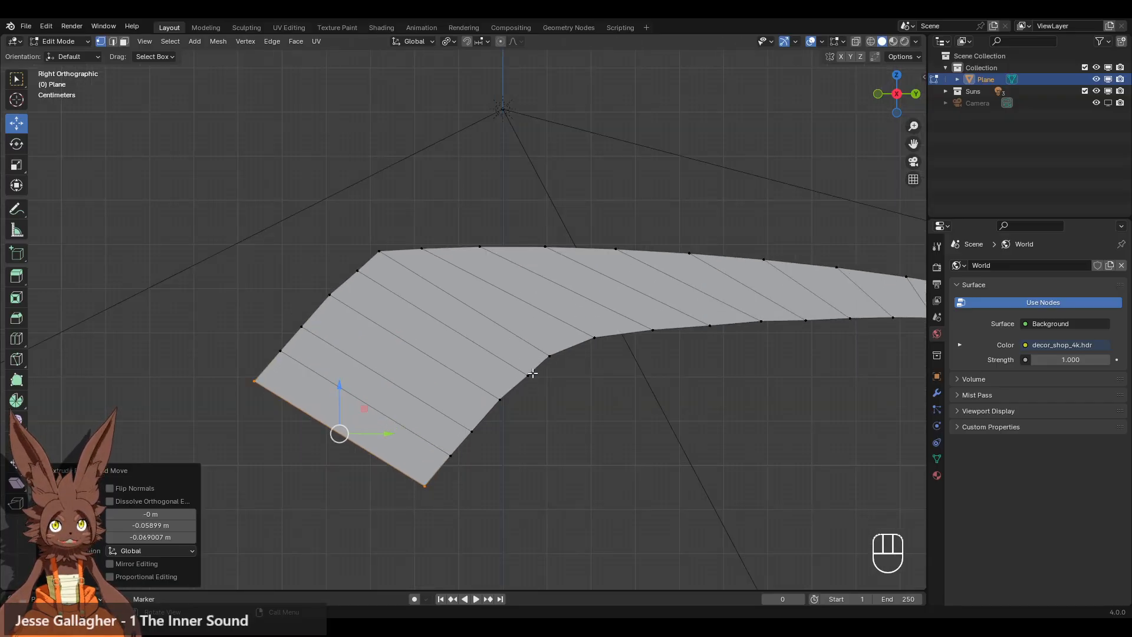
click(16, 339)
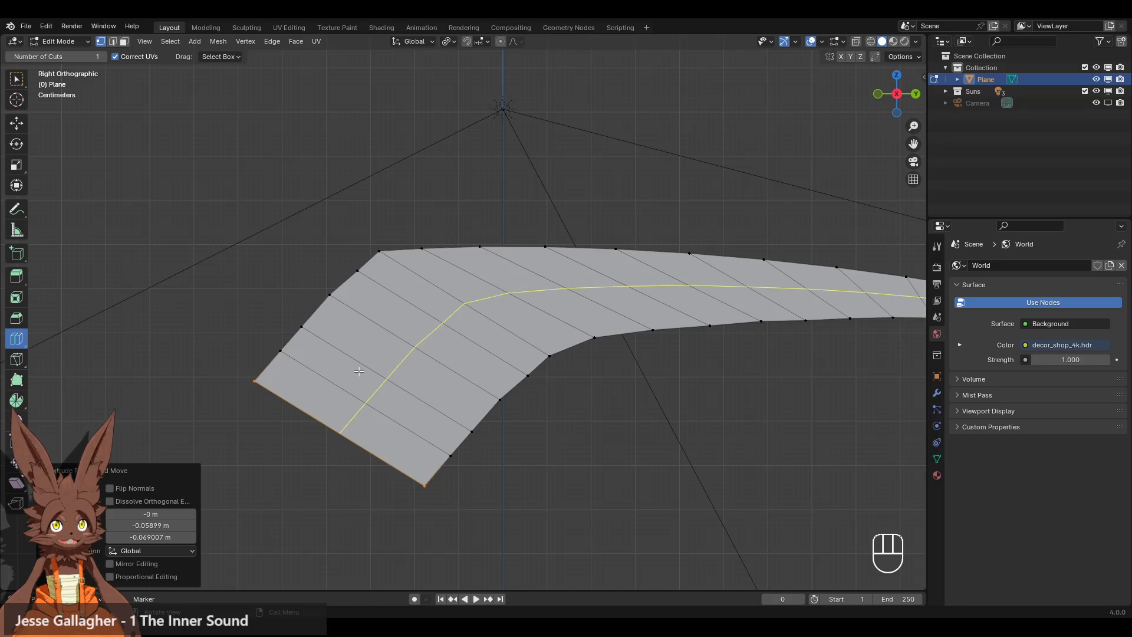
click(366, 403)
click(196, 474)
click(195, 473)
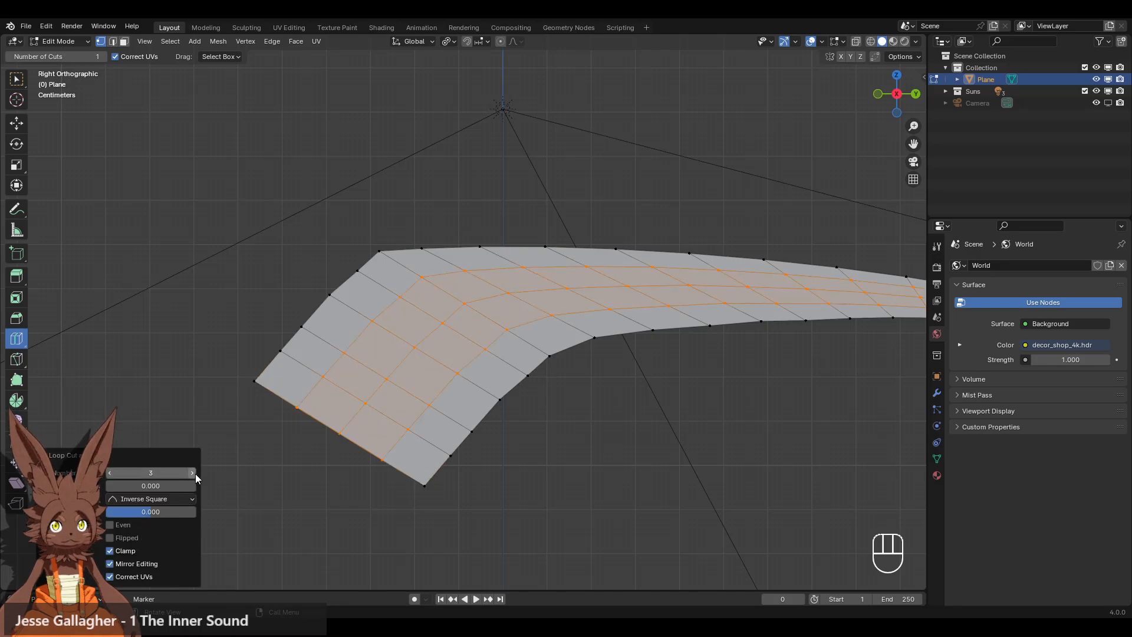
click(196, 473)
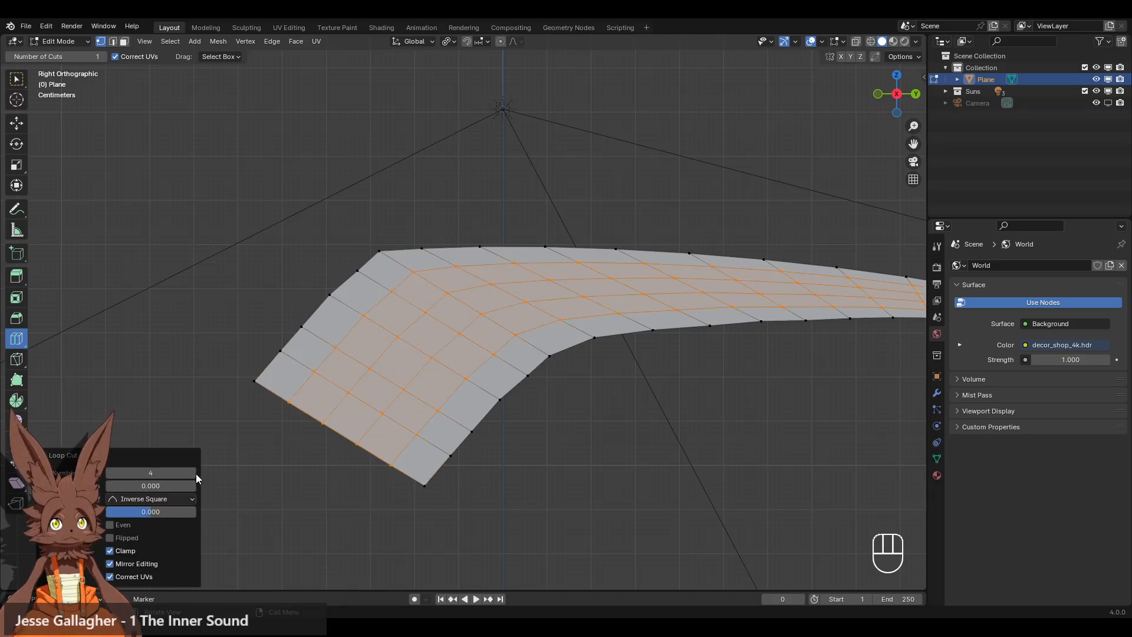
click(196, 473)
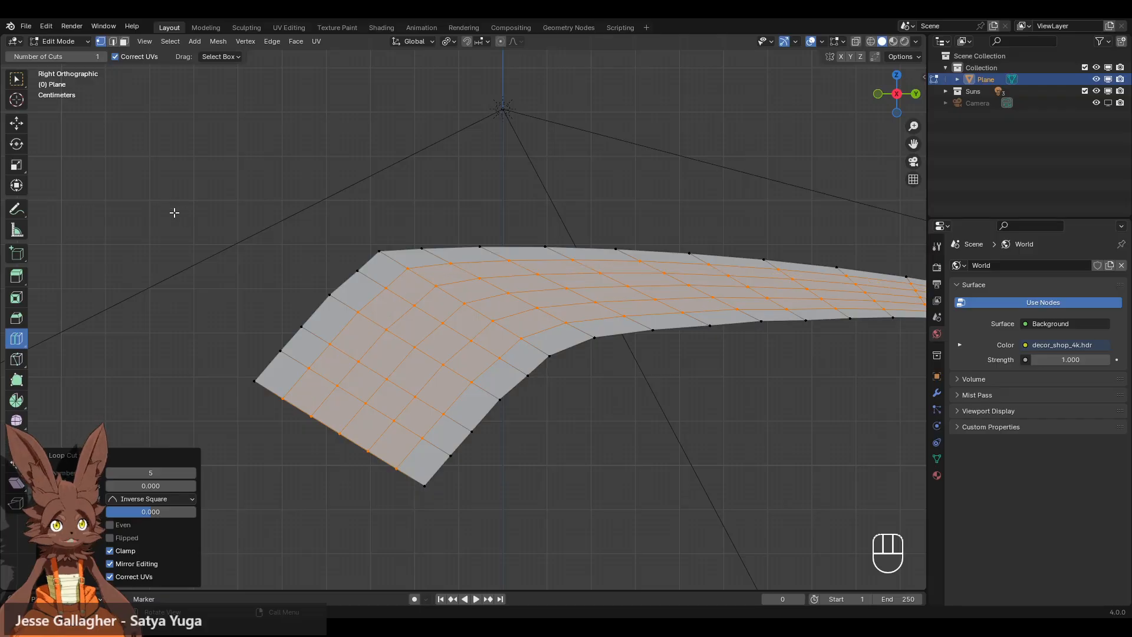
key(ctrl+z)
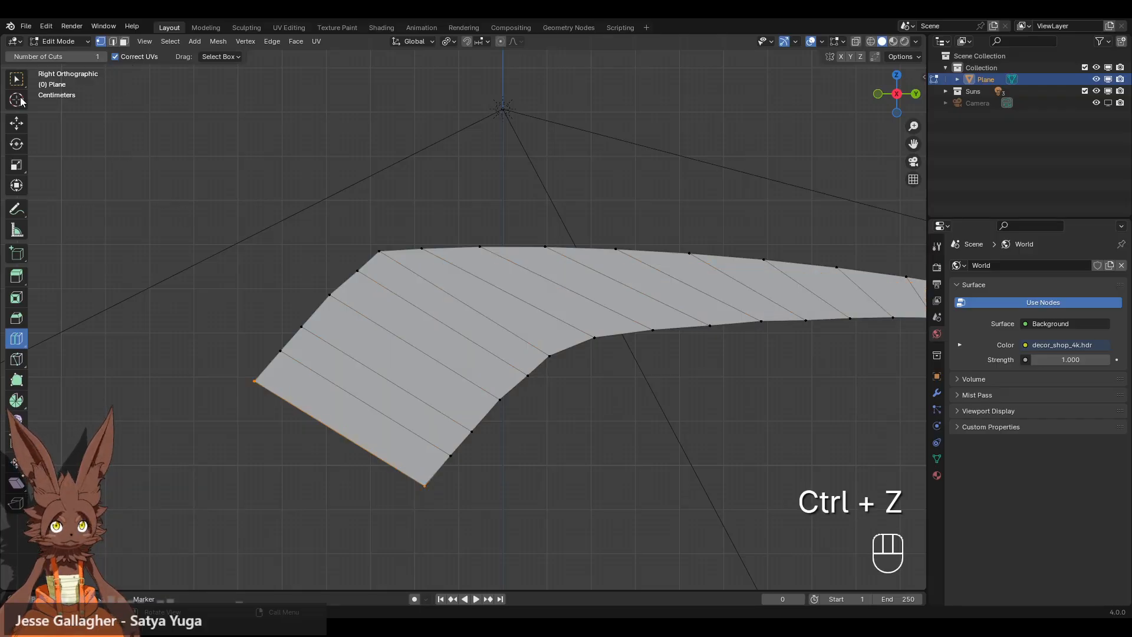
Dissolve the four crosswise edges inside the newly extruded section, merging it into one four-sided face.
click(534, 408)
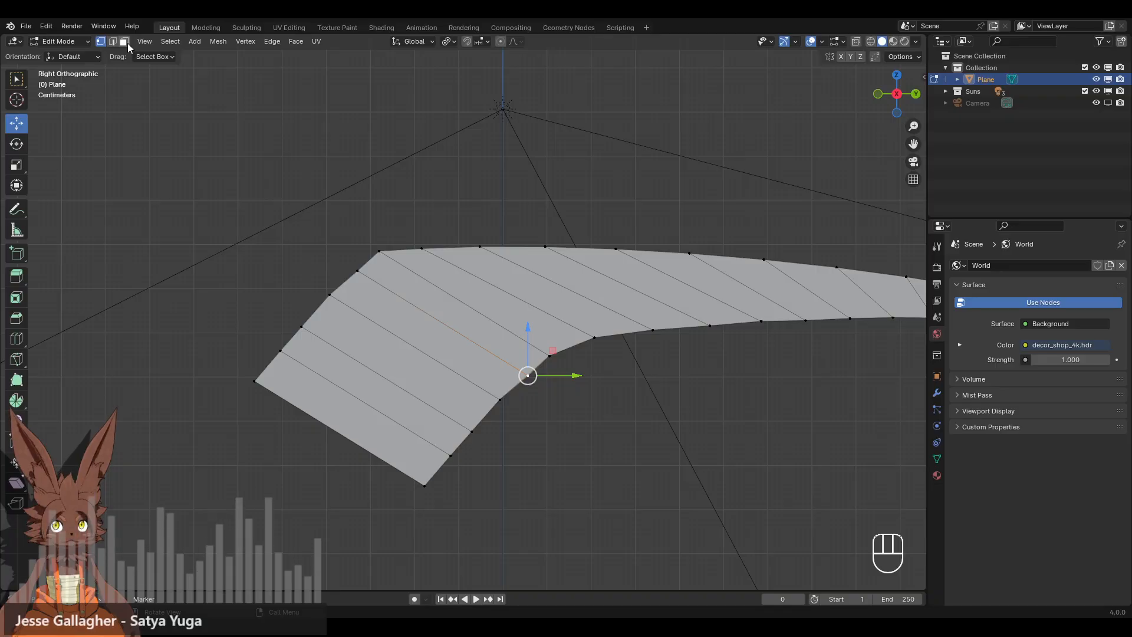
click(112, 41)
alt+click(380, 412)
alt+shift+click(401, 387)
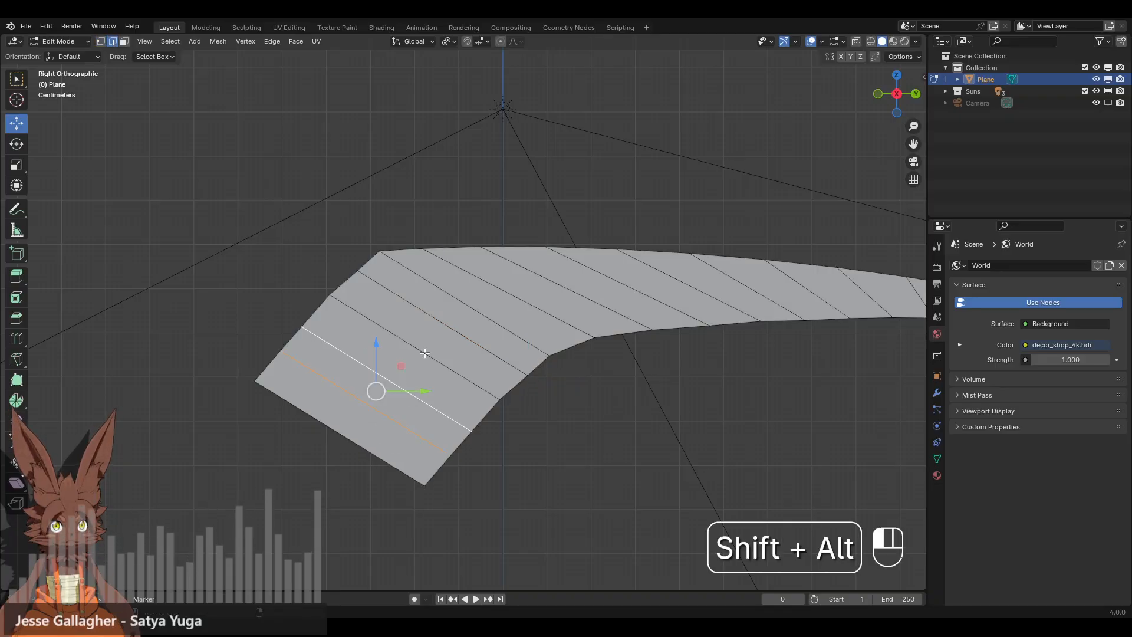
alt+shift+click(427, 356)
alt+shift+click(455, 332)
key(x)
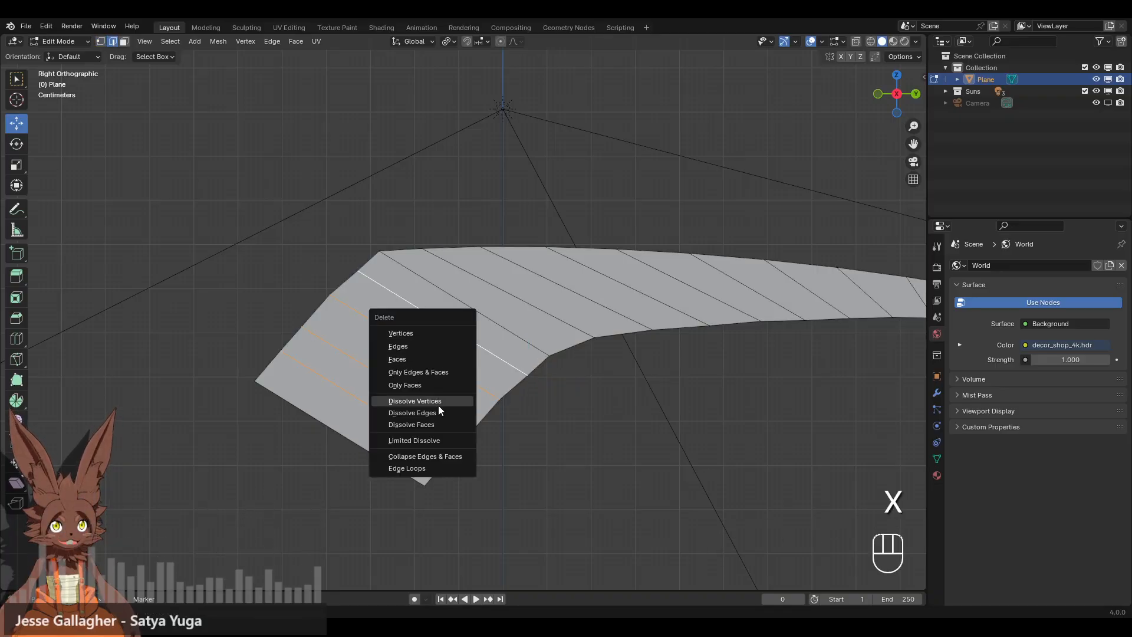
click(437, 411)
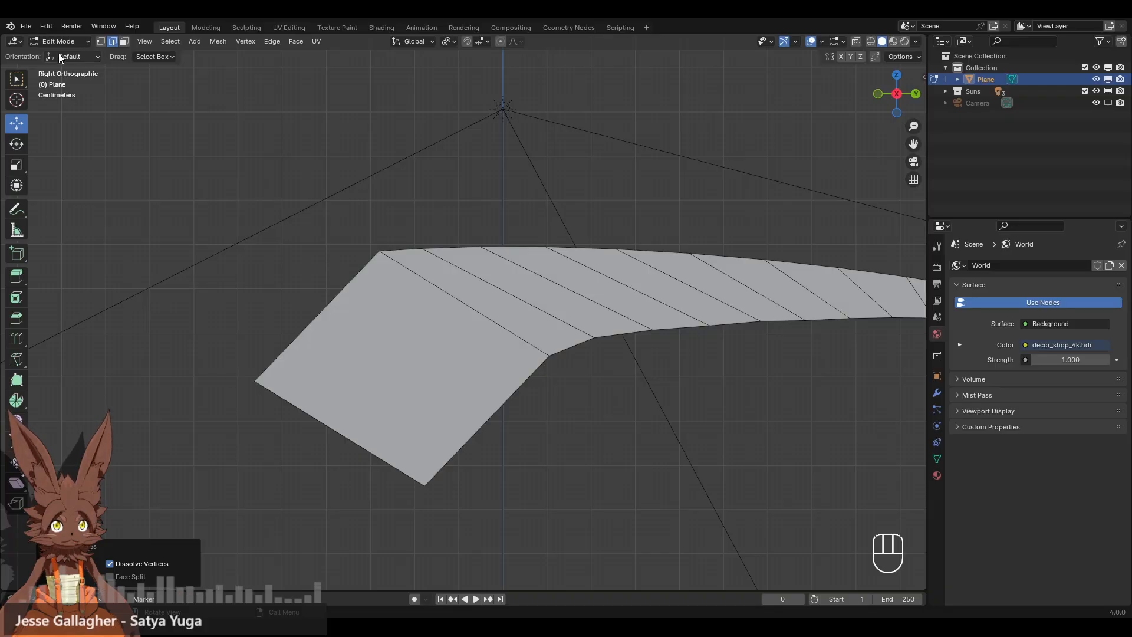
Move the two outer corner vertices of the wide end face outward by about -0.032 m in Y and -0.044 m in Z.
click(100, 42)
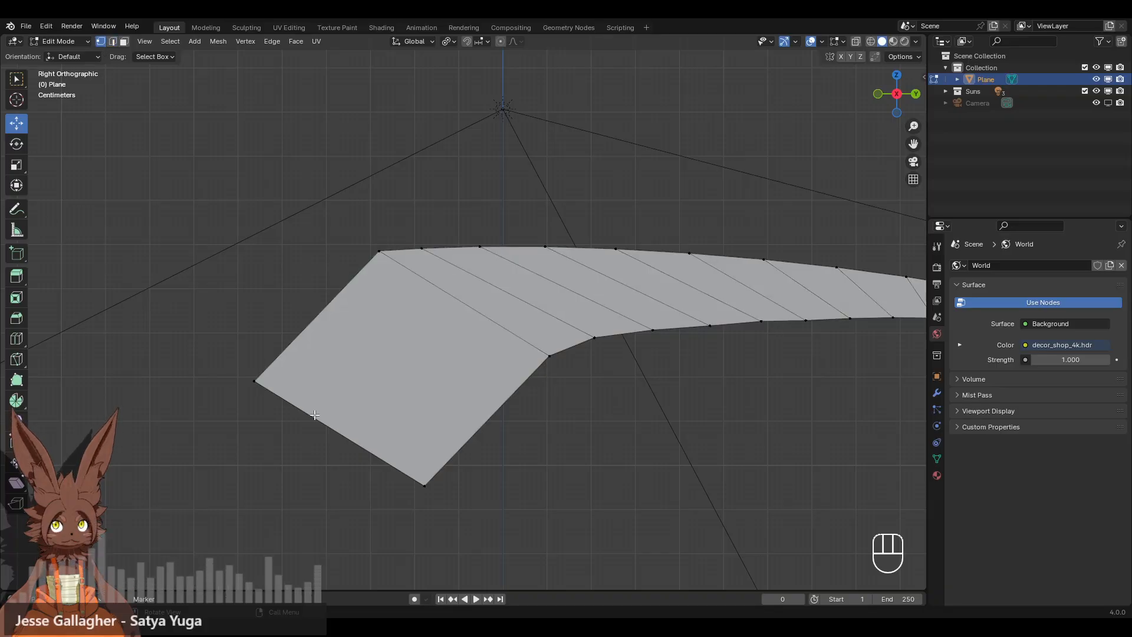
click(253, 387)
shift+click(424, 485)
drag(338, 434, 316, 463)
scroll(540, 388, down, 4)
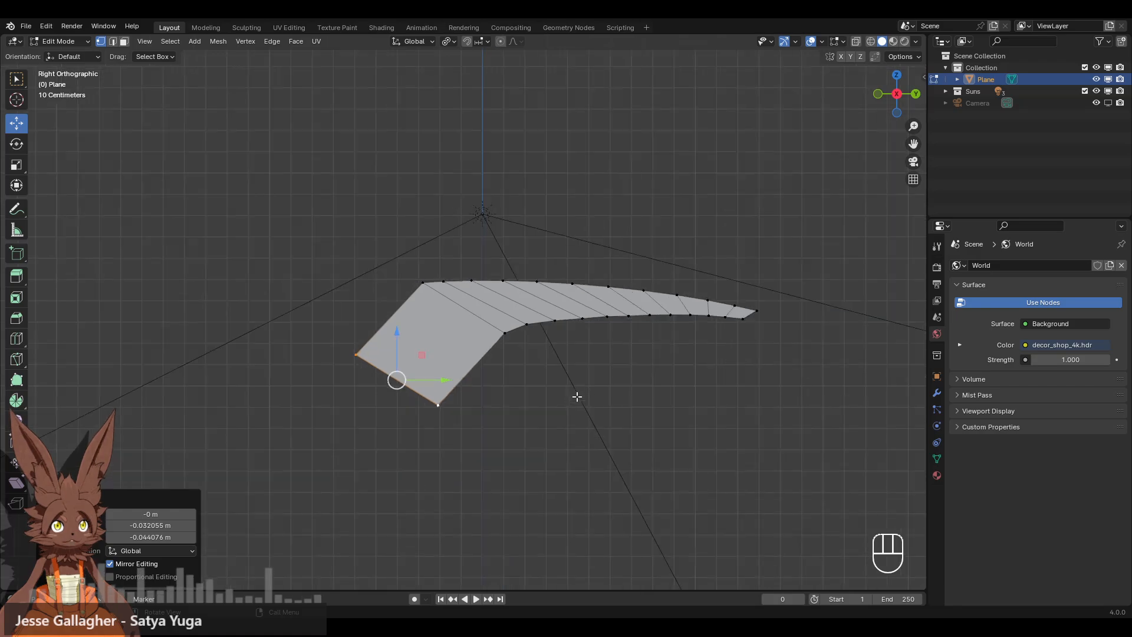
Move the open end edge of the wide face by about 0.012 m in Y and -0.001 m in Z.
scroll(576, 396, up, 5)
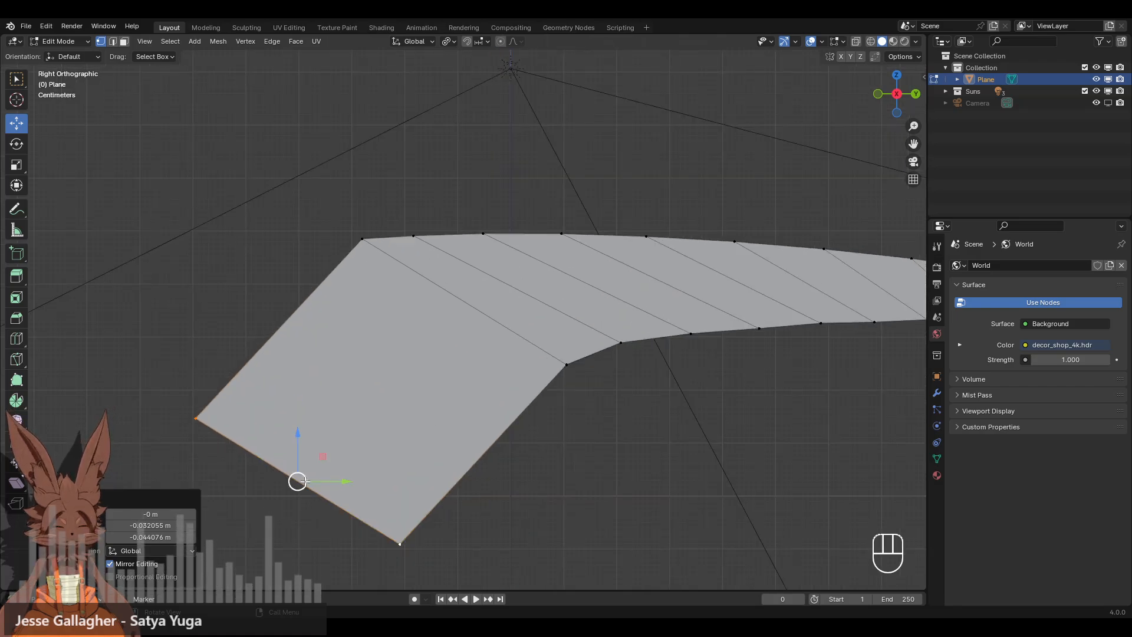
drag(297, 481, 311, 482)
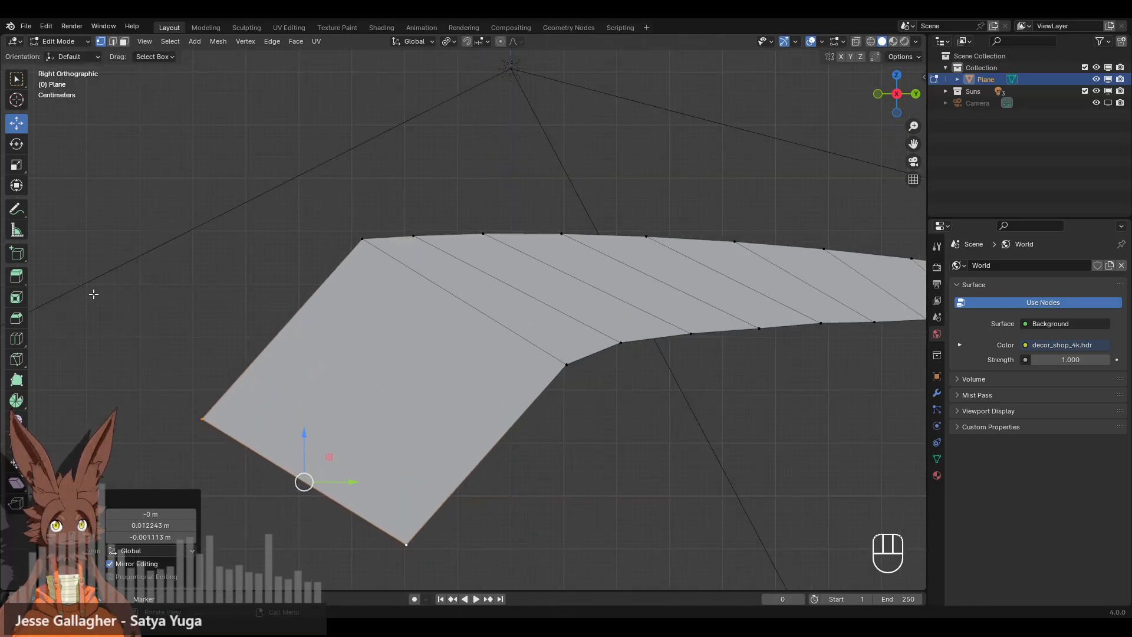
Add one crosswise loop cut through the middle of the wide end face and scale it to 0.640.
click(19, 338)
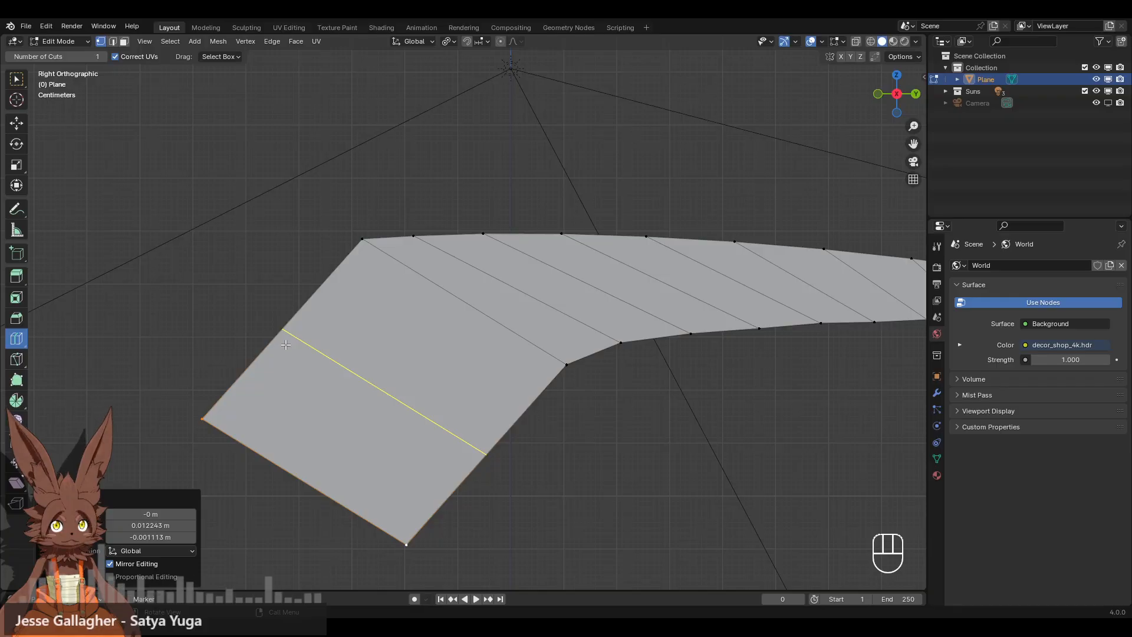
click(285, 345)
click(16, 128)
key(s)
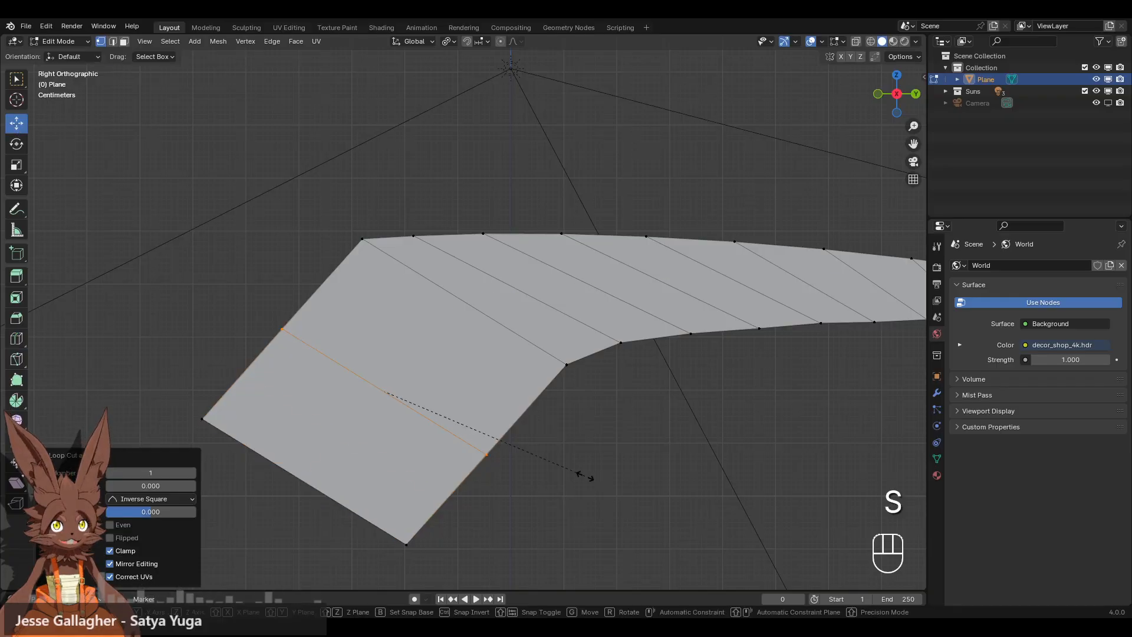
click(510, 450)
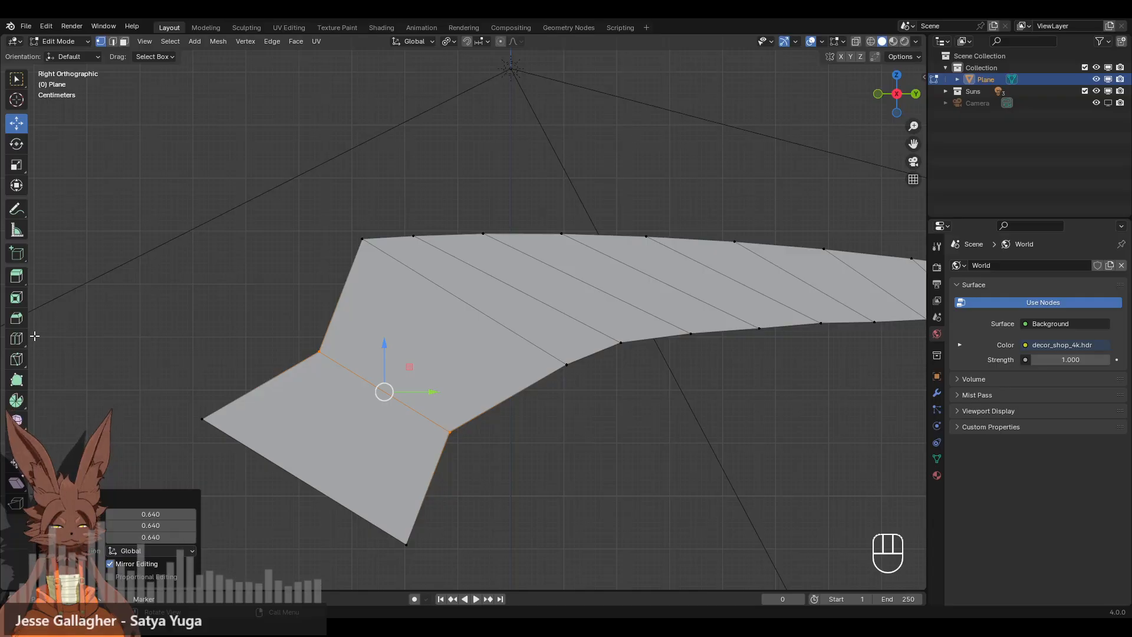
Bevel the narrowed middle edge with five segments, spreading it across almost the whole wide face, and clear the selection.
click(17, 319)
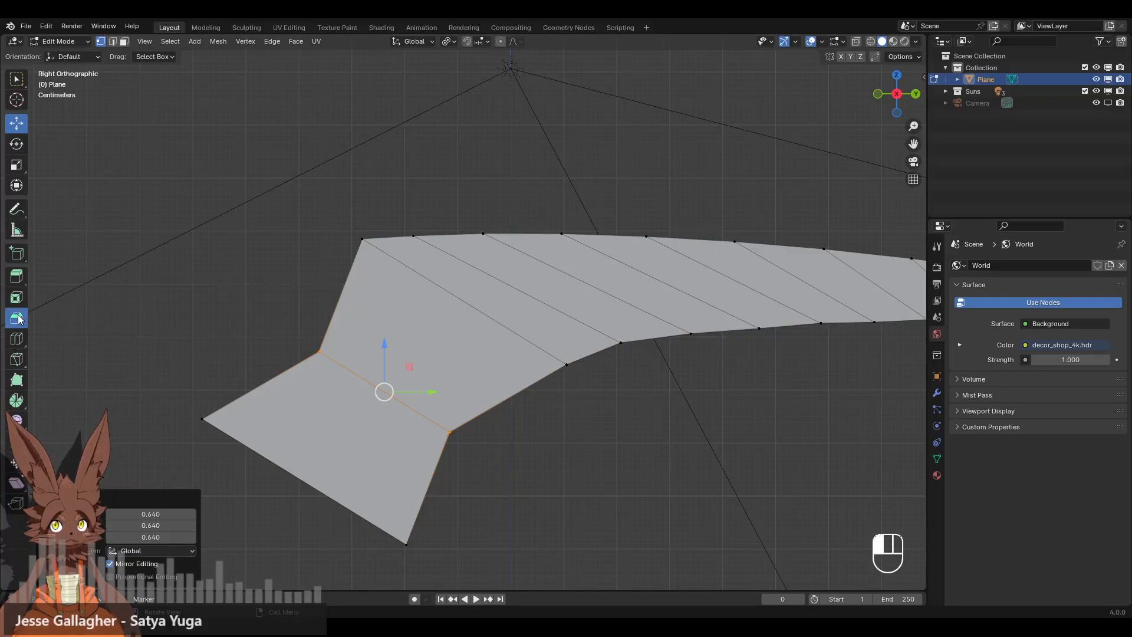
drag(387, 393, 479, 443)
scroll(474, 444, up, 2)
scroll(478, 443, up, 2)
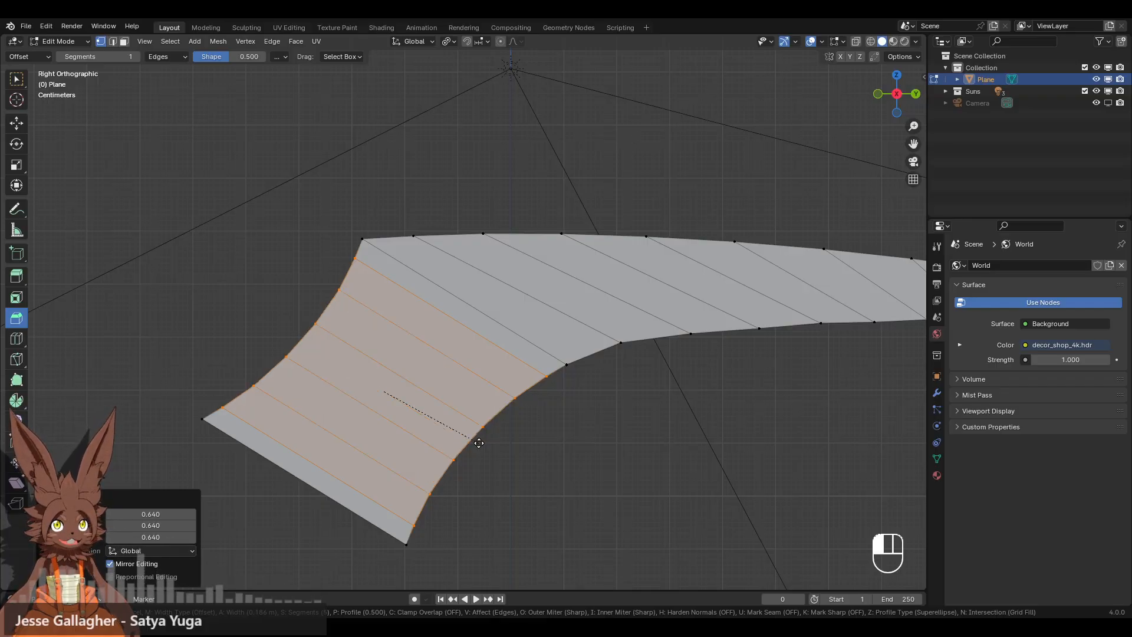
drag(479, 443, 477, 440)
click(531, 448)
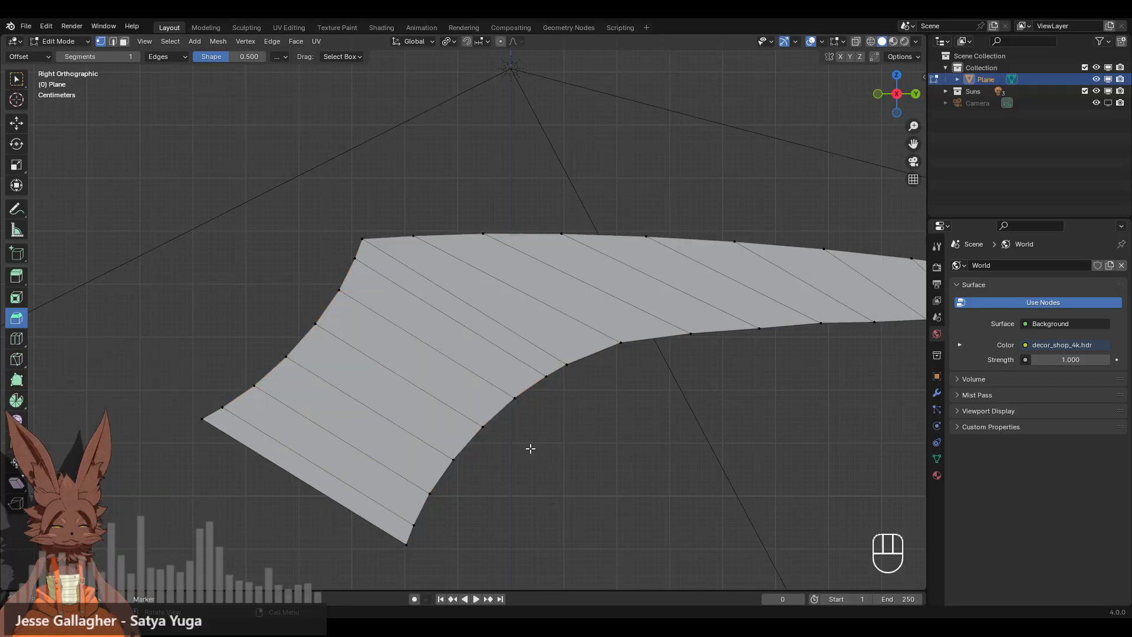
Add a Loop Cut with five evenly spaced lengthwise cuts through the entire curved strip.
scroll(527, 448, down, 3)
scroll(522, 448, up, 2)
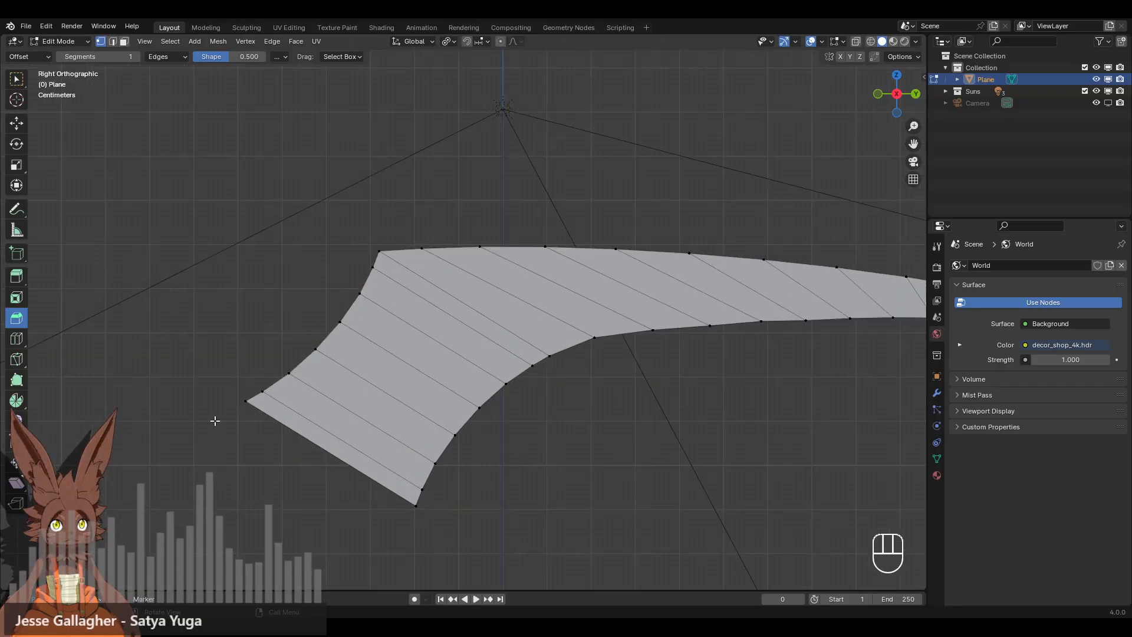
click(17, 339)
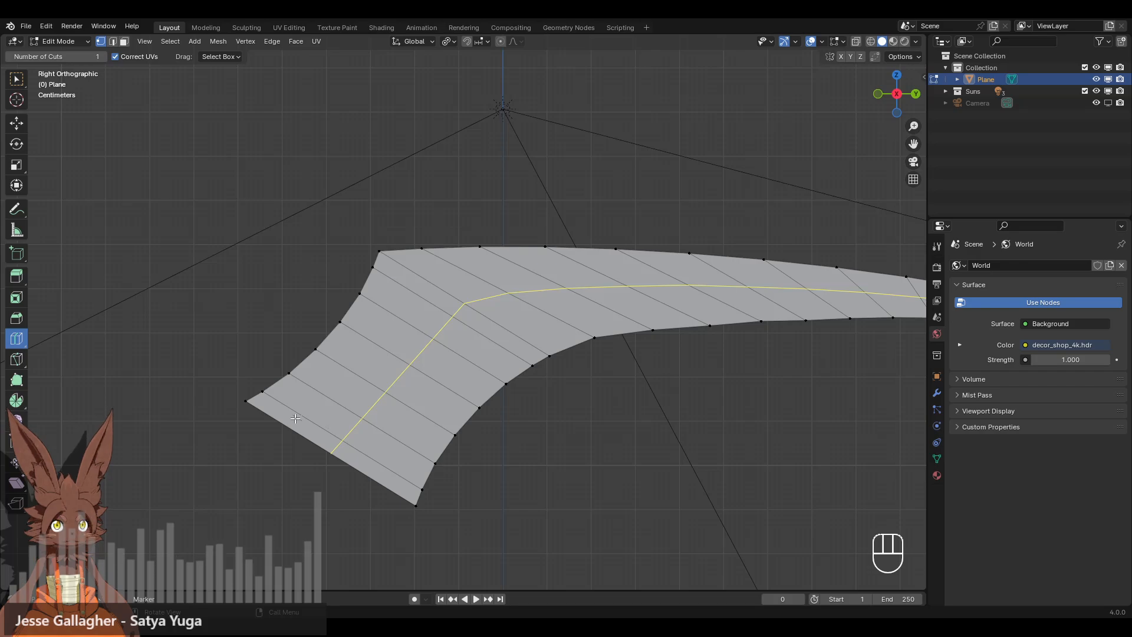
click(354, 417)
click(192, 473)
click(192, 473)
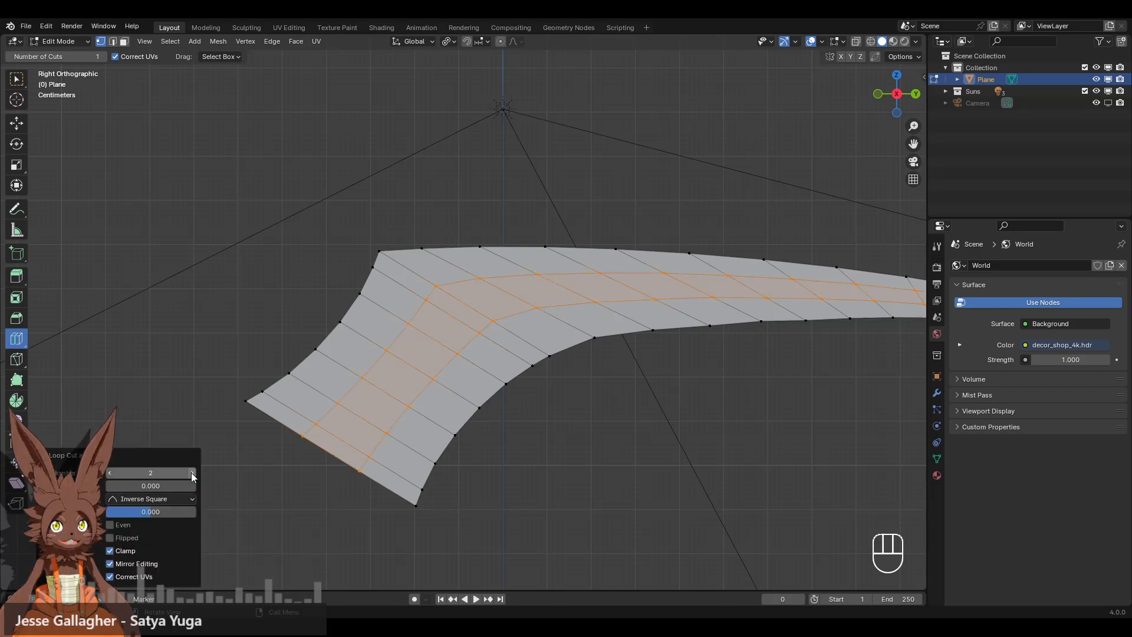
click(192, 472)
click(193, 473)
scroll(655, 468, down, 1)
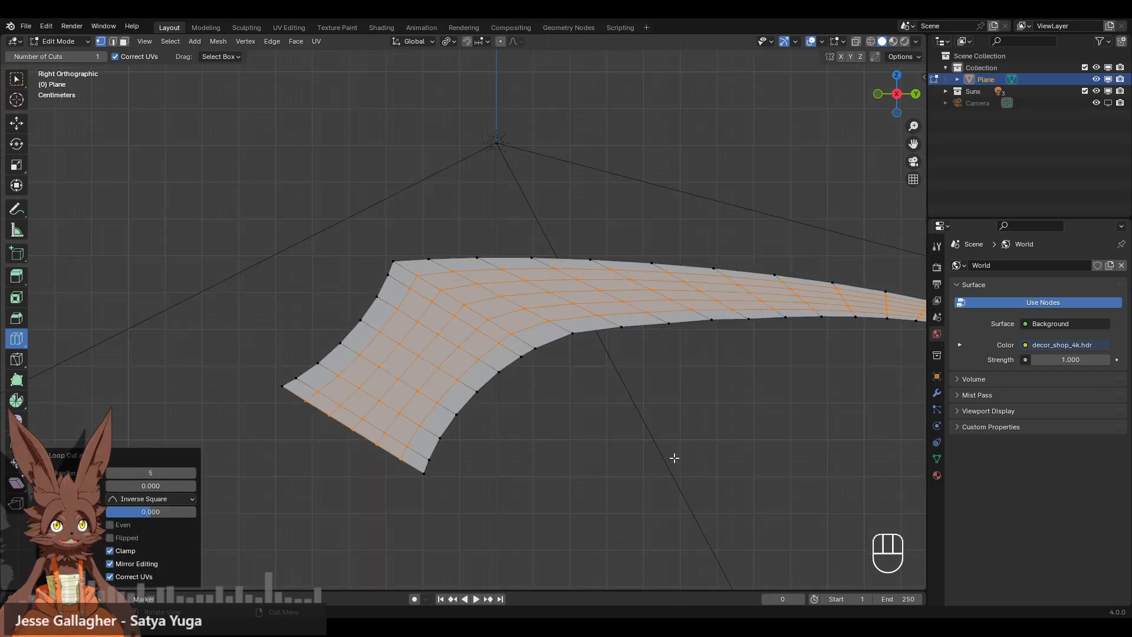
scroll(672, 457, down, 1)
scroll(651, 448, up, 2)
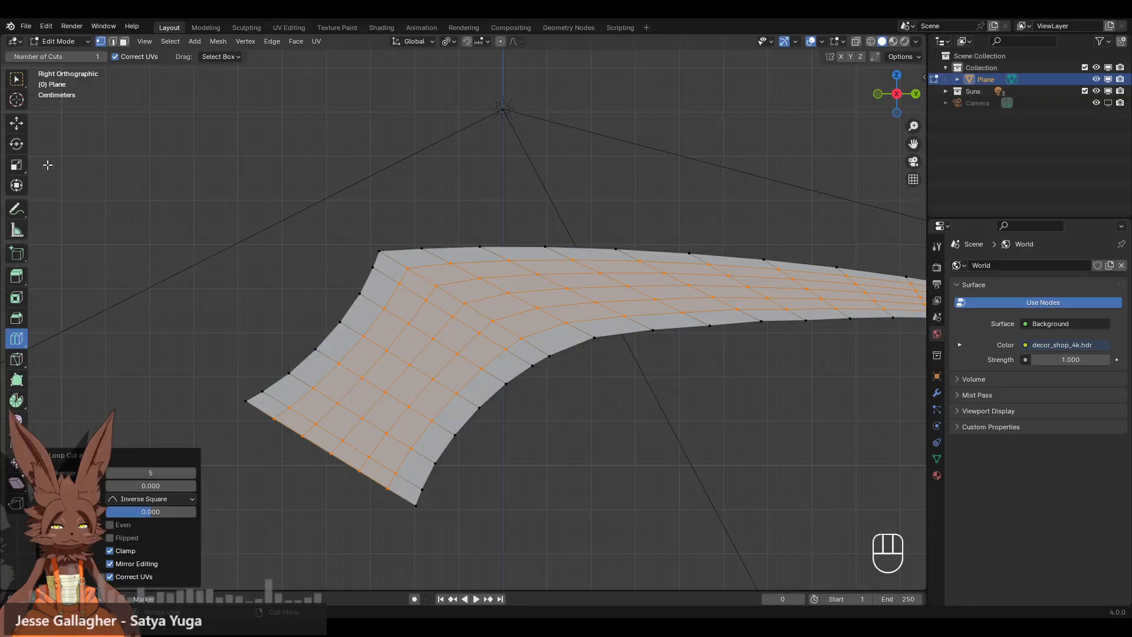
Deselect the new loops and switch the plane to Sculpt Mode.
click(16, 123)
key(alt+a)
click(328, 457)
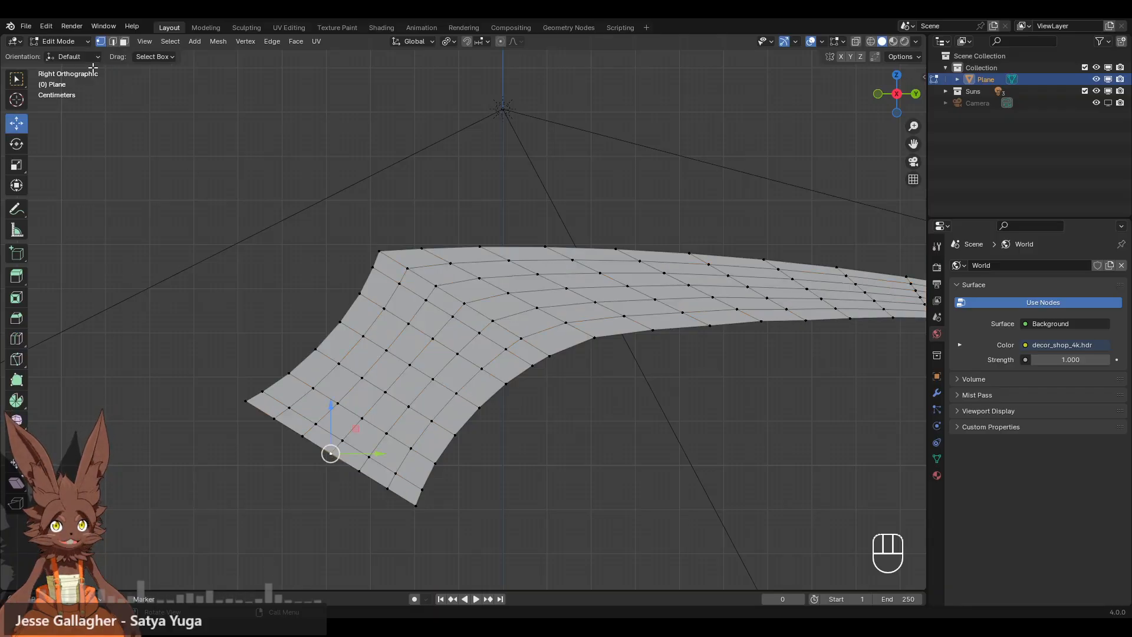
click(64, 43)
click(70, 80)
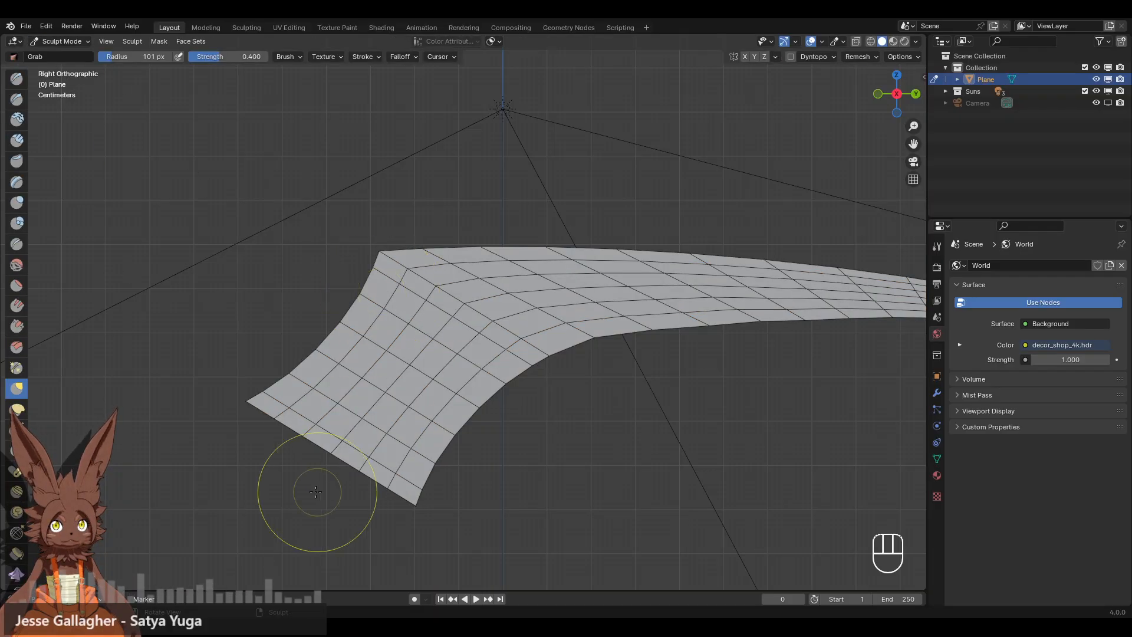
Curve the open wide end inward with the Grab brush and adjust the side edges around the bend, undoing the first stroke.
scroll(336, 448, down, 2)
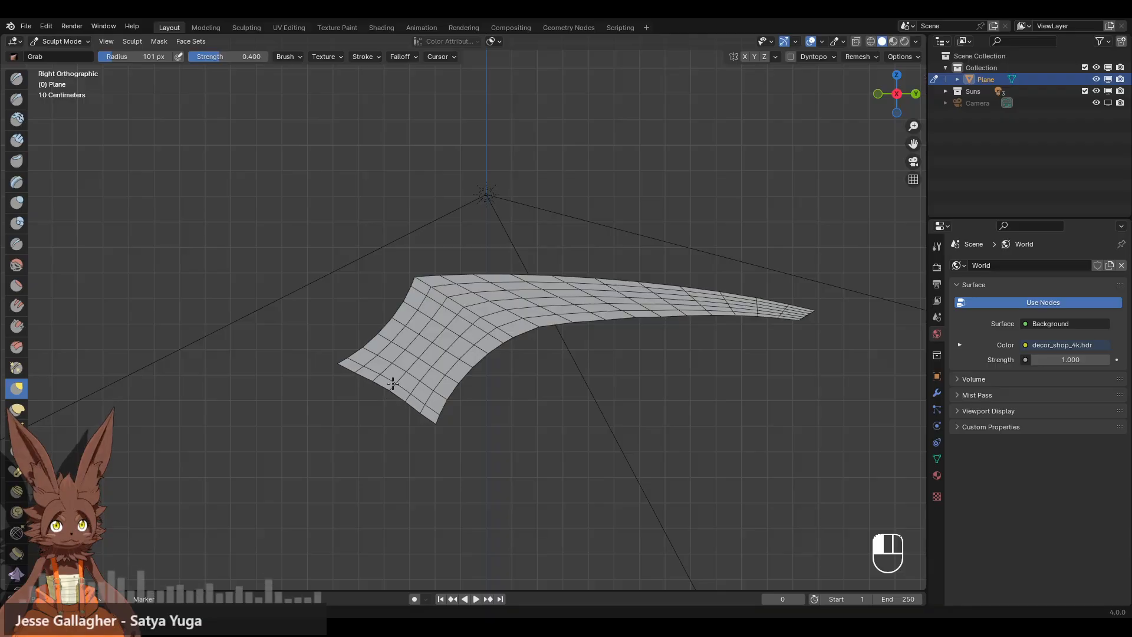
scroll(379, 391, down, 3)
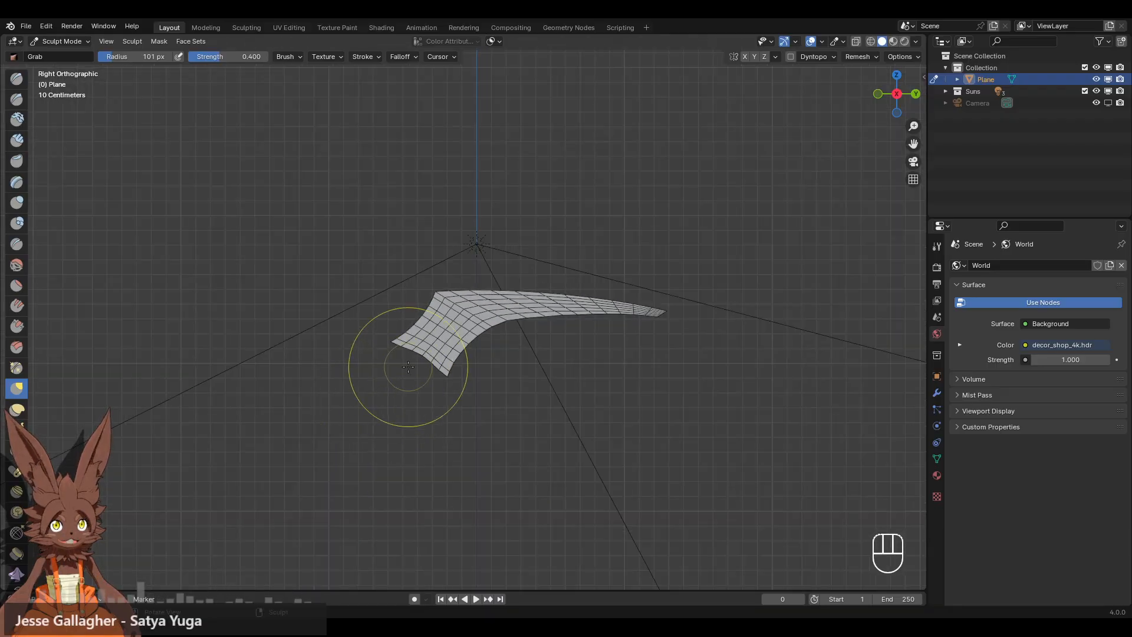
key(ctrl+z)
drag(416, 356, 442, 330)
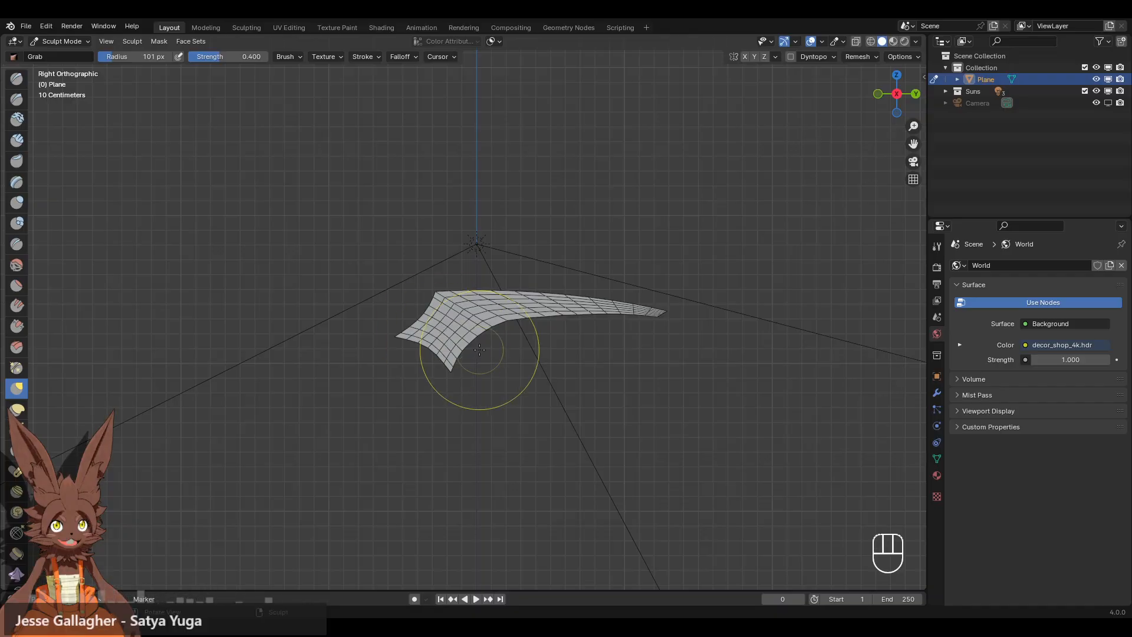
scroll(478, 367, up, 2)
drag(472, 370, 462, 360)
drag(396, 309, 417, 327)
mouse_move(533, 341)
mouse_down()
mouse_move(503, 326)
mouse_move(550, 342)
mouse_up()
Smooth the lower edge of the long strip toward the tip.
scroll(530, 338, up, 4)
shift+middle_drag(695, 350, 451, 356)
shift+drag(471, 335, 557, 333)
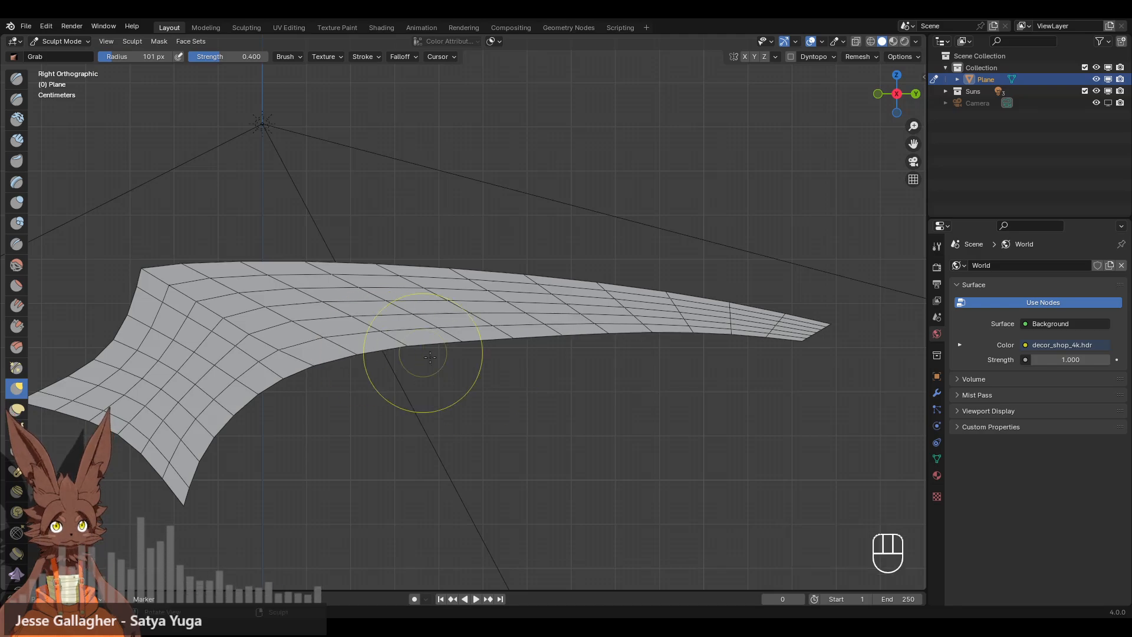
Pull the concave back edge and the open wide end further inward with the Grab brush.
scroll(405, 354, down, 1)
shift+middle_drag(399, 395, 546, 391)
shift+middle_drag(629, 368, 701, 354)
scroll(701, 353, down, 1)
drag(391, 319, 408, 331)
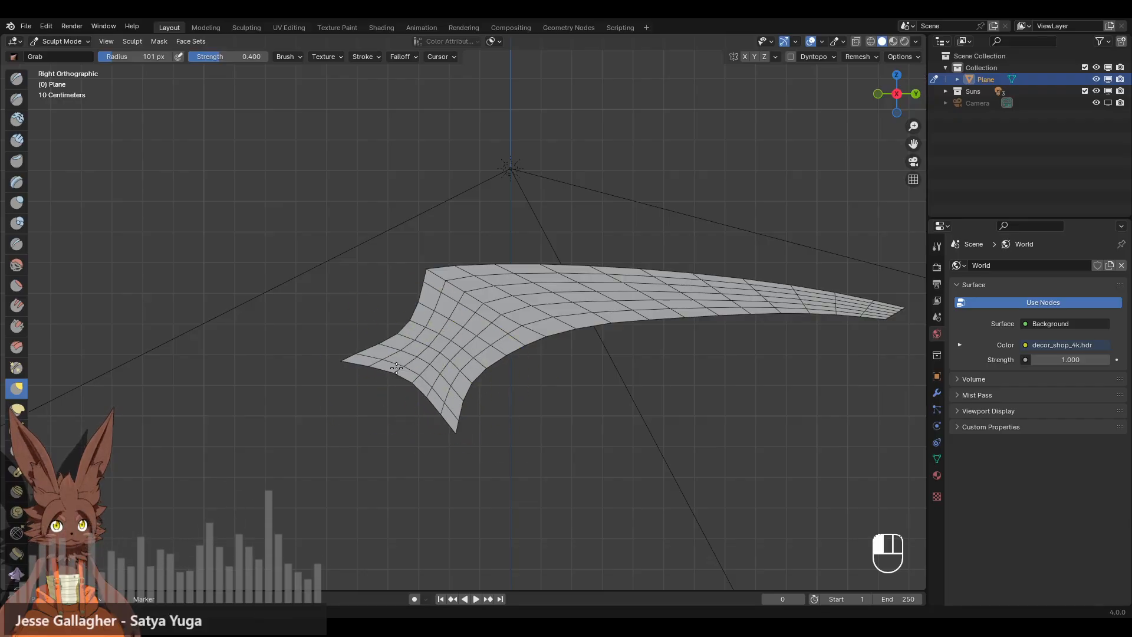
scroll(493, 460, down, 2)
drag(447, 394, 444, 393)
drag(423, 380, 439, 376)
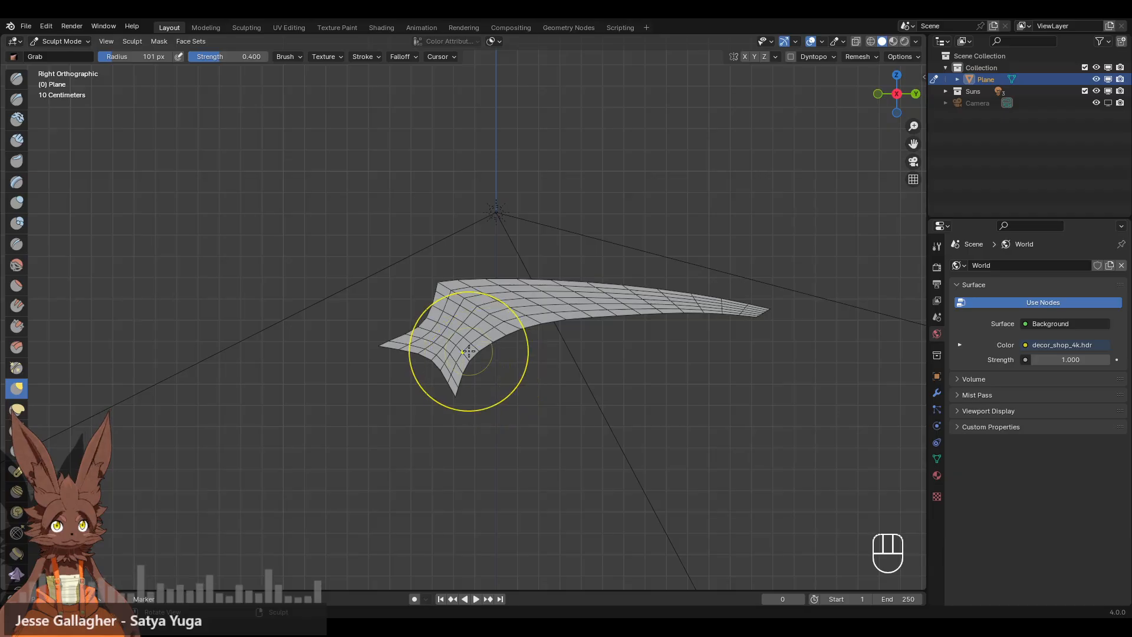
Smooth the mesh from the concave back edge down to the open wide end.
shift+drag(409, 318, 405, 347)
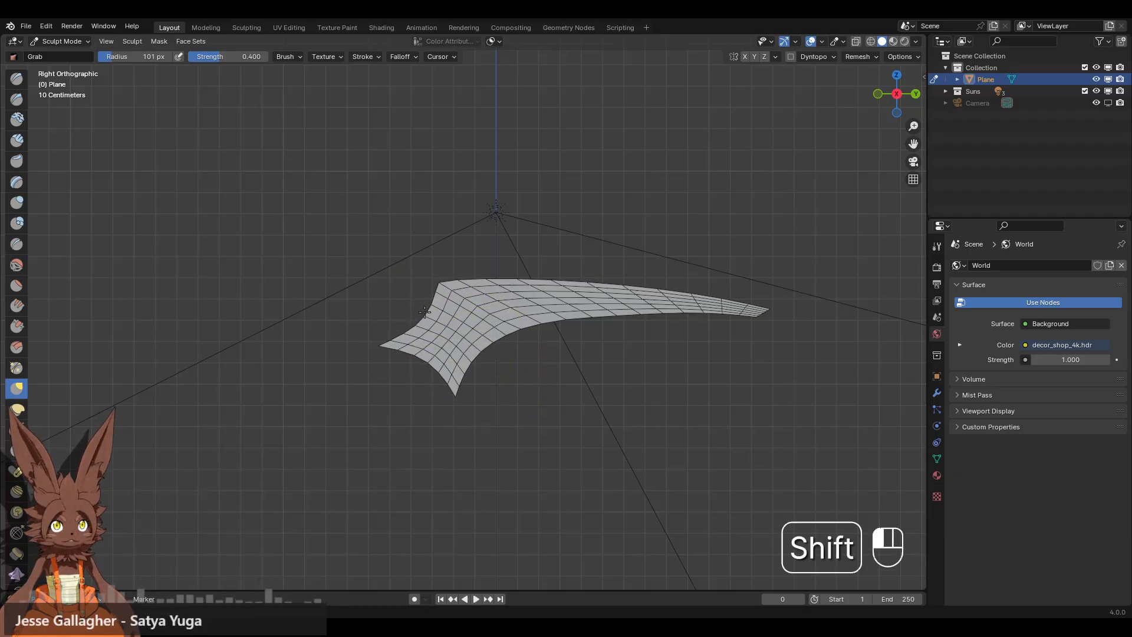
shift+drag(425, 312, 414, 358)
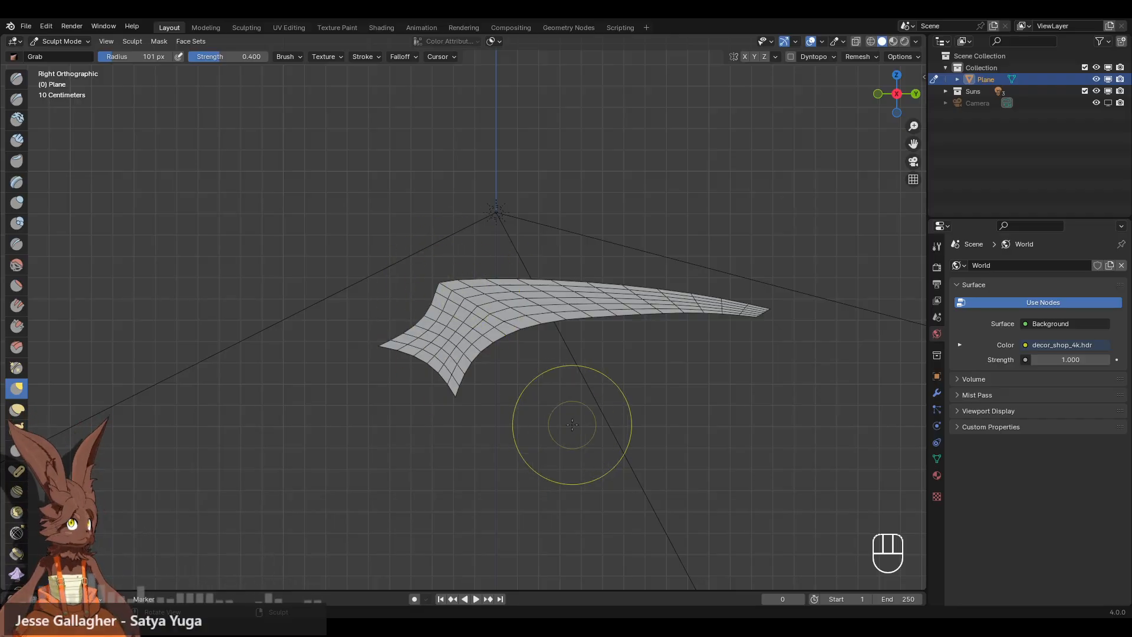
scroll(568, 425, up, 2)
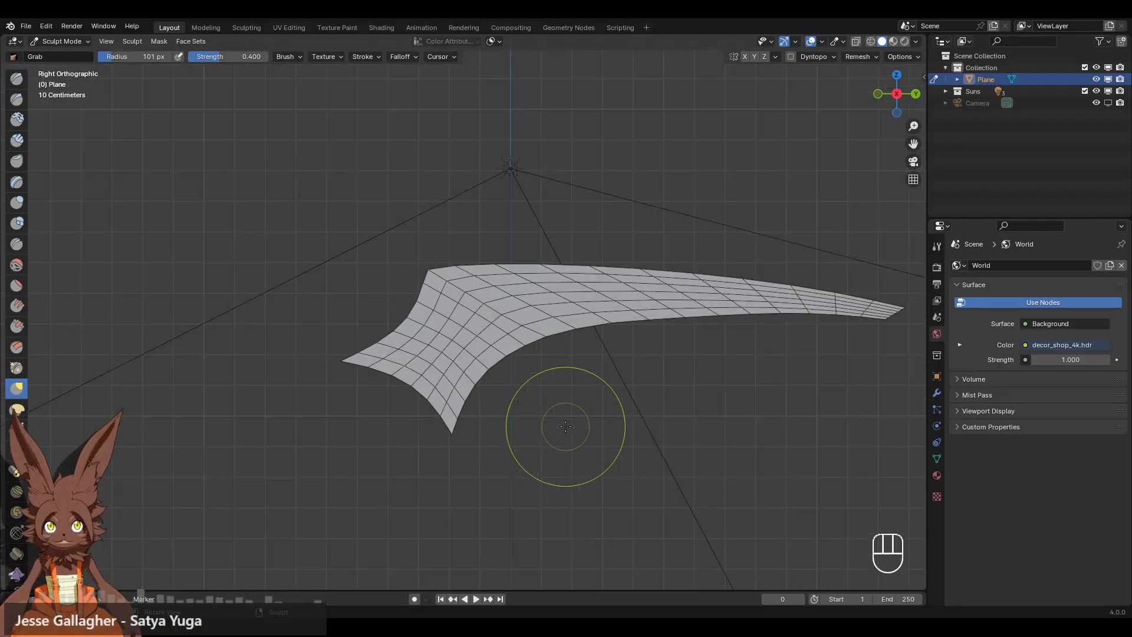
Nudge the inner bend upward with the Grab brush and smooth the strip's lower edge from near the tip toward the bend.
scroll(564, 425, down, 4)
mouse_move(522, 331)
mouse_down()
mouse_move(474, 320)
mouse_move(518, 324)
mouse_up()
scroll(614, 362, up, 4)
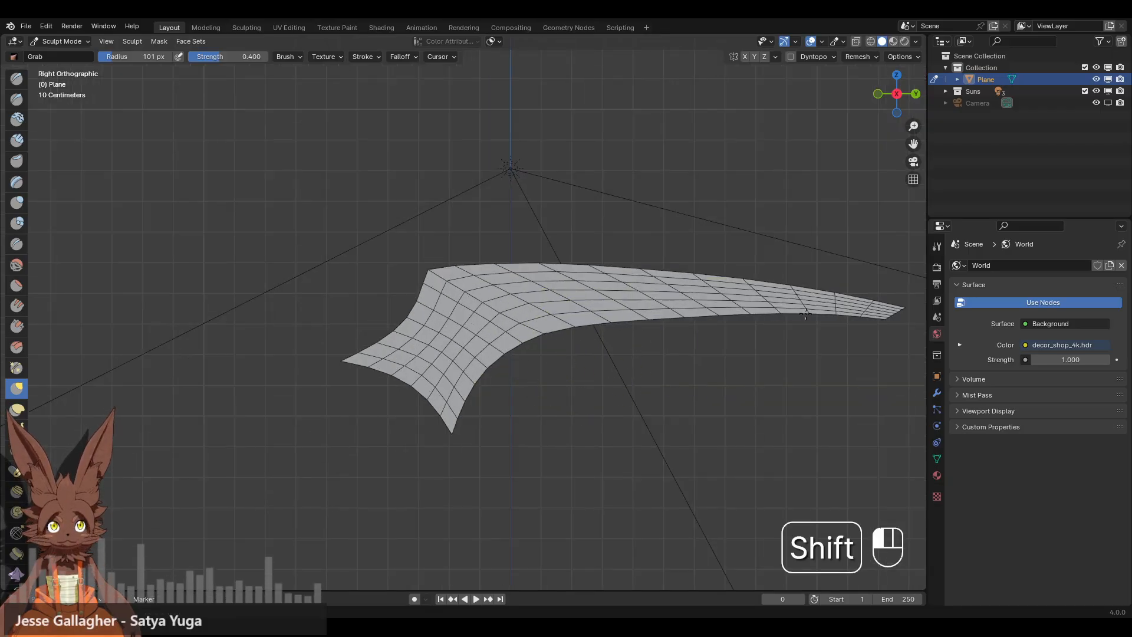
mouse_move(796, 312)
shift+mouse_down()
mouse_move(560, 327)
mouse_move(607, 330)
shift+mouse_up()
Pull the pointed tip slightly downward with the Grab brush and smooth the lower edge behind it.
scroll(659, 363, down, 1)
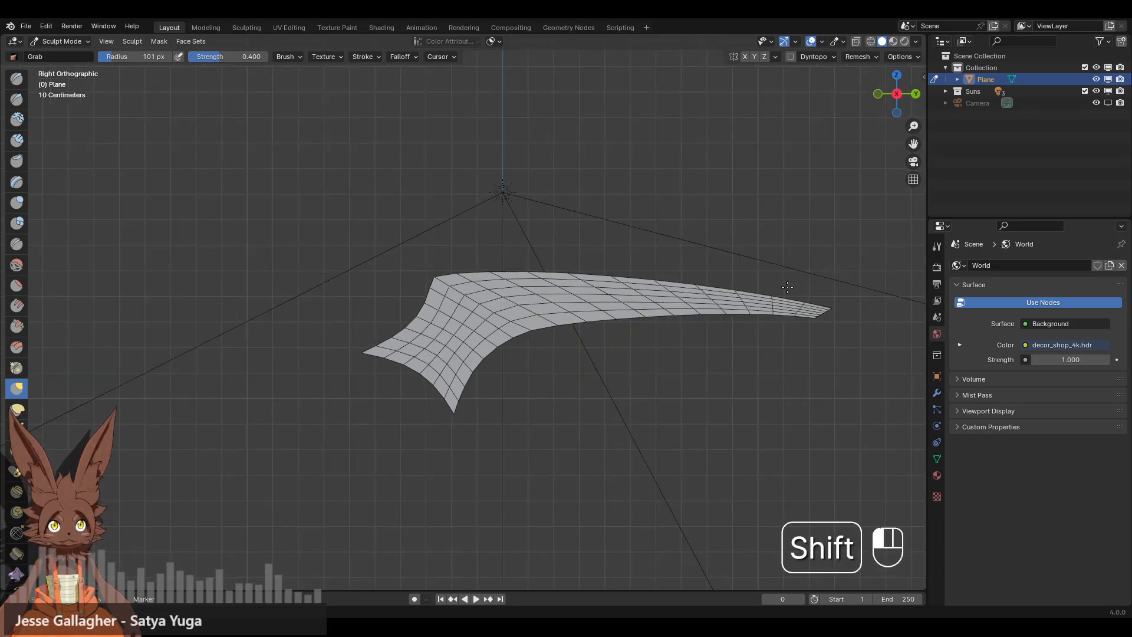
scroll(766, 329, down, 5)
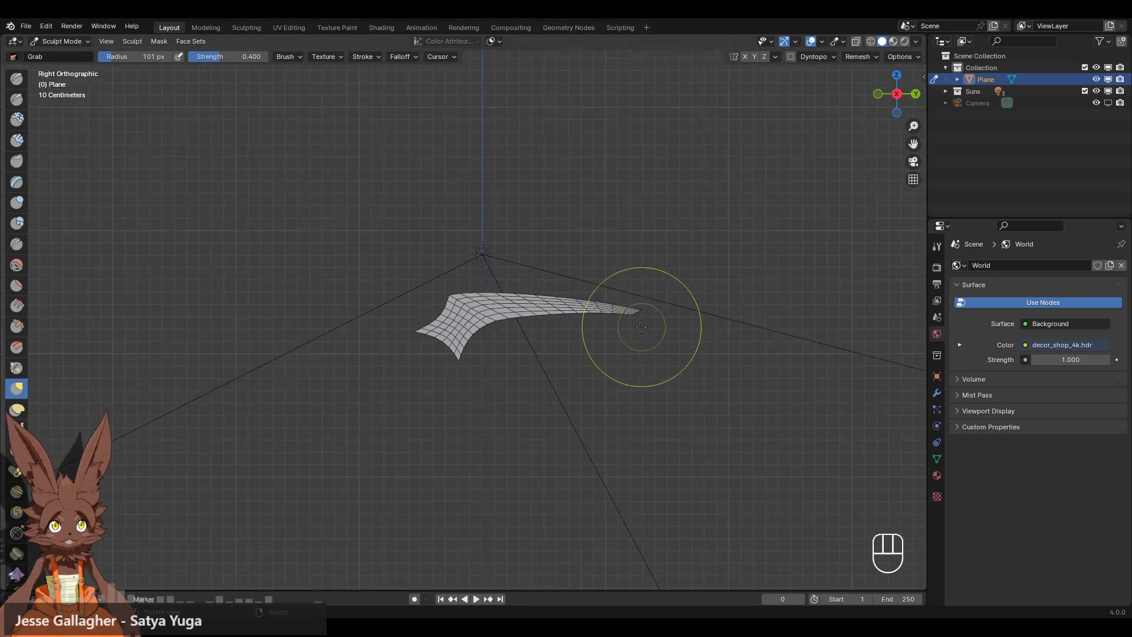
drag(607, 299, 604, 316)
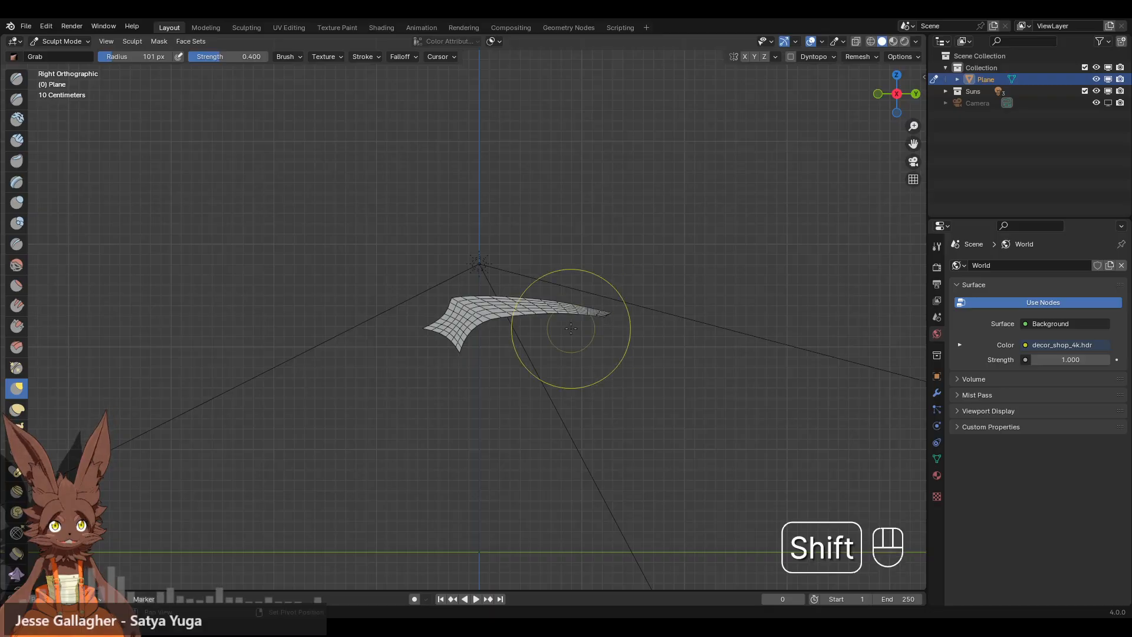
scroll(572, 329, up, 6)
mouse_move(755, 347)
shift+mouse_down()
mouse_move(767, 319)
mouse_move(691, 293)
mouse_move(702, 318)
shift+mouse_up()
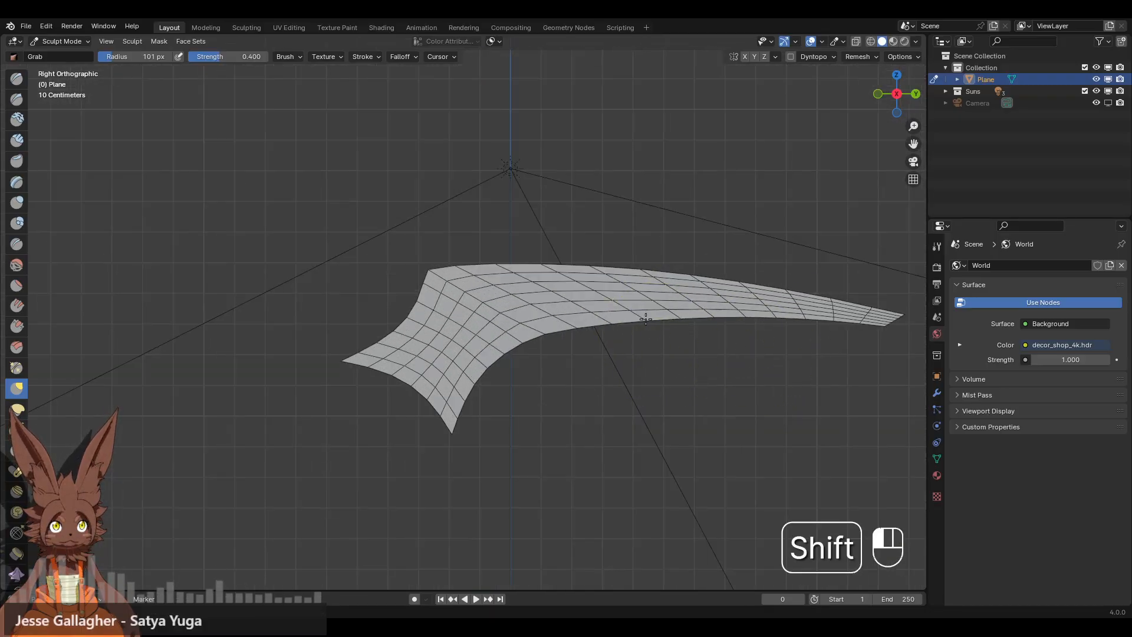
Smooth the middle of the strip's lower edge and nudge the inner bend slightly with the Grab brush.
scroll(556, 379, down, 4)
scroll(550, 383, up, 3)
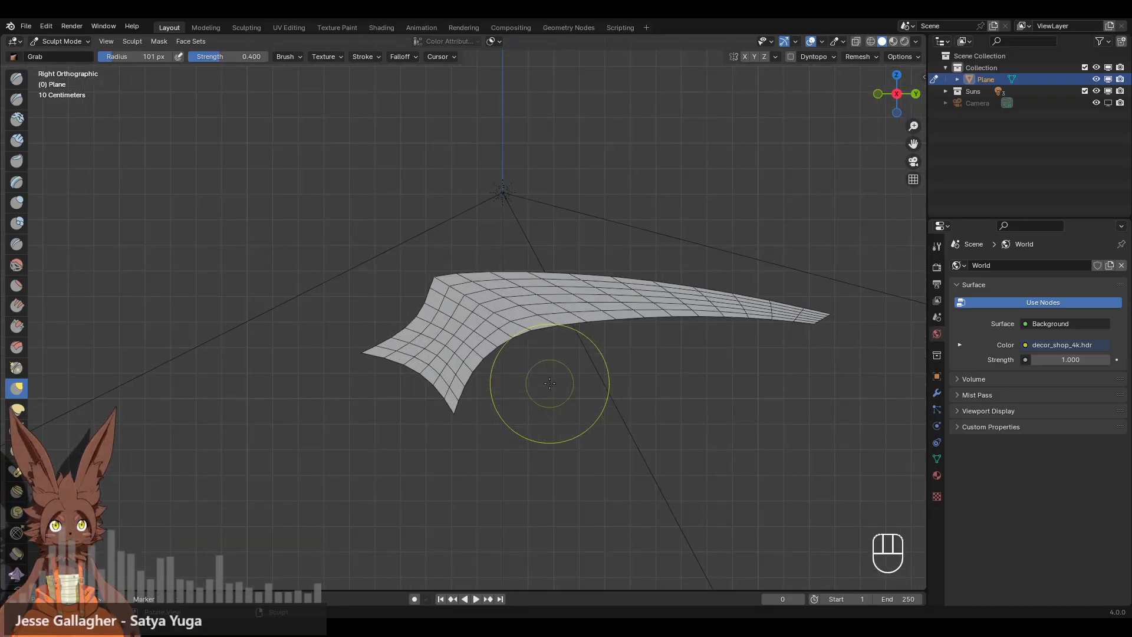
shift+drag(738, 348, 645, 315)
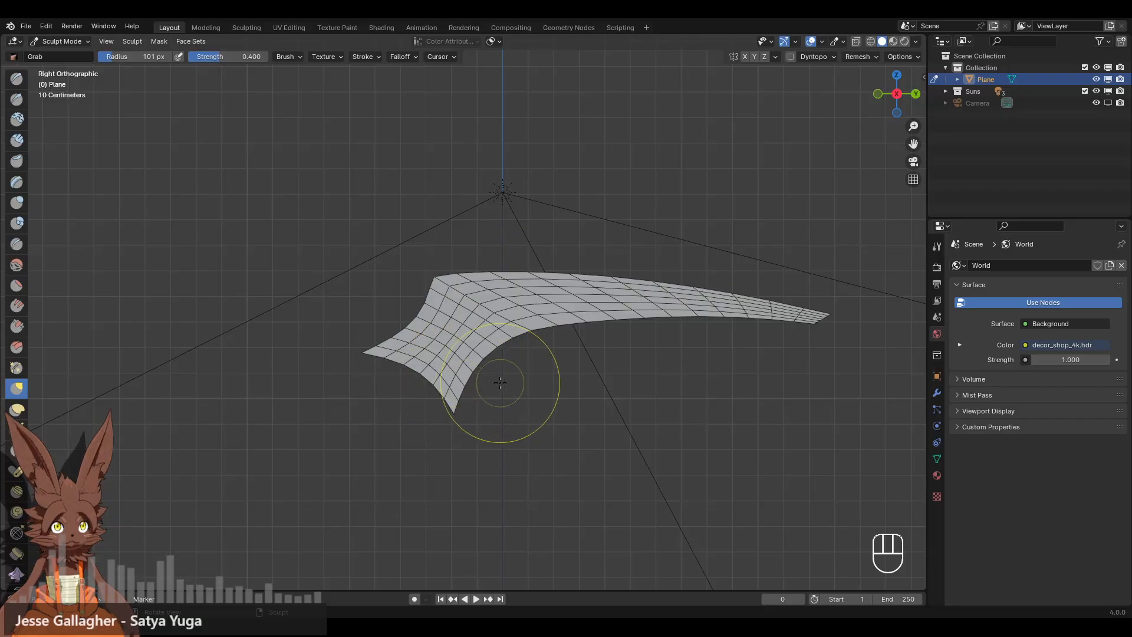
mouse_move(513, 342)
mouse_down()
mouse_move(513, 326)
mouse_move(511, 337)
mouse_up()
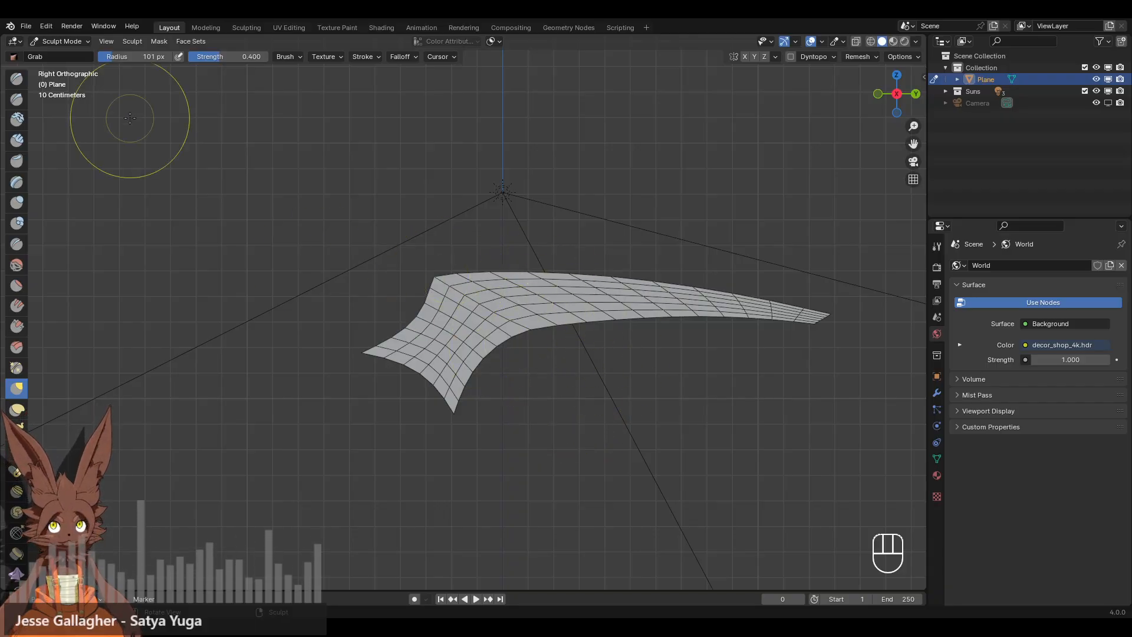
Return to Object Mode and set the plane's origin to its geometry.
mouse_move(276, 244)
middle_down()
mouse_move(479, 296)
mouse_move(357, 235)
middle_up()
click(62, 40)
click(71, 61)
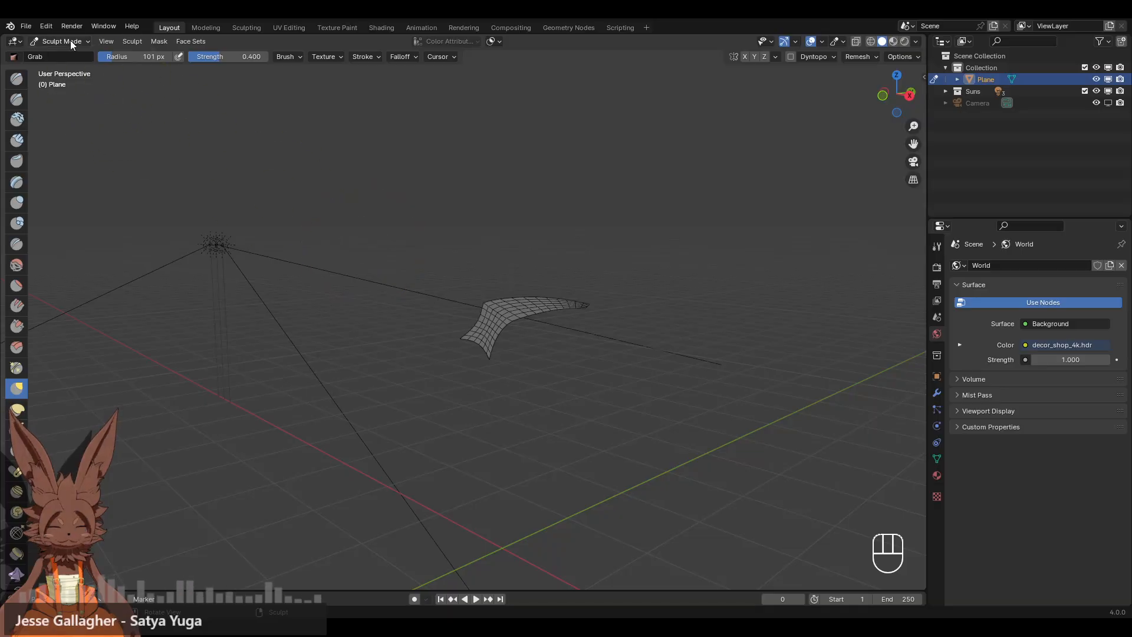
click(545, 360)
scroll(546, 360, down, 1)
middle_drag(526, 357, 542, 357)
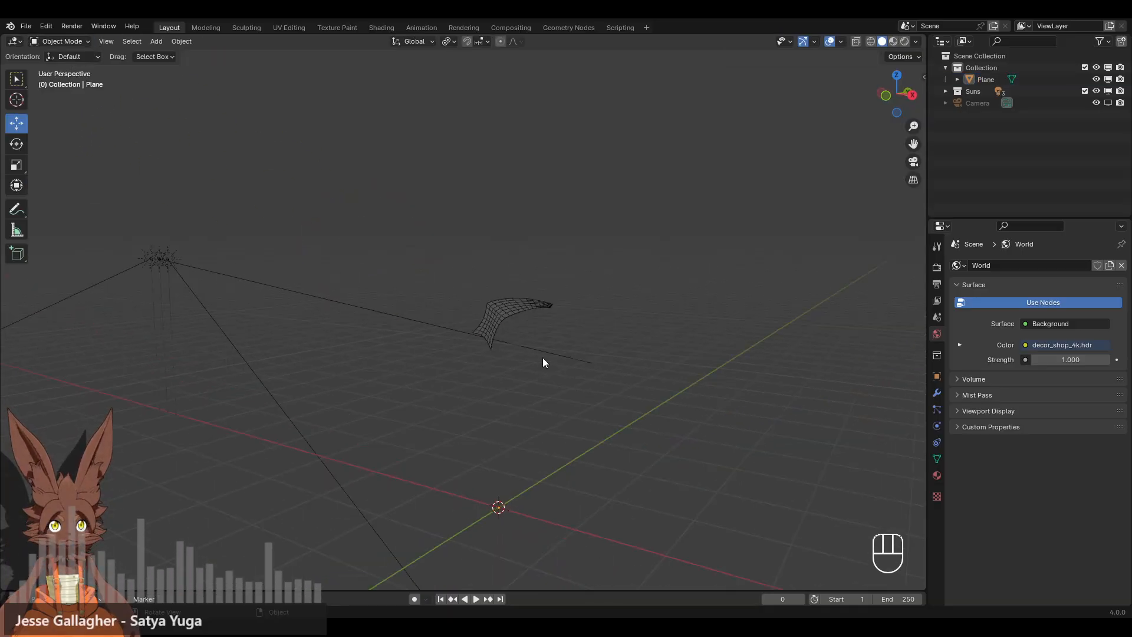
click(510, 321)
right_click(581, 349)
mouse_move(568, 403)
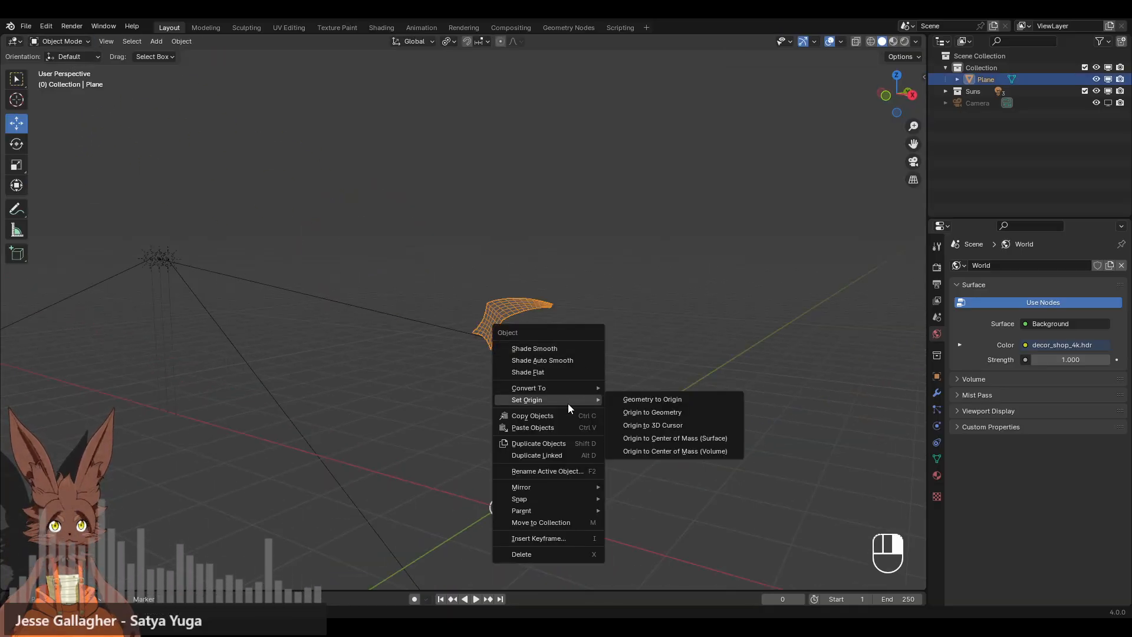
click(638, 411)
scroll(579, 388, up, 4)
middle_drag(579, 387, 613, 388)
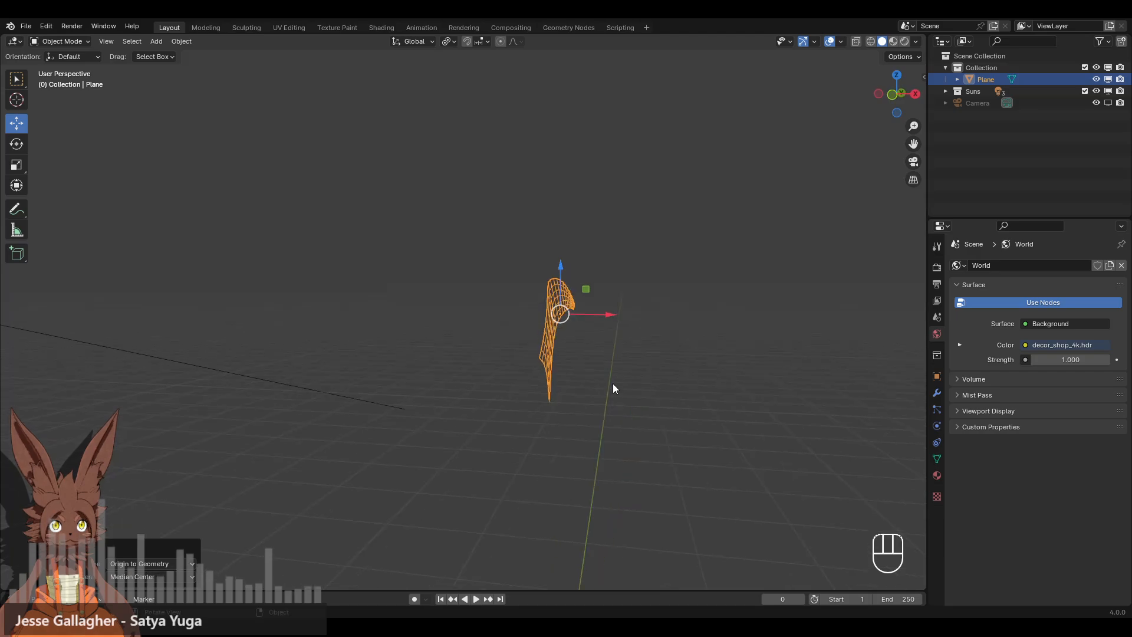
Align the view to the front and put the plane into Edit Mode.
click(881, 93)
shift+middle_drag(702, 352, 629, 323)
click(59, 42)
click(59, 71)
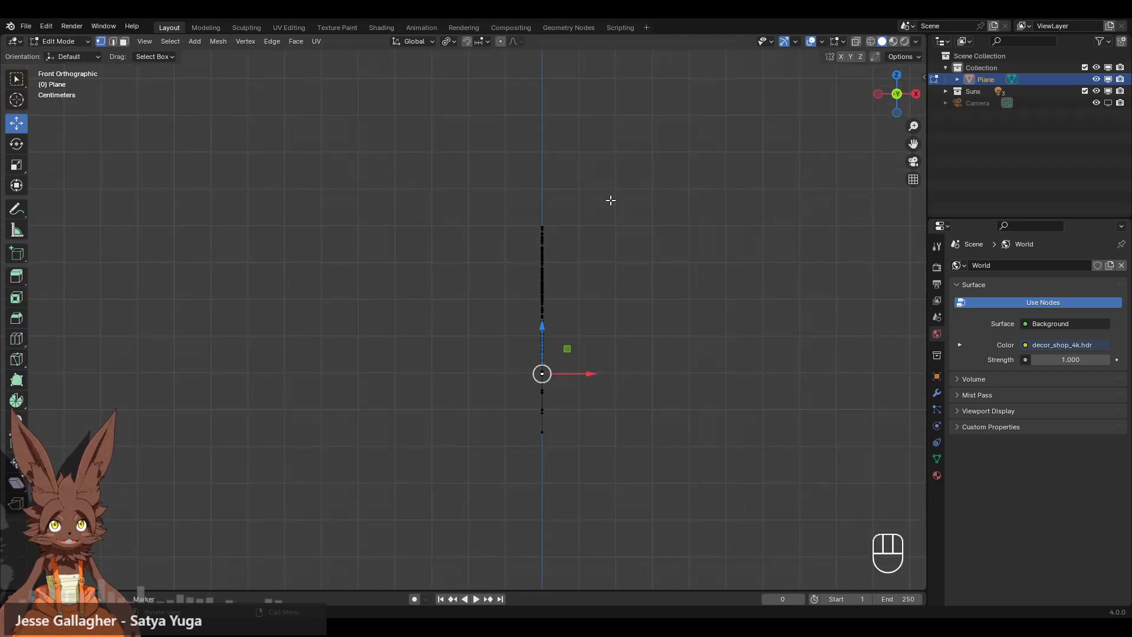
middle_drag(611, 200, 554, 212)
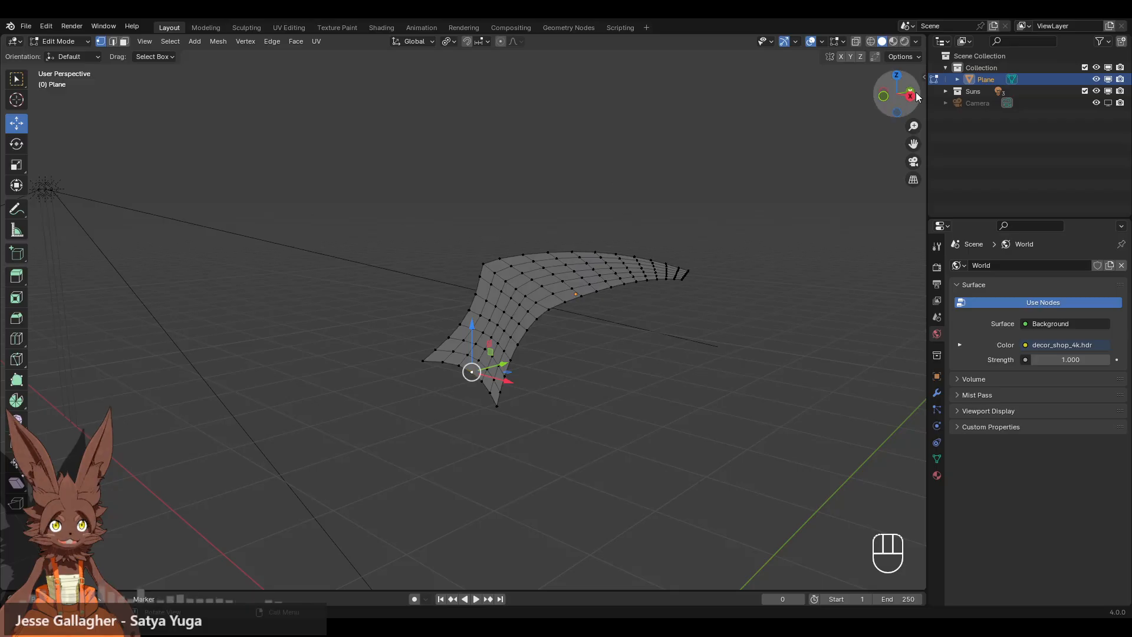
Select all of the plane's vertices and start scaling them in the front view.
click(884, 97)
key(a)
middle_drag(647, 212, 571, 210)
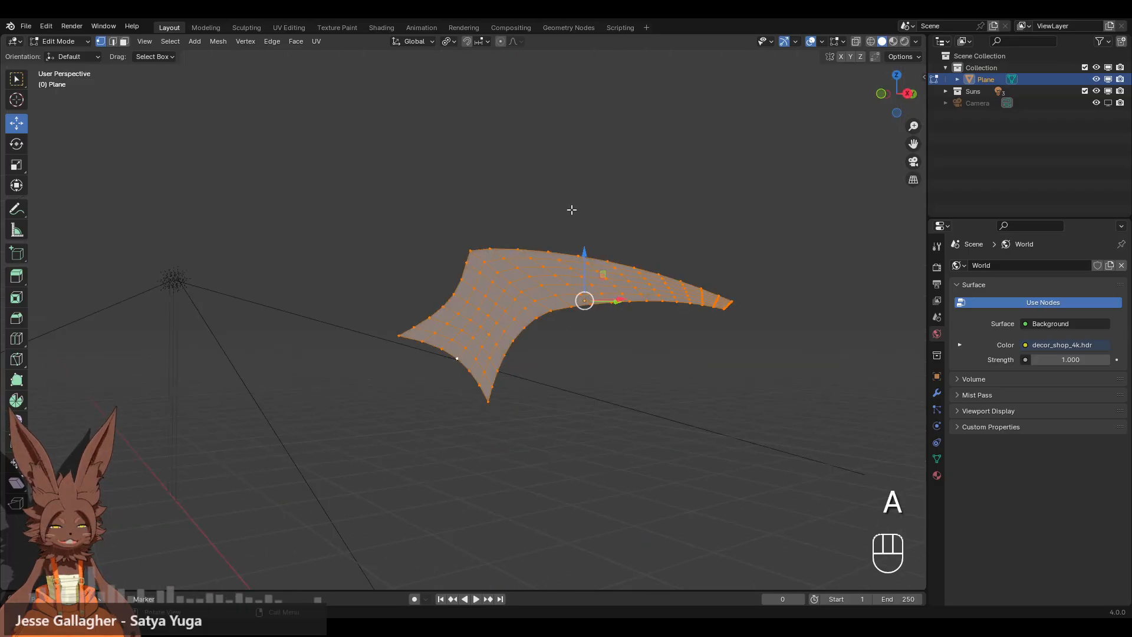
click(881, 95)
key(s)
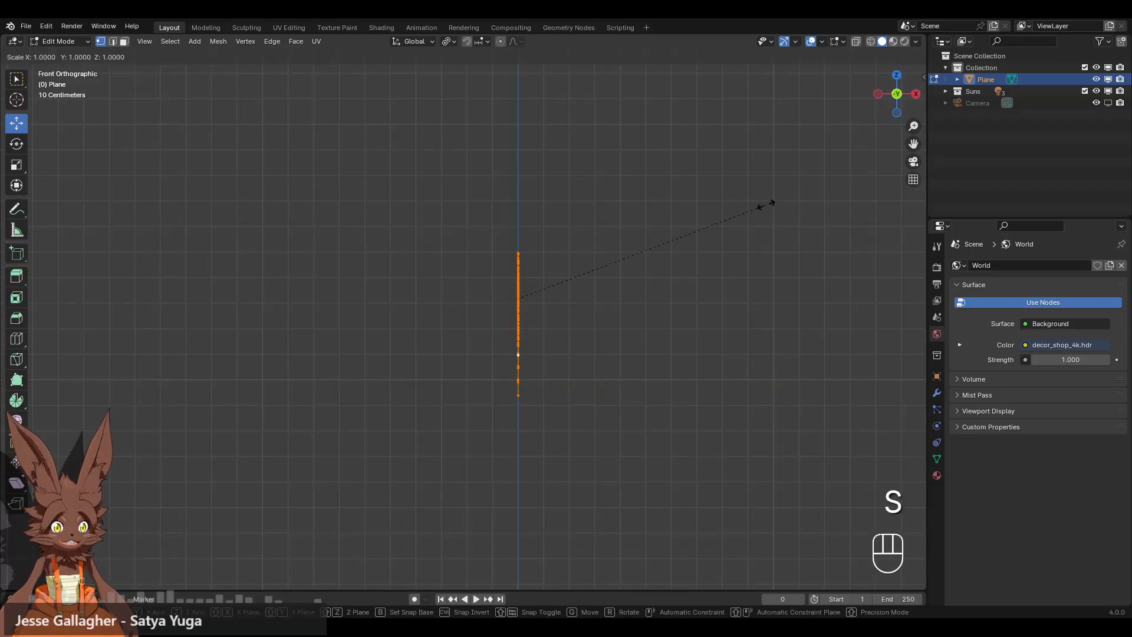
Try flattening the selected mesh by scaling it to 0 along the Y axis, and undo it.
key(y)
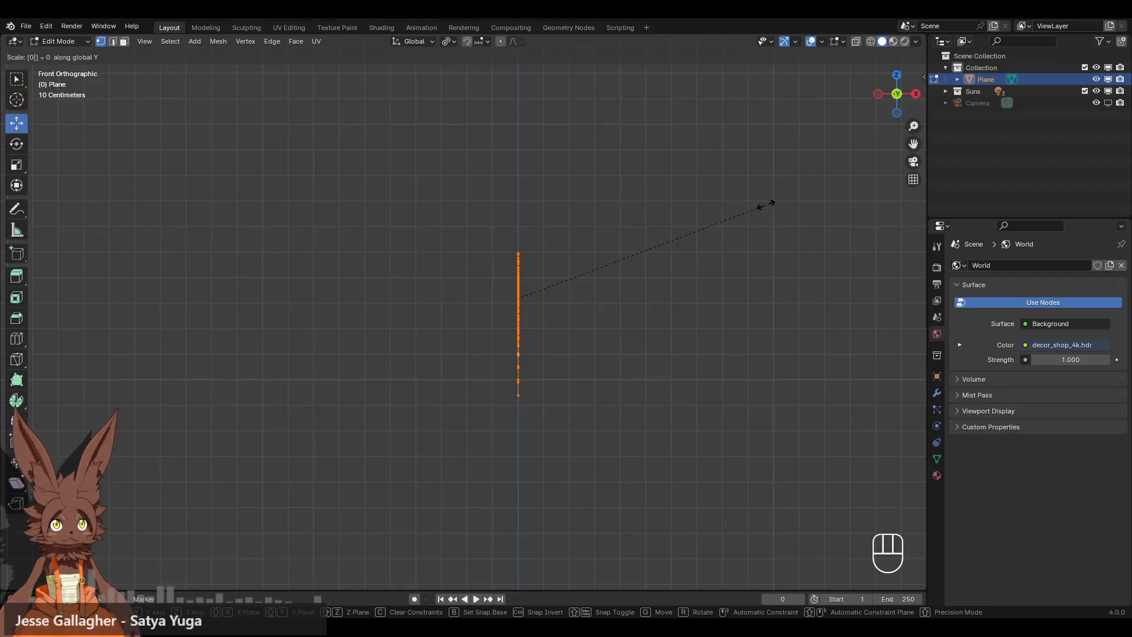
key(Return)
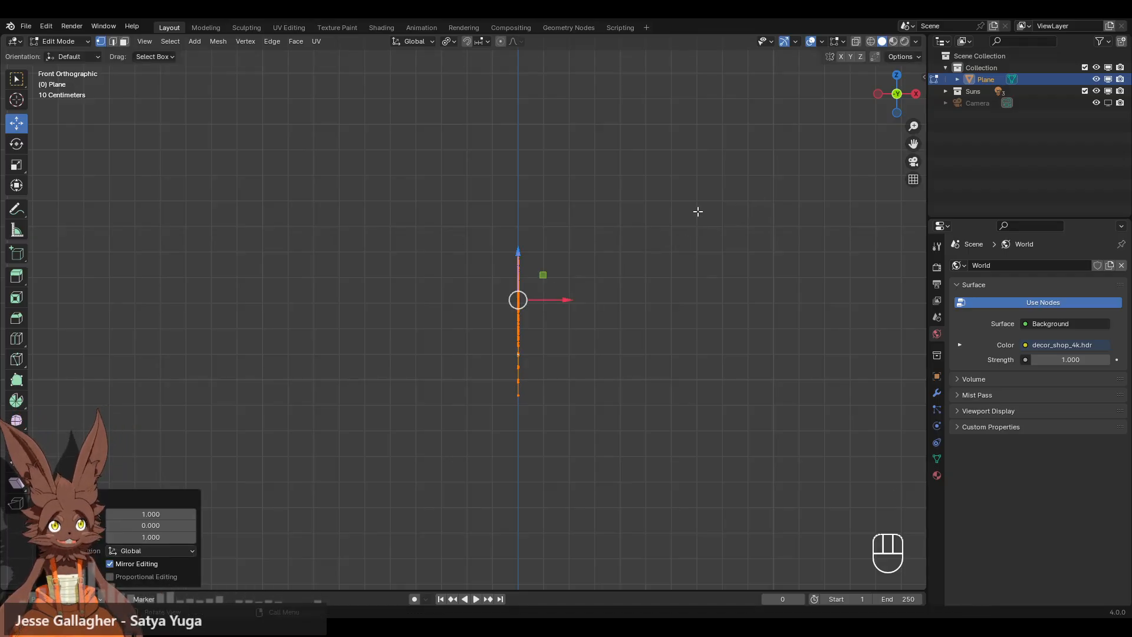
middle_drag(699, 211, 906, 107)
key(ctrl+z)
Flatten the selected mesh by scaling it to 0 along the global X axis and check its shape in perspective.
click(893, 100)
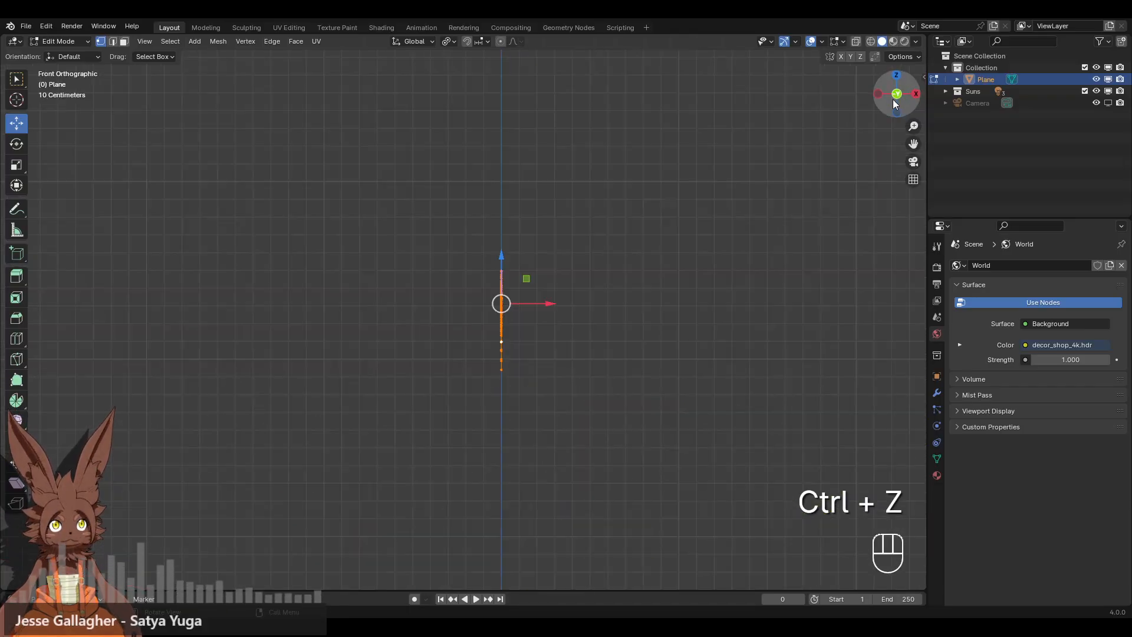
key(s)
key(x)
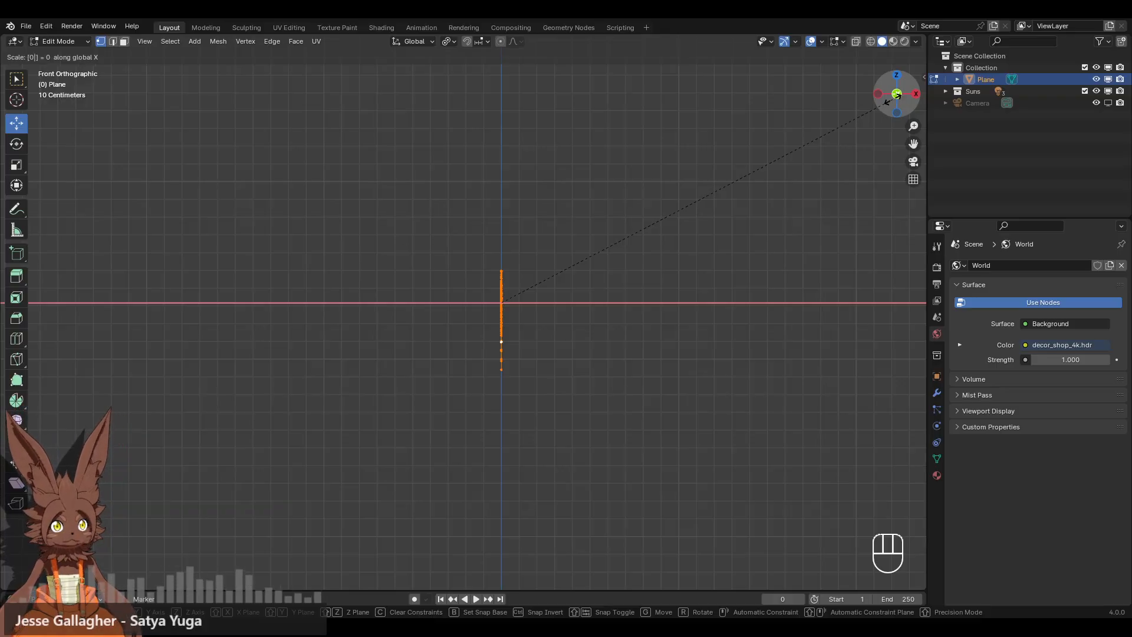
key(Return)
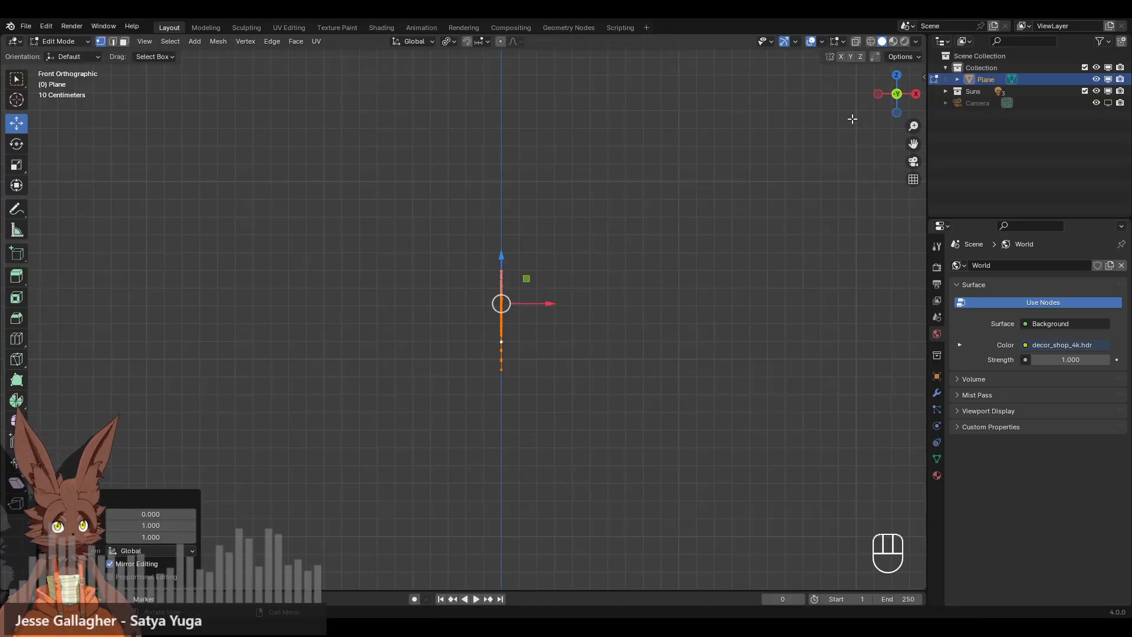
scroll(702, 325, down, 1)
middle_drag(710, 309, 588, 371)
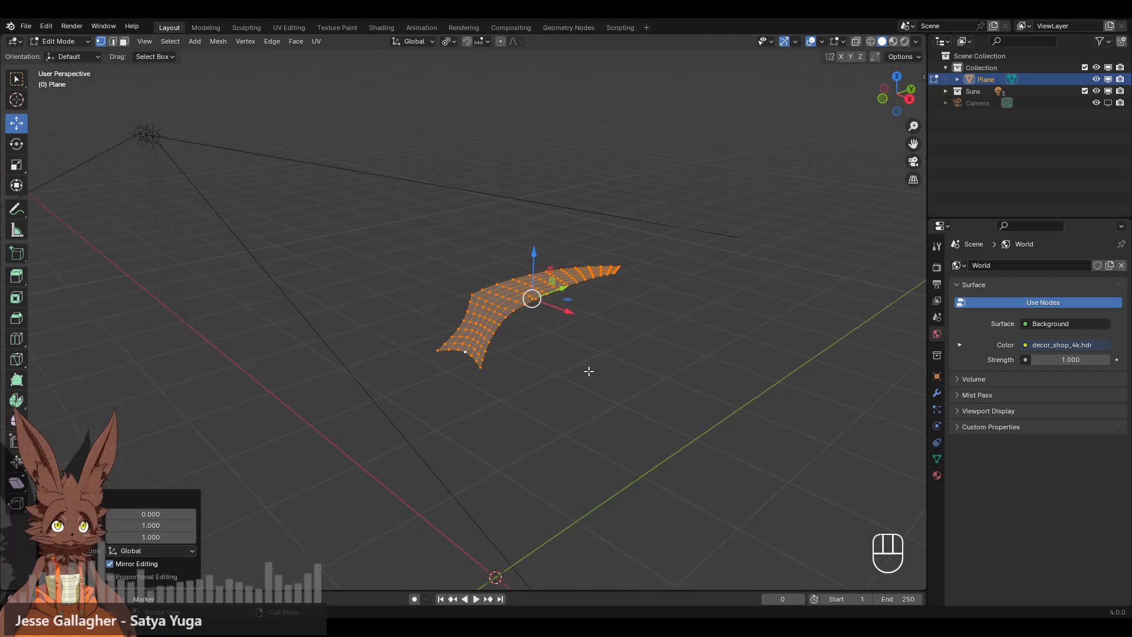
middle_drag(568, 327, 498, 319)
scroll(513, 318, up, 4)
scroll(512, 318, down, 2)
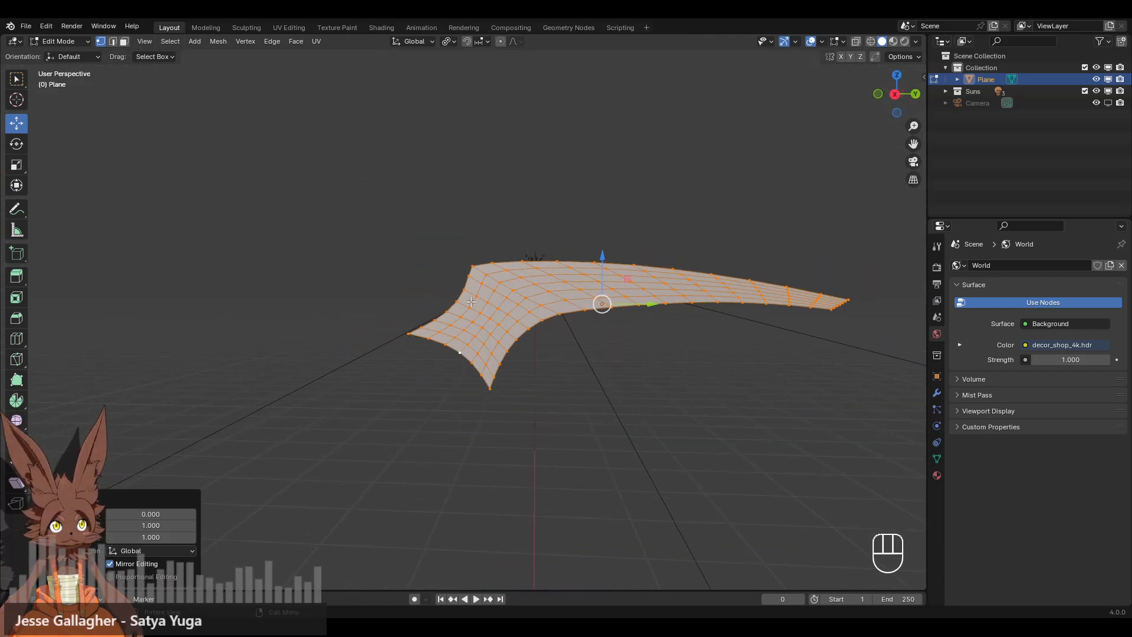
Deselect the mesh vertices, view the plane from the front and return to Object Mode.
click(366, 228)
middle_drag(366, 228, 780, 182)
click(896, 93)
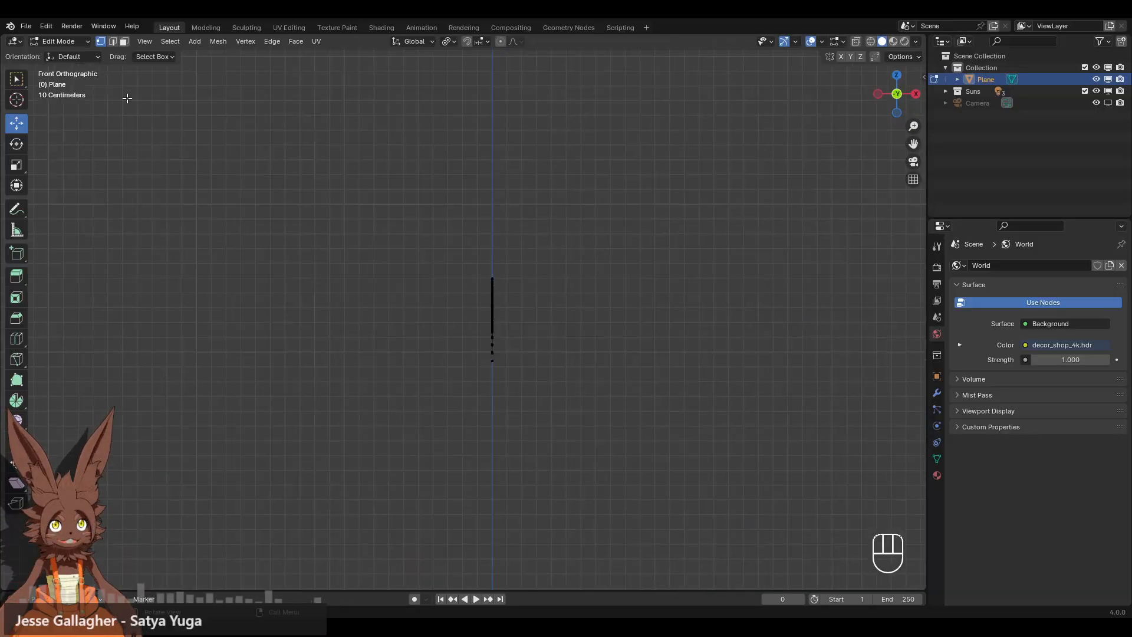
click(59, 41)
click(59, 59)
Move the plane object about 0.21 m along the X axis.
shift+middle_drag(565, 276, 581, 197)
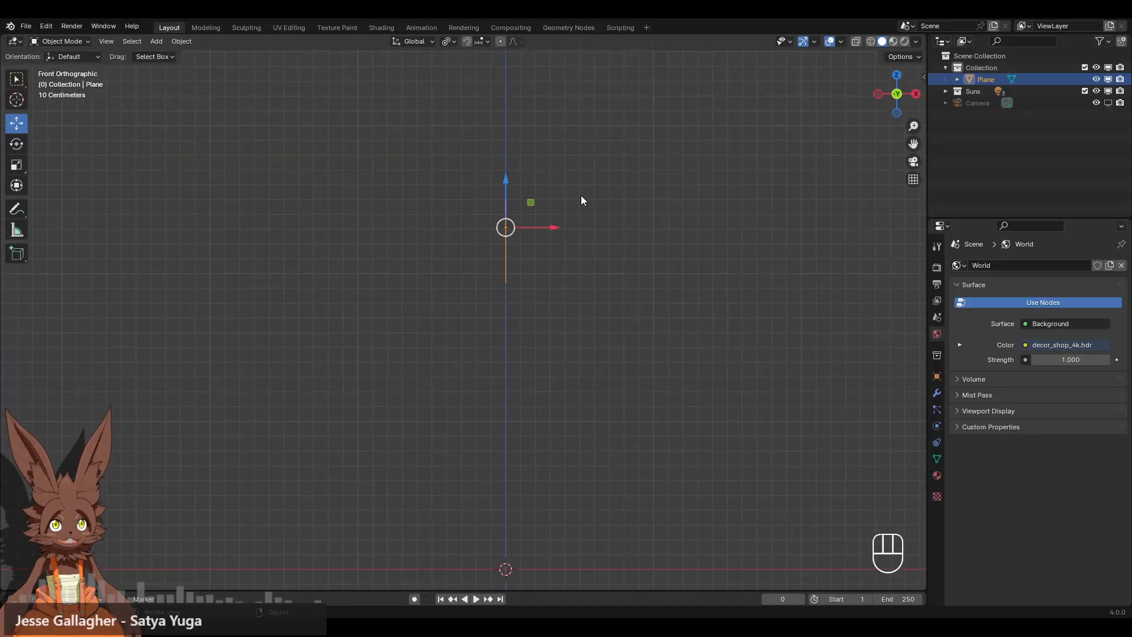
scroll(580, 198, down, 2)
drag(541, 257, 560, 253)
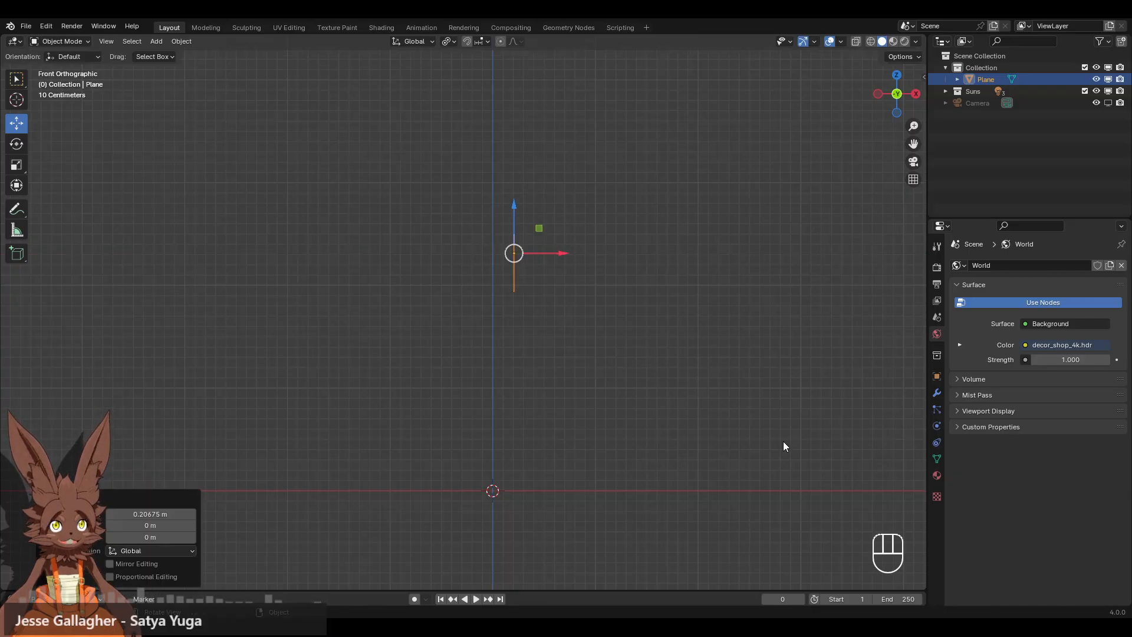
Add a Solidify modifier to the plane and set its thickness to 0.54 m.
click(936, 376)
click(939, 392)
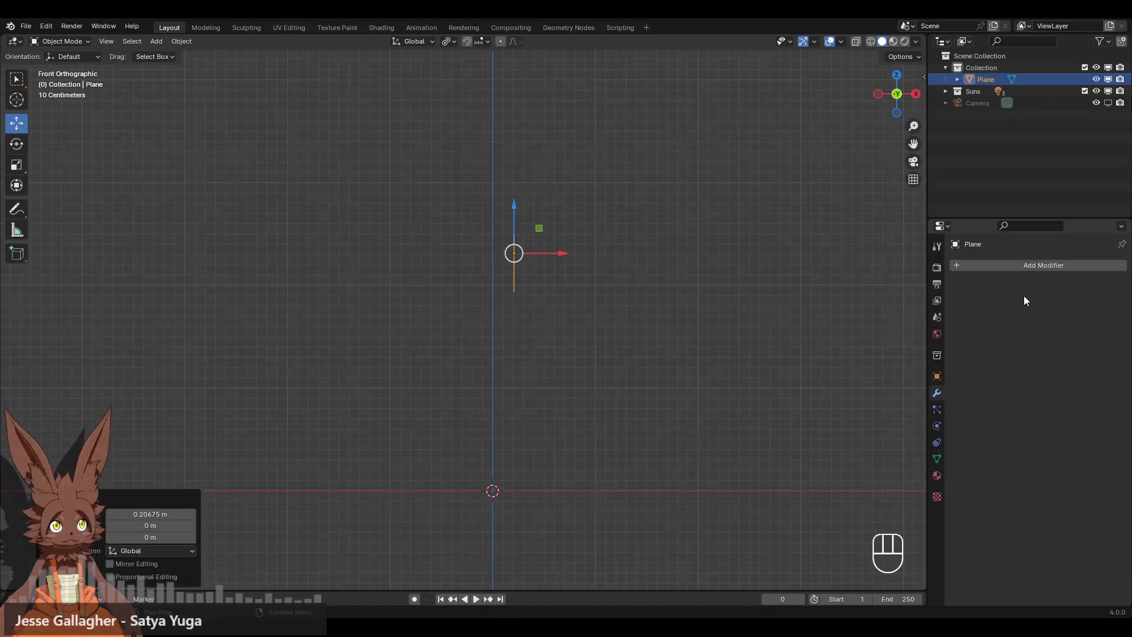
click(1013, 265)
mouse_move(980, 310)
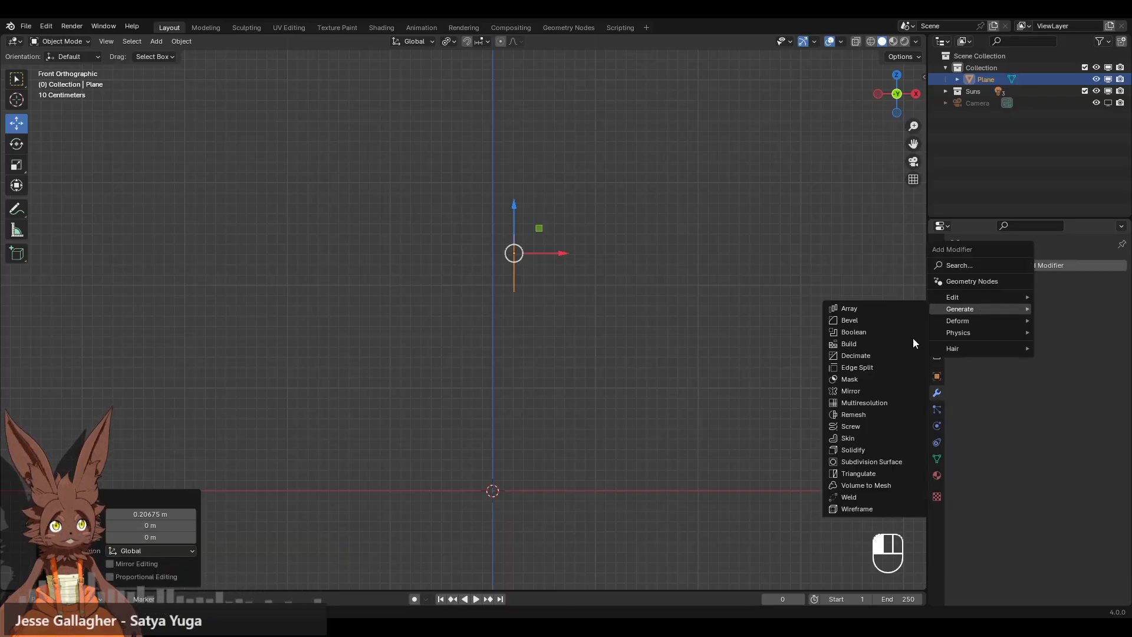
click(879, 449)
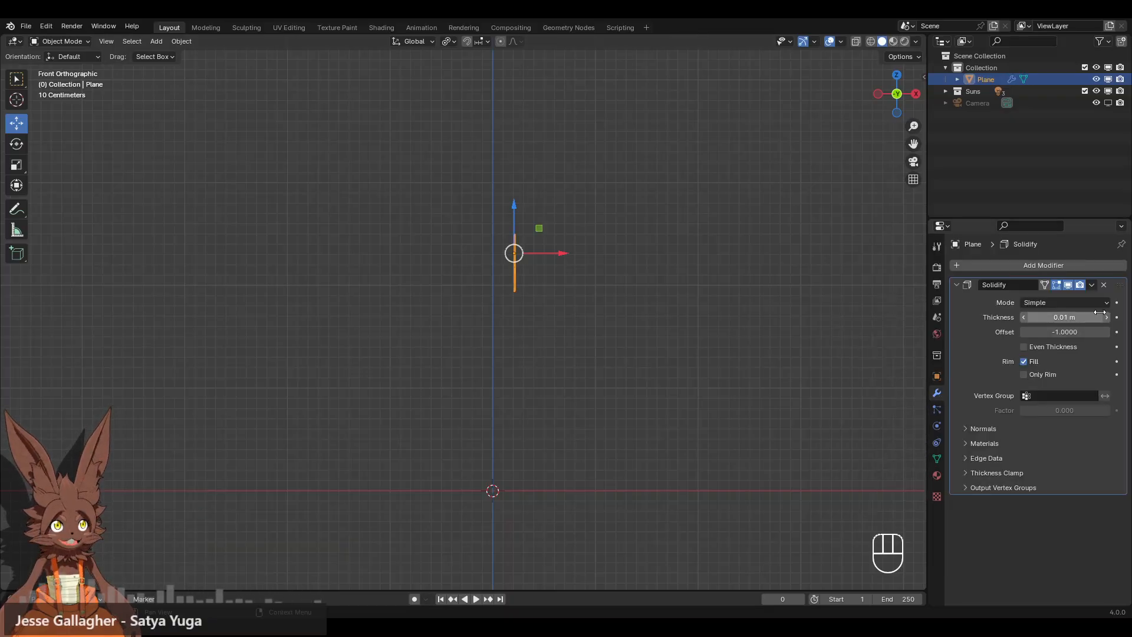
drag(1045, 317, 817, 321)
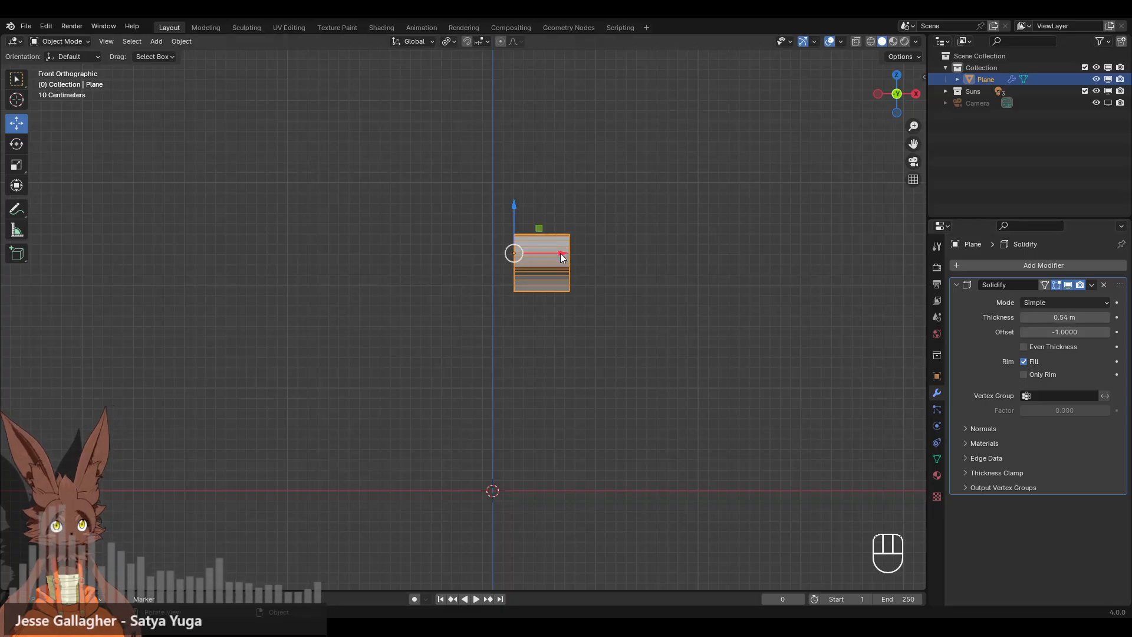
Move the thickened plane about -0.47 m along the X axis so it straddles the Z axis line.
drag(560, 251, 510, 255)
scroll(575, 267, up, 5)
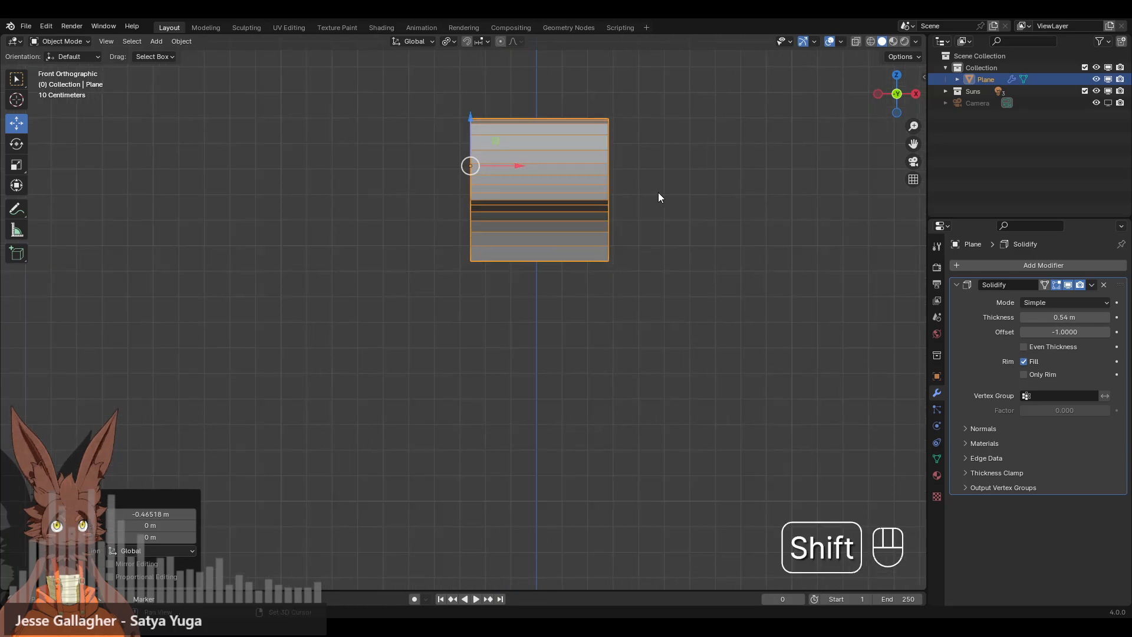
shift+middle_drag(658, 194, 631, 282)
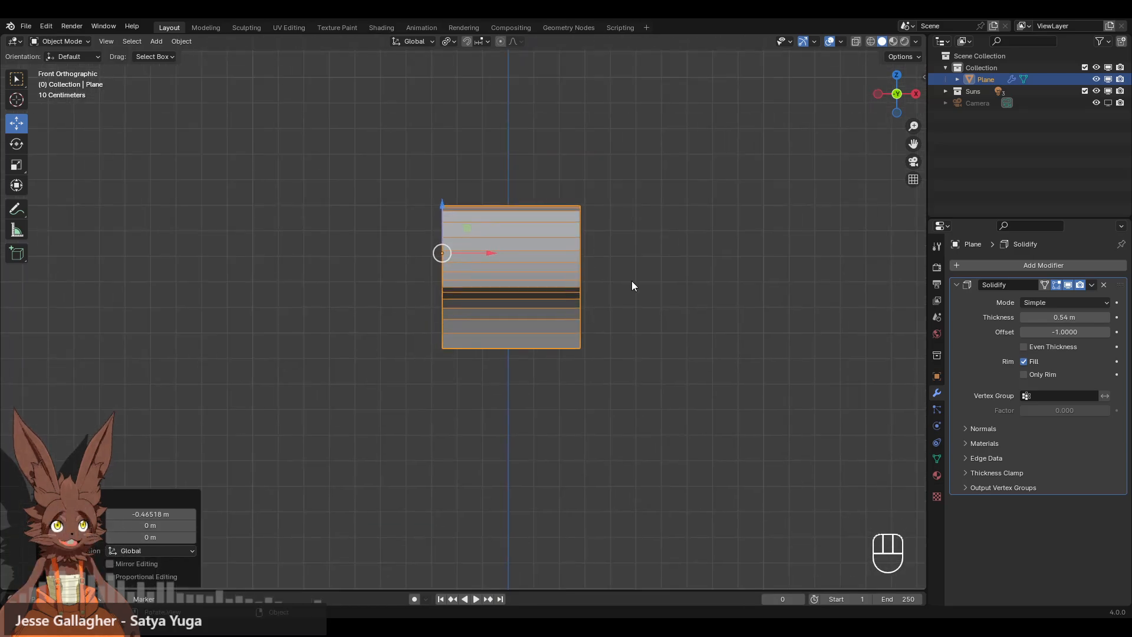
Remove the Solidify modifier and move the plane about 0.06 m along the X axis.
click(1104, 285)
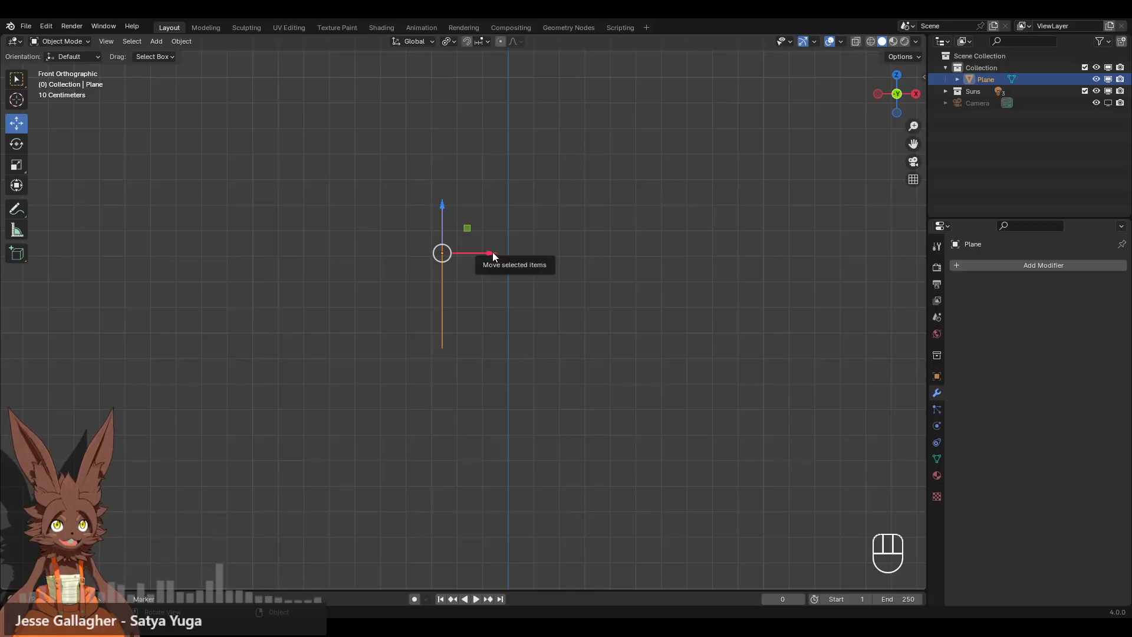
drag(493, 253, 507, 252)
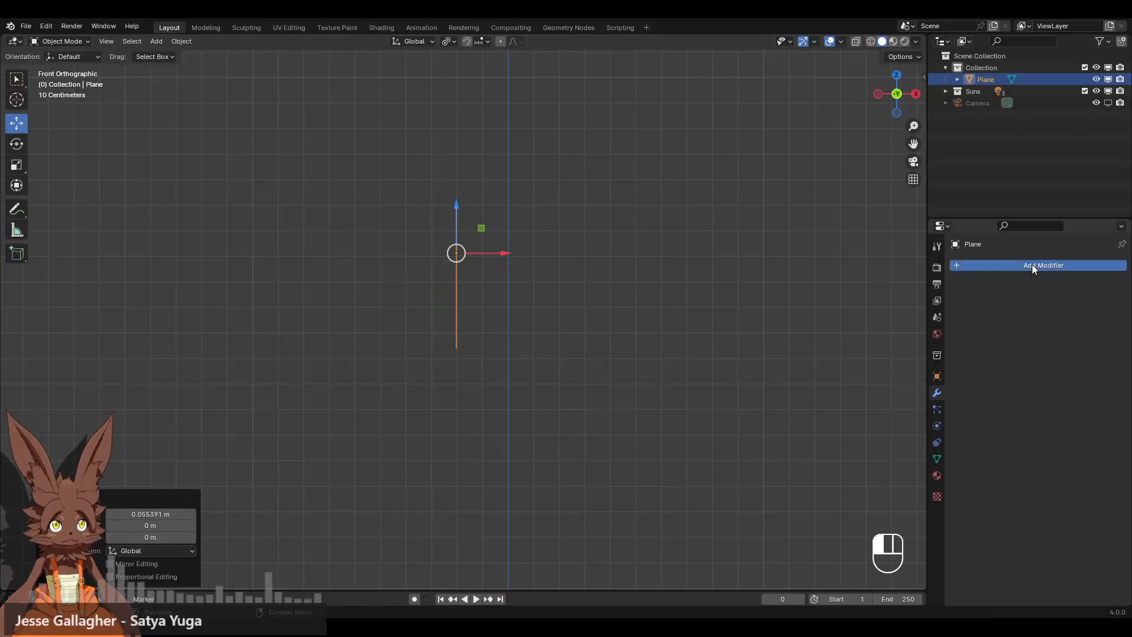
Add a Mirror modifier to the plane on the X axis.
click(1031, 264)
mouse_move(1013, 266)
click(895, 351)
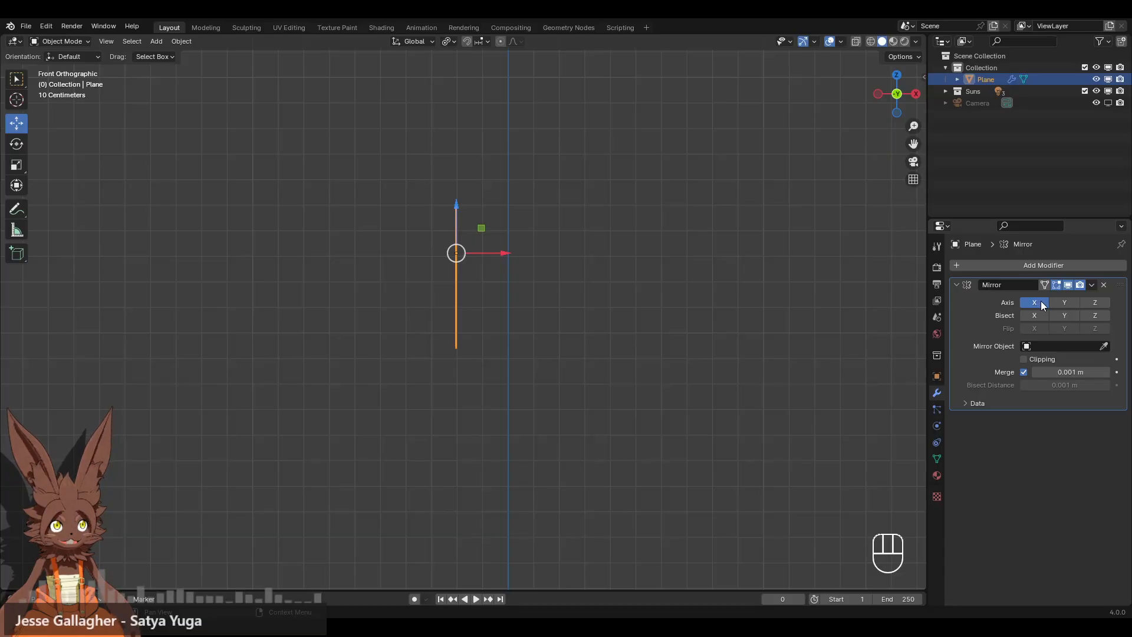
Set the plane's origin to its geometry and apply its scale.
right_click(633, 294)
mouse_move(632, 294)
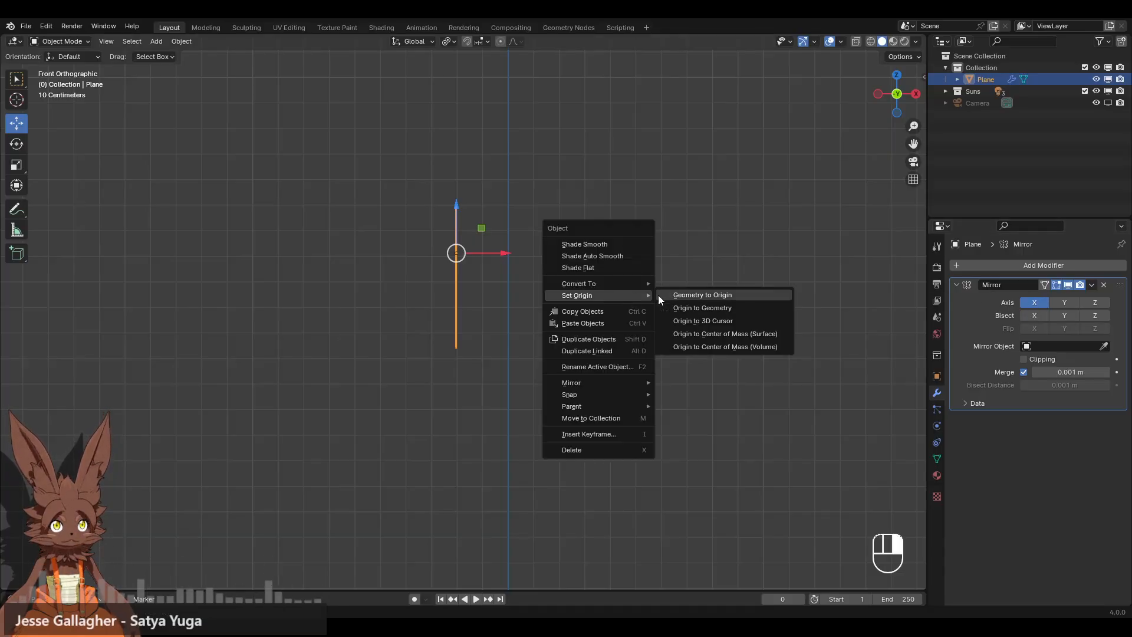
click(688, 308)
key(ctrl+a)
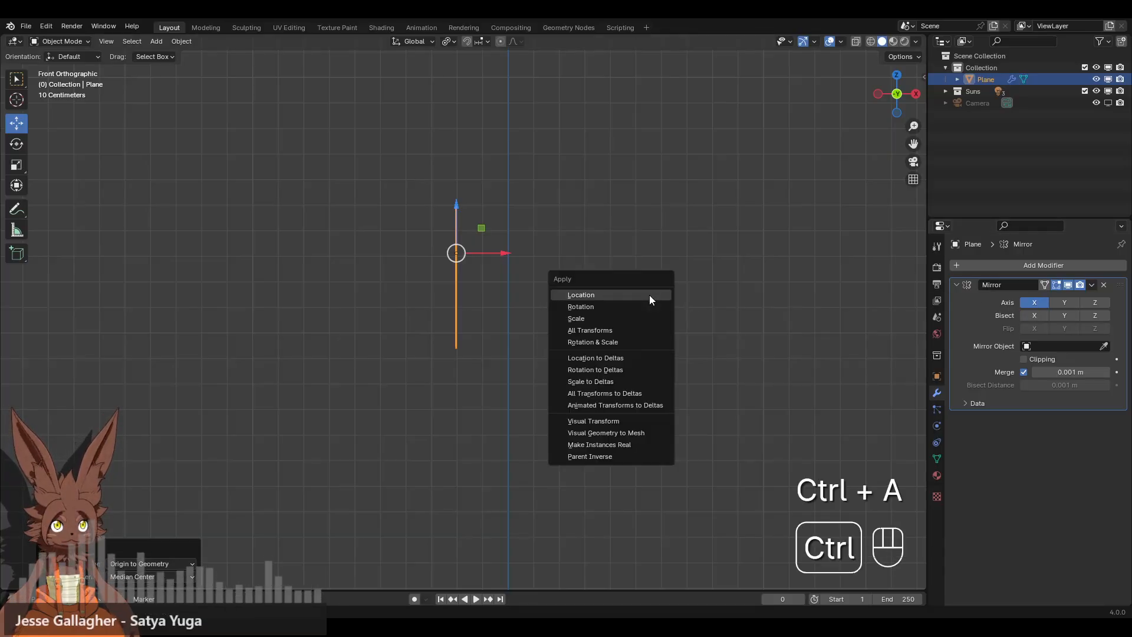
click(643, 317)
Try mirroring the plane on the Y axis and switch that axis off again.
middle_drag(597, 250, 437, 311)
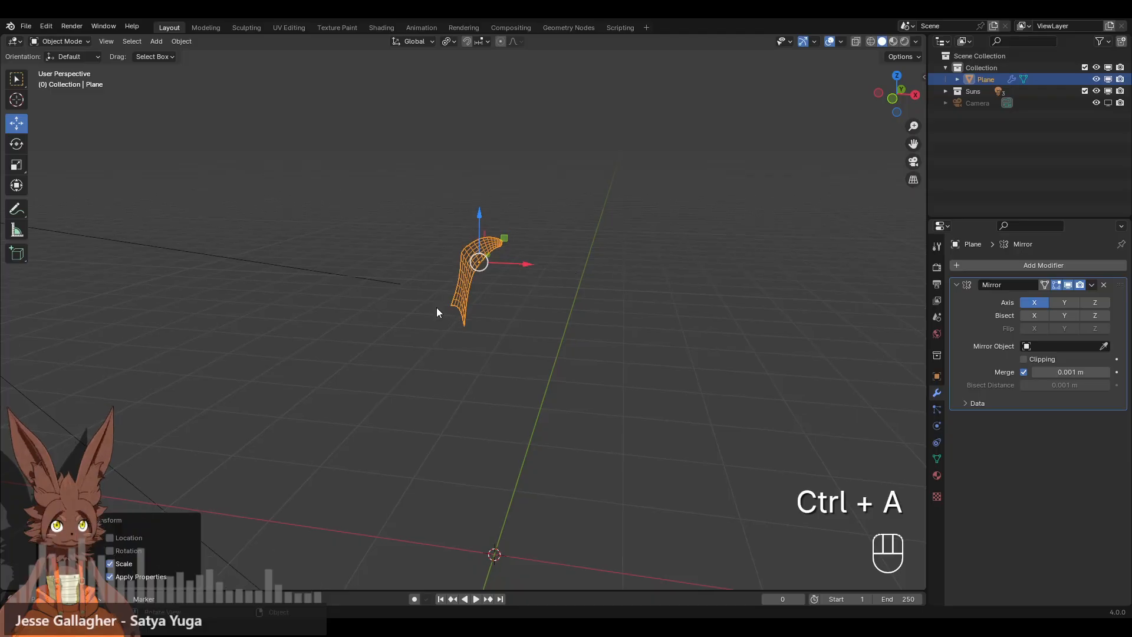
click(1057, 306)
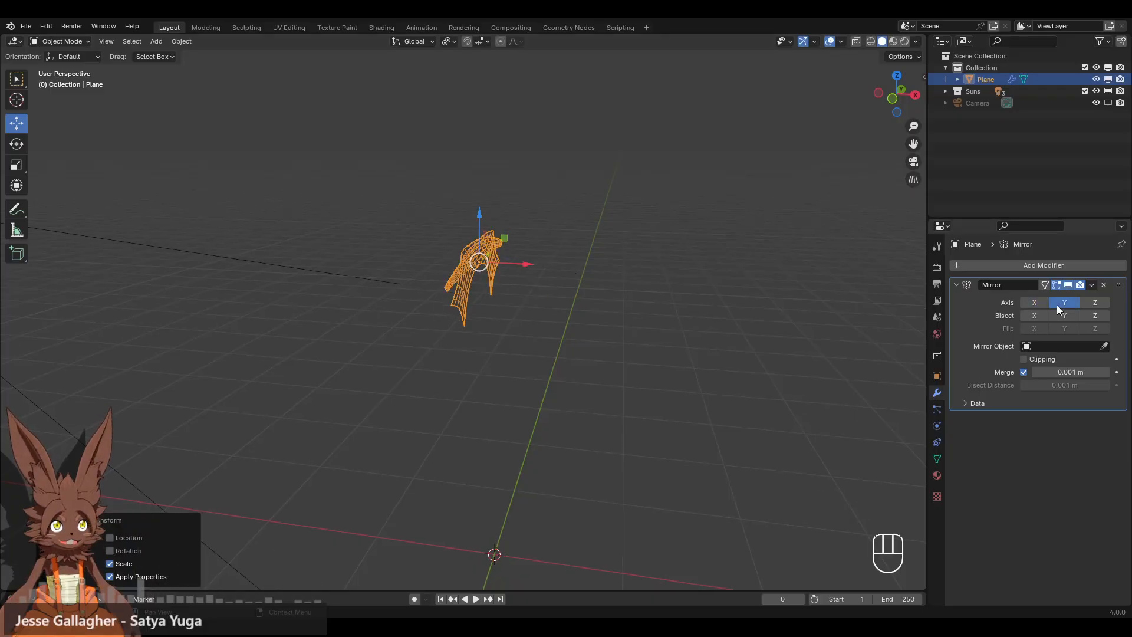
click(1057, 305)
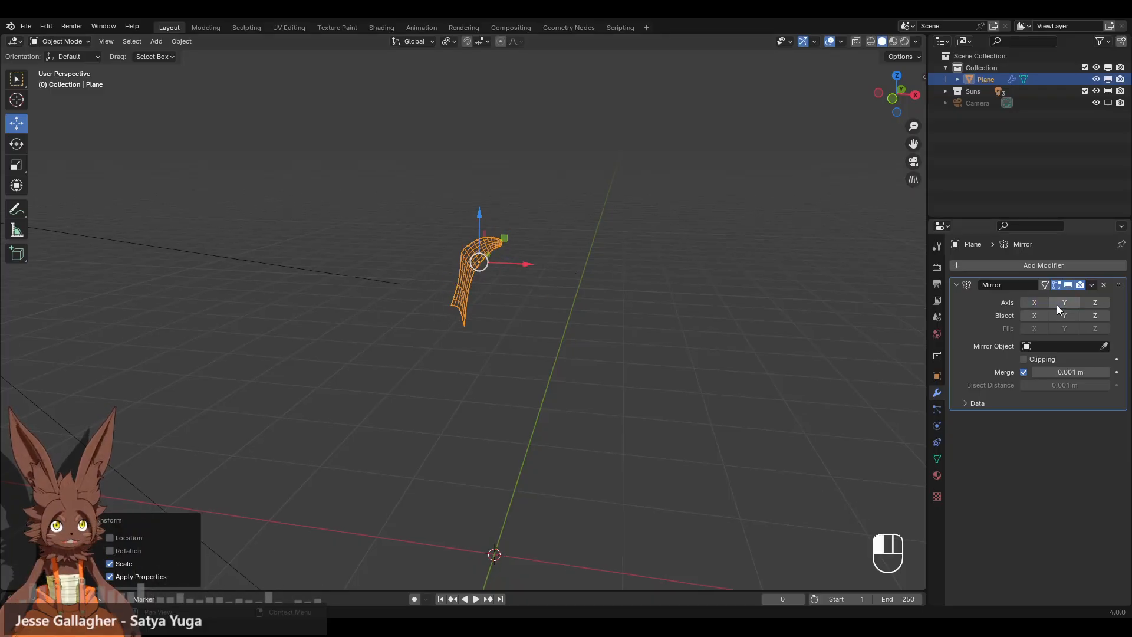
Try moving the plane about 0.42 m along the X axis in front view, and undo it.
click(892, 98)
drag(504, 250, 613, 253)
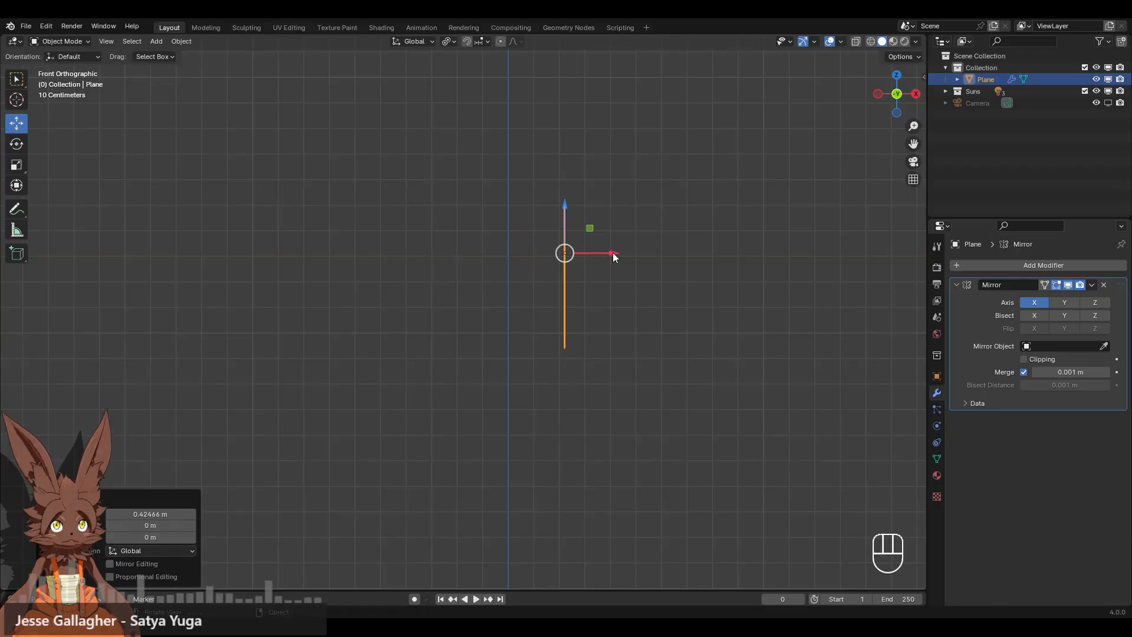
key(ctrl+z)
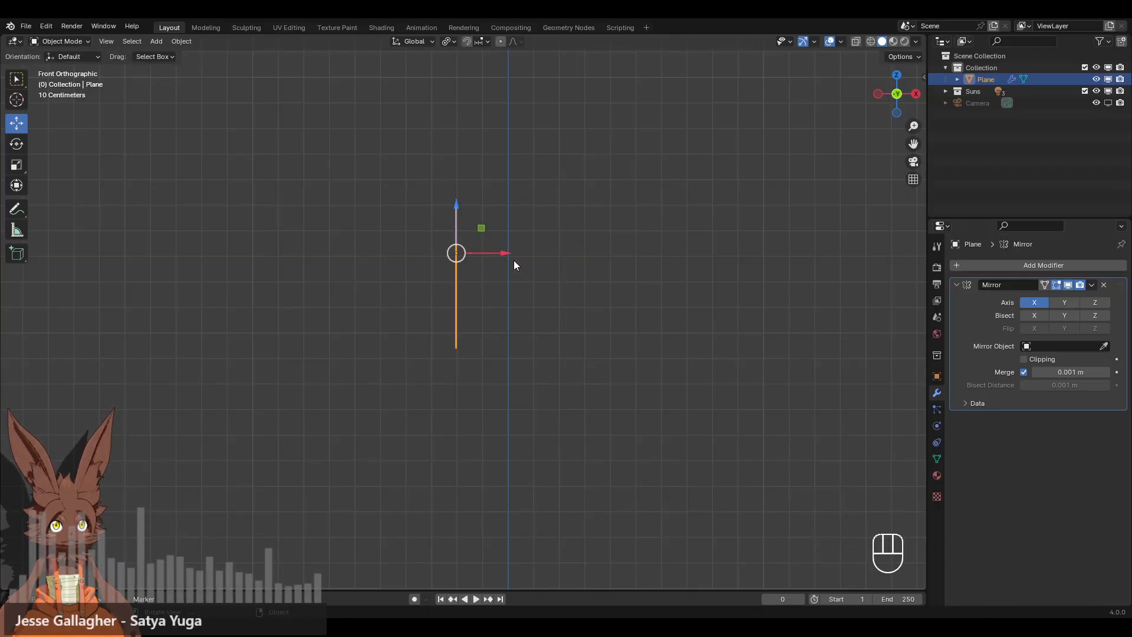
Set the plane object's X location to 0 m and deselect it.
key(ctrl)
ctrl+middle_drag(566, 257, 710, 288)
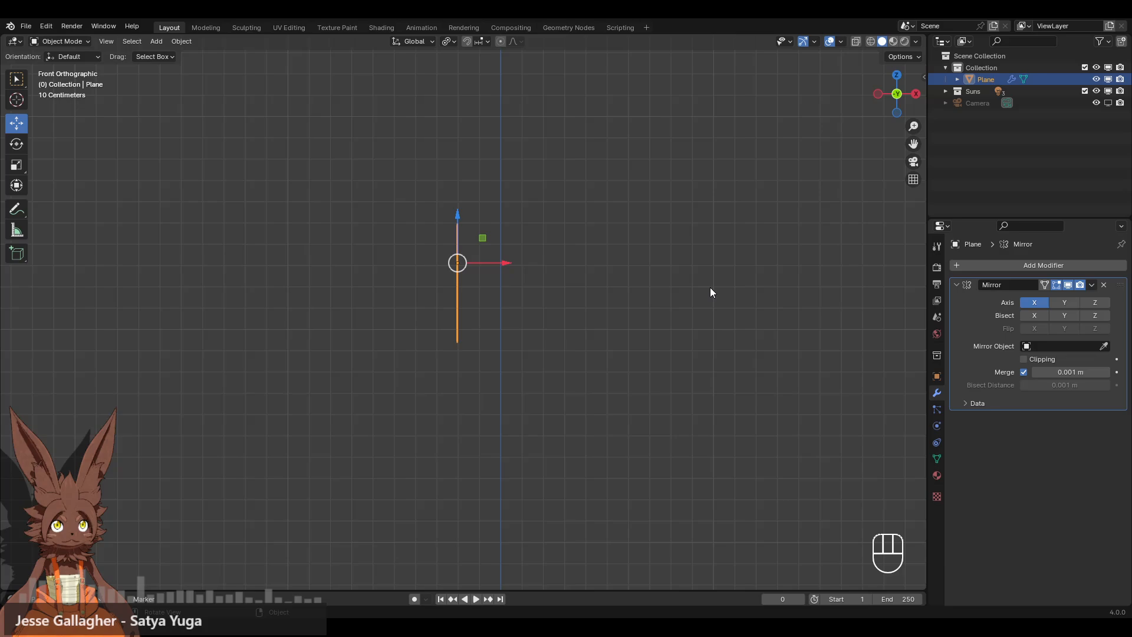
click(936, 376)
click(1058, 301)
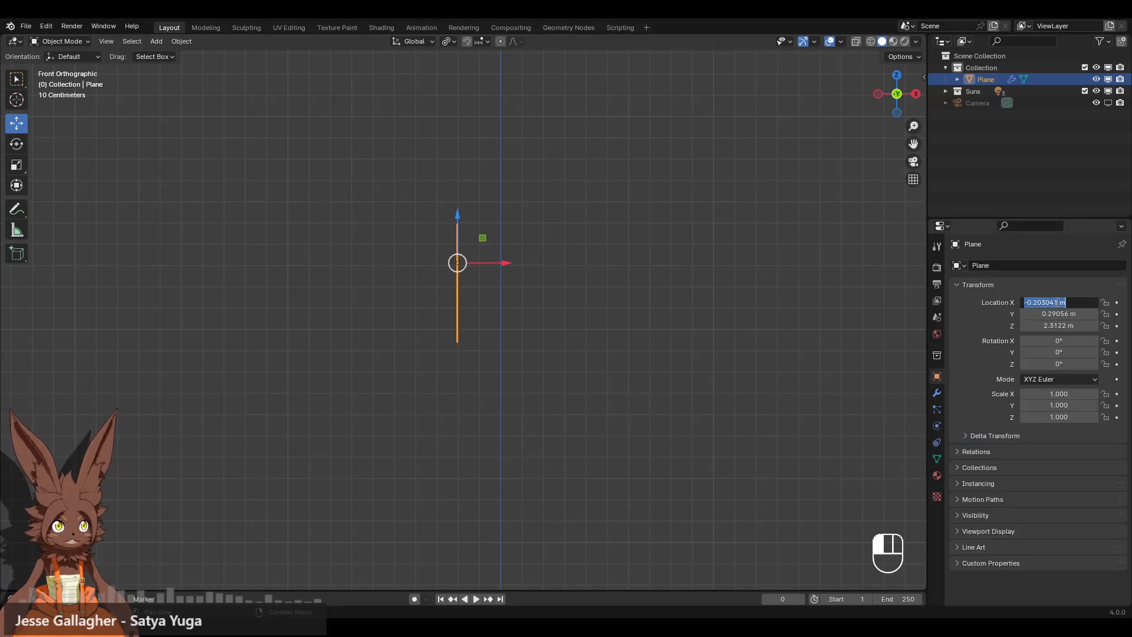
text(0)
key(Return)
click(153, 125)
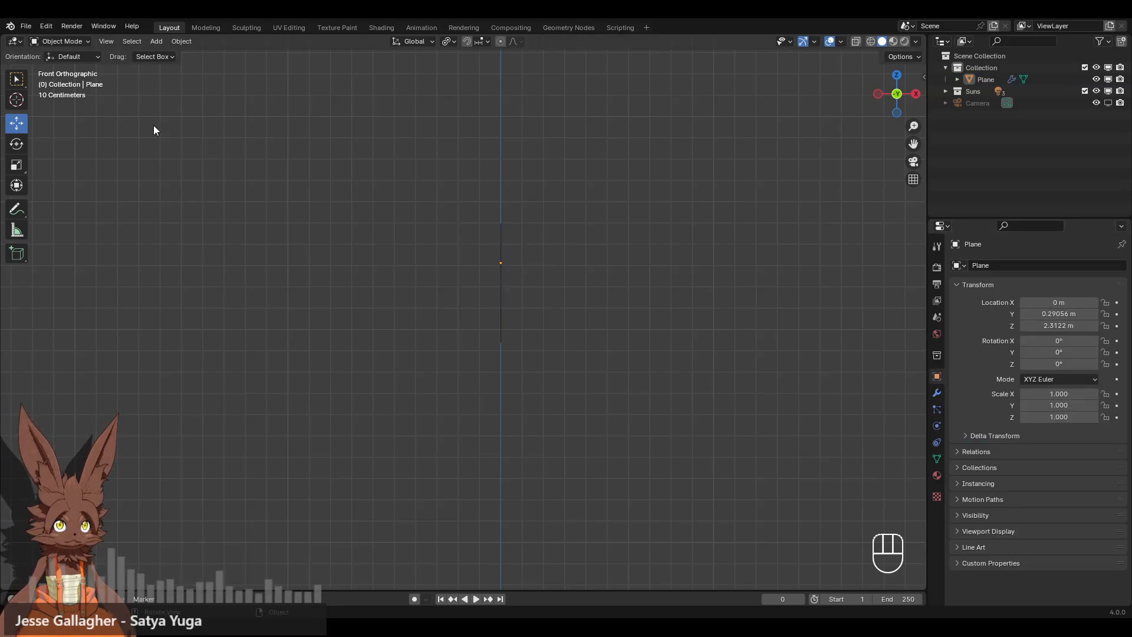
In Edit Mode, select the whole mesh and move it about -0.20 m along X, away from its origin.
click(77, 41)
click(72, 63)
key(a)
drag(542, 263, 498, 263)
middle_drag(497, 263, 528, 191)
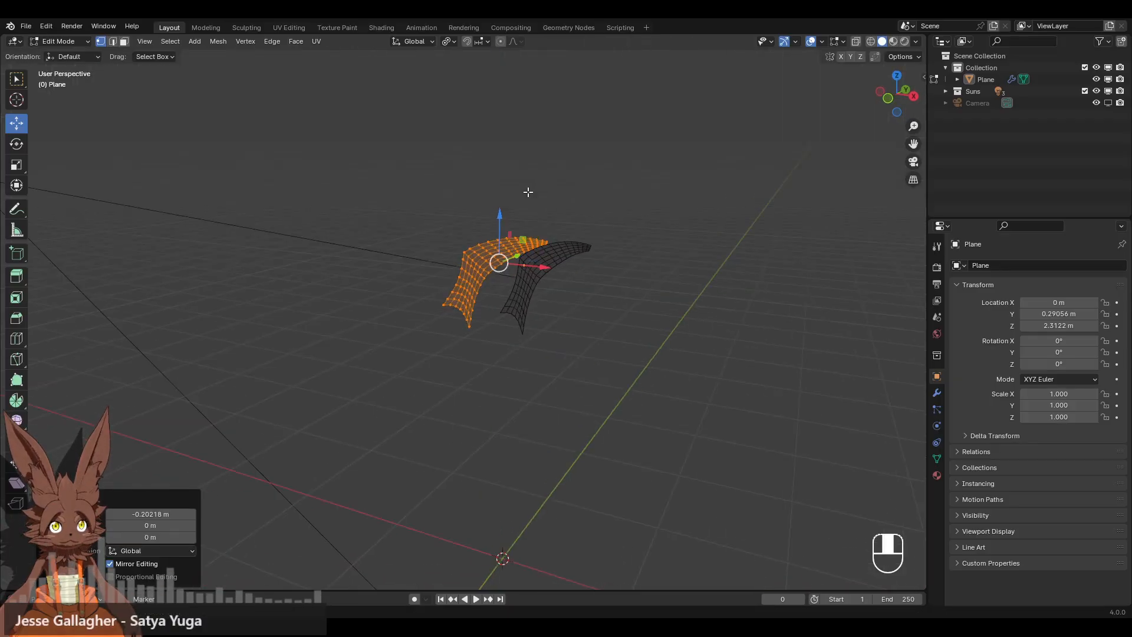
scroll(528, 192, up, 3)
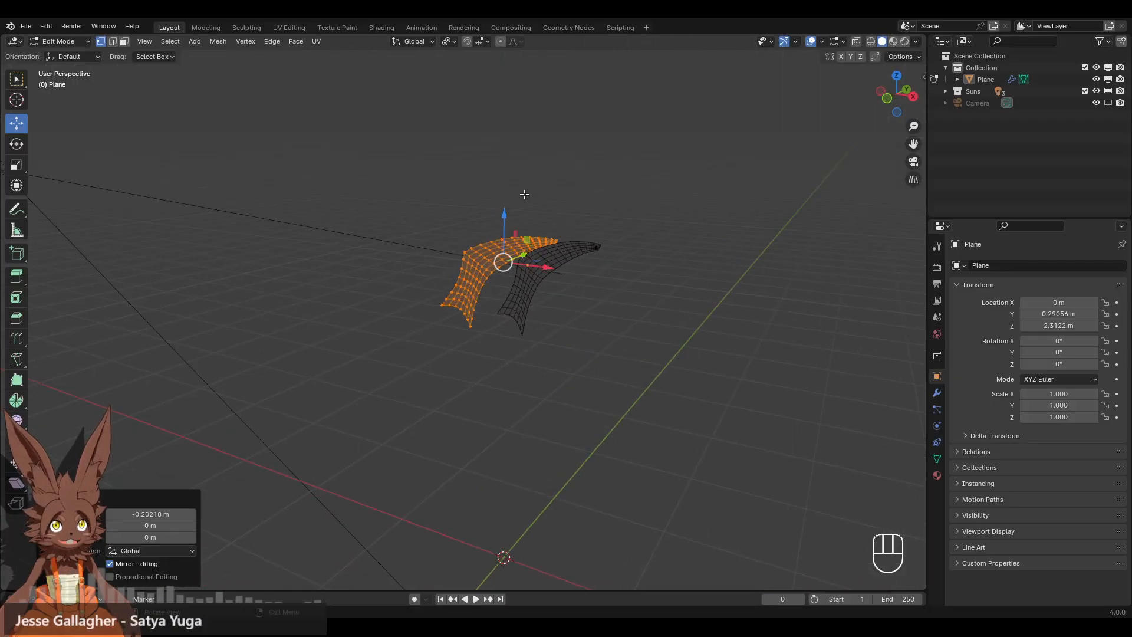
Enable the Mirror modifier's On Cage display so the mirrored half follows the editing cage.
click(937, 394)
click(1044, 285)
click(639, 290)
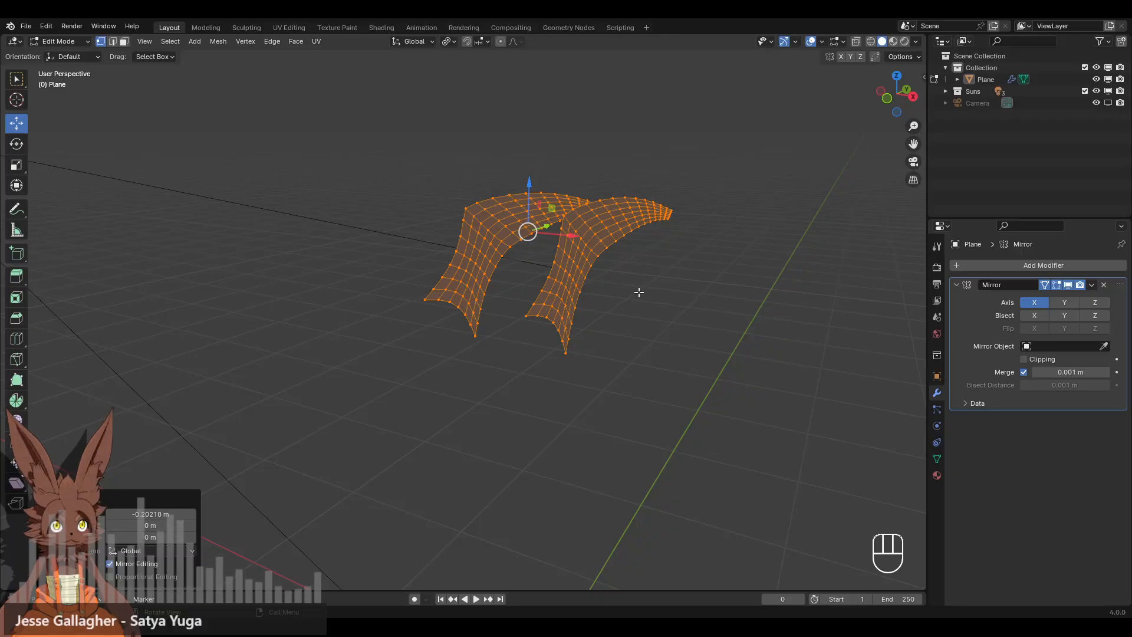
middle_drag(647, 289, 616, 296)
In front view, move the whole mesh about 0.03 m along X toward the mirror centre, keeping all vertices selected.
click(897, 100)
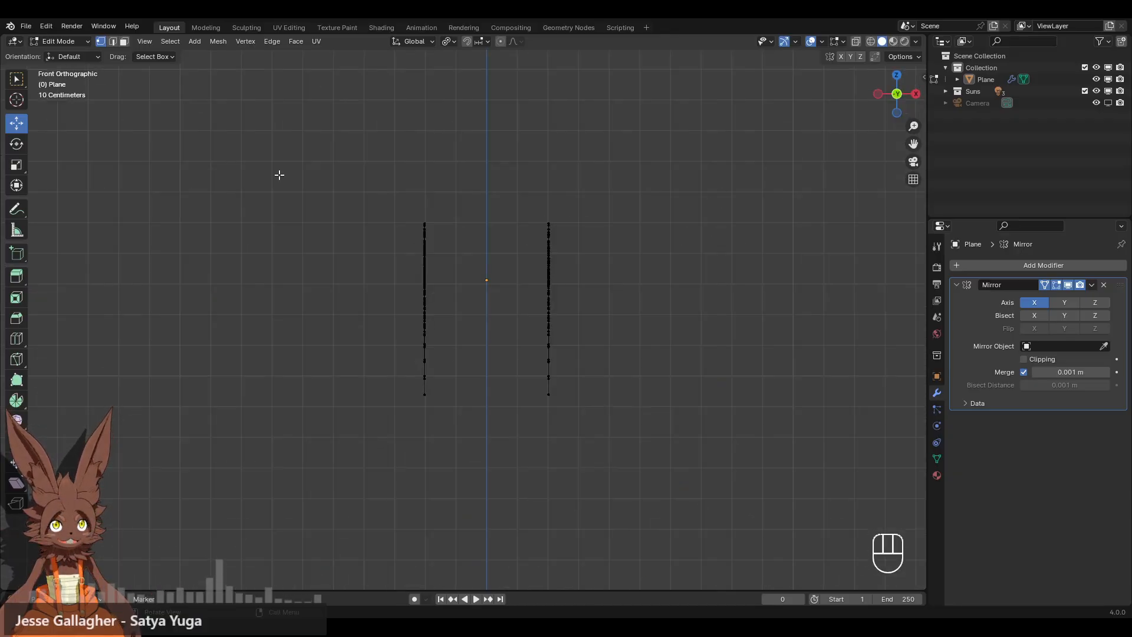
drag(280, 175, 504, 499)
drag(468, 293, 479, 284)
key(ctrl+z)
key(a)
Extrude the front corner edge about 0.13 m along X to the mirror centre, with the Mirror modifier's Clipping enabled.
middle_drag(632, 207, 592, 253)
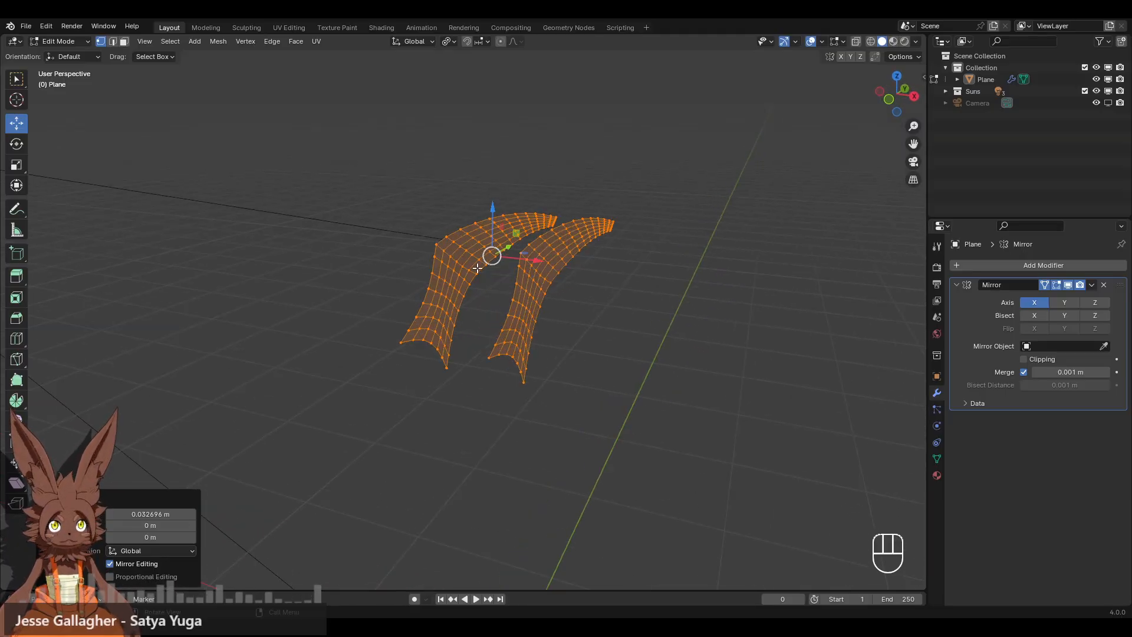
key(2)
scroll(575, 297, up, 3)
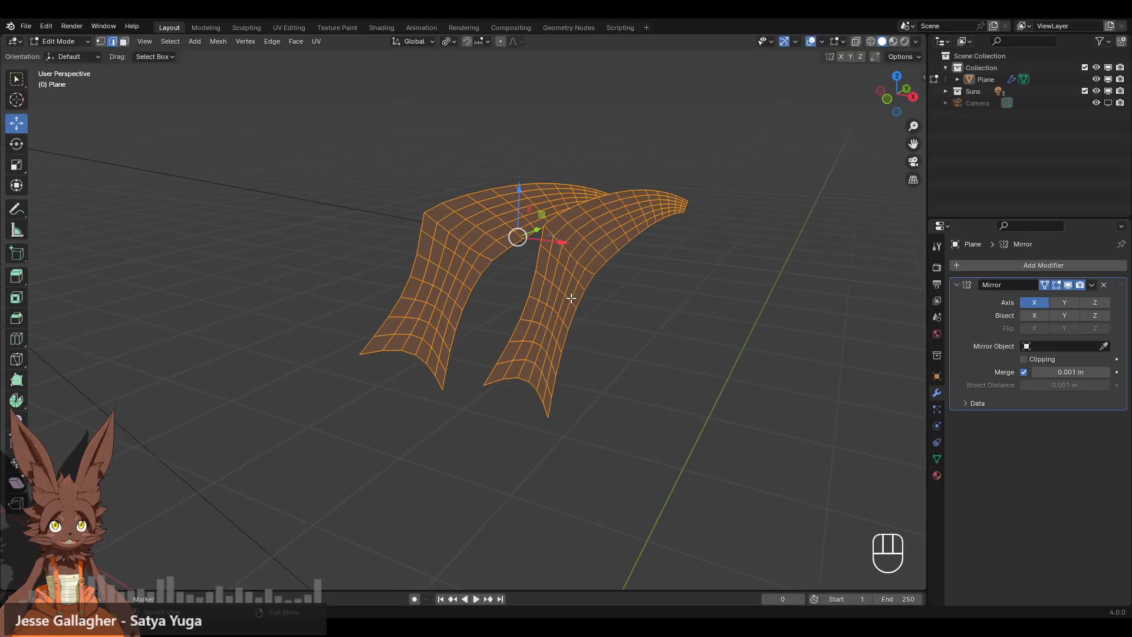
click(102, 42)
mouse_move(377, 348)
middle_down()
mouse_move(422, 378)
mouse_move(388, 357)
middle_up()
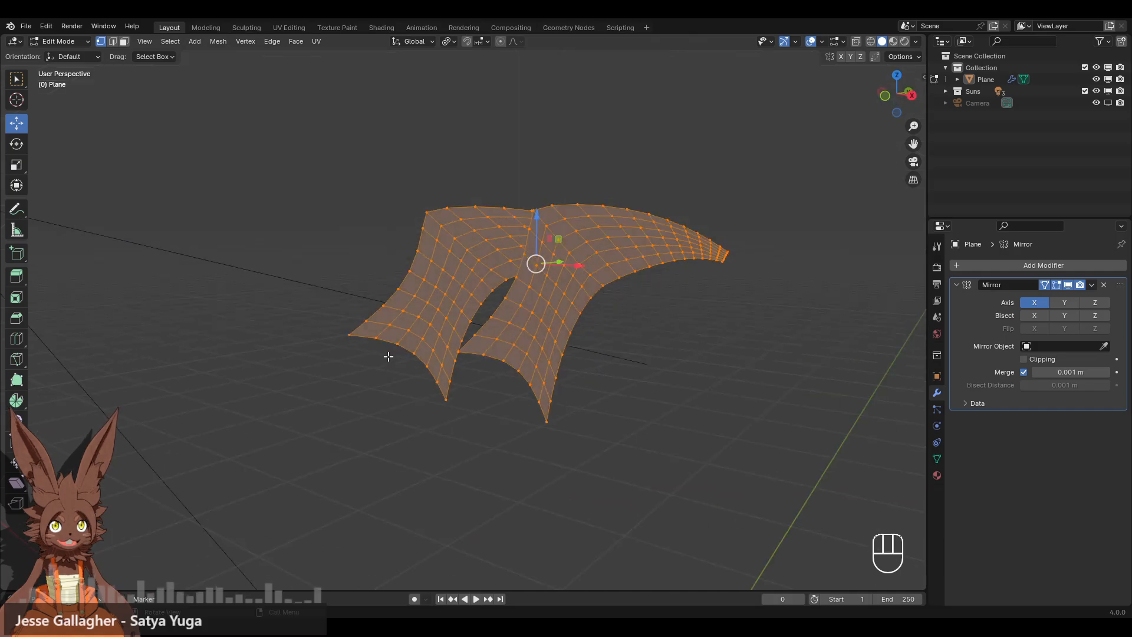
click(348, 333)
shift+click(463, 345)
middle_drag(515, 294, 560, 295)
click(895, 78)
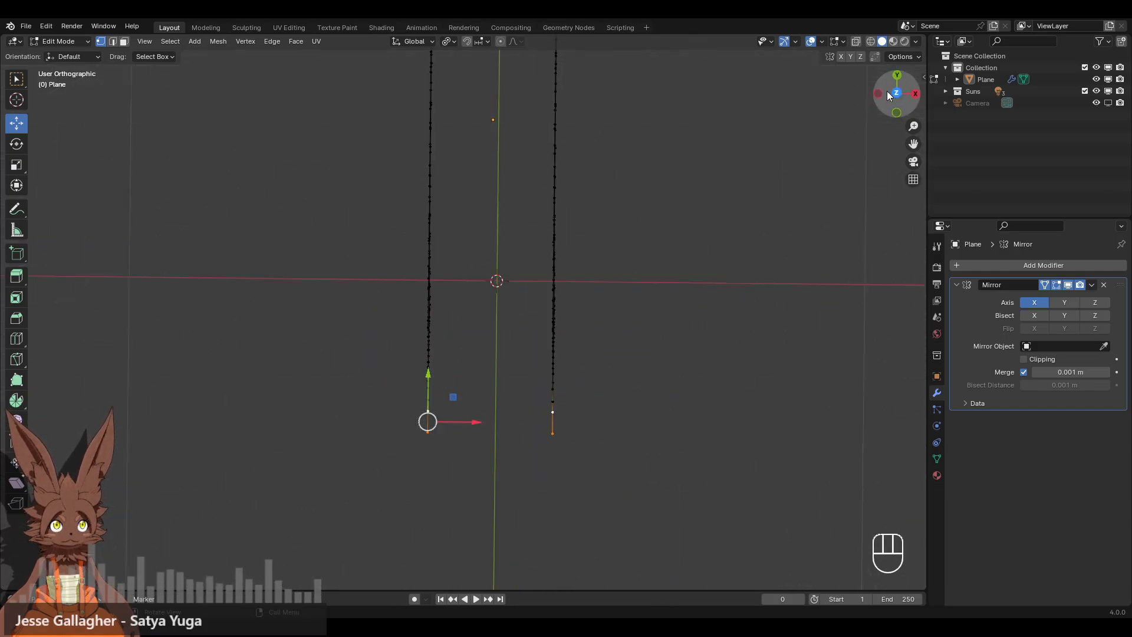
key(e)
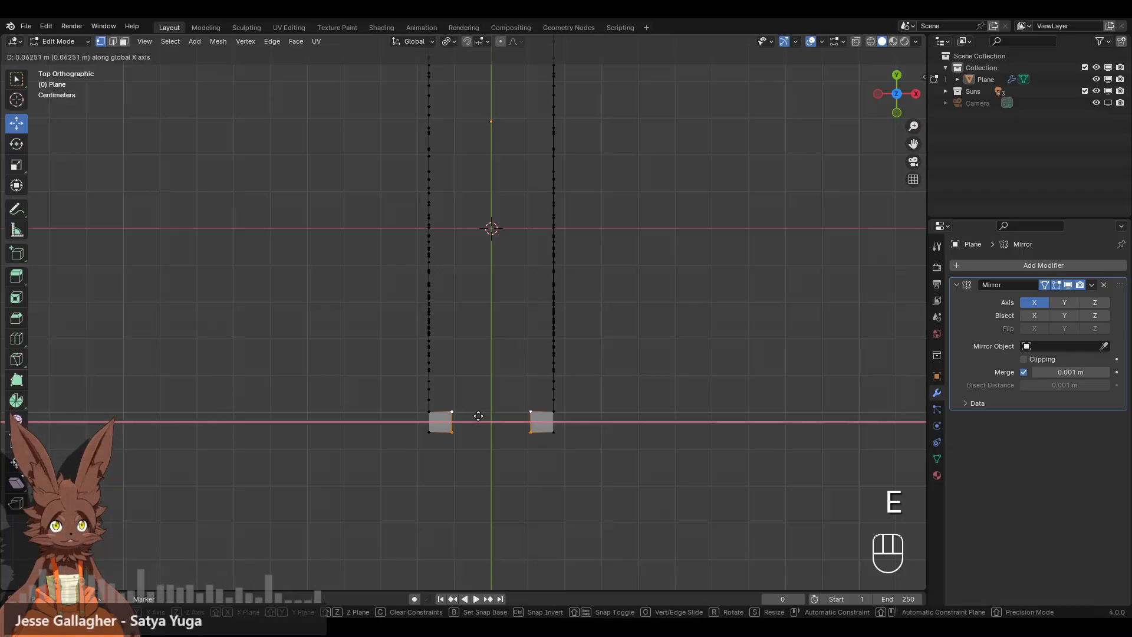
click(503, 411)
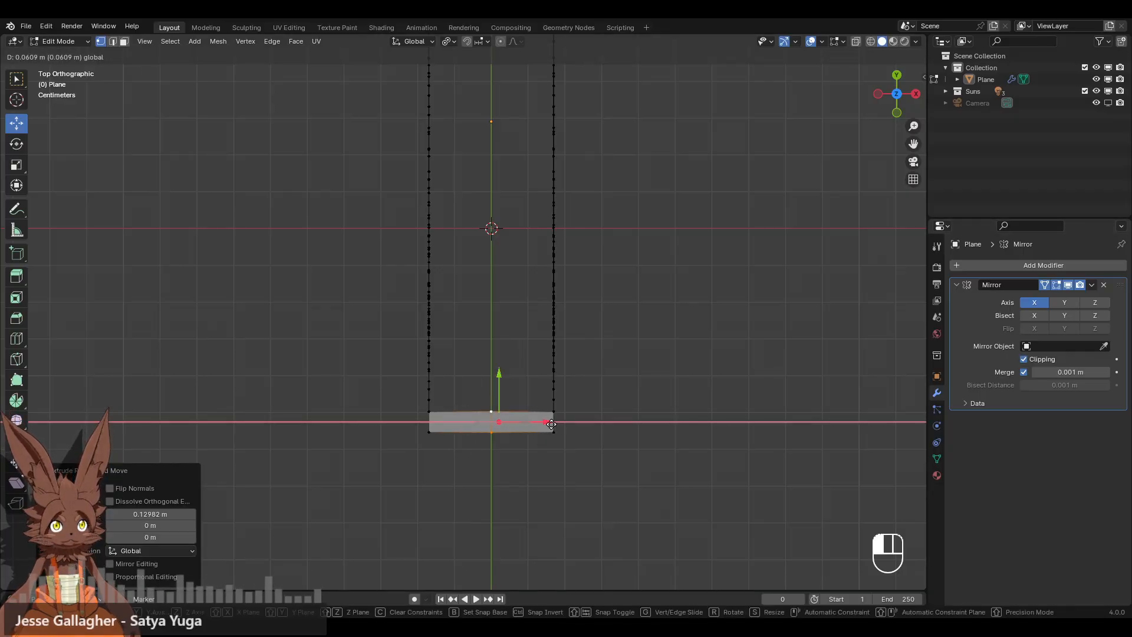
scroll(662, 457, down, 2)
middle_drag(662, 458, 540, 336)
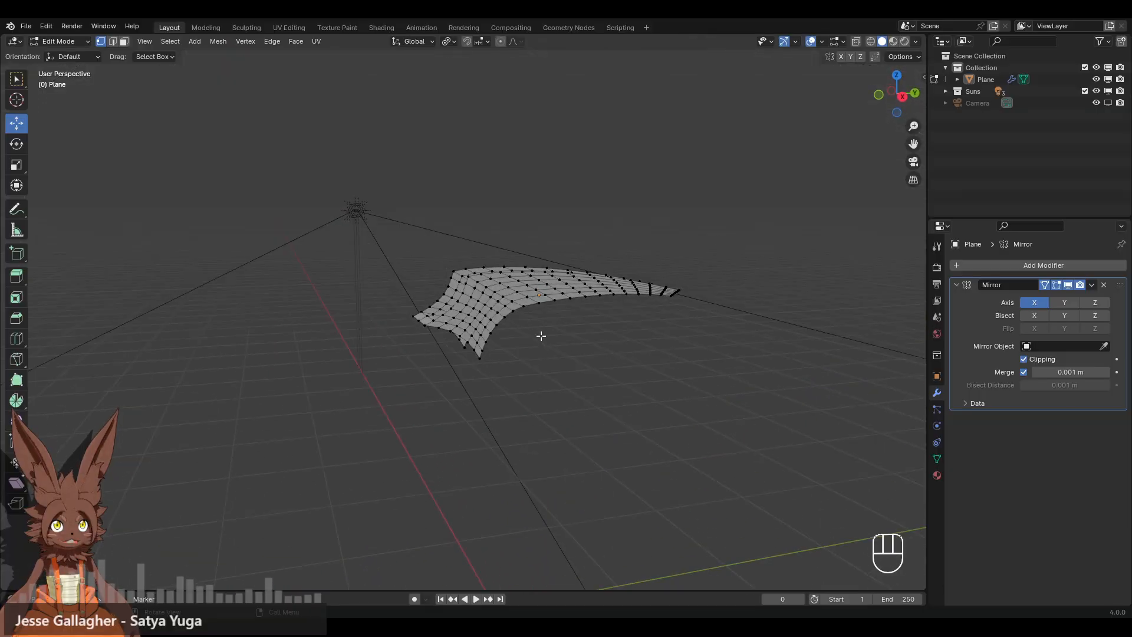
In edge select mode, try to fill more faces from the rear edge of the extruded bridge strip.
scroll(541, 336, up, 7)
shift+middle_drag(357, 331, 468, 345)
middle_drag(581, 353, 619, 356)
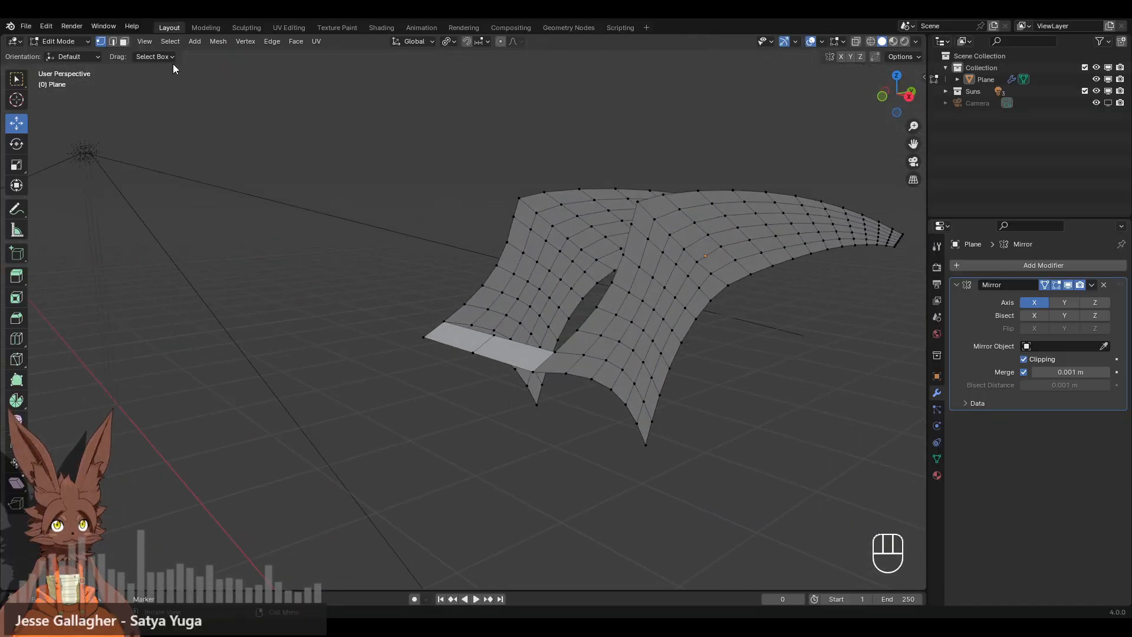
click(113, 41)
click(489, 336)
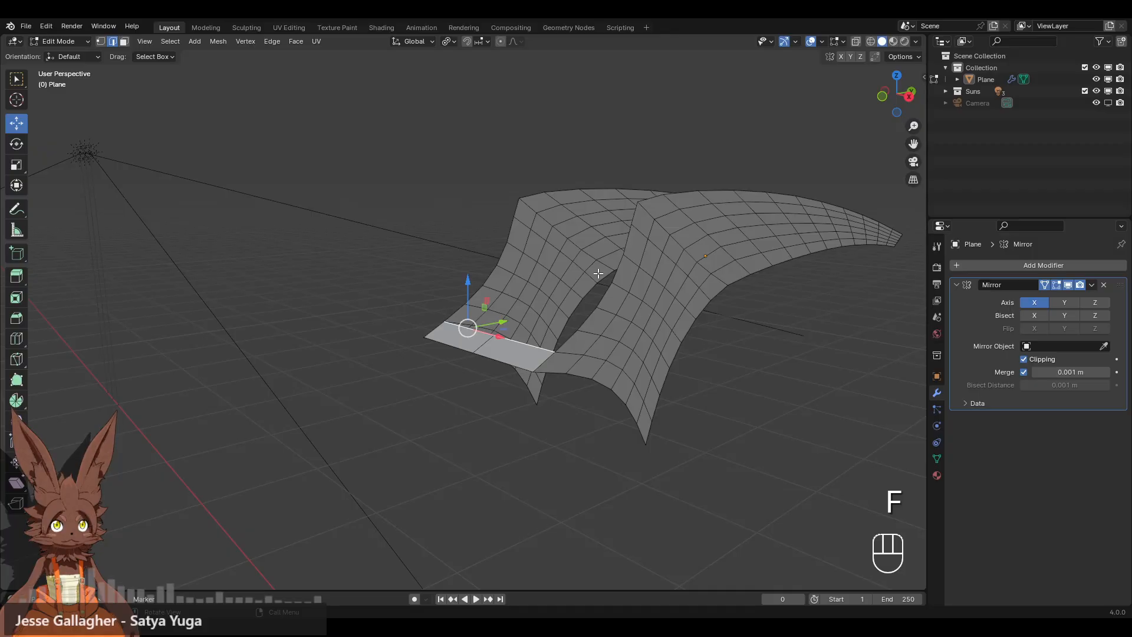
middle_drag(598, 273, 544, 370)
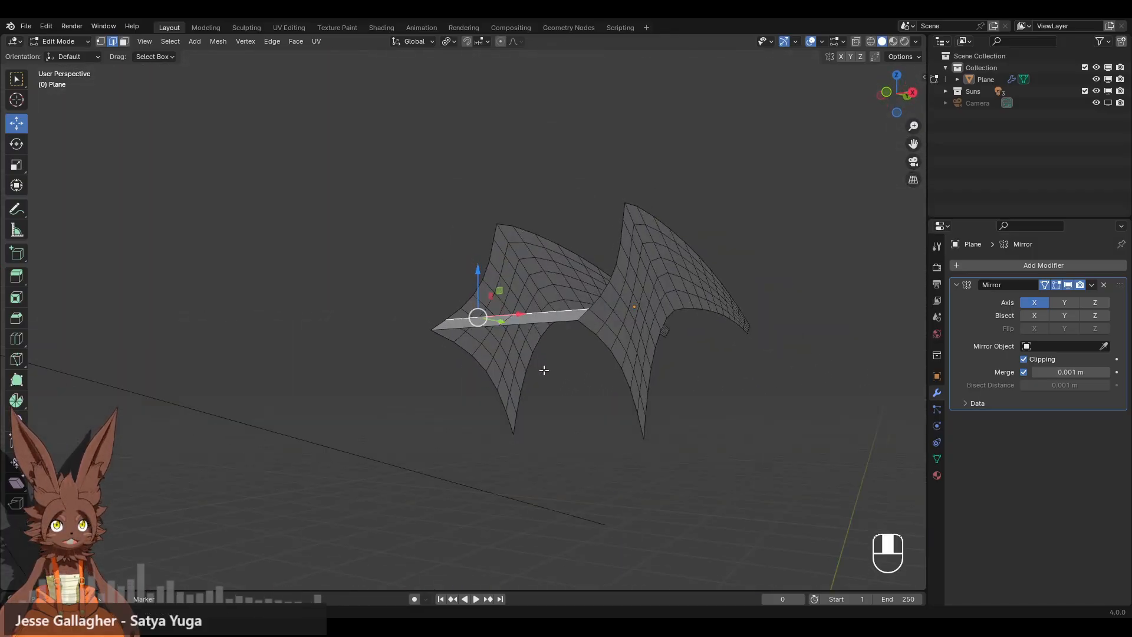
Undo the fill attempt and the corner edge extrusion.
key(ctrl+z)
key(ctrl+z)
key(ctrl+z)
key(ctrl+z)
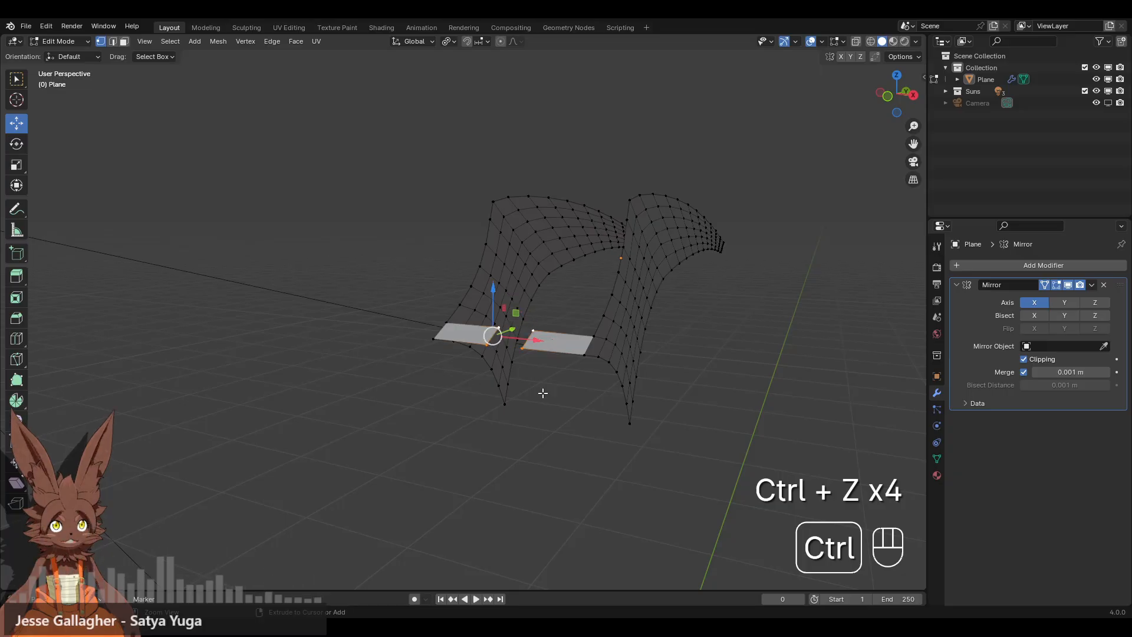
key(ctrl+z)
key(ctrl+z)
Apply the Mirror modifier in Object Mode and return to Edit Mode on the plane.
click(80, 39)
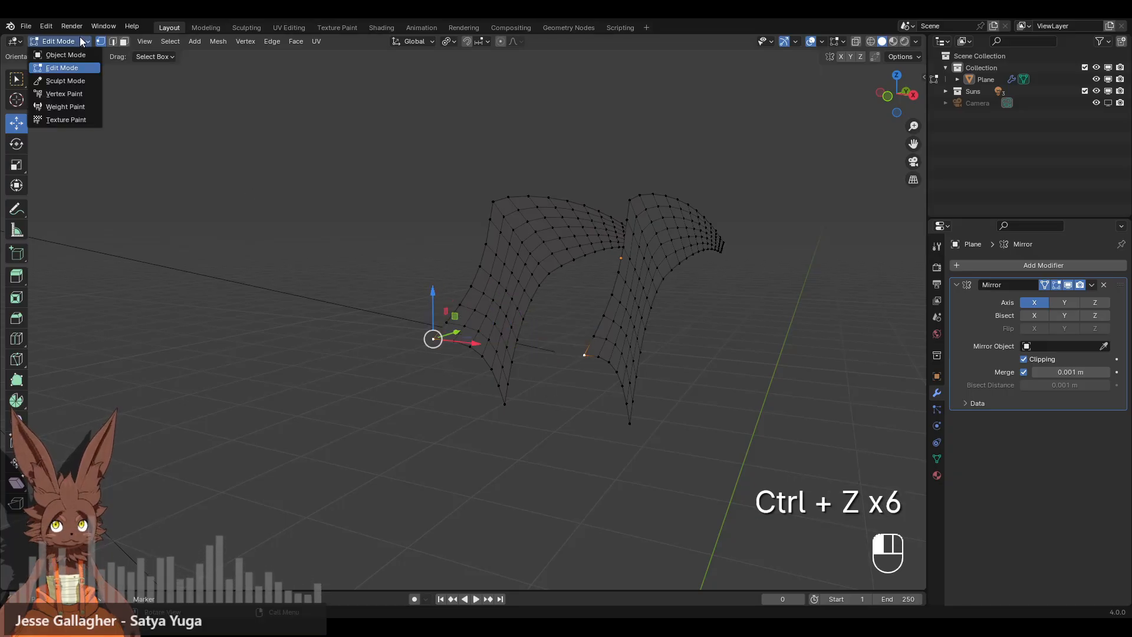
click(65, 55)
click(1092, 285)
click(1055, 293)
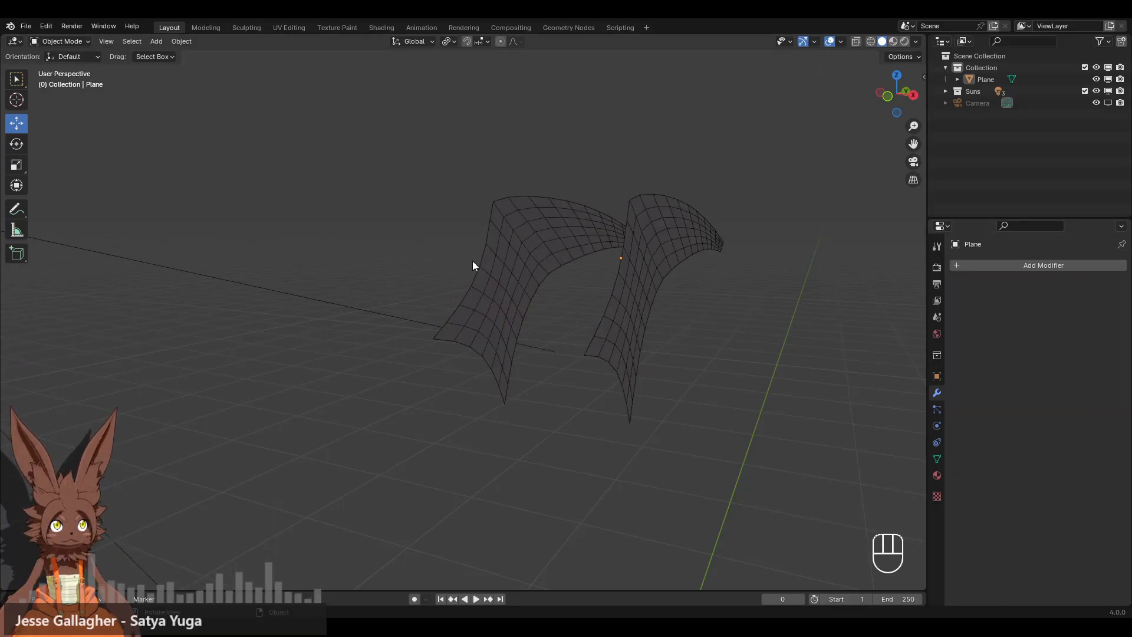
click(65, 41)
click(65, 68)
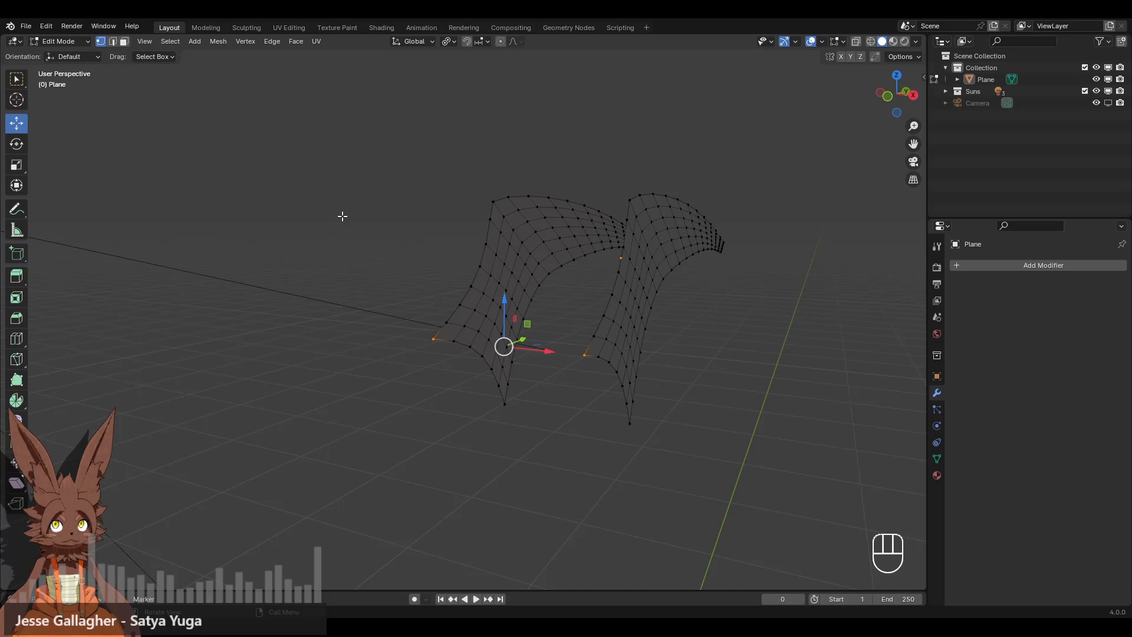
Fill a face between the matching front corner edges of the two side meshes, using their four end vertices.
click(432, 345)
shift+click(447, 324)
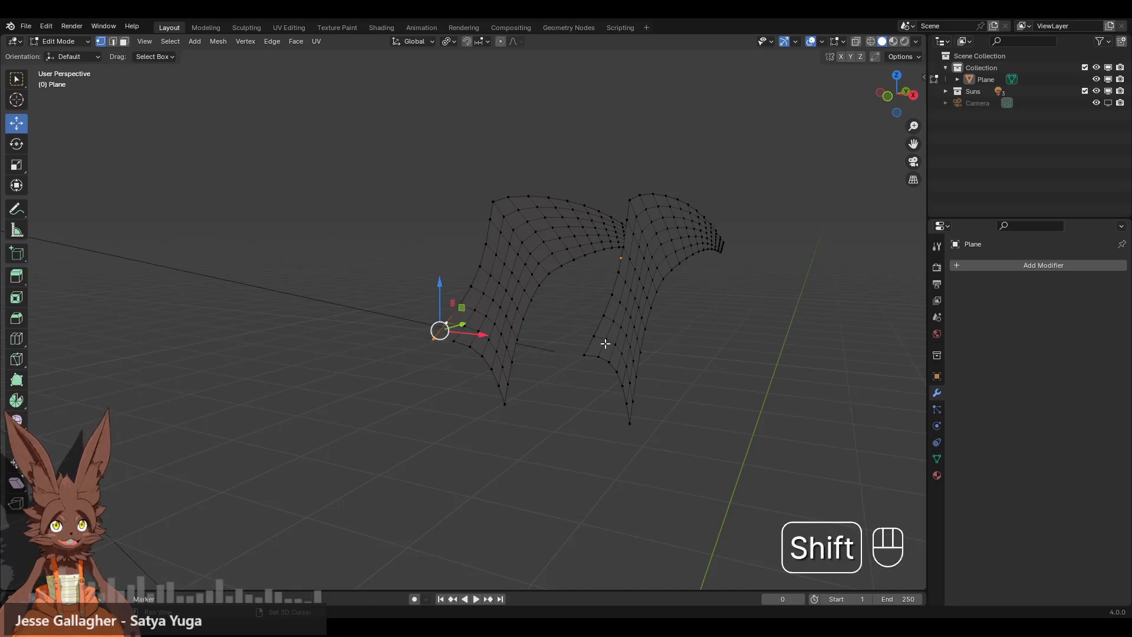
shift+click(594, 337)
shift+click(585, 354)
key(f)
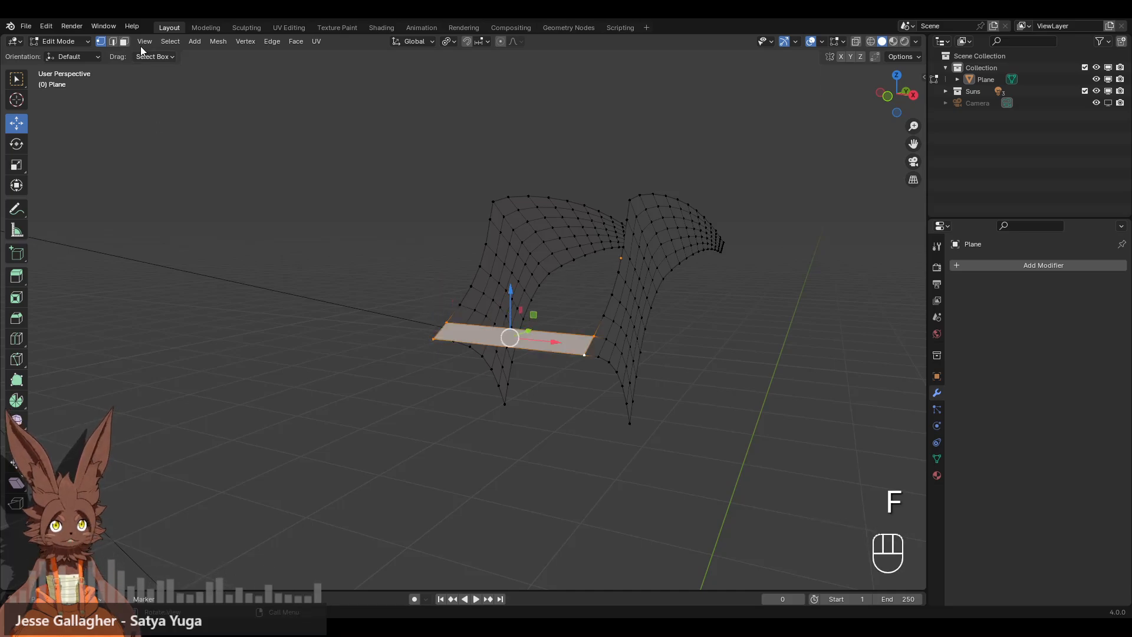
In edge select mode, fill successive faces from the bridging face around the whole outline until both side meshes are joined.
click(112, 42)
click(535, 329)
key(f)
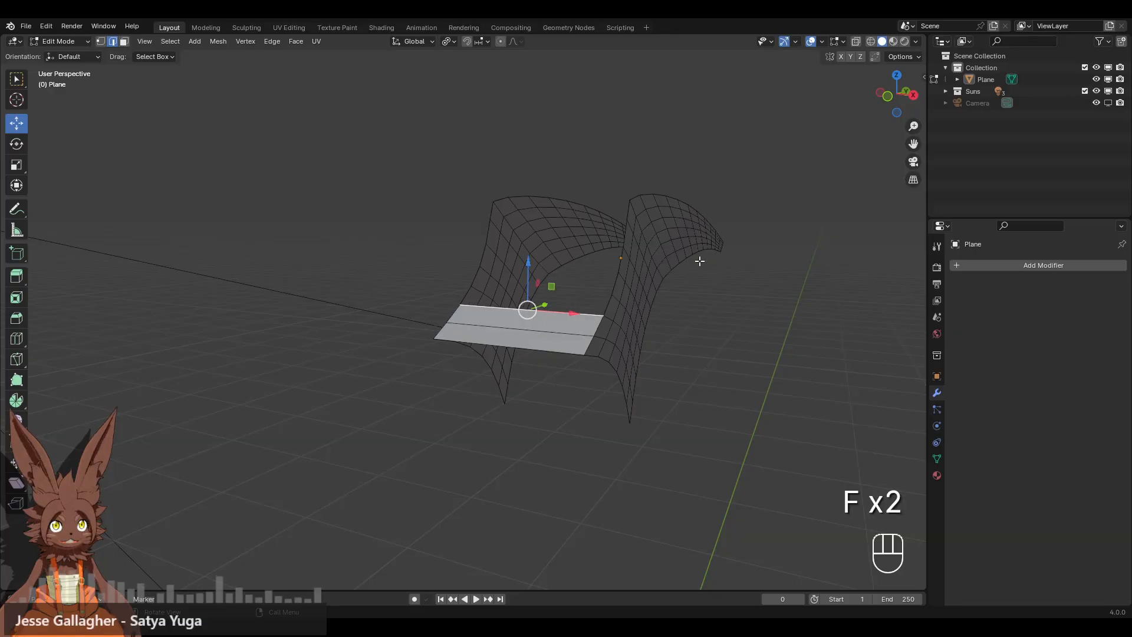
key(f)
key(f)
key(f)
key(f)
key(f)
key(f)
key(f)
key(f)
key(f)
key(f)
key(f)
key(f)
key(f)
key(f)
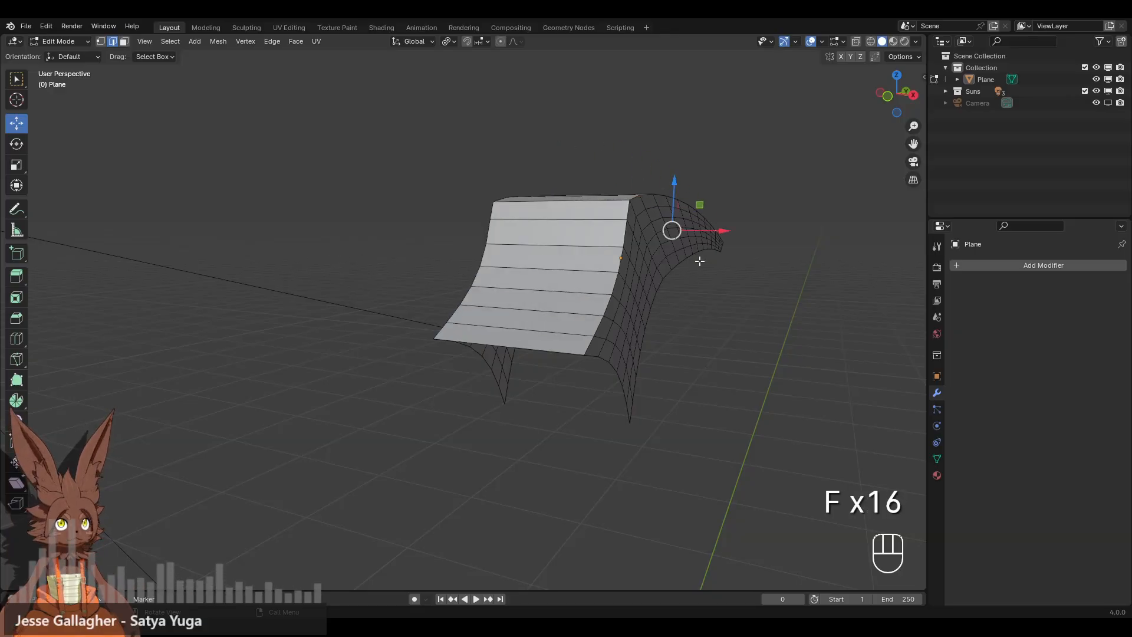
key(f)
key(f)
key(f)
key(f)
key(f)
key(f)
key(f)
key(f)
key(f)
key(f)
key(f)
key(f)
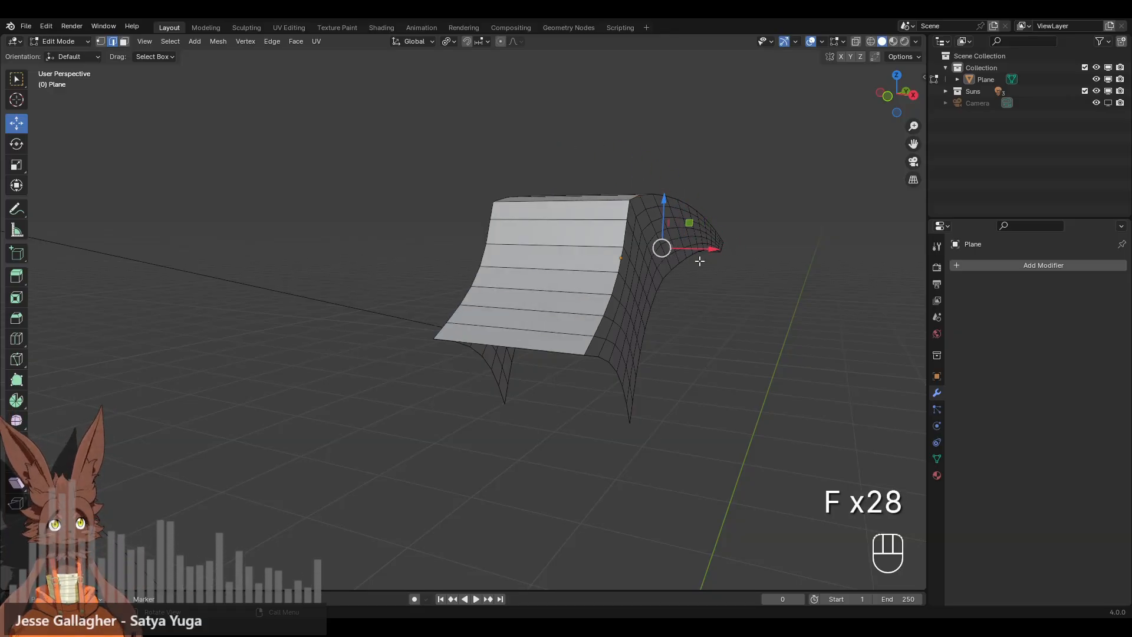
key(f)
key(f)
key(f)
key(f)
key(f)
key(f)
key(f)
key(f)
key(f)
key(f)
key(f)
key(f)
key(f)
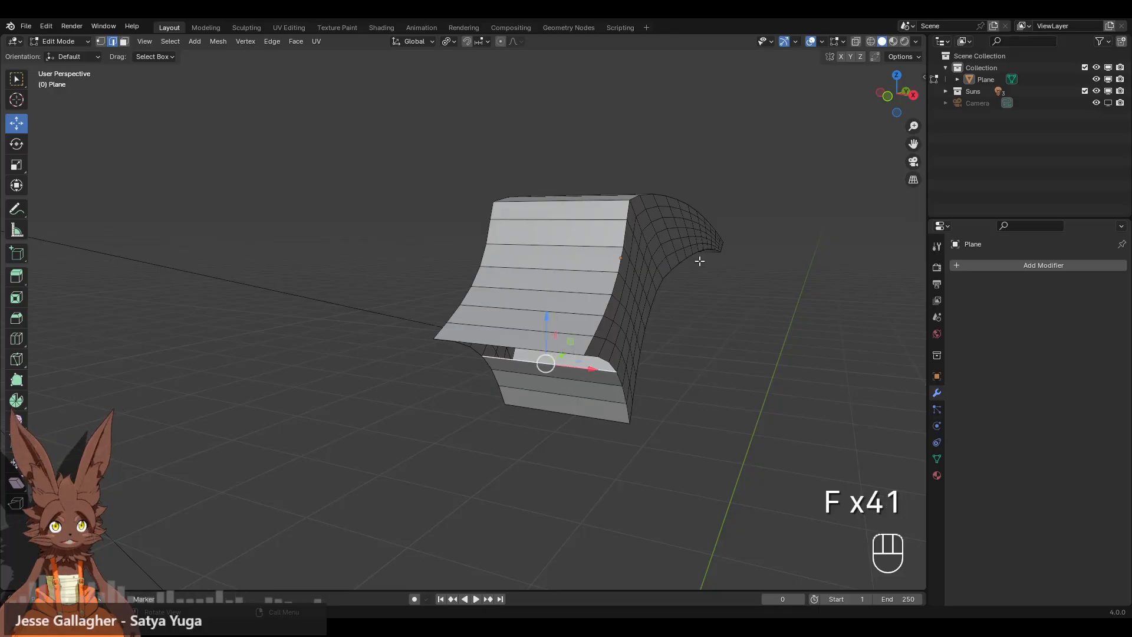
key(f)
middle_drag(699, 261, 675, 222)
key(f)
key(f)
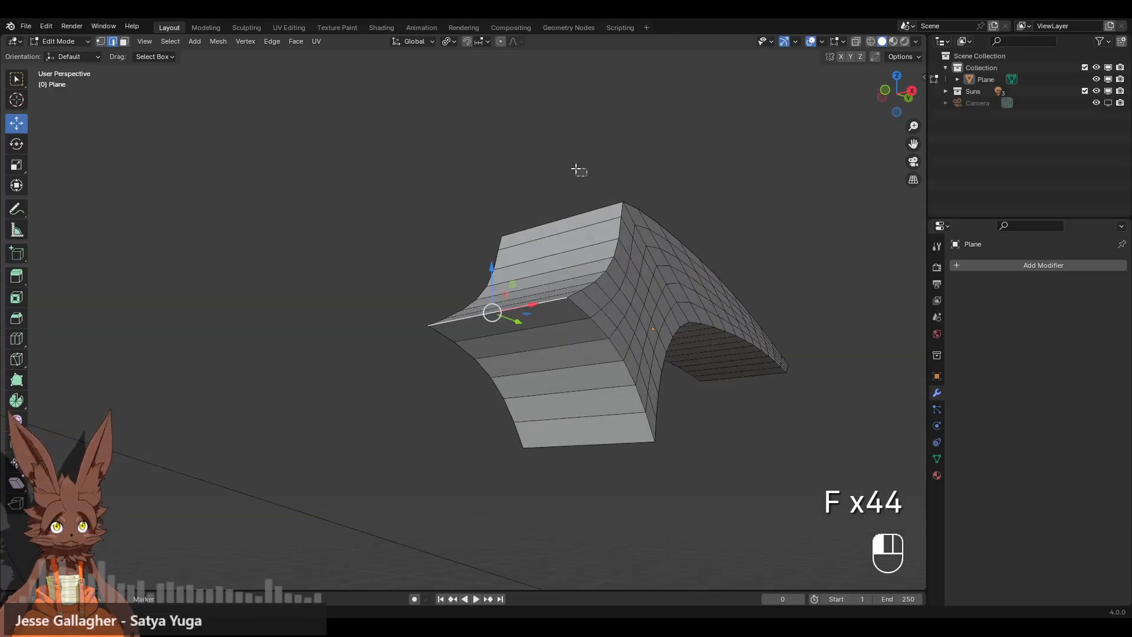
Scale the whole mesh along X by about 1.09 to widen it, and deselect it.
middle_drag(576, 169, 668, 225)
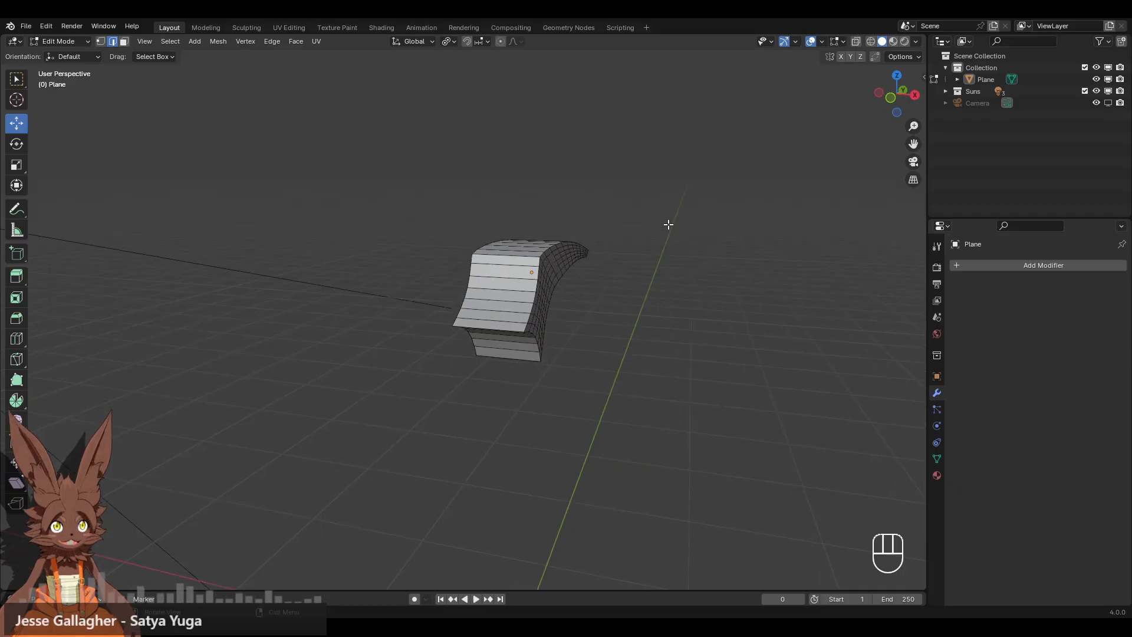
key(a)
key(s)
key(x)
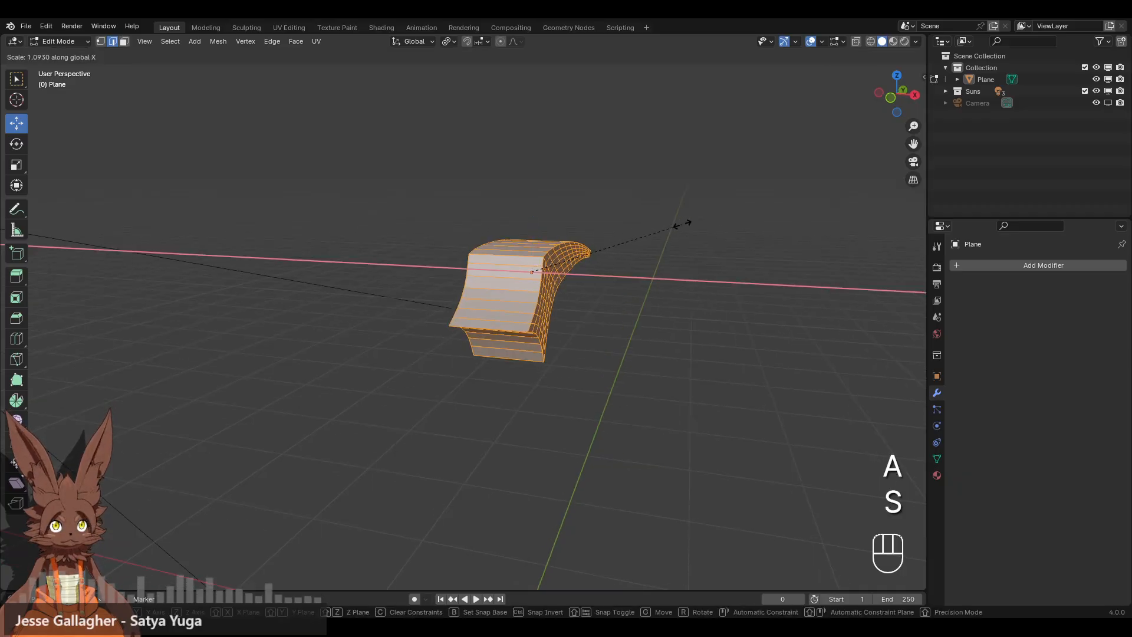
click(682, 224)
click(656, 200)
In face select mode, delete the connecting faces down the front from the top ridge to the front corner and along the lower front curve.
middle_drag(663, 212, 491, 252)
scroll(487, 254, up, 1)
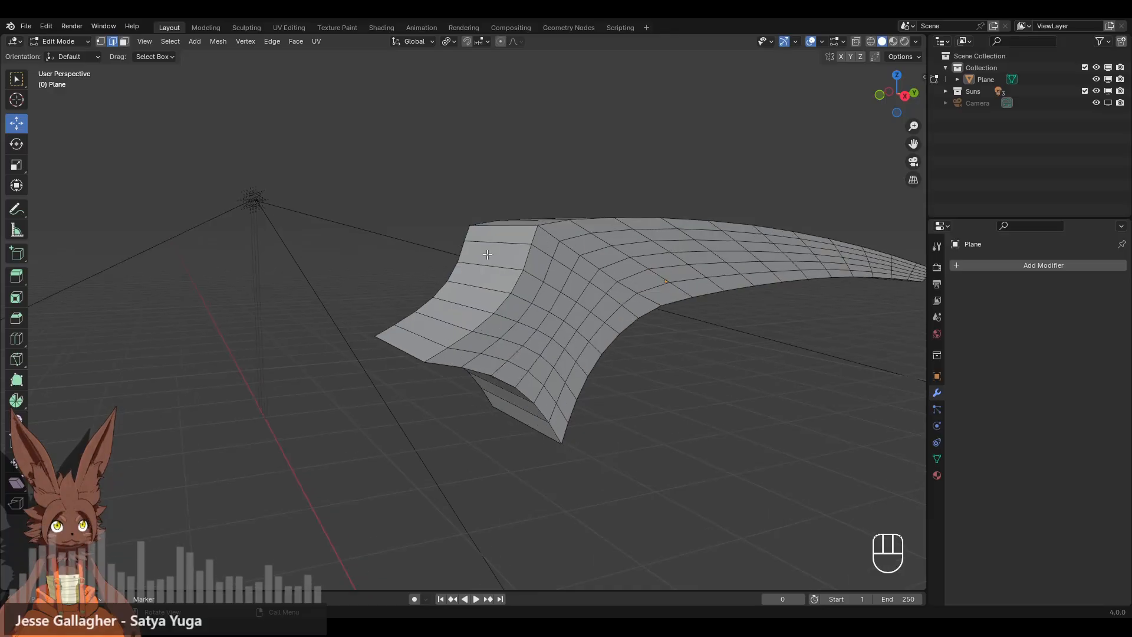
middle_drag(530, 227, 551, 218)
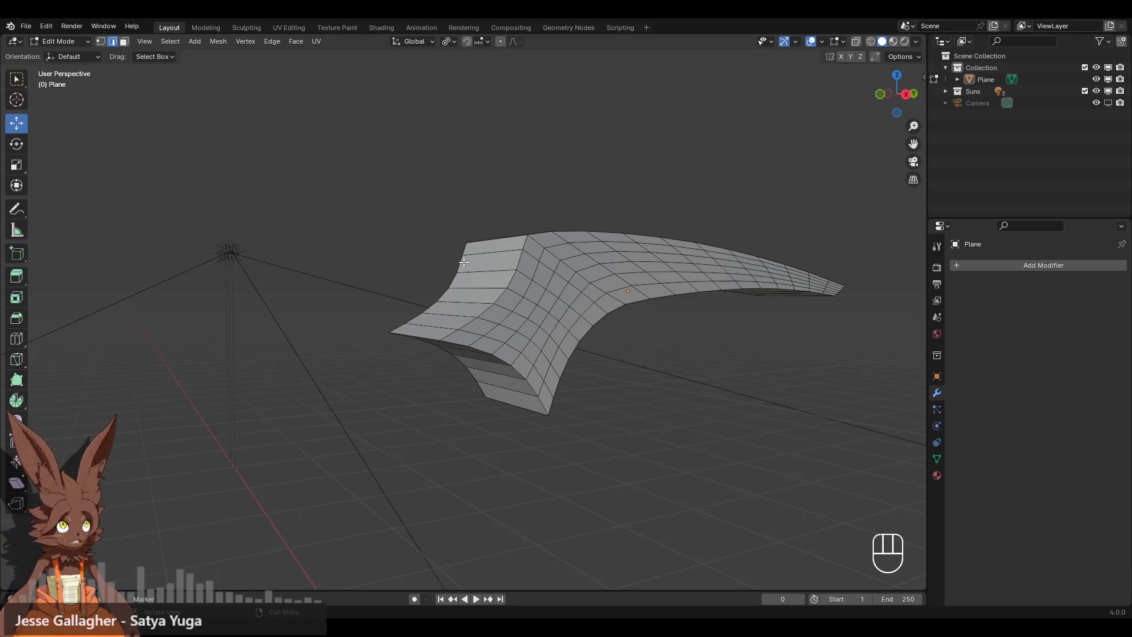
middle_drag(512, 273, 477, 272)
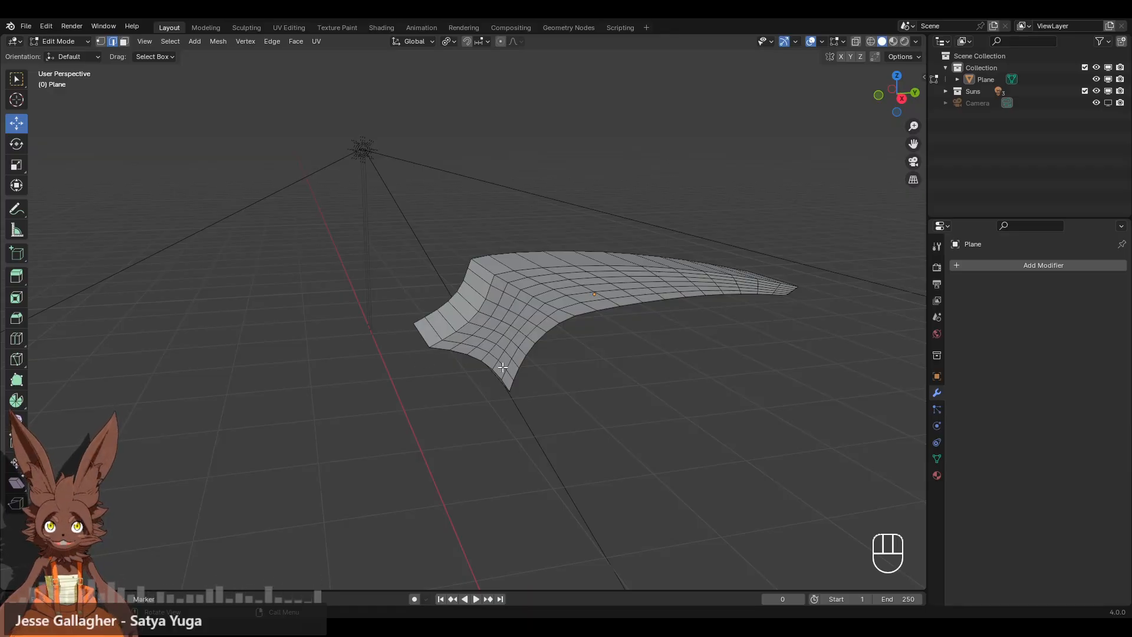
middle_drag(374, 357, 137, 54)
click(124, 42)
click(530, 248)
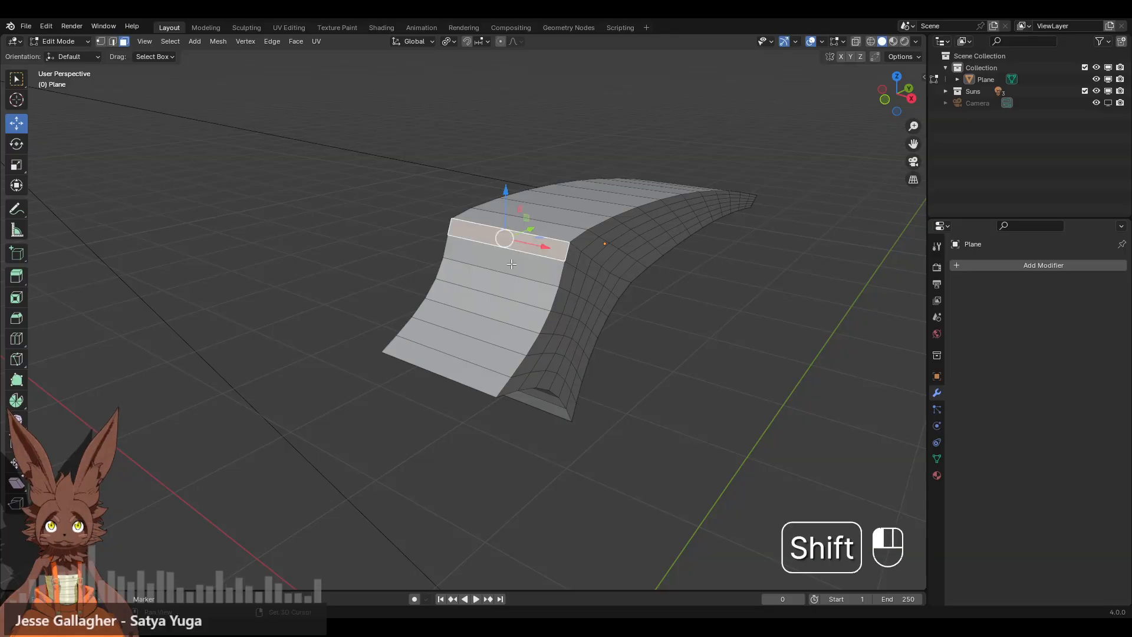
shift+click(512, 263)
shift+click(495, 285)
shift+click(481, 312)
shift+click(473, 335)
shift+click(462, 349)
shift+click(452, 367)
middle_drag(452, 367, 443, 282)
shift+click(444, 283)
shift+click(459, 308)
shift+click(475, 331)
shift+click(504, 355)
shift+click(515, 379)
shift+click(530, 404)
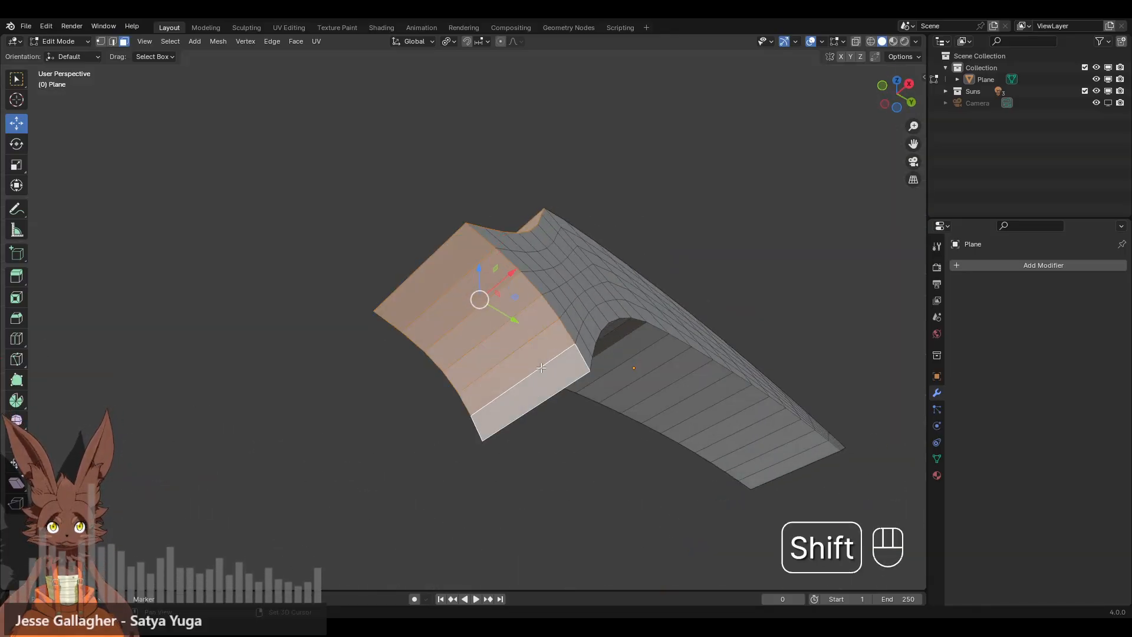
key(x)
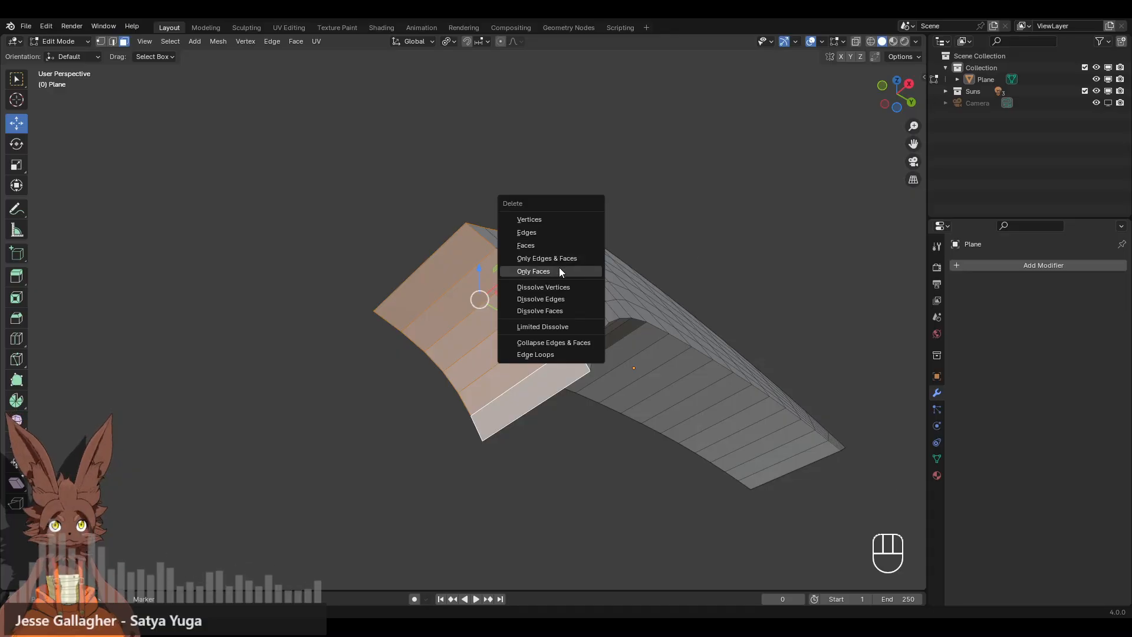
click(559, 272)
key(ctrl+z)
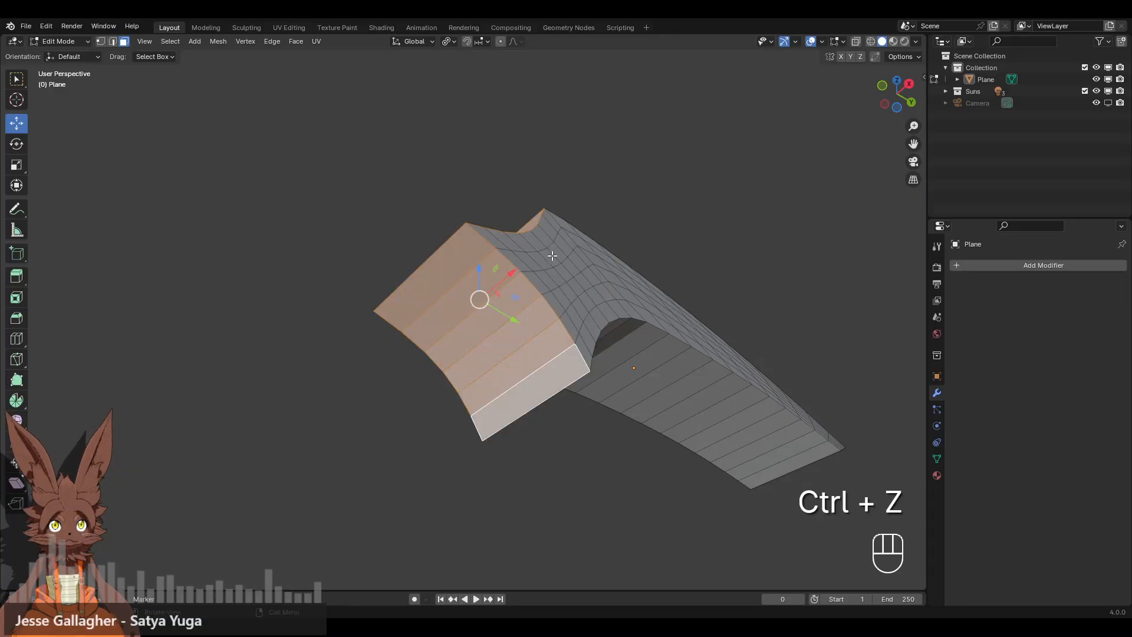
key(x)
click(533, 225)
middle_drag(519, 200, 579, 317)
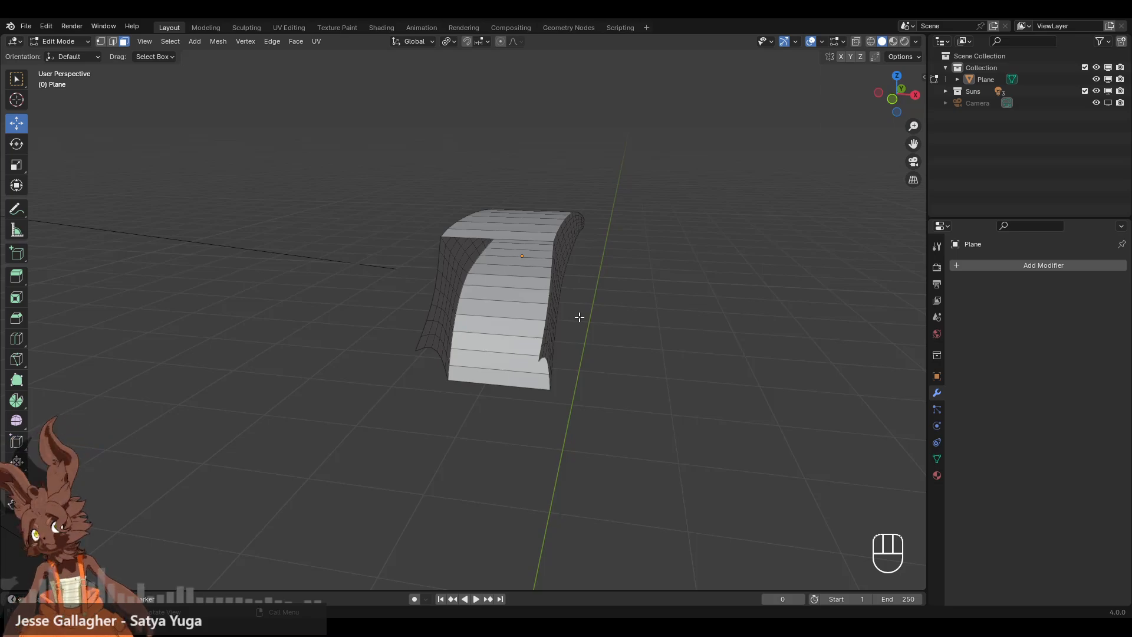
Delete the connecting faces on the front part of the inner underside curve, from the bend down to the lower tip.
scroll(522, 259, up, 2)
middle_drag(543, 276, 463, 358)
scroll(449, 263, down, 1)
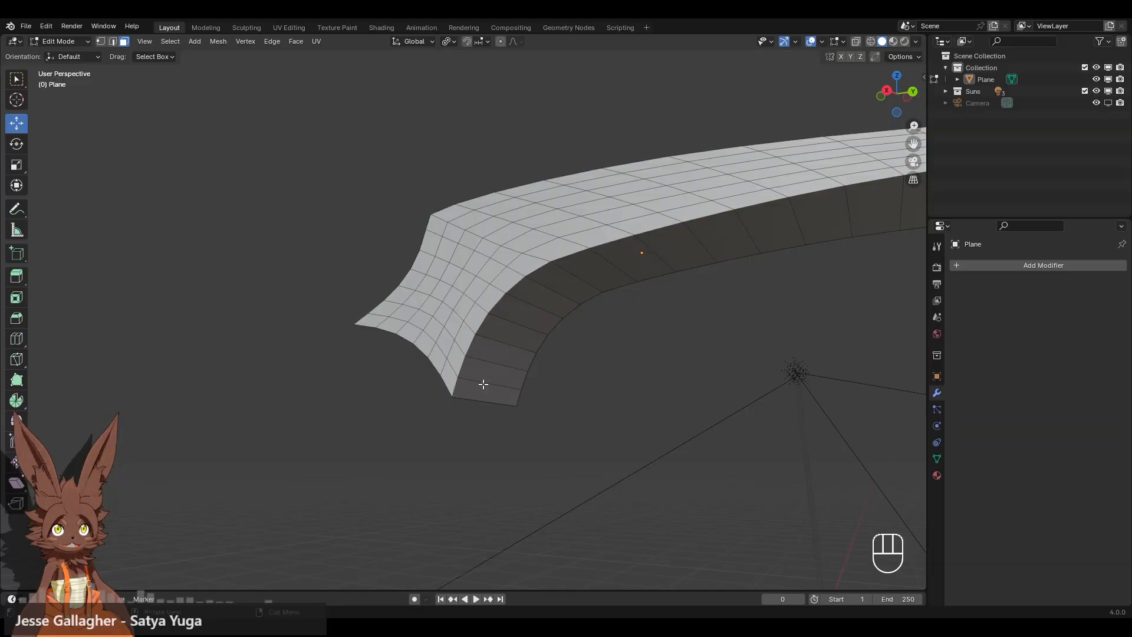
middle_drag(522, 313, 508, 351)
click(547, 286)
shift+click(541, 306)
shift+click(525, 324)
shift+click(511, 345)
shift+click(501, 359)
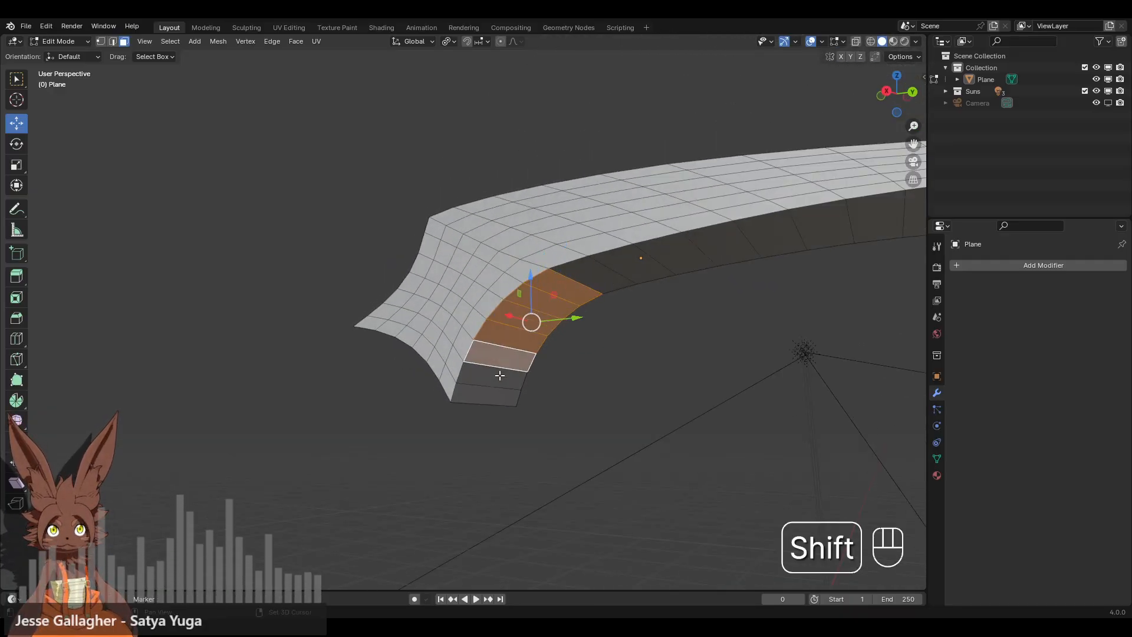
shift+click(500, 375)
key(x)
click(573, 376)
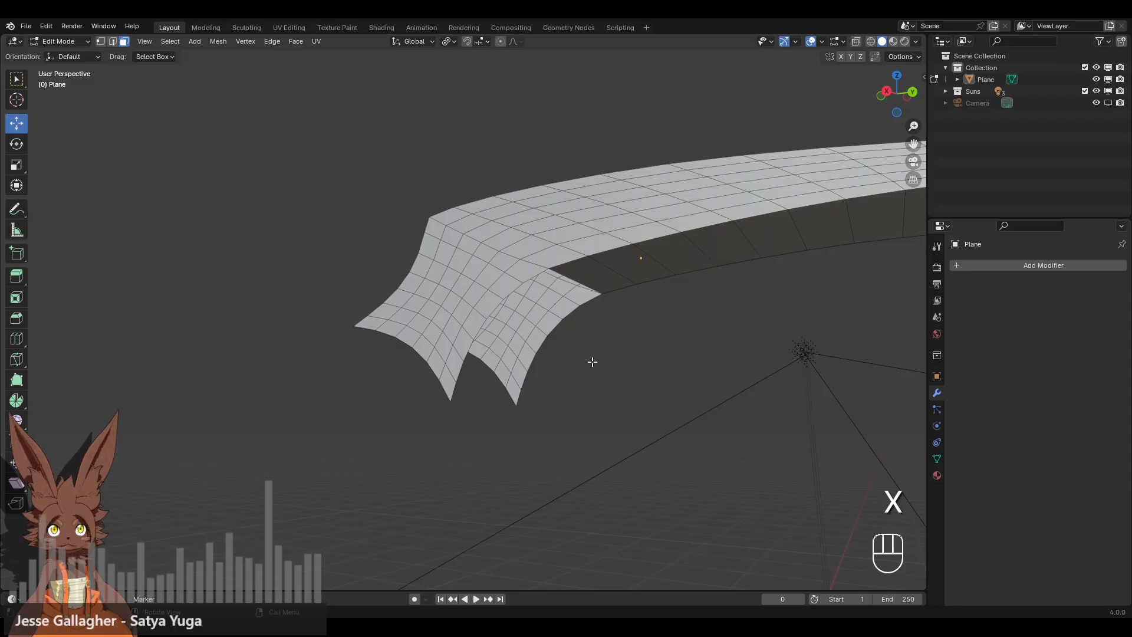
middle_drag(467, 277, 521, 305)
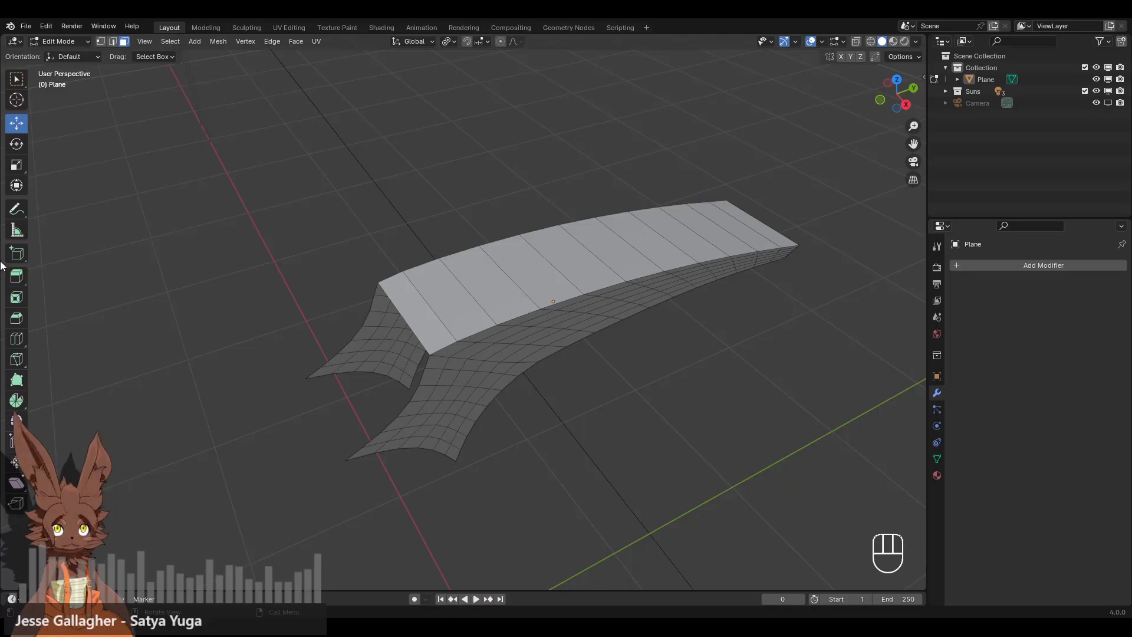
In vertex select mode, select the boundary loops along the front and lower front curves of both side meshes.
shift+middle_drag(274, 299, 523, 221)
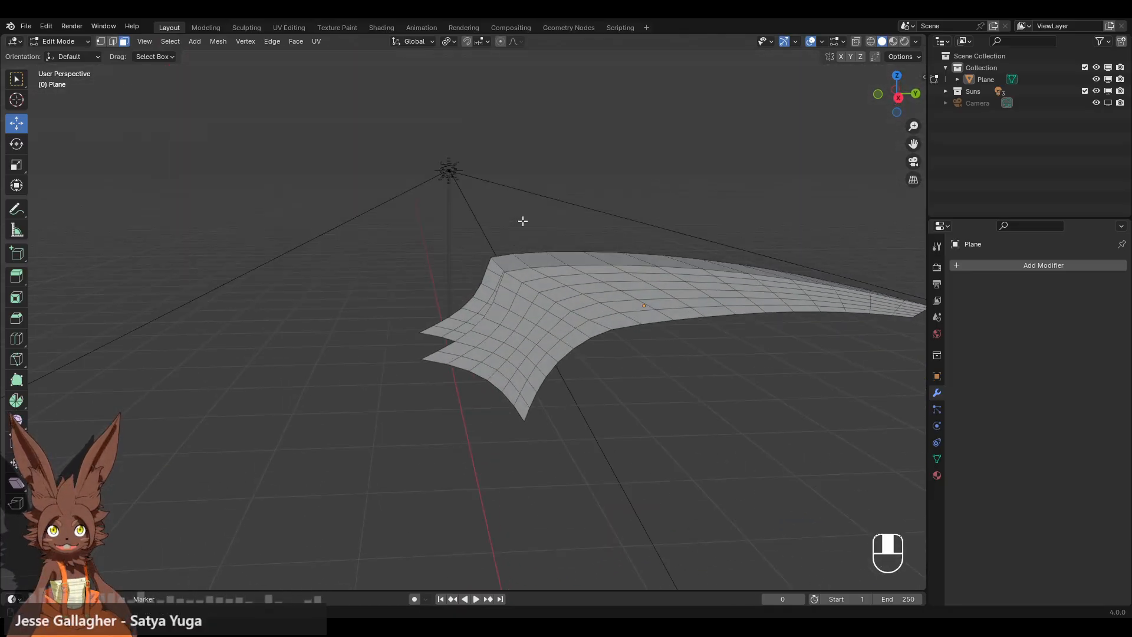
shift+middle_drag(436, 316, 481, 309)
click(101, 44)
scroll(488, 239, up, 1)
mouse_move(489, 238)
middle_down()
mouse_move(543, 251)
mouse_move(476, 250)
middle_up()
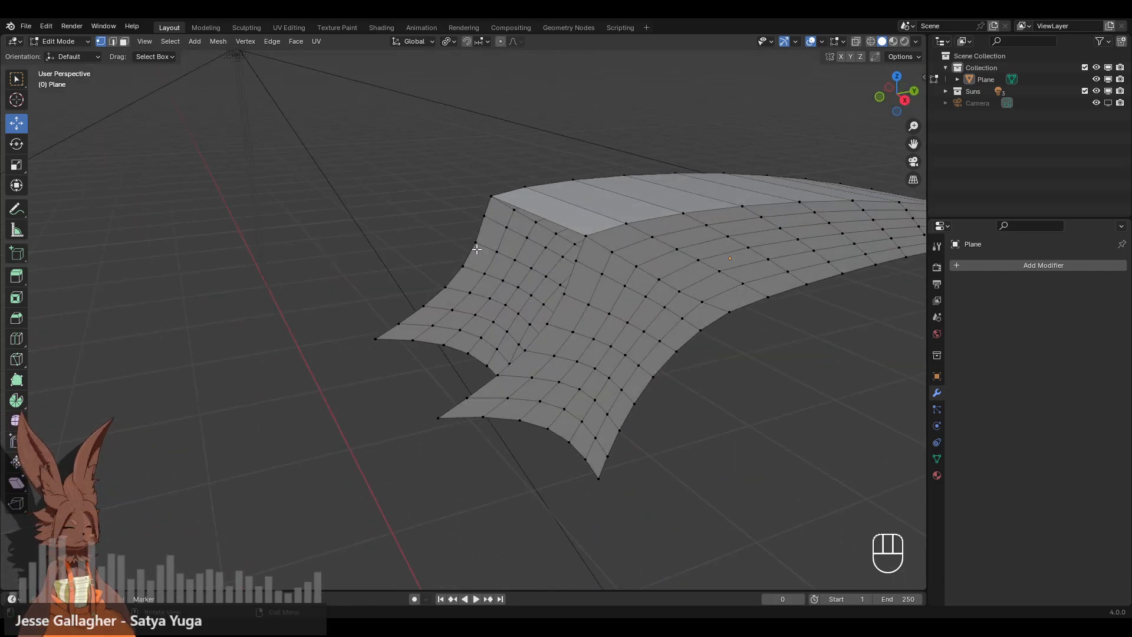
alt+click(575, 275)
middle_drag(618, 409, 622, 330)
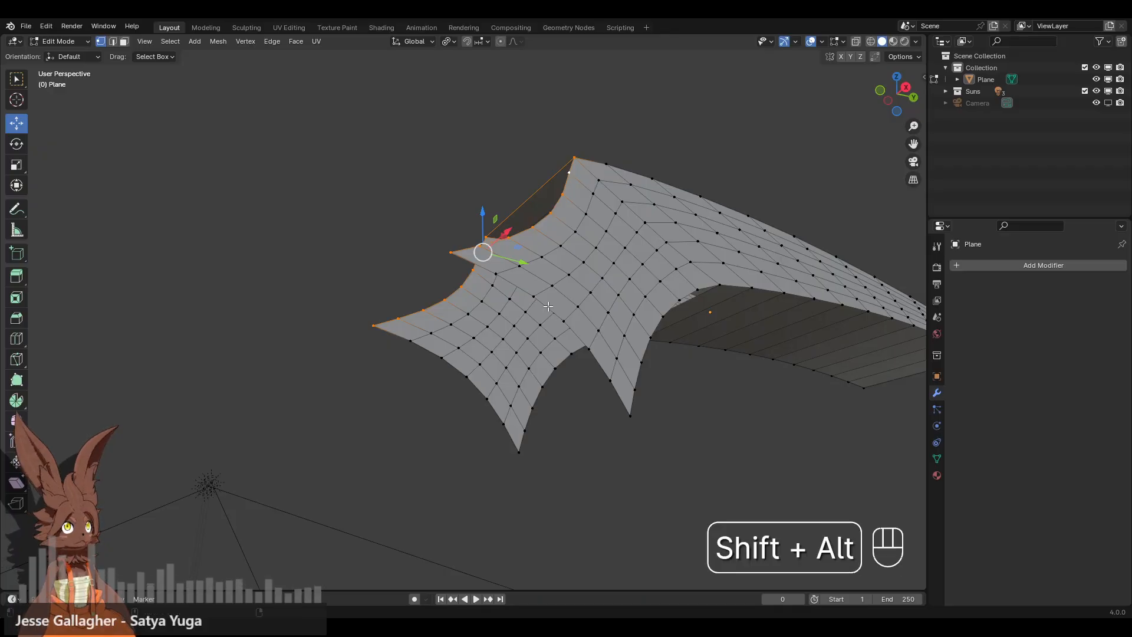
alt+shift+click(548, 307)
alt+shift+click(448, 368)
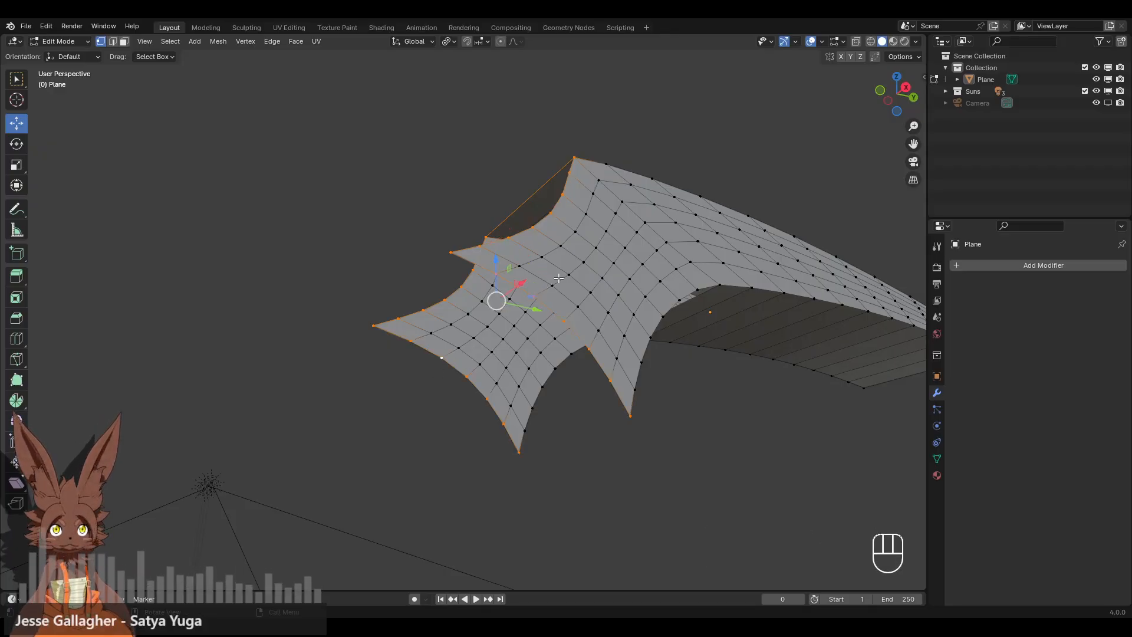
middle_drag(556, 278, 518, 310)
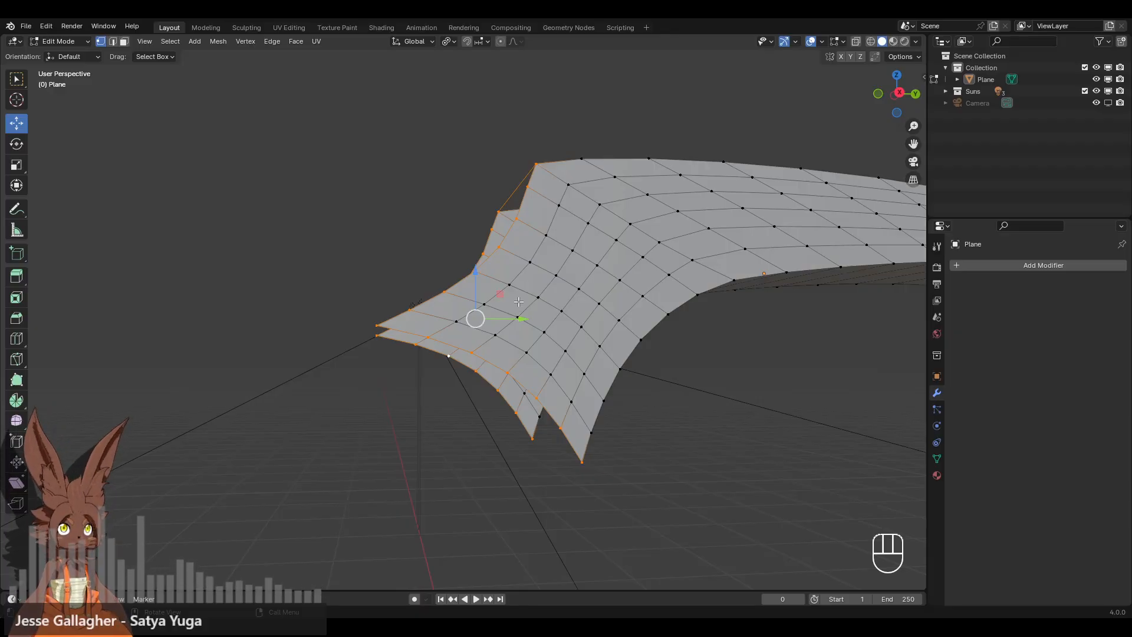
Examine the selected front outline from below and in profile, and clear the selection.
middle_drag(481, 232, 459, 314)
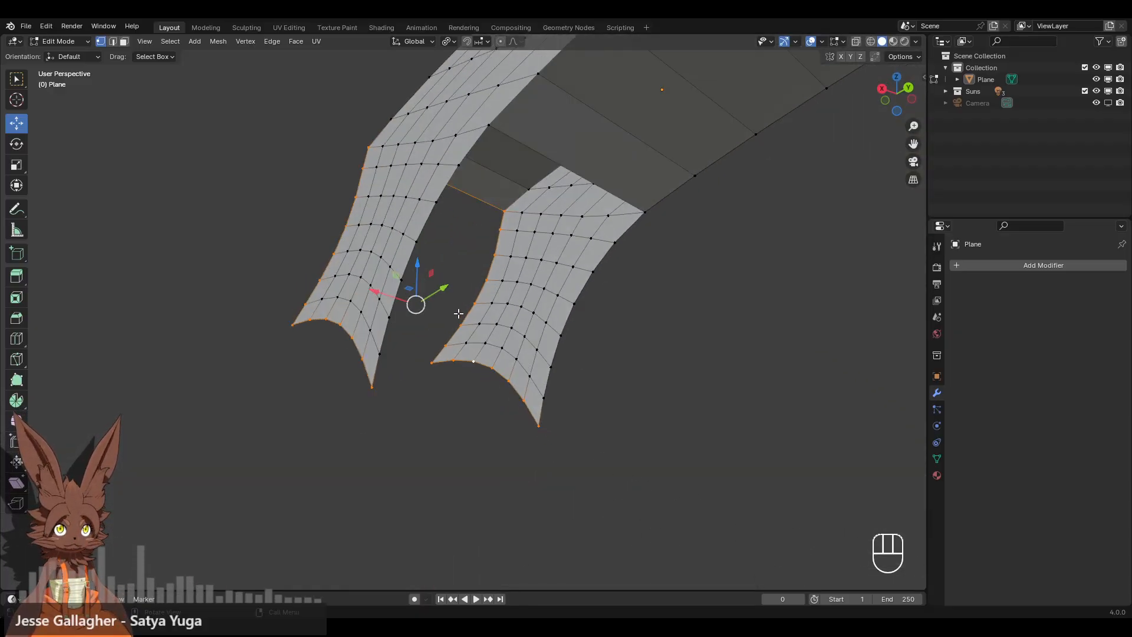
scroll(305, 243, down, 3)
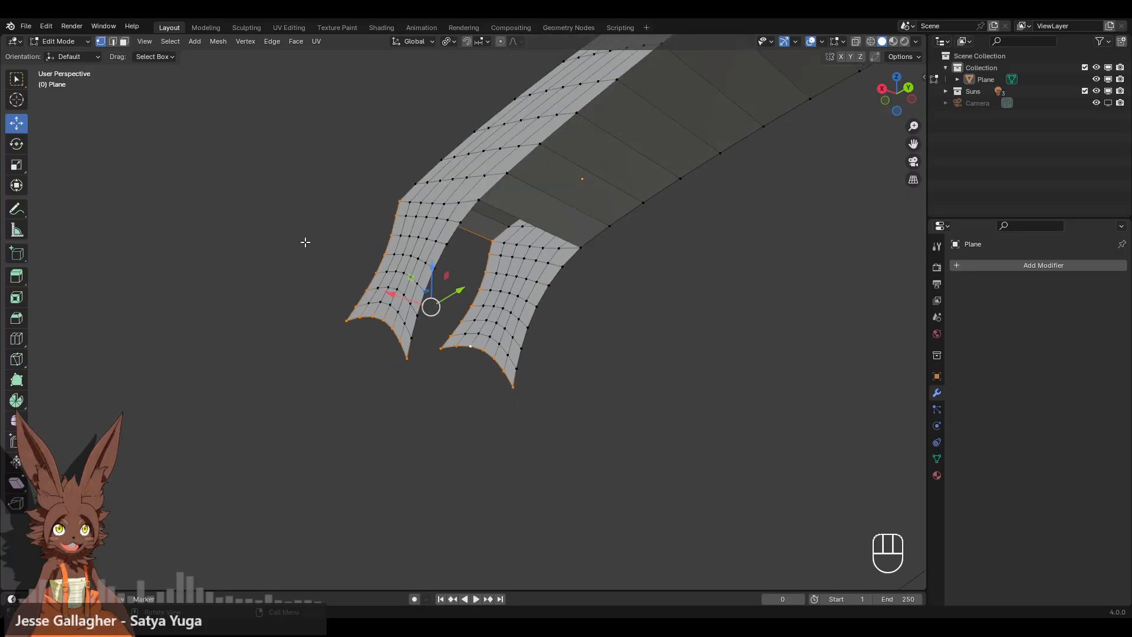
scroll(339, 268, up, 3)
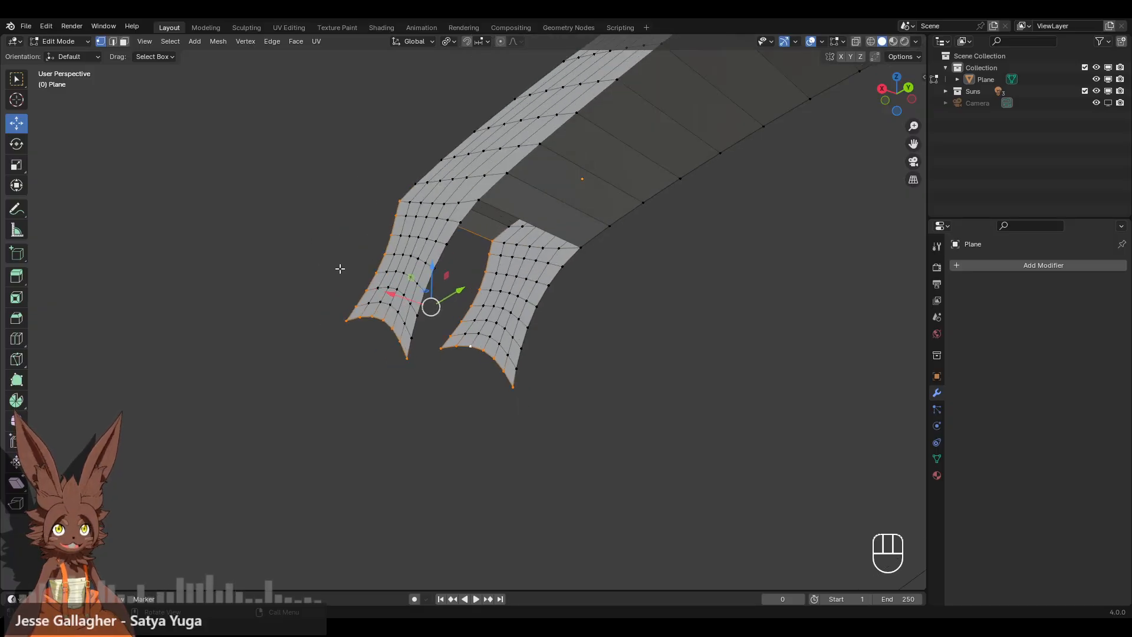
middle_drag(339, 268, 612, 352)
scroll(531, 357, up, 3)
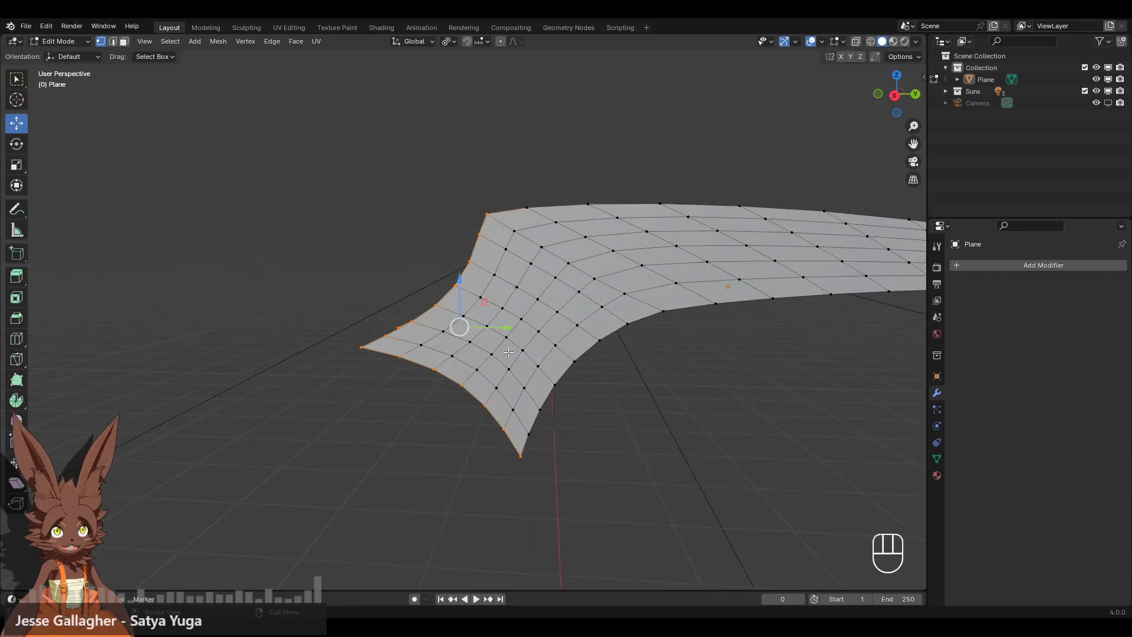
middle_drag(519, 354, 543, 373)
click(682, 388)
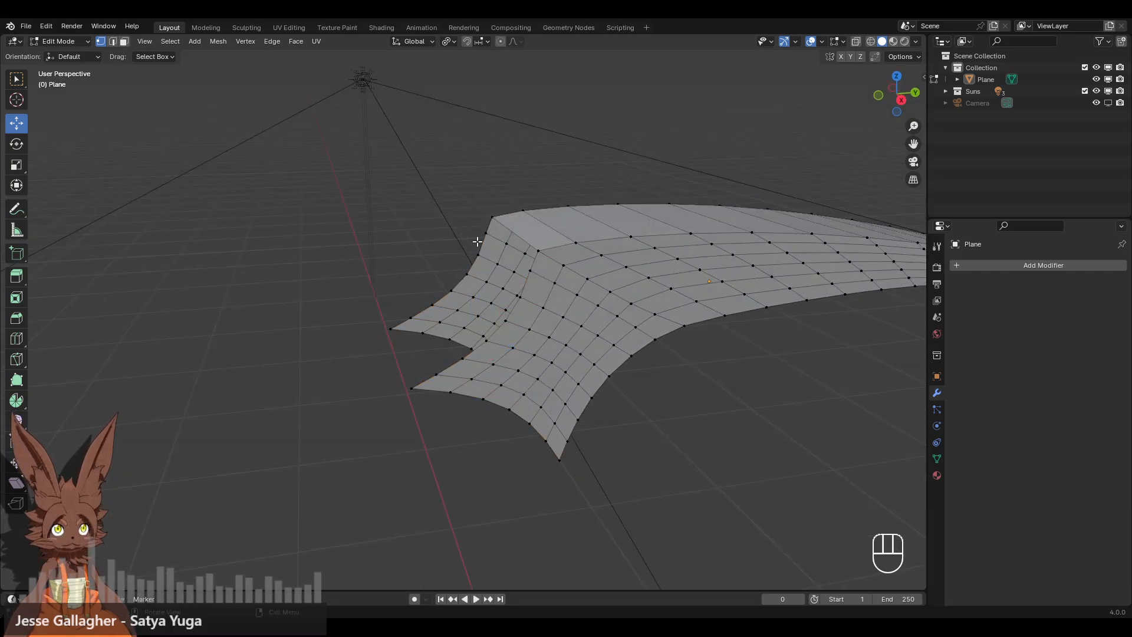
Add a single centred loop cut running lengthwise through the connecting faces between the two side meshes.
scroll(457, 237, down, 1)
middle_drag(457, 237, 587, 293)
shift+middle_drag(658, 328, 564, 305)
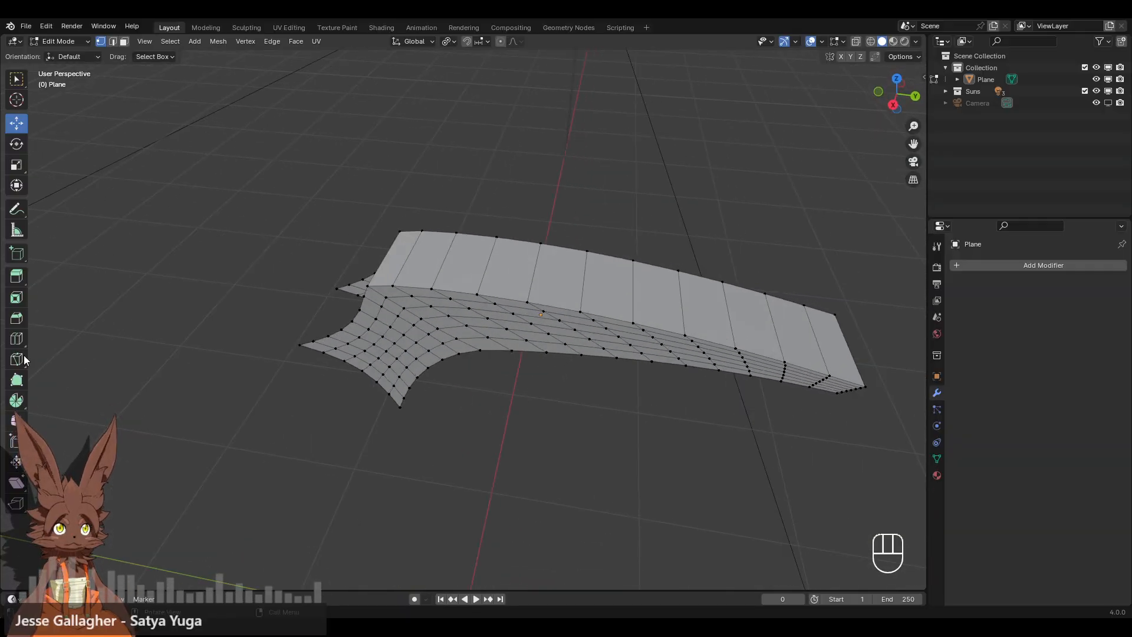
click(17, 339)
click(582, 289)
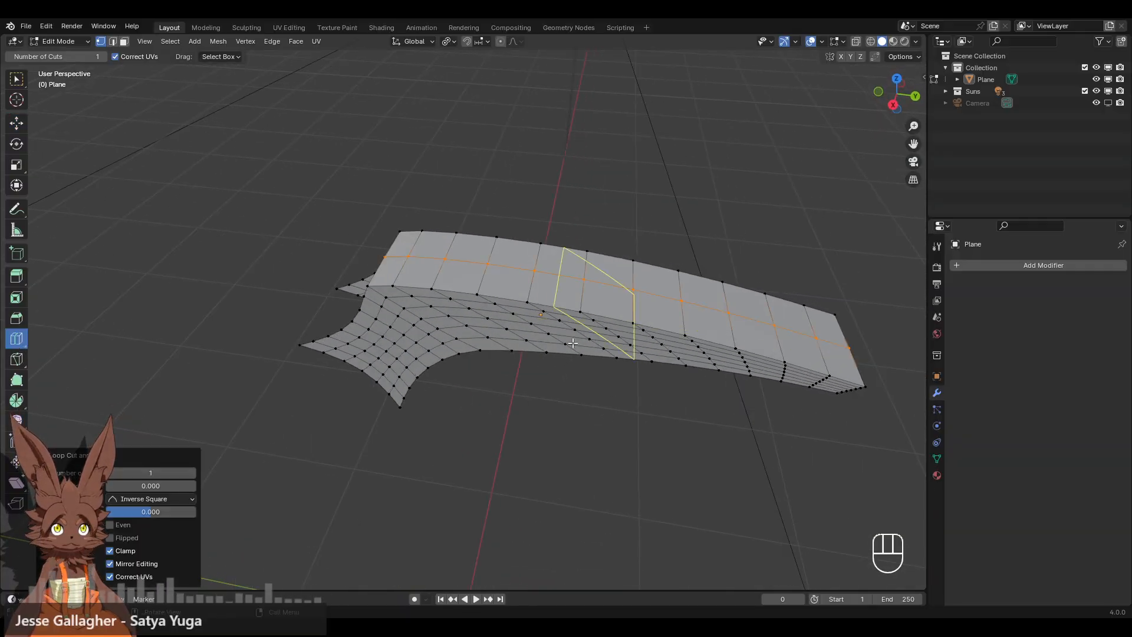
Try to move the centre vertices of the rear end face along Y with proportional editing enabled.
click(17, 126)
shift+middle_drag(808, 403, 405, 349)
scroll(457, 401, up, 4)
middle_drag(373, 311, 423, 298)
scroll(419, 321, up, 3)
click(402, 187)
shift+click(396, 203)
shift+click(390, 214)
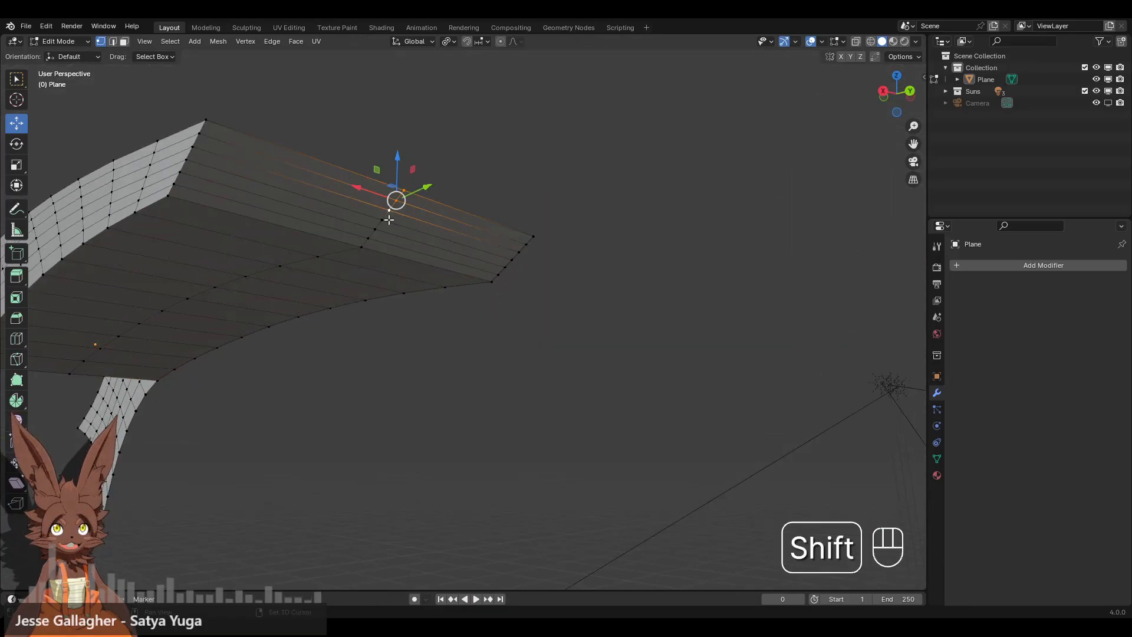
shift+click(377, 233)
shift+click(381, 221)
shift+click(367, 238)
shift+click(362, 247)
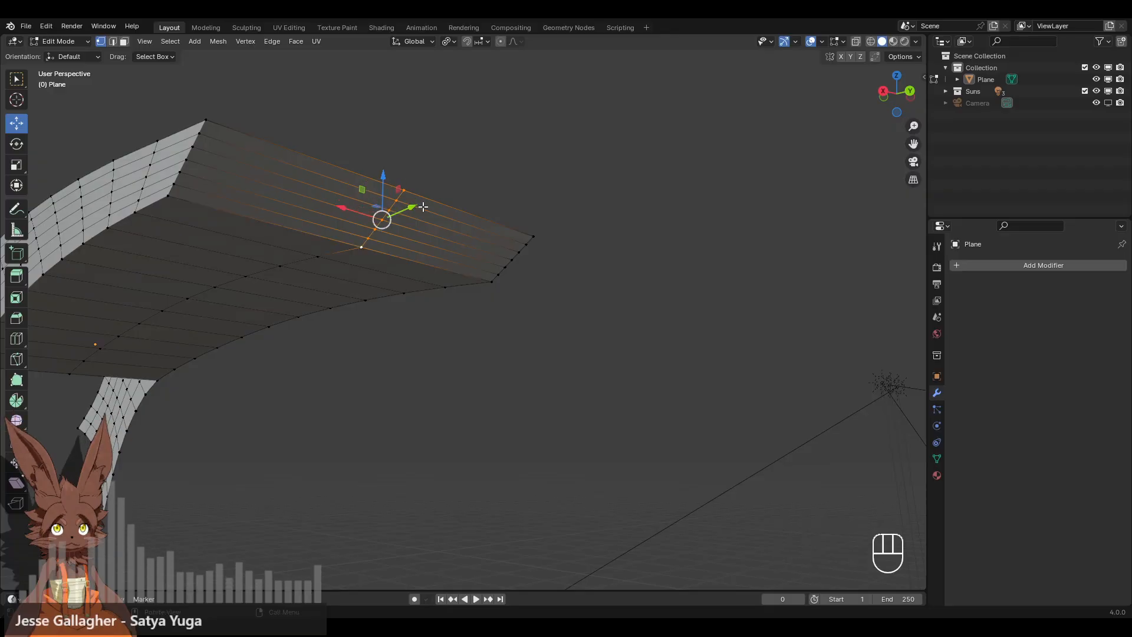
middle_drag(423, 207, 536, 329)
click(501, 41)
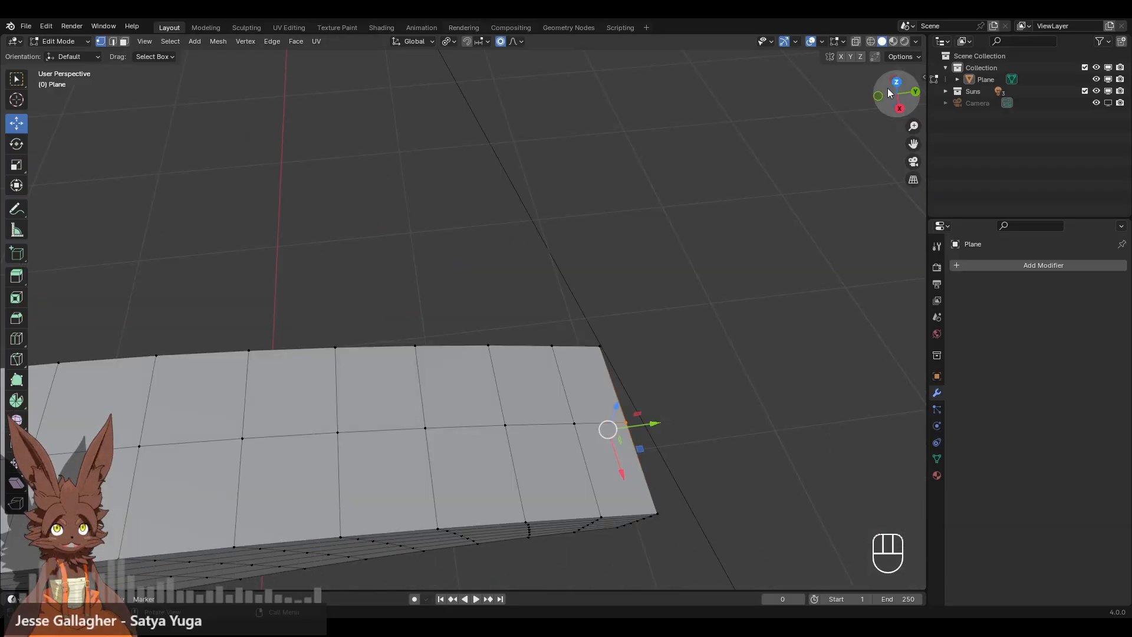
click(897, 82)
scroll(696, 274, down, 4)
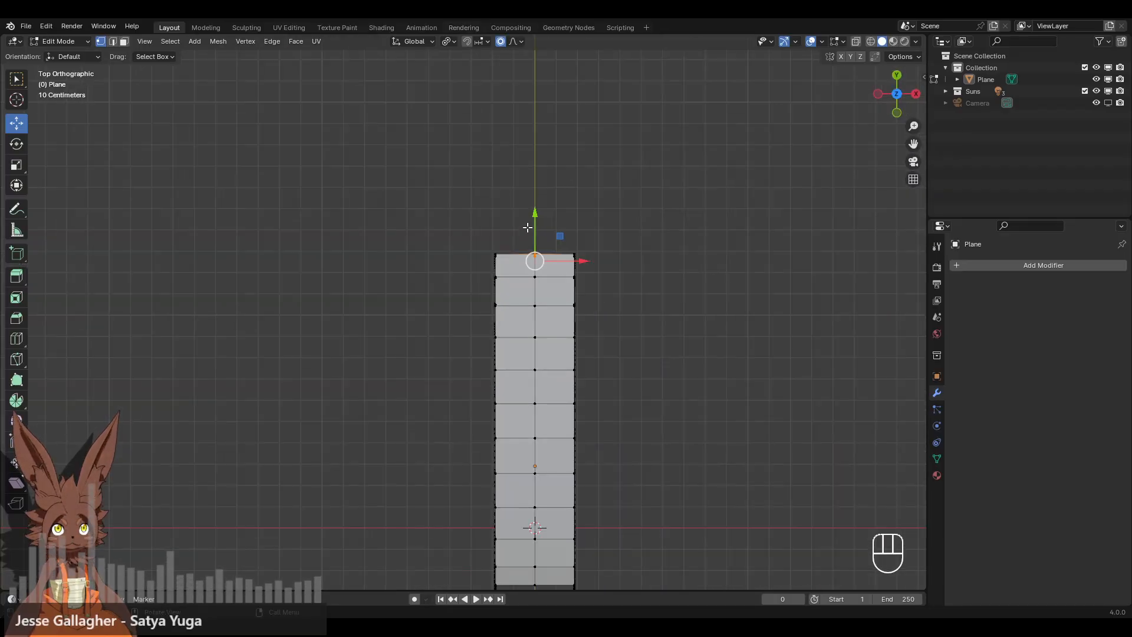
drag(534, 227, 535, 256)
scroll(536, 229, up, 7)
middle_drag(535, 260, 565, 302)
key(ctrl+z)
Bevel the lengthwise centre loop with one segment into a narrow central strip, and deselect it.
click(895, 94)
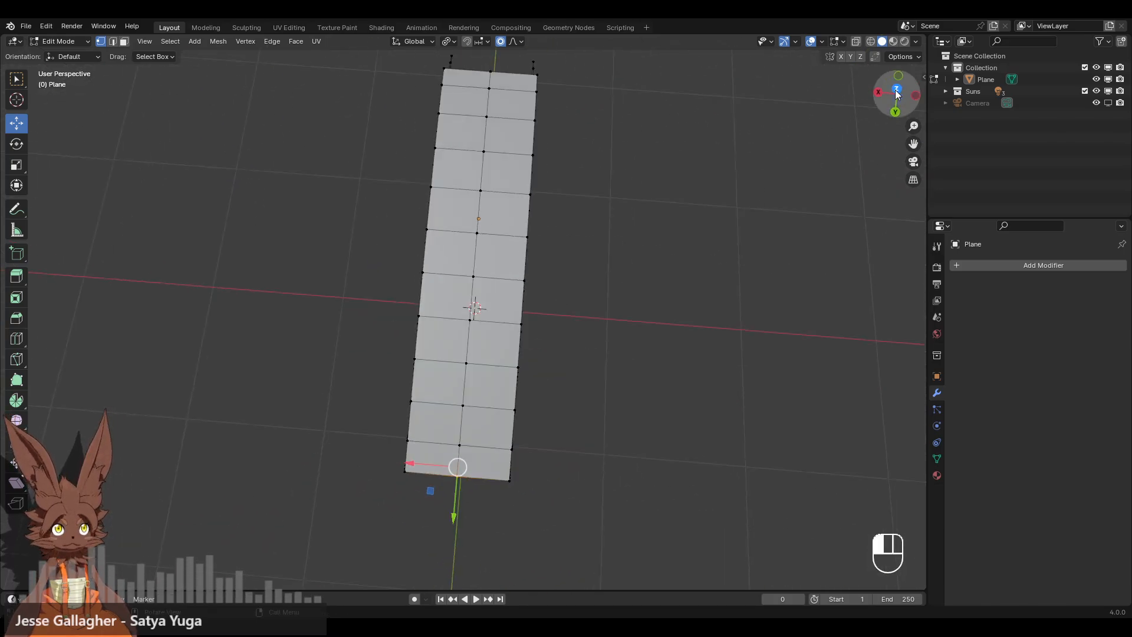
alt+click(448, 194)
click(15, 318)
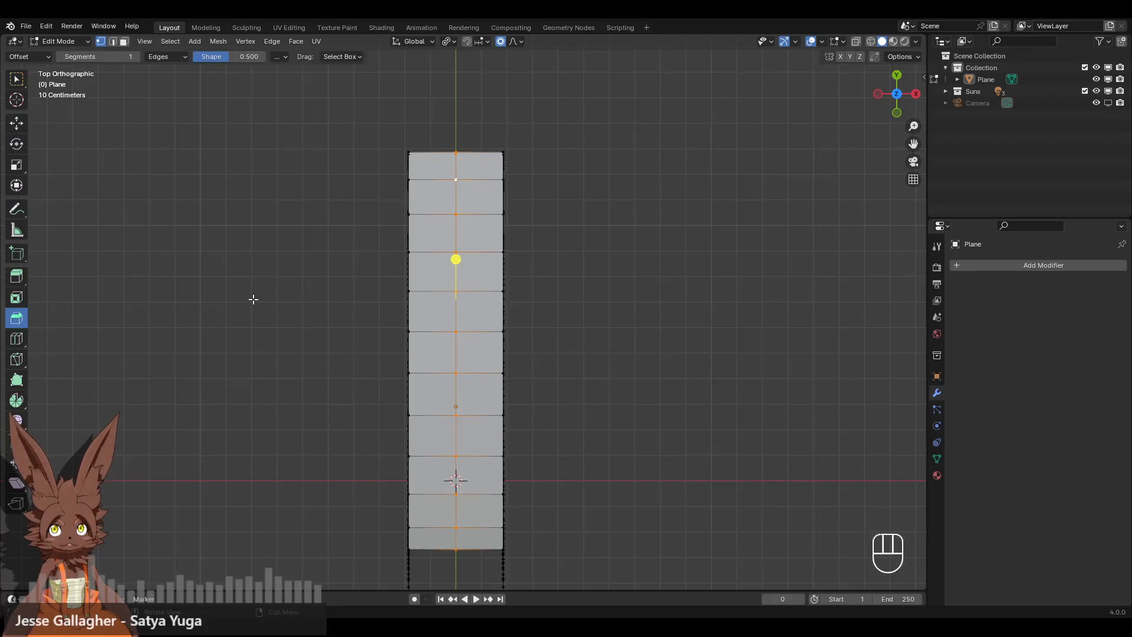
drag(455, 259, 426, 255)
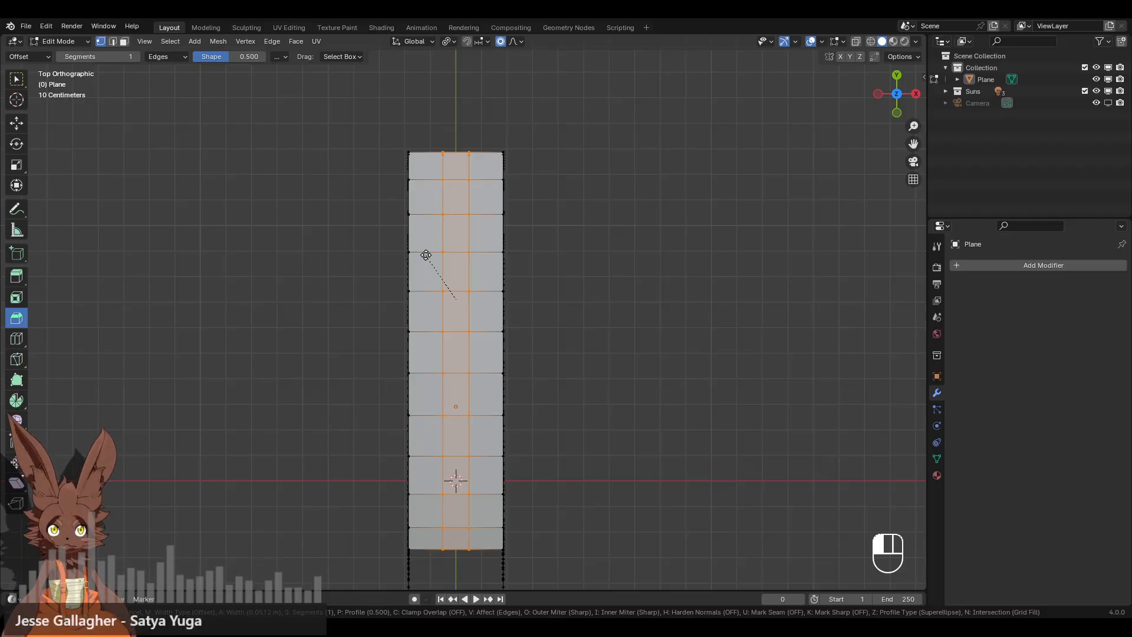
drag(426, 254, 426, 254)
click(626, 250)
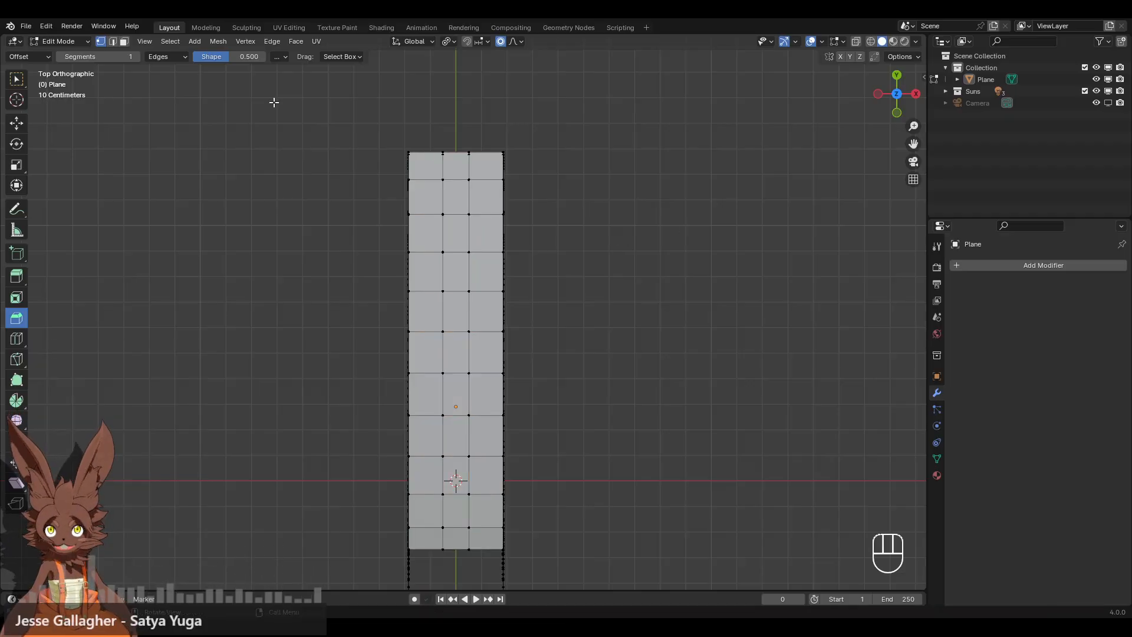
Delete the central strip's faces across the rear end, plus the rearmost four on top and rearmost three underneath, to open a slot.
click(125, 41)
middle_drag(755, 232, 573, 325)
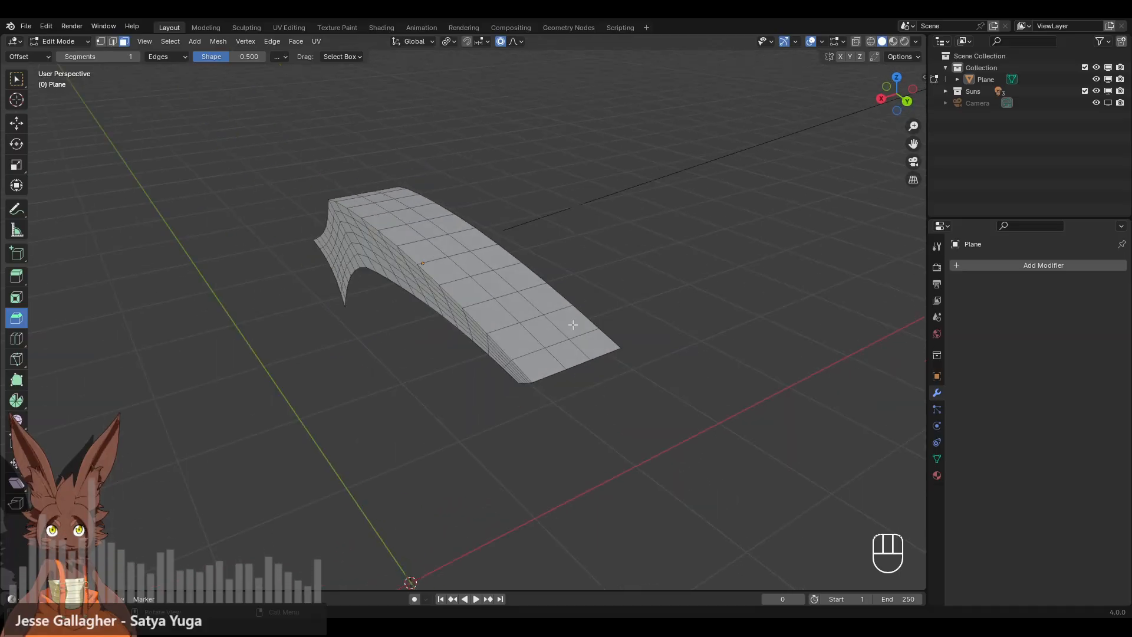
shift+click(570, 354)
shift+click(545, 333)
shift+click(519, 306)
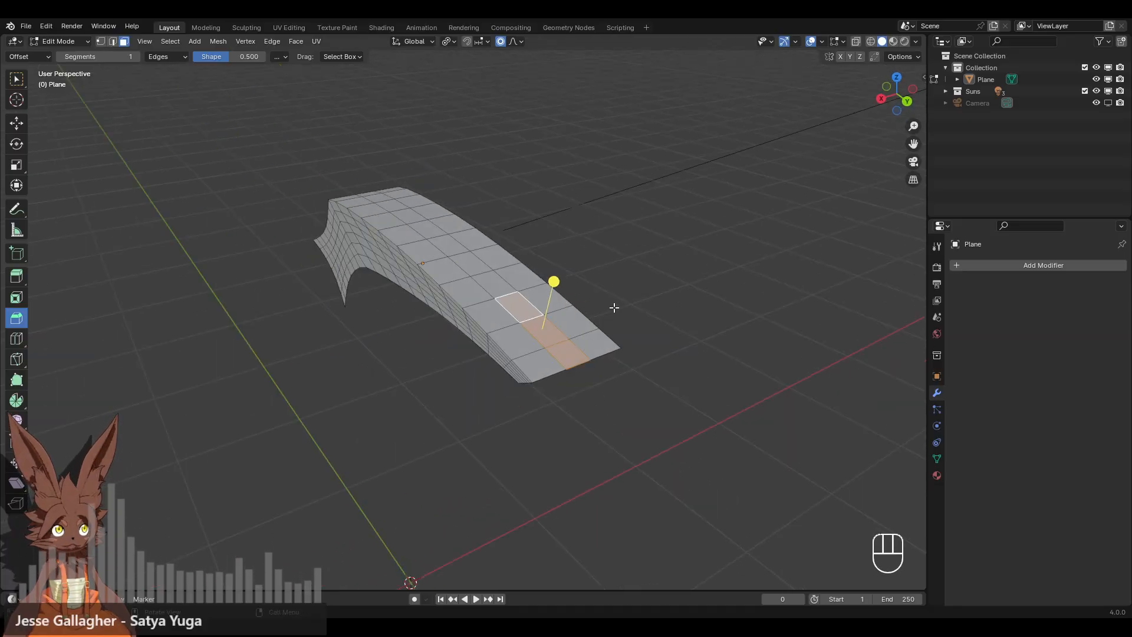
shift+click(519, 282)
middle_drag(518, 282, 584, 257)
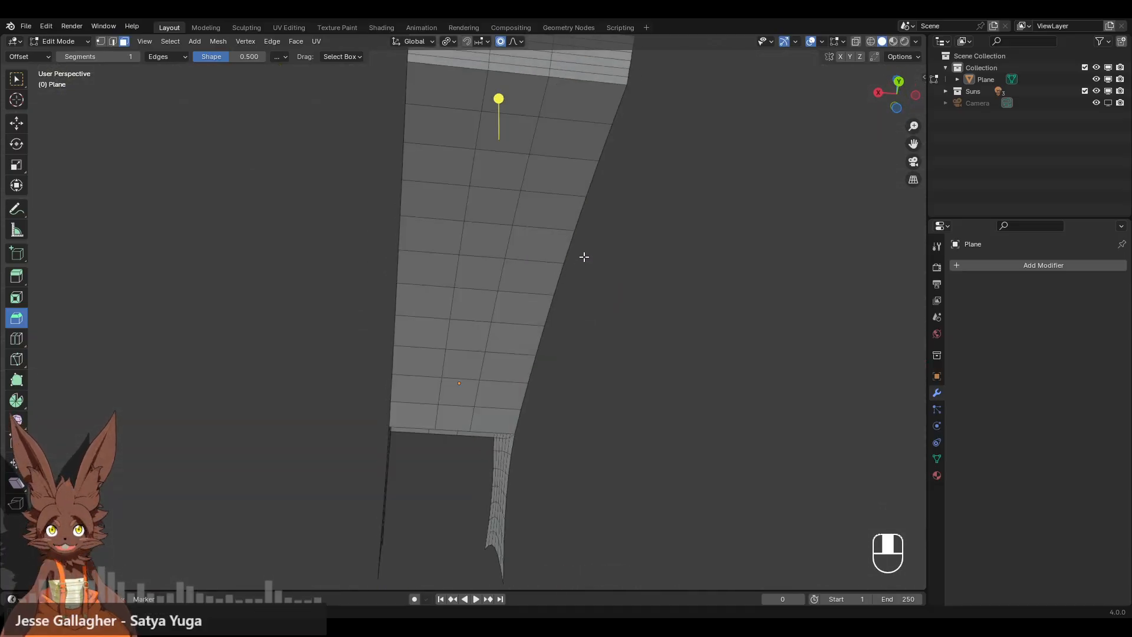
middle_drag(493, 167, 503, 189)
shift+click(512, 74)
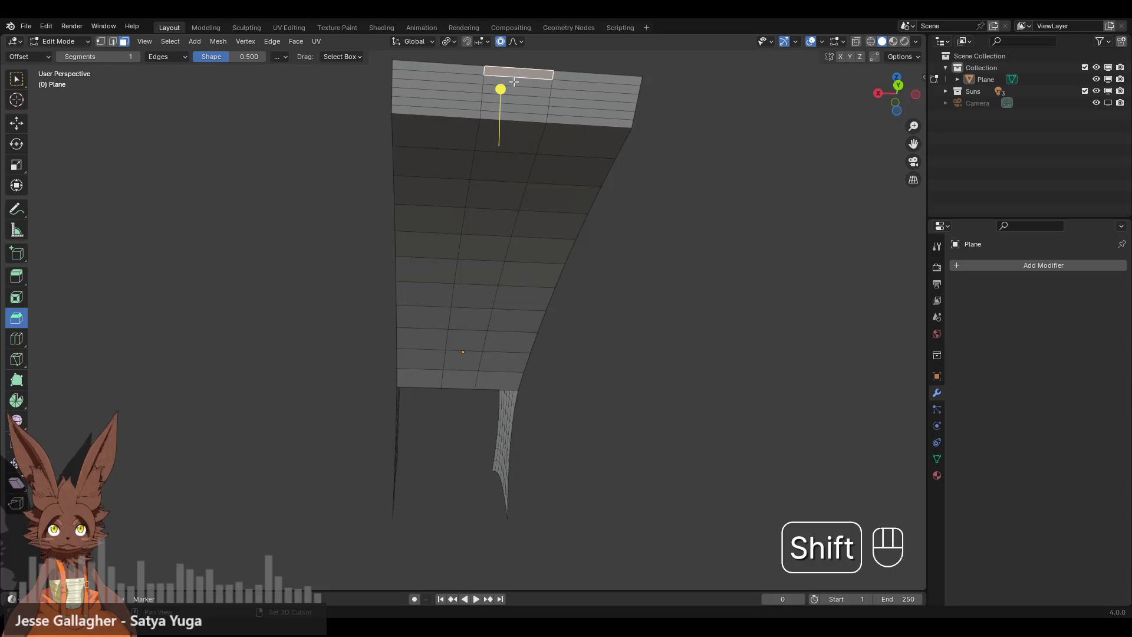
shift+click(516, 89)
shift+click(519, 85)
shift+click(522, 101)
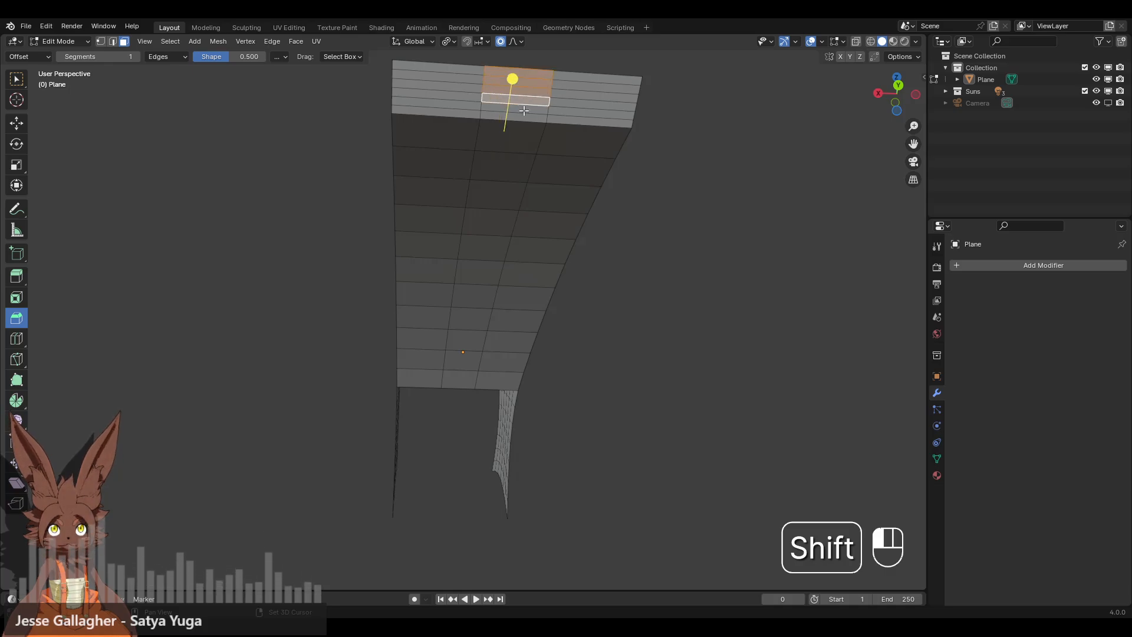
shift+click(524, 110)
shift+click(525, 118)
shift+click(524, 135)
shift+click(508, 169)
shift+click(506, 195)
middle_drag(483, 154, 586, 121)
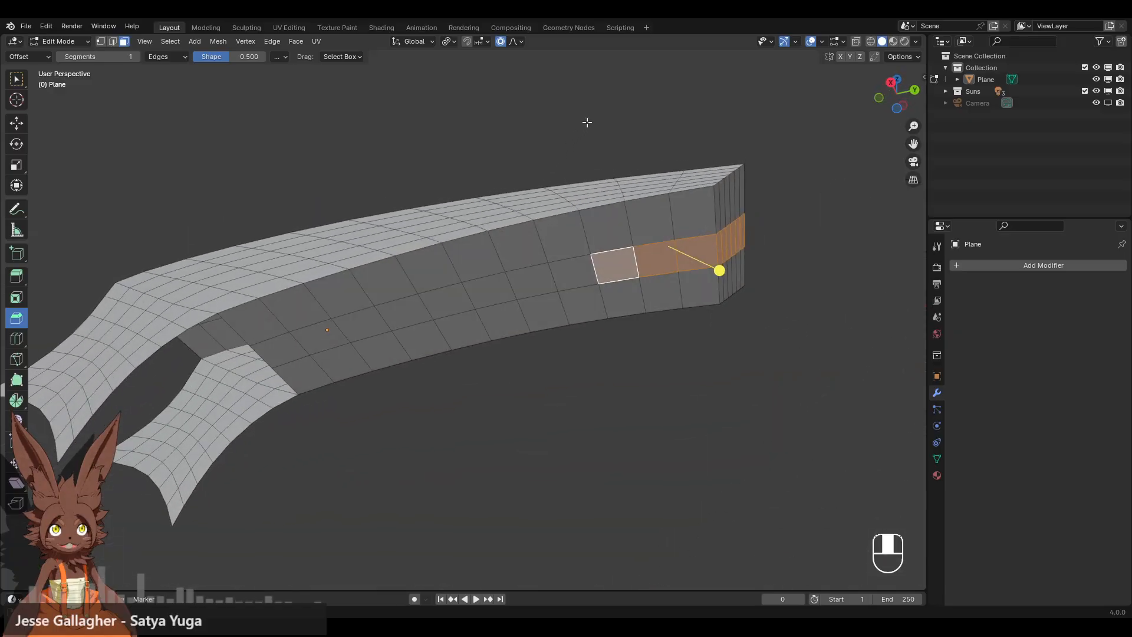
middle_drag(551, 190, 478, 248)
middle_drag(561, 240, 682, 356)
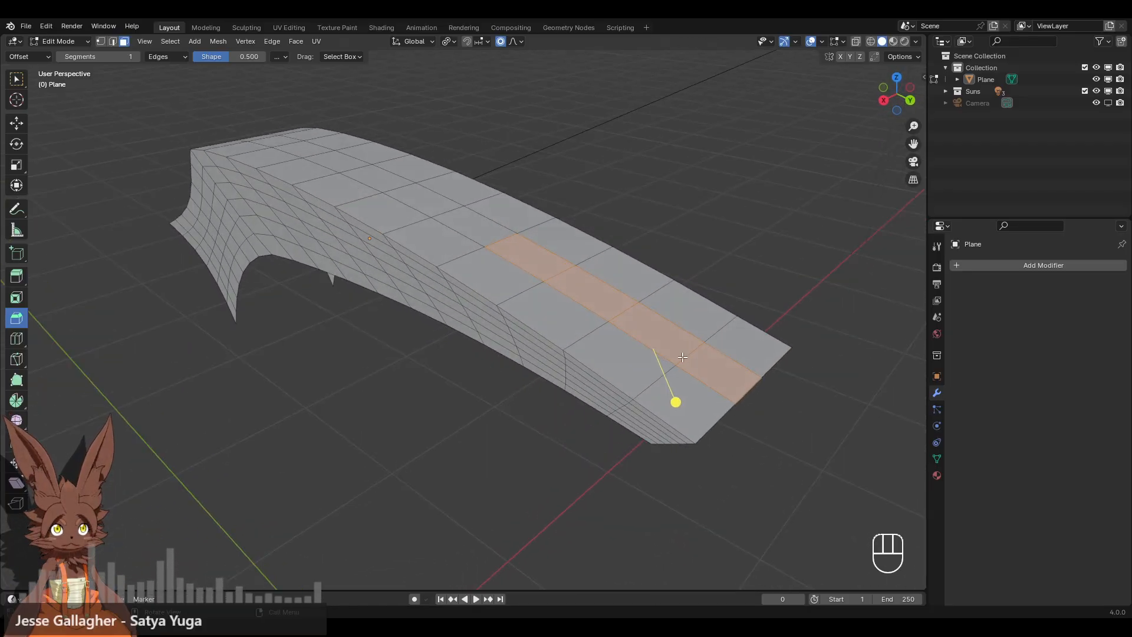
middle_drag(585, 291, 536, 255)
key(x)
click(614, 215)
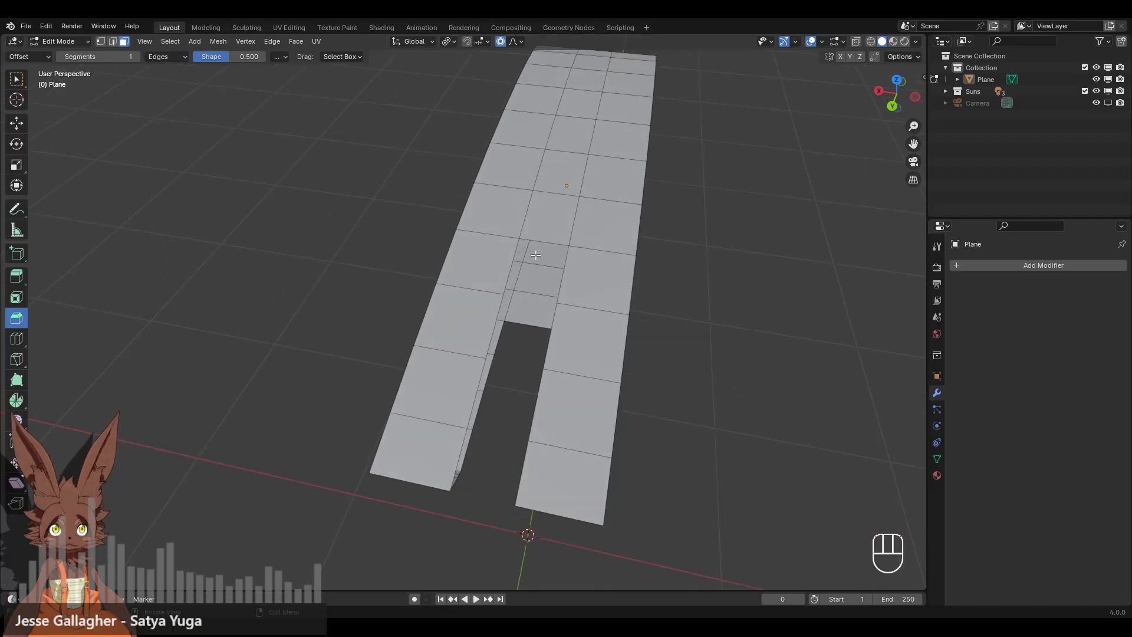
Add a centred lengthwise loop cut through the remaining central strip, and switch to vertex select mode.
click(16, 338)
drag(544, 283, 545, 283)
click(101, 41)
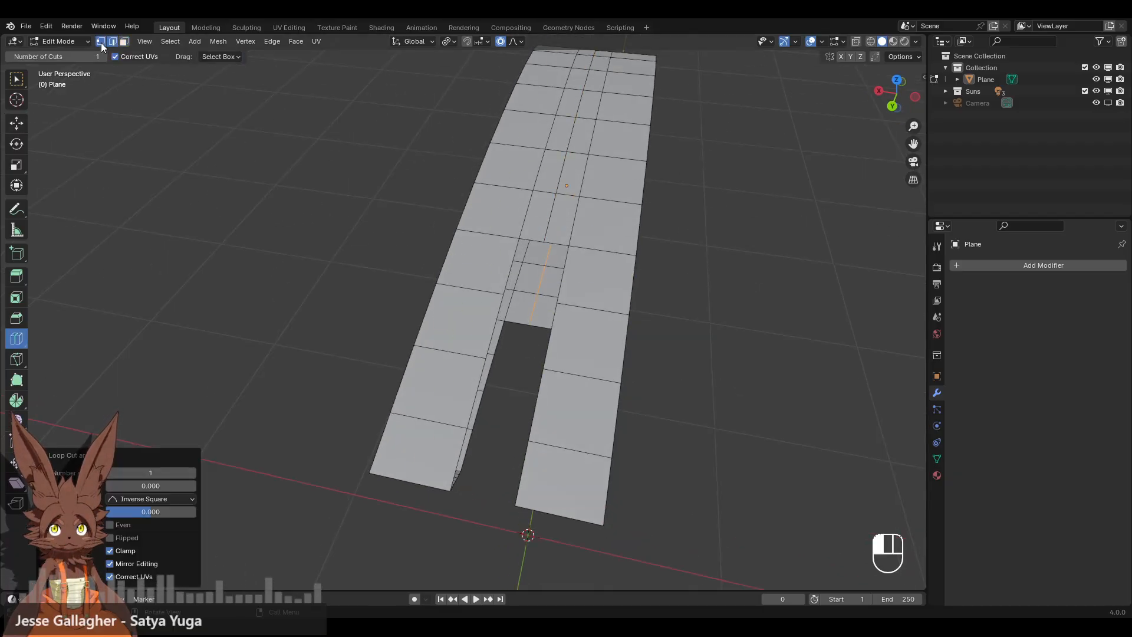
middle_drag(318, 172, 334, 191)
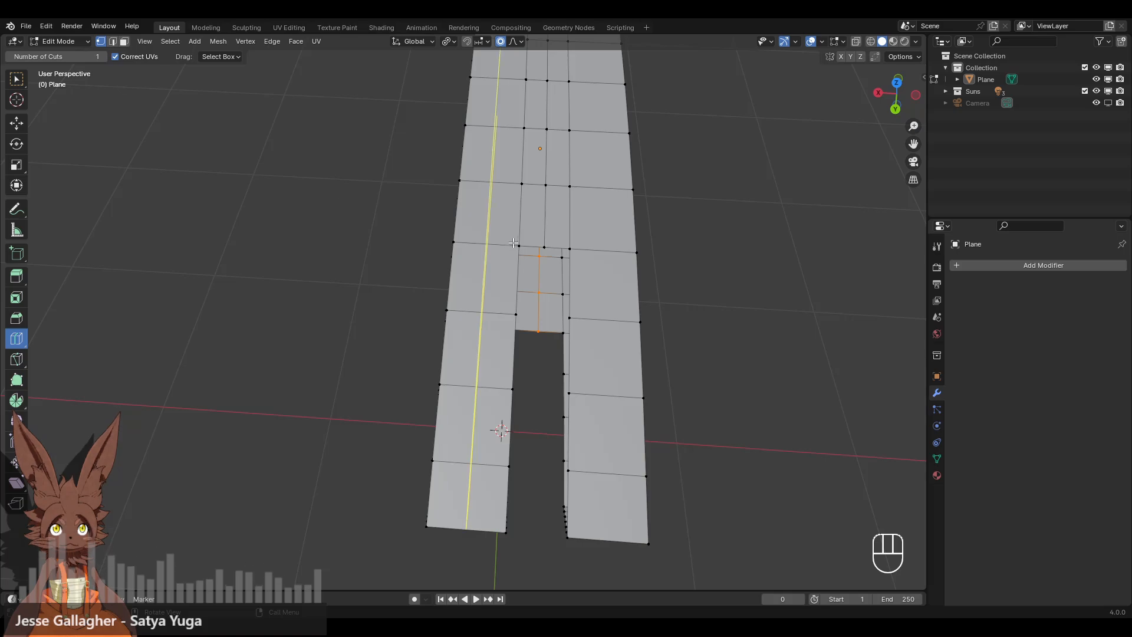
Select the four corner vertices at the slot's inner end, two on the top surface and two on the underside, with the Move tool active.
click(17, 123)
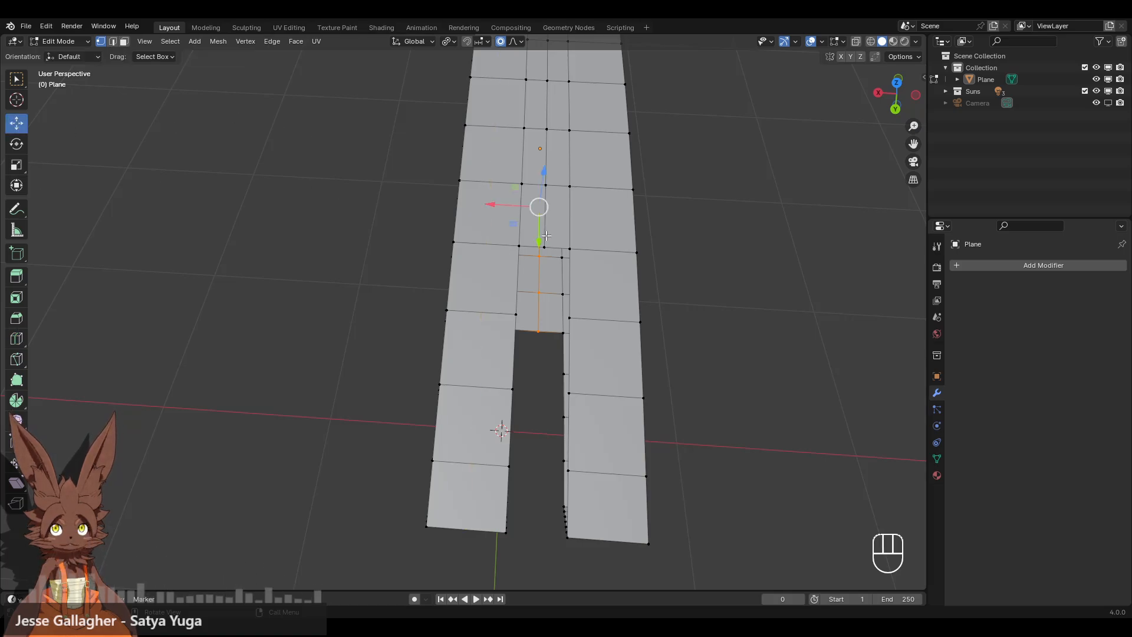
click(517, 248)
shift+click(569, 249)
middle_drag(570, 249, 519, 248)
shift+click(504, 324)
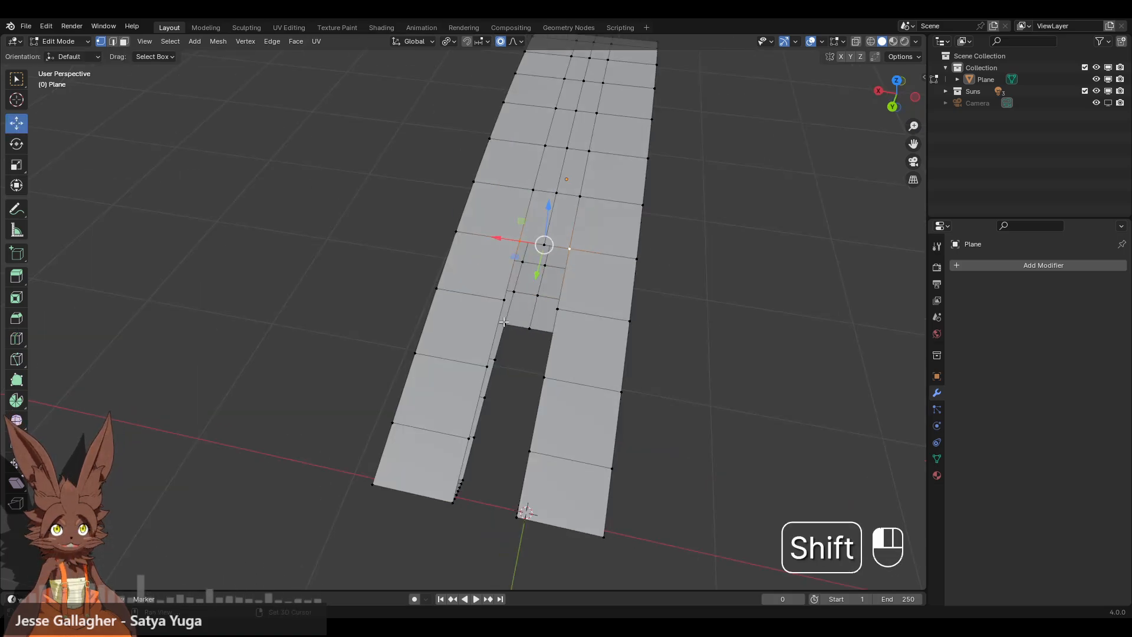
middle_drag(505, 325, 381, 67)
shift+click(560, 323)
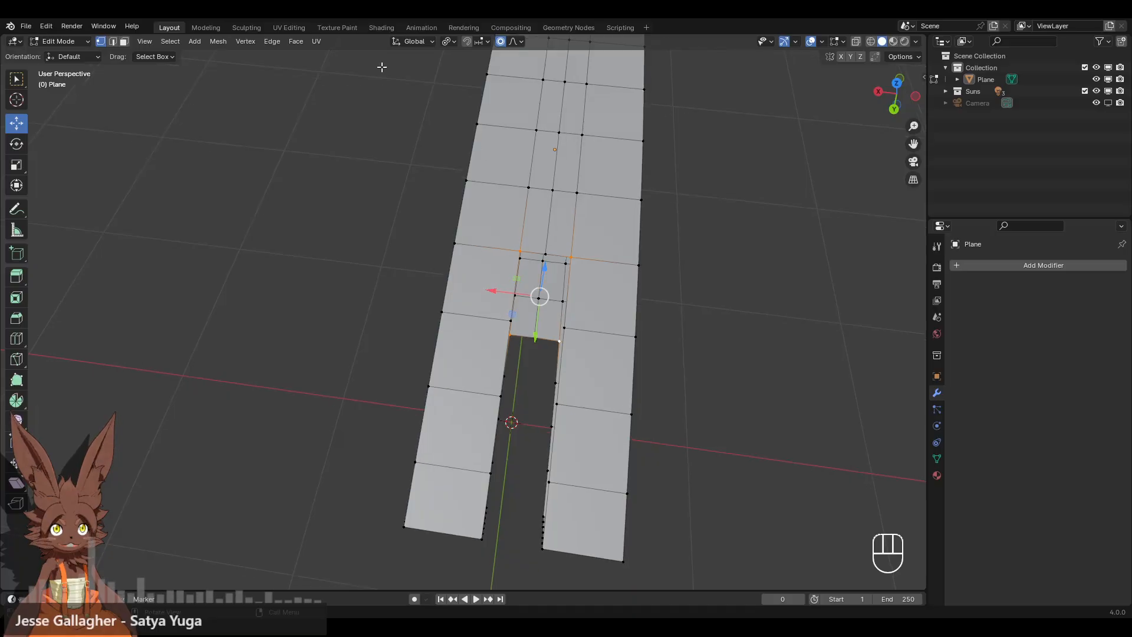
key(s)
key(x)
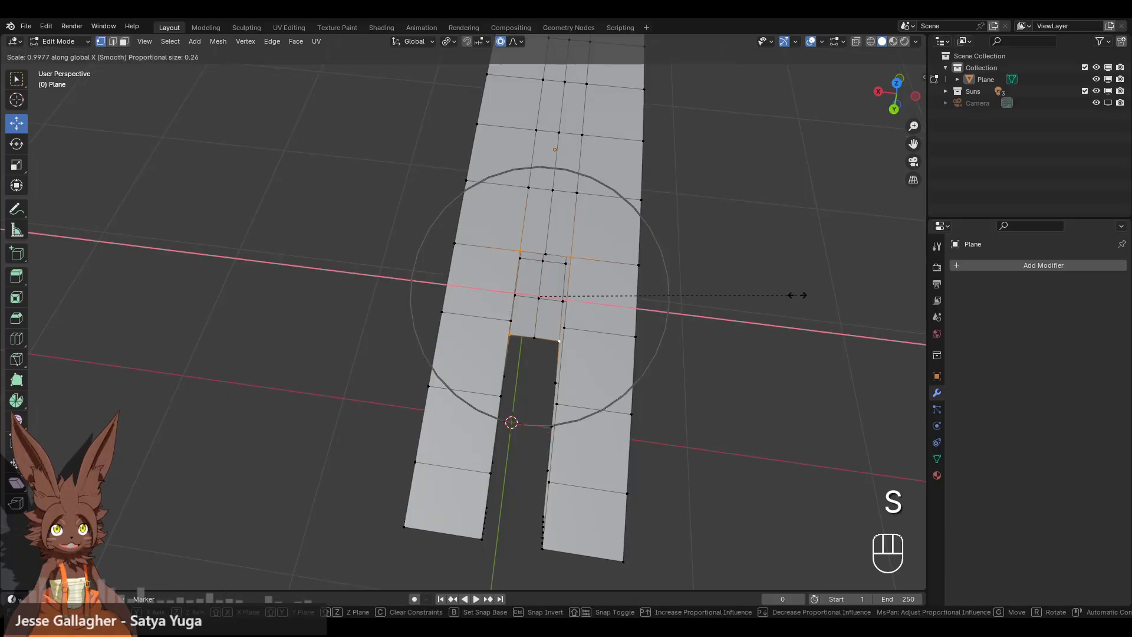
scroll(775, 291, up, 10)
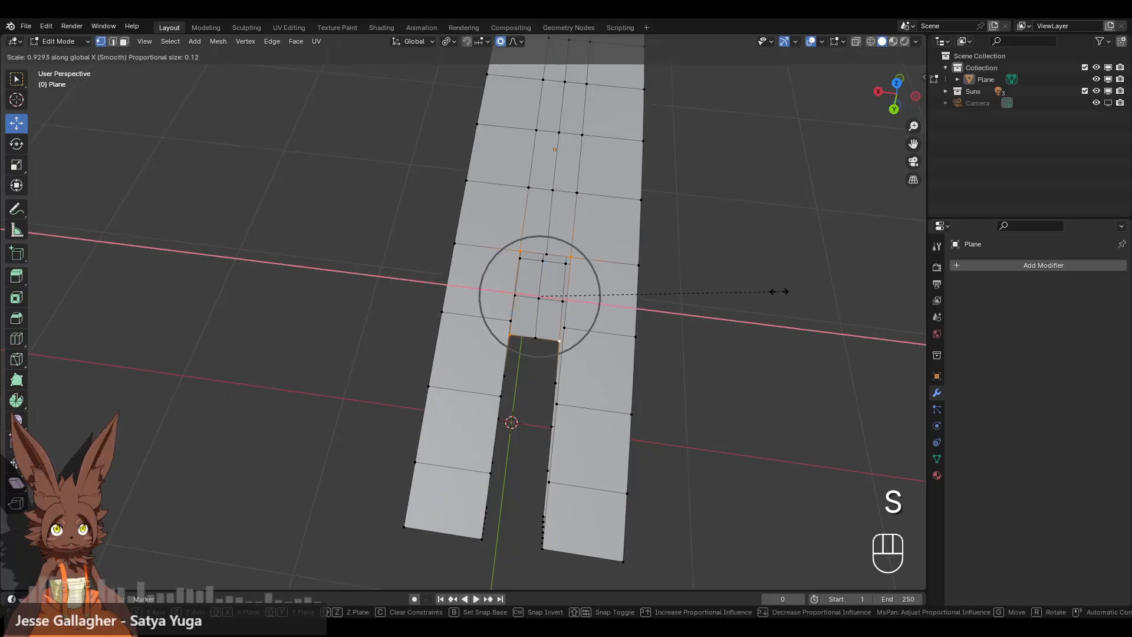
right_click(673, 307)
middle_drag(673, 308, 639, 273)
Set the transform pivot to Median Point and try scaling the slot's inner corner vertices along X with proportional editing.
click(450, 42)
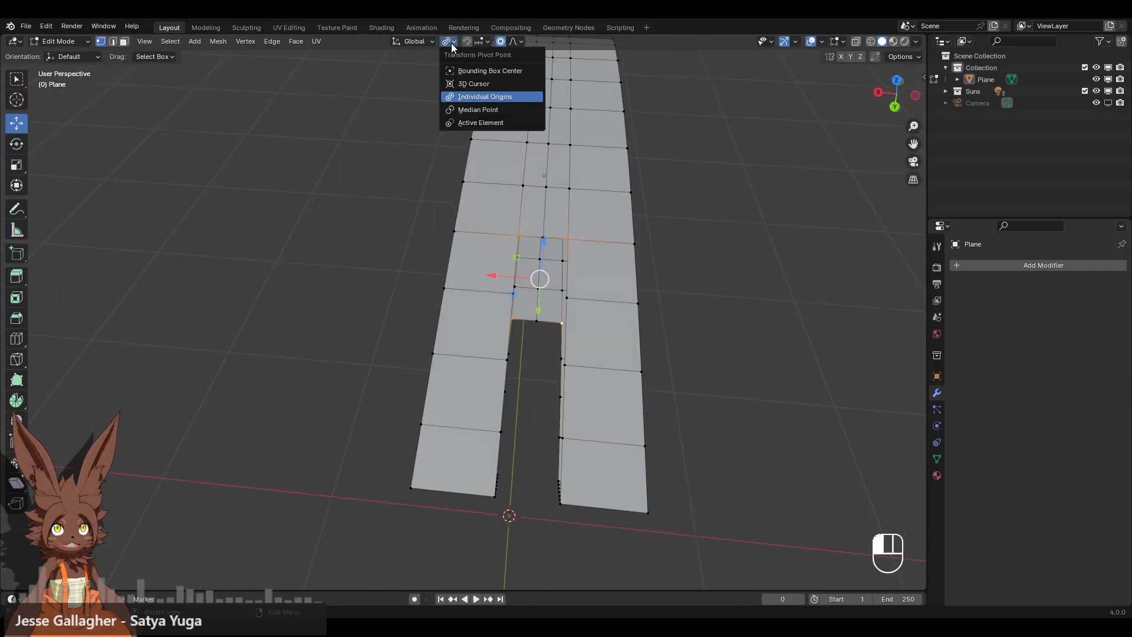
click(475, 110)
key(s)
key(x)
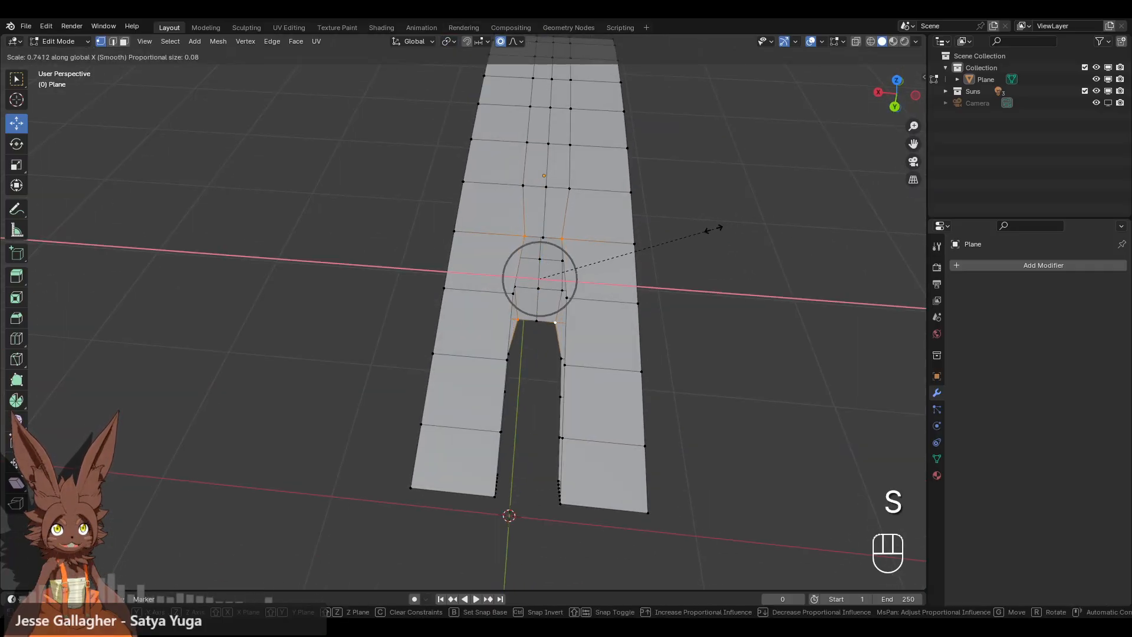
scroll(722, 226, down, 11)
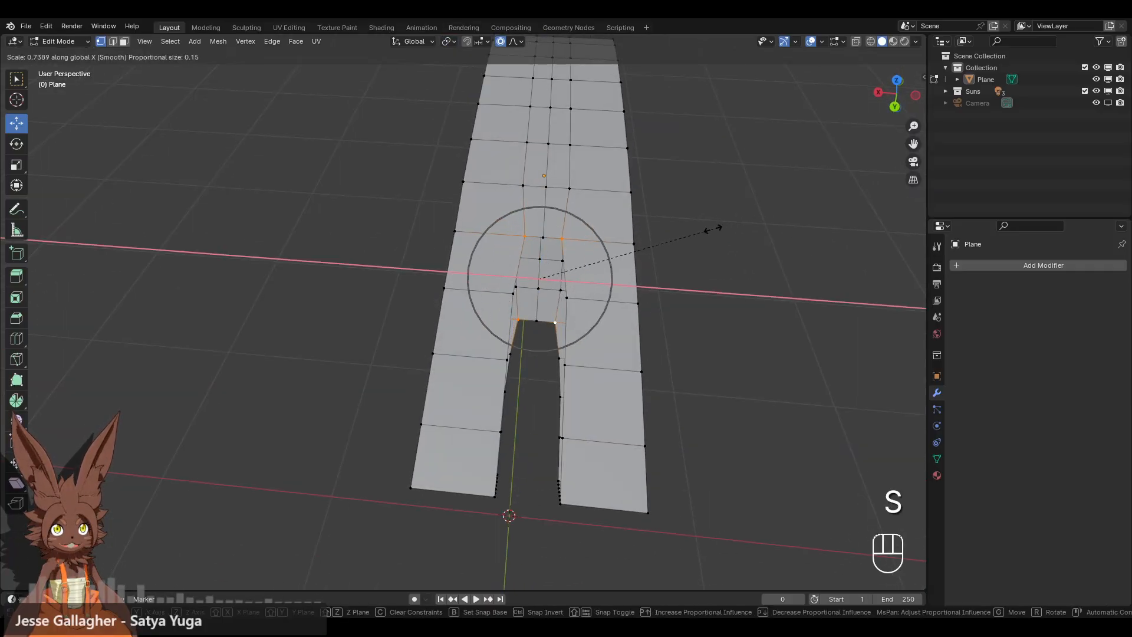
right_click(657, 242)
Disable proportional editing and scale the slot's four inner corner vertices along X until they nearly meet the centre vertices.
middle_drag(657, 240, 678, 239)
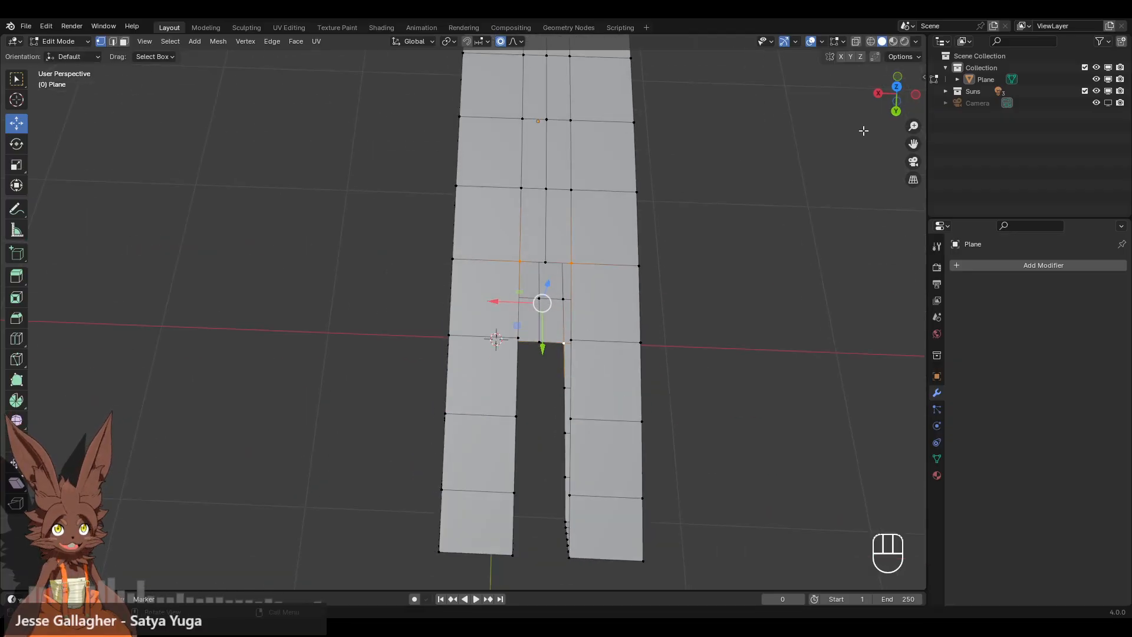
click(894, 89)
shift+middle_drag(505, 231, 512, 276)
middle_drag(511, 276, 578, 278)
scroll(471, 261, up, 2)
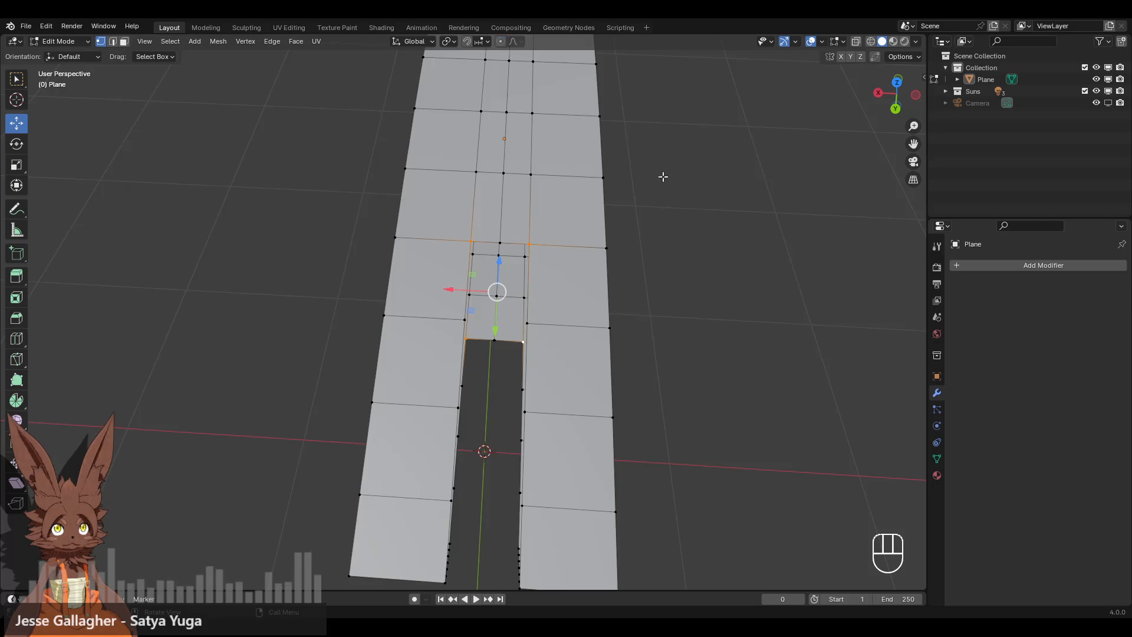
middle_drag(663, 238, 652, 193)
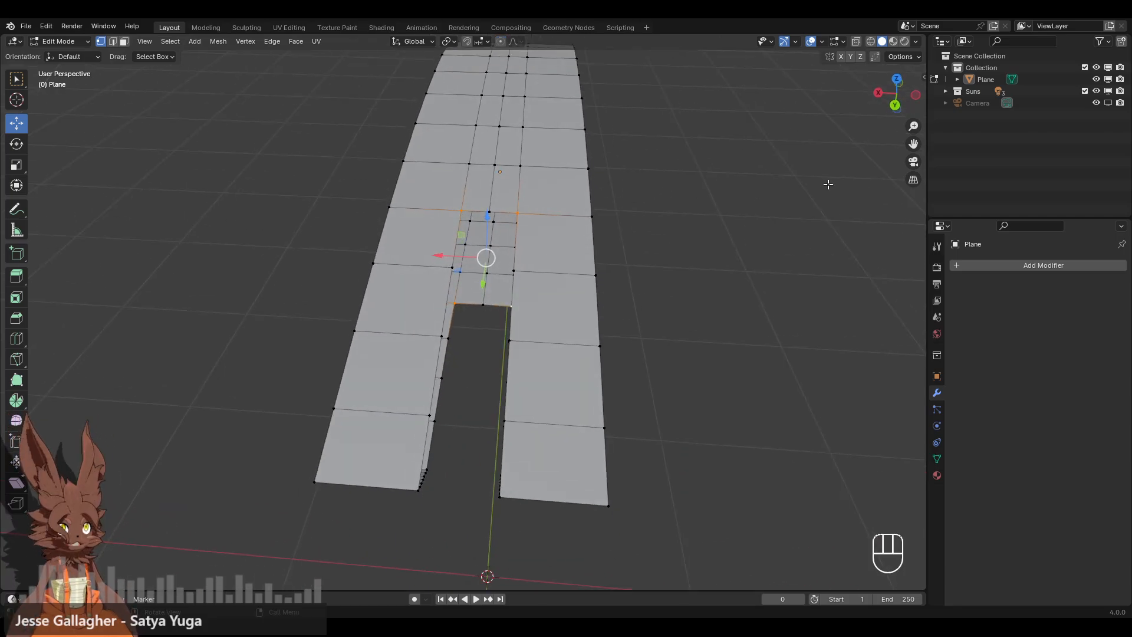
key(s)
key(x)
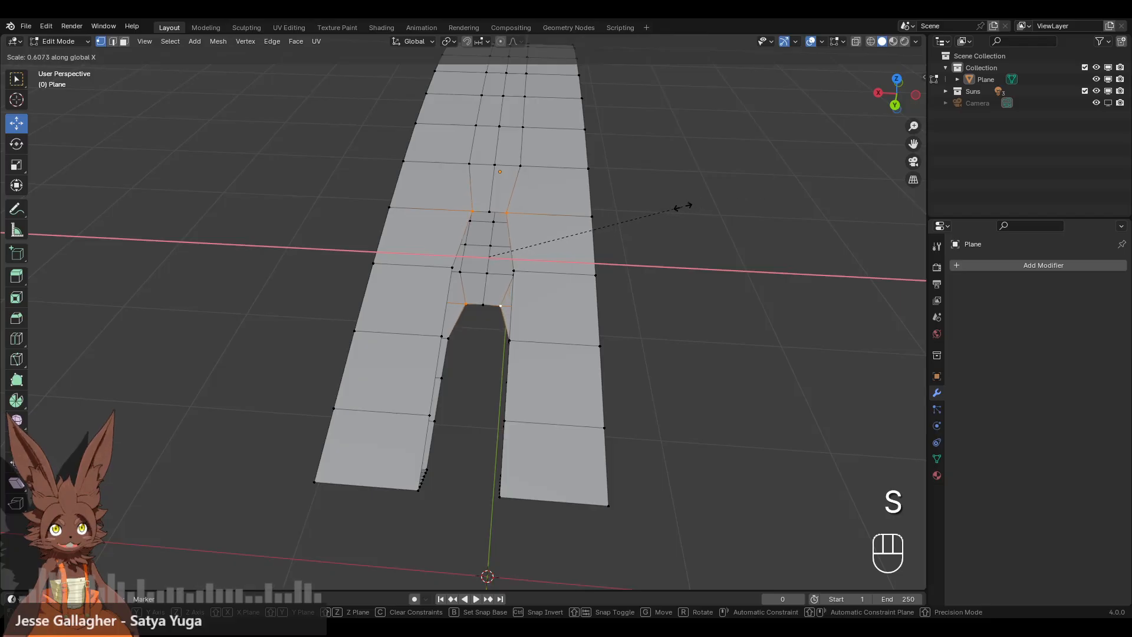
click(546, 256)
Scale the second row of slot edge vertices, top and underside on both sides, to 0.260 along X.
click(441, 270)
shift+click(513, 271)
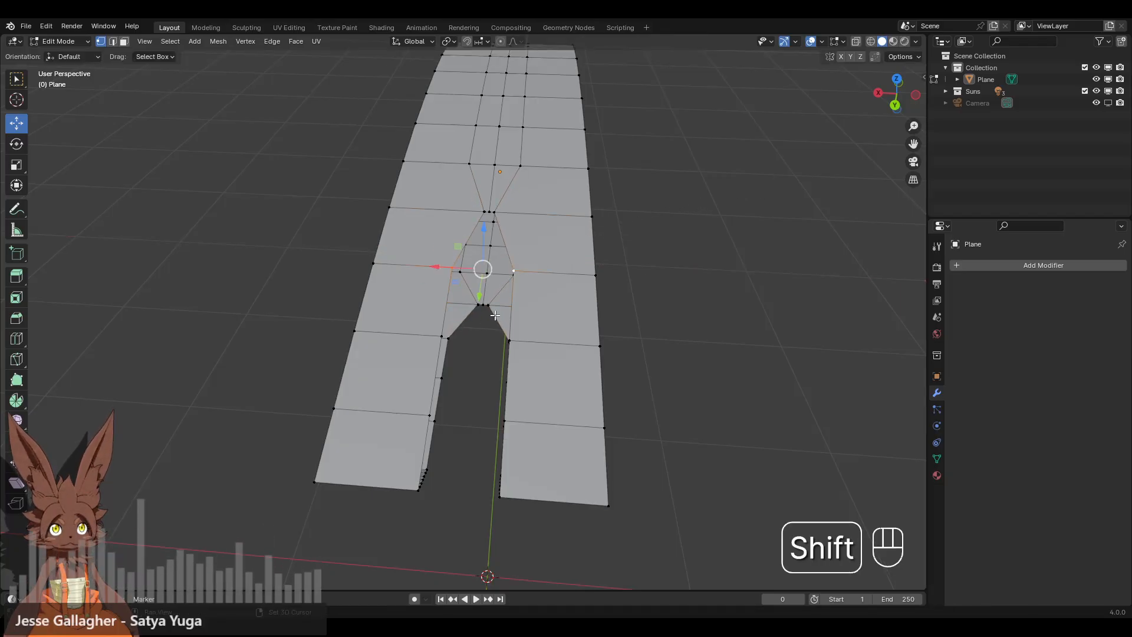
shift+click(458, 334)
middle_drag(463, 321, 489, 342)
shift+click(523, 353)
middle_drag(692, 249, 664, 272)
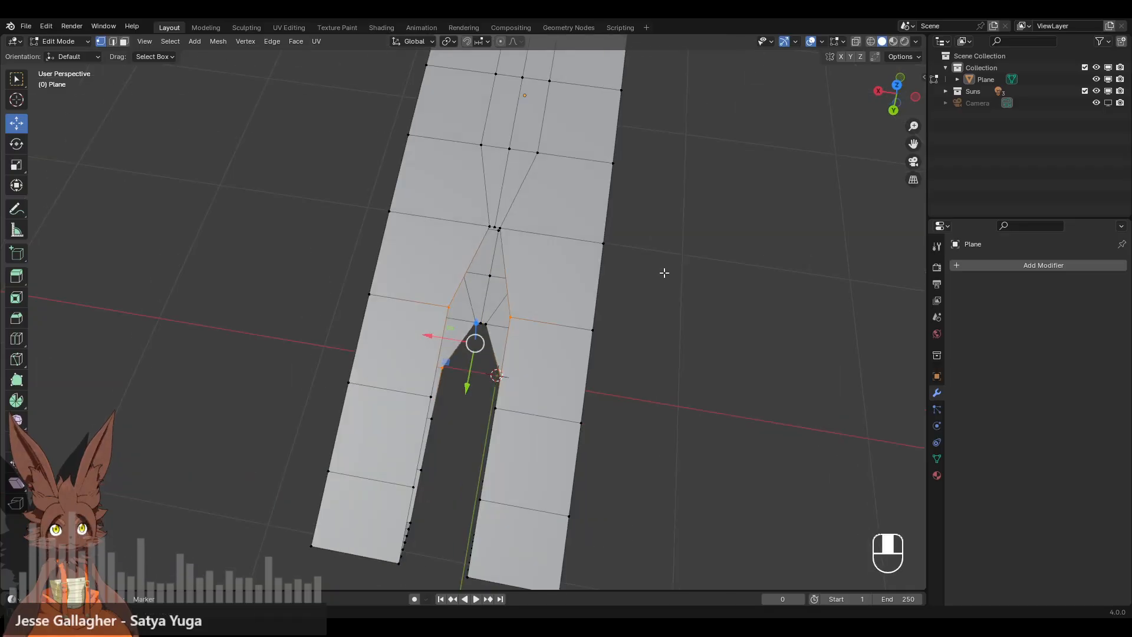
key(s)
key(x)
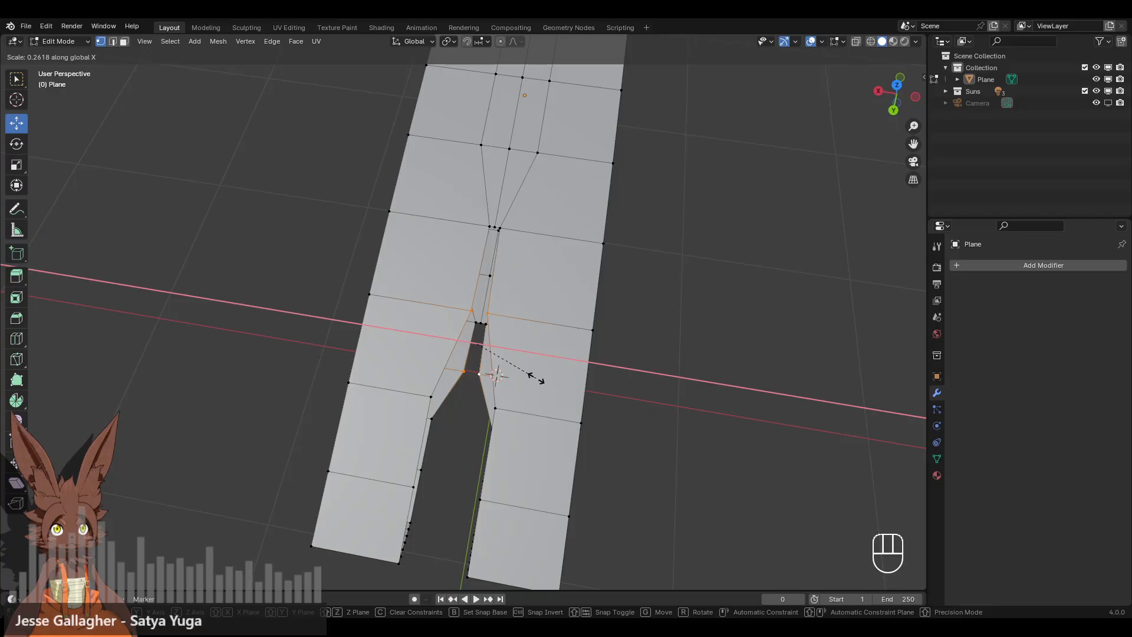
click(534, 377)
middle_drag(624, 385, 554, 352)
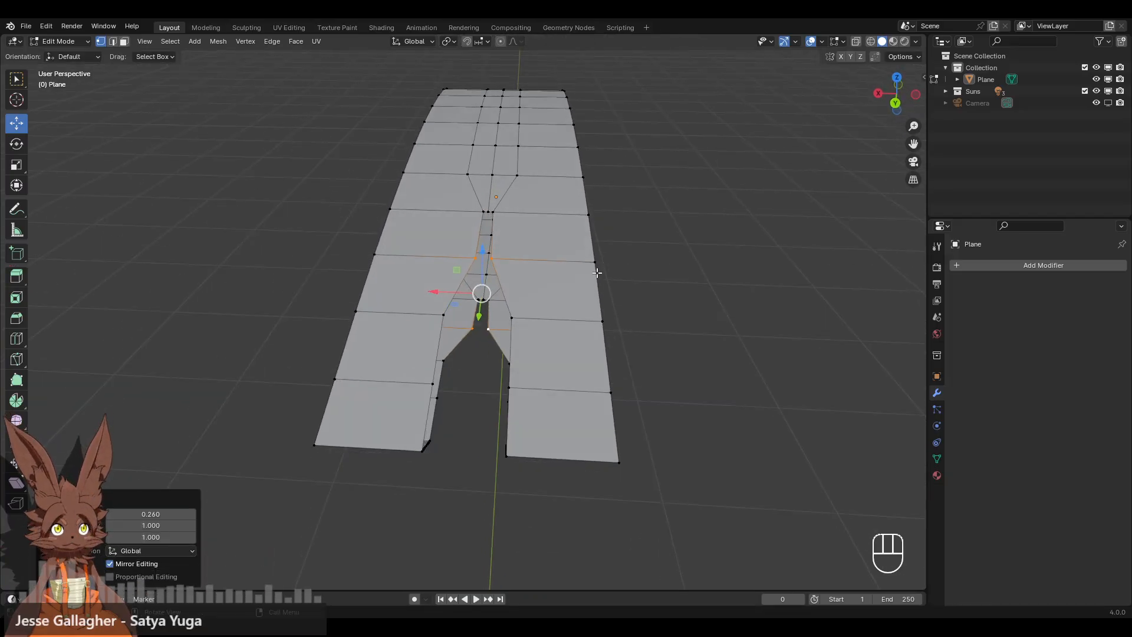
Select the third row of slot edge vertices, top and underside on both sides, and scale them inward along X.
click(441, 359)
shift+click(444, 316)
shift+click(524, 315)
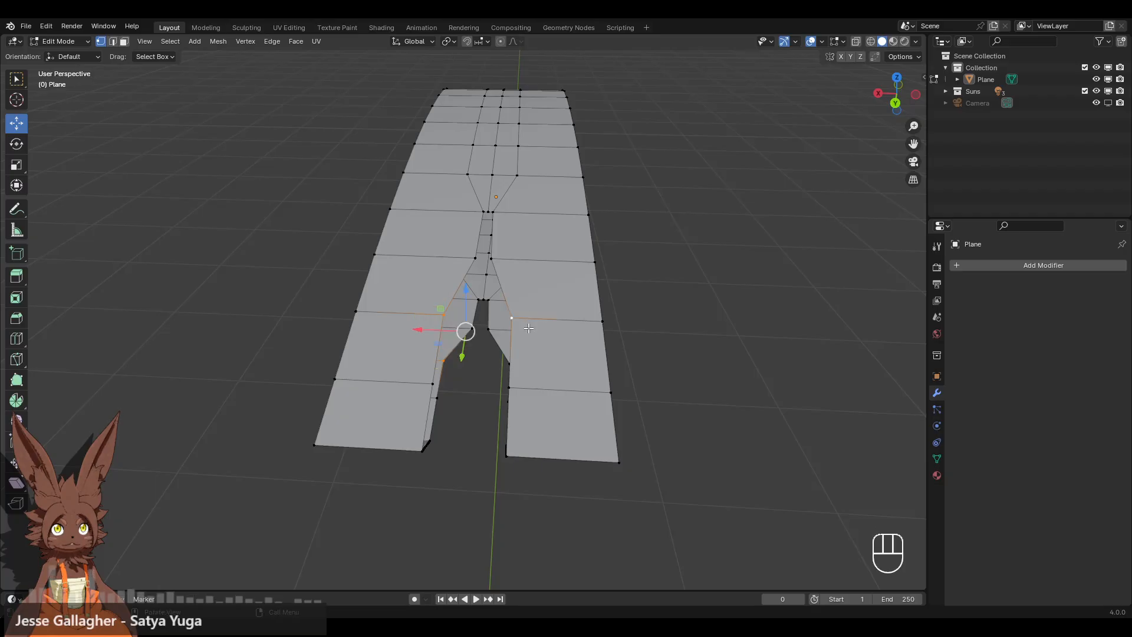
middle_drag(523, 317, 551, 366)
mouse_move(594, 308)
middle_down()
mouse_move(585, 306)
mouse_move(593, 322)
middle_up()
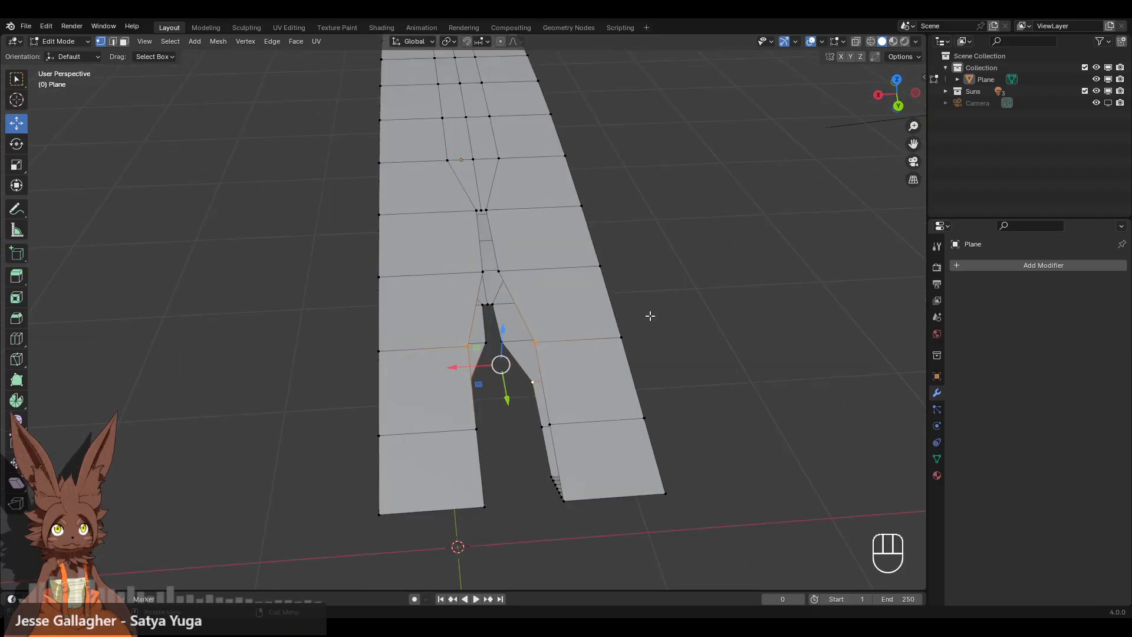
key(s)
key(x)
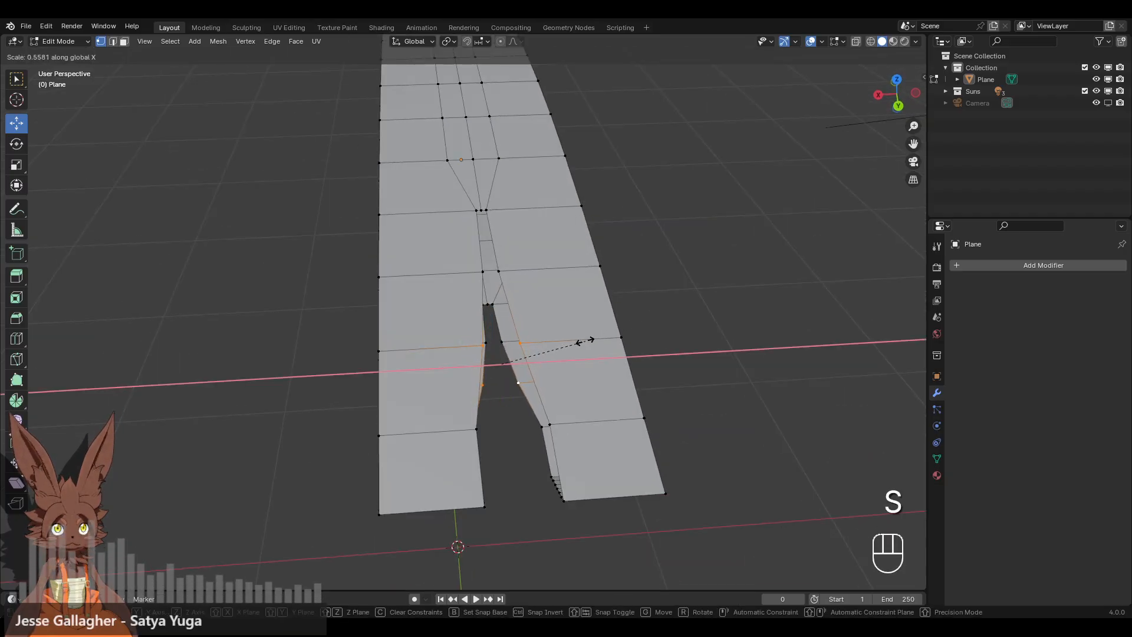
click(563, 348)
Scale the slot edge vertices in the row just before the rear end to 0.704 along X, completing the taper.
middle_drag(669, 323, 642, 322)
shift+middle_drag(582, 354, 588, 302)
middle_drag(540, 346, 533, 331)
middle_drag(475, 356, 686, 329)
key(s)
key(x)
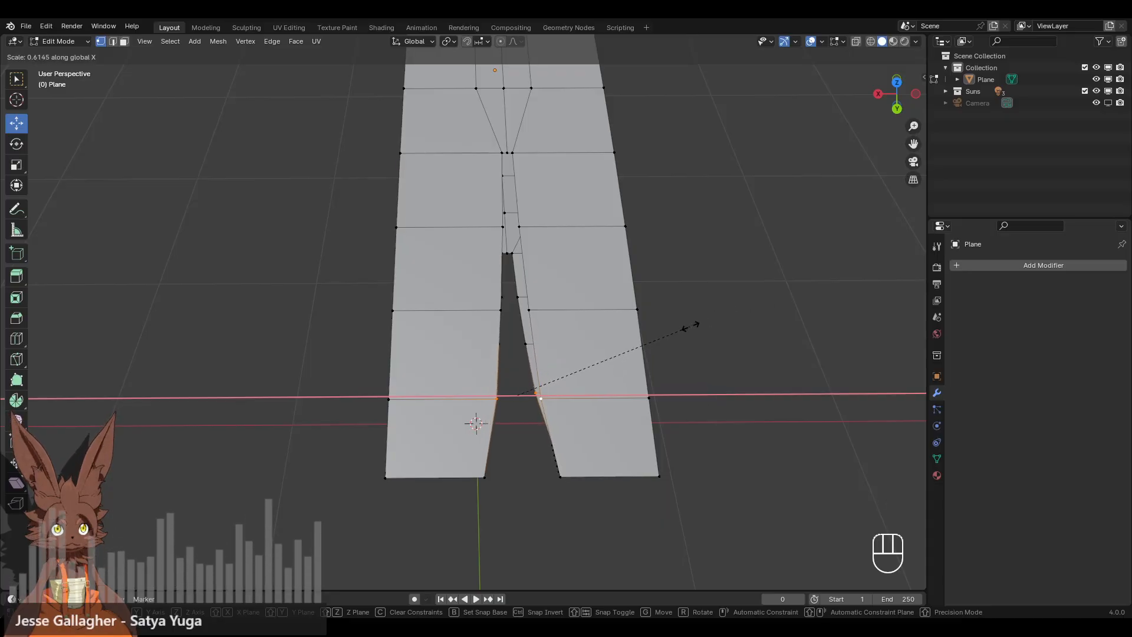
click(720, 327)
scroll(712, 220, down, 3)
middle_drag(665, 243, 566, 326)
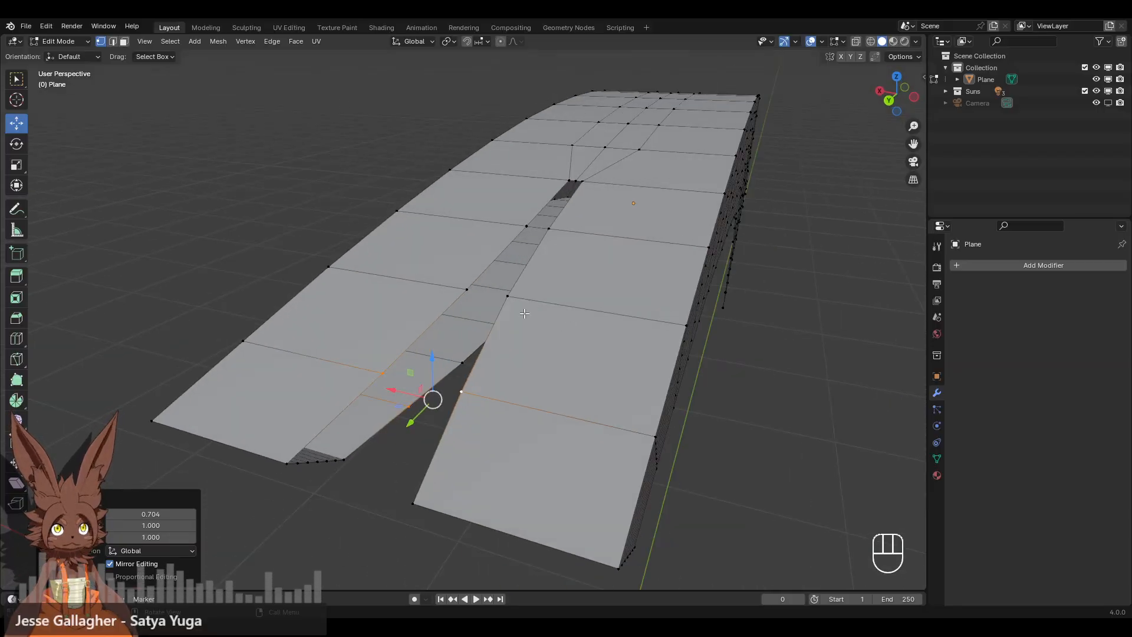
In left-view wireframe, move the top centre vertex at the slot's inner end about -0.0111 m in Y and 0.0016 m in Z.
mouse_move(525, 313)
middle_down()
mouse_move(513, 277)
mouse_move(477, 260)
mouse_move(534, 288)
mouse_move(529, 324)
middle_up()
shift+middle_drag(575, 253, 549, 354)
scroll(638, 271, up, 4)
middle_drag(638, 270, 521, 327)
click(523, 386)
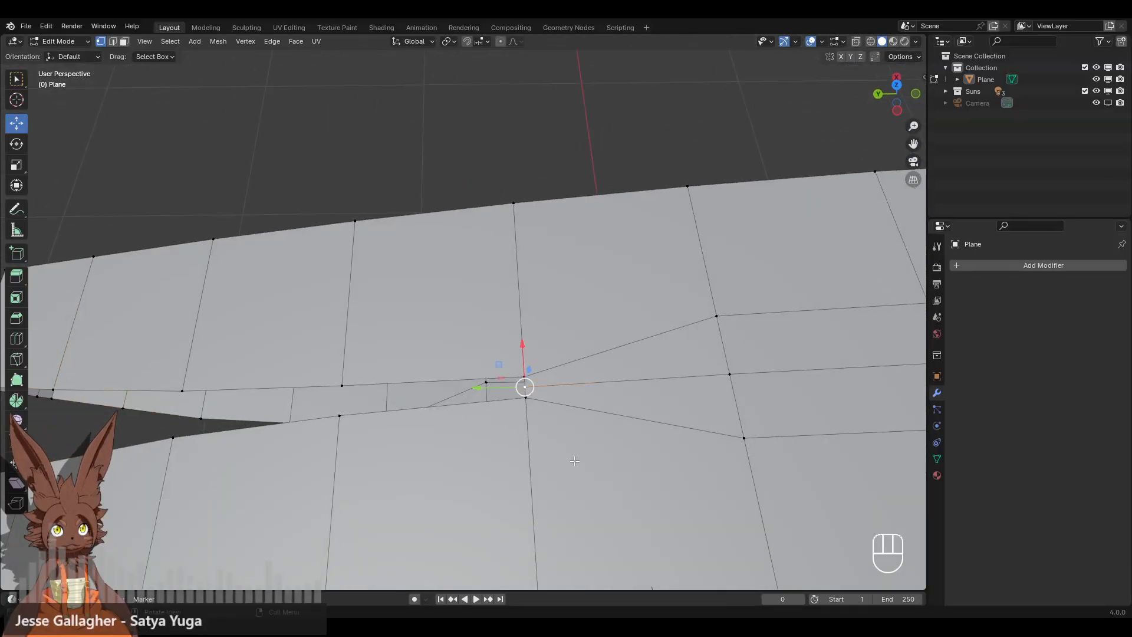
mouse_move(523, 386)
middle_down()
mouse_move(562, 401)
mouse_move(563, 377)
middle_up()
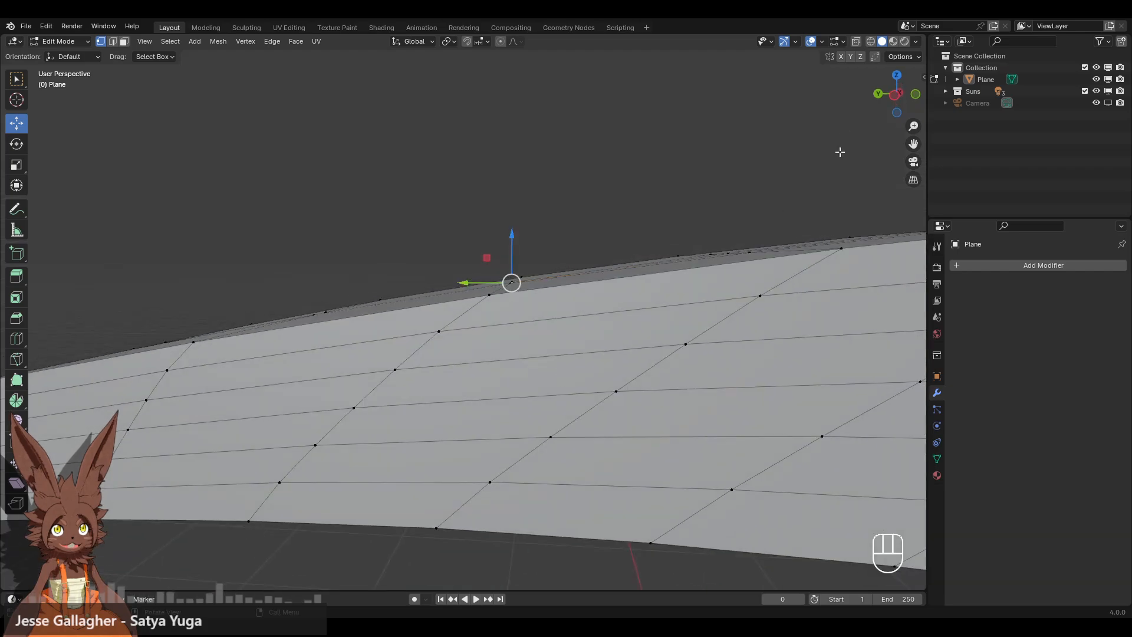
click(894, 97)
click(872, 42)
scroll(657, 269, up, 5)
scroll(658, 268, up, 3)
shift+middle_drag(692, 255, 529, 350)
scroll(540, 340, up, 2)
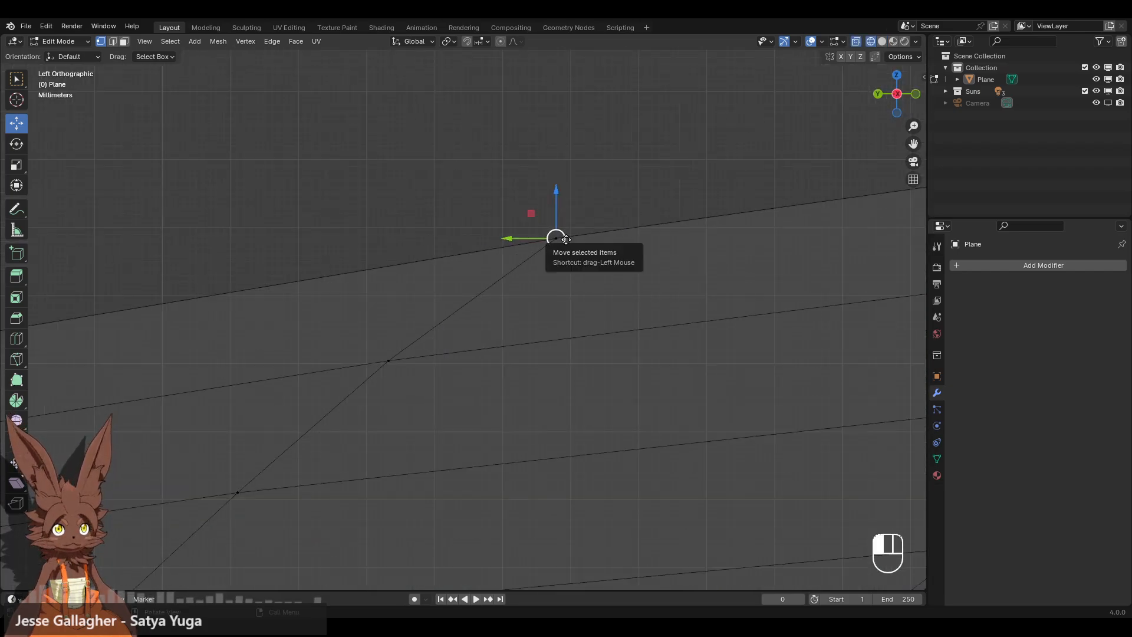
drag(562, 240, 630, 225)
middle_drag(630, 226, 740, 184)
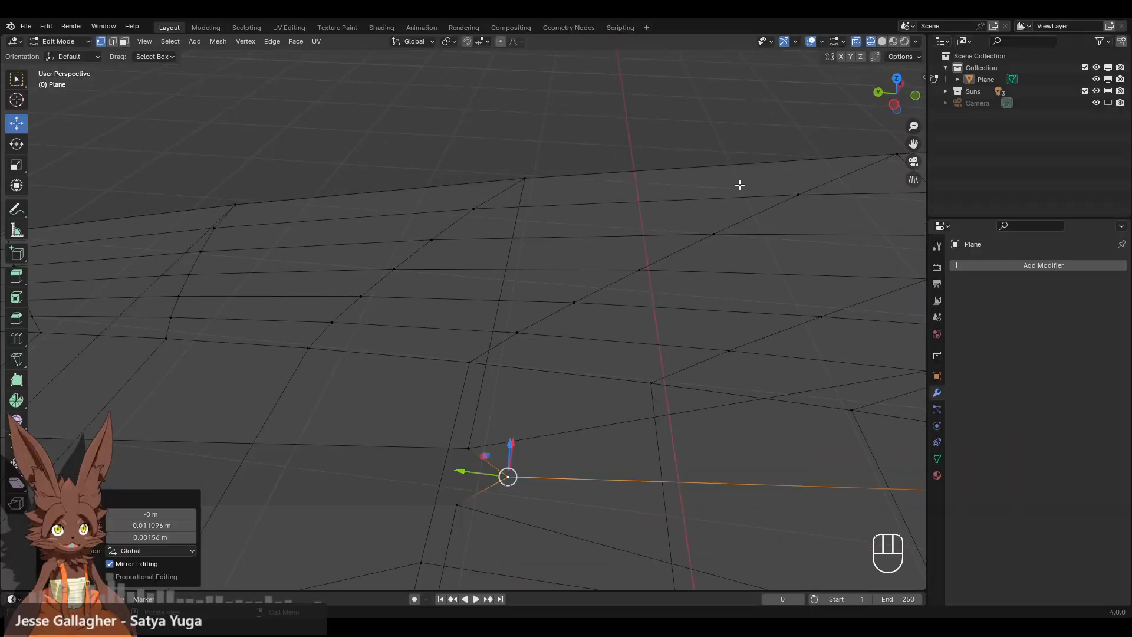
In left-view wireframe, move the underside centre vertex at the slot's inner end about -0.0057 m in Y and 0.0001 m in Z, and restore solid shading.
middle_drag(806, 160, 666, 348)
shift+middle_drag(600, 471, 582, 373)
middle_drag(547, 441, 551, 457)
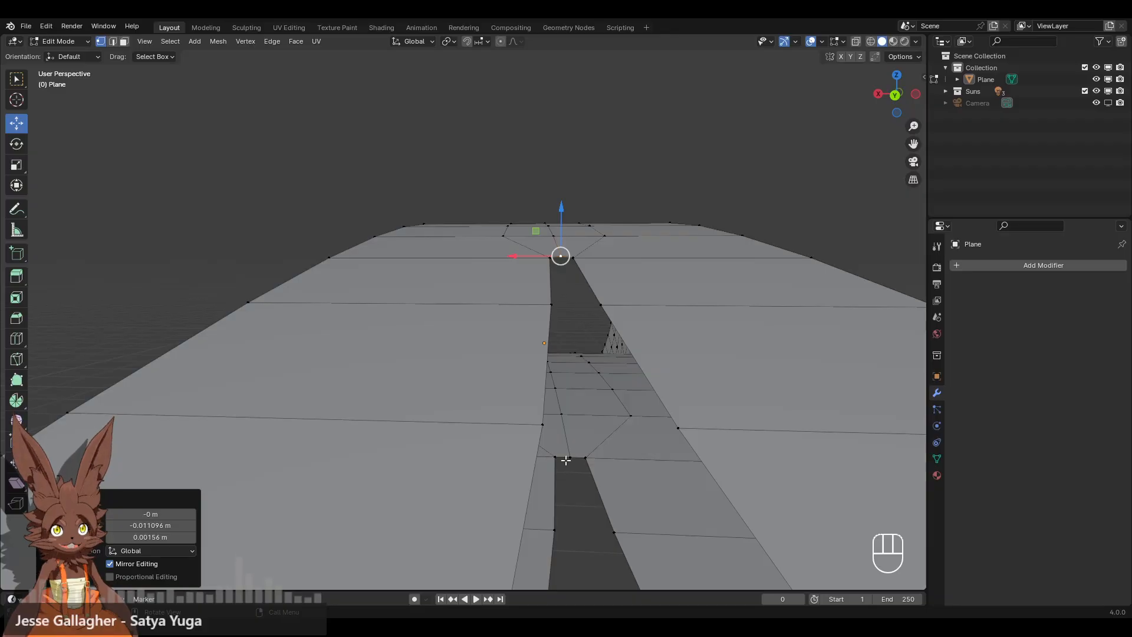
click(565, 459)
middle_drag(562, 414, 446, 416)
click(888, 93)
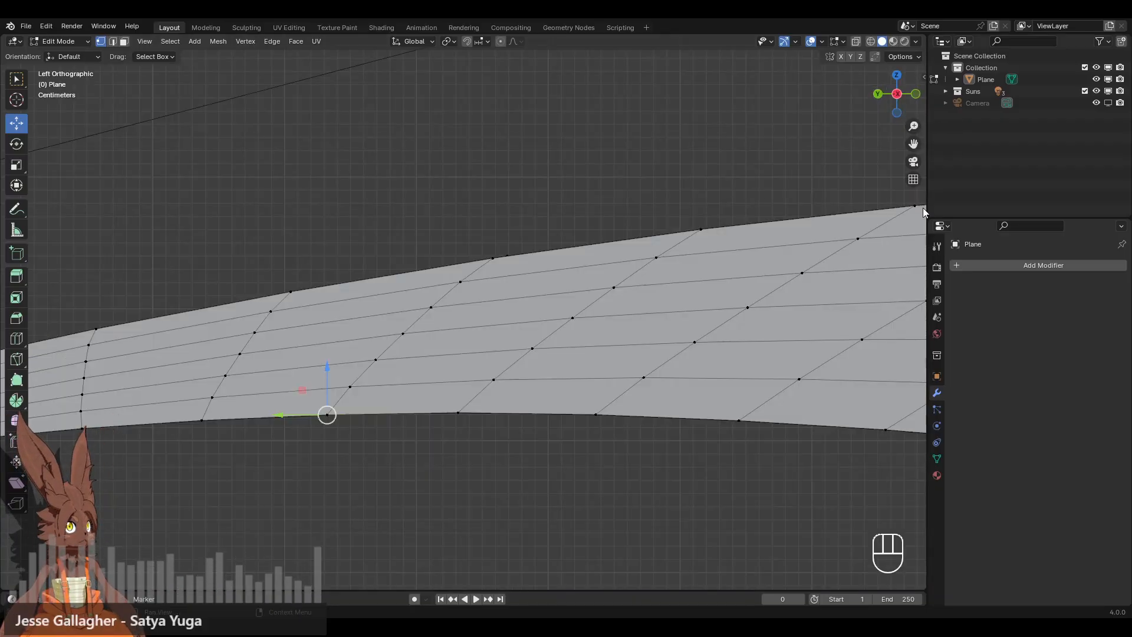
shift+middle_drag(353, 391, 565, 271)
scroll(566, 271, up, 4)
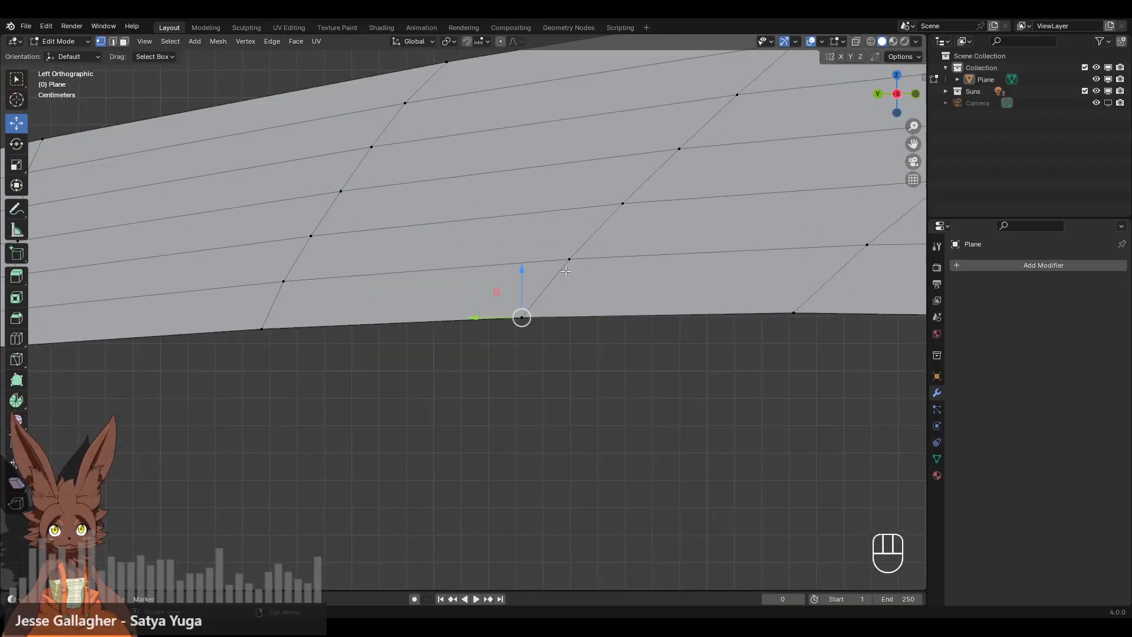
click(872, 42)
scroll(677, 237, up, 5)
mouse_move(677, 238)
shift+middle_down()
mouse_move(728, 245)
mouse_move(414, 307)
shift+middle_up()
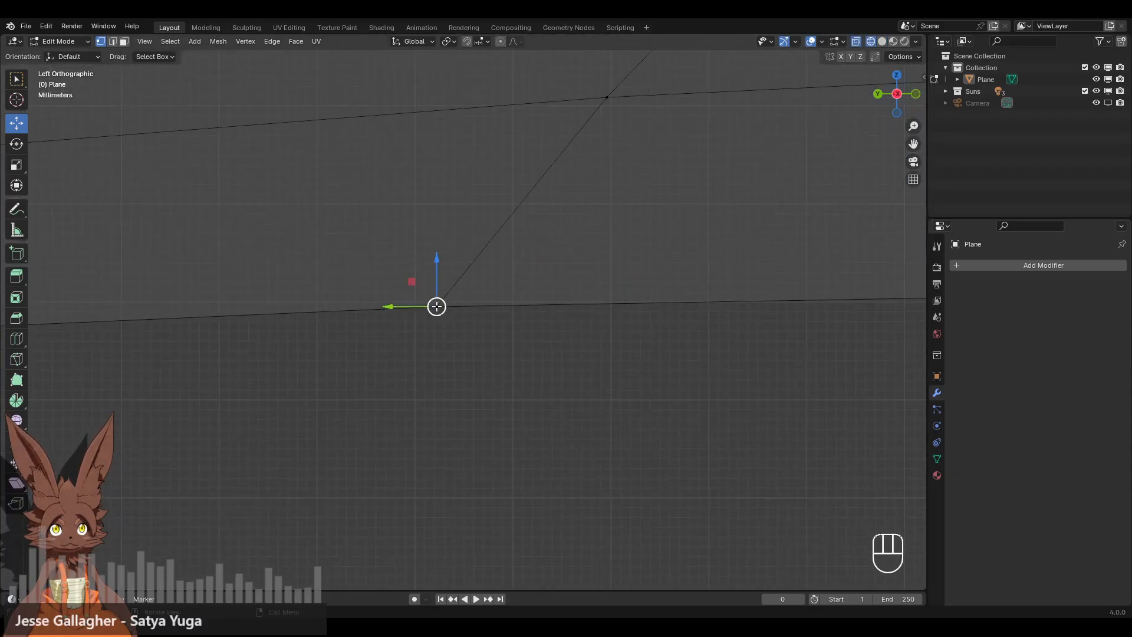
drag(437, 306, 500, 305)
scroll(605, 141, down, 3)
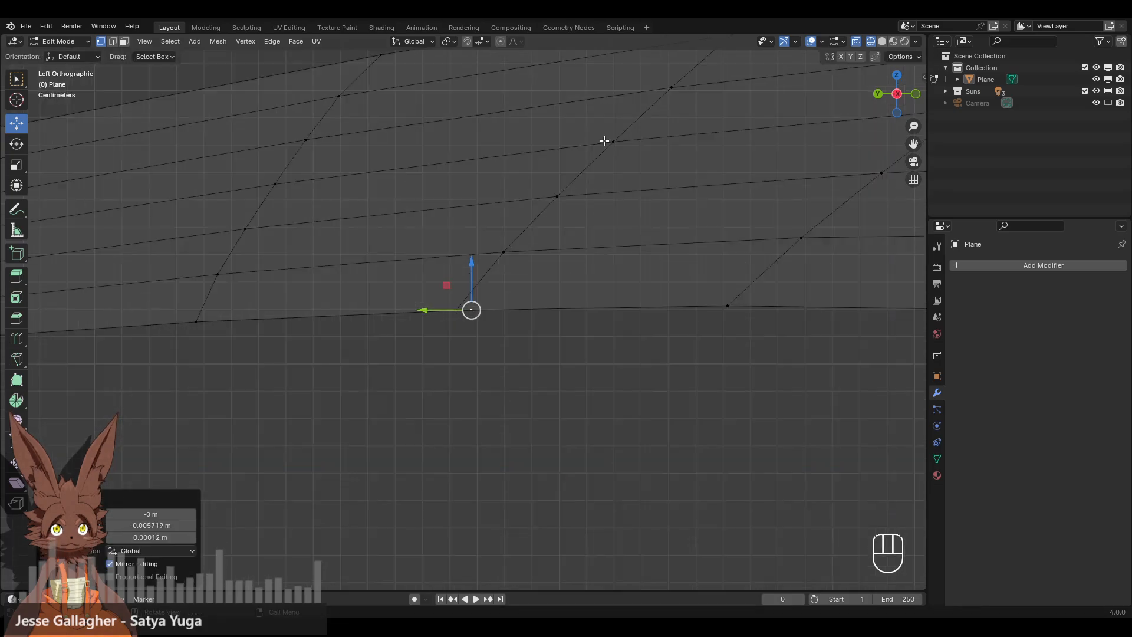
click(883, 41)
Close the slot's inner end with two vertical faces joining the top and underside centre vertices to the corner vertices on each side.
middle_drag(648, 147, 609, 231)
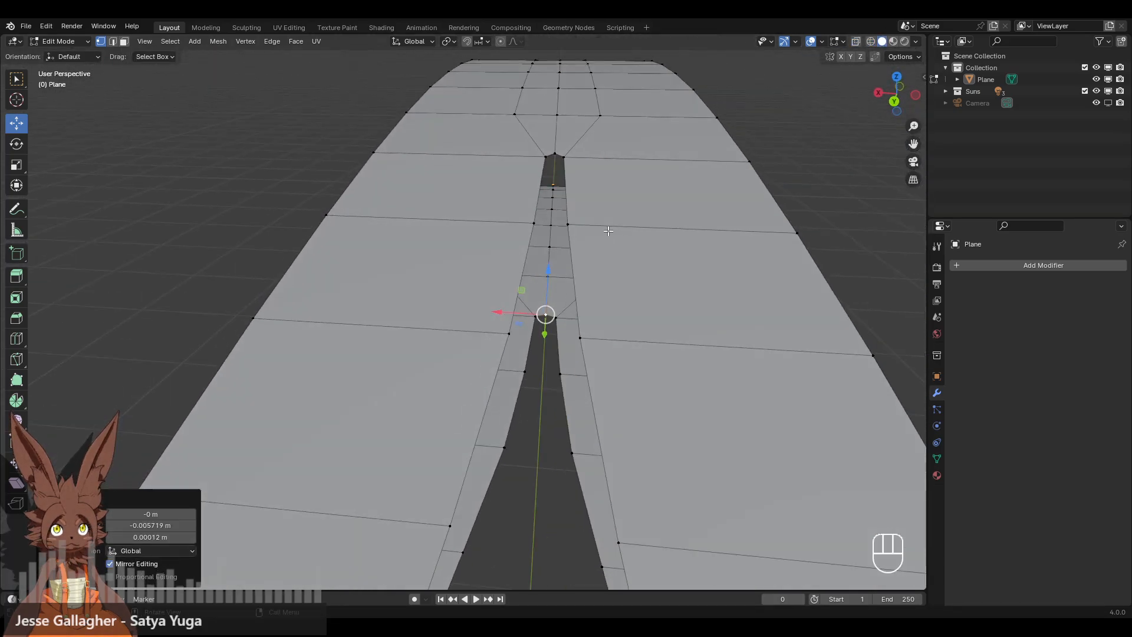
click(550, 152)
shift+click(545, 316)
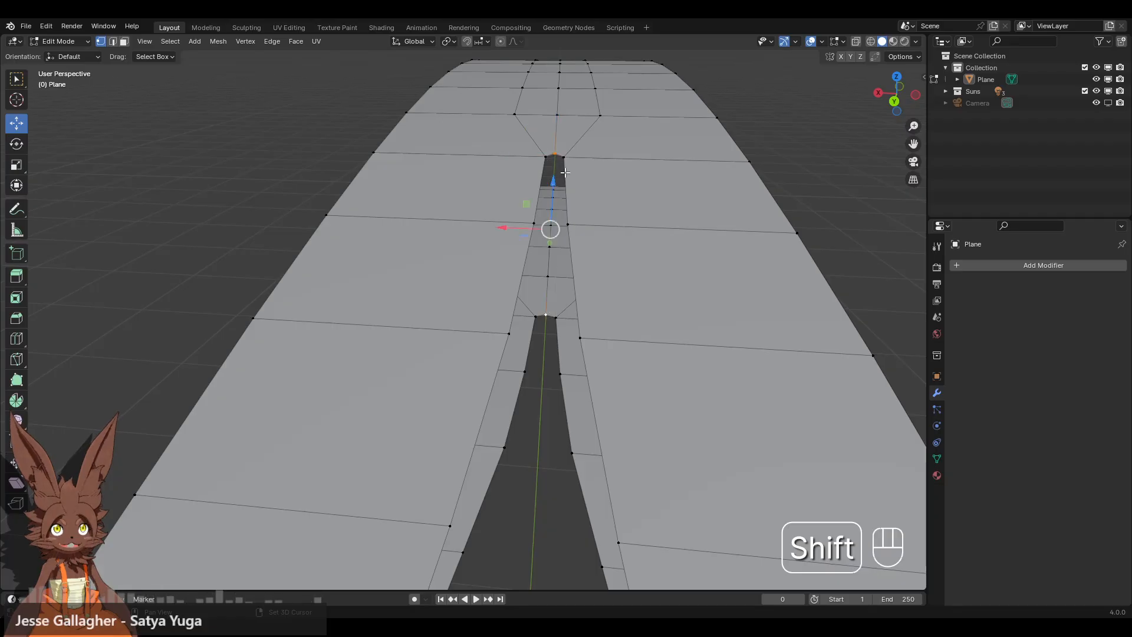
shift+click(556, 318)
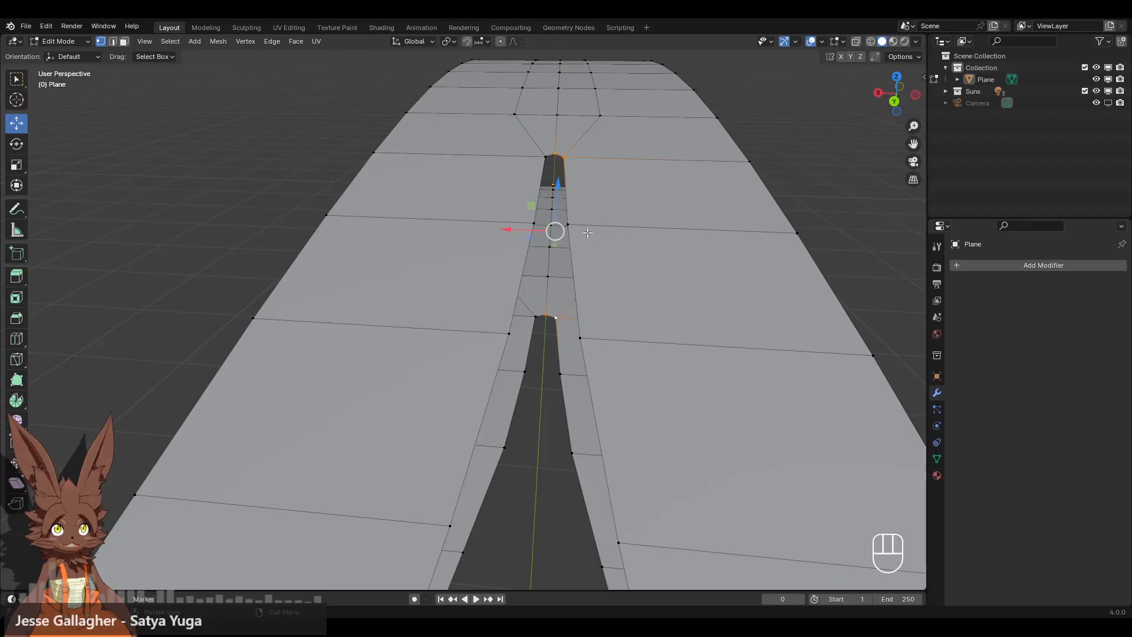
key(f)
click(555, 153)
shift+click(546, 156)
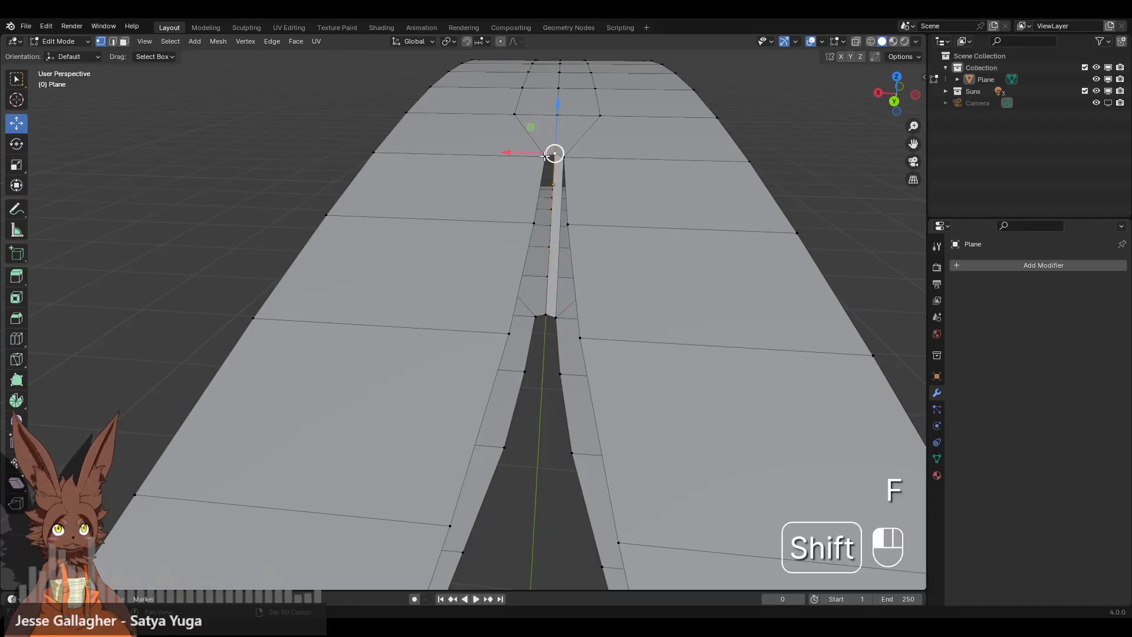
shift+click(546, 315)
shift+click(536, 316)
key(f)
scroll(795, 168, down, 3)
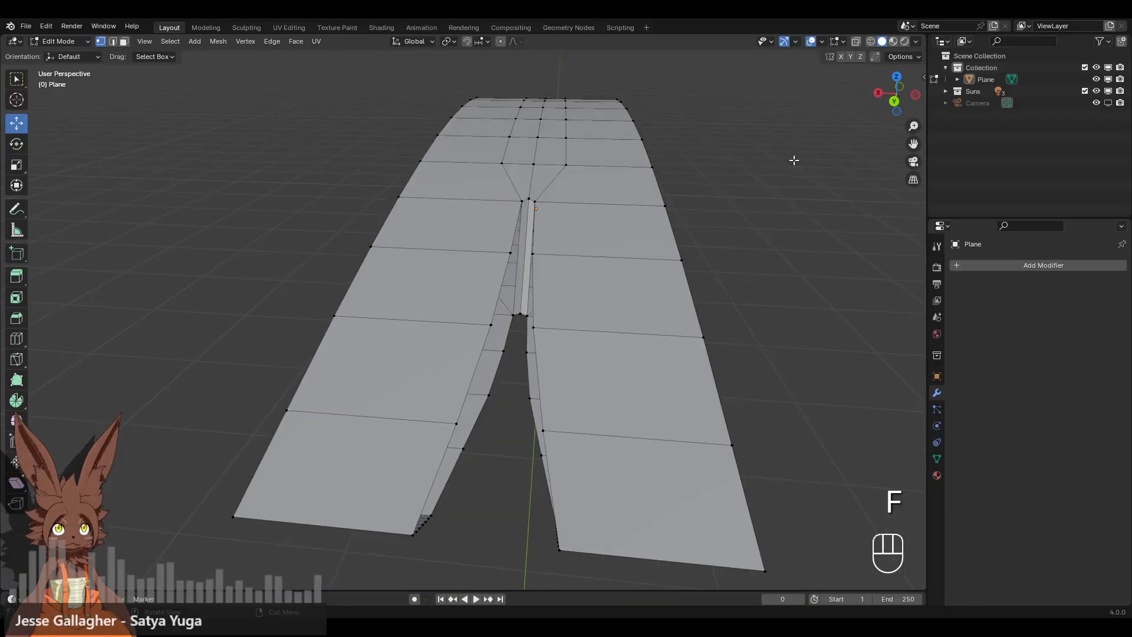
Starting from the vertical edge at the slot's inner end, fill successive faces along the slot's +X side wall toward the rear.
middle_drag(793, 162, 659, 186)
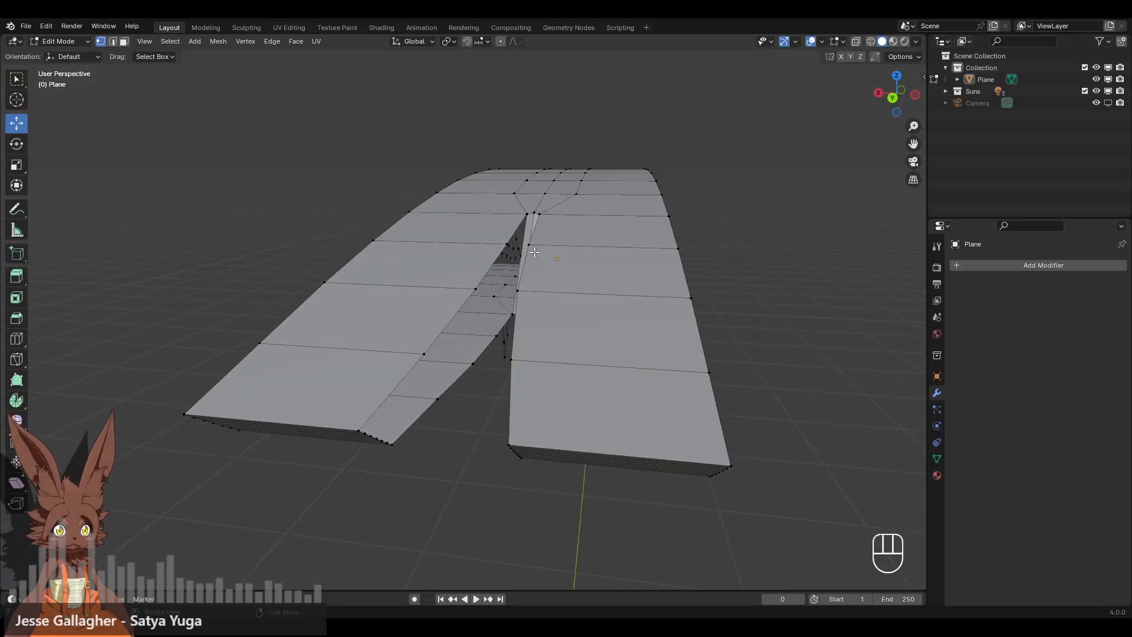
click(112, 42)
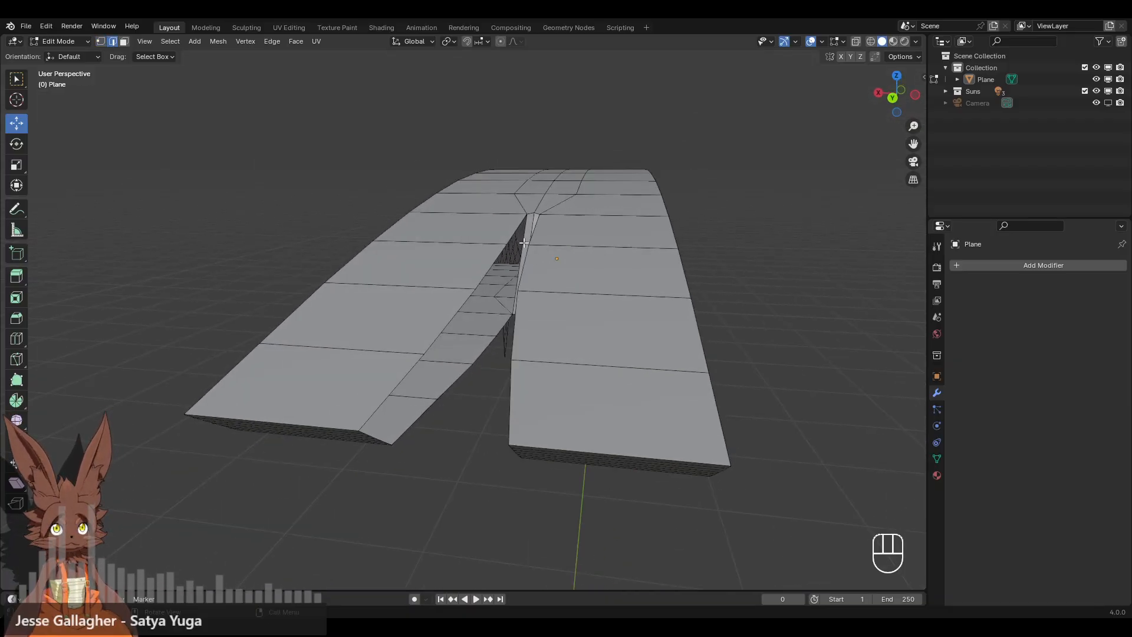
click(524, 242)
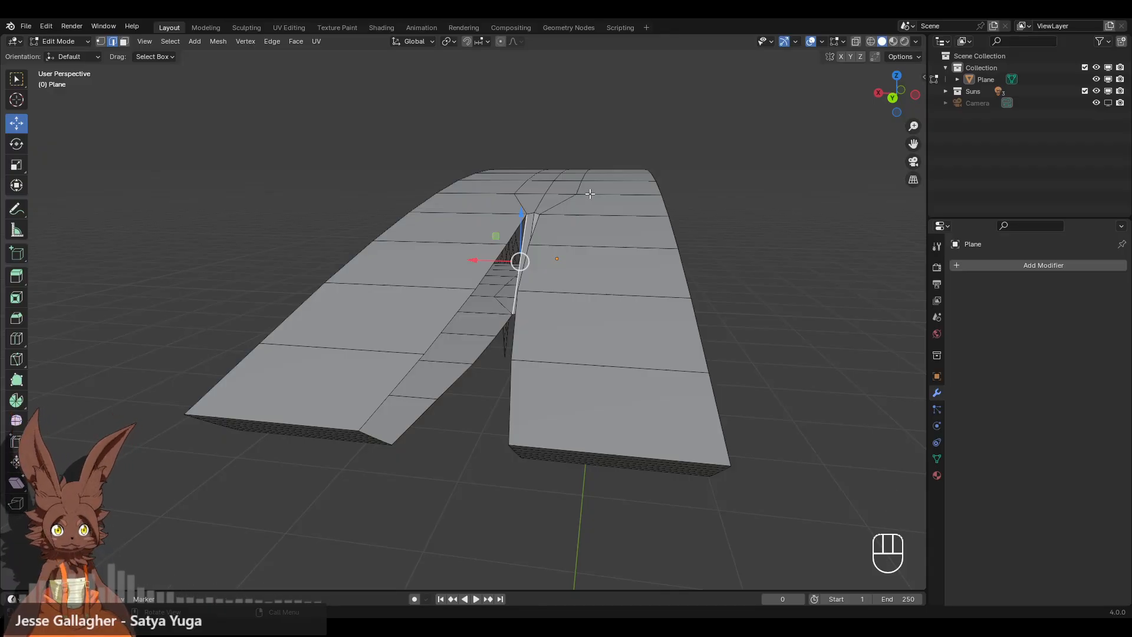
key(f)
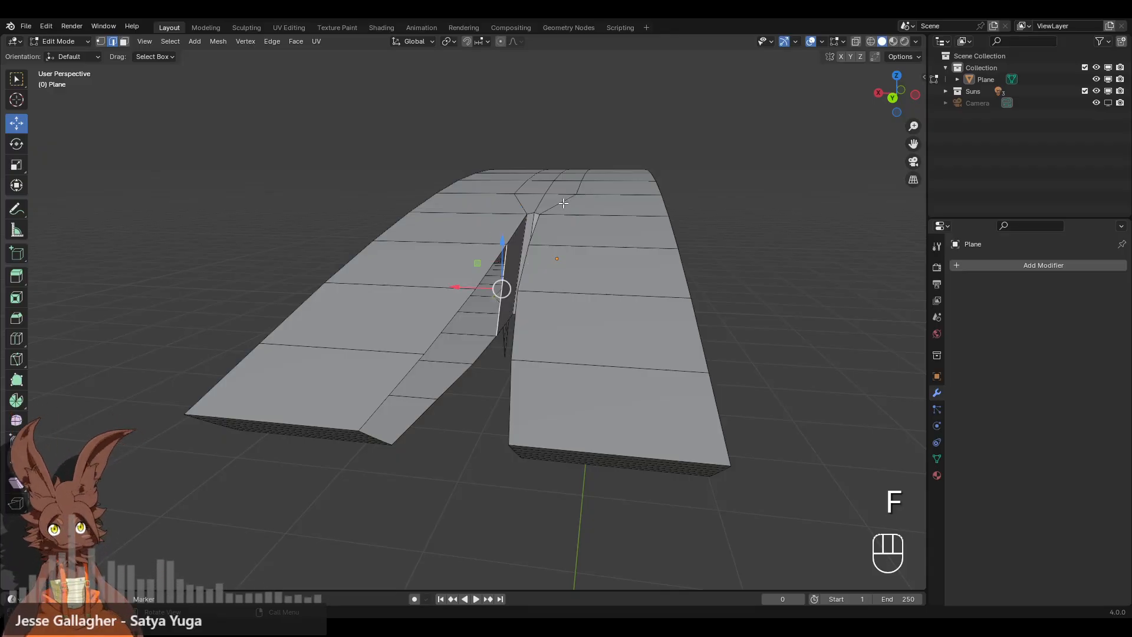
middle_drag(564, 202, 536, 215)
key(f)
key(f)
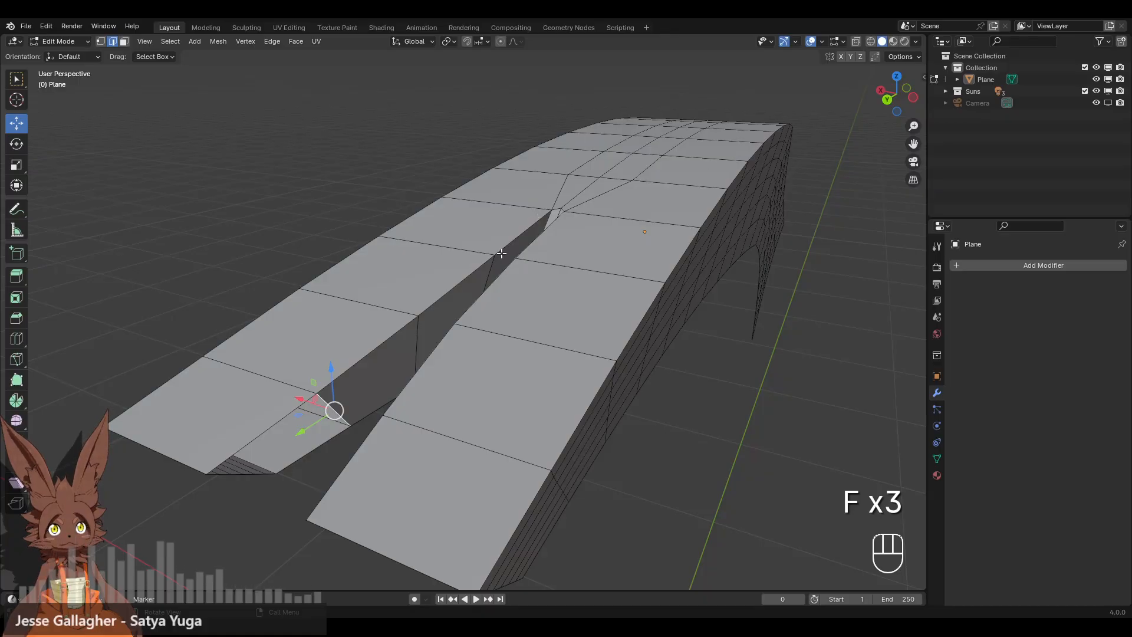
Fill the matching faces along the slot's -X side wall toward the rear.
middle_drag(502, 253, 527, 243)
key(f)
key(f)
key(f)
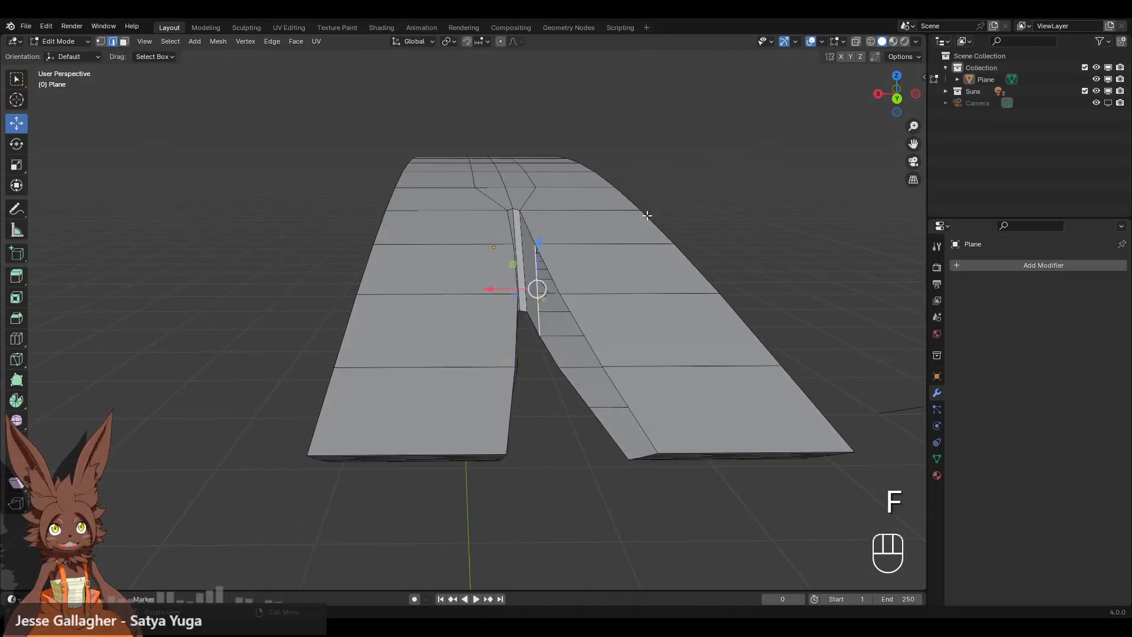
middle_drag(613, 314, 344, 417)
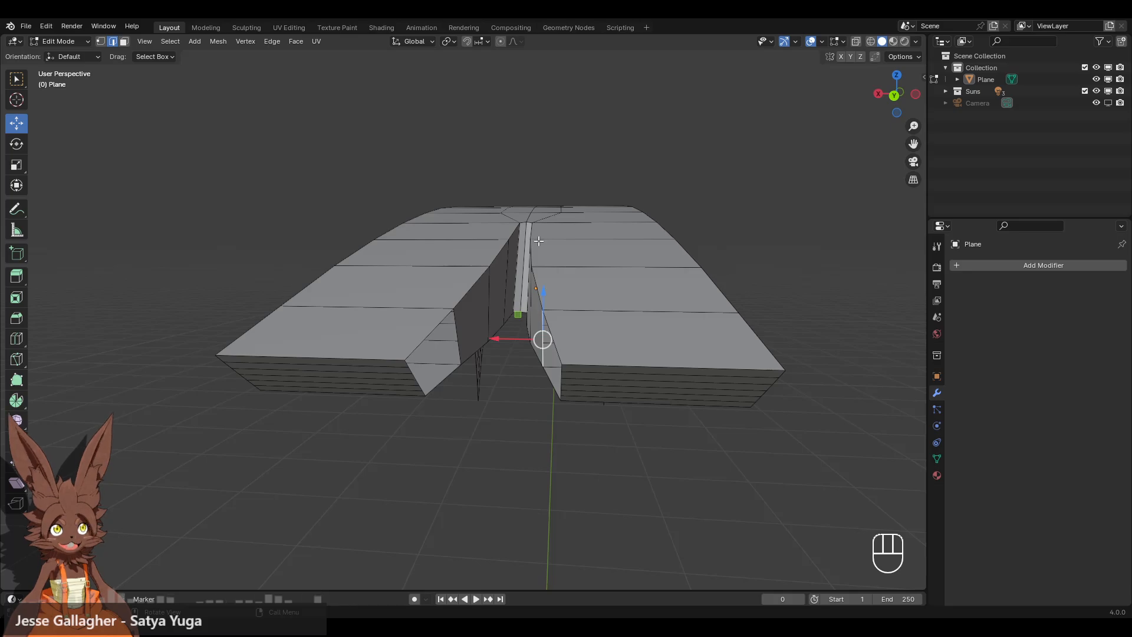
middle_drag(380, 379, 439, 345)
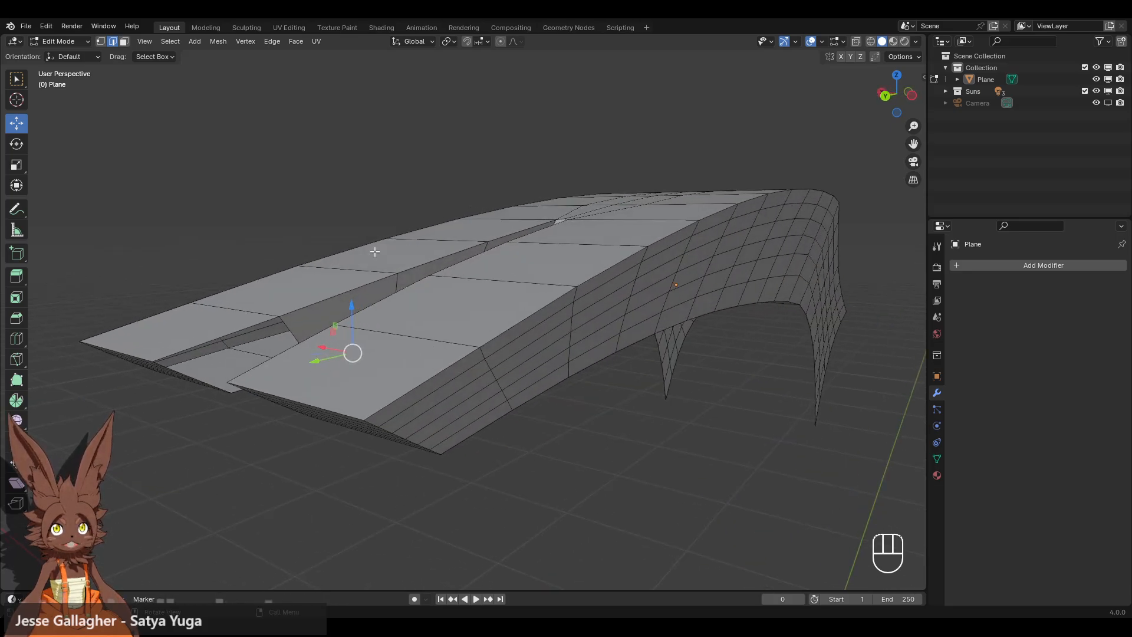
Select the open boundary loop at the rear of each slot wall and fill it with a face.
scroll(342, 308, down, 1)
middle_drag(440, 299, 485, 288)
scroll(485, 289, up, 2)
scroll(475, 290, up, 2)
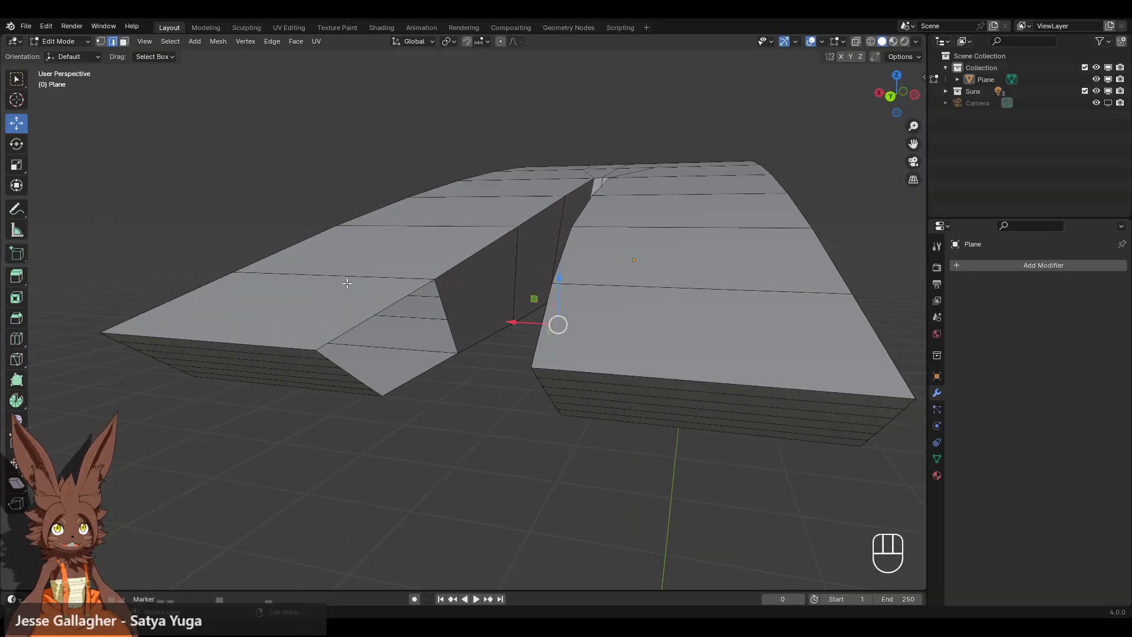
click(101, 41)
alt+click(487, 325)
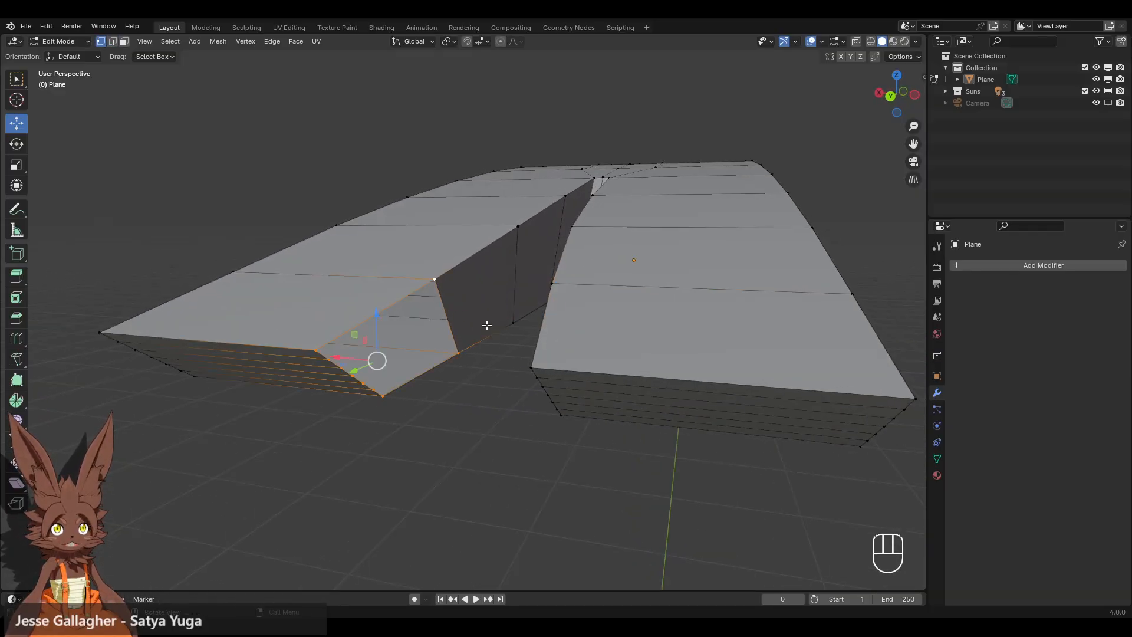
middle_drag(475, 366, 499, 363)
key(f)
alt+click(700, 295)
key(f)
shift+middle_drag(699, 295, 612, 296)
scroll(521, 286, down, 3)
scroll(352, 316, down, 1)
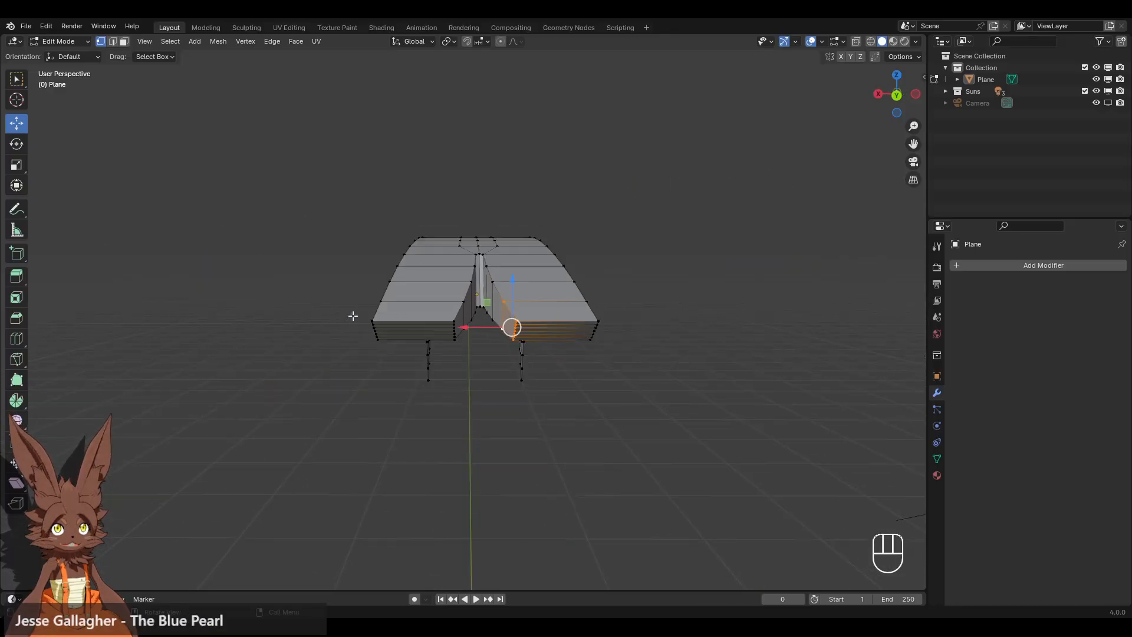
In front-view wireframe, delete all vertices of the +X half of the mesh, leaving the centre line, and restore solid shading.
middle_drag(352, 316, 512, 332)
scroll(329, 335, down, 2)
shift+middle_drag(328, 335, 508, 336)
middle_drag(384, 323, 493, 336)
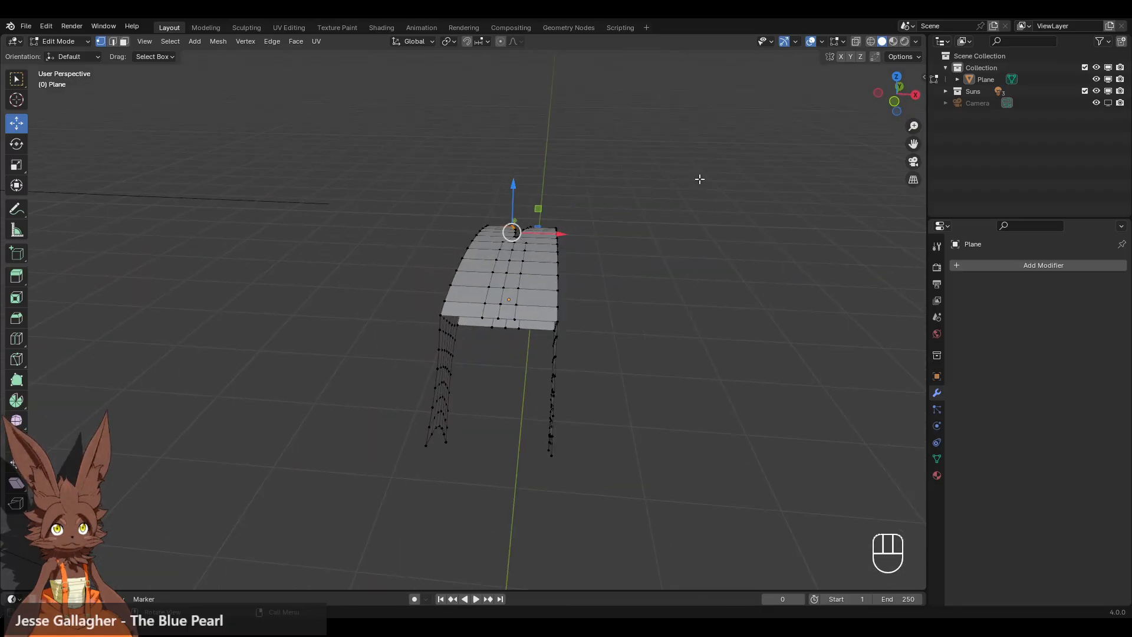
click(892, 101)
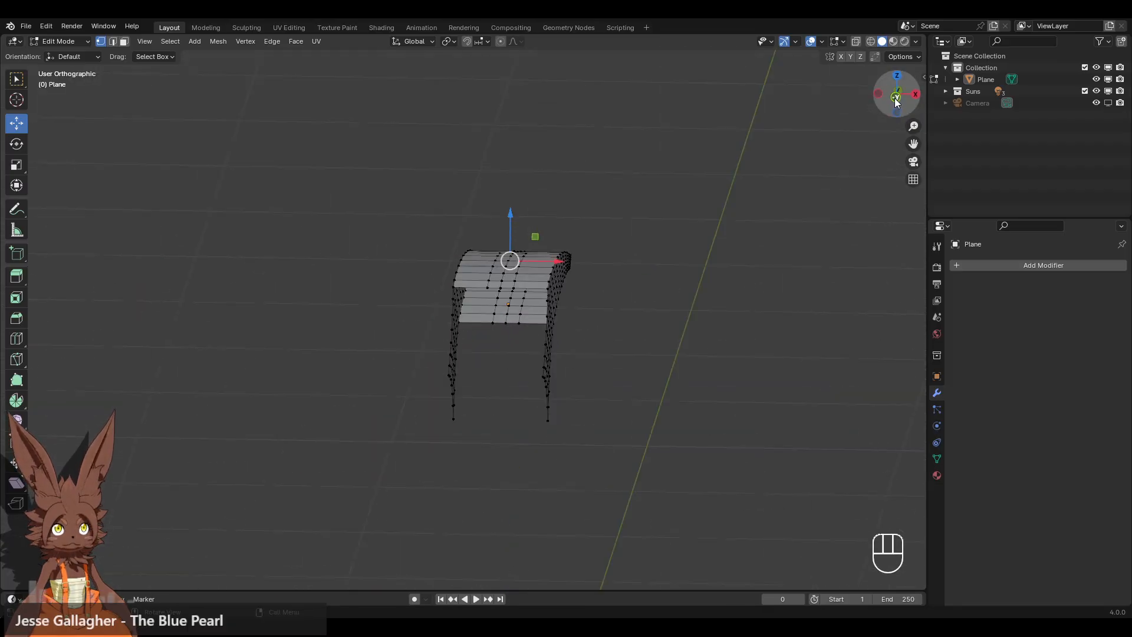
click(875, 42)
shift+middle_drag(707, 257, 677, 253)
mouse_move(690, 76)
mouse_down()
mouse_move(662, 344)
mouse_move(494, 613)
mouse_move(506, 607)
mouse_up()
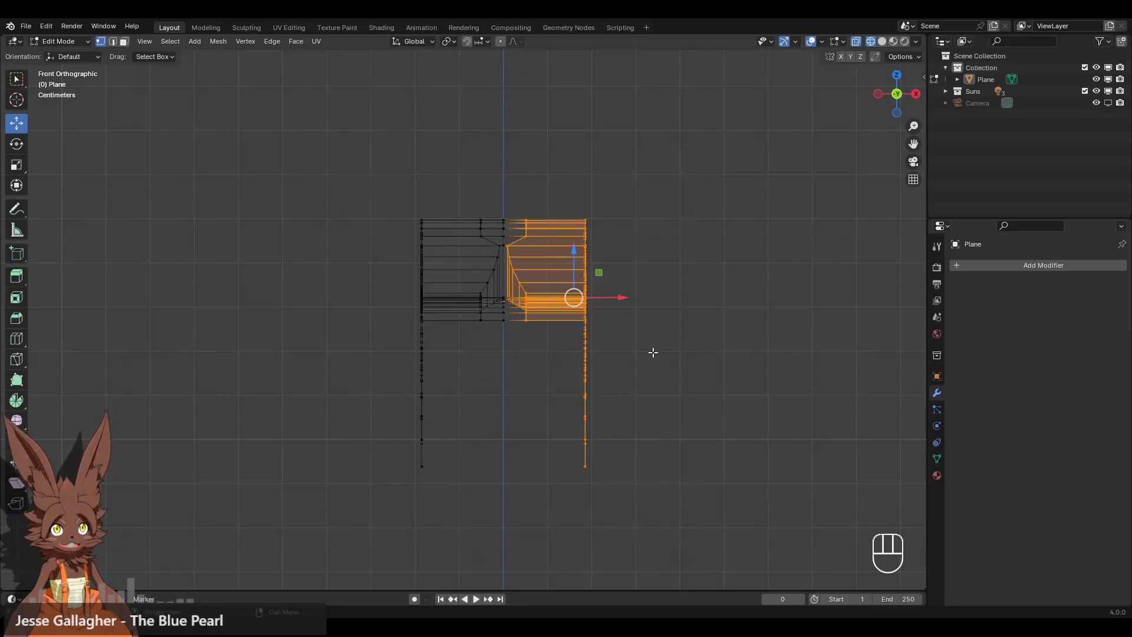
key(x)
click(629, 235)
middle_drag(667, 222, 600, 254)
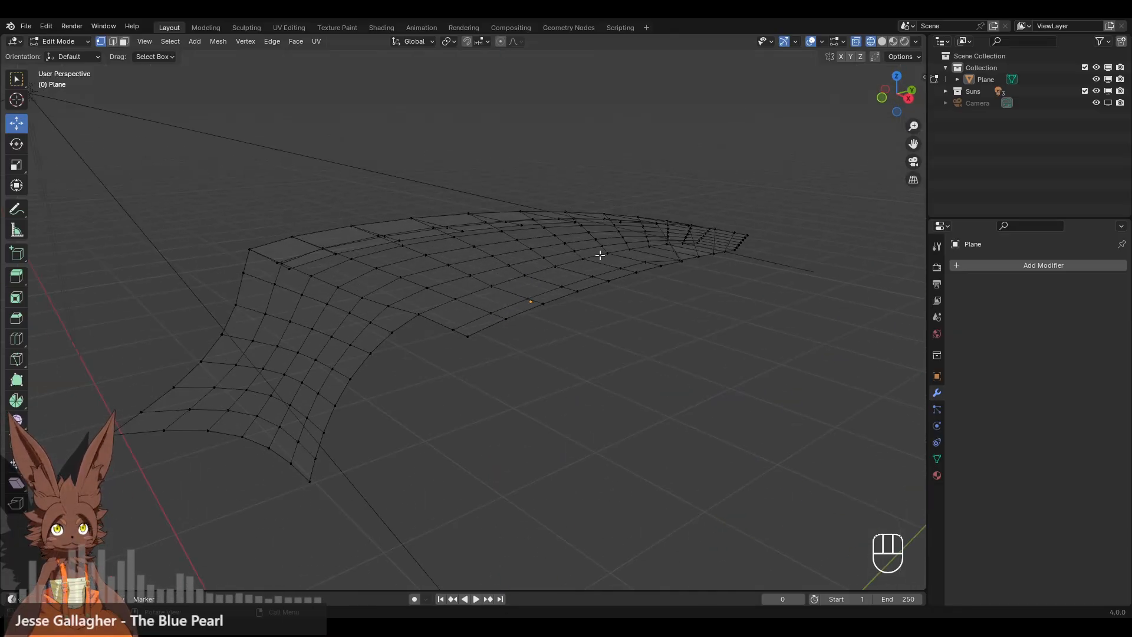
click(885, 39)
Add a Mirror modifier on the X axis with Clipping enabled, and turn off its viewport display.
mouse_move(577, 307)
middle_down()
mouse_move(592, 322)
mouse_move(826, 283)
middle_up()
click(997, 265)
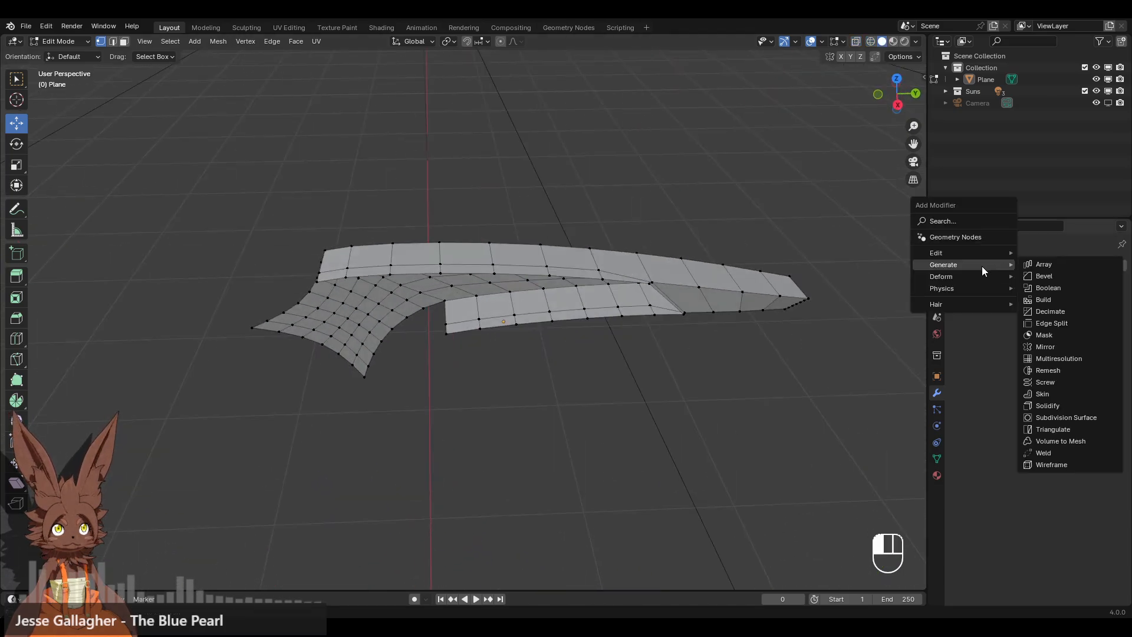
click(971, 265)
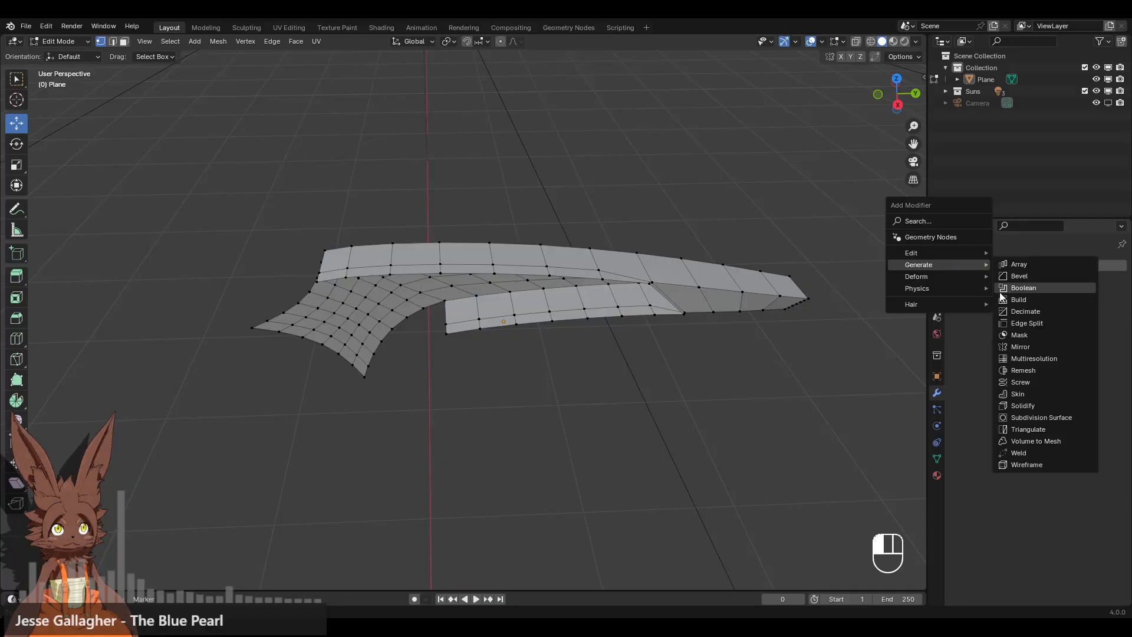
click(1020, 346)
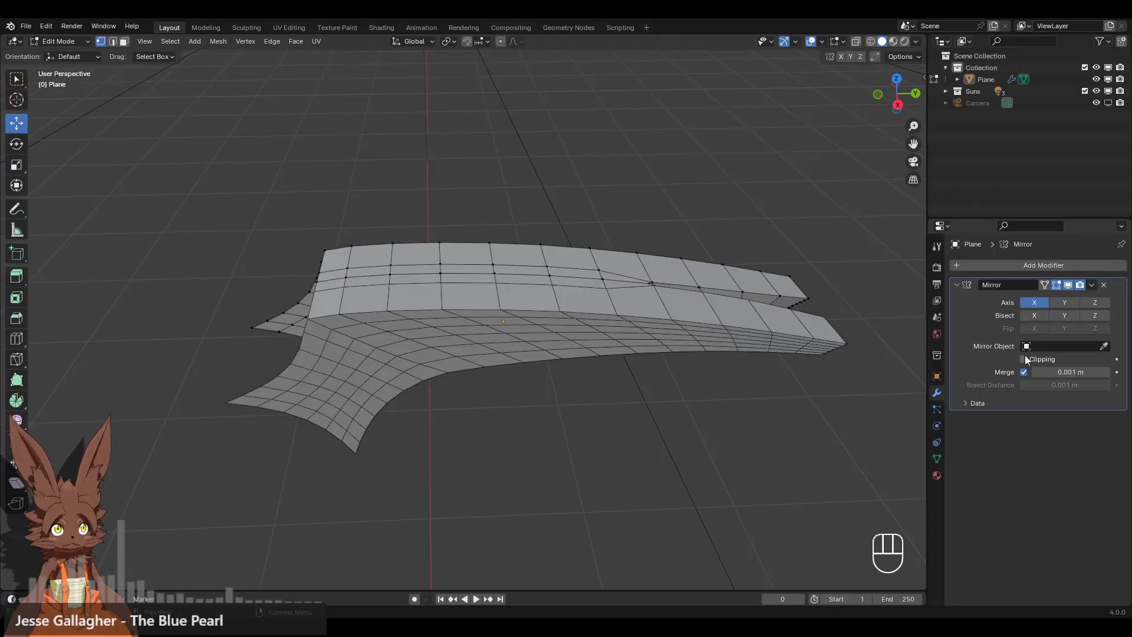
middle_drag(417, 380, 529, 313)
middle_drag(654, 328, 608, 293)
click(1068, 286)
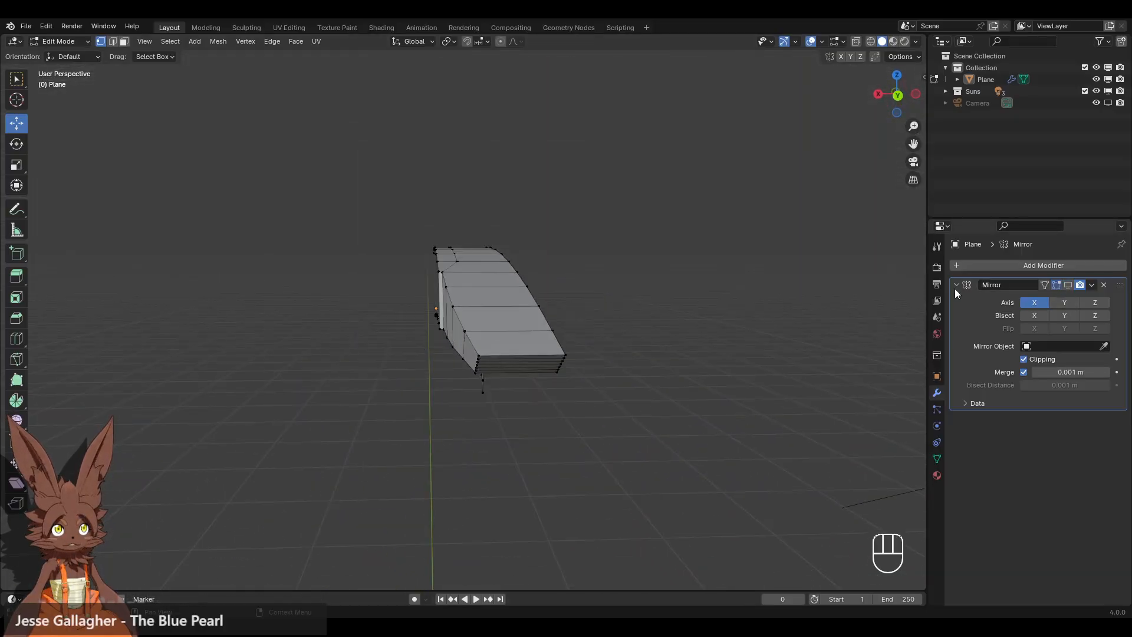
Knife-cut the first lengthwise line along the slot's inner wall, from the uppermost intermediate rear-end vertex across the inner-end strip.
scroll(516, 303, up, 4)
middle_drag(513, 304, 696, 283)
shift+middle_drag(695, 283, 422, 305)
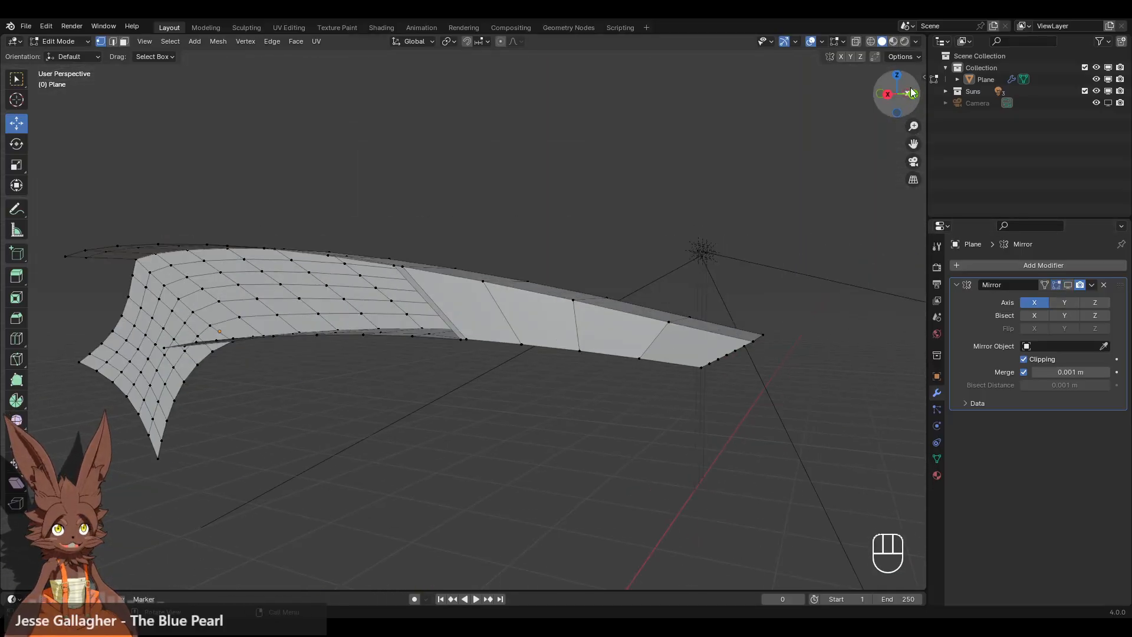
click(888, 96)
shift+middle_drag(699, 206, 471, 286)
scroll(544, 253, up, 3)
key(k)
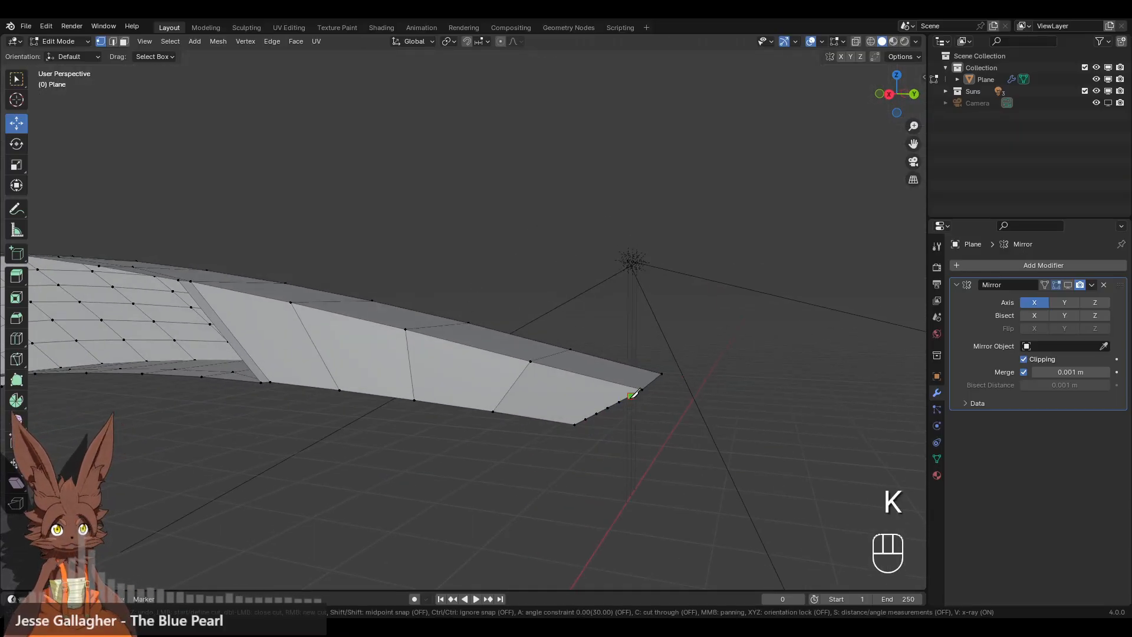
click(527, 367)
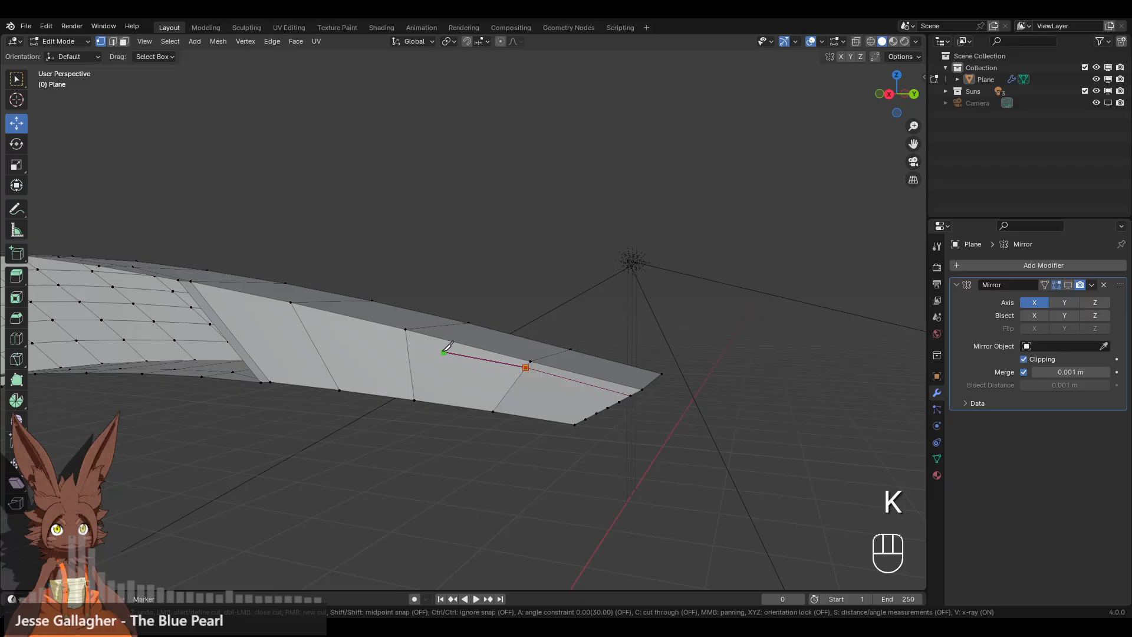
click(407, 340)
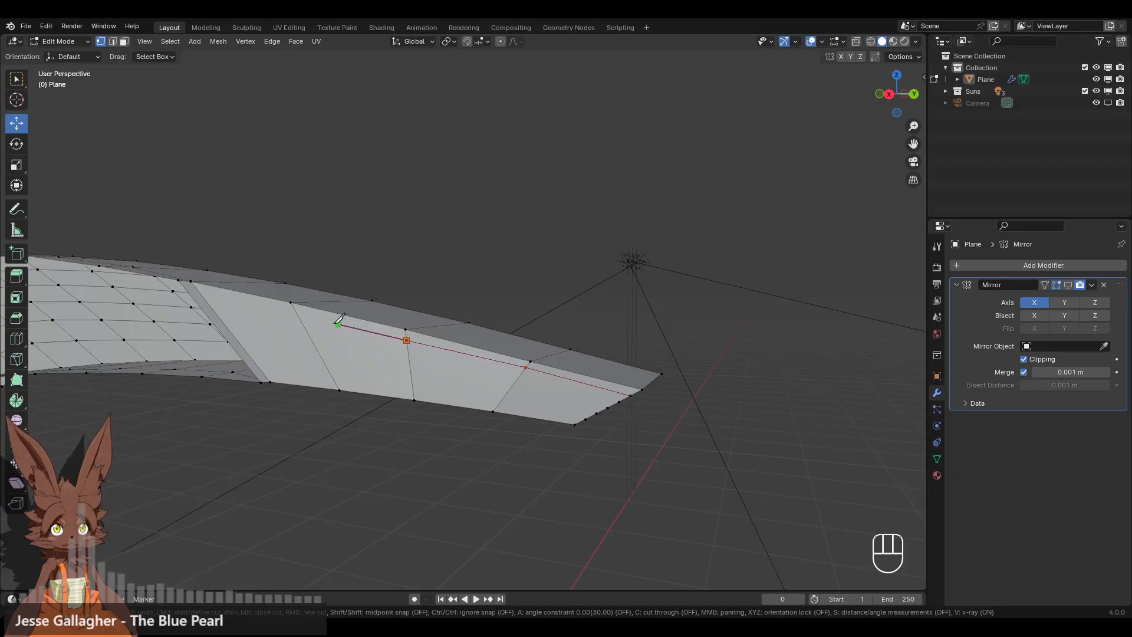
click(198, 289)
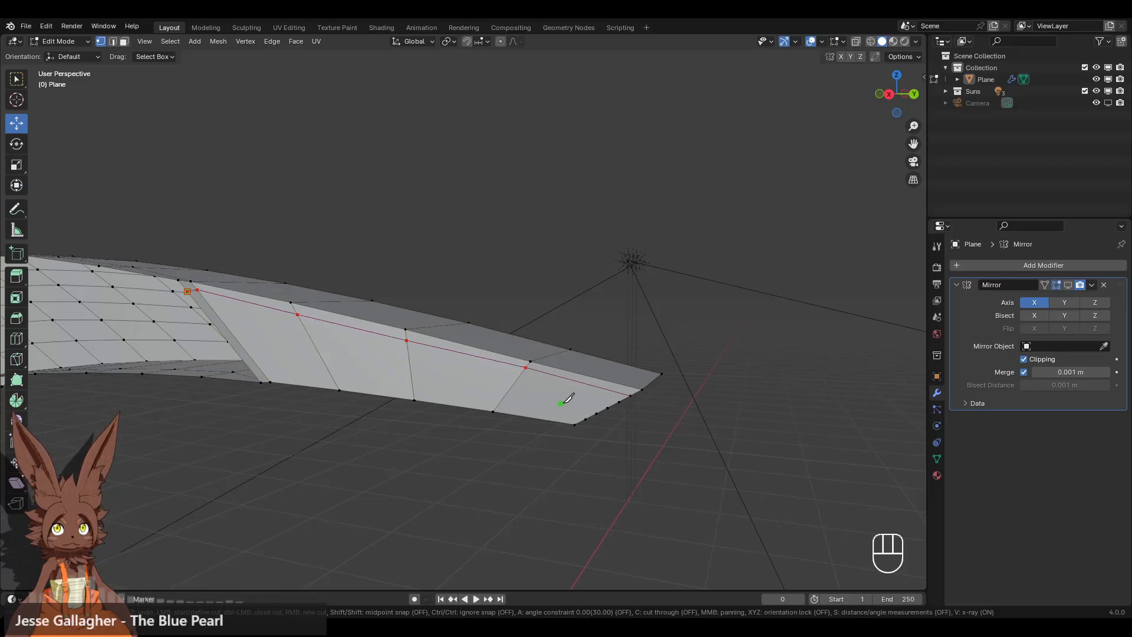
Knife-cut four more lengthwise lines below the first, linking the remaining rear-end vertices to the slot's inner end, and apply the cuts.
click(520, 375)
click(408, 352)
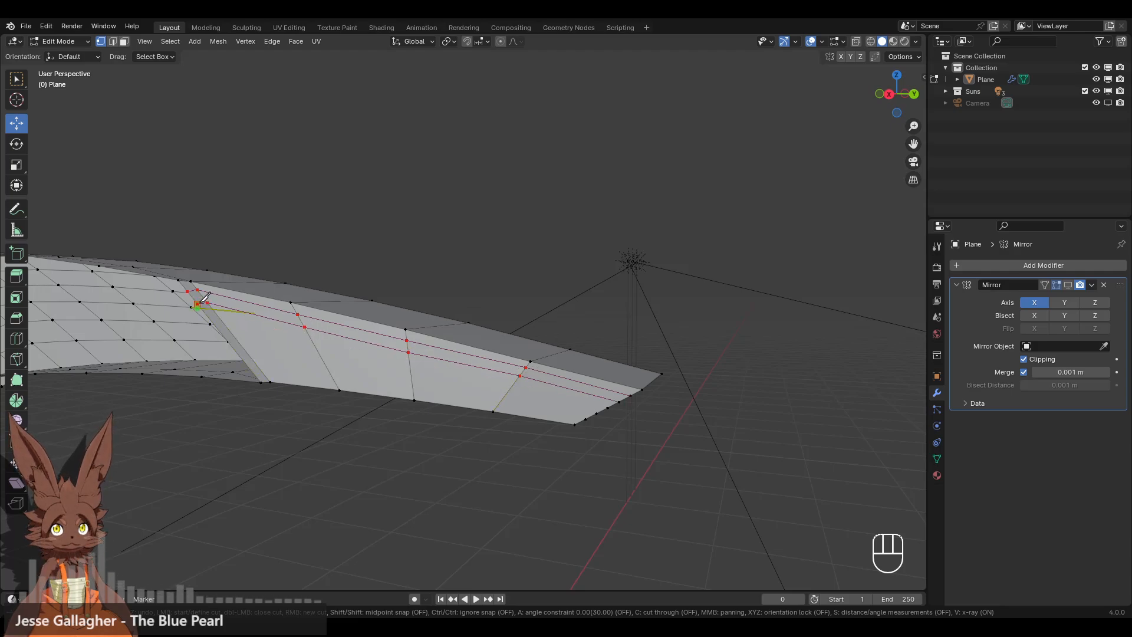
middle_drag(317, 285, 469, 348)
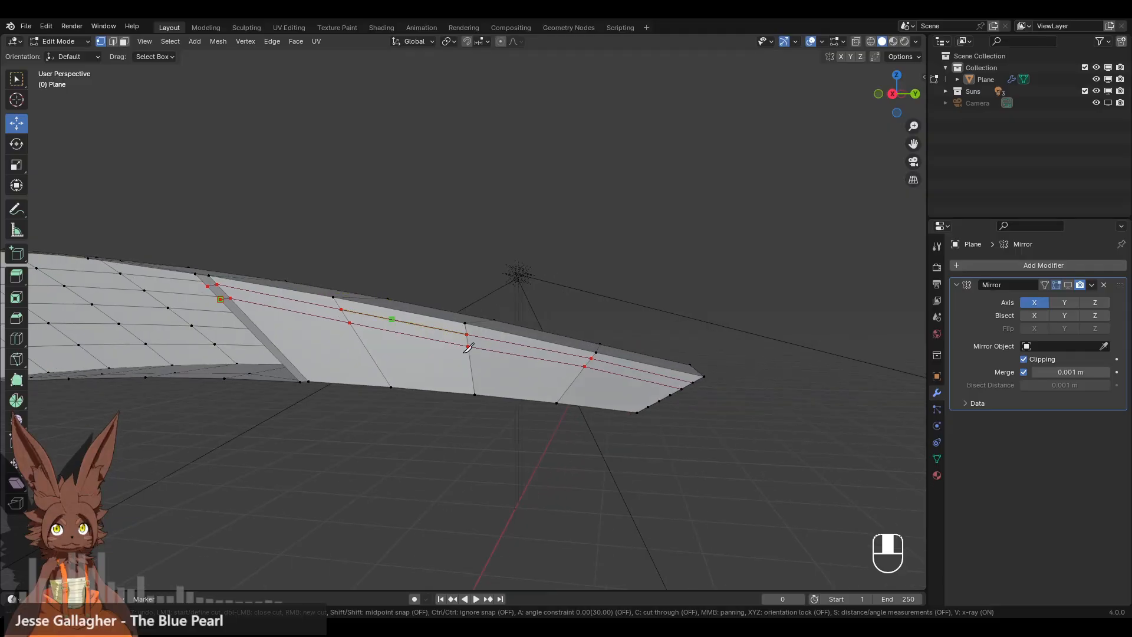
click(579, 373)
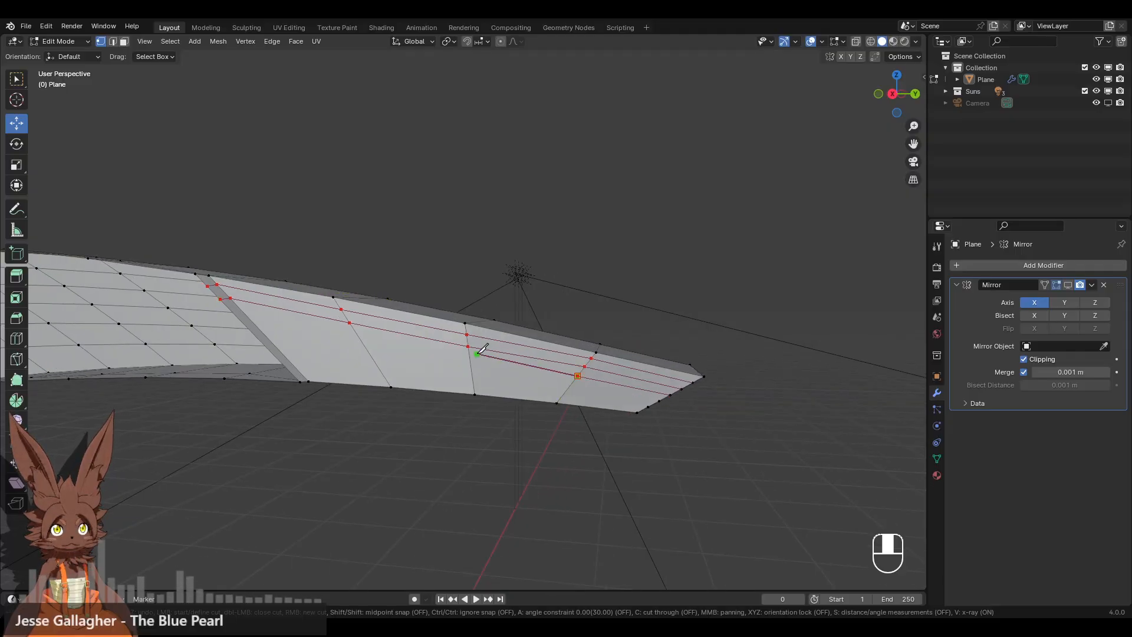
click(358, 337)
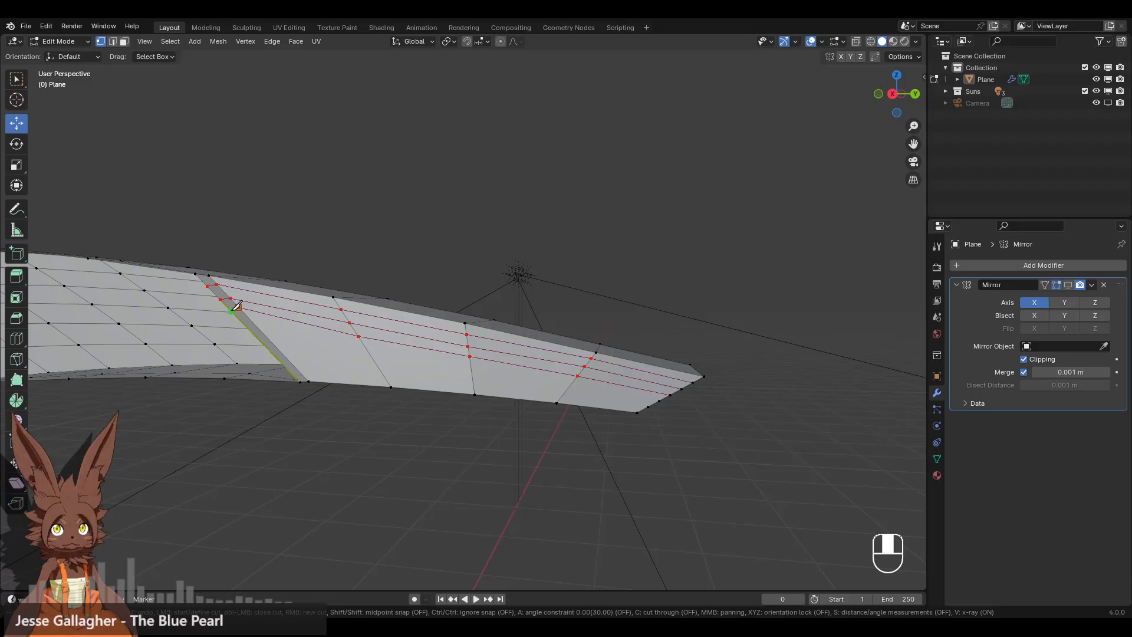
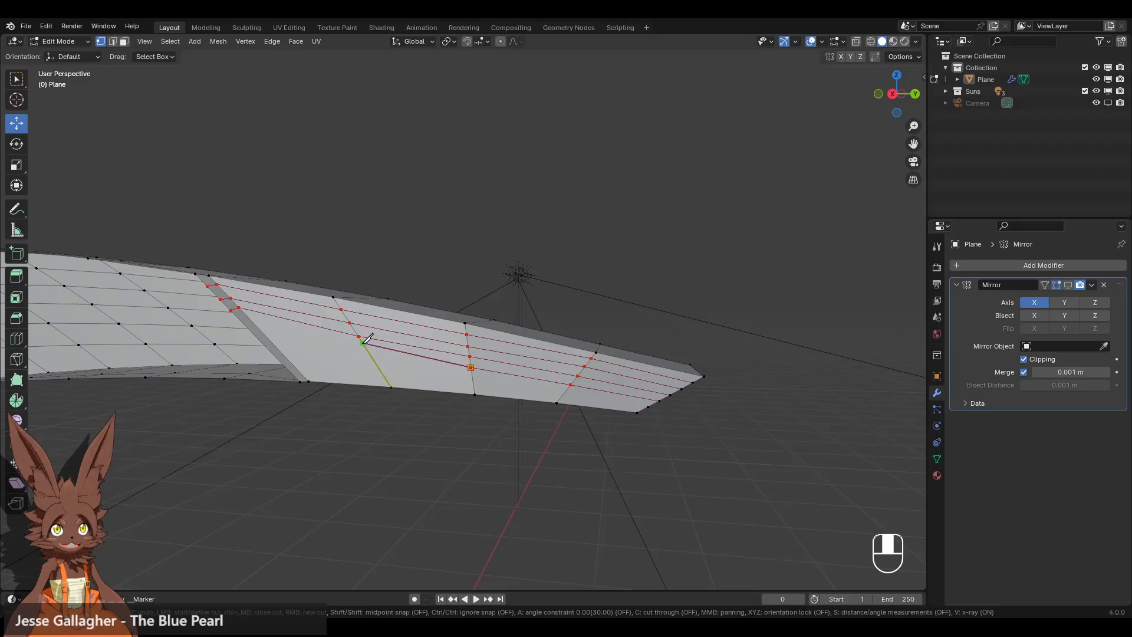
click(251, 320)
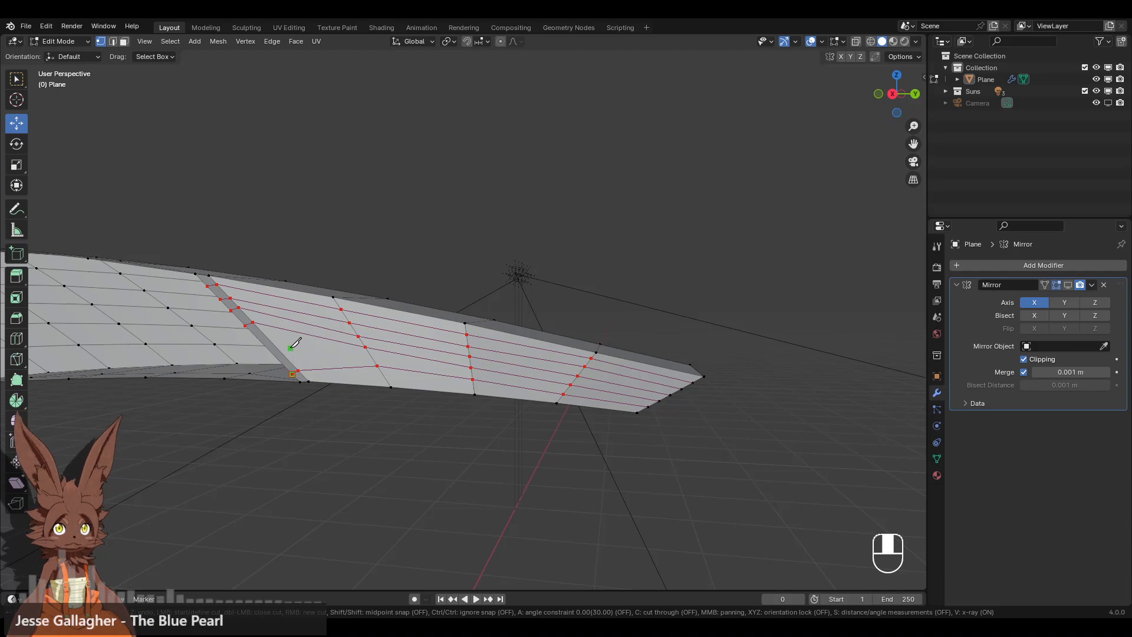
key(Return)
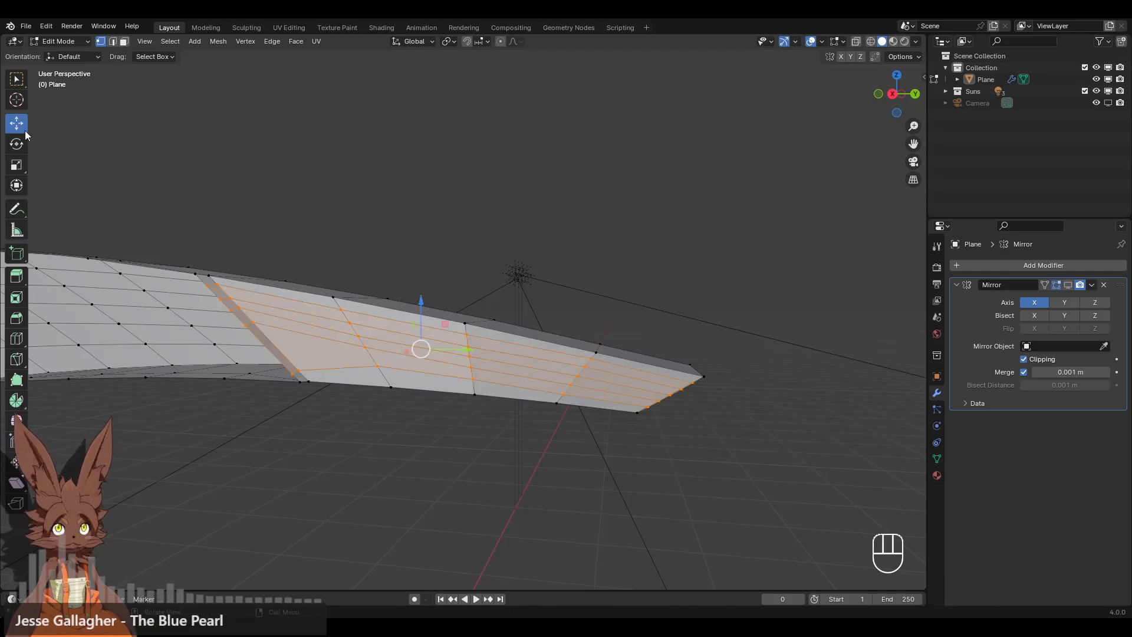
In right side view, move three intermediate vertices of the first vertical edge line behind the slot's inner end down along the line to even its spacing.
click(683, 271)
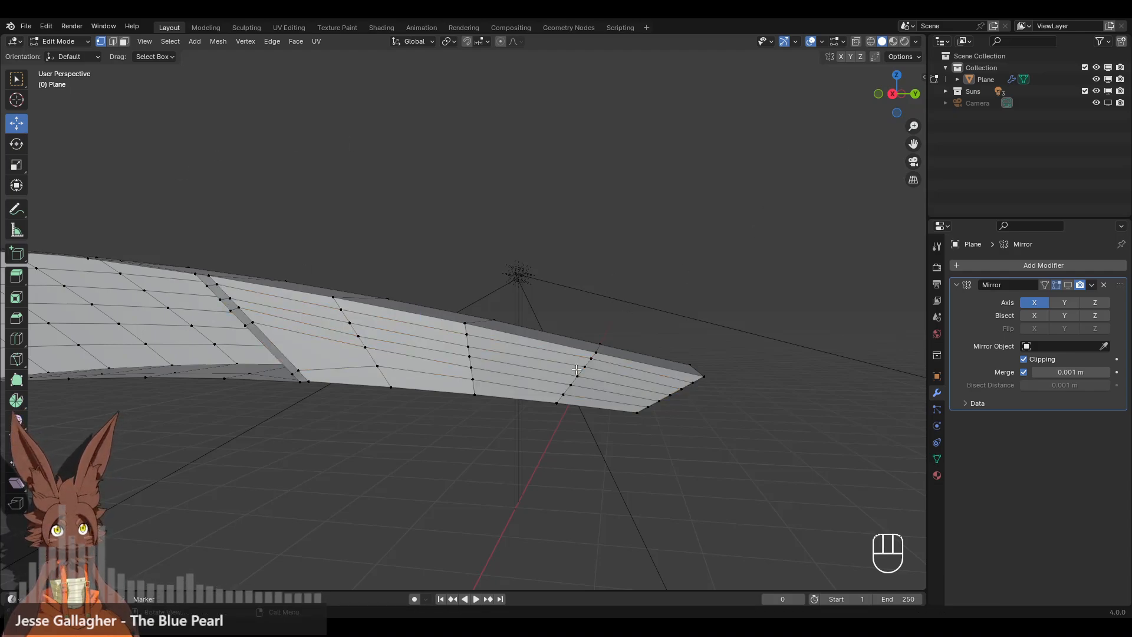
click(365, 347)
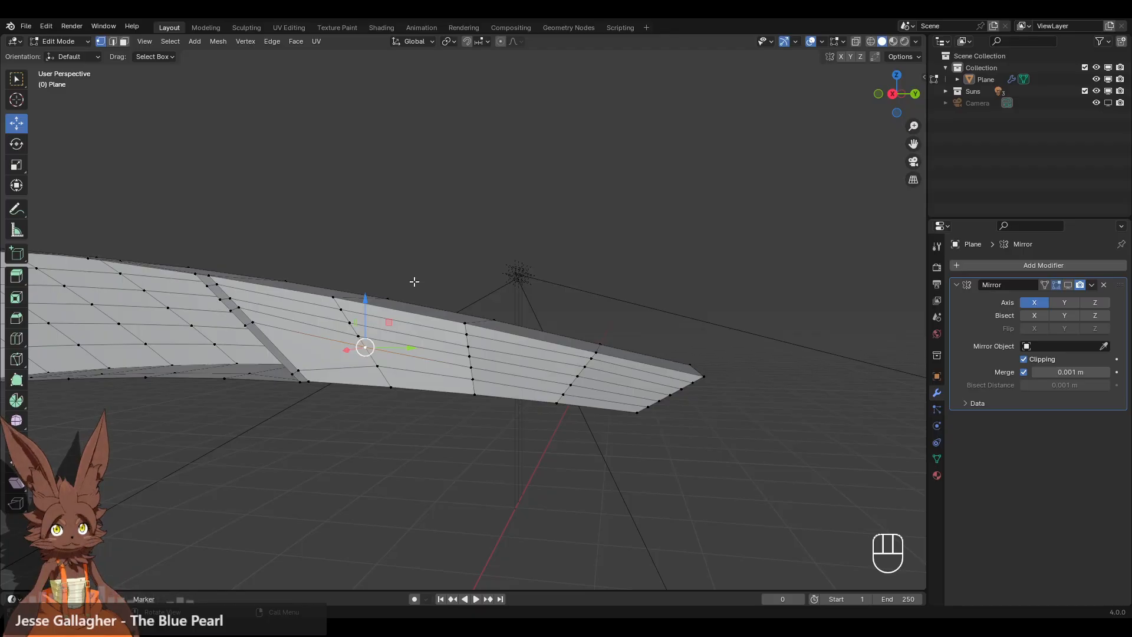
middle_drag(421, 260, 445, 252)
click(896, 94)
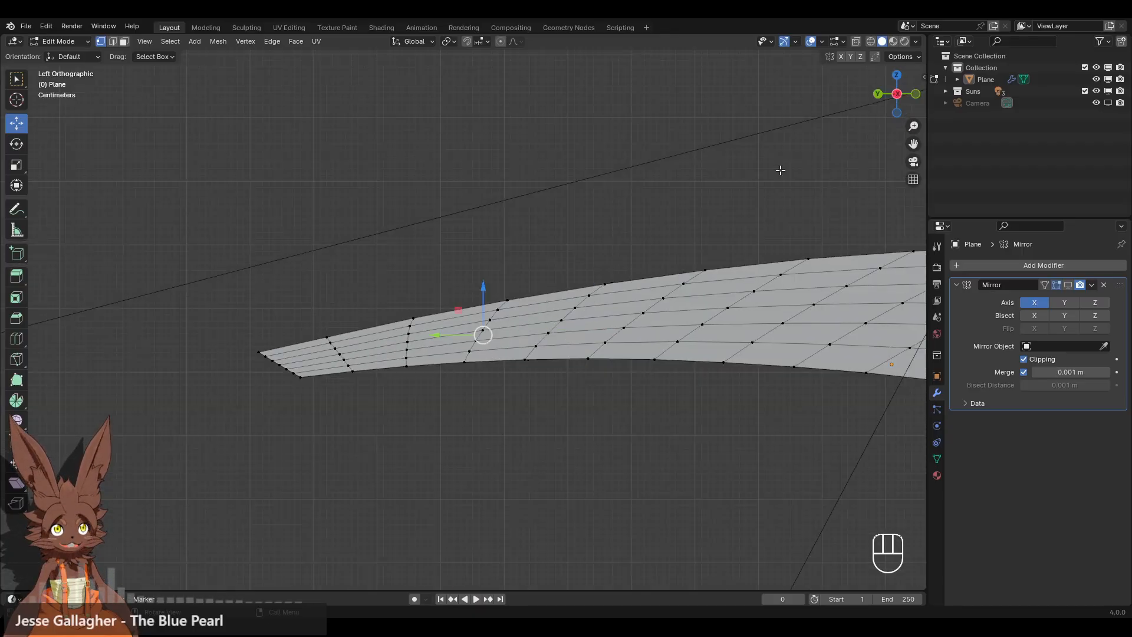
click(893, 100)
scroll(642, 285, up, 8)
shift+middle_drag(459, 347, 501, 255)
drag(421, 318, 439, 345)
click(399, 286)
drag(399, 285, 416, 306)
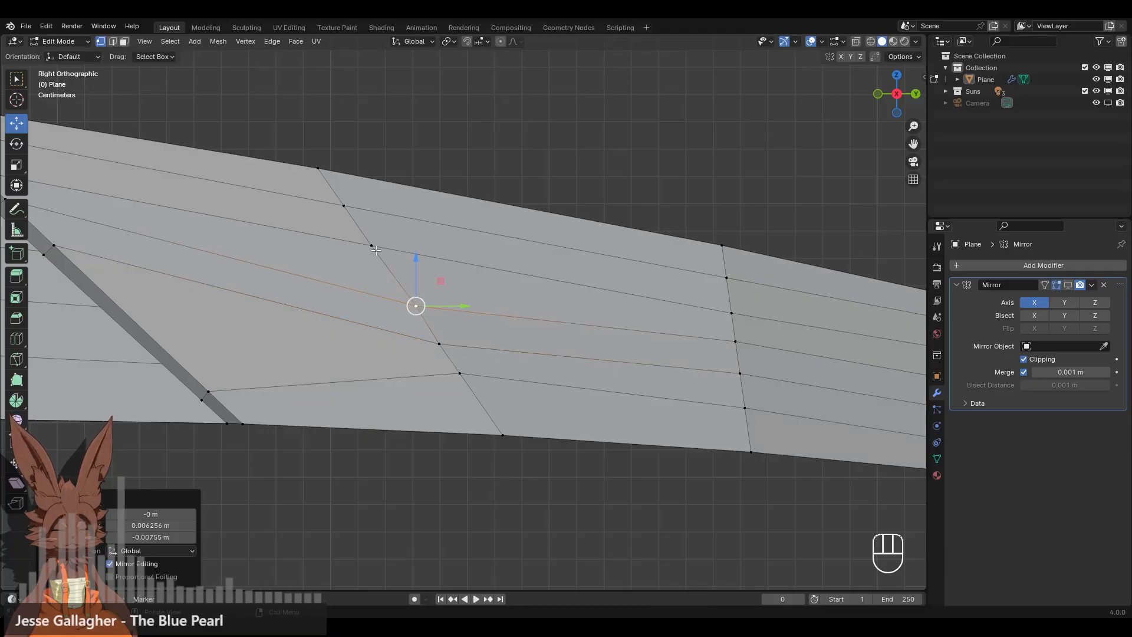
click(372, 246)
drag(371, 245, 382, 260)
On the slot's inner-end strip, move the second- and third-lowest intermediate vertex pairs diagonally down along the strip to even out their spacing.
shift+middle_drag(96, 245, 364, 301)
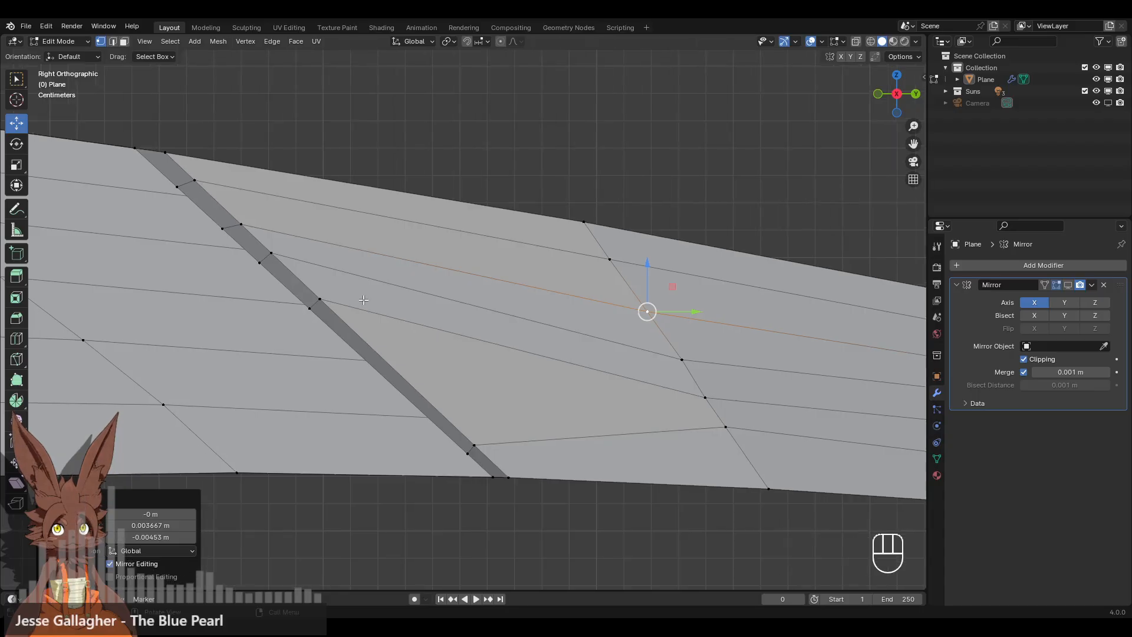
click(321, 299)
drag(319, 299, 402, 380)
click(308, 307)
drag(309, 308, 391, 382)
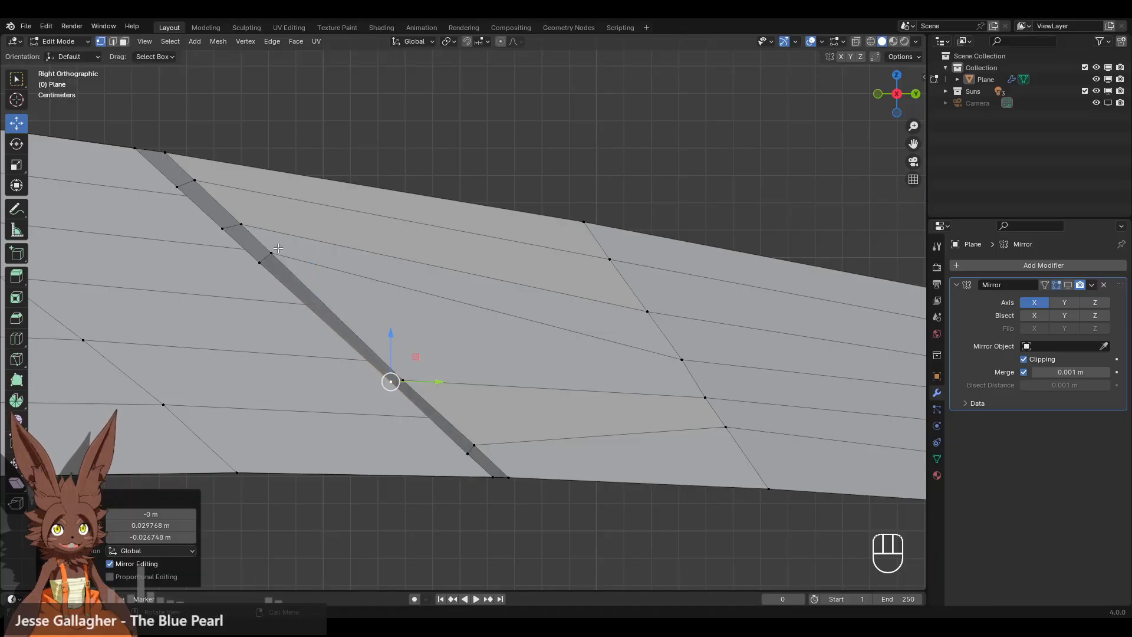
click(272, 254)
drag(273, 252, 338, 313)
click(258, 260)
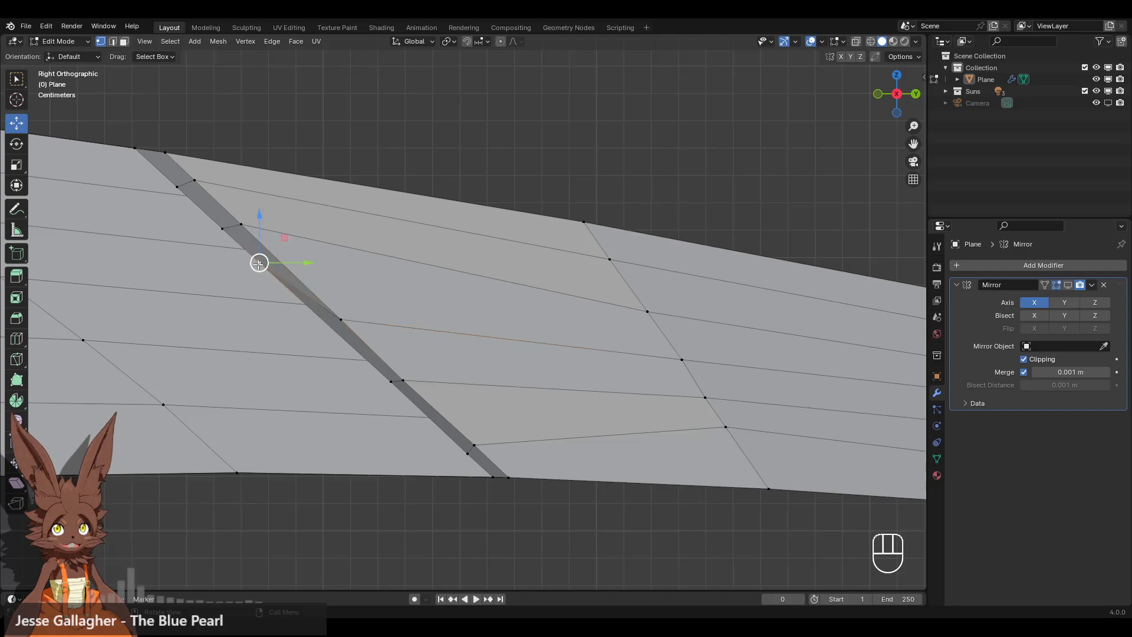
drag(258, 260, 321, 321)
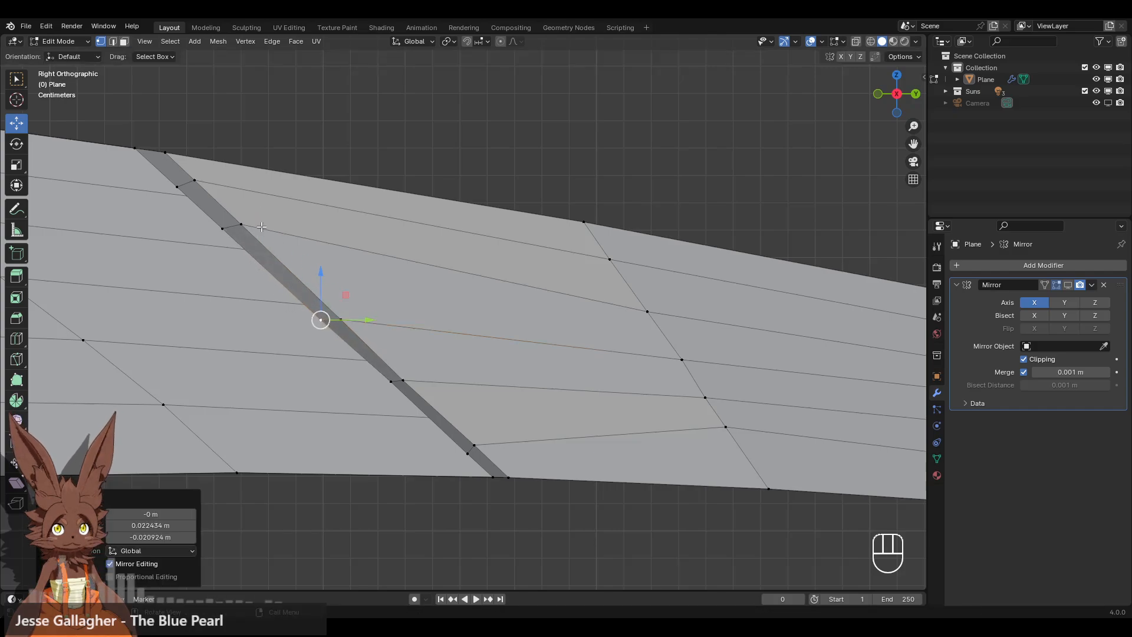
Move the second-highest intermediate vertex pair on the inner-end strip down along it, and lower the topmost rear-side vertex slightly.
click(243, 225)
drag(256, 236, 250, 258)
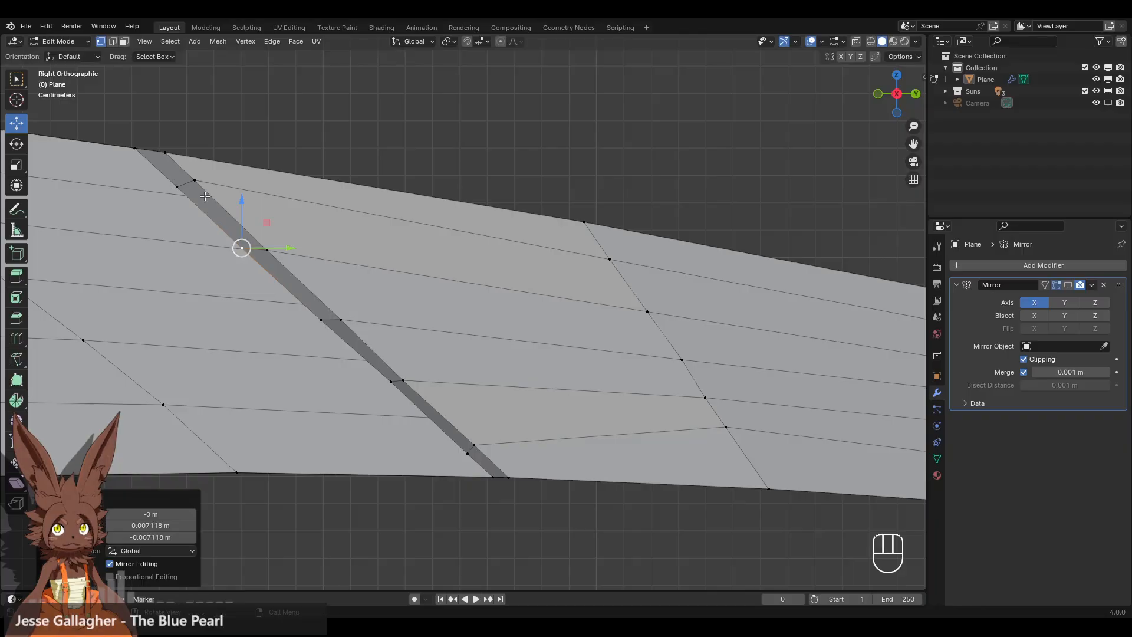
click(196, 181)
drag(196, 181, 205, 192)
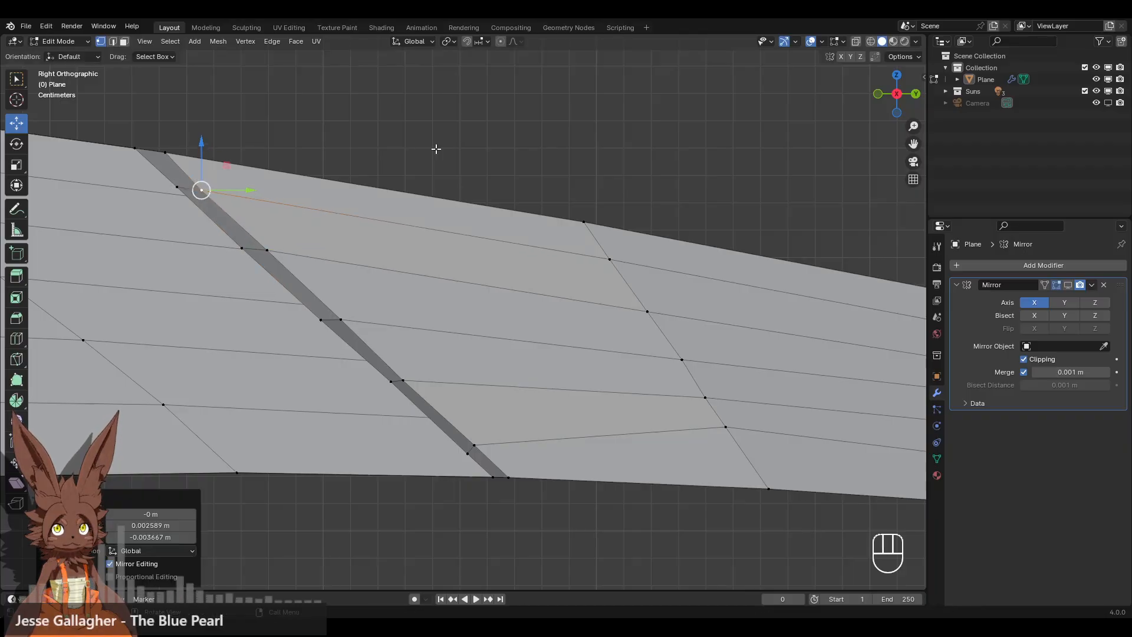
Move the lowest intermediate vertex of the edge line behind the strip down along the line, closer to the bottom edge.
scroll(463, 149, down, 3)
right_click(493, 149)
shift+middle_drag(665, 327, 596, 246)
scroll(597, 245, up, 2)
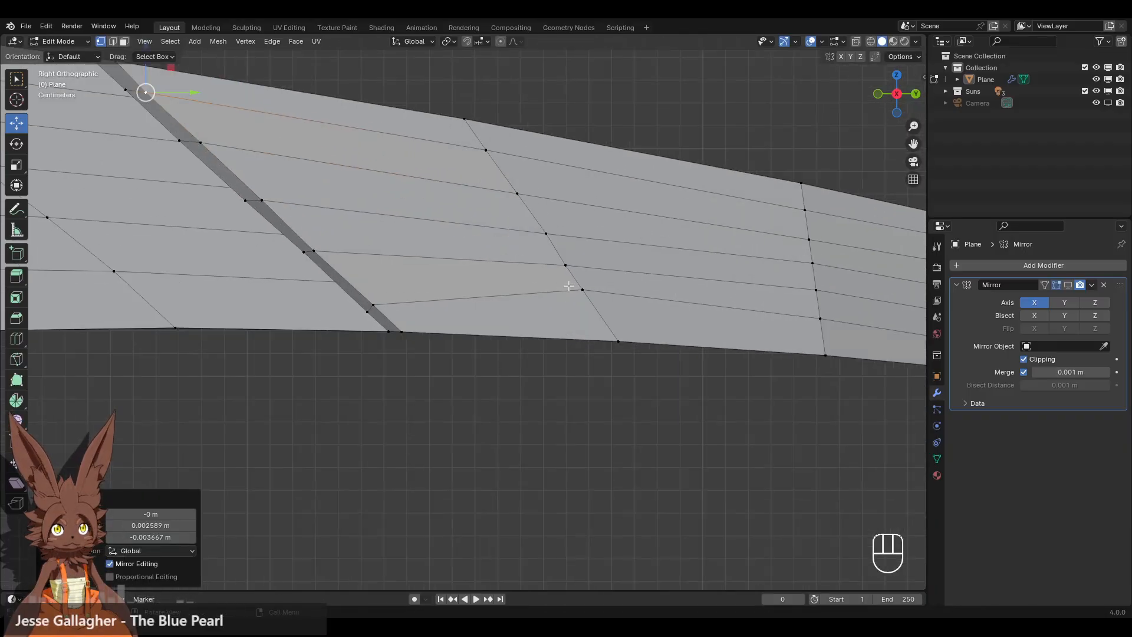
click(571, 286)
drag(587, 298, 603, 319)
Try to smooth the whole edge line behind the inner-end strip, including its end vertices, and undo it.
alt+click(635, 118)
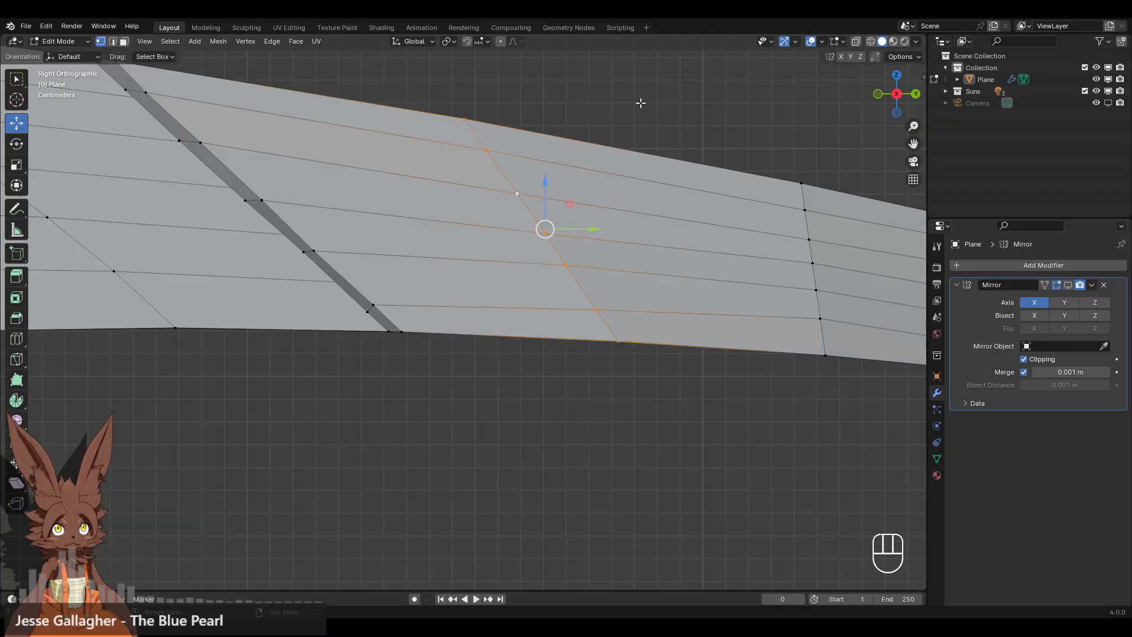
right_click(505, 384)
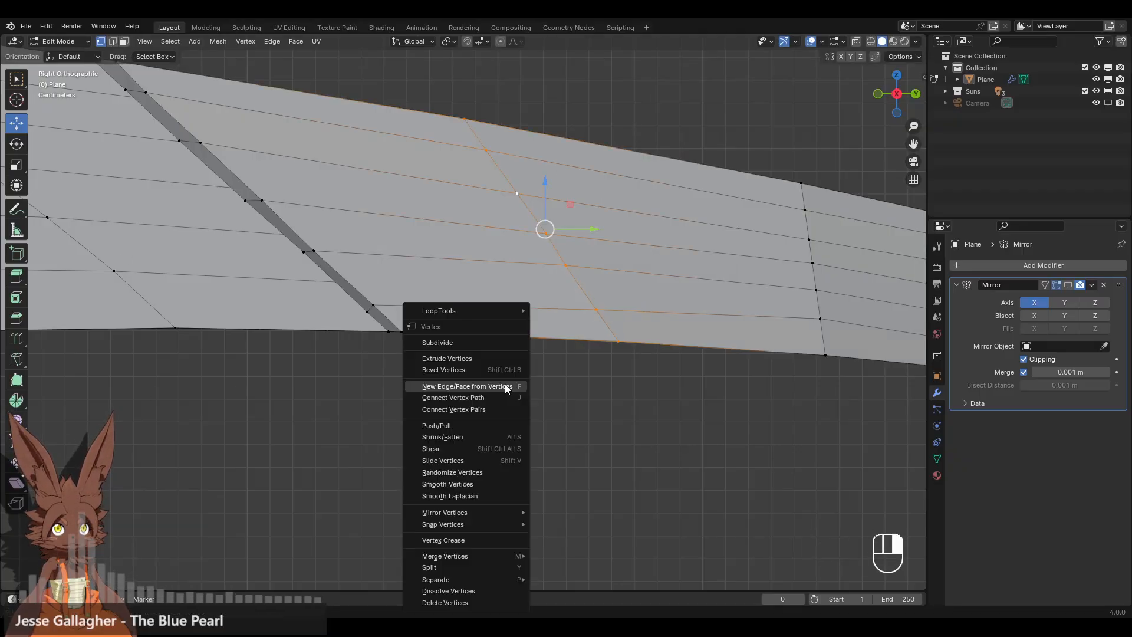
click(480, 485)
key(ctrl+z)
key(ctrl+z)
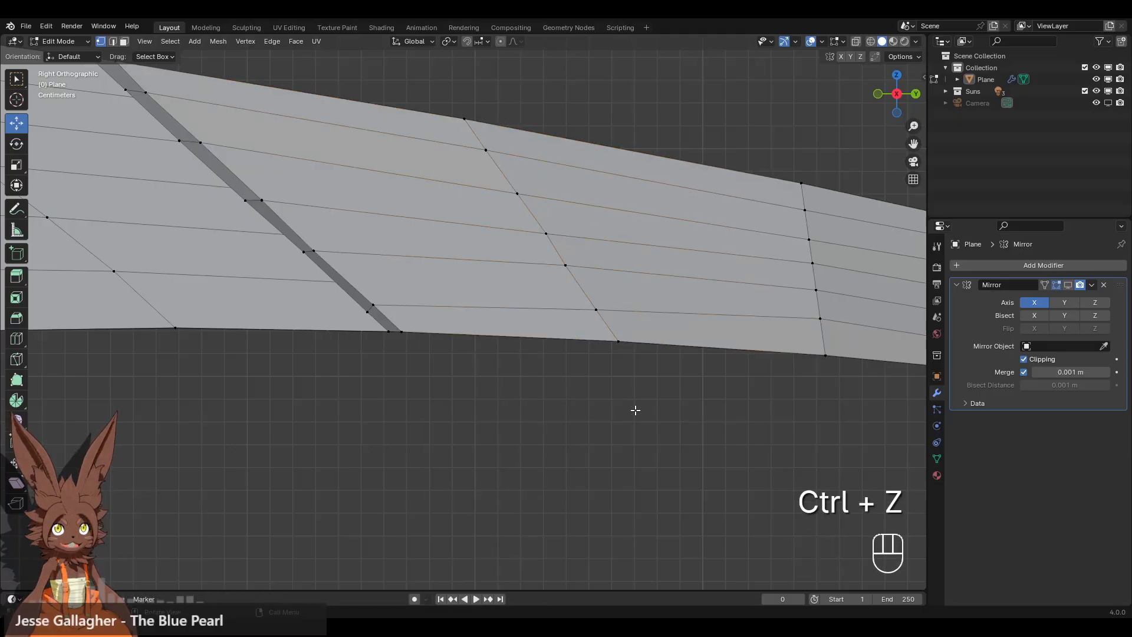
Apply Smooth Vertices to only the five intermediate vertices of the edge line behind the inner-end strip.
shift+click(486, 150)
shift+click(517, 194)
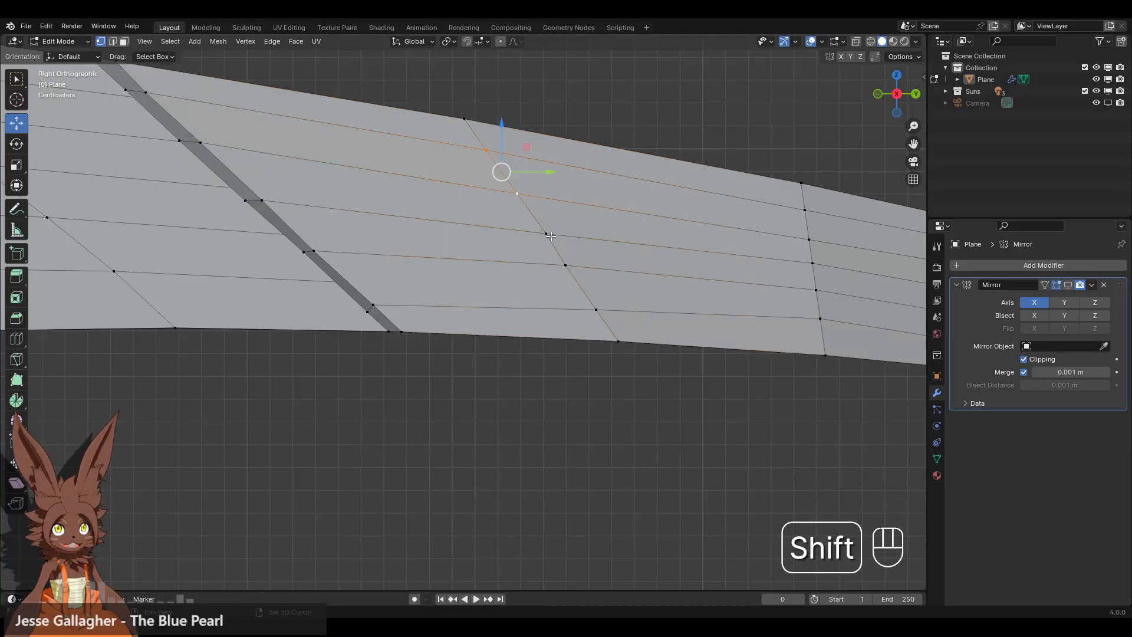
shift+click(546, 233)
shift+click(596, 309)
shift+click(565, 266)
right_click(717, 259)
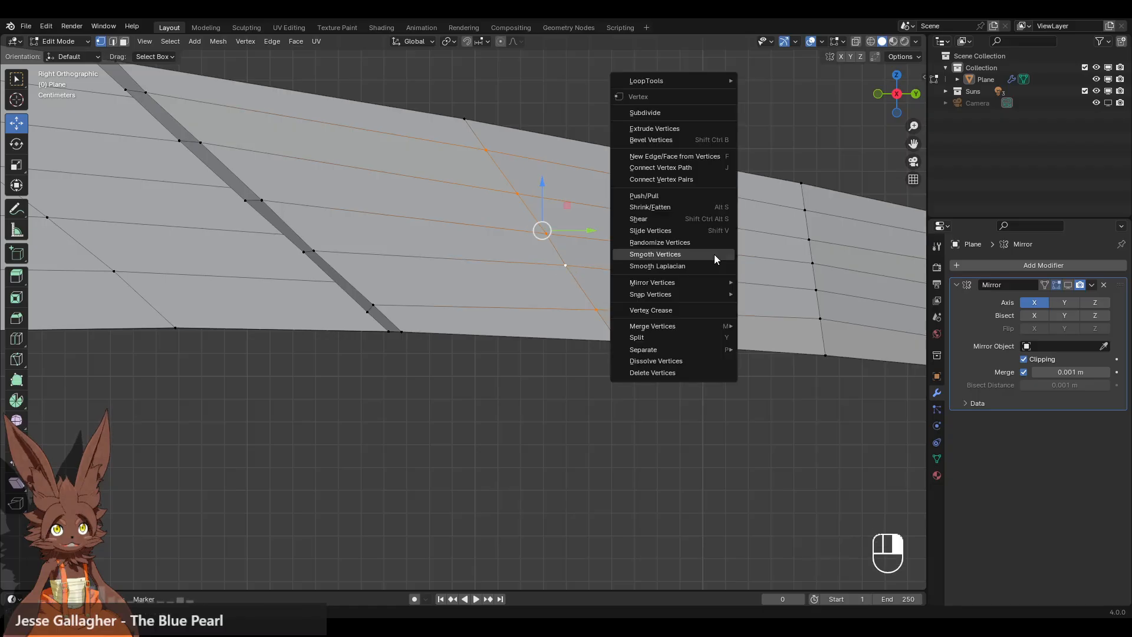
click(714, 260)
Smooth the same five intermediate vertices three more times, restoring their selection first.
click(673, 118)
middle_drag(672, 118, 642, 179)
key(ctrl+z)
right_click(641, 179)
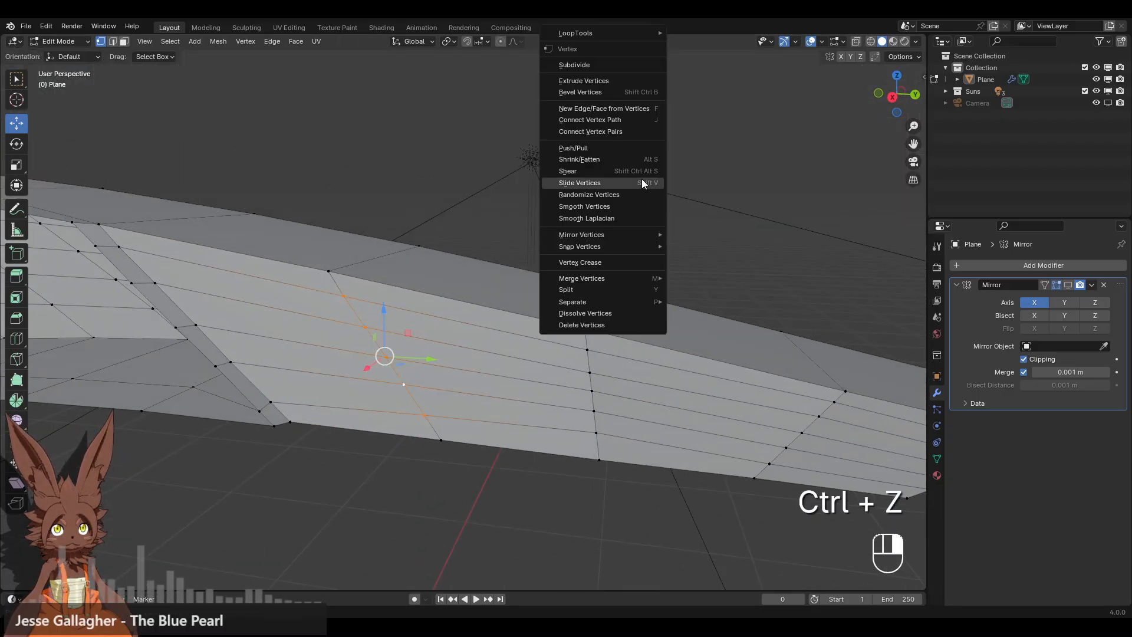
click(635, 205)
right_click(635, 205)
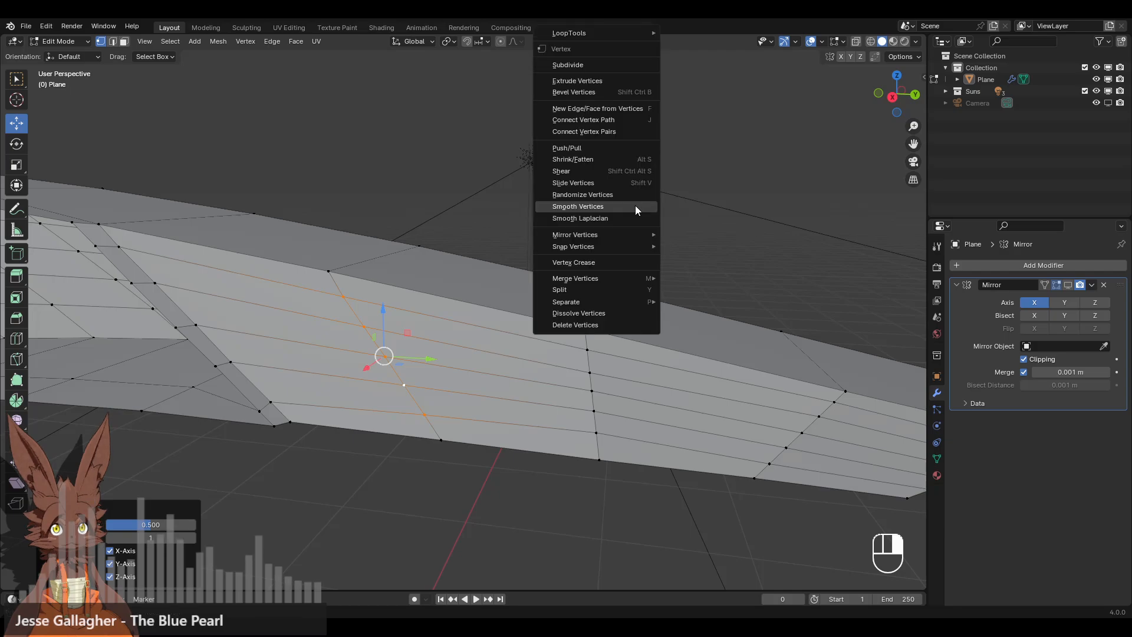
click(635, 206)
right_click(635, 205)
click(635, 206)
middle_drag(501, 236, 525, 218)
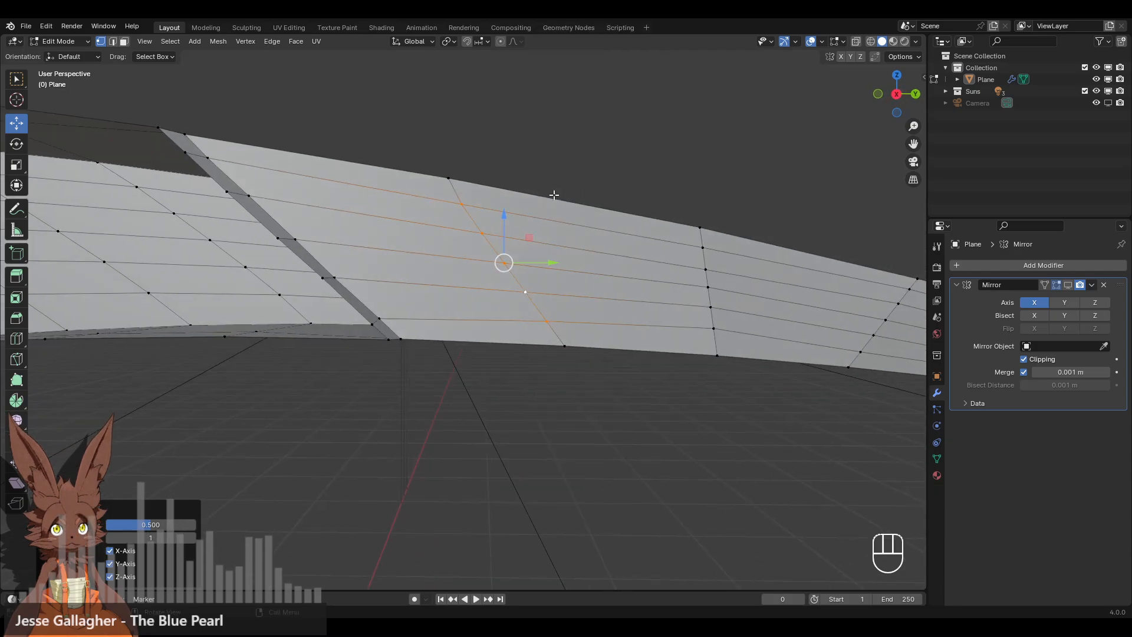
Deselect the vertices and turn the Mirror modifier's viewport display back on.
click(613, 170)
middle_drag(614, 171, 536, 189)
shift+middle_drag(267, 236, 527, 253)
scroll(527, 253, down, 1)
click(1067, 284)
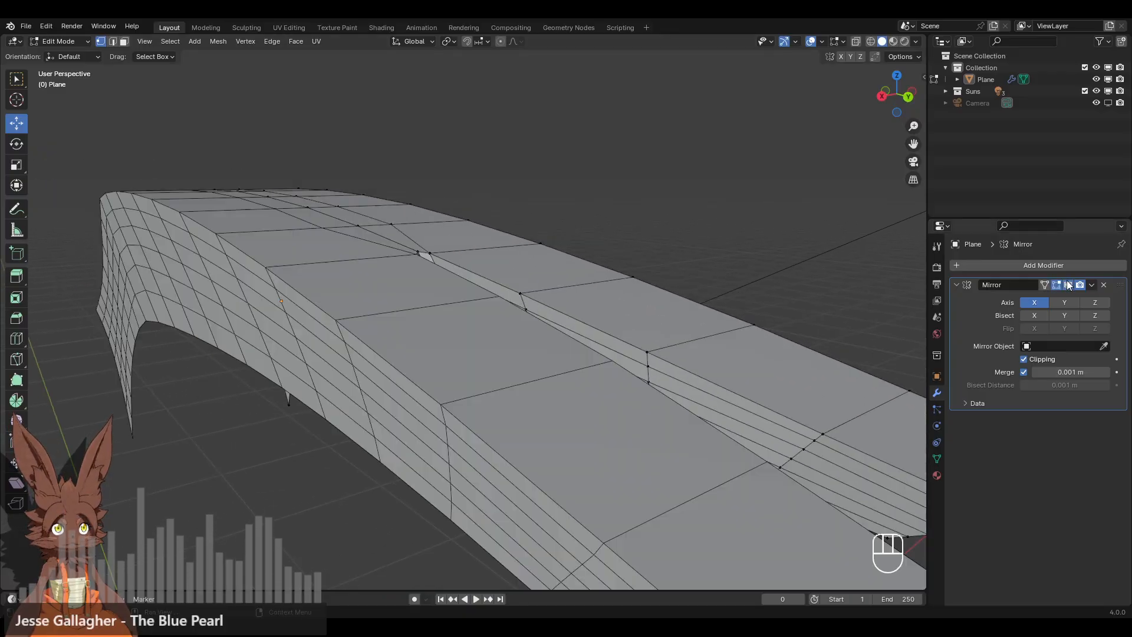
middle_drag(699, 213, 587, 273)
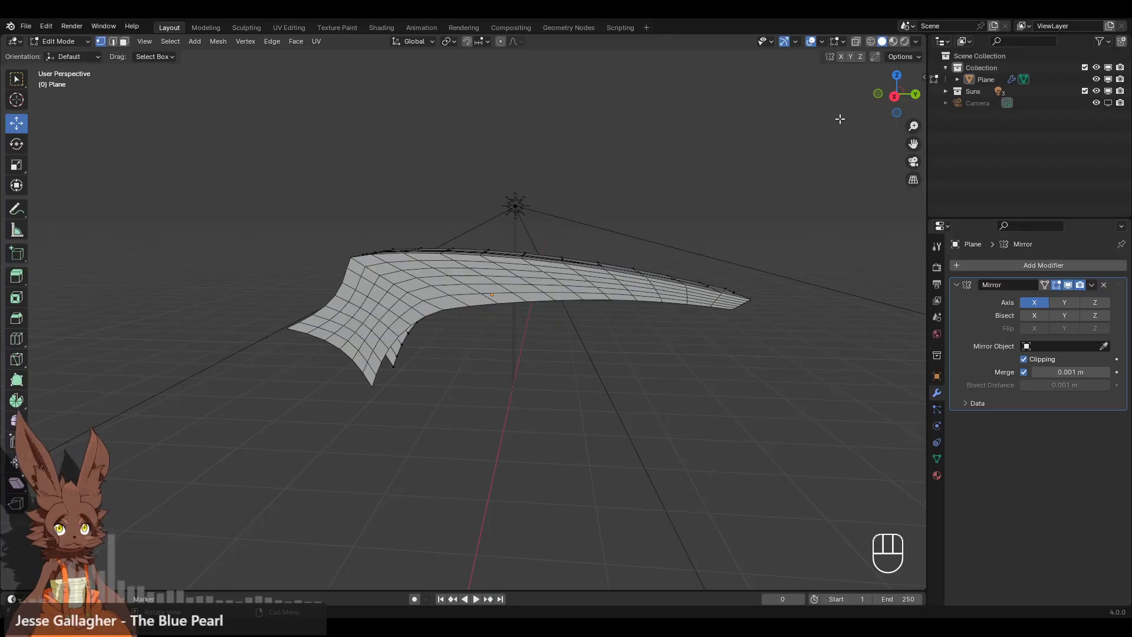
Leave Edit Mode and examine the mirrored mesh's overall shape in right side view and from its front end.
click(894, 96)
scroll(483, 208, down, 2)
shift+middle_drag(459, 208, 494, 215)
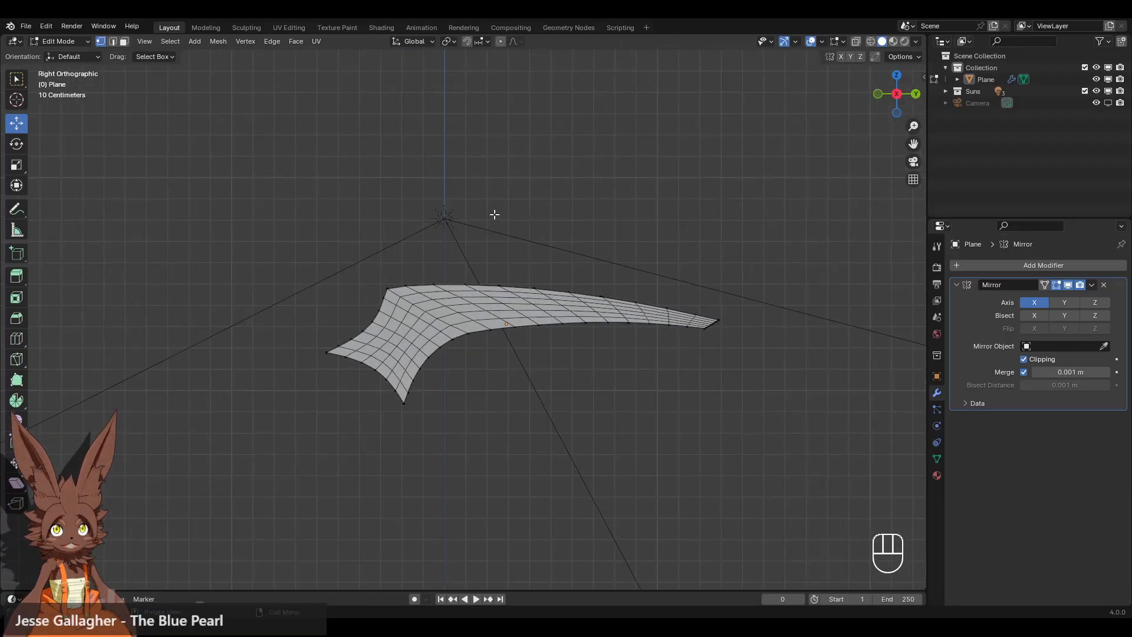
click(73, 39)
click(68, 55)
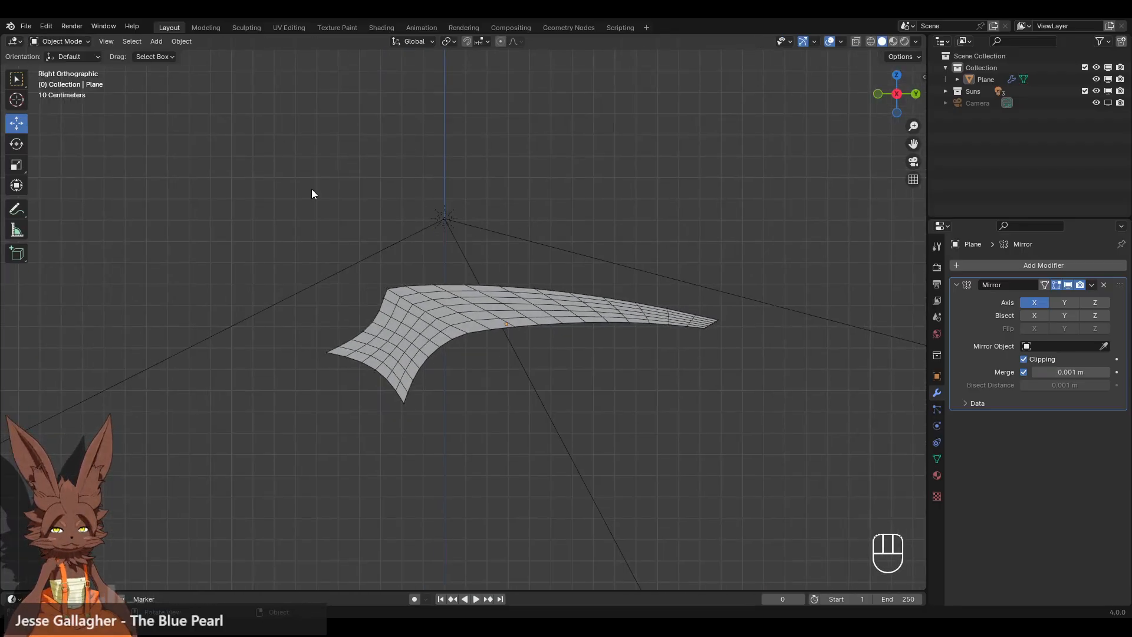
scroll(484, 238, up, 2)
middle_drag(478, 231, 577, 276)
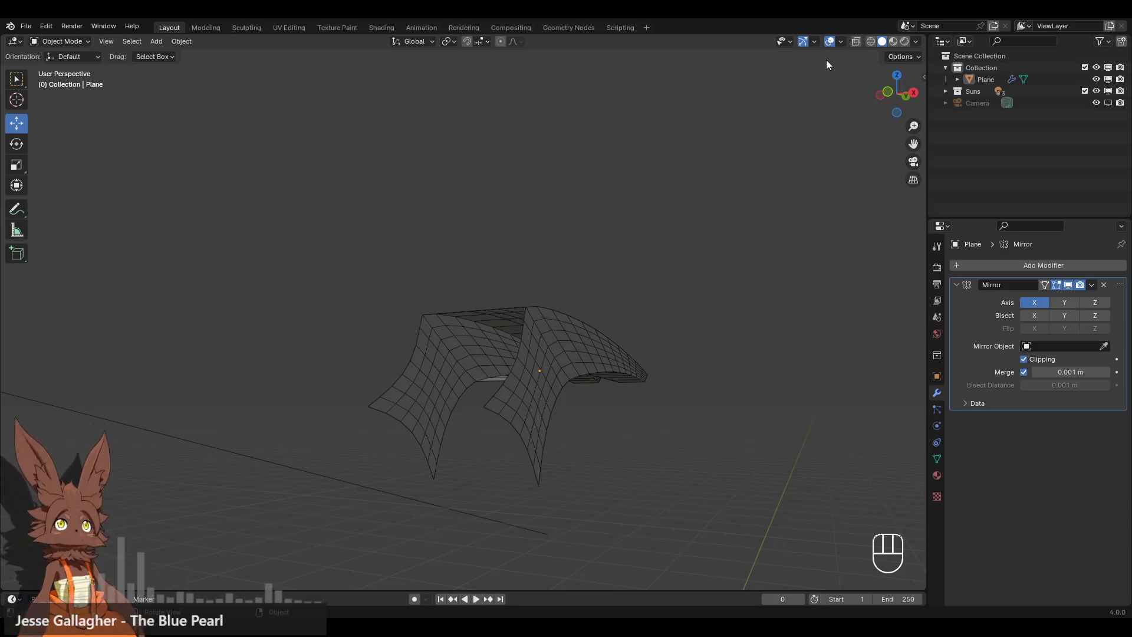
scroll(544, 202, down, 1)
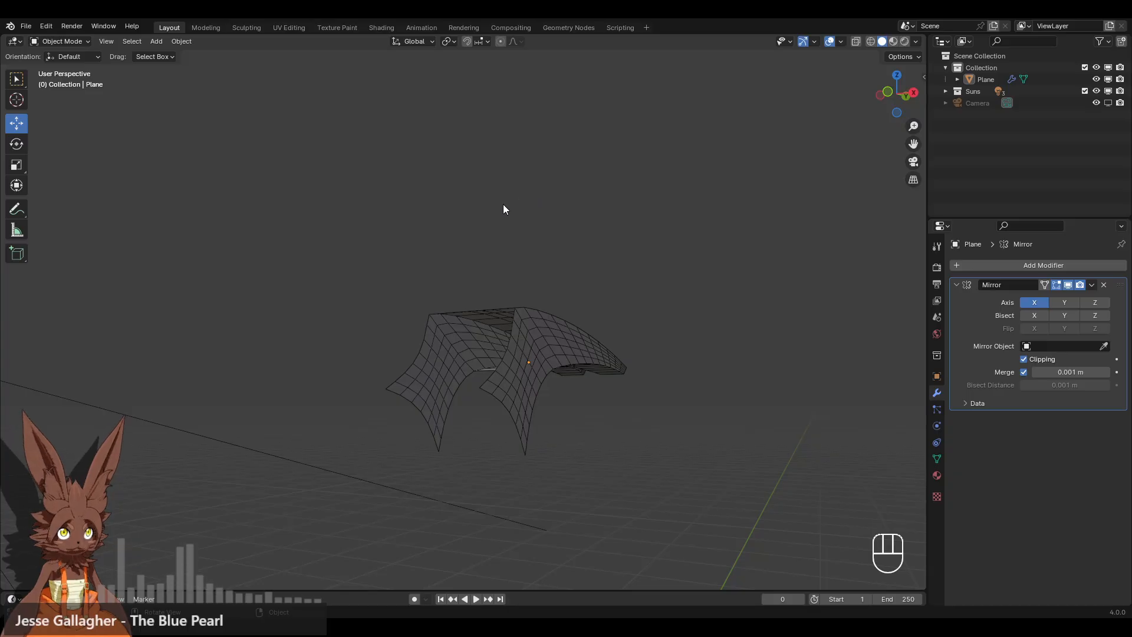
Select the mirrored mesh and examine both halves in Edit Mode from several angles, ending in left side view.
click(450, 330)
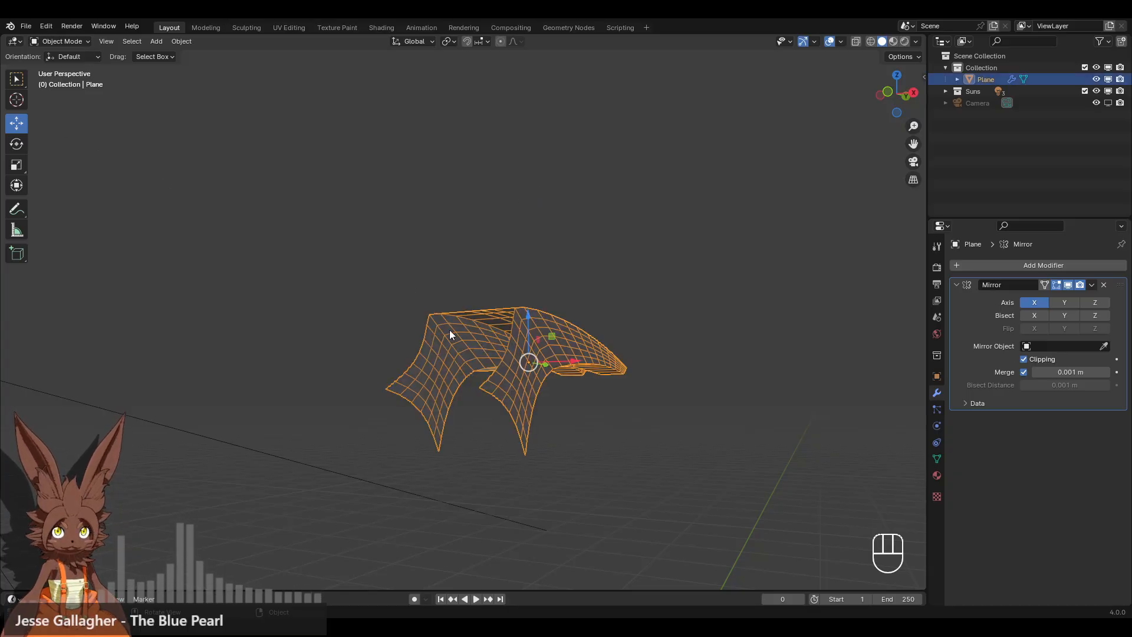
click(59, 41)
click(64, 64)
middle_drag(399, 149, 382, 342)
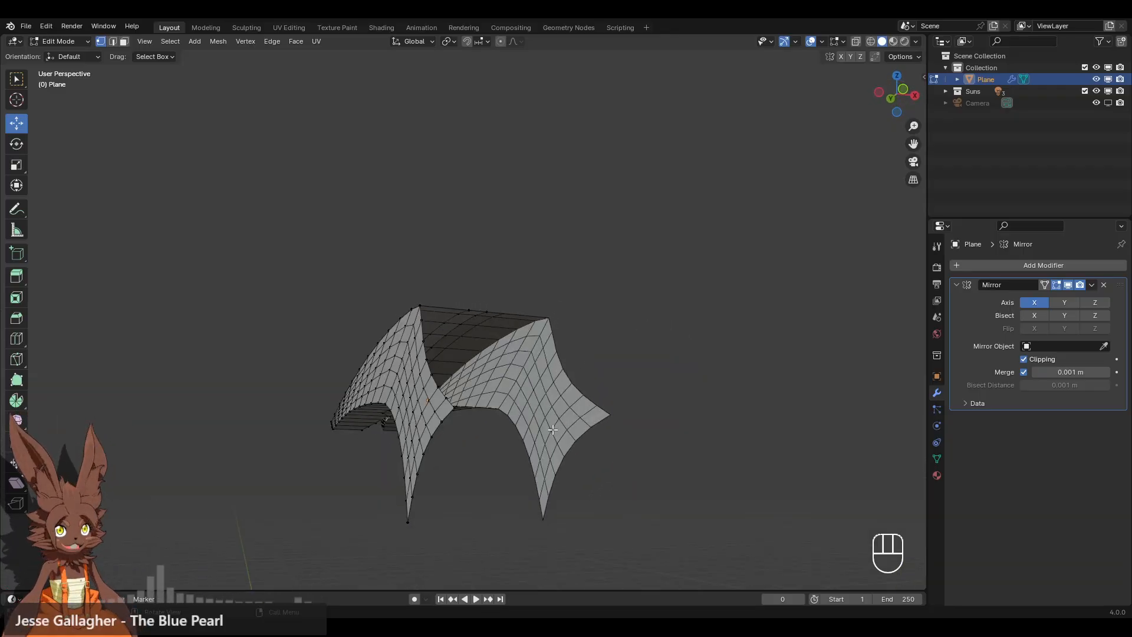
middle_drag(501, 333, 491, 385)
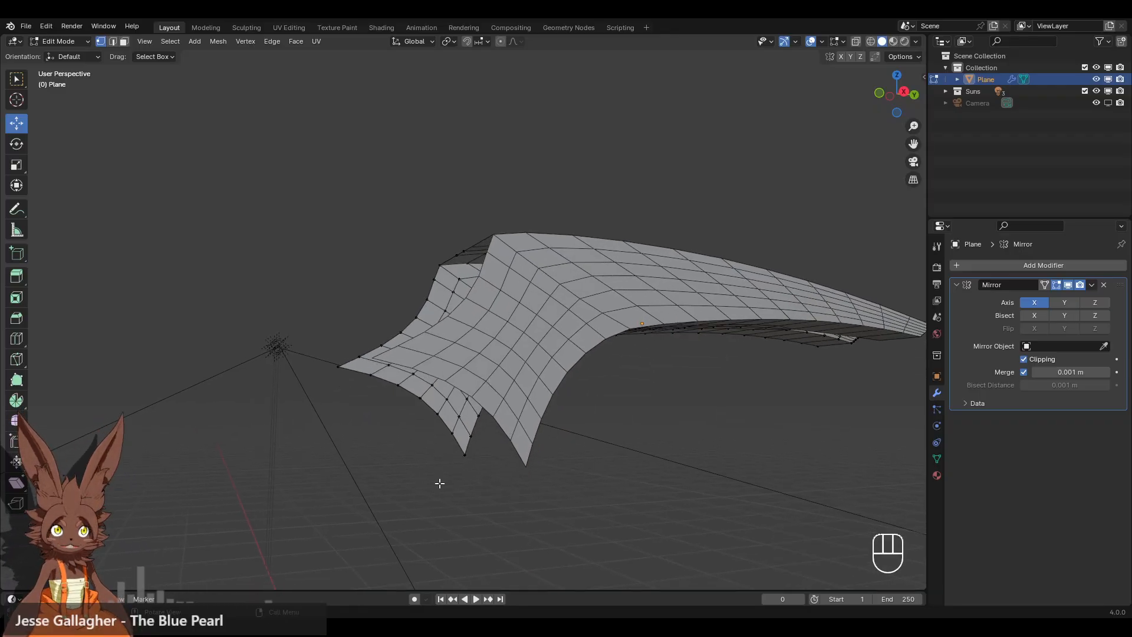
scroll(391, 386, down, 2)
middle_drag(391, 386, 361, 404)
click(895, 99)
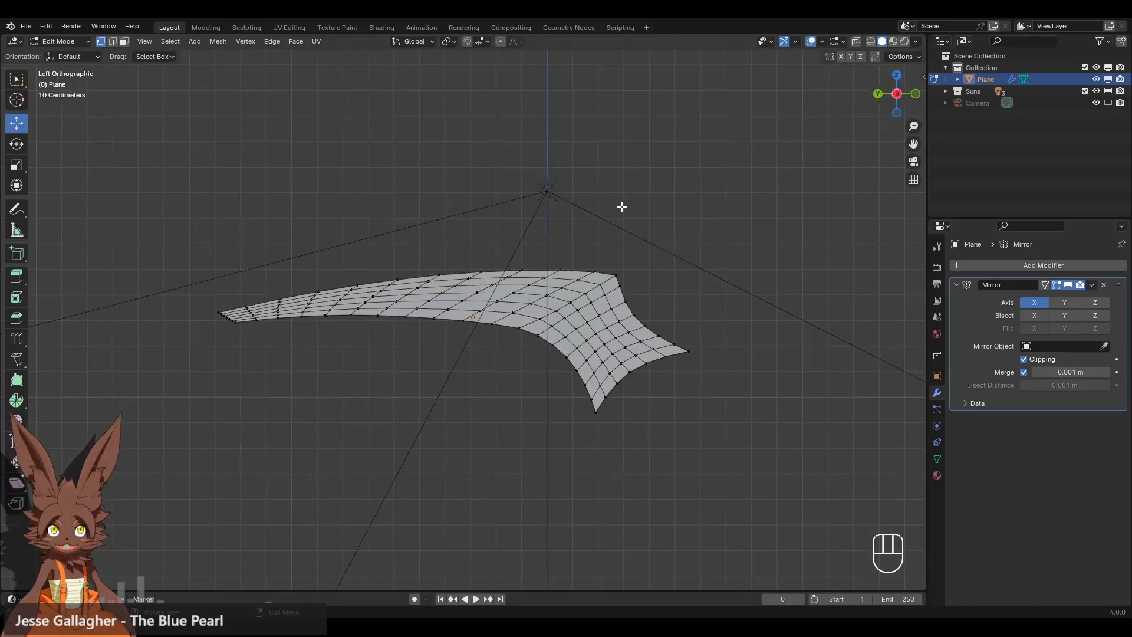
Return to Object Mode and add a cylinder mesh with the default settings.
click(59, 41)
click(59, 56)
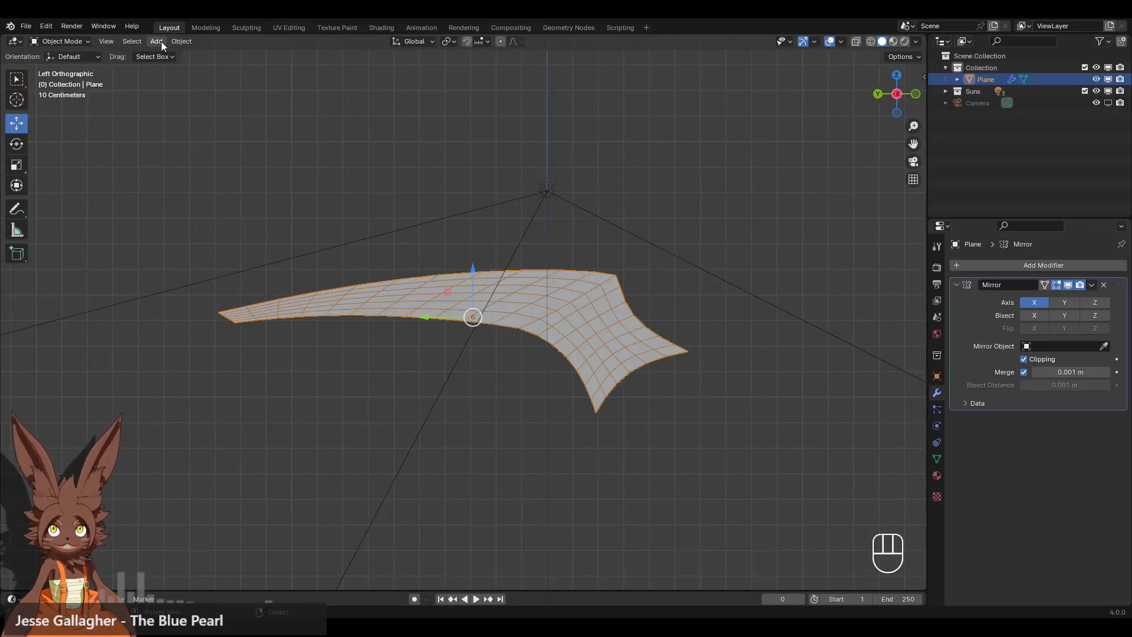
click(160, 41)
mouse_move(176, 53)
click(299, 113)
scroll(530, 336, down, 5)
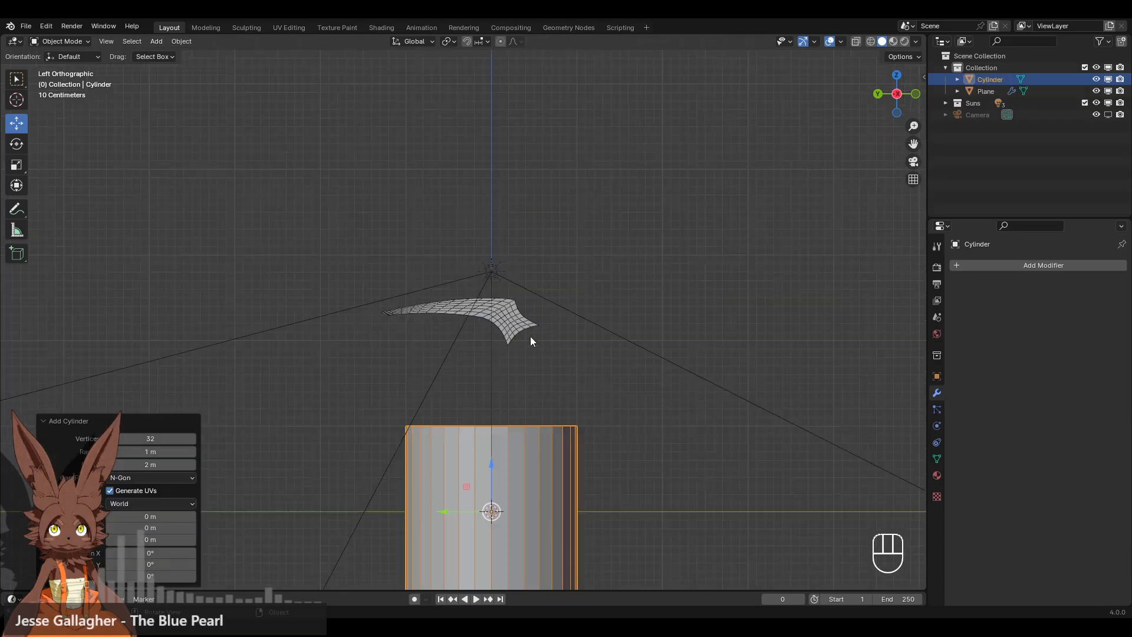
In Edit Mode, raise the cylinder's geometry about 2.4 m along Z to the height of the mirrored part.
click(59, 42)
click(73, 69)
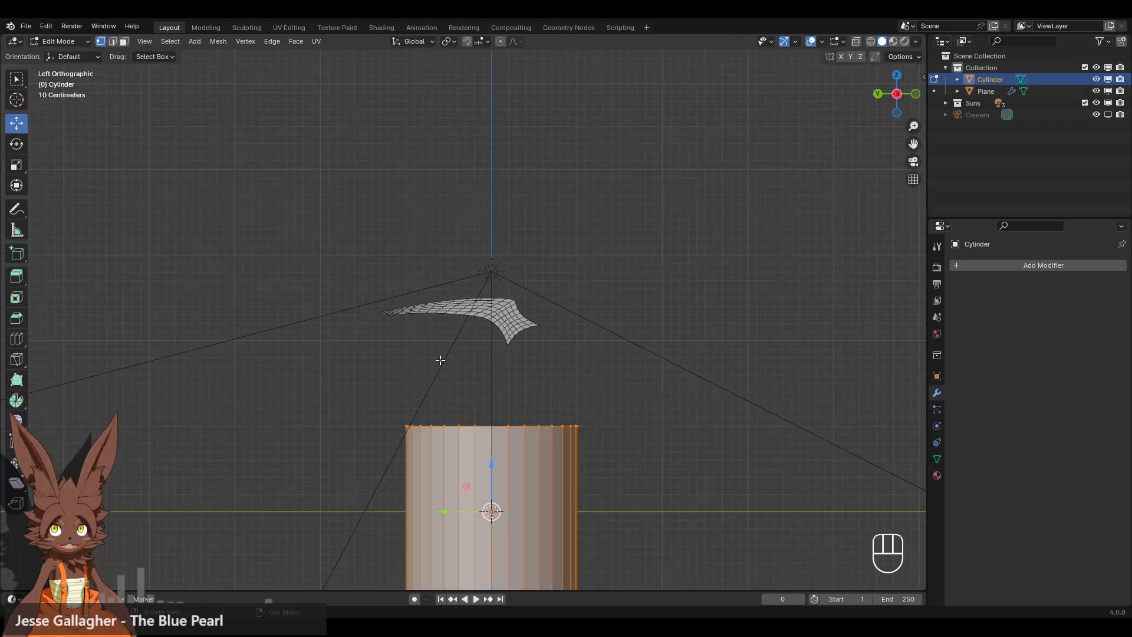
drag(492, 466, 492, 307)
scroll(530, 295, up, 6)
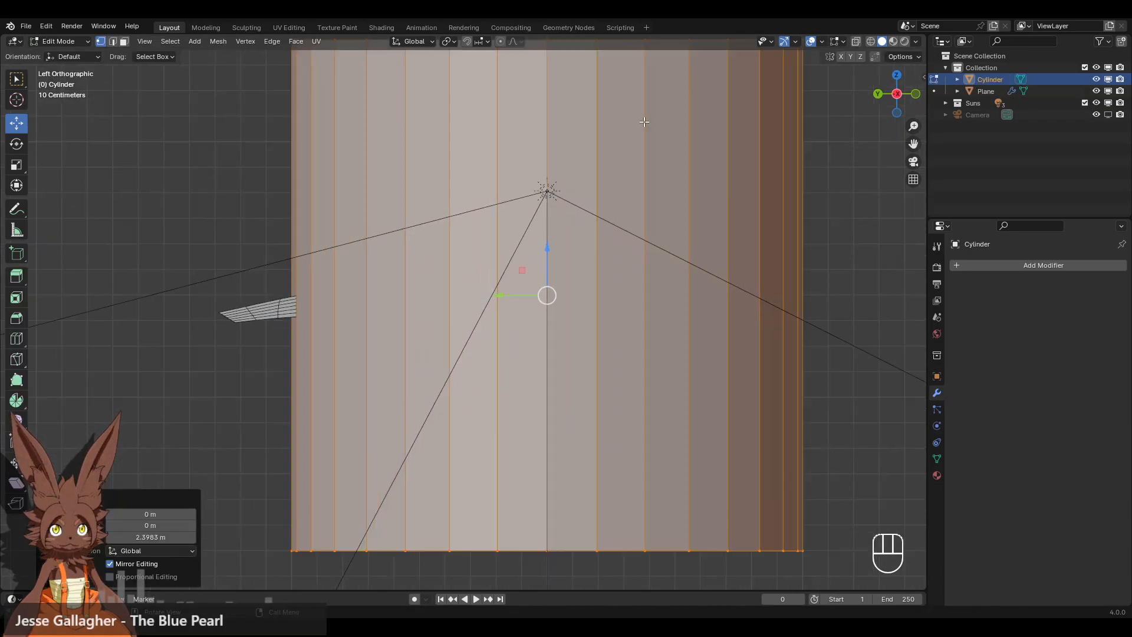
Rotate the cylinder's geometry by 90° in the side view so that it lies horizontally.
key(r)
click(803, 386)
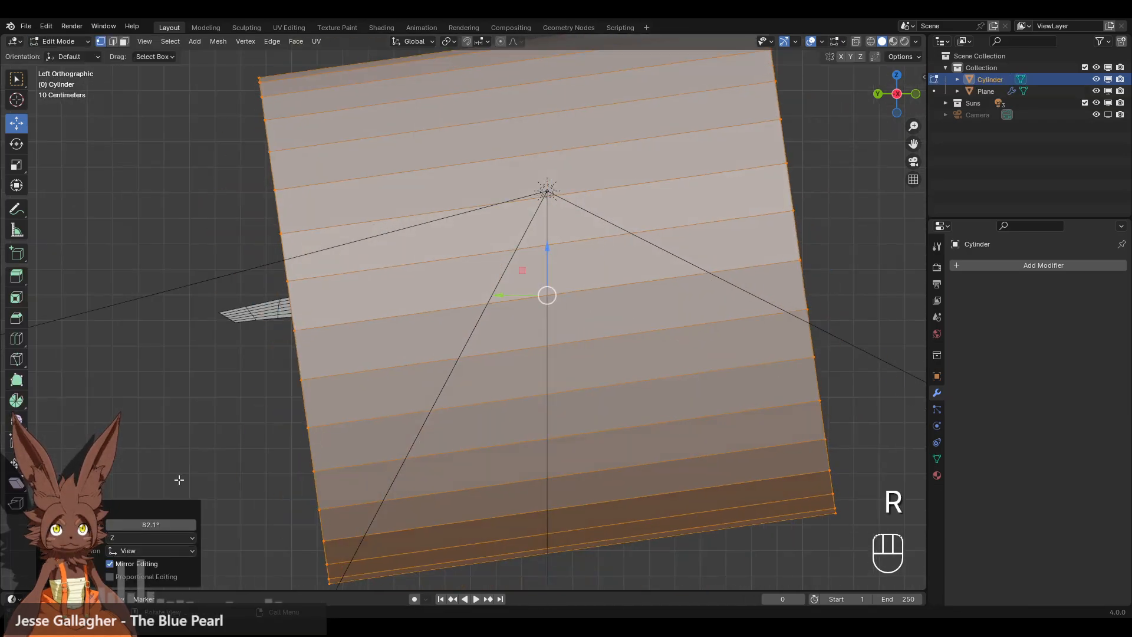
click(170, 521)
text(89)
key(BackSpace)
key(BackSpace)
text(90)
key(Return)
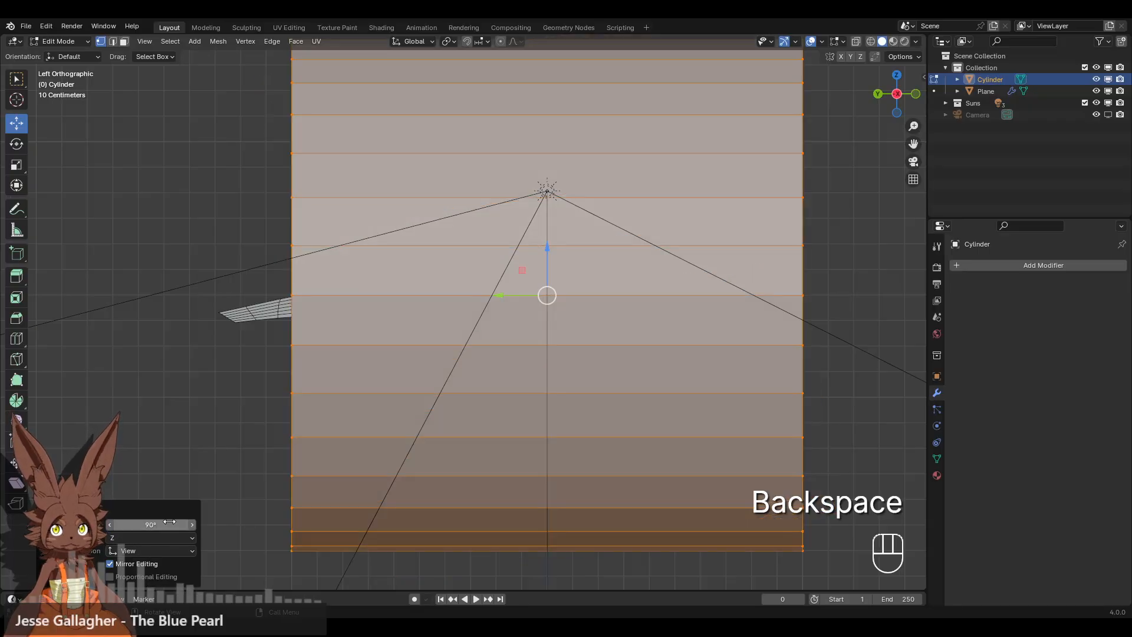
Scale the cylinder's geometry down to about 0.192, place it behind the mirrored part's slotted rear, and shrink it further to match the part's height.
scroll(523, 264, down, 7)
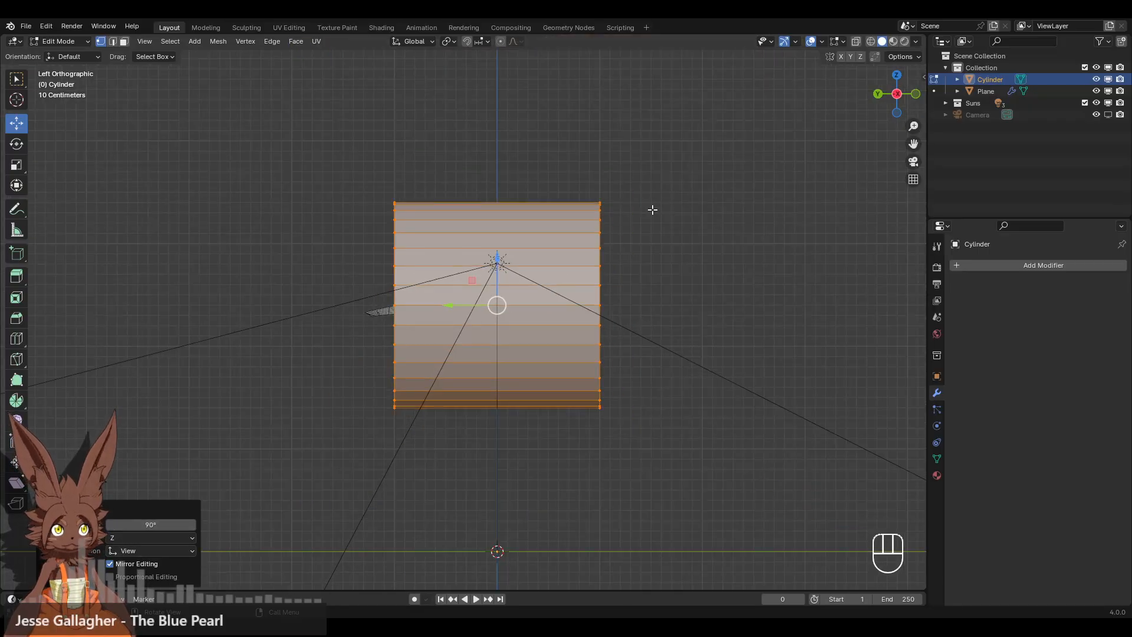
key(s)
click(537, 285)
scroll(579, 258, up, 4)
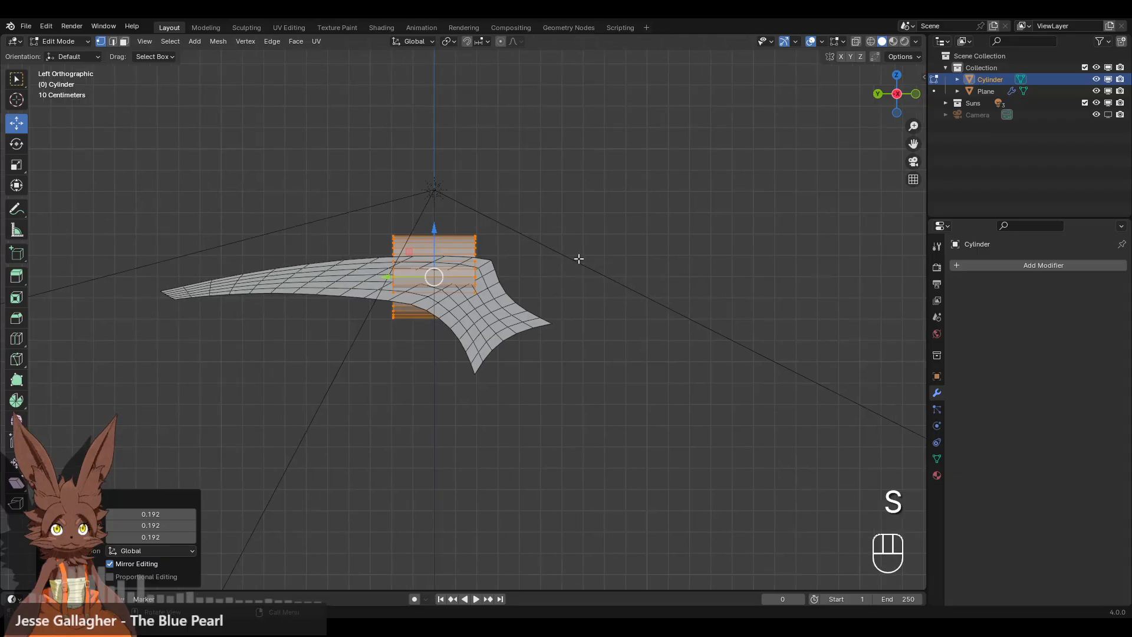
drag(434, 276, 653, 314)
key(s)
click(773, 264)
scroll(740, 255, down, 4)
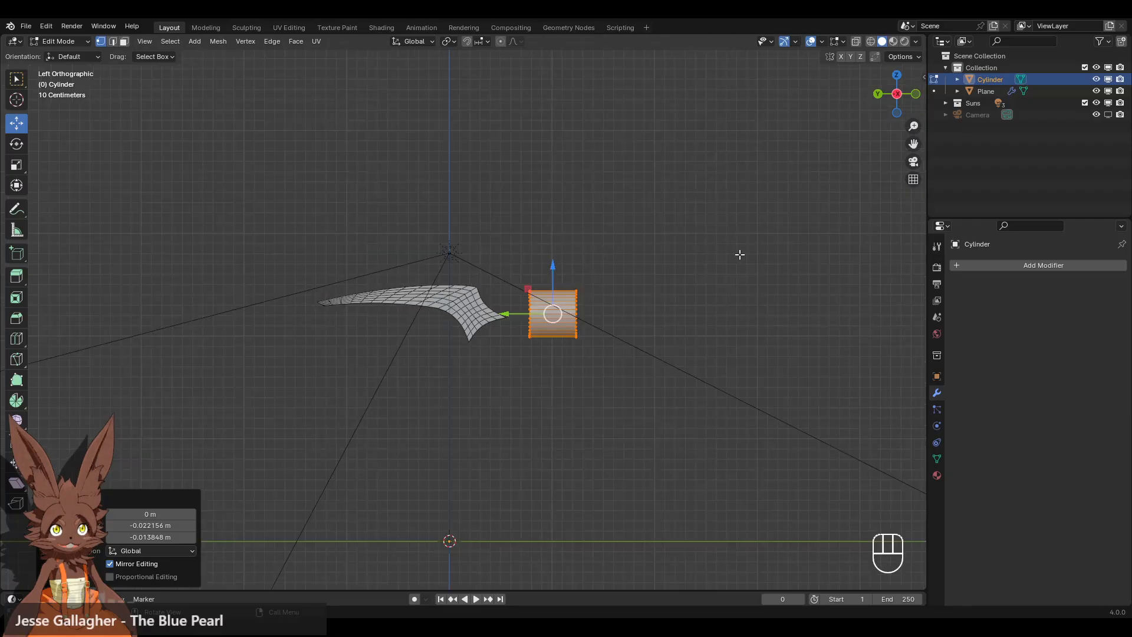
Select the cylinder's end face nearest the mirrored part and move it about -0.388 m along Y, leaving a thin disc.
middle_drag(740, 254, 417, 265)
scroll(552, 282, up, 3)
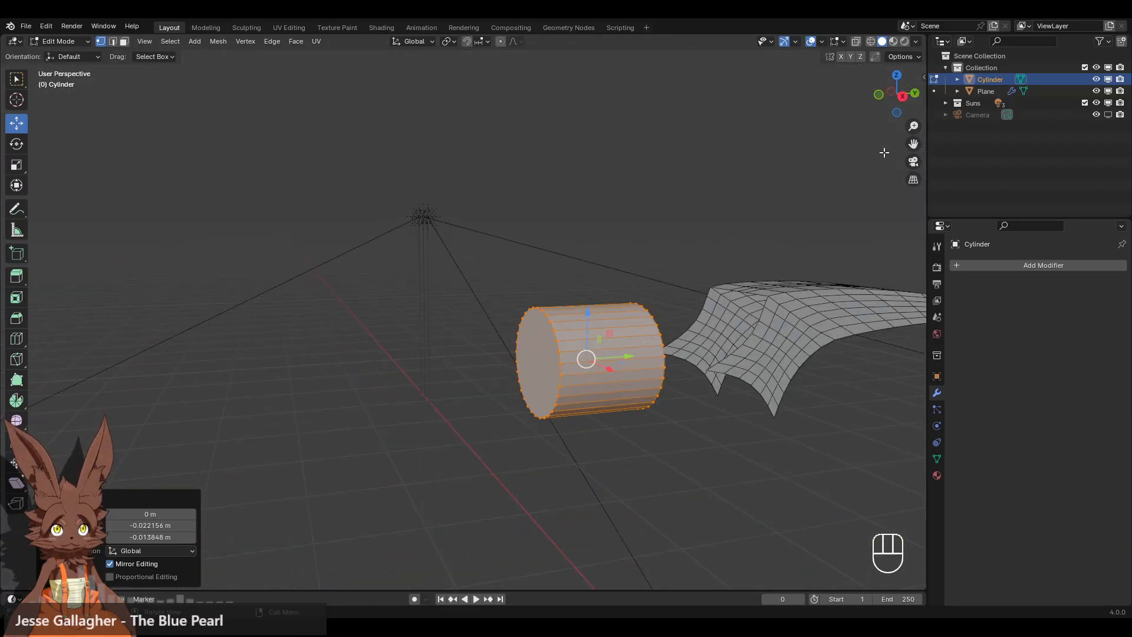
click(902, 96)
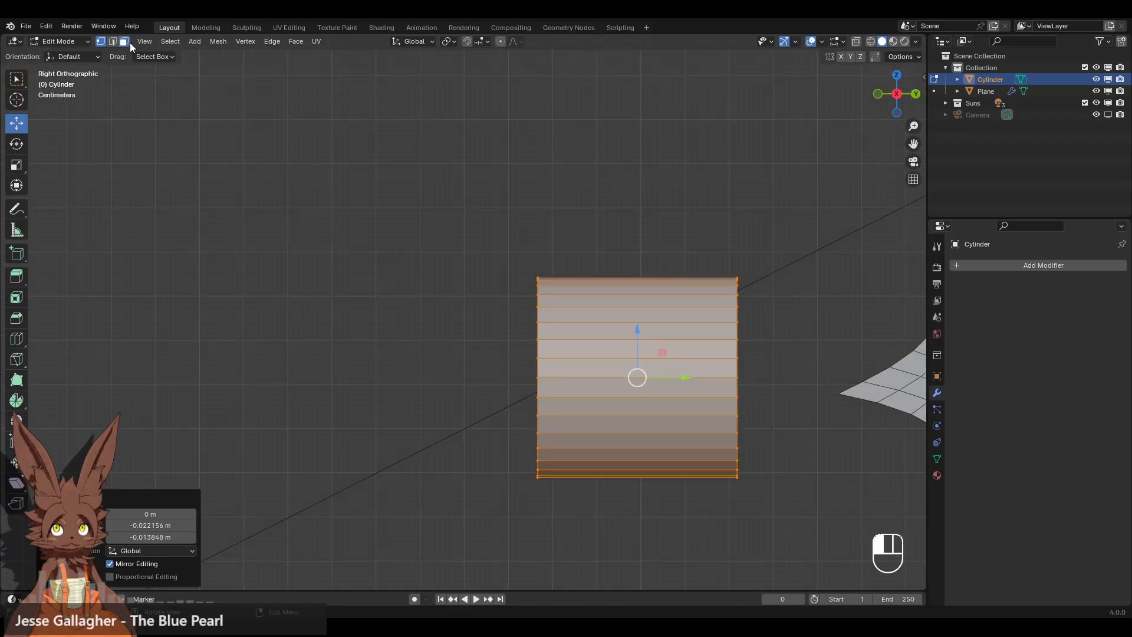
scroll(635, 197, down, 2)
middle_drag(634, 197, 602, 201)
click(625, 389)
drag(666, 382, 489, 377)
click(889, 95)
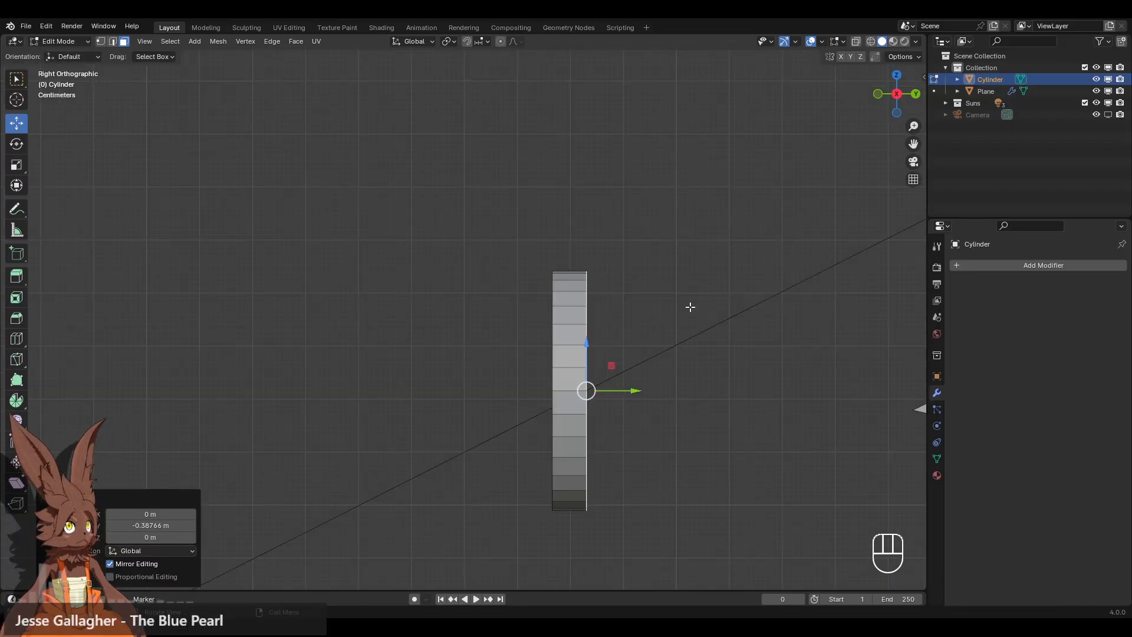
Extrude the disc's selected face about 0.221 m along its normal toward the mirrored part.
shift+middle_drag(678, 354, 572, 289)
key(e)
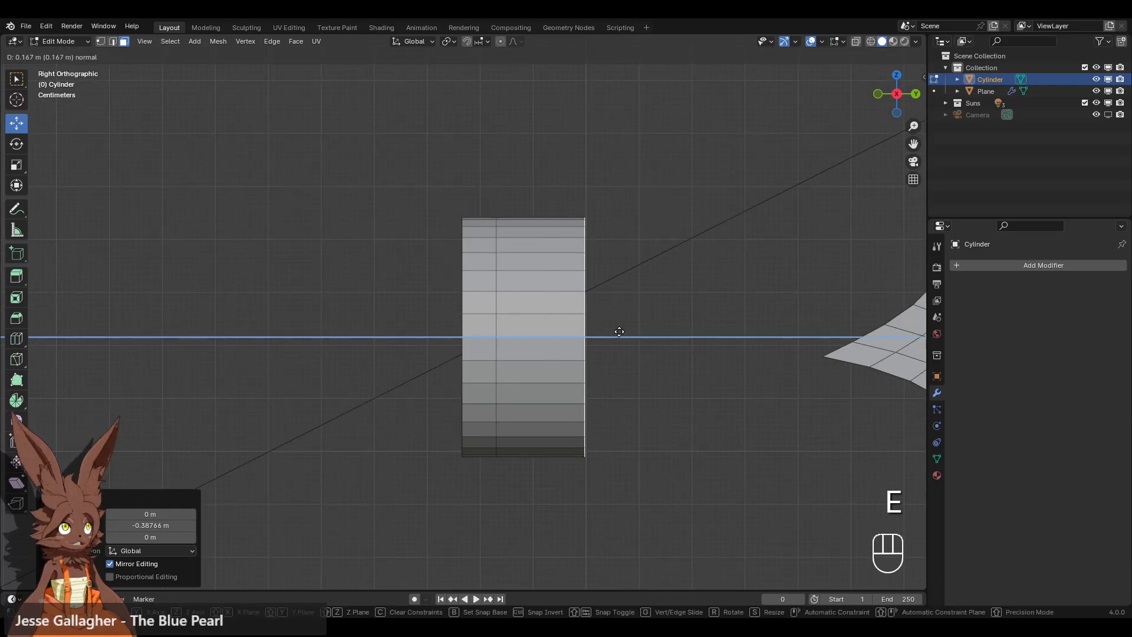
click(646, 332)
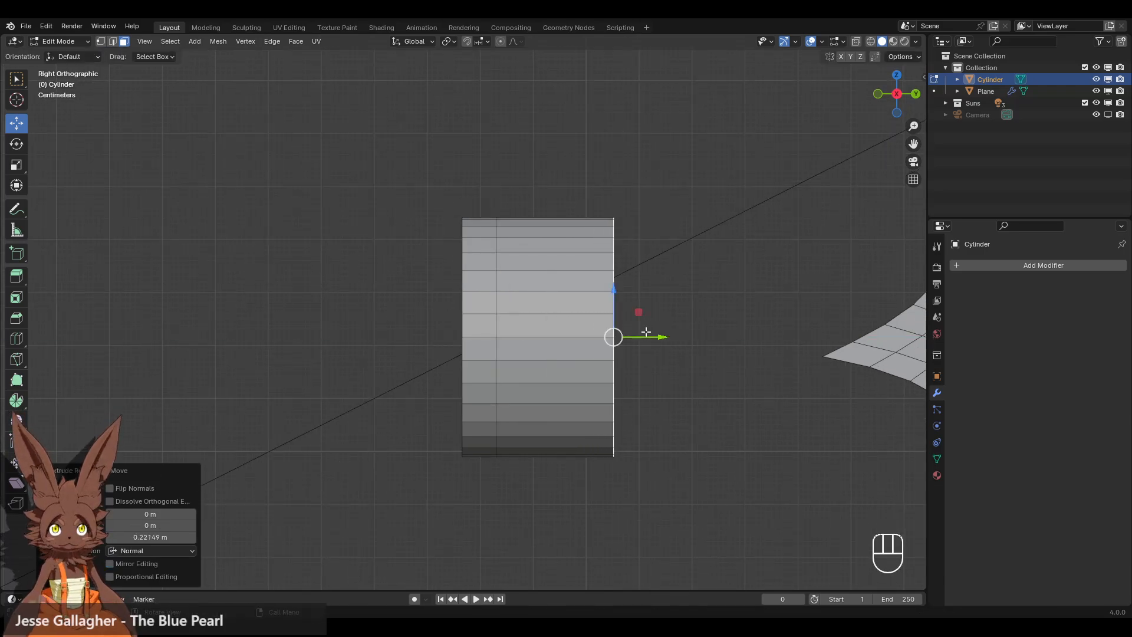
Select the vertex loop at the cylinder's outer end, scale it to about 0.83, and shift it about 0.04 m inward along Y to form a chamfer.
click(100, 41)
middle_drag(144, 85, 736, 313)
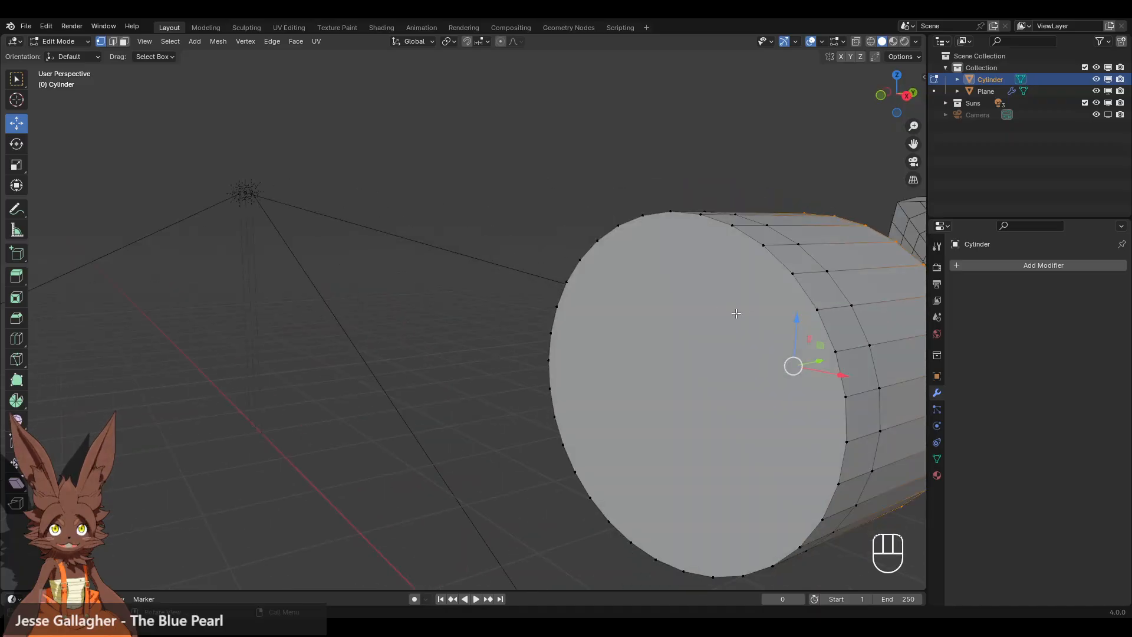
alt+click(802, 293)
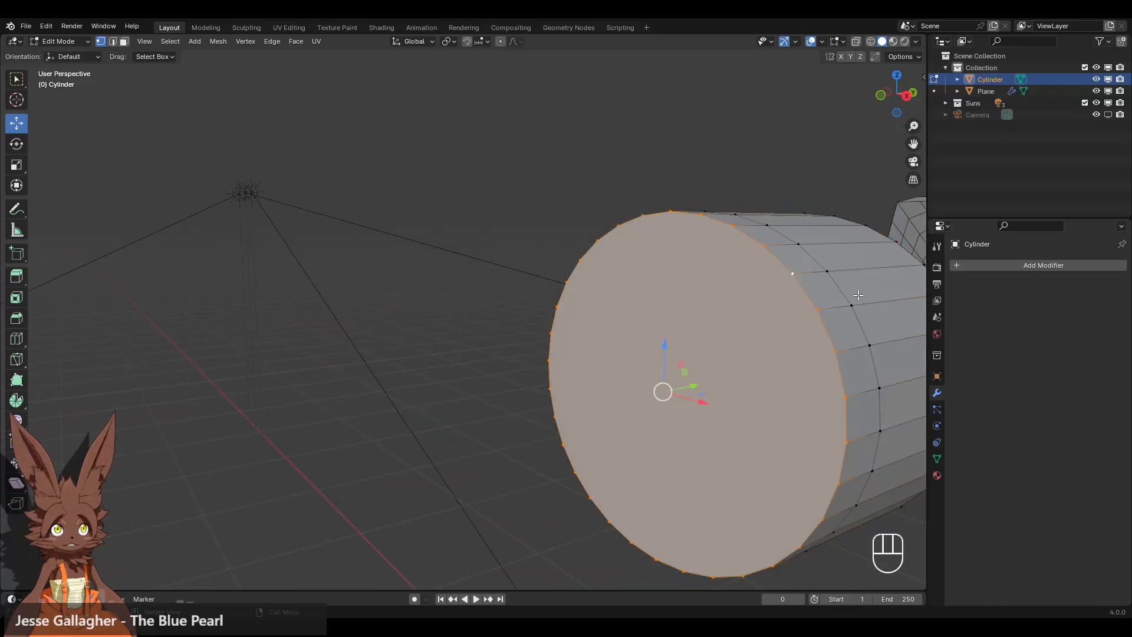
click(908, 96)
drag(503, 344, 511, 338)
key(s)
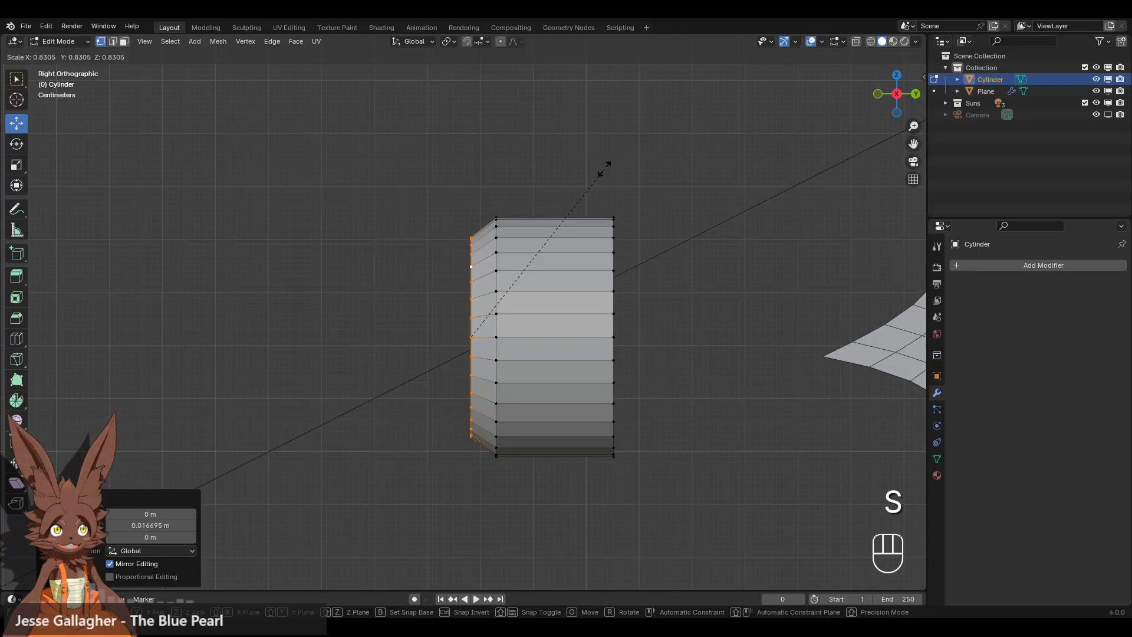
click(604, 168)
drag(527, 337, 539, 336)
Extrude the cylinder's end loop facing the mirrored part up to that part's rear edge and scale it to 1.205.
middle_drag(534, 187, 571, 288)
scroll(649, 286, up, 4)
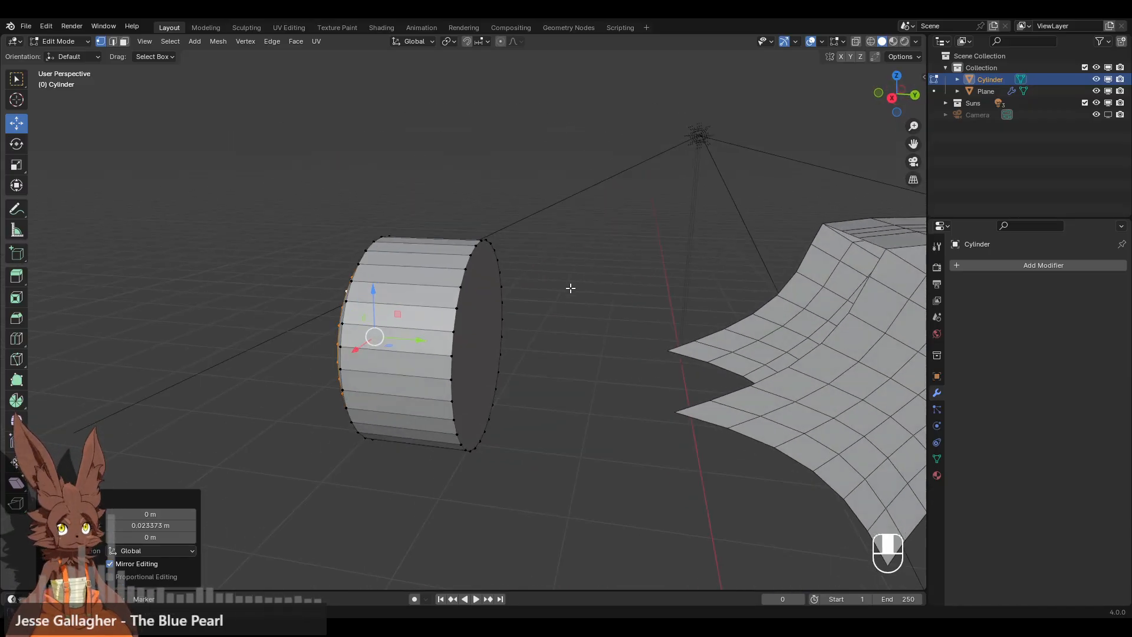
alt+click(466, 281)
click(892, 97)
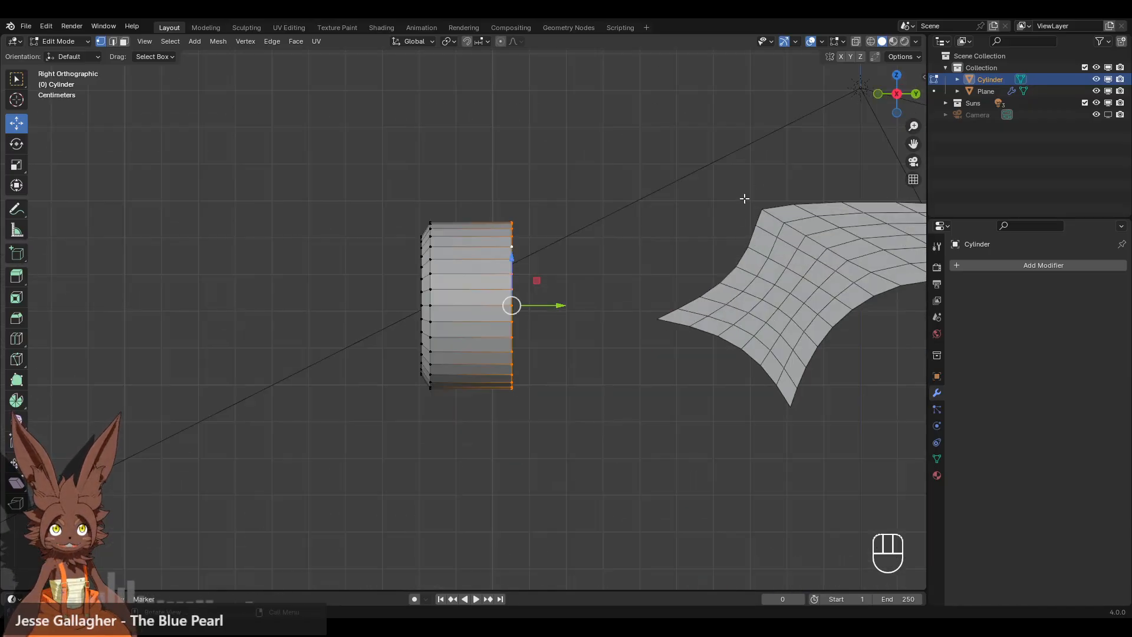
shift+middle_drag(743, 195, 639, 236)
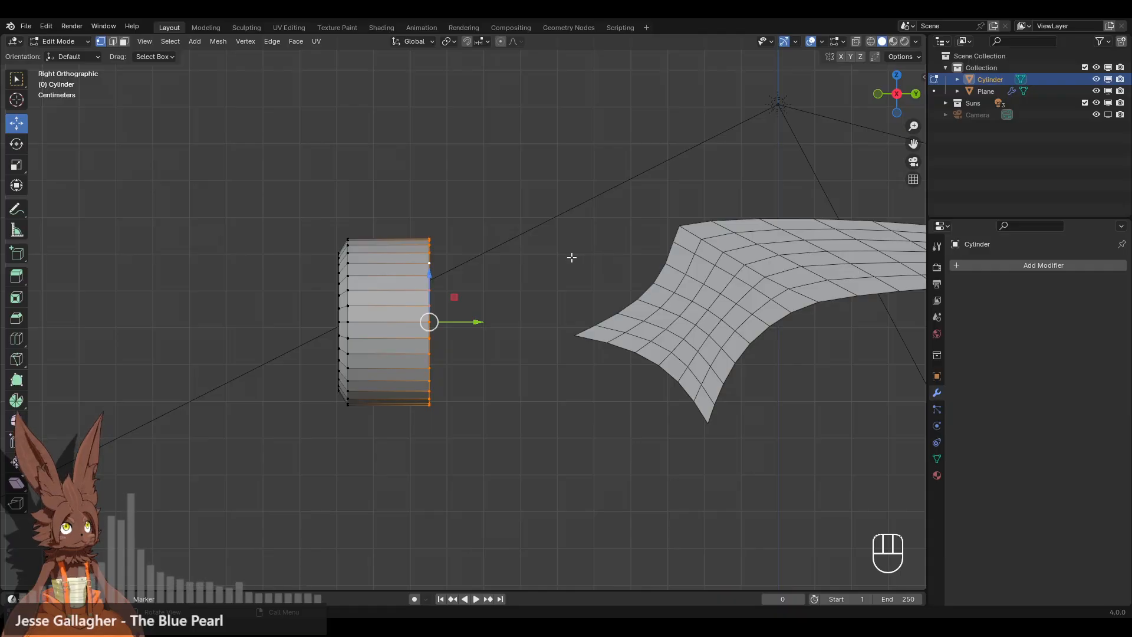
key(e)
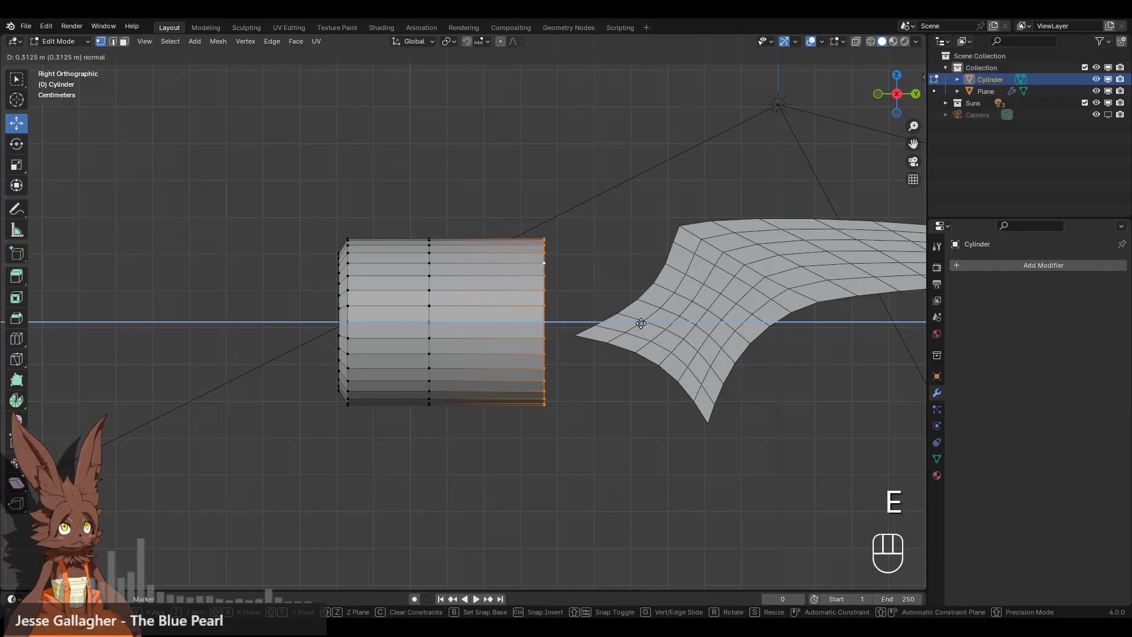
click(760, 322)
key(s)
click(778, 315)
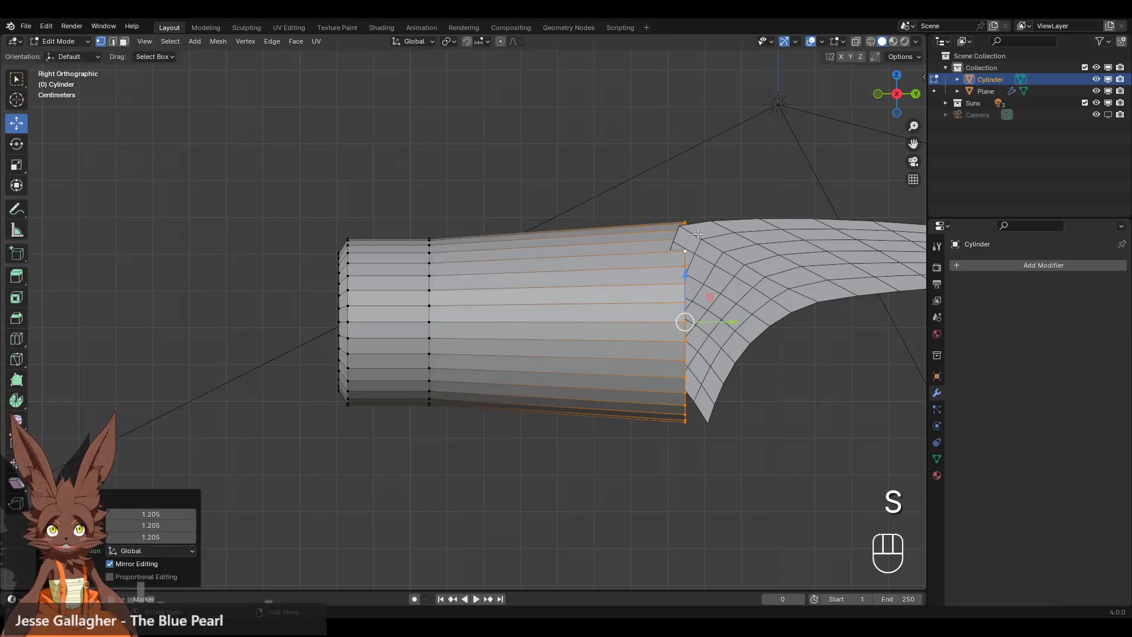
Tilt the extruded end loop by about -8.39° and nudge it about 0.022 m along Y to meet the mirrored part's rear corners.
key(r)
click(777, 203)
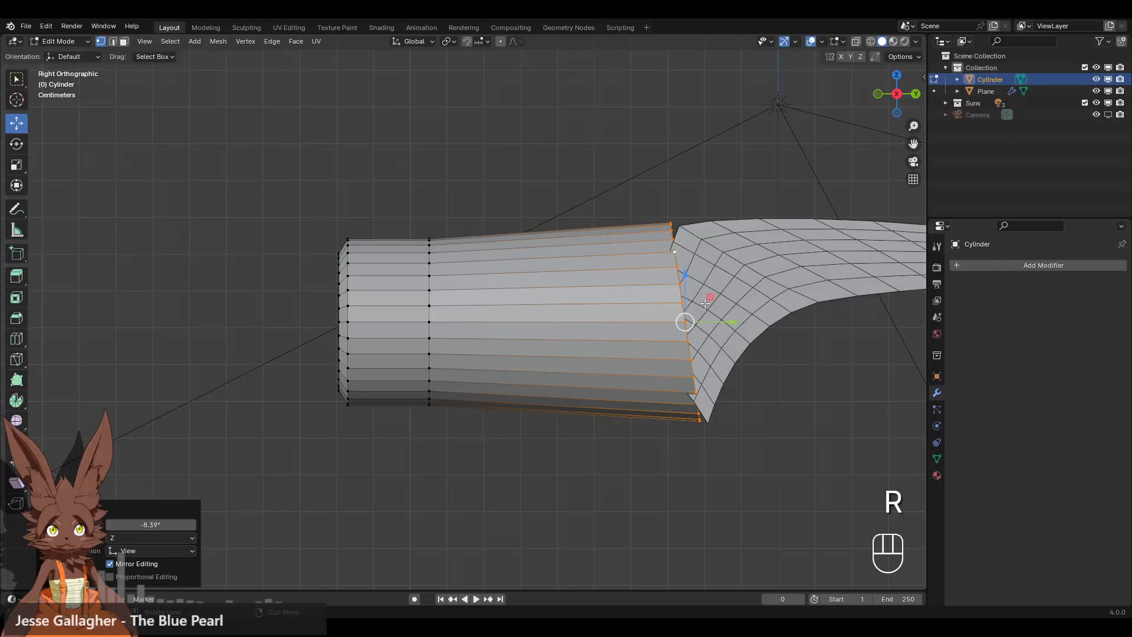
drag(687, 324, 698, 326)
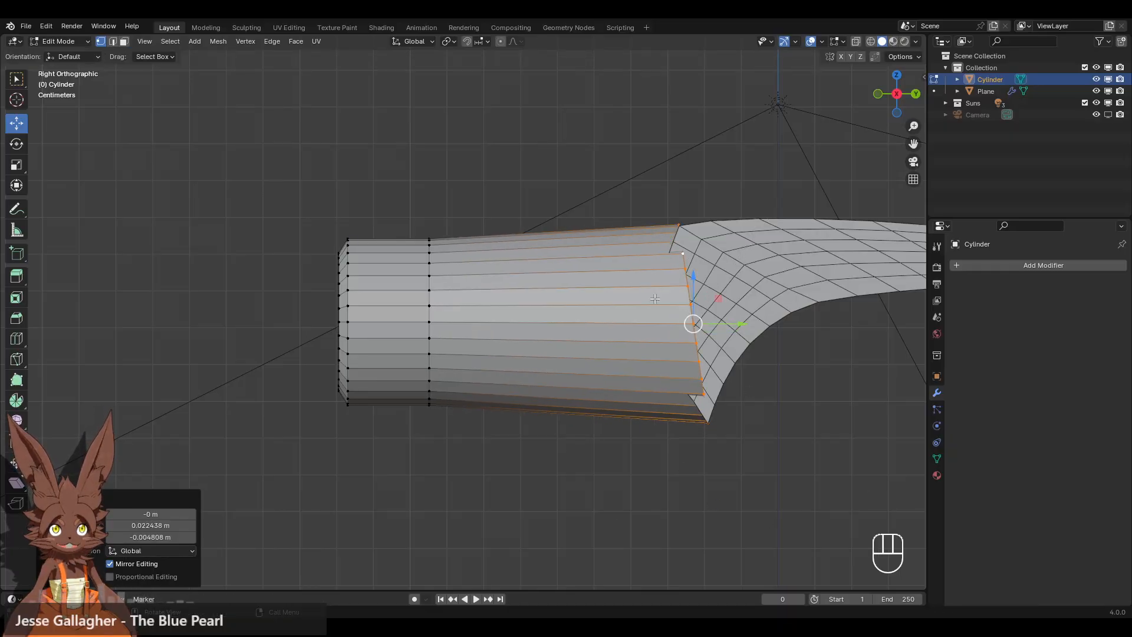
Add a loop cut halfway along the cylinder's long section and scale it to 0.518 as a narrow waist.
middle_drag(563, 194, 515, 315)
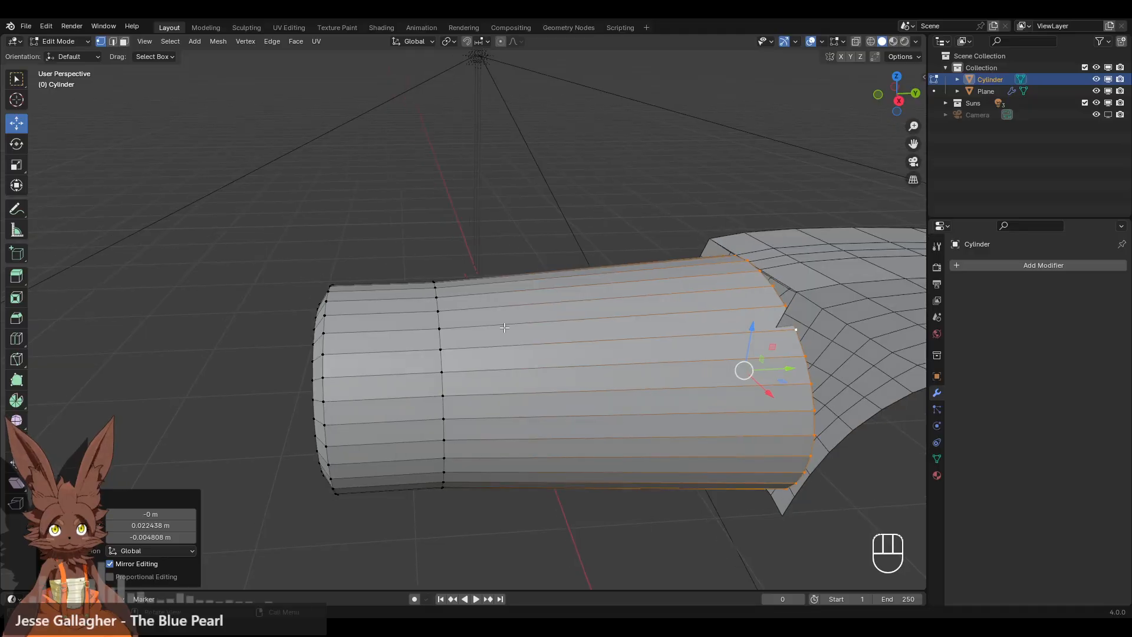
click(16, 338)
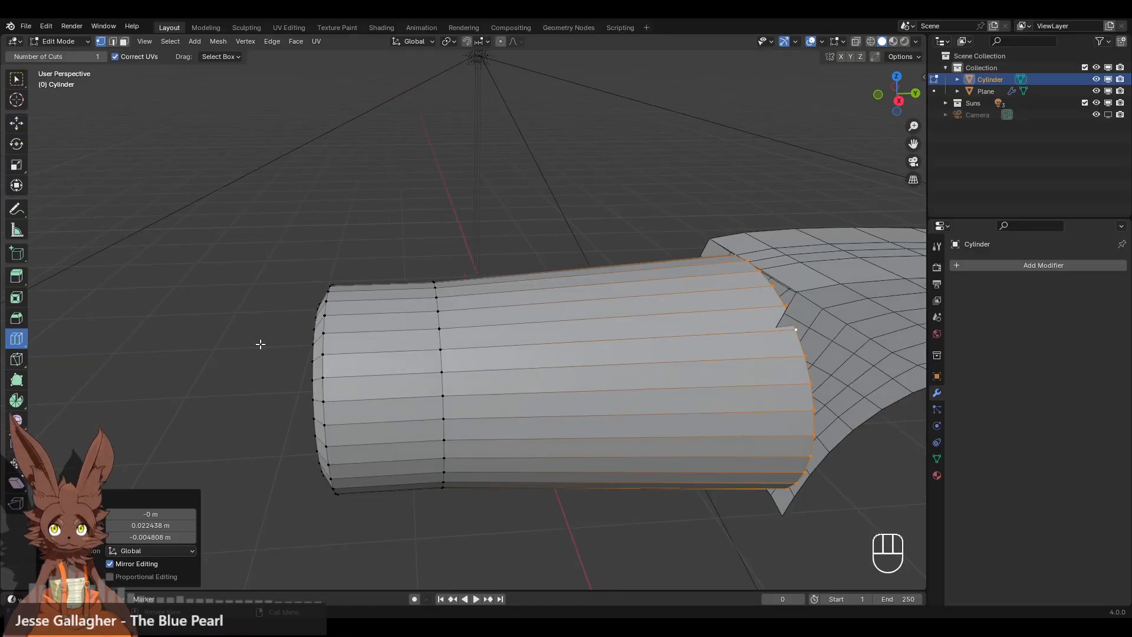
click(625, 366)
key(s)
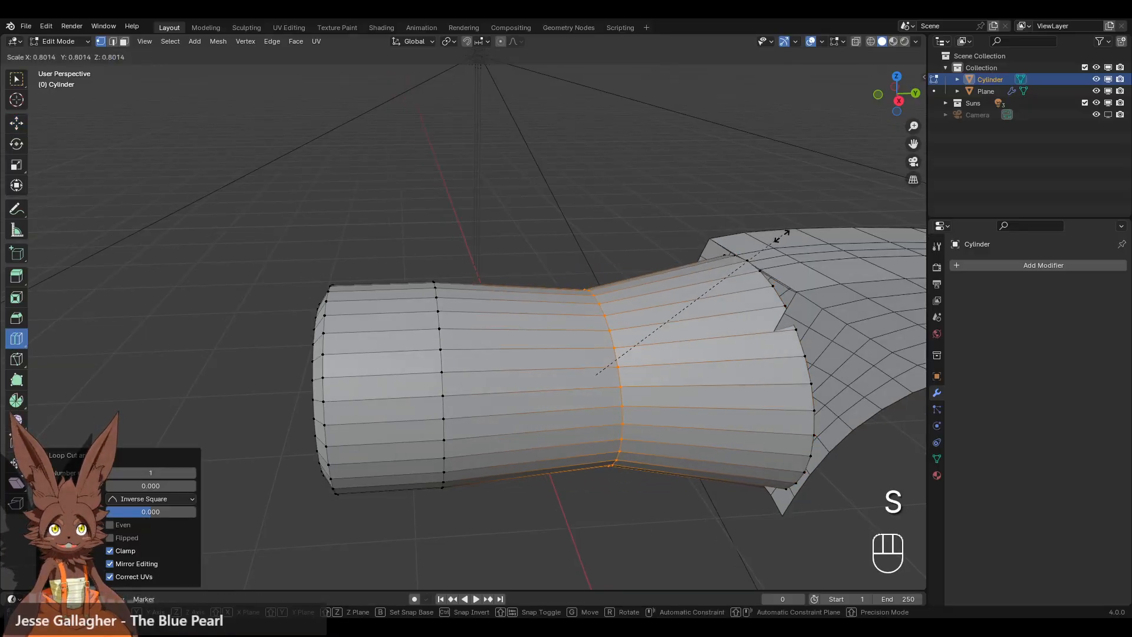
click(724, 296)
middle_drag(551, 317, 554, 277)
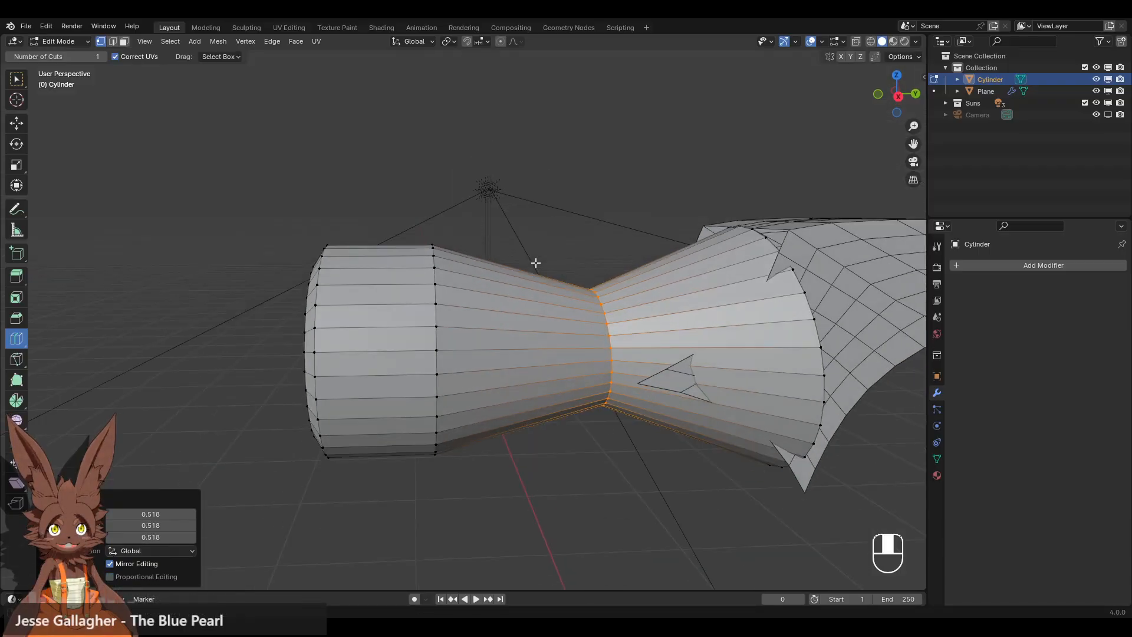
Bevel the waist loop with several segments across the long section to form a smooth concave neck.
click(17, 318)
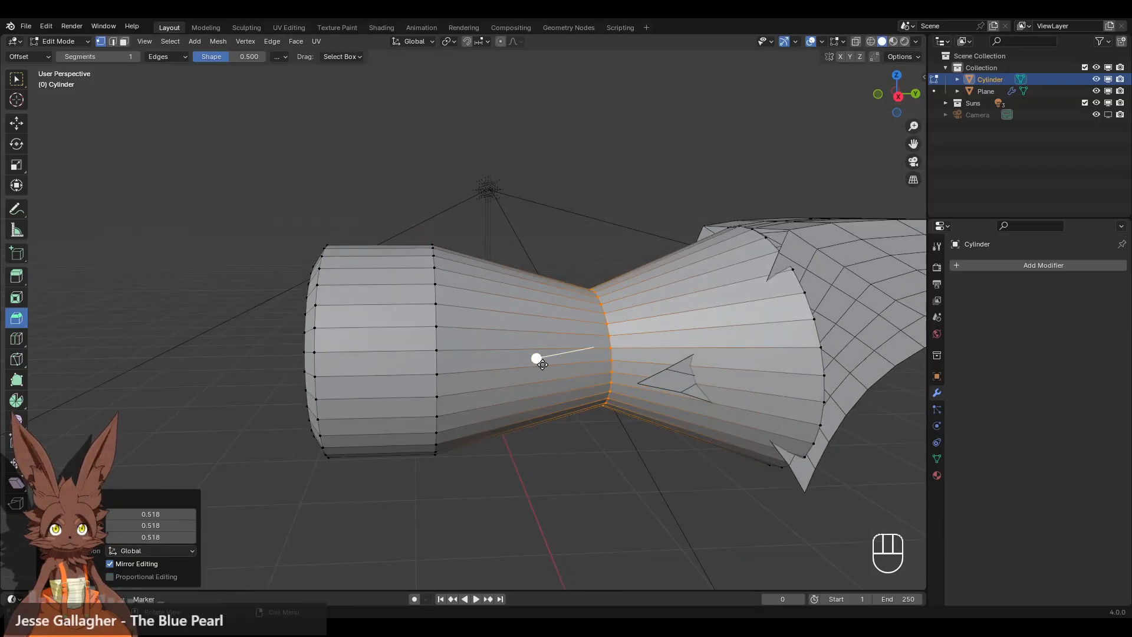
drag(538, 359, 396, 382)
scroll(404, 380, up, 10)
click(478, 202)
scroll(509, 224, down, 6)
middle_drag(509, 225, 851, 122)
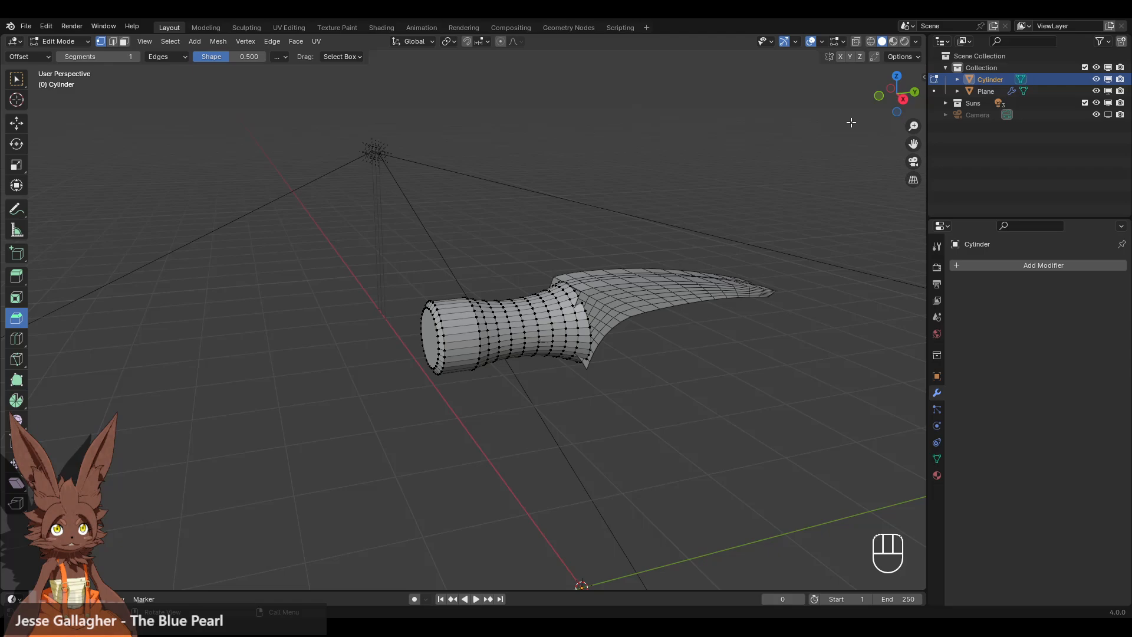
Undo the neck's bevel, waist scaling and loop cut, and switch the viewport to wireframe shading.
click(898, 100)
scroll(657, 220, up, 4)
key(ctrl+z)
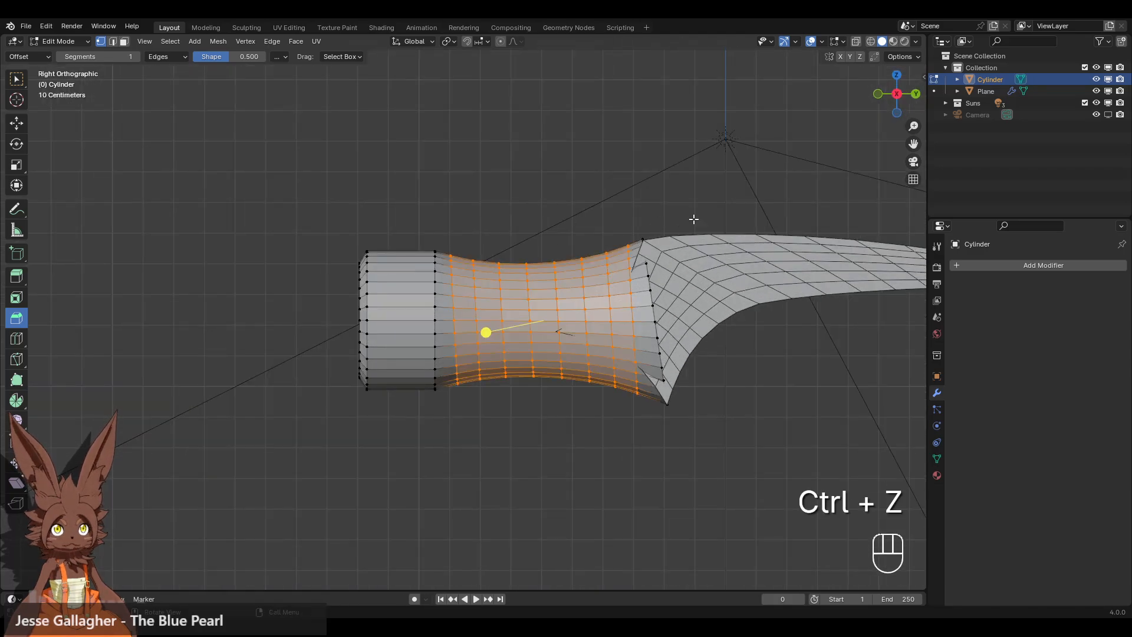
key(ctrl+z)
key(ctrl+z)
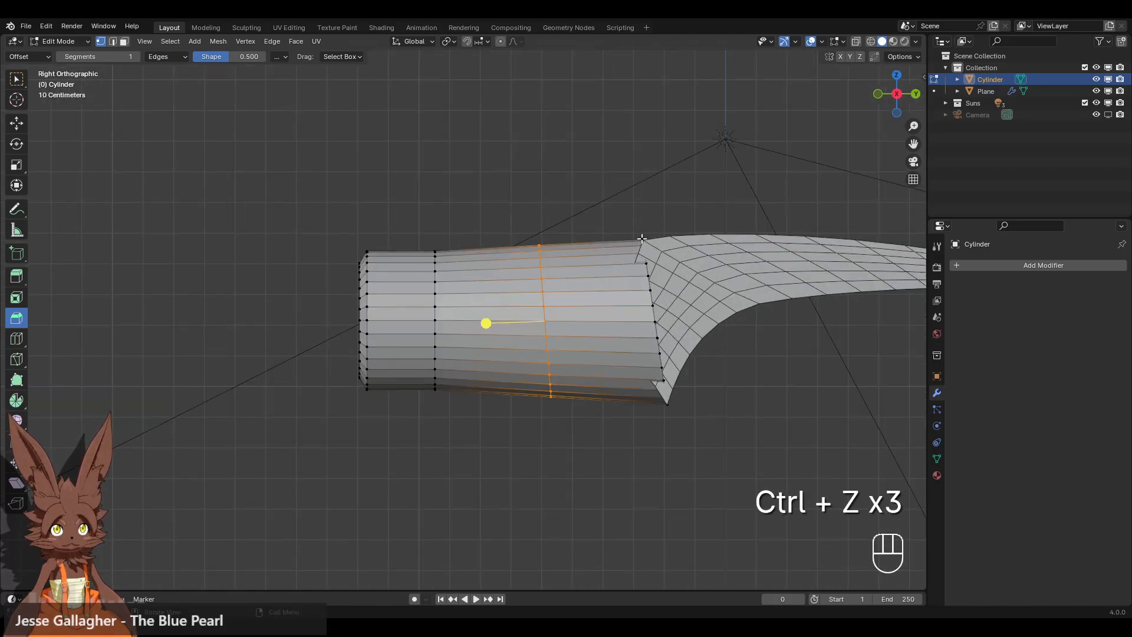
click(247, 204)
click(870, 41)
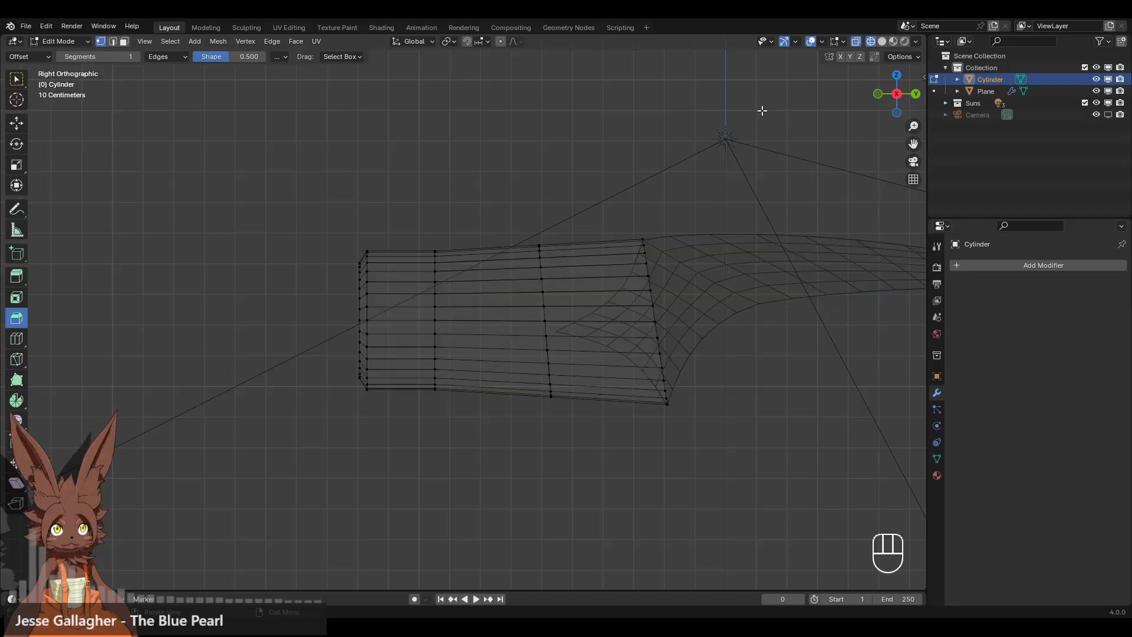
key(ctrl+z)
key(ctrl+z)
Box-select all the loops of the cylinder's outer end section and move them about 0.221 m along Y toward the mirrored part.
shift+drag(220, 169, 518, 497)
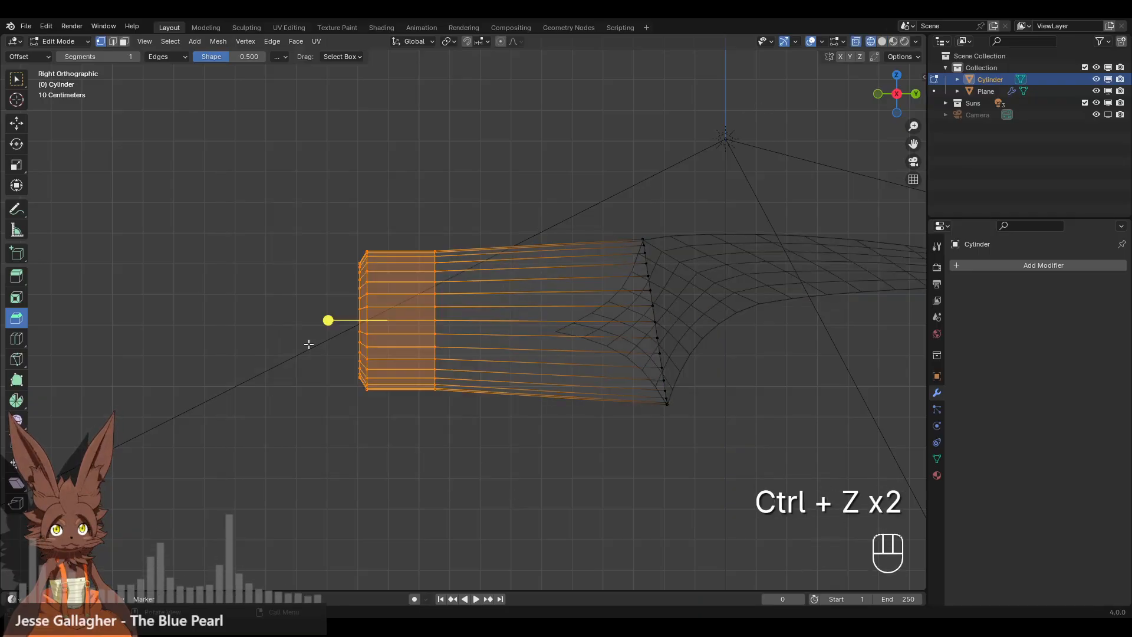
click(16, 123)
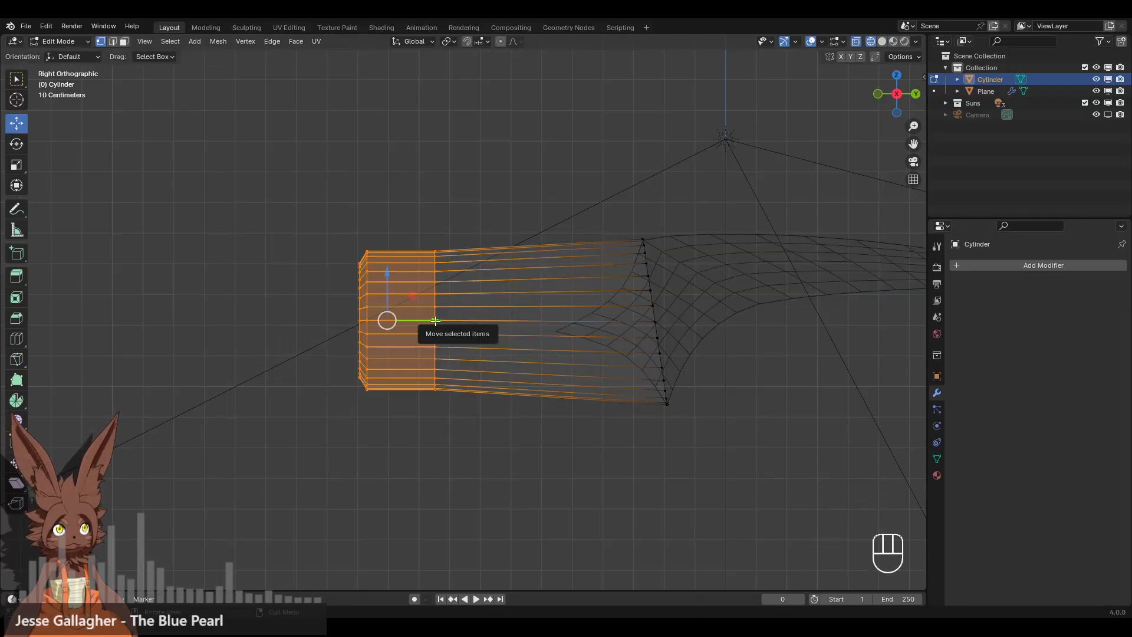
drag(435, 321, 506, 323)
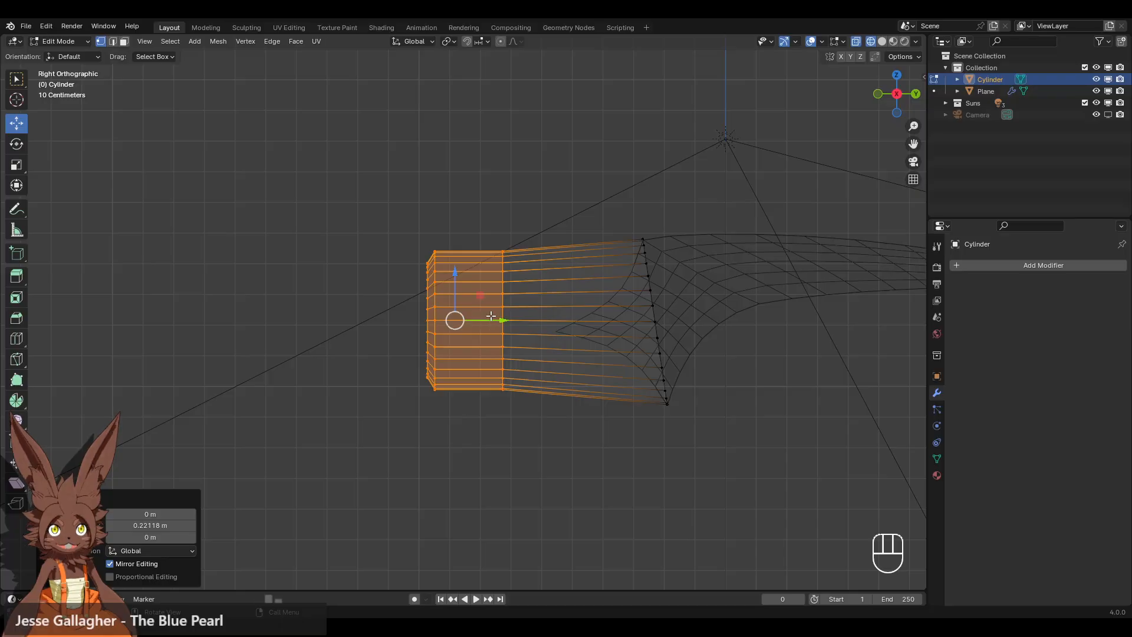
Add a single centred loop cut around the cylinder's tapered section and check it from an angle and from the right side.
click(16, 338)
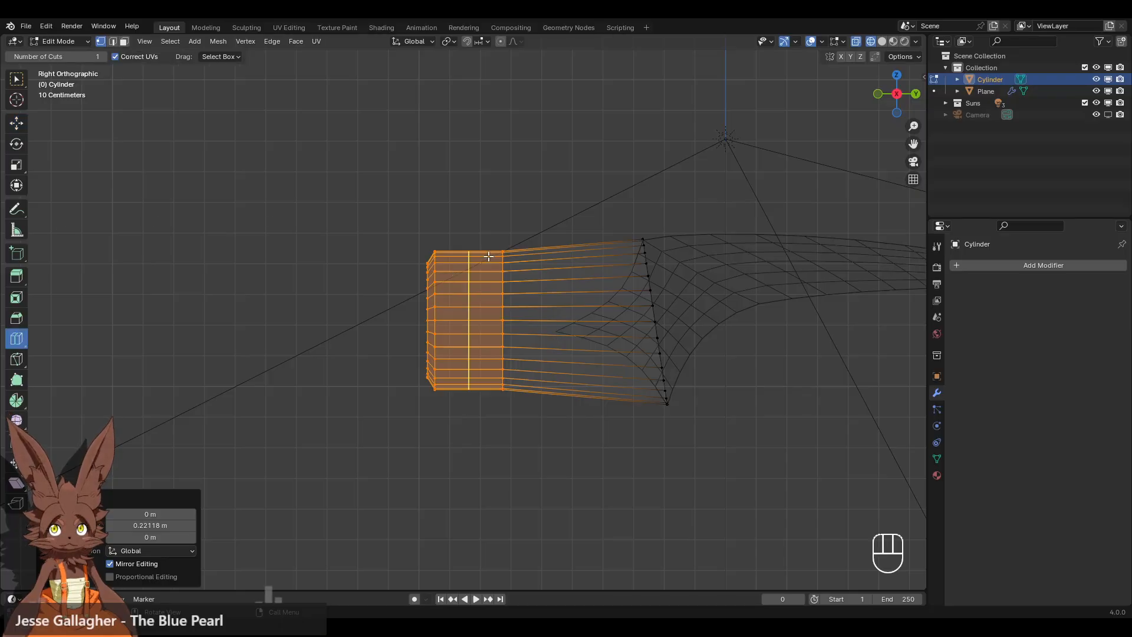
click(571, 254)
middle_drag(699, 192, 639, 200)
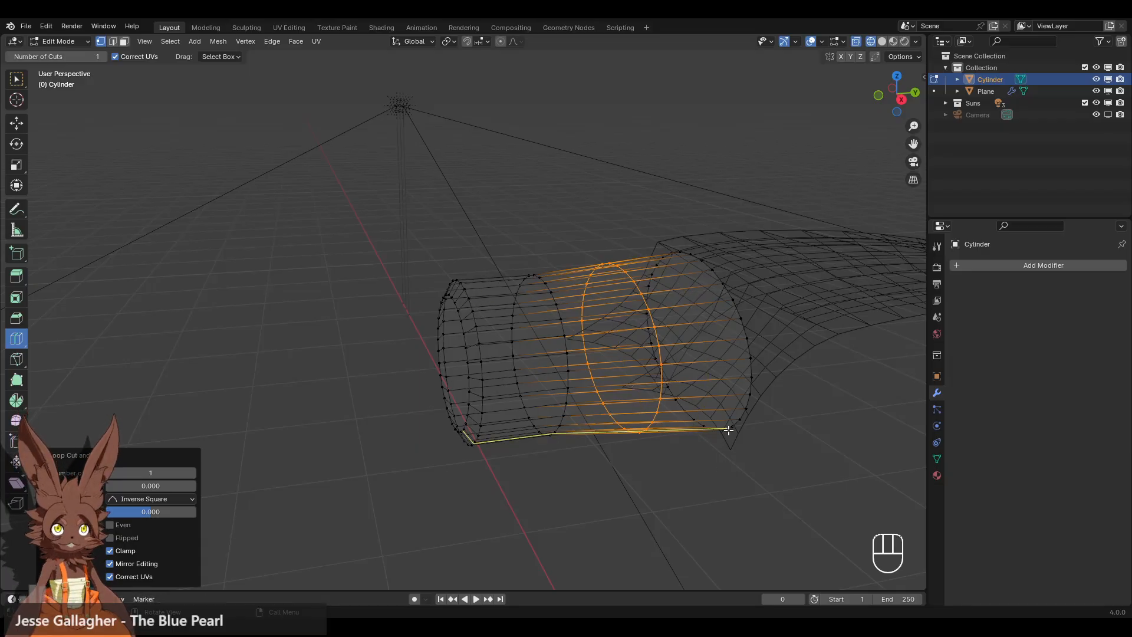
middle_drag(720, 282, 686, 272)
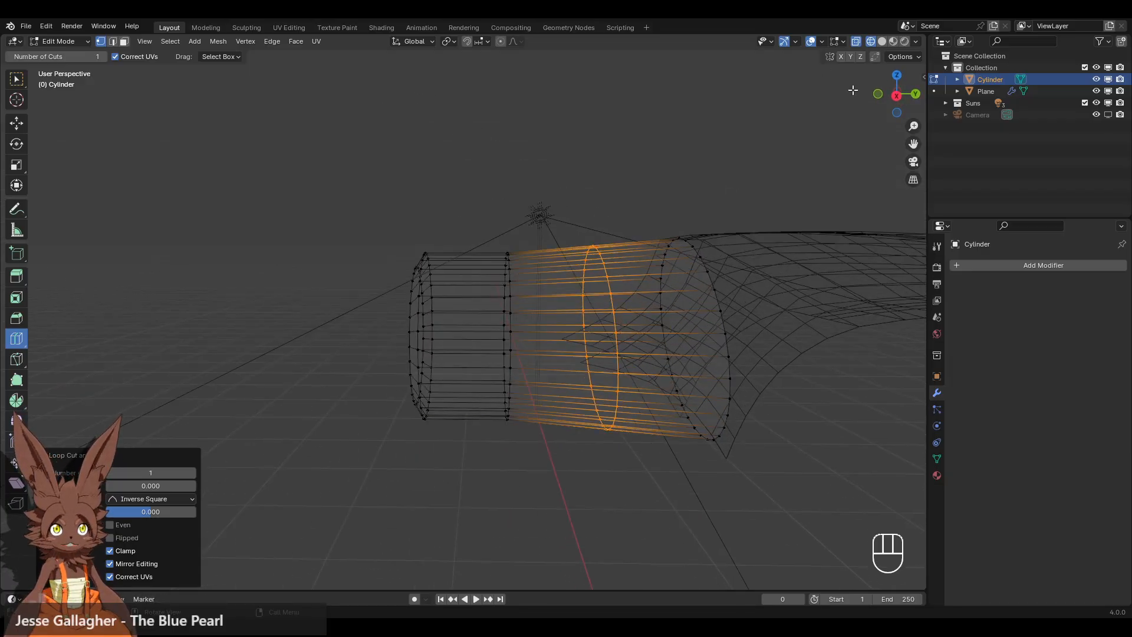
click(895, 96)
Return to Object Mode and select the mirrored part in the right side view.
click(59, 41)
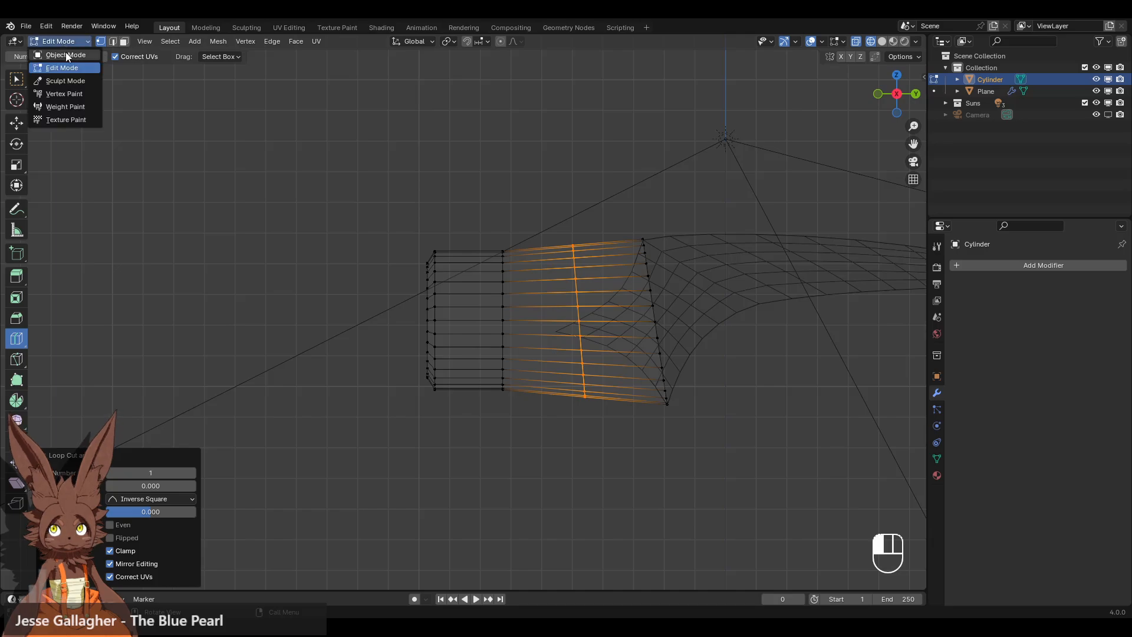
click(47, 52)
shift+middle_drag(659, 219, 565, 221)
scroll(653, 252, up, 2)
click(614, 256)
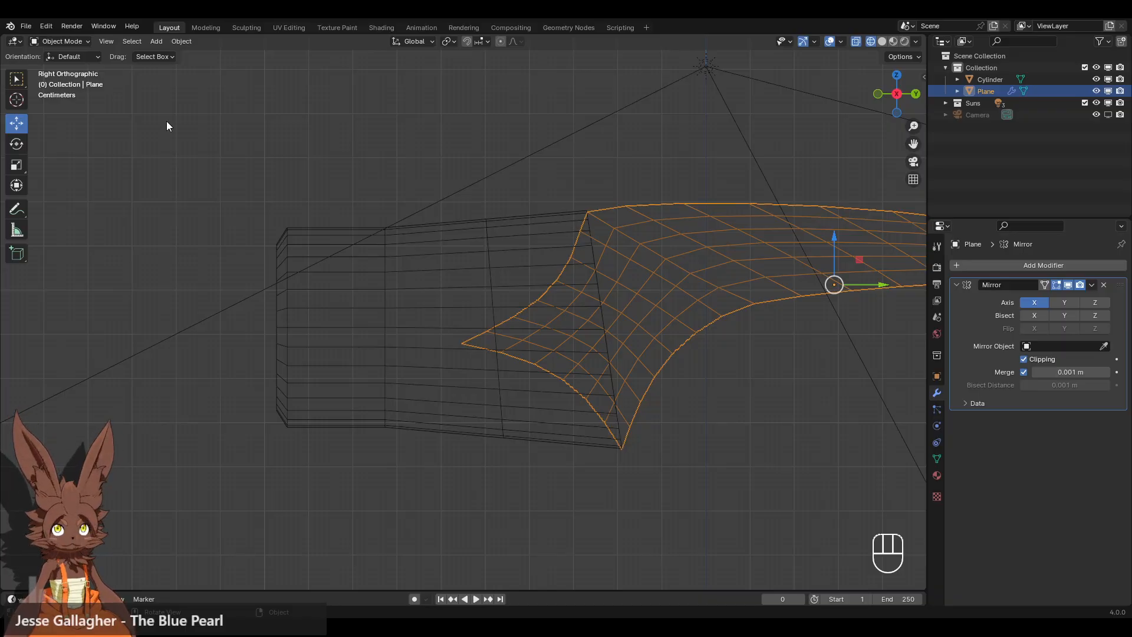
Enter Edit Mode on the mirrored part, switch to the left orthographic view and select its whole mesh.
click(76, 42)
click(90, 71)
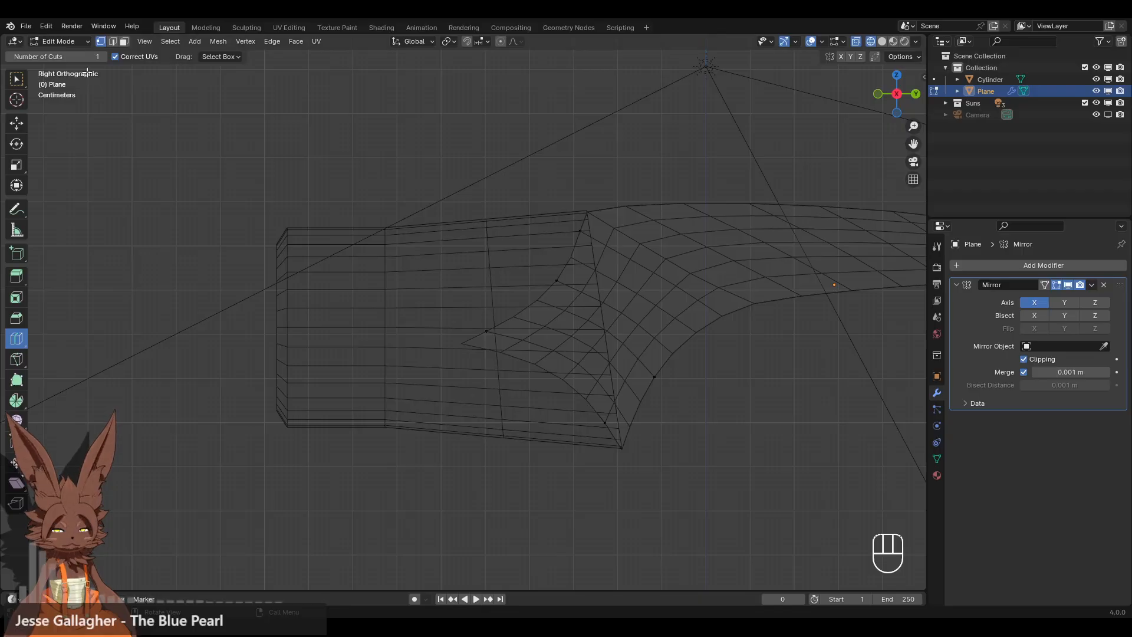
click(16, 122)
click(729, 255)
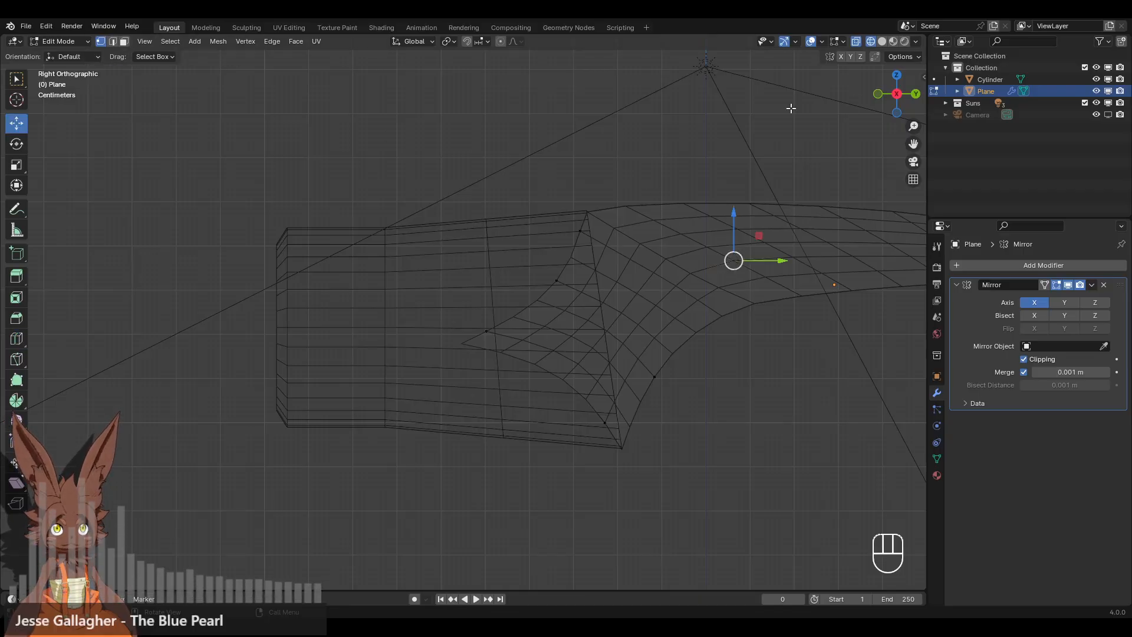
click(896, 96)
shift+middle_drag(430, 154, 769, 172)
key(a)
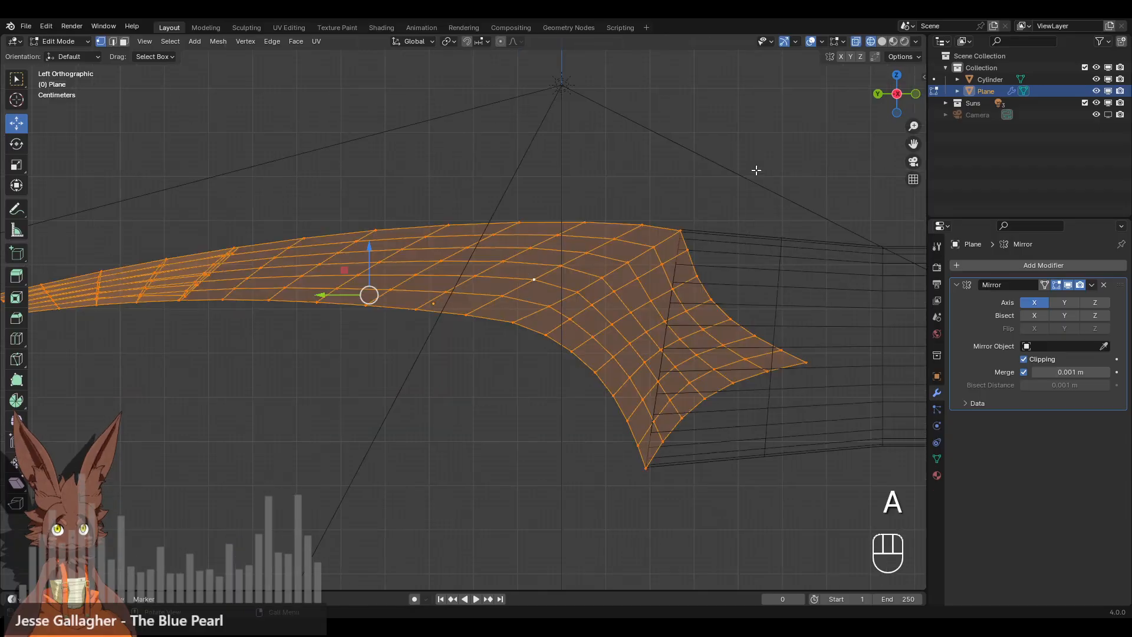
shift+middle_drag(778, 212, 637, 208)
scroll(659, 206, up, 2)
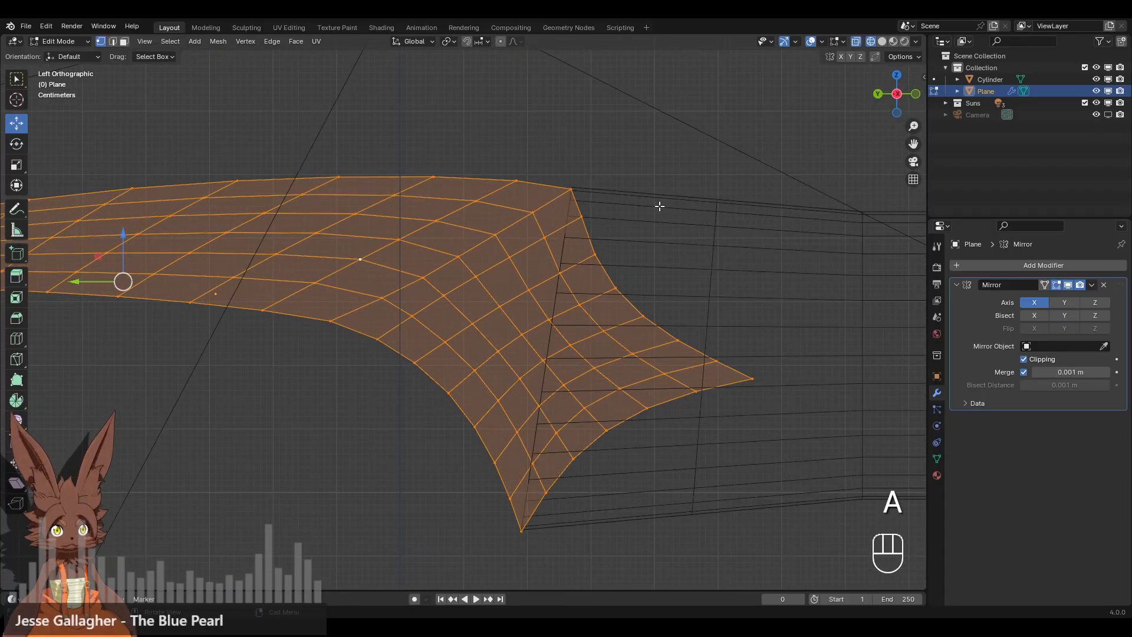
key(j)
key(h)
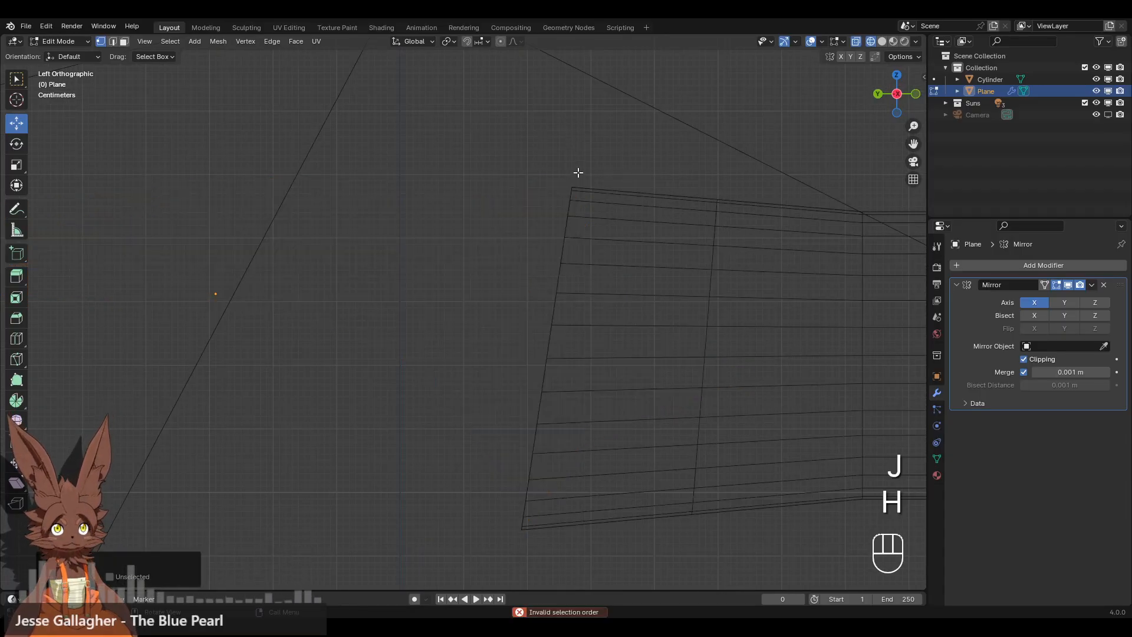
key(ctrl+z)
key(k)
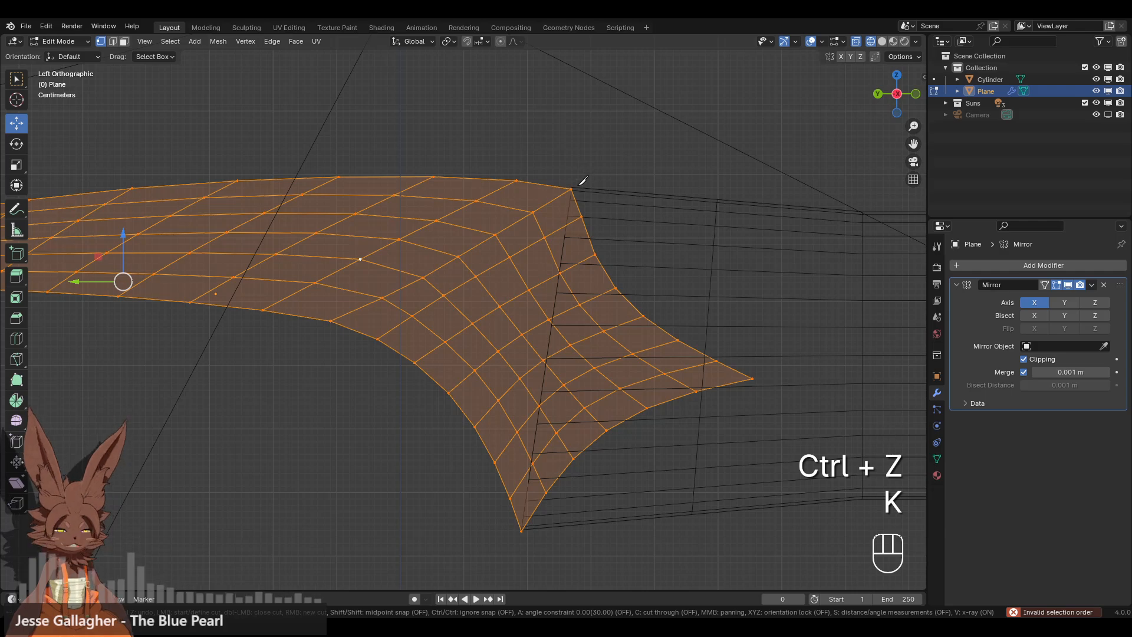
click(571, 189)
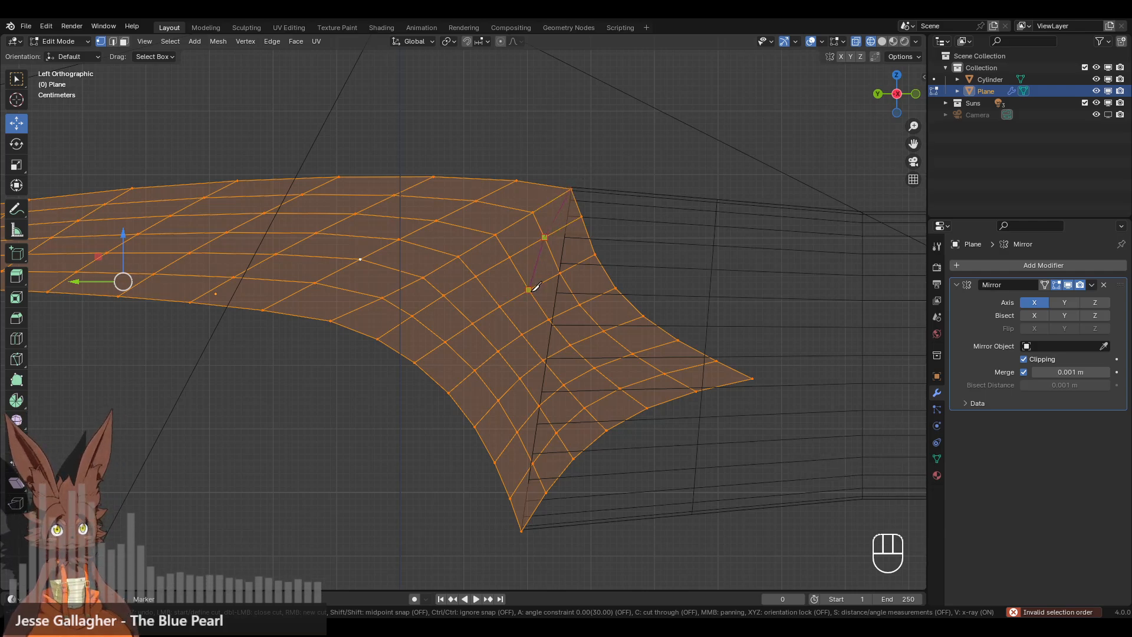
click(522, 334)
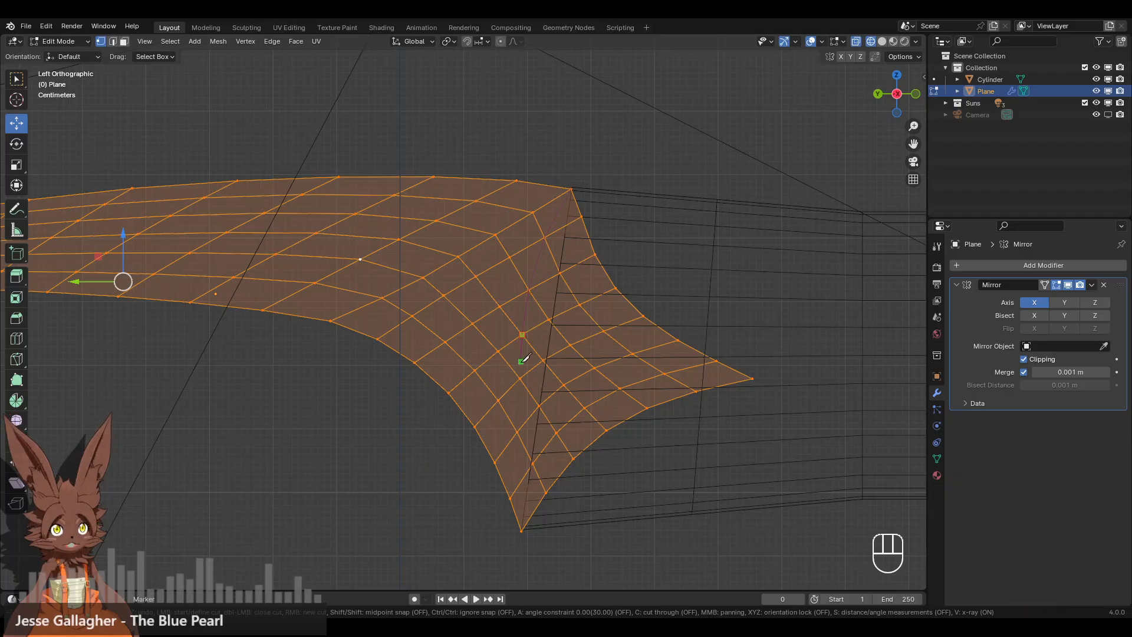
click(518, 432)
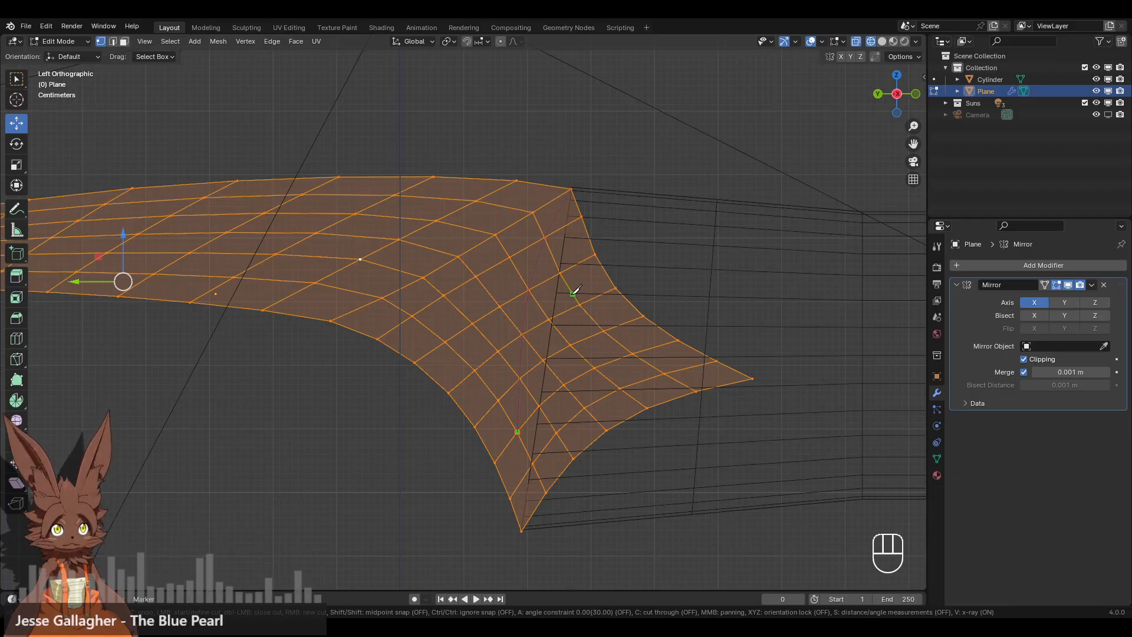
key(Escape)
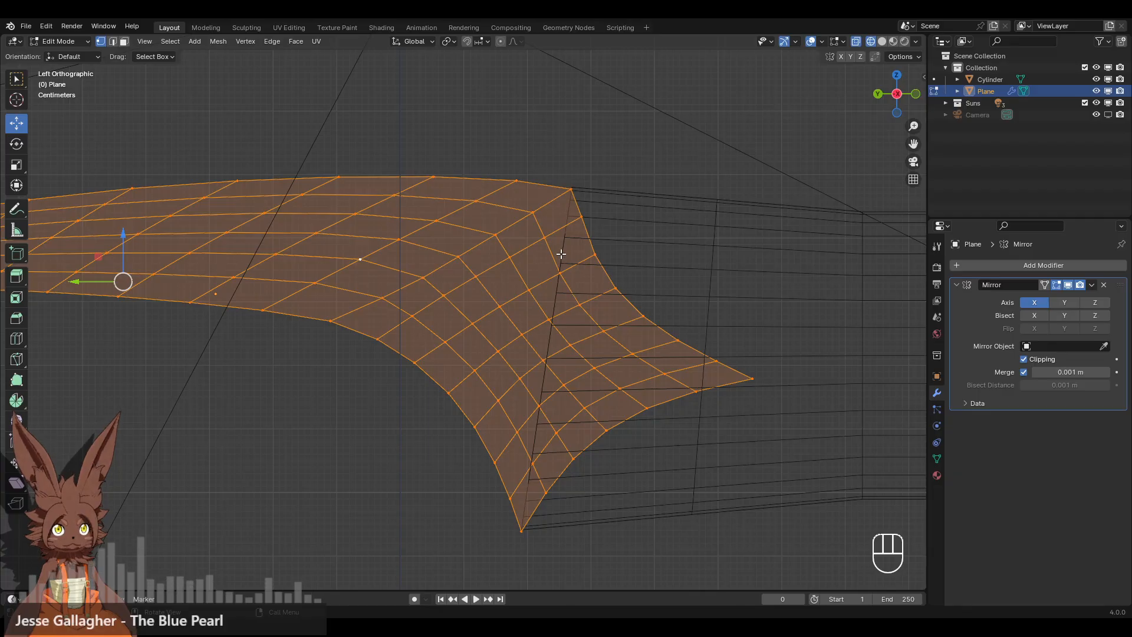
key(k)
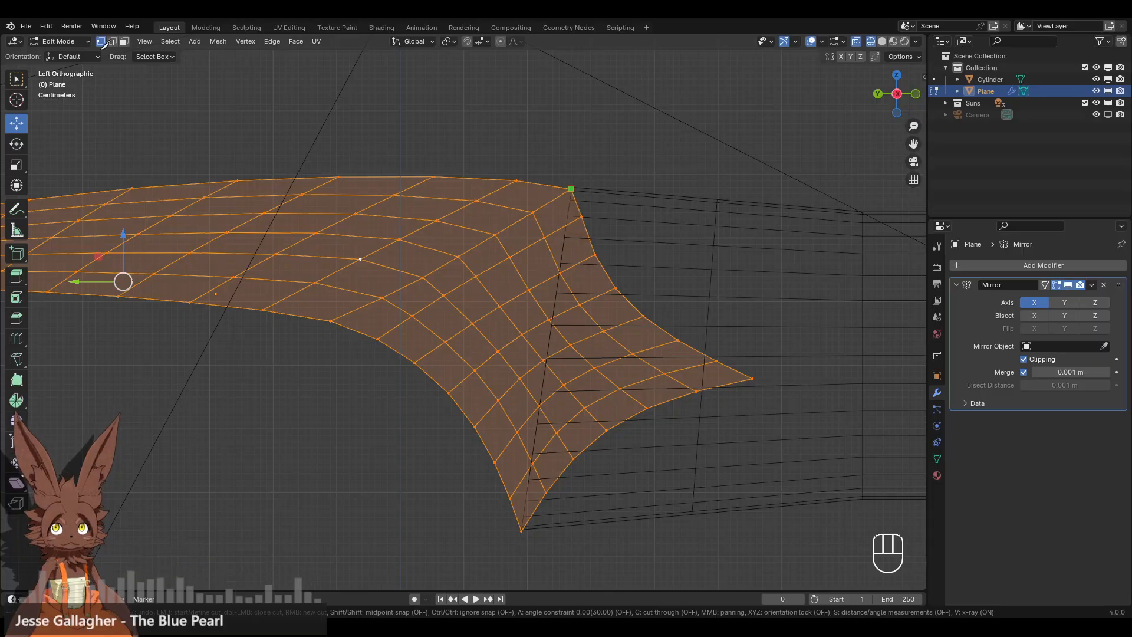
key(Escape)
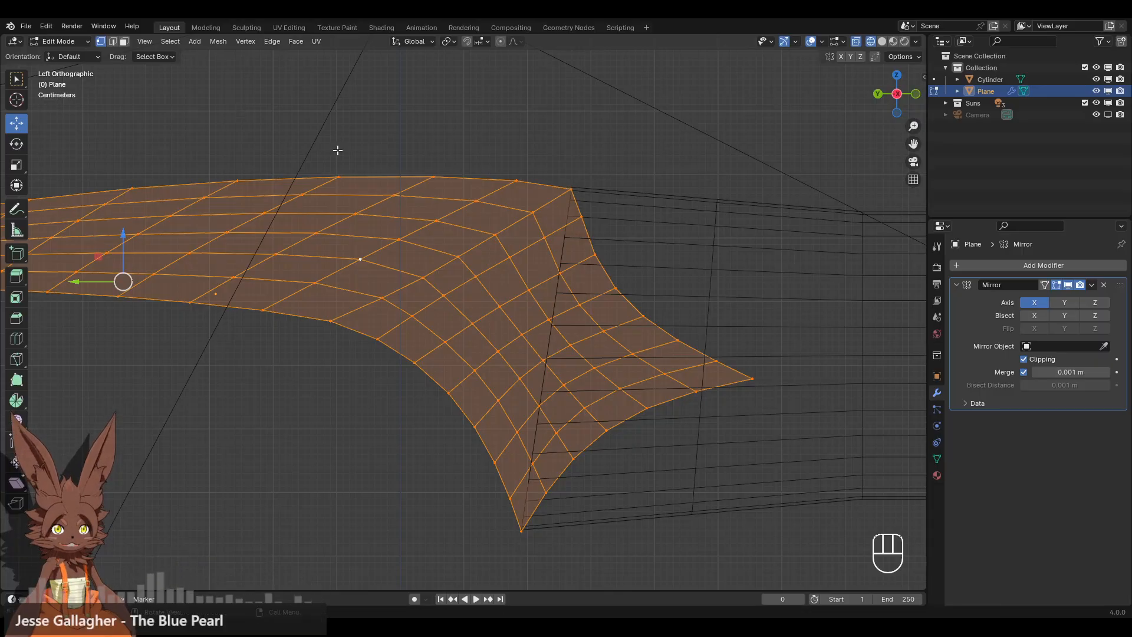
Delete the outermost three rows of vertices at the pointed rear tip that overlaps the cylinder.
click(779, 376)
key(x)
click(783, 365)
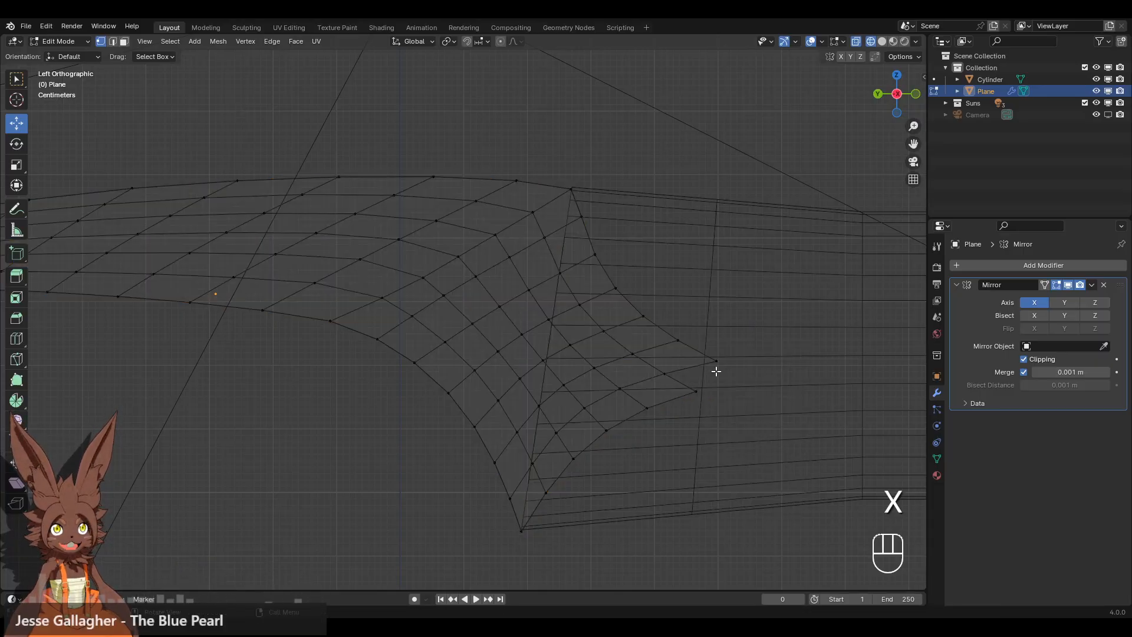
click(716, 363)
shift+click(698, 389)
key(x)
click(742, 323)
click(677, 345)
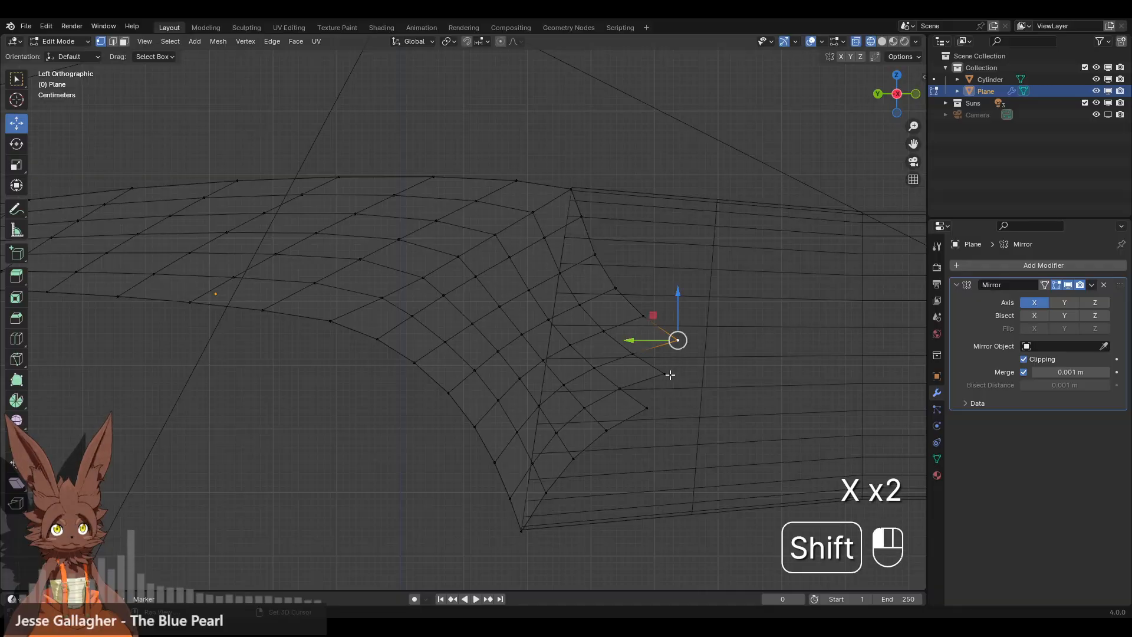
click(666, 375)
key(x)
click(720, 296)
Delete the next two rows of vertices inward from the rear tip, four and then five vertices.
click(642, 316)
shift+click(632, 354)
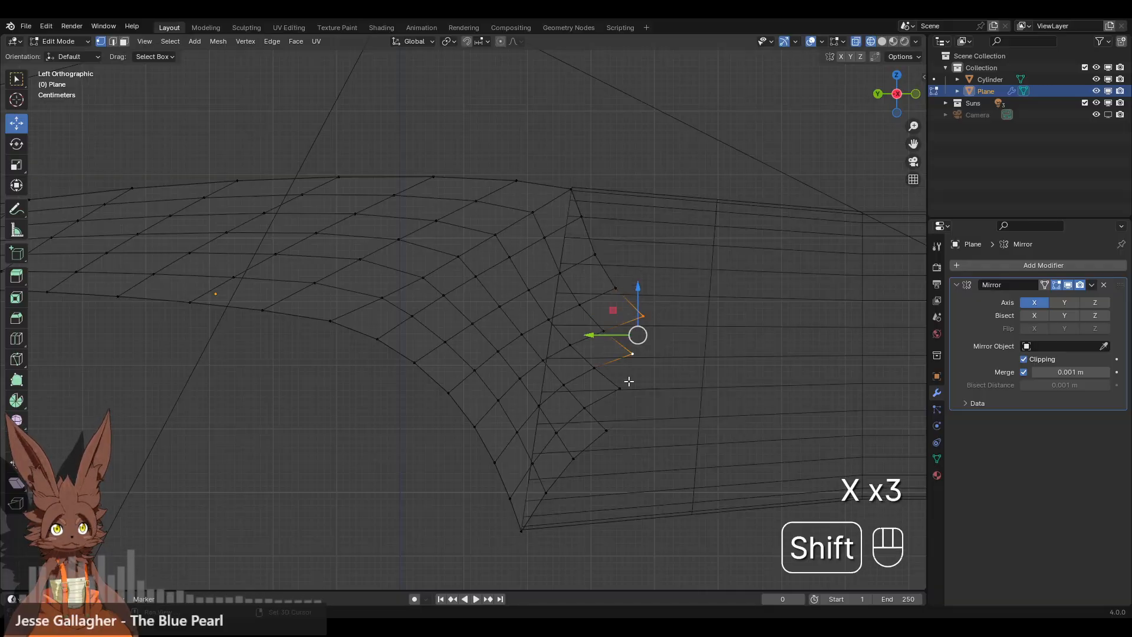
shift+click(620, 388)
shift+click(606, 430)
key(x)
click(628, 336)
click(615, 288)
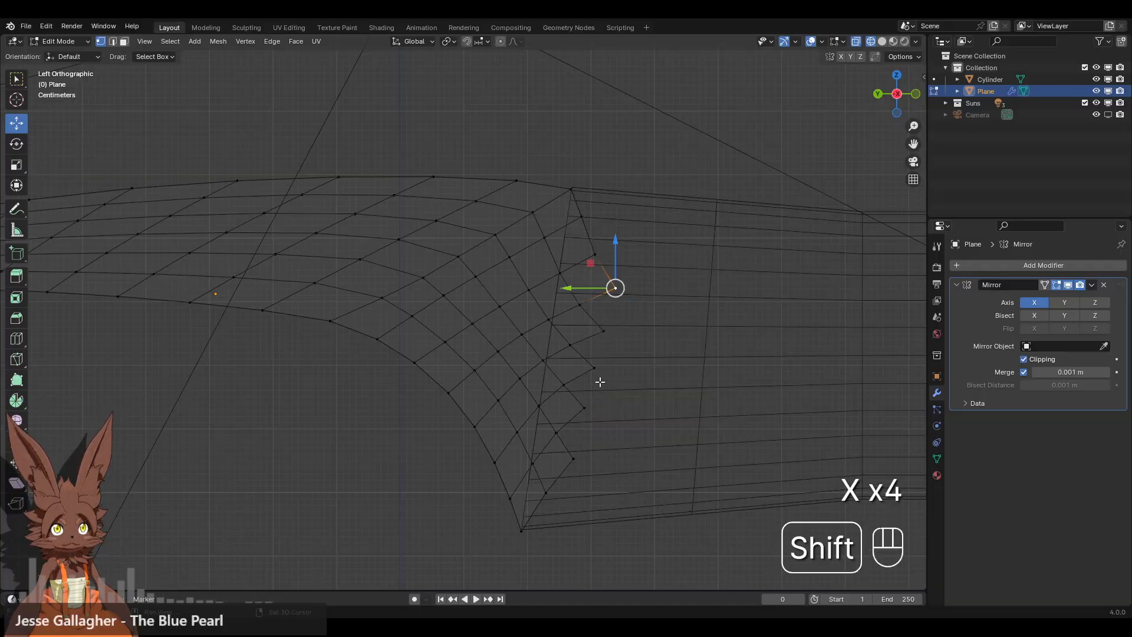
shift+click(604, 331)
shift+click(595, 368)
shift+click(584, 408)
shift+click(573, 459)
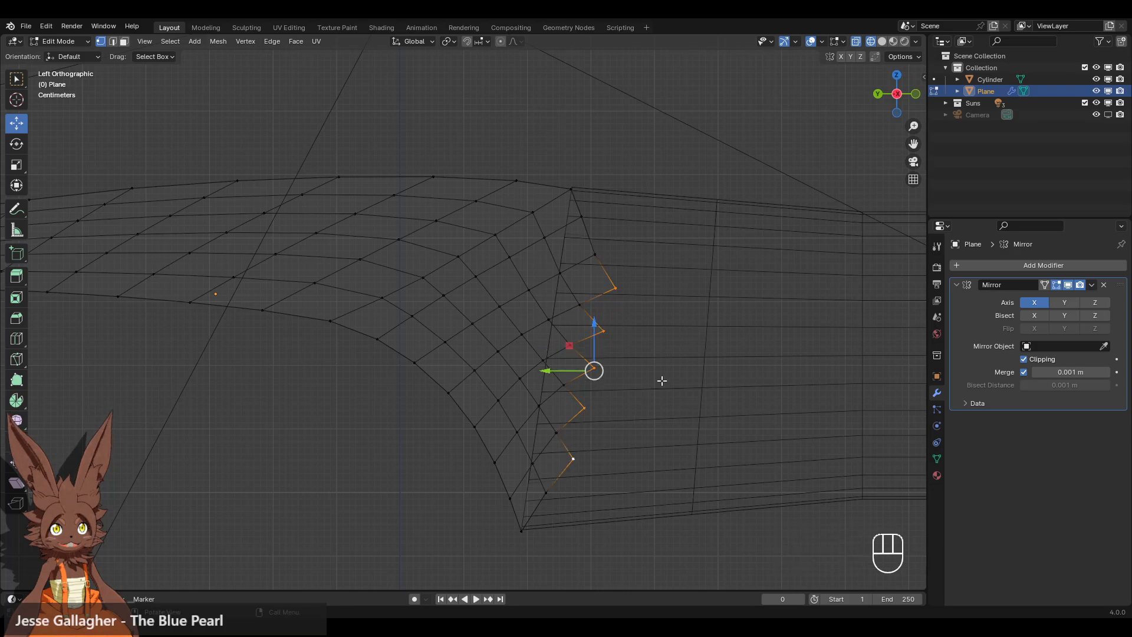
key(x)
click(664, 380)
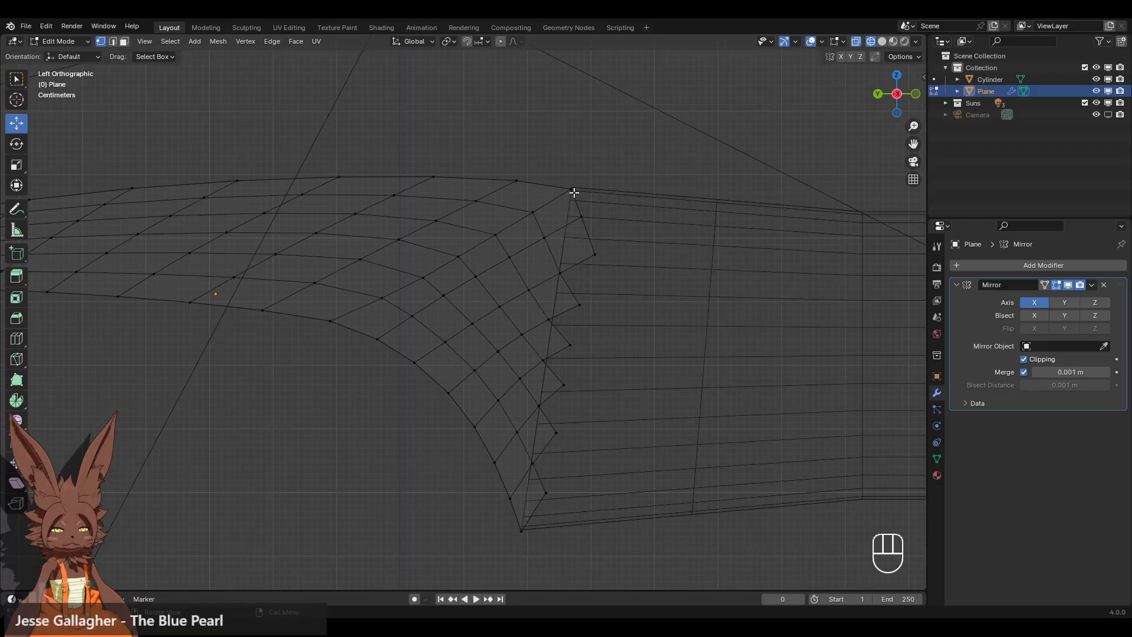
Delete the remaining zigzag of vertices along the cylinder's slanted end, keeping the part's upper and lower corner vertices.
click(545, 492)
shift+click(532, 464)
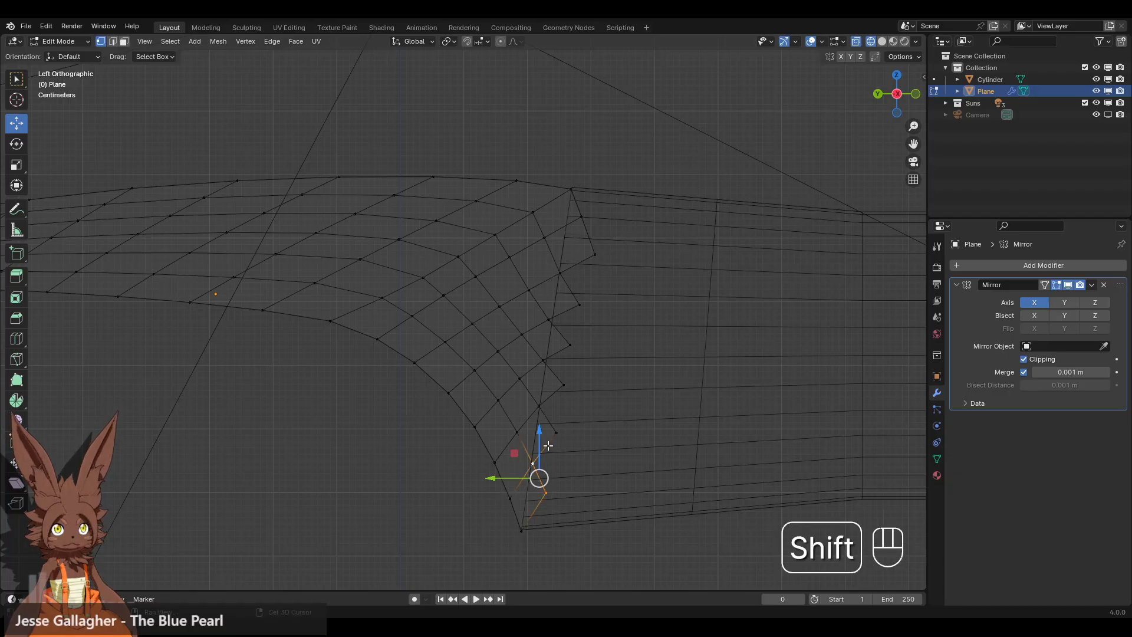
shift+click(539, 407)
shift+click(564, 384)
shift+click(543, 361)
shift+click(570, 344)
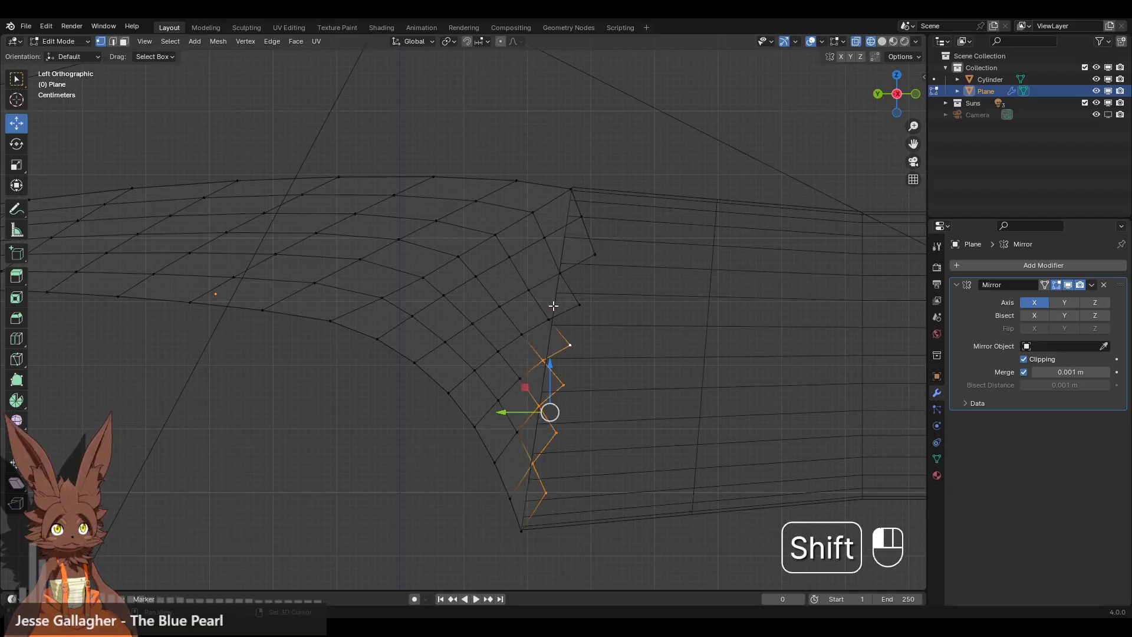
shift+click(550, 320)
shift+click(578, 304)
shift+click(560, 272)
shift+click(595, 254)
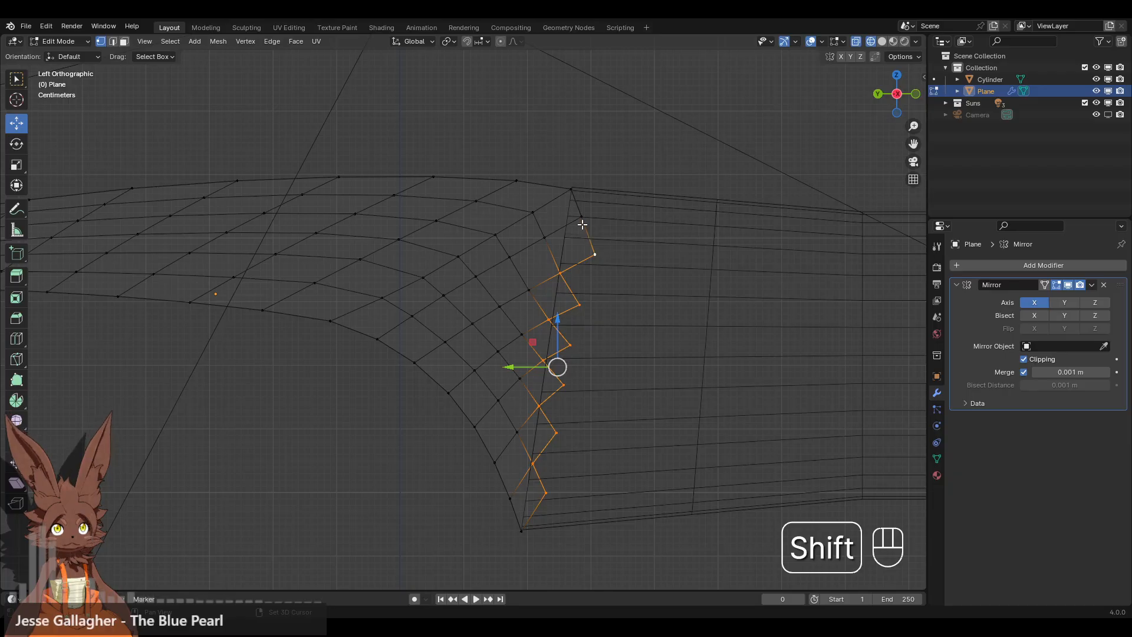
shift+click(581, 217)
key(x)
click(631, 282)
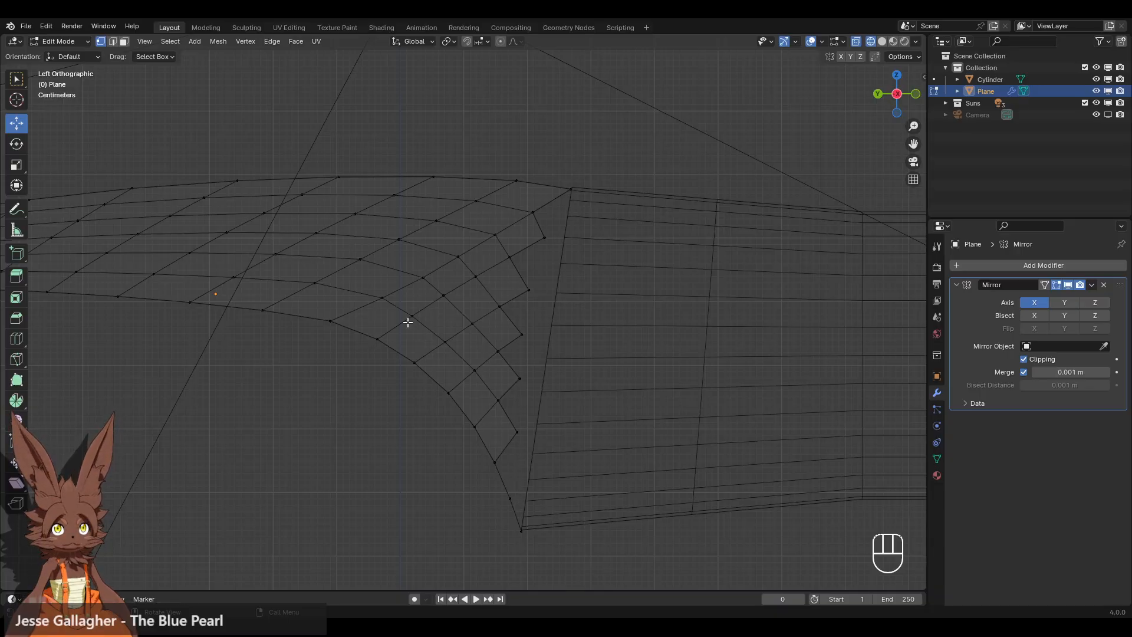
Lasso-select the leftover interior vertices between the diagonal edge and the lower curve and delete them.
mouse_move(408, 322)
mouse_down()
mouse_move(500, 409)
mouse_move(406, 324)
mouse_up()
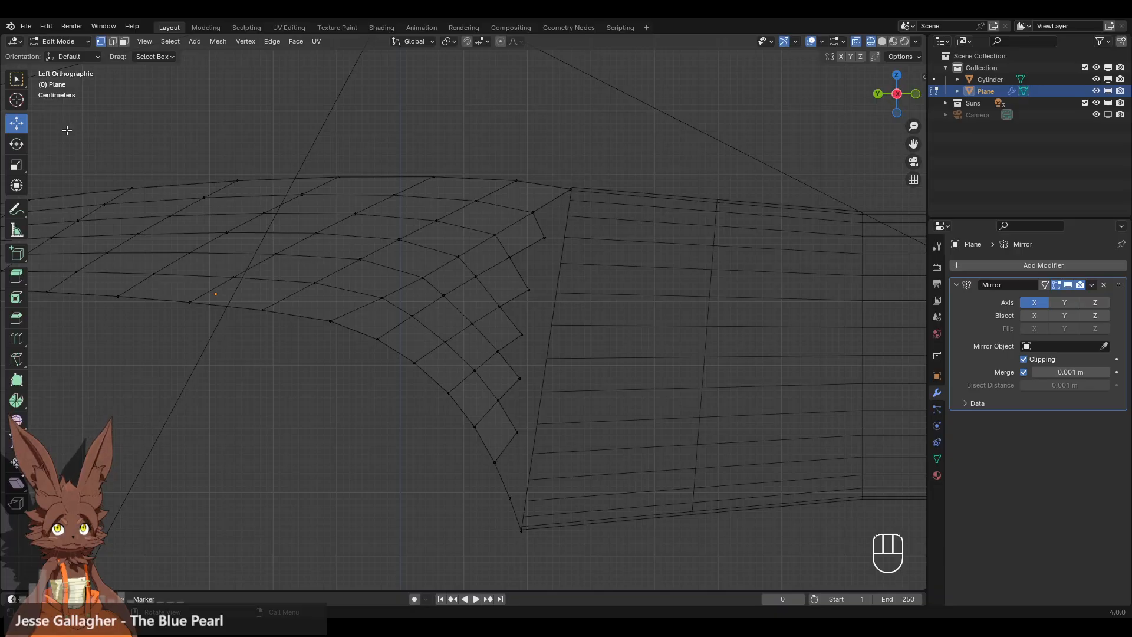
click(16, 78)
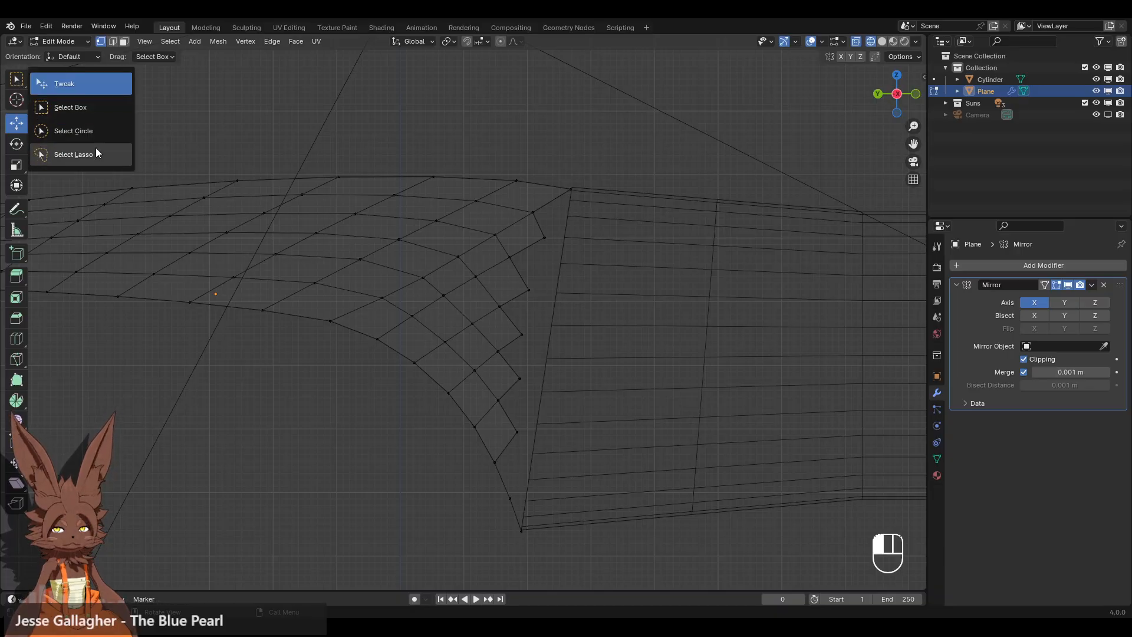
click(73, 154)
mouse_move(539, 472)
mouse_down()
mouse_move(480, 434)
mouse_move(430, 372)
mouse_move(518, 505)
mouse_move(472, 405)
mouse_move(397, 328)
mouse_move(425, 286)
mouse_move(517, 233)
mouse_move(665, 391)
mouse_up()
key(x)
click(664, 393)
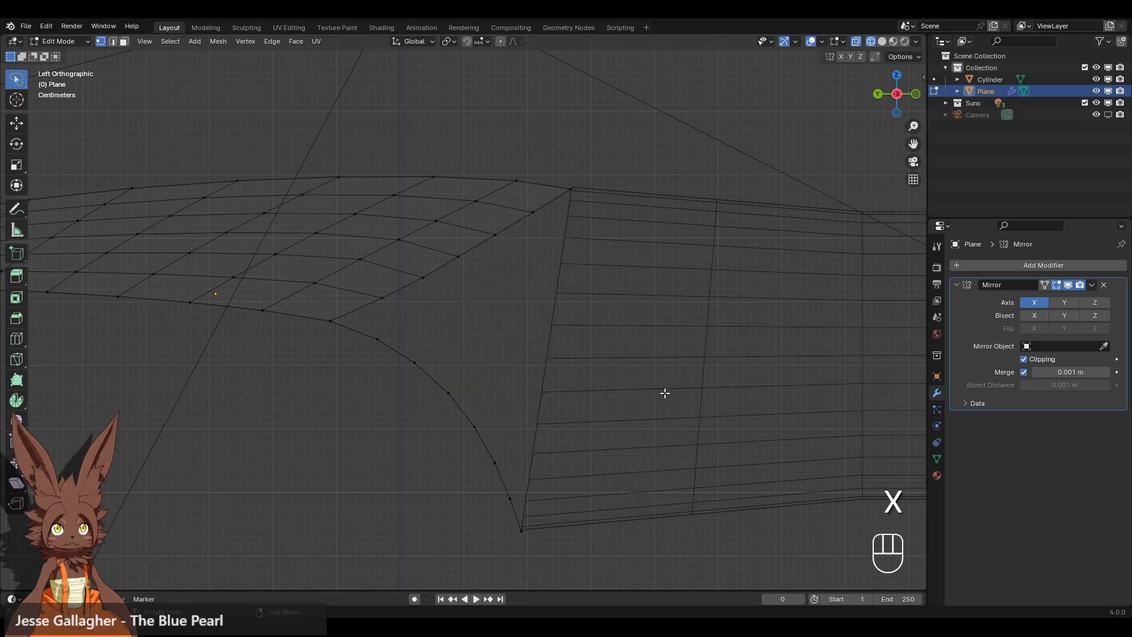
Fill a triangular face at the narrow inner end of the gap between the diagonal edge and lower curve.
click(567, 191)
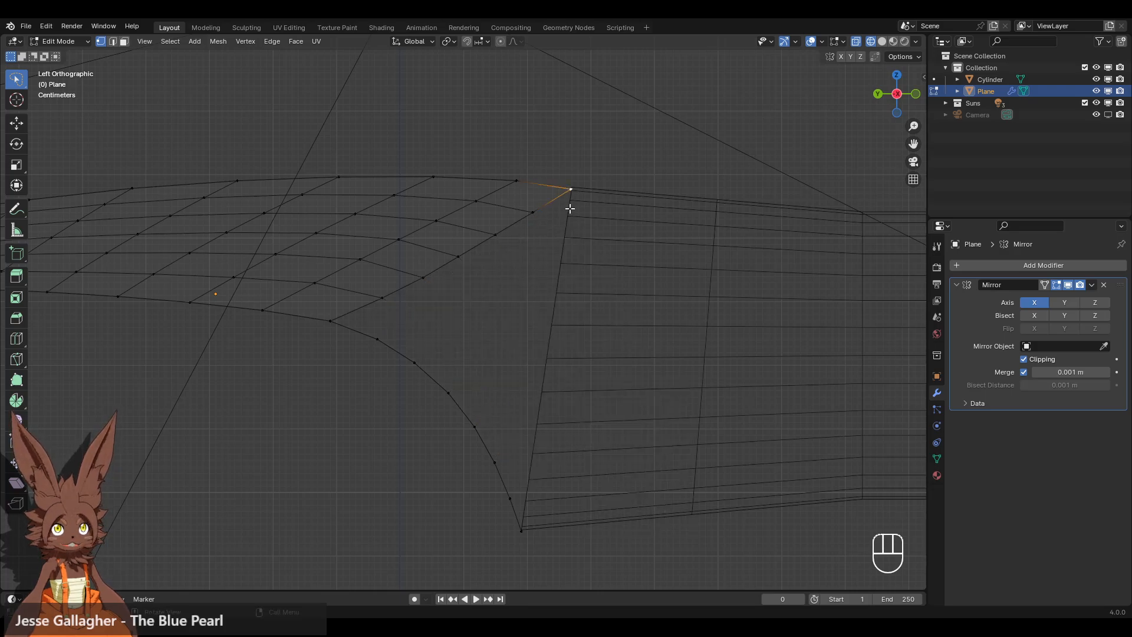
shift+click(521, 529)
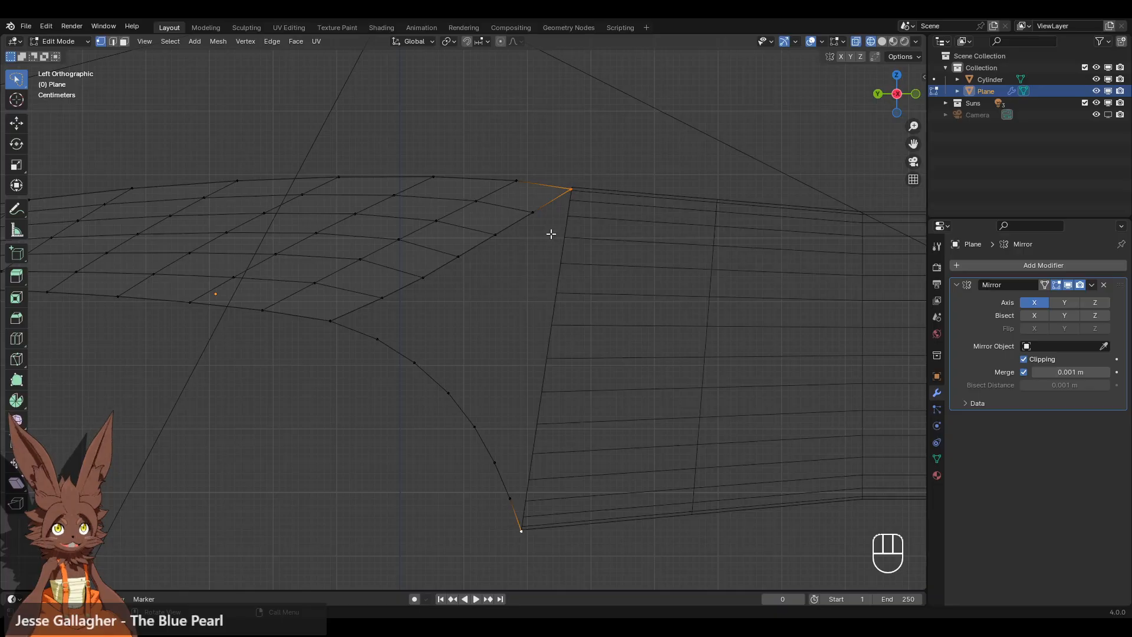
click(383, 300)
shift+click(377, 339)
shift+click(332, 320)
key(f)
click(427, 319)
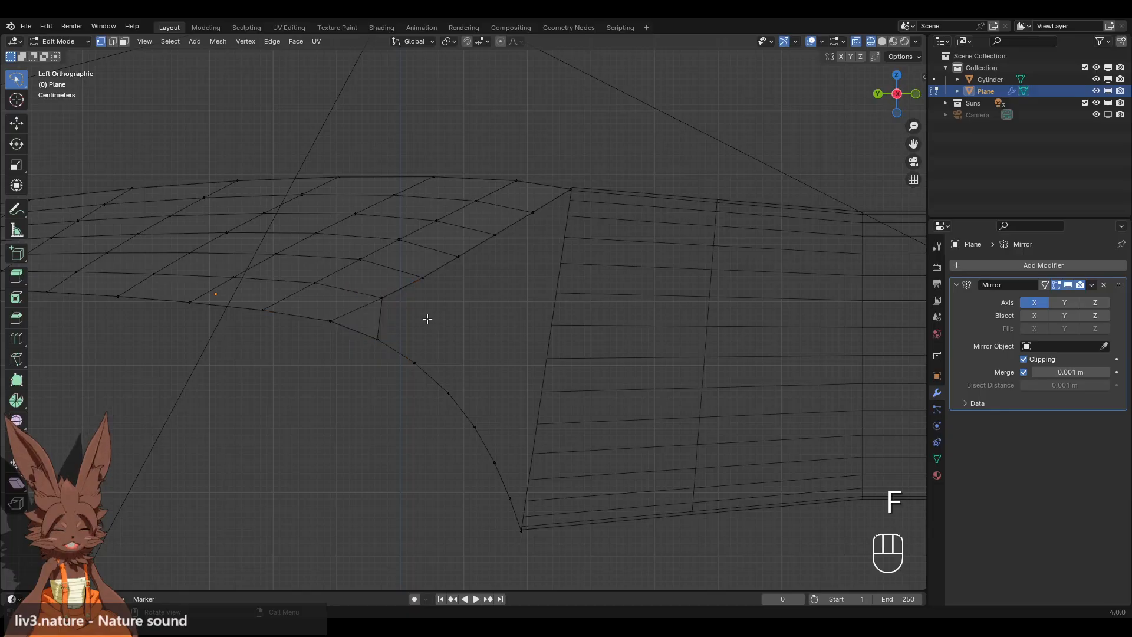
Fill five successive faces from the triangle's open edge across the gap to the part's upper rear corner.
click(113, 41)
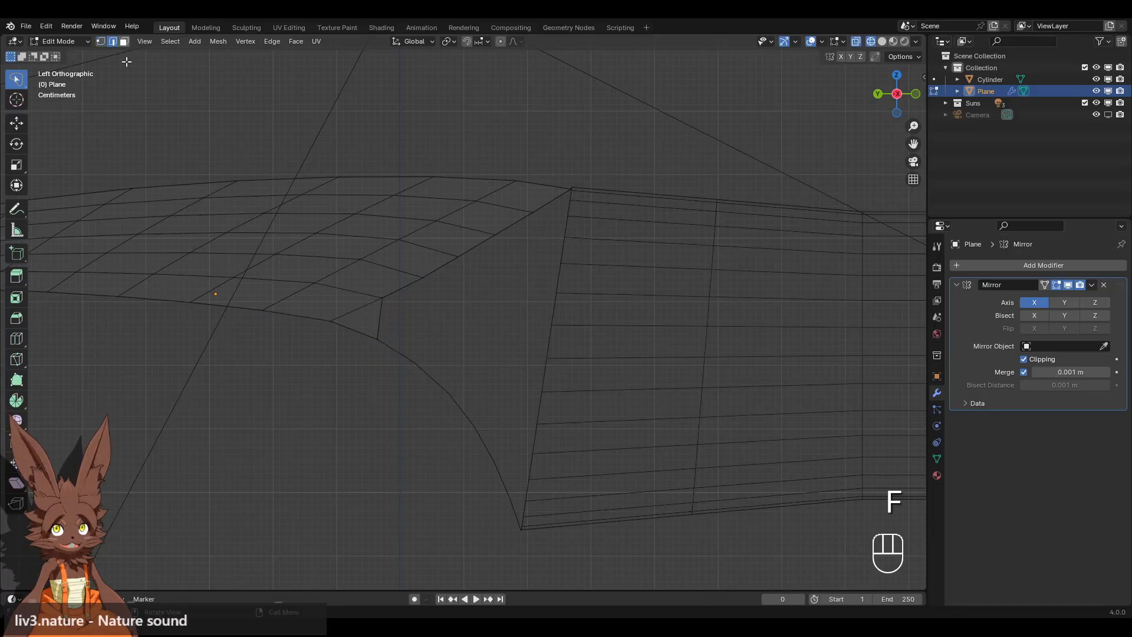
click(378, 302)
key(f)
key(f)
key(f)
key(f)
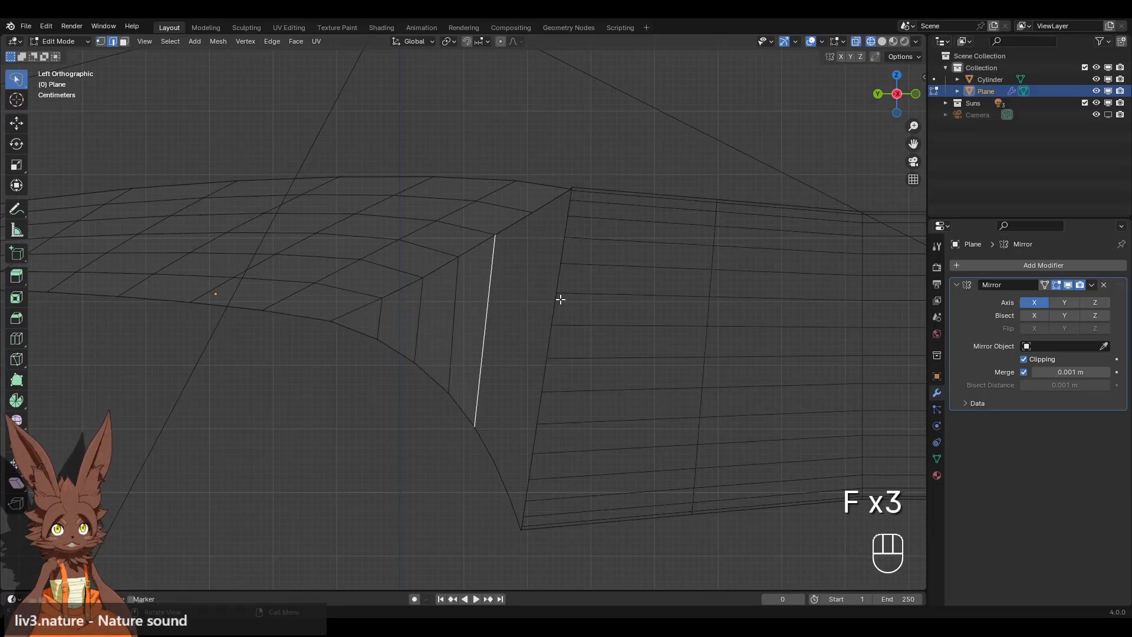
key(f)
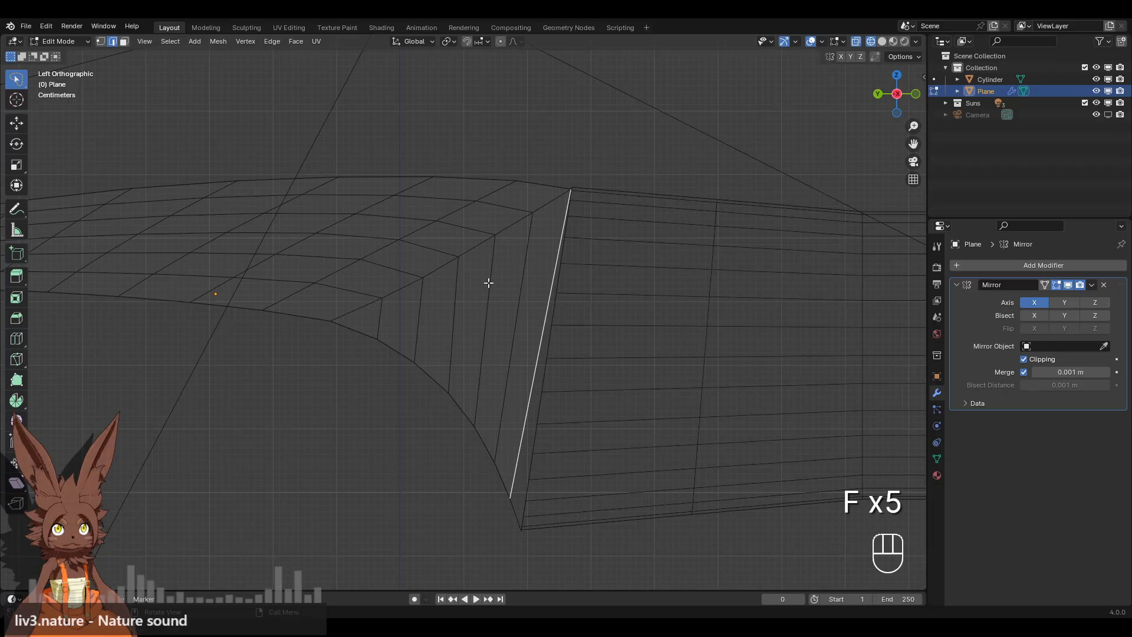
Delete the stray bottom vertex and move the lower curve's end vertex about -0.019 m in Y and -0.046 m in Z to the cylinder's lower corner.
click(101, 42)
click(534, 534)
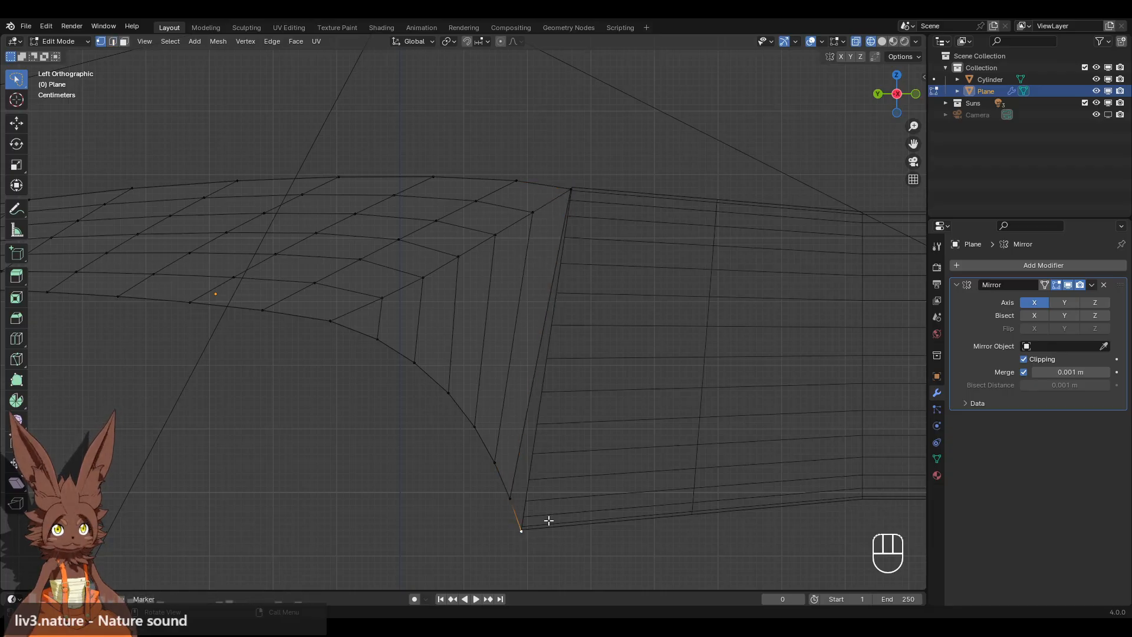
key(x)
click(562, 463)
click(510, 512)
drag(508, 502, 521, 528)
click(17, 123)
click(510, 498)
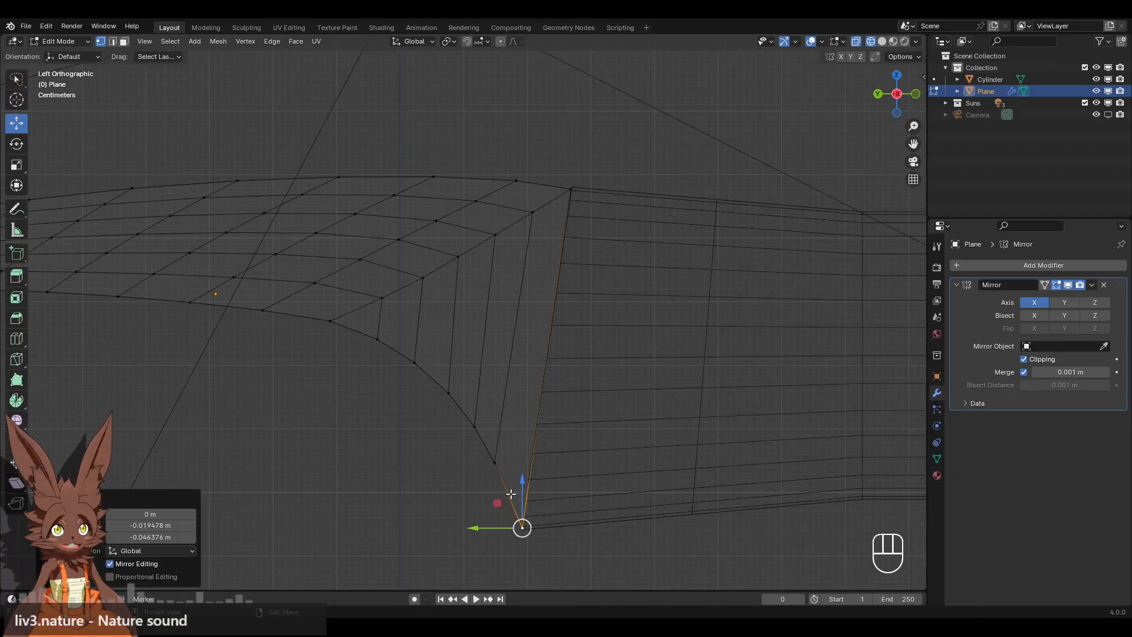
Reposition the neighbouring vertices on the lower curve to even out its bend, and check the part against the cylinder from an angle.
click(496, 465)
drag(495, 463, 506, 478)
click(475, 426)
drag(479, 427, 449, 394)
click(584, 338)
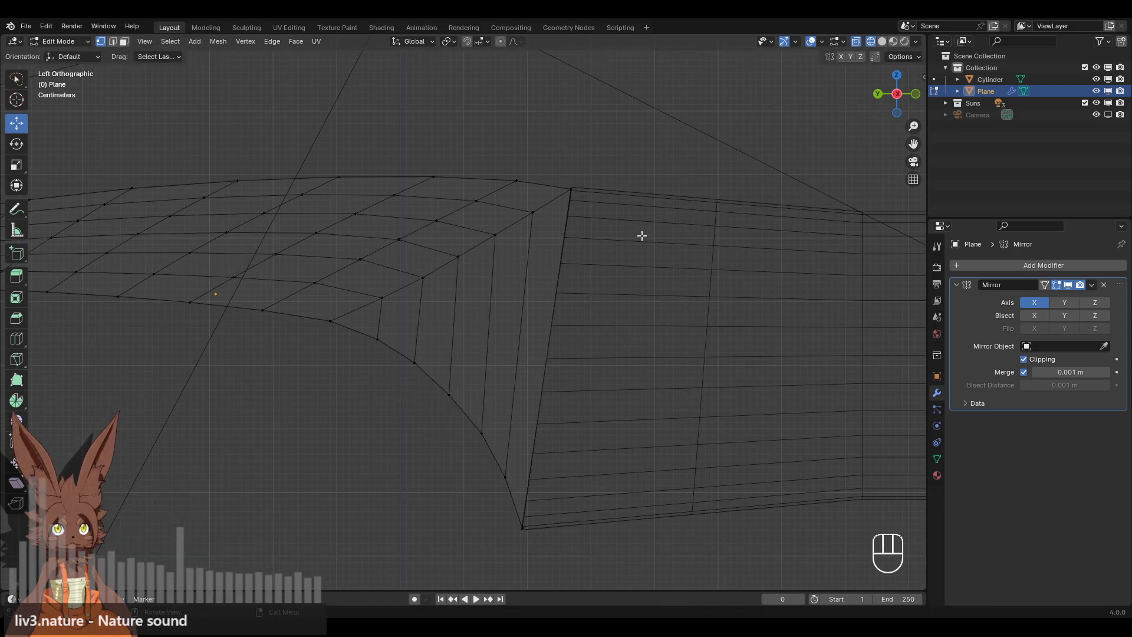
scroll(639, 329, down, 5)
middle_drag(639, 328, 564, 335)
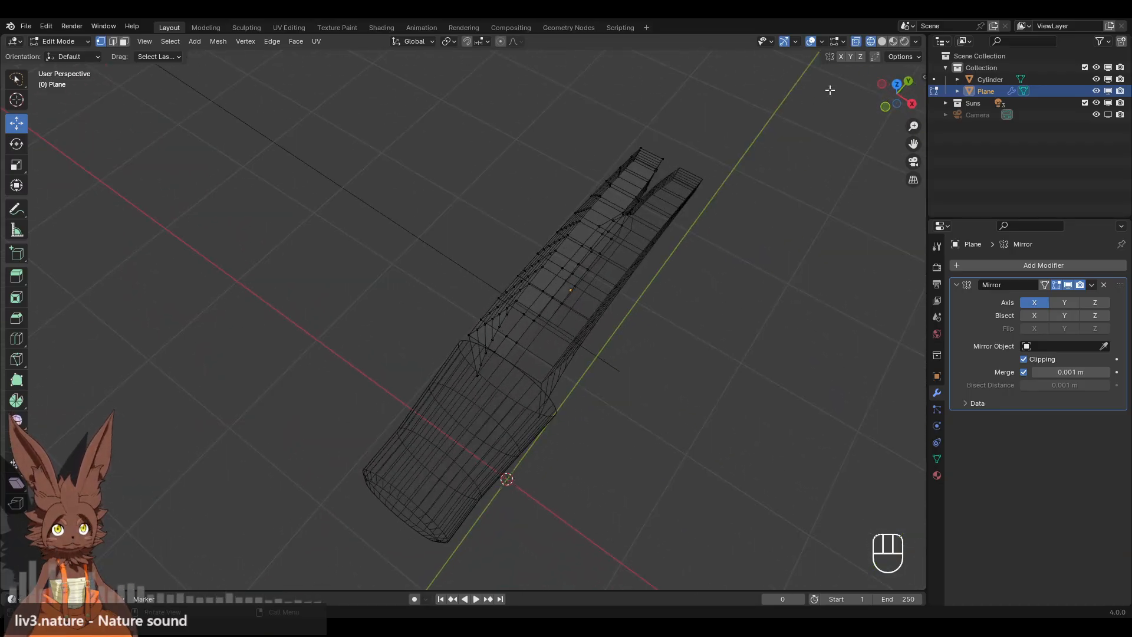
Switch to solid shading and add a lengthwise loop cut between the part's outer edge and its neighbouring edge row.
click(882, 42)
scroll(523, 399, up, 5)
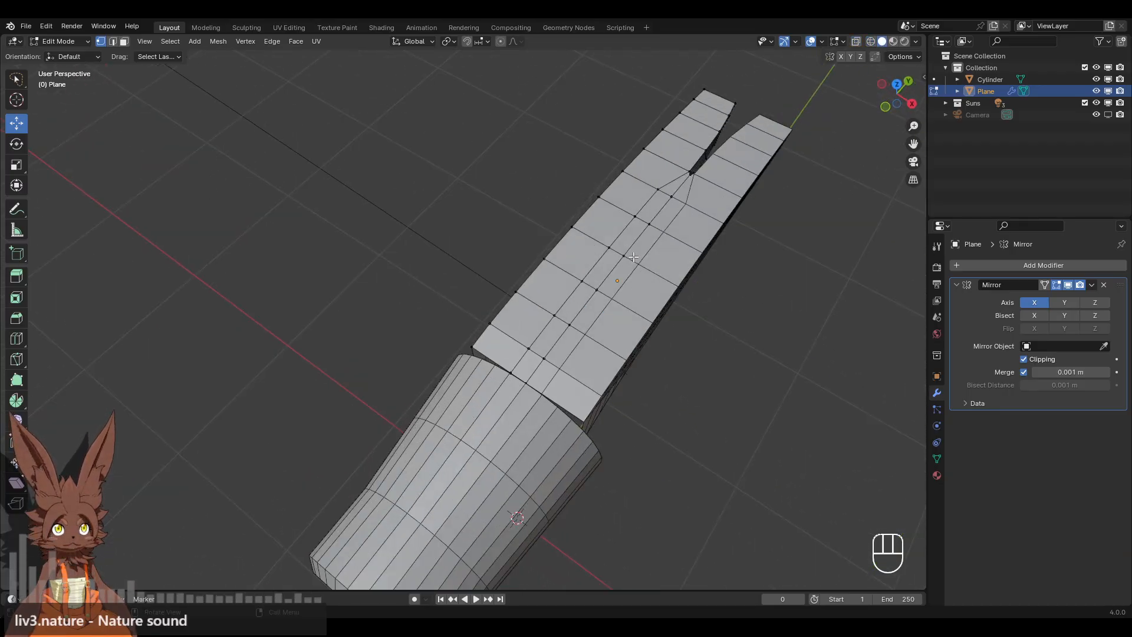
click(17, 338)
click(515, 340)
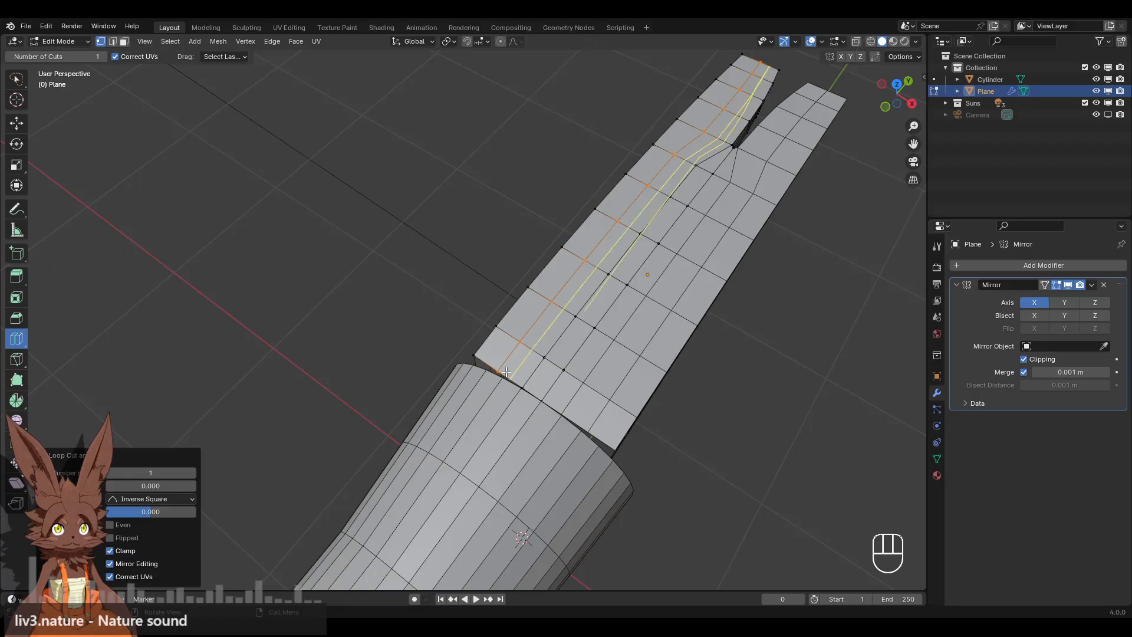
middle_drag(561, 409, 477, 294)
mouse_move(477, 295)
middle_down()
mouse_move(422, 210)
mouse_move(466, 313)
middle_up()
middle_drag(542, 304, 387, 334)
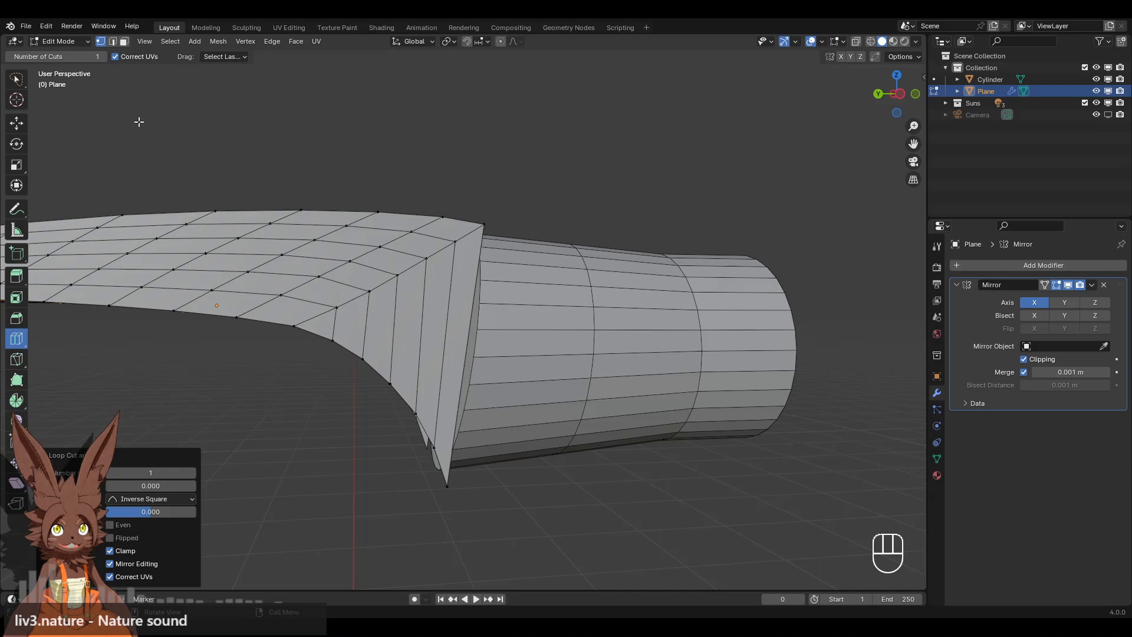
Finish editing the part's mesh and open the cylinder's mesh for editing.
click(66, 45)
click(68, 54)
click(416, 154)
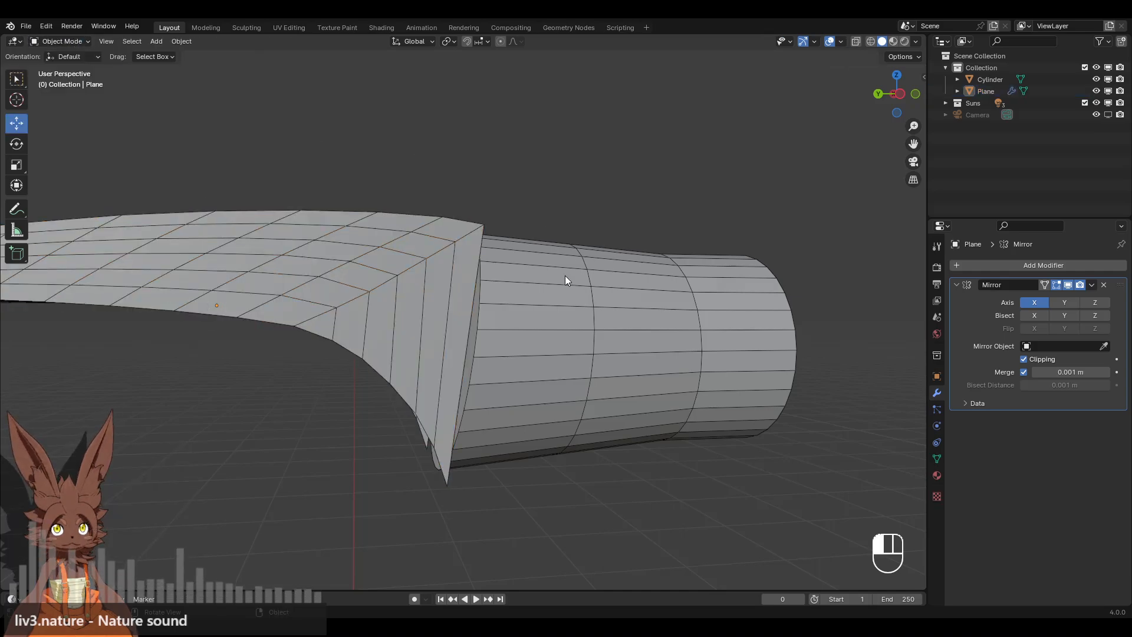
click(565, 275)
middle_drag(664, 256, 244, 184)
click(66, 41)
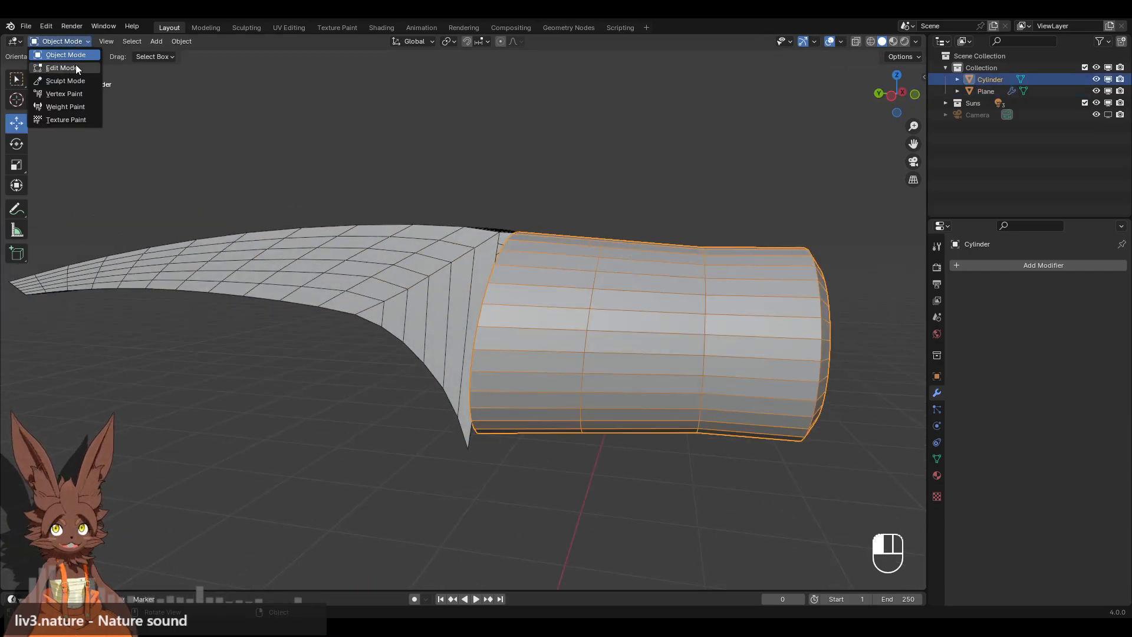
click(75, 65)
From the right side view, scale the cylinder's middle edge loop to about 0.501 to form a narrow neck.
middle_drag(657, 218, 389, 233)
click(896, 94)
shift+middle_drag(480, 286, 573, 282)
scroll(573, 282, up, 3)
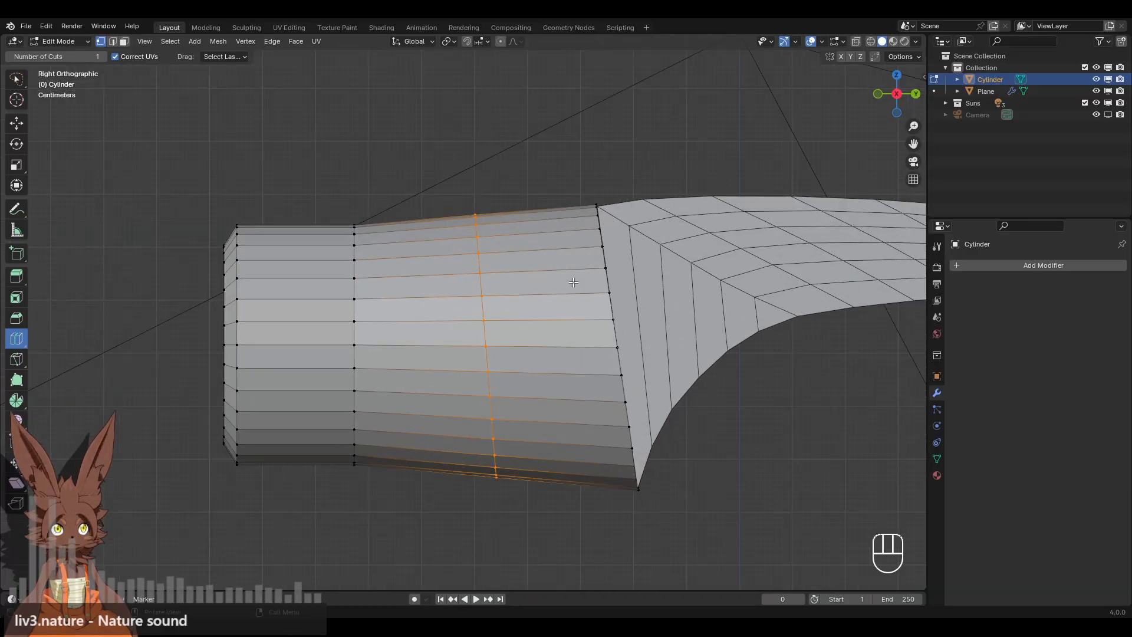
click(16, 122)
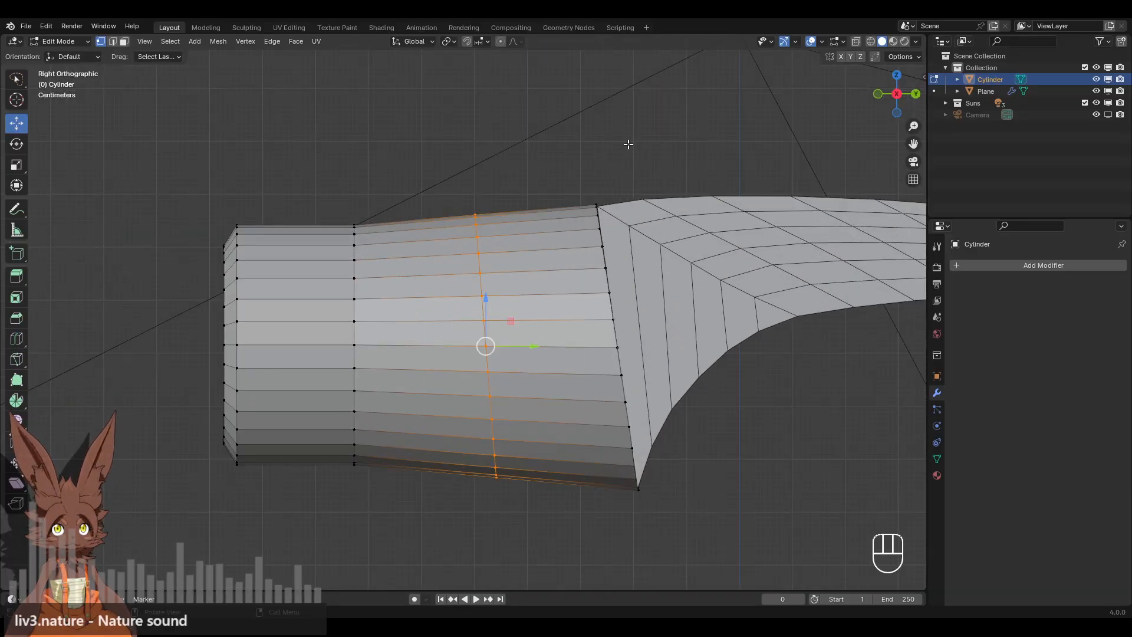
key(s)
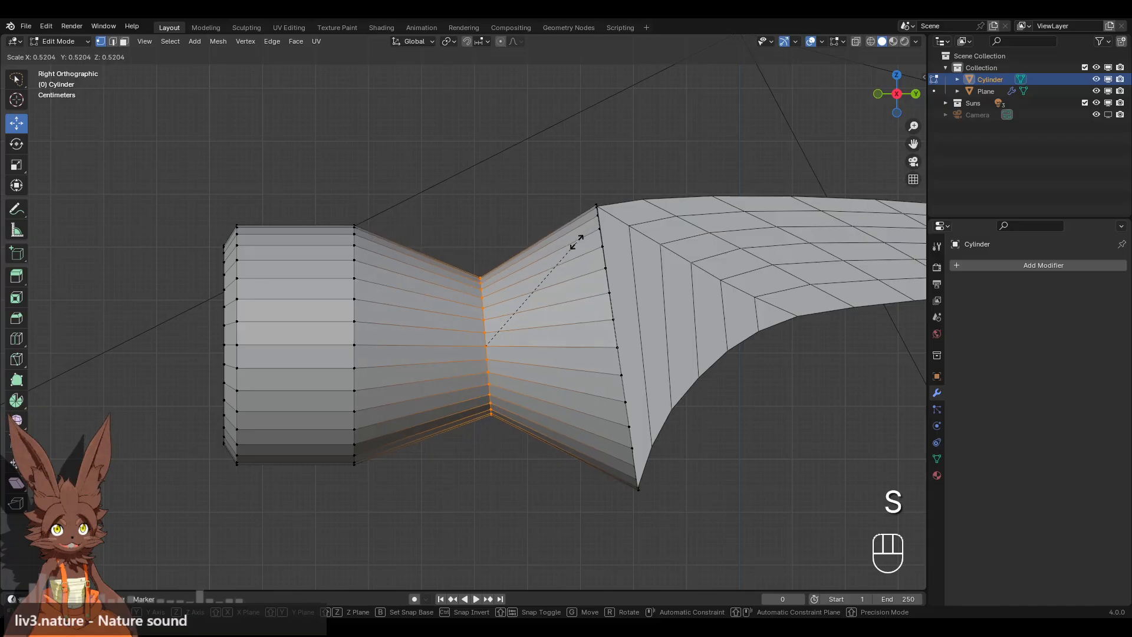
click(573, 246)
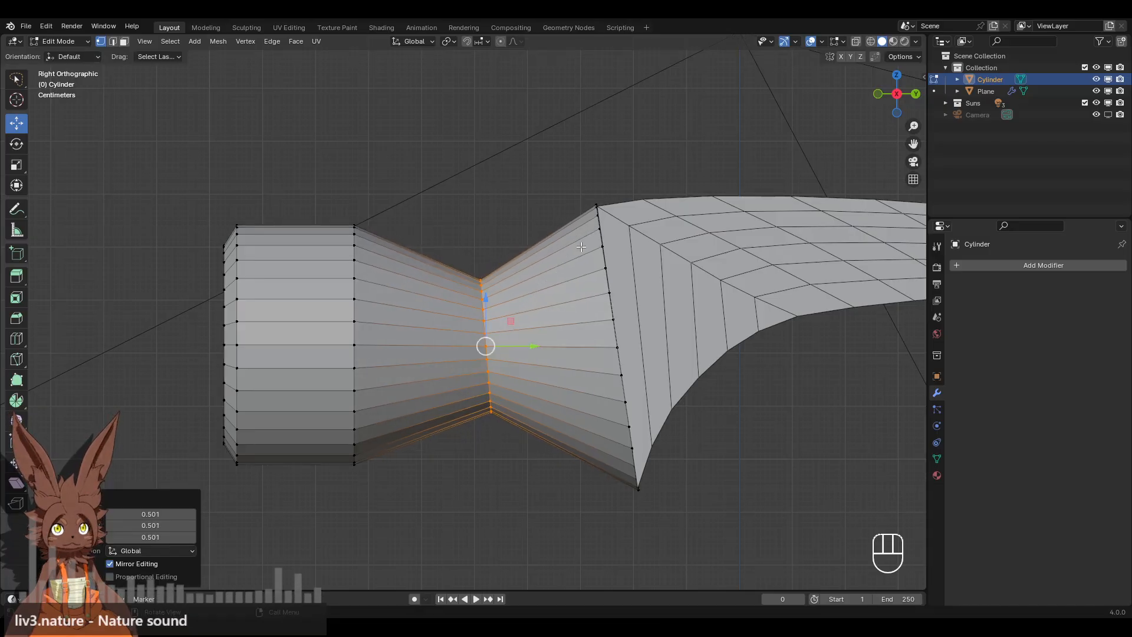
Move the cylinder's slanted end loop about -0.012 m in Y away from the part, and inspect the joint from several angles.
shift+middle_drag(574, 247, 458, 206)
middle_drag(589, 170, 520, 252)
middle_drag(689, 331, 509, 234)
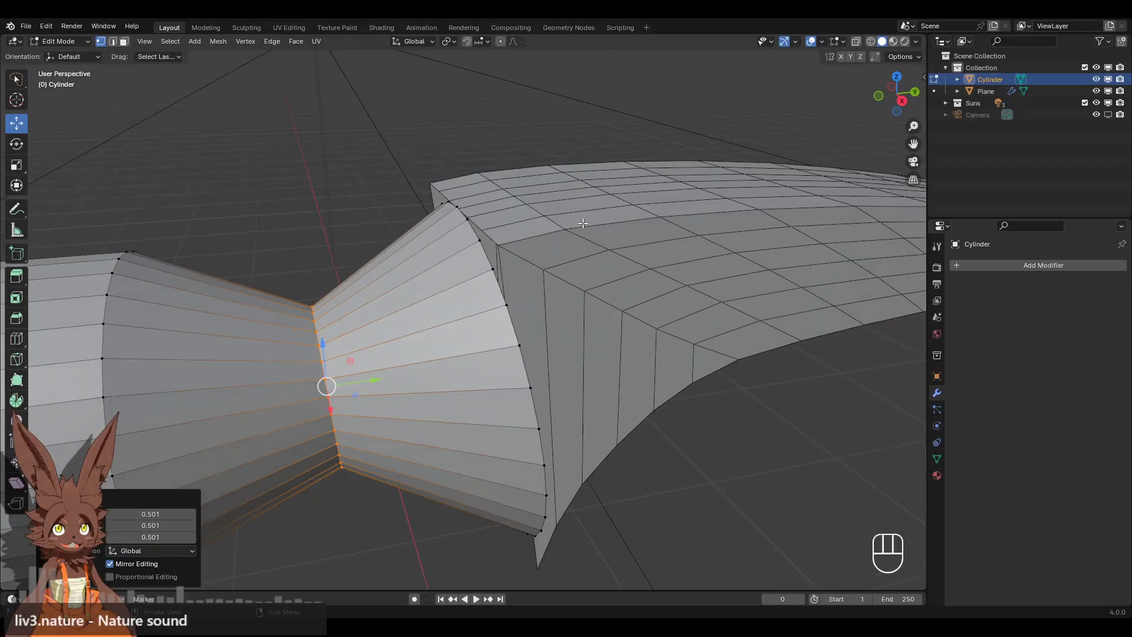
click(902, 101)
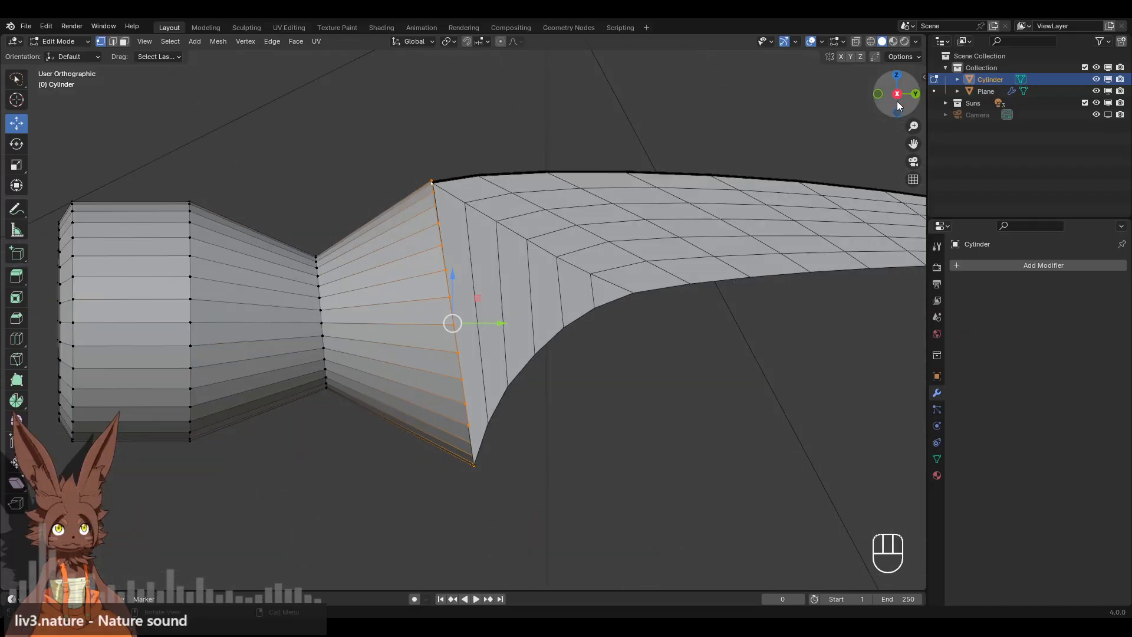
shift+middle_drag(554, 200, 624, 200)
drag(571, 321, 563, 321)
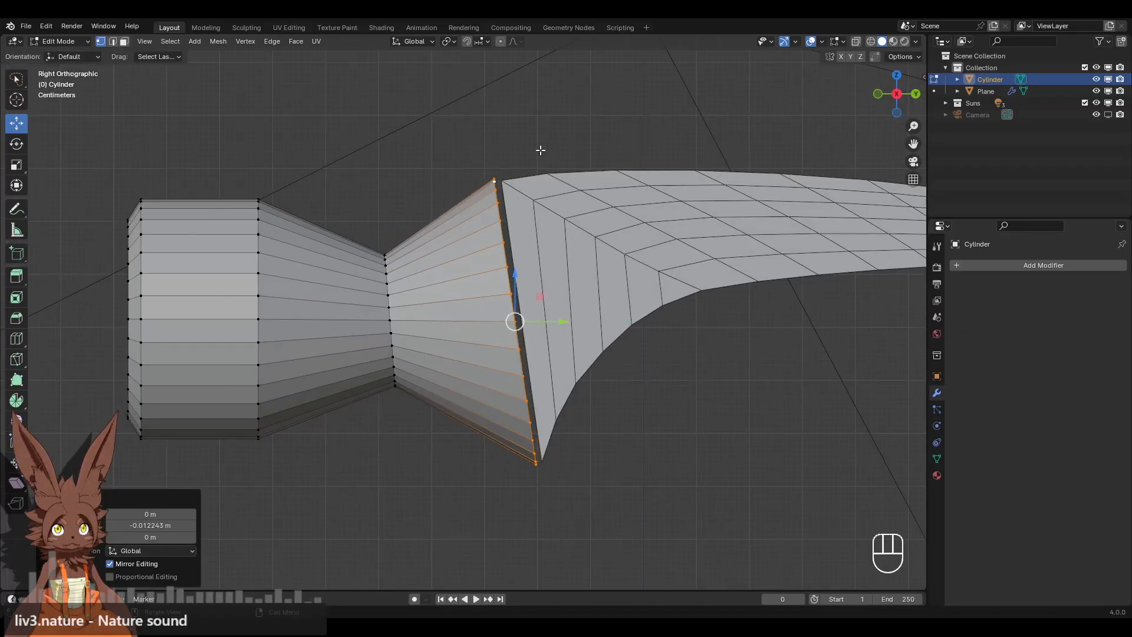
click(532, 137)
middle_drag(531, 137, 590, 188)
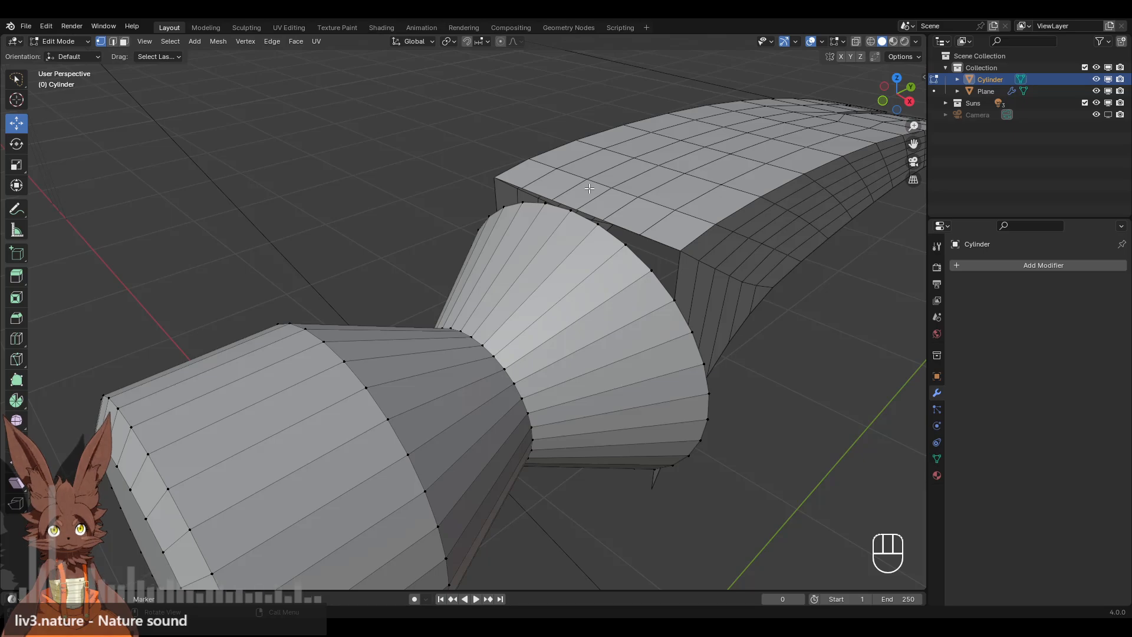
middle_drag(622, 281, 566, 277)
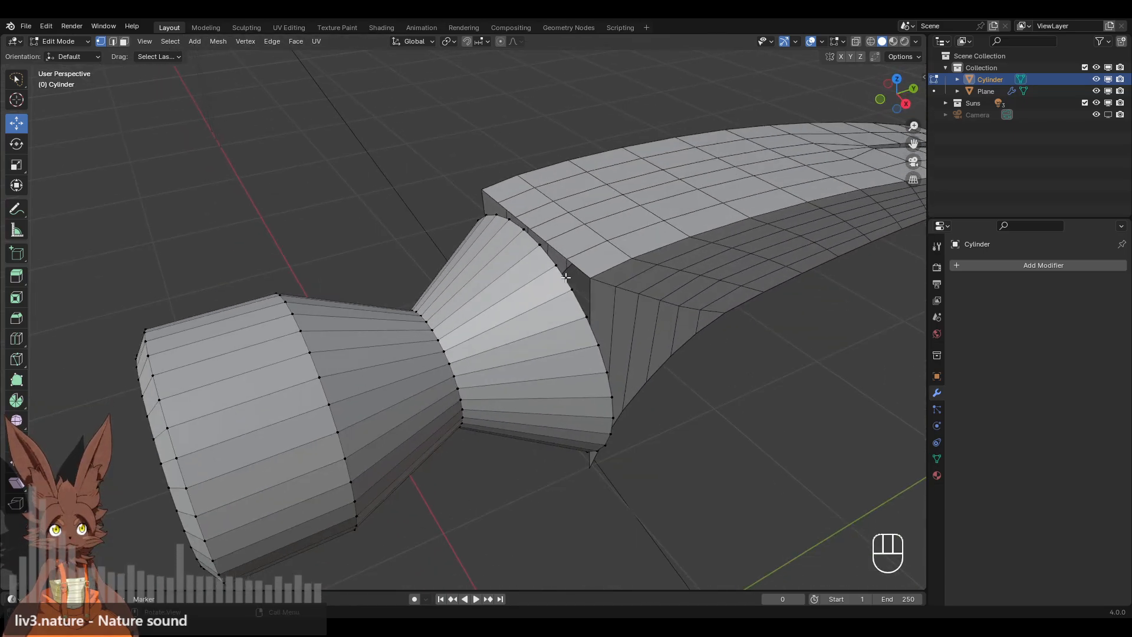
middle_drag(690, 350, 549, 257)
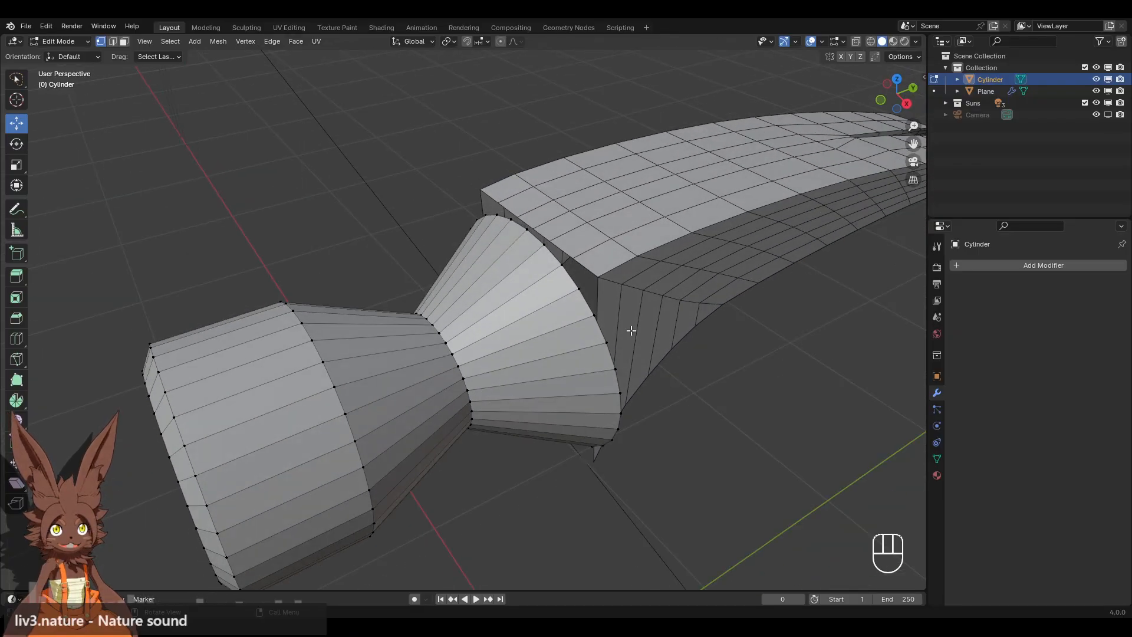
middle_drag(631, 330, 548, 463)
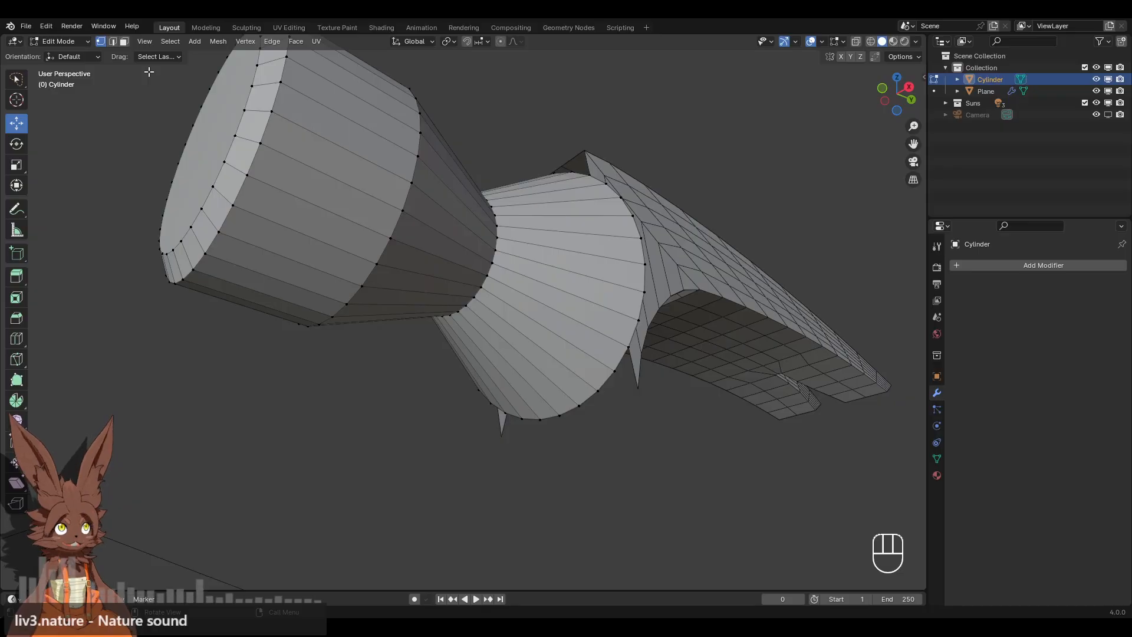
Finish editing the cylinder and open the mirrored part's mesh for editing.
click(66, 42)
click(72, 55)
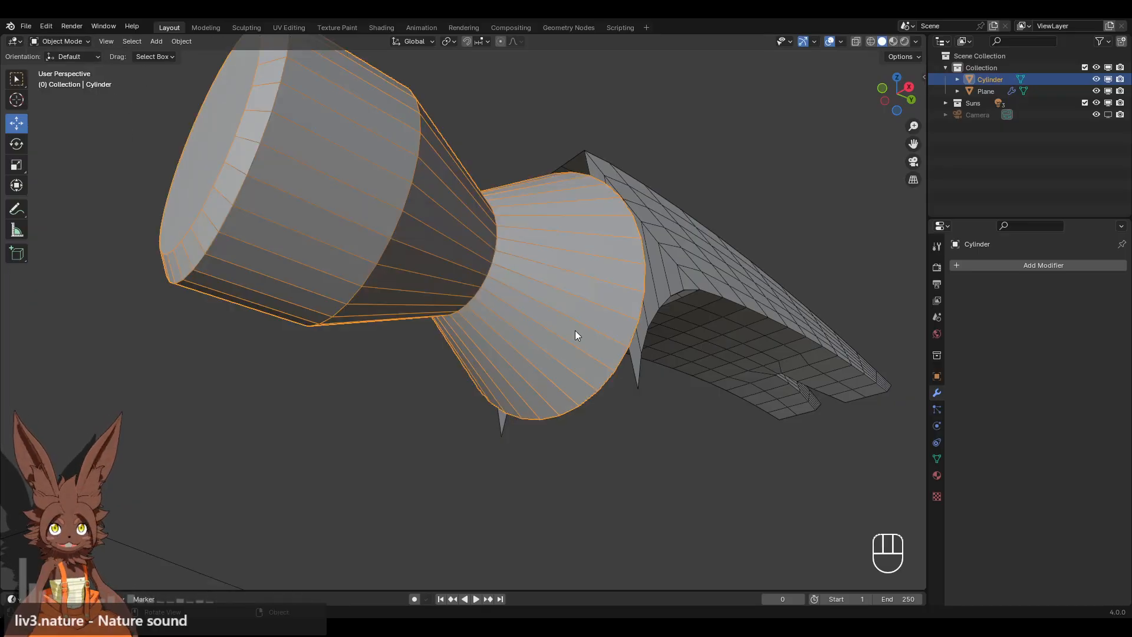
middle_drag(706, 383, 672, 336)
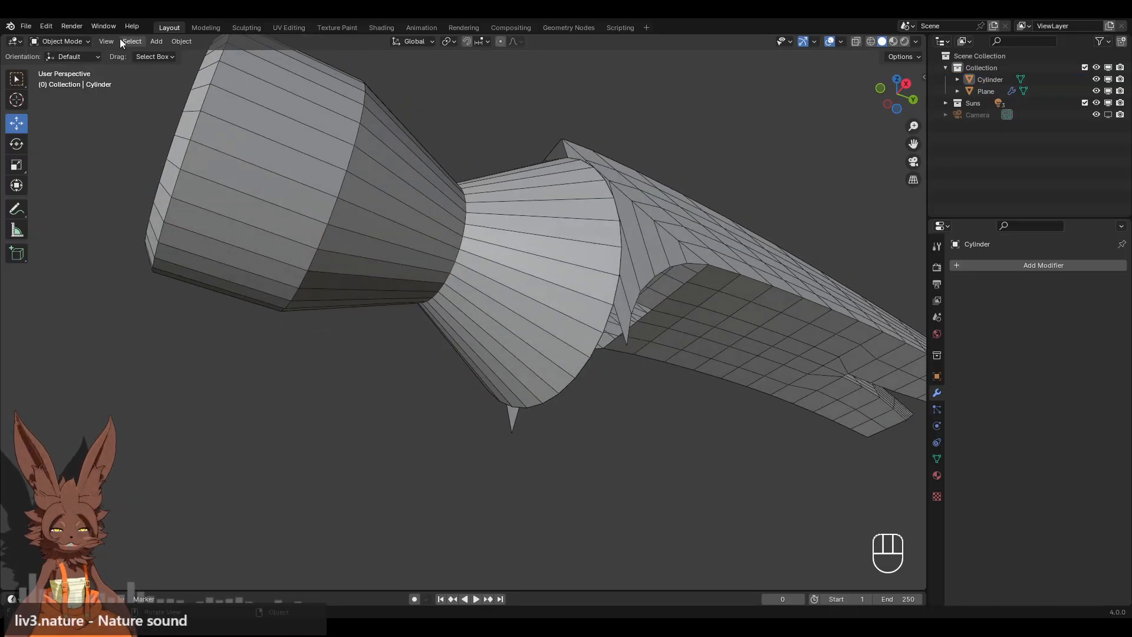
click(88, 40)
click(76, 68)
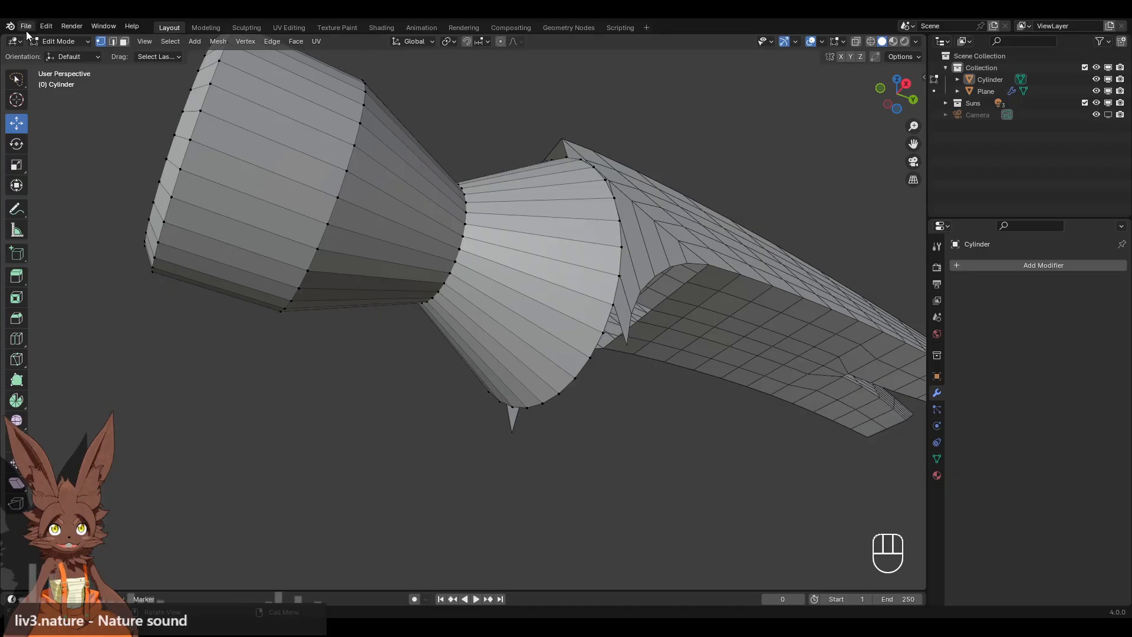
click(59, 41)
click(62, 56)
click(668, 245)
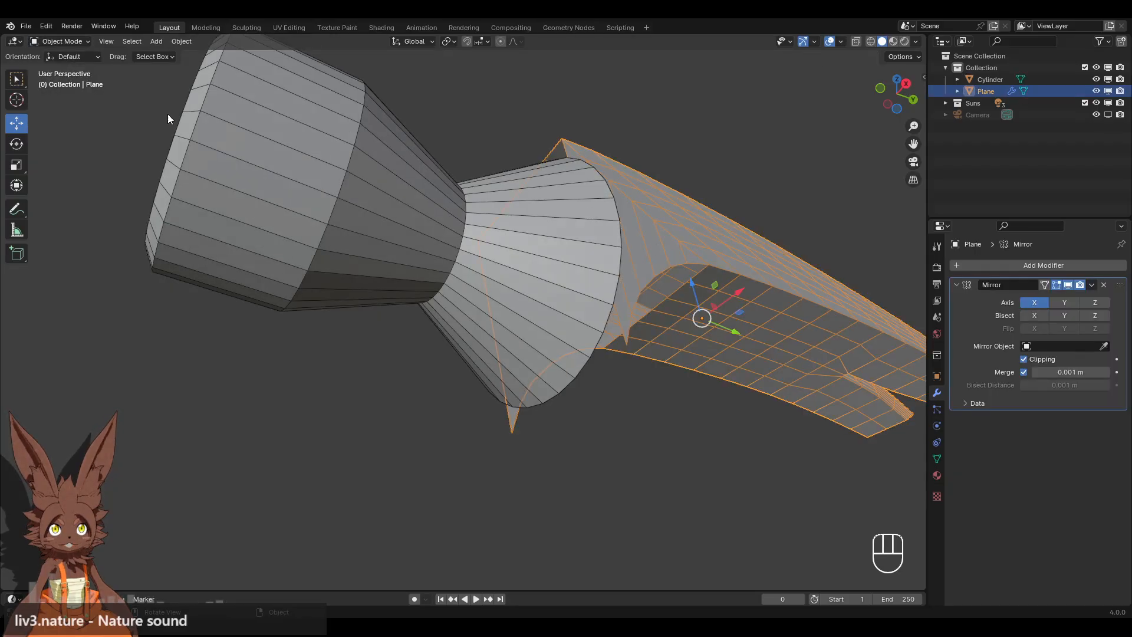
click(76, 40)
click(71, 67)
Extrude the lowest rear corner vertex of the part about 0.203 m along X to the mirror centreline.
scroll(622, 329, up, 5)
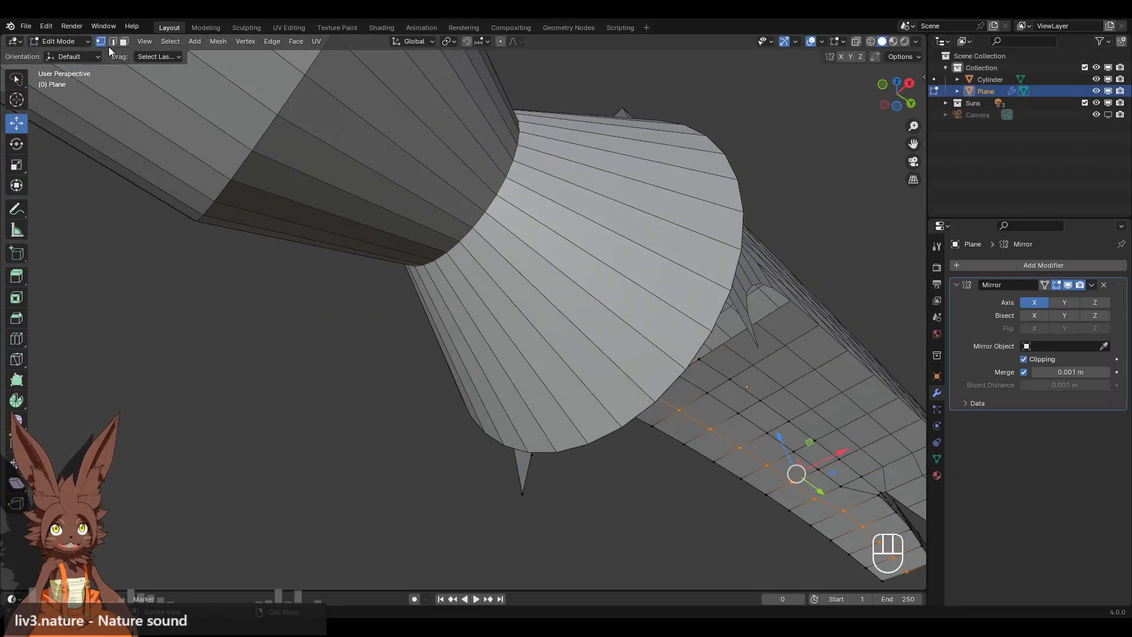
middle_drag(454, 206, 631, 416)
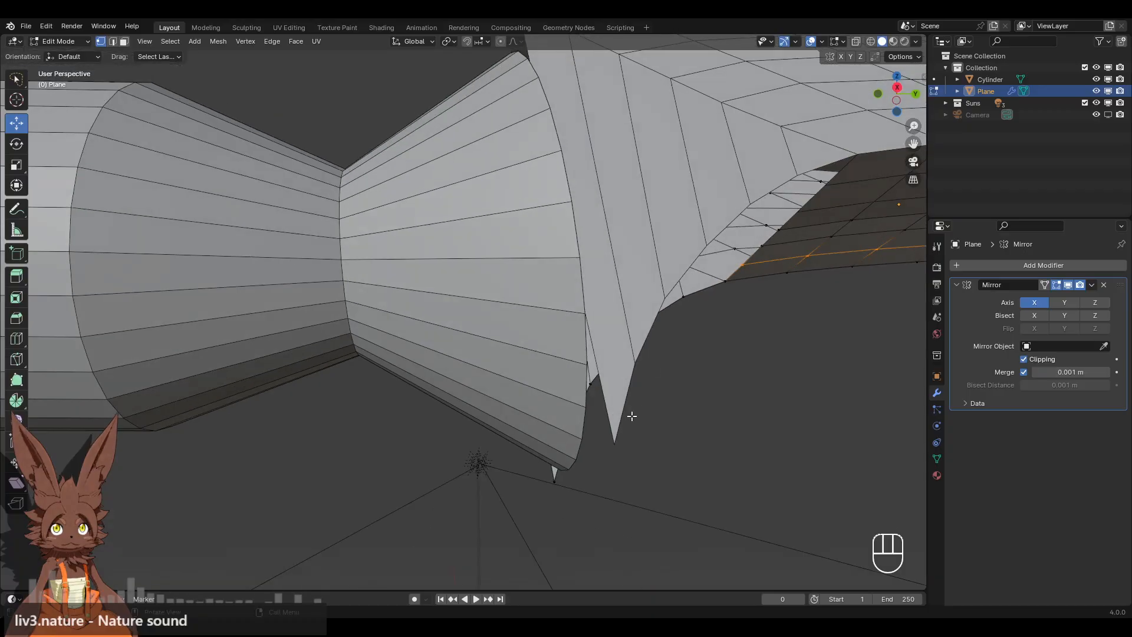
middle_drag(531, 335, 604, 422)
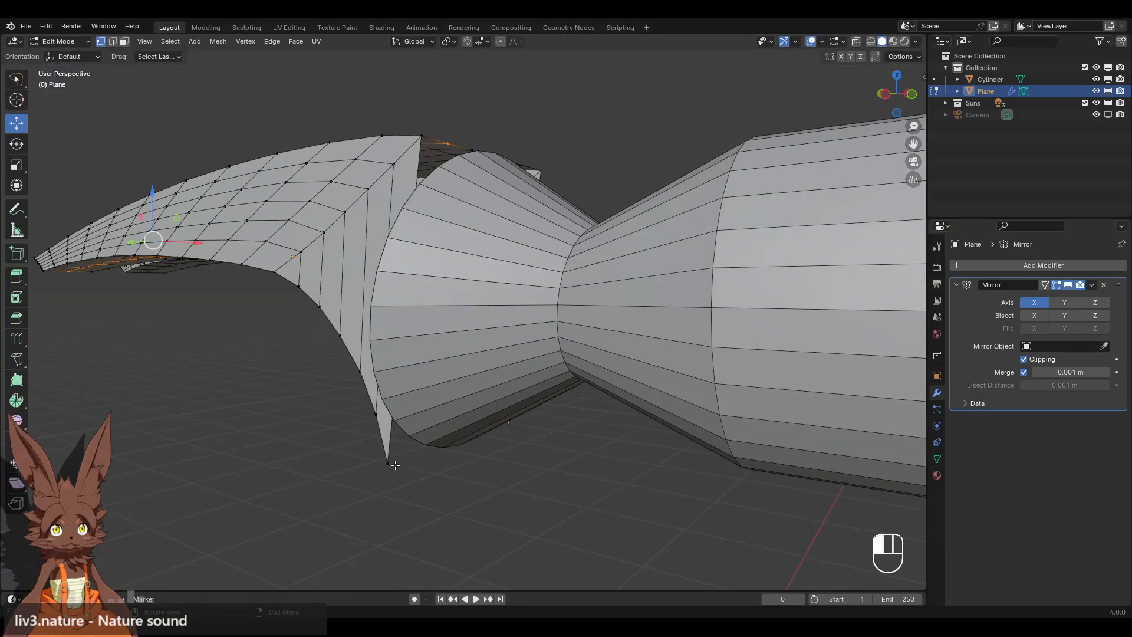
shift+middle_drag(395, 465, 468, 356)
key(e)
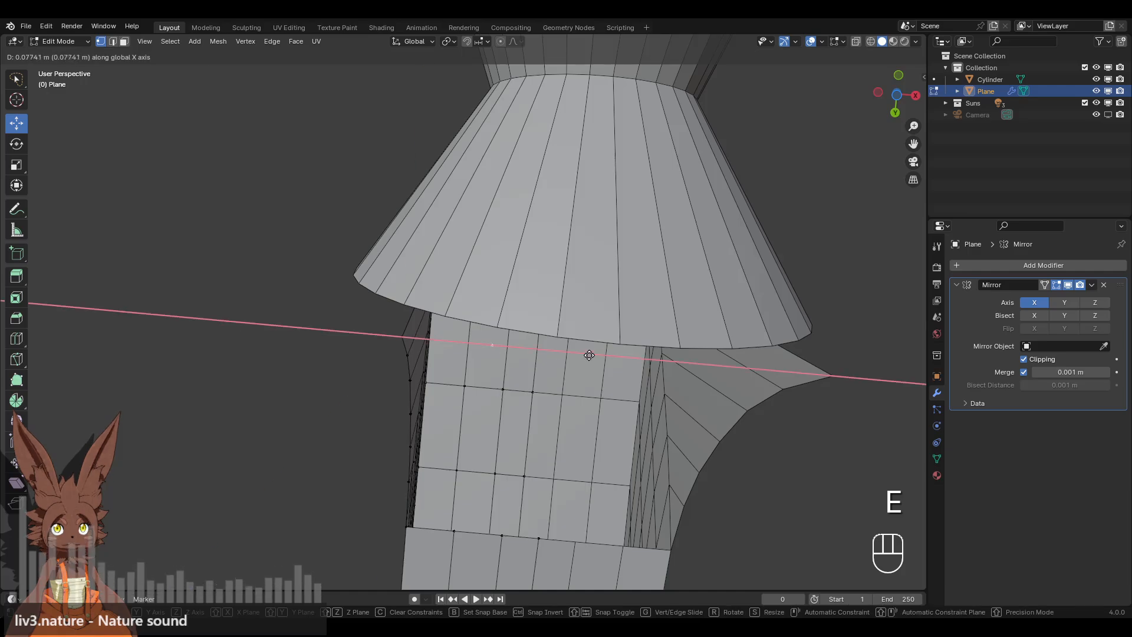
click(695, 367)
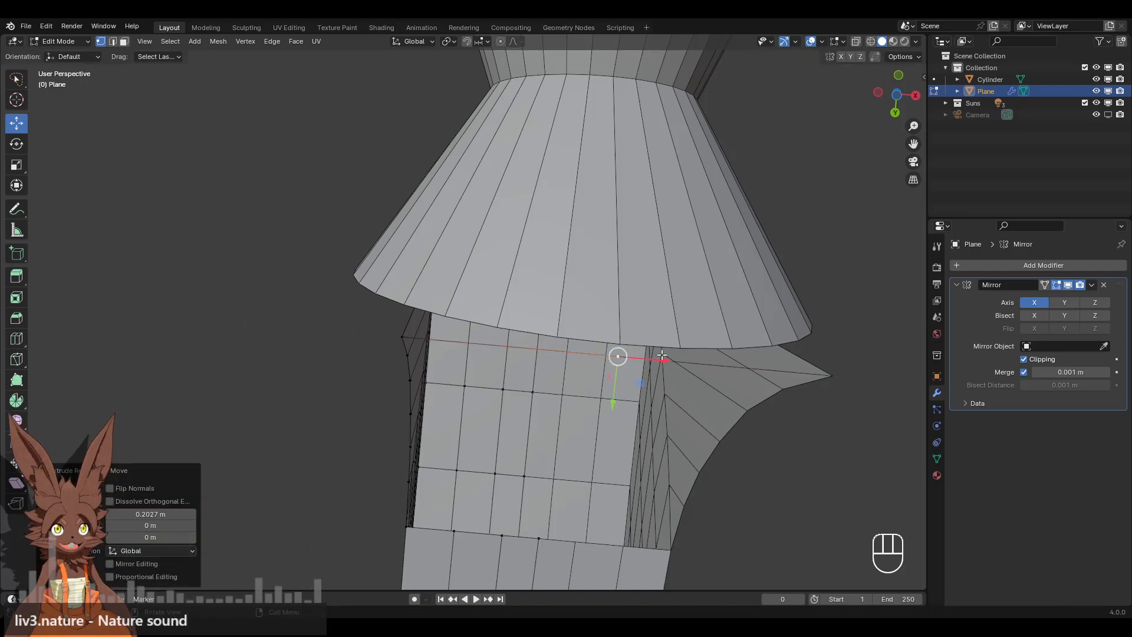
middle_drag(614, 356, 581, 357)
Hide the cylinder to expose the part's open rear underside, keeping solid shading.
scroll(537, 353, down, 3)
middle_drag(581, 357, 822, 131)
middle_drag(587, 343, 593, 330)
scroll(593, 331, up, 3)
shift+middle_drag(593, 331, 610, 295)
scroll(607, 307, up, 2)
click(872, 40)
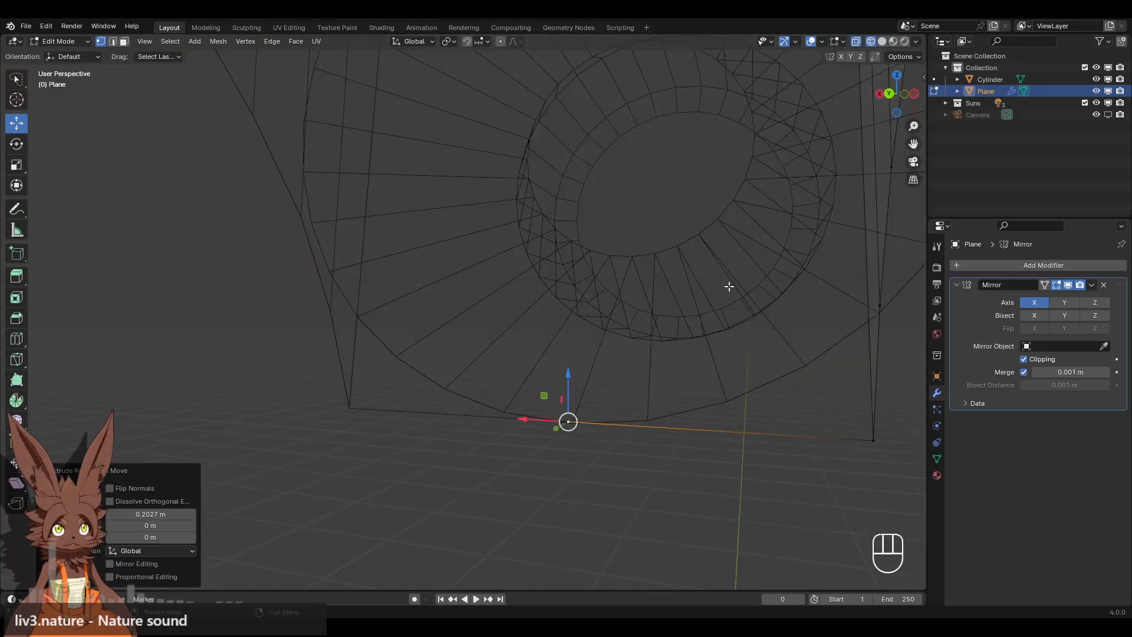
click(1096, 79)
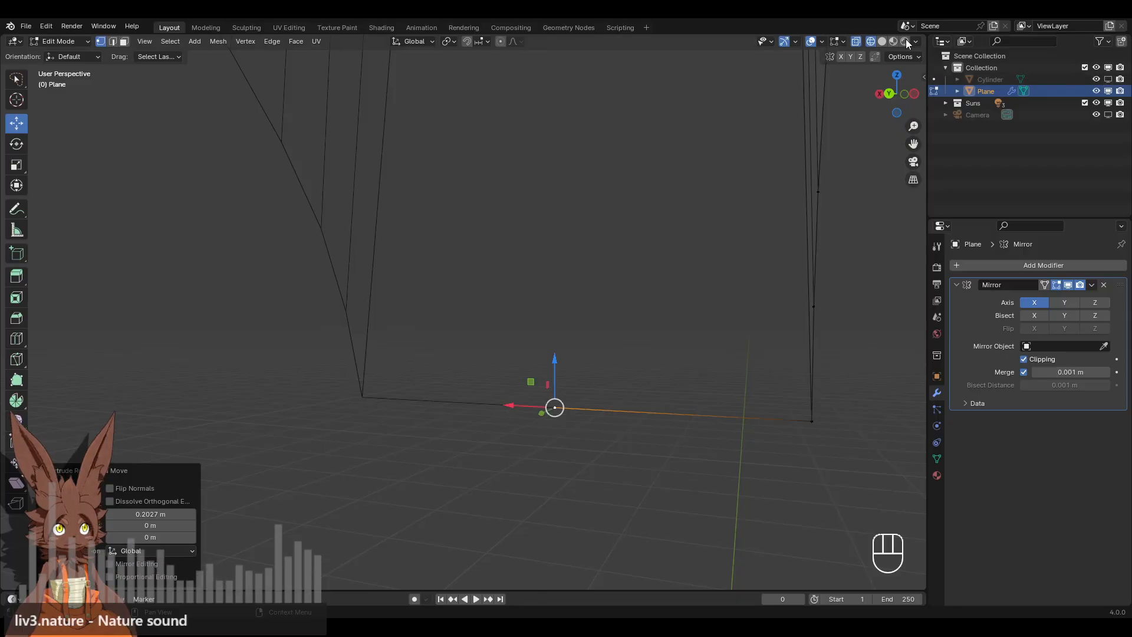
click(882, 41)
Extrude the centreline vertex upward level with the next side vertex and fill the first quad of the underside.
mouse_move(744, 295)
middle_down()
mouse_move(558, 319)
mouse_move(584, 318)
mouse_move(541, 335)
mouse_move(462, 336)
mouse_move(480, 351)
mouse_move(447, 343)
mouse_move(434, 316)
mouse_move(467, 283)
mouse_move(506, 270)
mouse_move(580, 316)
mouse_move(594, 310)
mouse_move(503, 359)
mouse_move(482, 359)
mouse_move(533, 323)
mouse_move(483, 321)
mouse_move(462, 298)
mouse_move(445, 334)
mouse_move(483, 346)
mouse_move(439, 364)
mouse_move(434, 308)
mouse_move(487, 325)
mouse_move(463, 310)
mouse_move(400, 341)
middle_up()
scroll(652, 303, down, 3)
key(e)
click(444, 313)
drag(398, 340, 398, 315)
shift+click(543, 314)
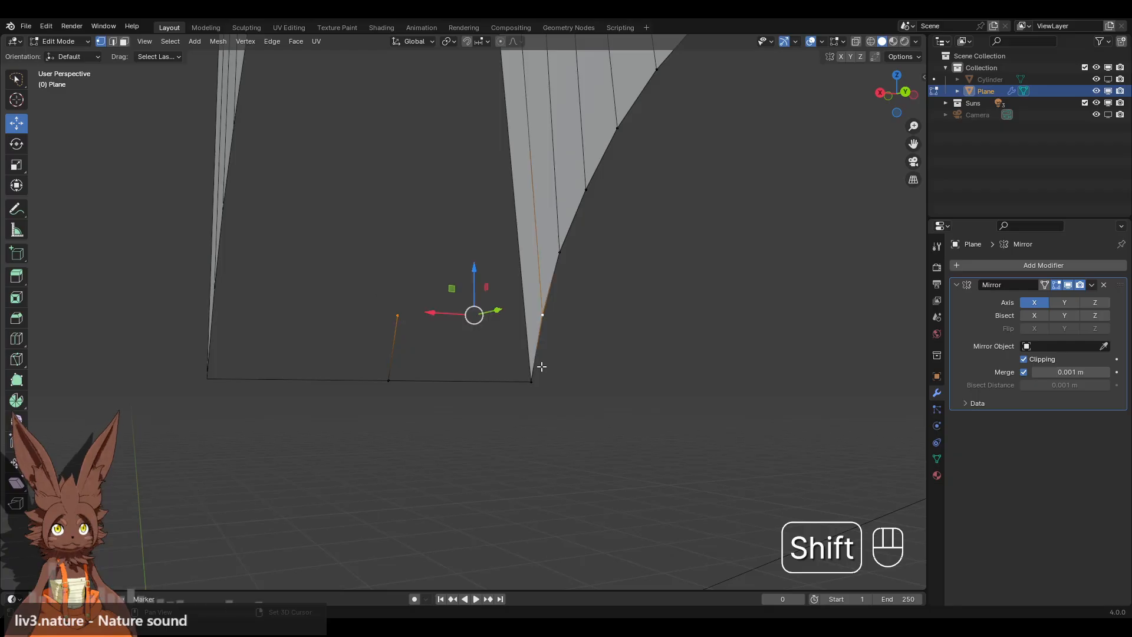
shift+click(531, 382)
shift+click(390, 380)
key(f)
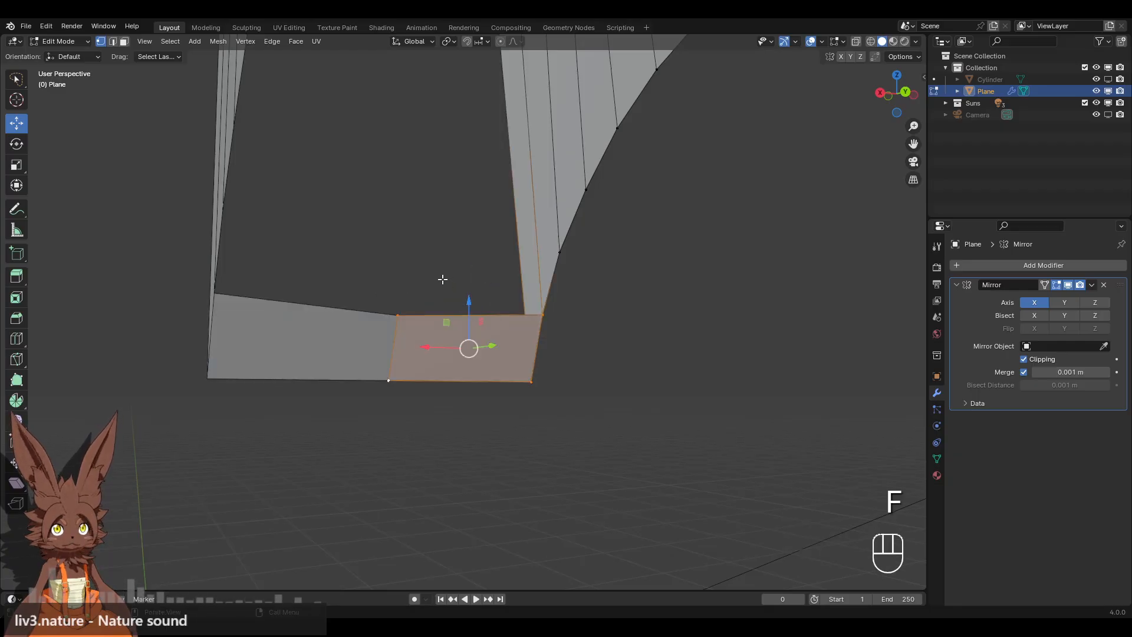
Extrude the first quad's upper centreline vertex along the underside and fill a second quad to the side edge.
mouse_move(443, 279)
middle_down()
mouse_move(405, 260)
mouse_move(447, 303)
mouse_move(435, 275)
middle_up()
click(458, 193)
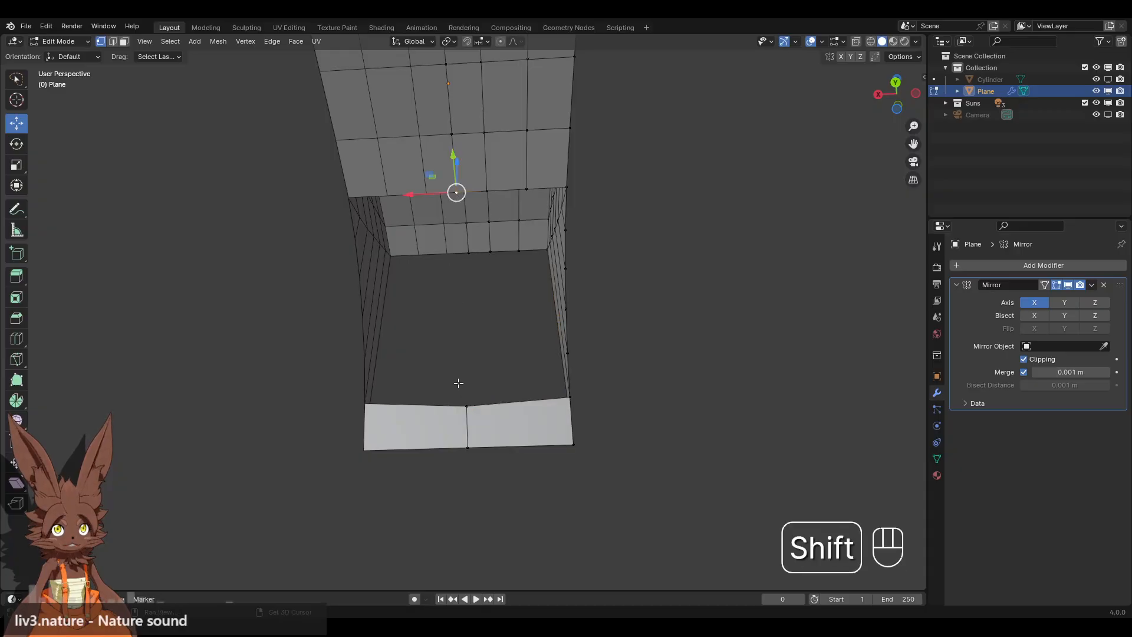
shift+click(466, 406)
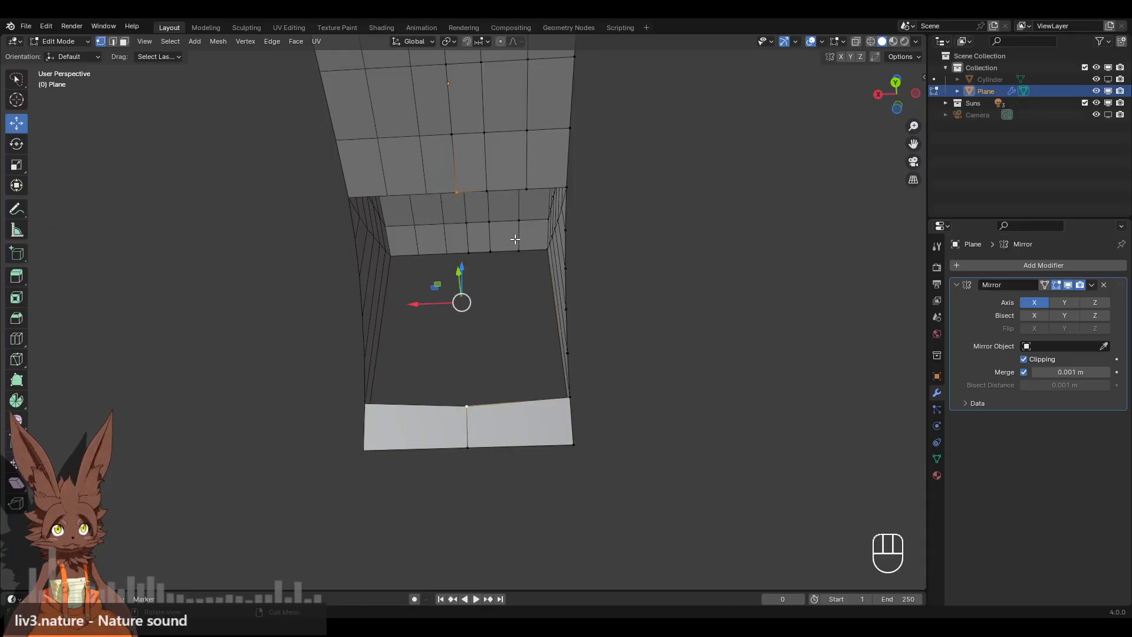
middle_drag(515, 239, 483, 398)
click(466, 447)
middle_drag(466, 446, 464, 443)
key(e)
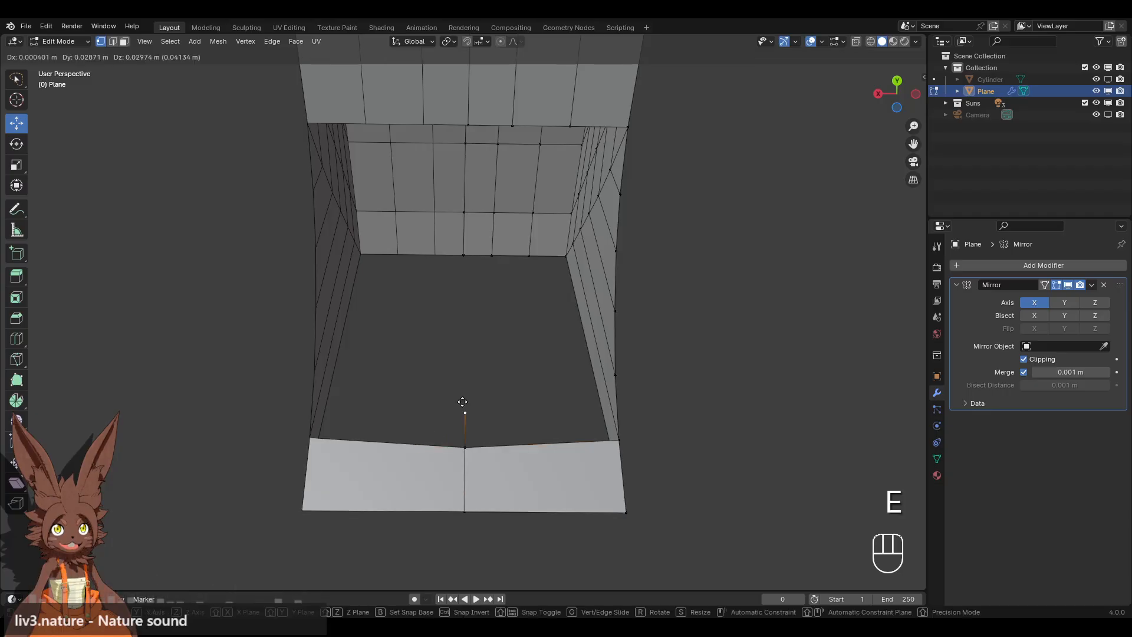
click(462, 379)
shift+click(615, 375)
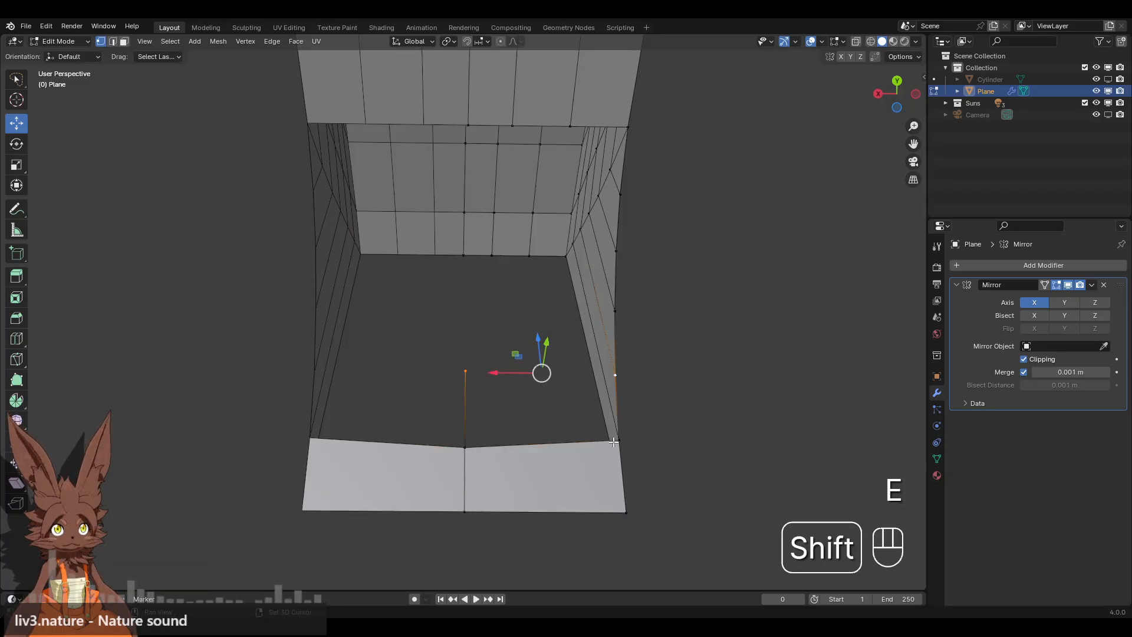
shift+click(619, 440)
key(f)
Extrude the second quad's upper centreline vertex along the underside and fill the third quad out to the side edge.
click(459, 380)
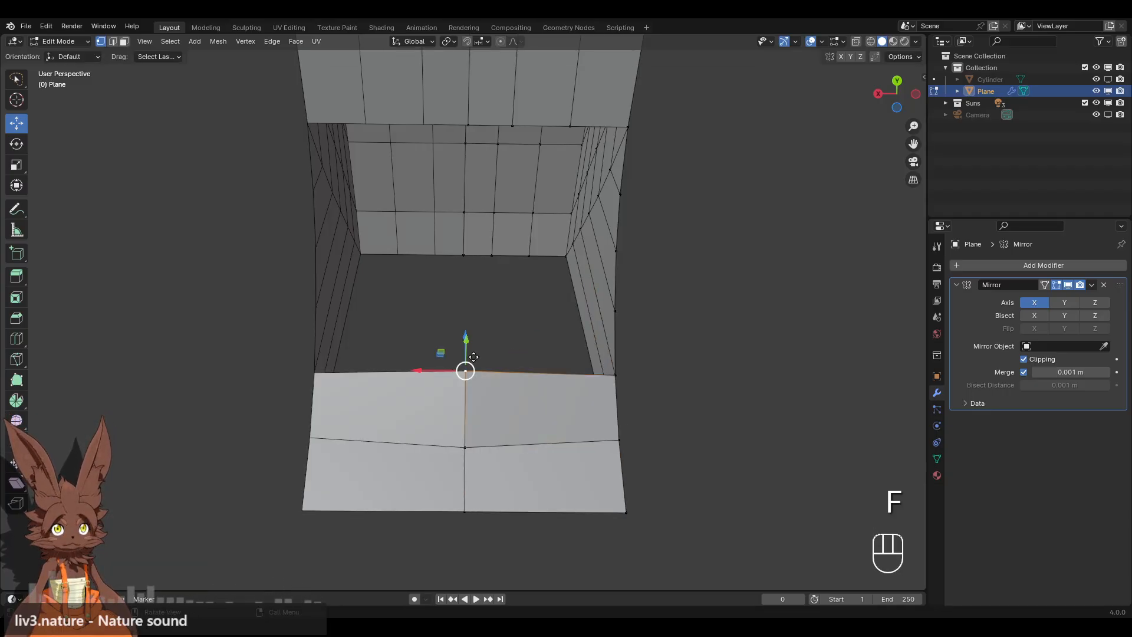
key(e)
click(466, 291)
shift+click(616, 310)
shift+click(616, 375)
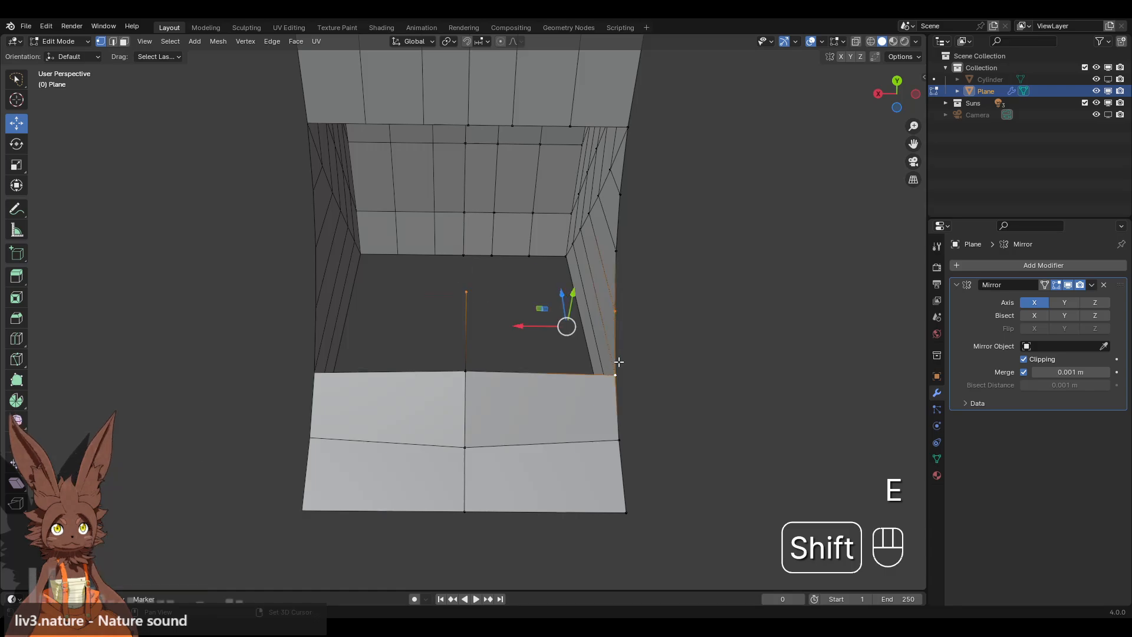
shift+click(475, 375)
key(f)
Extrude the third quad's upper centreline vertex along the underside and fill the fourth quad to the side edge.
click(467, 291)
shift+middle_drag(467, 291, 462, 391)
key(e)
click(463, 340)
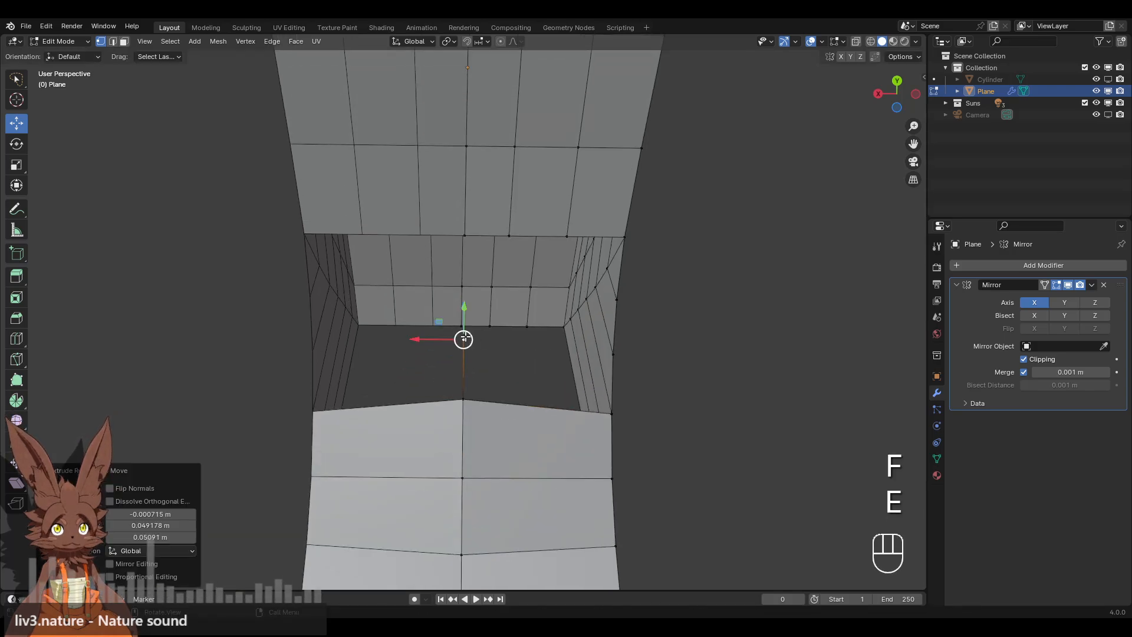
shift+click(613, 354)
shift+click(615, 420)
shift+click(464, 400)
key(f)
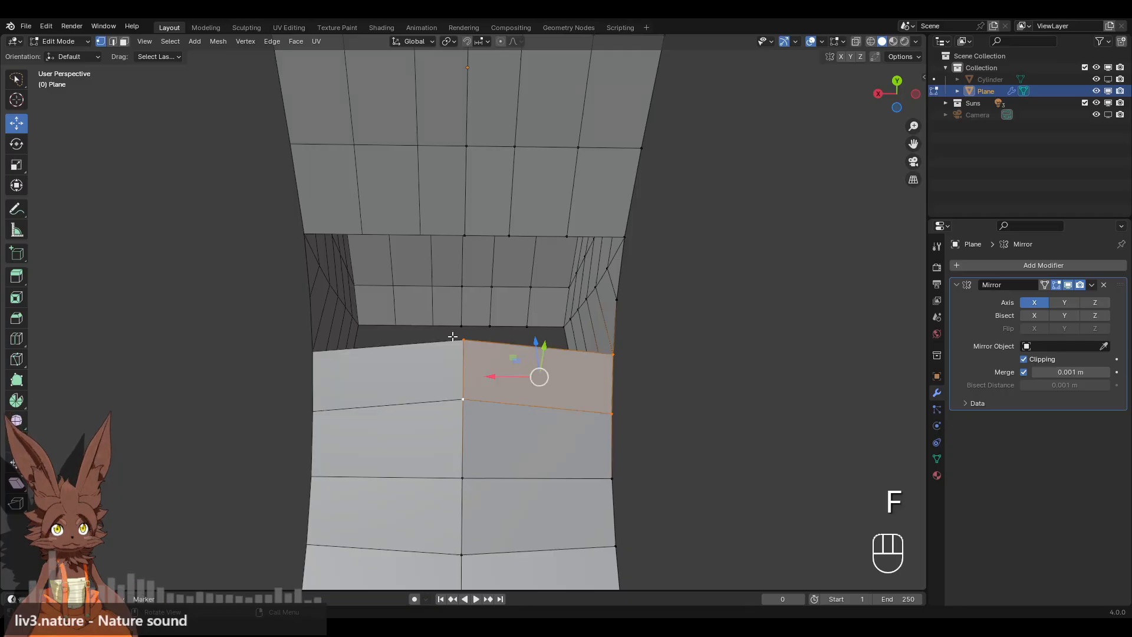
Extrude the fourth quad's upper centreline vertex along the underside and fill the fifth quad to the side edge.
click(464, 340)
key(e)
click(463, 286)
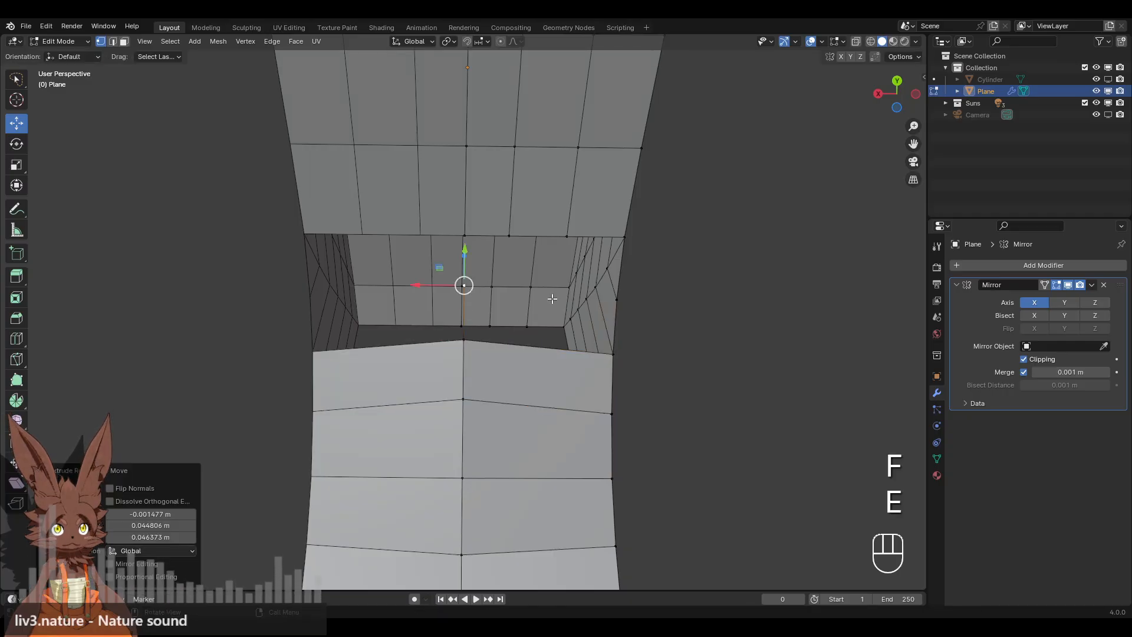
shift+click(616, 300)
shift+click(464, 340)
key(f)
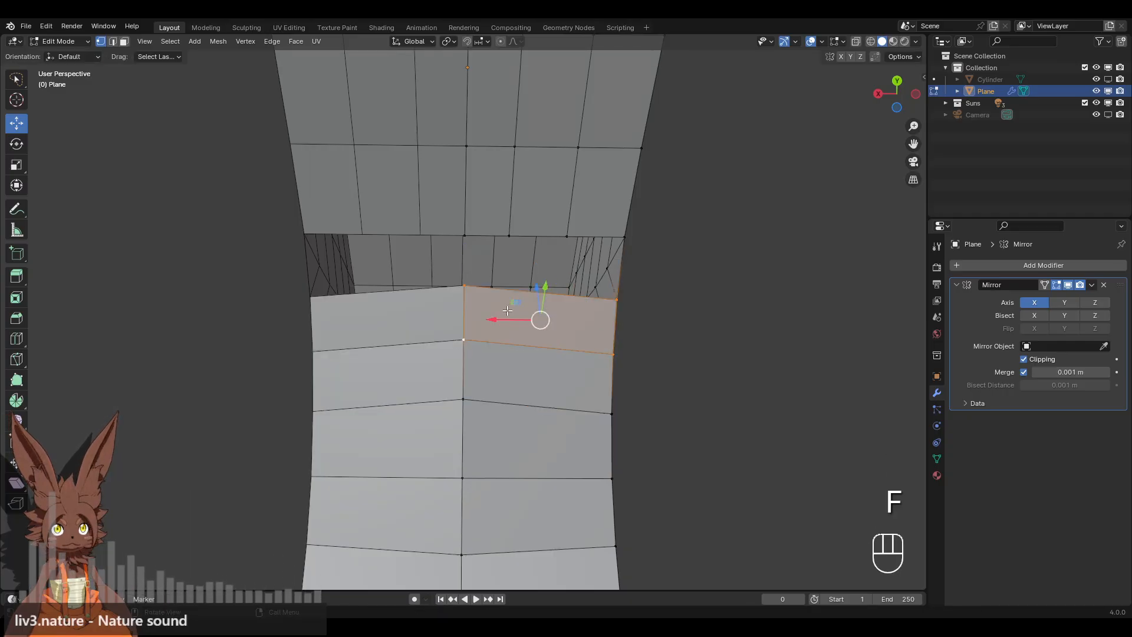
click(462, 287)
shift+click(509, 236)
shift+click(567, 236)
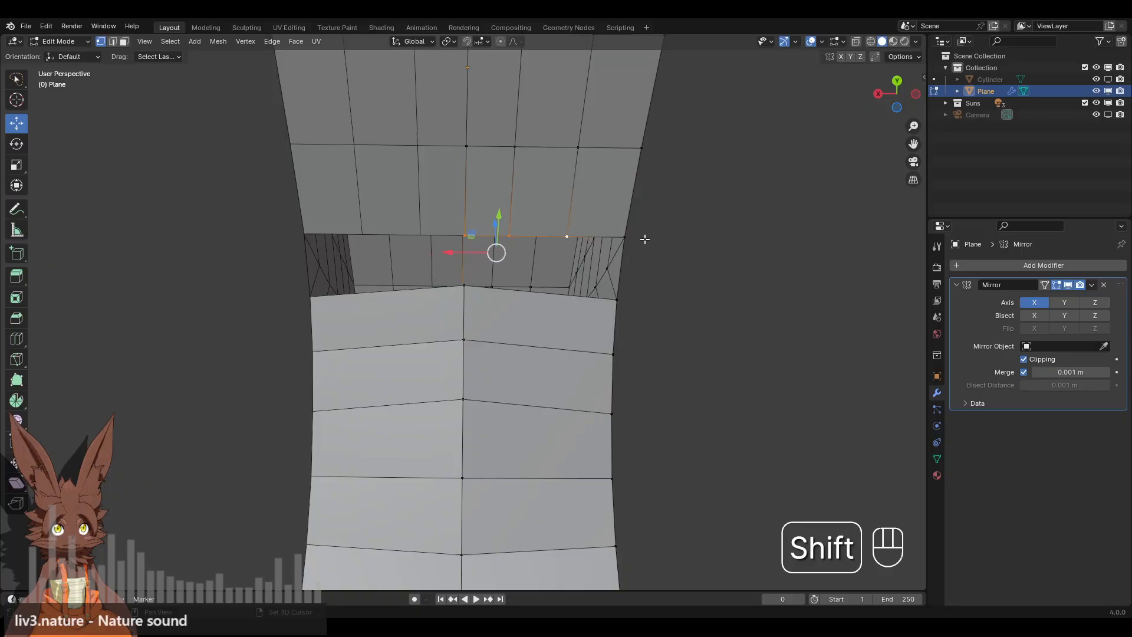
shift+click(624, 237)
shift+click(616, 299)
shift+click(467, 287)
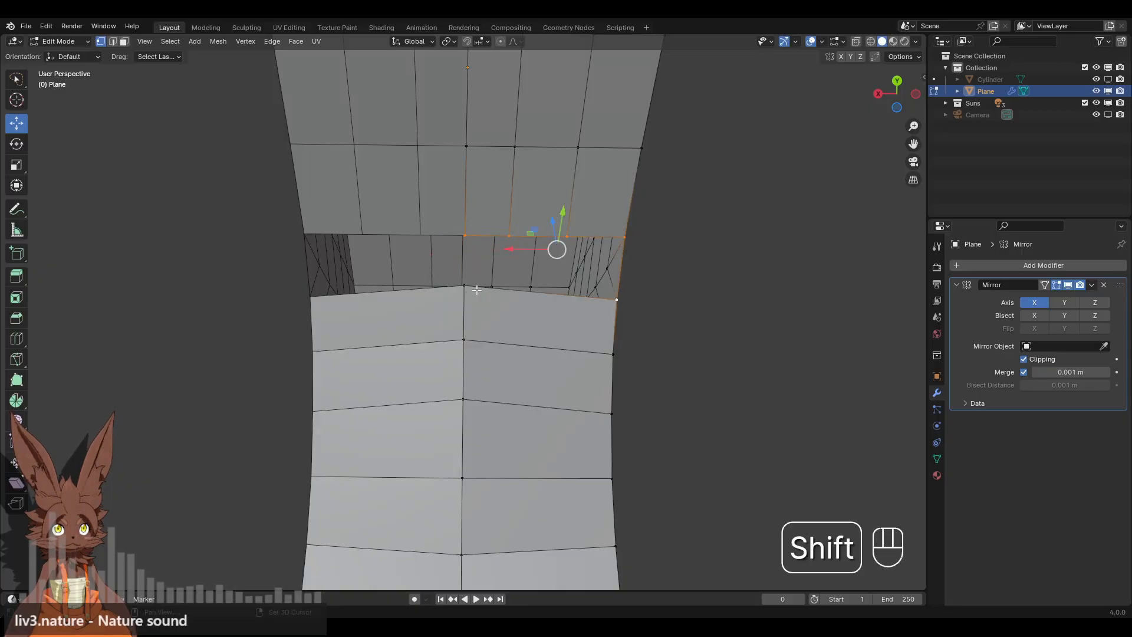
click(695, 331)
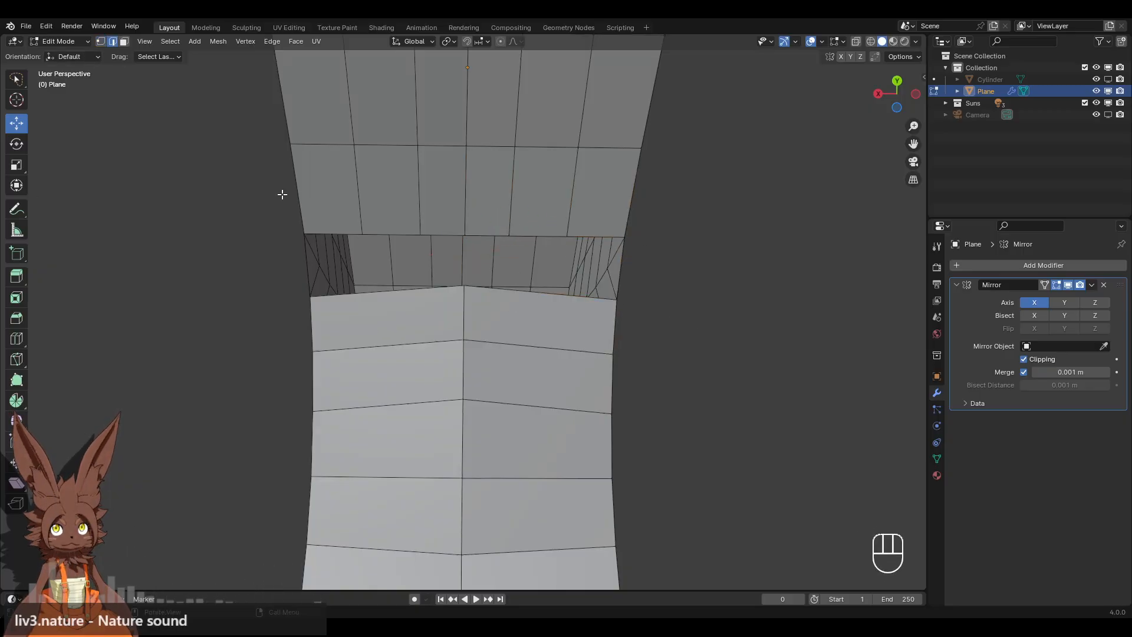
Add two evenly spaced lengthwise loop cuts through the newly filled underside strip.
click(17, 339)
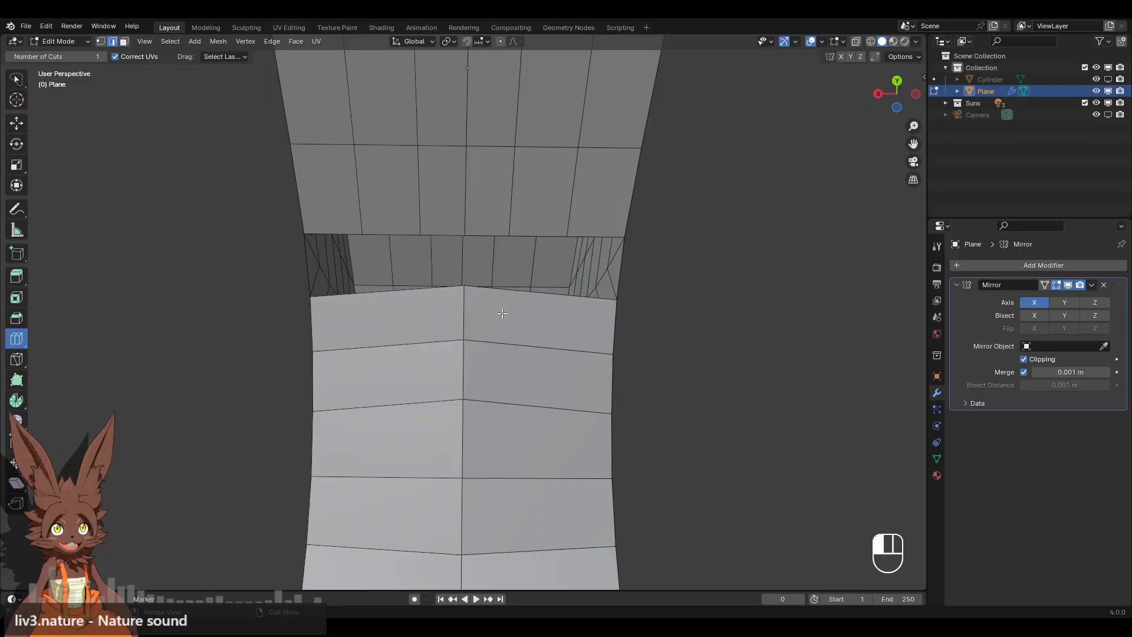
click(540, 348)
click(192, 472)
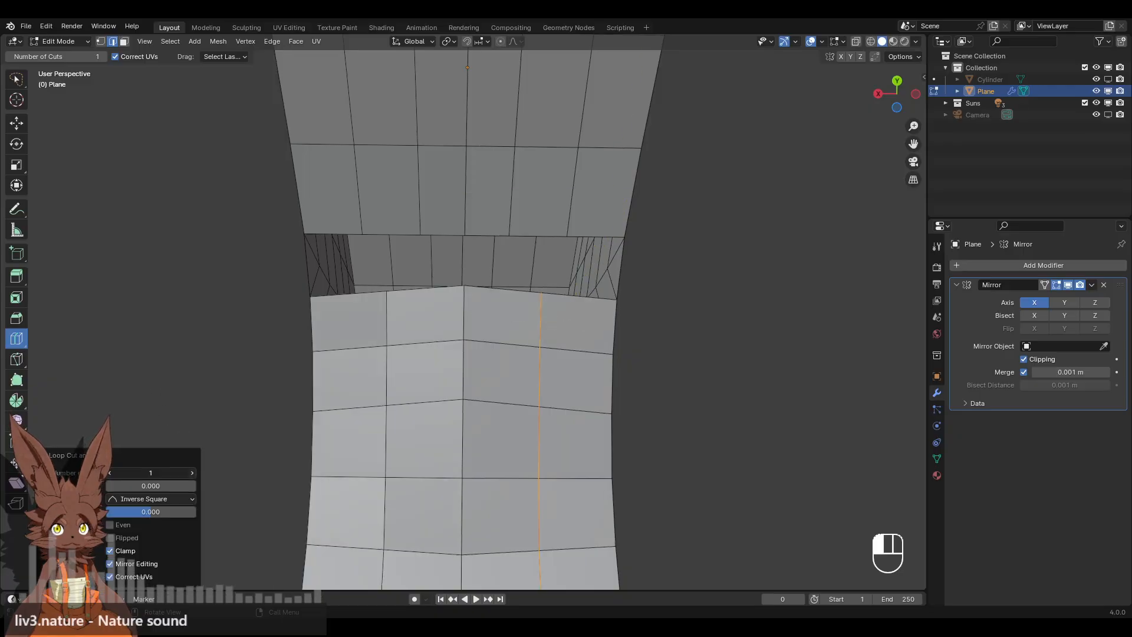
click(17, 122)
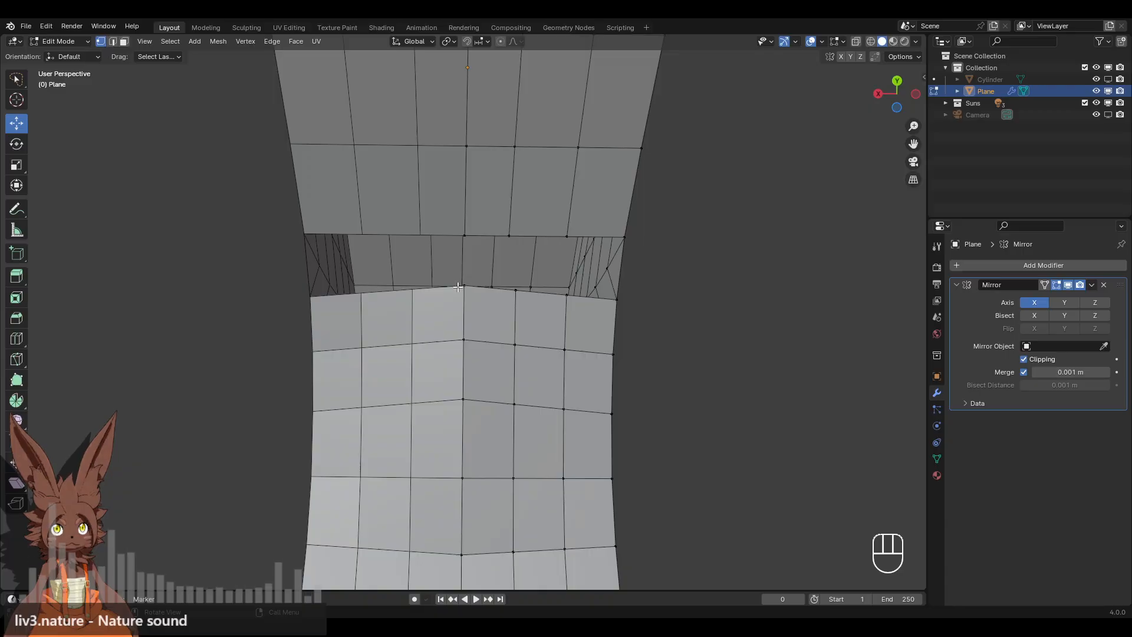
Fill a quad beside the centreline between the subdivided underside strip and the claw's underside.
click(458, 286)
shift+click(464, 235)
shift+click(509, 236)
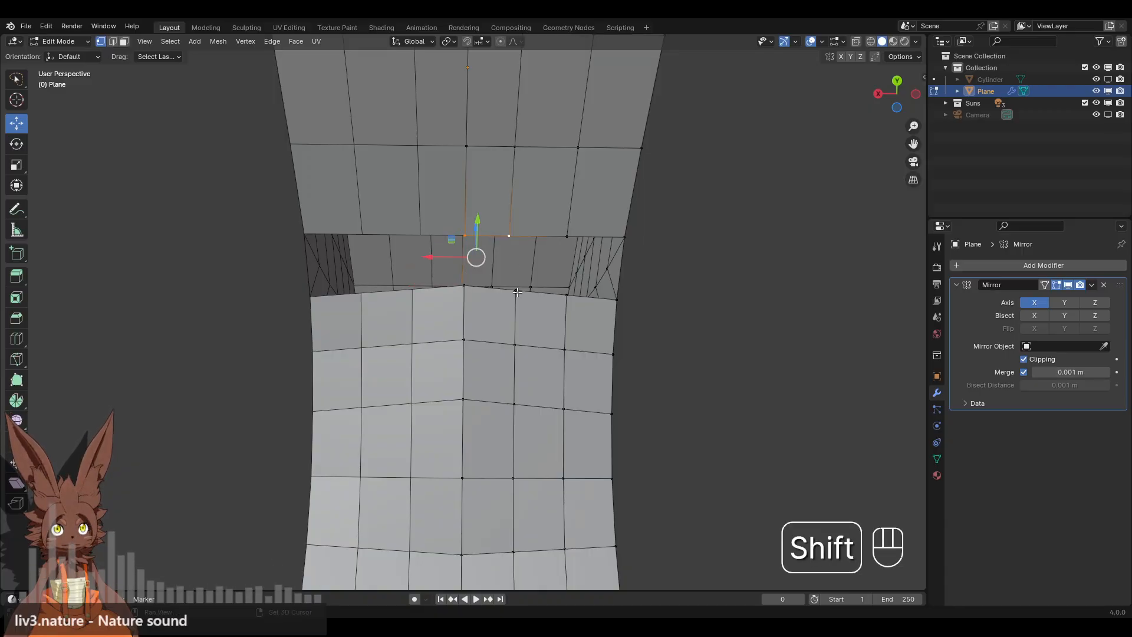
shift+click(514, 289)
middle_drag(478, 268, 449, 268)
mouse_move(449, 268)
mouse_down()
mouse_move(463, 283)
mouse_move(430, 247)
mouse_up()
middle_drag(410, 286, 501, 284)
key(f)
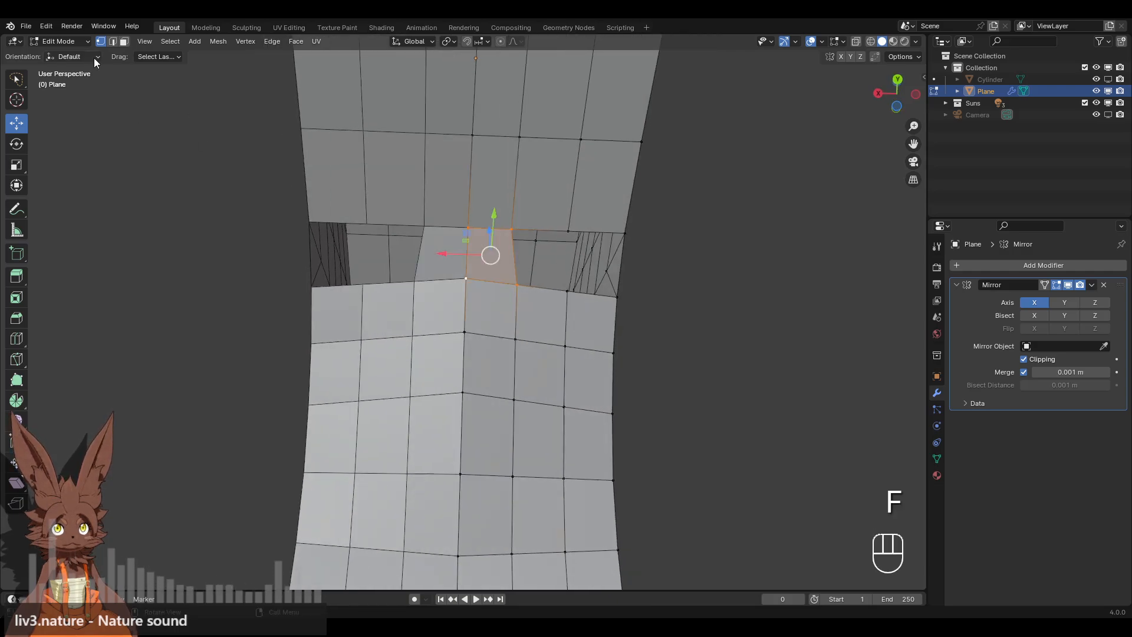
Fill the two remaining quads of the underside gap from the first quad's open edge to the side.
click(518, 256)
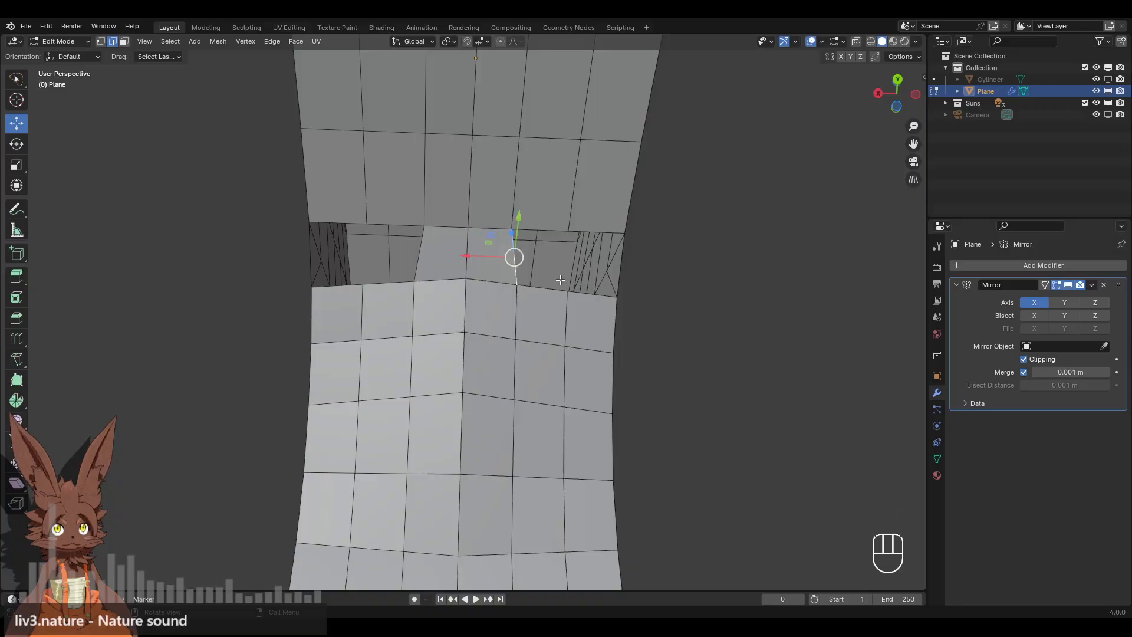
key(f)
key(f)
click(713, 236)
scroll(714, 225, down, 3)
middle_drag(715, 225, 12, 209)
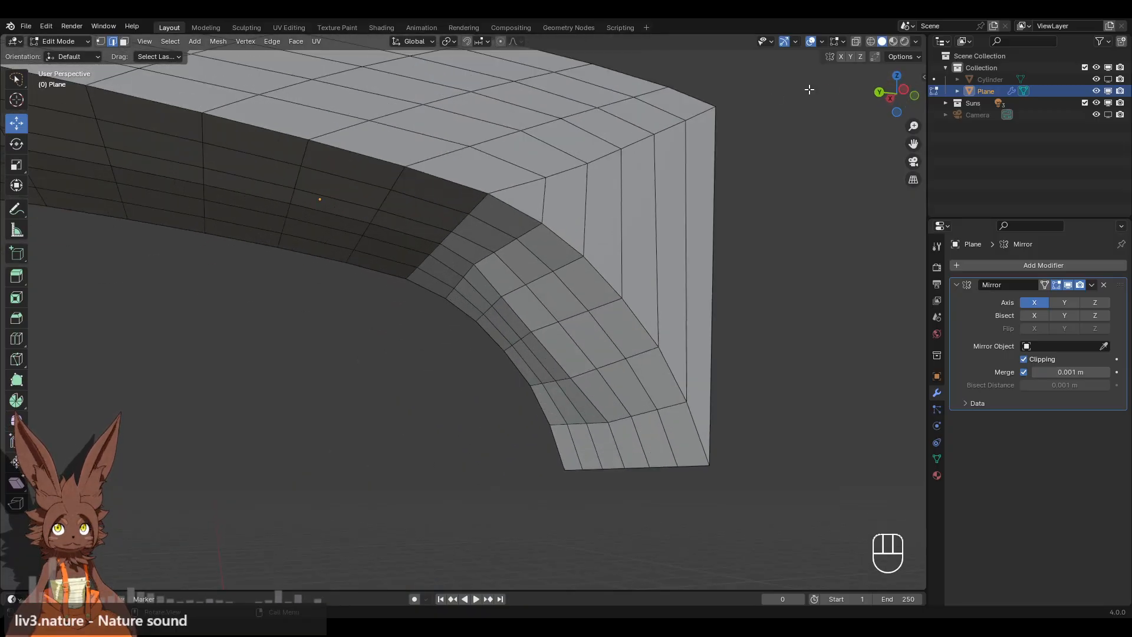
Switch to Sculpt Mode and pull the curved underside toward the side profile with the Grab brush in side view.
click(903, 89)
click(65, 42)
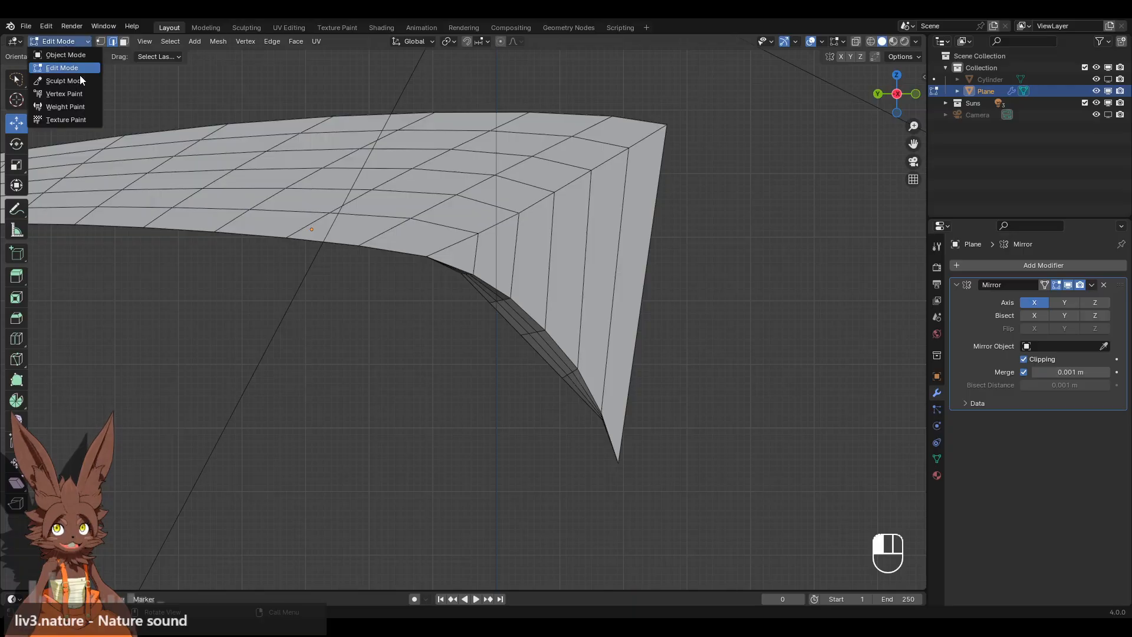
click(65, 87)
scroll(501, 367, down, 4)
mouse_move(466, 356)
mouse_down()
mouse_move(501, 322)
mouse_move(536, 331)
mouse_up()
scroll(516, 346, up, 3)
Smooth the curved underside faces with several brush strokes to even out the grid around the centreline.
middle_drag(516, 346, 631, 241)
shift+drag(490, 274, 481, 304)
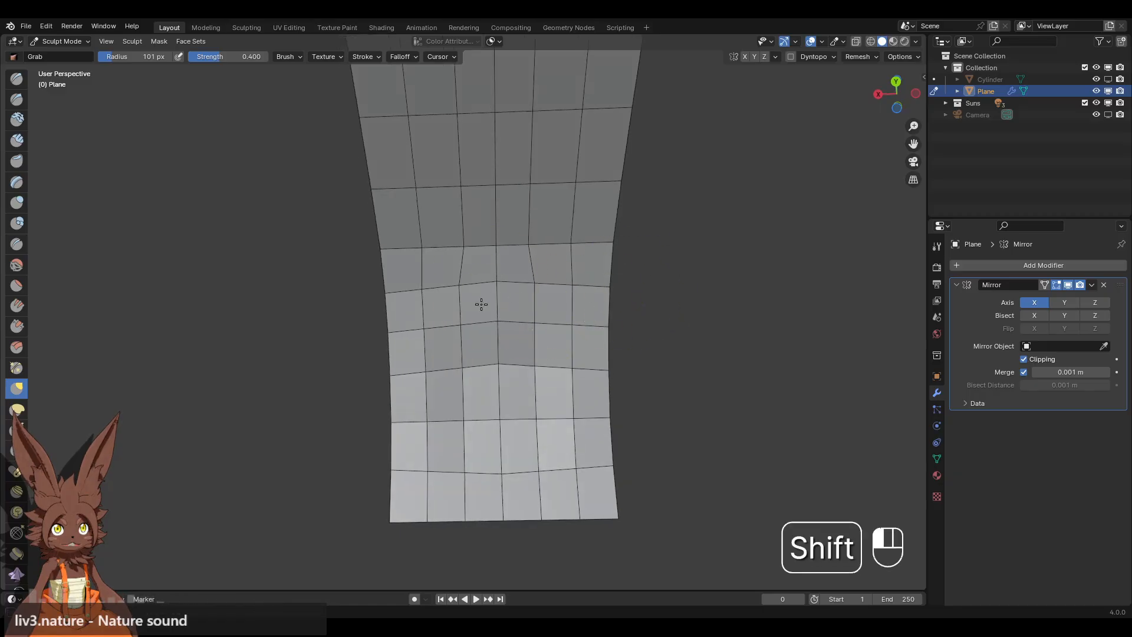
shift+drag(523, 335, 497, 307)
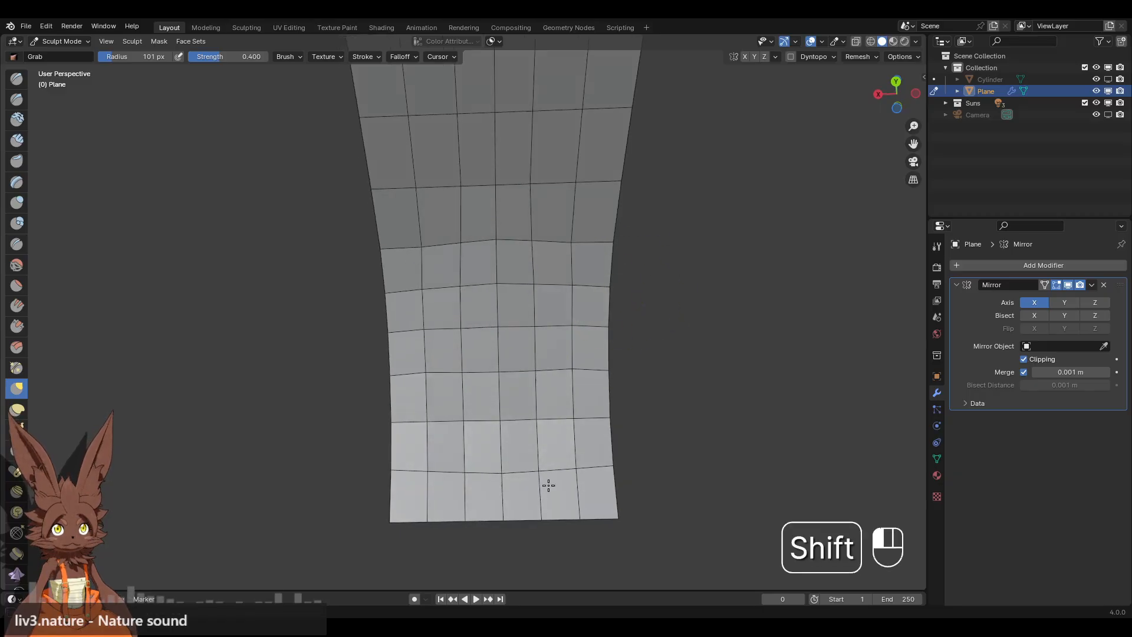
shift+drag(537, 260, 560, 354)
scroll(633, 330, down, 3)
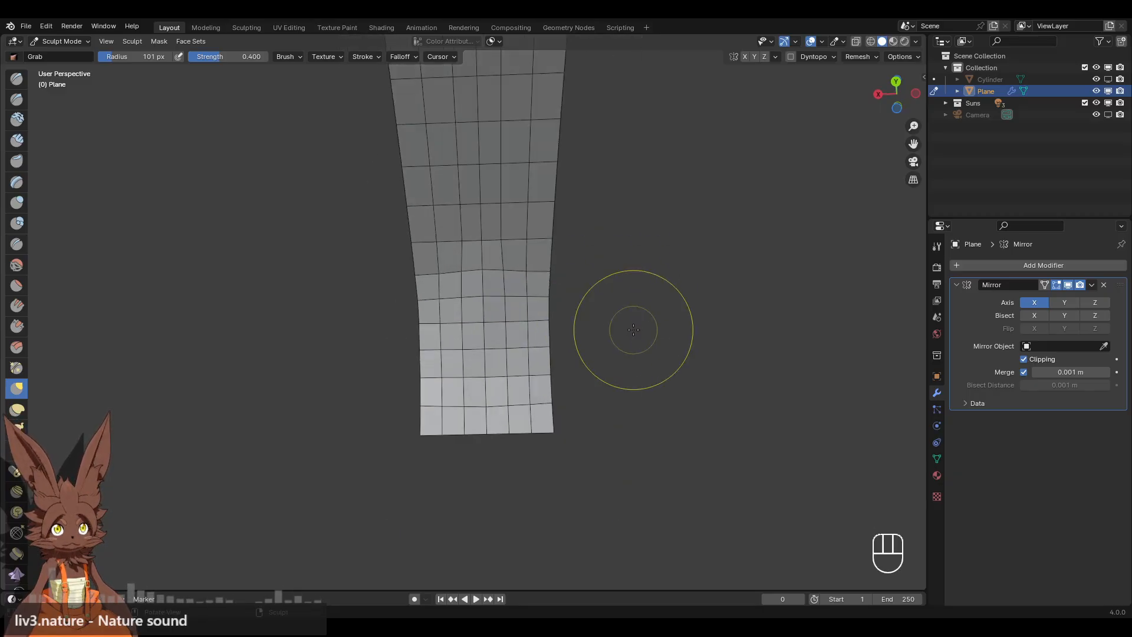
scroll(632, 330, up, 1)
Try another smoothing stroke on the curved underside and undo it.
mouse_move(632, 330)
middle_down()
mouse_move(532, 378)
mouse_move(521, 293)
middle_up()
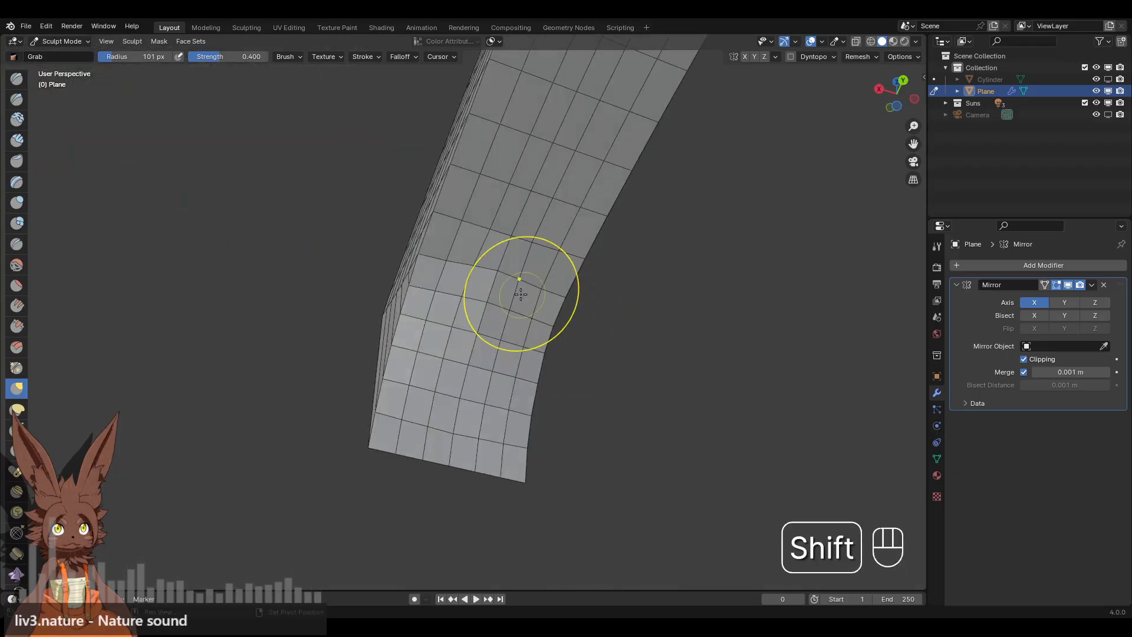
shift+drag(456, 342, 472, 321)
mouse_move(607, 252)
middle_down()
mouse_move(418, 323)
mouse_move(472, 294)
middle_up()
key(ctrl+z)
Grab the underside's protruding middle in side view to bring it flush with the curved side edge.
click(895, 93)
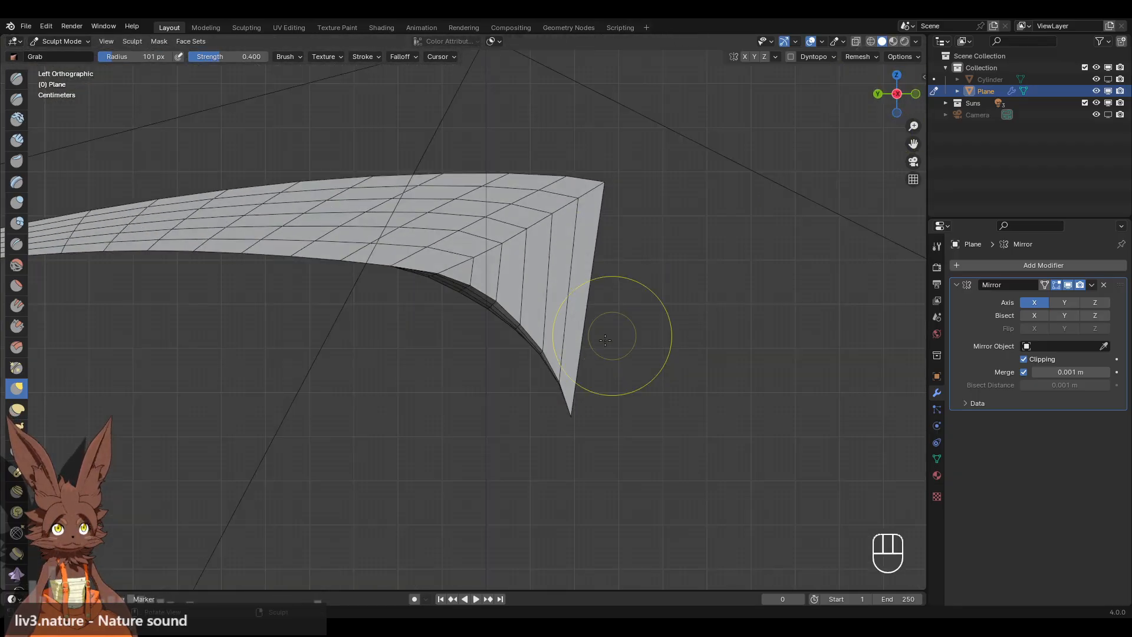
scroll(438, 318, down, 1)
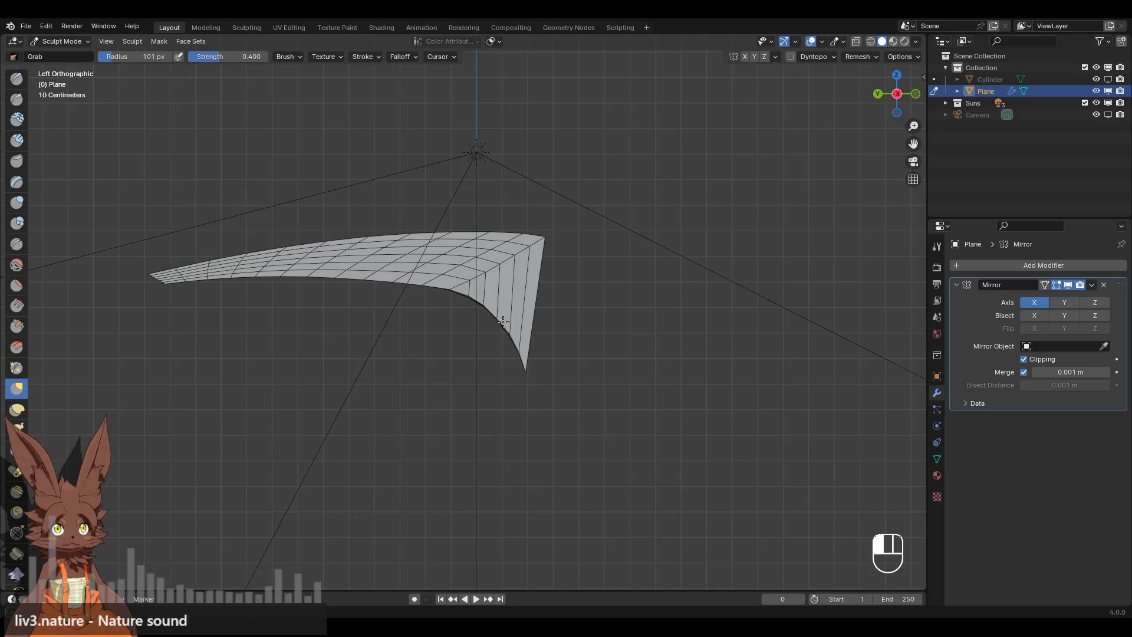
scroll(652, 272, up, 2)
middle_drag(652, 273, 481, 298)
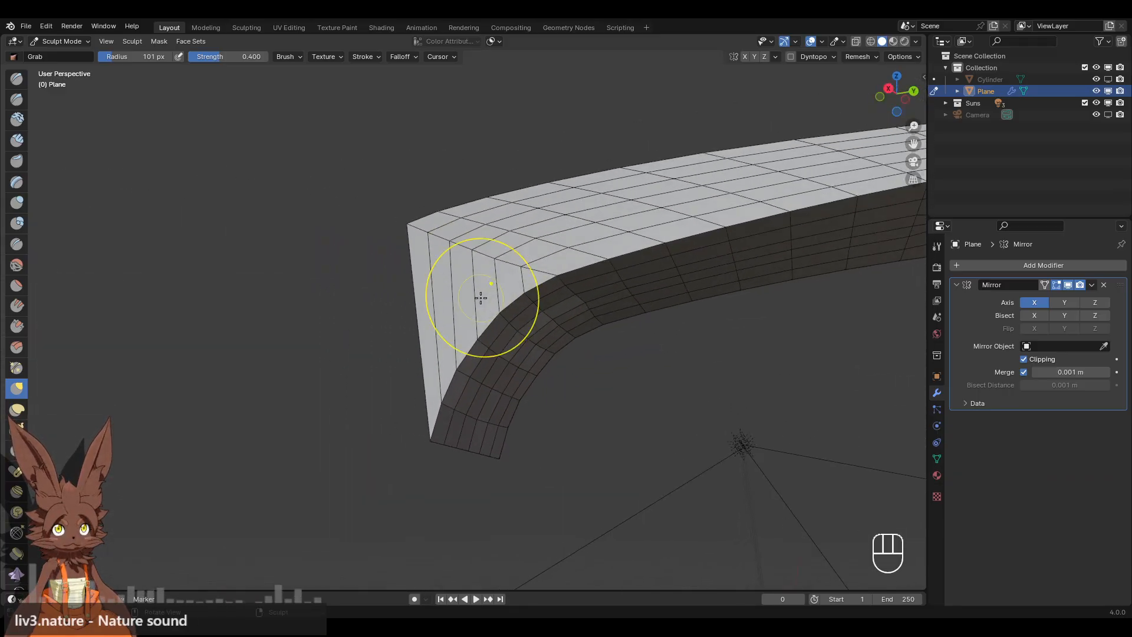
middle_drag(473, 241, 472, 294)
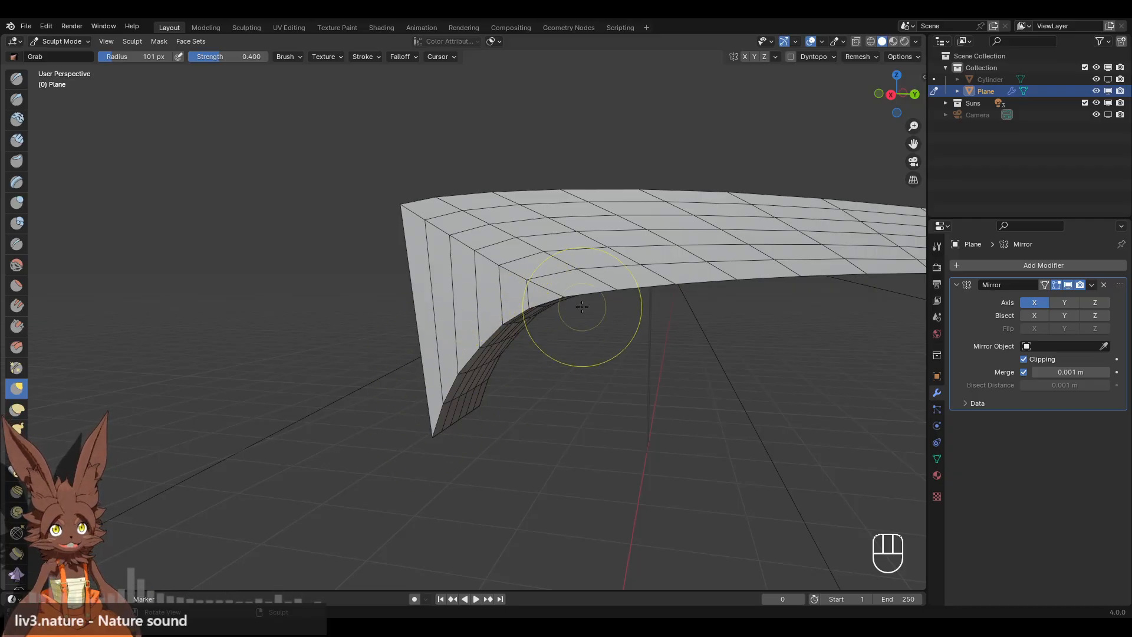
click(891, 94)
click(895, 95)
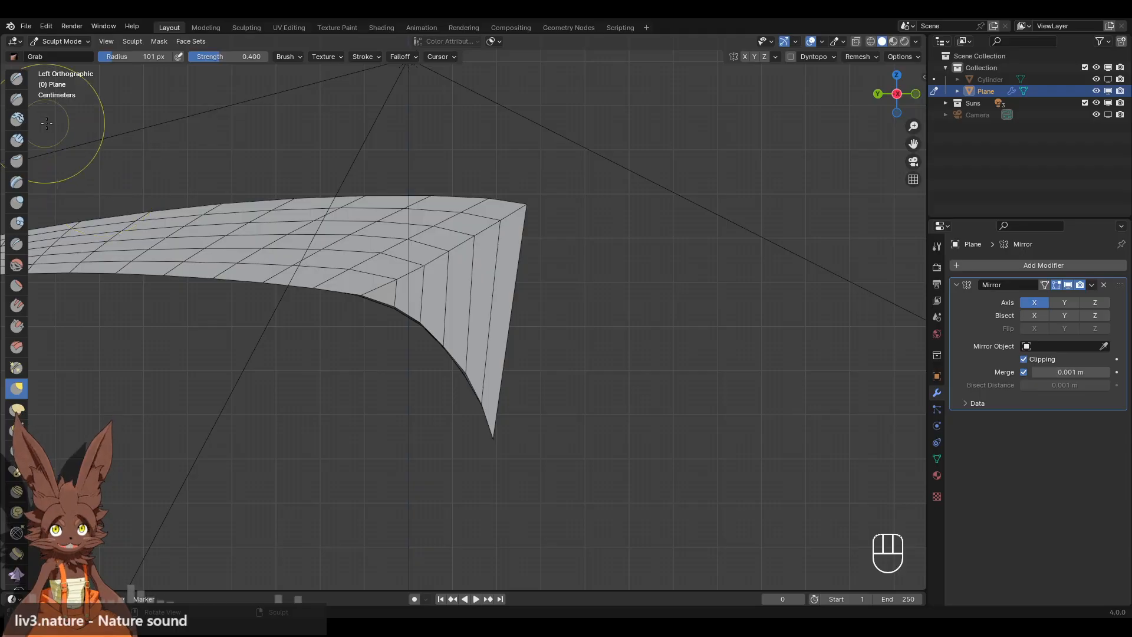
In Edit Mode, knife-cut the side from the innermost corner vertex diagonally across the vertical edges to the rear edge.
click(83, 41)
click(73, 61)
shift+middle_drag(405, 210, 490, 218)
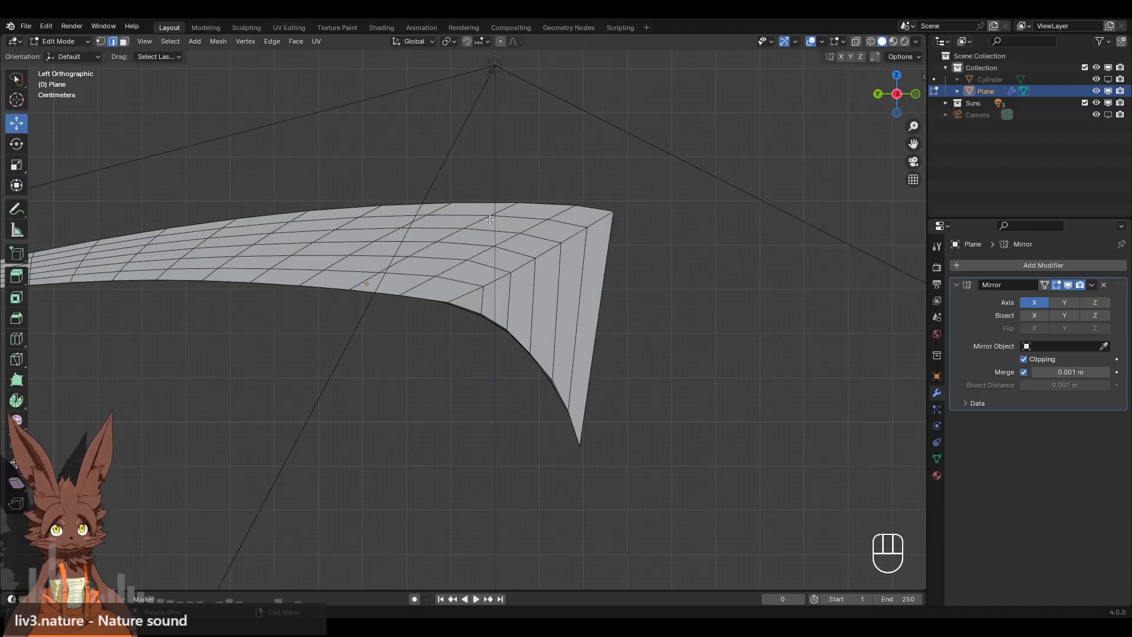
scroll(490, 218, up, 2)
shift+middle_drag(541, 254, 523, 245)
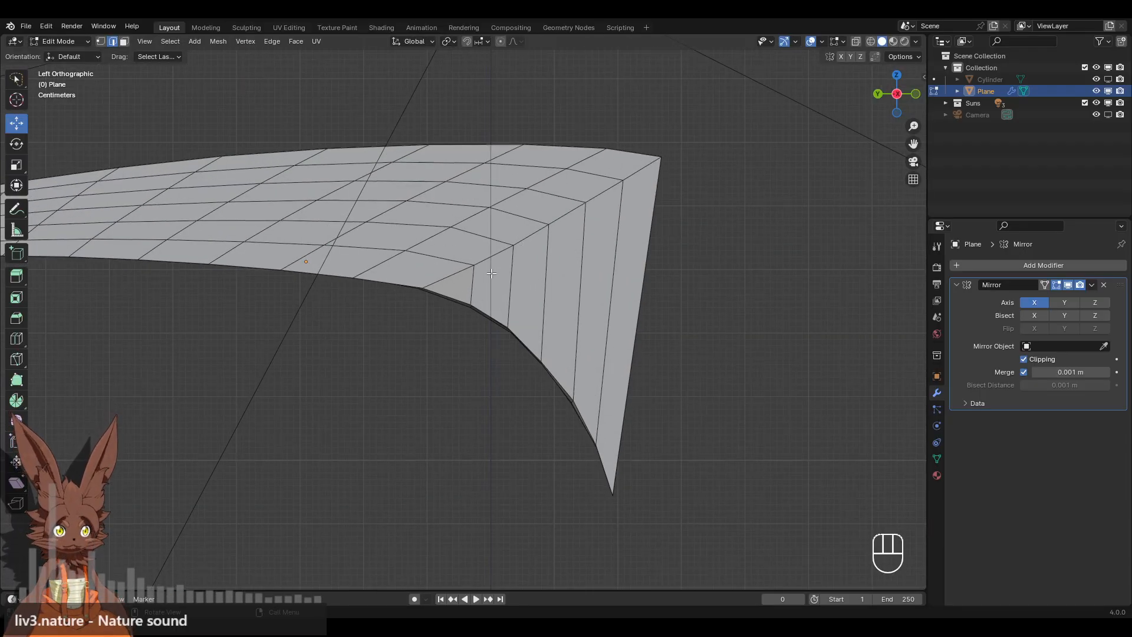
key(k)
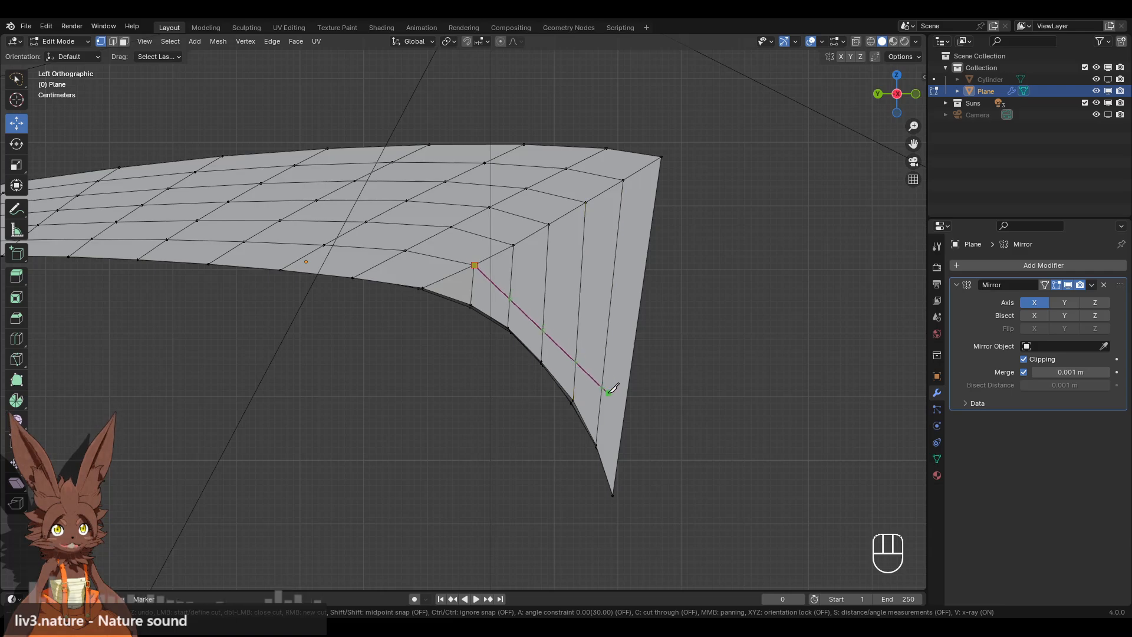
click(510, 290)
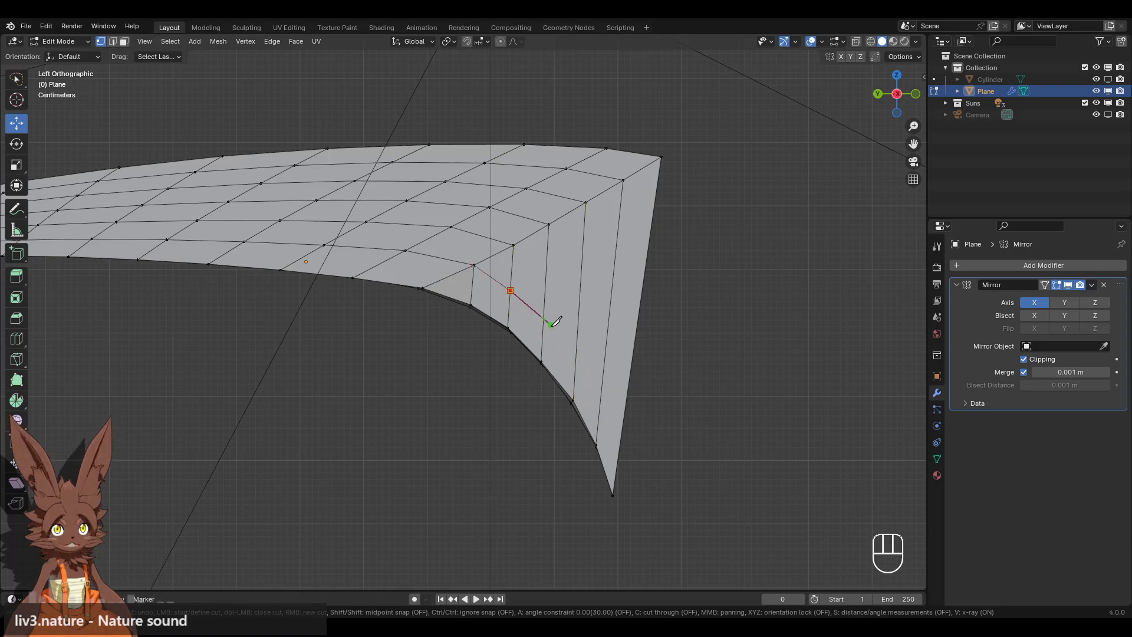
click(576, 362)
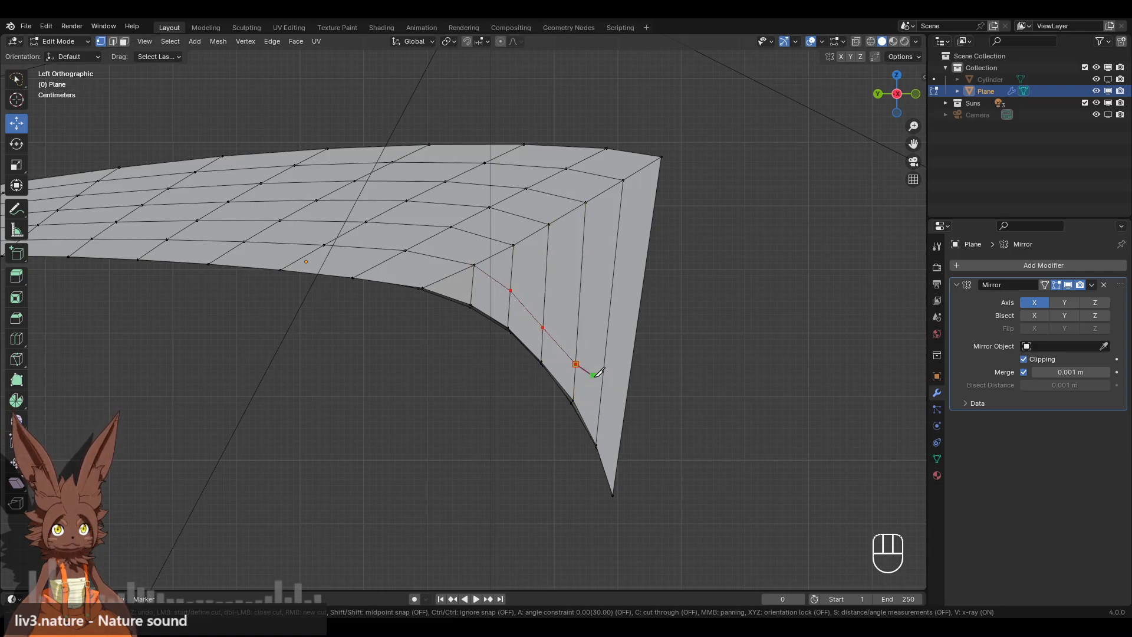
click(622, 431)
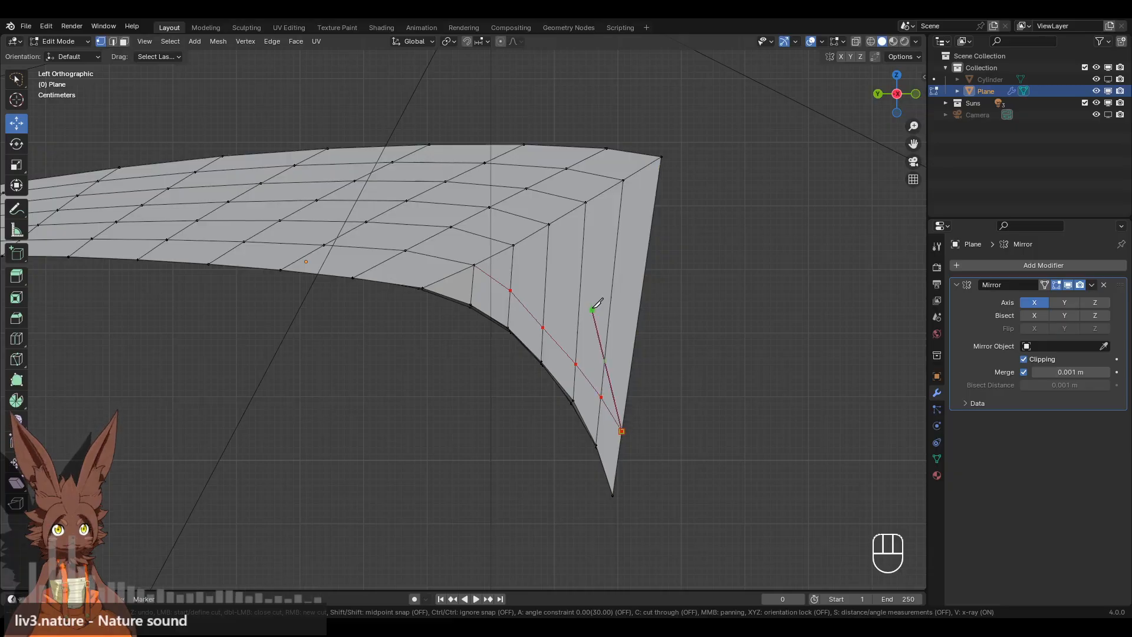
Knife-cut a second diagonal line from the next corner vertex across the vertical edges to the rear edge.
click(514, 244)
click(546, 276)
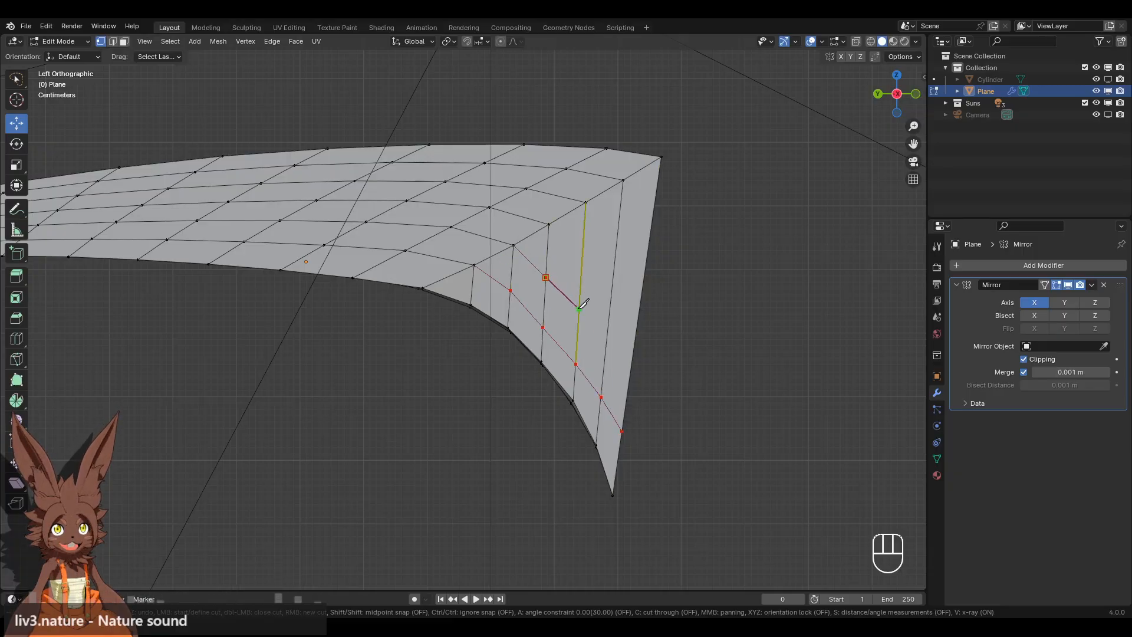
click(578, 311)
click(606, 343)
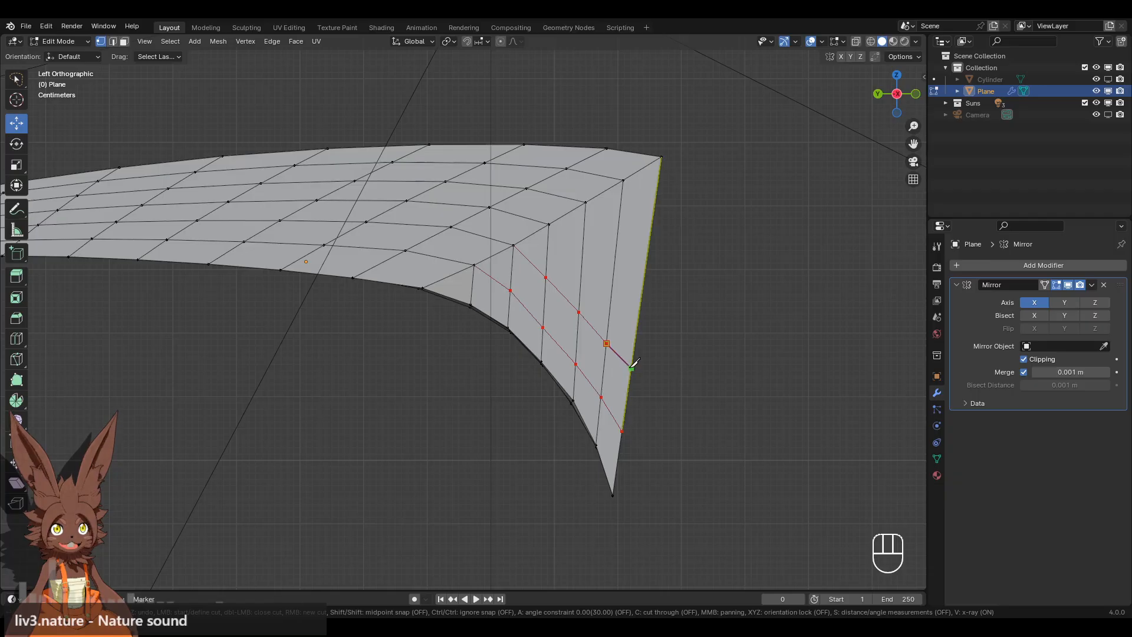
click(632, 368)
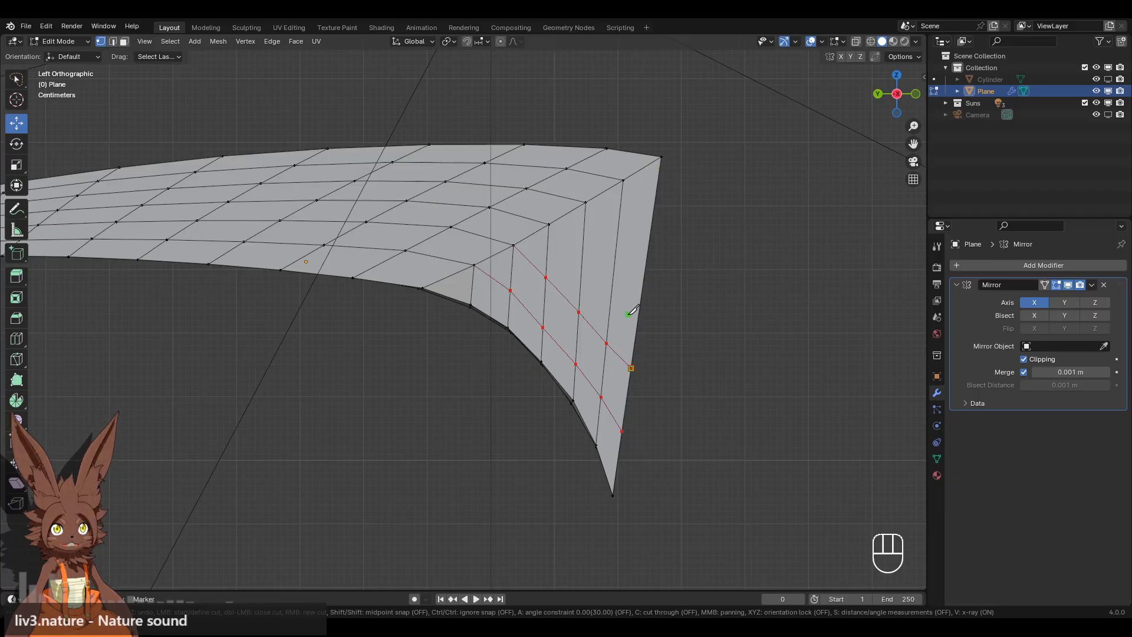
Knife-cut three more diagonal lines from the remaining upper corner vertices to the rear edge and apply the cuts.
click(582, 258)
click(613, 284)
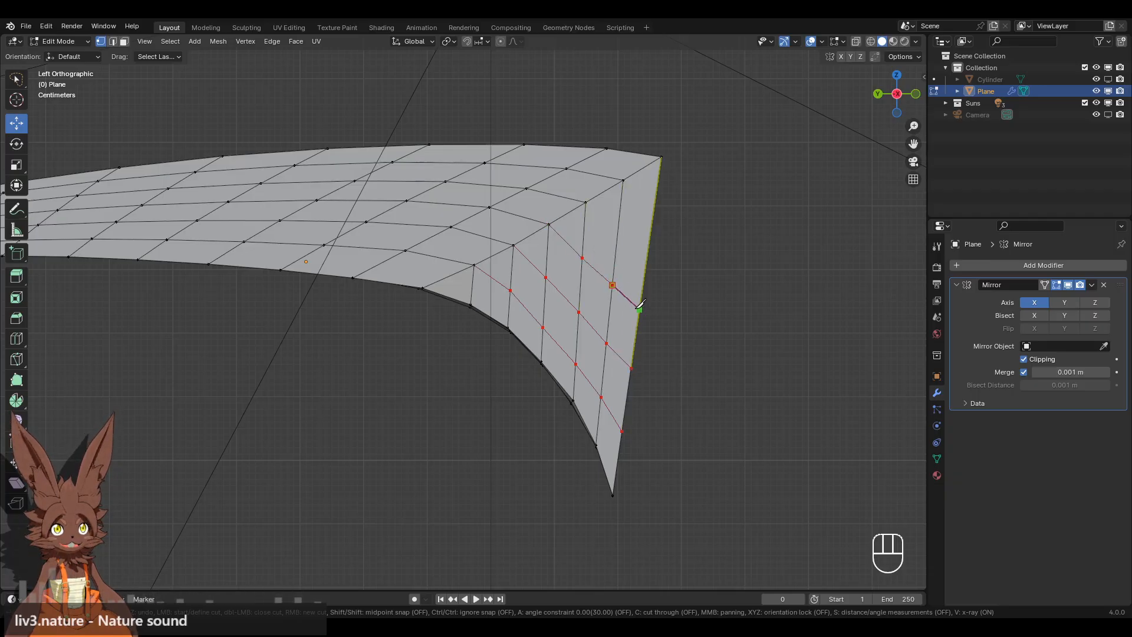
click(639, 309)
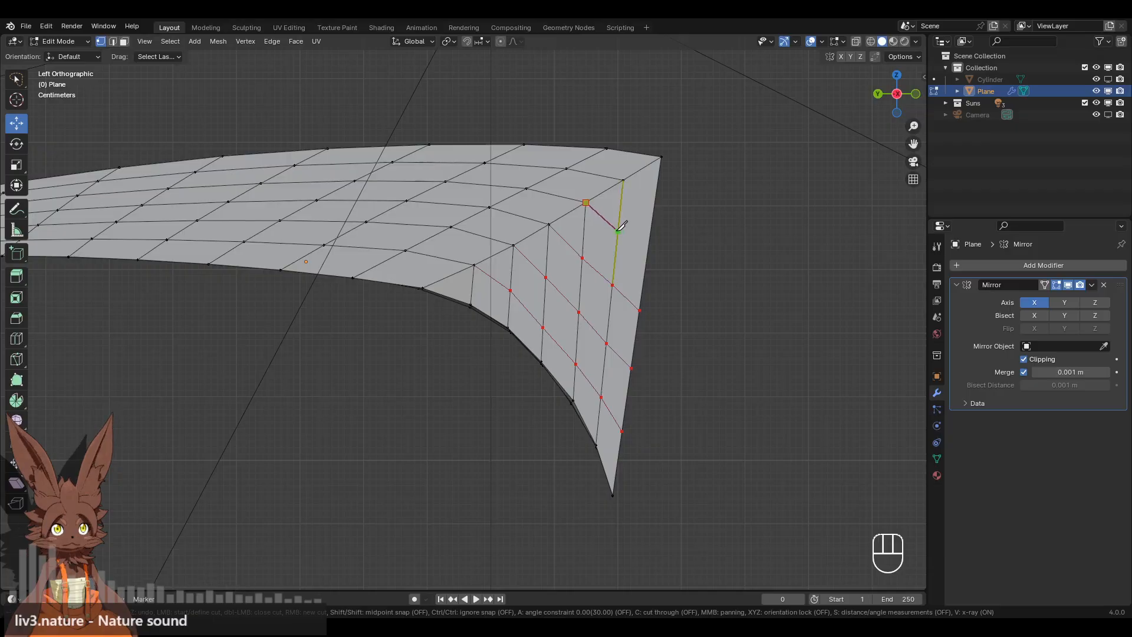
click(646, 253)
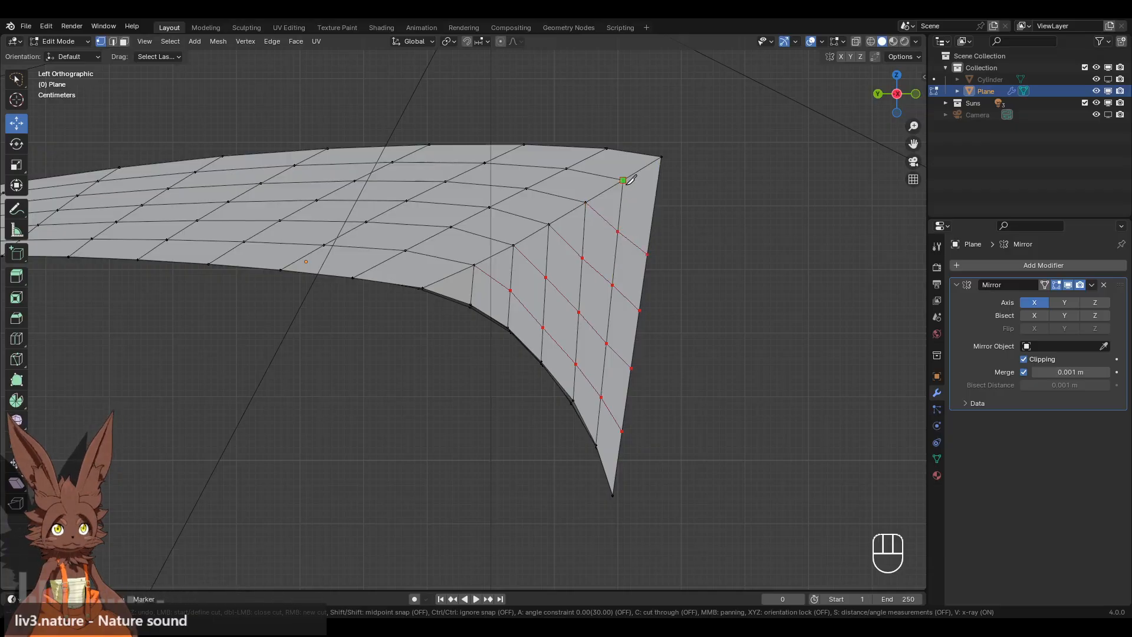
click(654, 204)
scroll(711, 191, down, 1)
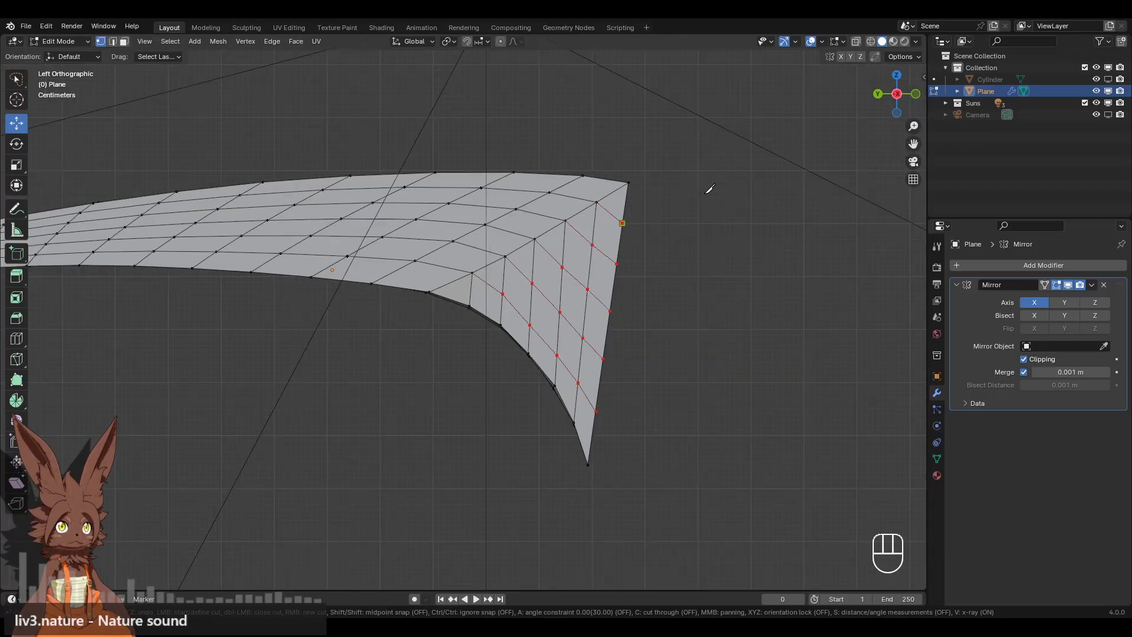
key(Return)
Try to select the edge loop around the open rear end of the mirrored mesh.
middle_drag(688, 157, 571, 182)
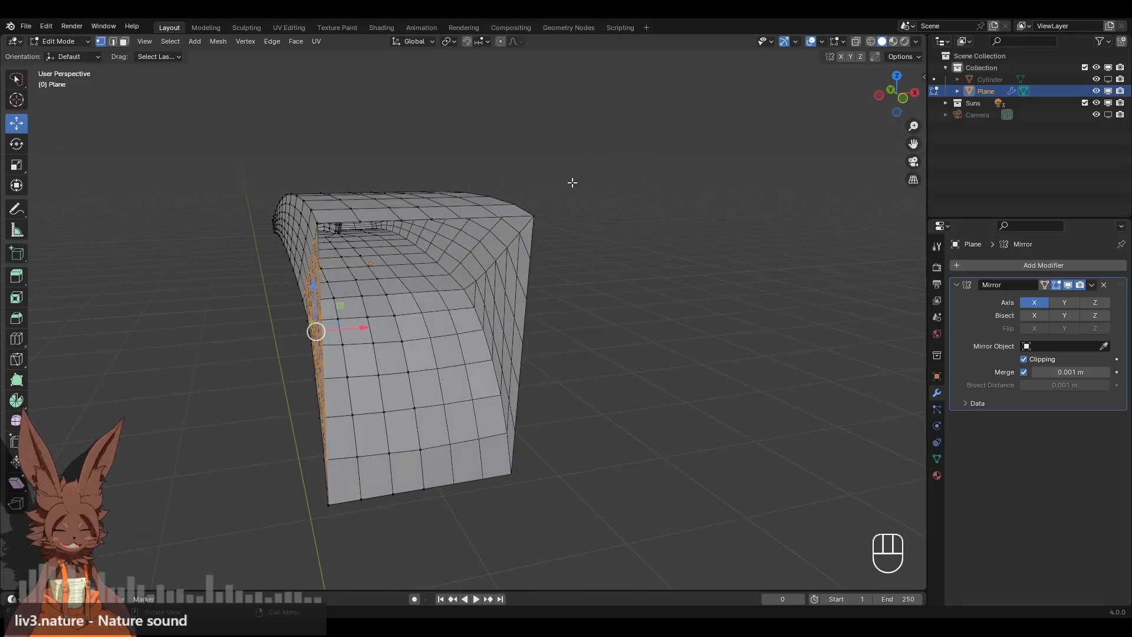
shift+middle_drag(489, 234, 567, 205)
middle_drag(462, 294, 494, 287)
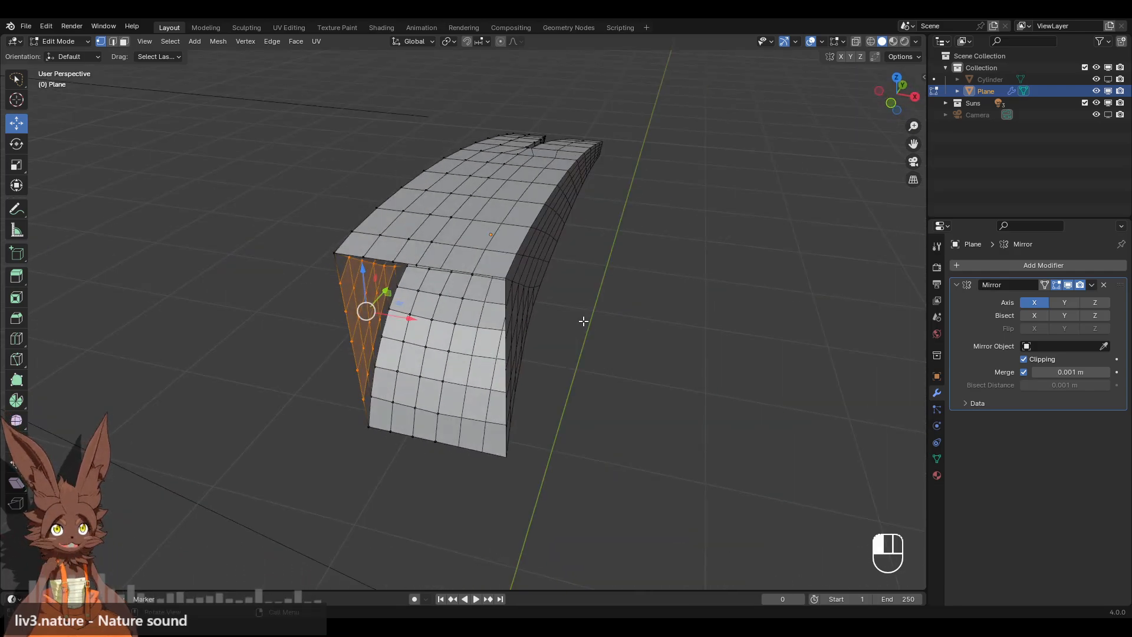
alt+click(453, 271)
alt+click(458, 268)
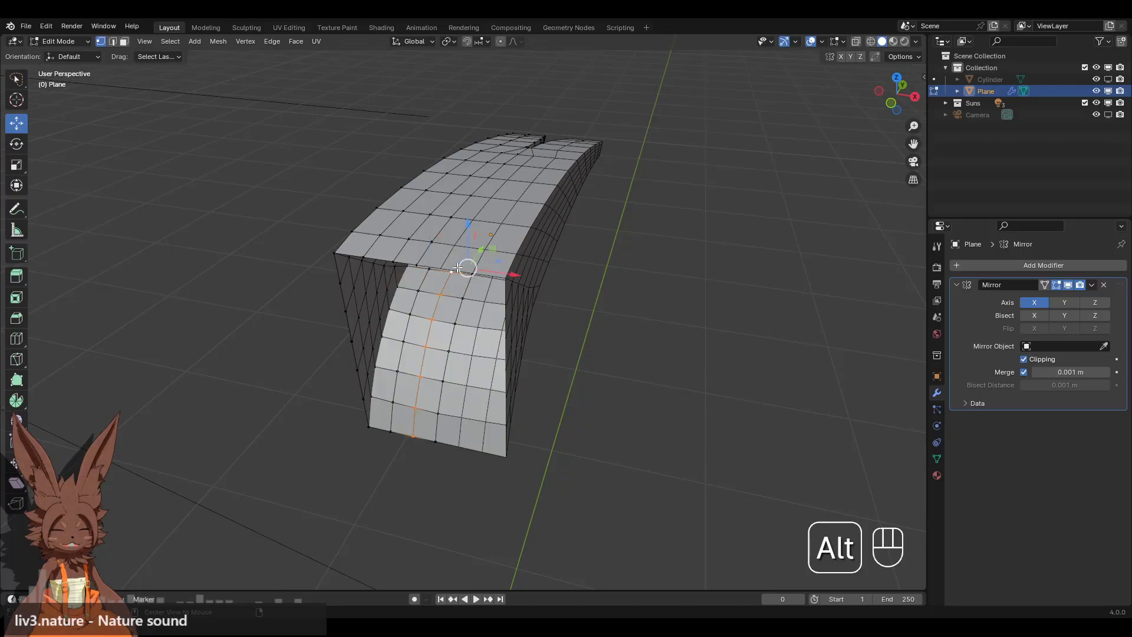
alt+click(415, 259)
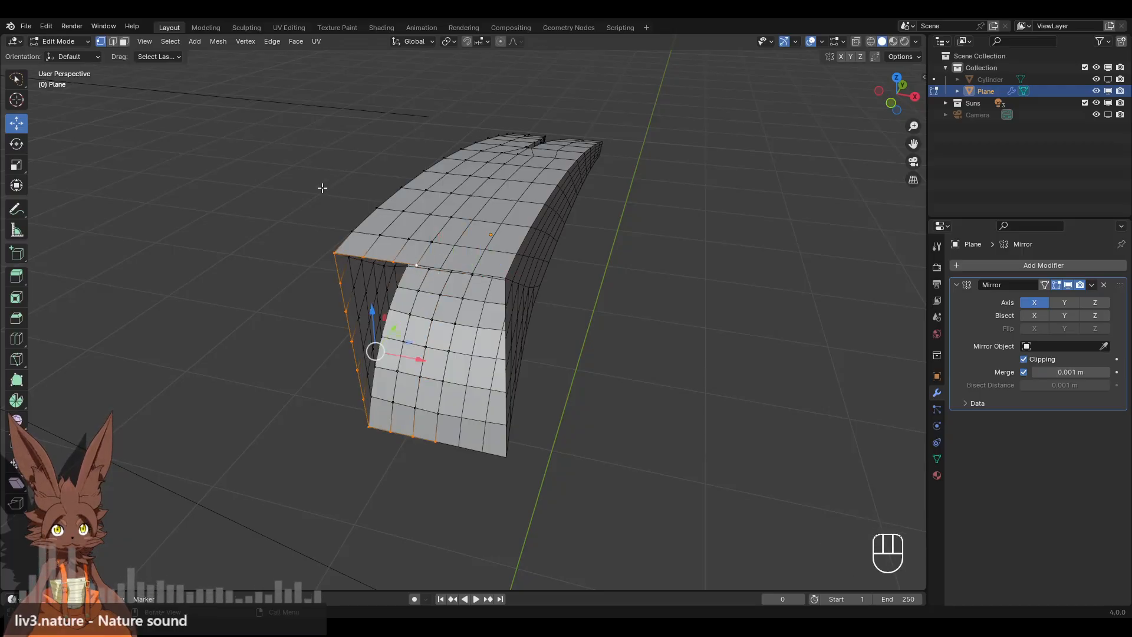
In Object Mode, apply the claw's Mirror modifier.
click(64, 41)
click(66, 47)
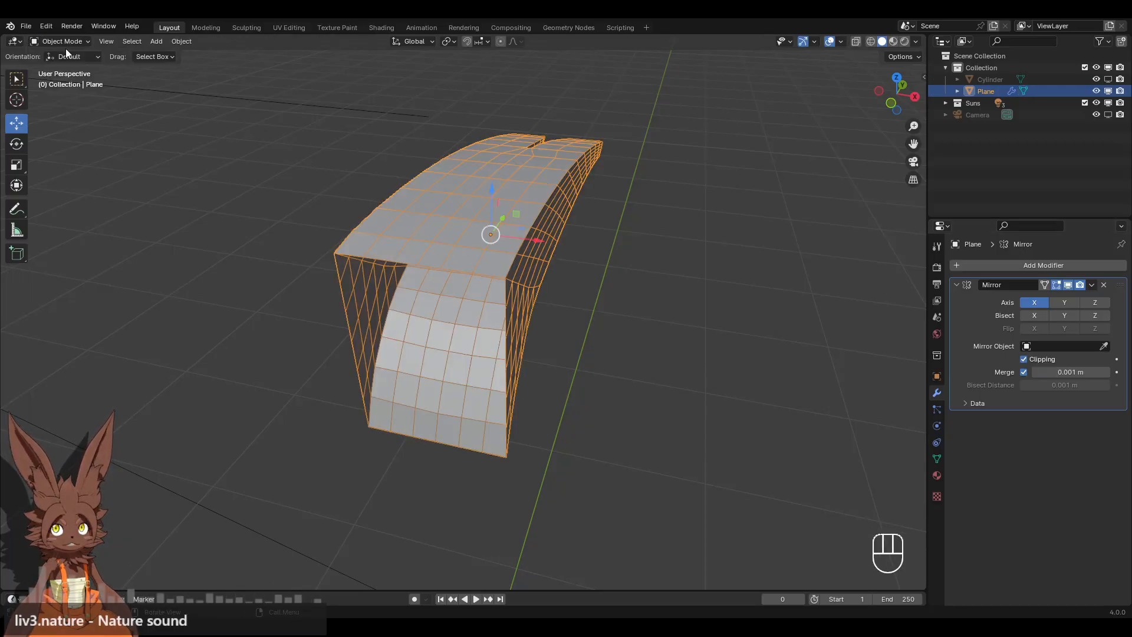
click(1091, 285)
click(1059, 300)
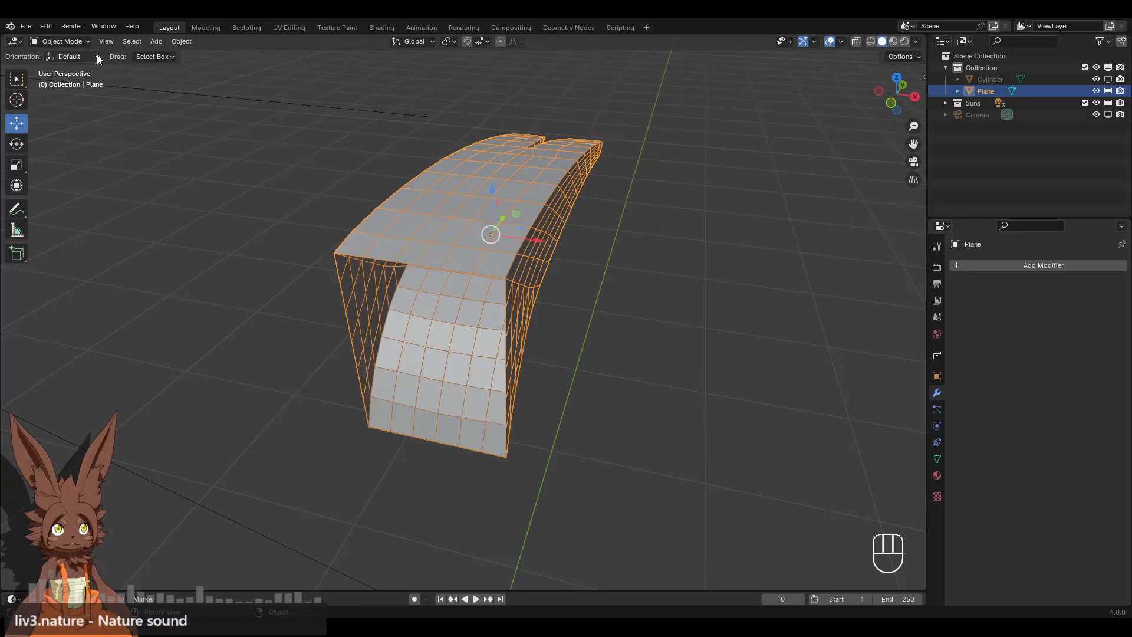
Back in Edit Mode, select the full edge loop around the open rear end and shape it into a circle with LoopTools.
click(70, 41)
click(76, 69)
alt+click(361, 273)
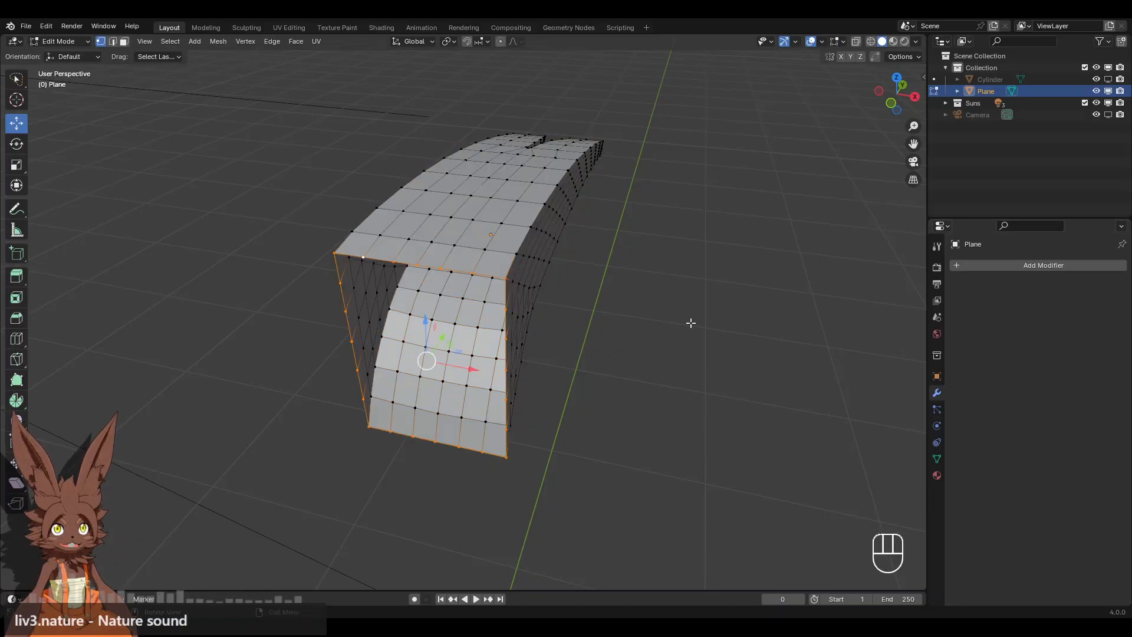
middle_drag(625, 299, 614, 290)
right_click(613, 290)
mouse_move(609, 276)
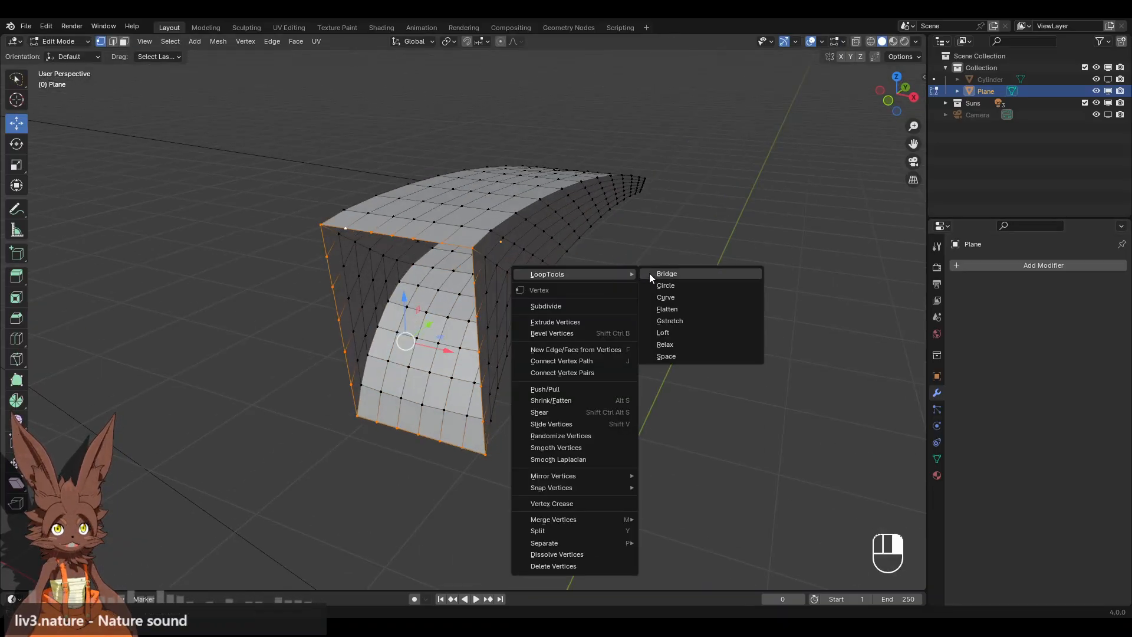
click(673, 283)
In right side view, move the circular rear loop up along Z by about 0.0334 m.
middle_drag(671, 283, 571, 273)
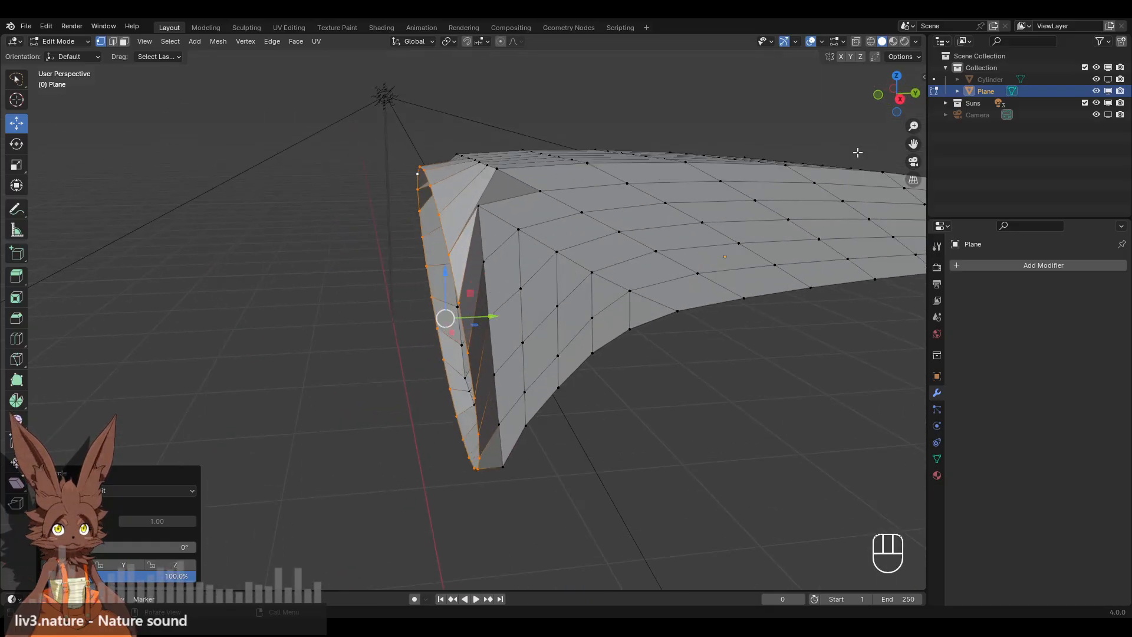
click(901, 97)
key(g)
key(z)
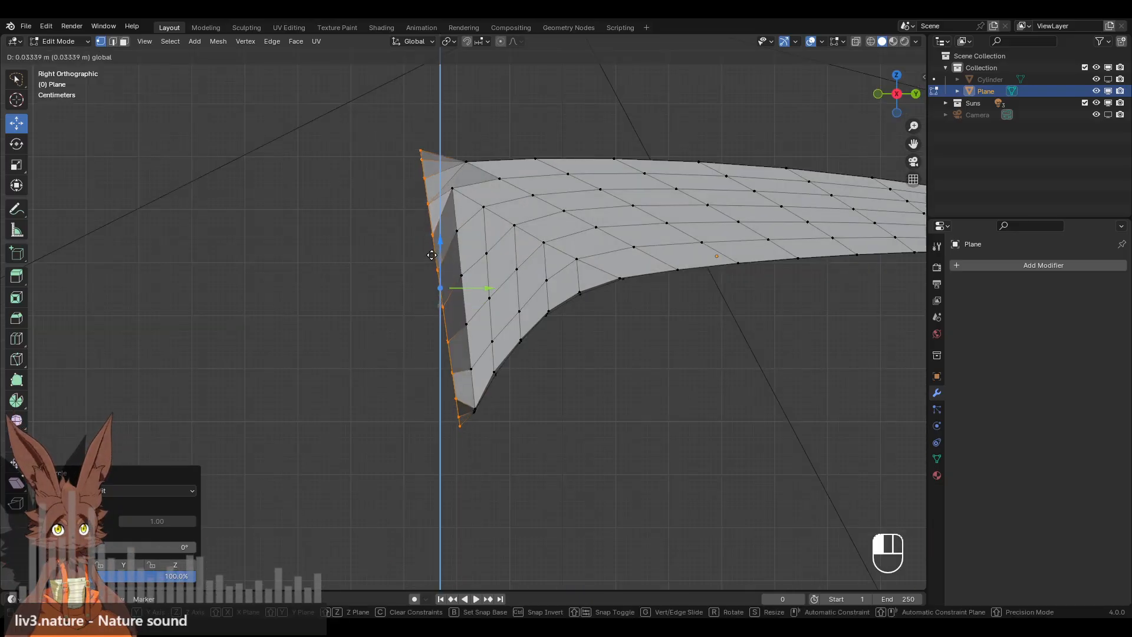
click(445, 270)
middle_drag(444, 270, 653, 198)
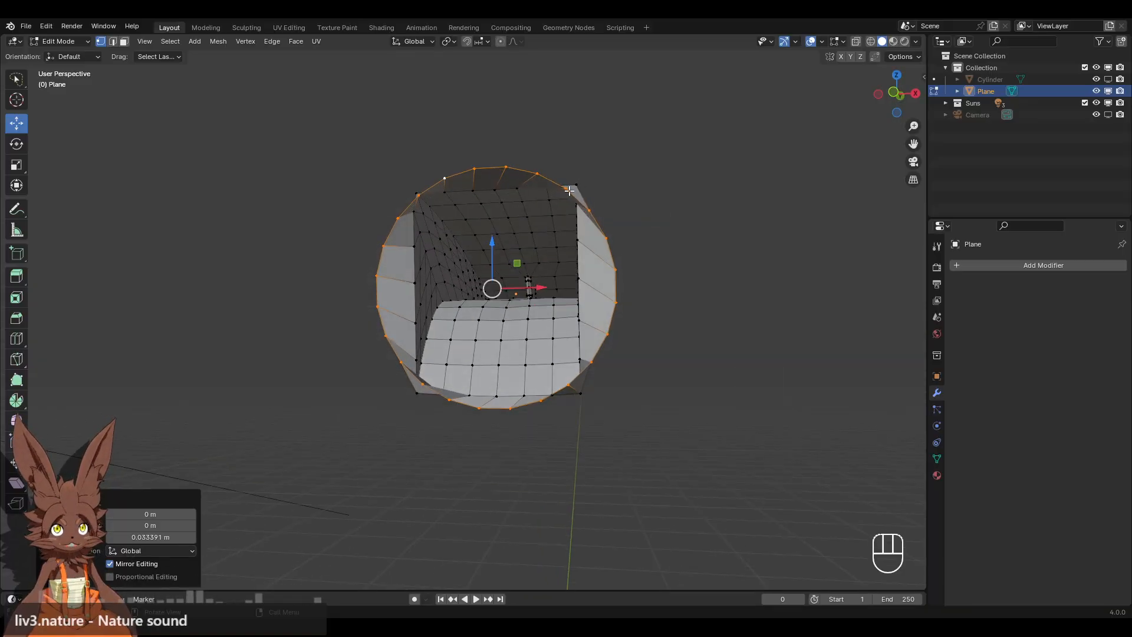
Try raising a single vertex at the top of the circular rim and select the rim's edge loop.
click(518, 152)
click(506, 168)
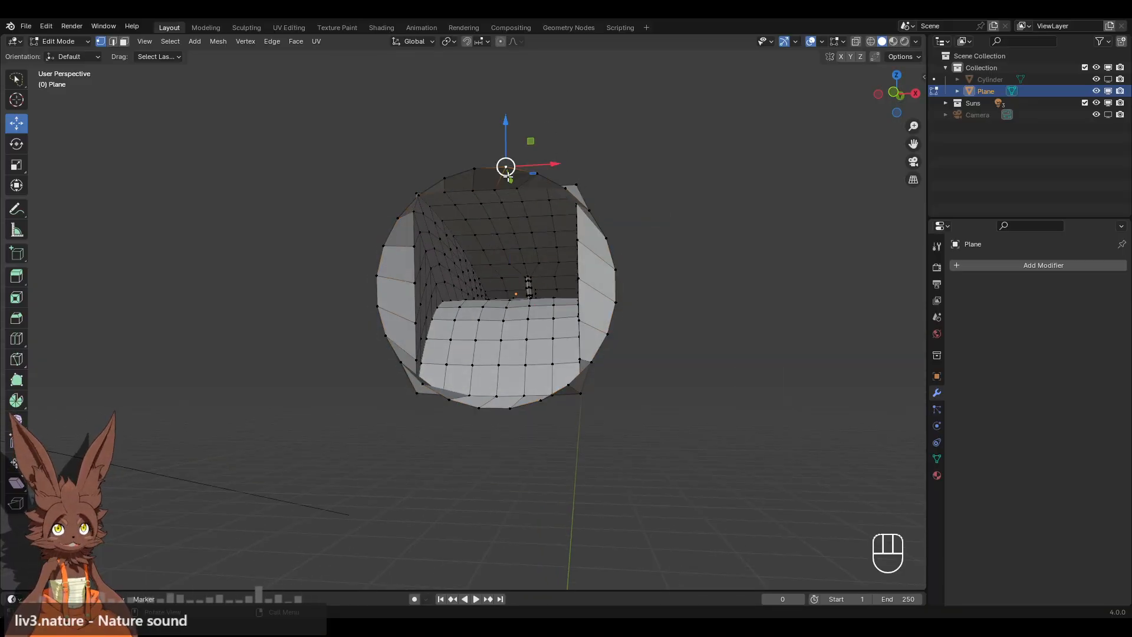
drag(506, 123, 503, 108)
click(589, 171)
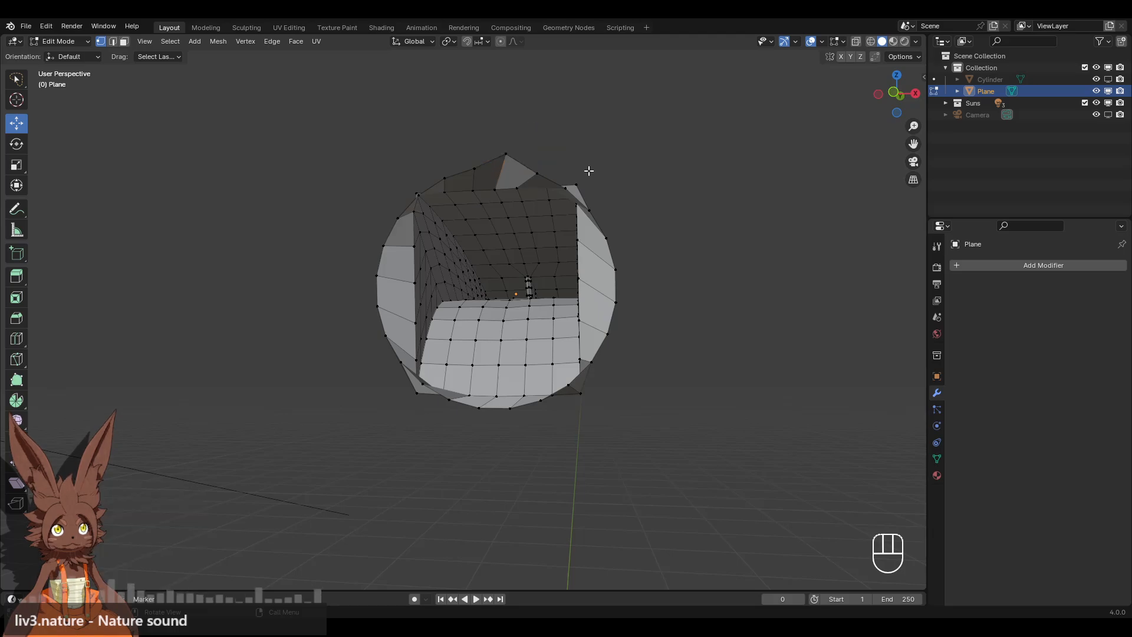
click(536, 173)
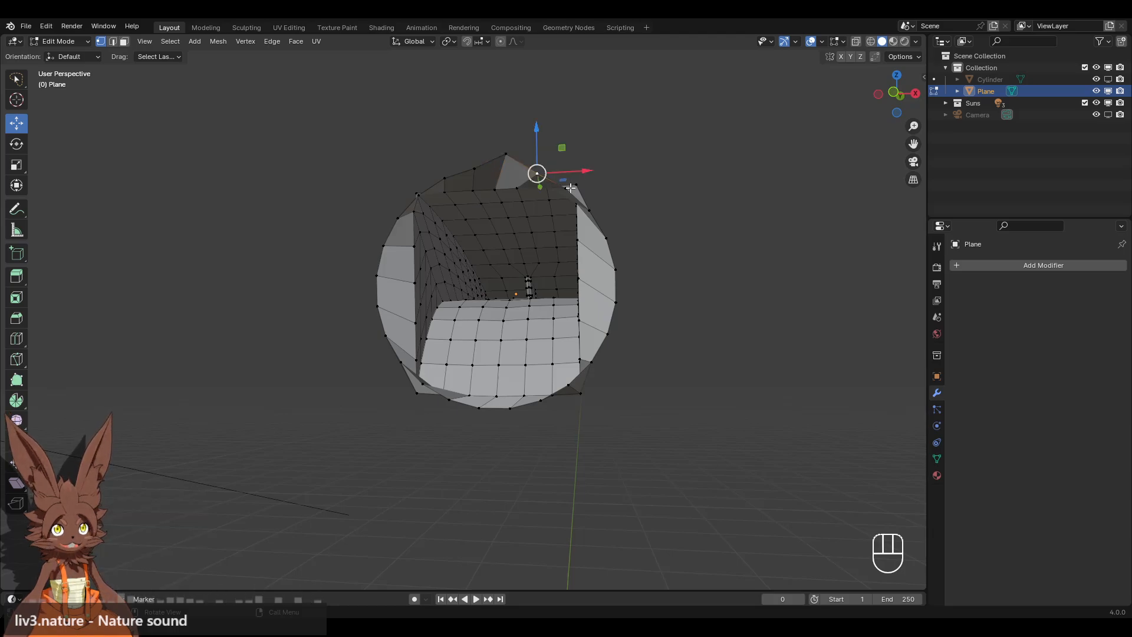
key(a)
alt+click(522, 160)
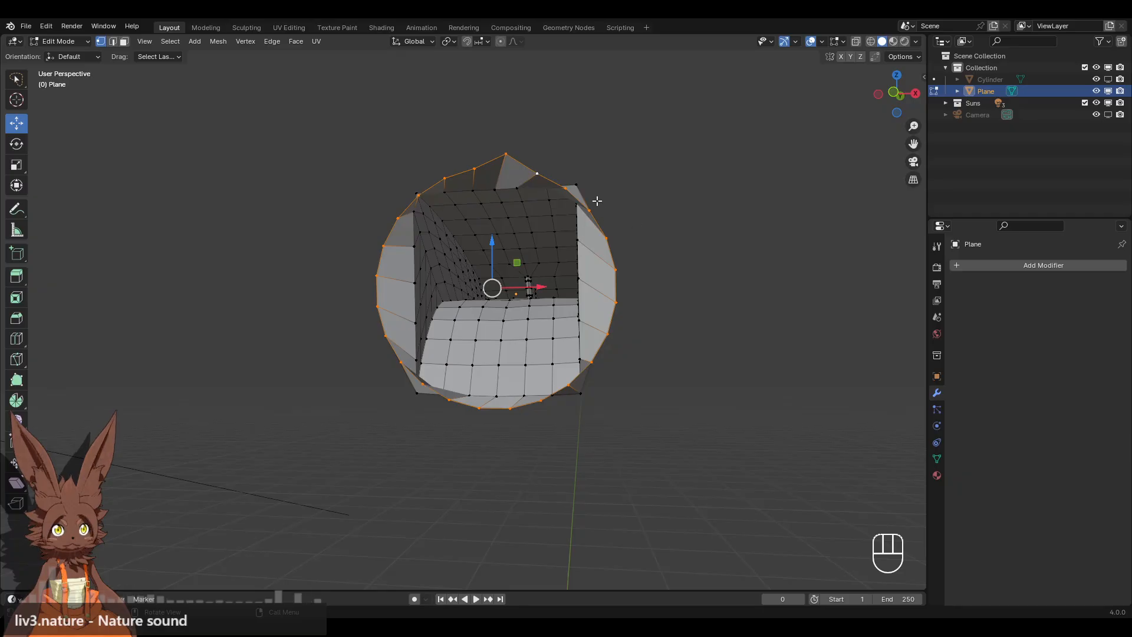
alt+click(544, 171)
alt+click(545, 178)
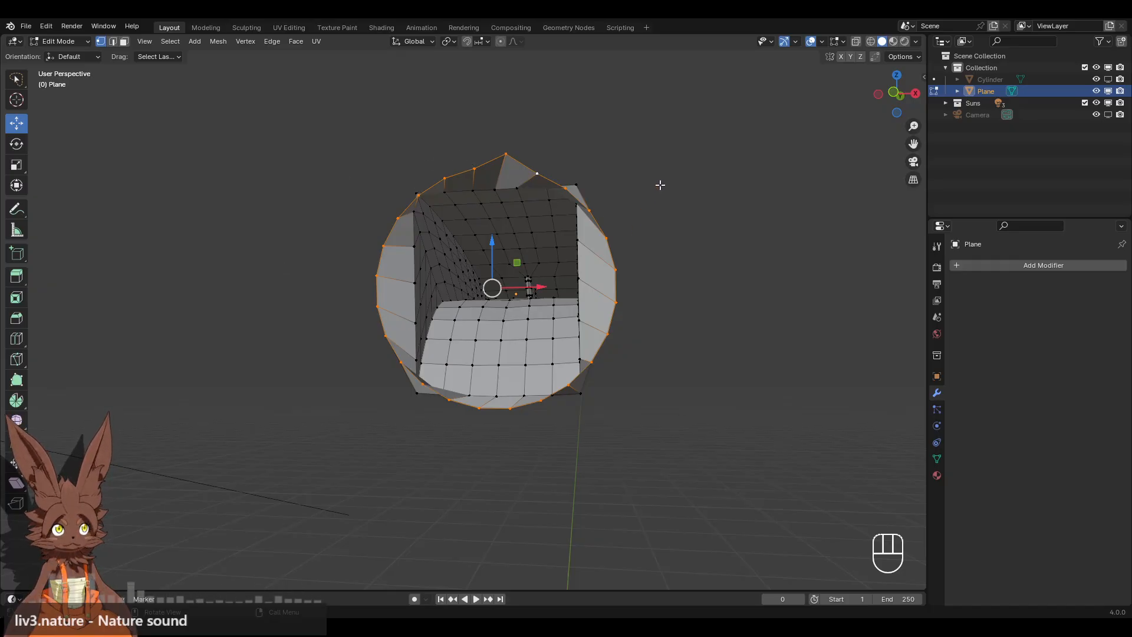
Undo the vertex move and the earlier edits back to before the circular rim was attached to the Plane mesh.
key(ctrl+z)
key(ctrl+z)
key(ctrl+z)
key(ctrl+z)
key(ctrl+z)
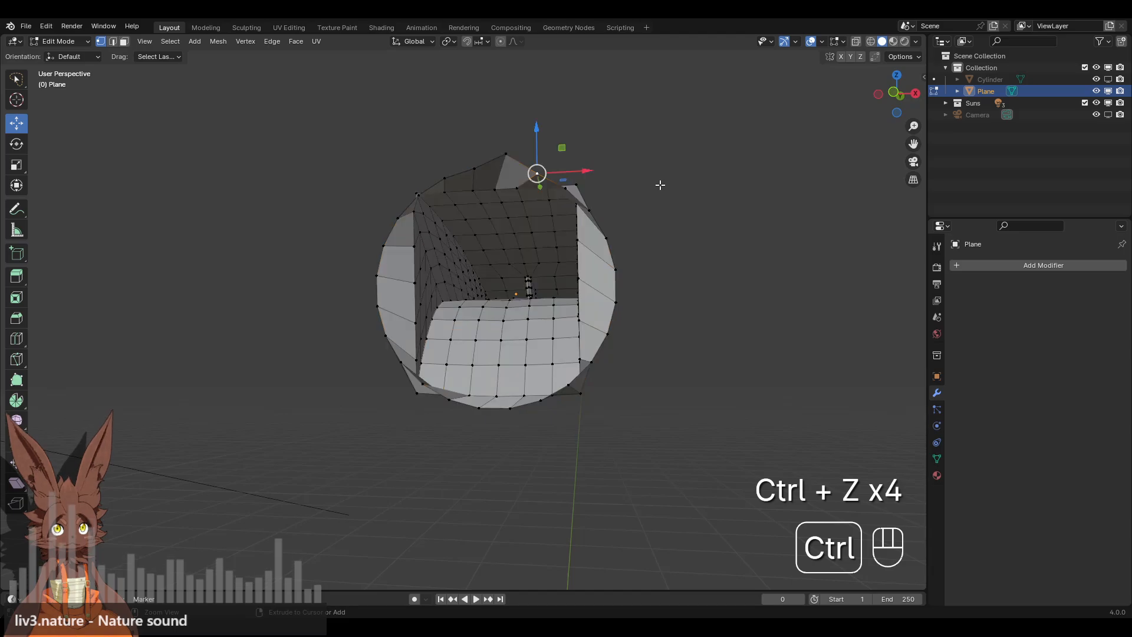
key(ctrl+z)
key(ctrl+z)
key(ctrl+z)
key(ctrl+z)
key(ctrl+z)
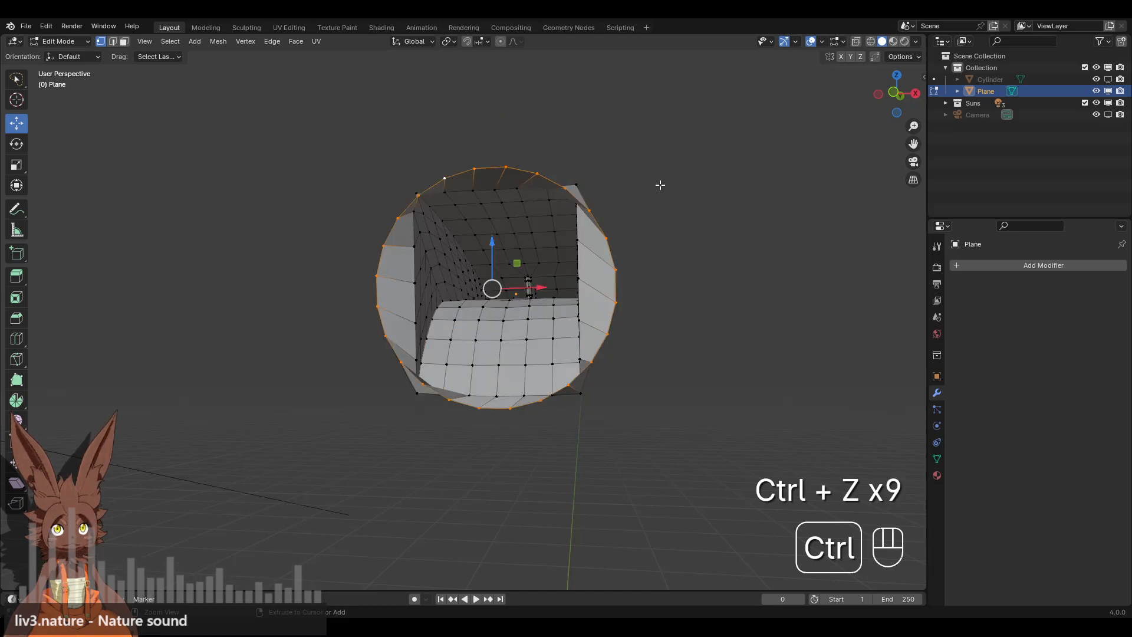
key(ctrl+z)
Return to Object Mode, make the hidden Cylinder visible and delete it.
middle_drag(657, 184, 598, 226)
click(73, 42)
click(65, 55)
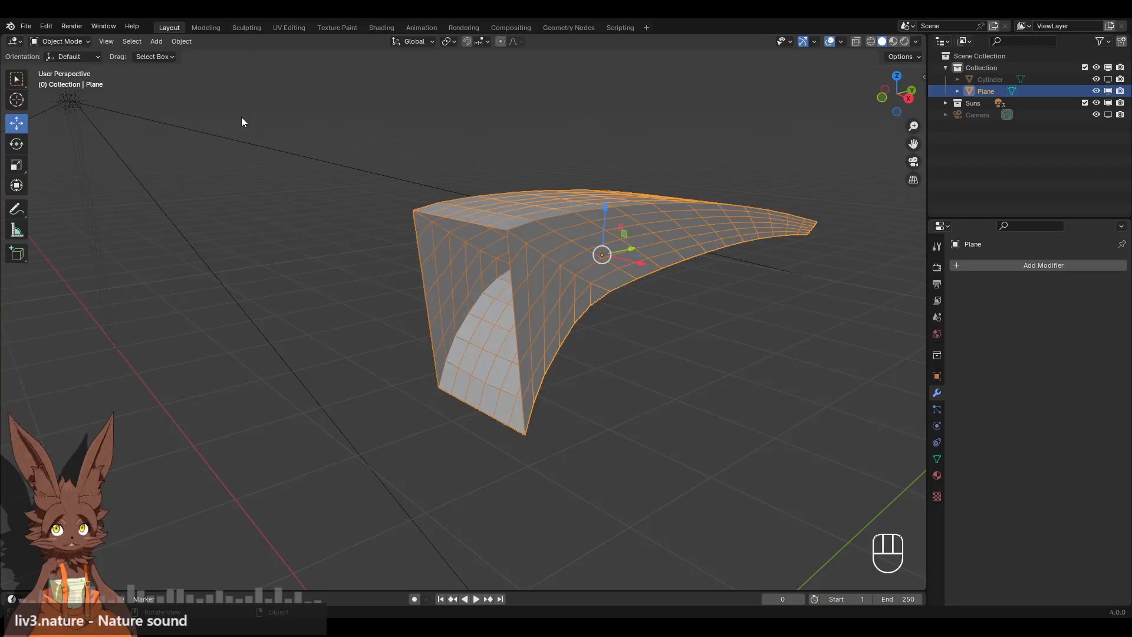
click(242, 121)
click(1108, 79)
click(985, 79)
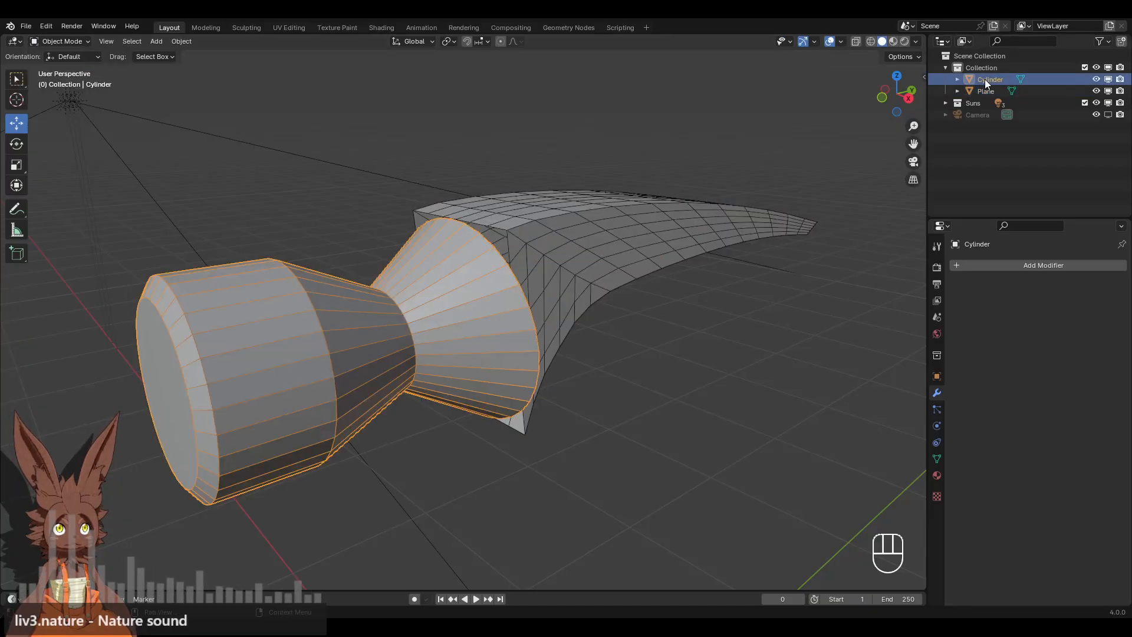
middle_drag(448, 235, 362, 211)
key(x)
click(390, 280)
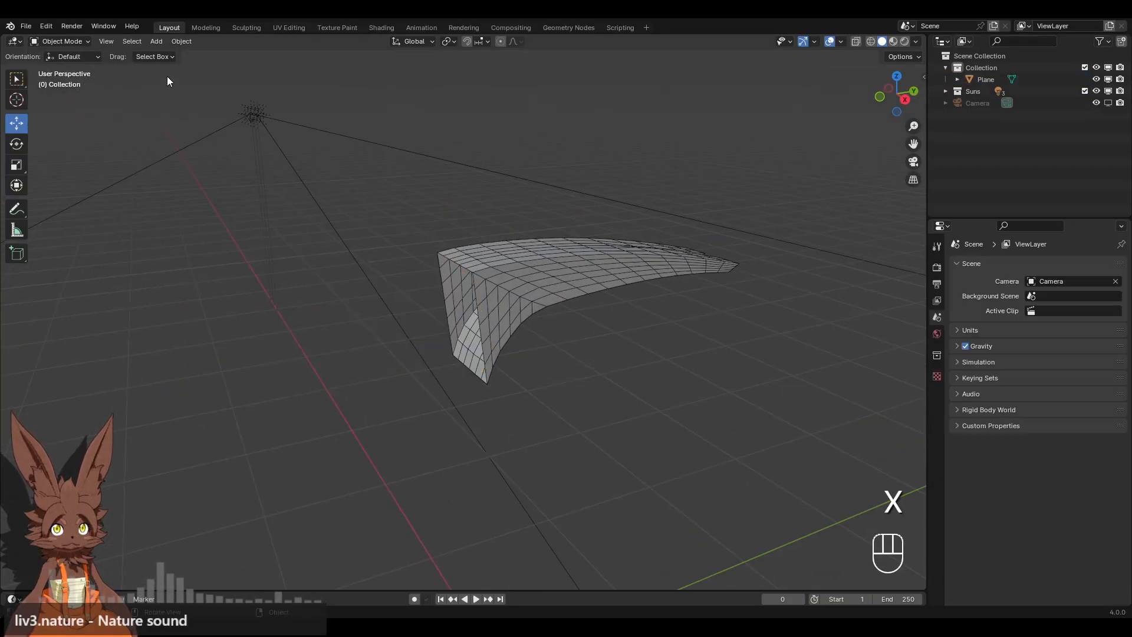
Add a new cylinder mesh with 24 vertices.
click(157, 41)
mouse_move(201, 55)
click(302, 112)
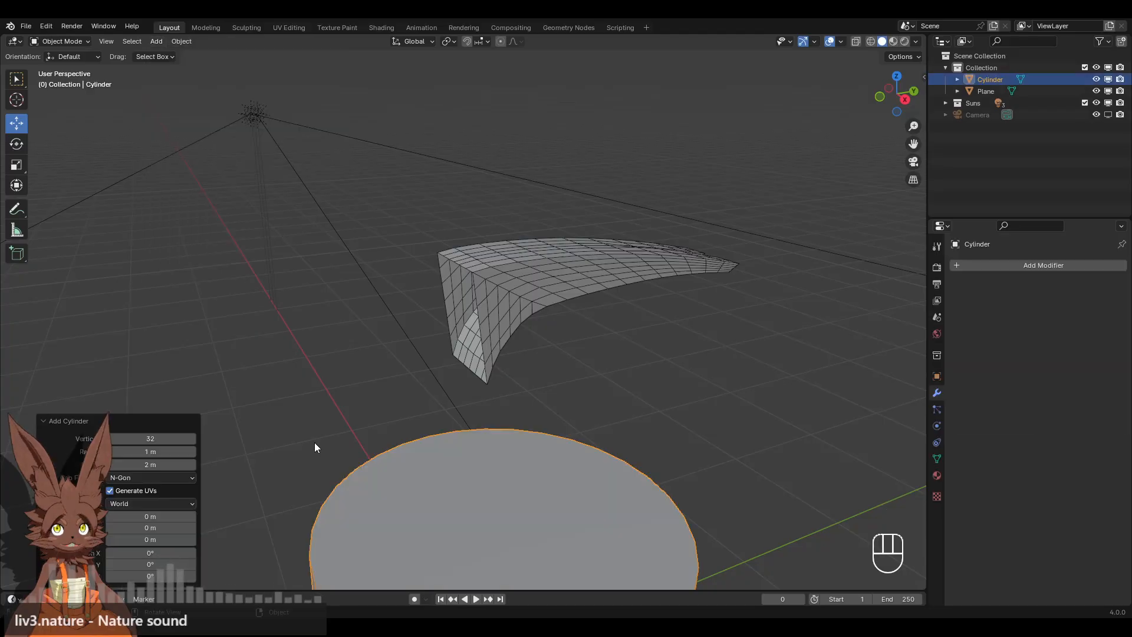
drag(115, 443, 85, 444)
scroll(379, 425, down, 5)
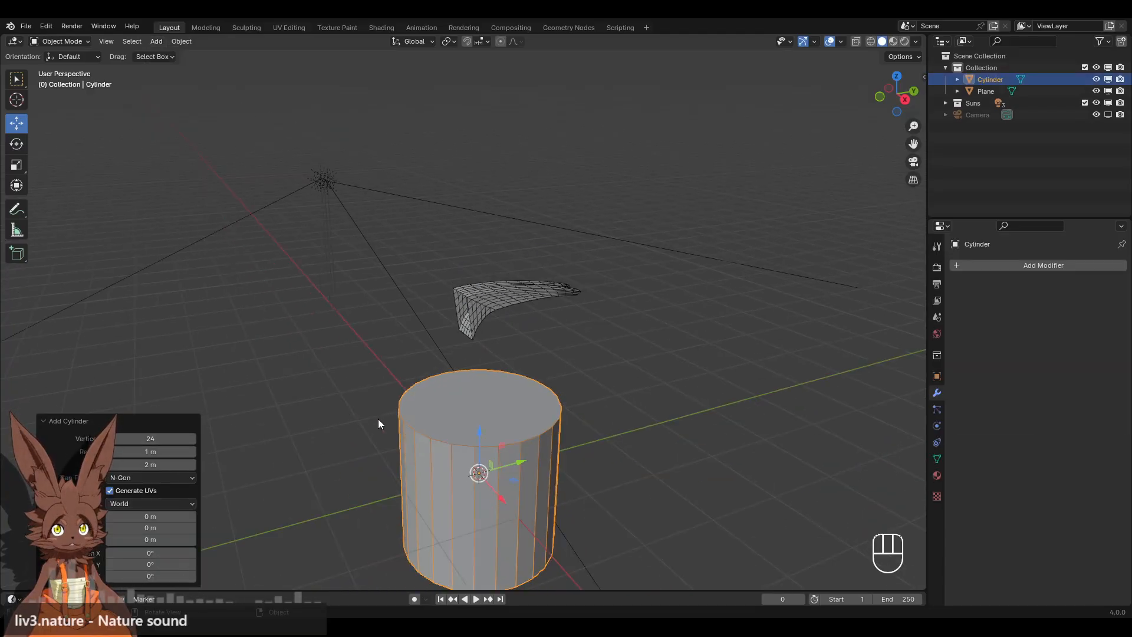
In Edit Mode from the right view, move the whole cylinder mesh up about 2.27 m and along negative Y about 1.57 m.
middle_drag(378, 424, 464, 421)
click(900, 98)
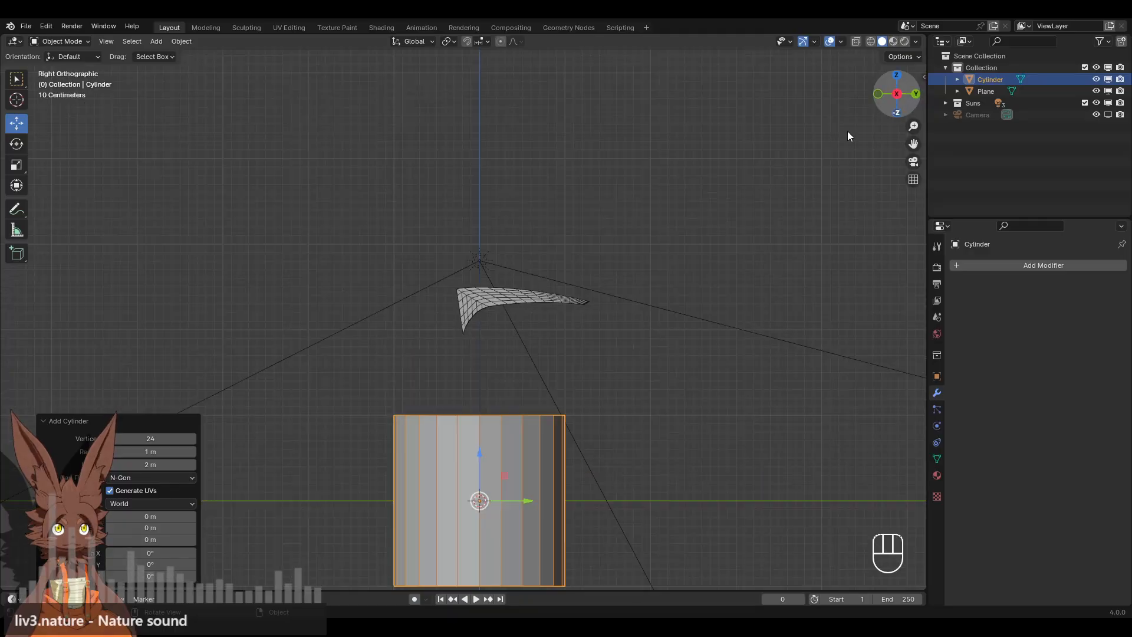
shift+middle_drag(511, 336, 526, 296)
click(74, 41)
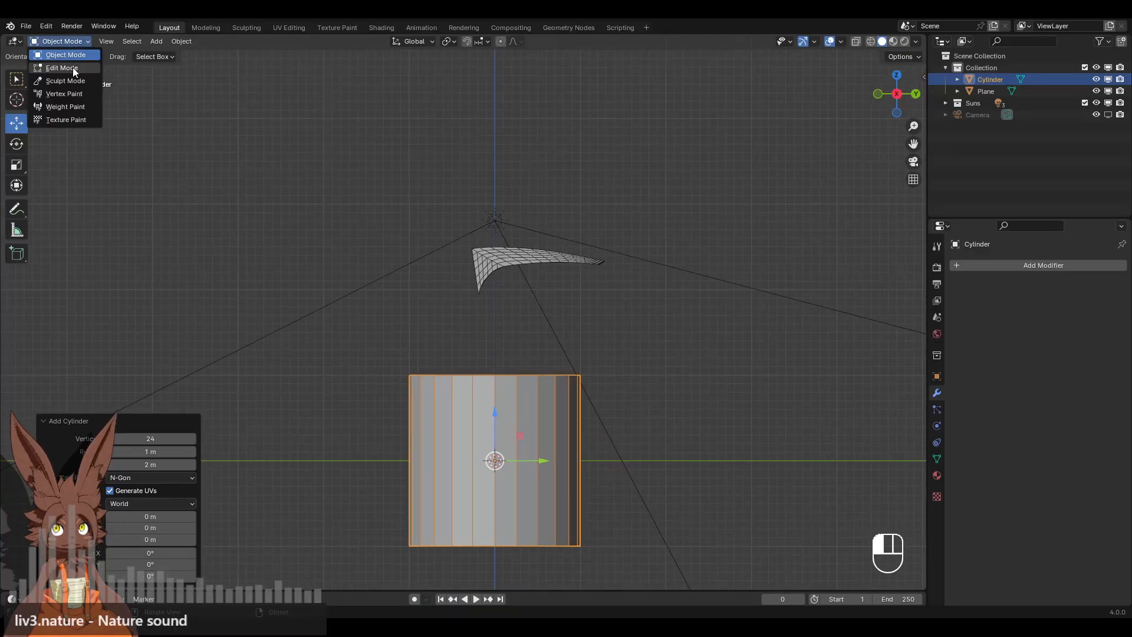
click(73, 67)
key(a)
key(g)
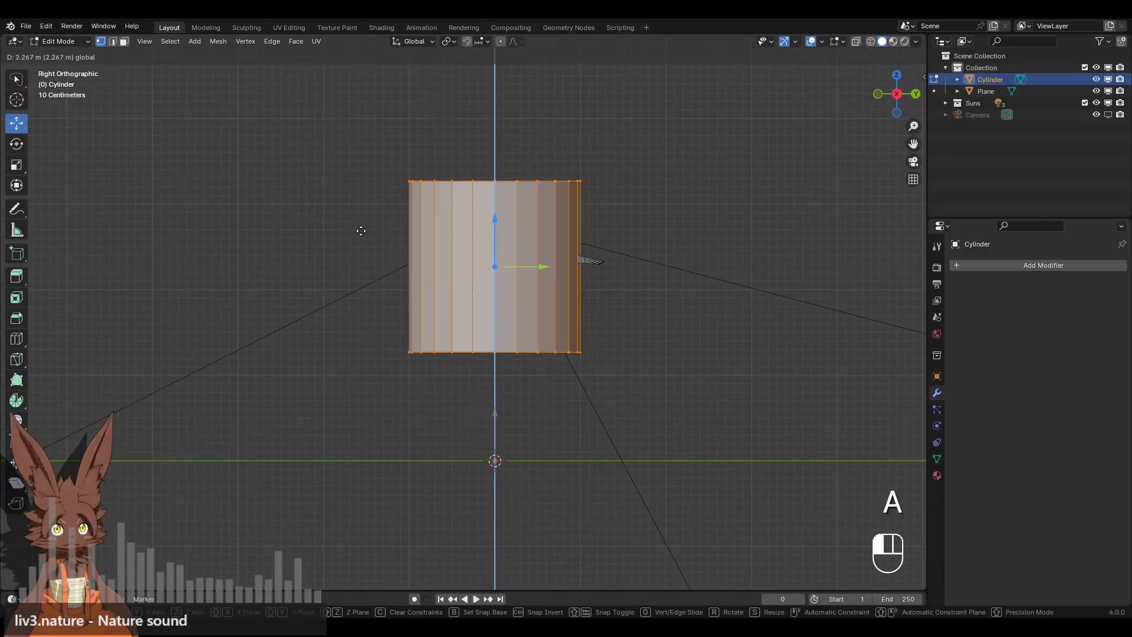
click(360, 230)
shift+middle_drag(361, 231, 222, 225)
scroll(535, 265, up, 3)
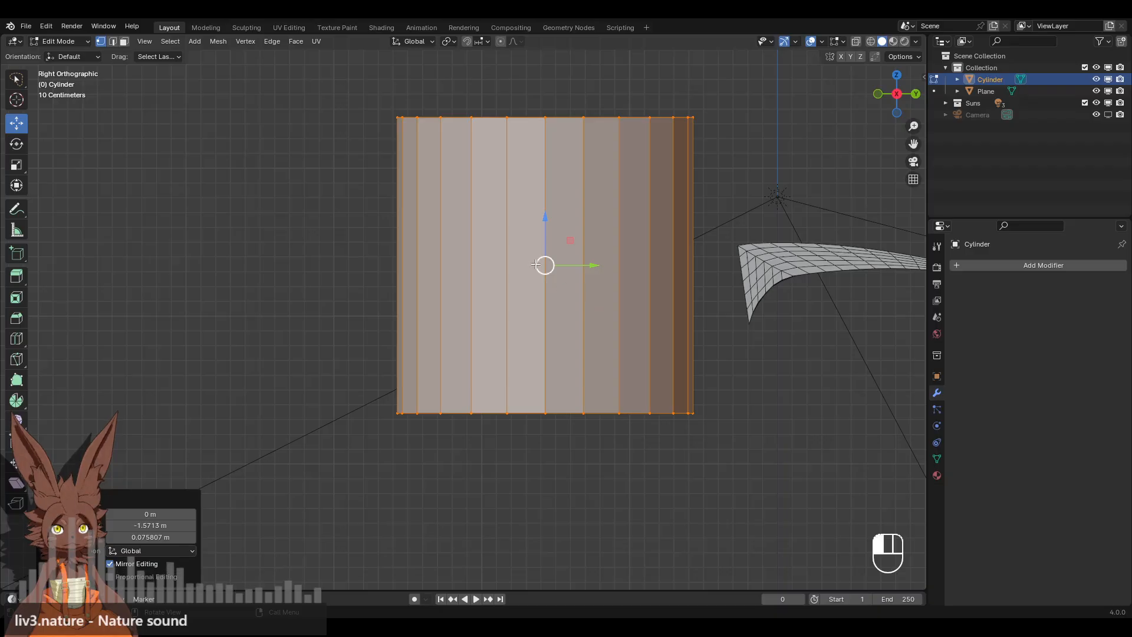
Rotate the whole cylinder mesh by -90° in the right view so it lies horizontally.
key(r)
click(556, 175)
click(165, 525)
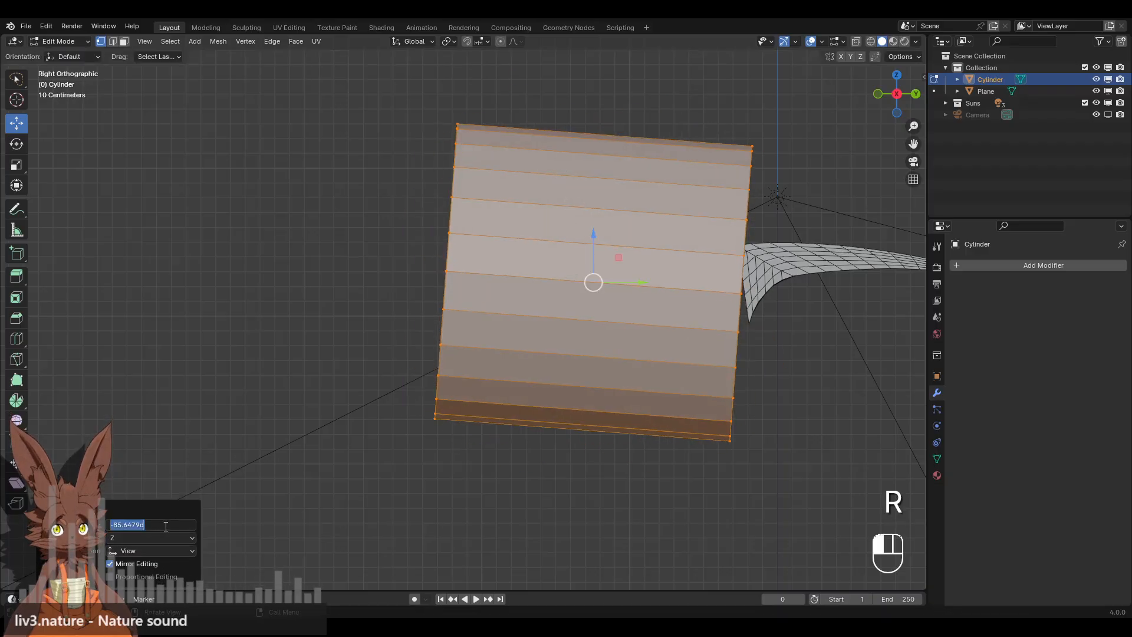
text(-9)
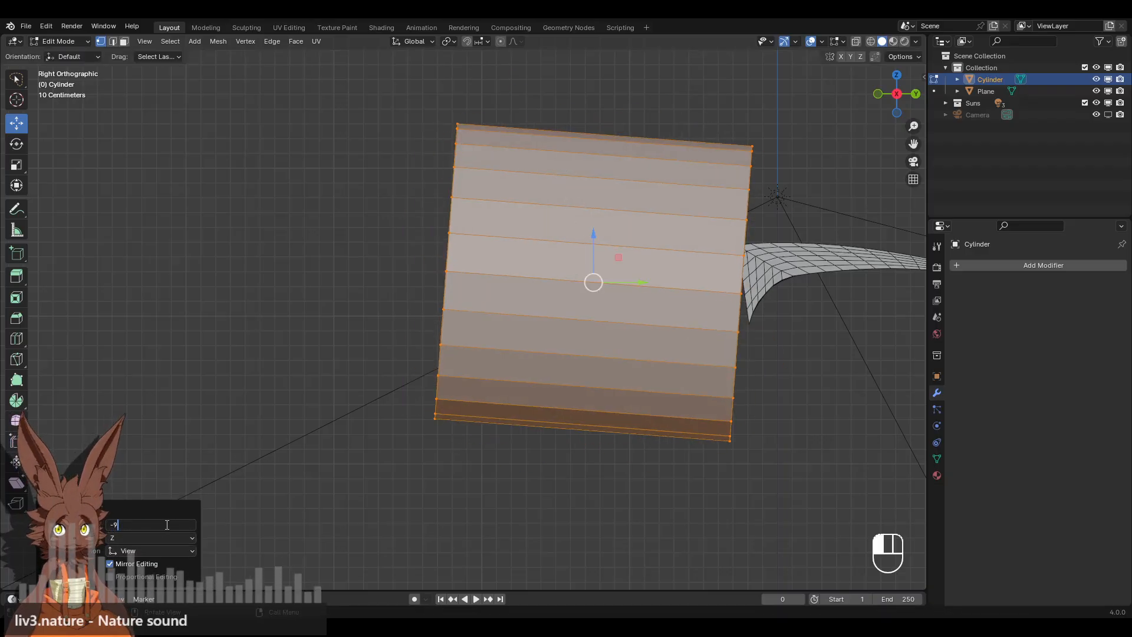
text(9)
key(Return)
click(167, 524)
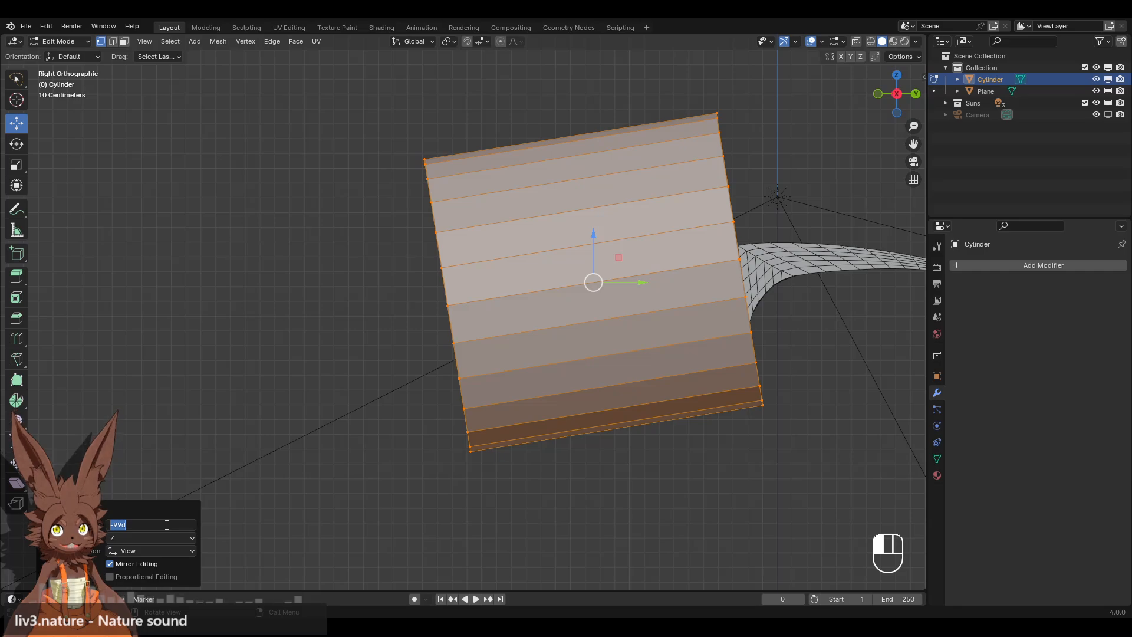
text(-90)
key(Return)
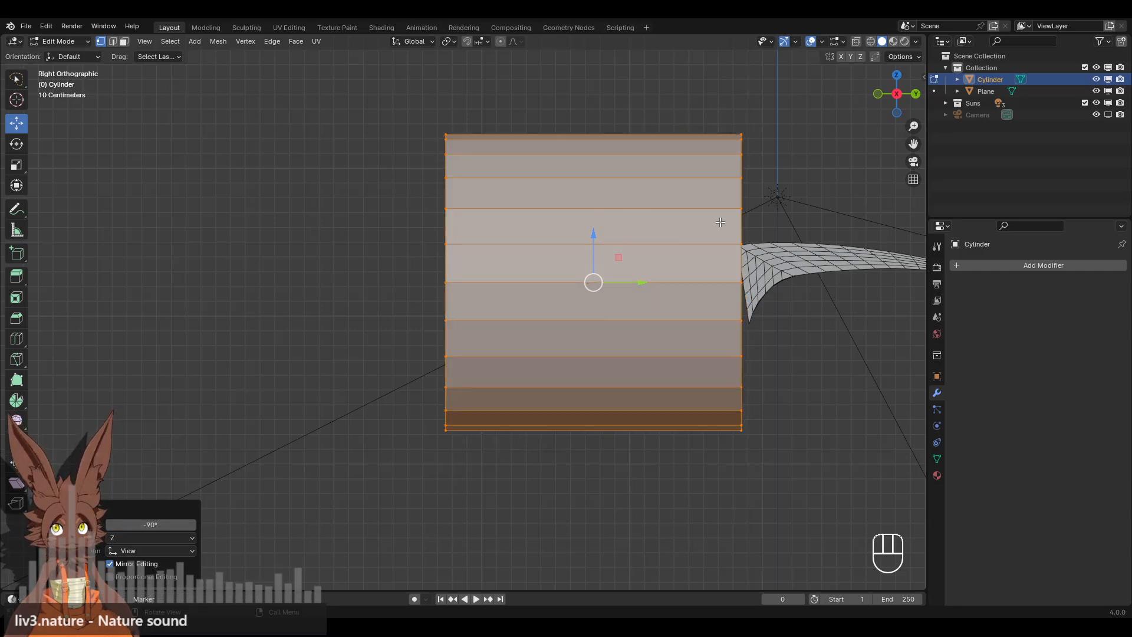
Scale the cylinder mesh down uniformly to about a quarter of its size.
shift+middle_drag(823, 183, 783, 182)
key(s)
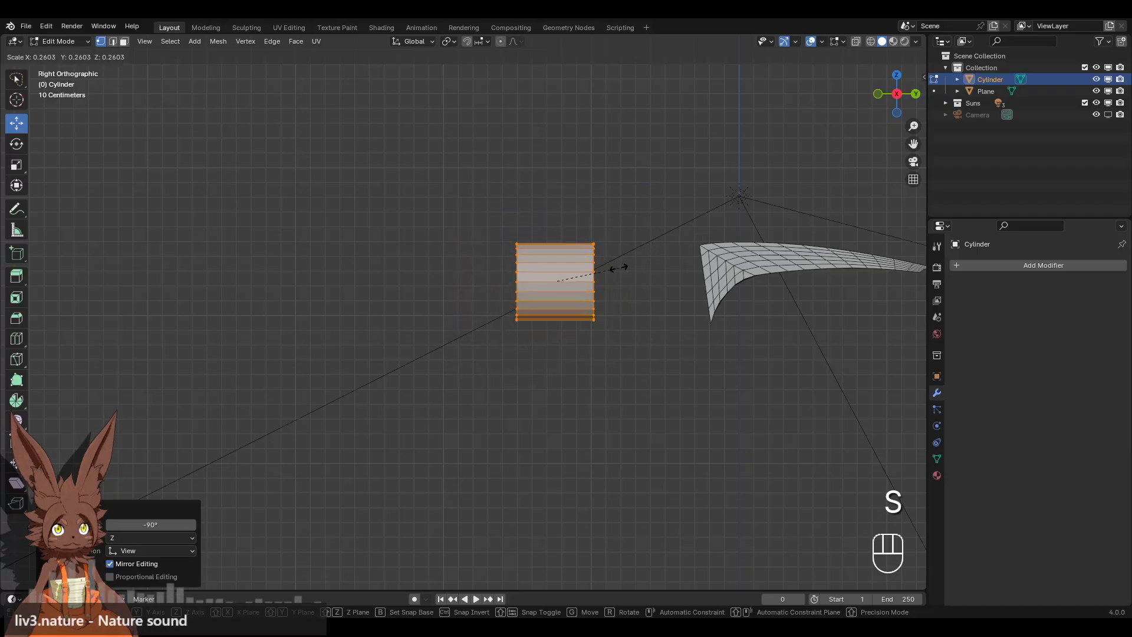
click(611, 264)
shift+middle_drag(690, 230, 613, 262)
scroll(622, 257, up, 4)
Move the cylinder about 0.7 m along Y to just short of the Plane mesh's open end and lower it slightly.
drag(546, 315, 763, 316)
shift+middle_drag(763, 316, 588, 314)
scroll(620, 308, up, 1)
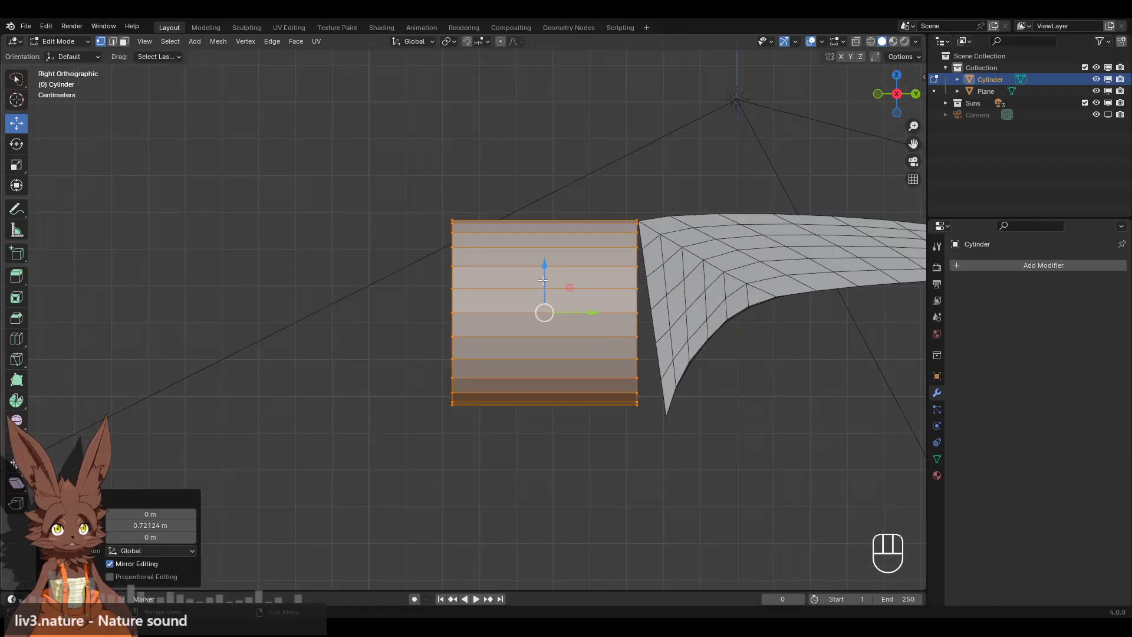
drag(543, 281, 542, 284)
drag(594, 315, 582, 317)
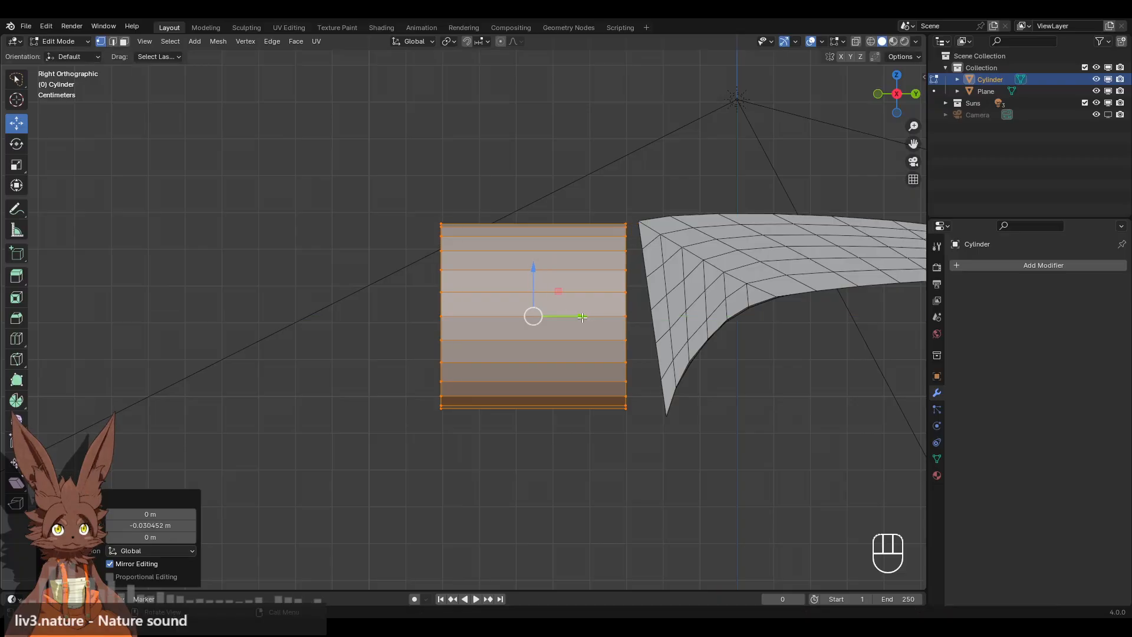
drag(533, 277, 532, 283)
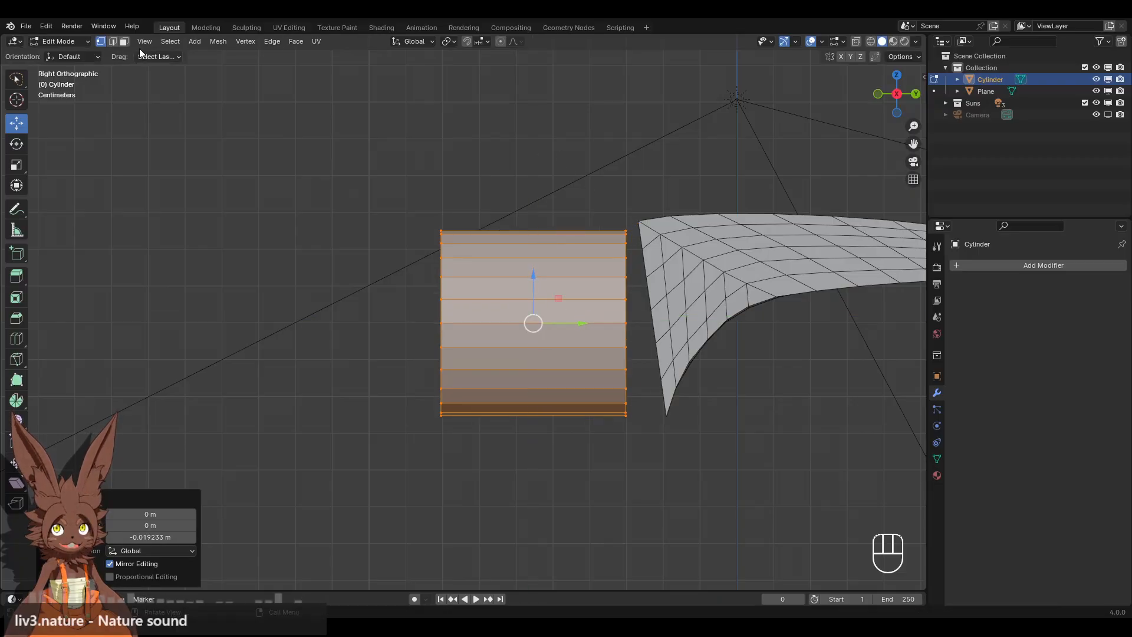
Return to Object Mode and join the Plane and Cylinder objects, with the Cylinder as the active object.
click(59, 39)
click(66, 54)
click(705, 240)
shift+click(571, 262)
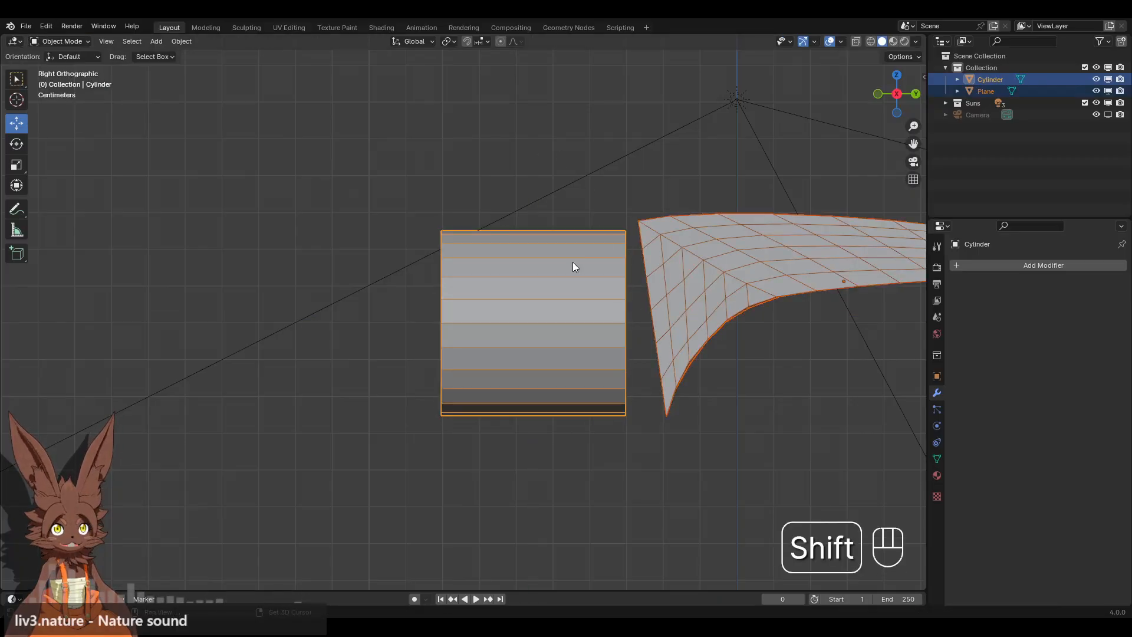
right_click(271, 260)
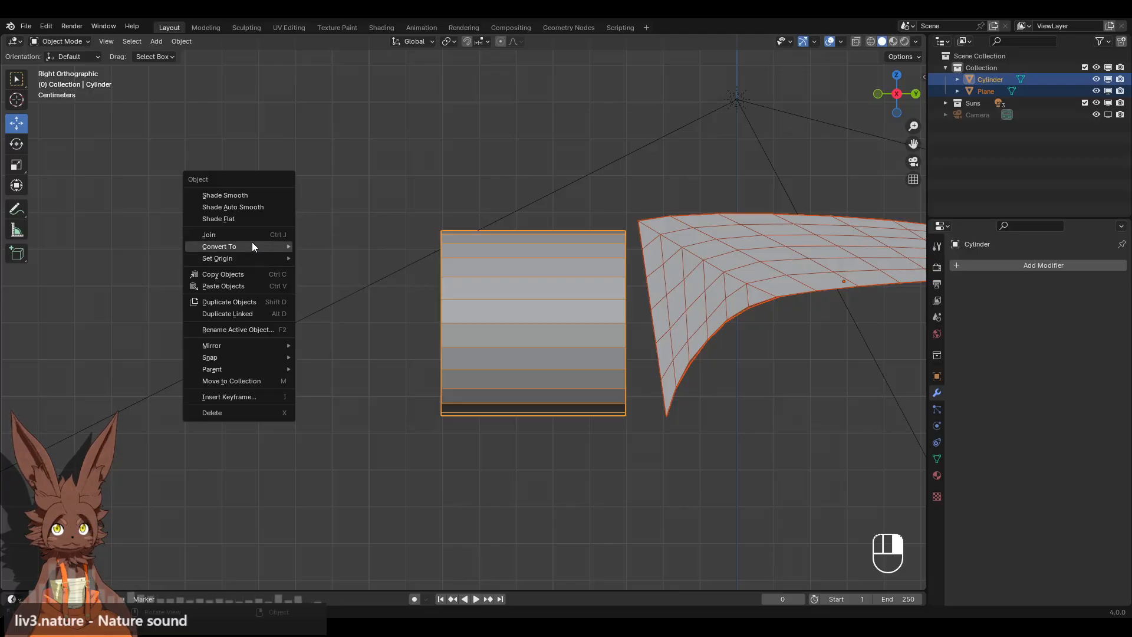
click(252, 242)
In Edit Mode with face selection, delete the cylinder's end cap that faces the curved mesh.
click(59, 41)
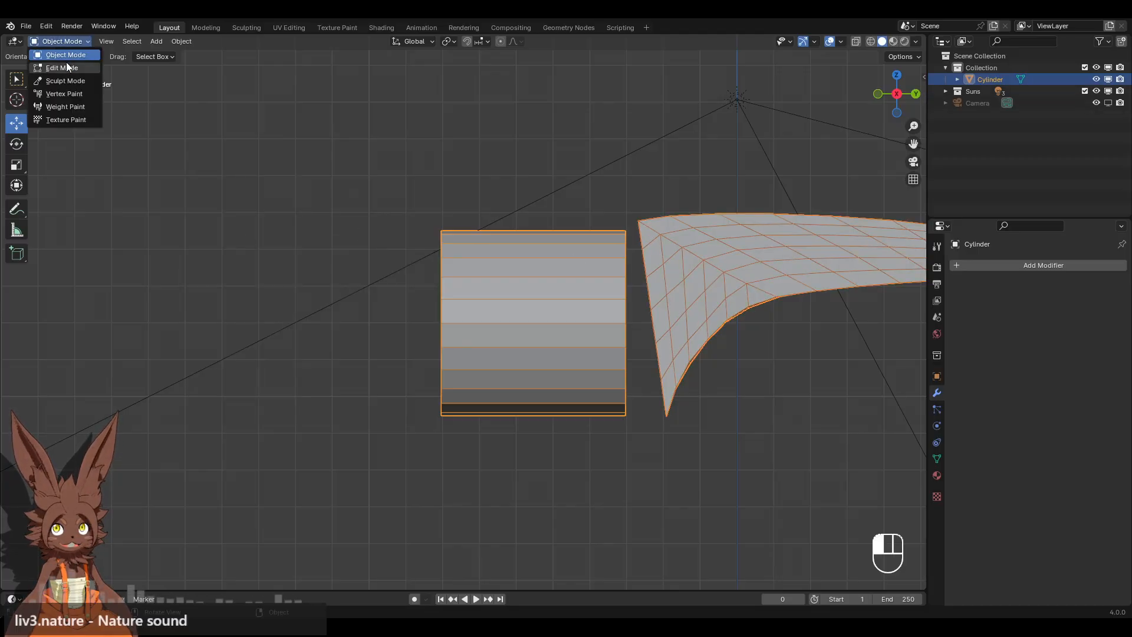
click(66, 68)
middle_drag(365, 177, 317, 165)
key(2)
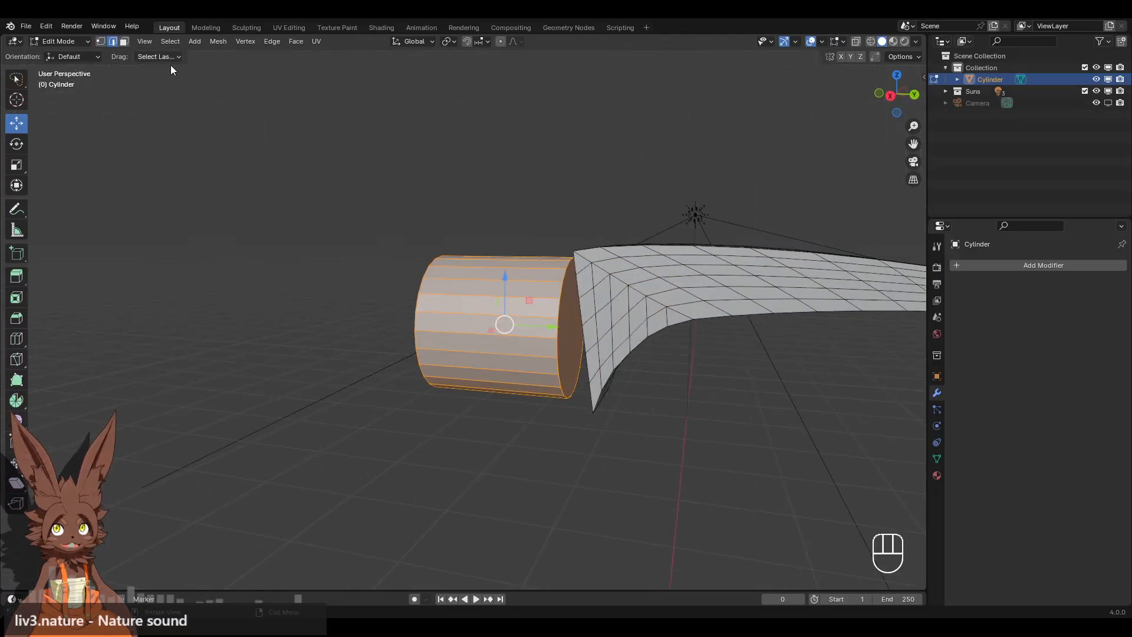
click(122, 44)
shift+middle_drag(672, 261, 611, 233)
scroll(612, 232, up, 4)
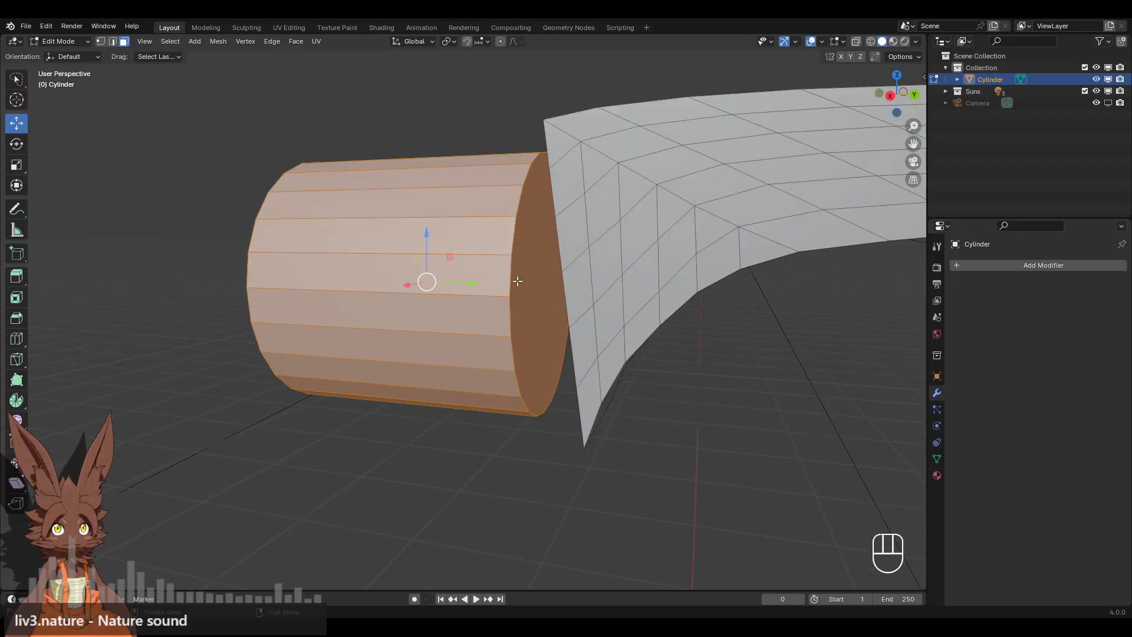
click(518, 281)
key(x)
click(521, 314)
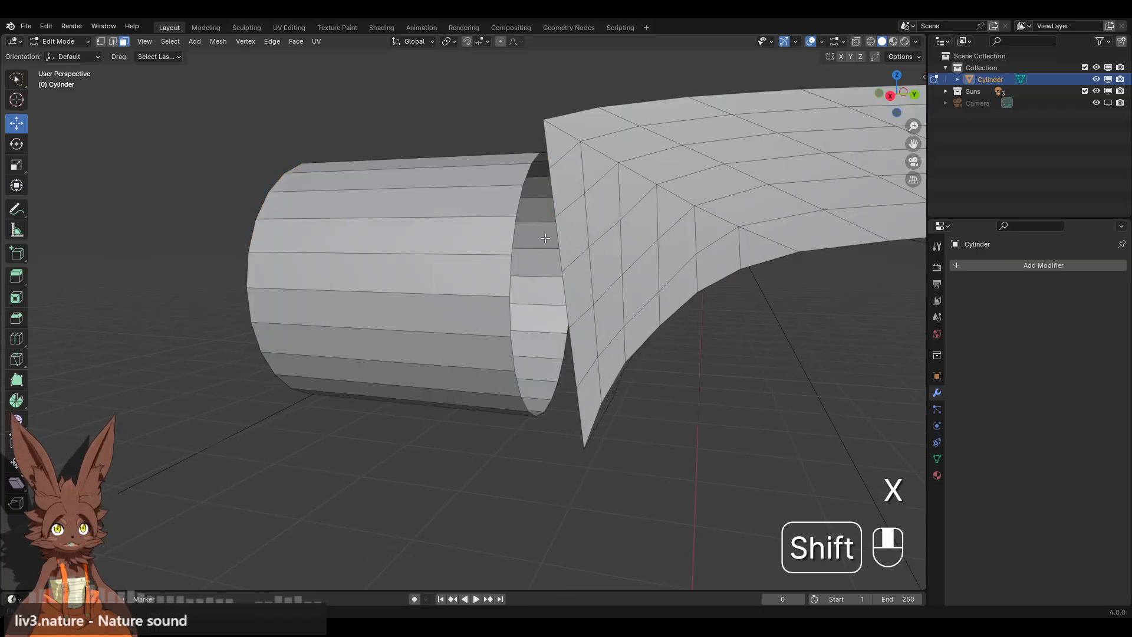
Fill a face between two neighbouring vertices on the cylinder's upper rim and two on the curved mesh's top edge.
shift+middle_drag(543, 235, 563, 300)
click(100, 41)
middle_drag(581, 191, 609, 258)
scroll(592, 256, up, 1)
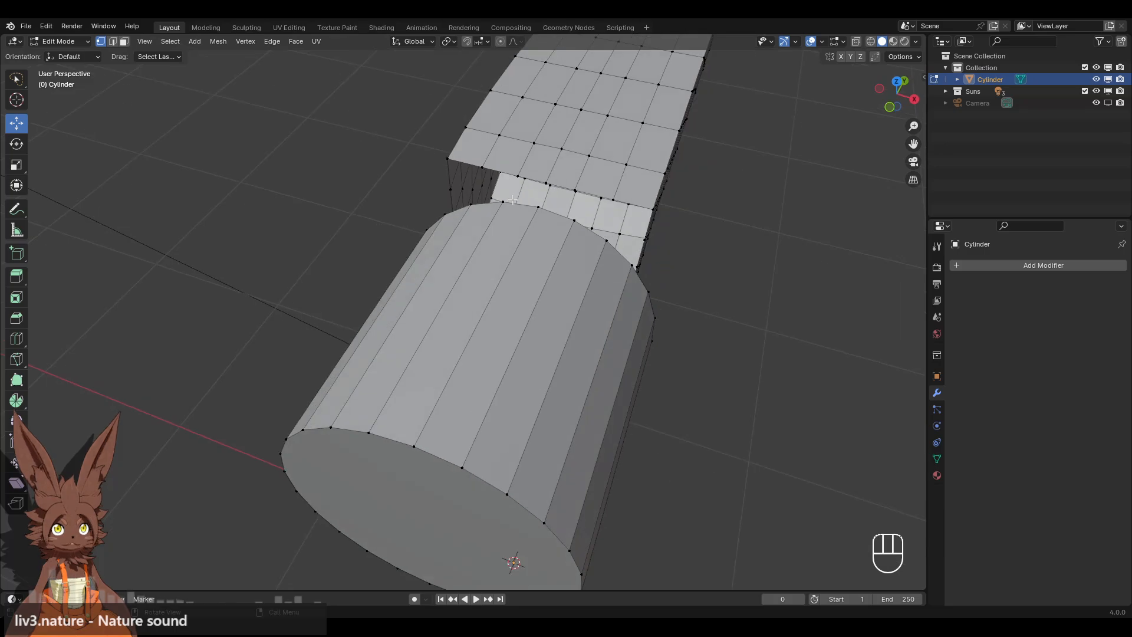
shift+click(543, 194)
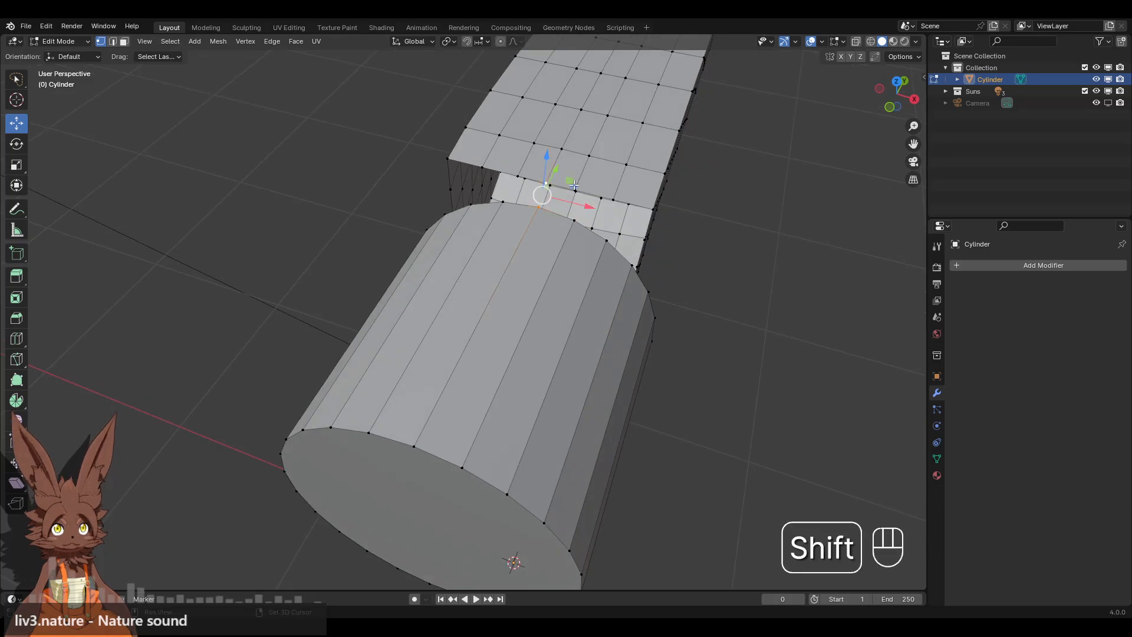
scroll(581, 185, up, 2)
middle_drag(603, 172, 570, 163)
shift+click(652, 154)
shift+click(642, 200)
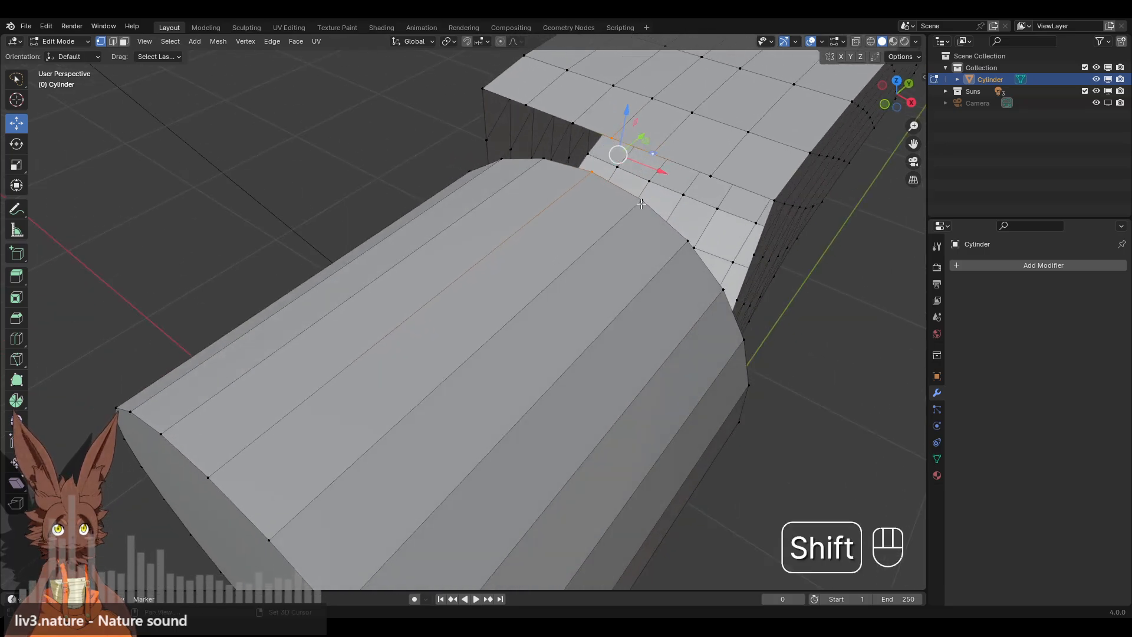
key(f)
Using edge selection, fill successive faces from the new face's side edge along the gap past the curved mesh's upper corner.
click(112, 41)
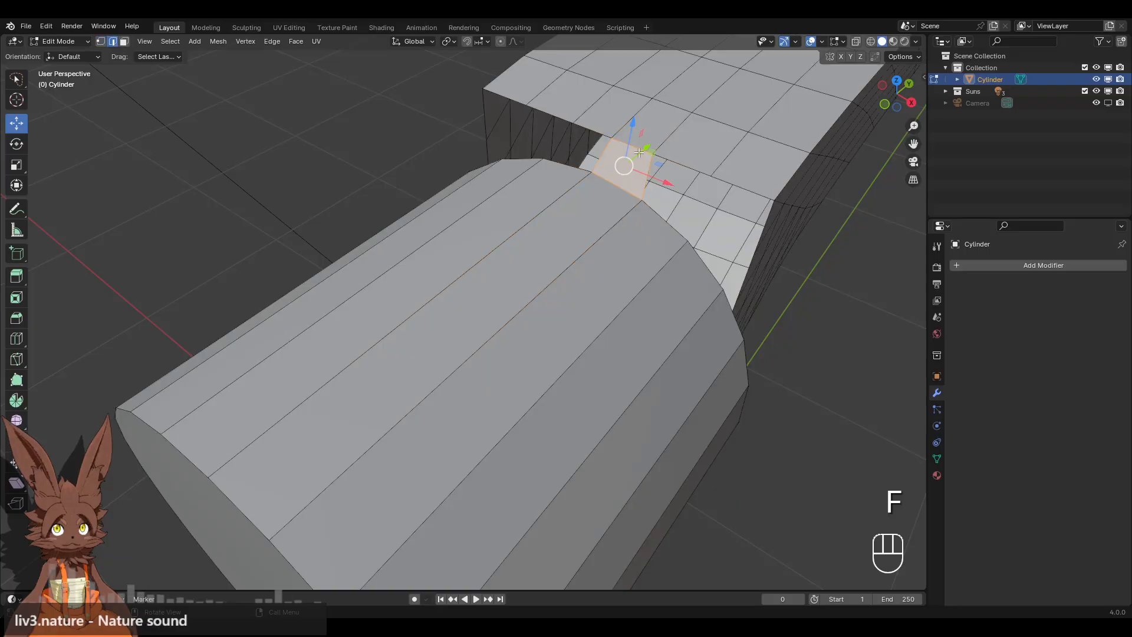
click(647, 177)
key(f)
key(f)
key(f)
key(f)
key(f)
key(f)
key(f)
key(f)
key(f)
key(f)
key(f)
key(f)
key(f)
key(f)
key(f)
key(f)
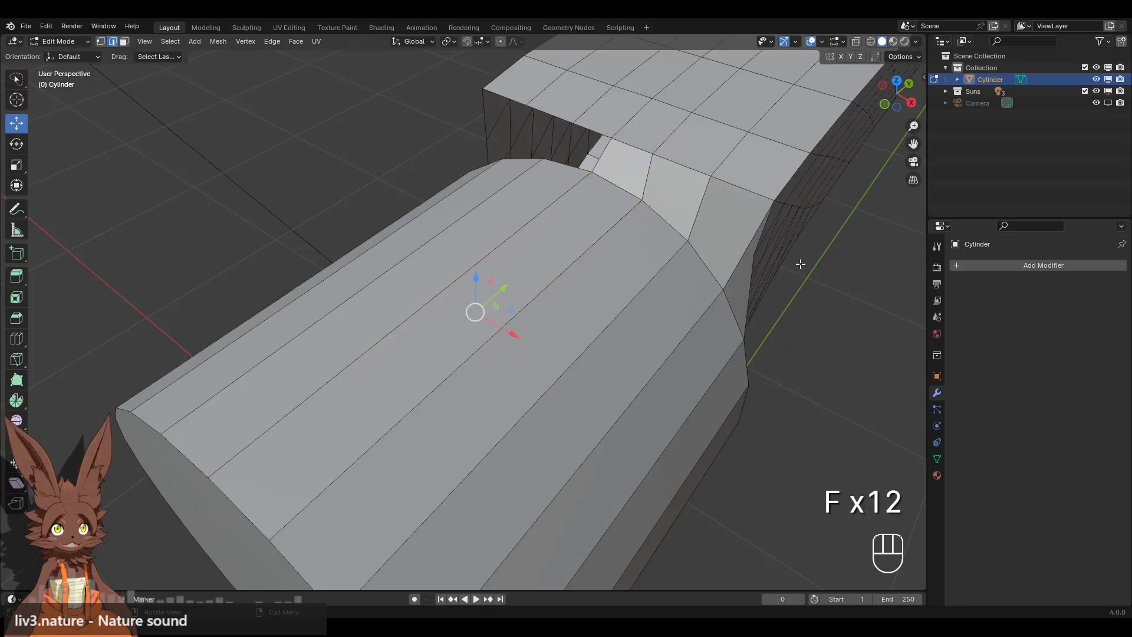
Undo the excess face fills and fill the last gap between the cylinder's rim and the curved mesh's top edge.
key(ctrl+z)
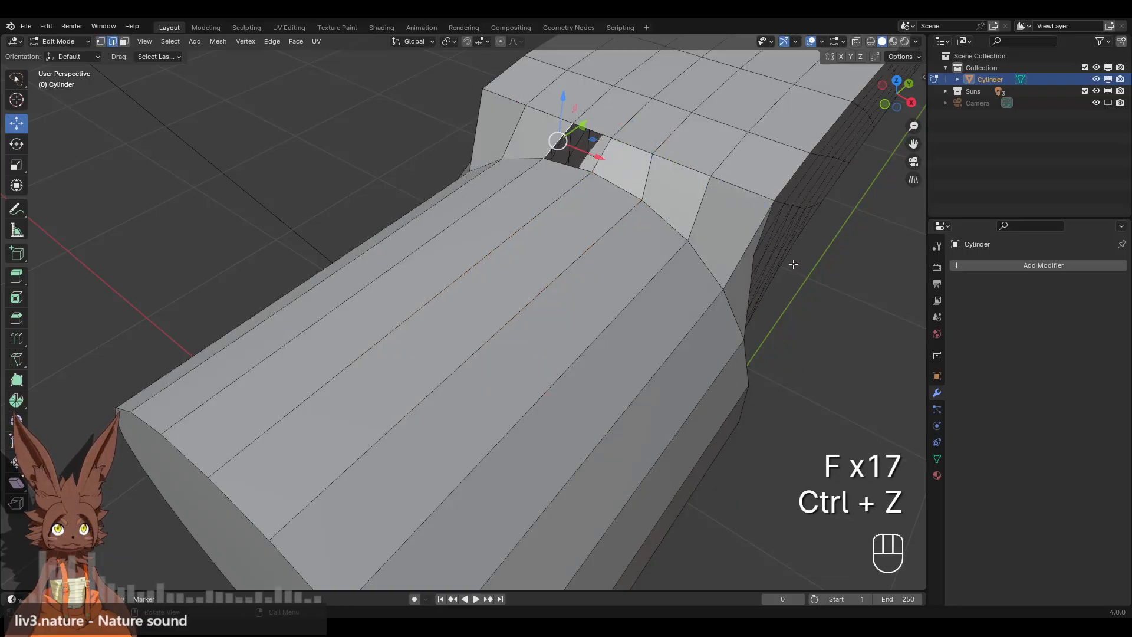
key(f)
middle_drag(771, 270, 591, 255)
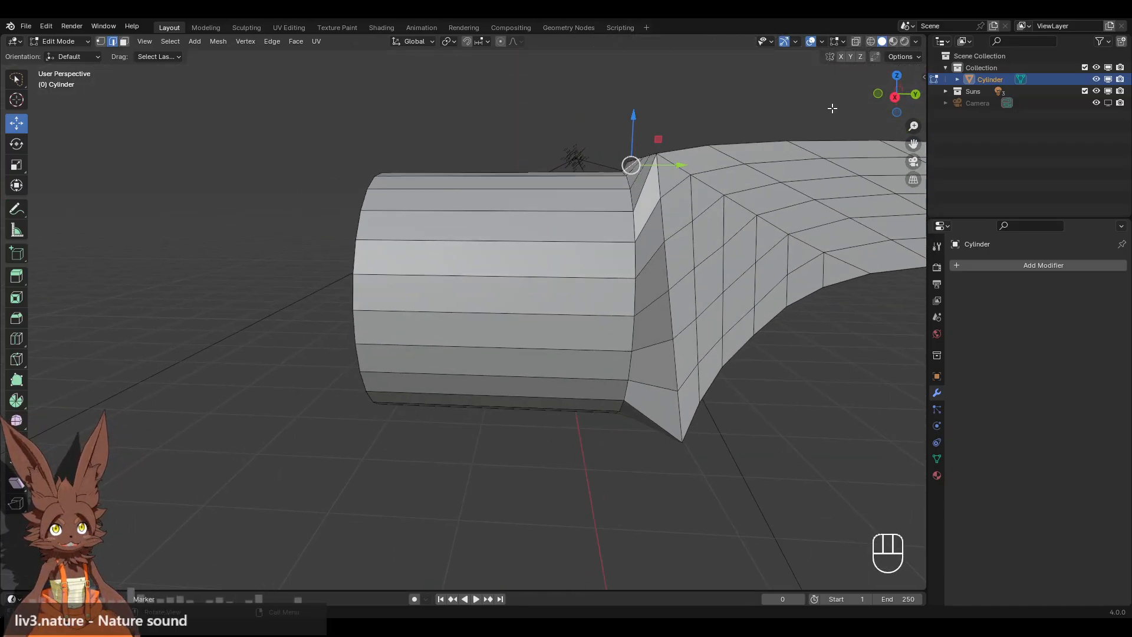
In the right orthographic view, use vertex selection to select the cylinder's rim loop beside the curved mesh.
click(892, 98)
shift+middle_drag(538, 156, 571, 184)
scroll(571, 184, down, 1)
scroll(572, 184, down, 5)
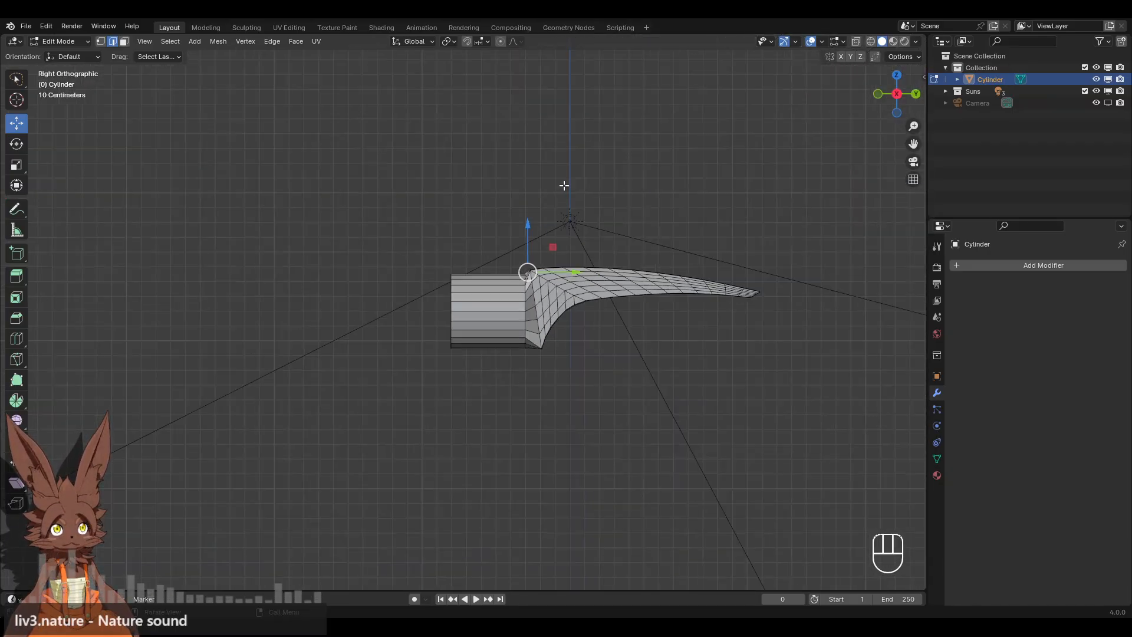
scroll(566, 185, up, 6)
click(101, 41)
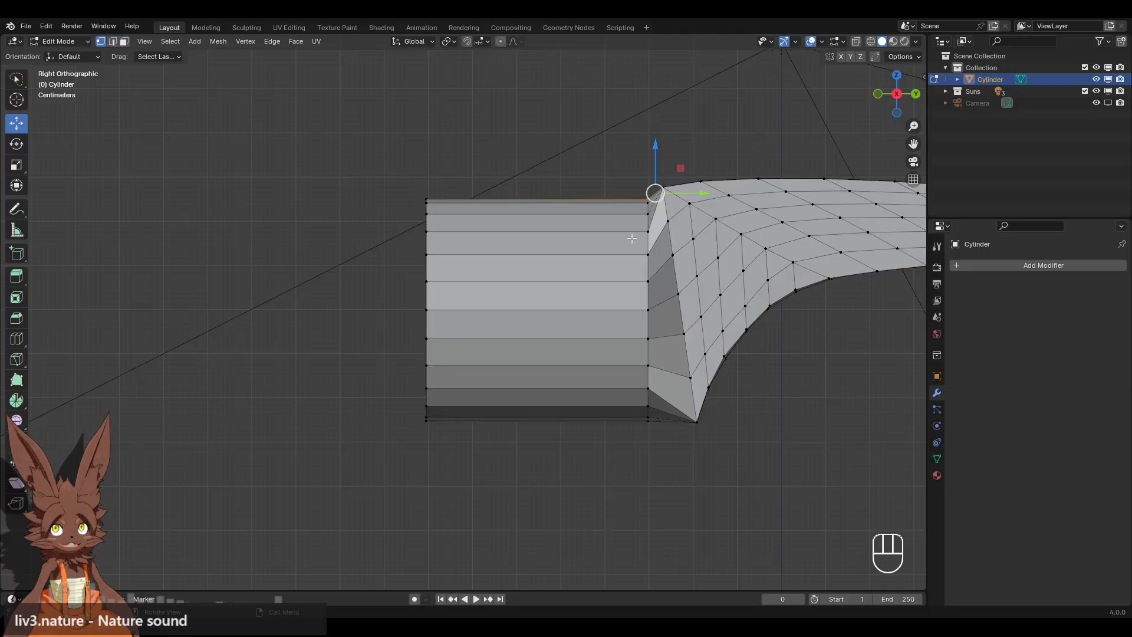
alt+click(649, 308)
Try to scale the selected connecting rim up by a factor of about 1.118.
key(s)
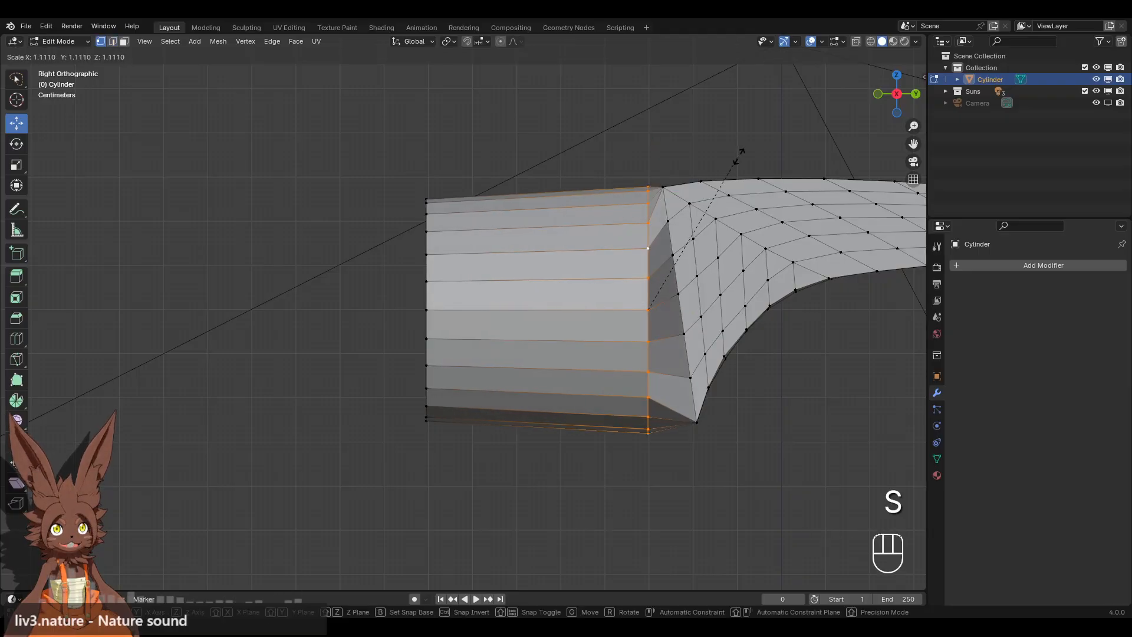
click(719, 176)
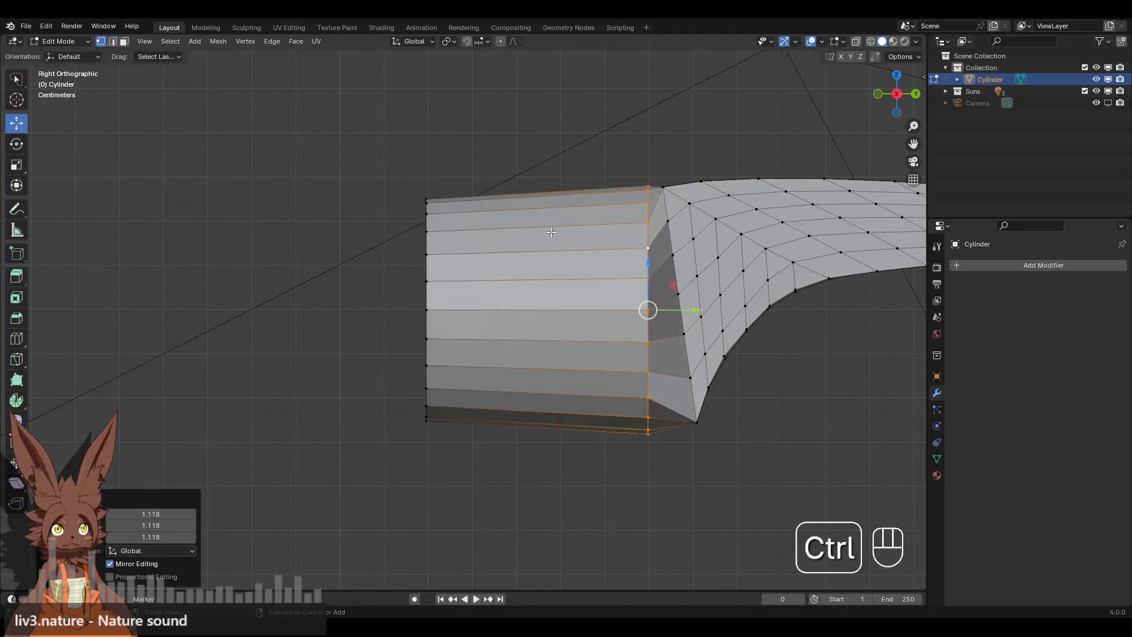
key(ctrl+z)
Add the cylinder's far rim loop to the selection and scale both rims uniformly by about 1.067.
alt+shift+click(427, 244)
key(x)
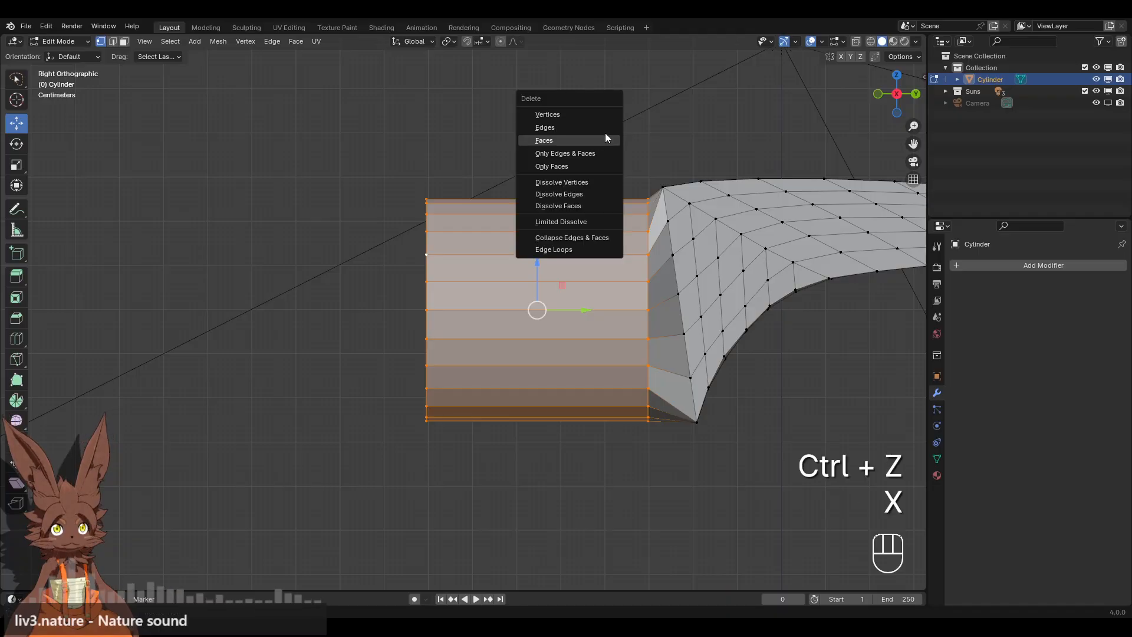
key(s)
key(ctrl+z)
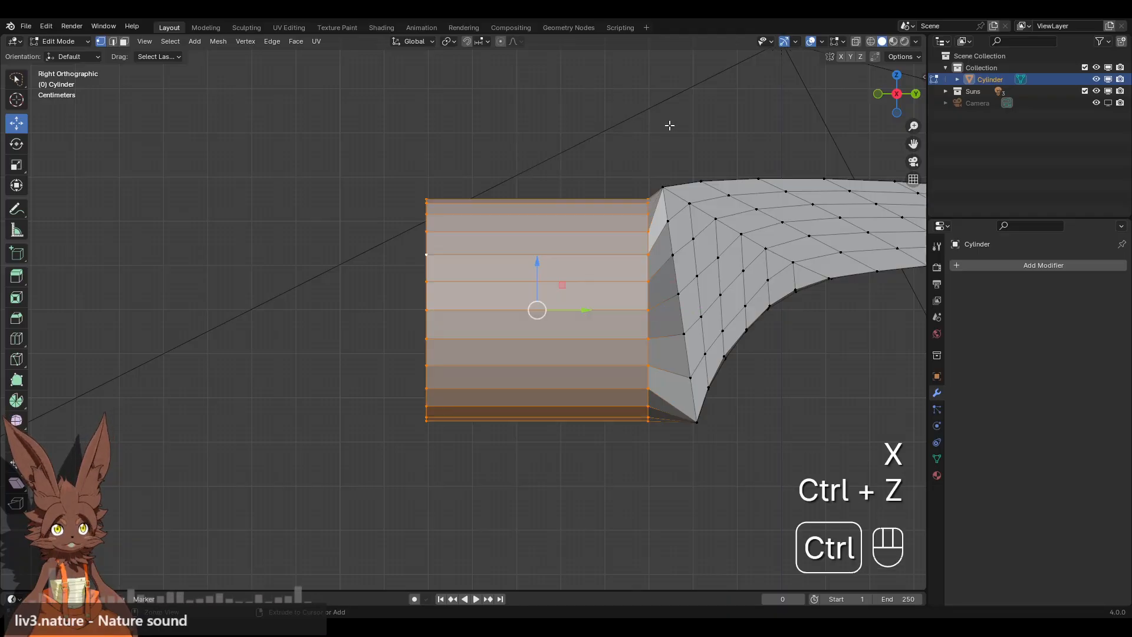
key(s)
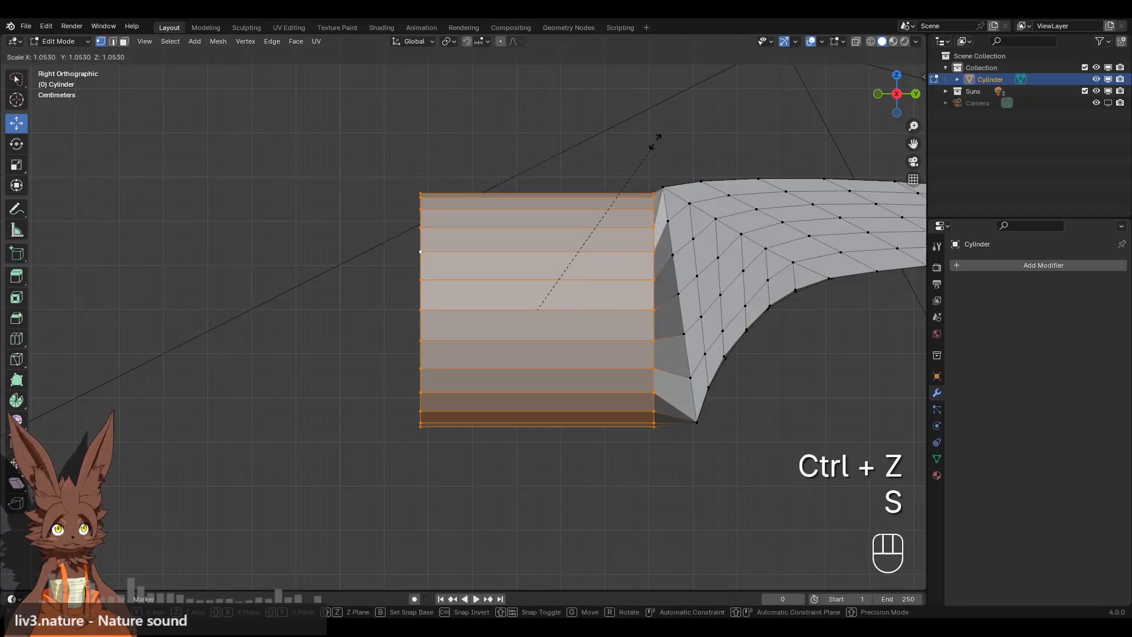
click(654, 134)
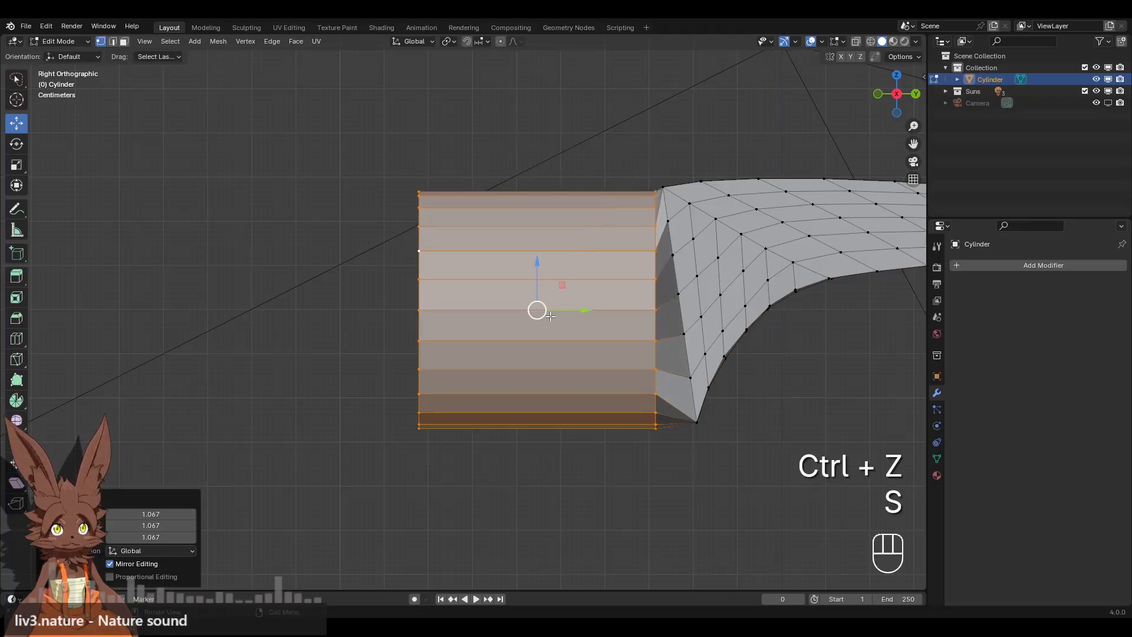
Move the selected cylinder about -0.035 m along Y and 0.008 m along Z, away from the curved mesh.
drag(534, 308, 520, 305)
middle_drag(521, 306, 576, 264)
middle_drag(611, 262, 458, 241)
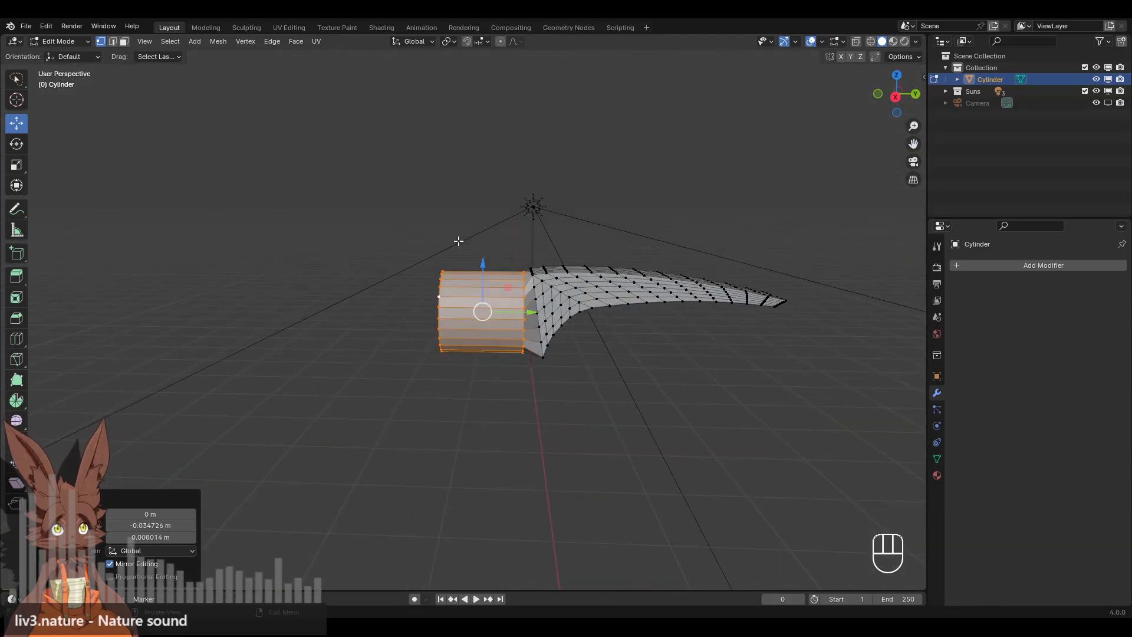
click(896, 97)
scroll(567, 309, up, 5)
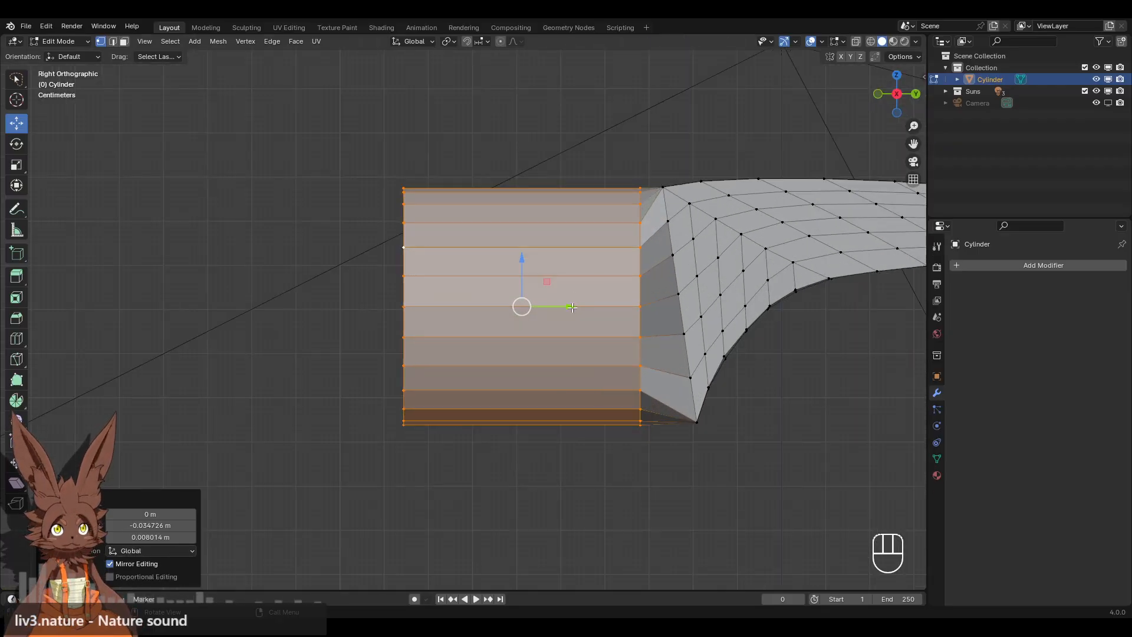
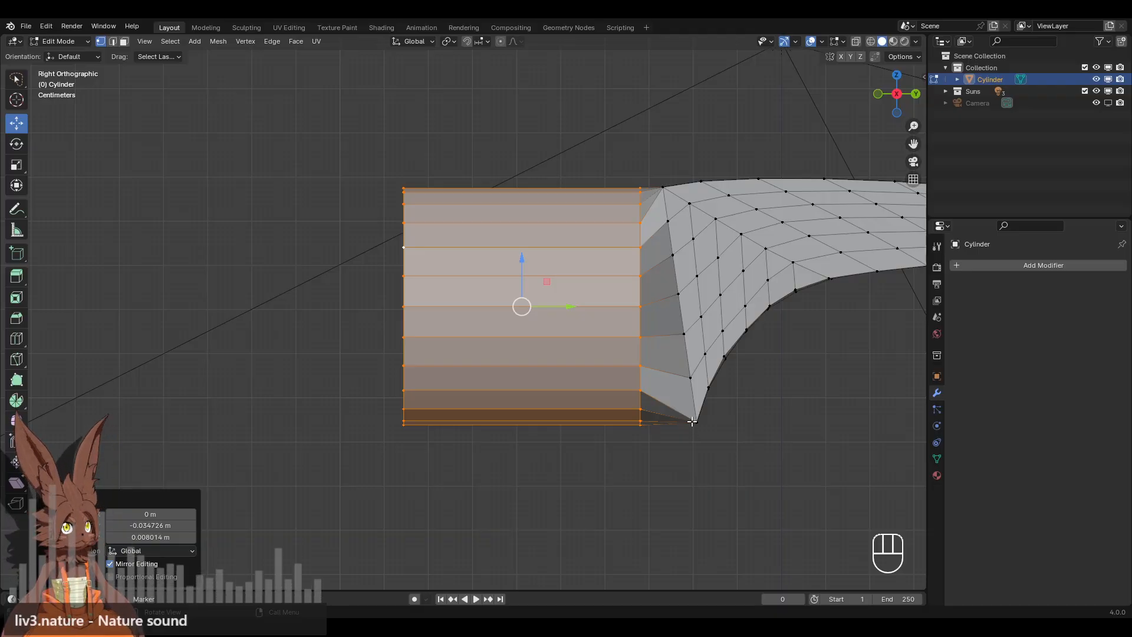
In wireframe display, box-select all vertices of the cylinder's far end and move them outward along Y to lengthen the cylinder.
click(872, 42)
mouse_move(348, 100)
mouse_down()
mouse_move(356, 260)
mouse_move(468, 538)
mouse_up()
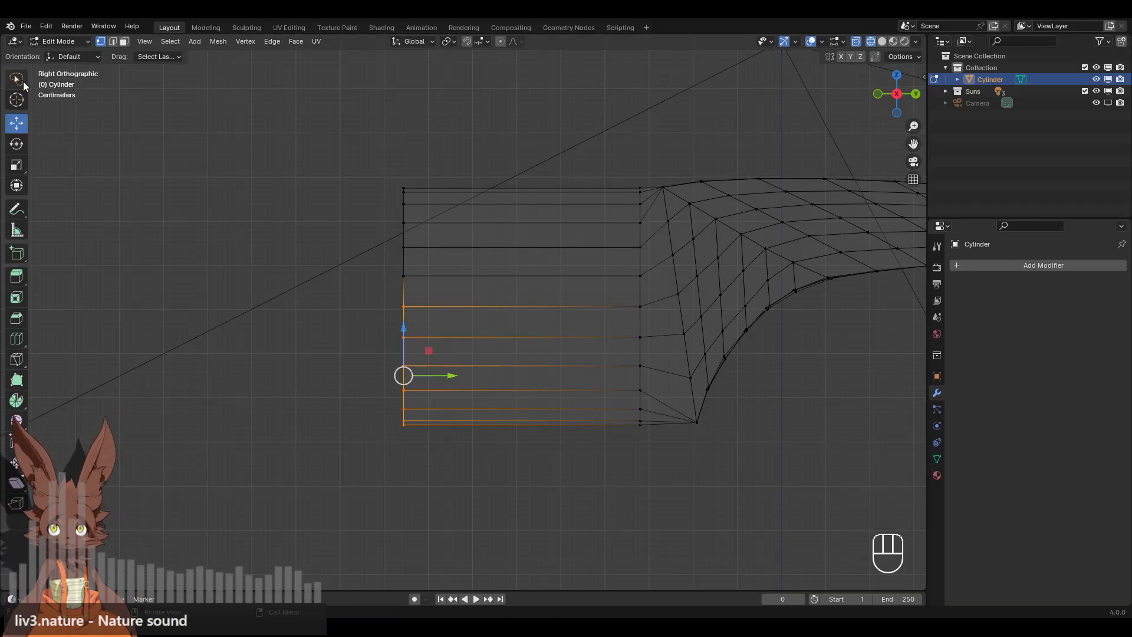
drag(16, 80, 69, 114)
drag(266, 68, 470, 516)
click(16, 123)
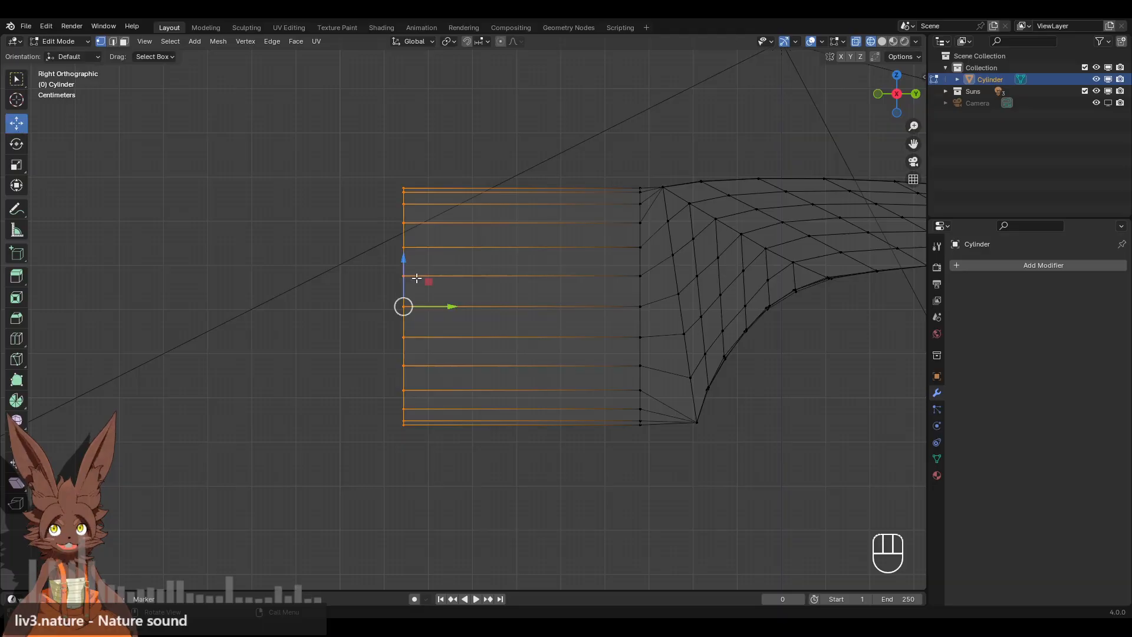
drag(442, 305, 369, 299)
click(419, 124)
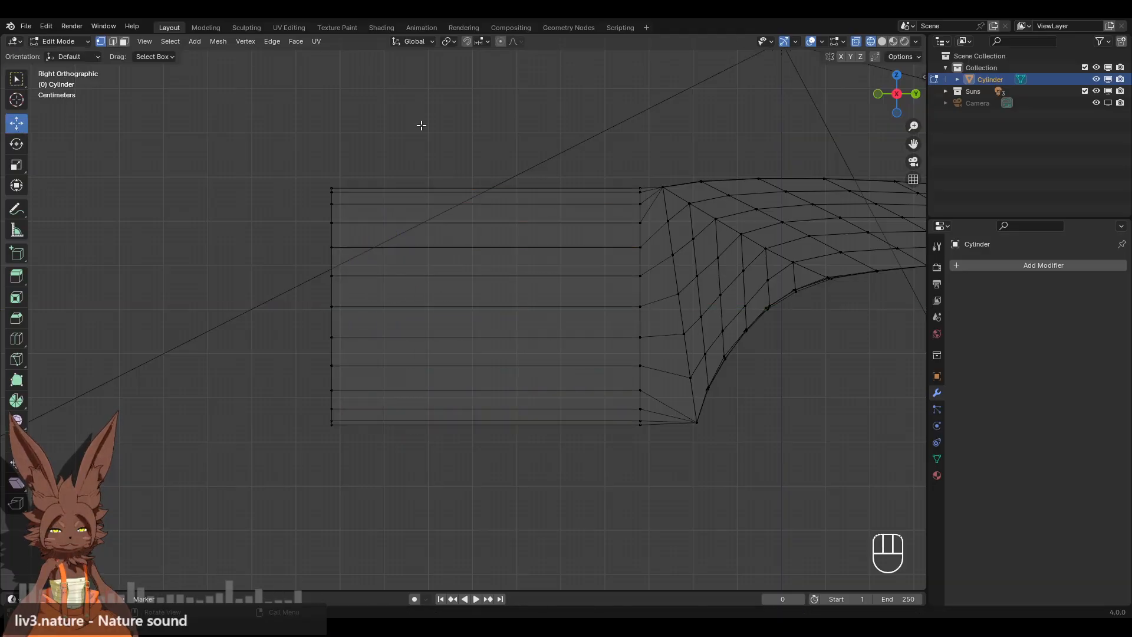
Extrude the cylinder's far end outward by about 0.021 m and scale the new end to about 0.736.
shift+middle_drag(394, 138, 490, 154)
drag(387, 132, 475, 448)
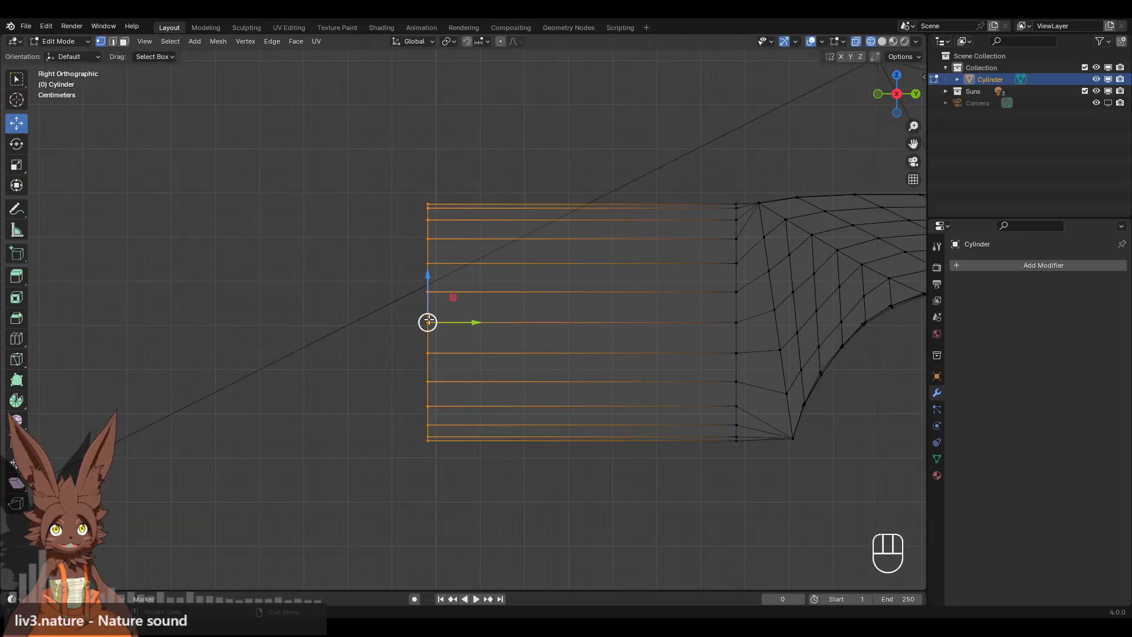
key(e)
click(428, 315)
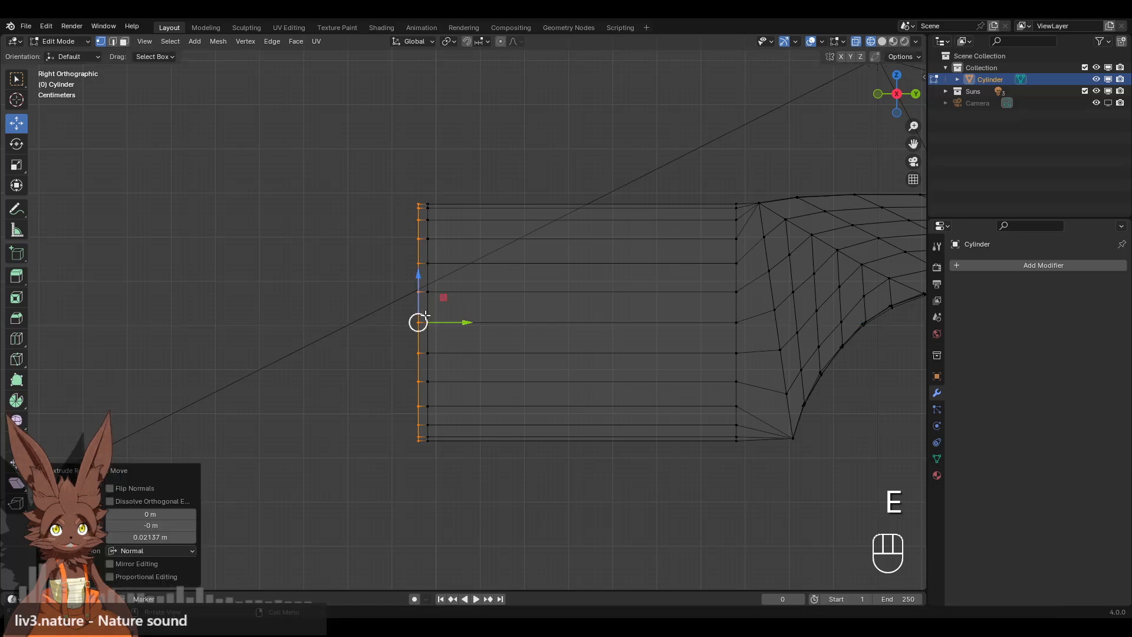
key(s)
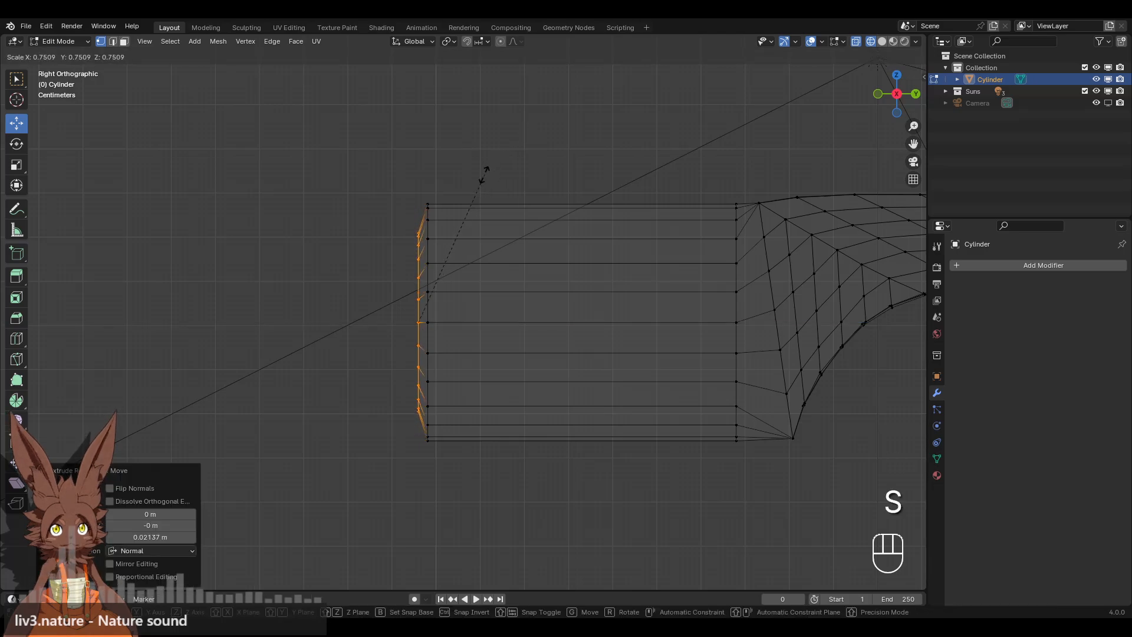
click(483, 178)
Add one loop cut around the cylinder, slid toward the far end with a factor of about -0.317.
click(14, 340)
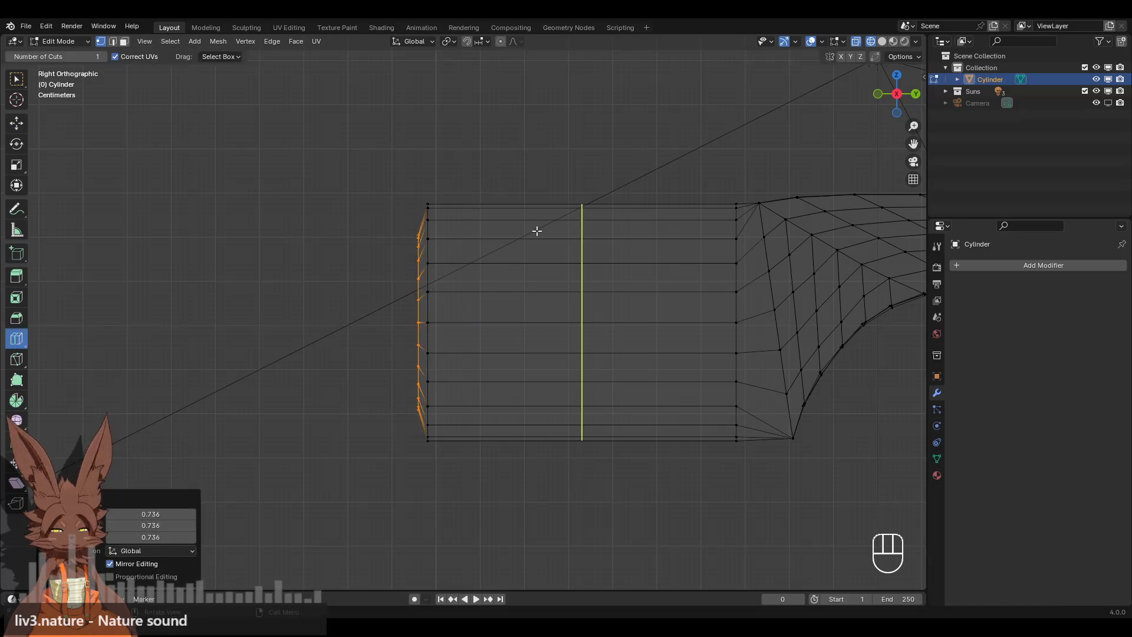
drag(571, 228, 522, 233)
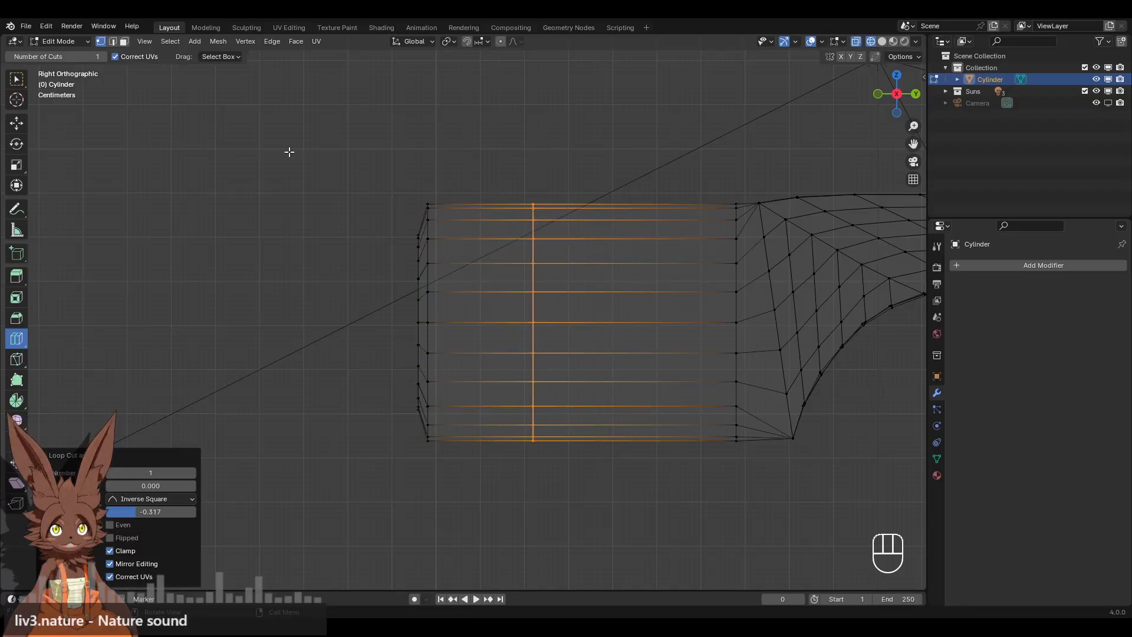
click(18, 124)
click(343, 163)
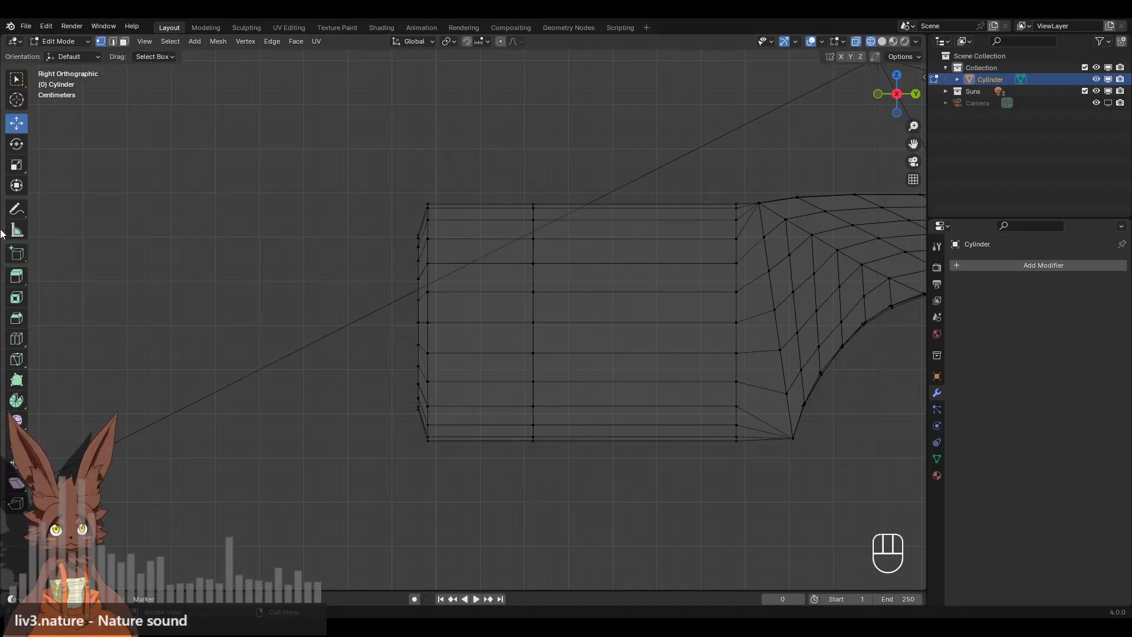
Add a centred loop cut between the previous cut and the connecting rim, and scale it to about 0.53.
click(16, 339)
click(610, 239)
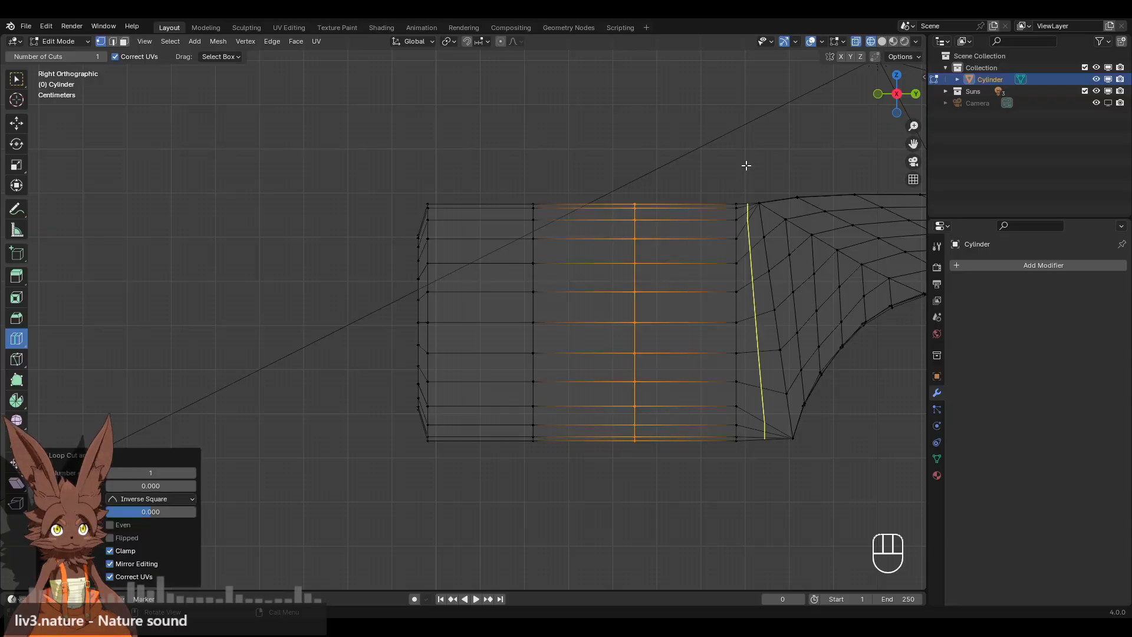
key(s)
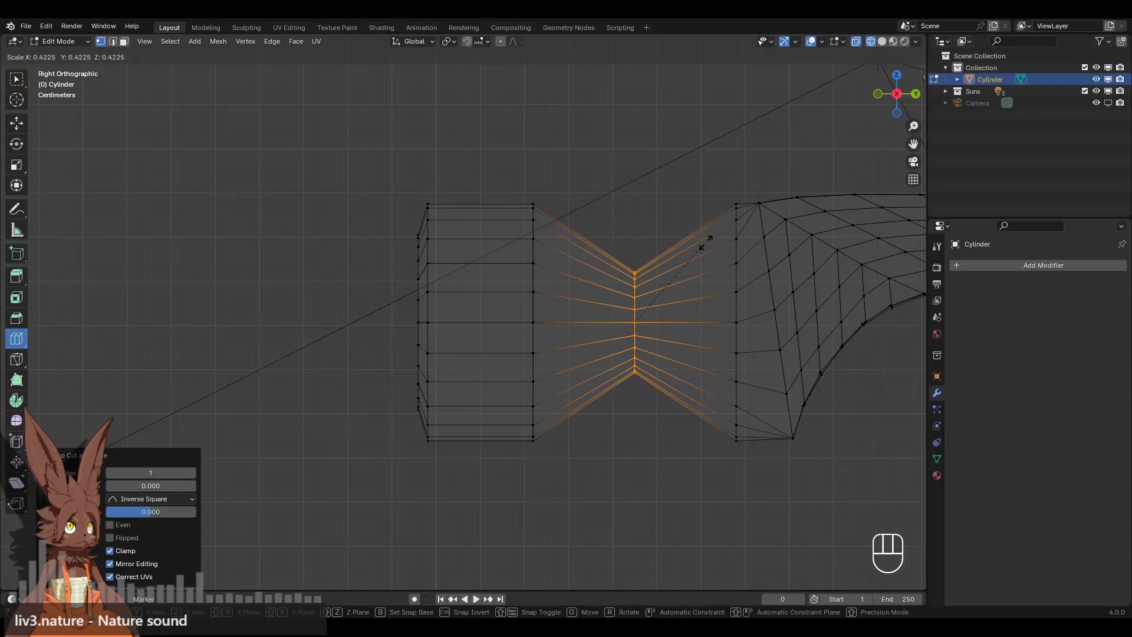
click(724, 232)
click(17, 125)
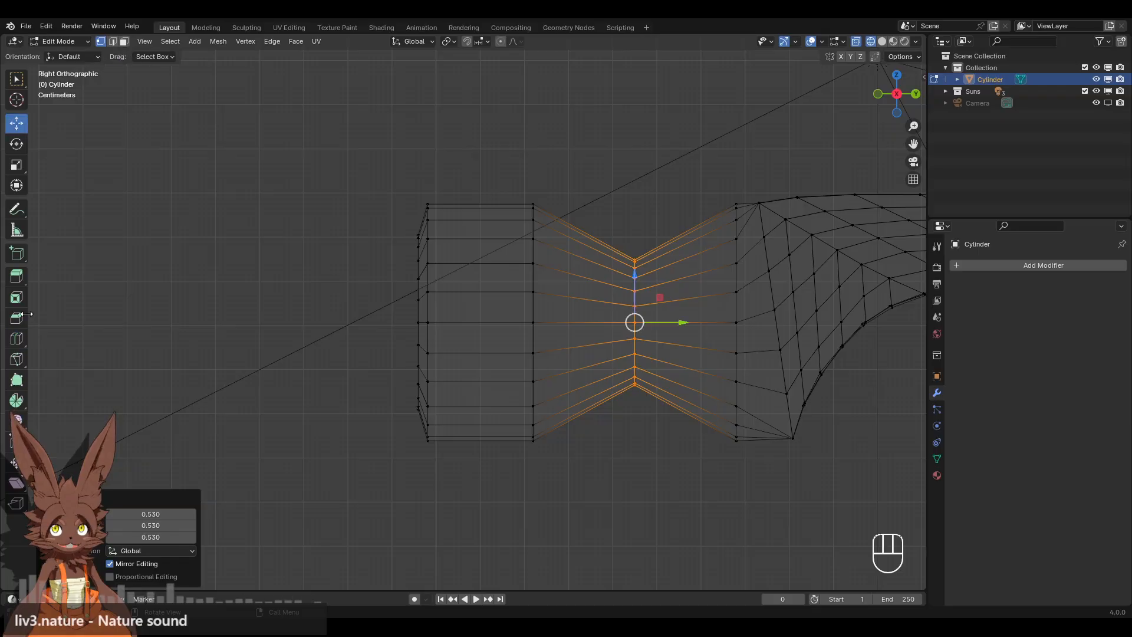
Bevel the narrowed loop with a width of about 0.219 m and 8 segments to form a rounded neck.
click(15, 318)
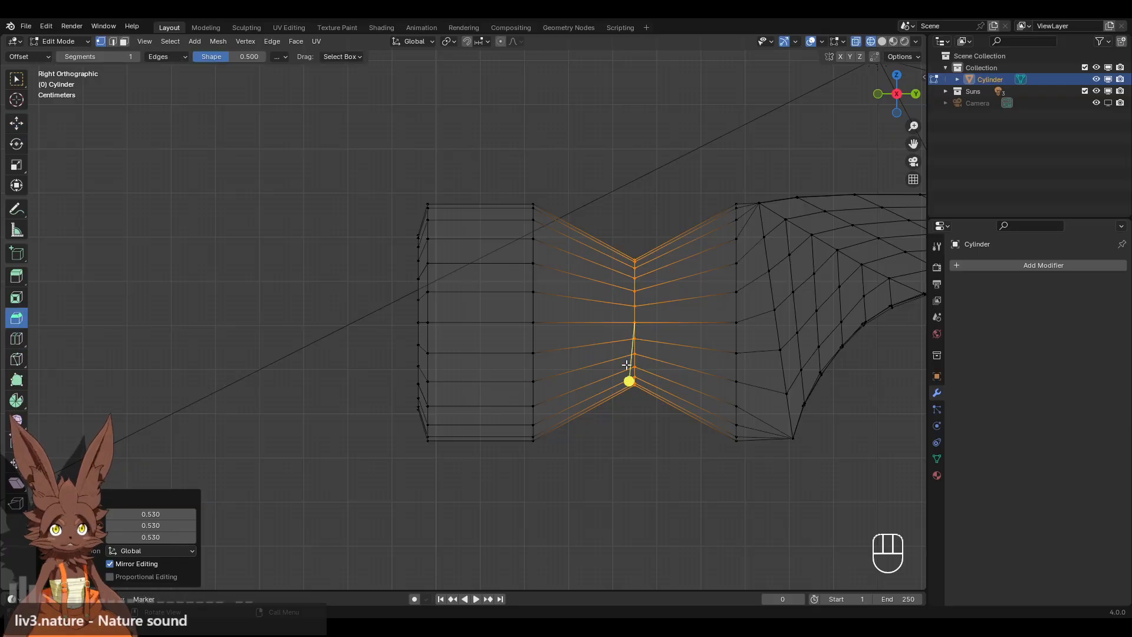
drag(633, 384, 569, 472)
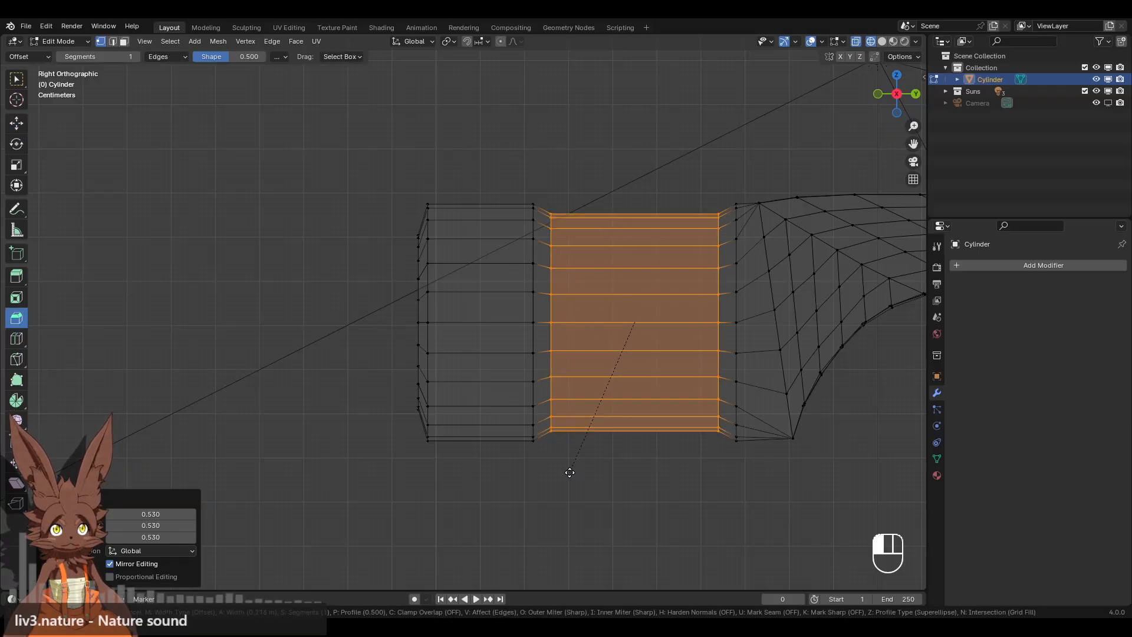
scroll(570, 472, up, 6)
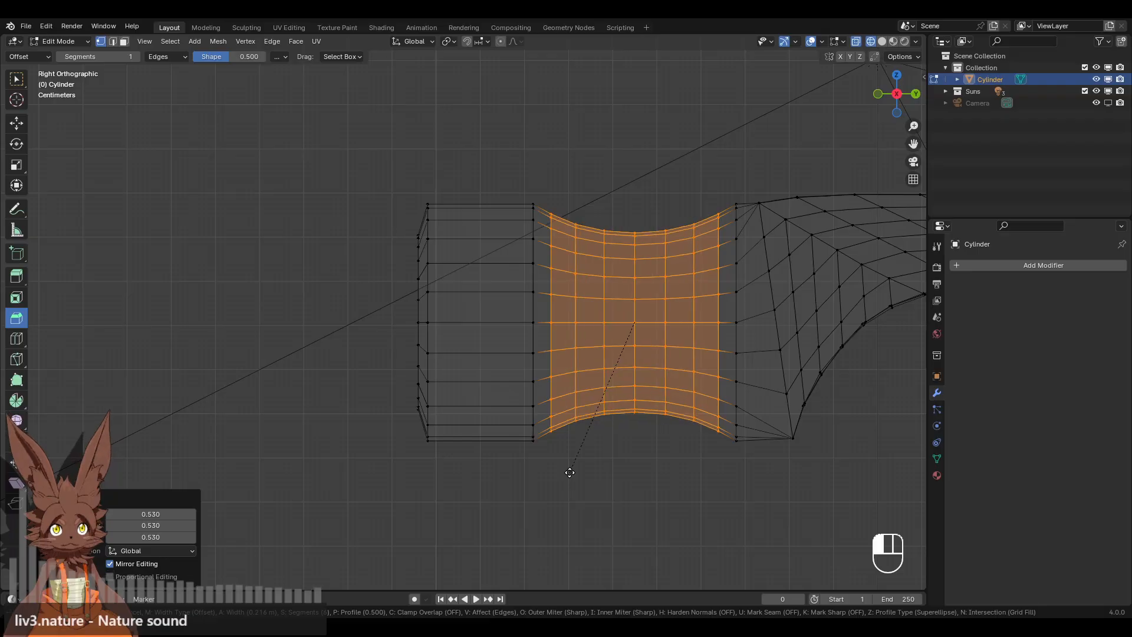
scroll(569, 472, up, 1)
drag(568, 473, 569, 474)
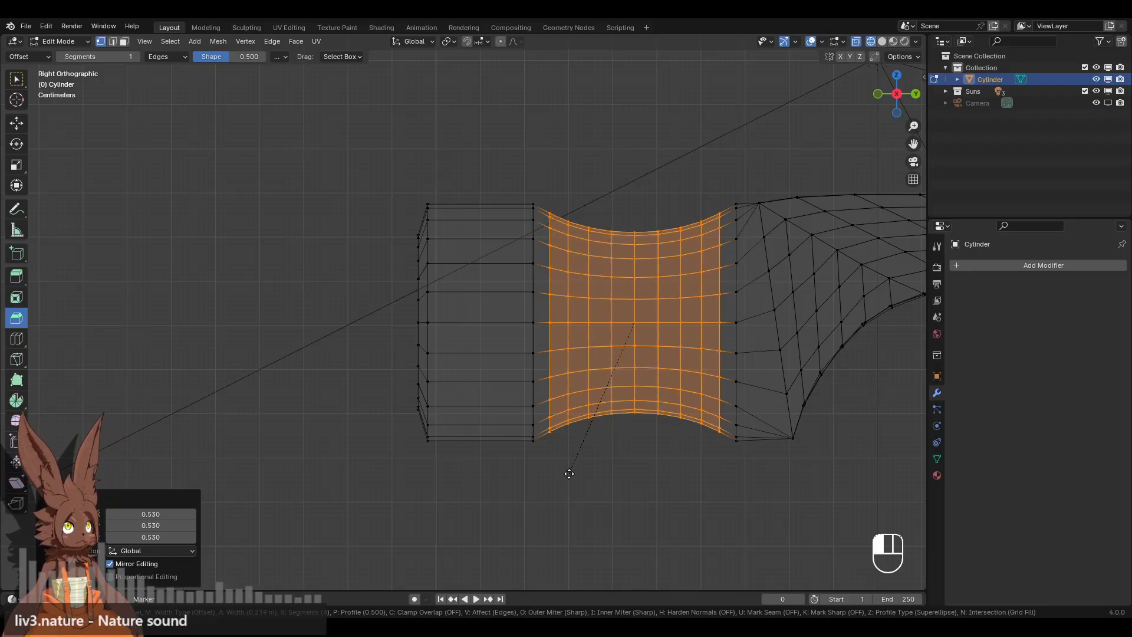
drag(569, 474, 569, 474)
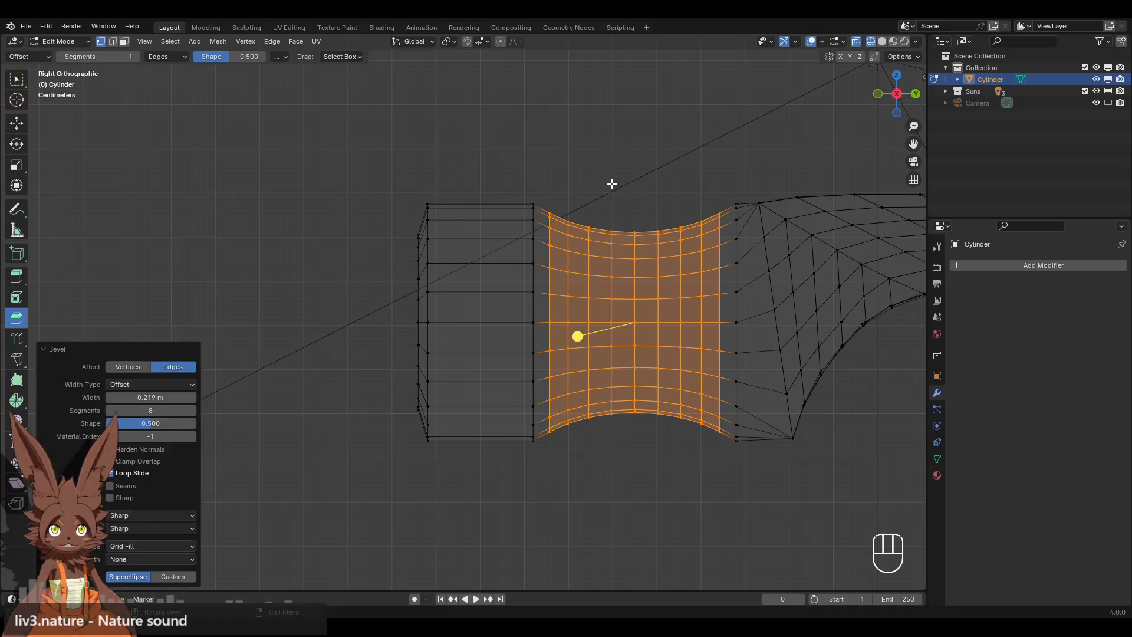
Switch the viewport back to solid shading and inspect the neck's junction with the curved mesh.
middle_drag(606, 182, 609, 247)
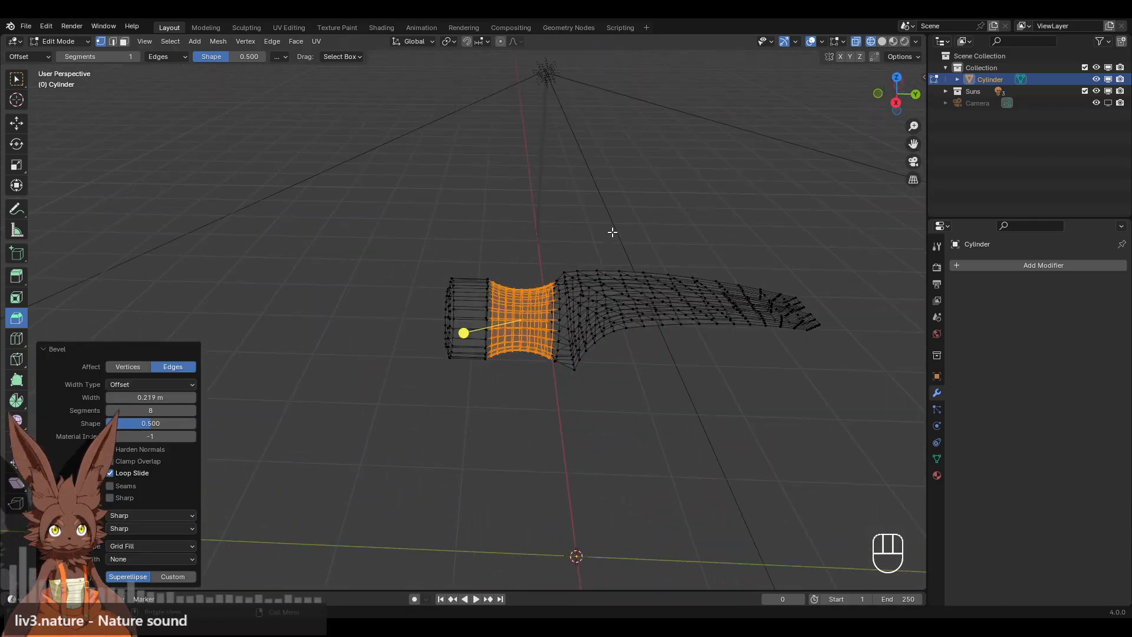
scroll(612, 233, up, 2)
click(883, 41)
mouse_move(728, 209)
shift+middle_down()
mouse_move(652, 199)
mouse_move(642, 158)
shift+middle_up()
scroll(649, 204, up, 1)
middle_drag(638, 207, 122, 122)
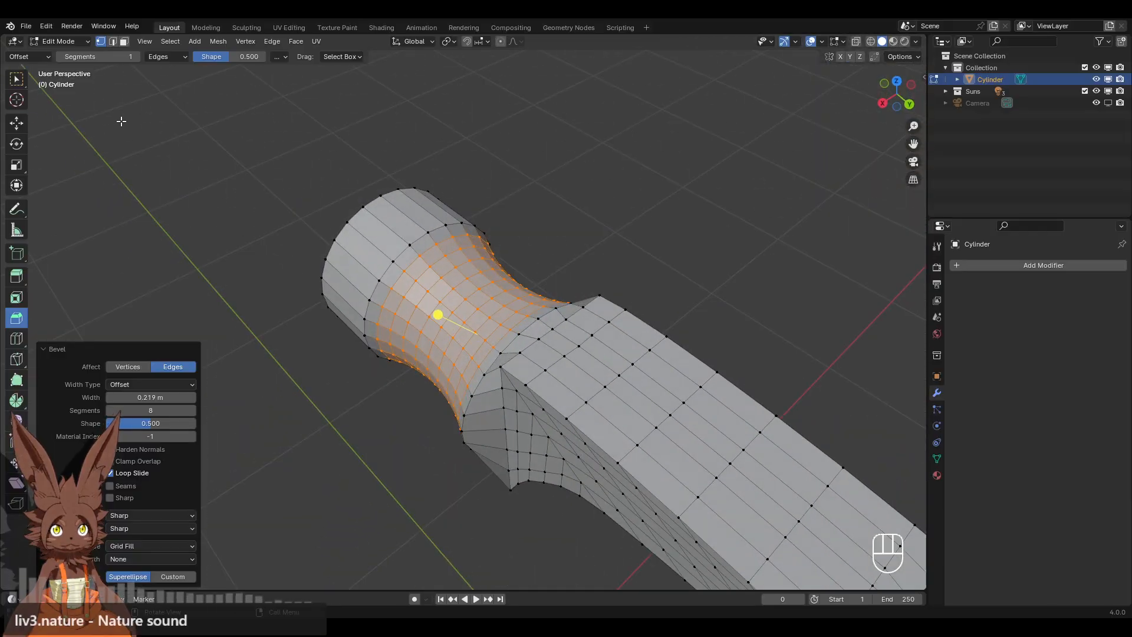
Select the connecting rim loop beside the curved mesh and, in the top view, scale it along X to about 0.74.
click(15, 126)
middle_drag(649, 175, 678, 183)
alt+click(571, 304)
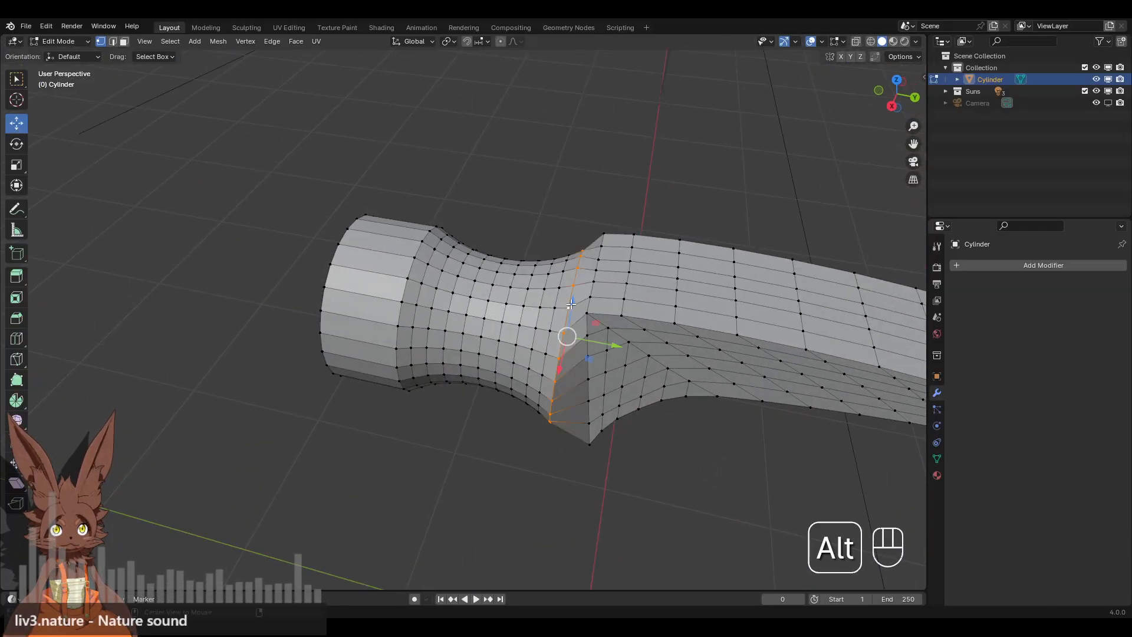
click(897, 81)
shift+middle_drag(591, 185, 636, 283)
key(s)
key(x)
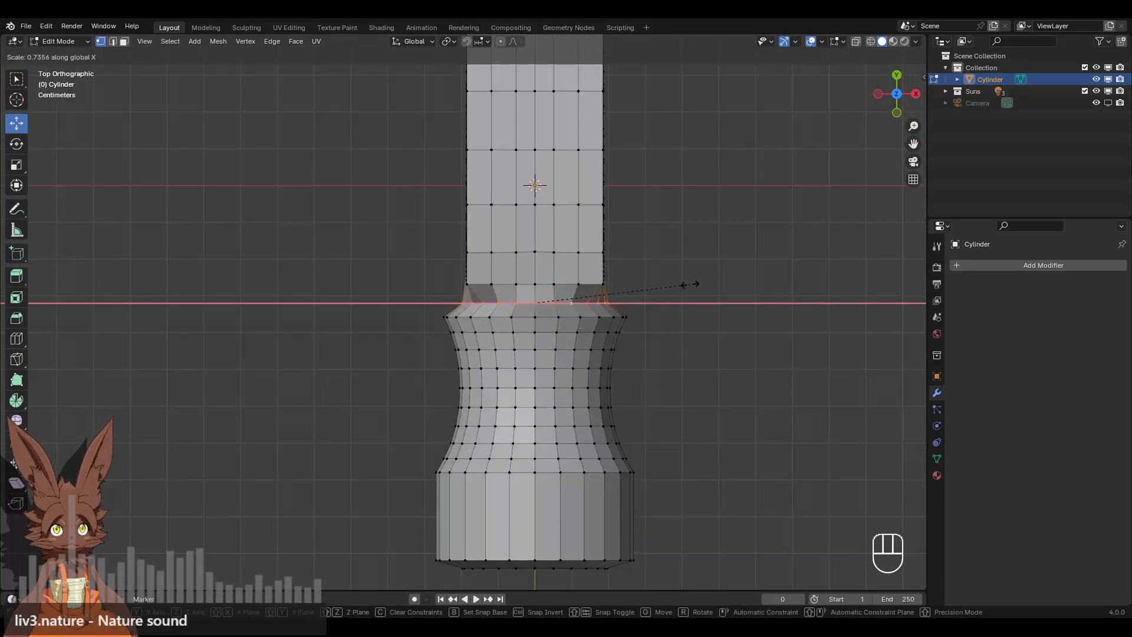
click(691, 285)
Undo the last X scaling of the connecting rim loop.
alt+click(598, 323)
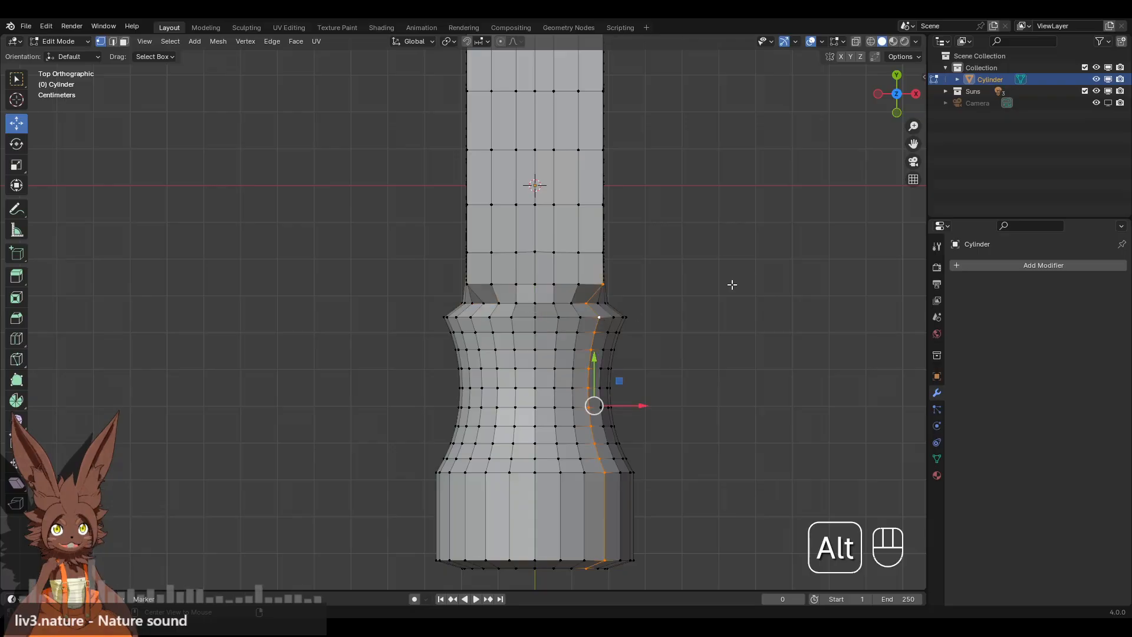
alt+click(605, 317)
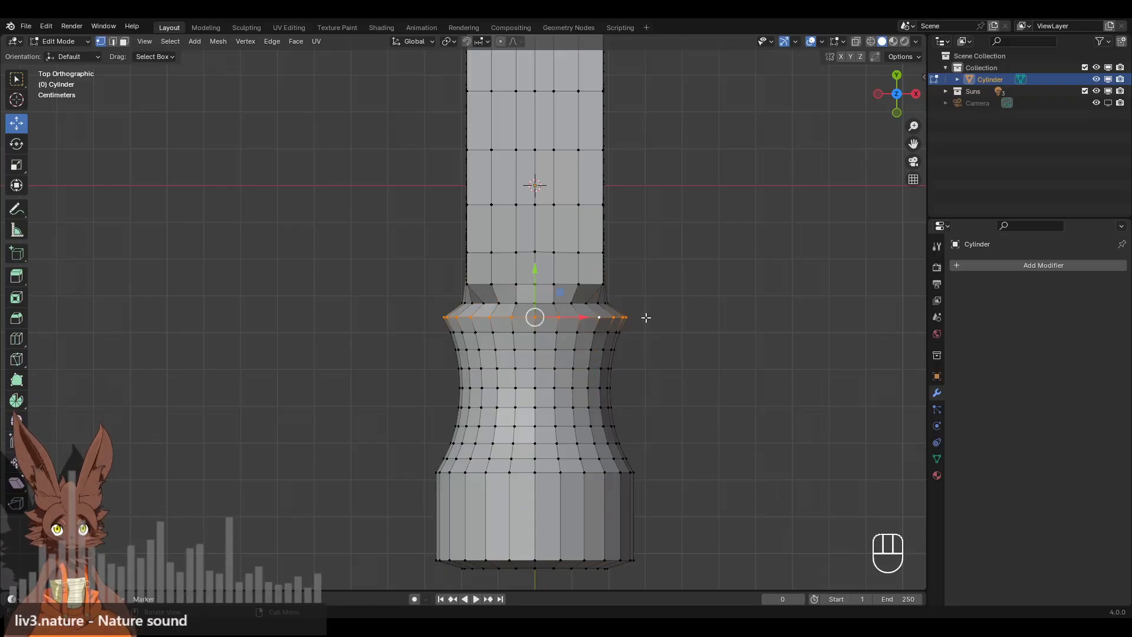
key(ctrl+z)
key(ctrl+z)
key(ctrl+z)
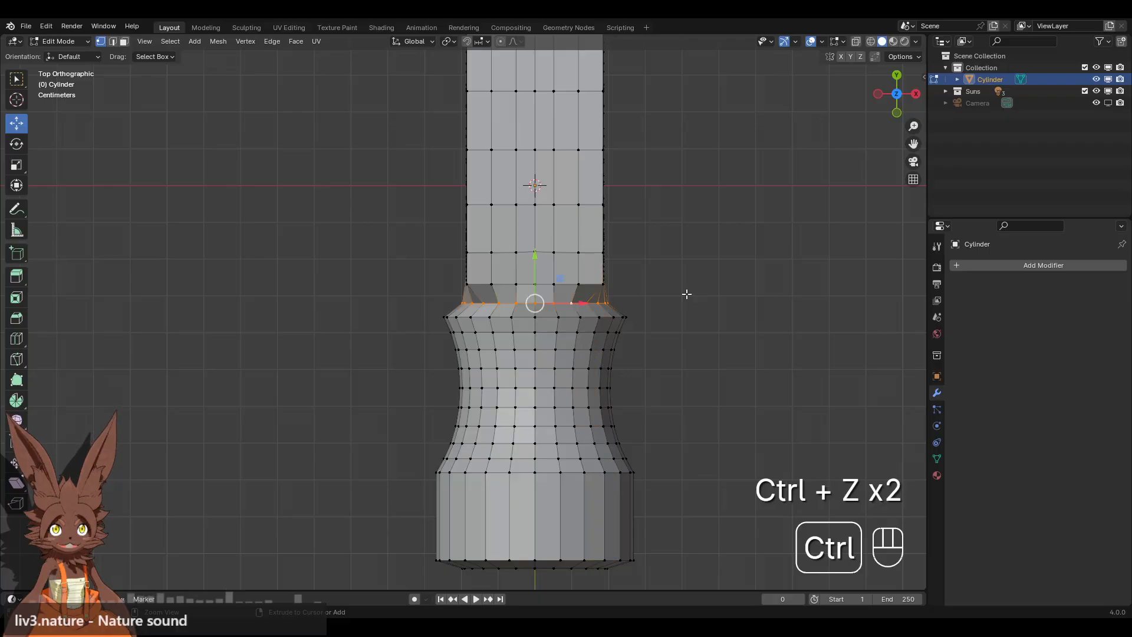
alt+shift+click(613, 322)
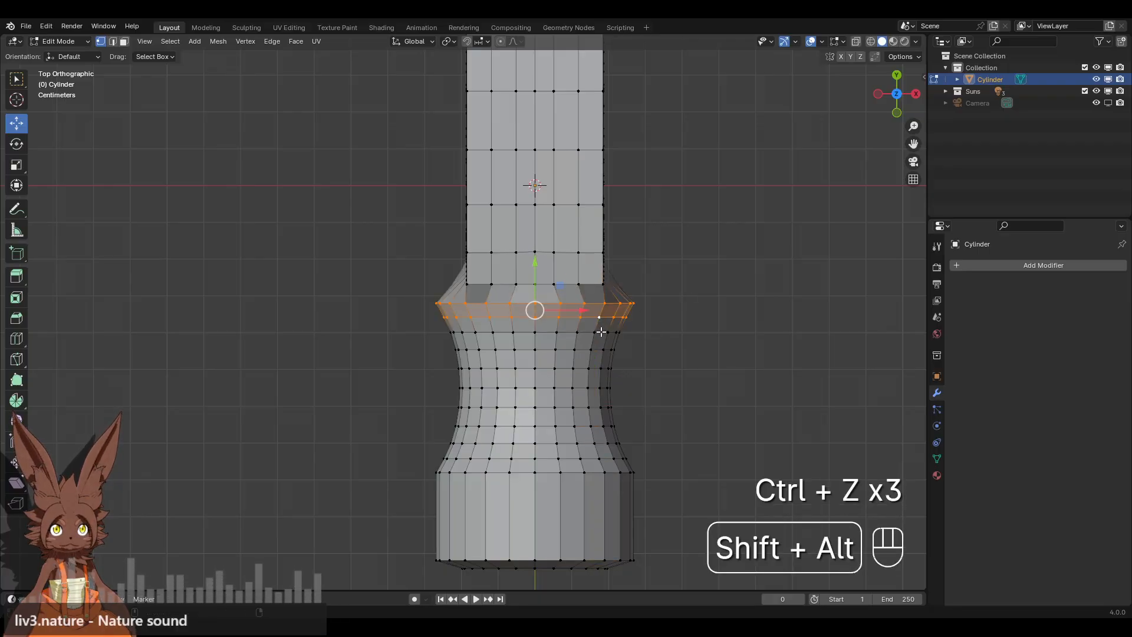
alt+shift+click(601, 332)
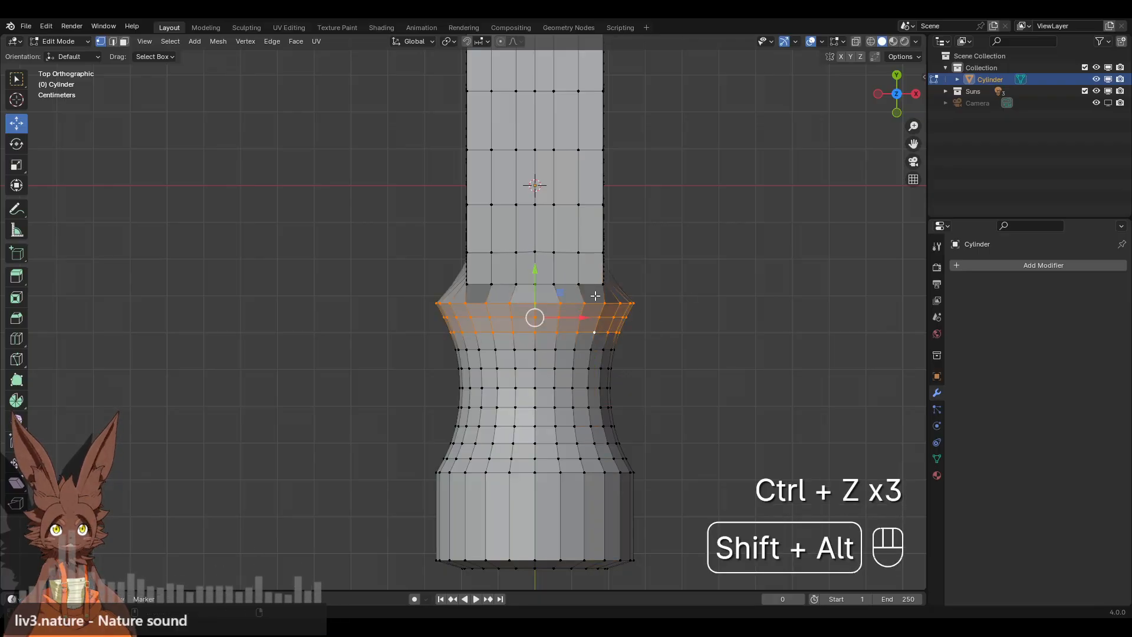
alt+shift+click(600, 350)
alt+shift+click(599, 370)
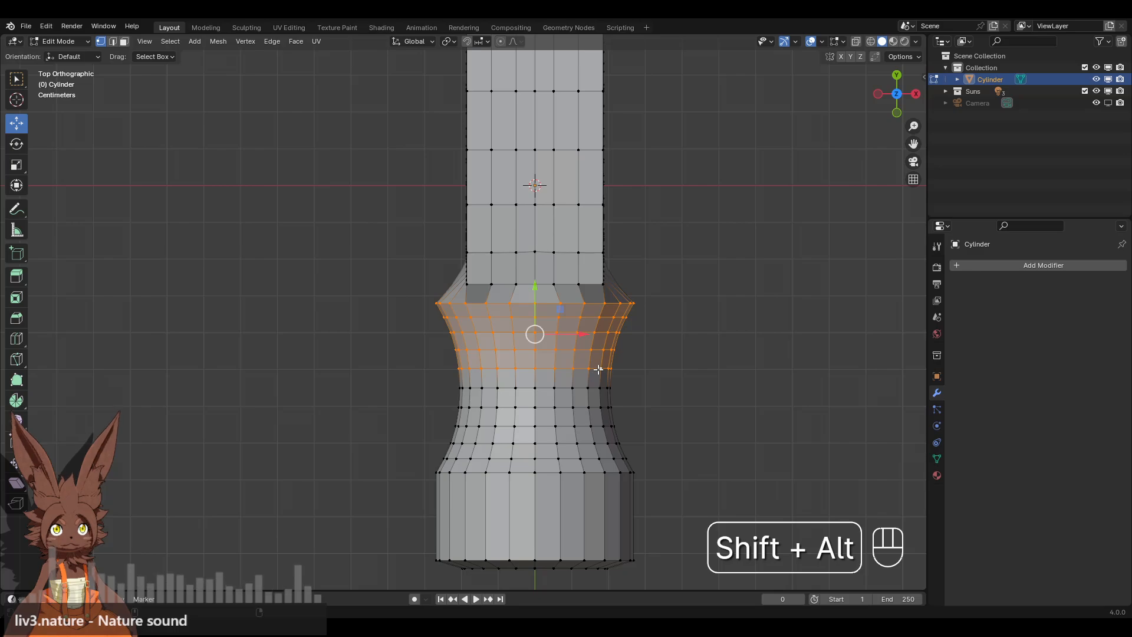
key(s)
key(x)
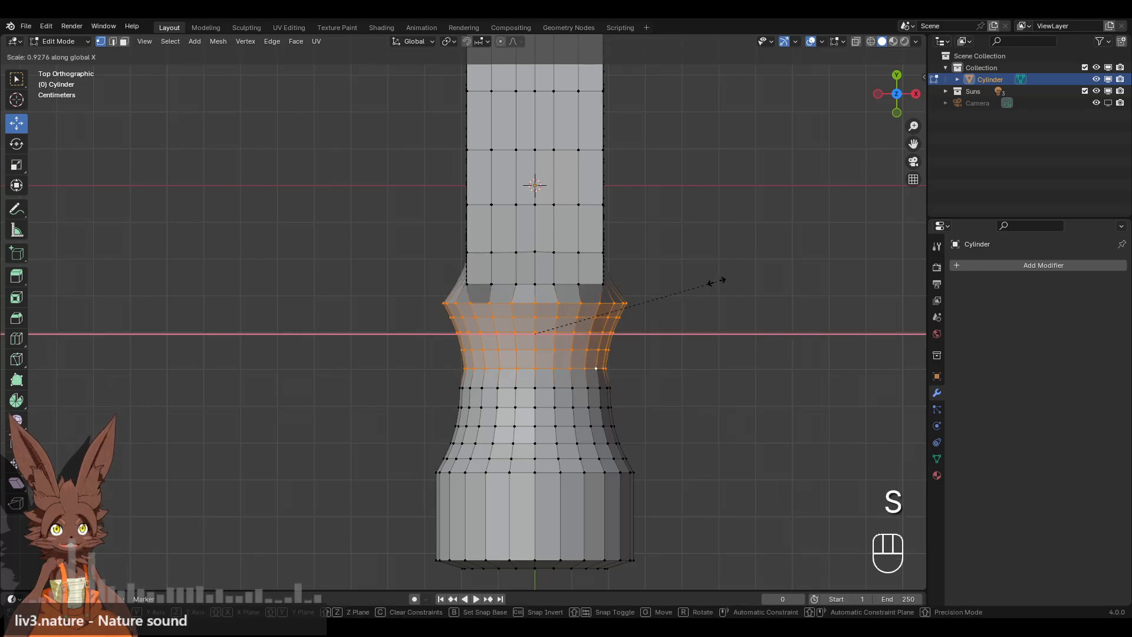
right_click(715, 282)
Scale the connecting rim loop along X to about 0.77 and the neighbouring neck loop along X to about 0.85.
alt+click(613, 303)
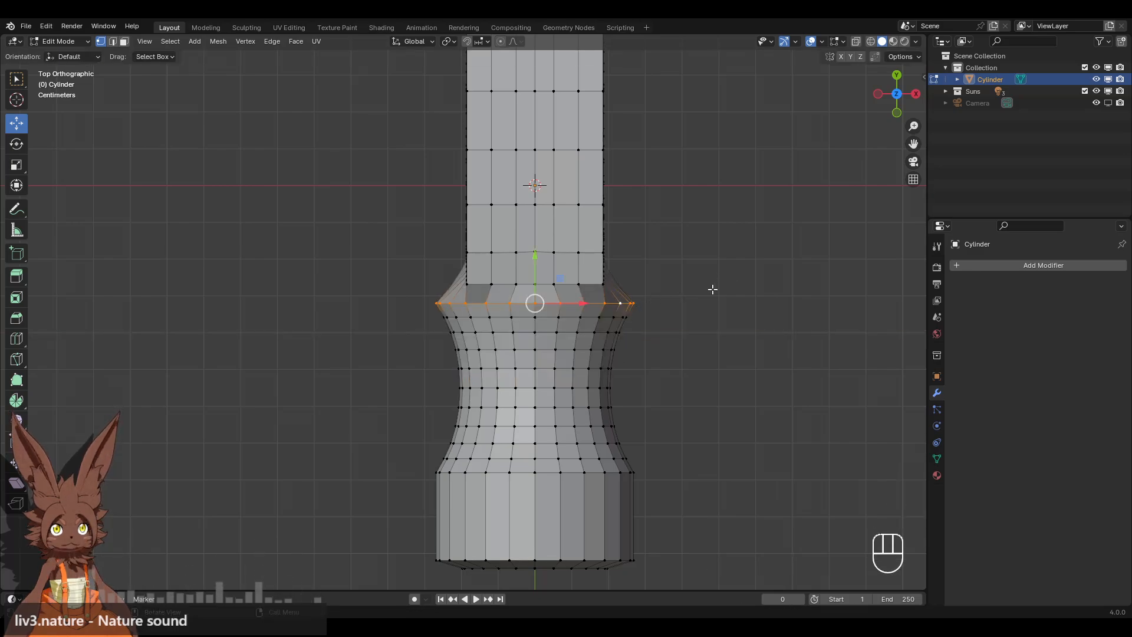
key(s)
key(x)
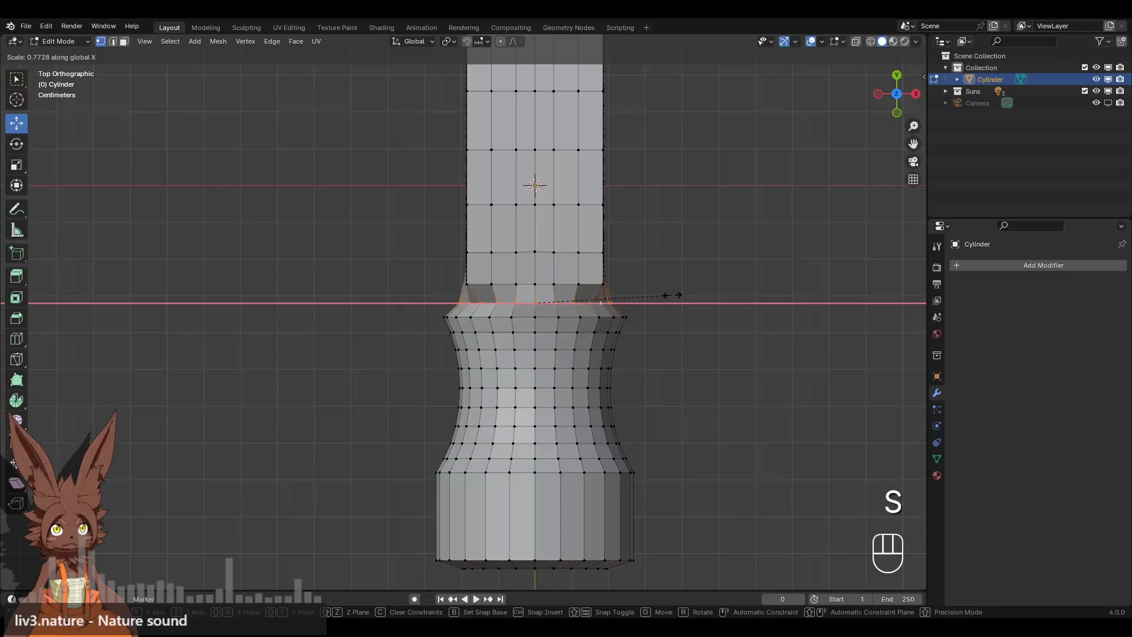
click(671, 295)
alt+click(619, 316)
key(s)
key(x)
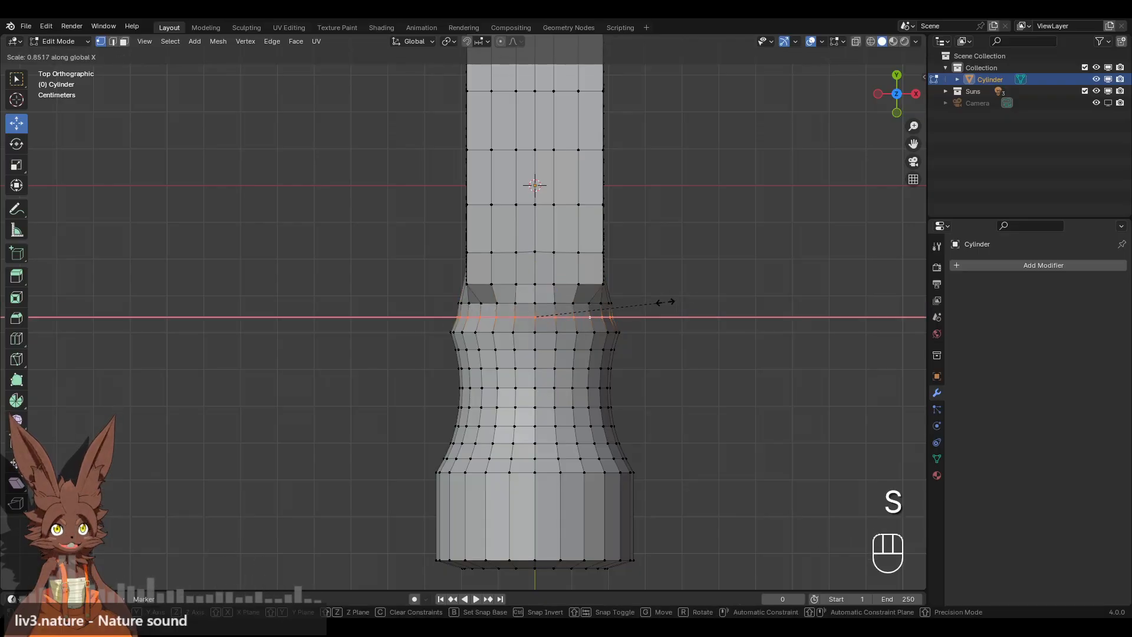
click(666, 302)
Select the third loop from the curved mesh, on the neck, and scale it along X to 0.912.
alt+click(616, 332)
key(s)
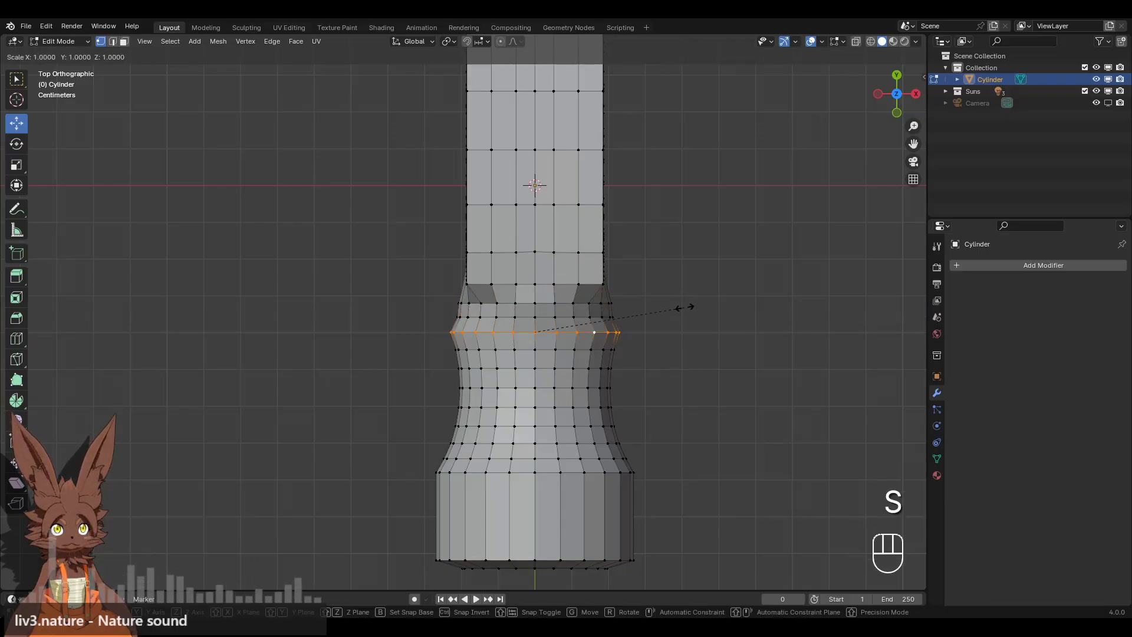
key(x)
click(672, 311)
Switch the mesh to Sculpt Mode in the right view and turn on X mirror symmetry.
middle_drag(700, 320, 576, 227)
click(899, 101)
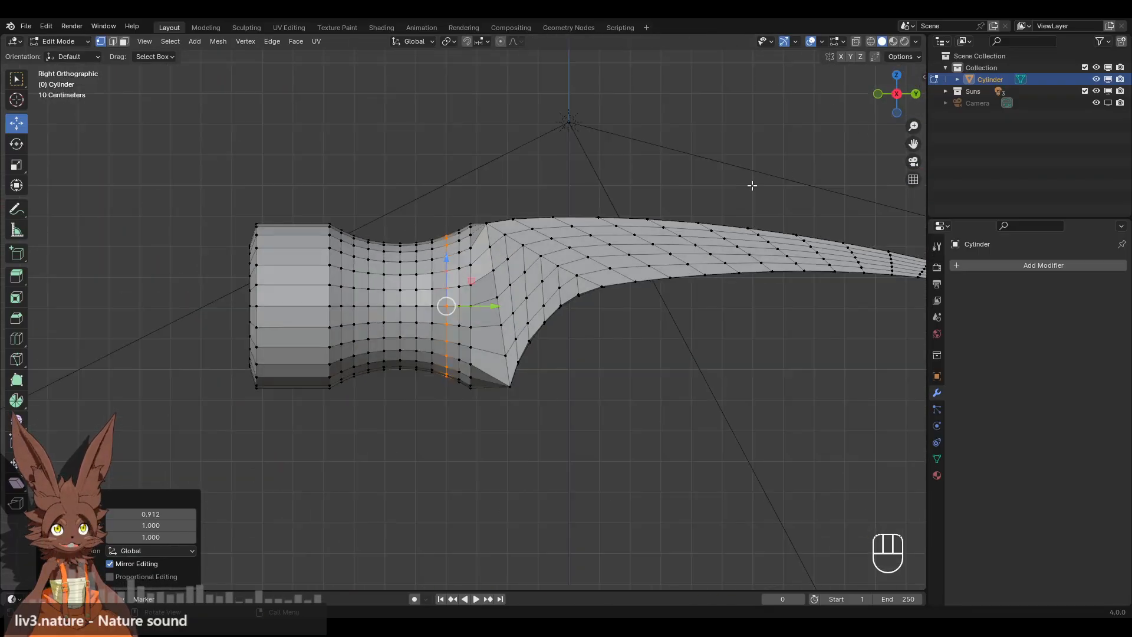
shift+middle_drag(750, 185, 835, 190)
scroll(463, 318, up, 2)
click(59, 41)
click(56, 82)
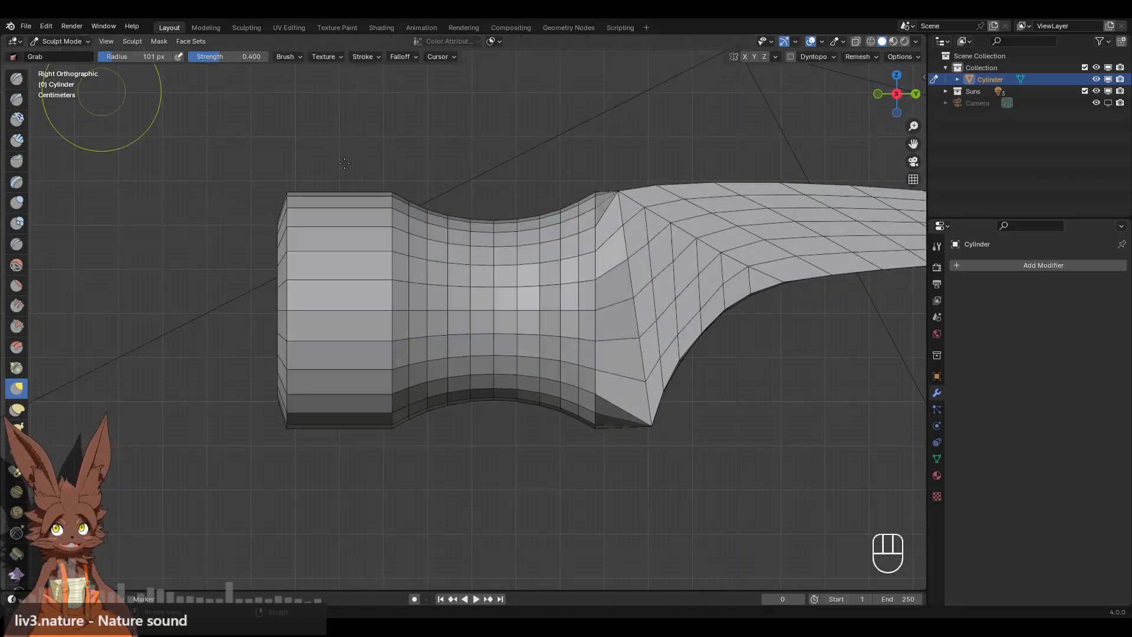
click(746, 57)
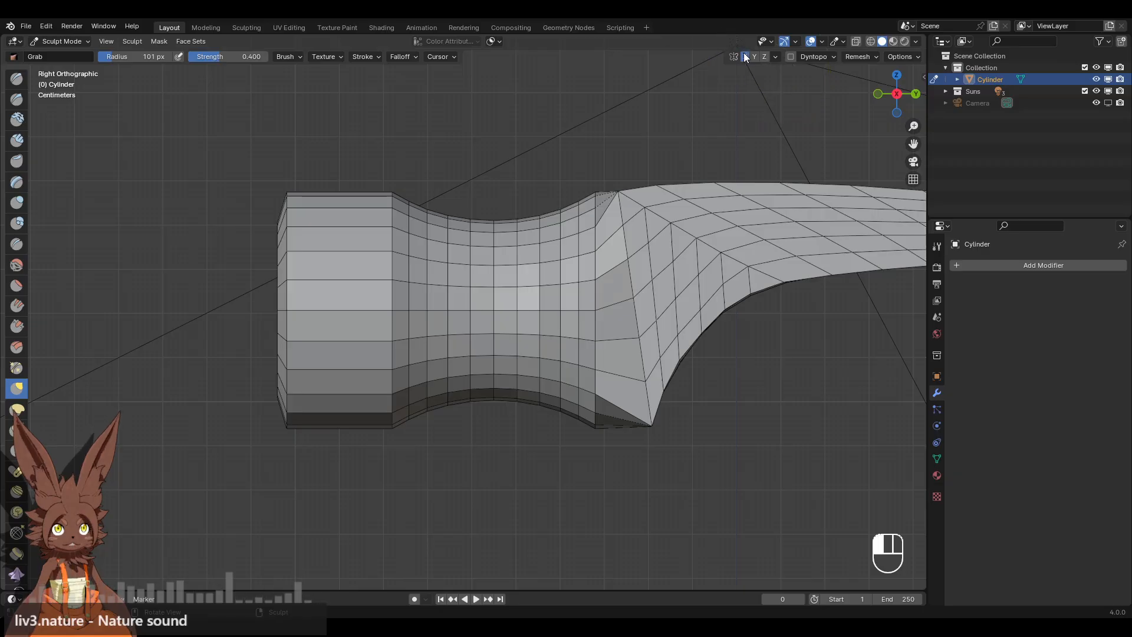
Smooth the side of the junction between the neck and the curved mesh with sculpt strokes.
shift+middle_drag(597, 226, 585, 244)
mouse_move(585, 243)
shift+mouse_down()
mouse_move(550, 288)
mouse_move(556, 380)
mouse_move(560, 337)
mouse_move(606, 398)
shift+mouse_up()
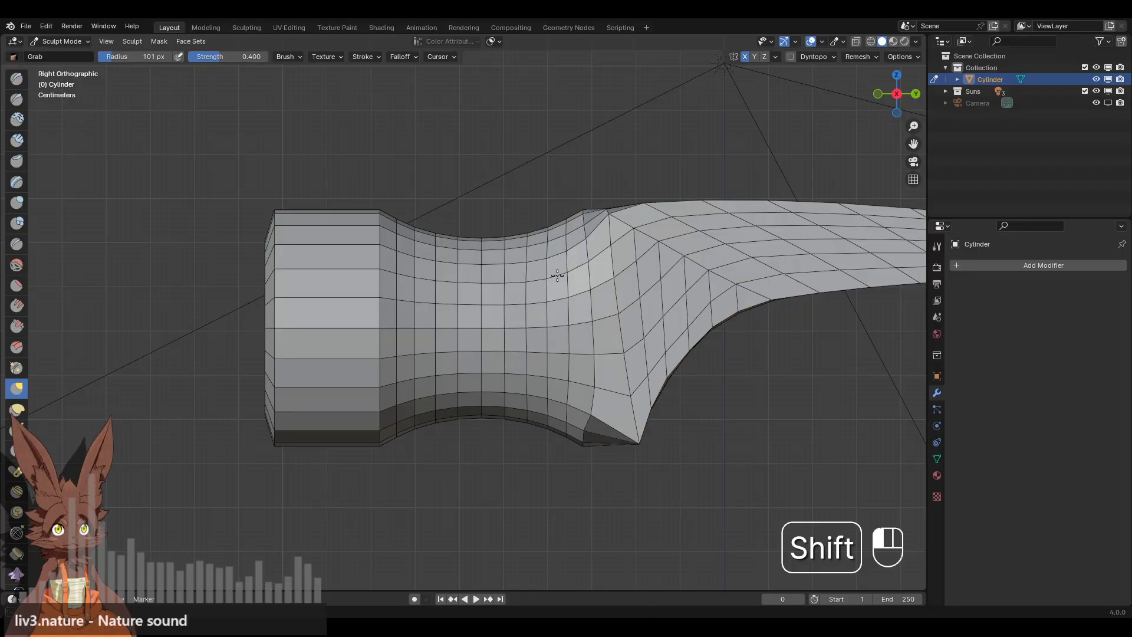
mouse_move(595, 334)
shift+mouse_down()
mouse_move(640, 375)
mouse_move(568, 298)
shift+mouse_up()
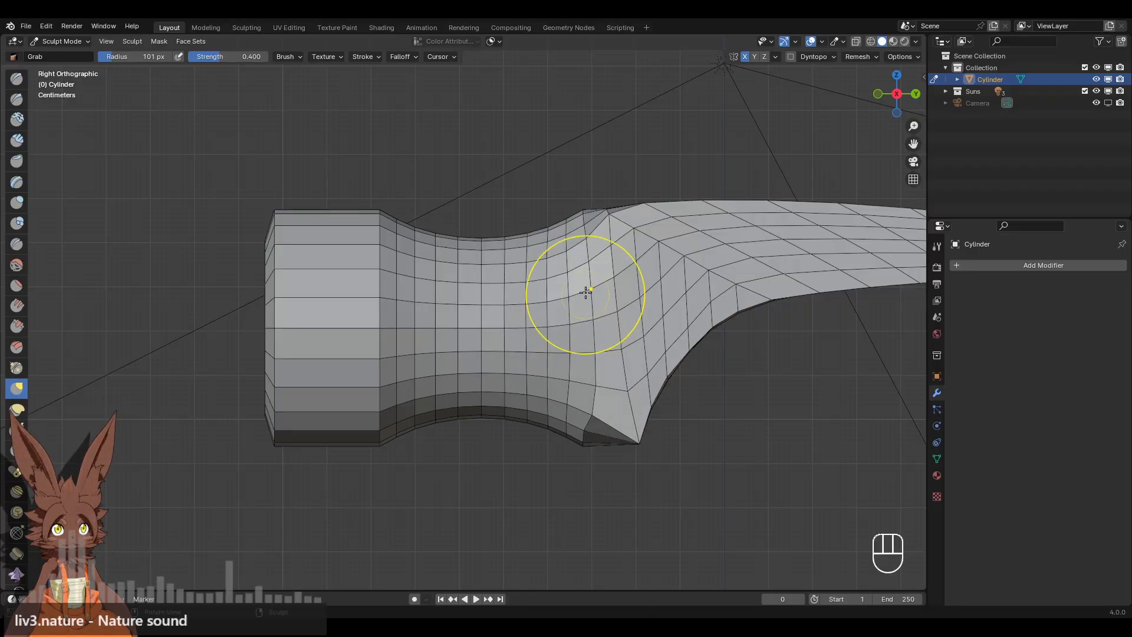
In the top view, grab the centre of the neck junction toward the hammer face and smooth the surrounding edges.
mouse_move(569, 299)
middle_down()
mouse_move(653, 328)
mouse_move(619, 316)
mouse_move(601, 265)
mouse_move(581, 324)
middle_up()
scroll(600, 265, up, 4)
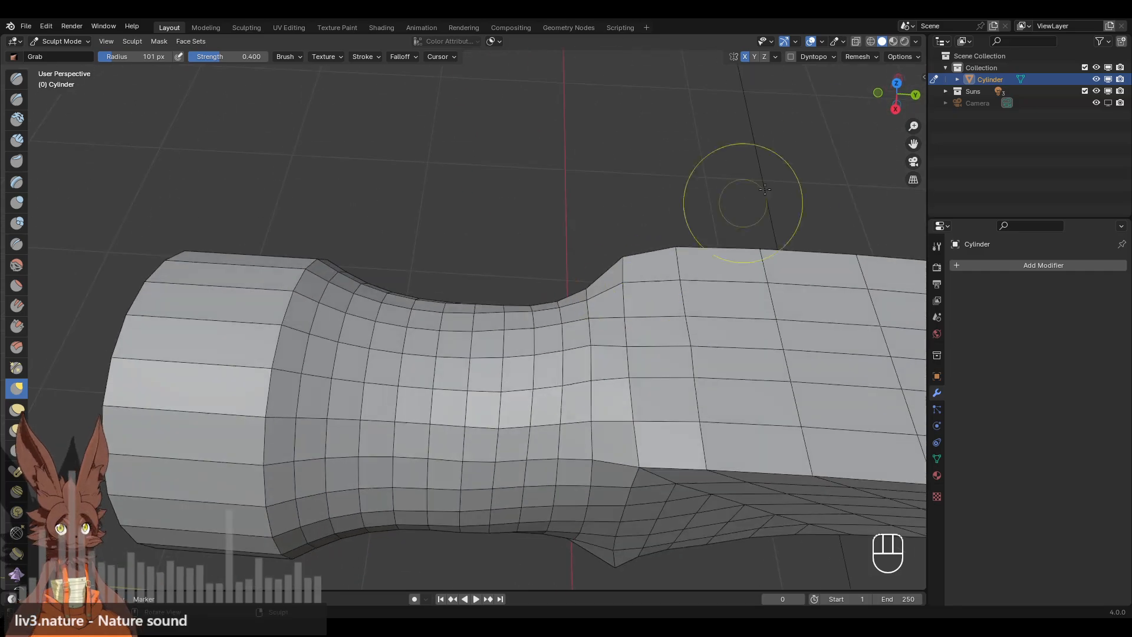
click(896, 83)
scroll(620, 176, down, 2)
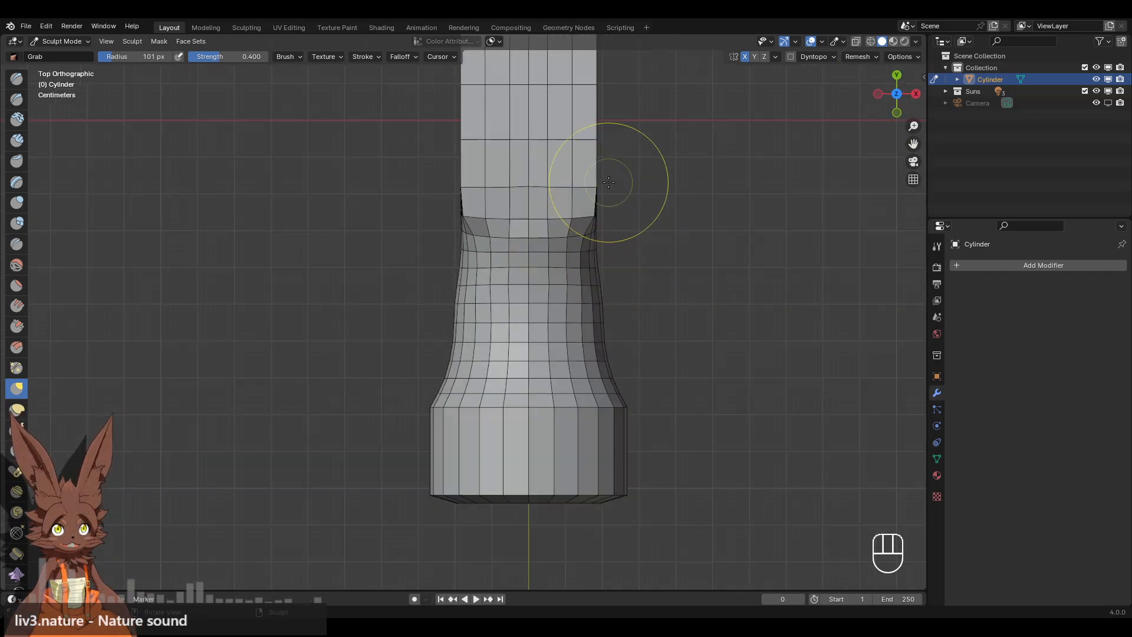
scroll(534, 295, down, 1)
drag(522, 287, 519, 312)
mouse_move(495, 288)
mouse_down()
mouse_move(510, 308)
mouse_move(456, 343)
mouse_up()
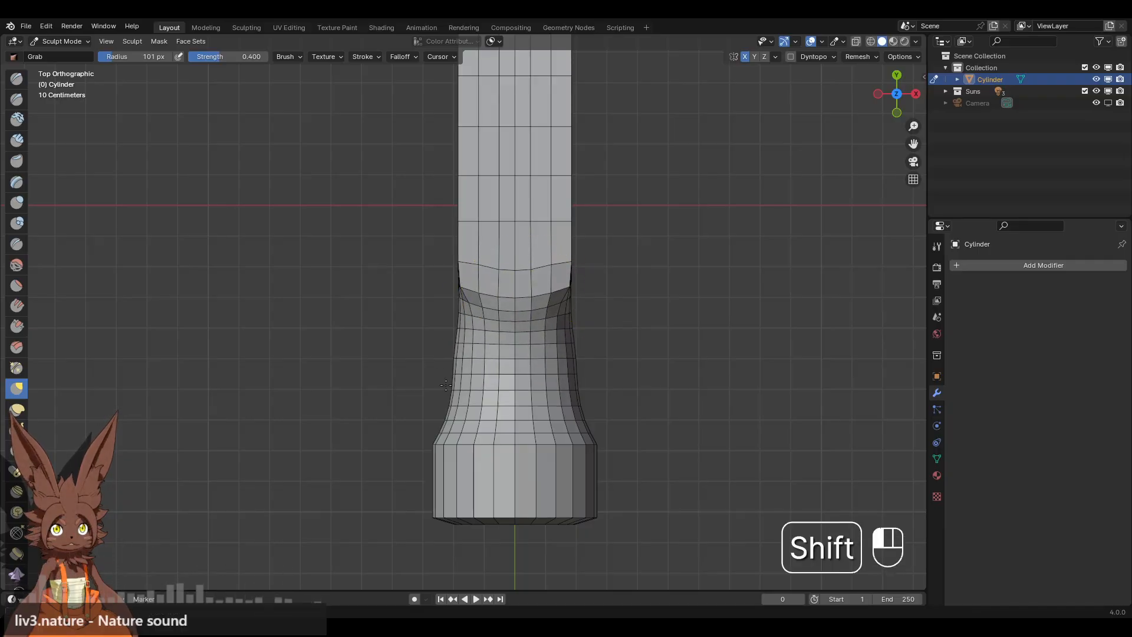
scroll(531, 342, down, 1)
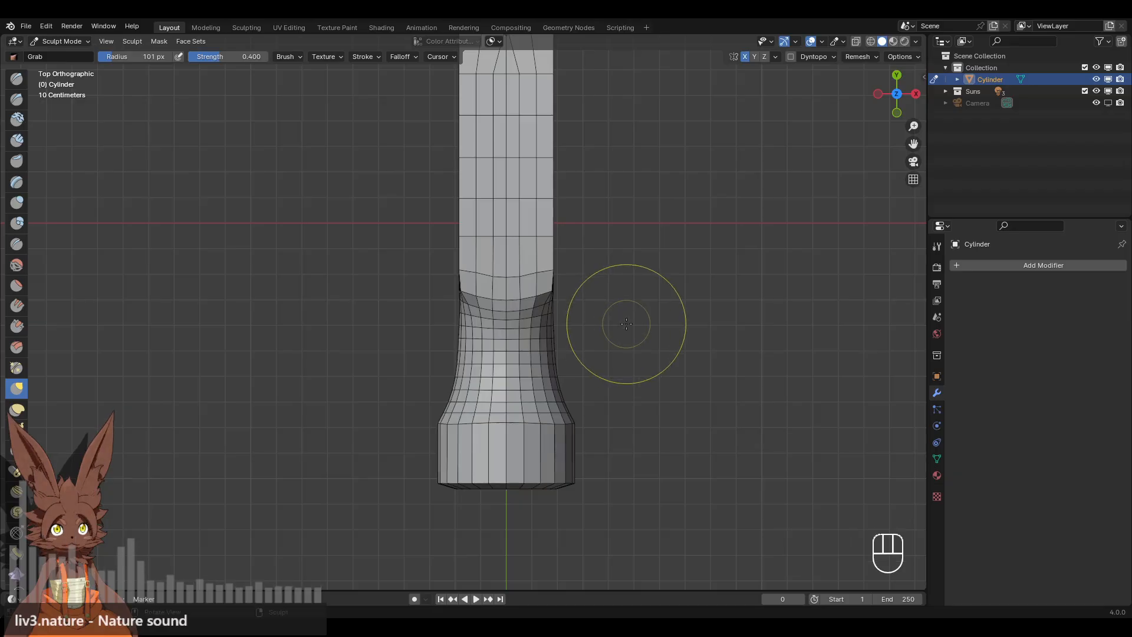
Smooth the neck's side with sculpt strokes, undoing the stray stroke above it.
mouse_move(625, 321)
middle_down()
mouse_move(516, 203)
mouse_move(490, 209)
mouse_move(474, 312)
middle_up()
shift+drag(474, 313, 415, 354)
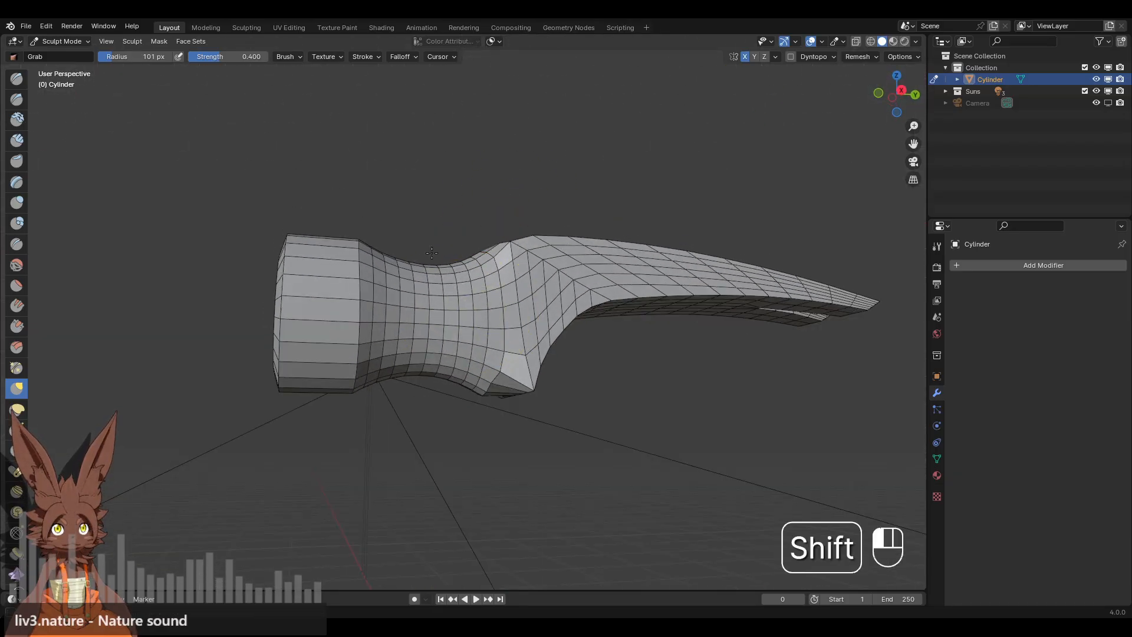
ctrl+drag(431, 252, 417, 207)
key(ctrl+z)
shift+drag(417, 266, 416, 270)
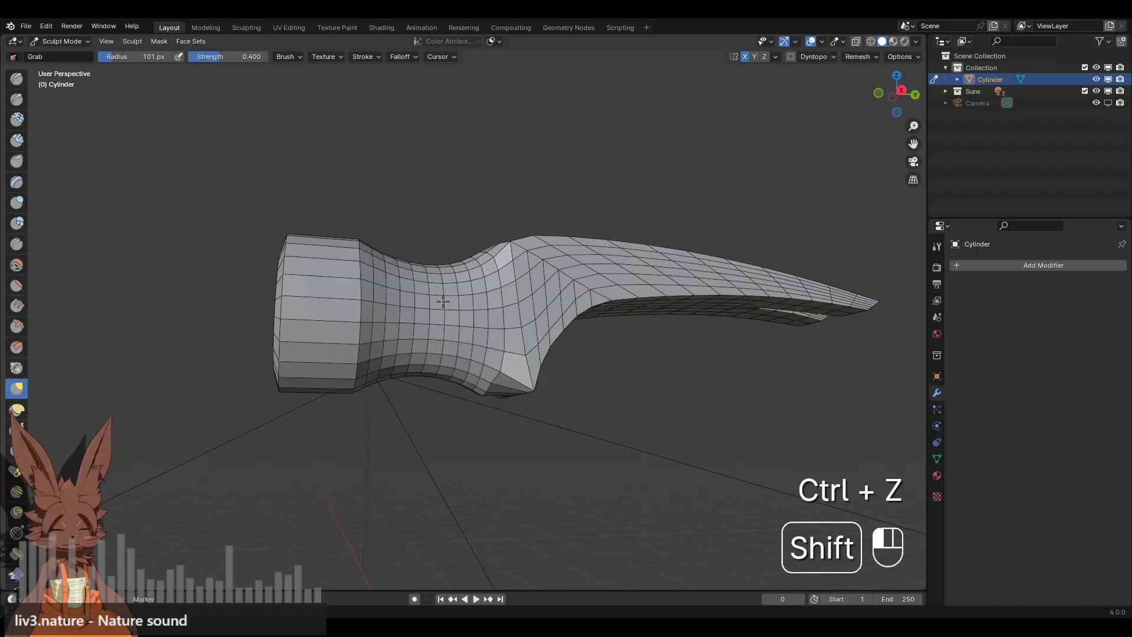
In the top view, pull the centre of the junction further toward the hammer face with the Grab brush, undoing the unwanted stroke.
middle_drag(416, 164, 840, 103)
click(897, 89)
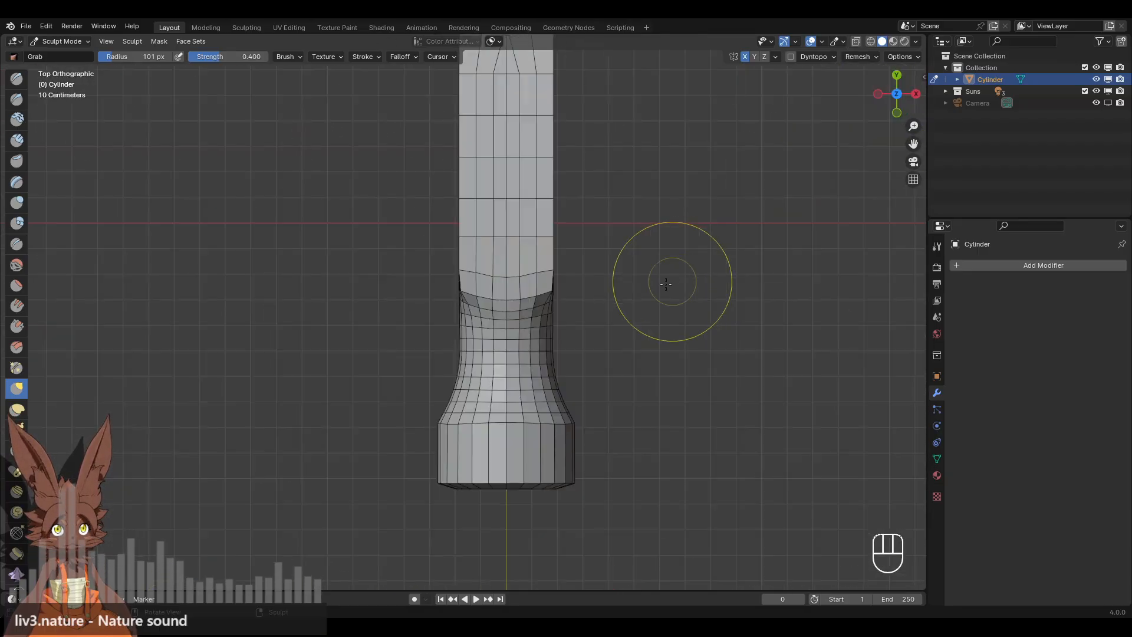
scroll(490, 297, down, 1)
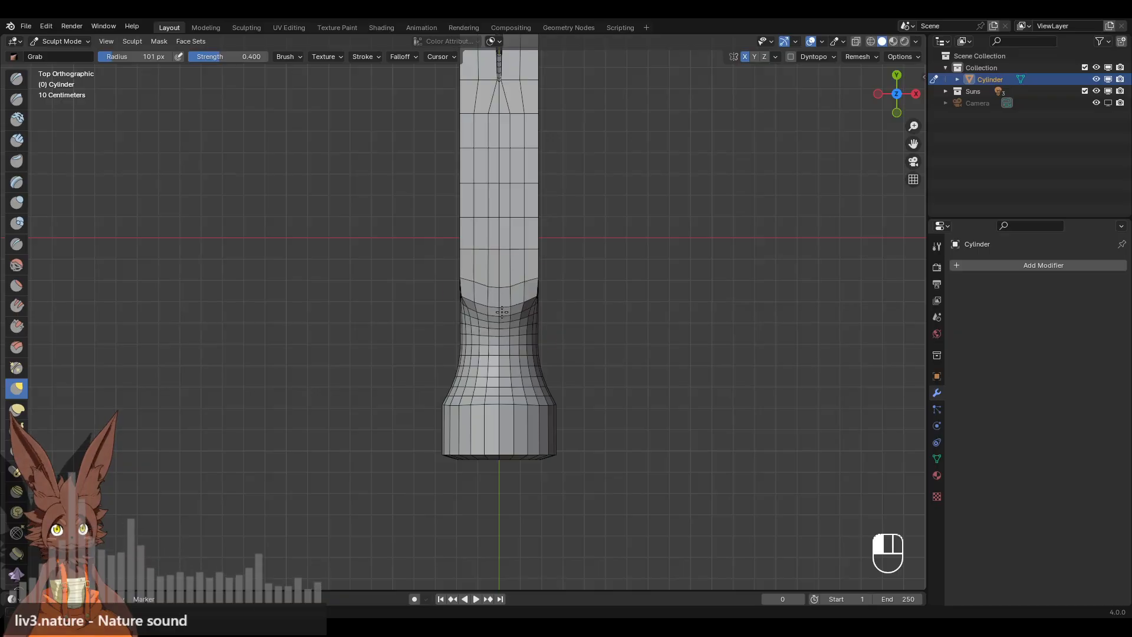
scroll(502, 312, up, 4)
key(ctrl+z)
scroll(537, 299, down, 1)
scroll(515, 299, down, 1)
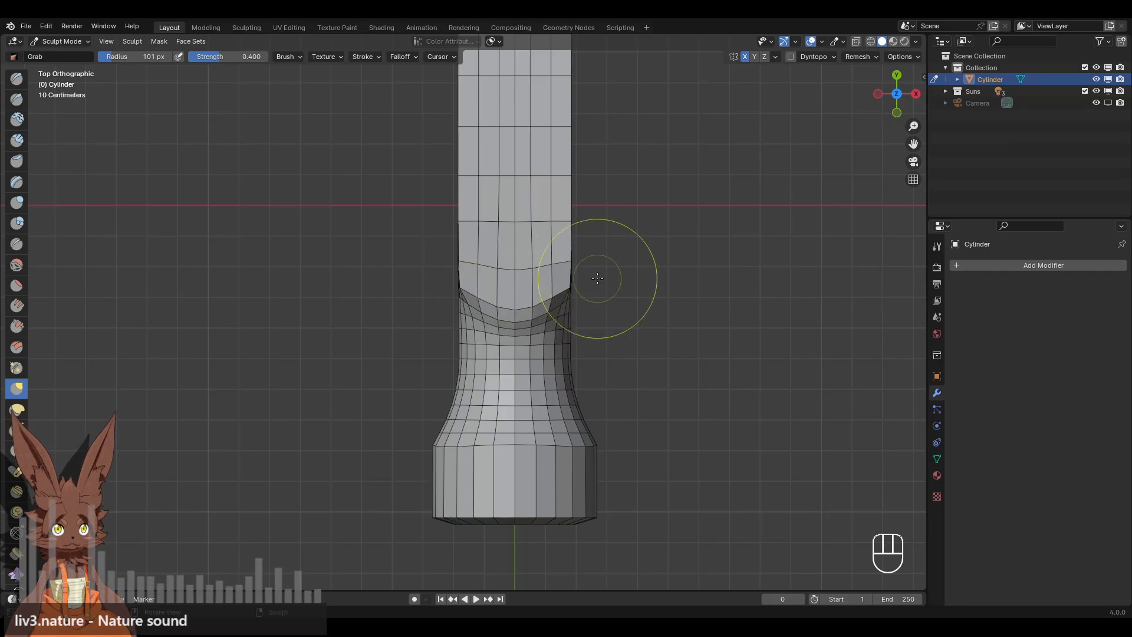
Check the sculpted junction from the side and return the mesh to Edit Mode.
scroll(682, 245, down, 2)
mouse_move(682, 244)
middle_down()
mouse_move(581, 250)
mouse_move(575, 271)
mouse_move(606, 278)
middle_up()
scroll(571, 293, up, 3)
scroll(602, 275, up, 3)
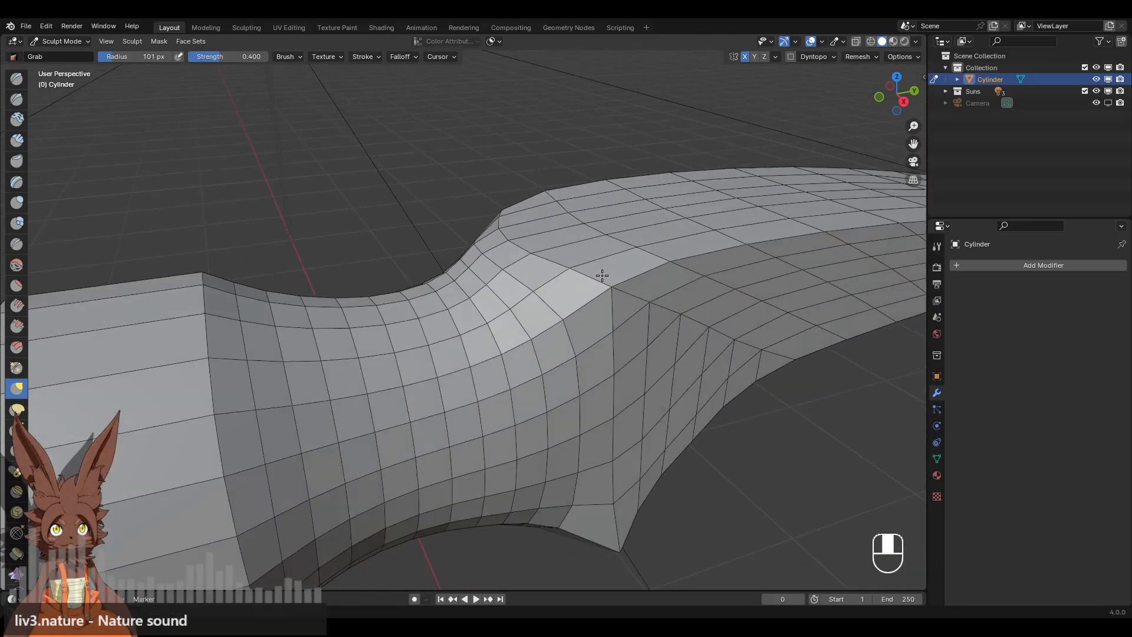
scroll(602, 276, down, 3)
click(77, 40)
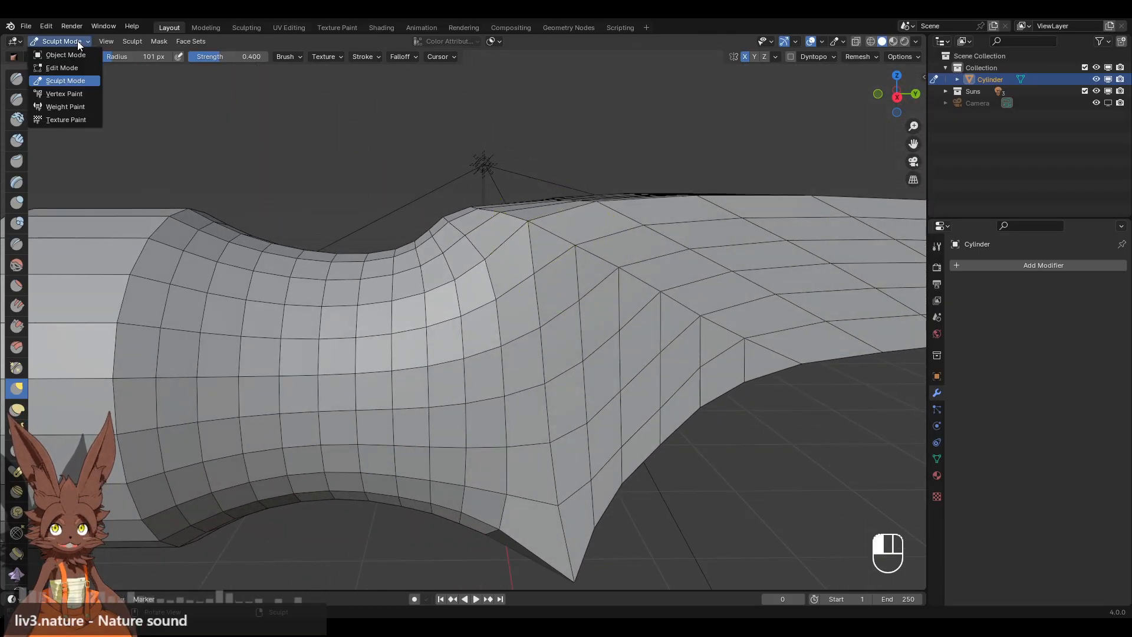
click(74, 67)
Select the edge loop across the top of the neck junction and flatten it by scaling to 0 along Z.
click(897, 94)
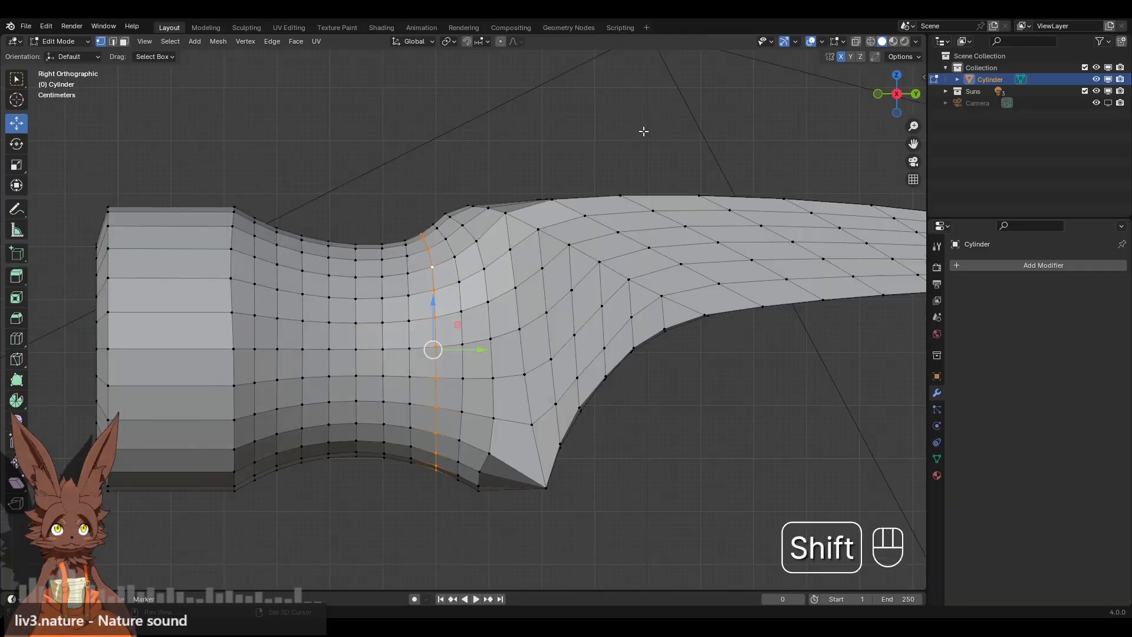
shift+middle_drag(644, 131, 659, 256)
scroll(659, 257, up, 2)
alt+click(537, 314)
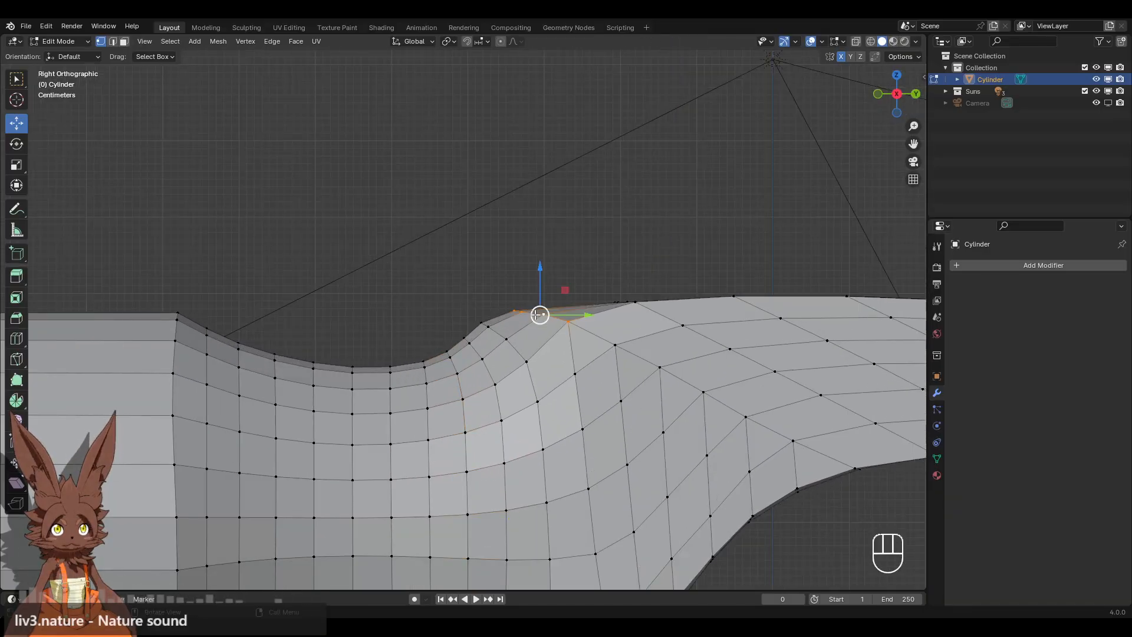
middle_drag(552, 299, 573, 291)
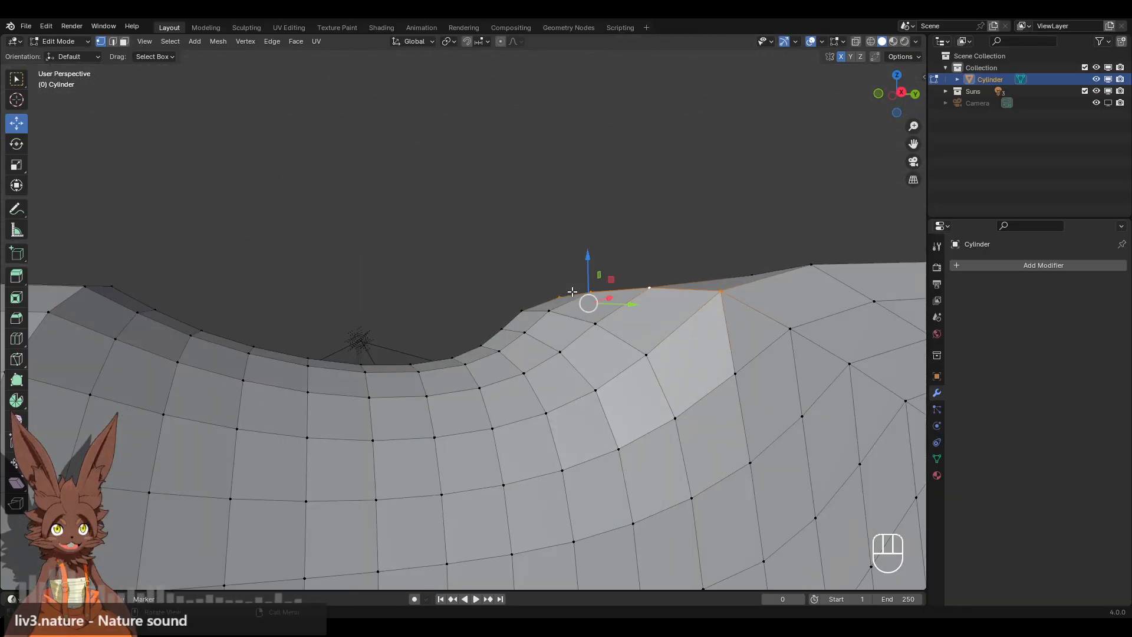
click(898, 94)
key(s)
key(z)
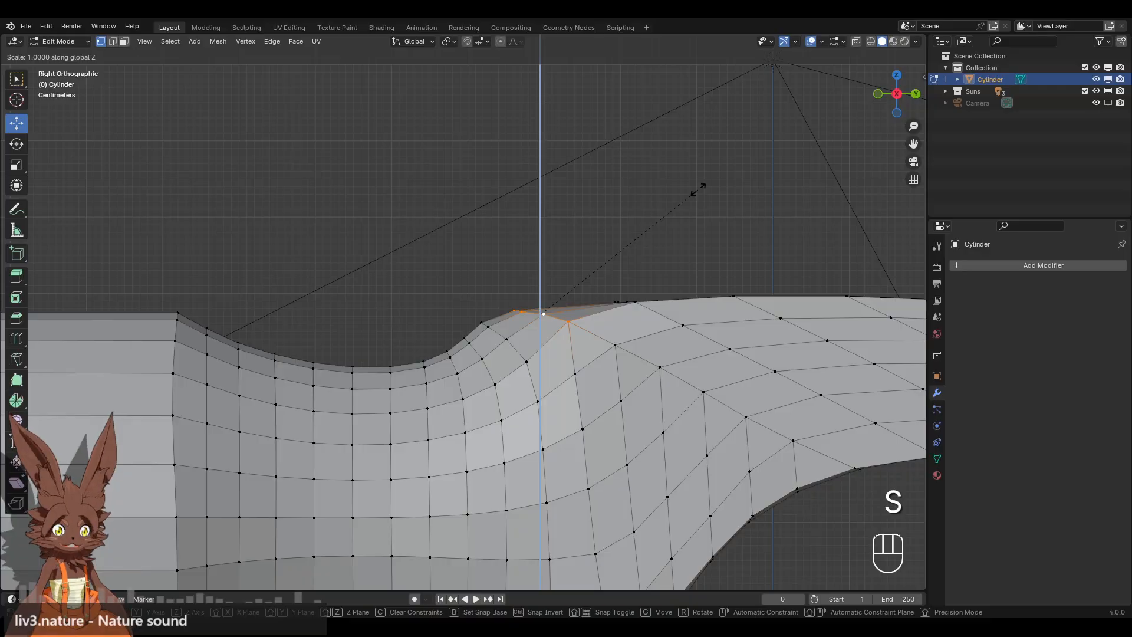
click(698, 188)
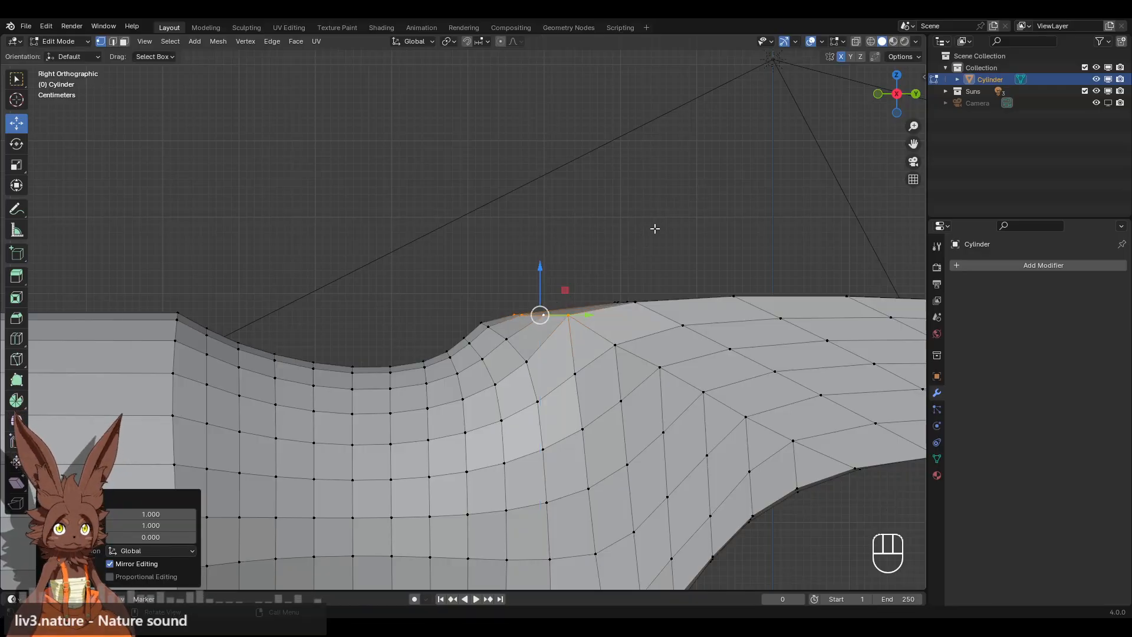
Raise the flattened edge loop about 0.003 m along Z, deselect it and check the head's shape.
drag(543, 271, 540, 266)
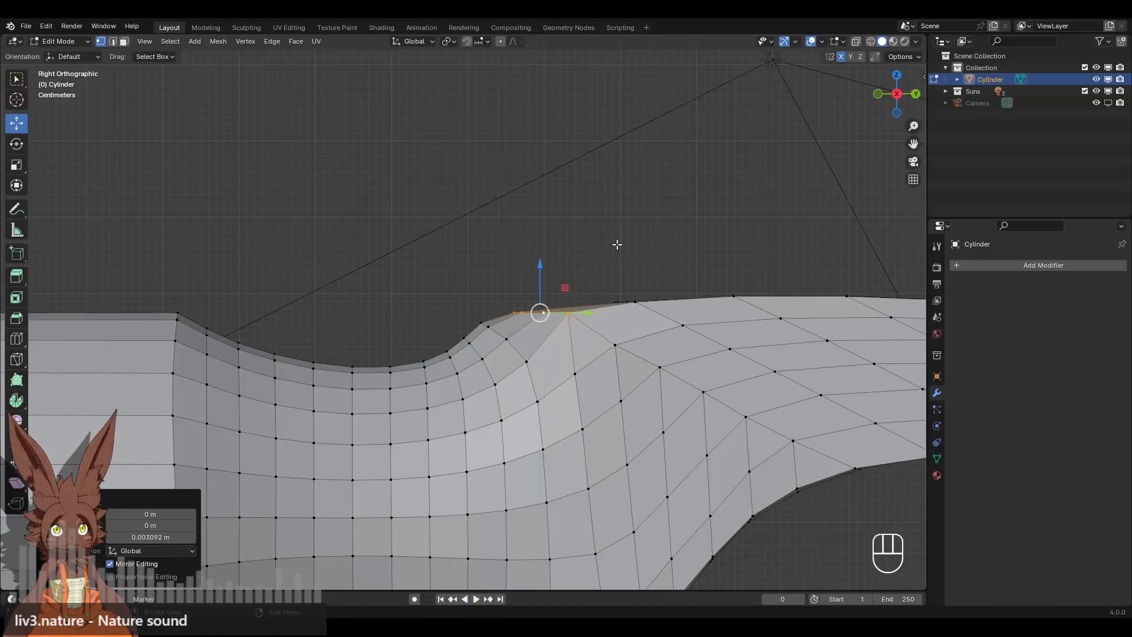
click(629, 243)
middle_drag(501, 283, 531, 292)
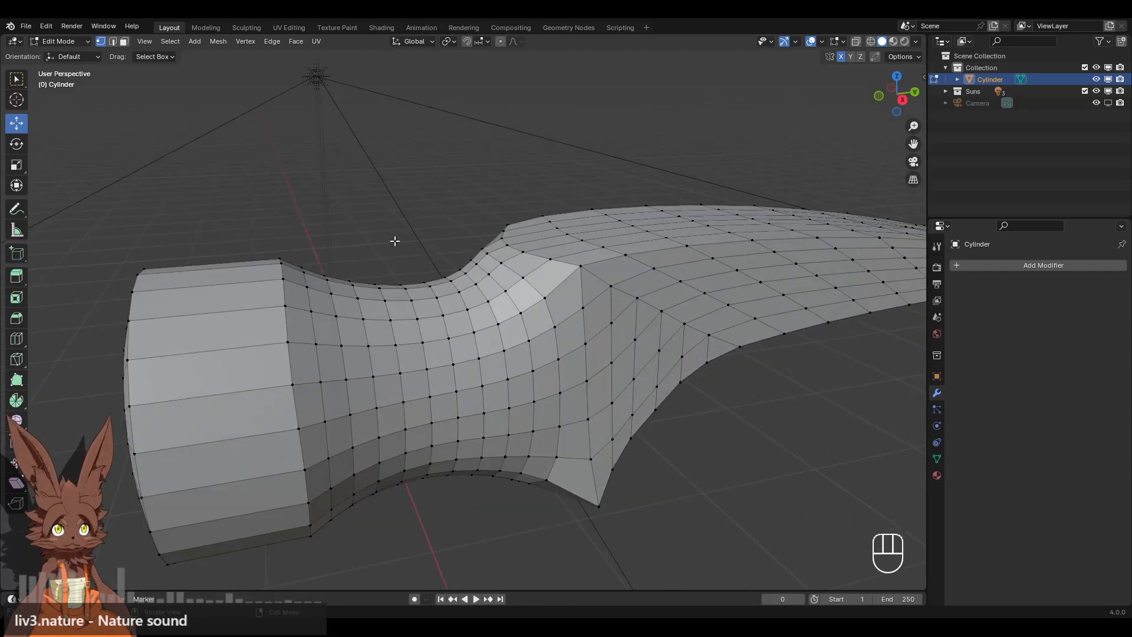
middle_drag(458, 250, 517, 370)
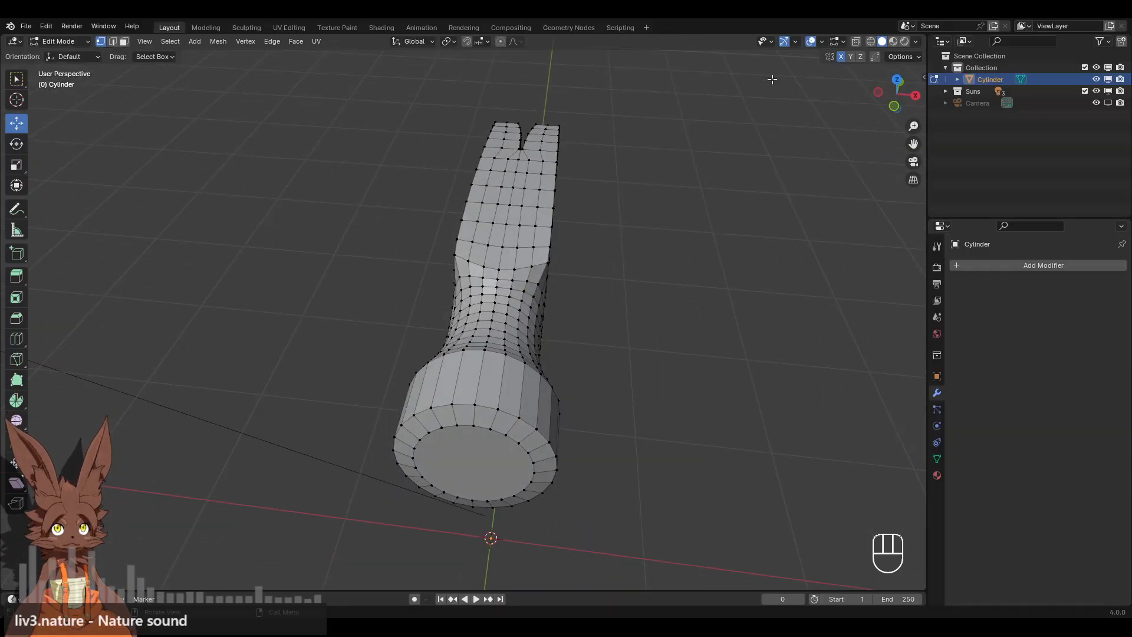
Try deleting the positive-X half of the head's vertices in front wireframe view, and undo the deletion.
click(894, 106)
click(870, 42)
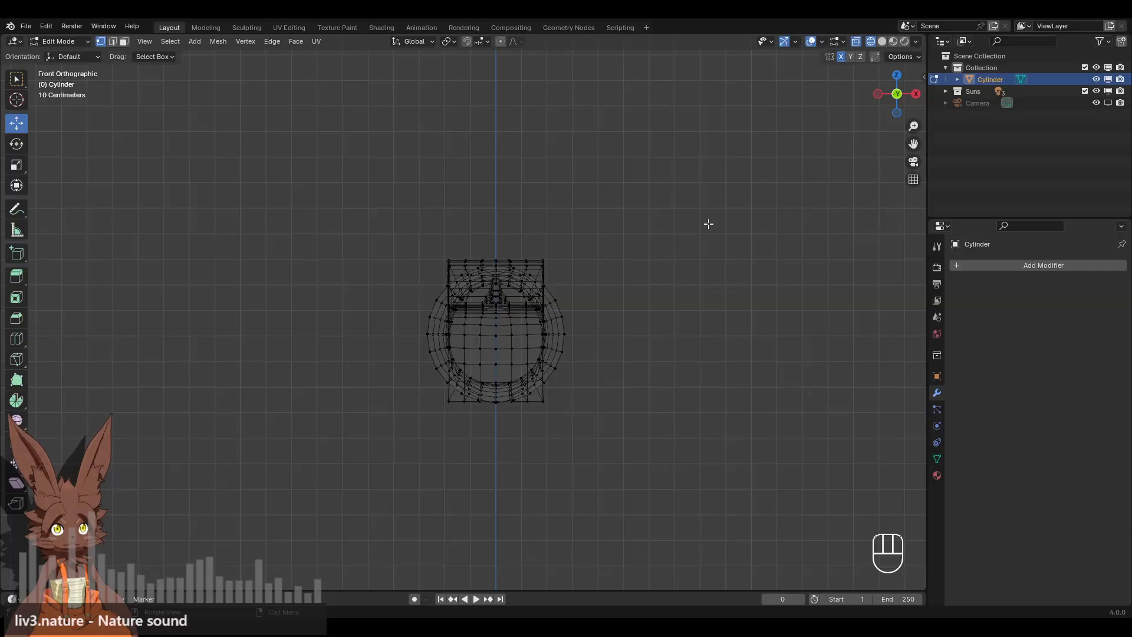
drag(721, 117, 495, 487)
middle_drag(573, 331, 579, 313)
key(x)
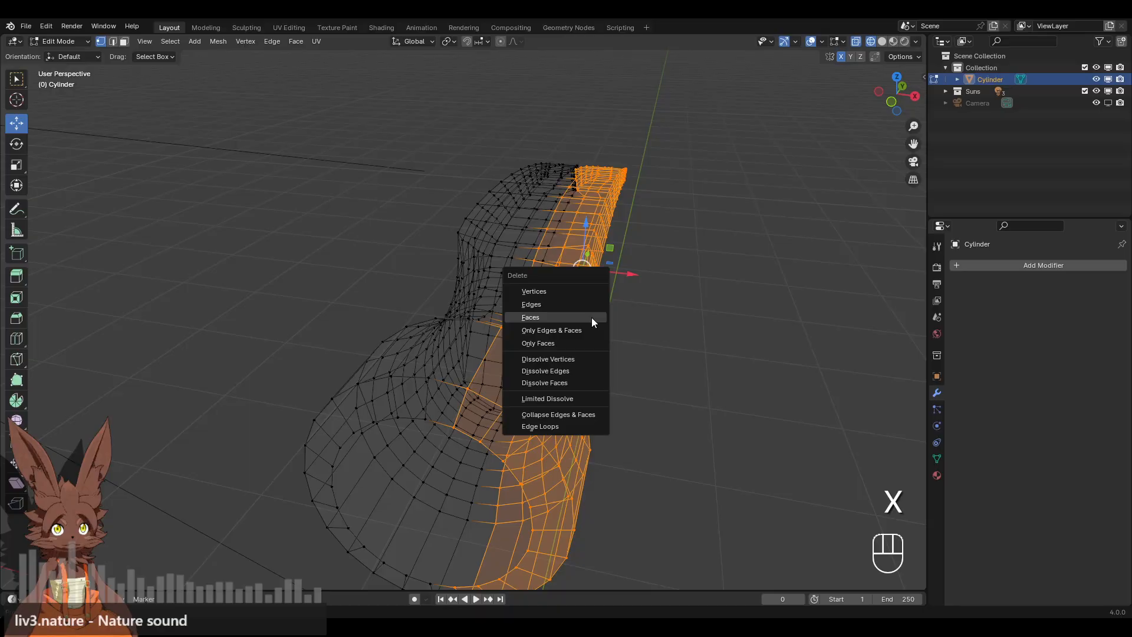
click(561, 291)
click(883, 41)
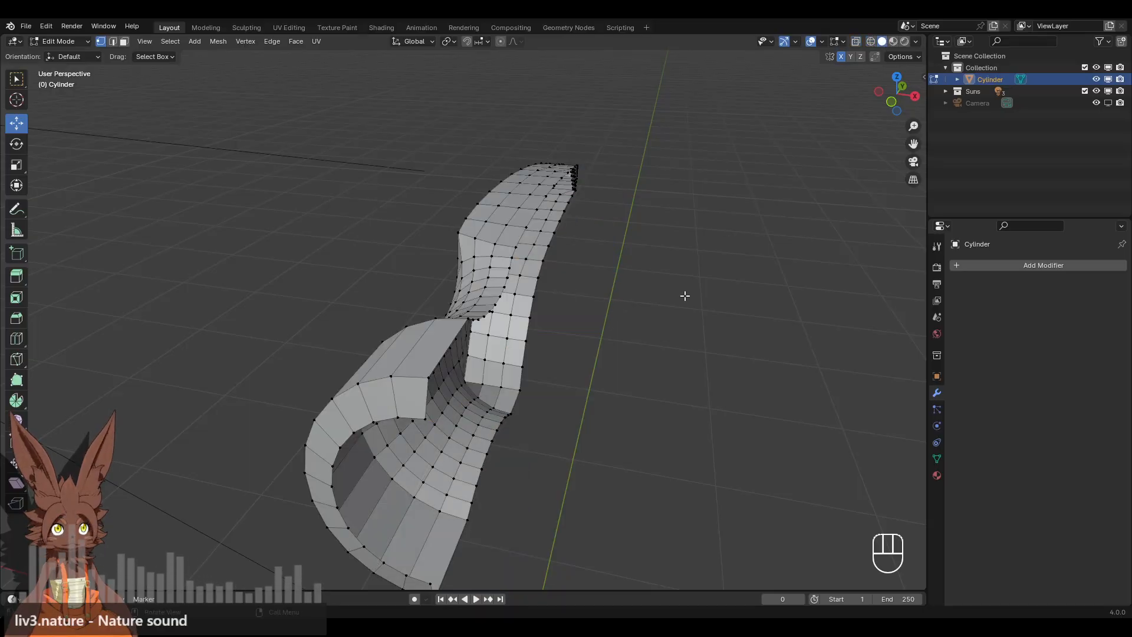
key(ctrl+z)
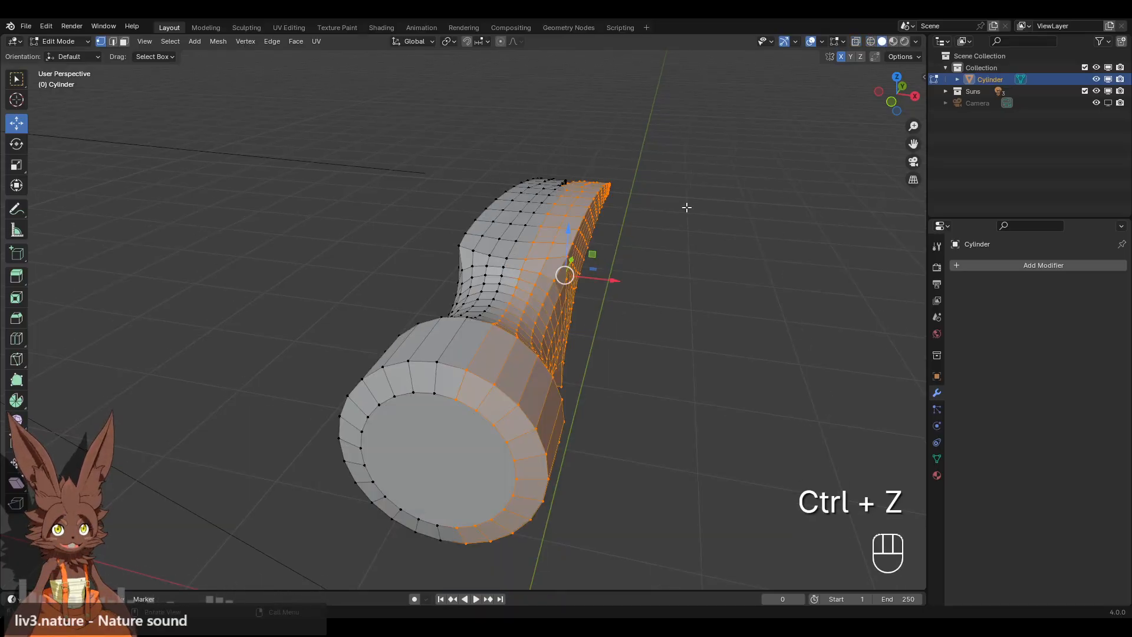
Invert the selection, reselect only the negative-X half in front wireframe view without the centre line, and delete its vertices.
key(ctrl+i)
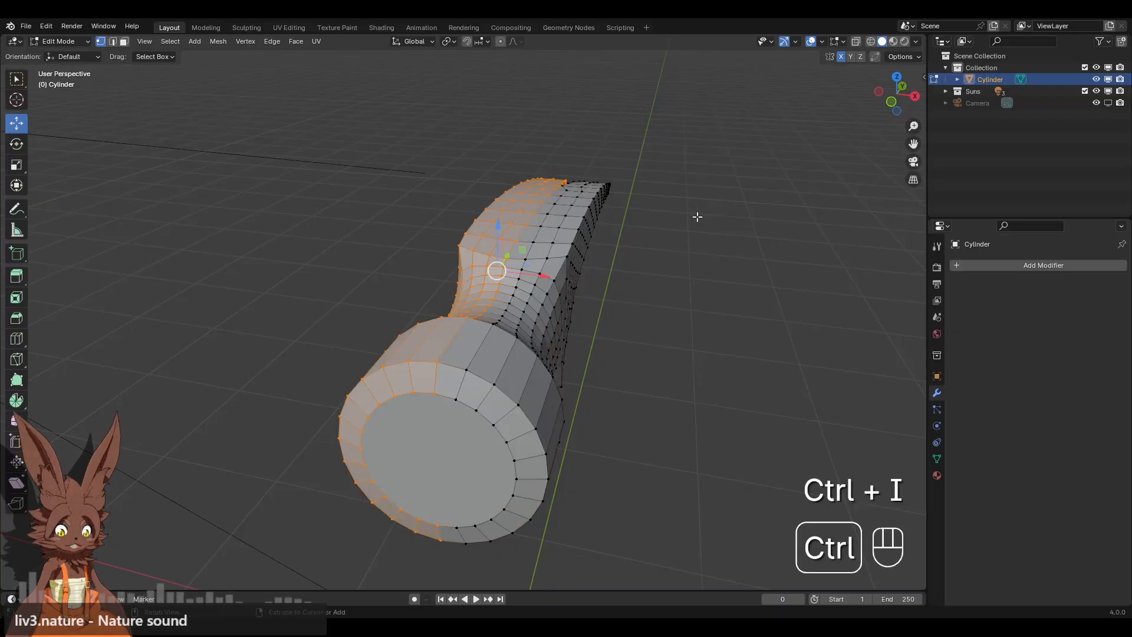
click(893, 103)
click(871, 42)
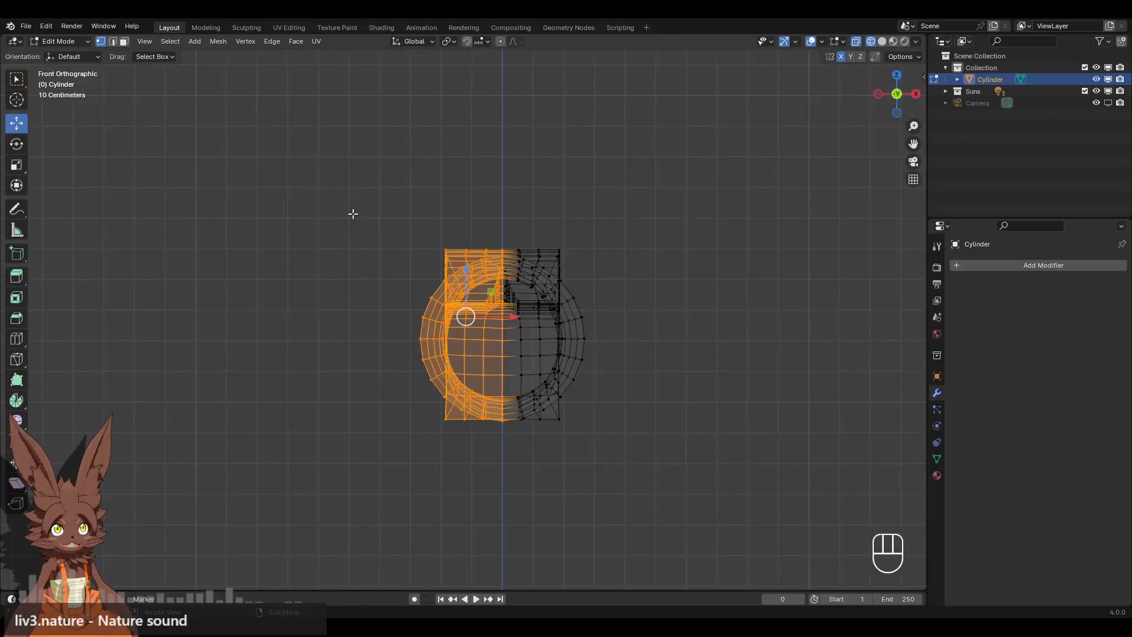
drag(350, 127, 501, 482)
key(x)
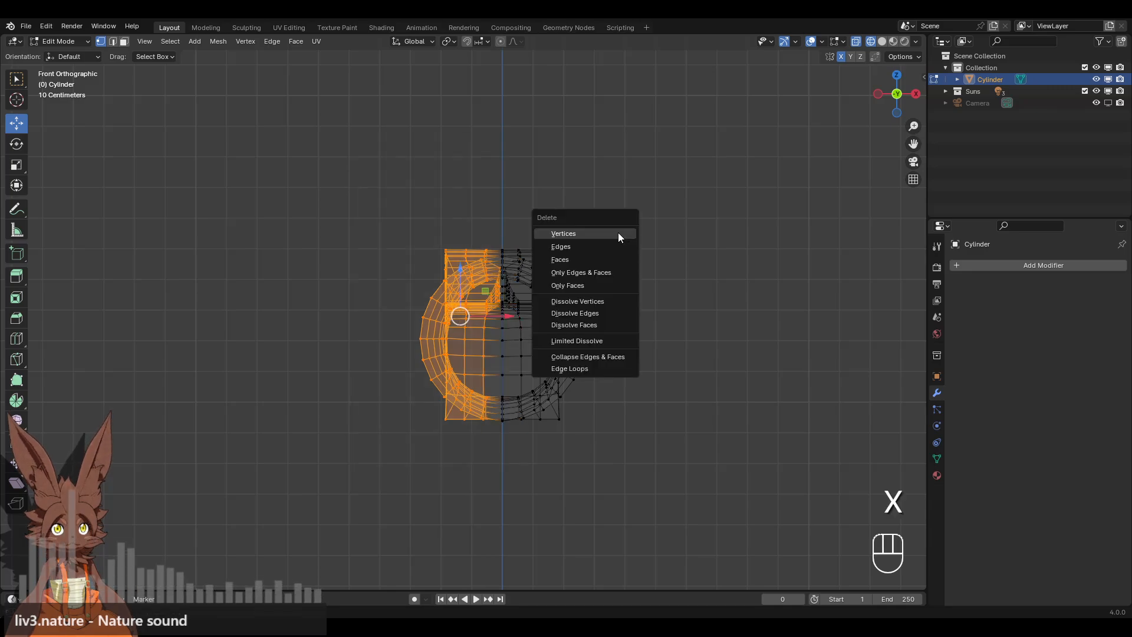
click(619, 233)
Add a Mirror modifier on the X axis with Clipping enabled to the half mesh and return to solid shading.
key(a)
middle_drag(597, 214, 655, 258)
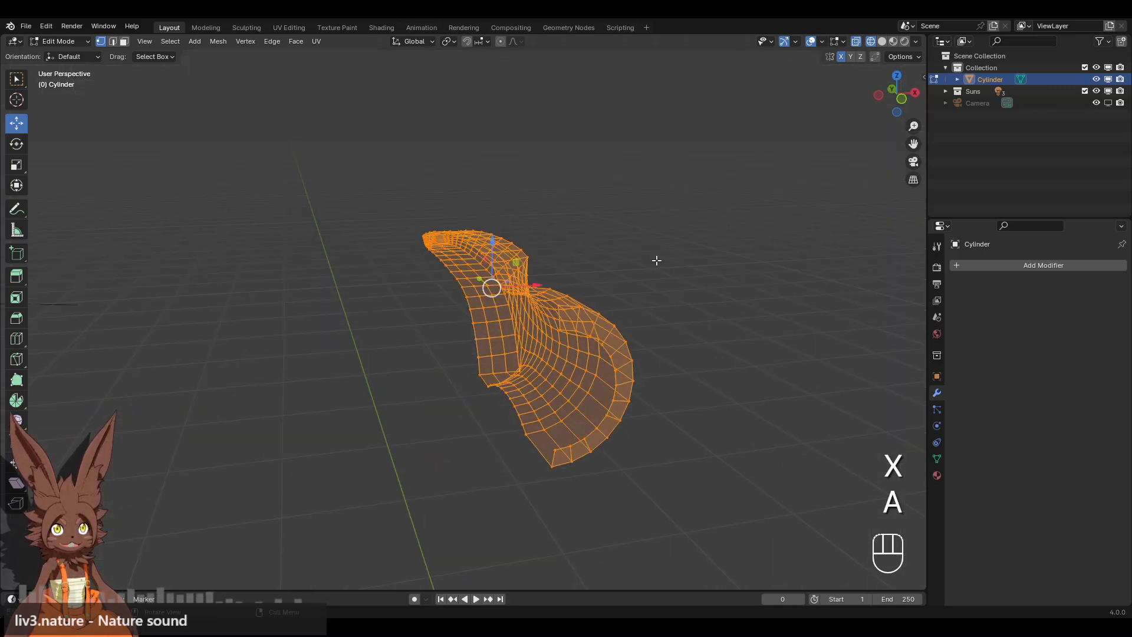
click(989, 267)
mouse_move(967, 270)
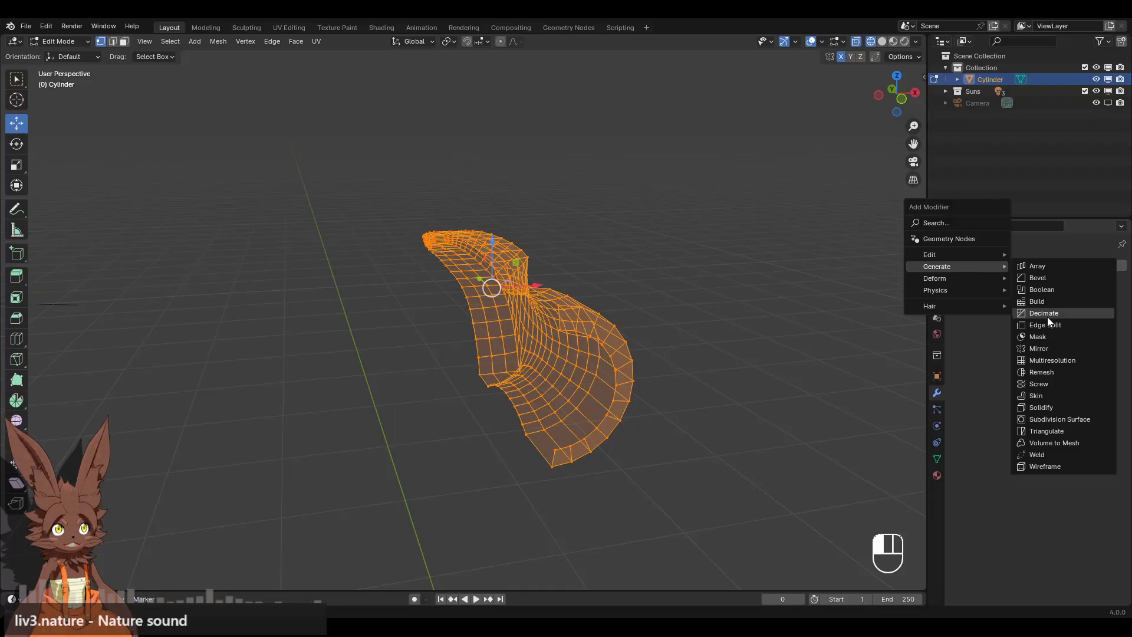
click(1054, 348)
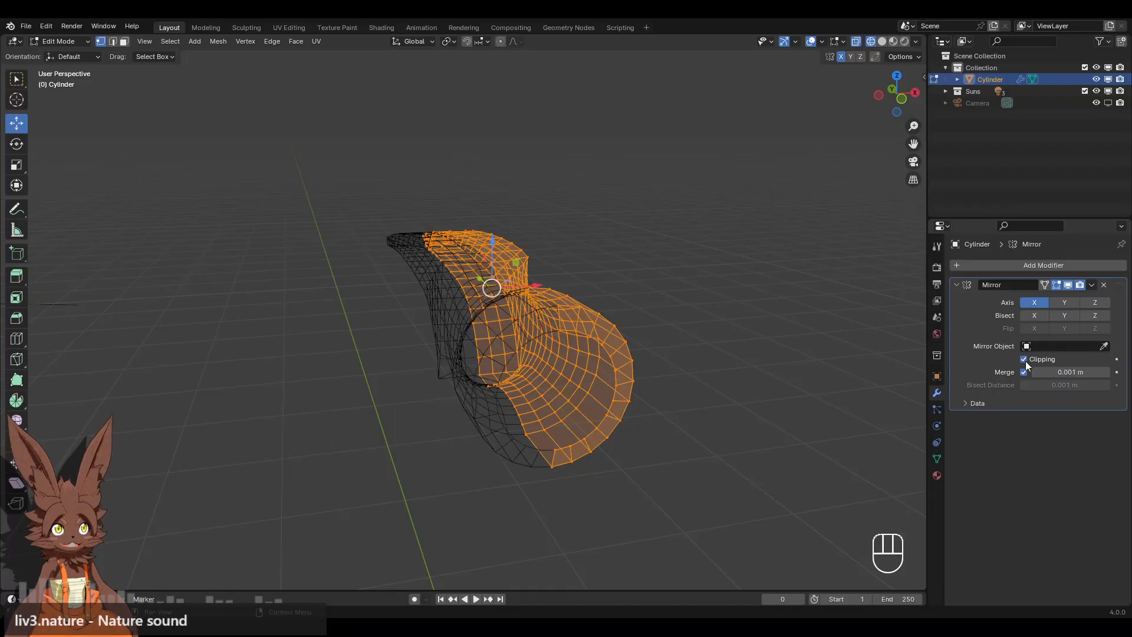
click(660, 184)
click(882, 41)
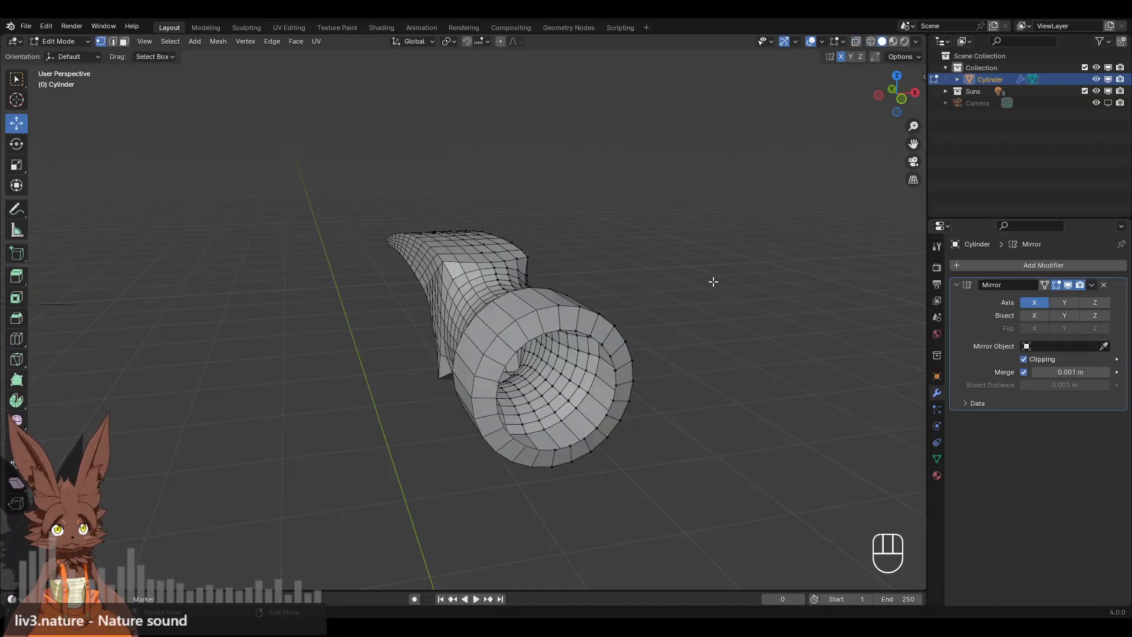
In Sculpt Mode, smooth the upper part of the junction where the neck meets the claw.
scroll(707, 302, up, 1)
mouse_move(708, 302)
middle_down()
mouse_move(640, 280)
mouse_move(559, 337)
mouse_move(453, 139)
mouse_move(318, 155)
mouse_move(208, 105)
middle_up()
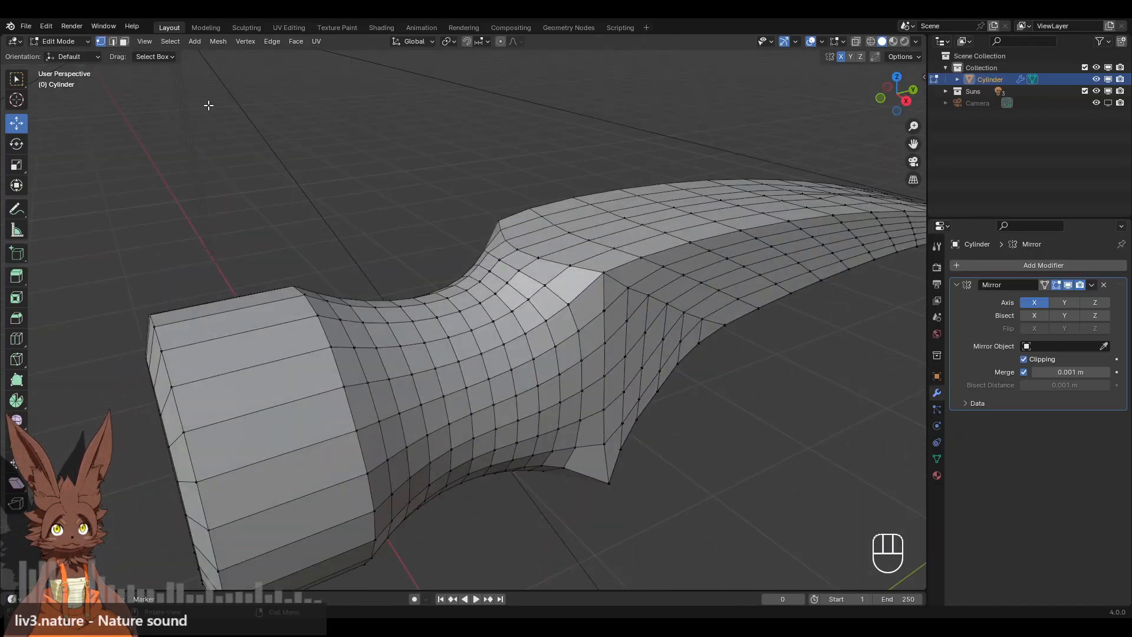
click(76, 45)
click(79, 80)
scroll(543, 258, up, 4)
mouse_move(552, 218)
shift+middle_down()
mouse_move(563, 313)
mouse_move(584, 344)
shift+middle_up()
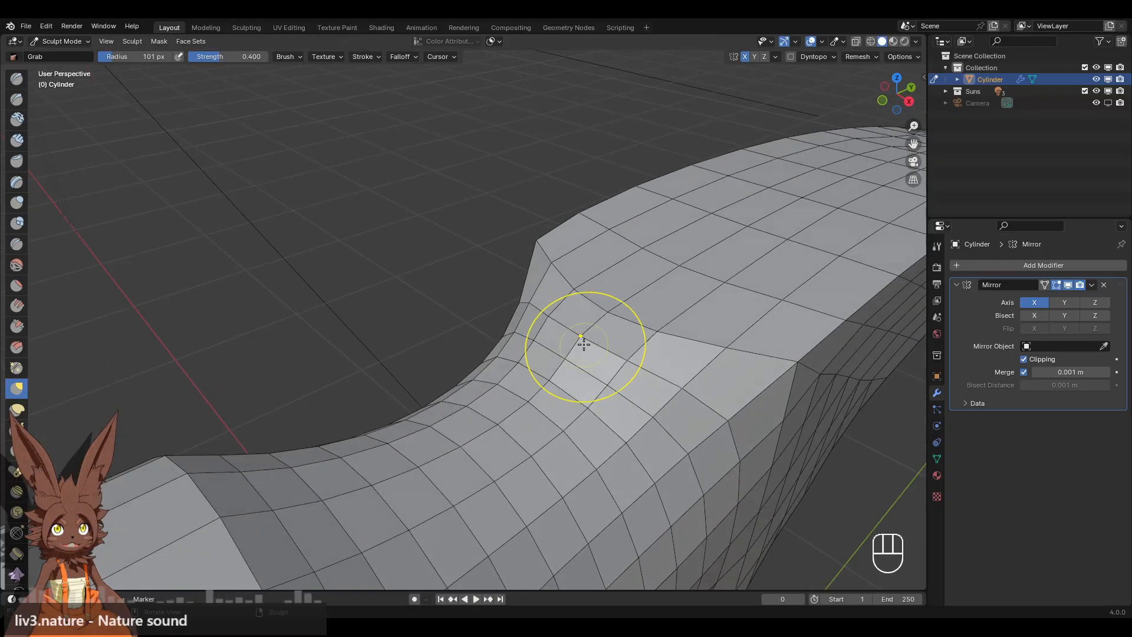
mouse_move(584, 345)
shift+mouse_down()
mouse_move(718, 430)
mouse_move(693, 423)
shift+mouse_up()
scroll(741, 321, down, 2)
mouse_move(740, 321)
middle_down()
mouse_move(680, 283)
mouse_move(698, 316)
middle_up()
scroll(519, 359, up, 3)
middle_drag(518, 359, 470, 310)
shift+drag(470, 311, 466, 283)
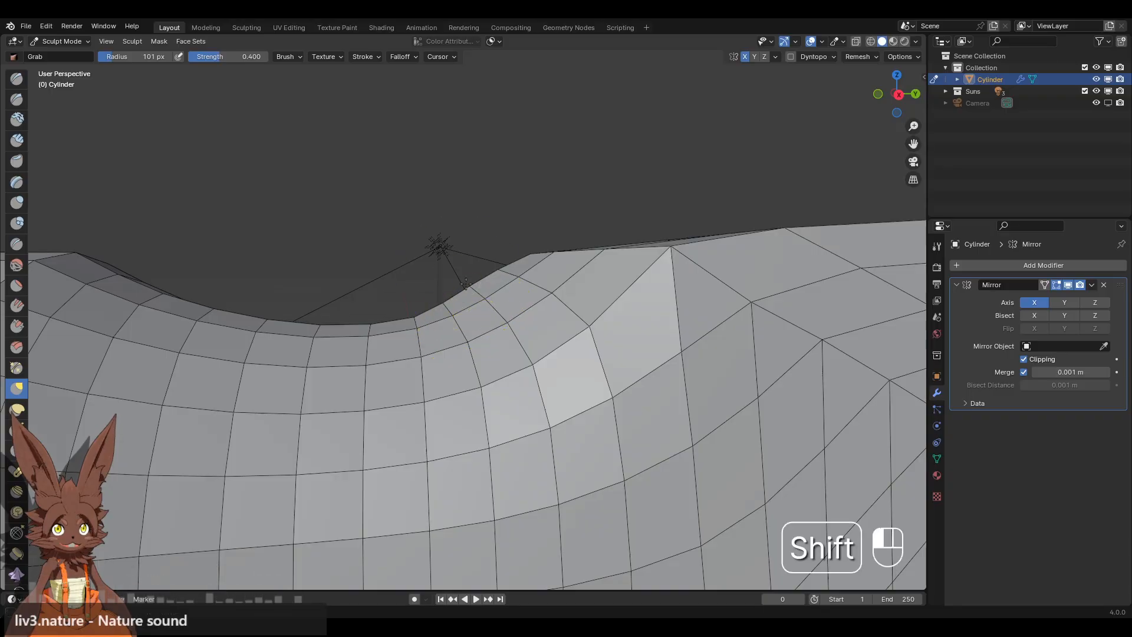
In the right side view, nudge the neck's upper profile near the claw with the Grab brush, undoing the unwanted stroke.
click(899, 94)
drag(439, 274, 449, 287)
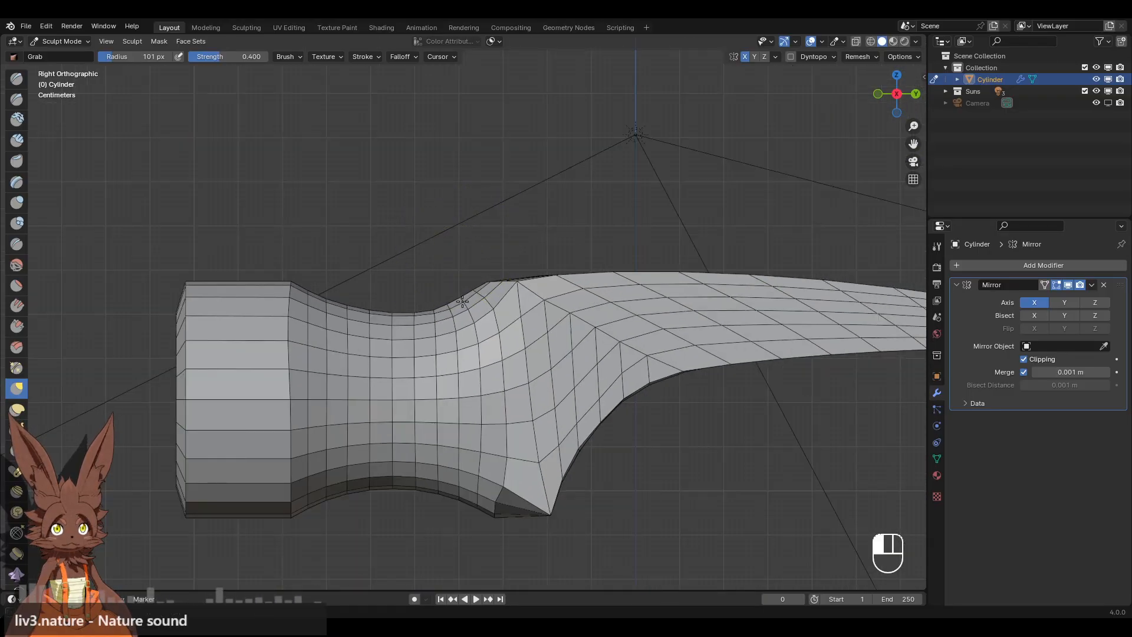
scroll(428, 279, up, 3)
key(ctrl+z)
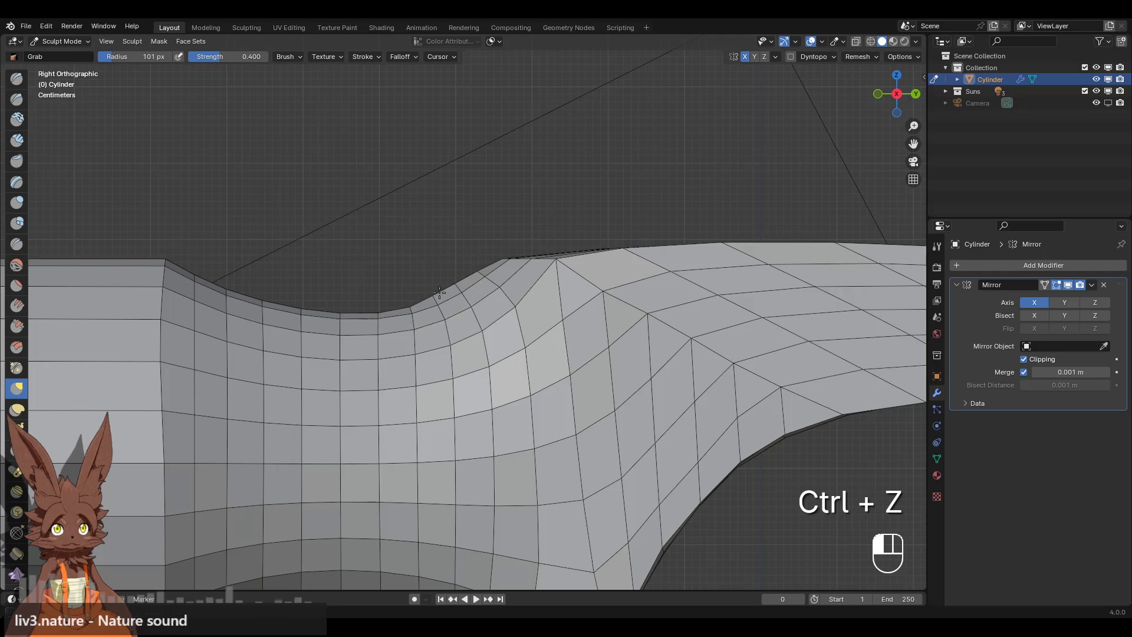
scroll(451, 268, up, 3)
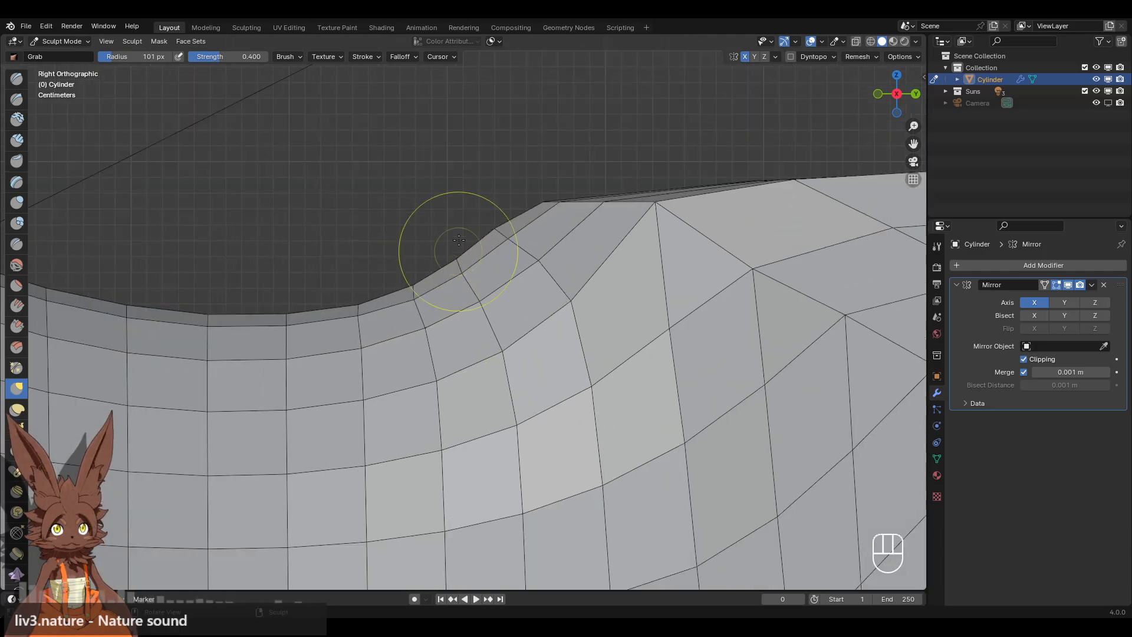
drag(477, 231, 477, 231)
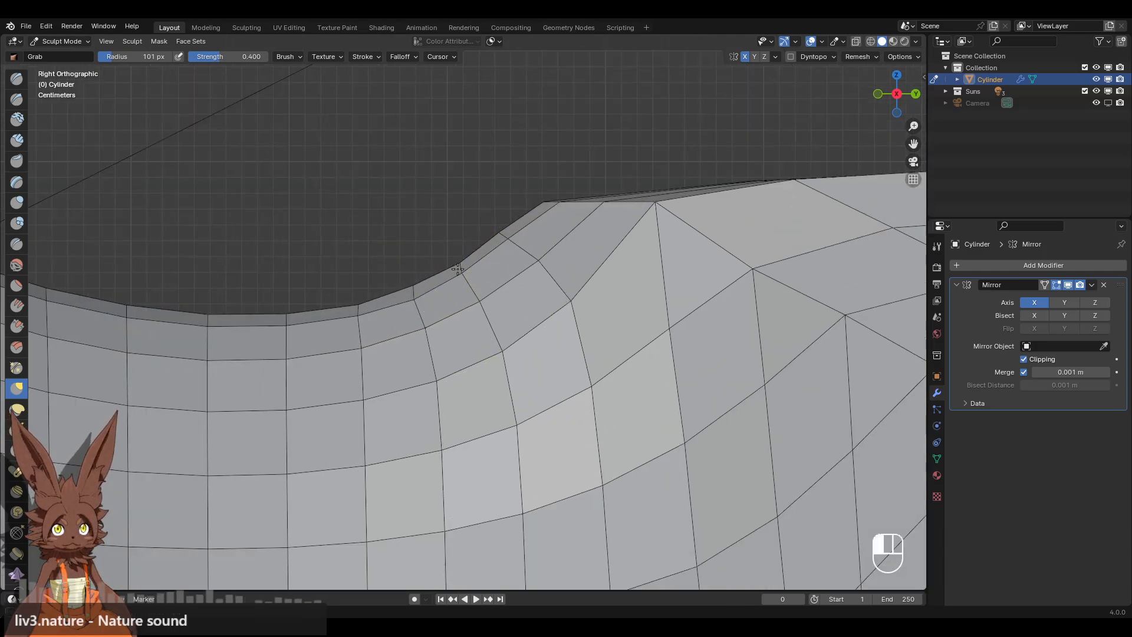
drag(458, 269, 460, 266)
key(shift)
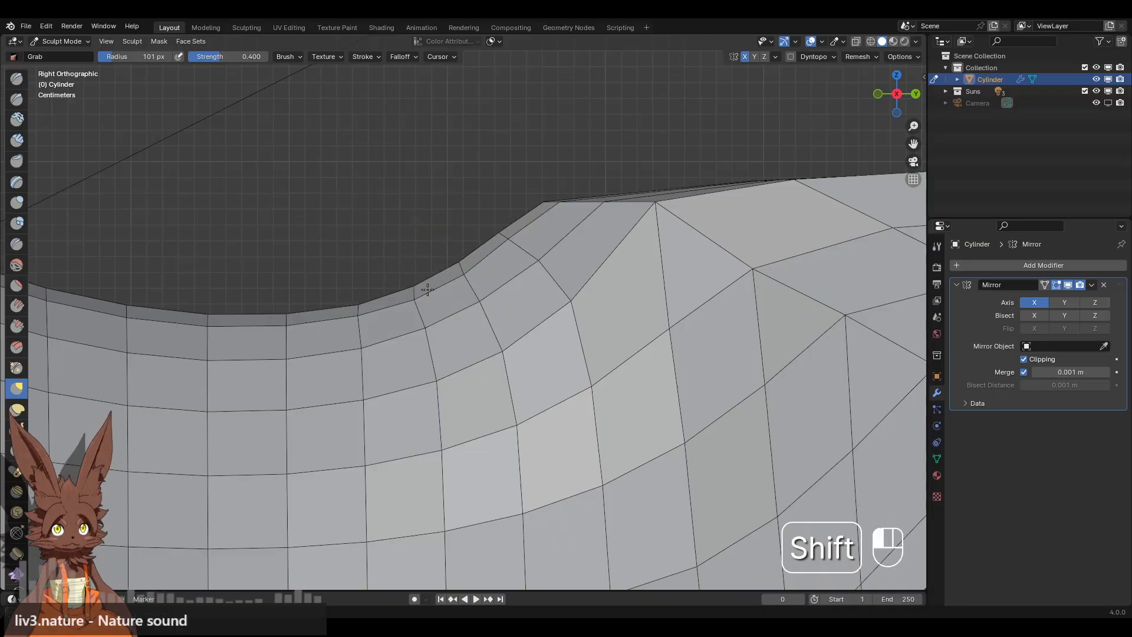
scroll(472, 190, down, 6)
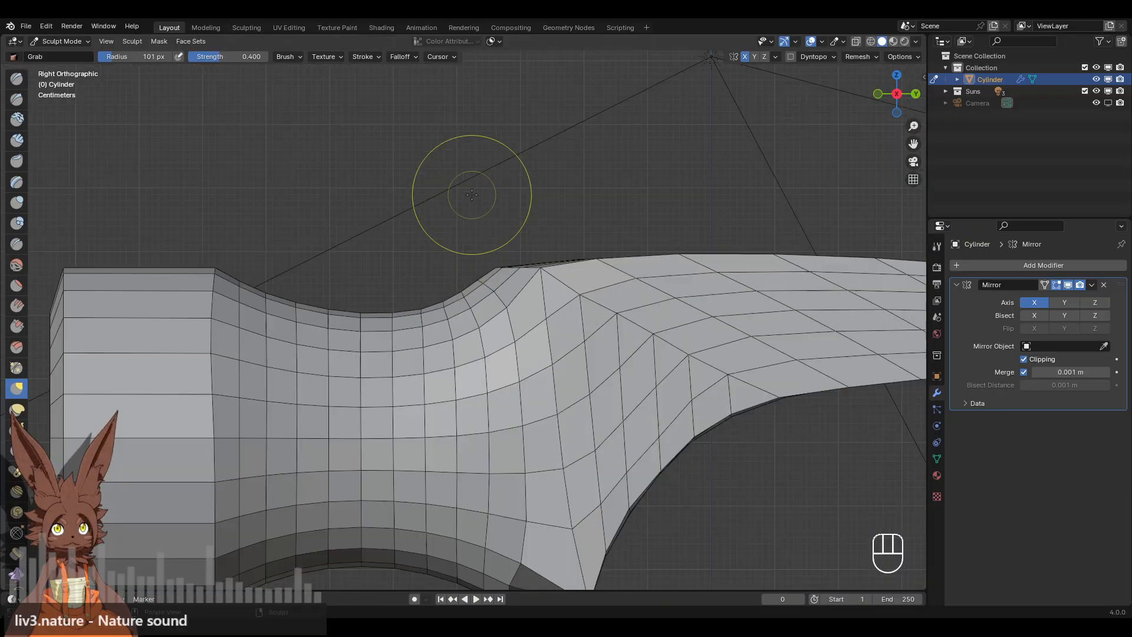
middle_drag(473, 190, 430, 331)
scroll(541, 273, down, 1)
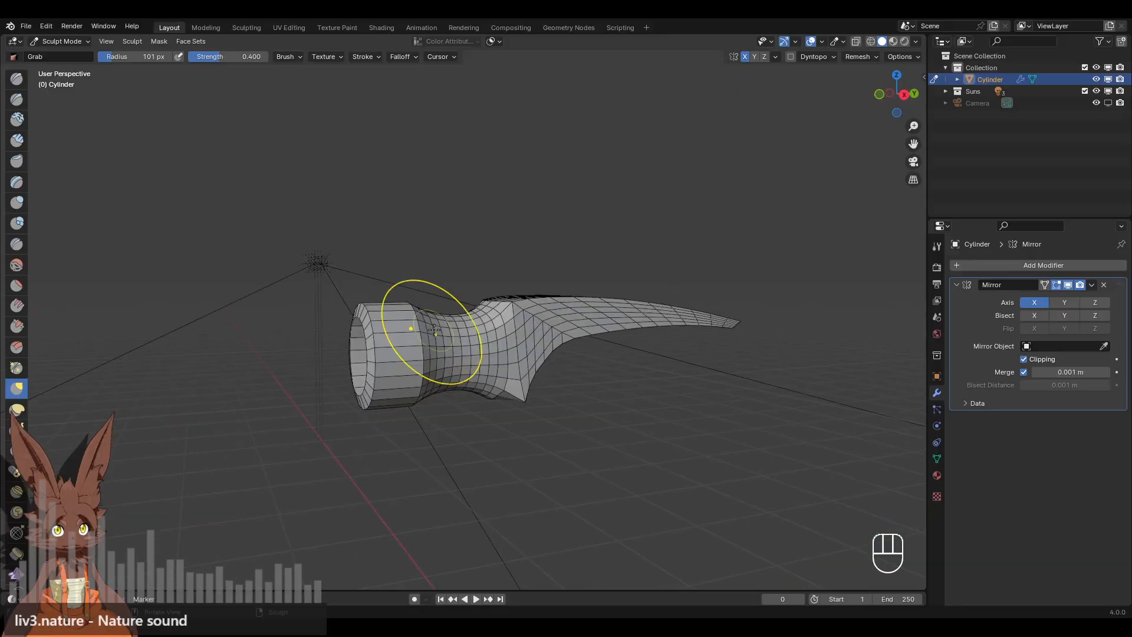
In Edit Mode, select the edge loop between the hammer face cylinder and the neck and flatten it along Y.
scroll(519, 255, down, 5)
mouse_move(518, 256)
middle_down()
mouse_move(482, 314)
mouse_move(337, 311)
mouse_move(442, 292)
mouse_move(520, 244)
middle_up()
scroll(480, 273, up, 6)
key(KP_3)
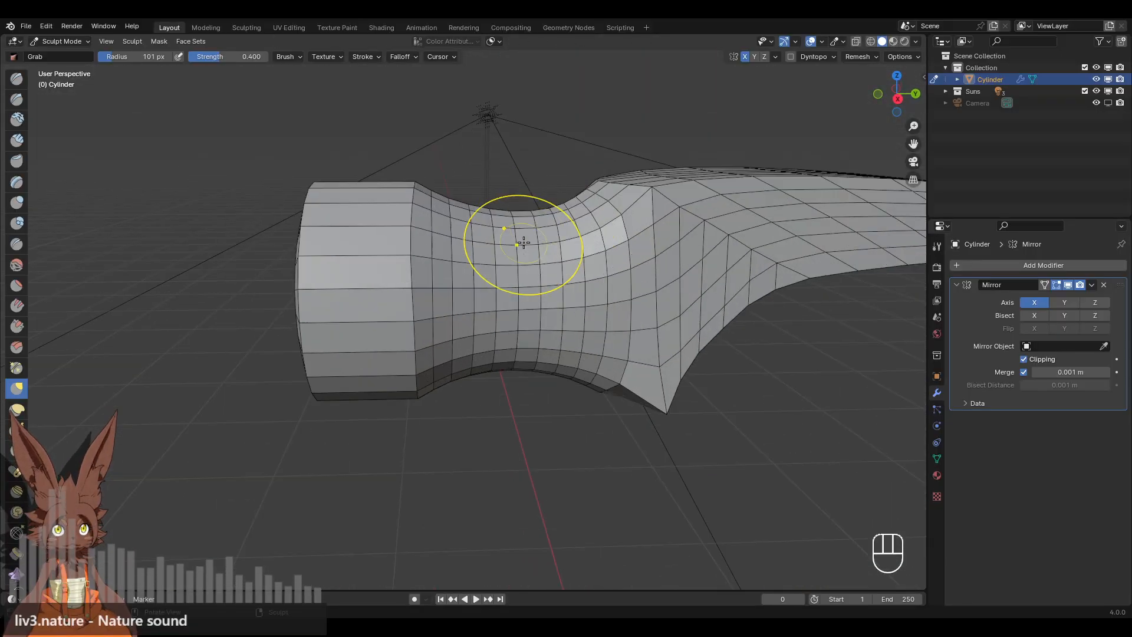
shift+middle_drag(535, 159, 602, 172)
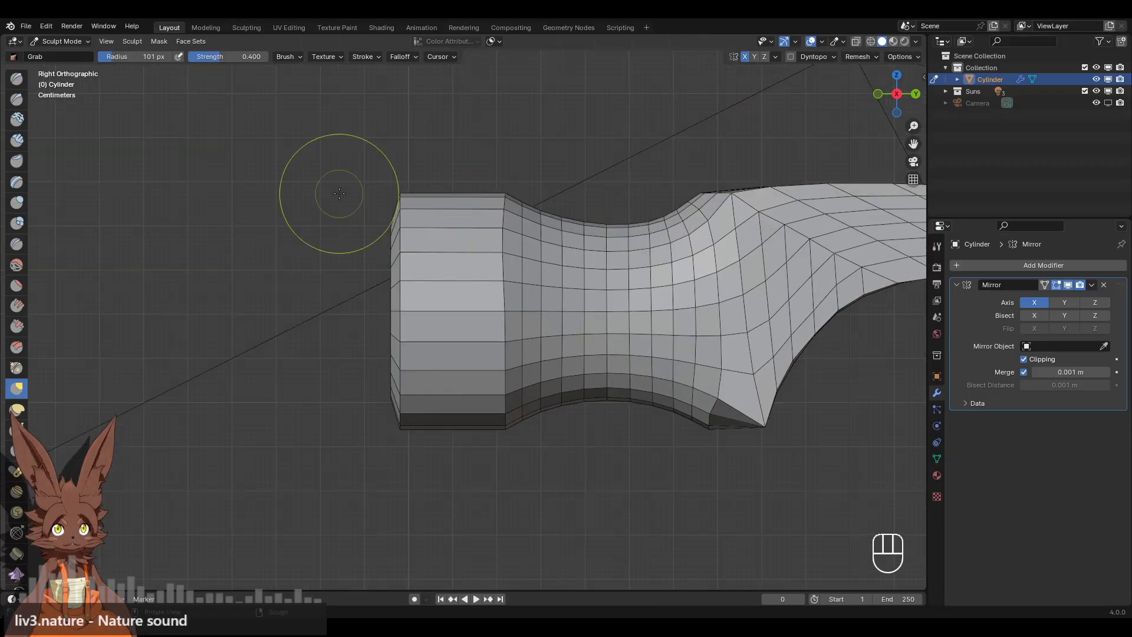
click(62, 42)
click(77, 66)
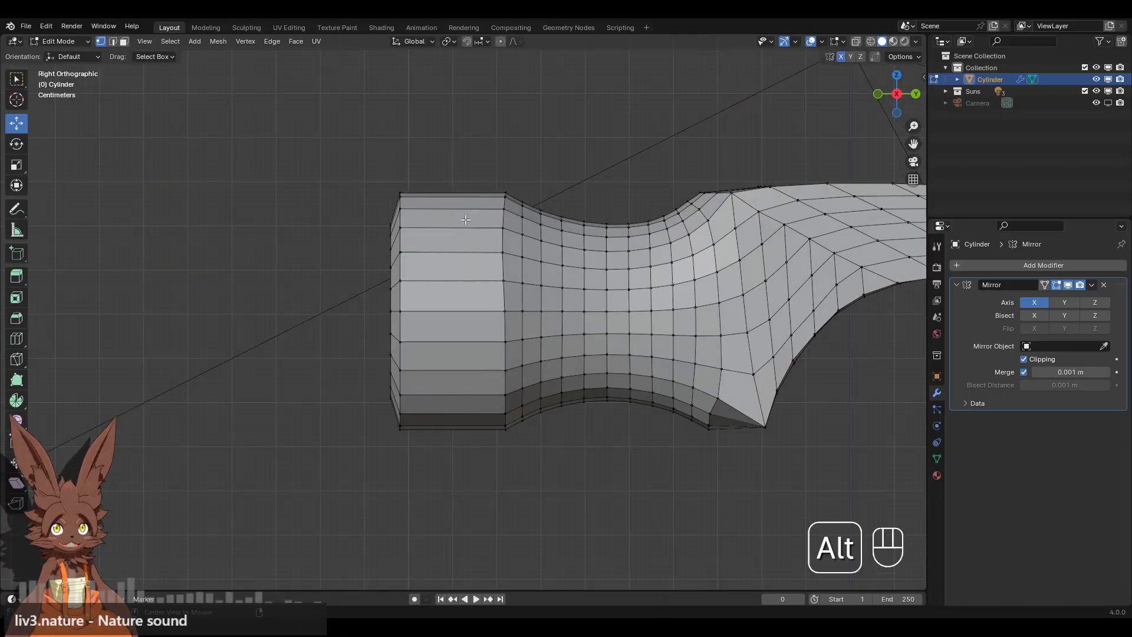
alt+click(503, 249)
key(s)
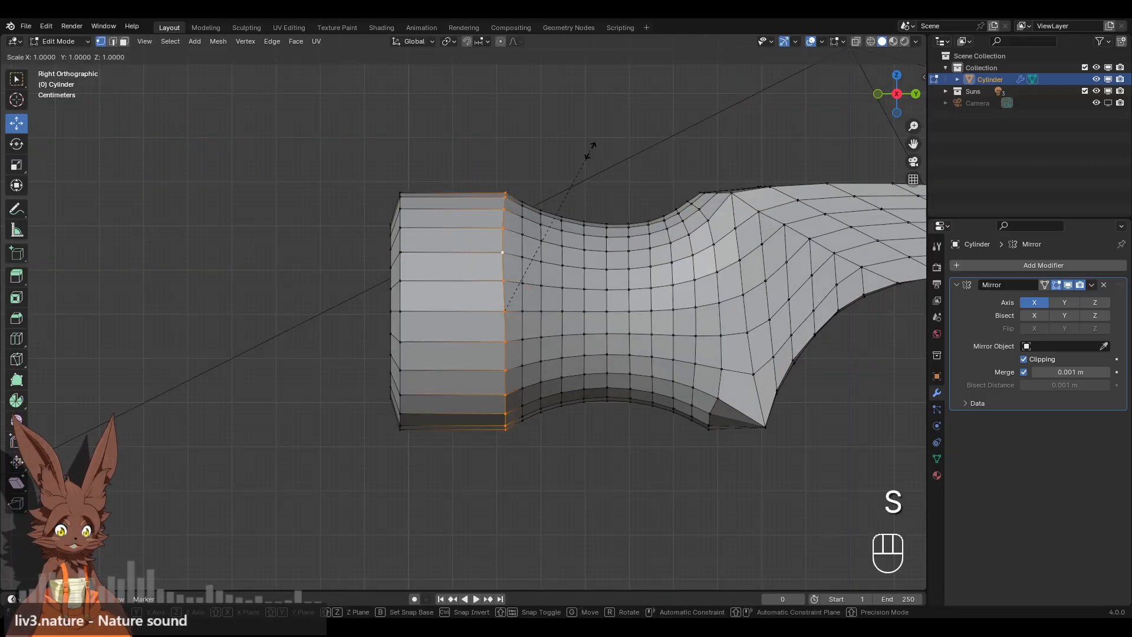
key(y)
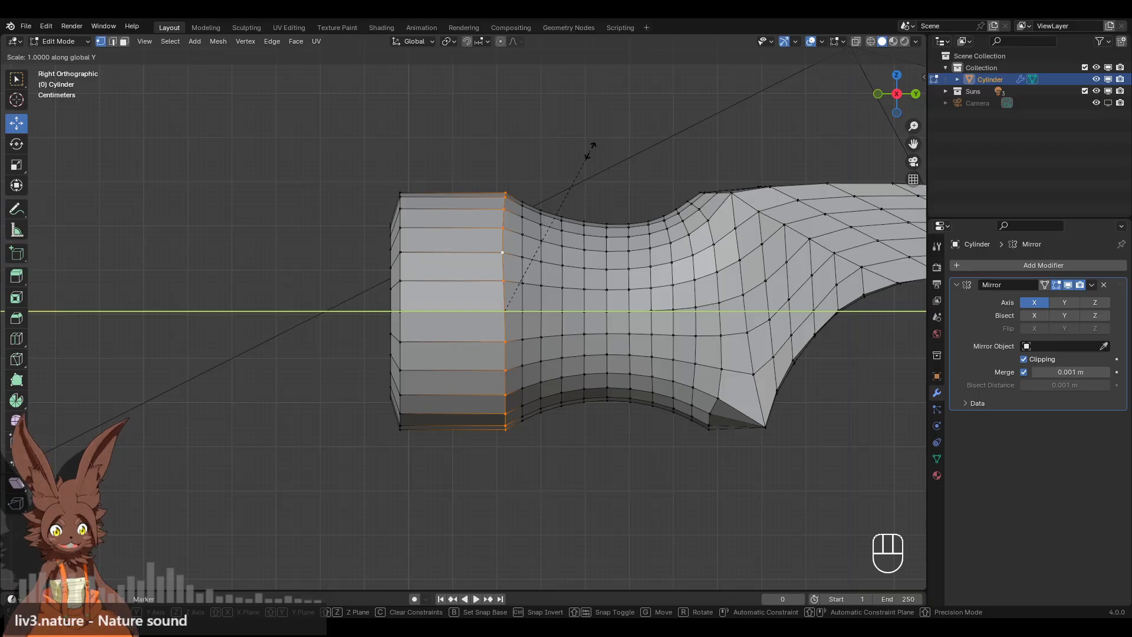
key(Return)
scroll(585, 173, down, 2)
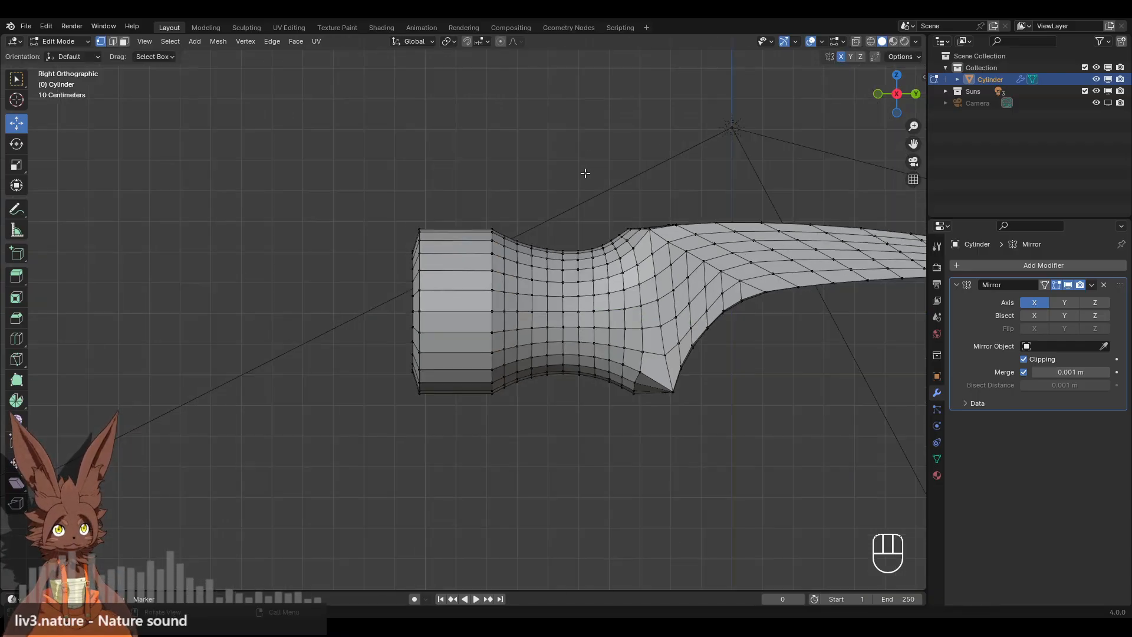
middle_drag(559, 175, 624, 266)
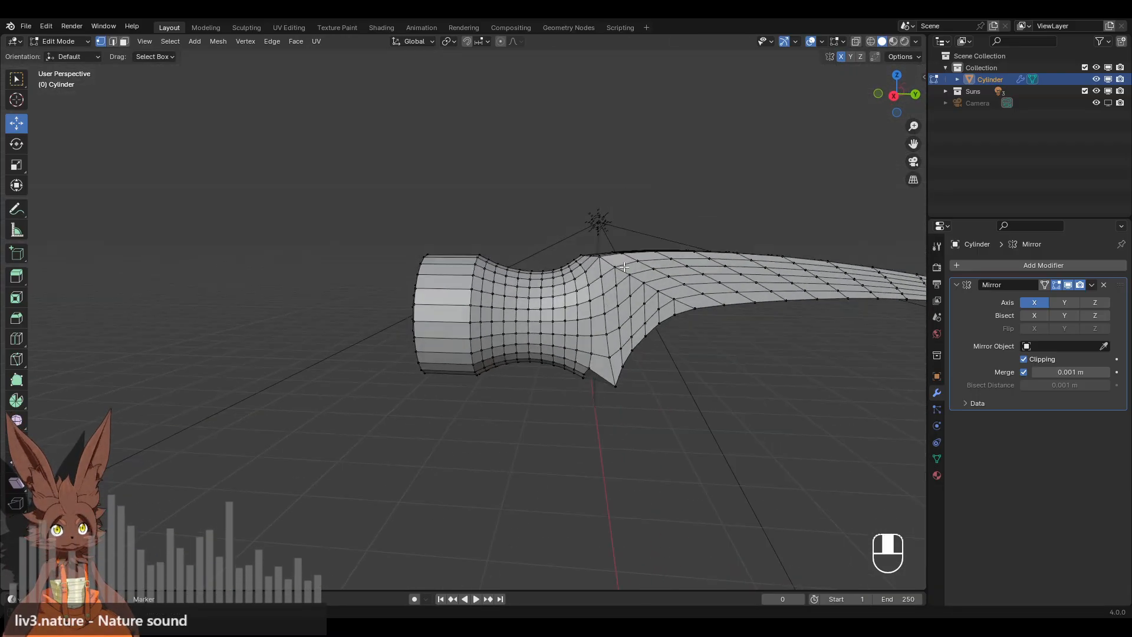
In the right side view, select vertices along the column where the neck meets the claw.
click(893, 96)
scroll(615, 283, up, 4)
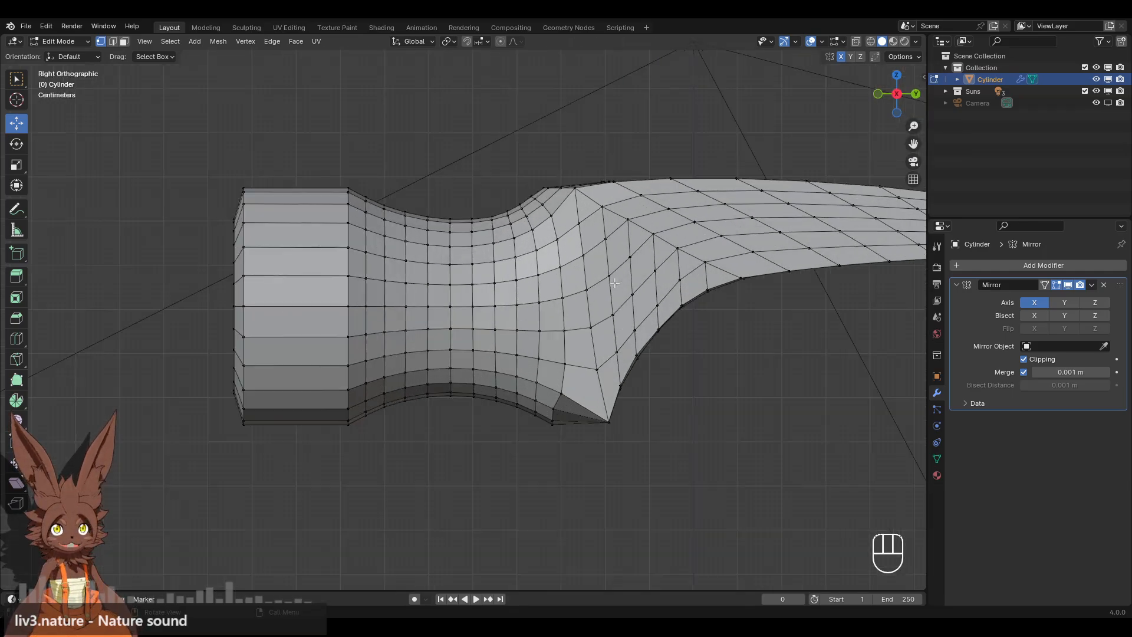
shift+middle_drag(549, 384, 540, 319)
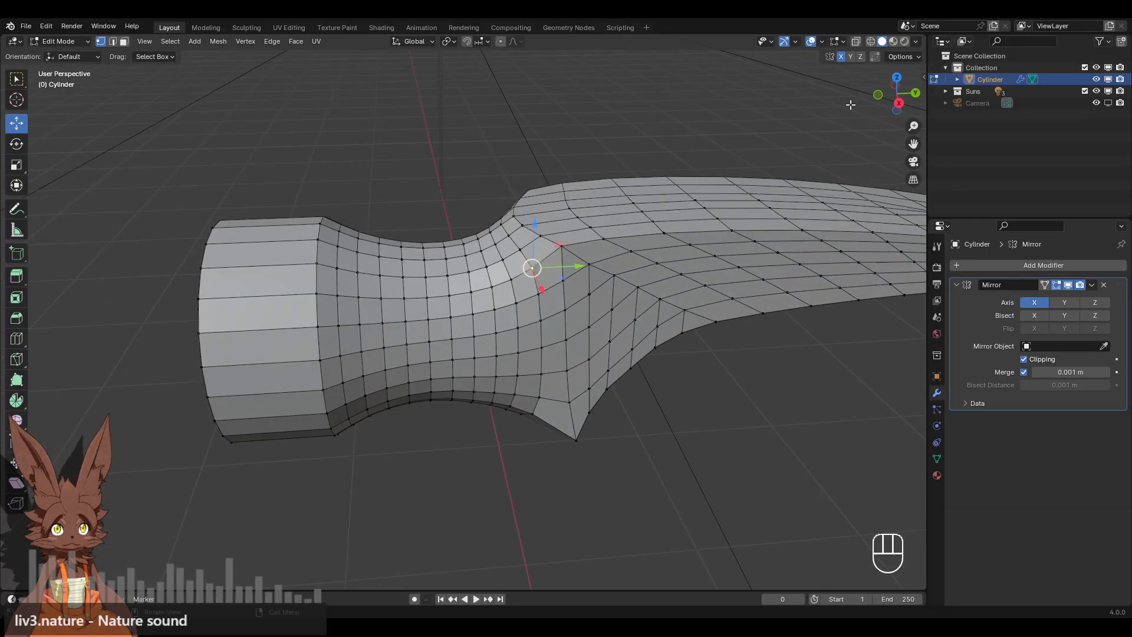
click(900, 105)
scroll(554, 236, up, 3)
shift+click(549, 184)
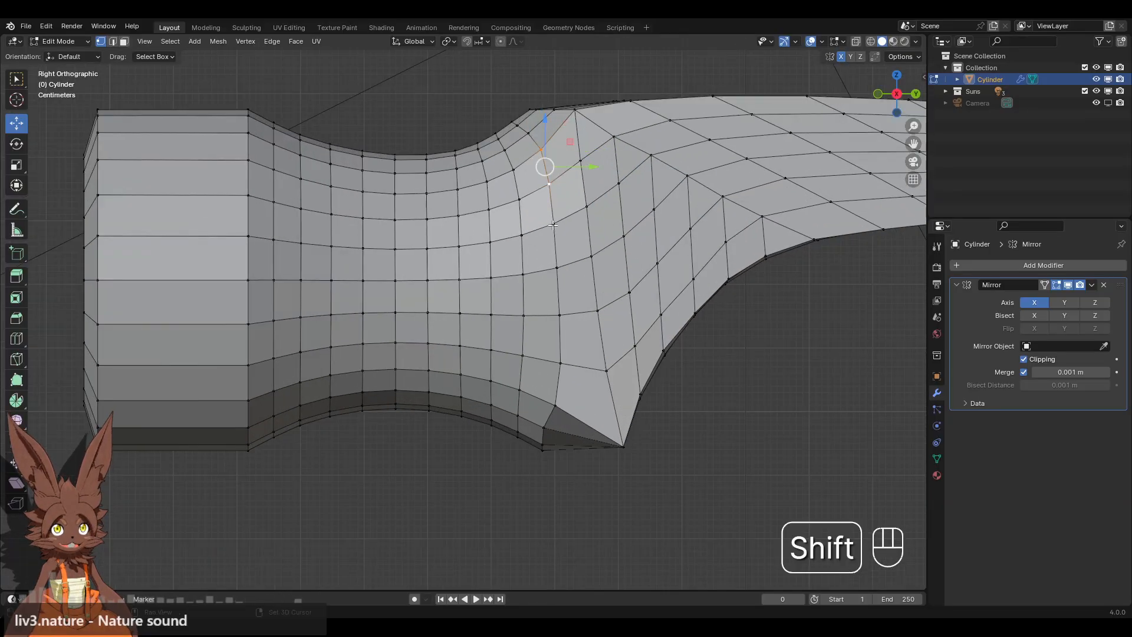
shift+click(556, 267)
shift+click(559, 315)
shift+click(561, 364)
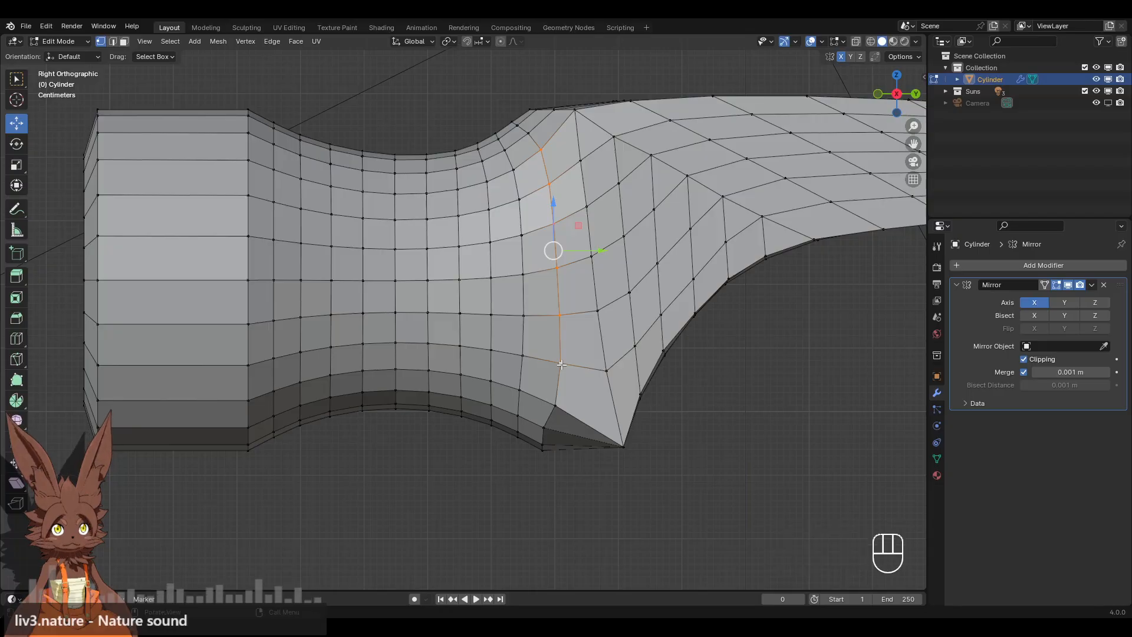
shift+click(520, 200)
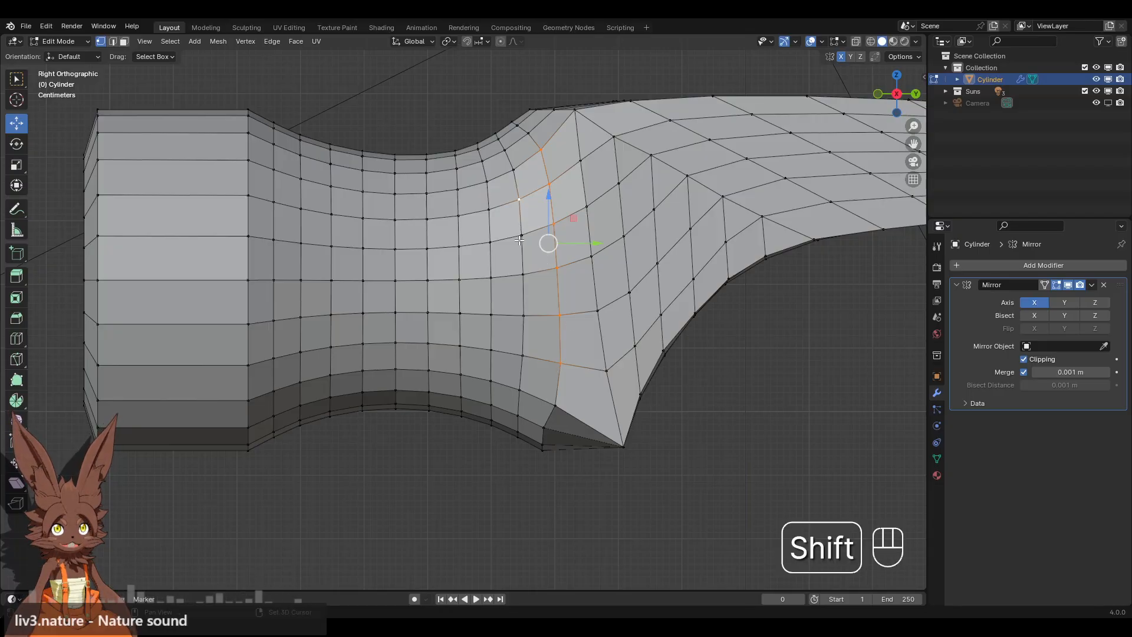
click(598, 311)
Knife-cut a V-shaped line across the neck-claw junction, from the upper junction vertex to mid-neck and back to the lower junction.
shift+middle_drag(381, 220, 426, 235)
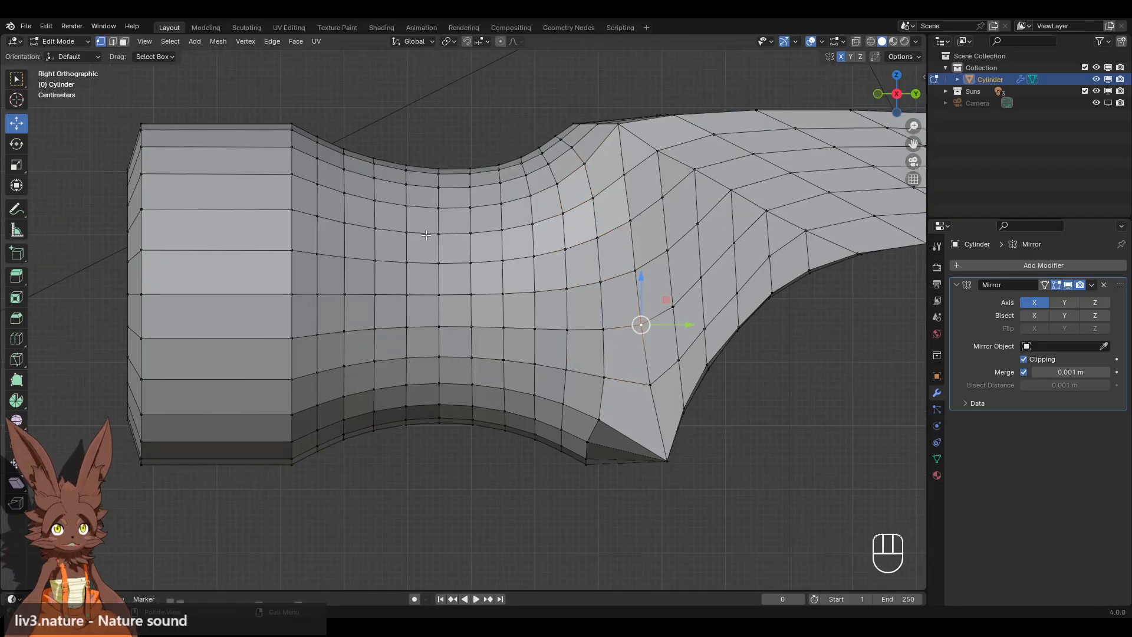
key(k)
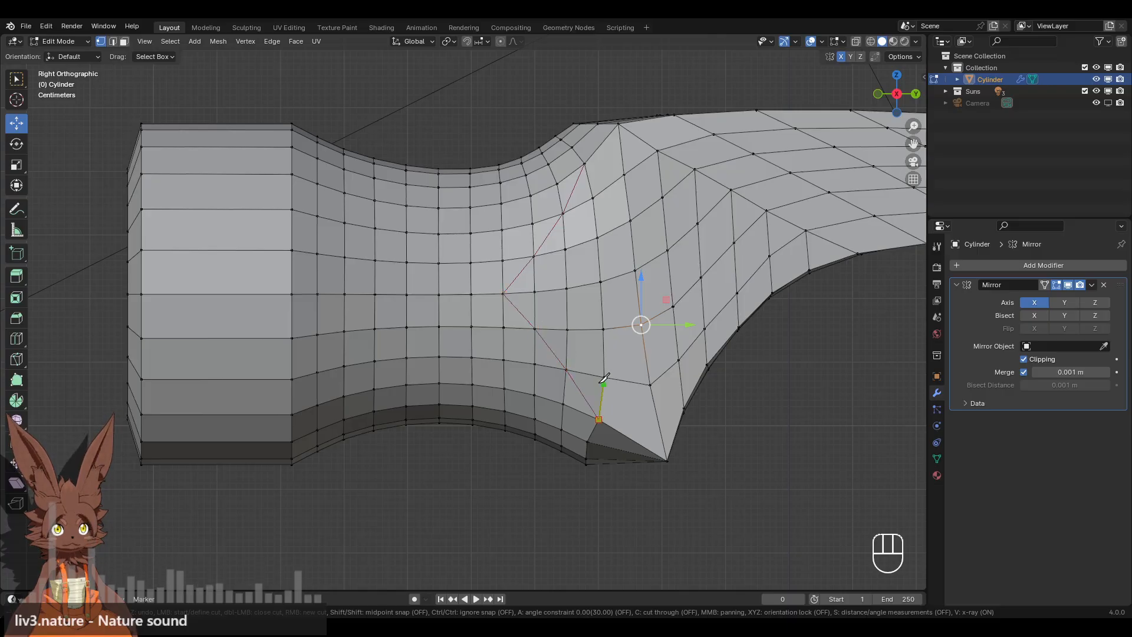
key(Return)
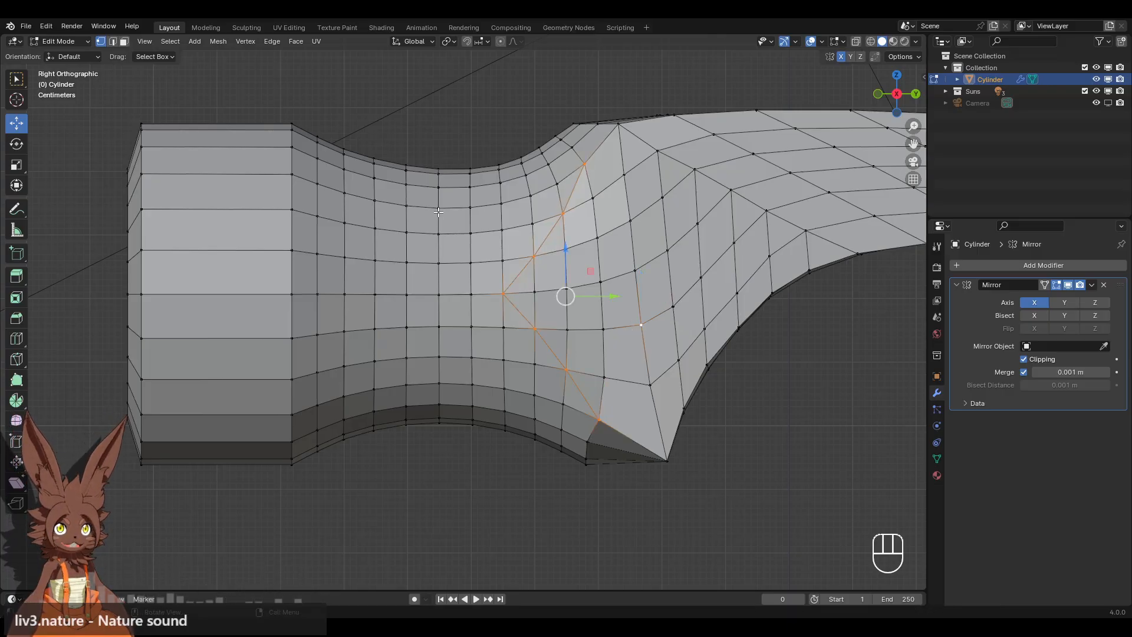
Add the vertices enclosed between the V-shaped cut and the neck-claw junction to the selection.
shift+click(594, 199)
shift+click(598, 238)
shift+click(567, 249)
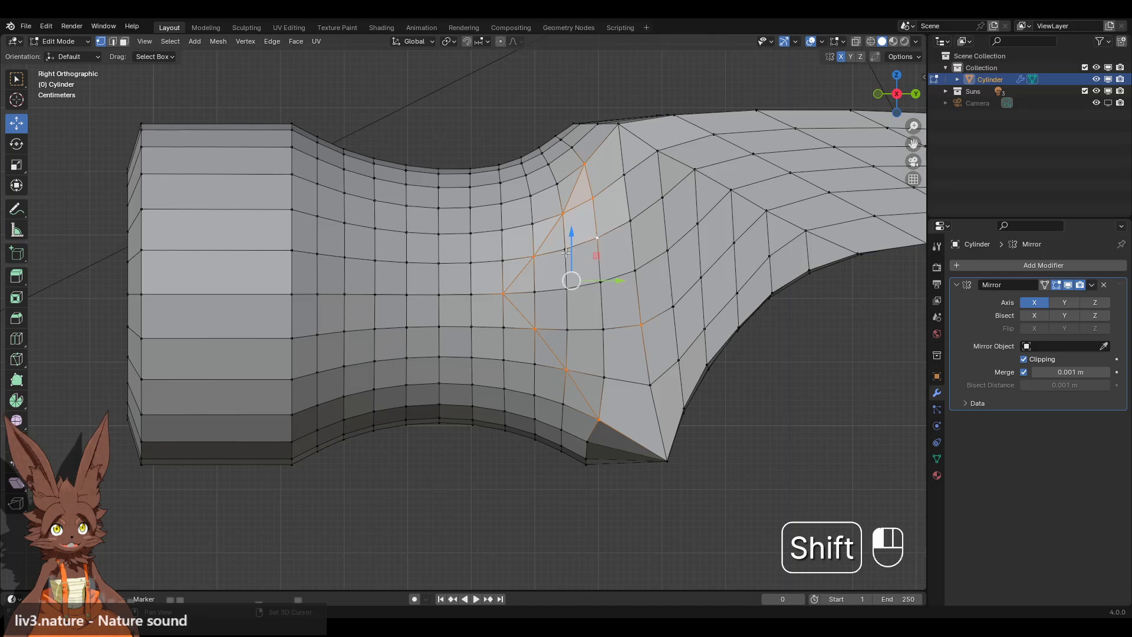
shift+click(564, 289)
shift+click(535, 293)
shift+click(566, 328)
shift+click(603, 329)
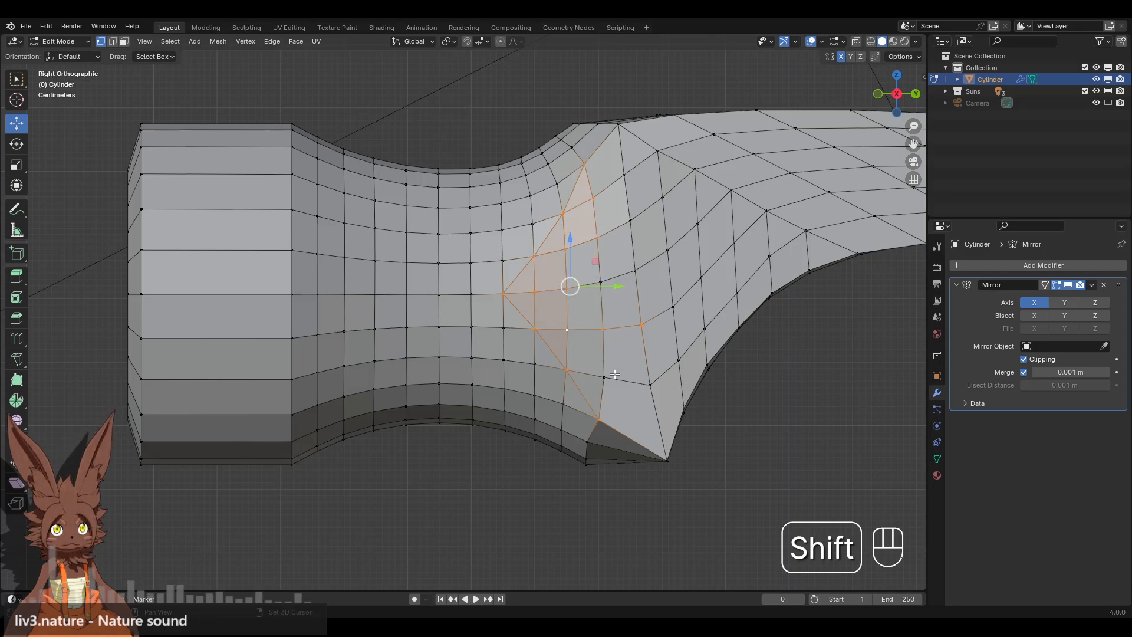
shift+click(607, 377)
shift+click(600, 281)
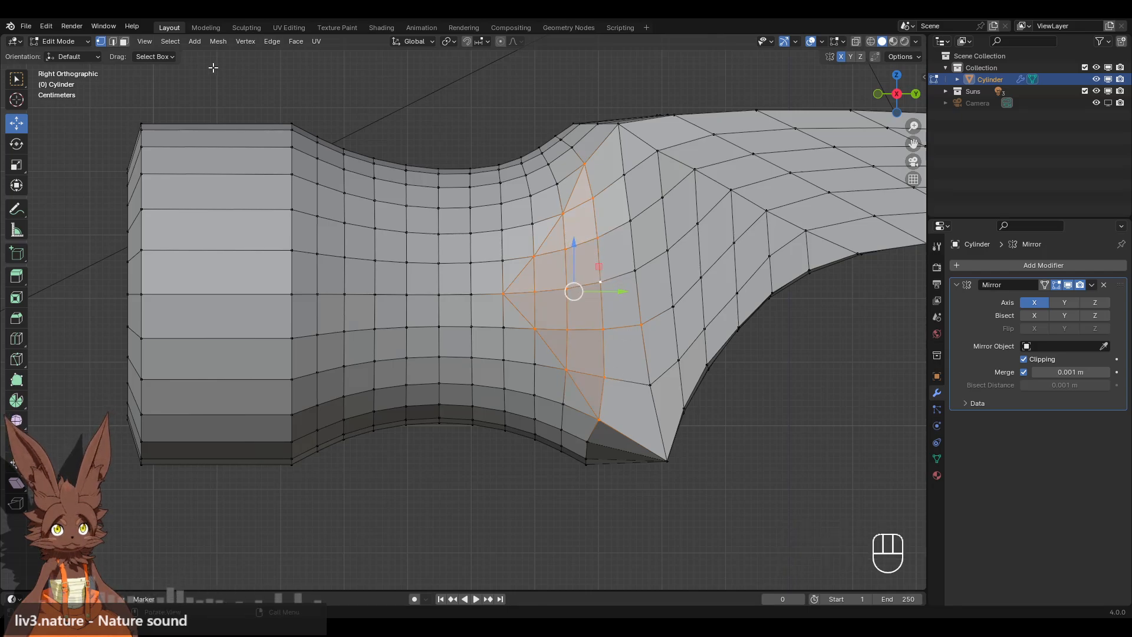
In face select mode, extend the selection over the next two columns of side faces at the base of the claw.
click(124, 43)
shift+click(608, 180)
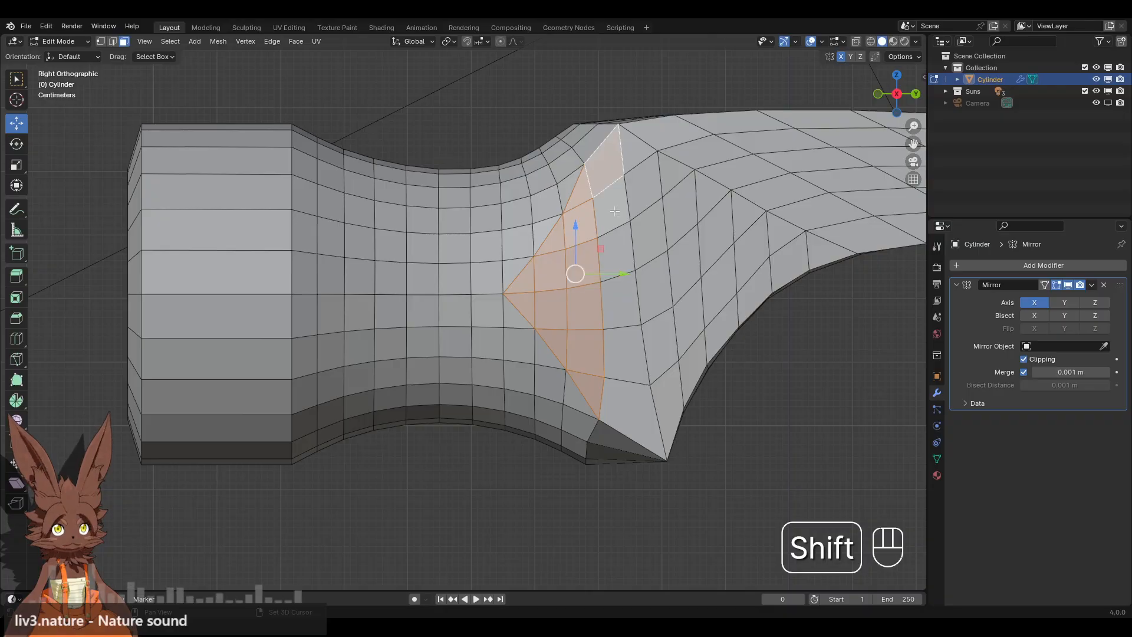
shift+click(610, 215)
shift+click(616, 257)
shift+click(619, 300)
shift+click(627, 380)
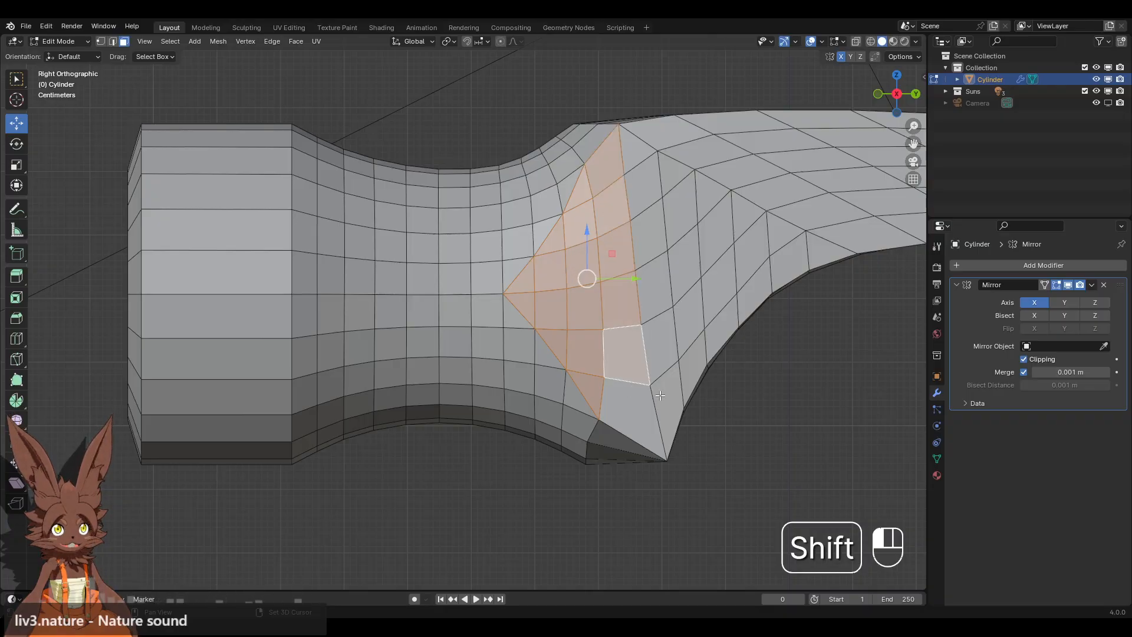
shift+click(662, 398)
shift+click(646, 395)
shift+click(654, 360)
shift+click(653, 292)
shift+click(647, 229)
shift+click(641, 186)
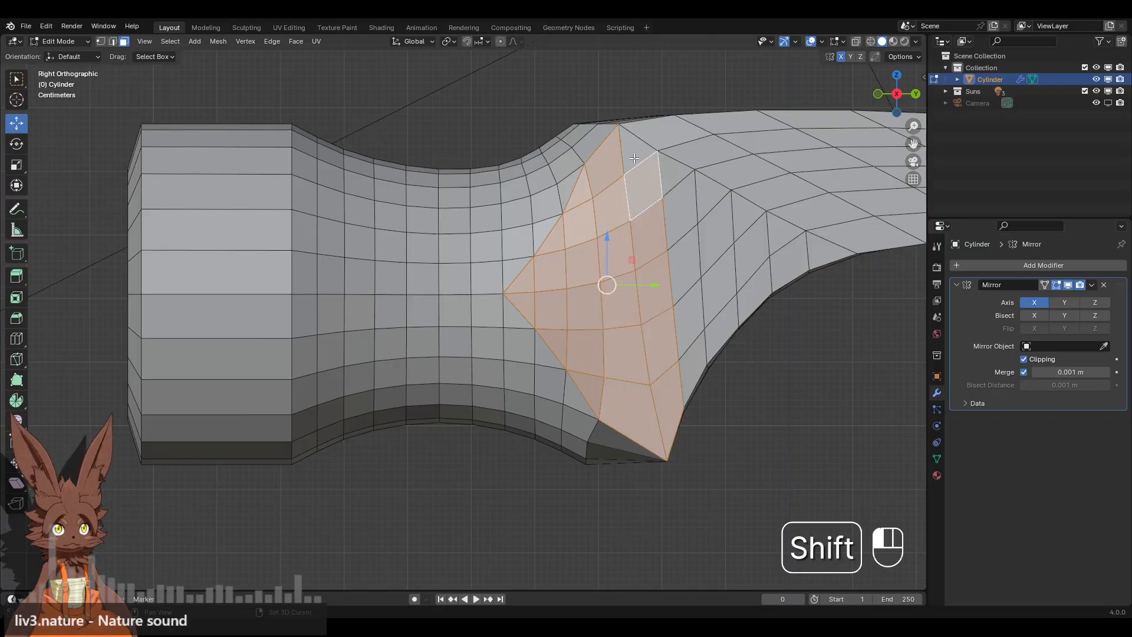
Extend the face selection across the remaining side faces of the claw's base down to its curved underside.
shift+click(633, 158)
shift+click(670, 175)
shift+click(681, 206)
shift+click(687, 253)
shift+click(689, 265)
shift+click(696, 324)
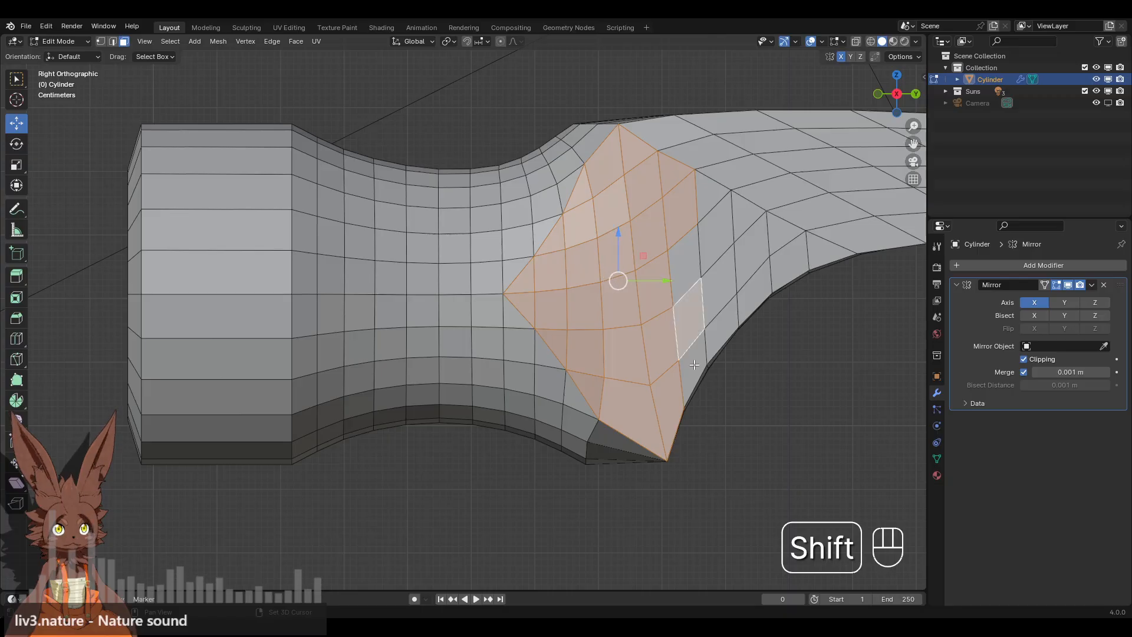
shift+click(694, 364)
shift+click(685, 266)
shift+click(715, 235)
shift+click(707, 196)
shift+click(742, 210)
shift+click(754, 248)
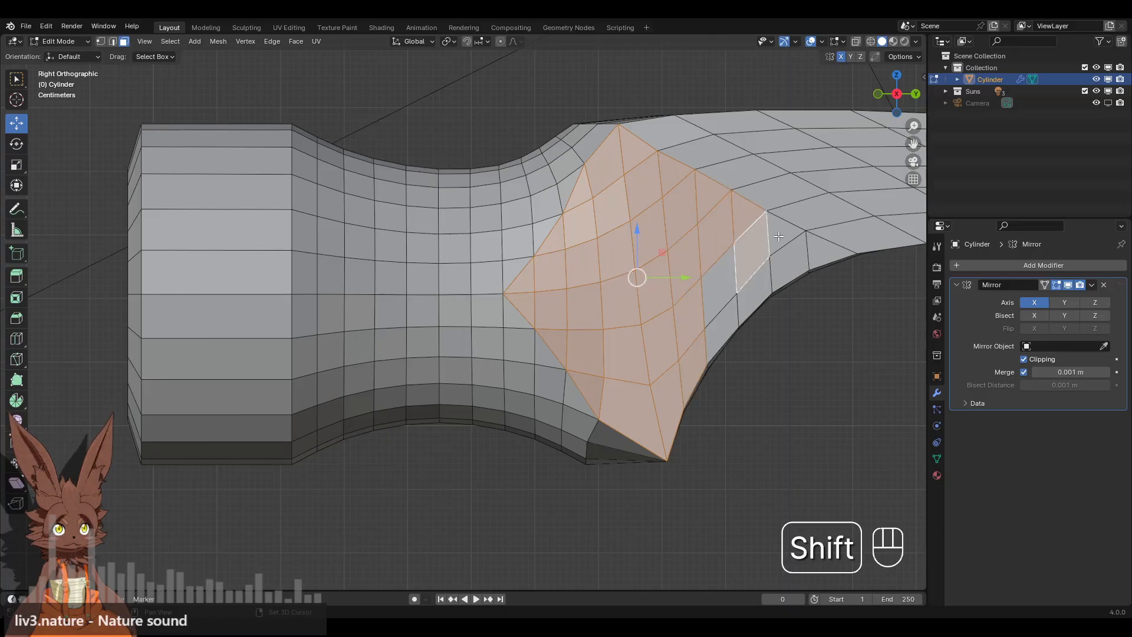
shift+click(788, 250)
shift+click(831, 256)
shift+click(719, 277)
shift+click(724, 321)
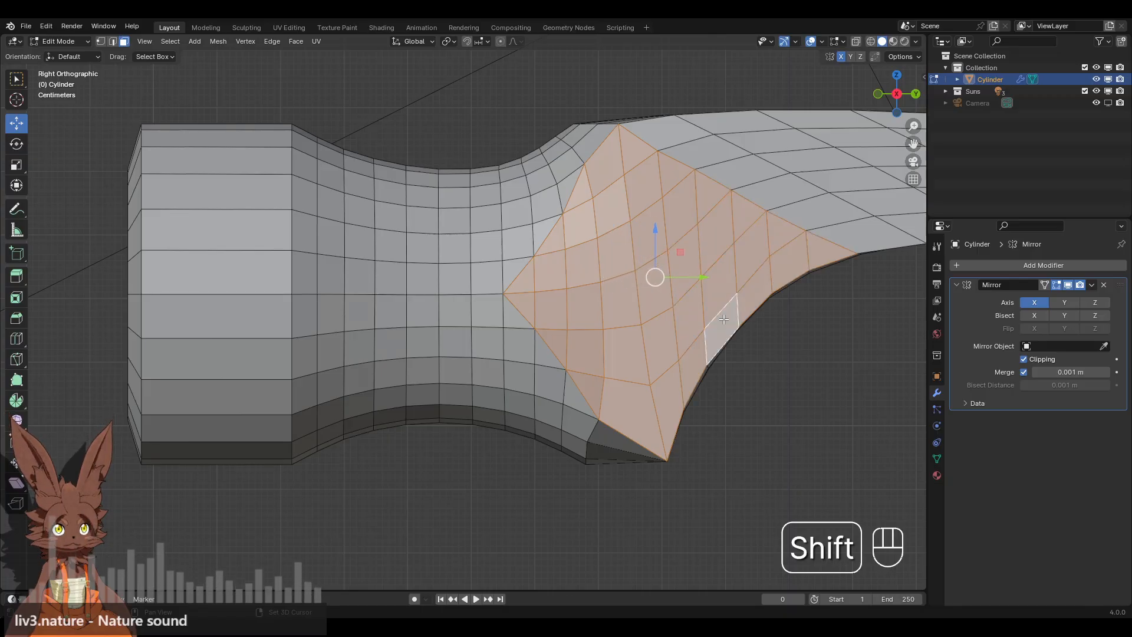
Flatten the selected side faces by scaling them to 0 along X, and clear the selection.
middle_drag(723, 319, 672, 287)
key(s)
key(x)
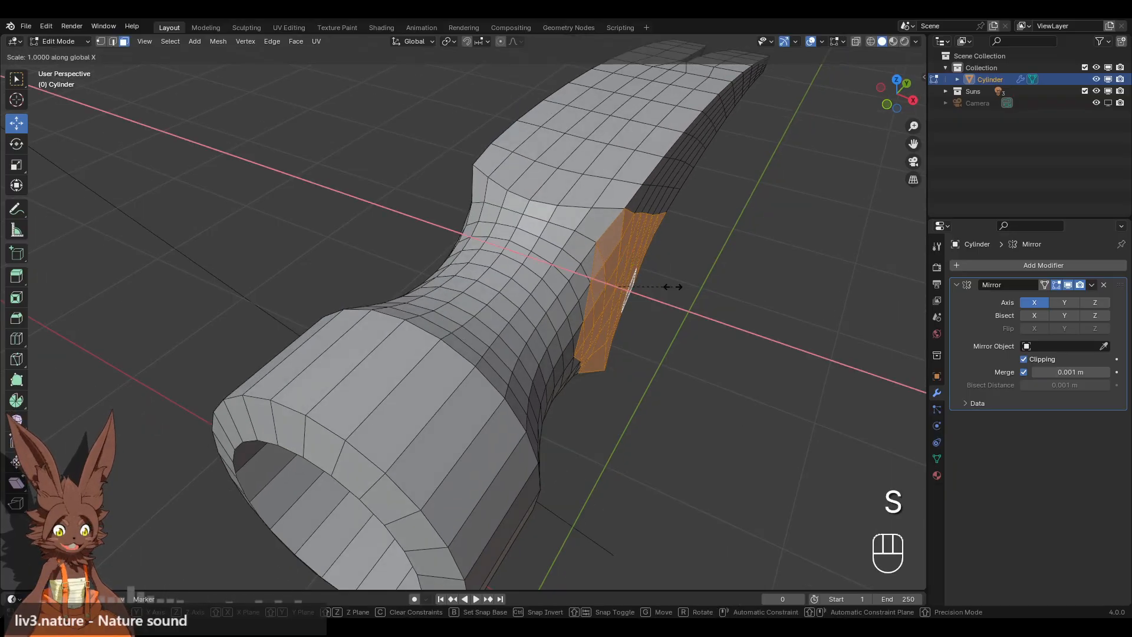
key(0)
key(Return)
click(711, 273)
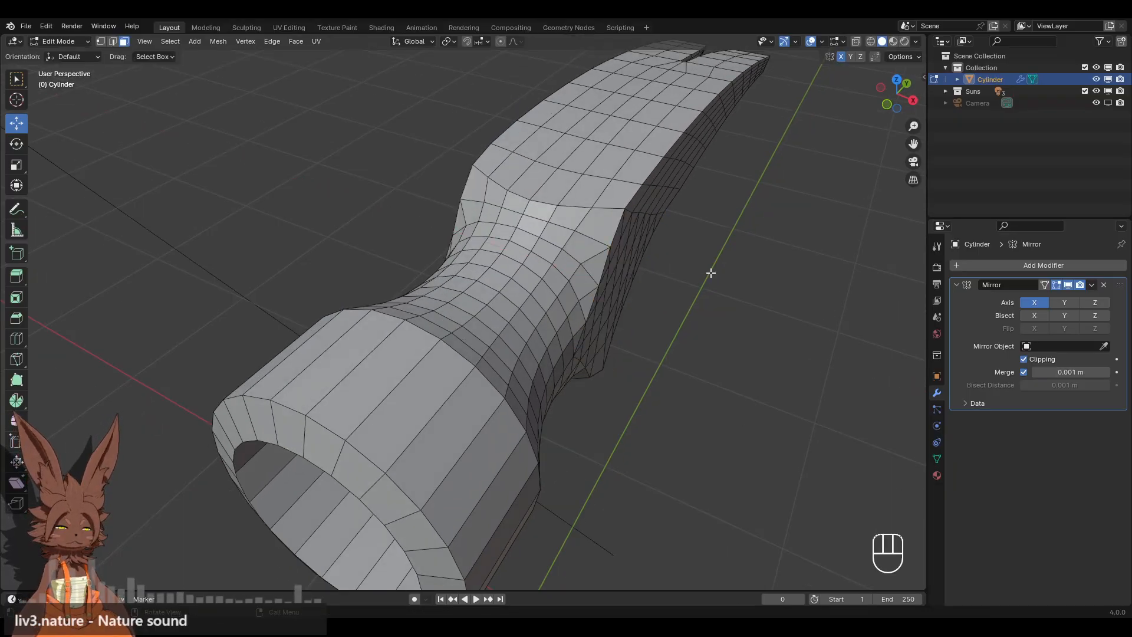
In the right side view, move the V-shaped cut's upper vertex about 0.01 m along Y and -0.006 m along Z.
middle_drag(710, 273, 582, 229)
scroll(852, 114, up, 2)
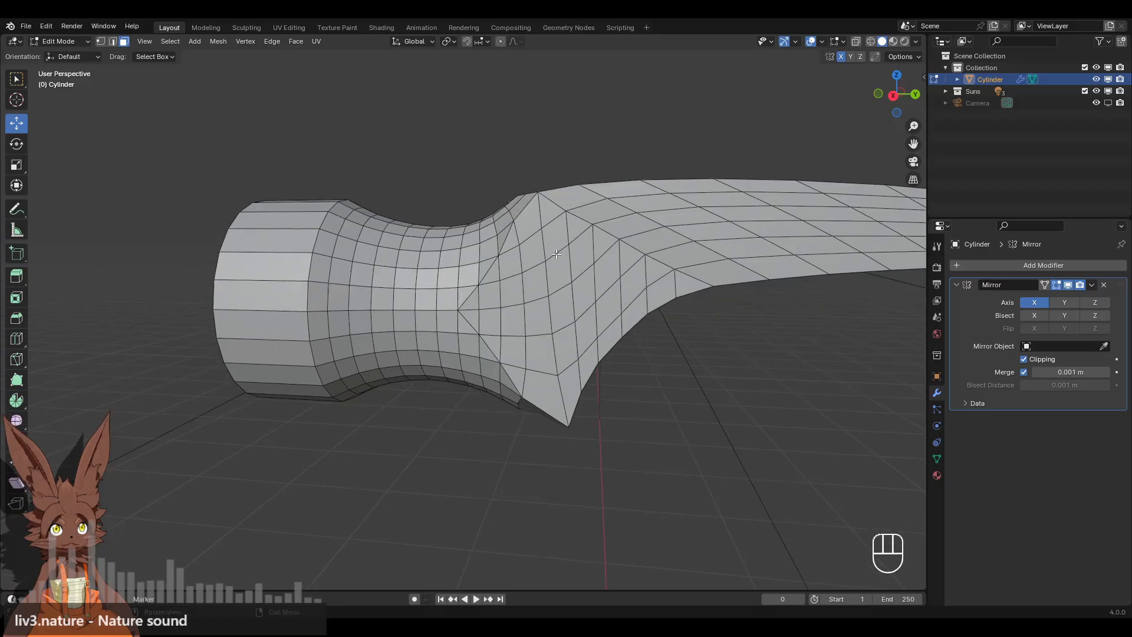
shift+click(894, 96)
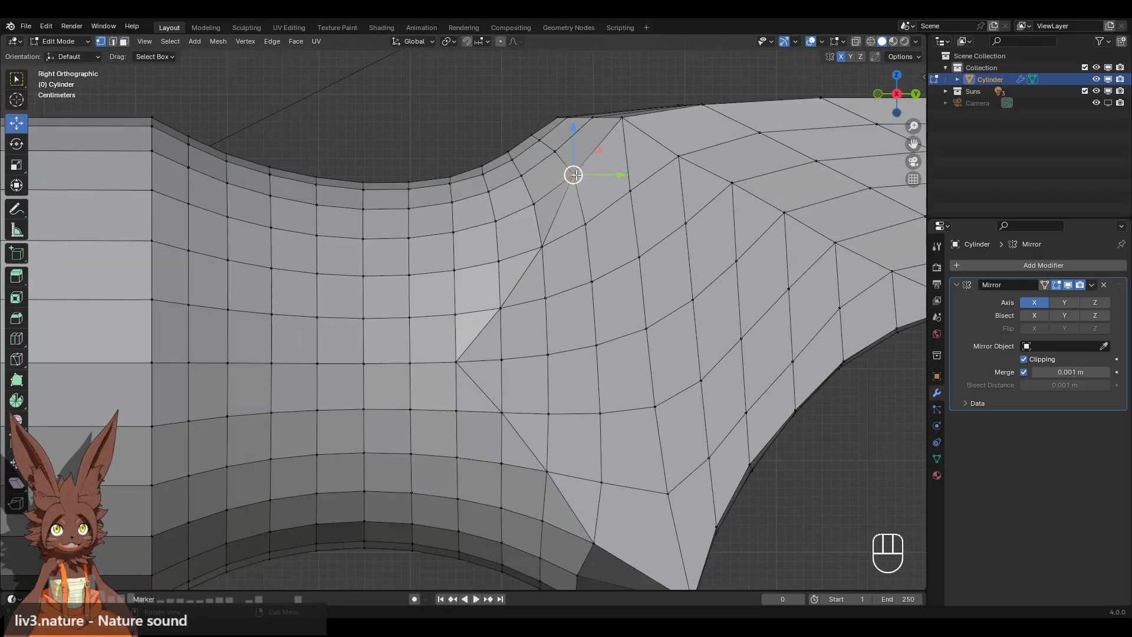
drag(575, 175, 587, 182)
shift+middle_drag(560, 414, 558, 323)
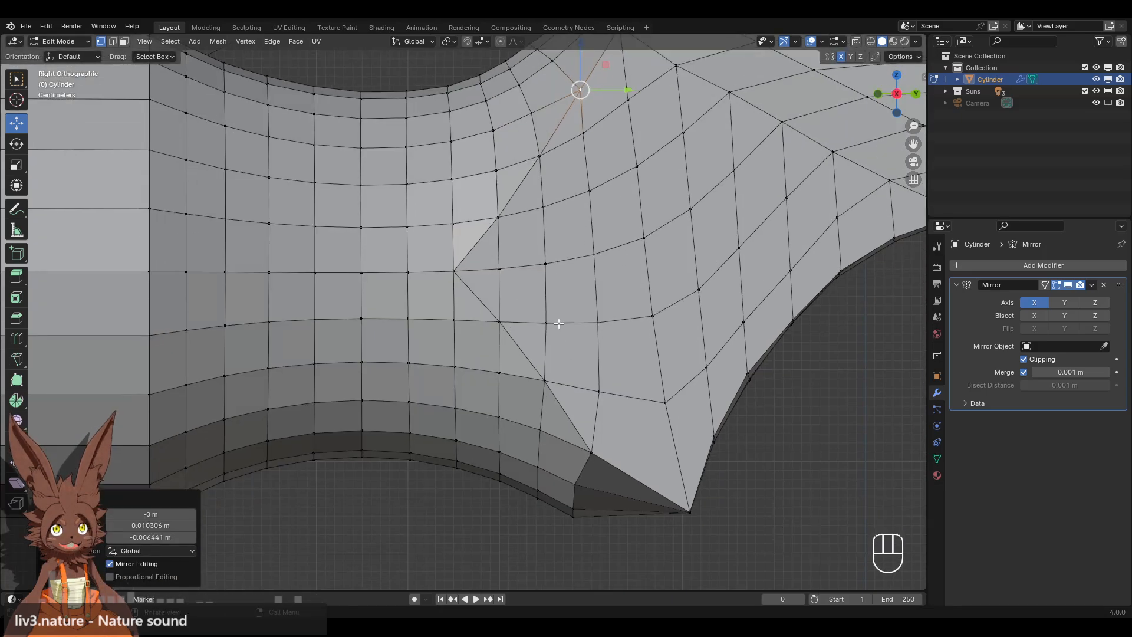
Reposition the two lower vertices of the V-shaped cut to straighten its line toward the claw's bottom corner.
click(591, 445)
drag(594, 449, 605, 442)
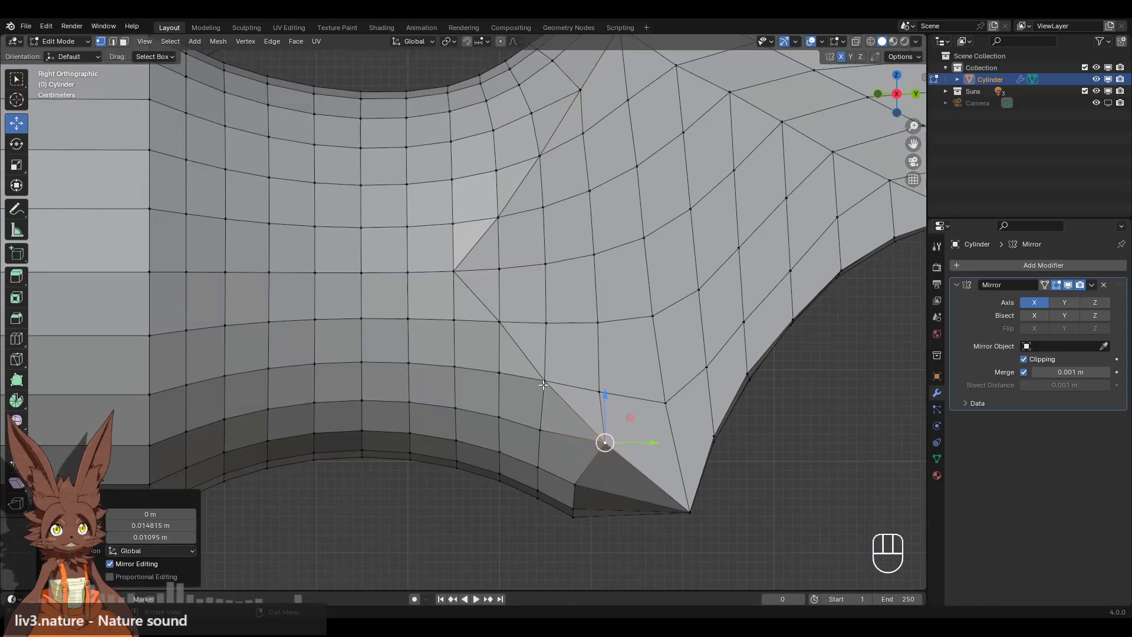
click(543, 385)
drag(543, 384, 604, 387)
click(604, 442)
drag(604, 443, 608, 435)
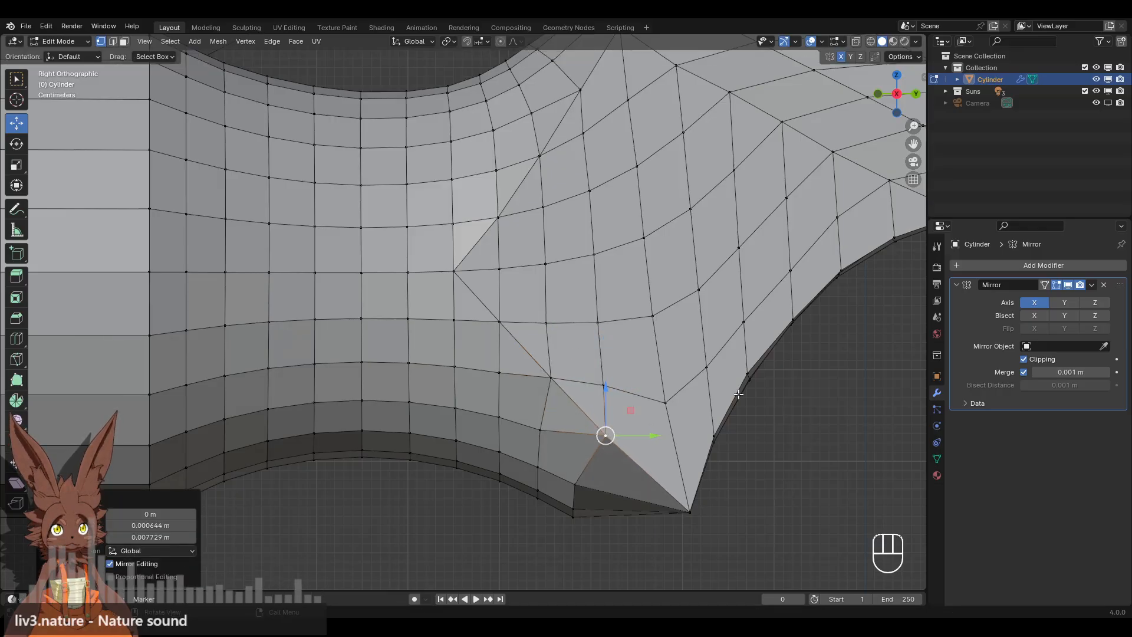
click(836, 446)
Select the edges along the V-shaped cut between neck and claw and mark them as a seam.
scroll(621, 324, down, 4)
middle_drag(507, 315, 552, 203)
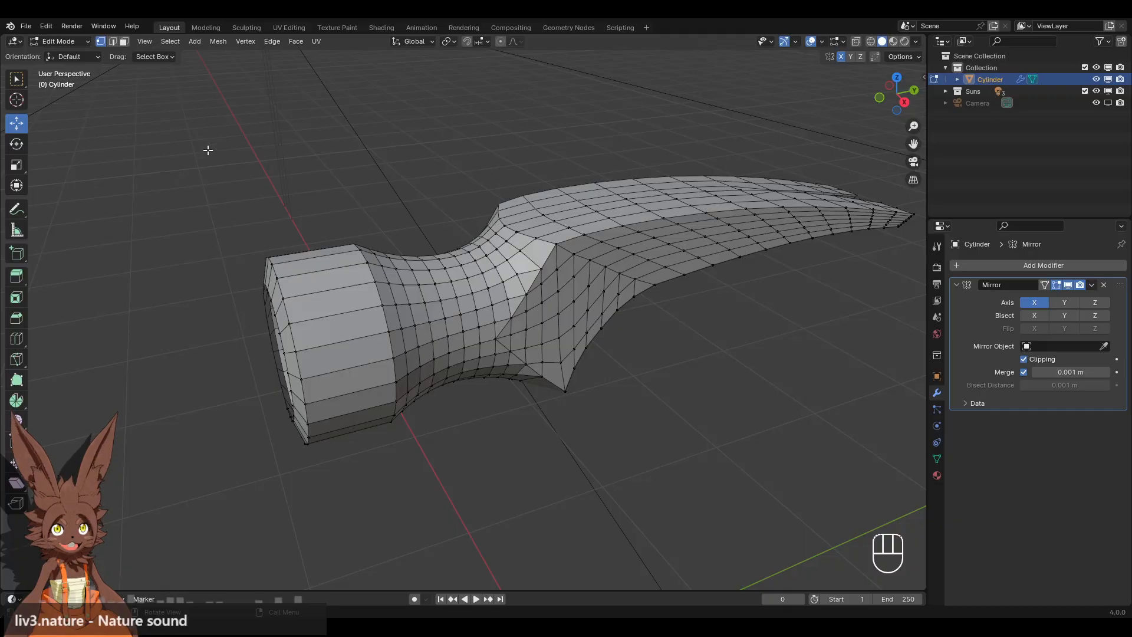
middle_drag(552, 278, 560, 266)
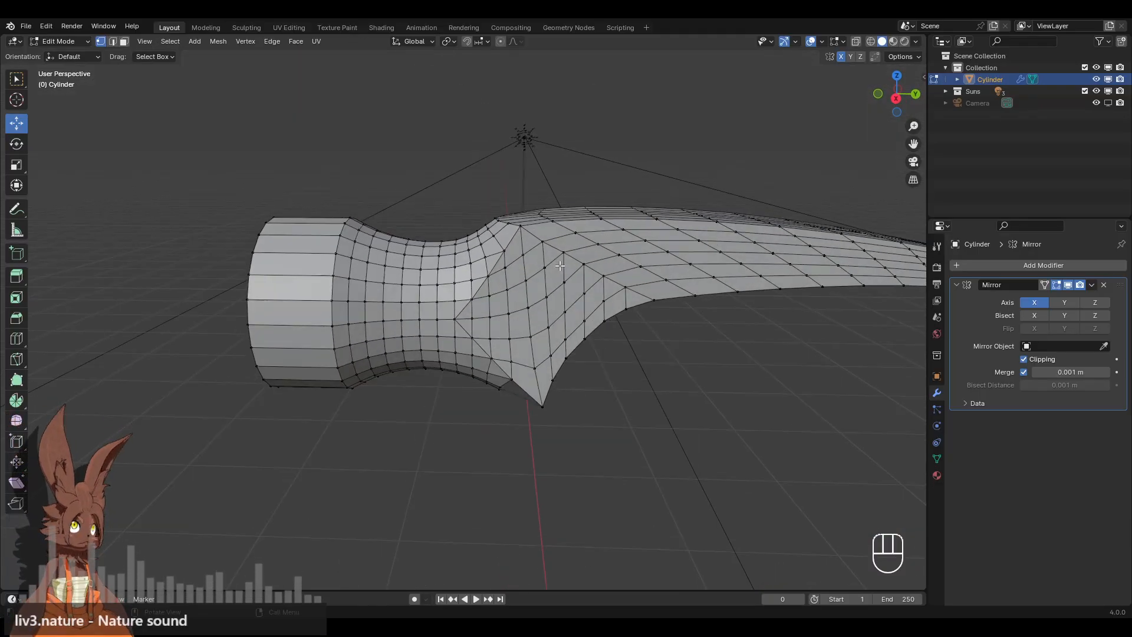
alt+click(508, 246)
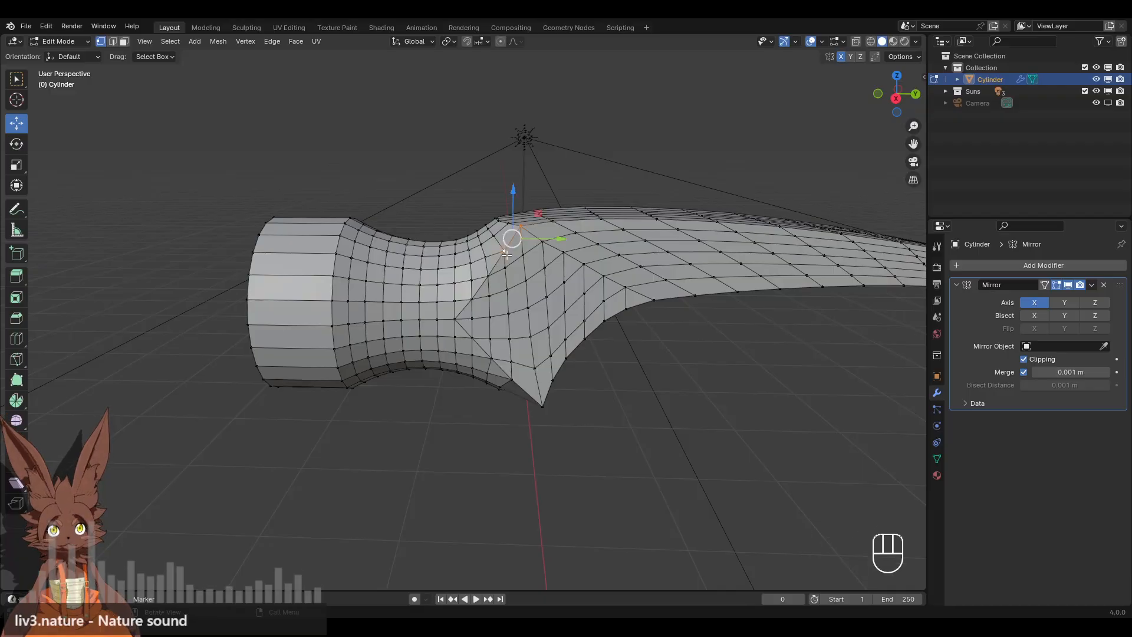
scroll(496, 241, up, 2)
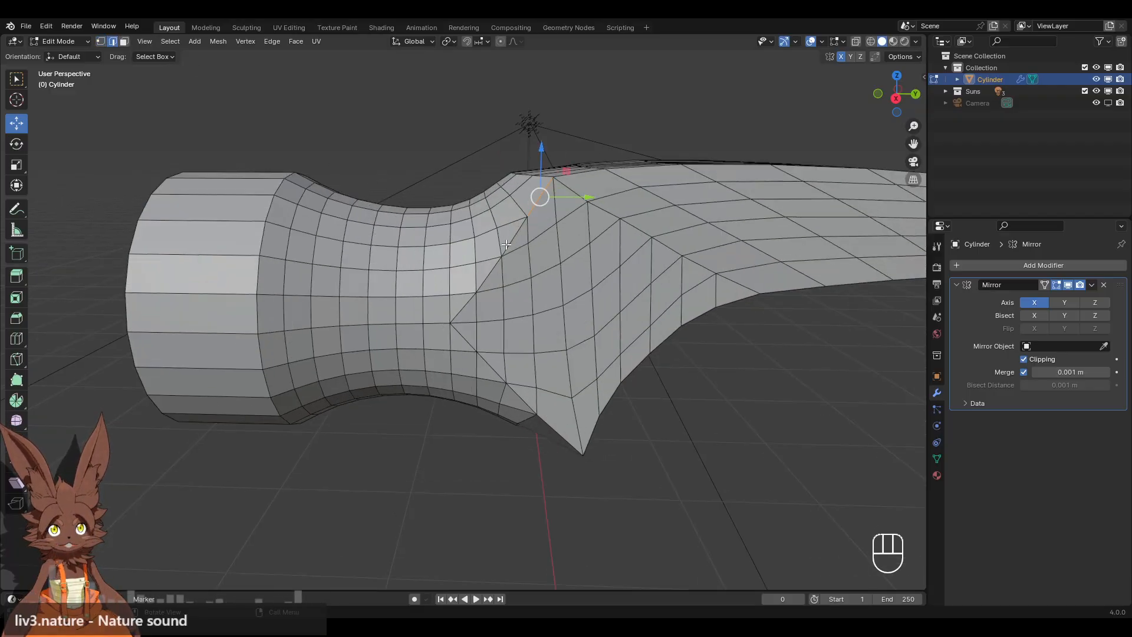
shift+click(510, 242)
shift+click(489, 274)
shift+click(463, 309)
shift+click(478, 353)
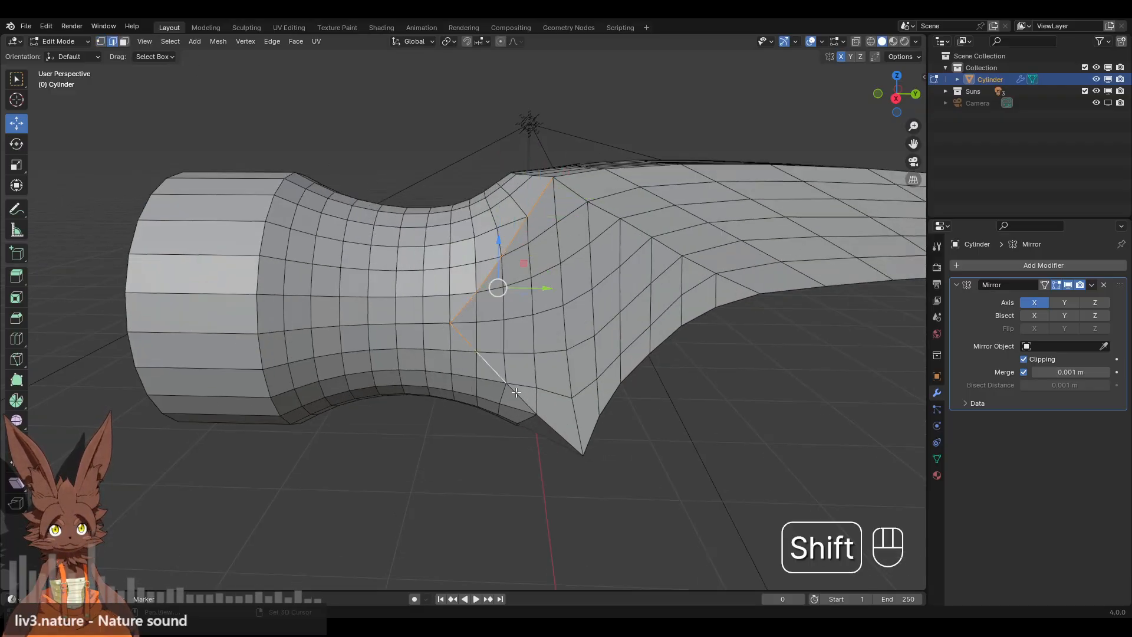
shift+click(521, 398)
shift+click(556, 431)
right_click(673, 411)
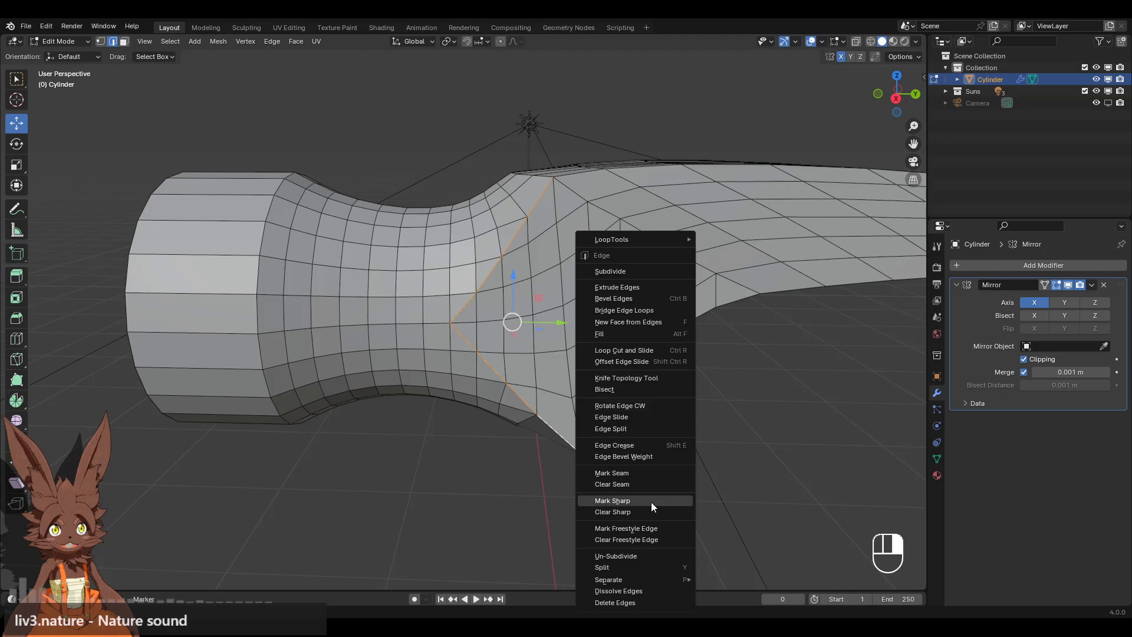
click(624, 475)
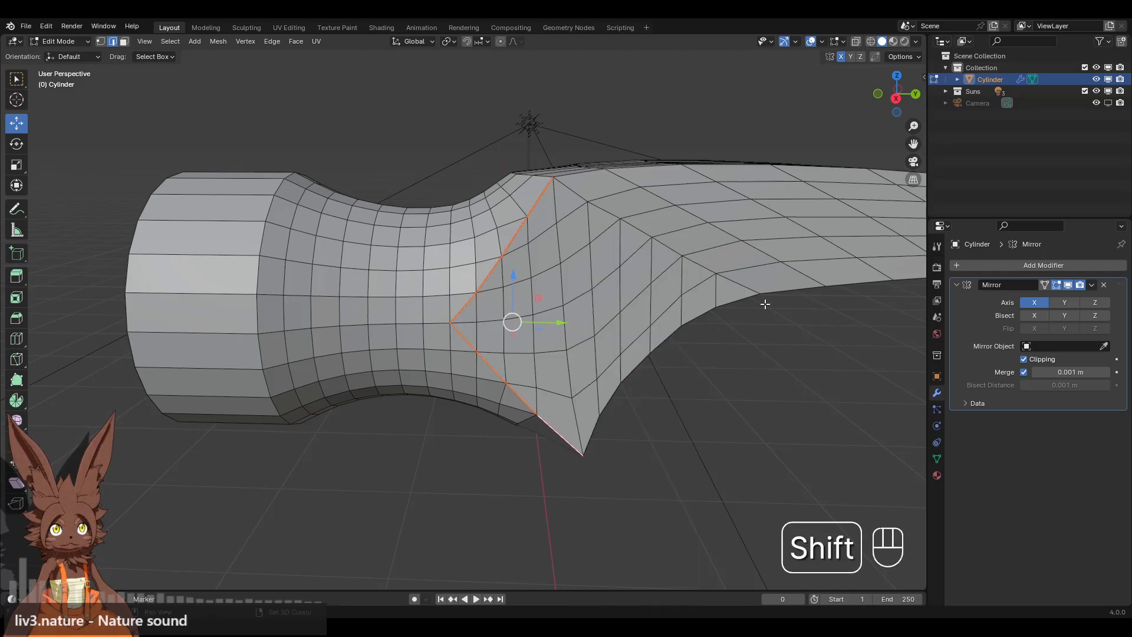
Mark the upper and lower edge loops bordering the claw's side as seams.
shift+middle_drag(763, 303, 638, 350)
middle_drag(638, 349, 530, 273)
alt+click(546, 322)
right_click(681, 330)
click(674, 329)
alt+click(496, 248)
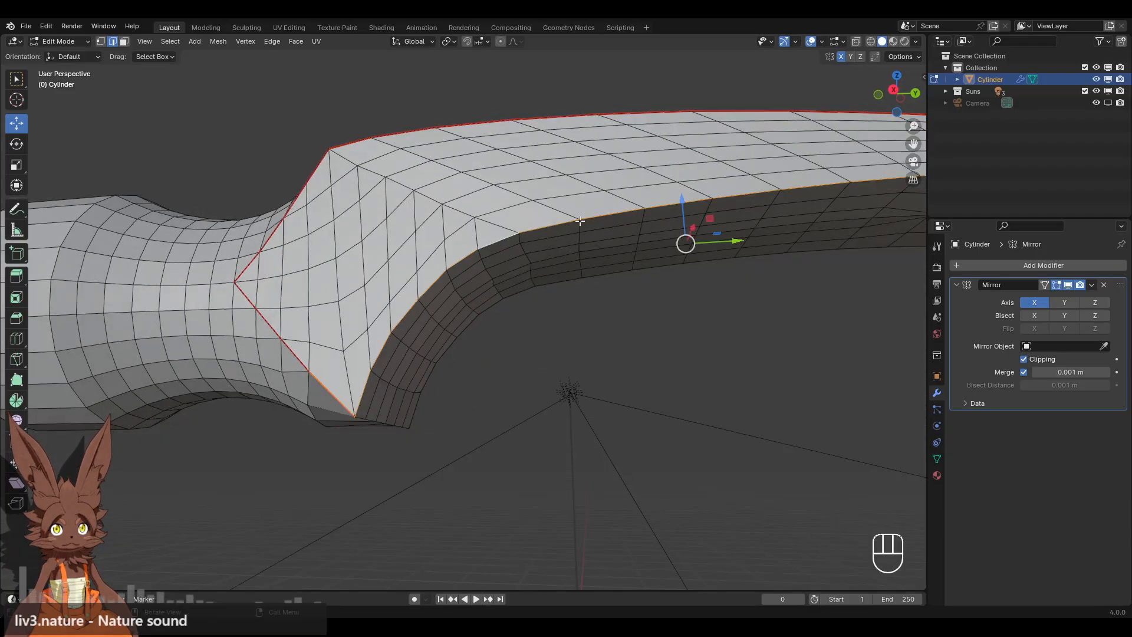
right_click(583, 258)
click(564, 263)
Select the side edges at the claw's tip between the two seams and mark them as a seam, closing the outline.
scroll(563, 263, down, 3)
shift+middle_drag(649, 271, 705, 330)
scroll(705, 330, up, 3)
shift+middle_drag(754, 281, 654, 305)
scroll(728, 288, down, 2)
scroll(654, 304, up, 2)
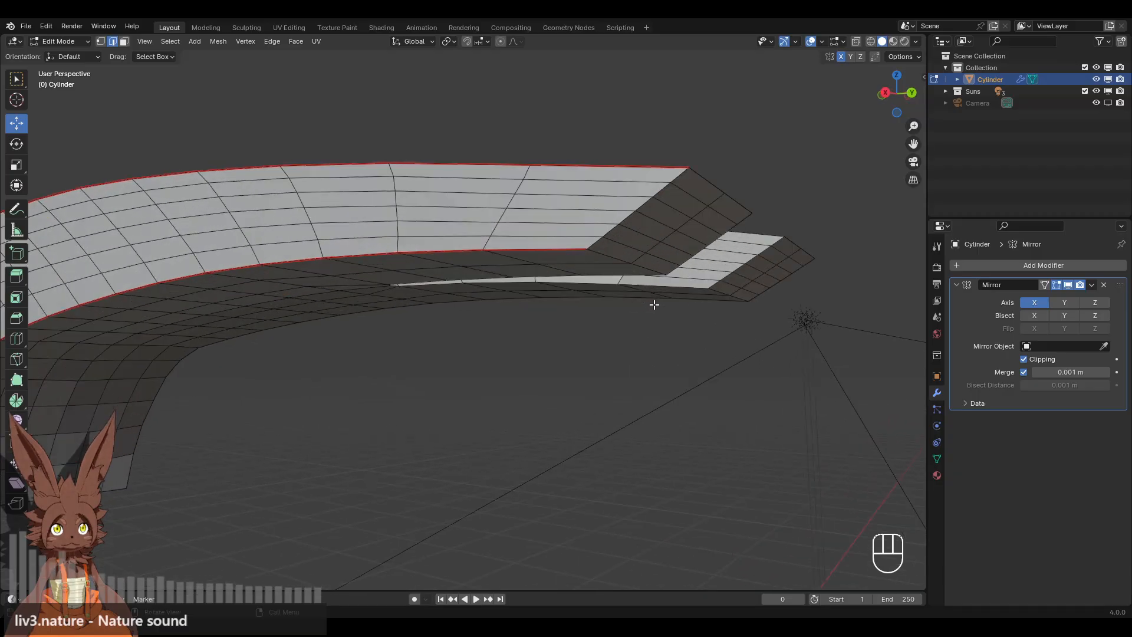
click(597, 242)
shift+click(611, 230)
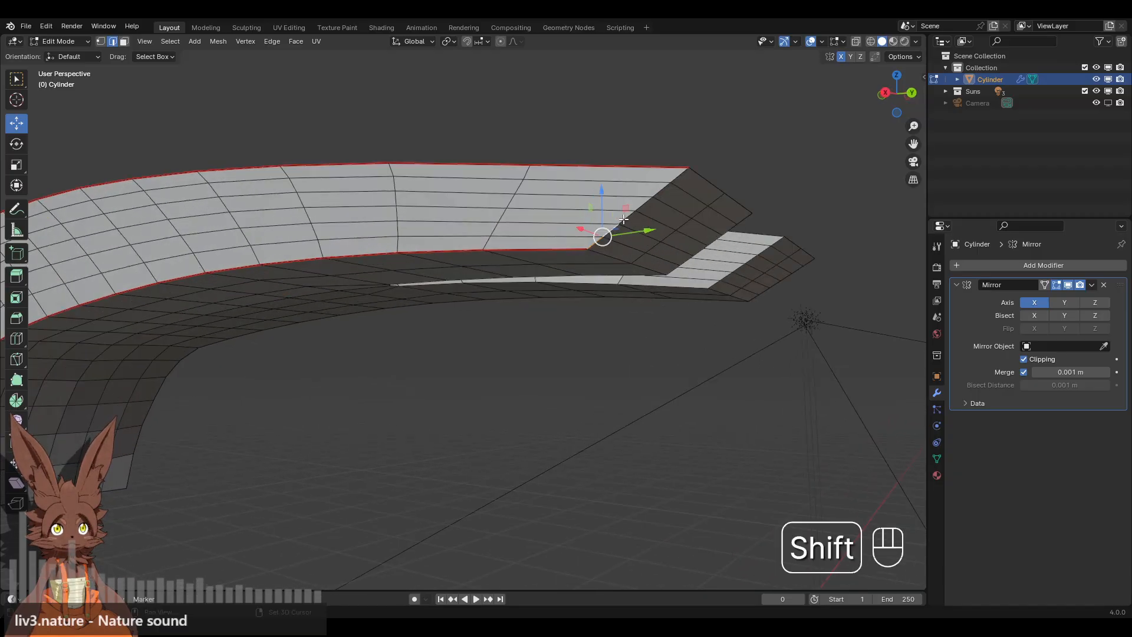
shift+click(627, 217)
shift+click(644, 203)
shift+click(659, 191)
shift+click(676, 177)
right_click(675, 208)
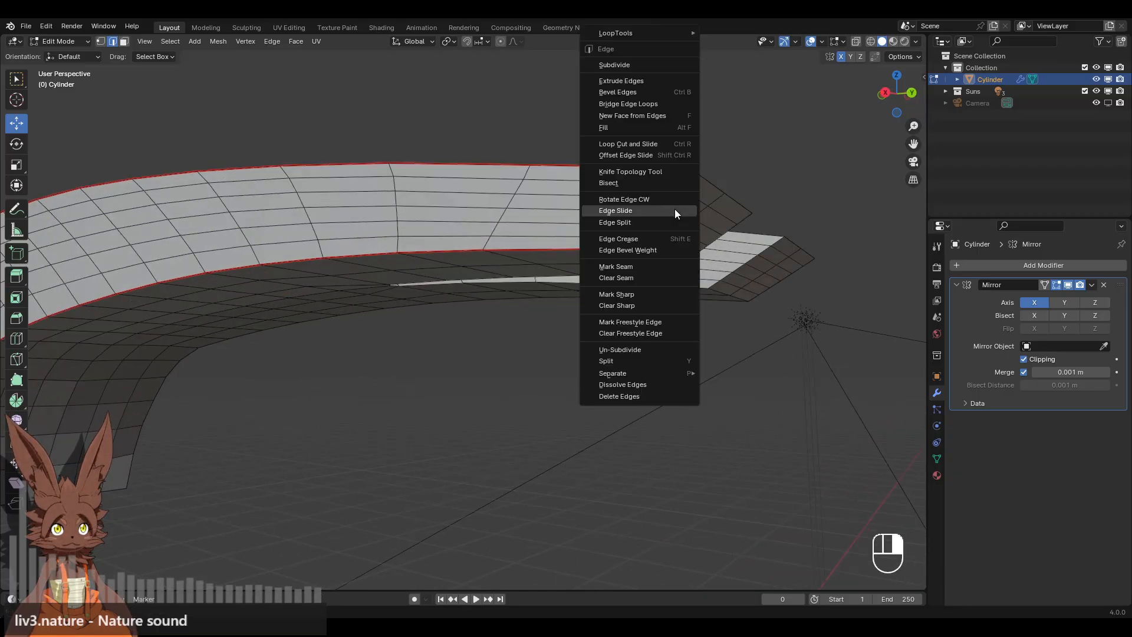
click(634, 265)
click(543, 348)
In face select mode, select all linked faces of the claw's side, delimited by Seam.
scroll(386, 363, down, 4)
middle_drag(387, 364, 650, 367)
middle_drag(478, 350, 516, 368)
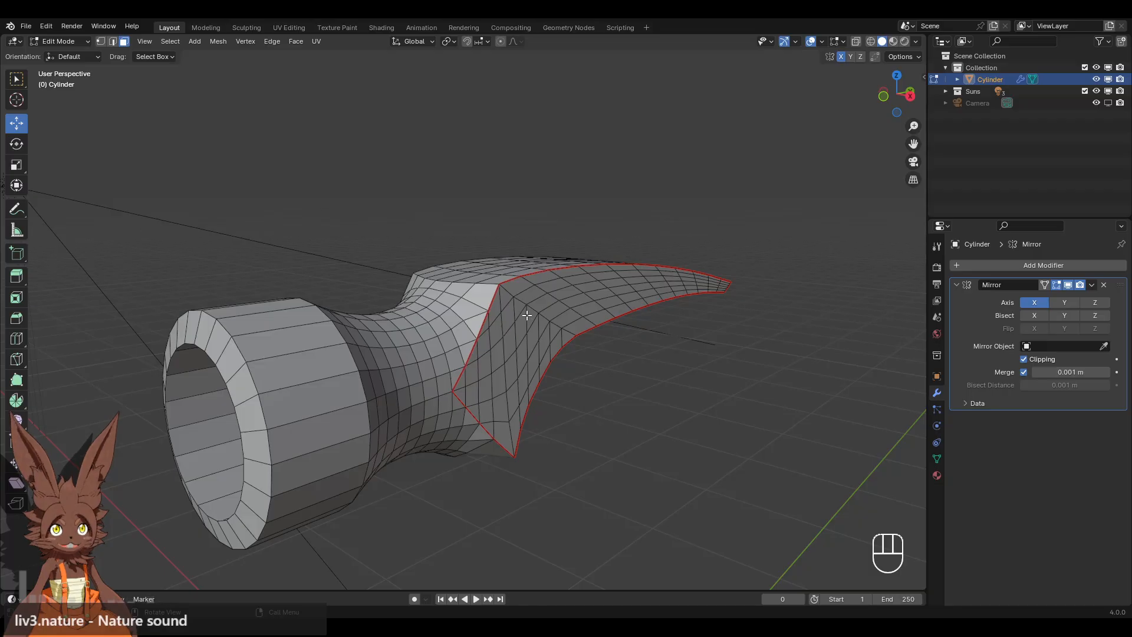
key(ctrl)
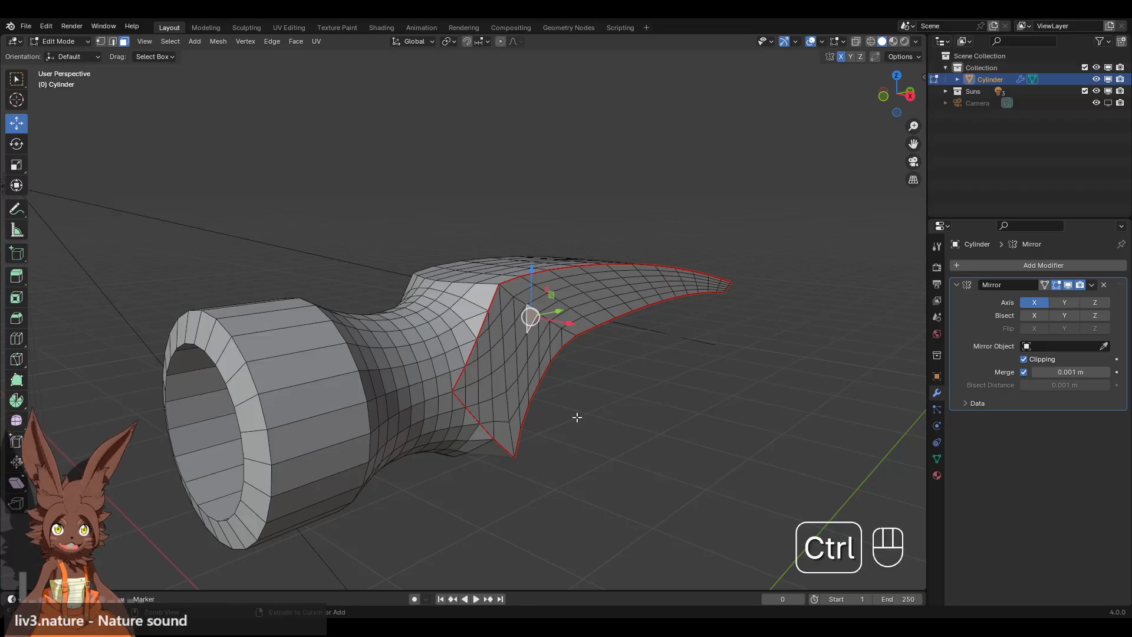
key(ctrl+l)
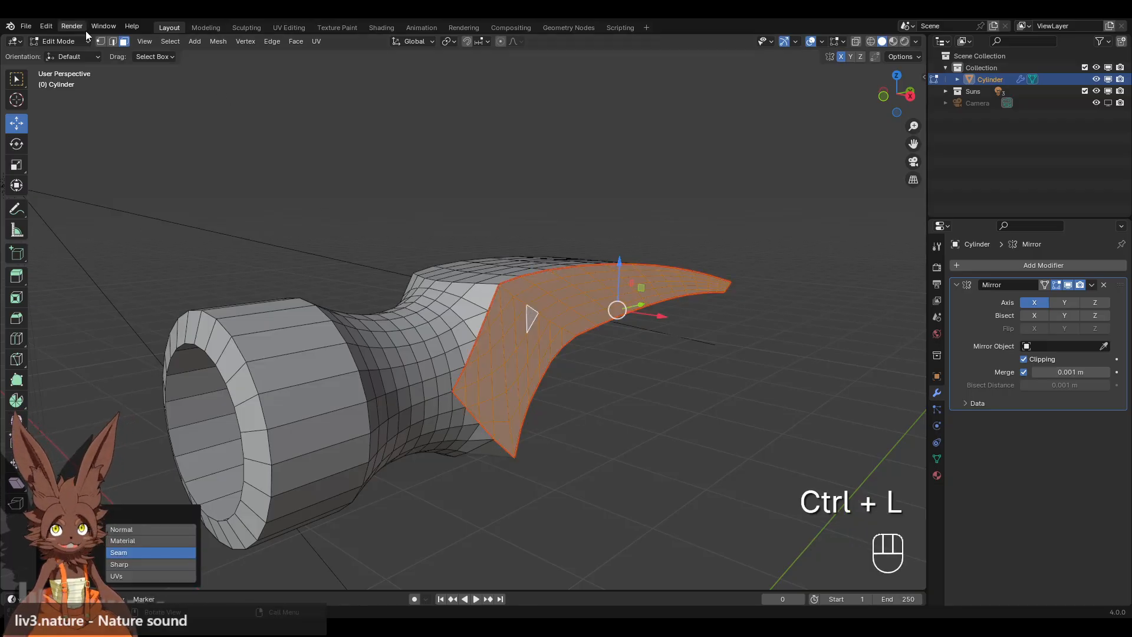
In vertex select mode, flatten the claw's whole side by scaling the selection to 0 along X.
click(100, 41)
middle_drag(507, 253, 546, 239)
key(s)
key(x)
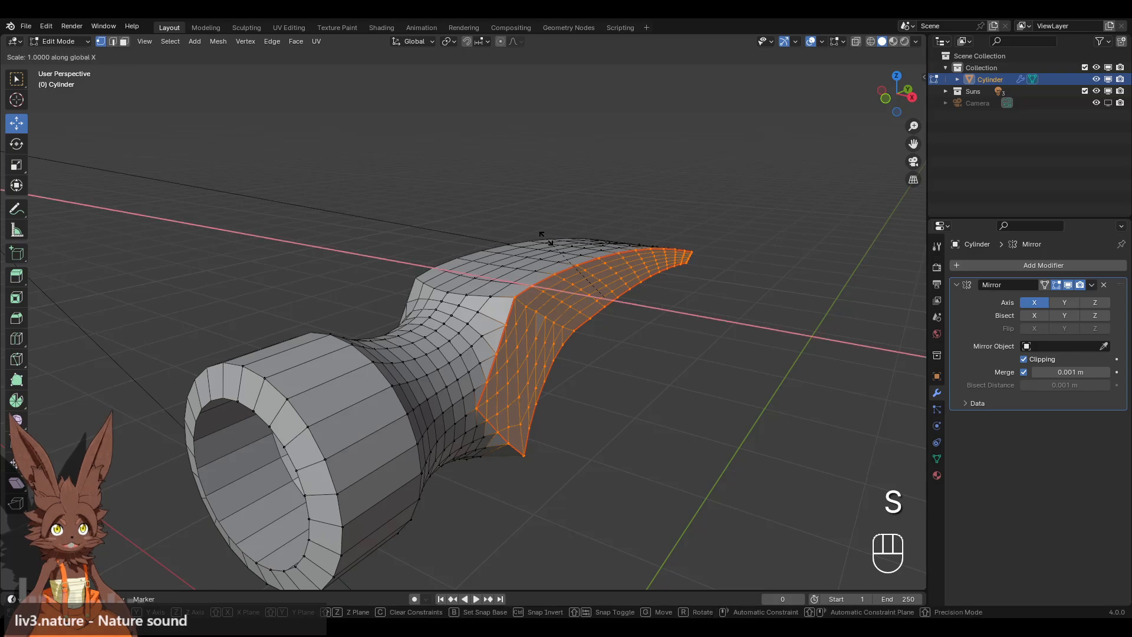
key(0)
key(Return)
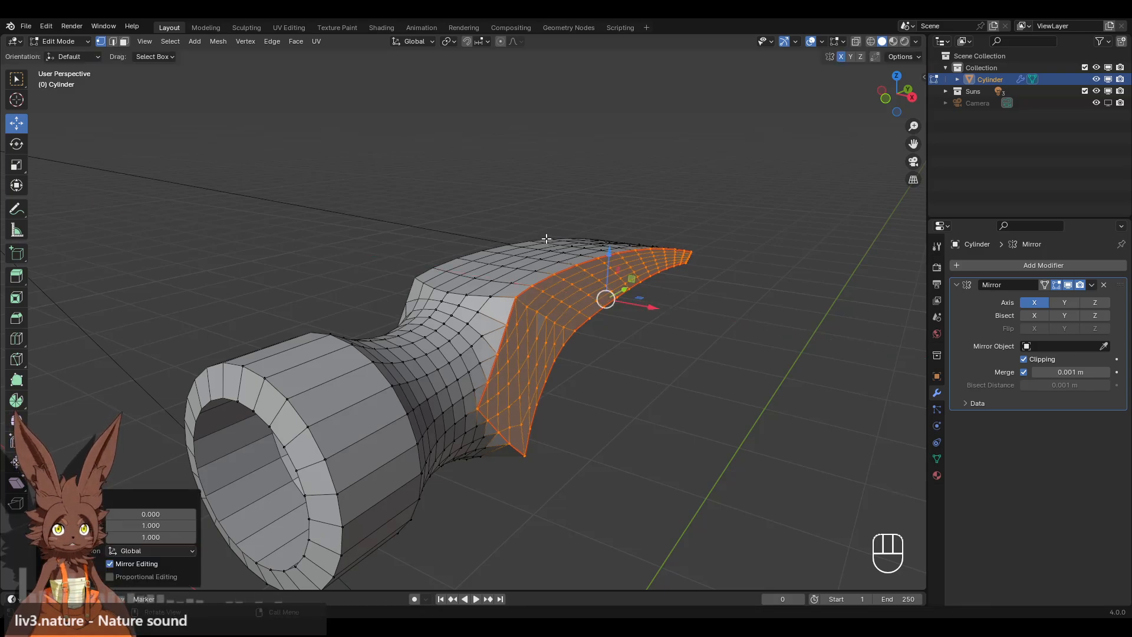
Deselect the claw side and examine its seam outline and the neck junction from the side and from below.
click(710, 412)
middle_drag(601, 323, 604, 374)
scroll(604, 374, up, 2)
scroll(608, 417, down, 1)
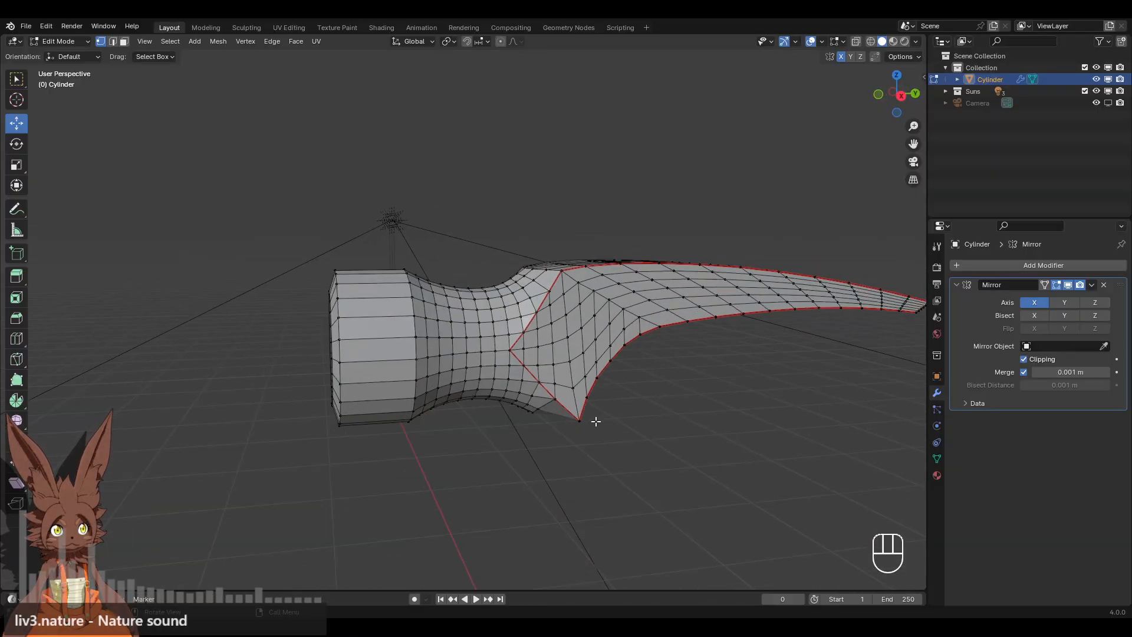
middle_drag(595, 421, 494, 444)
middle_drag(410, 439, 458, 436)
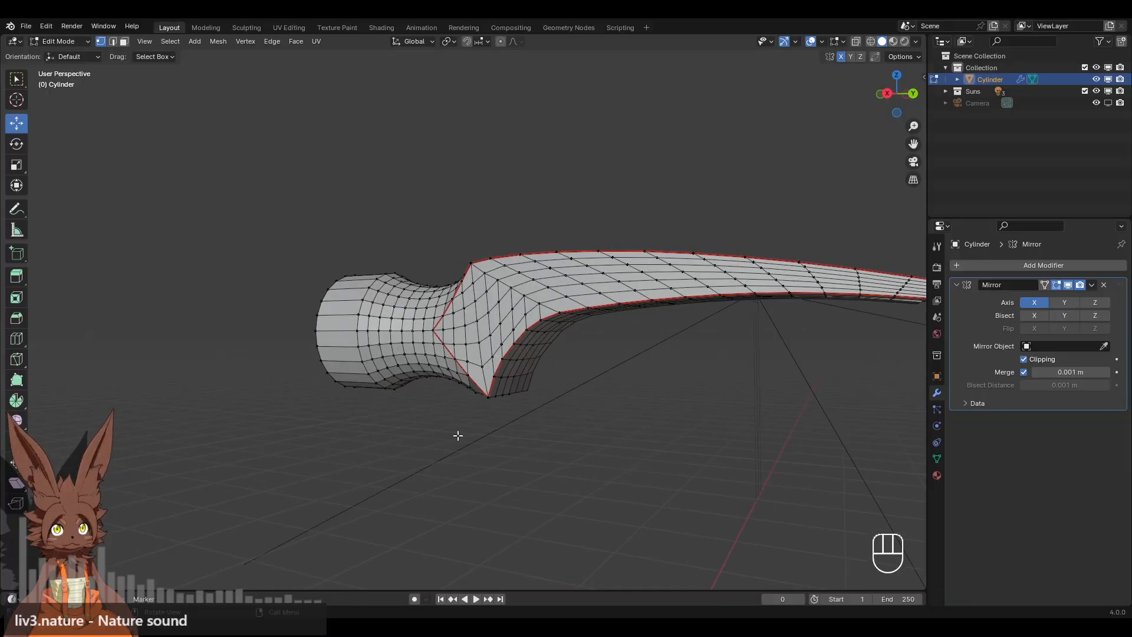
middle_drag(557, 269, 554, 317)
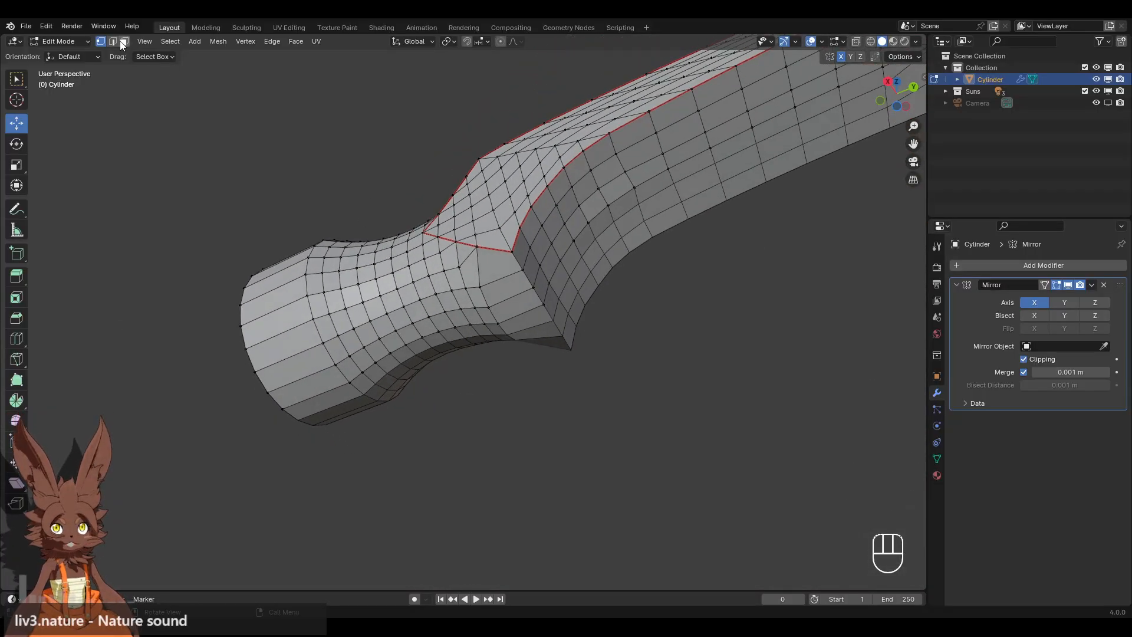
middle_drag(468, 169, 457, 229)
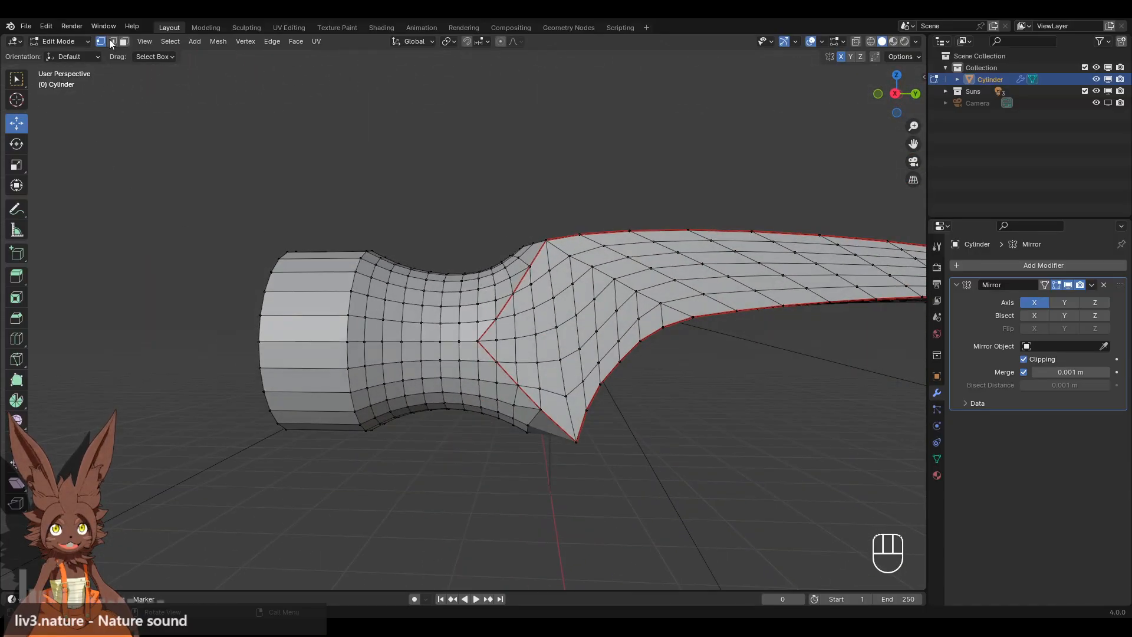
Add a single-cut edge loop around the head through the V-shaped junction between neck and claw.
click(18, 340)
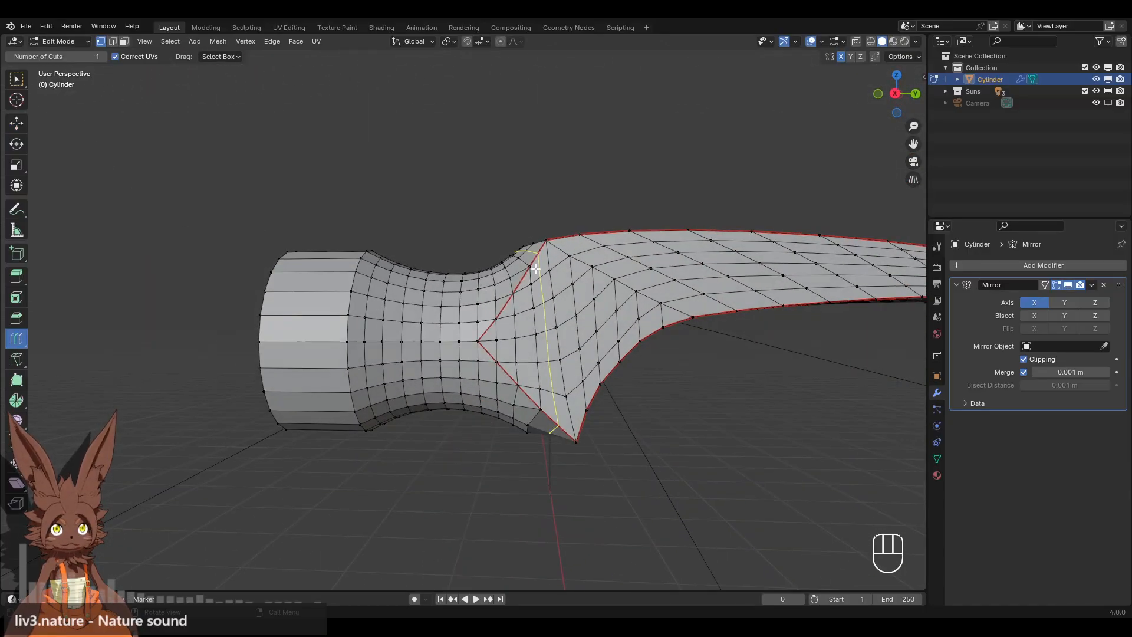
click(536, 269)
middle_drag(493, 236, 462, 210)
Switch to Sculpt Mode and smooth the mesh on the neck's underside where it meets the claw.
click(59, 41)
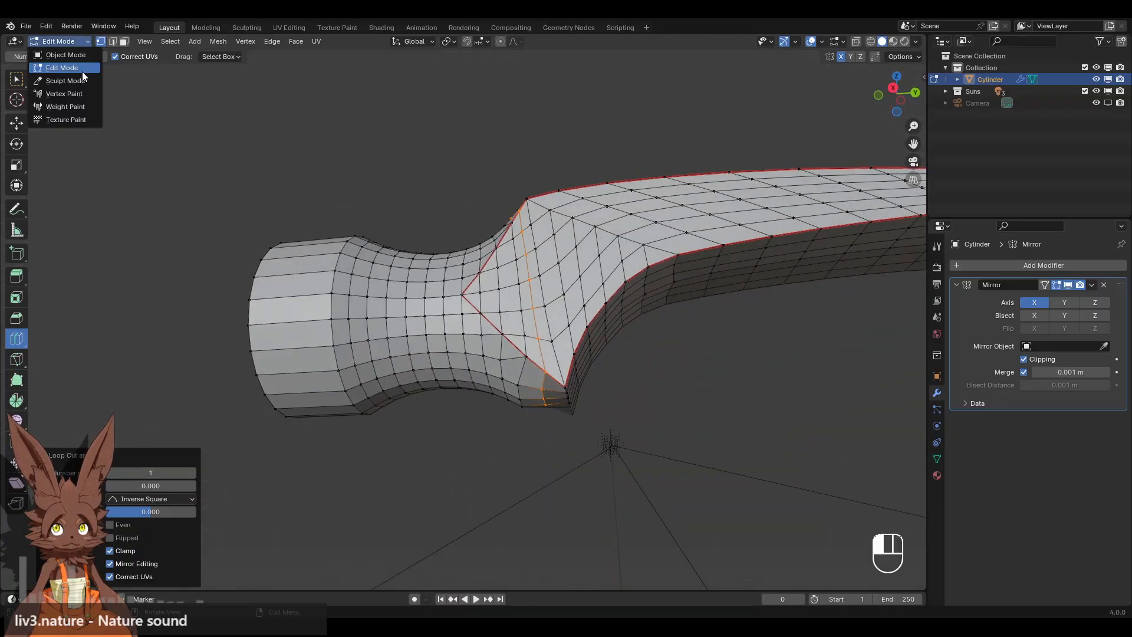
click(59, 81)
scroll(406, 271, up, 5)
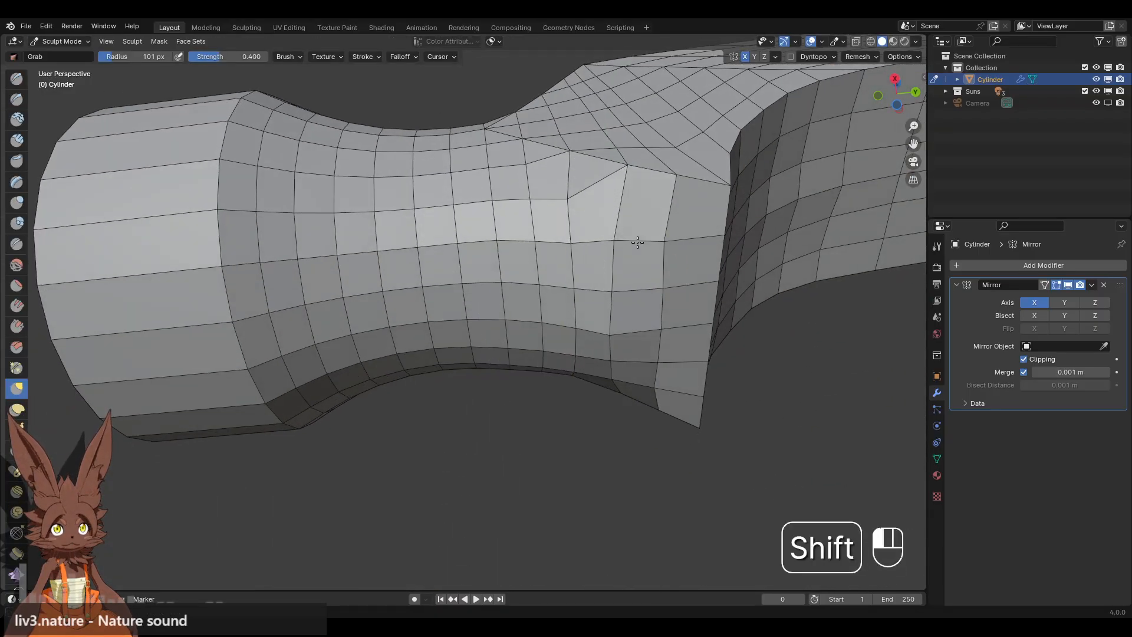
mouse_move(647, 351)
shift+mouse_down()
mouse_move(565, 255)
mouse_move(617, 250)
mouse_move(625, 277)
shift+mouse_up()
From the right orthographic view, smooth the neck's lower contour just before the pointed lower corner of the claw.
scroll(649, 220, down, 4)
middle_drag(649, 220, 650, 308)
click(895, 95)
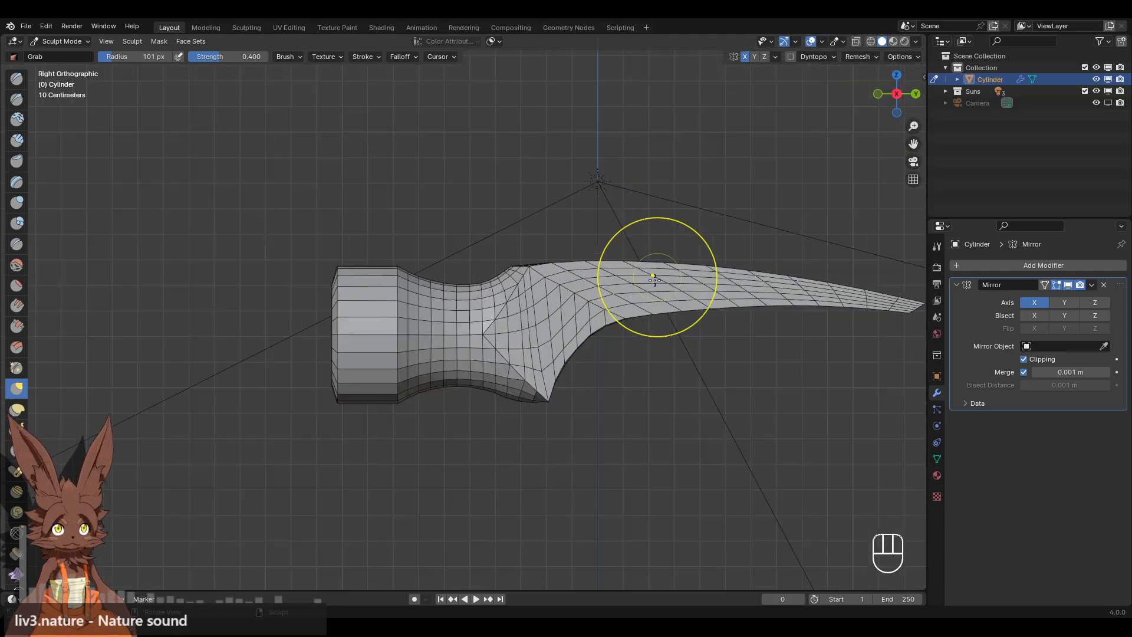
scroll(496, 418, up, 4)
scroll(507, 424, down, 2)
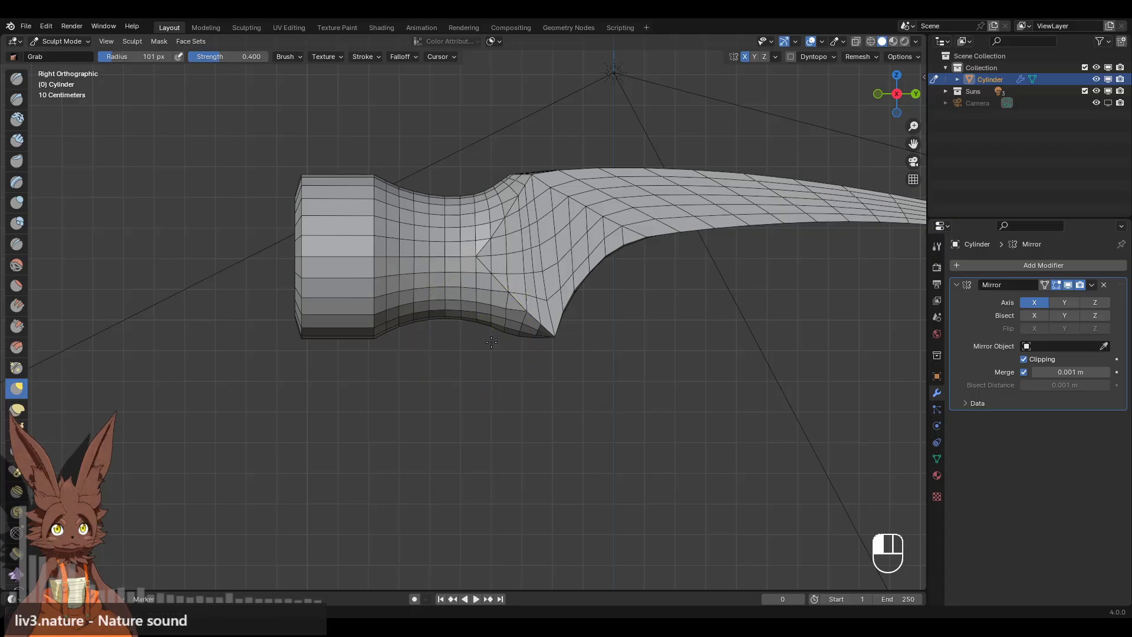
scroll(511, 335, up, 4)
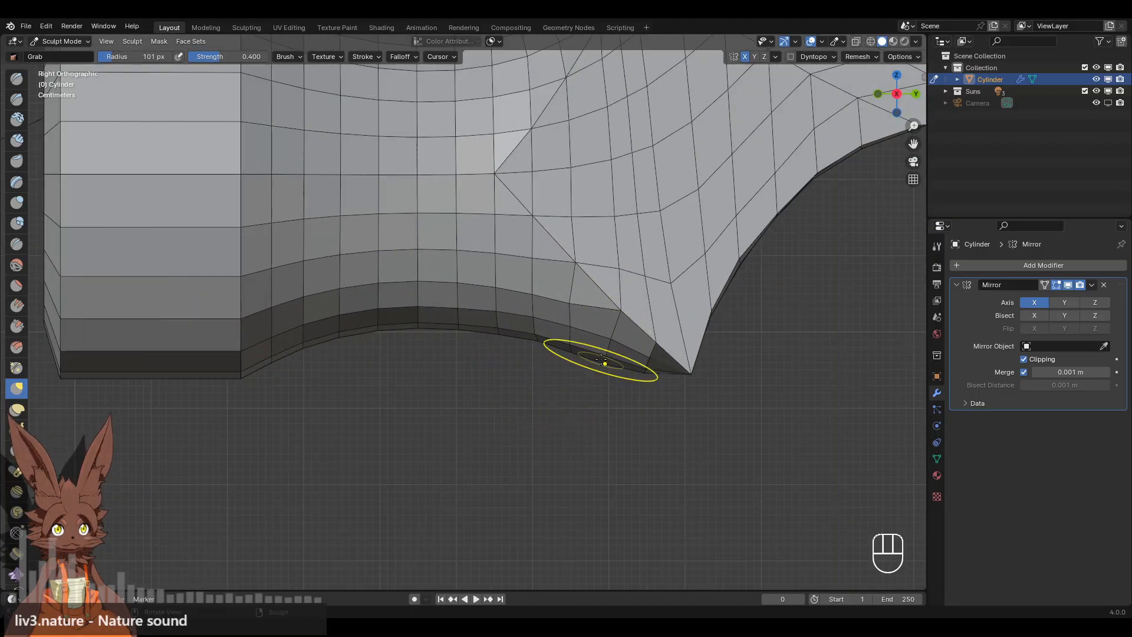
shift+drag(601, 360, 602, 352)
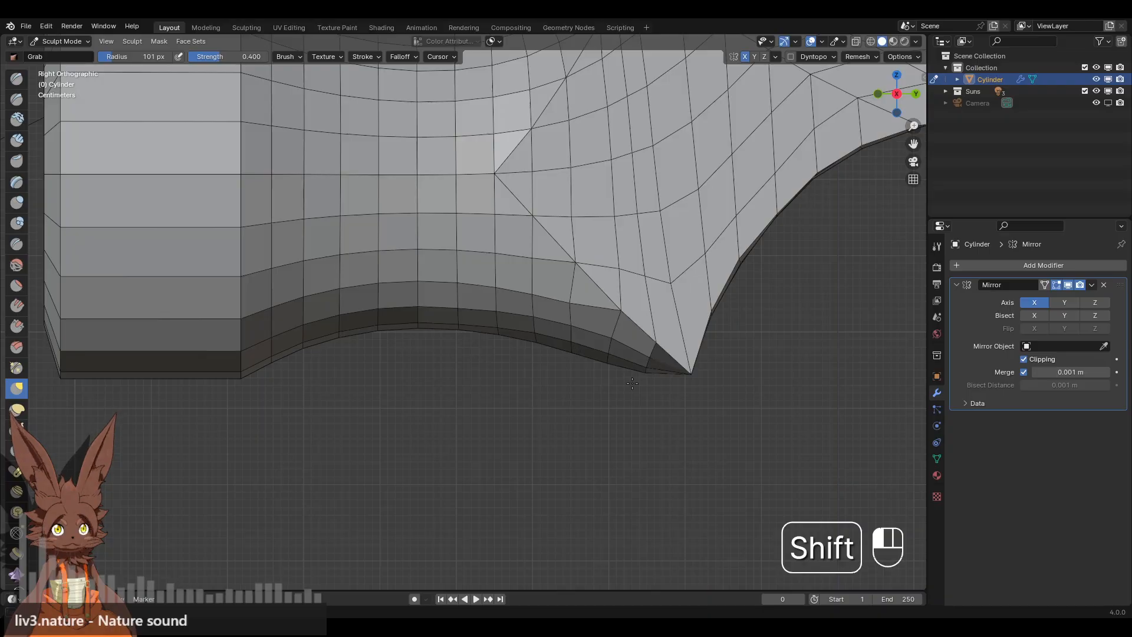
shift+drag(532, 342, 537, 348)
Smooth the uneven edge flow on the claw's flat side around the V-shaped junction, working in the right orthographic view.
scroll(607, 374, down, 6)
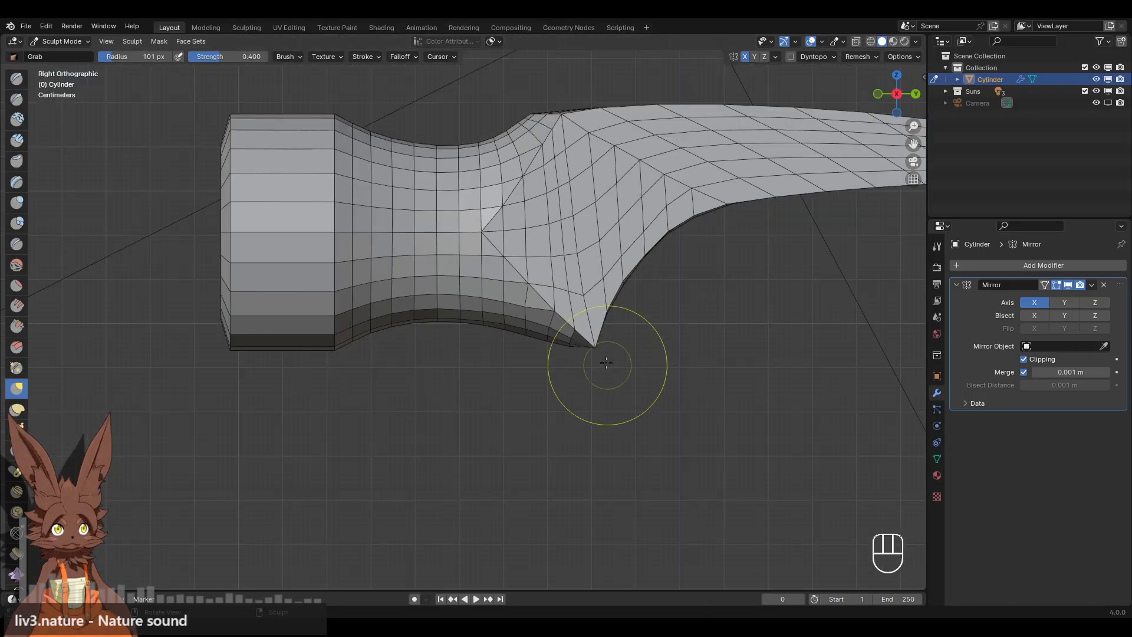
middle_drag(645, 294, 619, 413)
scroll(617, 311, up, 3)
mouse_move(619, 330)
middle_down()
mouse_move(638, 368)
mouse_move(607, 336)
mouse_move(666, 361)
mouse_move(624, 261)
middle_up()
scroll(638, 367, down, 2)
click(899, 90)
scroll(708, 334, up, 6)
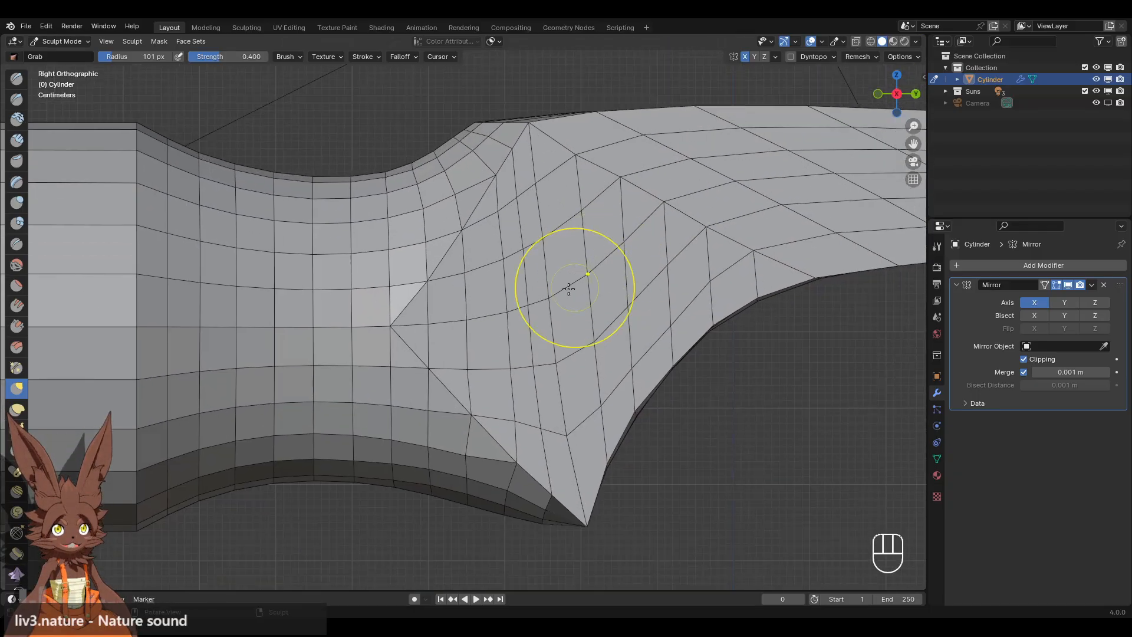
shift+drag(569, 288, 570, 269)
shift+drag(574, 403, 601, 378)
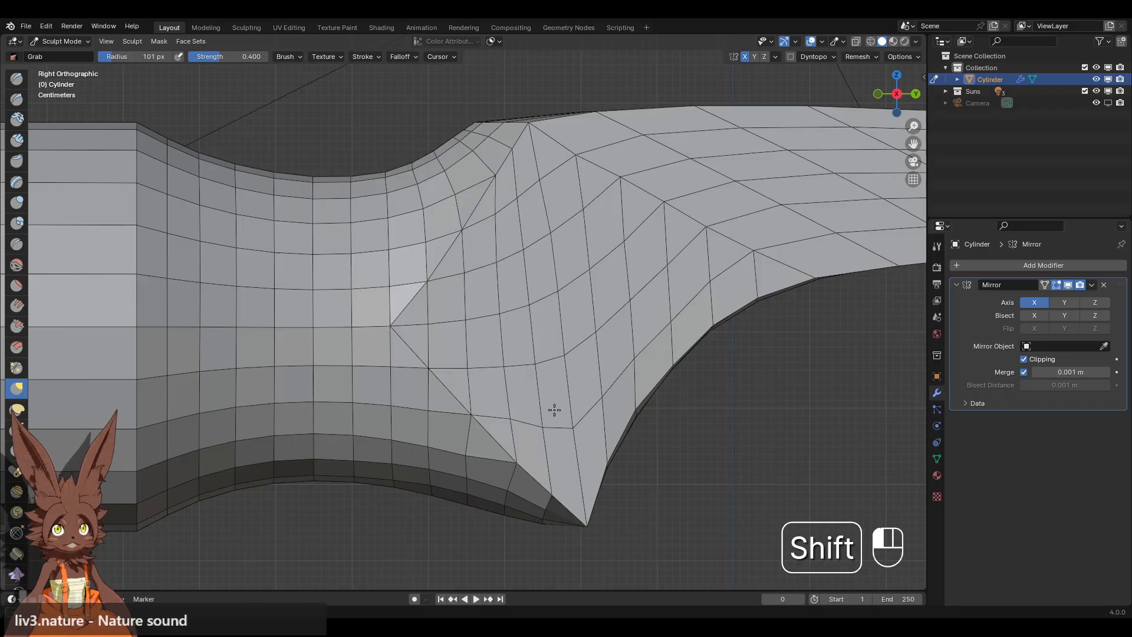
shift+drag(523, 417, 578, 384)
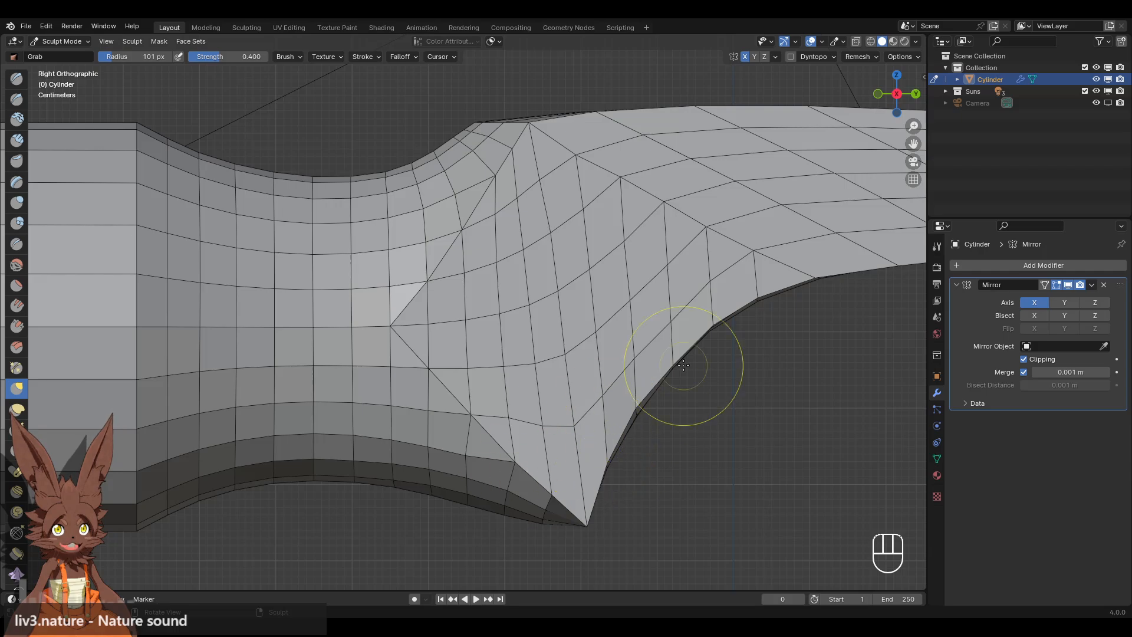
Examine the claw's underside curve and the smoothed neck junction from below and from the side.
shift+middle_drag(620, 316, 609, 270)
mouse_move(581, 392)
middle_down()
mouse_move(580, 357)
mouse_move(667, 346)
mouse_move(606, 353)
middle_up()
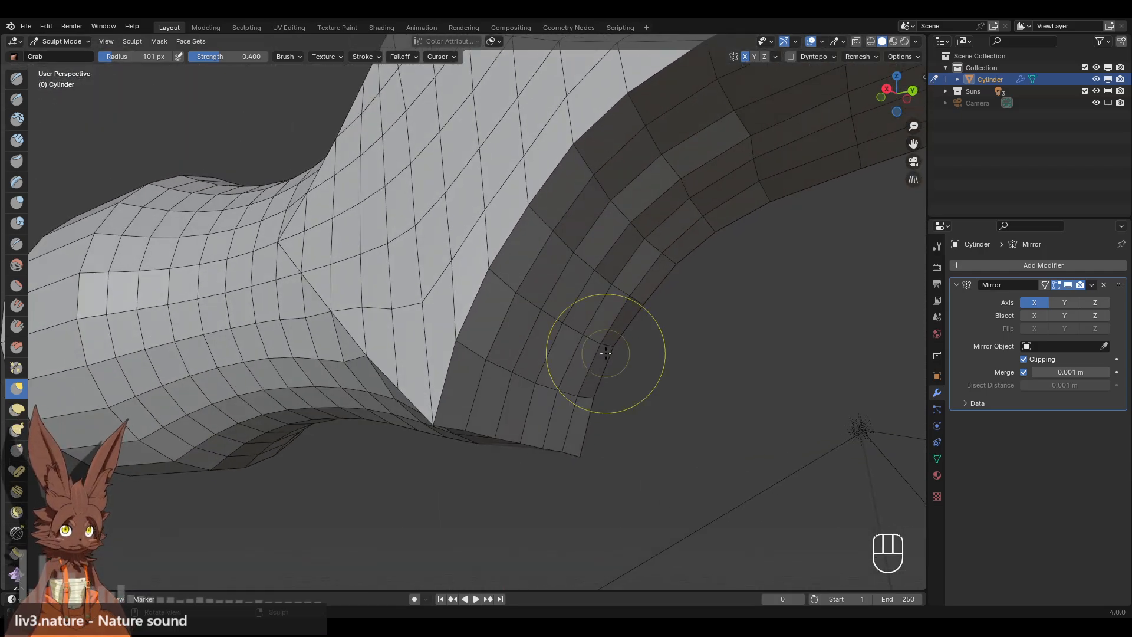
middle_drag(462, 358, 521, 370)
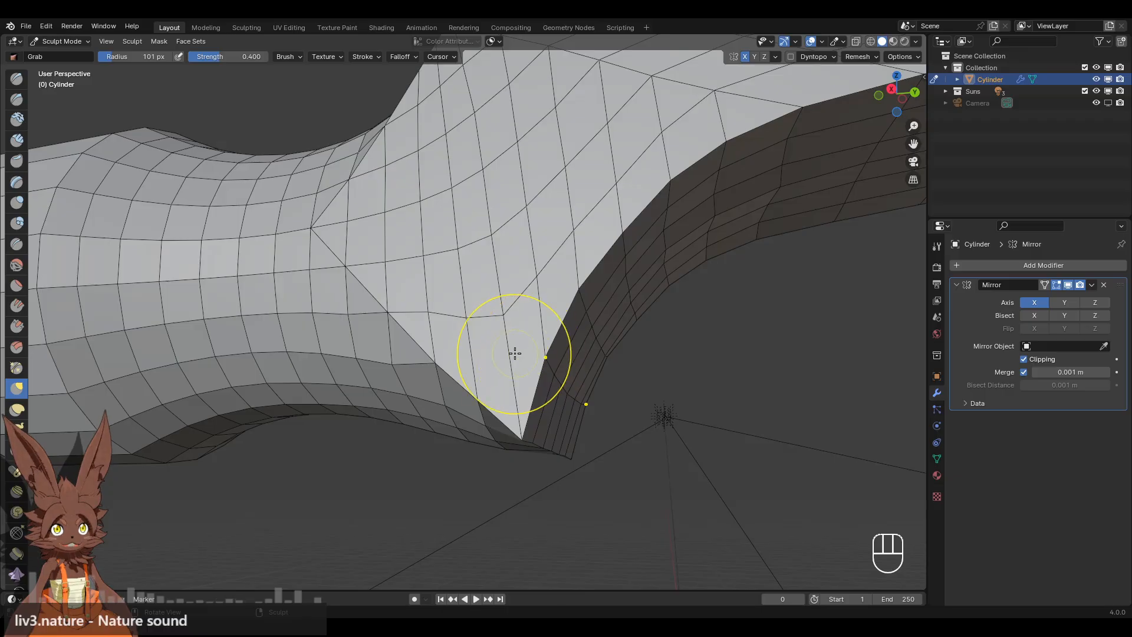
scroll(531, 351, down, 5)
scroll(571, 265, down, 1)
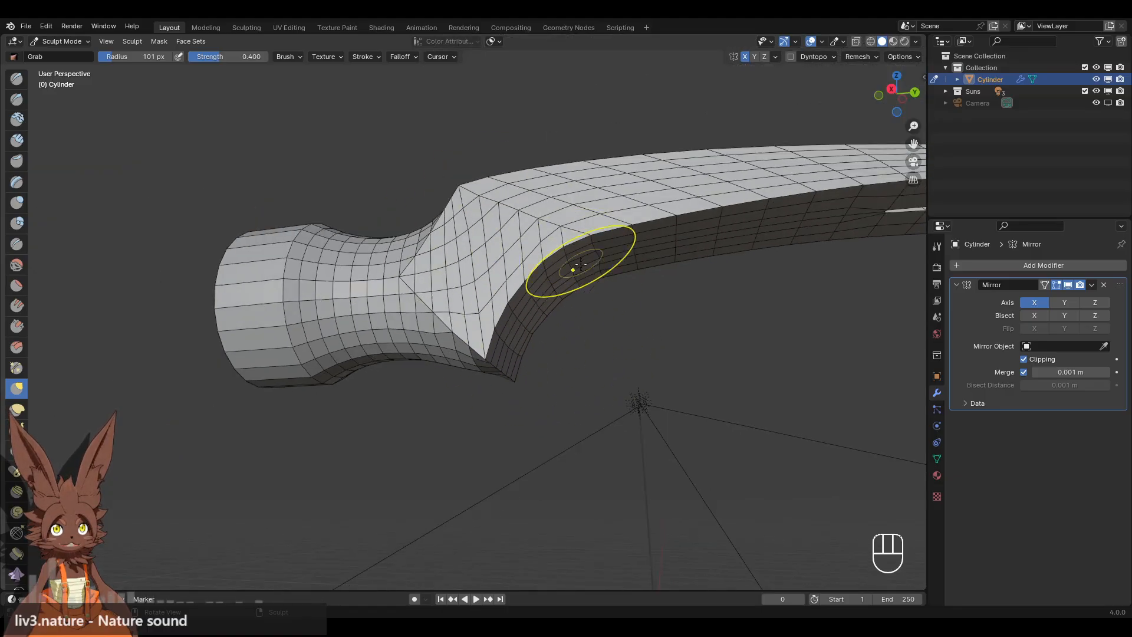
mouse_move(571, 266)
middle_down()
mouse_move(238, 136)
mouse_move(527, 304)
mouse_move(366, 194)
mouse_move(197, 105)
middle_up()
Apply the Mirror modifier in Object Mode, return to Edit Mode and activate the Move tool.
click(71, 41)
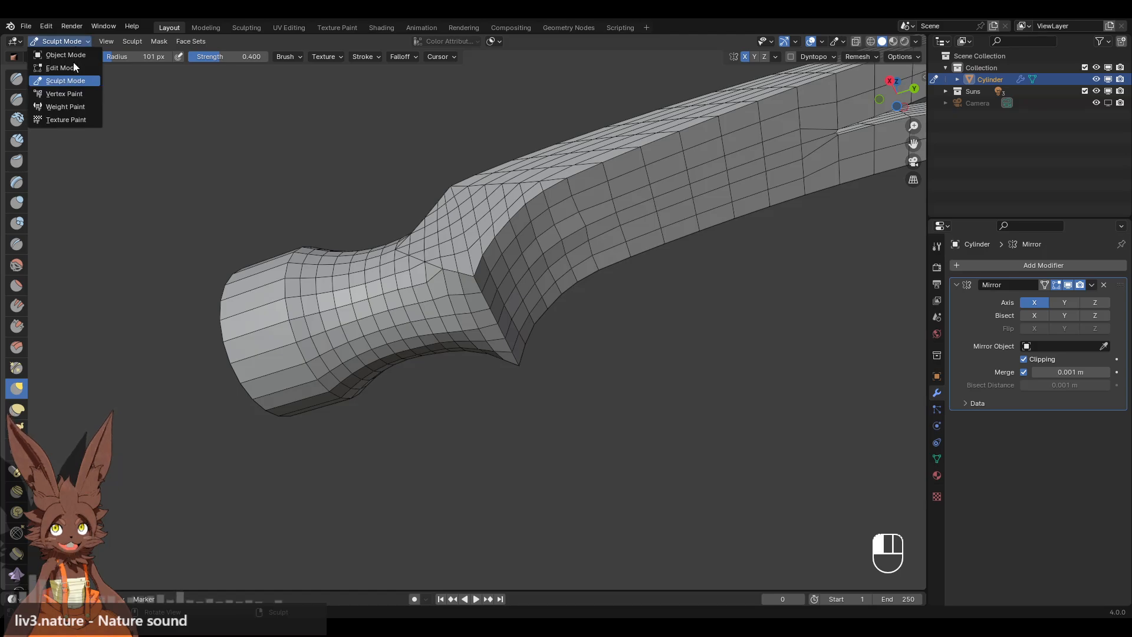
click(73, 62)
click(67, 41)
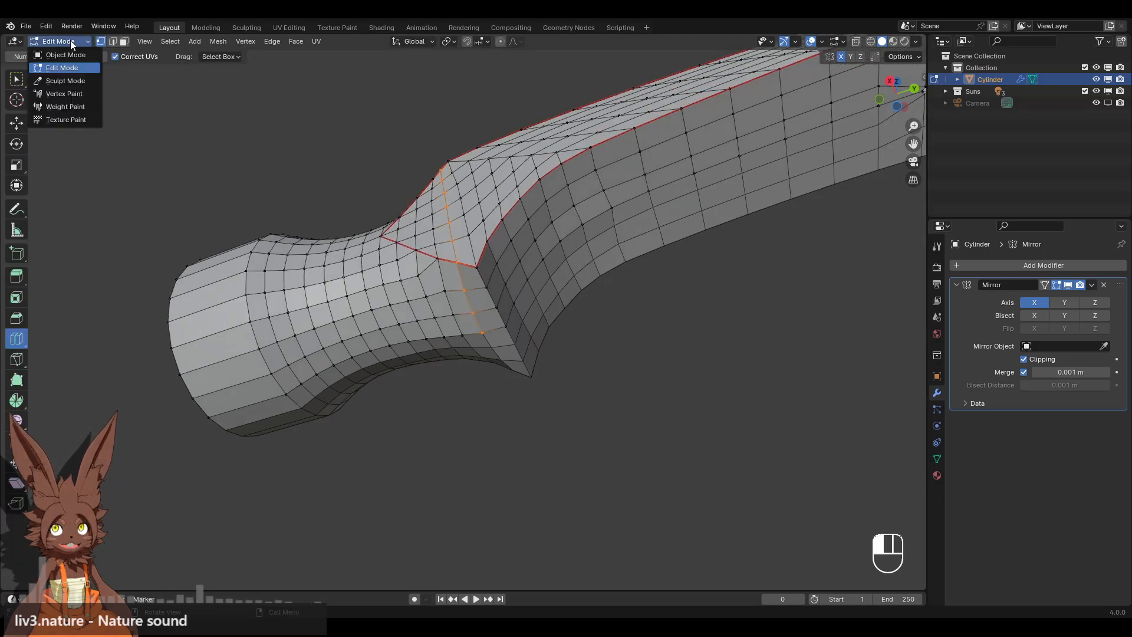
click(71, 54)
click(1092, 284)
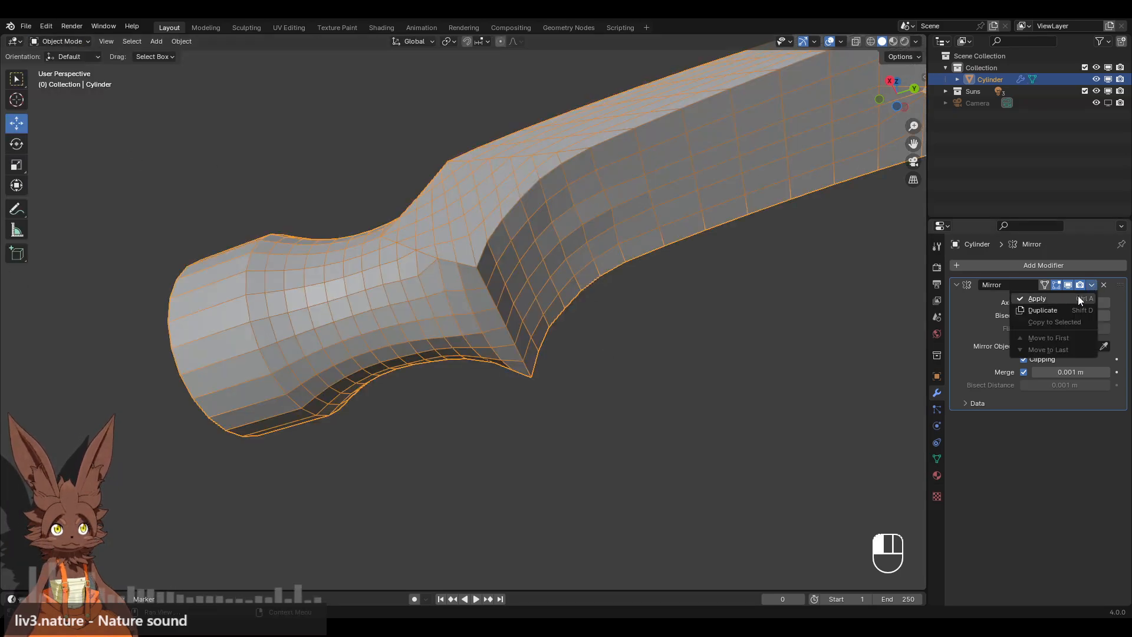
click(1077, 295)
click(66, 40)
click(66, 62)
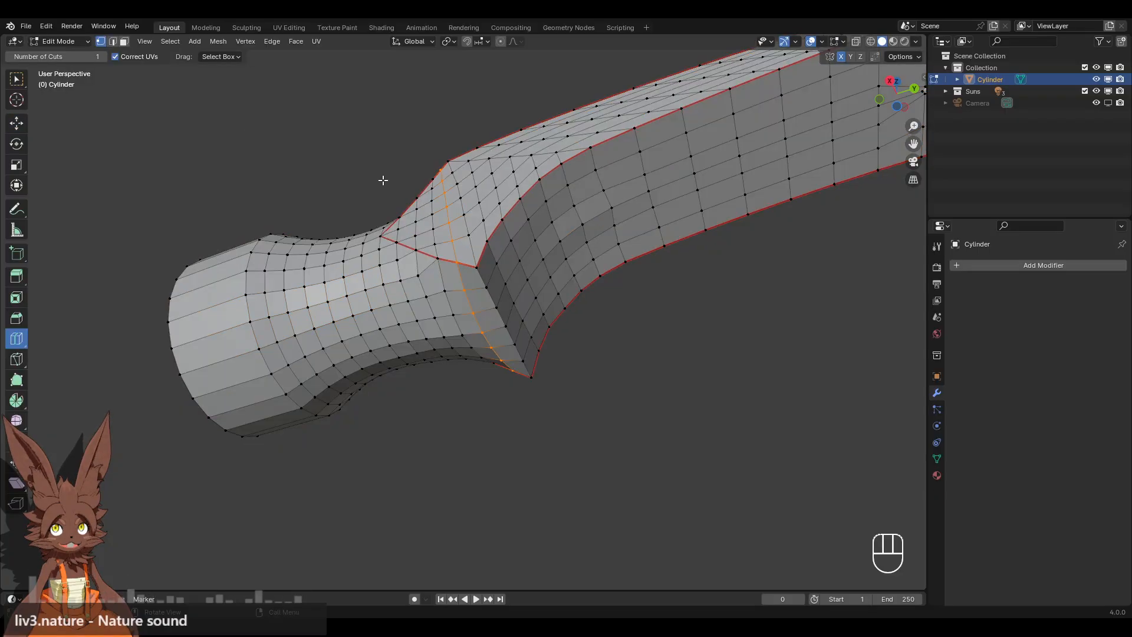
click(16, 124)
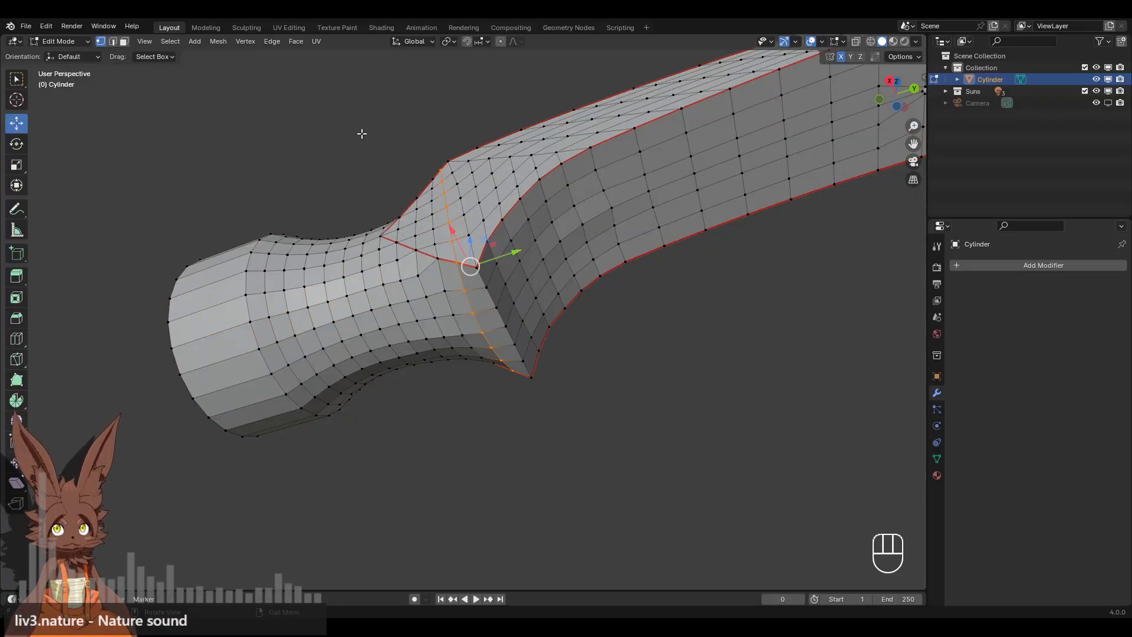
Clear the selection and, from the bottom orthographic view, select the three middle vertices on the sharp ridge between neck and claw.
click(642, 288)
scroll(674, 313, up, 3)
click(895, 104)
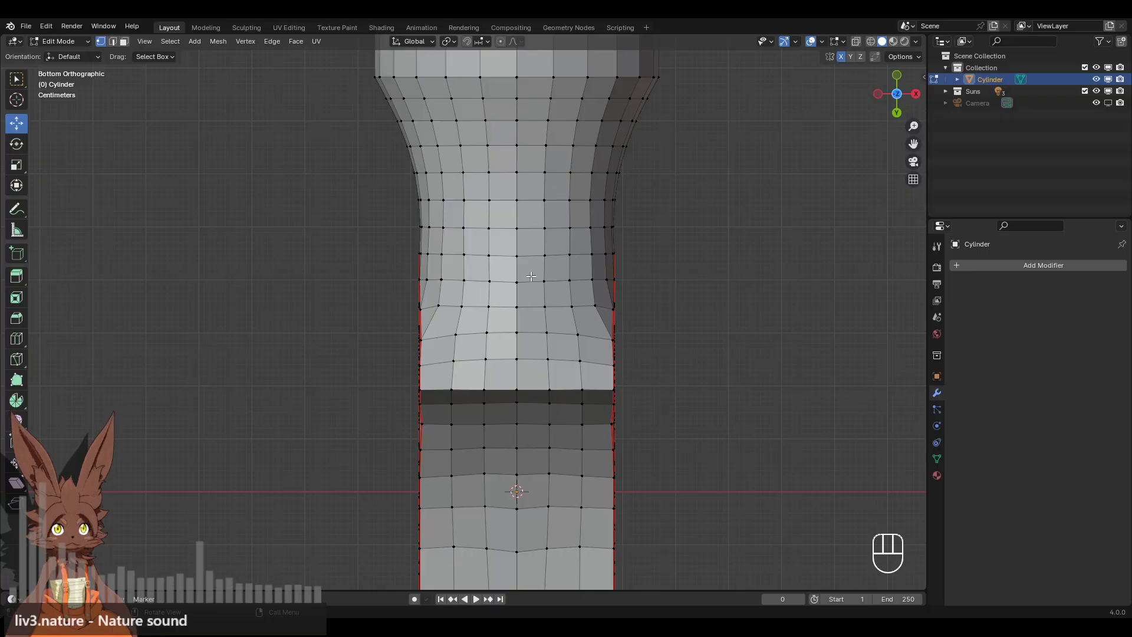
scroll(515, 323, down, 3)
middle_drag(515, 324, 595, 367)
click(896, 108)
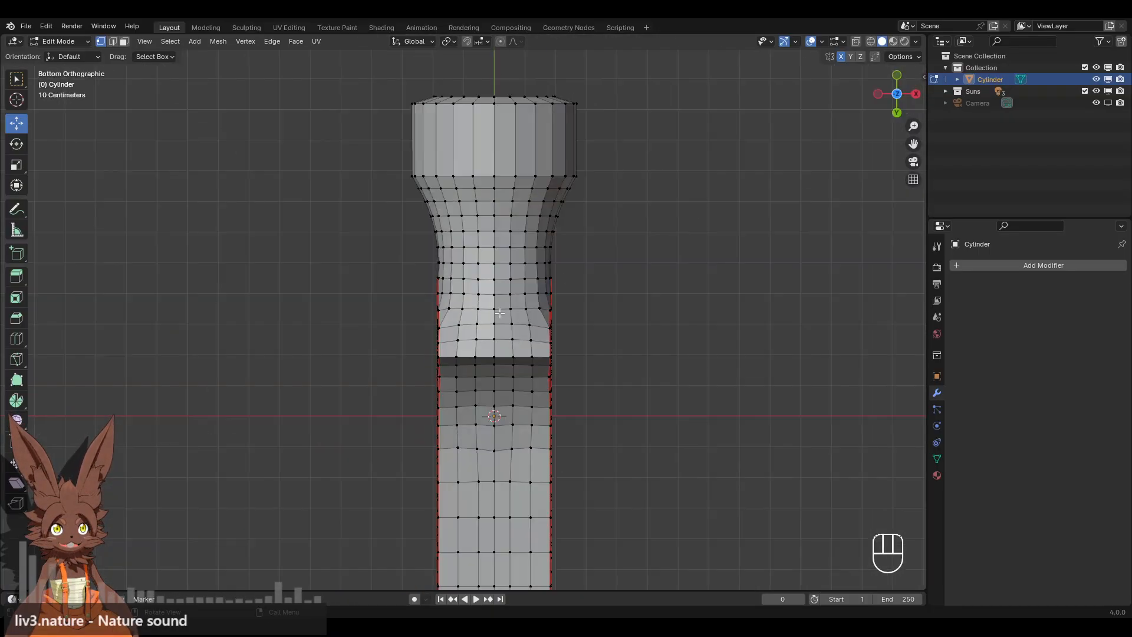
shift+middle_drag(570, 324, 567, 282)
scroll(621, 261, up, 3)
scroll(568, 282, up, 2)
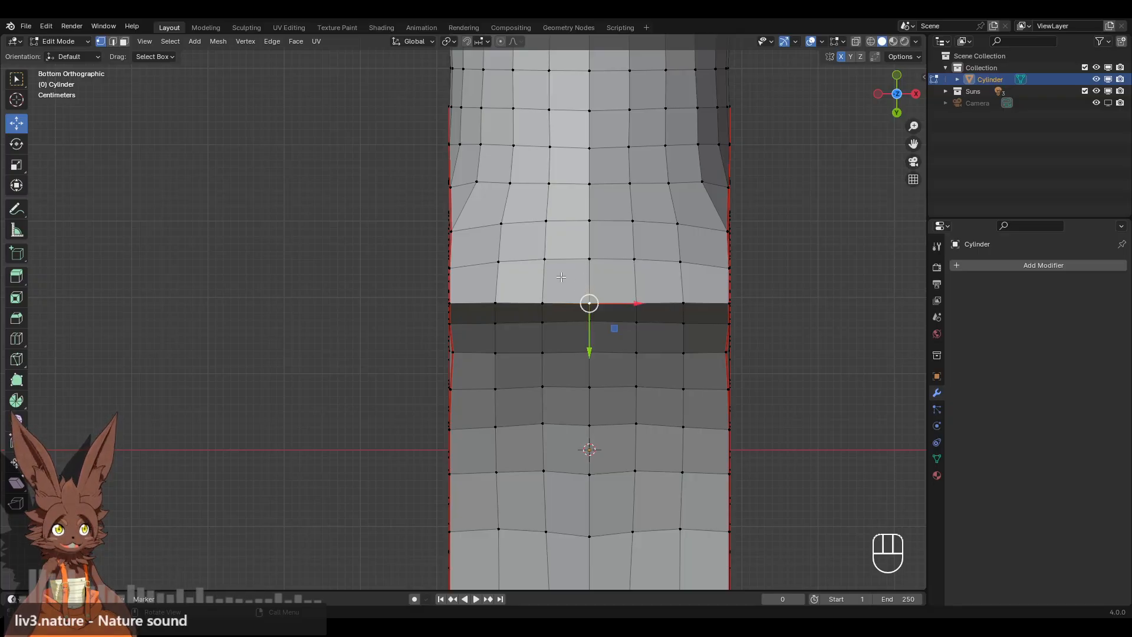
shift+click(542, 303)
shift+click(636, 303)
Add the three middle vertices of the adjacent rows on both the neck side and the claw side of the ridge.
shift+click(548, 263)
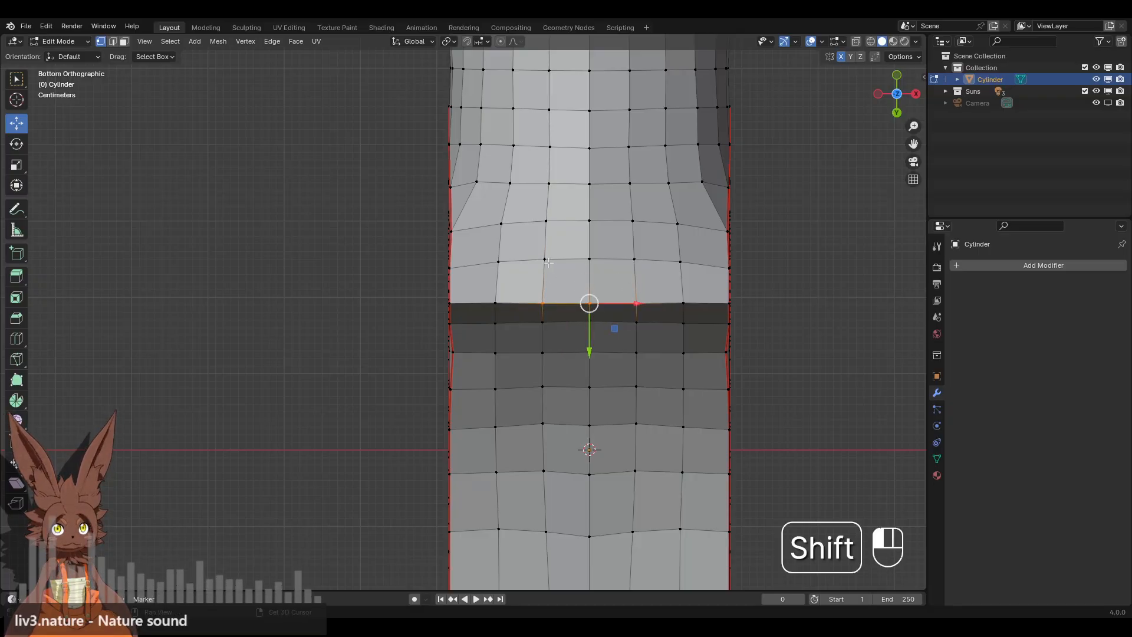
shift+click(596, 260)
shift+click(640, 287)
shift+click(542, 323)
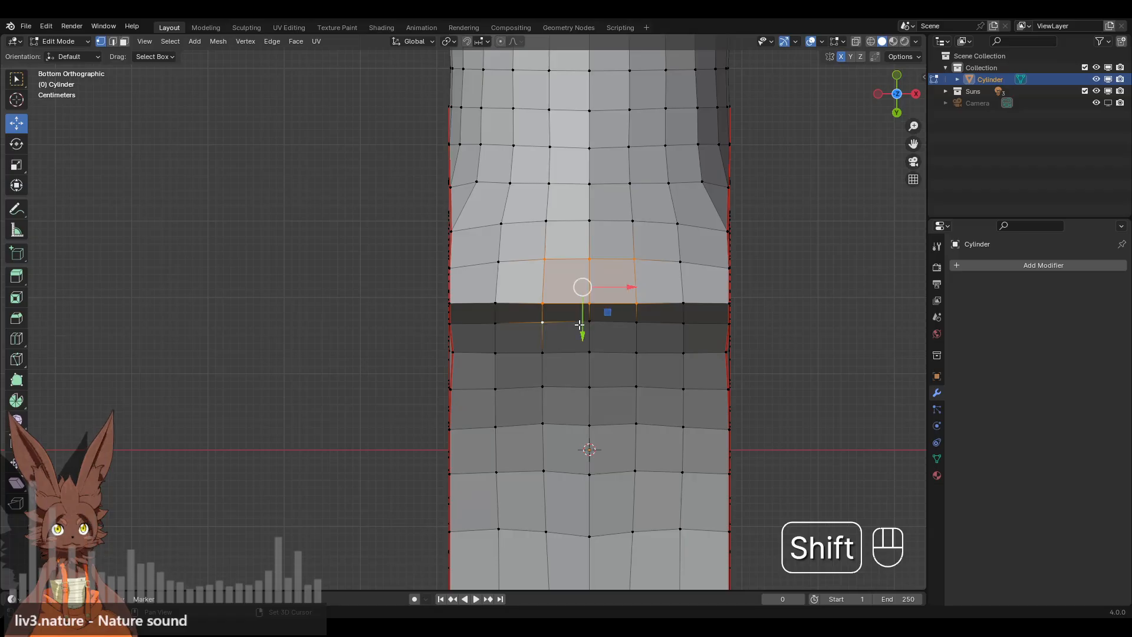
shift+click(589, 324)
shift+click(637, 324)
Extend the three-vertex-wide underside selection to four rows of faces on both the neck side and the claw side of the ridge.
middle_drag(636, 323, 553, 321)
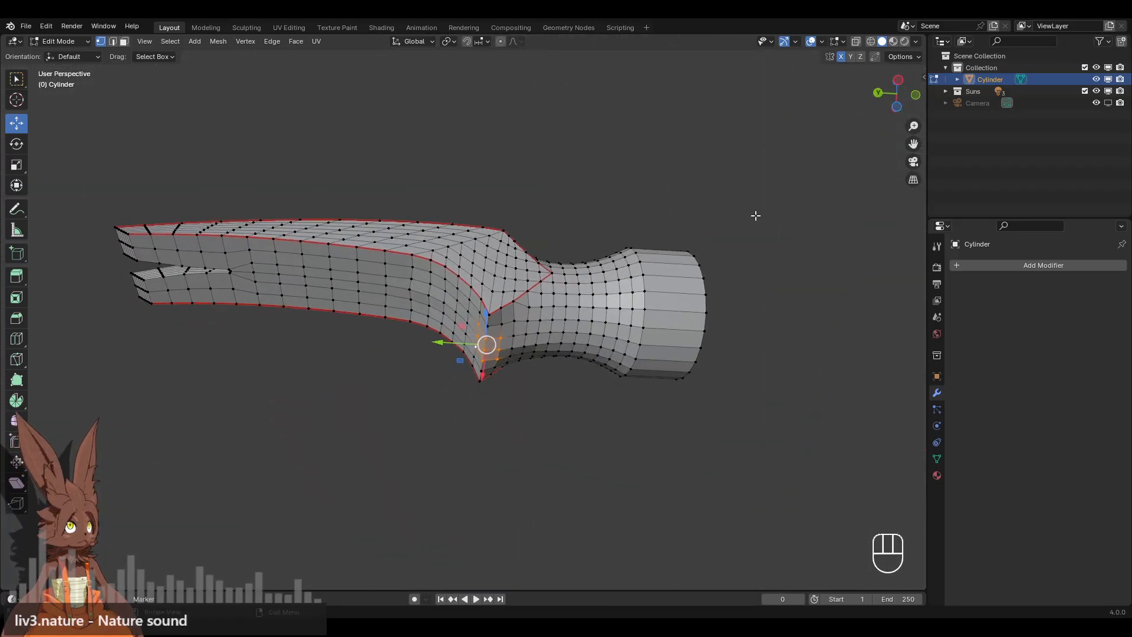
scroll(678, 259, up, 2)
middle_drag(563, 368, 554, 330)
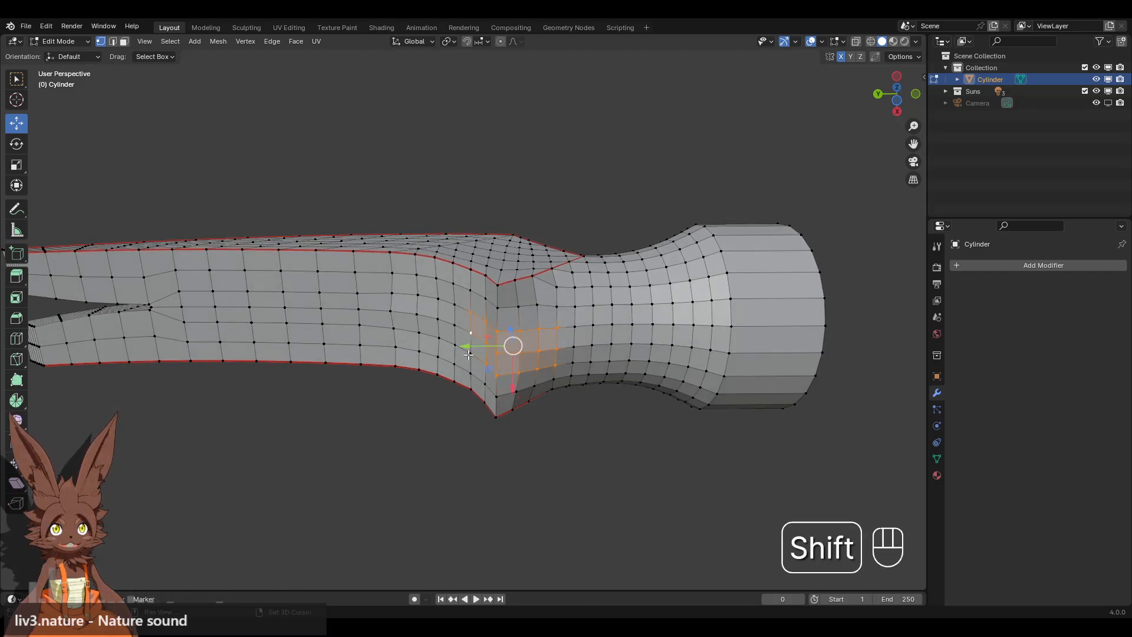
middle_drag(457, 343, 488, 317)
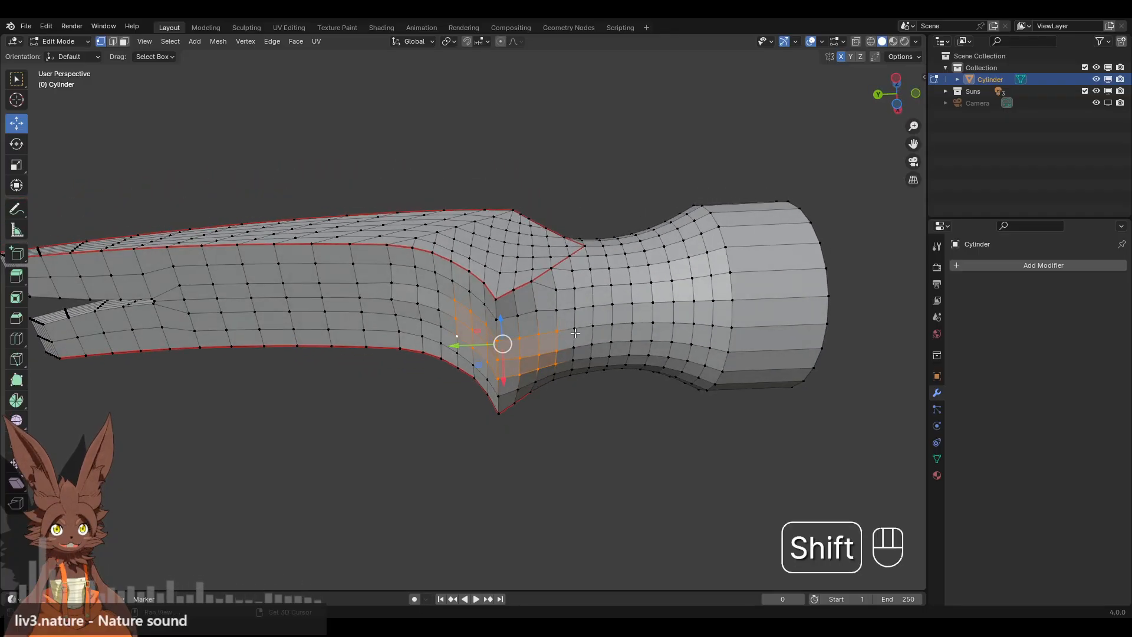
shift+click(575, 362)
scroll(575, 361, down, 4)
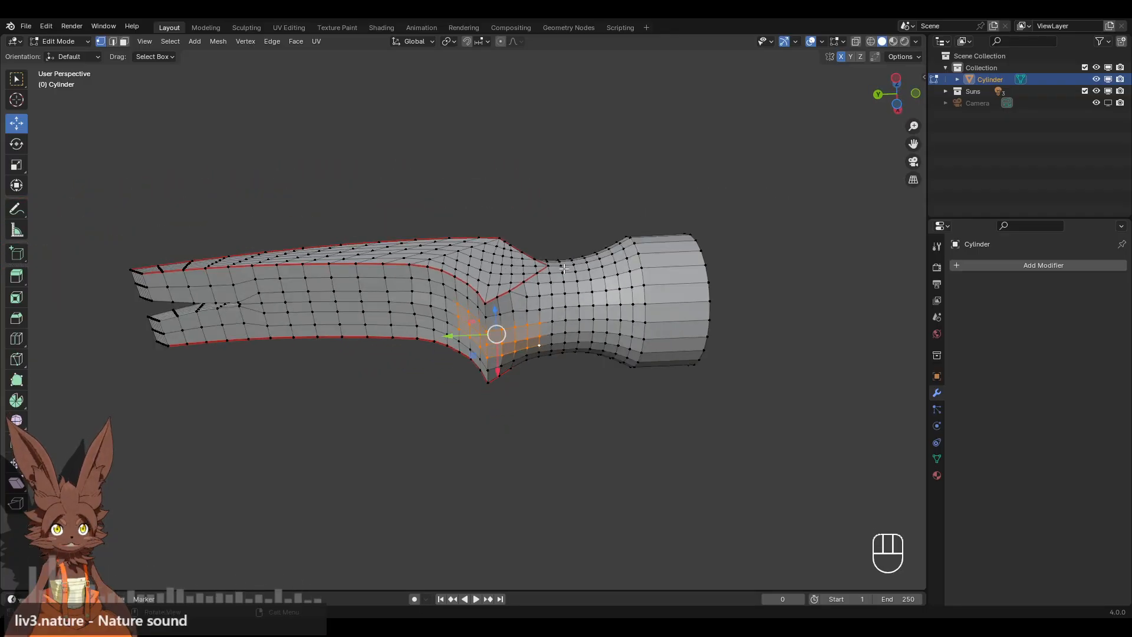
middle_drag(559, 277, 555, 366)
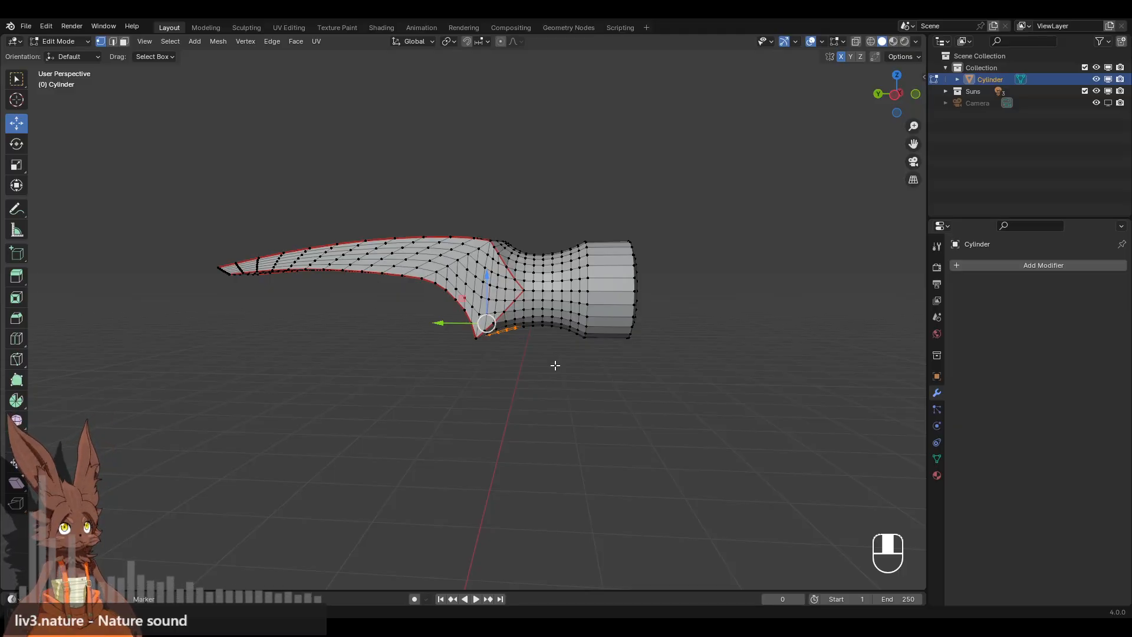
scroll(554, 366, up, 3)
middle_drag(554, 366, 560, 312)
scroll(503, 340, up, 1)
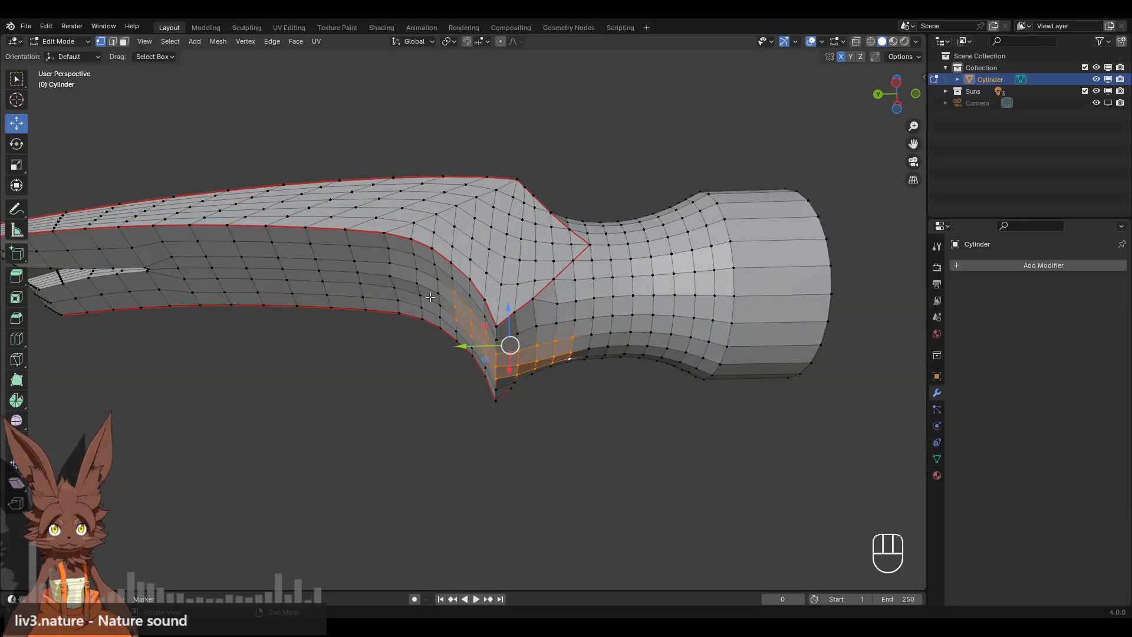
scroll(461, 283, up, 1)
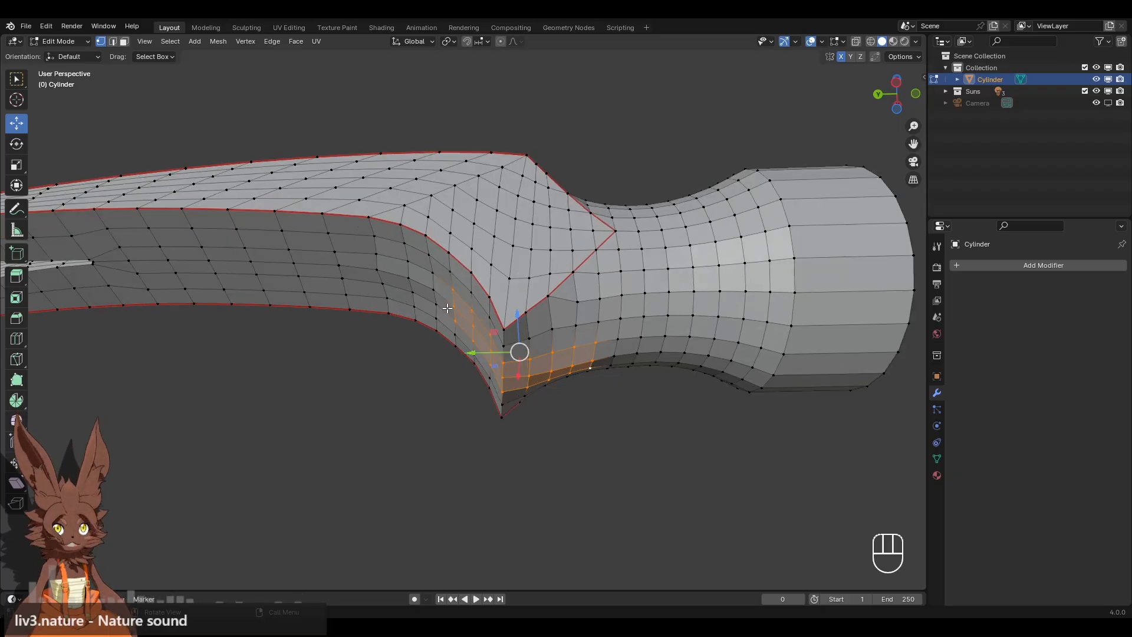
middle_drag(435, 301, 601, 250)
scroll(601, 250, up, 3)
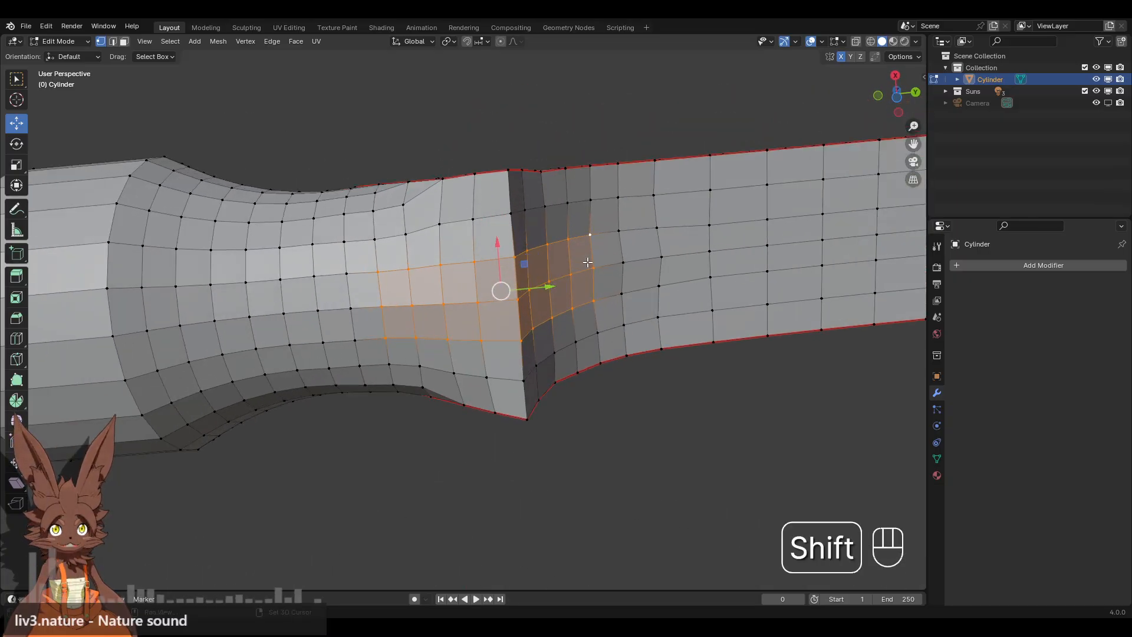
Subdivide the selected underside faces with one cut and reshape them into a circle with LoopTools.
right_click(598, 277)
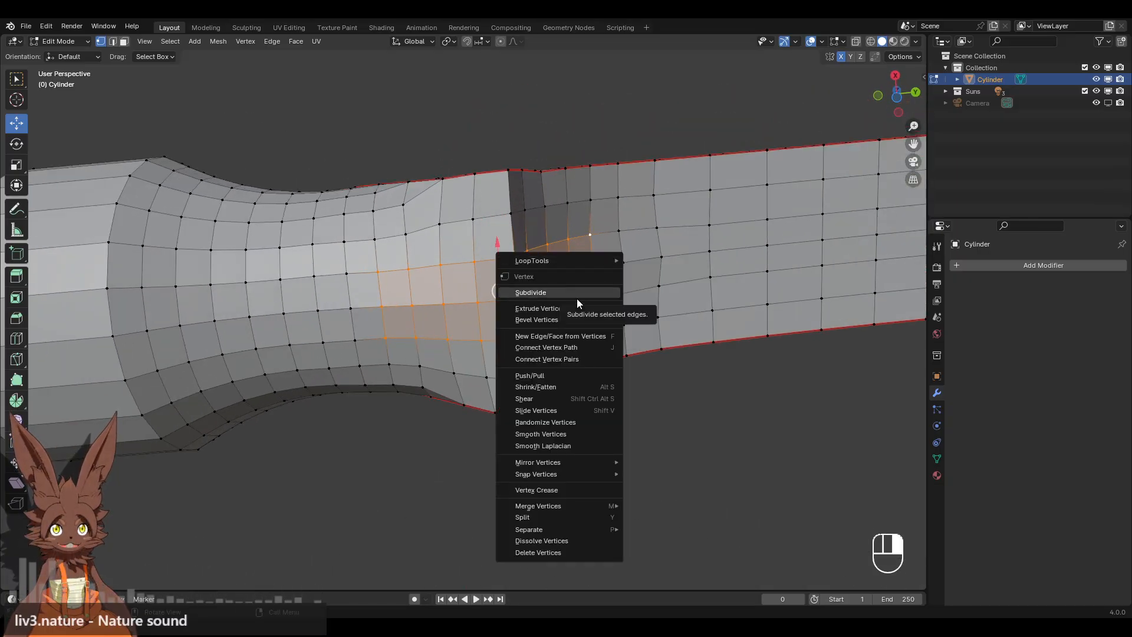
right_click(653, 379)
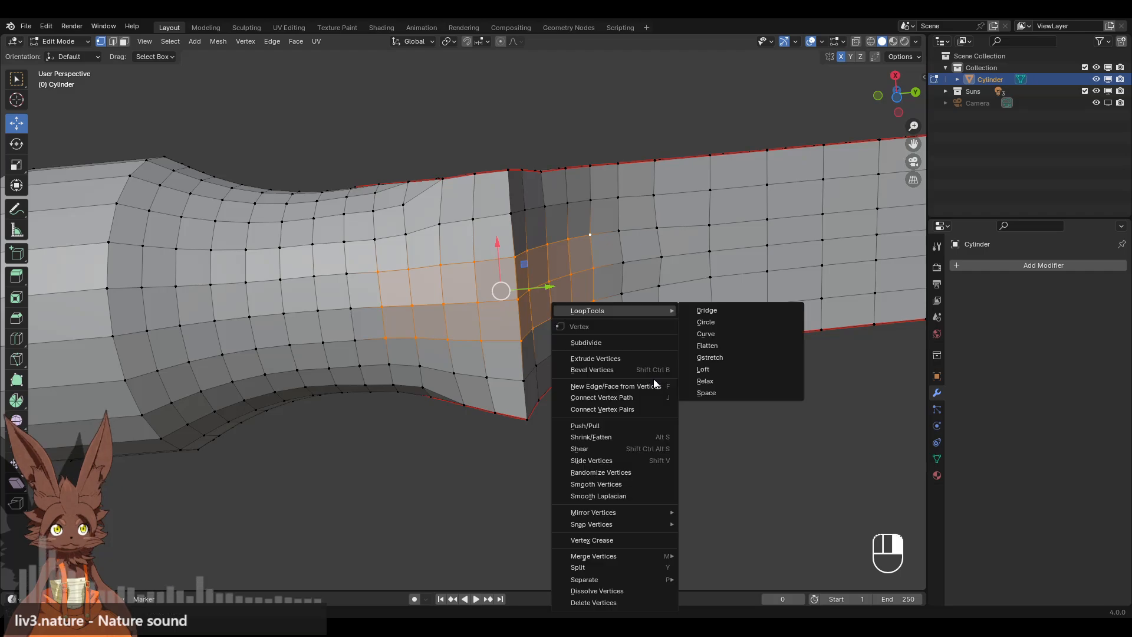
click(628, 342)
right_click(651, 297)
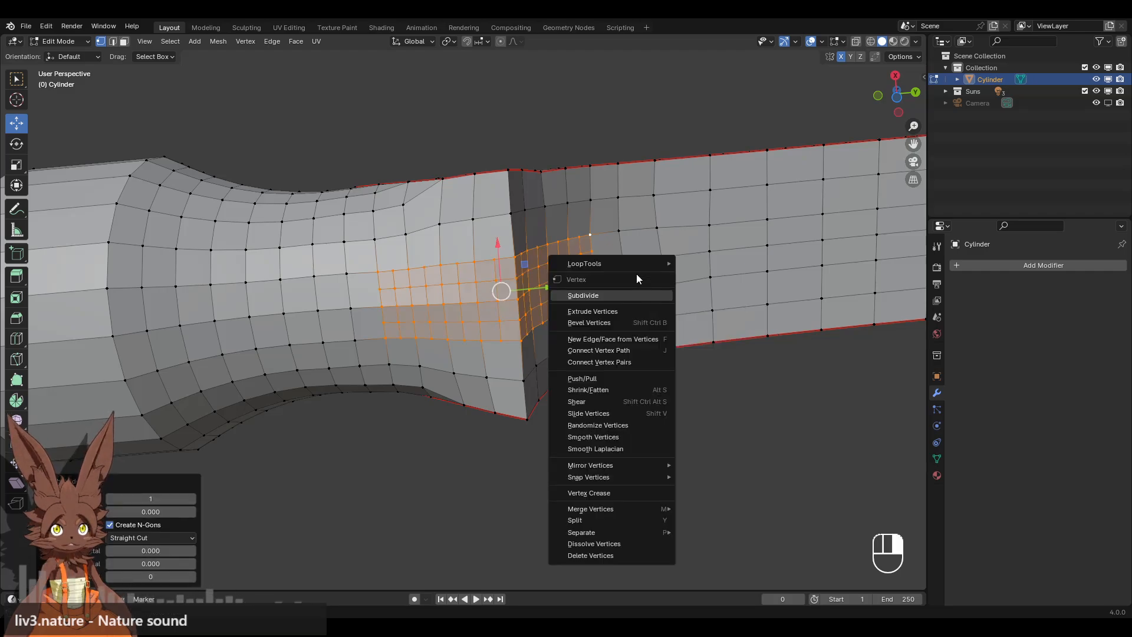
mouse_move(632, 266)
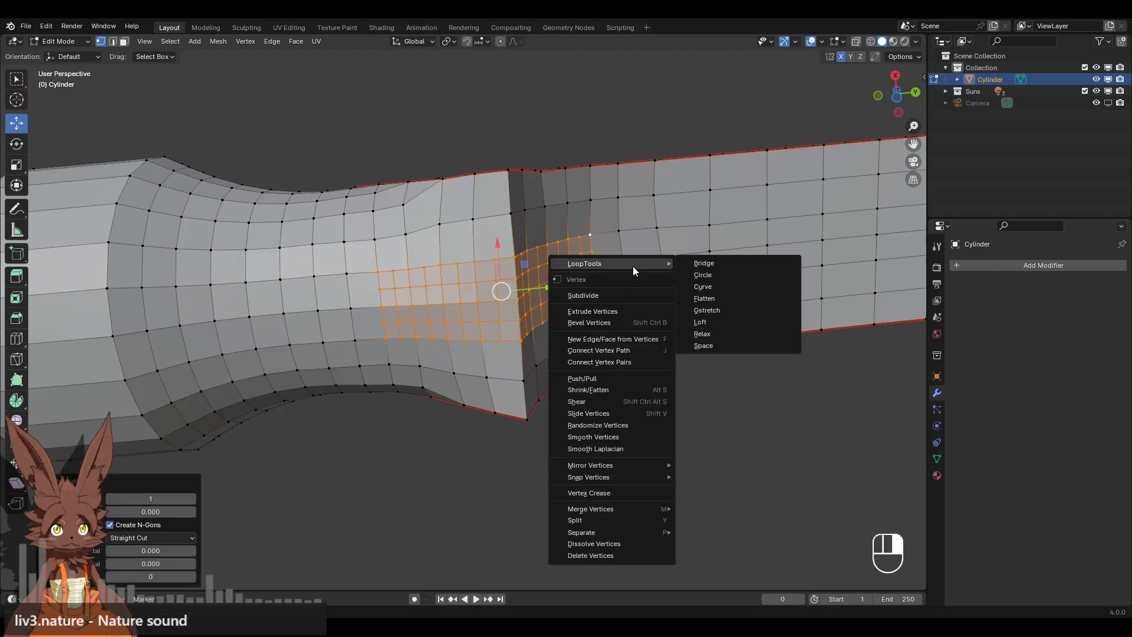
click(699, 275)
Narrow the circular underside patch by scaling it to 0.457 along the X axis.
middle_drag(684, 191, 649, 215)
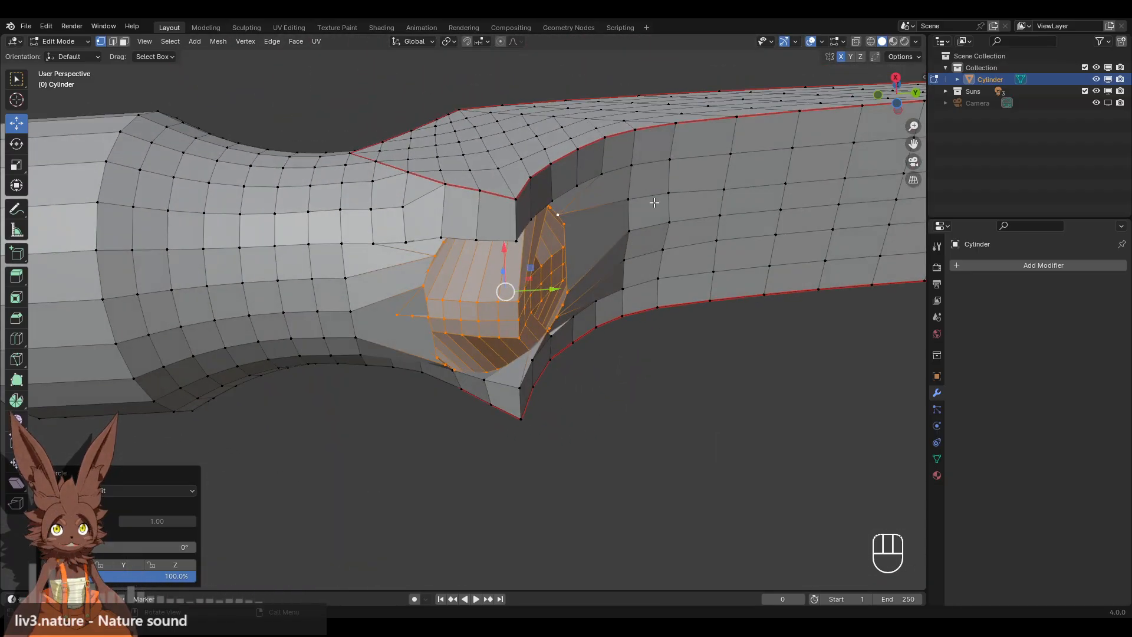
key(s)
key(z)
right_click(645, 219)
key(s)
key(x)
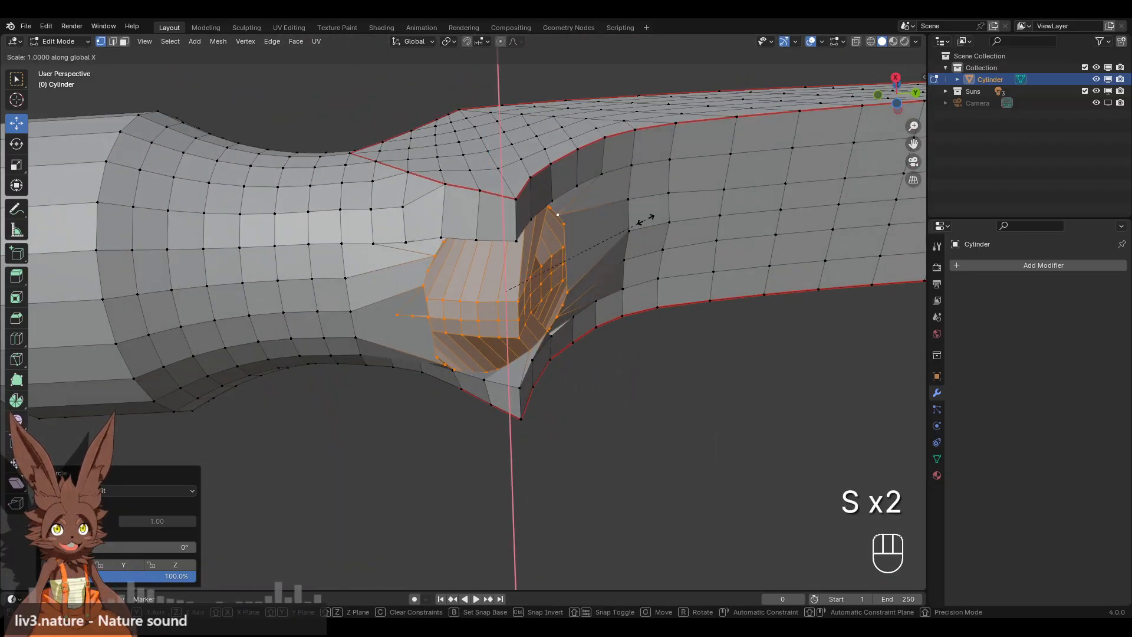
click(576, 301)
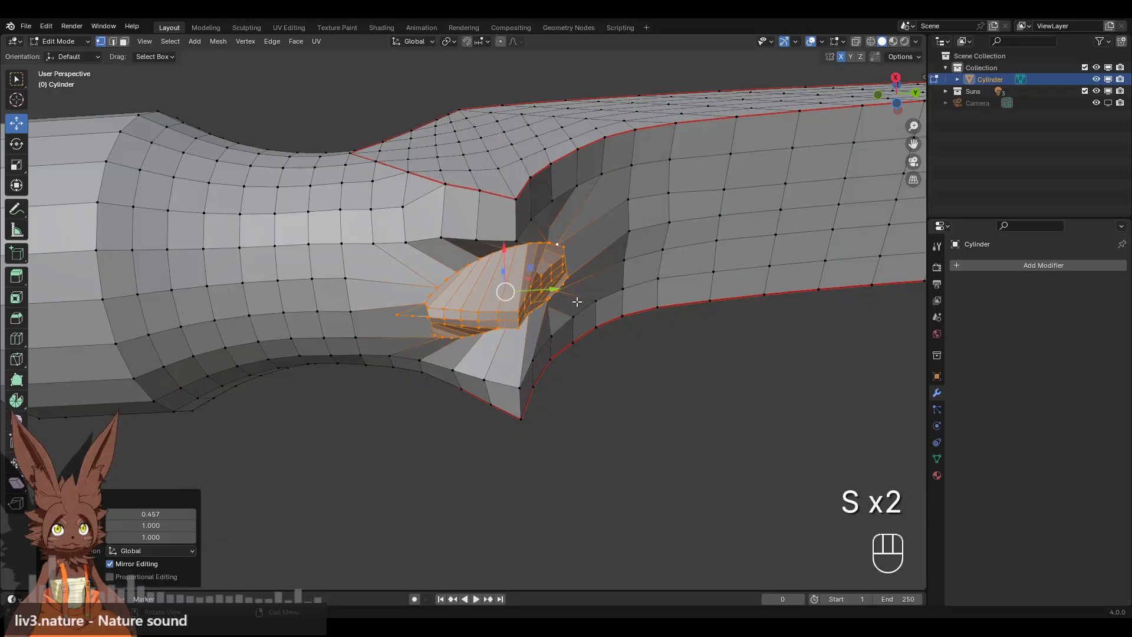
From the bottom orthographic view, stretch the underside patch by scaling it to 1.606 along the Y axis.
middle_drag(576, 303, 869, 114)
click(896, 93)
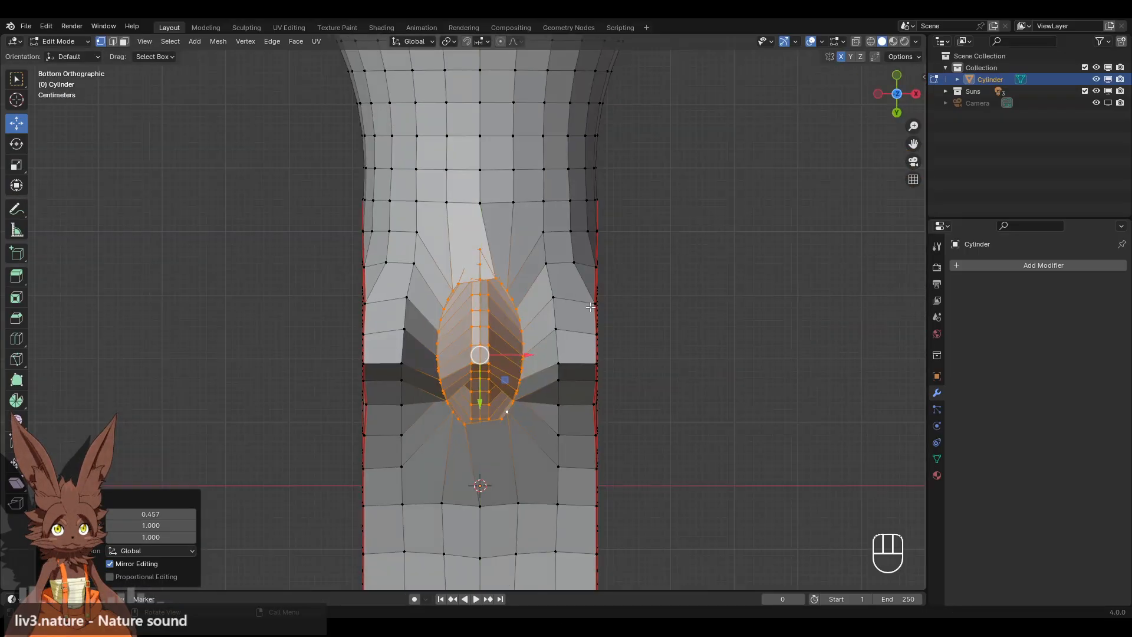
key(s)
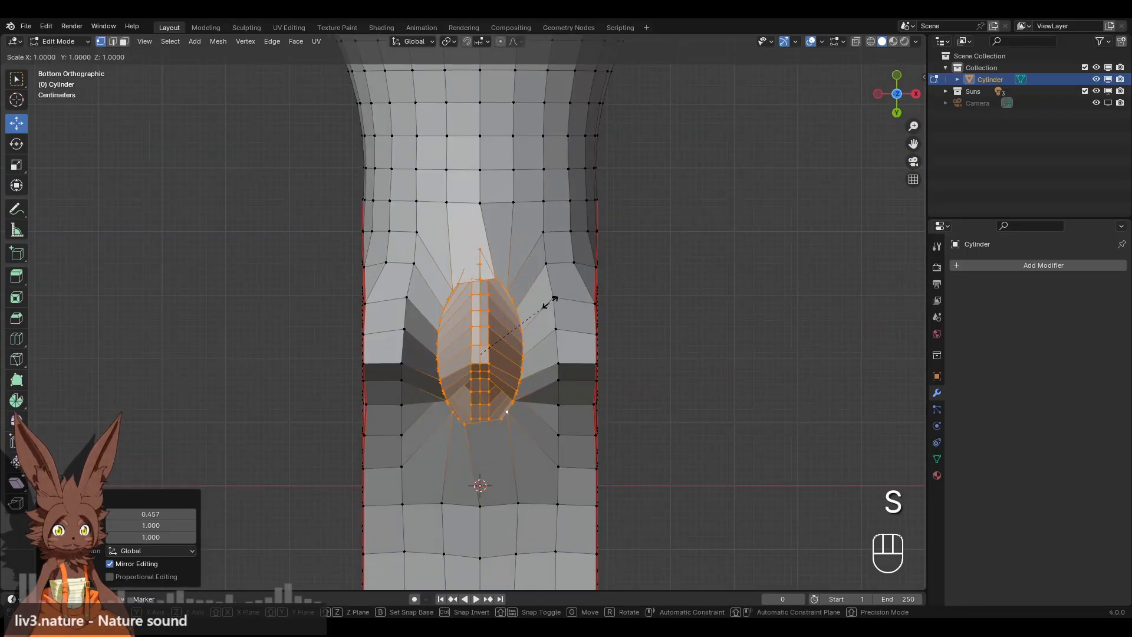
key(y)
click(567, 244)
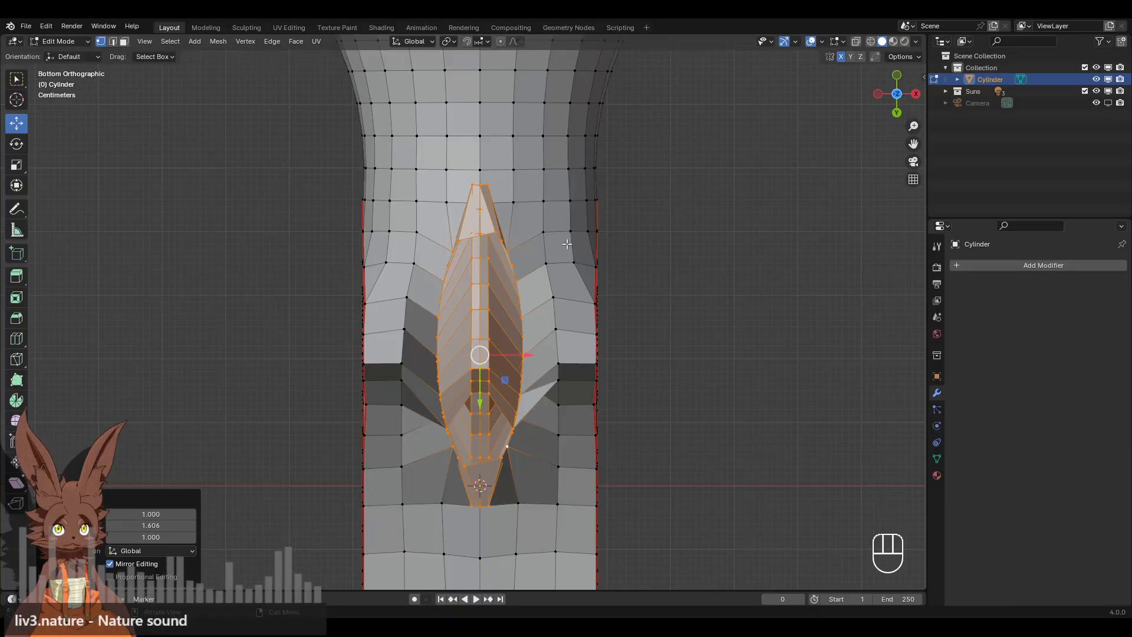
Undo both scalings, the LoopTools circle and the subdivision of the underside patch.
middle_drag(677, 245, 424, 313)
scroll(502, 345, up, 3)
key(ctrl+z)
key(ctrl+z)
key(ctrl+z)
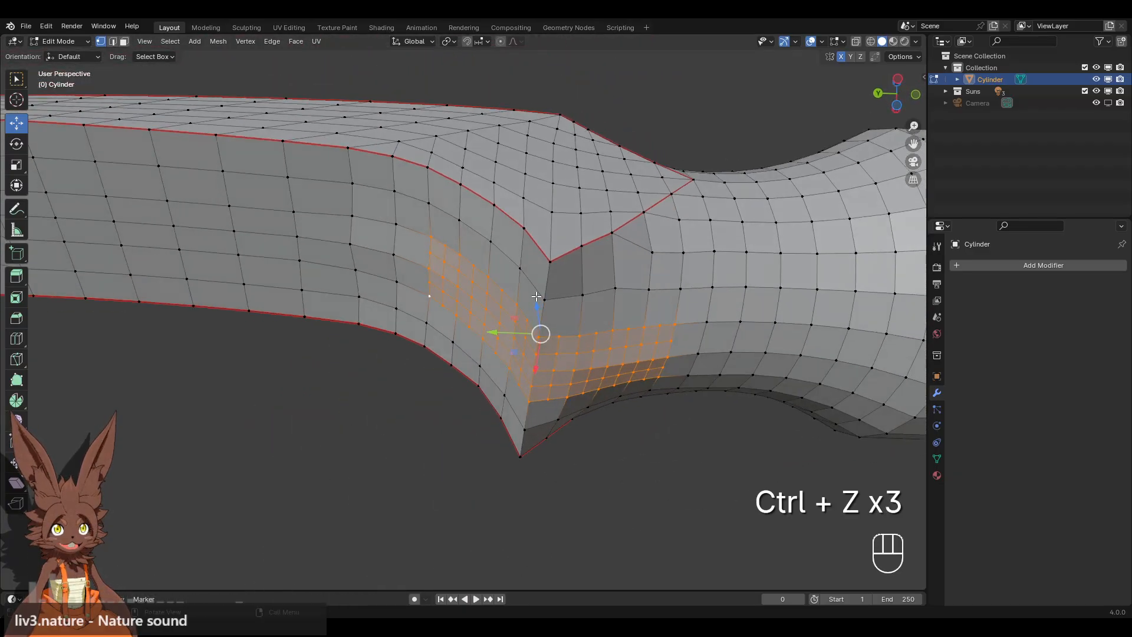
key(ctrl+z)
Reshape the unsubdivided underside selection into a circle with LoopTools and flatten it by scaling to -0.040 along Z.
right_click(681, 271)
mouse_move(672, 271)
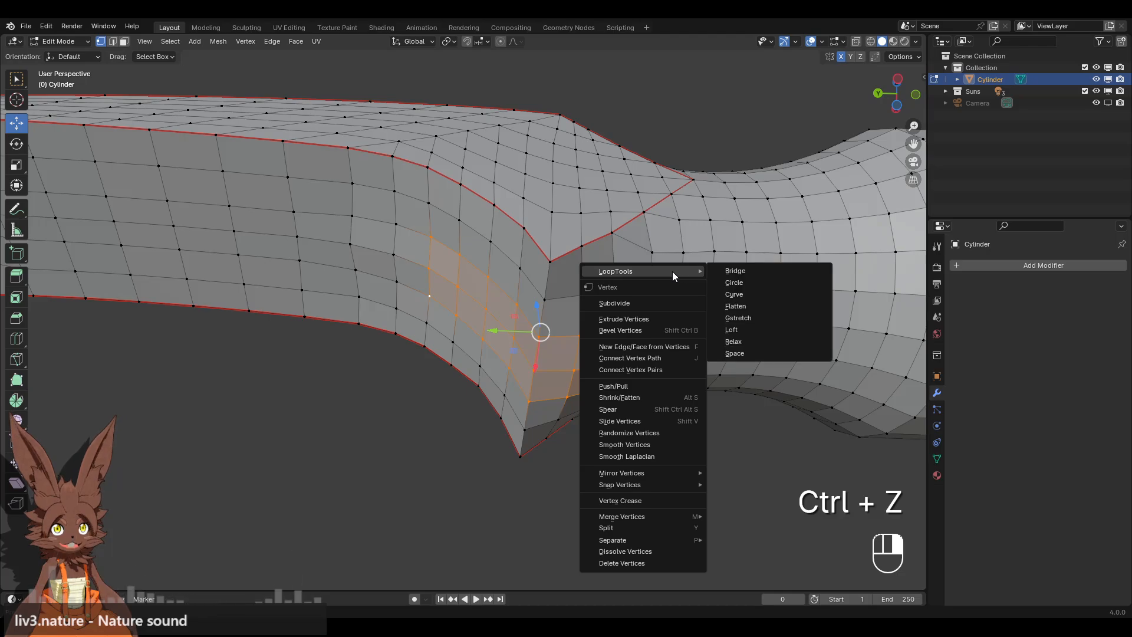
click(731, 282)
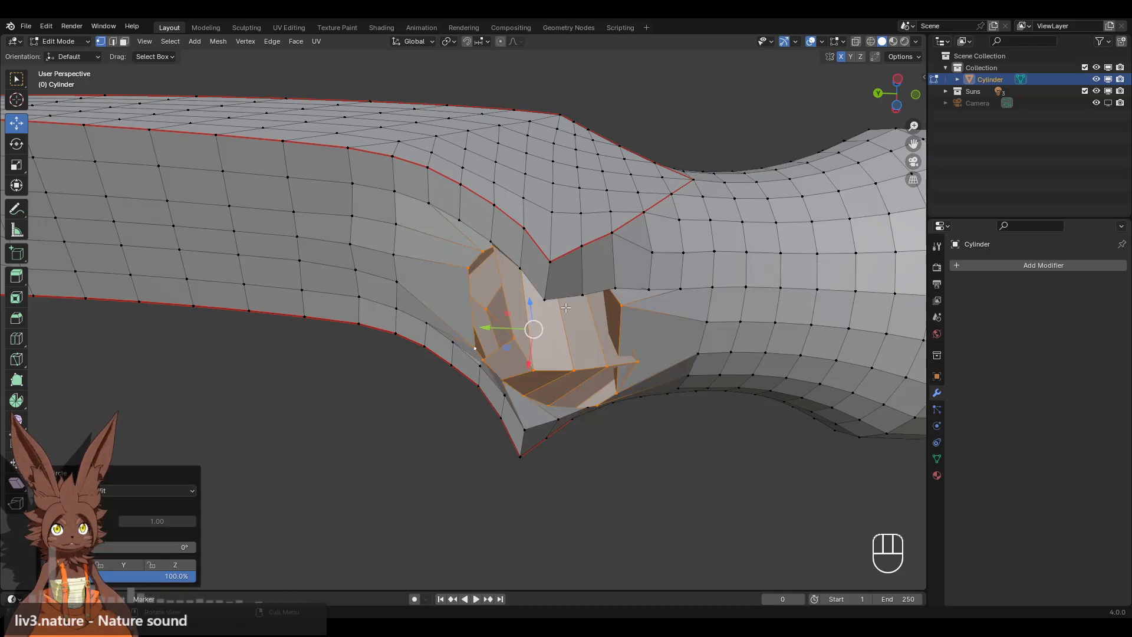
middle_drag(732, 282, 687, 177)
key(s)
key(z)
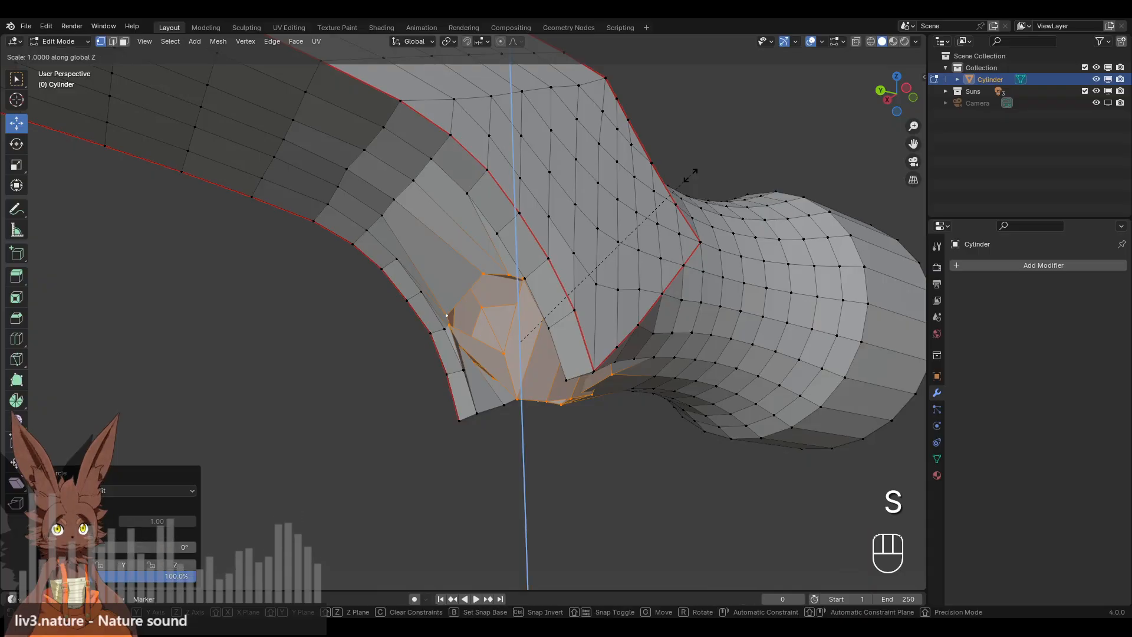
click(517, 346)
middle_drag(517, 346, 449, 287)
Apply Smooth Vertices twice to the flattened circular patch, at smoothing 0.500 with one repetition each.
right_click(377, 320)
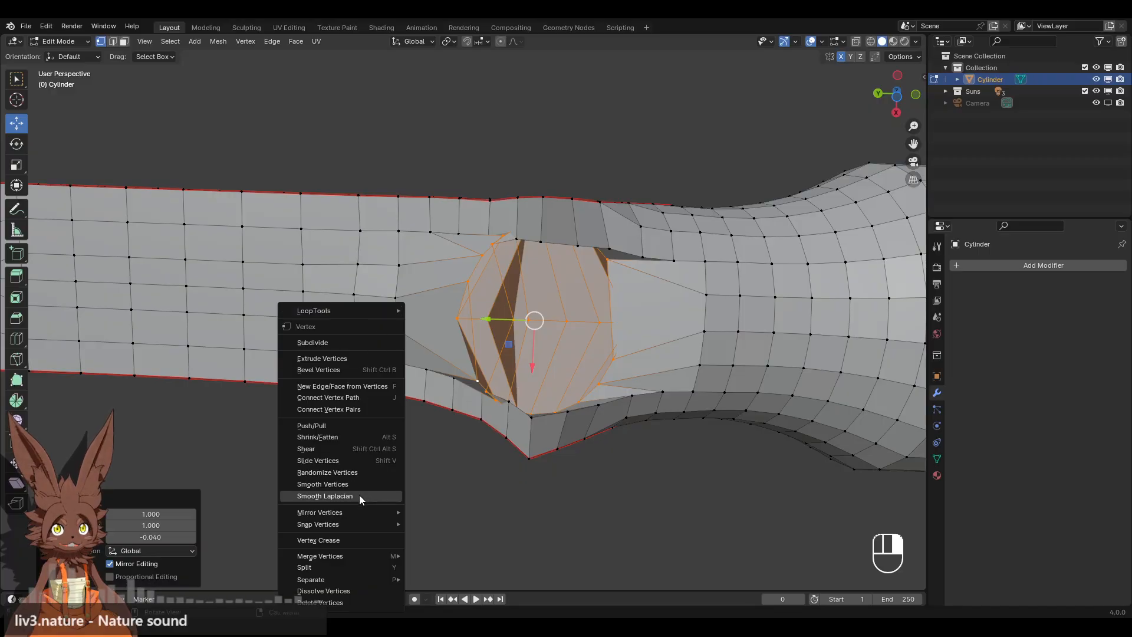
click(352, 480)
right_click(409, 447)
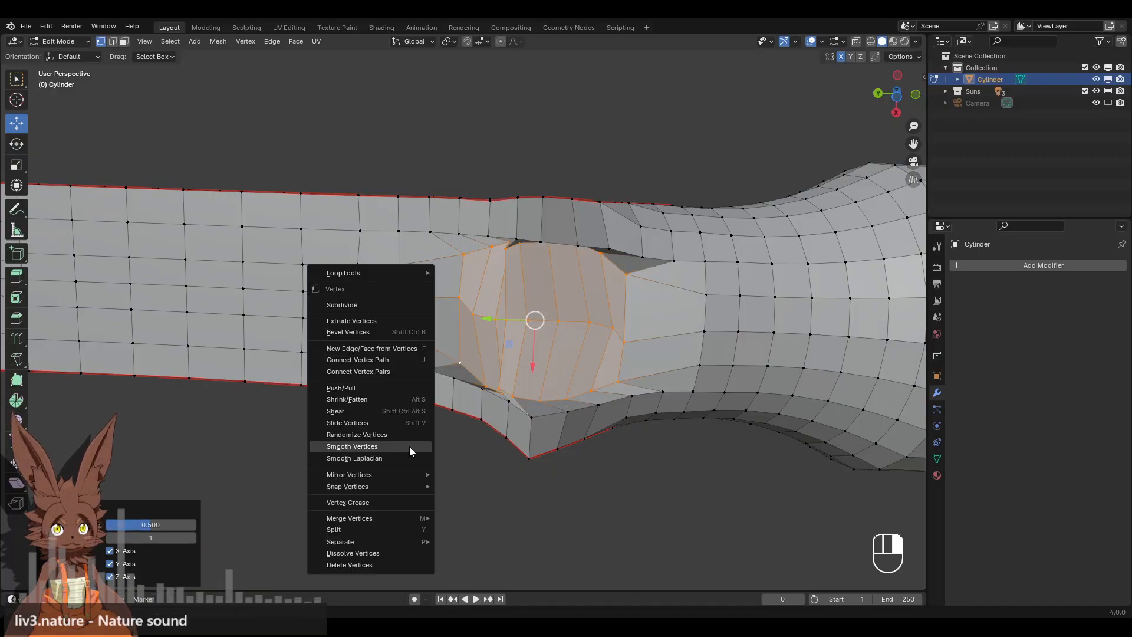
click(409, 447)
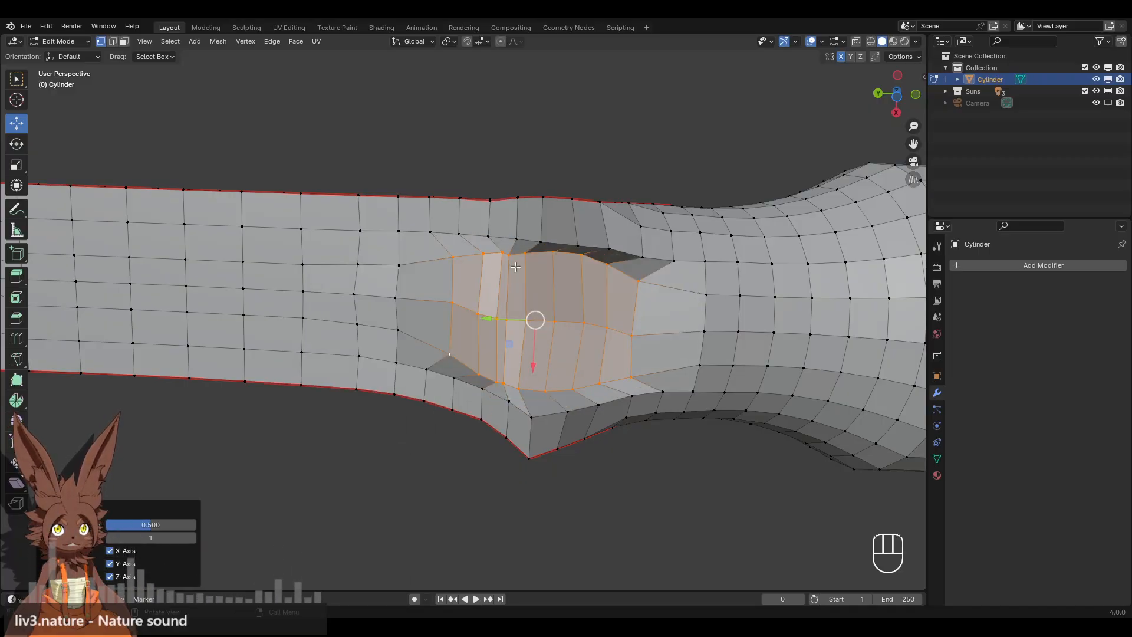
Undo both smoothings, the Z scaling and the LoopTools circle on the underside patch.
middle_drag(516, 268, 632, 267)
key(ctrl+z)
key(ctrl+z)
key(ctrl+z)
key(ctrl+z)
Extrude the selected underside patch about 0.35 m outward along its normal and reshape the extruded end into a circle with LoopTools.
key(e)
click(517, 496)
right_click(632, 267)
mouse_move(595, 94)
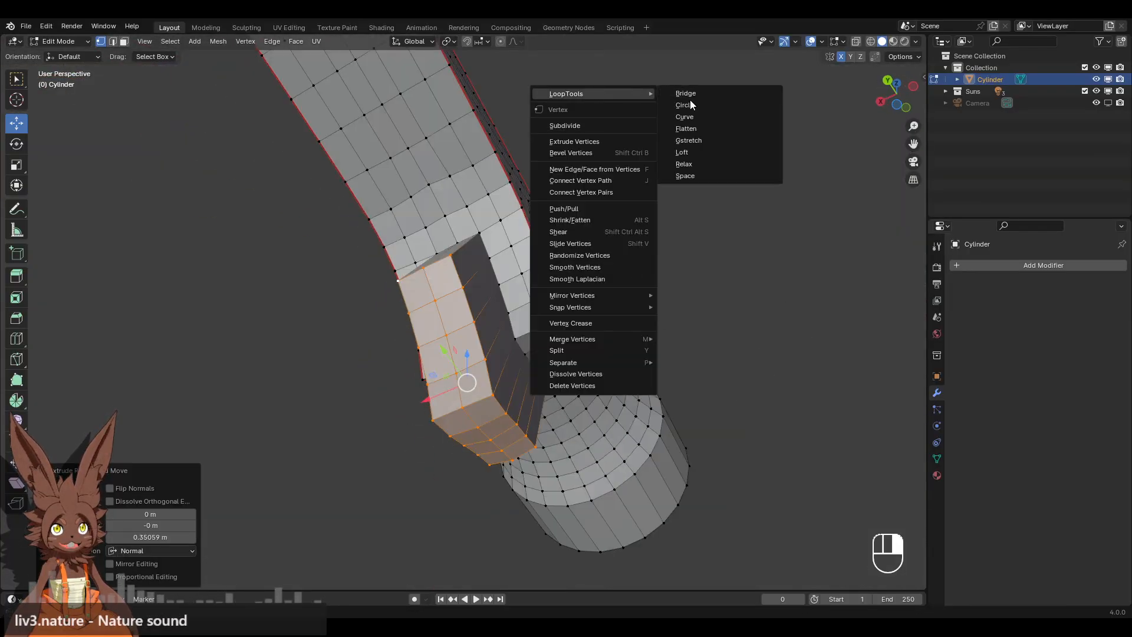
click(685, 105)
middle_drag(596, 193, 505, 265)
Undo the circle and redo it with LoopTools after subdividing the extruded end faces with one cut.
scroll(505, 265, up, 2)
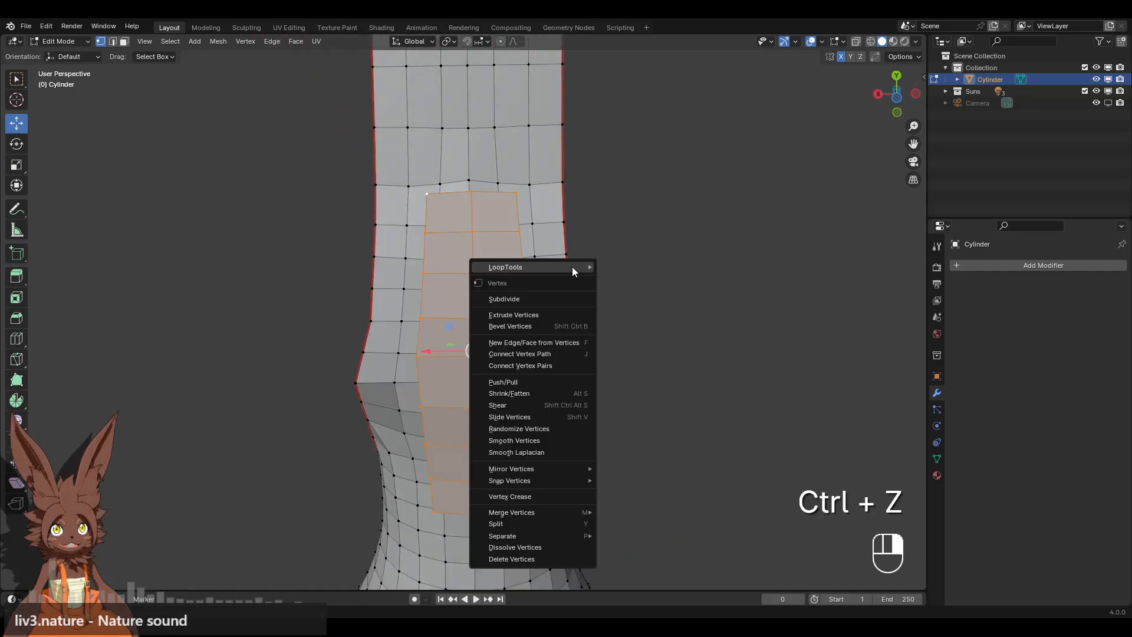
click(557, 299)
right_click(668, 238)
mouse_move(658, 206)
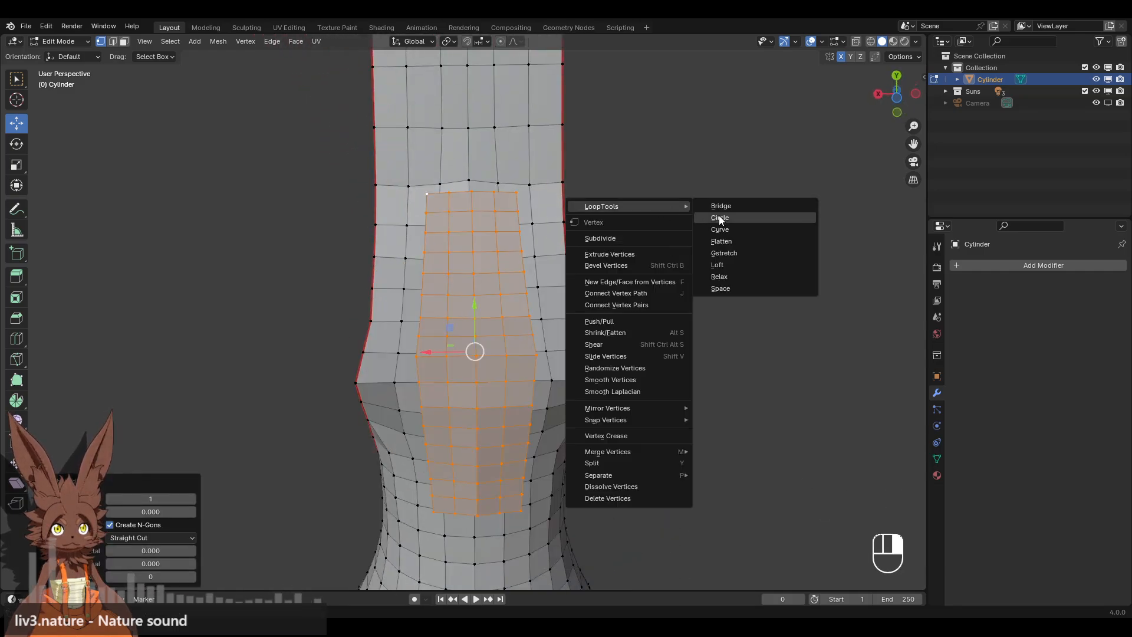
click(714, 216)
middle_drag(620, 211, 756, 113)
Turn on the Face Orientation overlay and examine the normals of the circular extruded end.
click(246, 45)
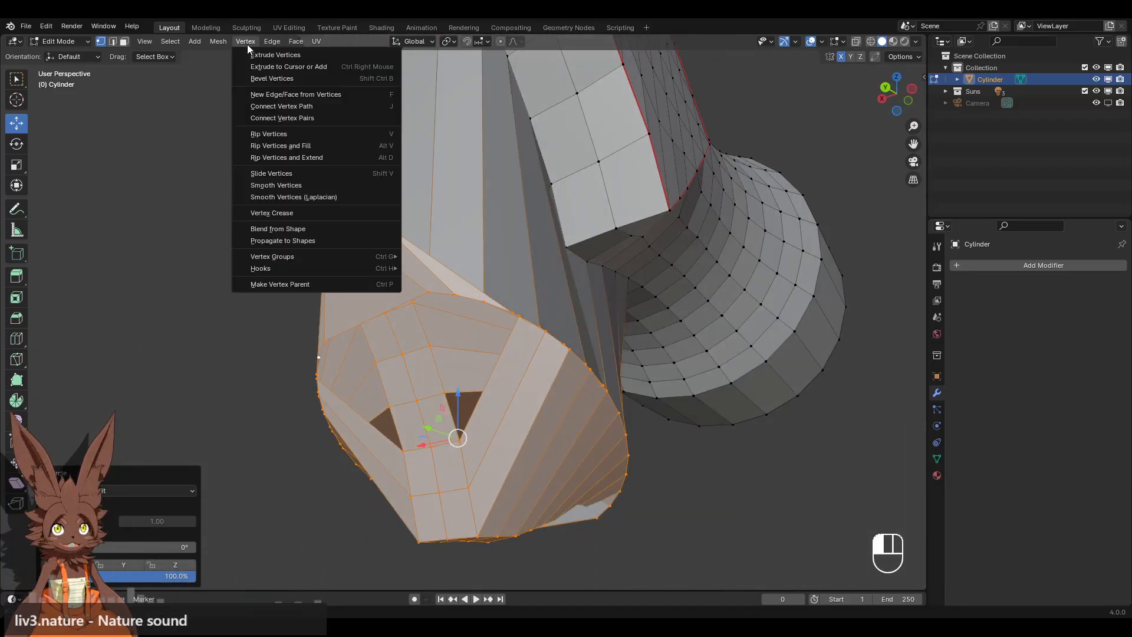
mouse_move(277, 45)
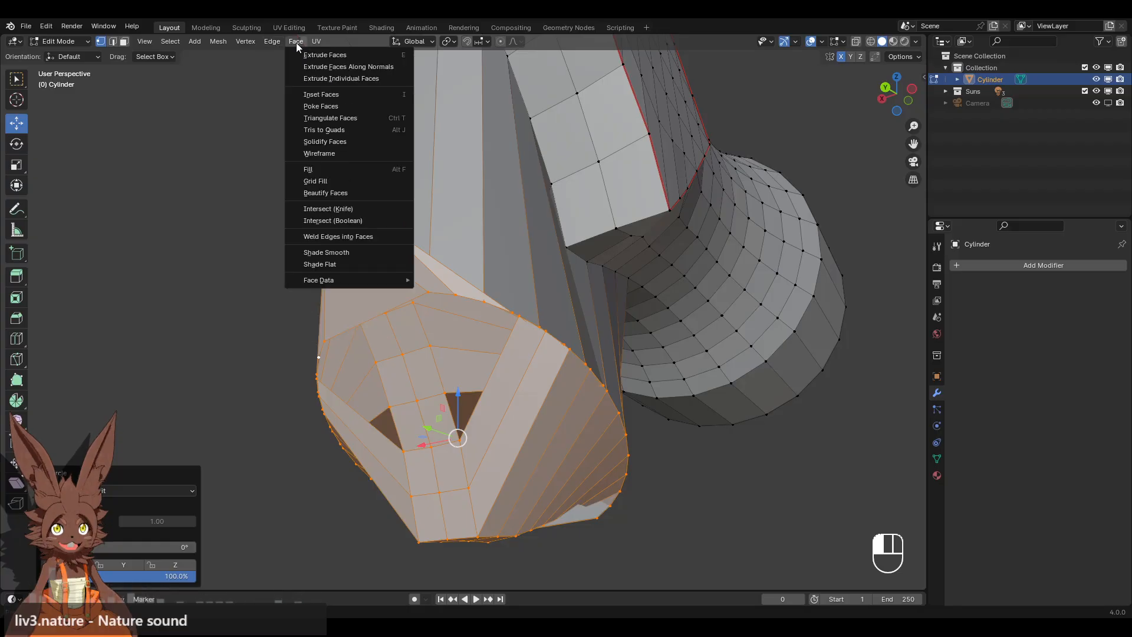
click(822, 45)
click(750, 281)
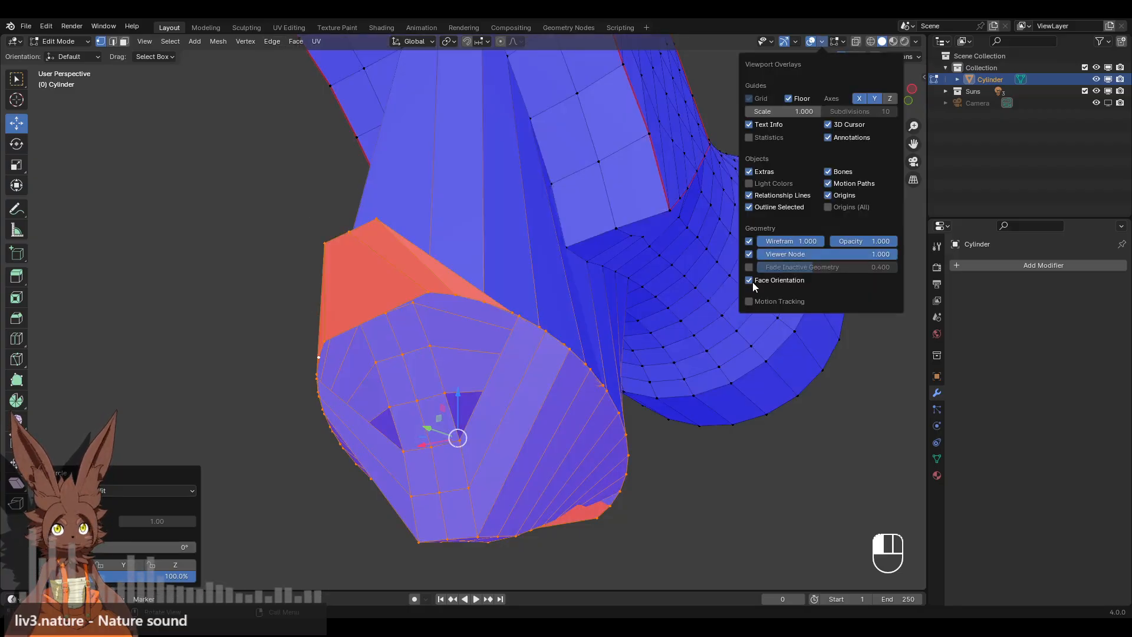
middle_drag(708, 307, 544, 219)
scroll(544, 219, up, 2)
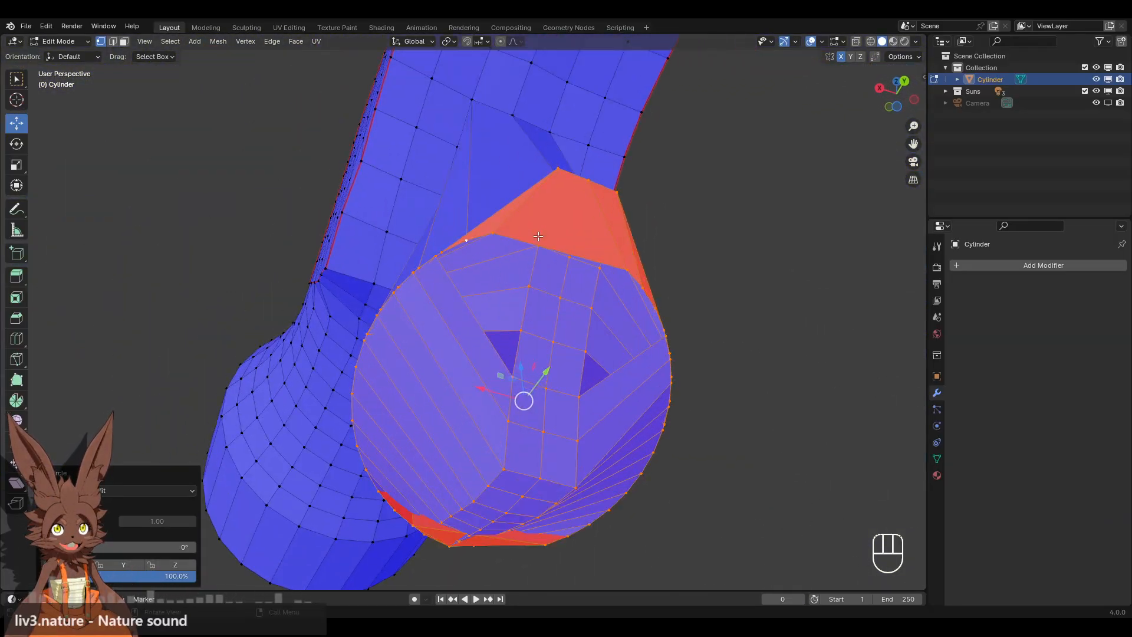
Delete the selected faces of the circular extruded end and turn off the Face Orientation overlay.
key(x)
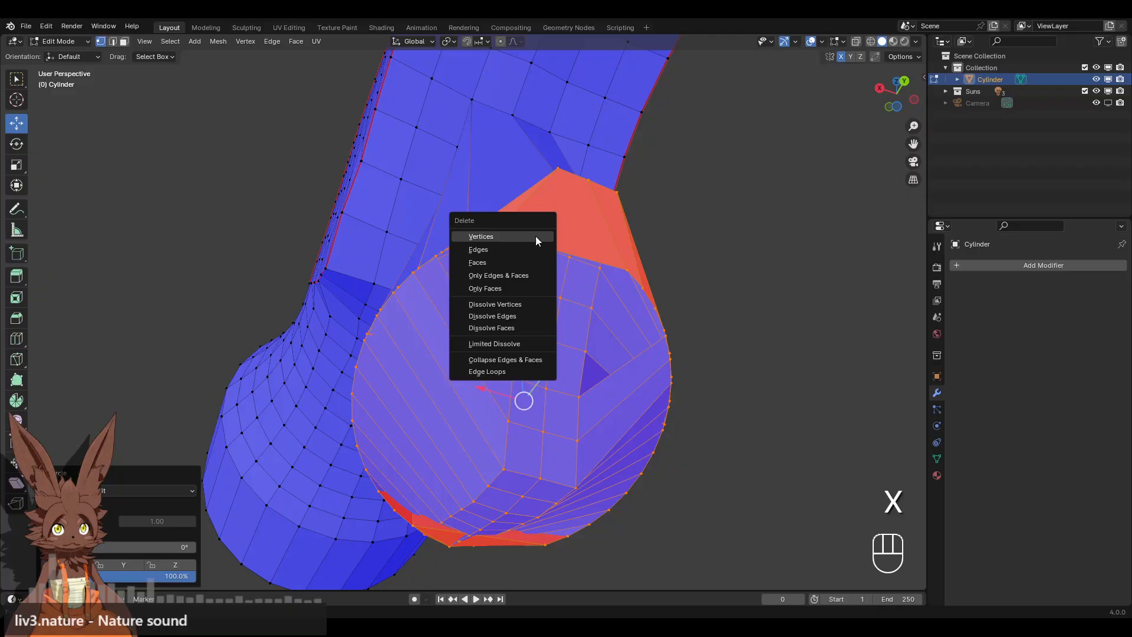
click(507, 257)
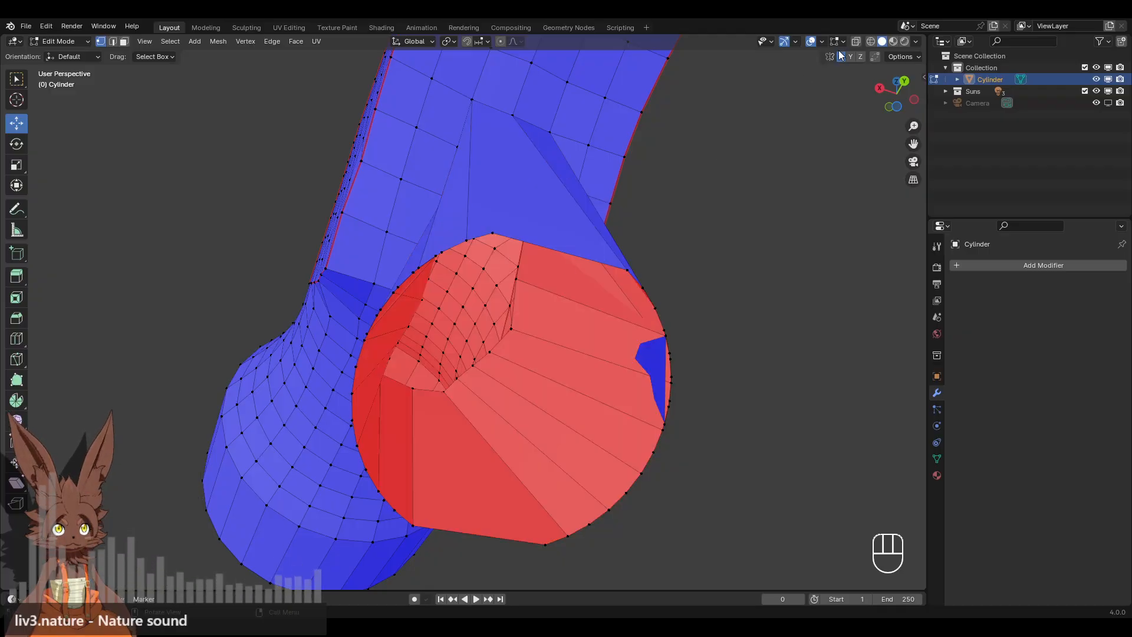
click(821, 41)
click(749, 280)
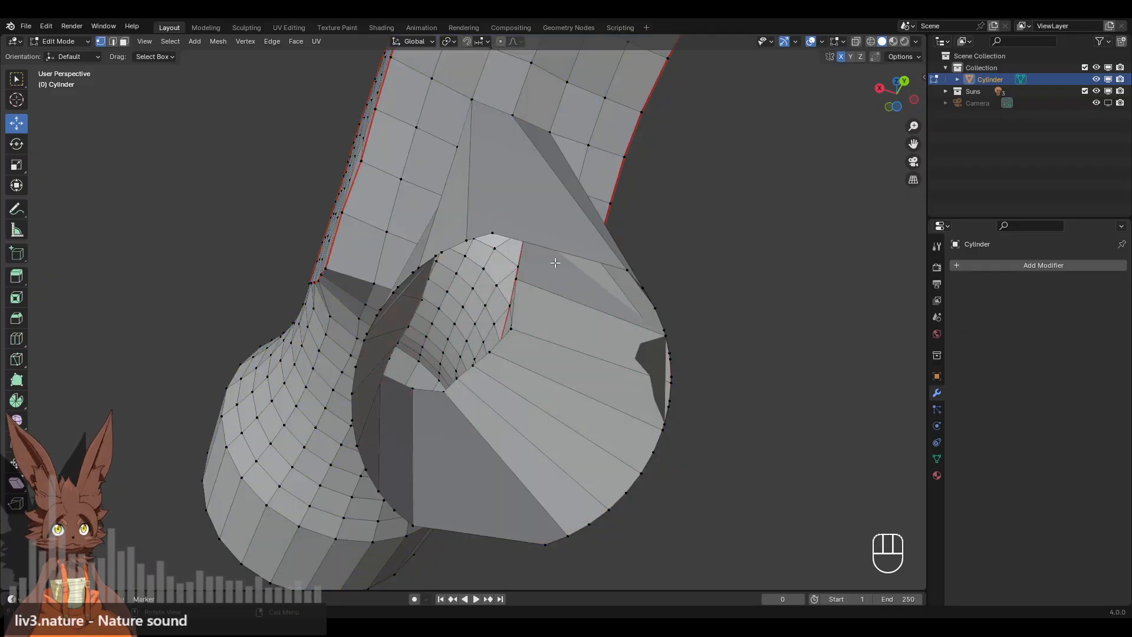
Undo the face deletion, the circle and the subdivision of the extruded underside end.
middle_drag(551, 255, 589, 206)
scroll(522, 299, down, 3)
key(ctrl+z)
key(ctrl+z)
key(ctrl+z)
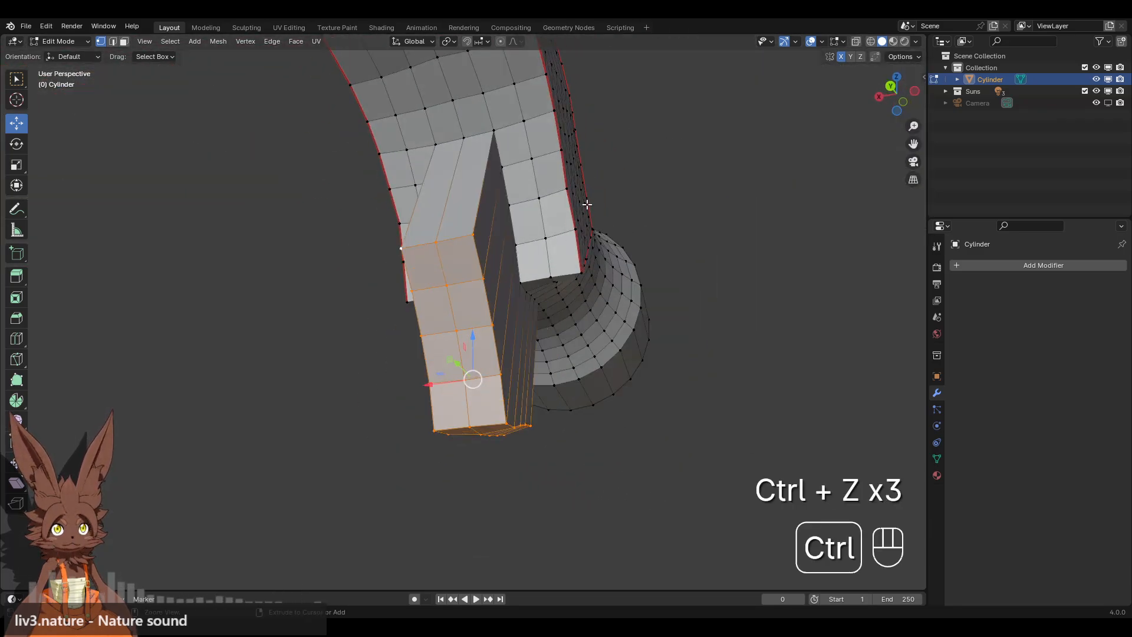
Reshape the extruded end with LoopTools Circle, trying the Fit inside method before returning to Best fit.
scroll(499, 217, up, 1)
right_click(500, 224)
mouse_move(485, 225)
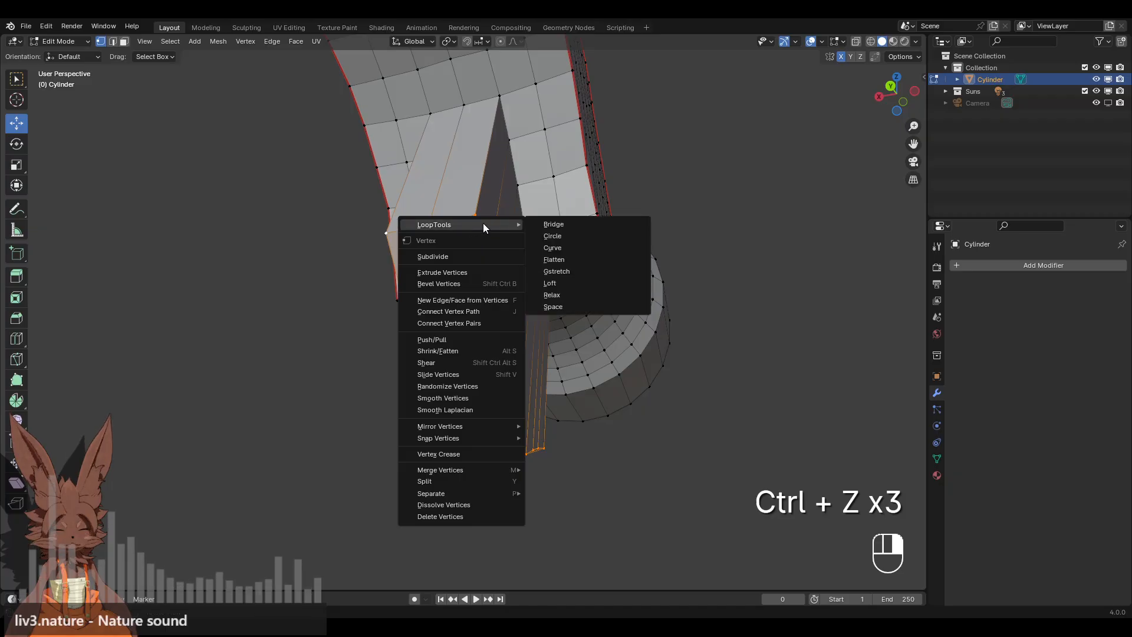
click(556, 234)
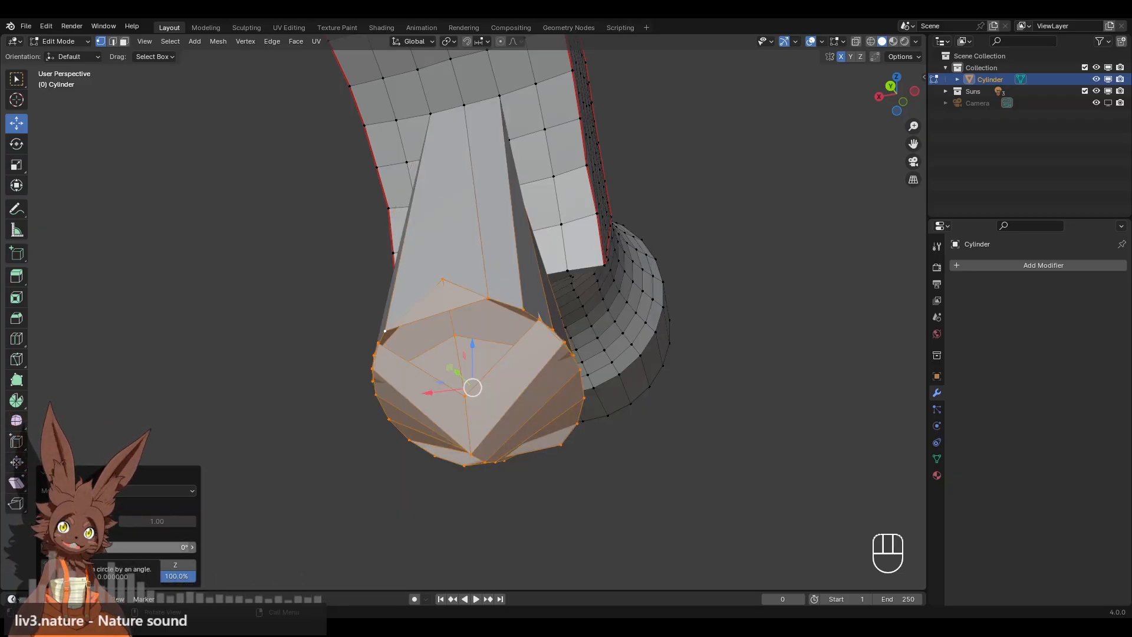
click(113, 490)
click(118, 520)
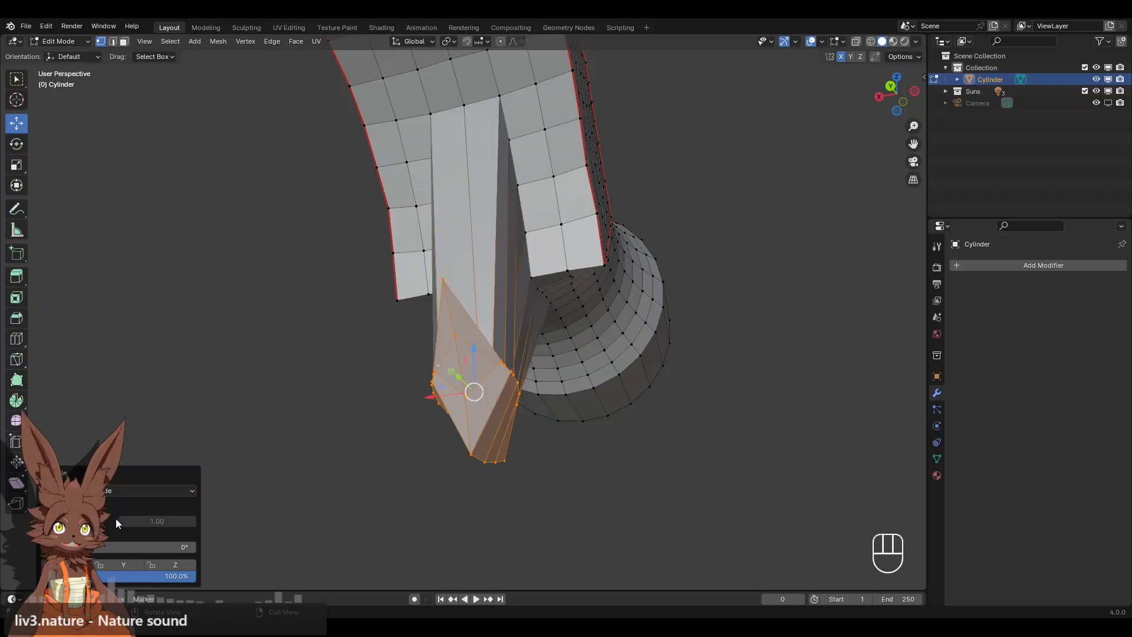
click(122, 492)
click(122, 502)
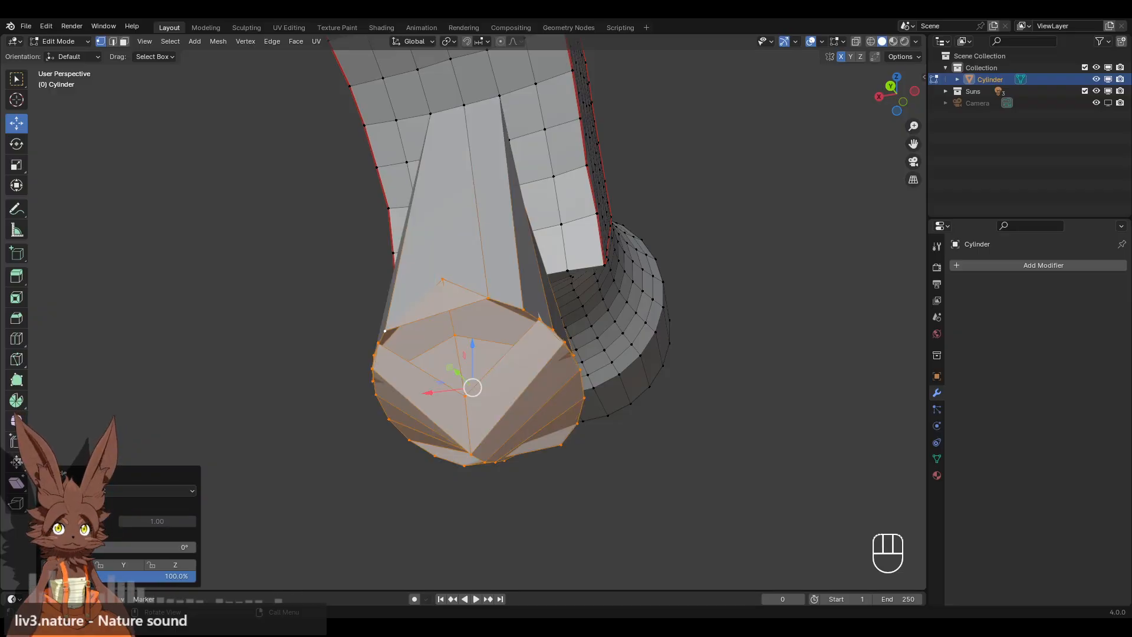
Try a forced radius of 1.00 on the extruded end's circle and switch the radius option back off.
click(88, 507)
click(88, 508)
click(88, 521)
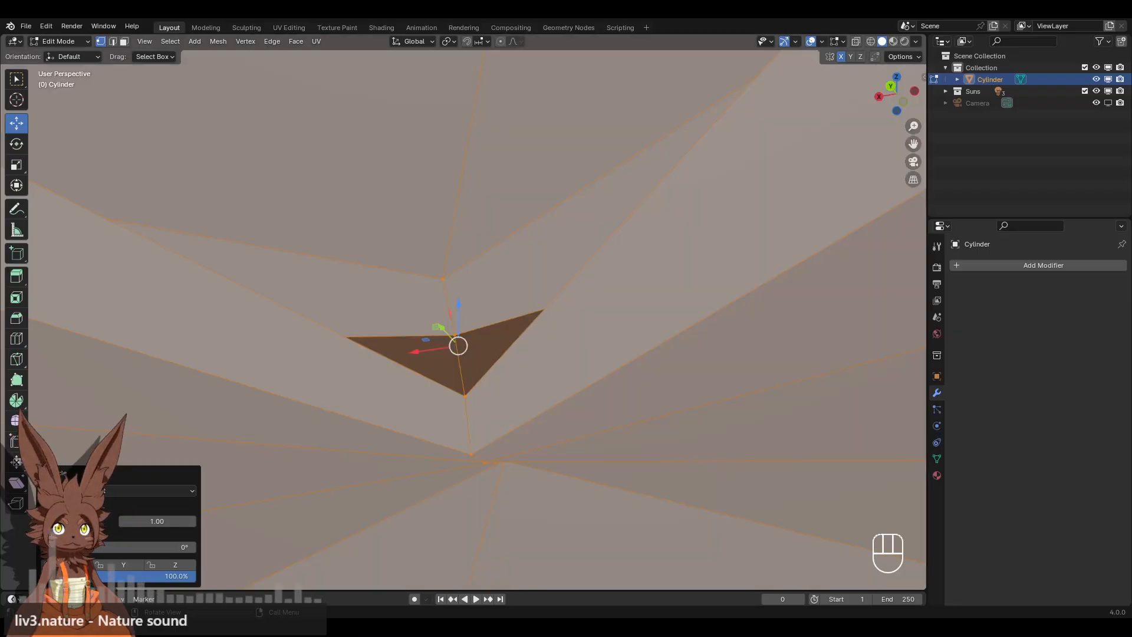
click(88, 521)
click(88, 534)
click(88, 535)
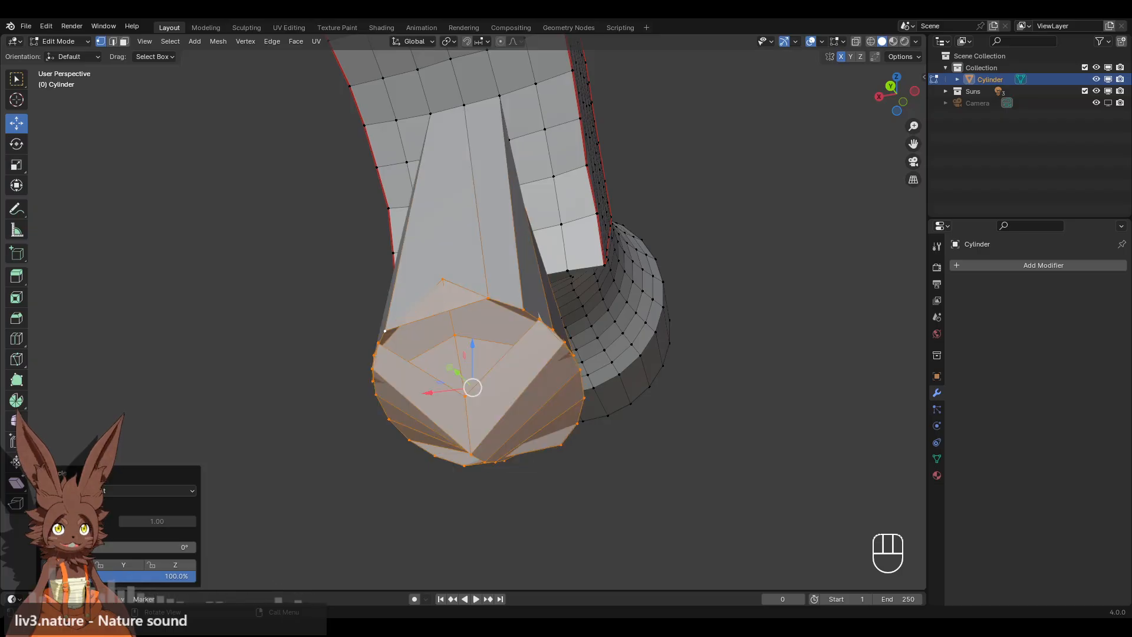
click(89, 534)
Set the circle's angle to -16° and keep its influence at 100%.
middle_drag(283, 425, 630, 383)
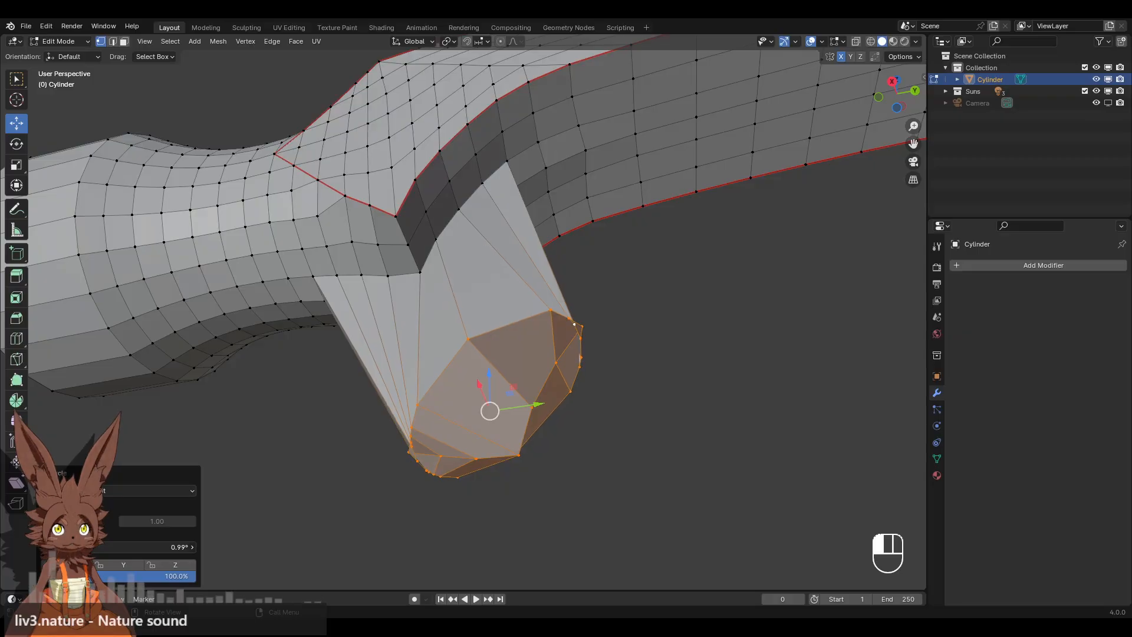
drag(154, 547, 62, 547)
middle_drag(635, 395, 231, 497)
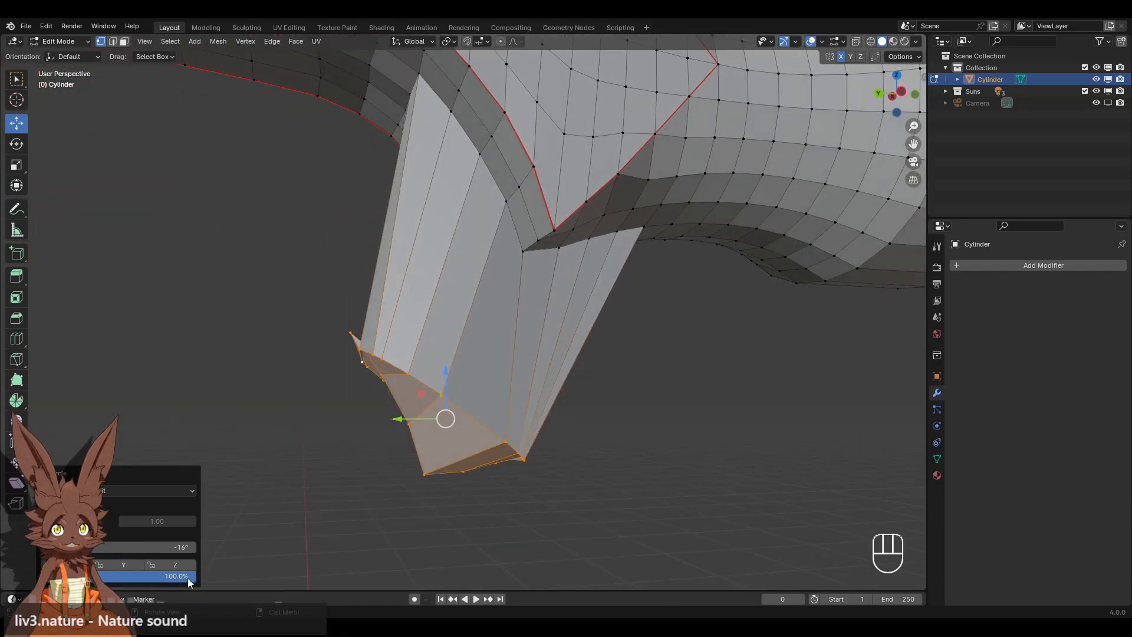
mouse_move(182, 578)
mouse_down()
mouse_move(41, 577)
mouse_move(195, 578)
mouse_up()
middle_drag(342, 398, 134, 576)
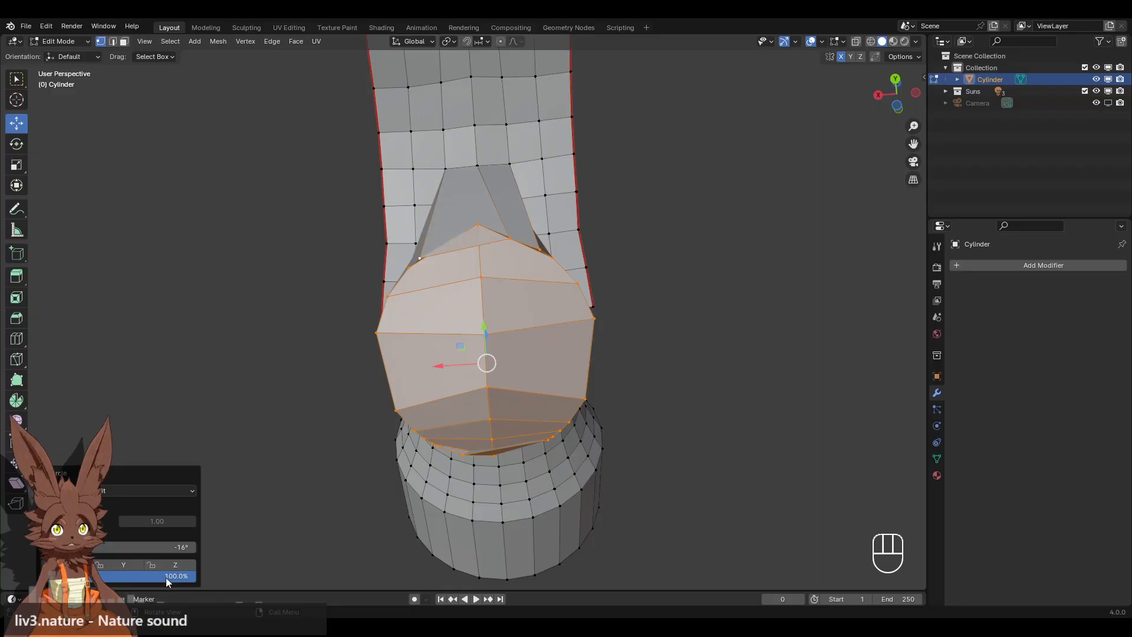
drag(134, 576, 94, 576)
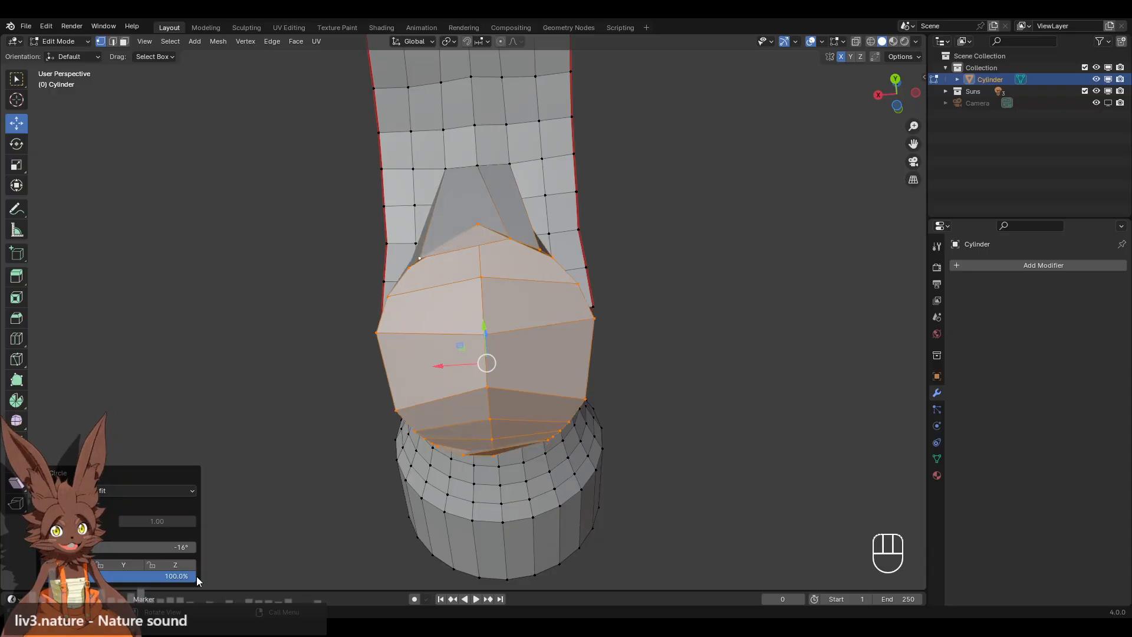
Undo the circle and the extrusion of the underside patch.
key(ctrl+z)
key(ctrl+z)
Subdivide the selected underside patch with one cut and delete its faces to open a hole.
middle_drag(457, 230, 559, 250)
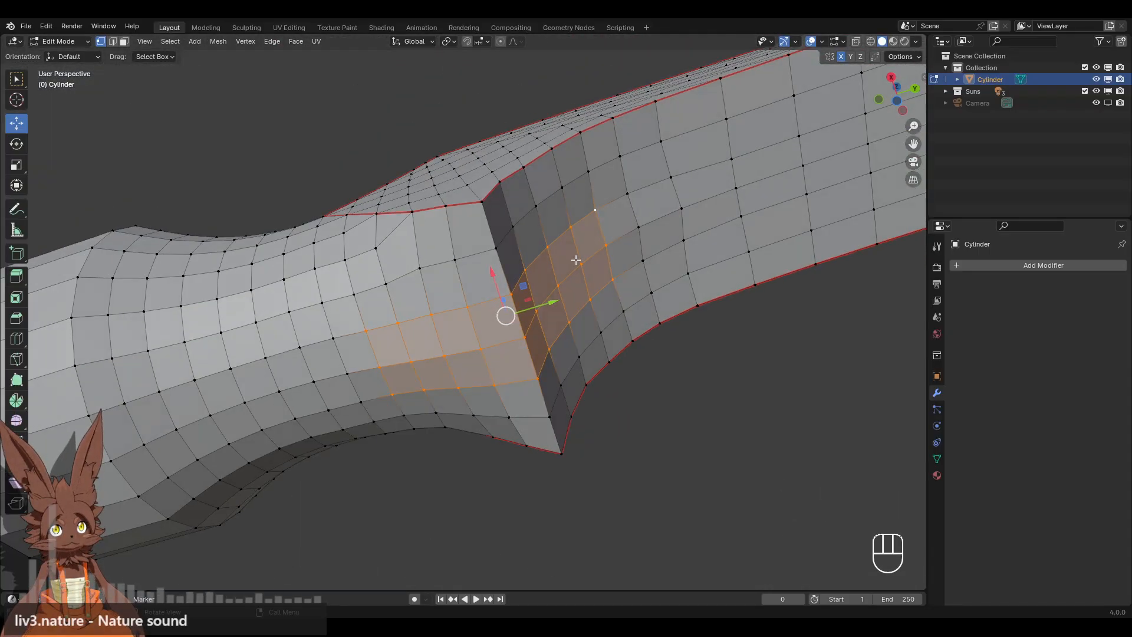
right_click(627, 305)
click(609, 323)
key(x)
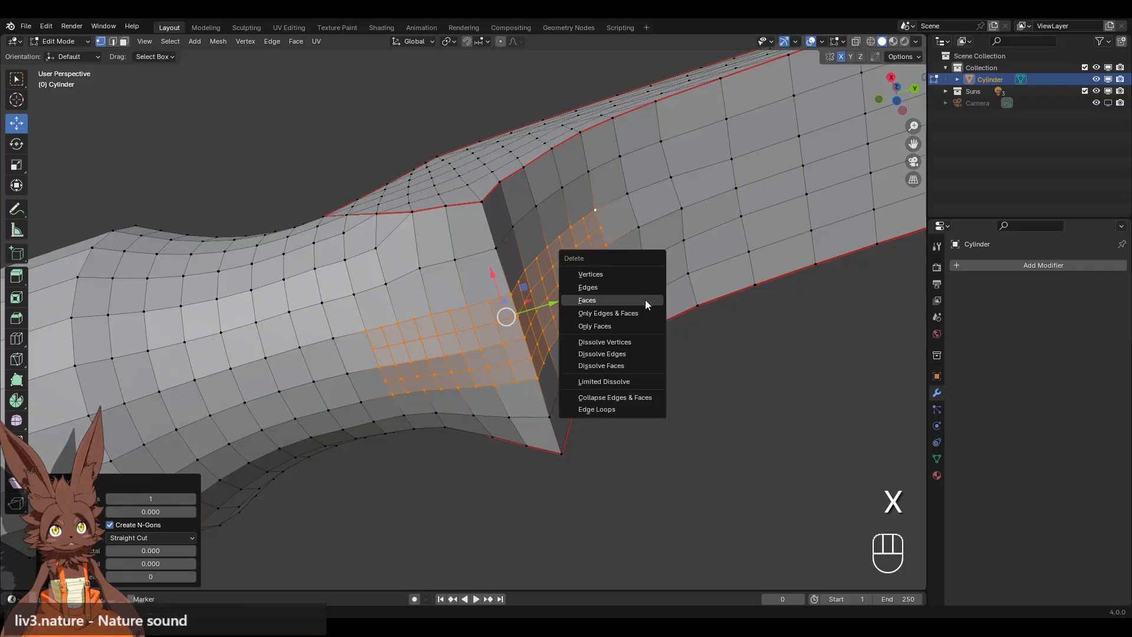
click(642, 297)
Select the complete border edge loop around the opening in the underside.
alt+click(531, 265)
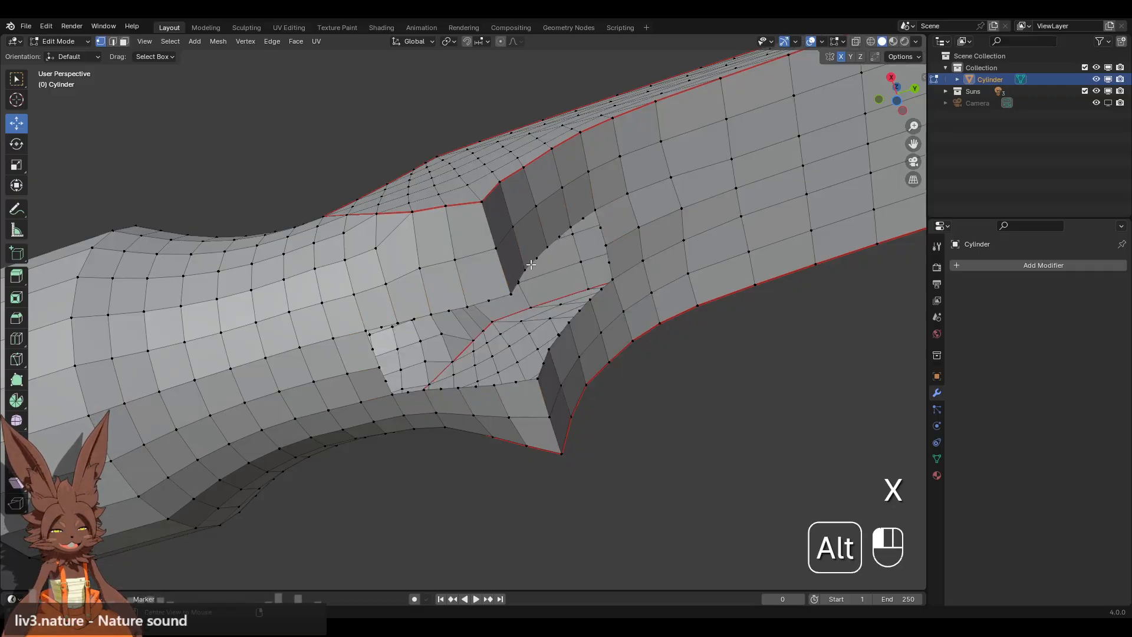
middle_drag(530, 265, 514, 254)
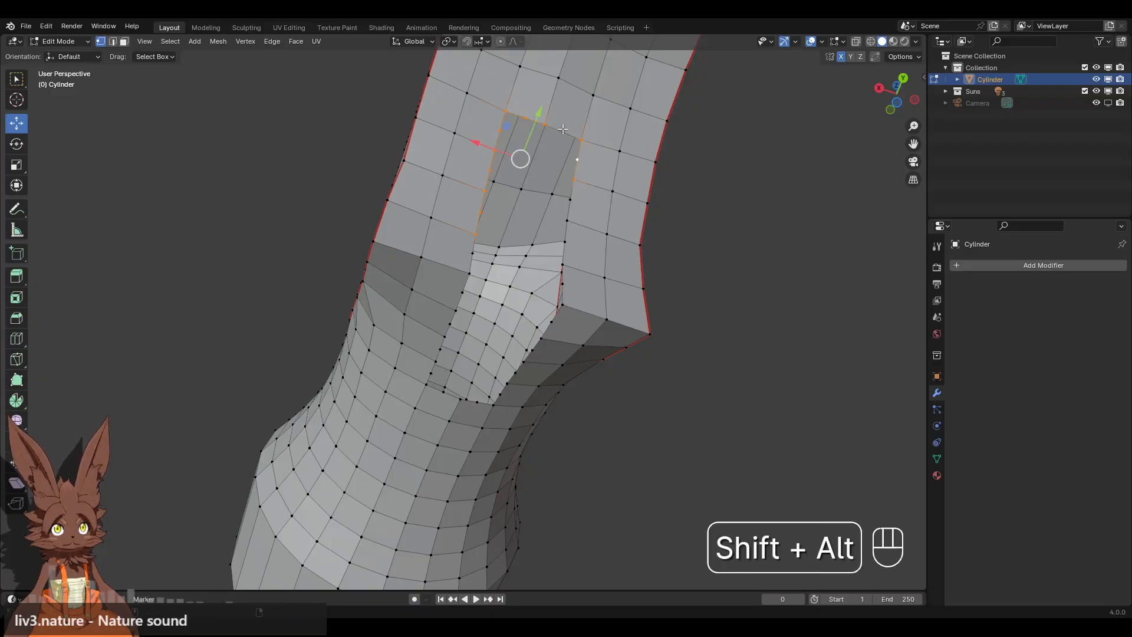
alt+shift+click(569, 212)
alt+shift+click(563, 254)
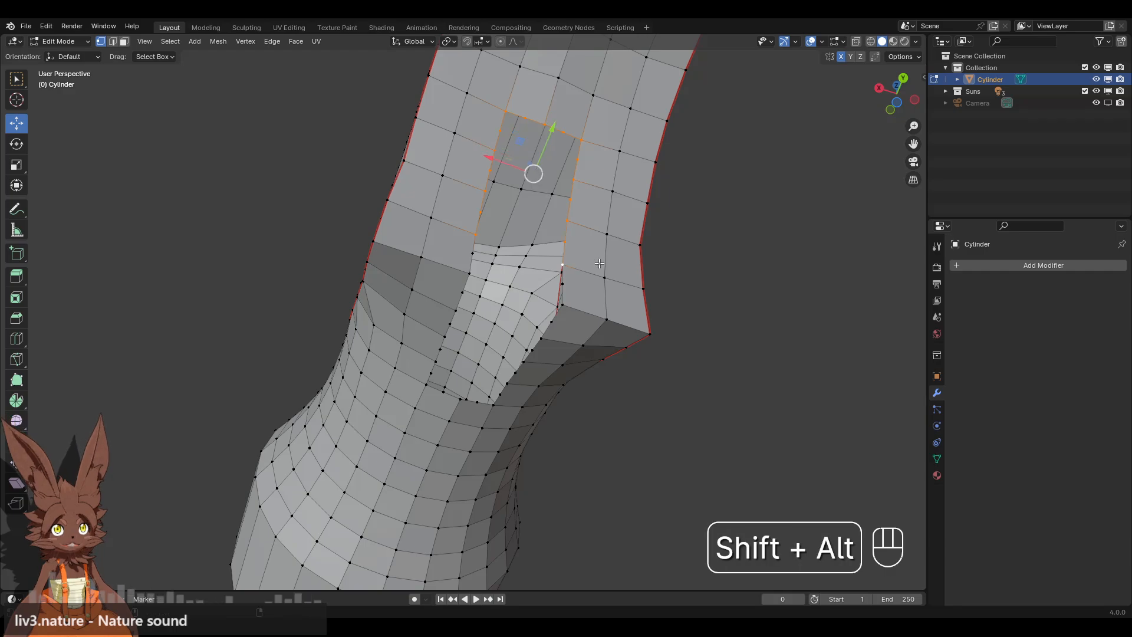
middle_drag(532, 248, 549, 359)
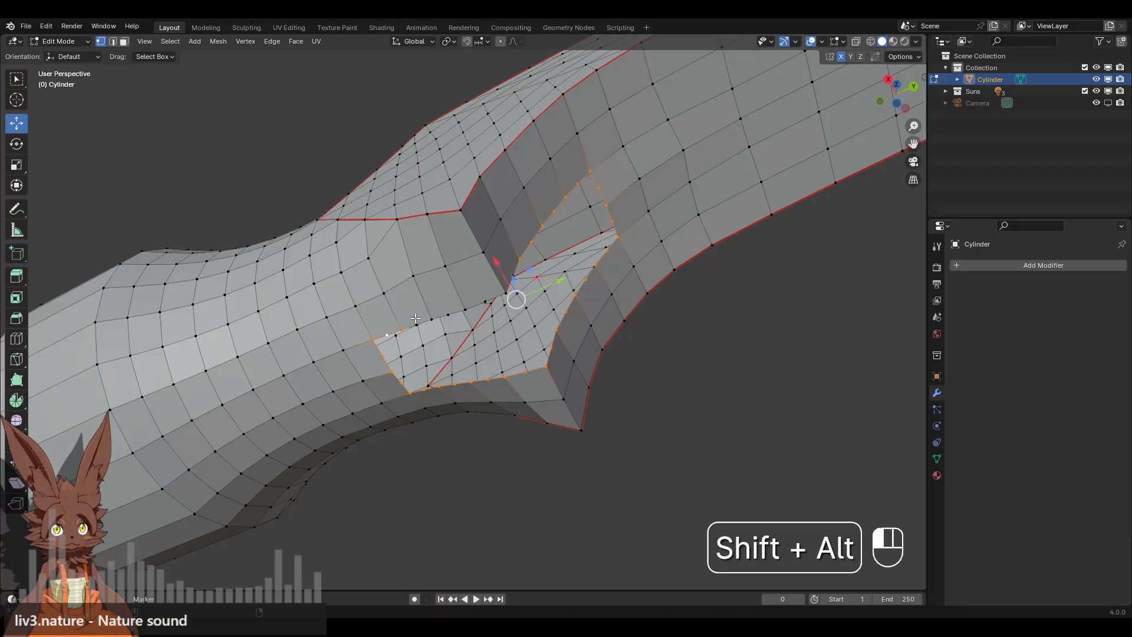
middle_drag(478, 299, 696, 236)
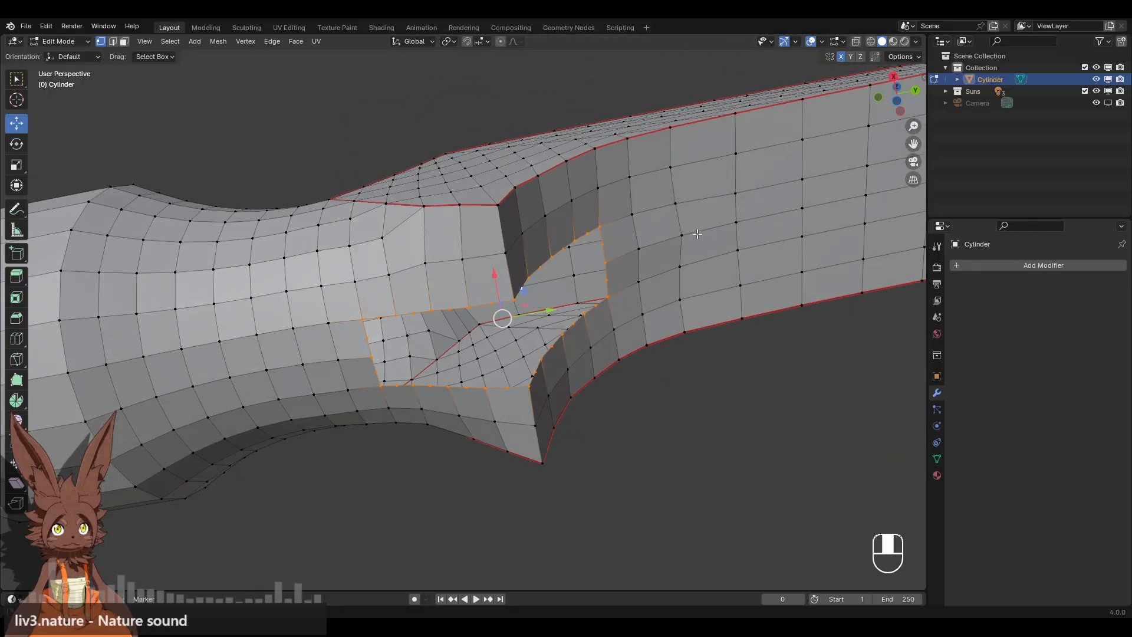
Reshape the hole's border into a LoopTools circle and scale it to 0.333 along X.
right_click(700, 232)
mouse_move(681, 201)
click(736, 213)
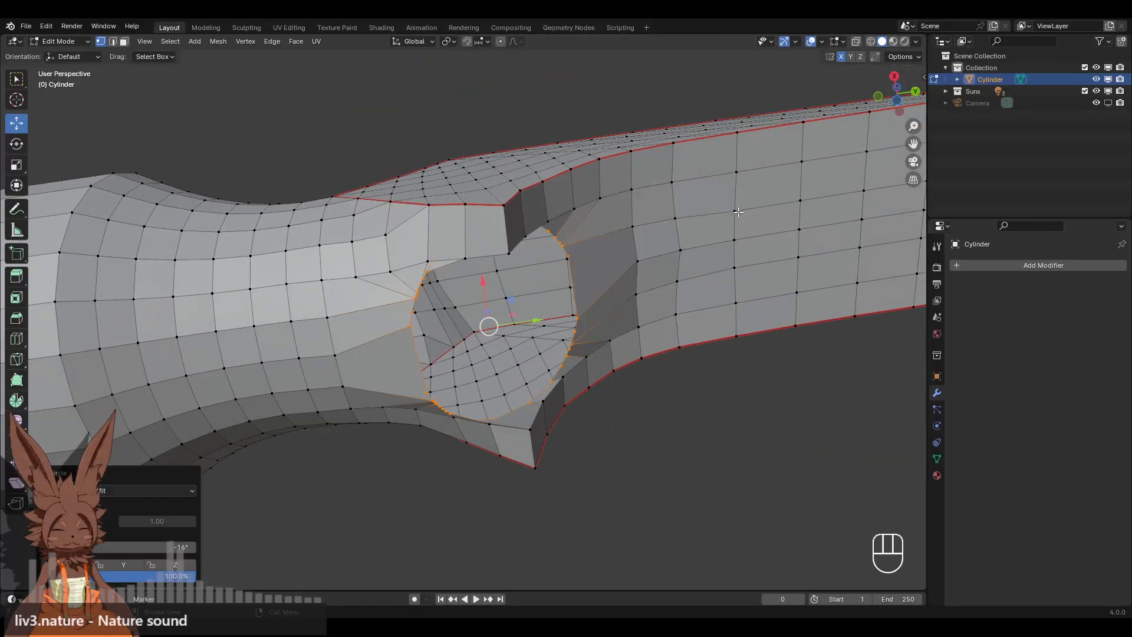
middle_drag(589, 265, 511, 328)
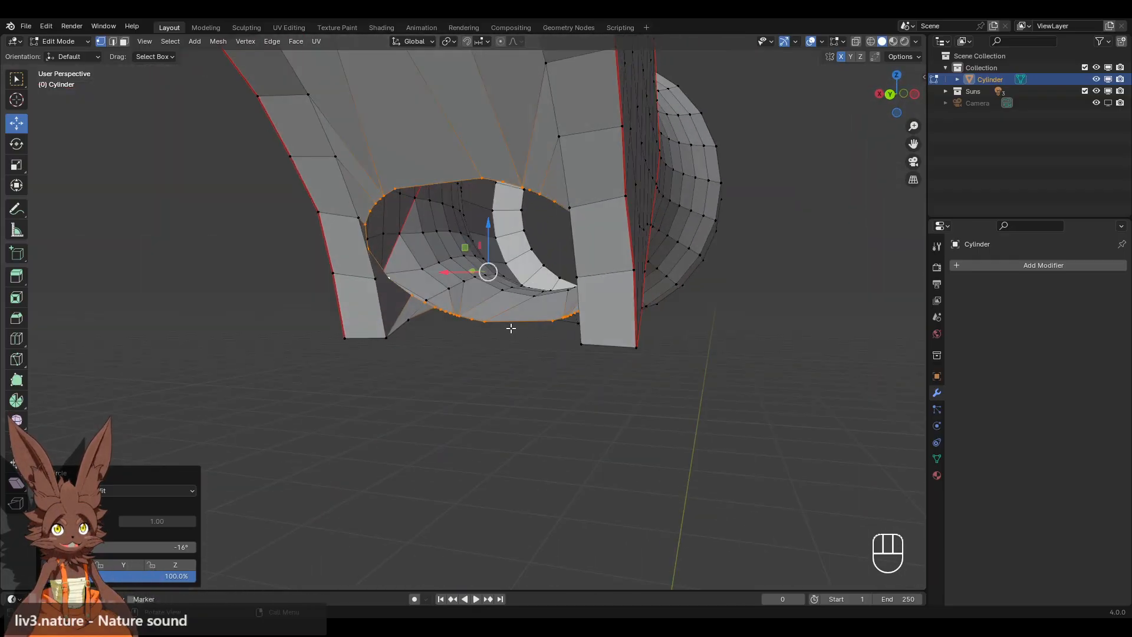
middle_drag(495, 288, 672, 209)
key(s)
key(x)
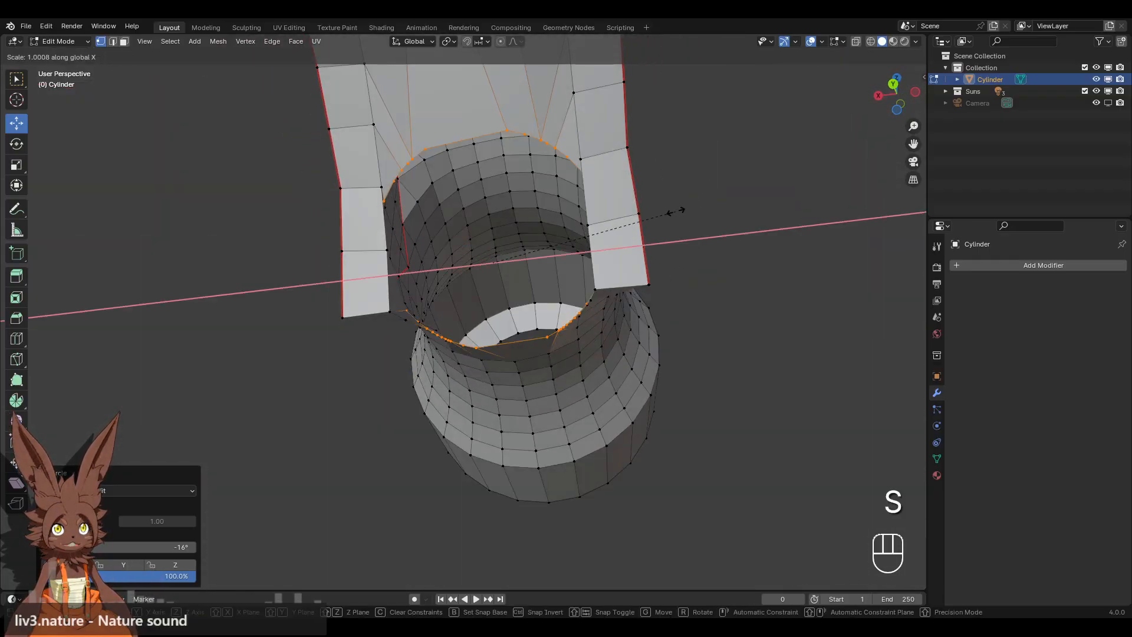
click(543, 236)
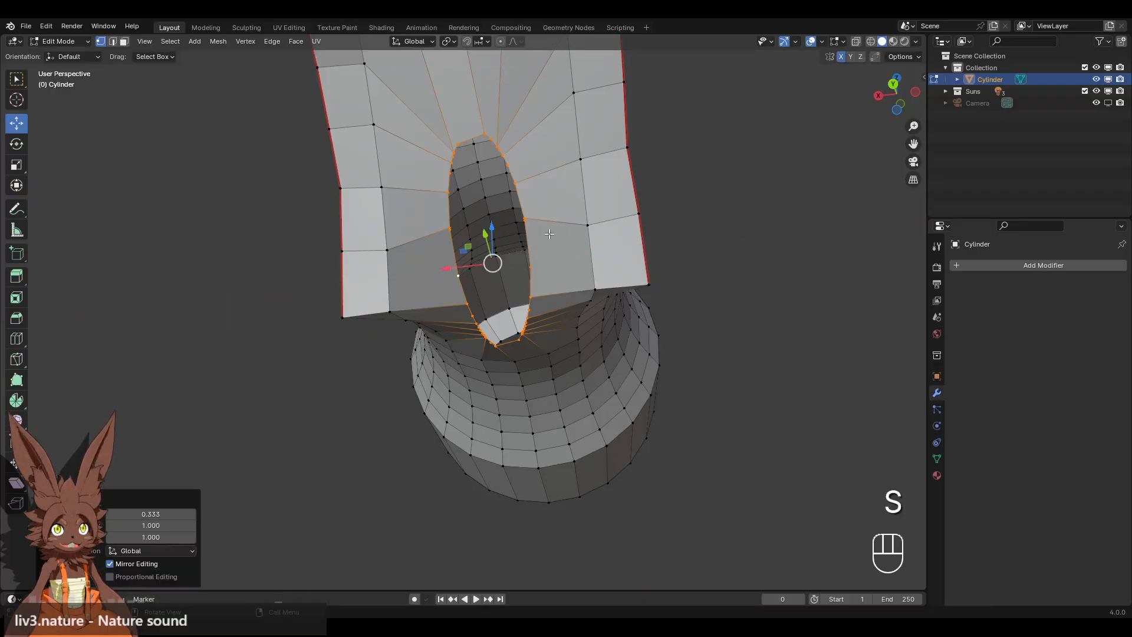
Try smoothing the vertices of the narrowed hole border and undo the smoothing.
middle_drag(492, 261, 554, 216)
scroll(645, 269, up, 4)
right_click(645, 269)
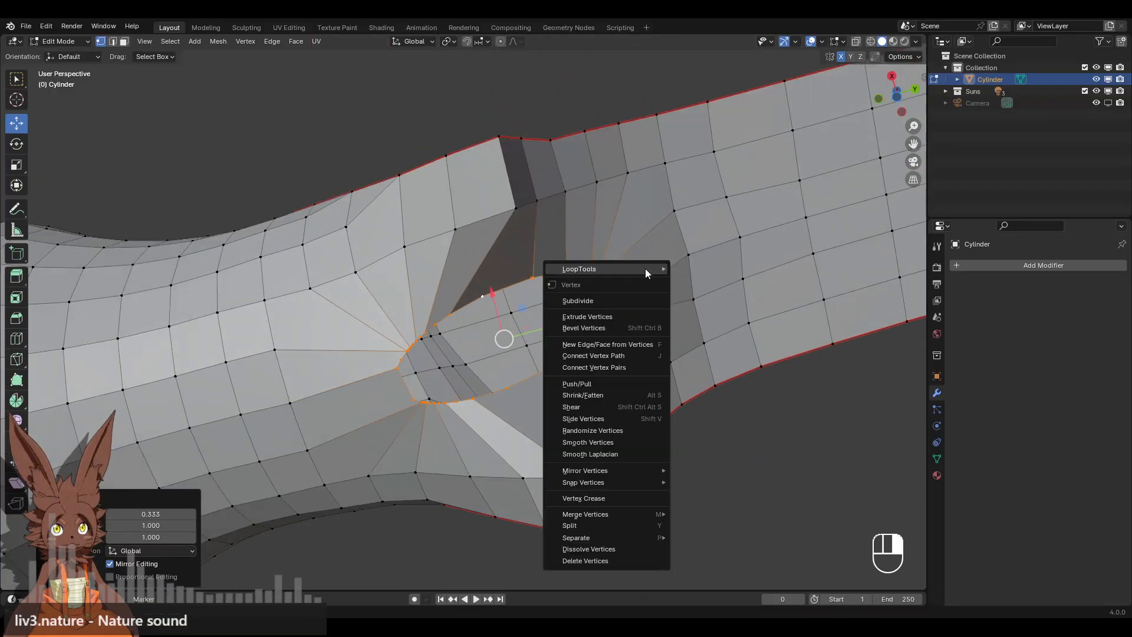
click(620, 439)
key(ctrl+z)
Move the hole border down about 0.095 m and flatten it by scaling to 0 along Z.
middle_drag(602, 373, 485, 300)
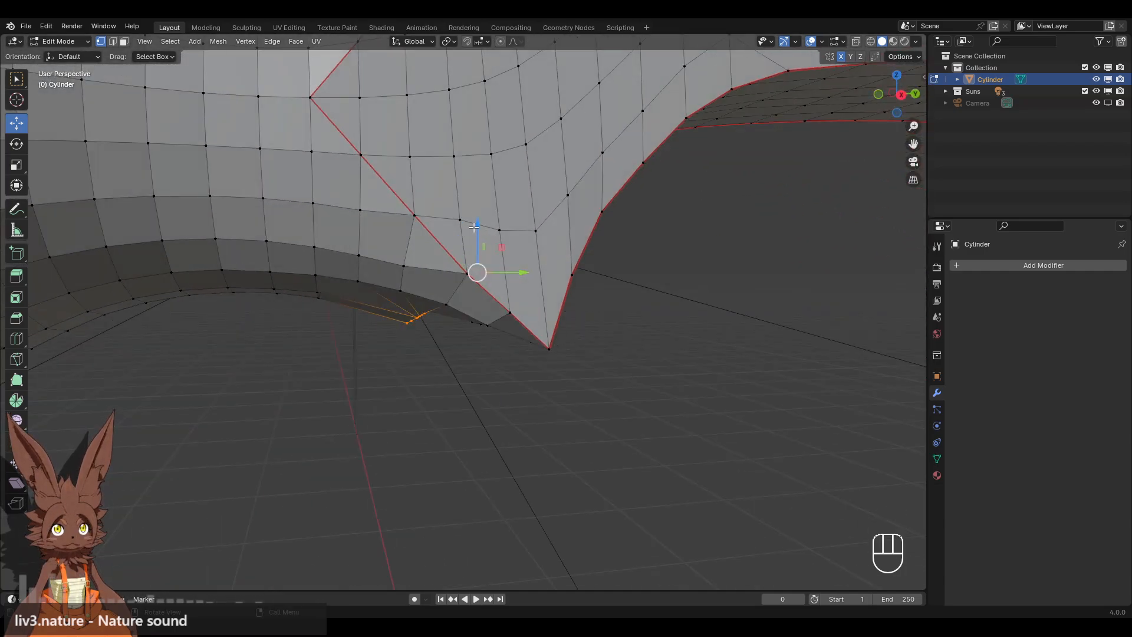
drag(474, 227, 474, 295)
text(s)
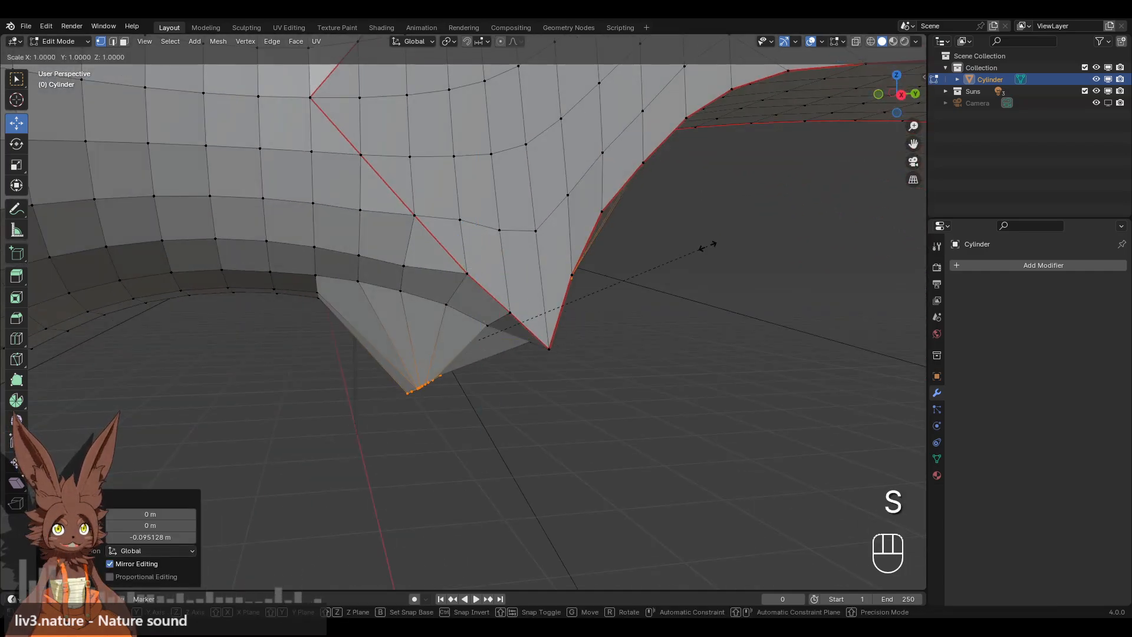
text(z0)
key(Return)
Extrude the flattened hole border straight downward in the right orthographic view.
middle_drag(575, 317, 472, 257)
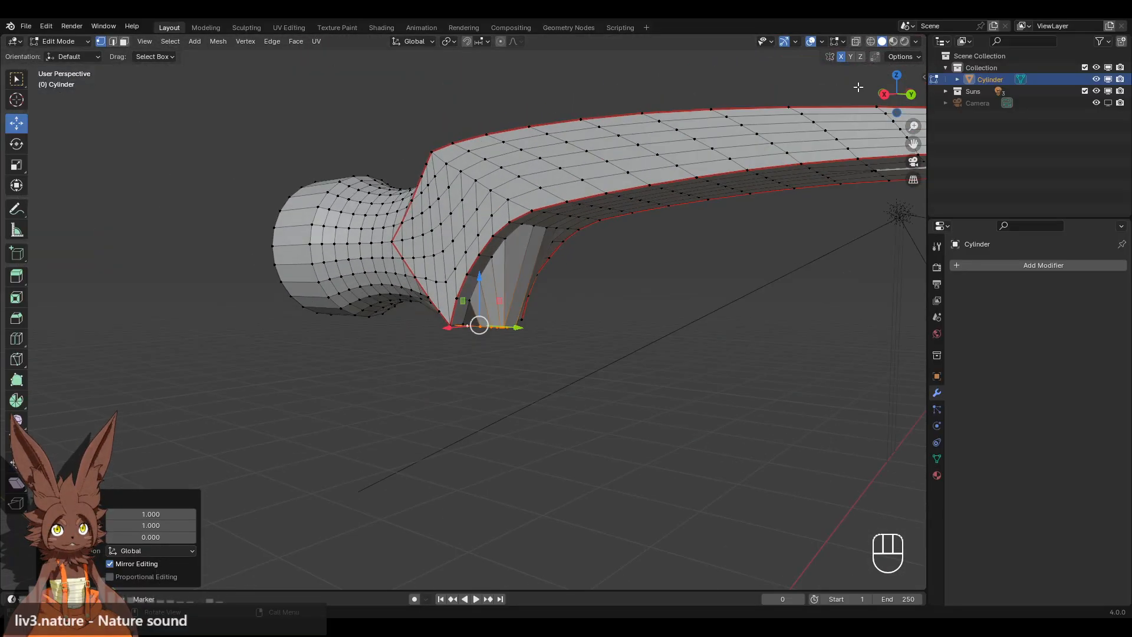
click(882, 93)
scroll(663, 291, up, 5)
shift+middle_drag(599, 343, 610, 246)
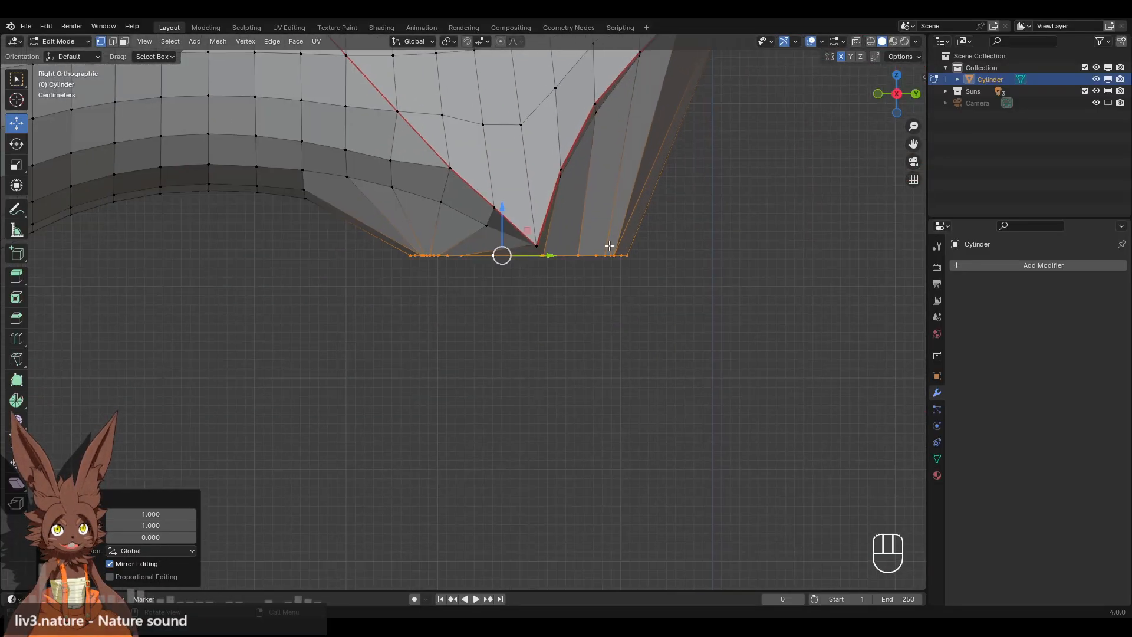
scroll(511, 257, down, 1)
key(e)
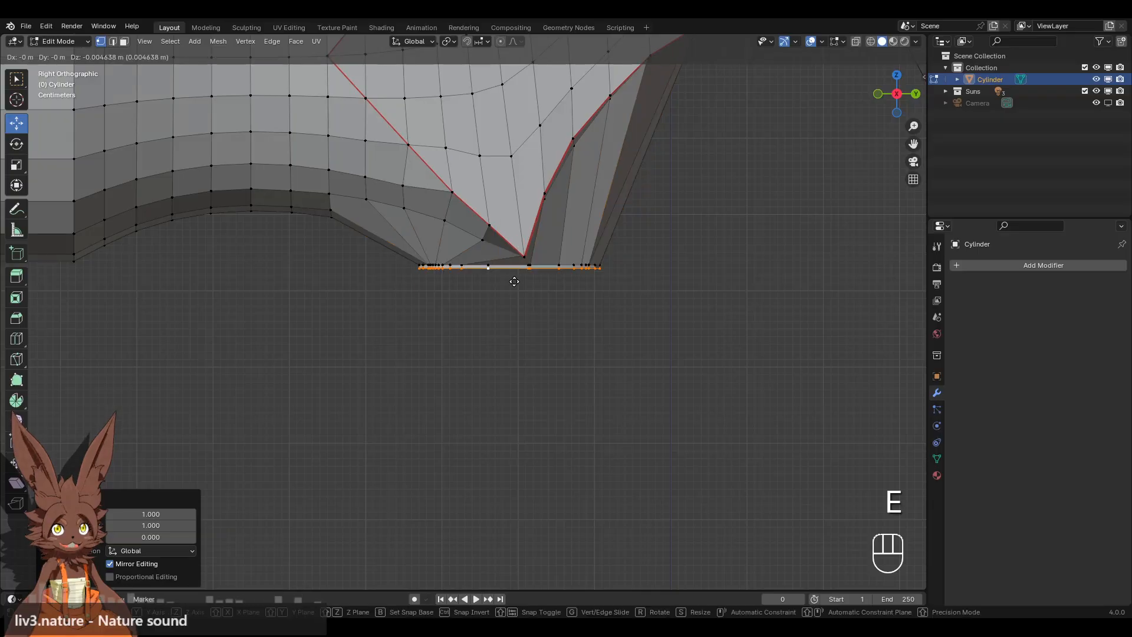
click(519, 357)
Undo the extrusion, flattening, circle, border selection and face deletion until the hammer's underside is closed again.
middle_drag(629, 372, 510, 236)
key(ctrl+z)
key(ctrl+z)
key(ctrl+z)
key(ctrl+z)
key(ctrl+z)
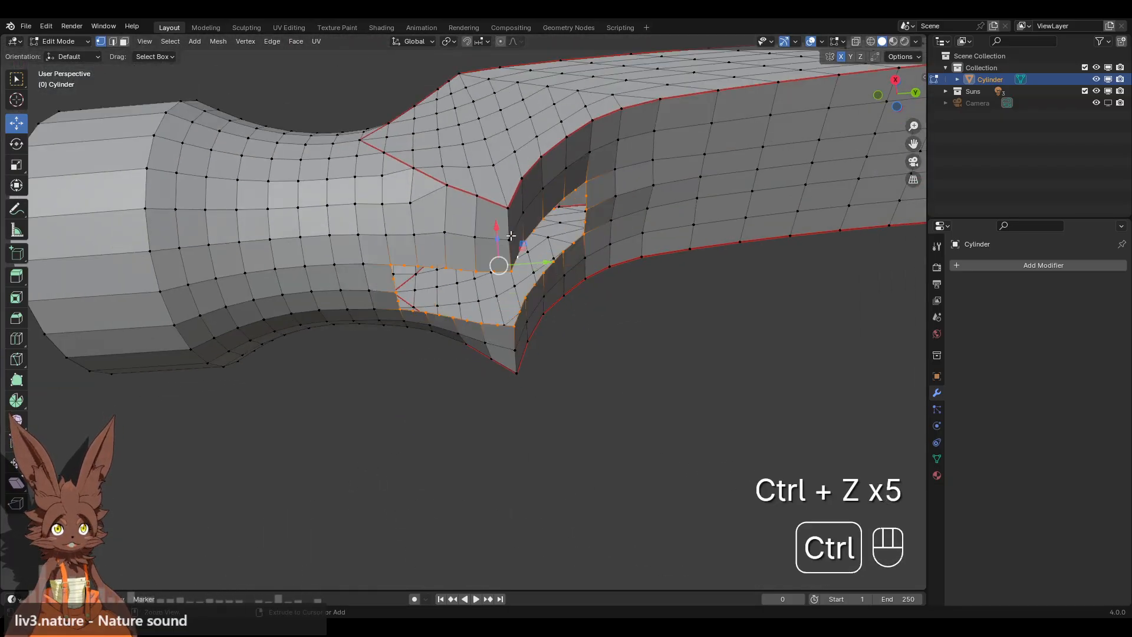
key(ctrl+z)
key(ctrl+z)
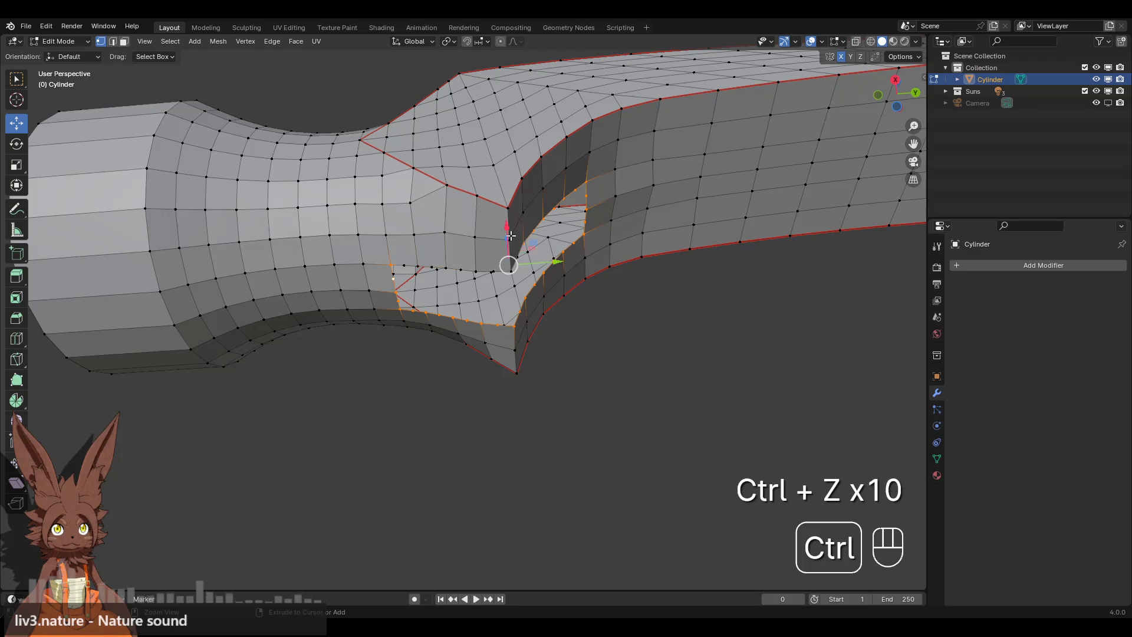
key(ctrl+z)
key(ctrl+z)
key(ctrl+z)
key(ctrl+z)
key(ctrl+z)
key(ctrl+z)
key(ctrl+z)
key(ctrl+z)
key(ctrl+z)
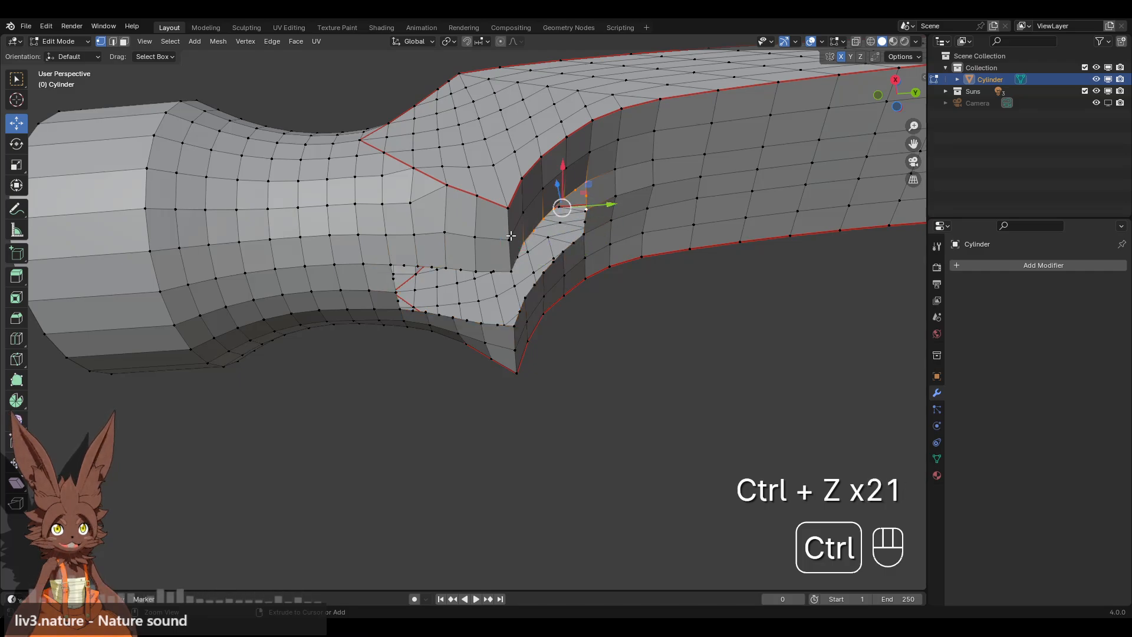
Switch to face selection and select a wider patch of underside faces spanning the neck and the claw base.
click(608, 350)
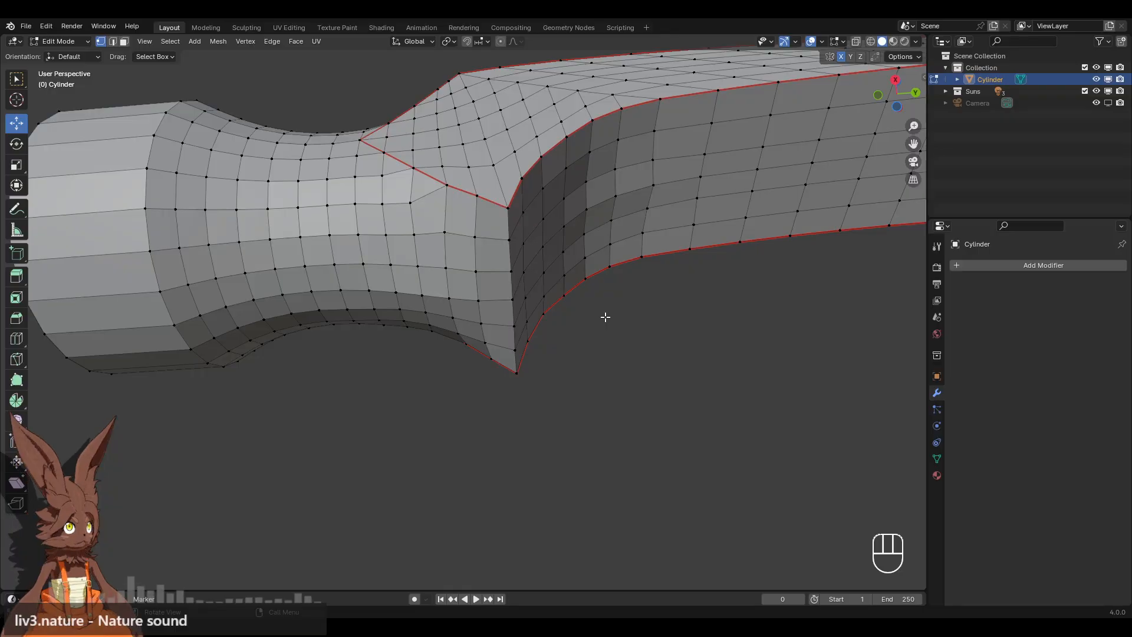
key(KP_Multiply)
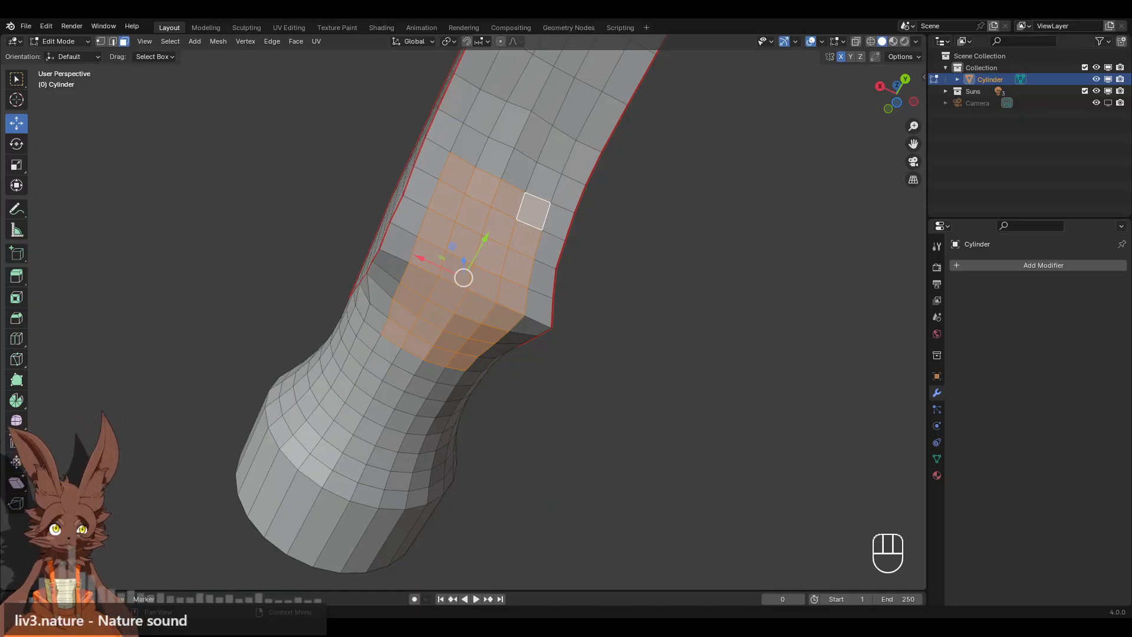
scroll(463, 312, down, 1)
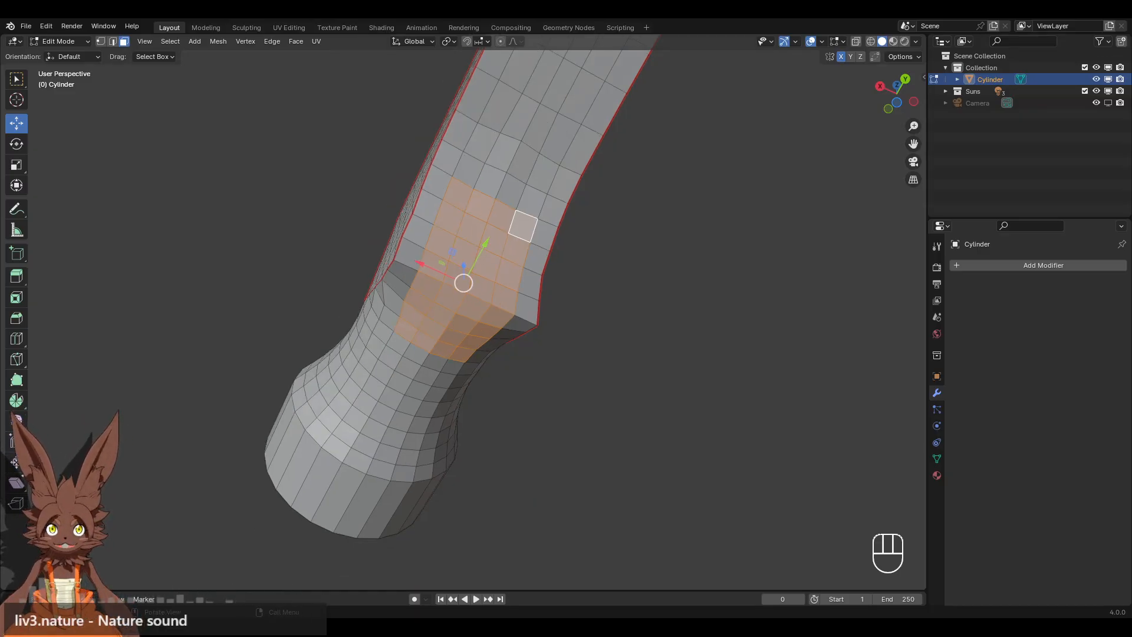
middle_drag(331, 214, 424, 266)
middle_drag(574, 278, 394, 252)
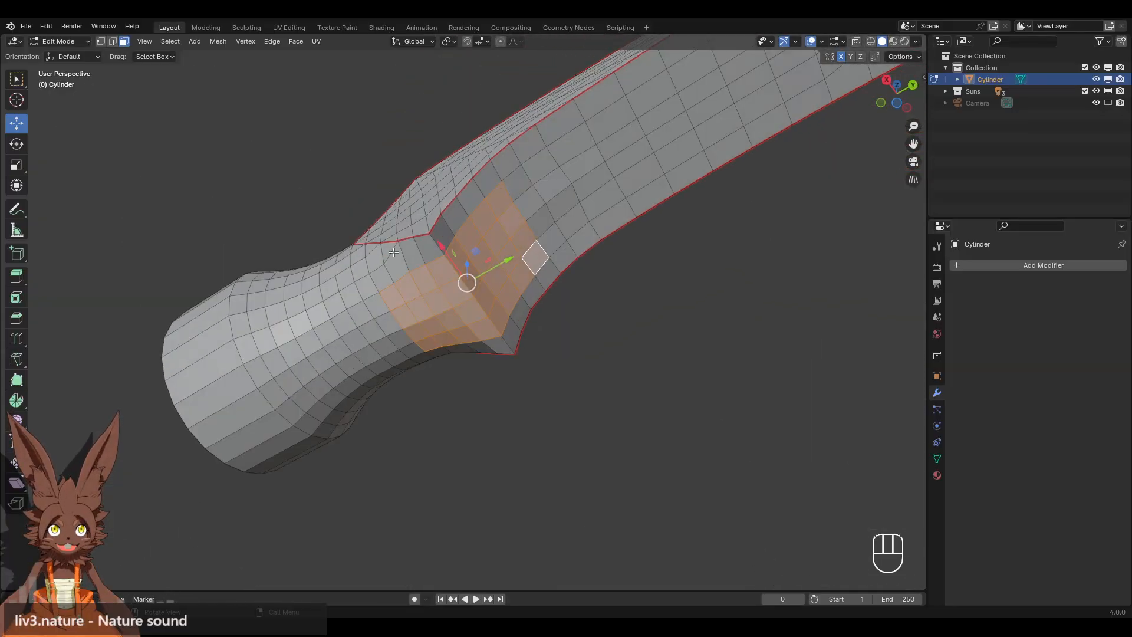
Extrude the selected underside faces about 0.054 m along their normal and flatten them by scaling to 0 along Z.
click(885, 80)
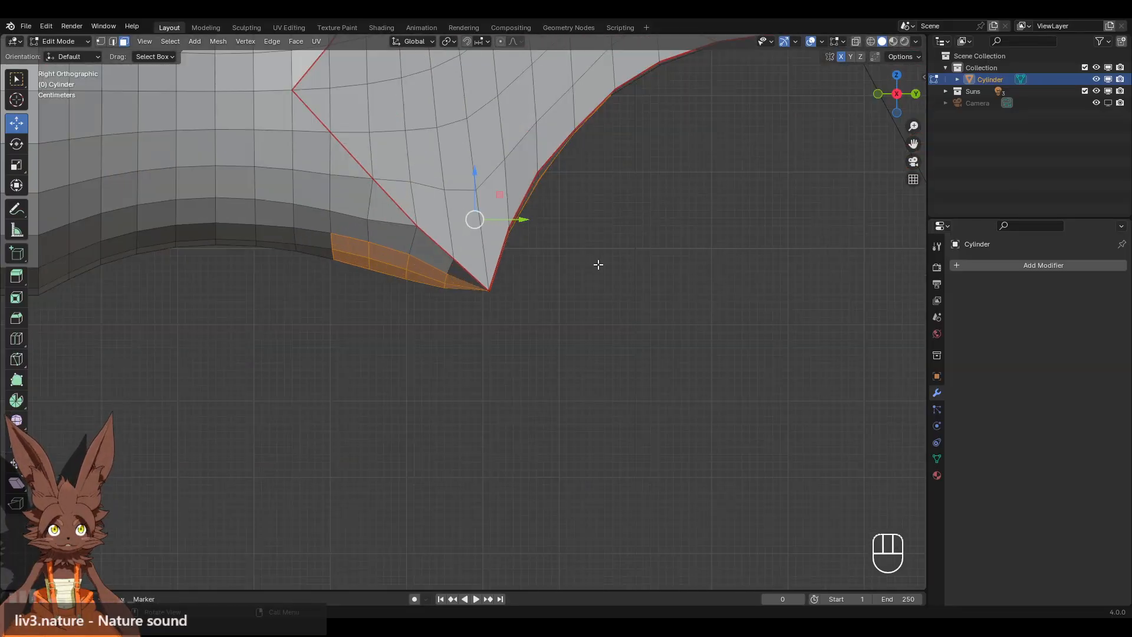
key(e)
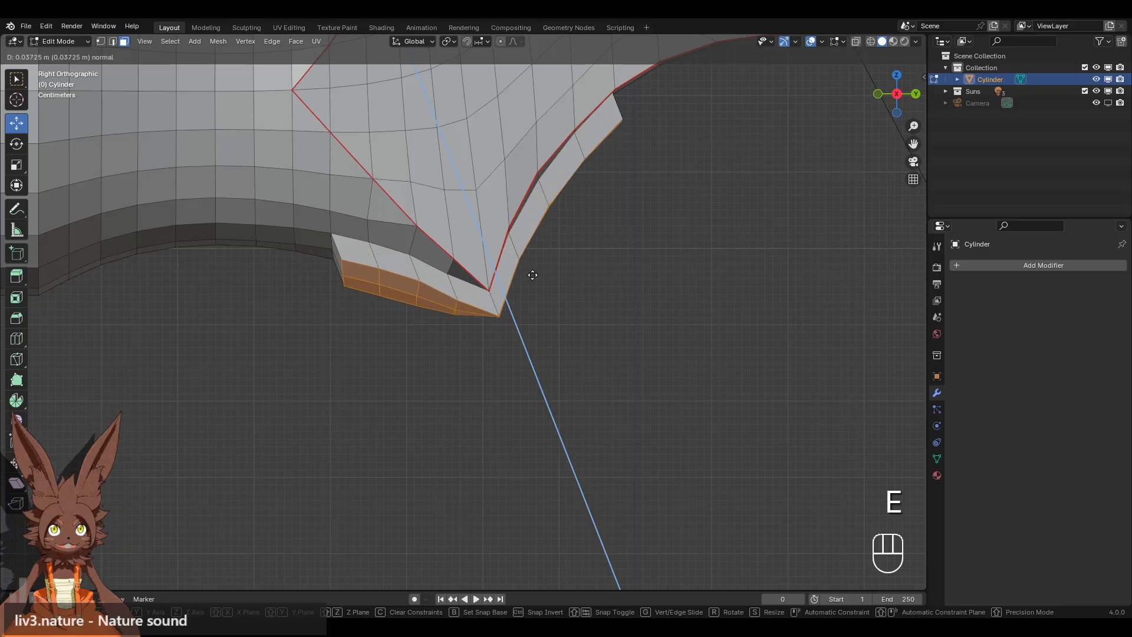
click(533, 285)
key(s)
key(z)
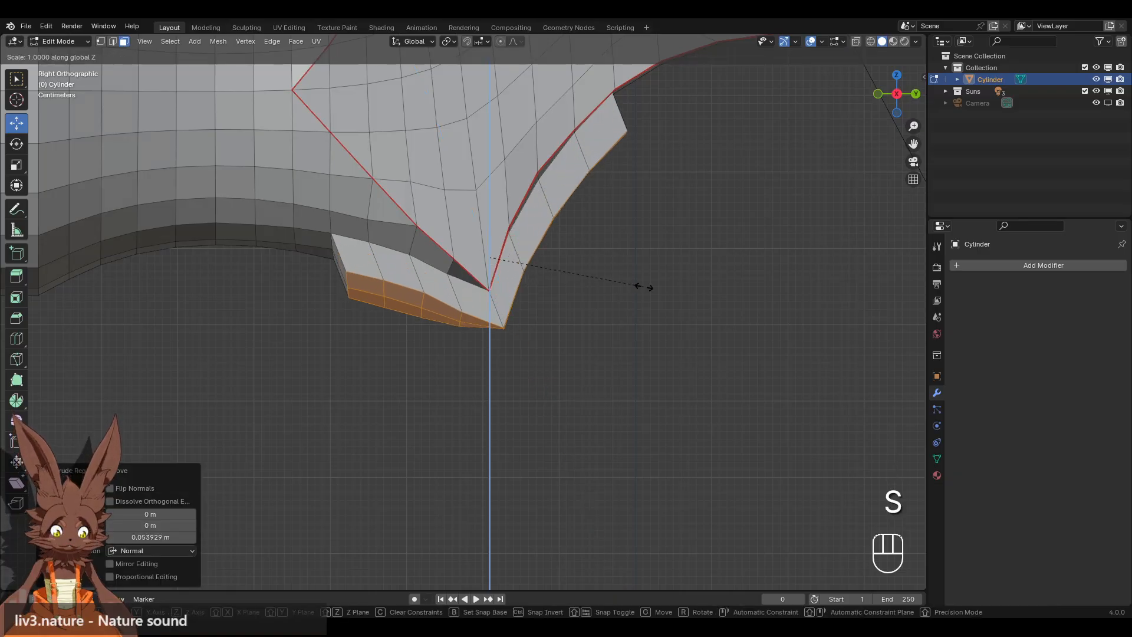
key(0)
key(Return)
Move the flattened faces down about 0.094 m along Z and extrude them about 0.015 m further.
key(g)
key(z)
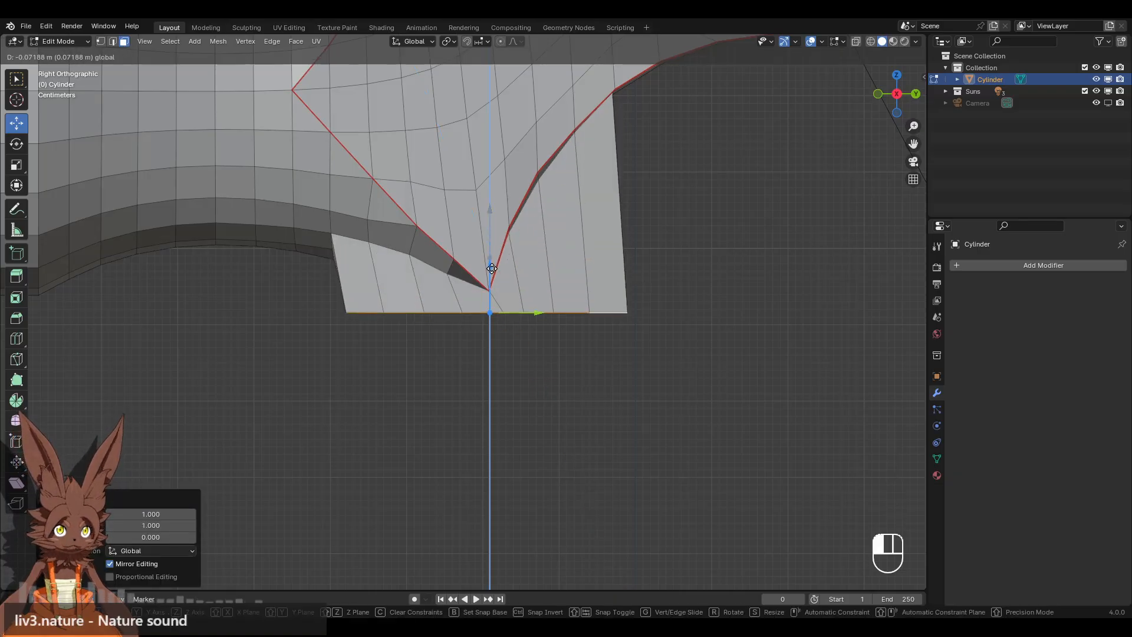
click(494, 282)
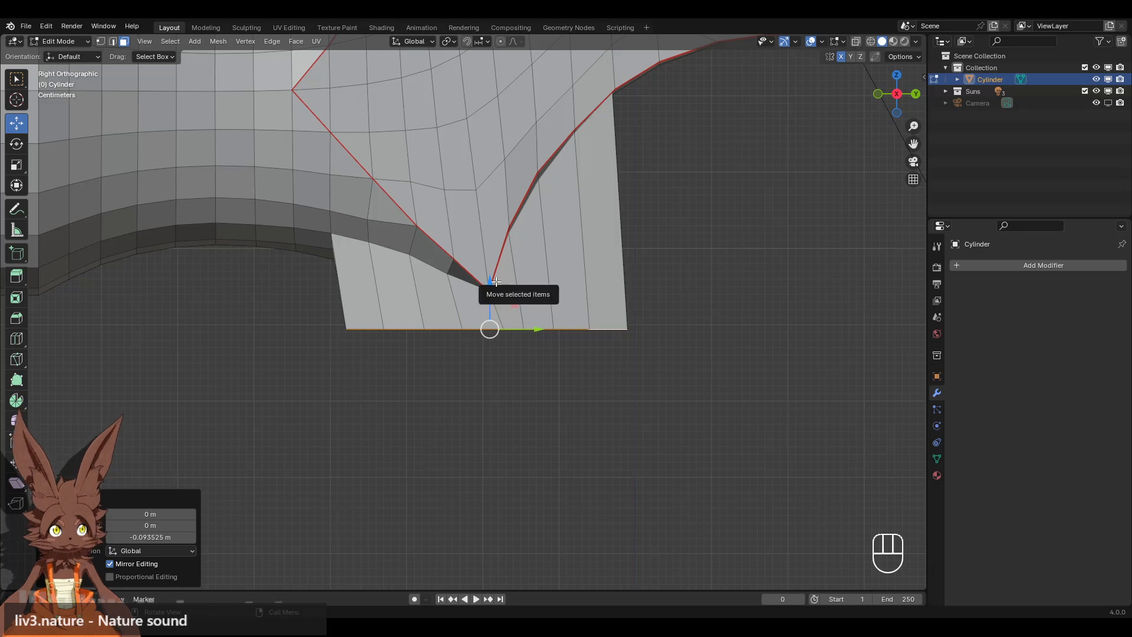
key(e)
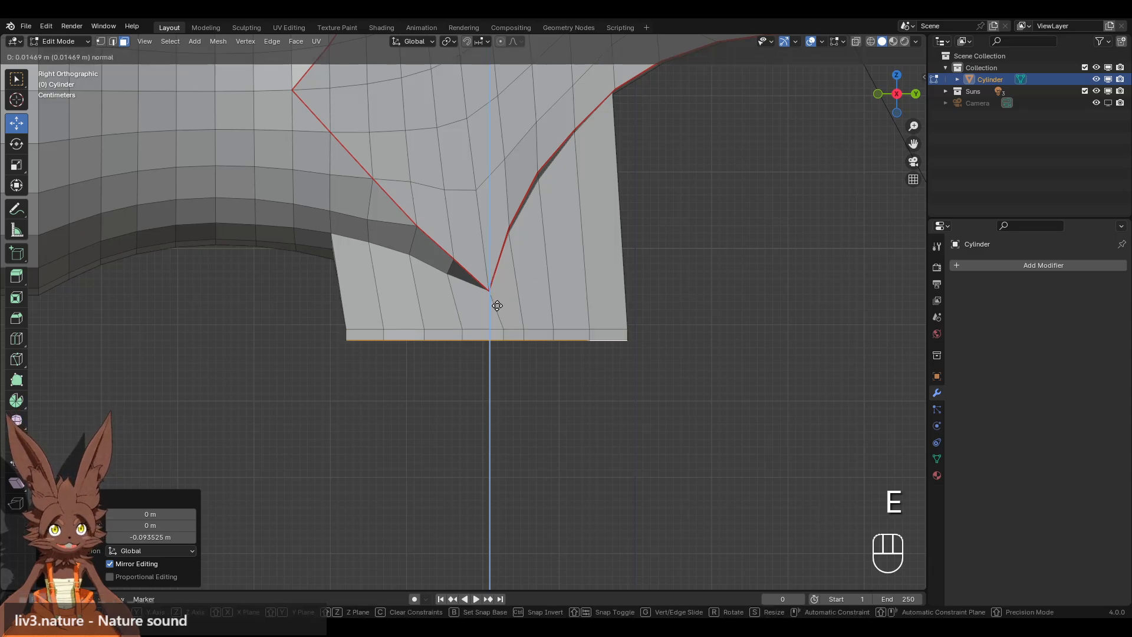
click(497, 305)
Reshape the extruded end faces into a circle with the LoopTools Circle operation and delete the faces inside it.
middle_drag(497, 305, 518, 284)
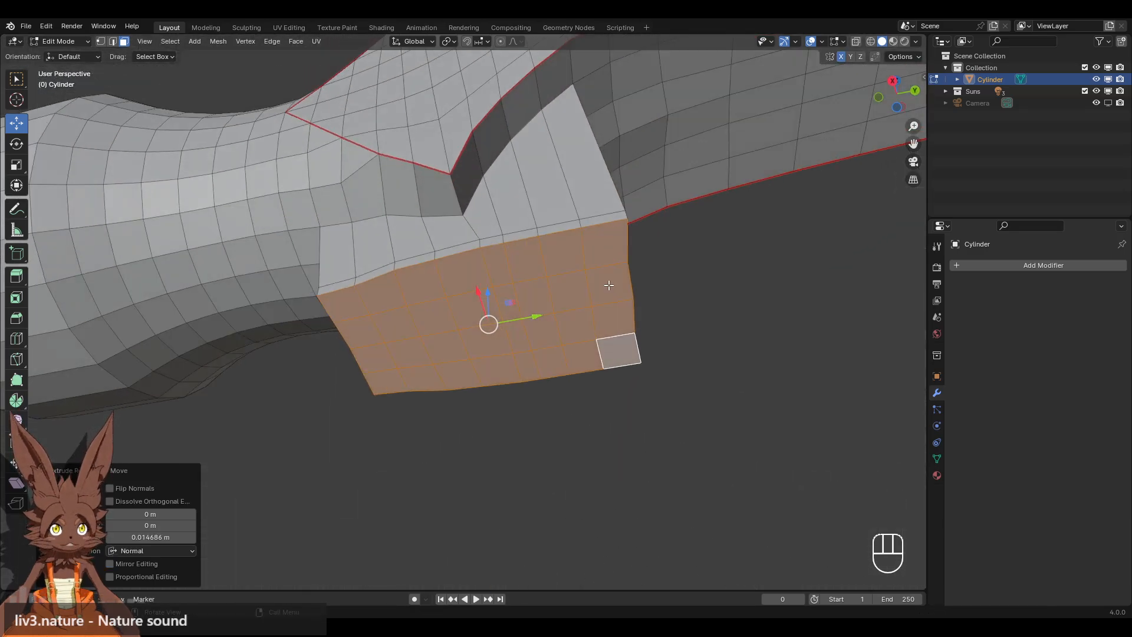
right_click(643, 322)
mouse_move(685, 323)
click(725, 332)
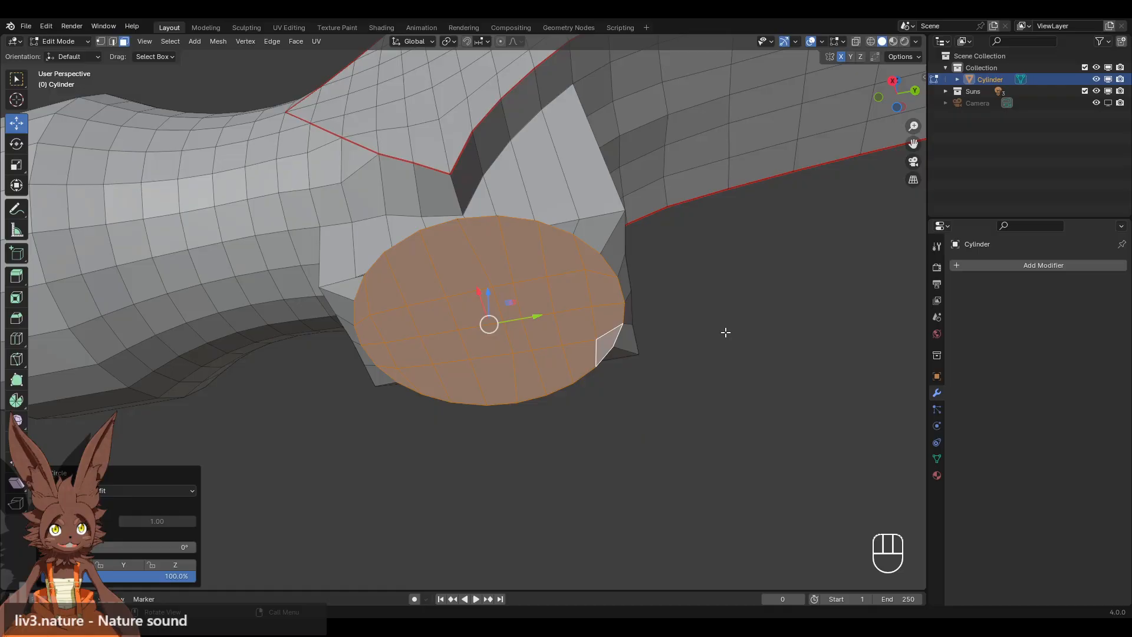
key(x)
click(694, 277)
Select the circular border of the opening and move it down about 0.031 m along Z.
middle_drag(438, 243, 270, 282)
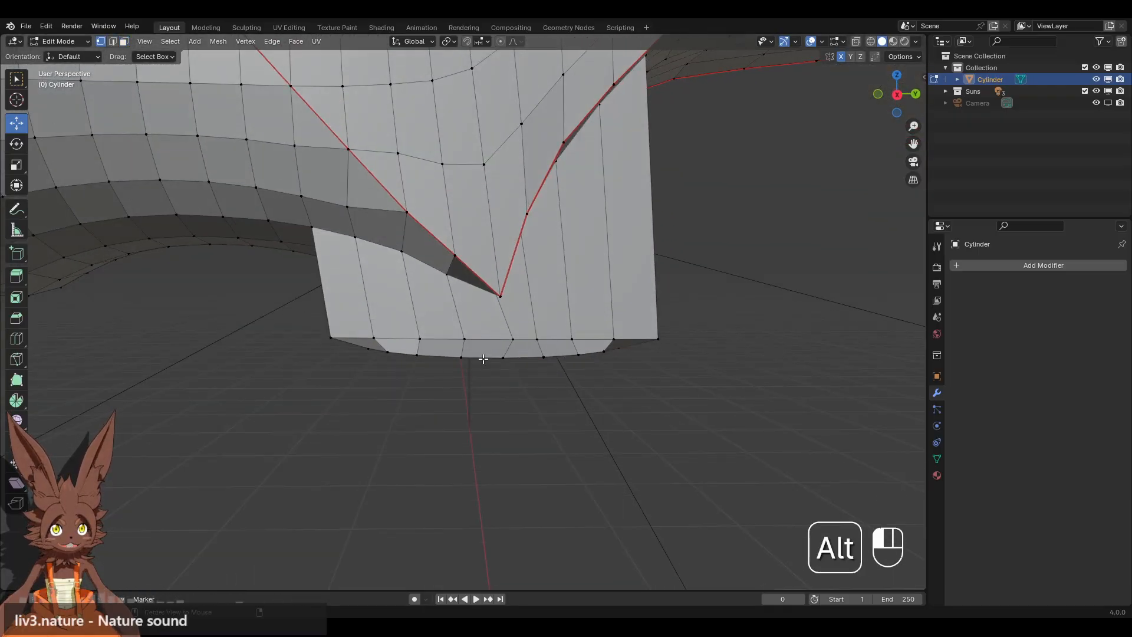
alt+click(489, 339)
drag(489, 297, 490, 323)
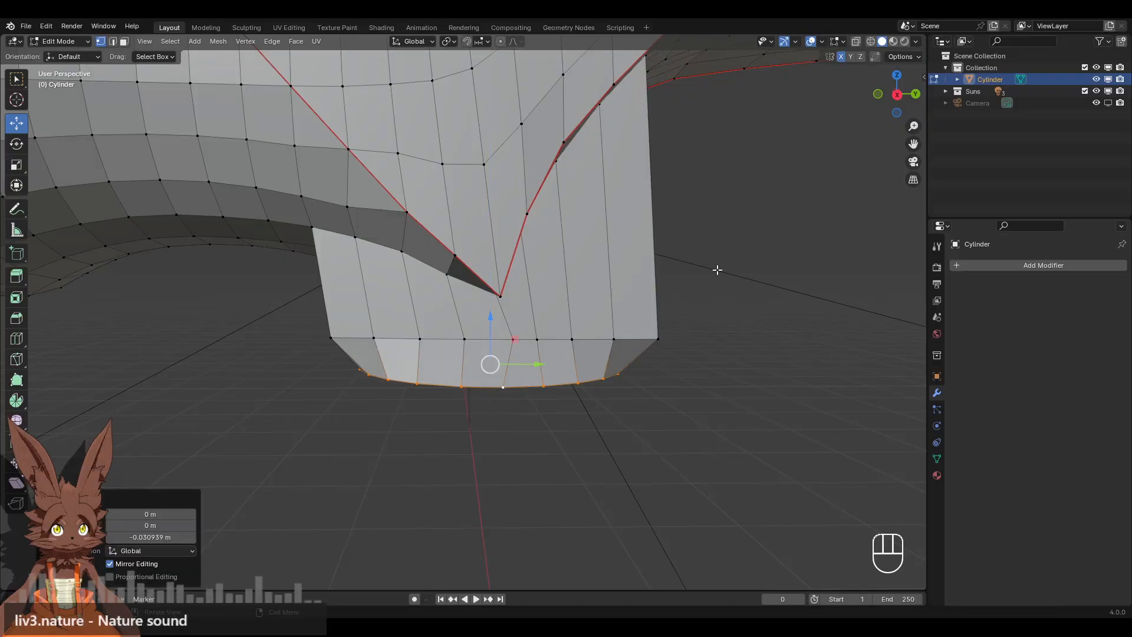
click(717, 270)
Dissolve the edges of the angular loop just above the circular opening, keeping the walls running straight to the circle.
scroll(718, 270, down, 3)
middle_drag(717, 271, 602, 311)
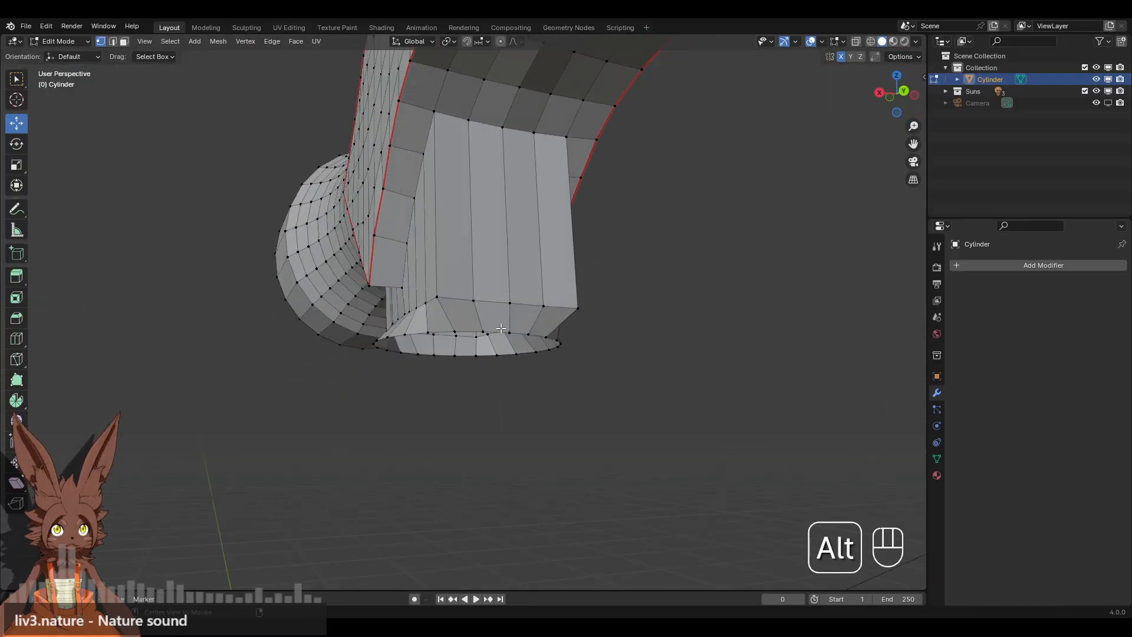
middle_drag(465, 284, 509, 293)
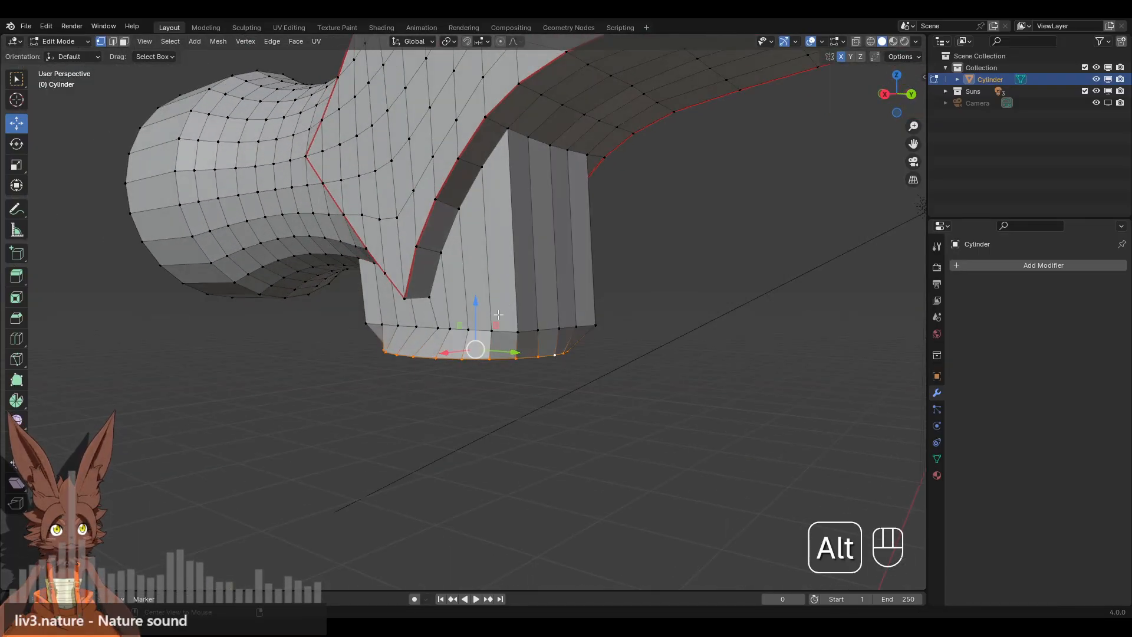
alt+click(519, 329)
key(x)
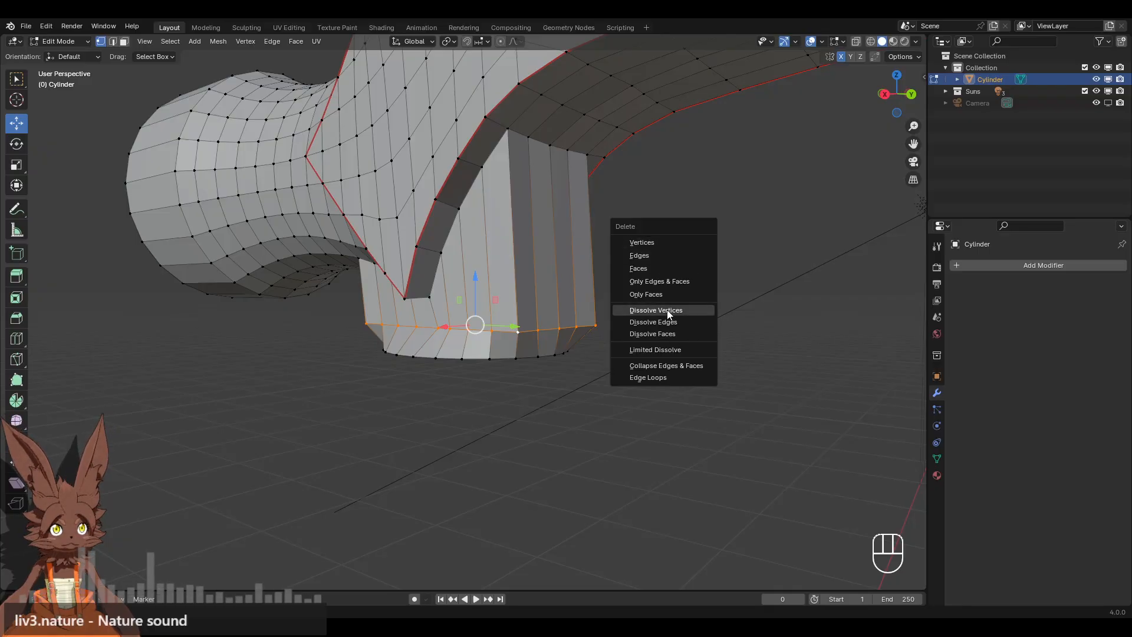
click(667, 309)
key(ctrl+z)
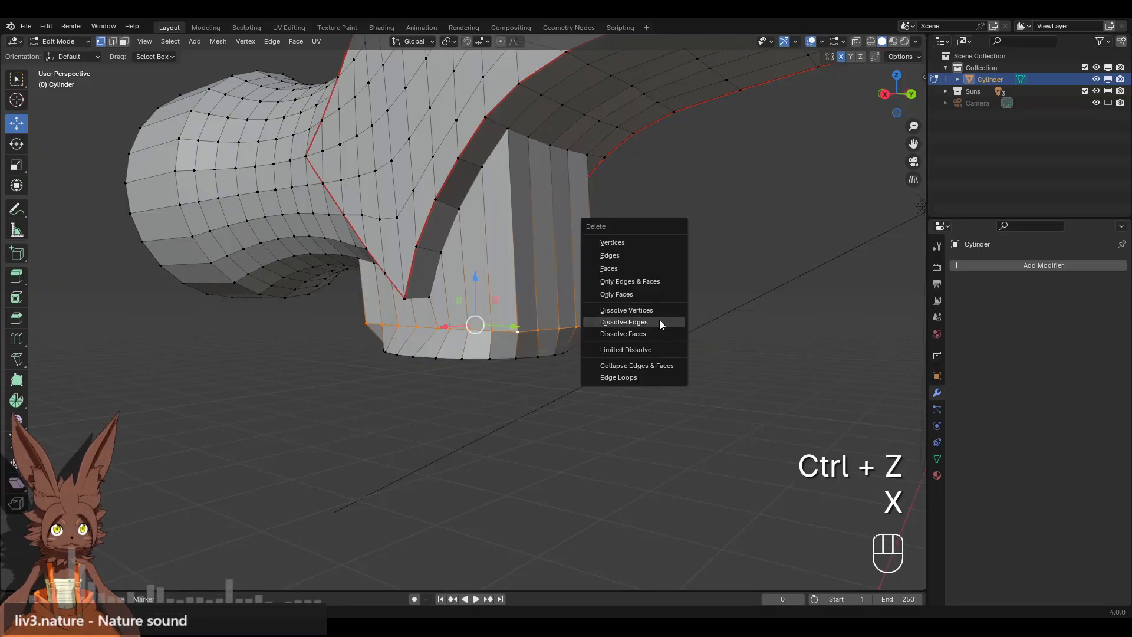
click(659, 312)
middle_drag(613, 341, 617, 311)
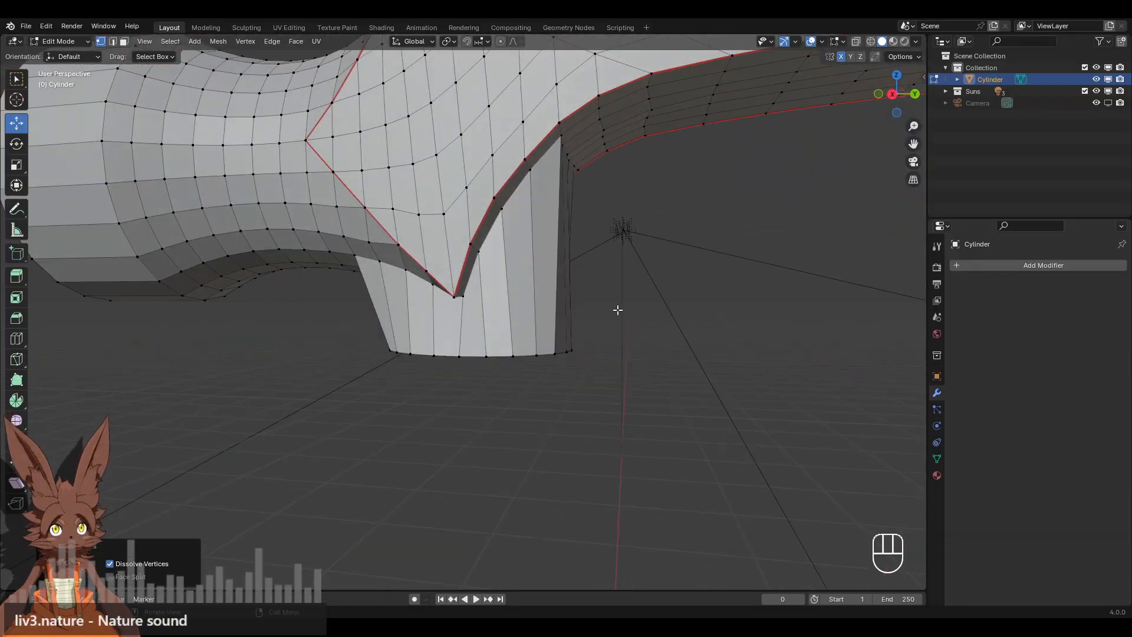
Raise the circular border along Z in the right orthographic view to shorten the socket.
click(892, 94)
alt+click(478, 315)
drag(478, 315, 481, 275)
click(644, 288)
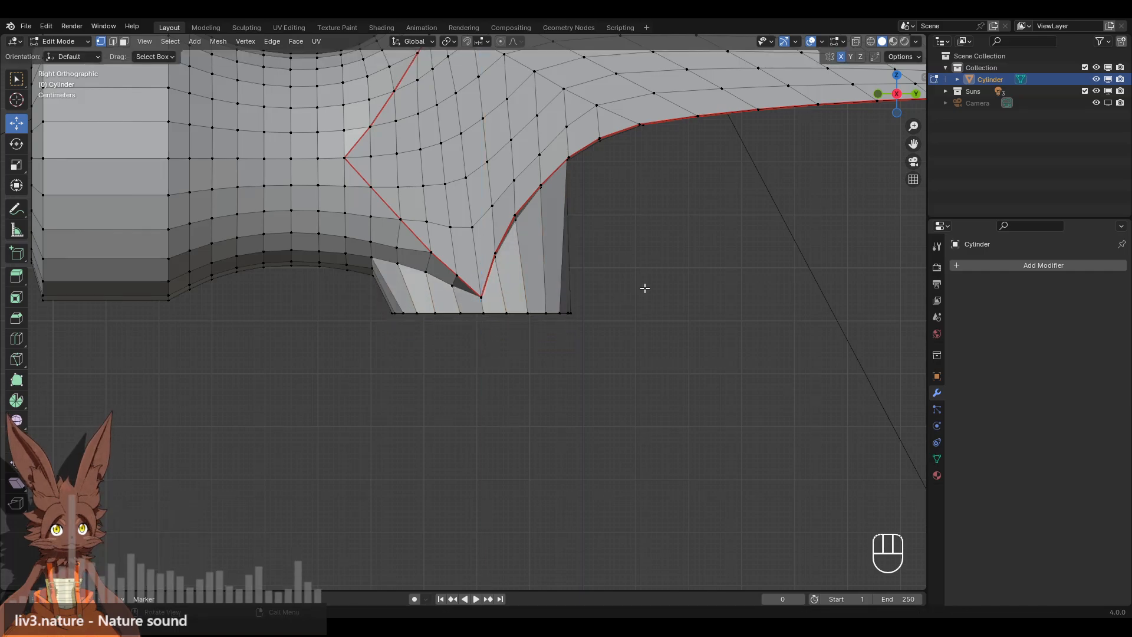
Narrow the circular border into an oval by scaling it to about 0.485 along X.
alt+click(576, 310)
middle_drag(576, 311, 475, 331)
key(s)
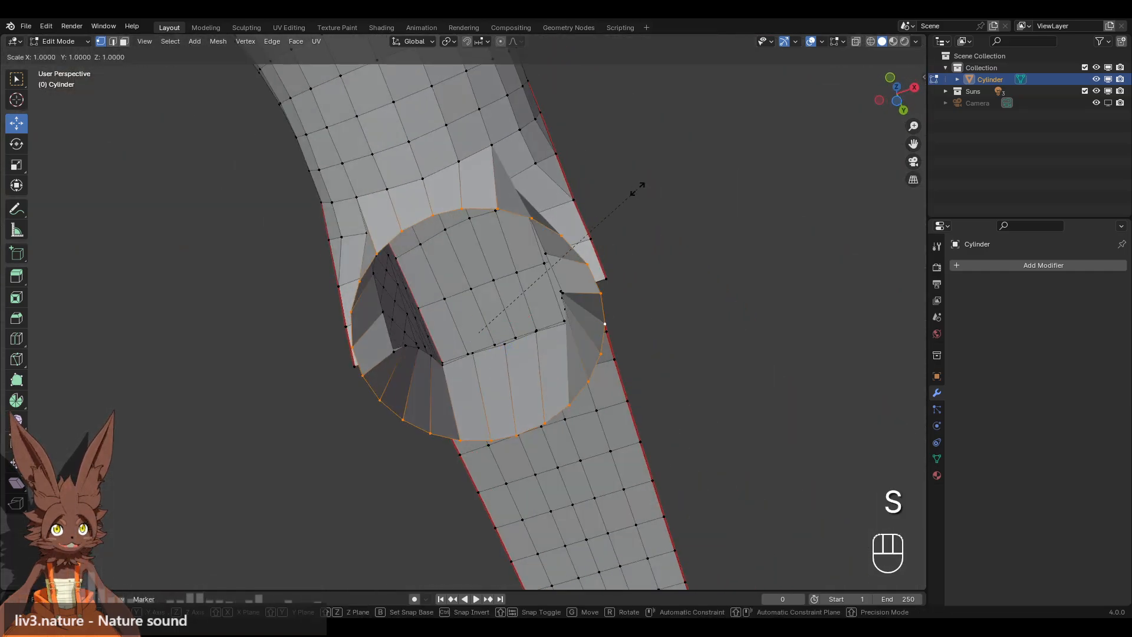
key(x)
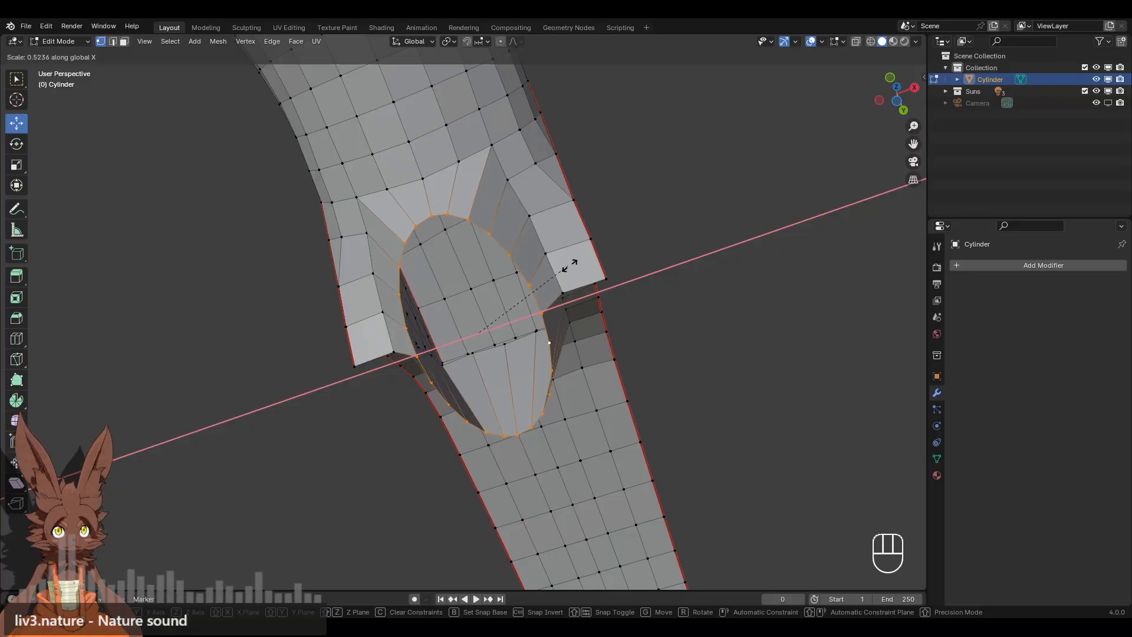
click(563, 270)
Examine the narrowed socket on the hammer's underside from the front, the right side and in perspective.
middle_drag(563, 270, 665, 284)
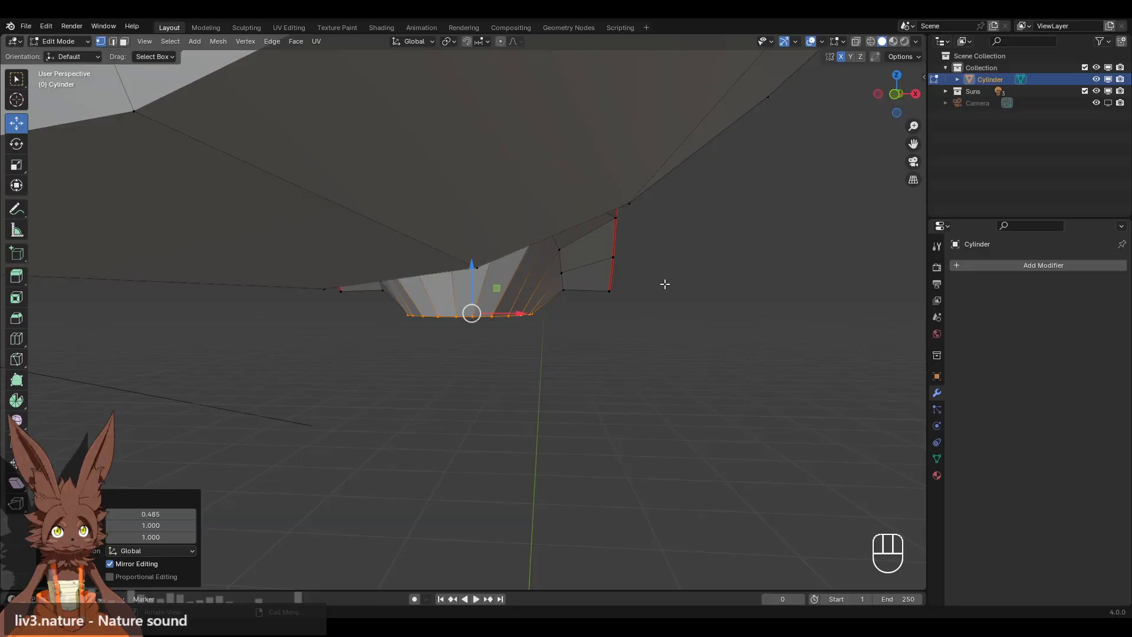
click(897, 95)
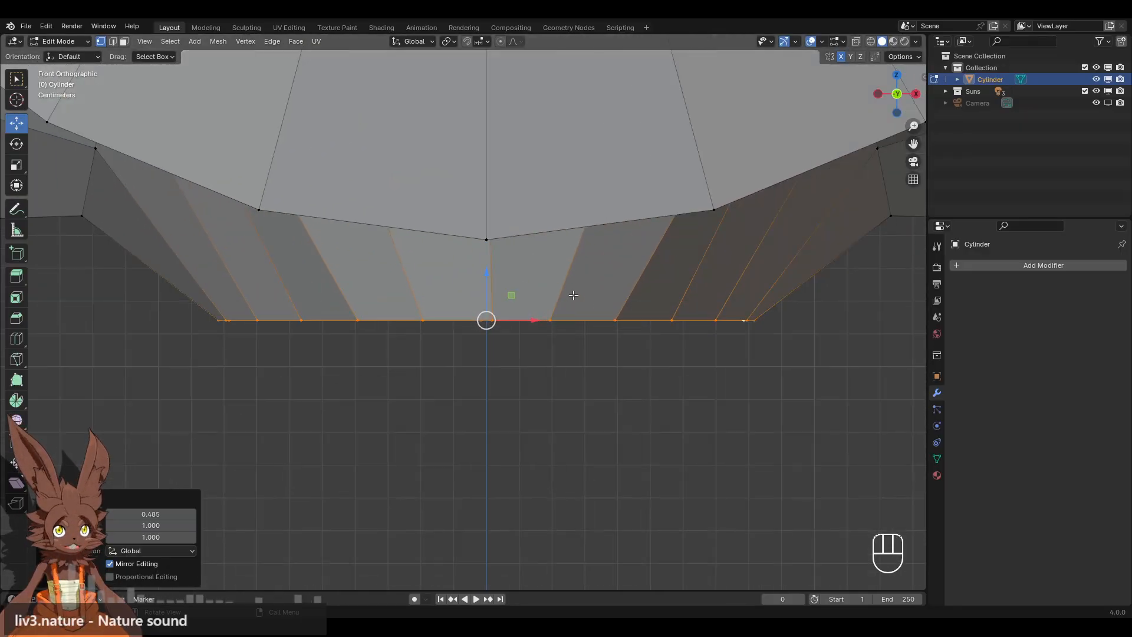
scroll(695, 248, down, 5)
click(916, 94)
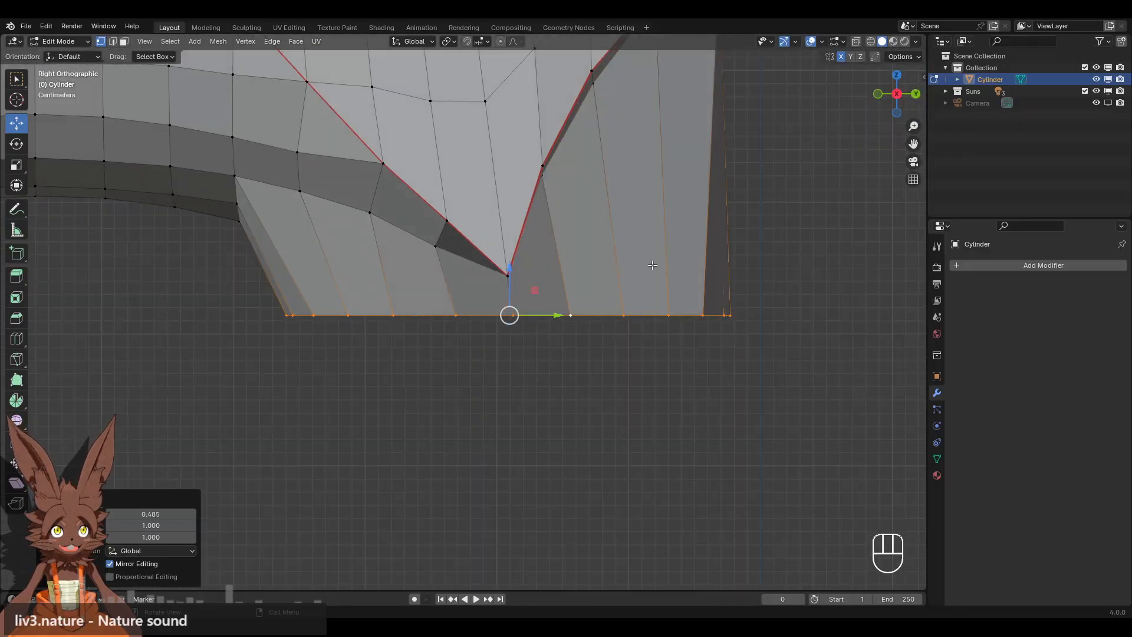
scroll(648, 268, down, 8)
scroll(615, 285, down, 2)
middle_drag(551, 268, 534, 252)
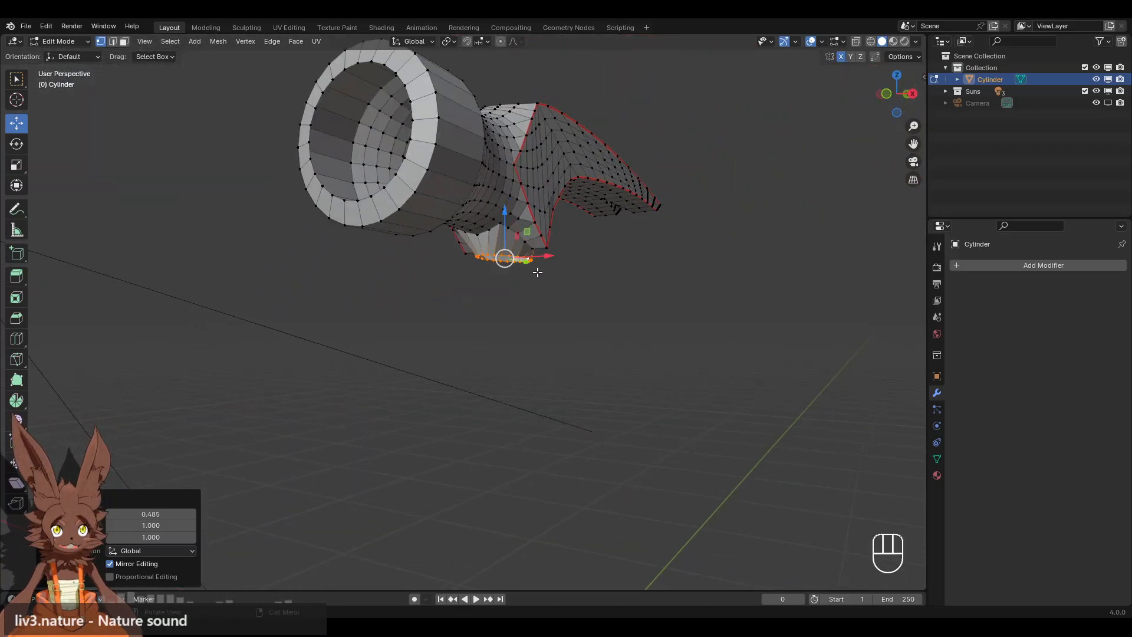
scroll(531, 272, up, 4)
scroll(566, 198, down, 4)
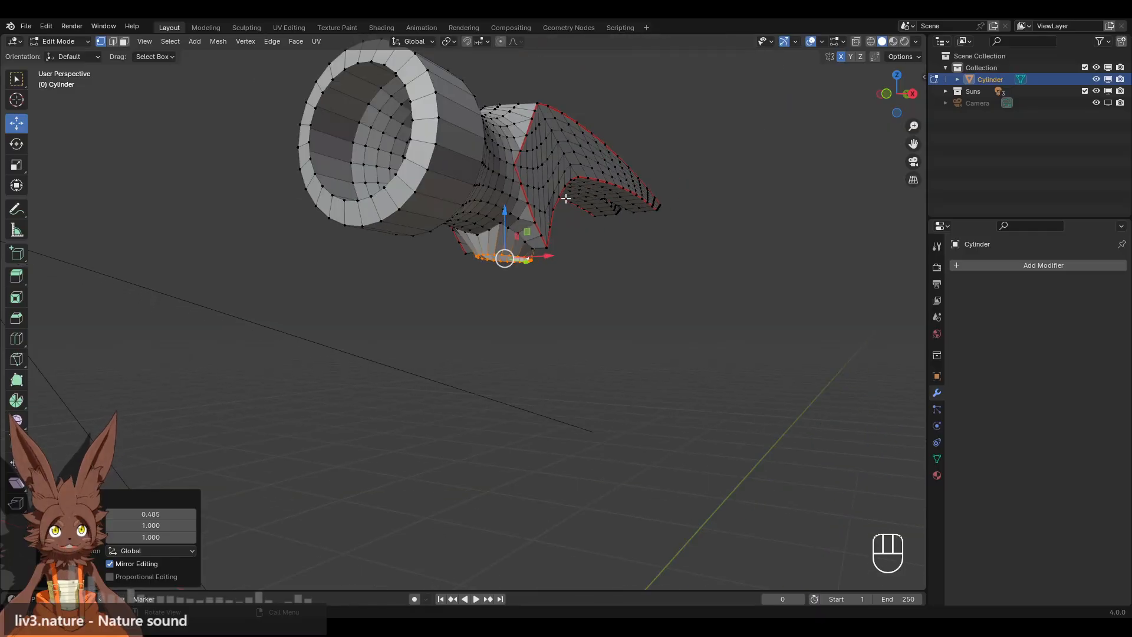
scroll(518, 226, up, 4)
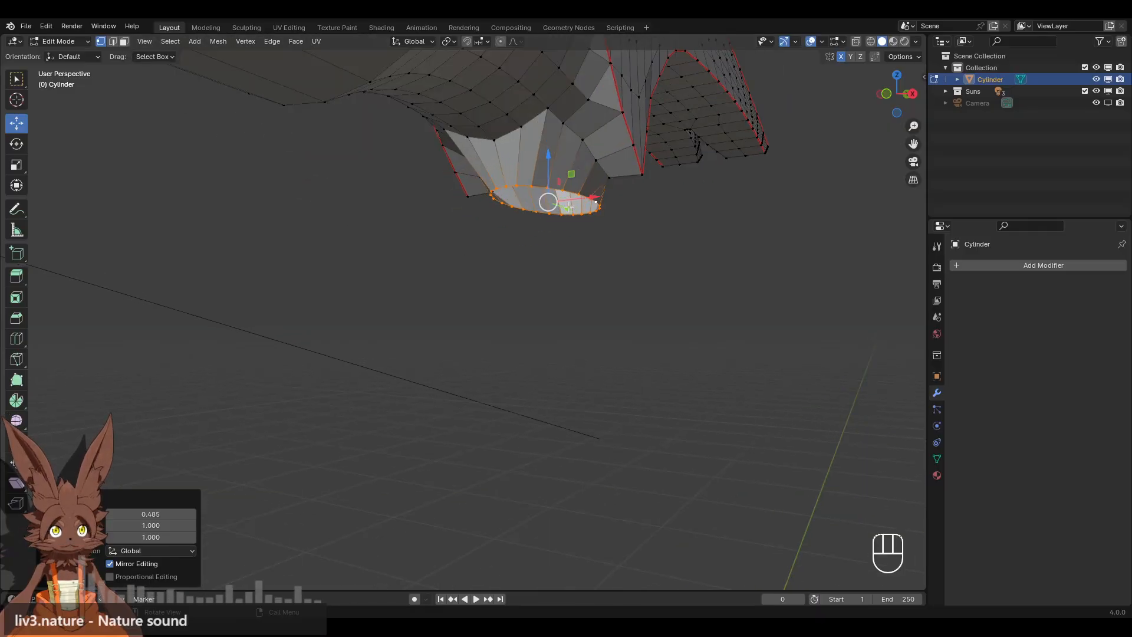
middle_drag(568, 207, 735, 142)
Extrude the oval border straight down about 1.16 m along Z in the right orthographic view to form the handle.
click(912, 94)
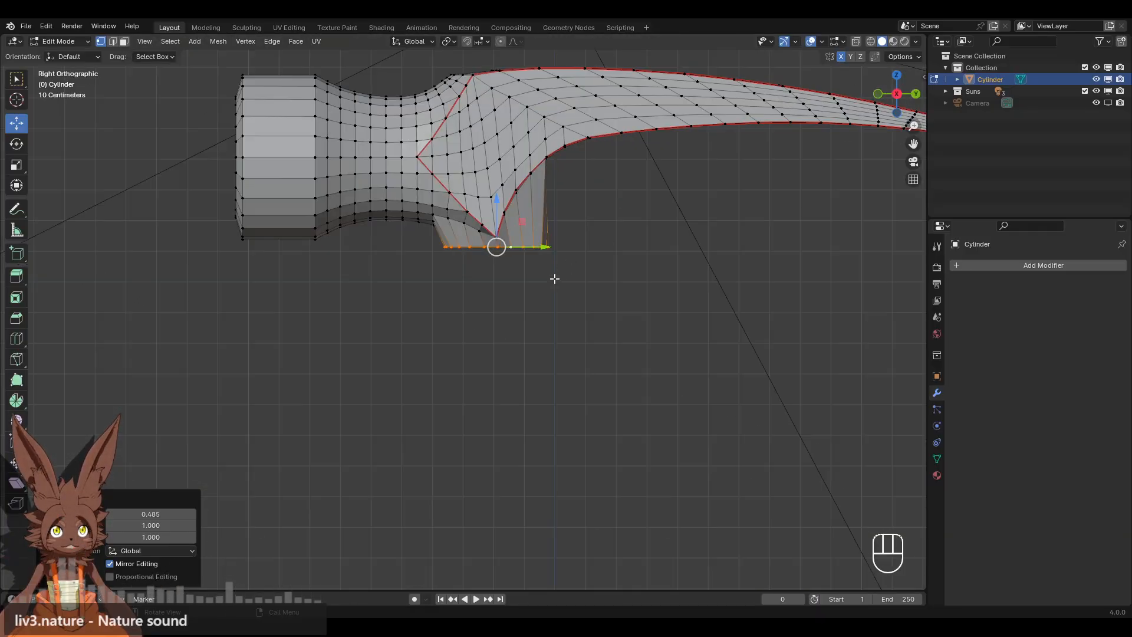
scroll(554, 278, down, 3)
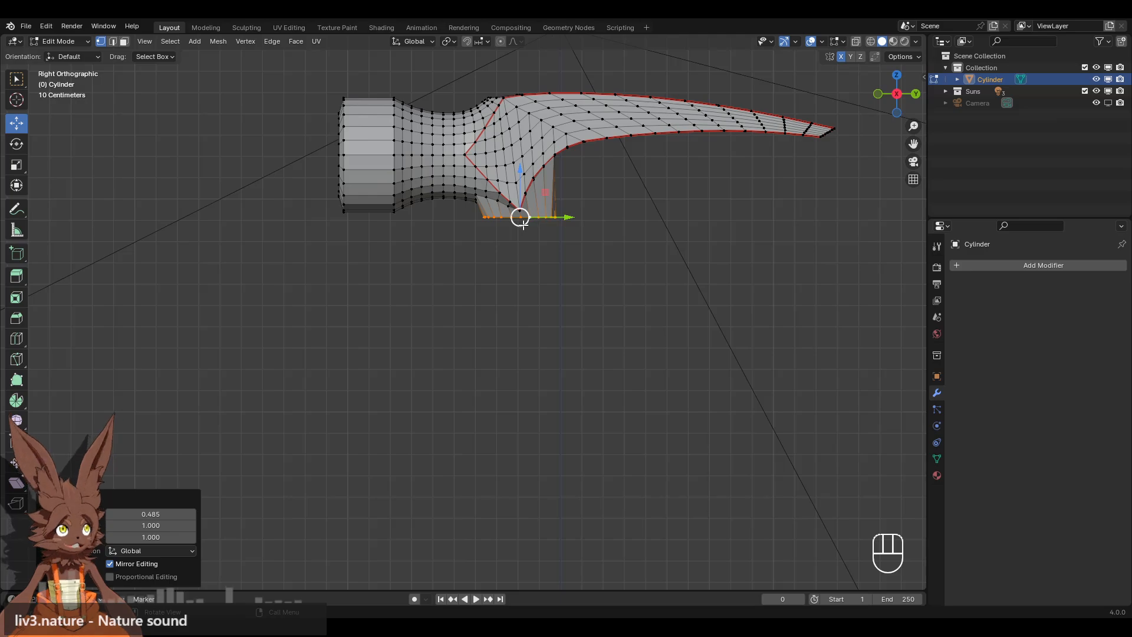
key(e)
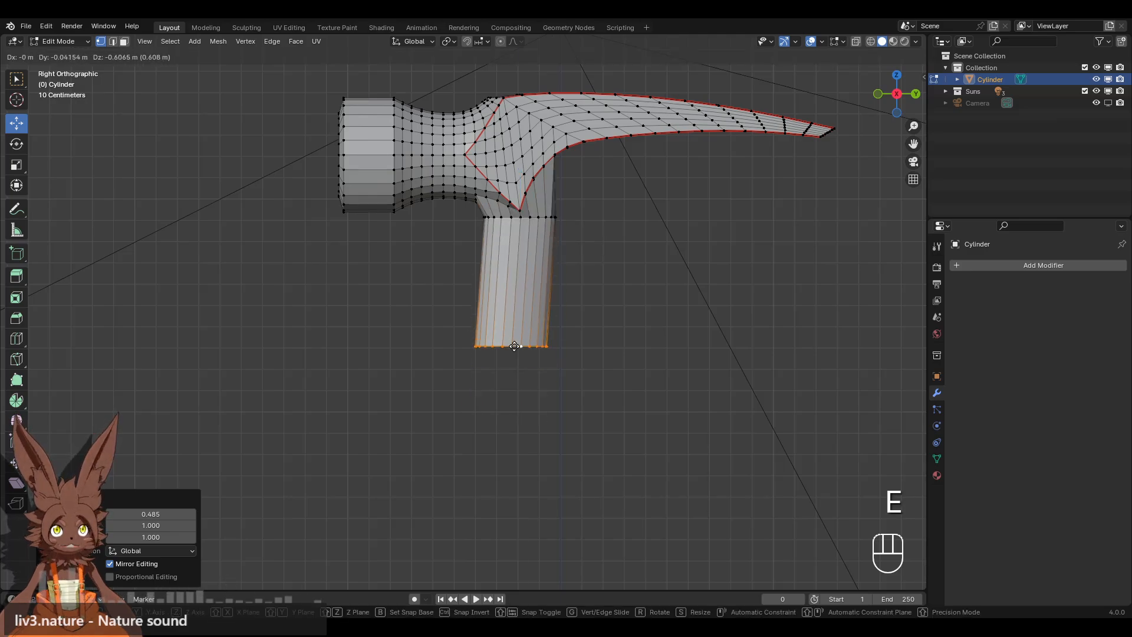
key(z)
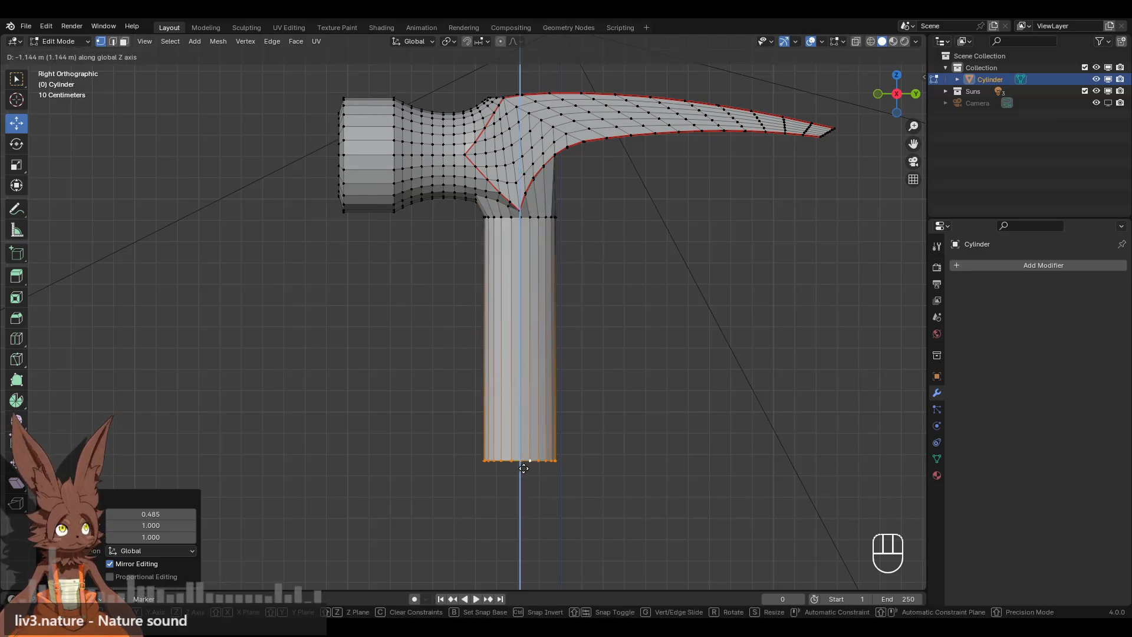
click(523, 469)
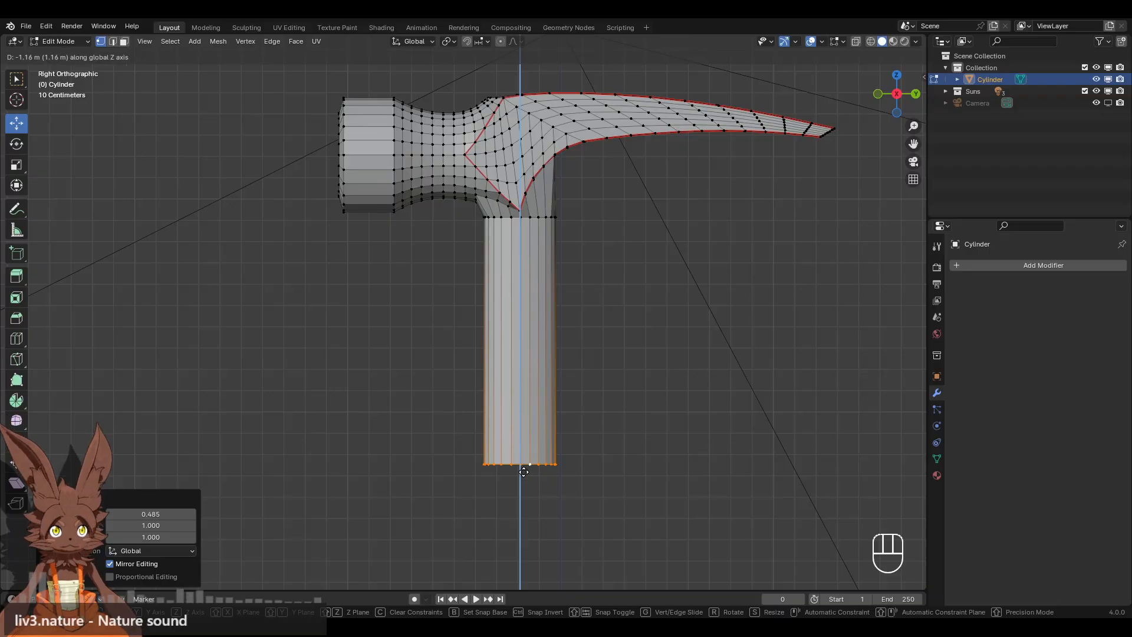
scroll(561, 386, down, 1)
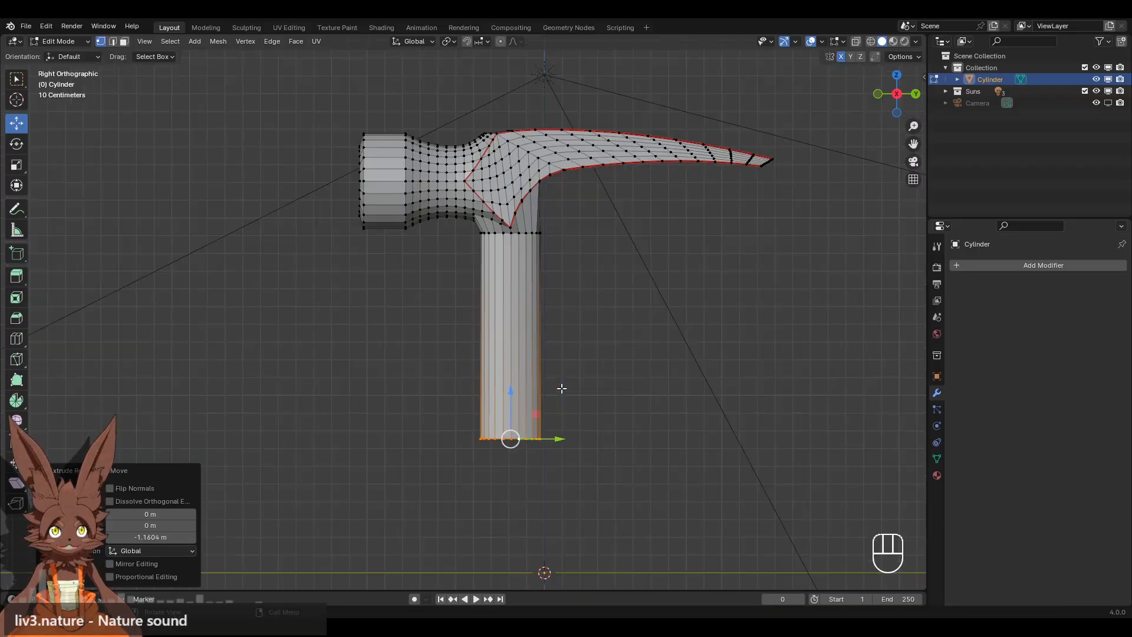
Lengthen the handle by moving its lower border down about 0.155 m along Z in the right orthographic view.
middle_drag(490, 380, 536, 399)
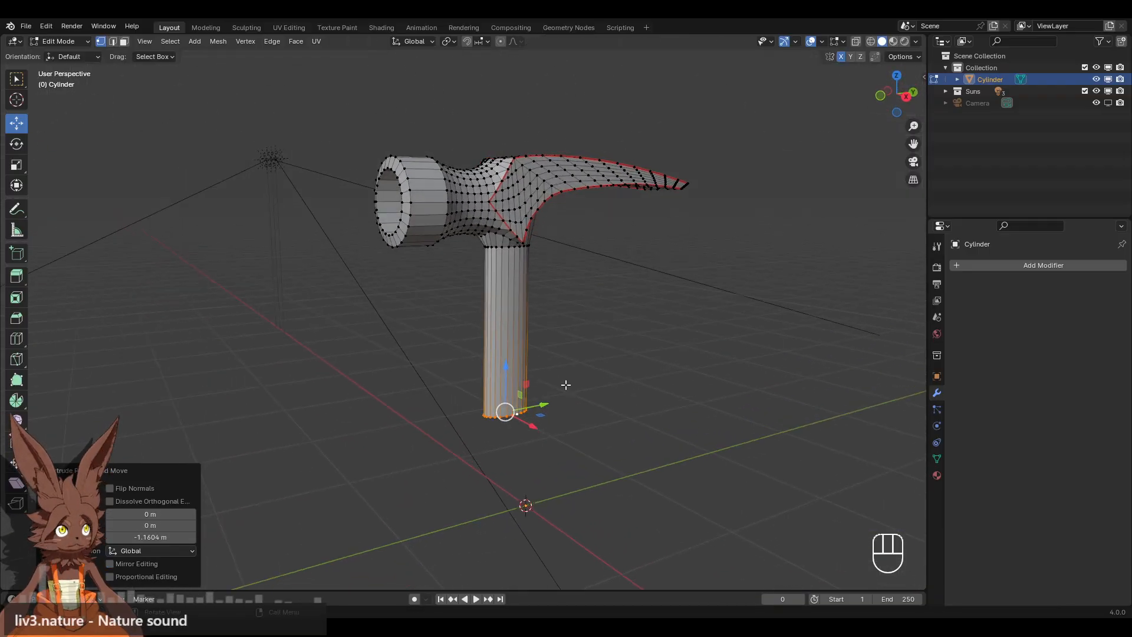
scroll(607, 330, up, 4)
click(906, 97)
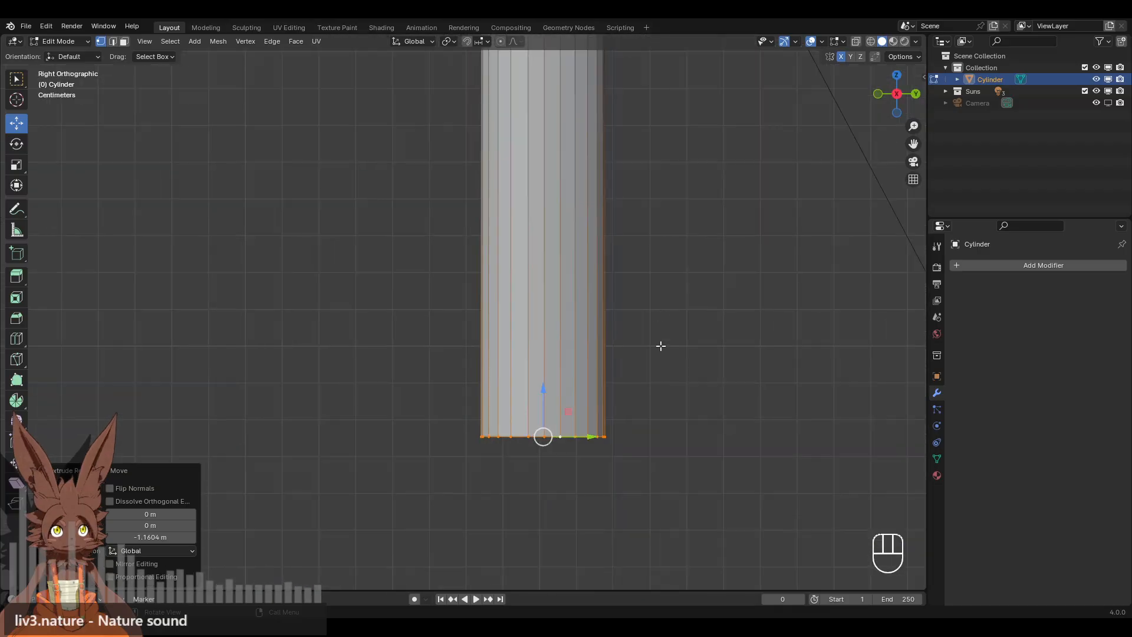
scroll(578, 256, down, 2)
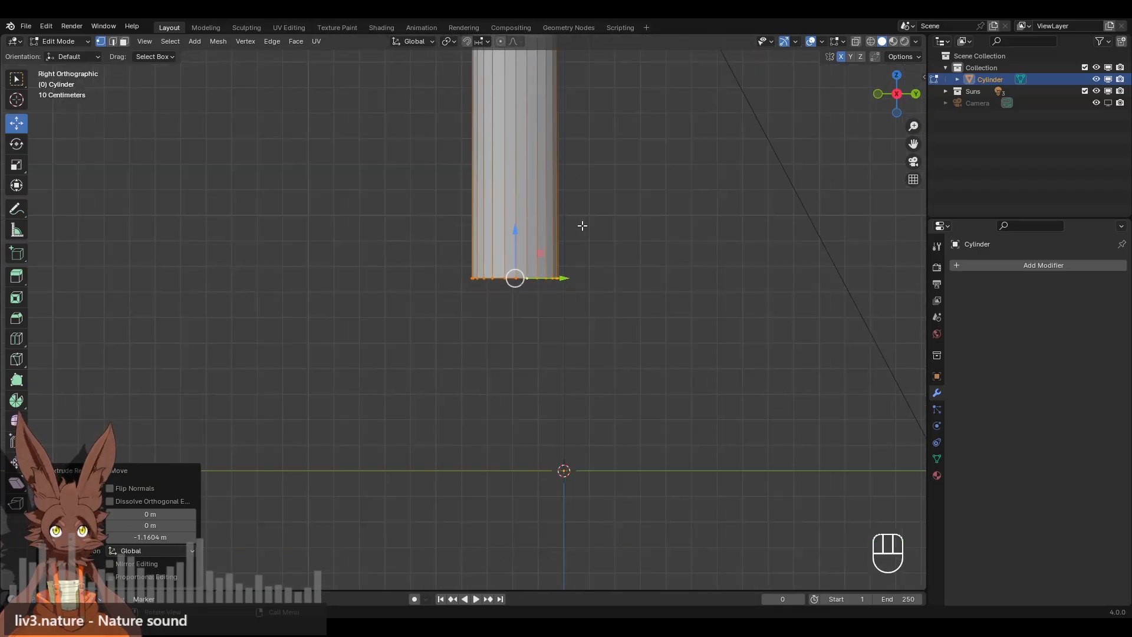
shift+middle_drag(583, 190, 578, 296)
scroll(593, 277, down, 3)
scroll(531, 347, up, 2)
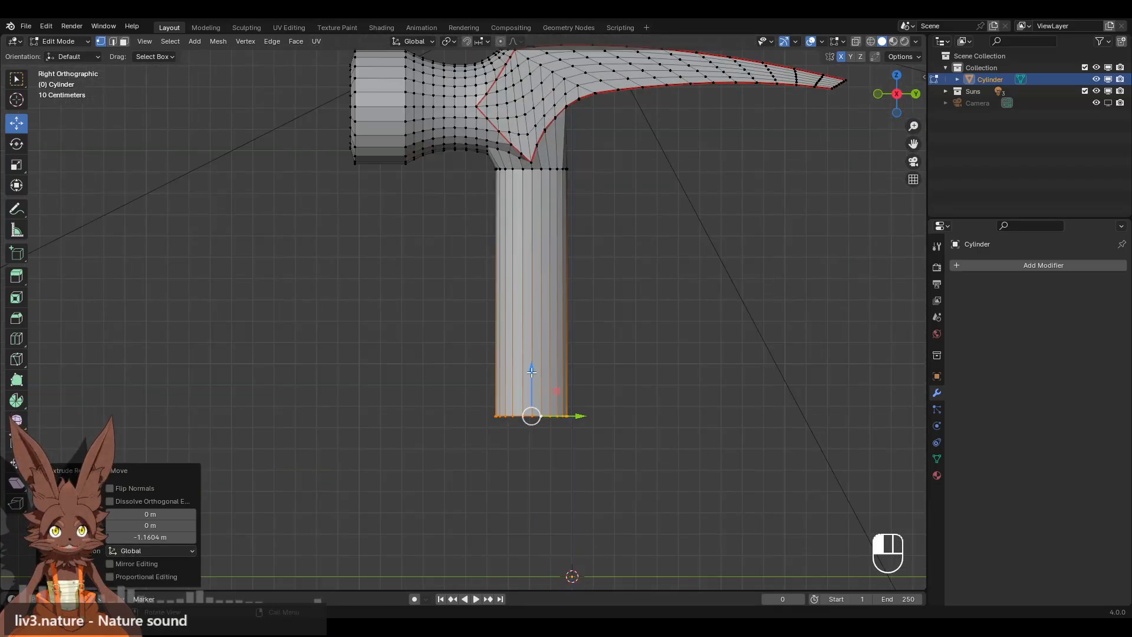
drag(531, 372, 532, 405)
key(s)
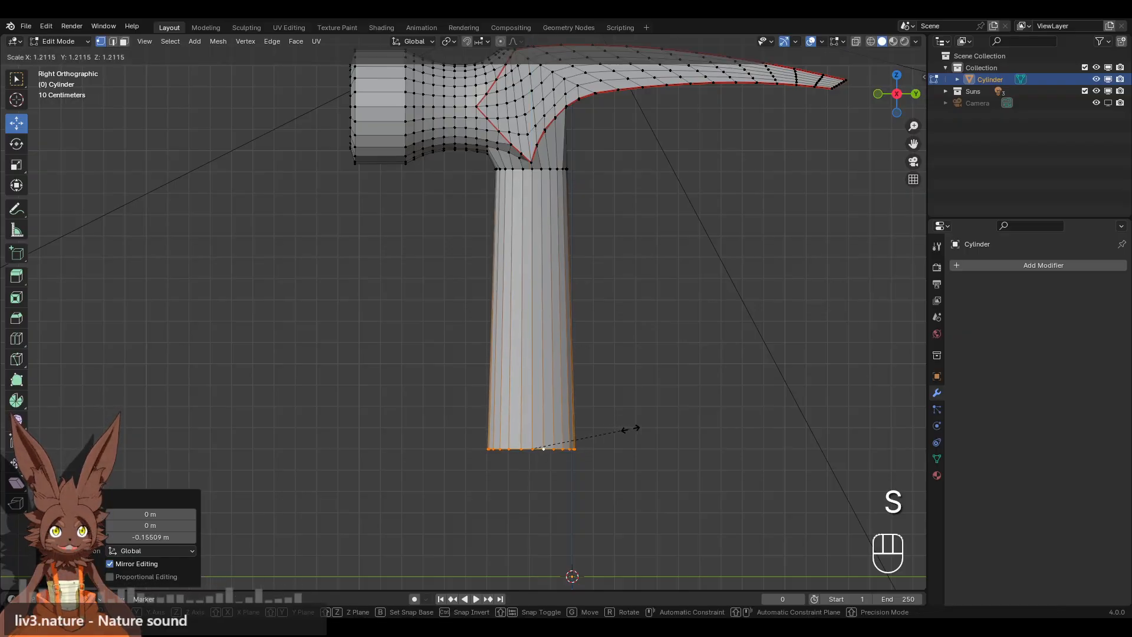
right_click(642, 430)
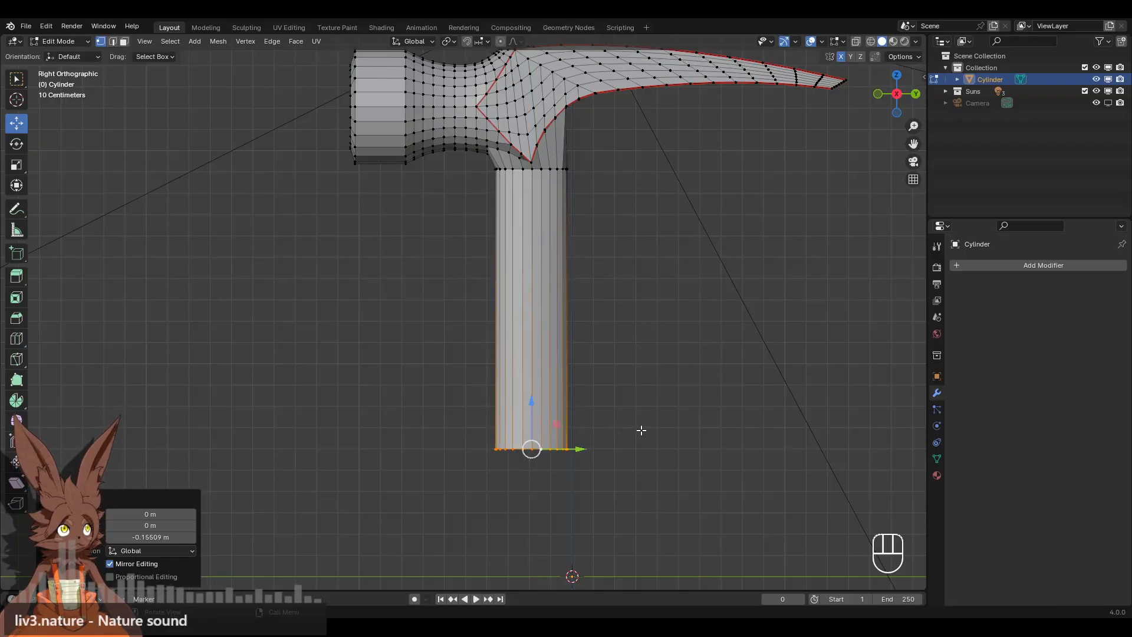
Add one loop cut around the handle and slide it toward the lower end with a factor of about -0.739.
click(17, 338)
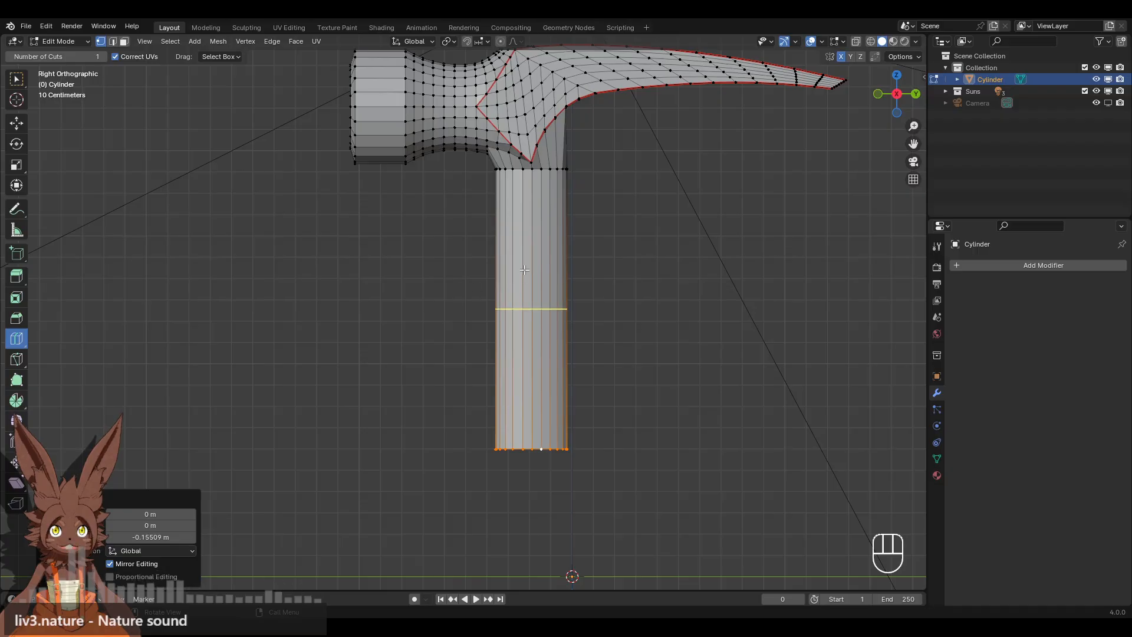
drag(531, 307, 533, 332)
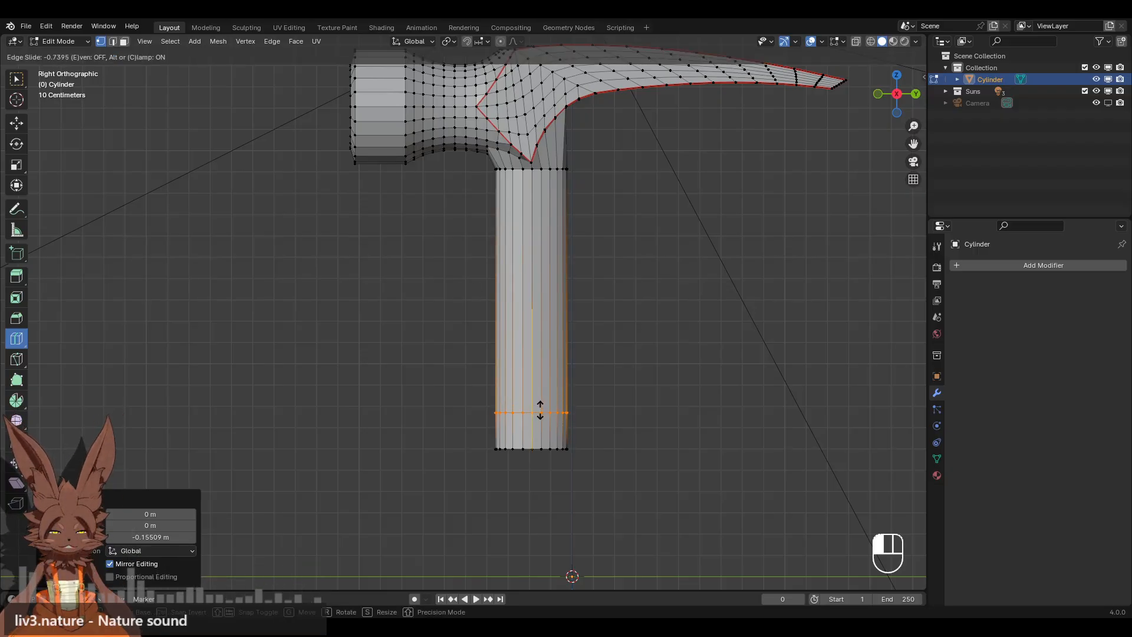
drag(540, 409, 541, 411)
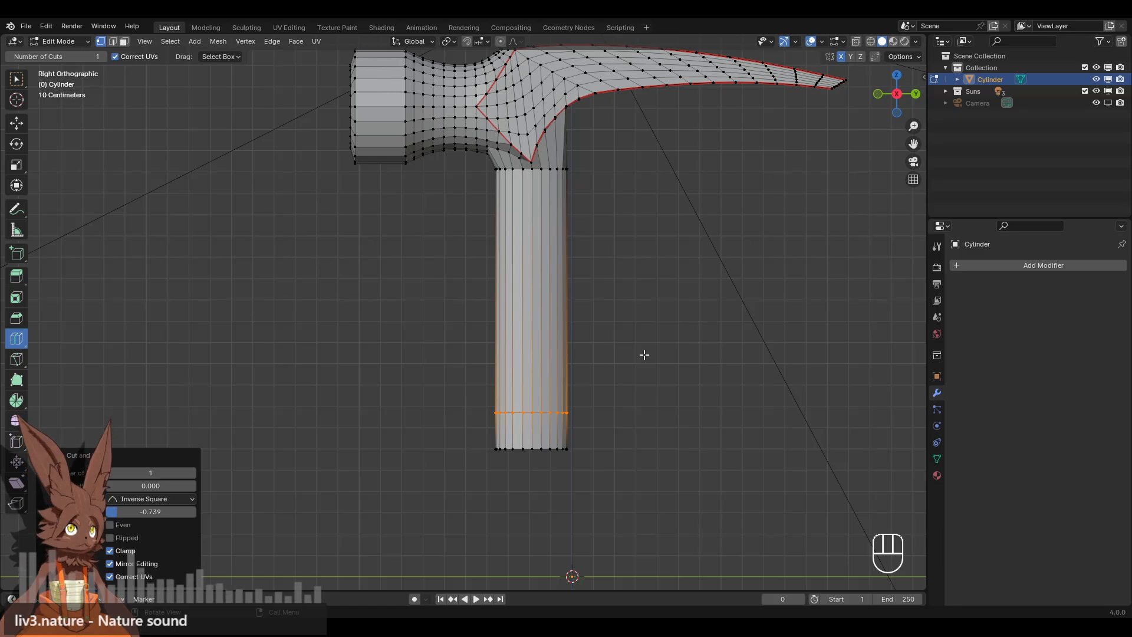
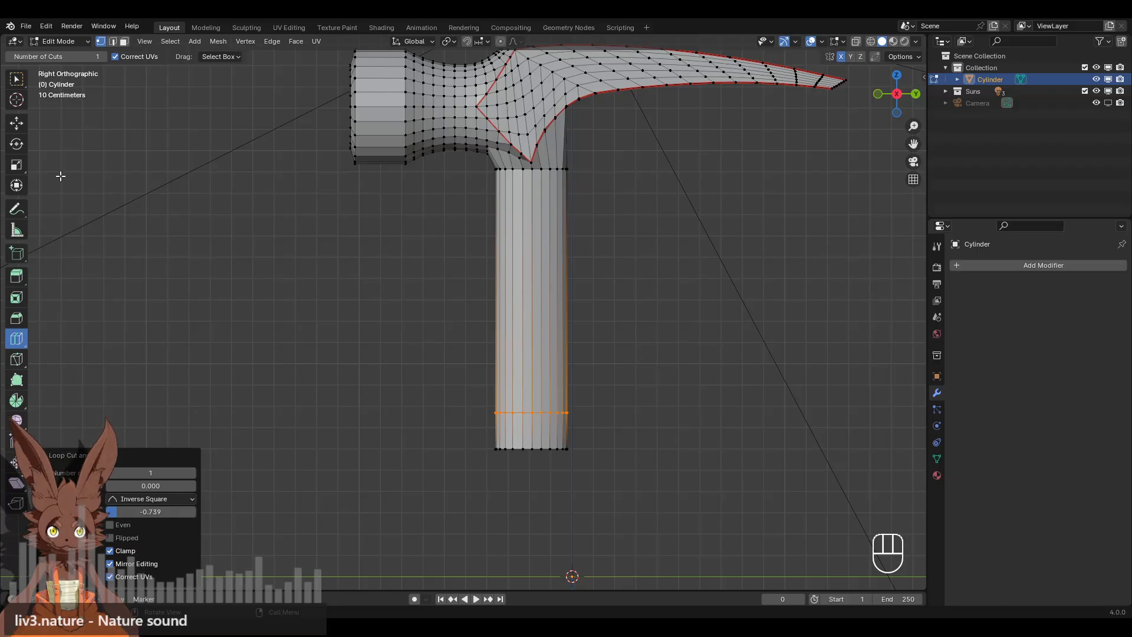
Try lowering the loop at the handle's upper end about 0.568 m along Z and beveling it.
click(17, 124)
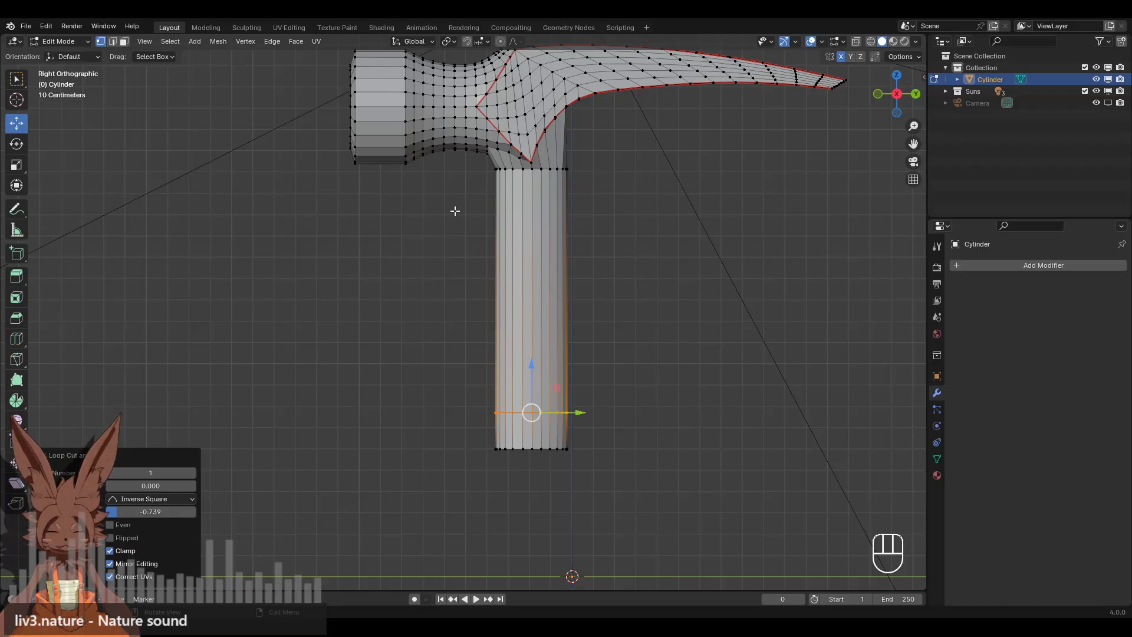
alt+click(538, 169)
drag(531, 128, 547, 249)
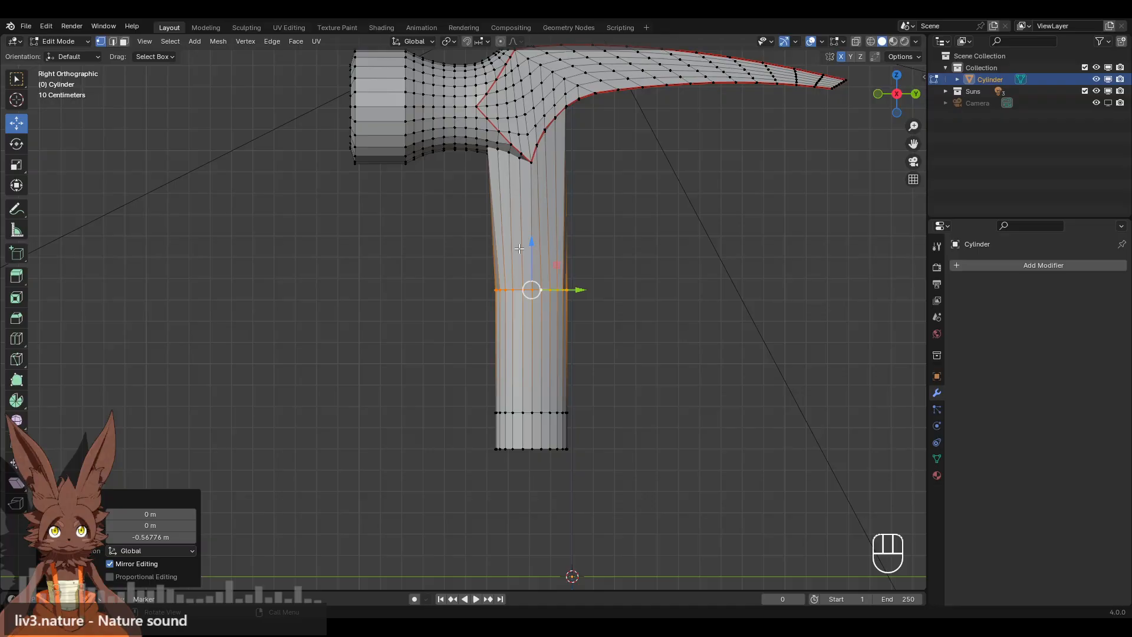
click(16, 319)
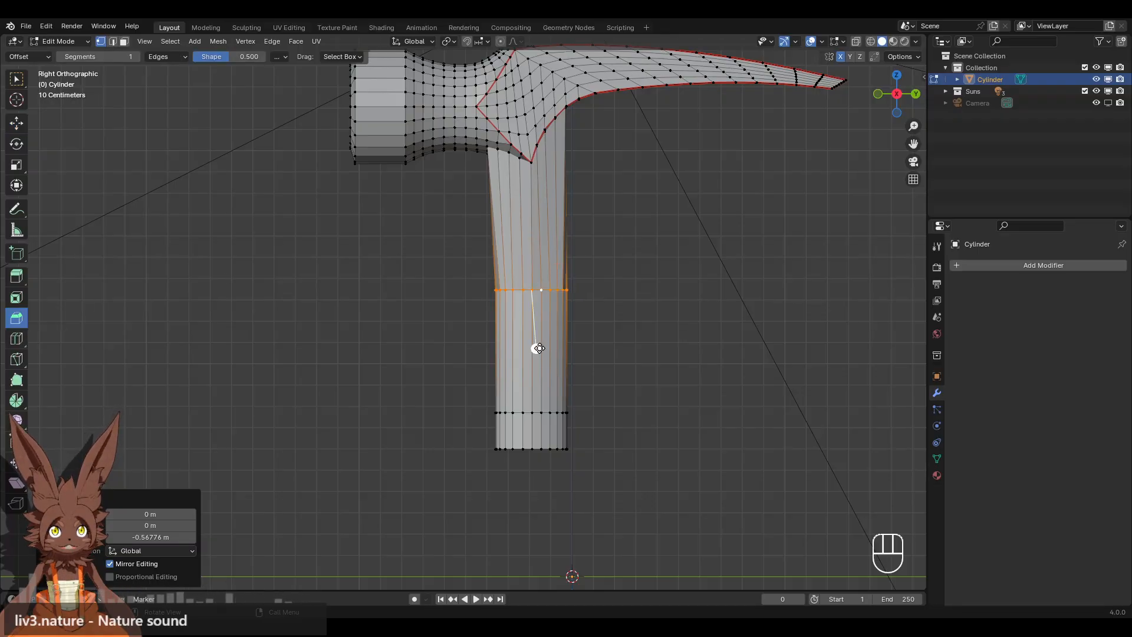
drag(539, 348, 572, 352)
key(ctrl+z)
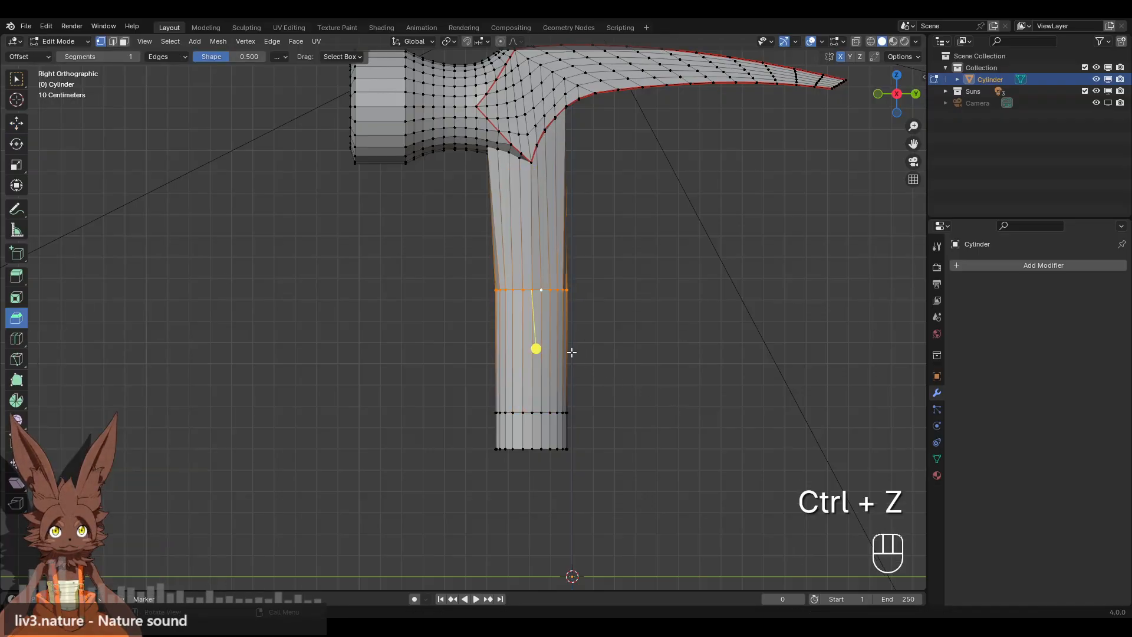
Try raising the loop about 0.058 m and beveling it again, and undo back to its original height at the socket.
click(17, 122)
drag(533, 243, 533, 231)
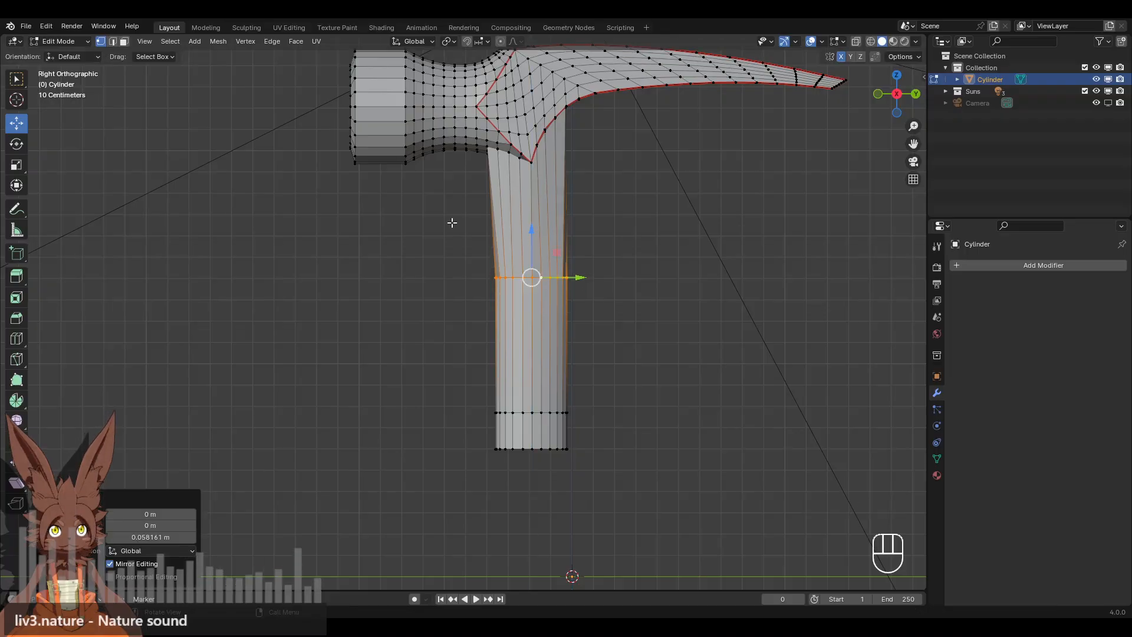
click(17, 318)
drag(536, 334, 616, 437)
scroll(604, 425, up, 4)
key(ctrl+z)
key(ctrl+z)
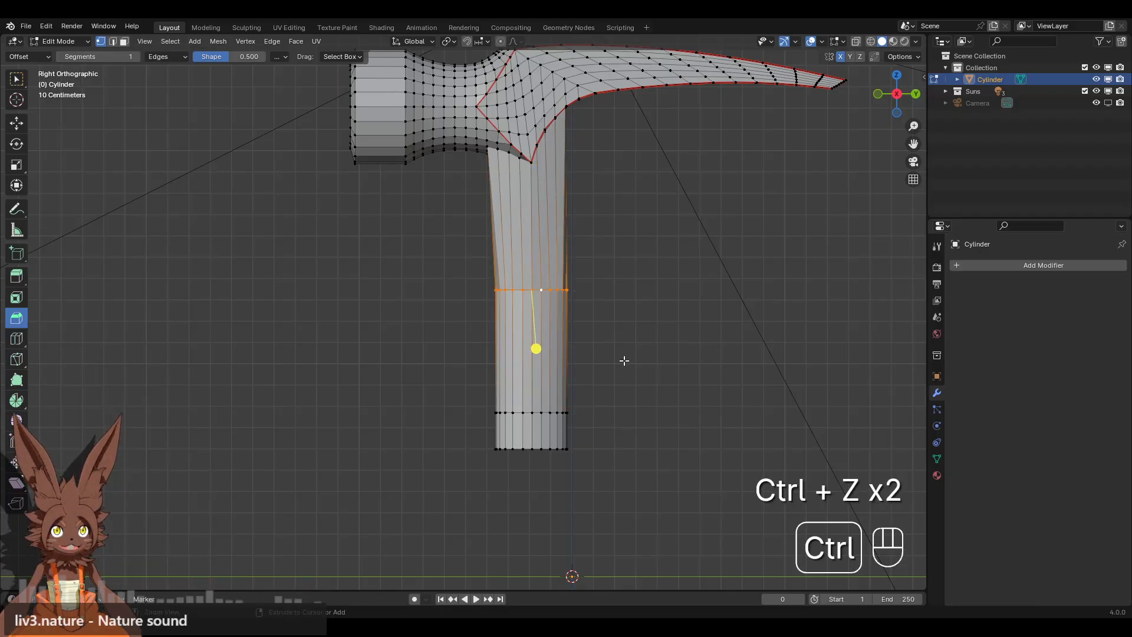
key(ctrl+z)
Add seven evenly spaced loop cuts along the long section of the handle.
click(18, 345)
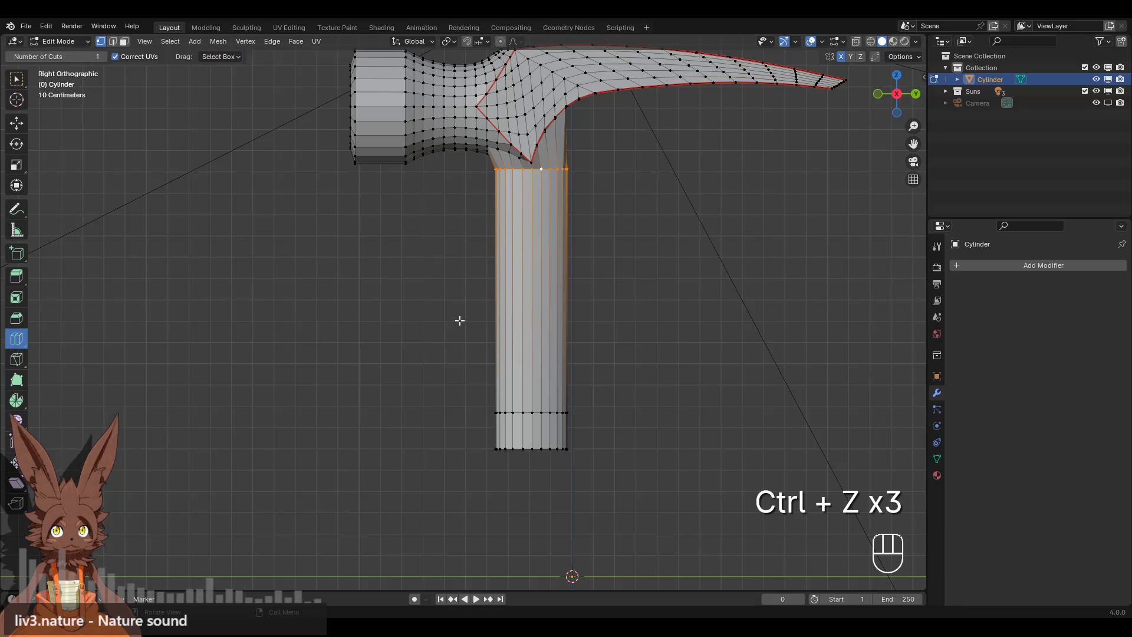
click(460, 321)
click(193, 473)
click(194, 472)
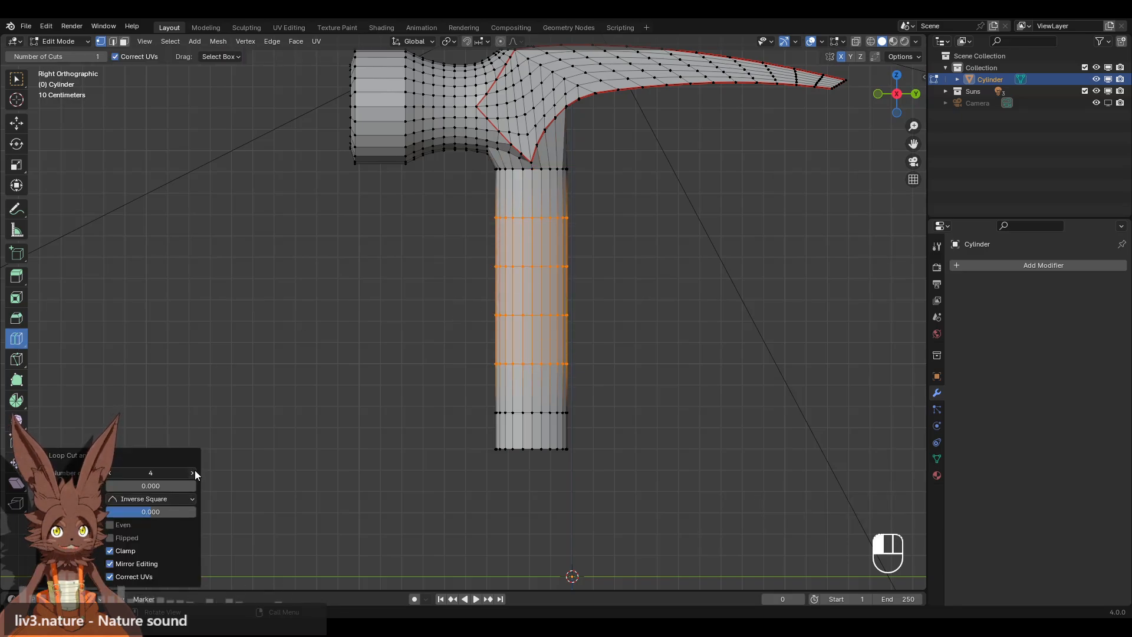
click(194, 472)
click(194, 473)
click(194, 473)
click(193, 472)
Add two loop cuts to the handle's uppermost section, directly below the flared socket.
middle_drag(295, 353, 413, 358)
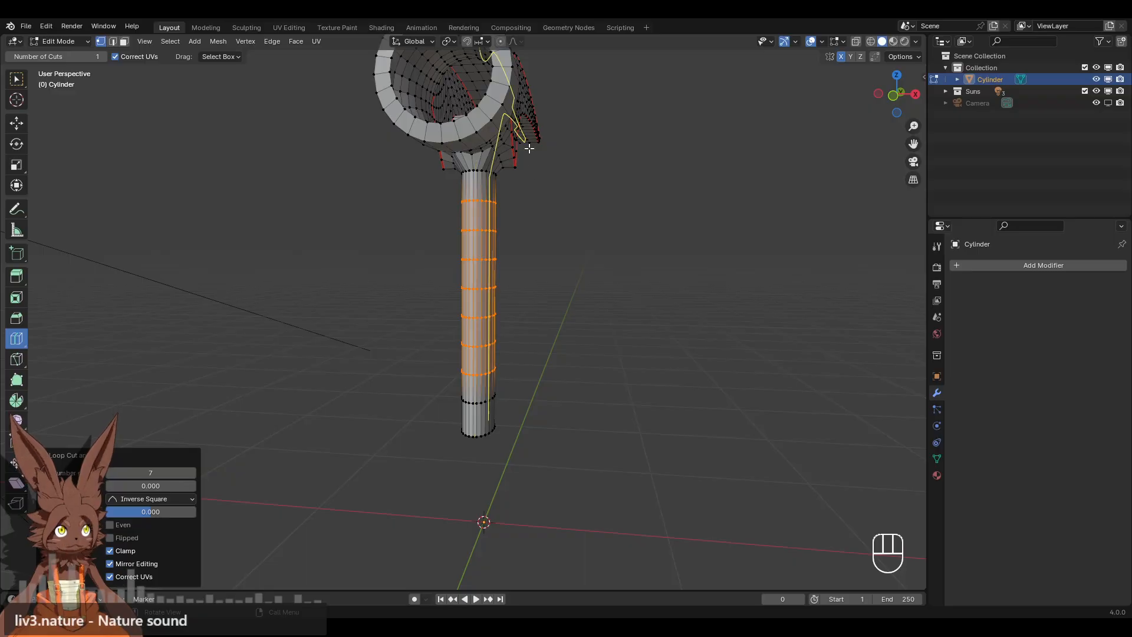
scroll(497, 313, up, 6)
scroll(454, 301, up, 2)
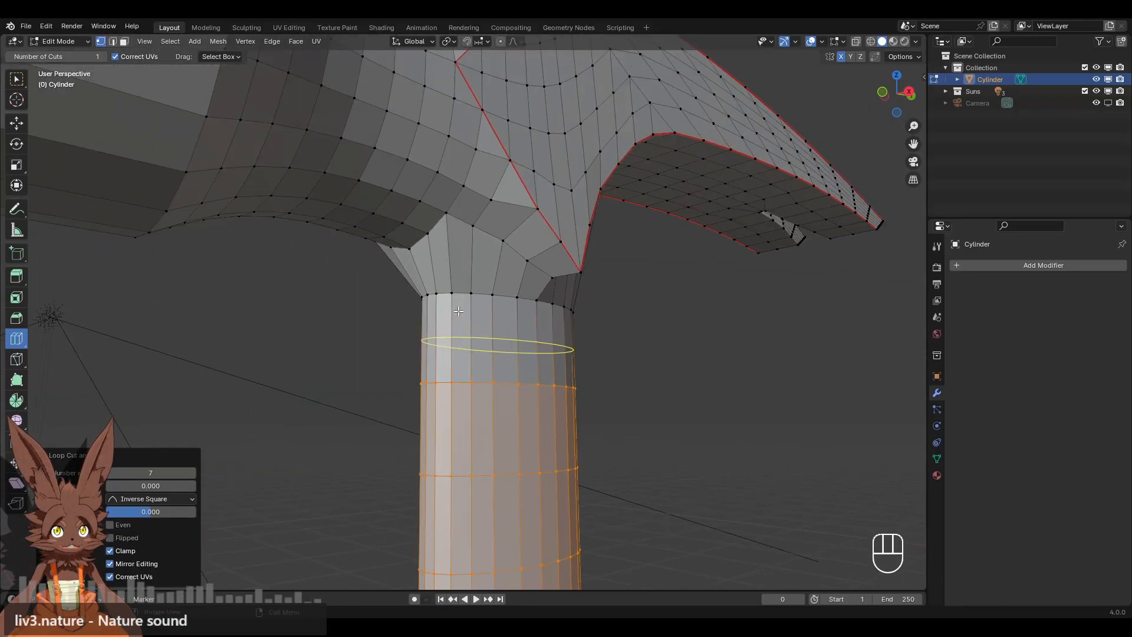
click(468, 327)
click(192, 473)
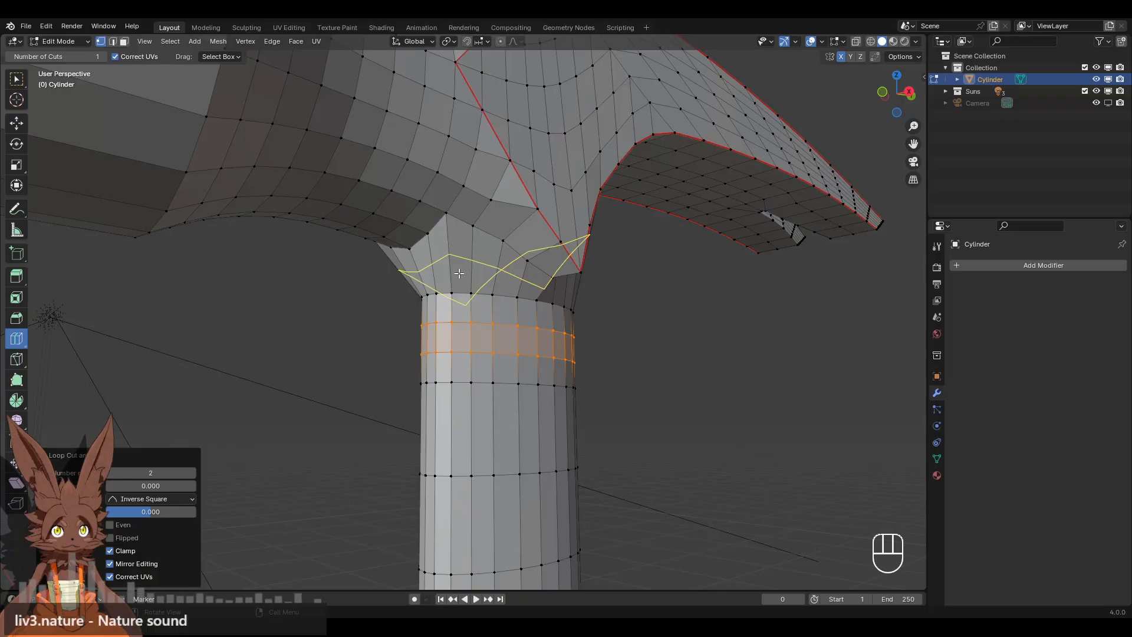
Add three loop cuts around the flared socket between the hammer head and the handle.
middle_drag(458, 274, 362, 274)
click(600, 236)
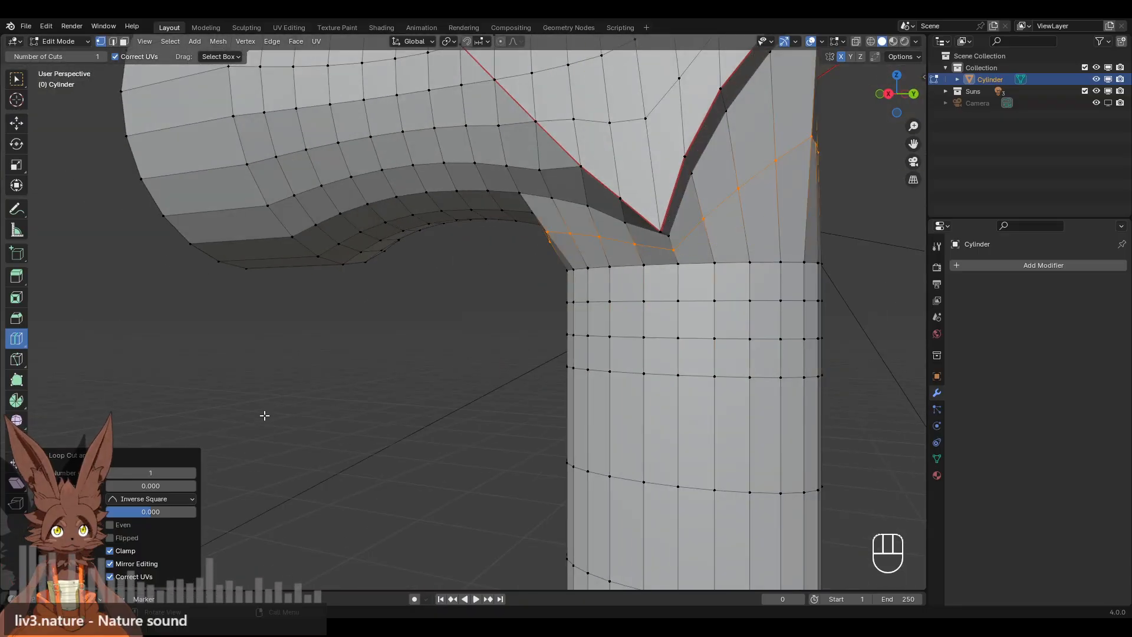
click(193, 474)
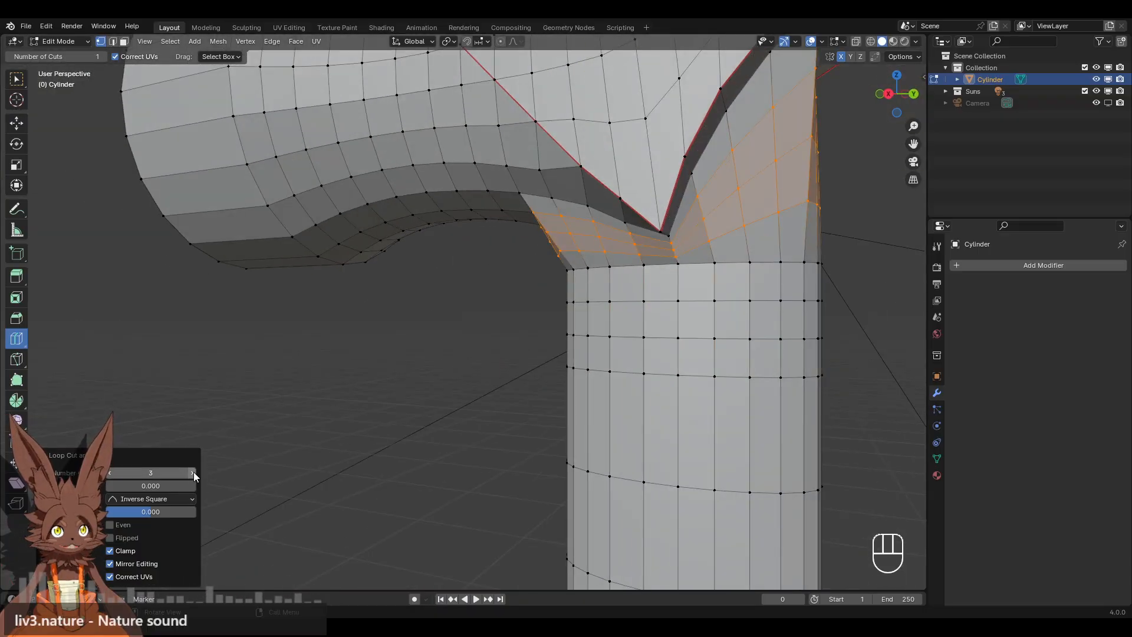
scroll(500, 342, down, 9)
middle_drag(500, 342, 494, 309)
scroll(418, 336, up, 5)
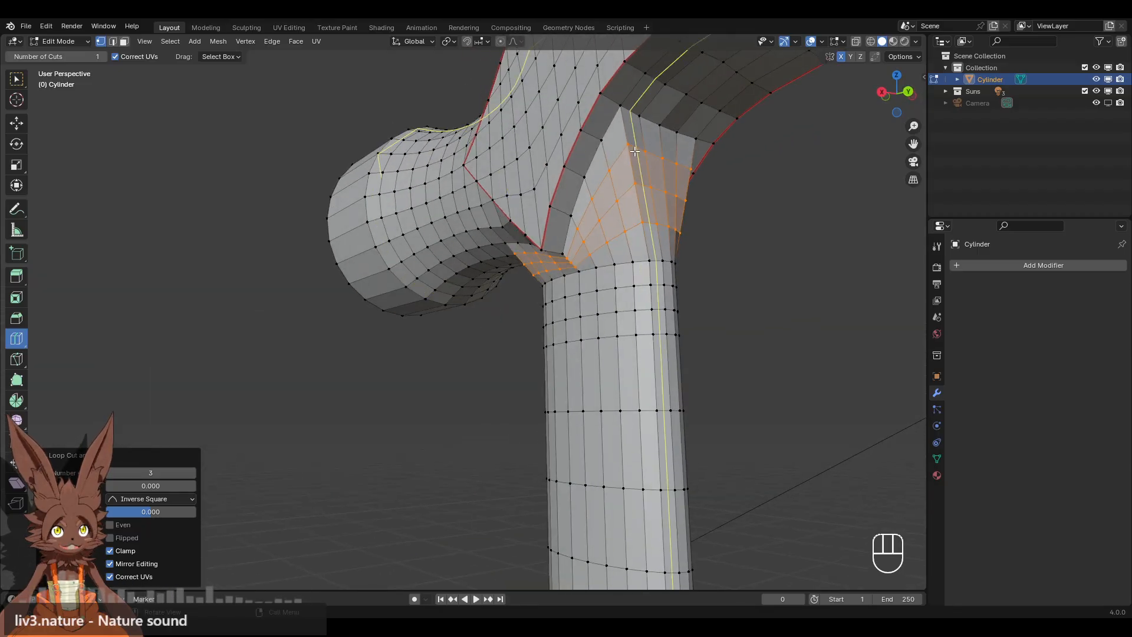
scroll(511, 273, down, 3)
Flare the handle's lower end by scaling its bottom edge loop to about 1.307.
middle_drag(460, 368, 499, 233)
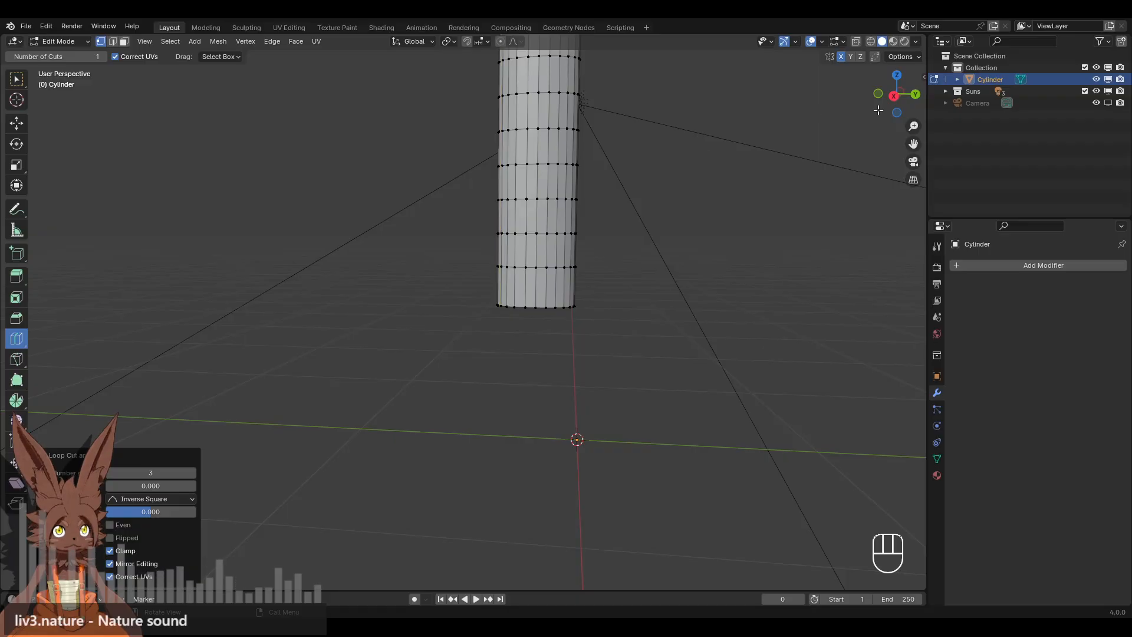
click(894, 96)
shift+middle_drag(625, 194, 592, 250)
click(17, 122)
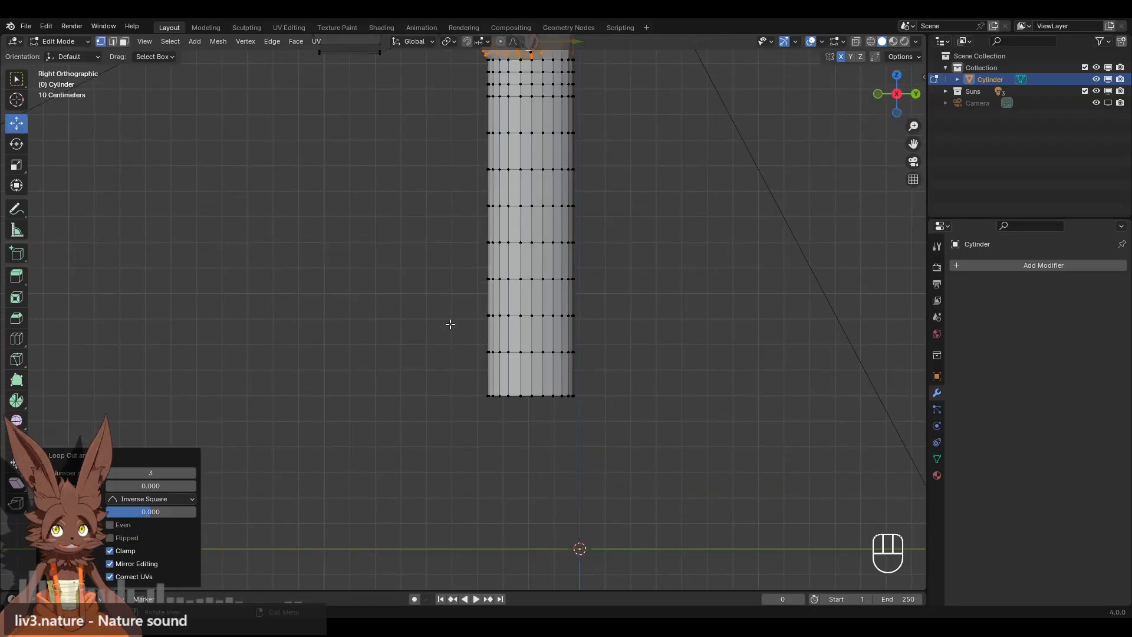
alt+click(531, 396)
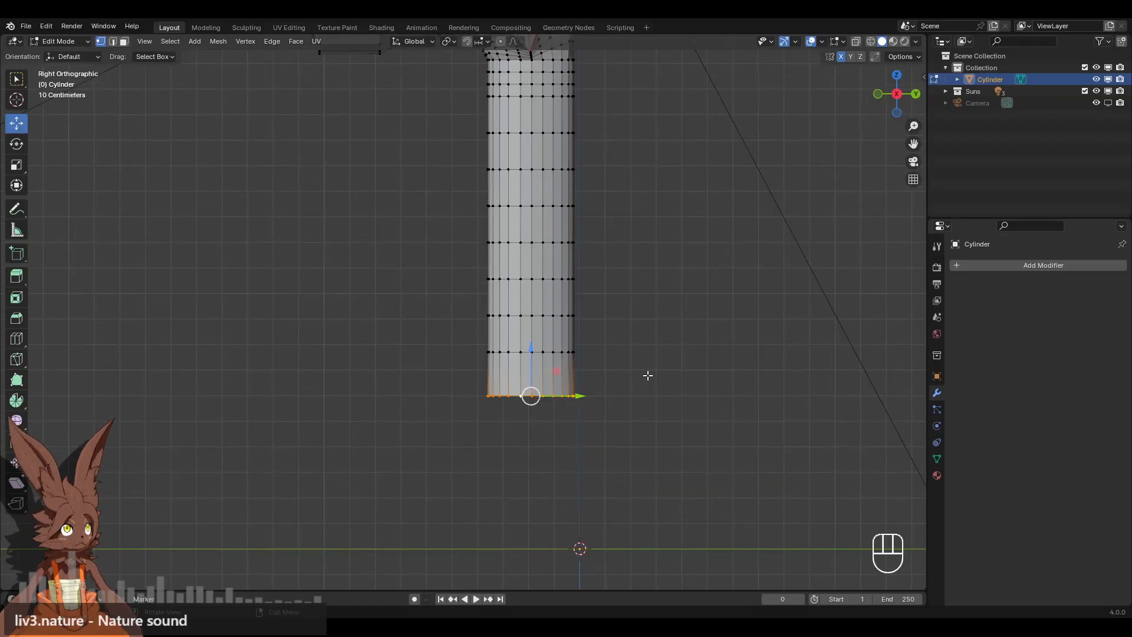
mouse_move(593, 356)
middle_down()
mouse_move(652, 384)
mouse_move(589, 336)
mouse_move(604, 340)
middle_up()
key(s)
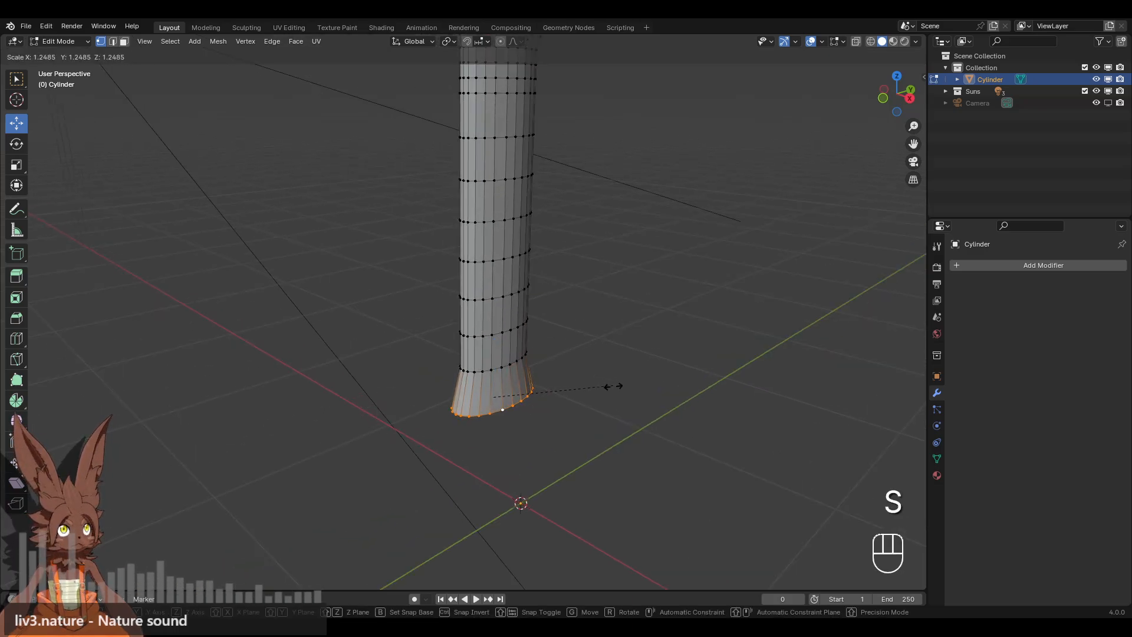
click(617, 387)
middle_drag(677, 357, 766, 265)
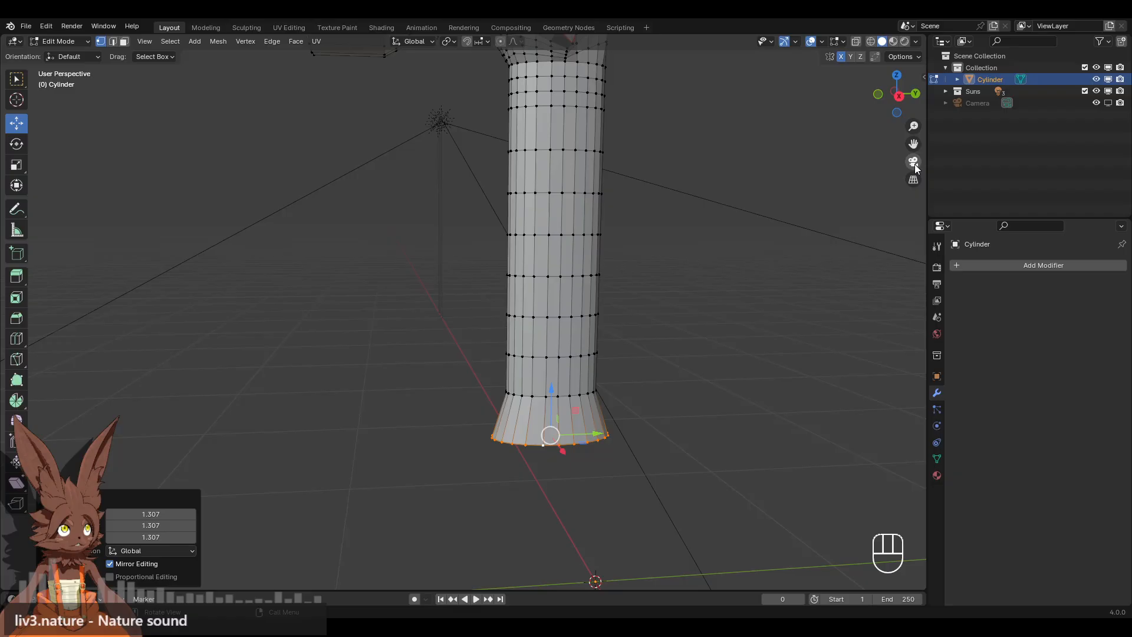
Add one loop cut midway through the flared handle base and scale it to about 1.073 in the right orthographic view.
click(899, 93)
click(901, 93)
shift+middle_drag(644, 410, 655, 317)
scroll(655, 317, up, 2)
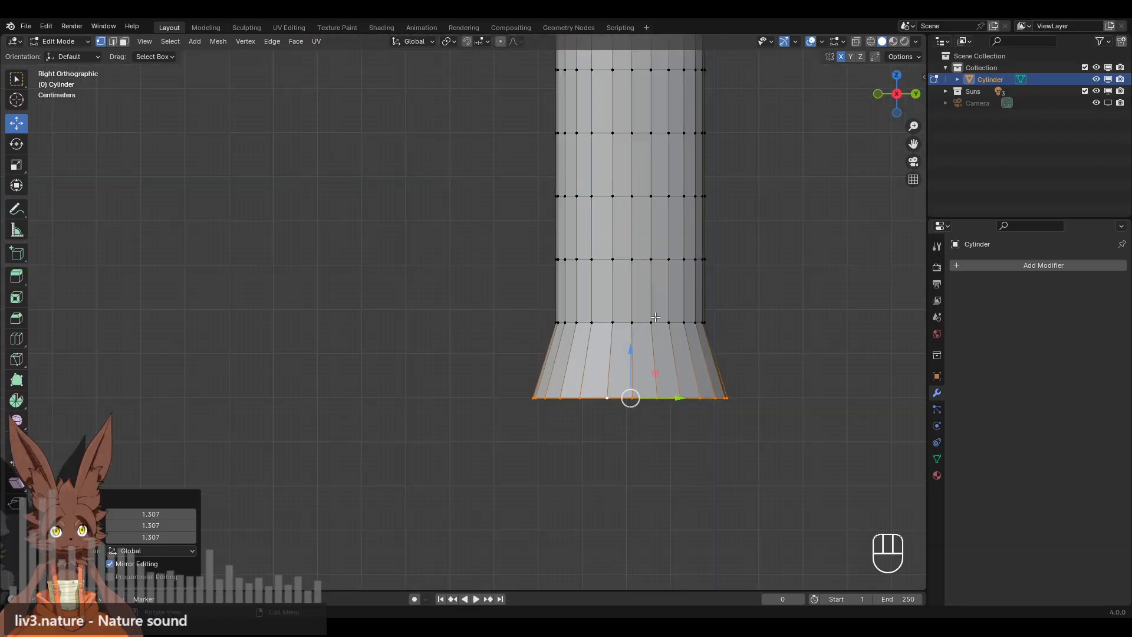
click(17, 339)
click(576, 374)
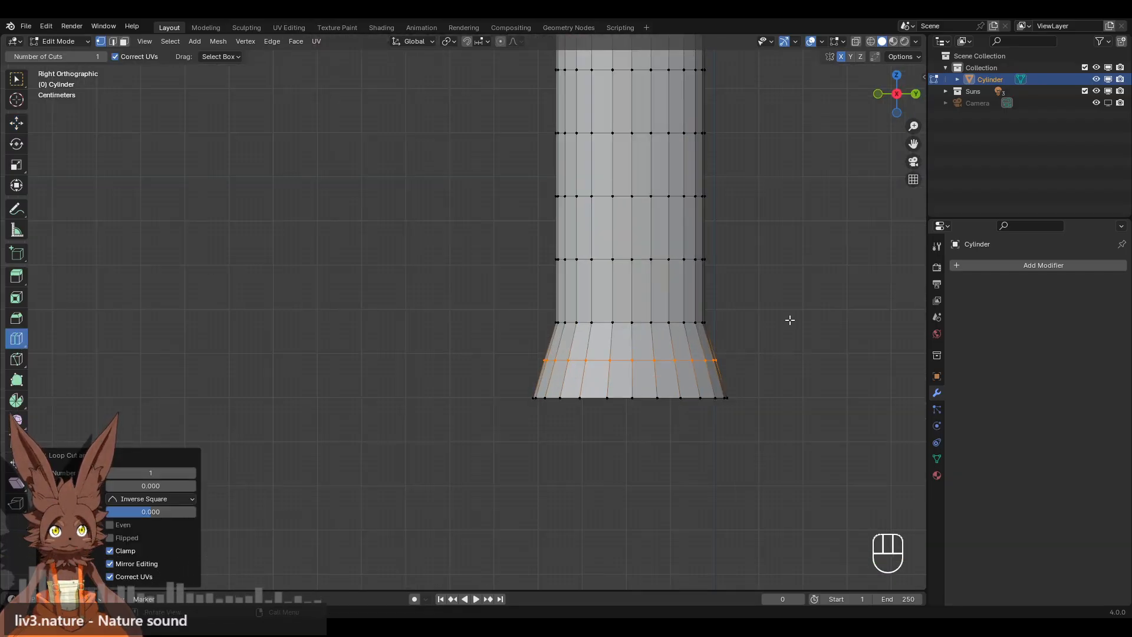
key(s)
click(803, 318)
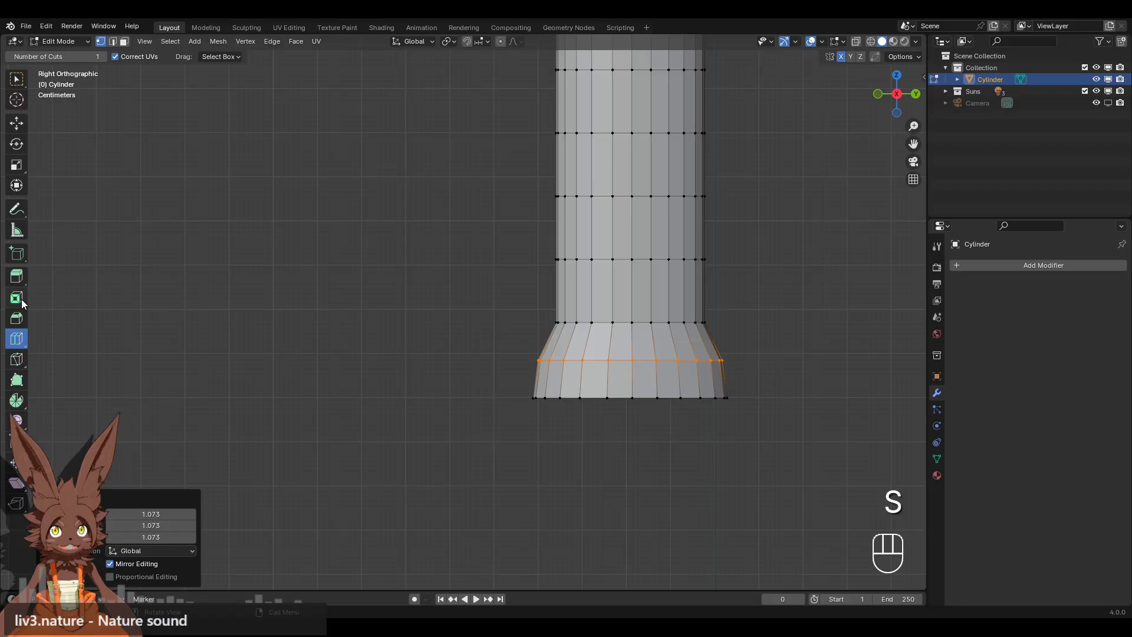
Bevel the selected edge loop midway through the handle's flared base, using four segments.
click(17, 317)
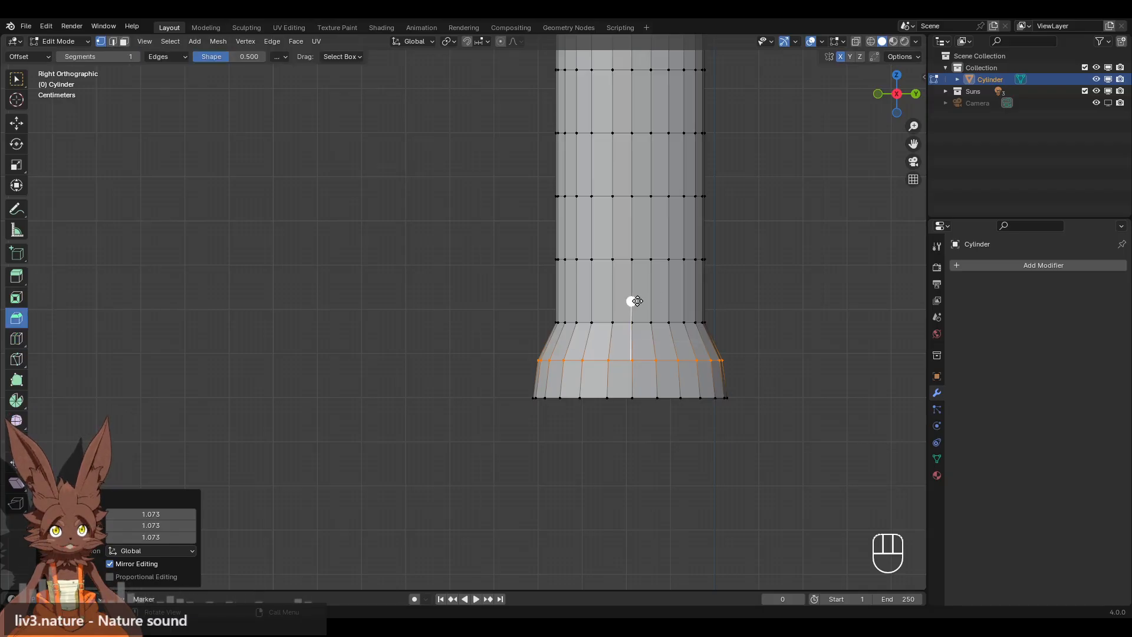
drag(638, 301, 583, 284)
scroll(584, 283, up, 2)
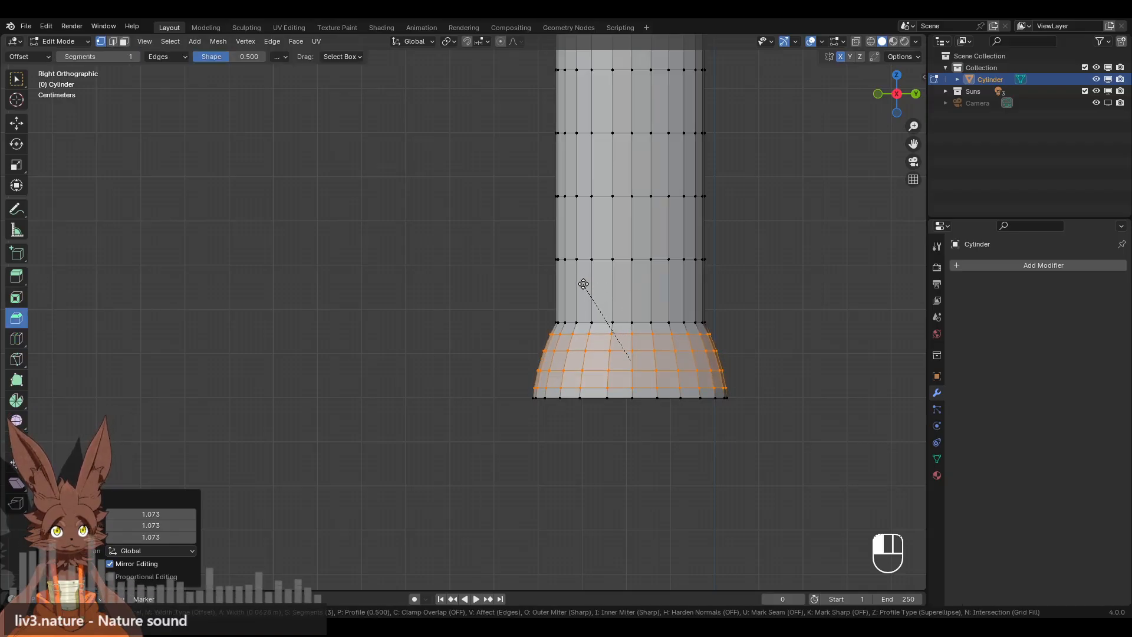
scroll(583, 284, up, 1)
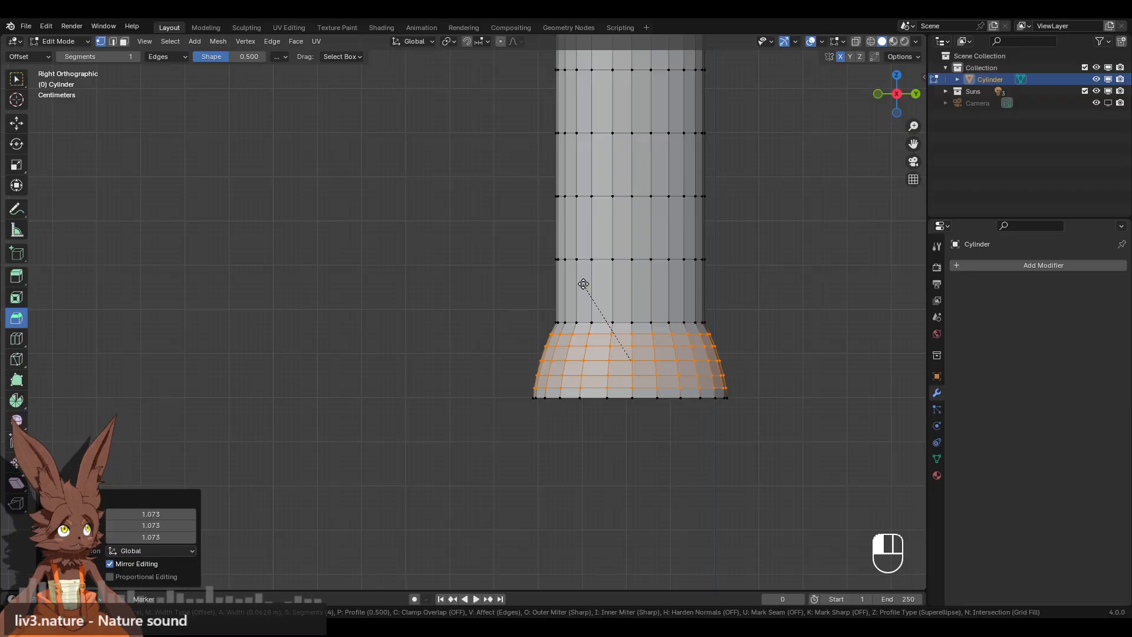
drag(583, 285, 629, 269)
Raise the edge loop where the flare meets the straight handle by about 0.04 m and bevel it with four segments.
click(17, 124)
alt+click(621, 323)
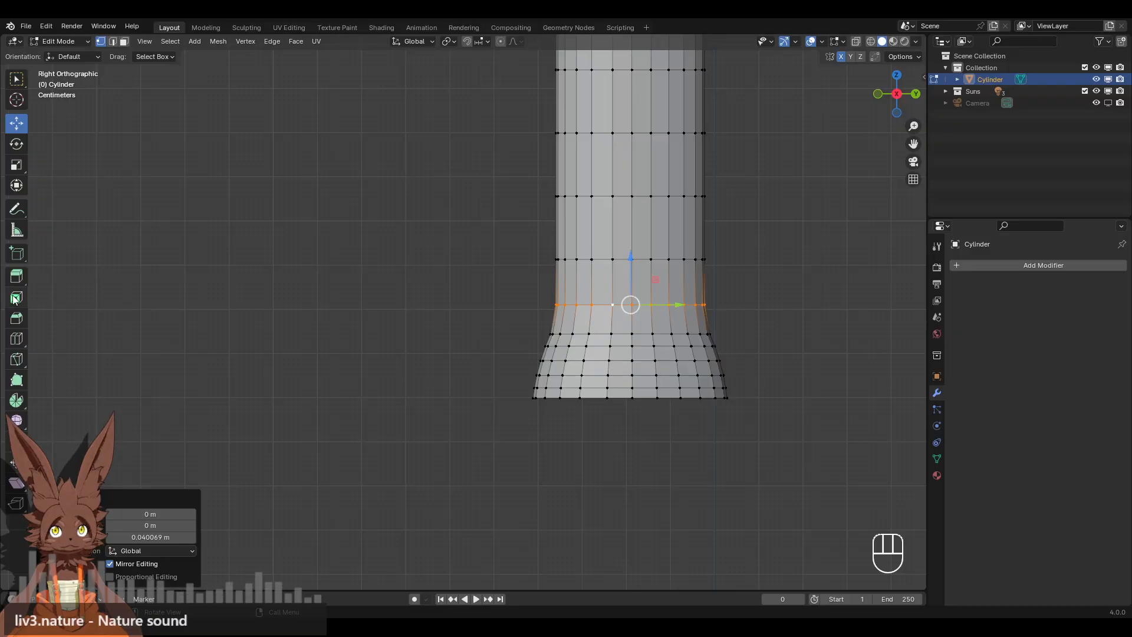
click(17, 317)
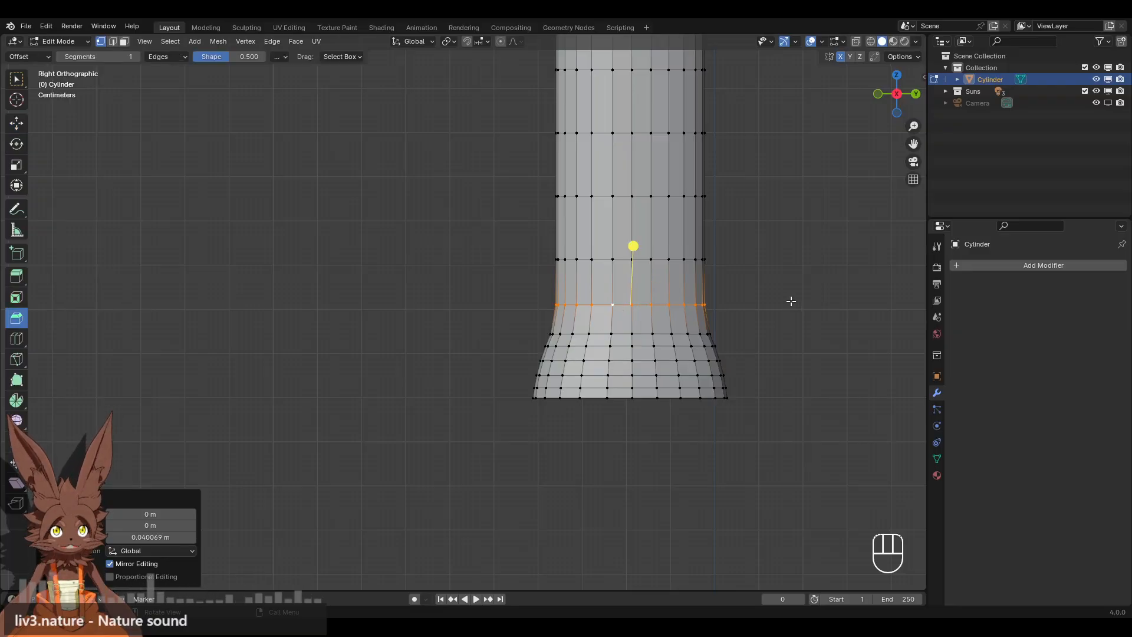
drag(634, 249, 613, 225)
scroll(612, 229, up, 2)
click(762, 282)
Select the edge loop at the handle's lower end and frame it closely in the right orthographic view.
middle_drag(402, 301, 505, 327)
alt+click(488, 339)
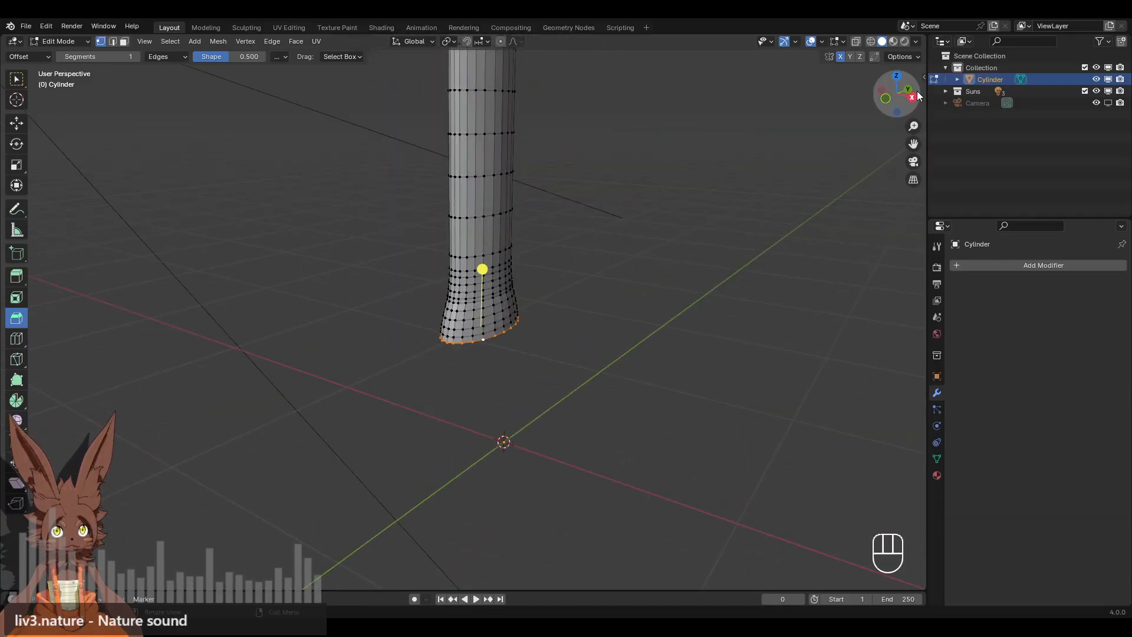
click(912, 97)
scroll(755, 216, up, 5)
shift+middle_drag(710, 356, 566, 277)
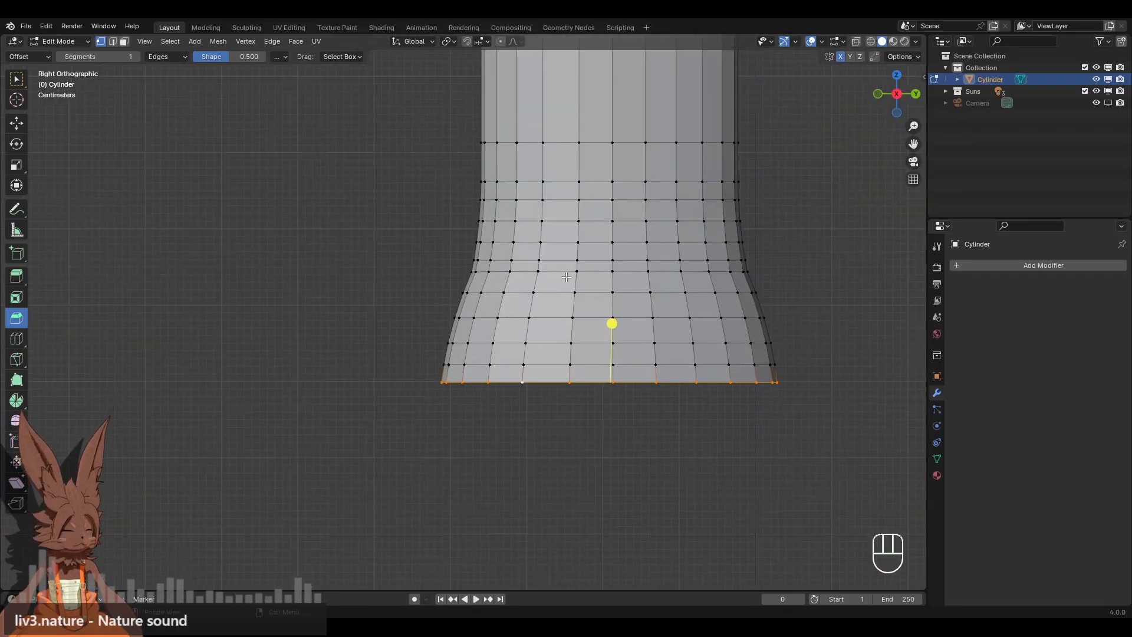
scroll(566, 277, up, 2)
shift+middle_drag(682, 398, 546, 305)
scroll(545, 304, up, 3)
key(e)
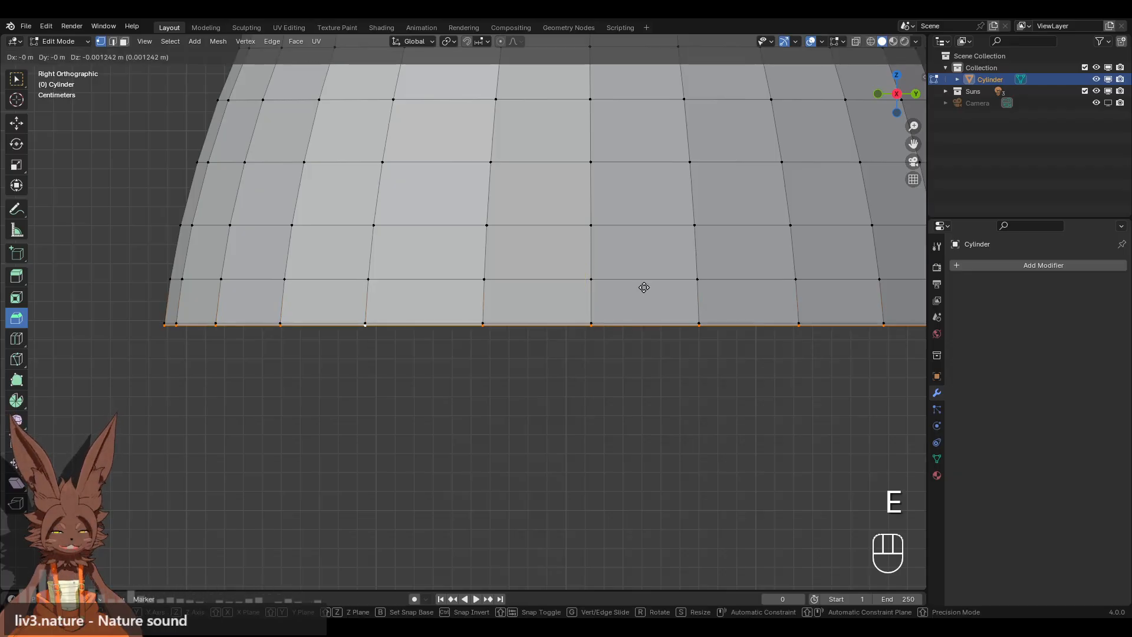
click(643, 287)
key(ctrl+z)
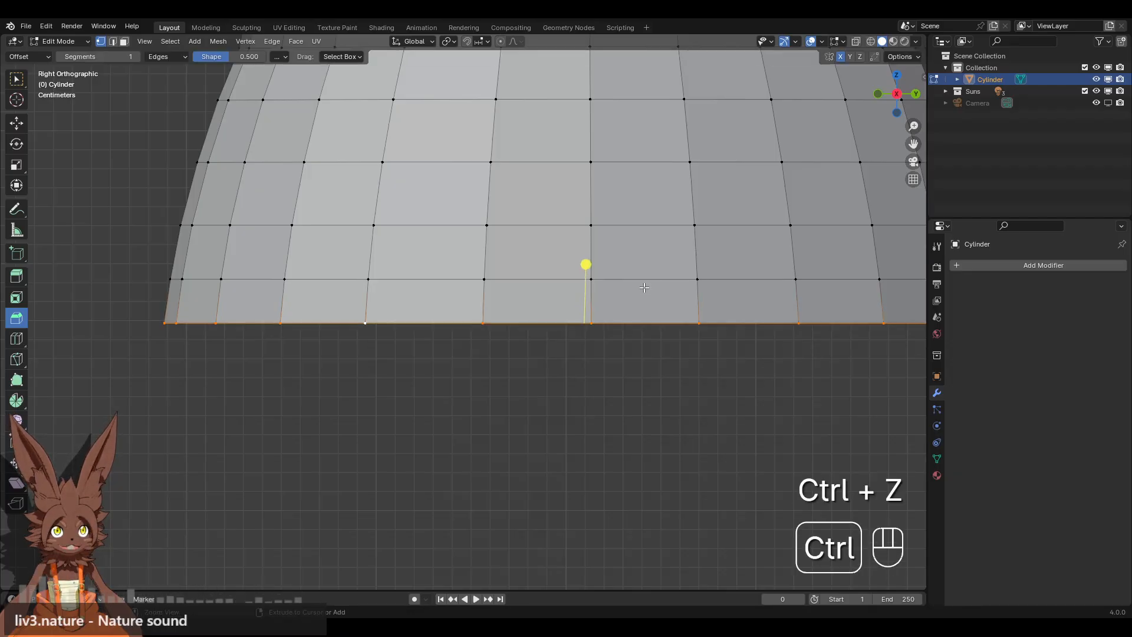
Extrude the handle's bottom edge loop down by about 0.0019 m to form a very thin rim.
alt+click(642, 323)
key(e)
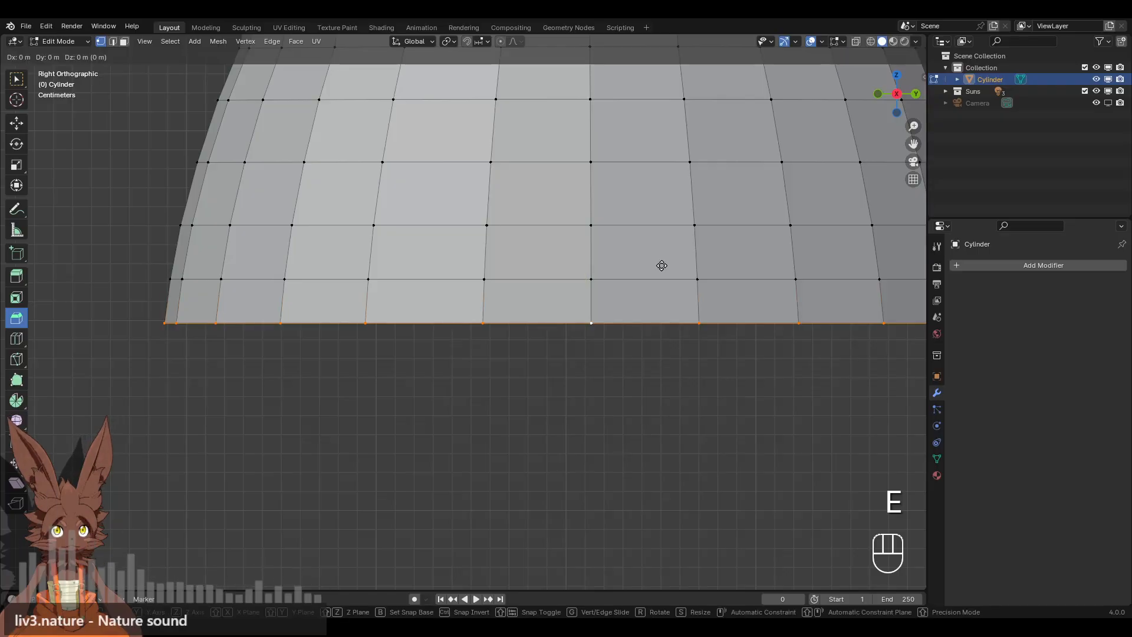
click(660, 267)
Mark the edge loop at the bottom of the handle's thin rim as a seam.
scroll(452, 284, down, 5)
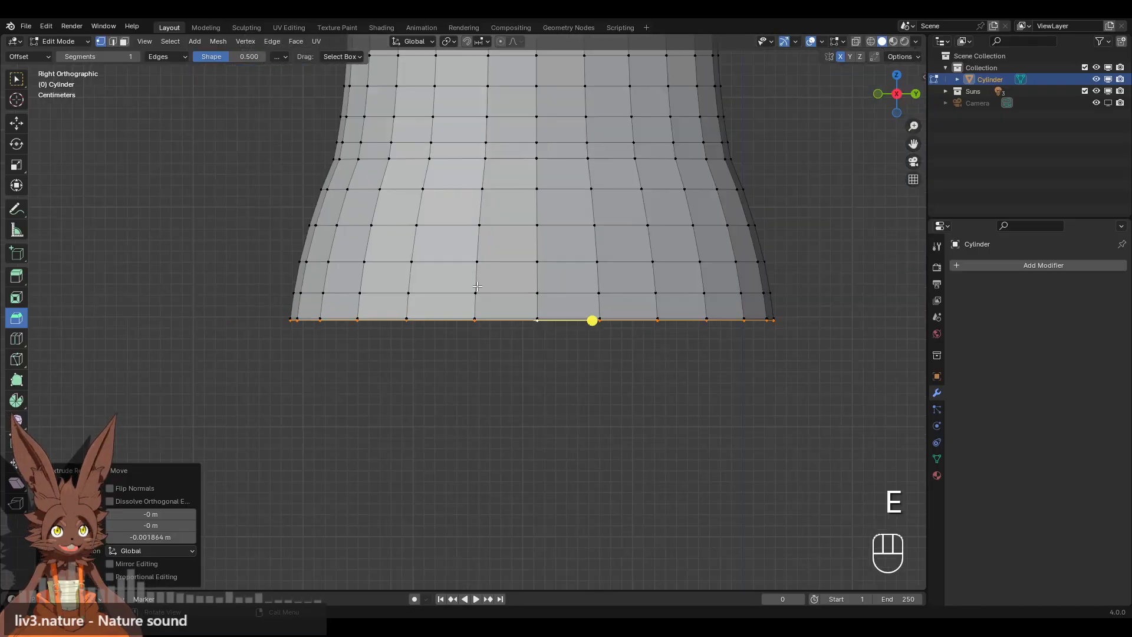
scroll(452, 283, up, 3)
scroll(452, 284, down, 4)
middle_drag(451, 283, 421, 316)
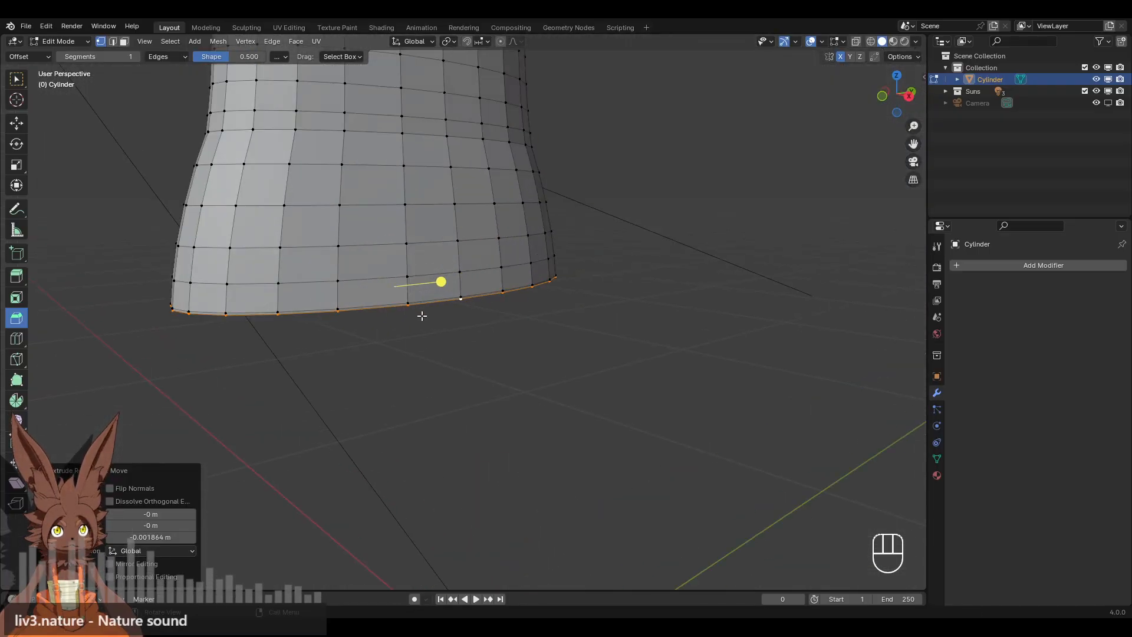
key(2)
right_click(556, 384)
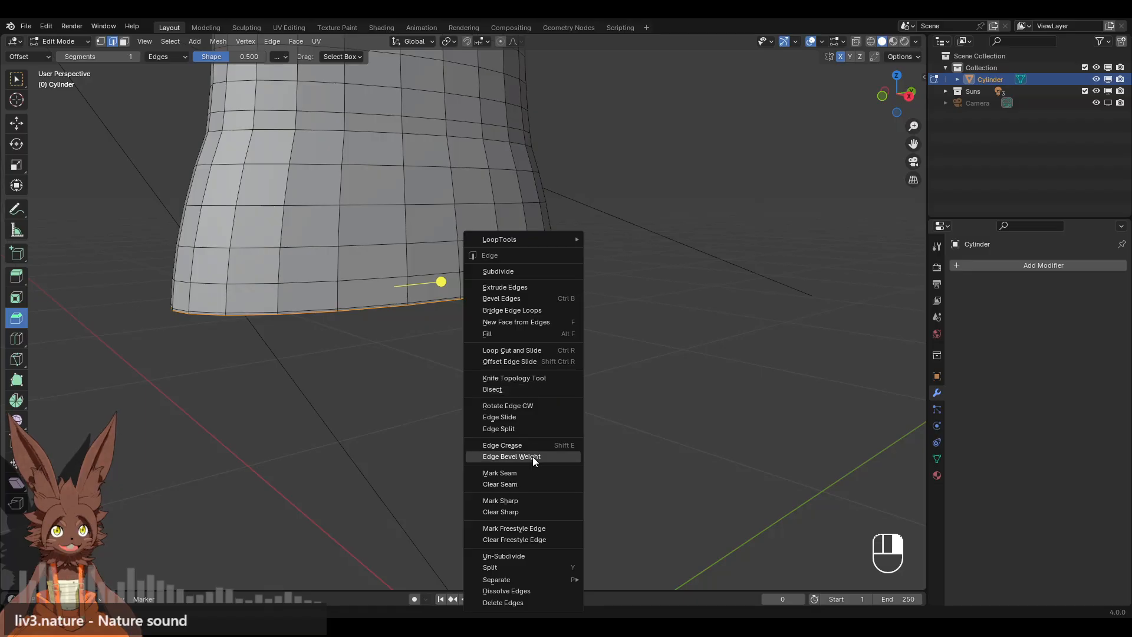
click(532, 475)
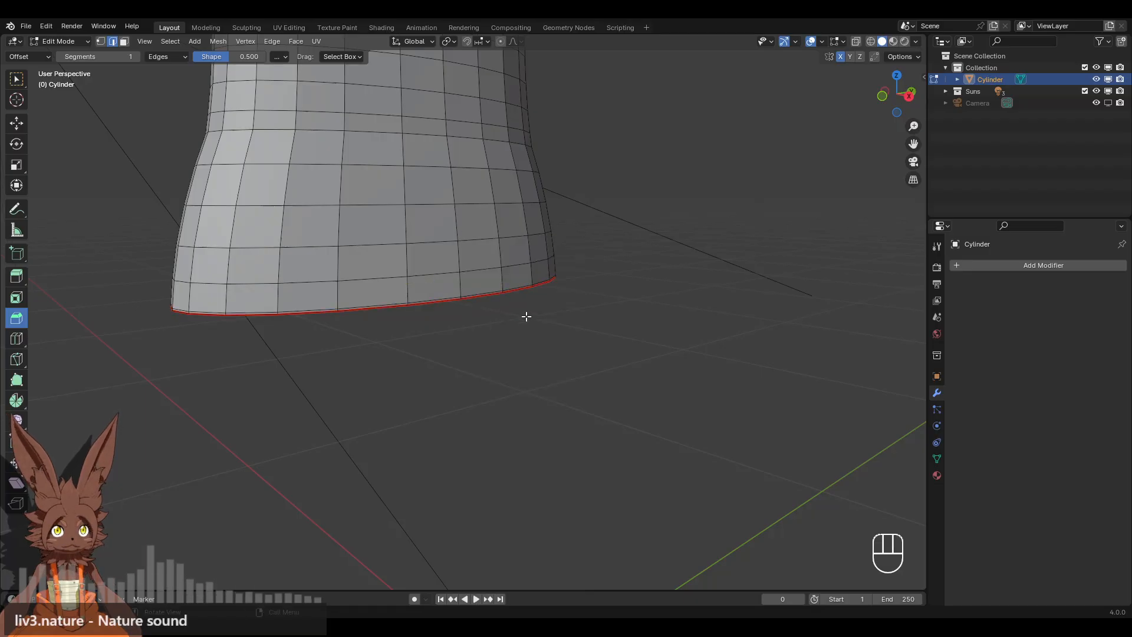
Extrude the seam loop at the handle's lower end about 0.238 m down along the Z axis.
click(100, 41)
alt+click(430, 305)
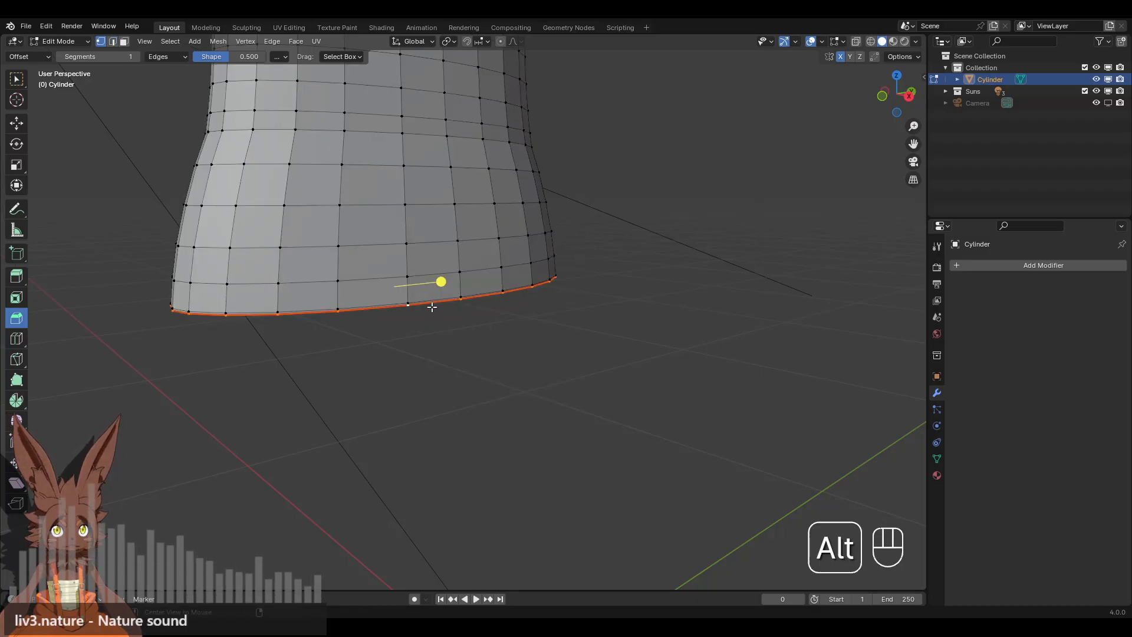
click(909, 95)
scroll(577, 328, down, 5)
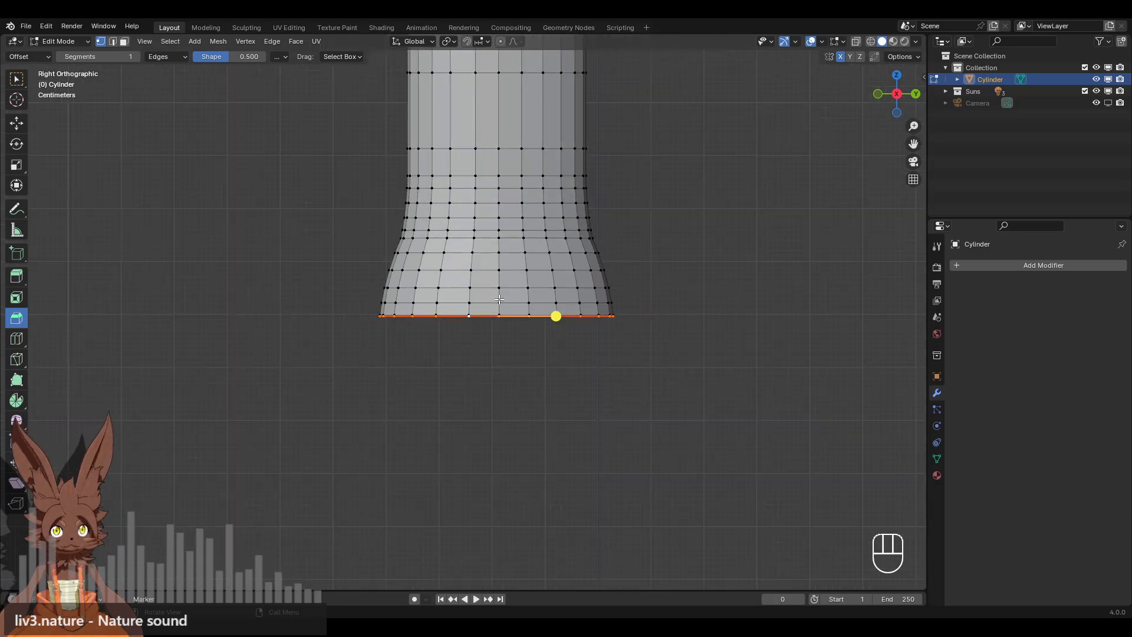
key(e)
middle_drag(579, 309, 583, 329)
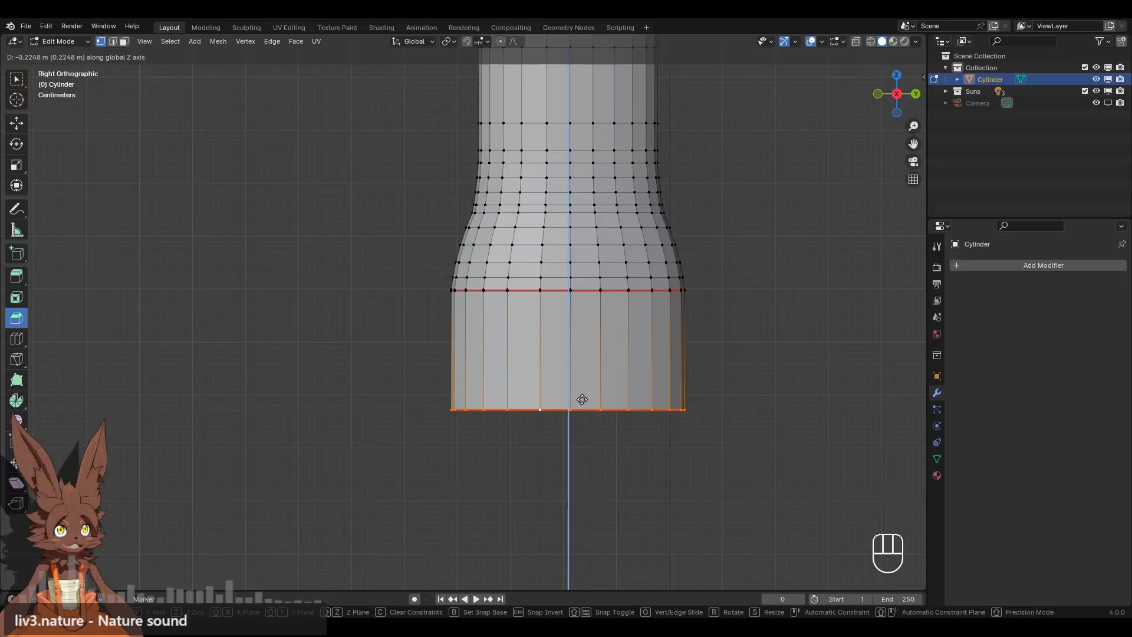
click(582, 405)
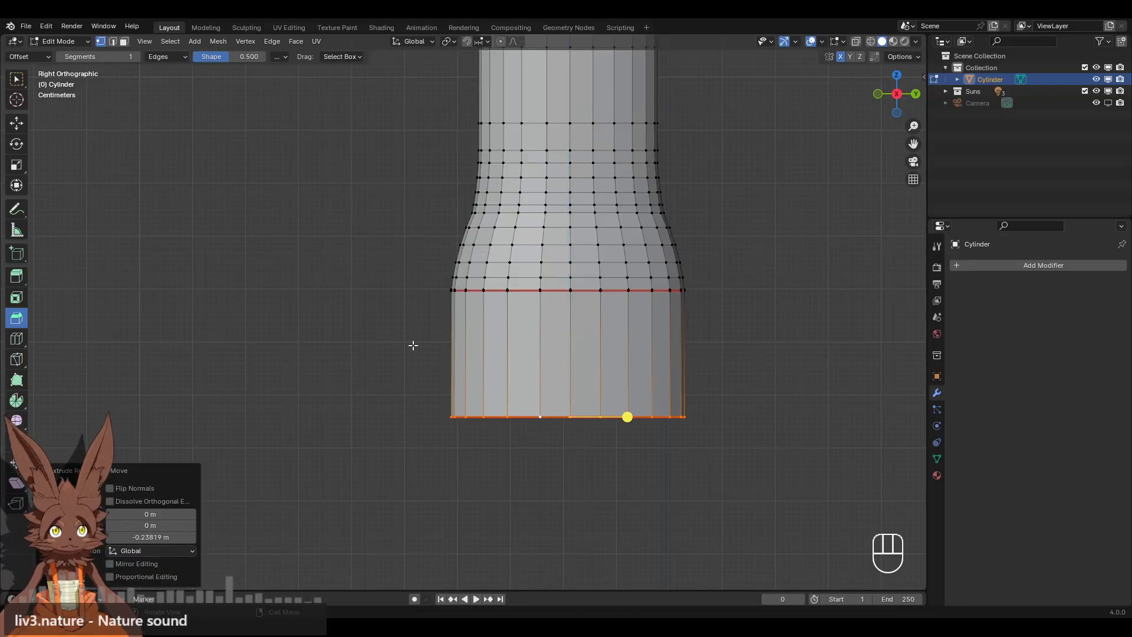
Scale the new bottom edge loop to about 1.243 overall, plus about 1.138 along the X axis.
scroll(413, 345, down, 1)
middle_drag(418, 343, 535, 377)
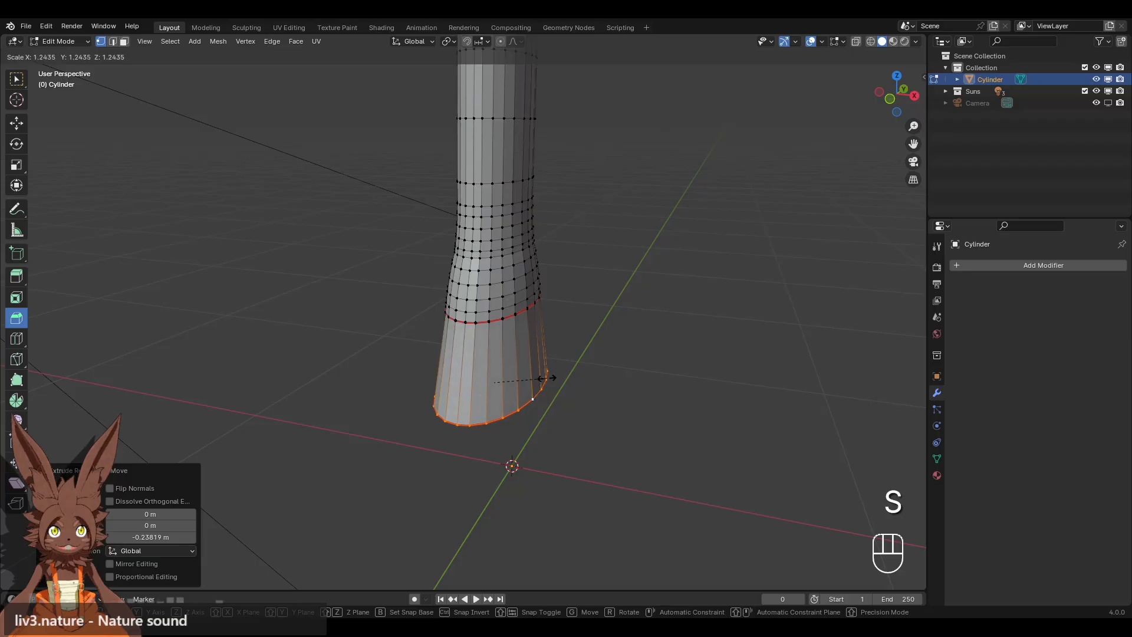
click(547, 377)
key(s)
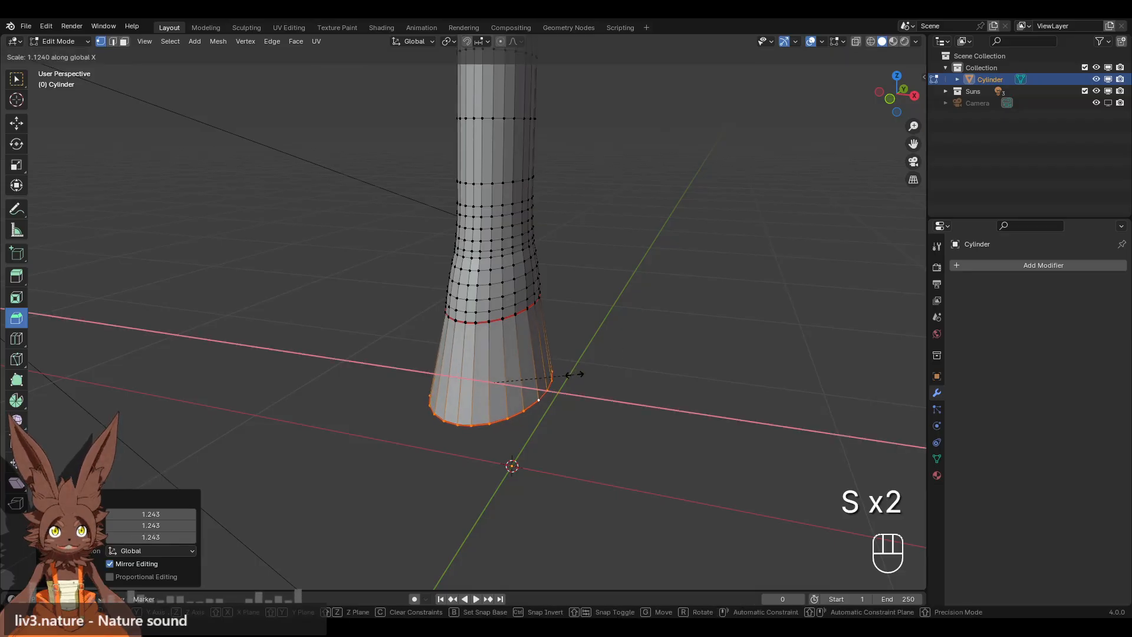
click(575, 375)
middle_drag(577, 375, 536, 361)
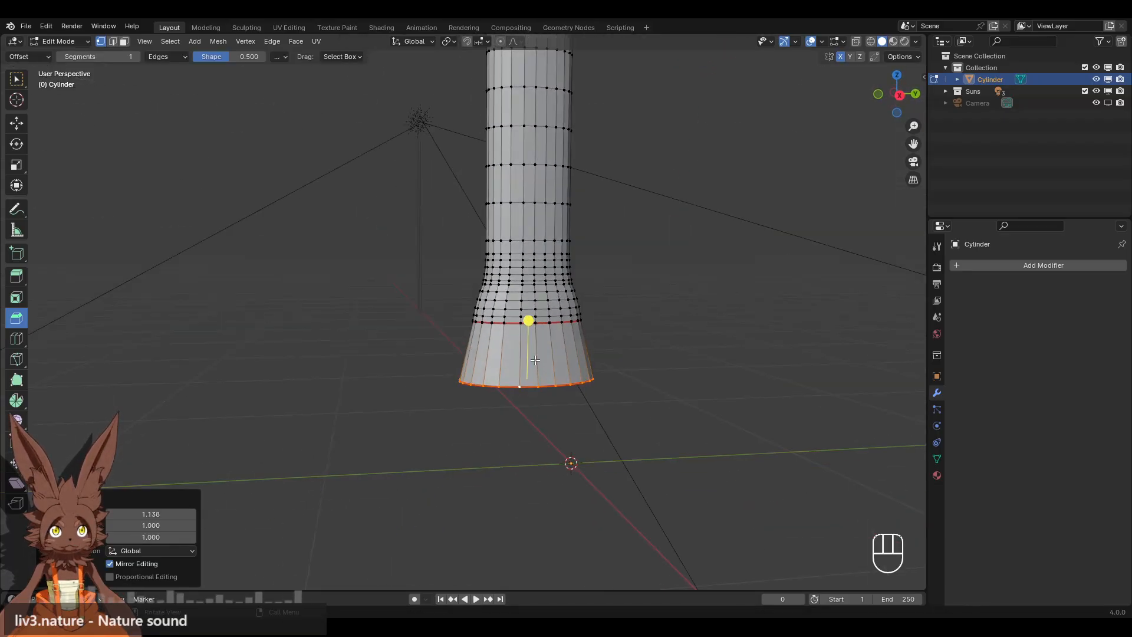
Clear the seam from the open bottom edge loop of the hammer's flared shaft.
scroll(539, 350, up, 3)
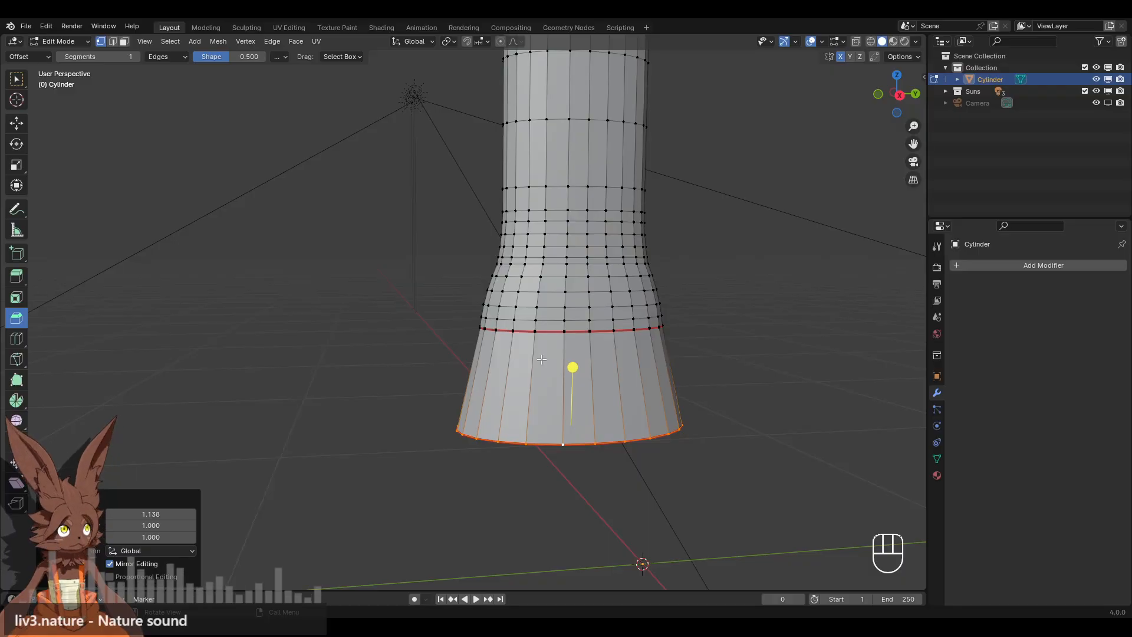
scroll(481, 366, down, 2)
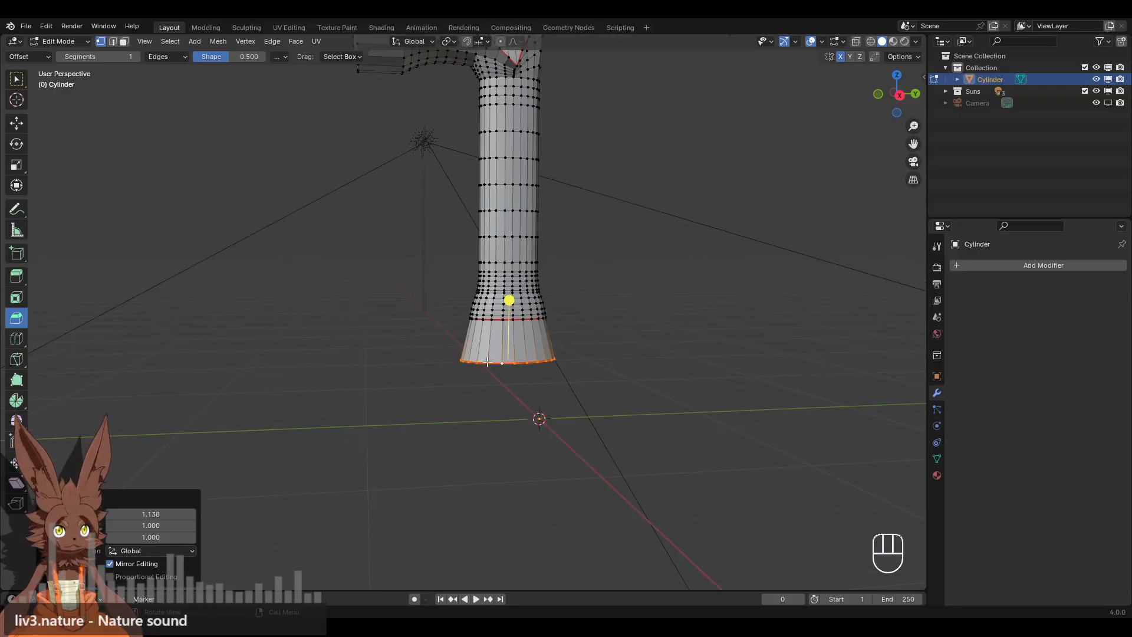
click(899, 94)
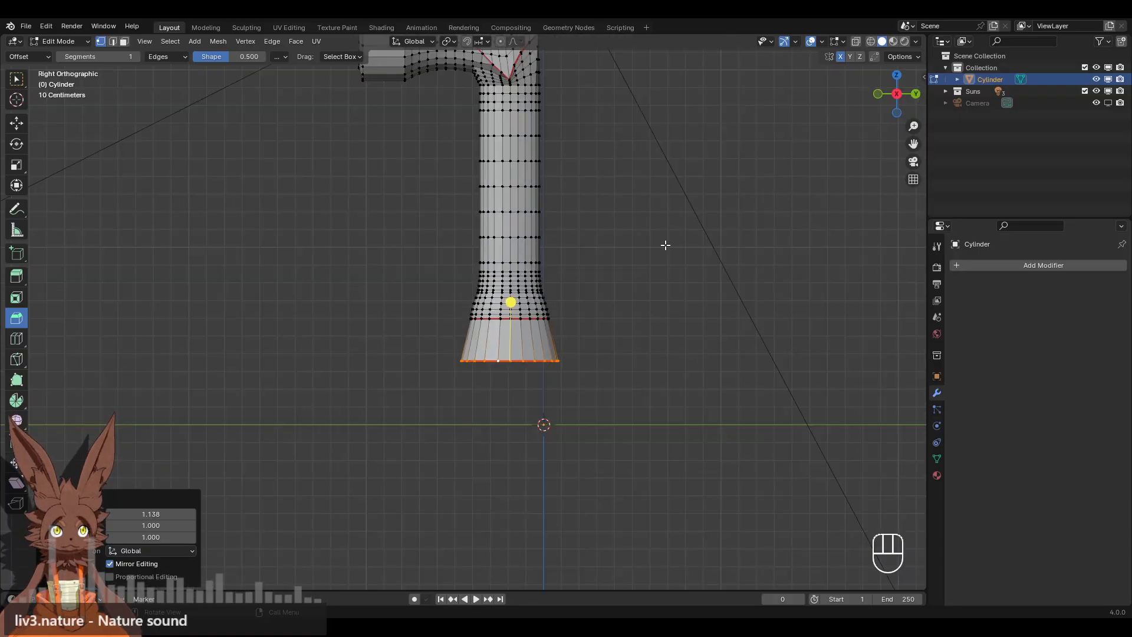
click(113, 41)
alt+click(597, 397)
right_click(671, 386)
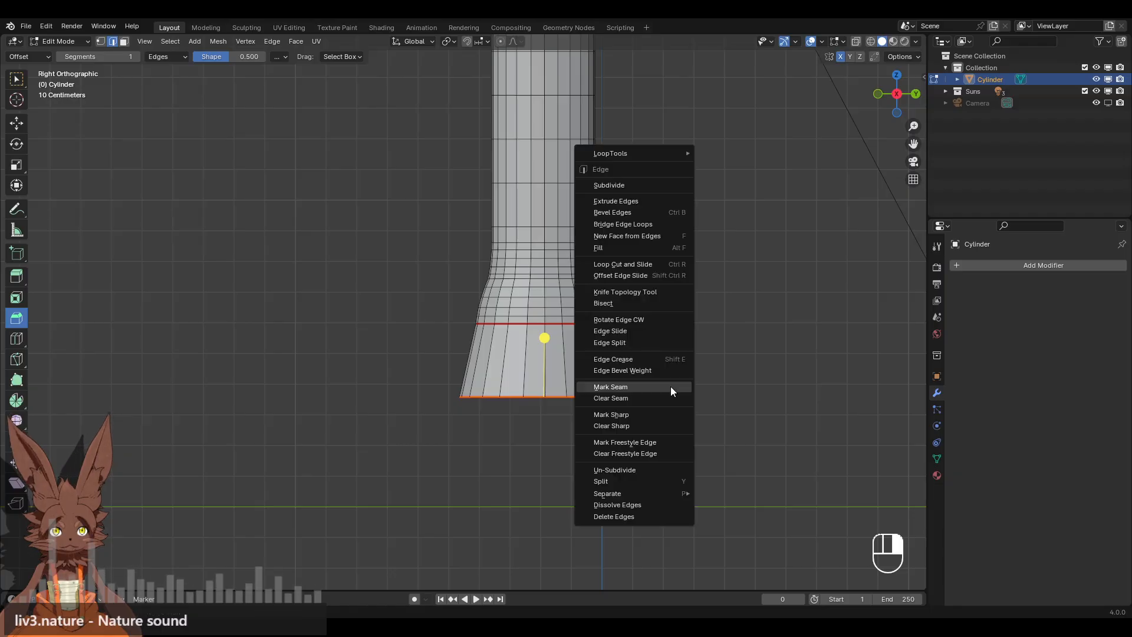
click(671, 398)
click(365, 279)
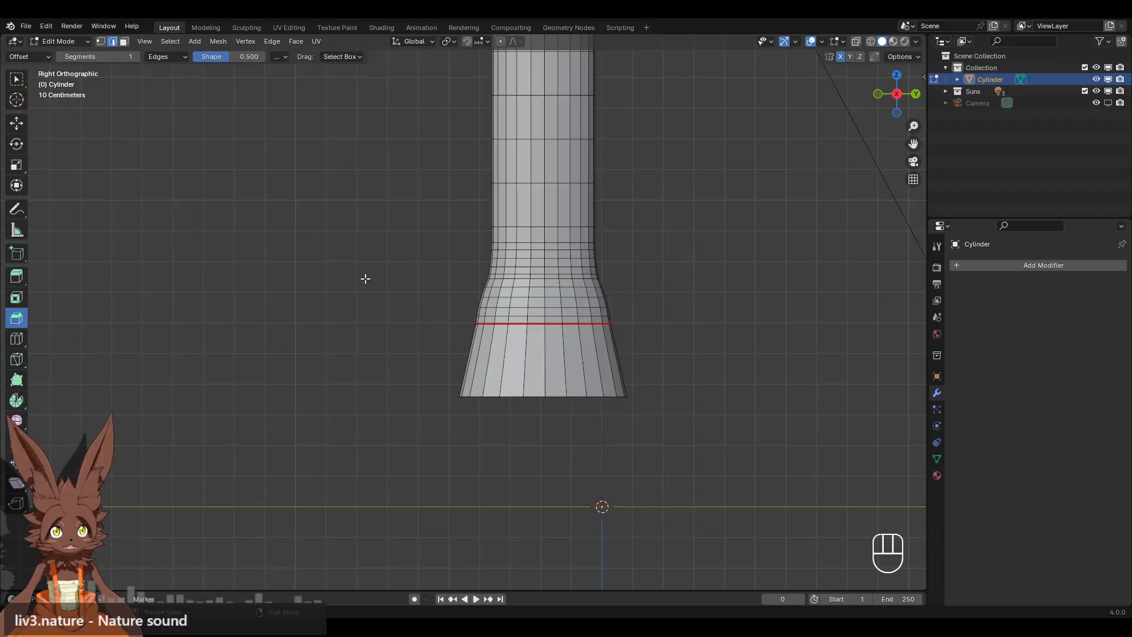
Extrude the shaft's bottom edge loop about 1.57 m down along Z to form the grip.
click(101, 42)
alt+click(575, 396)
scroll(589, 404, down, 5)
shift+middle_drag(589, 404, 616, 320)
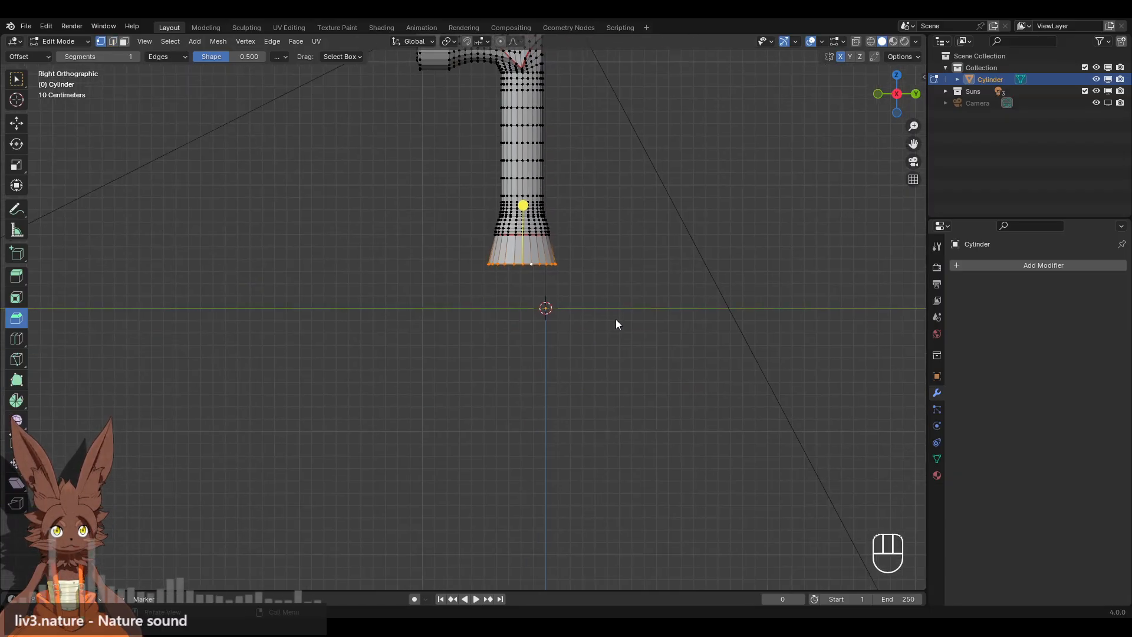
key(e)
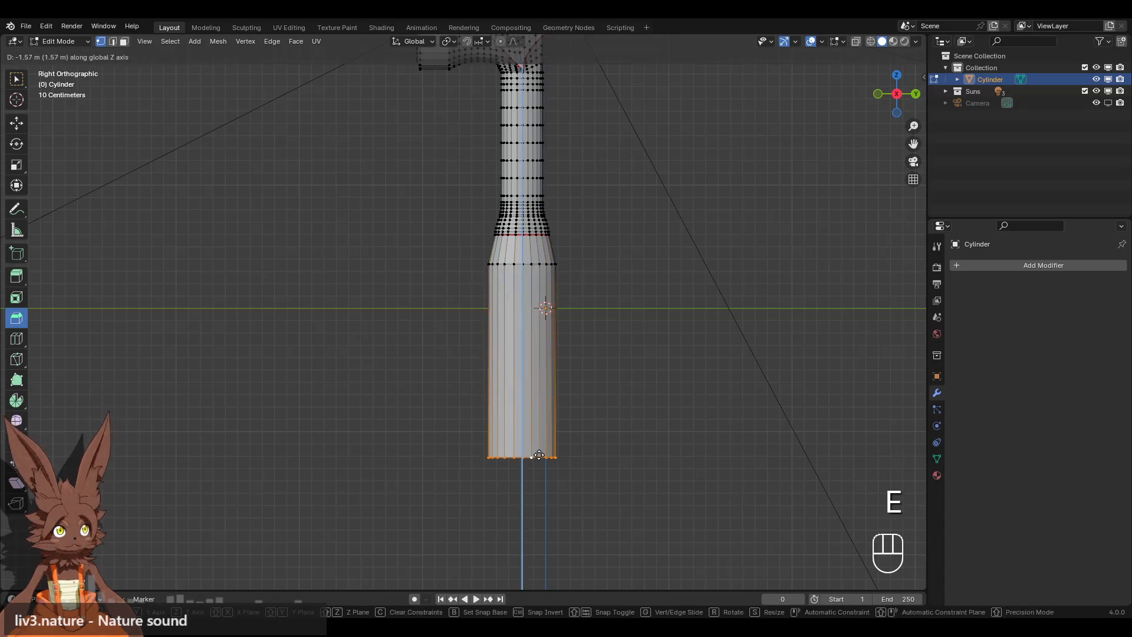
click(539, 456)
Extrude the grip's bottom loop another 0.35 m or so downward and scale it to 1.2 for a flared end.
shift+middle_drag(566, 468, 553, 363)
key(e)
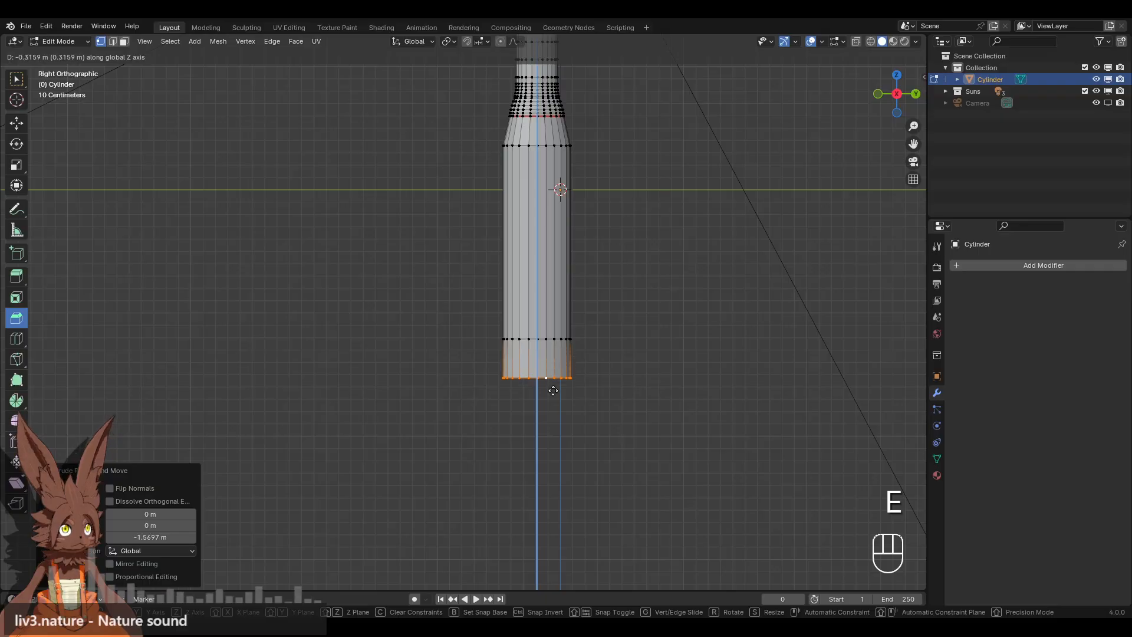
click(554, 392)
key(s)
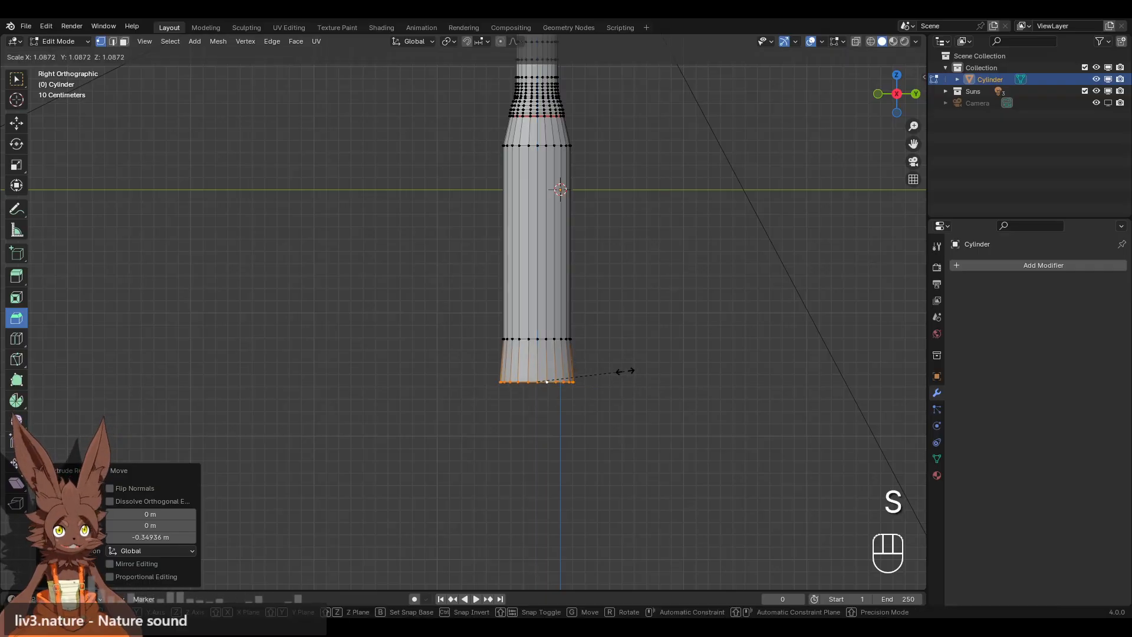
click(635, 378)
Examine the whole hammer's proportions and its head from perspective and right views.
scroll(625, 318, down, 2)
shift+middle_drag(616, 264, 638, 334)
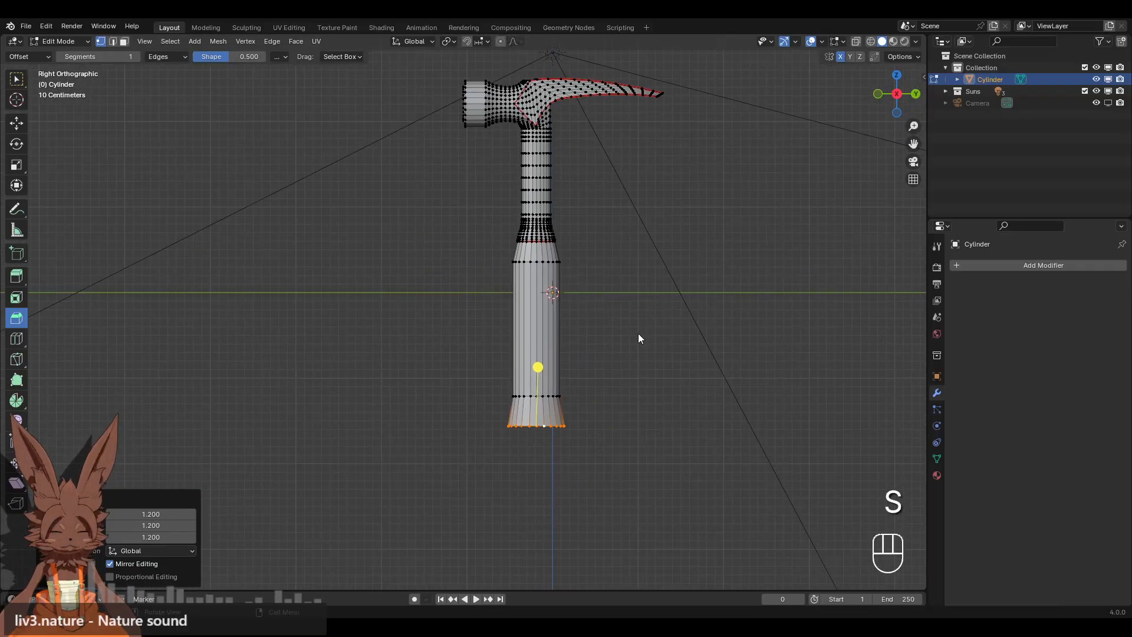
scroll(561, 296, down, 2)
middle_drag(561, 296, 533, 318)
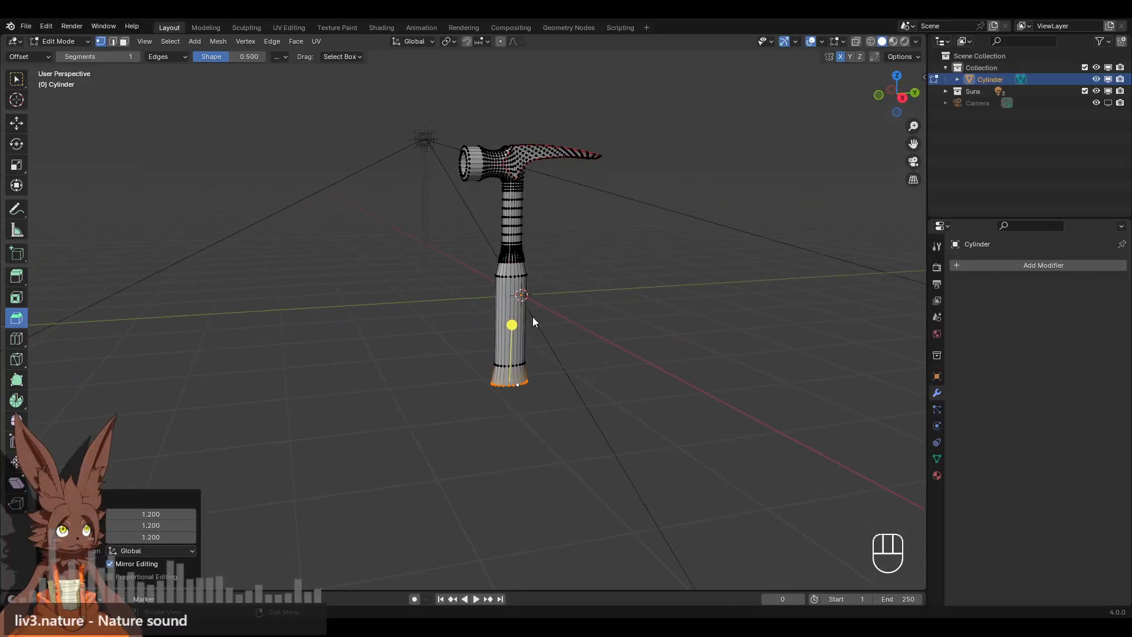
click(904, 100)
shift+middle_drag(712, 151, 657, 325)
scroll(657, 327, up, 6)
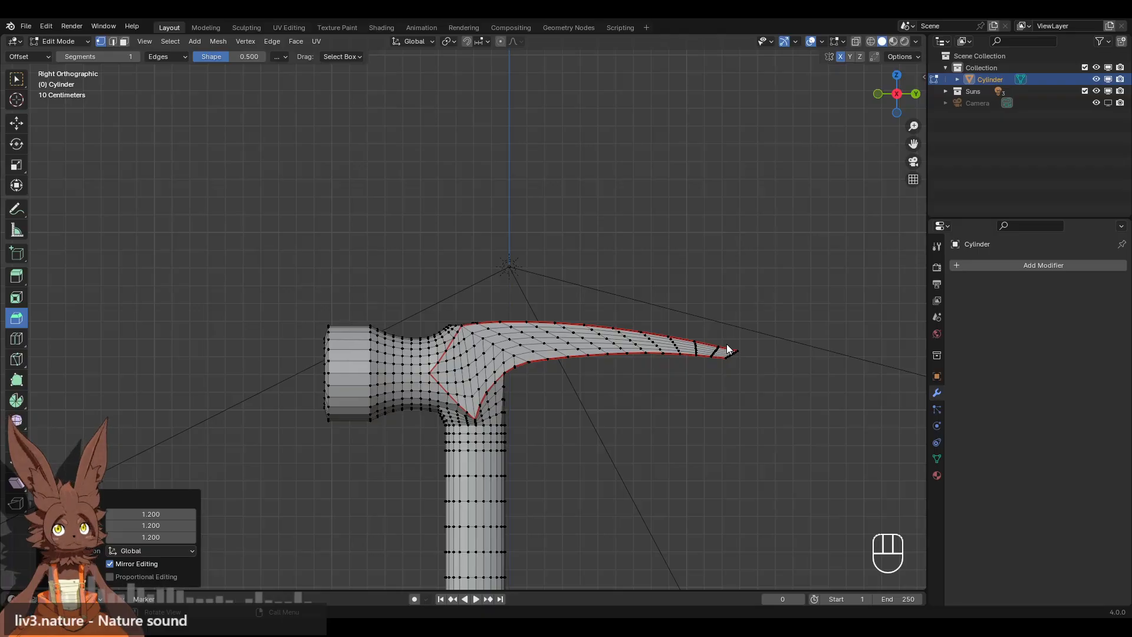
Try to dissolve the edges of the lower flared band above the grip, selecting it in wireframe.
shift+middle_drag(614, 515, 577, 201)
scroll(570, 203, up, 5)
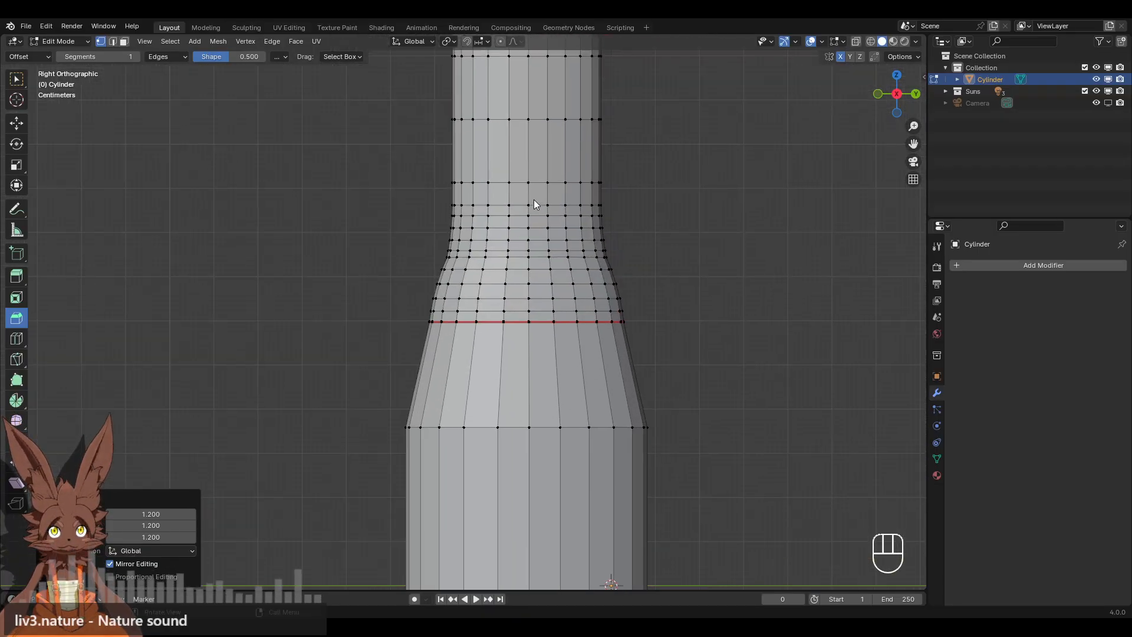
scroll(520, 216, up, 1)
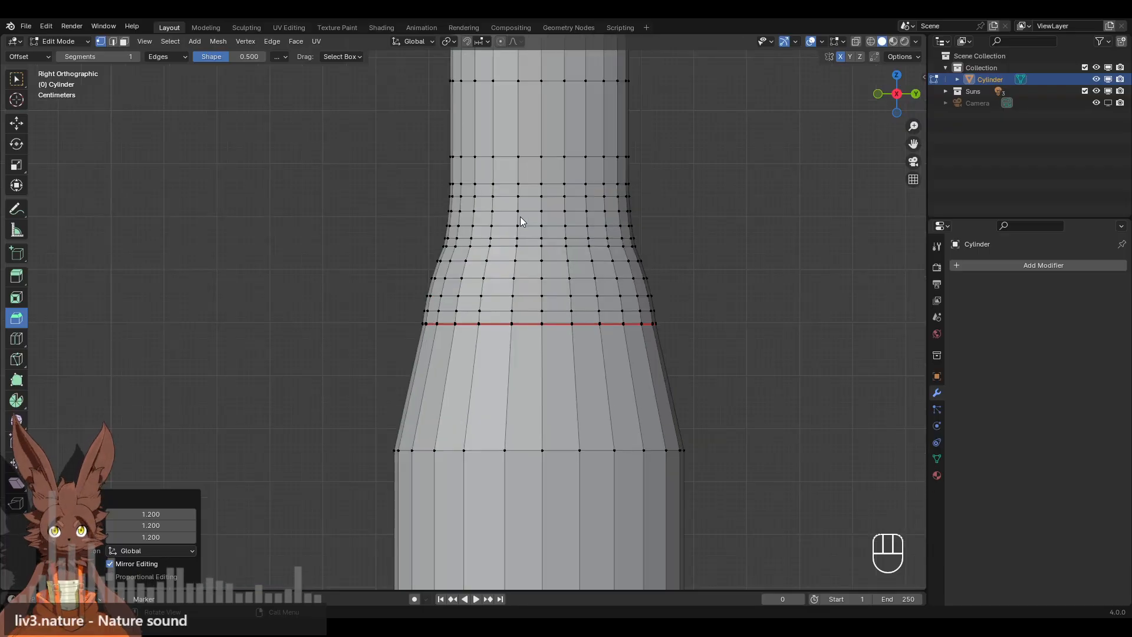
alt+click(526, 328)
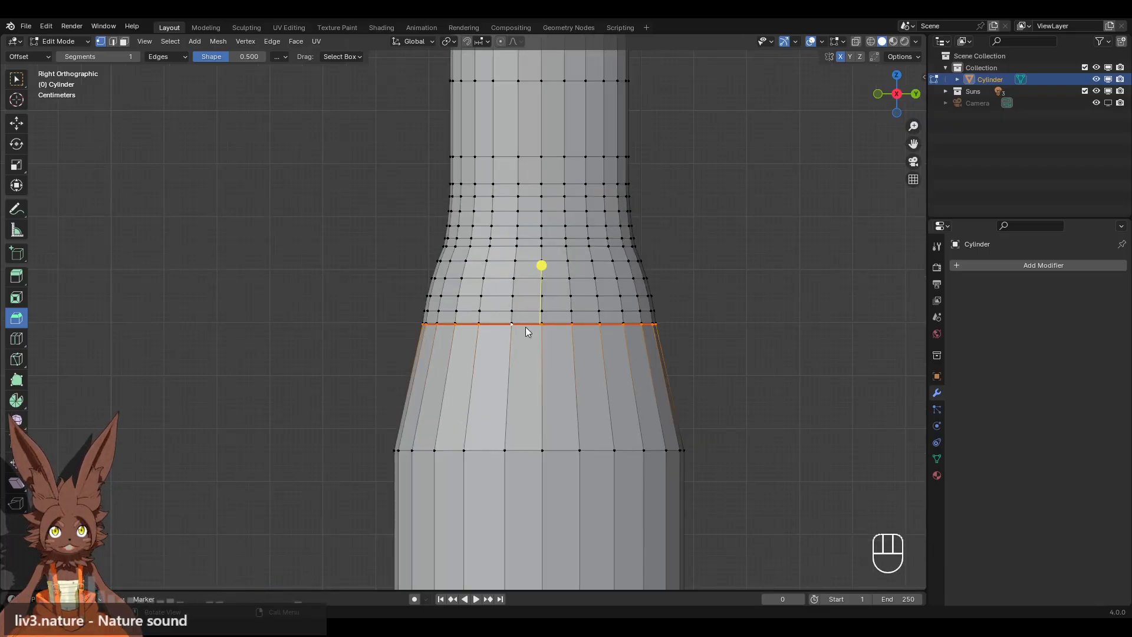
click(871, 41)
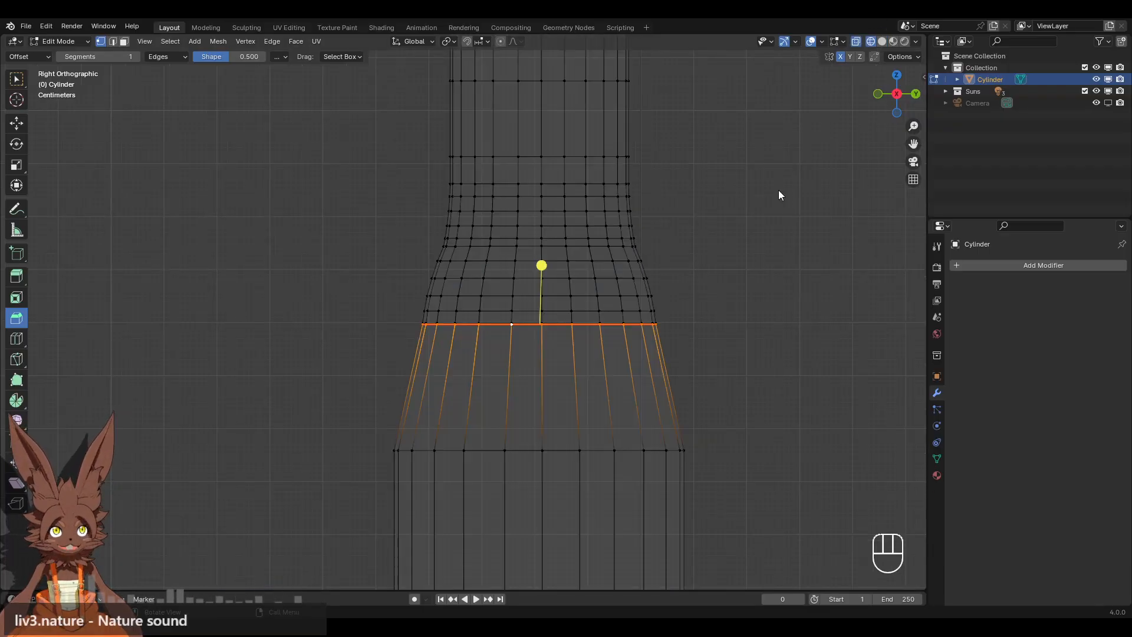
drag(730, 389, 336, 253)
key(x)
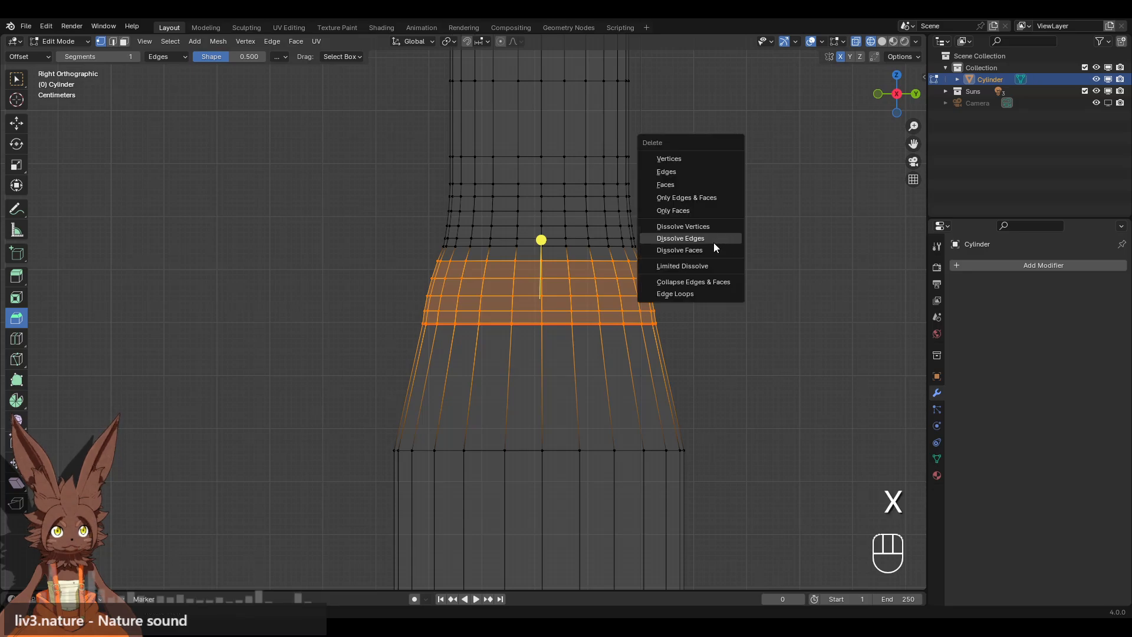
click(713, 242)
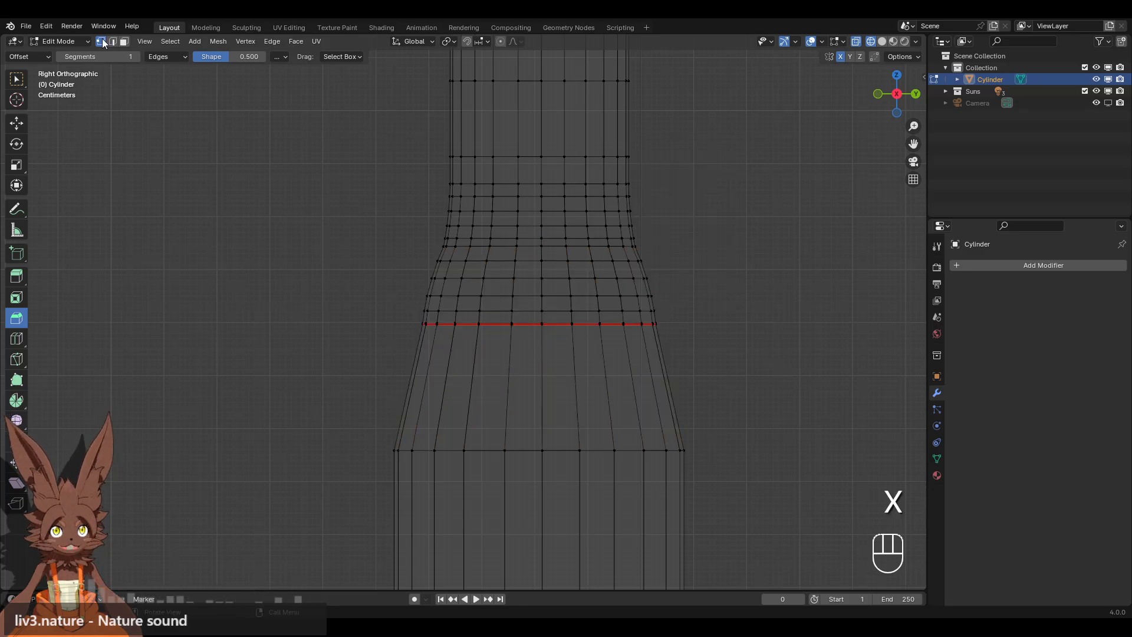
Dissolve the seam edge loop and the four edge loops directly above it on the flared neck.
alt+click(522, 324)
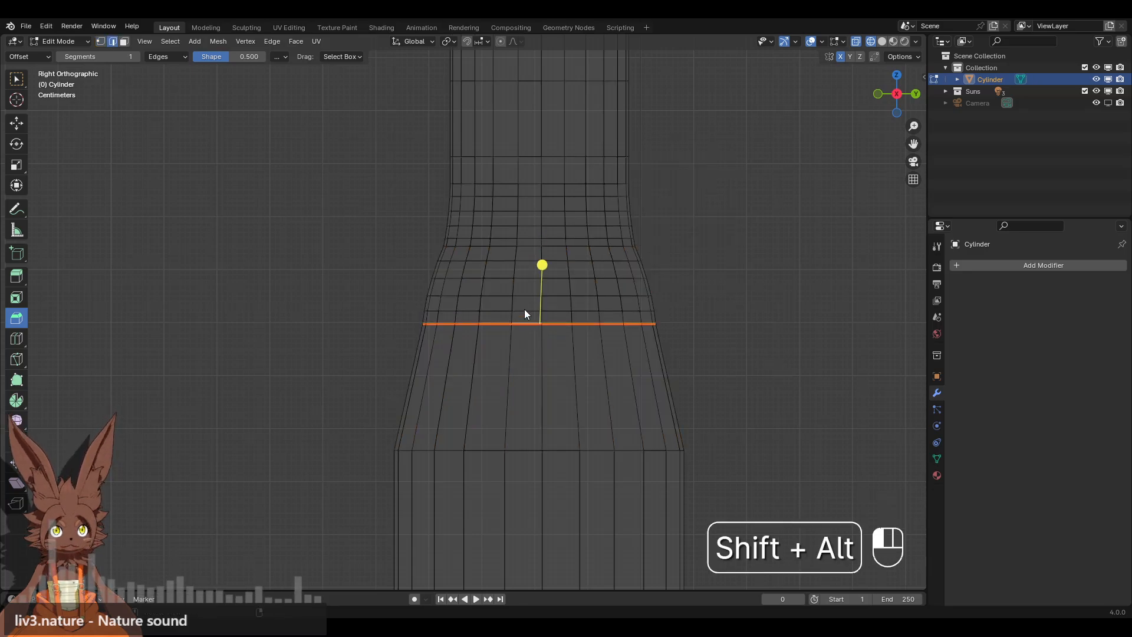
alt+shift+click(525, 310)
alt+shift+click(525, 295)
alt+shift+click(525, 278)
key(x)
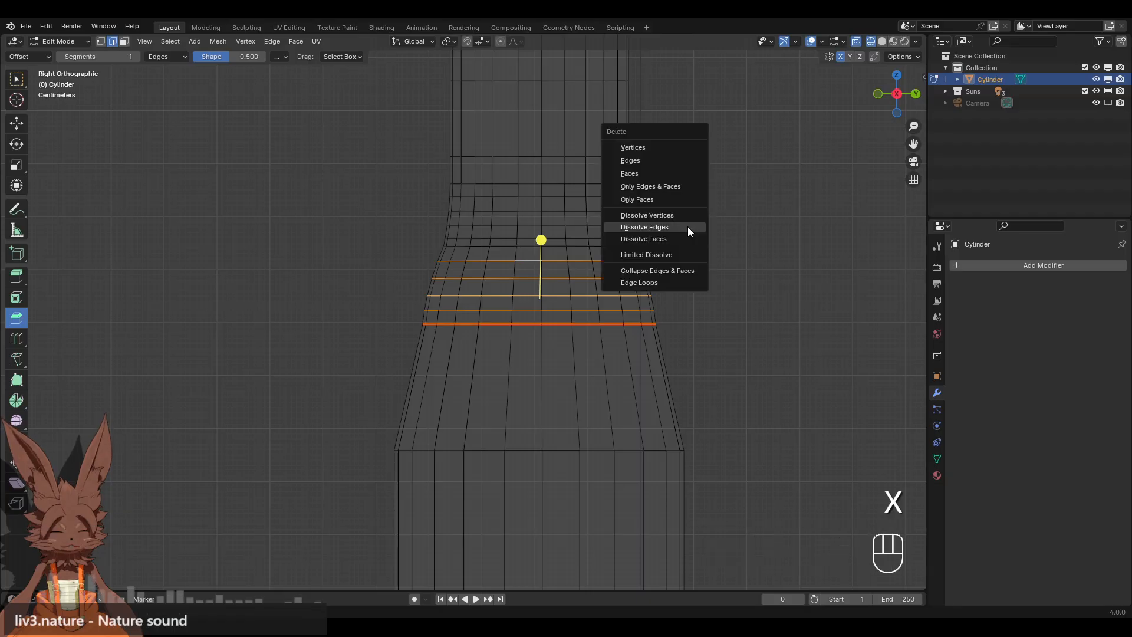
click(680, 228)
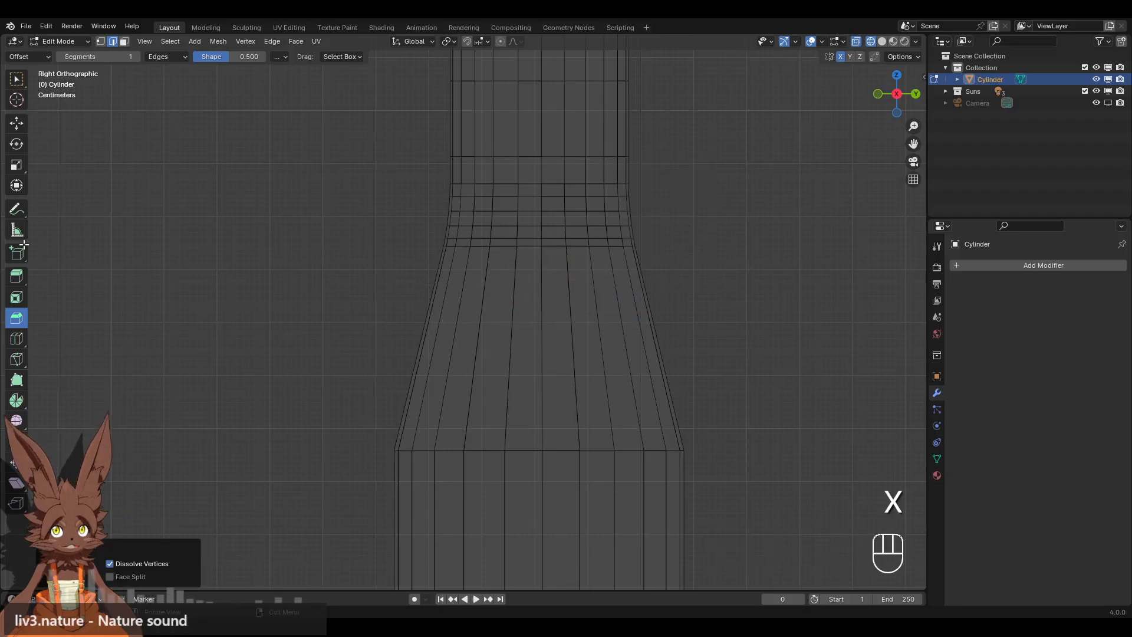
Add one centred loop cut across the cleared neck section and scale it to about 1.073.
click(22, 337)
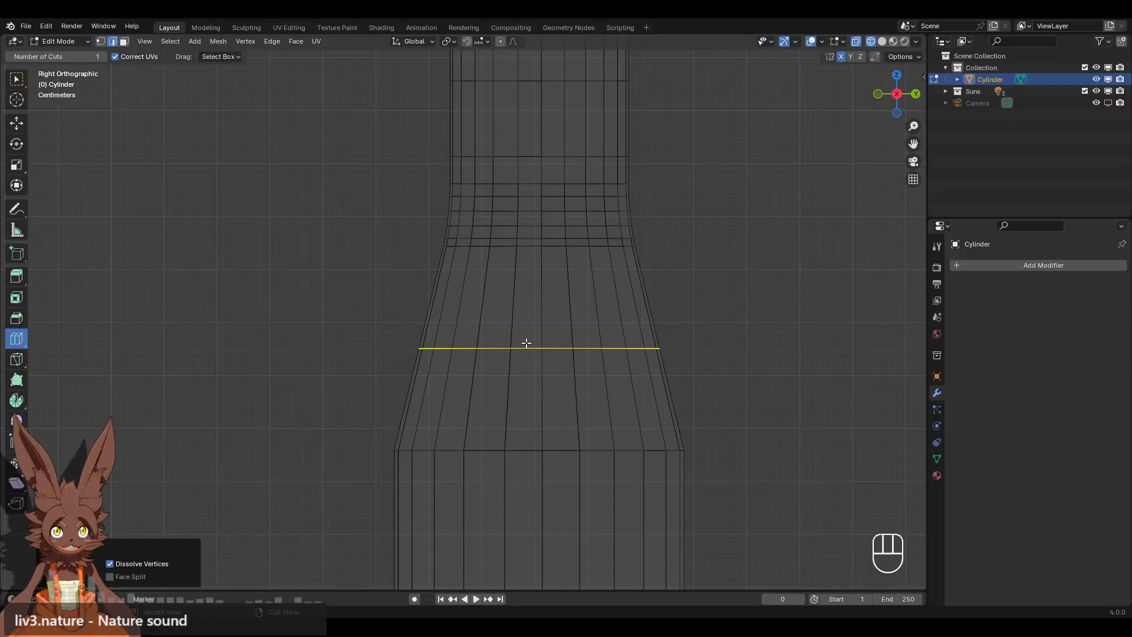
click(526, 343)
key(s)
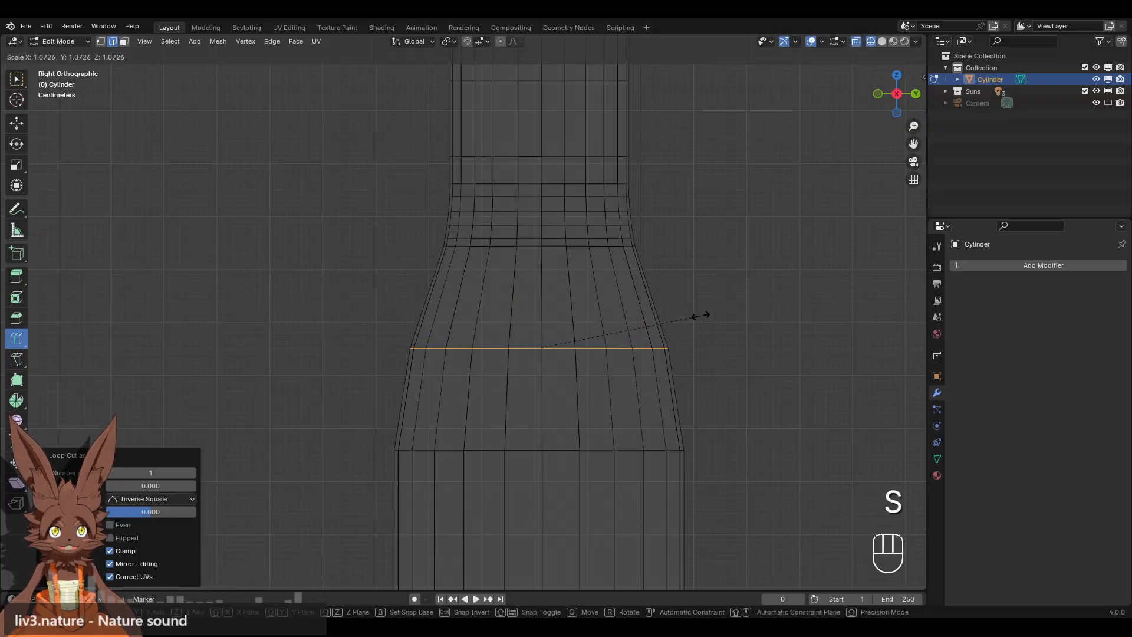
click(700, 316)
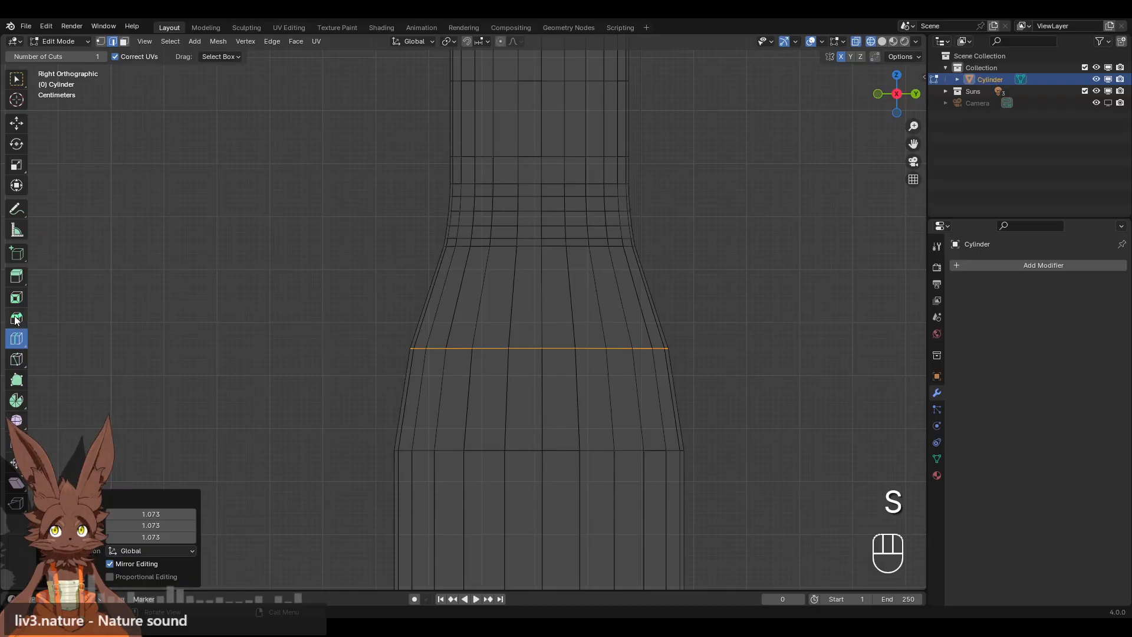
Bevel the new neck loop with a width of about 0.178 m and 9 segments.
click(16, 319)
drag(541, 290, 424, 247)
scroll(424, 247, up, 6)
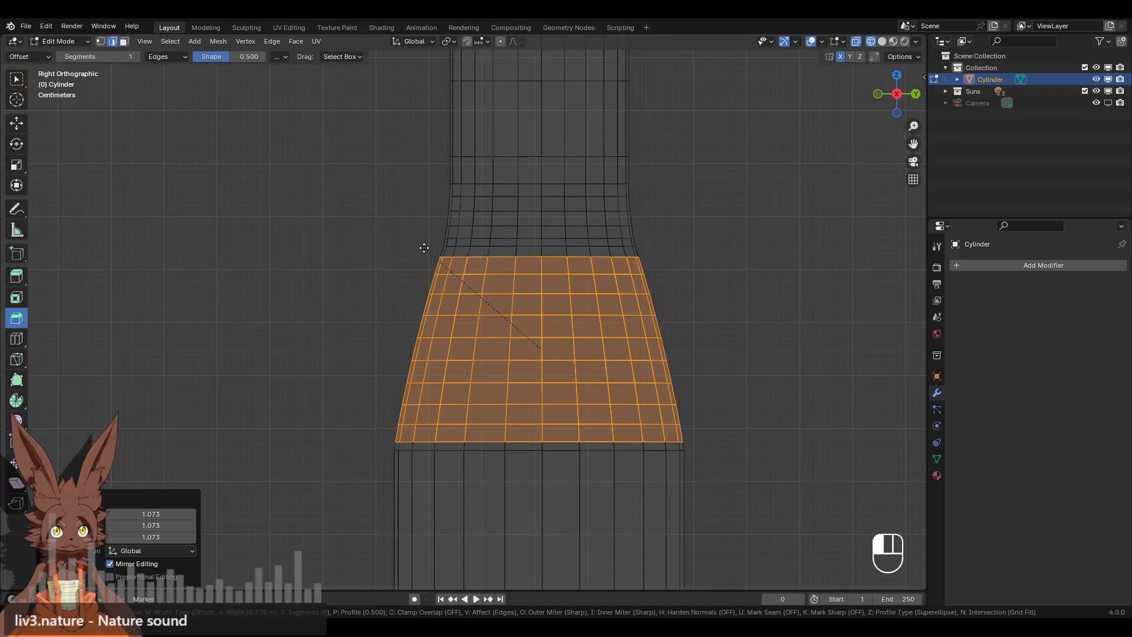
drag(423, 248, 424, 247)
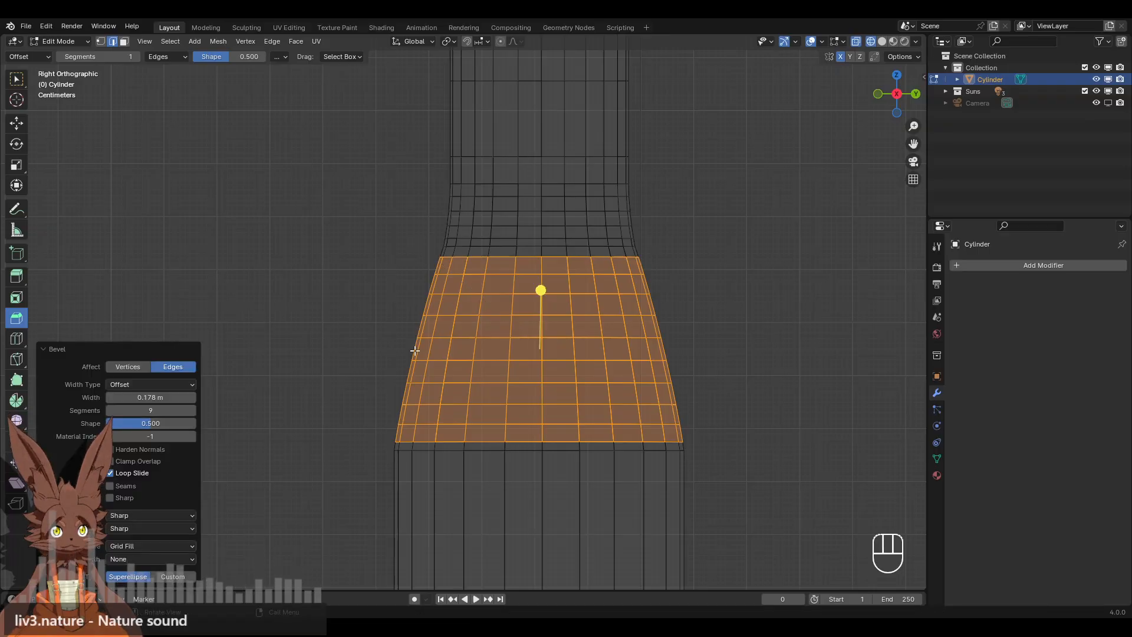
click(345, 339)
Return to solid shading and mark an edge loop midway along the flared neck as a seam.
mouse_move(346, 336)
middle_down()
mouse_move(369, 314)
mouse_move(480, 331)
mouse_move(602, 328)
mouse_move(443, 326)
middle_up()
click(882, 41)
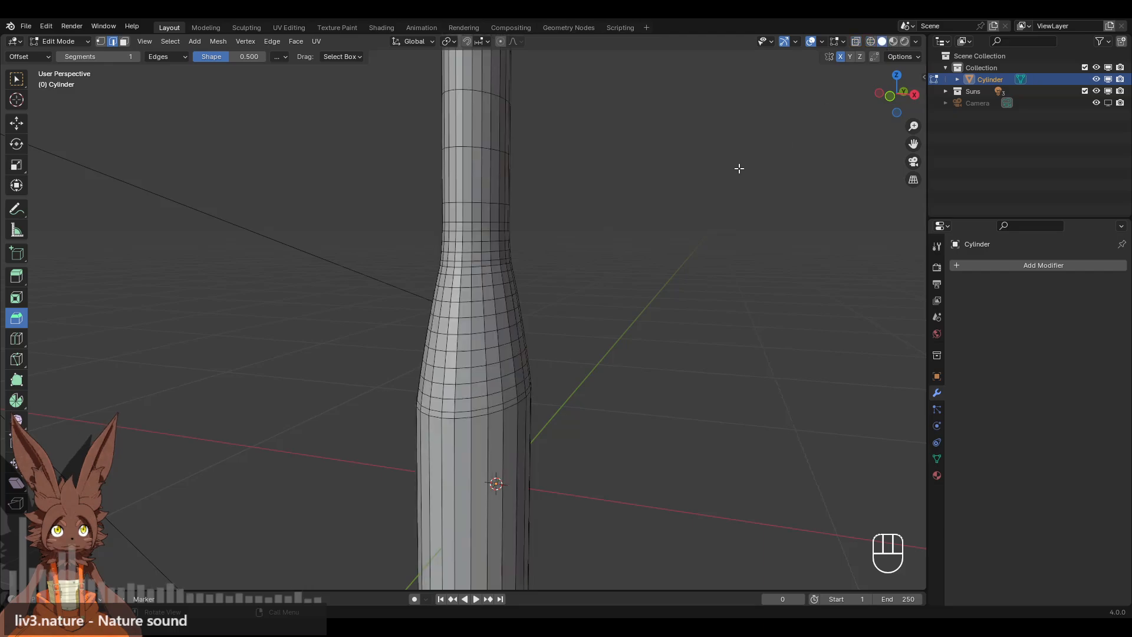
middle_drag(738, 169, 251, 169)
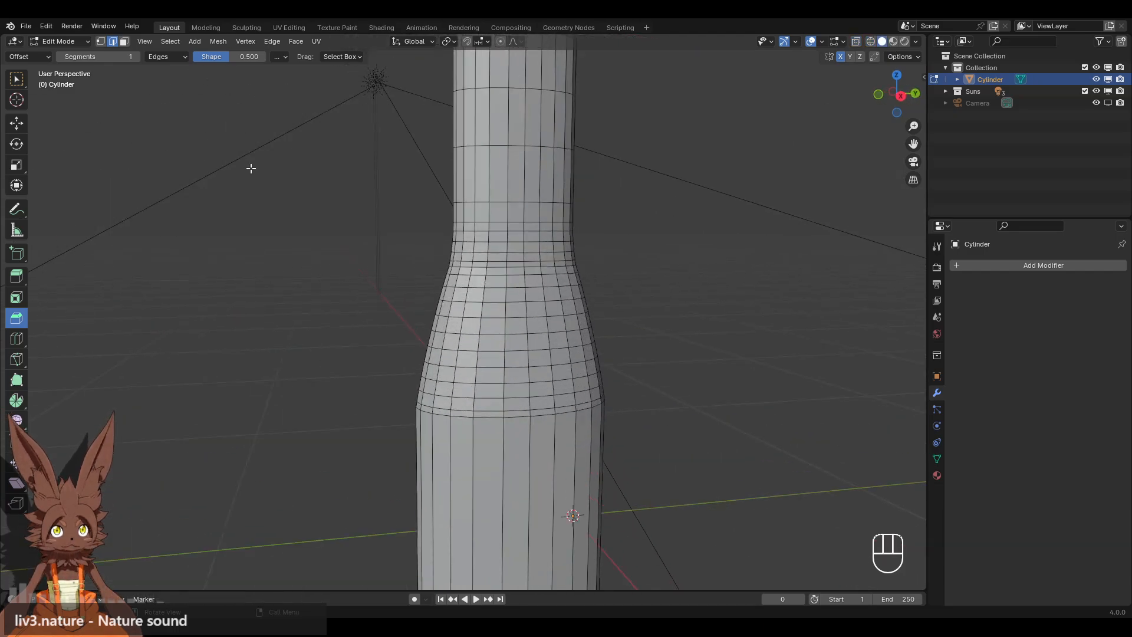
click(16, 123)
alt+click(496, 330)
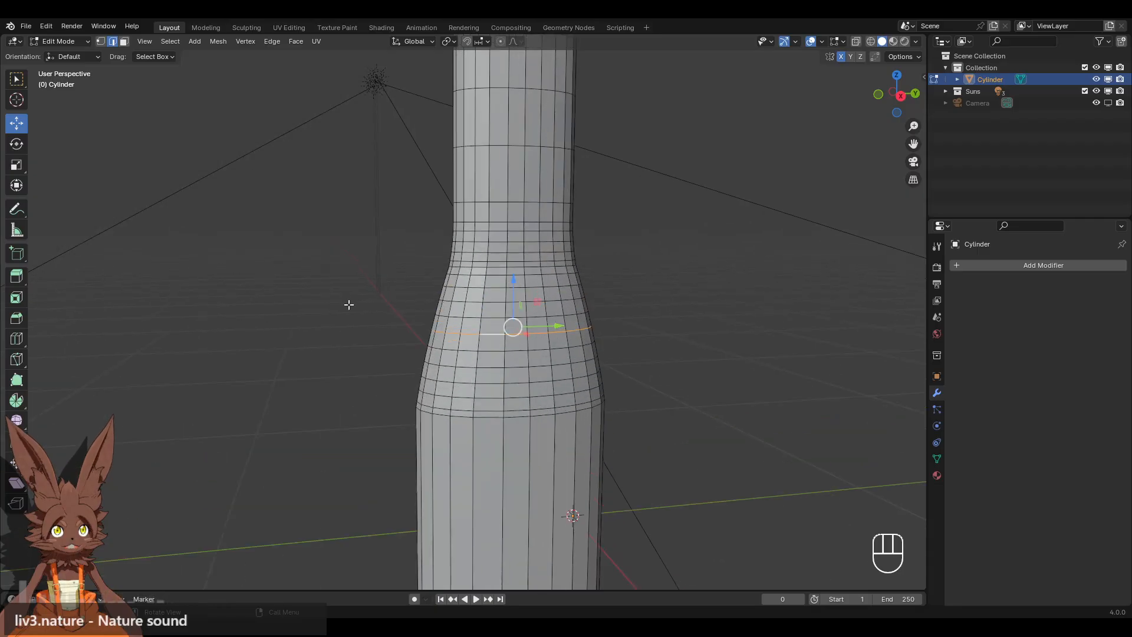
right_click(349, 304)
click(310, 291)
scroll(315, 344, down, 2)
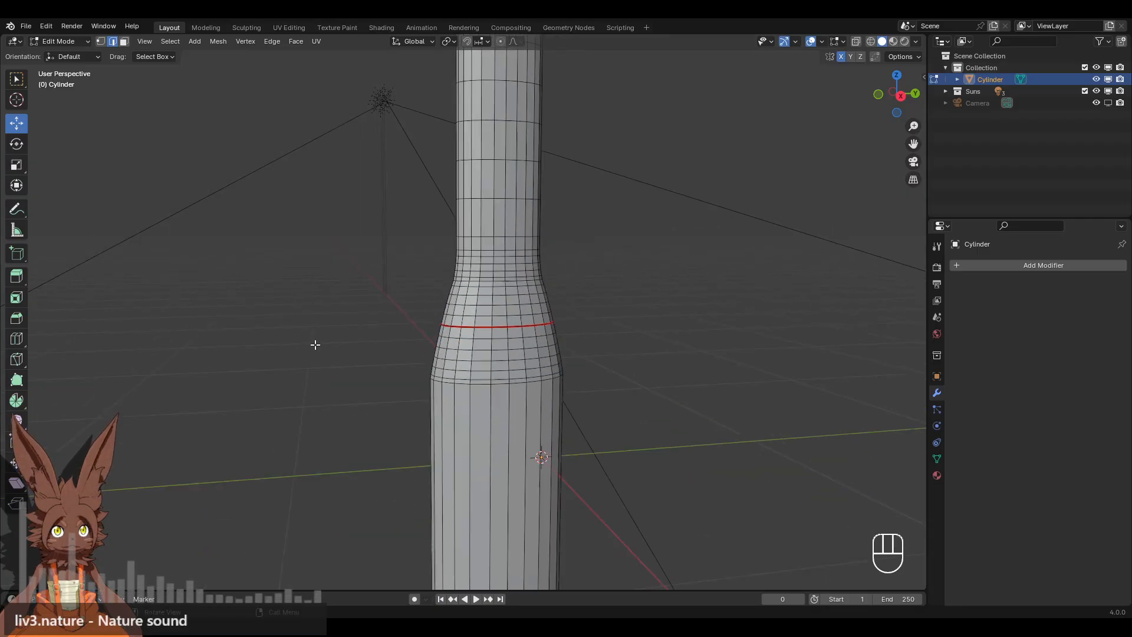
scroll(315, 345, down, 3)
scroll(315, 354, up, 3)
Move the two lowest edge loops of the flared neck down along Z to even out their spacing.
click(901, 95)
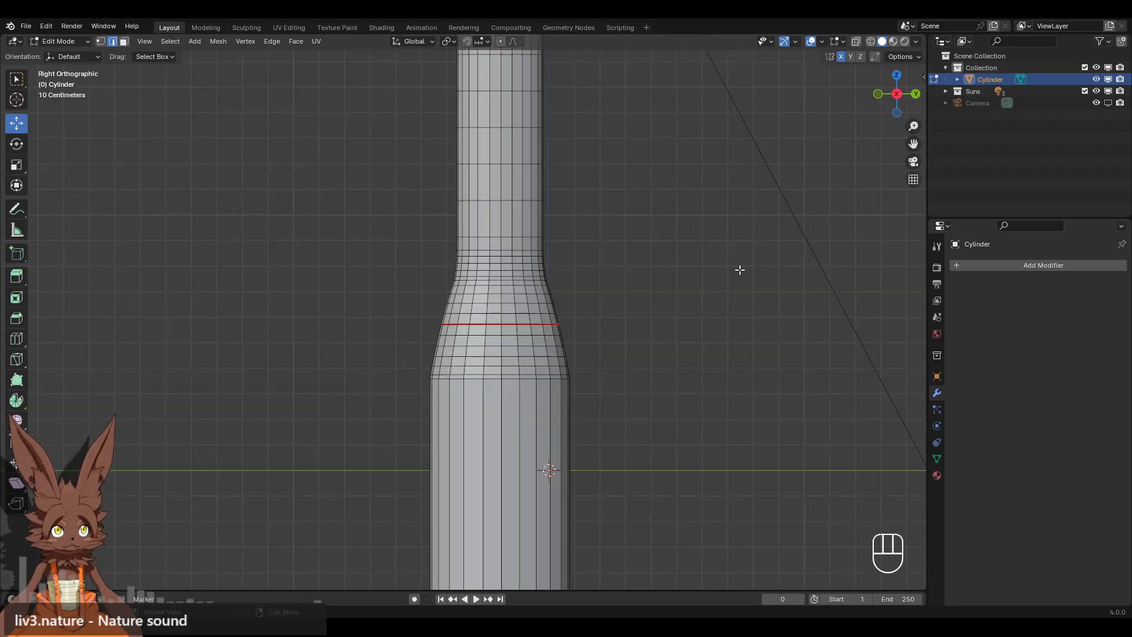
scroll(678, 272, up, 2)
alt+click(549, 337)
key(g)
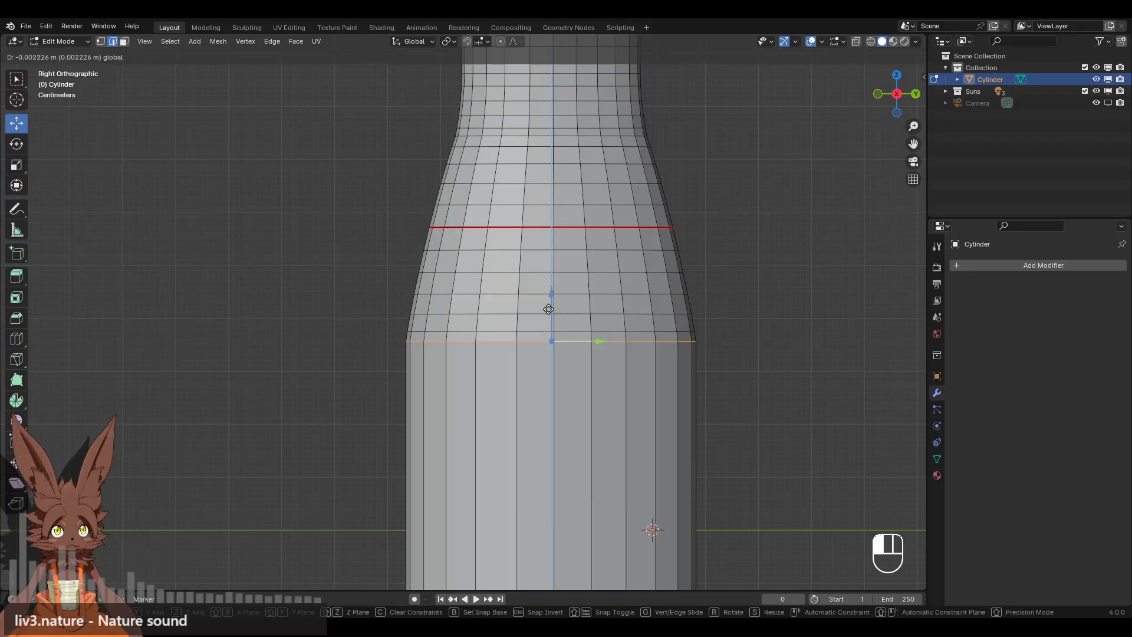
mouse_move(548, 309)
mouse_down()
mouse_move(550, 324)
mouse_move(554, 295)
mouse_up()
alt+click(578, 330)
click(740, 253)
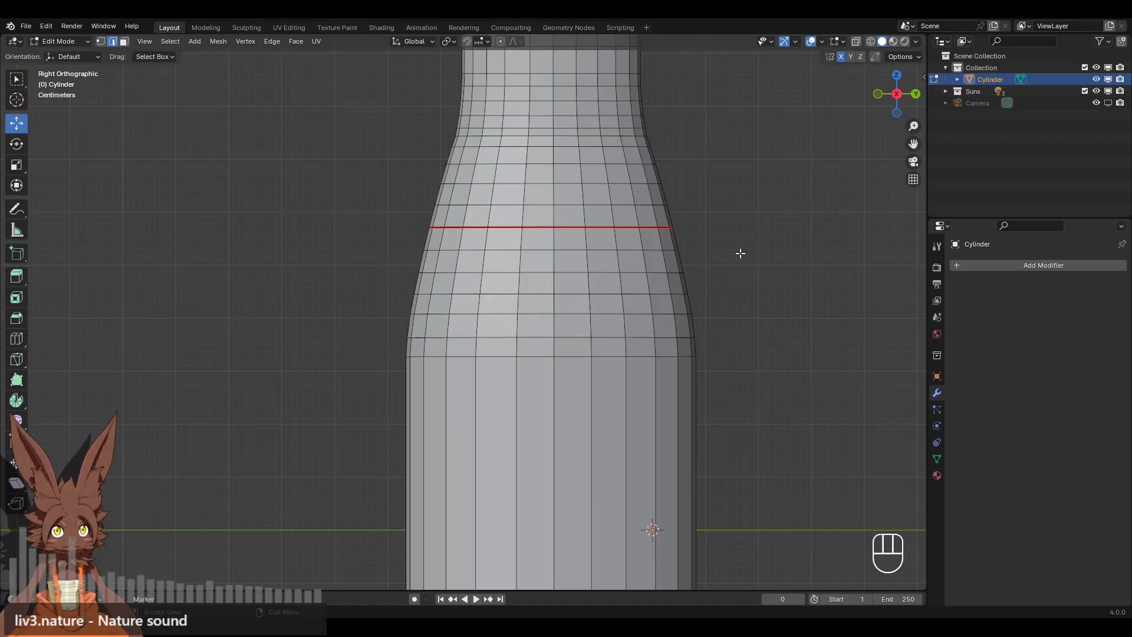
Scale the straight grip section's face loop to about 1.15 along X with smooth proportional editing, size 0.29.
scroll(419, 287, down, 2)
scroll(419, 287, down, 4)
middle_drag(417, 286, 515, 311)
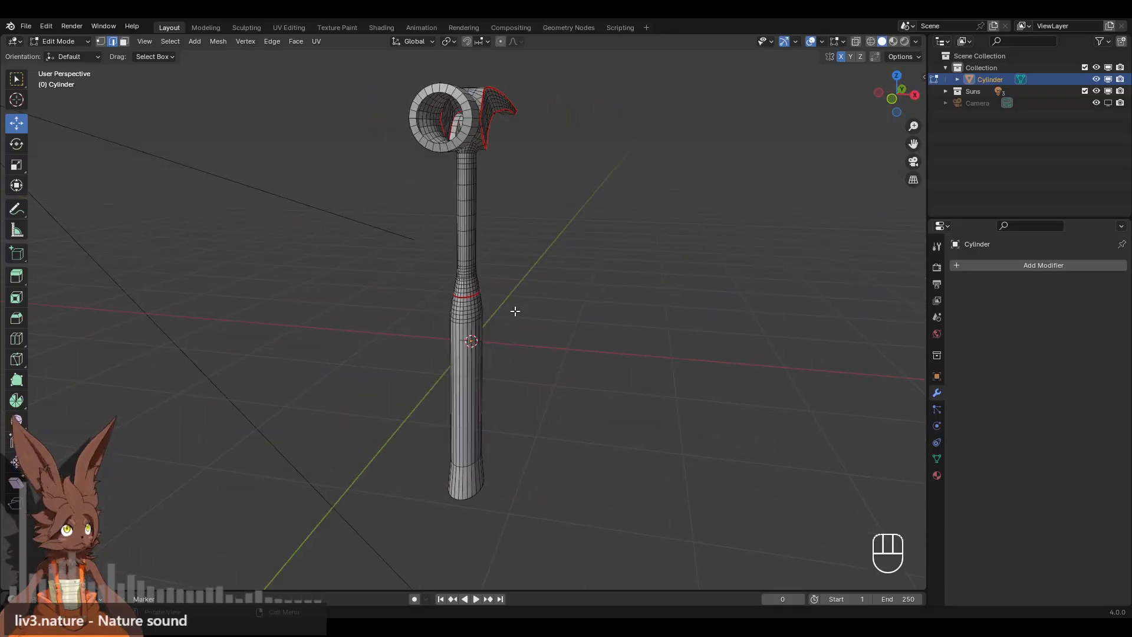
scroll(518, 315, up, 5)
click(124, 41)
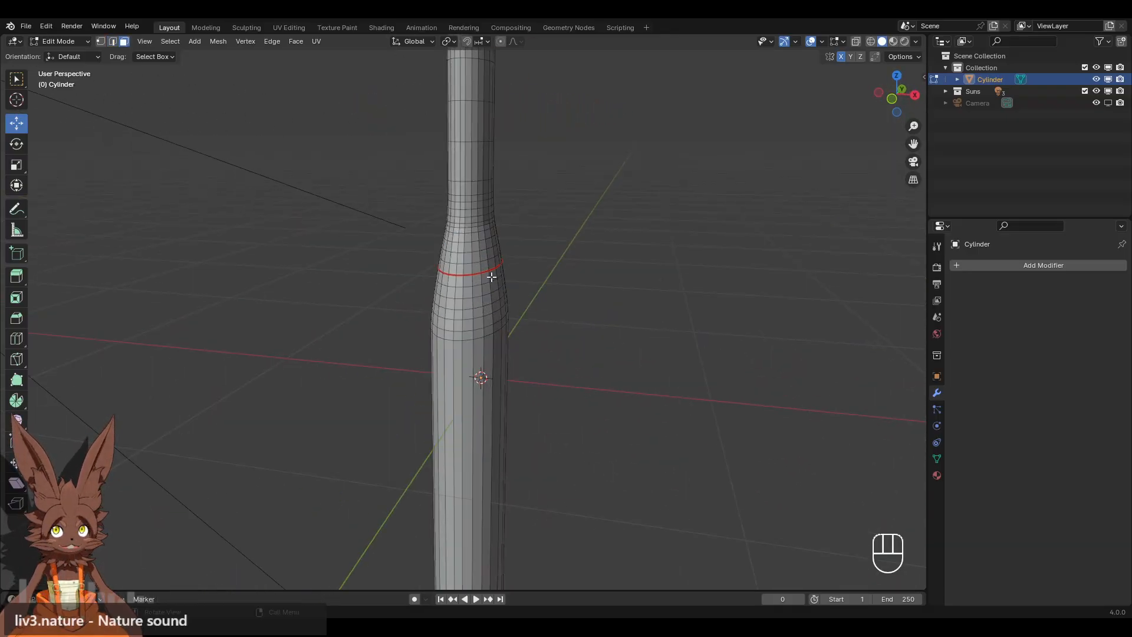
middle_drag(682, 416, 594, 362)
alt+click(499, 381)
shift+middle_drag(586, 180, 591, 207)
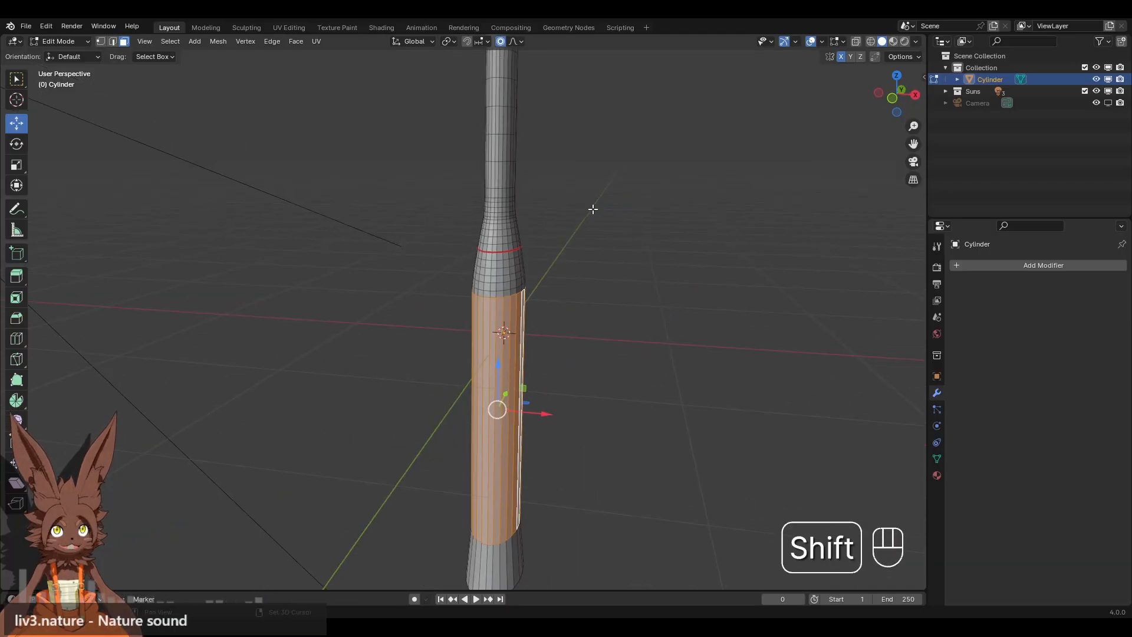
key(s)
key(x)
scroll(659, 379, down, 1)
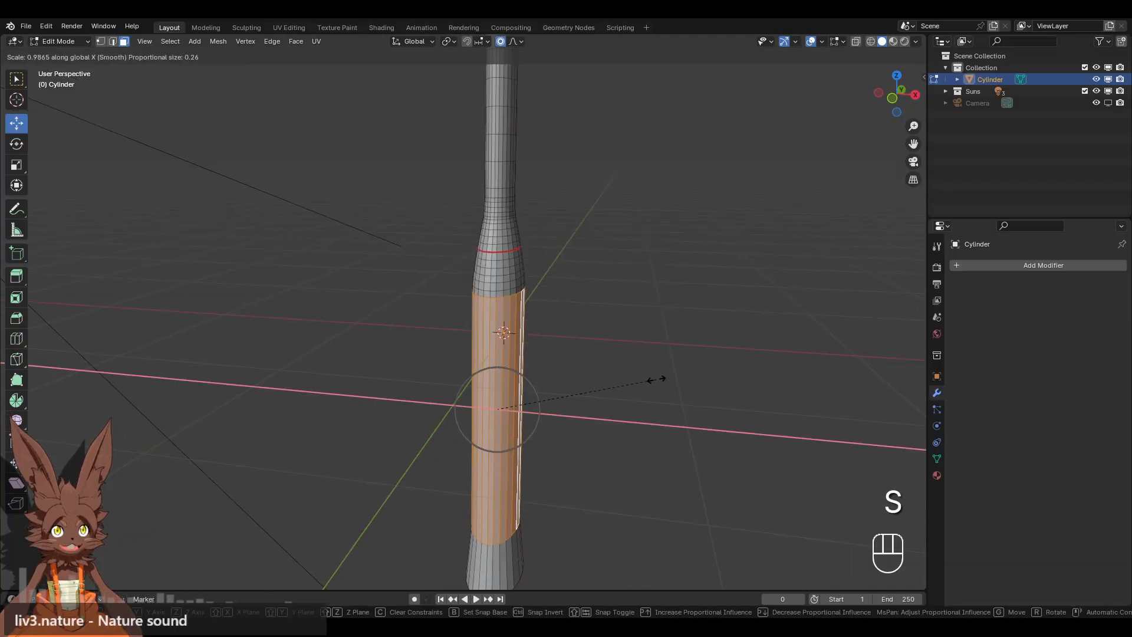
scroll(671, 380, down, 2)
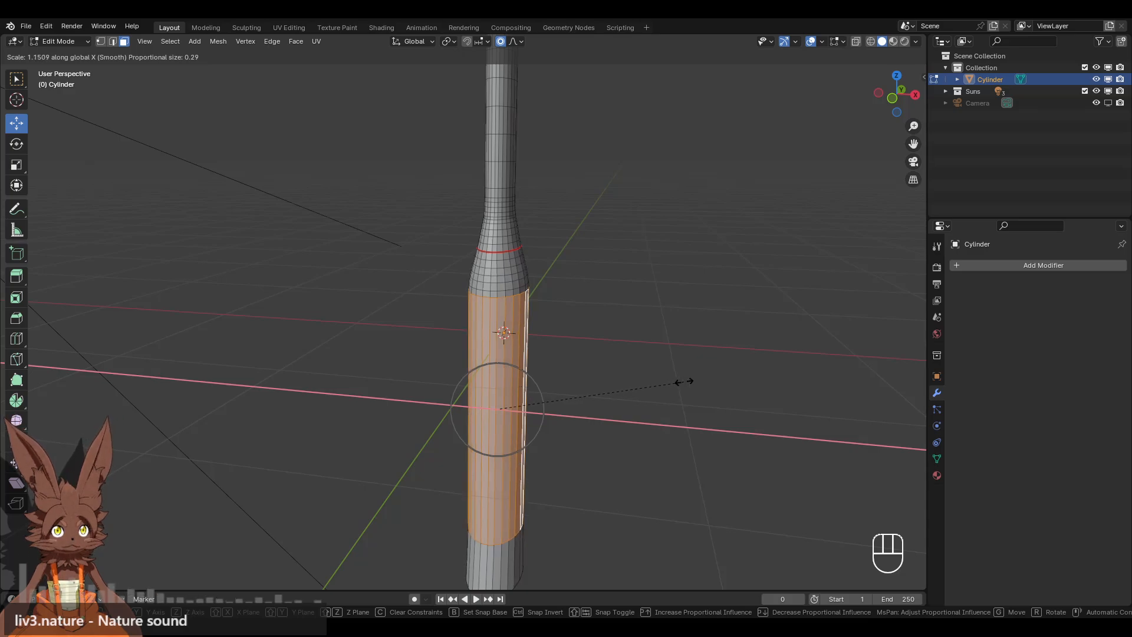
click(684, 381)
click(705, 323)
Delete the bottommost vertex loop of the handle to remove the short end section below the grip.
scroll(691, 323, down, 3)
middle_drag(690, 324, 594, 328)
scroll(586, 363, up, 3)
shift+middle_drag(583, 445, 571, 362)
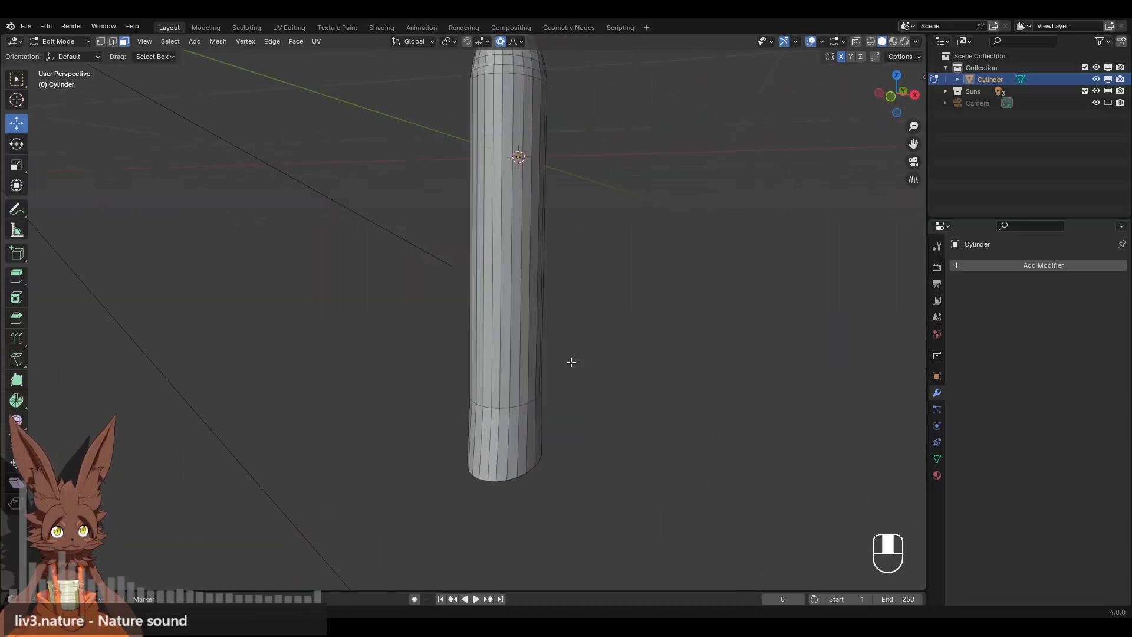
click(100, 42)
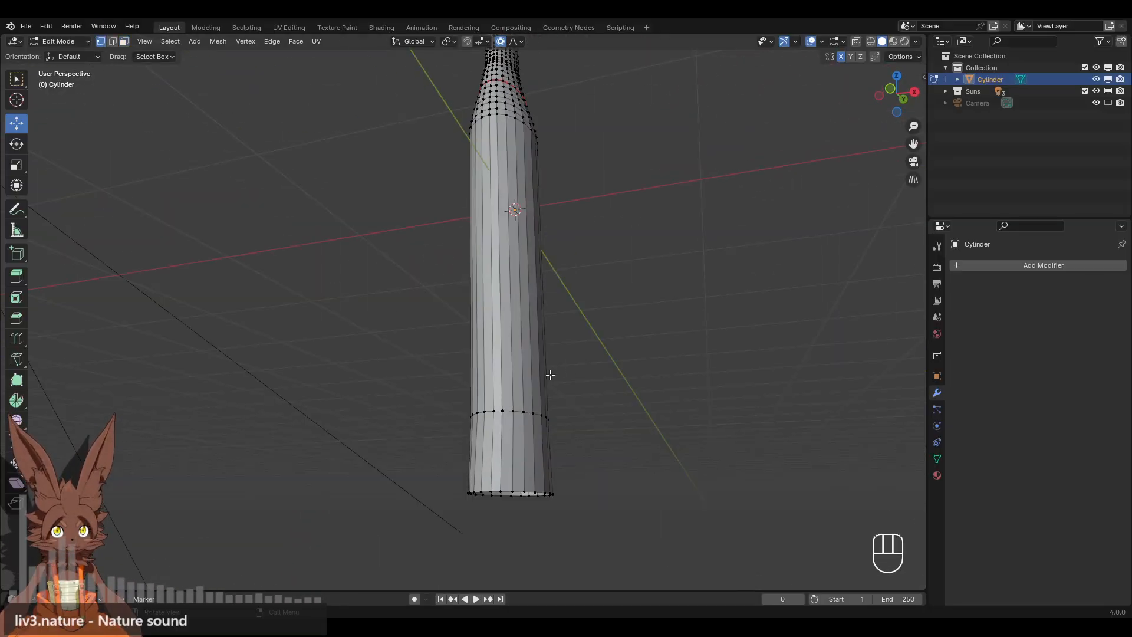
alt+click(525, 492)
key(x)
alt+click(512, 492)
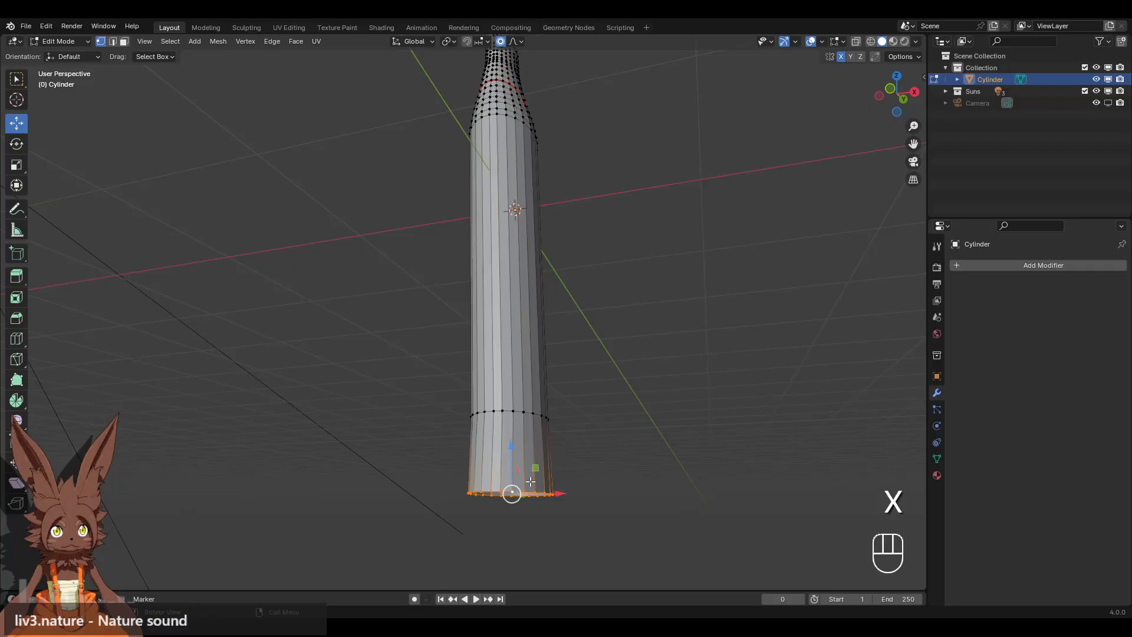
key(x)
click(558, 360)
Extrude the grip's open bottom loop about 0.366 m downward along Z and scale it to about 1.526.
alt+click(518, 410)
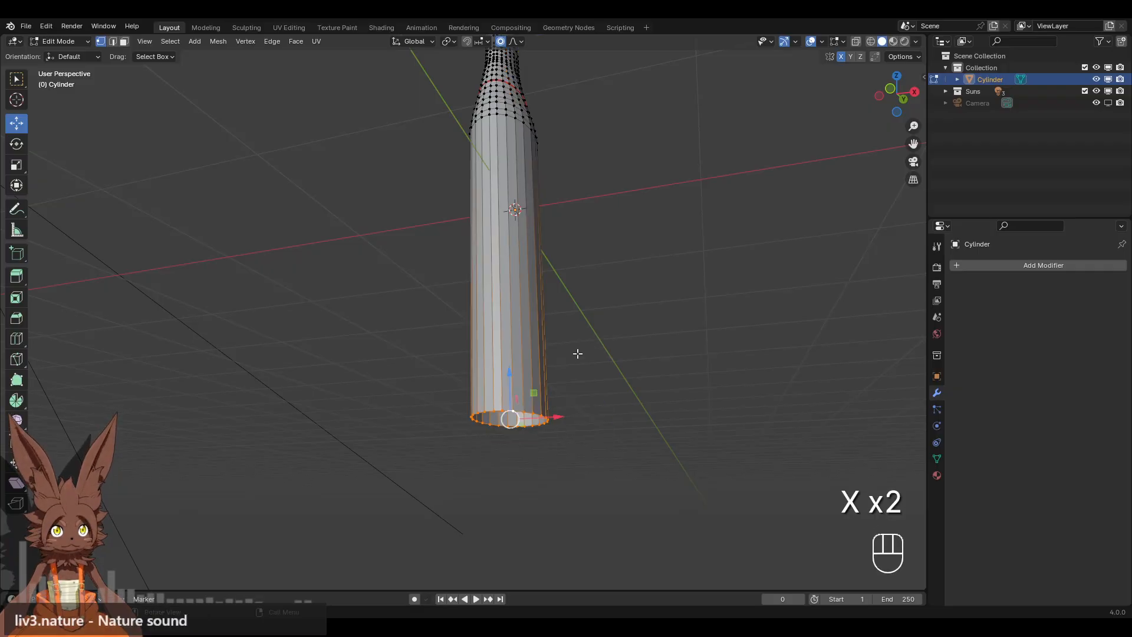
middle_drag(576, 354, 607, 389)
click(900, 108)
key(e)
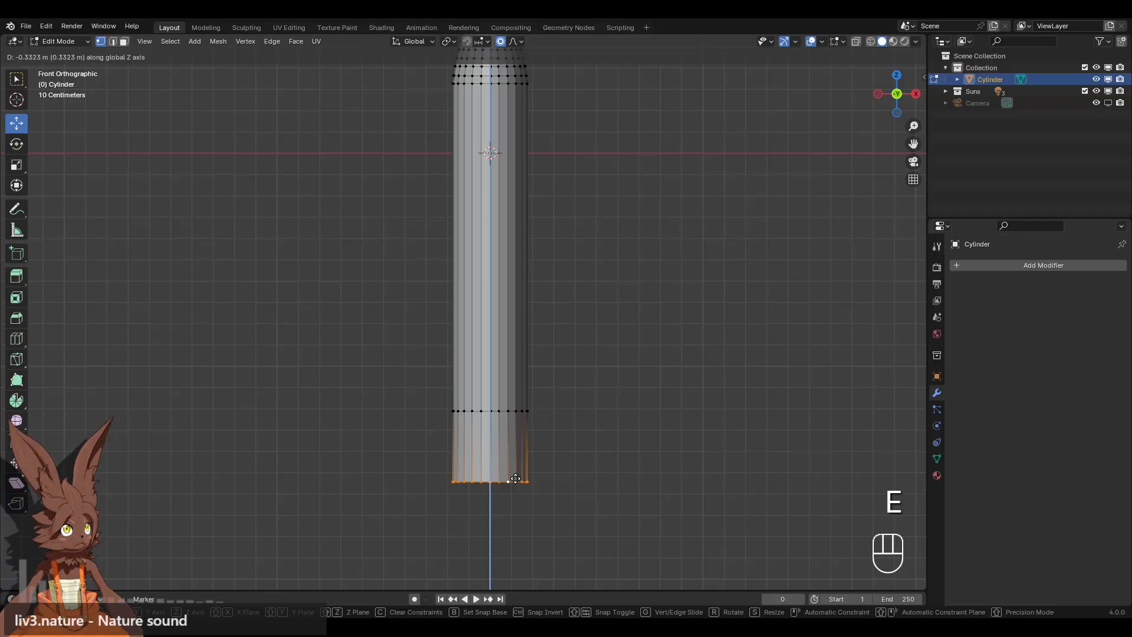
click(516, 485)
key(s)
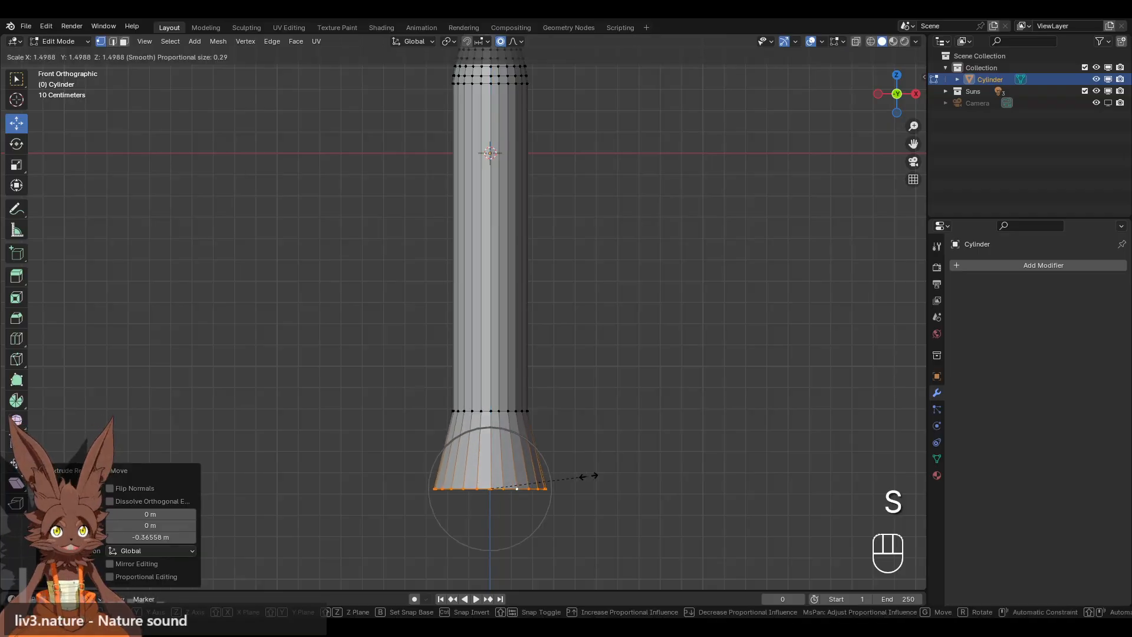
click(589, 476)
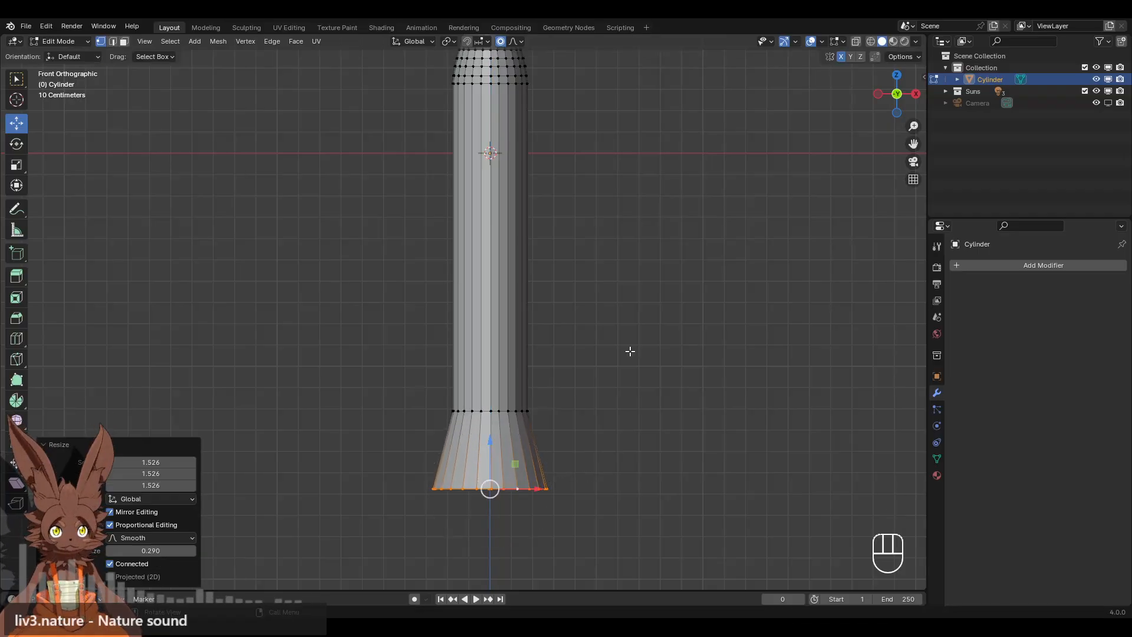
Scale the flared bottom loop to about 0.861 along the Y axis.
middle_drag(655, 262, 581, 350)
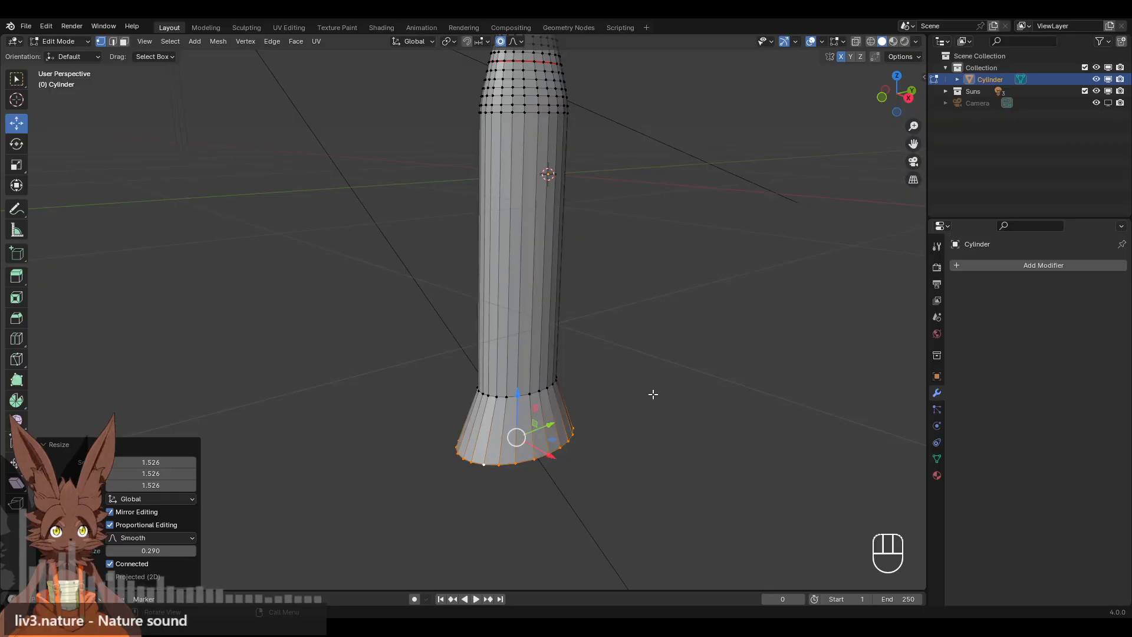
middle_drag(653, 394, 676, 385)
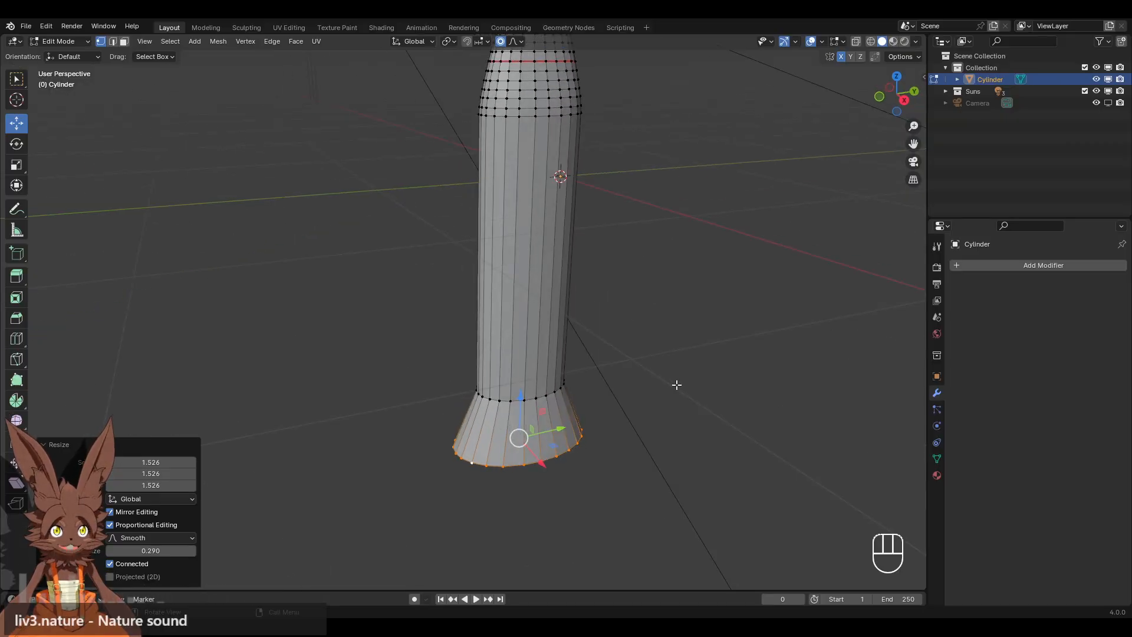
key(s)
key(y)
click(500, 406)
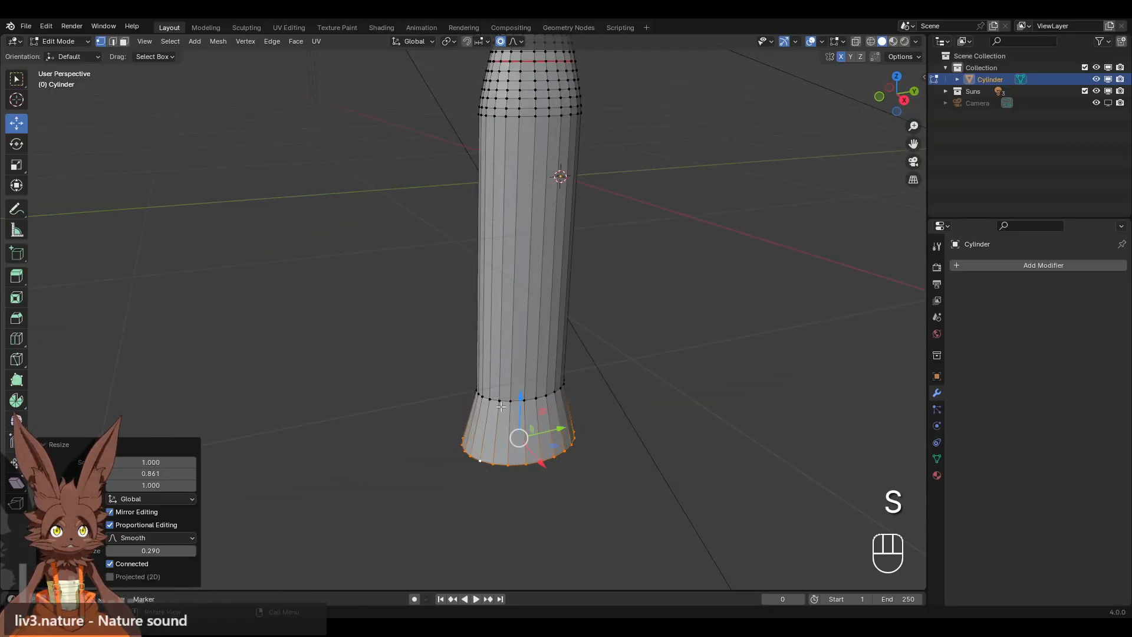
Add nine evenly spaced loop cuts along the straight grip section, return to the Move tool and deselect everything.
middle_drag(501, 406, 539, 390)
mouse_move(522, 309)
shift+middle_down()
mouse_move(530, 245)
mouse_move(527, 285)
mouse_move(604, 272)
mouse_move(278, 309)
mouse_move(497, 284)
mouse_move(512, 295)
shift+middle_up()
shift+middle_drag(489, 375, 489, 273)
scroll(467, 335, up, 2)
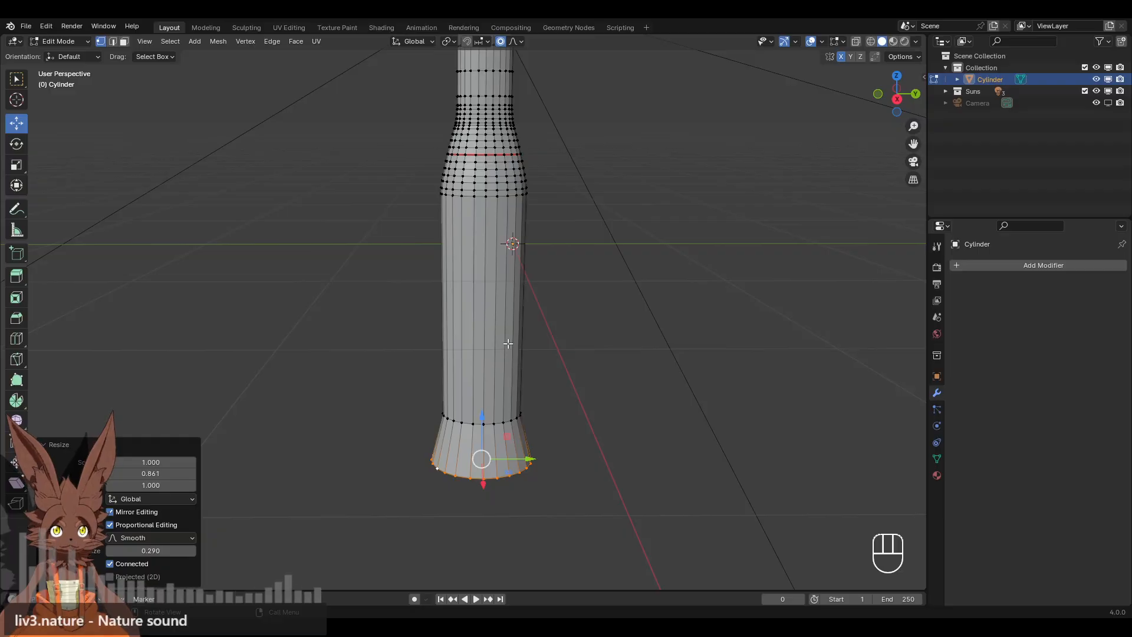
click(16, 338)
click(394, 343)
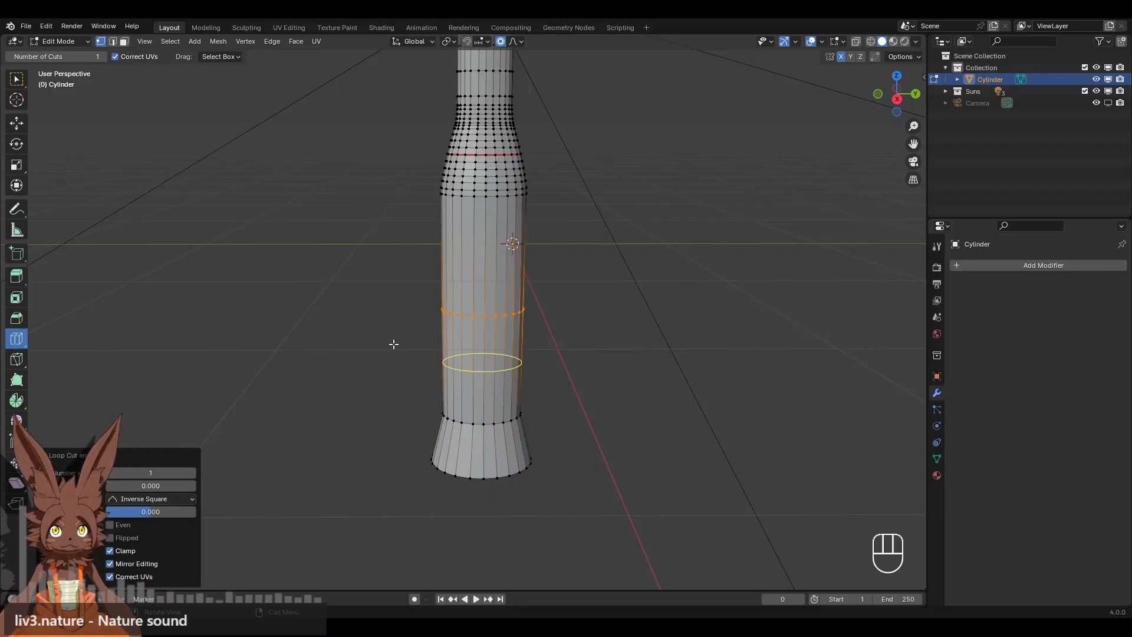
click(194, 471)
click(193, 471)
click(193, 472)
click(193, 472)
click(193, 472)
click(194, 472)
click(194, 472)
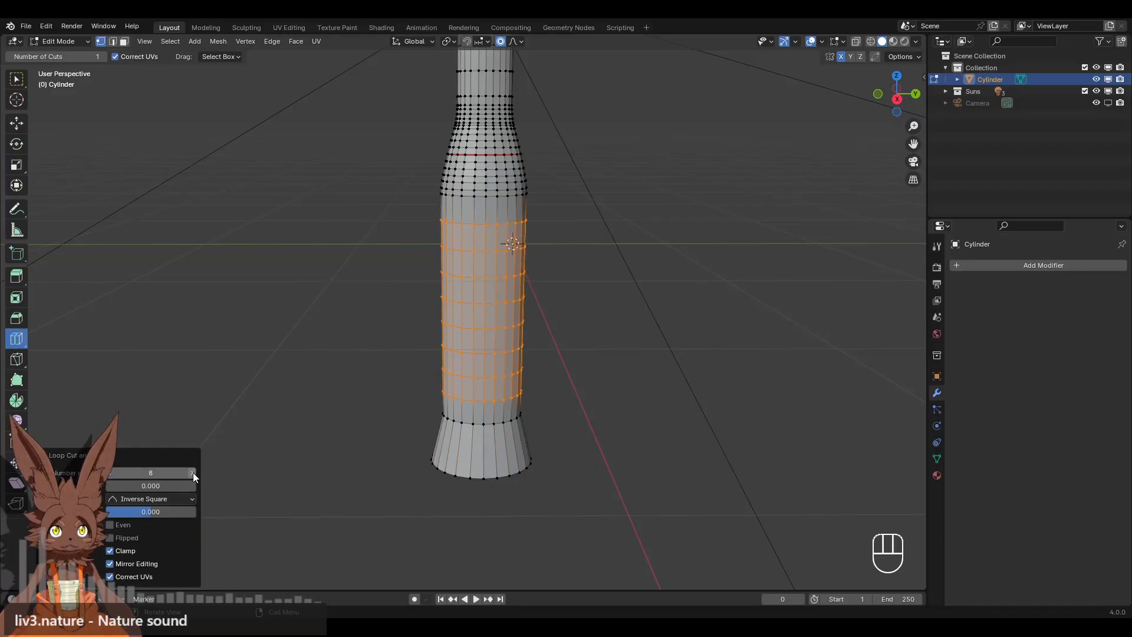
middle_drag(318, 341, 782, 143)
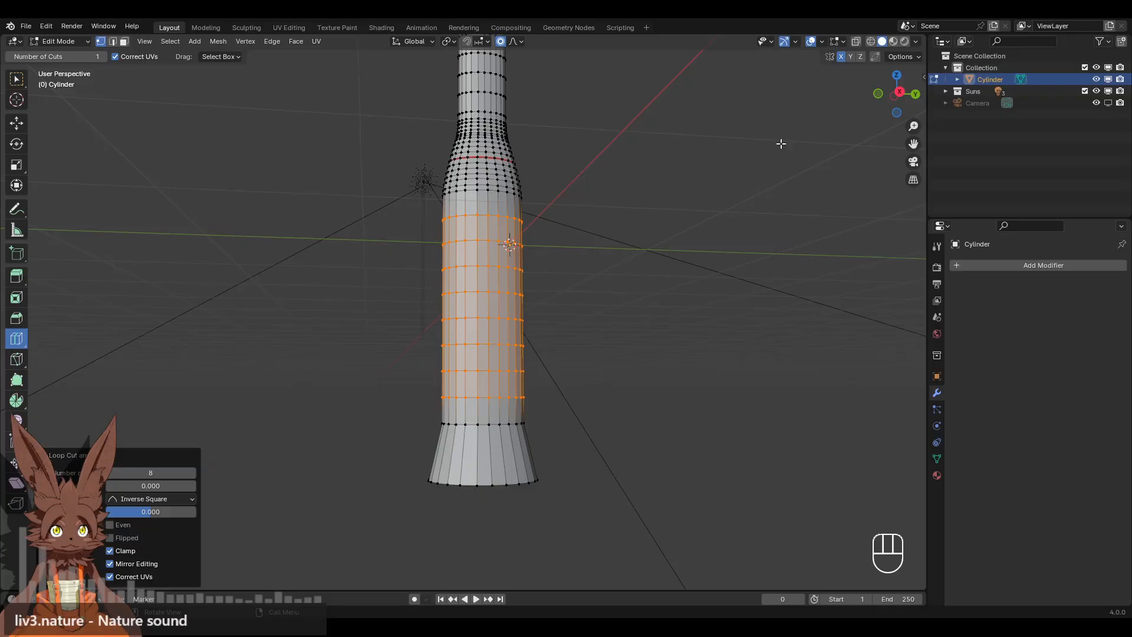
click(896, 96)
scroll(551, 309, up, 2)
shift+middle_drag(616, 273, 634, 301)
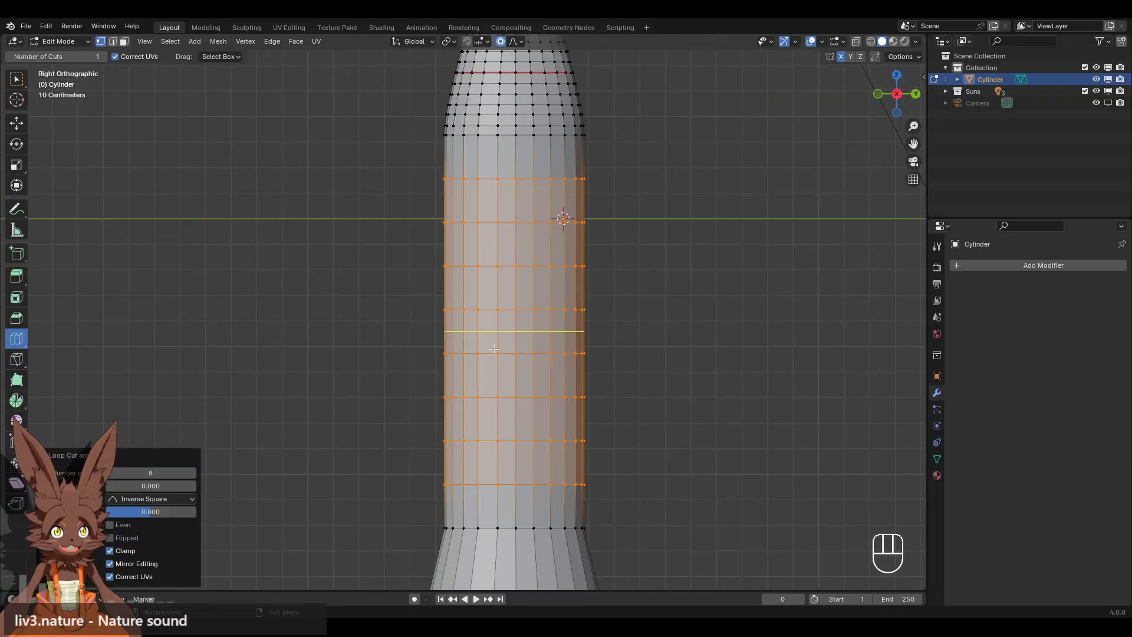
click(193, 471)
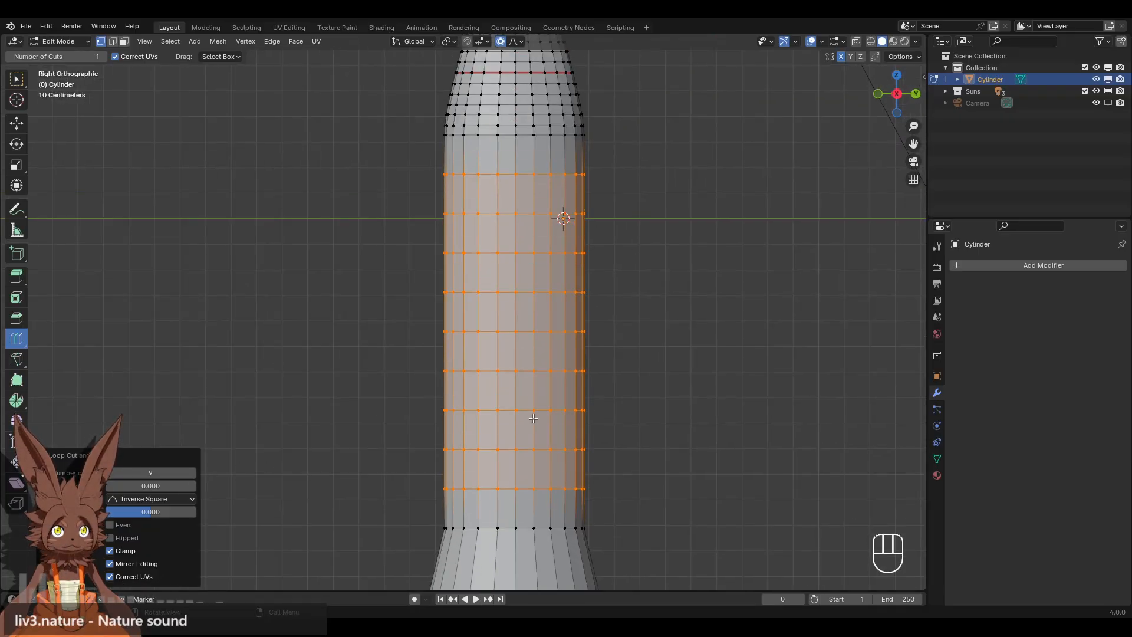
scroll(400, 279, down, 3)
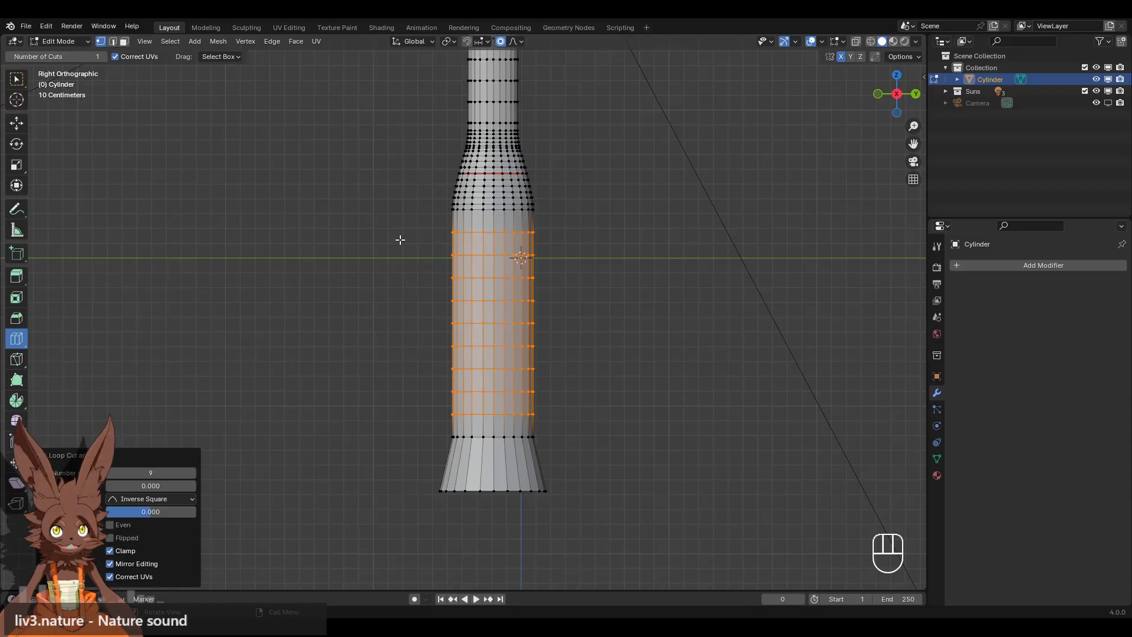
middle_drag(400, 240, 523, 255)
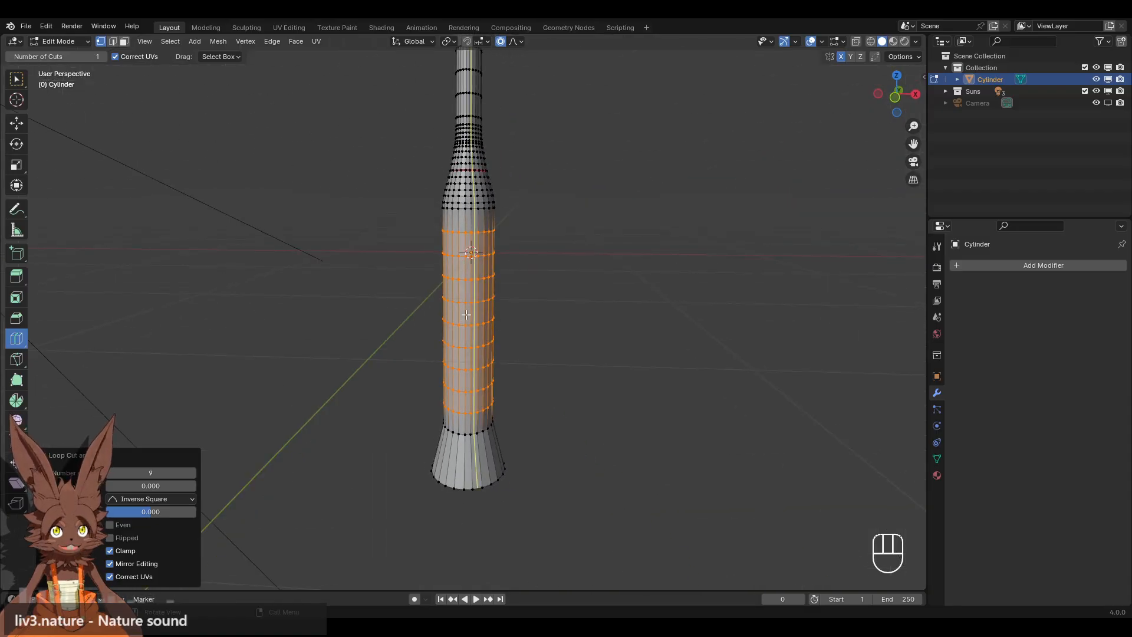
middle_drag(625, 315, 533, 316)
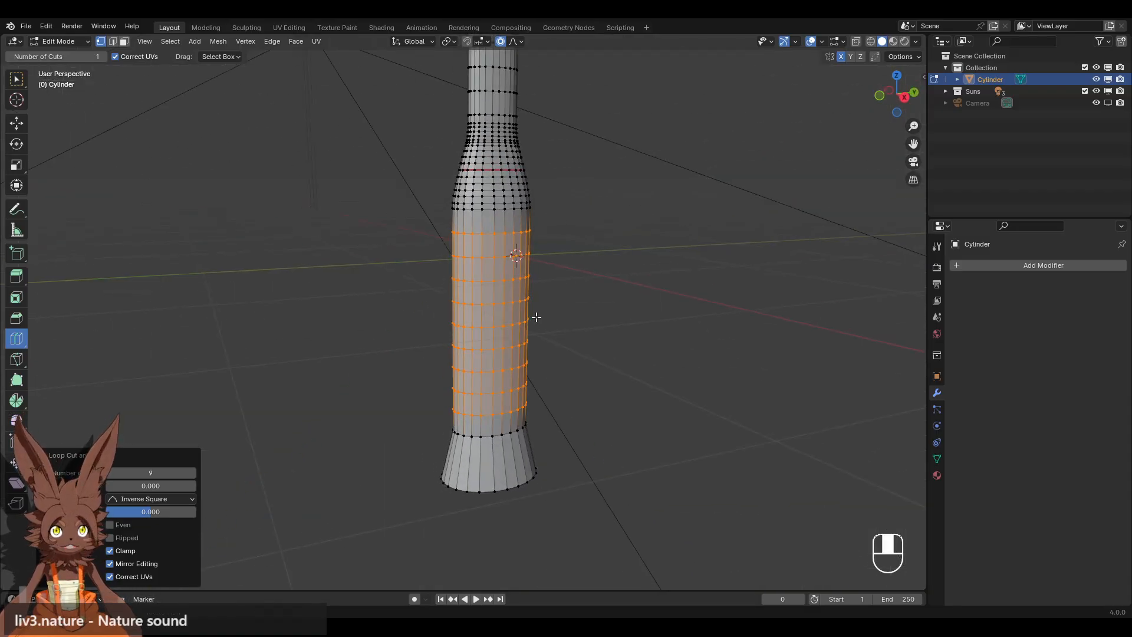
click(19, 124)
click(231, 250)
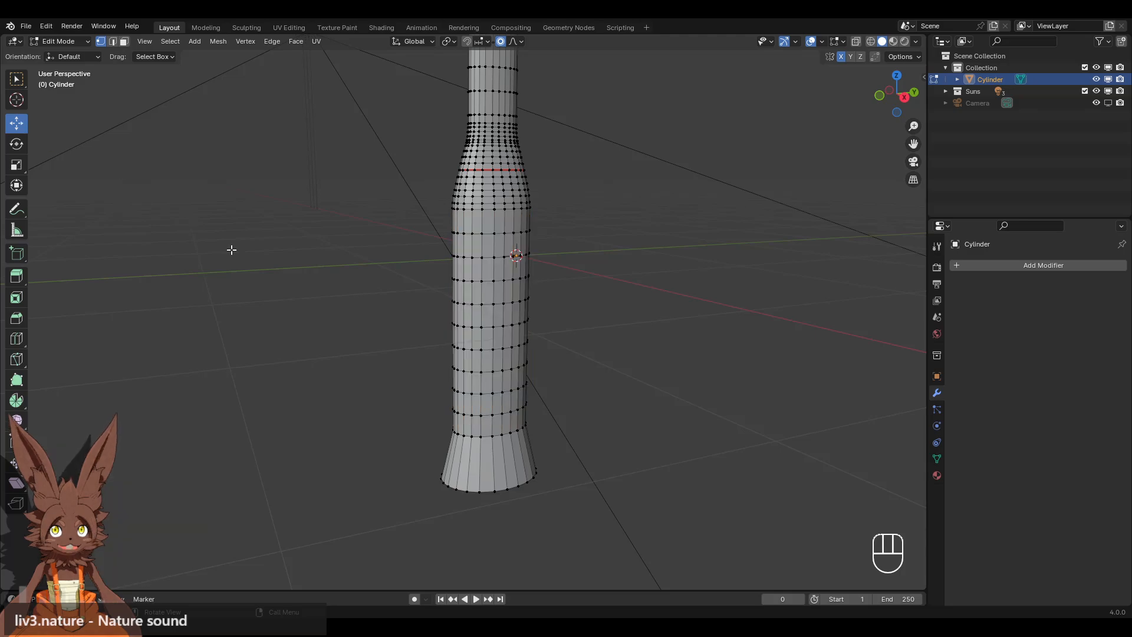
Add one centred loop cut across the flared base and scale it to about 0.875 without proportional editing.
shift+middle_drag(544, 460, 675, 255)
scroll(531, 322, up, 5)
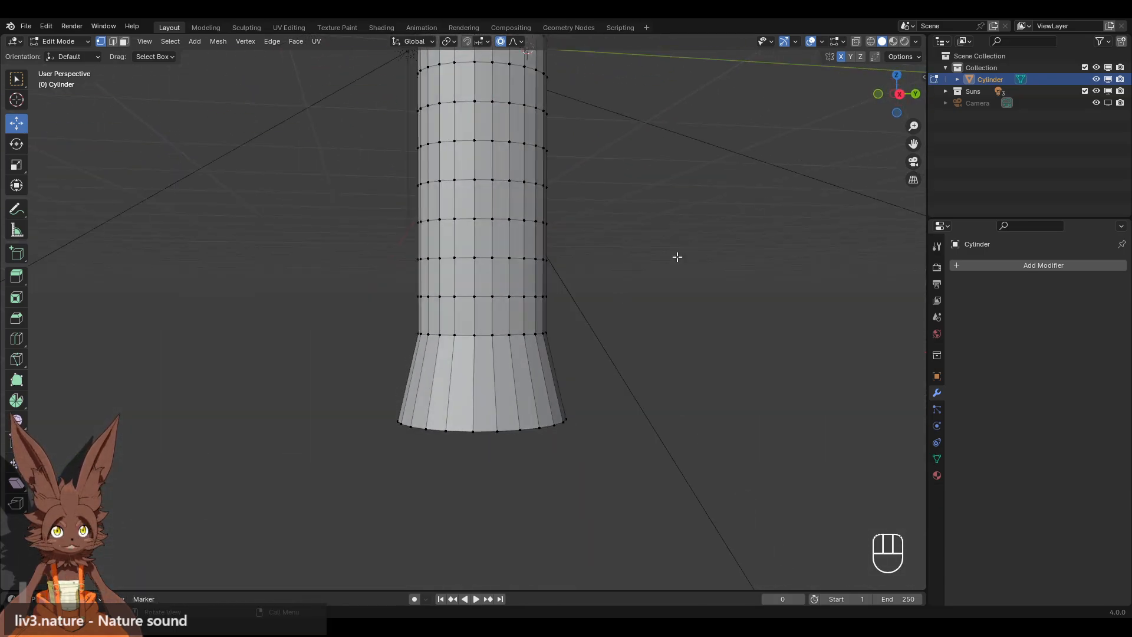
click(878, 95)
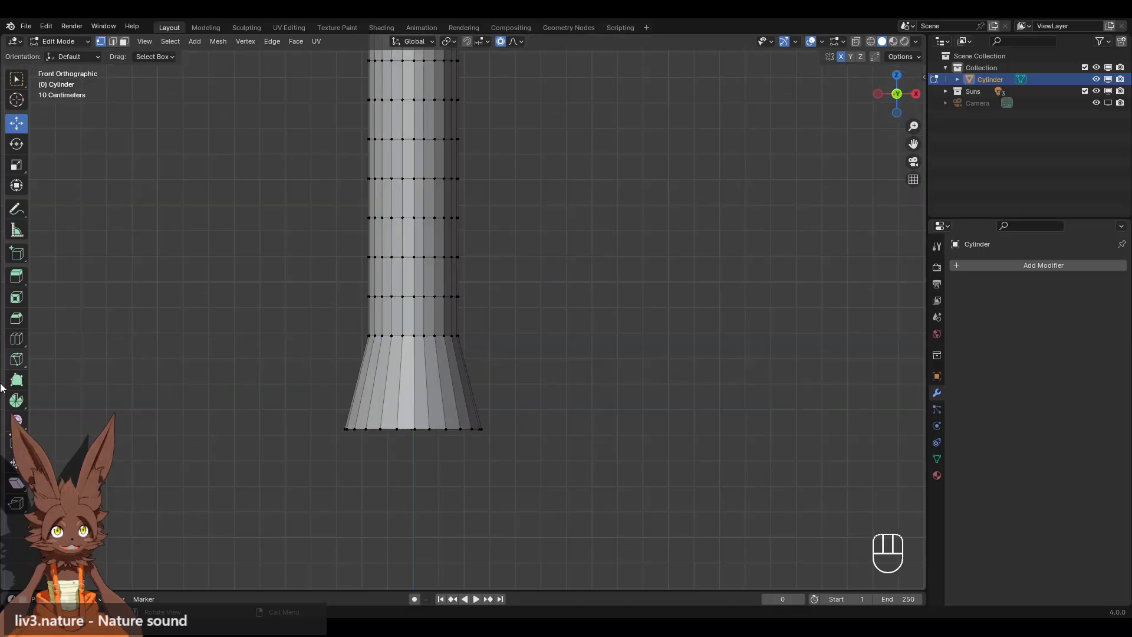
click(17, 338)
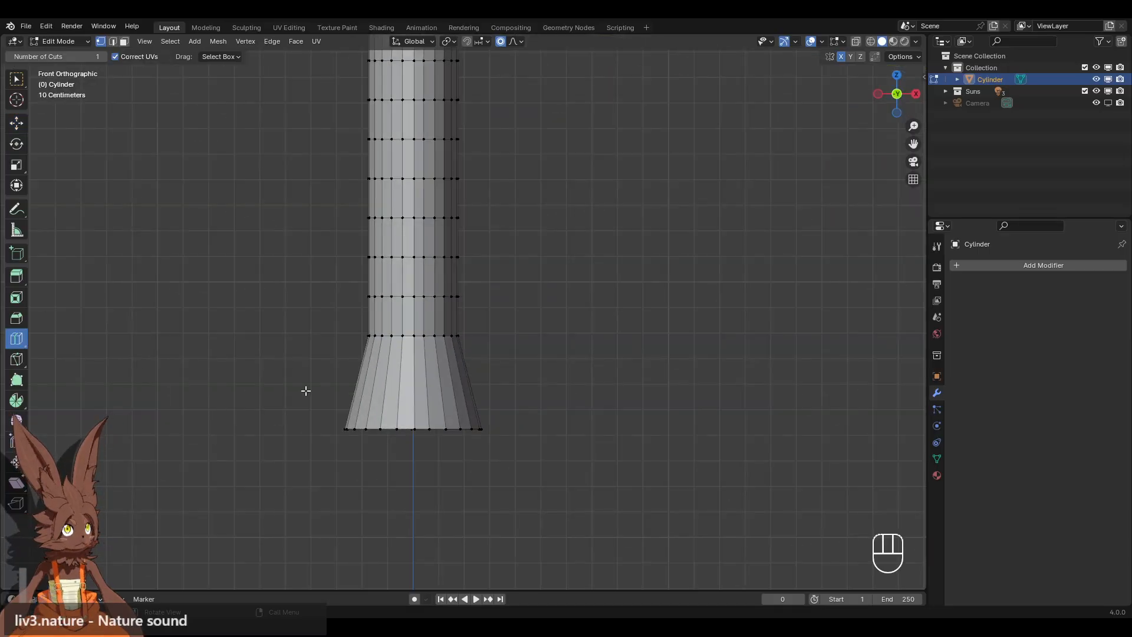
click(392, 379)
drag(903, 113, 894, 102)
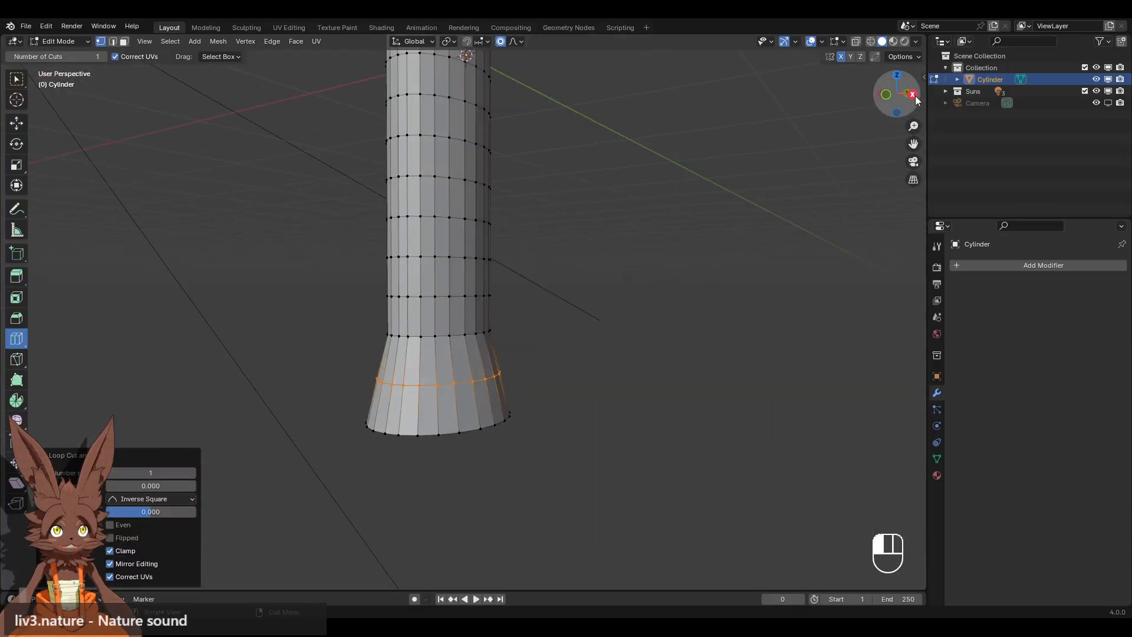
click(912, 94)
key(s)
right_click(697, 357)
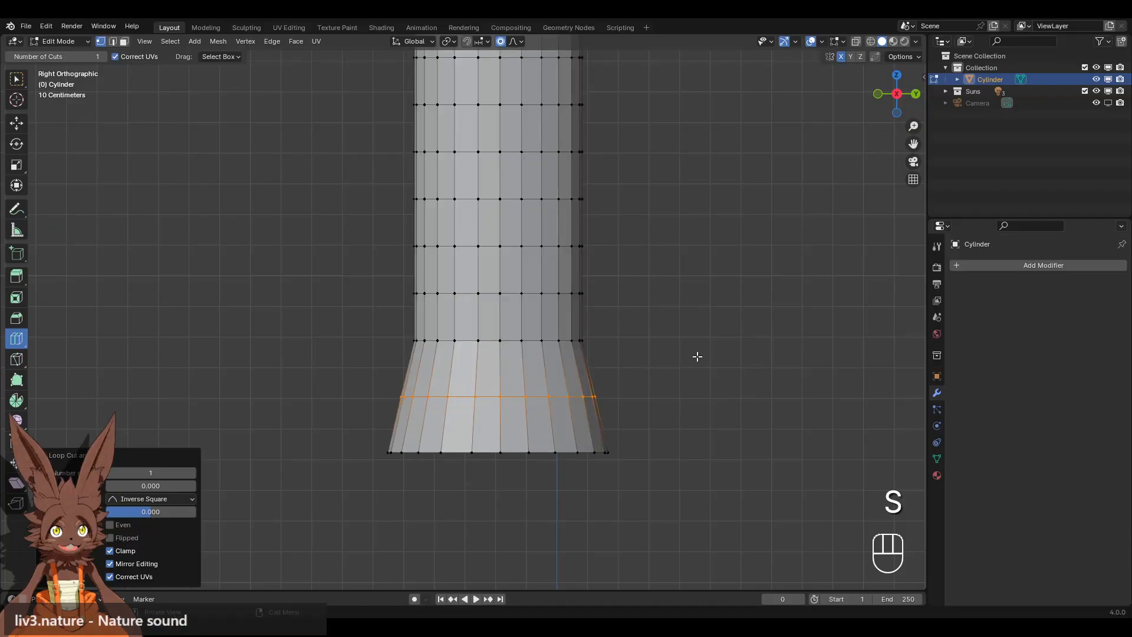
key(s)
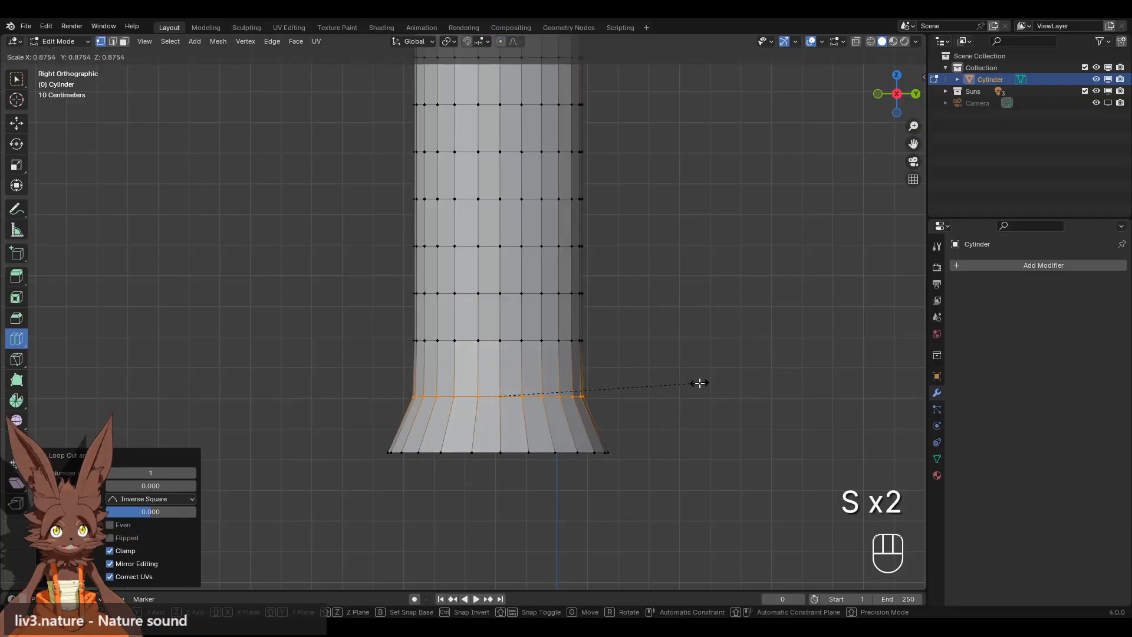
click(697, 382)
Bevel the flared base's middle loop with 5 segments to curve the flare smoothly.
click(17, 322)
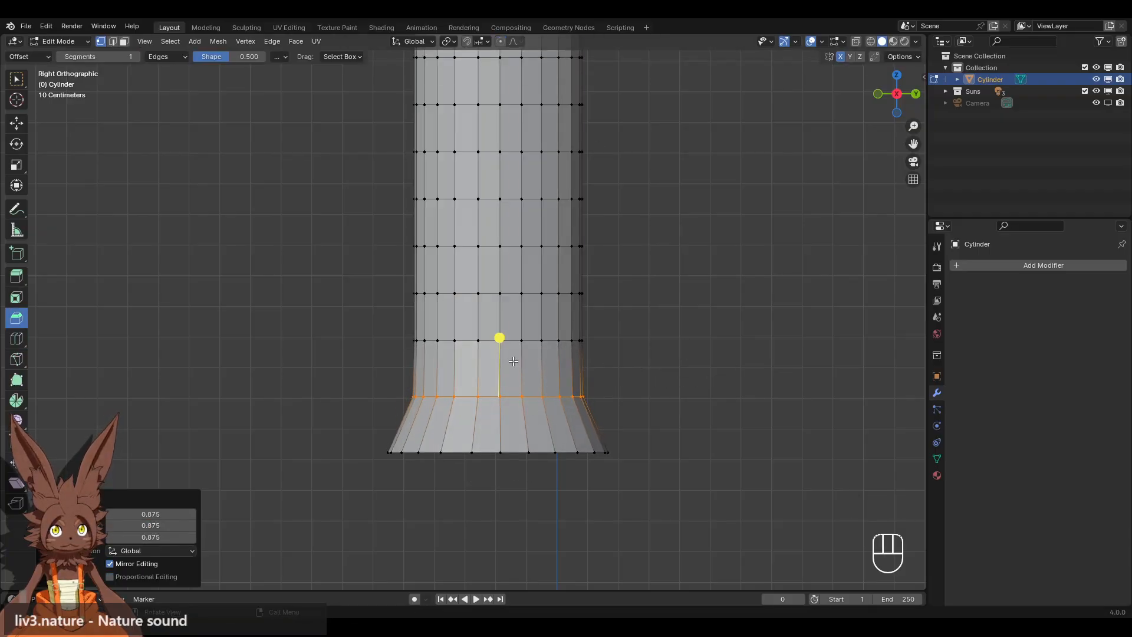
drag(475, 334, 431, 318)
scroll(427, 315, up, 4)
Extrude the flared butt's bottom loop downward about 0.112 m and scale the new loop to about 0.915.
alt+click(487, 453)
shift+middle_drag(523, 469, 533, 440)
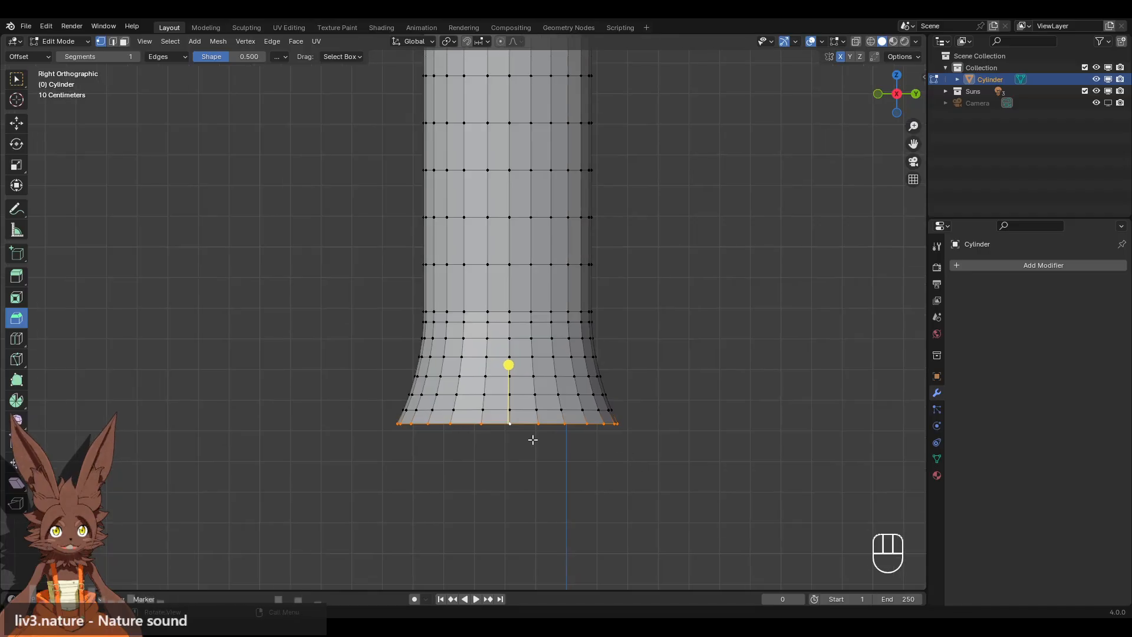
key(e)
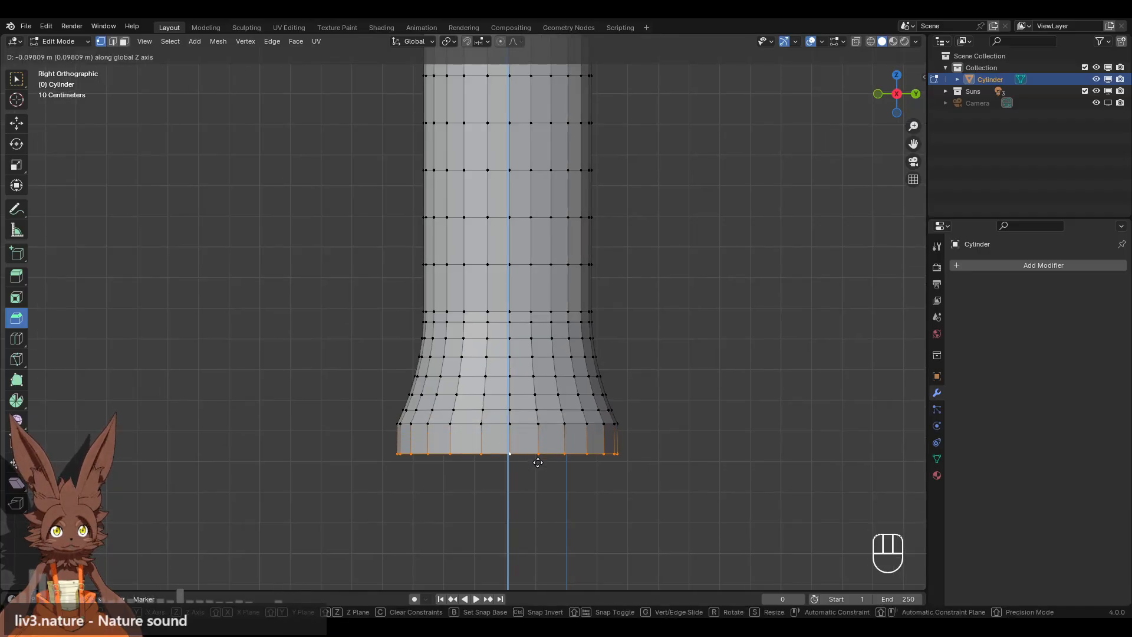
click(538, 462)
key(s)
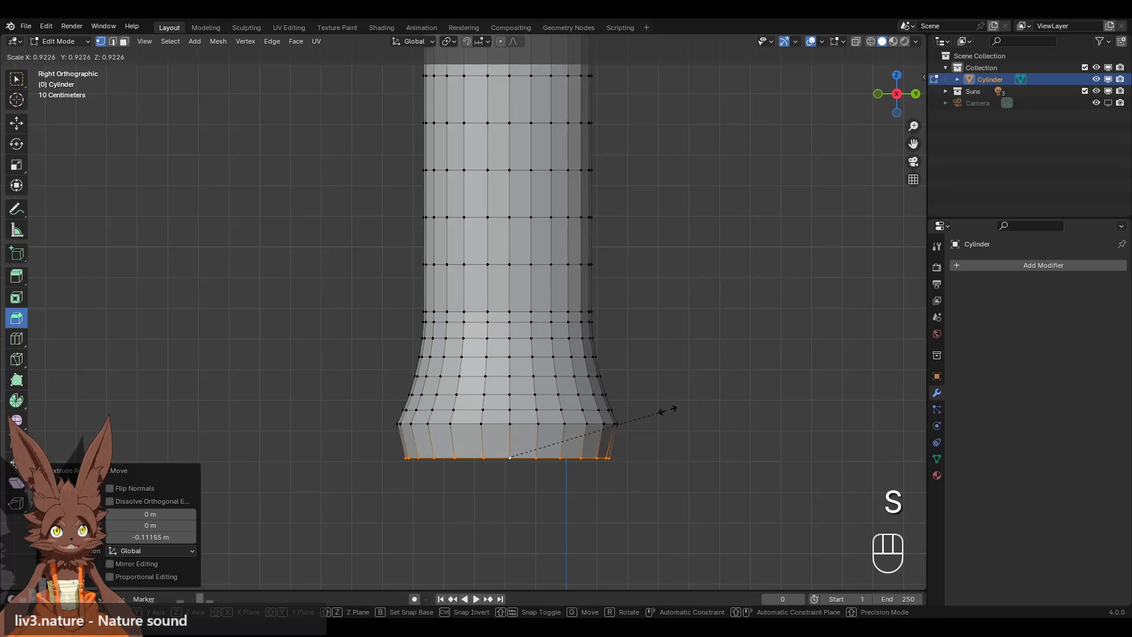
click(660, 411)
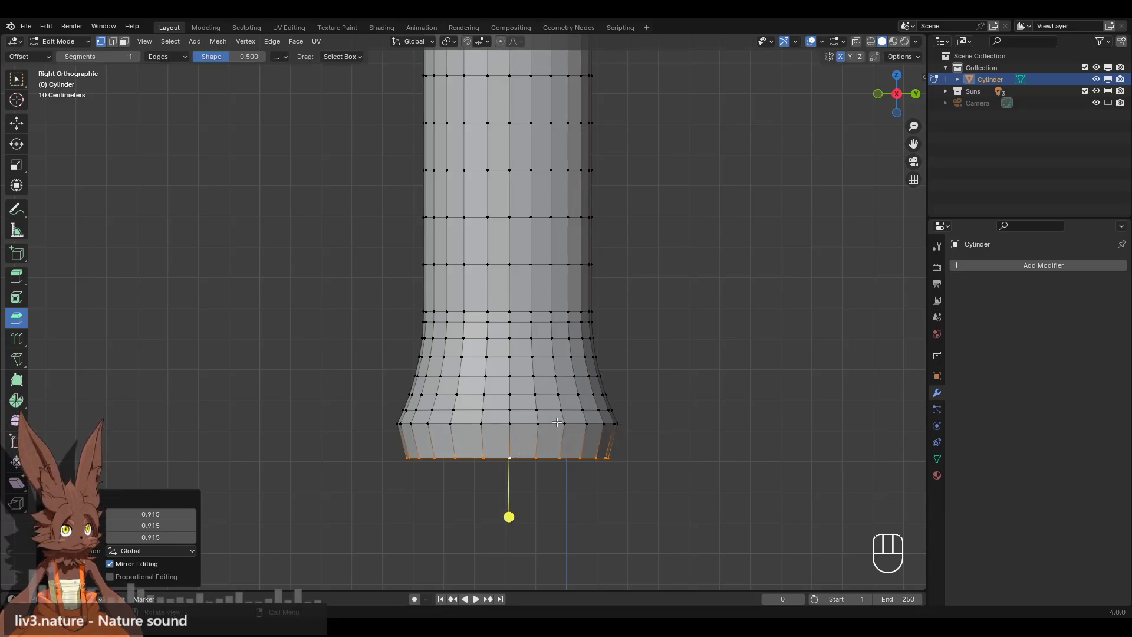
Raise the butt's bottom loop about 0.01 m and fill the opening with a face.
click(17, 124)
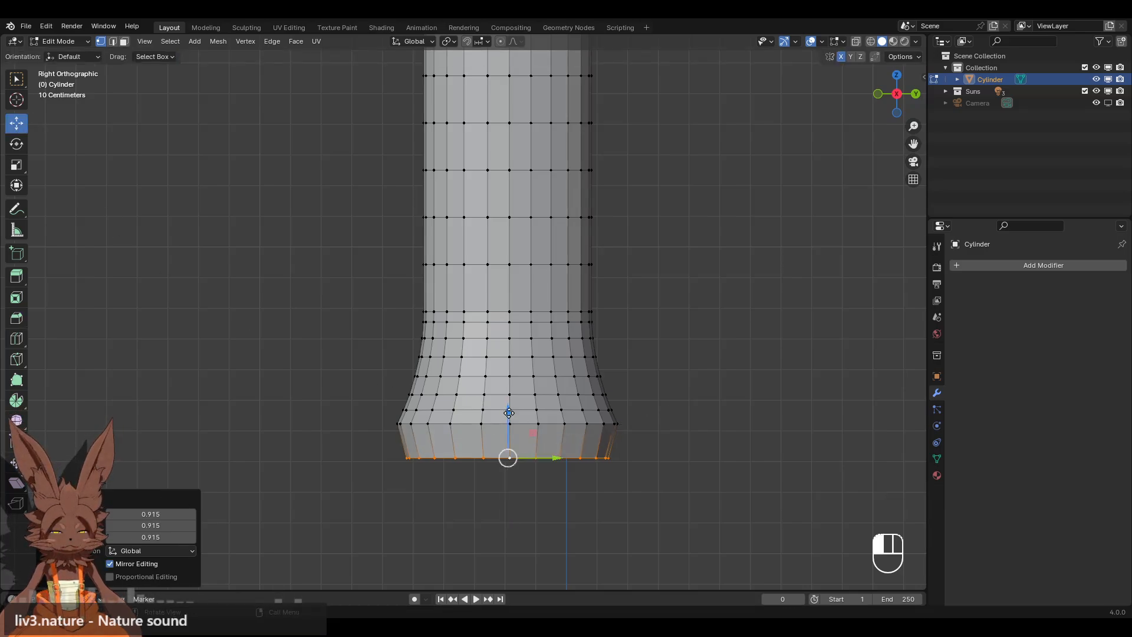
drag(509, 413, 508, 410)
middle_drag(639, 464, 640, 385)
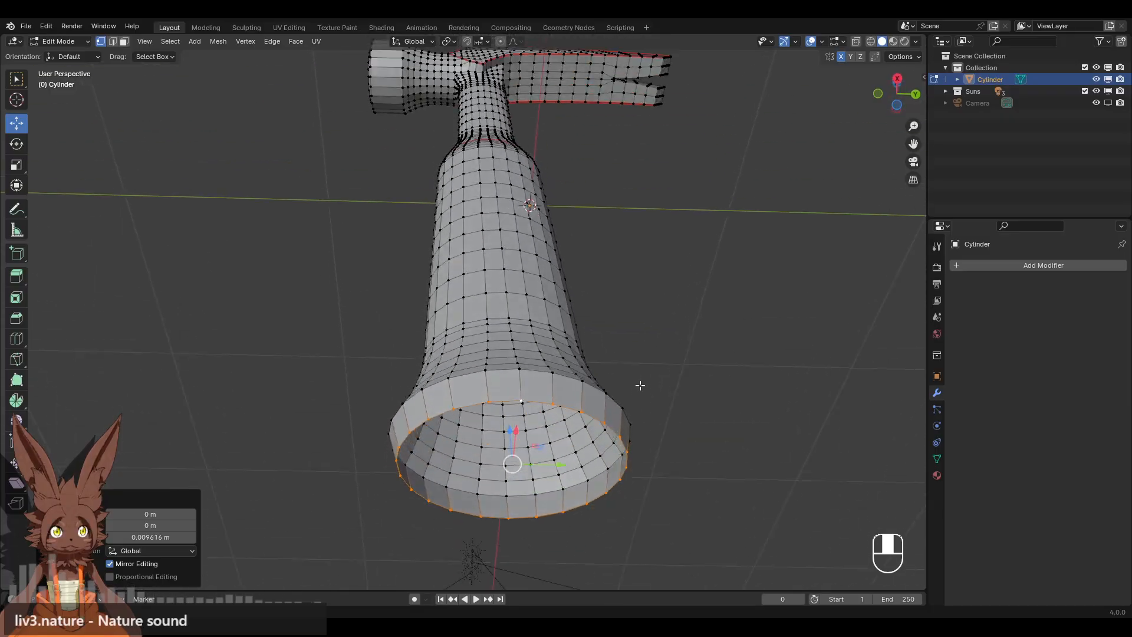
key(f)
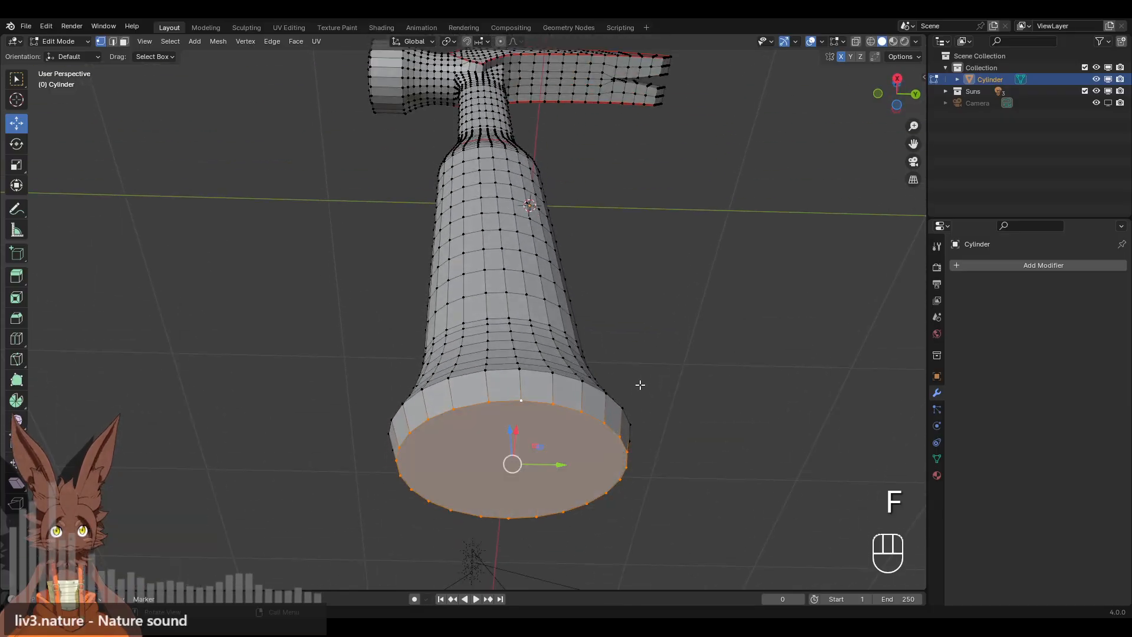
Inset the butt's end face about 0.015 m and scale the inner face to about 0.923.
click(17, 300)
drag(540, 436, 529, 436)
middle_drag(391, 303, 527, 386)
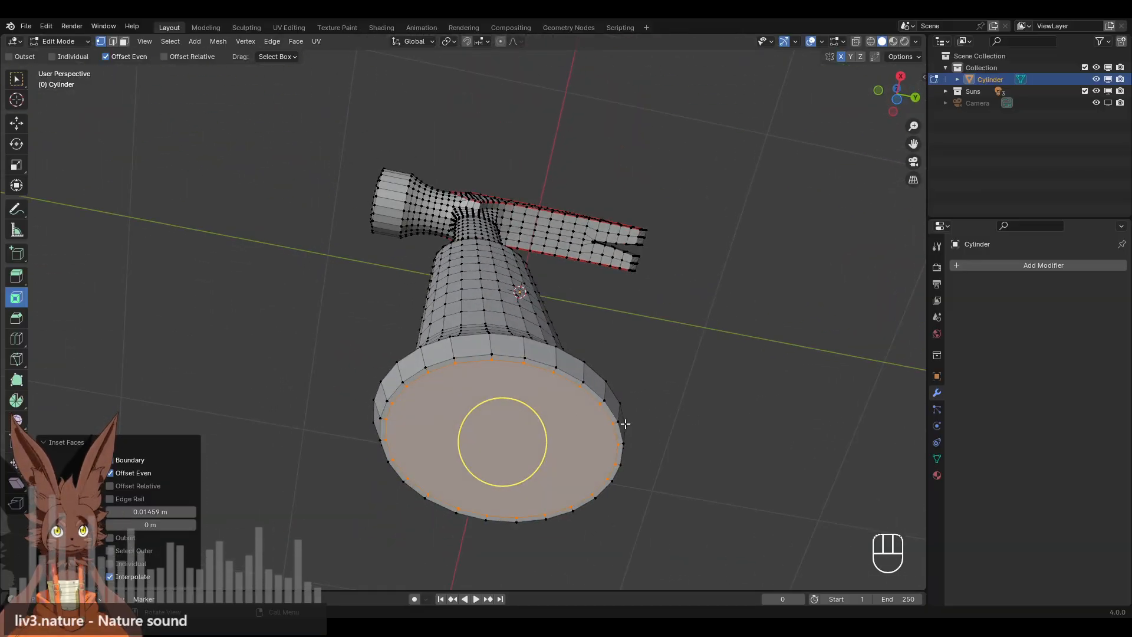
key(s)
click(667, 392)
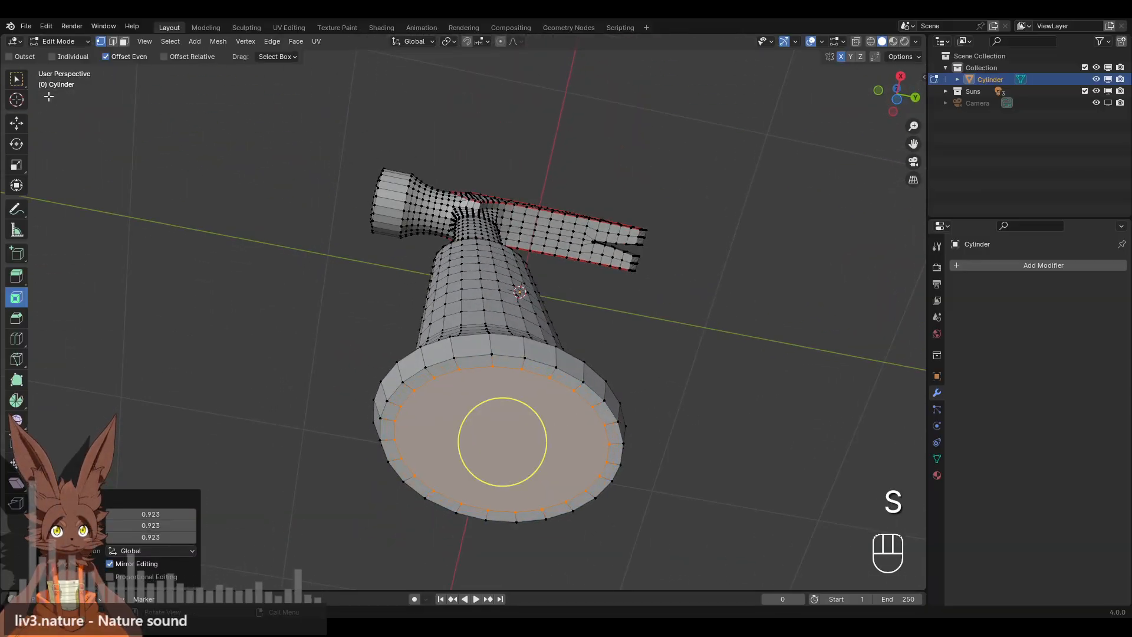
Bevel the outer edge loop around the butt's end face to round the rim, and clear the selection.
click(112, 41)
alt+click(436, 351)
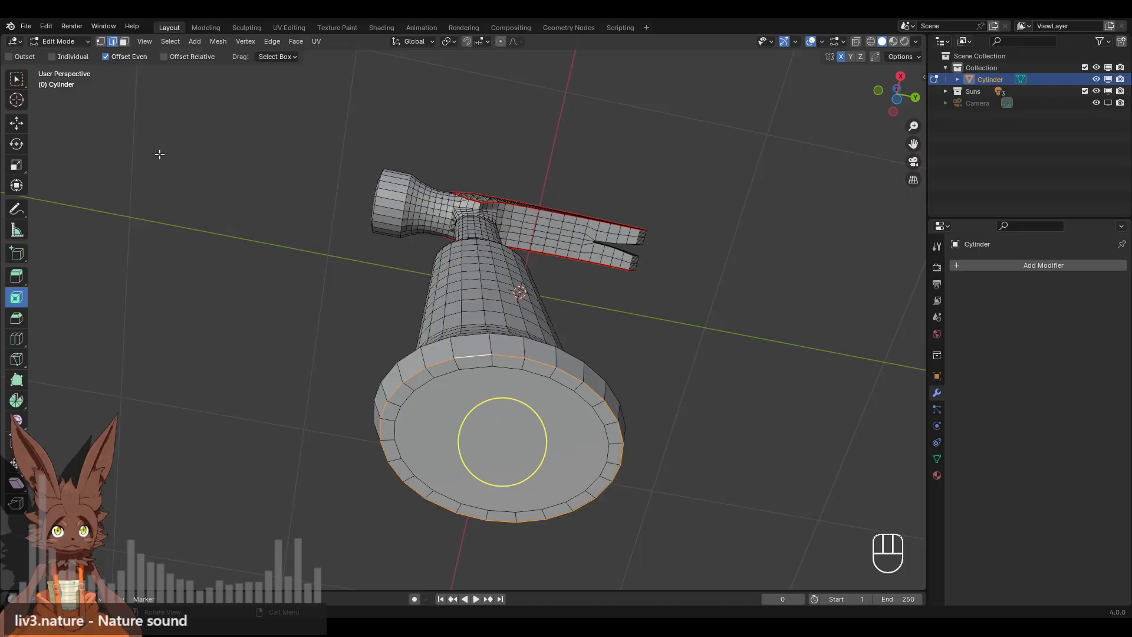
click(101, 41)
click(18, 318)
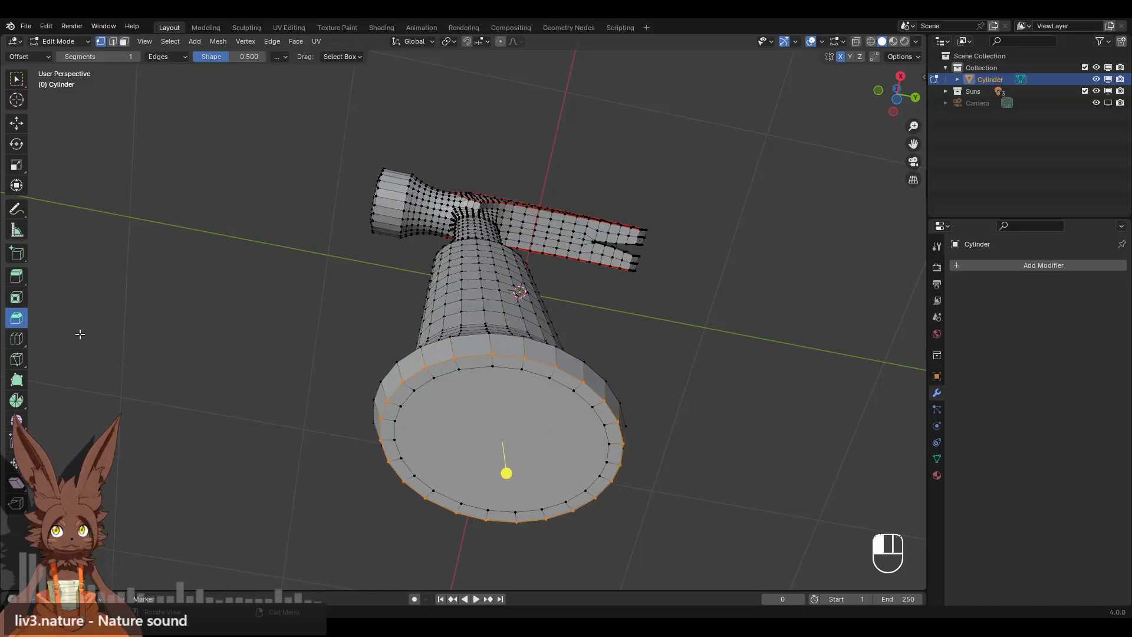
drag(504, 475, 519, 483)
middle_drag(359, 315, 398, 439)
click(566, 308)
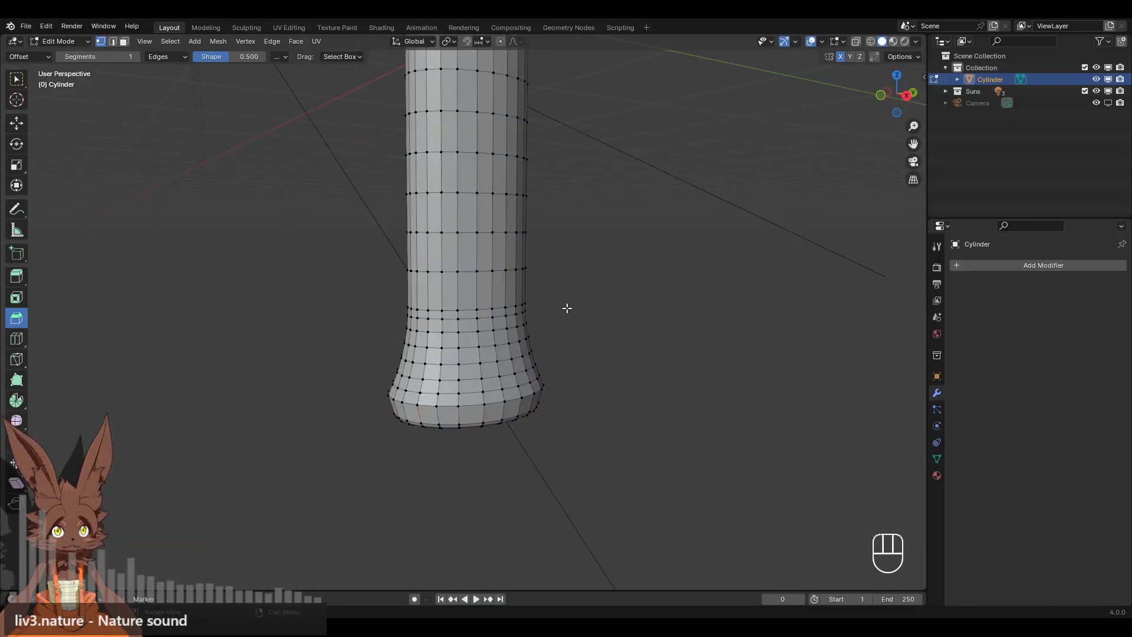
Bevel the widest loop of the flared butt about 0.018 m with 2 segments, and deselect it.
scroll(566, 308, up, 3)
shift+middle_drag(596, 356, 573, 272)
alt+click(482, 397)
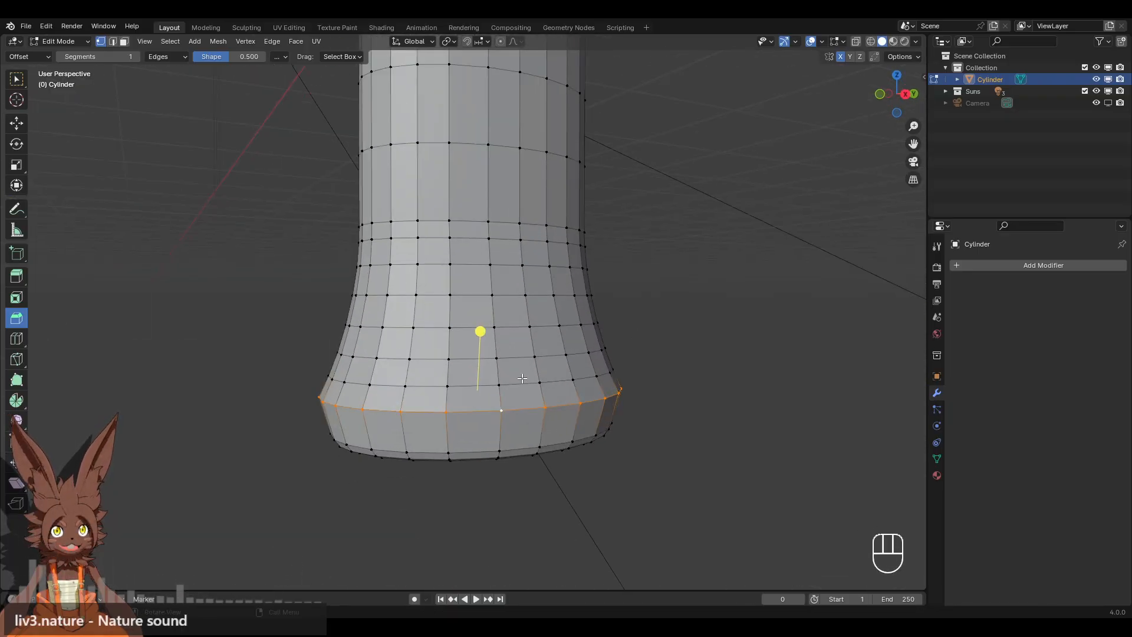
middle_drag(481, 330, 488, 350)
drag(482, 343, 465, 331)
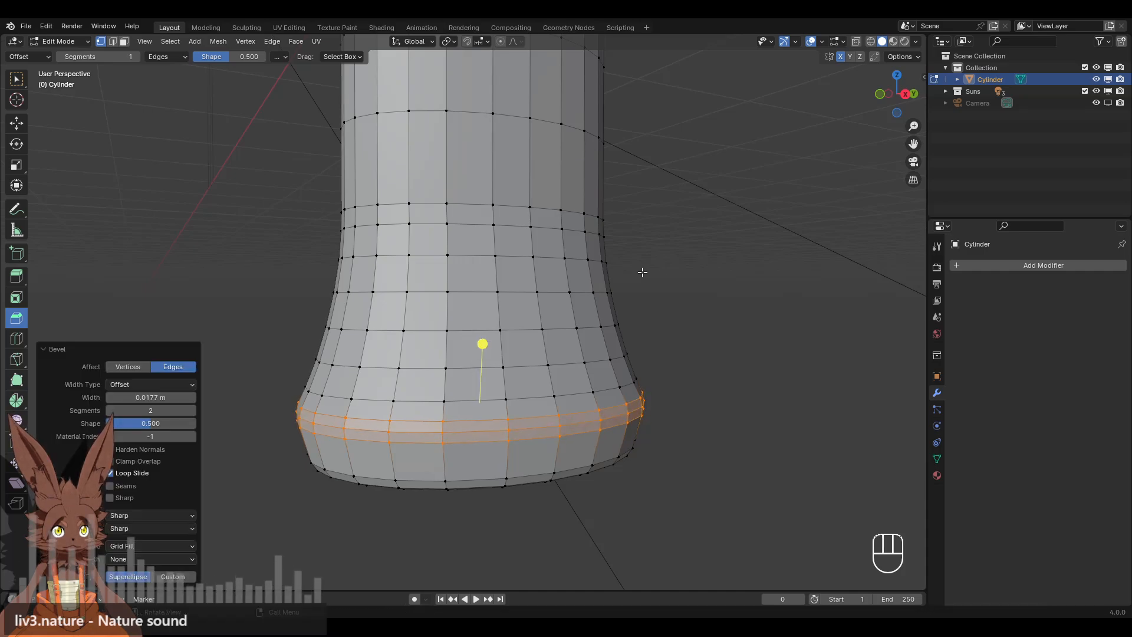
click(670, 260)
Dissolve the upper of the two closely spaced edge loops where the handle's neck starts to widen into the grip.
scroll(655, 266, down, 7)
middle_drag(629, 281, 564, 285)
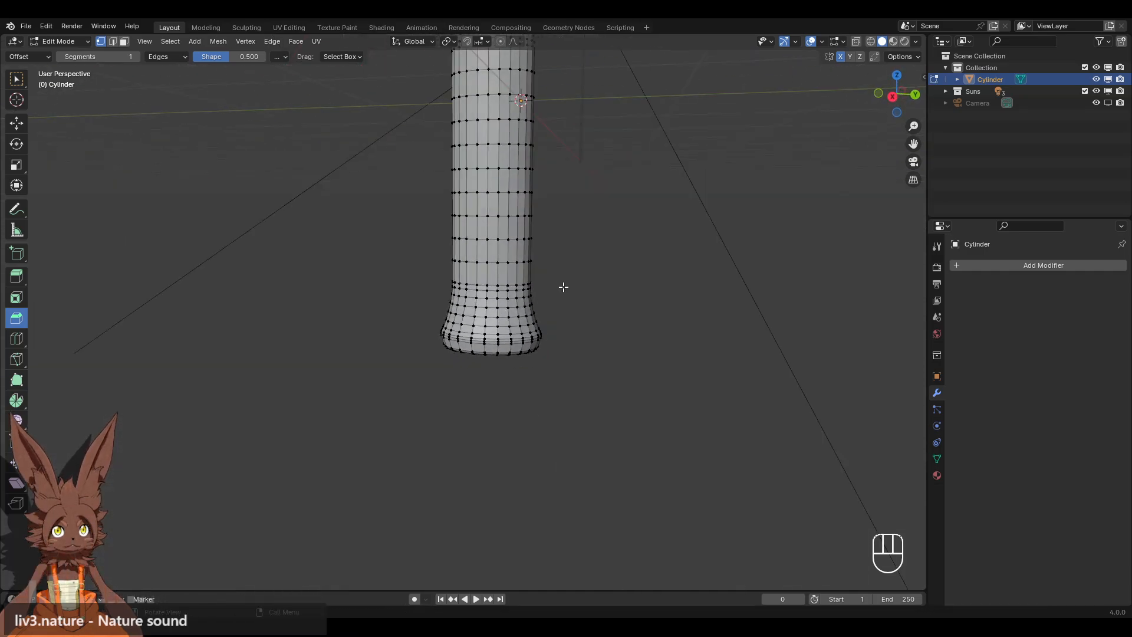
shift+middle_drag(532, 221, 506, 328)
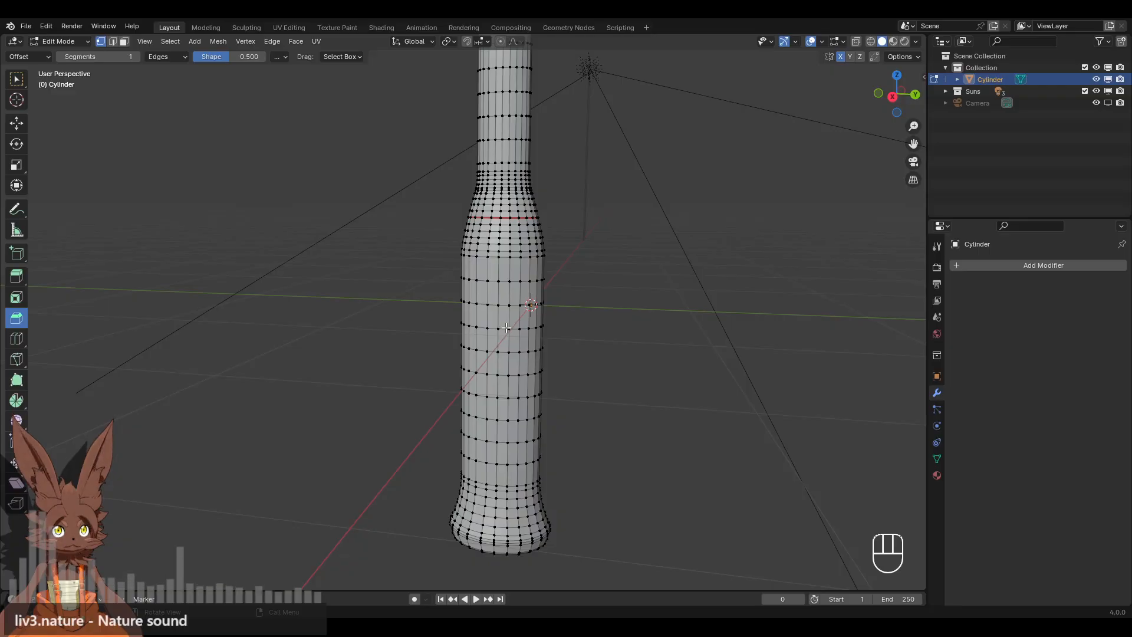
shift+middle_drag(500, 237, 490, 313)
scroll(489, 314, up, 6)
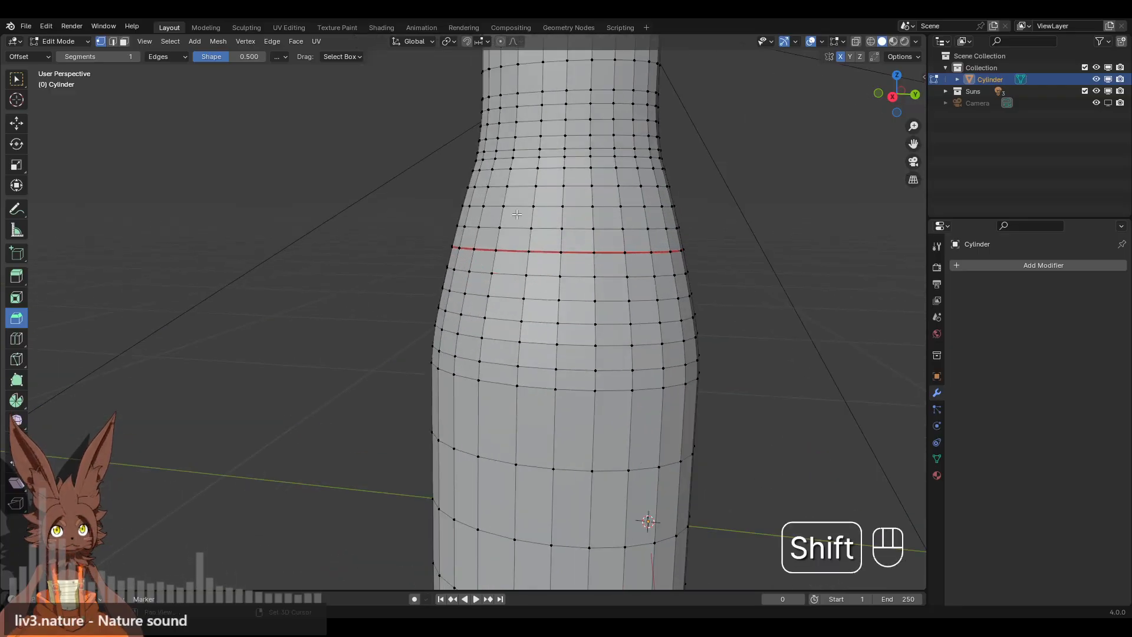
middle_drag(516, 214, 496, 354)
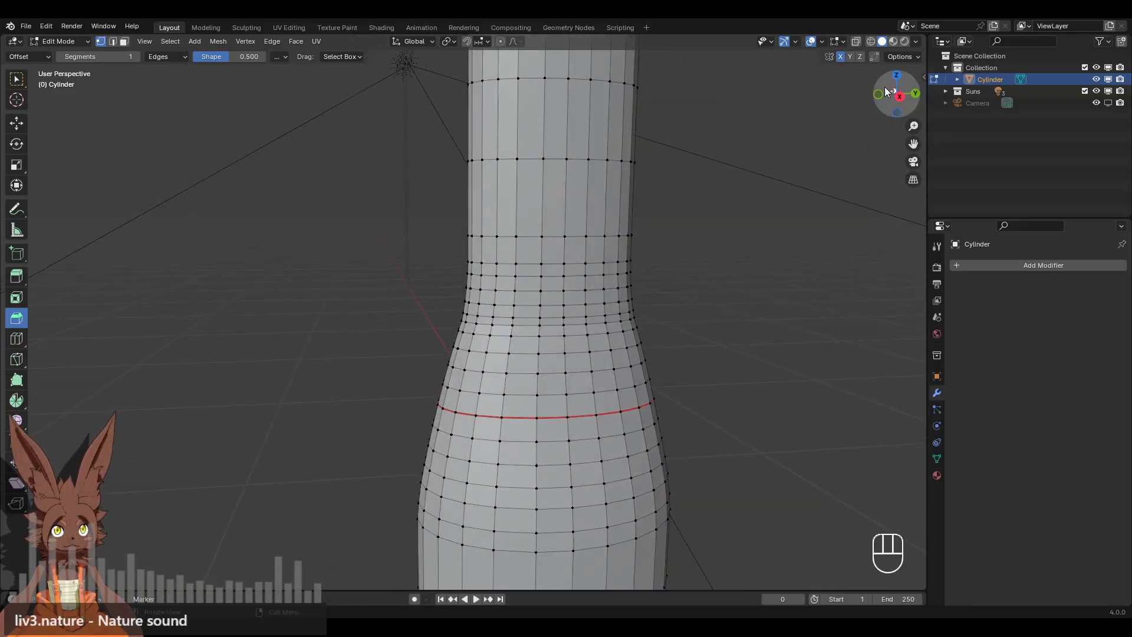
key(KP_3)
scroll(556, 296, up, 4)
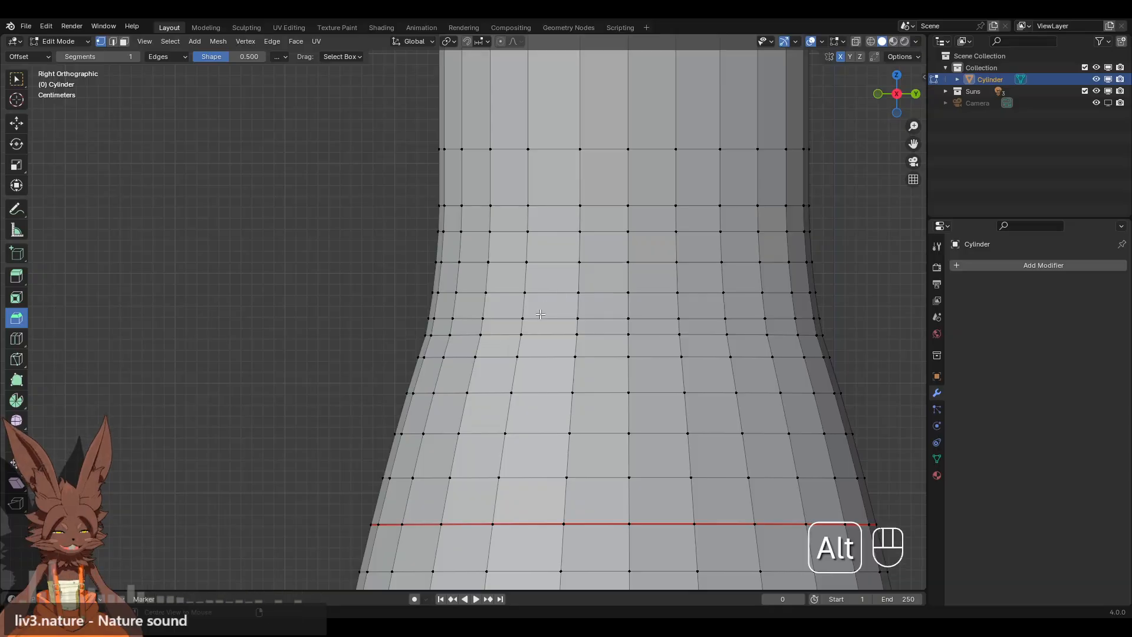
key(x)
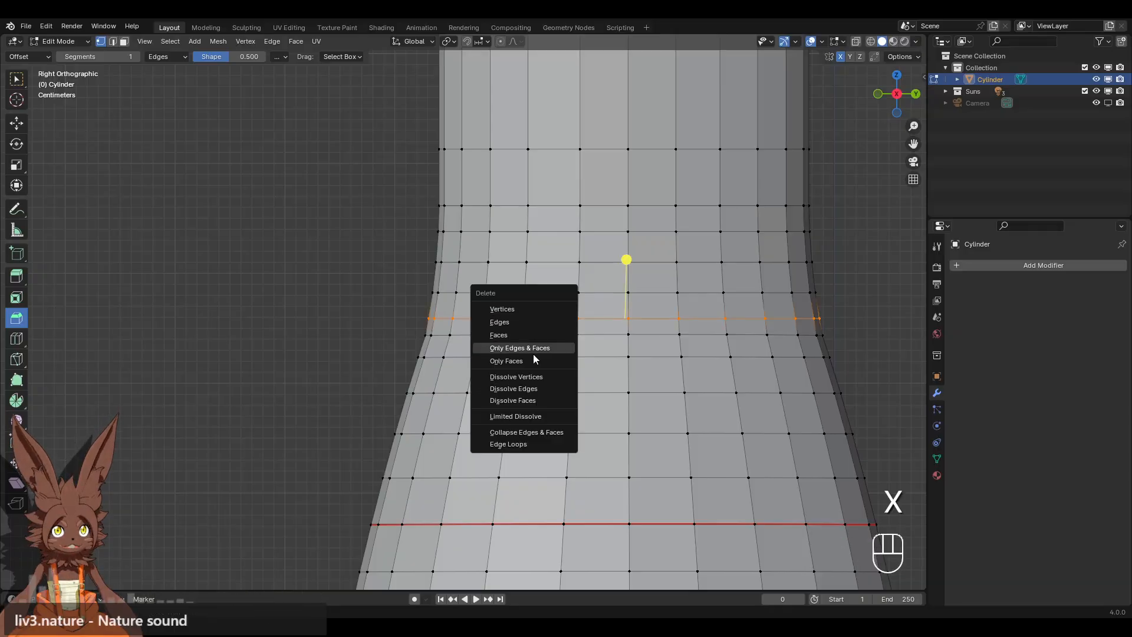
click(536, 391)
Raise the remaining loop at the neck's transition about 0.012 m and scale it to about 0.984.
alt+click(542, 331)
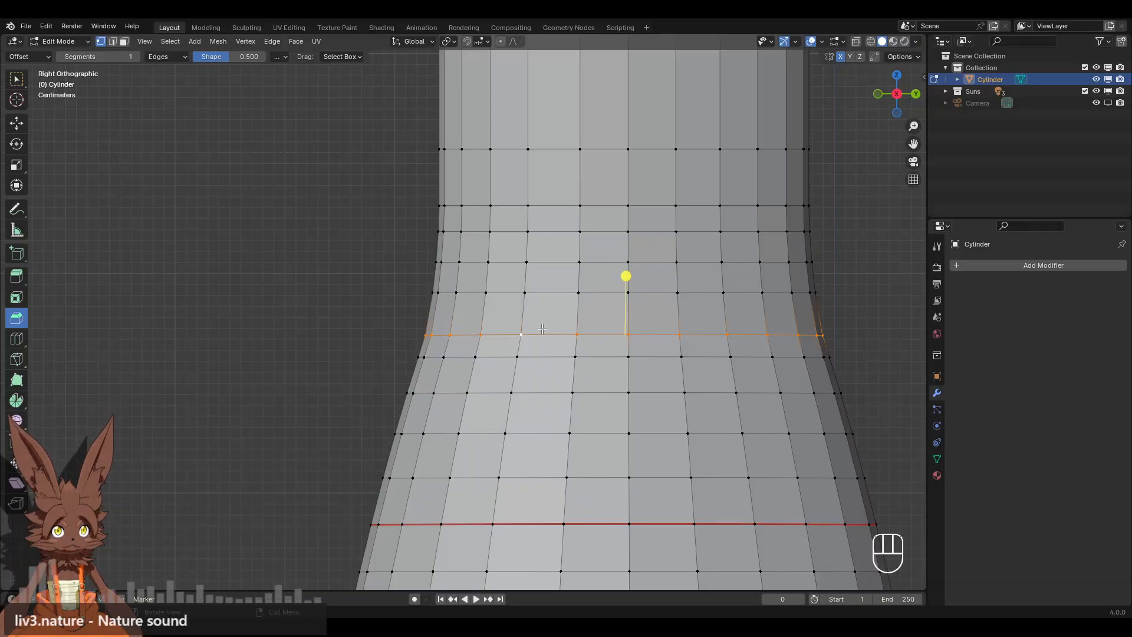
click(16, 122)
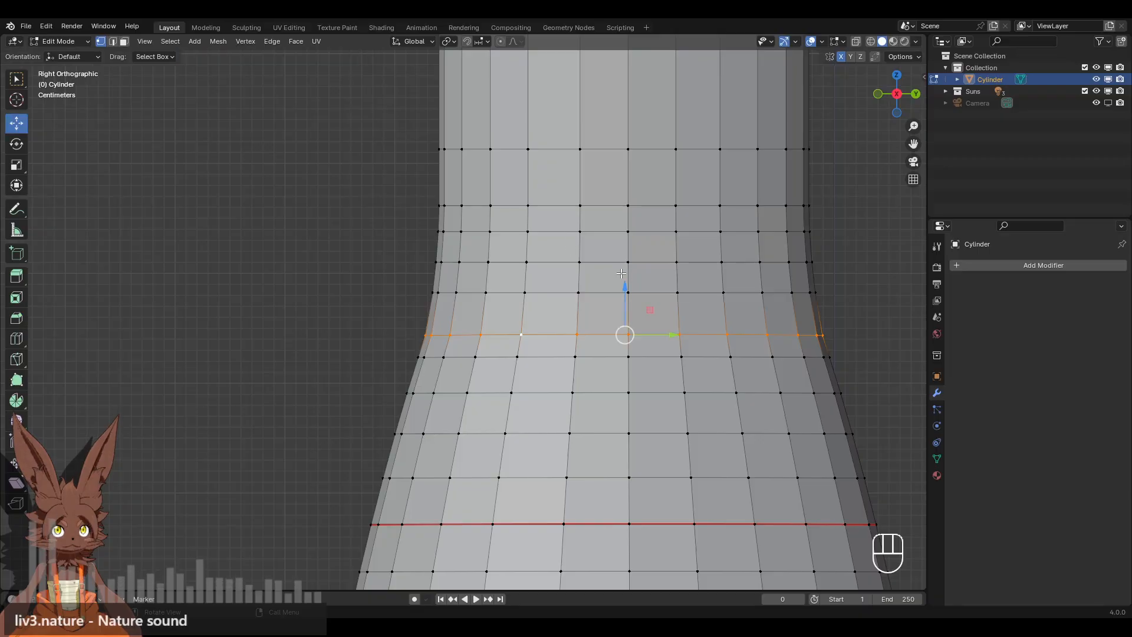
drag(627, 289, 626, 276)
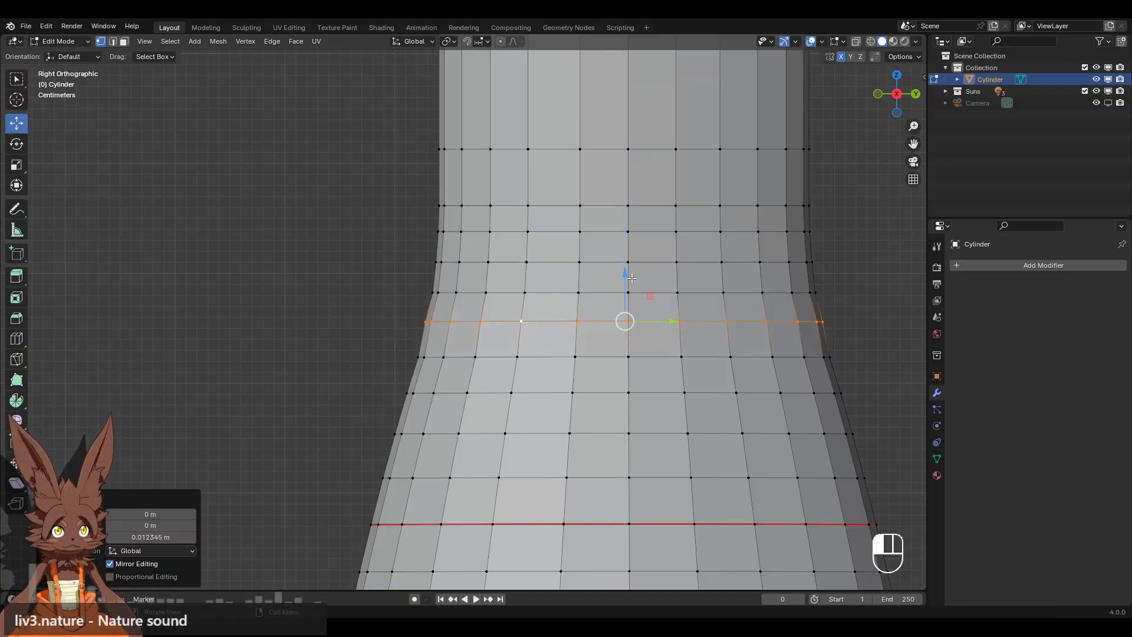
key(s)
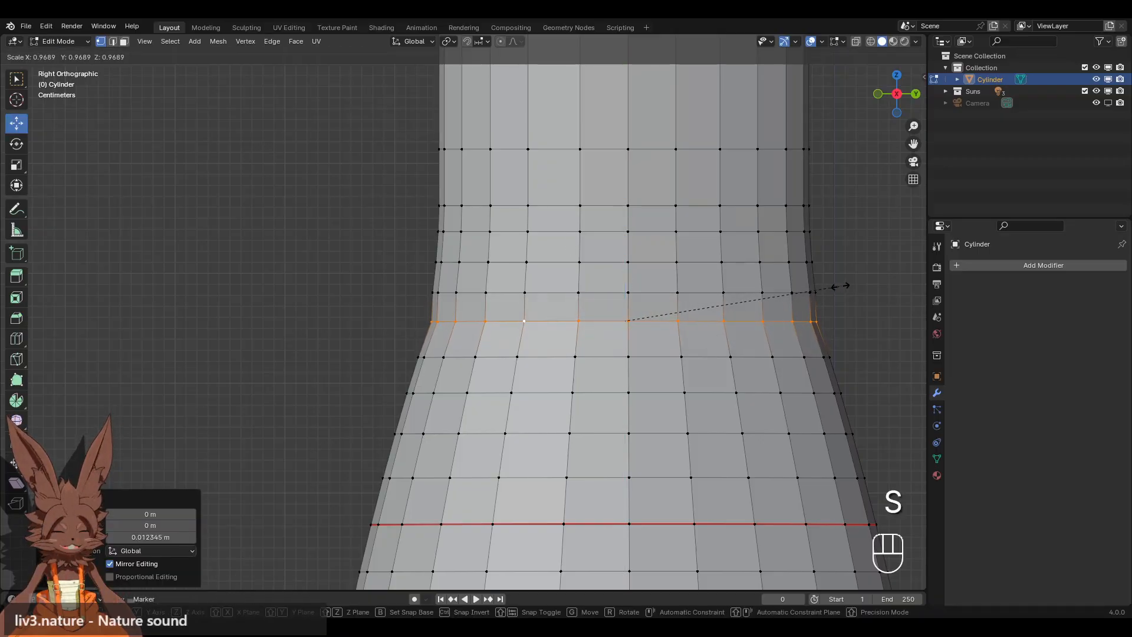
click(843, 286)
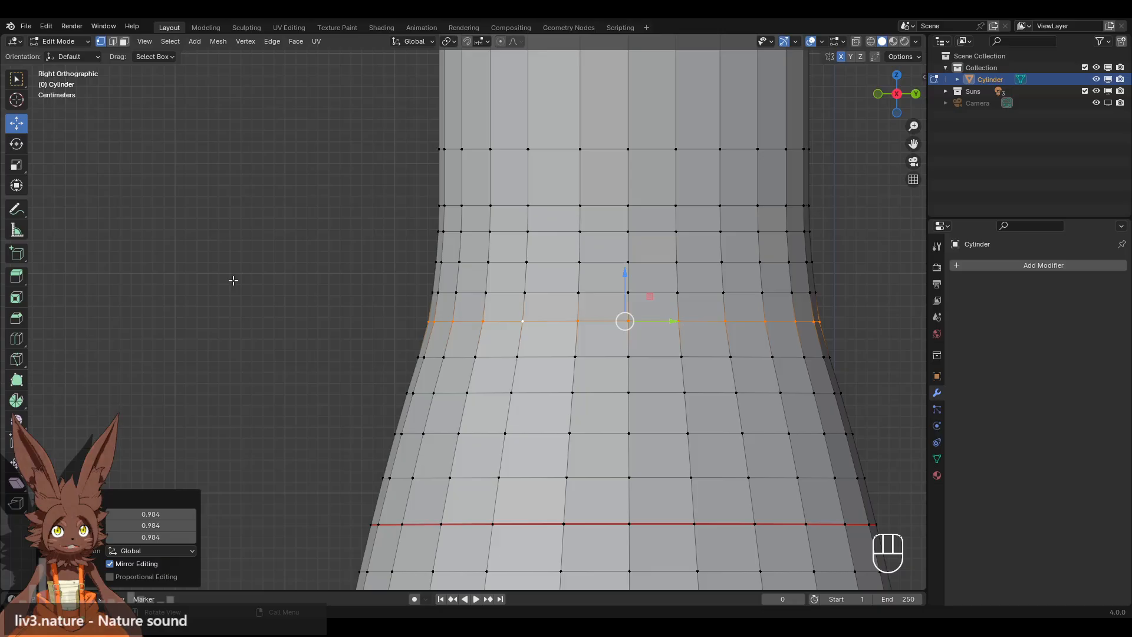
Bevel the repositioned loop at the neck's transition to smooth the curve into the grip.
click(17, 321)
drag(629, 266, 607, 245)
click(832, 268)
scroll(831, 268, down, 5)
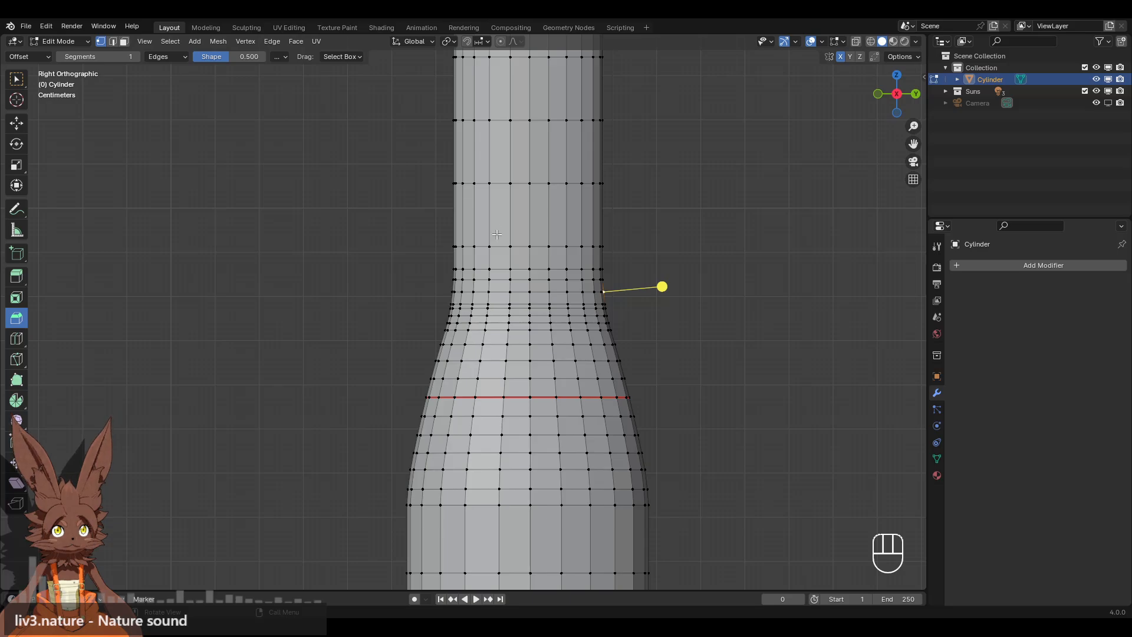
In wireframe side view, select the hammer head with the top of the neck and raise it about 0.247 m with connected proportional editing.
scroll(354, 255, down, 6)
middle_drag(345, 263, 401, 277)
scroll(485, 275, down, 4)
middle_drag(507, 271, 446, 279)
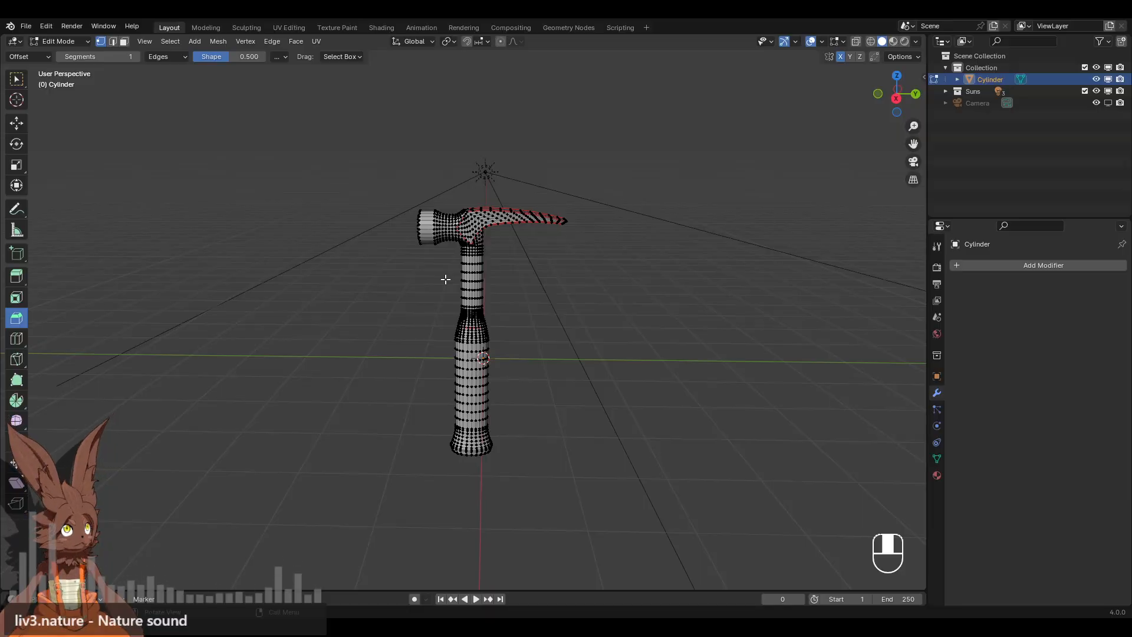
click(902, 102)
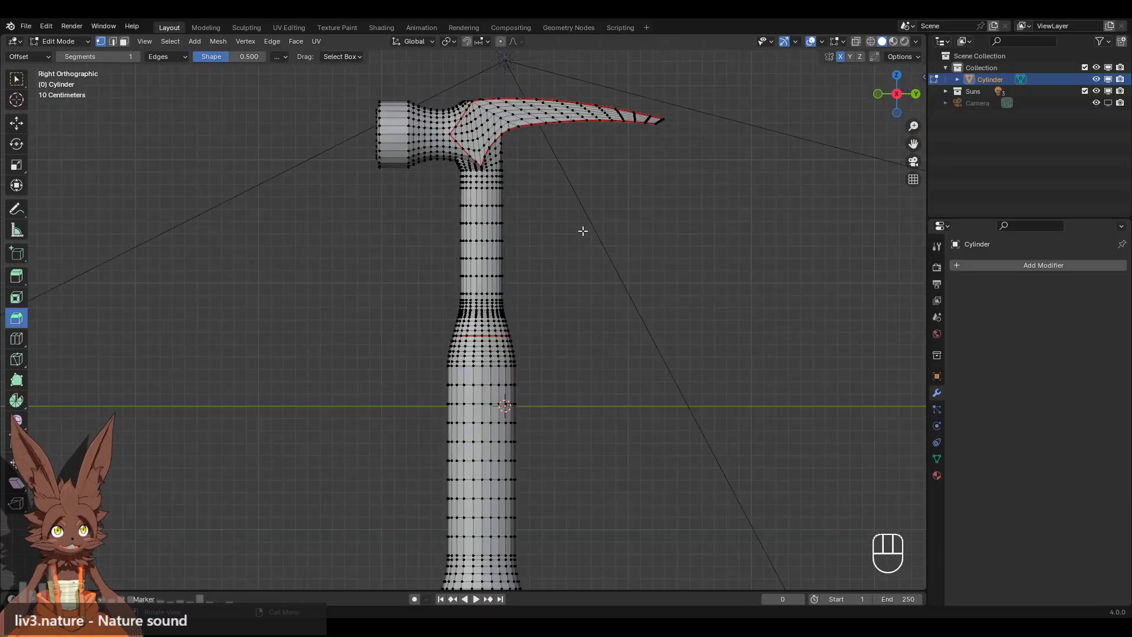
click(870, 41)
scroll(654, 118, down, 1)
shift+middle_drag(654, 119, 667, 153)
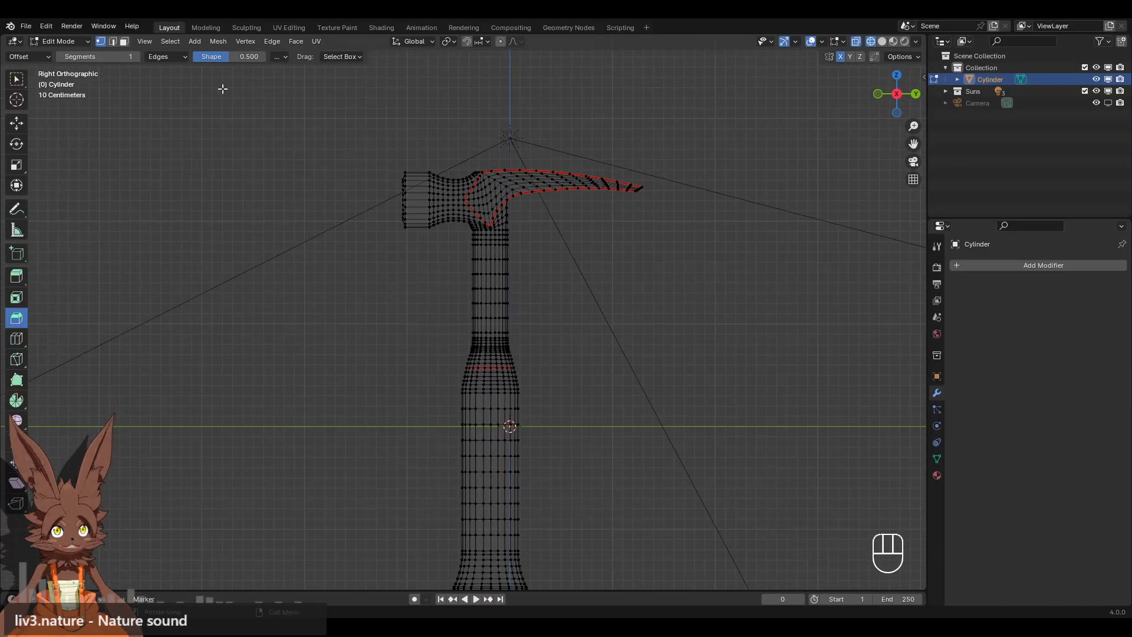
drag(223, 88, 709, 253)
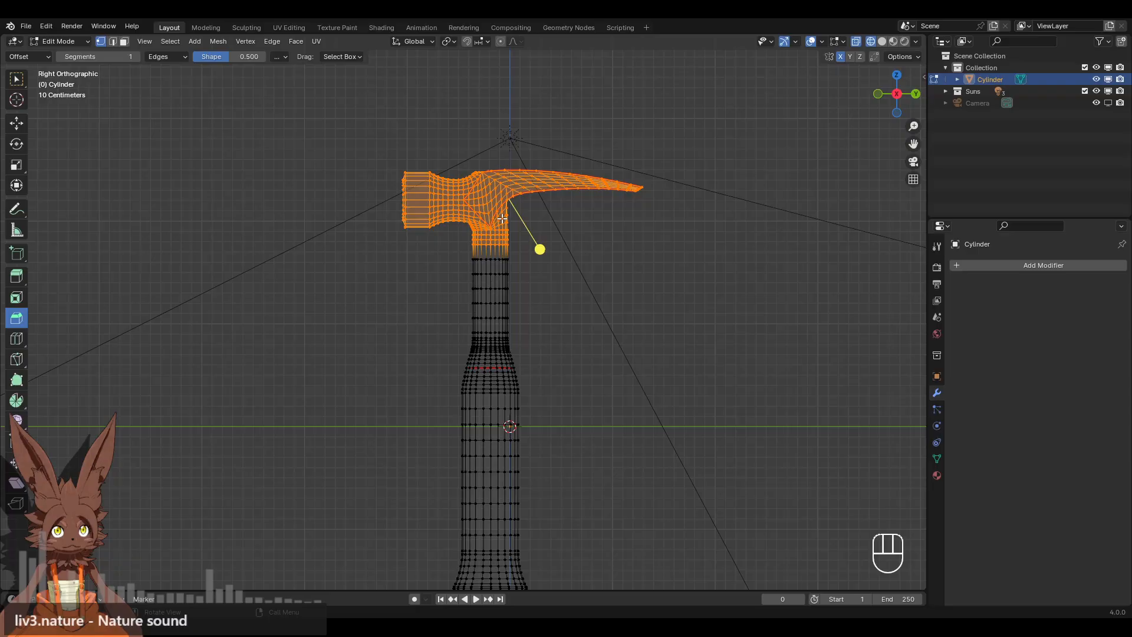
click(20, 126)
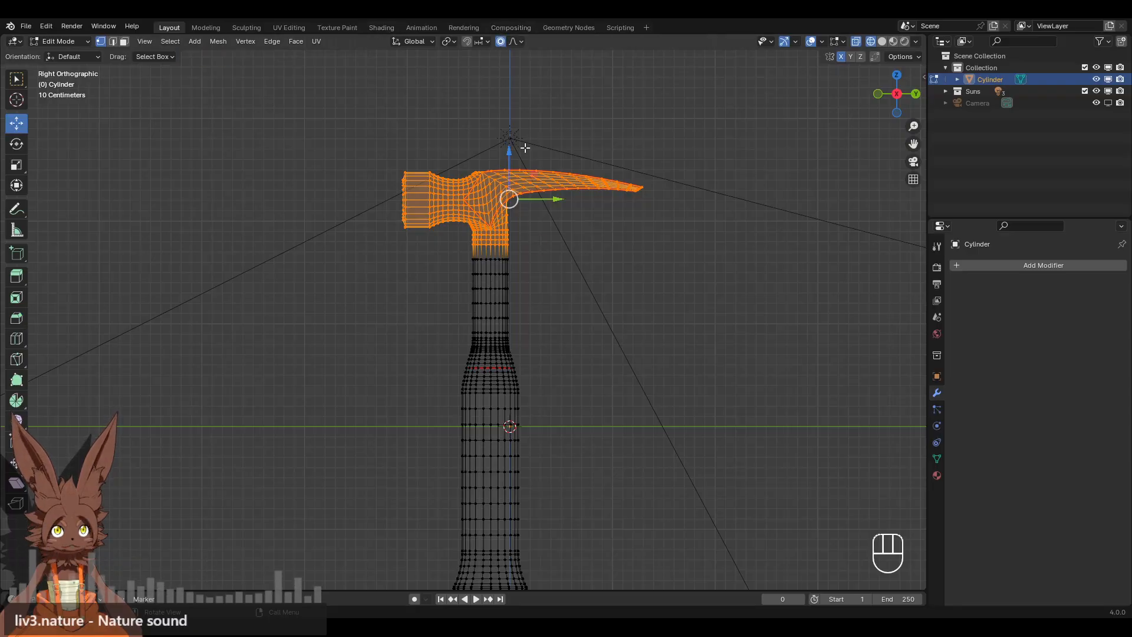
drag(510, 153, 510, 126)
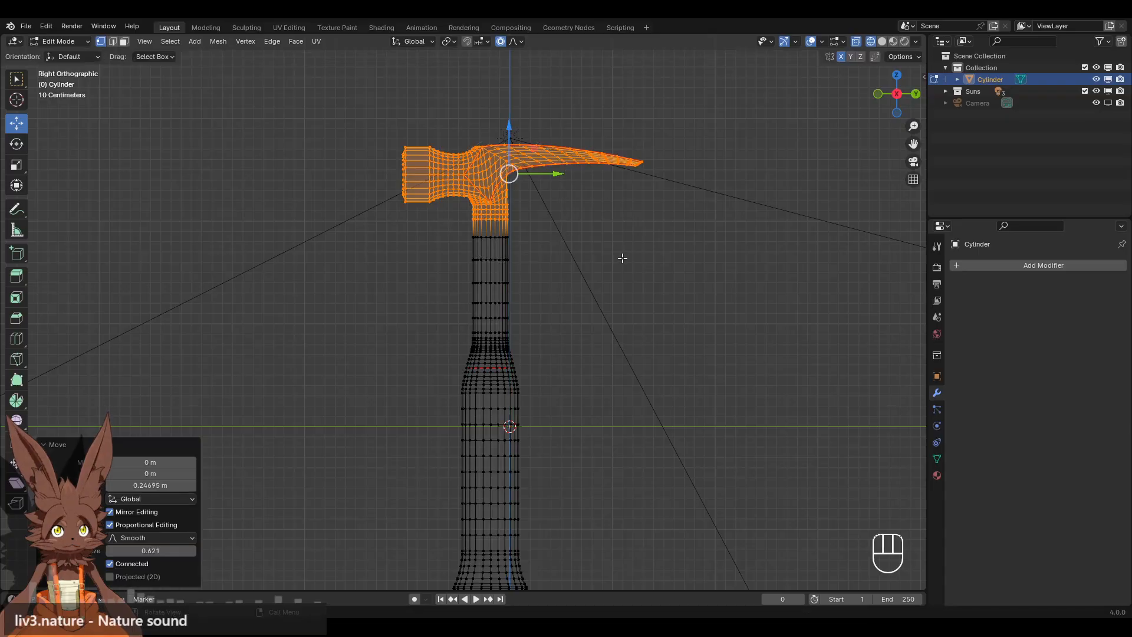
click(622, 259)
Select the striking face section of the head and move it outward along Y with proportional editing to lengthen that side, then deselect.
scroll(531, 269, down, 2)
middle_drag(531, 269, 492, 282)
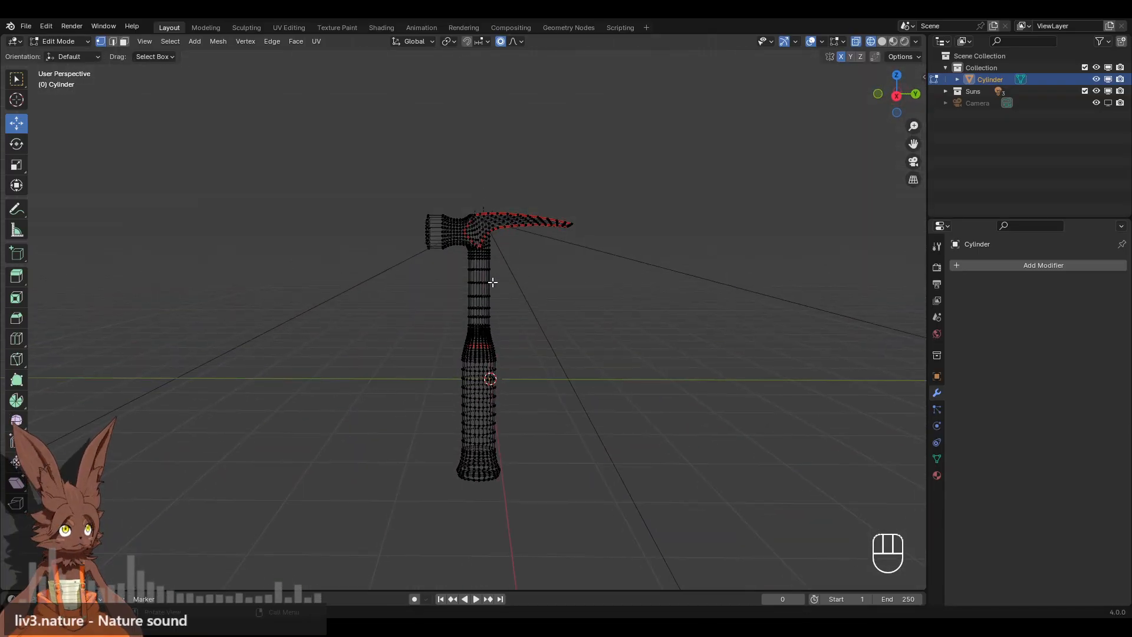
click(896, 95)
scroll(660, 240, up, 4)
shift+middle_drag(658, 134, 717, 291)
drag(755, 156, 561, 402)
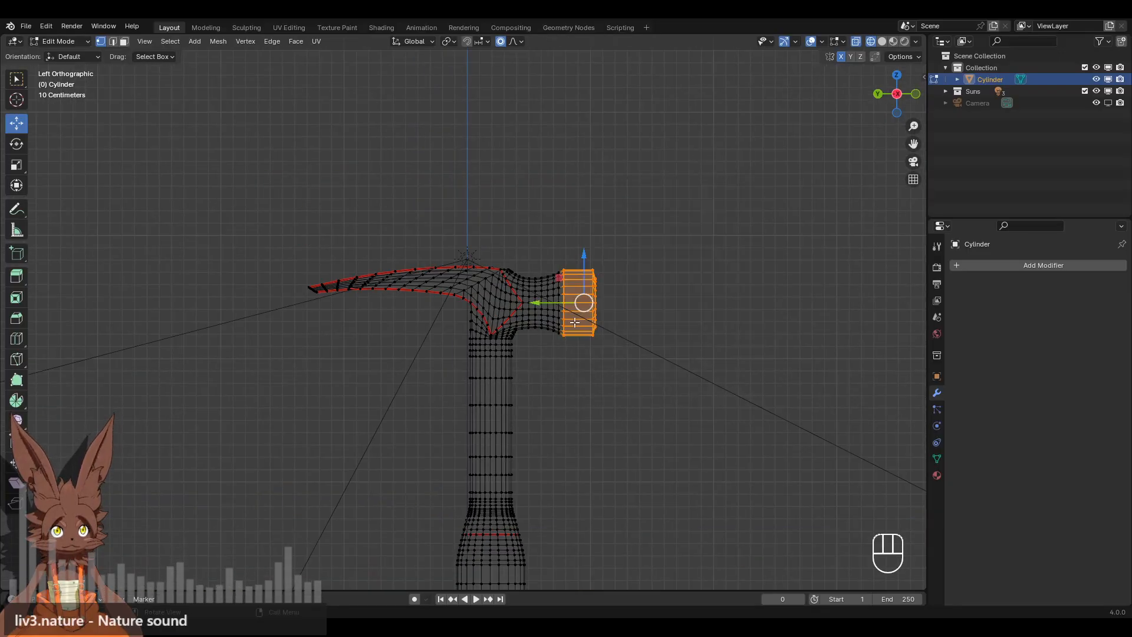
drag(538, 303, 555, 302)
scroll(550, 302, down, 1)
click(586, 383)
shift+middle_drag(326, 343, 440, 377)
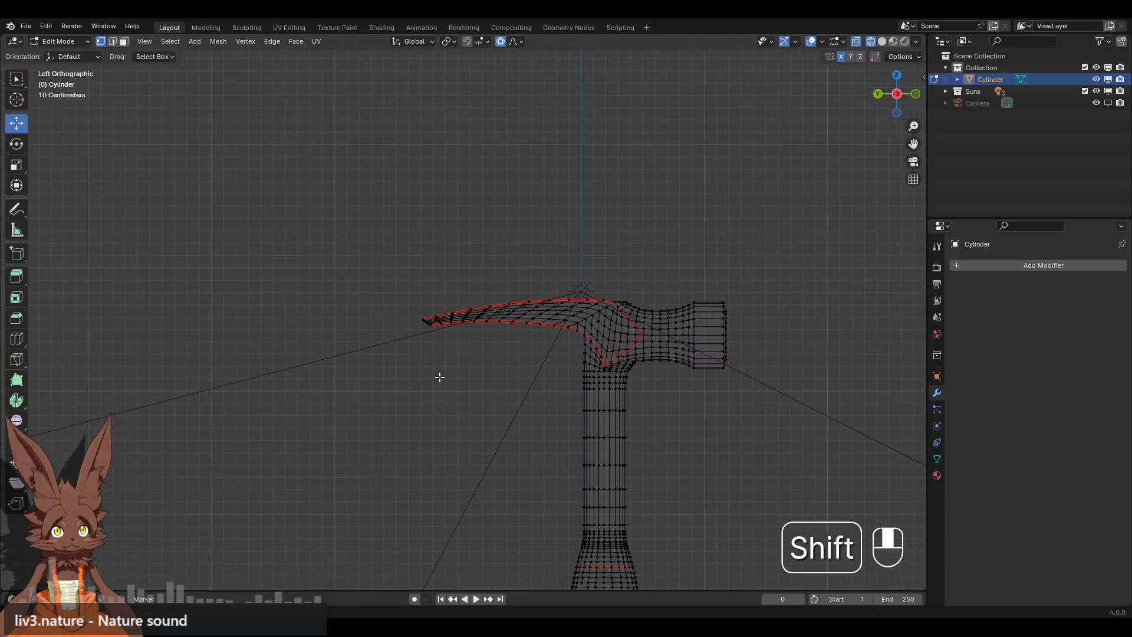
drag(331, 208, 454, 367)
scroll(457, 372, up, 2)
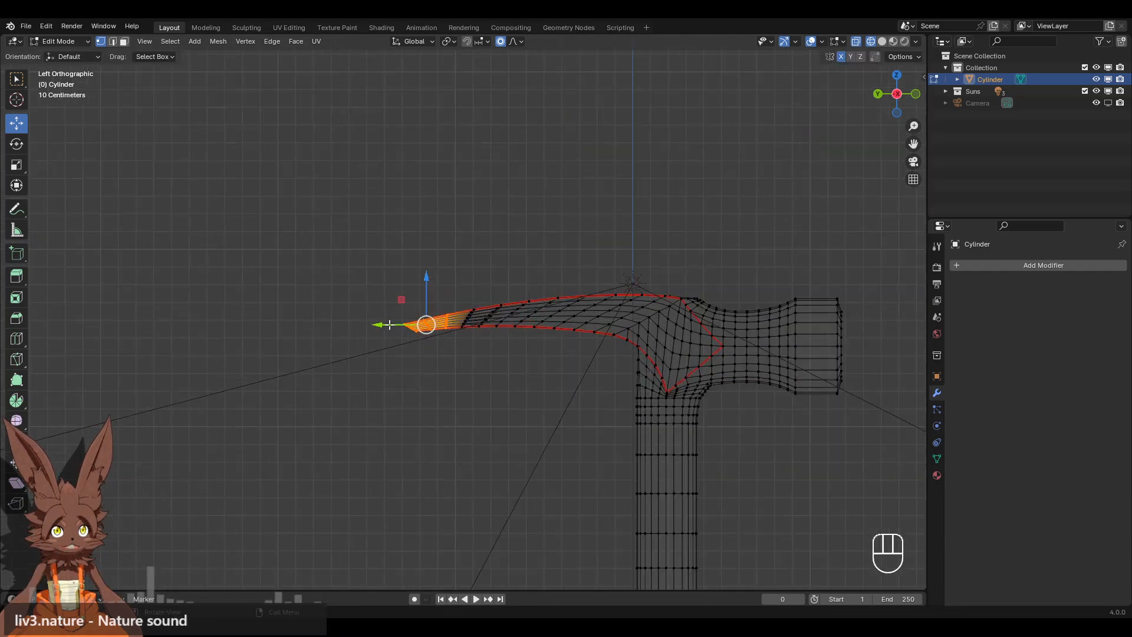
drag(384, 325, 386, 325)
key(ctrl+z)
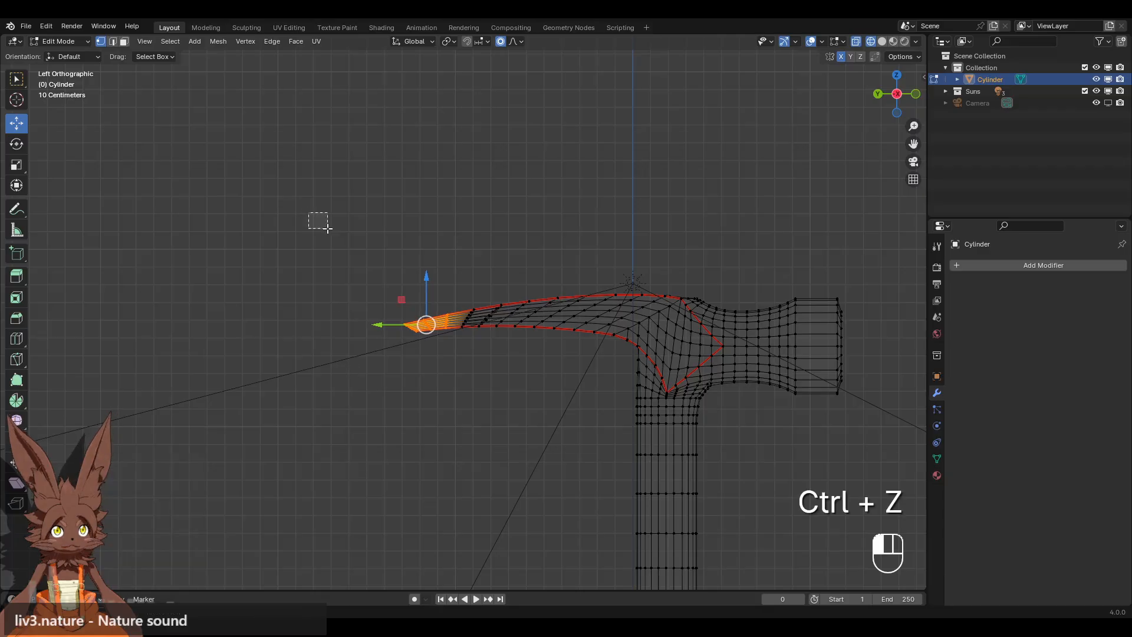
drag(308, 212, 499, 363)
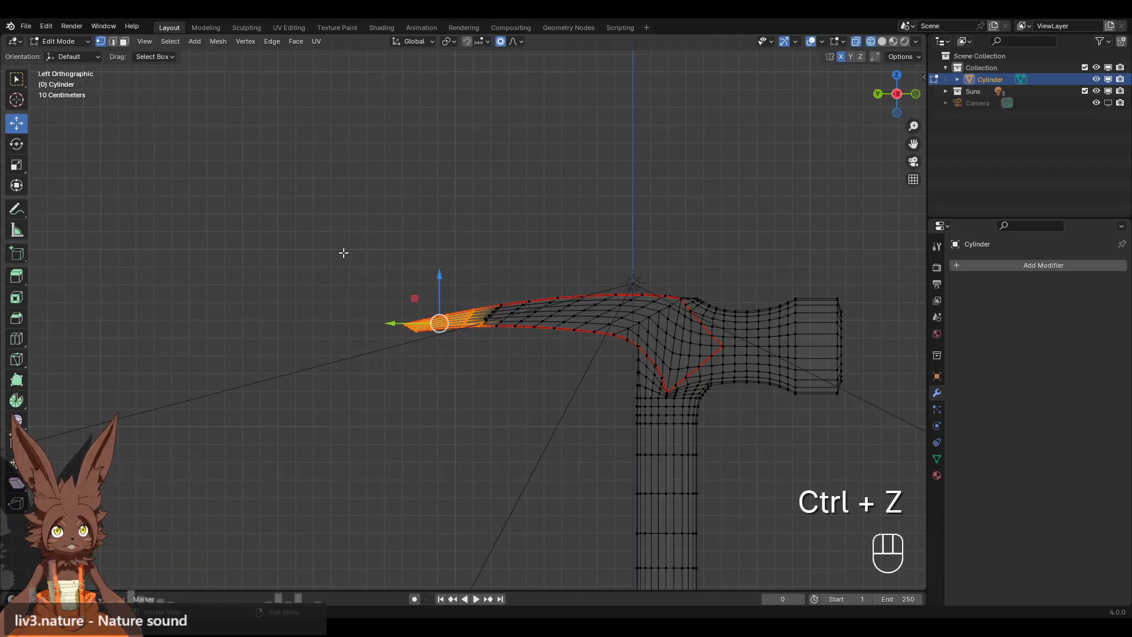
click(119, 117)
With lasso selection, select the tapered claw tips and move them -0.28944 m along Y with connected proportional editing, then deselect.
drag(22, 83, 28, 83)
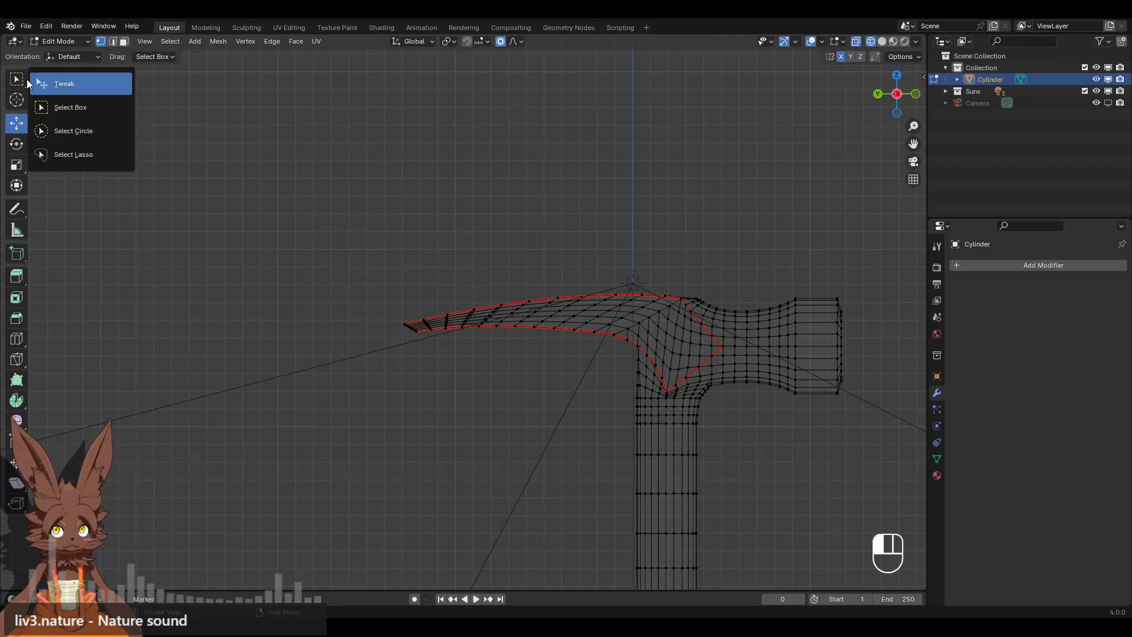
click(87, 154)
mouse_move(399, 209)
mouse_down()
mouse_move(394, 434)
mouse_move(513, 356)
mouse_move(568, 294)
mouse_move(580, 298)
mouse_up()
scroll(545, 326, up, 3)
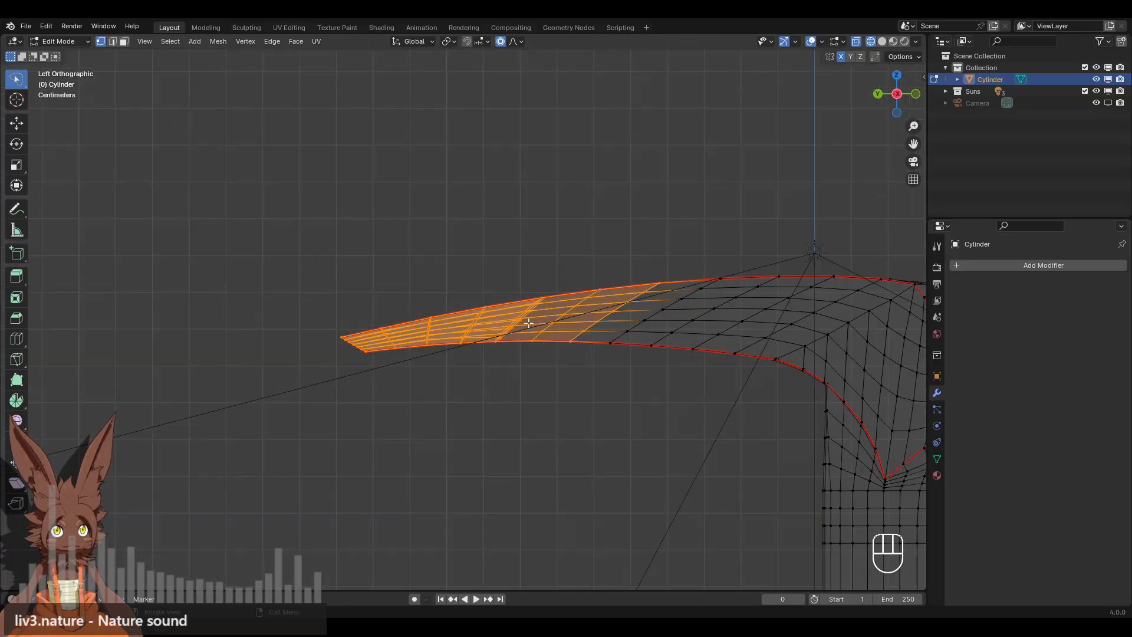
scroll(529, 323, down, 1)
mouse_move(365, 232)
mouse_down()
mouse_move(322, 390)
mouse_move(505, 351)
mouse_move(575, 253)
mouse_up()
middle_drag(523, 278, 523, 341)
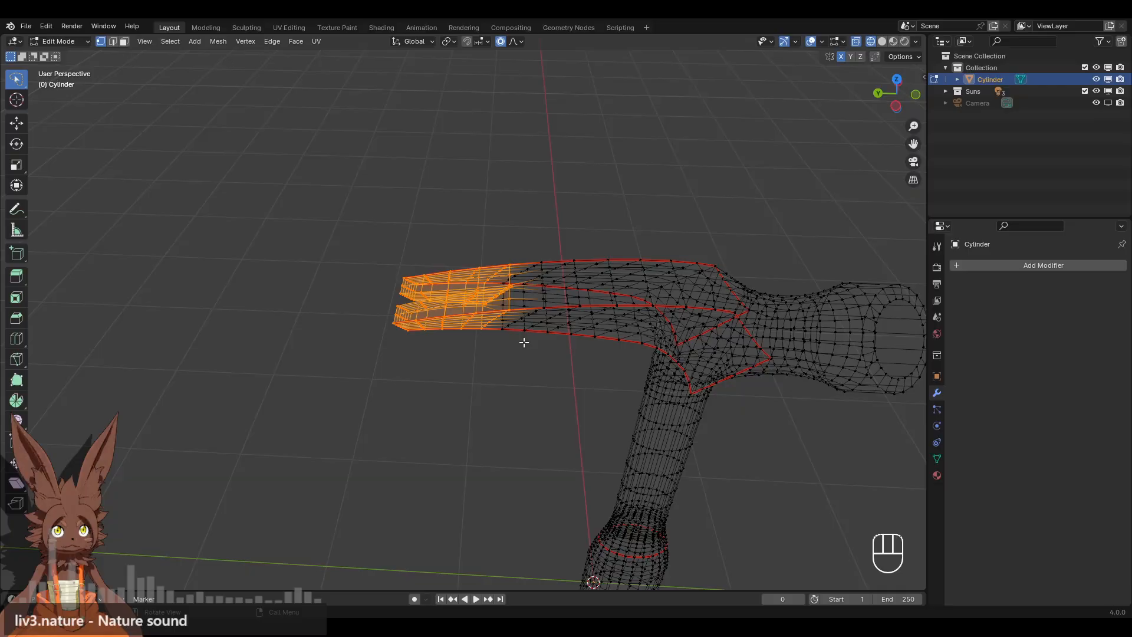
click(890, 104)
click(17, 122)
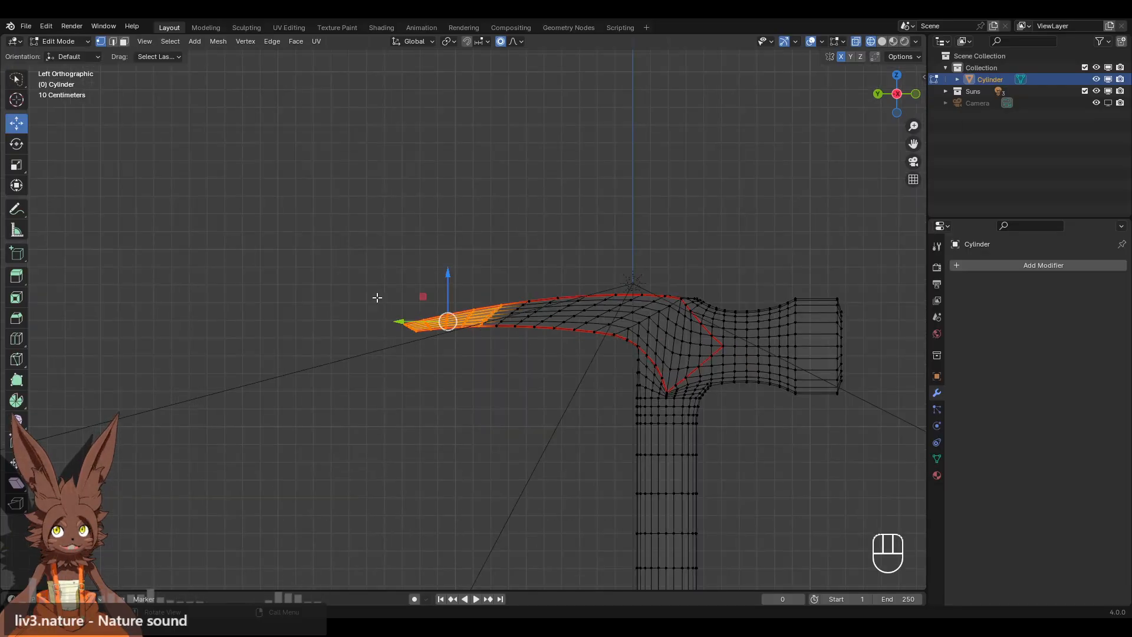
scroll(383, 313, down, 4)
drag(411, 317, 438, 316)
scroll(422, 317, down, 1)
click(582, 260)
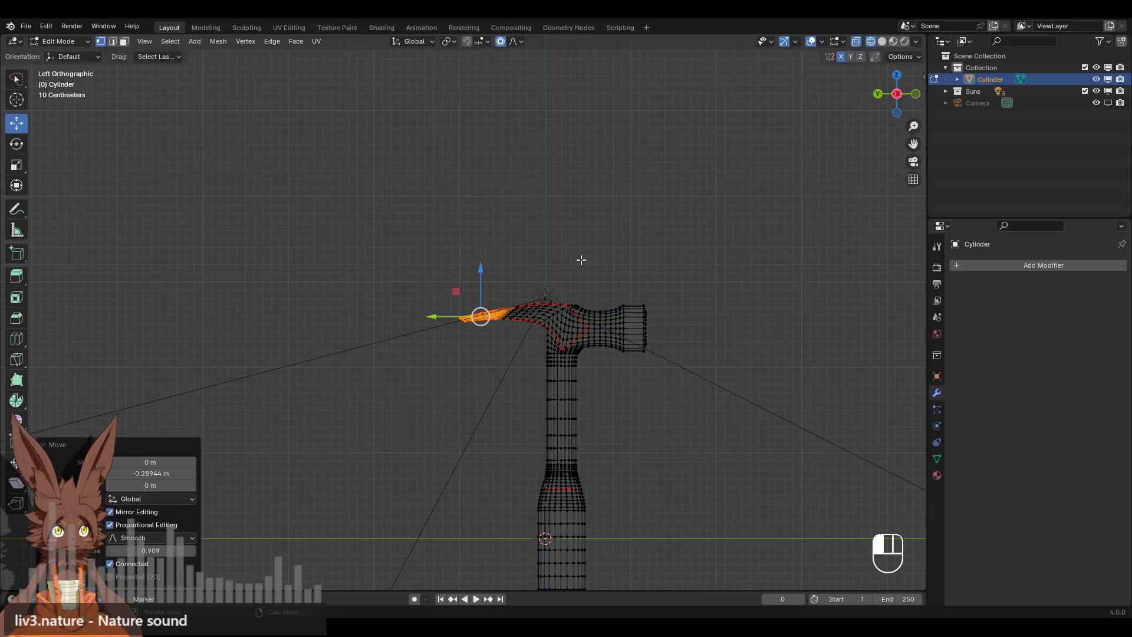
In right side view, select the end of the claw and rotate it about 11° with a proportional size of 1.00.
scroll(581, 260, up, 7)
scroll(589, 264, down, 4)
scroll(598, 270, down, 3)
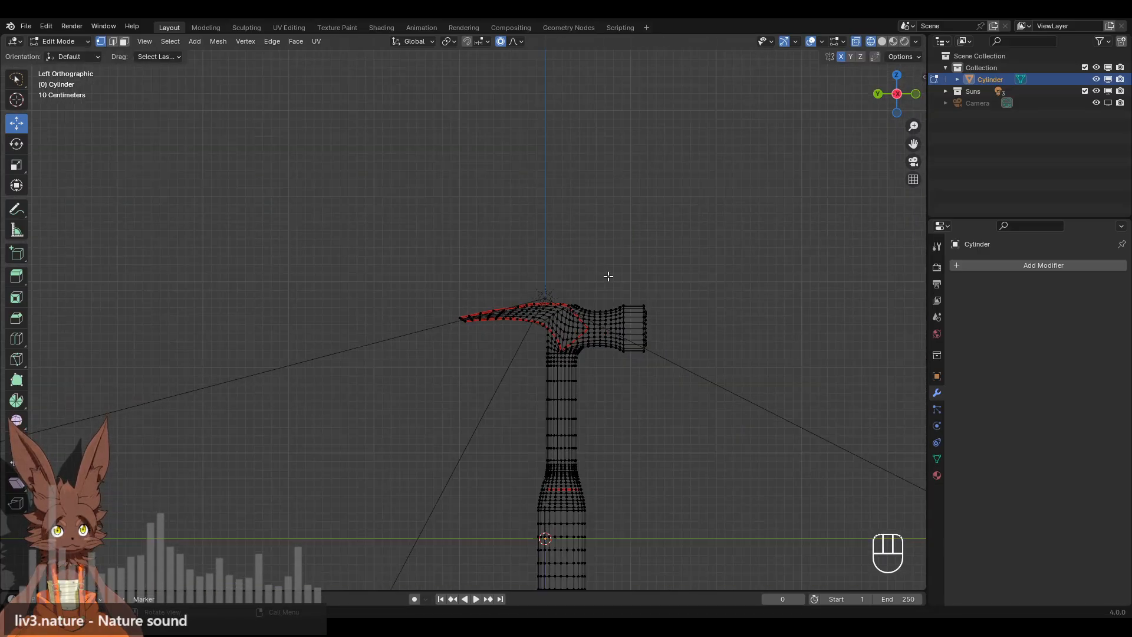
middle_drag(635, 258, 582, 246)
click(896, 95)
scroll(607, 234, up, 8)
drag(525, 293, 495, 348)
scroll(448, 239, down, 4)
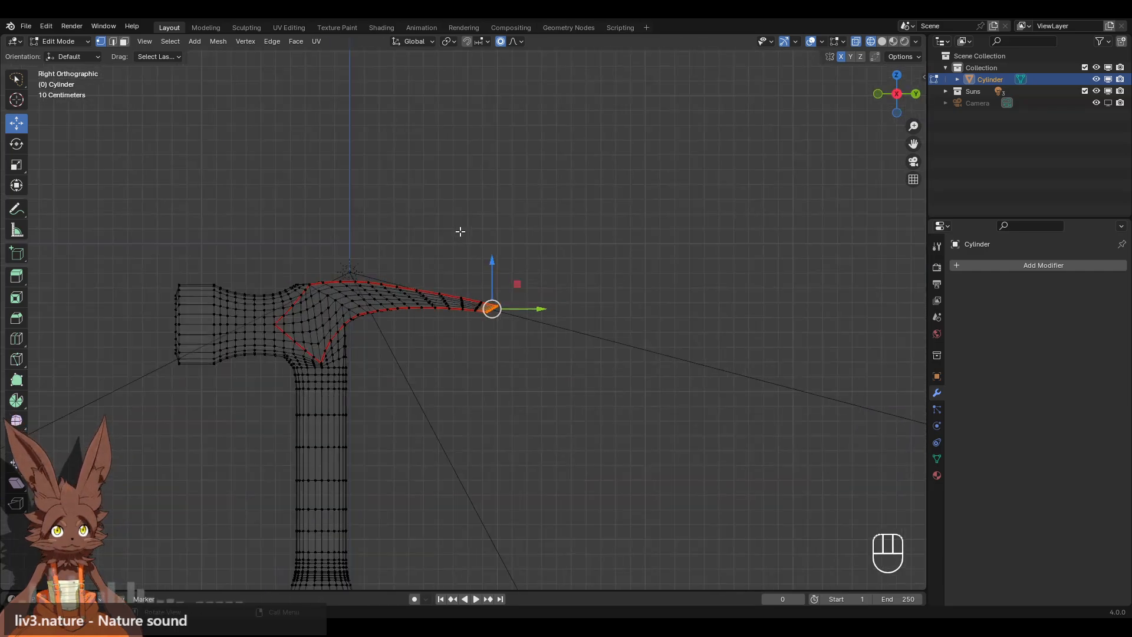
shift+middle_drag(460, 233, 534, 240)
scroll(542, 236, down, 1)
key(r)
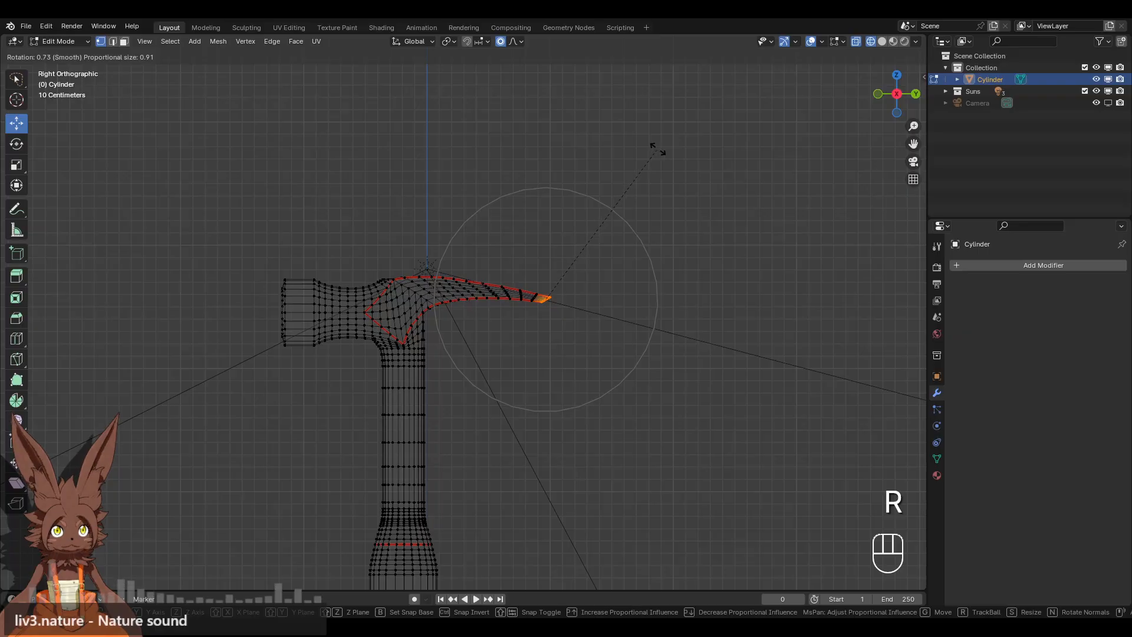
scroll(667, 166, up, 1)
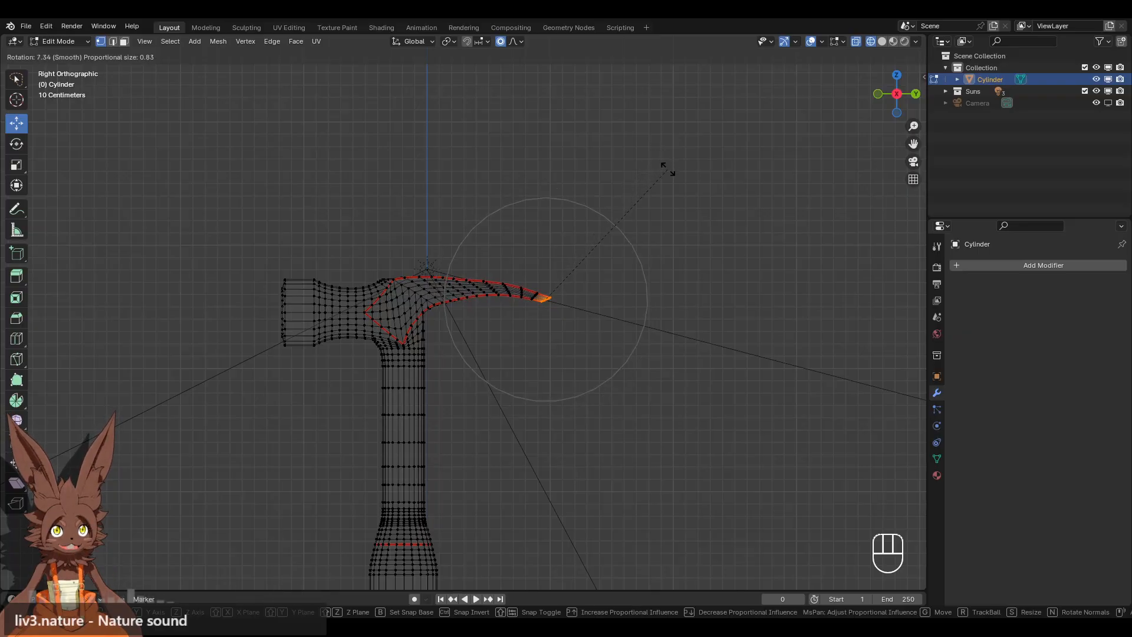
scroll(669, 170, down, 1)
scroll(670, 176, down, 1)
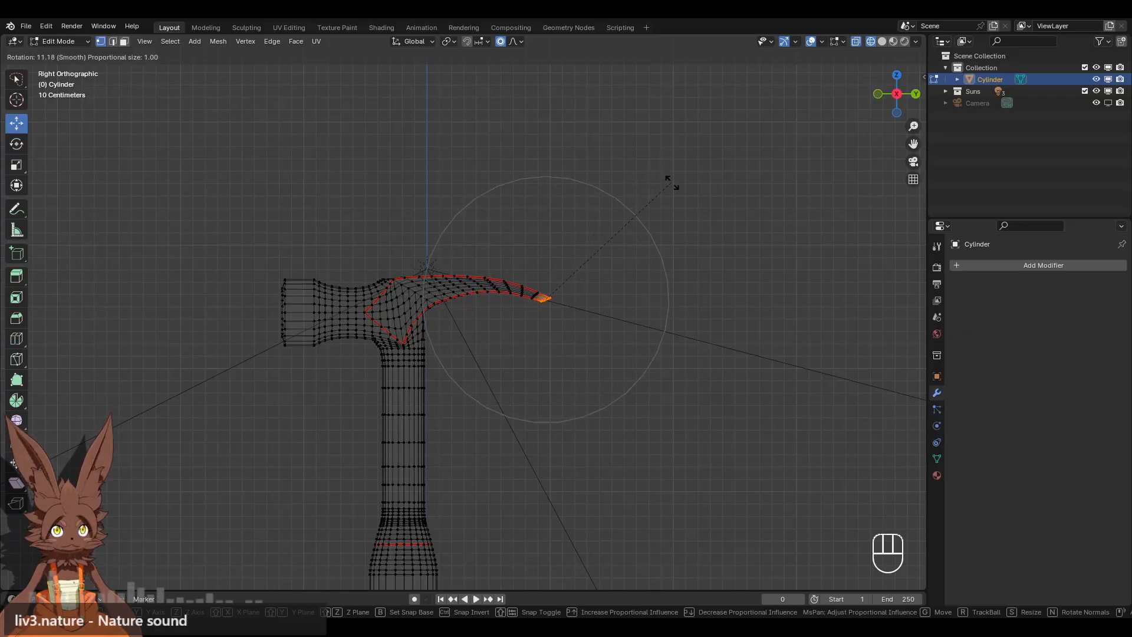
click(675, 186)
Lower the claw's end along Z with proportional editing and rotate it again to deepen the downward curve, then deselect.
drag(547, 254, 548, 281)
key(r)
click(672, 210)
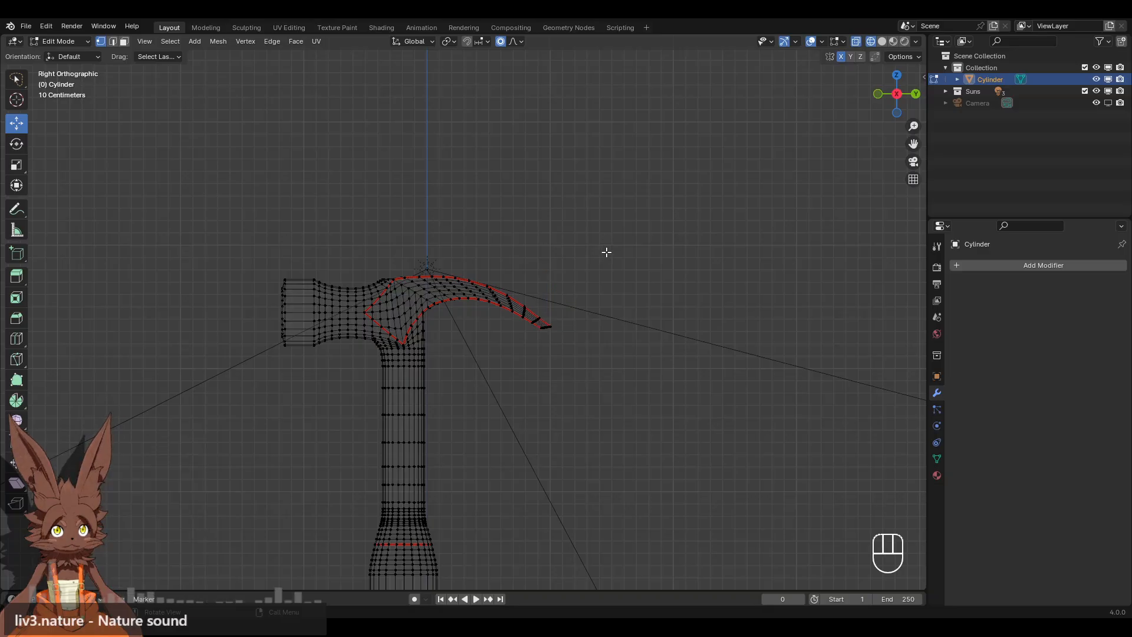
Switch to Sculpt Mode with solid shading and smooth the mesh on the underside where the claw meets the neck.
mouse_move(604, 250)
middle_down()
mouse_move(456, 283)
mouse_move(531, 298)
mouse_move(588, 265)
middle_up()
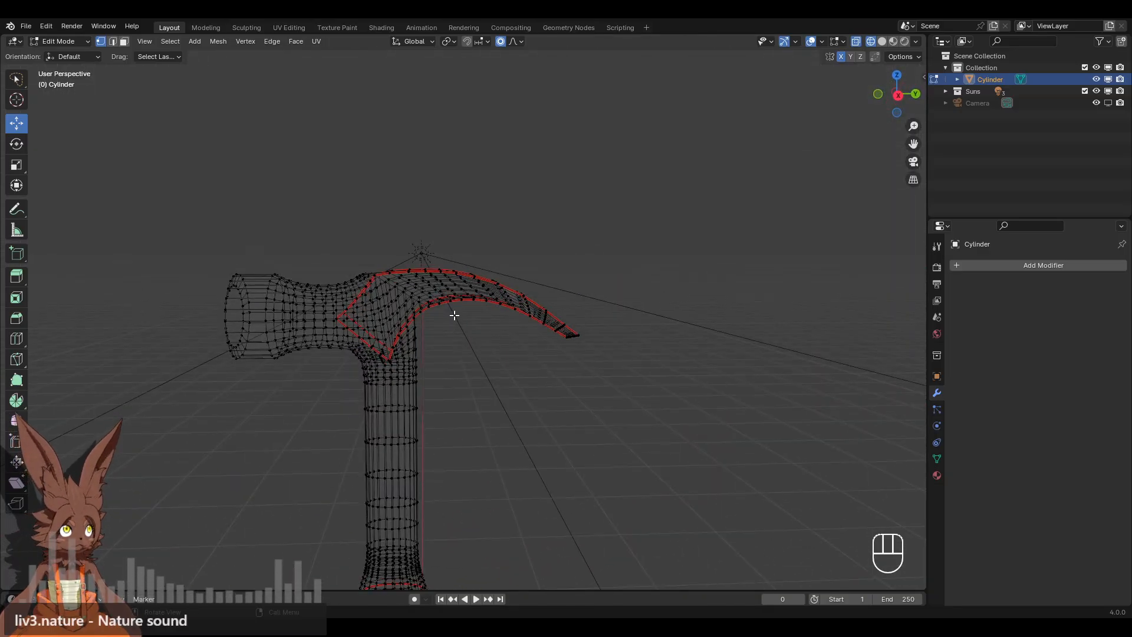
shift+middle_drag(386, 337, 422, 273)
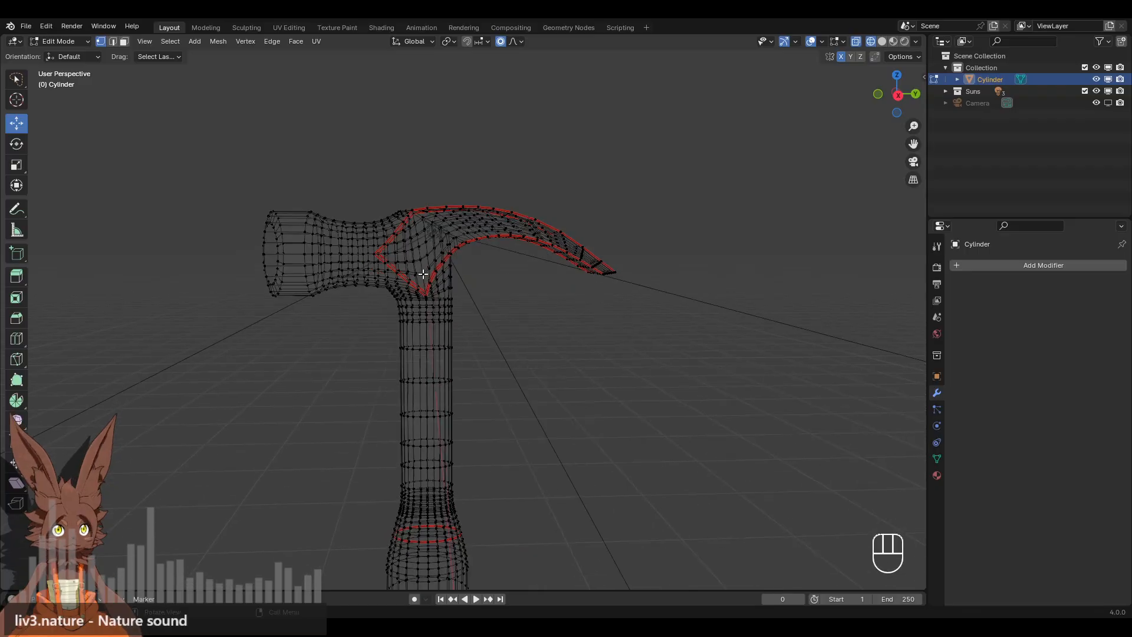
click(59, 41)
click(66, 80)
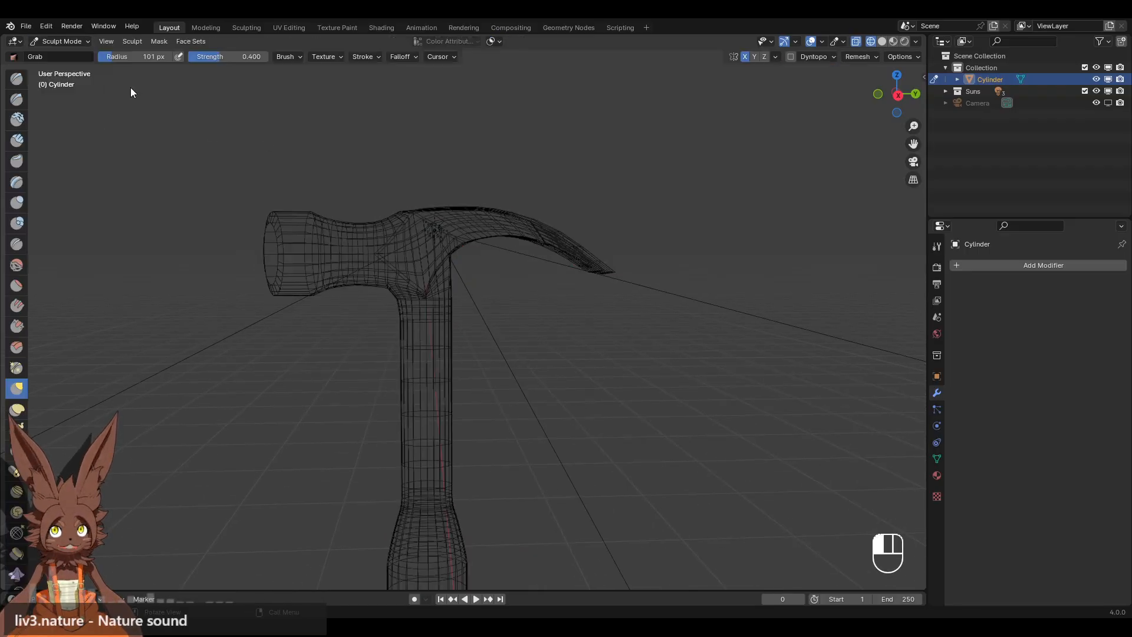
click(884, 42)
scroll(569, 283, up, 4)
mouse_move(568, 283)
middle_down()
mouse_move(518, 240)
mouse_move(553, 239)
mouse_move(540, 240)
middle_up()
shift+drag(541, 240, 501, 200)
scroll(508, 238, up, 2)
shift+middle_drag(507, 238, 531, 257)
mouse_move(540, 258)
shift+mouse_down()
mouse_move(531, 182)
mouse_move(503, 285)
mouse_move(545, 398)
shift+mouse_up()
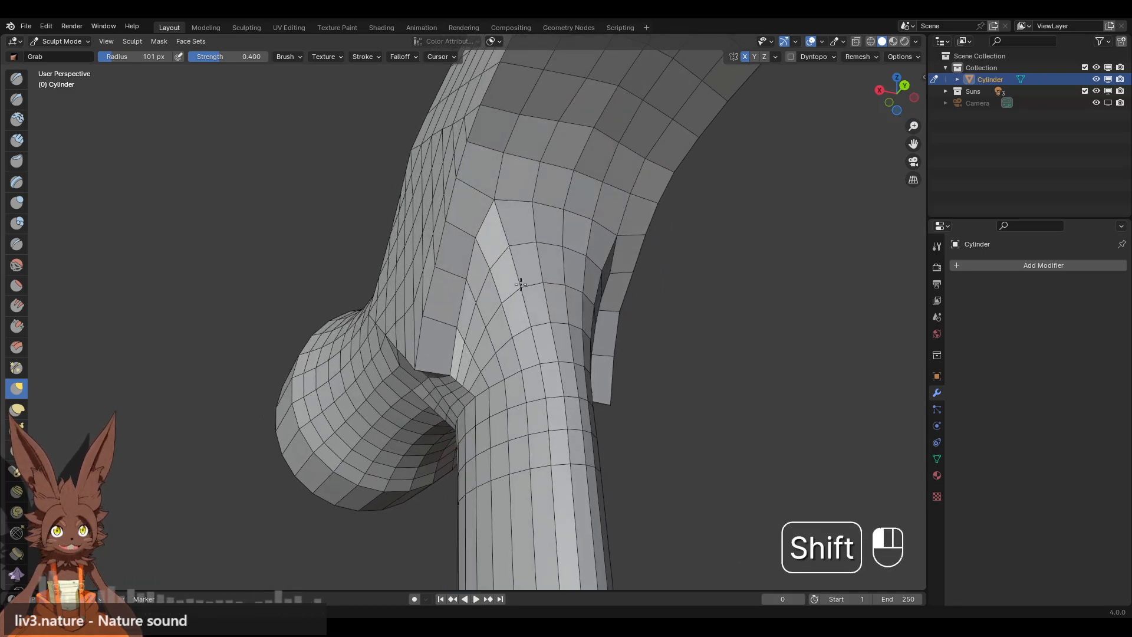
mouse_move(521, 284)
shift+mouse_down()
mouse_move(490, 255)
mouse_move(478, 313)
mouse_move(479, 298)
shift+mouse_up()
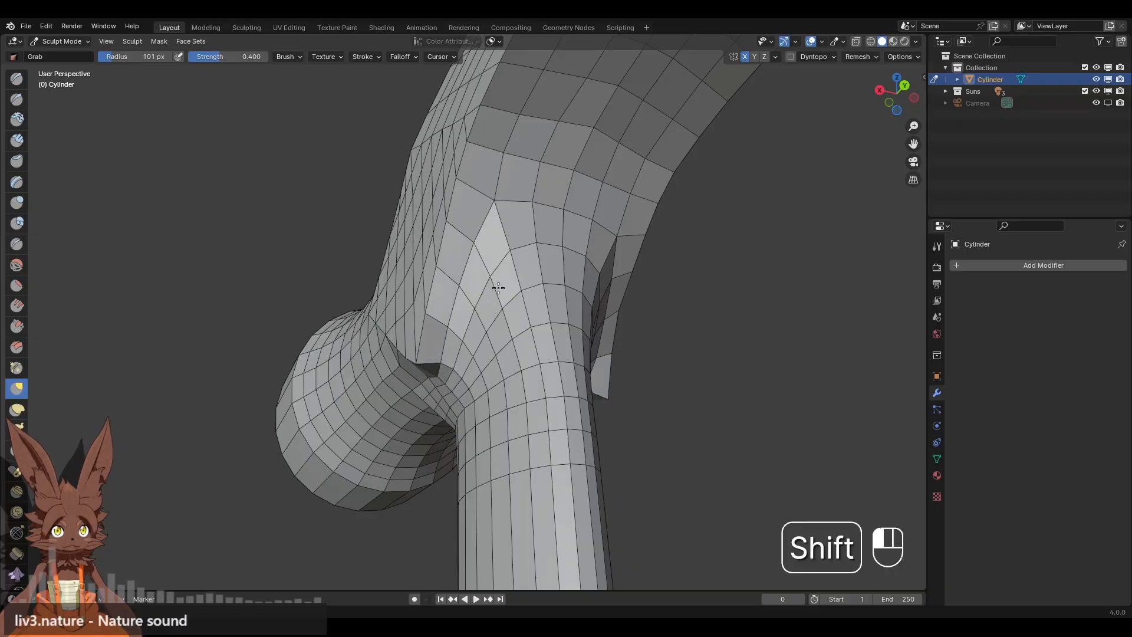
Smooth the opposite side of the neck and the faces leading up to the claw's underside.
mouse_move(498, 288)
middle_down()
mouse_move(550, 321)
mouse_move(613, 313)
middle_up()
mouse_move(437, 277)
shift+middle_down()
mouse_move(519, 306)
mouse_move(568, 271)
shift+middle_up()
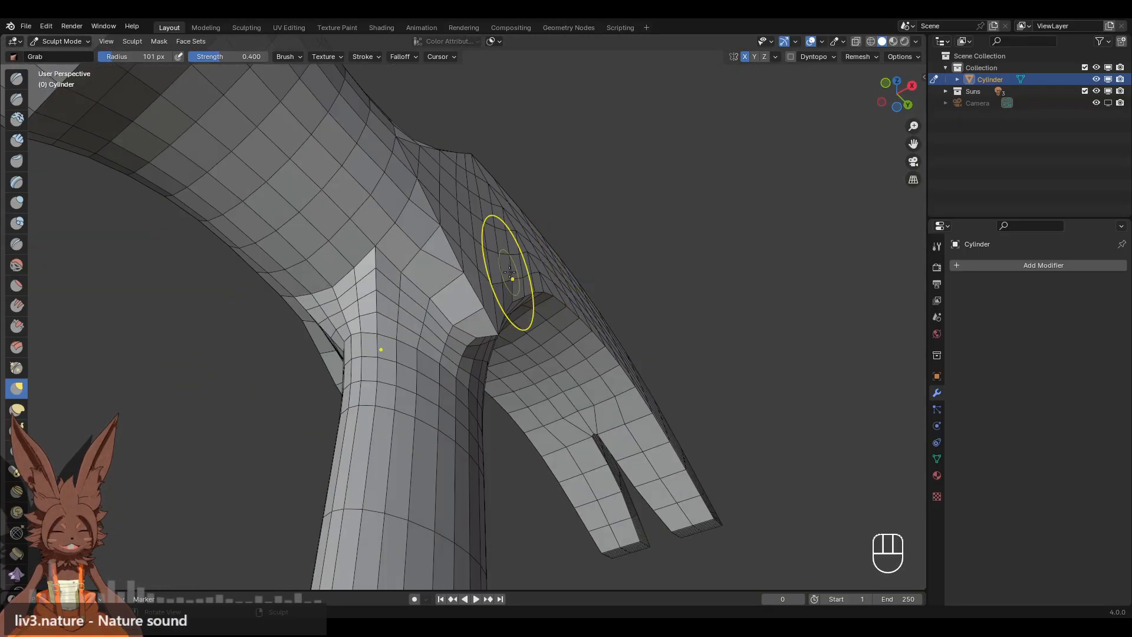
mouse_move(510, 272)
shift+mouse_down()
mouse_move(378, 248)
mouse_move(347, 269)
mouse_move(361, 310)
mouse_move(331, 341)
mouse_move(384, 322)
mouse_move(445, 356)
shift+mouse_up()
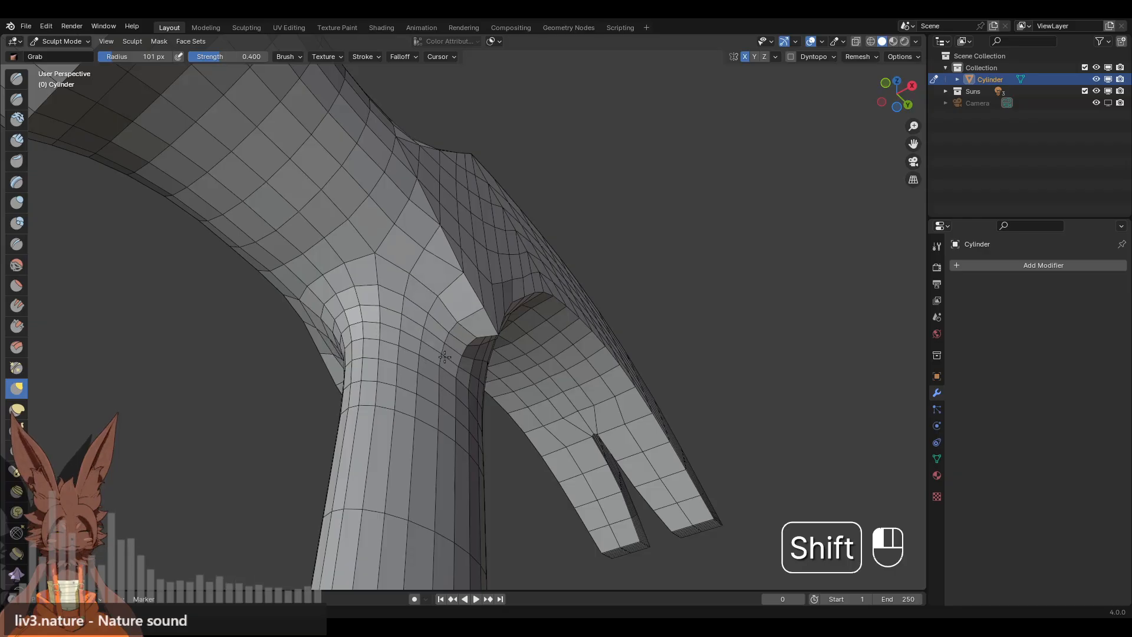
mouse_move(429, 279)
shift+mouse_down()
mouse_move(394, 238)
mouse_move(416, 290)
shift+mouse_up()
shift+drag(432, 333, 414, 309)
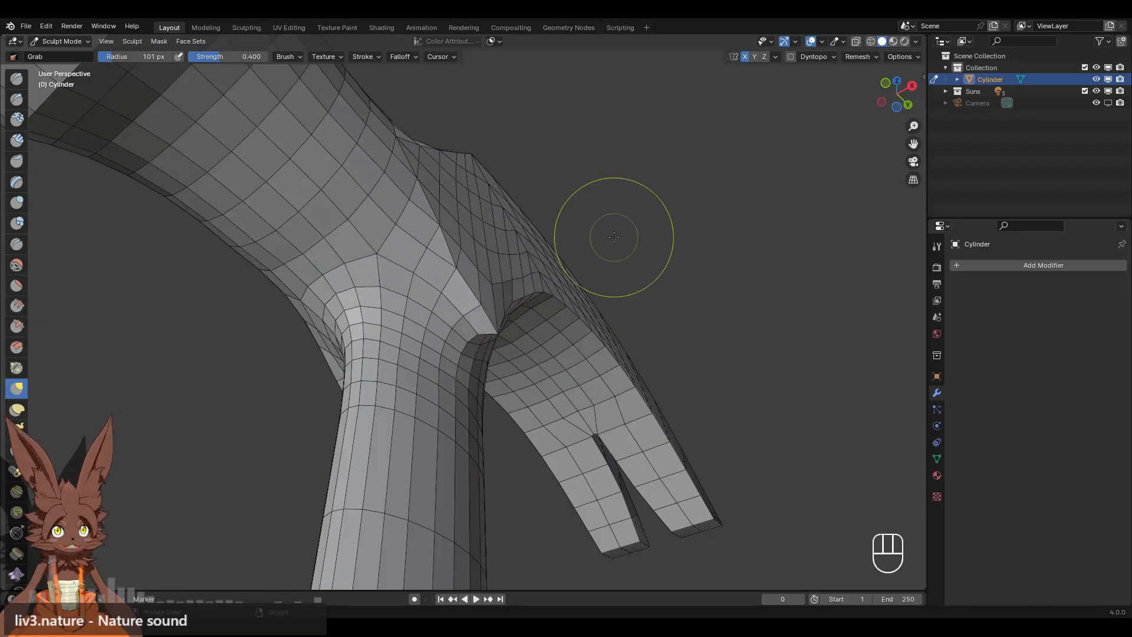
In left side view, smooth the neck's claw-side profile and the area around the head's pointed lower corner.
middle_drag(613, 235, 507, 295)
mouse_move(566, 263)
middle_down()
mouse_move(494, 266)
mouse_move(613, 308)
middle_up()
scroll(519, 280, down, 3)
click(894, 95)
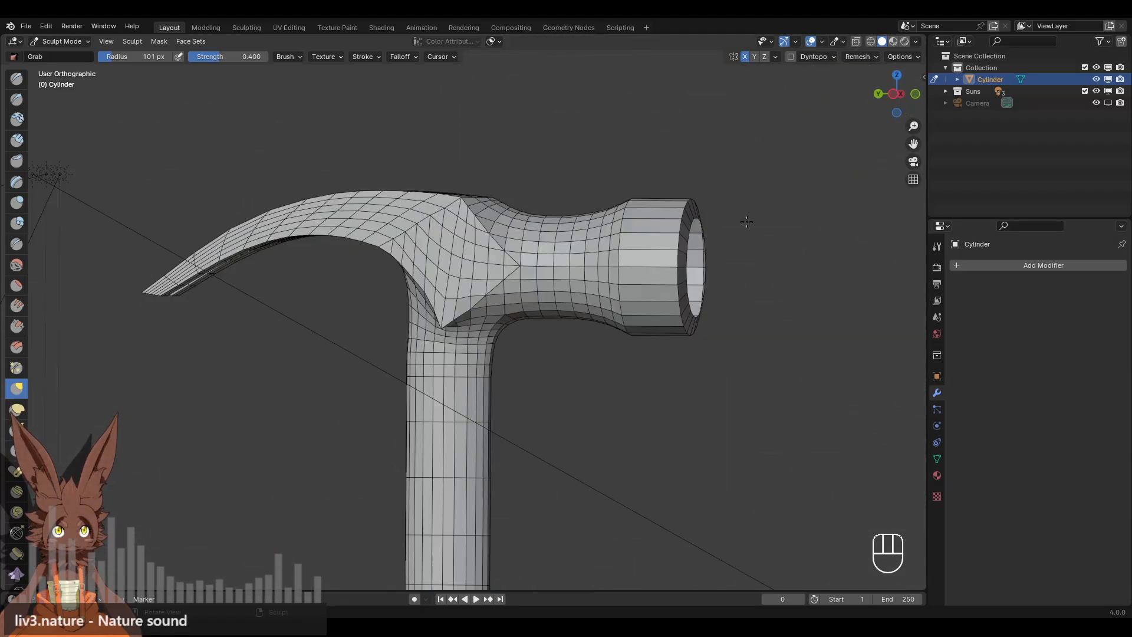
shift+middle_drag(448, 365, 601, 311)
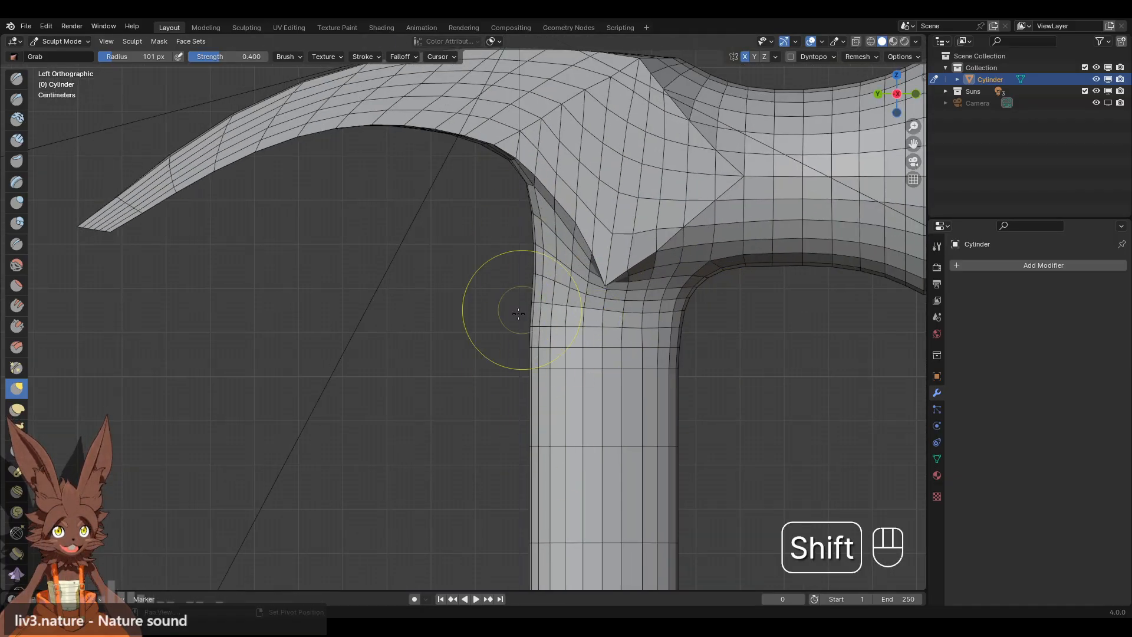
shift+middle_drag(506, 303, 480, 352)
scroll(483, 270, up, 1)
shift+drag(515, 305, 516, 305)
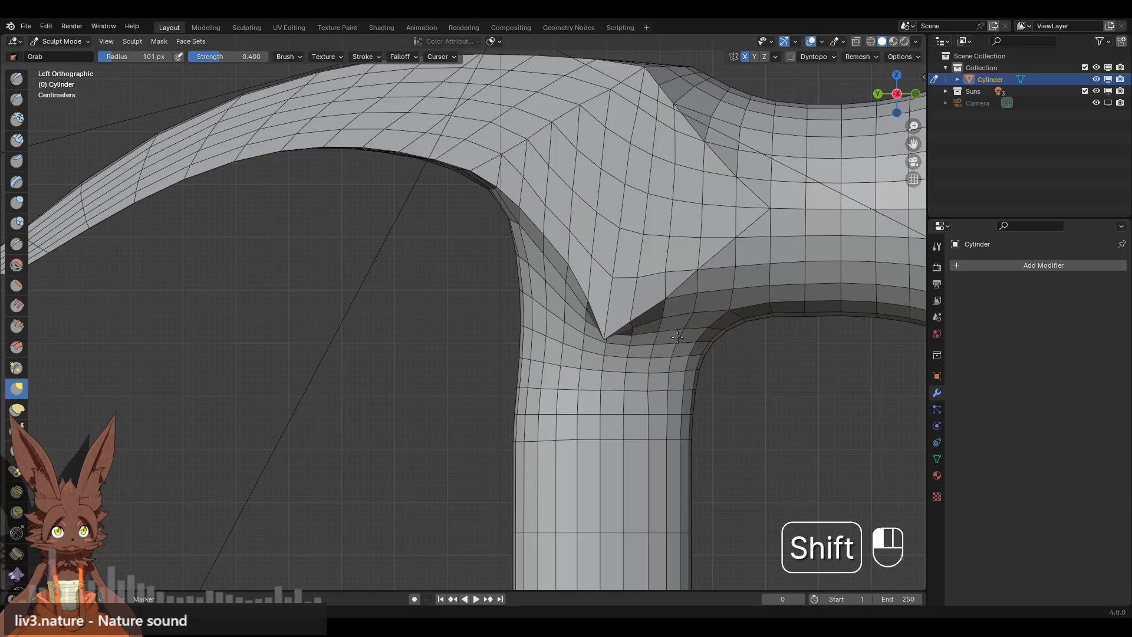
scroll(556, 381, down, 6)
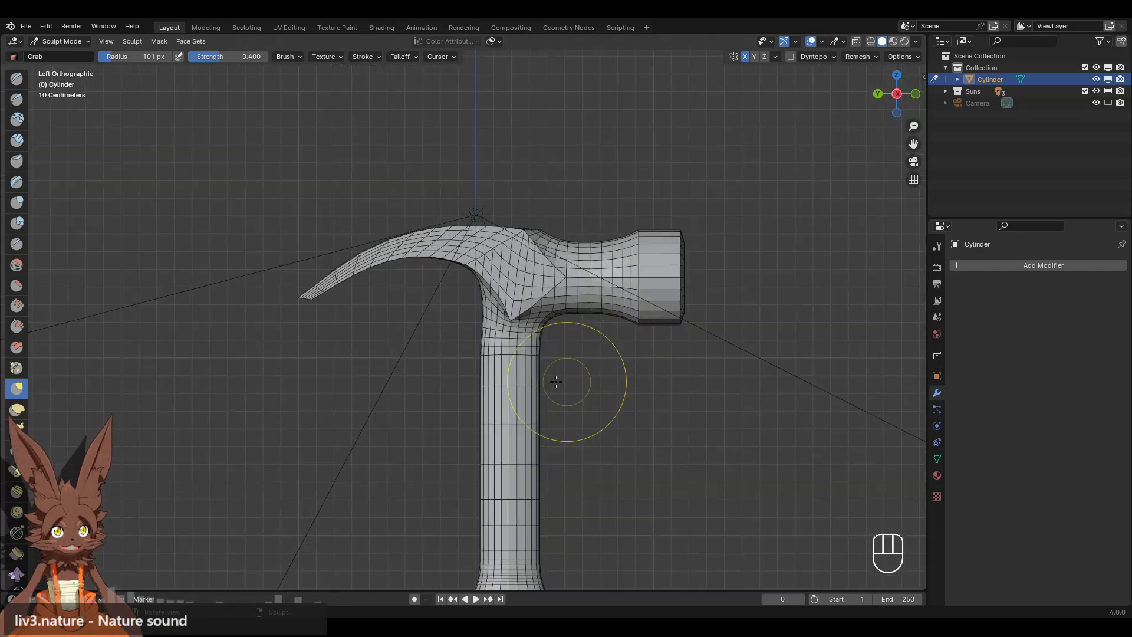
scroll(508, 282, down, 3)
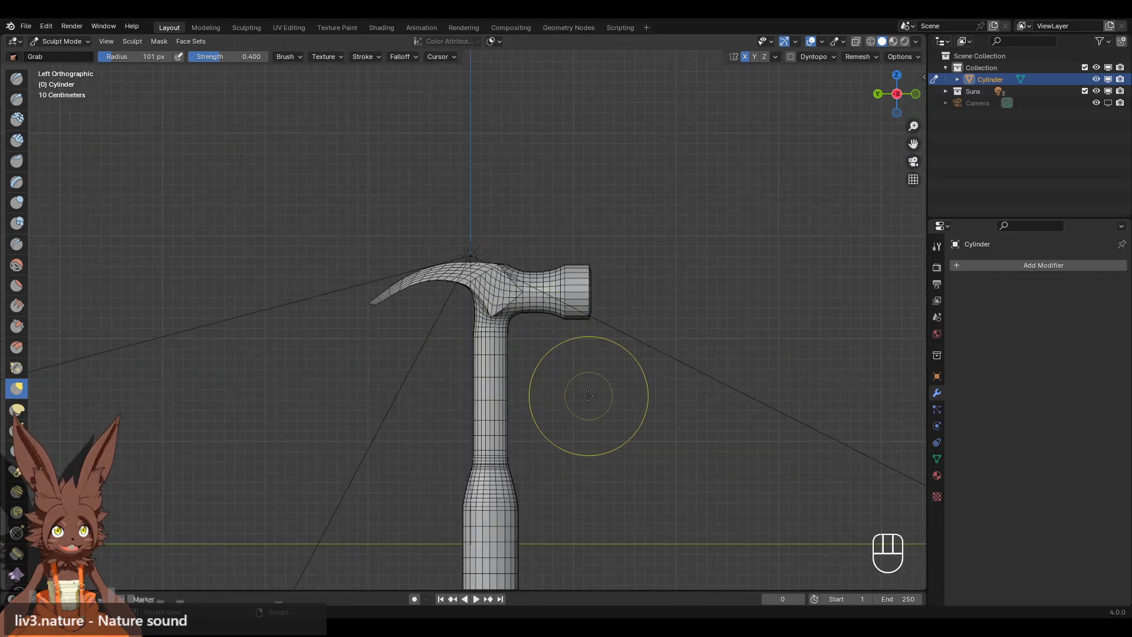
In back view, grab the head's protruding lower side corners upward and smooth them into the neck.
scroll(592, 391, up, 8)
middle_drag(593, 391, 593, 334)
scroll(551, 298, up, 3)
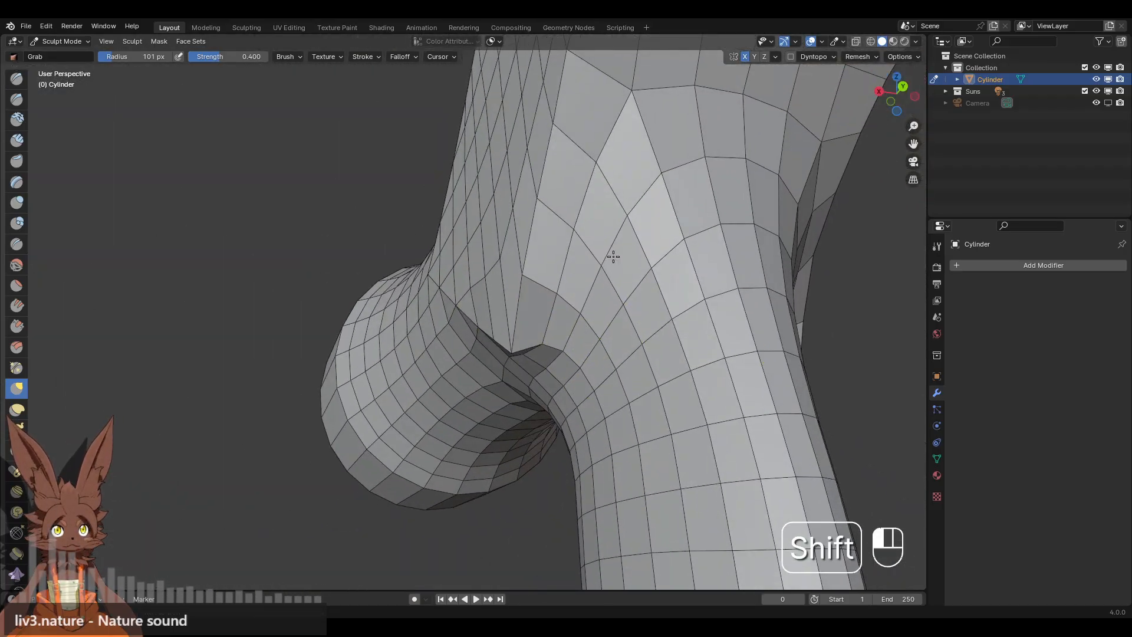
middle_drag(645, 247, 596, 303)
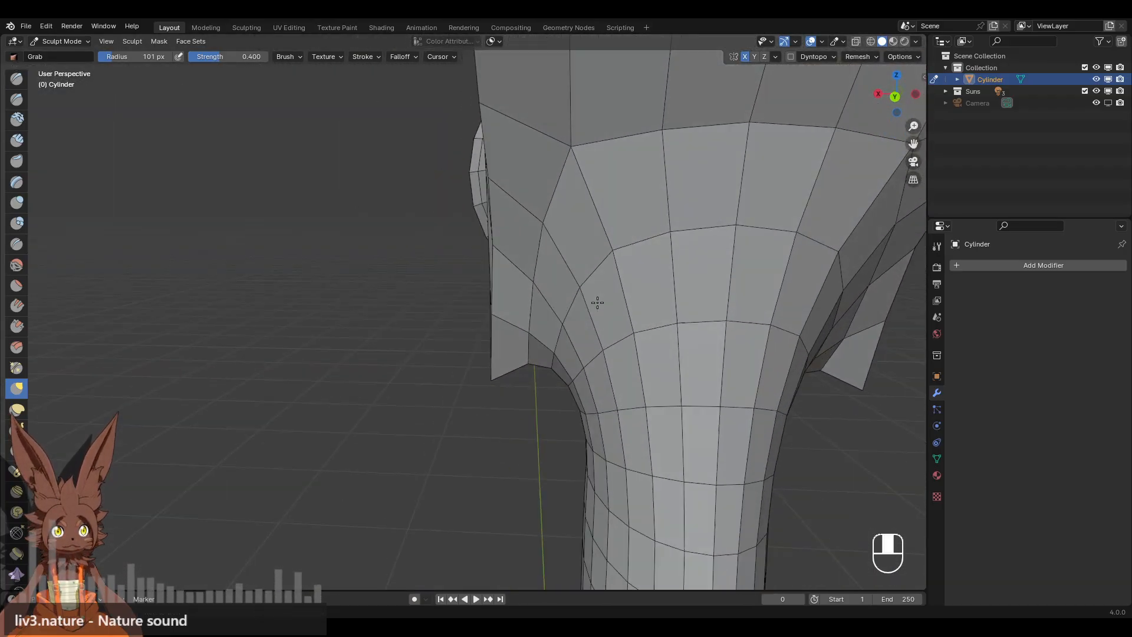
click(895, 96)
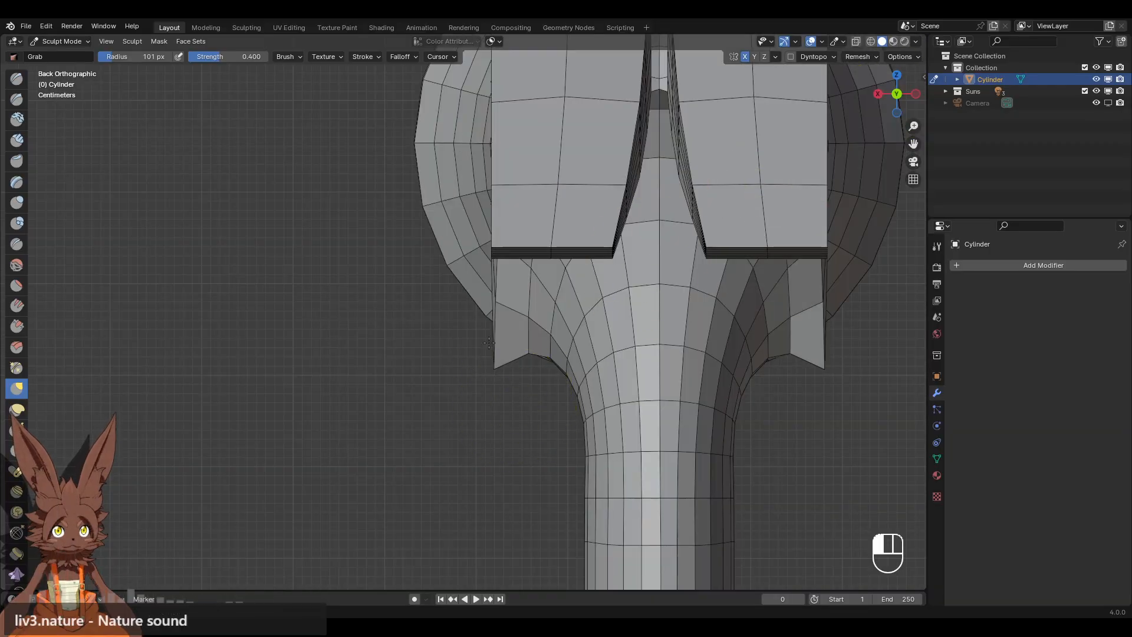
drag(489, 343, 543, 320)
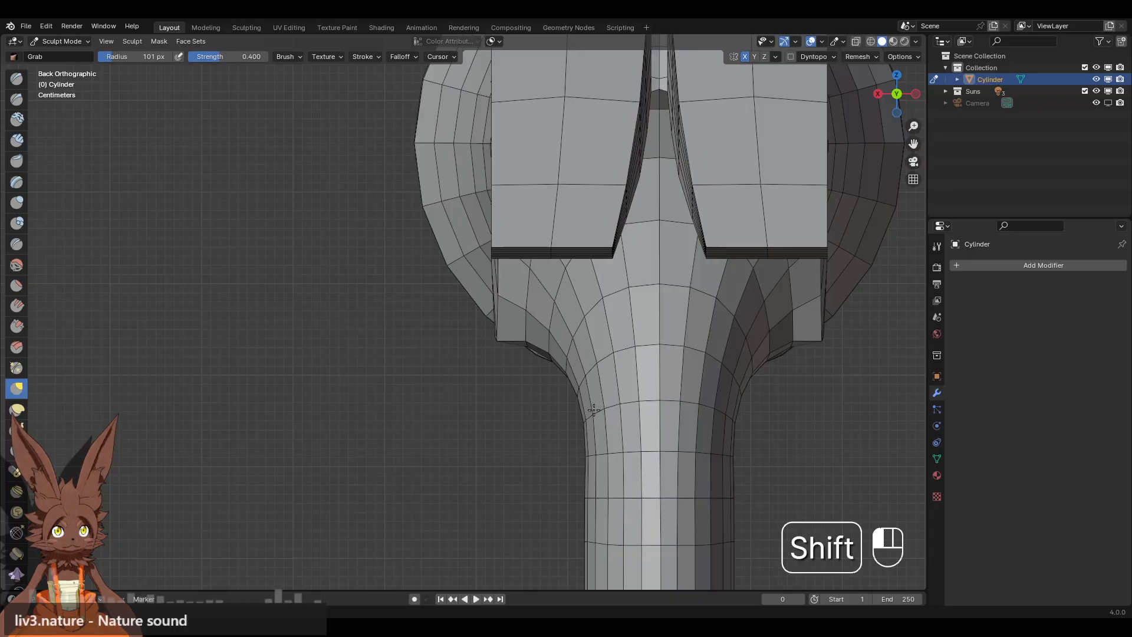
mouse_move(594, 410)
shift+mouse_down()
mouse_move(576, 312)
mouse_move(543, 295)
mouse_move(529, 330)
shift+mouse_up()
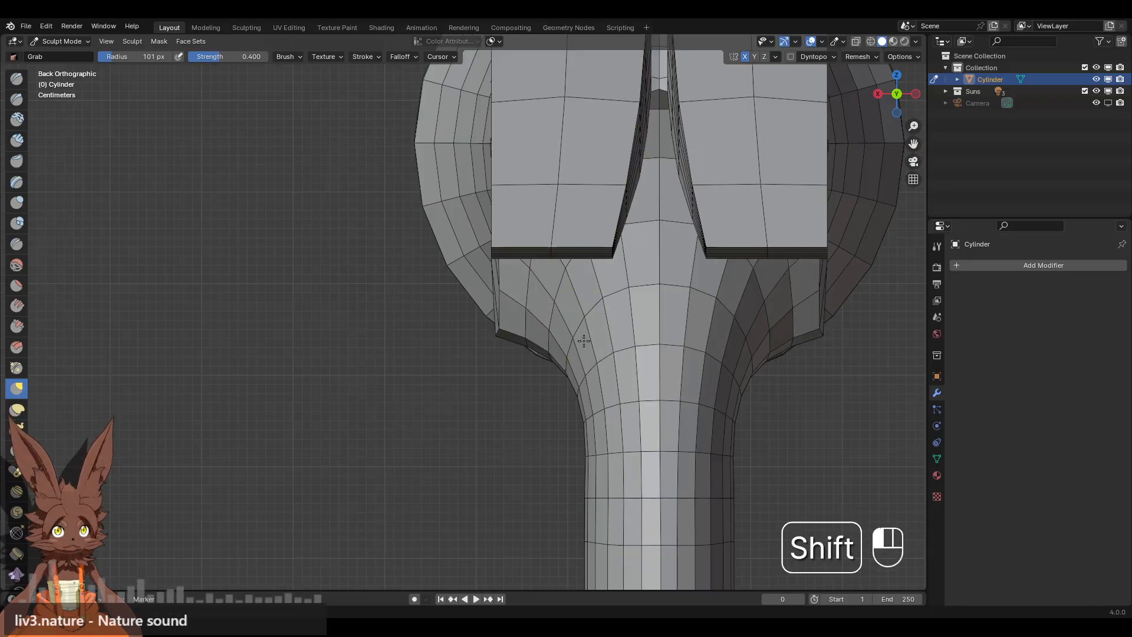
Smooth the neck around the head's lower side corner and below the claw, and check the hammer in right side view.
middle_drag(499, 386, 565, 358)
mouse_move(627, 359)
middle_down()
mouse_move(639, 363)
mouse_move(558, 330)
mouse_move(533, 288)
middle_up()
scroll(541, 318, up, 3)
shift+drag(452, 352, 484, 383)
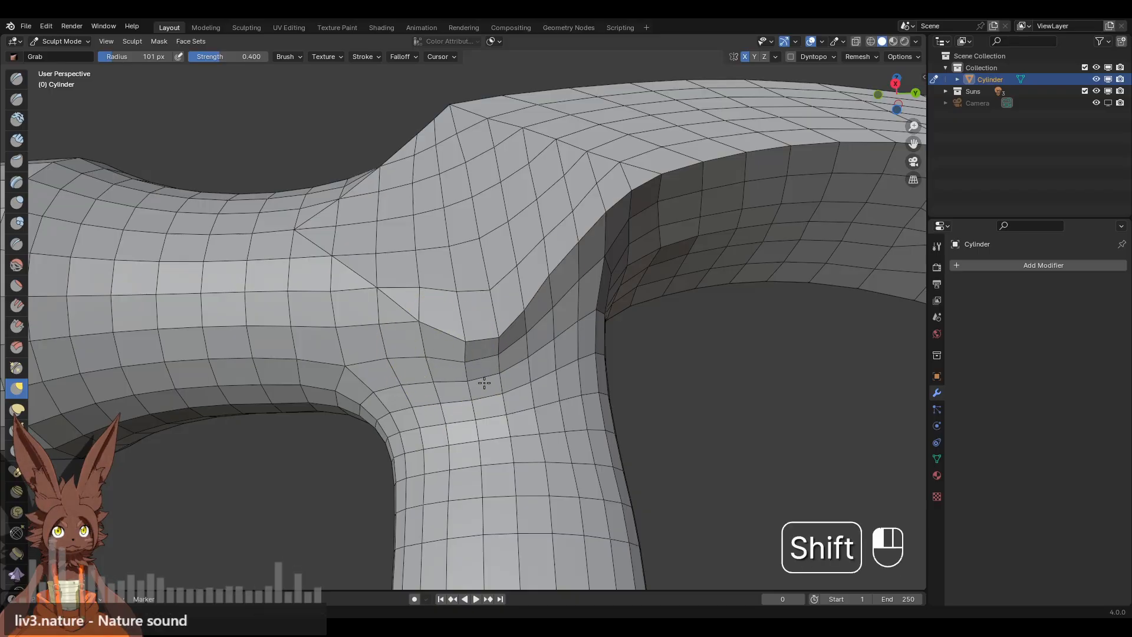
shift+drag(574, 461, 568, 353)
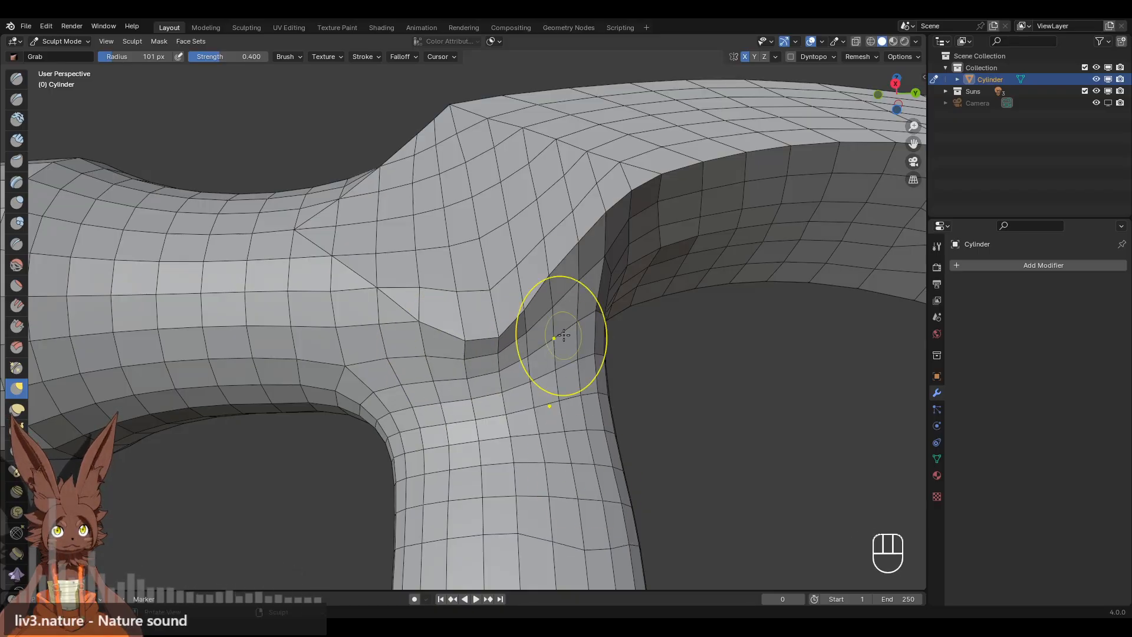
scroll(559, 339, down, 3)
mouse_move(553, 348)
middle_down()
mouse_move(518, 406)
mouse_move(625, 394)
mouse_move(536, 400)
mouse_move(583, 271)
middle_up()
scroll(519, 407, down, 6)
click(895, 95)
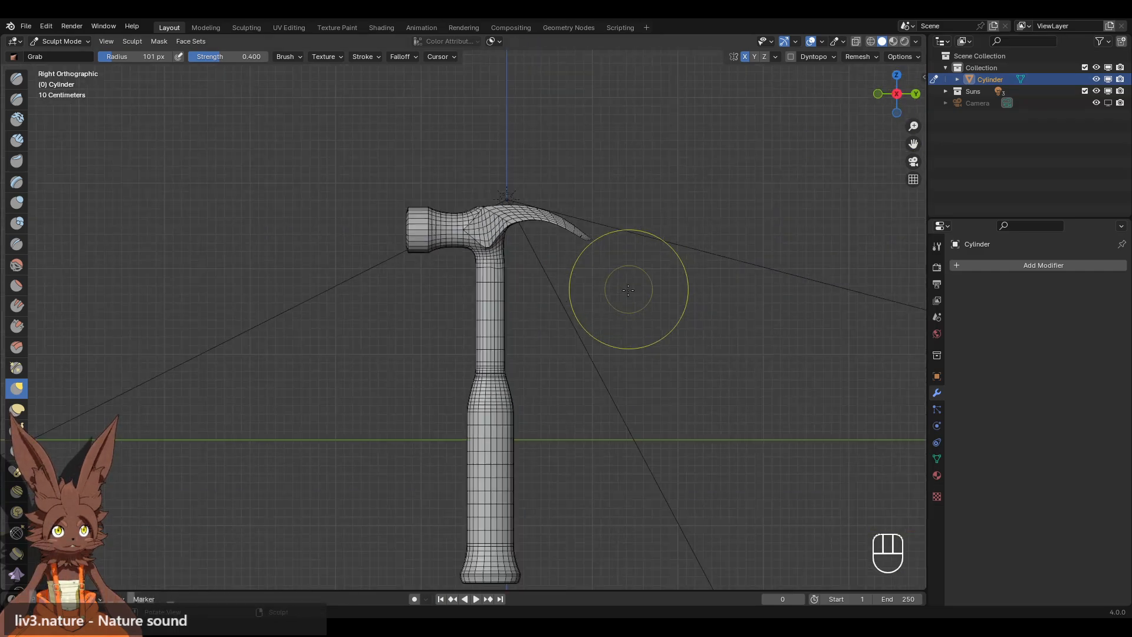
Switch the hammer from sculpting to Edit Mode and show it as a see-through wireframe.
shift+middle_drag(530, 389, 490, 324)
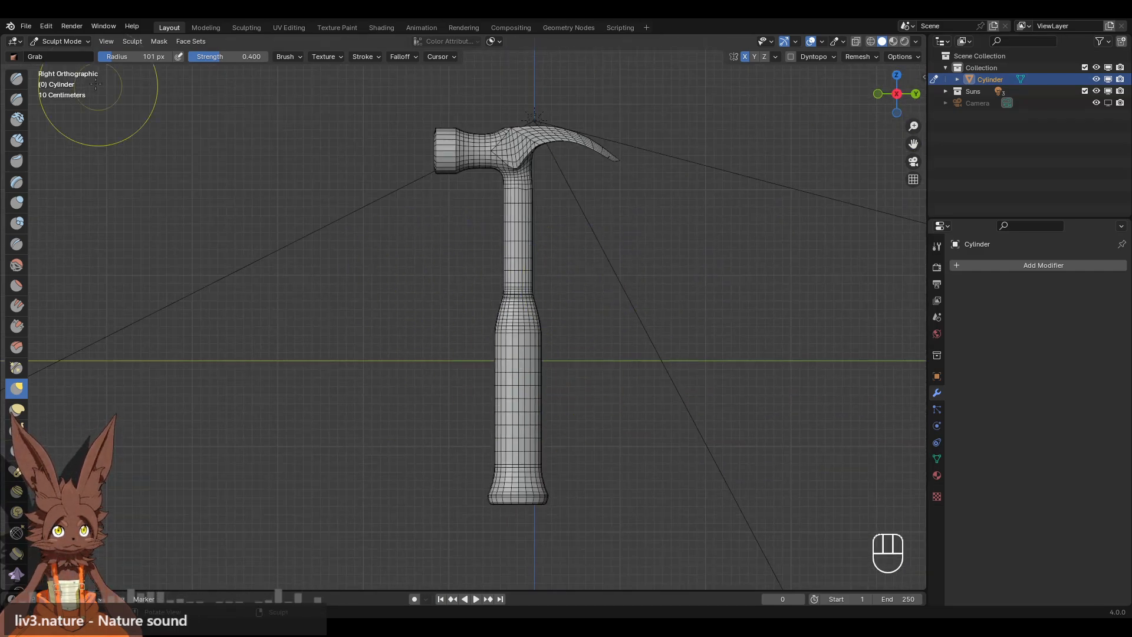
click(62, 42)
click(70, 70)
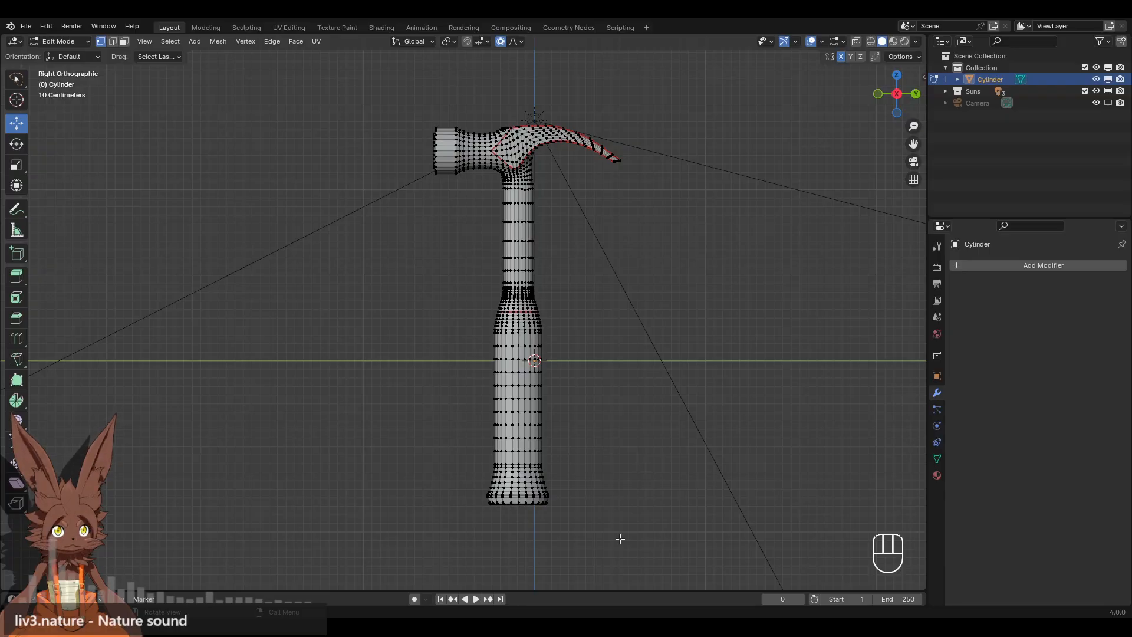
drag(643, 572, 379, 472)
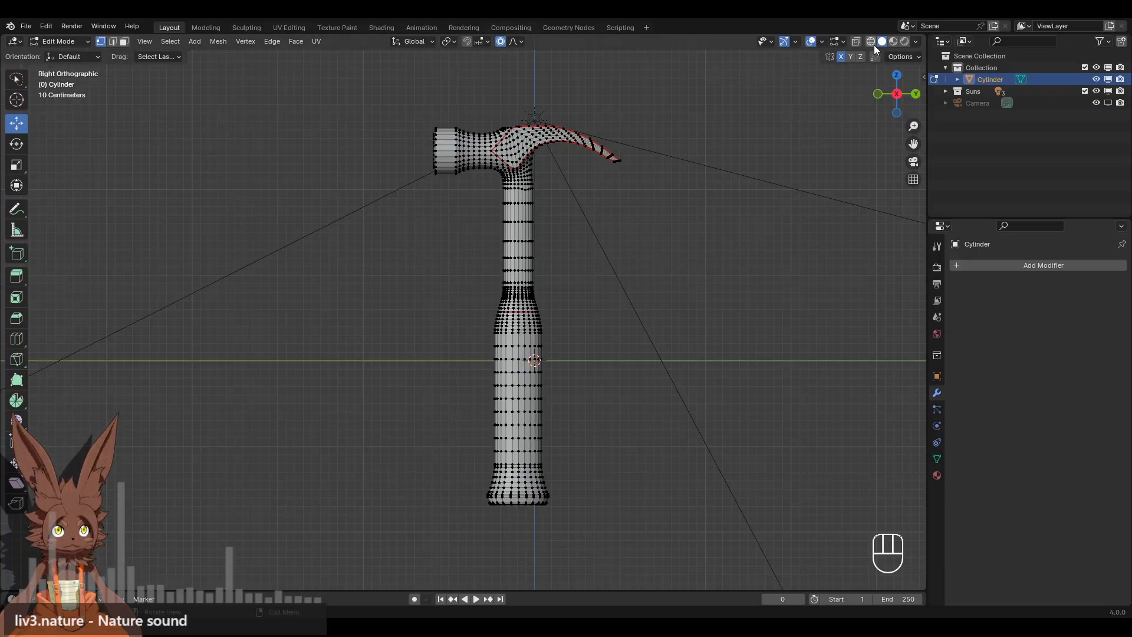
key(alt+z)
mouse_move(672, 538)
mouse_down()
mouse_move(363, 472)
mouse_move(492, 435)
mouse_move(467, 508)
mouse_up()
Dissolve the horizontal edge loops along the straight section of the grip.
scroll(525, 472, up, 4)
shift+middle_drag(599, 465, 575, 368)
scroll(578, 502, up, 1)
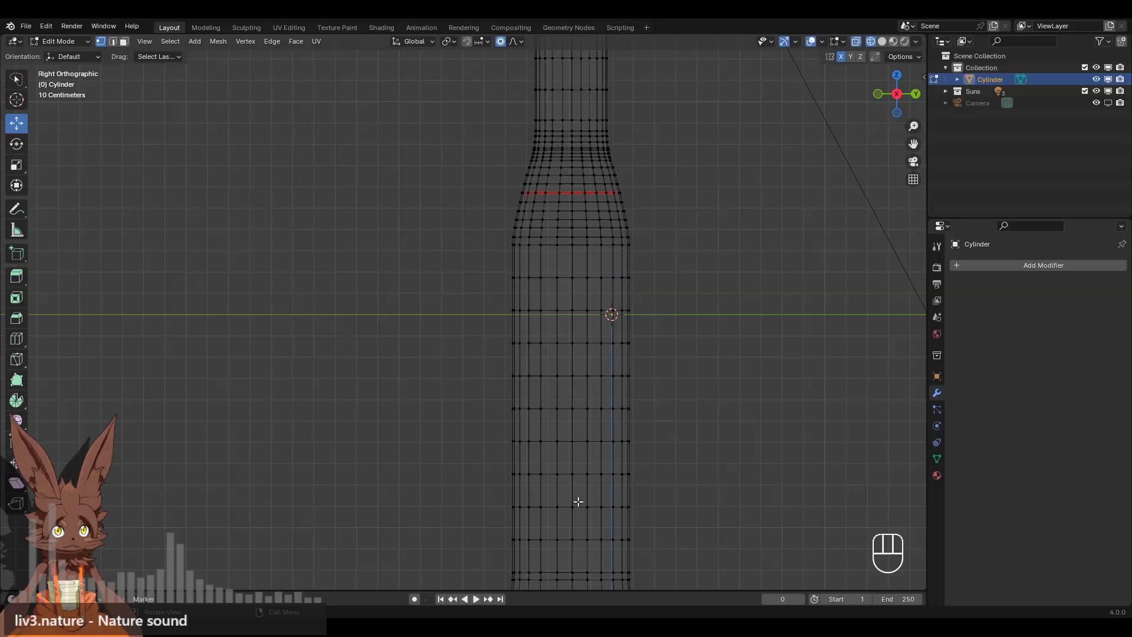
alt+click(568, 538)
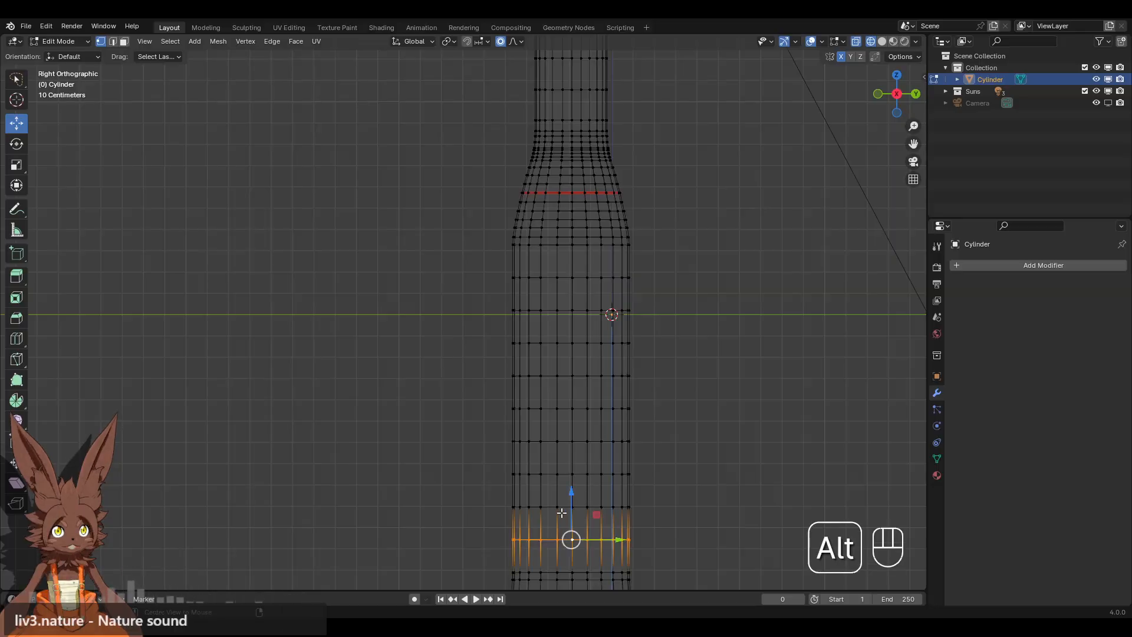
click(112, 41)
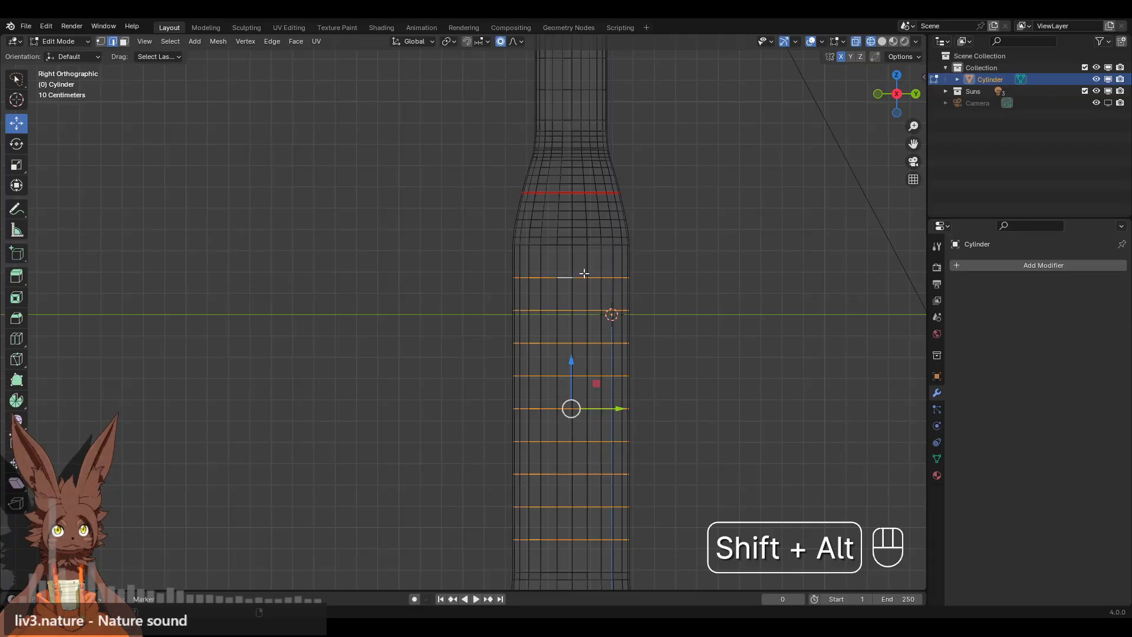
key(x)
click(744, 266)
Shorten the grip by moving its flared end up about 0.22 m along Z.
scroll(707, 303, down, 4)
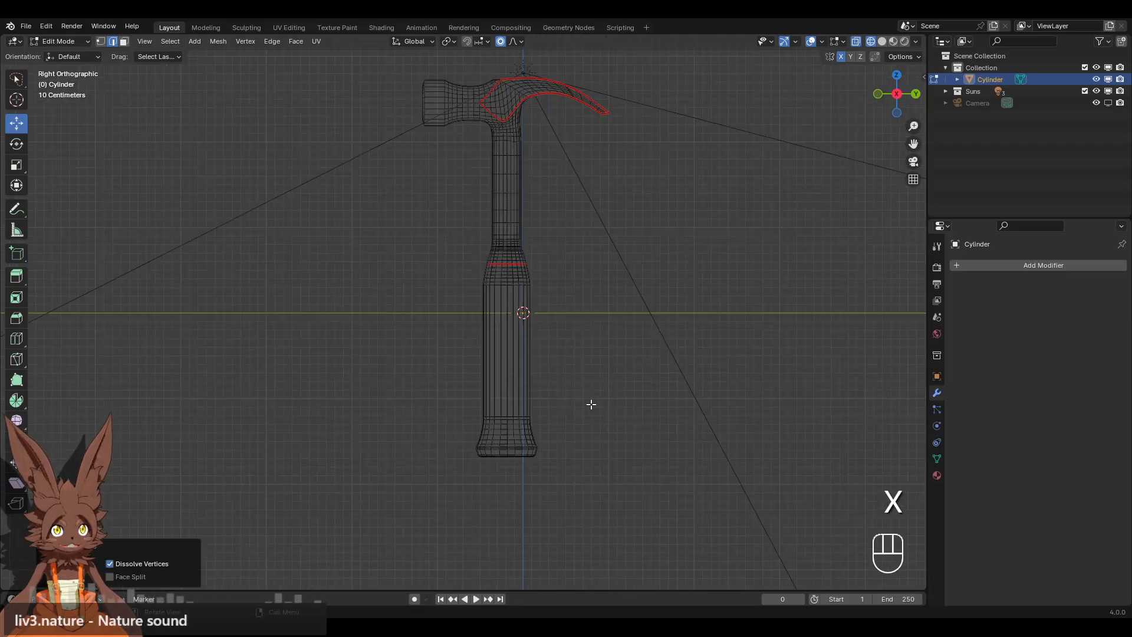
mouse_move(641, 488)
mouse_down()
mouse_move(310, 391)
mouse_move(616, 471)
mouse_up()
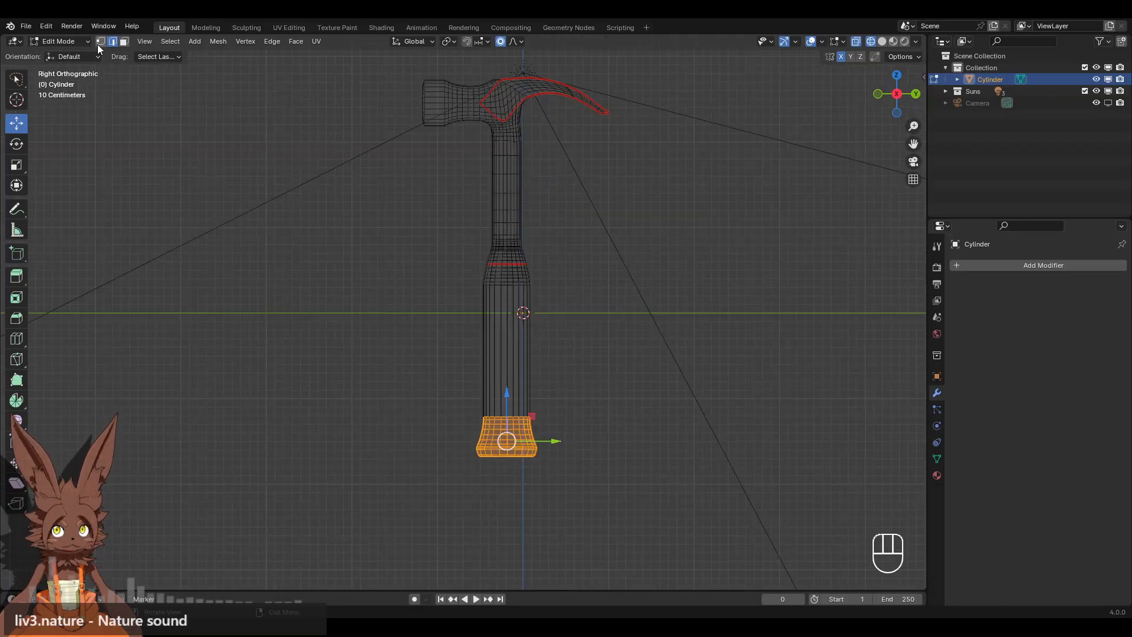
click(13, 81)
click(17, 124)
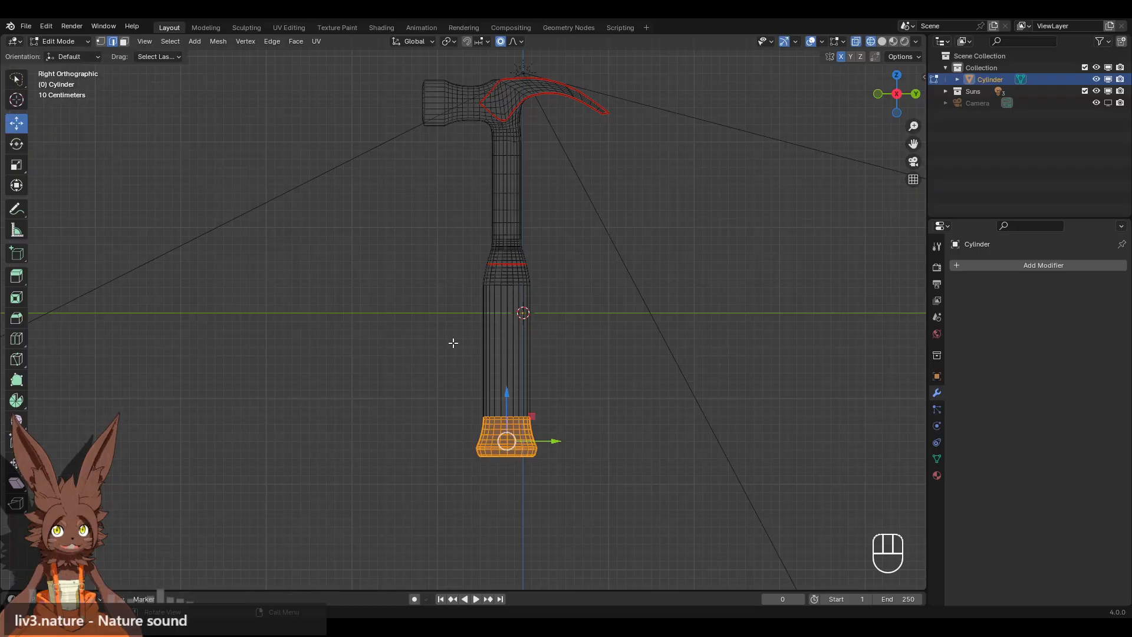
drag(513, 403, 506, 380)
scroll(506, 389, down, 1)
shift+middle_drag(580, 285, 599, 321)
scroll(599, 321, up, 2)
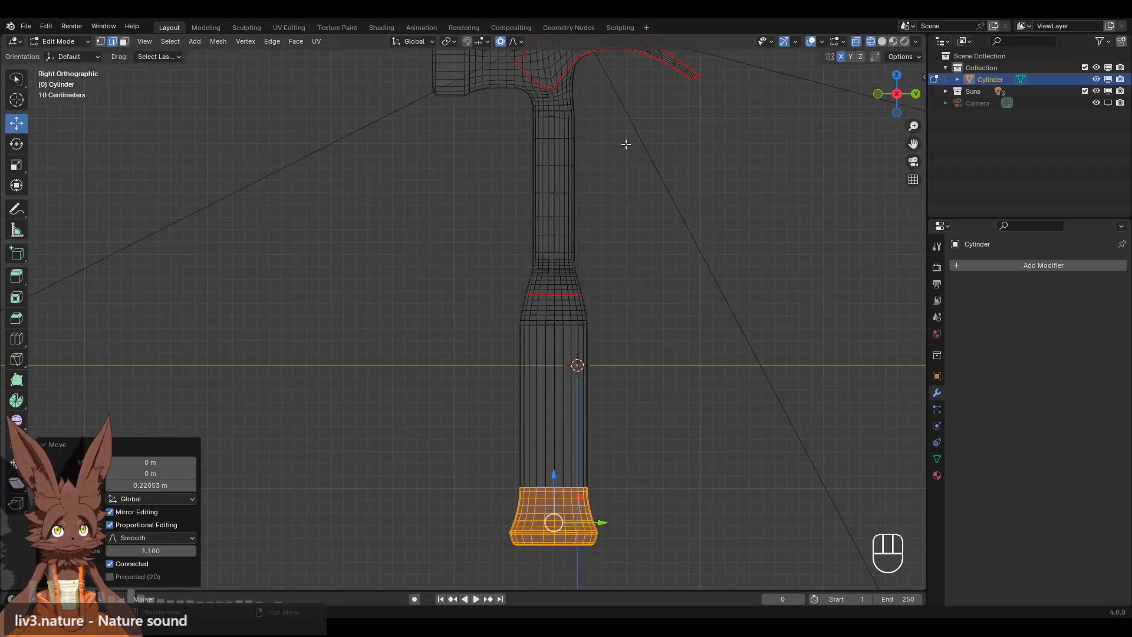
Select the head with the top of the neck and move it down along Z to shorten the neck.
shift+middle_drag(629, 252, 617, 316)
scroll(617, 316, down, 1)
mouse_move(356, 57)
mouse_down()
mouse_move(396, 190)
mouse_move(511, 216)
mouse_move(259, 92)
mouse_up()
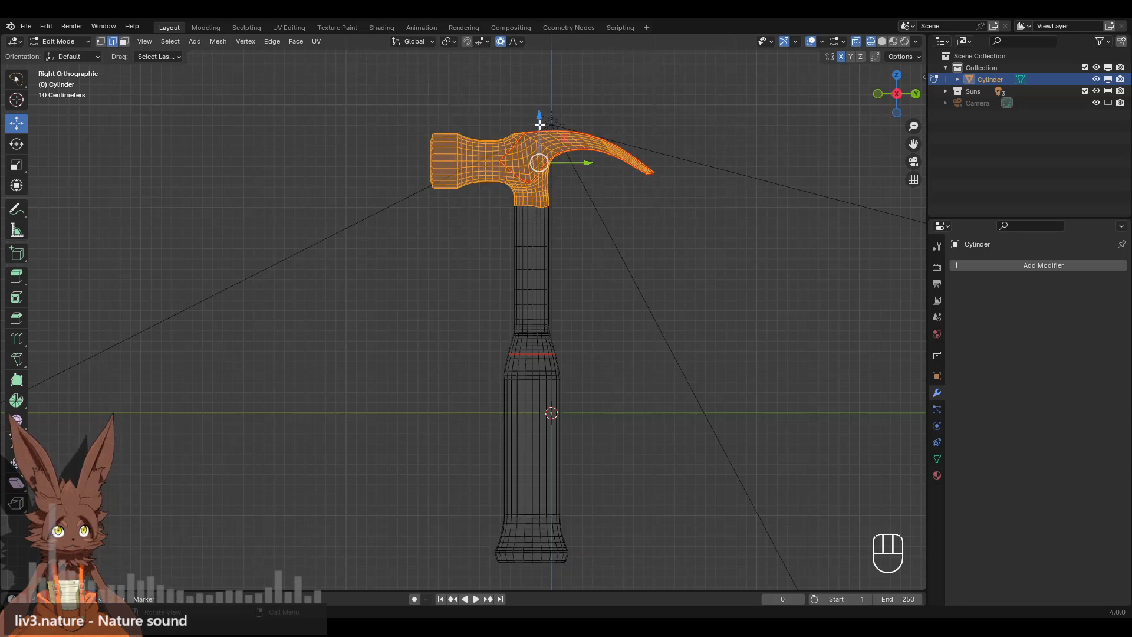
drag(540, 125, 547, 150)
click(649, 286)
scroll(653, 293, down, 2)
middle_drag(654, 293, 626, 287)
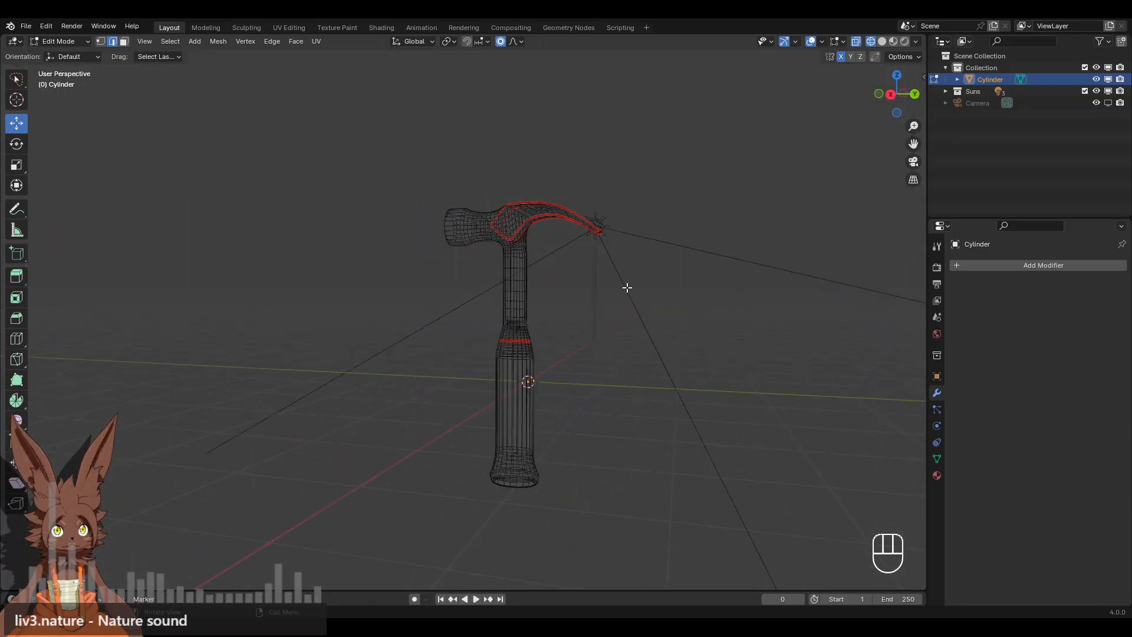
In right side view, add seven evenly spaced loop cuts along the straight section of the grip.
click(891, 96)
scroll(660, 321, up, 3)
shift+middle_drag(660, 321, 619, 284)
click(15, 341)
click(519, 395)
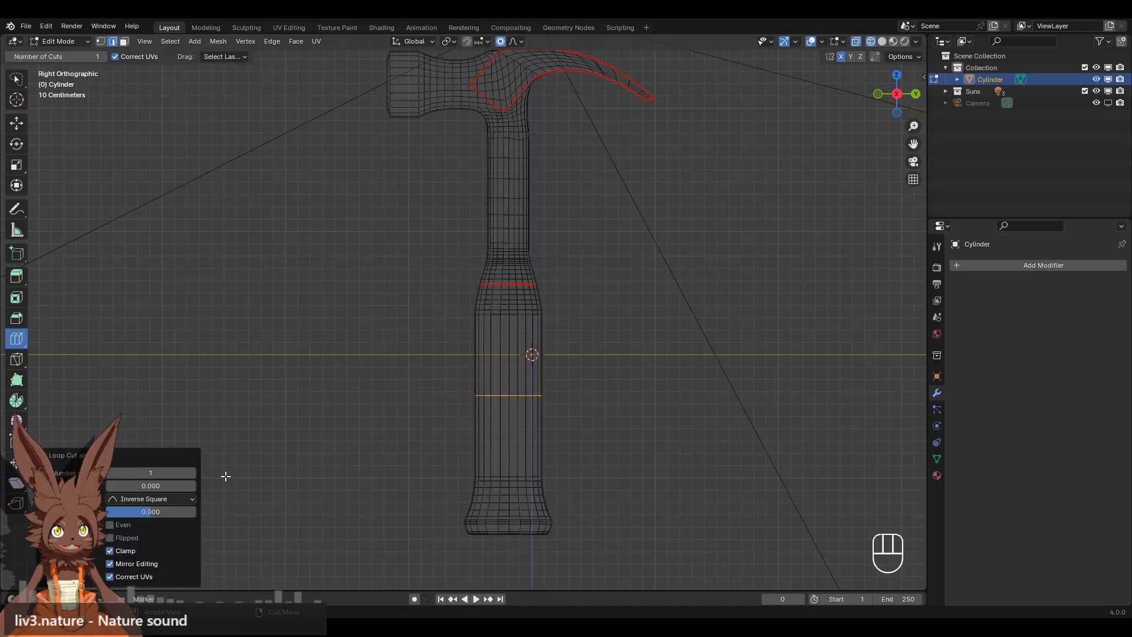
click(192, 473)
click(192, 472)
click(192, 472)
click(193, 472)
click(192, 473)
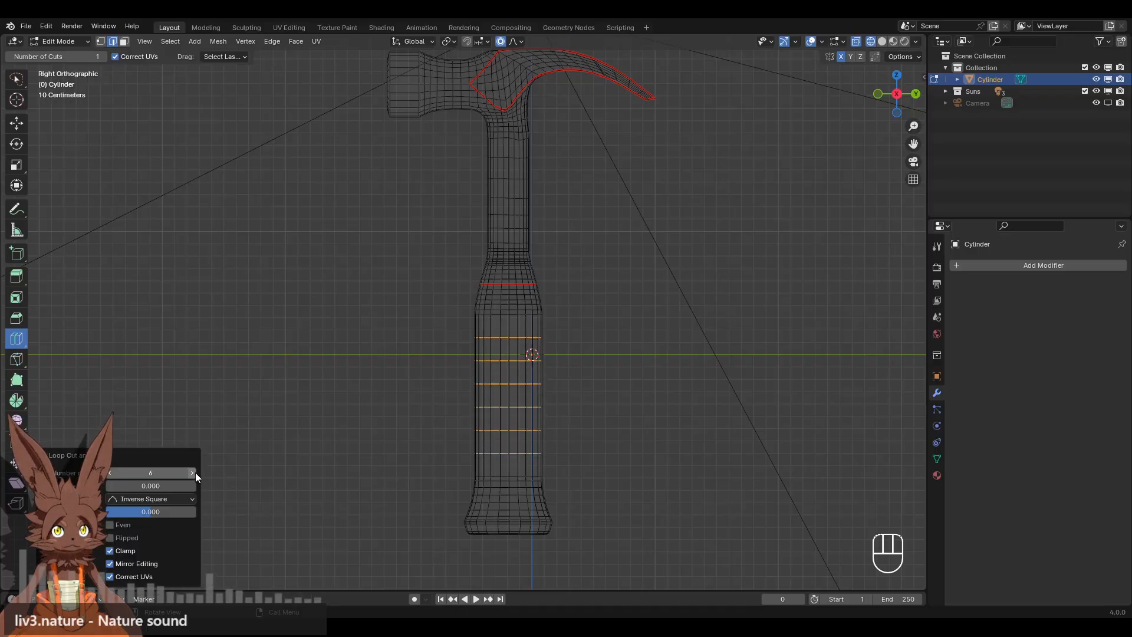
click(193, 472)
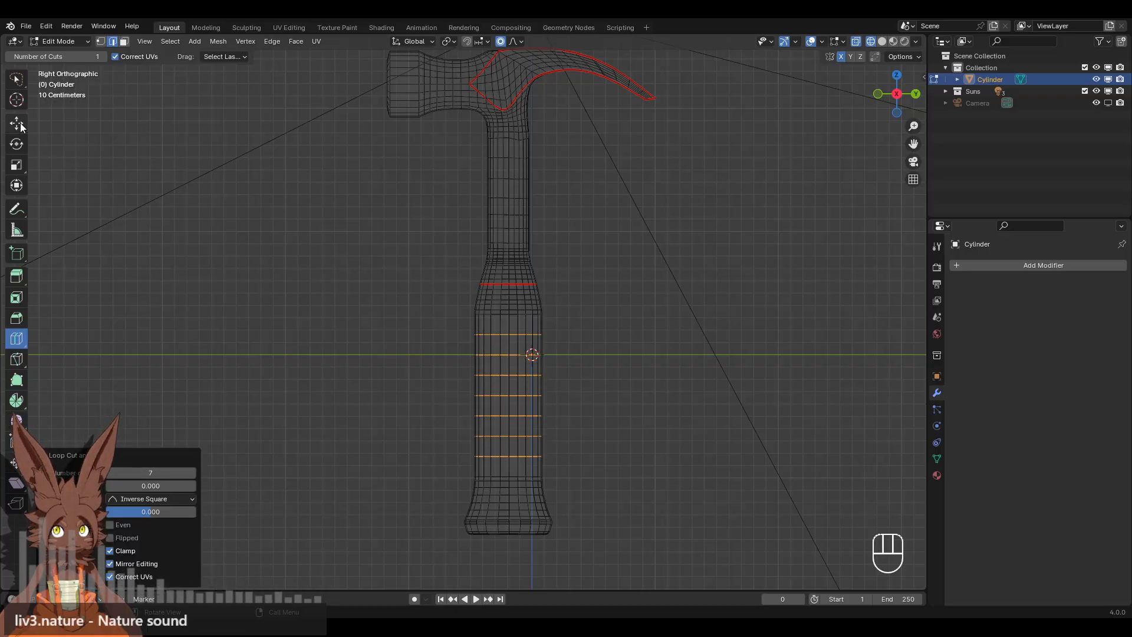
Switch to vertex selection with the Move tool and clear the selection of the new grip loops.
click(102, 41)
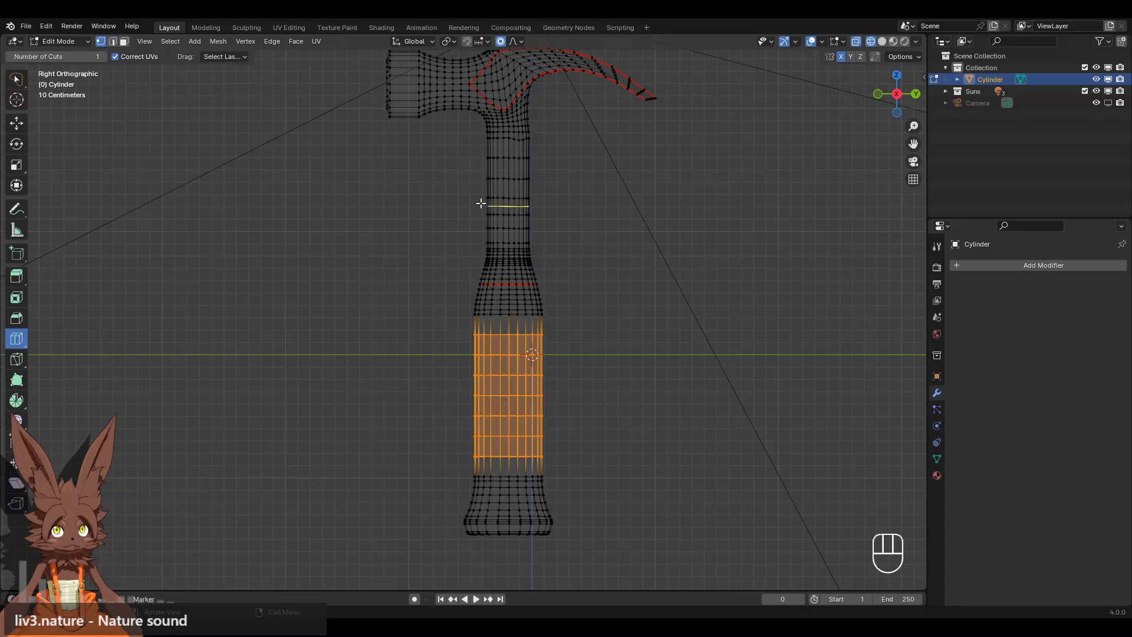
shift+middle_drag(204, 183, 141, 200)
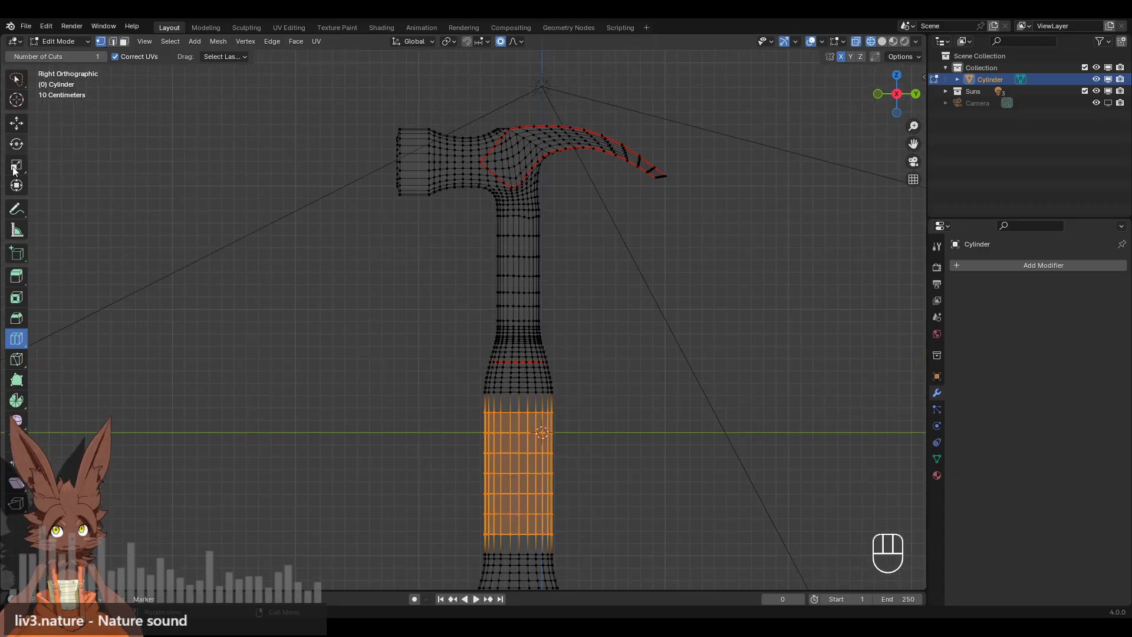
shift+middle_drag(271, 181, 270, 207)
scroll(239, 219, up, 3)
click(10, 131)
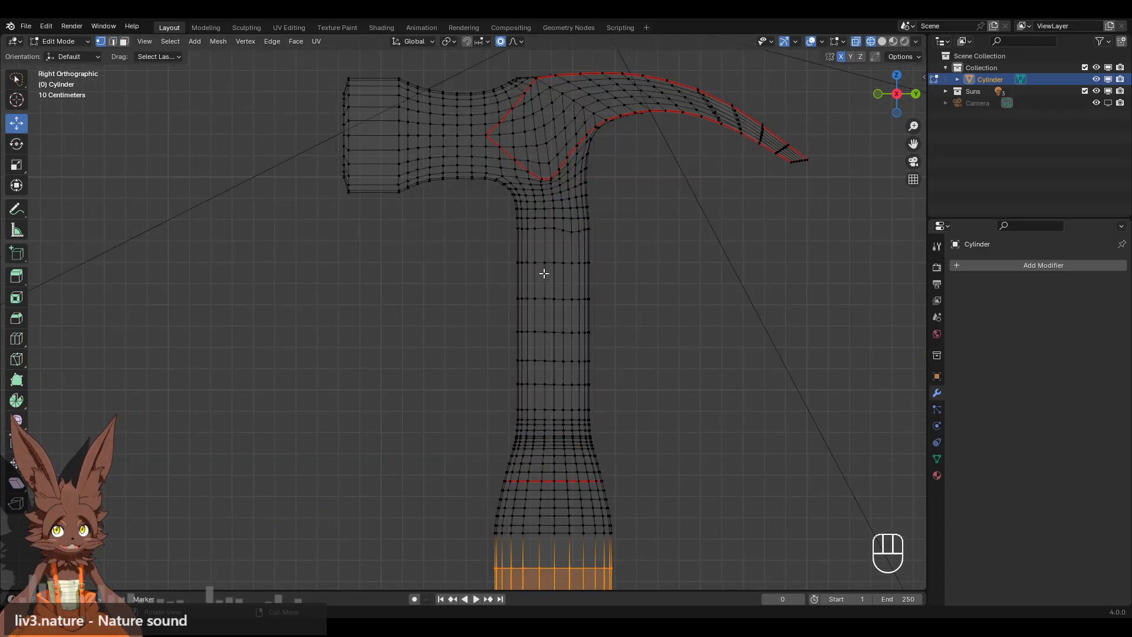
alt+click(558, 230)
click(680, 230)
scroll(674, 227, down, 3)
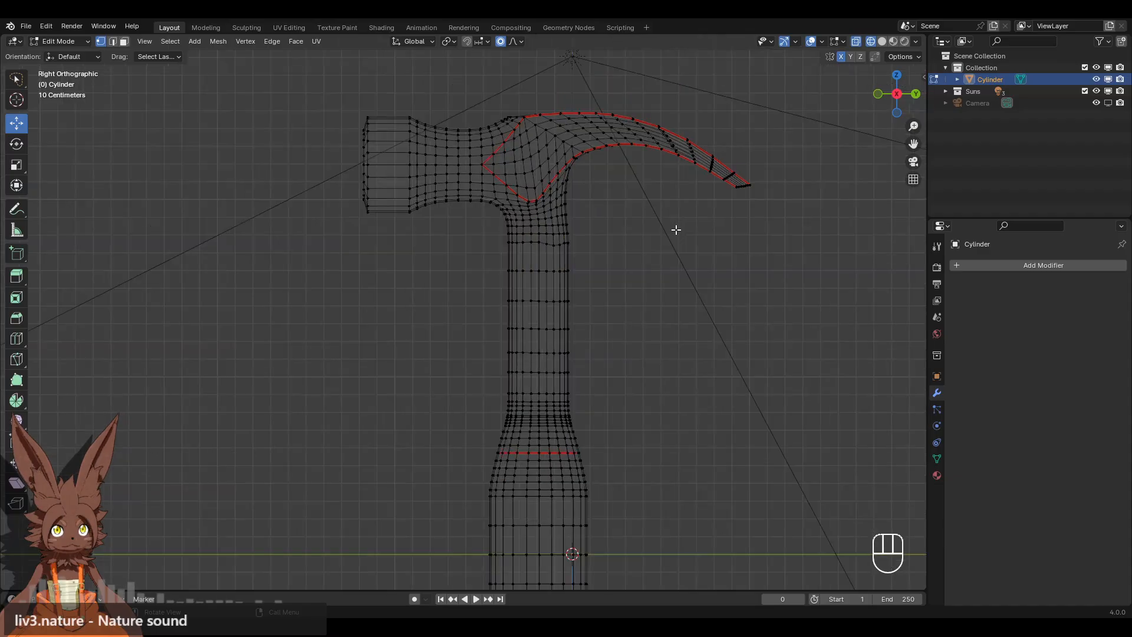
Try to shift the head about 0.15 m along negative Y with connected proportional editing, and undo the move.
mouse_move(322, 189)
mouse_down()
mouse_move(369, 268)
mouse_move(470, 308)
mouse_move(639, 316)
mouse_move(284, 161)
mouse_up()
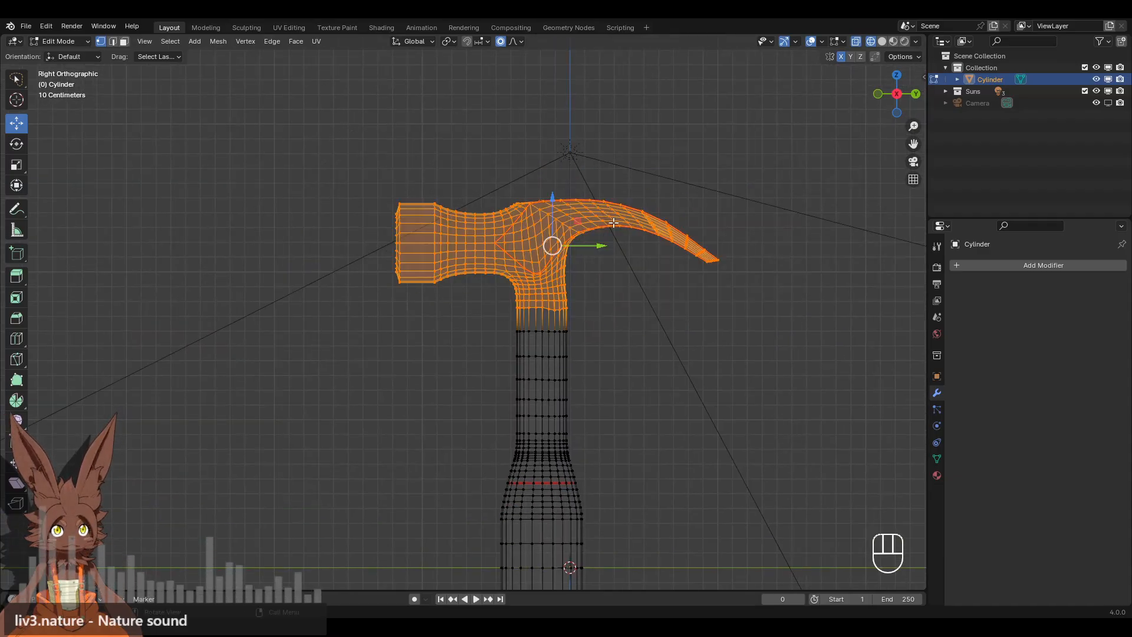
drag(606, 248, 574, 245)
scroll(591, 248, up, 7)
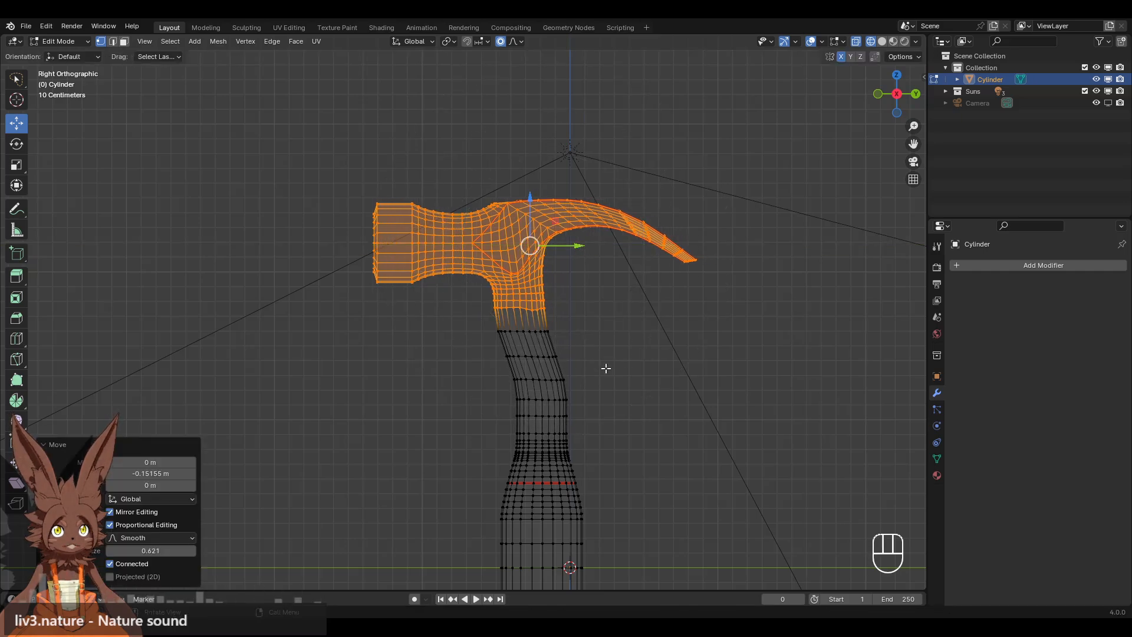
click(608, 370)
middle_drag(608, 370, 874, 139)
key(ctrl+z)
key(ctrl+z)
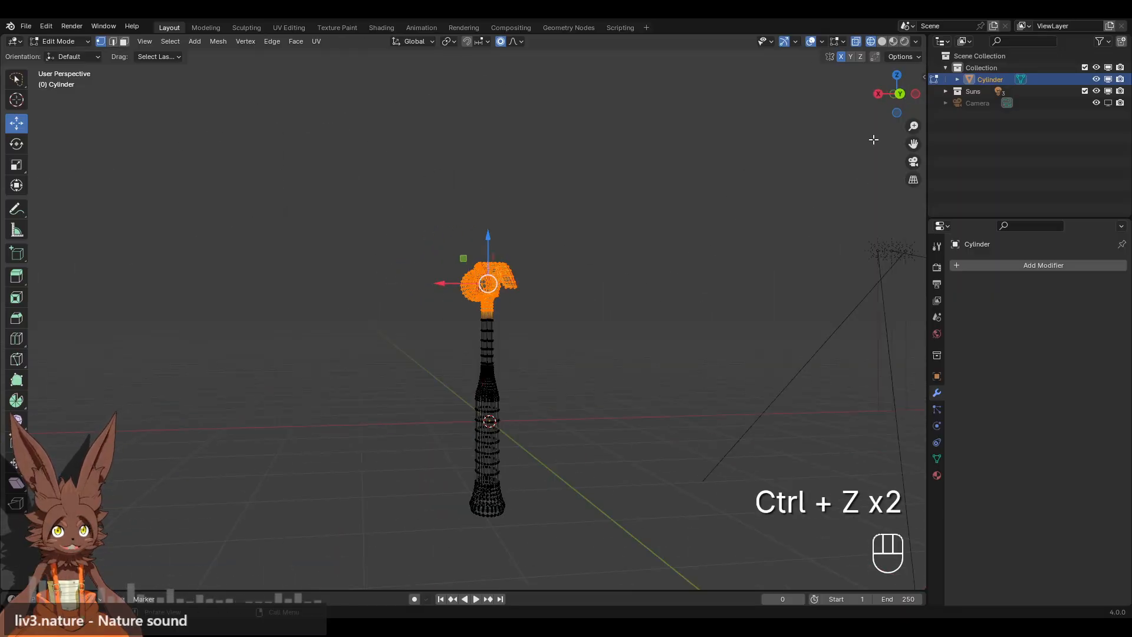
Clear the head selection and show the hammer in solid shading in right side view.
click(896, 93)
scroll(617, 301, up, 5)
click(617, 301)
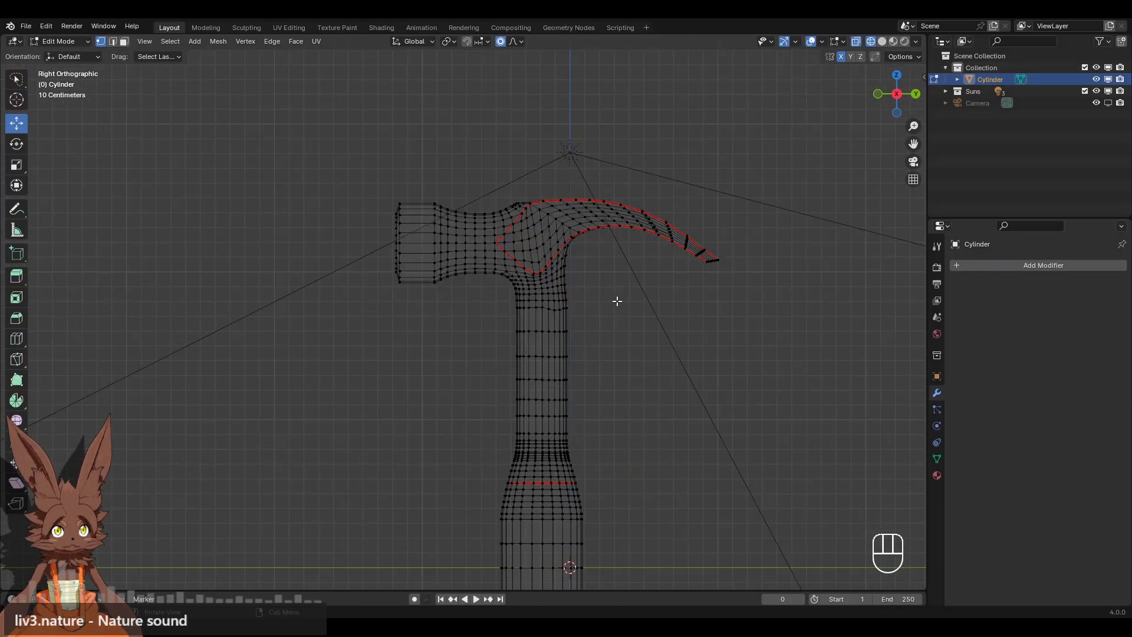
scroll(596, 264, up, 1)
click(883, 41)
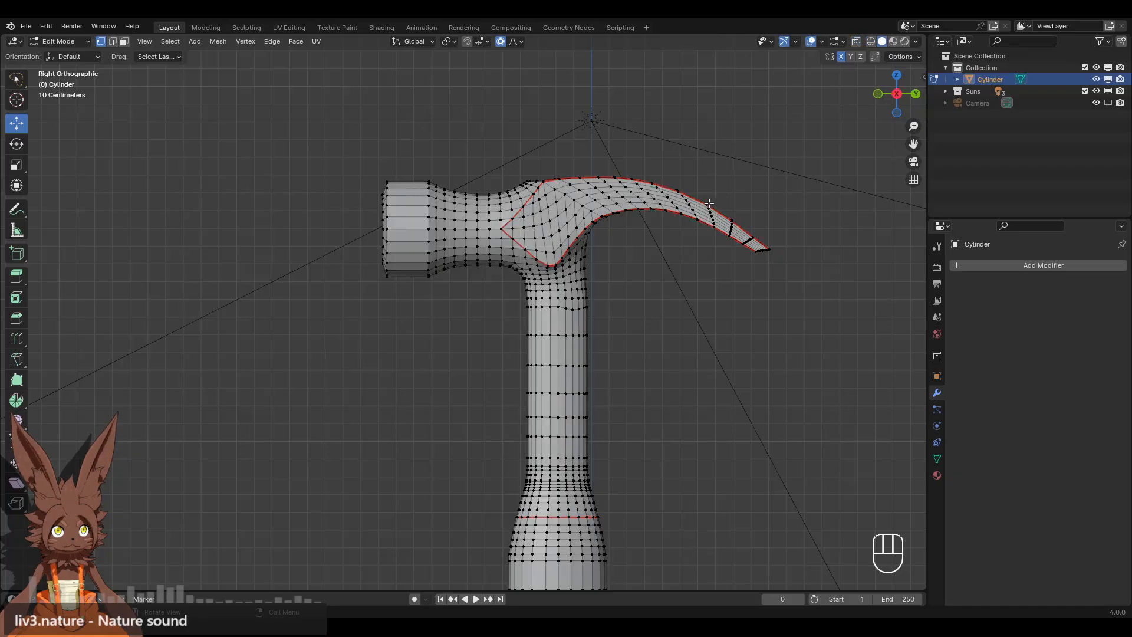
mouse_move(710, 203)
middle_down()
mouse_move(458, 226)
mouse_move(678, 214)
mouse_move(839, 112)
middle_up()
click(895, 96)
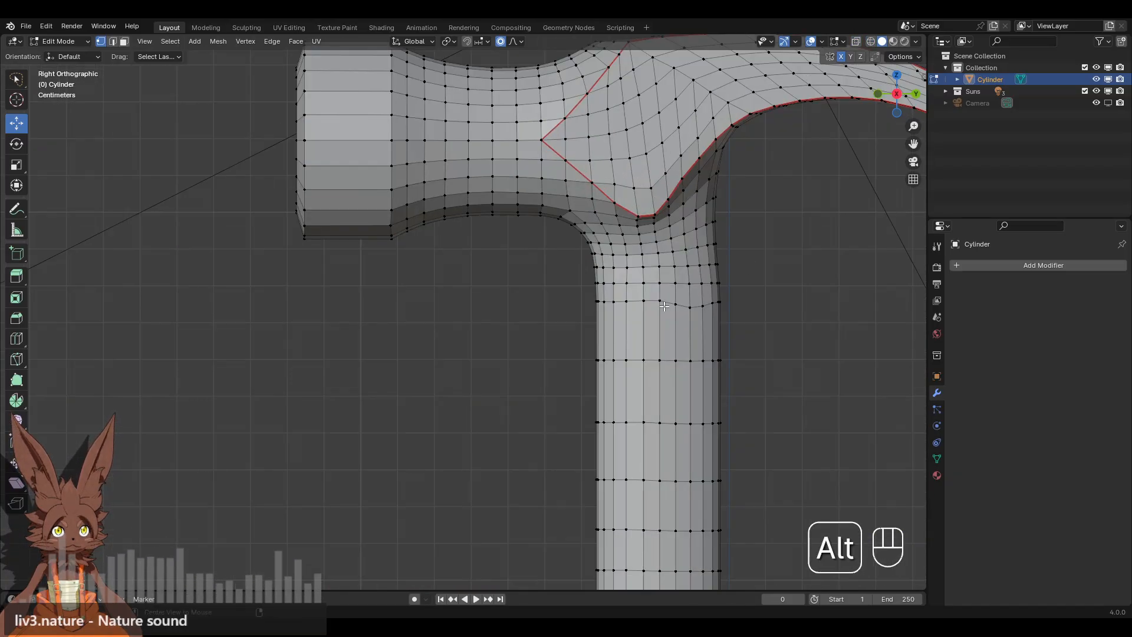
With proportional editing off, flatten the uneven edge loop near the top of the neck by scaling it along Z.
key(s)
right_click(525, 137)
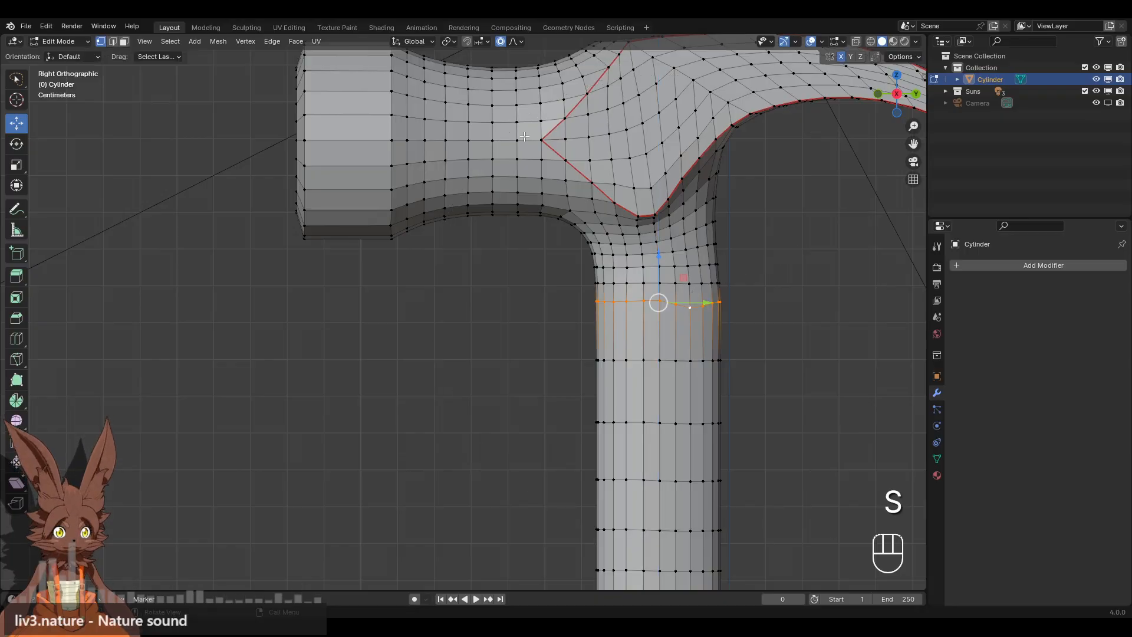
key(s)
key(z)
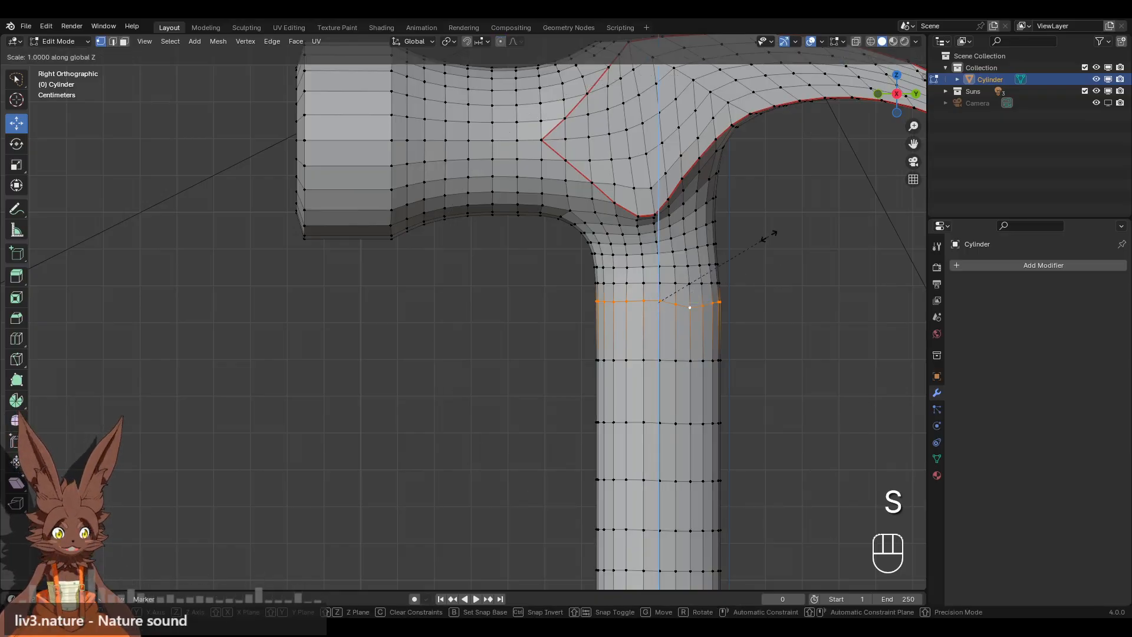
click(769, 236)
click(769, 236)
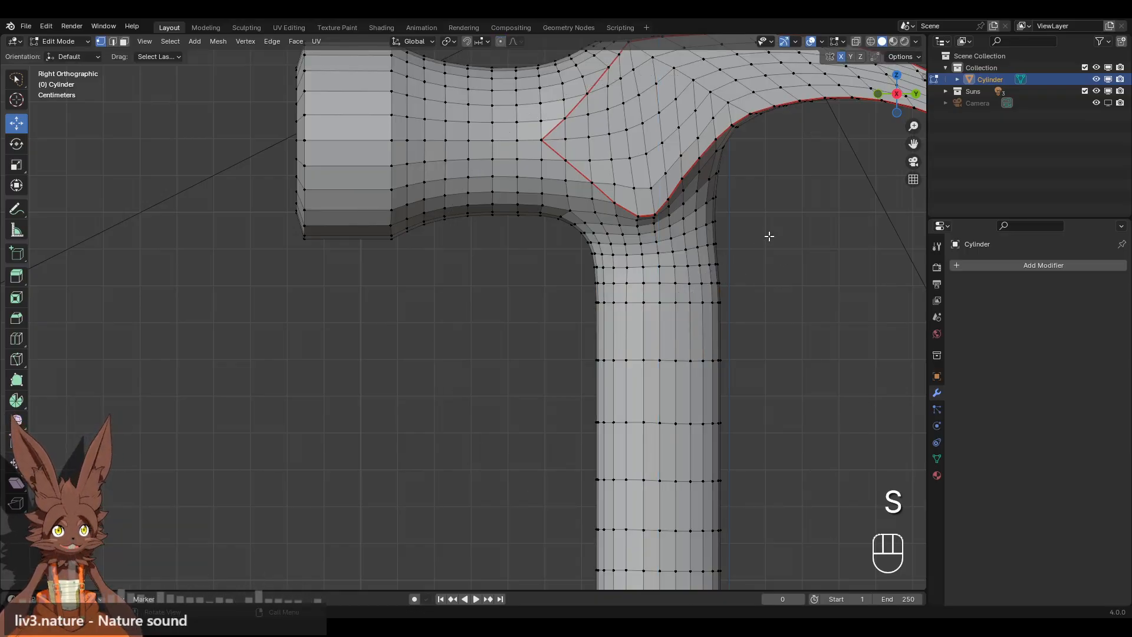
Select the seam-bounded side panels on both sides of the head and claw in face selection.
scroll(699, 276, down, 4)
middle_drag(604, 275, 591, 348)
scroll(581, 361, up, 3)
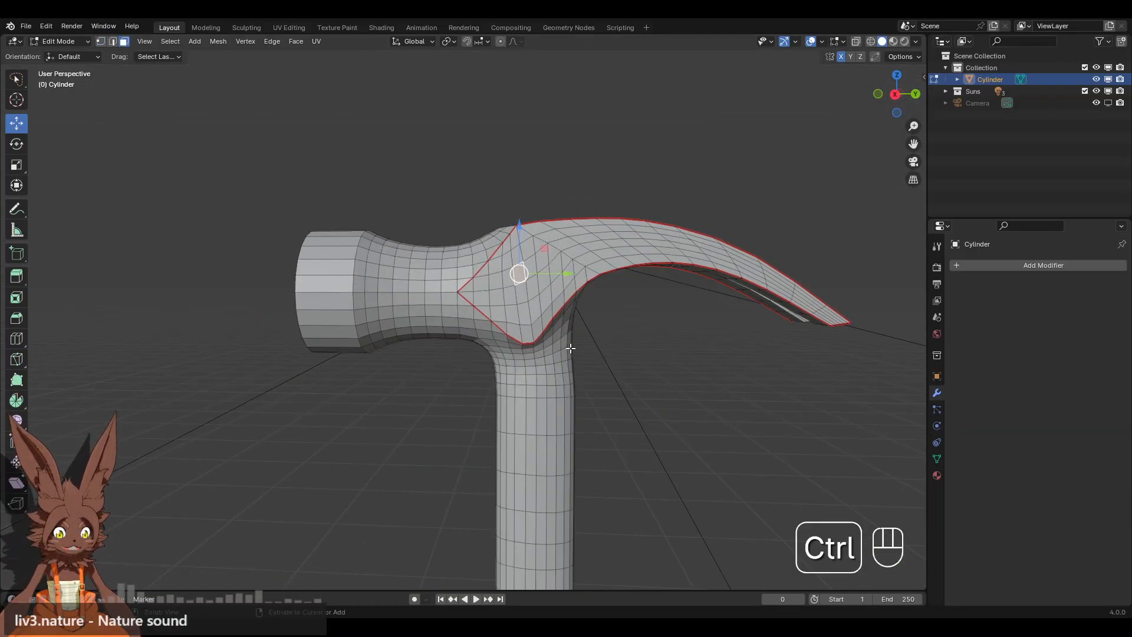
key(ctrl+l)
middle_drag(632, 271, 369, 289)
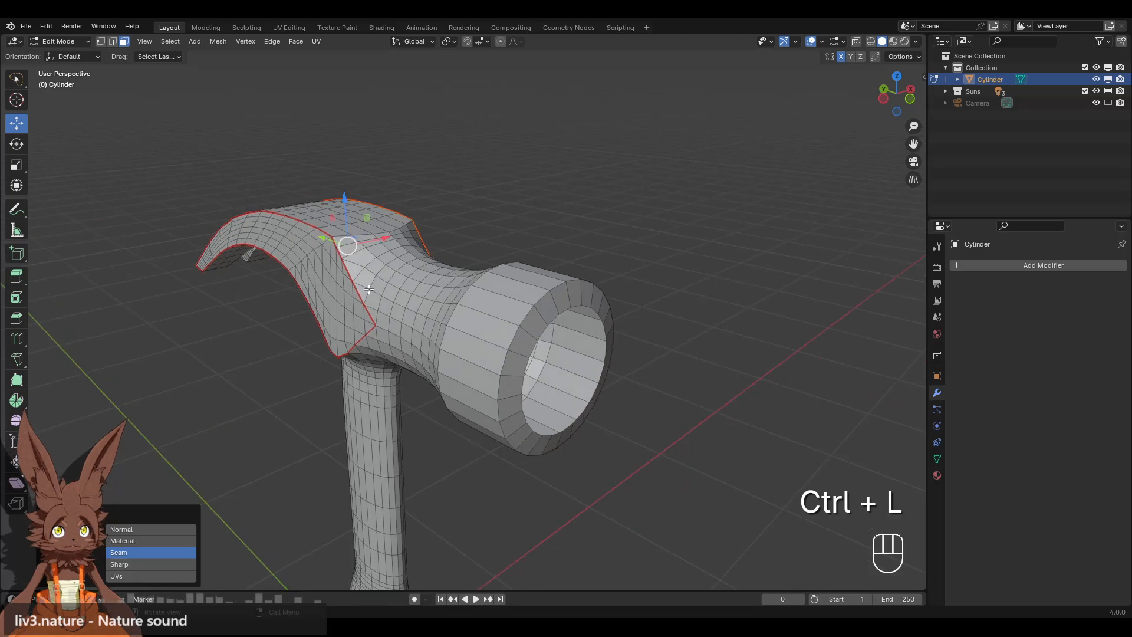
shift+click(333, 269)
key(ctrl+l)
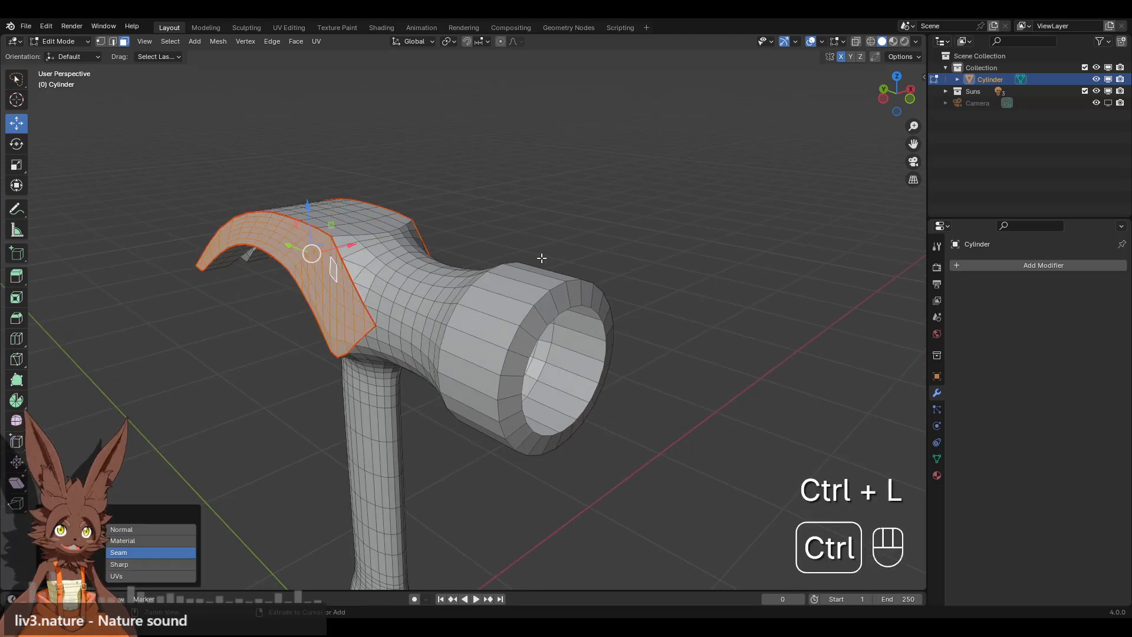
Show the whole hammer in front view with vertex selection and wireframe shading.
scroll(578, 211, down, 6)
middle_drag(578, 211, 495, 239)
click(899, 102)
shift+middle_drag(505, 407, 558, 243)
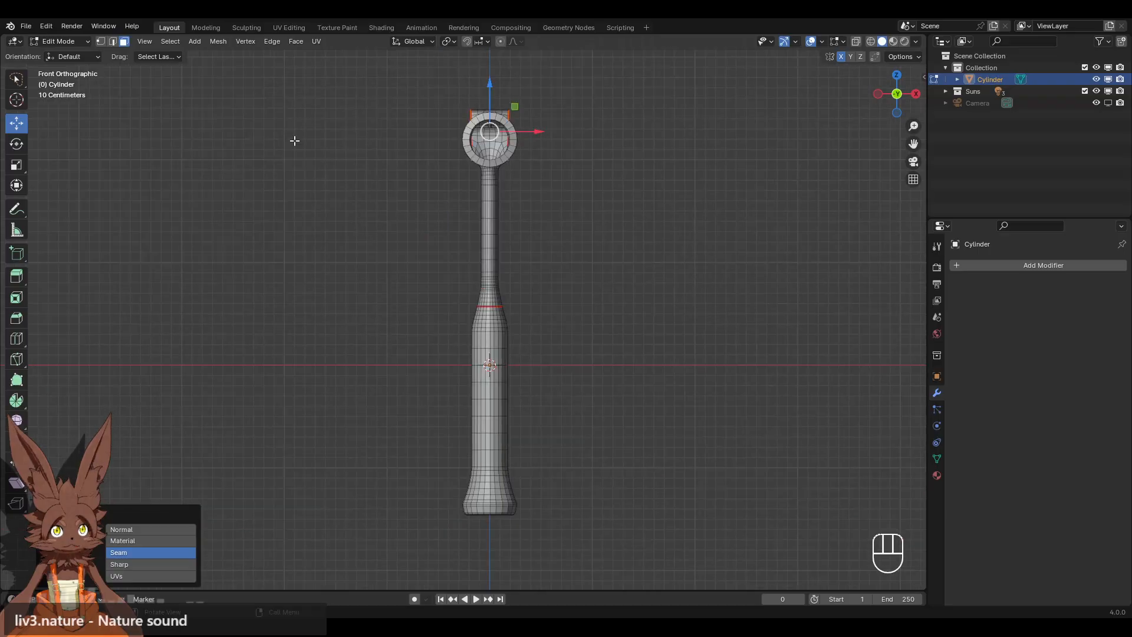
click(100, 42)
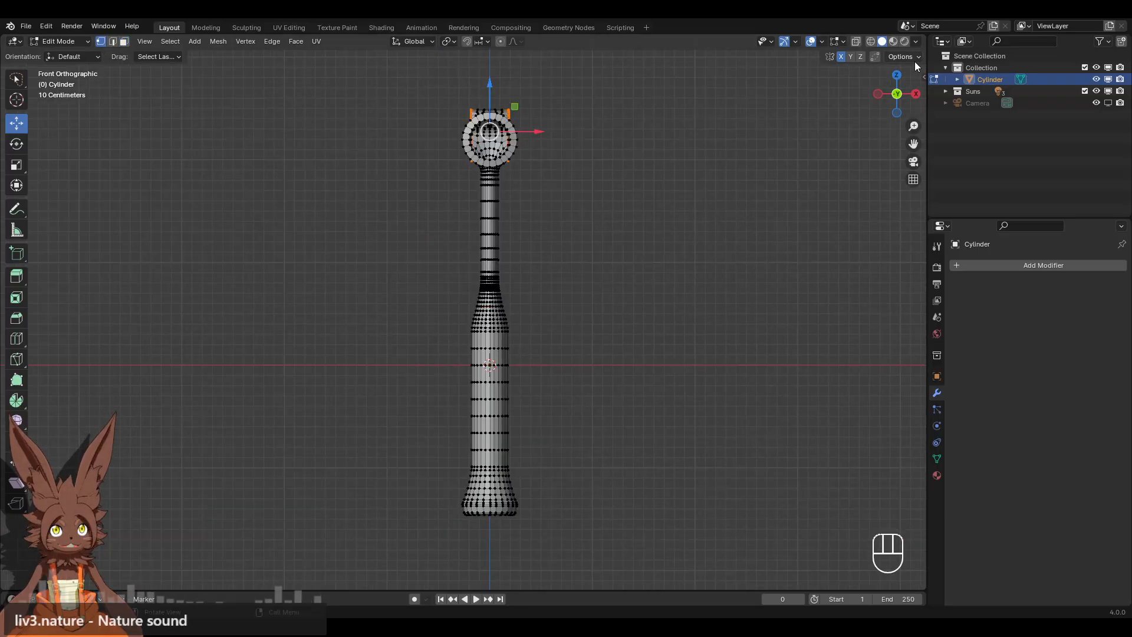
click(870, 41)
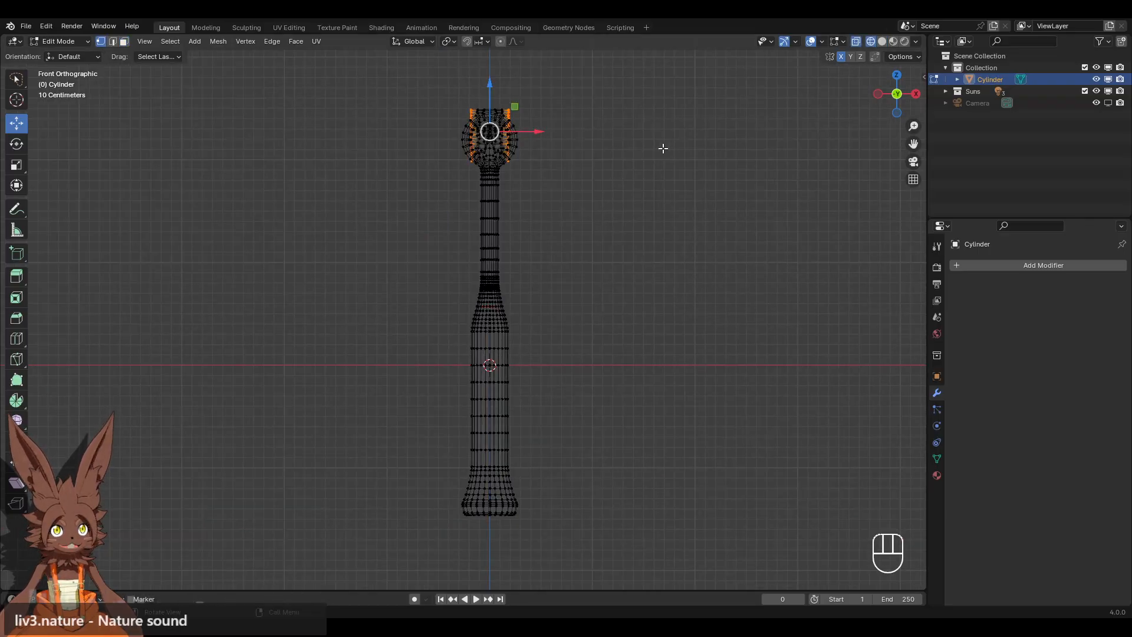
Box-select all vertices of the hammer's negative X half, from the head down to the end of the grip.
mouse_move(697, 79)
mouse_down()
mouse_move(568, 437)
mouse_move(518, 520)
mouse_up()
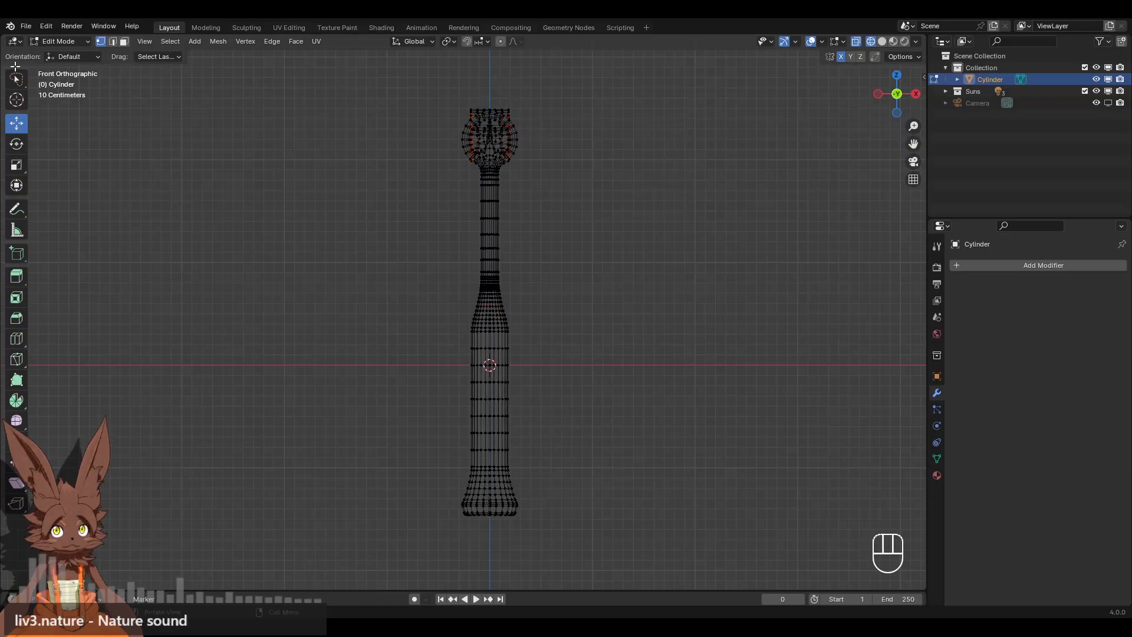
drag(20, 79, 80, 102)
drag(695, 57, 491, 549)
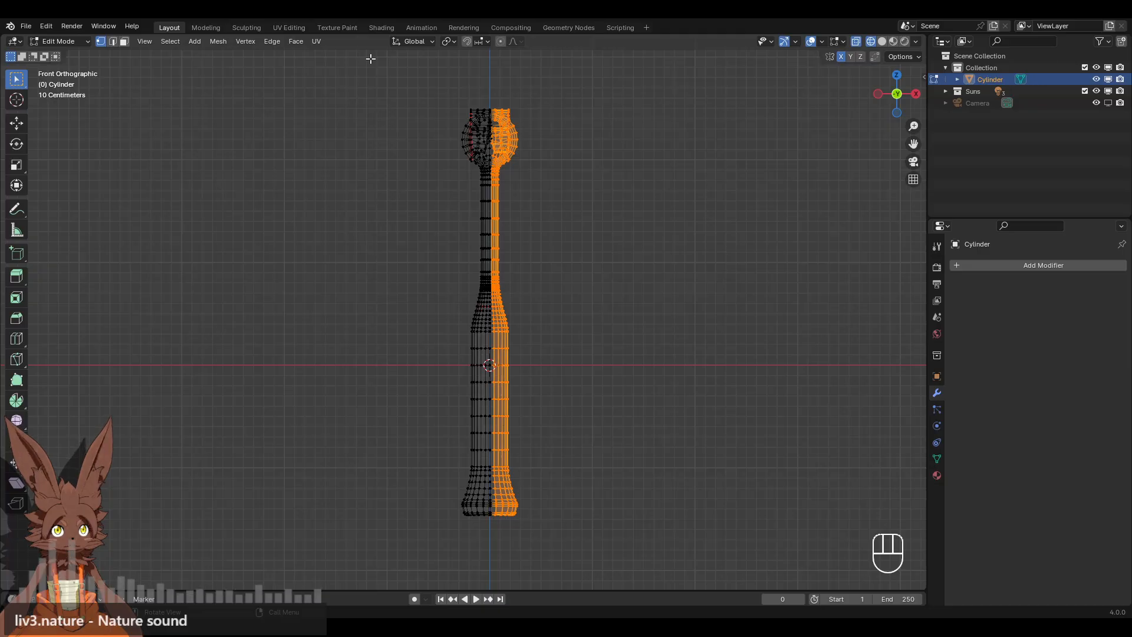
drag(391, 87, 488, 558)
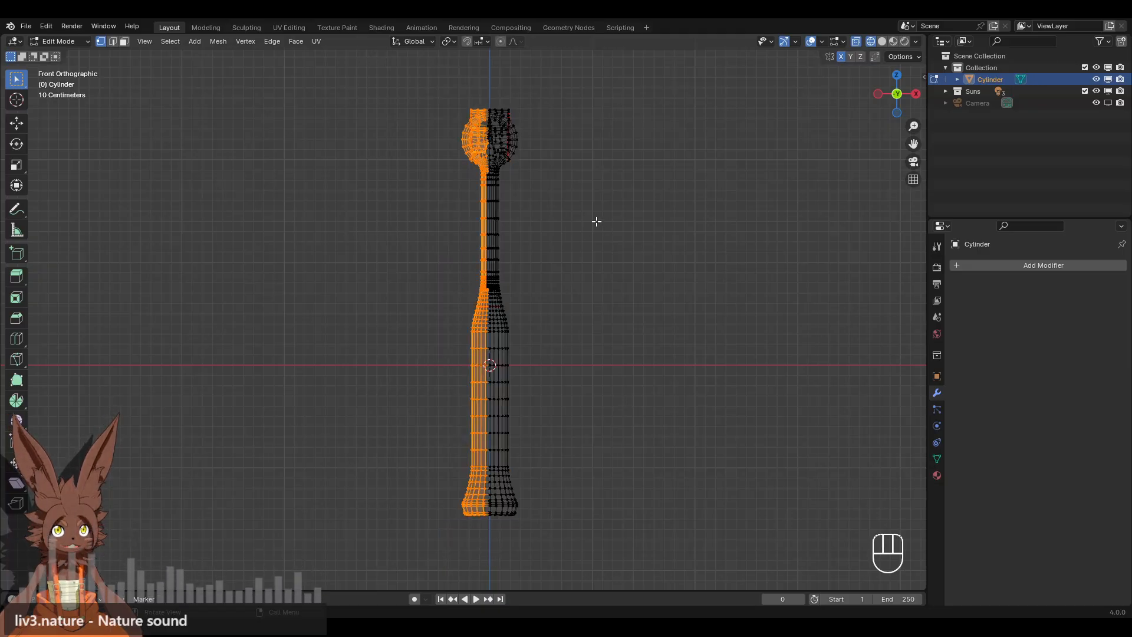
shift+middle_drag(569, 215, 549, 375)
scroll(548, 366, up, 4)
scroll(548, 367, down, 1)
scroll(549, 369, up, 3)
shift+middle_drag(561, 414, 591, 206)
scroll(541, 328, down, 7)
scroll(546, 277, up, 2)
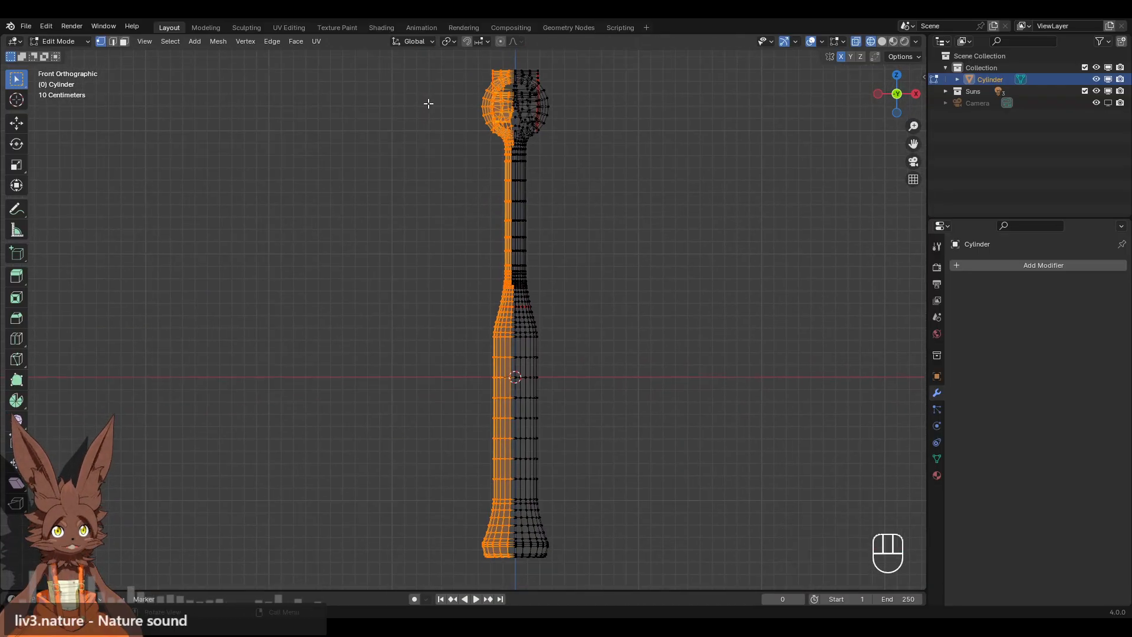
drag(430, 60, 515, 579)
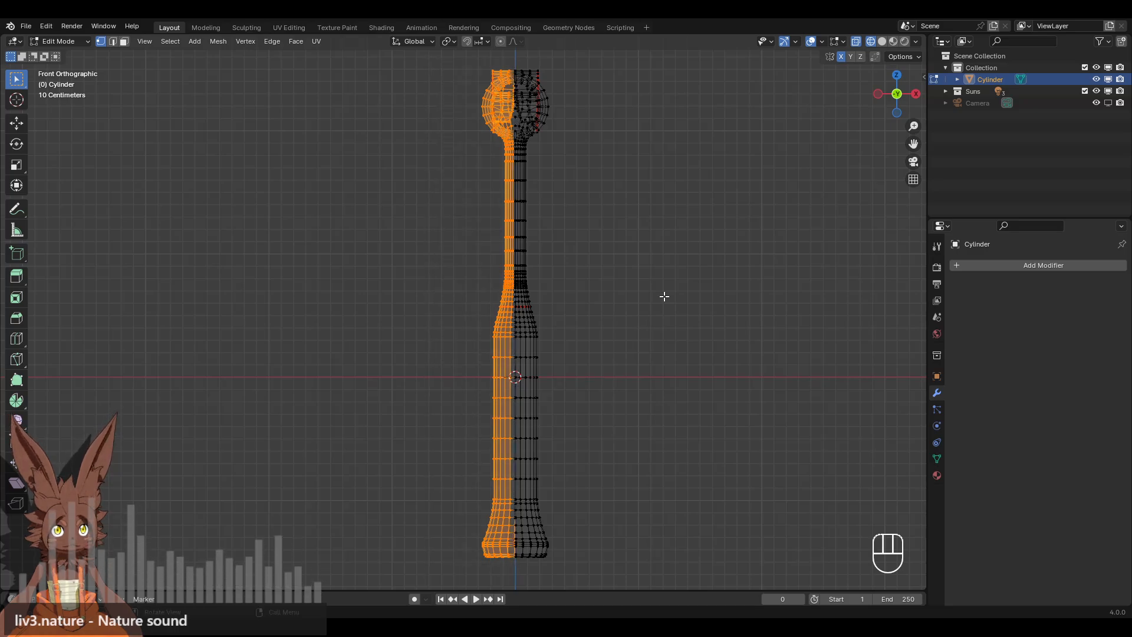
Try deleting the selected half's vertices and mirroring the remaining half on X with a Mirror modifier that has clipping enabled.
key(x)
click(658, 207)
key(a)
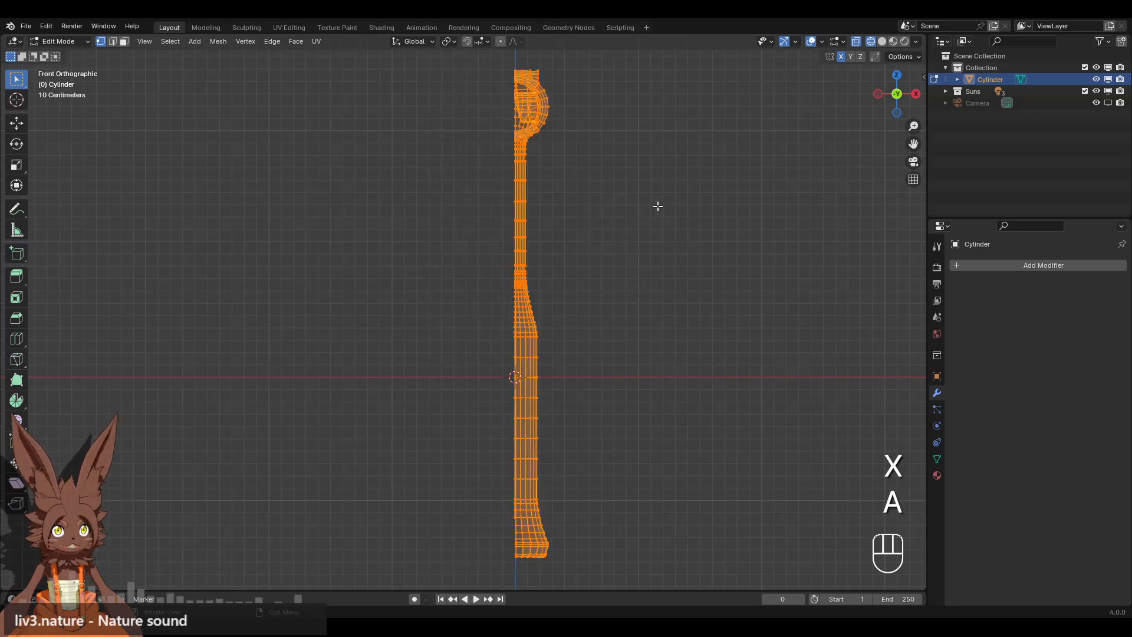
shift+middle_drag(657, 205, 614, 308)
scroll(603, 313, up, 6)
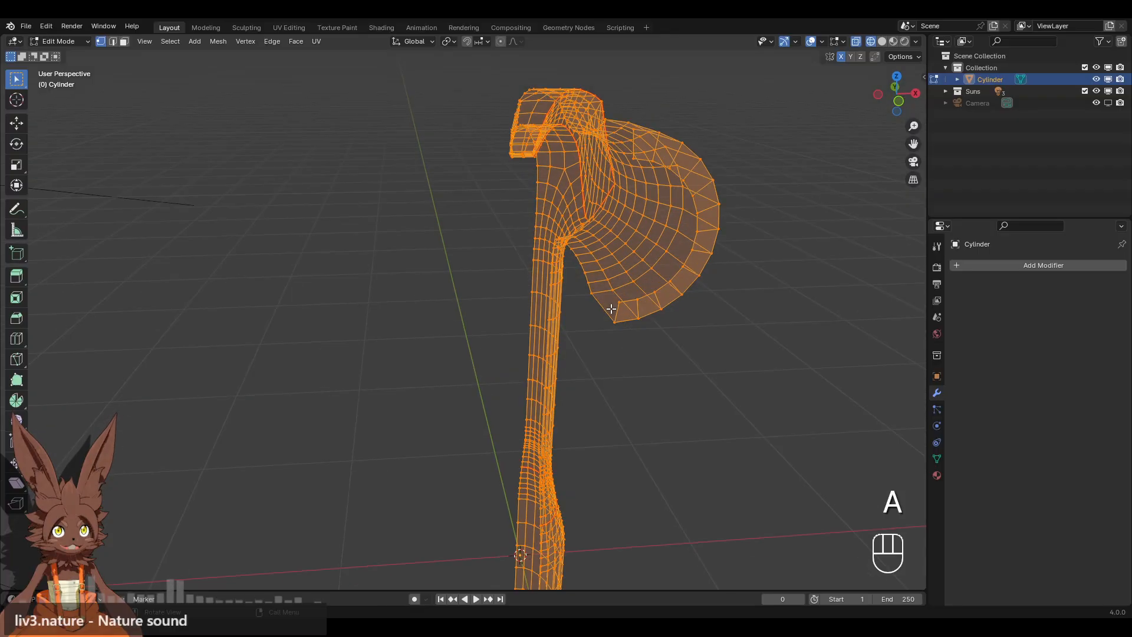
shift+middle_drag(590, 407, 516, 238)
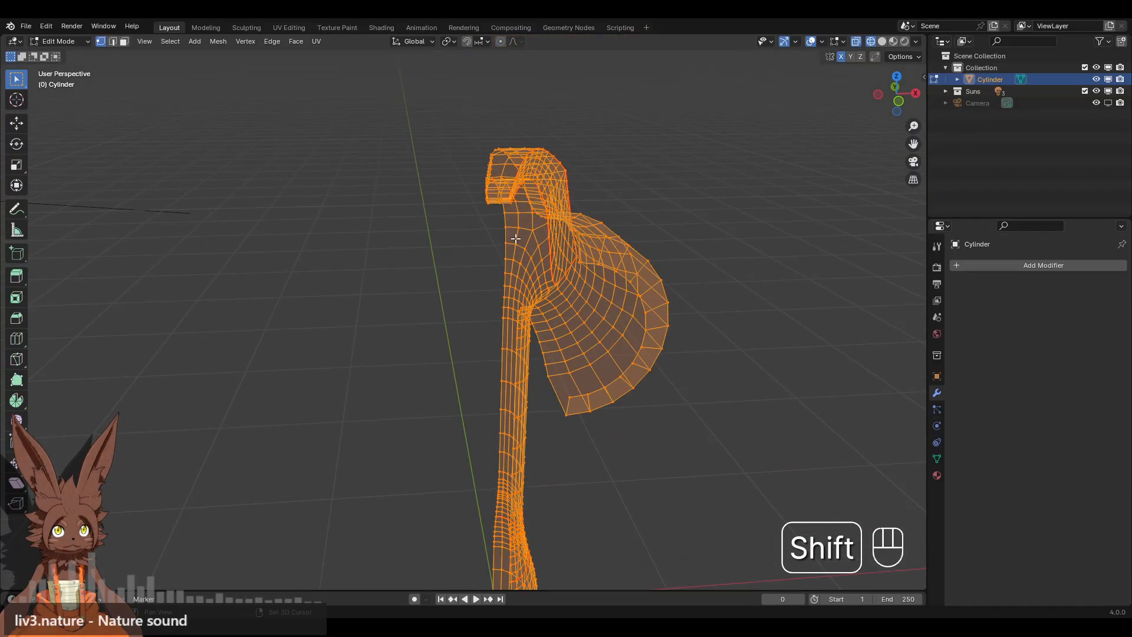
click(999, 263)
mouse_move(975, 265)
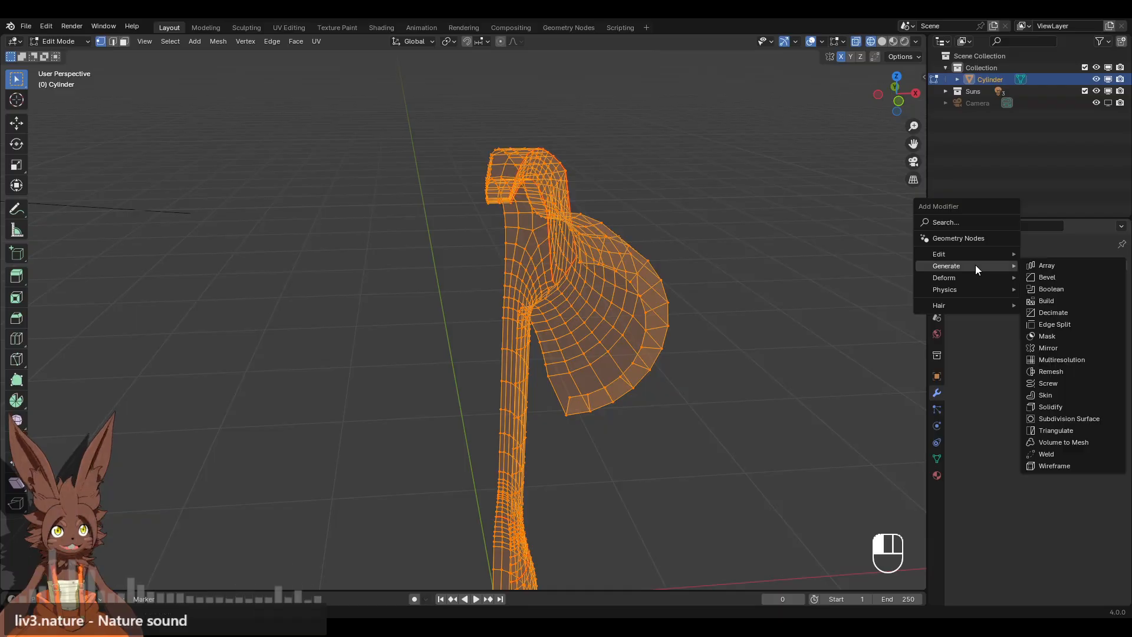
click(1055, 348)
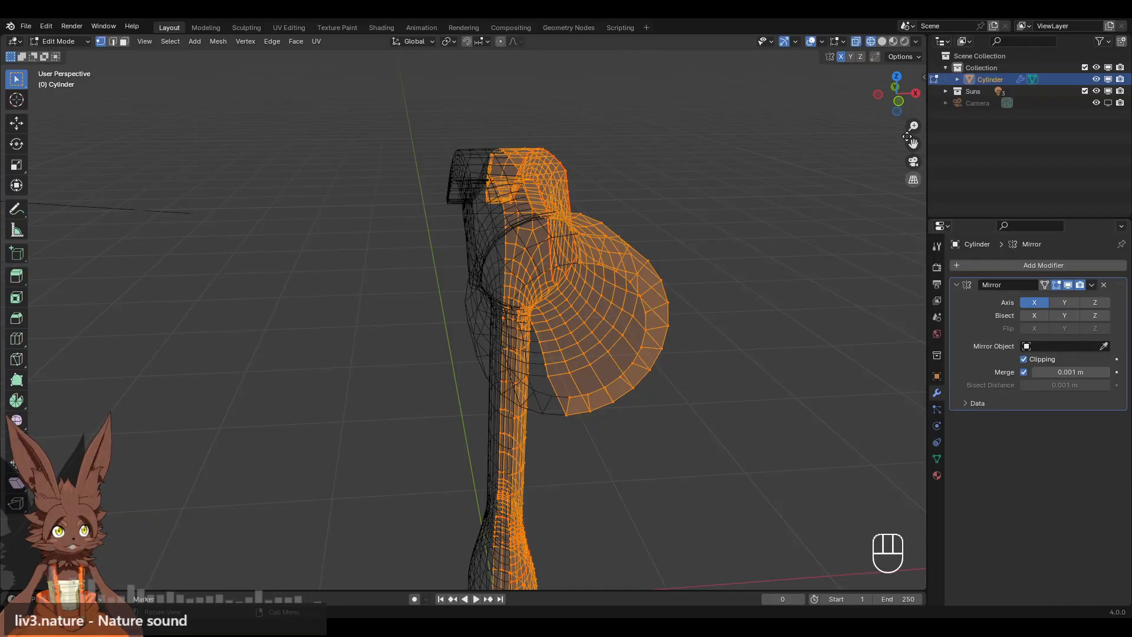
Switch to solid shading and inspect the mirror seam along the handle and the grip's flared end.
click(883, 41)
middle_drag(669, 349, 527, 258)
middle_drag(424, 371, 494, 334)
scroll(571, 245, up, 5)
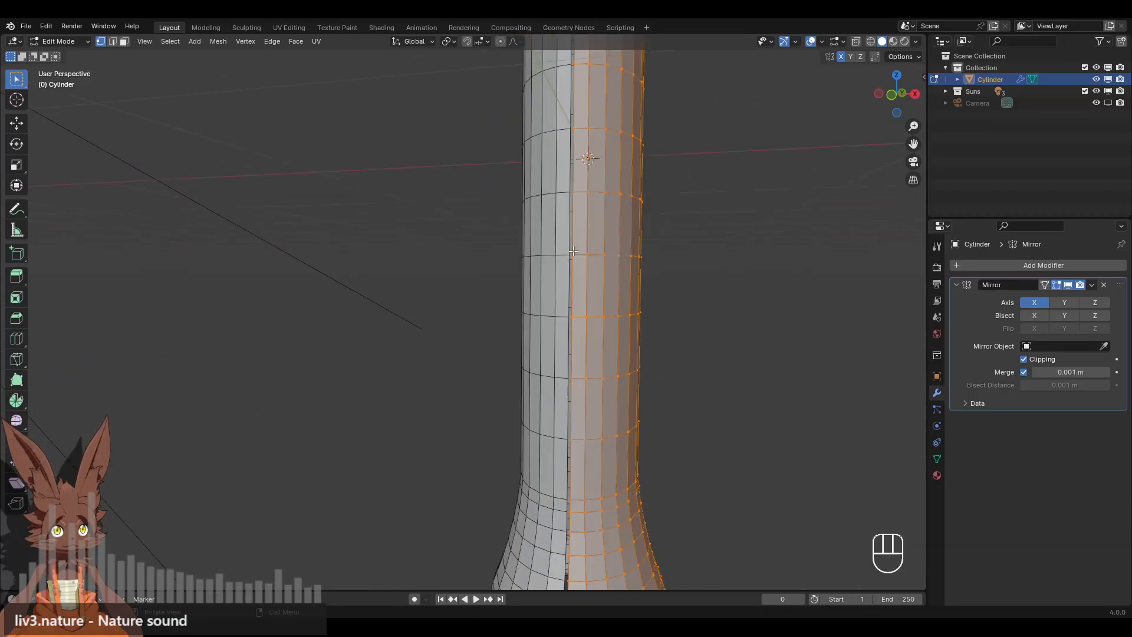
shift+middle_drag(586, 327, 506, 314)
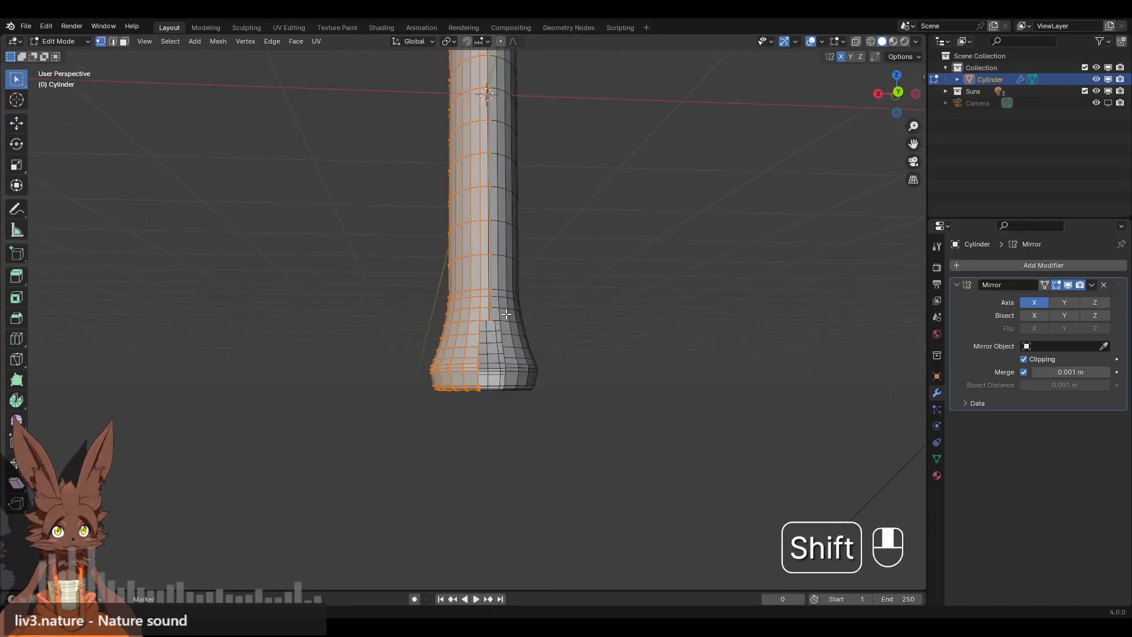
scroll(506, 314, up, 3)
Undo the deletion of the hammer half and remove the Mirror modifier.
key(ctrl+z)
key(ctrl+z)
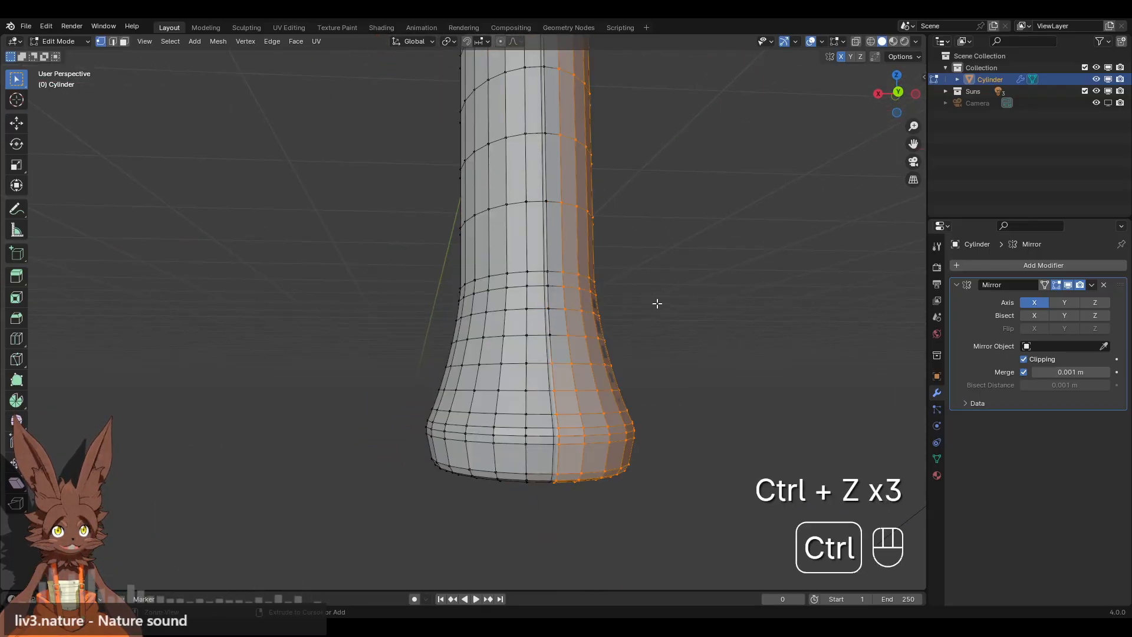
mouse_move(657, 302)
middle_down()
mouse_move(640, 310)
mouse_move(644, 319)
middle_up()
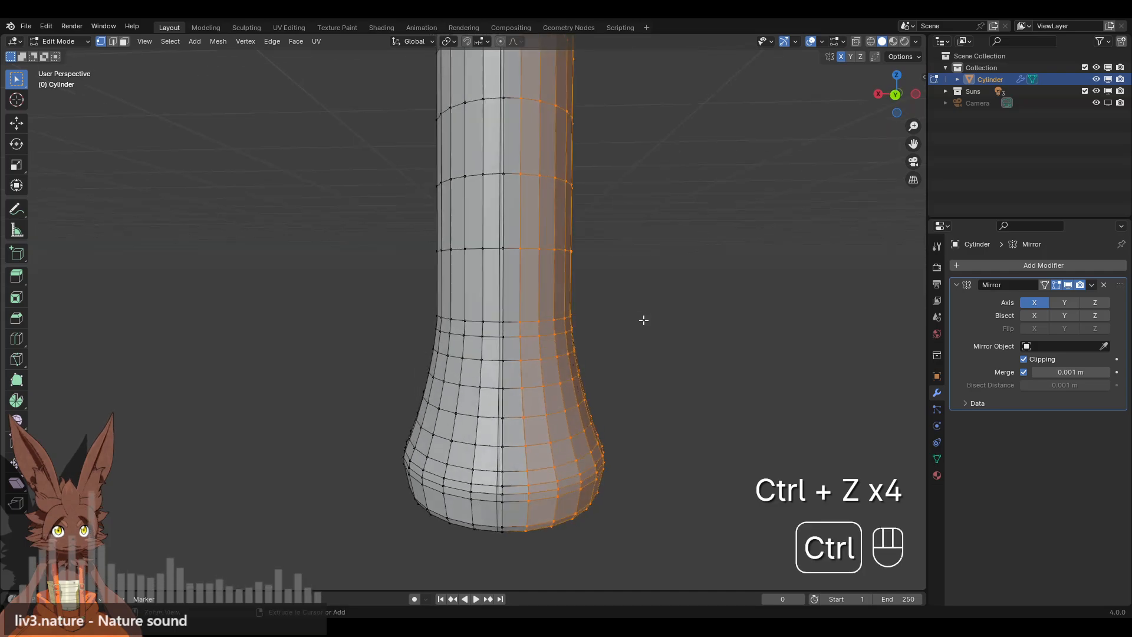
click(1104, 285)
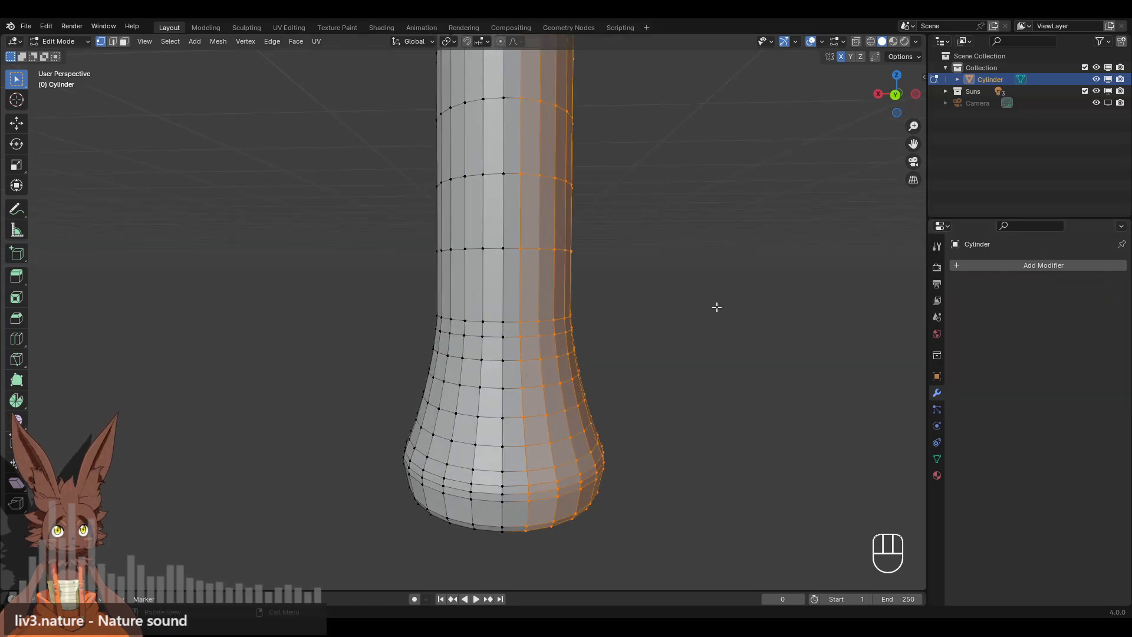
Try deleting the vertices of the selected half without a modifier, check the cut edge, and undo the deletion.
middle_drag(590, 379, 184, 142)
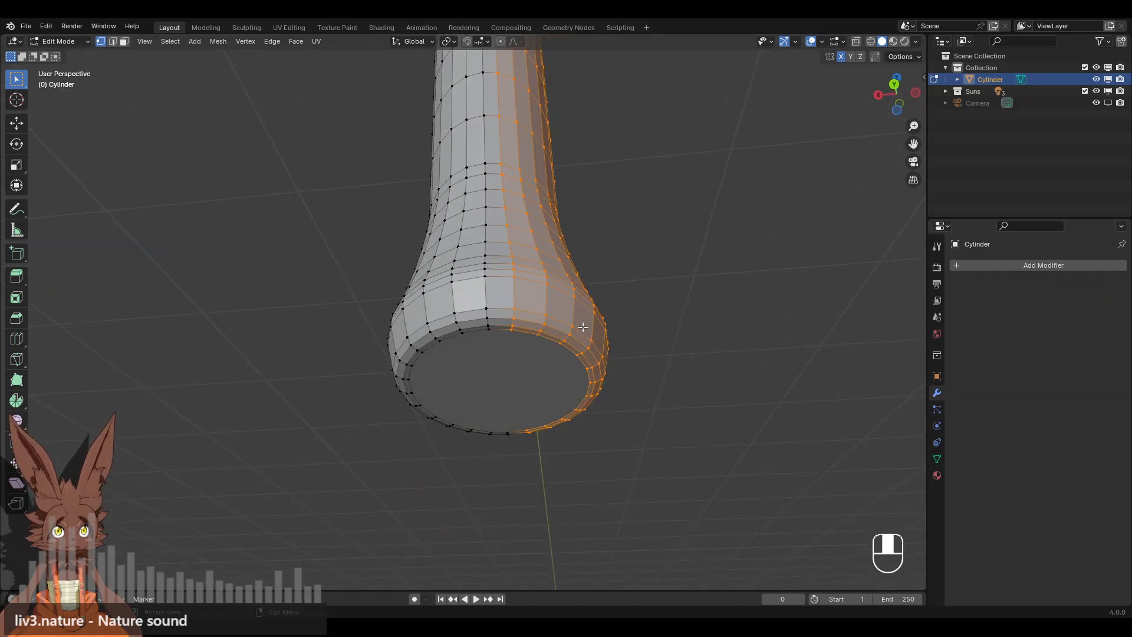
key(x)
click(698, 210)
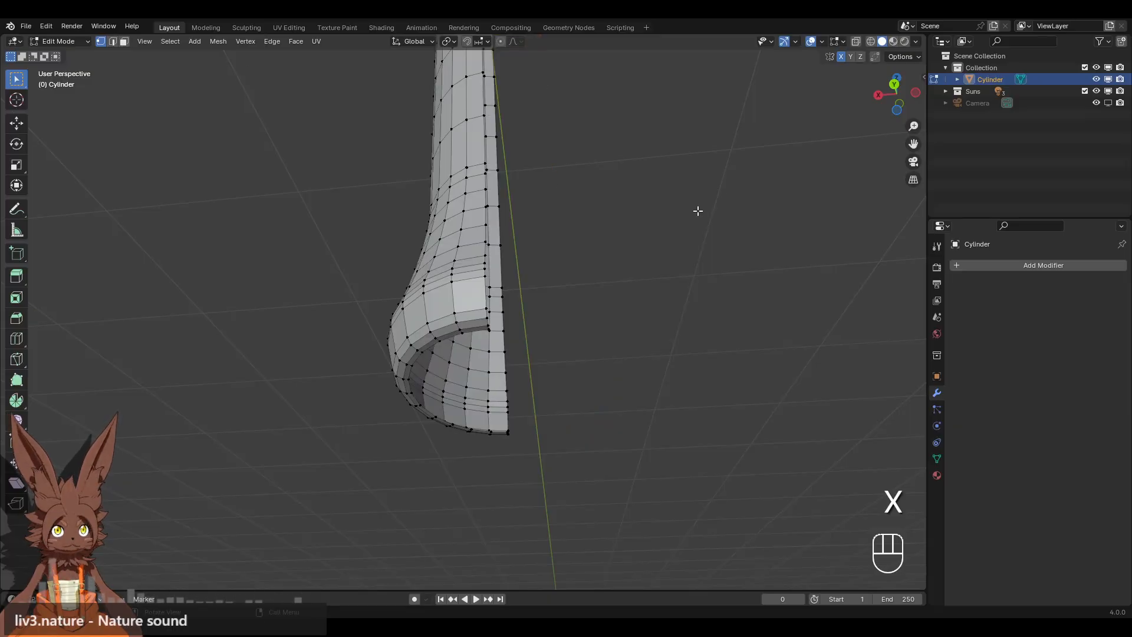
middle_drag(579, 171, 586, 232)
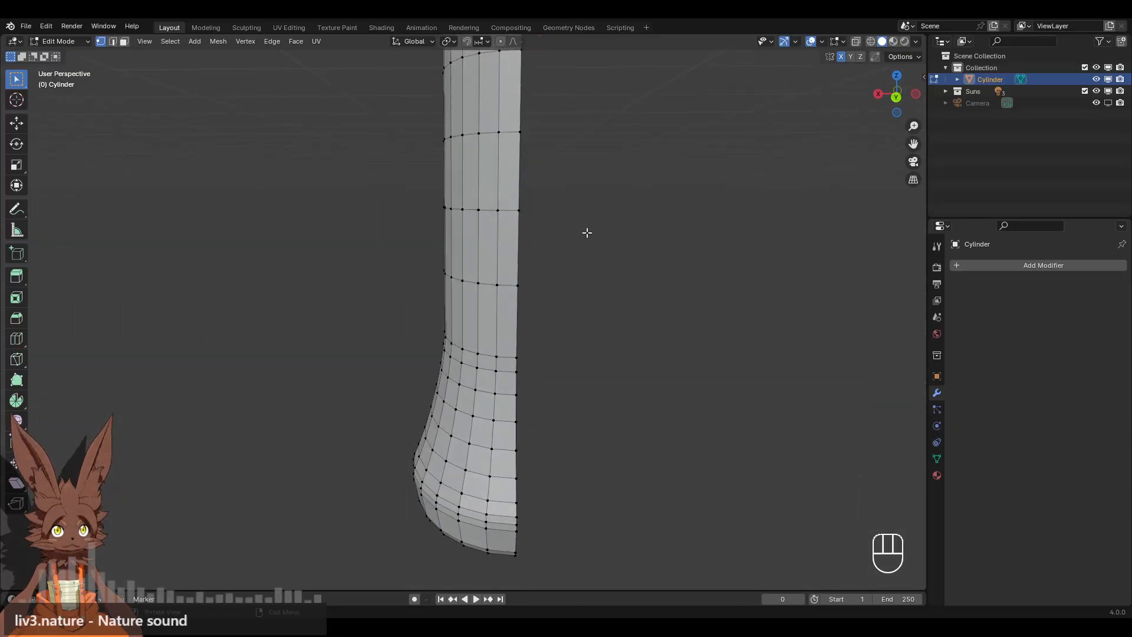
middle_drag(603, 318, 522, 333)
middle_drag(407, 288, 553, 293)
key(ctrl+z)
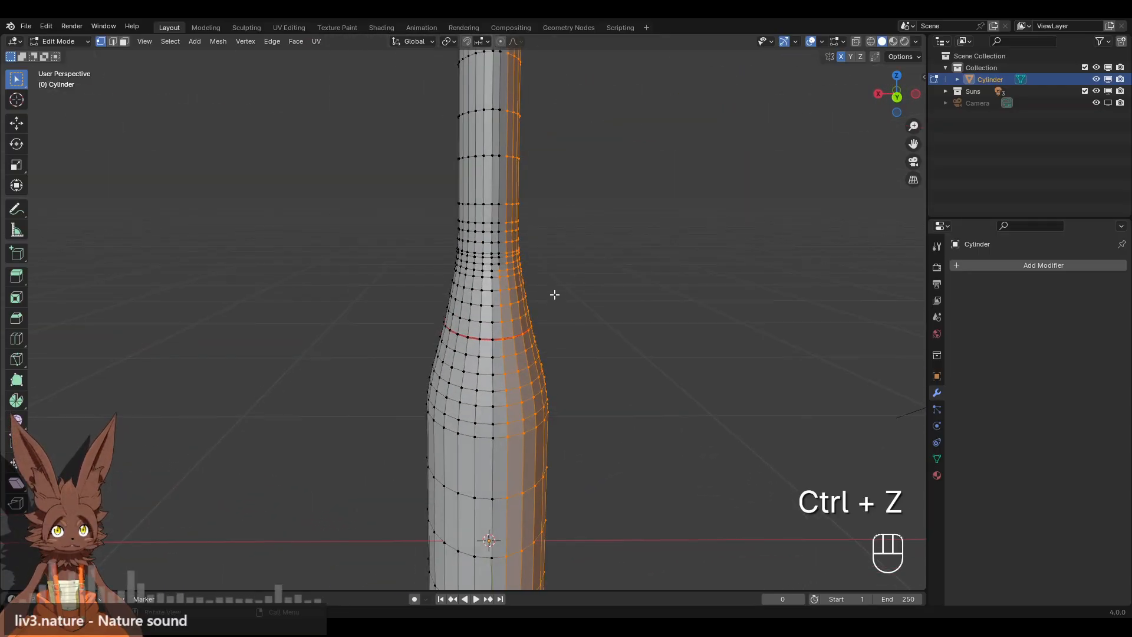
Add the unselected vertices along the claw's inner edge to the selected half of the hammer.
shift+middle_drag(538, 130, 534, 336)
shift+middle_drag(531, 213, 507, 256)
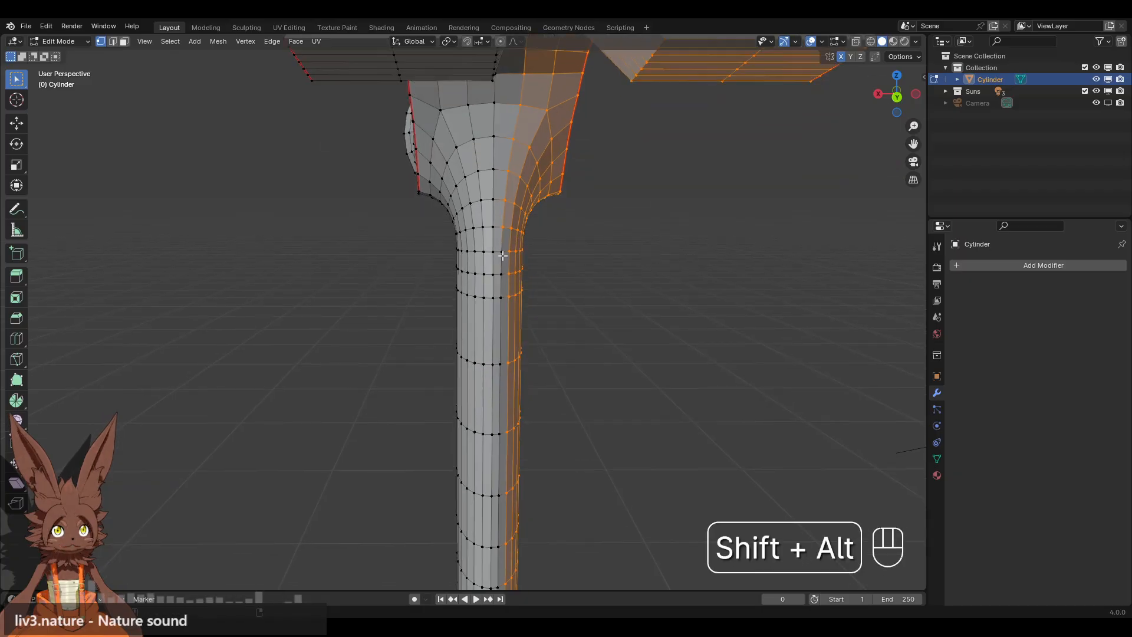
scroll(579, 276, down, 3)
mouse_move(579, 276)
middle_down()
mouse_move(577, 294)
mouse_move(579, 265)
middle_up()
shift+middle_drag(526, 141, 530, 275)
scroll(513, 236, up, 2)
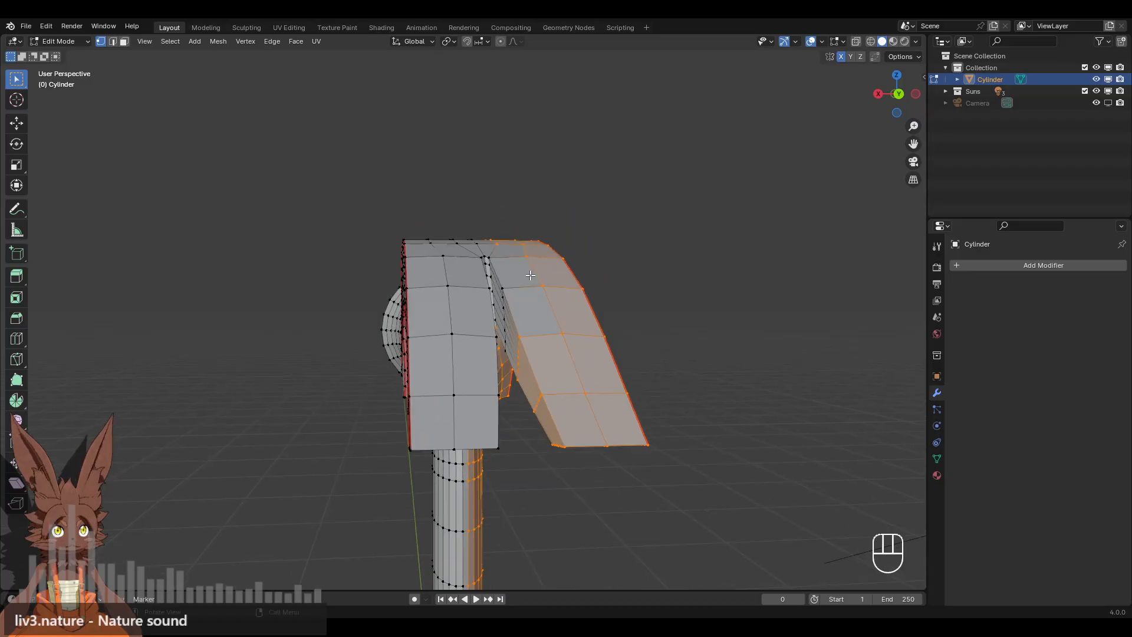
scroll(530, 275, up, 2)
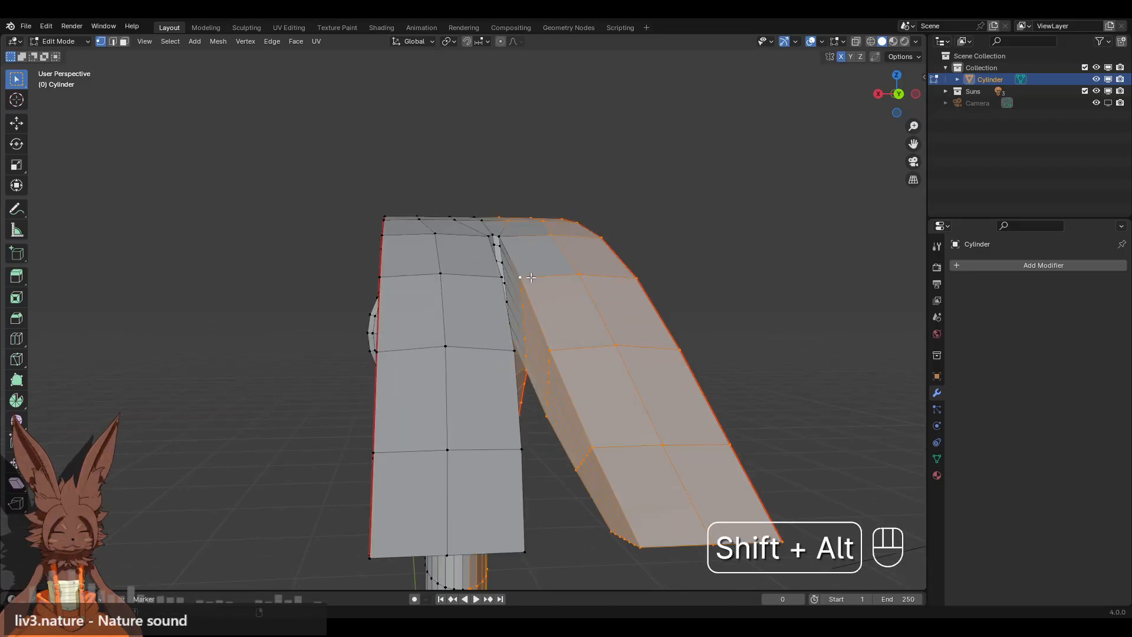
middle_drag(523, 231, 499, 284)
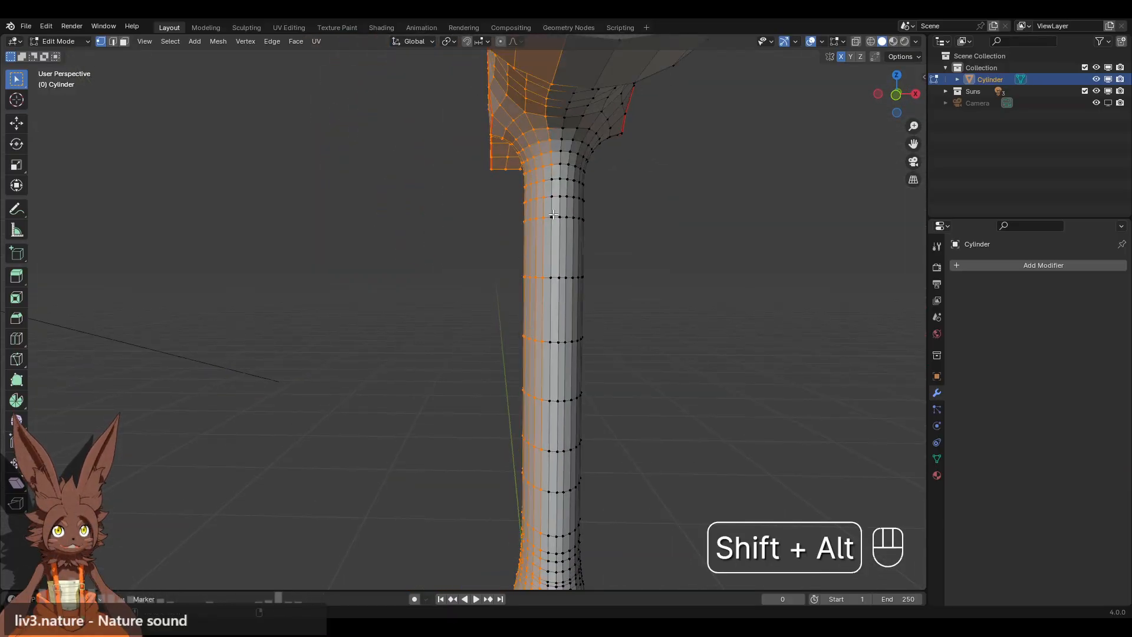
Delete the selected half's vertices and add a Mirror modifier on the X axis with clipping off.
shift+middle_drag(542, 501, 511, 445)
middle_drag(531, 393, 590, 283)
key(x)
click(520, 274)
click(1009, 266)
mouse_move(993, 270)
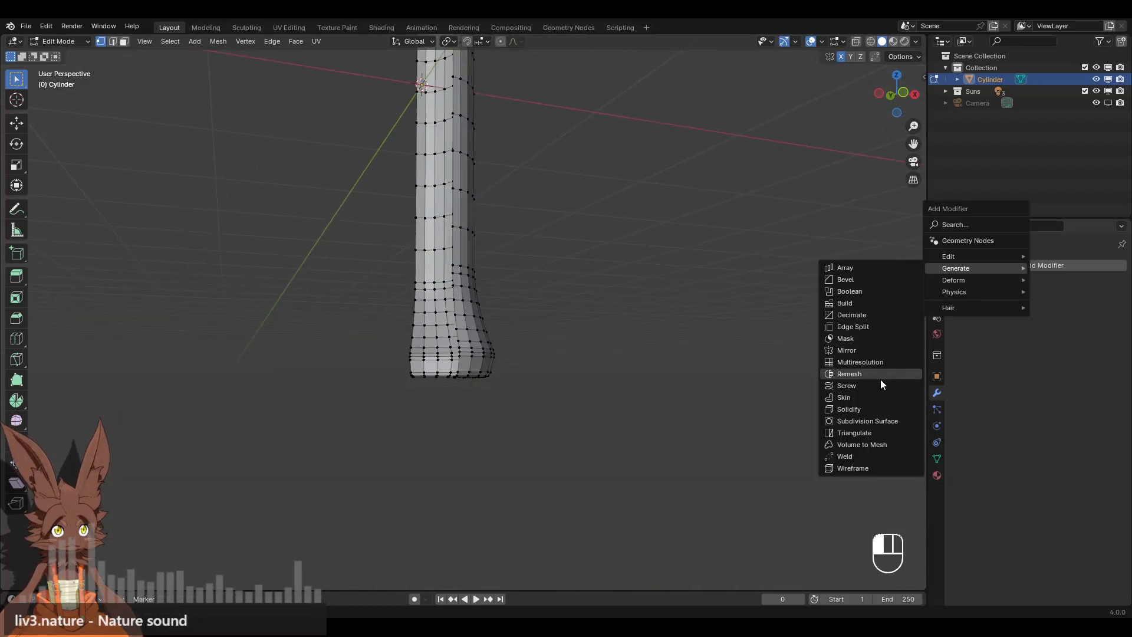
click(868, 350)
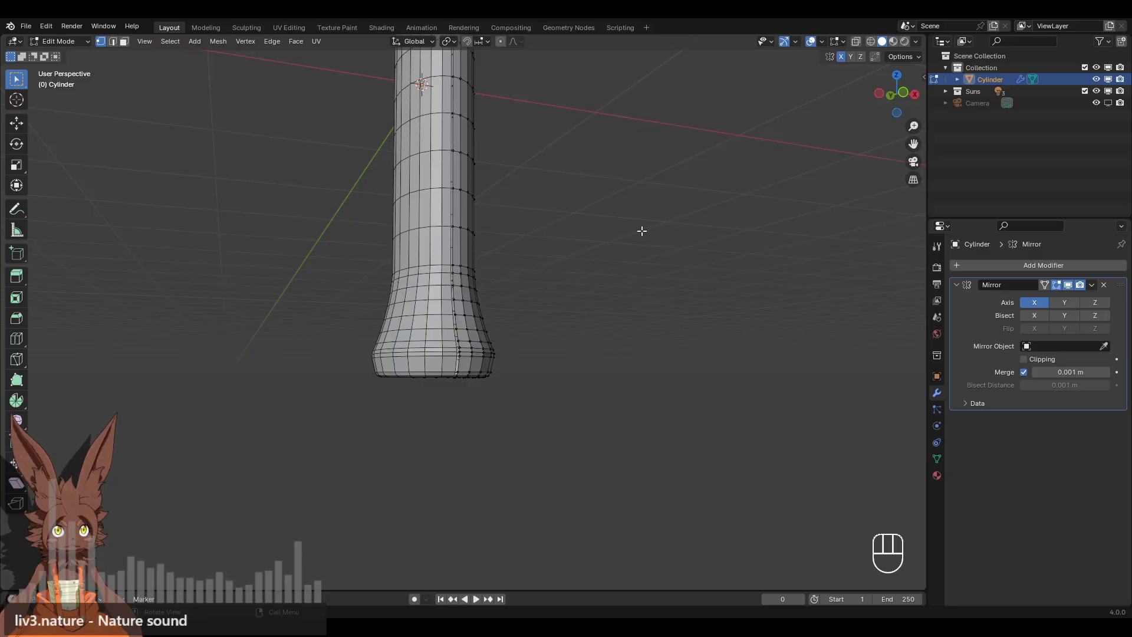
Examine the mirrored hammer around the head, neck and handle, down to the centre seam at the grip's end.
shift+middle_drag(642, 231, 531, 319)
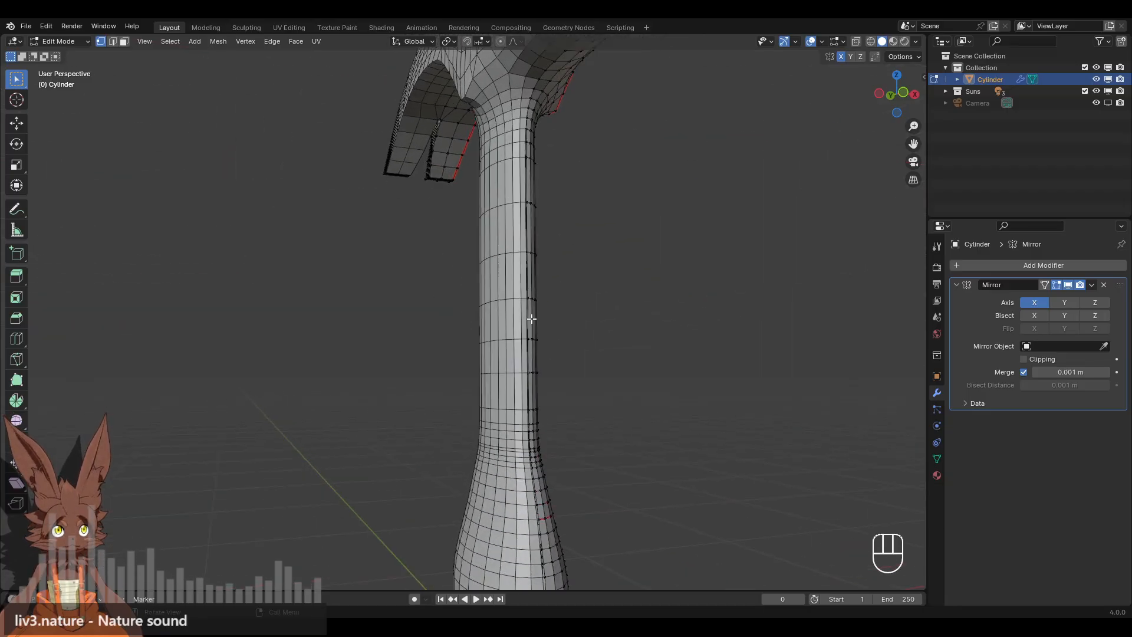
alt+middle_click(515, 283)
shift+middle_drag(477, 162, 531, 392)
shift+middle_drag(539, 253, 488, 310)
middle_drag(382, 410, 548, 472)
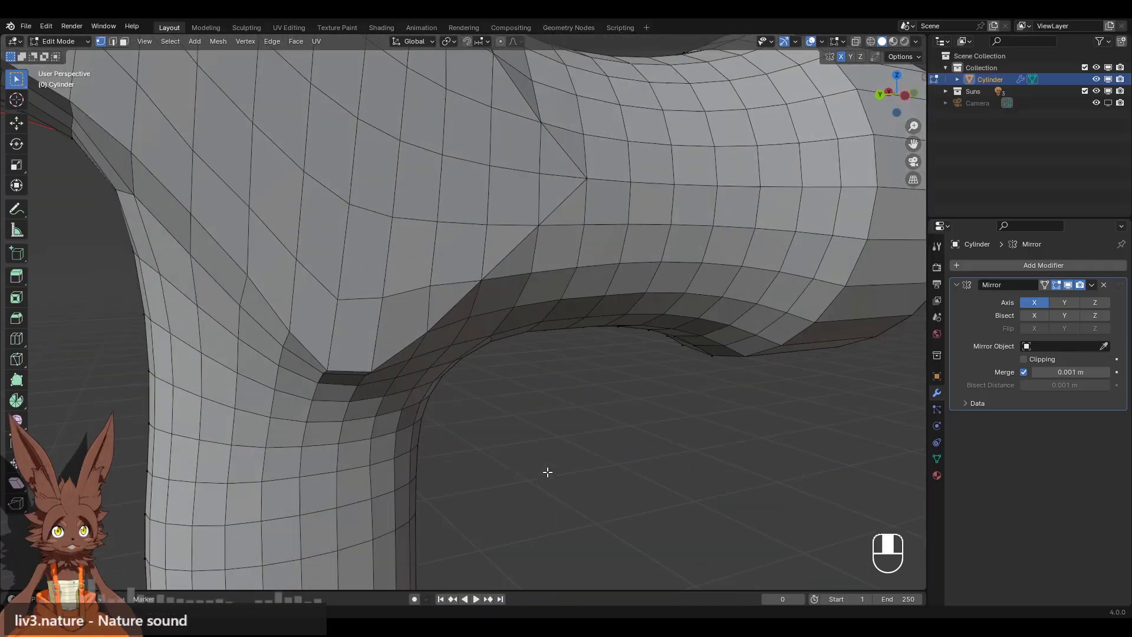
scroll(327, 463, down, 3)
middle_drag(274, 436, 354, 53)
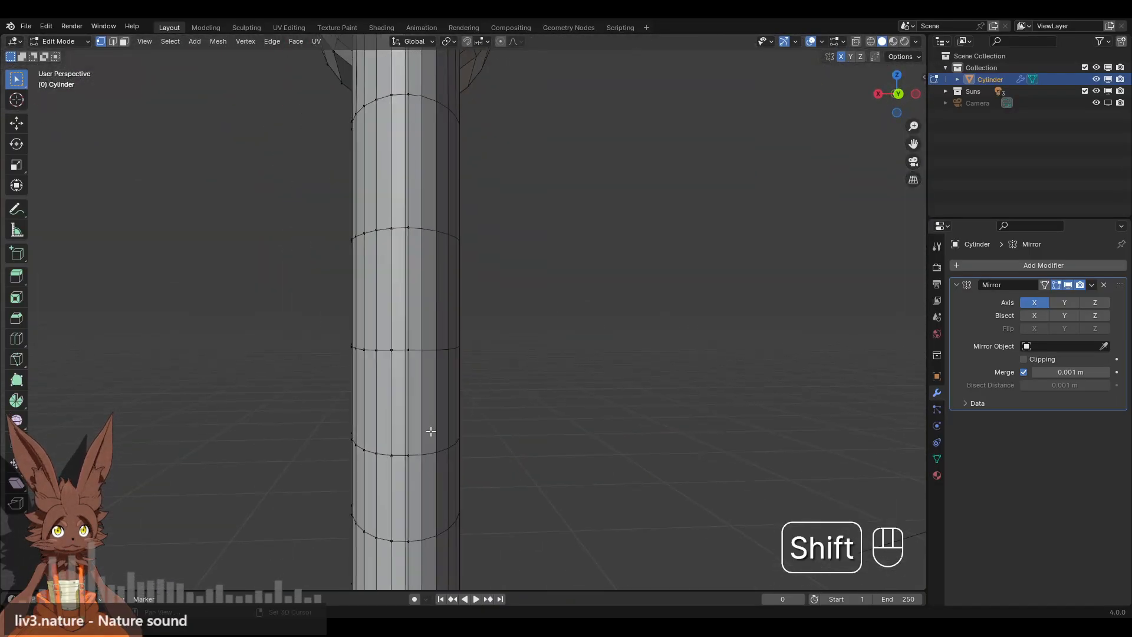
shift+middle_drag(430, 432, 462, 53)
shift+middle_drag(470, 581, 475, 237)
shift+middle_drag(486, 374, 462, 185)
shift+middle_drag(466, 507, 494, 273)
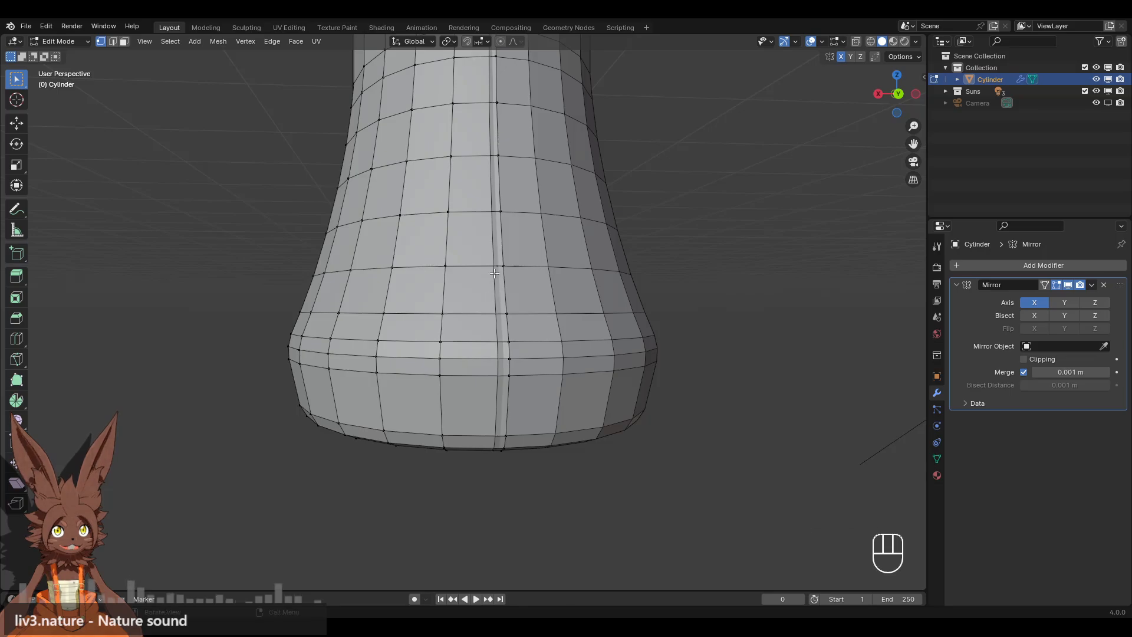
Select the centre seam's edge loop along the handle and add the one on the underside of the head.
scroll(557, 225, down, 5)
shift+middle_drag(548, 140, 554, 518)
shift+middle_drag(537, 118, 541, 283)
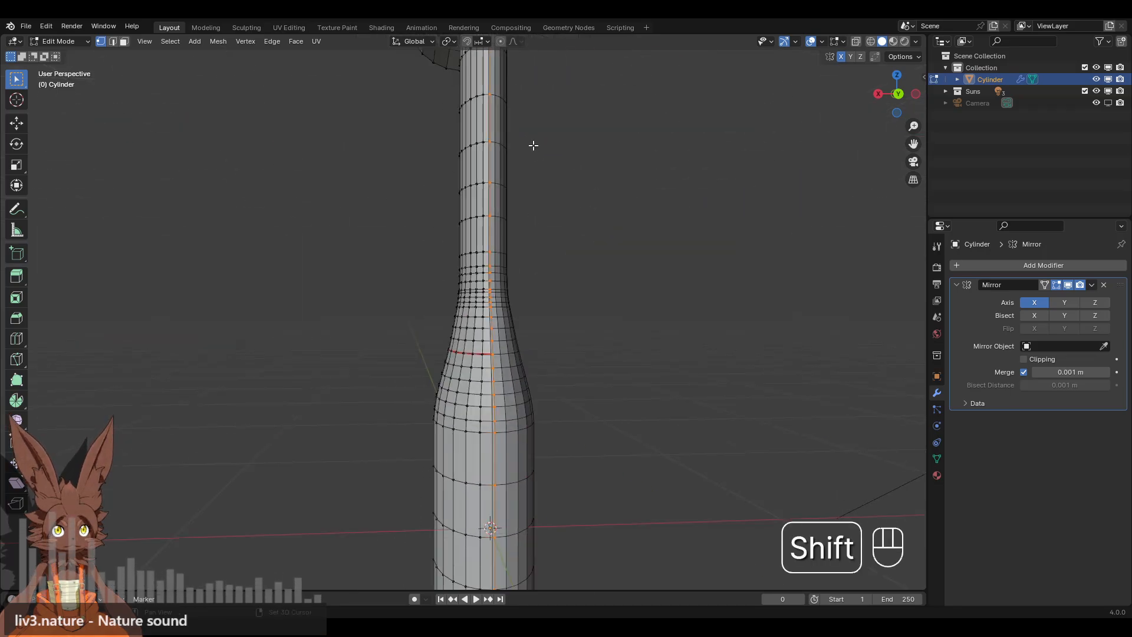
shift+middle_drag(519, 59, 517, 524)
middle_drag(463, 310, 710, 309)
middle_drag(424, 449, 444, 287)
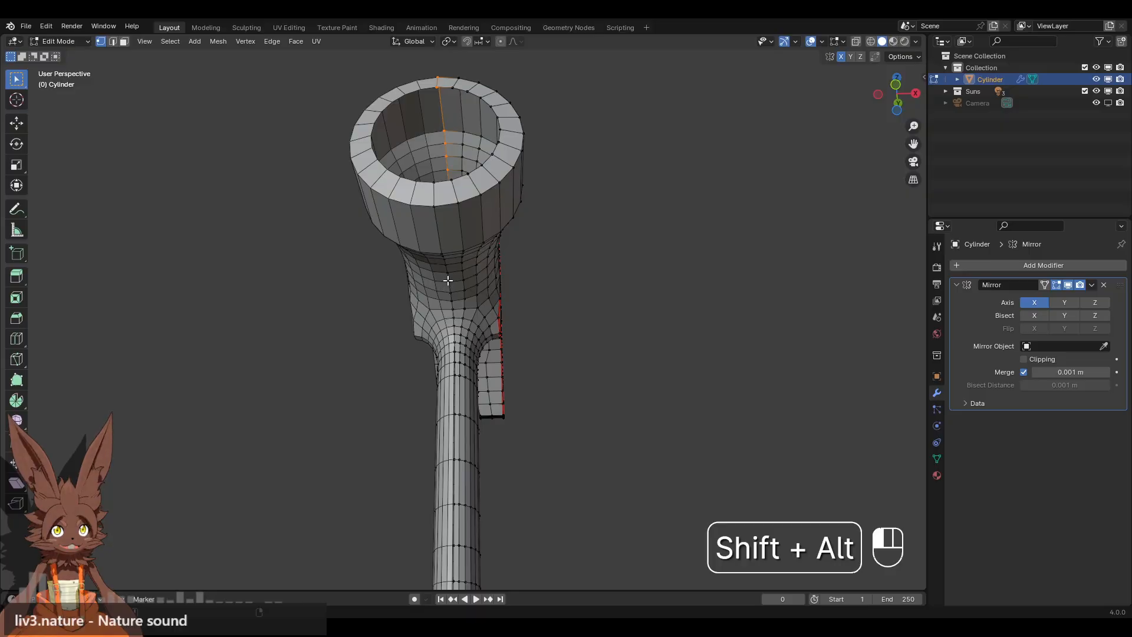
alt+shift+click(448, 281)
Turn on clipping in the Mirror modifier and move the selected centre seam along X onto the mirror plane.
shift+middle_drag(521, 531, 589, 220)
scroll(554, 305, down, 2)
shift+middle_drag(560, 410, 533, 289)
scroll(539, 250, down, 2)
click(17, 123)
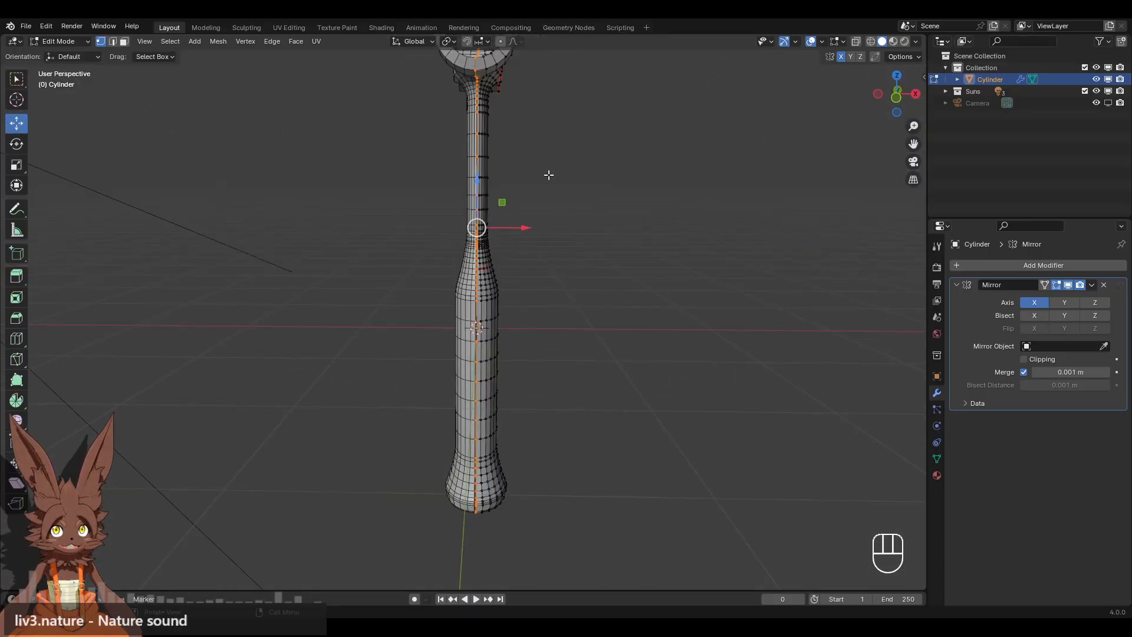
mouse_move(528, 230)
mouse_down()
mouse_move(389, 228)
mouse_move(673, 244)
mouse_move(503, 237)
mouse_move(535, 224)
mouse_up()
key(ctrl+z)
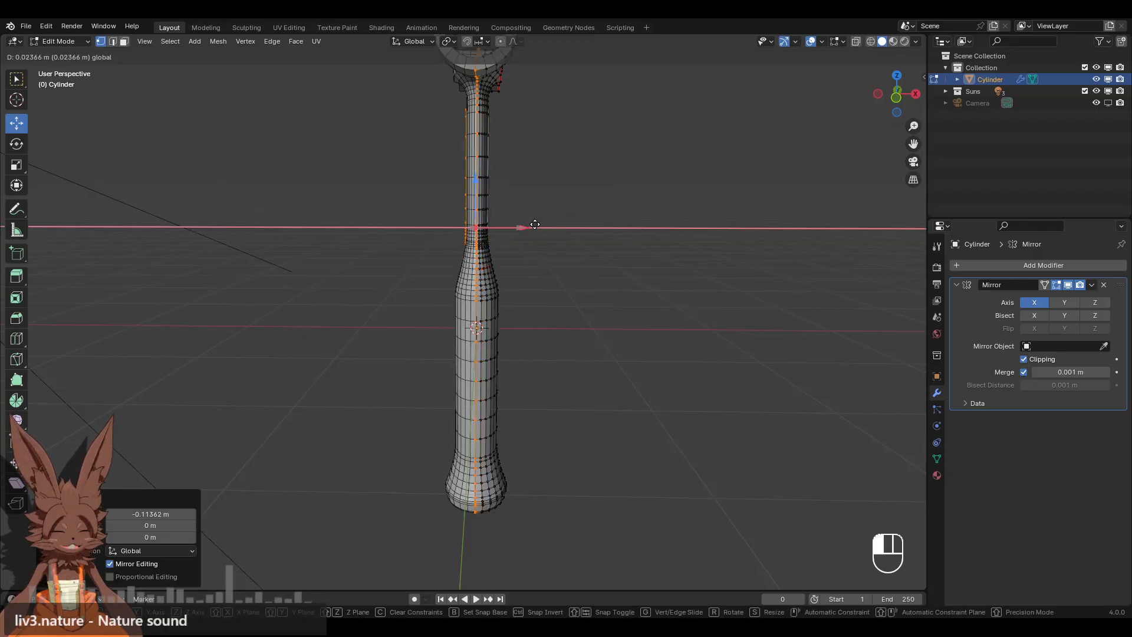
drag(644, 224, 721, 219)
Examine the centre seam along the handle, inside the grip's end and back up to the claw and head, and clear the selection.
middle_drag(715, 220, 584, 238)
scroll(596, 245, up, 4)
middle_drag(510, 323, 706, 331)
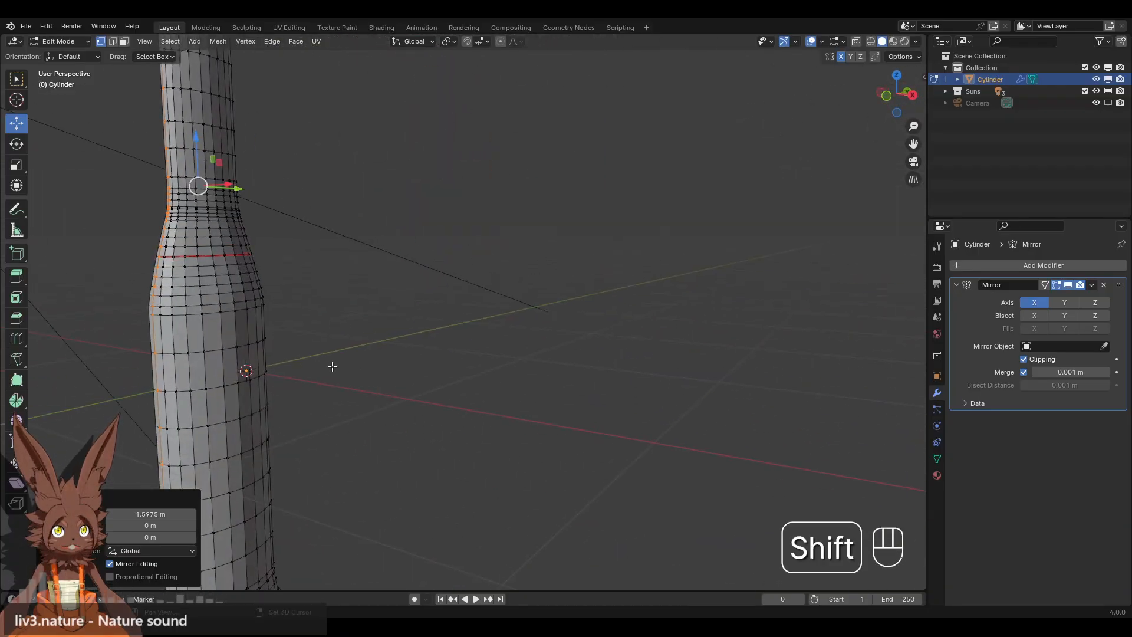
shift+middle_drag(332, 366, 418, 359)
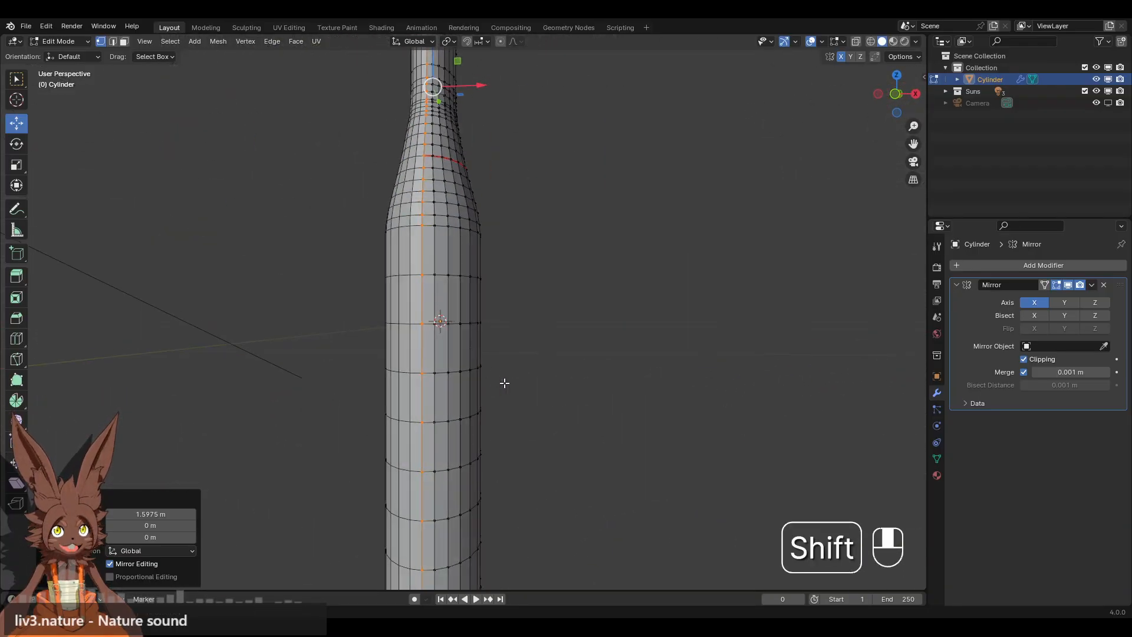
shift+middle_drag(503, 381, 584, 240)
shift+middle_drag(596, 440, 591, 240)
scroll(561, 344, up, 3)
middle_drag(590, 410, 581, 367)
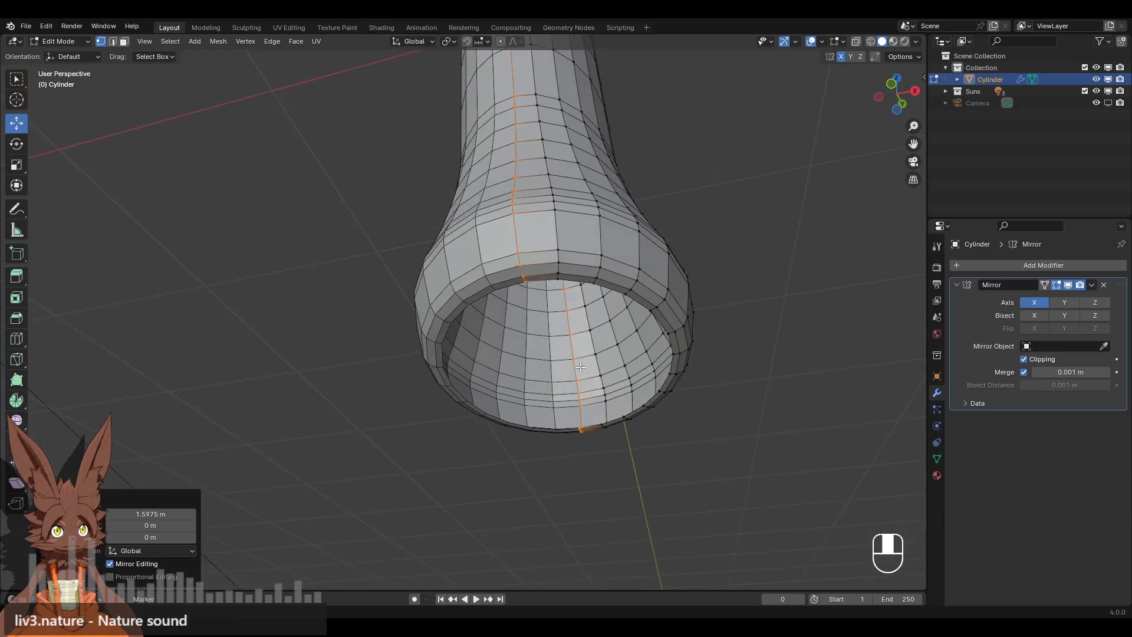
middle_drag(614, 218, 377, 277)
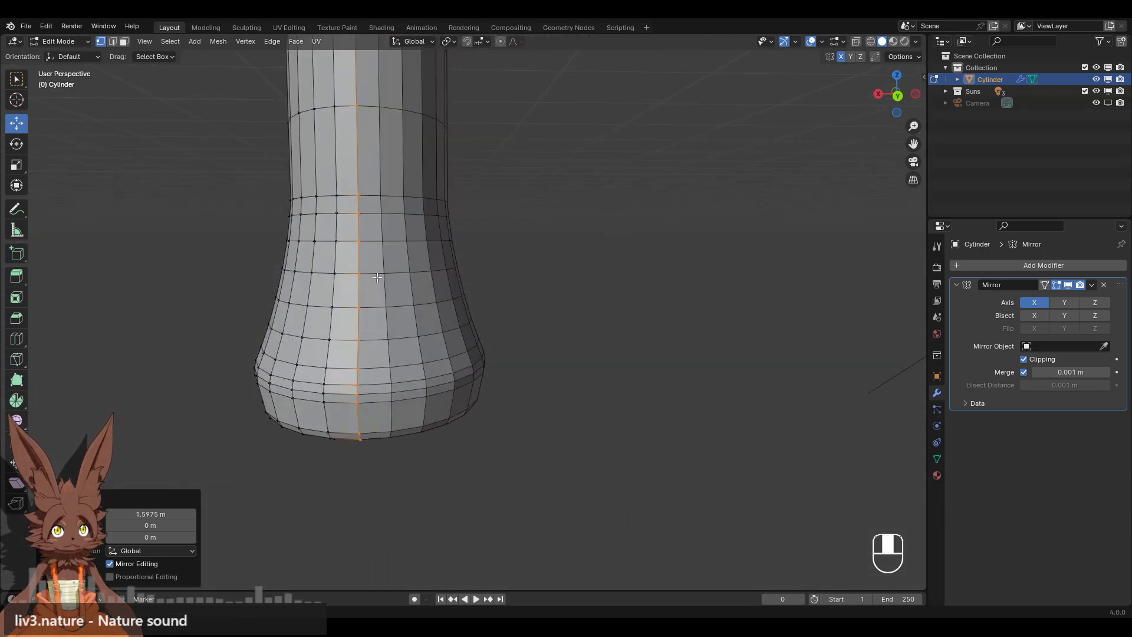
shift+middle_drag(422, 118, 465, 376)
shift+middle_drag(439, 147, 469, 583)
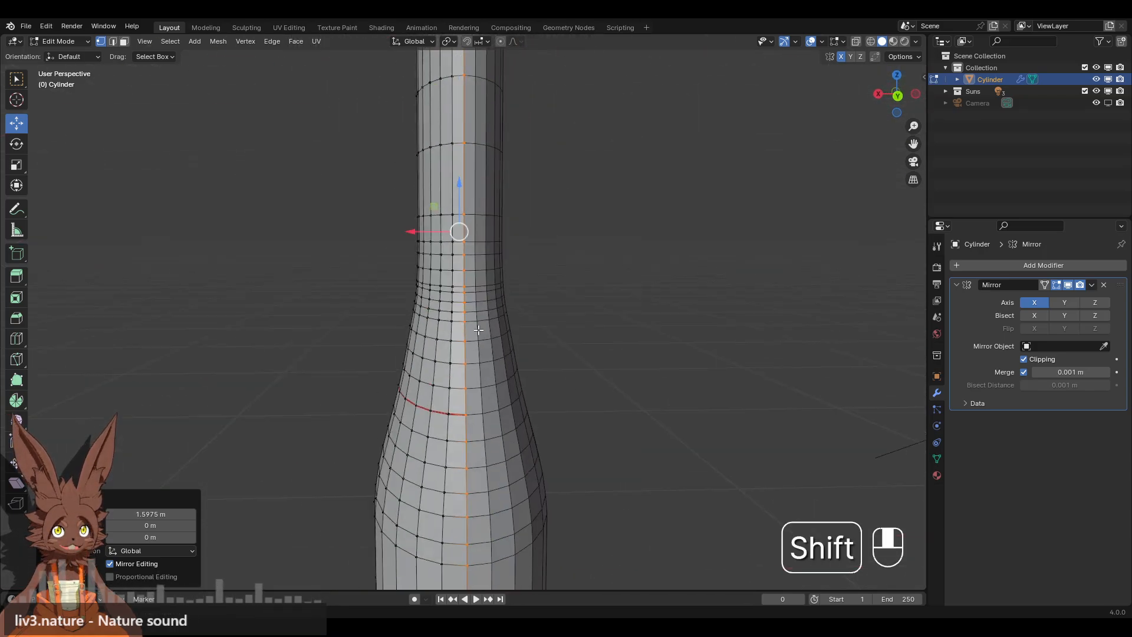
shift+middle_drag(474, 64, 474, 394)
shift+middle_drag(472, 94, 472, 306)
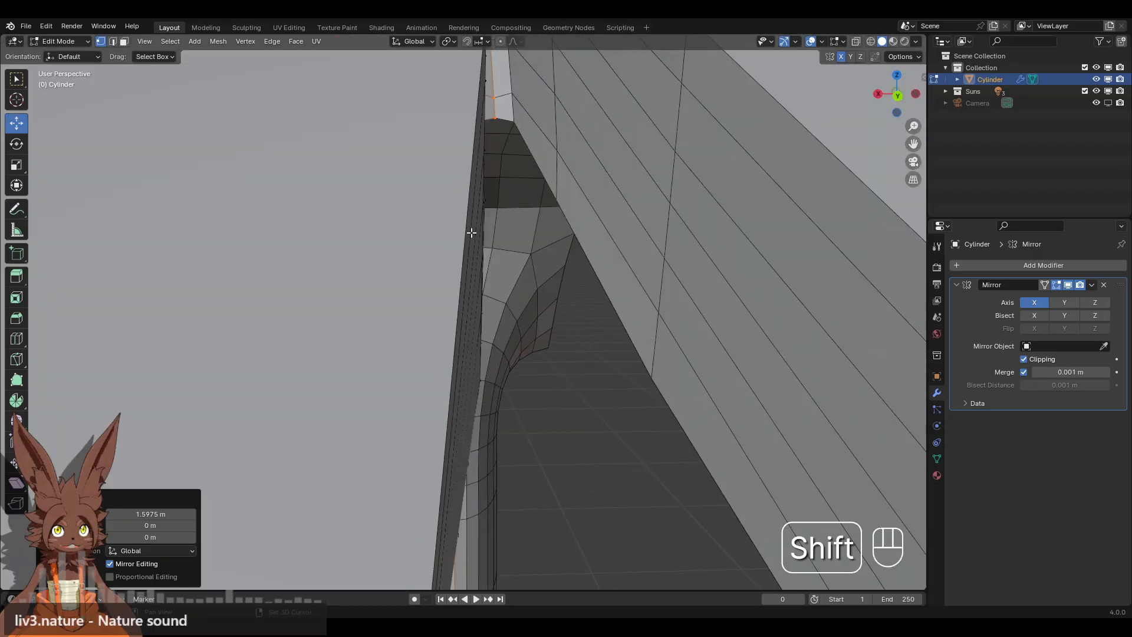
shift+middle_drag(502, 195, 368, 401)
scroll(454, 255, down, 6)
middle_drag(543, 243, 323, 219)
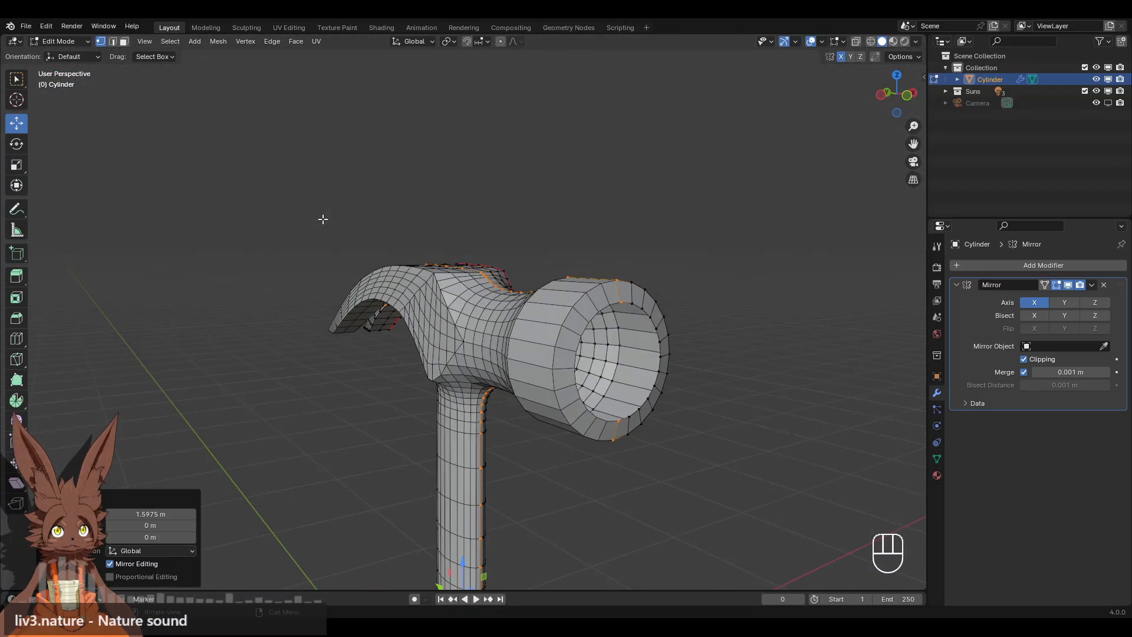
click(773, 205)
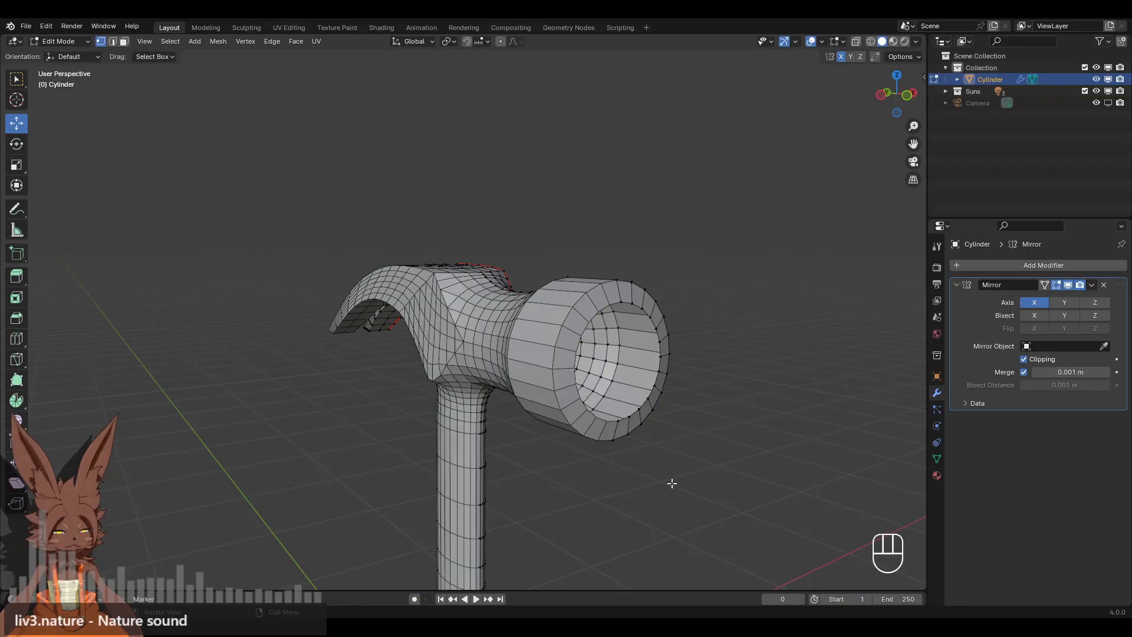
Select the claw's seam-bounded side faces and flatten them by scaling to 0 along X.
middle_drag(701, 247, 566, 256)
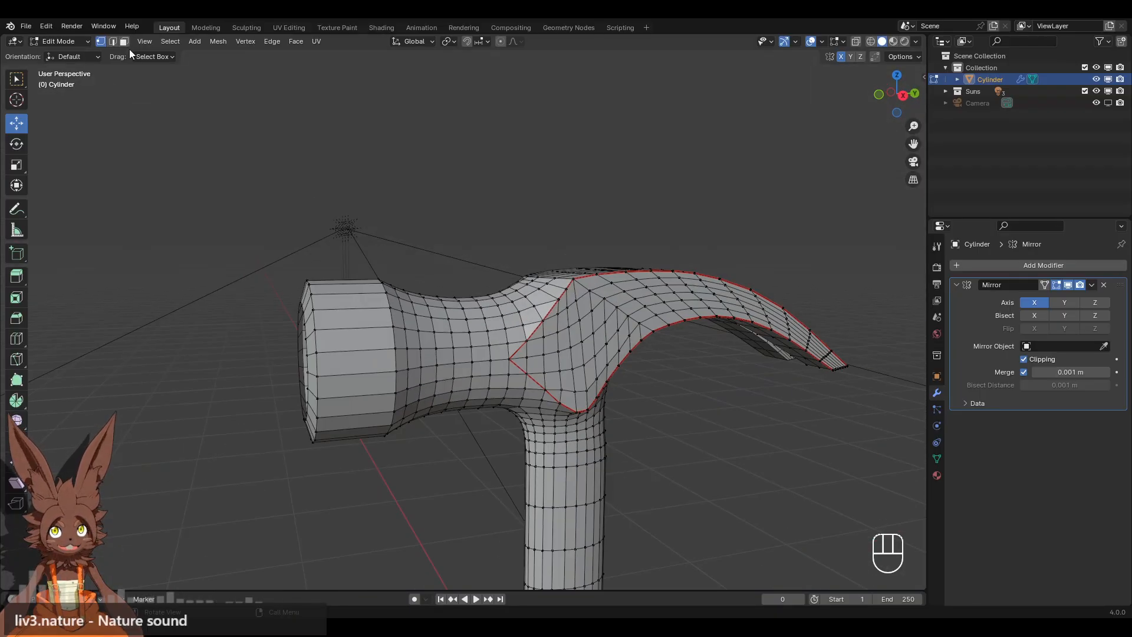
shift+middle_drag(601, 359, 621, 329)
key(ctrl+l)
key(s)
key(x)
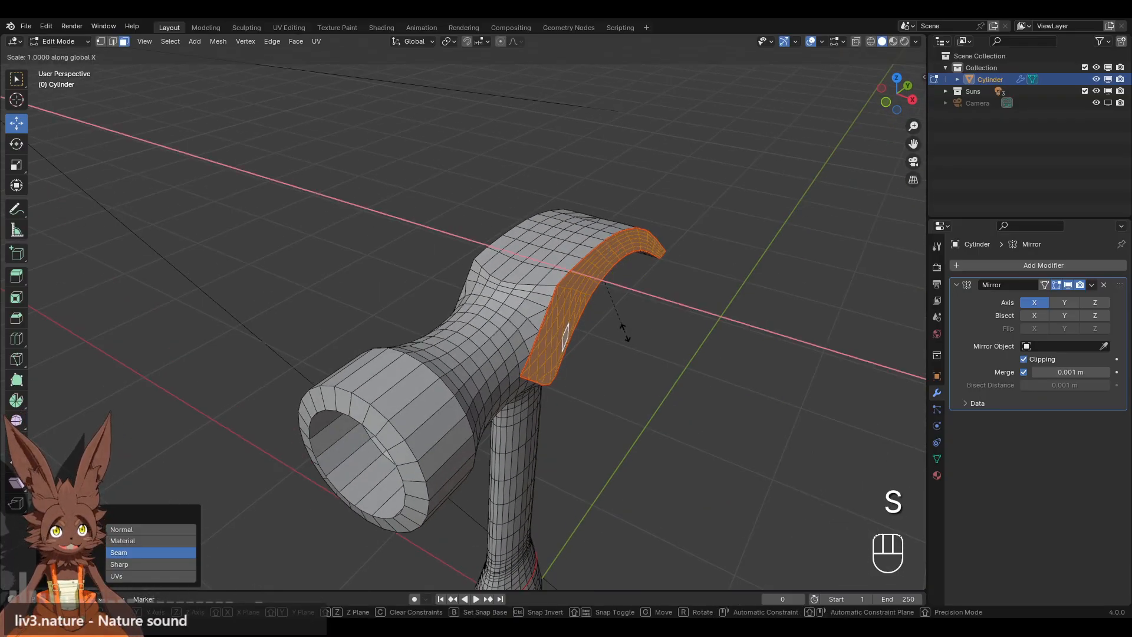
click(625, 332)
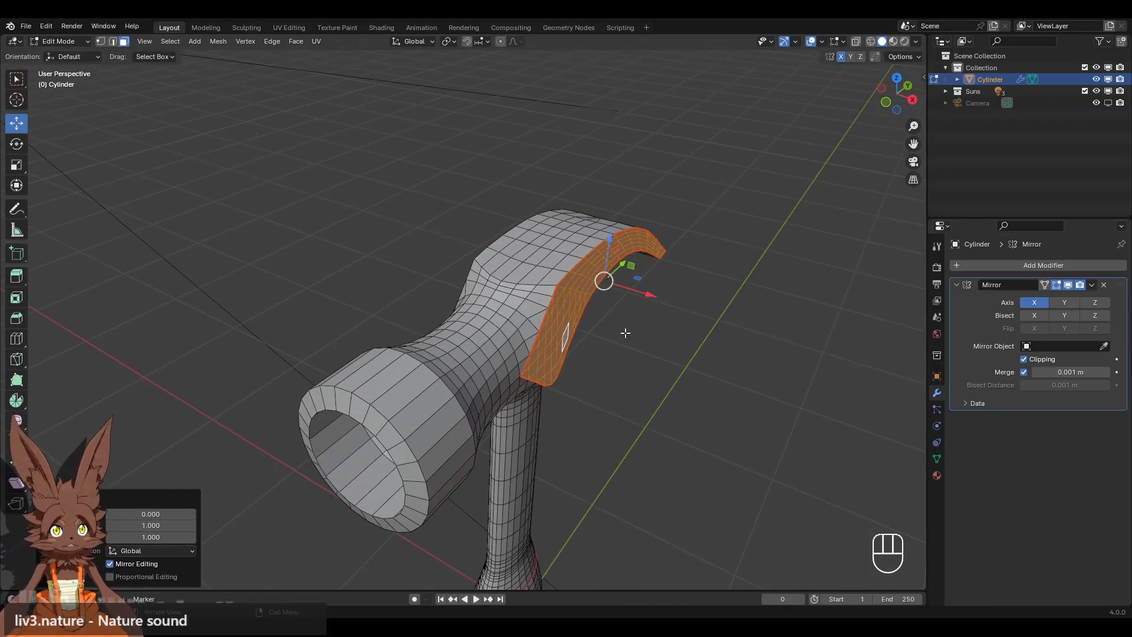
click(625, 333)
Reselect the claw's side faces within their seam and inset them by about 0.0067 m with Offset Even on.
middle_drag(619, 365, 558, 388)
scroll(556, 358, up, 1)
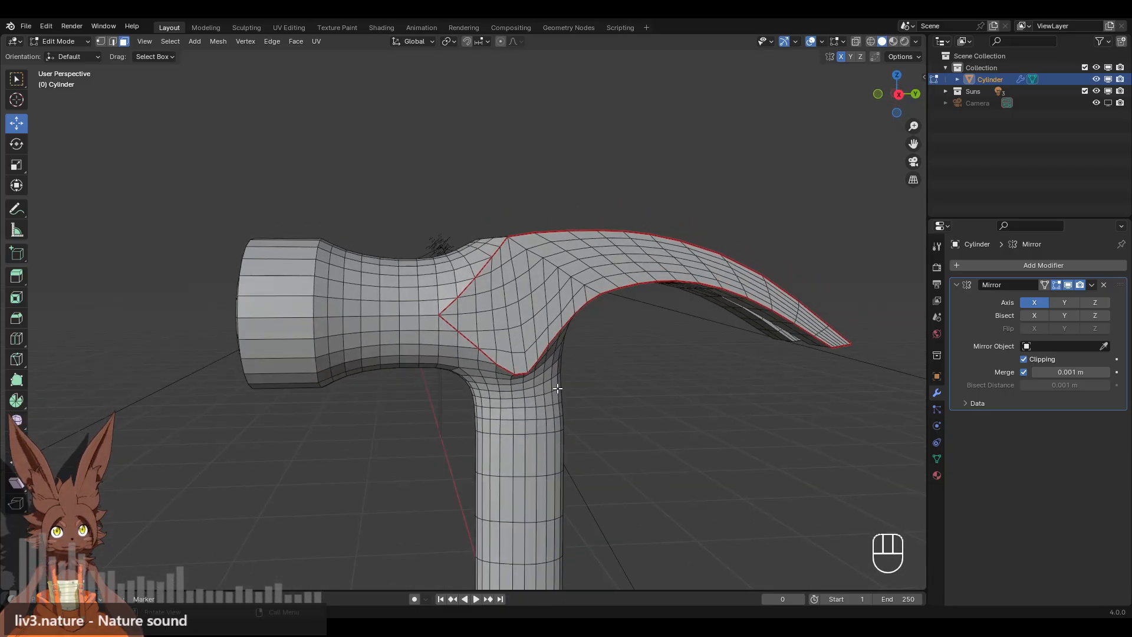
scroll(523, 353, up, 1)
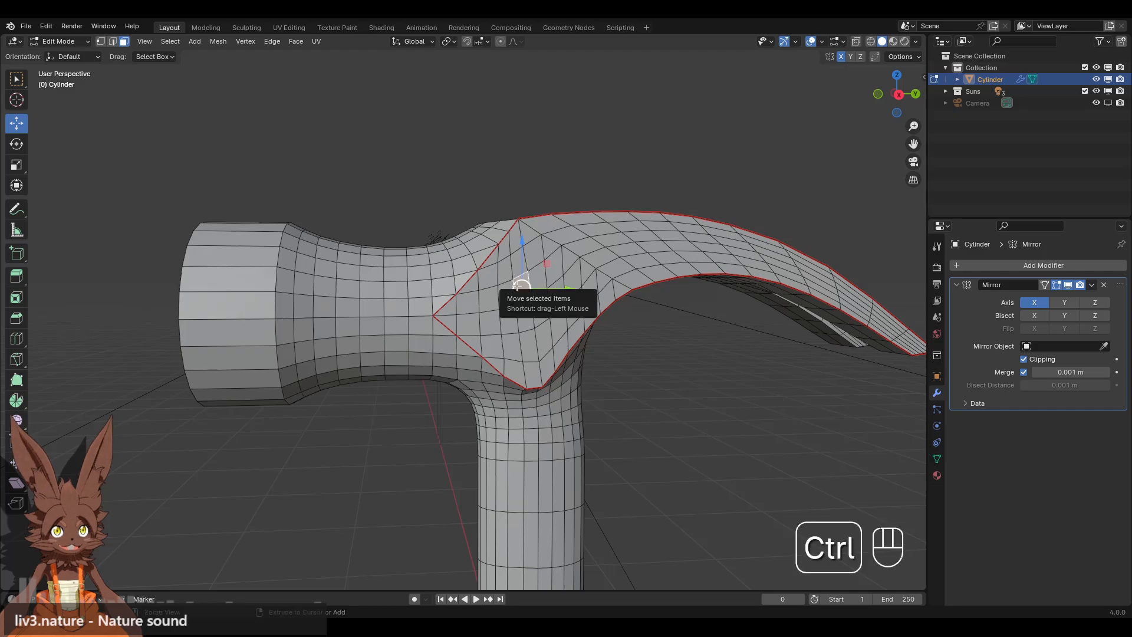
key(ctrl+l)
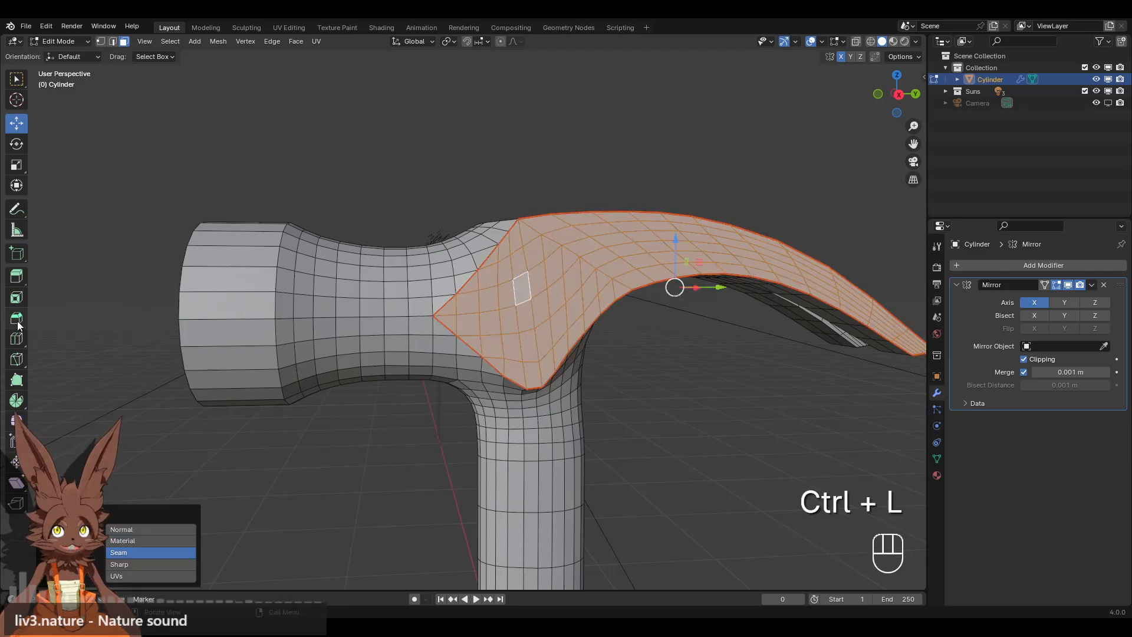
click(17, 298)
shift+middle_drag(613, 250, 513, 273)
scroll(513, 273, up, 2)
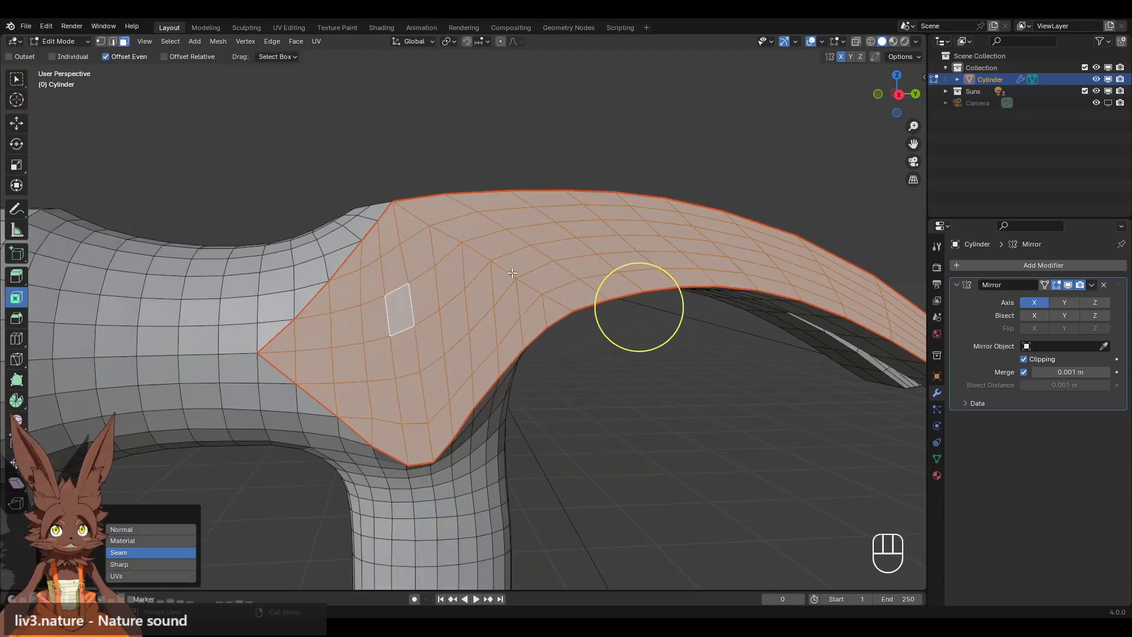
drag(676, 287, 671, 288)
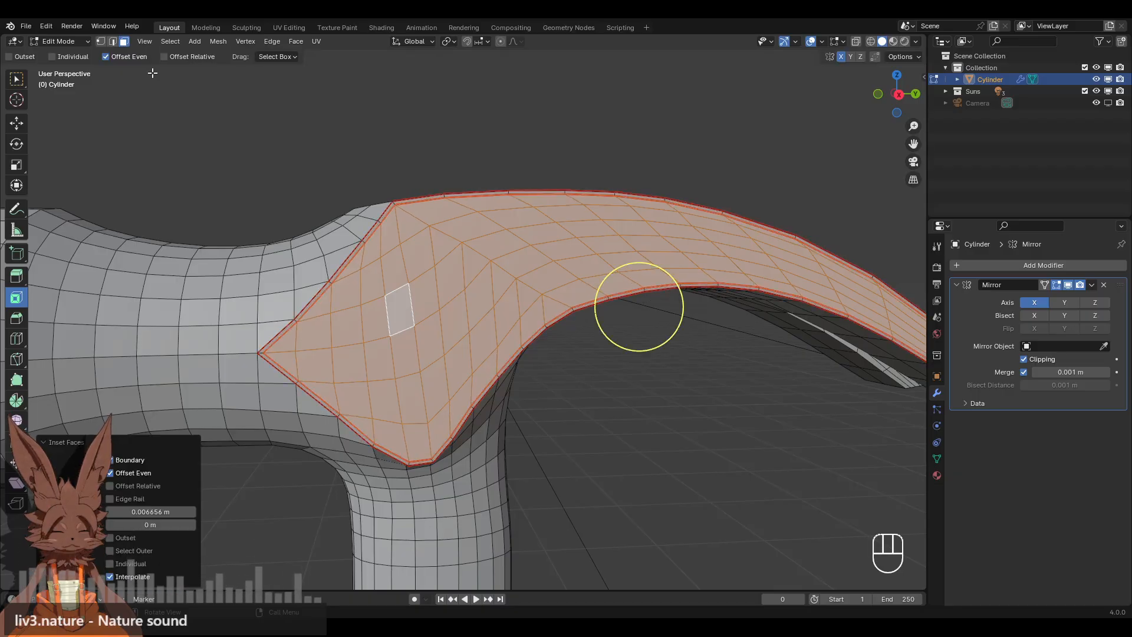
Clear the seams from the edges of the inset side faces, keeping only the outer boundary seam, and deselect.
click(109, 42)
right_click(423, 292)
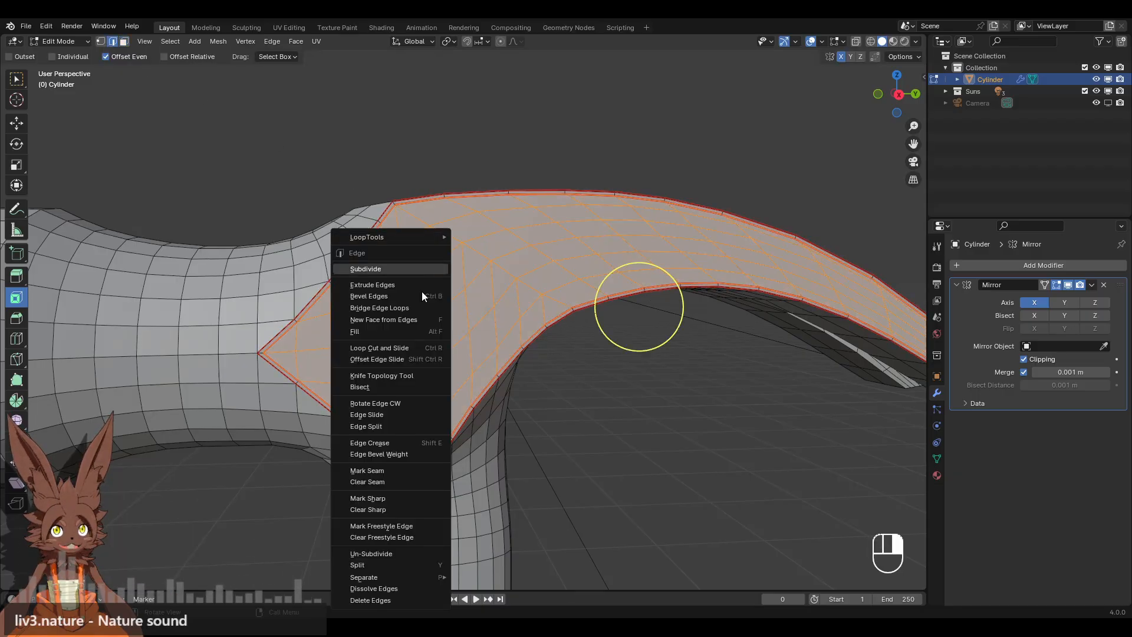
click(391, 481)
click(596, 451)
Mark a seam on the ridge edges across the top where the claw meets the neck, on the unmirrored half.
middle_drag(481, 298, 426, 377)
shift+click(425, 377)
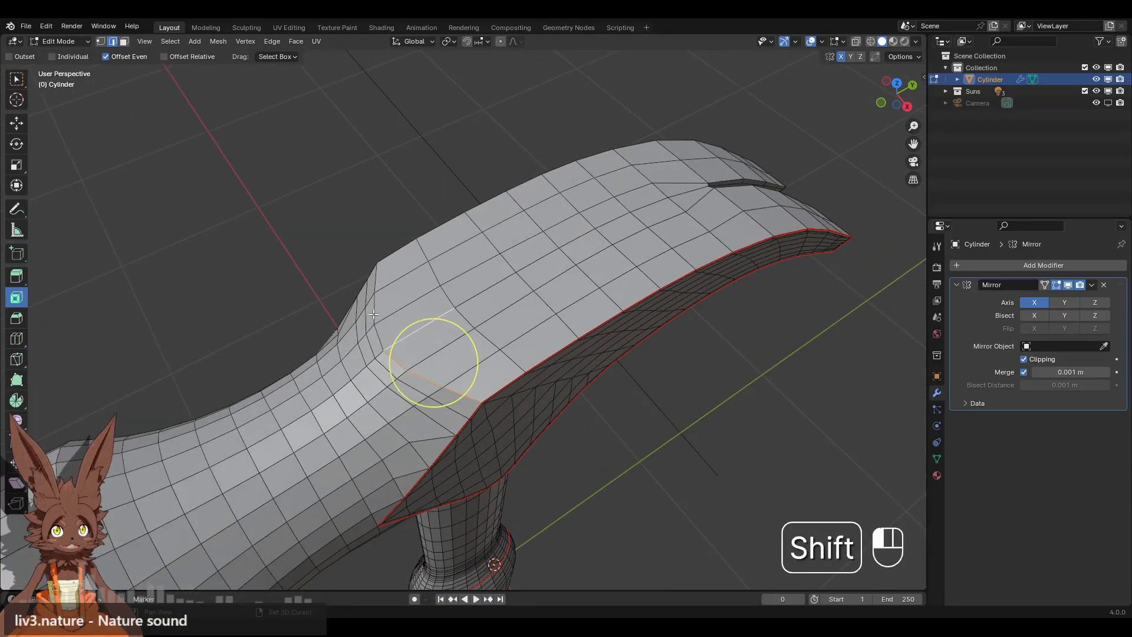
middle_drag(381, 285, 504, 312)
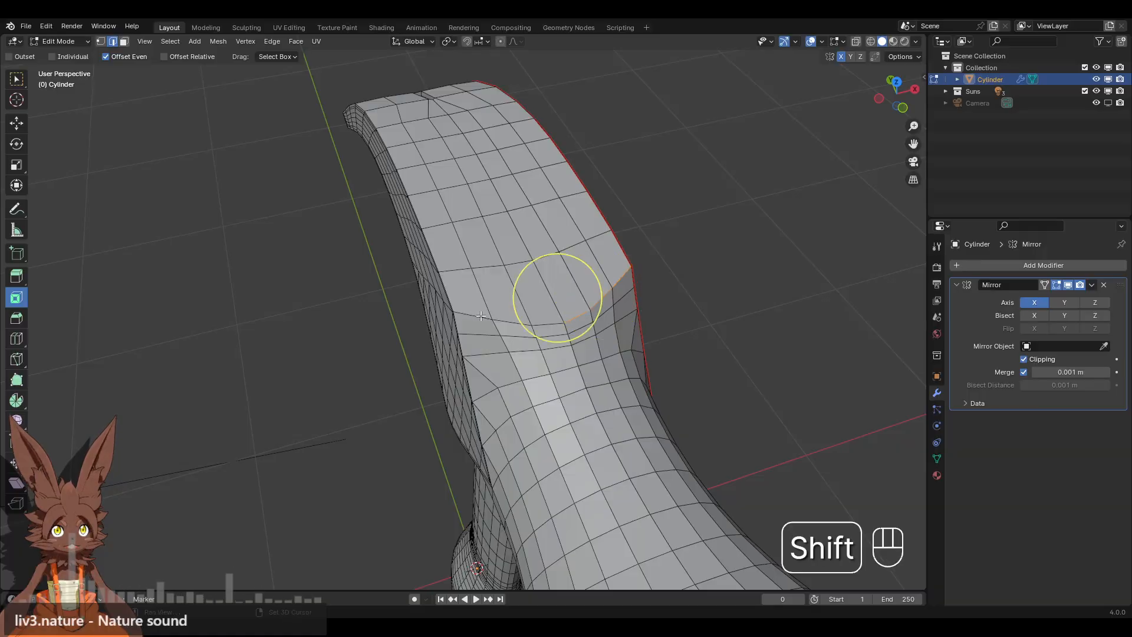
right_drag(725, 268, 725, 268)
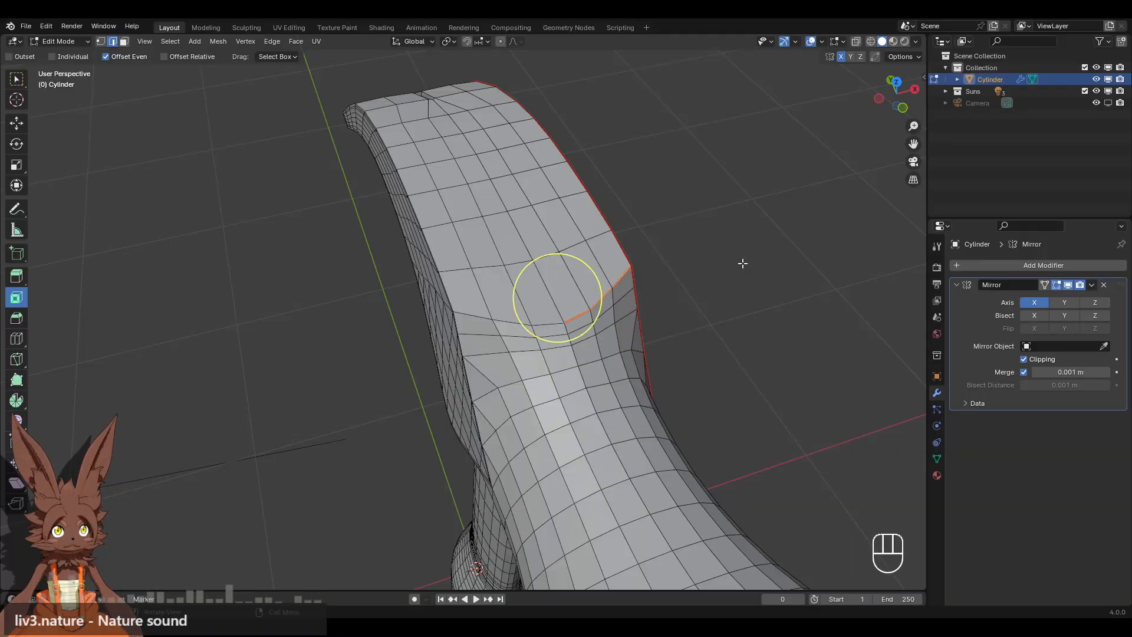
click(744, 261)
Select the end faces of the claw's unmirrored prong and inset them by about 0.0032 m.
middle_drag(748, 255, 653, 334)
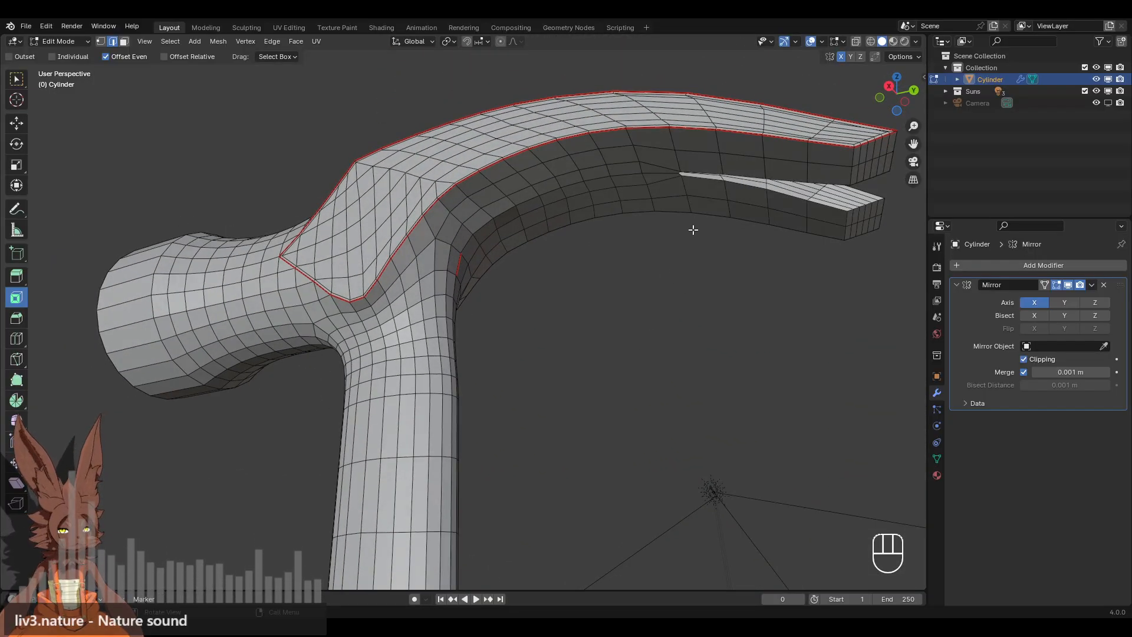
middle_drag(715, 190, 594, 297)
middle_drag(498, 309, 475, 265)
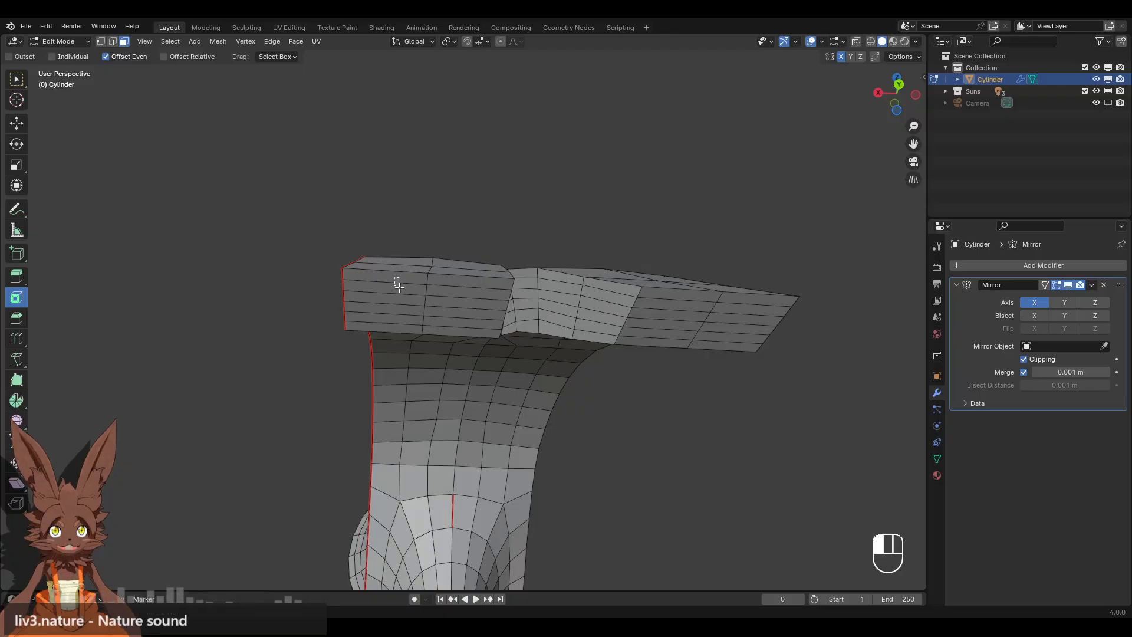
drag(394, 277, 454, 330)
middle_drag(454, 330, 510, 322)
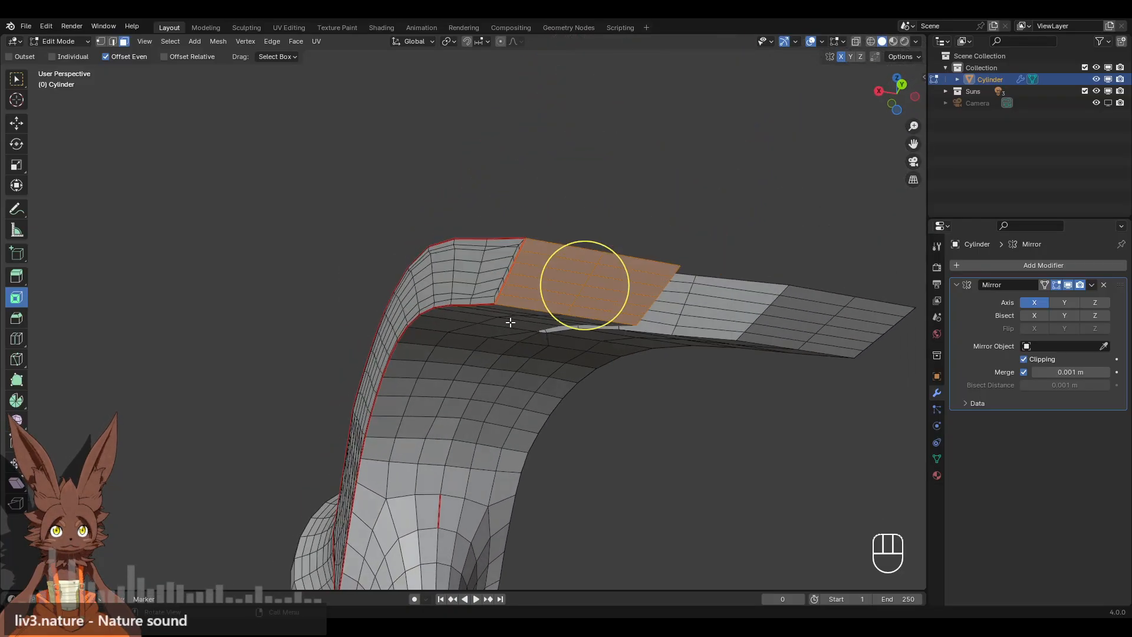
drag(623, 274, 619, 271)
middle_drag(619, 271, 513, 331)
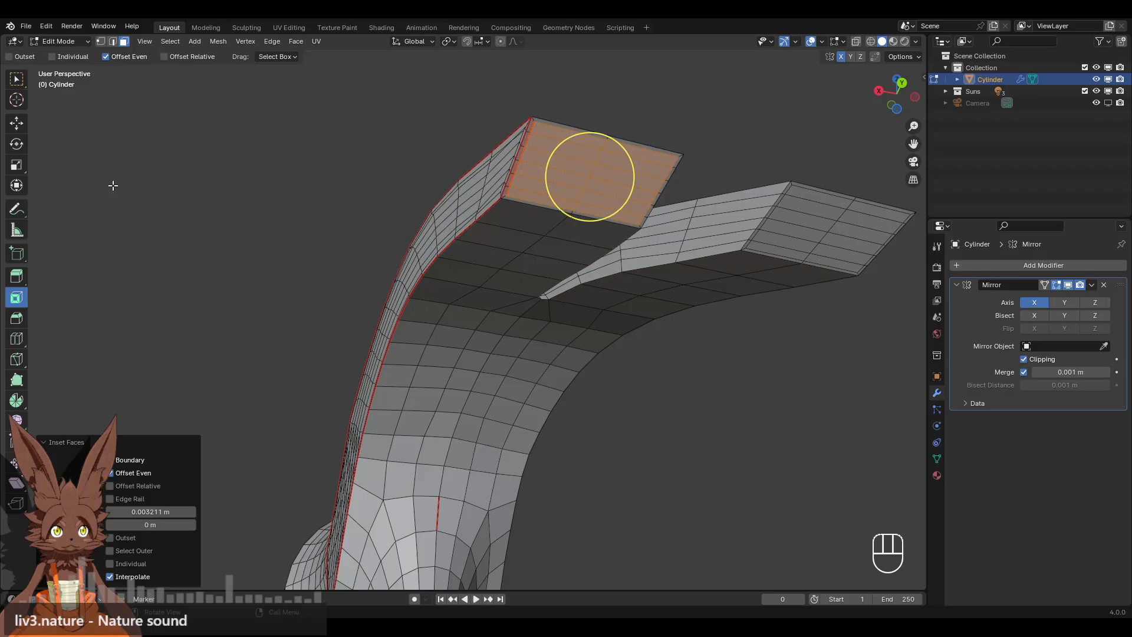
Clear the seams from the inset edges on the prong's end and deselect.
click(113, 42)
right_click(261, 359)
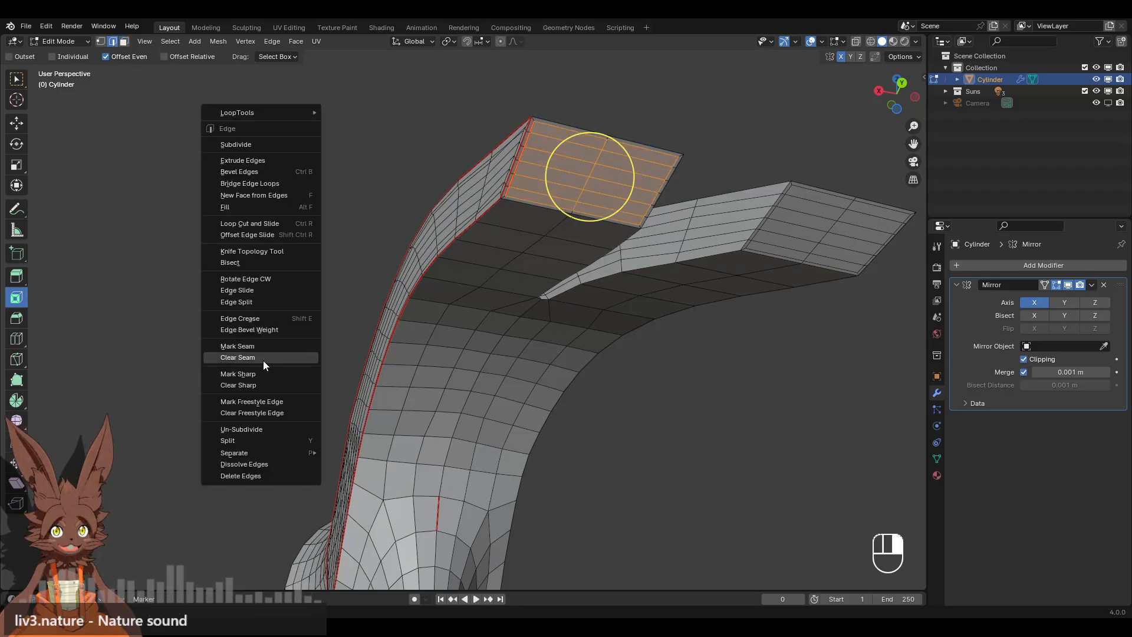
click(263, 360)
click(353, 242)
Mark a seam along the prong's upper tip edge and the upper edge of the nail slot.
scroll(530, 185, down, 2)
middle_drag(546, 177, 389, 363)
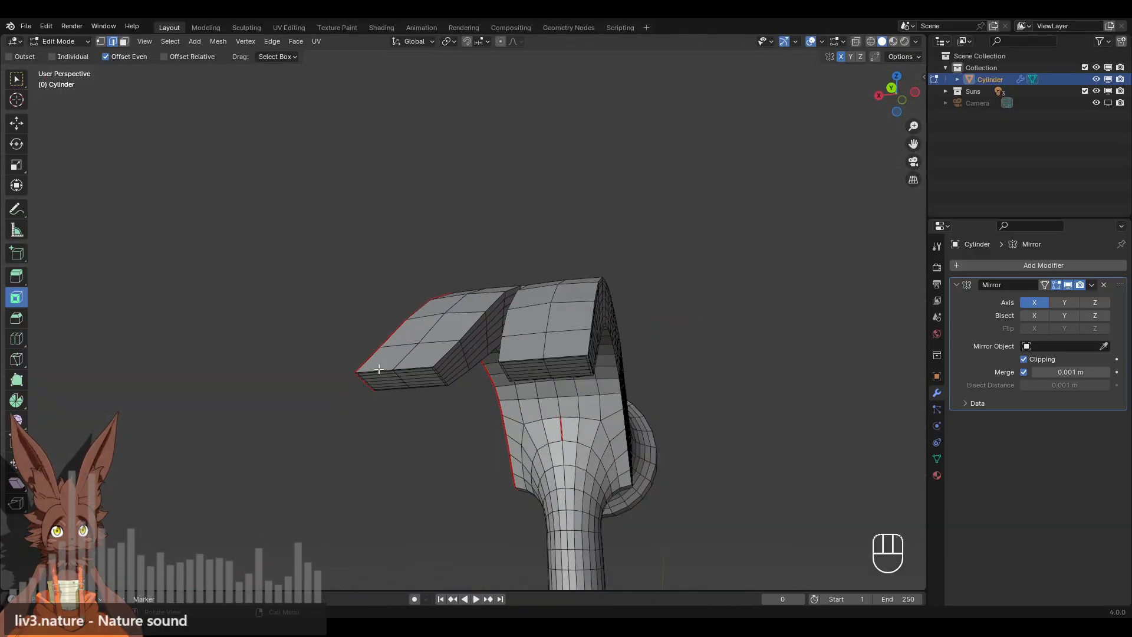
scroll(389, 362, up, 2)
shift+click(273, 438)
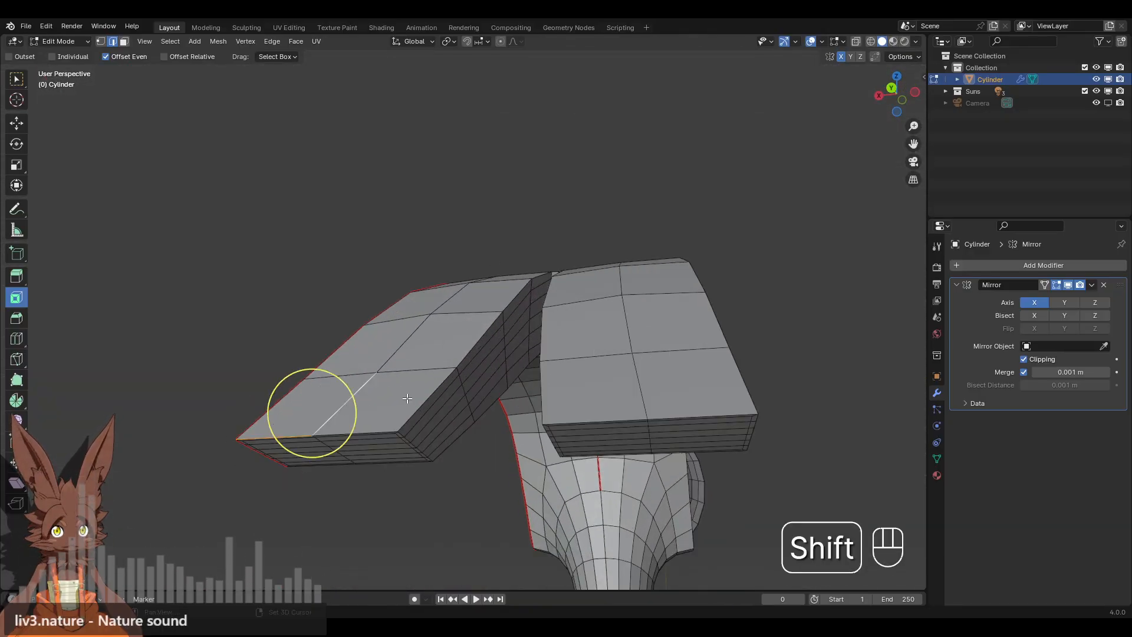
shift+click(354, 415)
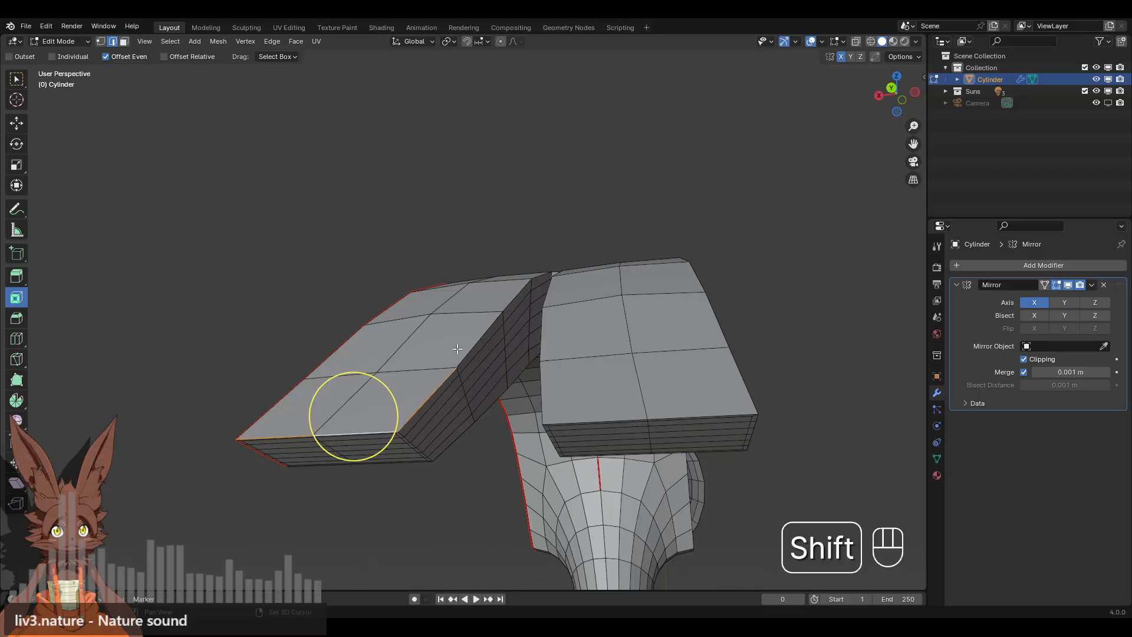
middle_drag(457, 349, 426, 407)
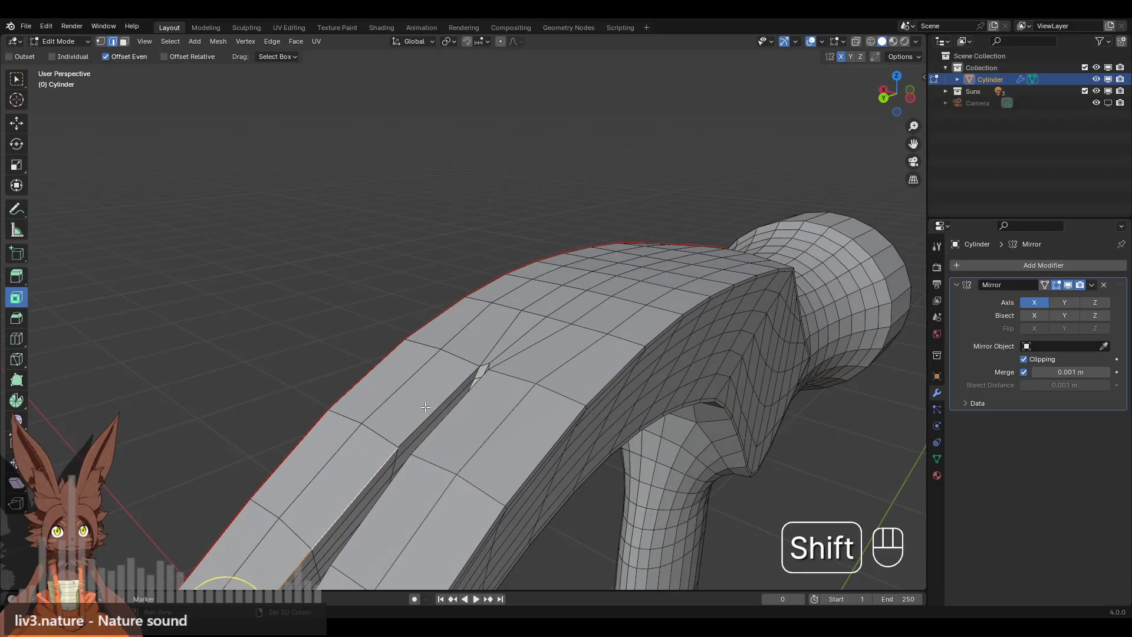
right_click(593, 330)
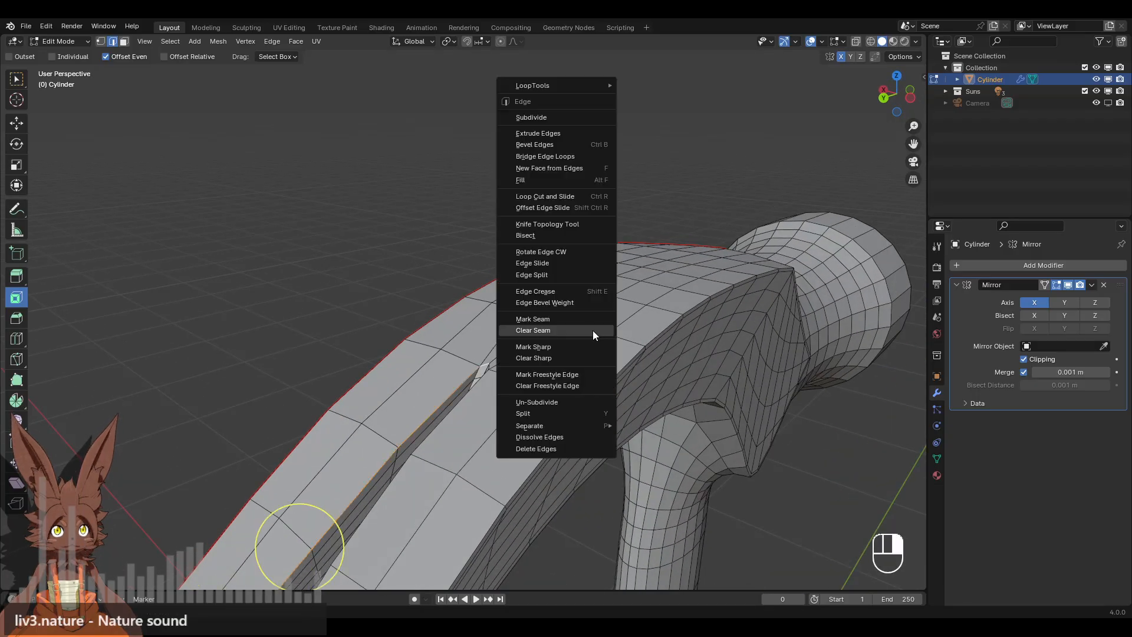
click(593, 318)
Clear the leftover seam edges at the back of the neck just below the claw.
middle_drag(428, 399, 634, 358)
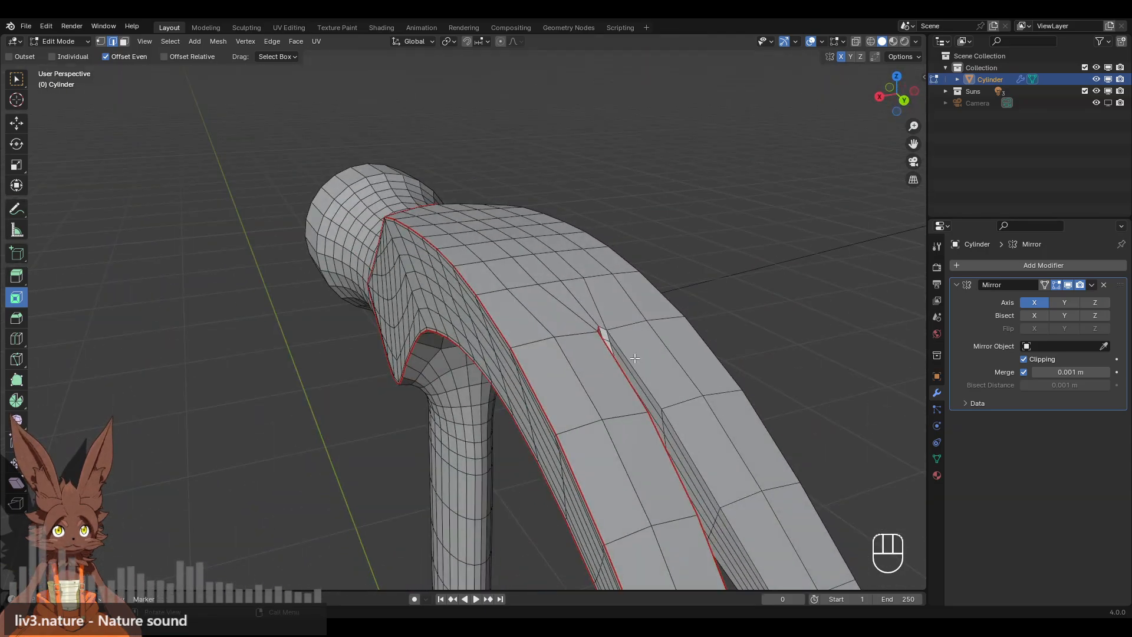
mouse_move(471, 359)
middle_down()
mouse_move(586, 360)
mouse_move(538, 326)
mouse_move(460, 353)
middle_up()
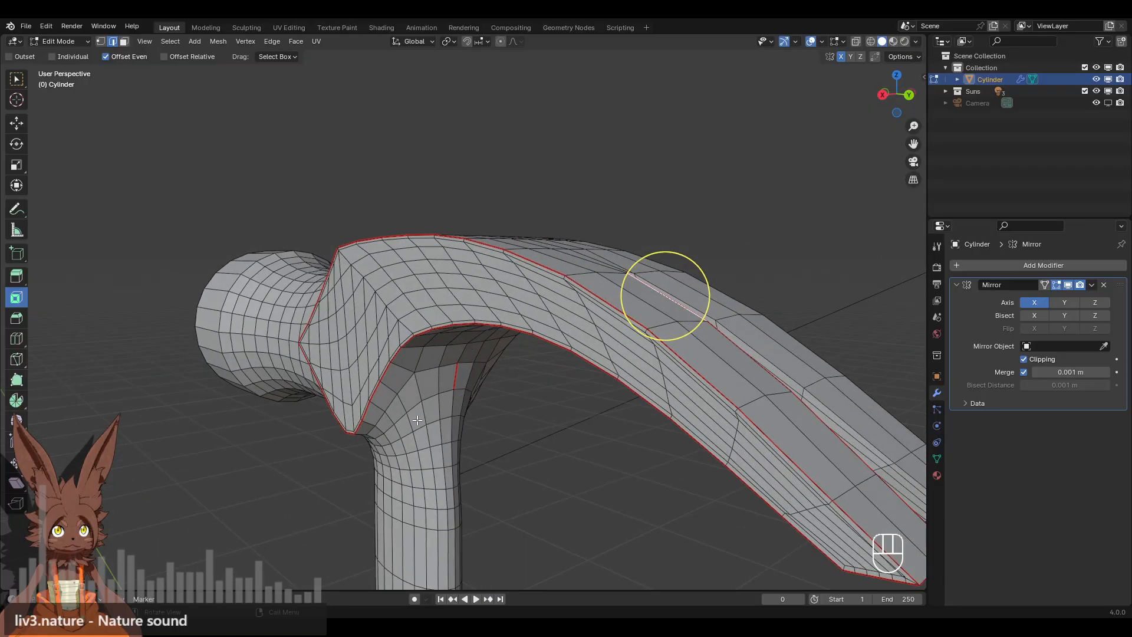
scroll(425, 384, down, 3)
shift+middle_drag(395, 413, 422, 391)
scroll(491, 305, up, 4)
right_click(571, 317)
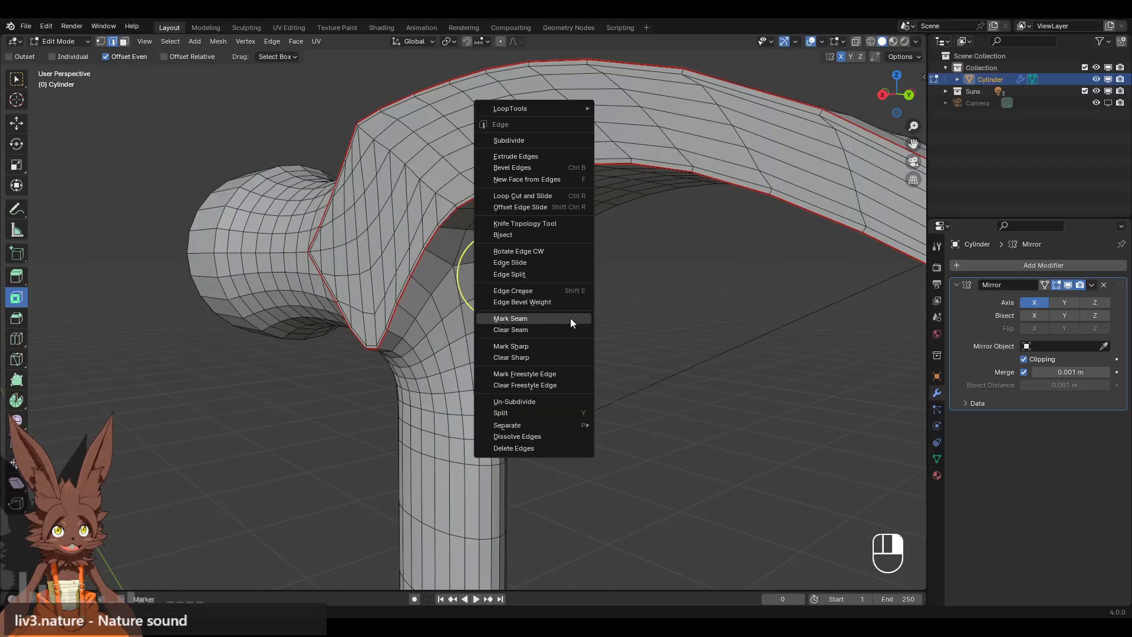
click(571, 331)
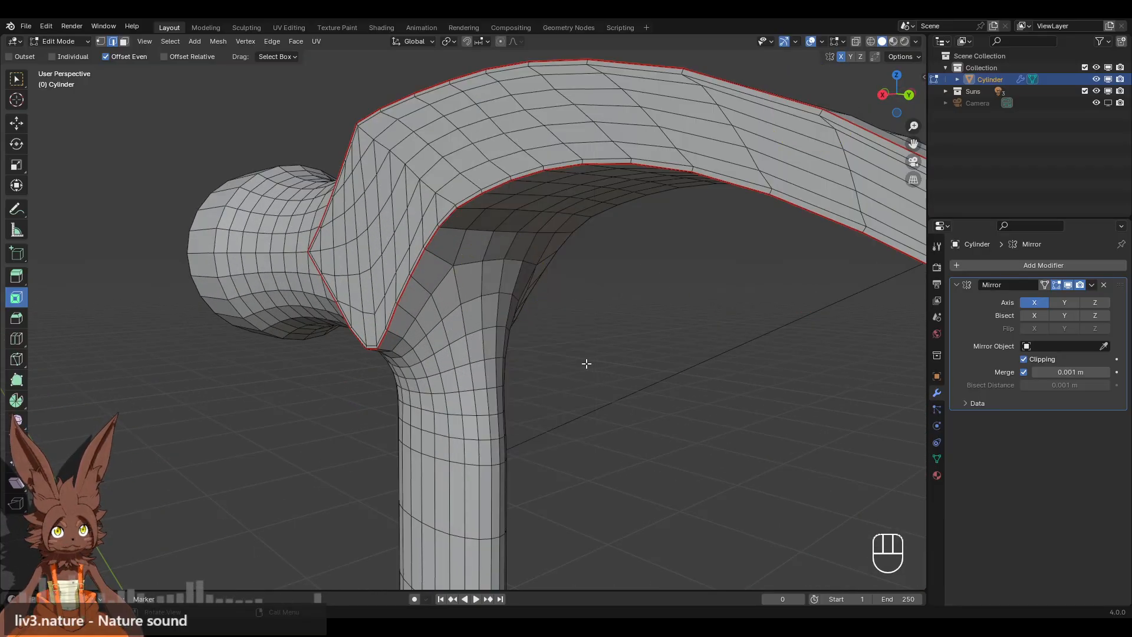
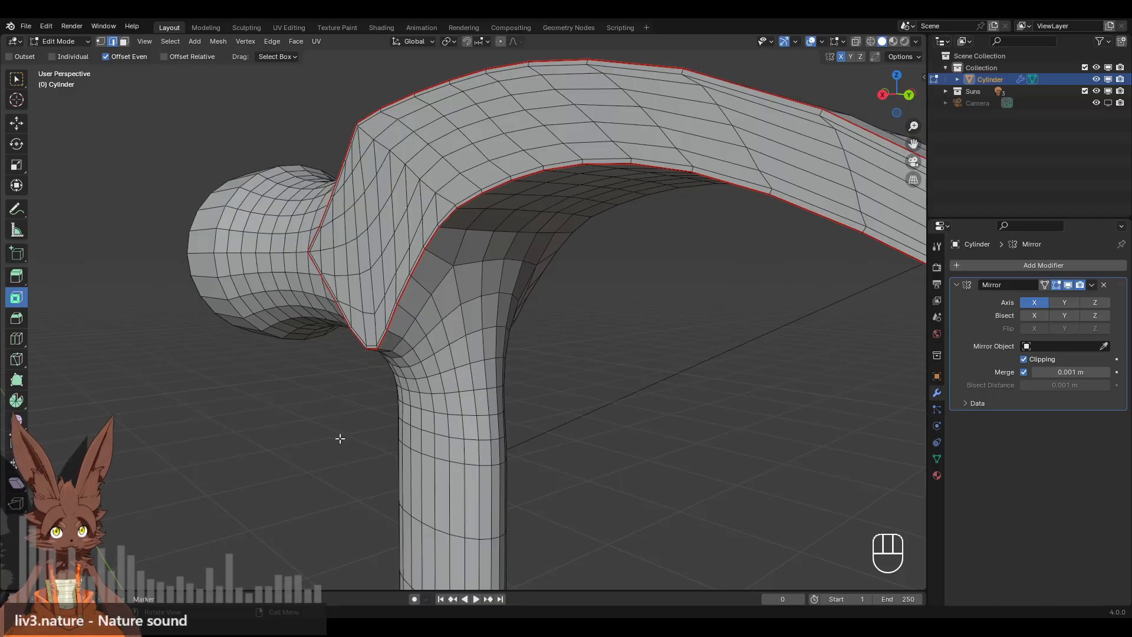
Select the lengthwise edge loop along the handle and clear its seam.
shift+middle_drag(354, 471, 422, 183)
shift+middle_drag(395, 412, 418, 189)
scroll(455, 437, down, 4)
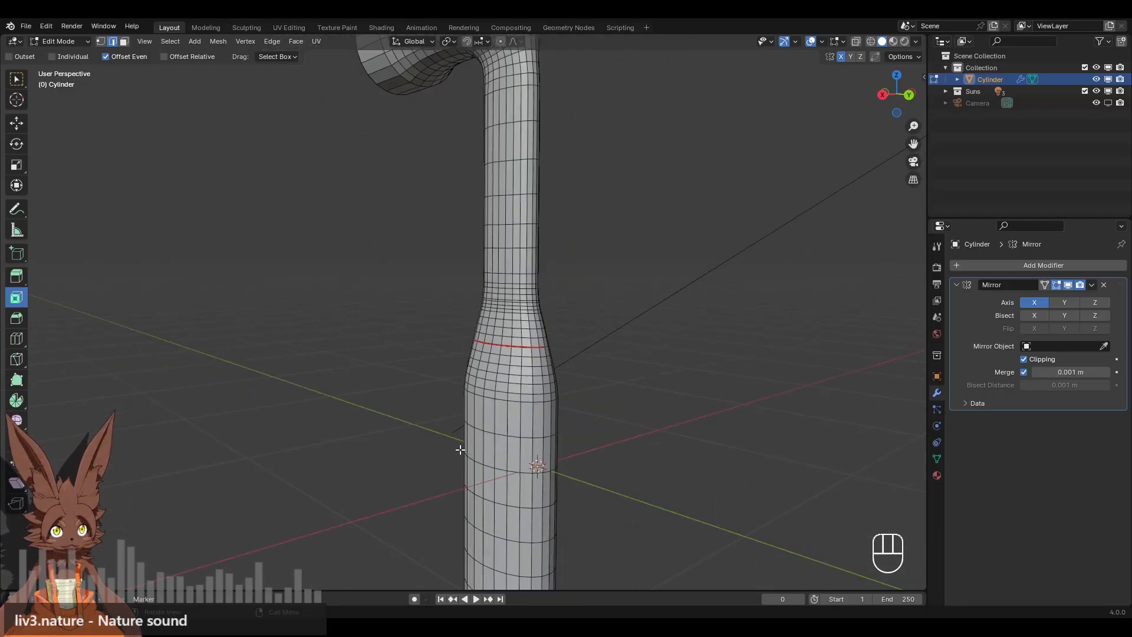
middle_drag(495, 463, 566, 461)
middle_drag(619, 430, 536, 319)
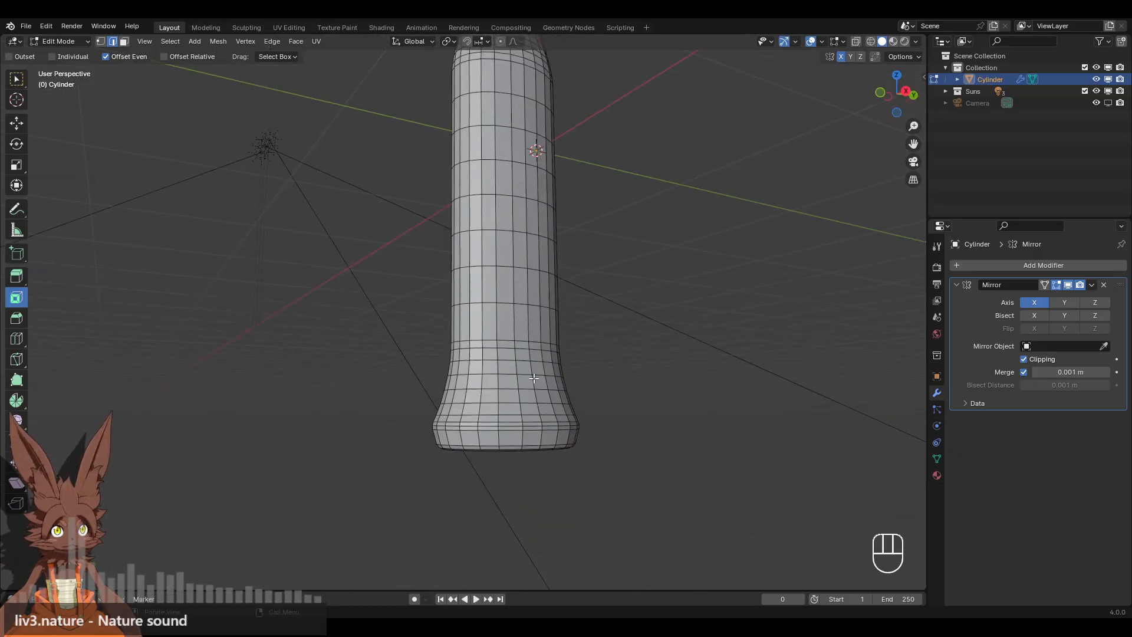
shift+middle_drag(442, 144, 438, 100)
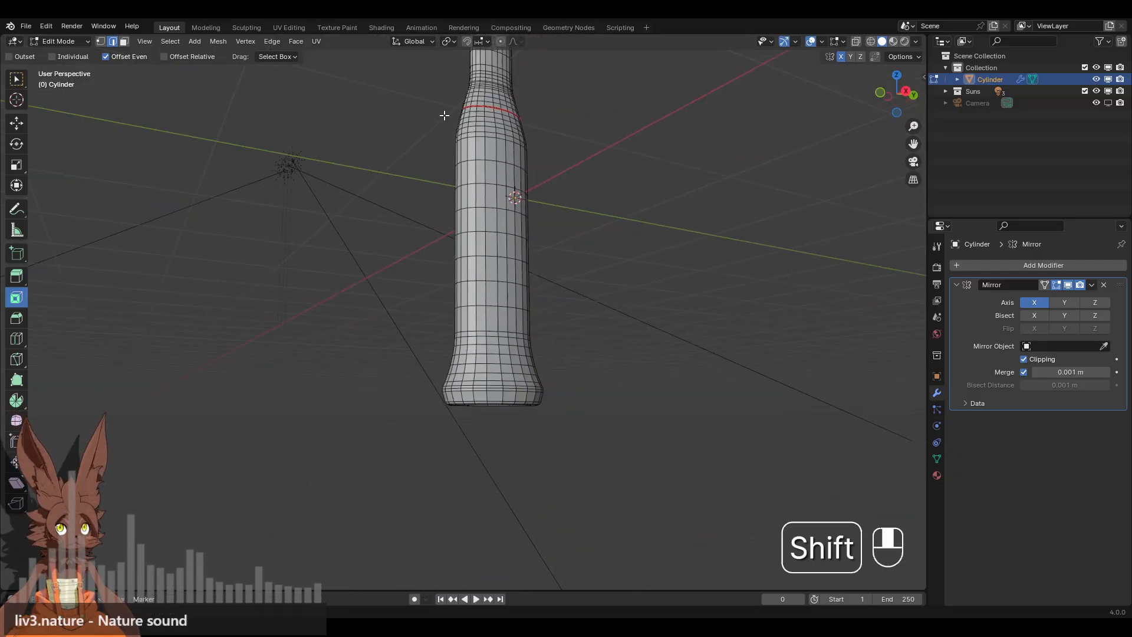
scroll(432, 291, up, 3)
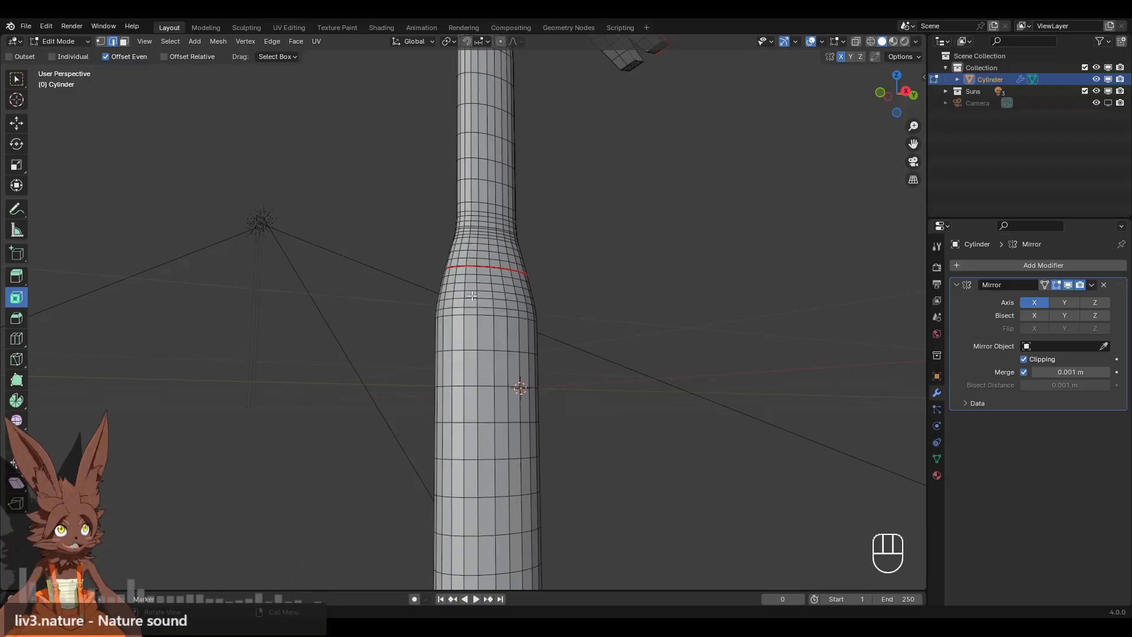
shift+middle_drag(452, 454, 457, 361)
shift+middle_drag(514, 173, 527, 264)
right_click(543, 191)
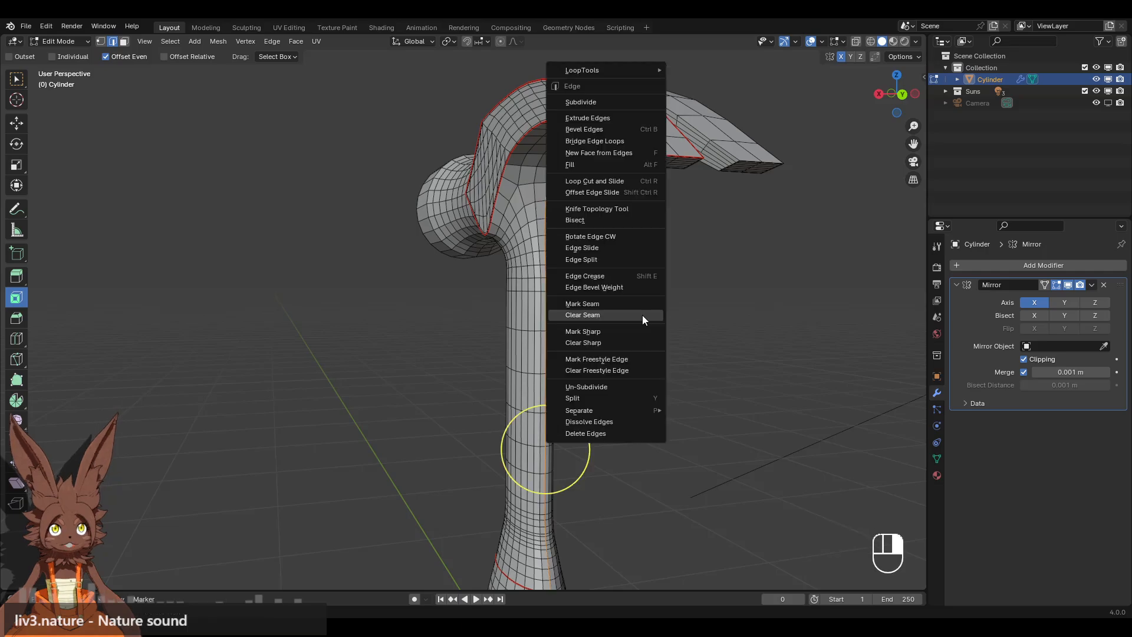
click(638, 312)
Apply the Mirror modifier in Object Mode and return the hammer to Edit Mode.
scroll(628, 301, down, 4)
shift+middle_drag(628, 300, 579, 308)
scroll(571, 276, up, 2)
middle_drag(426, 214, 493, 266)
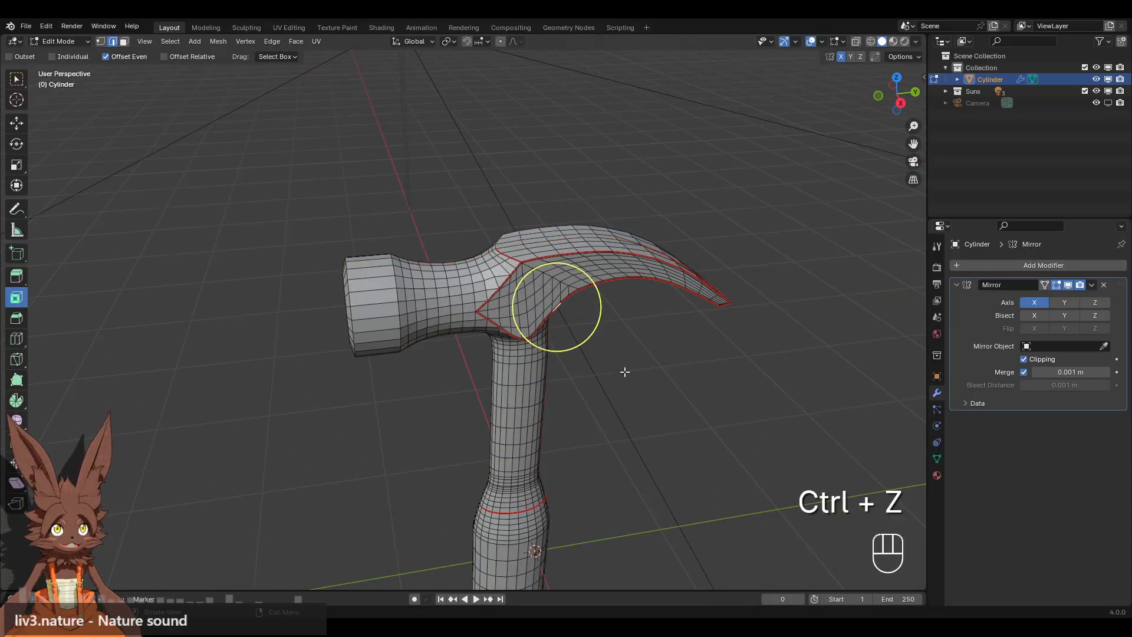
middle_drag(628, 372, 891, 315)
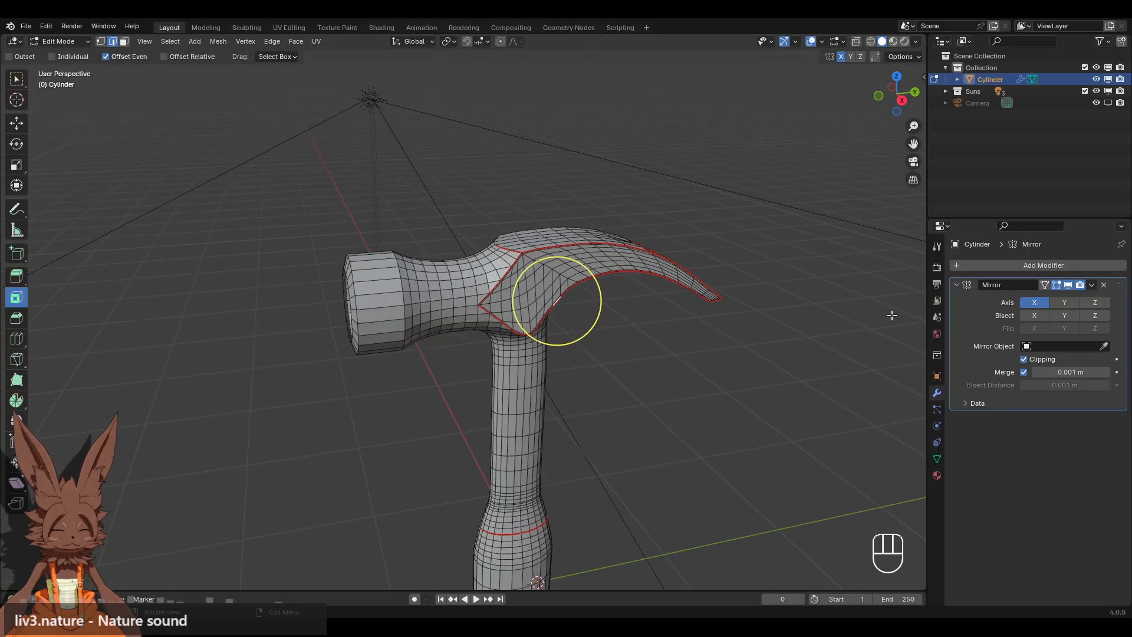
click(80, 44)
click(81, 50)
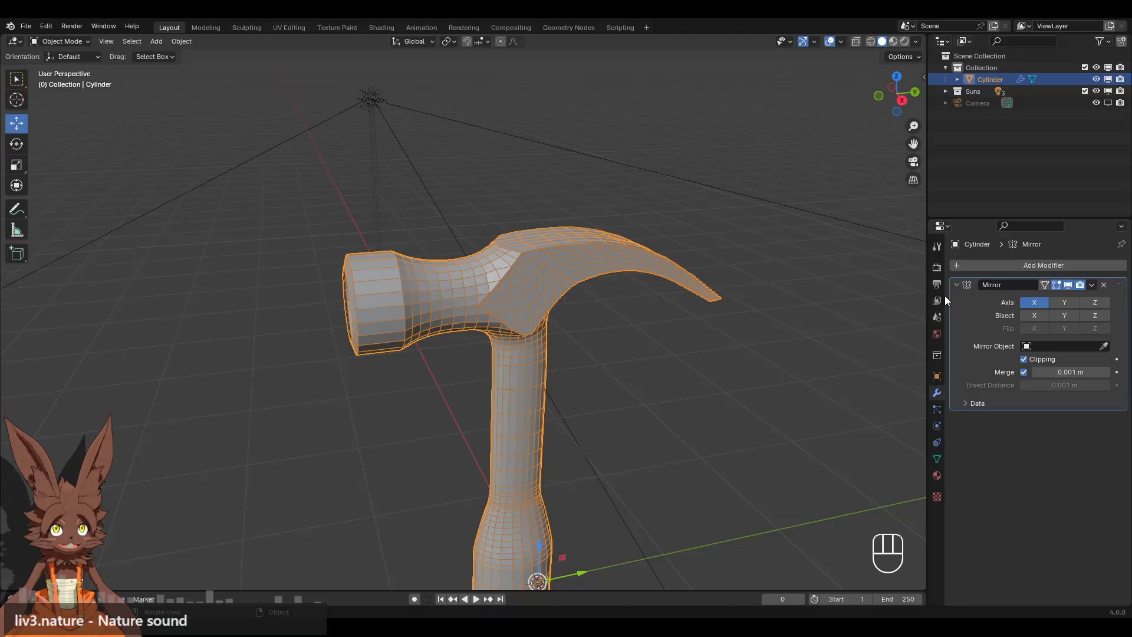
click(1093, 284)
click(1077, 299)
click(59, 41)
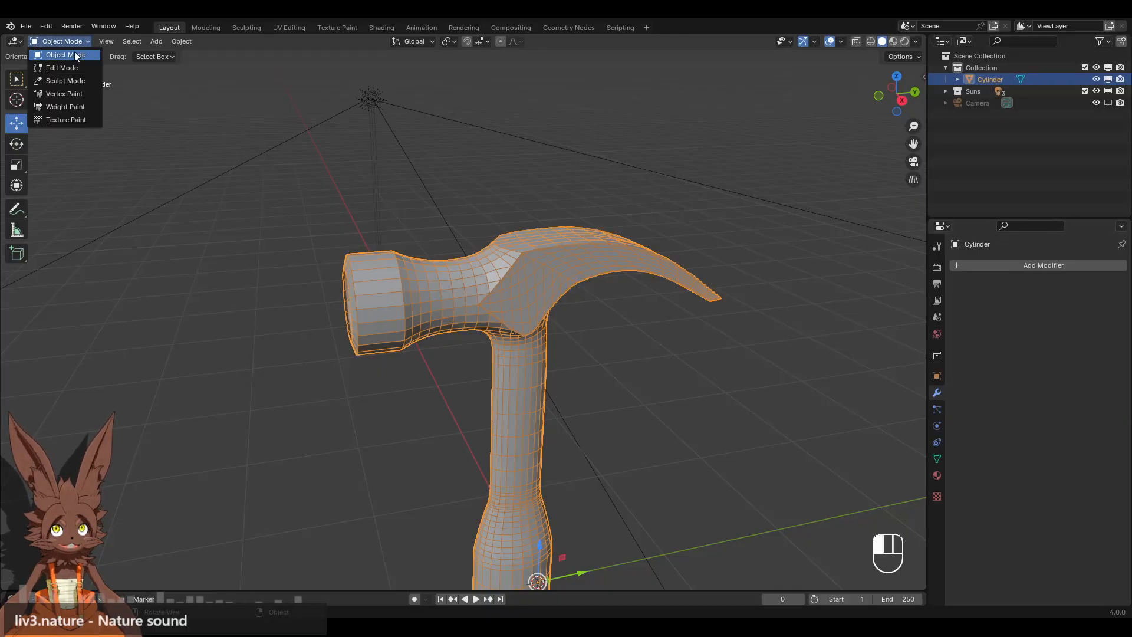
click(59, 66)
Select the claw's seam-bounded top faces across both prongs and inset them by about 0.0059 m.
middle_drag(189, 126, 156, 35)
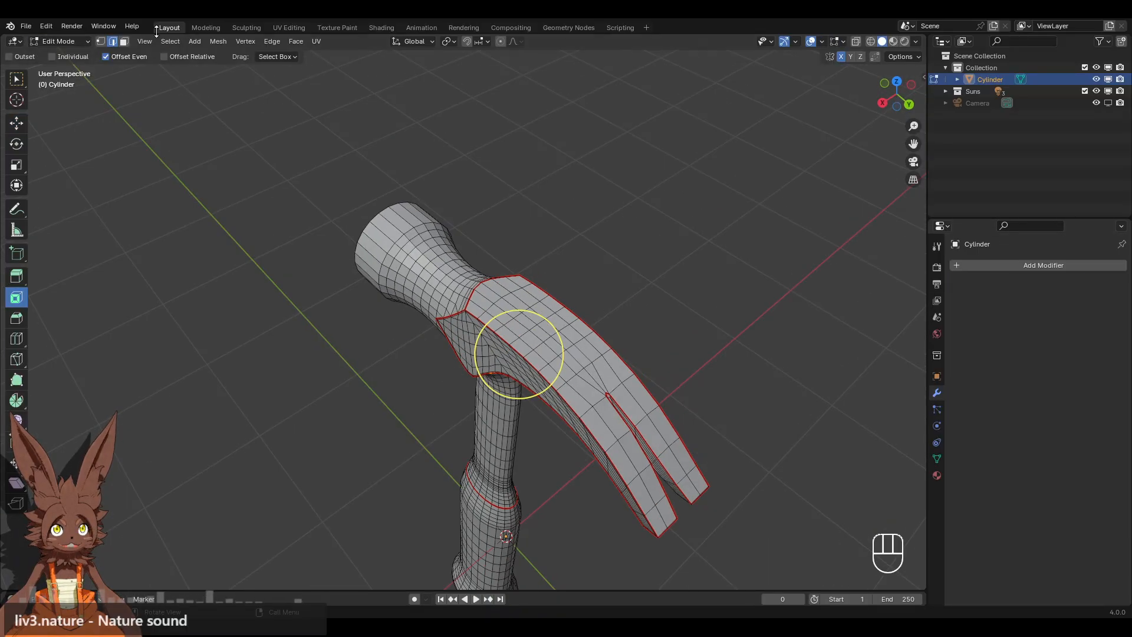
click(125, 43)
key(ctrl+l)
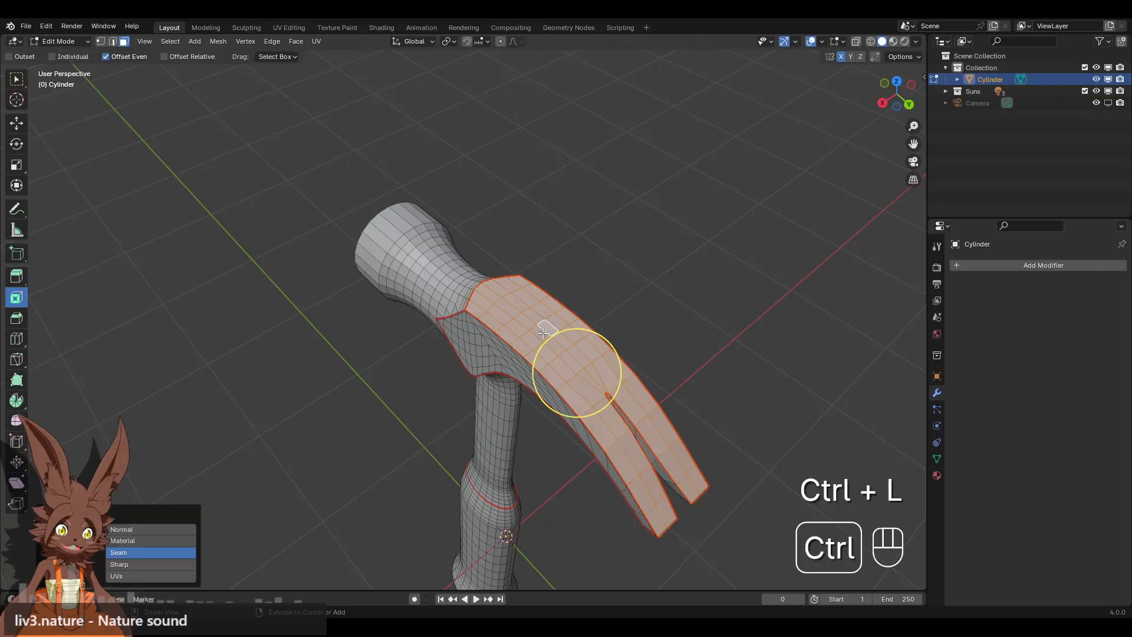
shift+middle_drag(635, 314, 561, 238)
scroll(616, 293, up, 2)
scroll(561, 238, up, 2)
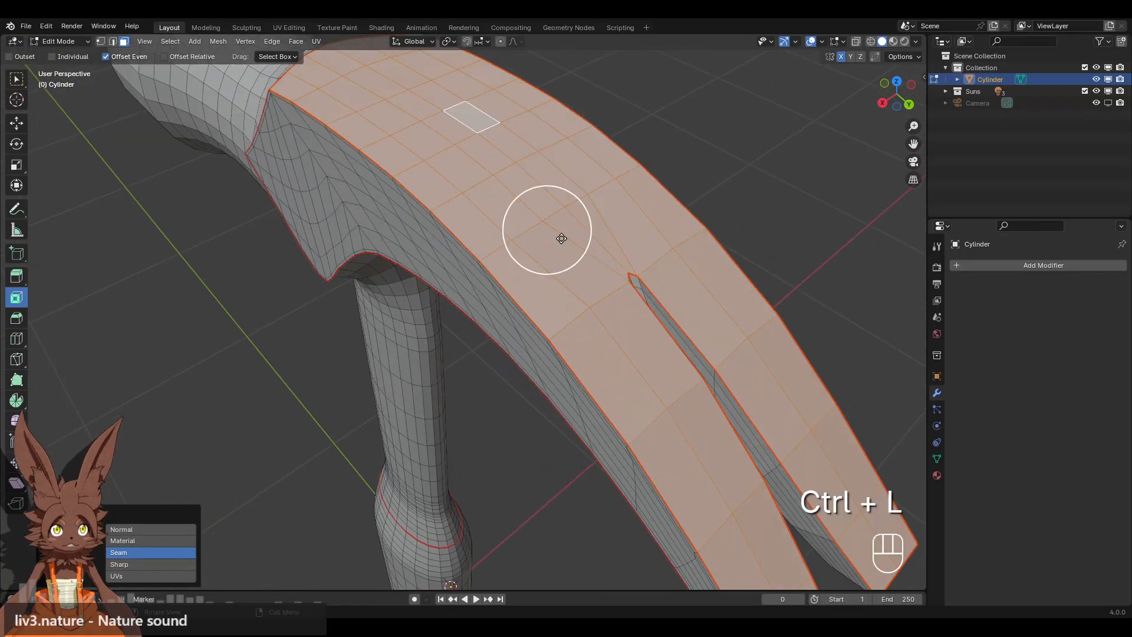
key(i)
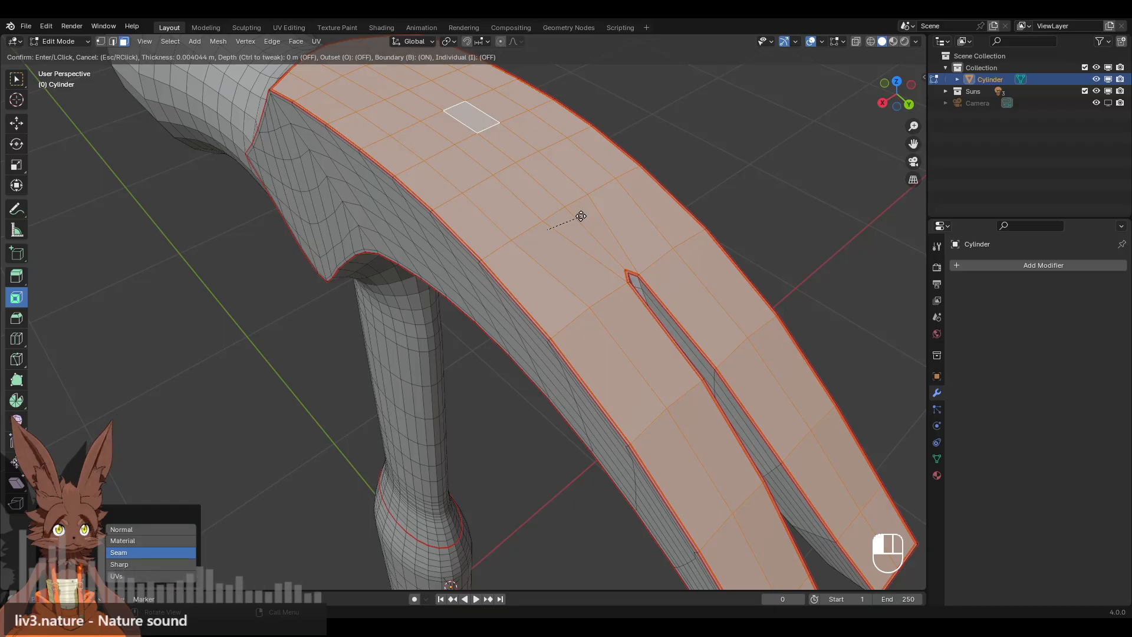
click(582, 216)
scroll(523, 240, down, 3)
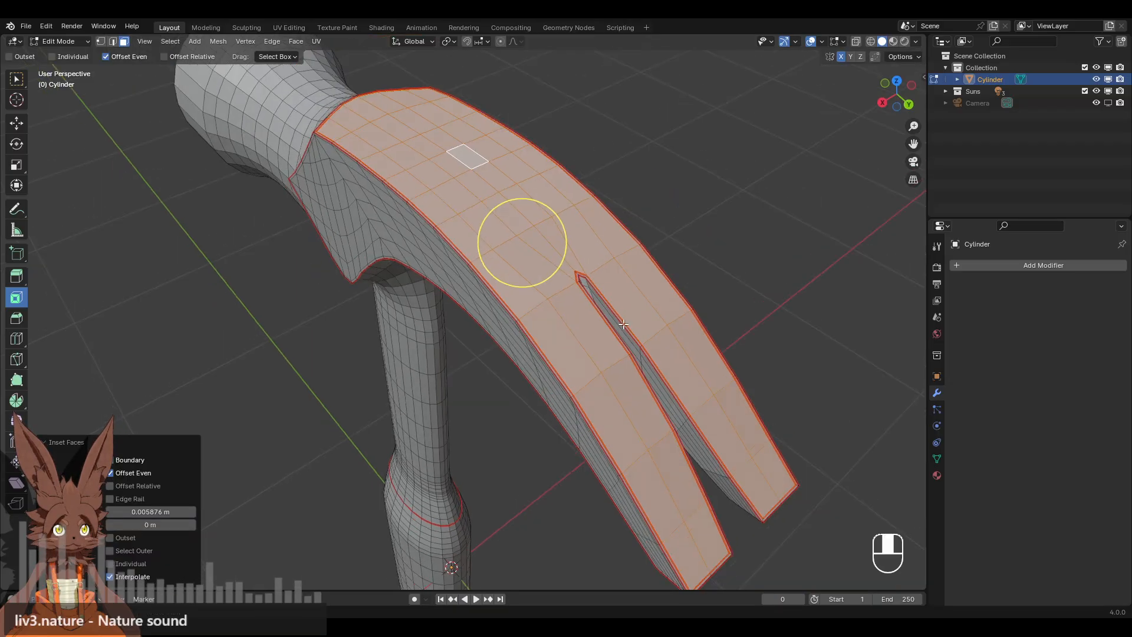
Clear the seams from the inset edges on the claw's top surface and deselect everything.
click(112, 41)
right_click(208, 370)
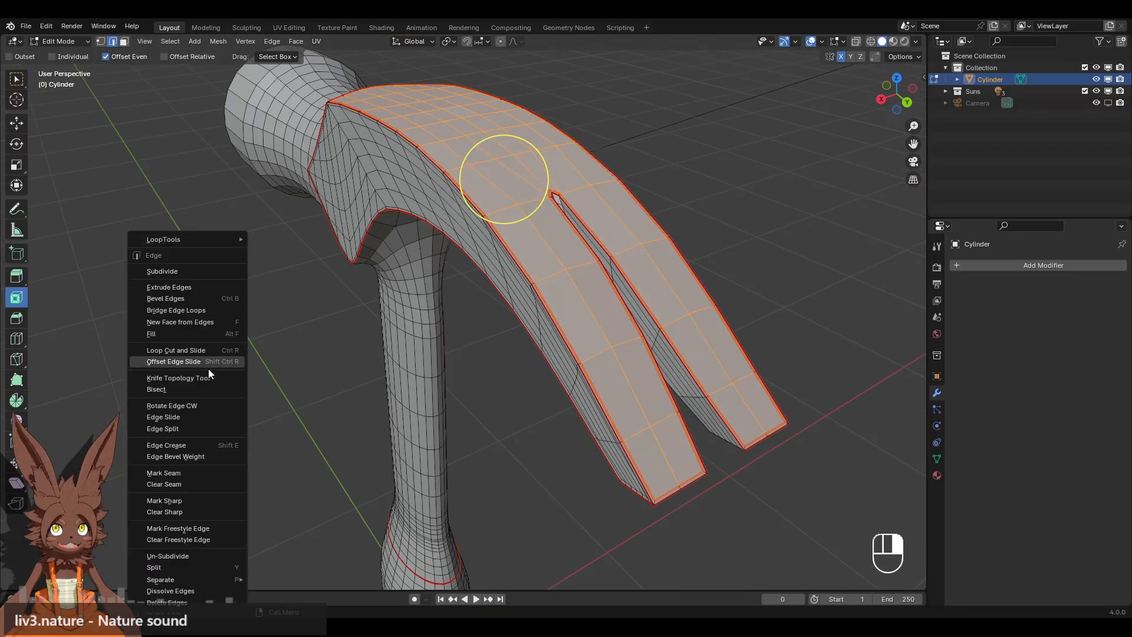
click(190, 482)
key(alt+a)
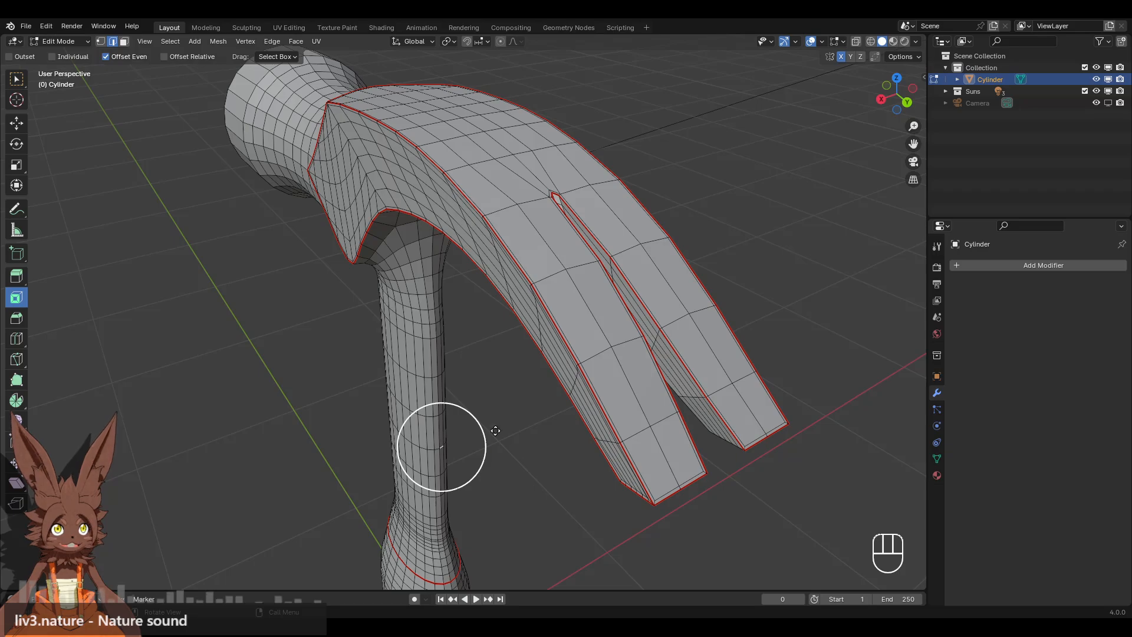
Select the inner edge loop of the hammer's open striking end, fill it with a face and deselect.
middle_drag(413, 286, 619, 319)
scroll(607, 324, up, 3)
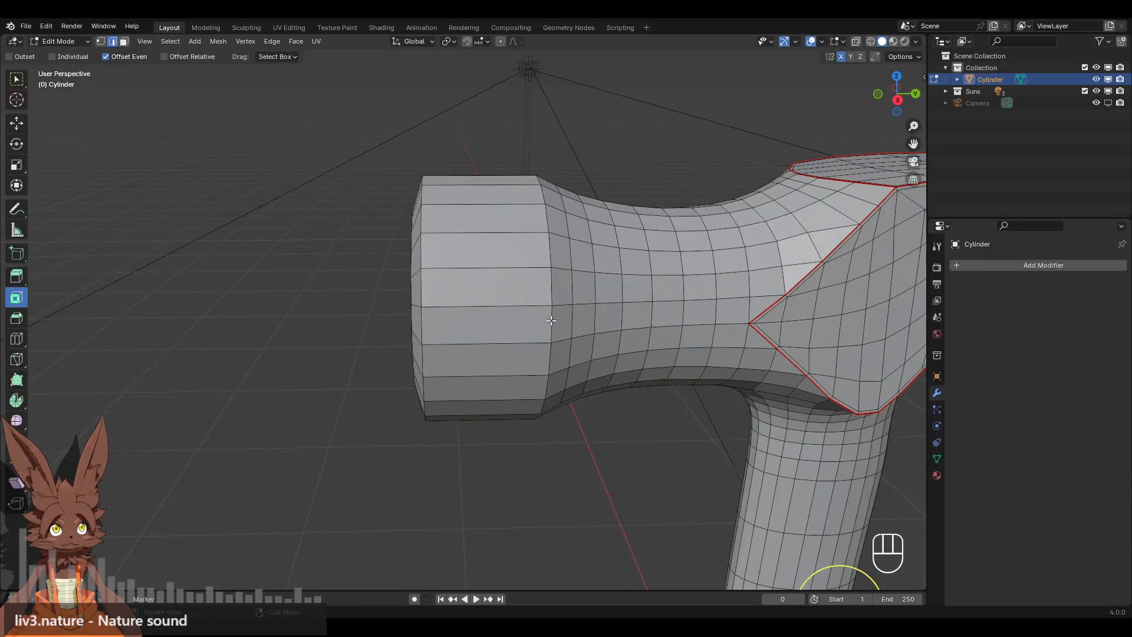
middle_drag(516, 293, 585, 295)
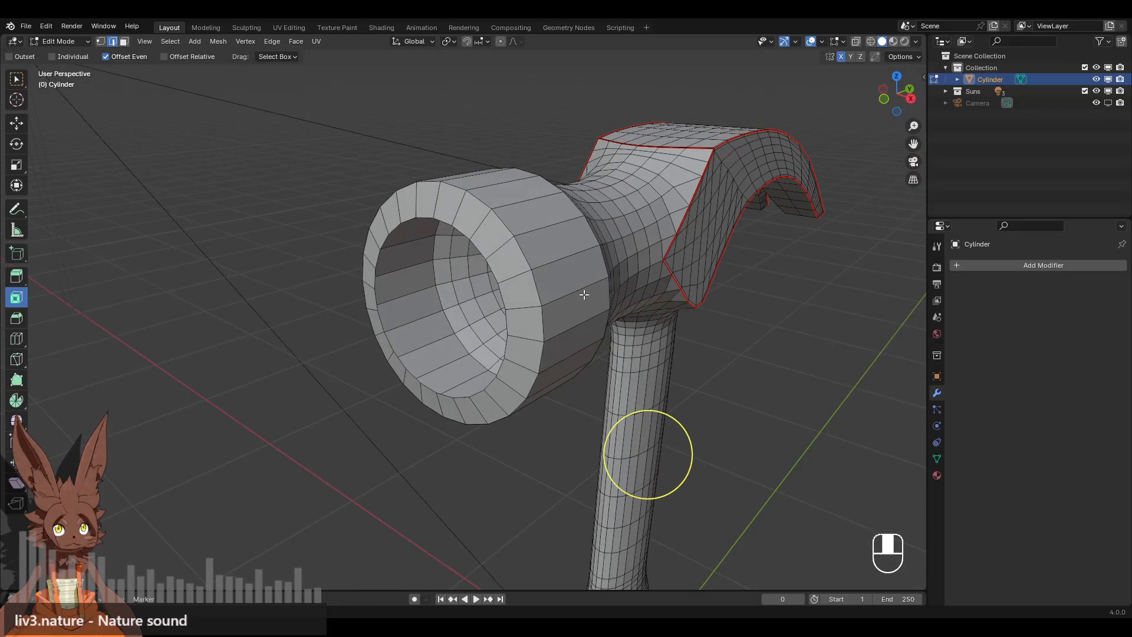
click(100, 41)
alt+click(449, 227)
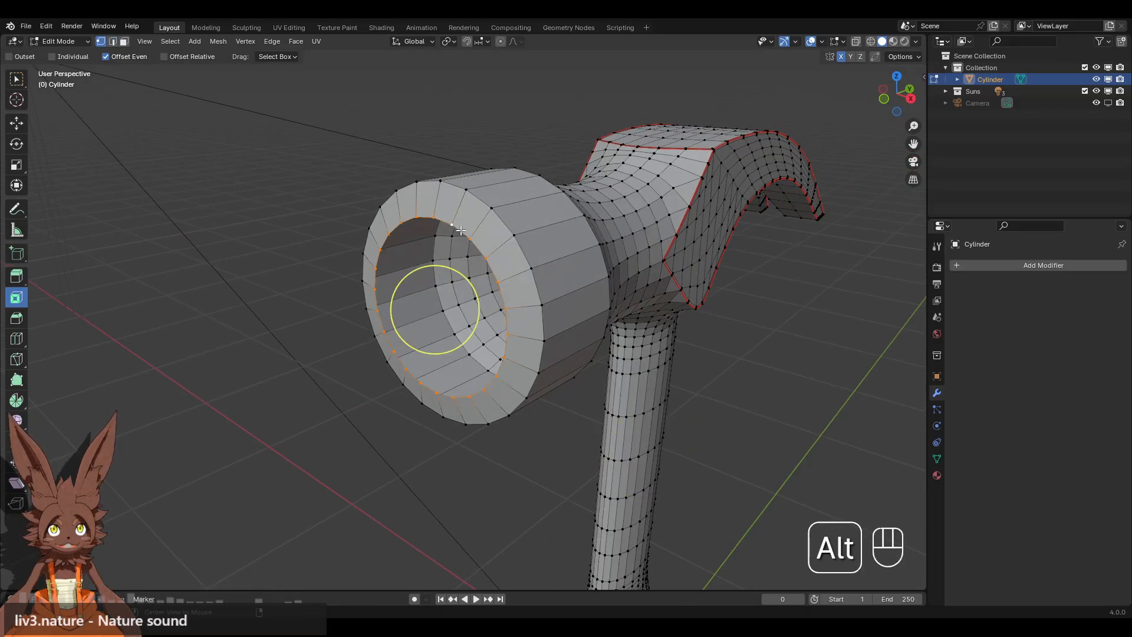
key(f)
click(243, 199)
Inset the striking end's new cap face by about 0.0042 m, and inset the ring of faces around it.
mouse_move(243, 199)
middle_down()
mouse_move(222, 198)
mouse_move(235, 190)
middle_up()
scroll(235, 189, up, 1)
click(125, 41)
click(440, 263)
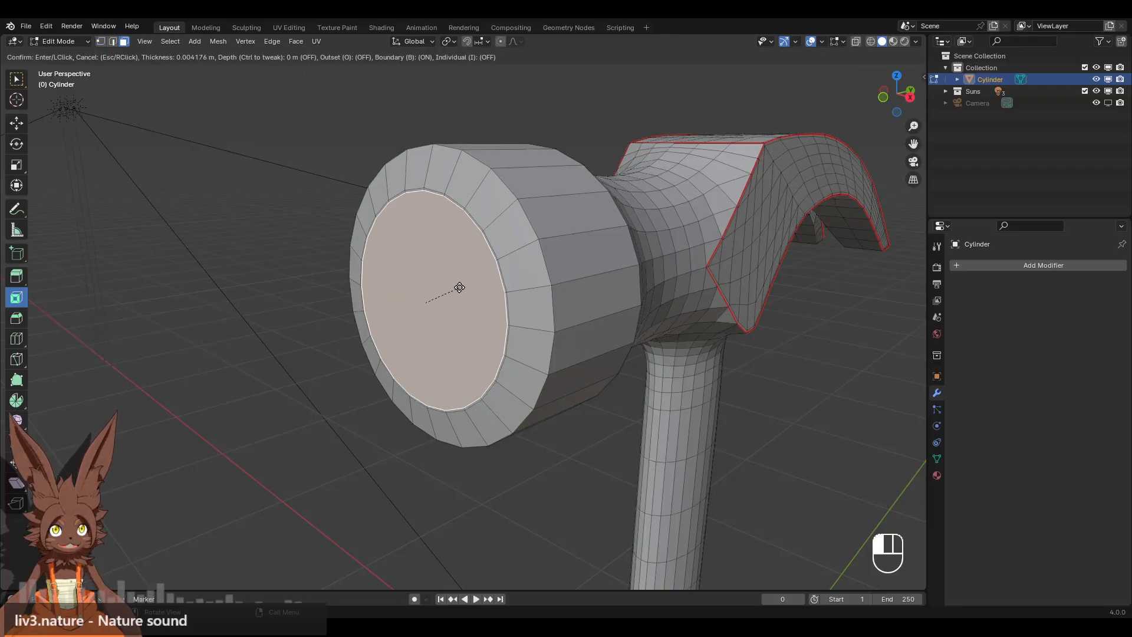
alt+click(515, 221)
drag(465, 278, 462, 279)
Select the band of faces around the striking head's side, inset it by about 0.0042 m and deselect.
middle_drag(669, 219, 639, 232)
alt+click(547, 229)
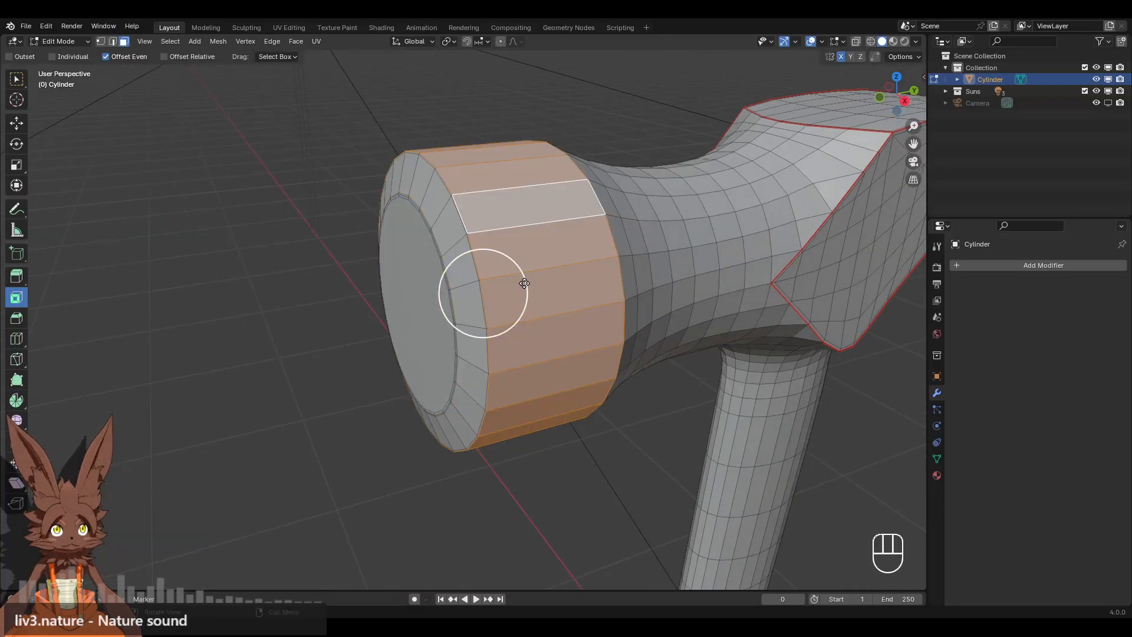
drag(524, 283, 527, 278)
middle_drag(527, 278, 607, 258)
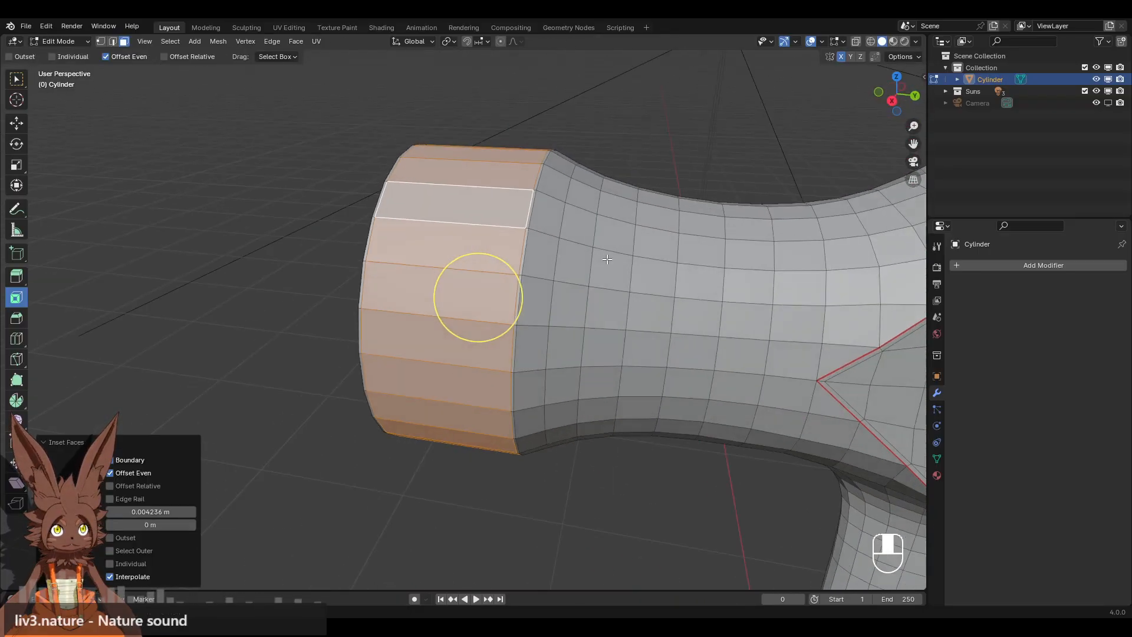
click(244, 225)
Switch the hammer to Object Mode and turn off the wireframe overlay.
scroll(244, 225, down, 4)
shift+middle_drag(611, 402, 507, 341)
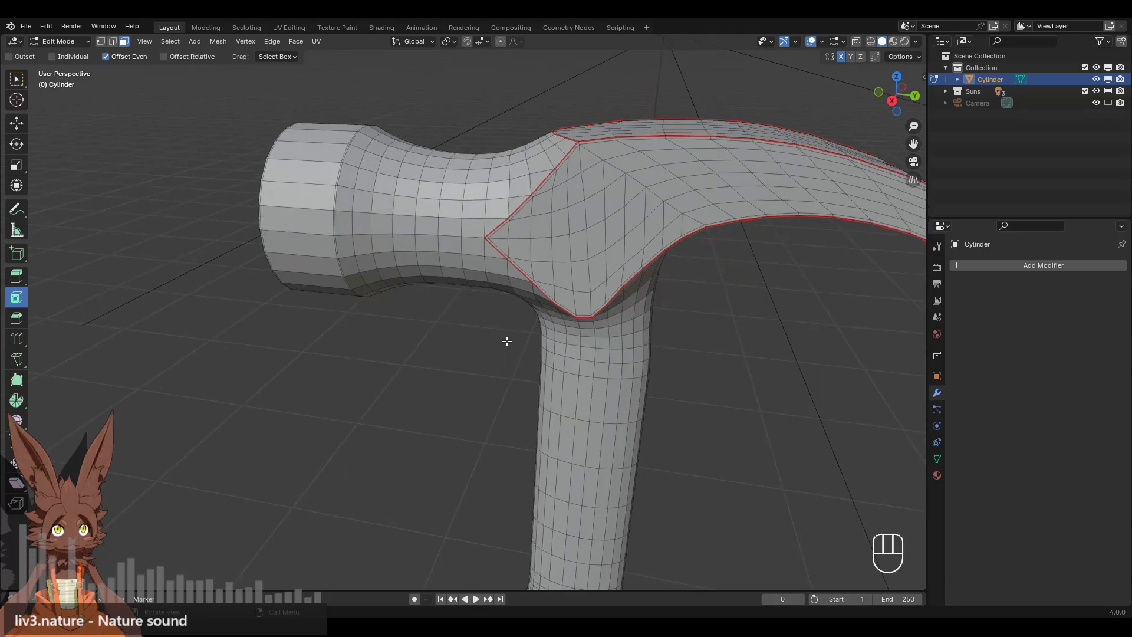
click(59, 41)
click(56, 59)
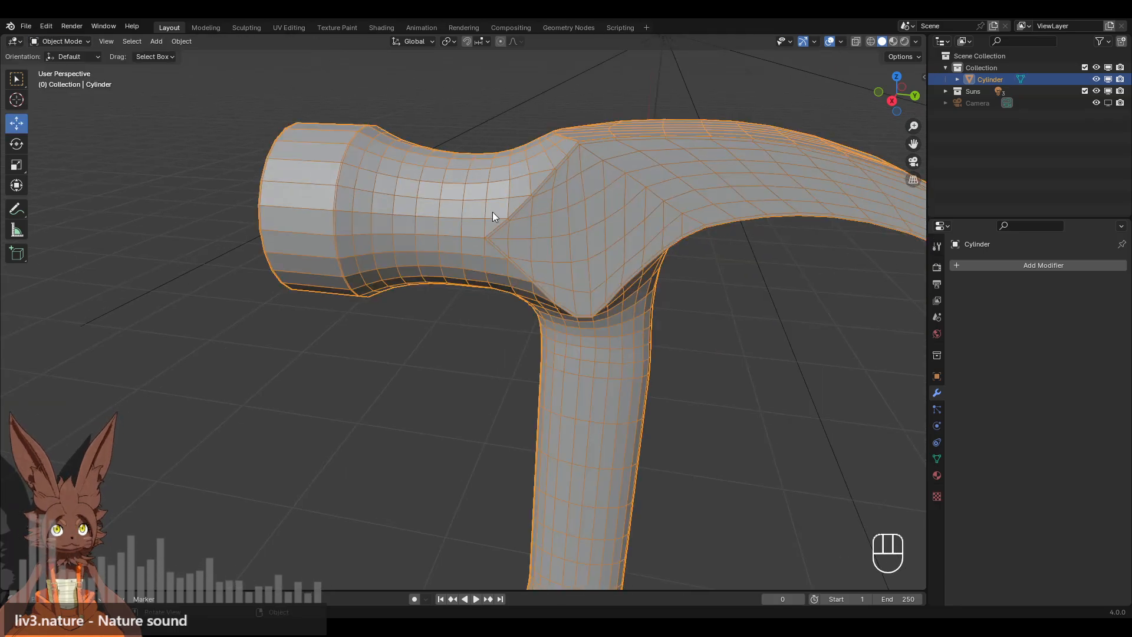
click(834, 42)
click(772, 240)
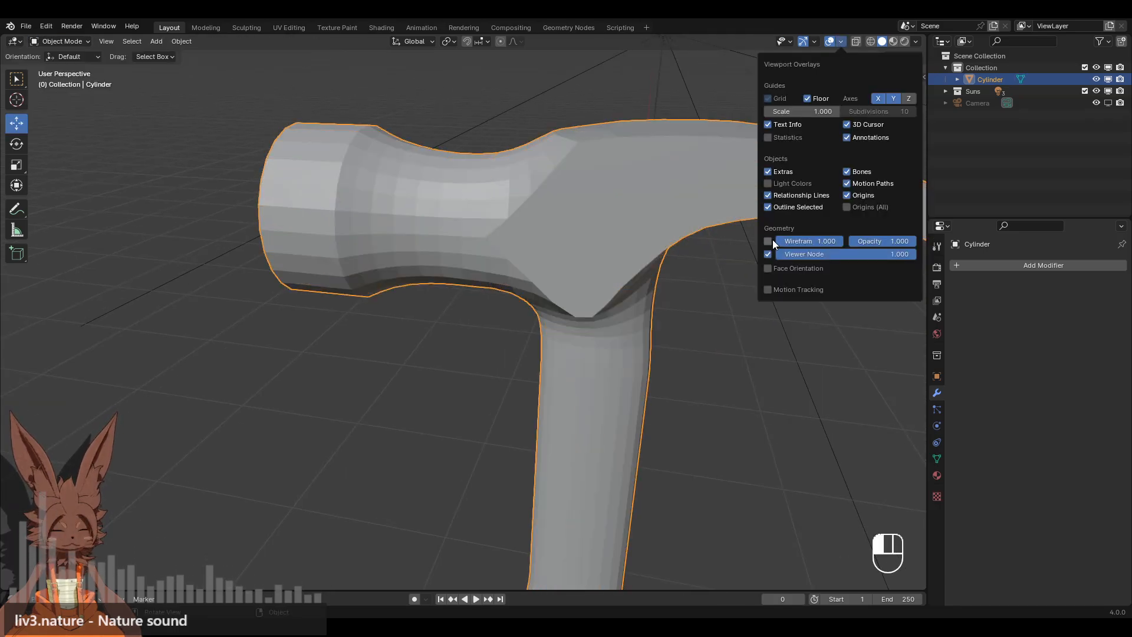
Shade the hammer smooth, deselect it and inspect the surface shading around the head and claw.
right_click(567, 201)
click(568, 200)
click(440, 353)
scroll(440, 353, down, 5)
middle_drag(440, 353, 513, 235)
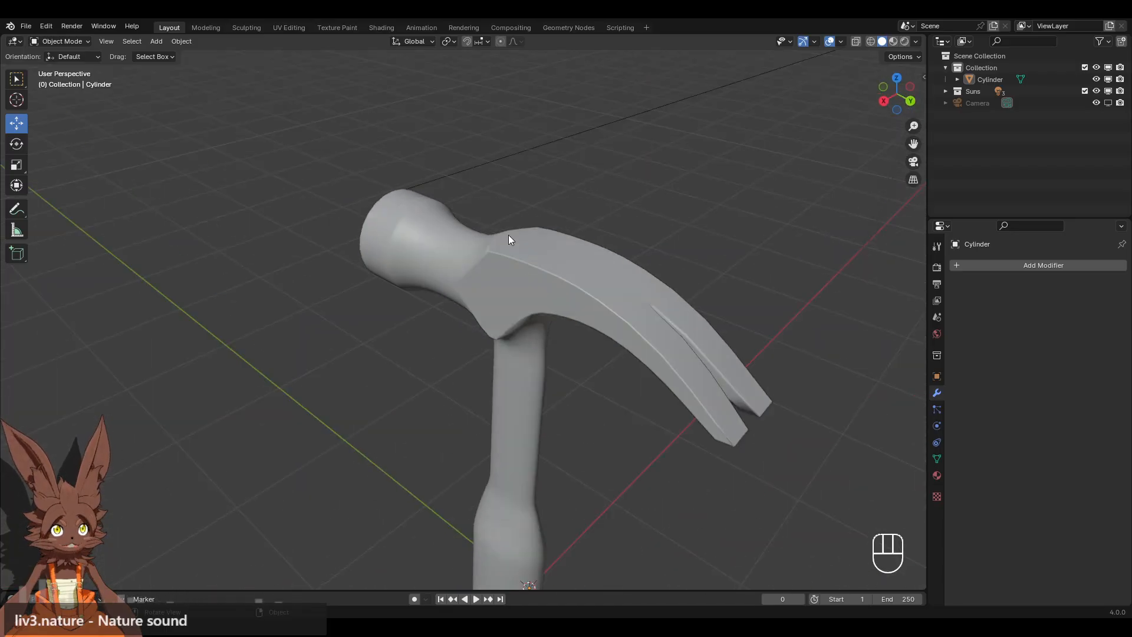
scroll(531, 271, up, 3)
middle_drag(543, 293, 521, 277)
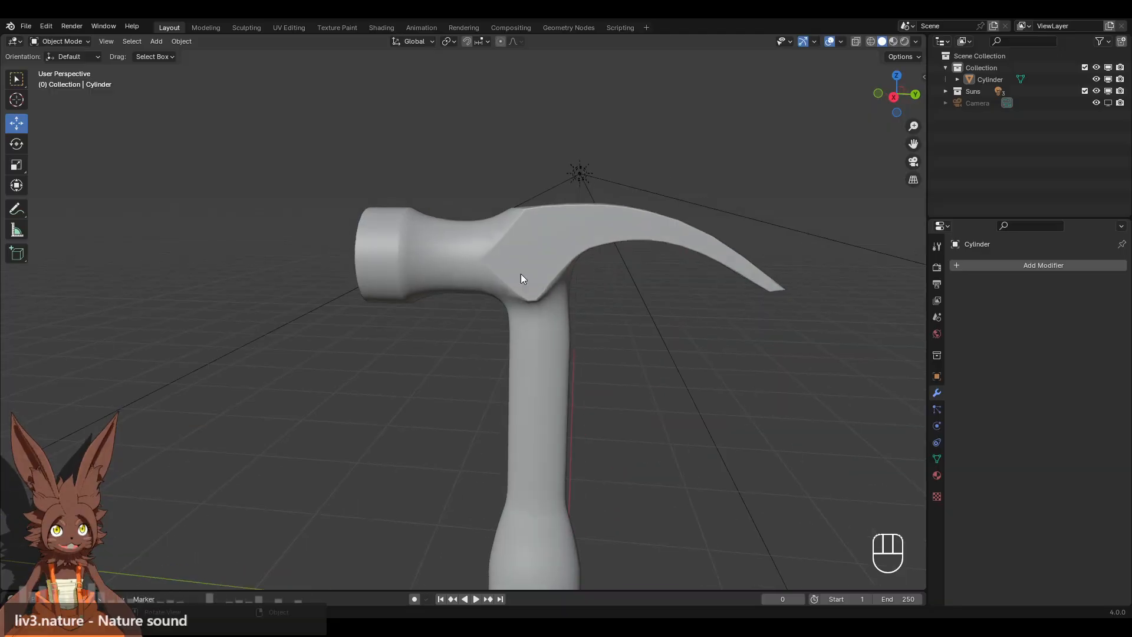
shift+middle_drag(512, 513, 450, 374)
In Edit Mode, scale the middle edge loop of the hammer's neck to about 0.8 with smooth proportional editing, size 0.32.
click(446, 361)
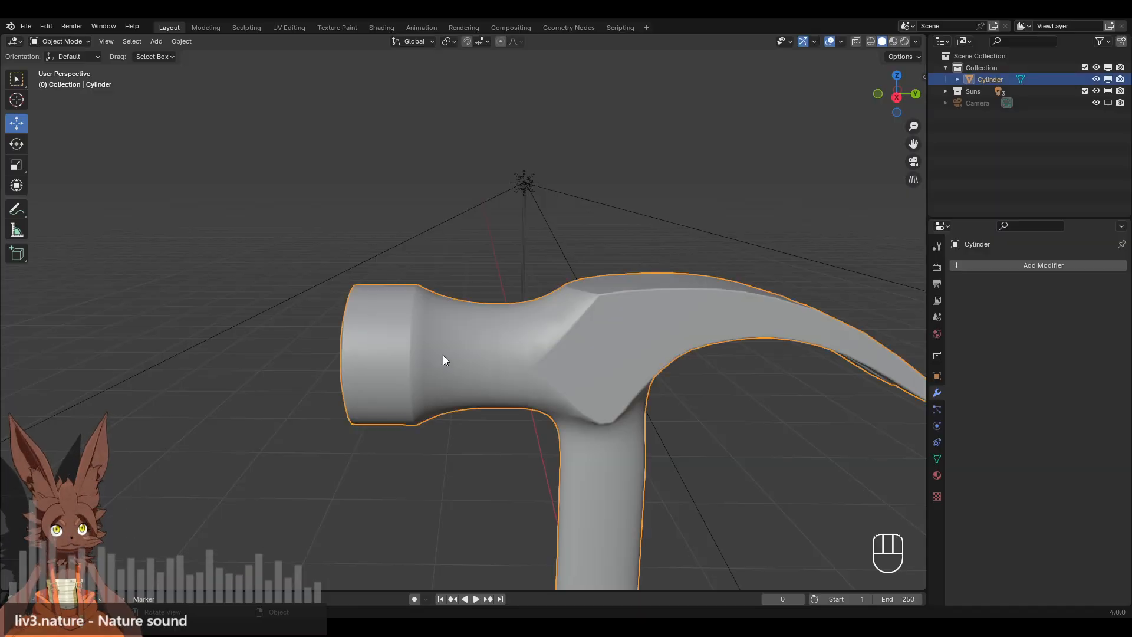
click(87, 44)
click(79, 68)
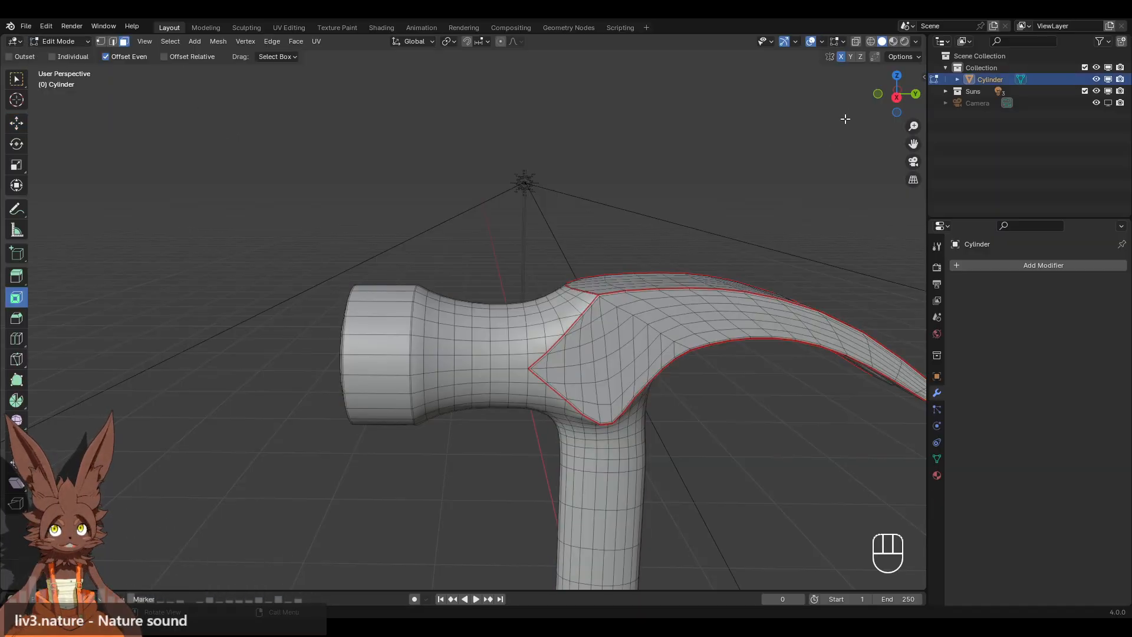
click(896, 94)
click(100, 42)
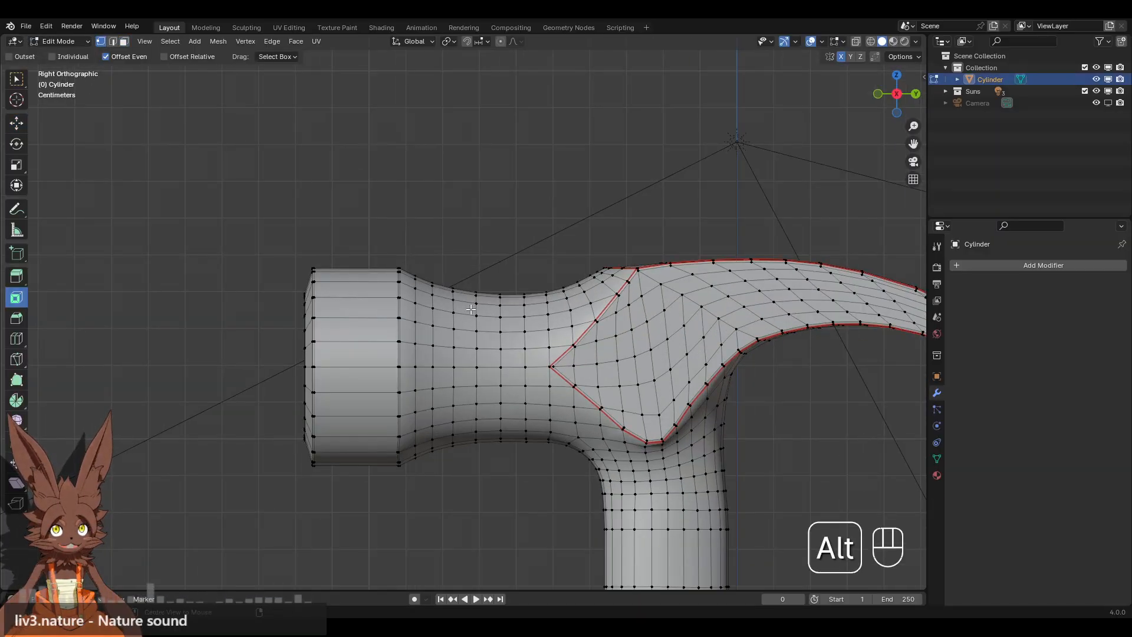
alt+click(500, 367)
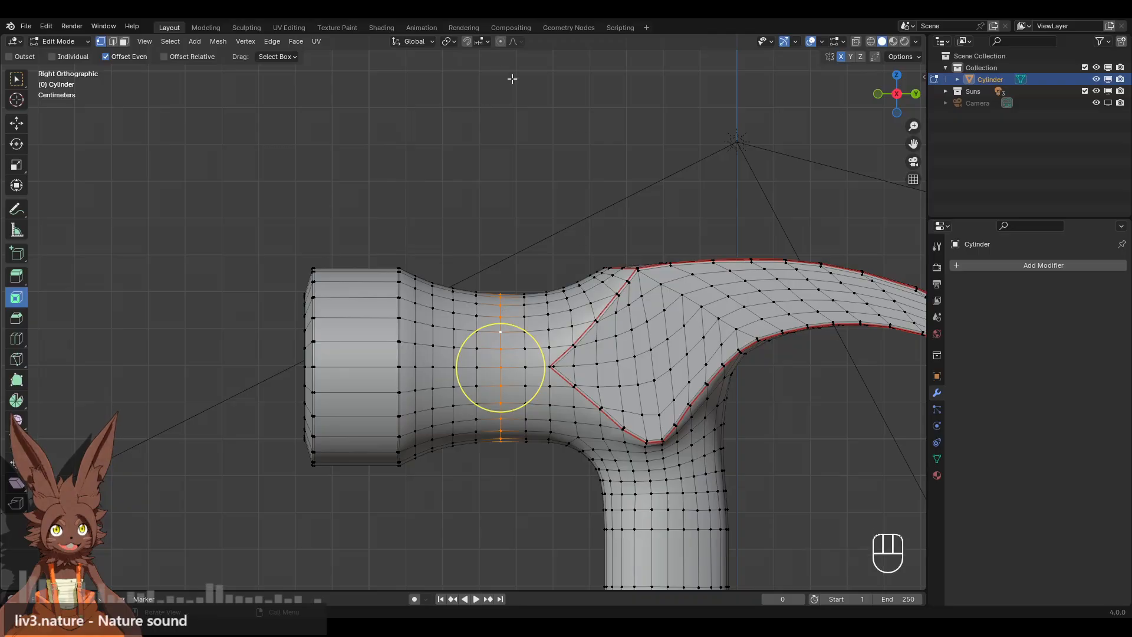
key(s)
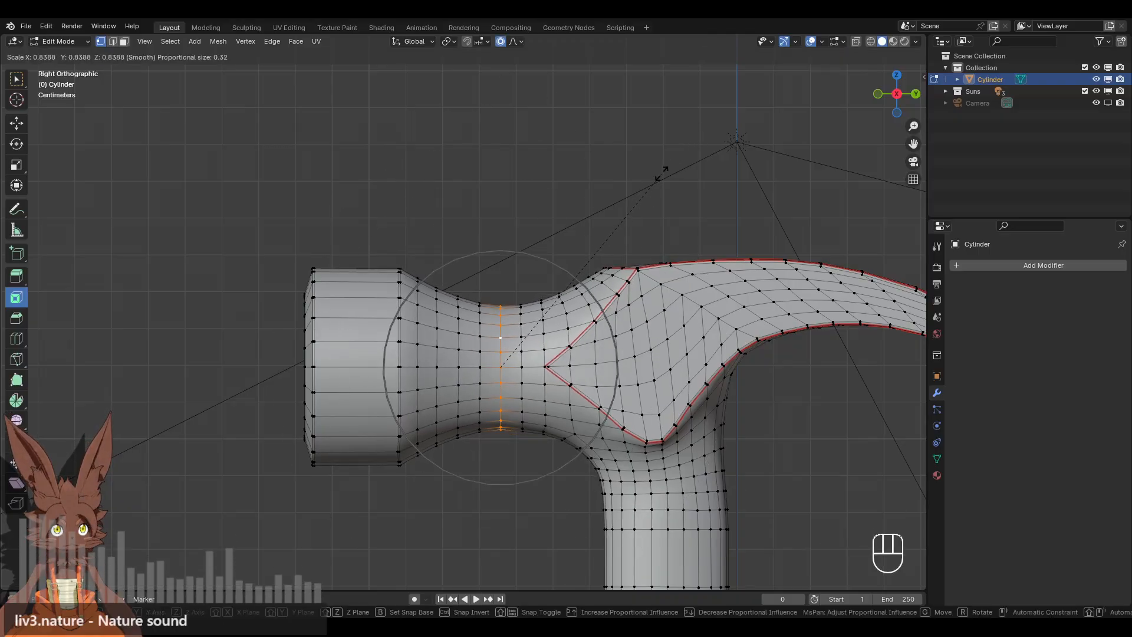
click(652, 183)
click(543, 268)
Return the hammer to Object Mode and inspect the narrowed neck's smooth surface.
scroll(543, 268, down, 4)
middle_drag(530, 307, 387, 309)
click(59, 41)
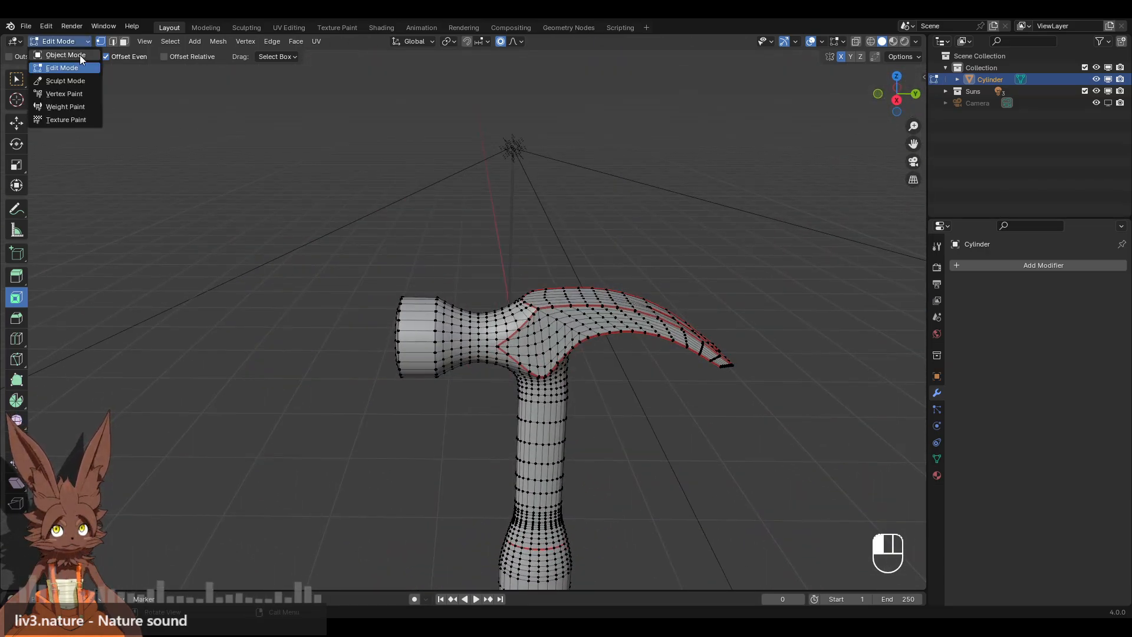
click(64, 56)
shift+middle_drag(295, 300, 511, 254)
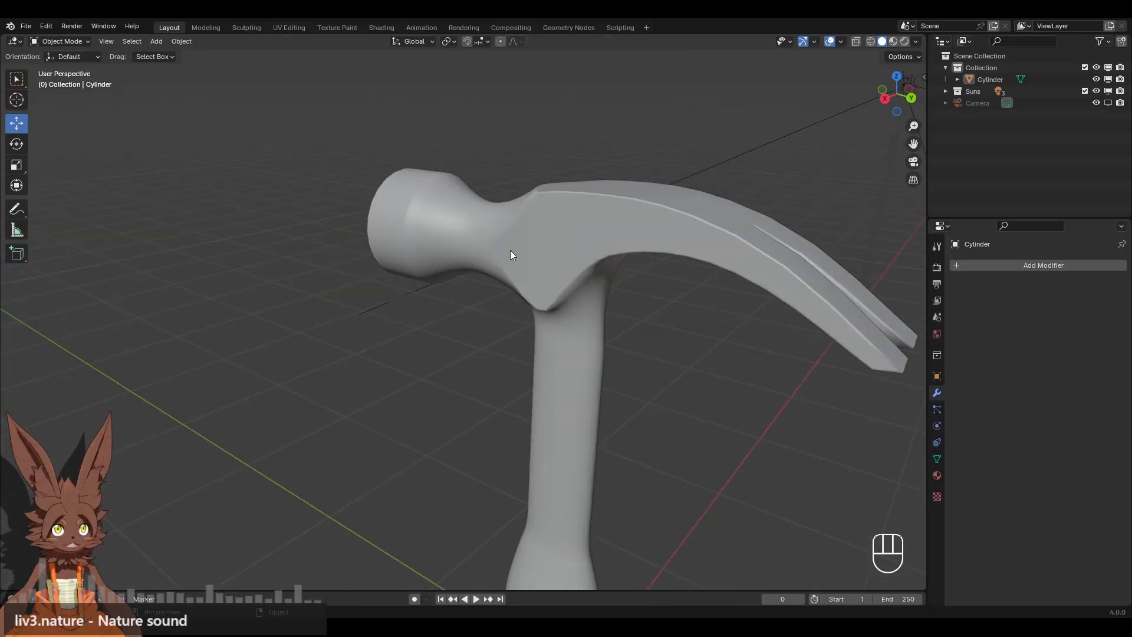
middle_drag(539, 302, 474, 292)
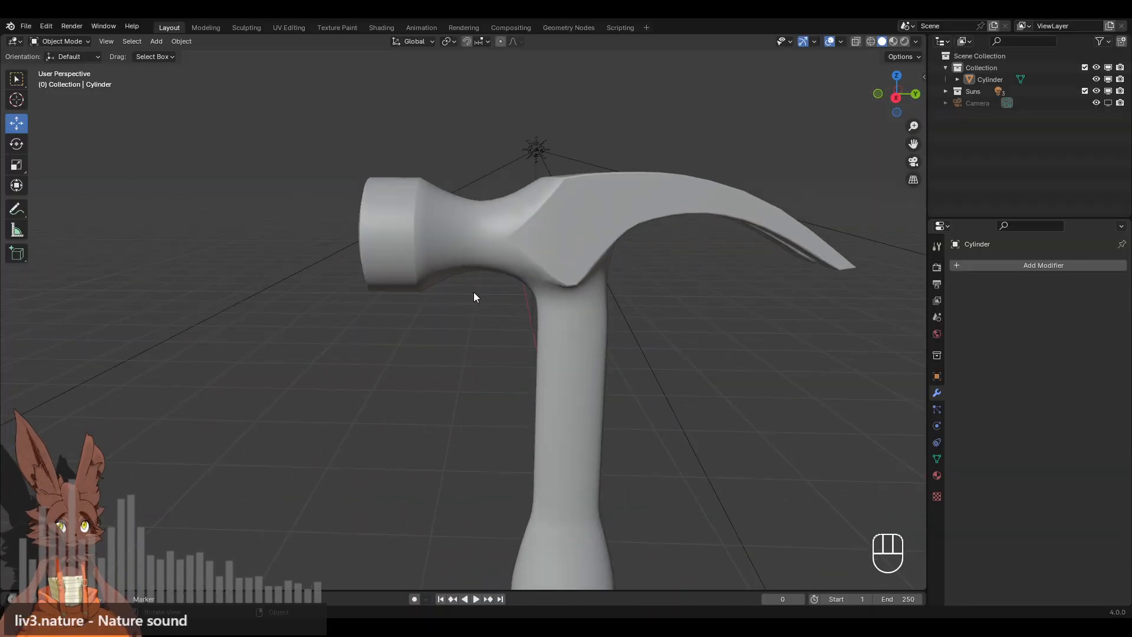
Examine the mesh edges and seams around the claw and striking head in Edit Mode.
click(55, 43)
click(57, 66)
shift+middle_drag(647, 188, 518, 275)
scroll(519, 275, up, 3)
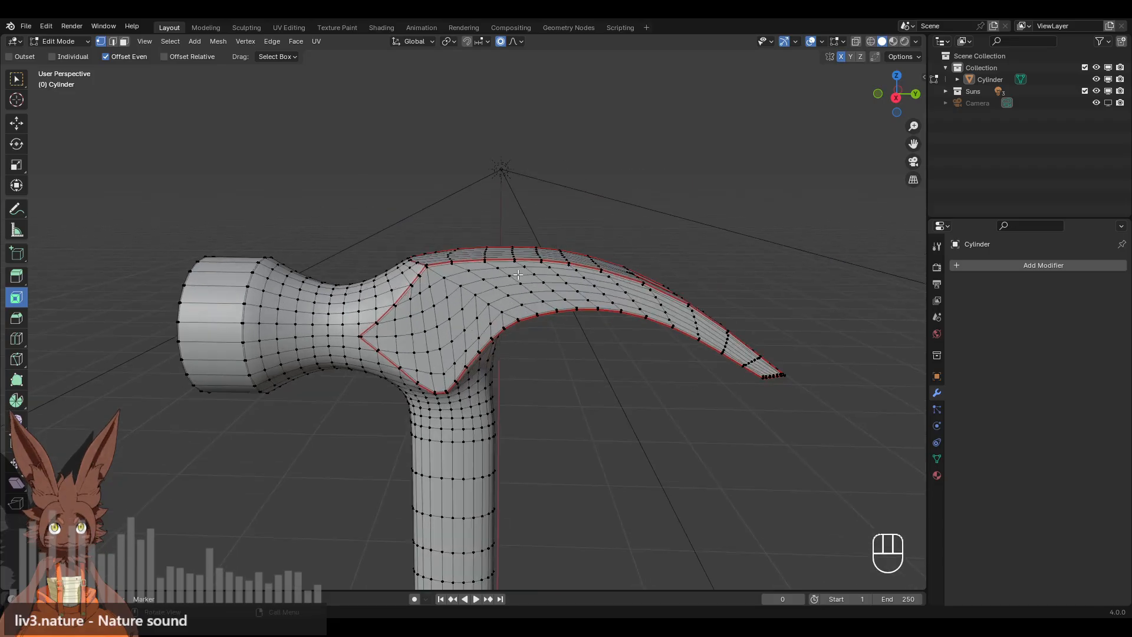
middle_drag(480, 308, 522, 316)
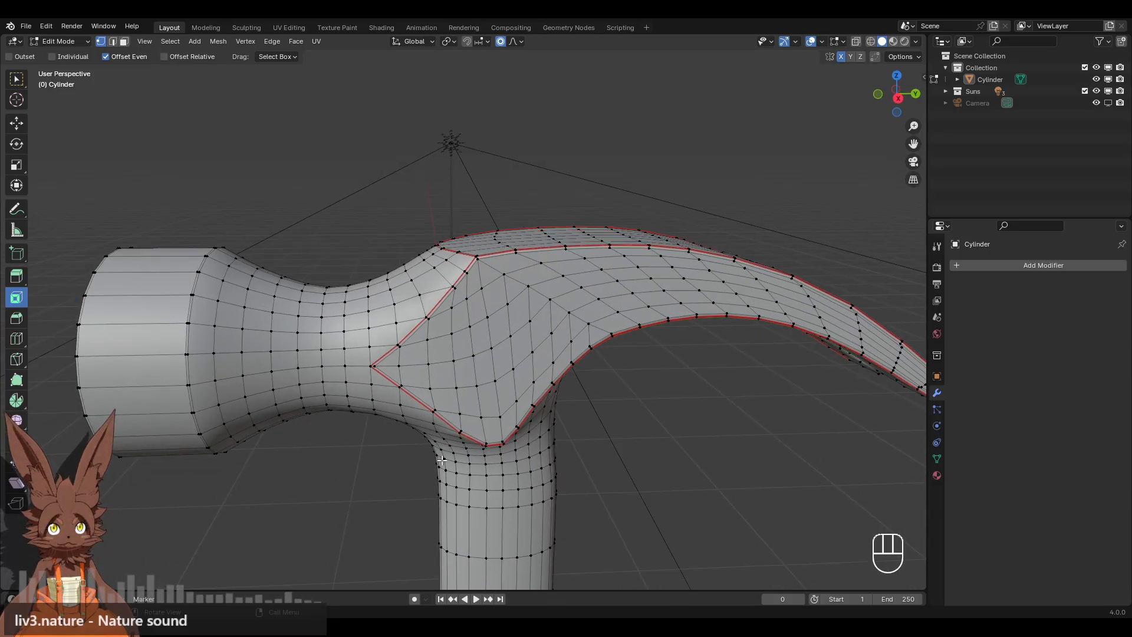
middle_drag(521, 263, 561, 347)
scroll(555, 348, up, 4)
shift+middle_drag(690, 356, 569, 318)
scroll(510, 299, down, 1)
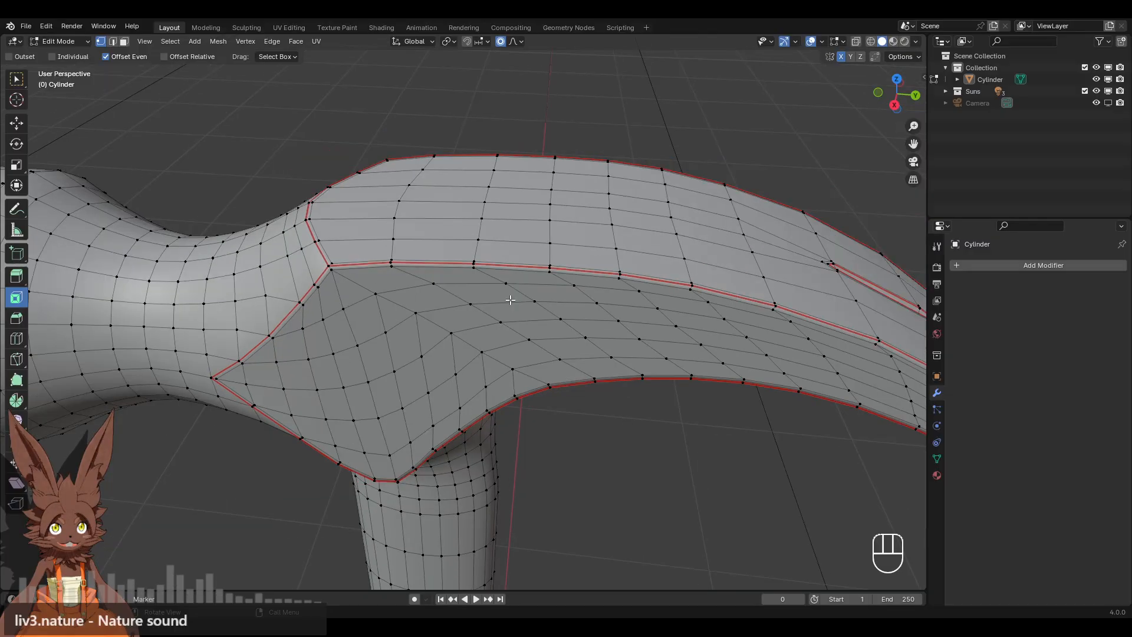
click(114, 41)
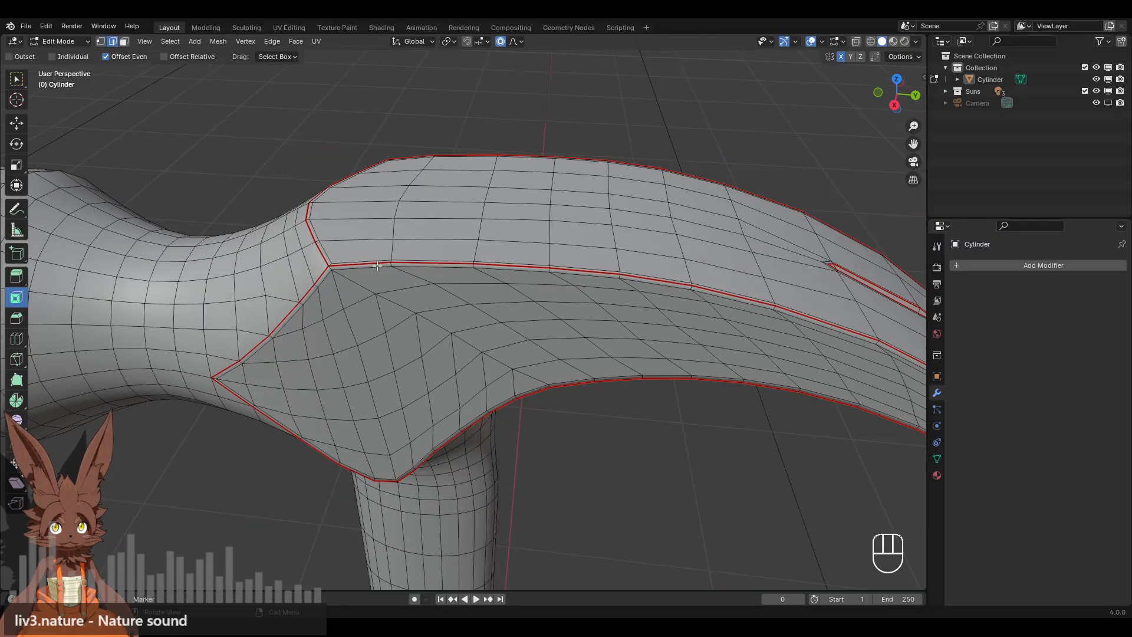
middle_drag(395, 267, 432, 115)
middle_drag(448, 337, 560, 392)
shift+middle_drag(322, 331, 559, 357)
scroll(550, 345, up, 1)
Switch to Object Mode and inspect the smooth-shaded hammer from several sides, including its whole length.
click(86, 42)
click(84, 56)
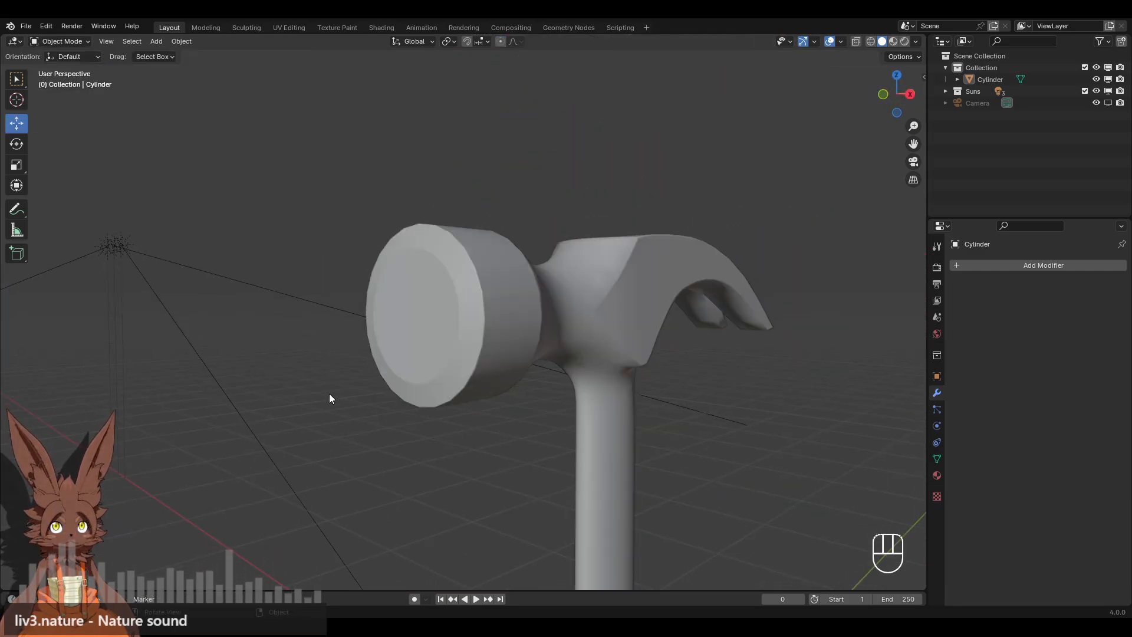
middle_drag(329, 395, 521, 438)
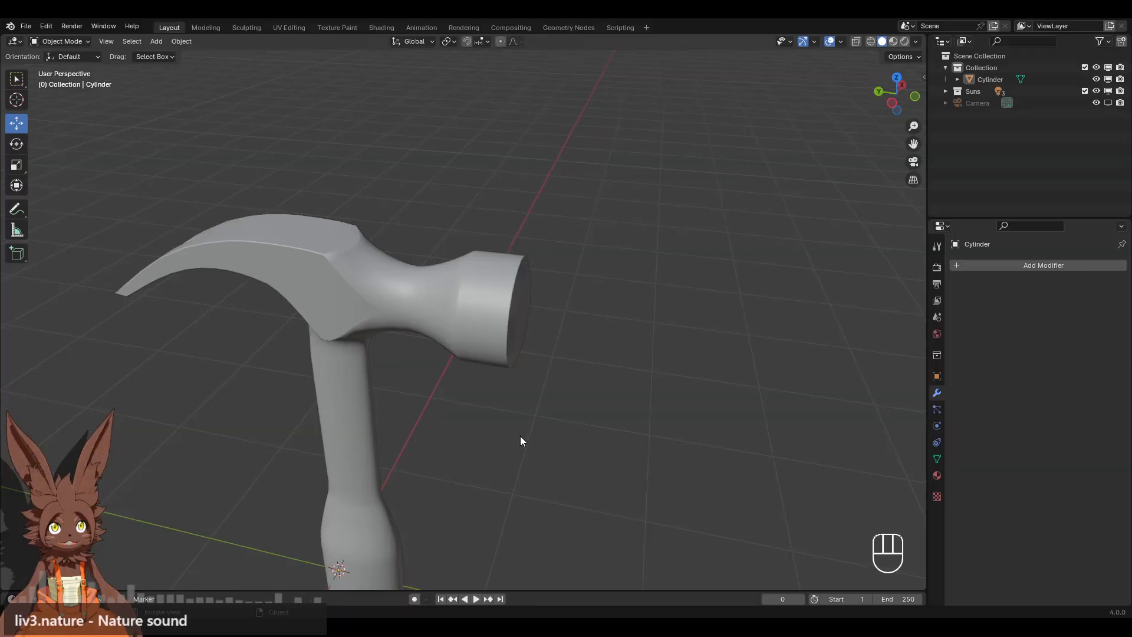
middle_drag(637, 340, 409, 288)
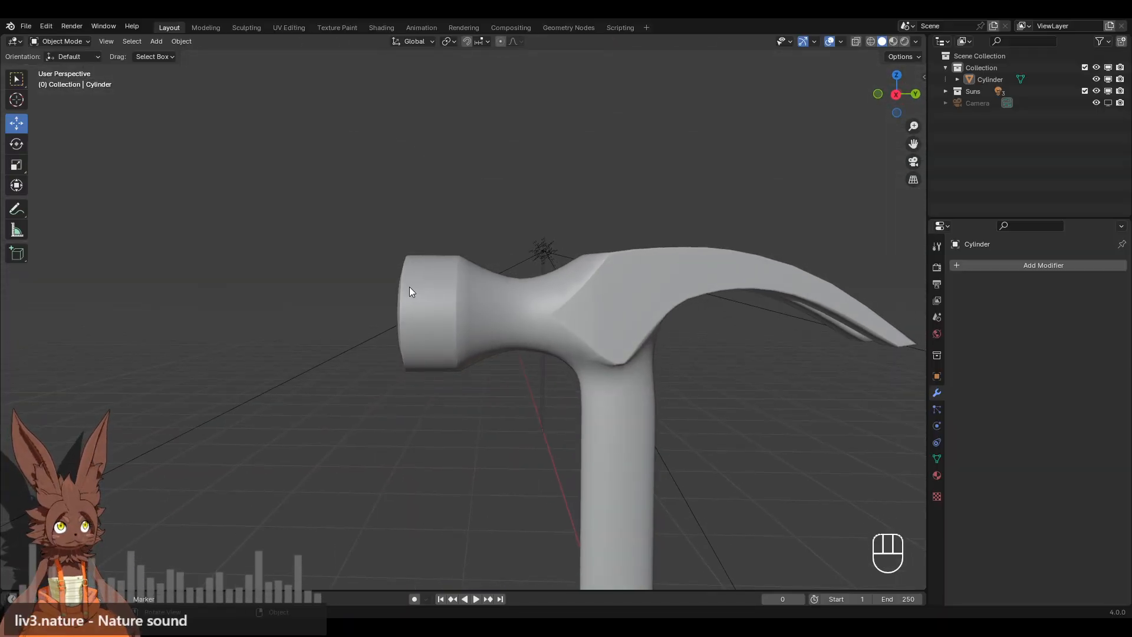
scroll(409, 286, down, 3)
shift+middle_drag(557, 455, 563, 324)
scroll(535, 343, down, 3)
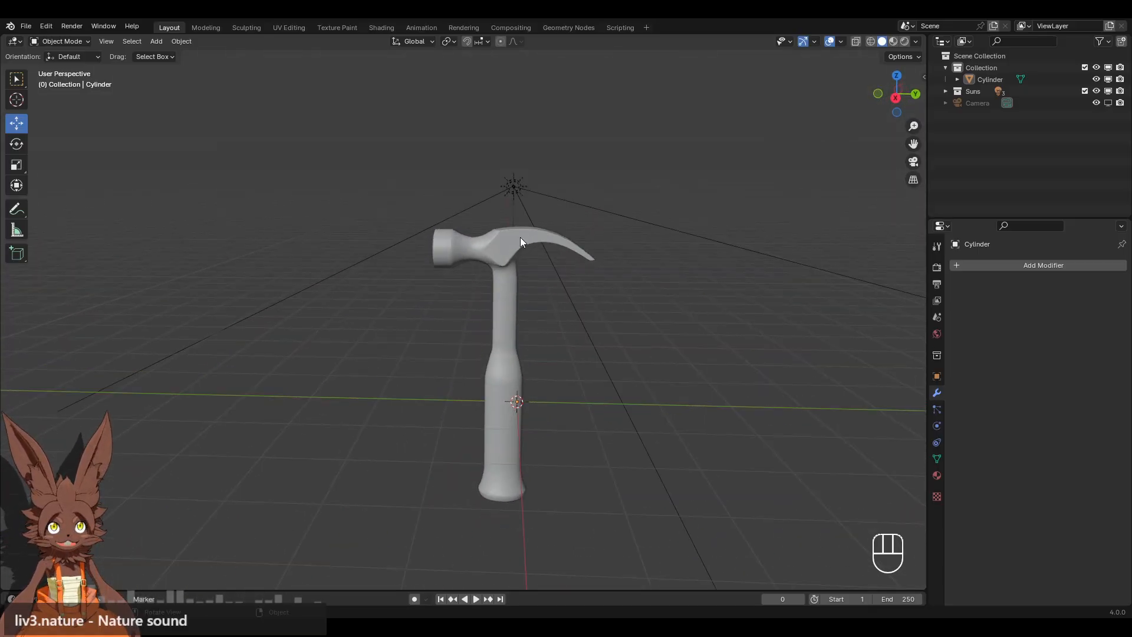
Show the hammer in right orthographic view and reopen it in Edit Mode with vertex selection.
click(896, 97)
scroll(518, 194, up, 5)
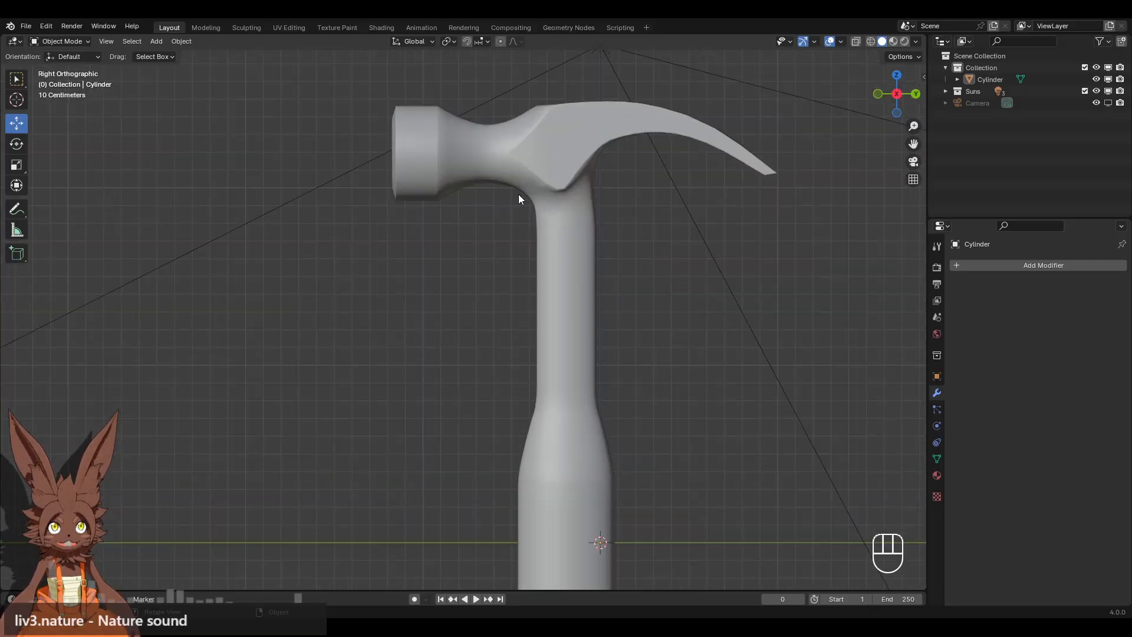
click(518, 194)
click(65, 41)
click(66, 68)
shift+middle_drag(392, 142, 407, 321)
scroll(419, 332, up, 3)
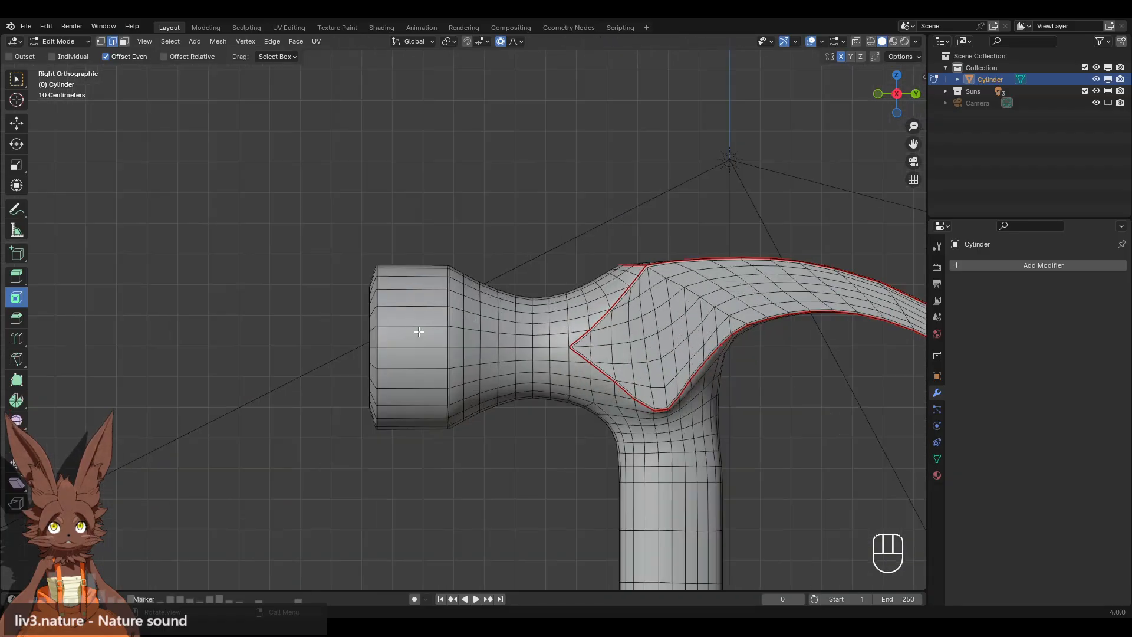
click(101, 41)
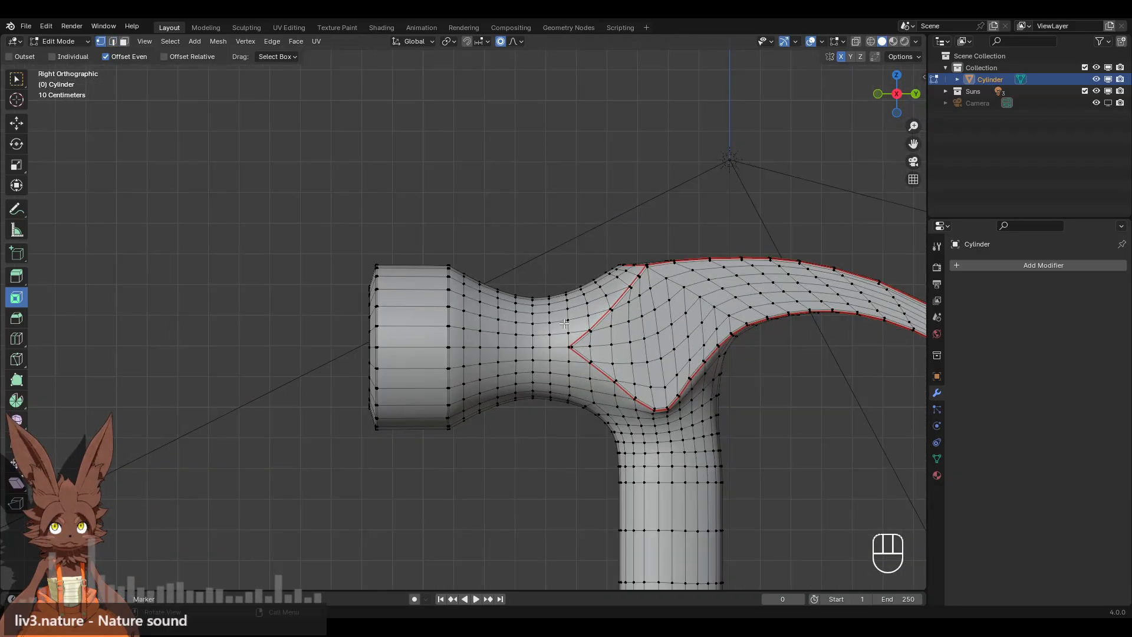
Select the neck's middle edge loop, grow the selection once and scale it to about 0.96 with proportional size 0.16.
alt+click(534, 333)
key(s)
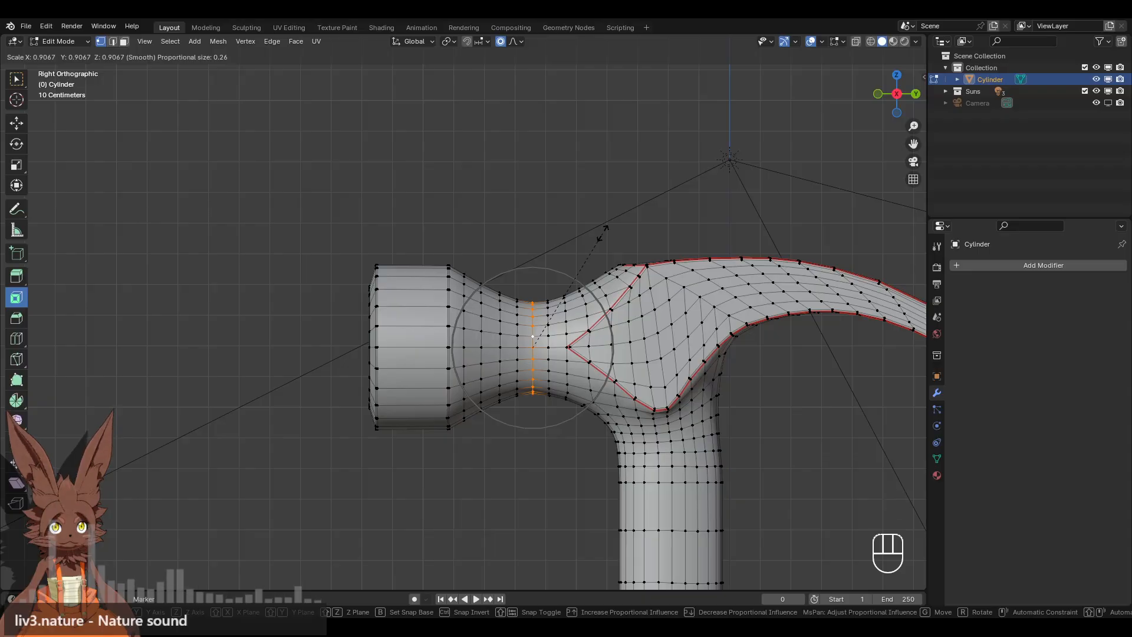
right_click(603, 232)
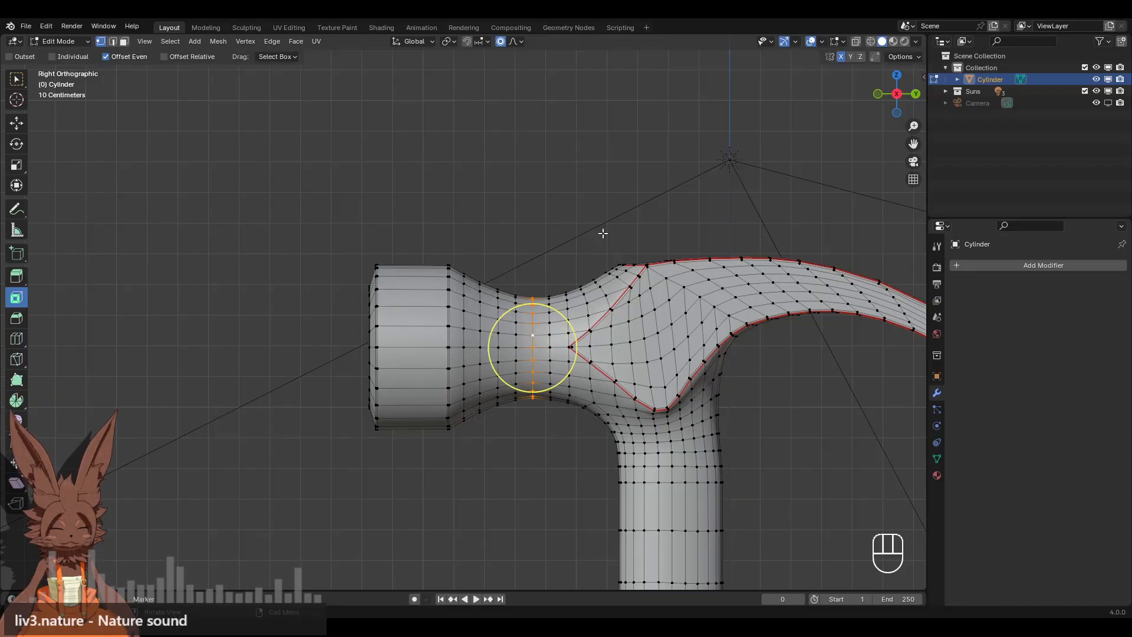
key(ctrl+KP_Add)
key(s)
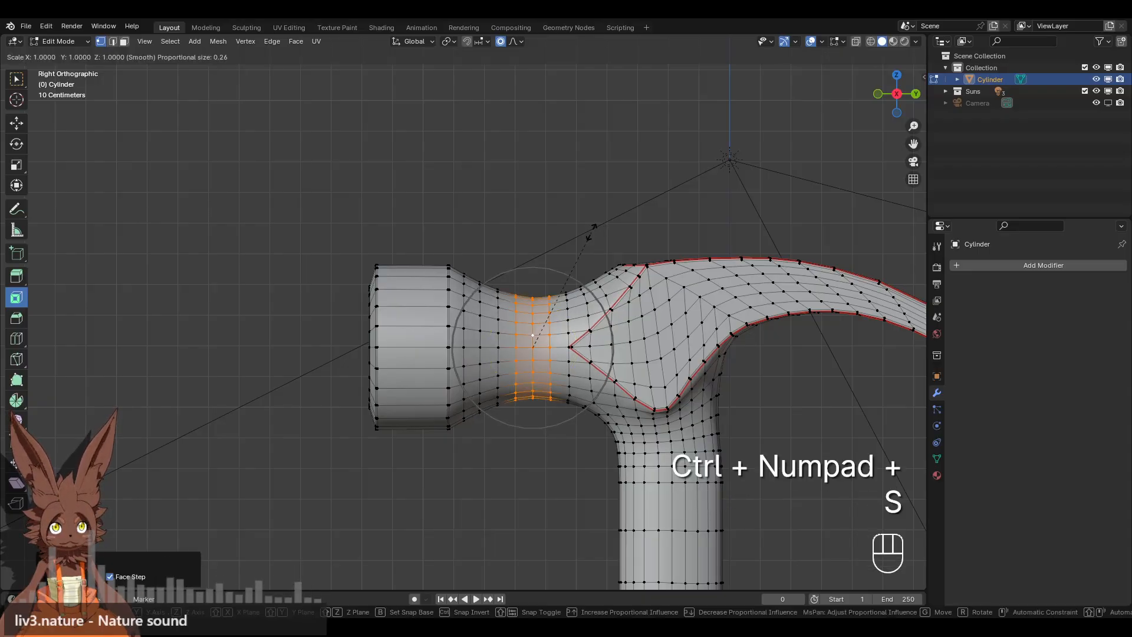
scroll(589, 233, up, 5)
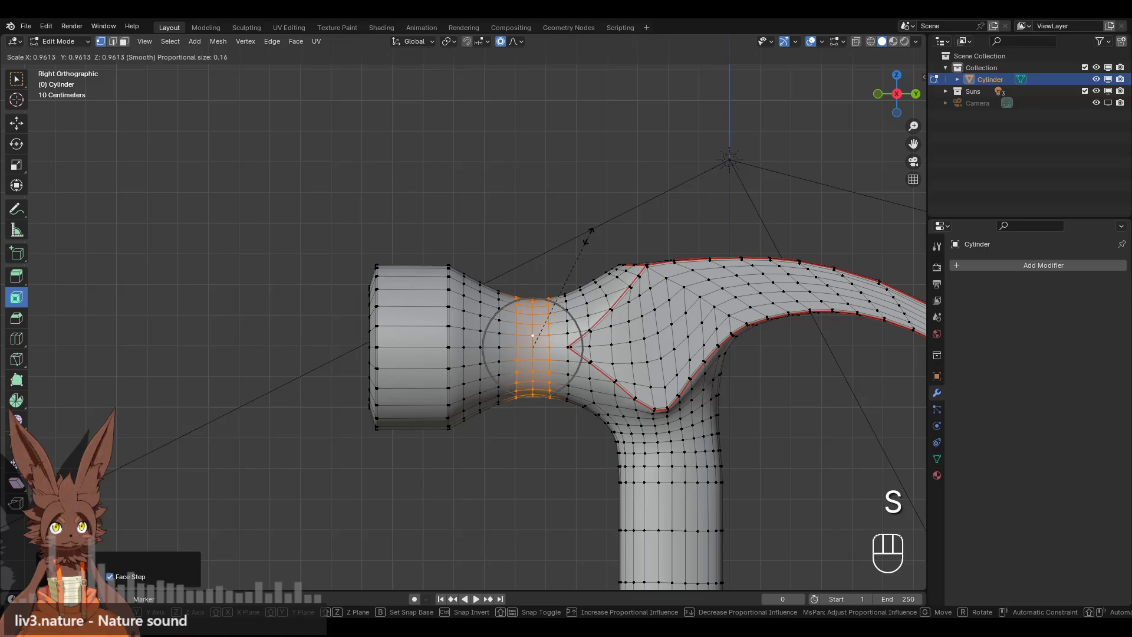
click(588, 239)
click(363, 236)
In face selection, select all linked faces on one flat side of the claw, delimited by seams.
scroll(378, 277, down, 2)
mouse_move(427, 321)
middle_down()
mouse_move(522, 389)
mouse_move(587, 383)
mouse_move(425, 336)
middle_up()
scroll(425, 336, up, 3)
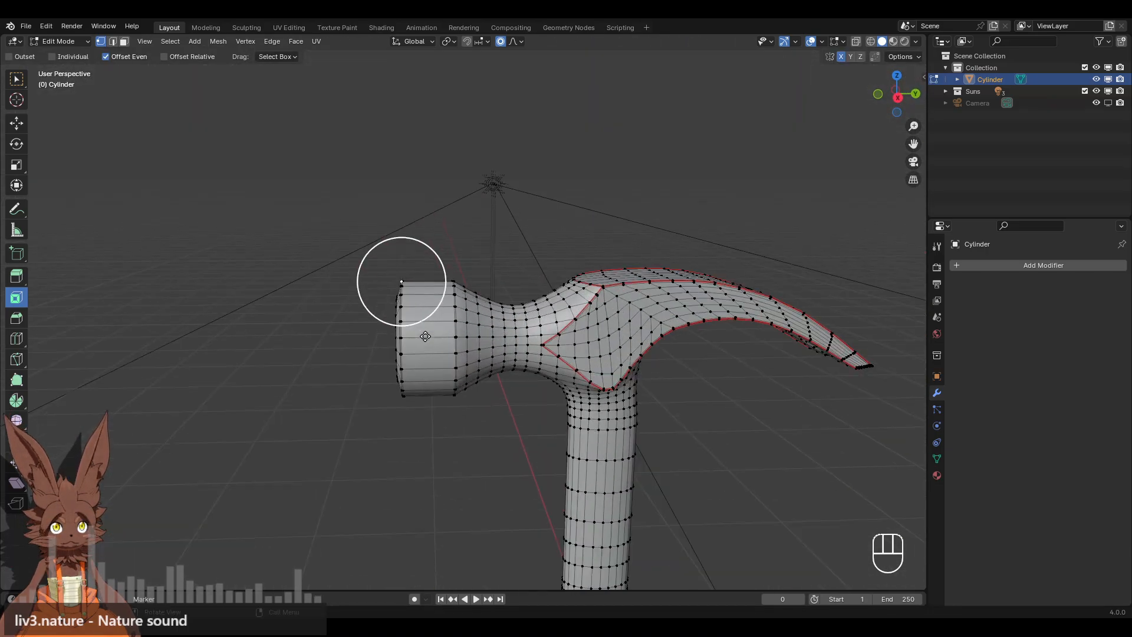
click(124, 41)
shift+middle_drag(600, 323, 476, 293)
scroll(476, 294, up, 2)
click(477, 293)
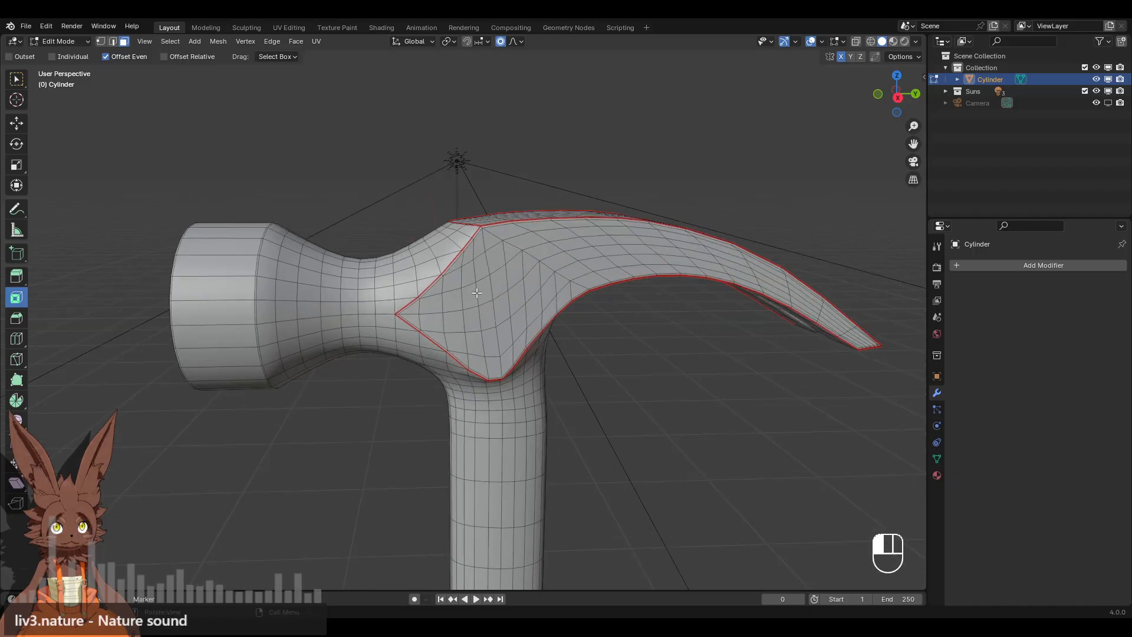
key(ctrl+l)
Turn off proportional editing and flatten the selected claw side by scaling it to 0 along the X axis.
key(s)
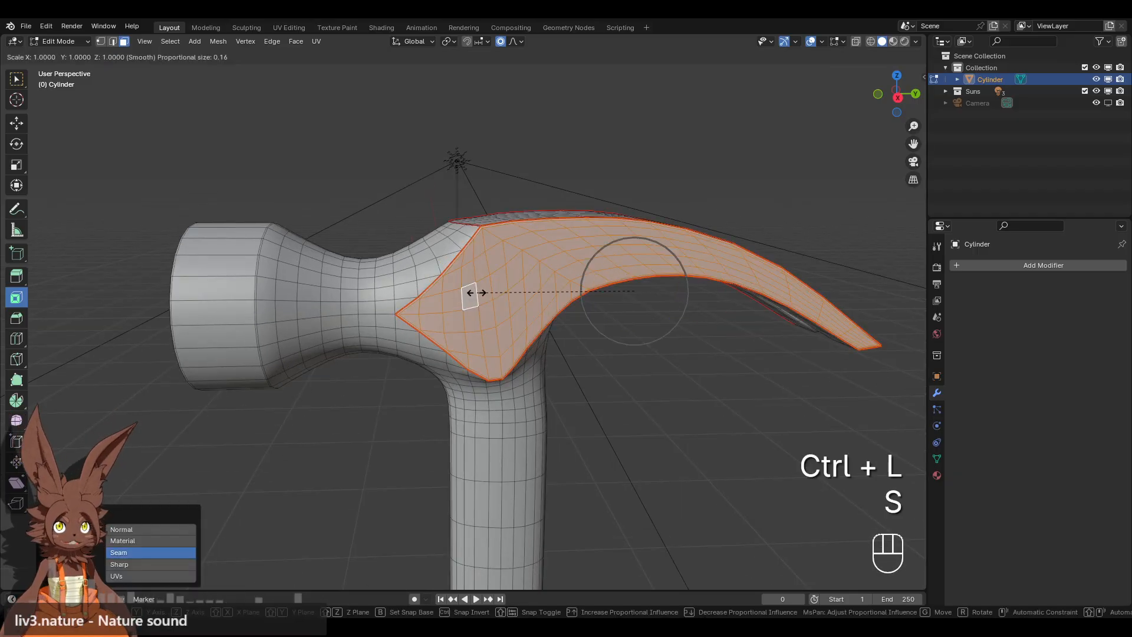
key(x)
right_click(476, 293)
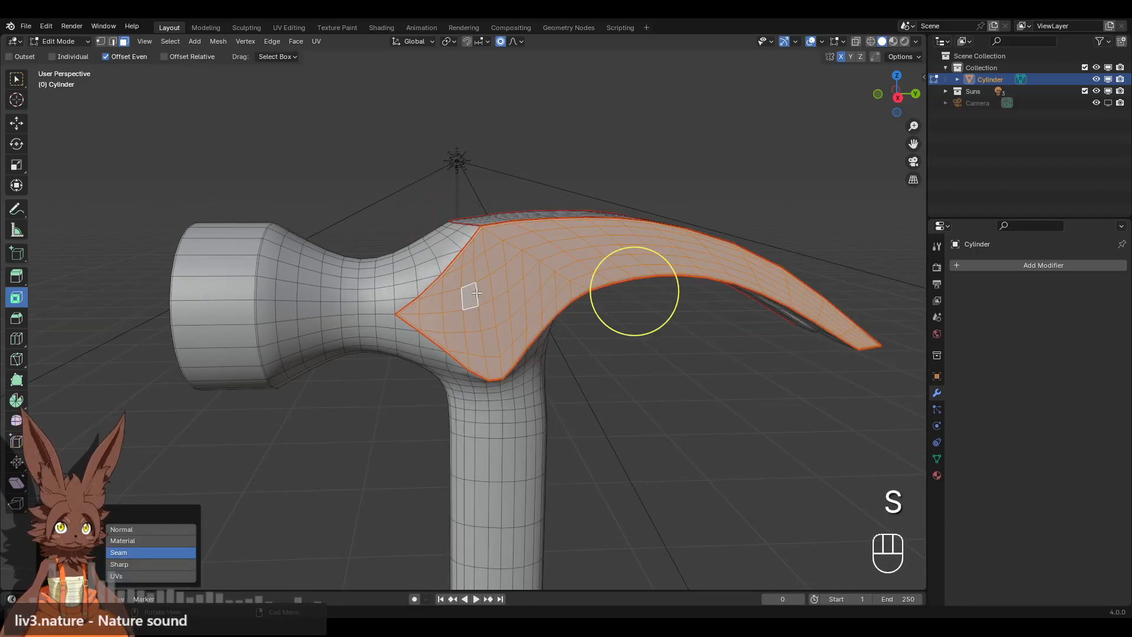
key(s)
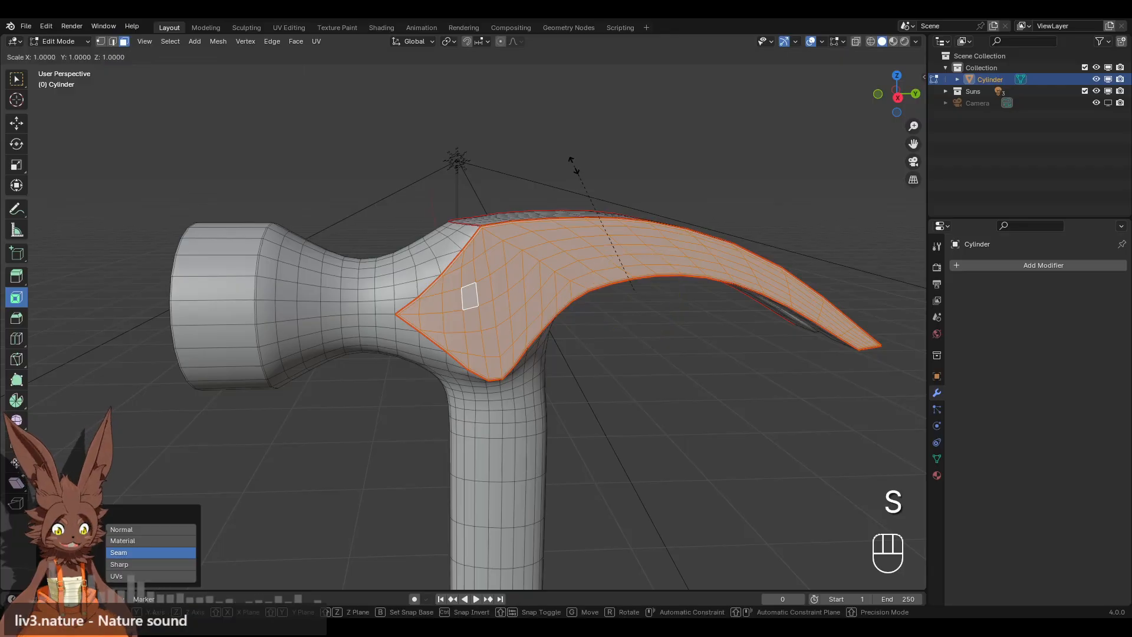
key(x)
click(575, 166)
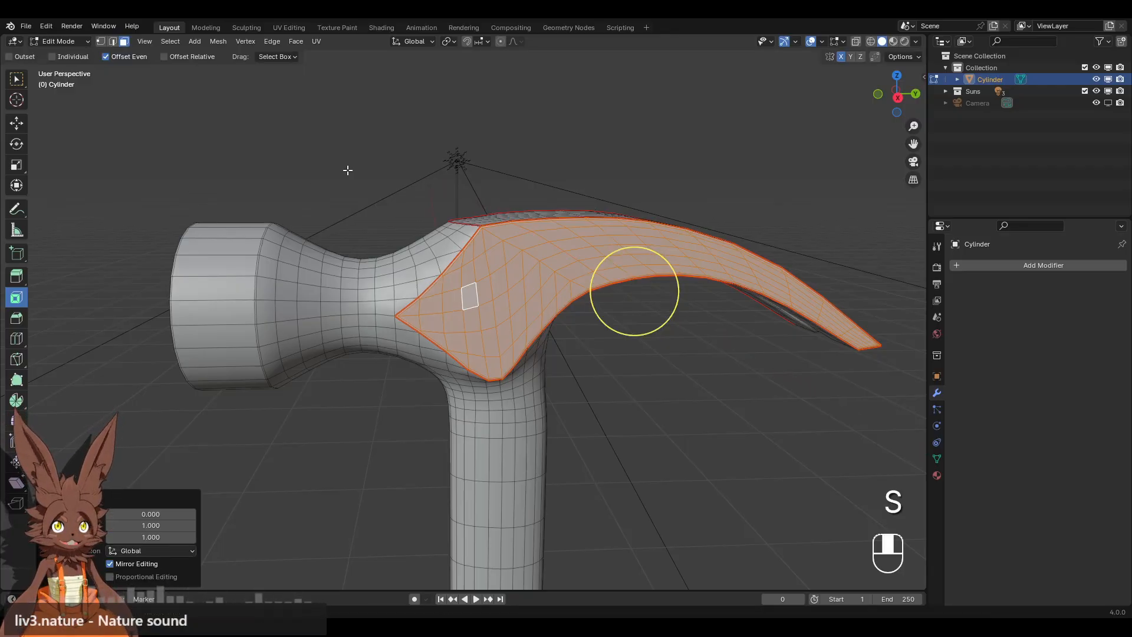
Select the seam-bounded faces on the claw's opposite side and flatten them by scaling to 0 along X.
middle_drag(347, 170, 596, 227)
click(430, 346)
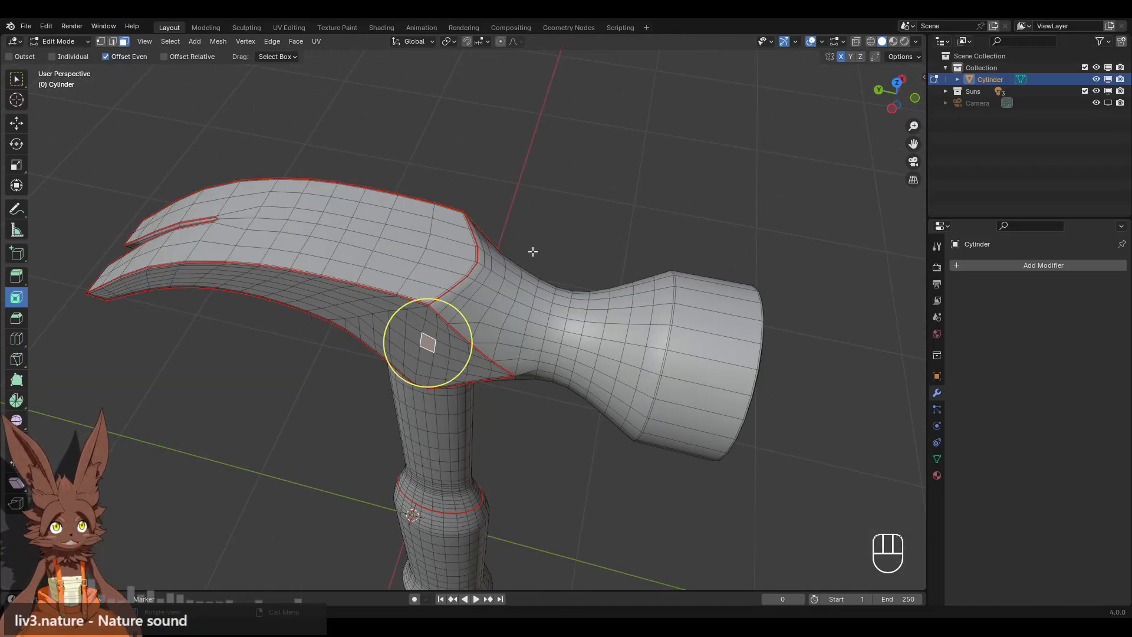
key(ctrl+l)
key(s)
key(x)
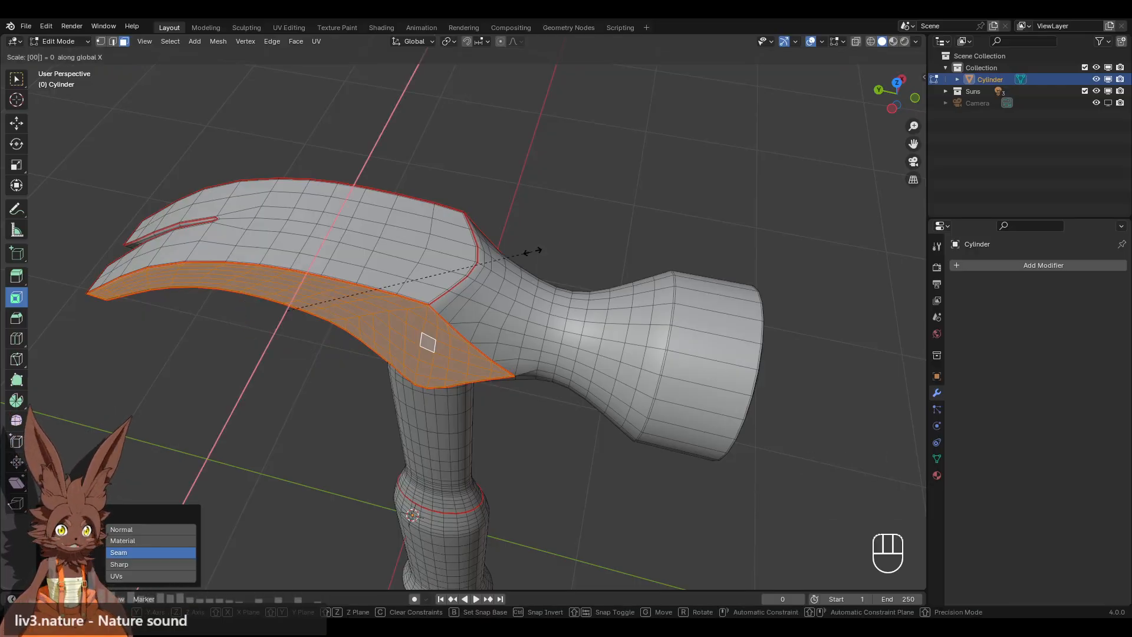
key(Escape)
key(s)
key(x)
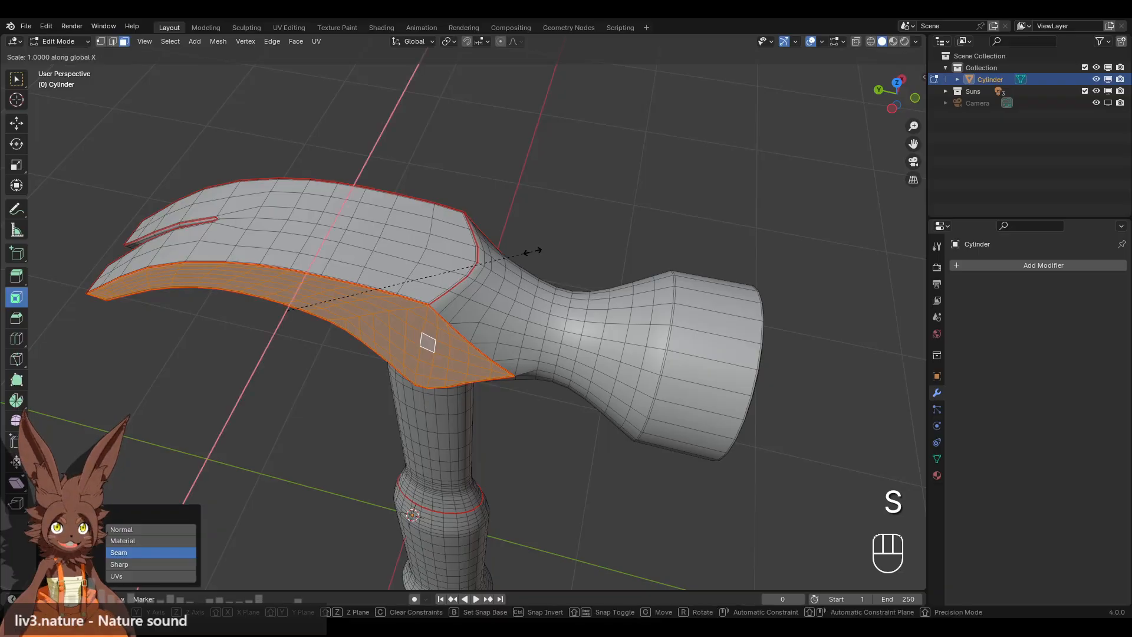
key(Return)
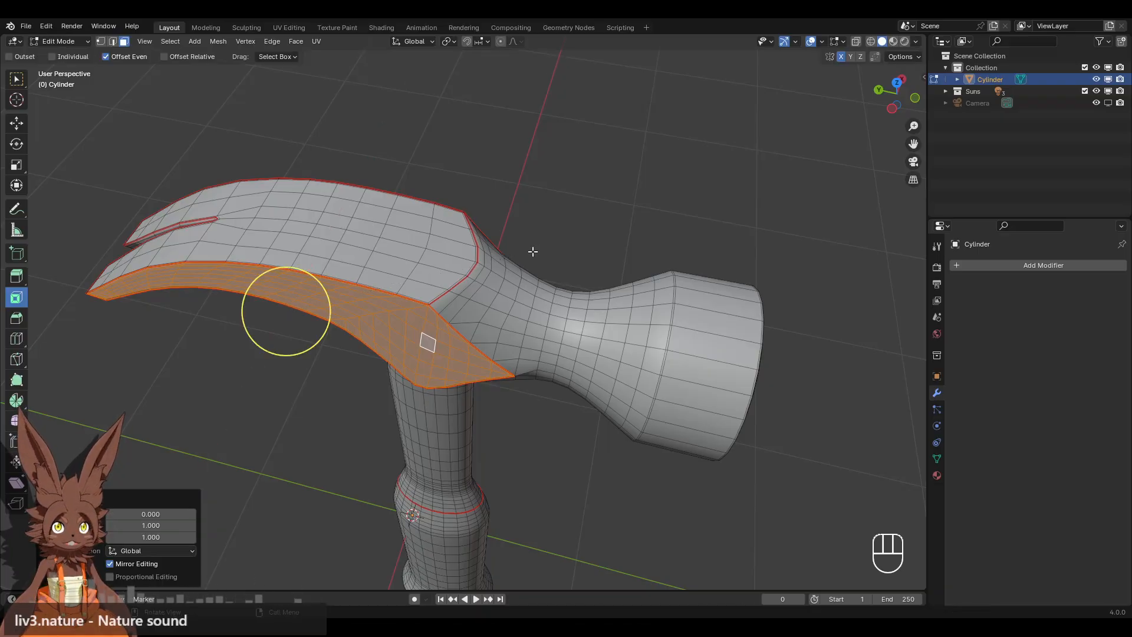
Set the transform pivot point to Individual Origins.
click(449, 41)
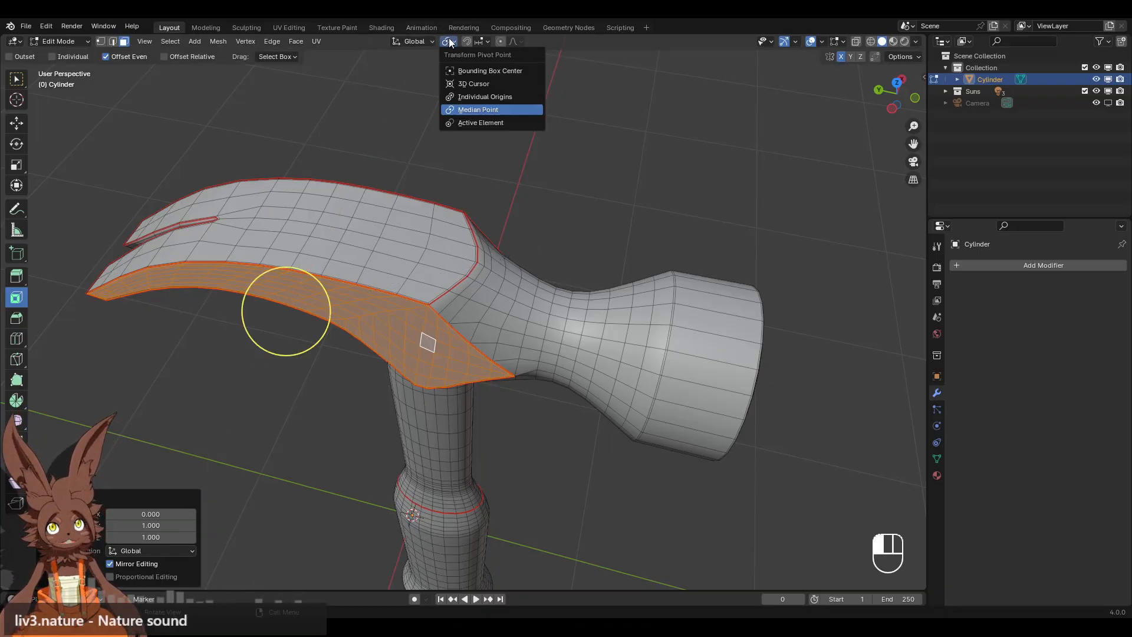
click(471, 98)
Look at the head from the striking end, then undo the opposite side's flattening and its linked-face selection.
middle_drag(724, 208, 622, 242)
key(ctrl+z)
key(ctrl+z)
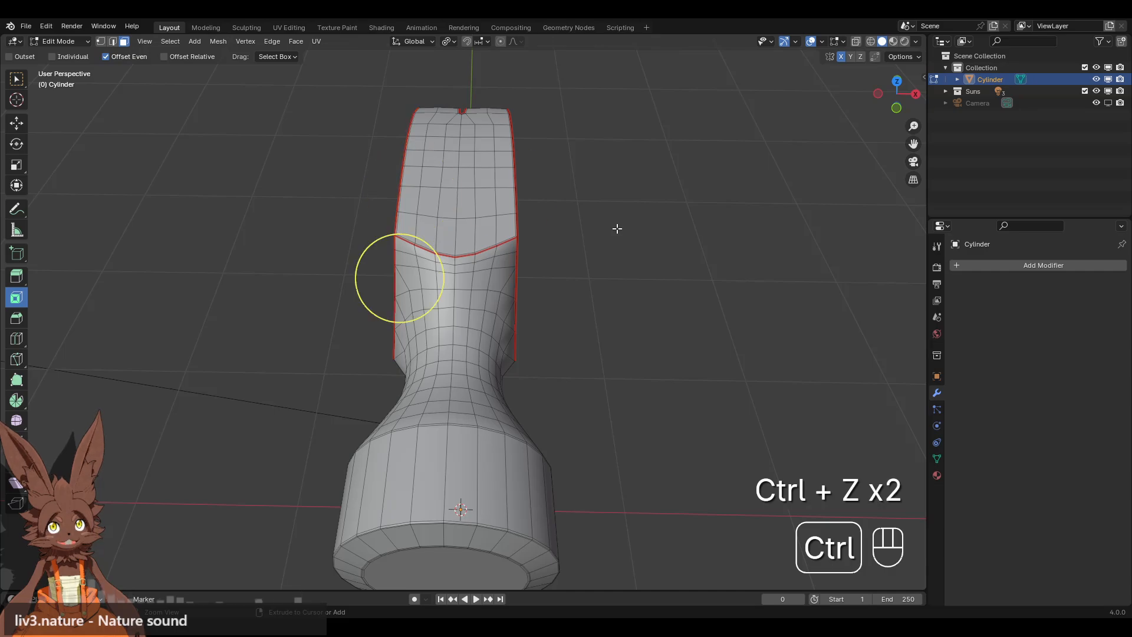
Undo the previous claw-side edits and flatten the claw's seam-bounded side faces again by scaling them to 0 along X.
key(ctrl+z)
key(ctrl+z)
middle_drag(627, 273, 578, 273)
click(571, 307)
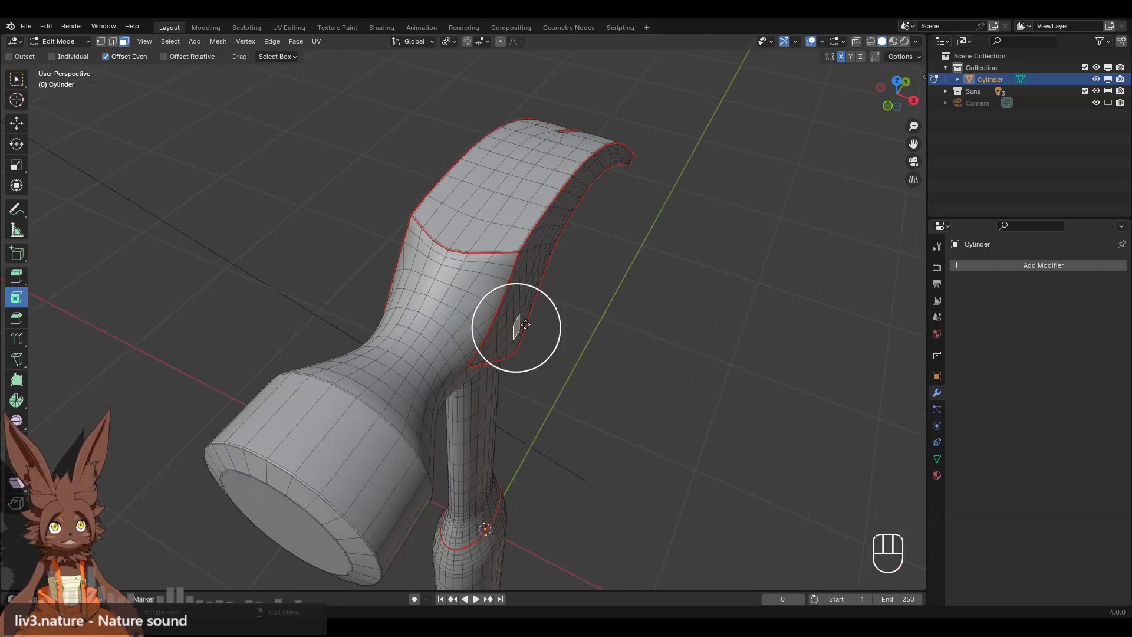
key(ctrl+l)
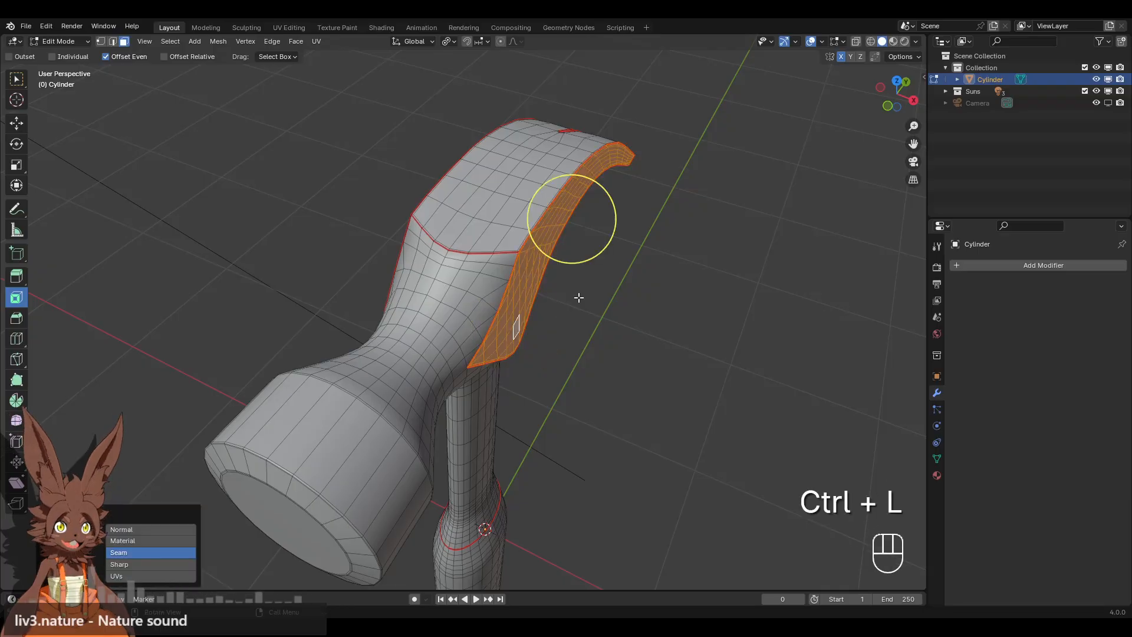
key(s)
key(x)
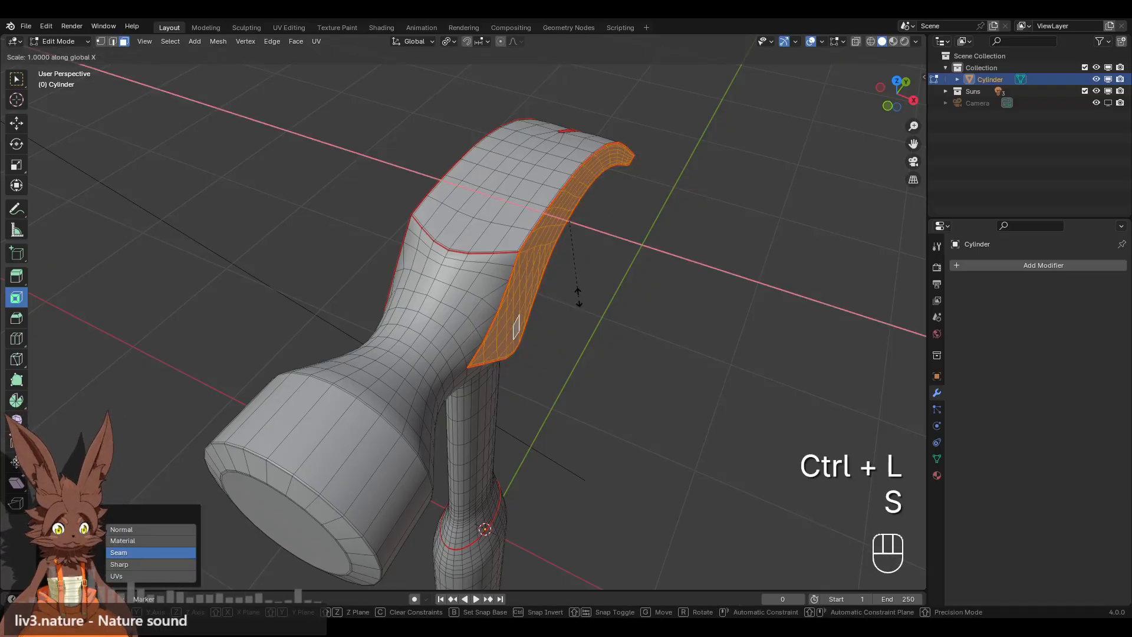
key(0)
key(Return)
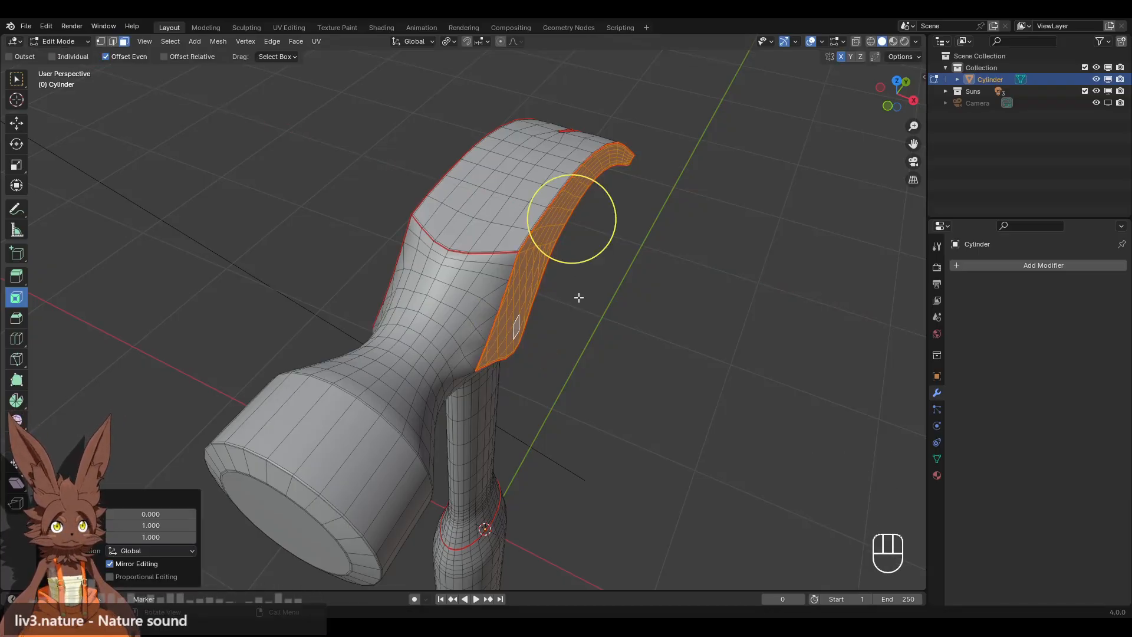
click(579, 298)
middle_drag(579, 298, 535, 268)
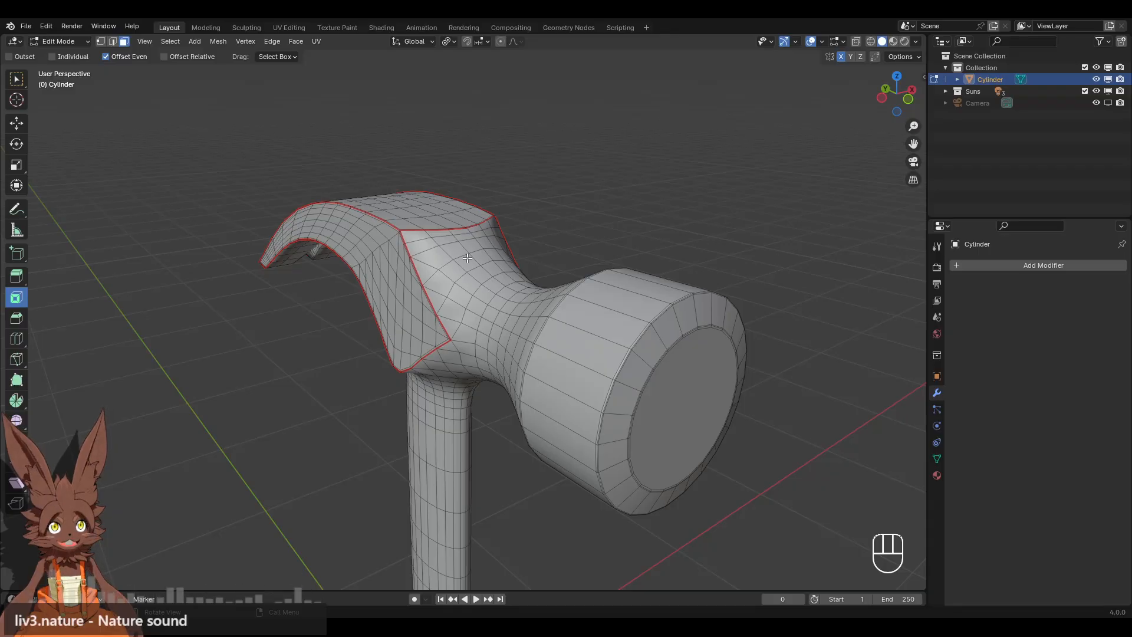
Switch to Object Mode, deselect the hammer and inspect its shading and silhouette from the side.
middle_drag(468, 258, 146, 112)
click(71, 38)
click(59, 56)
click(424, 118)
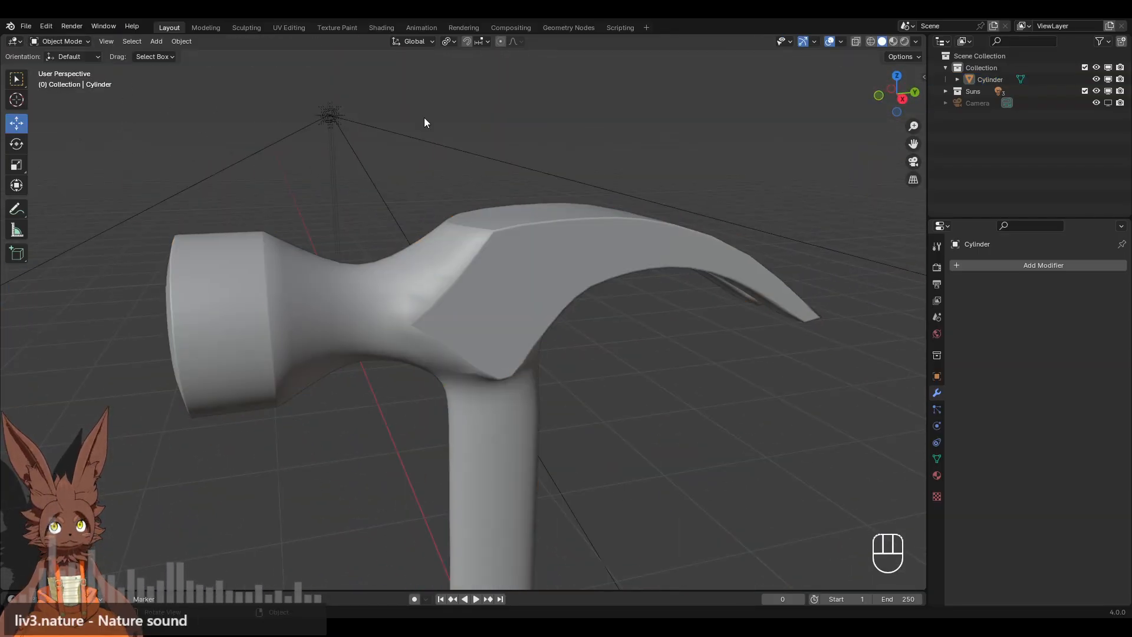
scroll(546, 258, down, 5)
middle_drag(516, 295, 530, 253)
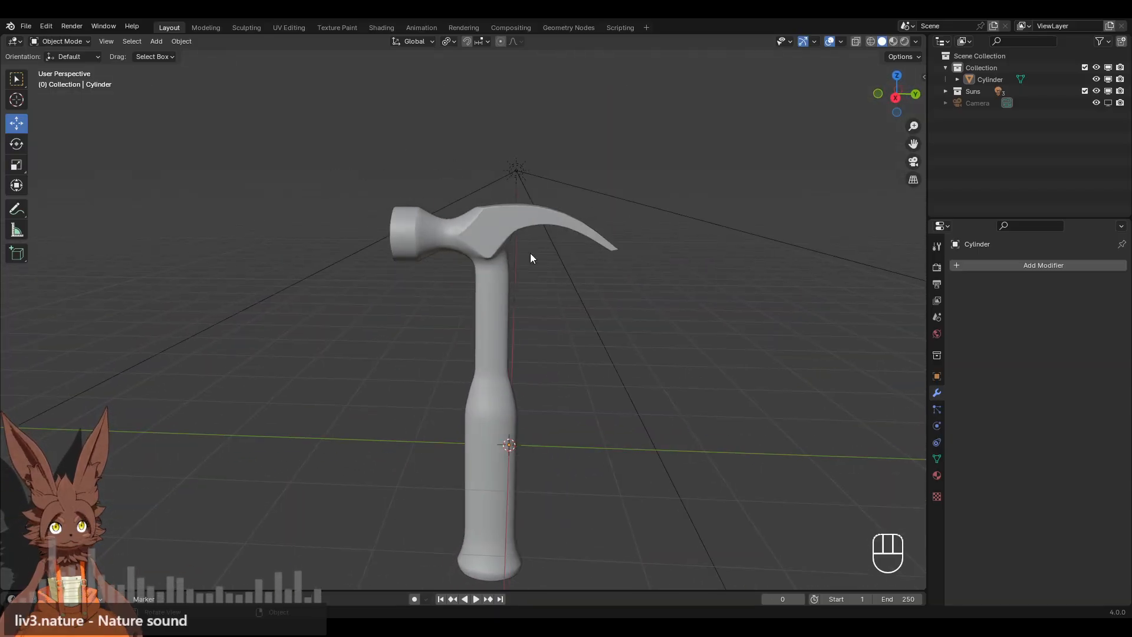
click(896, 98)
scroll(623, 260, up, 3)
scroll(582, 457, down, 3)
mouse_move(581, 456)
shift+middle_down()
mouse_move(561, 268)
mouse_move(575, 440)
shift+middle_up()
shift+middle_drag(477, 272, 475, 292)
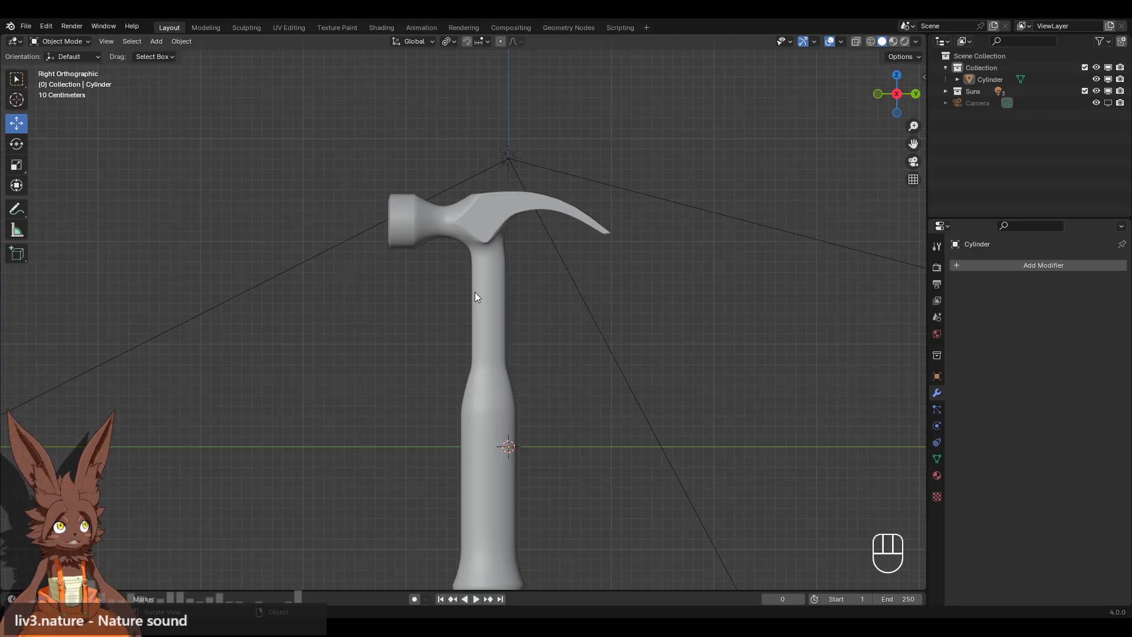
Select the hammer, enter Edit Mode and examine the mesh of the handle's grip.
click(478, 434)
shift+middle_drag(345, 323, 383, 206)
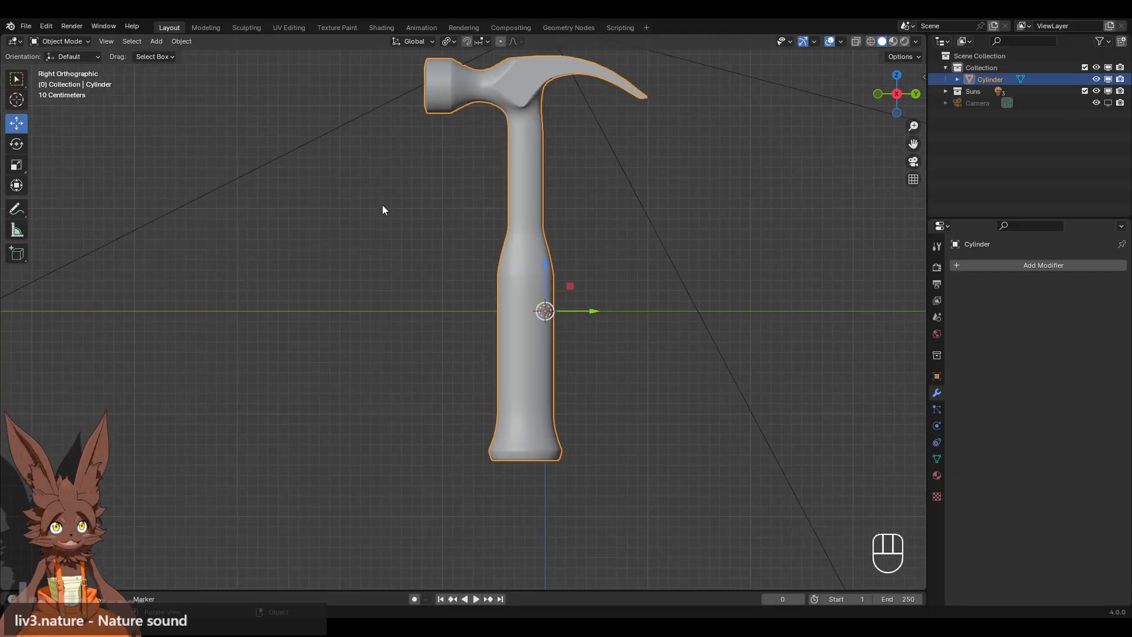
click(77, 42)
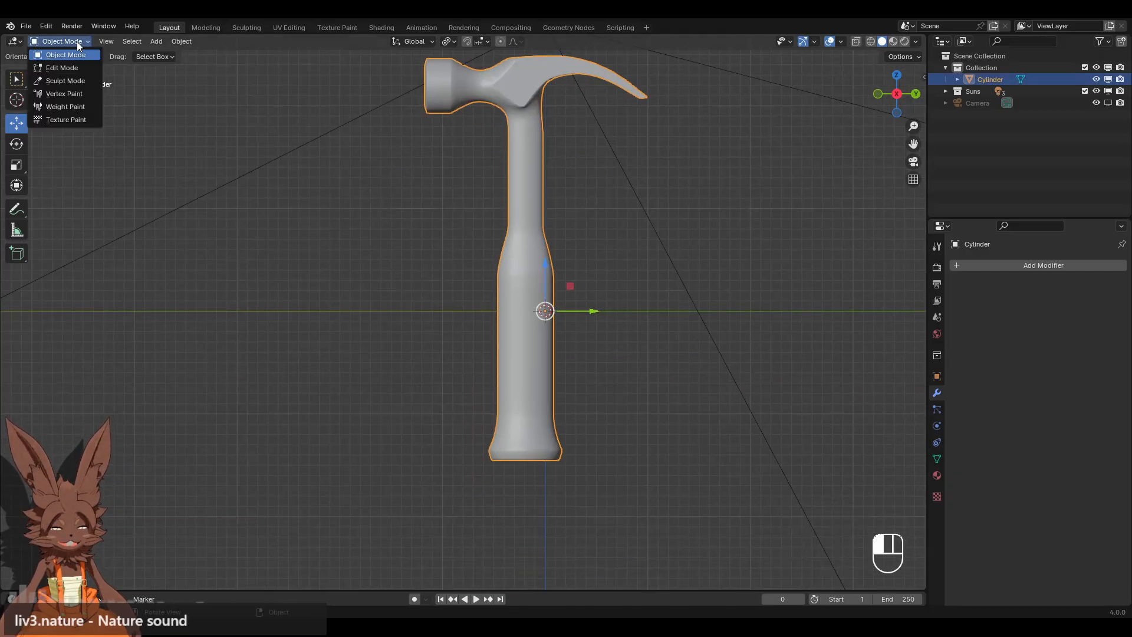
click(71, 66)
scroll(671, 261, up, 3)
mouse_move(604, 268)
middle_down()
mouse_move(671, 262)
mouse_move(632, 273)
mouse_move(597, 255)
middle_up()
shift+middle_drag(652, 316, 568, 268)
click(897, 94)
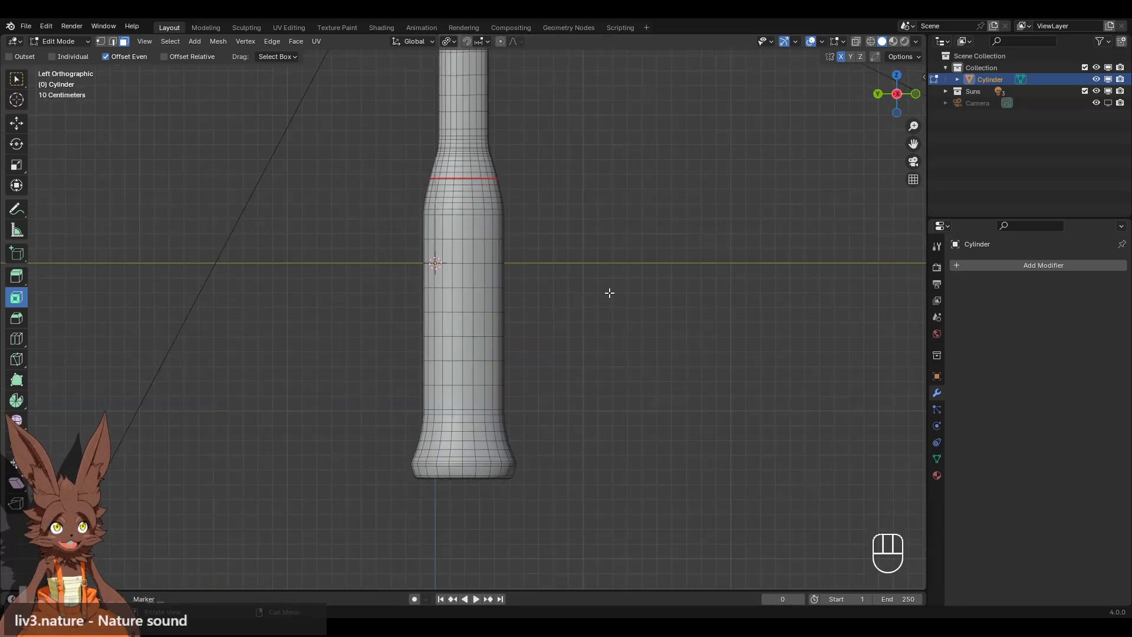
middle_drag(497, 196, 614, 228)
scroll(346, 251, down, 5)
middle_drag(346, 251, 554, 261)
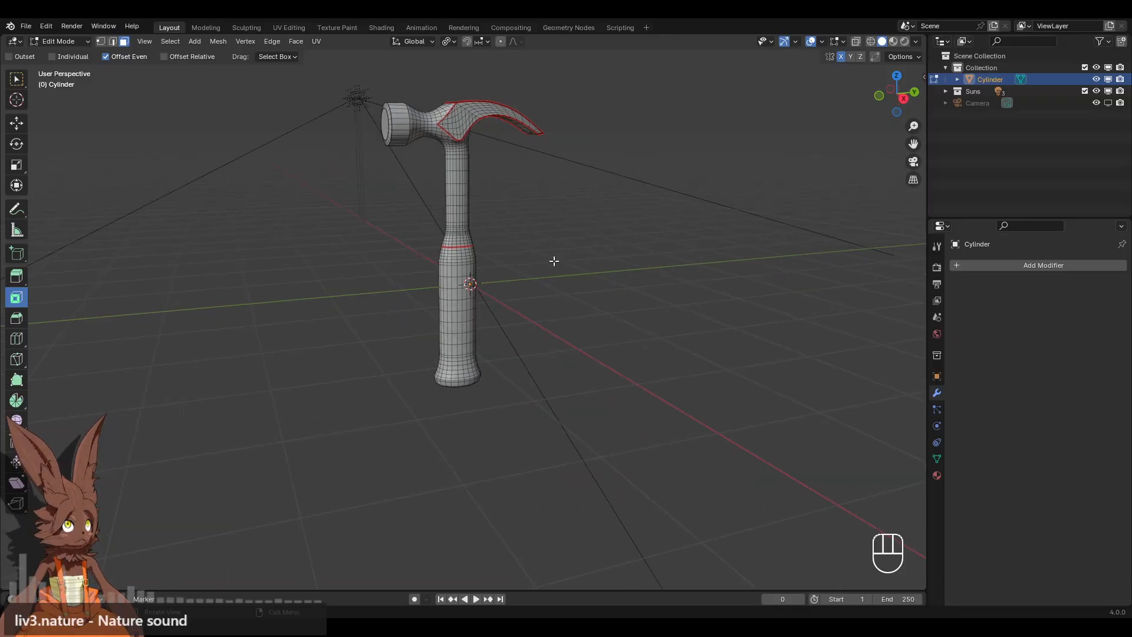
scroll(554, 261, up, 5)
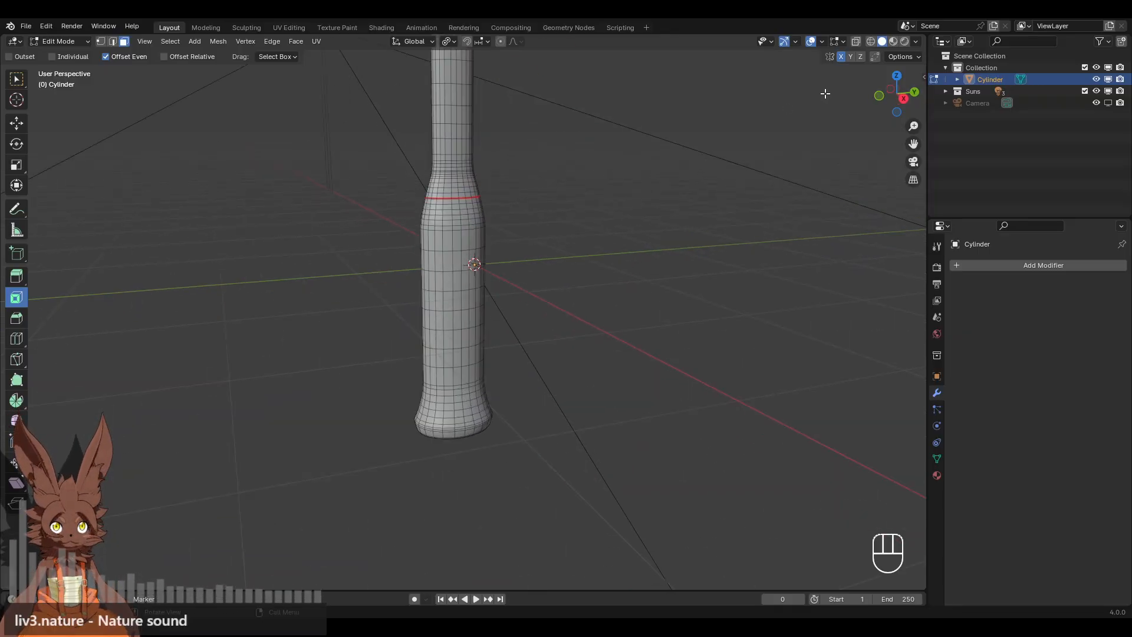
From the right side view, select alternating faces in every other row of the handle's grip.
click(903, 98)
shift+middle_drag(217, 113, 283, 179)
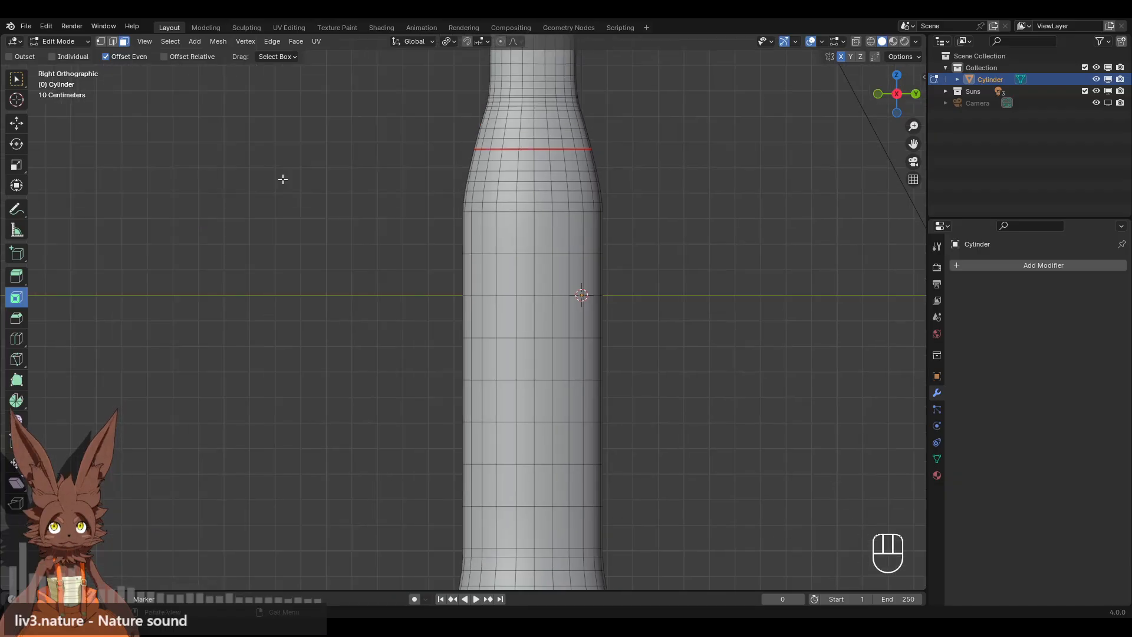
shift+middle_drag(432, 235, 405, 207)
scroll(404, 208, up, 1)
middle_drag(472, 264, 479, 267)
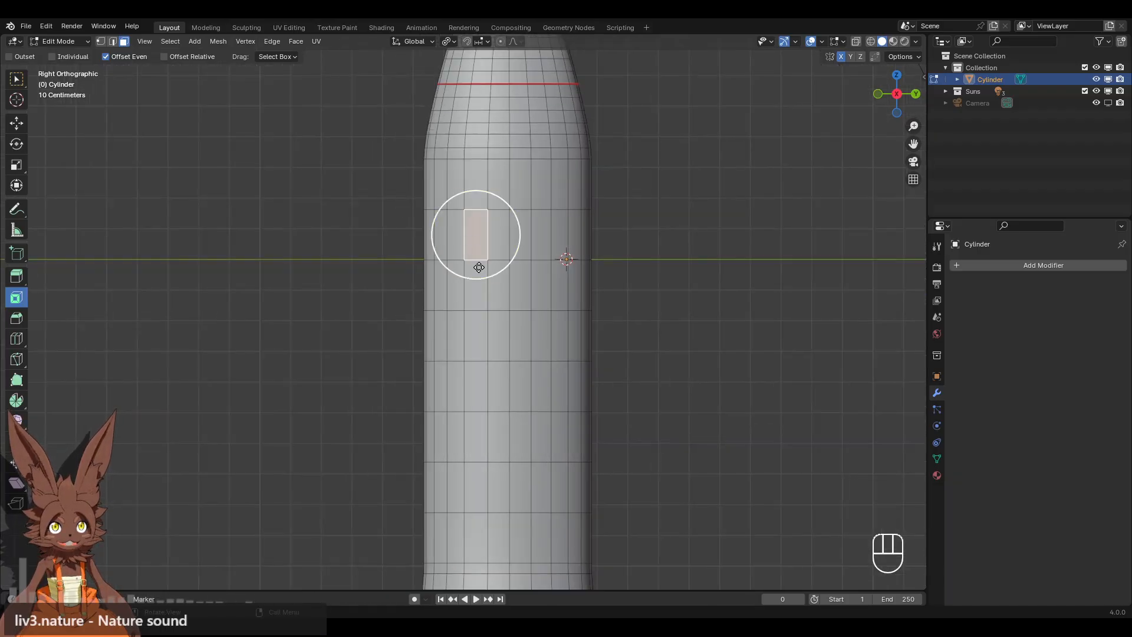
shift+click(520, 256)
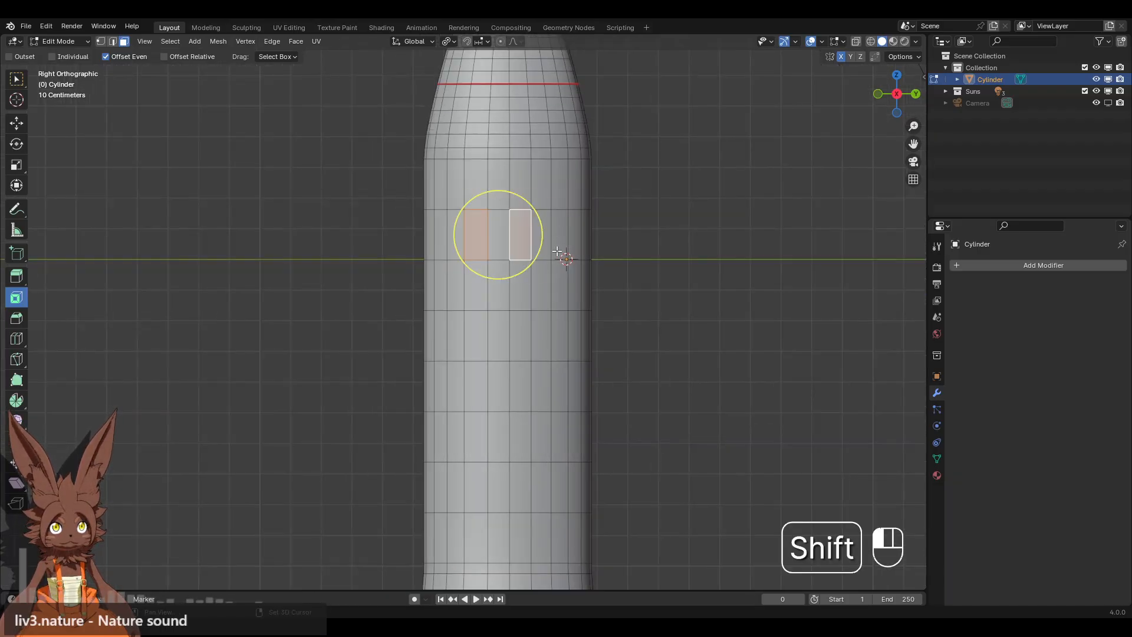
shift+click(557, 252)
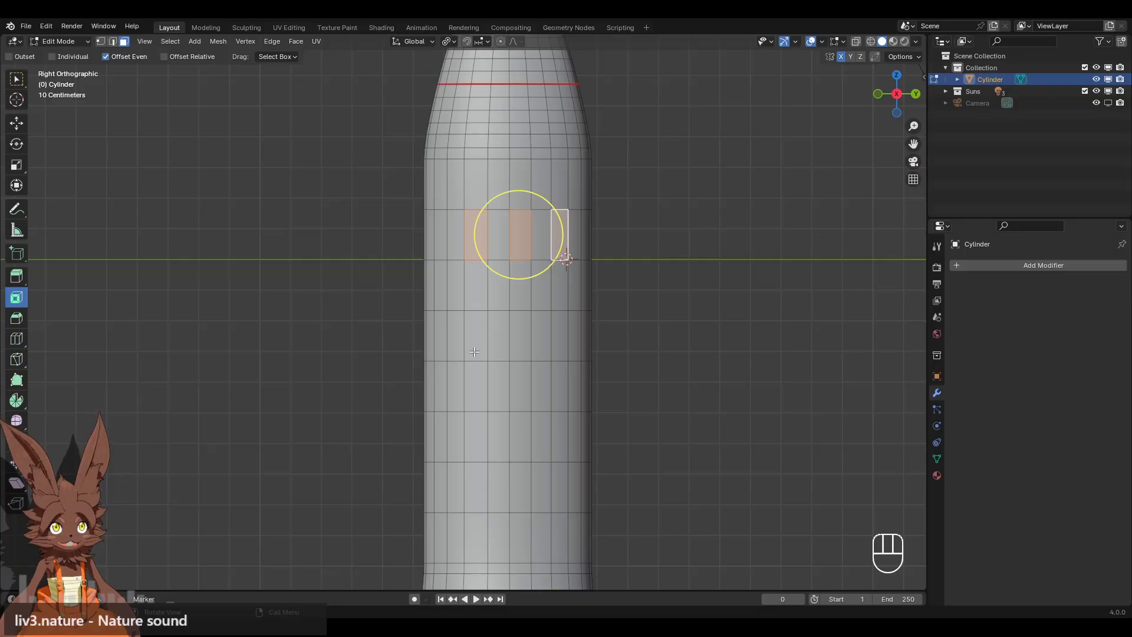
shift+click(440, 235)
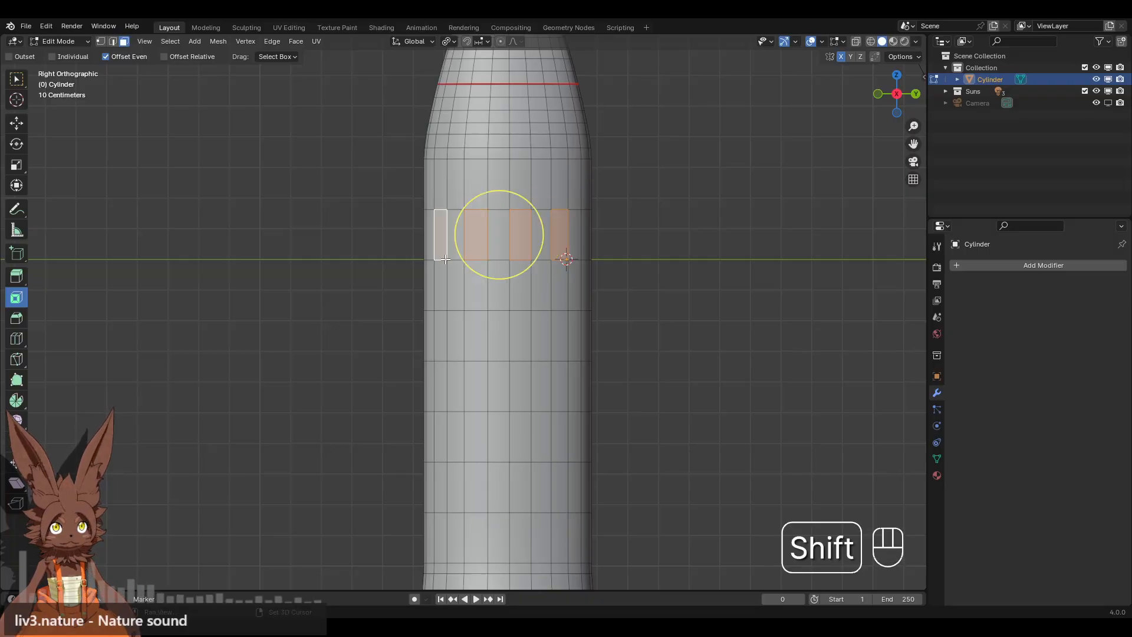
shift+click(440, 336)
shift+click(477, 336)
shift+click(520, 336)
shift+click(561, 337)
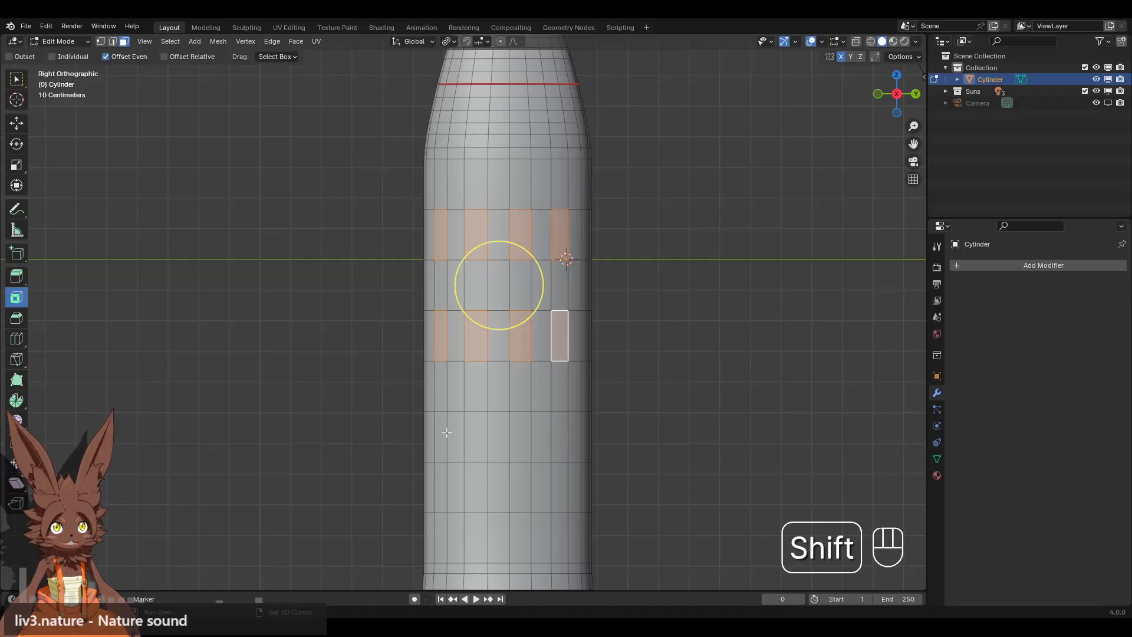
shift+click(443, 437)
shift+click(478, 438)
shift+click(520, 437)
shift+click(560, 438)
shift+middle_drag(545, 454, 555, 309)
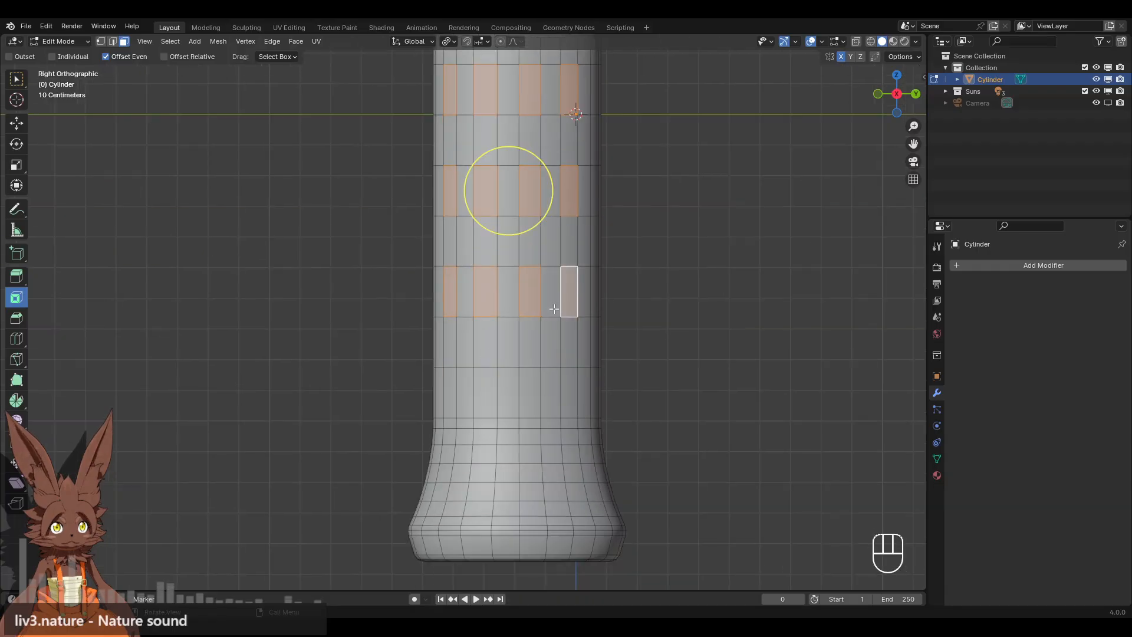
middle_drag(568, 392, 608, 254)
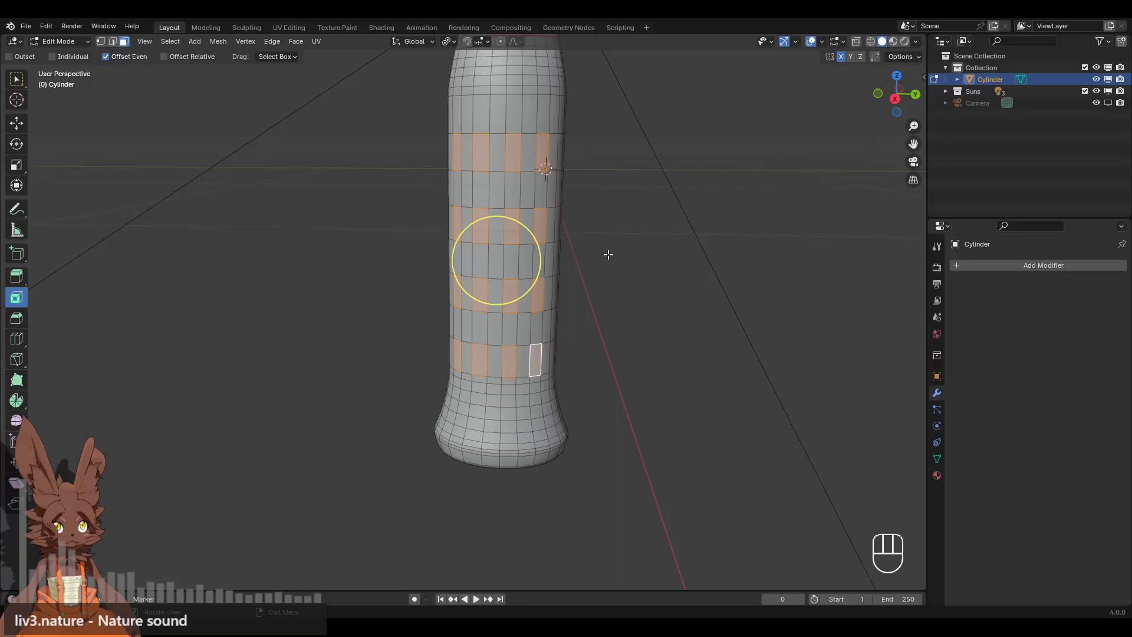
Try extruding the selected grip faces, cancel the movement and undo the extrusion.
shift+middle_drag(498, 169, 492, 204)
scroll(462, 204, up, 2)
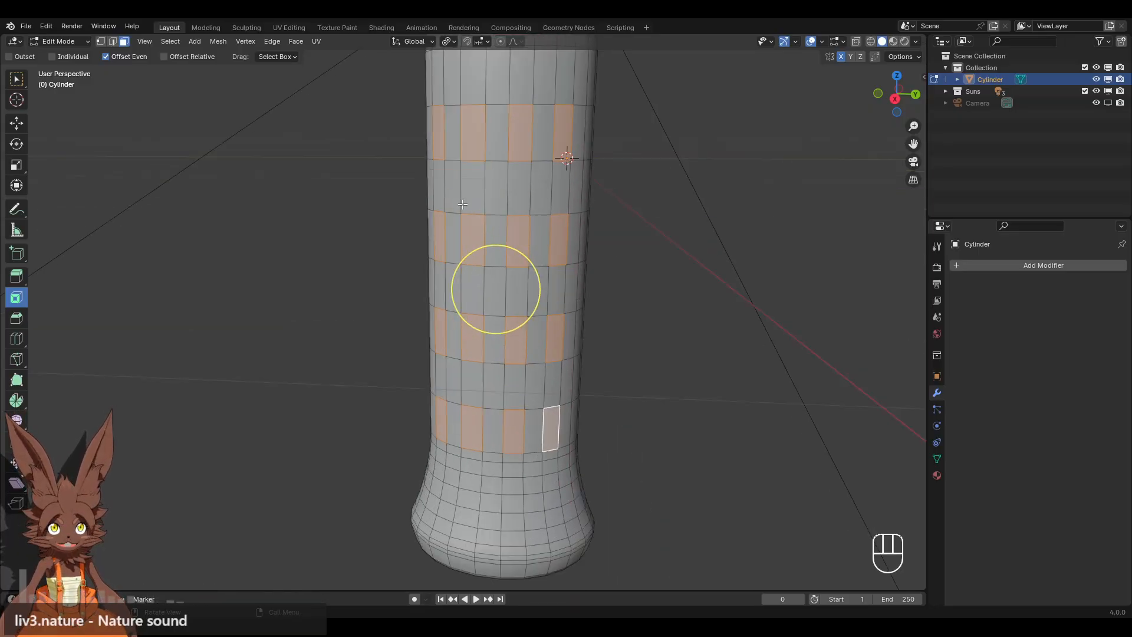
middle_drag(402, 150, 474, 178)
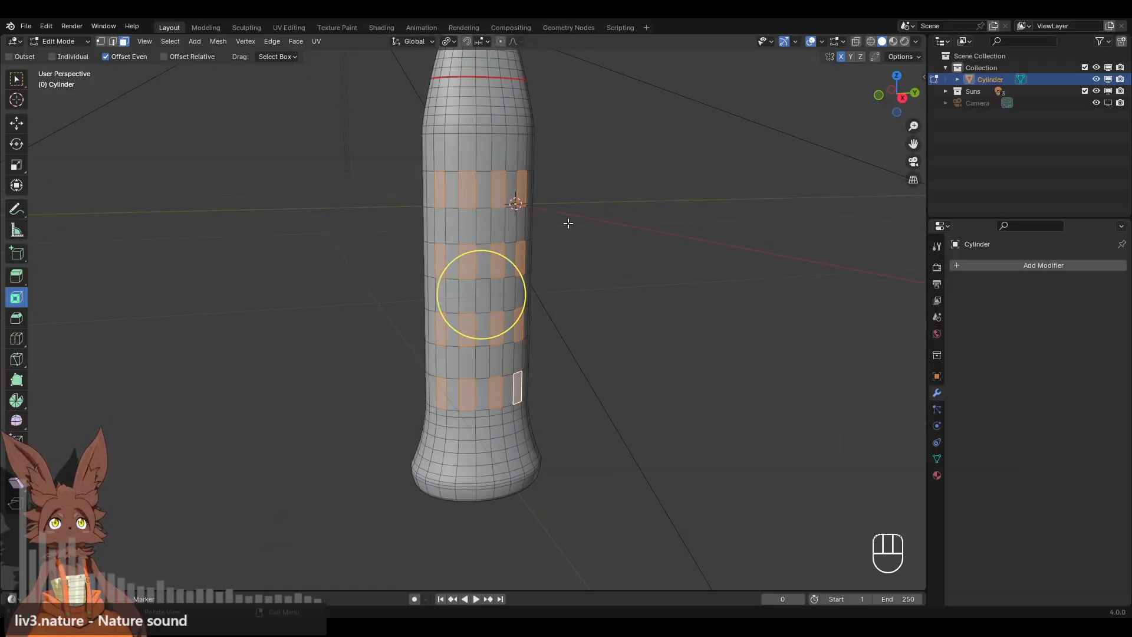
scroll(567, 223, up, 1)
right_click(629, 226)
click(614, 251)
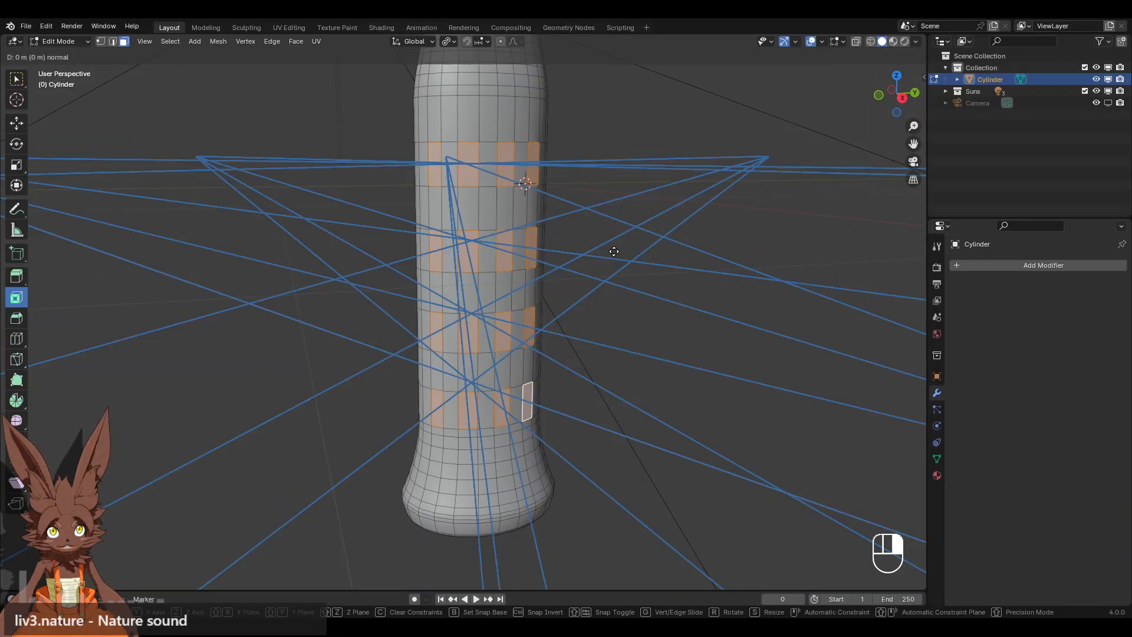
right_click(572, 218)
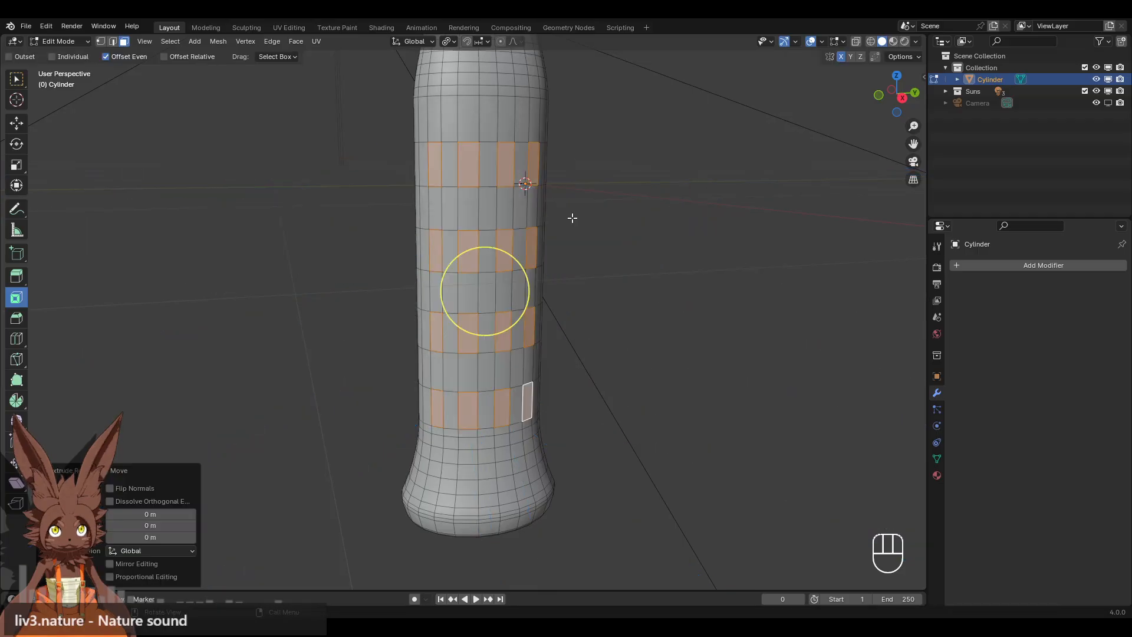
key(ctrl+z)
Try subdividing the selected grip faces and undo the subdivision.
right_click(575, 219)
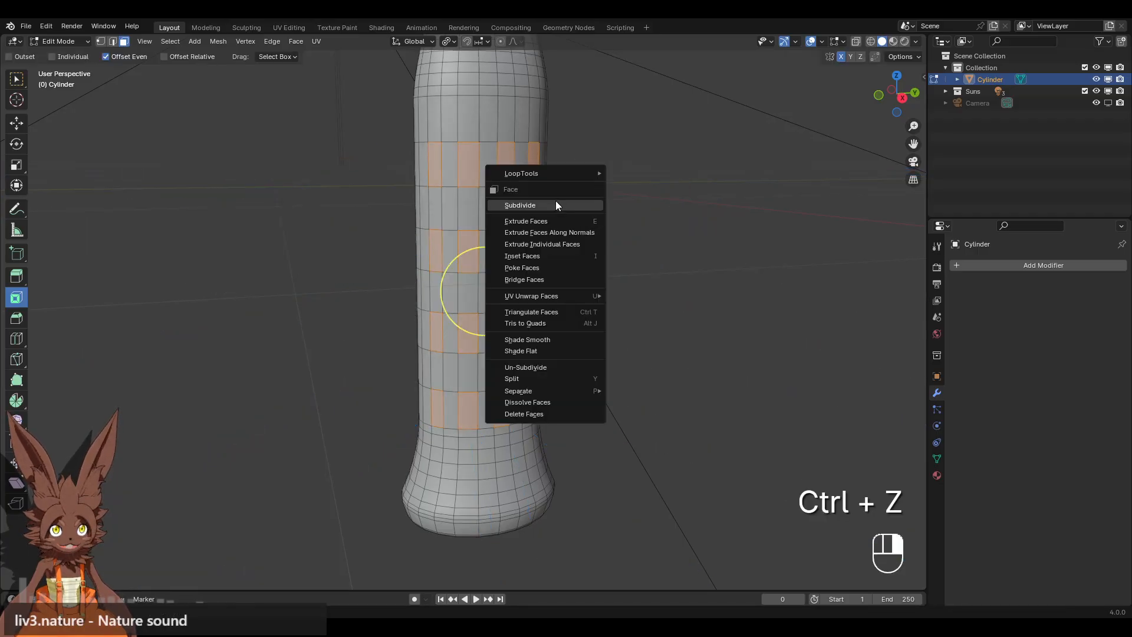
click(555, 205)
scroll(578, 214, up, 3)
key(ctrl+z)
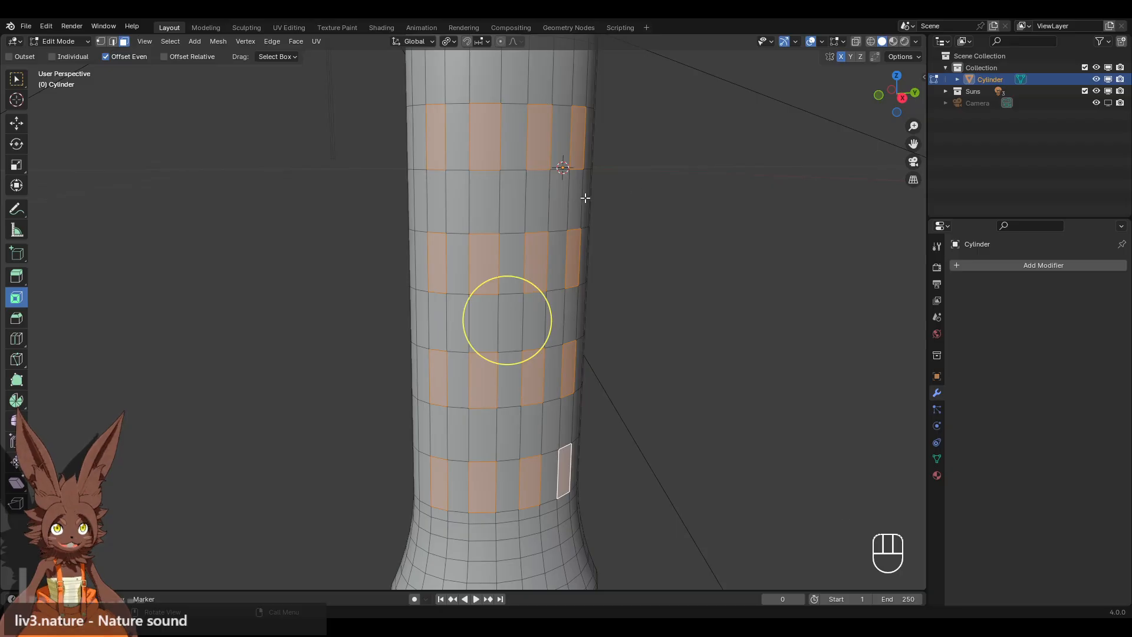
Try the LoopTools Circle operation on the selected grip faces, and undo it together with the face selection.
right_click(708, 253)
mouse_move(686, 216)
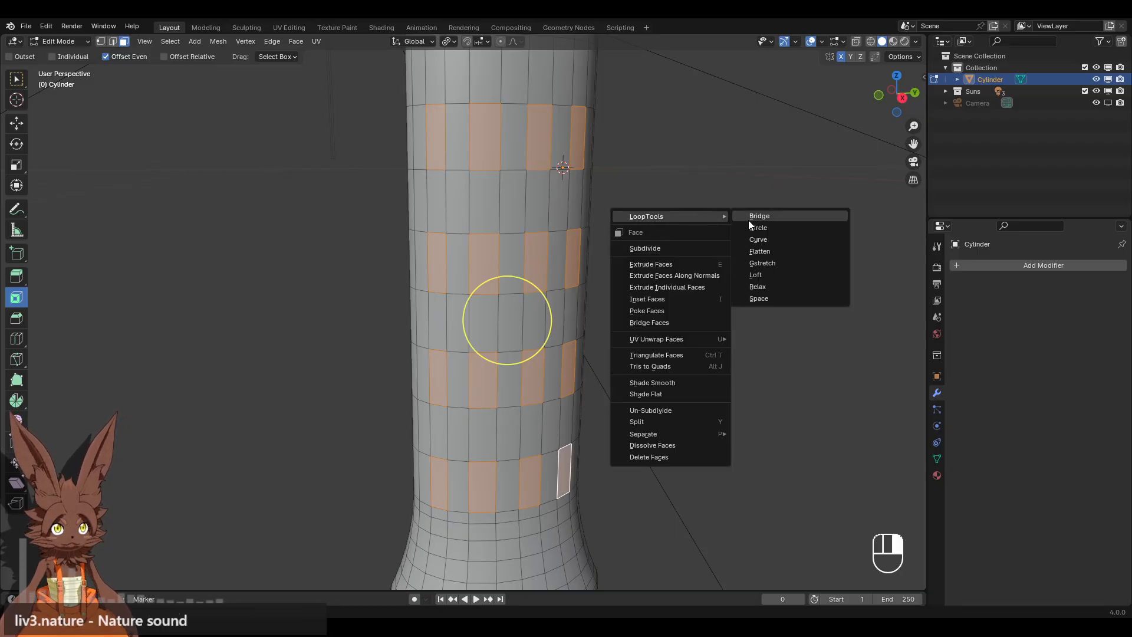
click(751, 228)
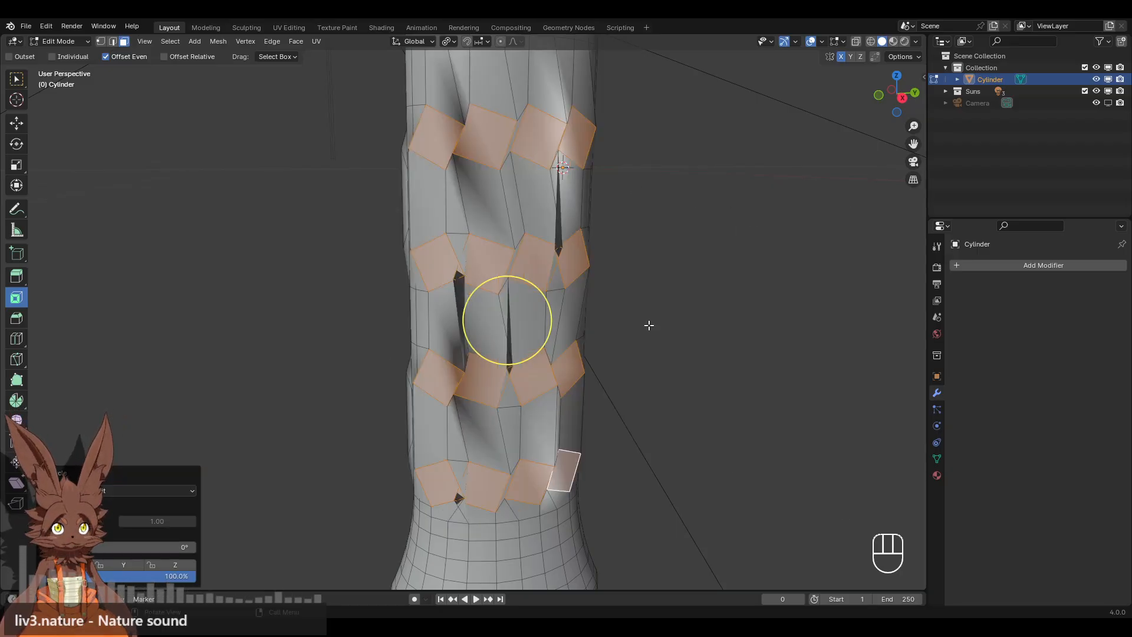
key(ctrl+z)
key(ctrl+z)
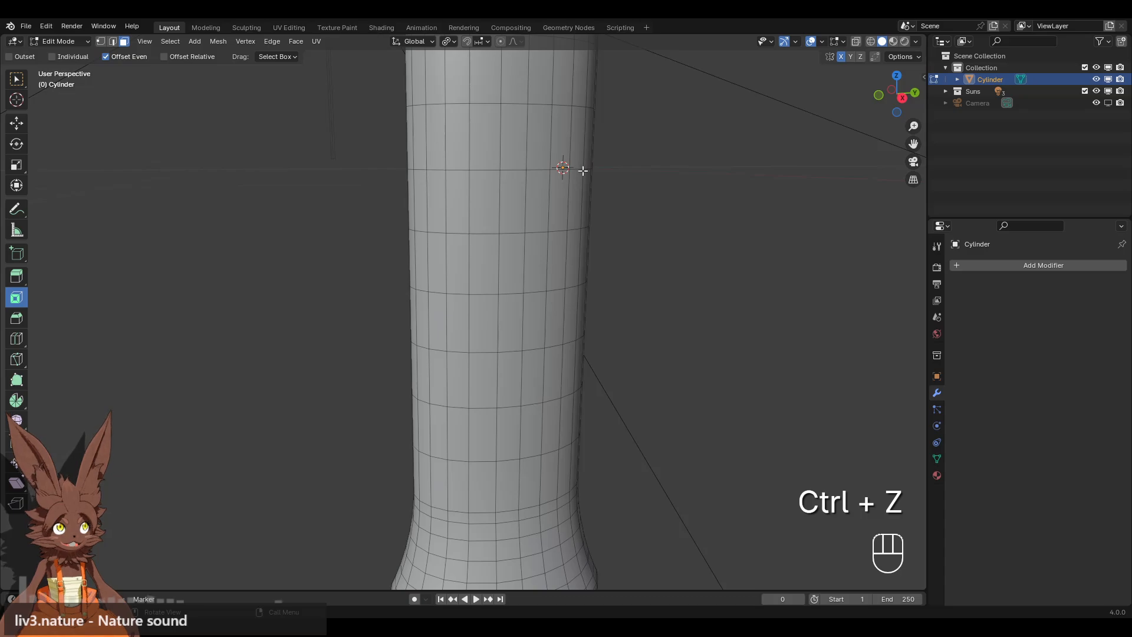
In vertex selection mode, select the inner rim loop at the handle's open bottom end and fill it with a face.
scroll(490, 393, down, 5)
shift+middle_drag(490, 361, 480, 291)
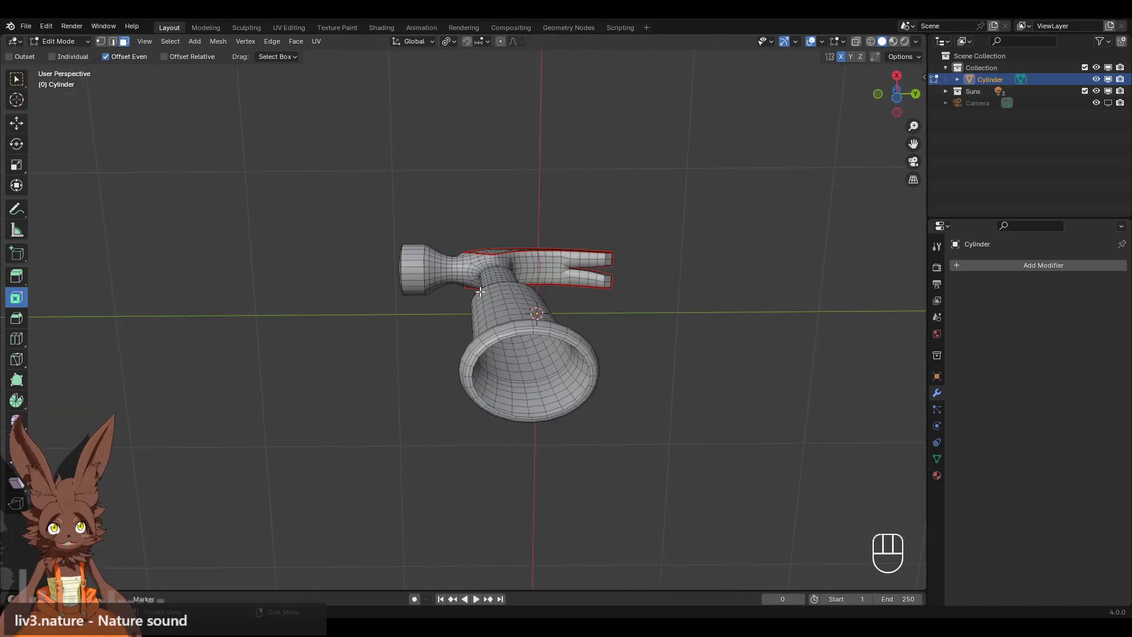
click(100, 41)
middle_drag(413, 354, 424, 307)
alt+click(583, 416)
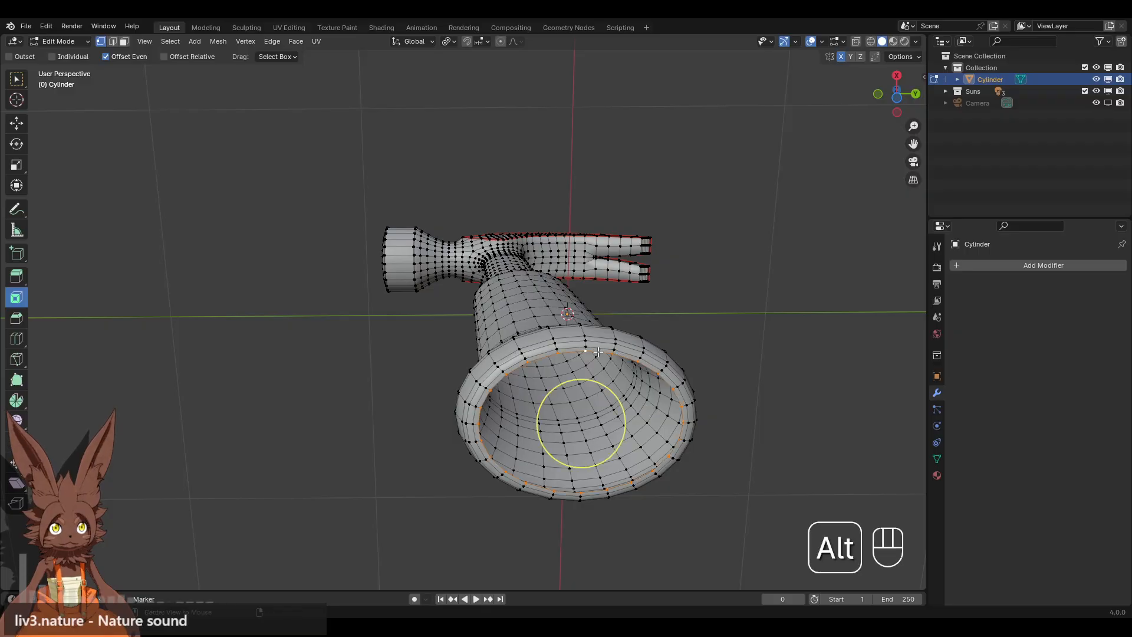
key(f)
Switch to edge selection mode to work on the hammer head's edges.
middle_drag(357, 242, 536, 320)
middle_drag(589, 201, 507, 219)
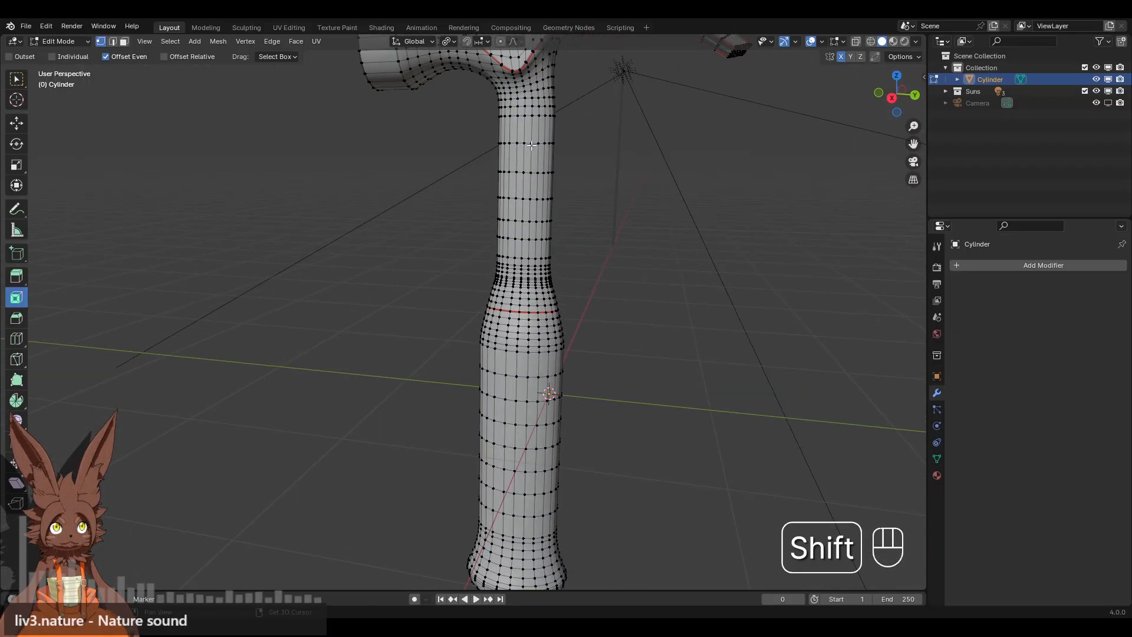
shift+middle_drag(534, 132, 547, 286)
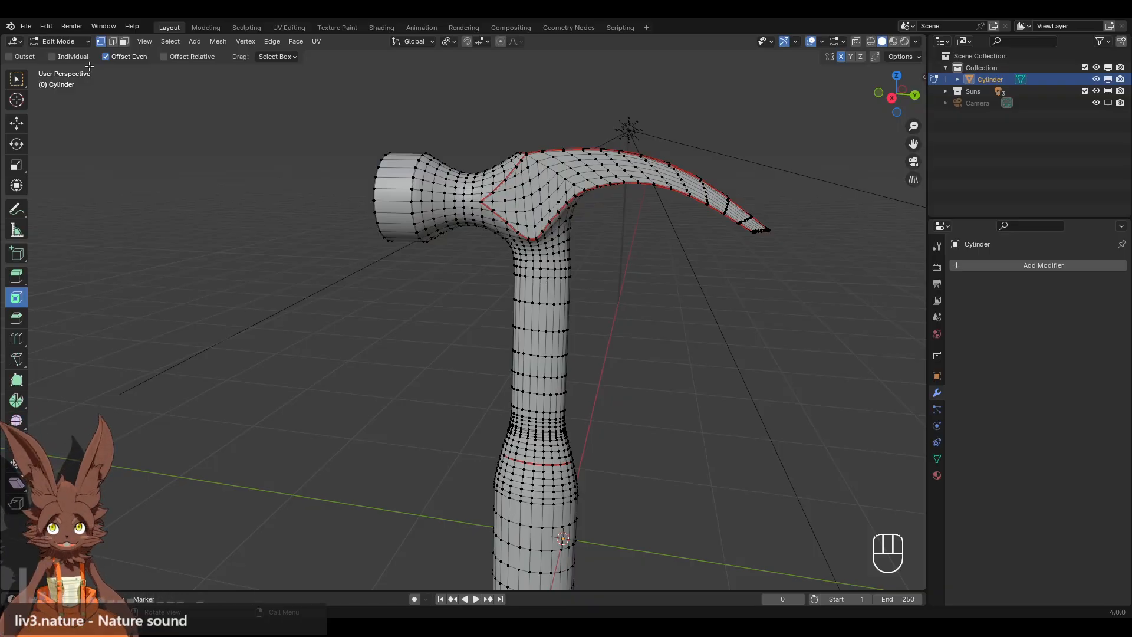
click(112, 41)
scroll(573, 288, up, 1)
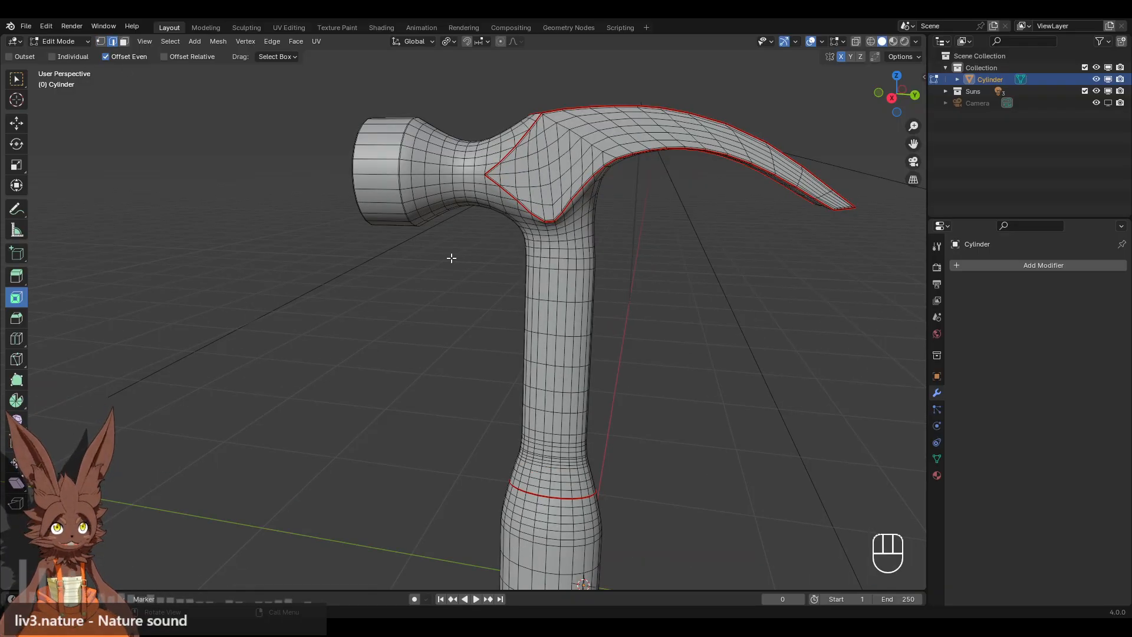
shift+middle_drag(412, 260, 428, 342)
scroll(421, 354, up, 3)
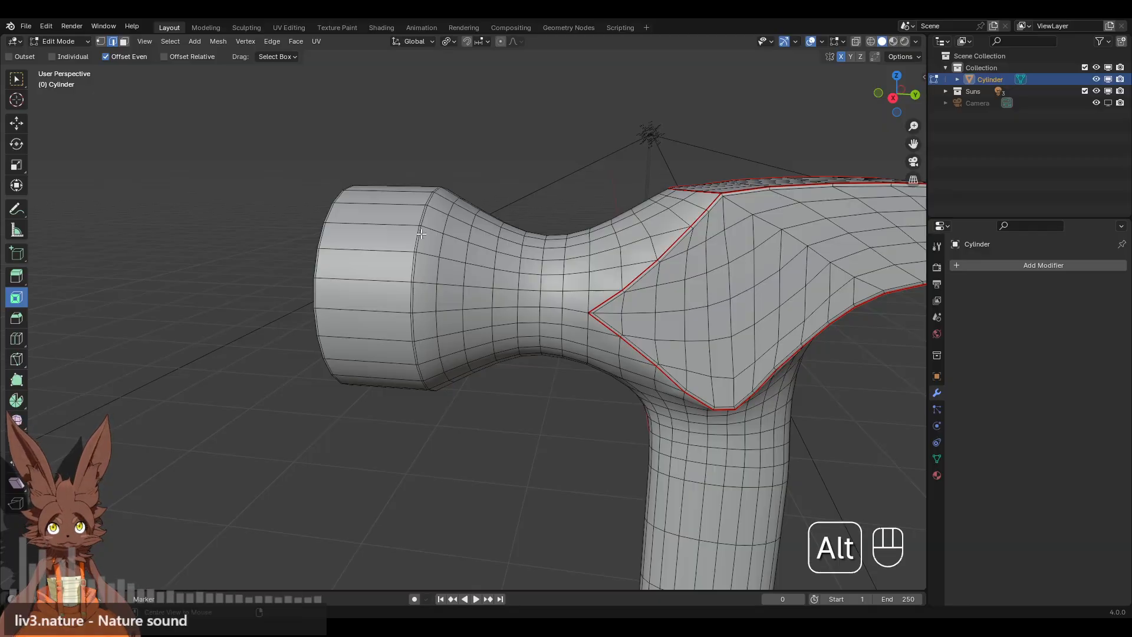
alt+click(434, 288)
right_click(532, 187)
click(522, 391)
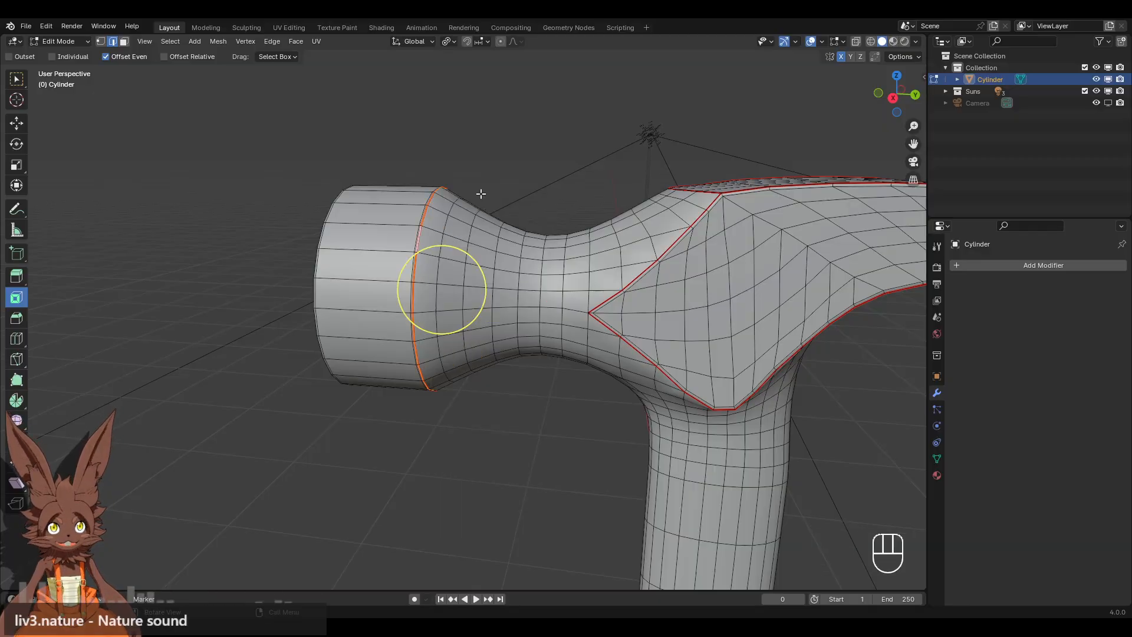
middle_drag(477, 191, 499, 176)
key(ctrl+z)
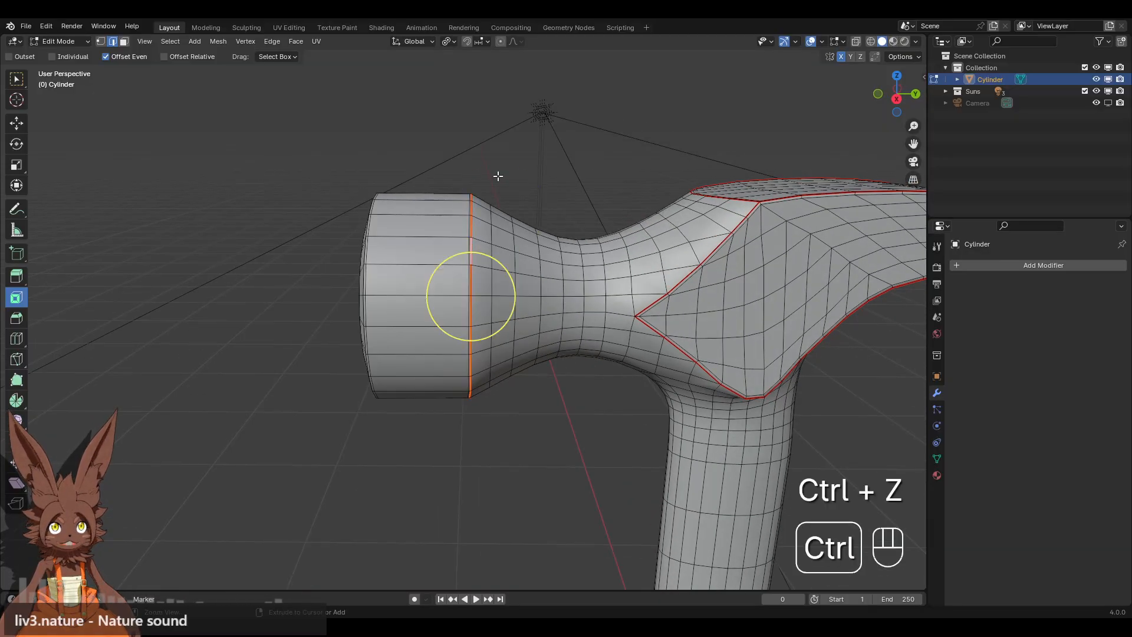
key(ctrl+z)
Select the edge loop where the striking head meets the tapered neck and mark it as a seam.
alt+click(471, 295)
right_click(499, 173)
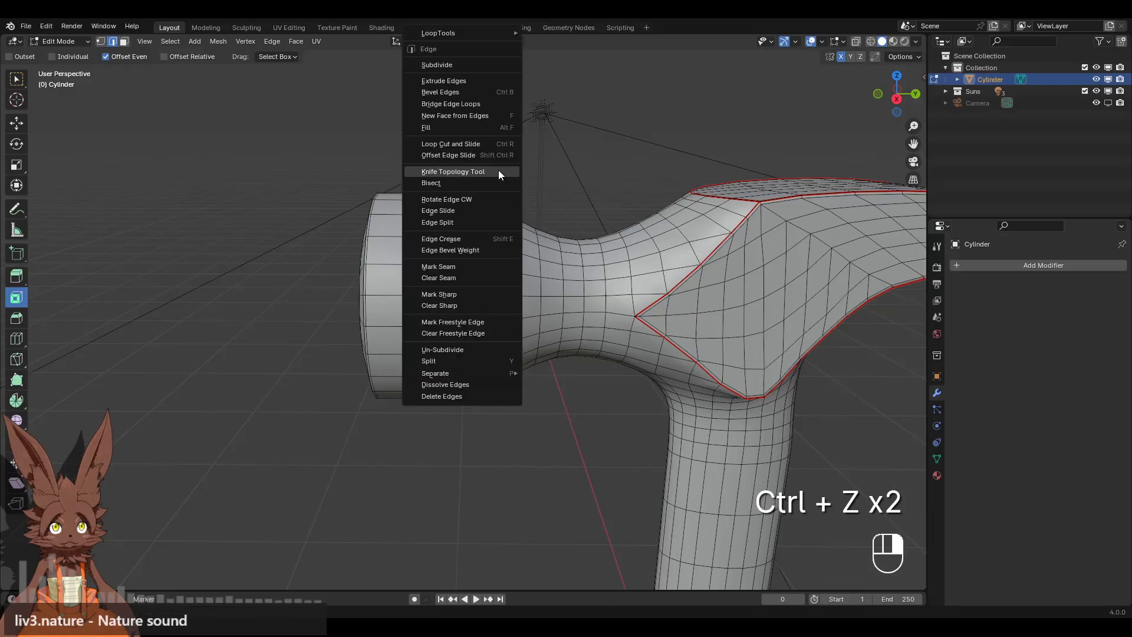
click(487, 265)
mouse_move(487, 265)
middle_down()
mouse_move(382, 245)
mouse_move(469, 258)
middle_up()
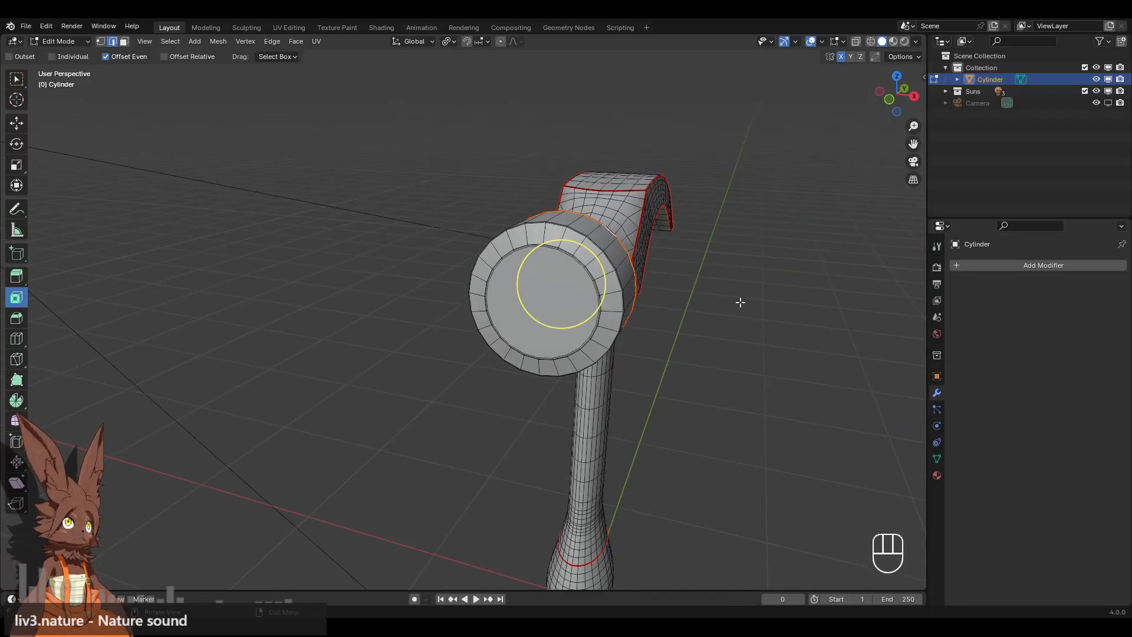
scroll(740, 303, up, 2)
middle_drag(726, 303, 637, 299)
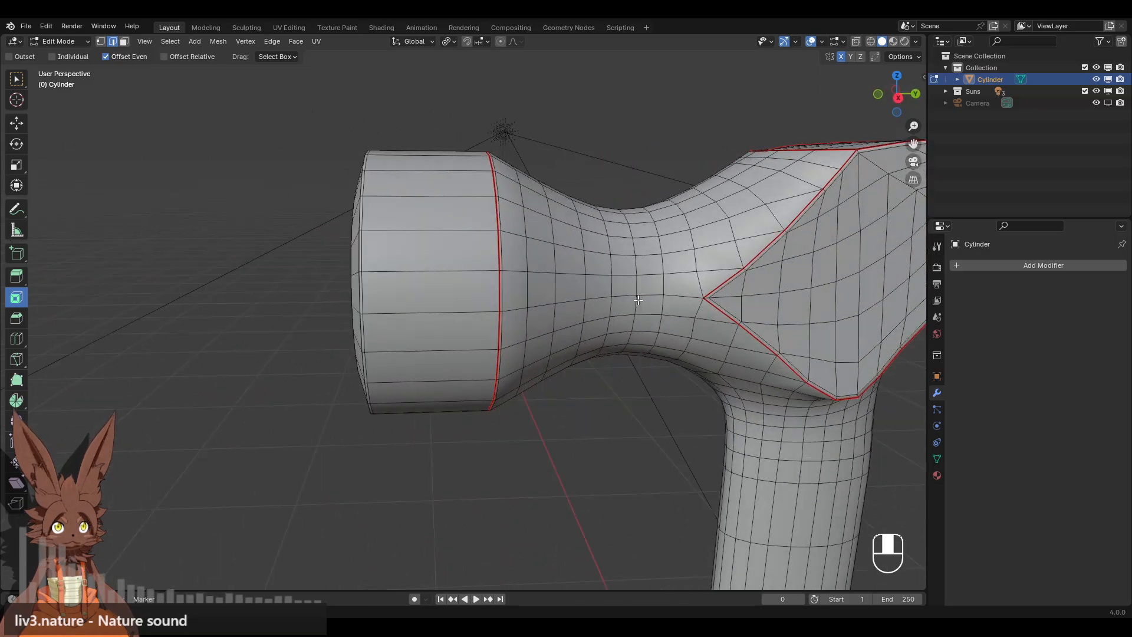
Select the hammer's lengthwise centre loop and, in right-side wireframe view, deselect its portions over the head's top and outer claw.
scroll(637, 299, down, 2)
shift+middle_drag(731, 334, 939, 93)
alt+click(441, 259)
click(897, 93)
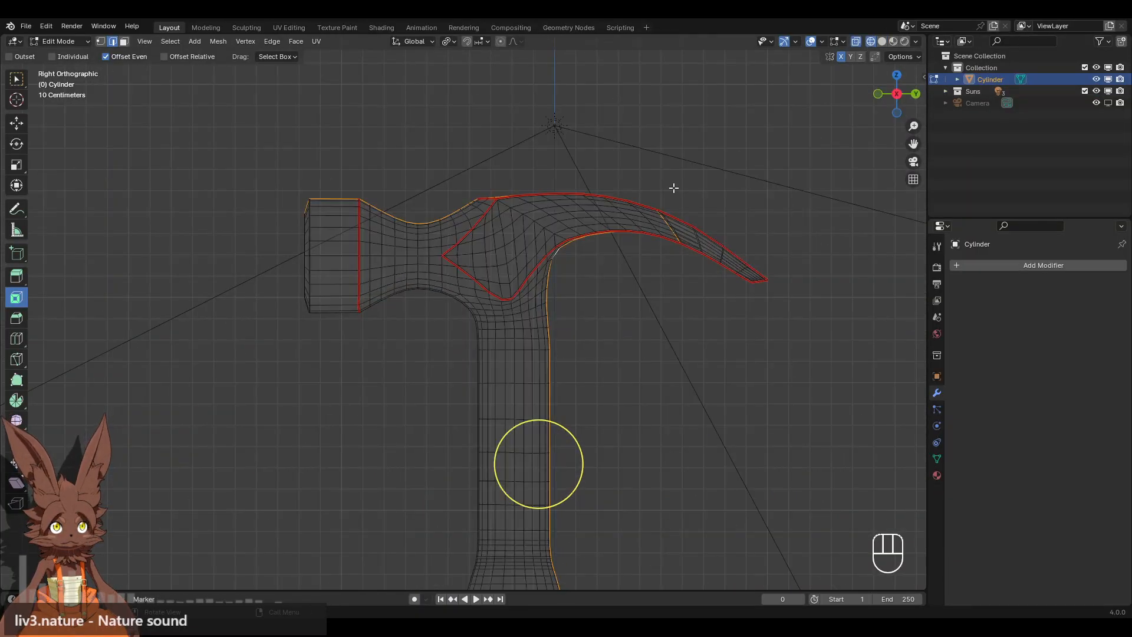
ctrl+drag(186, 128, 812, 223)
ctrl+drag(598, 146, 771, 294)
middle_drag(627, 202, 757, 117)
click(882, 43)
scroll(561, 164, up, 1)
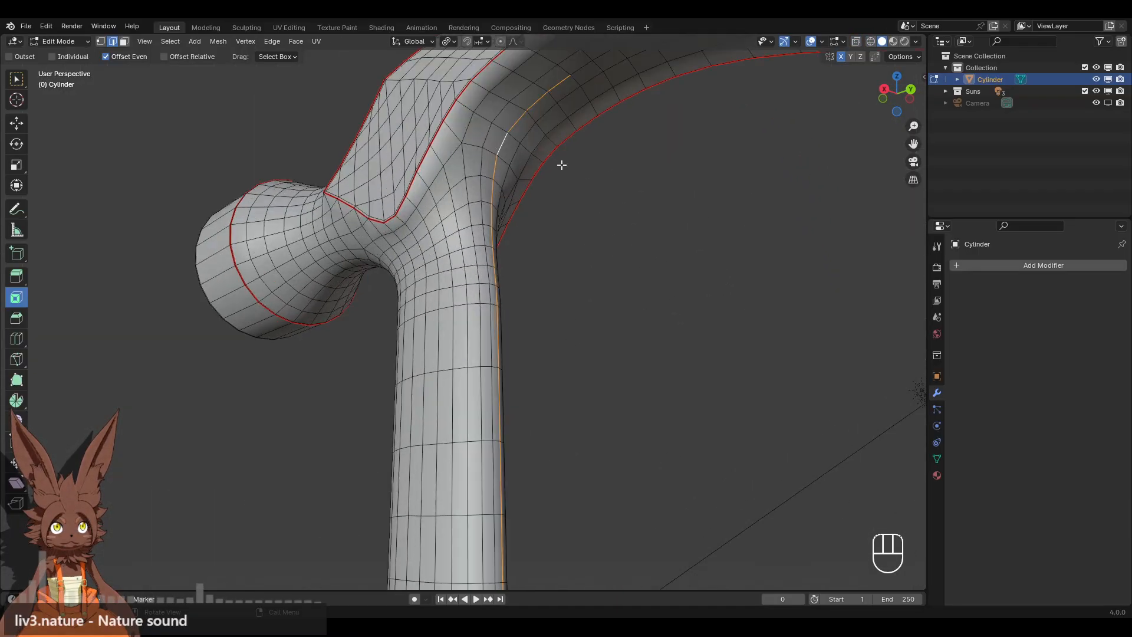
Add the remaining centre-line edges on the claw's underside, up through the split between the prongs, to the selection.
mouse_move(561, 164)
middle_down()
mouse_move(538, 168)
mouse_move(554, 260)
mouse_move(520, 235)
middle_up()
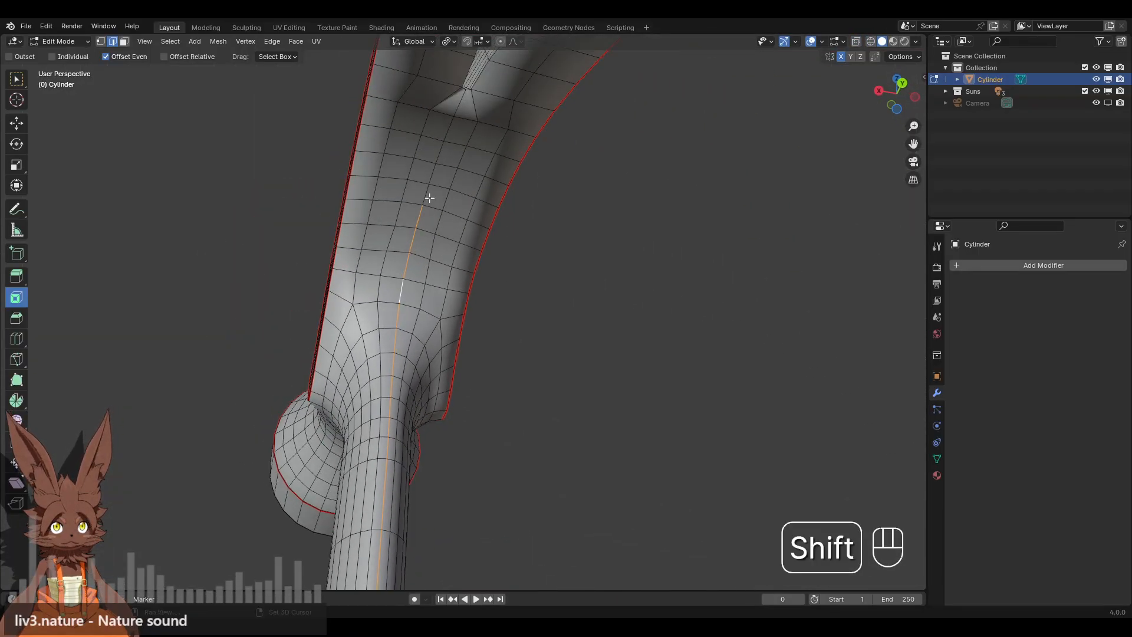
shift+click(441, 149)
middle_drag(496, 96, 478, 121)
shift+middle_drag(422, 156, 451, 218)
scroll(451, 218, up, 2)
middle_drag(397, 295, 417, 189)
shift+click(413, 217)
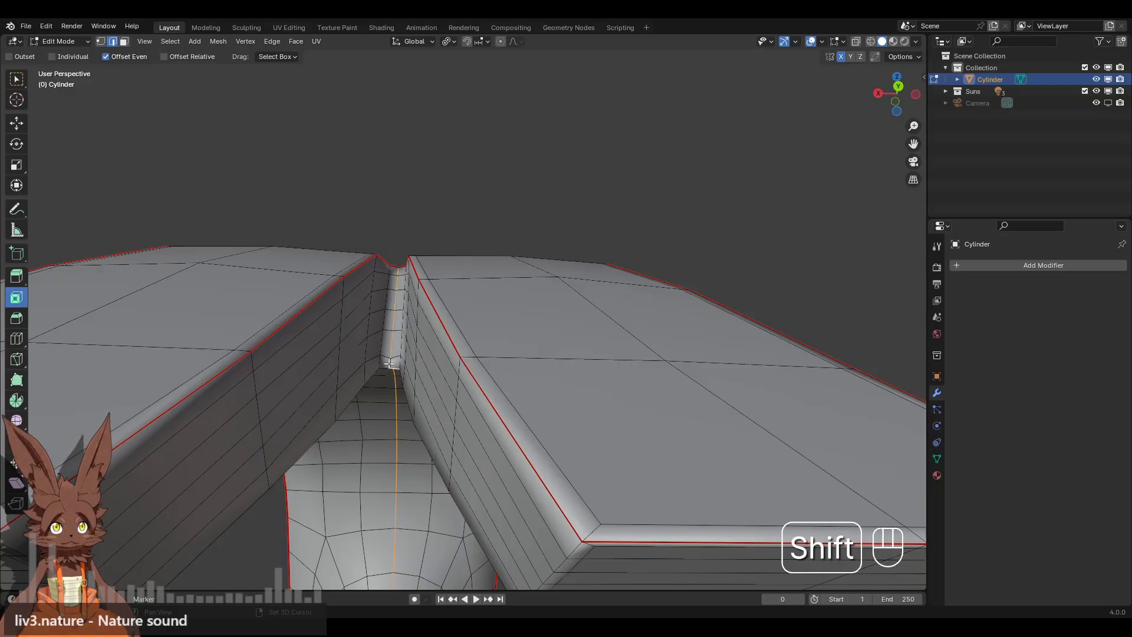
Mark the selected centre line along the handle's back and the claw's underside as a seam.
middle_drag(393, 359, 413, 298)
alt+middle_drag(472, 121, 483, 328)
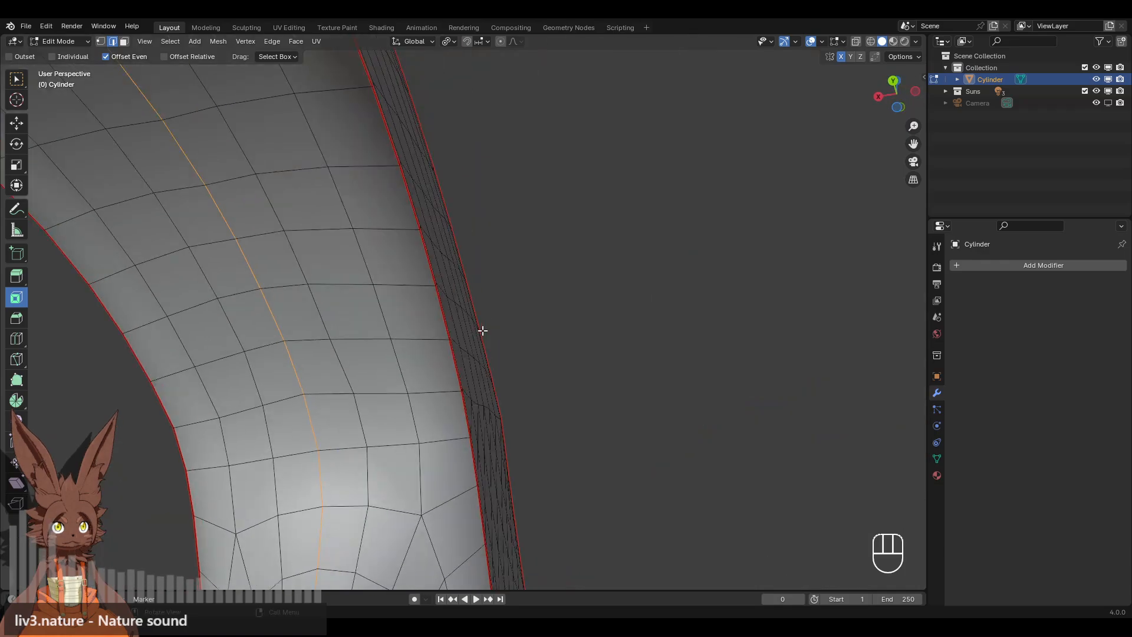
shift+middle_drag(299, 171, 467, 308)
scroll(492, 299, down, 10)
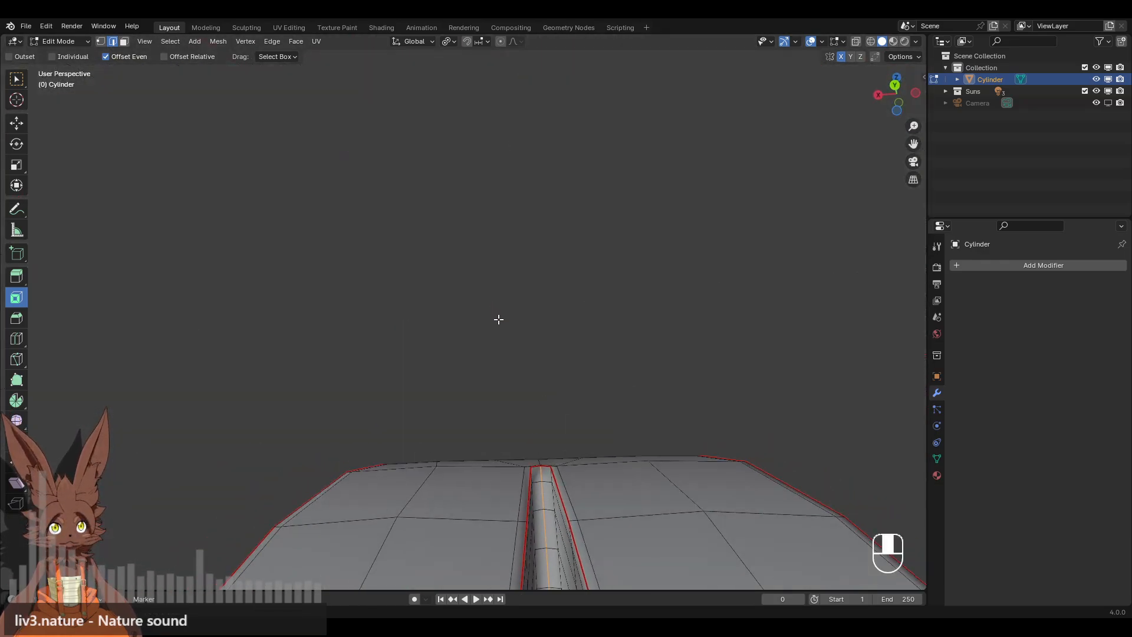
middle_drag(525, 386, 550, 146)
right_drag(543, 375, 546, 374)
Select the edge loop around the handle's bottom face and mark it as a seam.
middle_drag(622, 384, 640, 295)
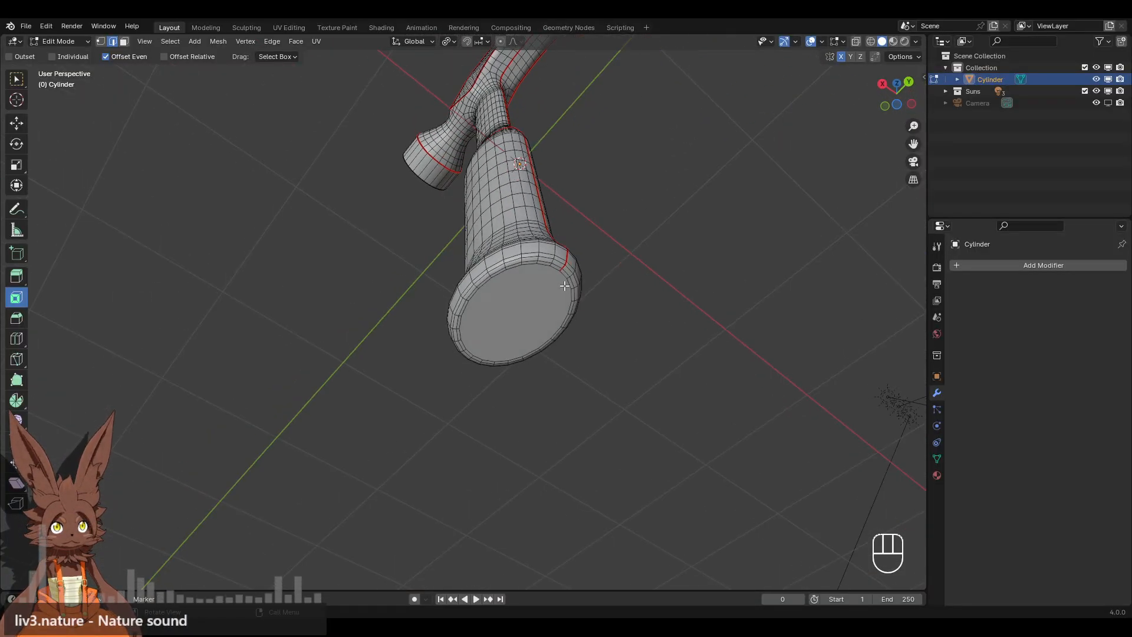
alt+click(644, 285)
right_drag(644, 286, 649, 294)
middle_drag(645, 279, 531, 253)
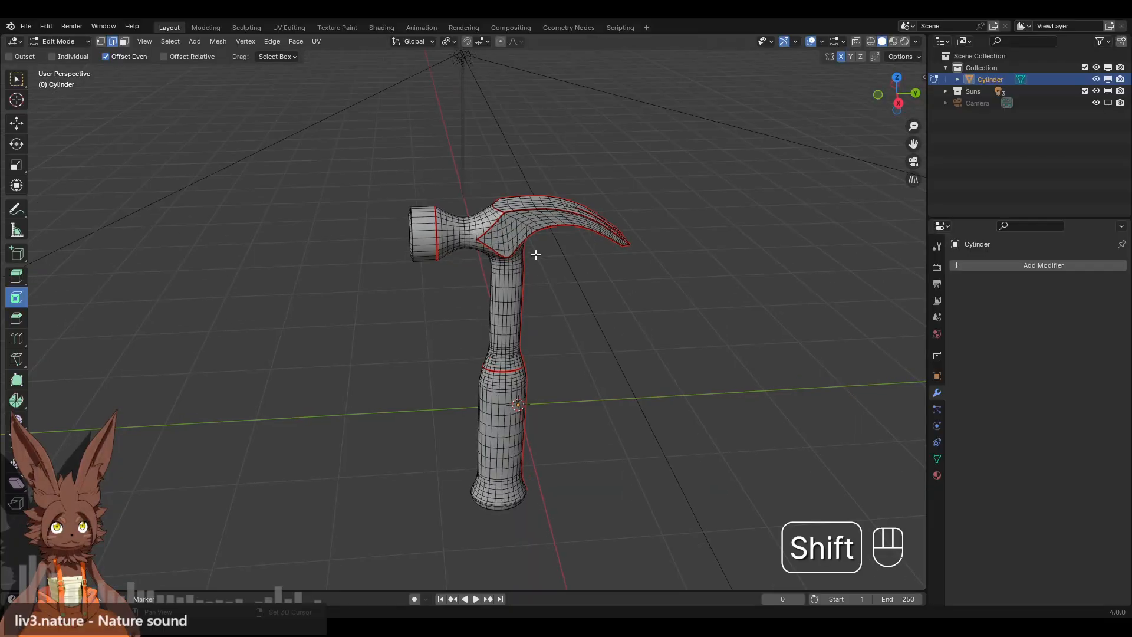
Examine the neck between the striking head and the claw in the top orthographic view.
scroll(425, 344, up, 3)
middle_drag(388, 282, 442, 320)
scroll(449, 318, up, 4)
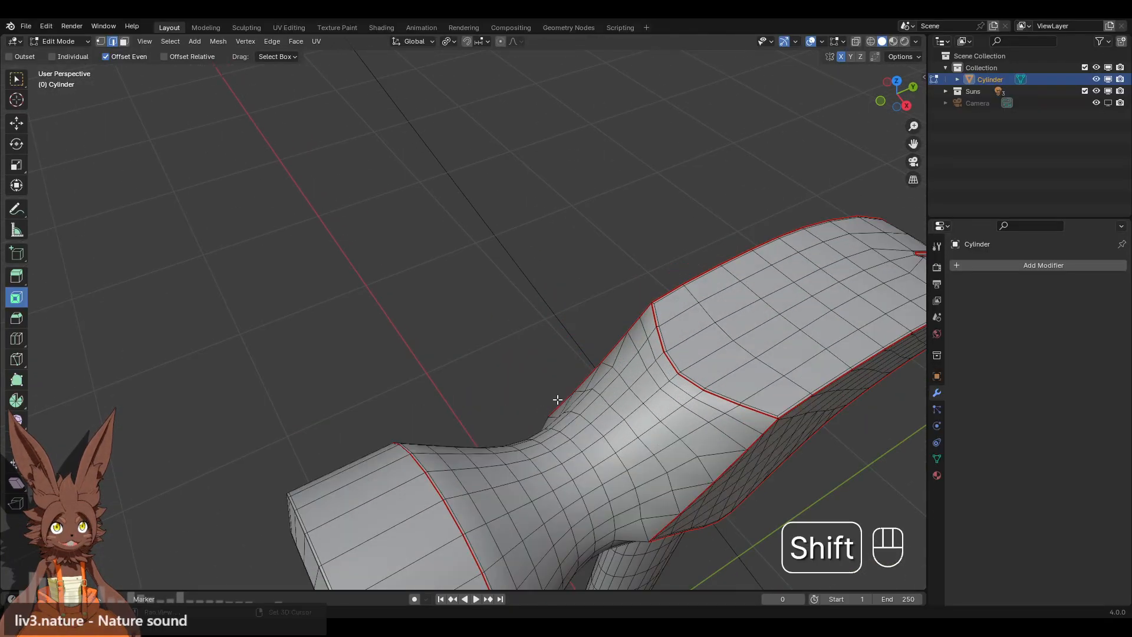
shift+middle_drag(556, 400, 515, 348)
shift+middle_drag(406, 345, 454, 371)
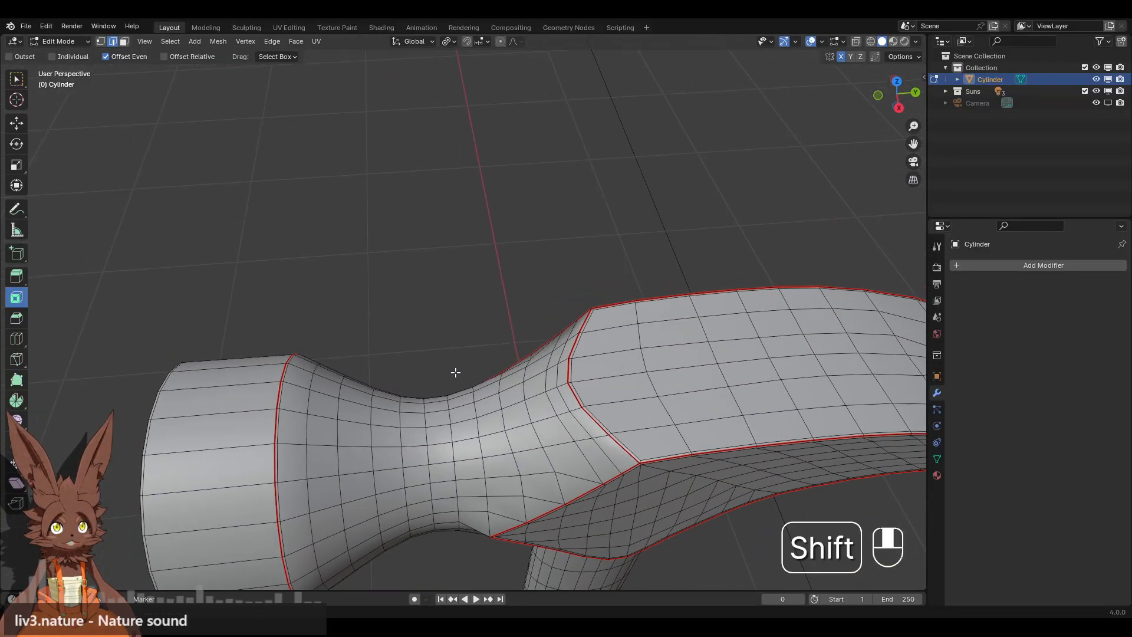
click(896, 84)
shift+middle_drag(649, 341, 613, 330)
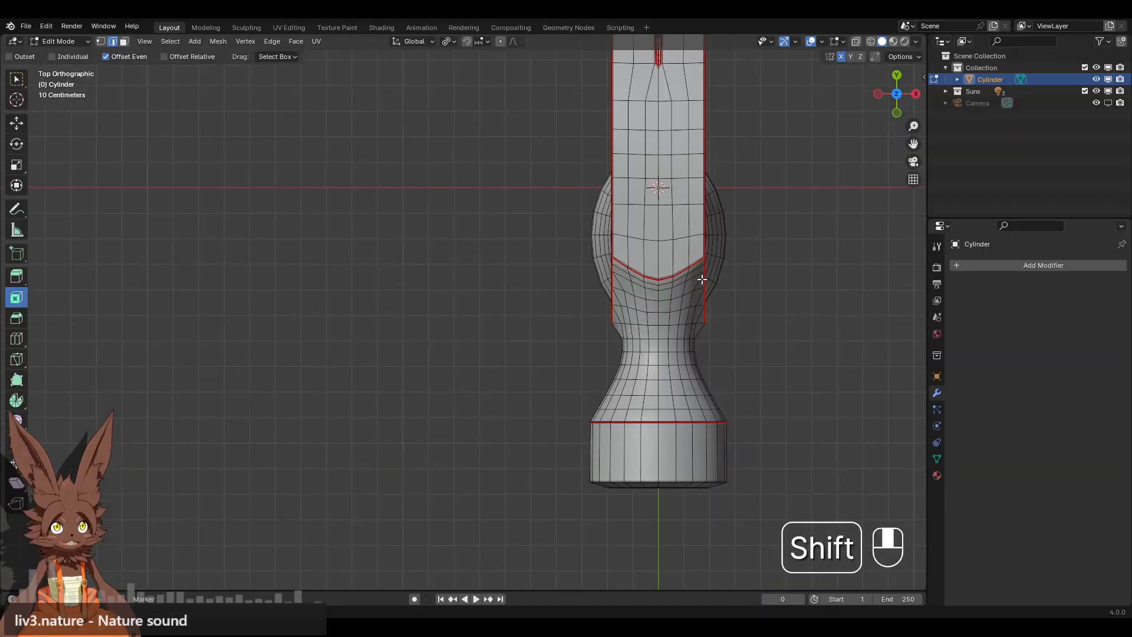
scroll(582, 248, up, 4)
scroll(582, 249, up, 2)
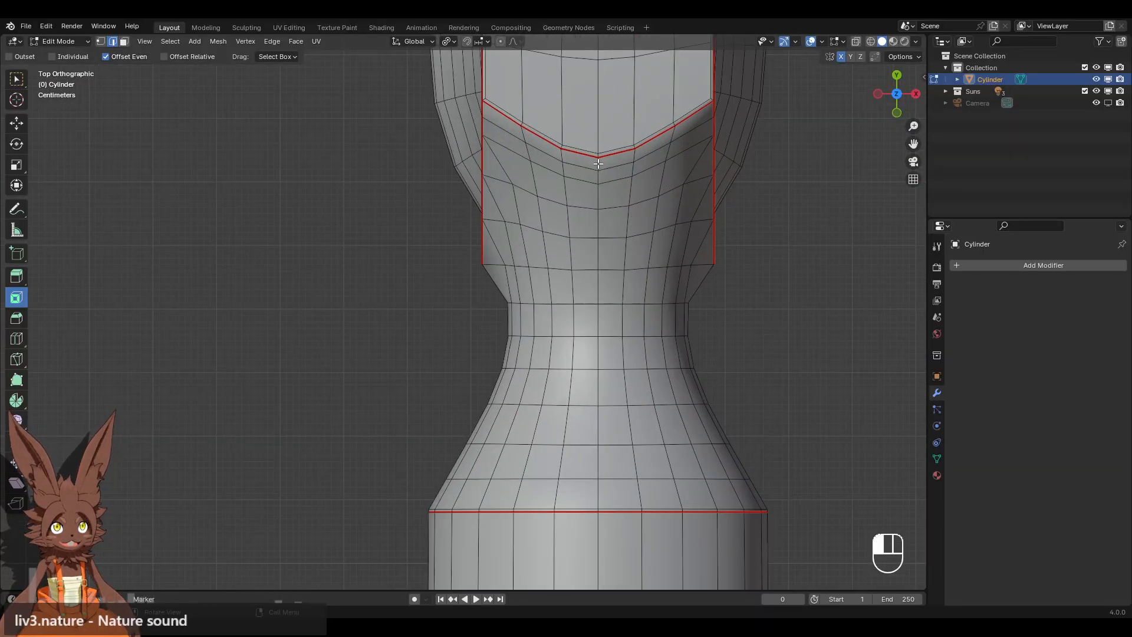
Mark the edges running down the top centre of the hammer's neck as a seam, from the claw's seam towards the striking head.
shift+click(598, 196)
shift+click(598, 266)
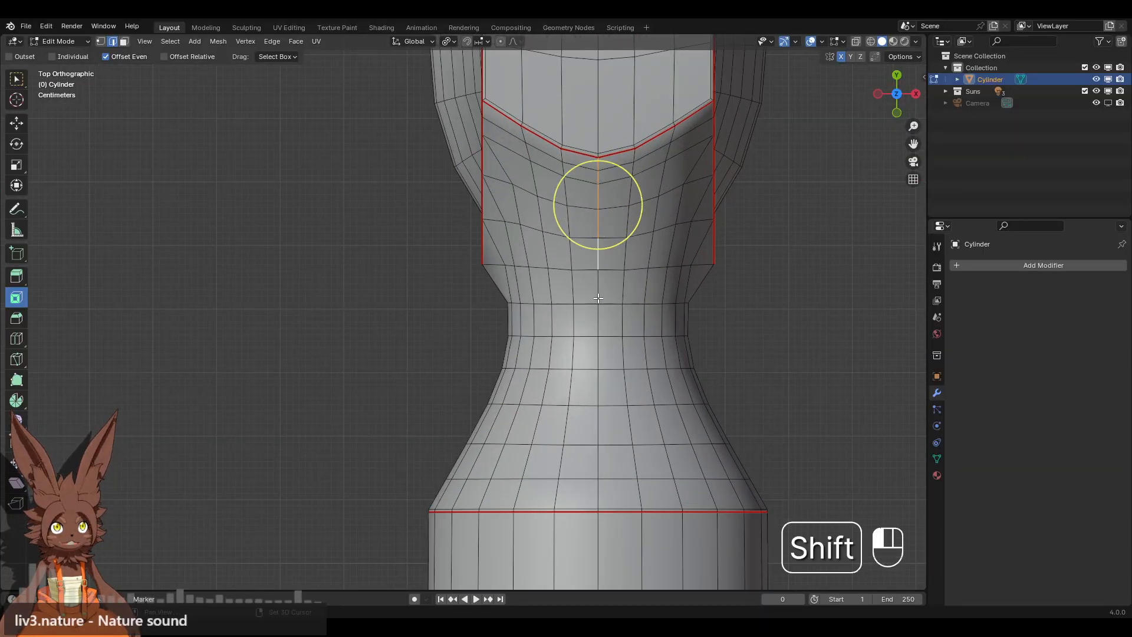
shift+click(598, 298)
shift+click(598, 321)
shift+click(598, 353)
shift+click(598, 386)
shift+click(599, 425)
shift+click(601, 458)
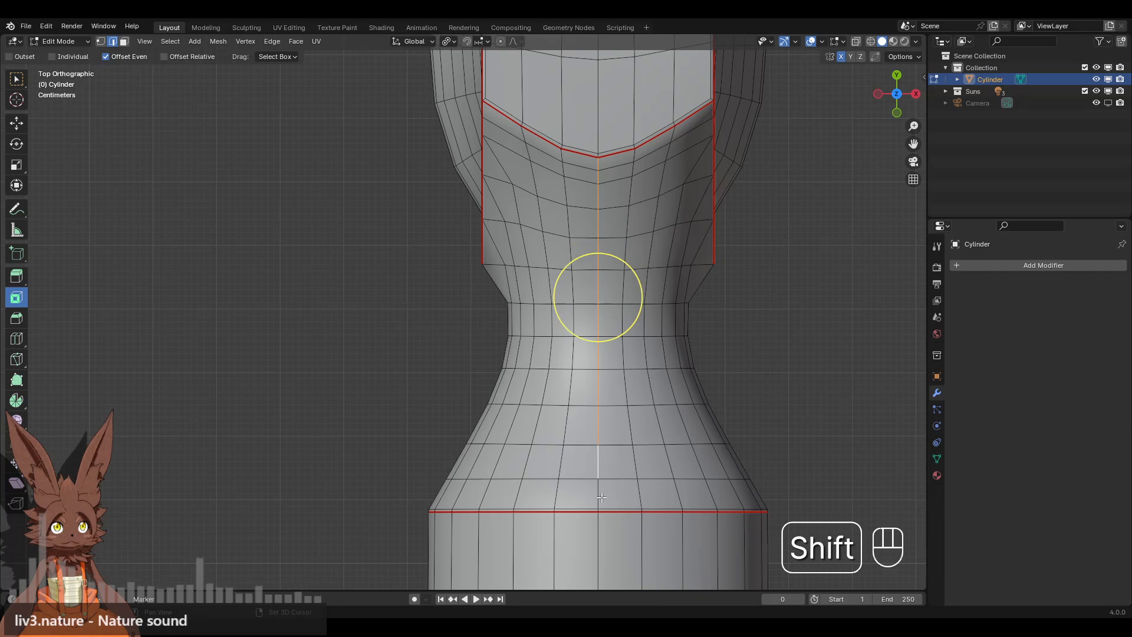
shift+click(598, 494)
right_click(719, 358)
click(720, 355)
Mark the remaining centre-line edge beside the striking head's ring seam as a seam.
shift+middle_drag(696, 471, 678, 351)
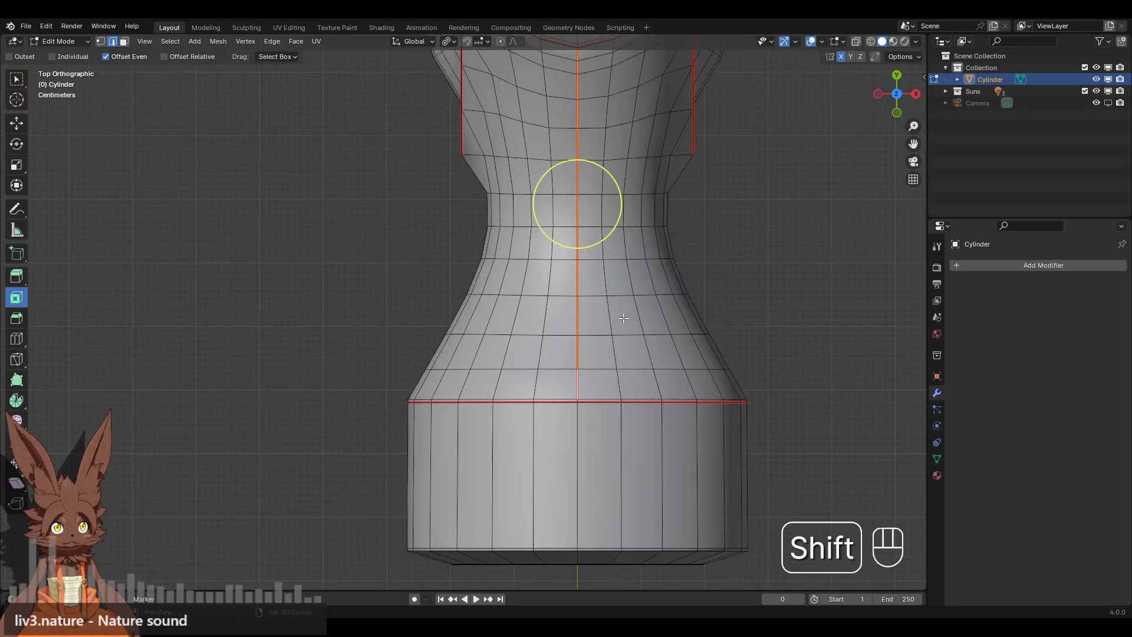
scroll(678, 351, up, 3)
right_click(730, 393)
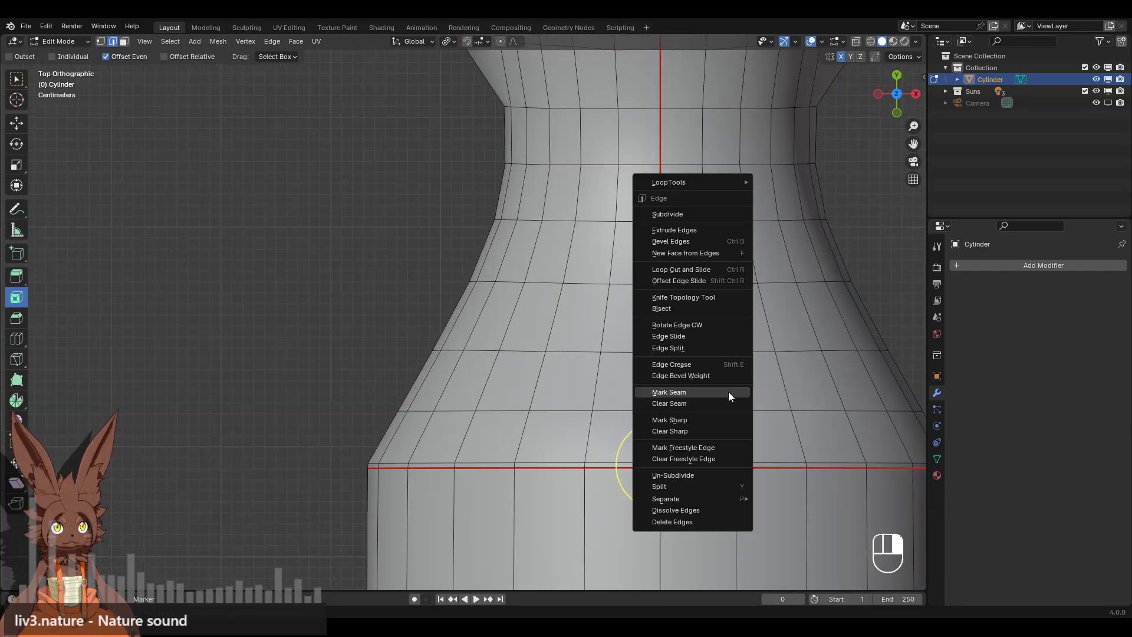
click(730, 393)
Switch the hammer from Edit Mode to Object Mode.
scroll(603, 245, down, 2)
scroll(603, 245, down, 4)
middle_drag(636, 252, 583, 299)
middle_drag(590, 352, 551, 328)
scroll(550, 328, down, 1)
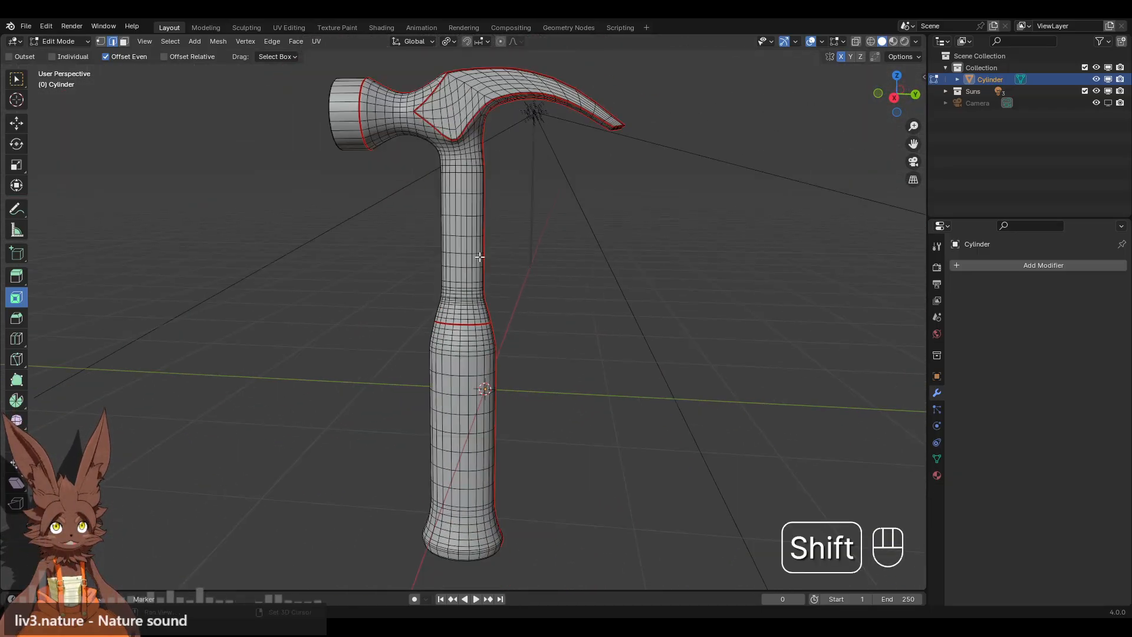
shift+middle_drag(480, 258, 505, 312)
click(57, 42)
click(62, 55)
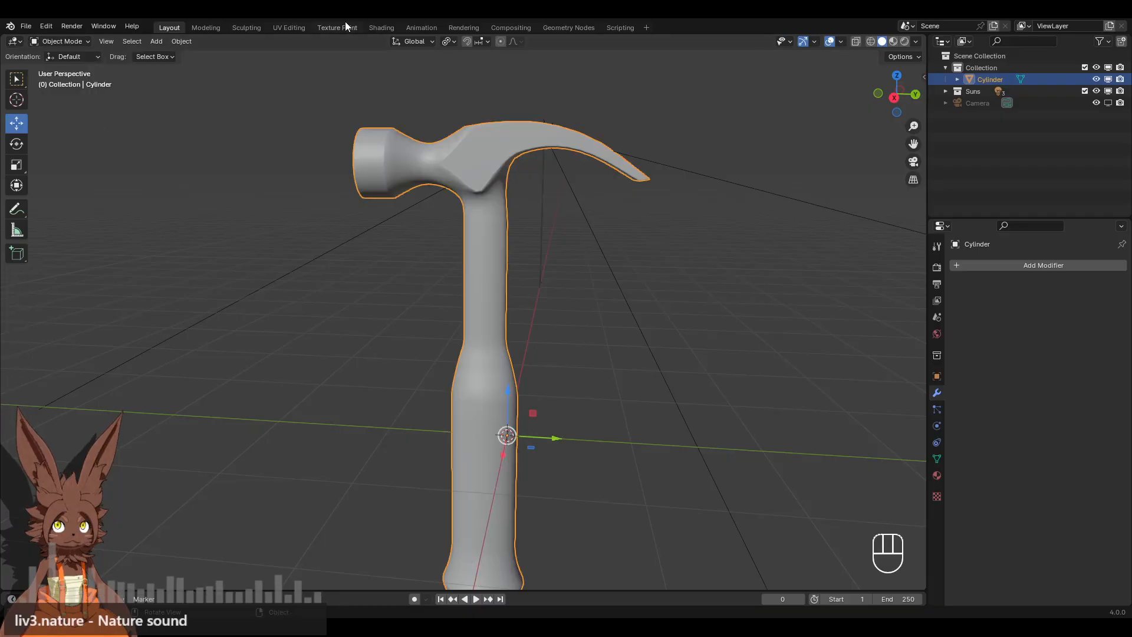
Switch to the UV Editing workspace and unwrap the entire hammer mesh along its seams.
click(290, 27)
key(a)
click(789, 41)
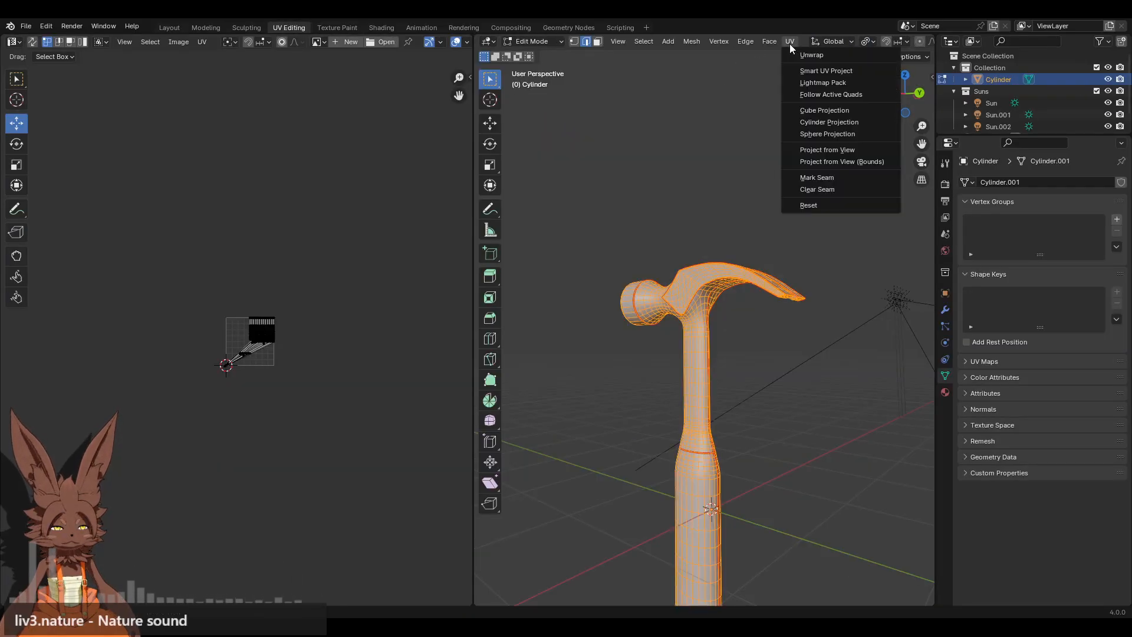
key(Return)
scroll(254, 288, up, 8)
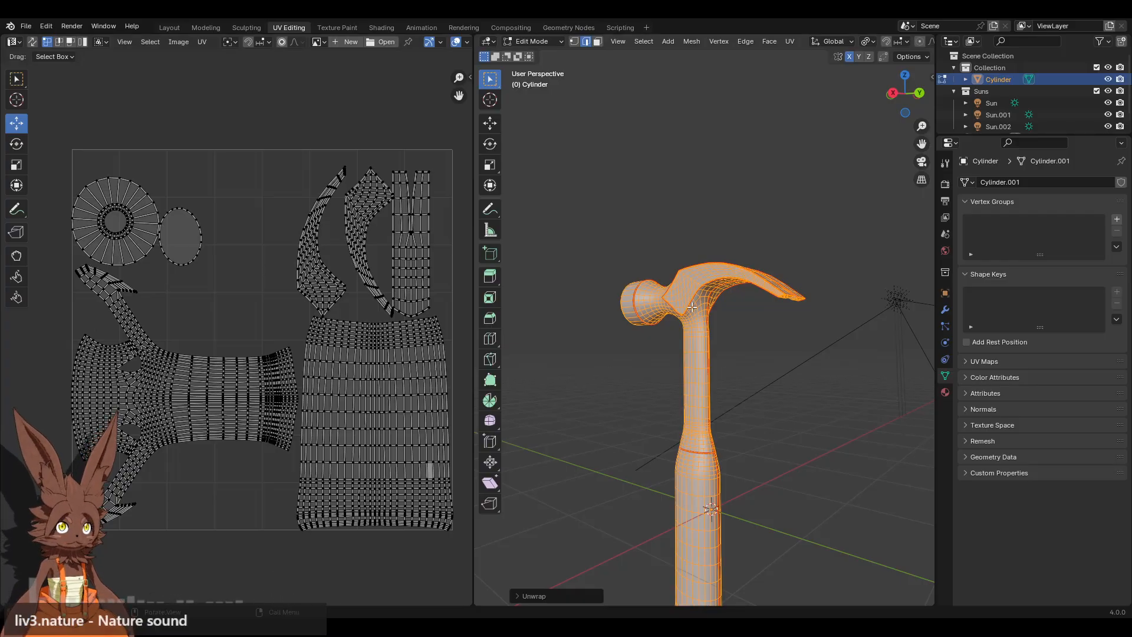
Examine the unwrapped UV islands and compare them with the seams on the hammer head.
middle_drag(646, 310, 649, 348)
scroll(725, 329, up, 3)
click(715, 180)
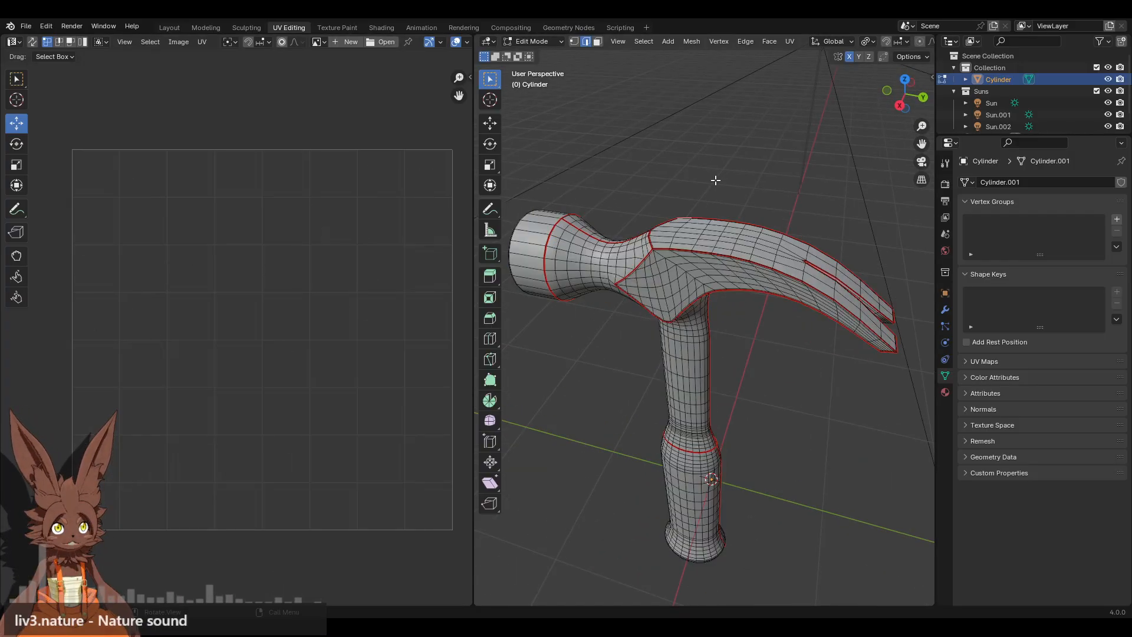
key(a)
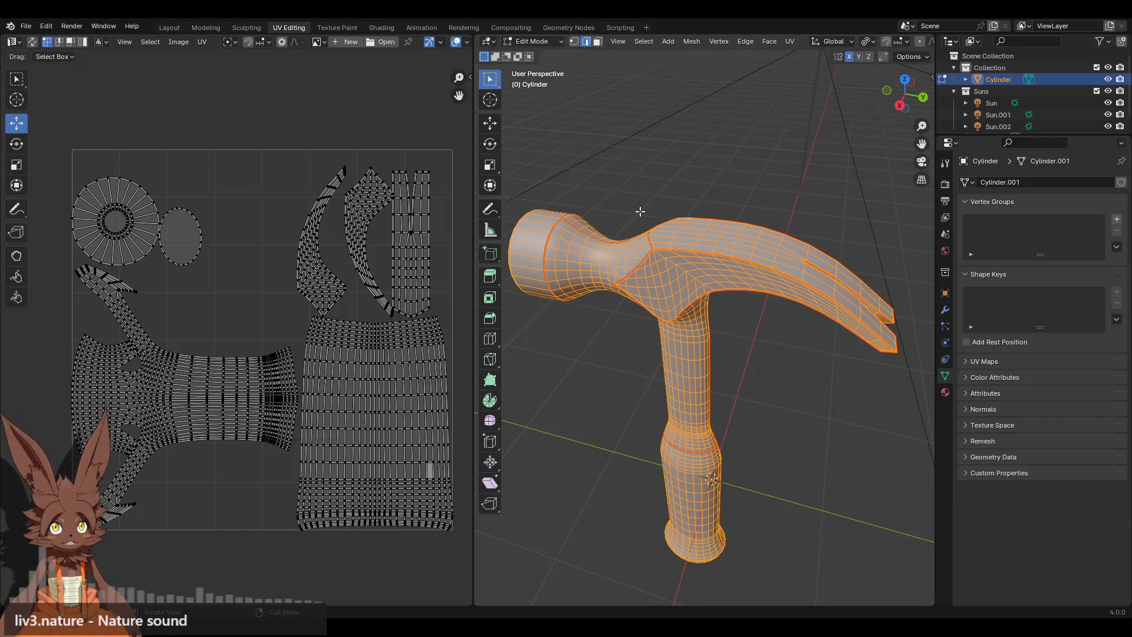
scroll(185, 409, up, 6)
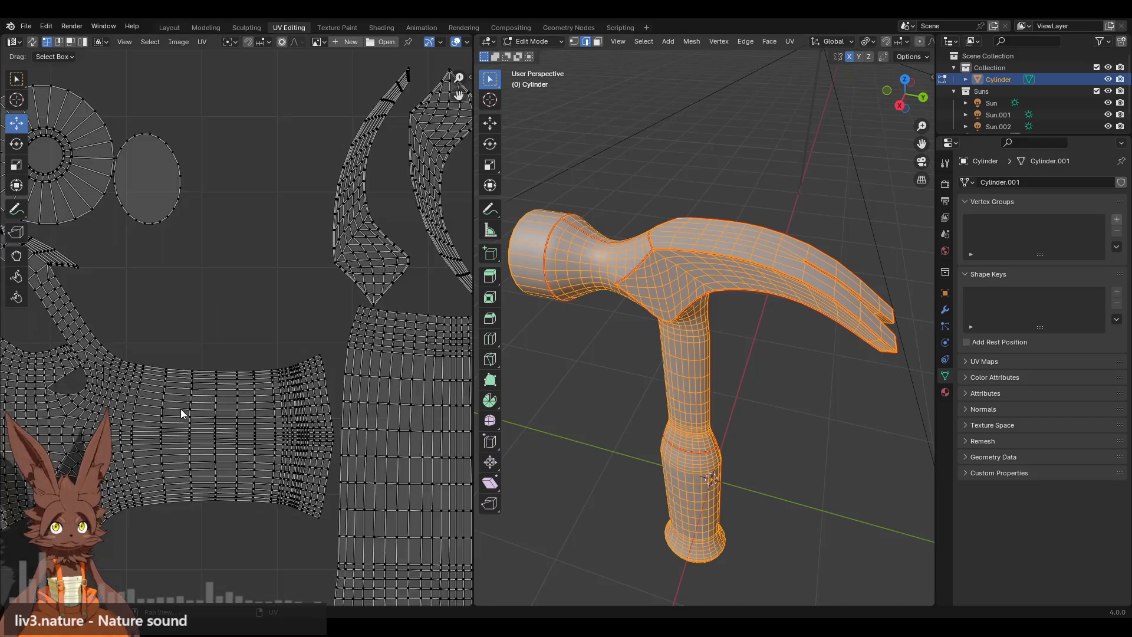
scroll(169, 395, down, 2)
scroll(274, 323, down, 3)
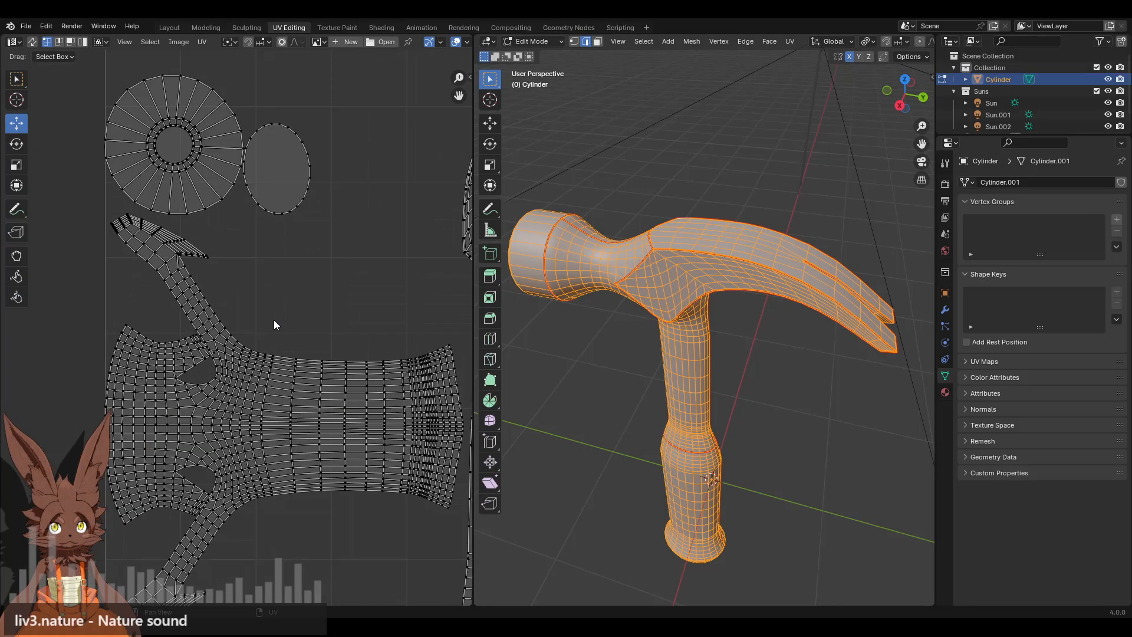
middle_drag(333, 331, 296, 333)
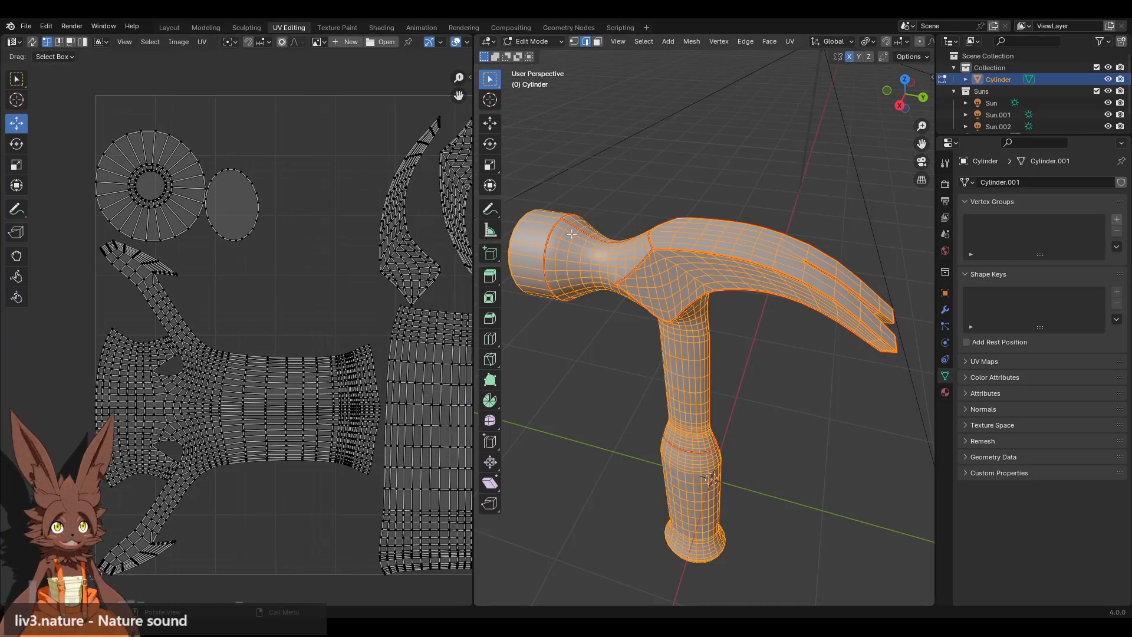
Inspect the seams around the claw's underside, the split and the striking head against the UV layout.
middle_drag(697, 330, 812, 144)
scroll(717, 270, up, 2)
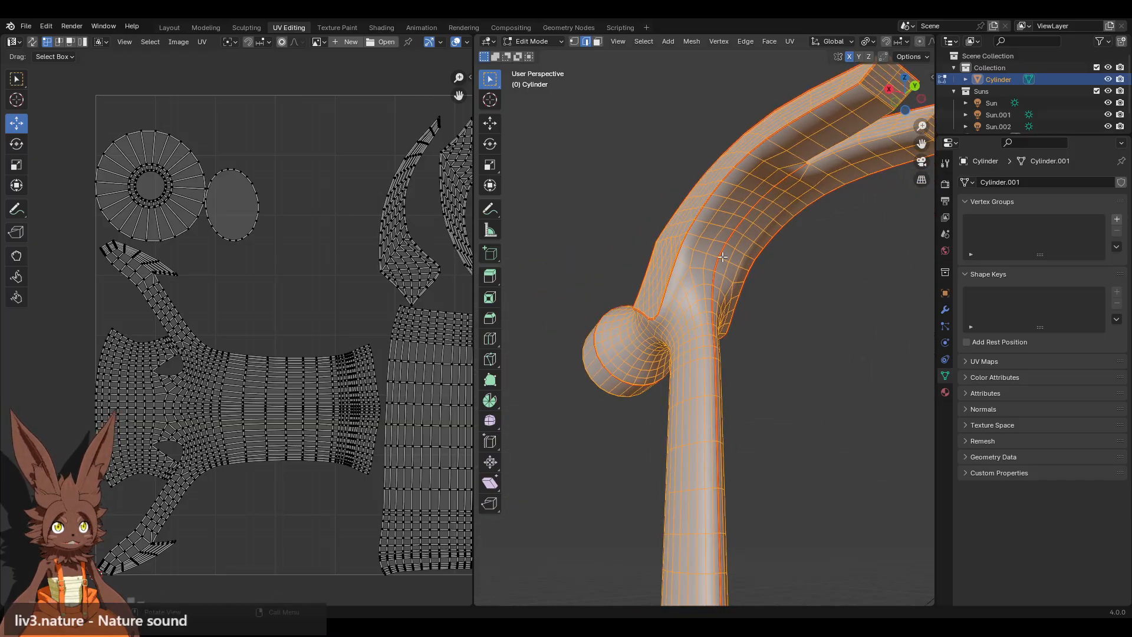
middle_drag(723, 257, 664, 271)
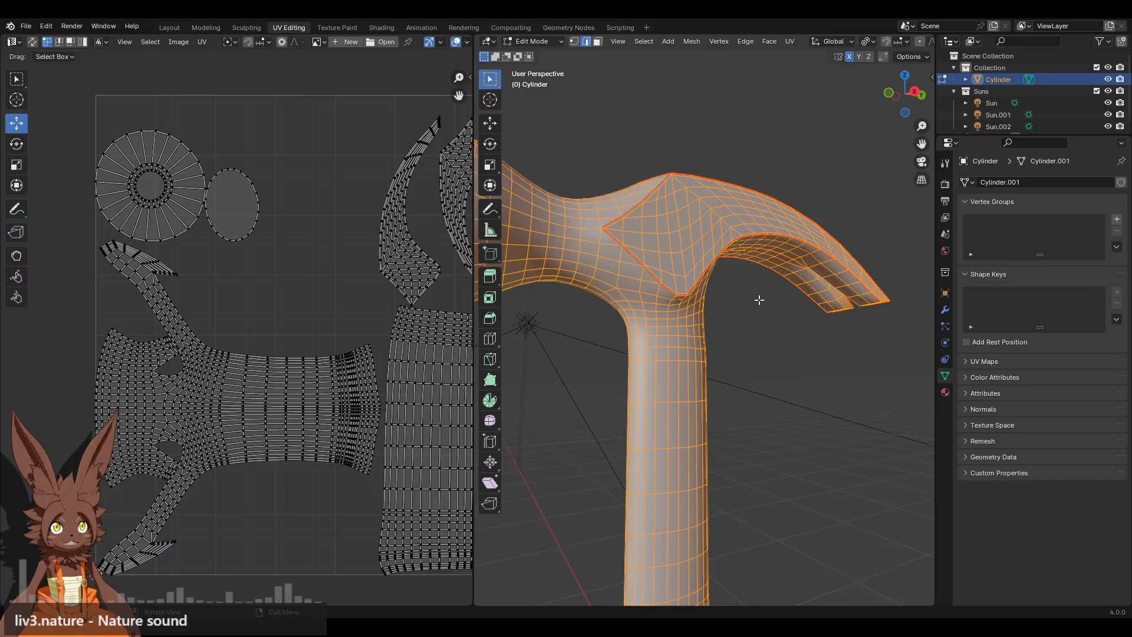
middle_drag(738, 296, 674, 297)
key(alt+a)
middle_drag(825, 298, 715, 318)
scroll(710, 389, up, 4)
scroll(715, 265, down, 1)
scroll(716, 264, down, 3)
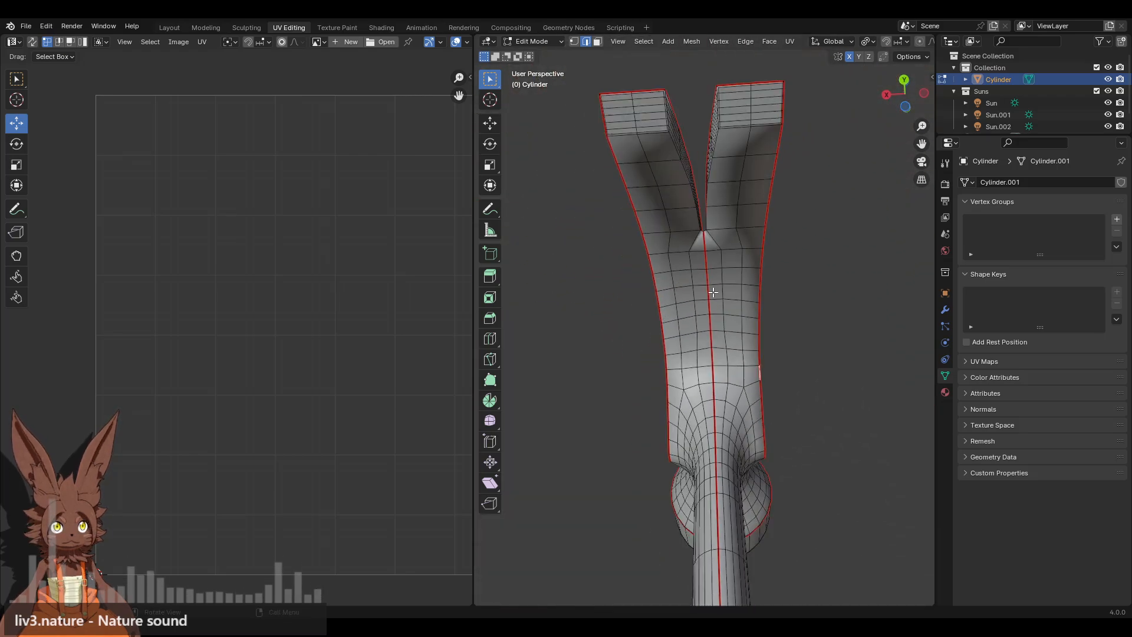
middle_drag(715, 264, 707, 327)
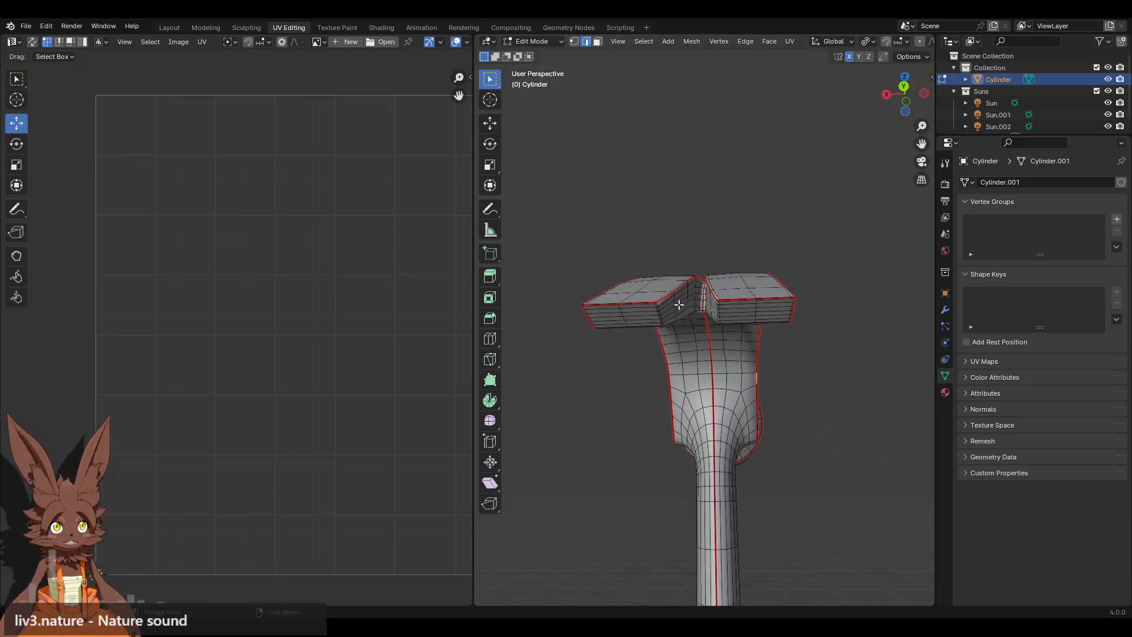
key(a)
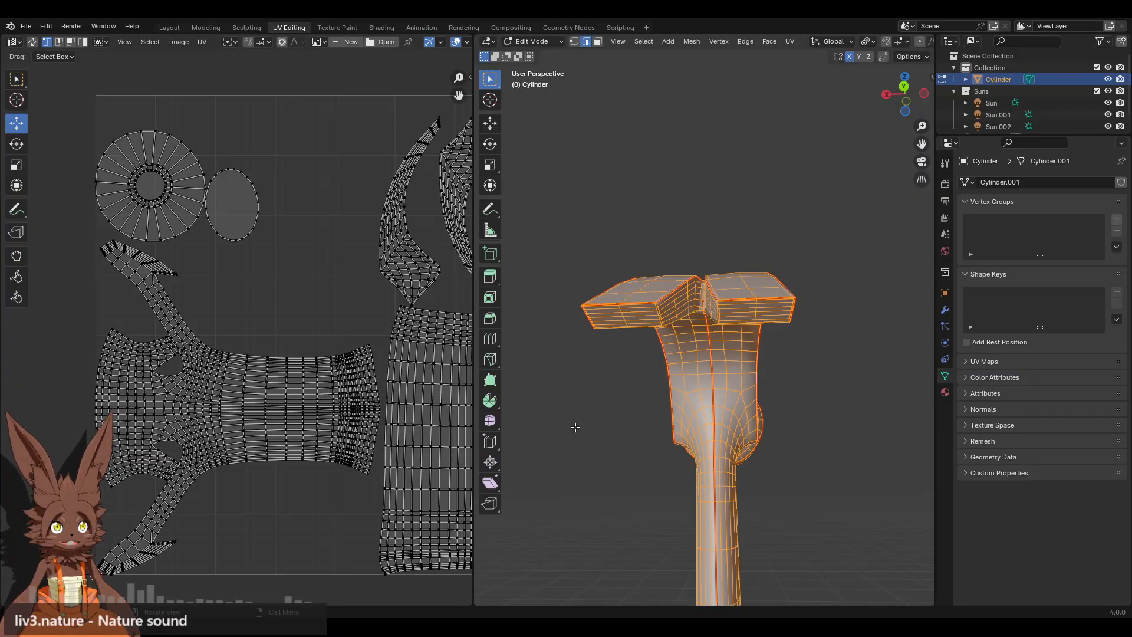
middle_drag(575, 427, 677, 421)
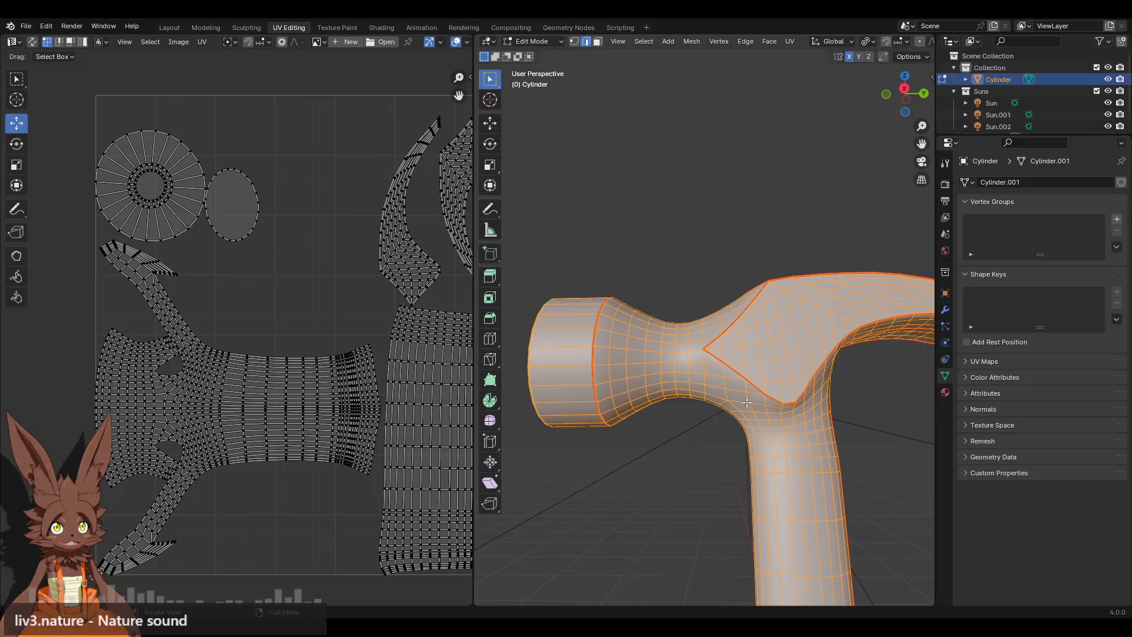
middle_drag(747, 403, 736, 421)
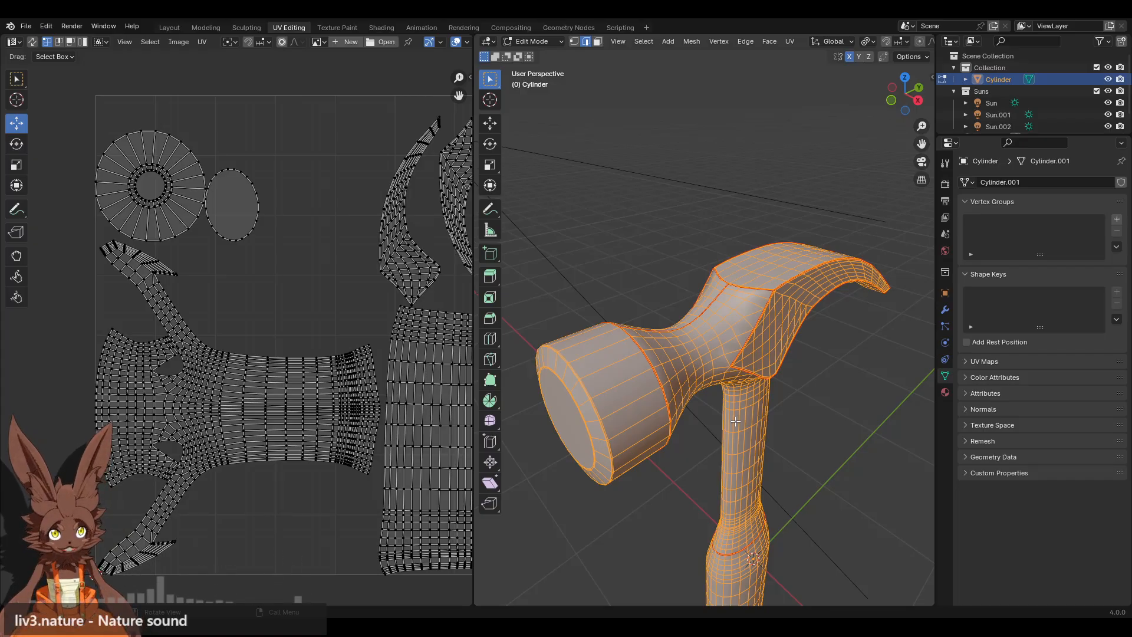
middle_drag(765, 424, 763, 390)
scroll(763, 390, up, 3)
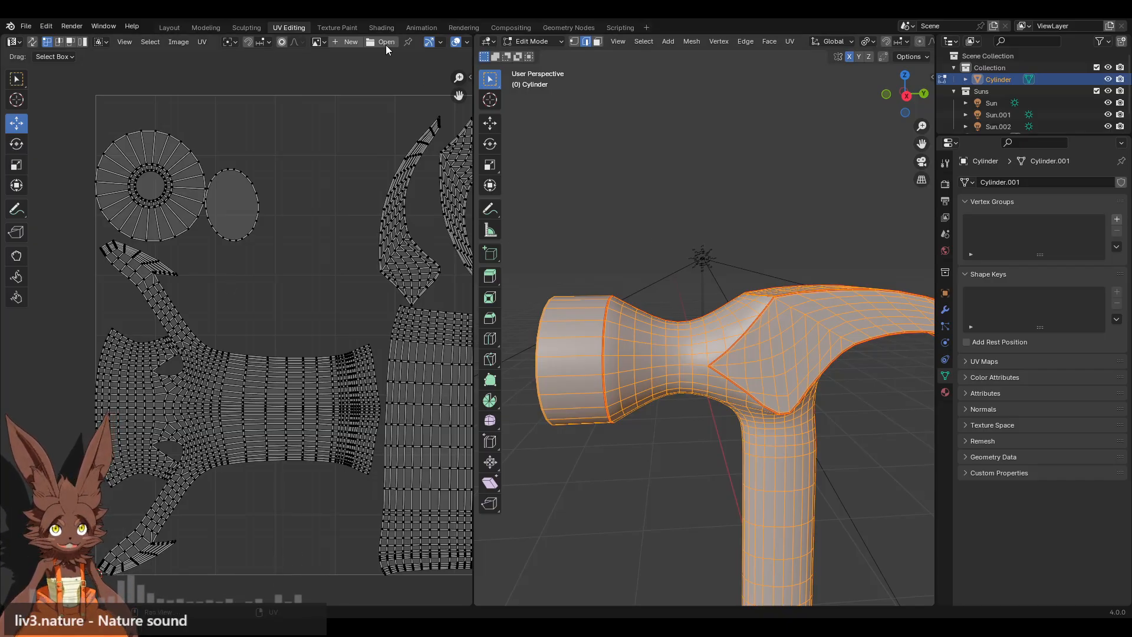
Switch to the Shading workspace, enlarge the 3D viewport over the node editor, and select the hammer.
click(382, 28)
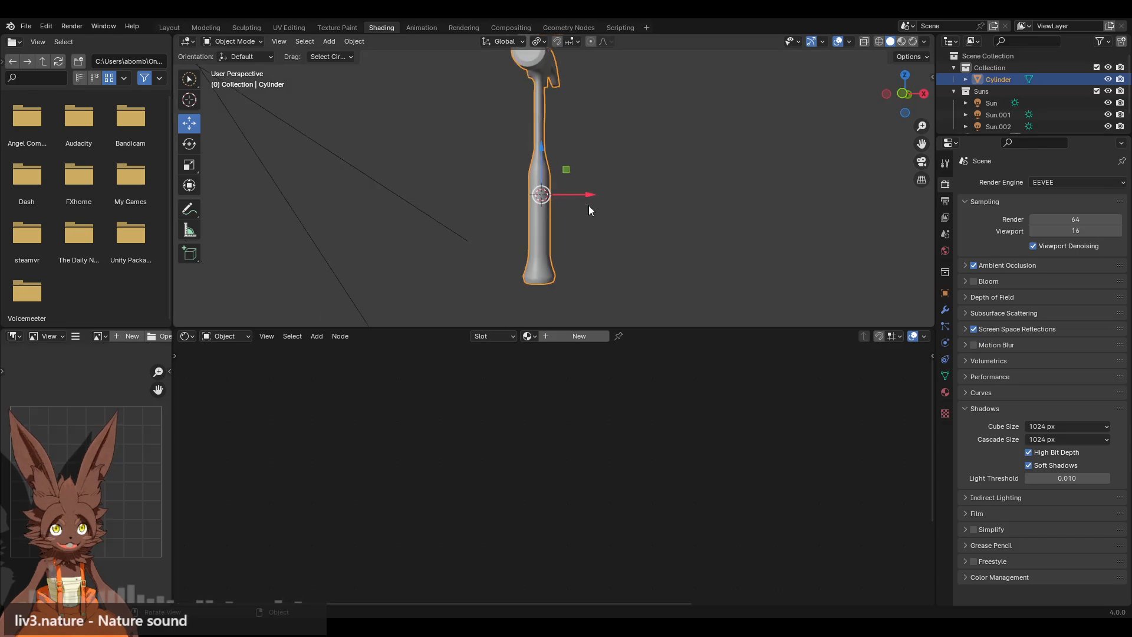
drag(659, 326, 654, 517)
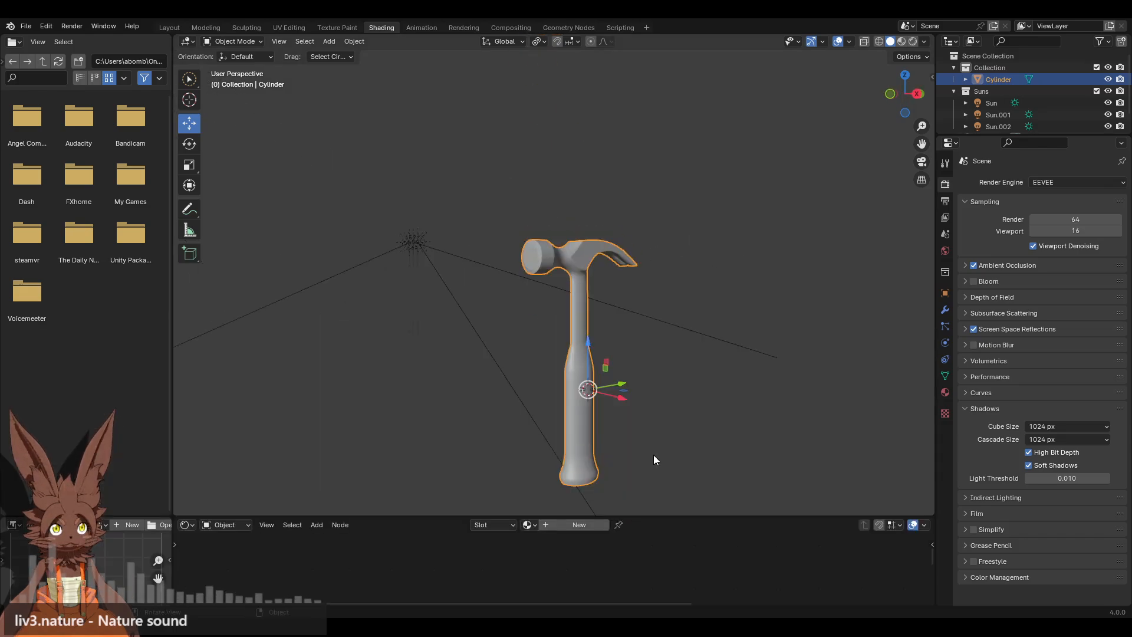
click(674, 331)
shift+middle_drag(674, 331, 647, 282)
scroll(647, 282, up, 2)
click(550, 203)
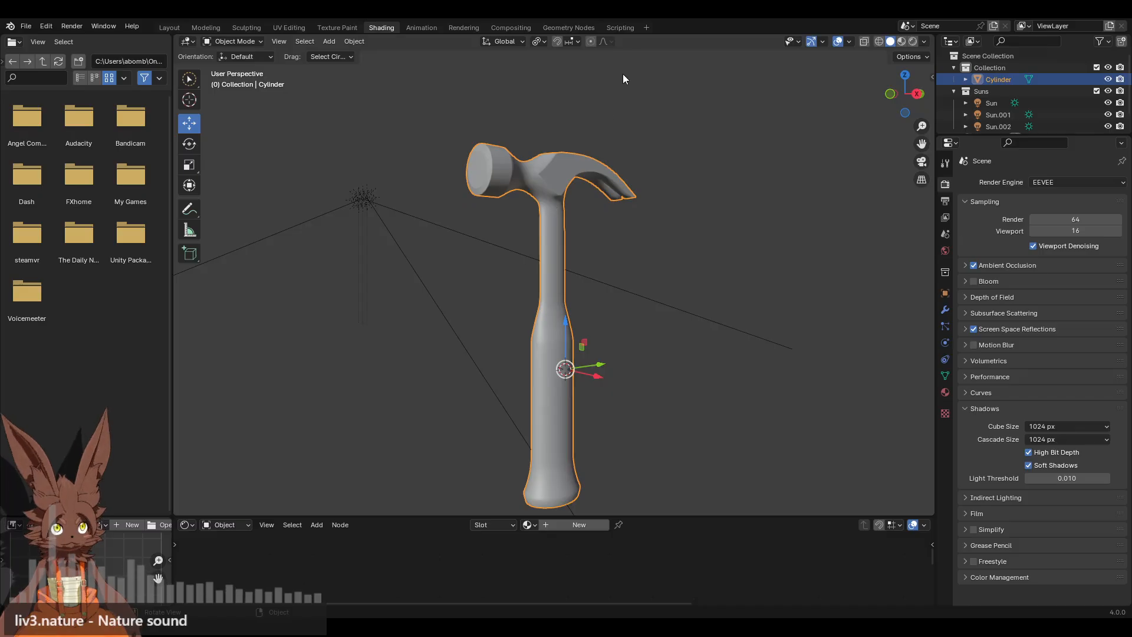
Enter Edit Mode on the hammer and clear the mesh selection.
click(233, 41)
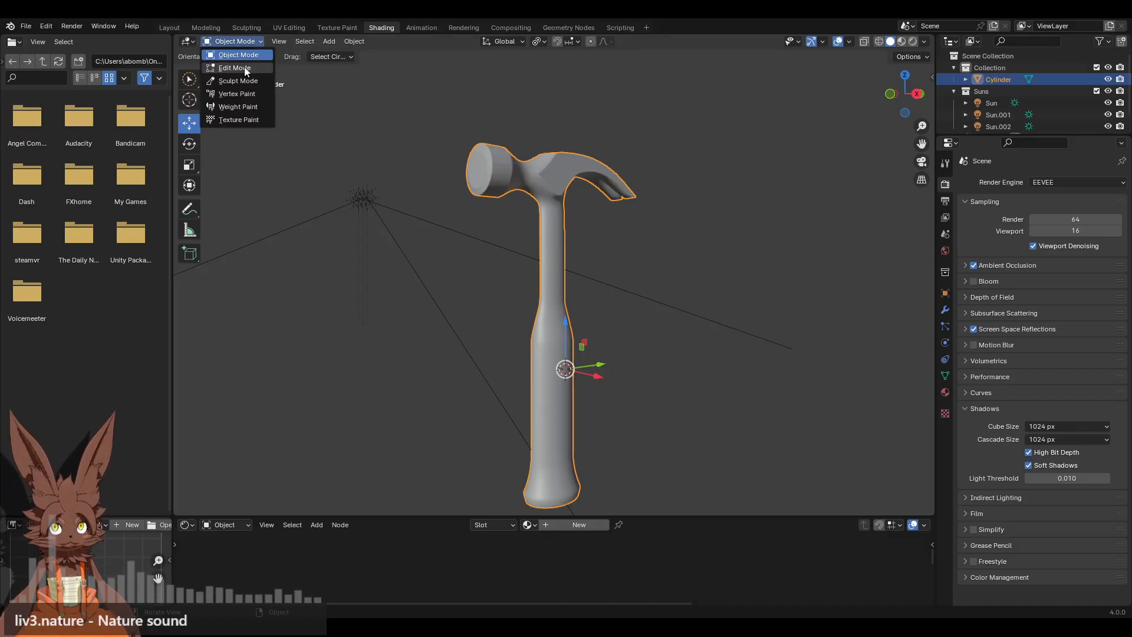
click(234, 63)
key(alt+a)
shift+middle_drag(672, 114, 634, 276)
scroll(619, 234, up, 3)
Create a new material for the hammer and name it Hammer Metal.
click(945, 392)
scroll(634, 276, up, 2)
shift+middle_drag(622, 325, 585, 201)
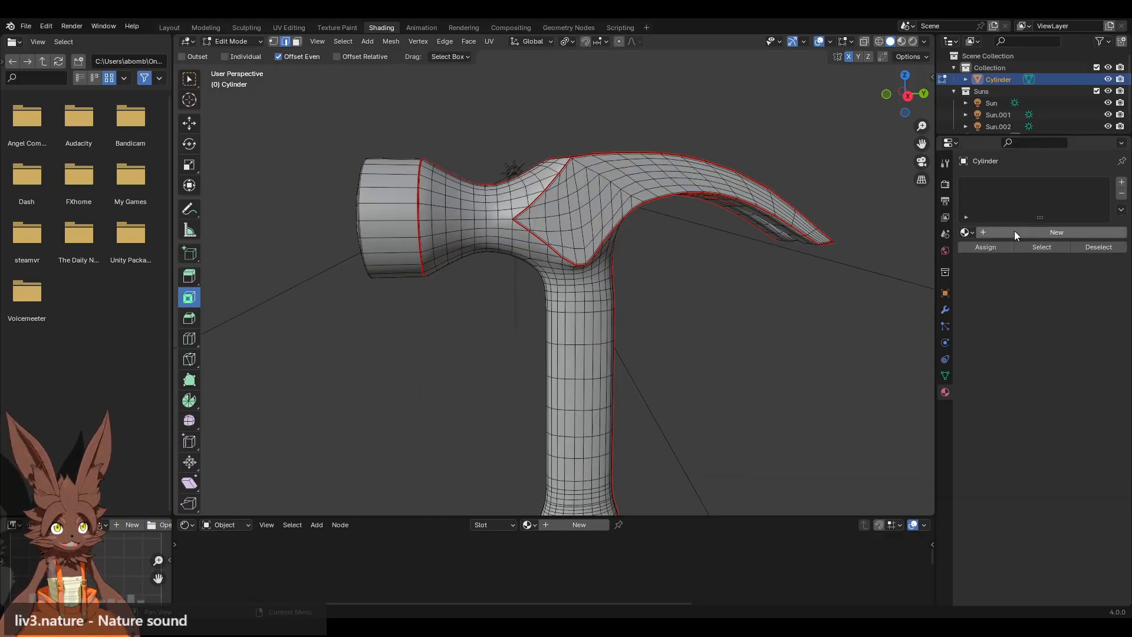
click(1042, 231)
double_click(1012, 185)
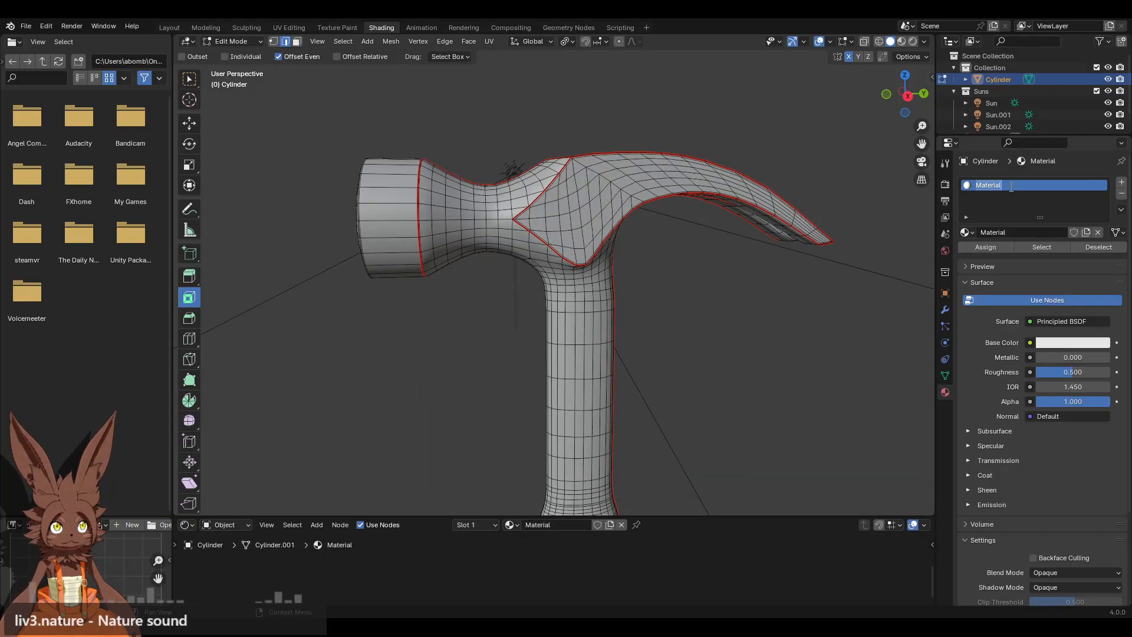
text(Hammer Metal)
key(Return)
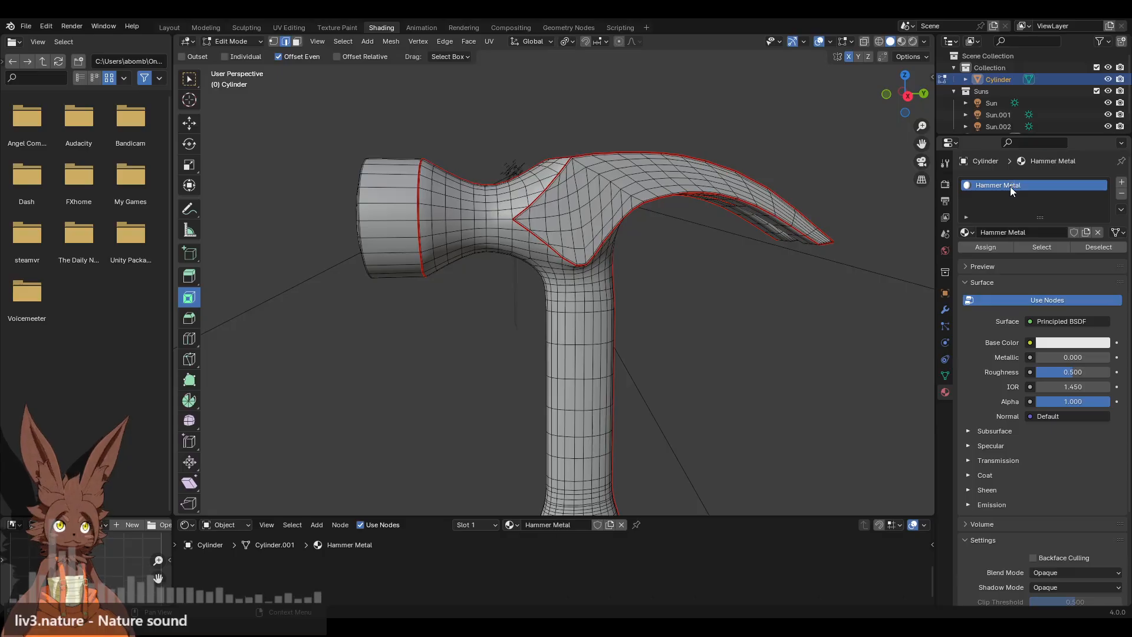
Select all linked faces of the handle's grip below the ring seam, using face selection.
scroll(584, 313, down, 4)
shift+middle_drag(586, 452, 556, 273)
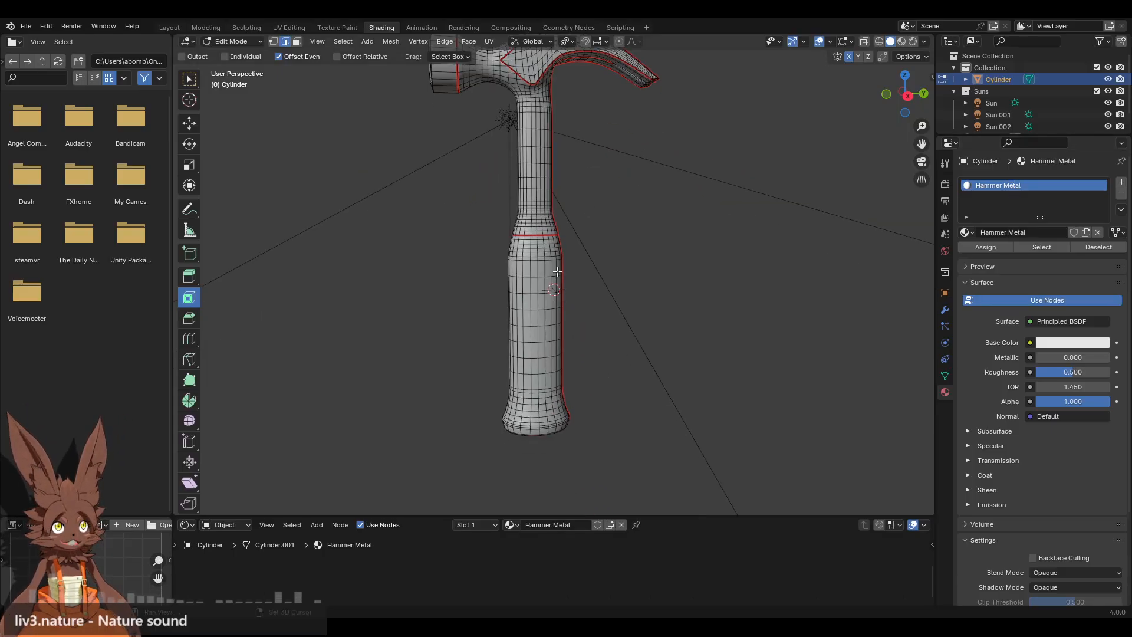
click(546, 285)
click(297, 41)
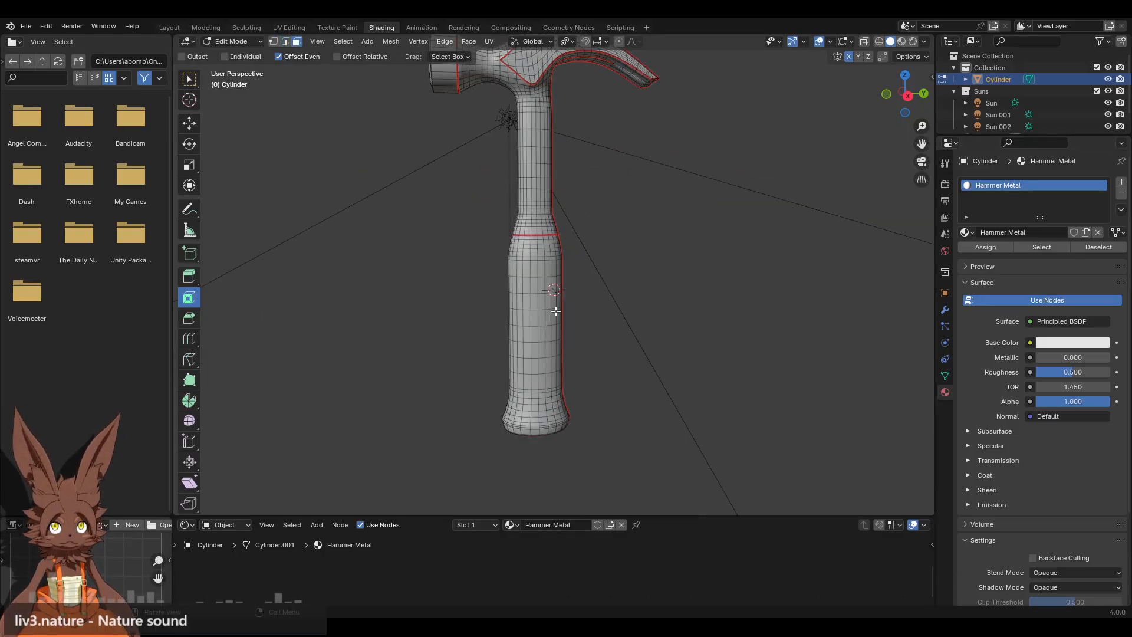
key(ctrl+l)
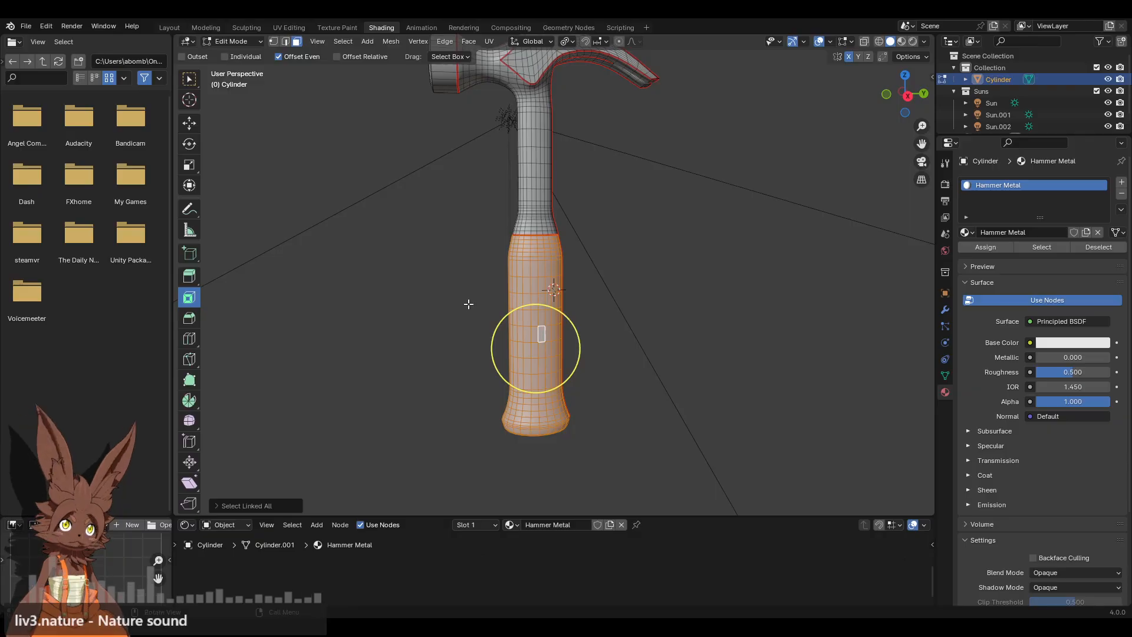
middle_drag(466, 303, 410, 224)
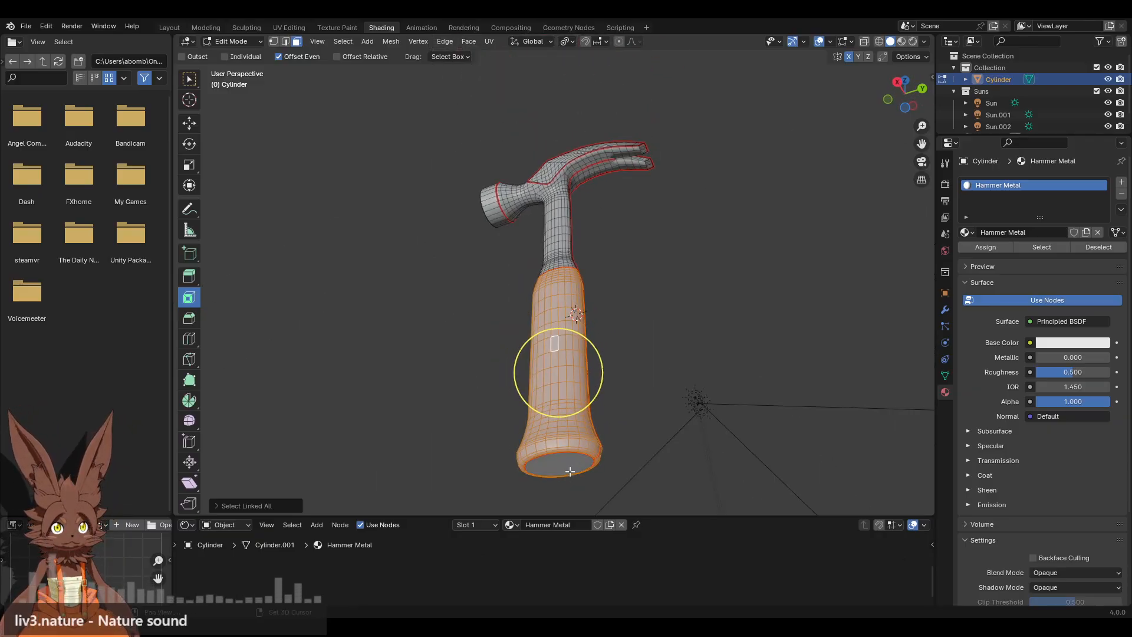
middle_drag(453, 295, 660, 375)
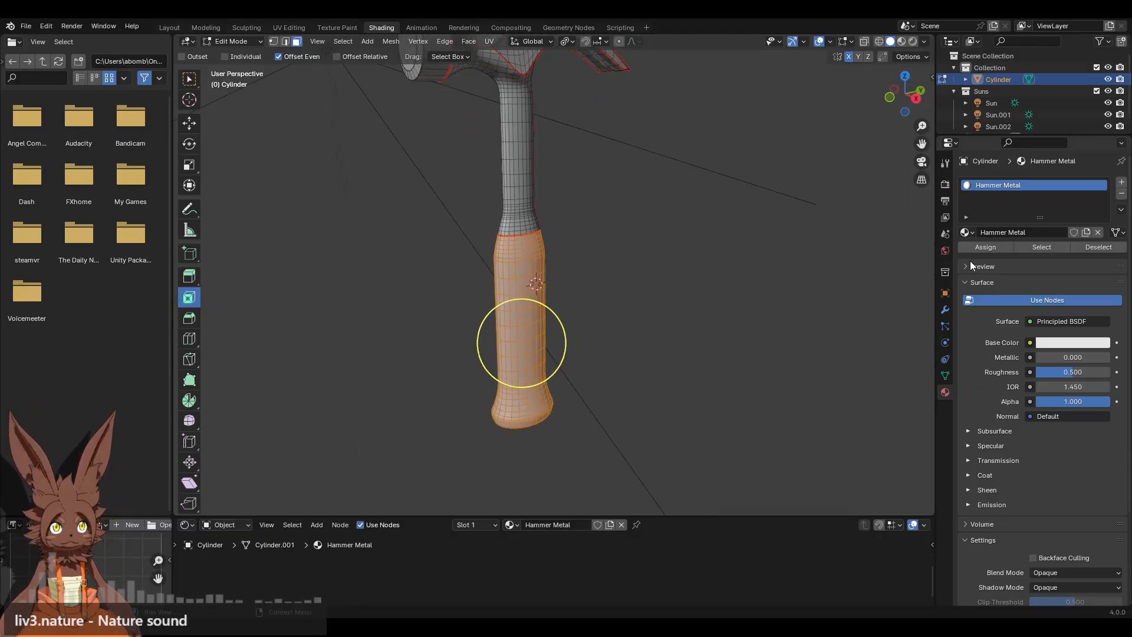
Add a second material slot to the hammer with a new material named Hammer Grip.
click(1122, 182)
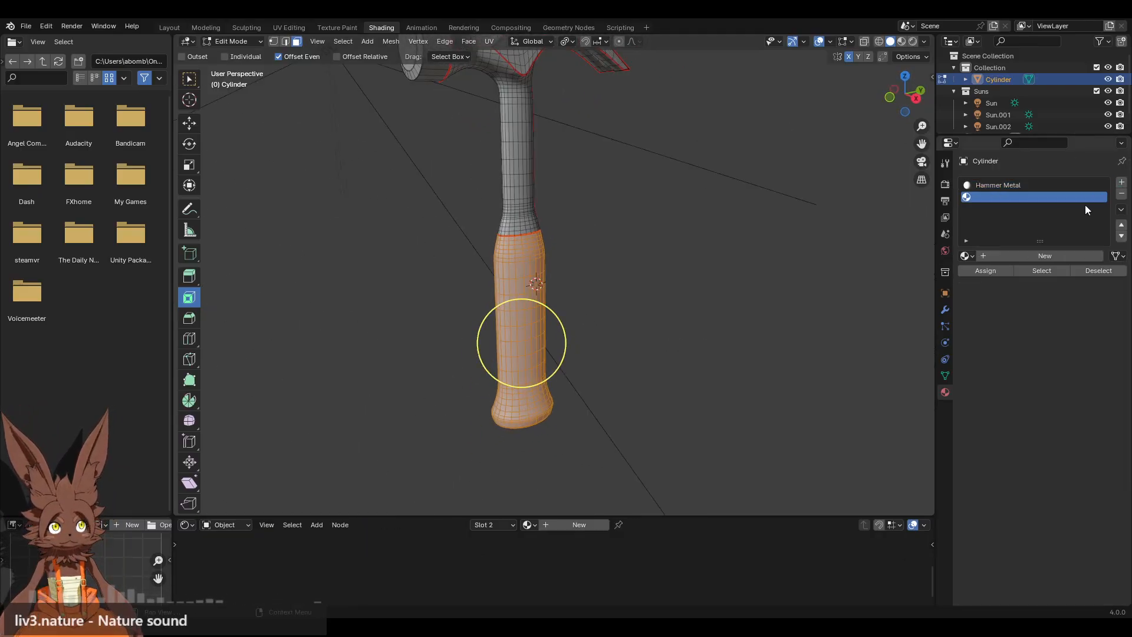
click(1029, 255)
text(Hammer Grip)
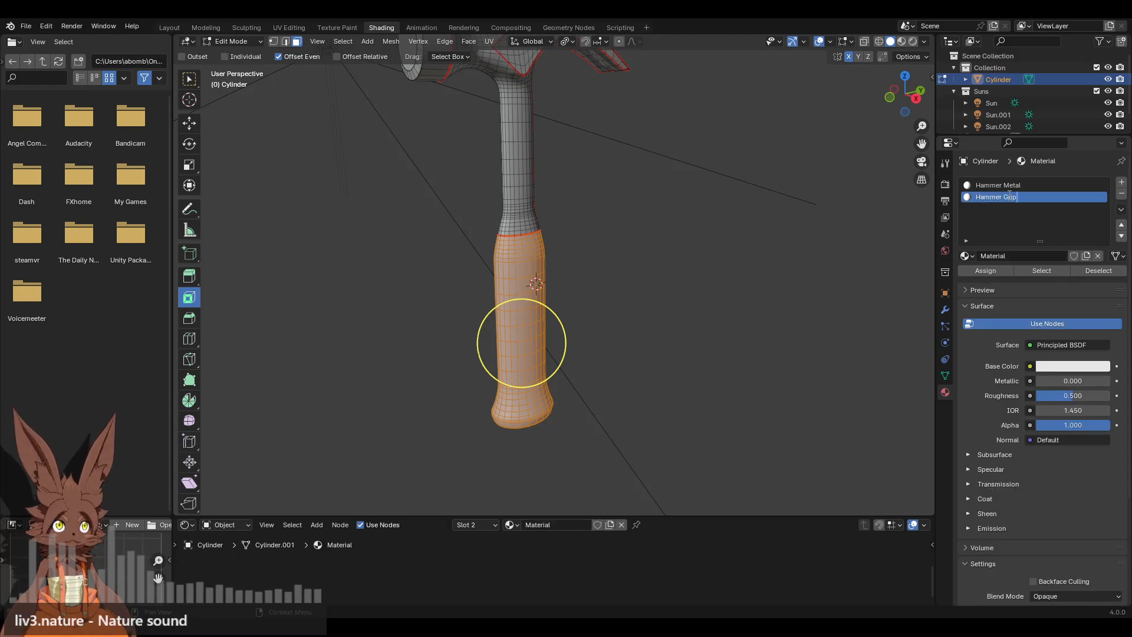
key(Return)
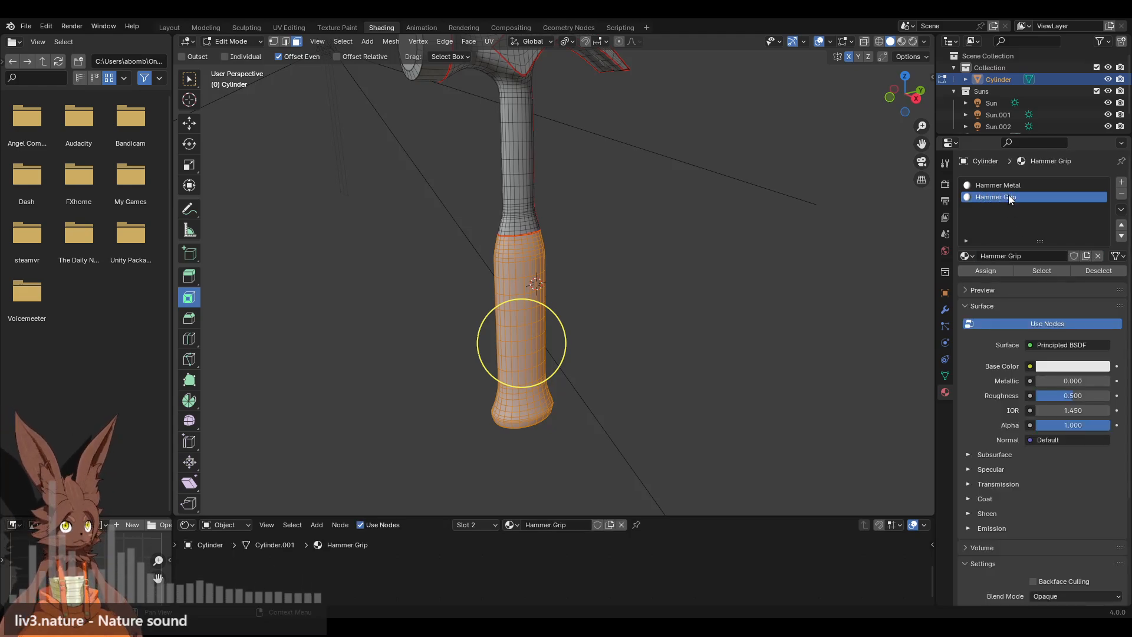
Reselect all linked faces of the handle's grip below the ring seam and assign the Hammer Grip material to them.
key(alt+a)
shift+middle_drag(617, 201, 638, 254)
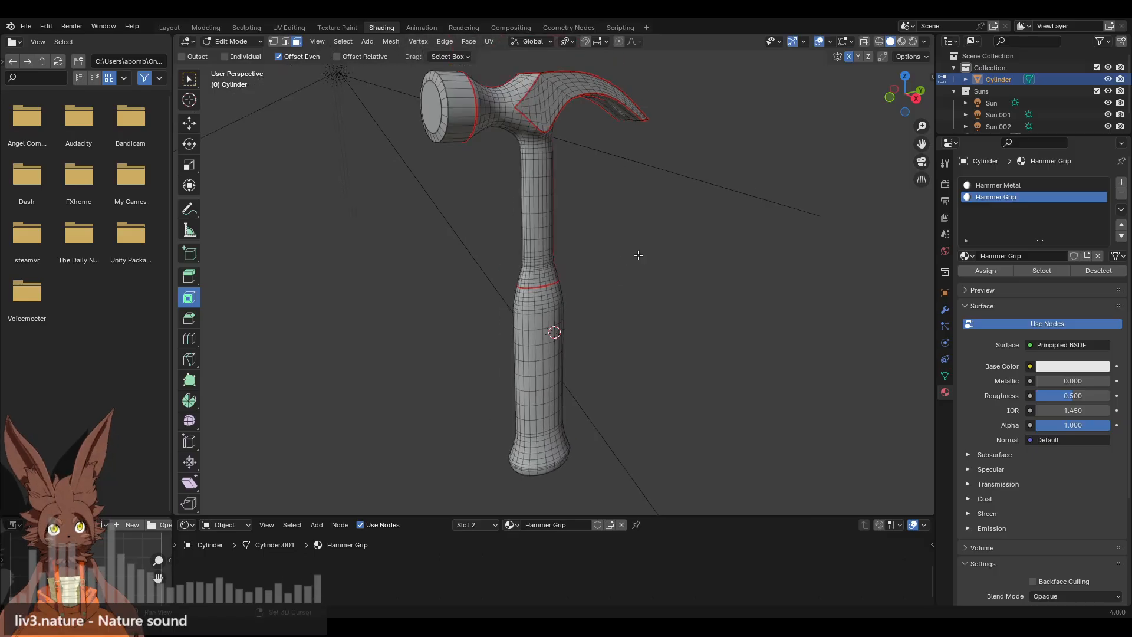
middle_drag(657, 306, 617, 316)
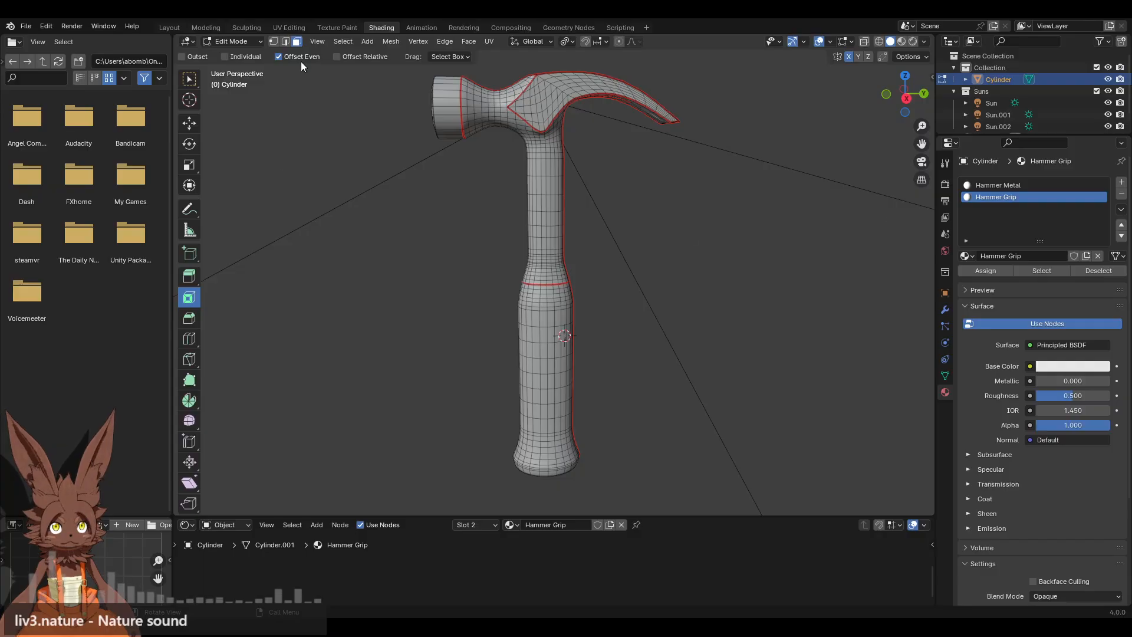
click(543, 369)
key(ctrl+l)
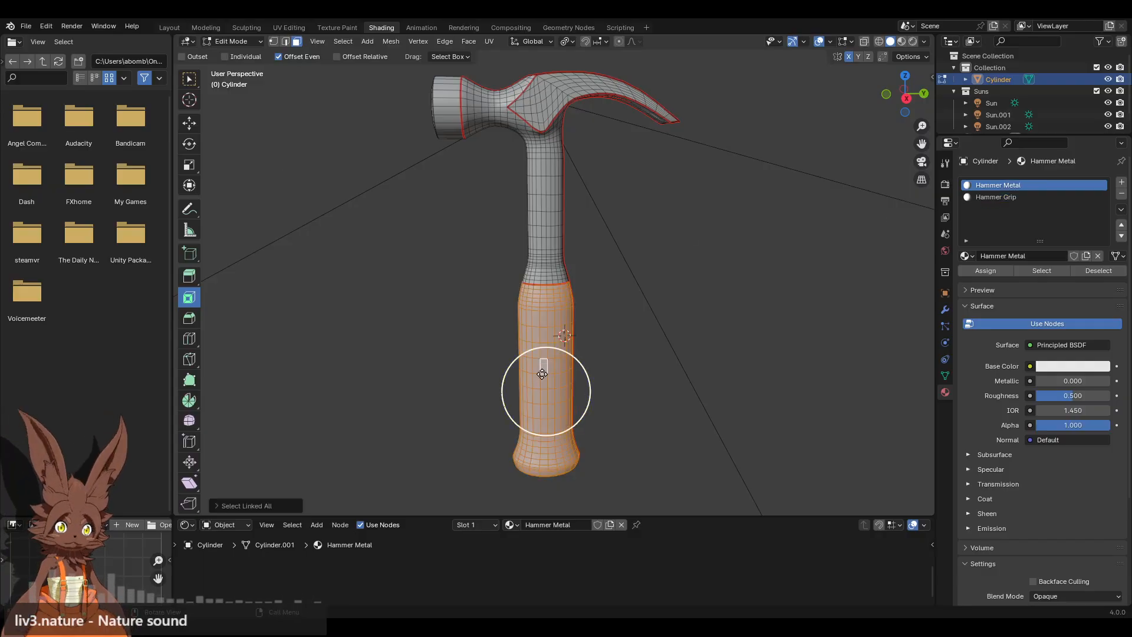
click(996, 197)
click(989, 267)
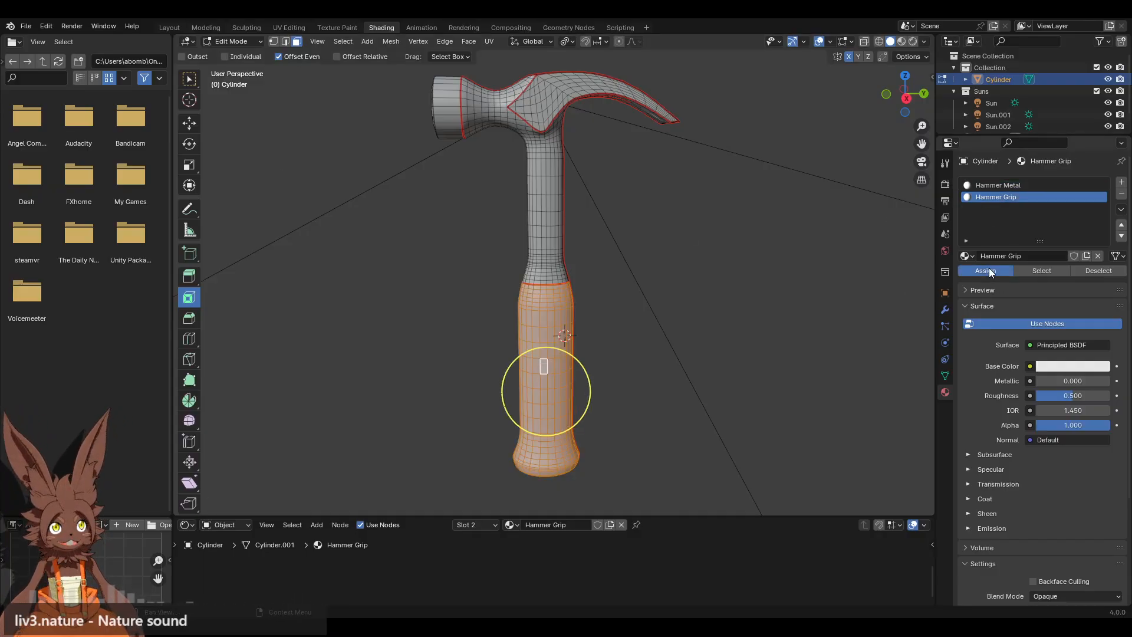
Select the end cap face at the base of the handle and assign Hammer Grip to it.
middle_drag(645, 397, 546, 336)
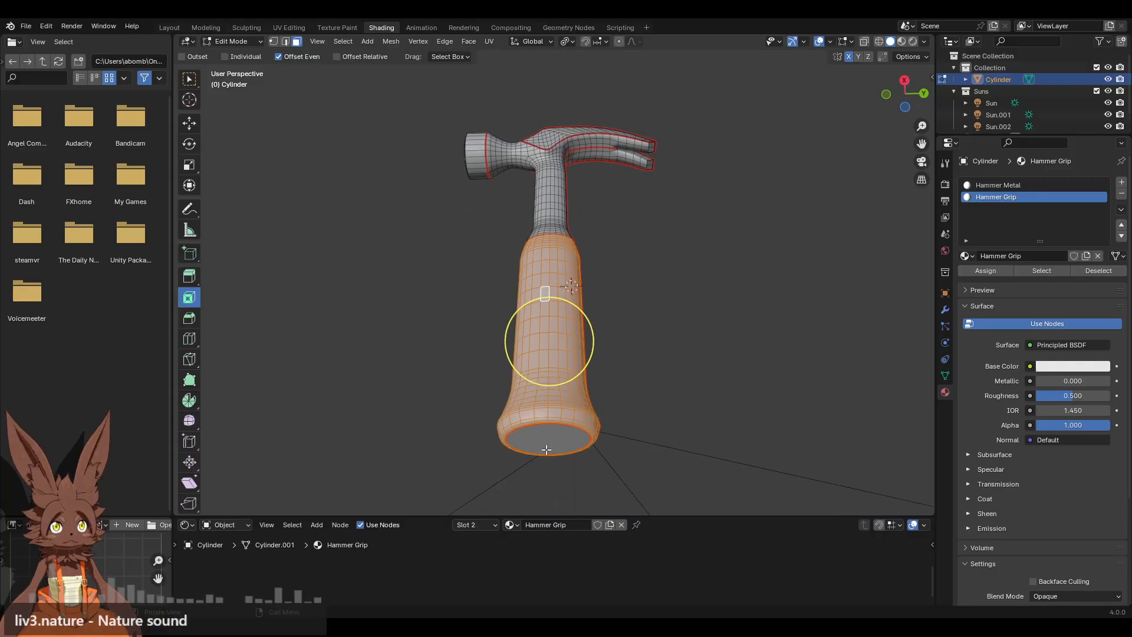
click(549, 439)
click(980, 197)
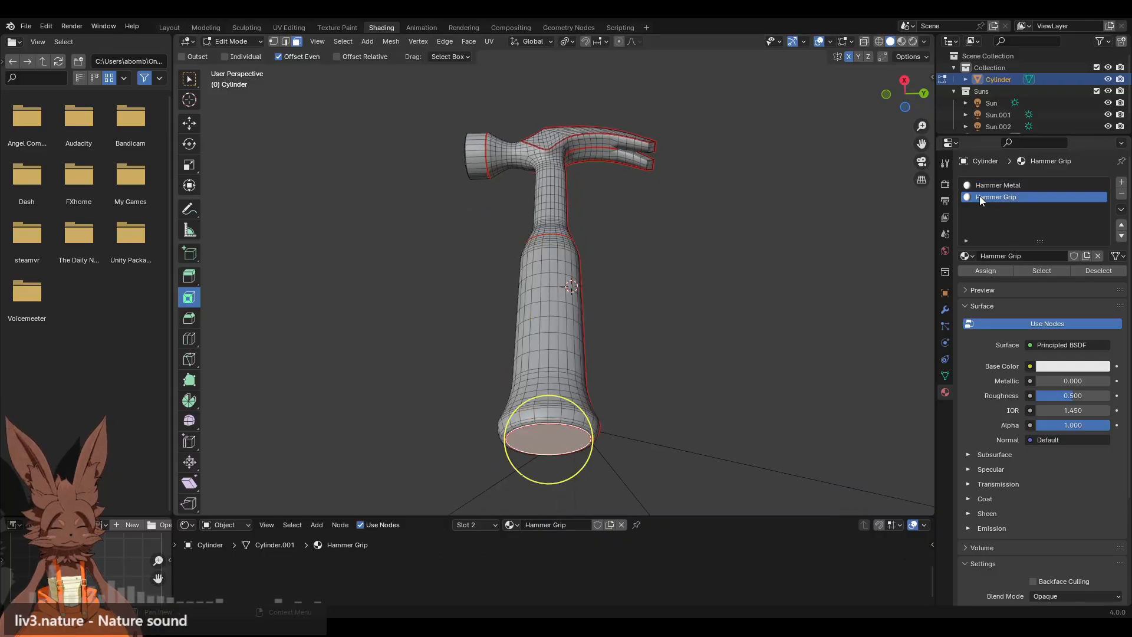
click(978, 271)
Return to Object Mode and switch the 3D viewport to Rendered shading.
middle_drag(480, 277, 498, 227)
click(232, 41)
click(230, 55)
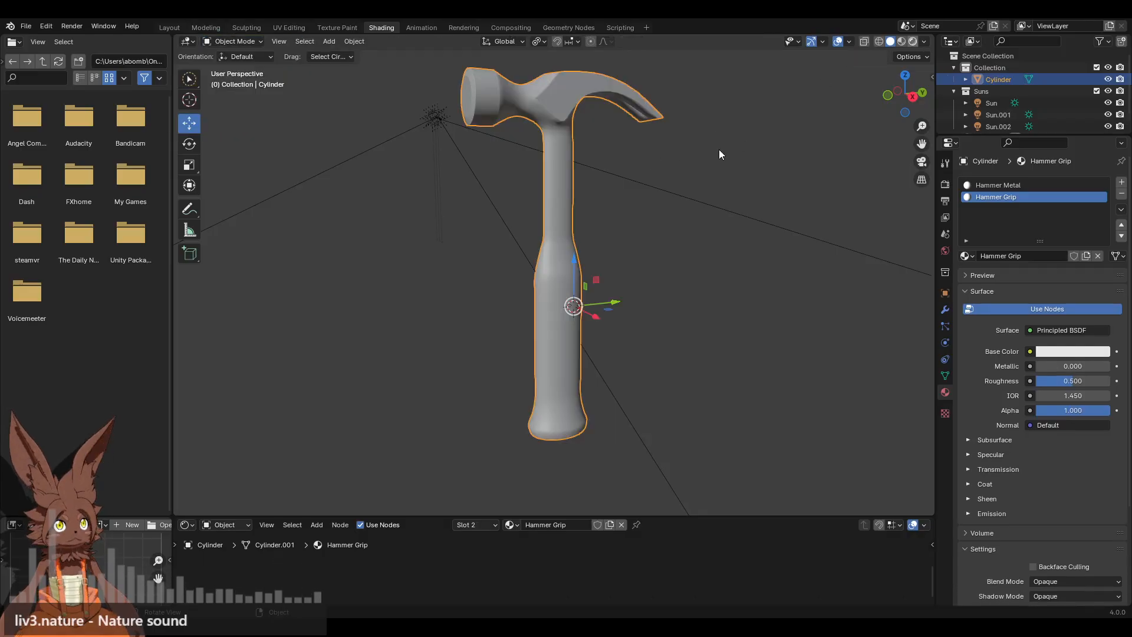
key(z)
key(8)
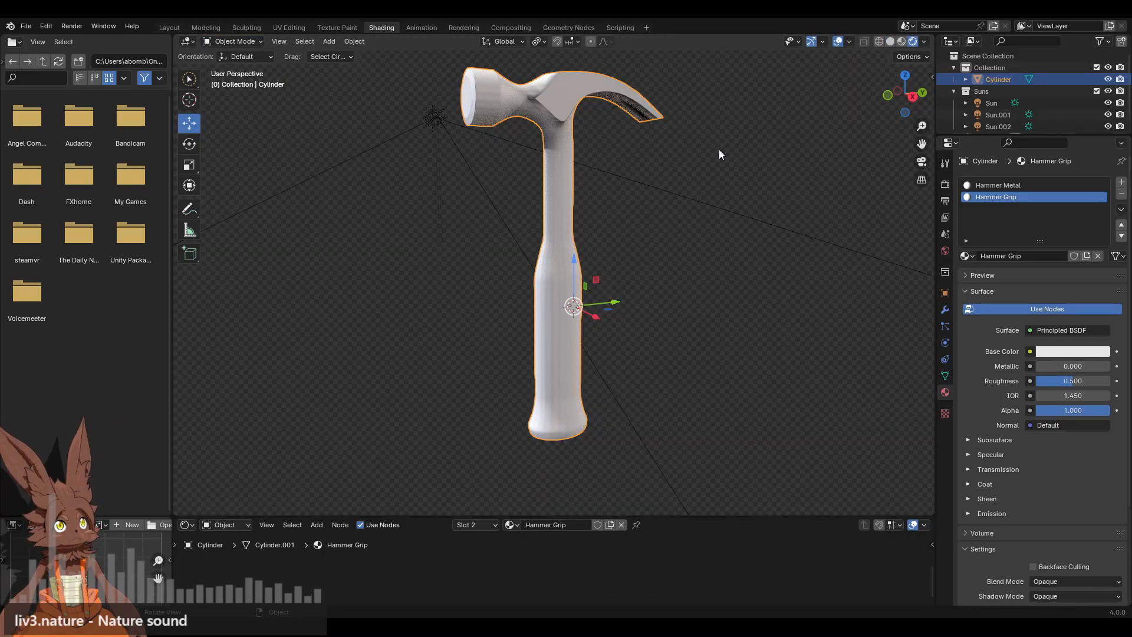
click(719, 149)
Make the Hammer Metal material active and enlarge the node editor to show its nodes.
middle_drag(632, 228, 623, 255)
drag(682, 515, 675, 438)
click(571, 228)
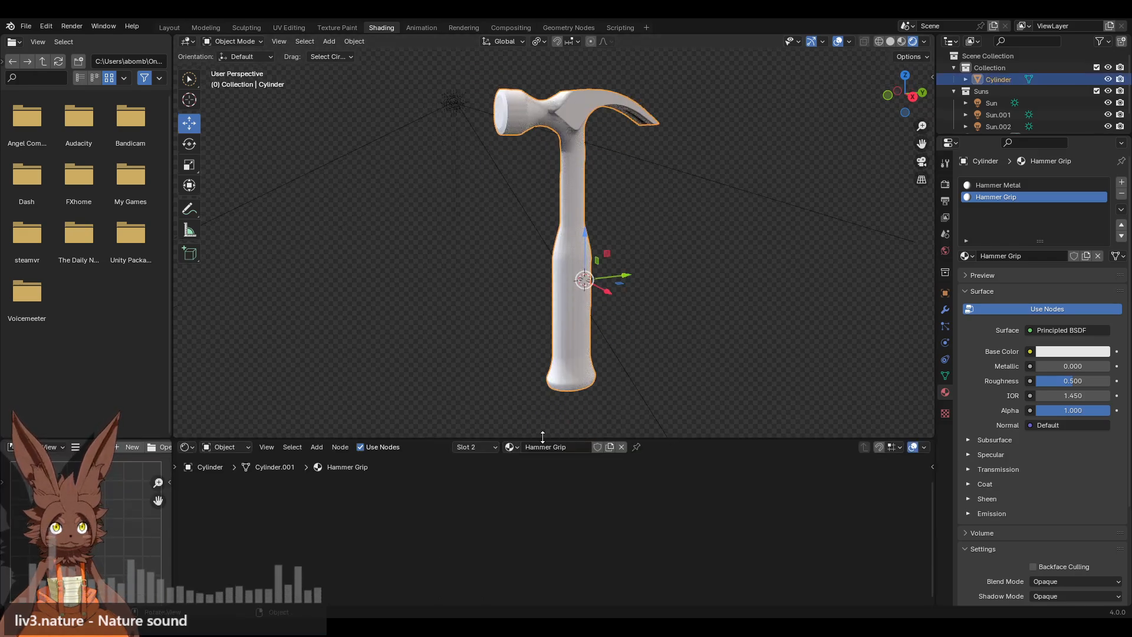
click(1003, 185)
middle_drag(805, 441, 570, 516)
click(677, 484)
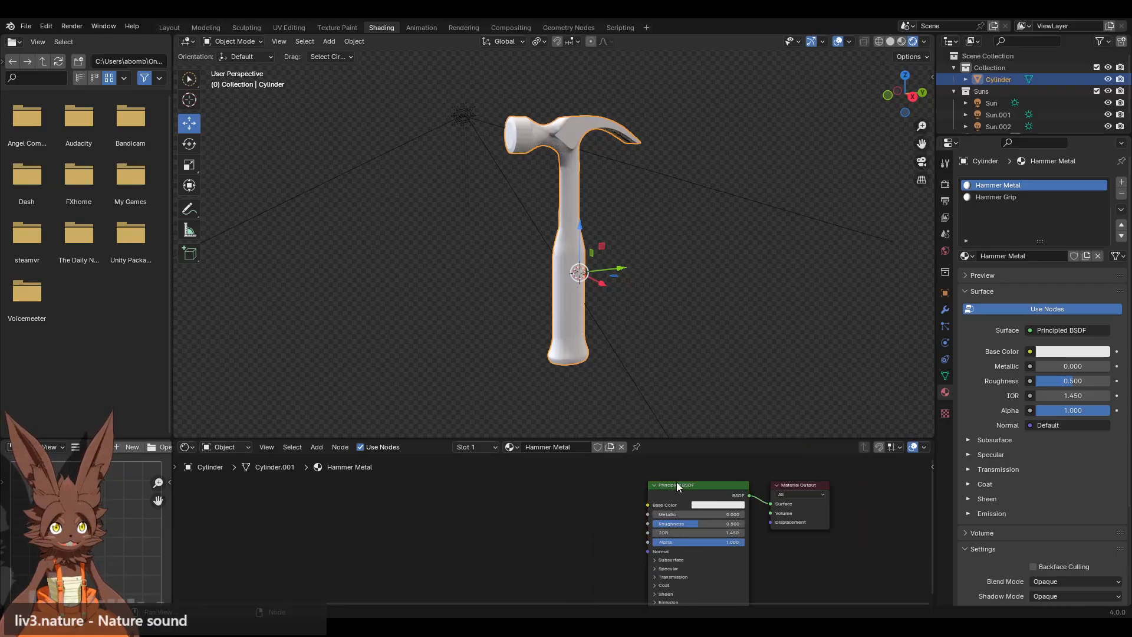
drag(677, 437, 678, 346)
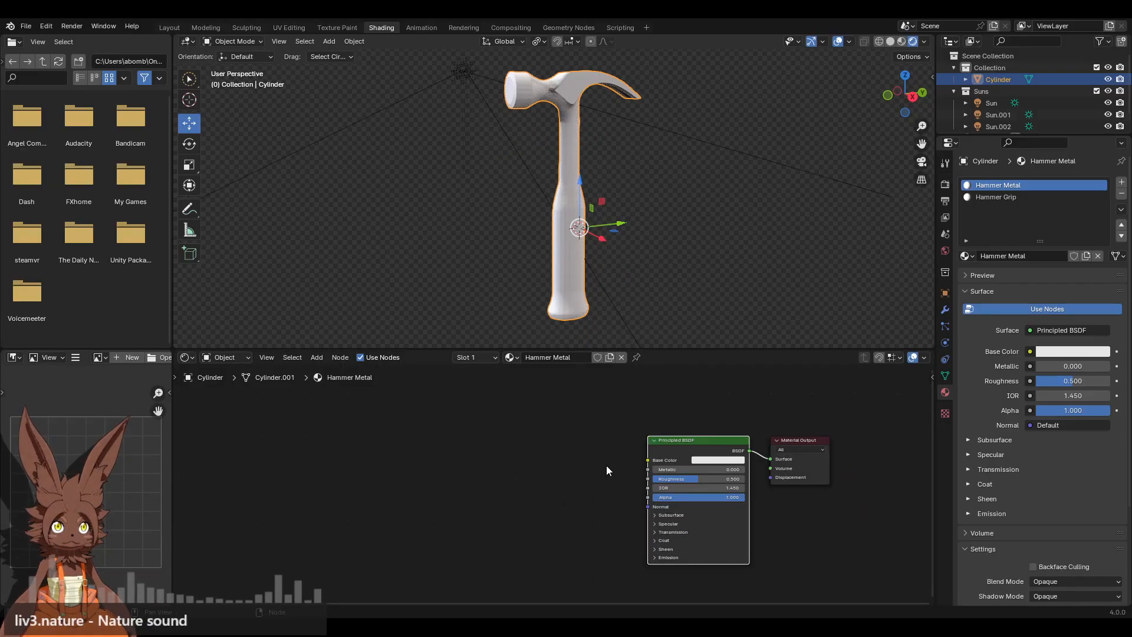
Load the rusty_metal_sheet texture set onto Hammer Metal's Principled BSDF with Principled Texture Setup.
click(606, 466)
click(683, 439)
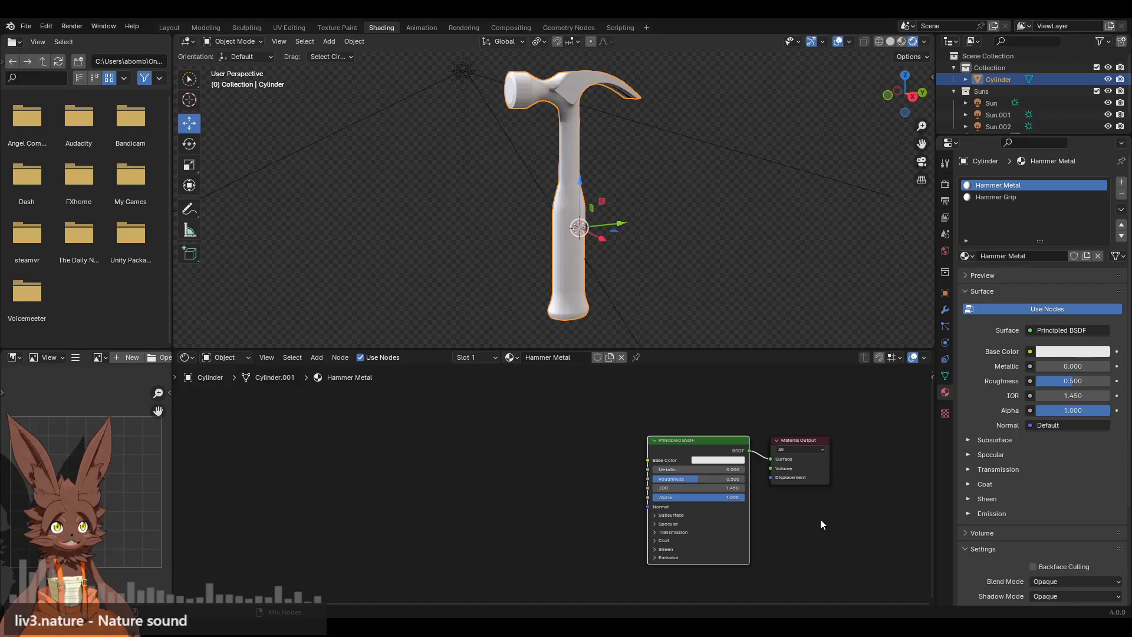
key(ctrl+shift+t)
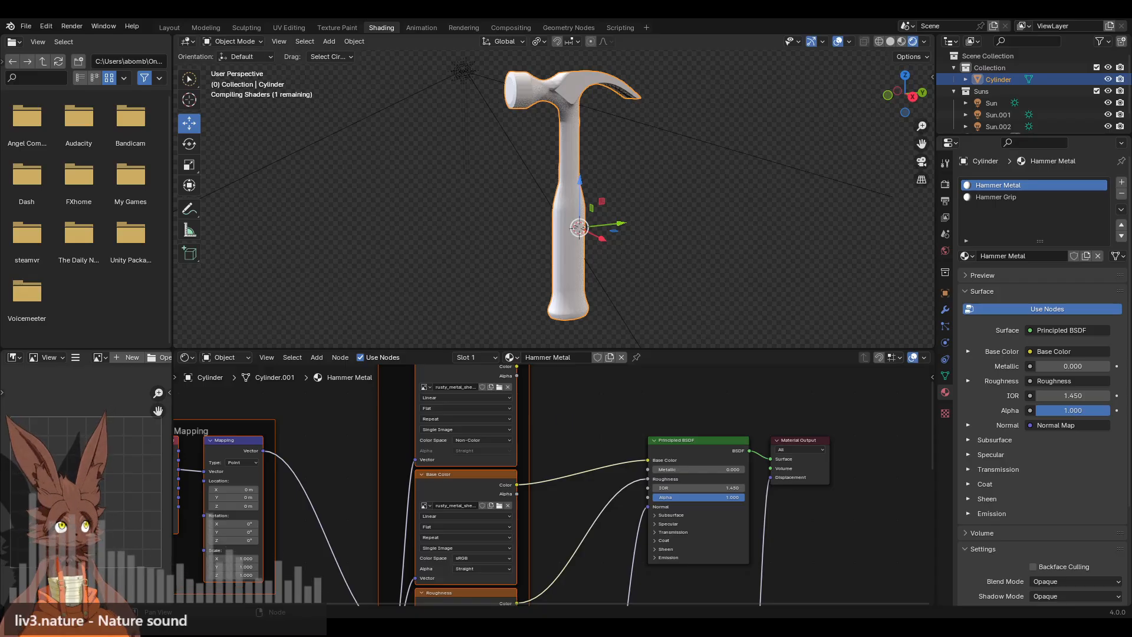
Delete the Ambient Occlusion texture node from the Textures frame.
click(566, 421)
scroll(566, 421, down, 1)
middle_drag(555, 406, 580, 473)
click(500, 426)
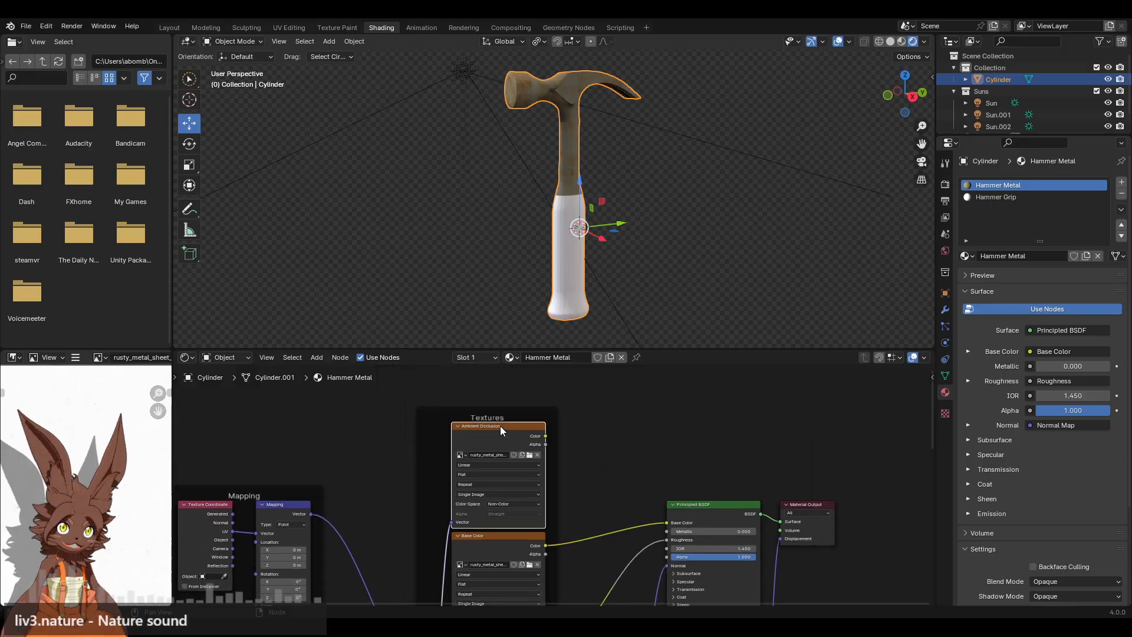
key(x)
Move the Principled BSDF and Material Output nodes farther from the Textures frame to make room between them.
scroll(608, 150, up, 3)
shift+middle_drag(568, 68, 555, 238)
scroll(556, 239, up, 4)
scroll(597, 492, down, 1)
middle_drag(584, 492, 518, 432)
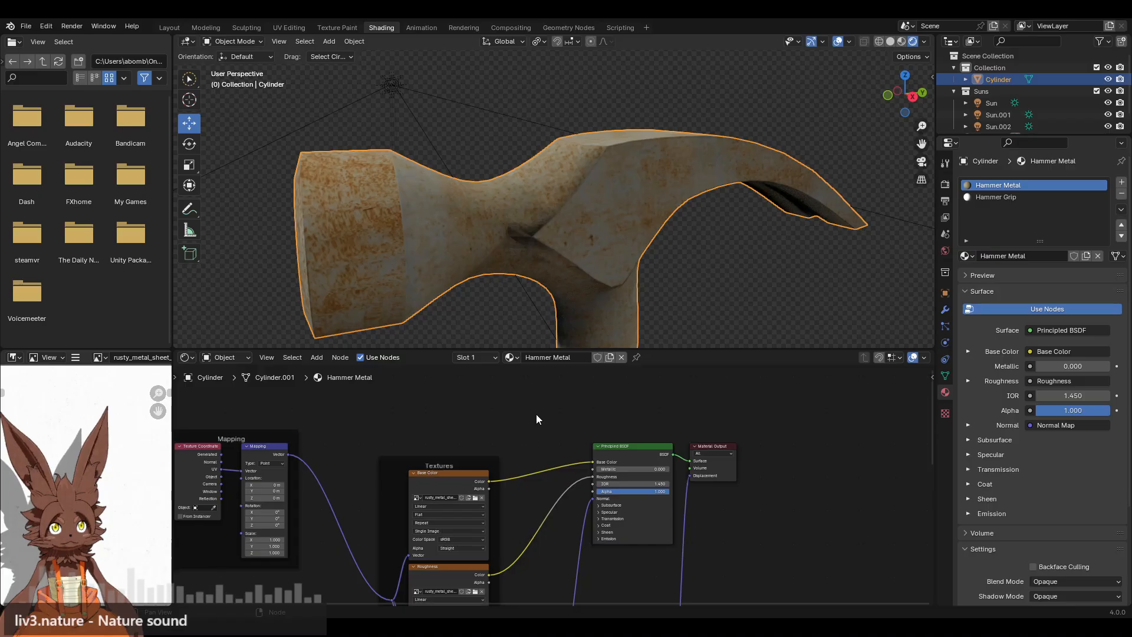
drag(546, 415, 705, 496)
drag(631, 446, 785, 460)
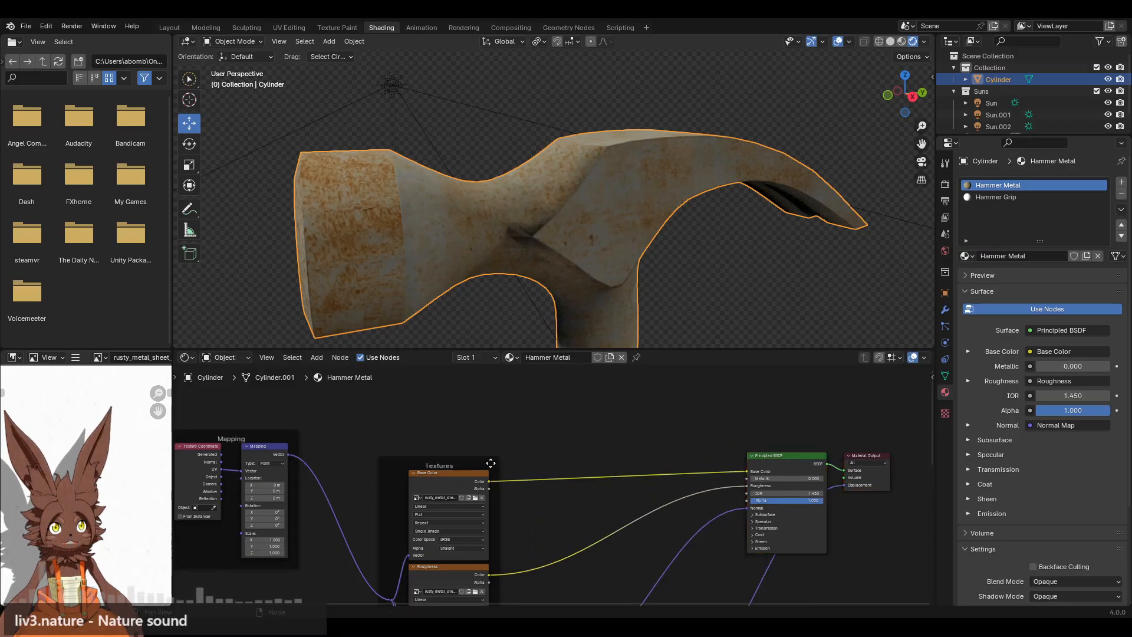
Insert a Hue/Saturation/Value node between the Base Color texture and the Principled BSDF's Base Color input.
scroll(535, 472, up, 2)
click(316, 357)
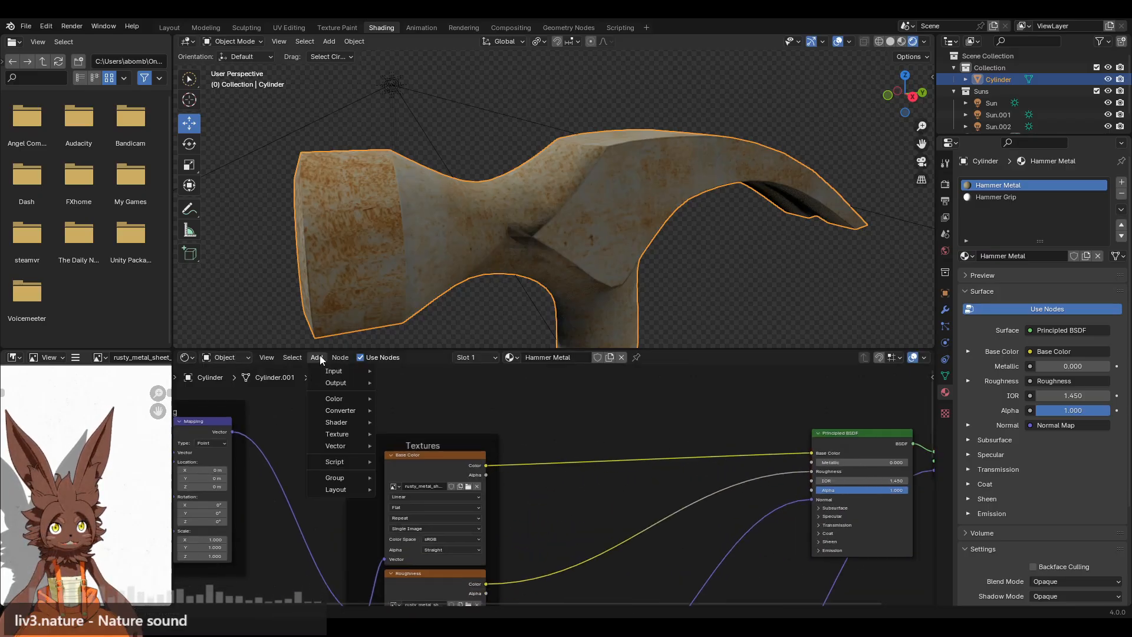
mouse_move(350, 400)
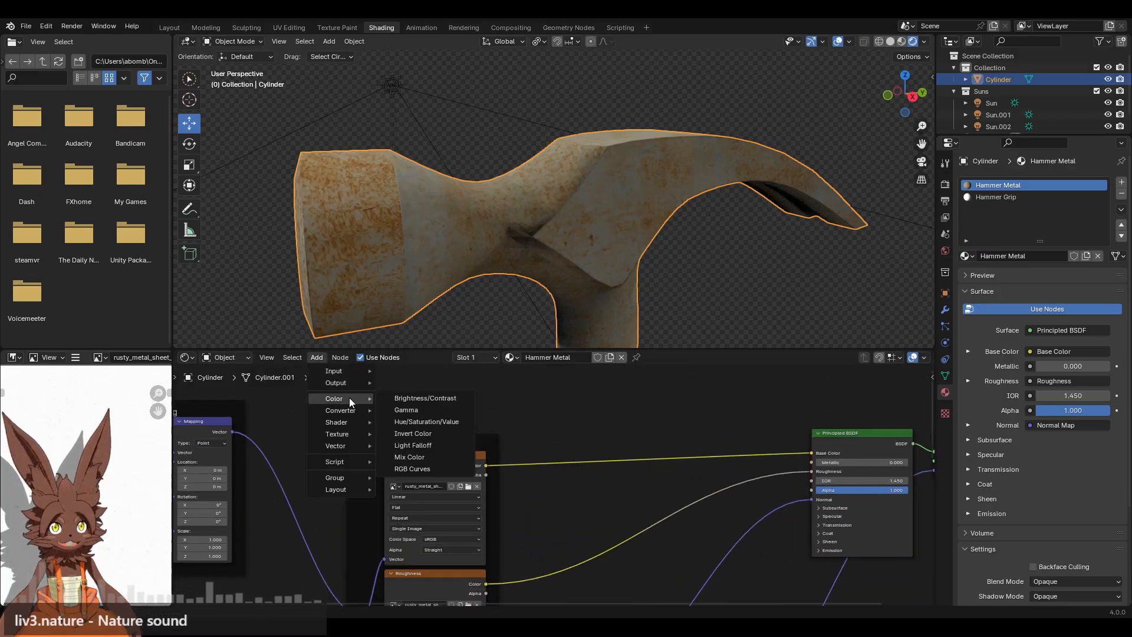
click(446, 422)
click(560, 420)
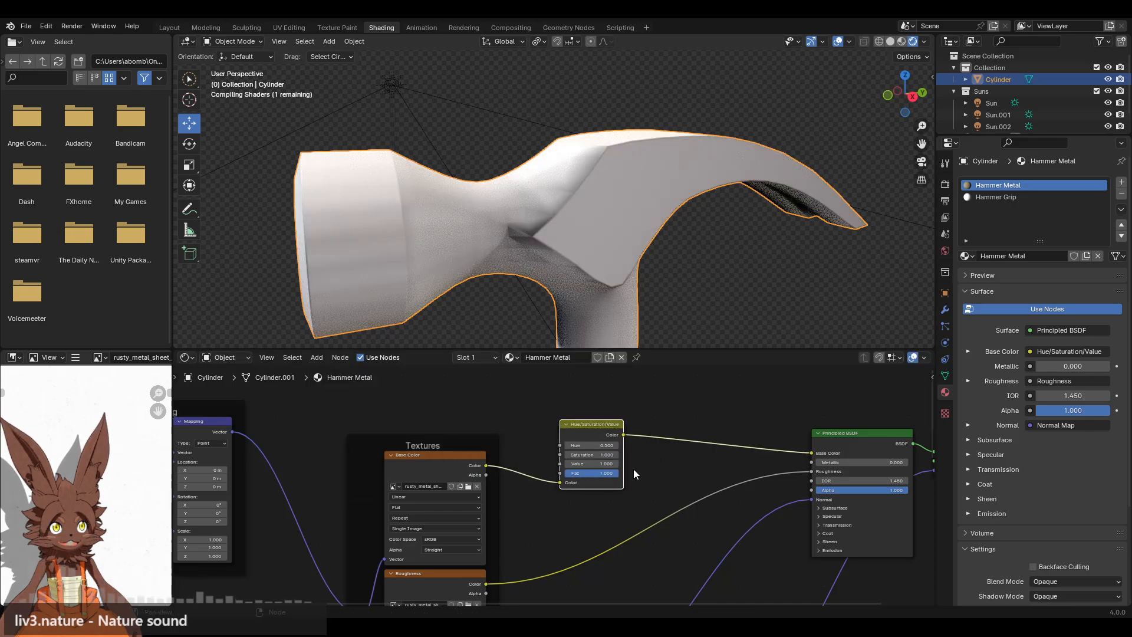
Lower the Saturation of the Hue/Saturation/Value node to 0.300.
scroll(667, 460, up, 12)
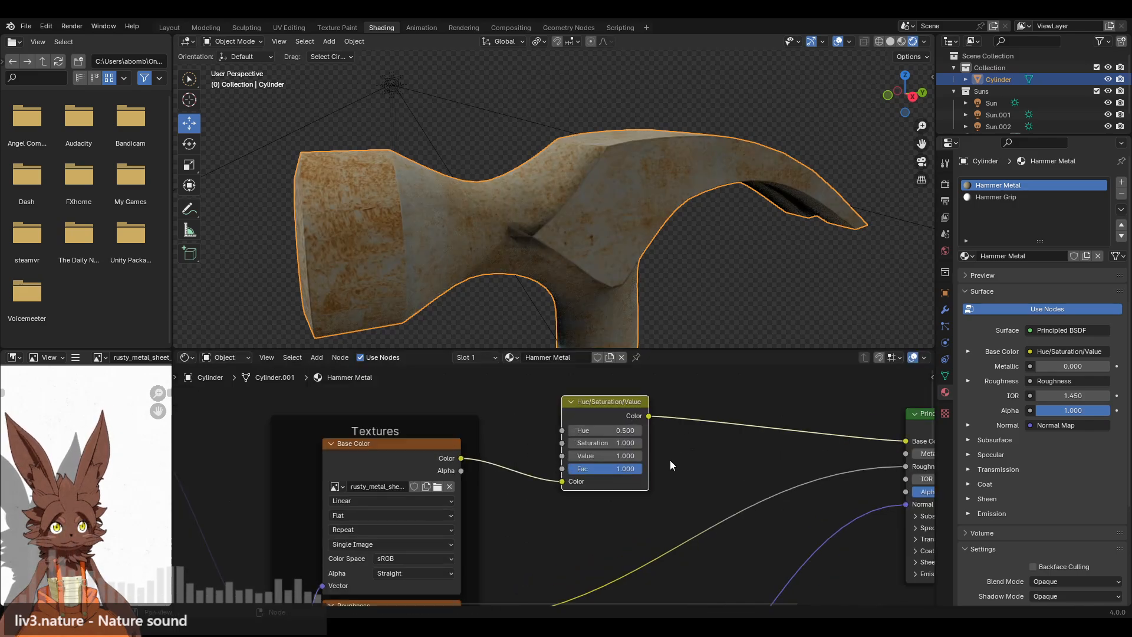
middle_drag(781, 433, 754, 486)
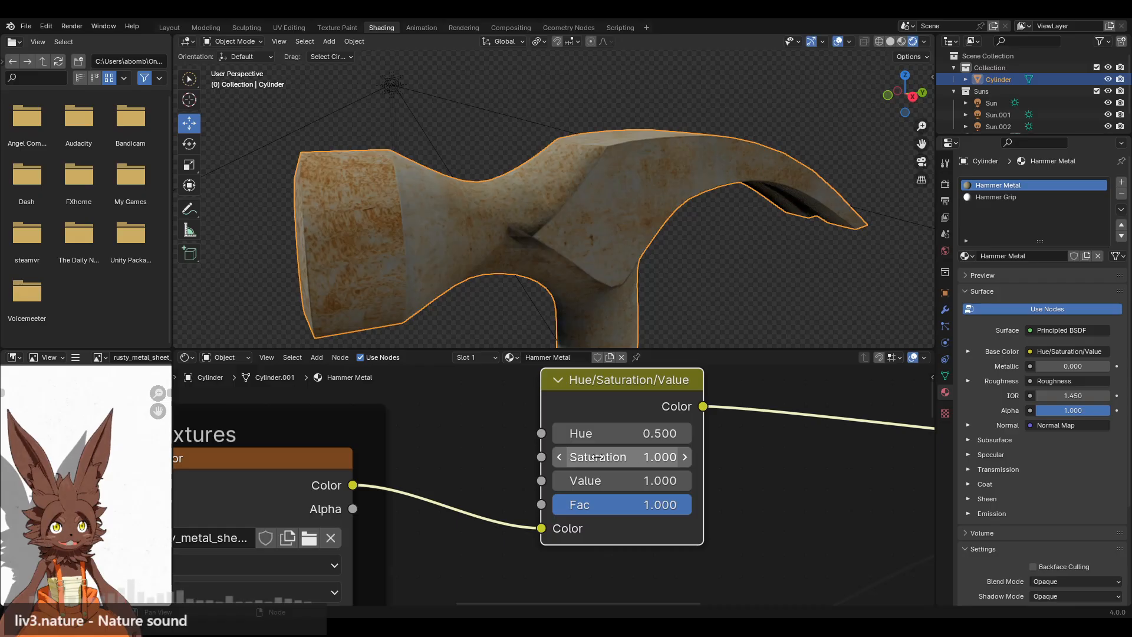
drag(617, 457, 561, 460)
click(559, 457)
click(559, 457)
click(559, 457)
click(559, 457)
click(559, 457)
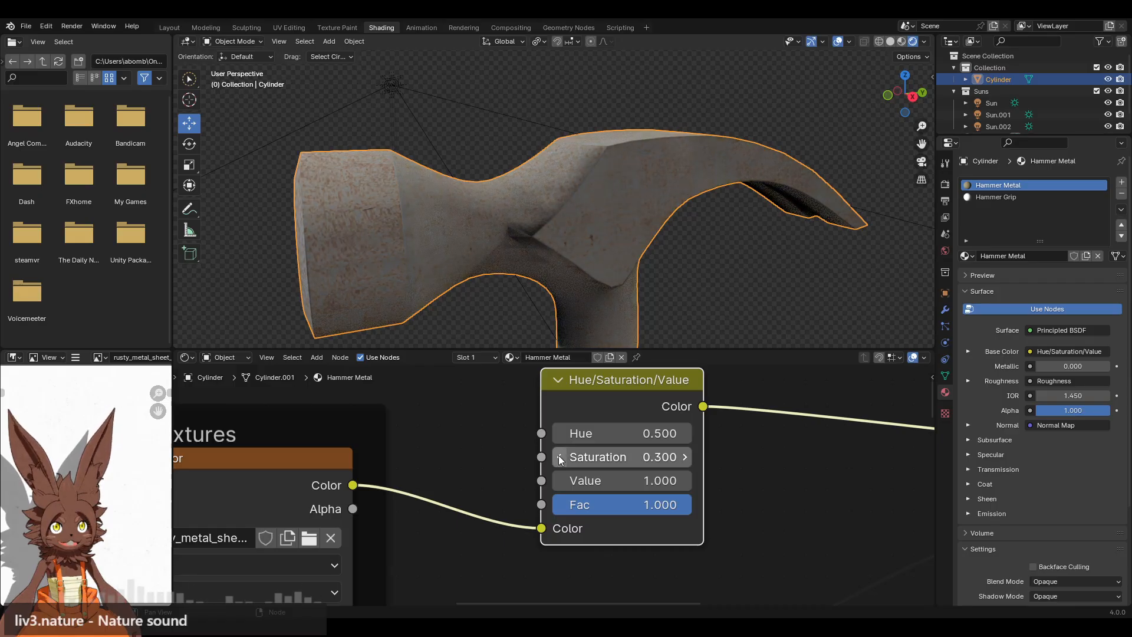
Disconnect the Roughness texture from the Roughness input of the Principled BSDF.
scroll(645, 279, down, 6)
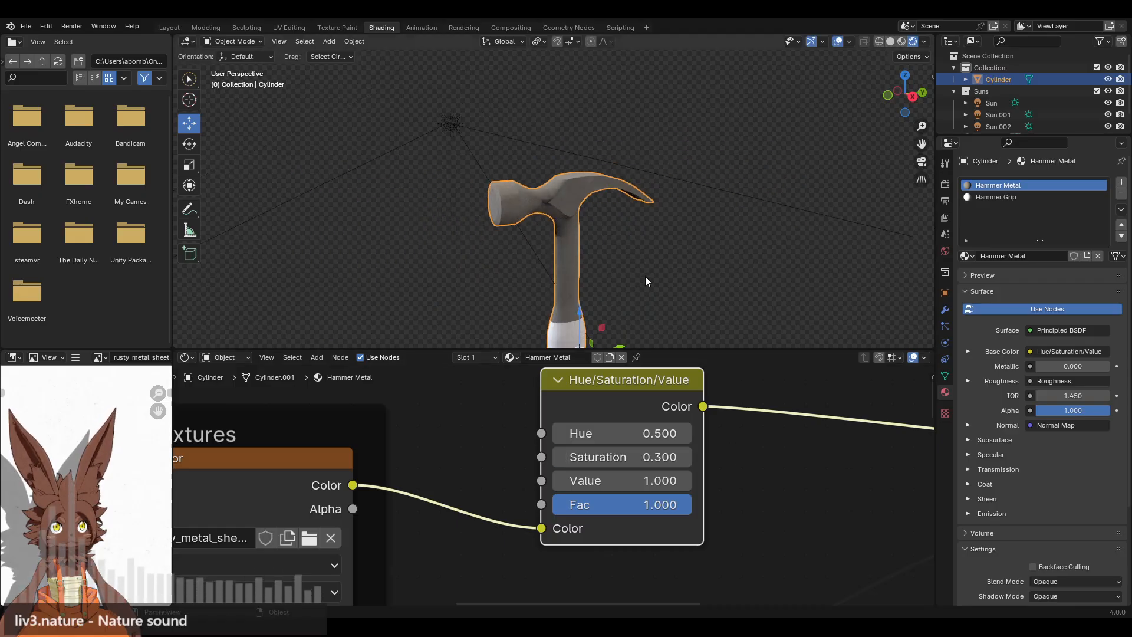
middle_drag(635, 280, 609, 273)
scroll(842, 442, down, 8)
middle_drag(757, 455, 588, 458)
scroll(597, 471, up, 4)
drag(757, 490, 748, 492)
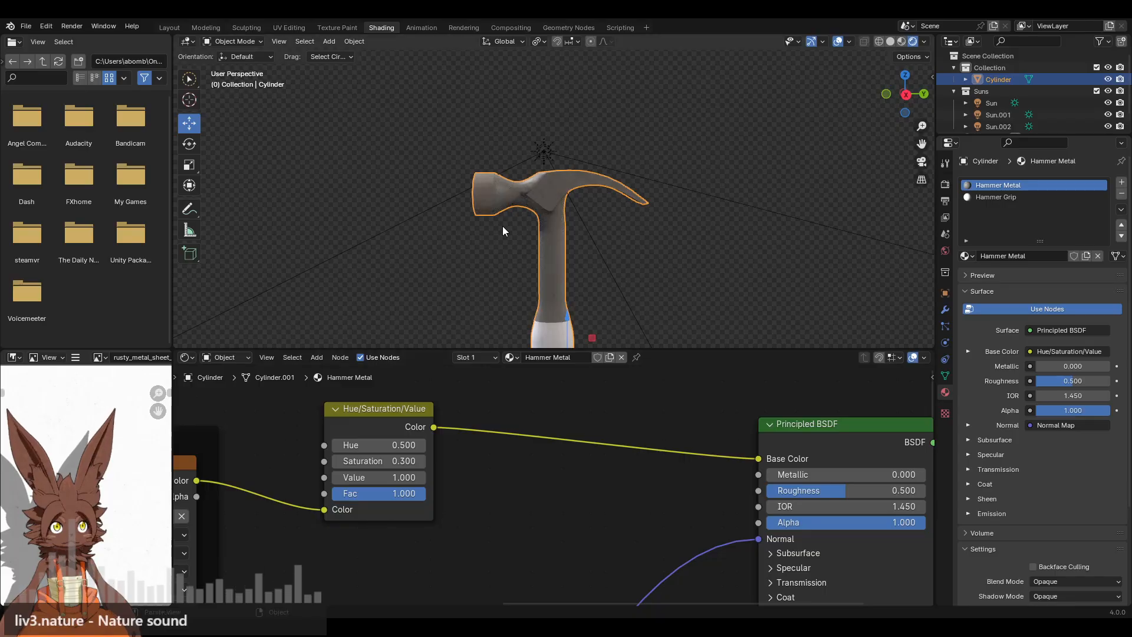
Set the Principled BSDF's Metallic to 1.000 and its Roughness to 0.000.
middle_drag(502, 225, 548, 243)
scroll(548, 242, up, 4)
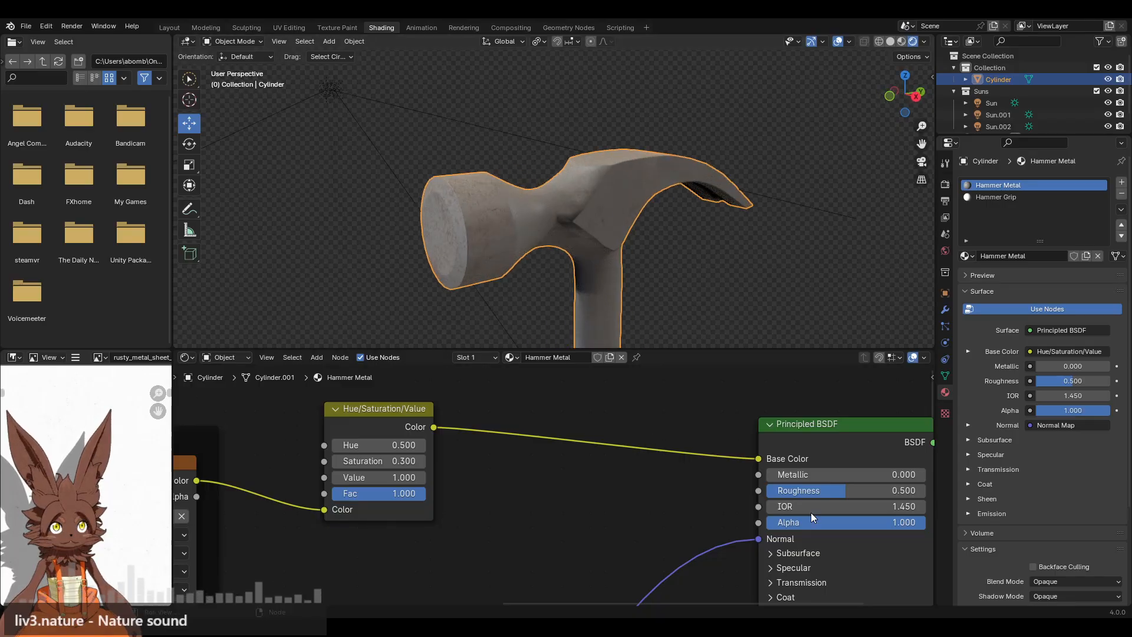
drag(813, 491, 925, 475)
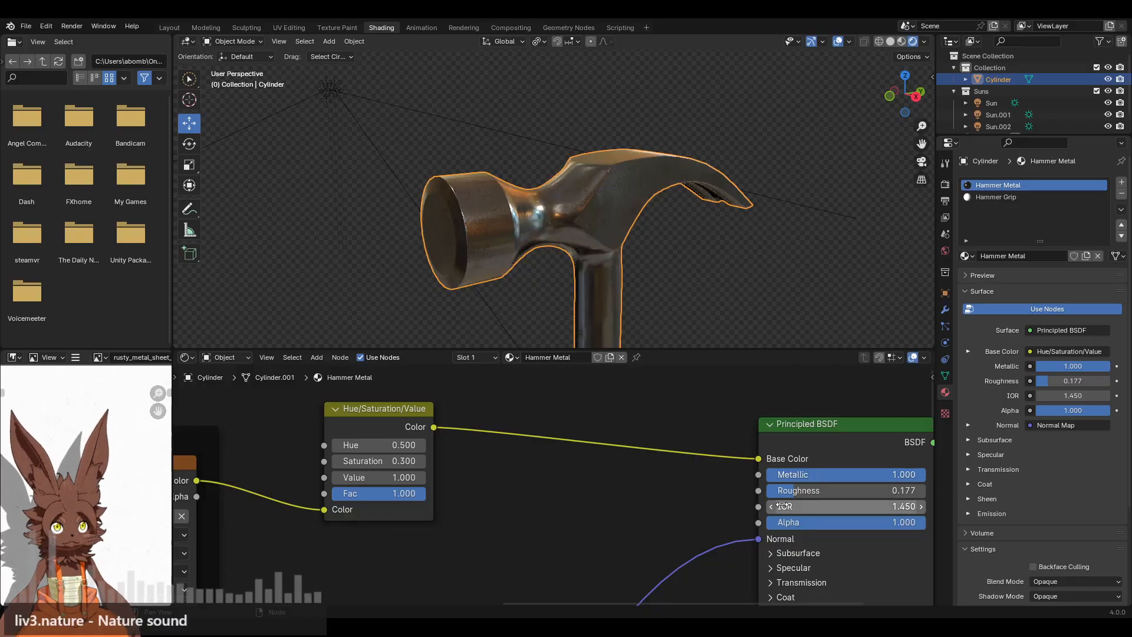
drag(796, 497, 770, 497)
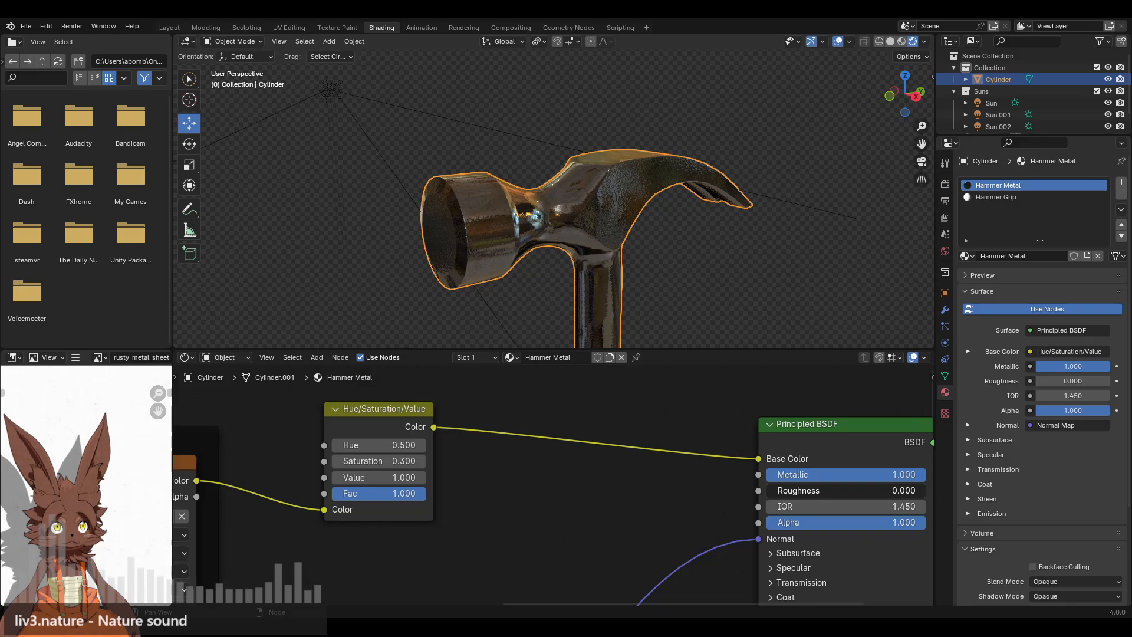
scroll(558, 250, down, 1)
scroll(559, 251, down, 1)
shift+middle_drag(559, 252, 521, 169)
middle_drag(571, 189, 597, 236)
Try Roughness values of 0.3 and 2.4 on the Principled BSDF.
drag(777, 494, 802, 491)
click(804, 492)
text(0.3)
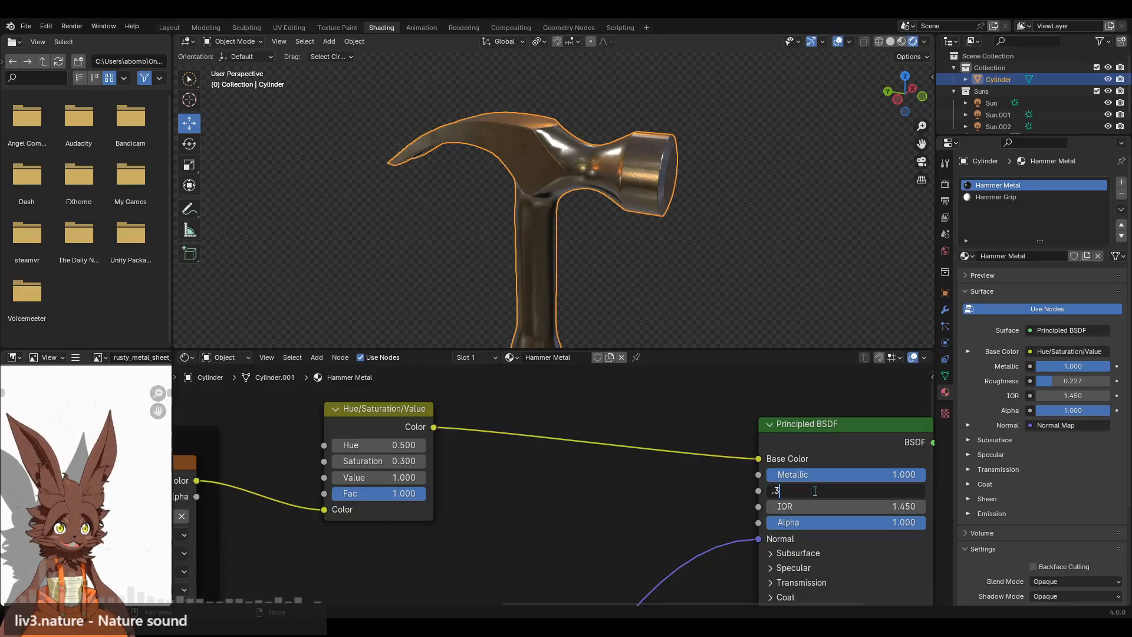
key(Return)
click(814, 490)
text(2.3)
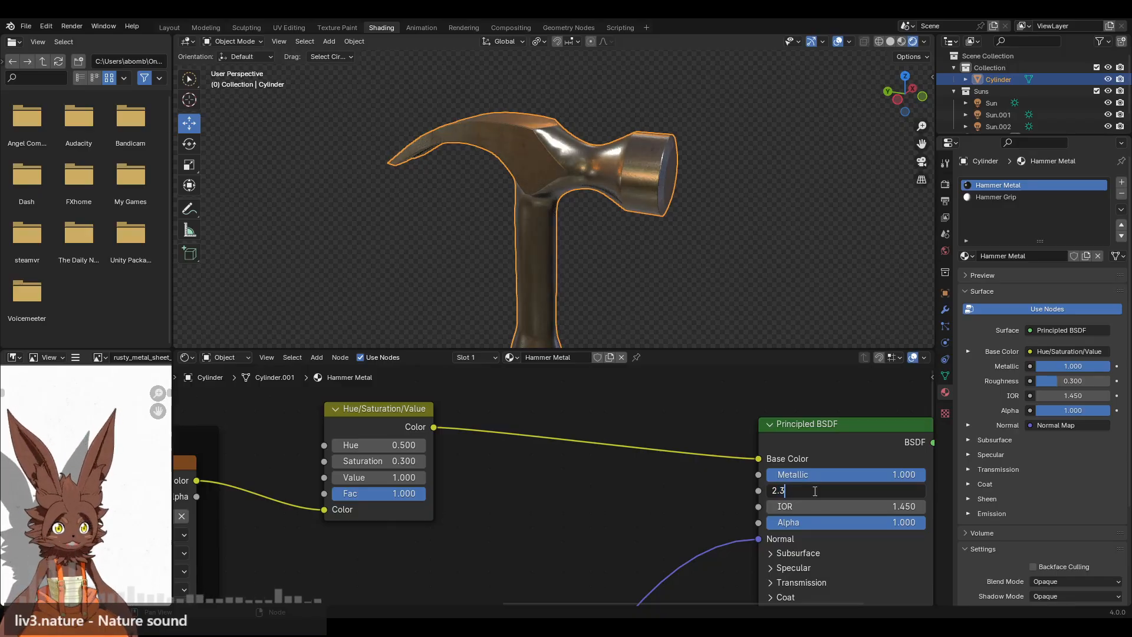
text(4)
key(Return)
Set the Principled BSDF's Roughness to 0.25 and deselect the hammer to check its head.
click(814, 491)
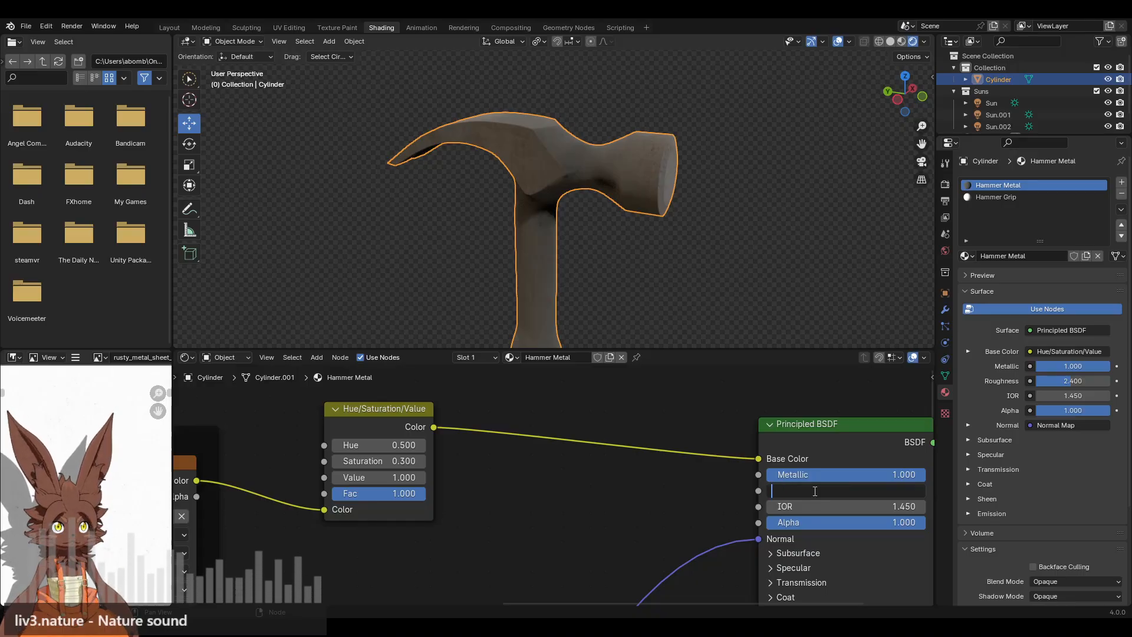
text(.25)
key(Return)
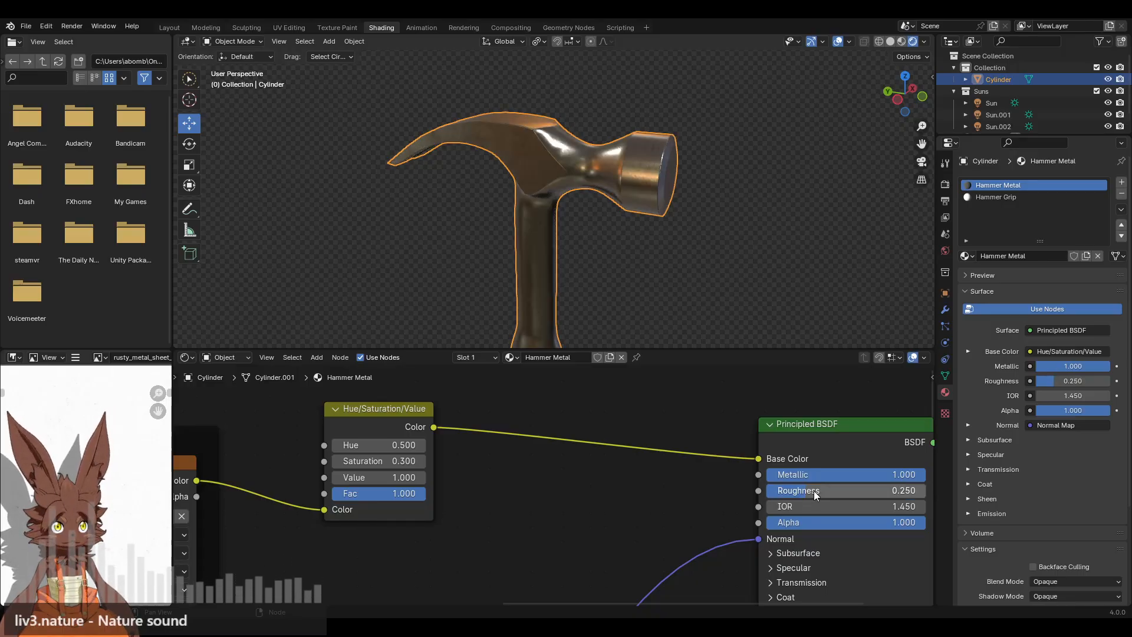
click(604, 284)
middle_drag(604, 285, 566, 266)
scroll(483, 203, up, 3)
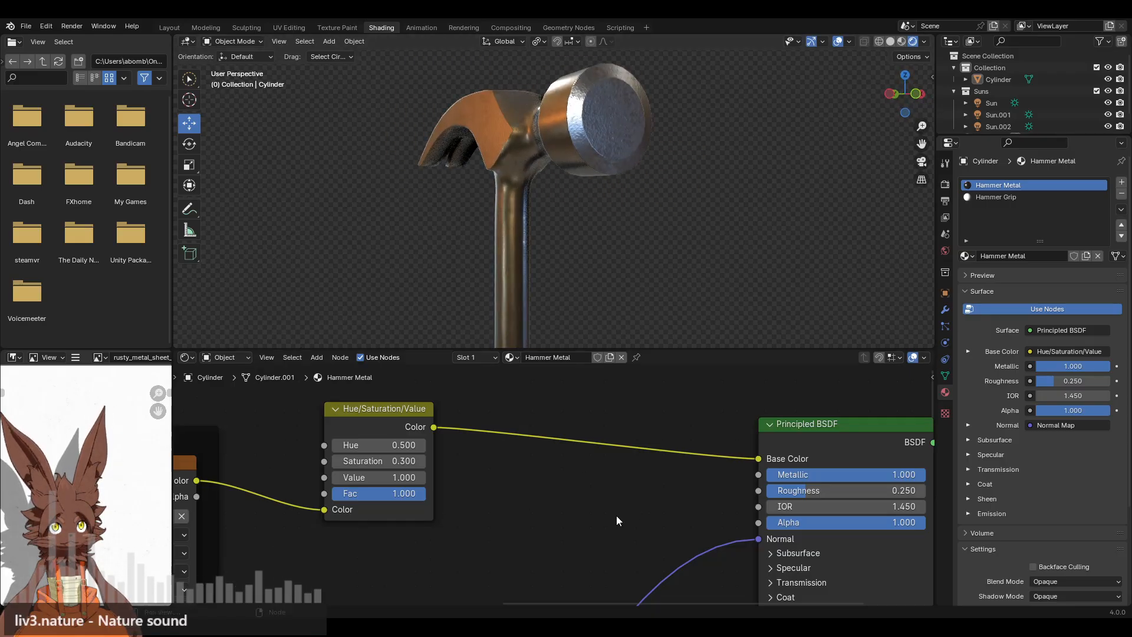
Move the Normal Map node aside and add a Bump node with the Normal texture's Color feeding its Height.
scroll(558, 518, down, 1)
scroll(557, 518, down, 4)
middle_drag(548, 526, 592, 444)
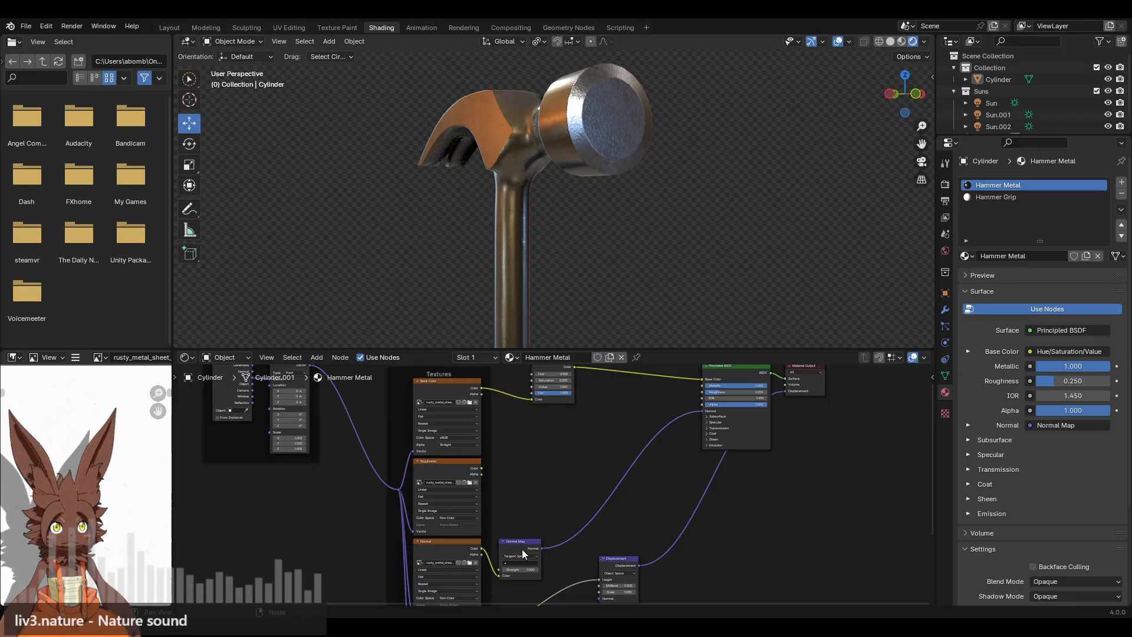
drag(521, 549, 575, 523)
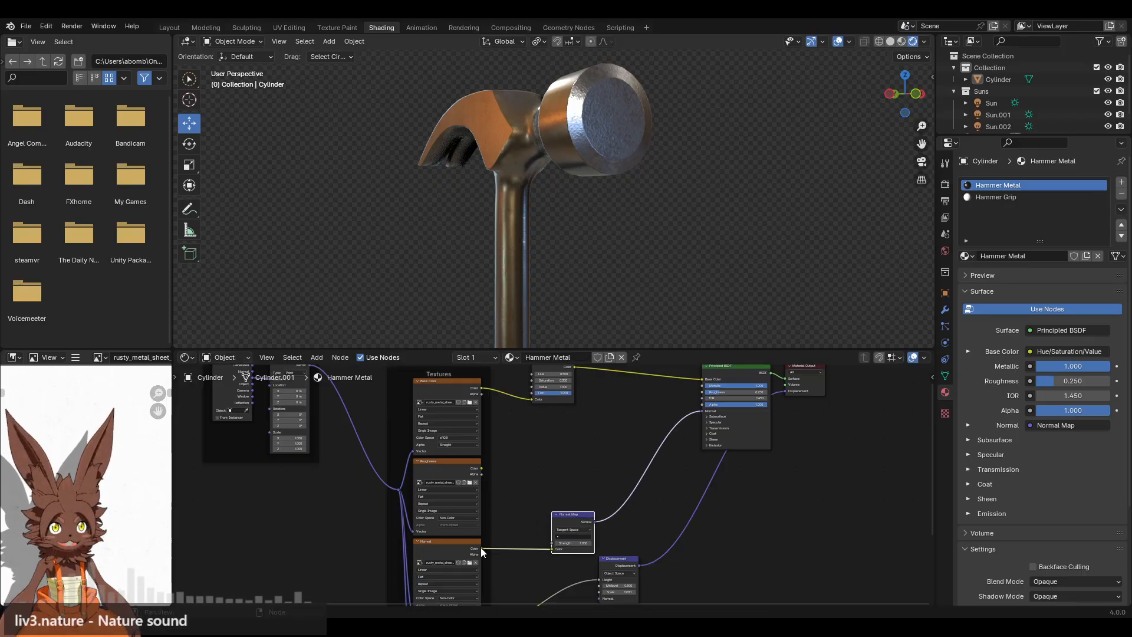
drag(481, 549, 533, 481)
click(566, 494)
click(596, 466)
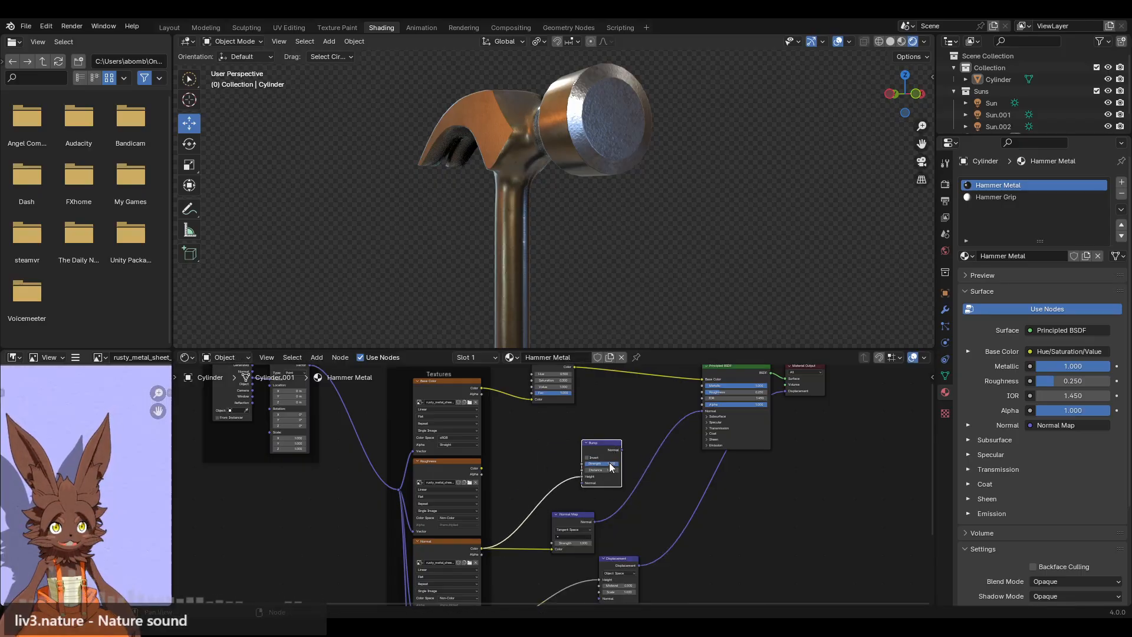
Connect the Normal Map to the Bump's Normal input, set Bump Strength to 0.05, and link its output to the Principled BSDF's Normal.
scroll(610, 525, up, 2)
drag(614, 539, 595, 481)
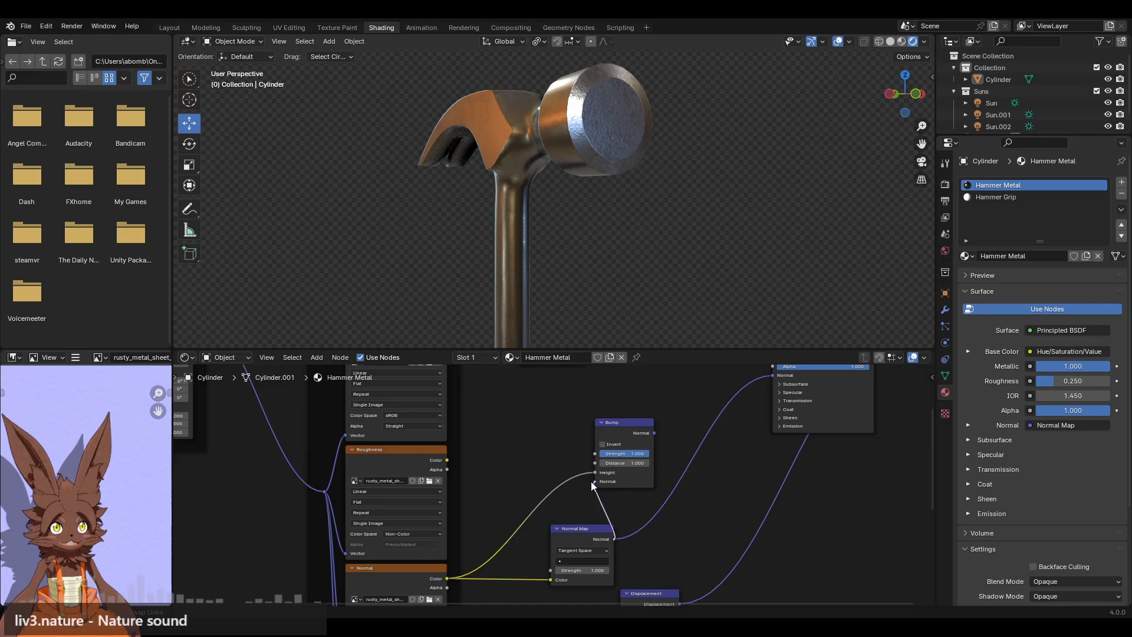
click(617, 454)
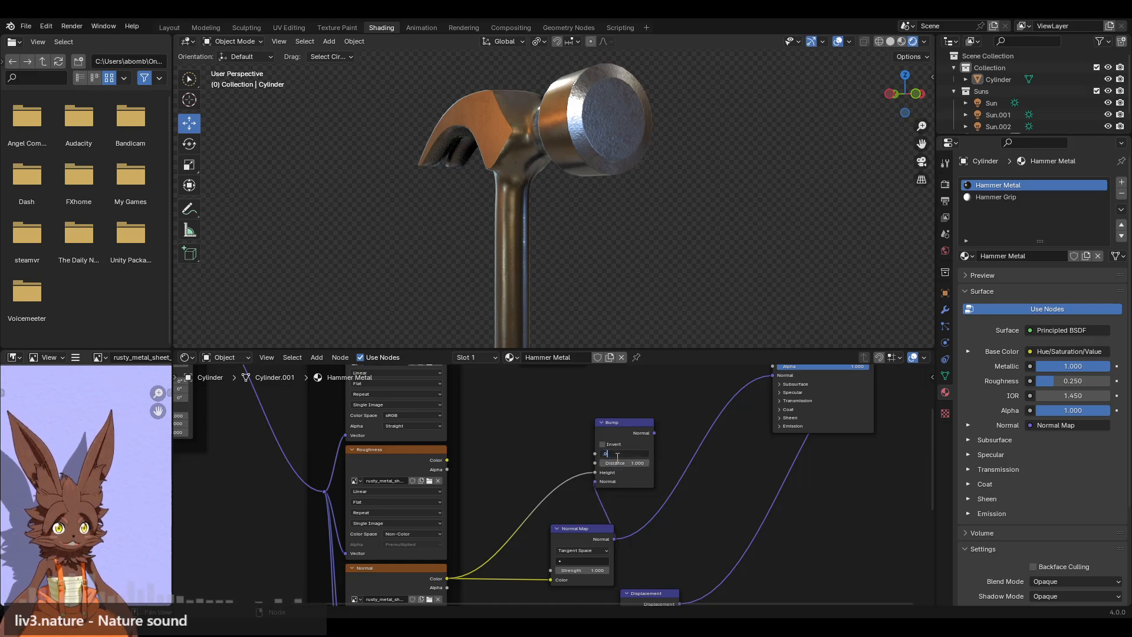
middle_drag(665, 431, 628, 493)
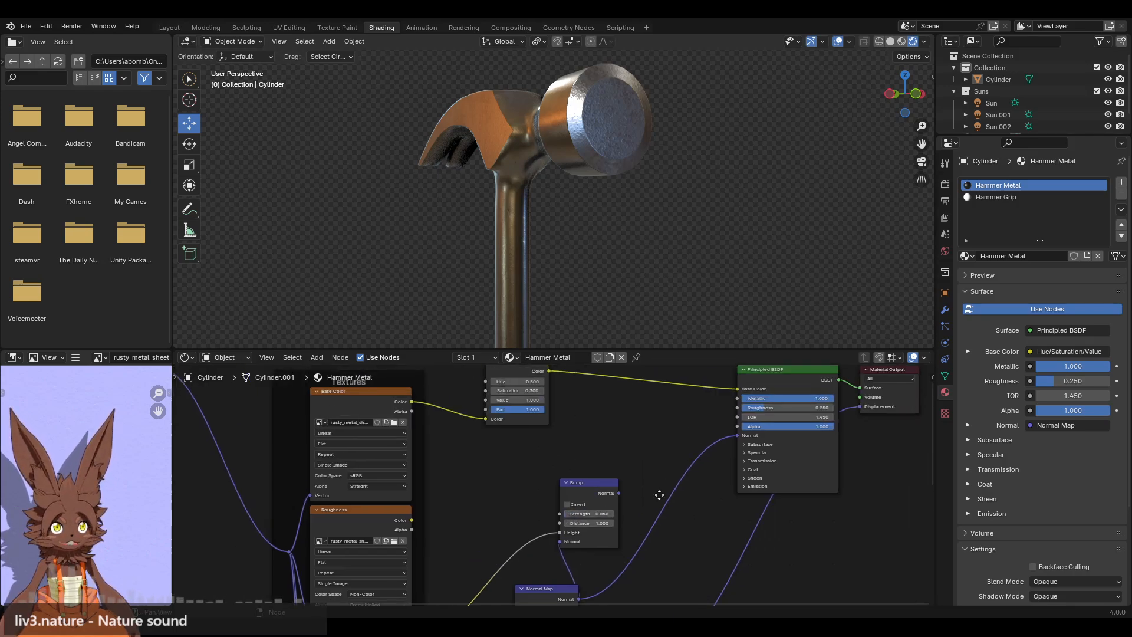
drag(731, 441, 730, 446)
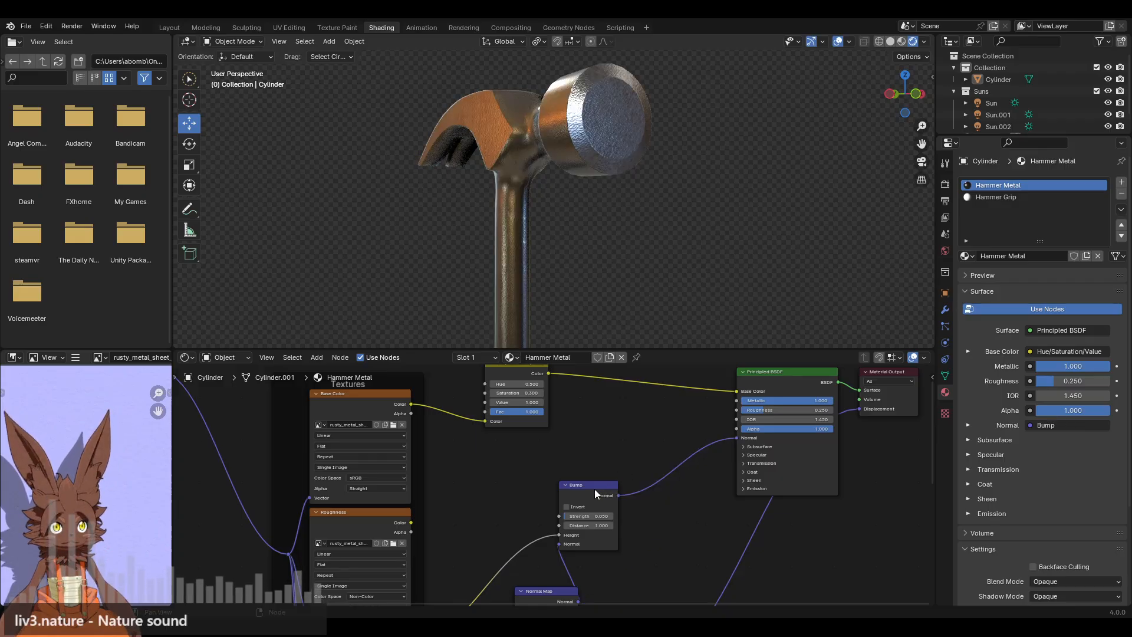
Spread out the Bump, Material Output and Displacement nodes so their connections are easier to read.
drag(595, 489, 653, 498)
scroll(718, 460, down, 4)
middle_drag(718, 460, 583, 423)
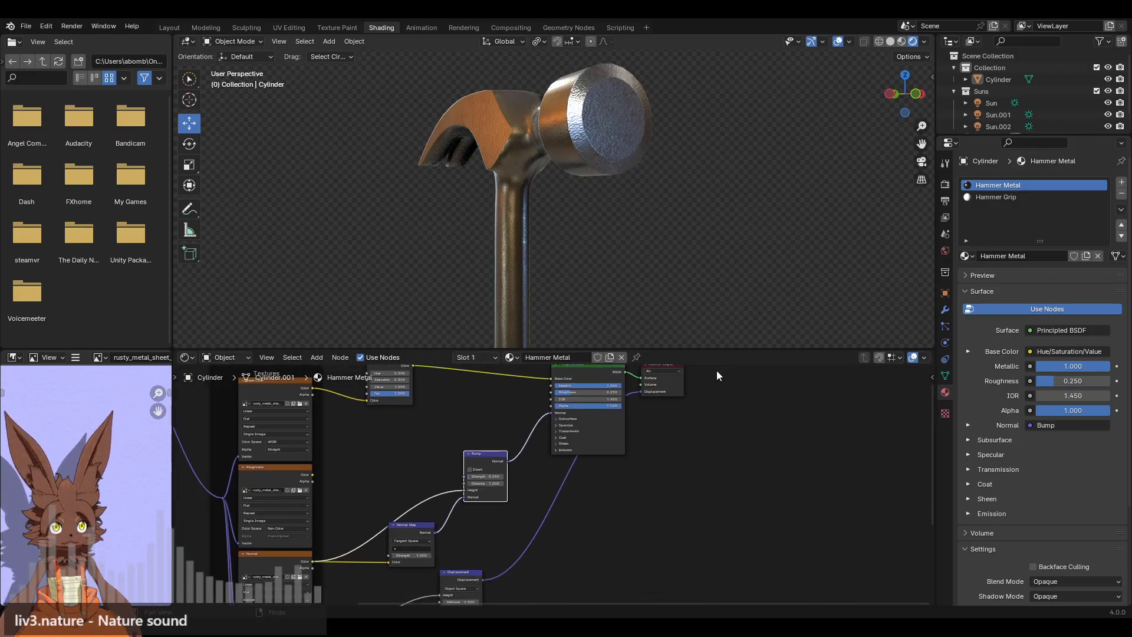
middle_drag(716, 370, 713, 404)
click(642, 398)
click(642, 397)
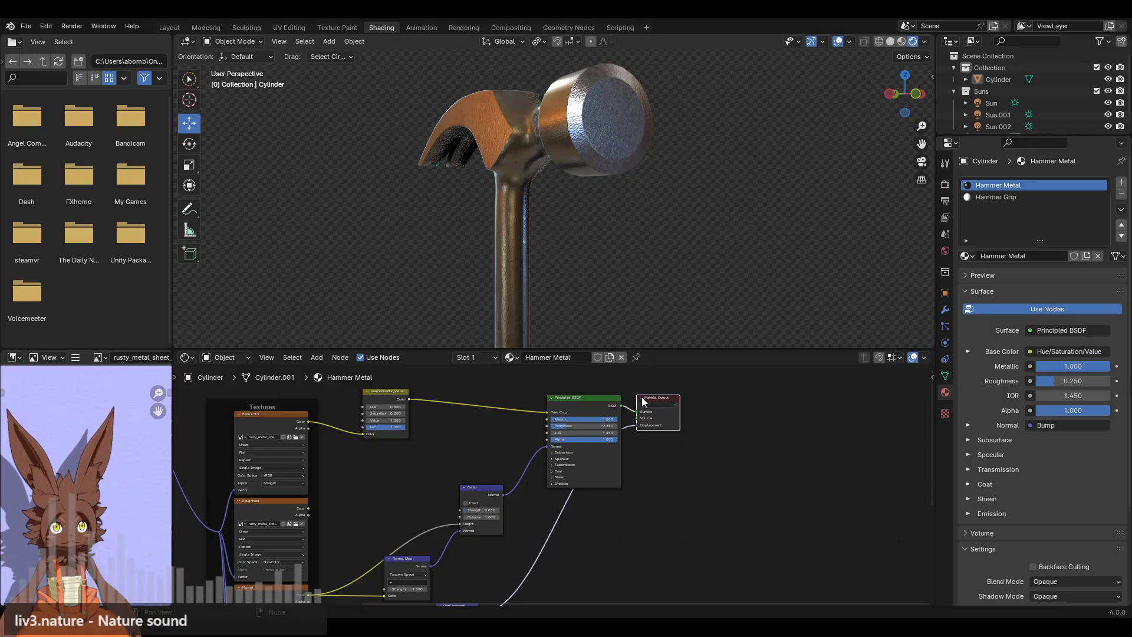
drag(655, 398, 694, 473)
middle_drag(522, 534, 637, 440)
drag(568, 518, 709, 472)
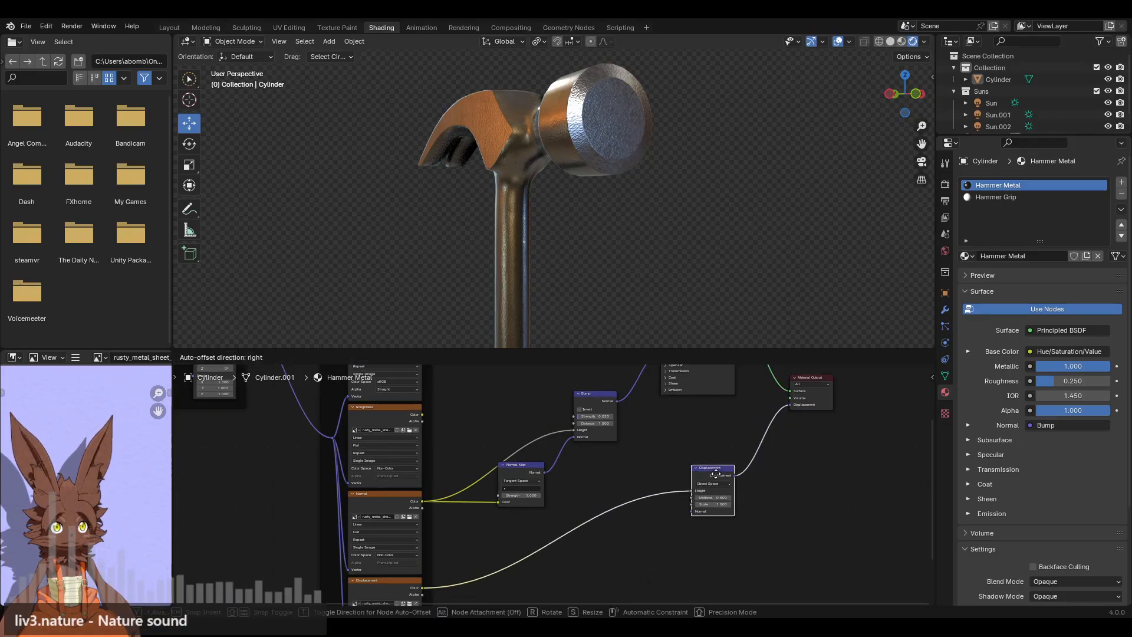
Delete the disconnected Roughness texture node from the Textures frame.
scroll(454, 426, down, 4)
middle_drag(478, 429, 548, 497)
scroll(586, 458, up, 2)
click(398, 499)
key(x)
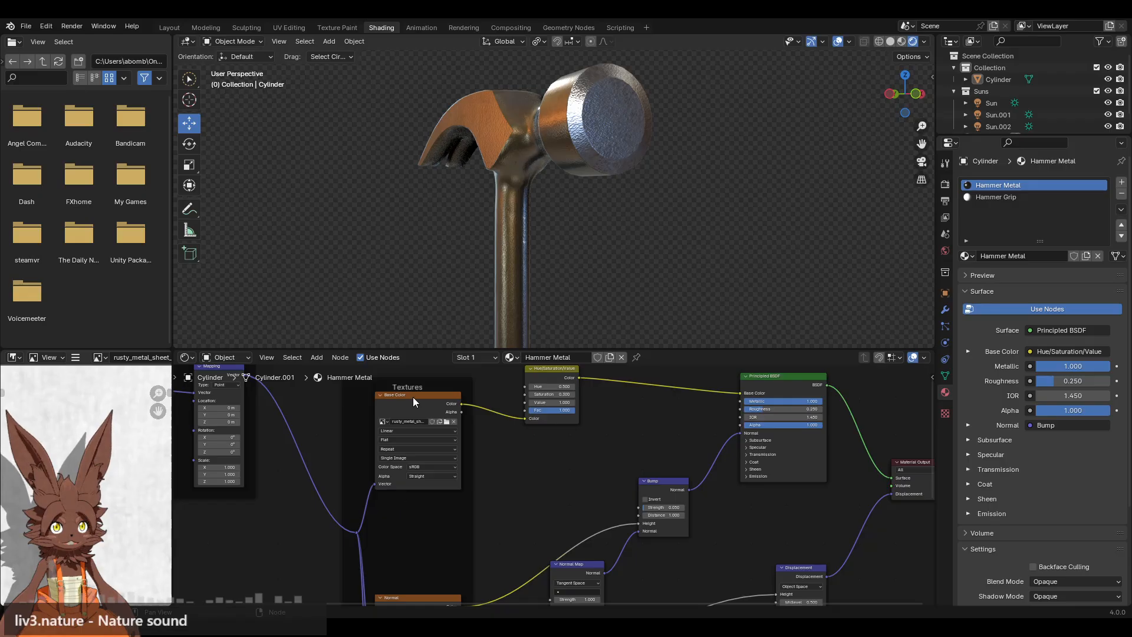
Move the Base Color texture down above the Normal texture, and lower the Hue/Saturation/Value node and Mapping frame to match.
click(442, 472)
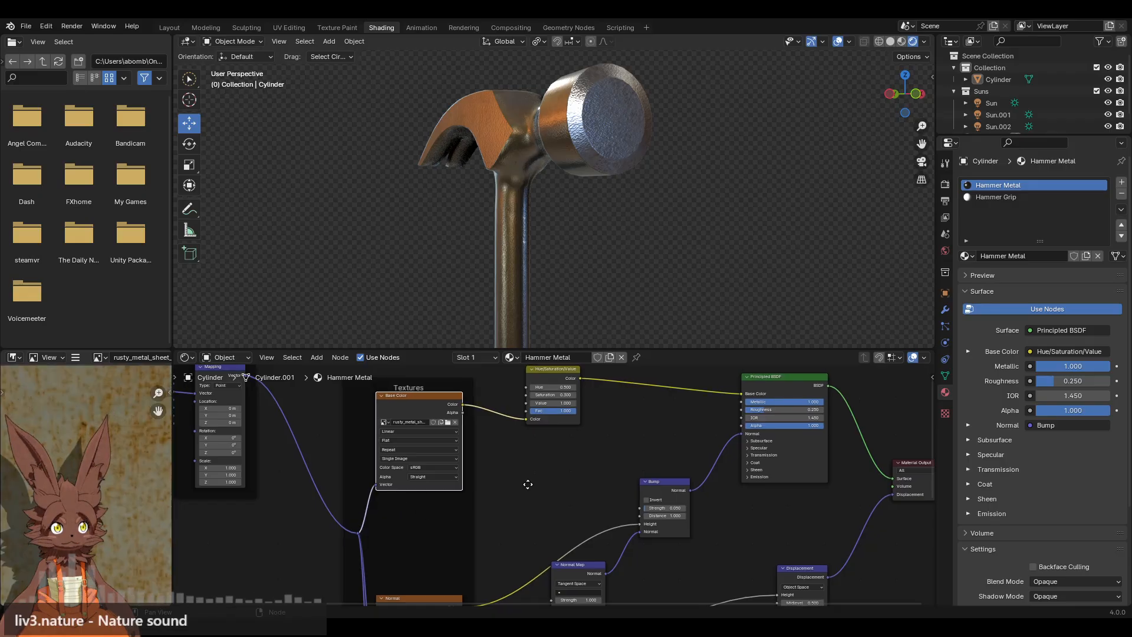
middle_drag(528, 483, 555, 454)
scroll(526, 454, down, 3)
drag(462, 398, 465, 470)
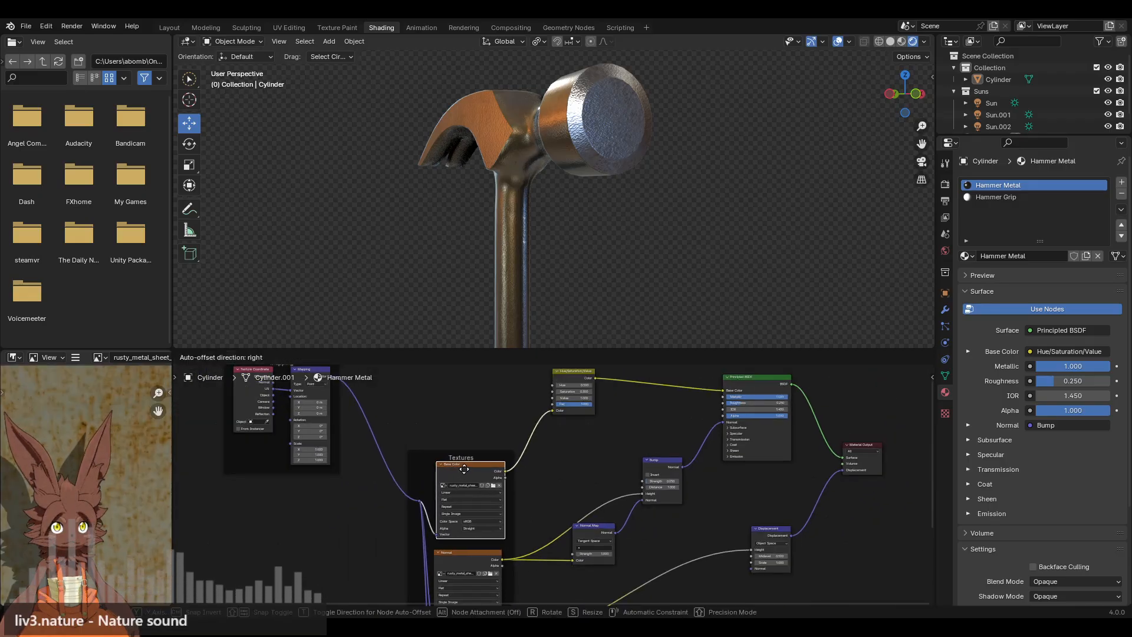
drag(579, 374, 584, 427)
scroll(378, 407, down, 2)
middle_drag(378, 406, 449, 425)
drag(450, 425, 400, 489)
Try a Saturation of 0.000 on the Hue/Saturation/Value node.
middle_drag(531, 195, 582, 230)
scroll(584, 236, up, 3)
scroll(662, 395, up, 8)
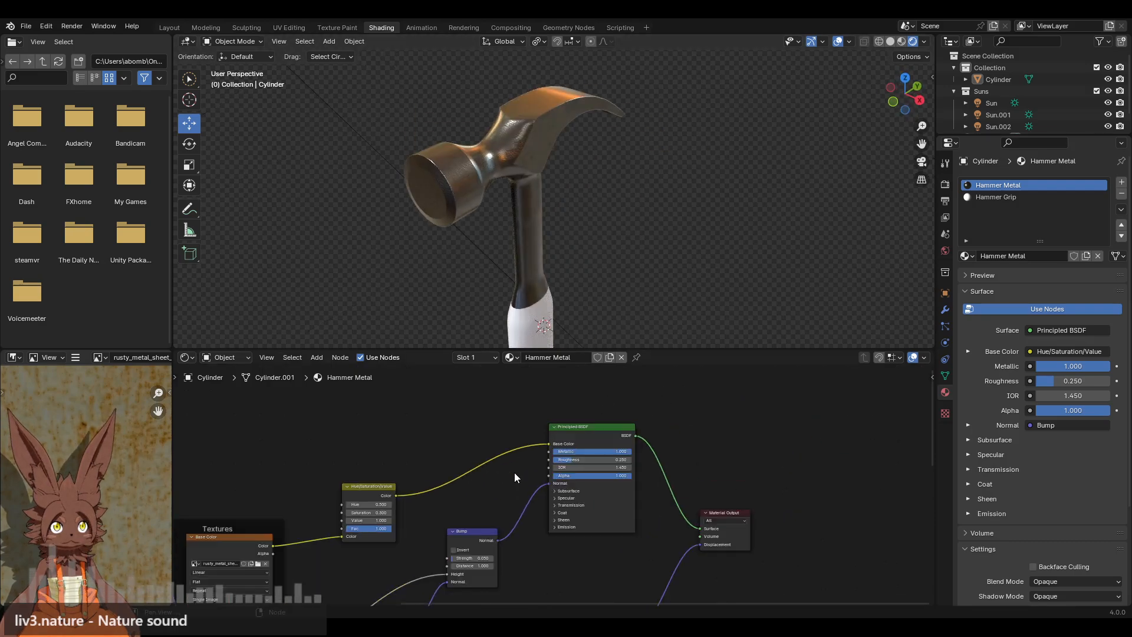
middle_drag(327, 568, 649, 445)
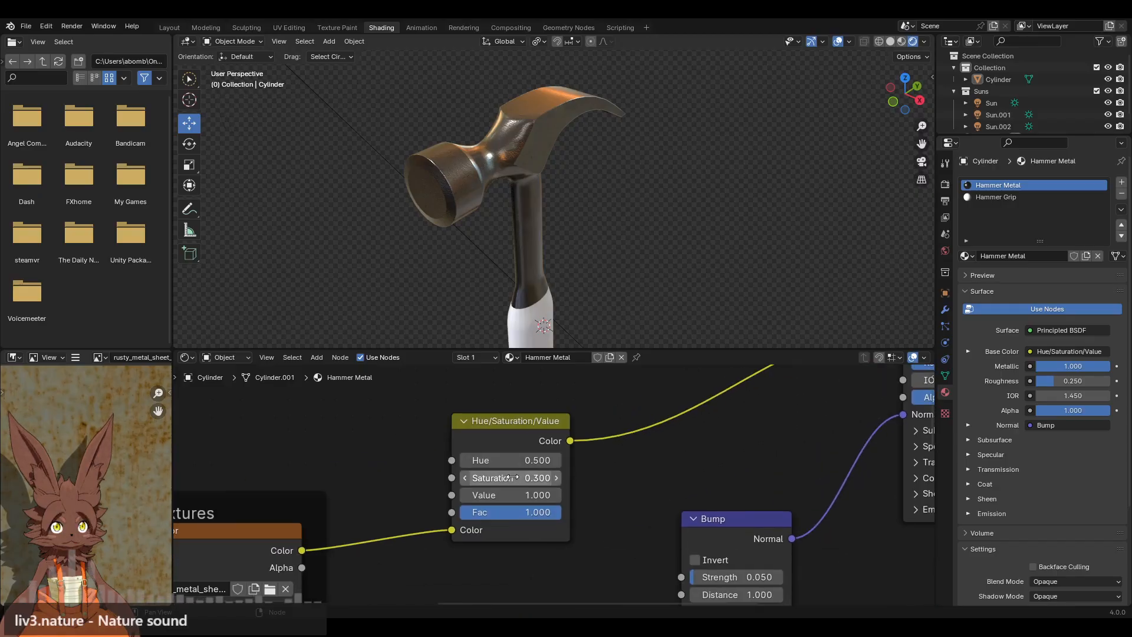
click(465, 478)
click(465, 477)
click(465, 476)
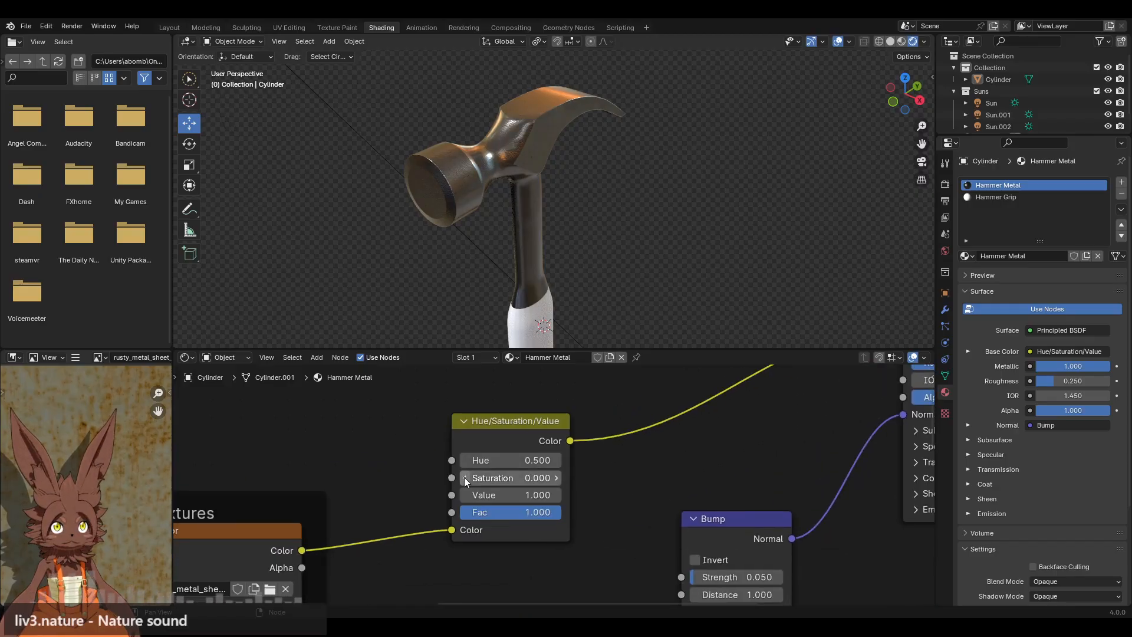
Compare the metal up close with the Saturation raised to 0.300, and return it to 0.000.
scroll(568, 228, up, 4)
middle_drag(567, 228, 513, 281)
scroll(536, 279, up, 3)
click(558, 478)
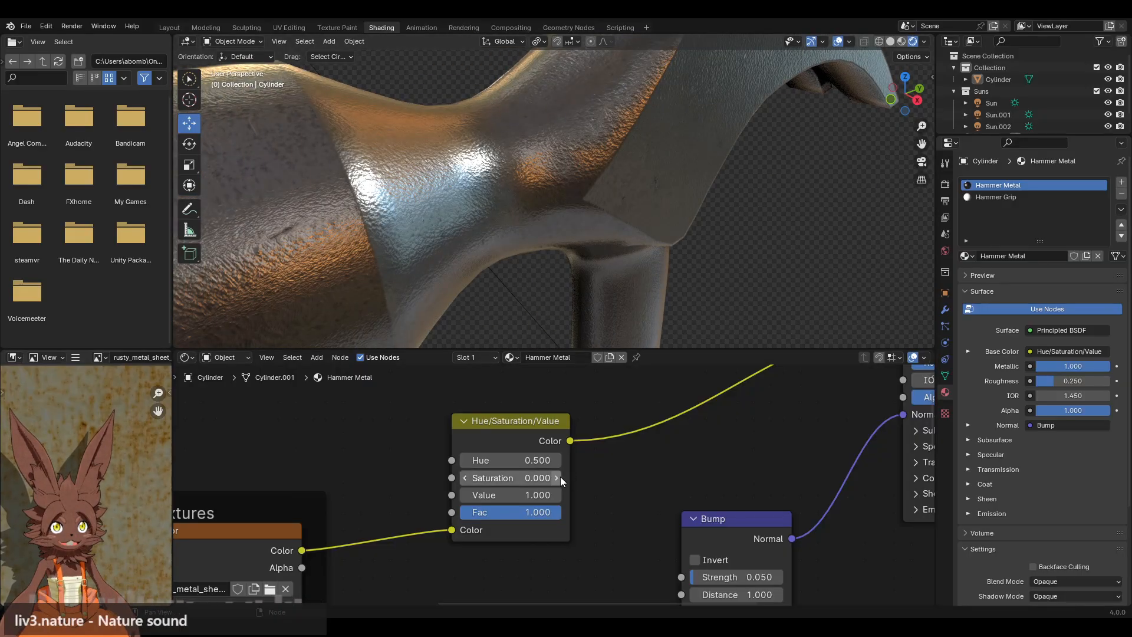
click(557, 476)
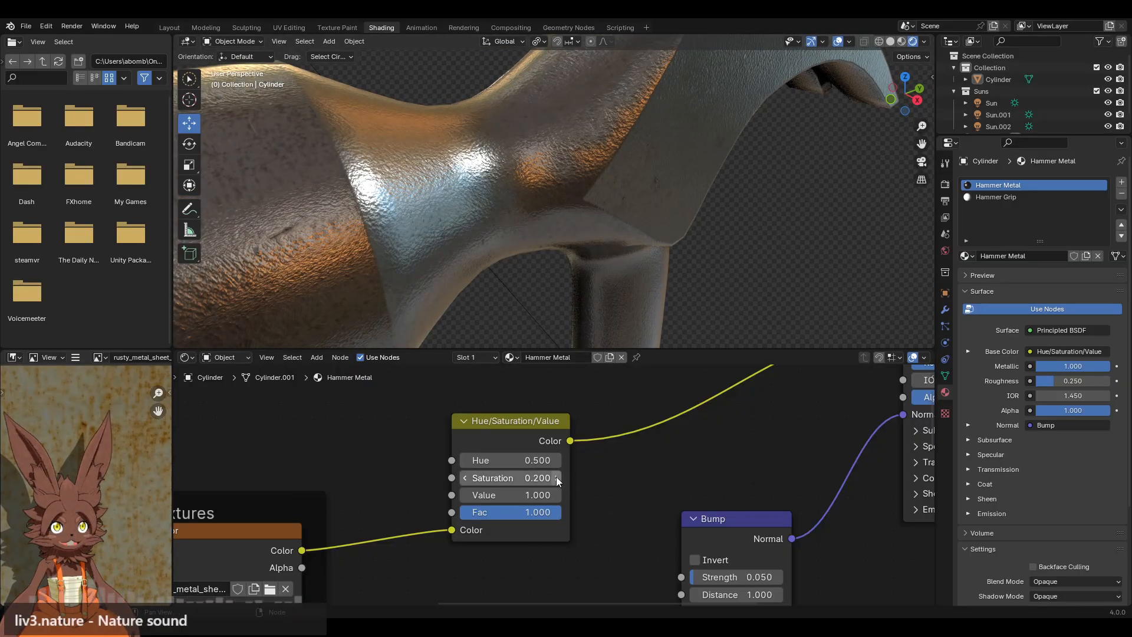
click(557, 476)
scroll(522, 210, down, 4)
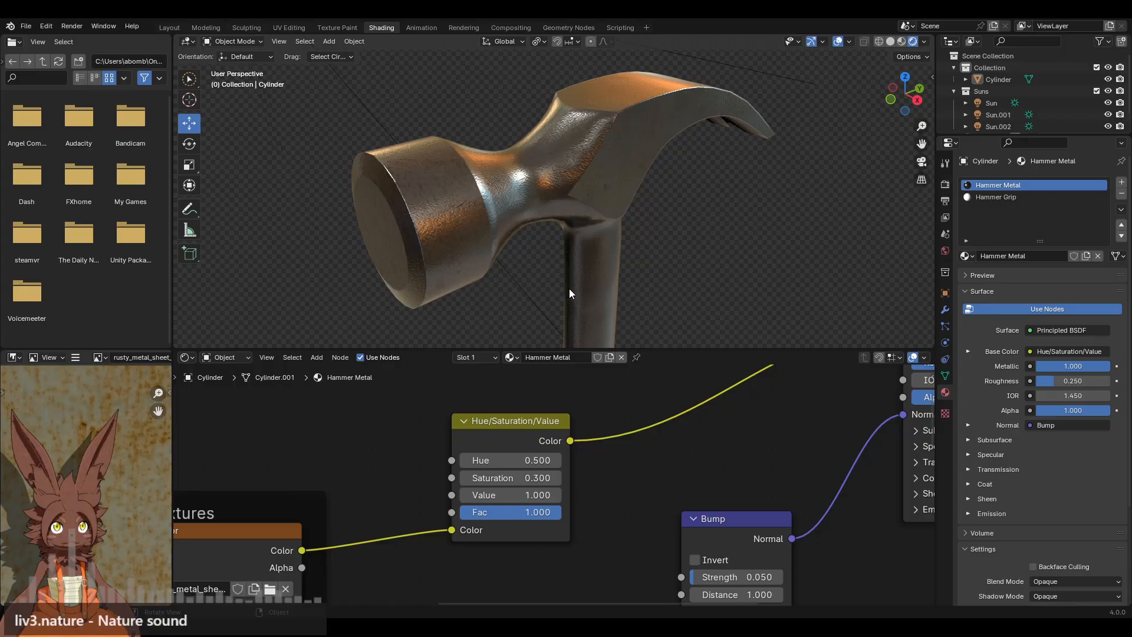
drag(494, 477, 442, 477)
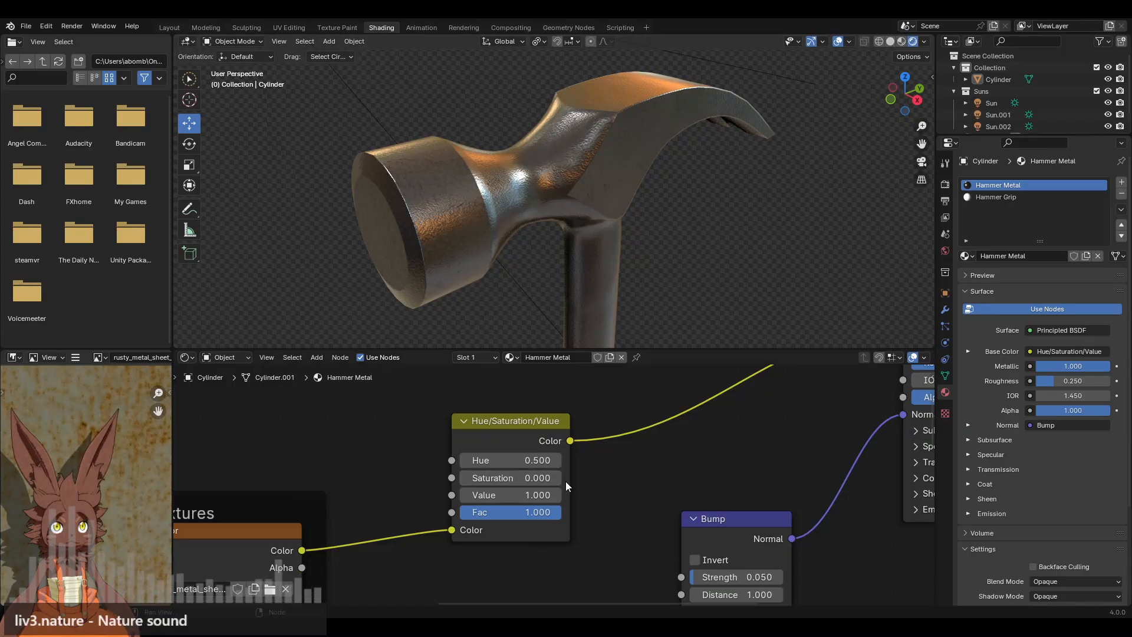
Set the Bump node's Strength to 0.000.
middle_drag(753, 458, 596, 450)
middle_drag(557, 518, 597, 456)
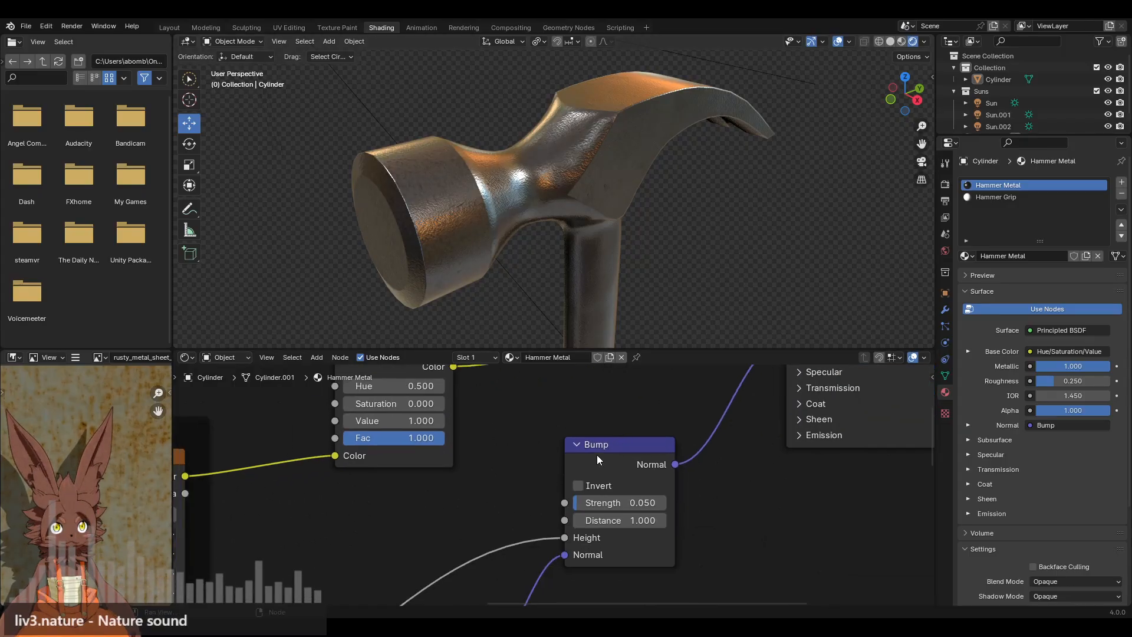
mouse_move(589, 503)
mouse_down()
mouse_move(549, 502)
mouse_move(588, 502)
mouse_up()
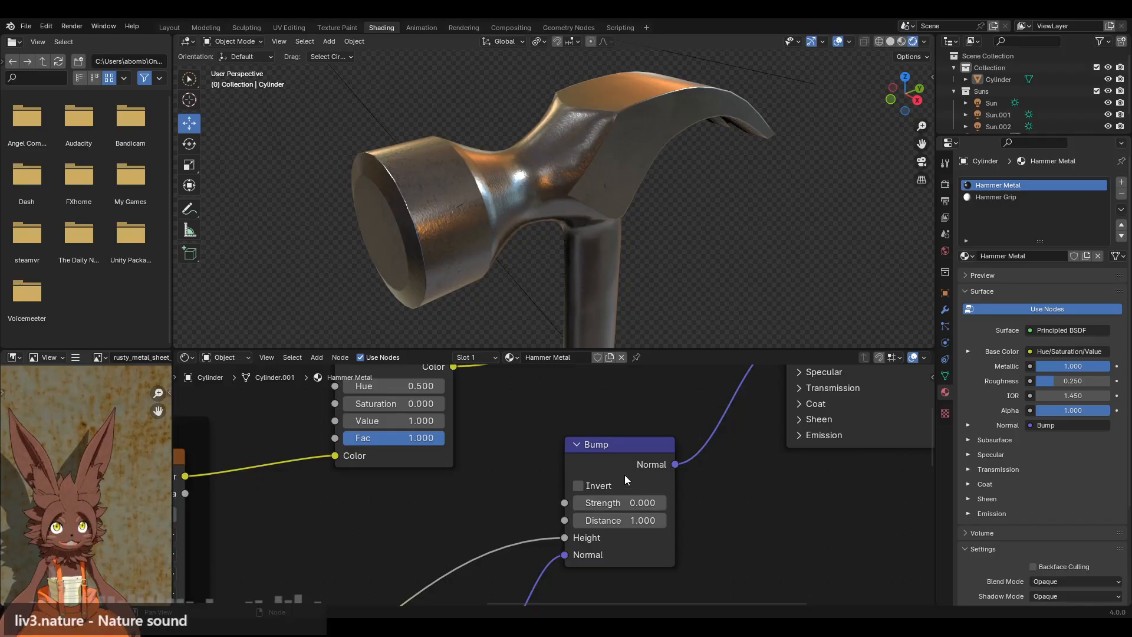
Reconnect the Normal Map directly to the Principled BSDF's Normal input and delete the Bump node.
scroll(625, 466, down, 3)
middle_drag(626, 436, 632, 407)
drag(567, 514, 702, 431)
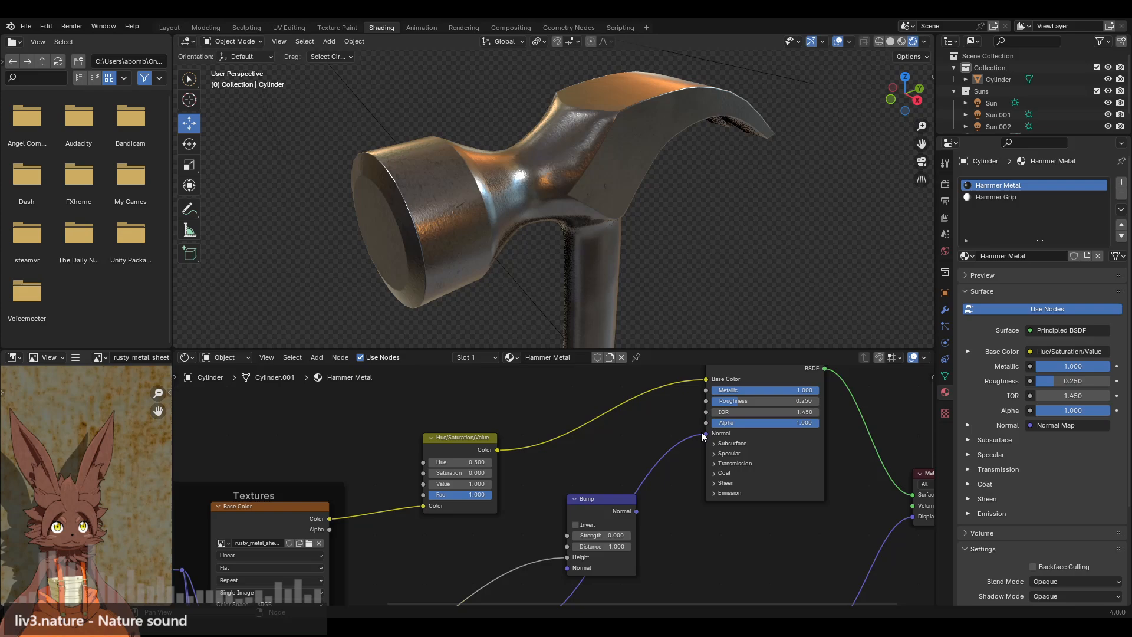
click(605, 498)
key(x)
scroll(605, 498, down, 5)
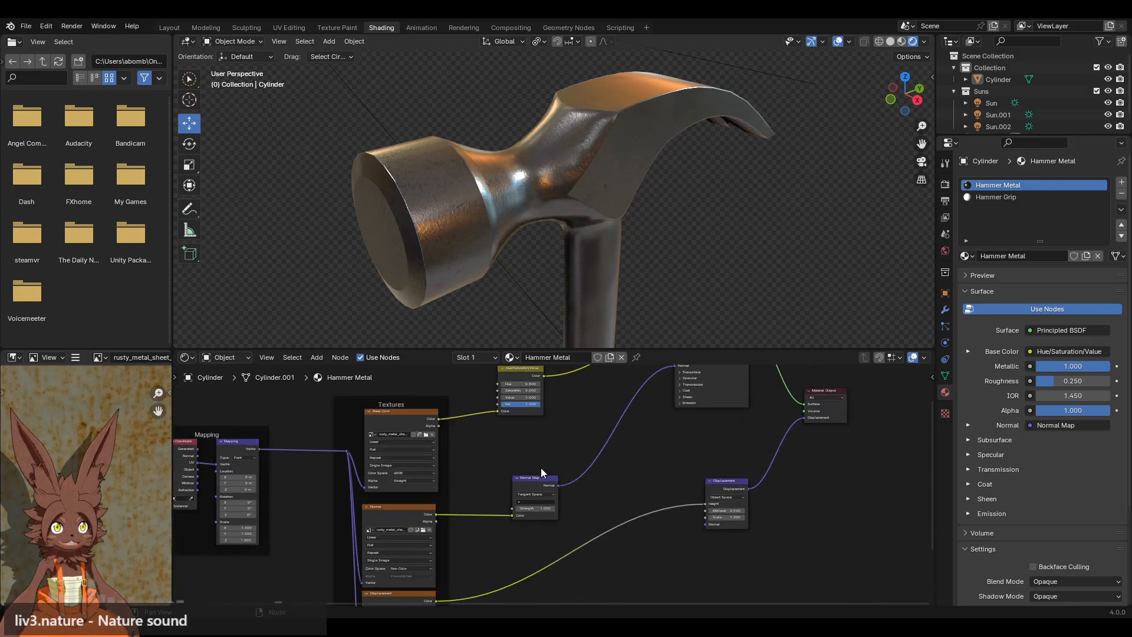
scroll(585, 207, up, 1)
Examine the metal surface on the hammer's striking face, neck and claw from several angles.
middle_drag(585, 207, 542, 218)
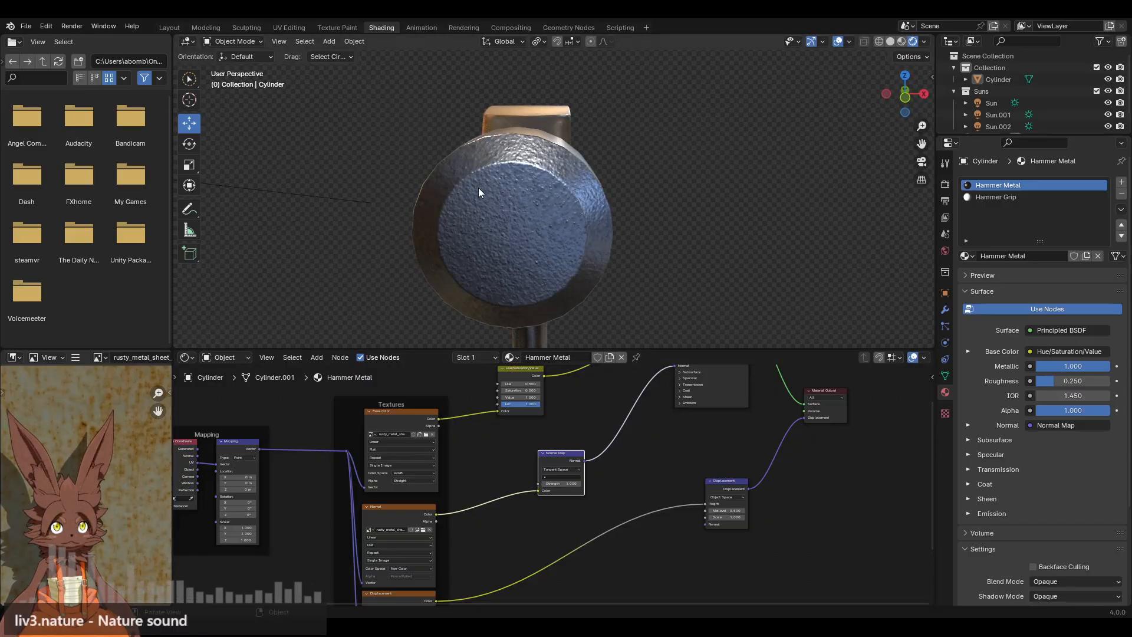
middle_drag(479, 188, 568, 188)
scroll(509, 263, down, 5)
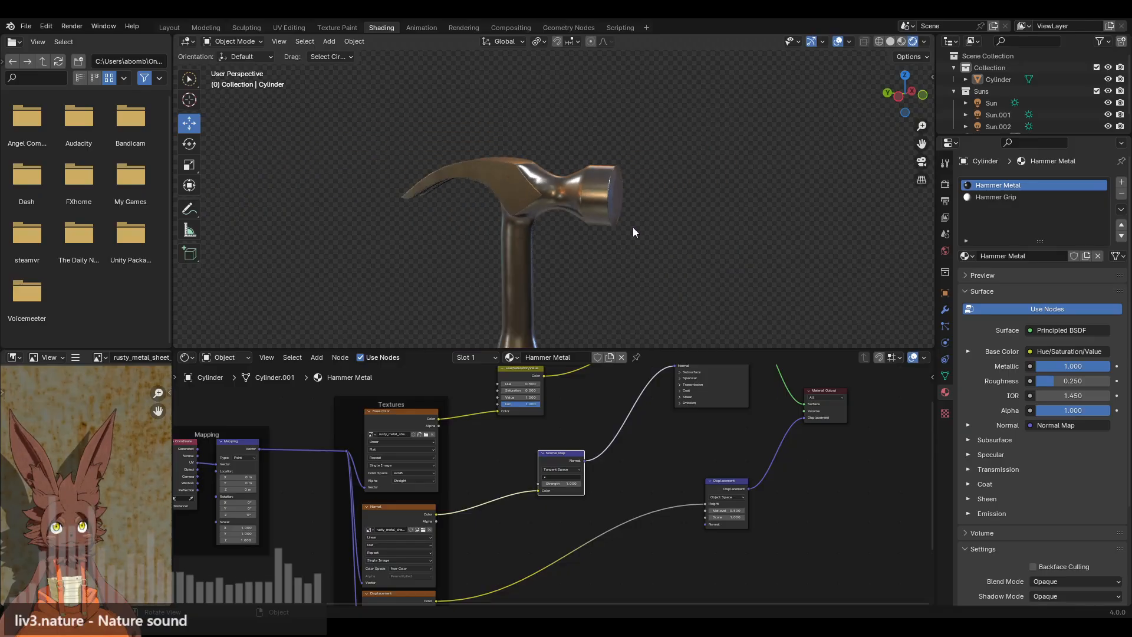
middle_drag(702, 228, 618, 264)
scroll(583, 239, down, 3)
scroll(624, 246, up, 8)
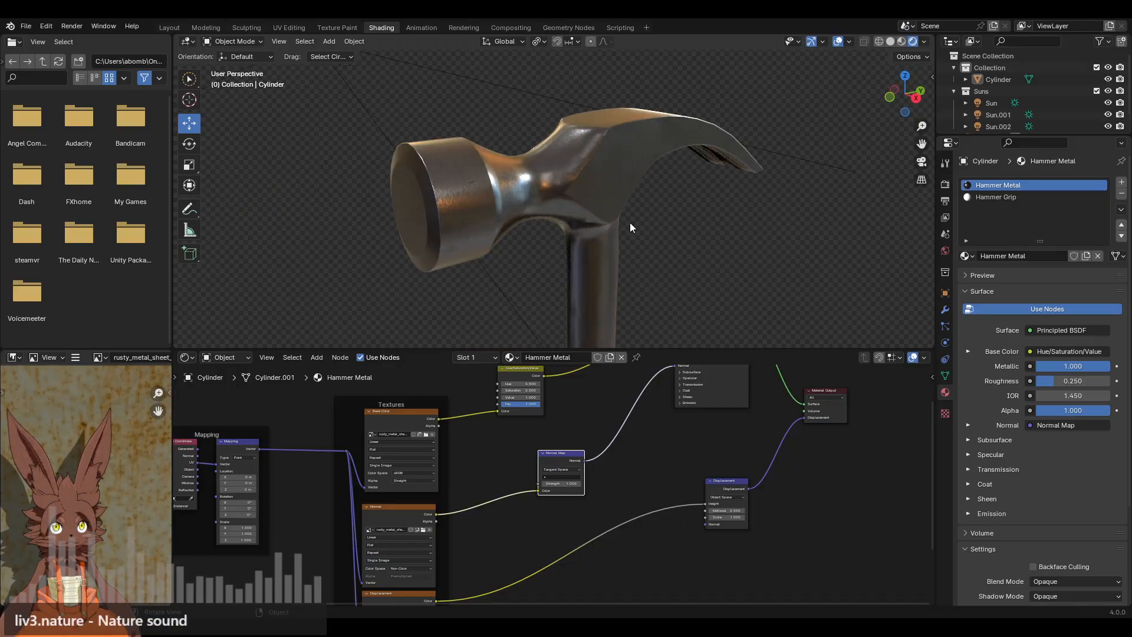
middle_drag(599, 178, 608, 196)
scroll(561, 400, up, 5)
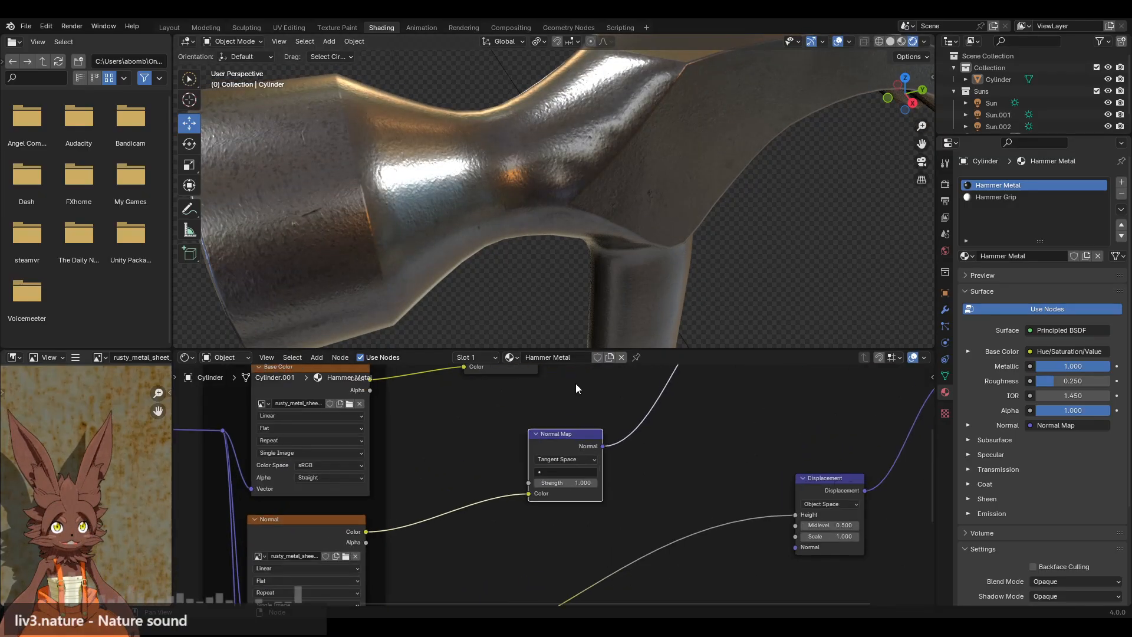
Try lower Saturation values on the Hue/Saturation/Value node and settle on 0.300 while checking the whole hammer head.
drag(524, 400, 550, 401)
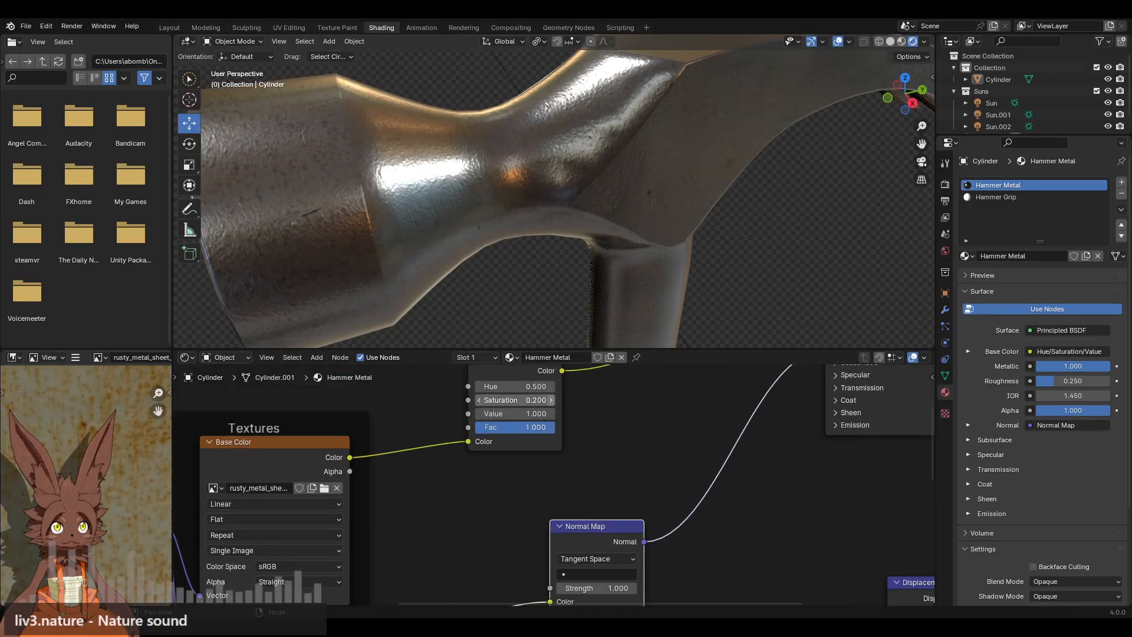
scroll(522, 260, down, 5)
mouse_move(522, 260)
middle_down()
mouse_move(573, 256)
mouse_move(536, 255)
middle_up()
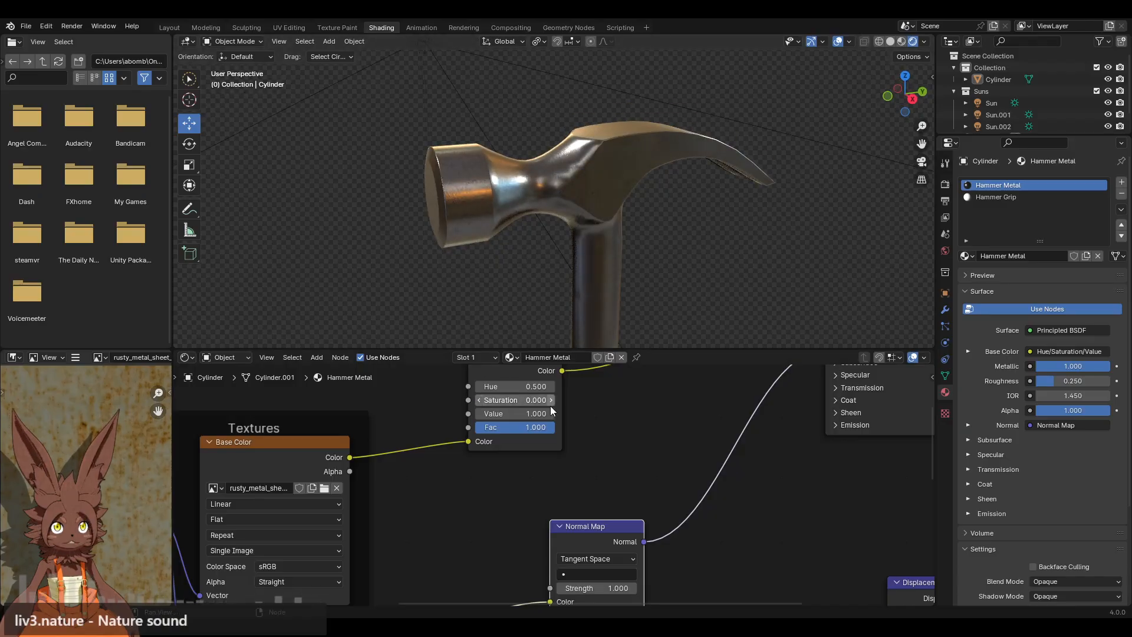
scroll(460, 244, down, 4)
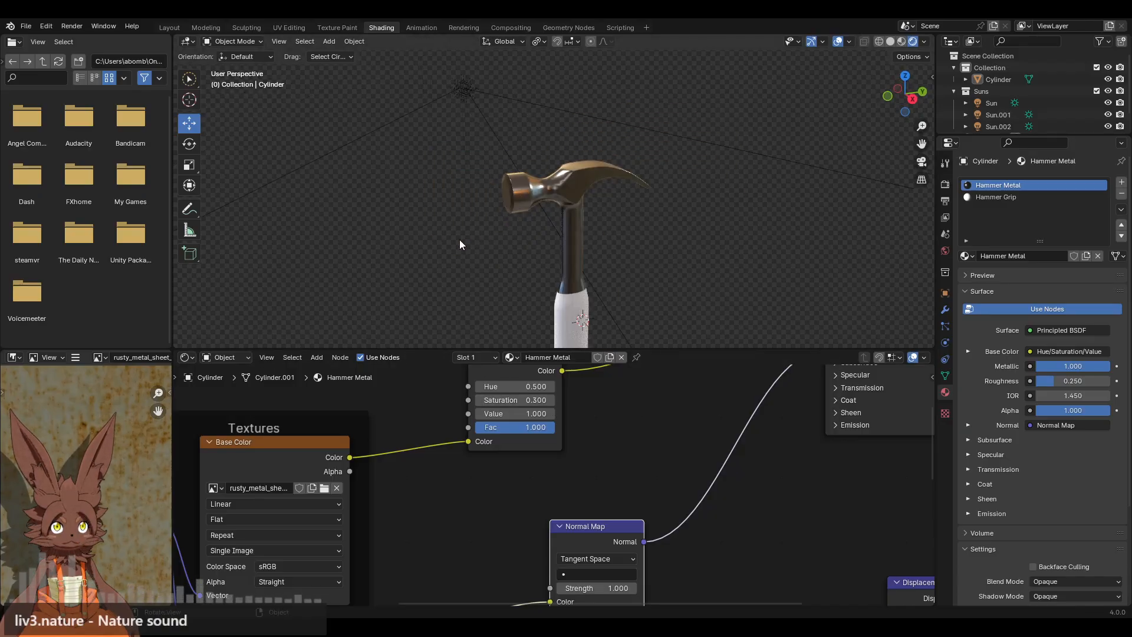
mouse_move(439, 252)
middle_down()
mouse_move(641, 241)
mouse_move(460, 246)
middle_up()
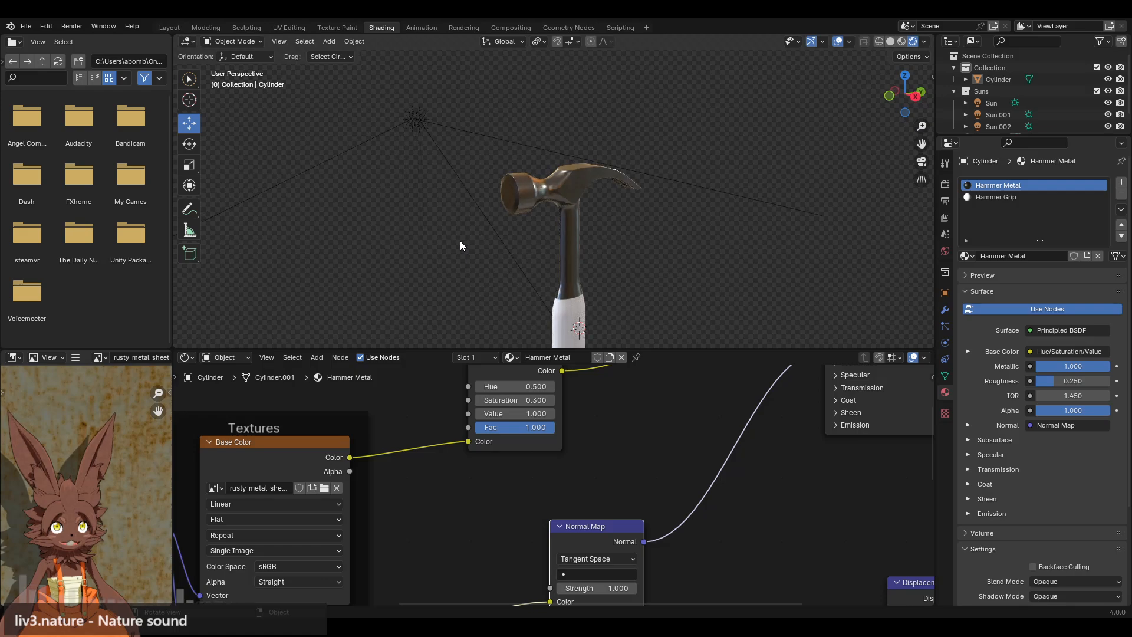
Select the hammer, make Hammer Grip the active material, and bring its shader nodes into view.
middle_drag(634, 336, 592, 190)
click(587, 194)
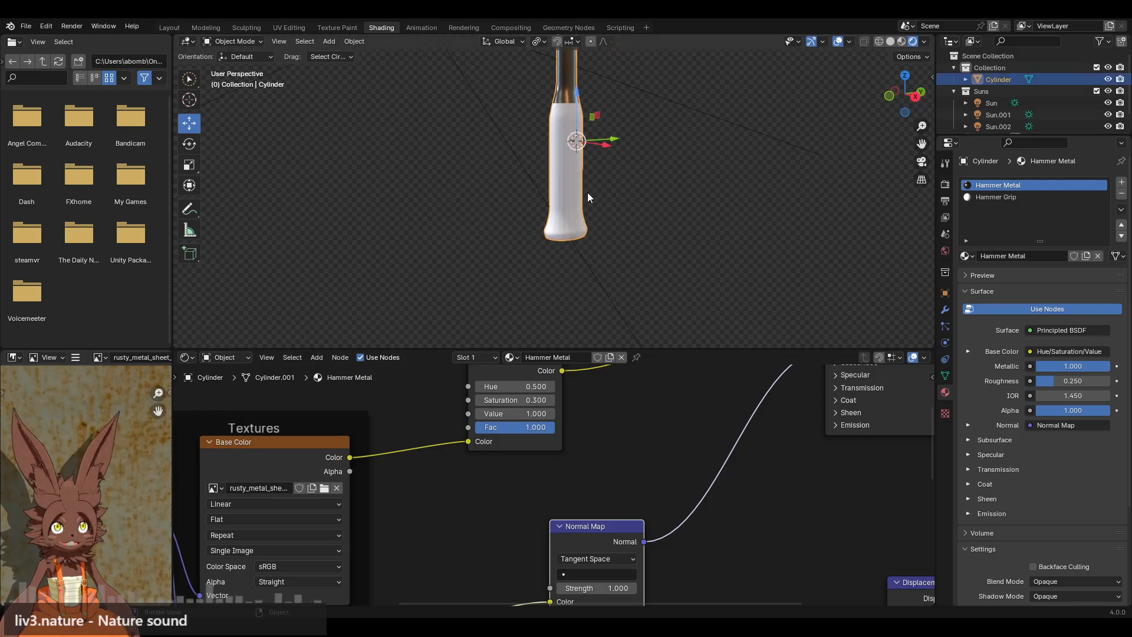
click(988, 196)
key(Home)
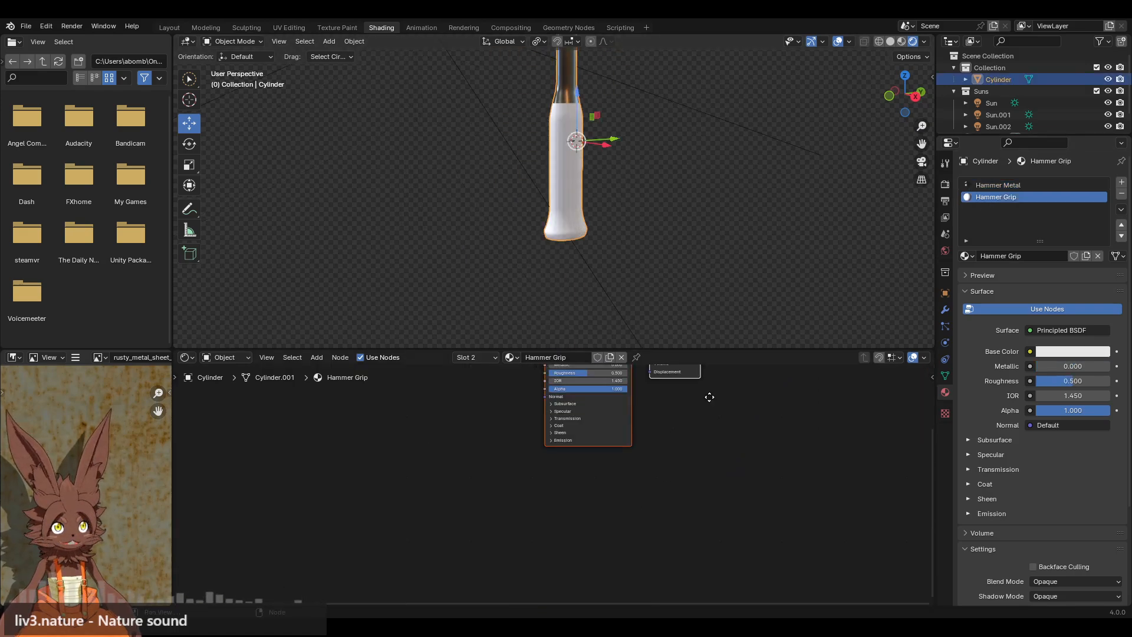
scroll(748, 465, up, 1)
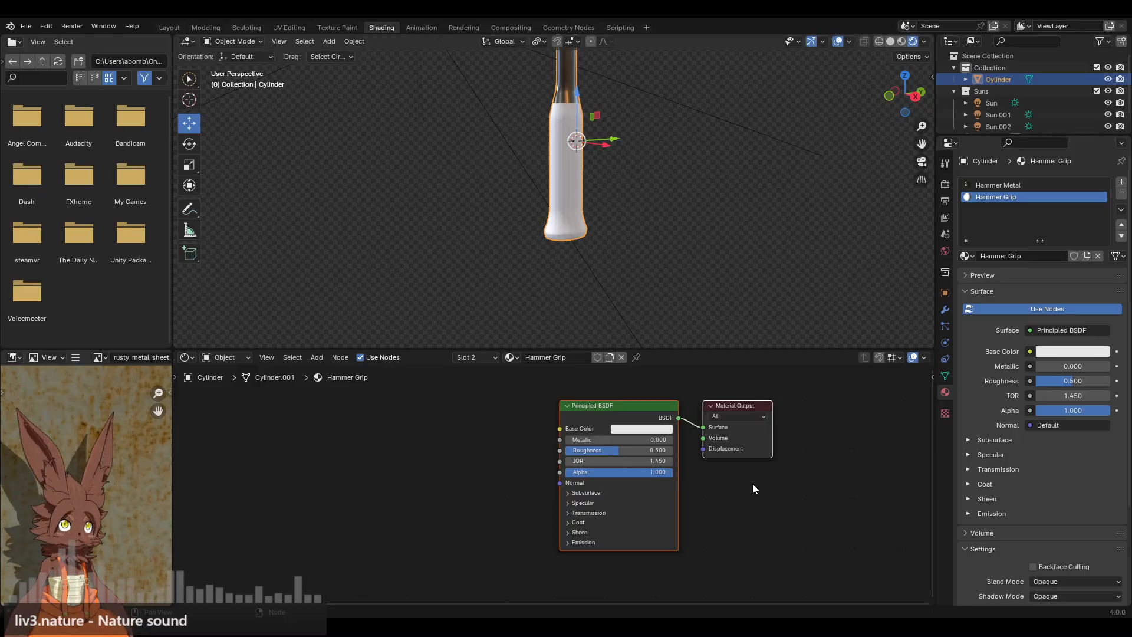
Try a yellow Base Color on the Hammer Grip's Principled BSDF while viewing the whole hammer.
scroll(753, 485, up, 1)
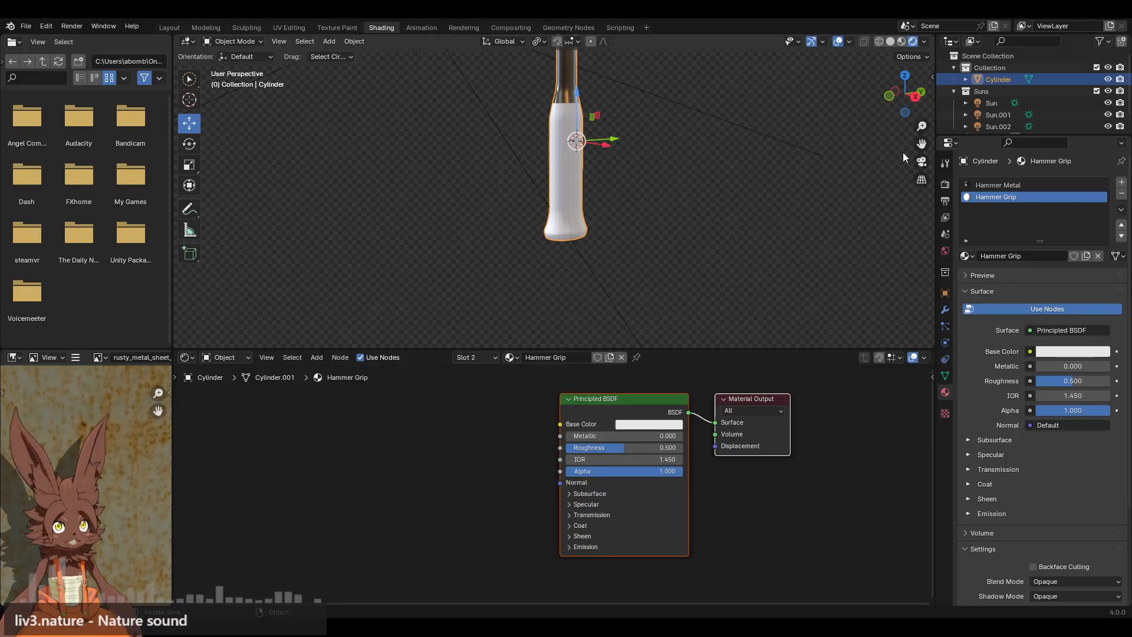
drag(922, 144, 948, 248)
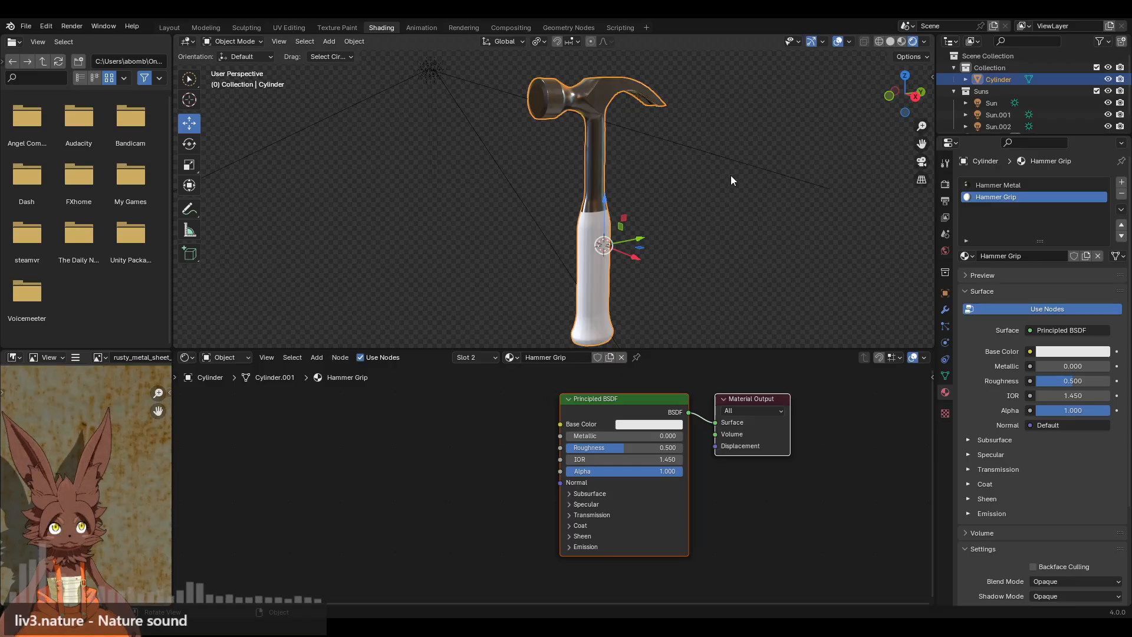
middle_drag(731, 175, 619, 166)
click(762, 168)
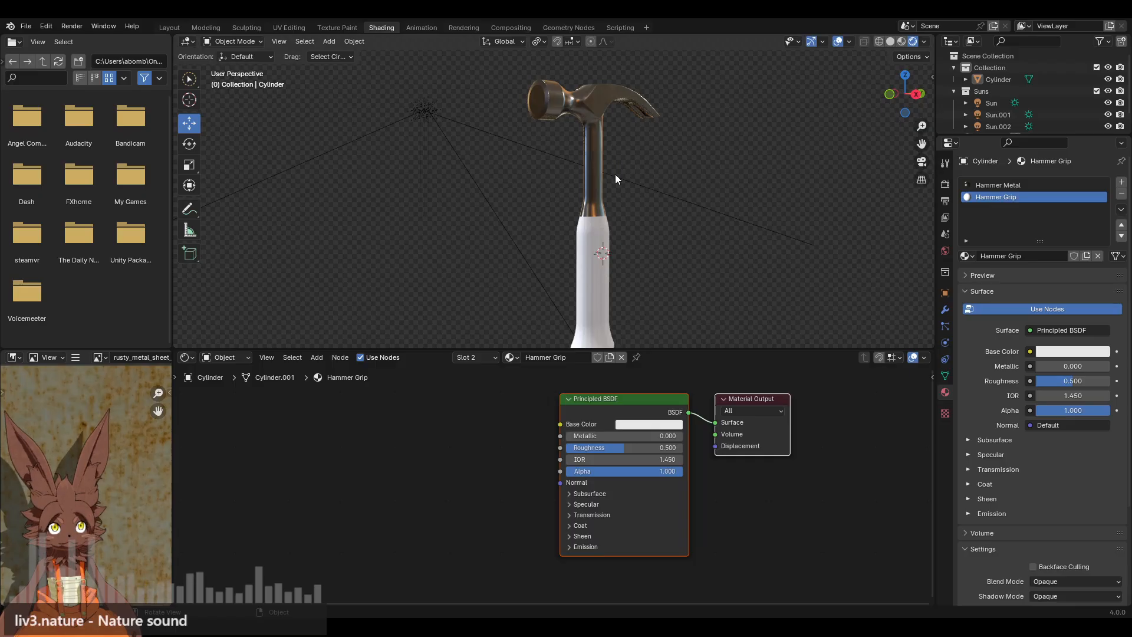
click(529, 412)
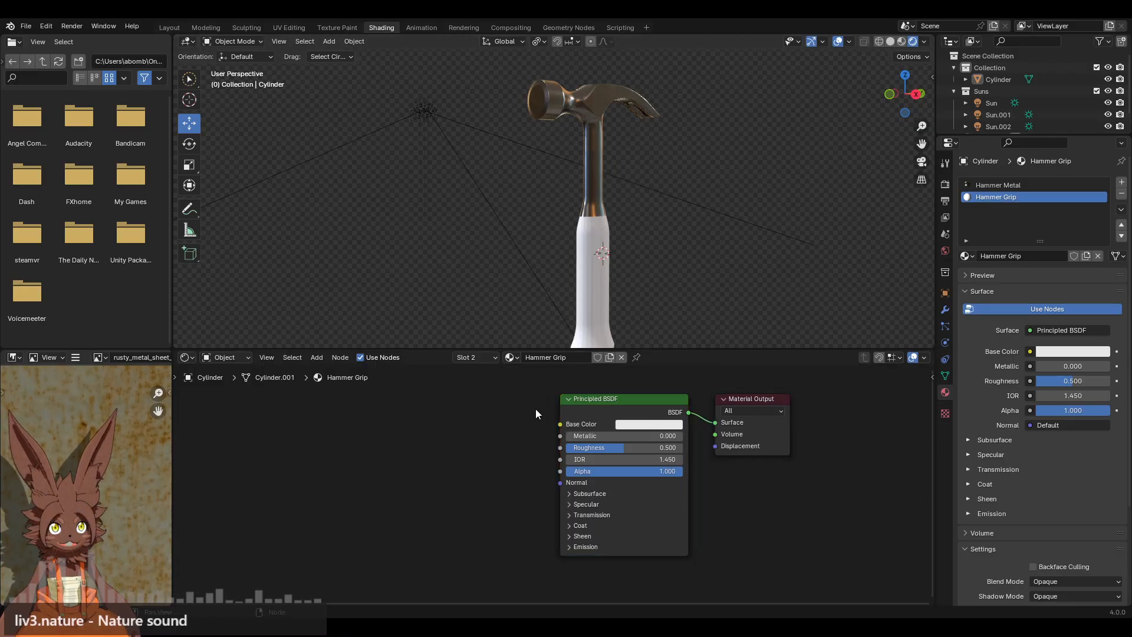
click(578, 398)
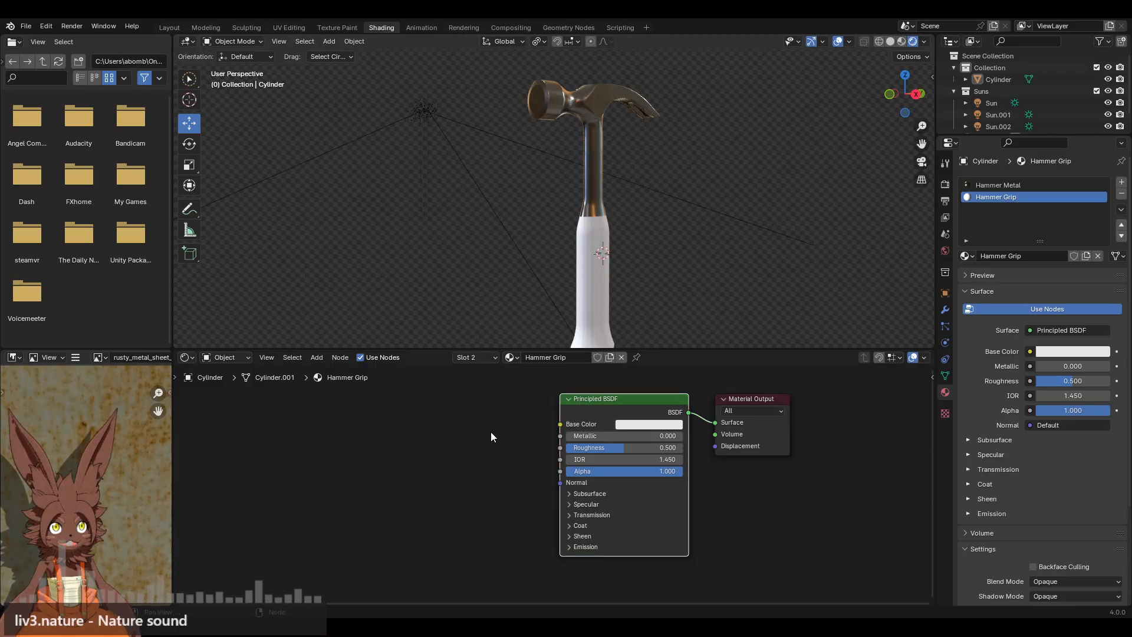
click(632, 423)
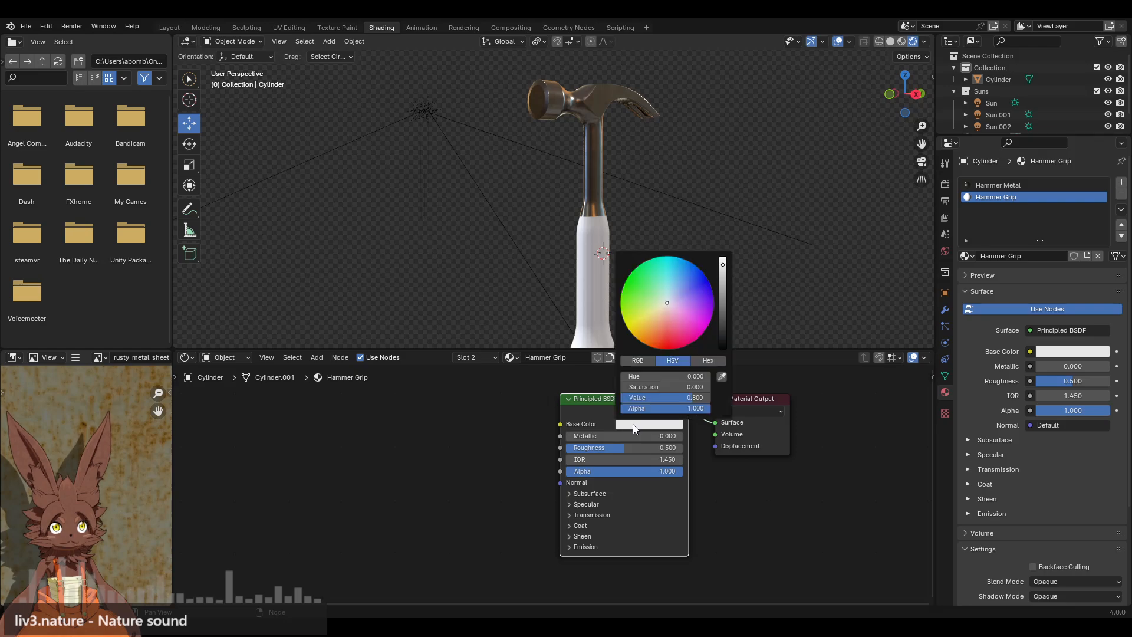
click(643, 326)
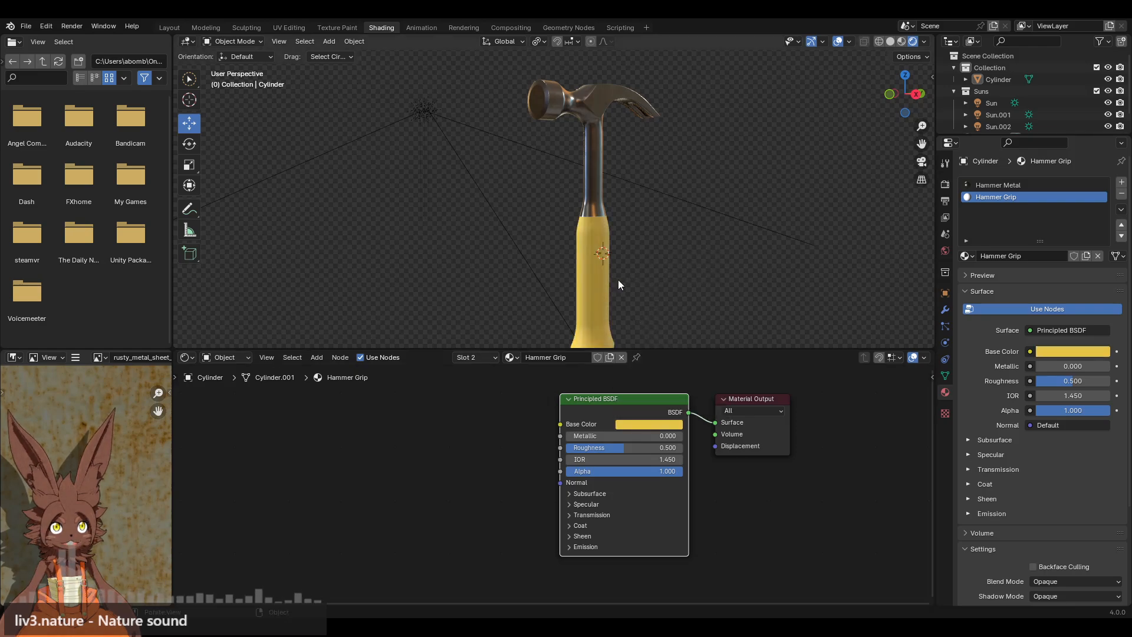
Try a stronger yellow Base Color on the grip with Hue 0.108 and Saturation 1.000.
drag(923, 142, 918, 92)
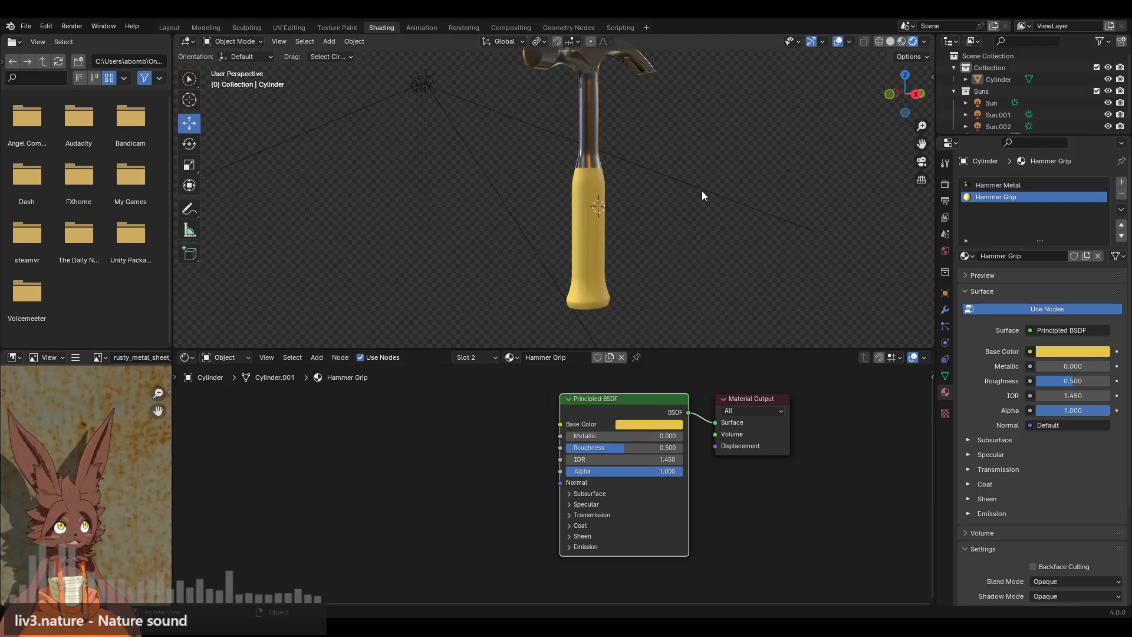
middle_drag(702, 189, 642, 185)
middle_drag(693, 281, 678, 319)
click(643, 425)
mouse_move(629, 332)
mouse_down()
mouse_move(637, 341)
mouse_move(630, 332)
mouse_up()
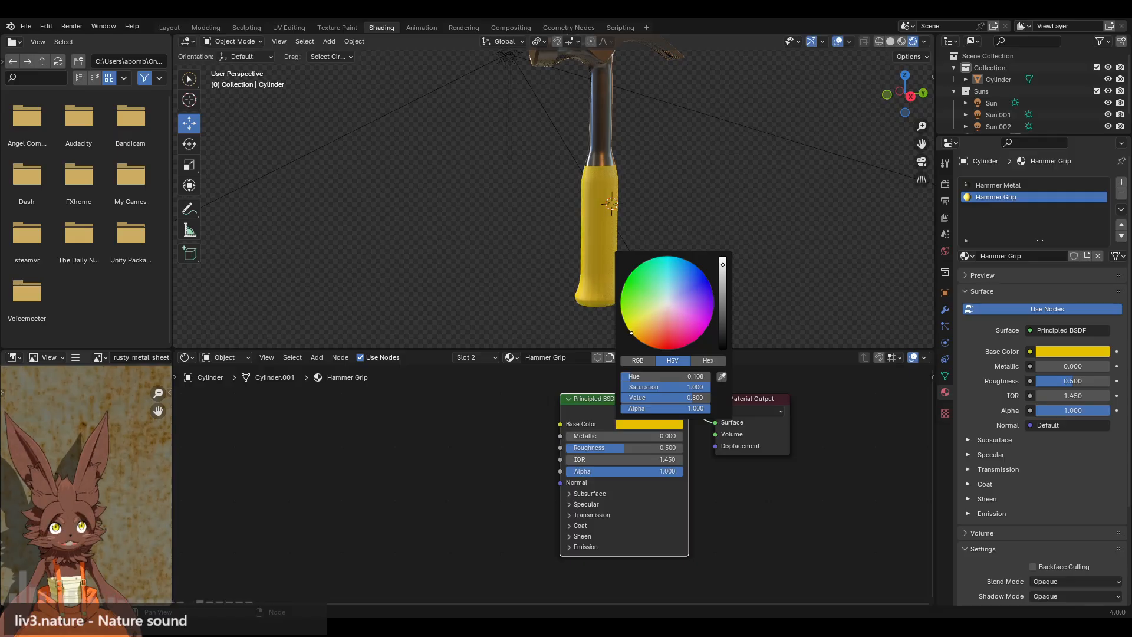
middle_drag(727, 298, 722, 316)
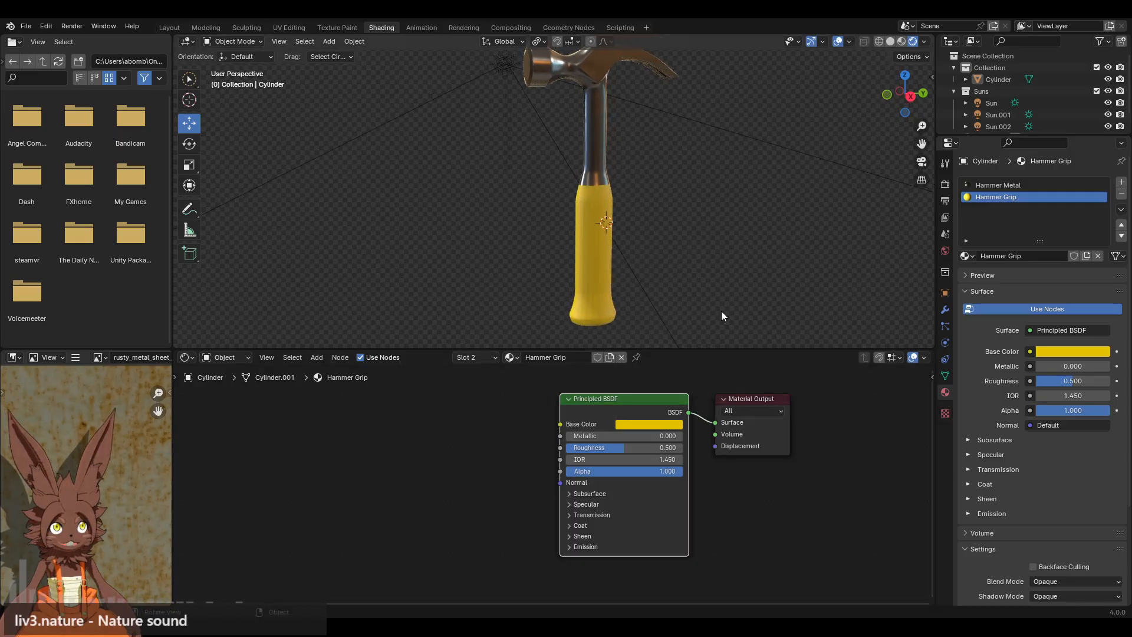
Enlarge the 3D viewport and set the grip material's Base Color to black.
drag(714, 346, 714, 391)
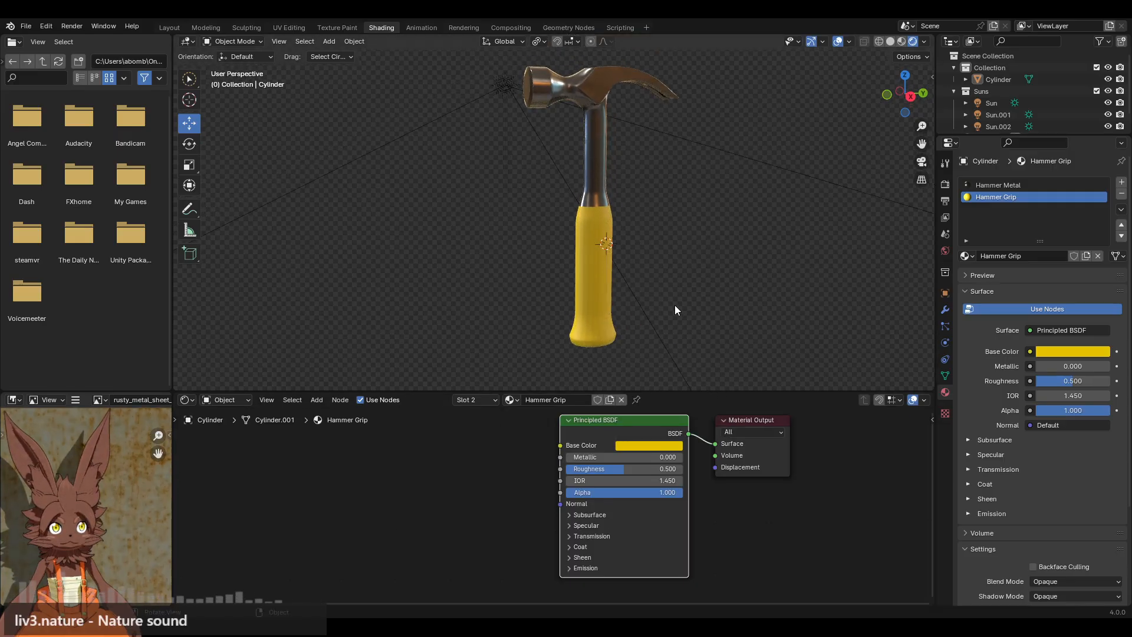
click(650, 445)
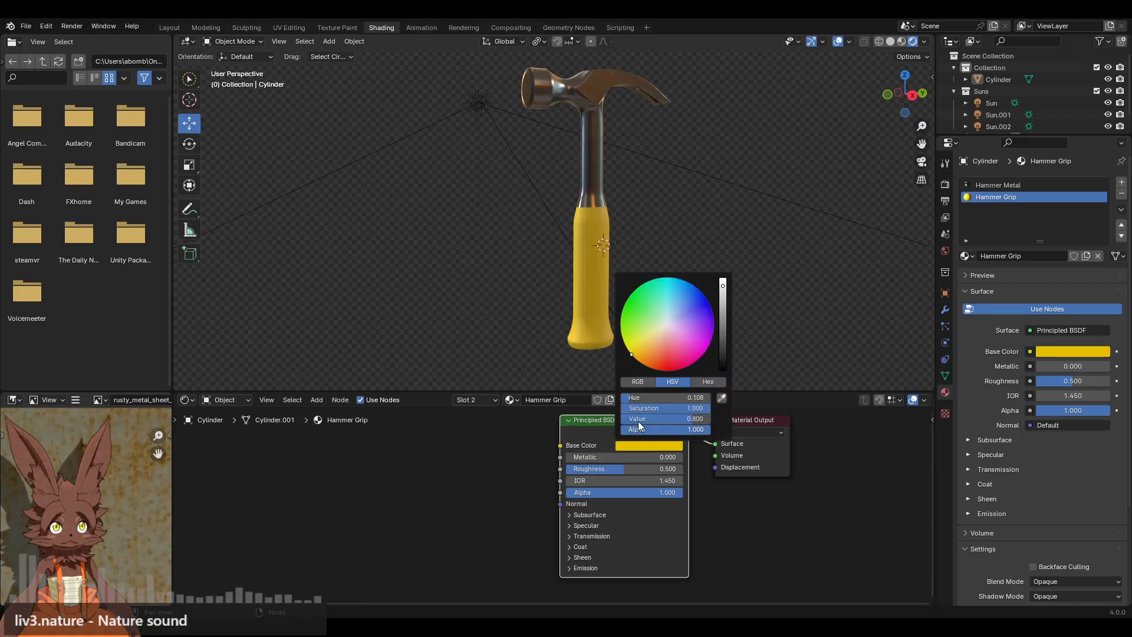
mouse_move(645, 331)
mouse_down()
mouse_move(631, 321)
mouse_move(639, 298)
mouse_move(675, 289)
mouse_move(690, 308)
mouse_move(676, 315)
mouse_move(711, 327)
mouse_move(698, 357)
mouse_move(627, 349)
mouse_up()
drag(717, 323, 723, 371)
click(666, 445)
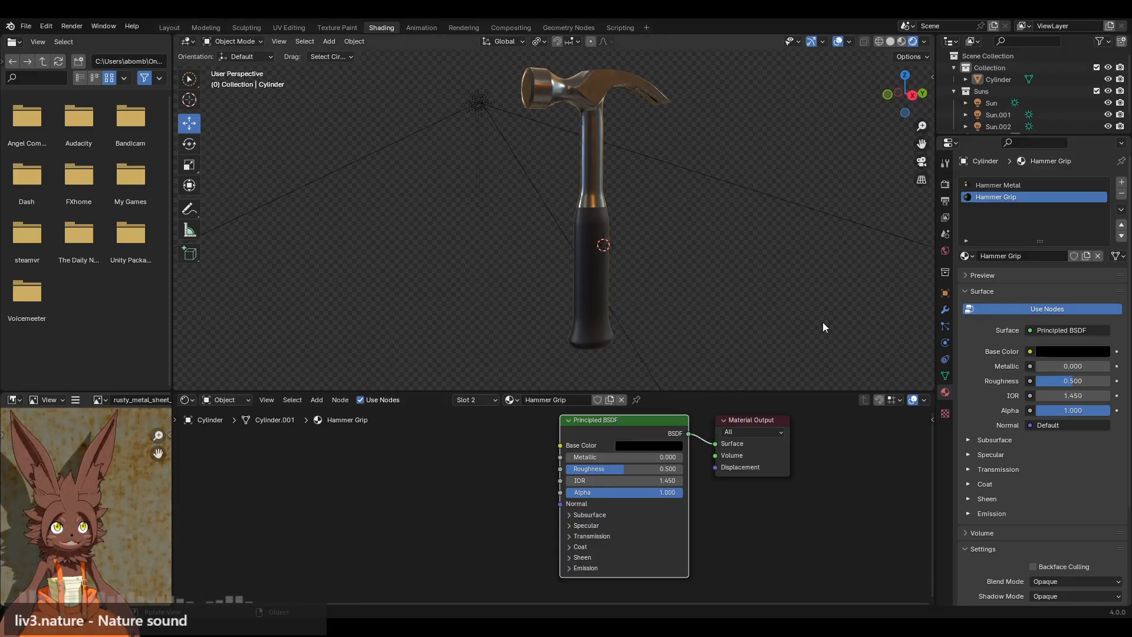
Add a Voronoi Texture node to the grip material with Mapping and Texture Coordinate nodes feeding it UV coordinates.
drag(922, 143, 897, 90)
scroll(714, 224, up, 4)
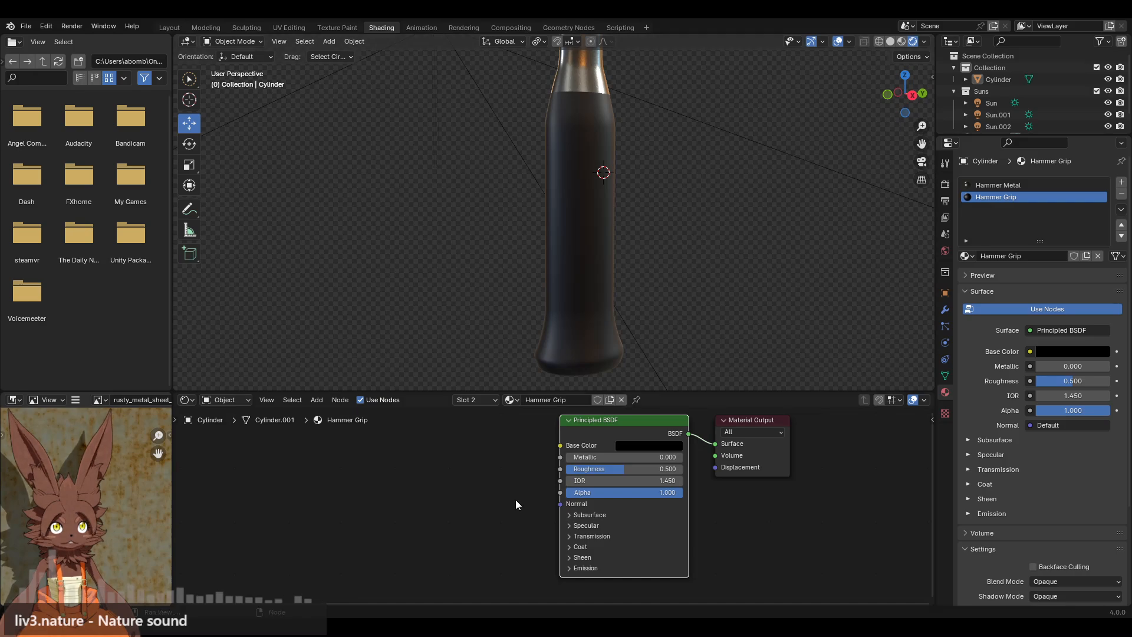
middle_drag(472, 519, 520, 512)
click(317, 399)
mouse_move(361, 475)
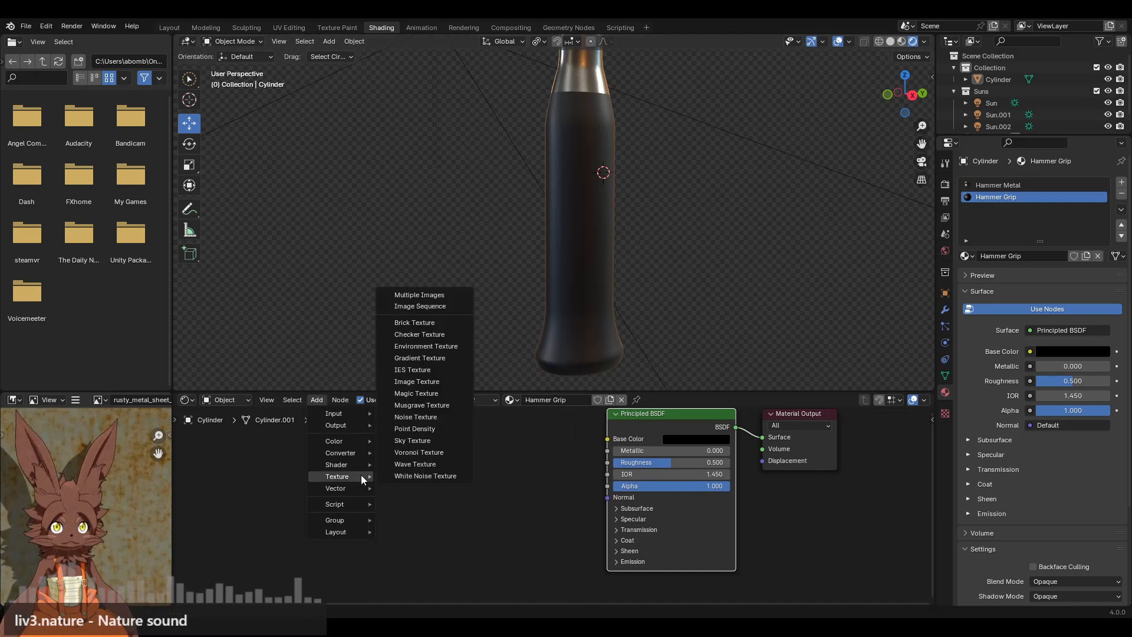
click(419, 452)
click(375, 507)
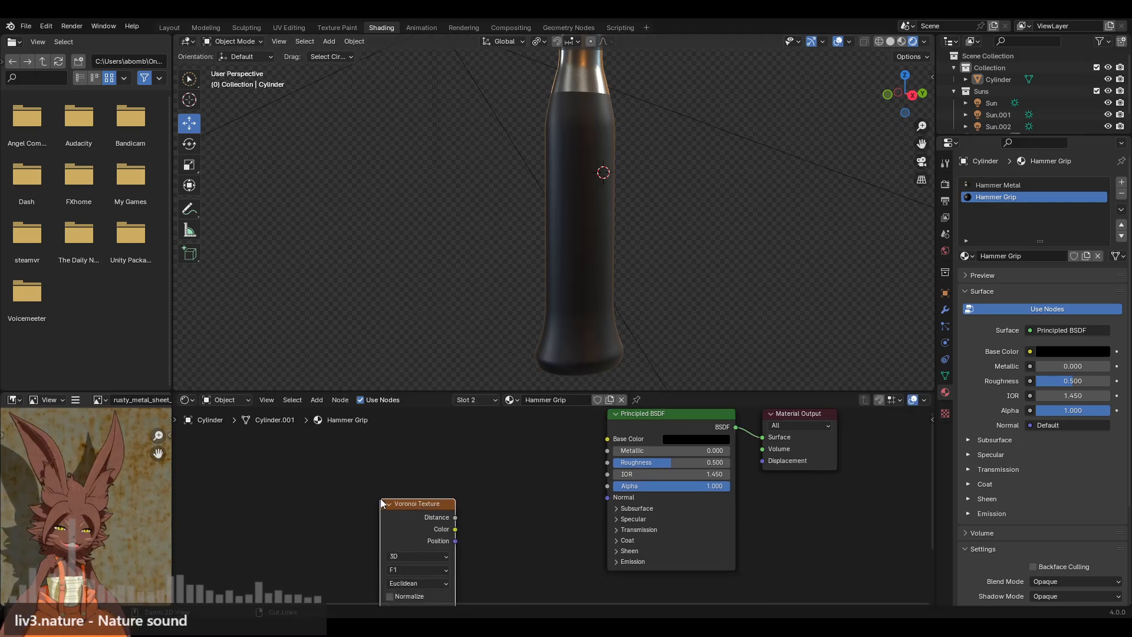
key(ctrl+t)
middle_drag(381, 498, 402, 451)
drag(333, 509, 355, 512)
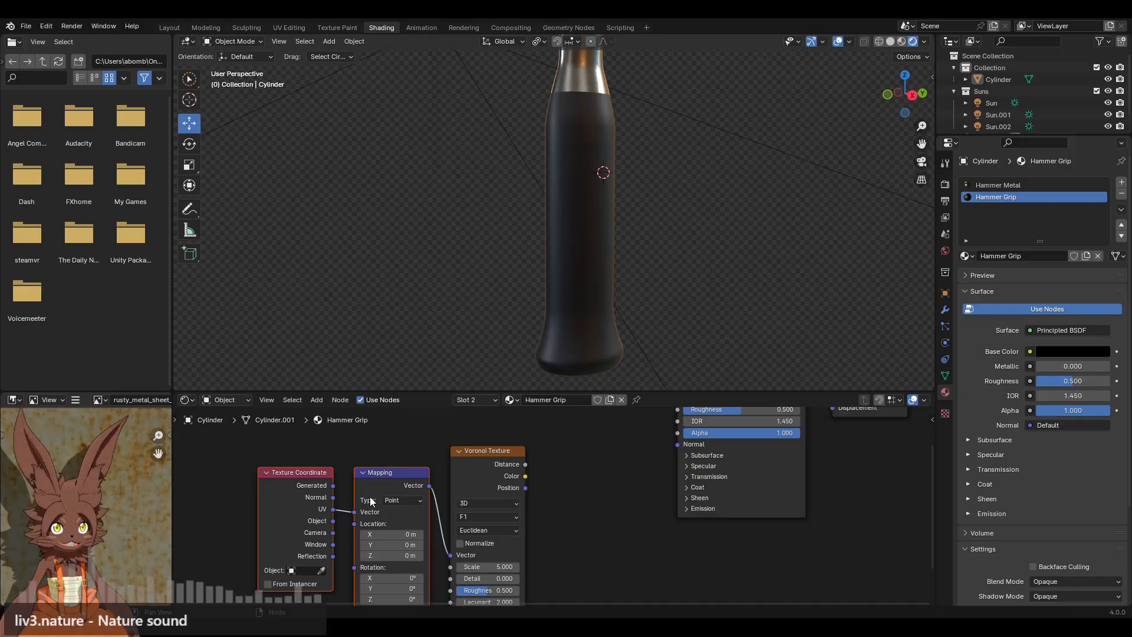
scroll(376, 453, down, 2)
click(513, 446)
drag(513, 447, 539, 497)
click(539, 495)
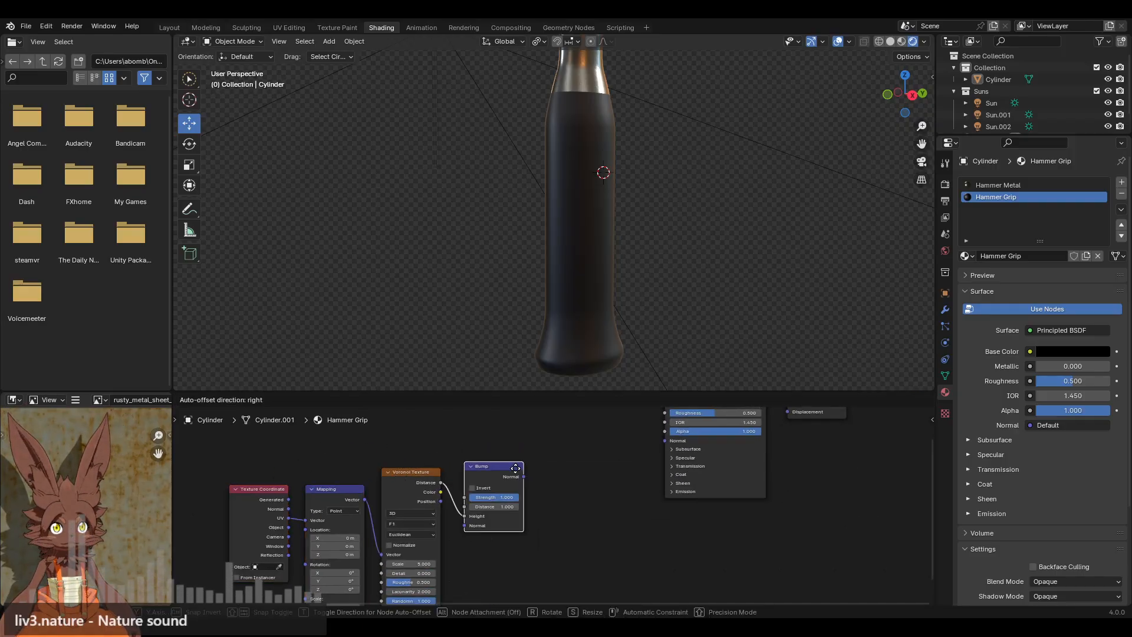
right_click(545, 476)
Feed the Voronoi Texture's Distance into a new Color Ramp, and the ramp's Color into a new Bump node's Height.
drag(443, 482, 528, 501)
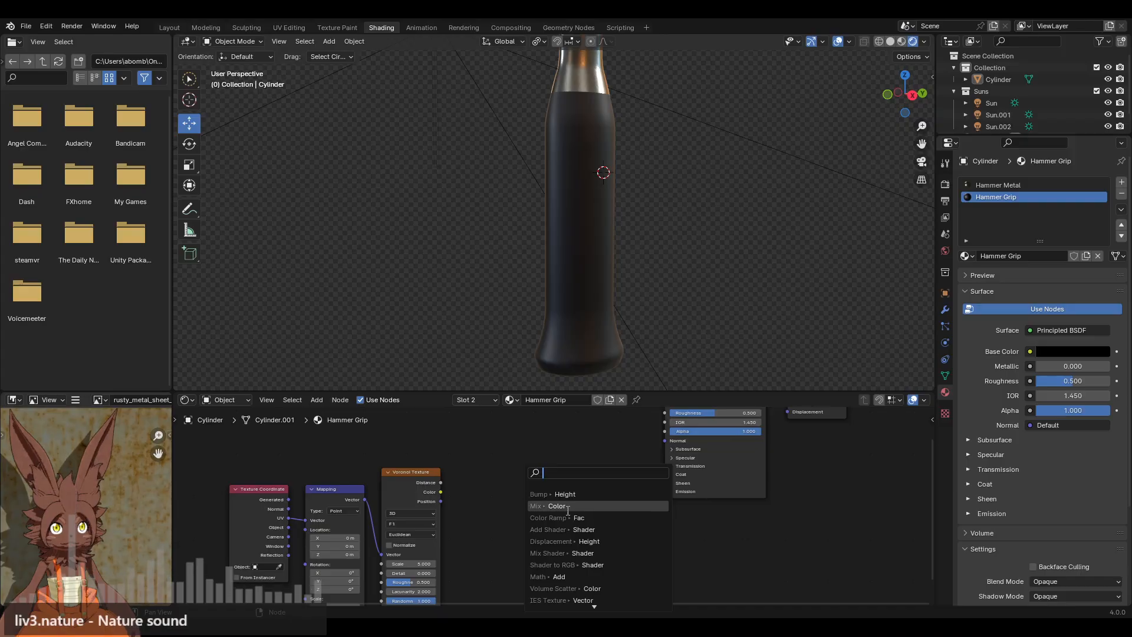
click(549, 517)
click(547, 477)
drag(584, 468, 608, 500)
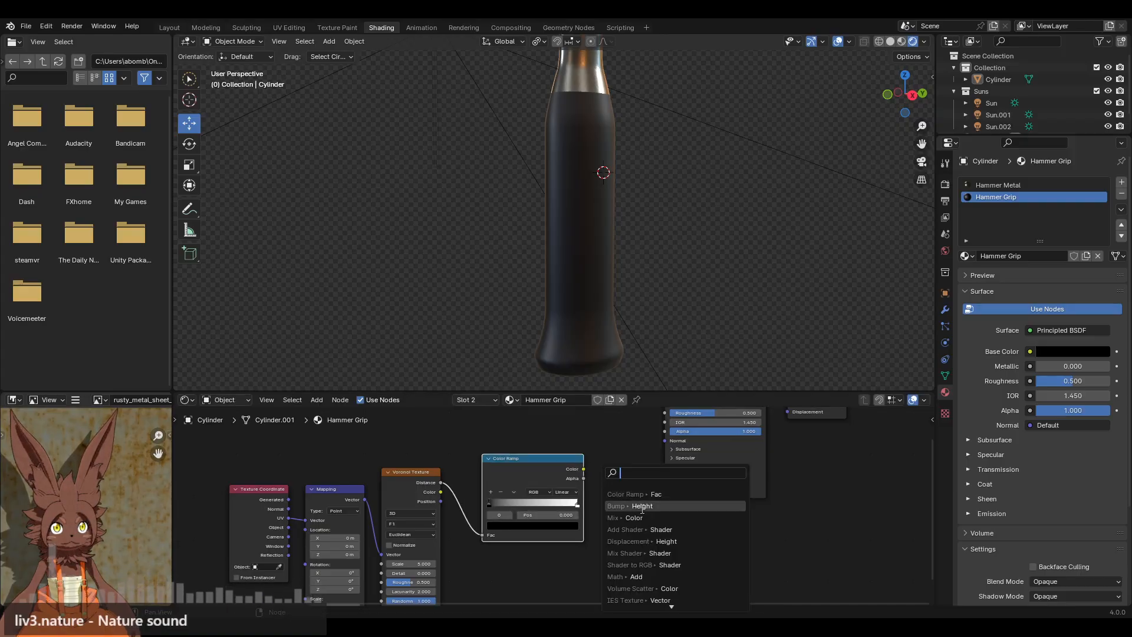
click(642, 506)
click(619, 460)
Space out the texture chain and the Bump node so they sit clear of the Principled BSDF.
middle_drag(438, 461, 510, 458)
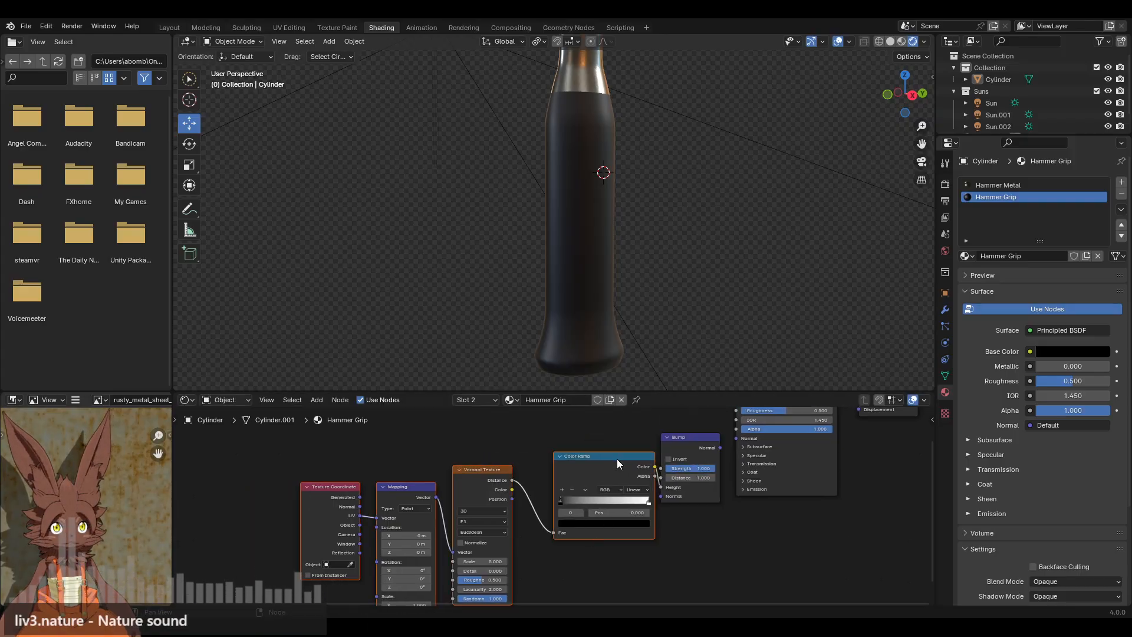
drag(618, 459, 483, 480)
click(597, 483)
middle_drag(645, 468, 584, 501)
drag(628, 481, 537, 485)
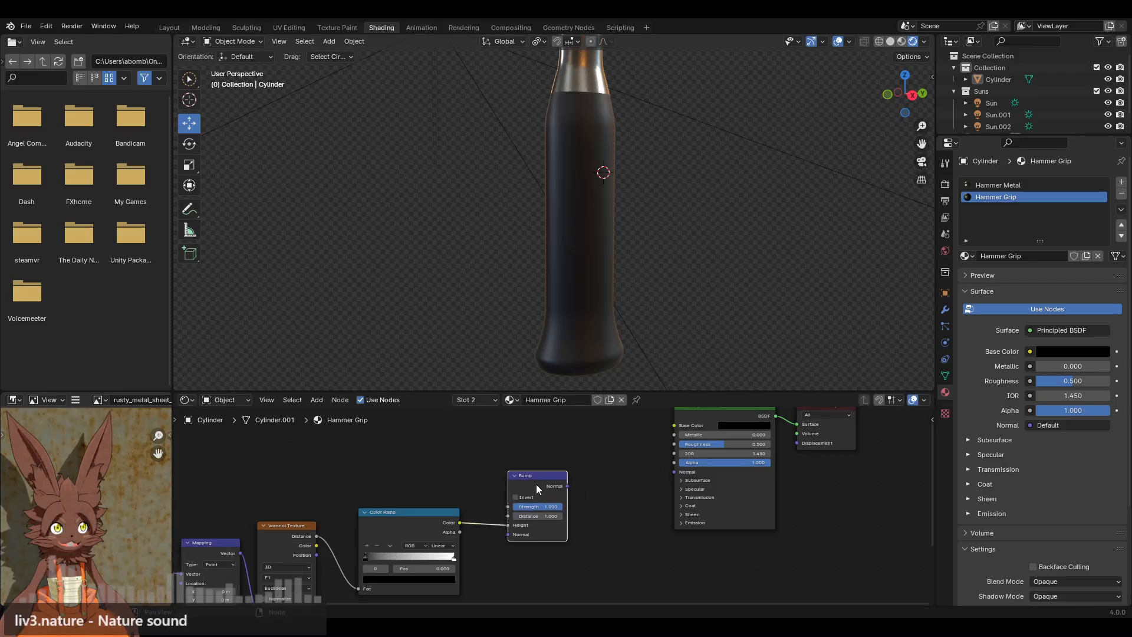
Set the Bump node's Strength to 0.200 and connect its output to the Principled BSDF's Normal input.
scroll(642, 285, up, 2)
scroll(554, 507, up, 2)
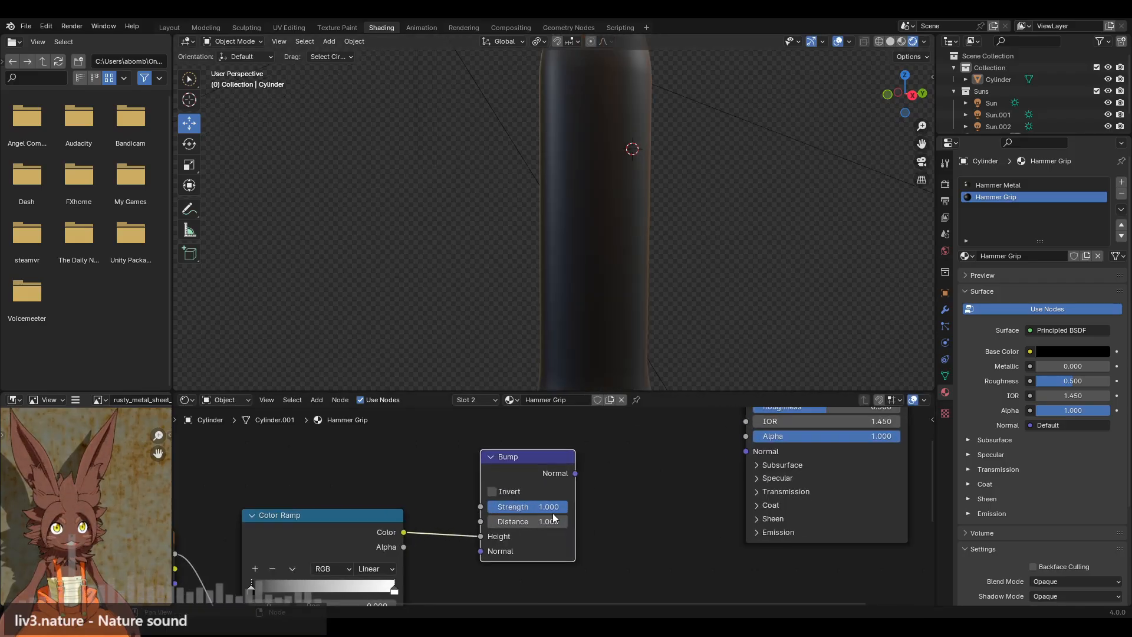
click(545, 506)
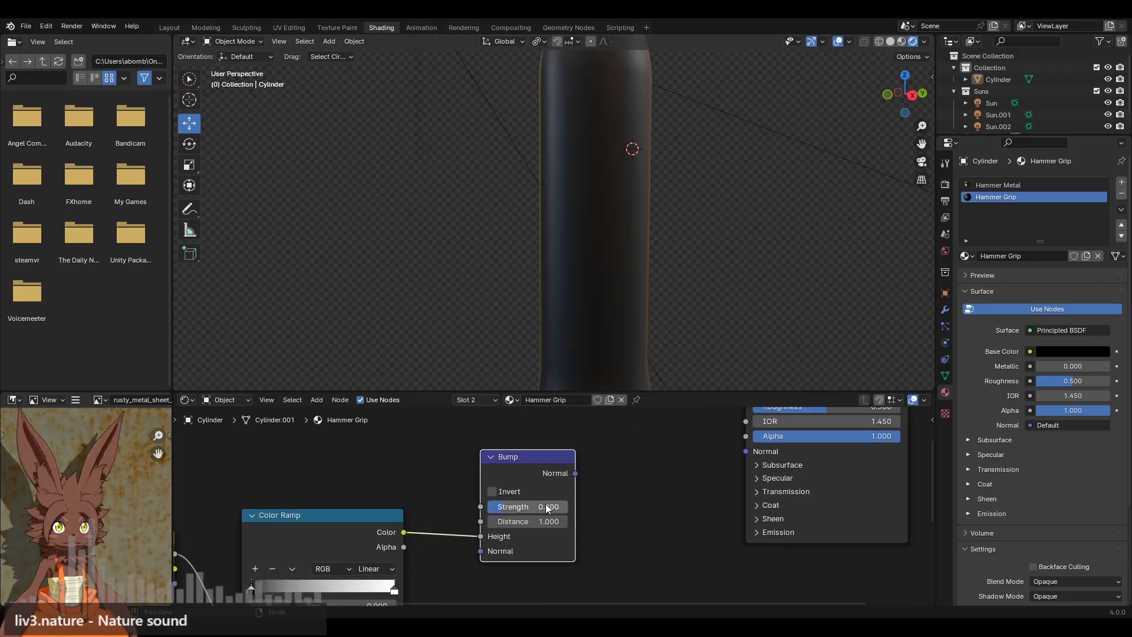
drag(576, 474, 746, 452)
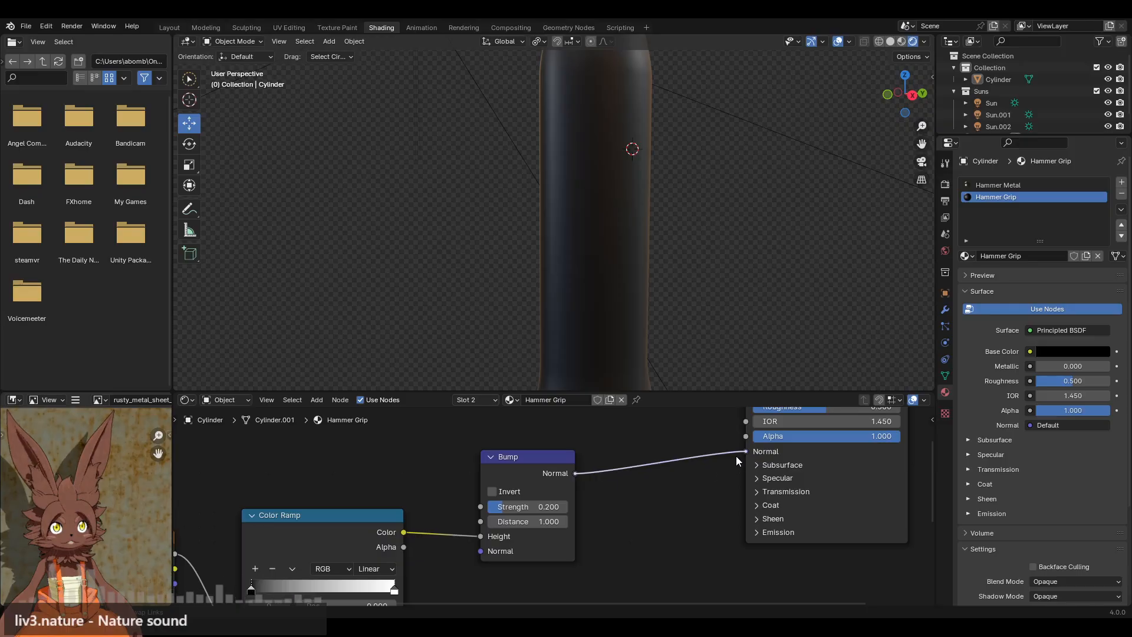
Set the Voronoi Texture's Scale to 45 and enable Invert on the Bump node.
middle_drag(627, 504, 935, 382)
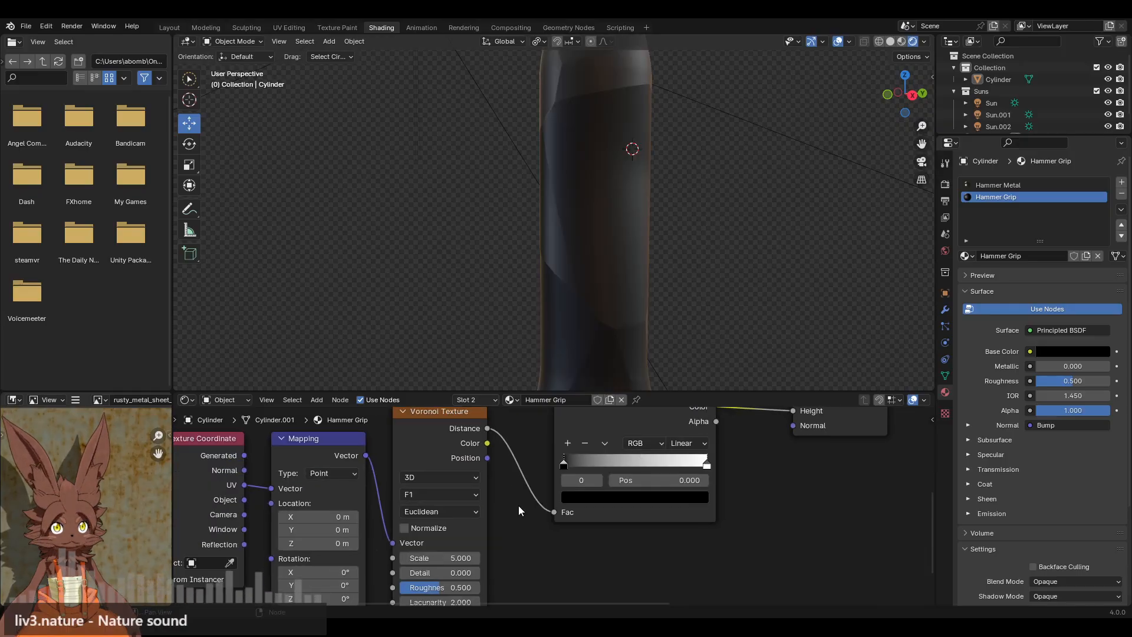
middle_drag(481, 554, 510, 522)
drag(472, 527, 531, 527)
click(465, 527)
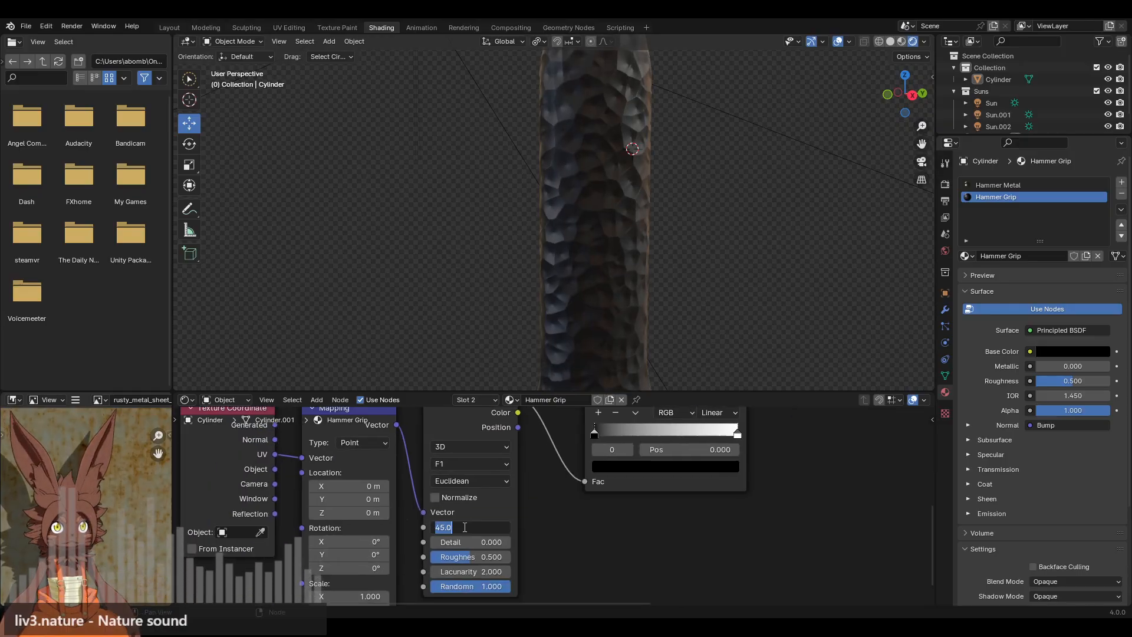
click(846, 474)
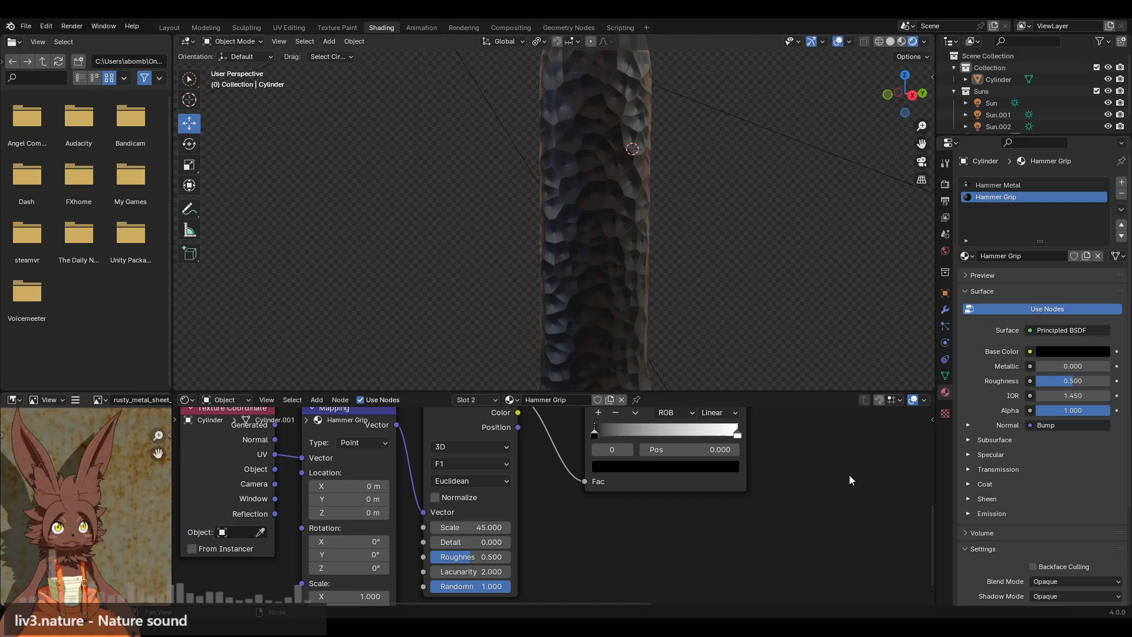
middle_drag(821, 431, 640, 576)
click(655, 479)
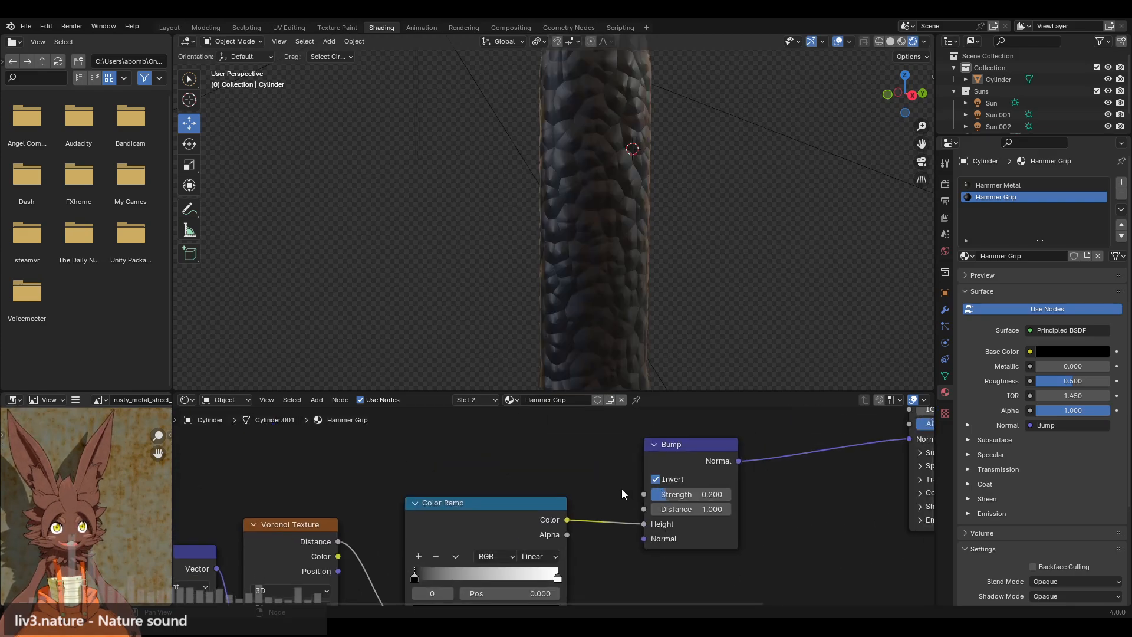
Try a Voronoi Texture Scale of 500, and settle on 1000 for a finer grip texture.
middle_drag(479, 490, 676, 369)
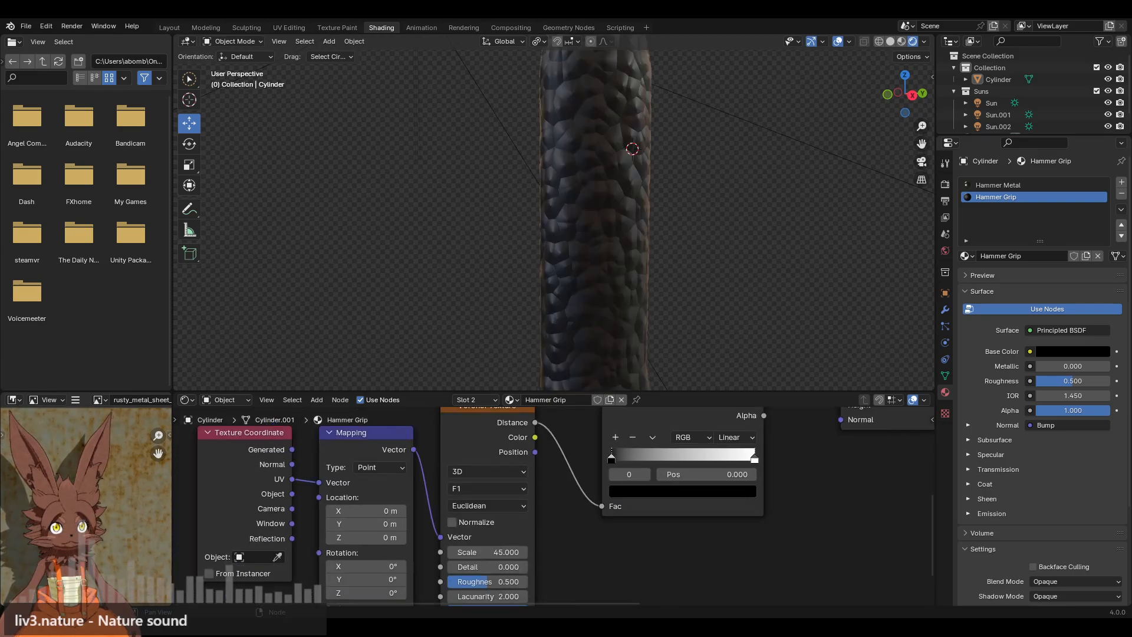
middle_drag(490, 547, 575, 506)
click(575, 508)
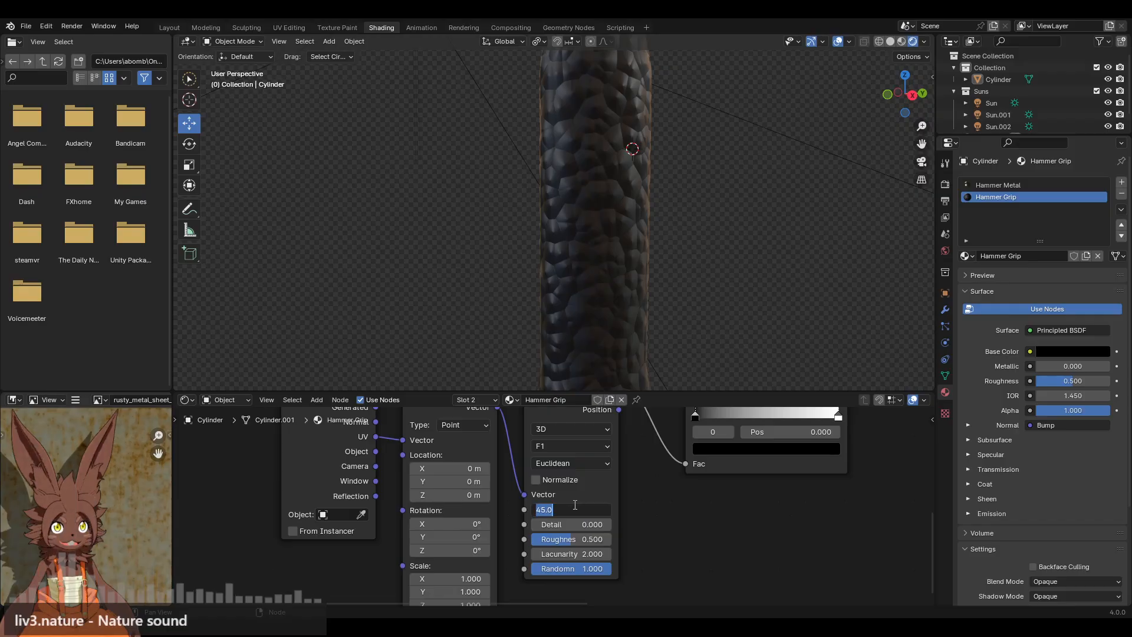
text(500)
key(Return)
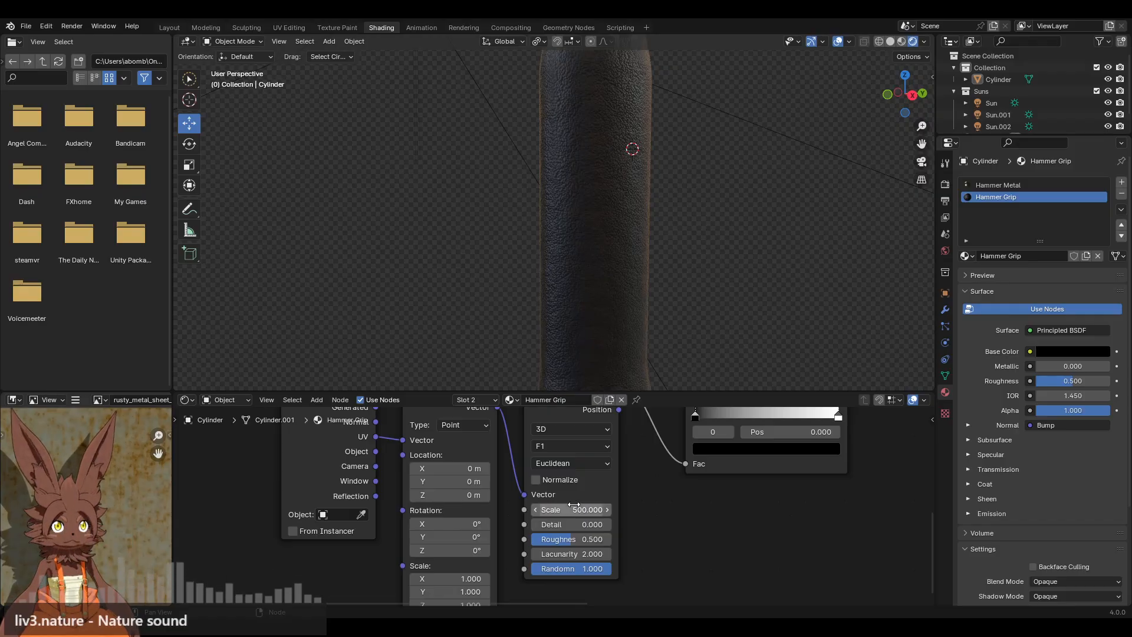
click(576, 509)
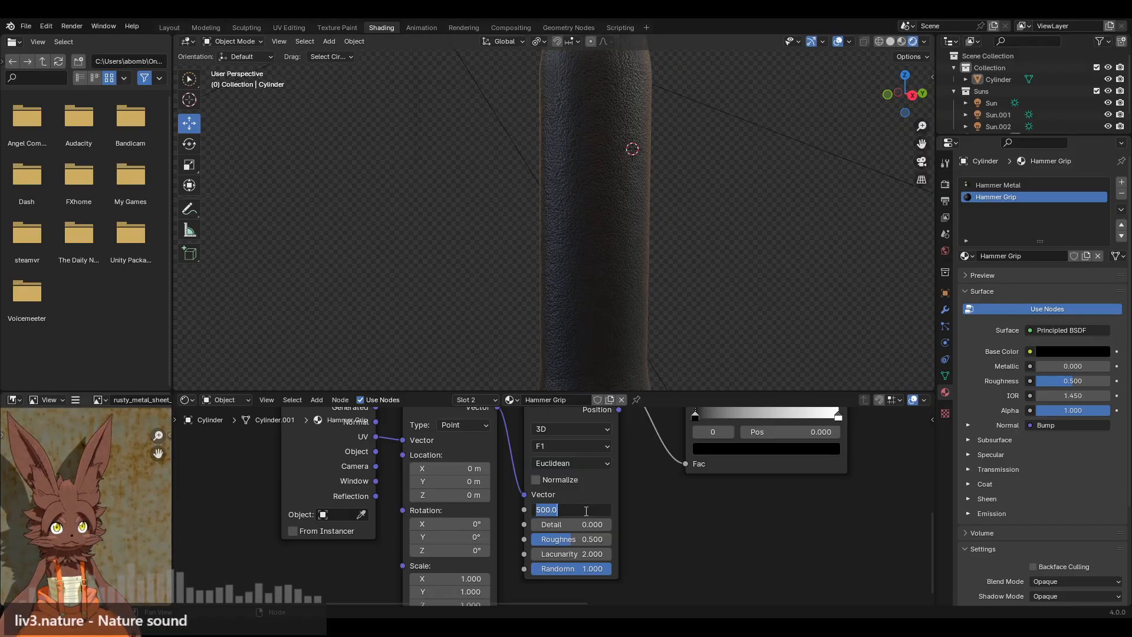
text(100)
key(Return)
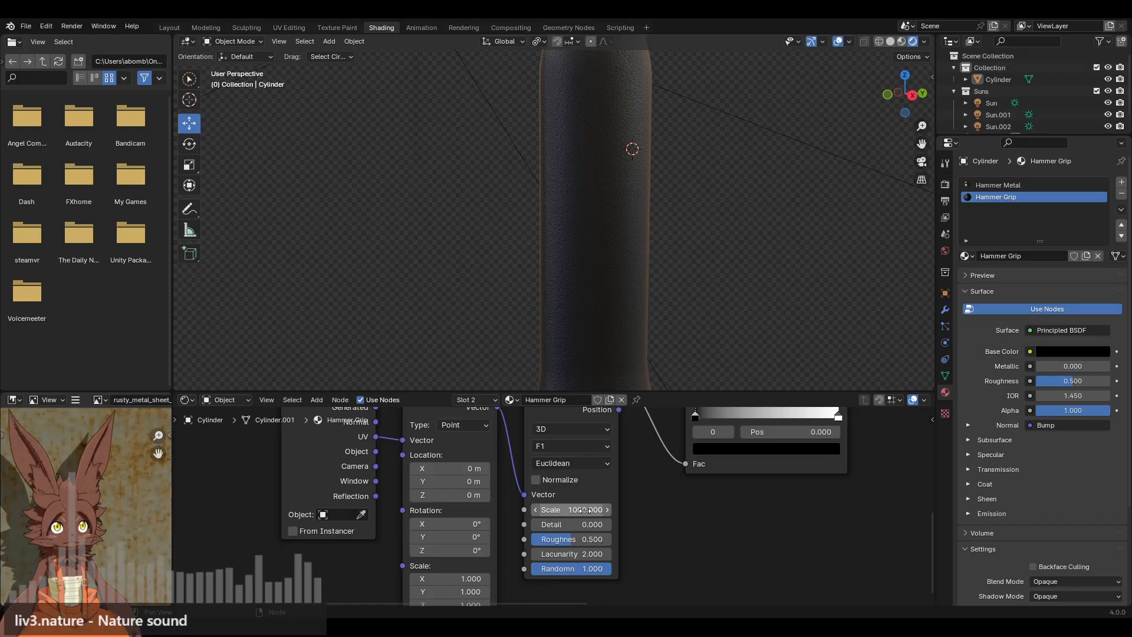
middle_drag(871, 449, 616, 579)
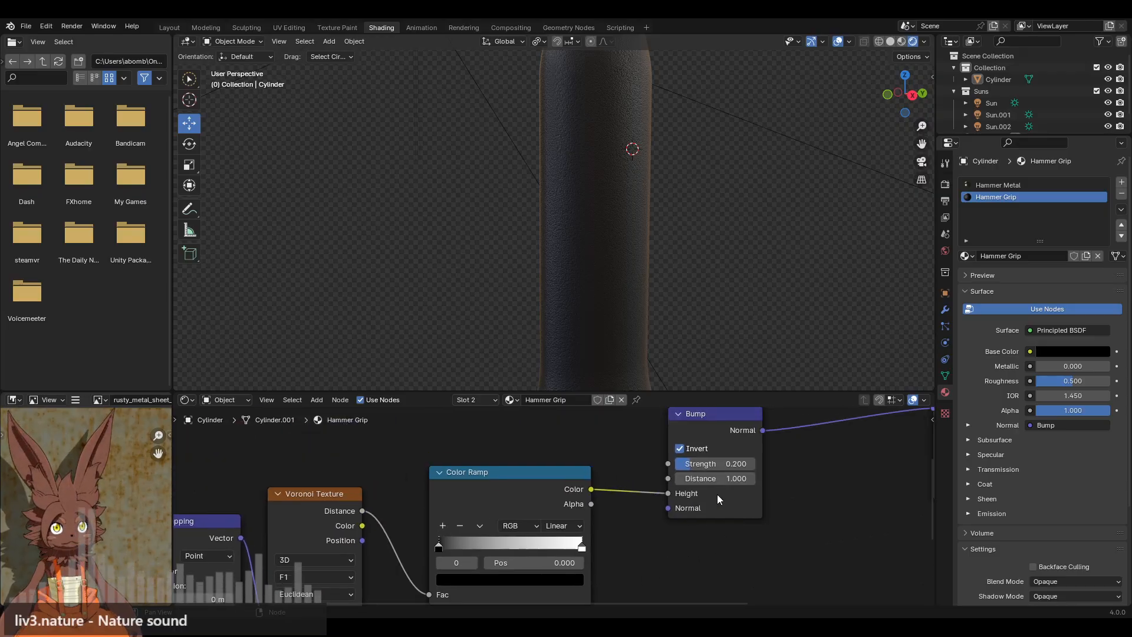
Set the Bump node's Strength to 0.150 and the Principled BSDF's Roughness to 0.600.
key(BackSpace)
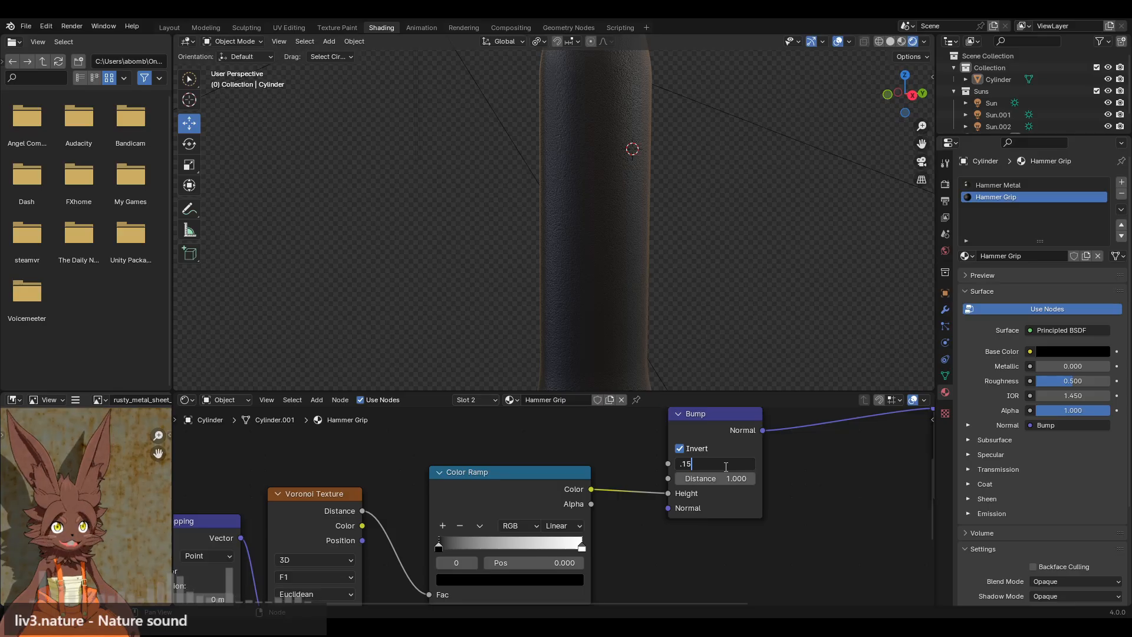
key(Return)
middle_drag(858, 465, 670, 511)
drag(690, 511, 706, 511)
click(708, 510)
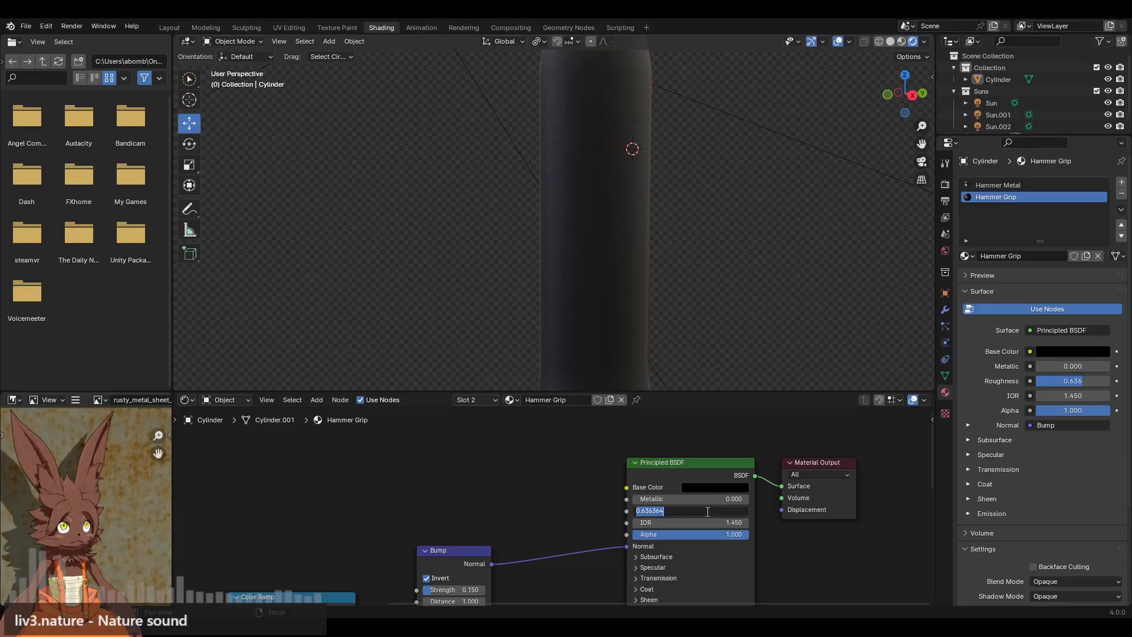
text(.6)
key(Return)
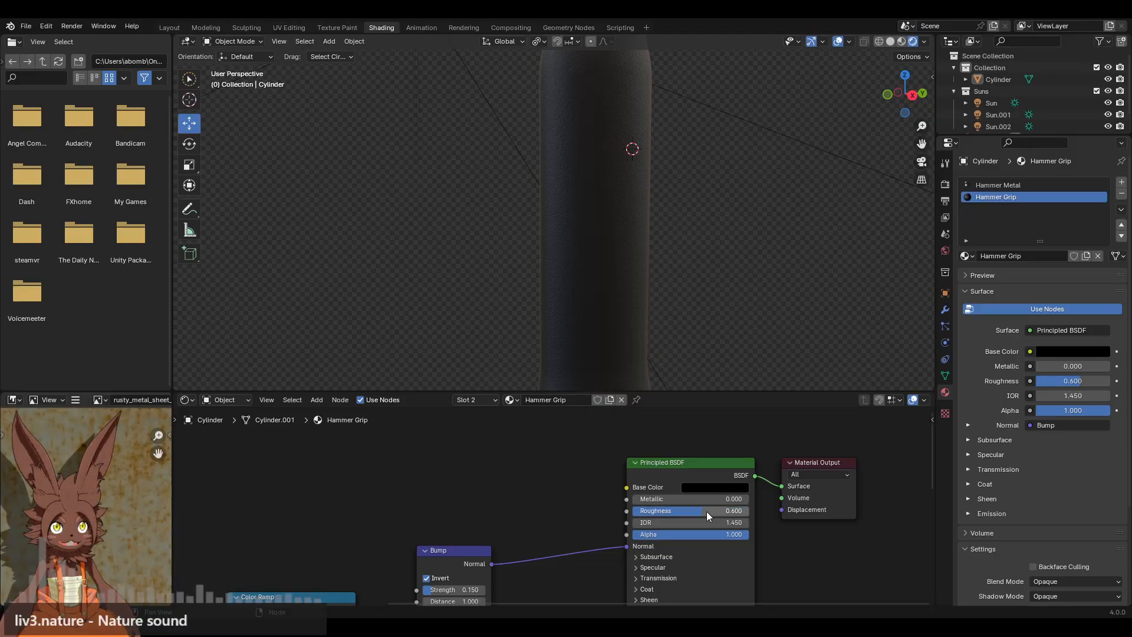
Put the hammer in Edit Mode and select all linked grip faces below the metal seam.
scroll(574, 232, down, 4)
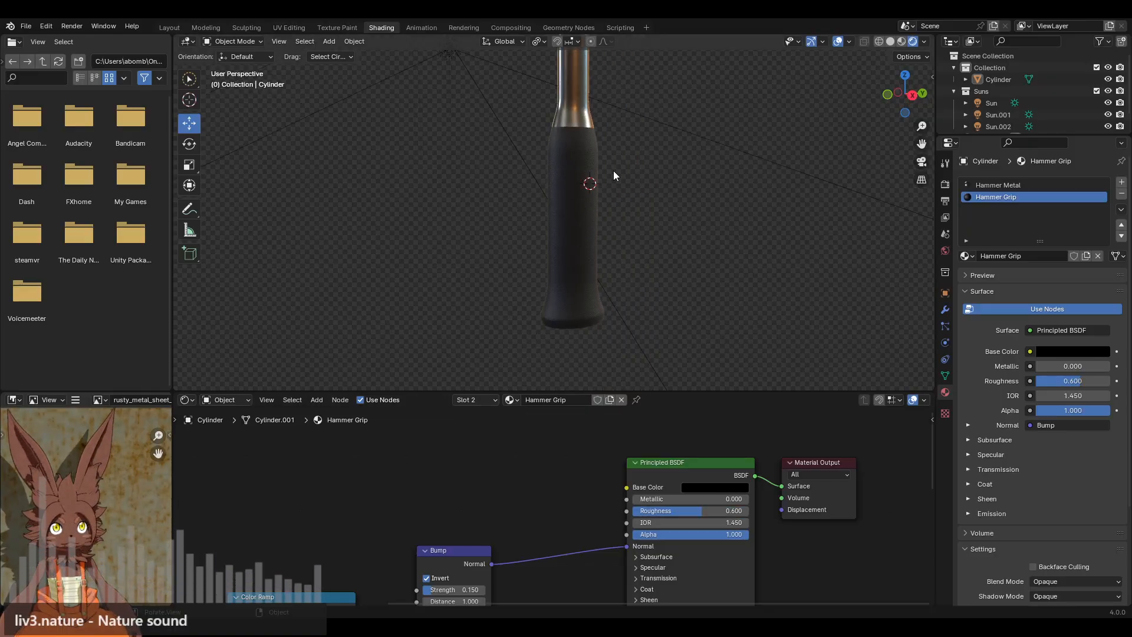
scroll(534, 147, down, 4)
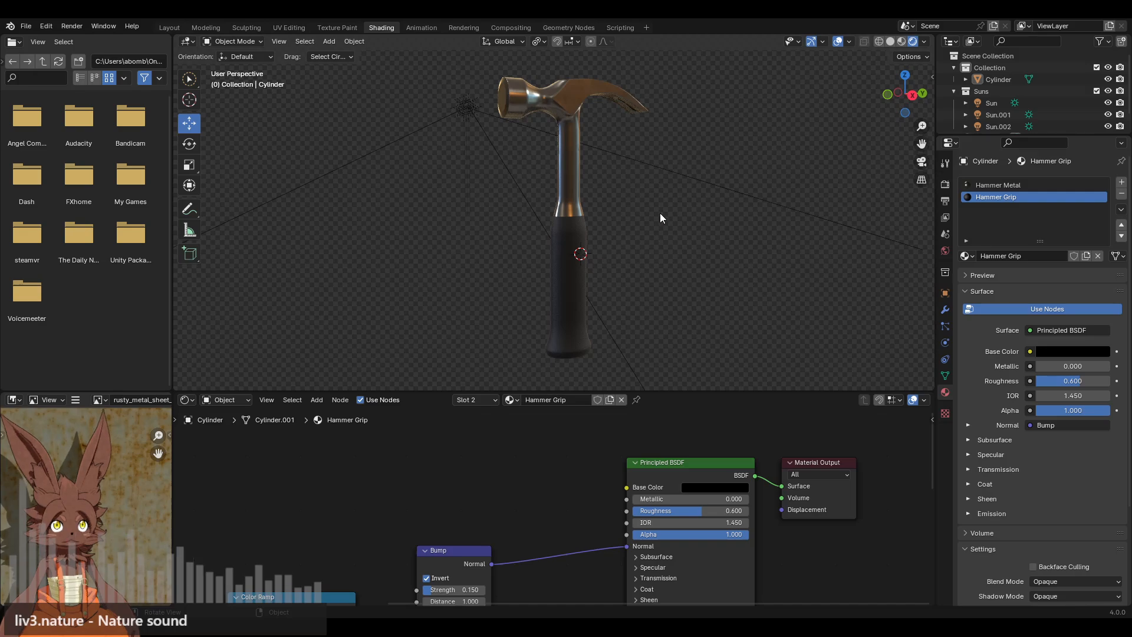
scroll(571, 226, up, 3)
middle_drag(502, 223, 683, 219)
shift+middle_drag(585, 263, 572, 173)
scroll(619, 226, up, 2)
click(581, 173)
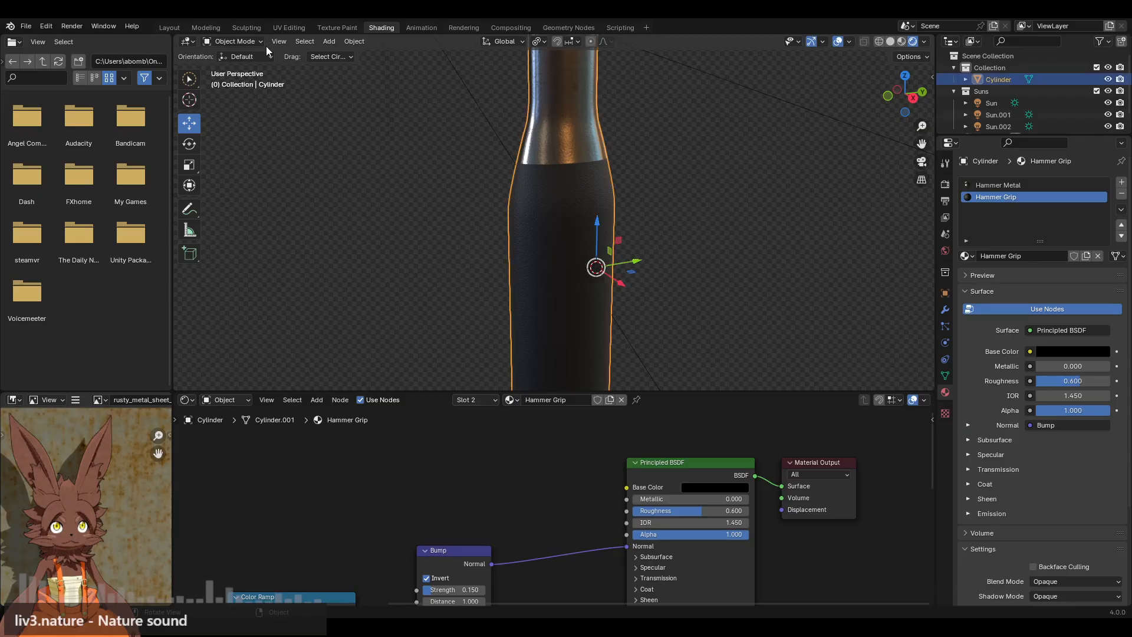
click(233, 41)
click(235, 54)
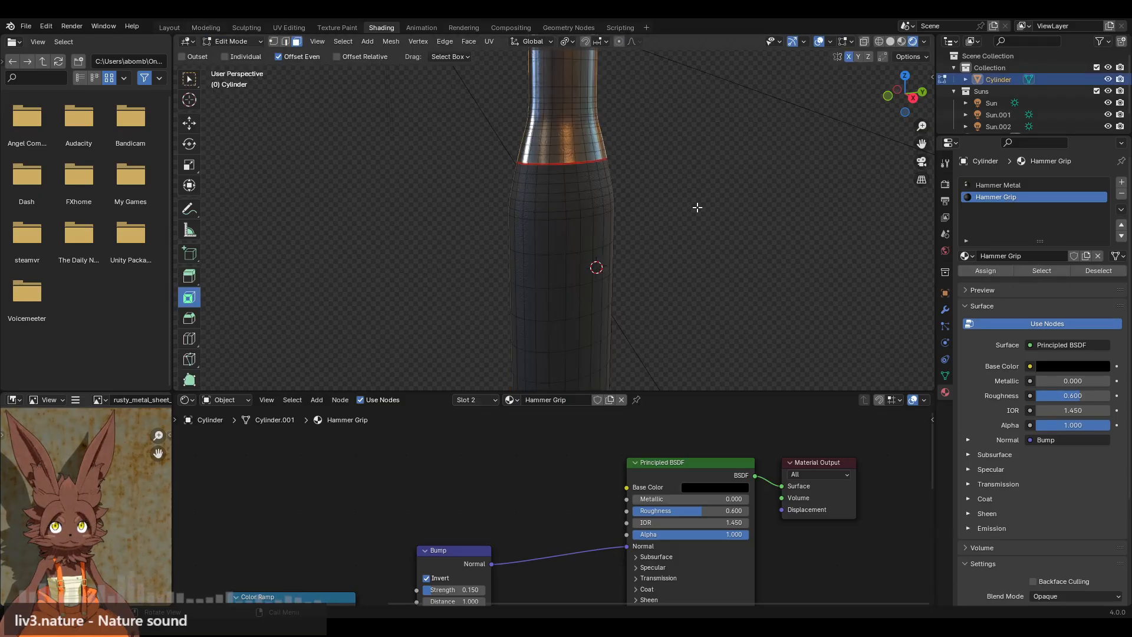
click(585, 300)
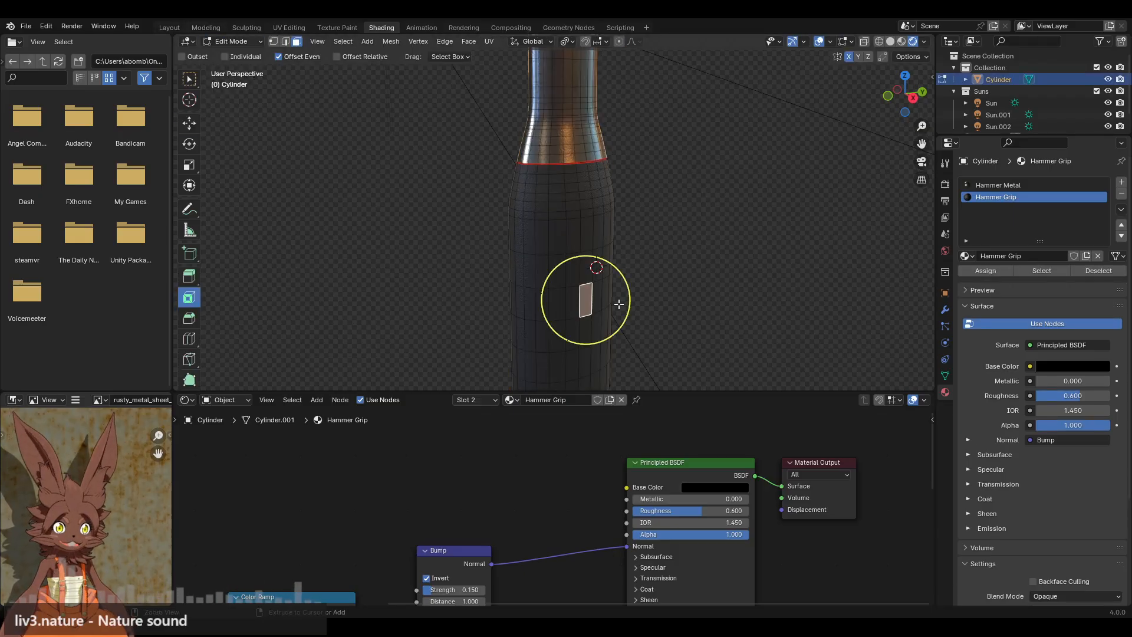
key(ctrl+l)
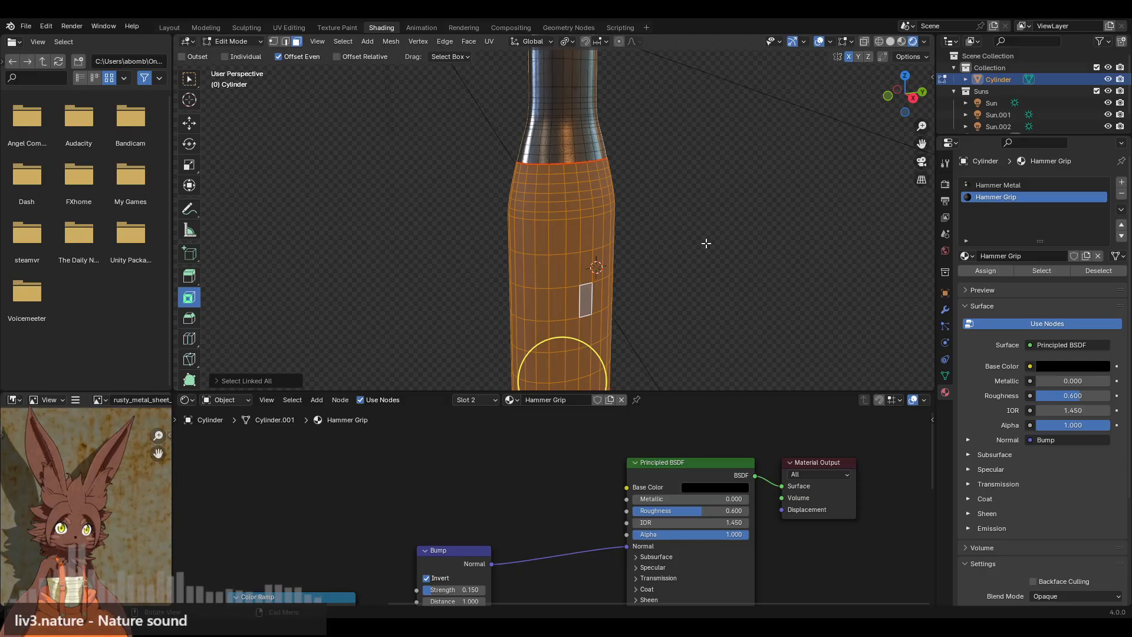
Extrude the selected grip faces and scale them up uniformly to about 1.007.
middle_drag(706, 242, 566, 241)
shift+middle_drag(628, 208, 596, 238)
scroll(596, 239, up, 2)
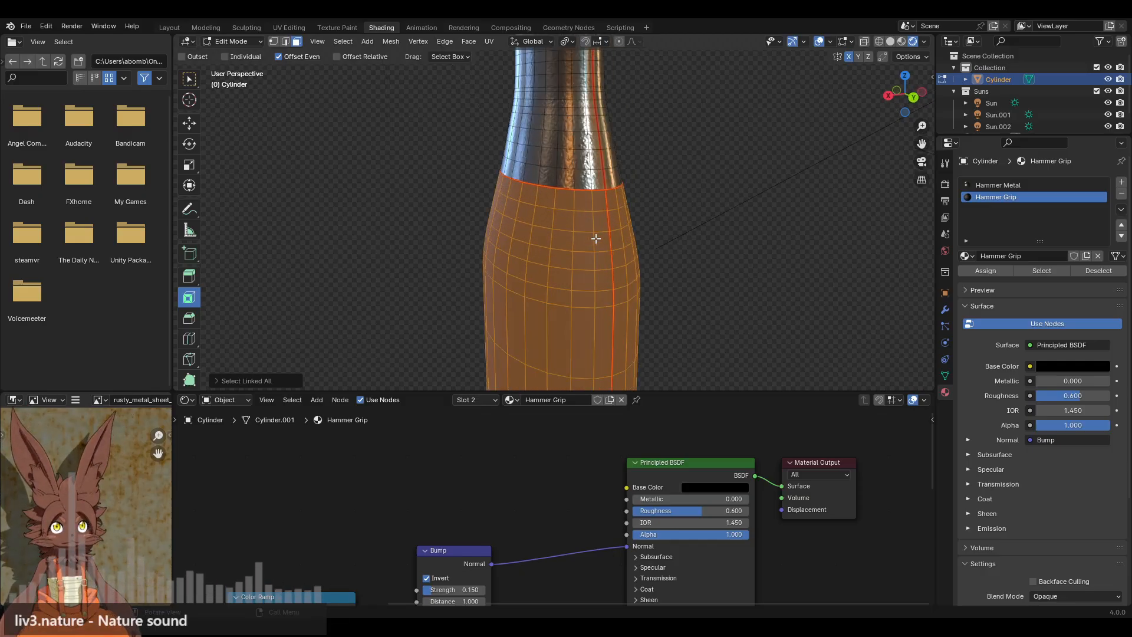
scroll(662, 242, up, 3)
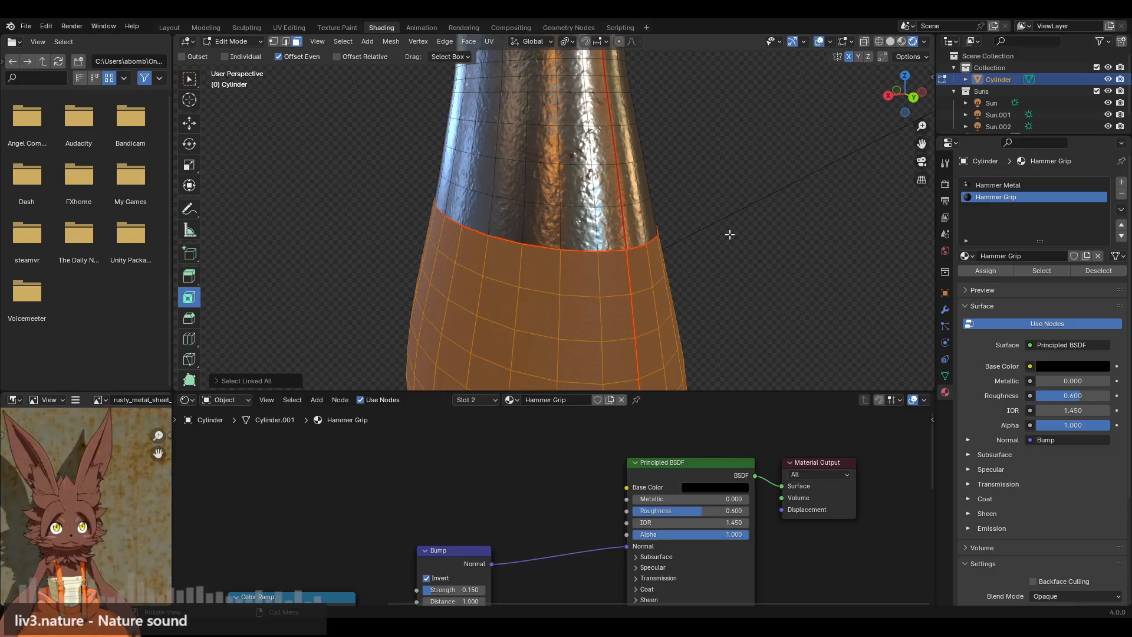
key(s)
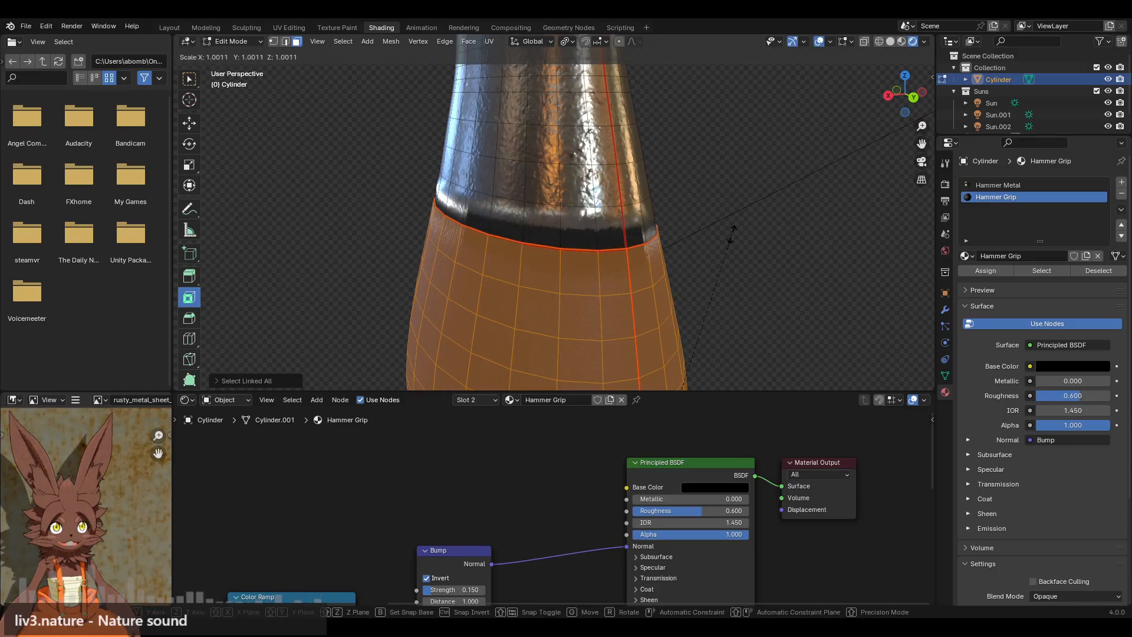
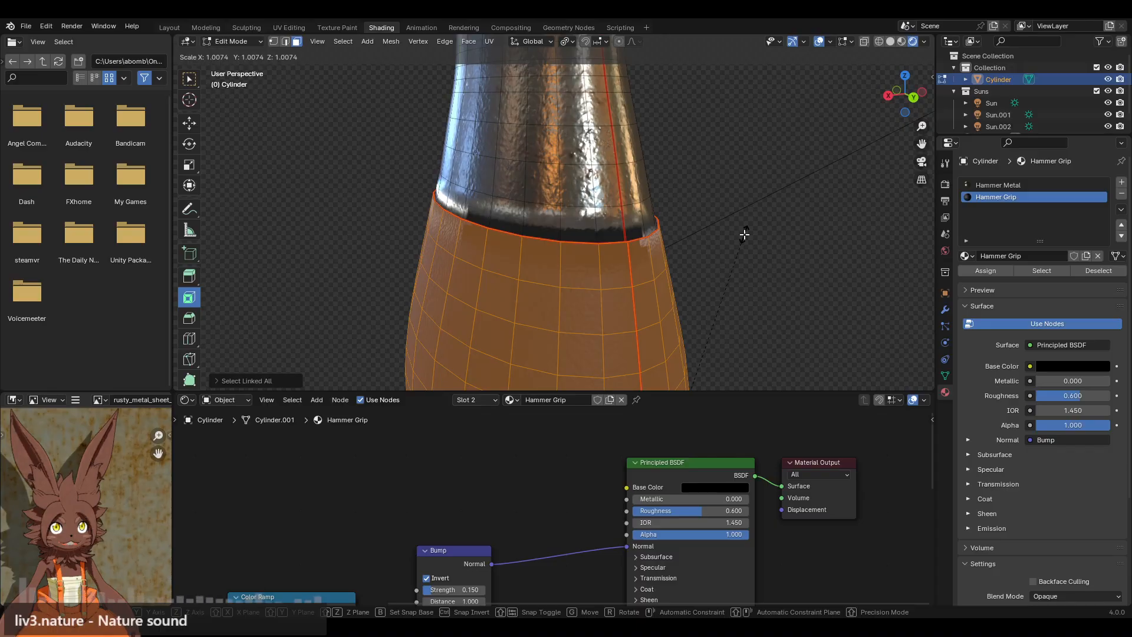
click(745, 235)
Try moving the extruded grip faces down about 0.011 m along the Z axis.
click(195, 123)
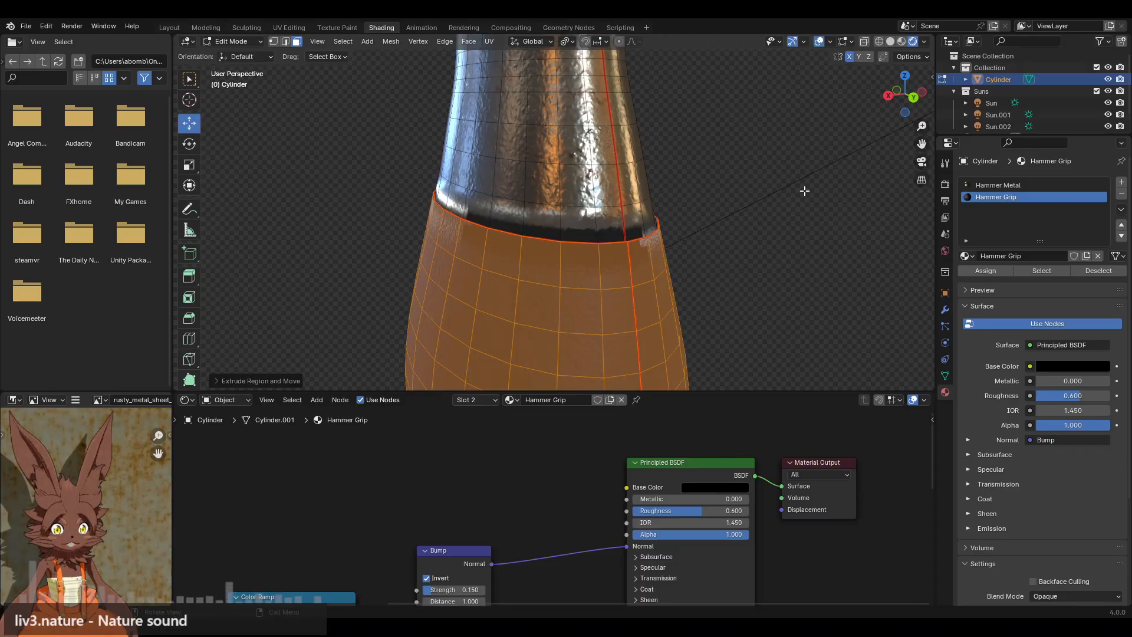
key(g)
key(z)
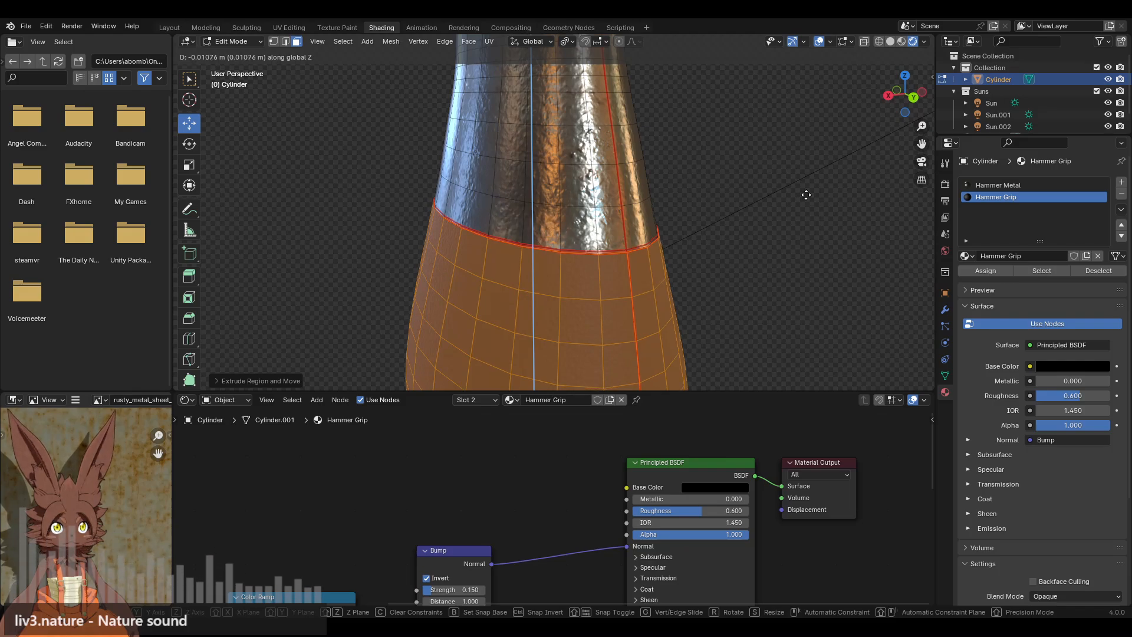
click(723, 200)
click(702, 180)
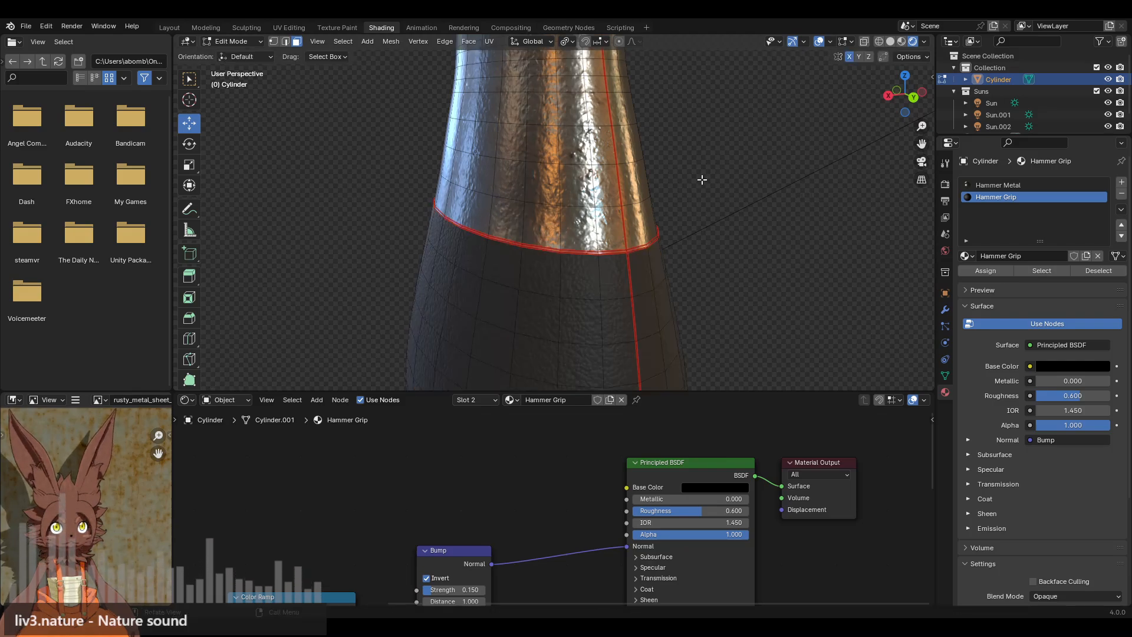
scroll(702, 180, up, 3)
mouse_move(702, 180)
middle_down()
mouse_move(659, 169)
mouse_move(698, 157)
mouse_move(714, 171)
middle_up()
key(ctrl+z)
Scale the grip faces to about 1.009 with Z locked, and lower them about 0.007 m along Z.
key(s)
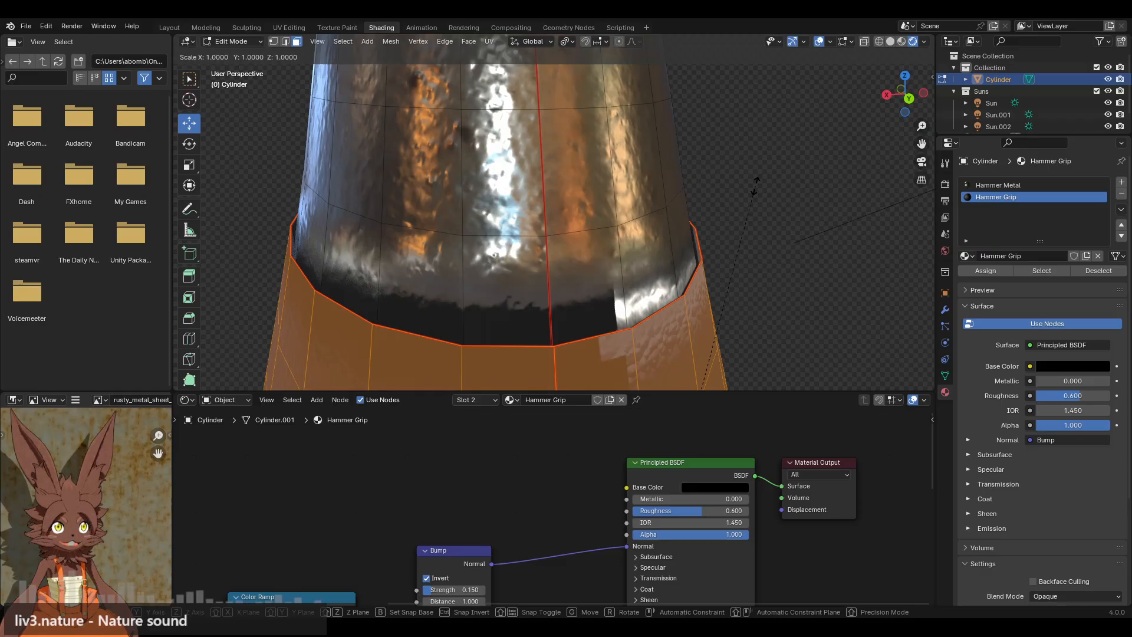
key(shift+z)
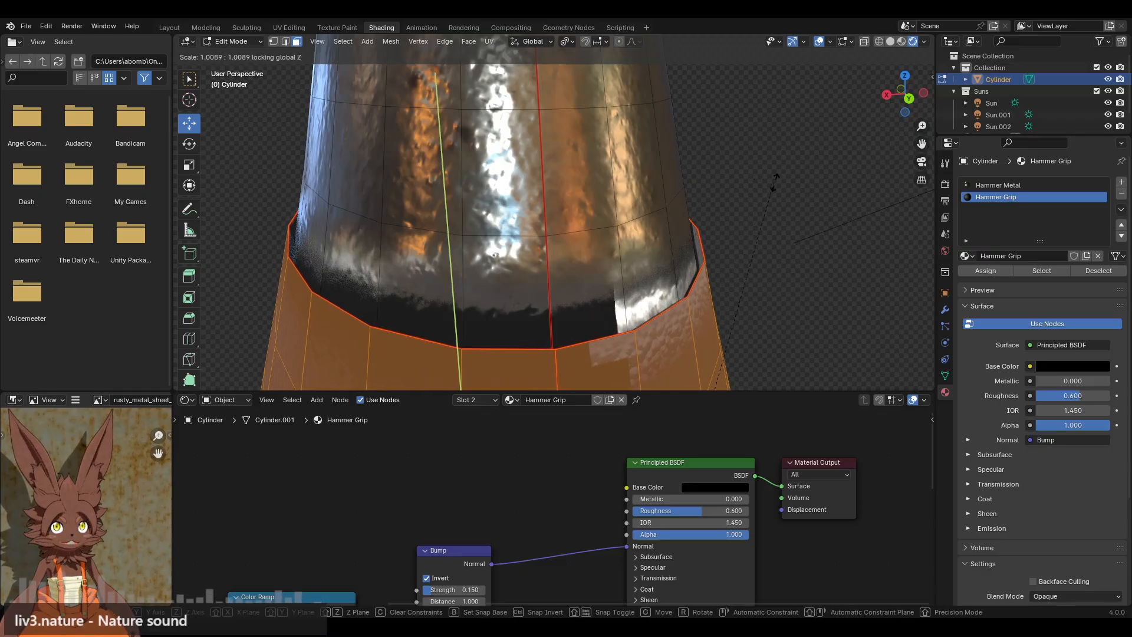
click(776, 182)
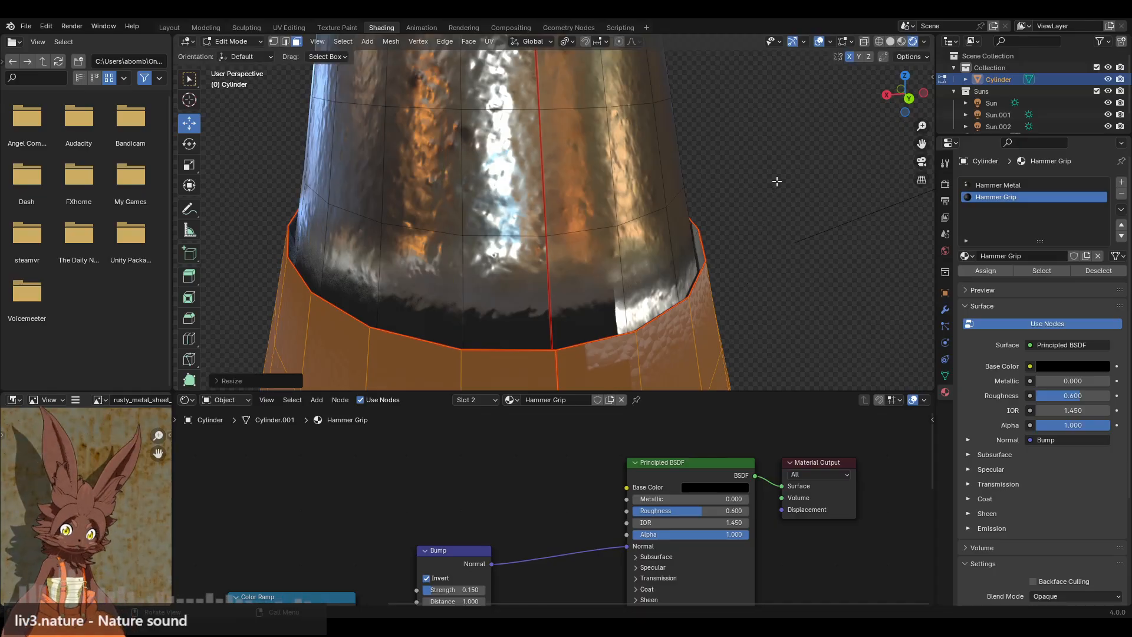
key(g)
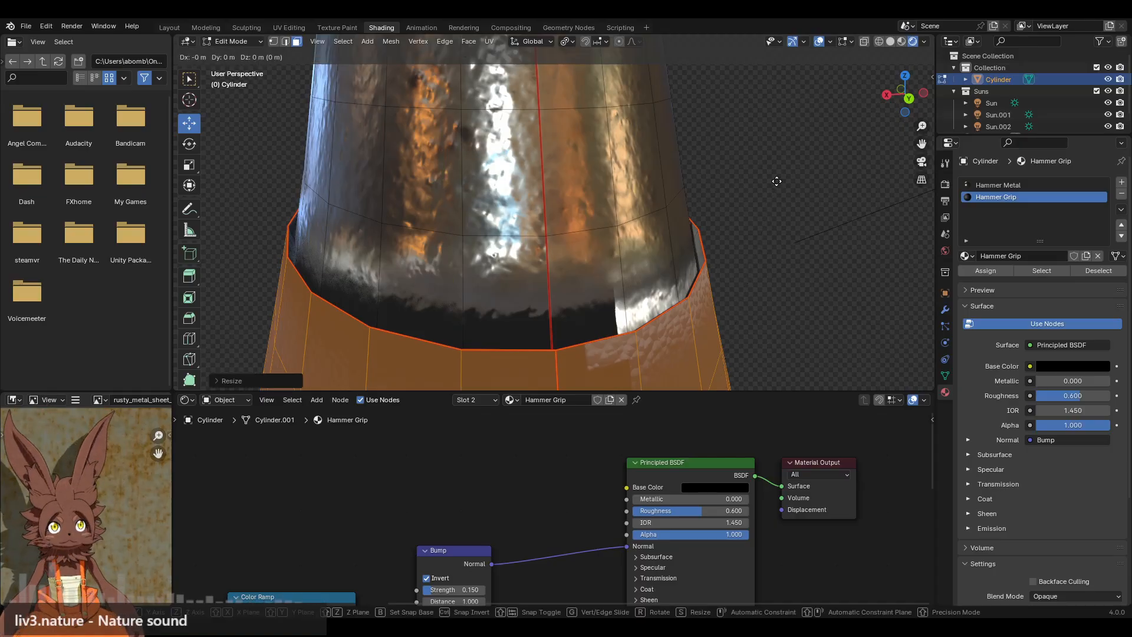
key(z)
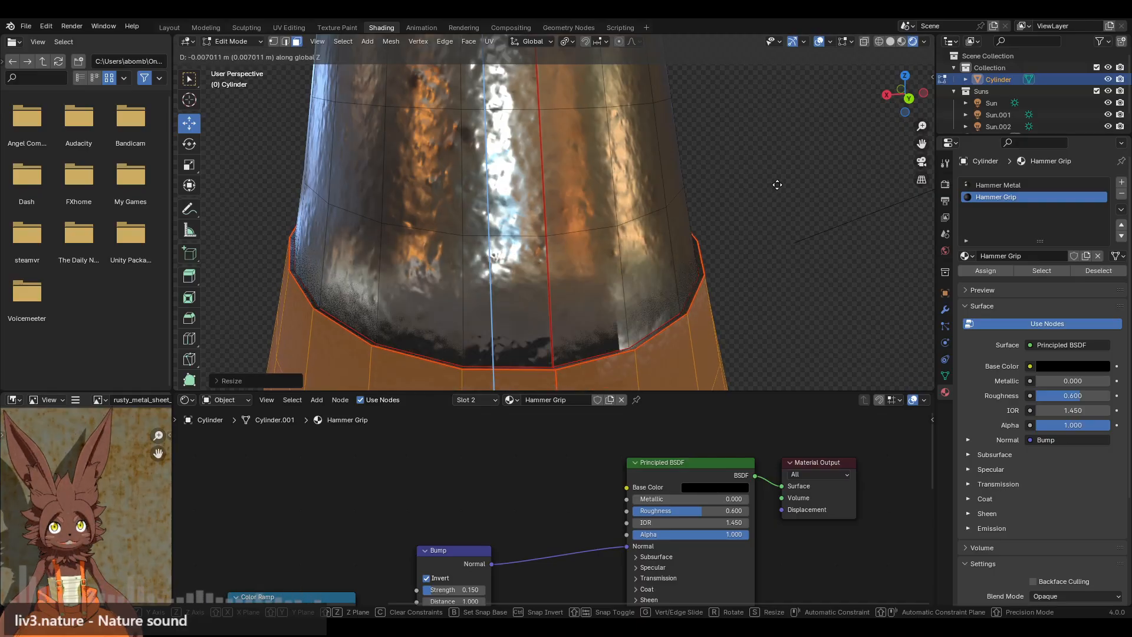
click(777, 184)
In solid shading, clear the seam from the outer edge loop of the grip's rim, leaving the loop against the metal marked.
scroll(483, 242, down, 10)
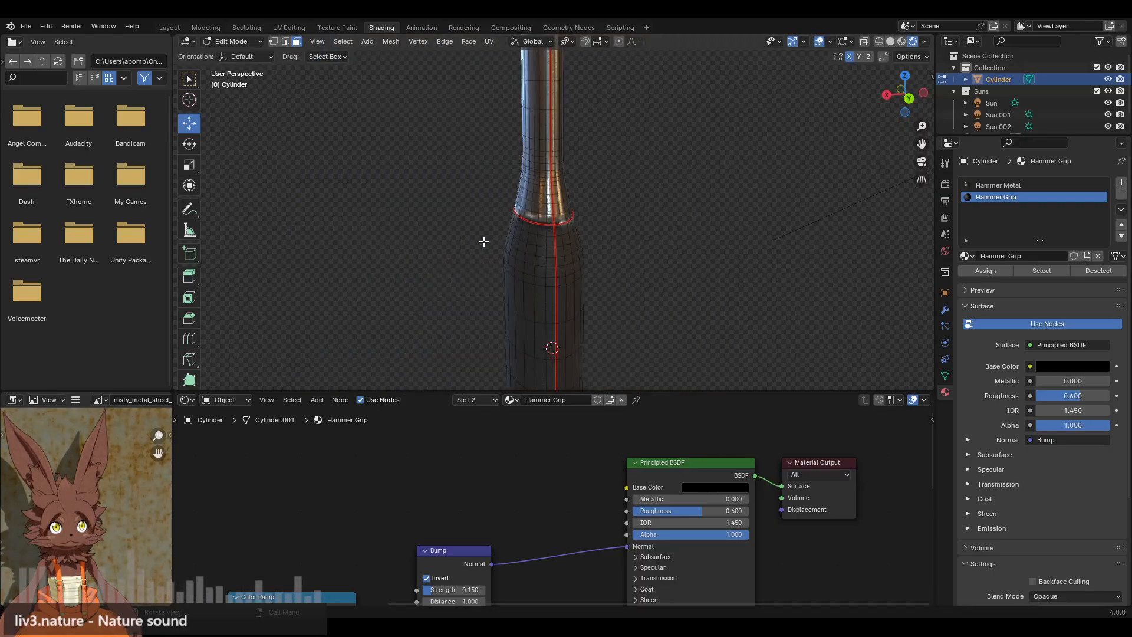
middle_drag(479, 242, 623, 240)
scroll(589, 242, up, 8)
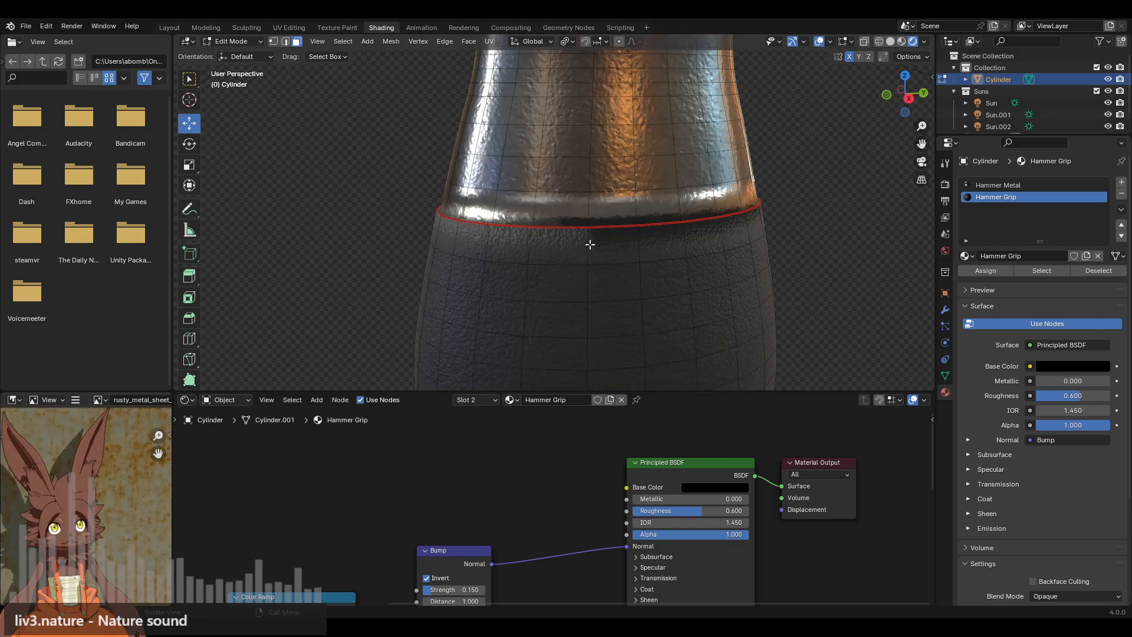
middle_drag(529, 230, 533, 262)
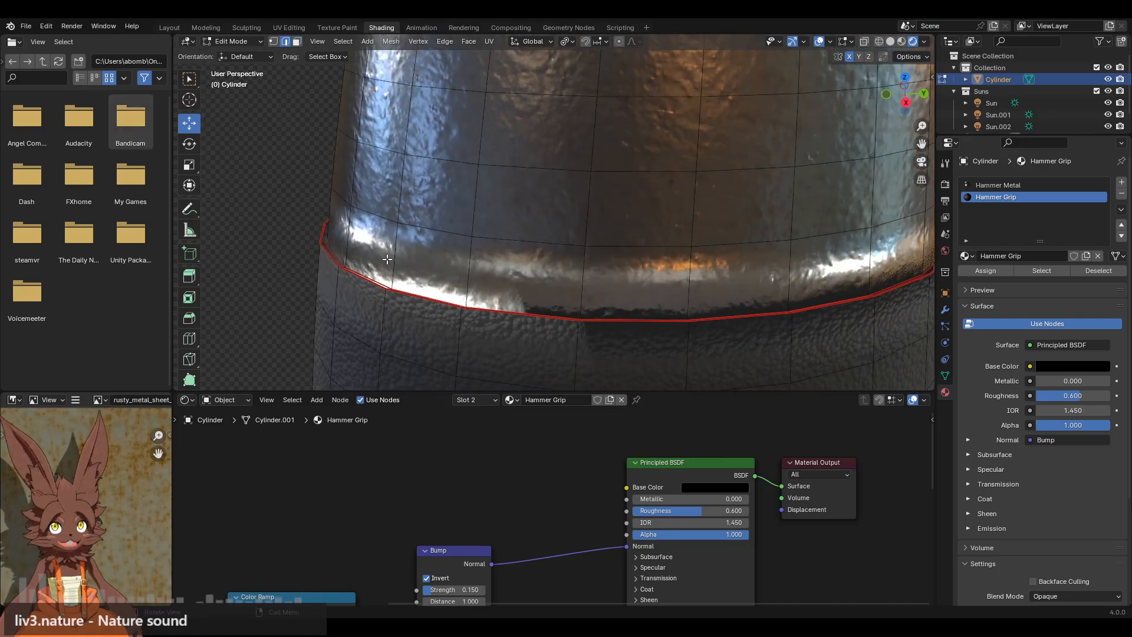
click(889, 42)
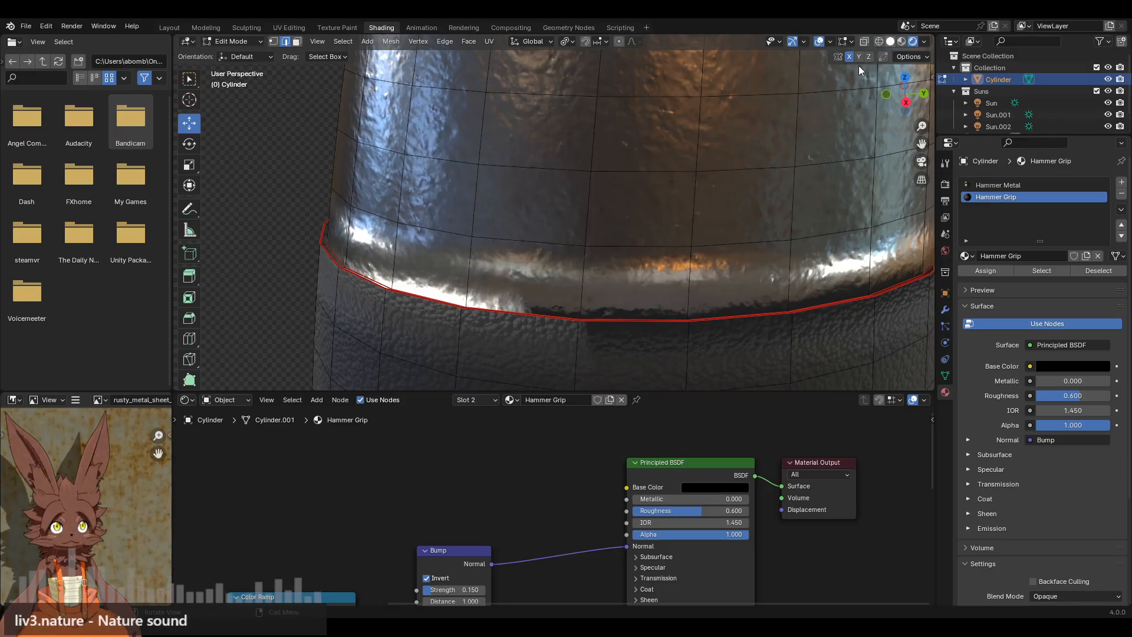
mouse_move(425, 258)
middle_down()
mouse_move(412, 271)
mouse_move(448, 205)
middle_up()
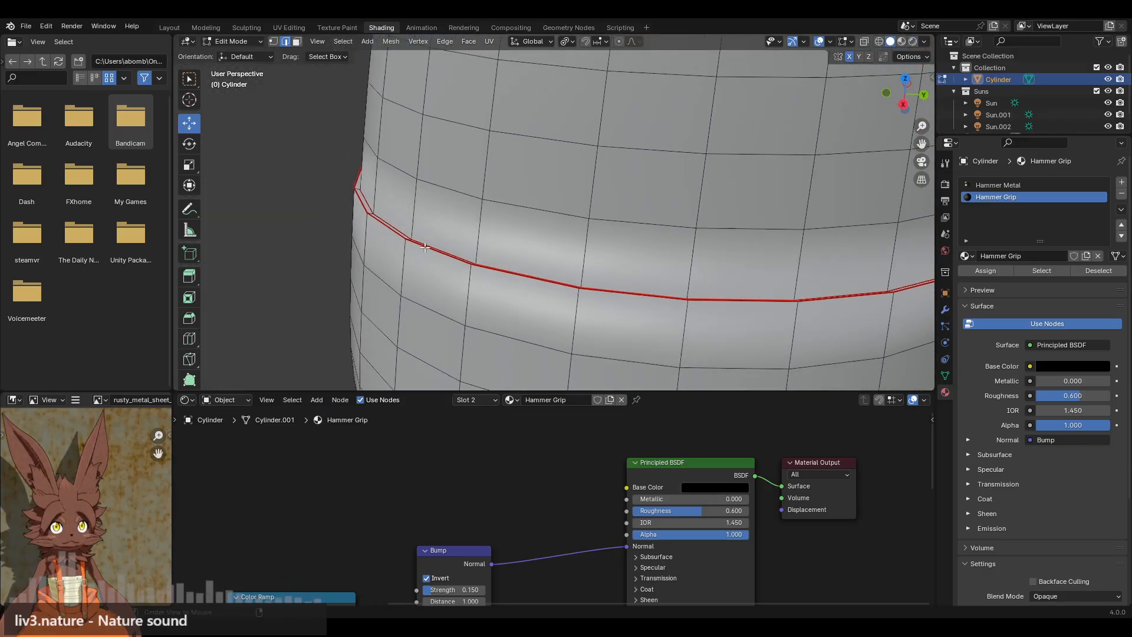
alt+click(425, 247)
right_click(294, 189)
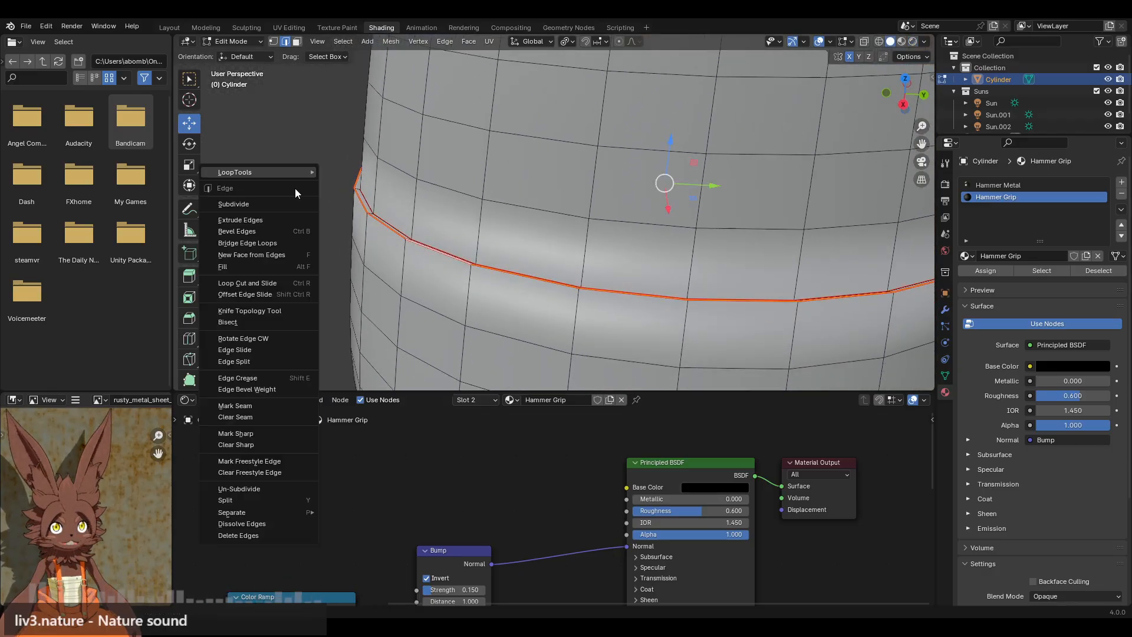
click(288, 416)
Add two loop cuts hugging the grip's rim, one on the metal side and one on the grip side.
scroll(573, 243, down, 6)
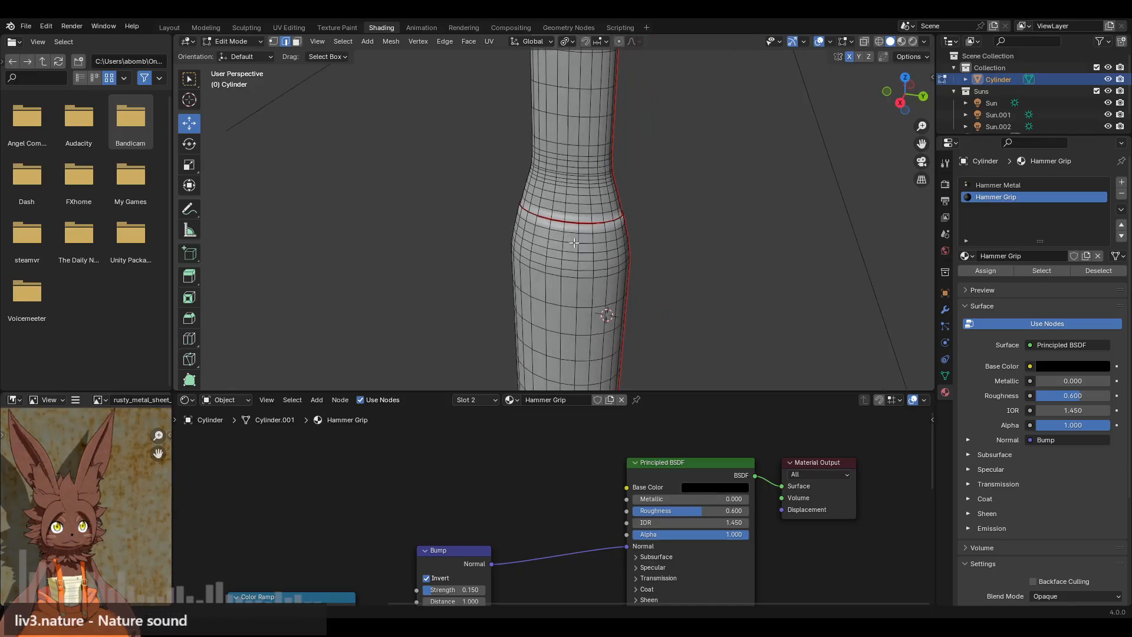
middle_drag(574, 243, 533, 225)
scroll(533, 224, up, 7)
scroll(499, 233, up, 6)
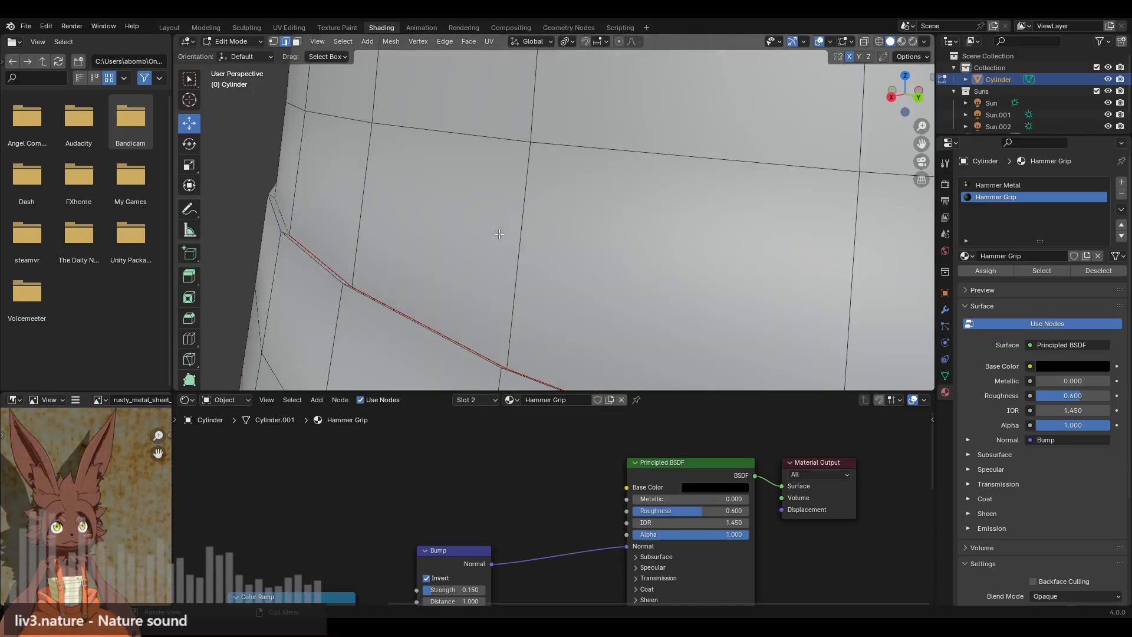
click(190, 337)
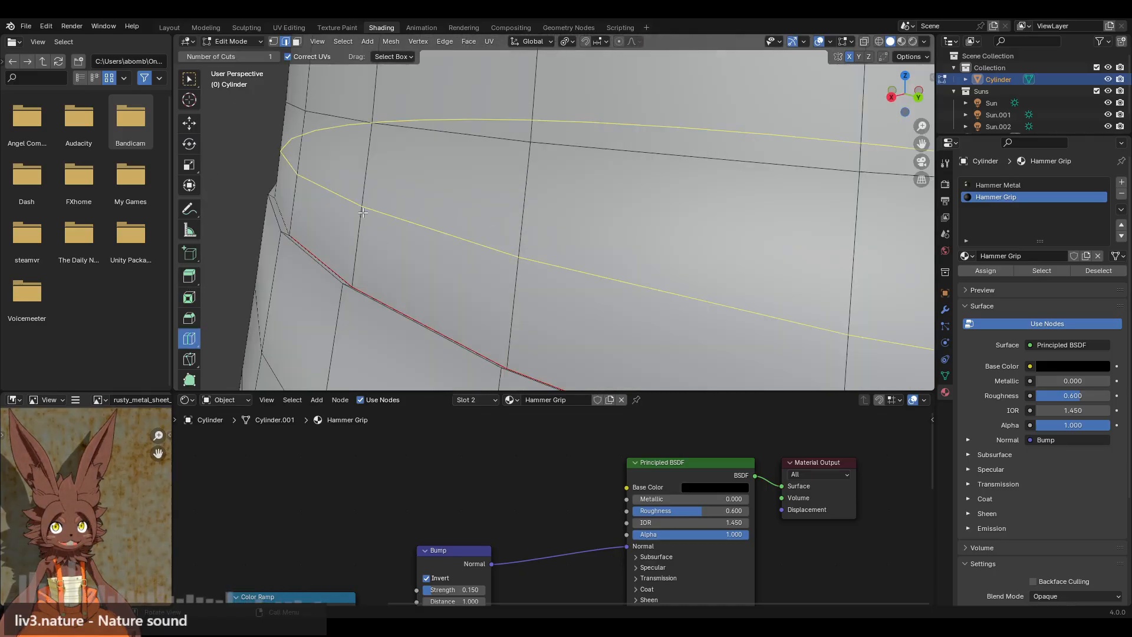
drag(363, 213, 378, 292)
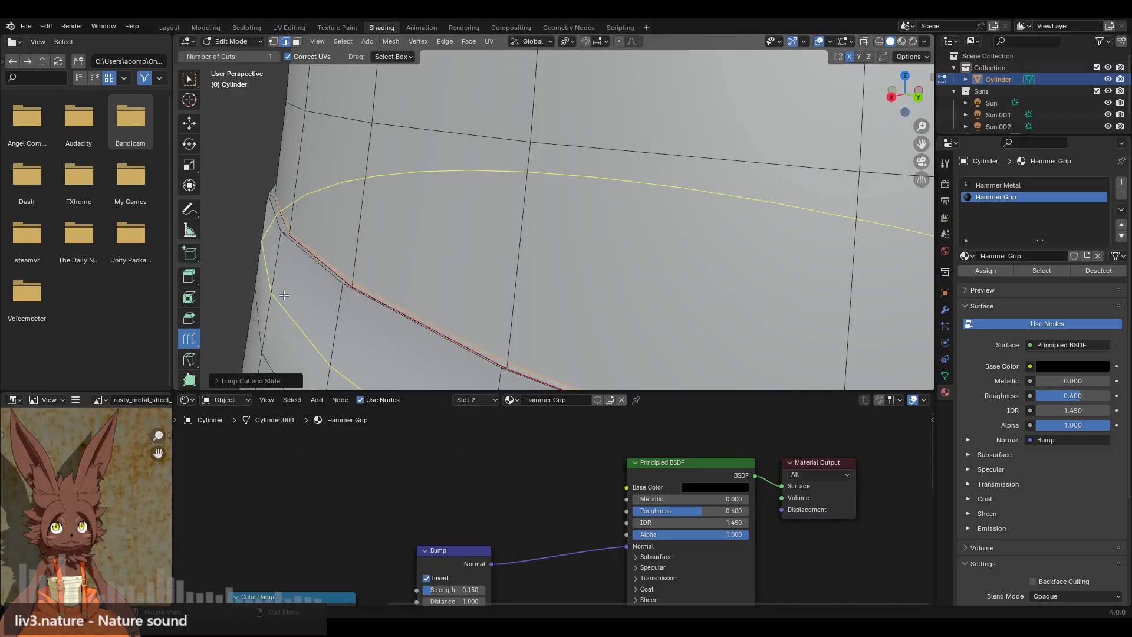
drag(297, 302, 319, 245)
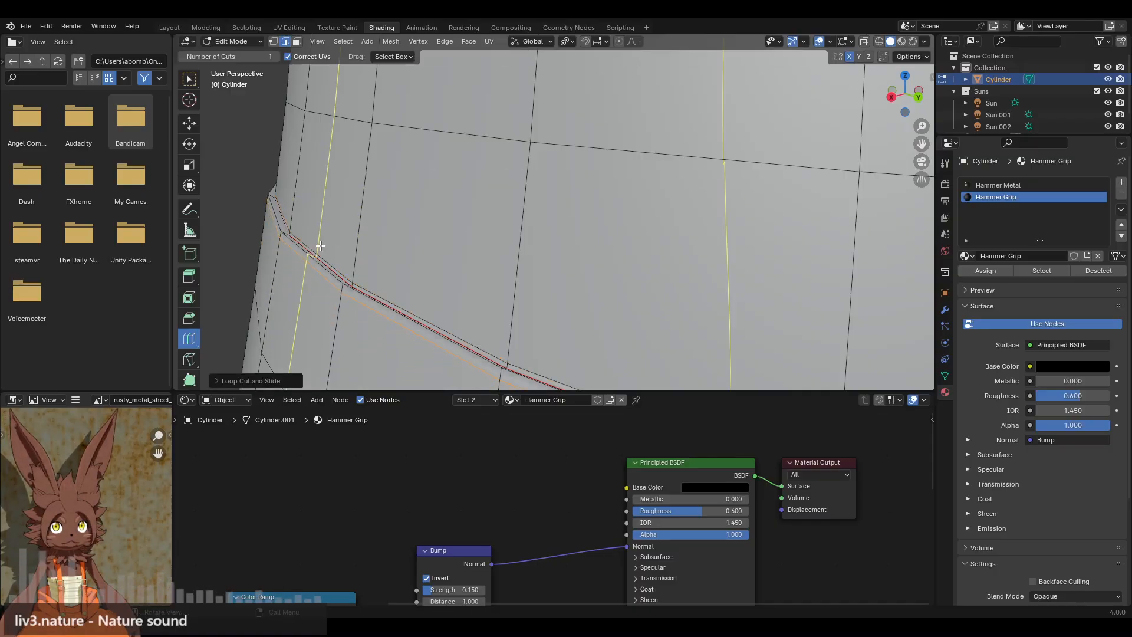
Unwrap the whole hammer mesh again in the UV Editing workspace, and return to the Shading workspace.
click(289, 28)
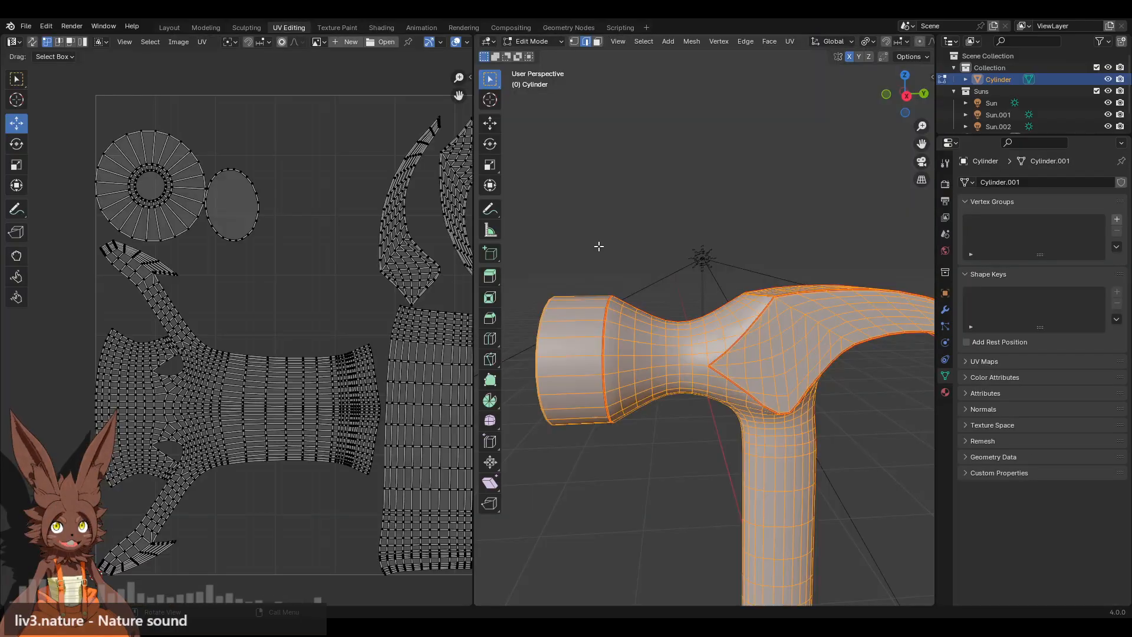
click(793, 40)
click(791, 56)
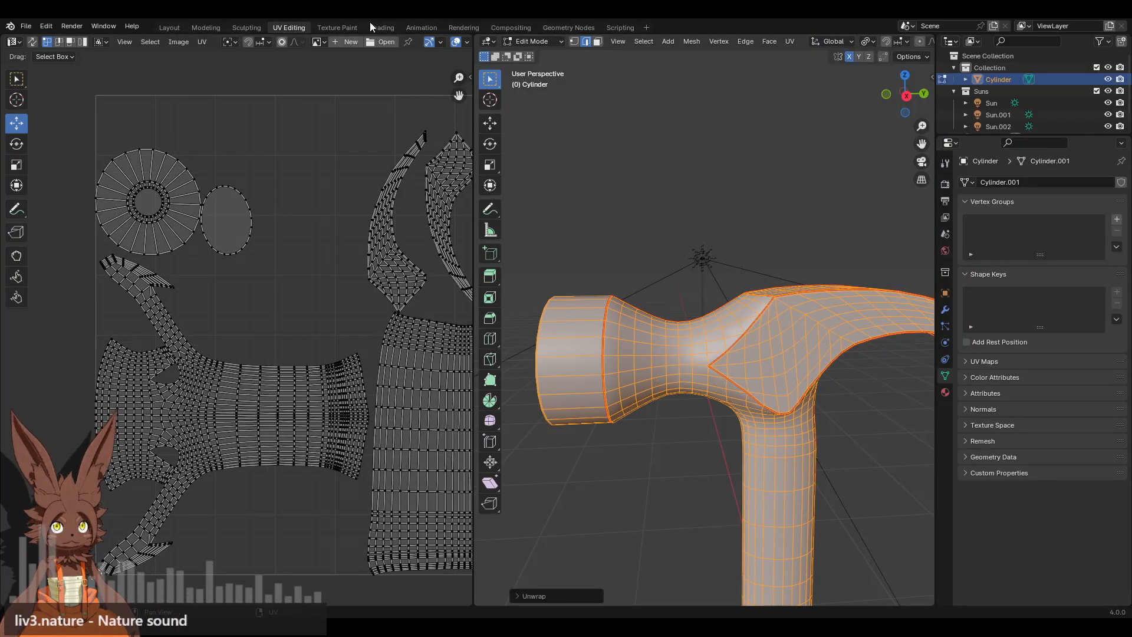
click(381, 27)
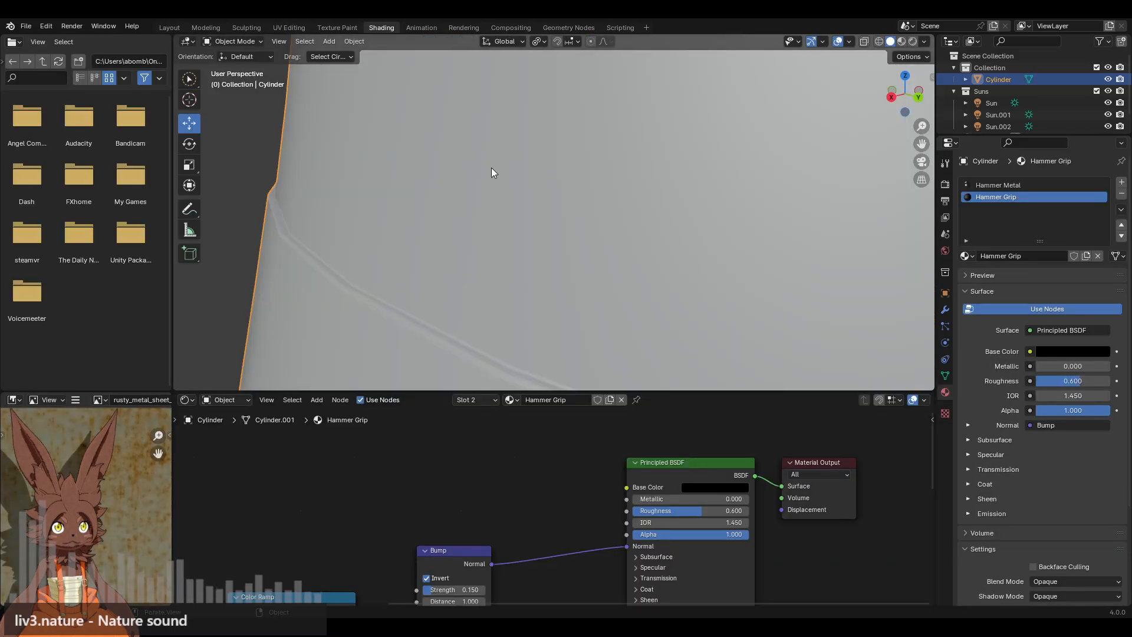
Preview the hammer in rendered shading and examine the rim where the grip meets the metal.
scroll(471, 177, down, 4)
click(663, 209)
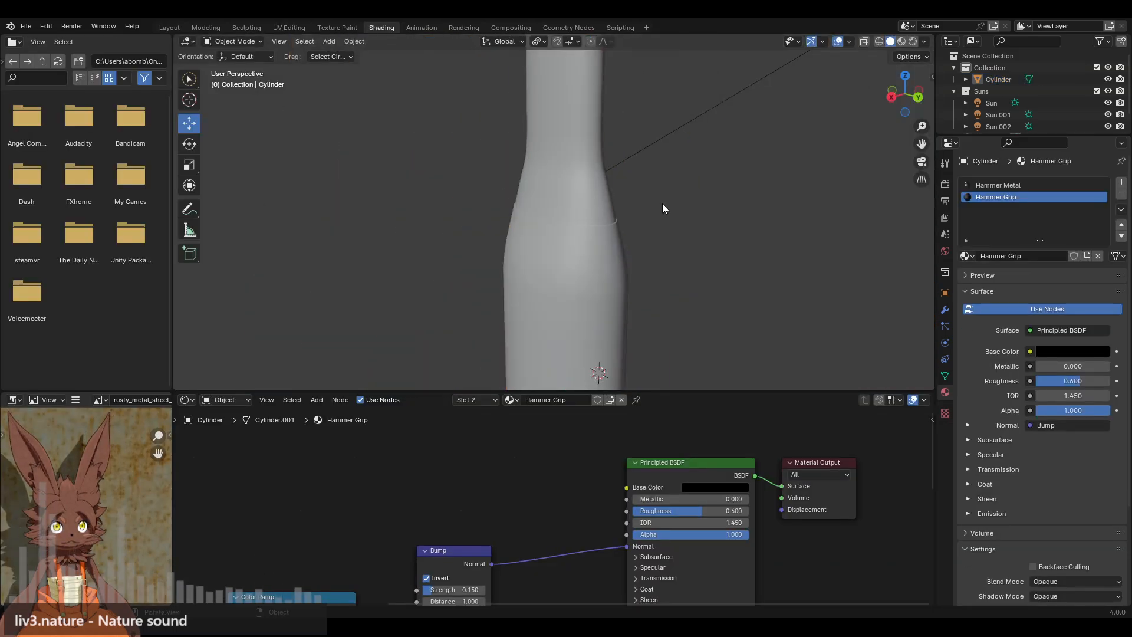
click(912, 40)
scroll(536, 208, down, 5)
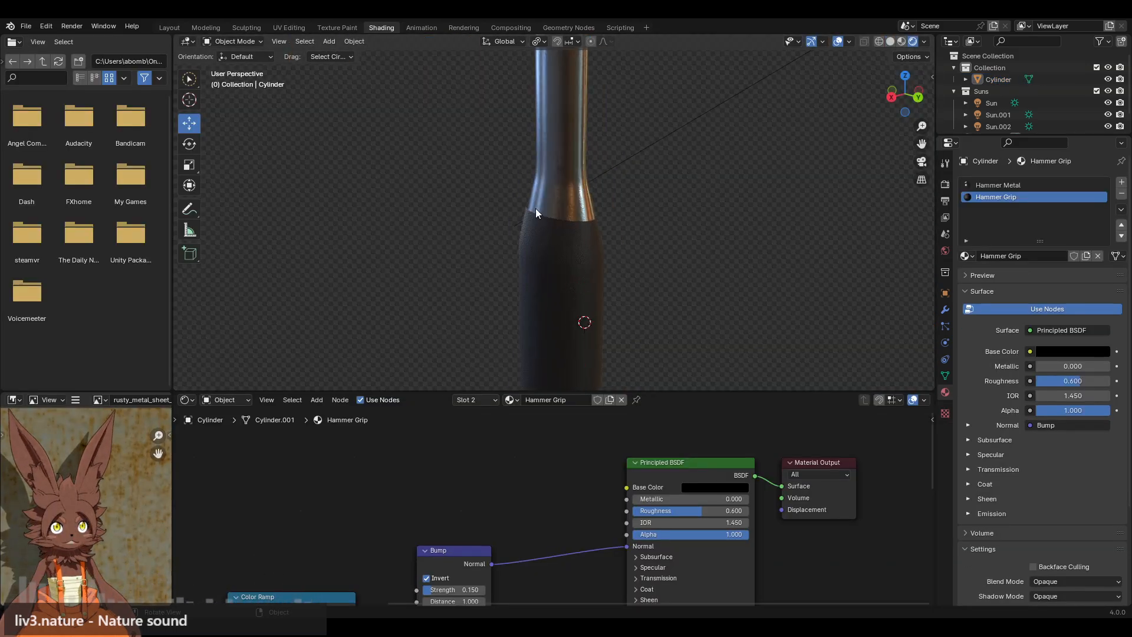
middle_drag(496, 219, 593, 239)
scroll(642, 214, up, 2)
scroll(643, 214, up, 6)
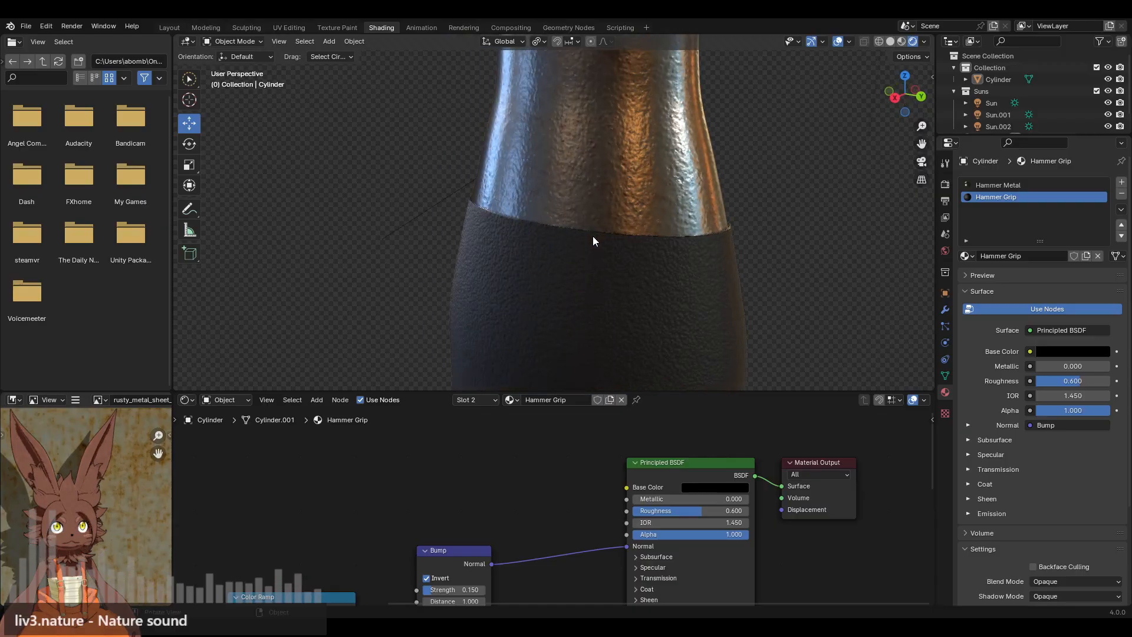
Enter Edit Mode in solid shading and select all grip faces linked up to the rim seam.
click(518, 269)
click(232, 41)
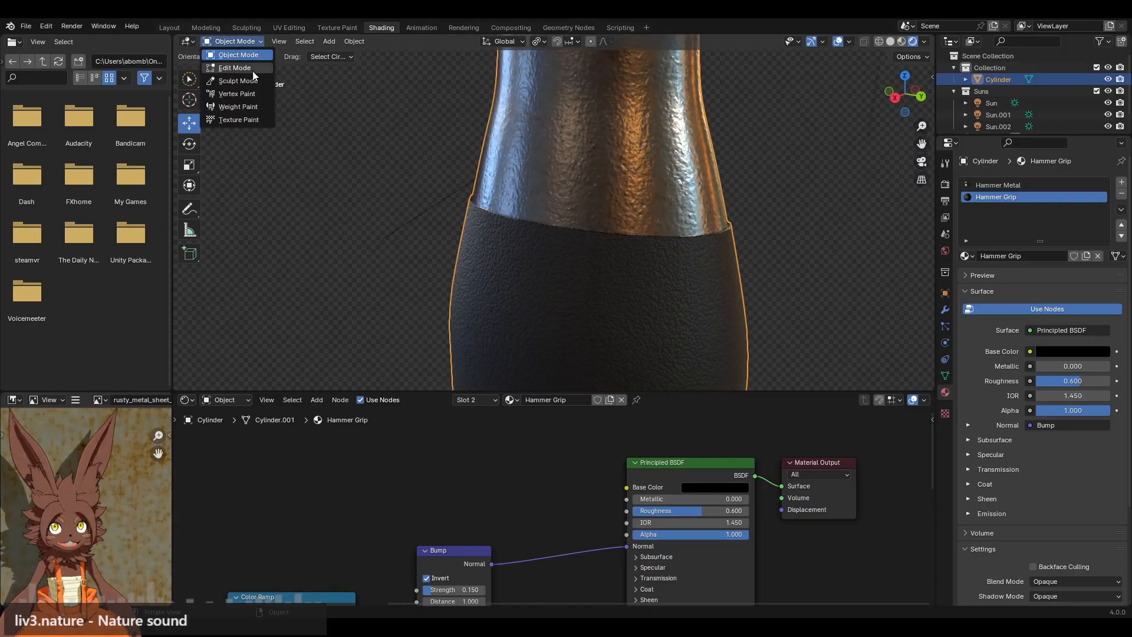
click(236, 69)
click(890, 41)
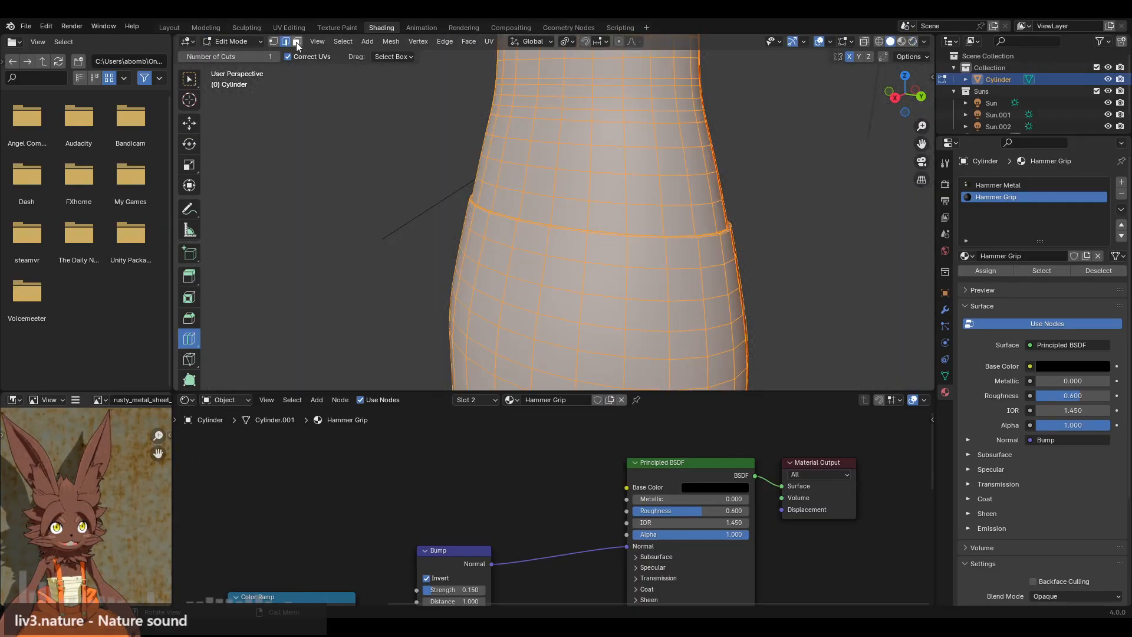
click(190, 123)
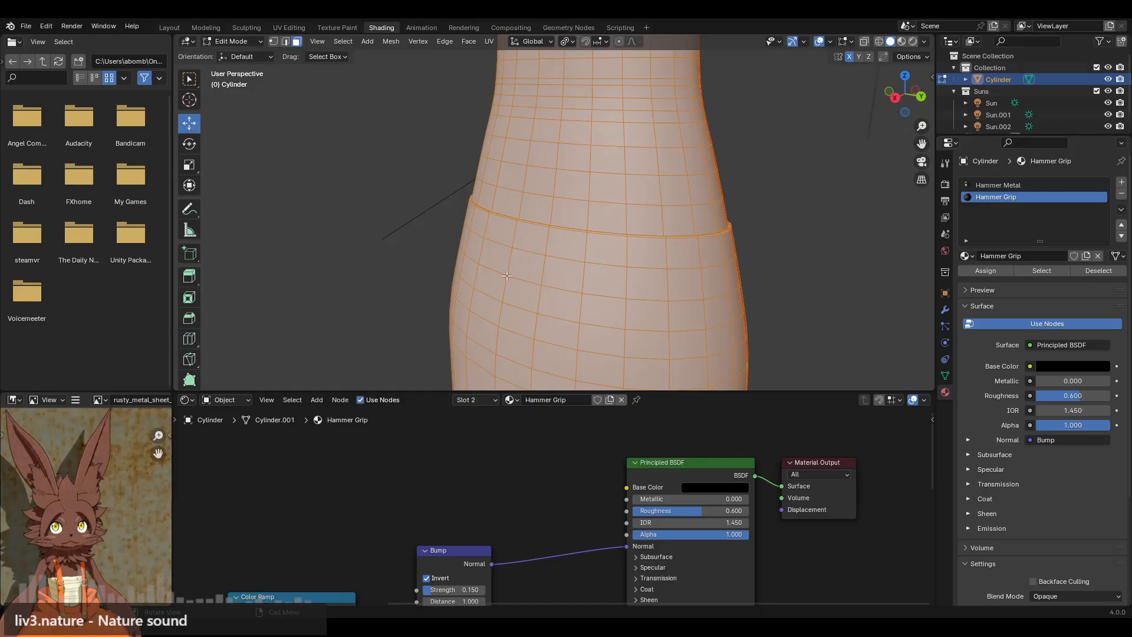
click(506, 276)
key(ctrl+l)
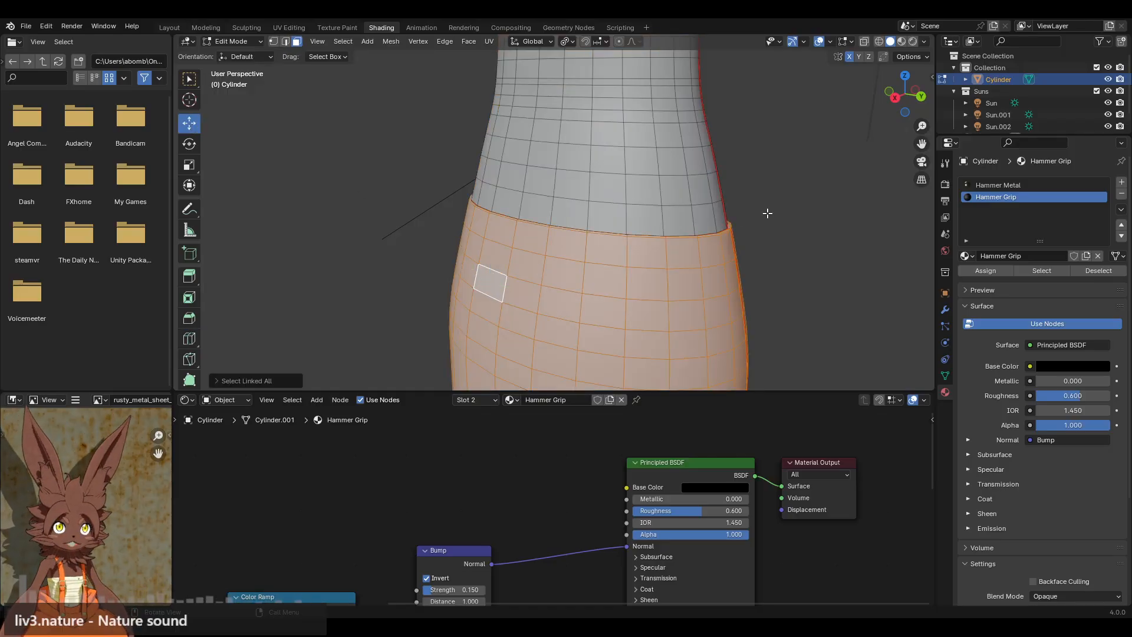
scroll(755, 214, up, 3)
scroll(563, 227, up, 3)
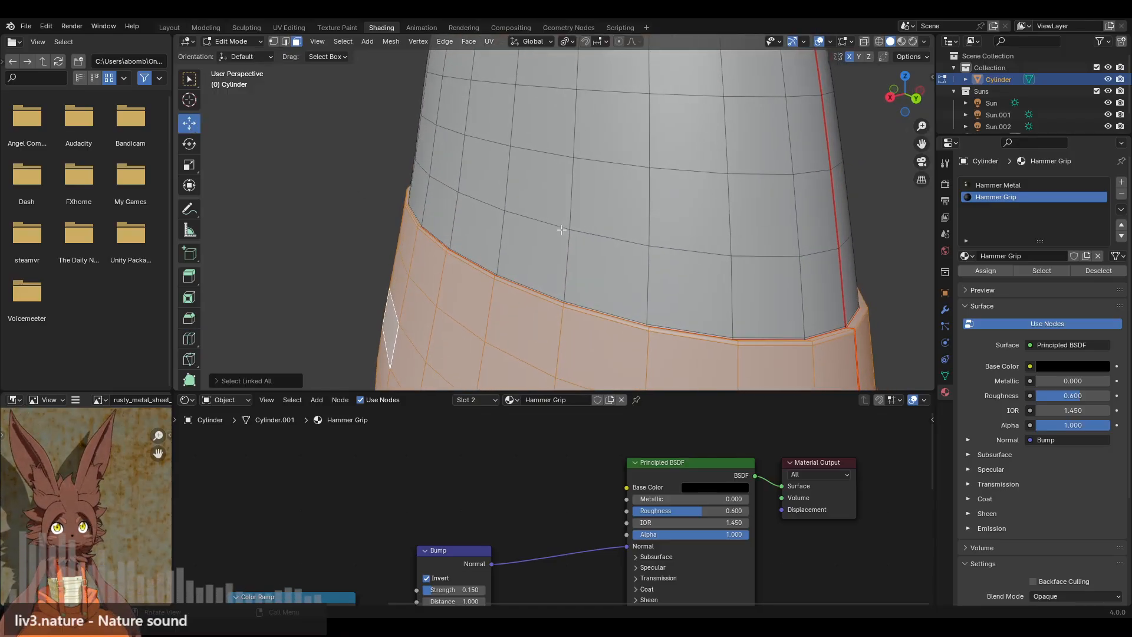
scroll(561, 230, up, 3)
scroll(510, 288, down, 7)
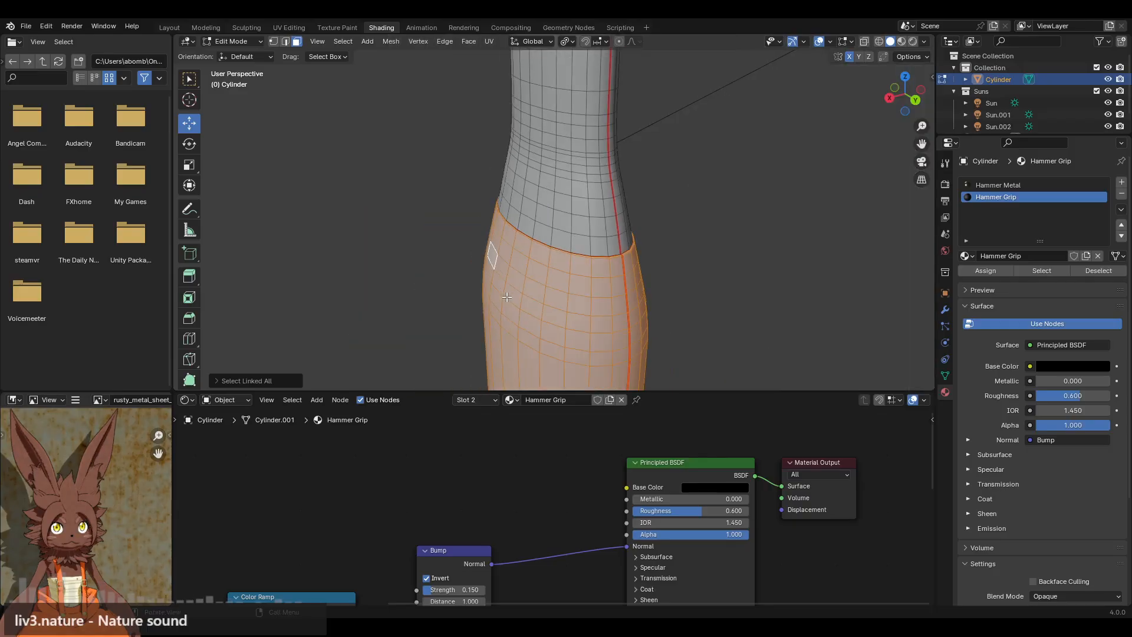
Delete the large face capping the handle's bottom end, and undo the deletion.
middle_drag(531, 266, 570, 228)
scroll(571, 229, down, 2)
shift+middle_drag(564, 378, 546, 210)
scroll(580, 217, up, 4)
click(551, 185)
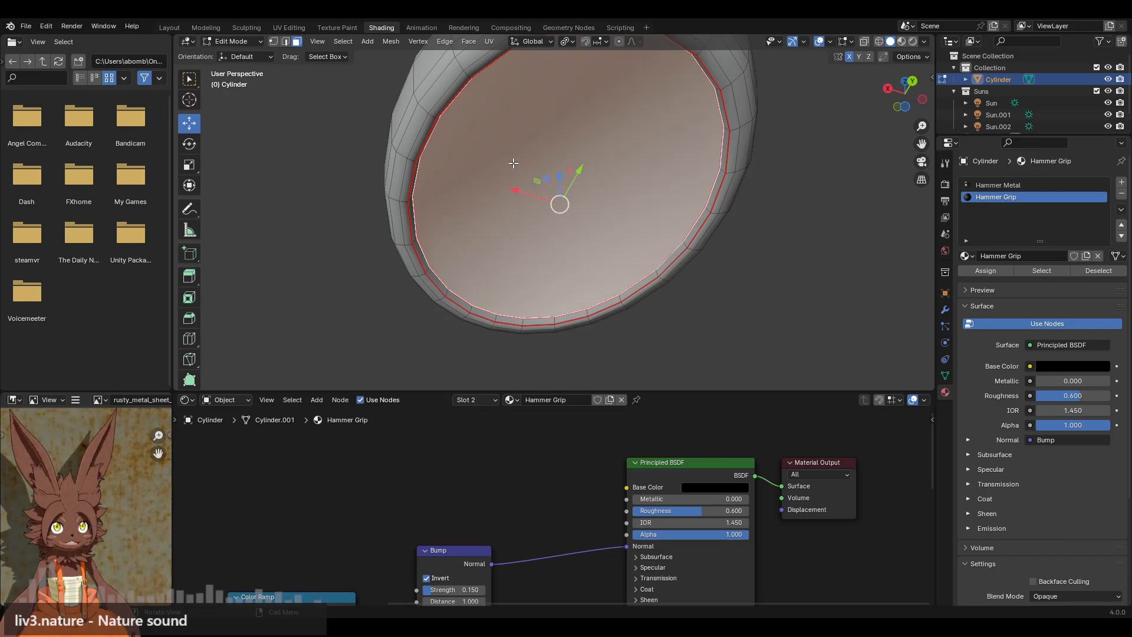
middle_drag(514, 164, 598, 182)
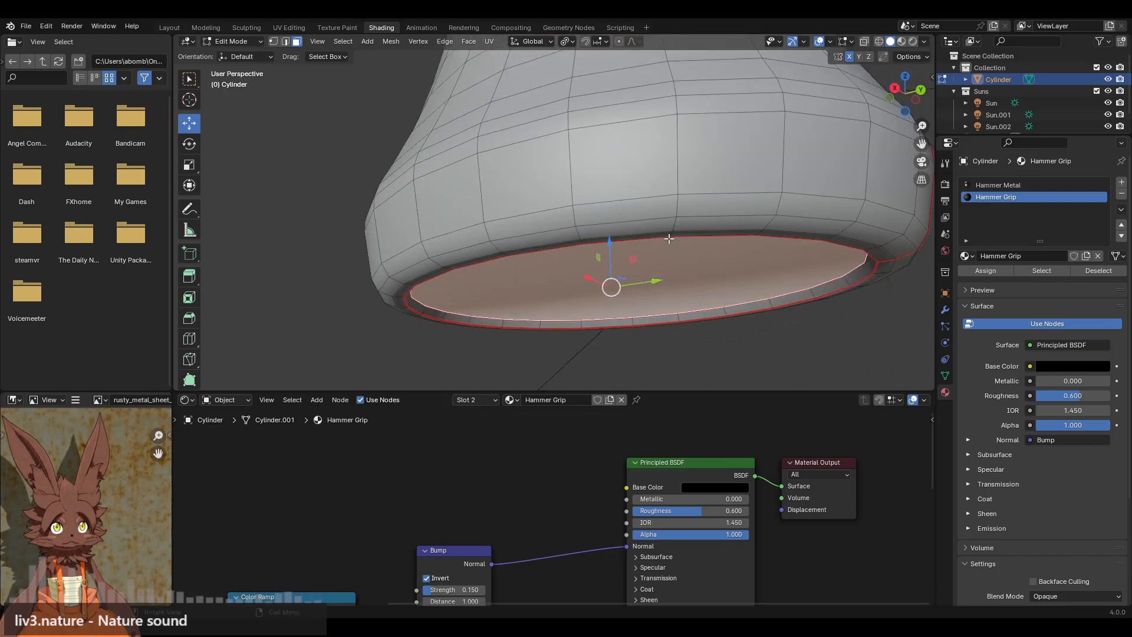
key(x)
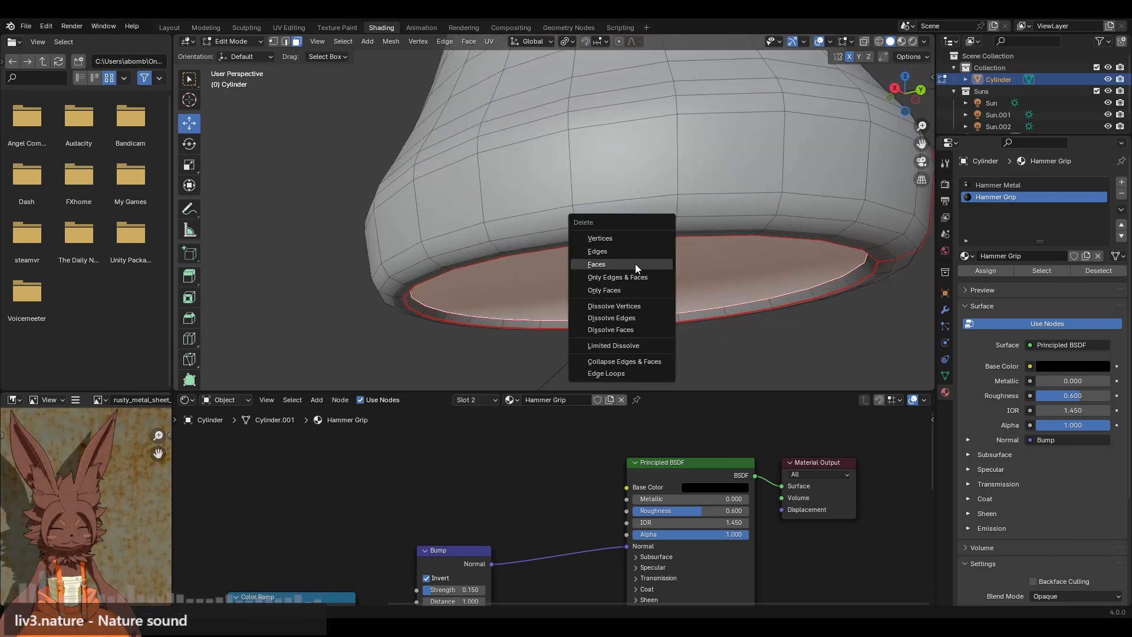
click(635, 264)
key(ctrl+z)
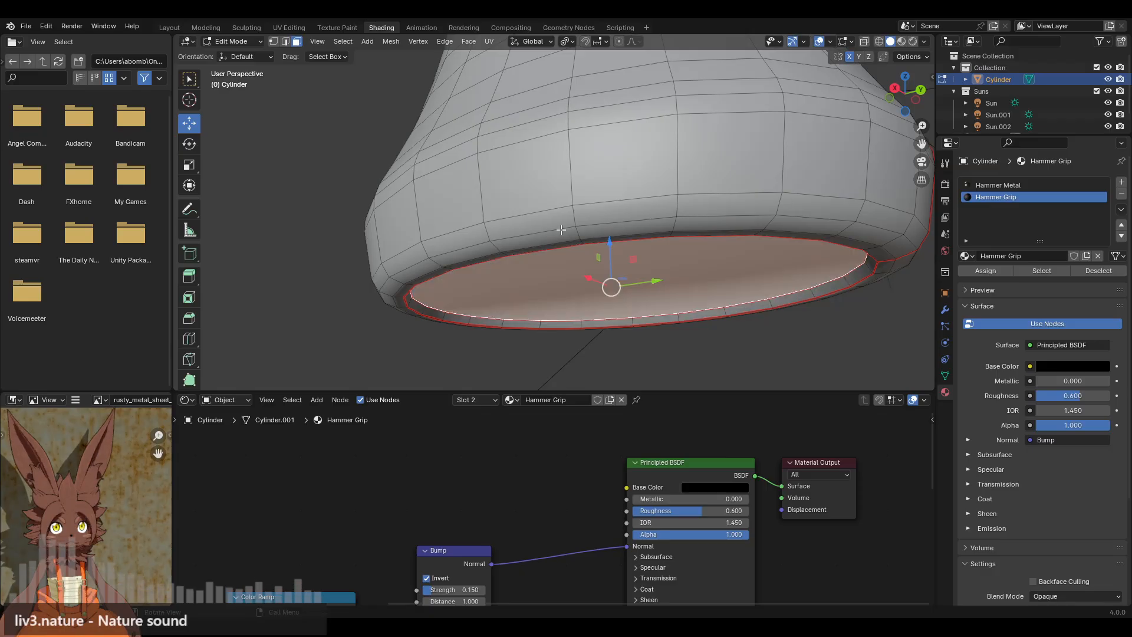
Delete the vertices of the cap face at the handle's bottom end together with its narrow surrounding ring.
key(a)
right_click(560, 230)
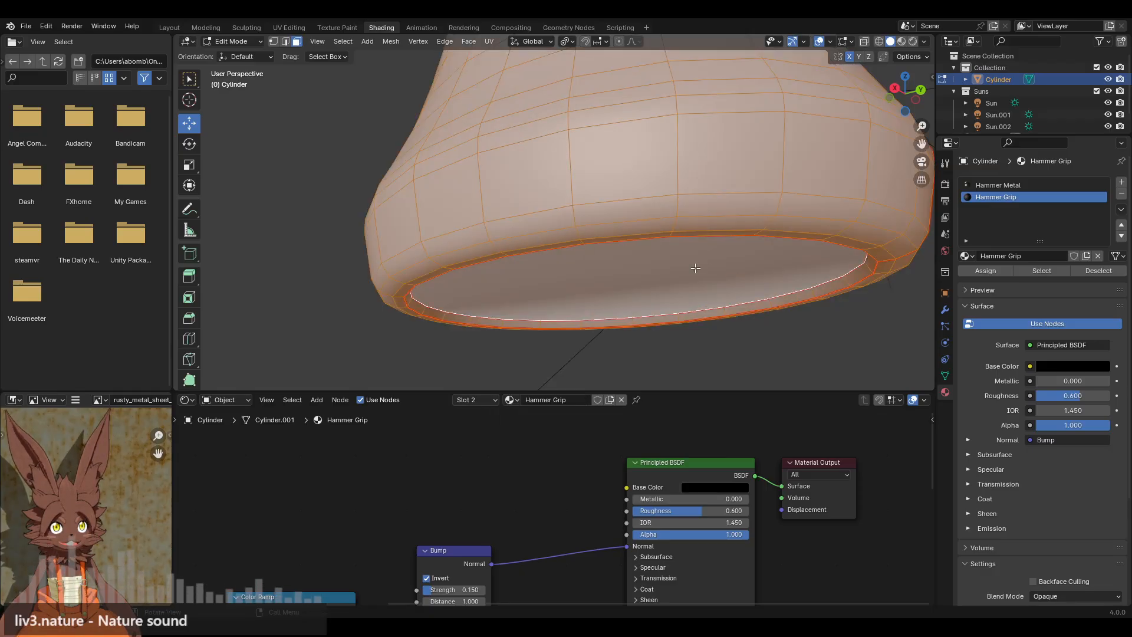
click(695, 268)
key(x)
click(683, 245)
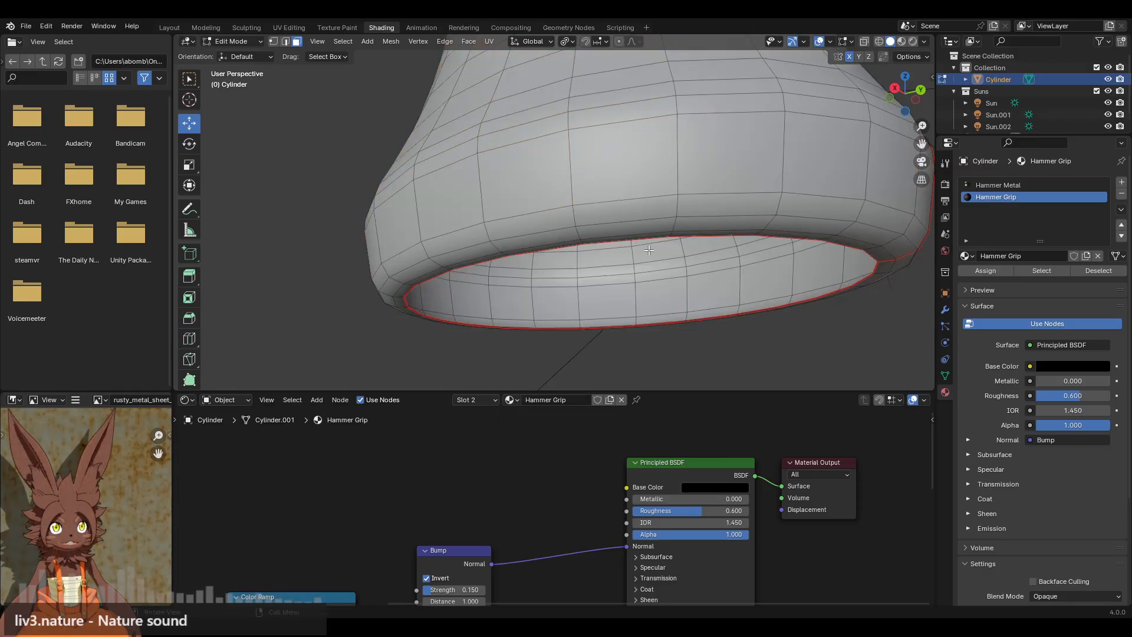
In vertex select, select the boundary loop around the handle's open bottom end.
click(273, 41)
alt+click(543, 250)
middle_drag(557, 242, 545, 209)
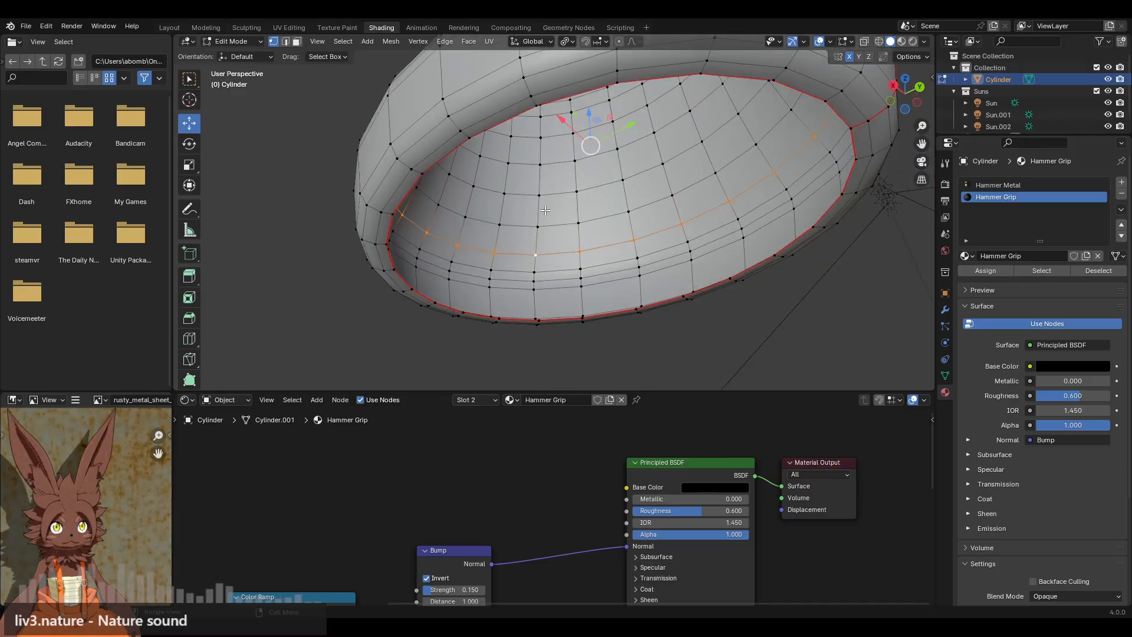
alt+click(510, 120)
In face select, select all linked faces of the grip below the rim seam.
scroll(507, 120, down, 7)
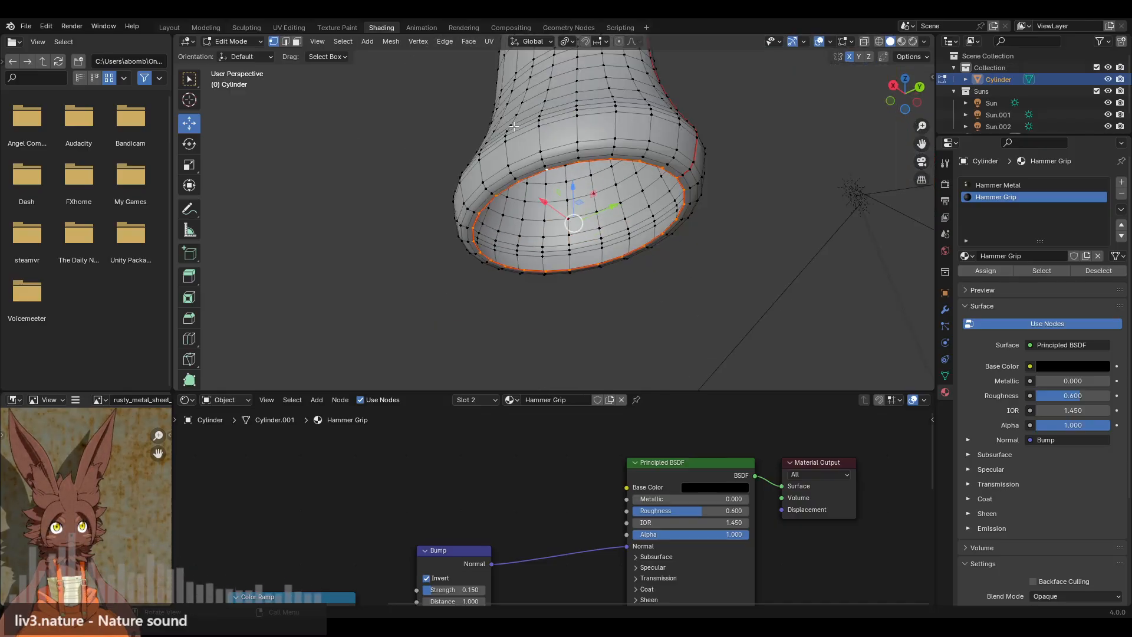
middle_drag(508, 120, 511, 184)
shift+middle_drag(511, 184, 554, 378)
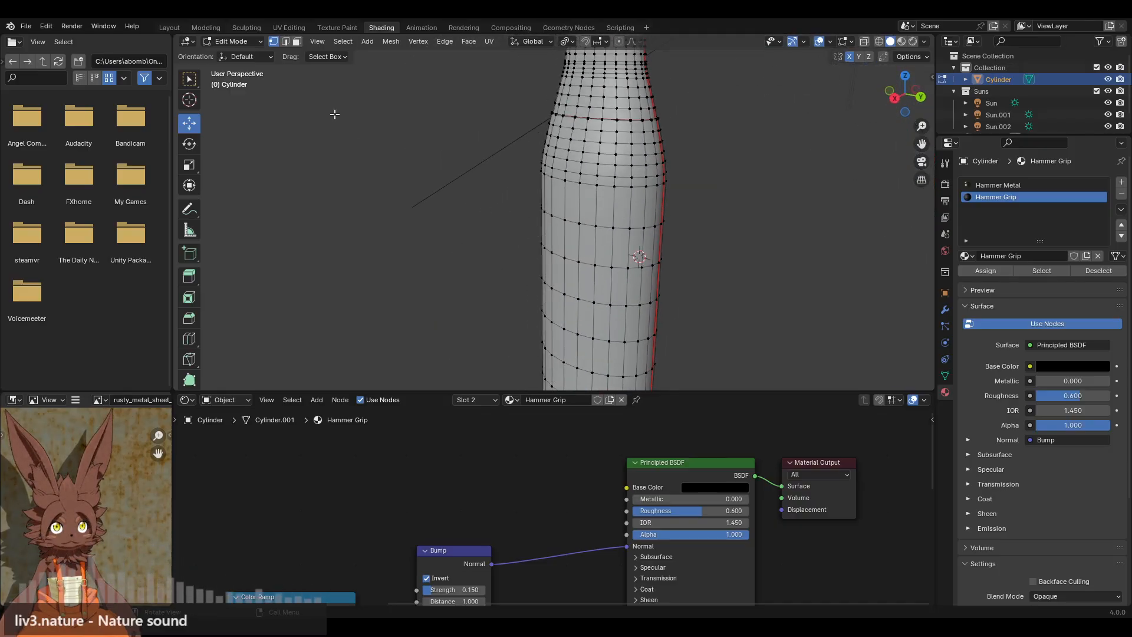
click(297, 41)
click(586, 201)
key(ctrl+l)
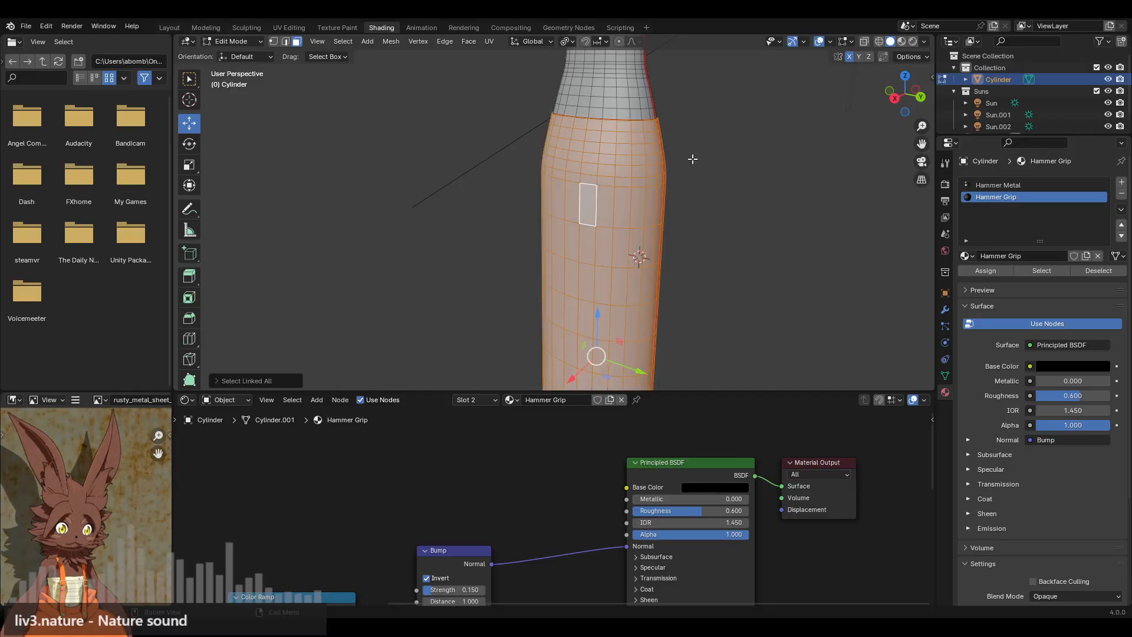
scroll(596, 245, up, 8)
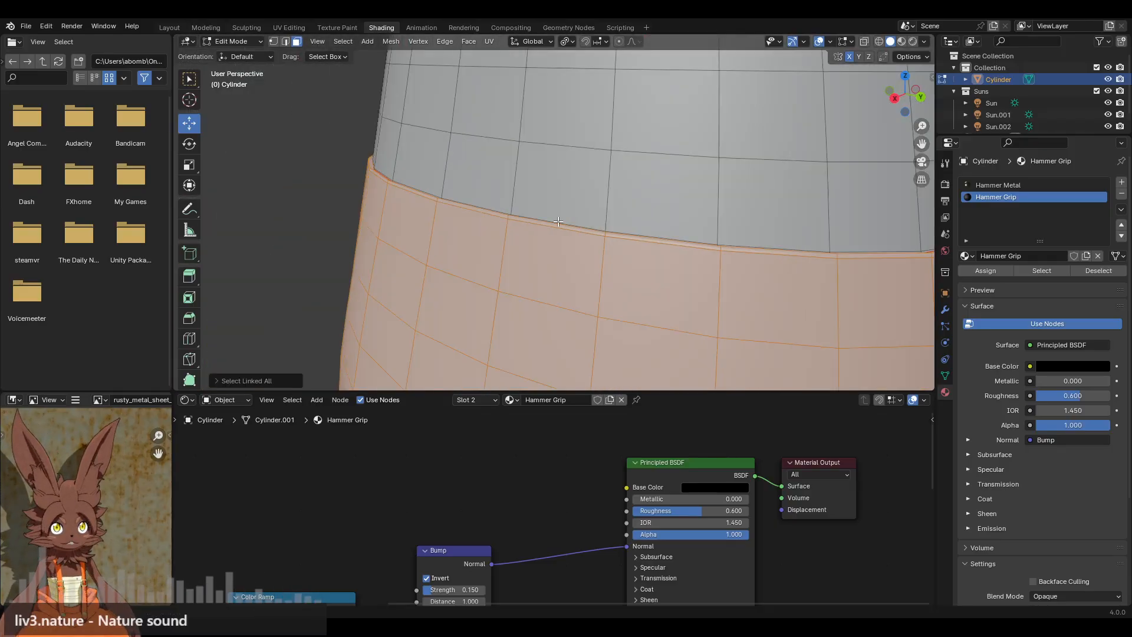
shift+middle_drag(558, 222, 603, 207)
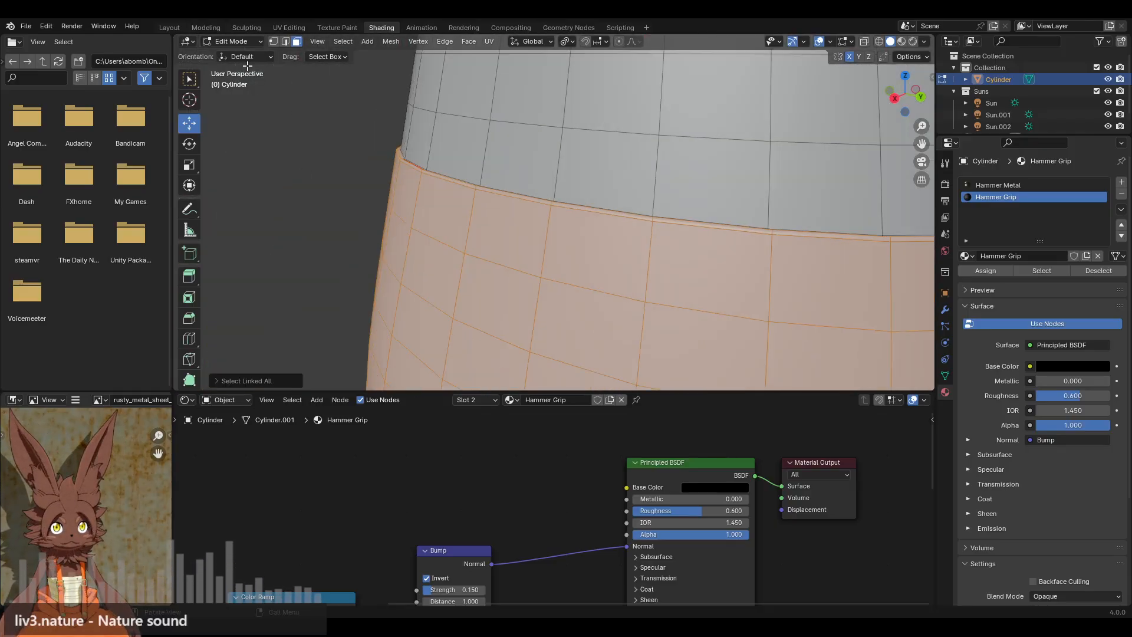
In vertex select, refine the grip selection to include the rim's outer edge loop but not the loop against the metal.
click(273, 41)
alt+middle_click(414, 250)
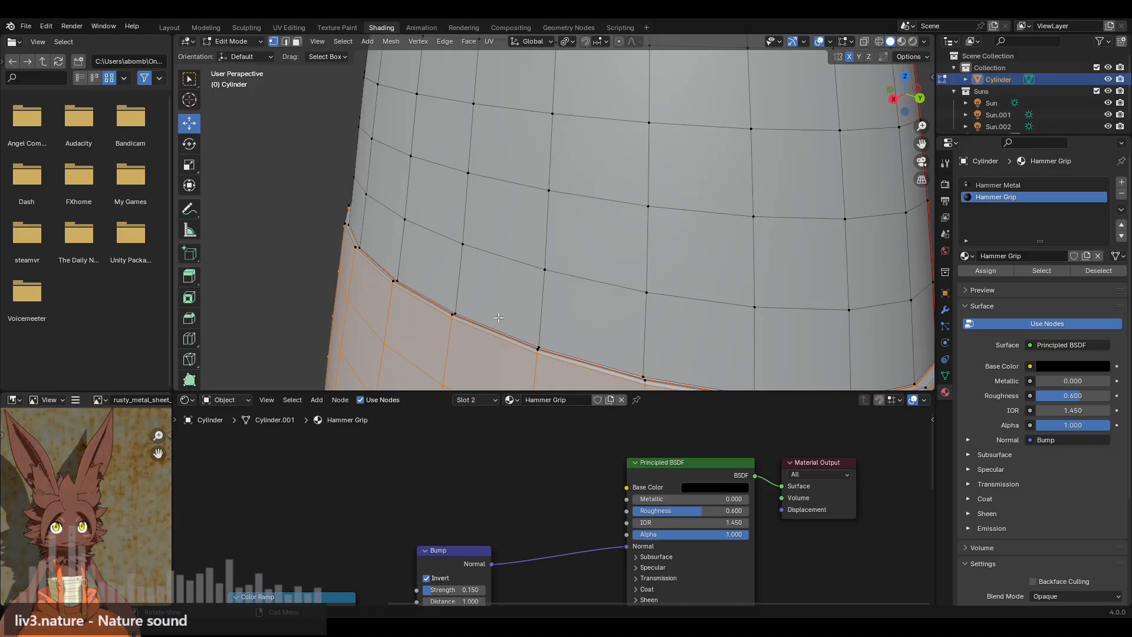
scroll(498, 318, up, 5)
scroll(499, 317, down, 5)
alt+middle_click(463, 323)
scroll(502, 306, down, 5)
scroll(519, 305, up, 8)
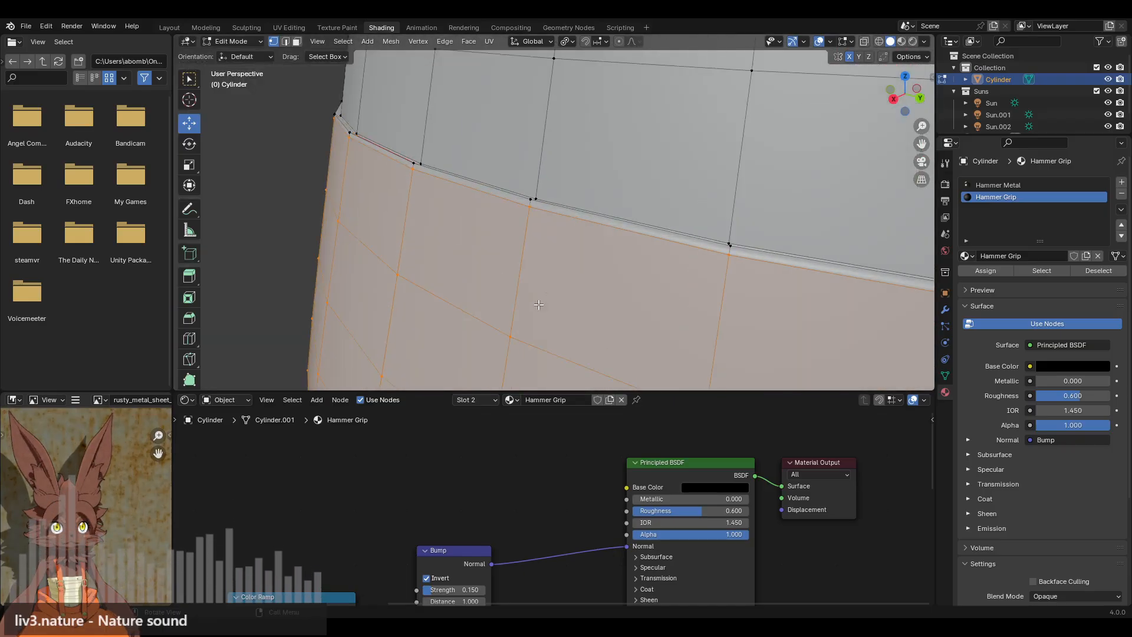
middle_drag(538, 305, 479, 265)
alt+shift+click(562, 229)
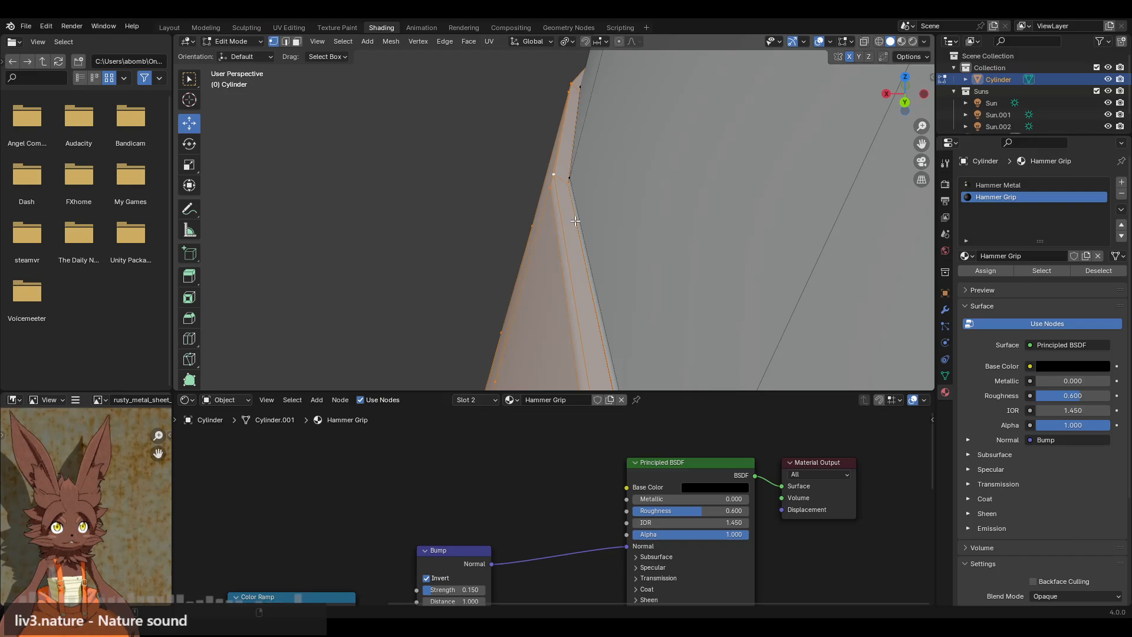
Scale the selected grip vertices slightly outward with Z locked.
scroll(574, 225, down, 8)
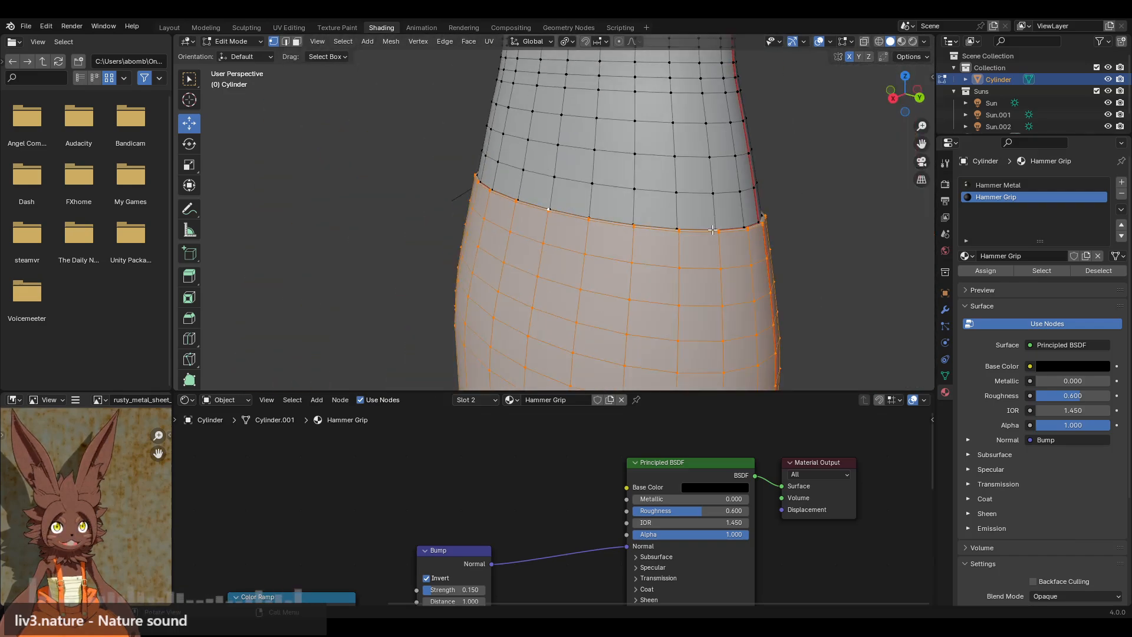
key(s)
key(shift+z)
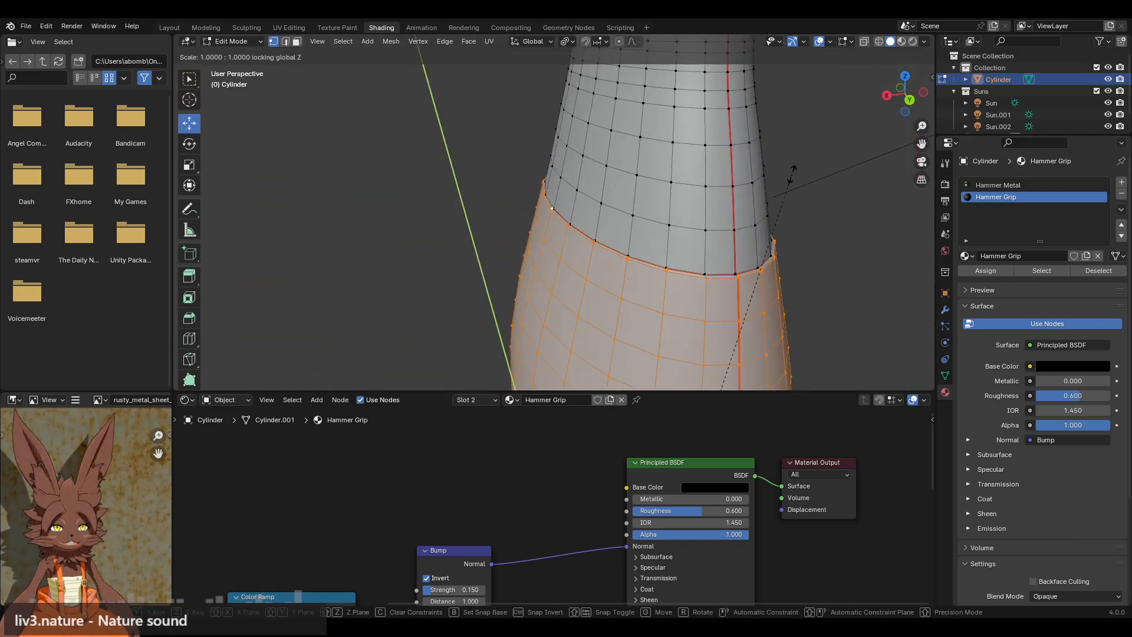
click(829, 156)
Add a loop cut around the rim's narrow face ring, close to its outer edge.
scroll(478, 203, down, 8)
middle_drag(505, 225, 510, 247)
scroll(553, 232, up, 10)
middle_drag(585, 252, 589, 263)
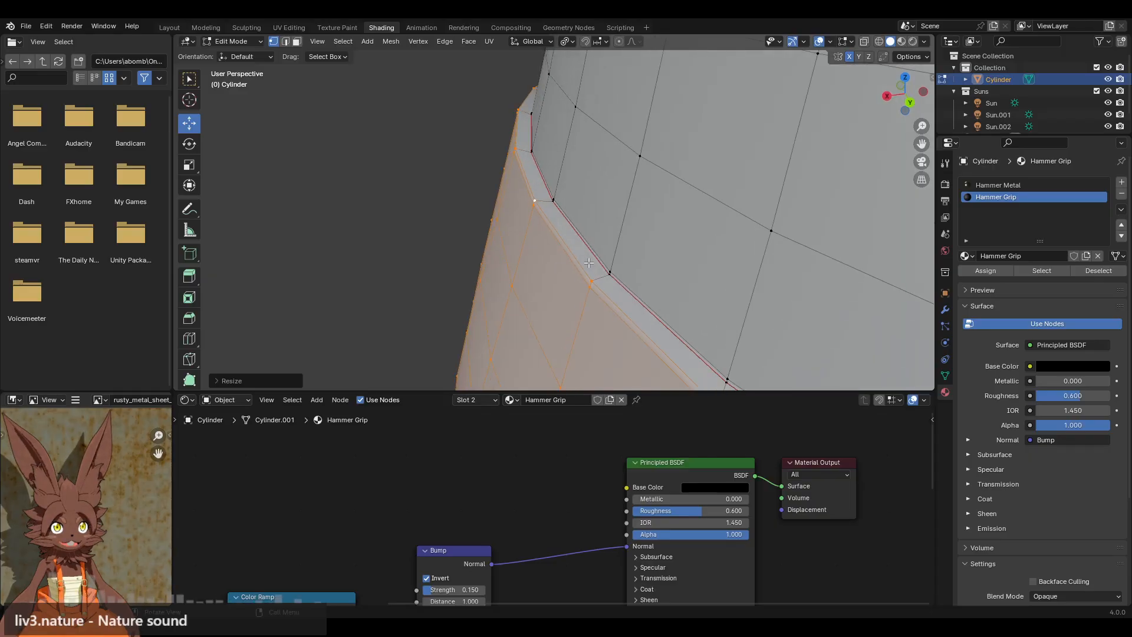
click(298, 42)
alt+click(544, 201)
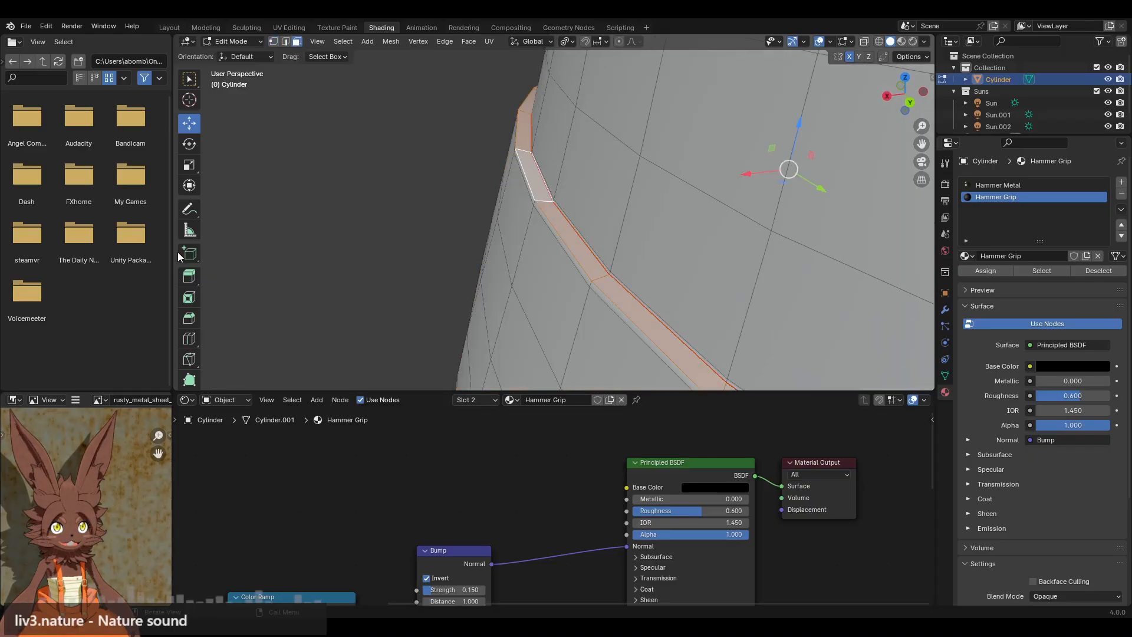
click(190, 298)
scroll(781, 180, up, 2)
middle_drag(780, 180, 541, 247)
click(189, 339)
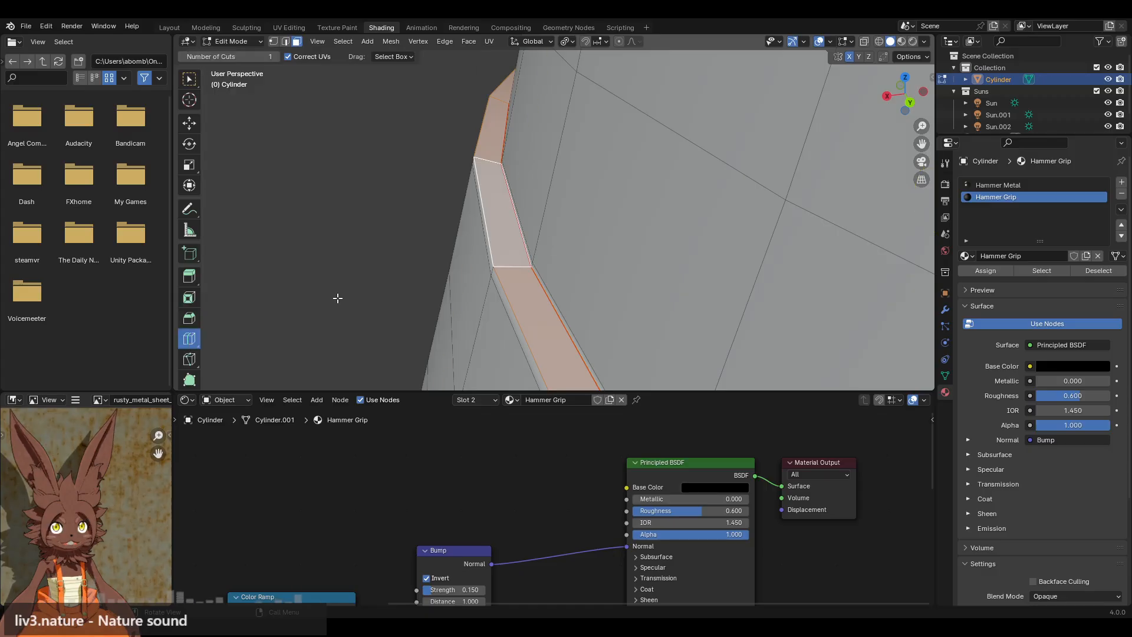
drag(524, 270, 499, 268)
scroll(410, 254, down, 8)
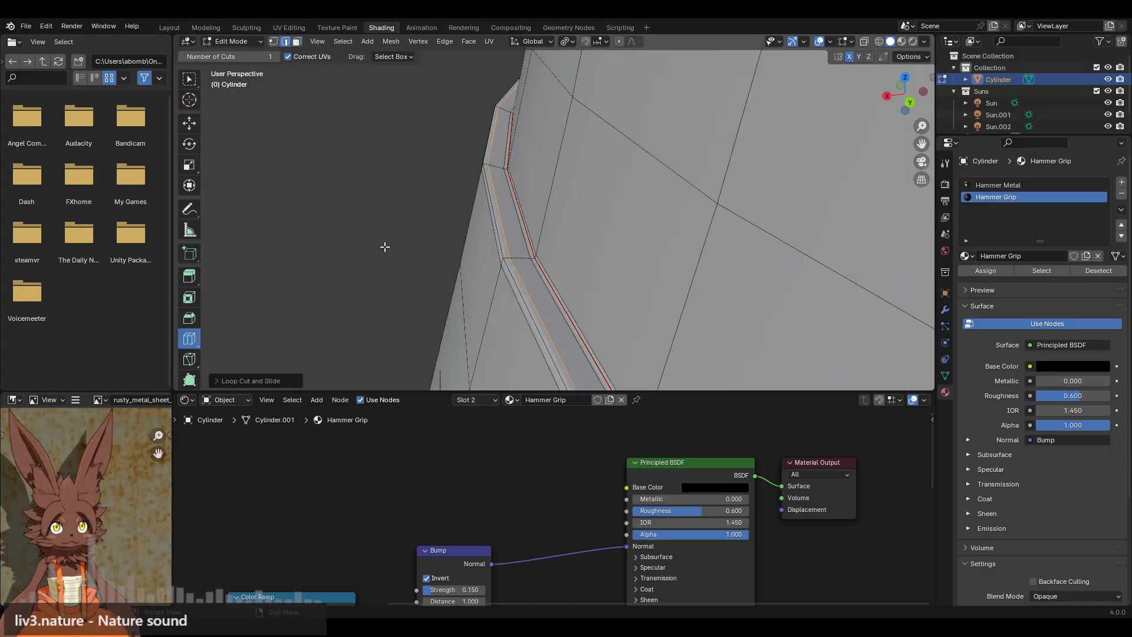
Fill the open boundary loop at the handle's bottom end with a single face.
click(274, 43)
scroll(536, 301, down, 4)
middle_drag(536, 300, 577, 236)
click(189, 123)
scroll(537, 143, up, 8)
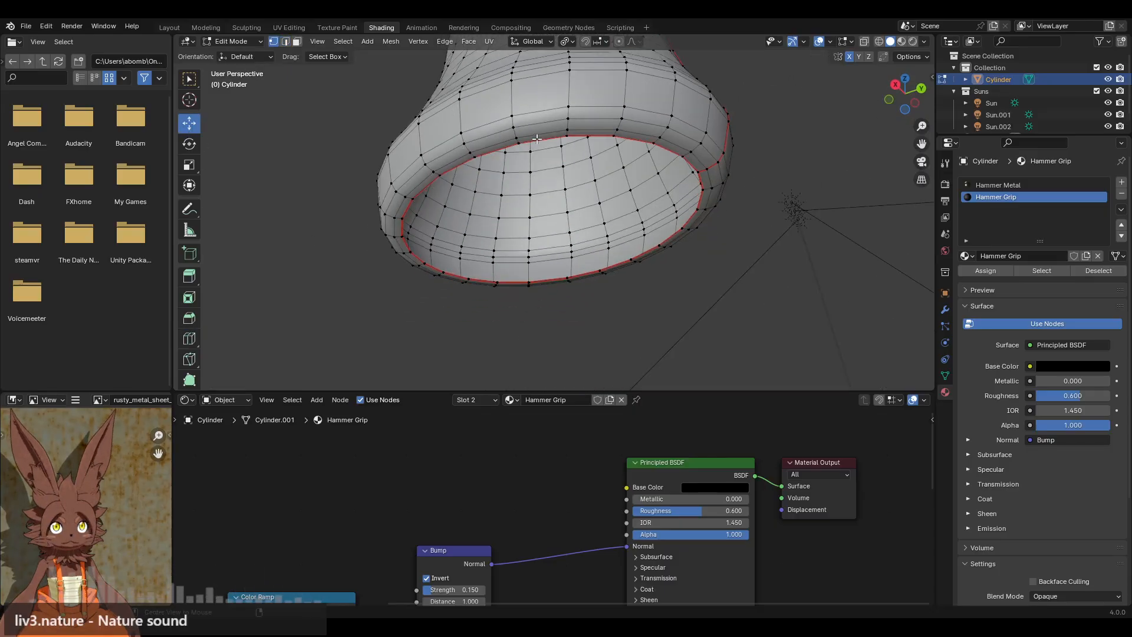
alt+click(536, 139)
right_click(513, 325)
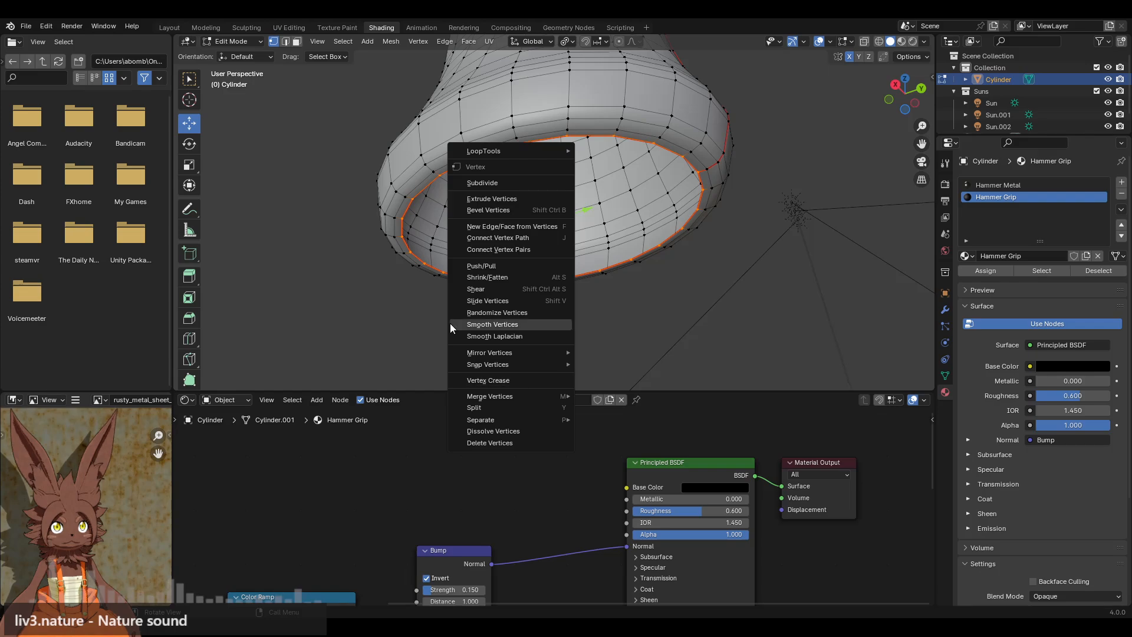
key(f)
In edge select, mark the boundary loop around the handle's bottom cap as a seam.
click(286, 43)
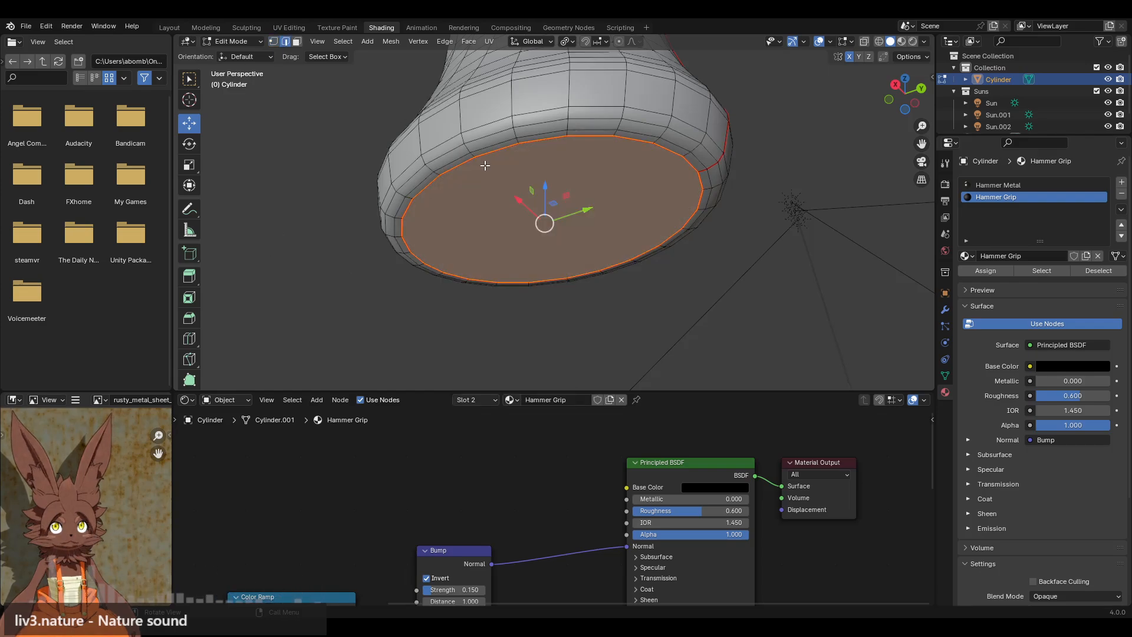
click(485, 156)
right_click(479, 143)
scroll(465, 114, down, 6)
click(465, 113)
middle_drag(464, 113, 519, 224)
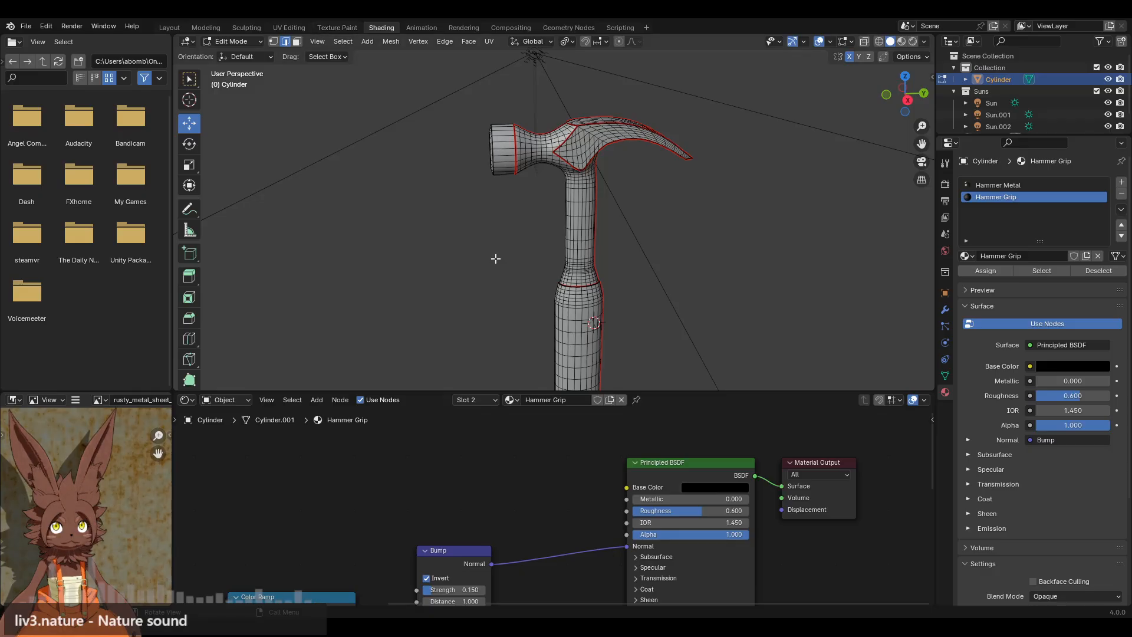
Select the whole hammer mesh and unwrap it again in the UV Editing workspace.
key(a)
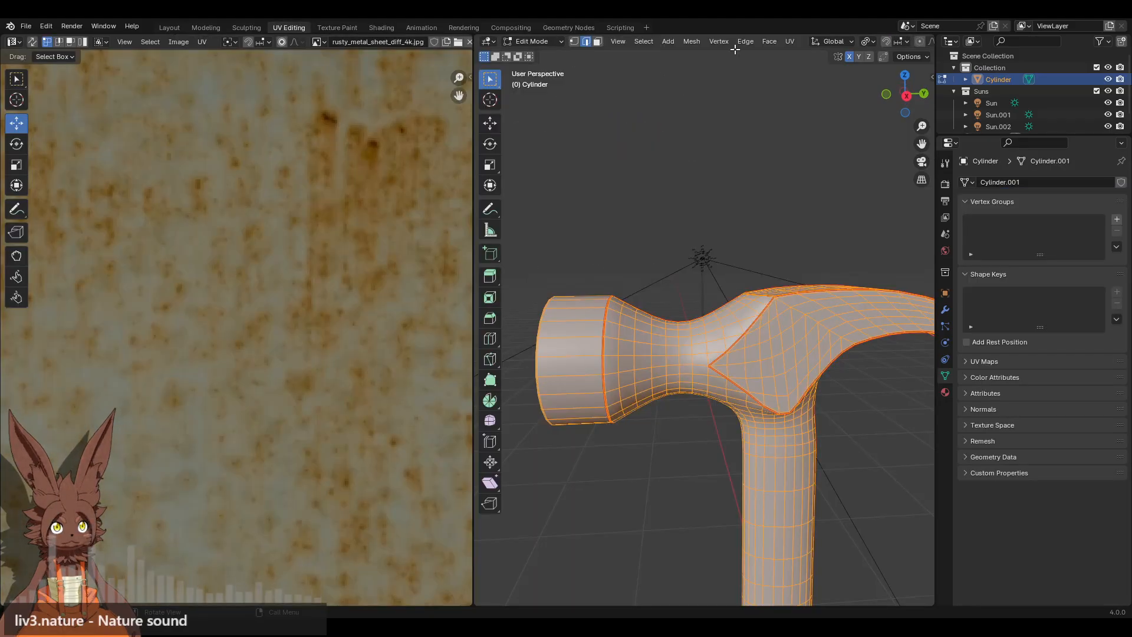
click(773, 42)
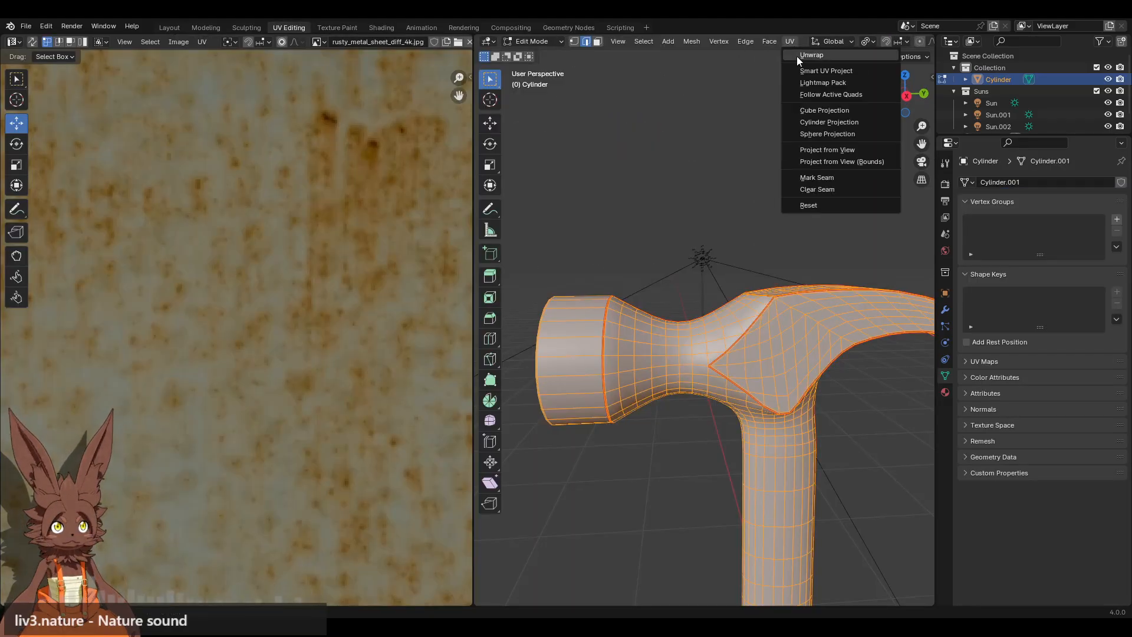
click(797, 55)
scroll(341, 299, down, 5)
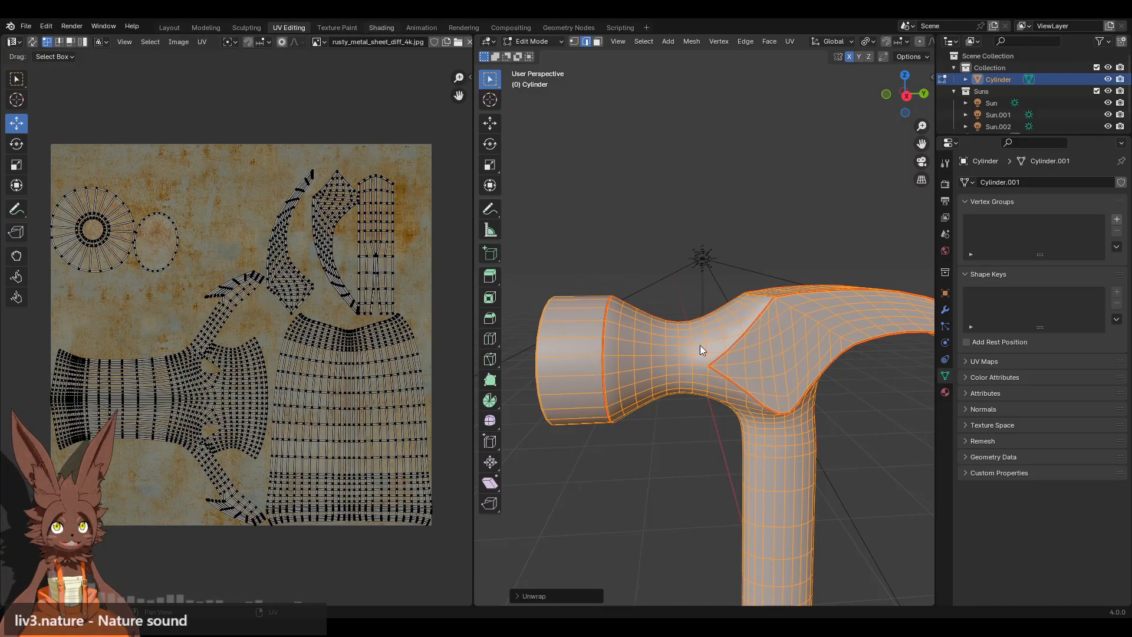
Return to the Shading workspace and examine the hammer's grip rim and head in rendered viewport shading.
key(ctrl+Page_Down)
key(ctrl+Page_Down)
scroll(592, 305, down, 1)
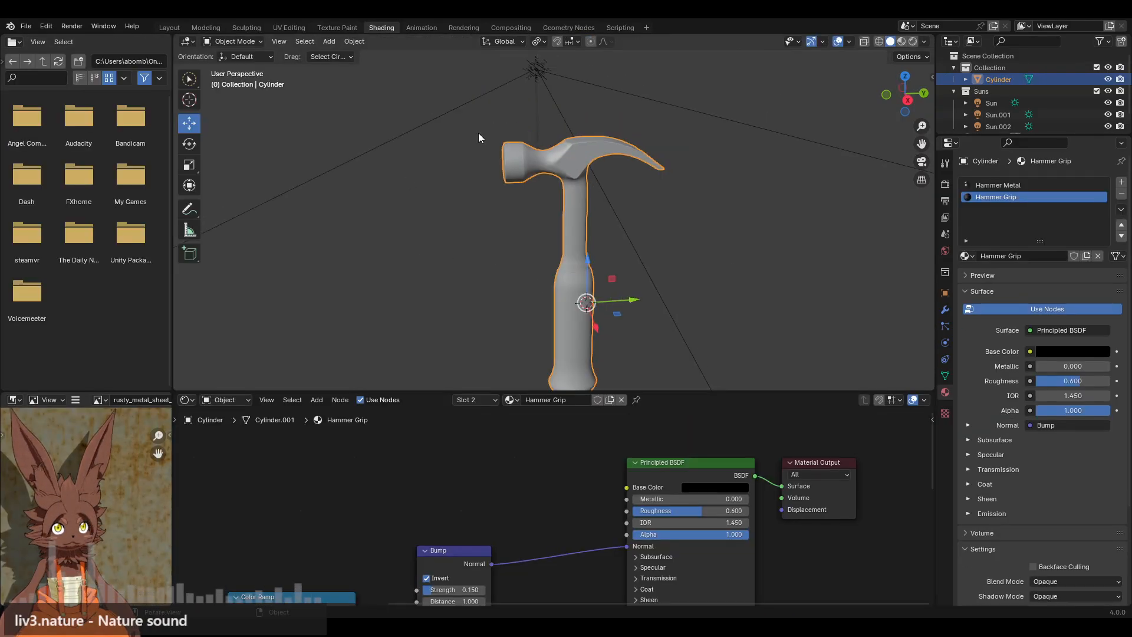
click(913, 41)
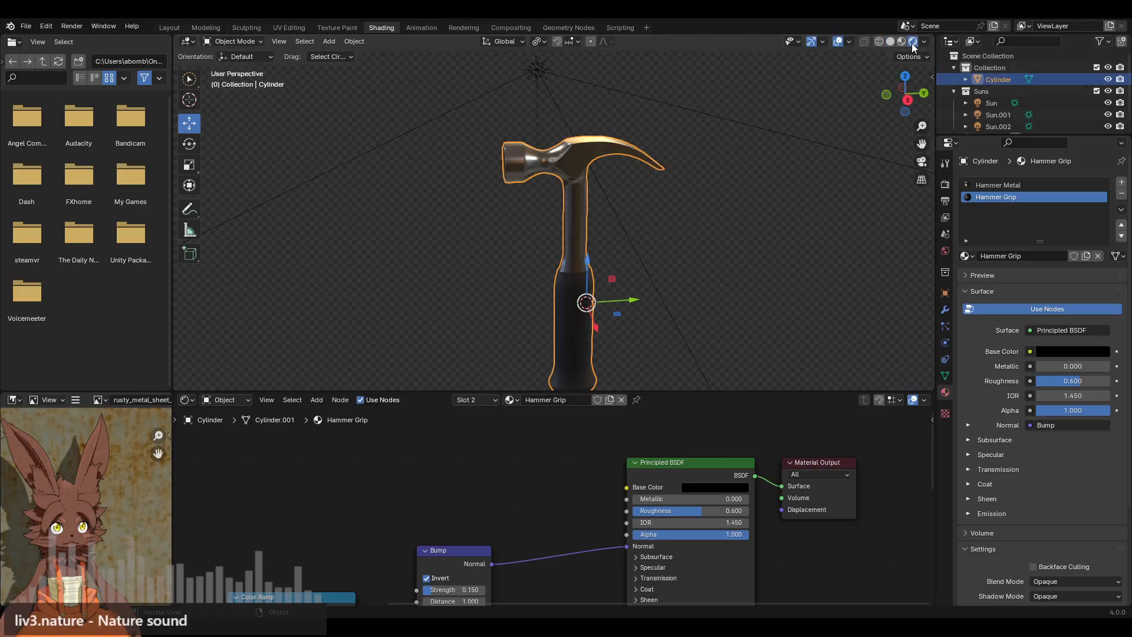
click(726, 228)
scroll(713, 260, up, 4)
shift+middle_drag(694, 330, 635, 221)
scroll(636, 221, up, 4)
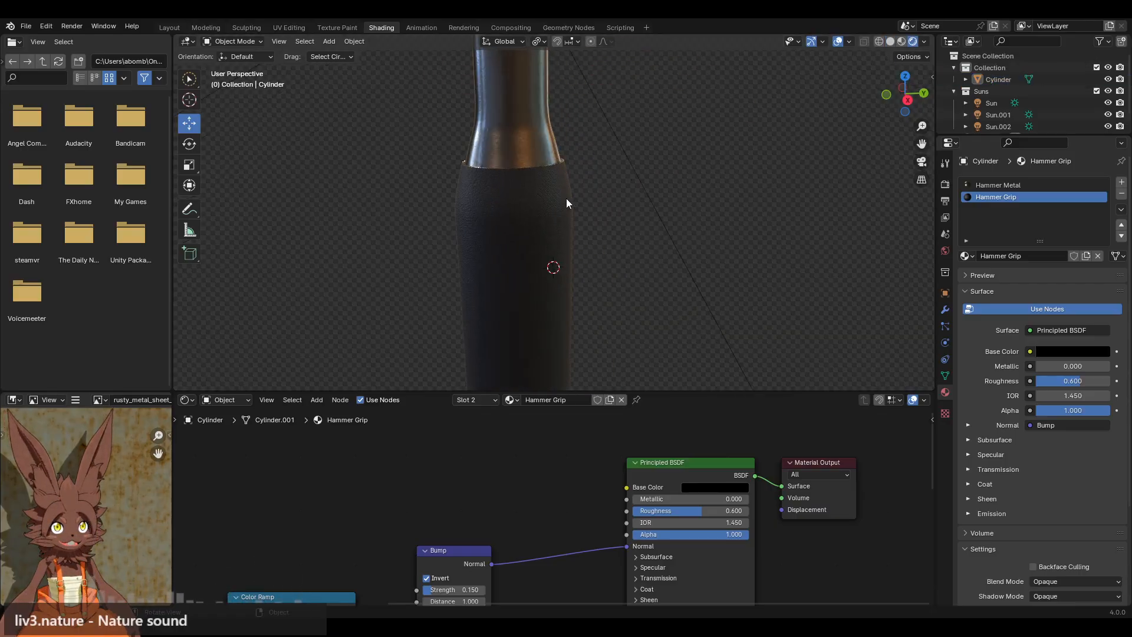
mouse_move(566, 198)
middle_down()
mouse_move(502, 182)
mouse_move(561, 236)
mouse_move(474, 247)
mouse_move(518, 232)
mouse_move(749, 243)
mouse_move(554, 242)
mouse_move(468, 279)
mouse_move(493, 261)
middle_up()
scroll(561, 236, up, 4)
scroll(501, 242, down, 8)
scroll(477, 269, up, 1)
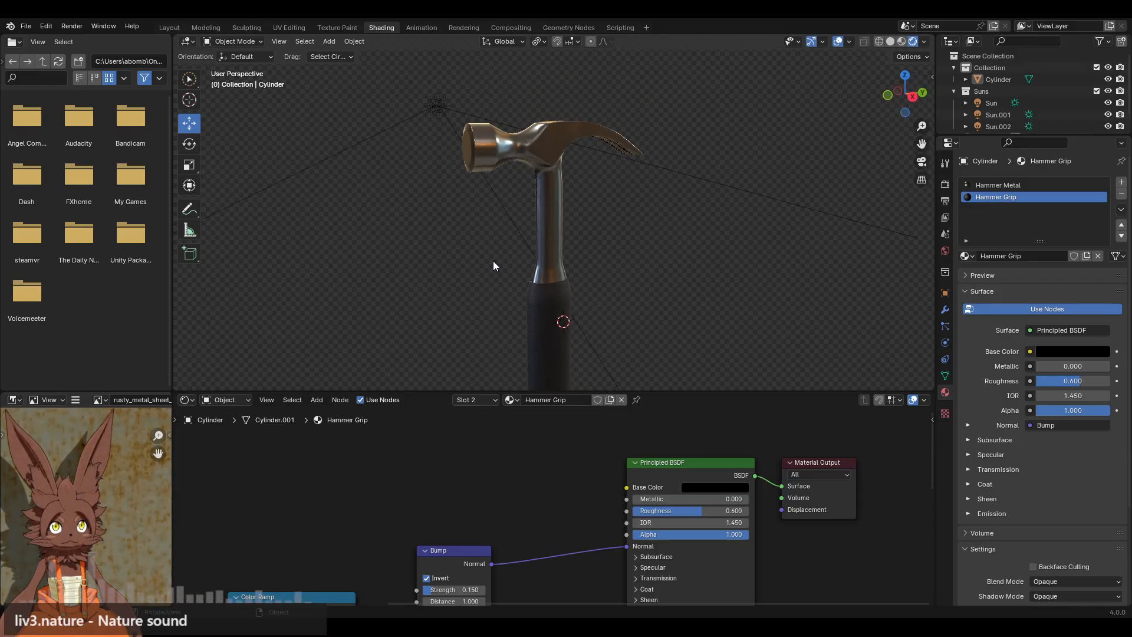
In the Hammer Metal material, set the Hue/Saturation/Value node's Value to 2.000.
click(530, 161)
middle_drag(528, 485, 576, 416)
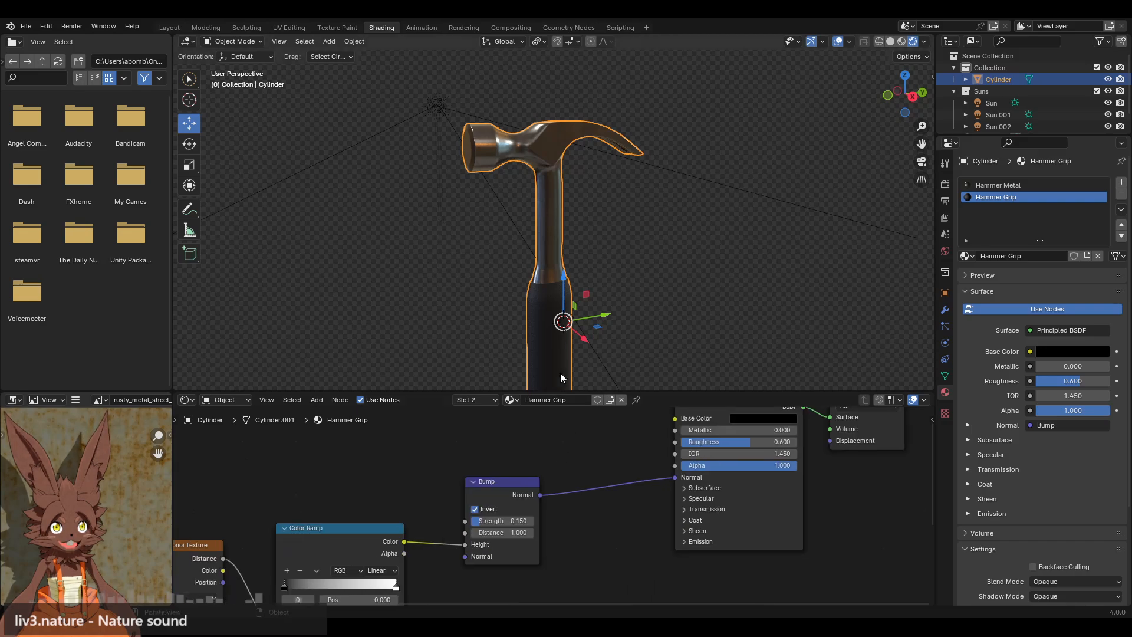
click(1018, 184)
scroll(719, 494, up, 3)
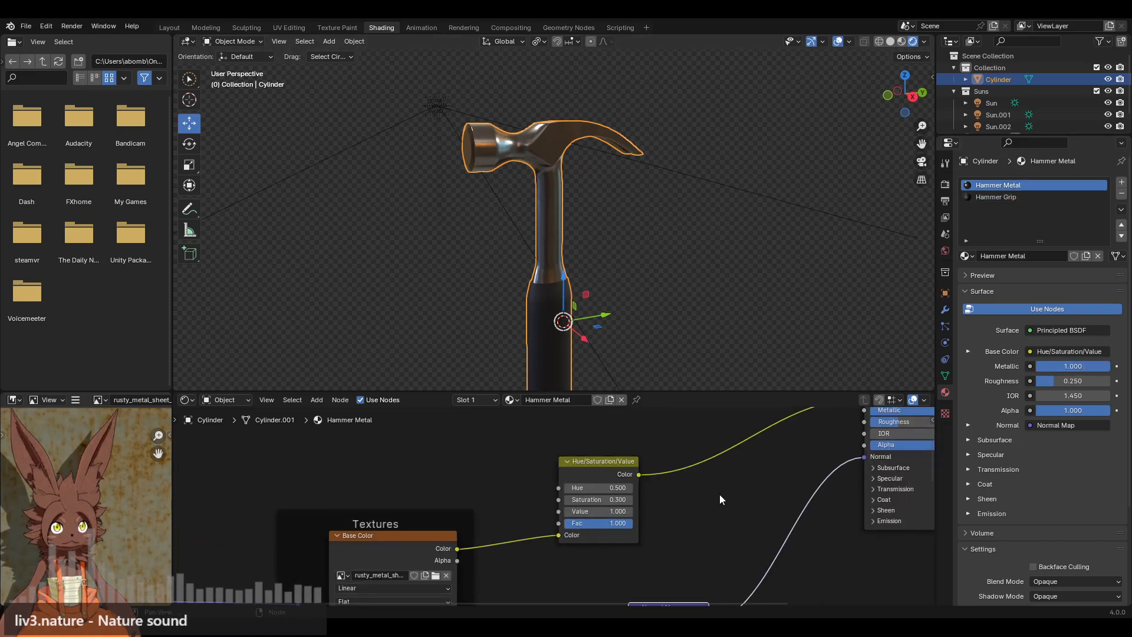
drag(608, 511, 680, 512)
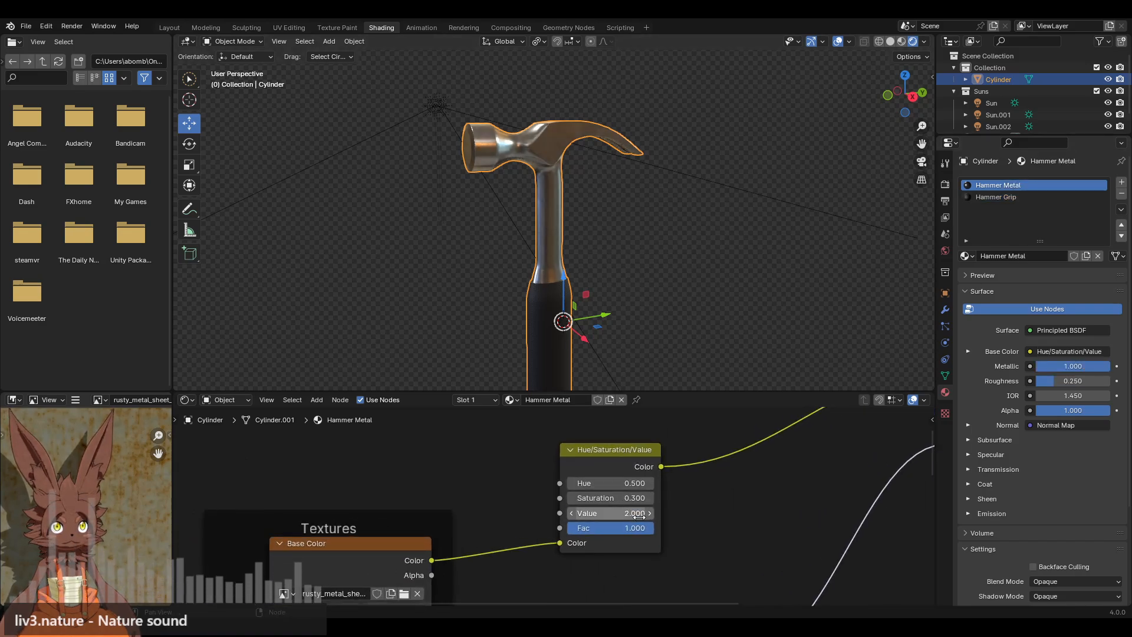
click(625, 296)
middle_drag(635, 260, 582, 320)
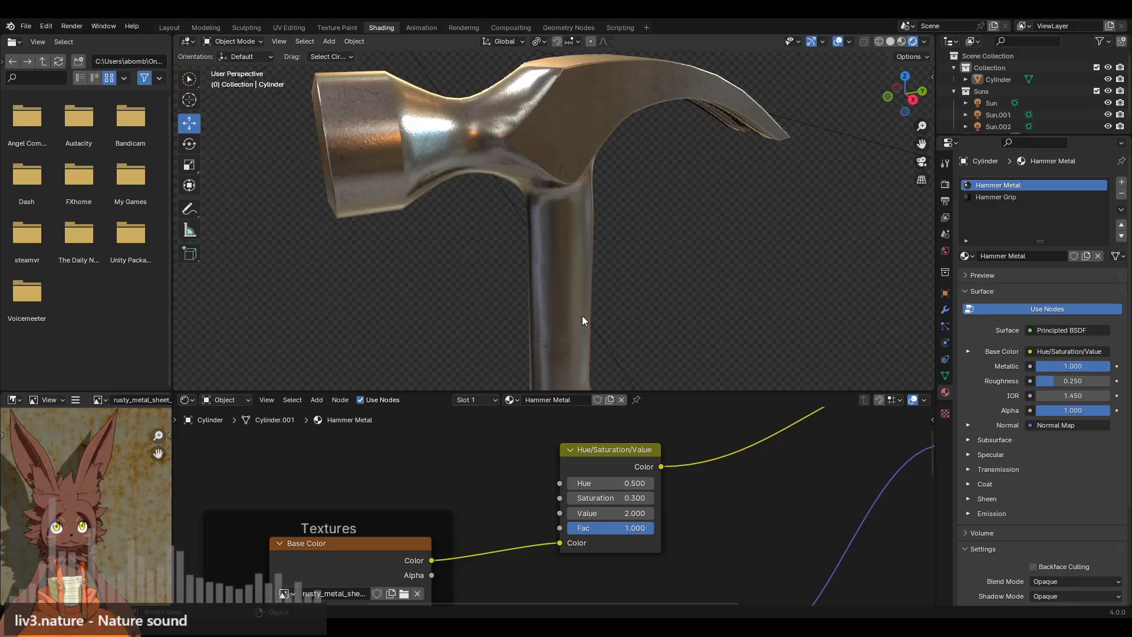
Set the Hue/Saturation/Value node's Saturation to 0.500 and check the whole hammer.
scroll(690, 486, up, 1)
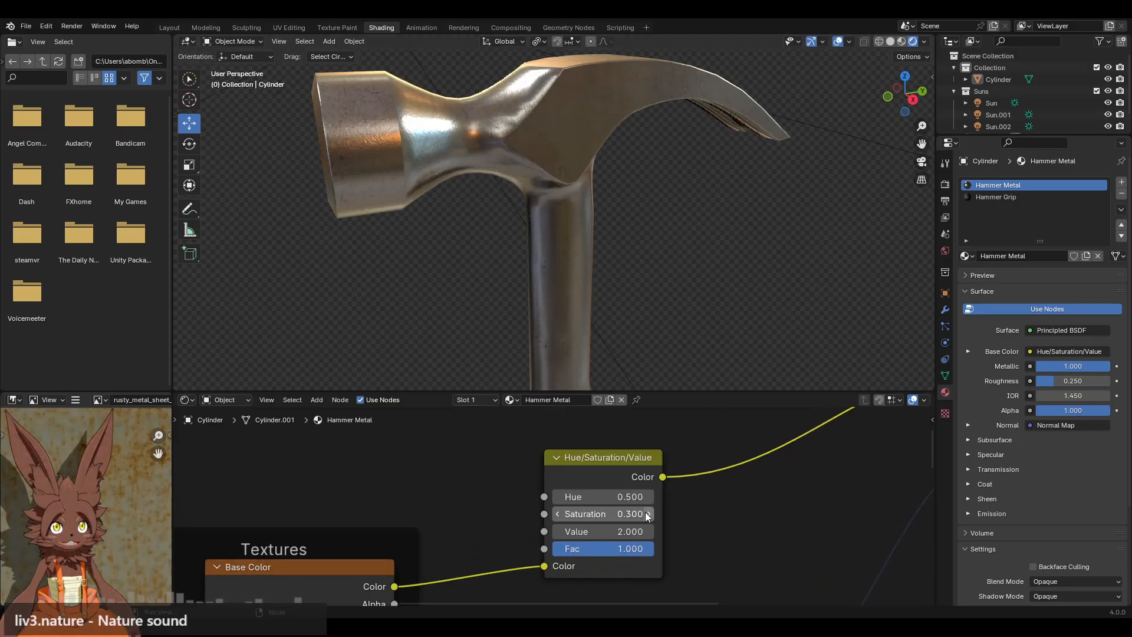
click(648, 514)
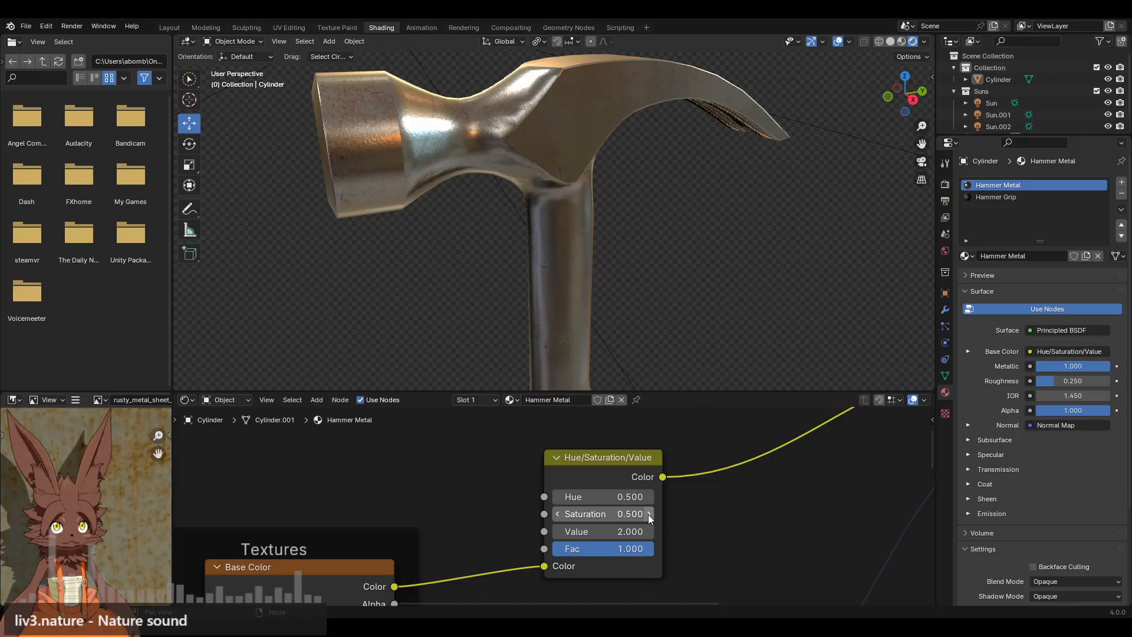
scroll(652, 267, down, 5)
middle_drag(518, 253, 541, 256)
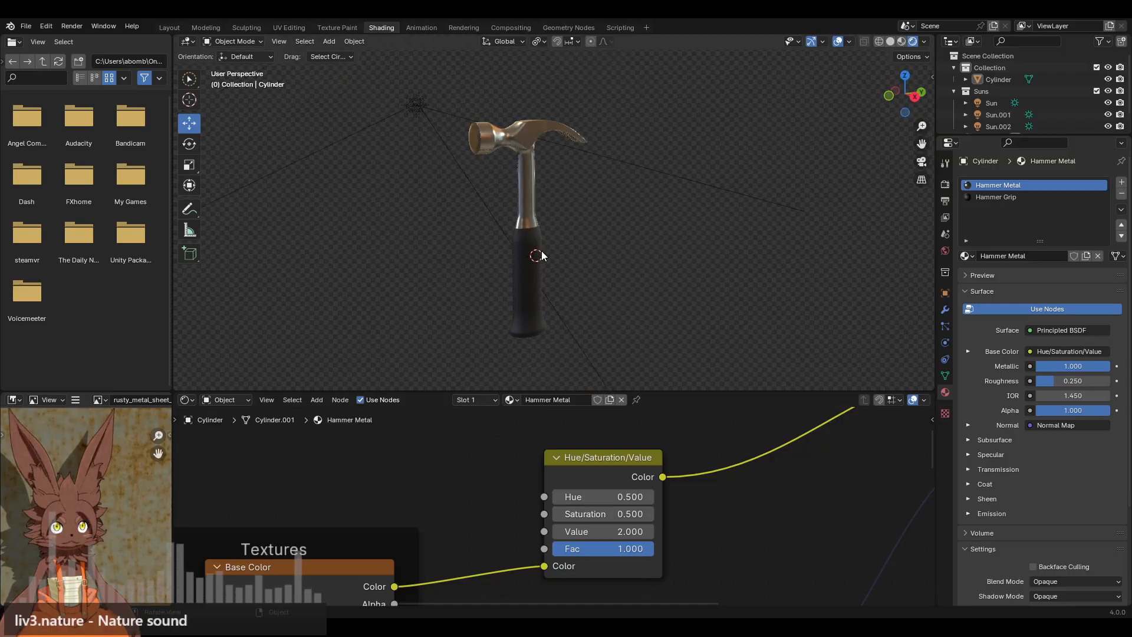
scroll(542, 255, up, 4)
Open the hammer in Edit Mode in the Layout workspace, deselect everything and frame the grip in the right orthographic view.
click(533, 177)
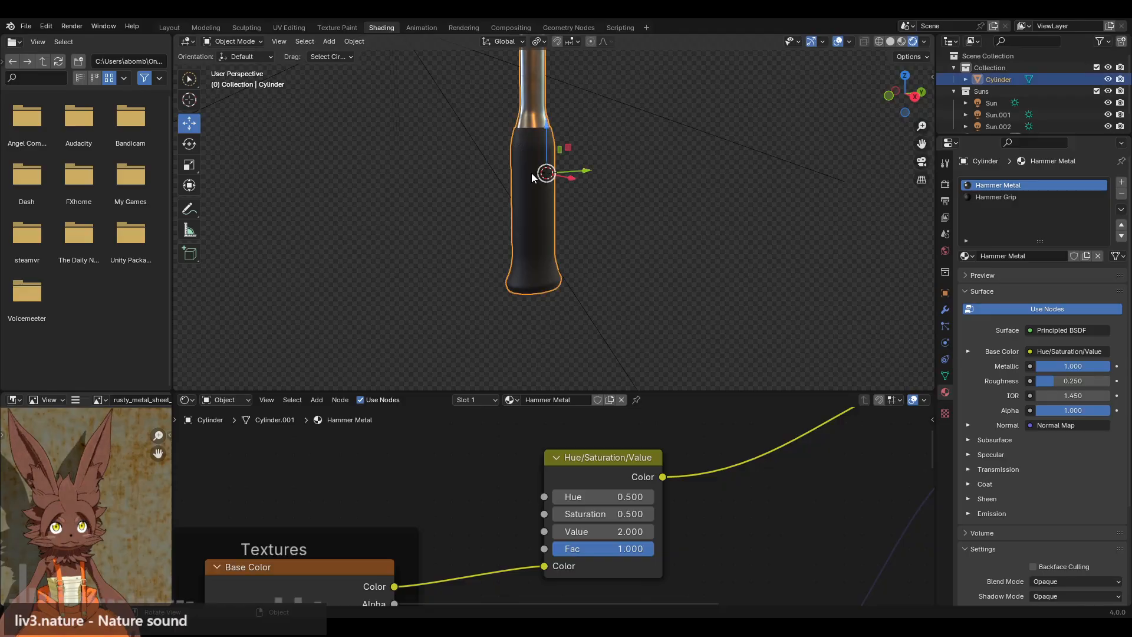
click(233, 42)
click(233, 69)
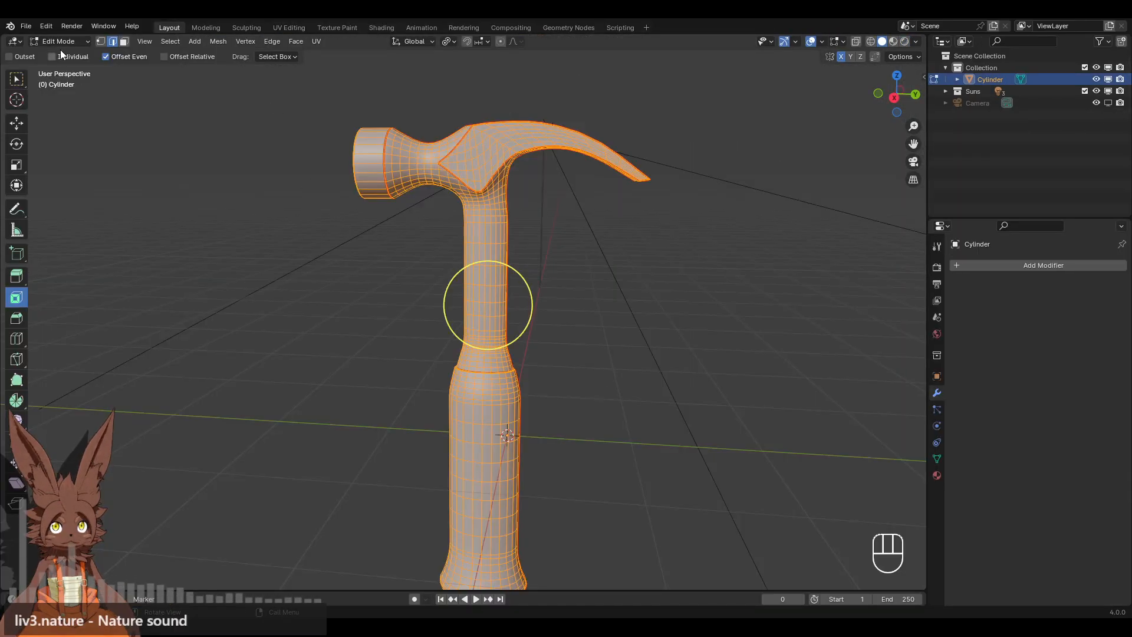
click(66, 40)
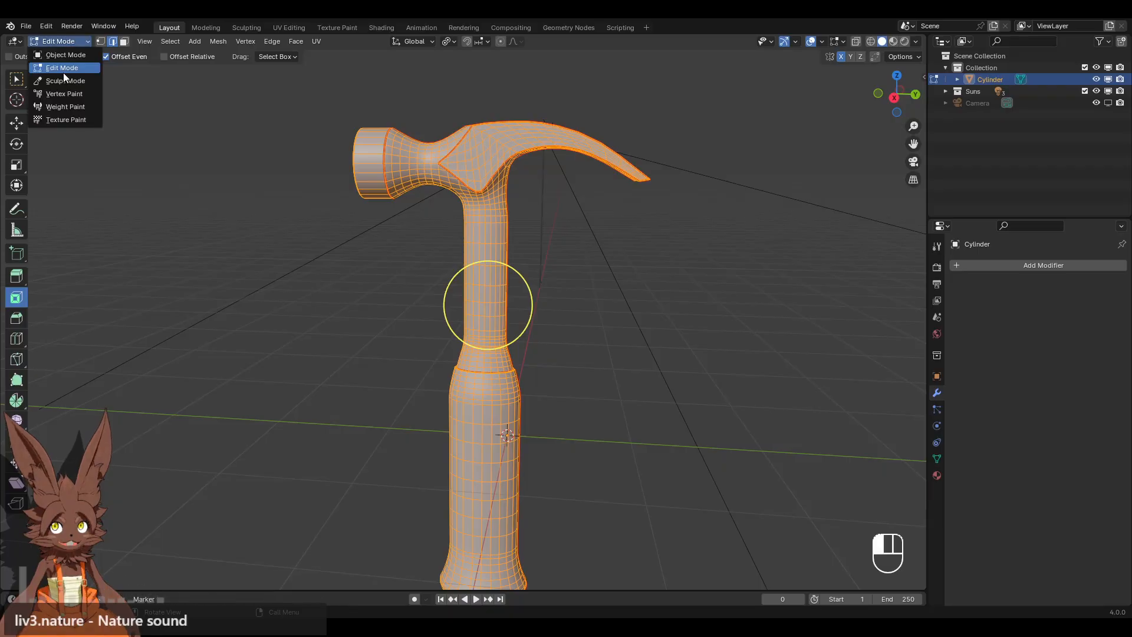
click(62, 83)
click(68, 41)
click(66, 69)
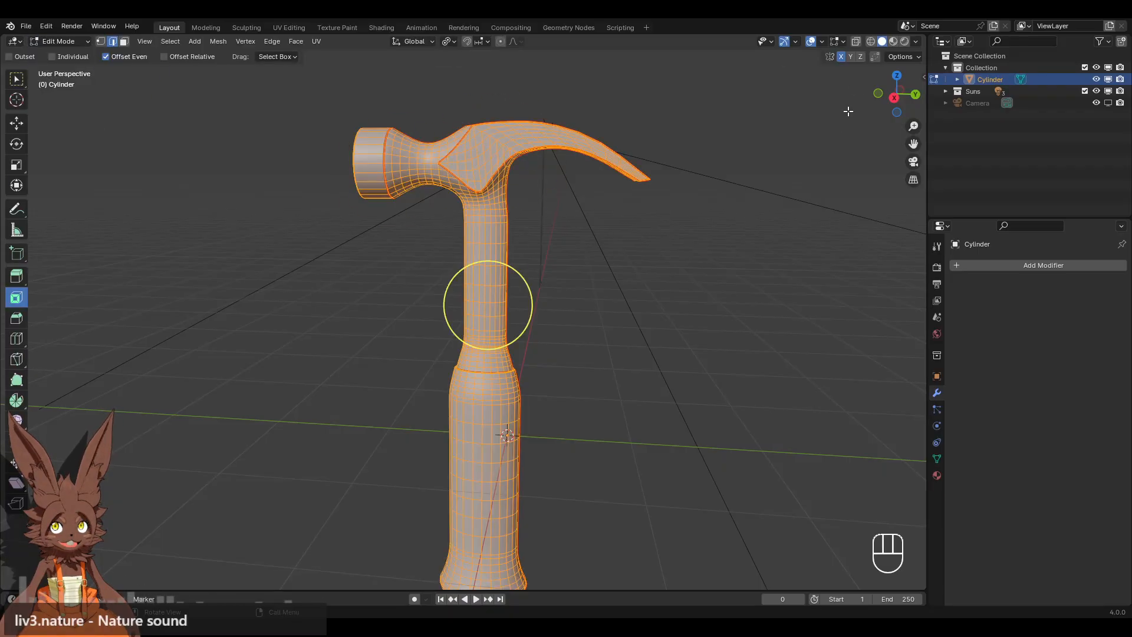
click(894, 100)
shift+middle_drag(629, 316, 655, 197)
click(263, 258)
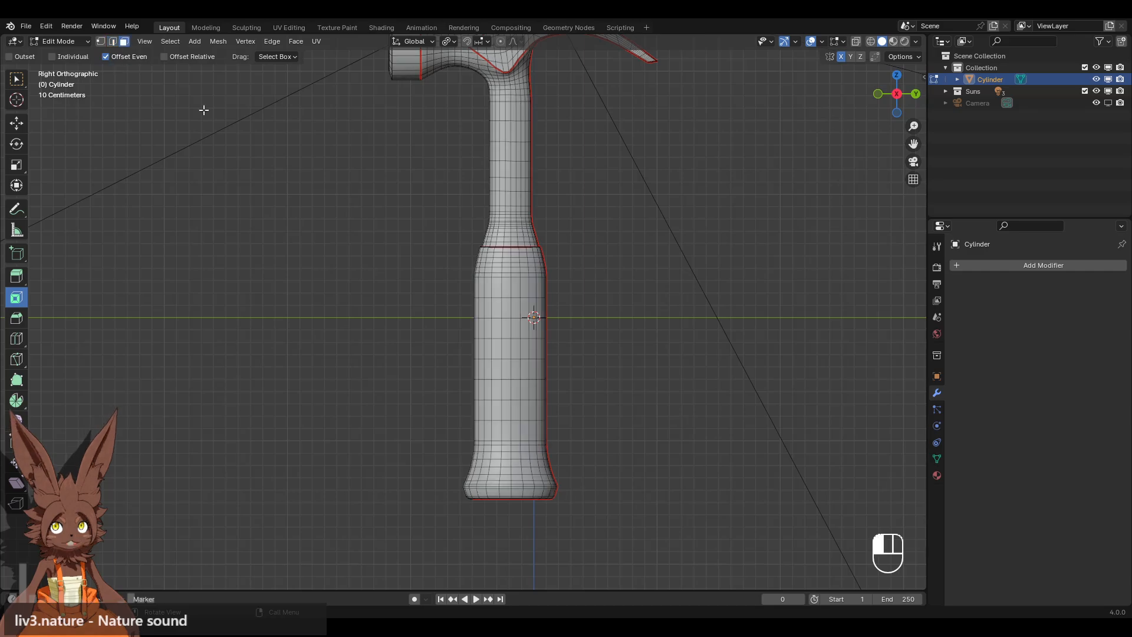
shift+middle_drag(649, 316, 634, 256)
scroll(634, 255, up, 2)
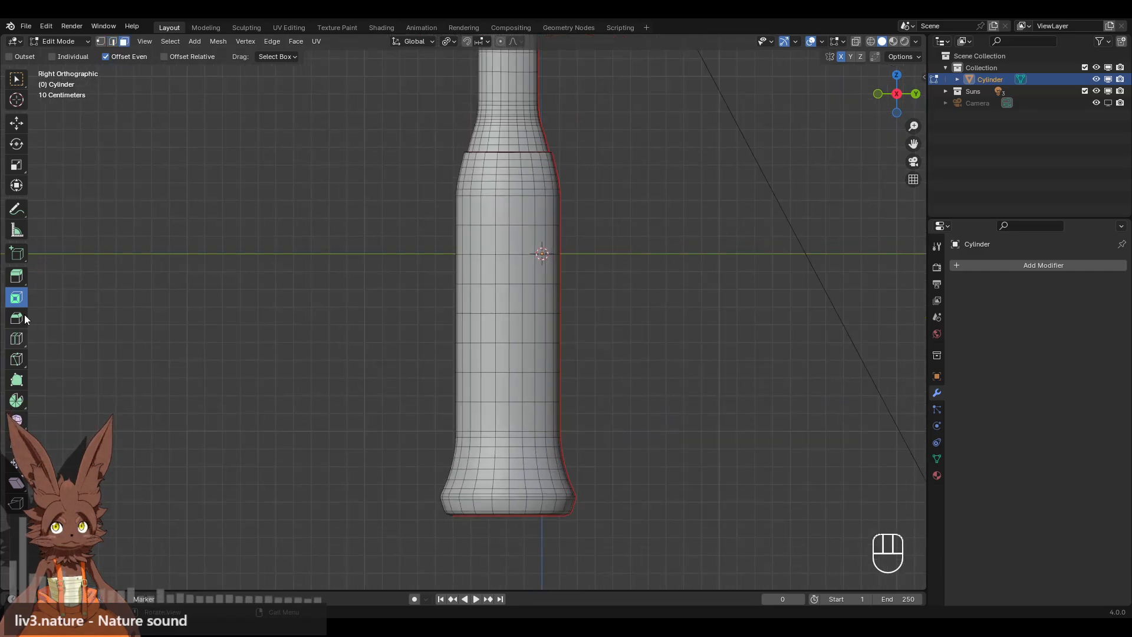
In edge select, dissolve the edges of the seven horizontal loops along the grip's straight section.
click(113, 41)
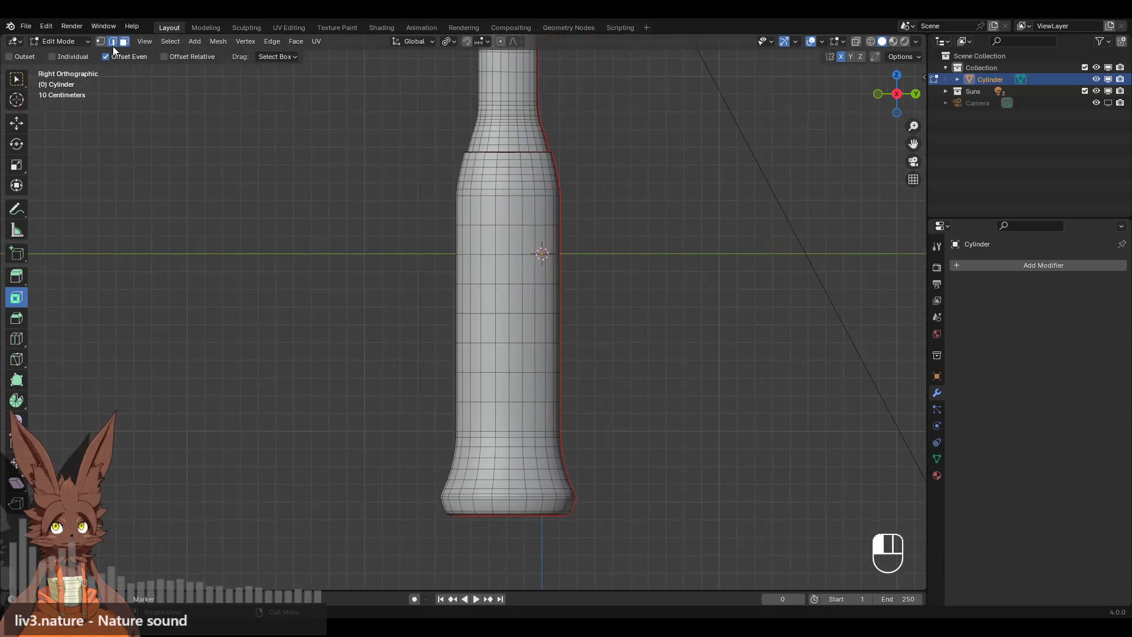
alt+shift+click(506, 401)
alt+shift+click(505, 372)
alt+shift+click(504, 343)
alt+shift+click(500, 313)
alt+shift+click(500, 283)
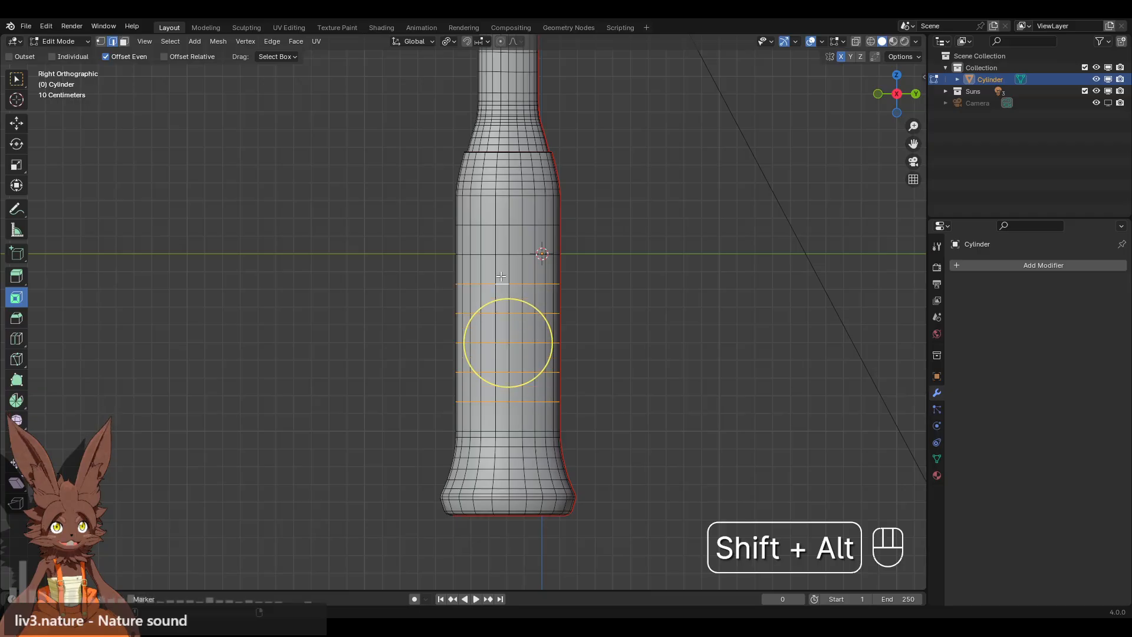
alt+shift+click(499, 254)
key(x)
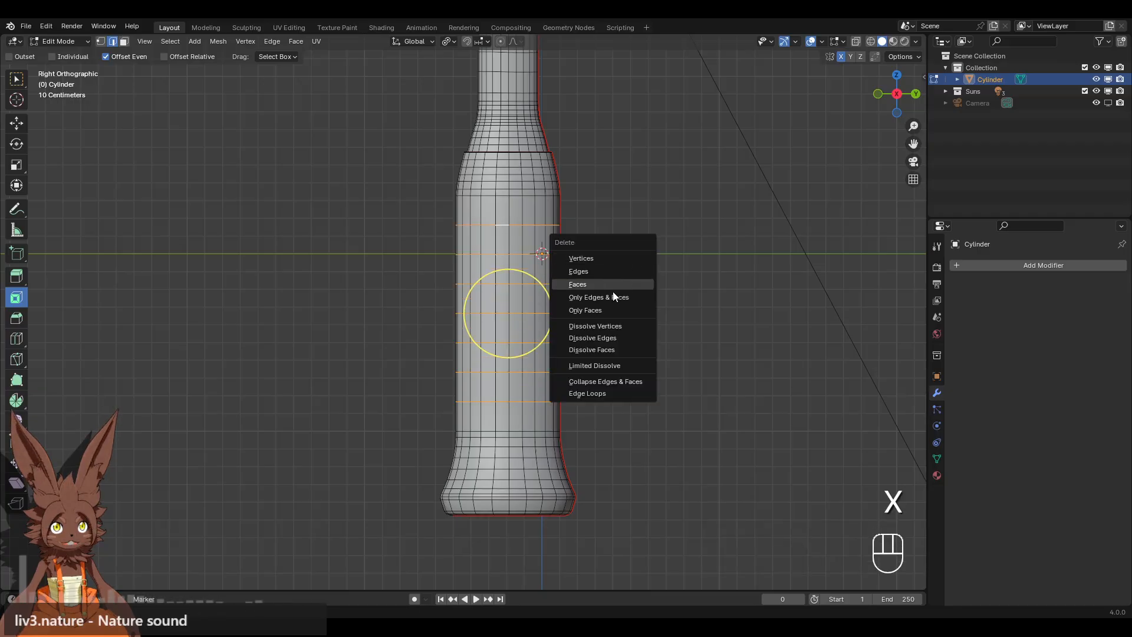
click(617, 336)
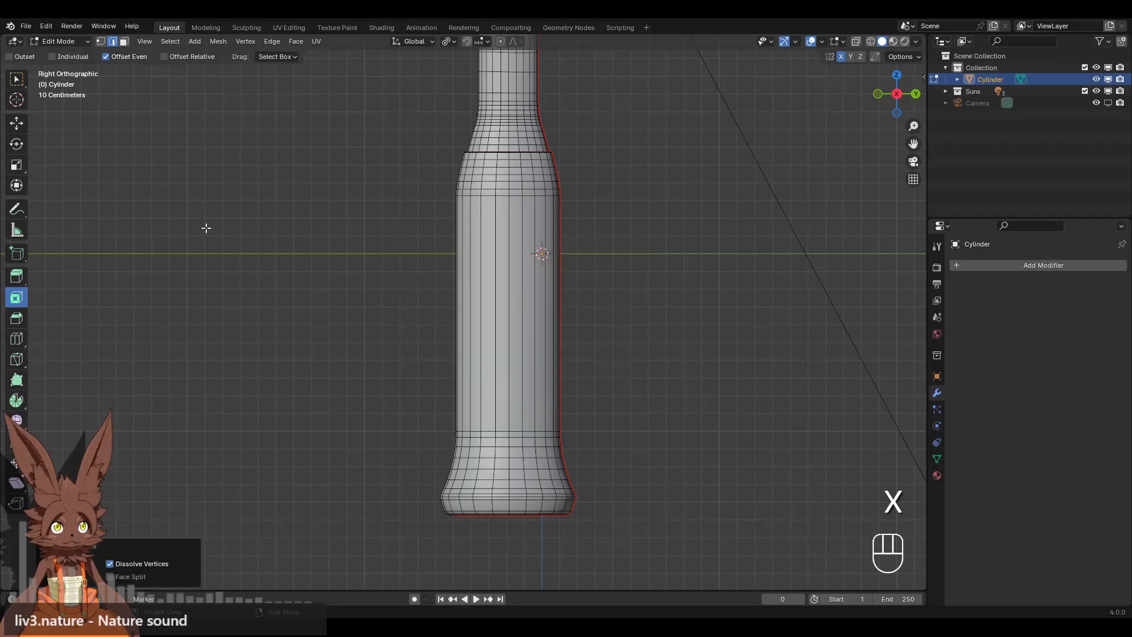
Add a loop cut across the grip's straight section and set its number of cuts to 16.
click(16, 337)
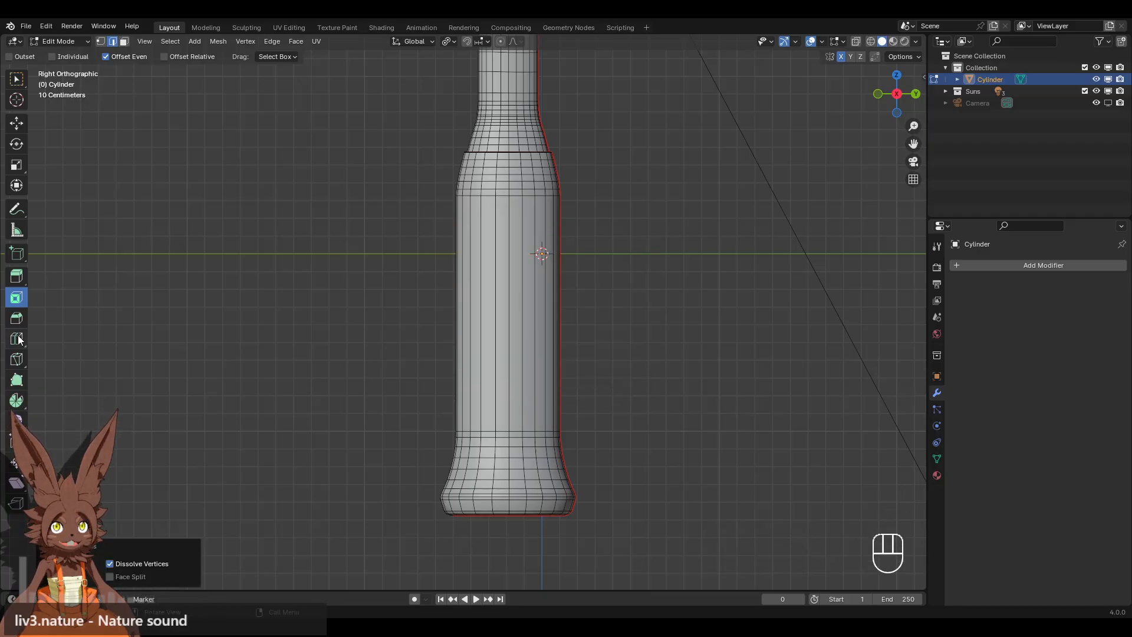
click(507, 313)
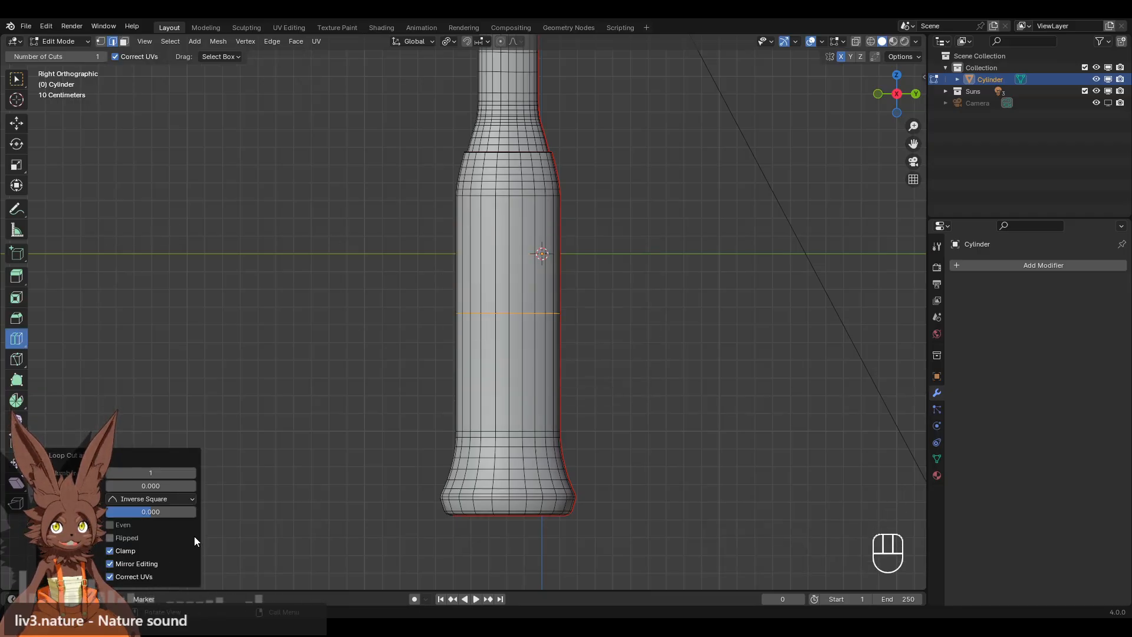
click(192, 473)
click(192, 473)
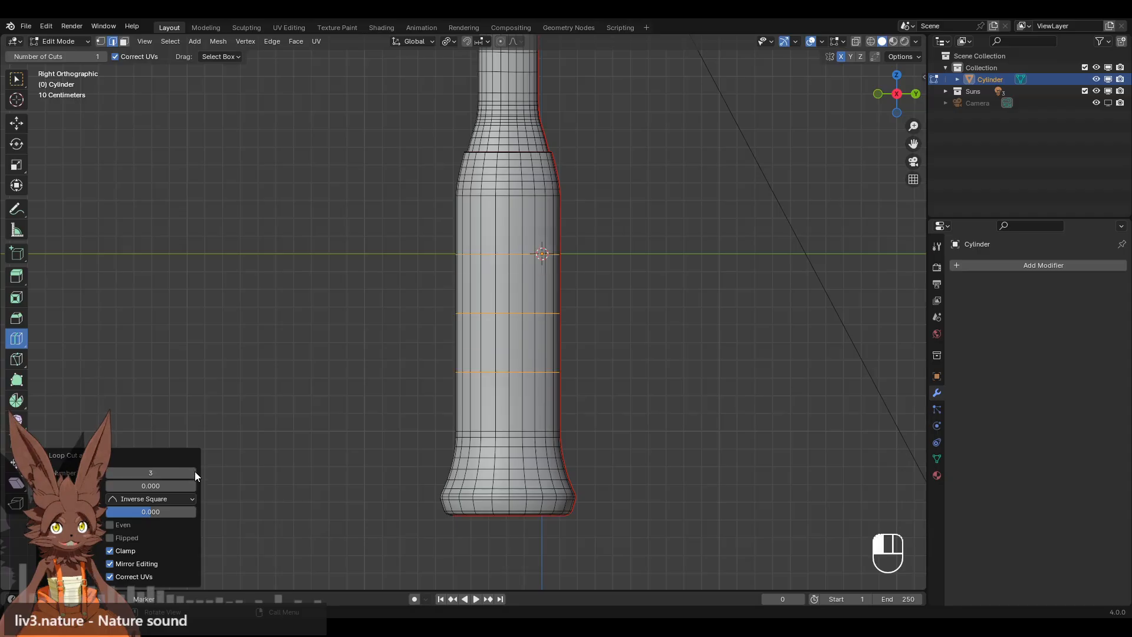
click(193, 473)
click(192, 473)
click(192, 472)
click(192, 473)
click(192, 473)
click(194, 473)
click(195, 472)
click(194, 472)
click(195, 473)
click(194, 472)
click(195, 473)
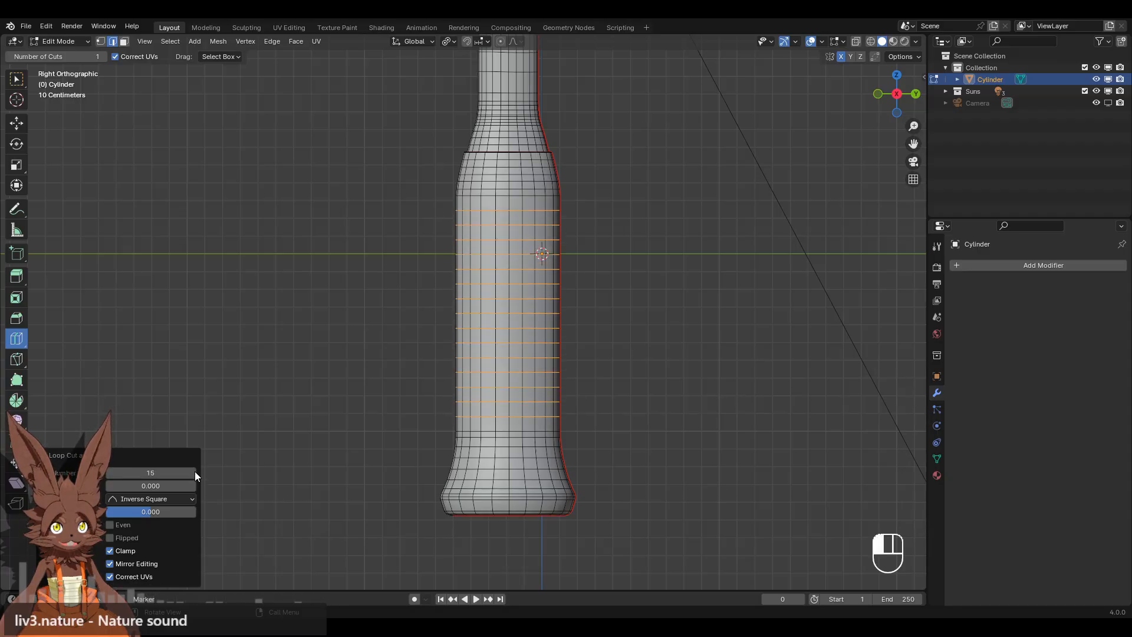
click(195, 472)
click(195, 472)
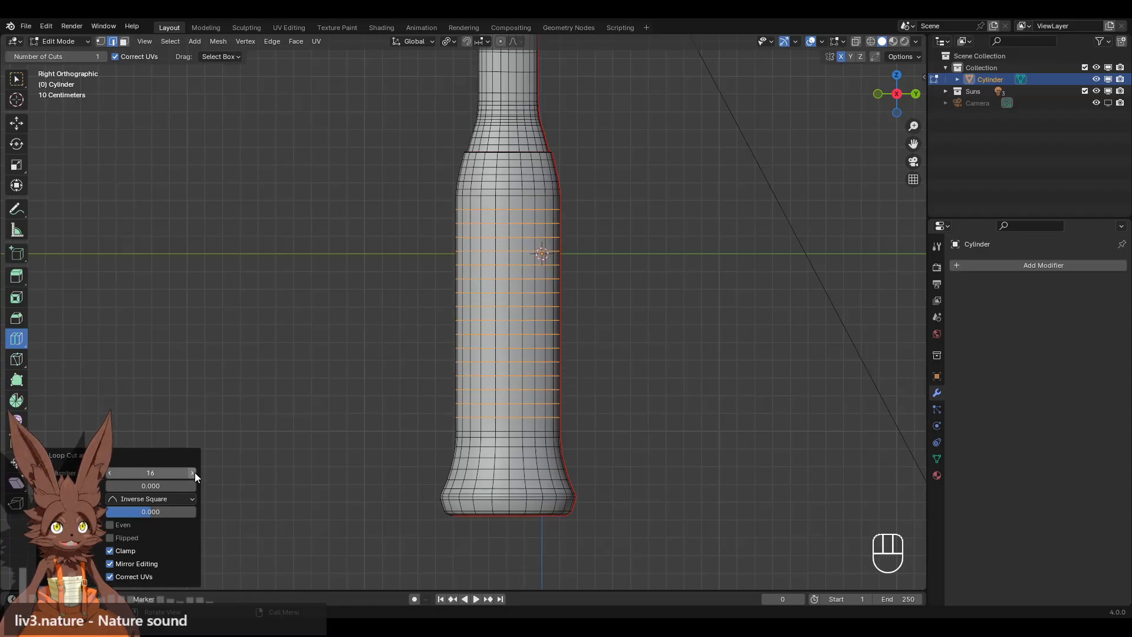
In face select, select nine alternate face rings along the grip's straight section, extrude them in place and scale them to 0.974 in X and Y.
click(125, 42)
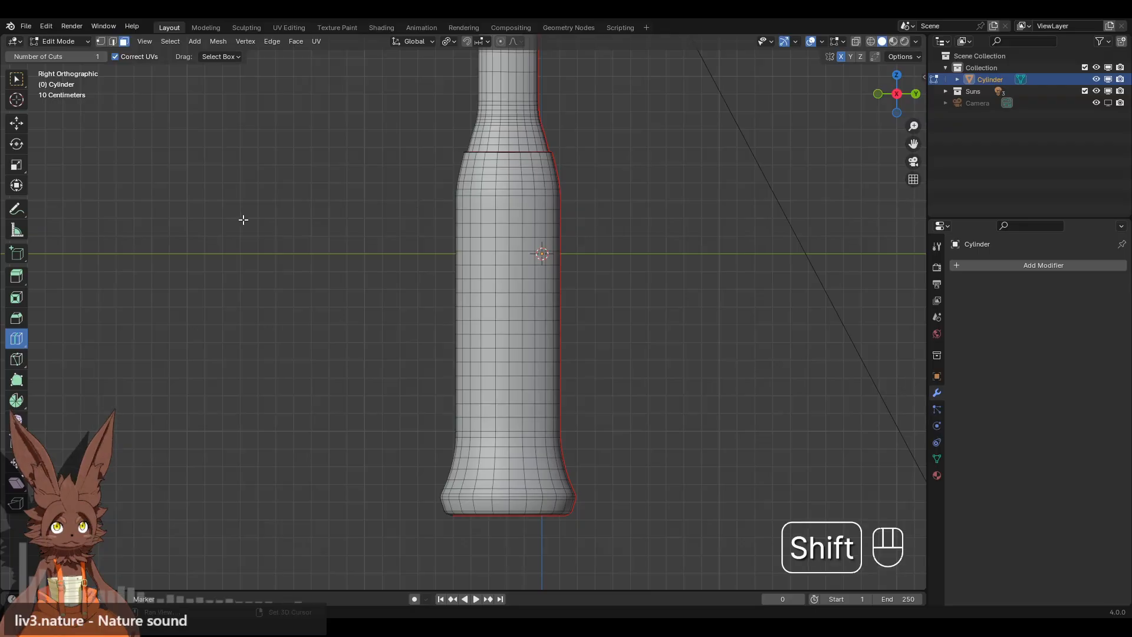
shift+middle_drag(243, 220, 296, 247)
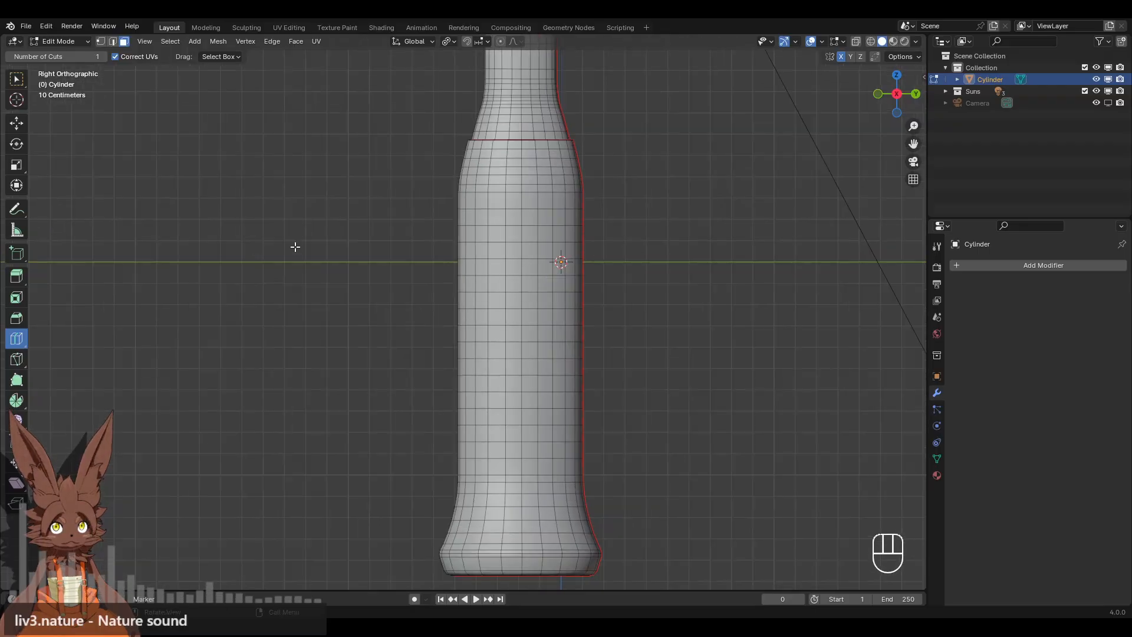
click(17, 123)
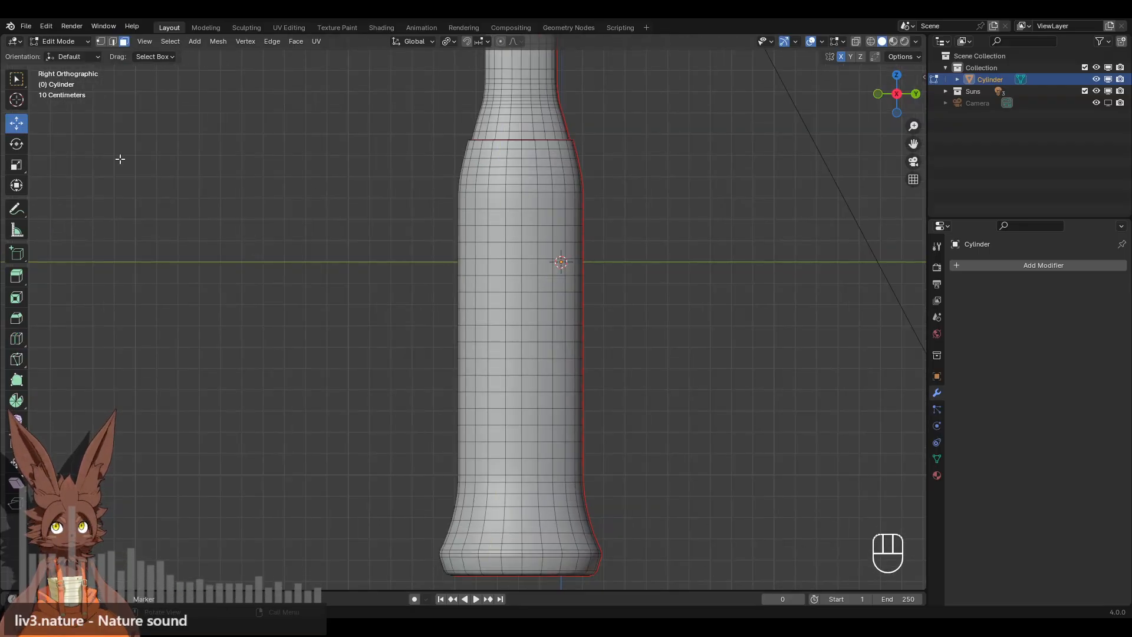
alt+click(520, 202)
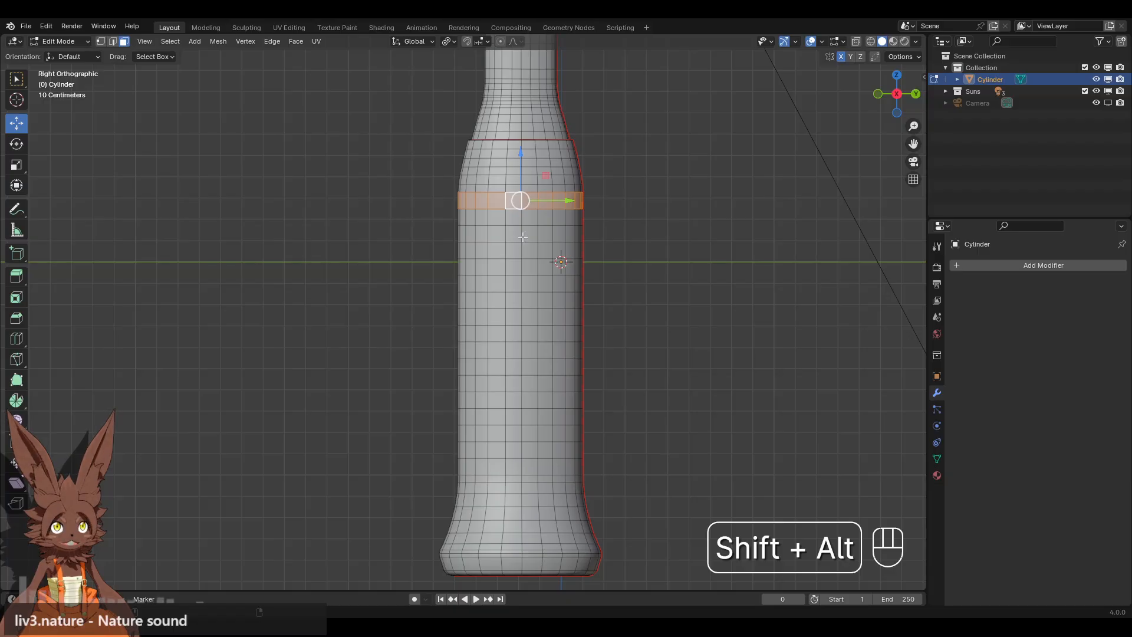
alt+shift+click(523, 237)
alt+shift+click(522, 270)
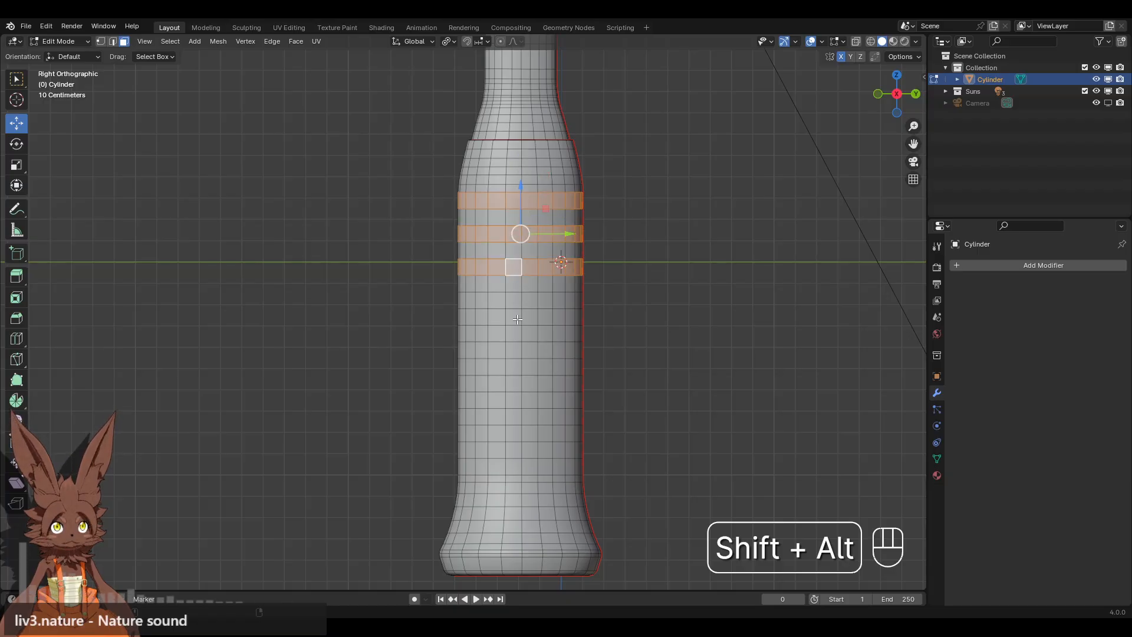
alt+shift+click(521, 307)
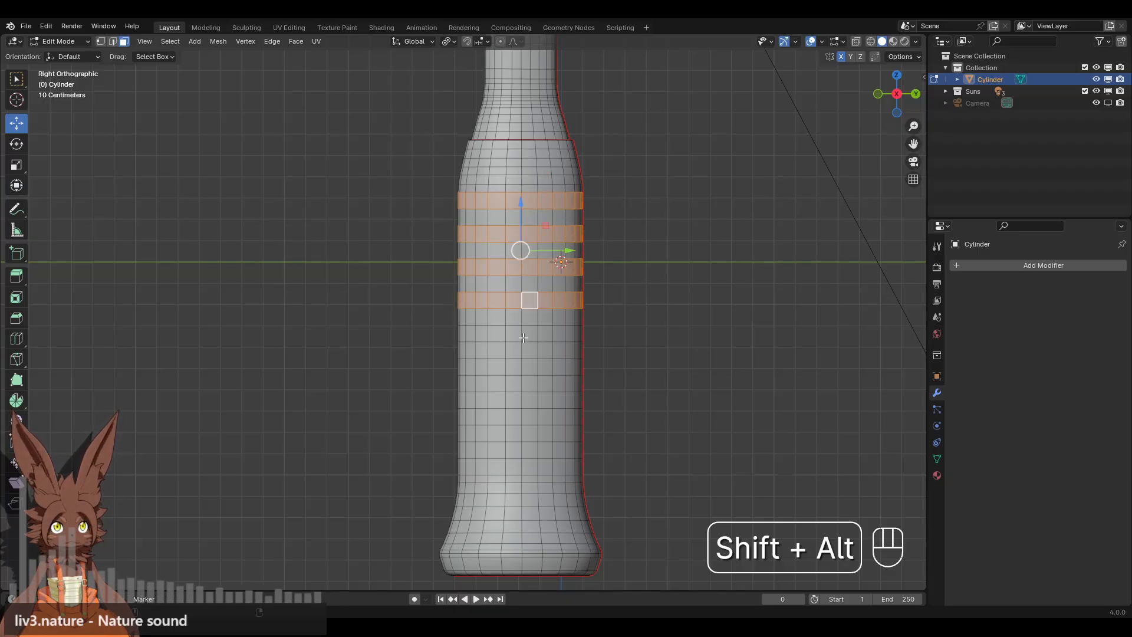
alt+shift+click(523, 336)
alt+shift+click(523, 369)
alt+shift+click(524, 401)
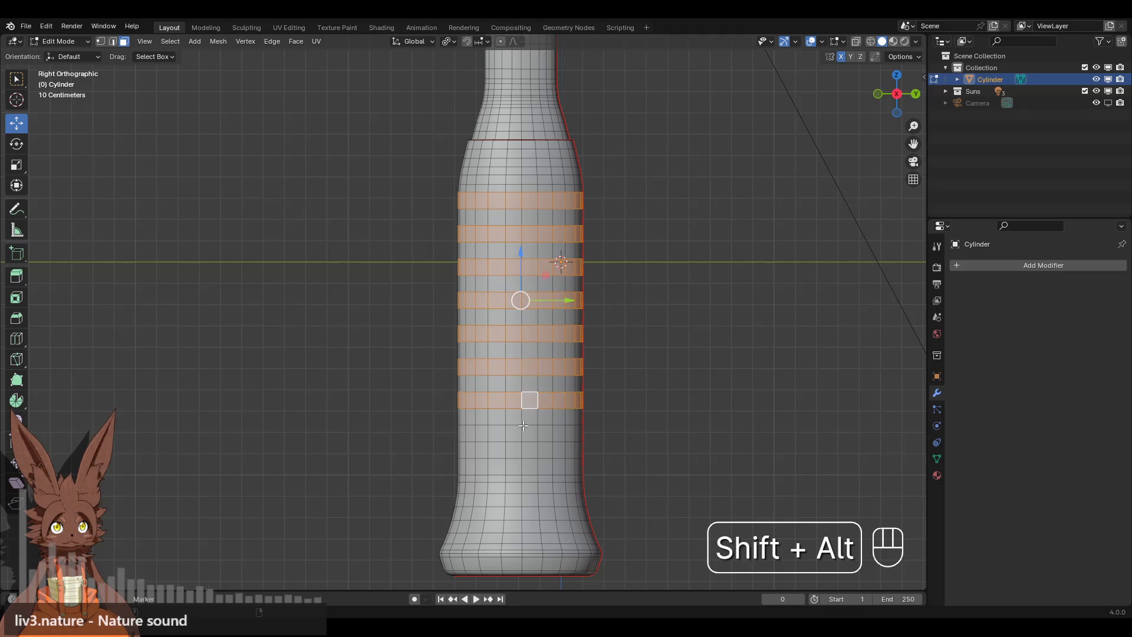
alt+shift+click(523, 435)
alt+shift+click(522, 468)
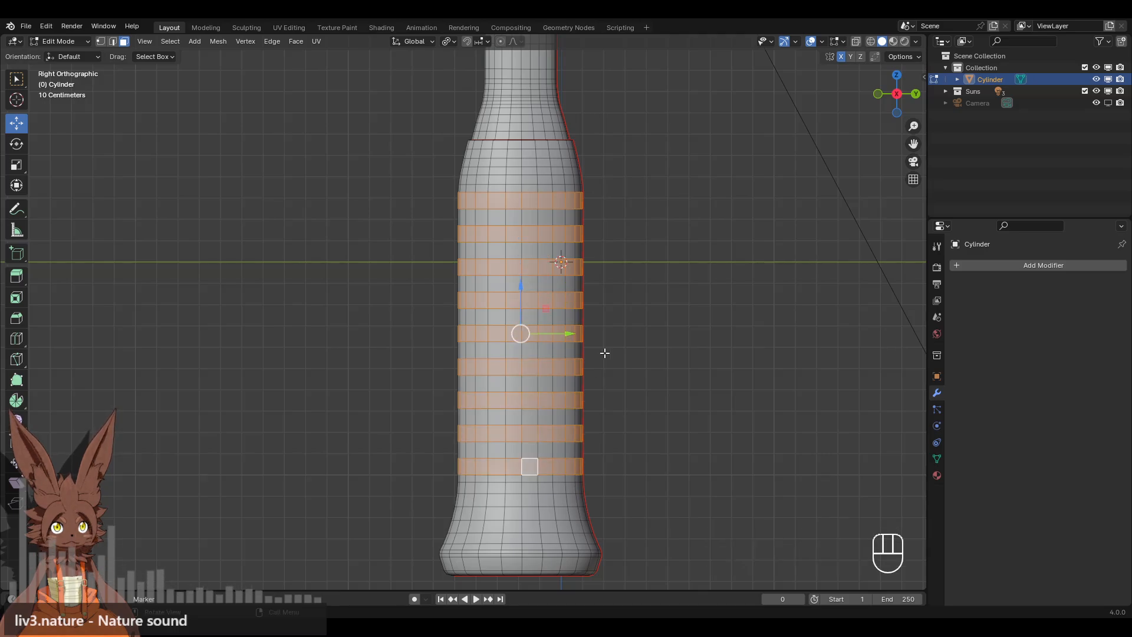
middle_drag(609, 333, 637, 356)
scroll(609, 352, down, 1)
scroll(579, 356, up, 4)
scroll(584, 355, down, 4)
shift+middle_drag(659, 353, 656, 332)
key(e)
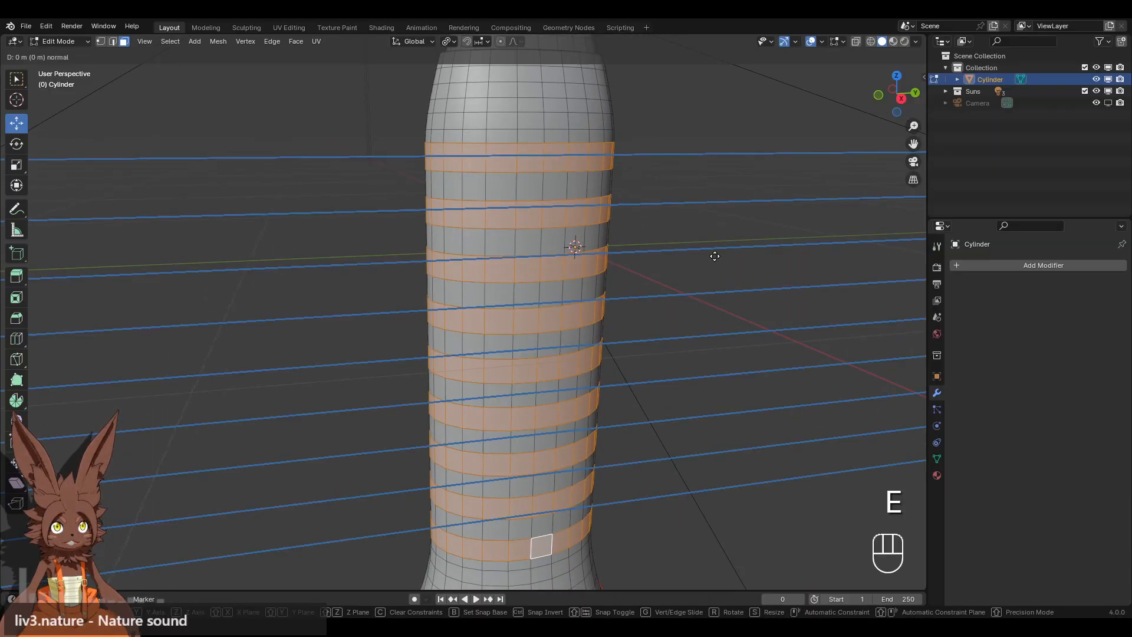
key(s)
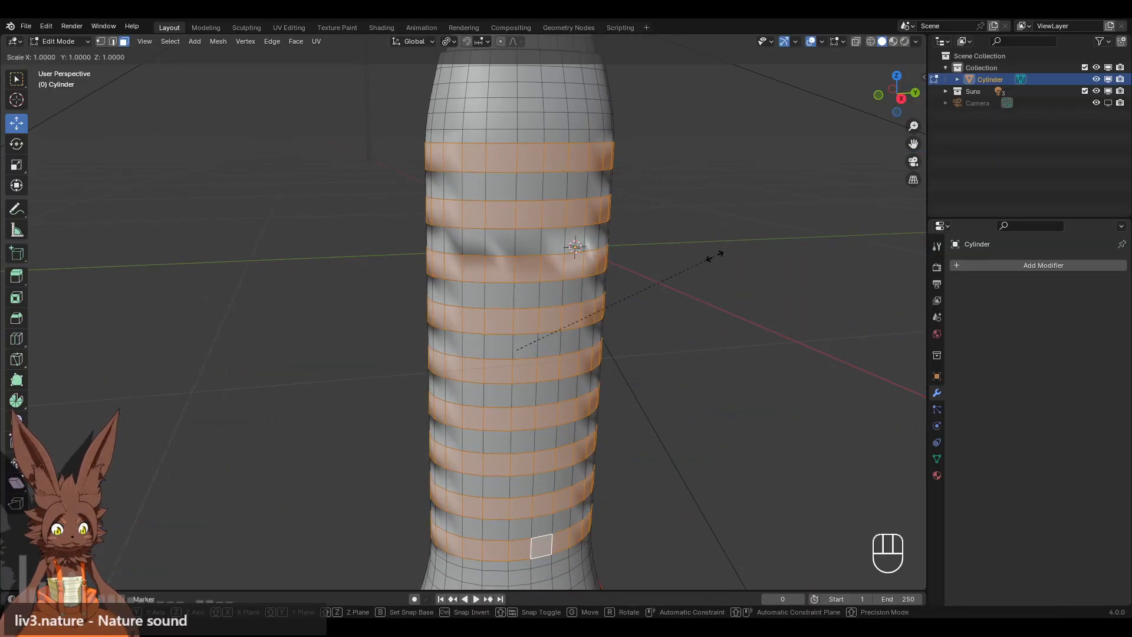
key(x)
key(shift+z)
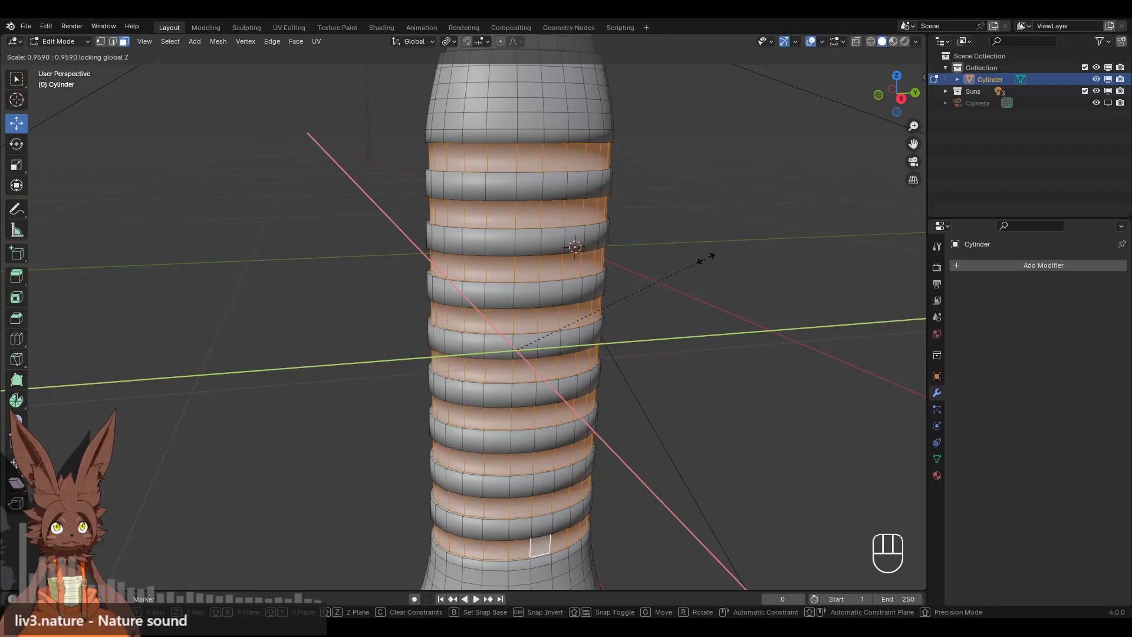
click(711, 257)
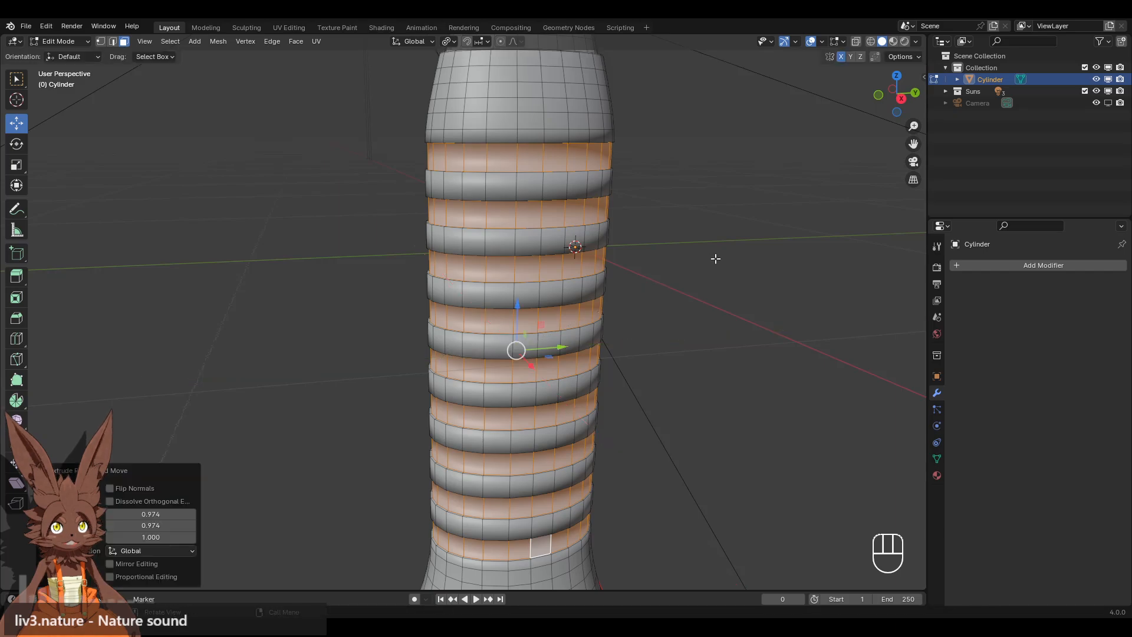
Inset the nine recessed face rings of the grip slightly and deselect them.
click(16, 297)
drag(546, 321, 545, 321)
click(667, 339)
middle_drag(667, 339, 567, 237)
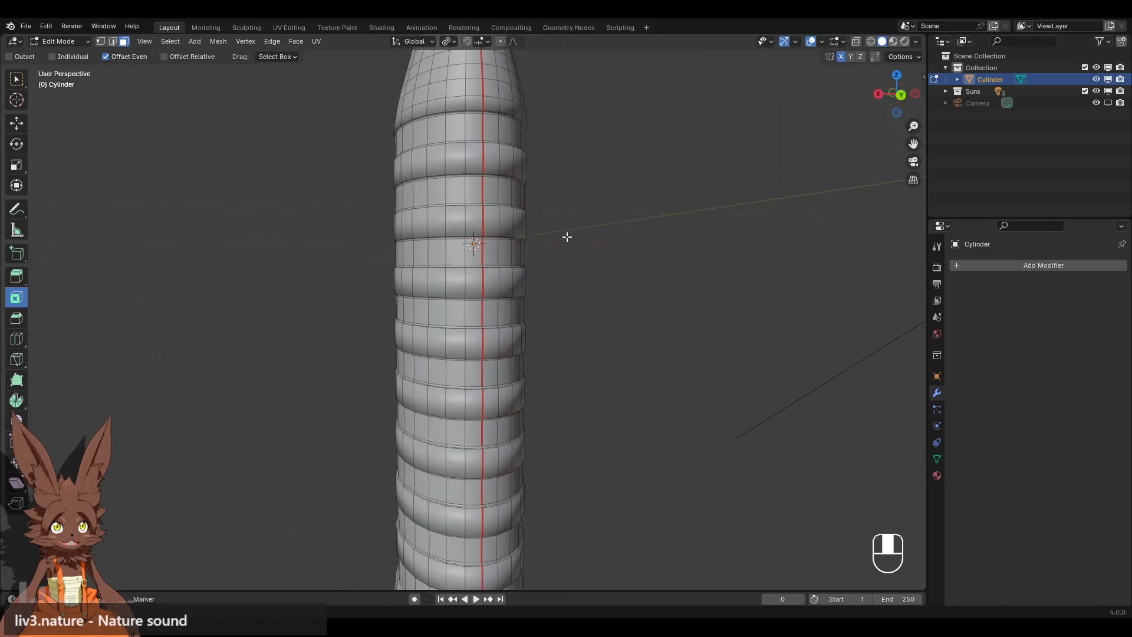
middle_drag(402, 269, 543, 272)
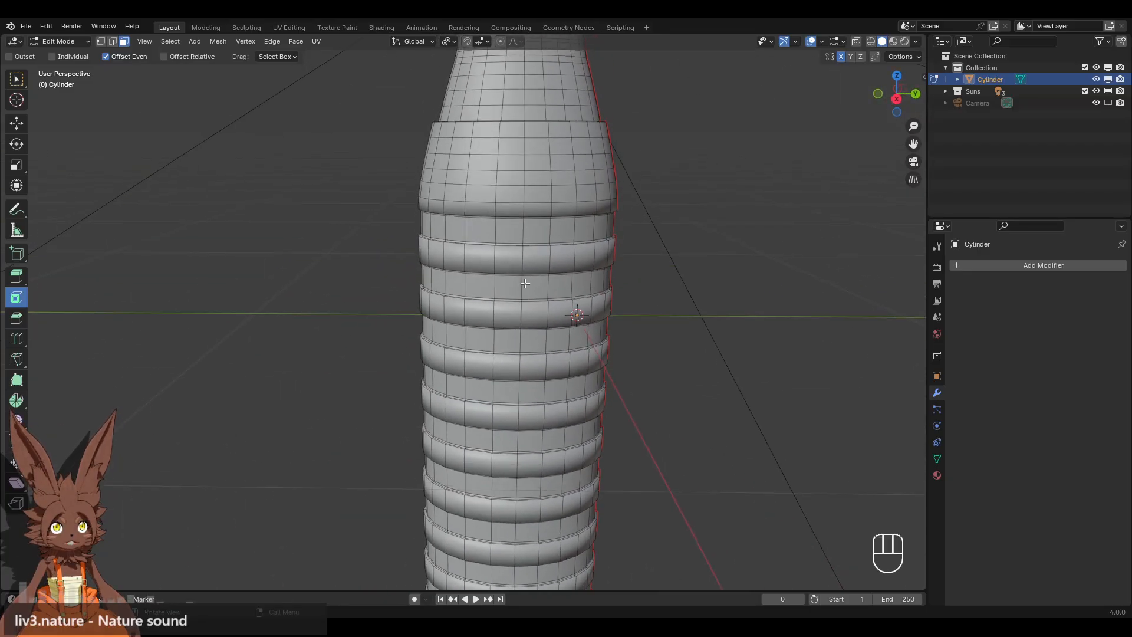
Select the eight raised face rings between the grip's grooves, inset them by about 0.005 m and deselect them.
scroll(543, 272, up, 3)
alt+click(582, 177)
alt+shift+click(582, 283)
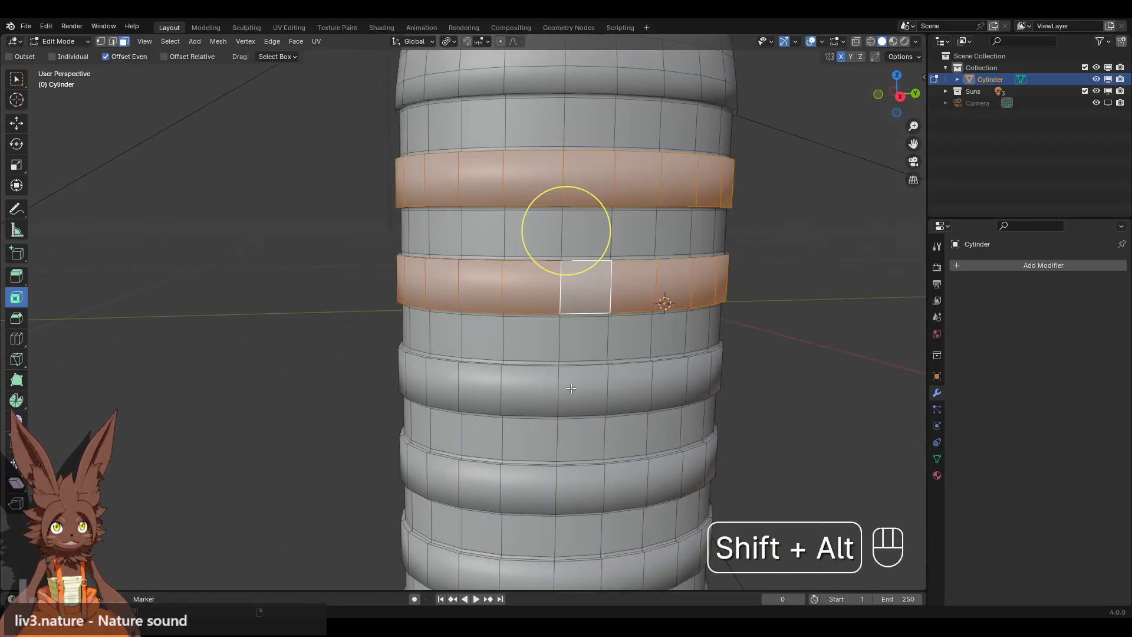
alt+shift+click(583, 389)
scroll(639, 453, down, 1)
shift+middle_drag(639, 453, 603, 332)
alt+shift+click(533, 325)
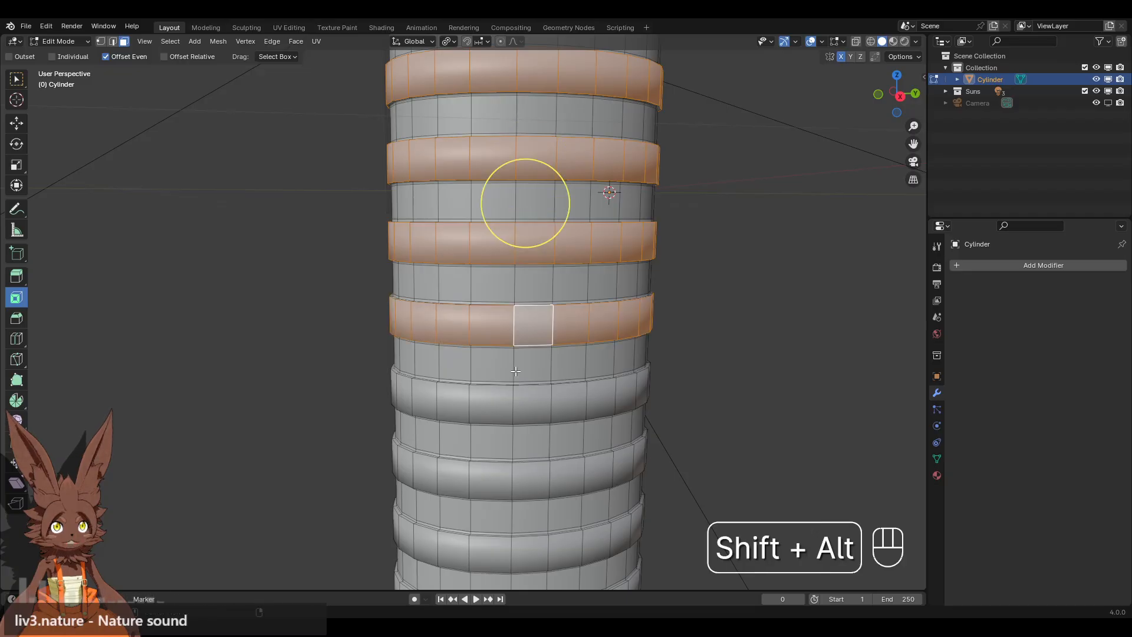
shift+middle_drag(514, 405, 513, 334)
alt+shift+click(513, 336)
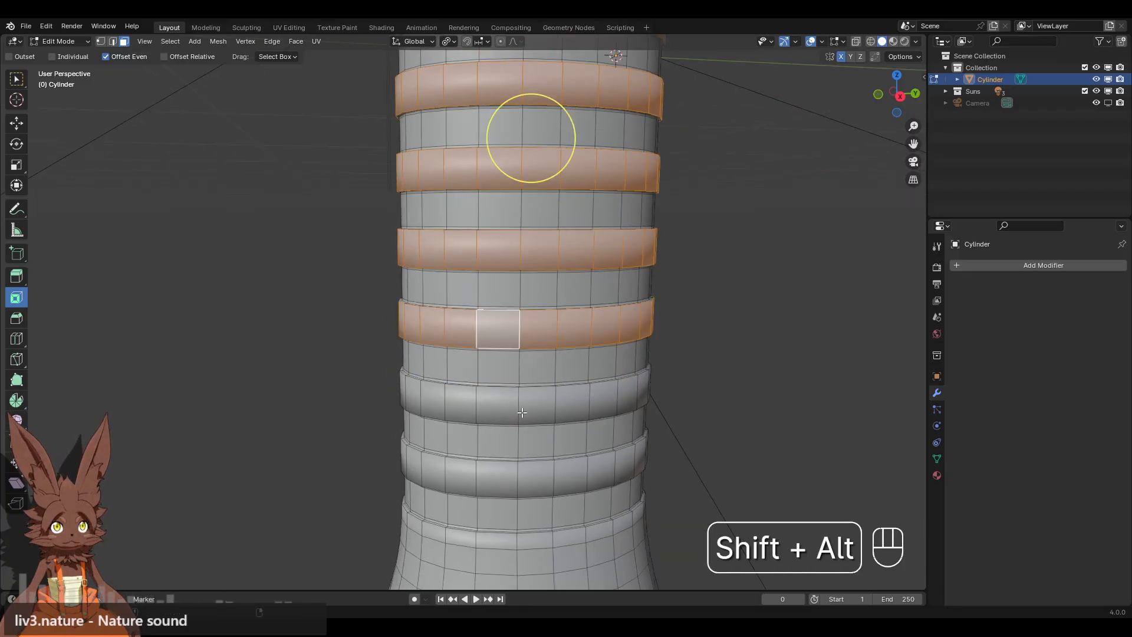
alt+shift+click(520, 409)
shift+middle_drag(526, 477, 540, 375)
alt+shift+click(540, 375)
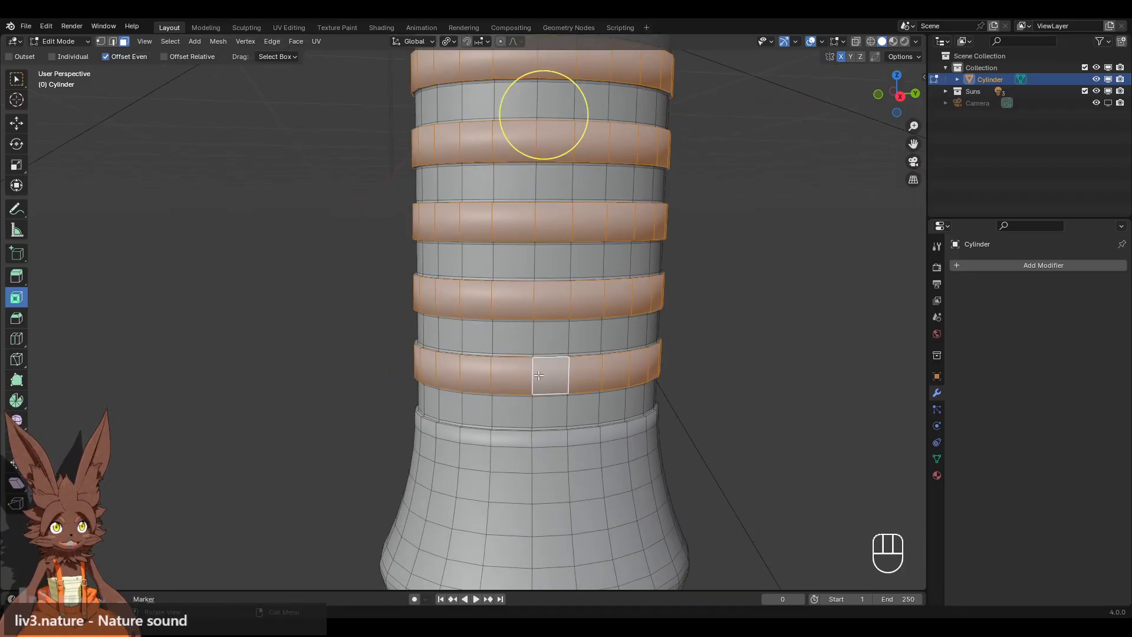
drag(588, 116, 584, 120)
shift+middle_drag(658, 148, 621, 277)
middle_drag(621, 277, 584, 290)
click(263, 319)
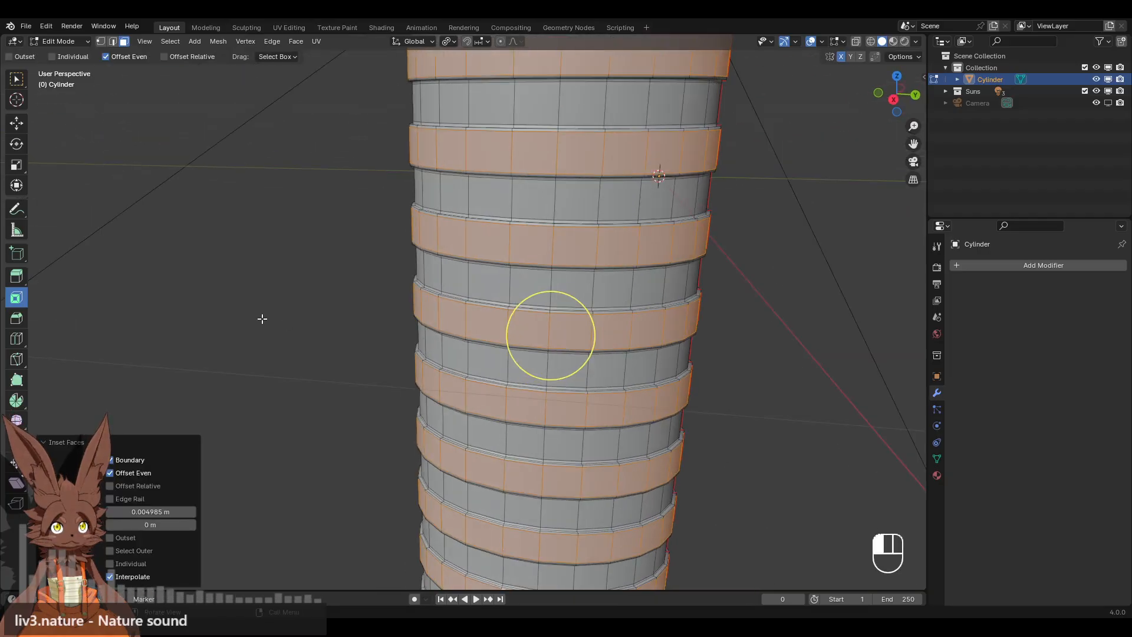
Switch to the UV Editing workspace, select the whole hammer and unwrap it.
scroll(620, 436, up, 3)
scroll(620, 436, down, 8)
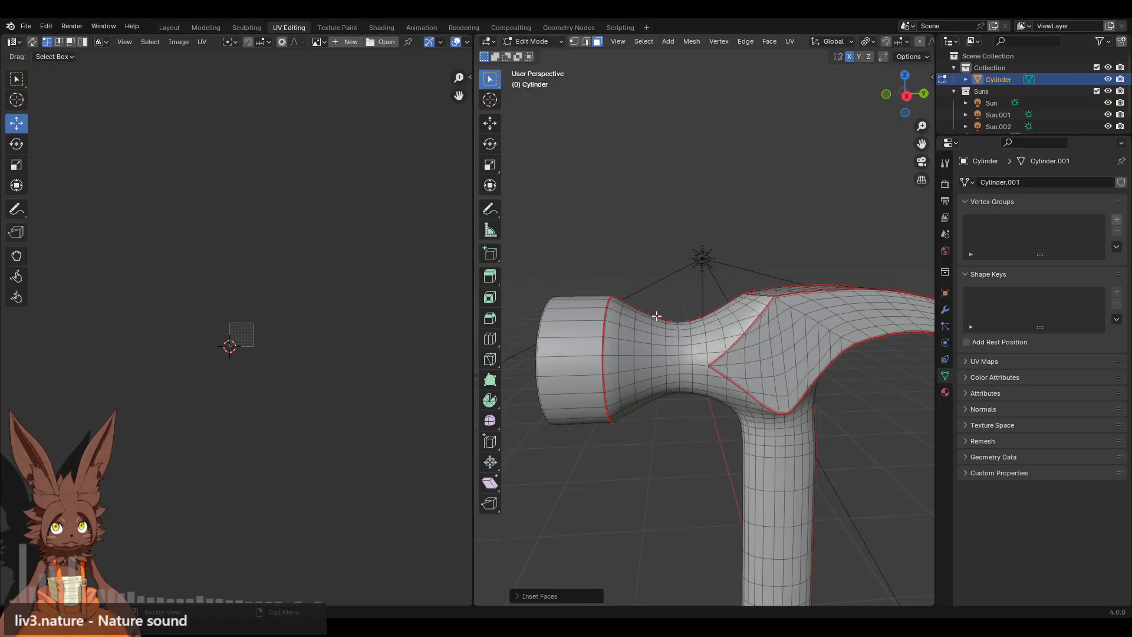
key(a)
key(Home)
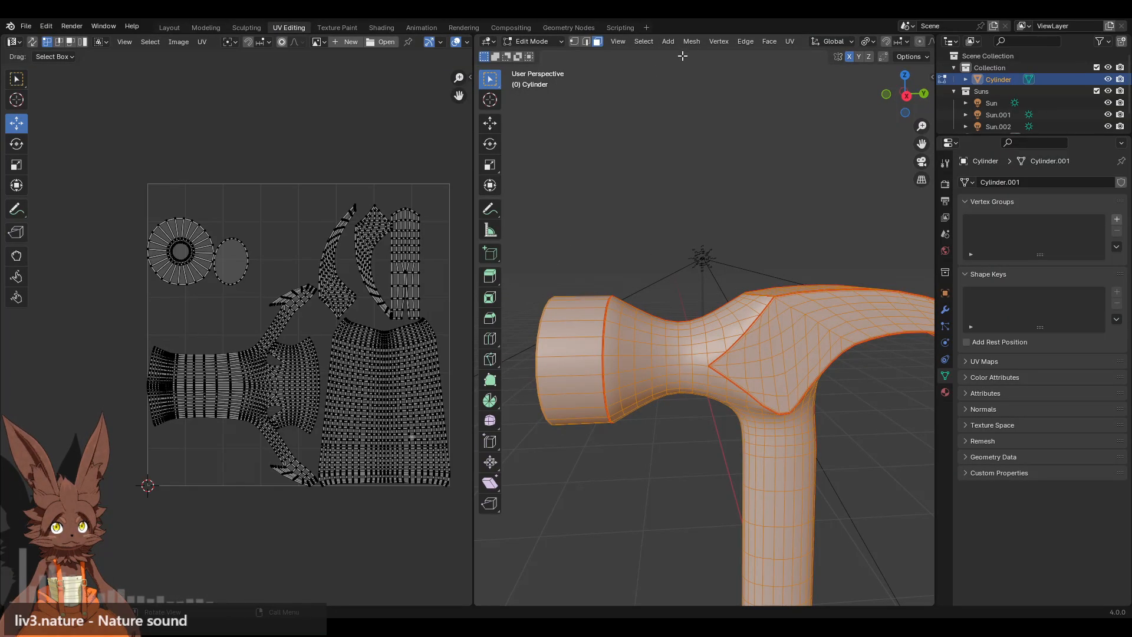
click(790, 41)
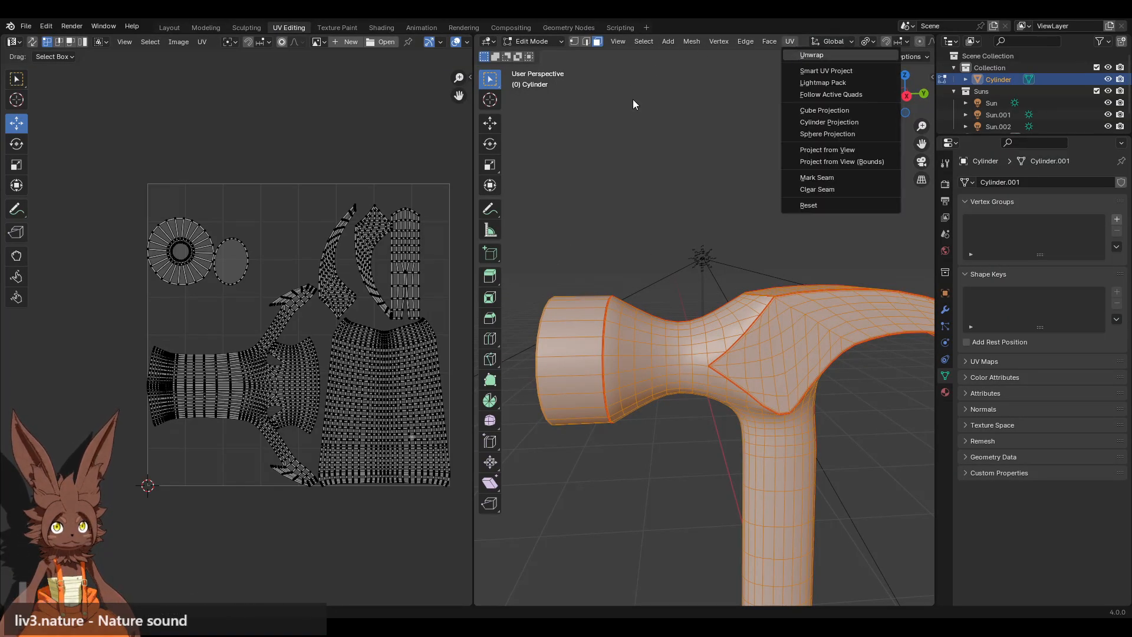
key(Return)
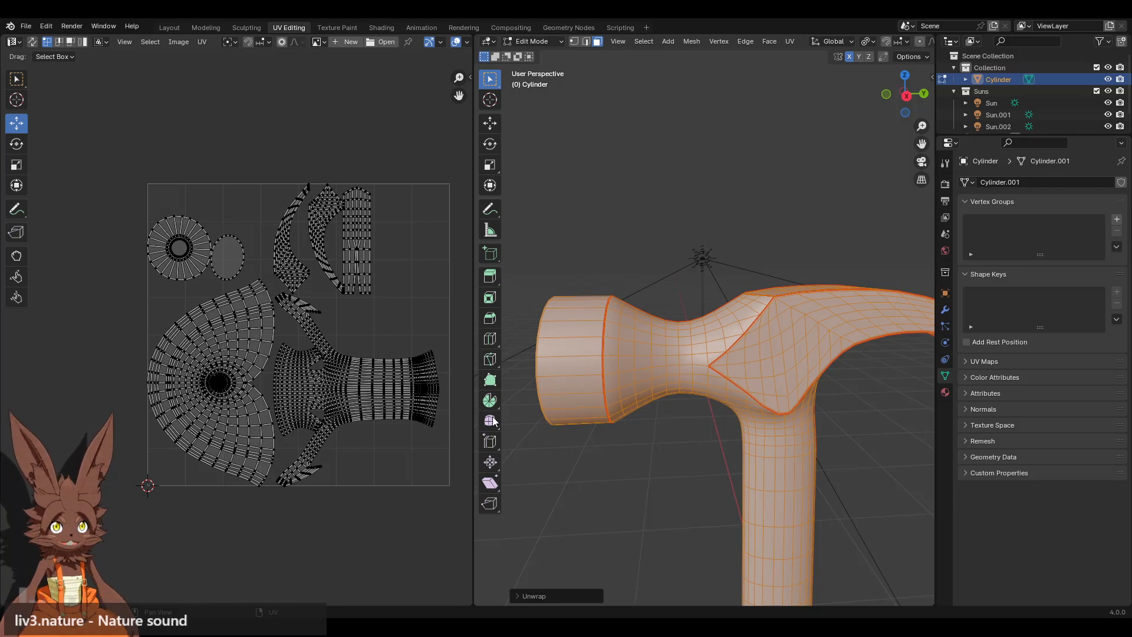
In edge select, mark a seam along the edge loop running up the claw side of the grip and handle and over the head.
scroll(590, 423, down, 4)
shift+middle_drag(587, 519, 616, 266)
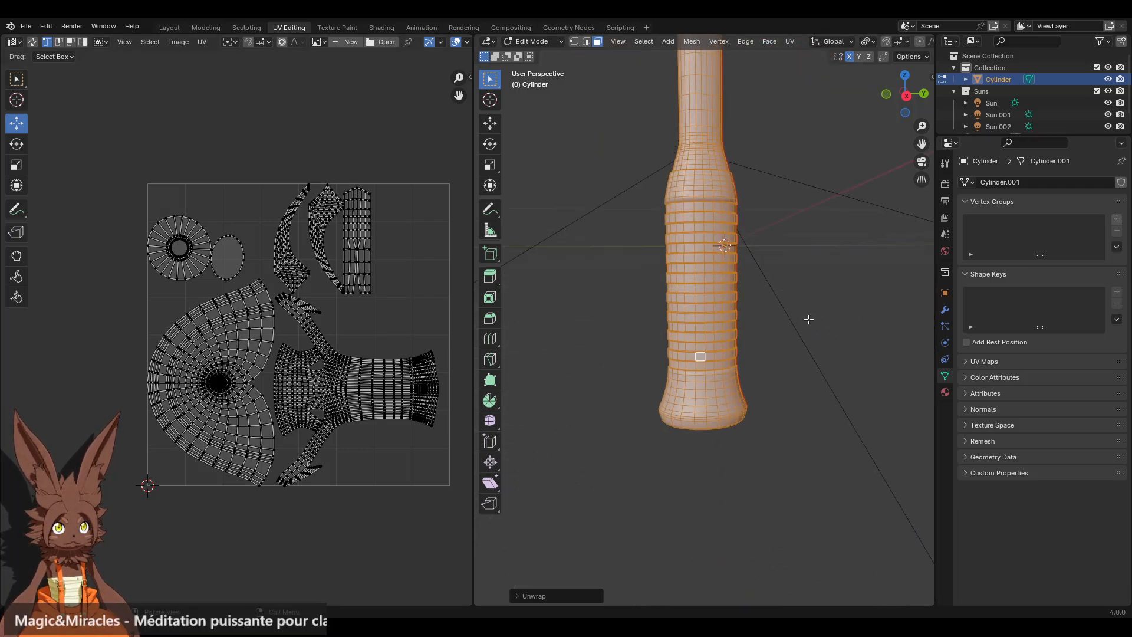
click(809, 319)
scroll(805, 316, up, 3)
middle_drag(803, 316, 620, 315)
scroll(619, 315, up, 3)
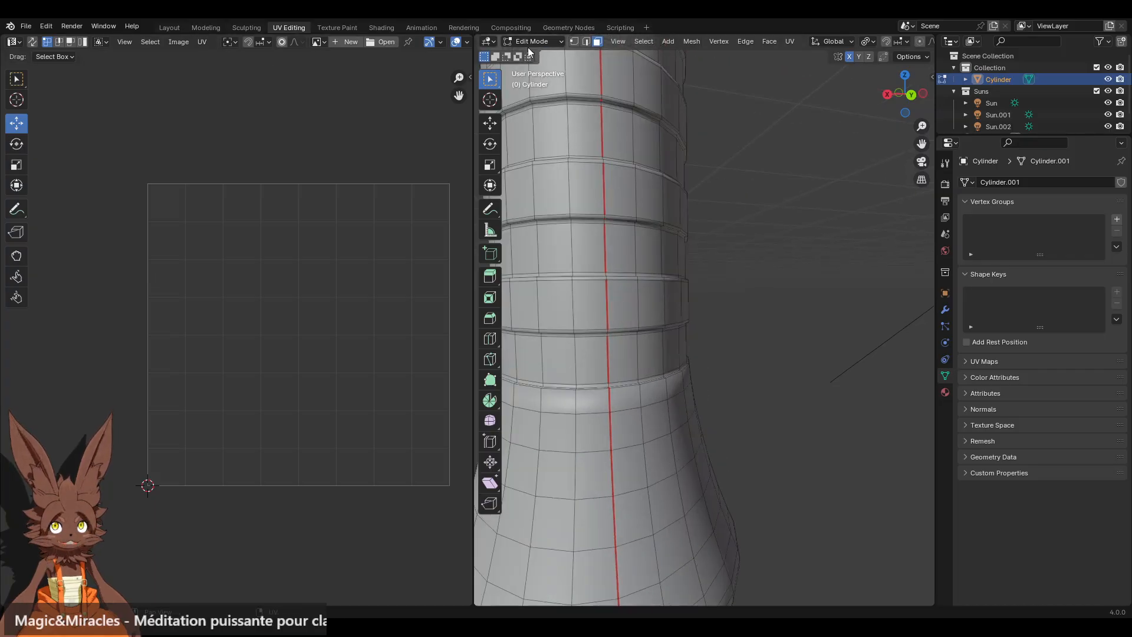
click(587, 42)
middle_drag(613, 154, 659, 429)
alt+click(655, 205)
scroll(655, 207, down, 3)
shift+middle_drag(645, 70, 631, 239)
right_click(632, 240)
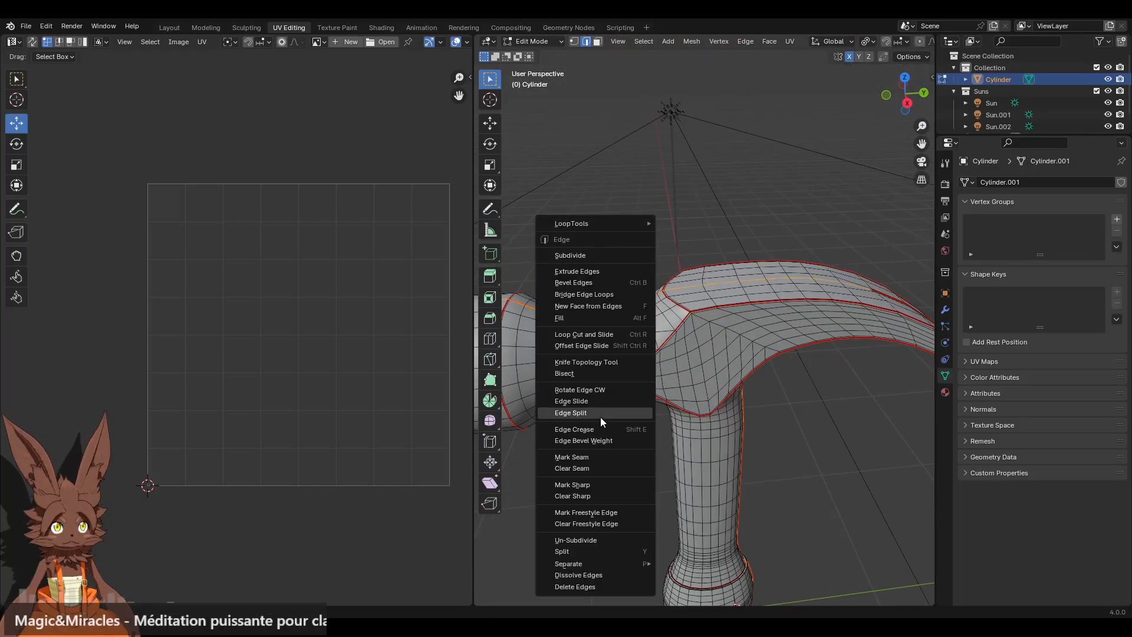
click(595, 459)
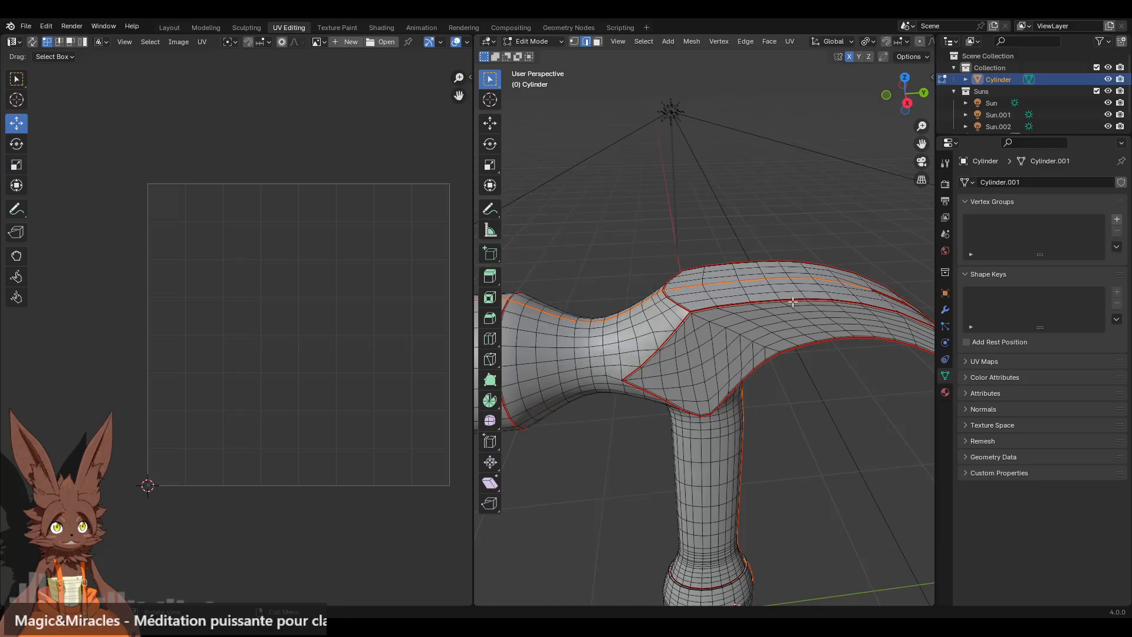
Clear the seam from the centre-line edges on top of the claw, from the neck up to the claw's slot.
middle_drag(596, 459, 674, 326)
middle_drag(752, 309, 721, 311)
click(625, 313)
shift+click(652, 317)
shift+click(695, 321)
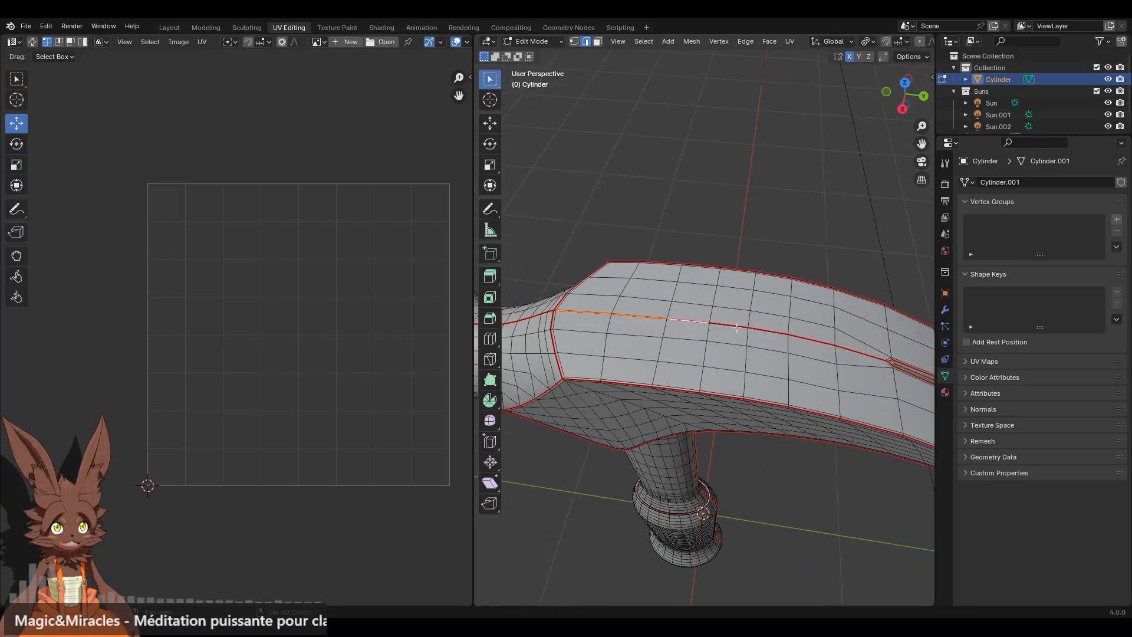
shift+click(734, 326)
shift+click(773, 332)
shift+click(825, 343)
right_click(761, 302)
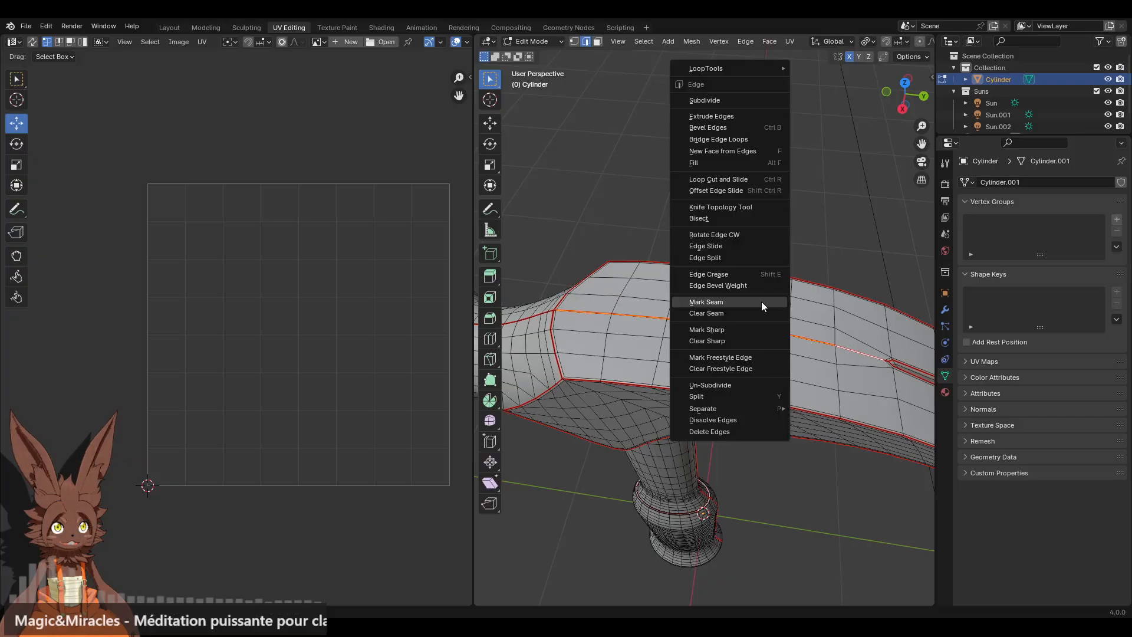
click(744, 310)
Clear the seam from the short edges at the pointed start of the claw's slot.
scroll(689, 309, up, 3)
scroll(688, 309, up, 2)
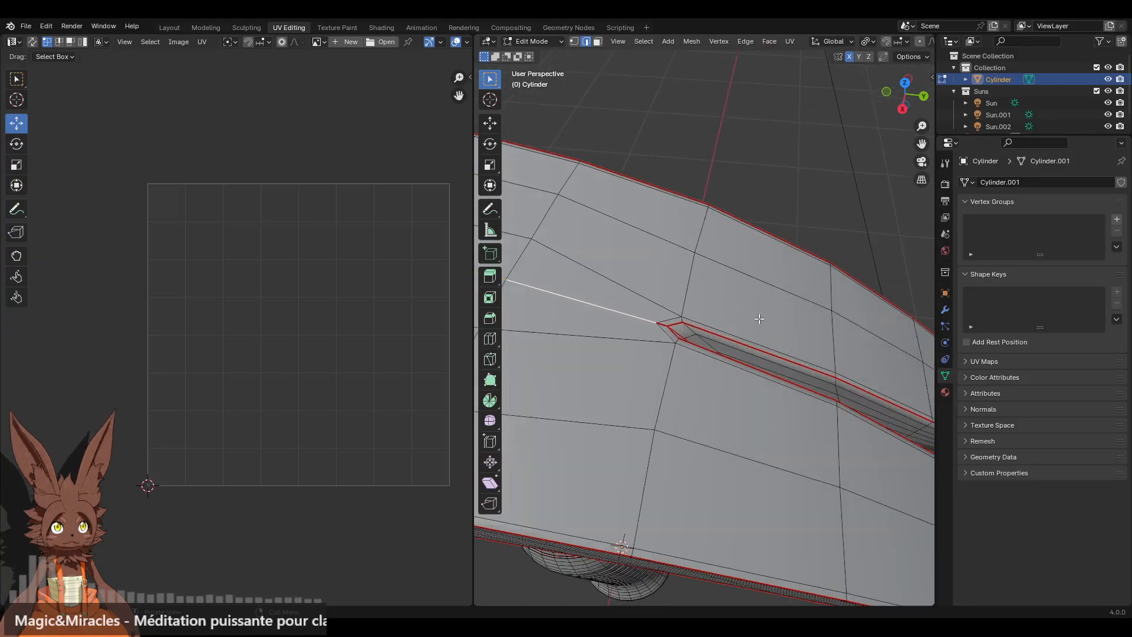
click(654, 327)
right_click(667, 319)
click(668, 316)
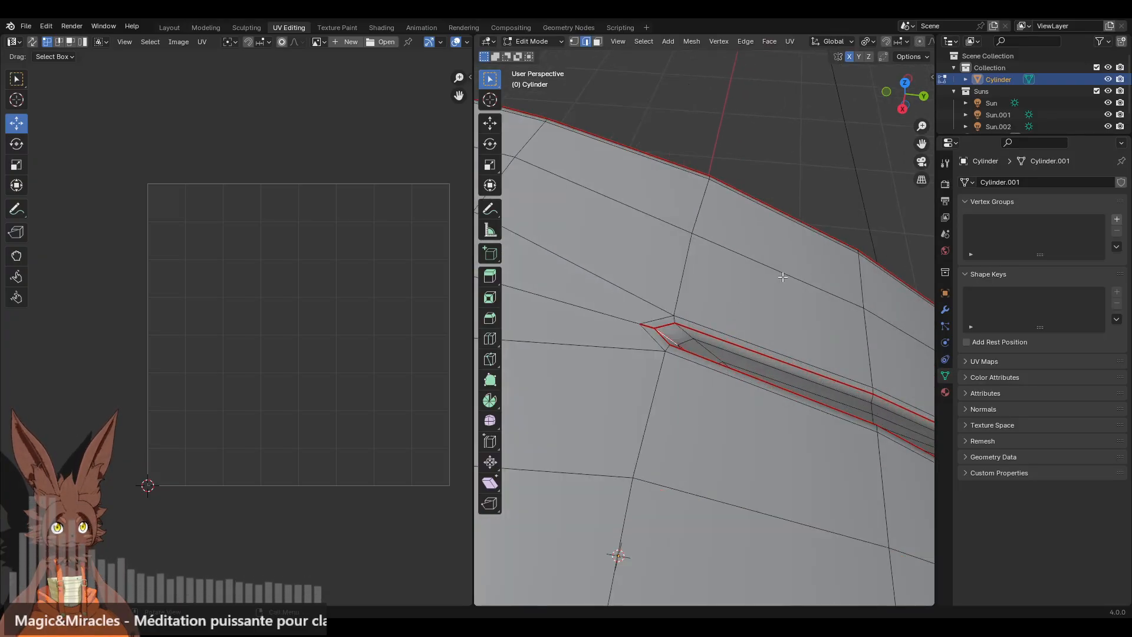
click(649, 322)
right_click(667, 308)
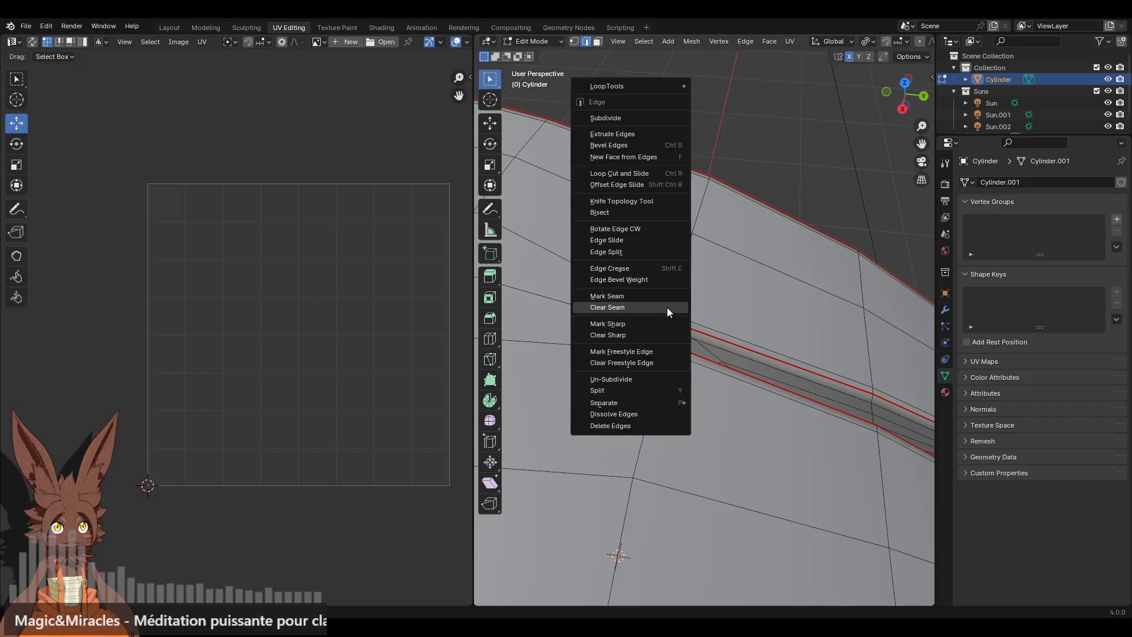
click(667, 309)
Unwrap the whole hammer again with the corrected seams and open the Shading workspace.
click(743, 194)
scroll(734, 275, down, 3)
middle_drag(633, 171, 751, 348)
key(a)
click(790, 42)
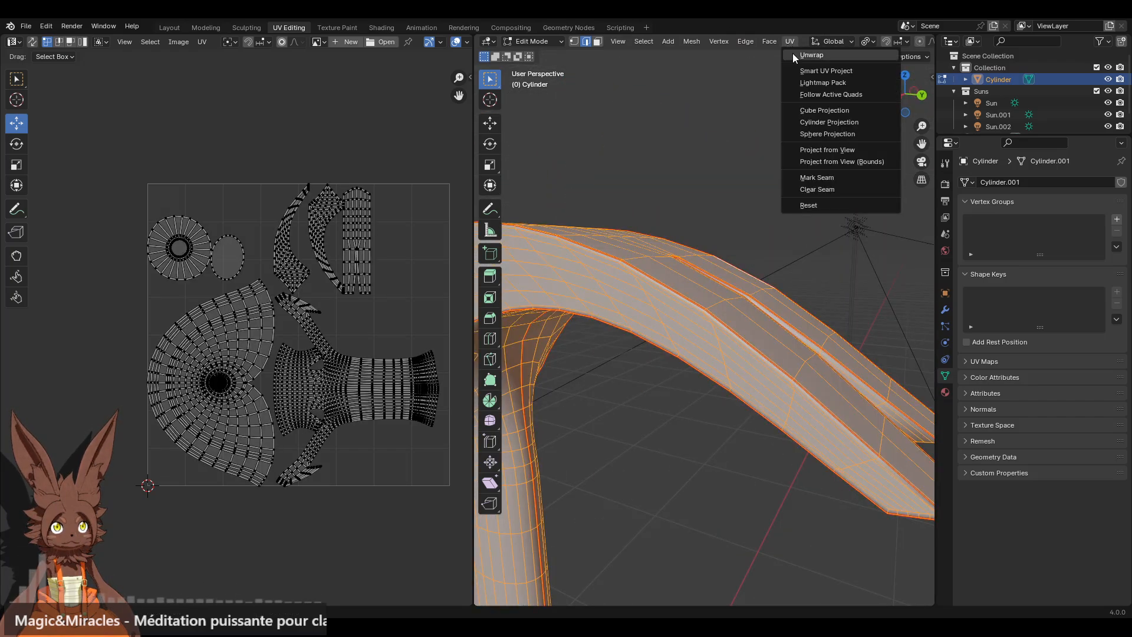
key(Return)
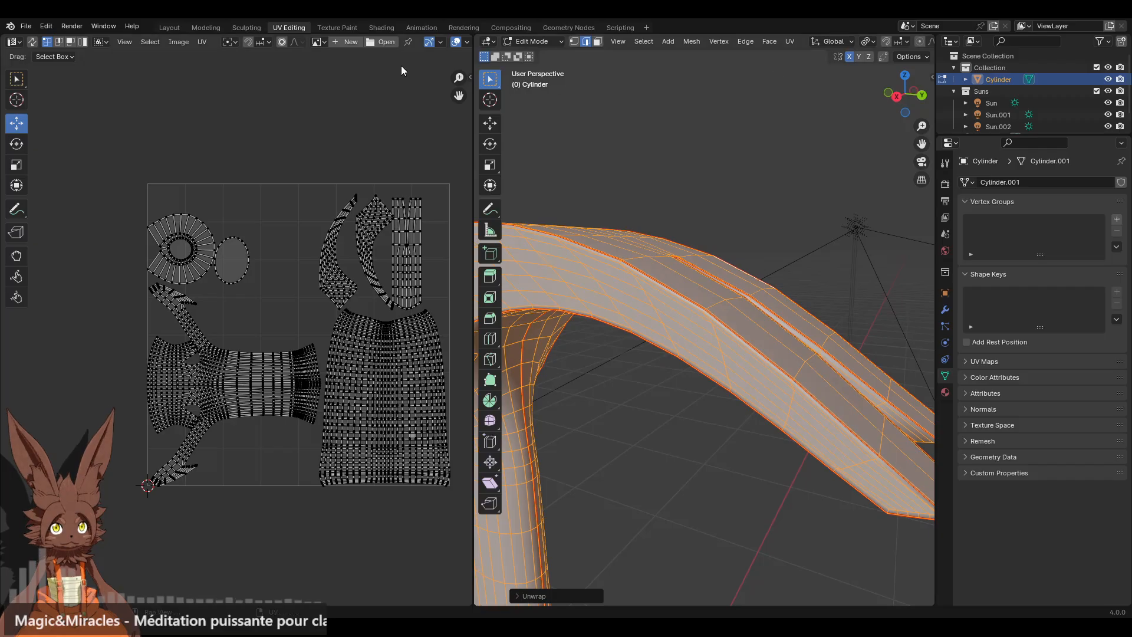
click(386, 28)
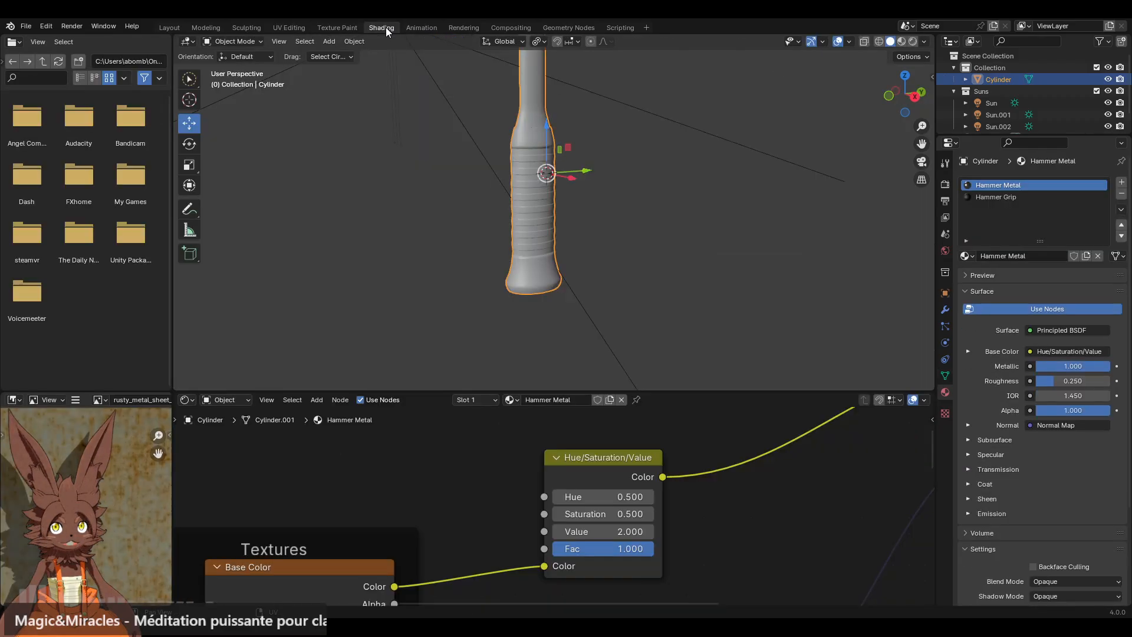
Put the hammer mesh into Edit Mode and deselect all of its geometry.
middle_drag(616, 313, 655, 200)
click(263, 43)
click(255, 62)
key(alt+a)
scroll(612, 201, down, 4)
shift+middle_drag(483, 81, 539, 280)
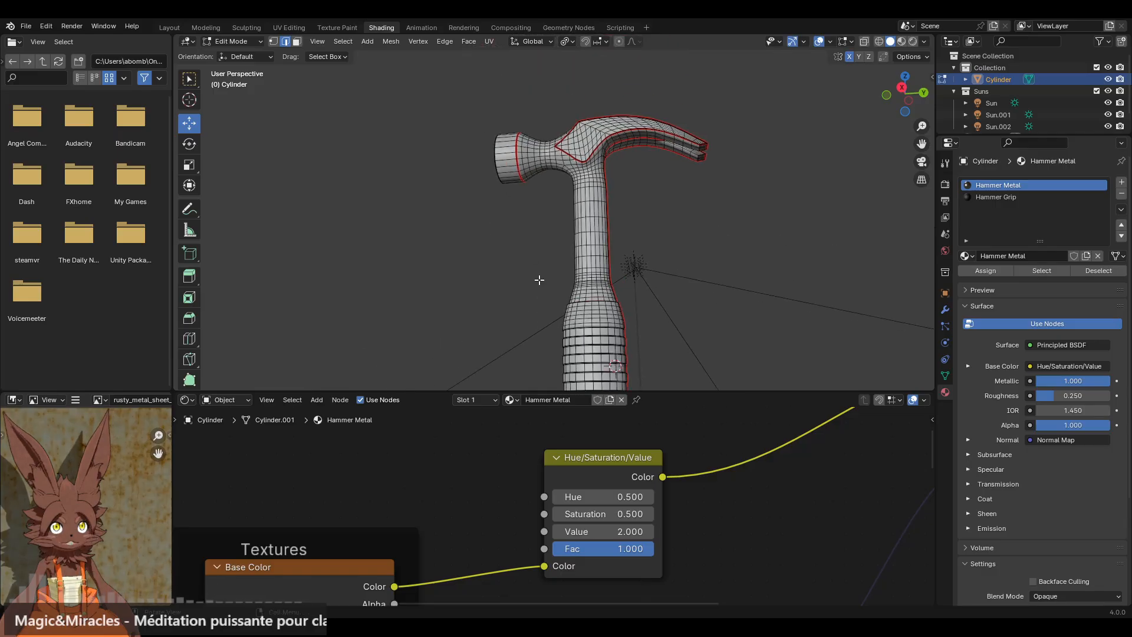
Clear the seam from the edges along the top of the striking head, between its face rim and the seam loop behind it.
middle_drag(483, 177, 582, 224)
scroll(589, 227, up, 4)
scroll(583, 224, up, 2)
click(469, 283)
middle_drag(469, 283, 576, 266)
shift+click(571, 286)
scroll(577, 266, up, 2)
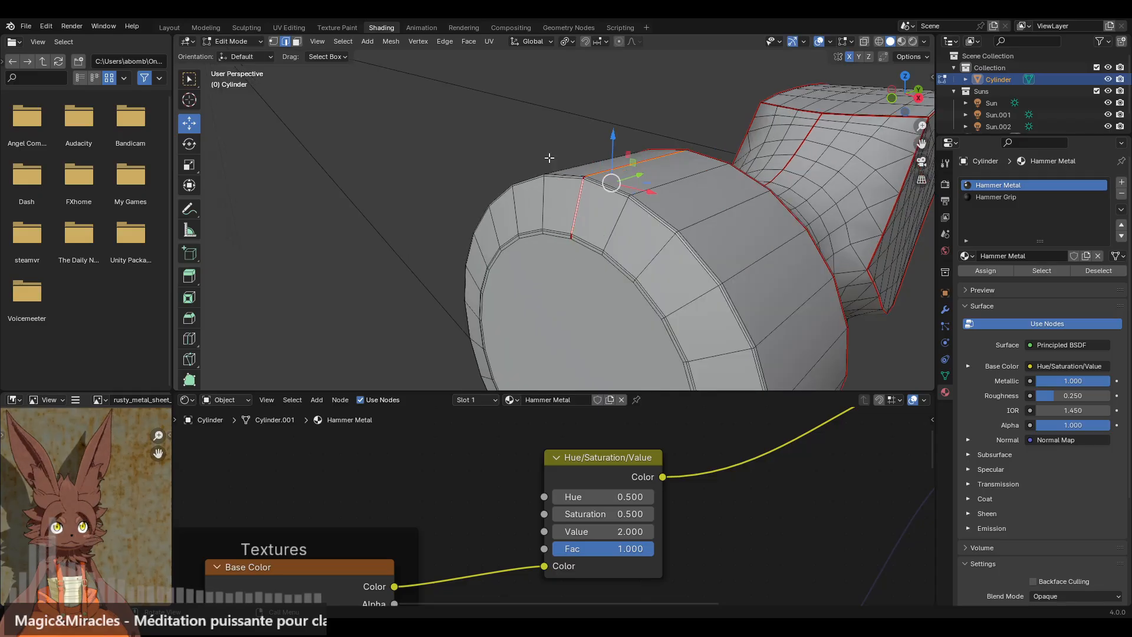
drag(541, 137, 626, 287)
middle_drag(668, 211, 629, 232)
alt+click(476, 252)
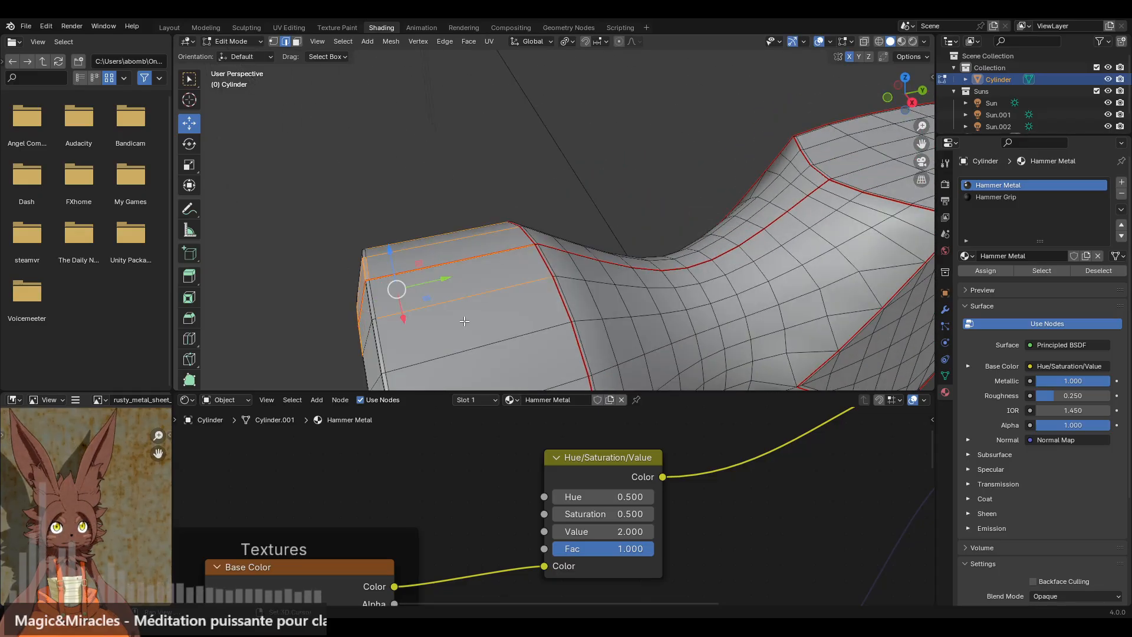
right_click(543, 225)
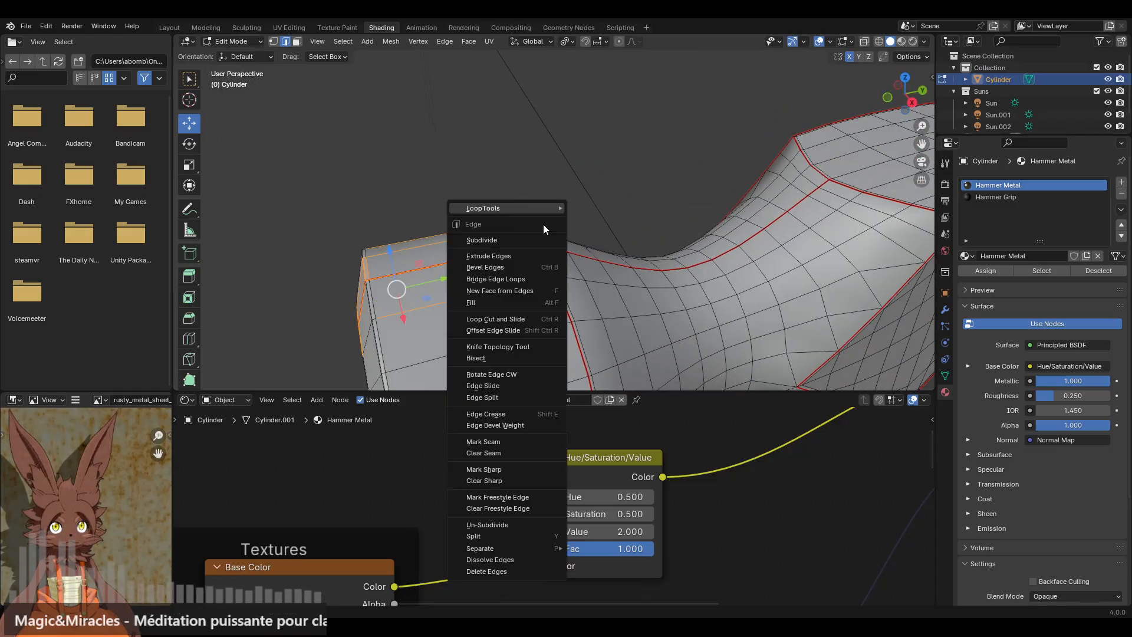
click(518, 452)
click(383, 184)
middle_drag(383, 185, 352, 188)
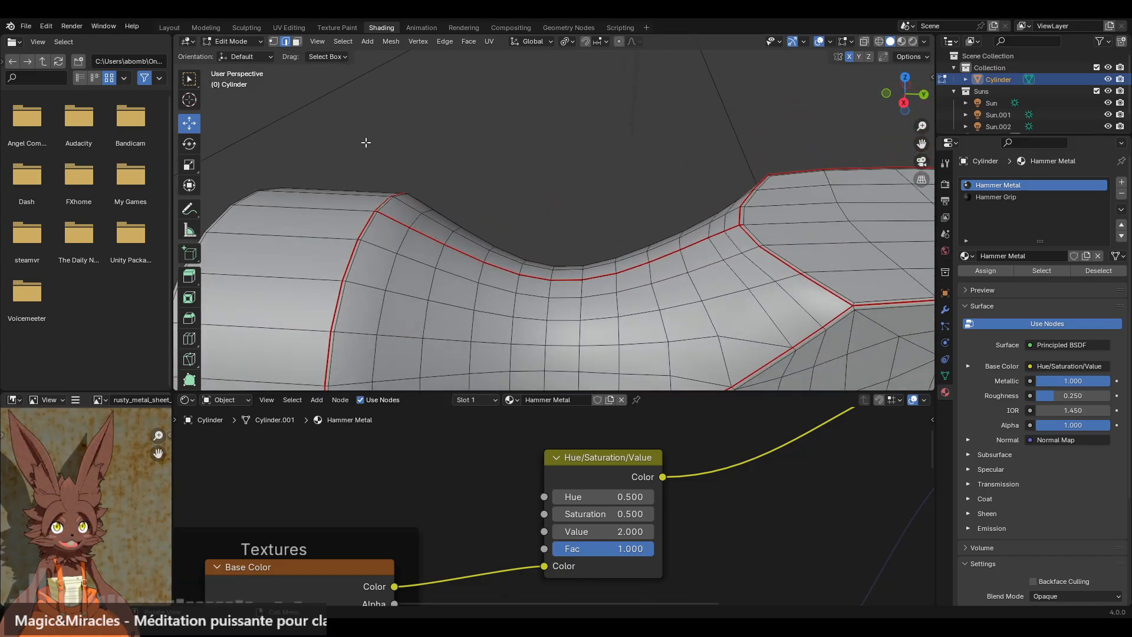
Select the whole mesh and unwrap it again in the UV Editing workspace.
click(305, 28)
key(a)
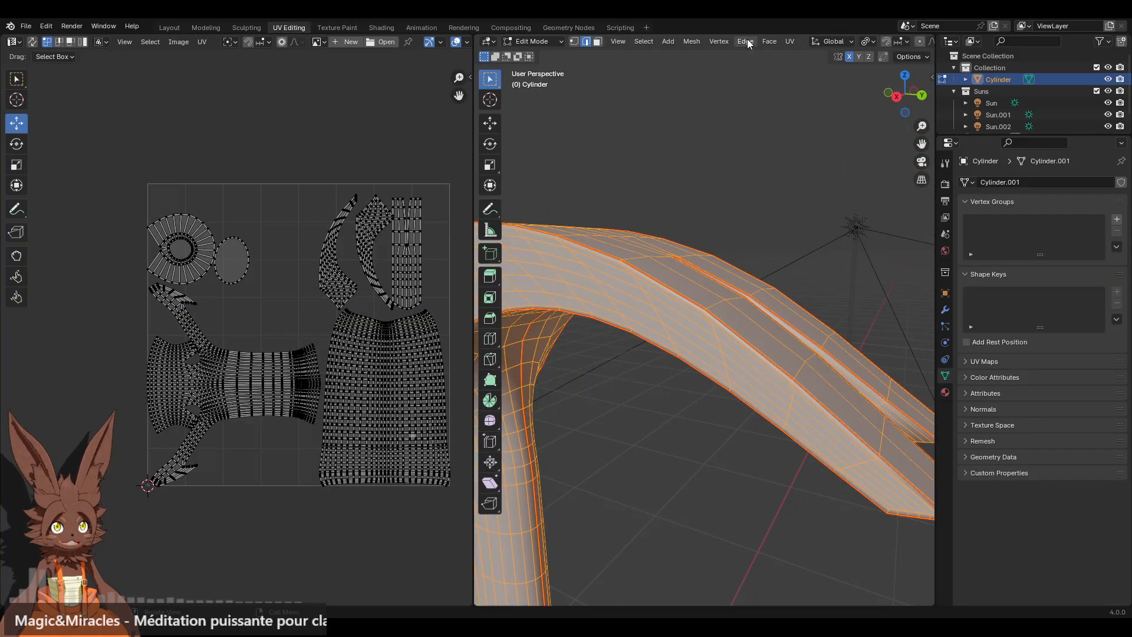
click(790, 42)
click(794, 53)
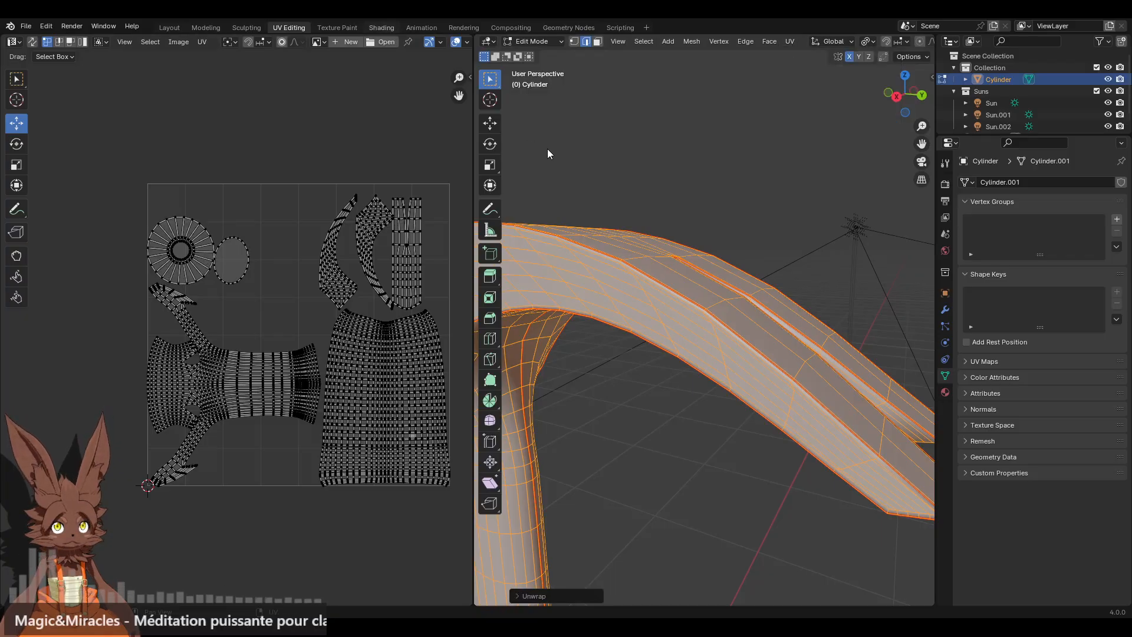
scroll(584, 316, down, 14)
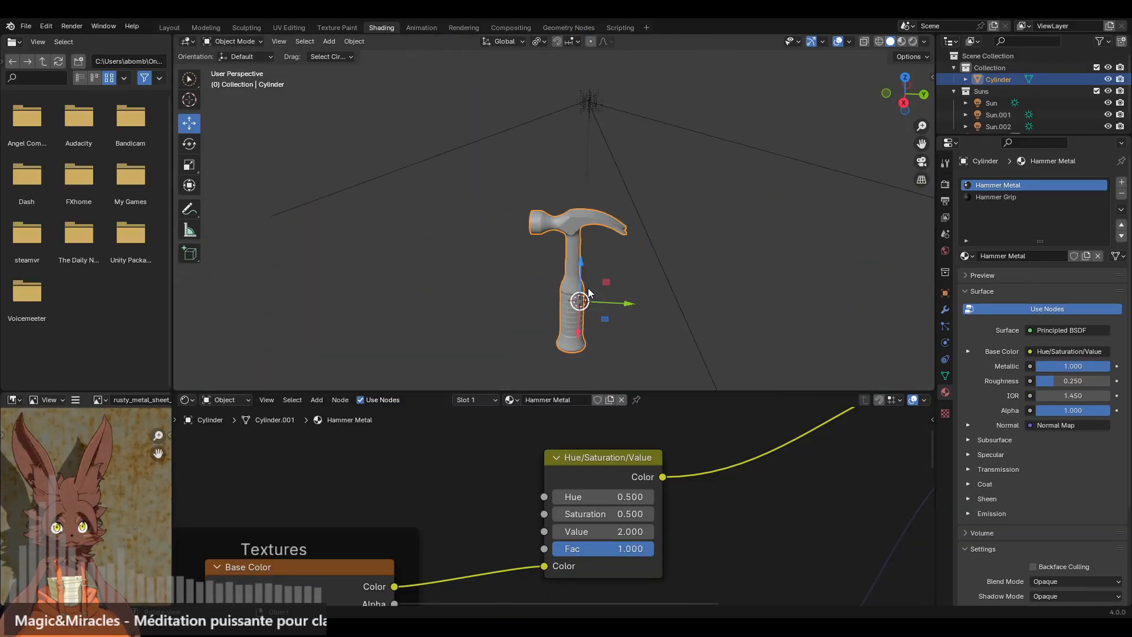
Deselect the hammer and examine its rendered materials from both sides and below, including a close view of the head.
click(653, 288)
scroll(631, 206, up, 4)
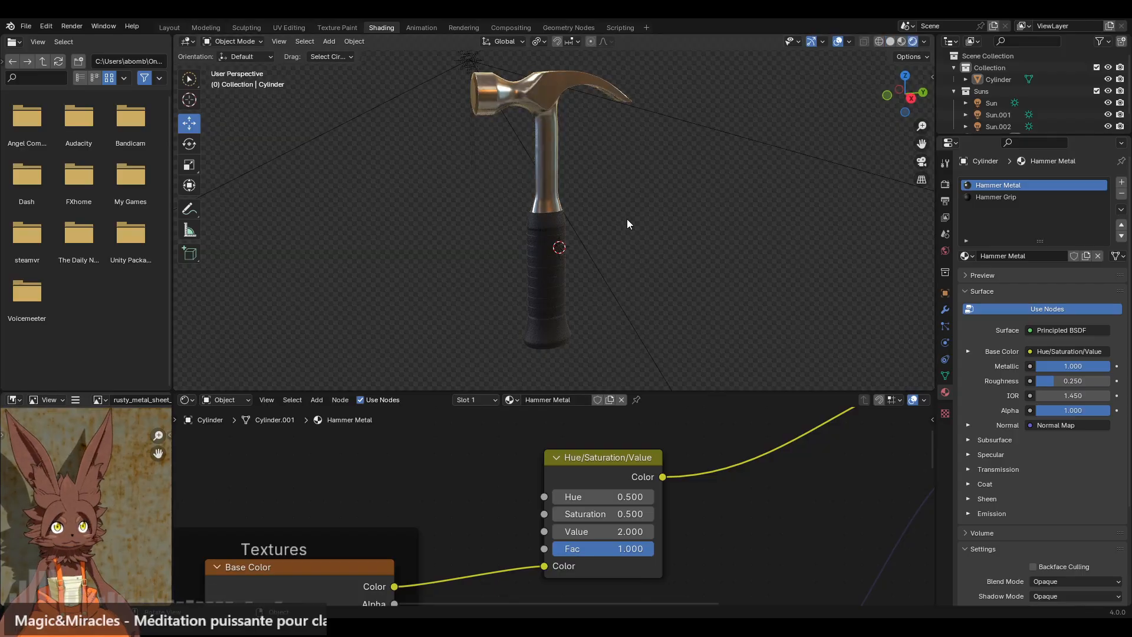
middle_drag(620, 226, 653, 214)
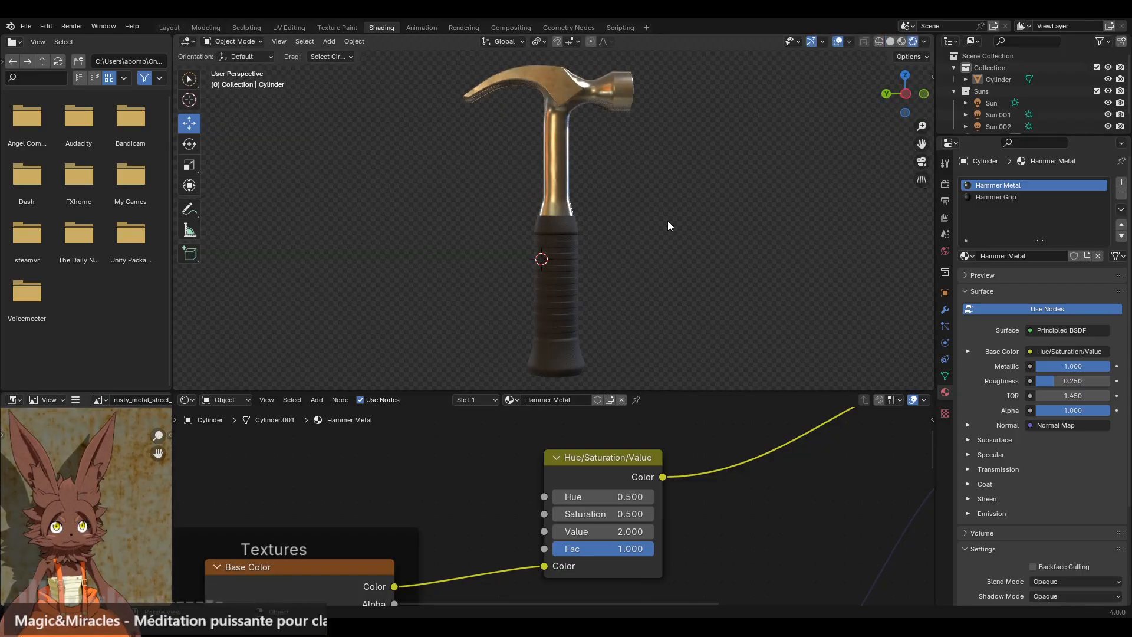
shift+middle_drag(605, 186, 633, 220)
shift+middle_drag(632, 260, 387, 213)
middle_drag(468, 220, 418, 108)
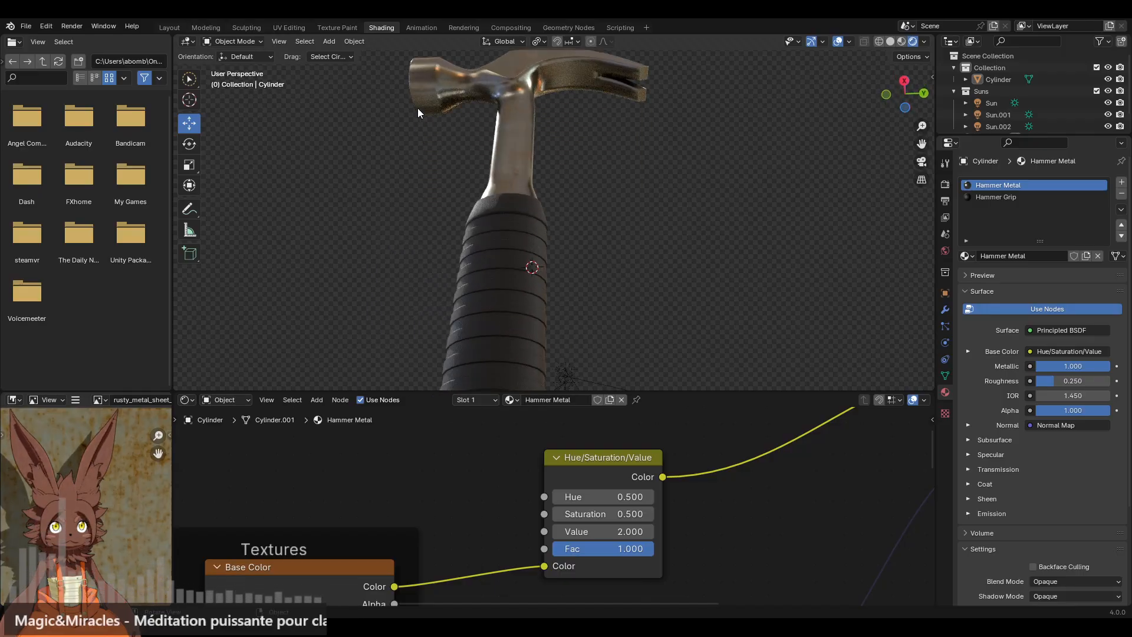
middle_drag(498, 206, 569, 231)
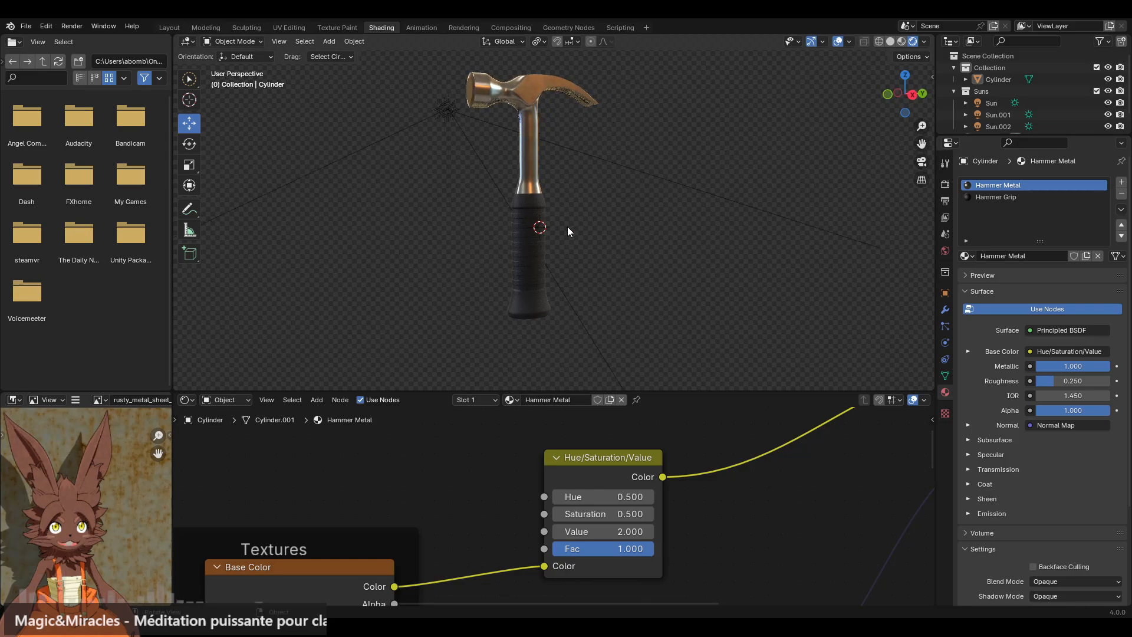
shift+middle_drag(574, 183, 596, 227)
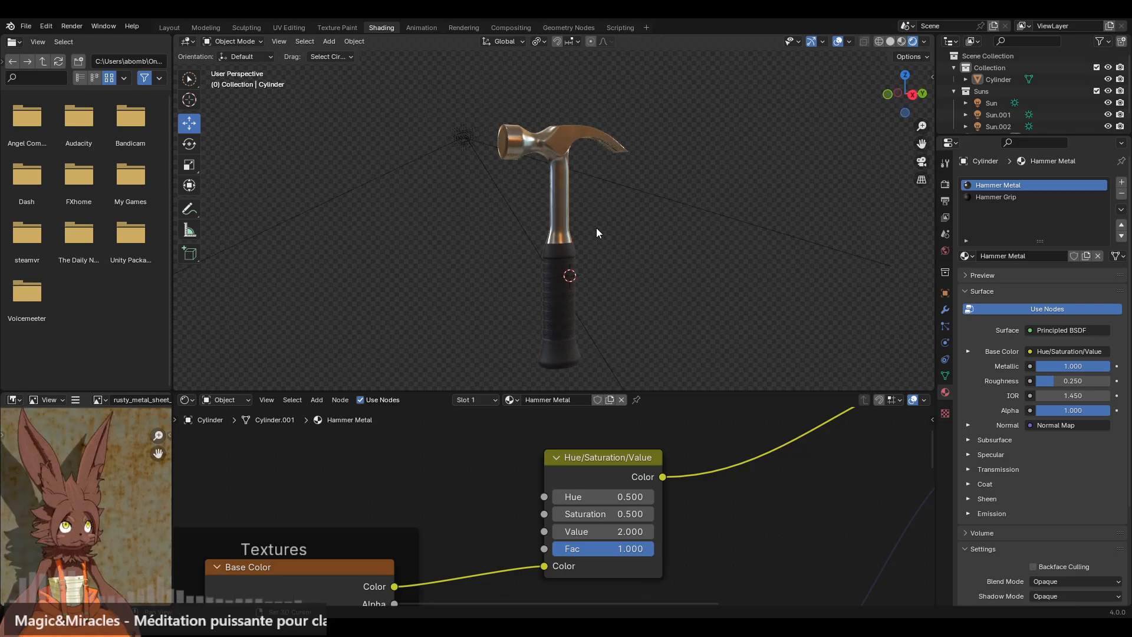
shift+middle_drag(583, 133, 592, 221)
scroll(585, 228, up, 4)
middle_drag(593, 266, 560, 278)
scroll(576, 305, up, 2)
scroll(575, 306, up, 4)
shift+middle_drag(487, 214, 563, 259)
scroll(563, 260, up, 4)
middle_drag(476, 237, 578, 176)
Try shifting the Hammer Metal texture by raising the Mapping node's X location to 0.7 m, and check both sides of the head.
middle_drag(387, 578, 597, 463)
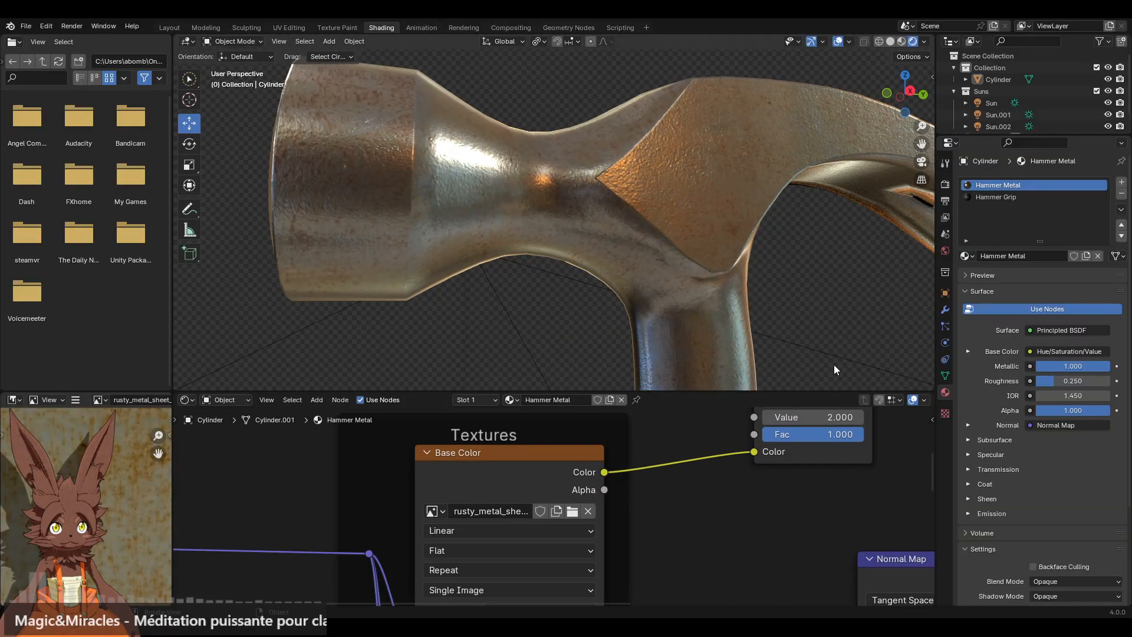
scroll(391, 544, down, 12)
middle_drag(457, 518, 648, 446)
scroll(648, 446, up, 11)
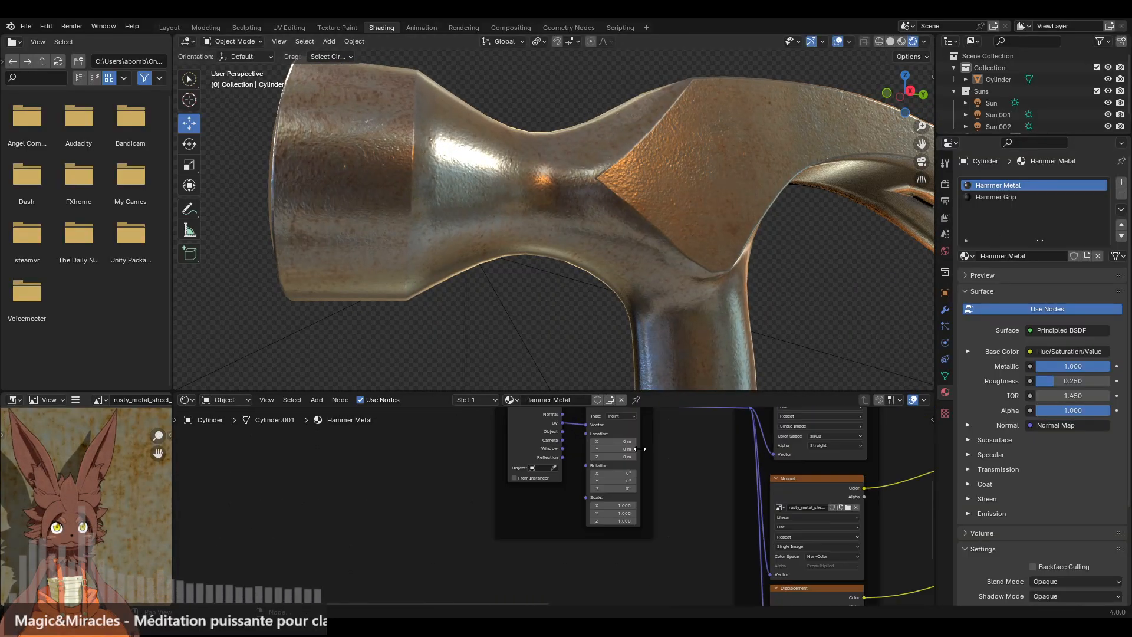
middle_drag(749, 443, 700, 518)
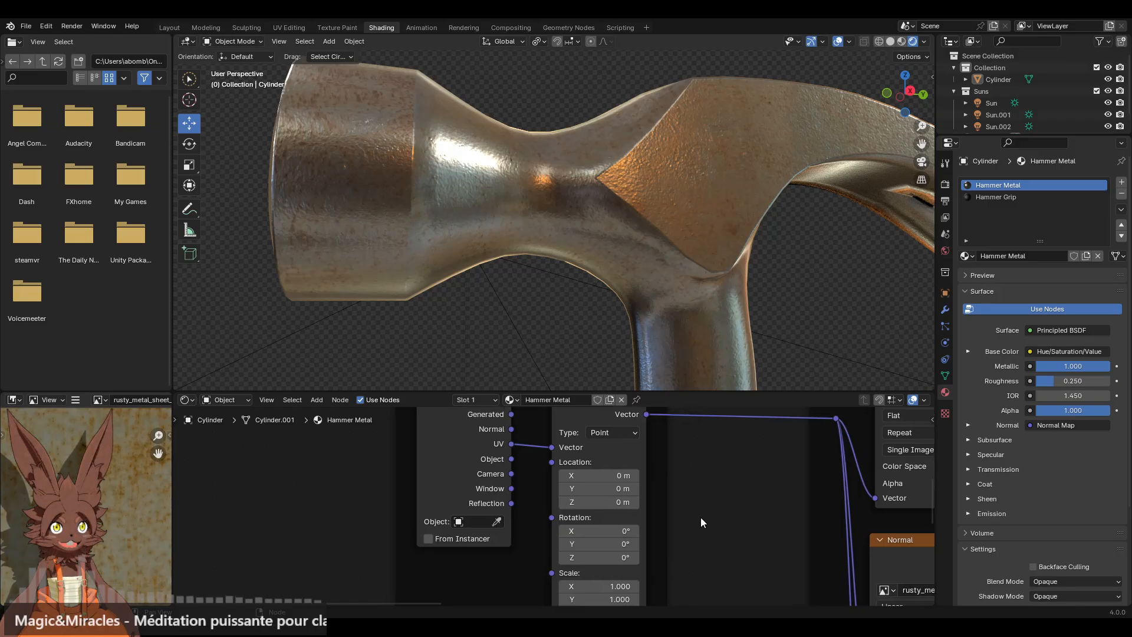
scroll(701, 518, up, 2)
click(649, 470)
click(649, 471)
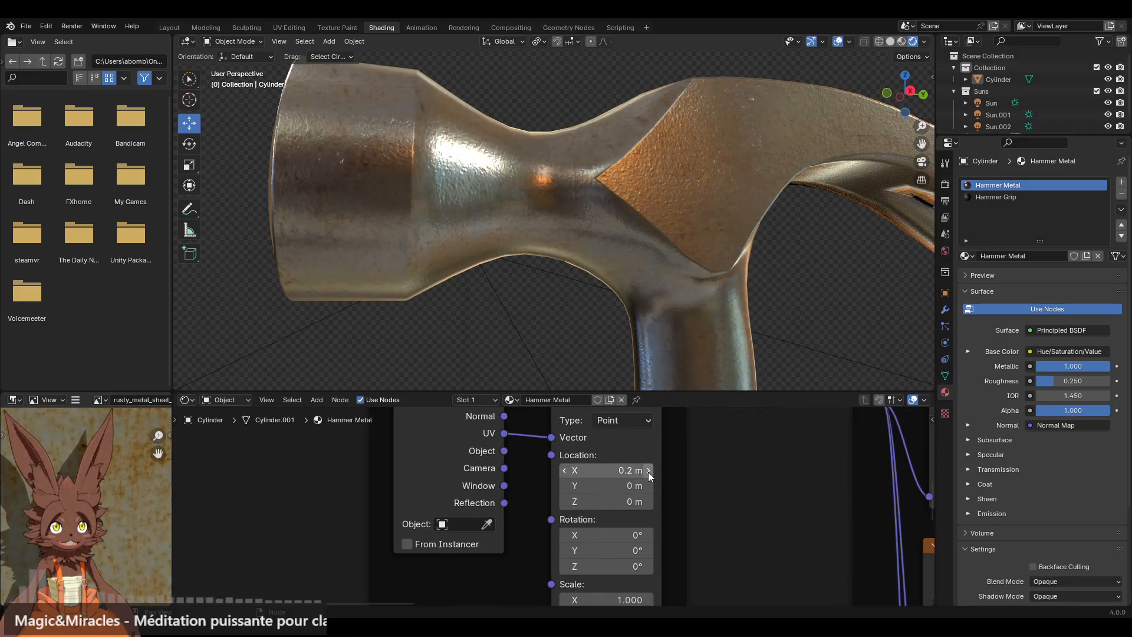
click(649, 470)
click(649, 470)
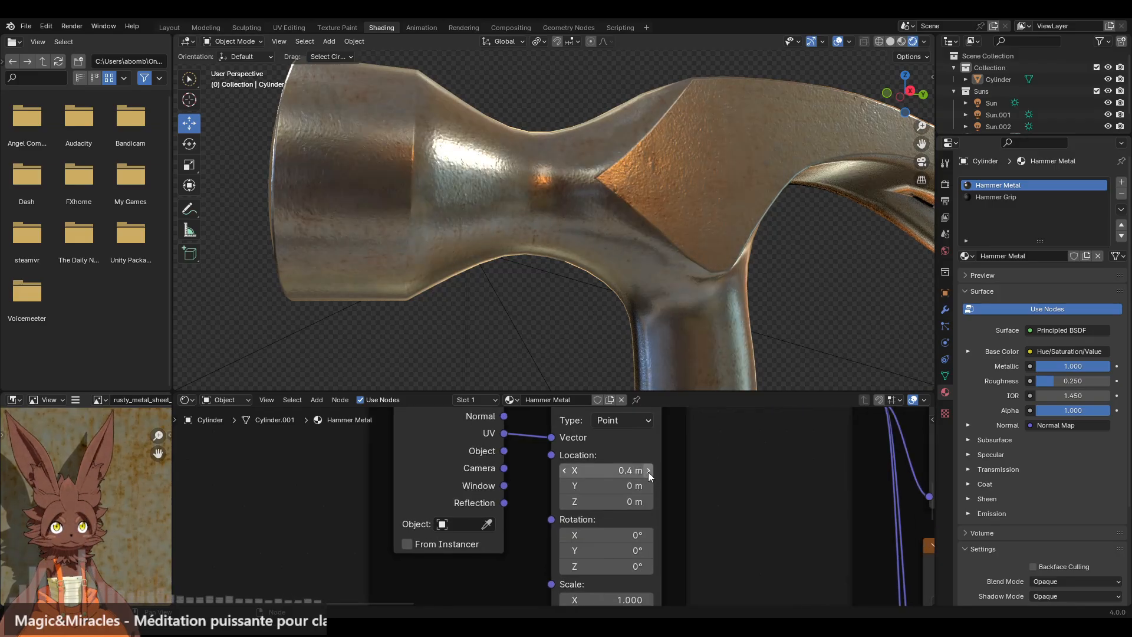
click(648, 470)
click(649, 470)
click(649, 470)
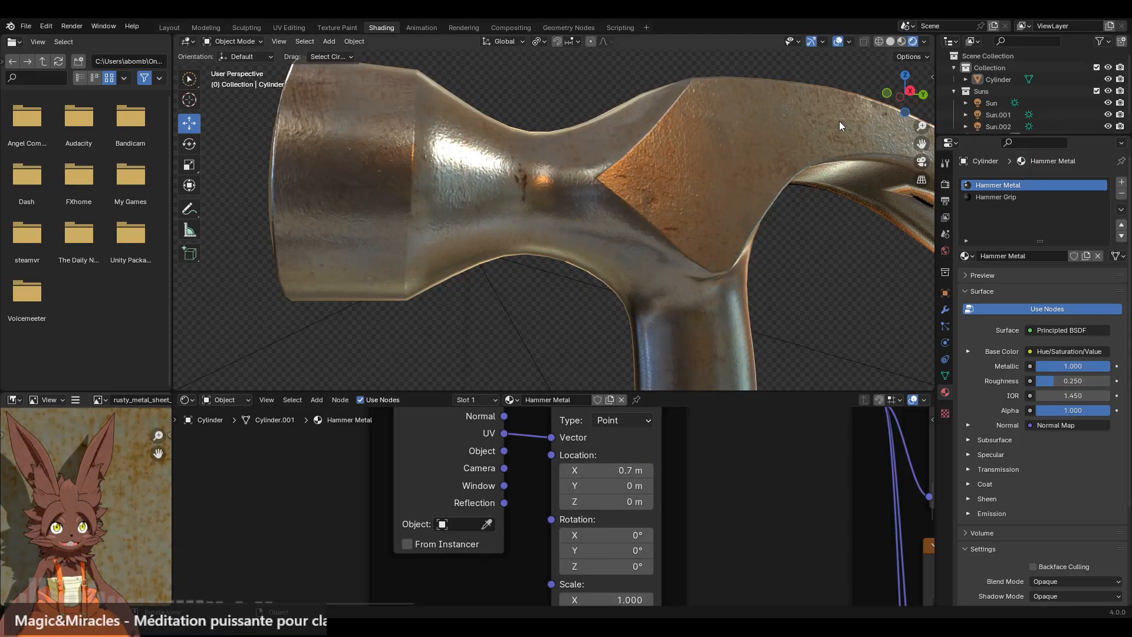
middle_drag(598, 248, 731, 246)
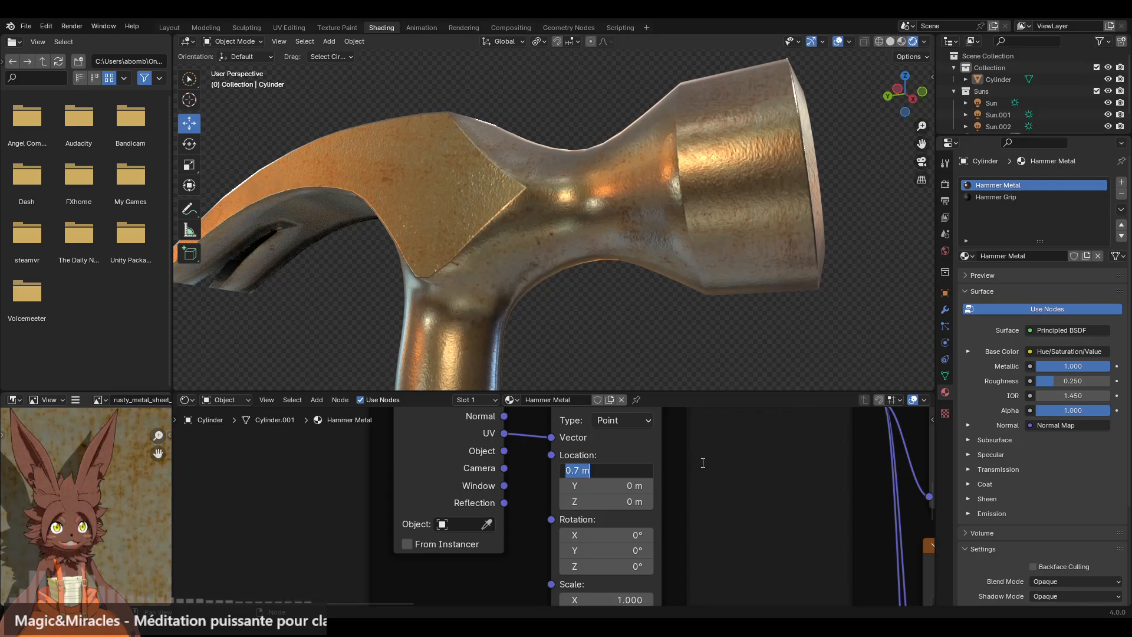
Reset the X location of the Hammer Metal Mapping node to 0.
click(617, 470)
text(0)
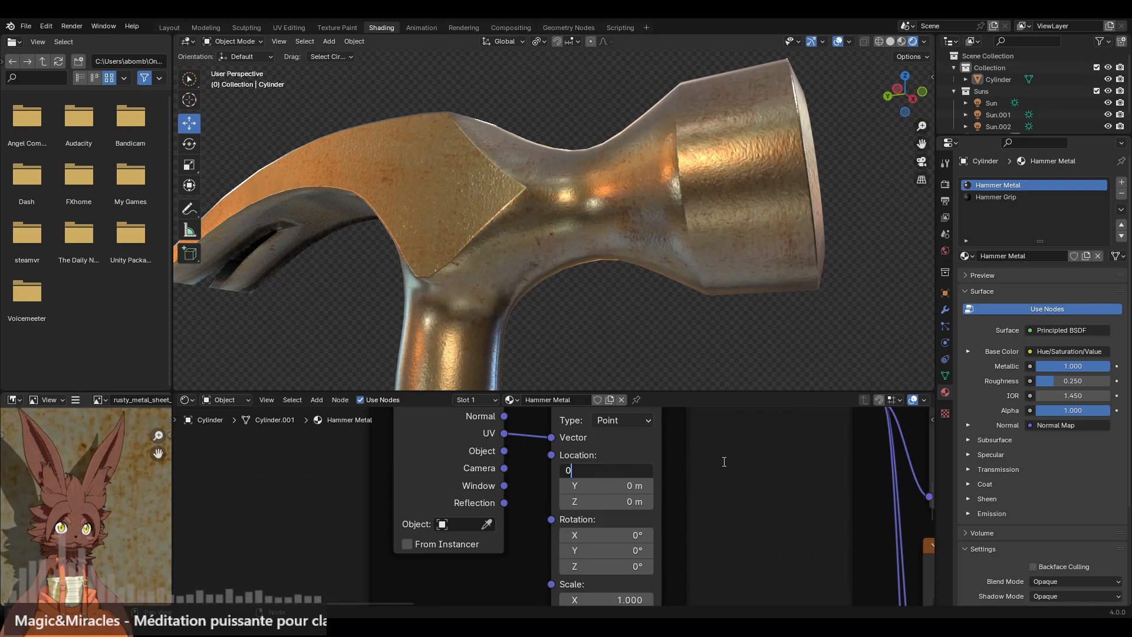
key(Return)
Try a roughness of 0.2 on Hammer Metal's Principled BSDF and check the hammer's shine.
scroll(643, 252, down, 6)
middle_drag(642, 251, 480, 275)
middle_drag(606, 439, 495, 523)
scroll(495, 523, up, 5)
scroll(576, 249, up, 2)
middle_drag(579, 273, 582, 286)
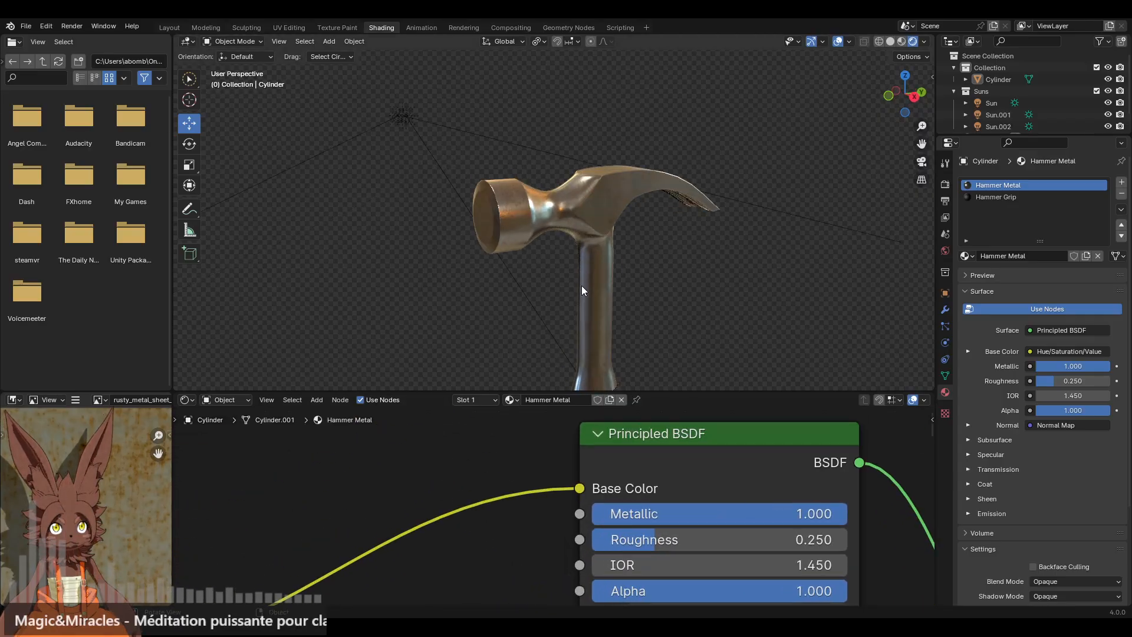
mouse_move(659, 540)
mouse_down()
mouse_move(646, 540)
mouse_move(692, 540)
mouse_move(672, 540)
mouse_up()
click(672, 539)
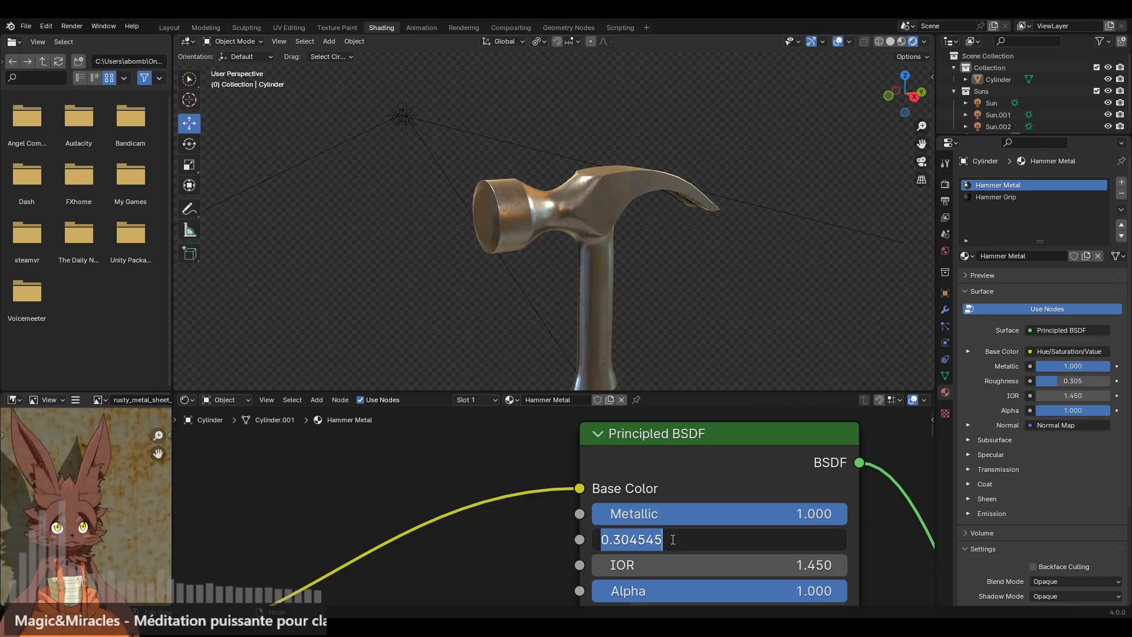
text(.2)
key(Return)
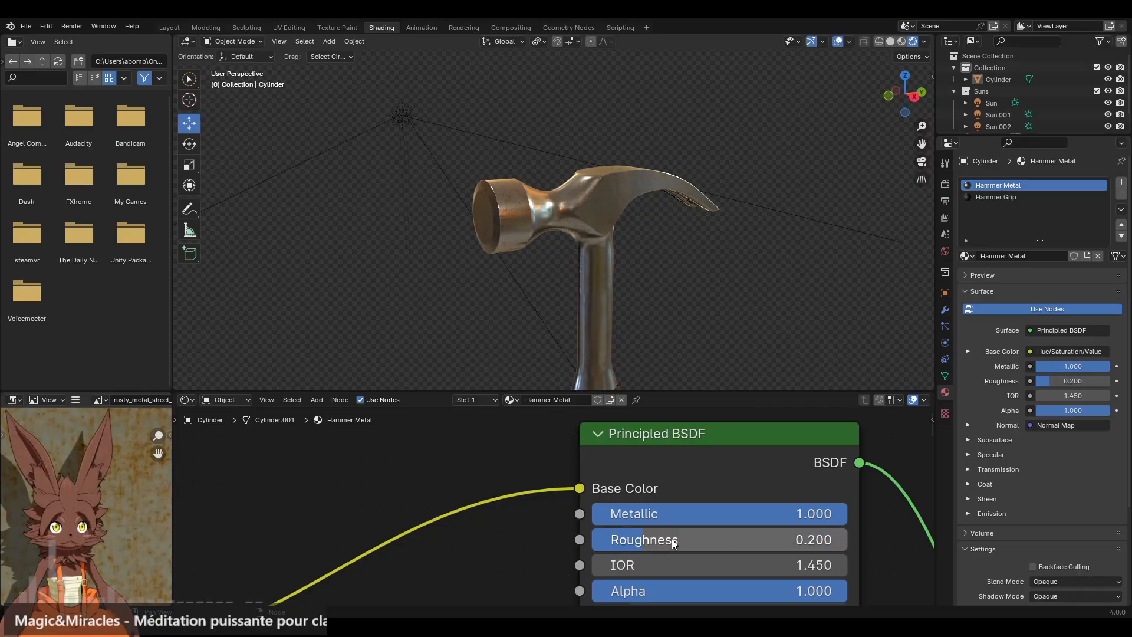
middle_drag(415, 253, 549, 259)
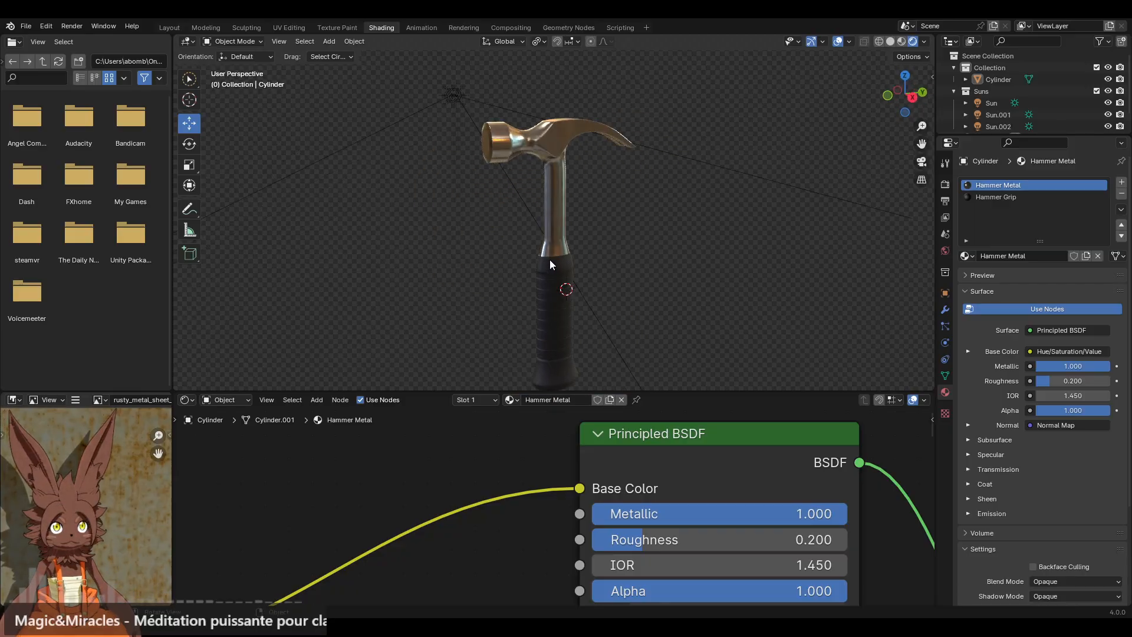
Set the roughness of Hammer Metal's Principled BSDF back to 0.25.
click(651, 539)
text(0.24)
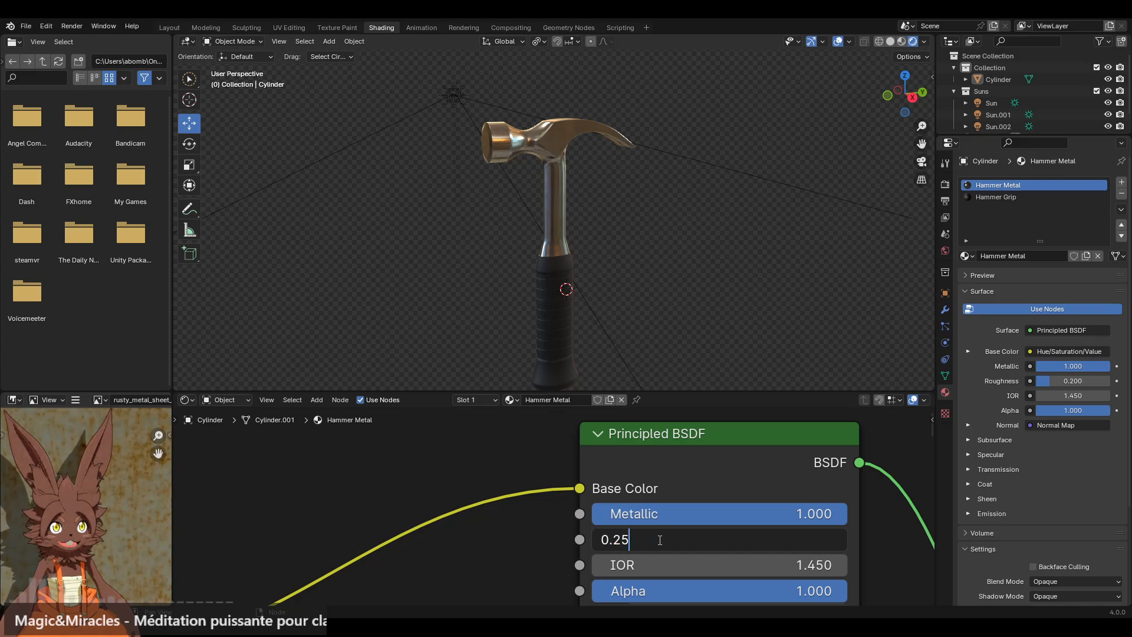
key(Return)
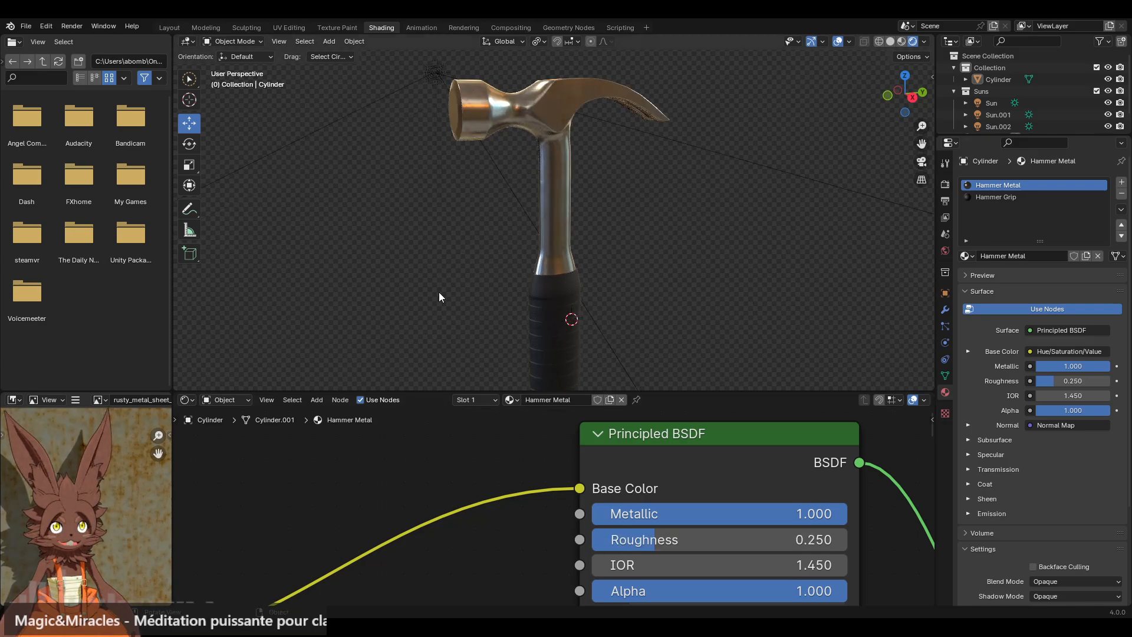
middle_drag(439, 292, 462, 275)
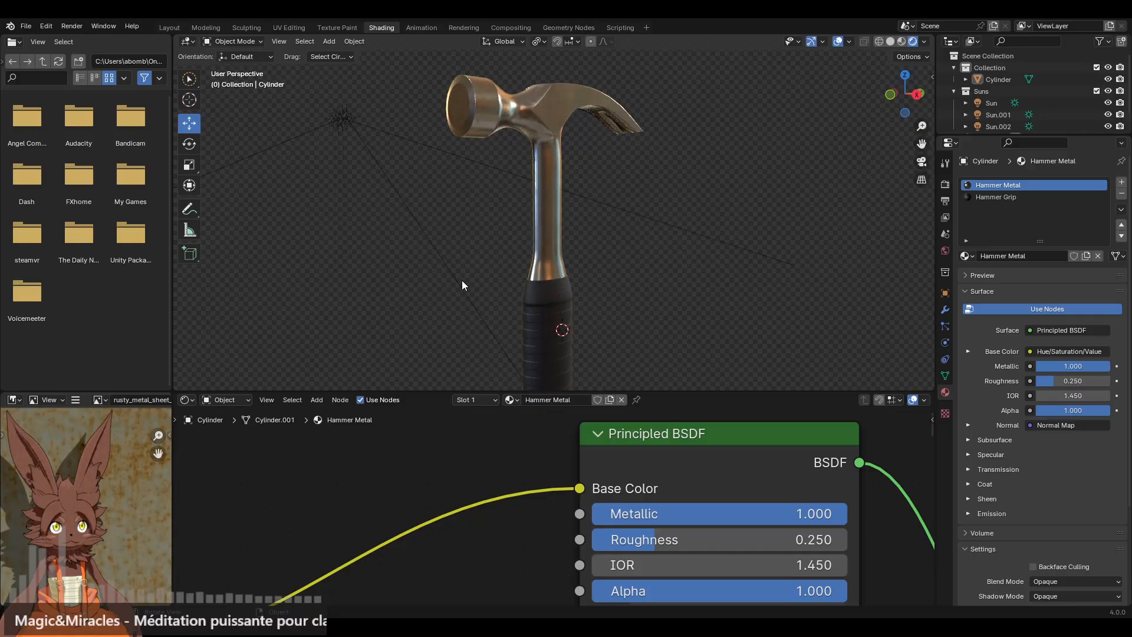
Add a third material slot holding an independent copy of Hammer Grip and rename it Hammer Grip Yellow.
scroll(454, 254, down, 4)
mouse_move(448, 225)
middle_down()
mouse_move(258, 242)
mouse_move(458, 240)
mouse_move(437, 242)
mouse_move(462, 222)
middle_up()
scroll(463, 226, up, 4)
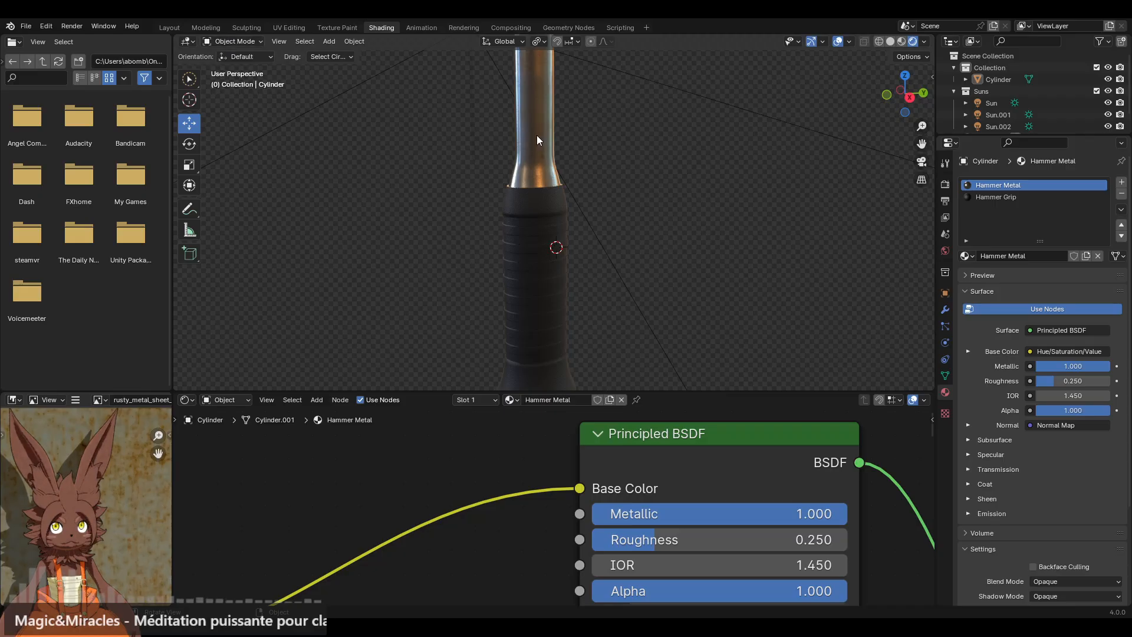
click(1038, 198)
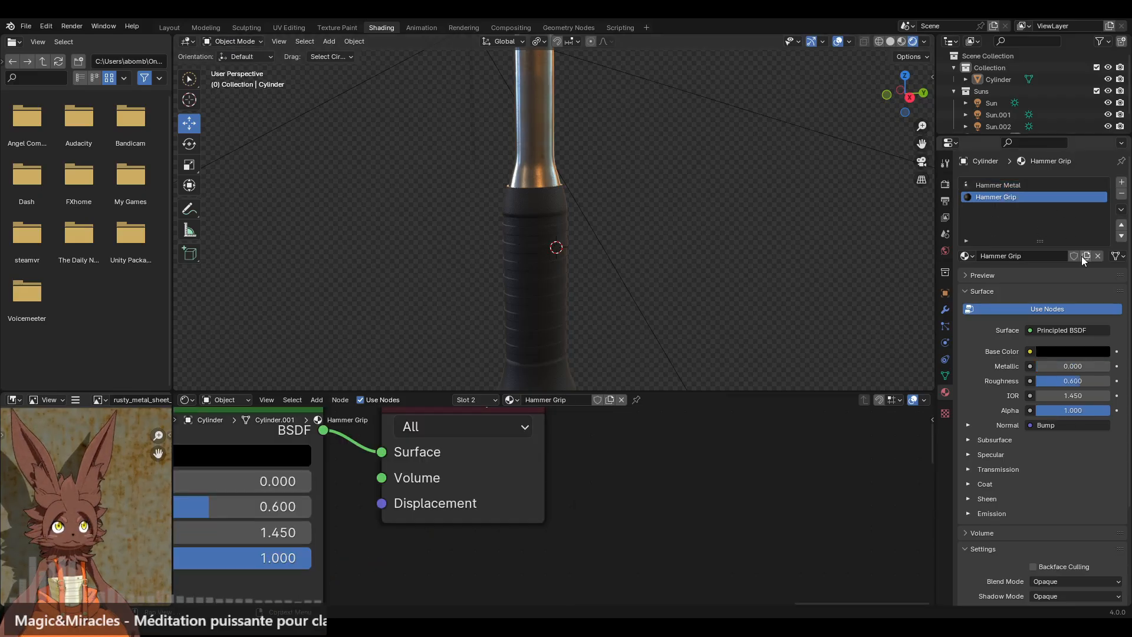
click(1122, 182)
click(967, 256)
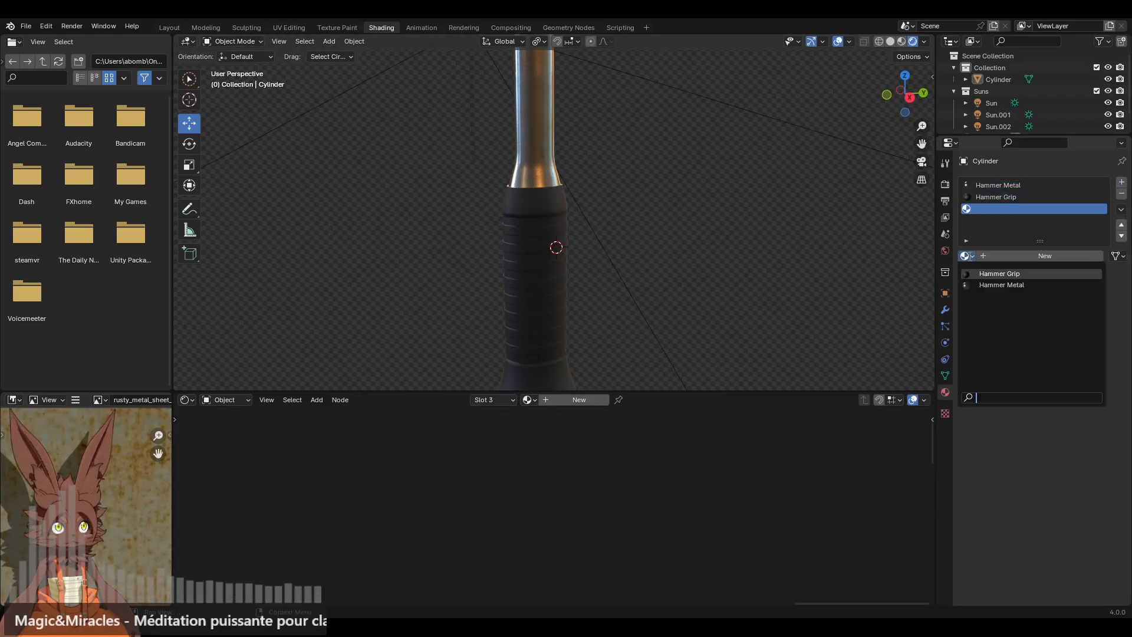
click(992, 273)
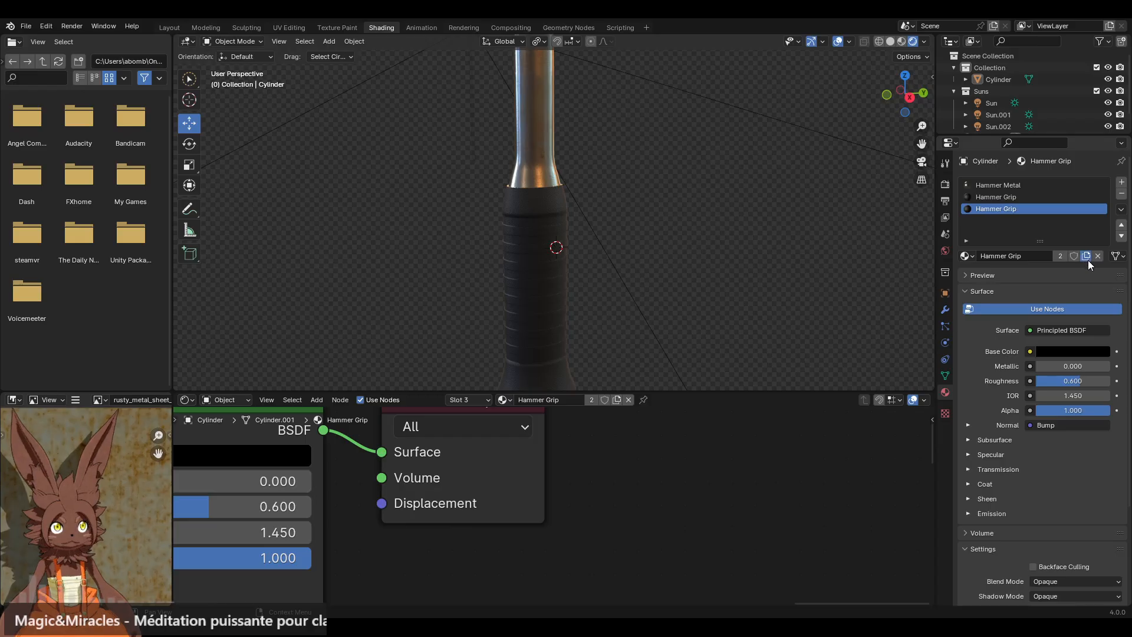
click(1087, 257)
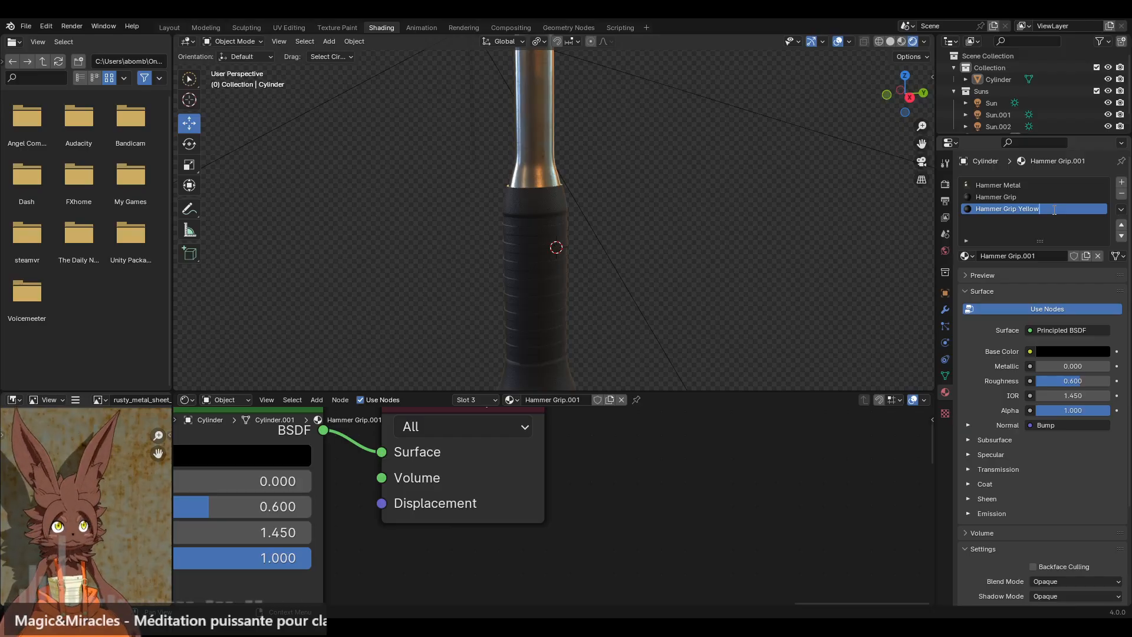
key(Return)
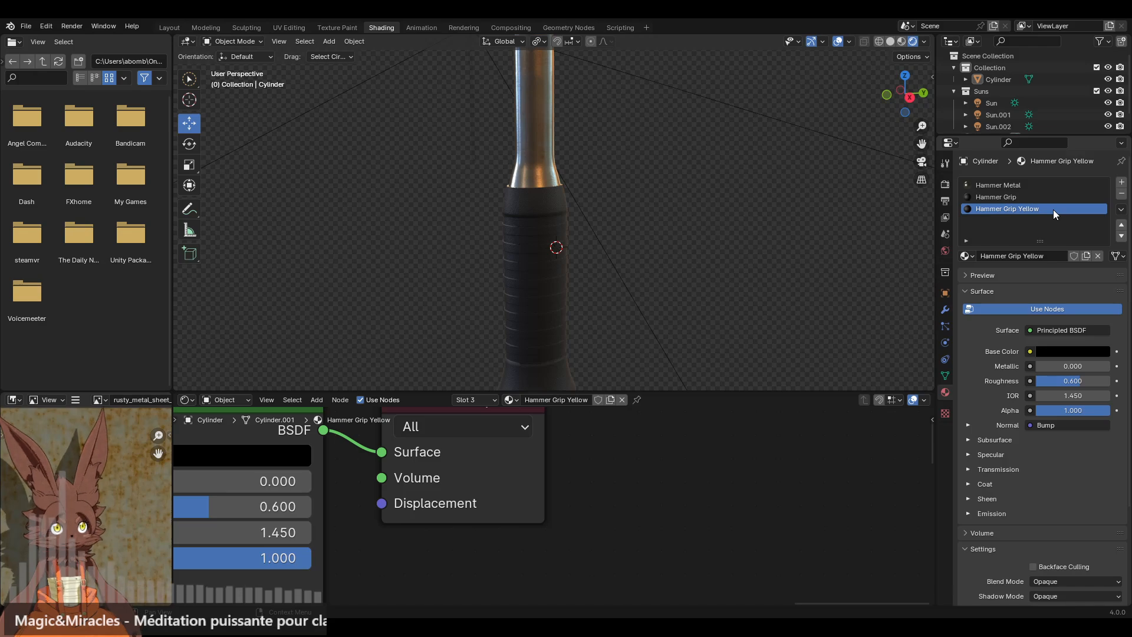
click(892, 41)
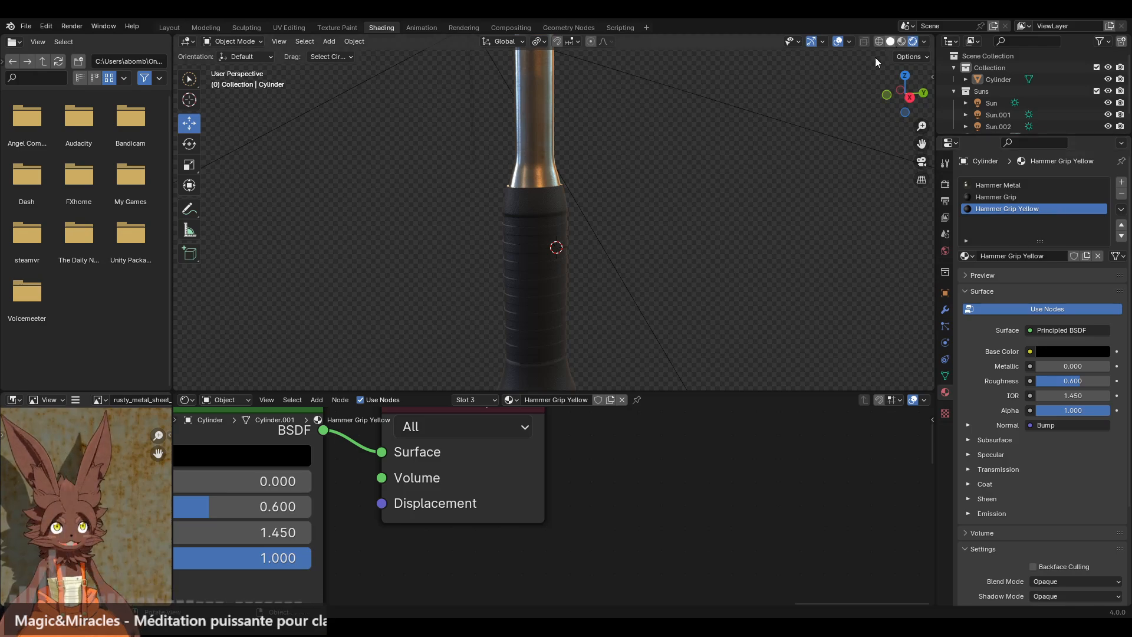
Enter Edit Mode with face selection and select alternating face loops around the grip, starting with the ring just below its smooth collar.
scroll(649, 215, up, 3)
click(236, 41)
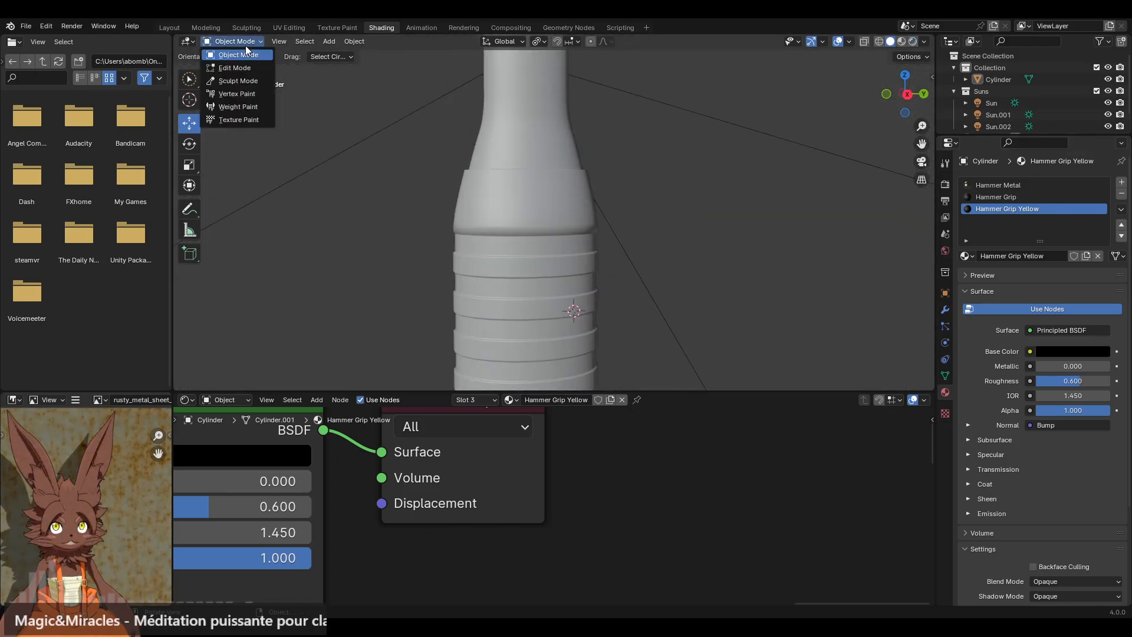
click(236, 57)
scroll(578, 277, up, 2)
shift+middle_drag(579, 277, 606, 240)
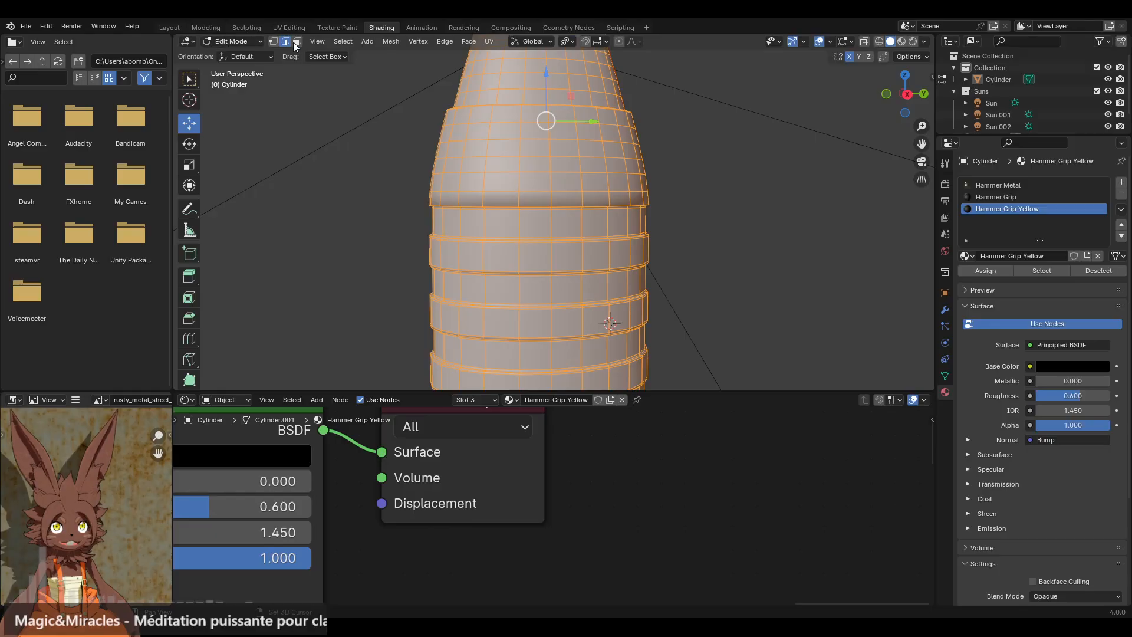
click(296, 41)
scroll(689, 251, up, 2)
alt+click(546, 231)
scroll(604, 300, down, 2)
shift+middle_drag(604, 304, 623, 177)
alt+shift+click(556, 223)
alt+shift+click(566, 200)
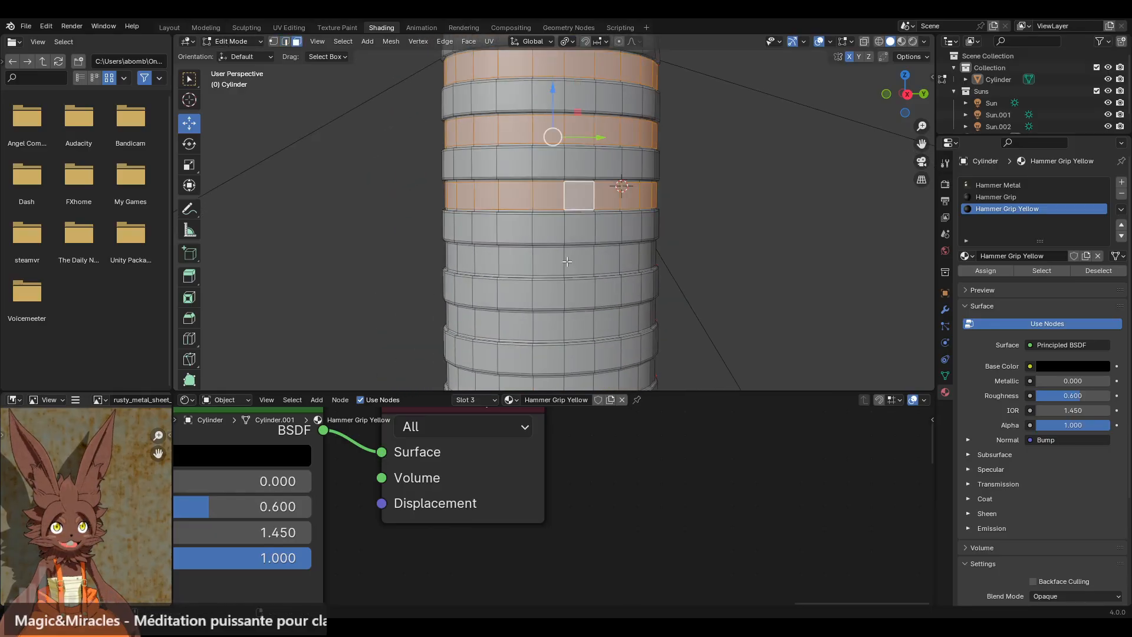
Add every other remaining ring's face loop to the selection, down to the last ring above the flared handle end.
alt+shift+click(568, 259)
alt+shift+click(566, 327)
shift+middle_drag(612, 338, 643, 184)
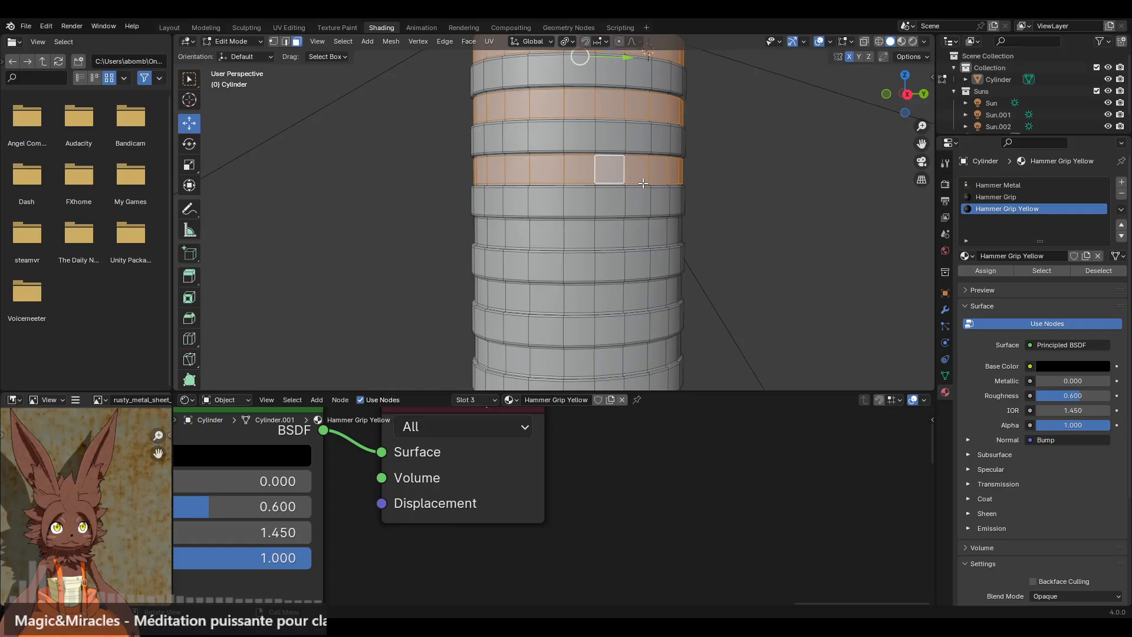
alt+shift+click(595, 235)
alt+shift+click(602, 300)
shift+middle_drag(601, 300, 642, 253)
alt+shift+click(612, 277)
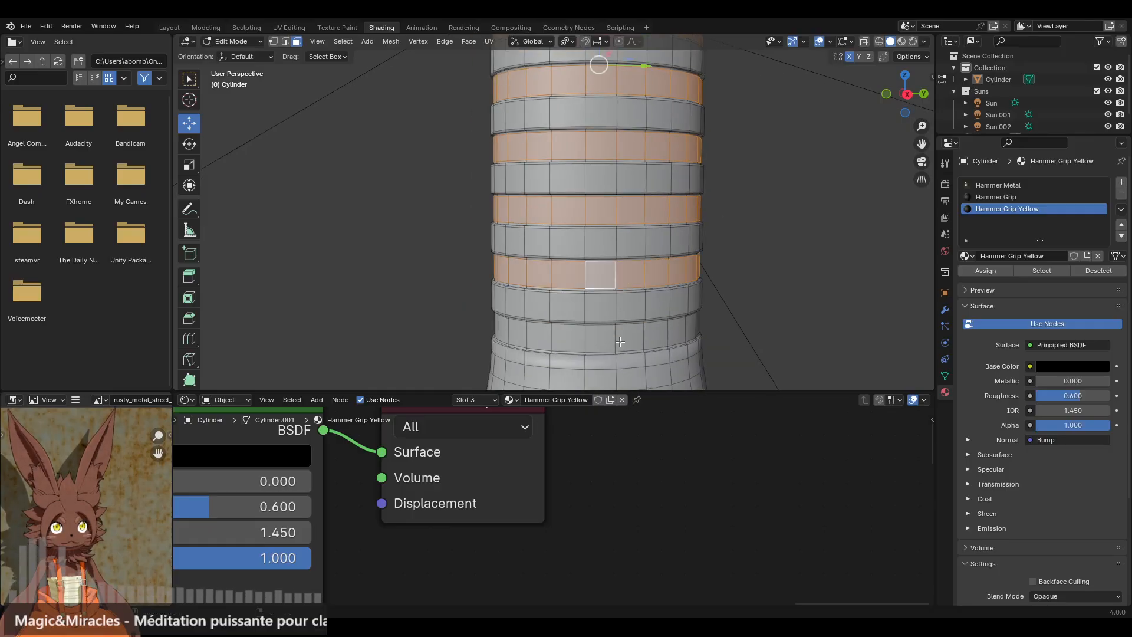
alt+shift+click(619, 341)
Grow the selection once to include the rings' beveled edges and assign Hammer Grip Yellow to these faces.
scroll(623, 331, up, 8)
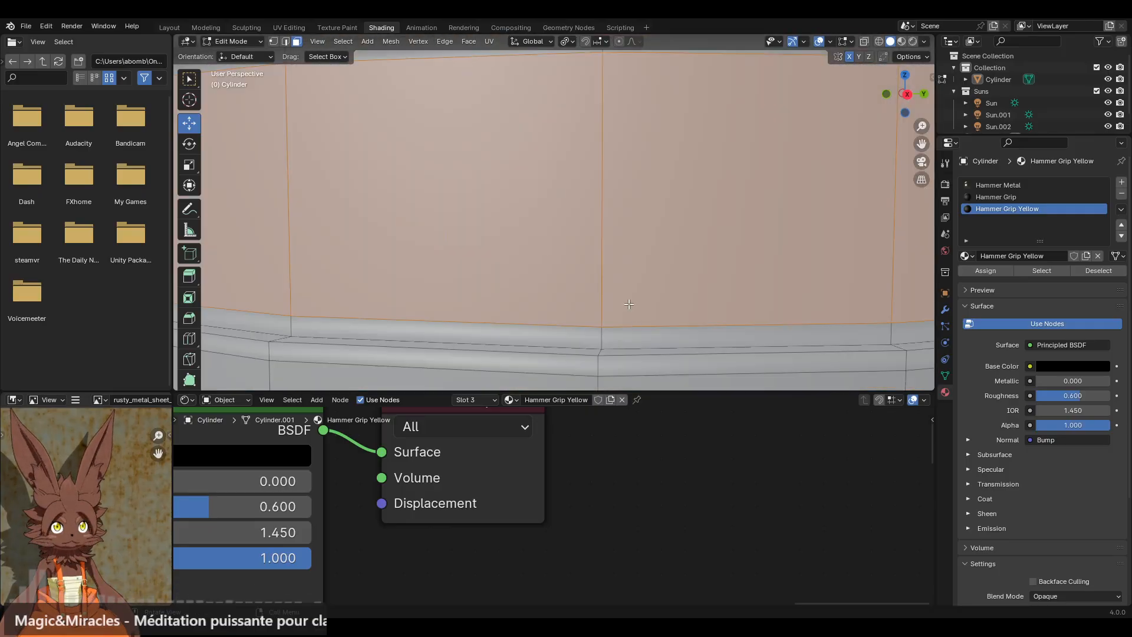
scroll(629, 303, down, 2)
key(ctrl+KP_Add)
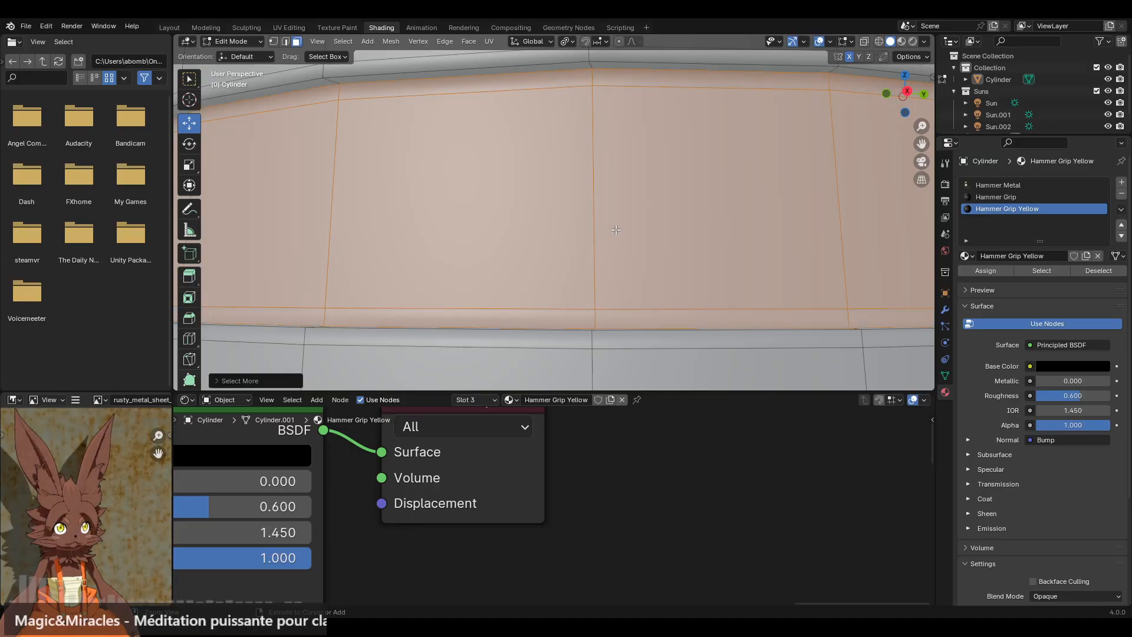
scroll(620, 204, down, 10)
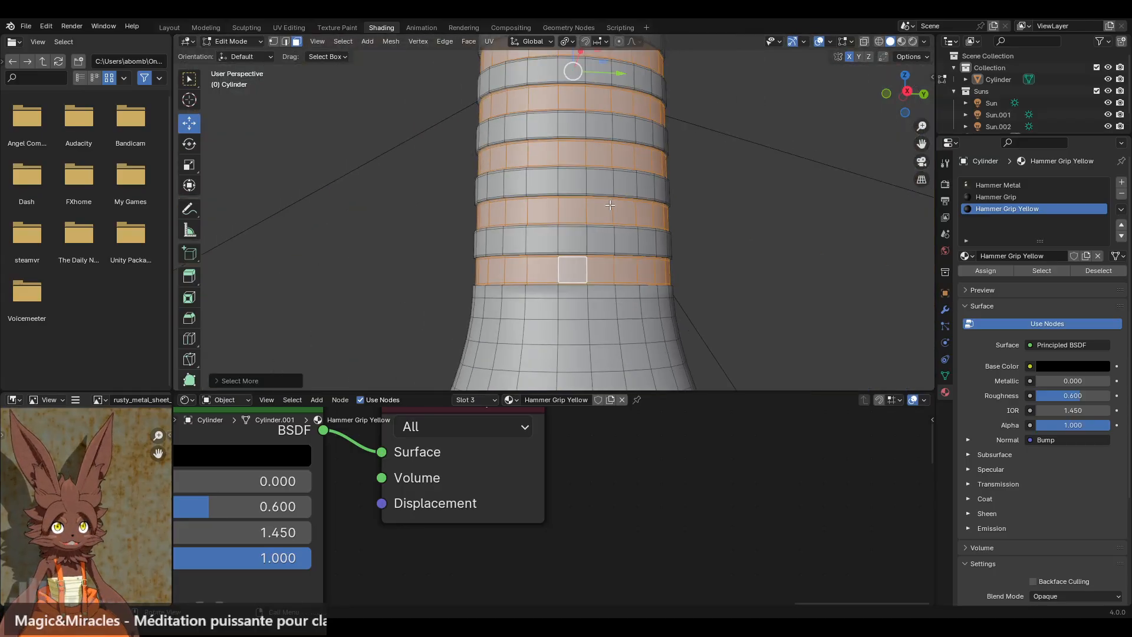
scroll(586, 125, down, 2)
shift+middle_drag(586, 125, 585, 248)
scroll(591, 237, up, 2)
click(1001, 272)
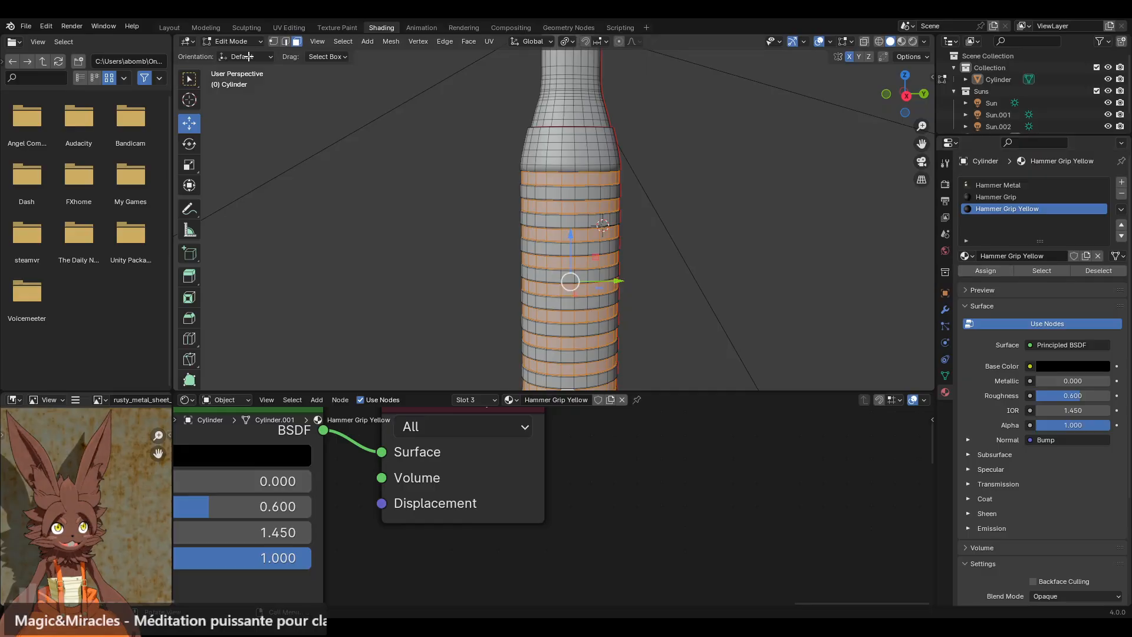
Return to Object Mode with rendered shading and enlarge the 3D viewport over the node editor.
click(233, 42)
click(235, 54)
click(913, 41)
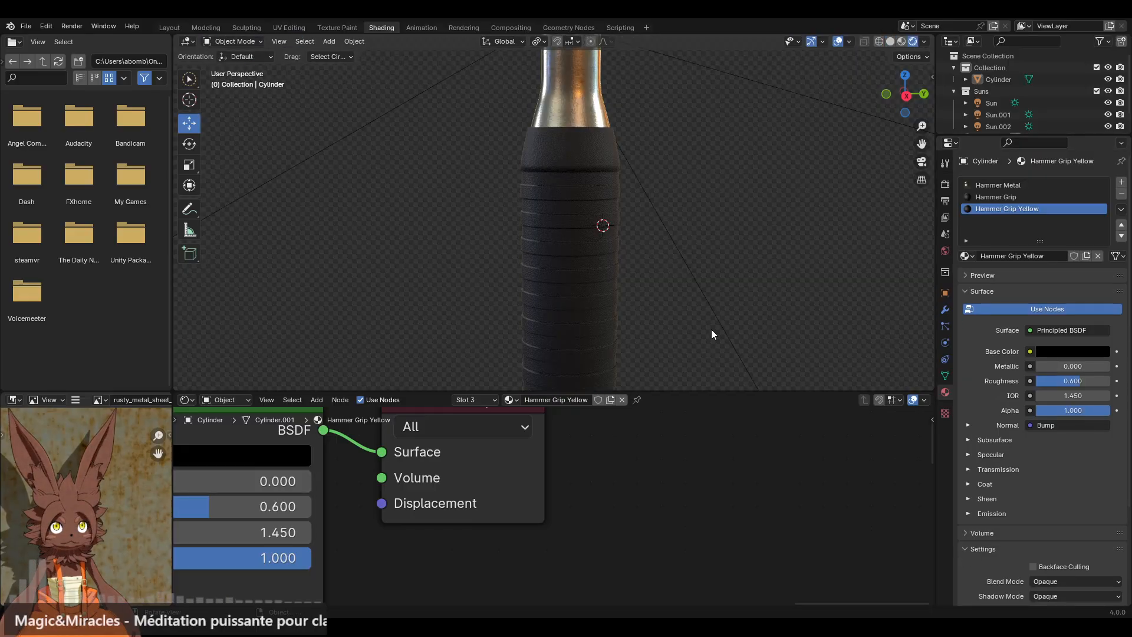
drag(703, 417, 702, 463)
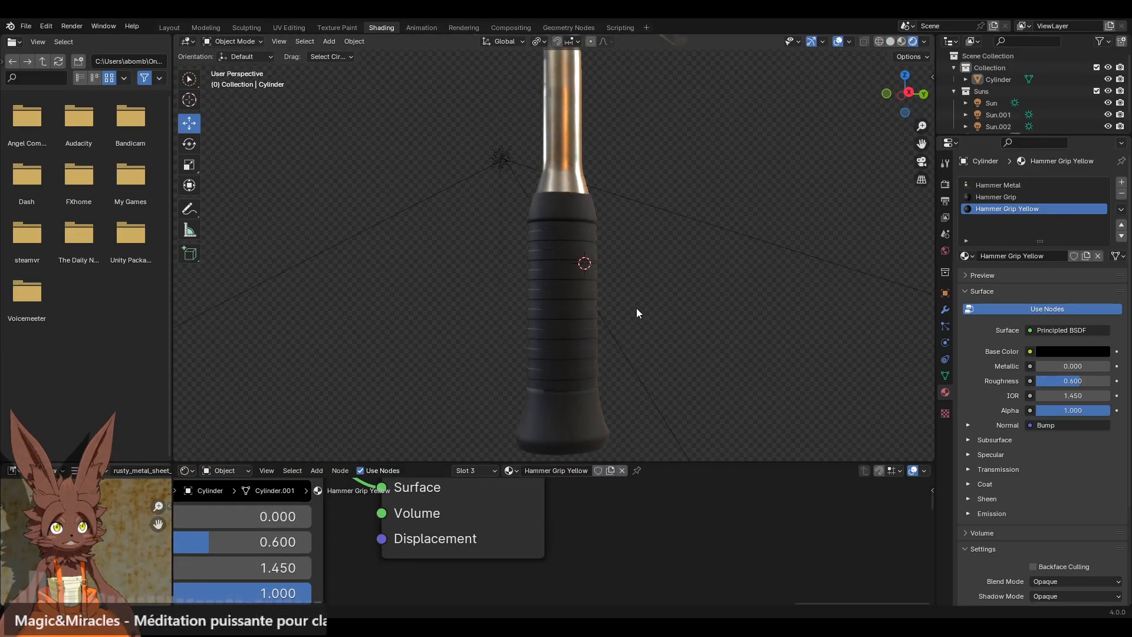
Set Hammer Grip Yellow's base color to a yellow with hue 0.106, saturation 0.943 and value 1.000, and check the grip.
scroll(611, 535, down, 5)
scroll(596, 534, up, 7)
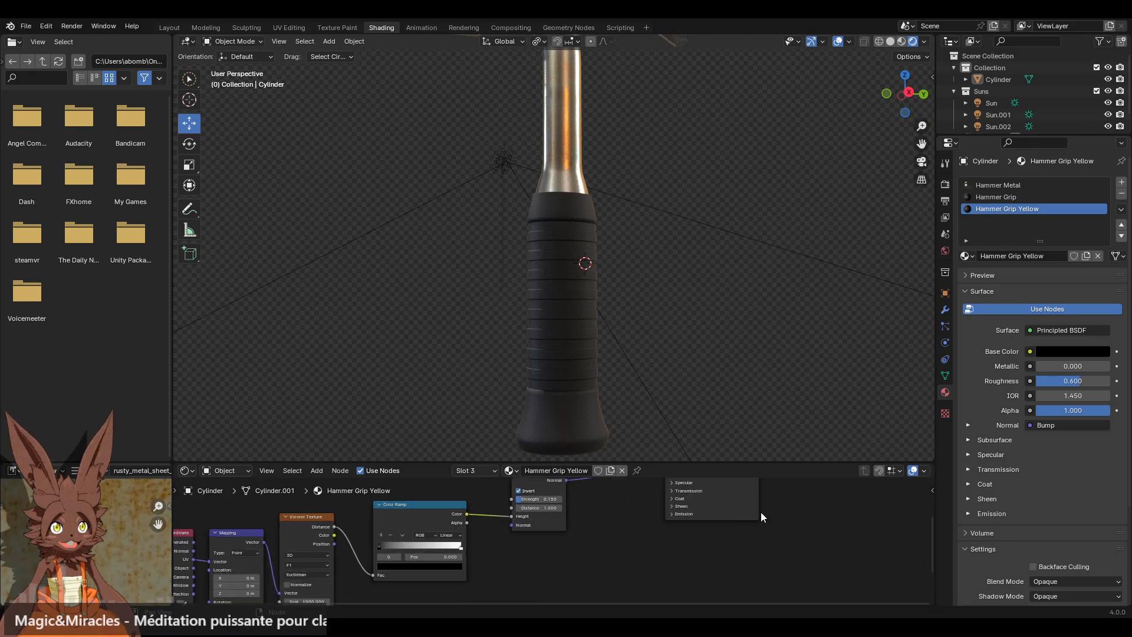
scroll(470, 534, up, 4)
middle_drag(475, 485, 461, 551)
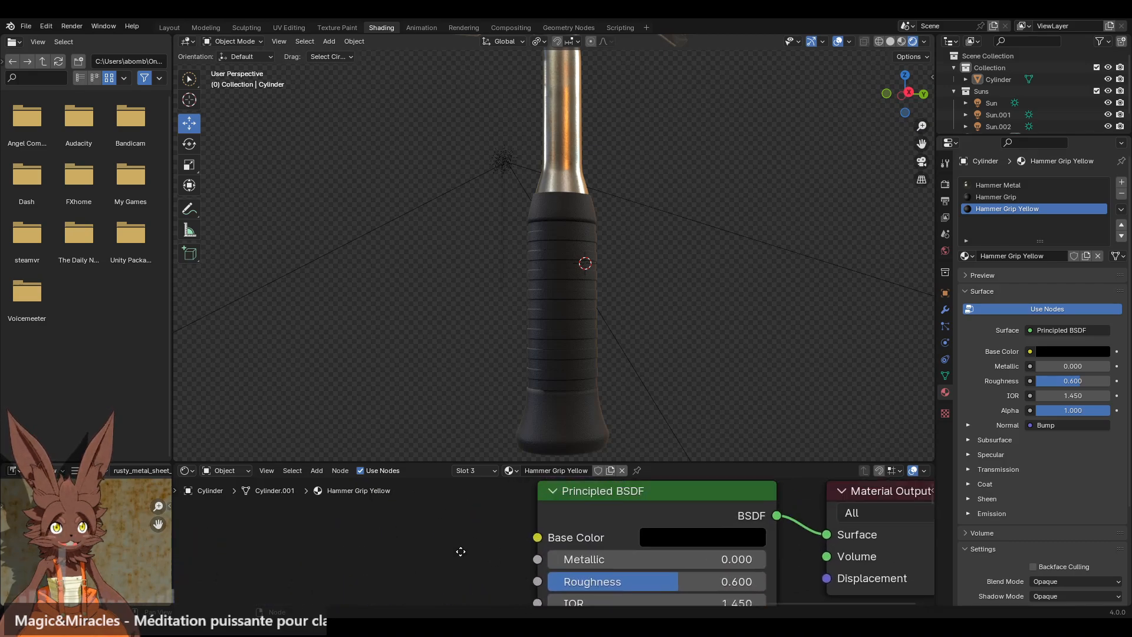
click(693, 539)
drag(843, 333, 676, 373)
drag(840, 296, 849, 228)
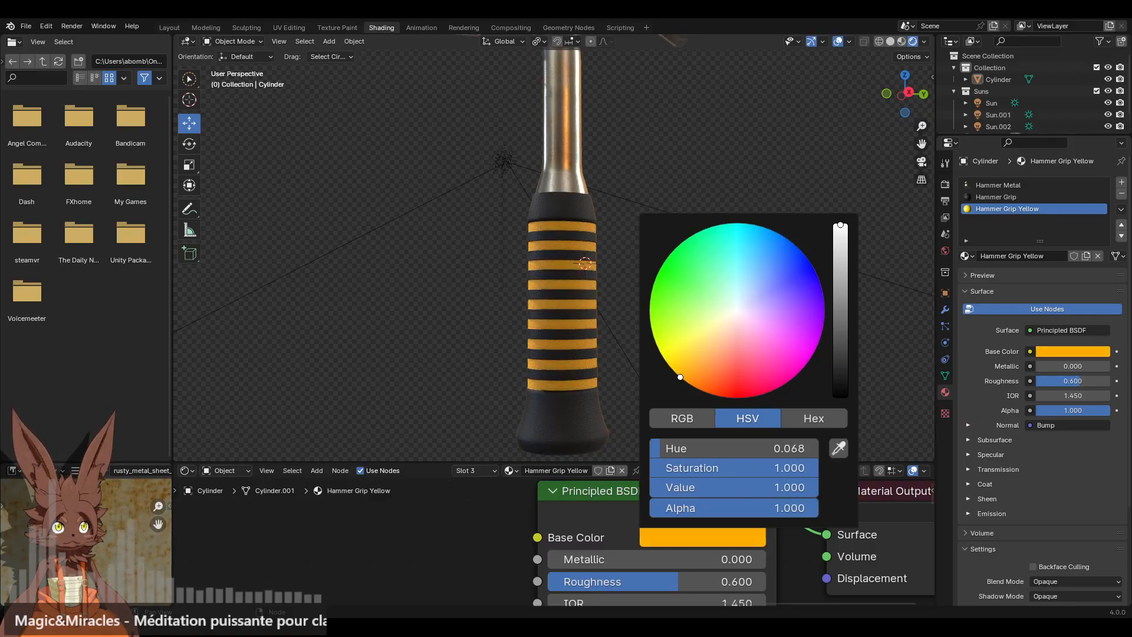
drag(682, 367, 692, 356)
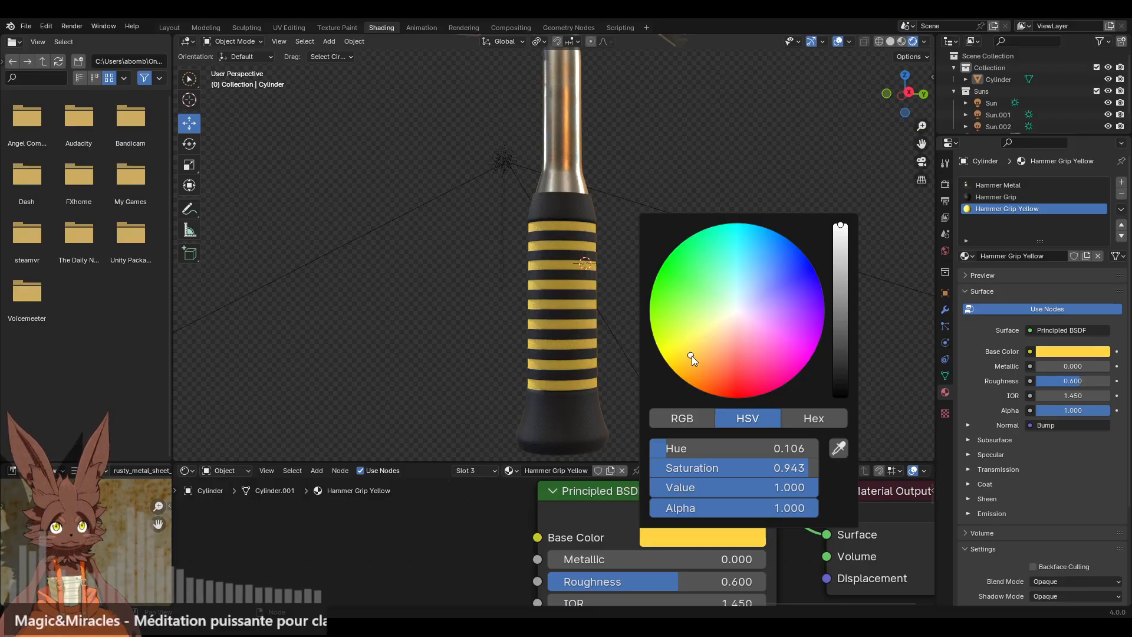
scroll(447, 254, down, 5)
mouse_move(522, 261)
middle_down()
mouse_move(516, 233)
mouse_move(706, 252)
mouse_move(522, 242)
middle_up()
scroll(522, 242, up, 6)
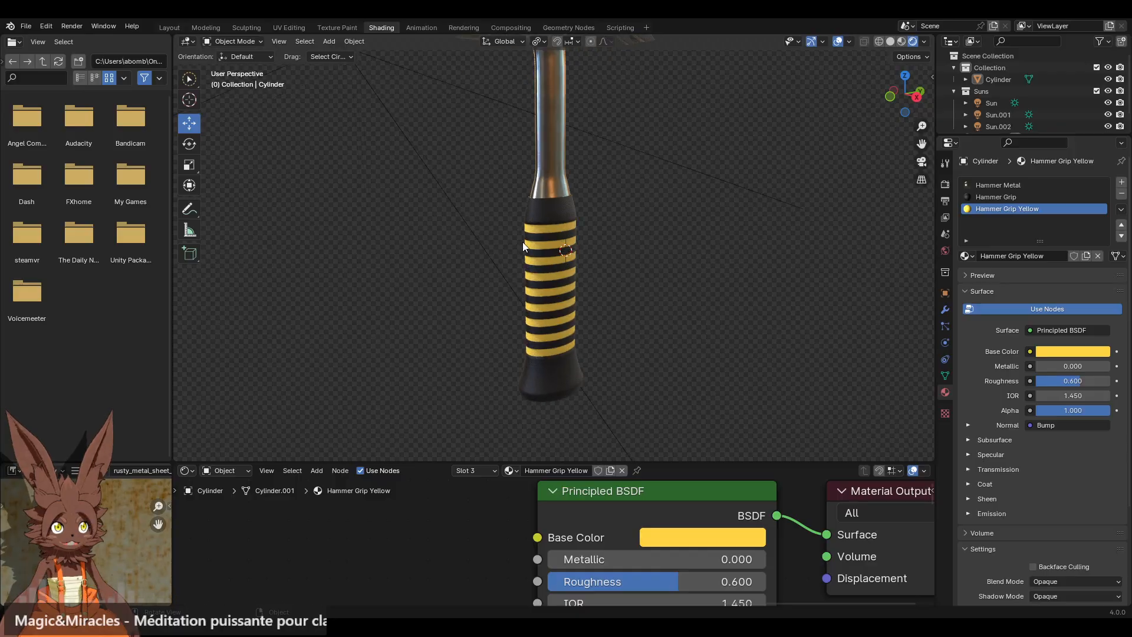
Assign Hammer Grip Yellow to the flat end face of the handle, return to Object Mode and check the hammer.
middle_drag(459, 221, 688, 189)
middle_drag(685, 128, 570, 275)
click(539, 355)
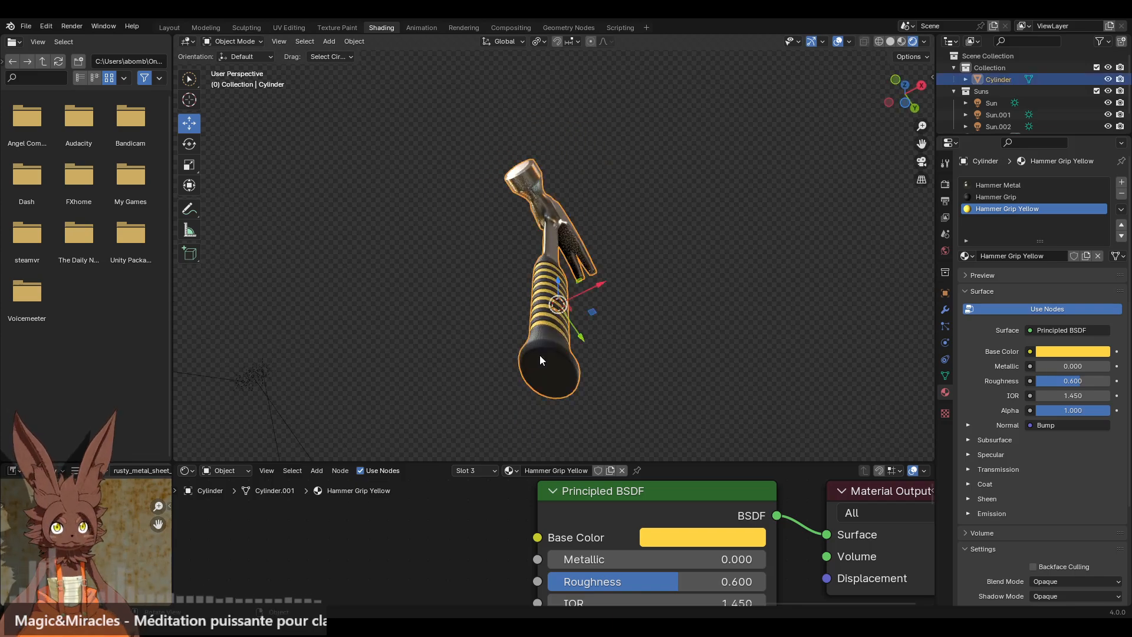
click(232, 41)
click(234, 66)
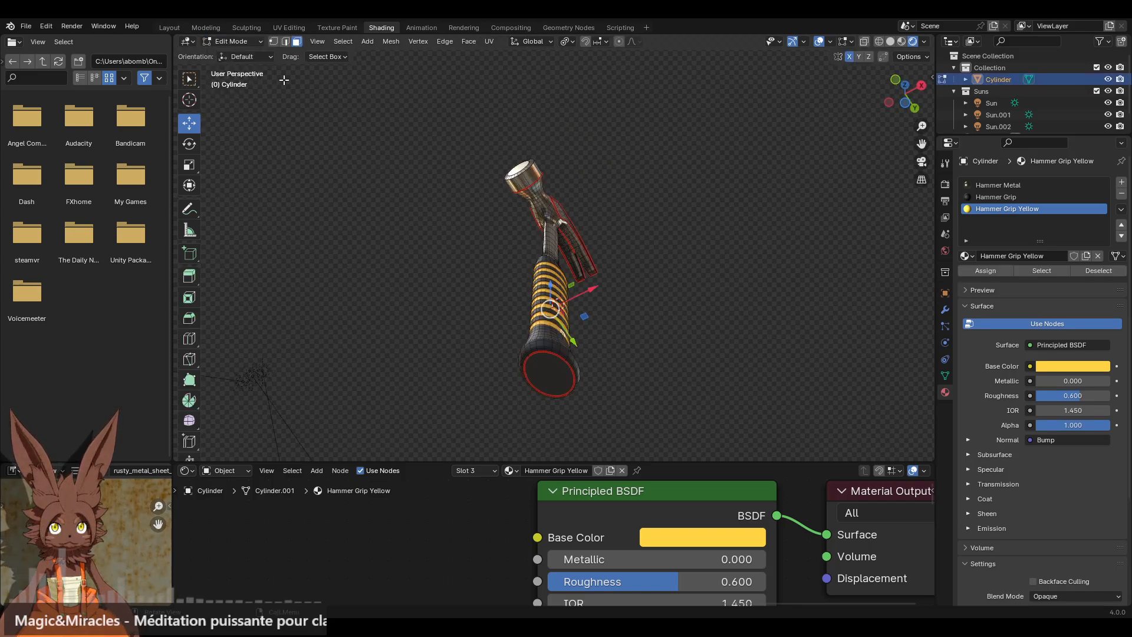
click(546, 381)
click(1007, 208)
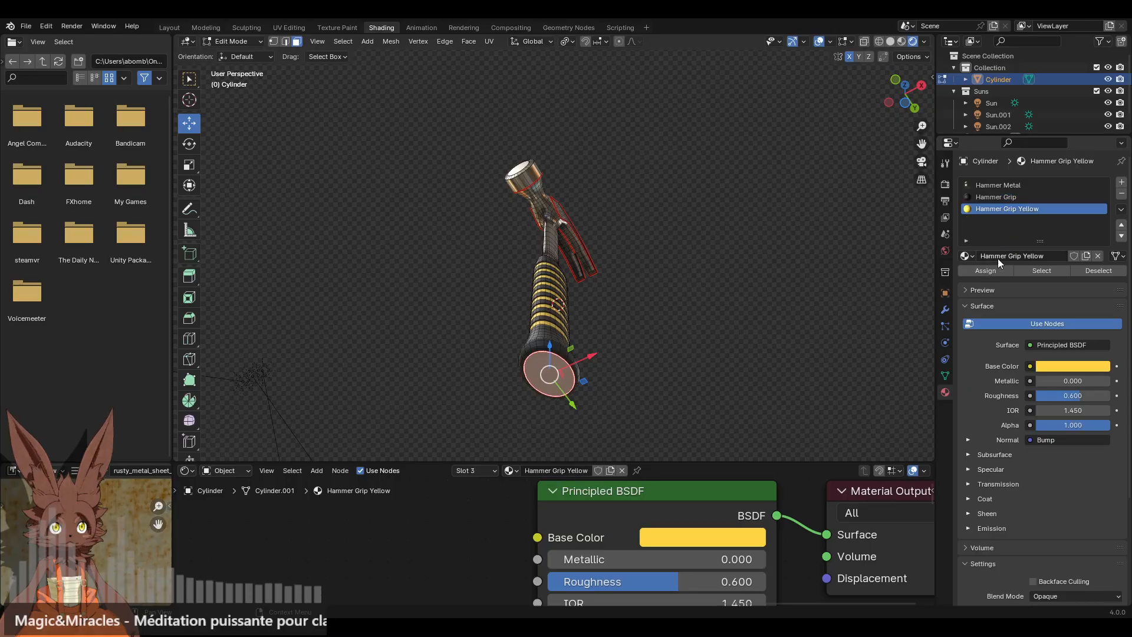
click(985, 271)
click(725, 217)
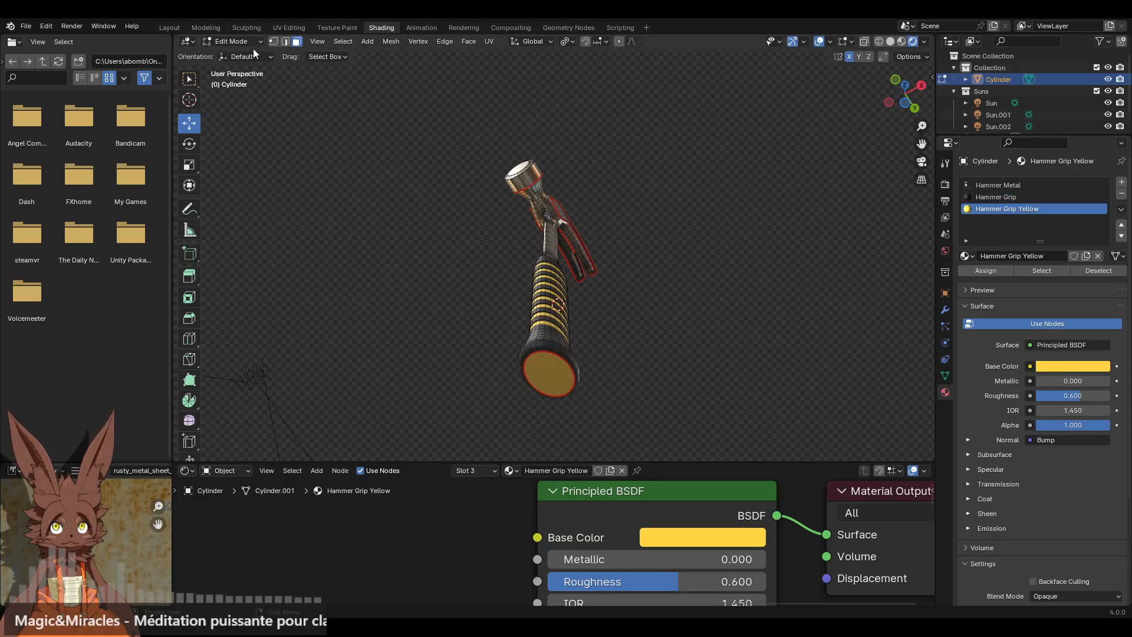
click(236, 41)
click(236, 55)
mouse_move(673, 193)
middle_down()
mouse_move(614, 252)
mouse_move(606, 348)
mouse_move(583, 376)
middle_up()
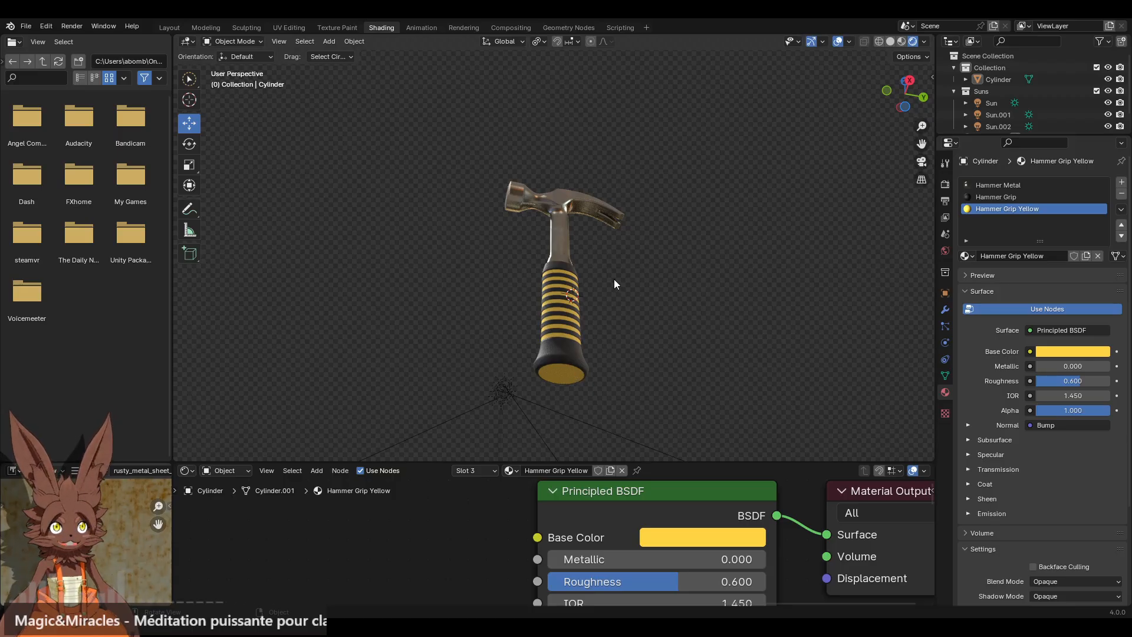
middle_drag(613, 284, 518, 269)
mouse_move(638, 265)
middle_down()
mouse_move(440, 288)
mouse_move(462, 301)
mouse_move(586, 315)
mouse_move(587, 361)
mouse_move(598, 272)
mouse_move(396, 194)
mouse_move(469, 176)
mouse_move(554, 250)
mouse_move(585, 259)
middle_up()
Switch to the Layout workspace, look through the scene camera and select Camera.
click(173, 26)
scroll(625, 181, down, 5)
click(470, 176)
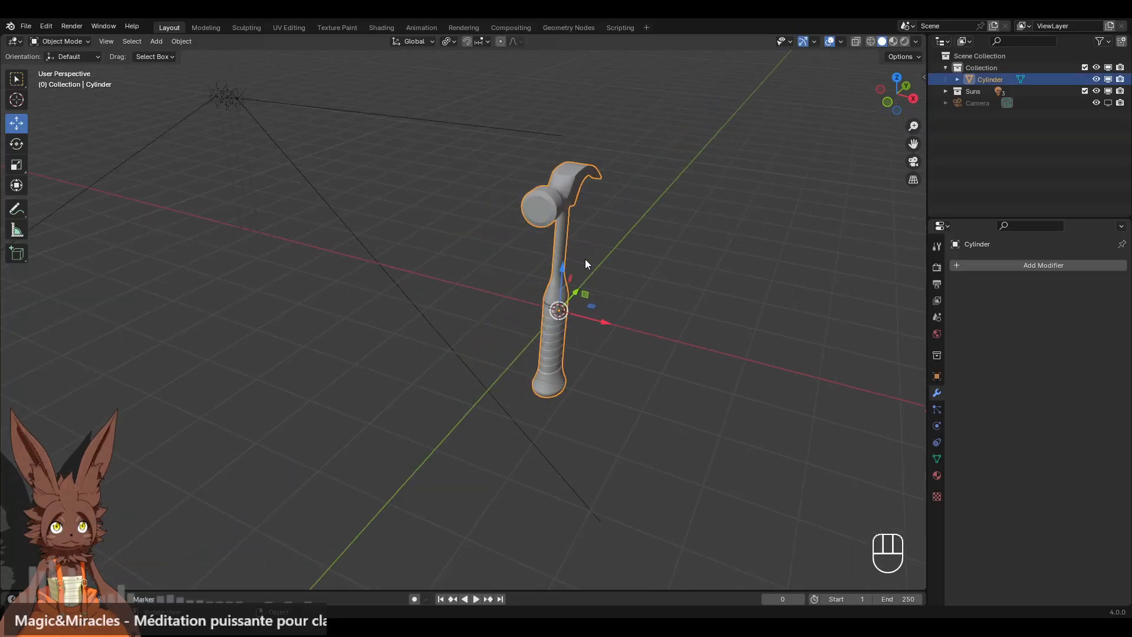
click(913, 161)
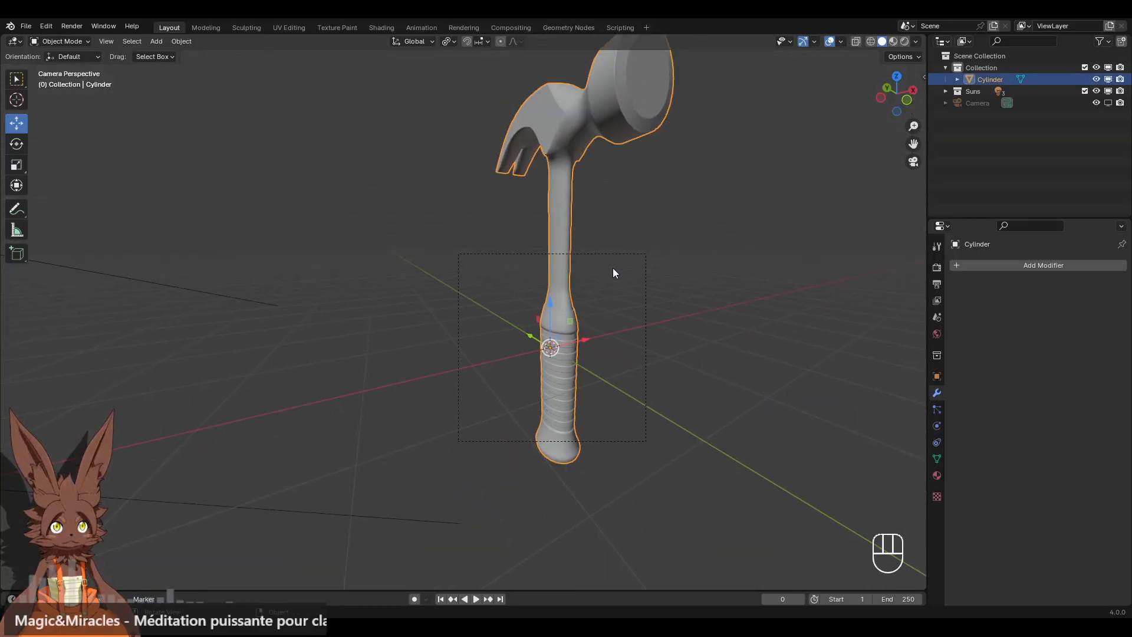
click(978, 103)
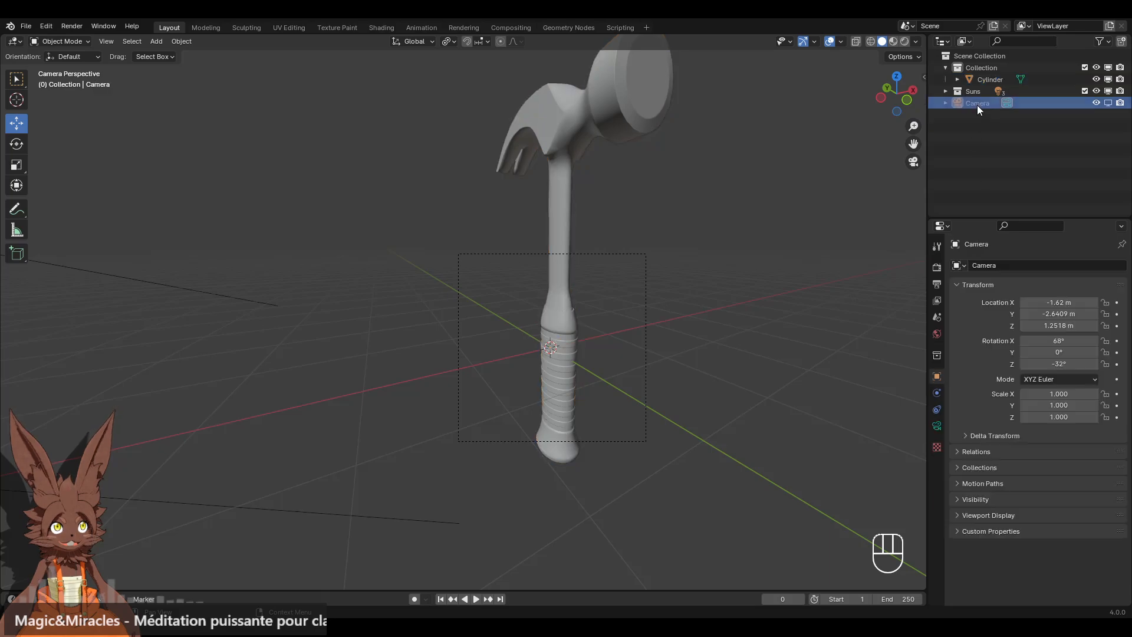
Reposition the camera to about X -4.69 m, Y -3.95 m, Z 1.80 m with rotation X 79° and Z -51° to frame the hammer.
drag(1060, 312, 1084, 325)
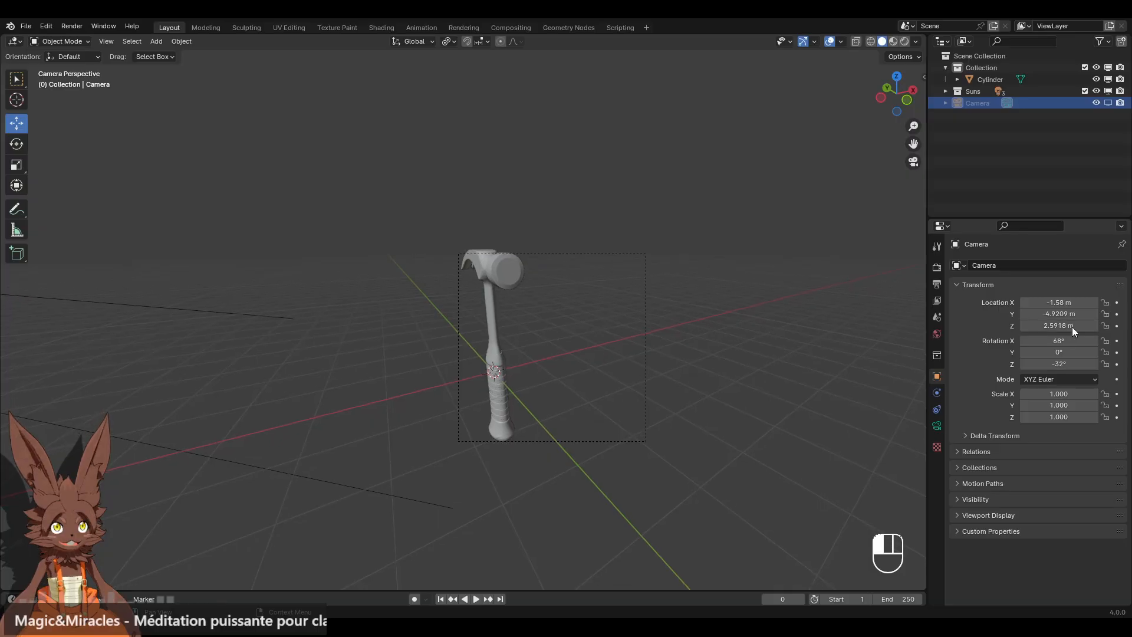
drag(1061, 364, 991, 364)
drag(1059, 325, 1131, 314)
drag(1039, 302, 1001, 302)
drag(1059, 364, 1097, 364)
mouse_move(1049, 326)
mouse_down()
mouse_move(1085, 314)
mouse_move(1034, 313)
mouse_move(1085, 303)
mouse_move(1052, 313)
mouse_up()
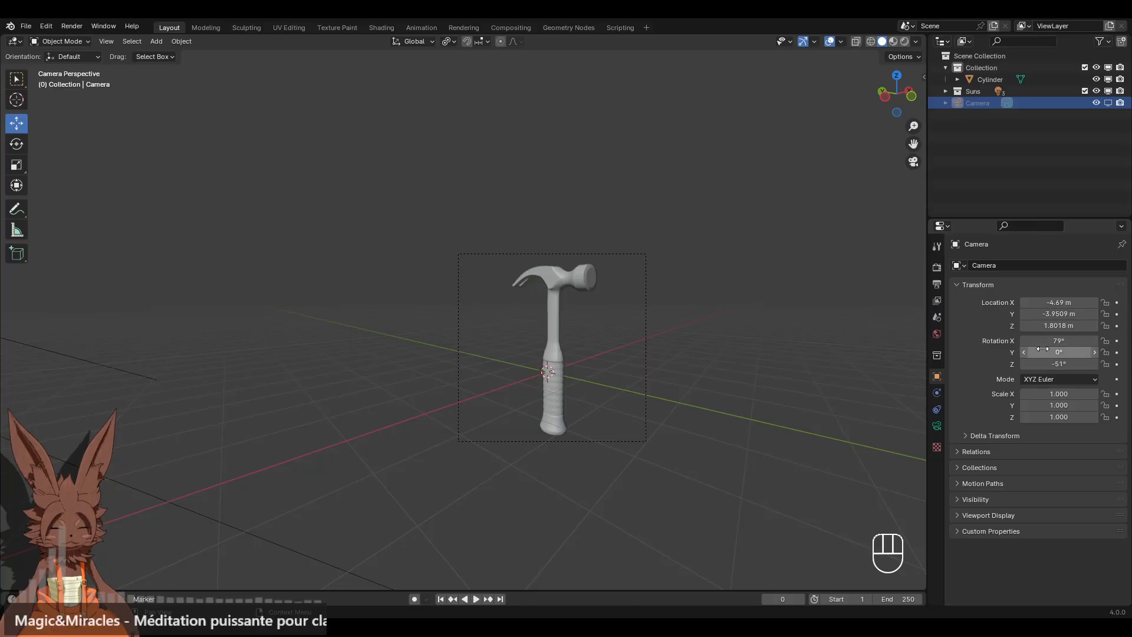
Refine the camera to Z rotation -64° and location X -5.07 m, Y -2.8009 m, Z 1.7118 m.
drag(1055, 364, 1041, 364)
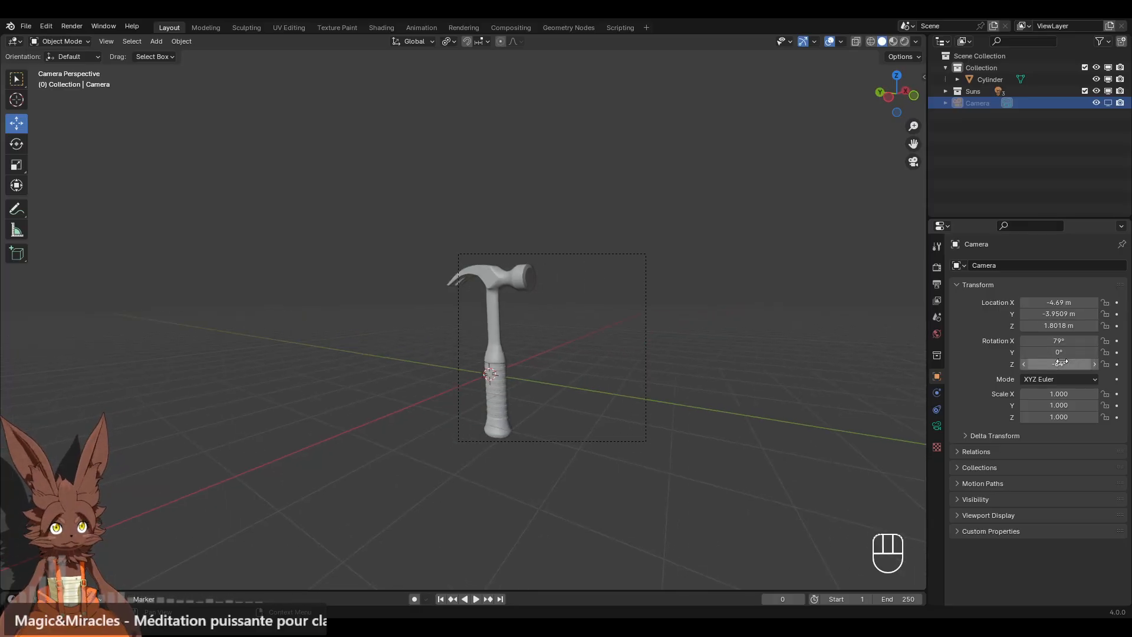
drag(1058, 303, 1054, 303)
mouse_move(1058, 314)
mouse_down()
mouse_move(1091, 313)
mouse_move(1049, 303)
mouse_move(1073, 314)
mouse_move(1055, 325)
mouse_up()
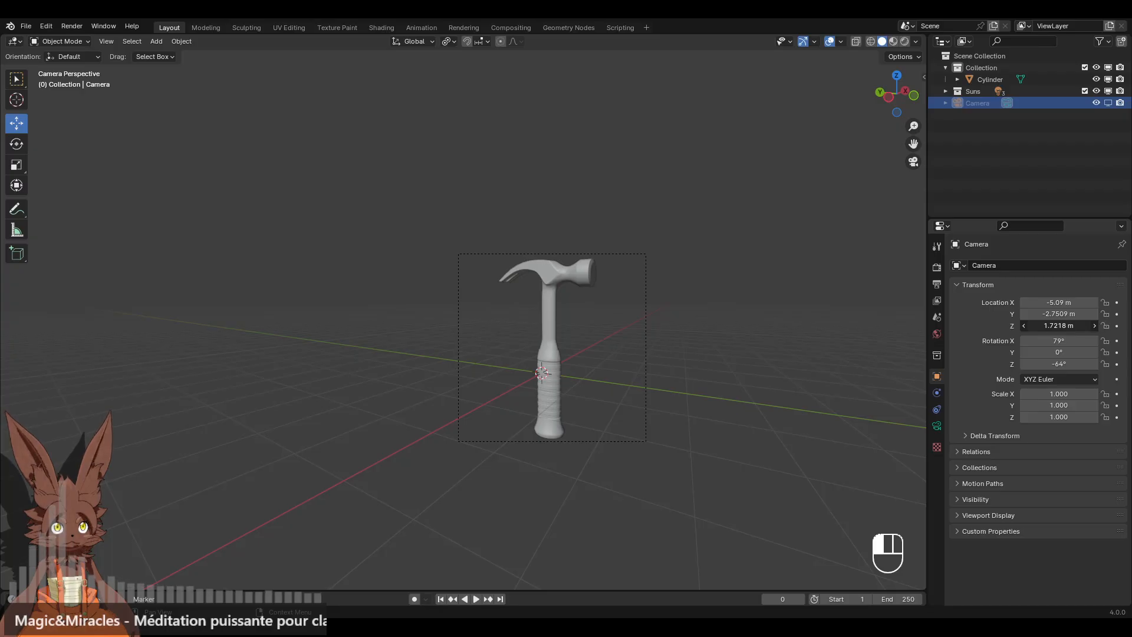
drag(1058, 302, 1053, 313)
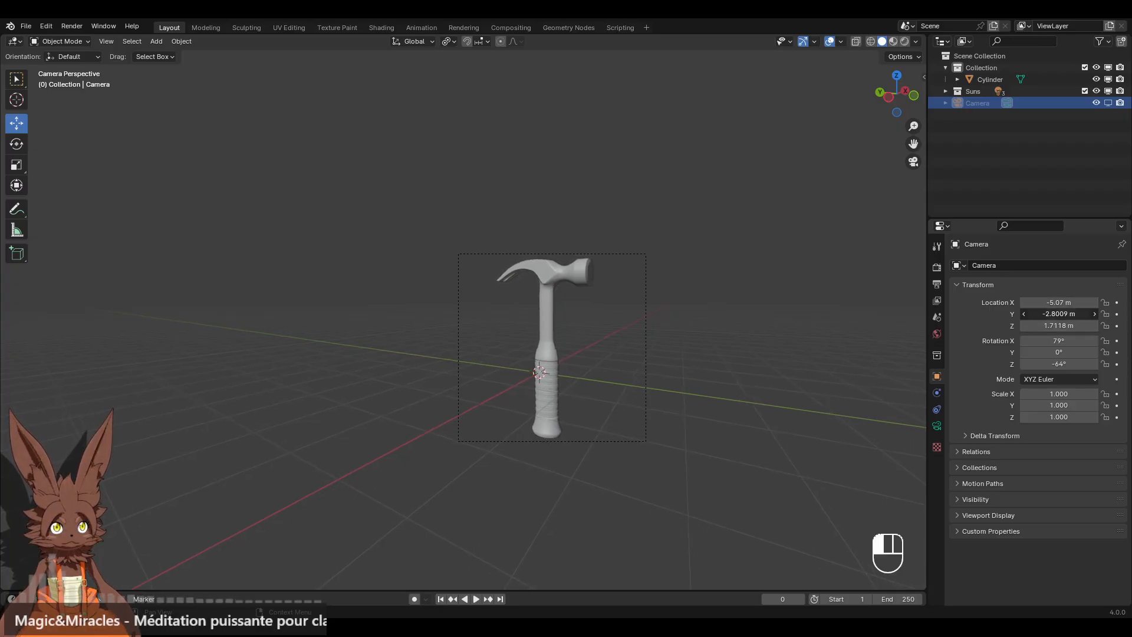
Enlarge the camera view around the hammer and show it with rendered shading.
scroll(829, 223, up, 5)
drag(913, 143, 906, 68)
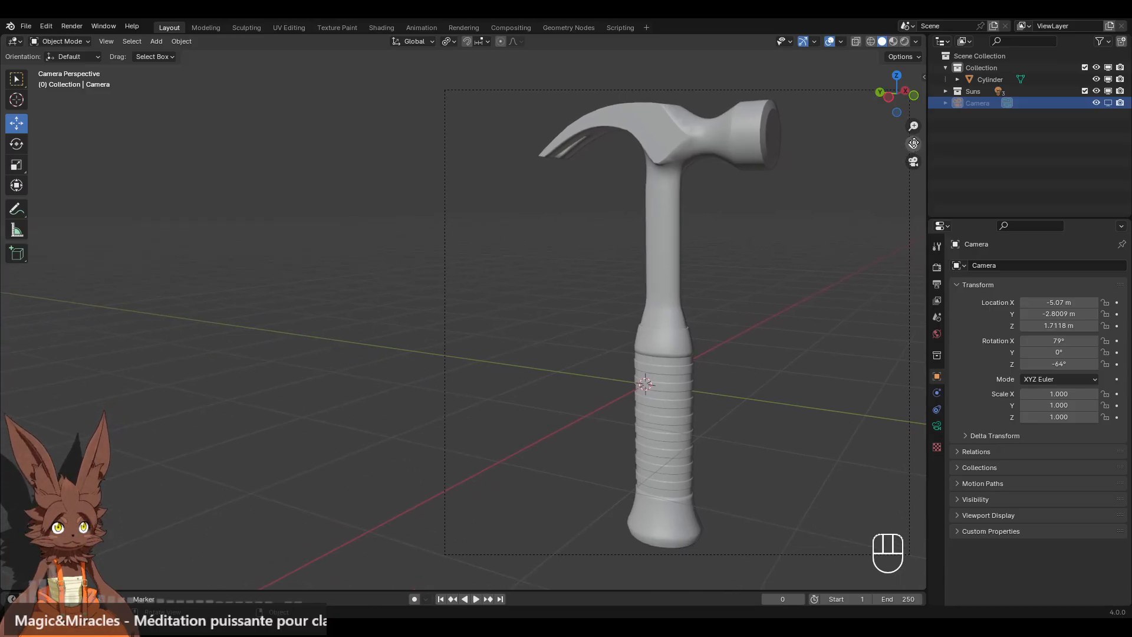
click(905, 42)
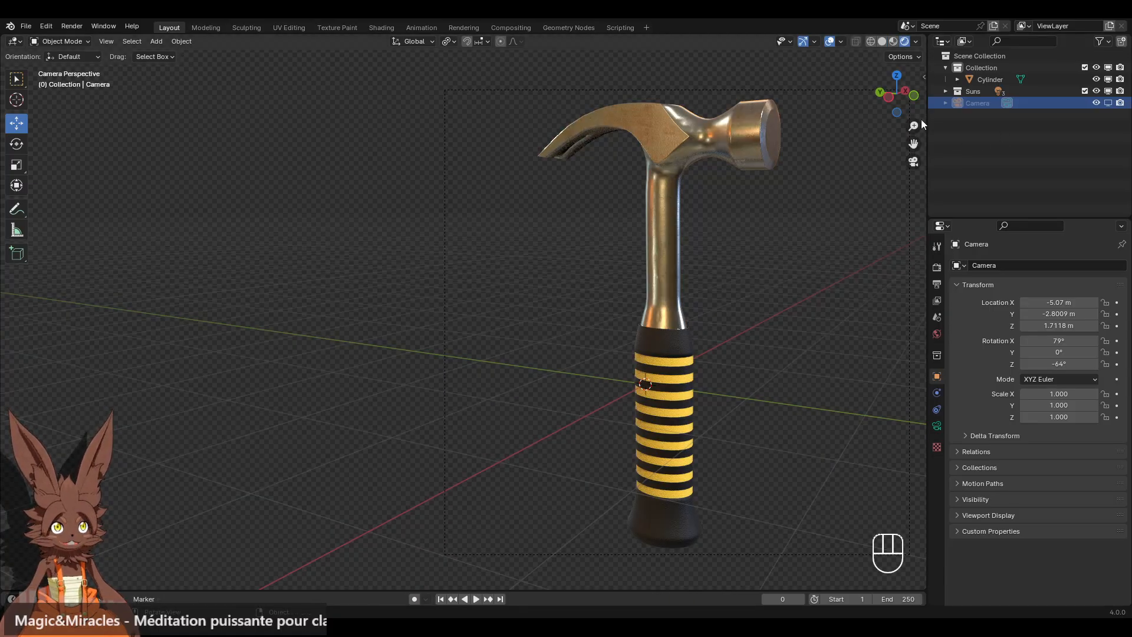
drag(915, 126, 915, 114)
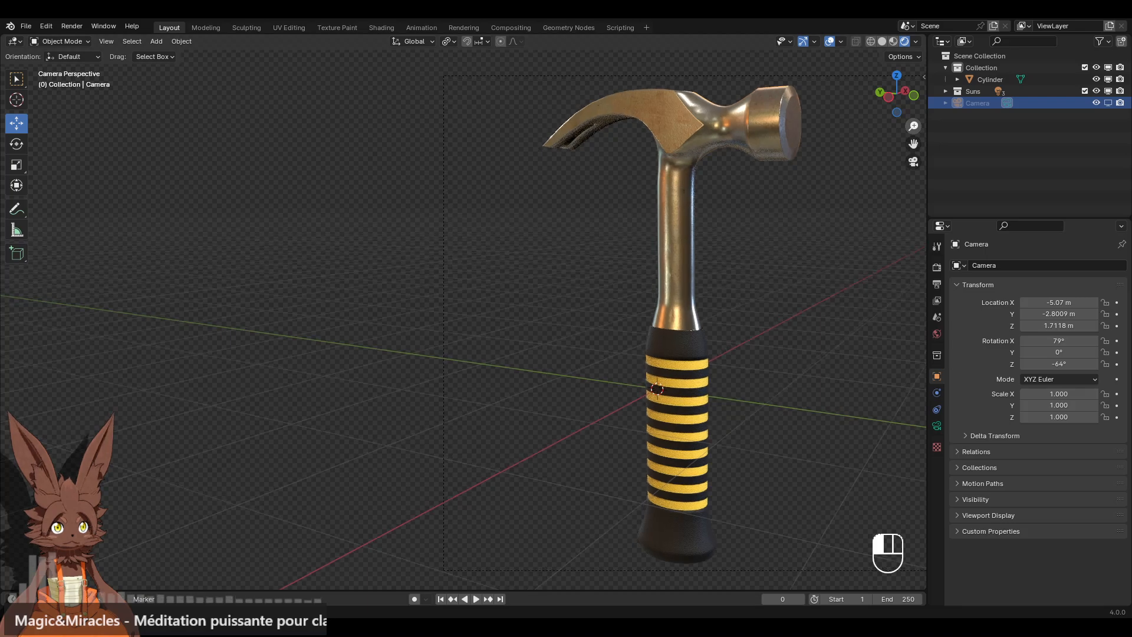
Hide the viewport overlays, keep the gizmos shown and adjust the framing of the rendered hammer.
click(828, 43)
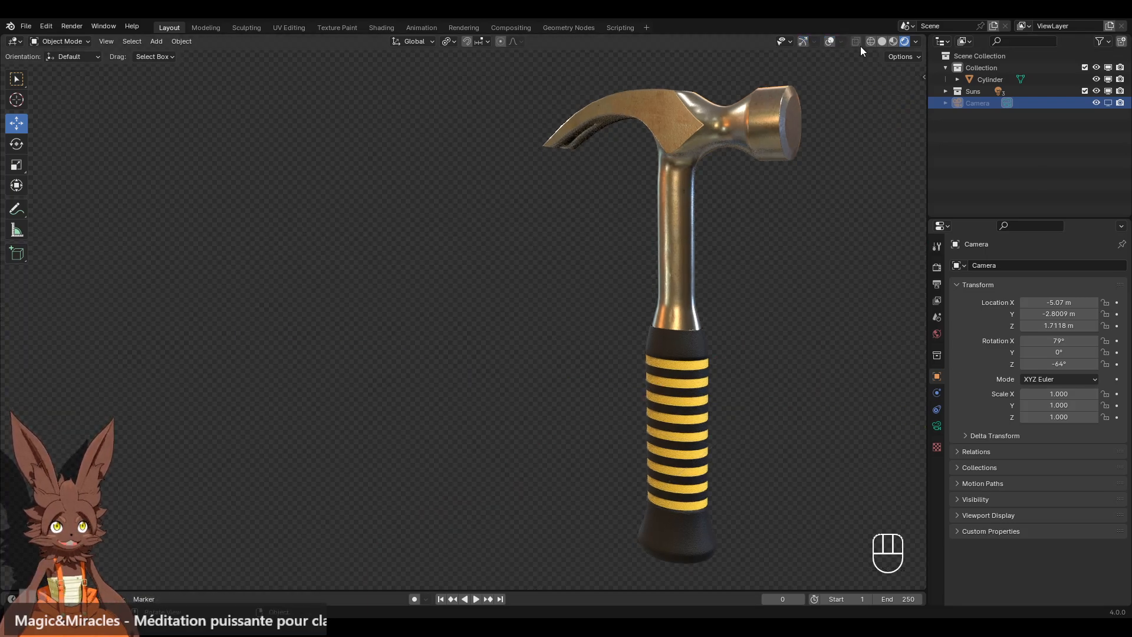
click(826, 41)
click(827, 41)
click(803, 41)
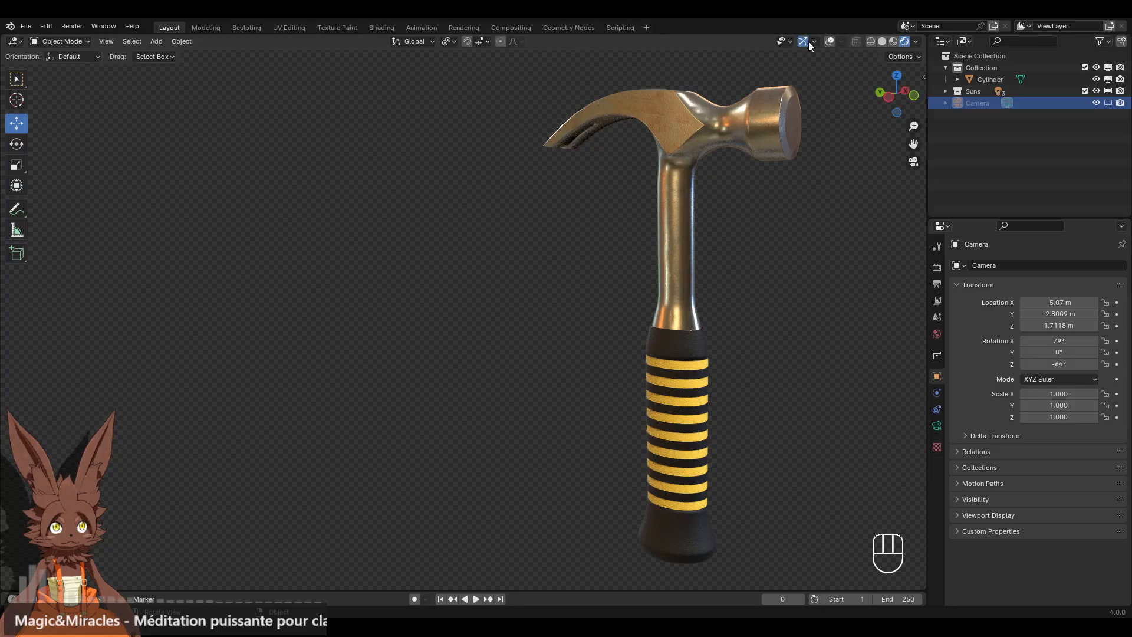
mouse_move(913, 143)
mouse_down()
mouse_move(913, 122)
mouse_move(911, 139)
mouse_up()
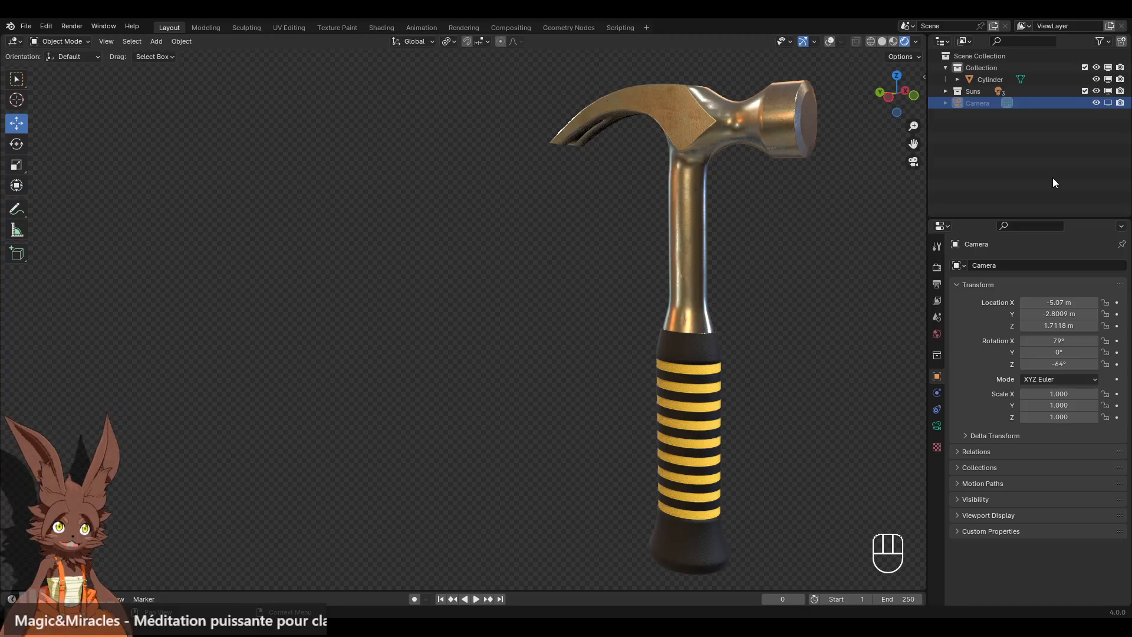
Try a higher camera angle on the hammer, with X rotation 72° and Z location about 2.57 m.
click(913, 161)
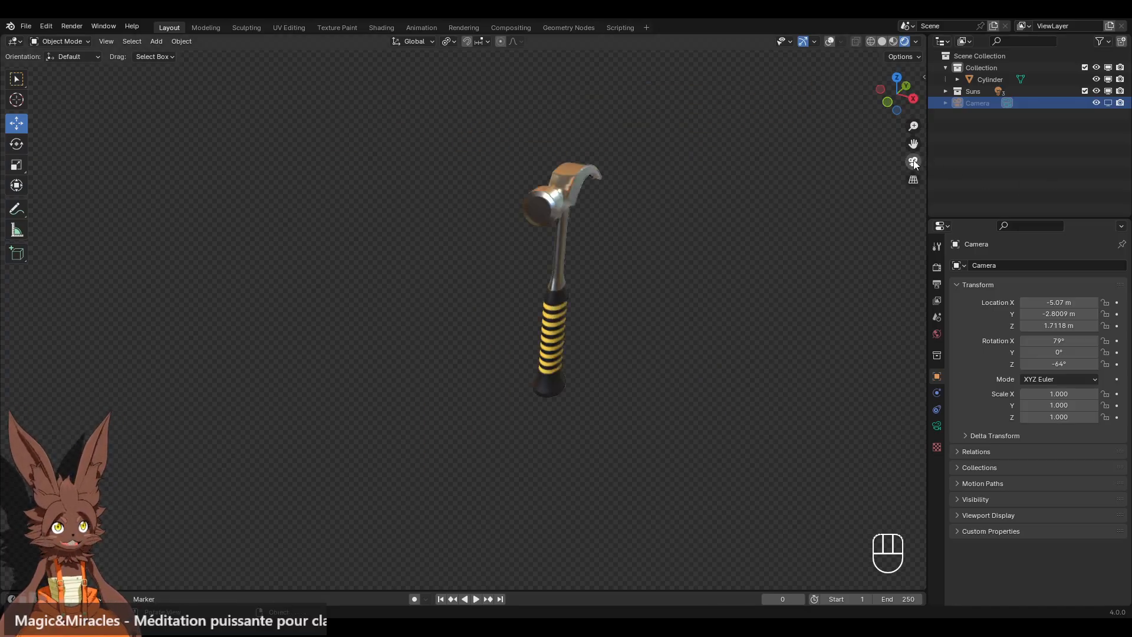
click(914, 161)
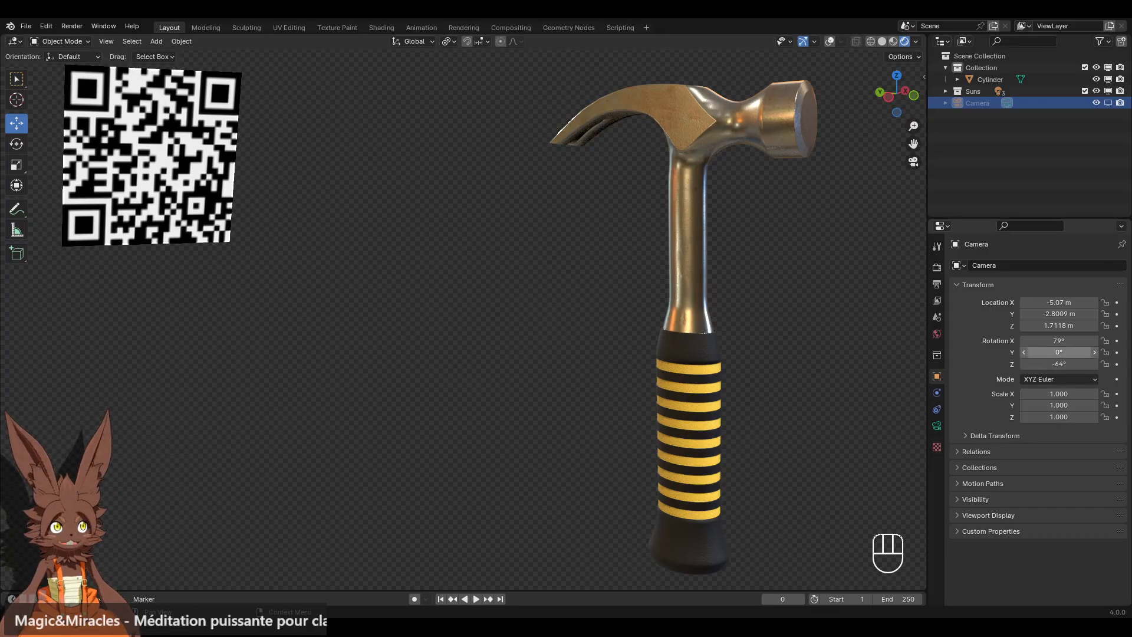
drag(1059, 341, 851, 62)
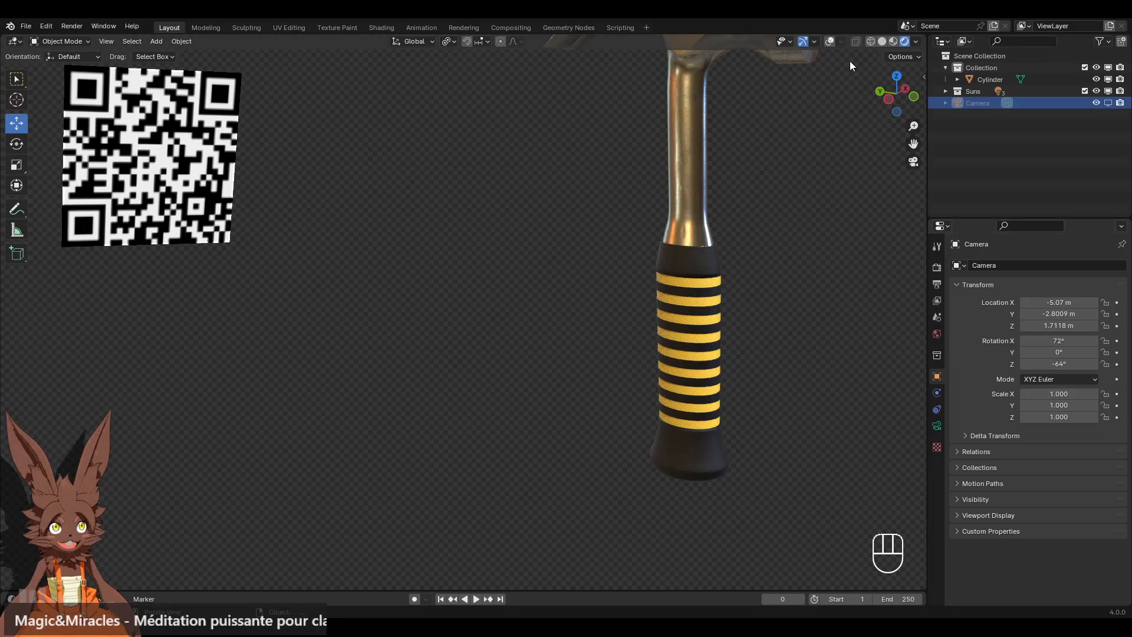
click(830, 42)
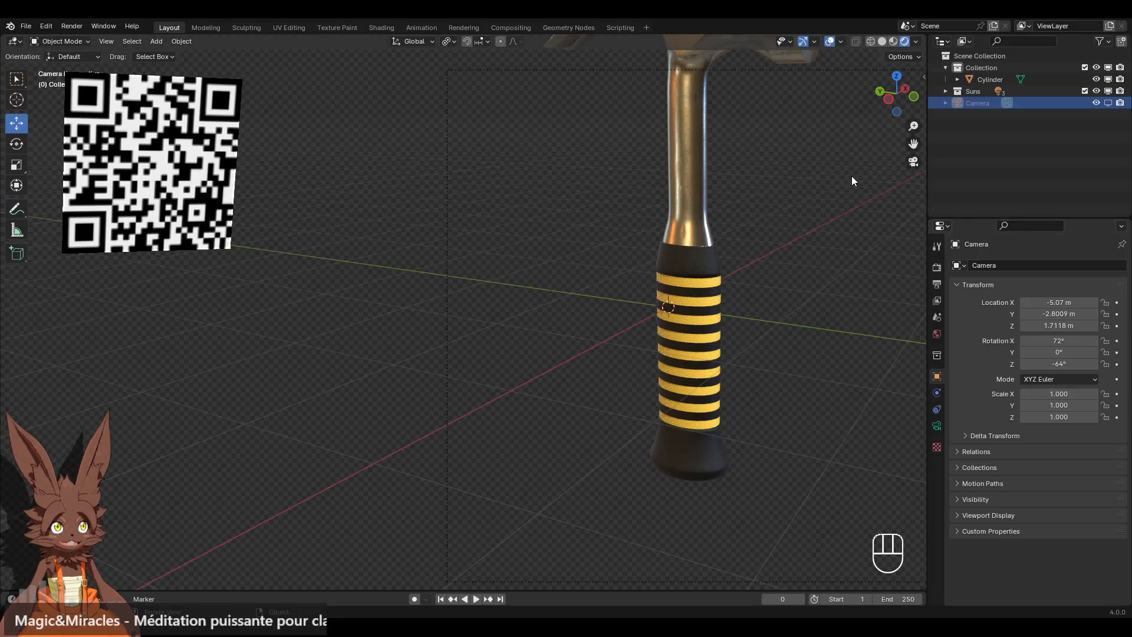
scroll(851, 176, down, 3)
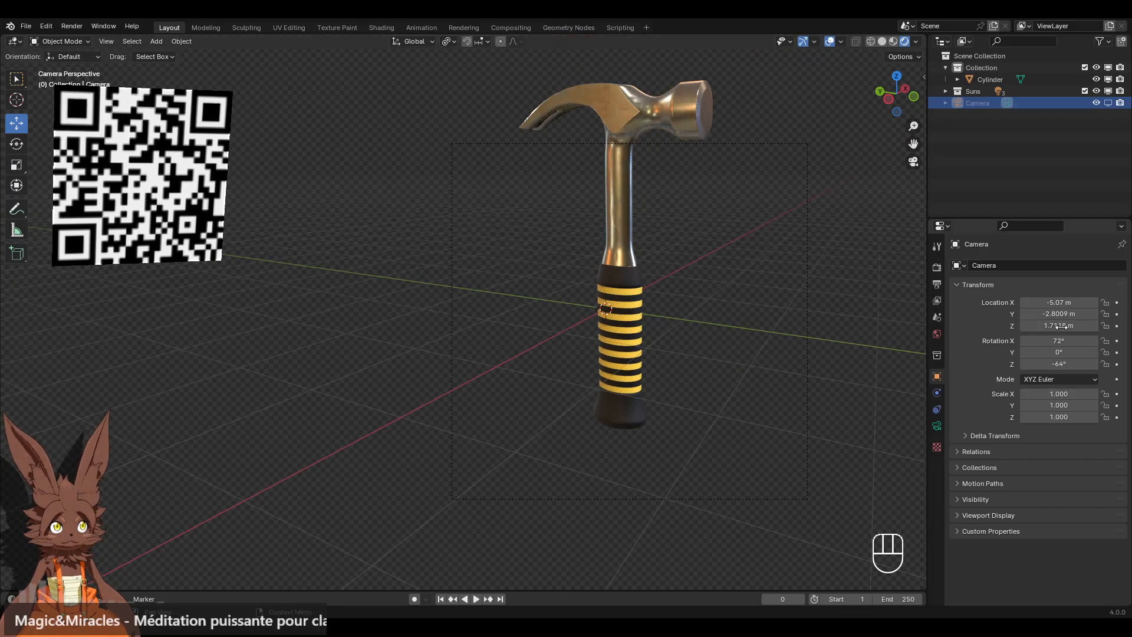
drag(1051, 325, 1128, 326)
Undo the camera's latest height and tilt changes.
key(ctrl+z)
key(ctrl+z)
key(ctrl+z)
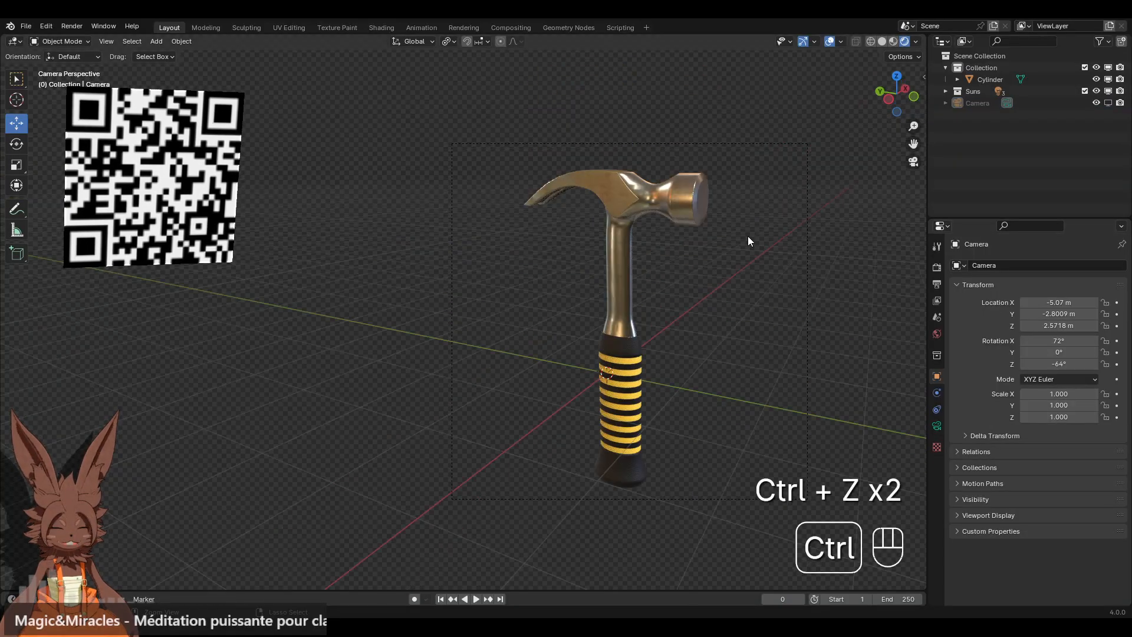
key(ctrl+z)
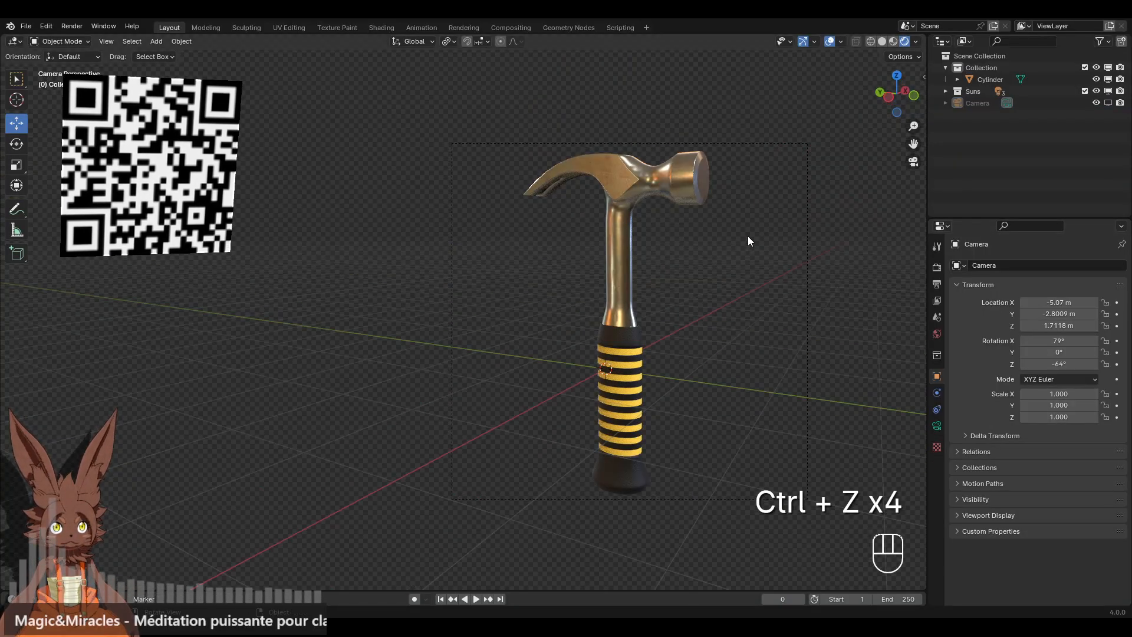
Set the camera to X rotation 92° and location X -5.32 m, Y -2.8909 m, Z 0.31179 m, and hide the viewport overlays and gizmos.
drag(1055, 341, 1048, 302)
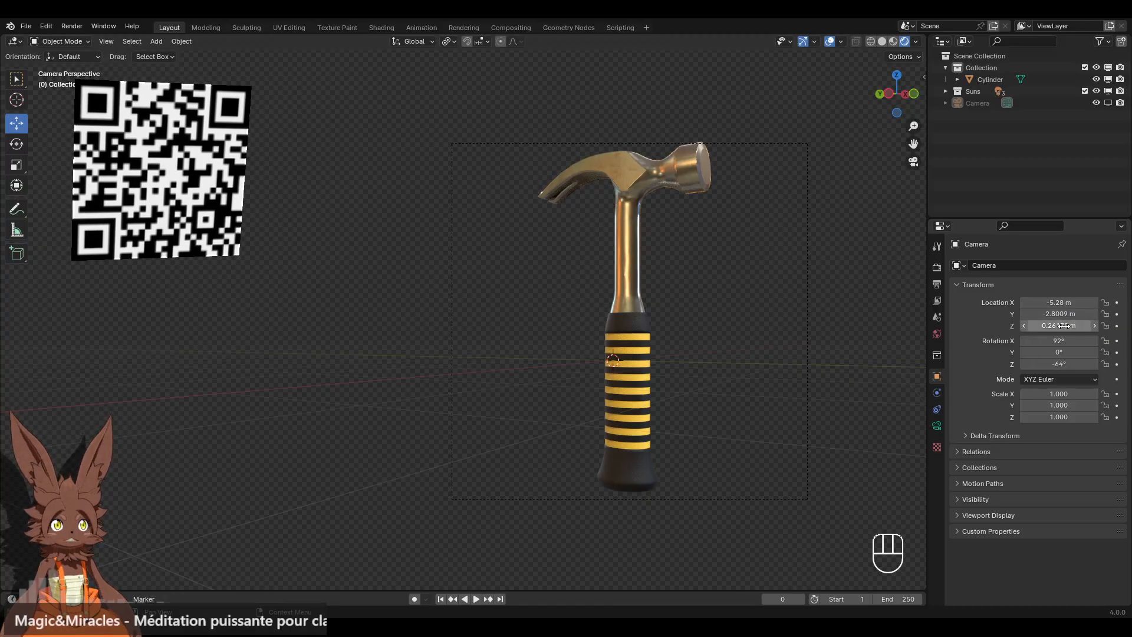
drag(1063, 326, 1042, 314)
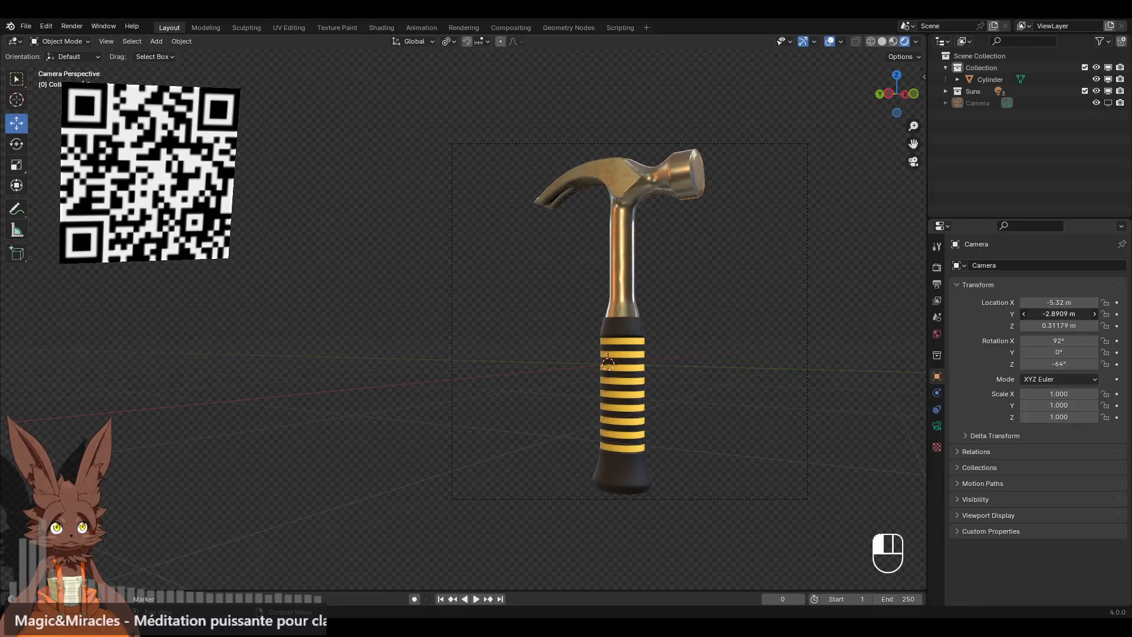
scroll(759, 330, up, 3)
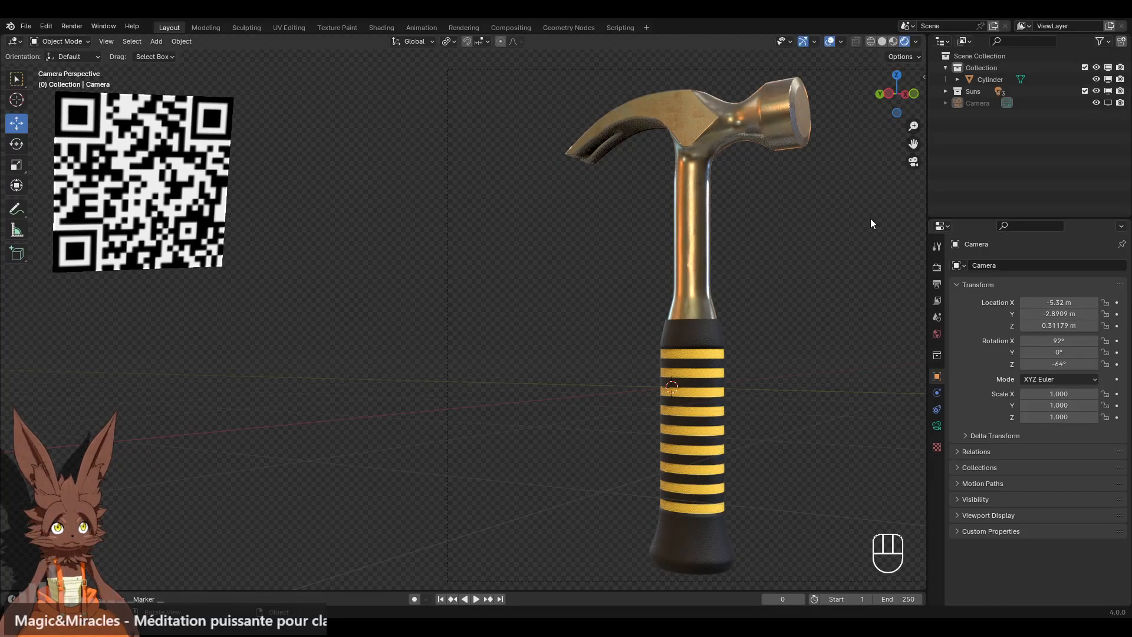
click(803, 42)
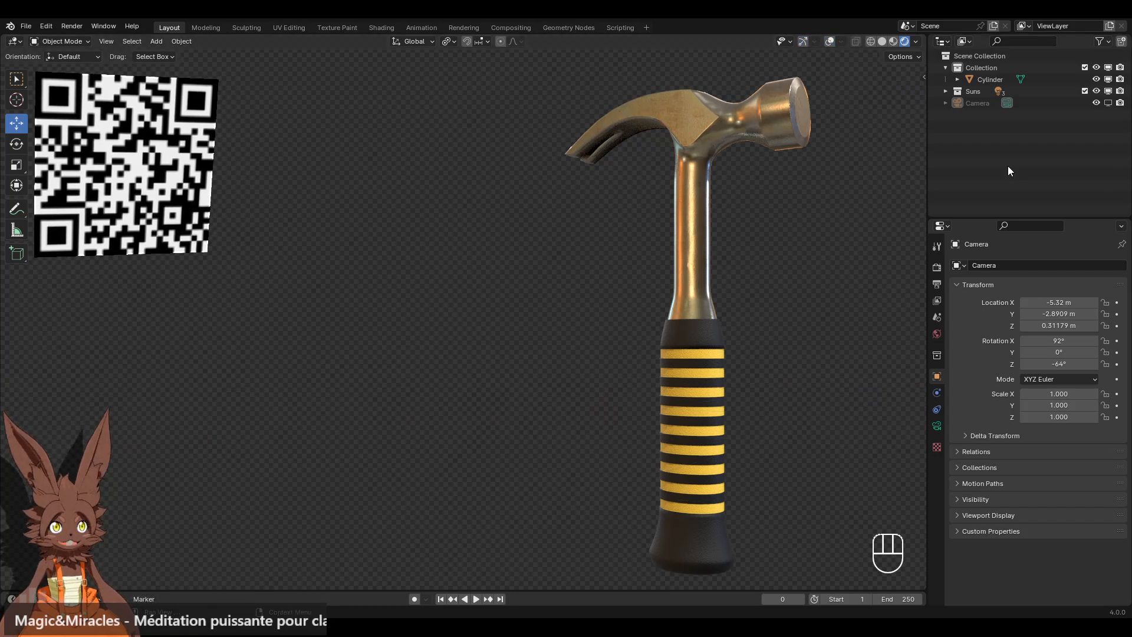